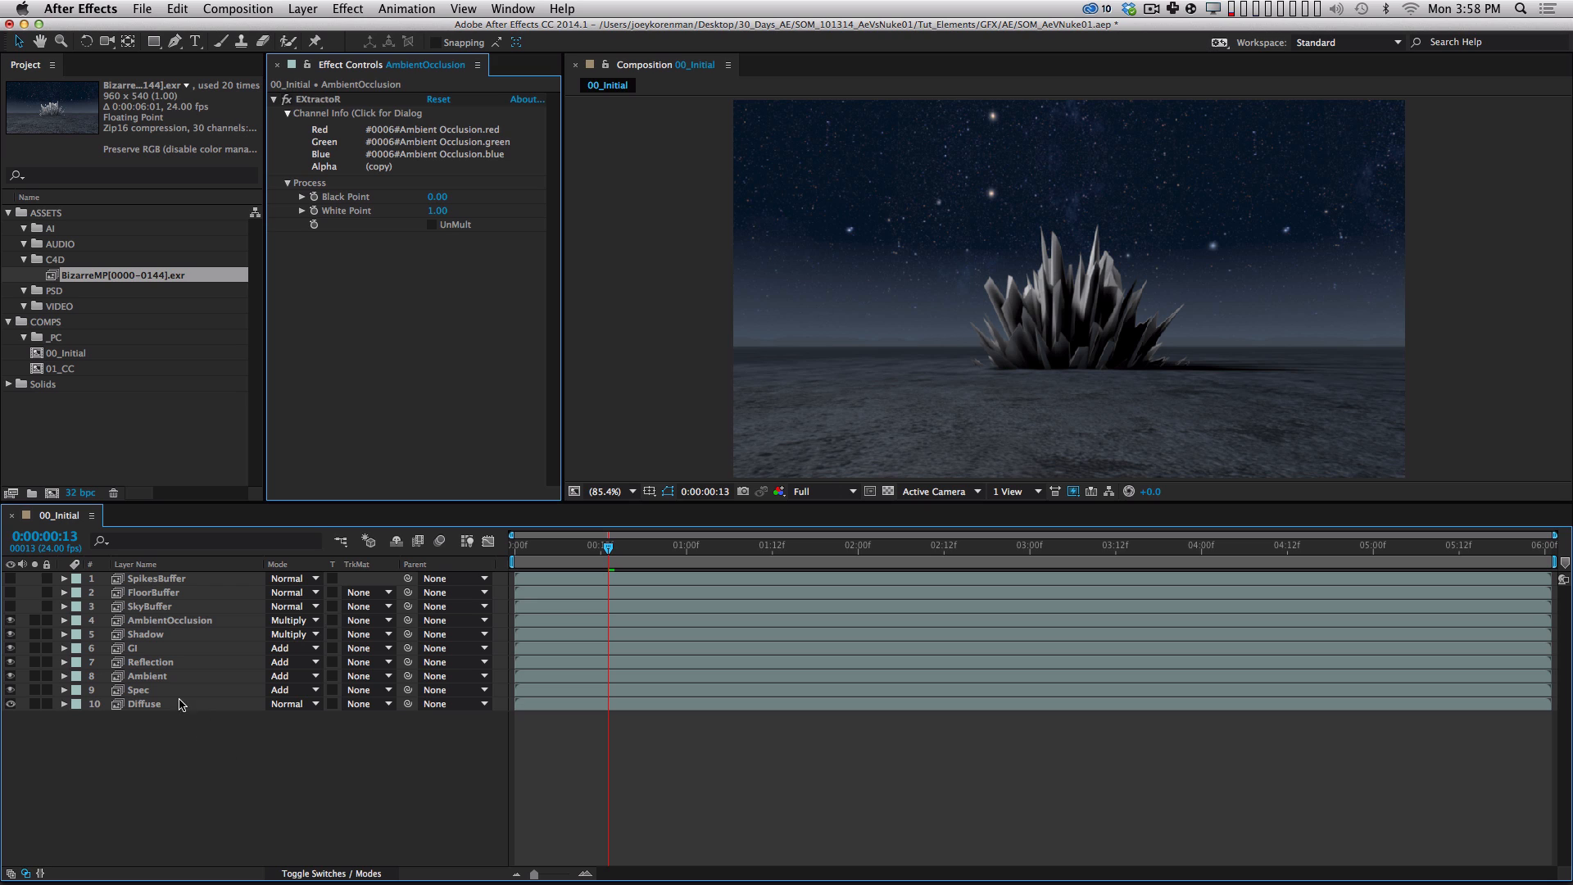
# Solo the Diffuse, Spec, Ambient and Reflection layers one at a time to examine each render pass.
pyautogui.click(182, 703)
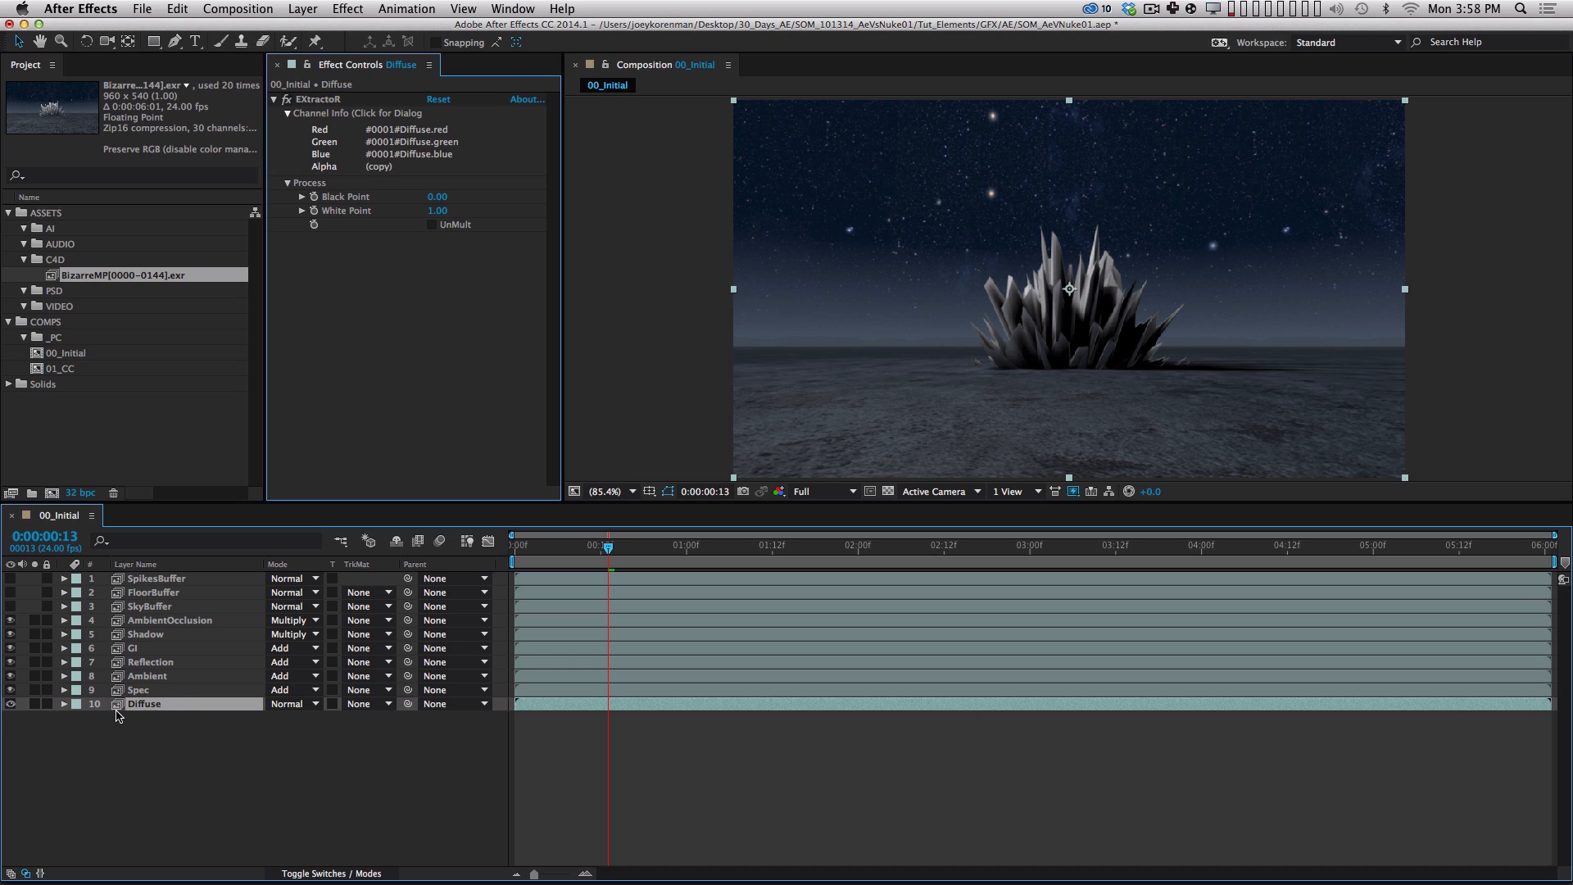
pyautogui.click(34, 703)
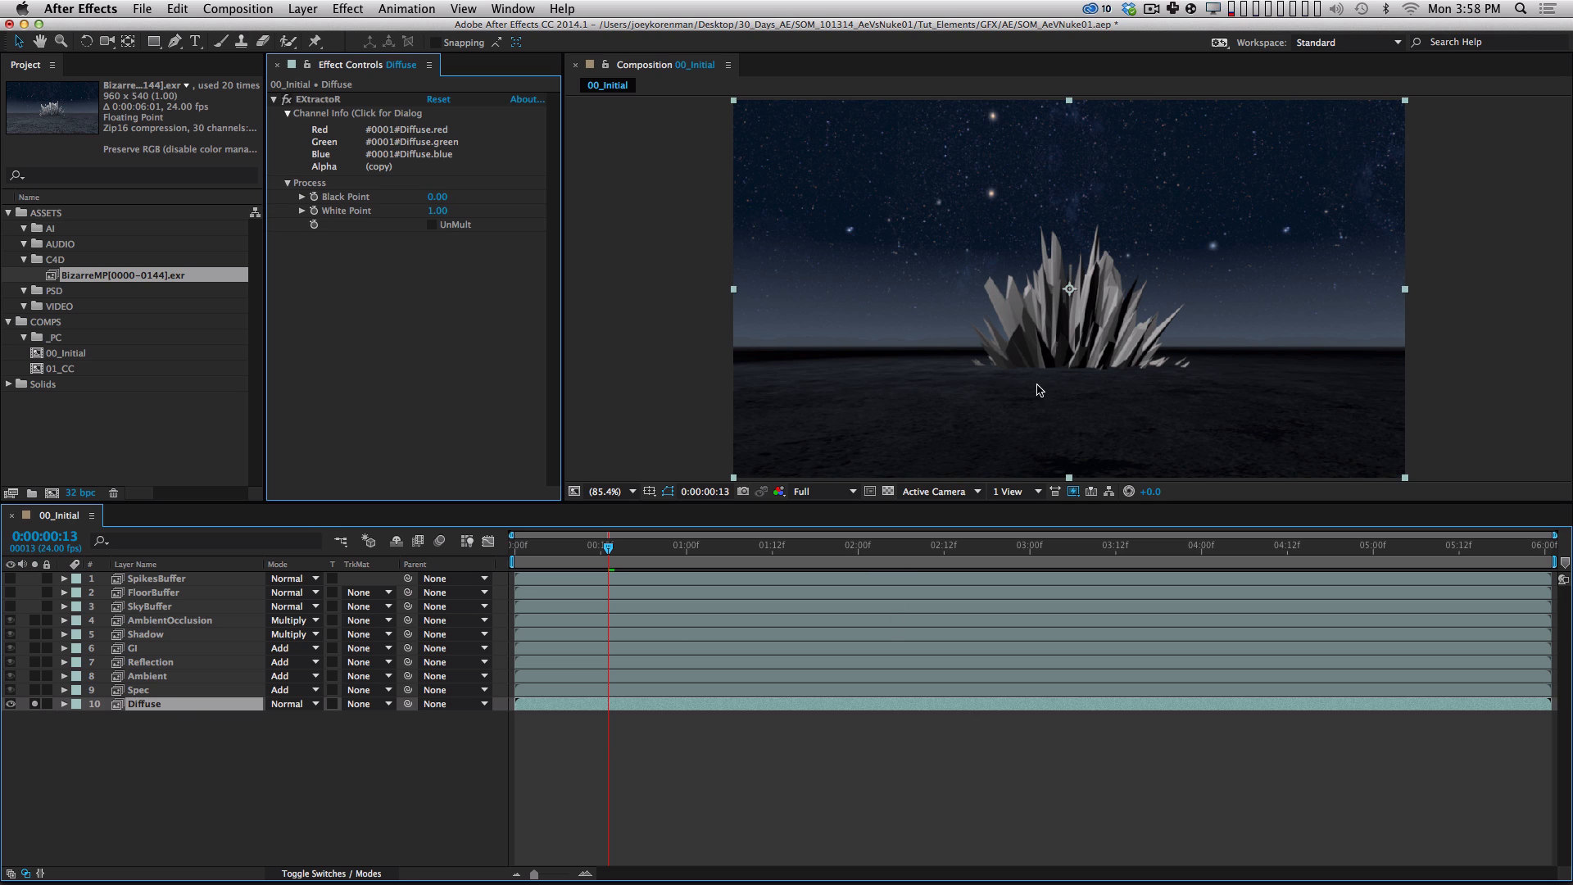
pyautogui.click(35, 690)
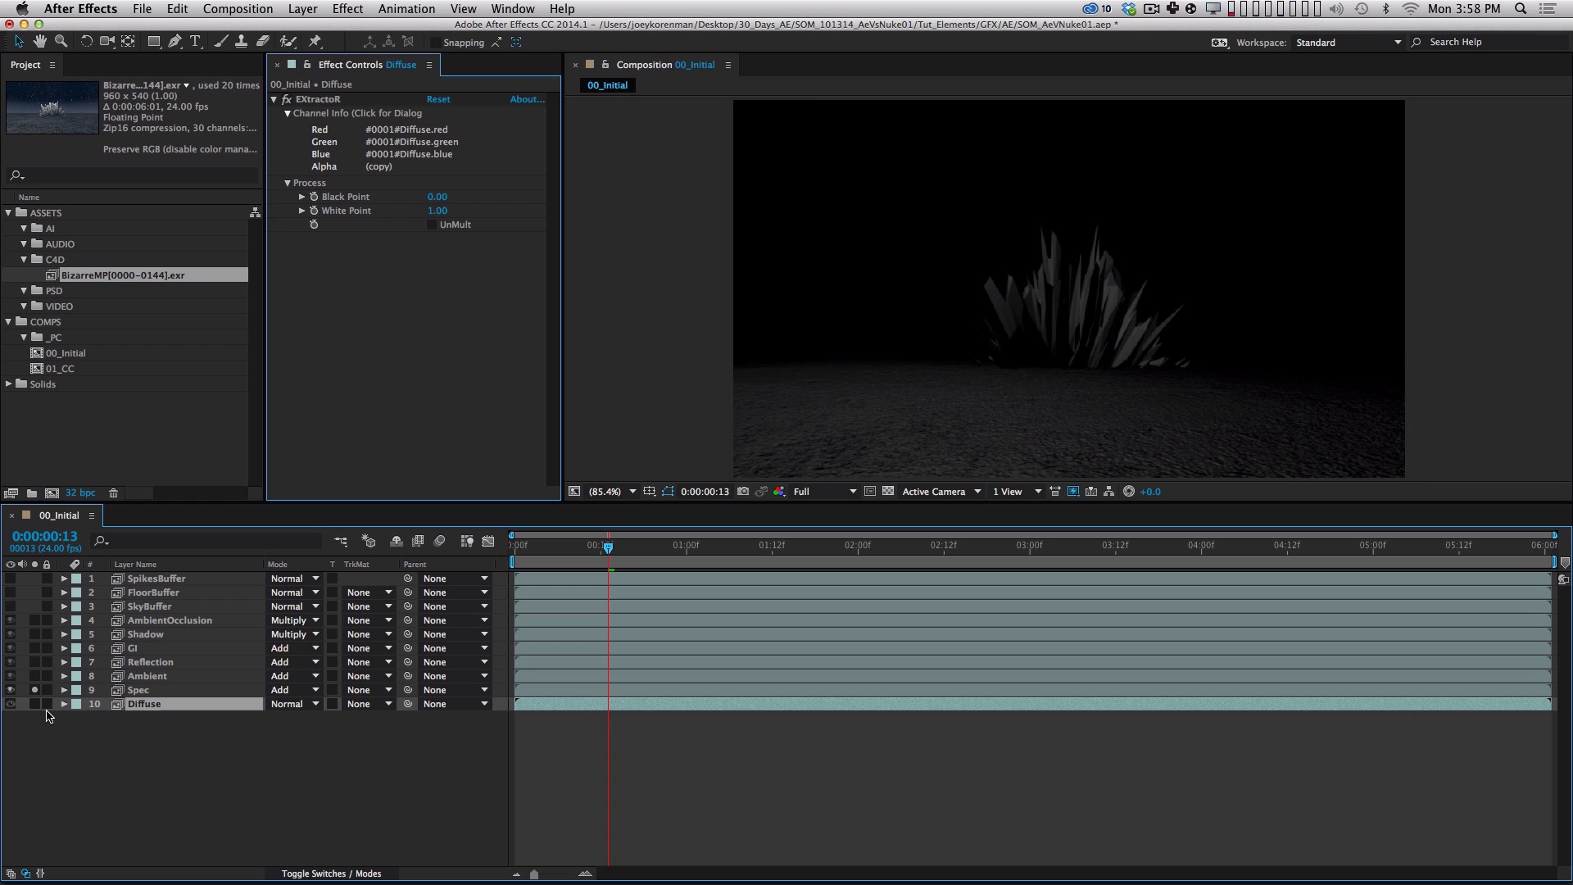
pyautogui.click(35, 689)
pyautogui.click(34, 676)
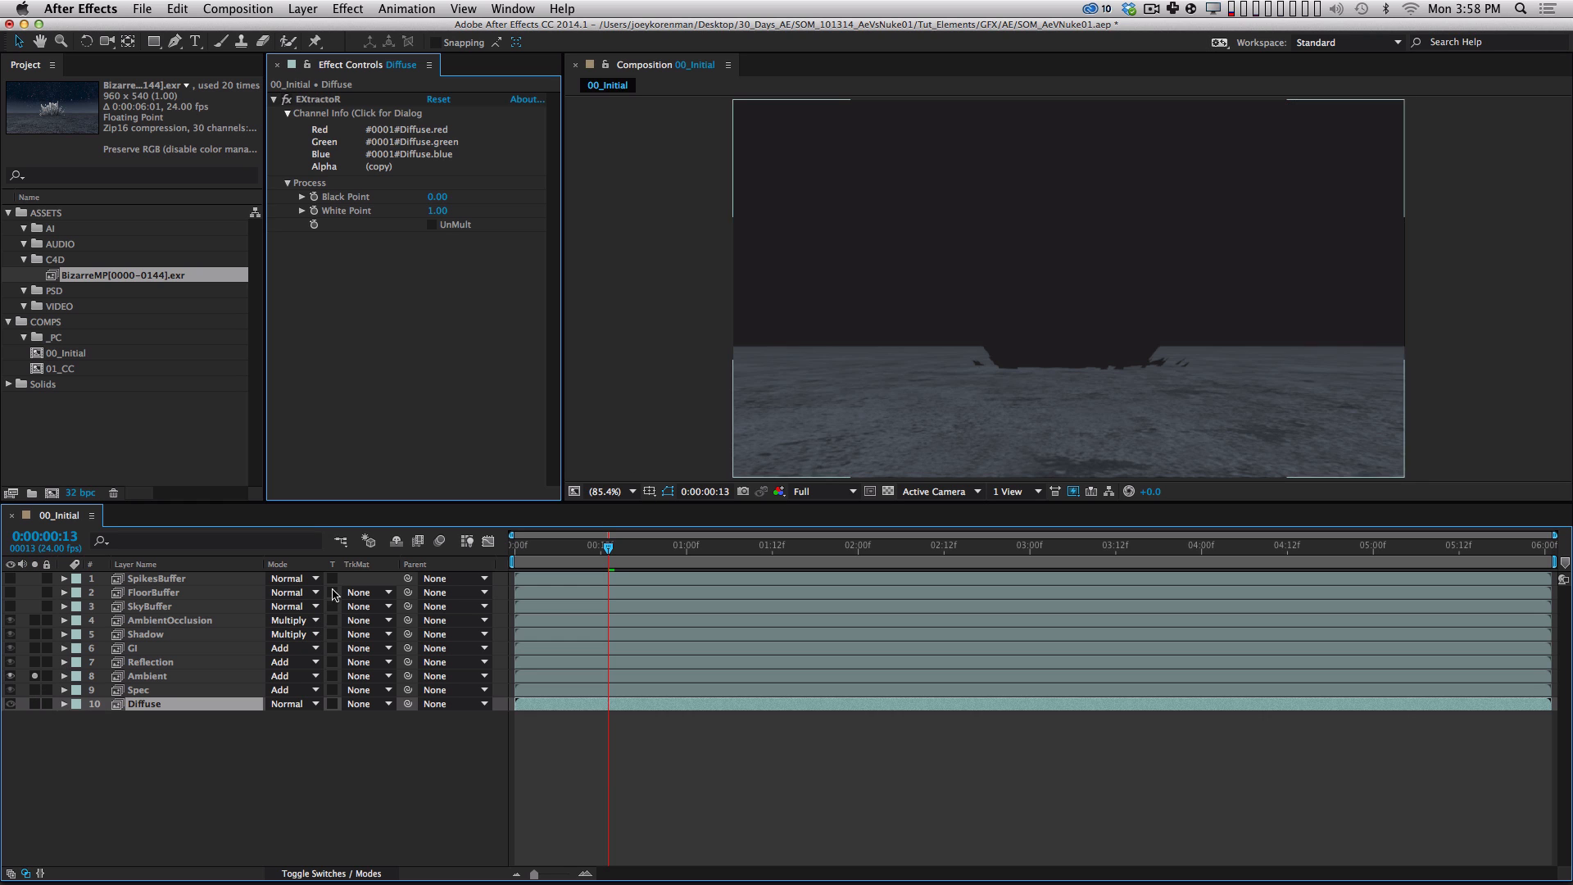
pyautogui.click(34, 675)
pyautogui.click(34, 662)
pyautogui.click(34, 662)
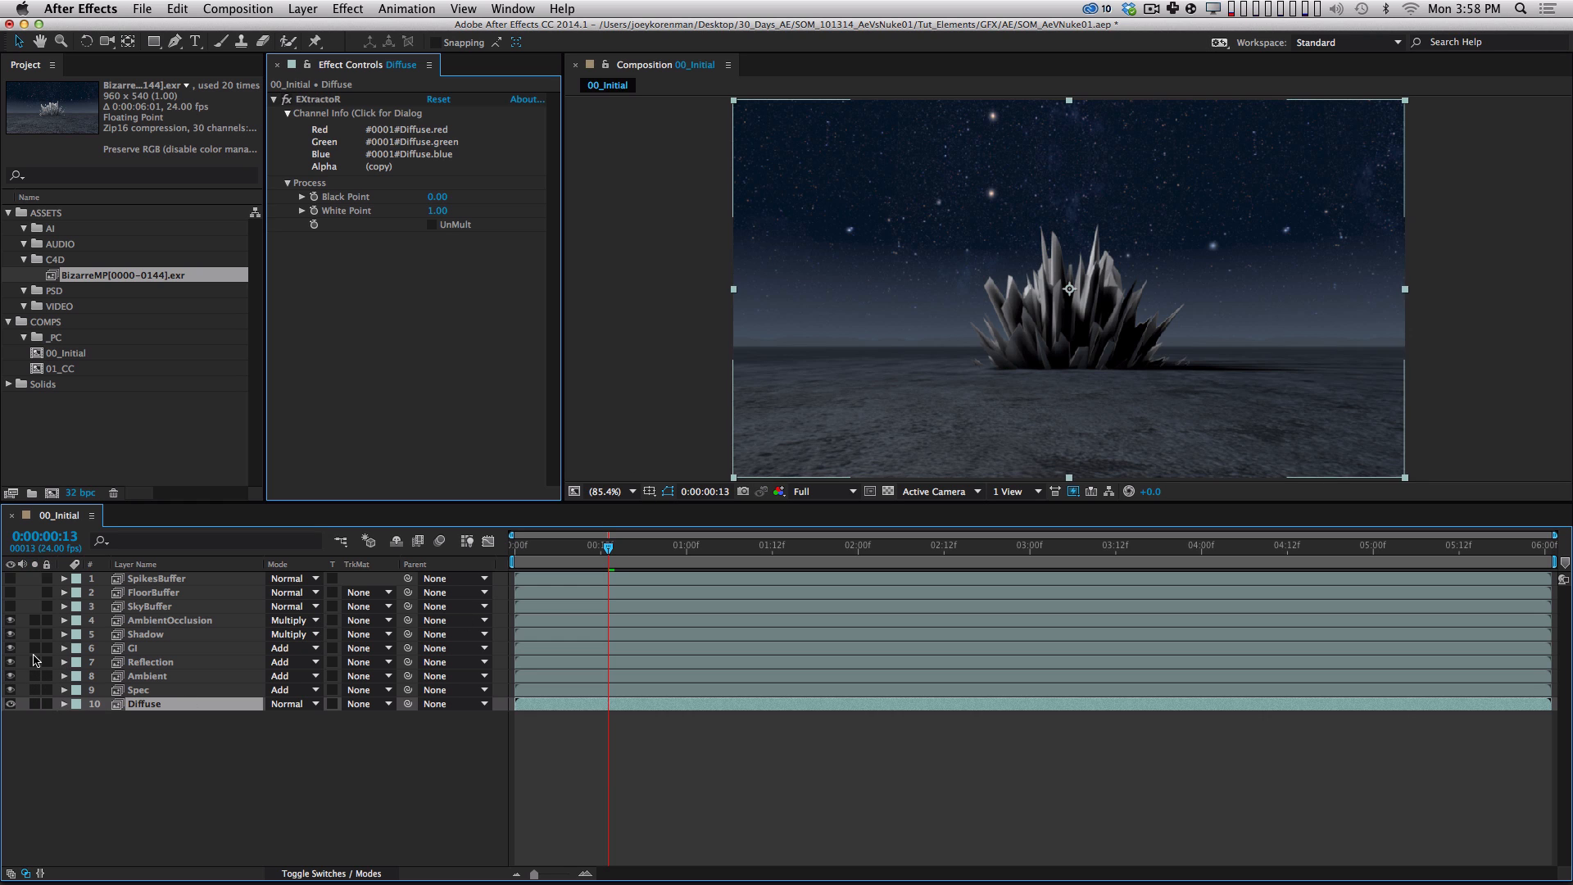
# Solo the GI, Shadow and AmbientOcclusion layers one at a time to examine those passes.
pyautogui.click(34, 648)
pyautogui.click(35, 648)
pyautogui.click(35, 634)
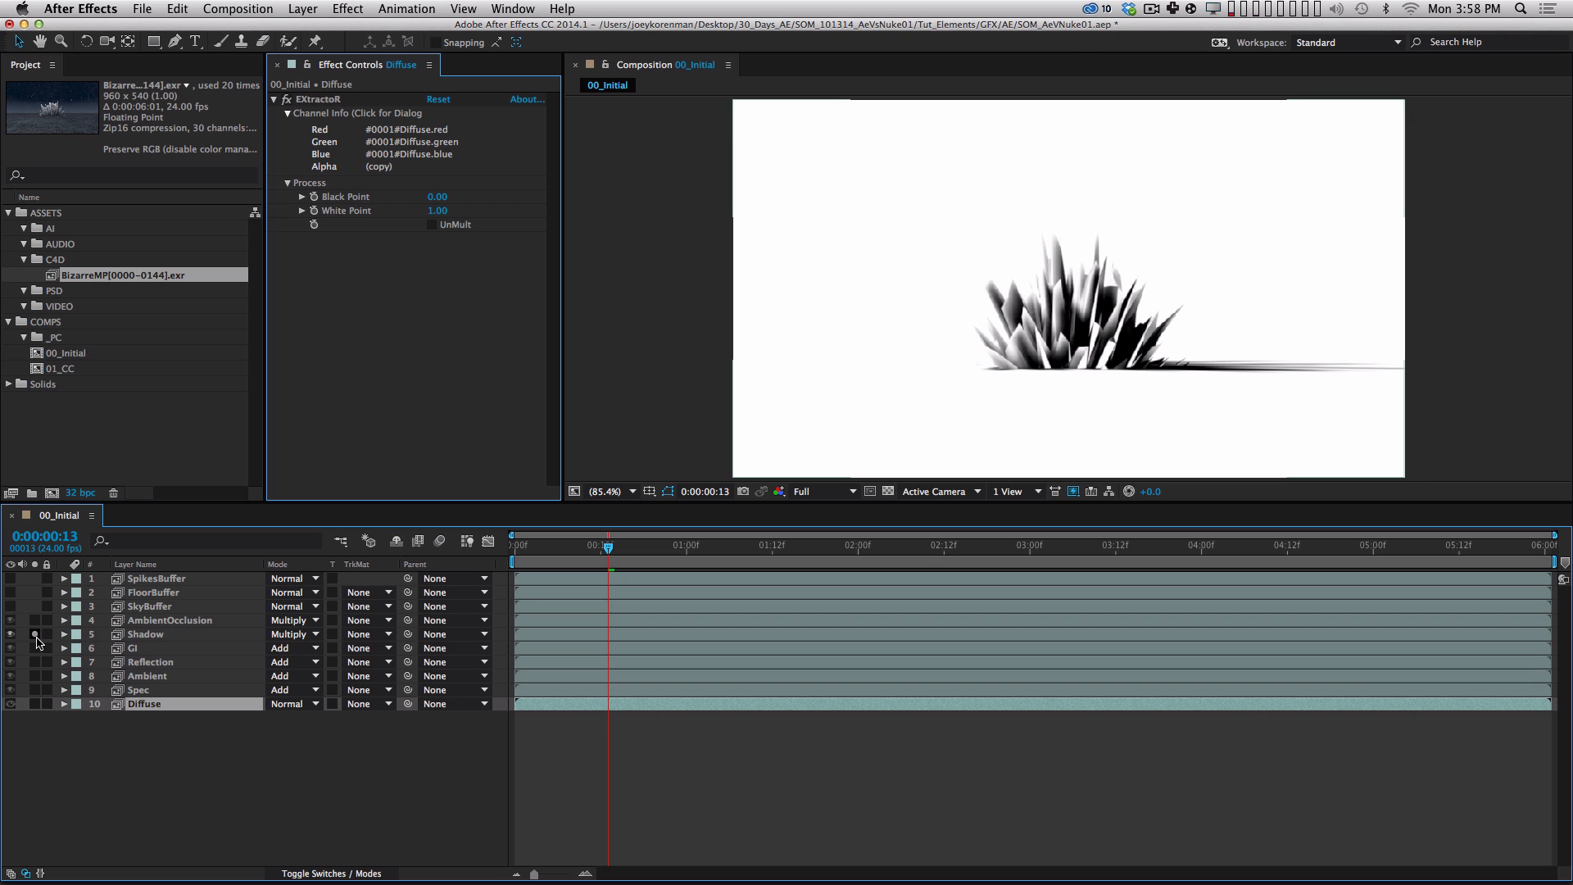
pyautogui.click(35, 634)
pyautogui.click(34, 620)
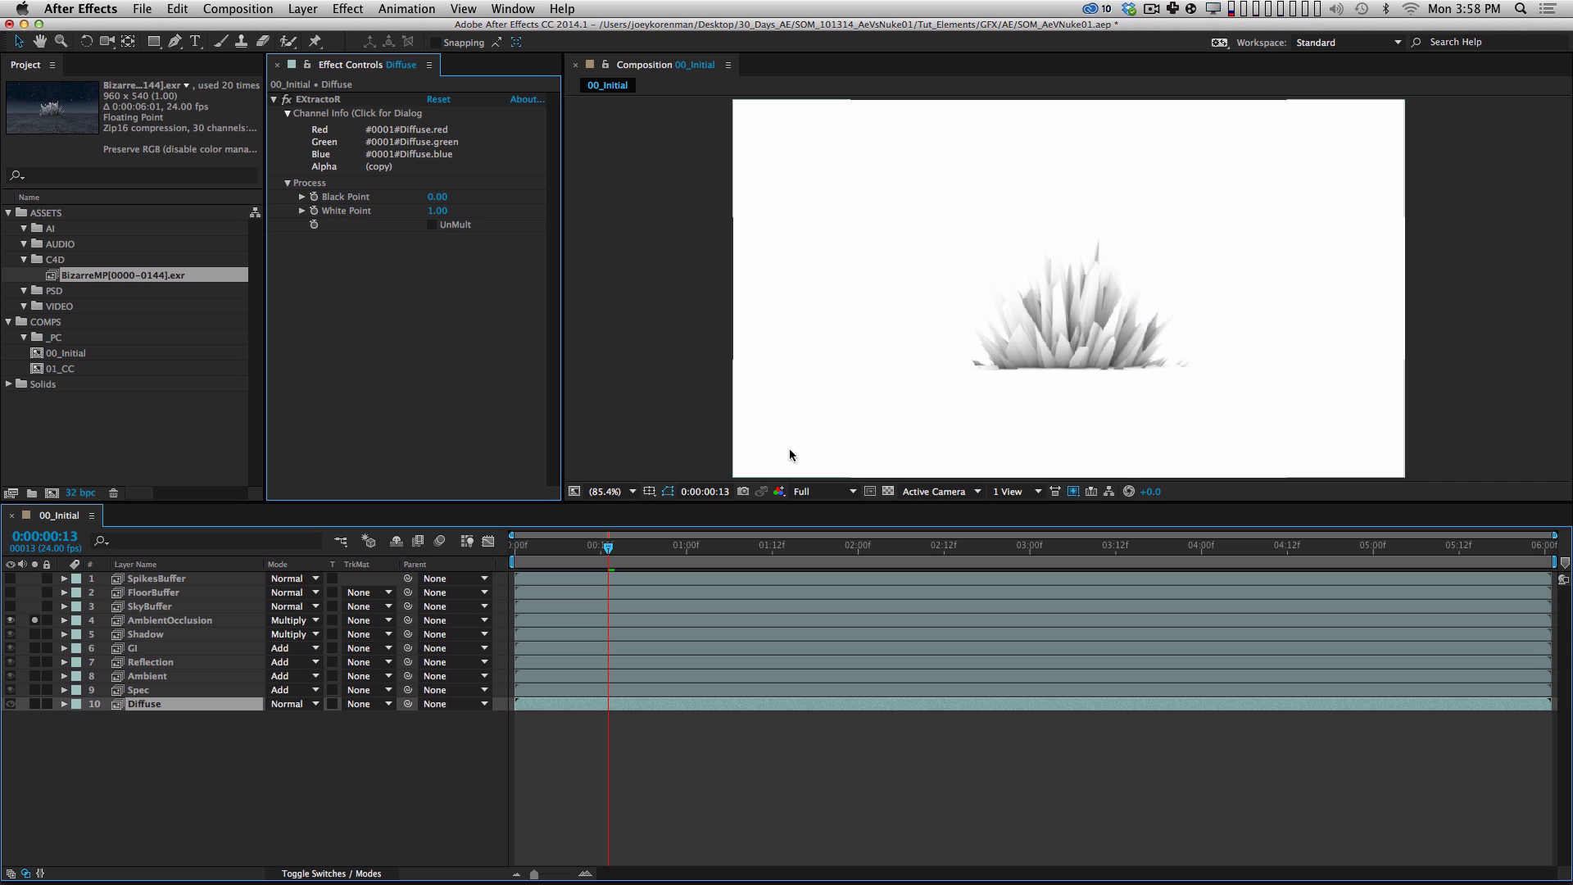
pyautogui.click(33, 620)
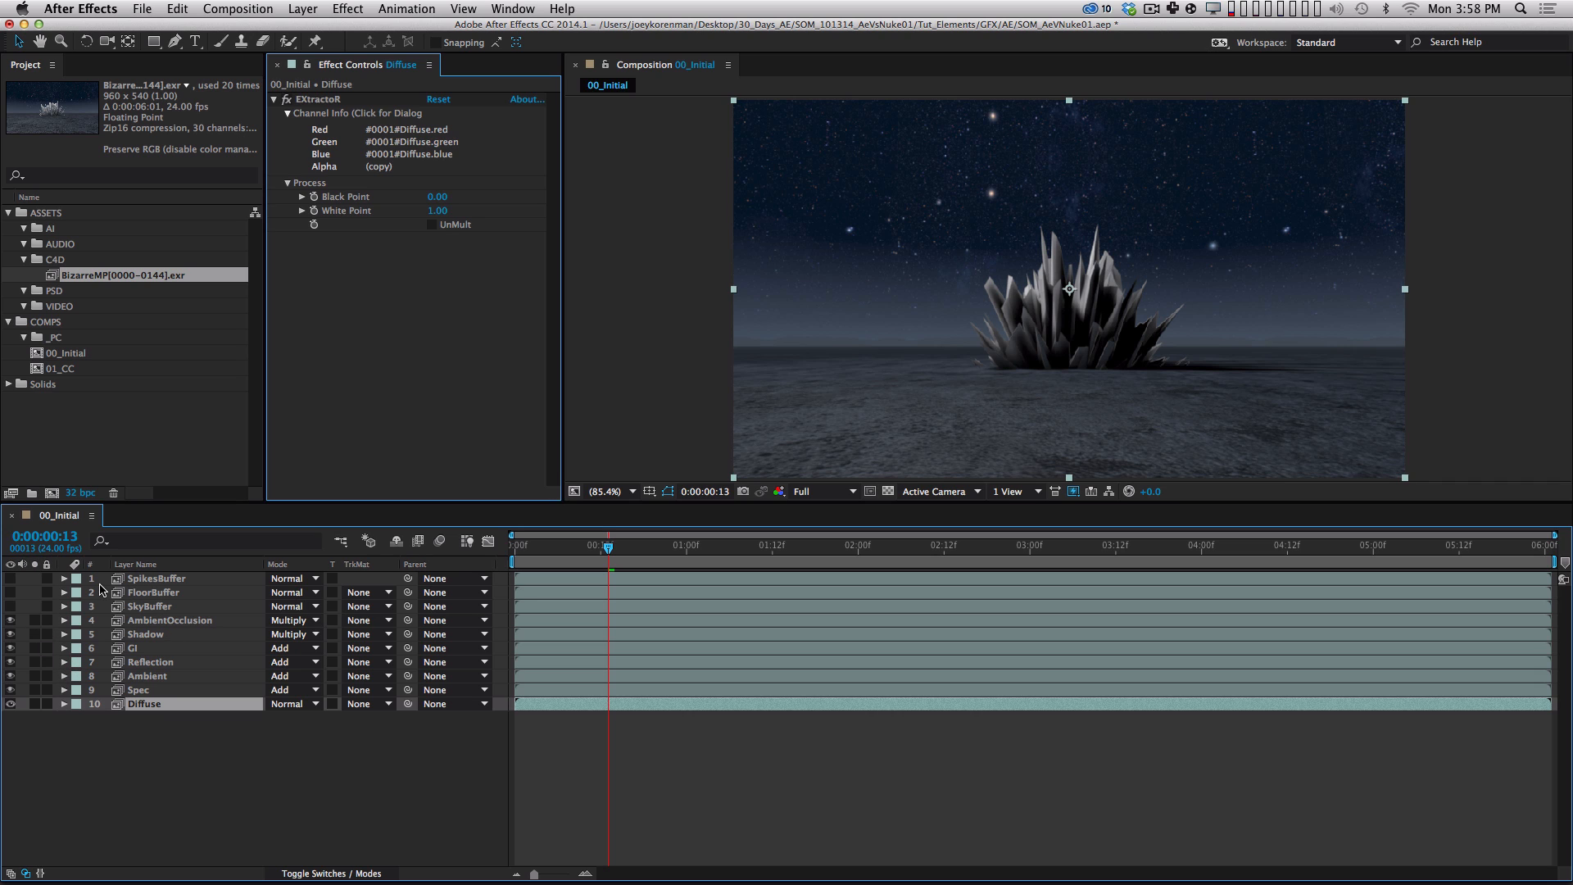
# Show and hide the SkyBuffer, FloorBuffer and SpikesBuffer layers in turn to examine each matte.
pyautogui.click(11, 606)
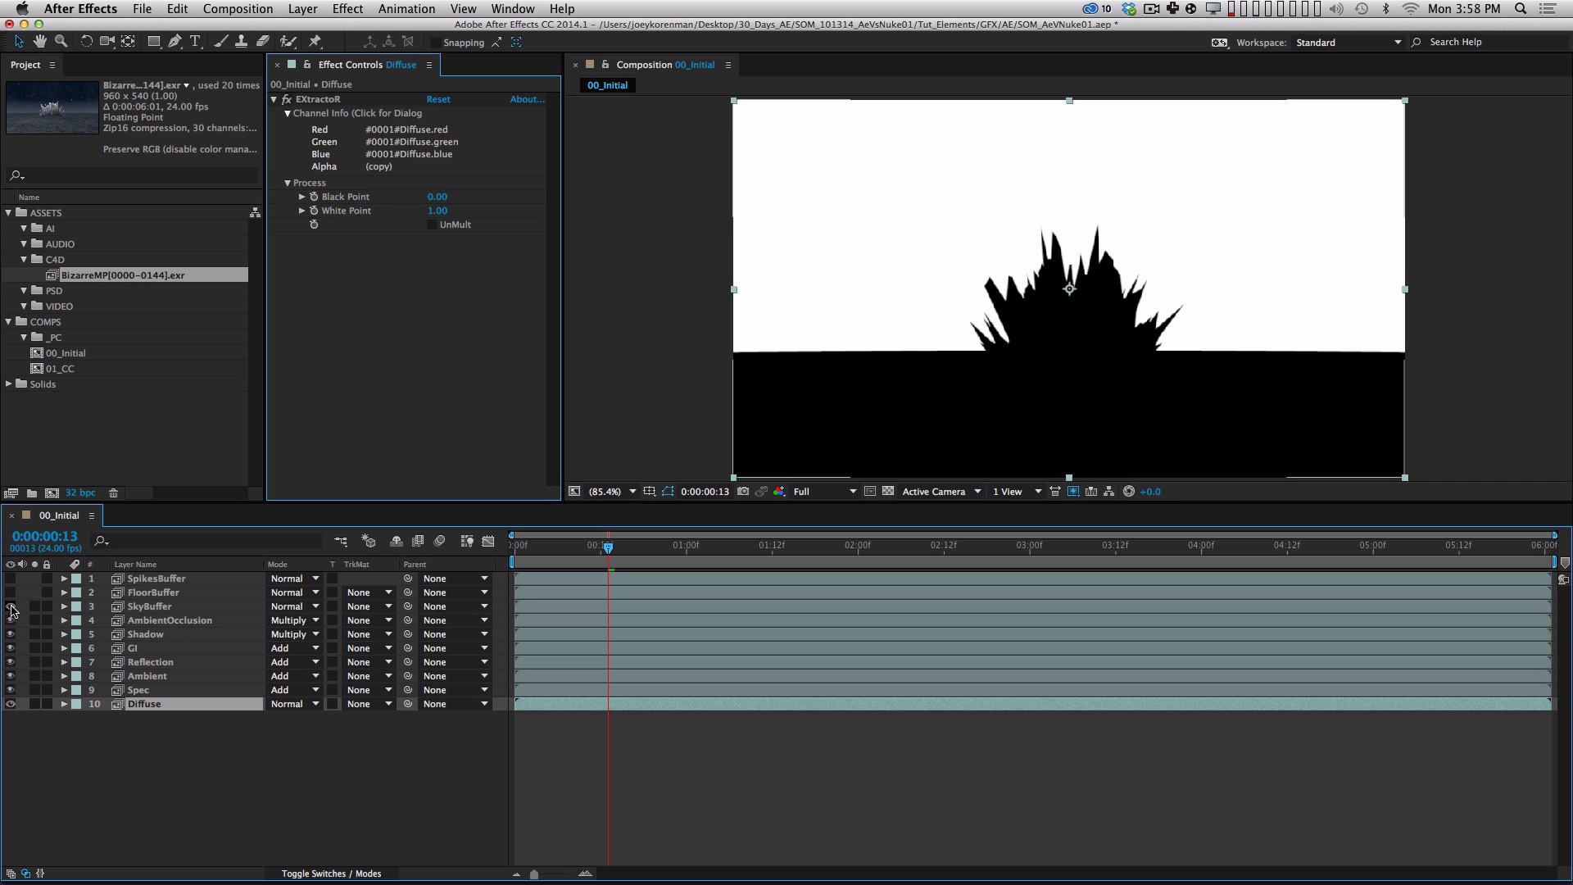
pyautogui.click(10, 606)
pyautogui.click(11, 592)
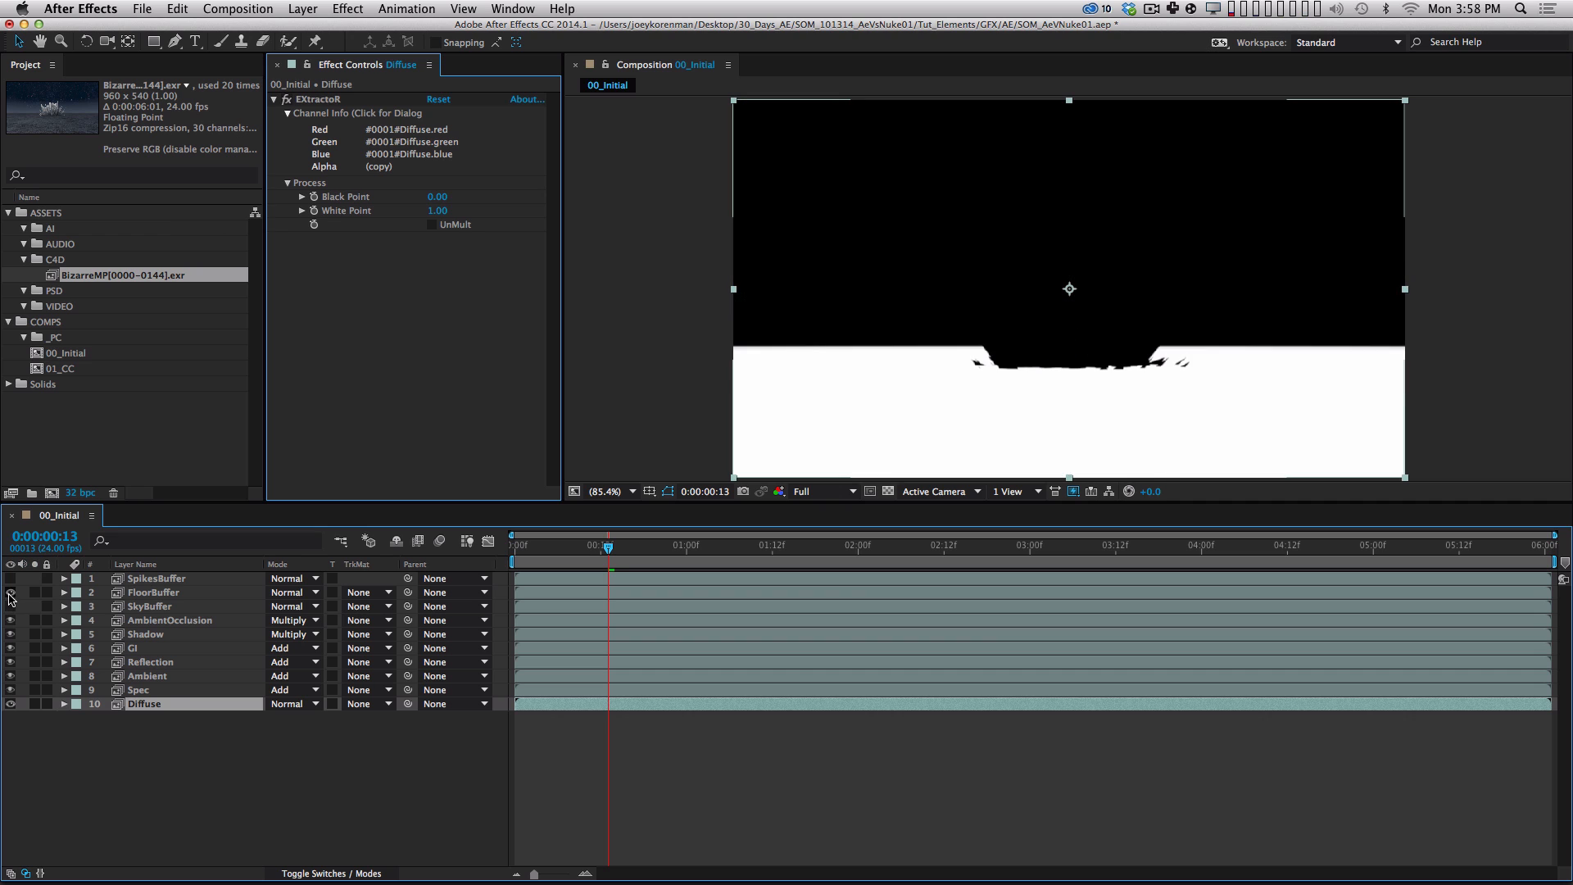
pyautogui.click(11, 592)
pyautogui.click(10, 579)
pyautogui.click(11, 578)
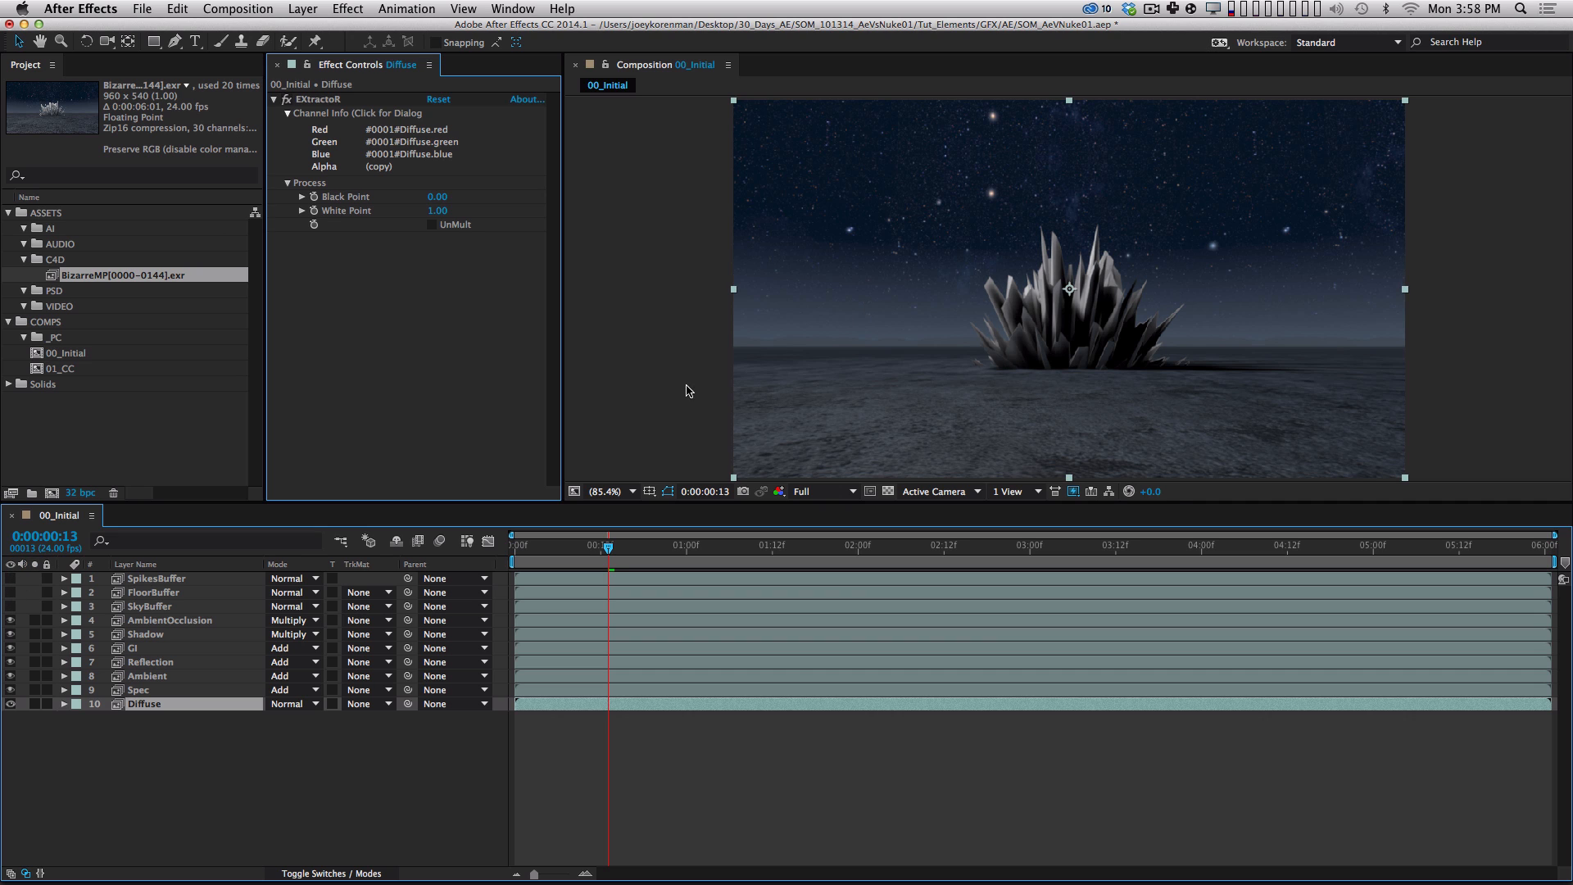
# Look through the available 3D Channel effects with the SpikesBuffer layer selected.
pyautogui.click(197, 579)
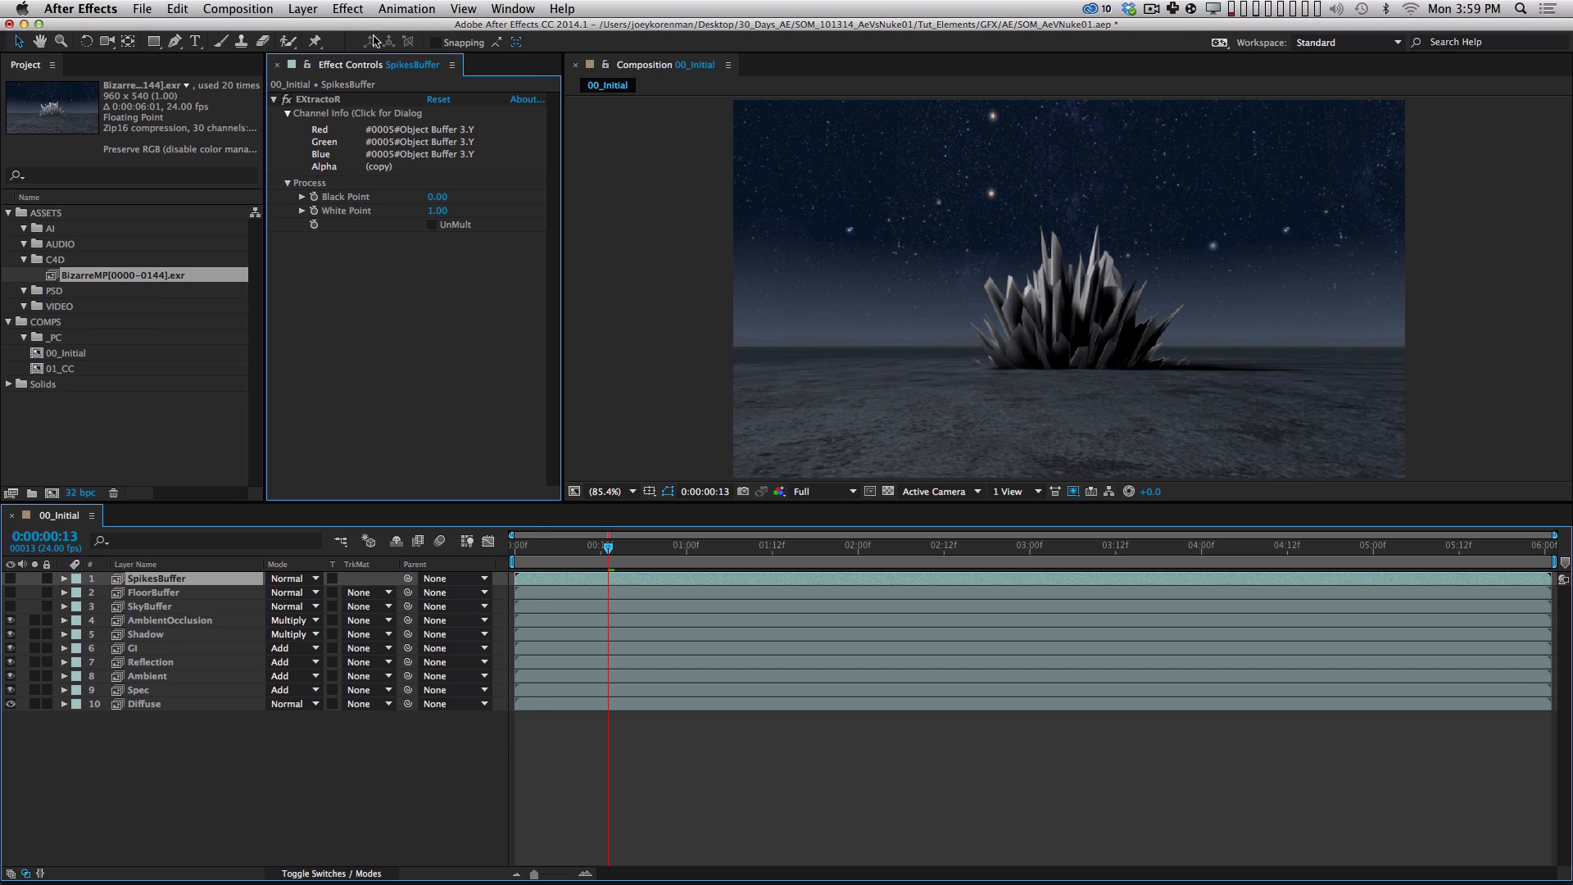
pyautogui.click(347, 9)
pyautogui.moveTo(410, 85)
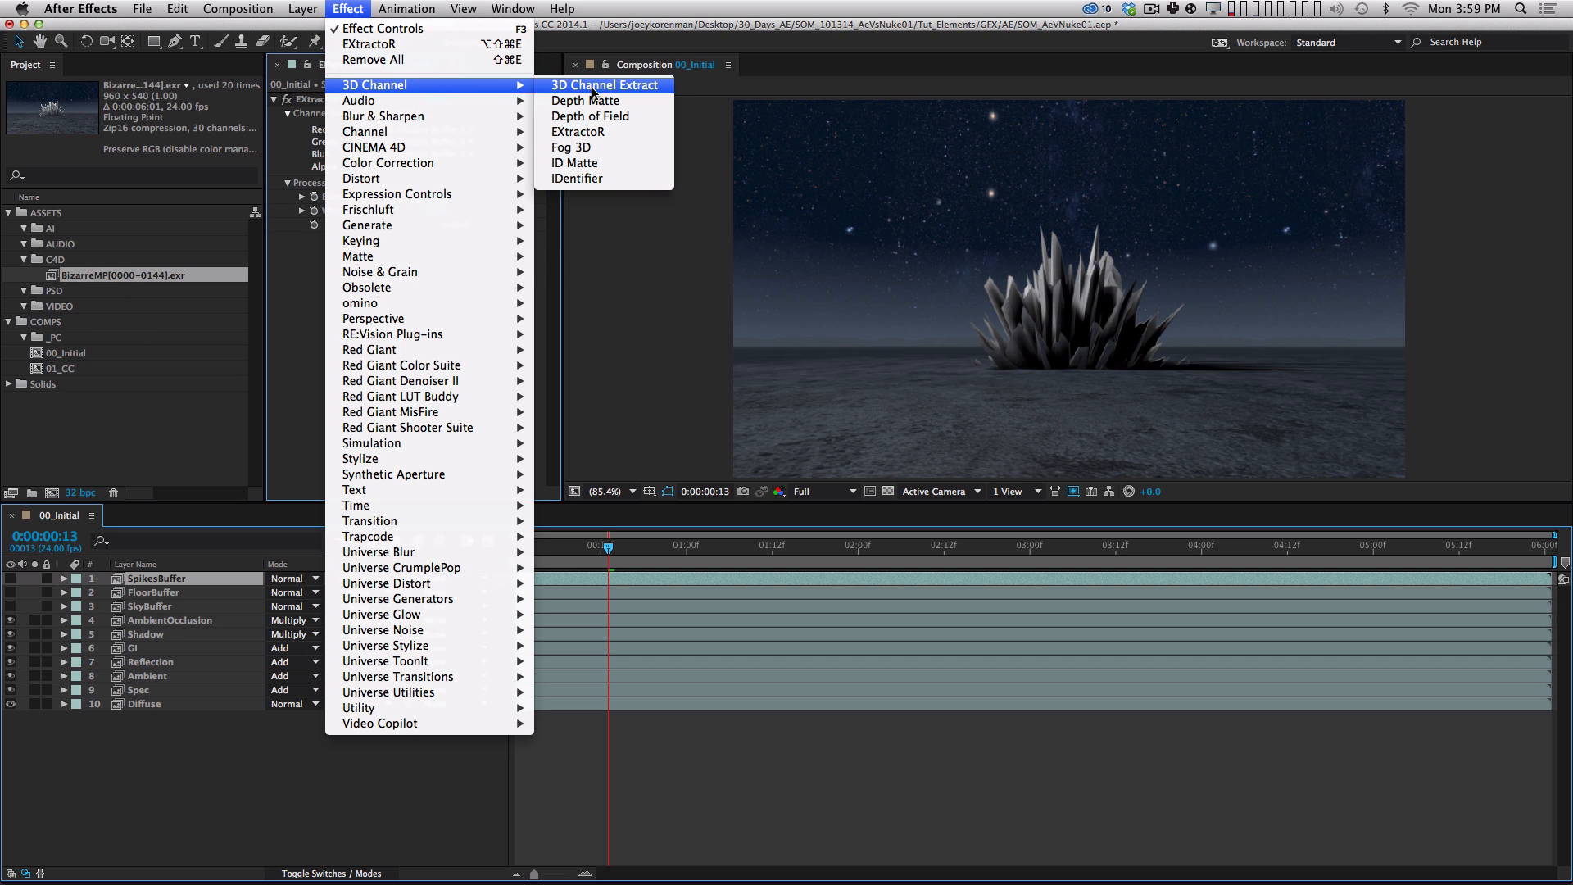
pyautogui.click(722, 749)
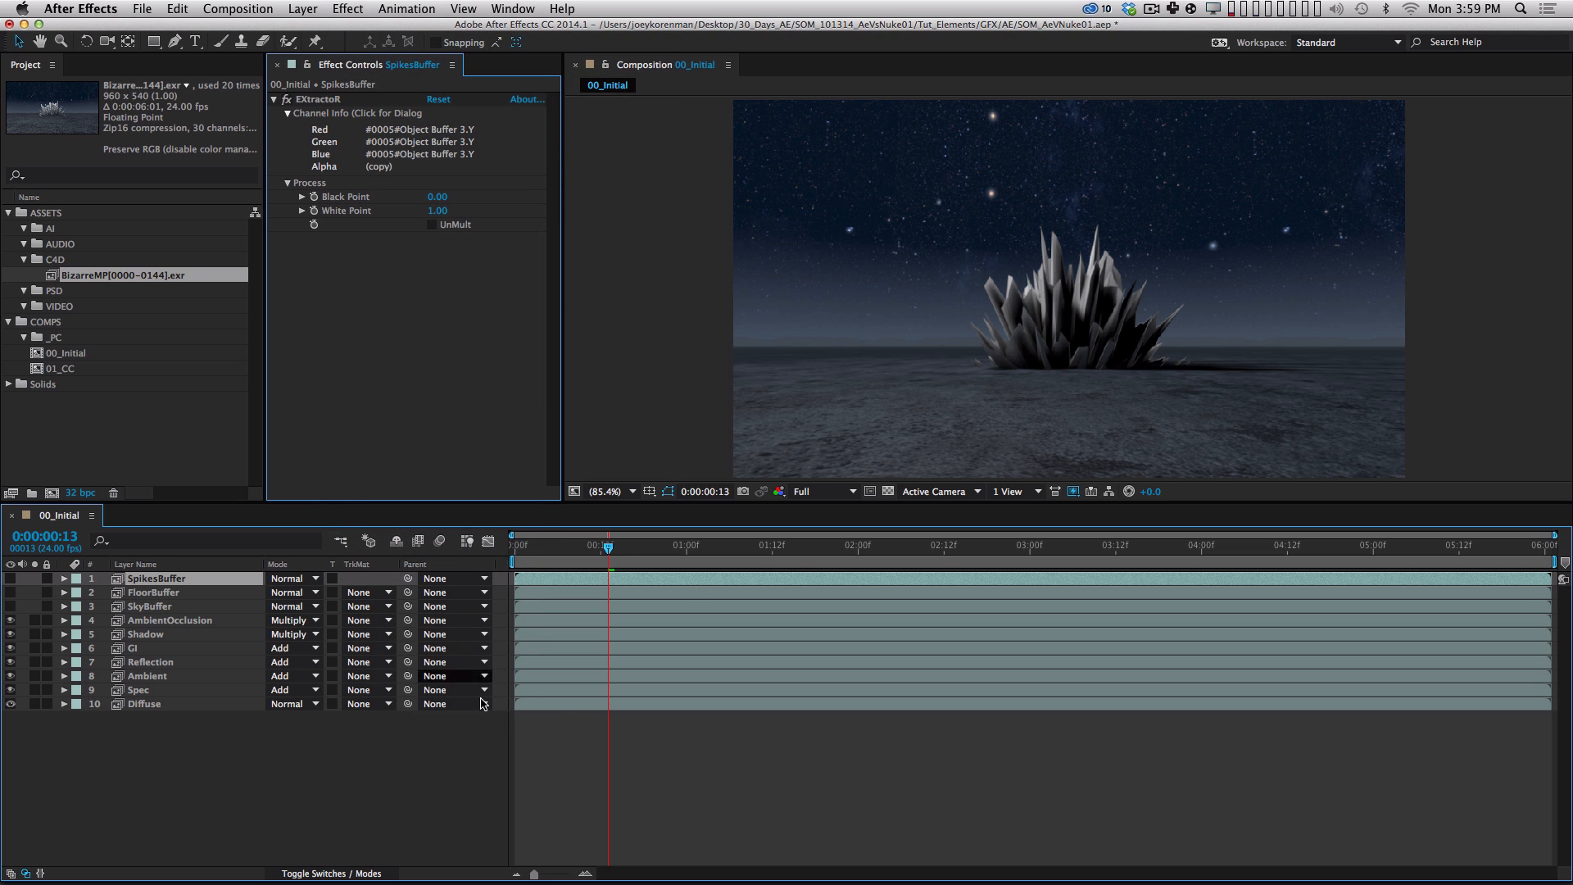
# Return to the first frame and inspect the EXtractoR channels of the Diffuse, Spec, Ambient, Reflection and GI layers.
pyautogui.moveTo(608, 547); pyautogui.dragTo(512, 548)
pyautogui.click(624, 848)
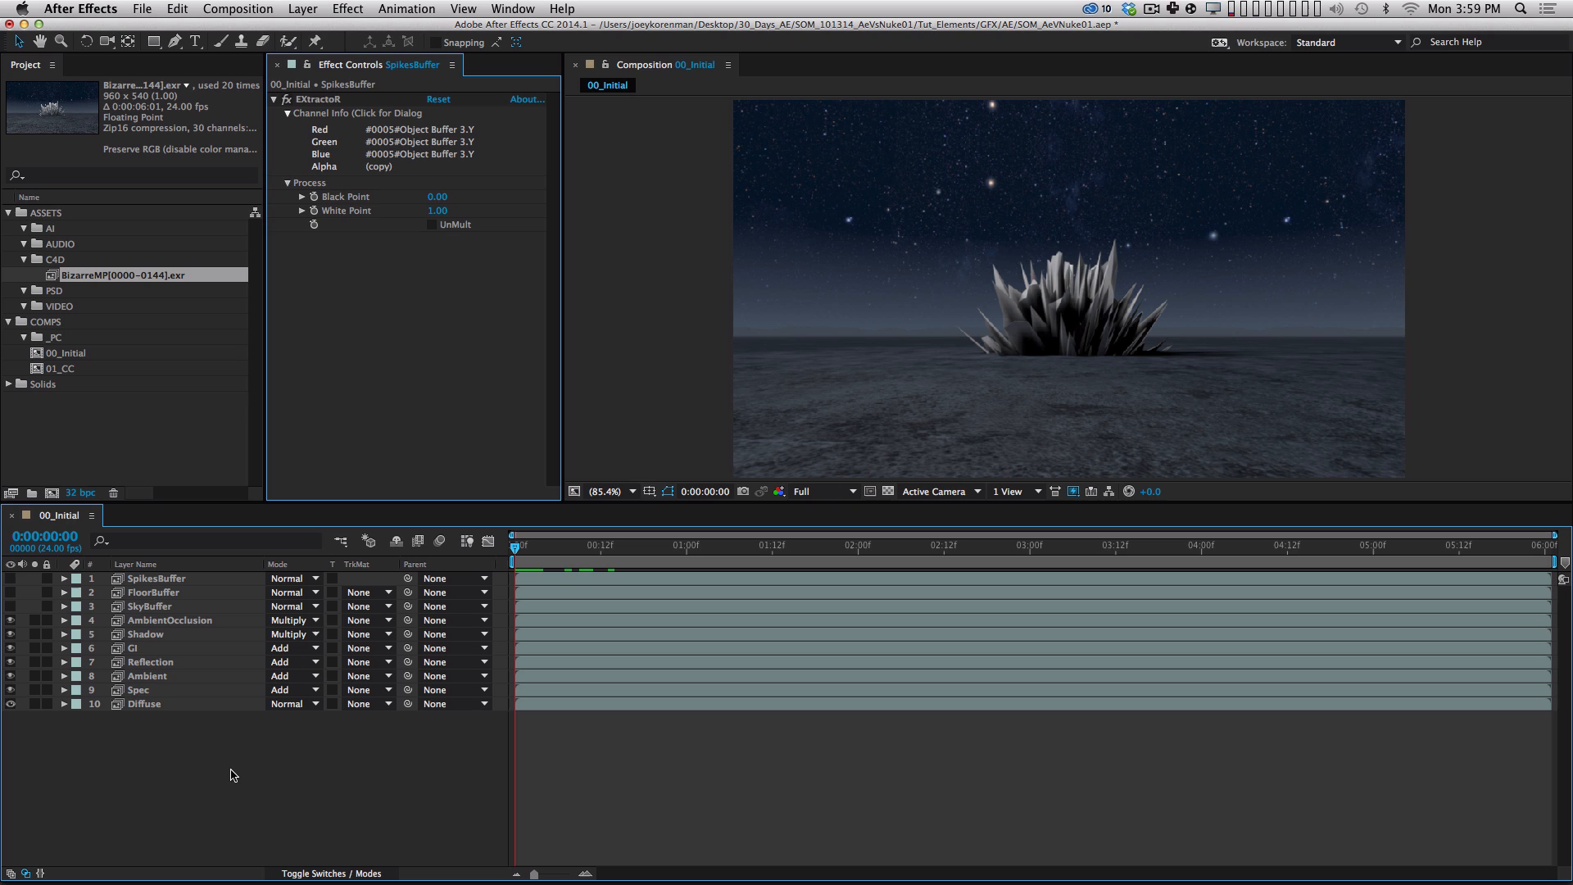
pyautogui.click(183, 704)
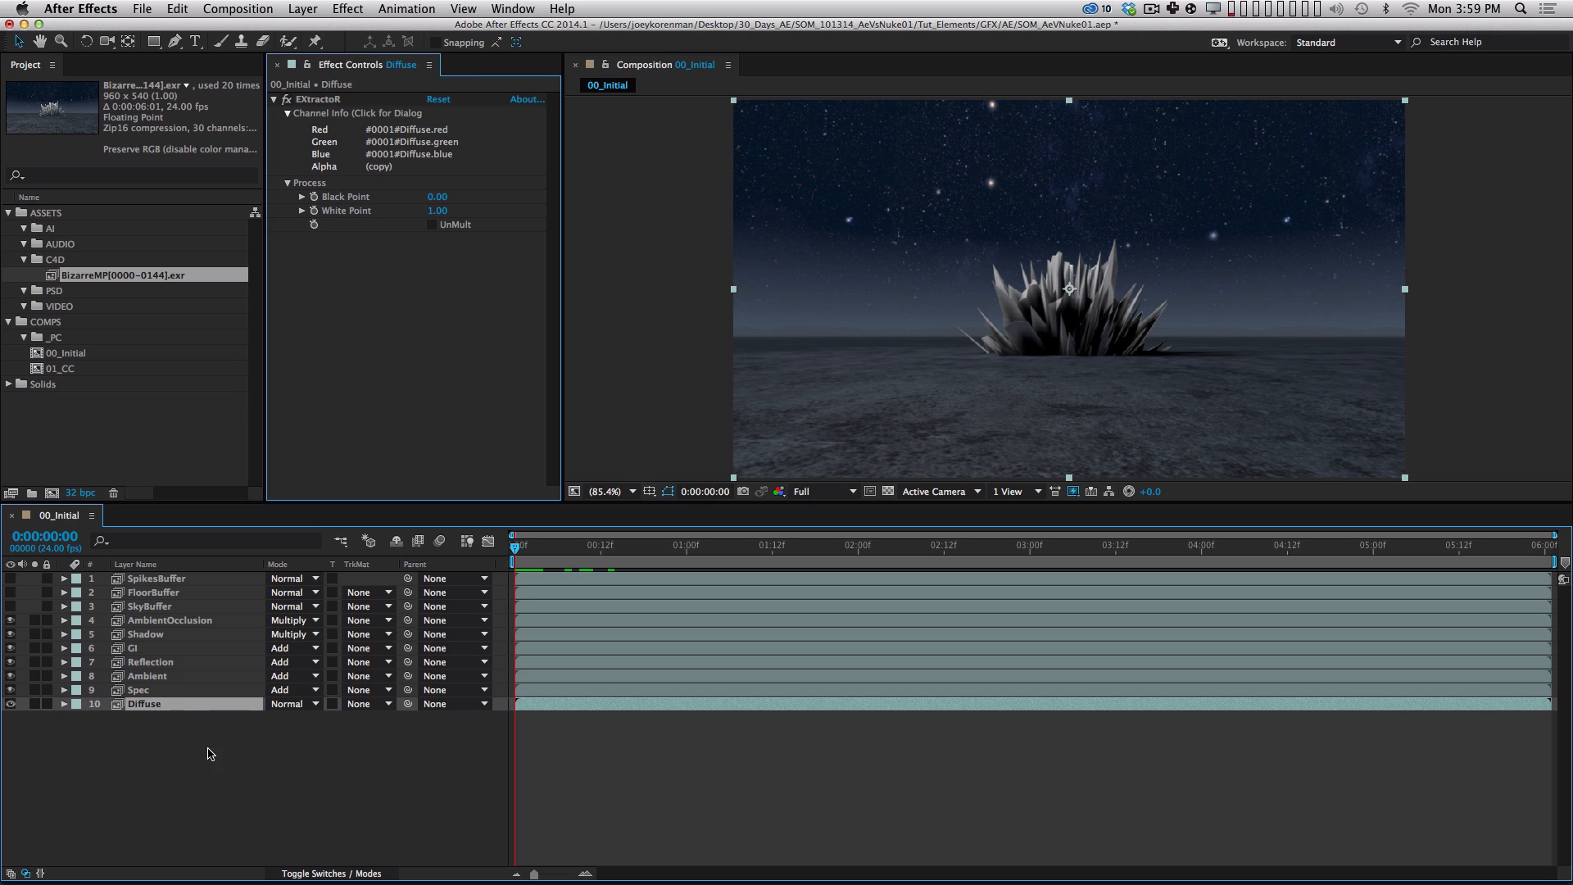
pyautogui.click(199, 690)
pyautogui.click(190, 676)
pyautogui.click(195, 662)
pyautogui.click(204, 649)
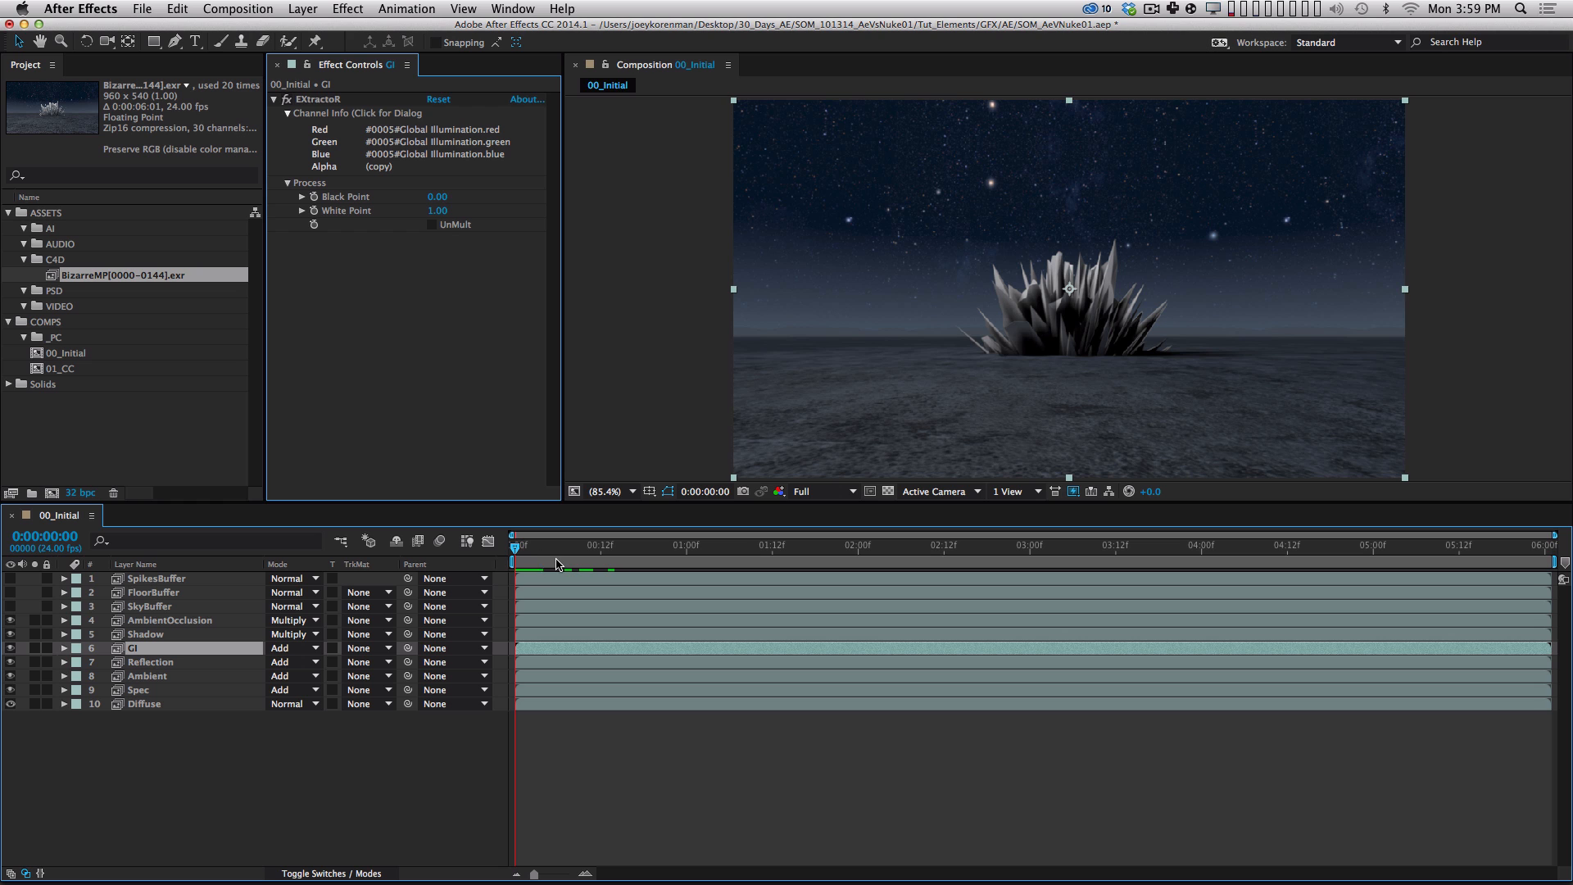
# Scrub through the opening frames of the 00_Initial composition, ending at frame 14.
pyautogui.moveTo(533, 555); pyautogui.dragTo(573, 545)
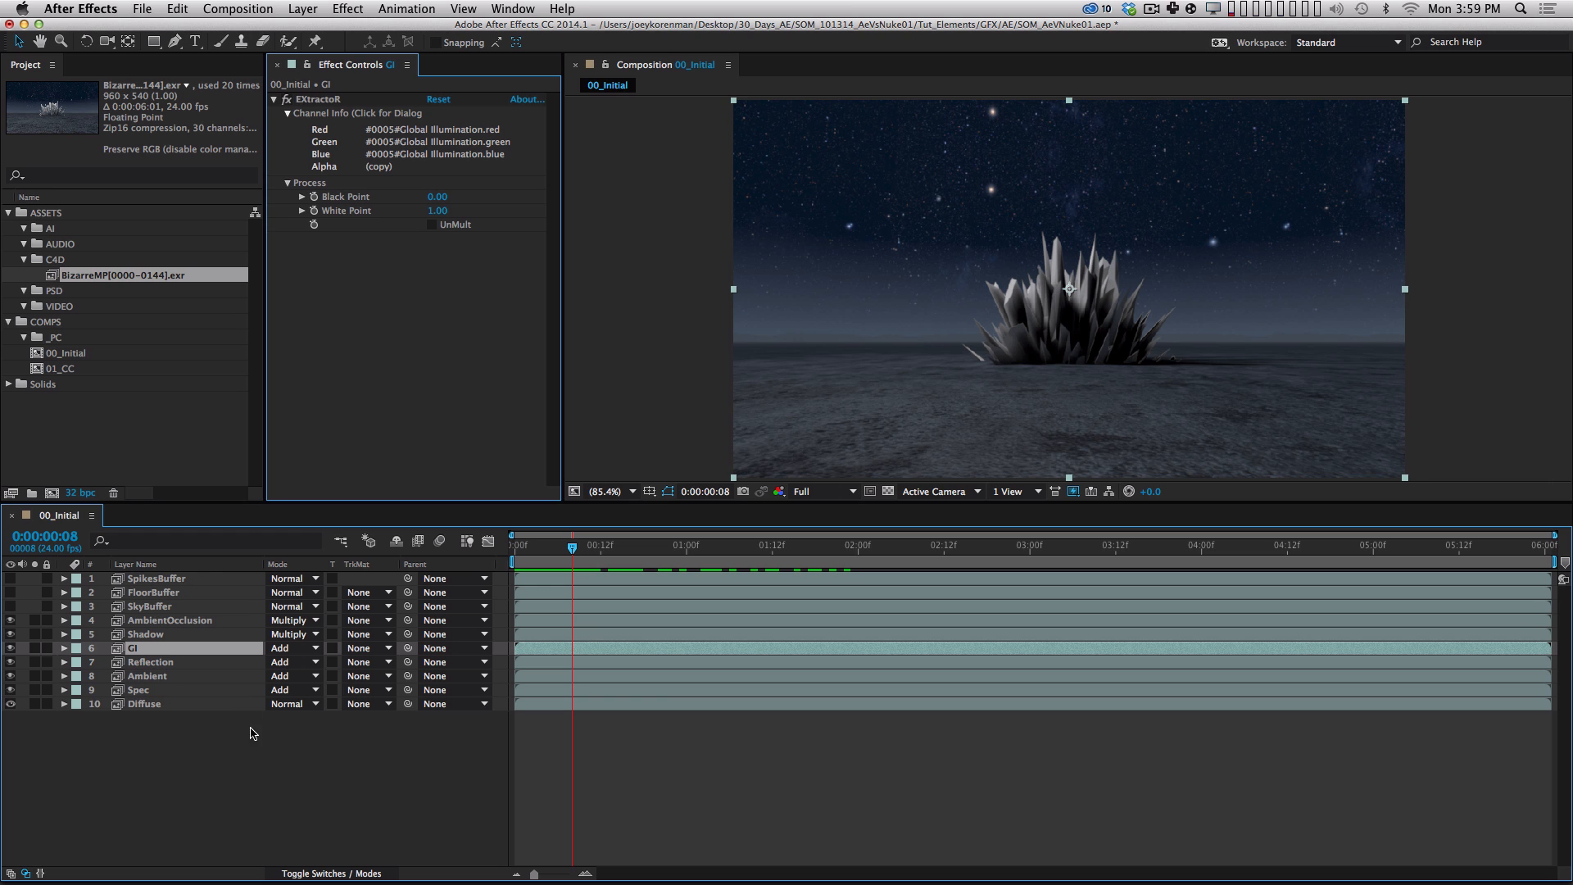
pyautogui.click(277, 750)
pyautogui.moveTo(573, 548); pyautogui.dragTo(71, 300)
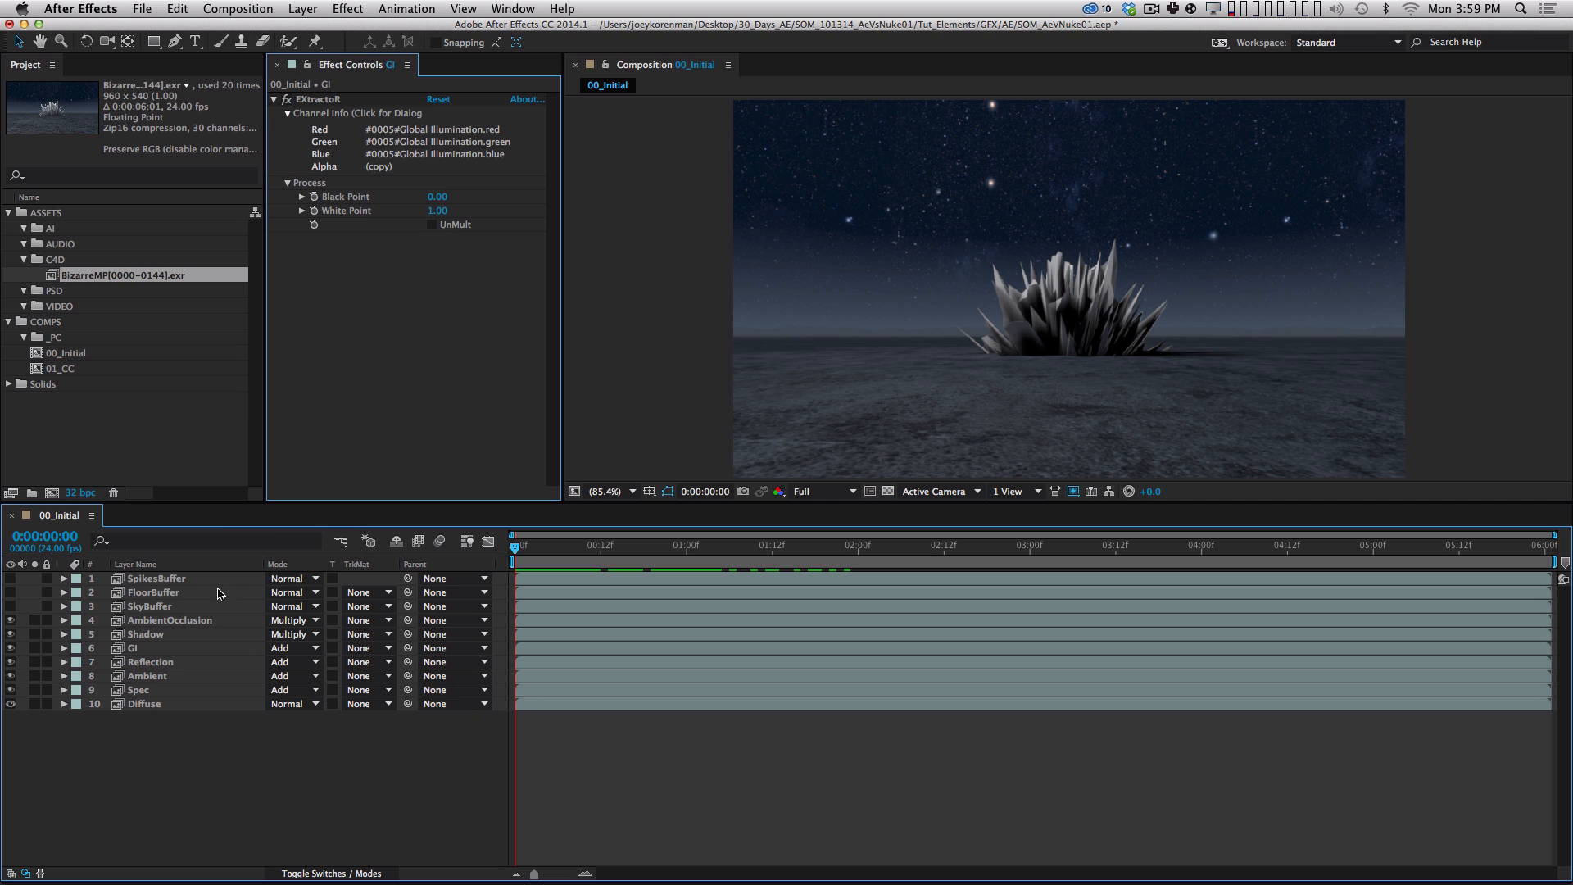
pyautogui.moveTo(610, 547); pyautogui.dragTo(614, 556)
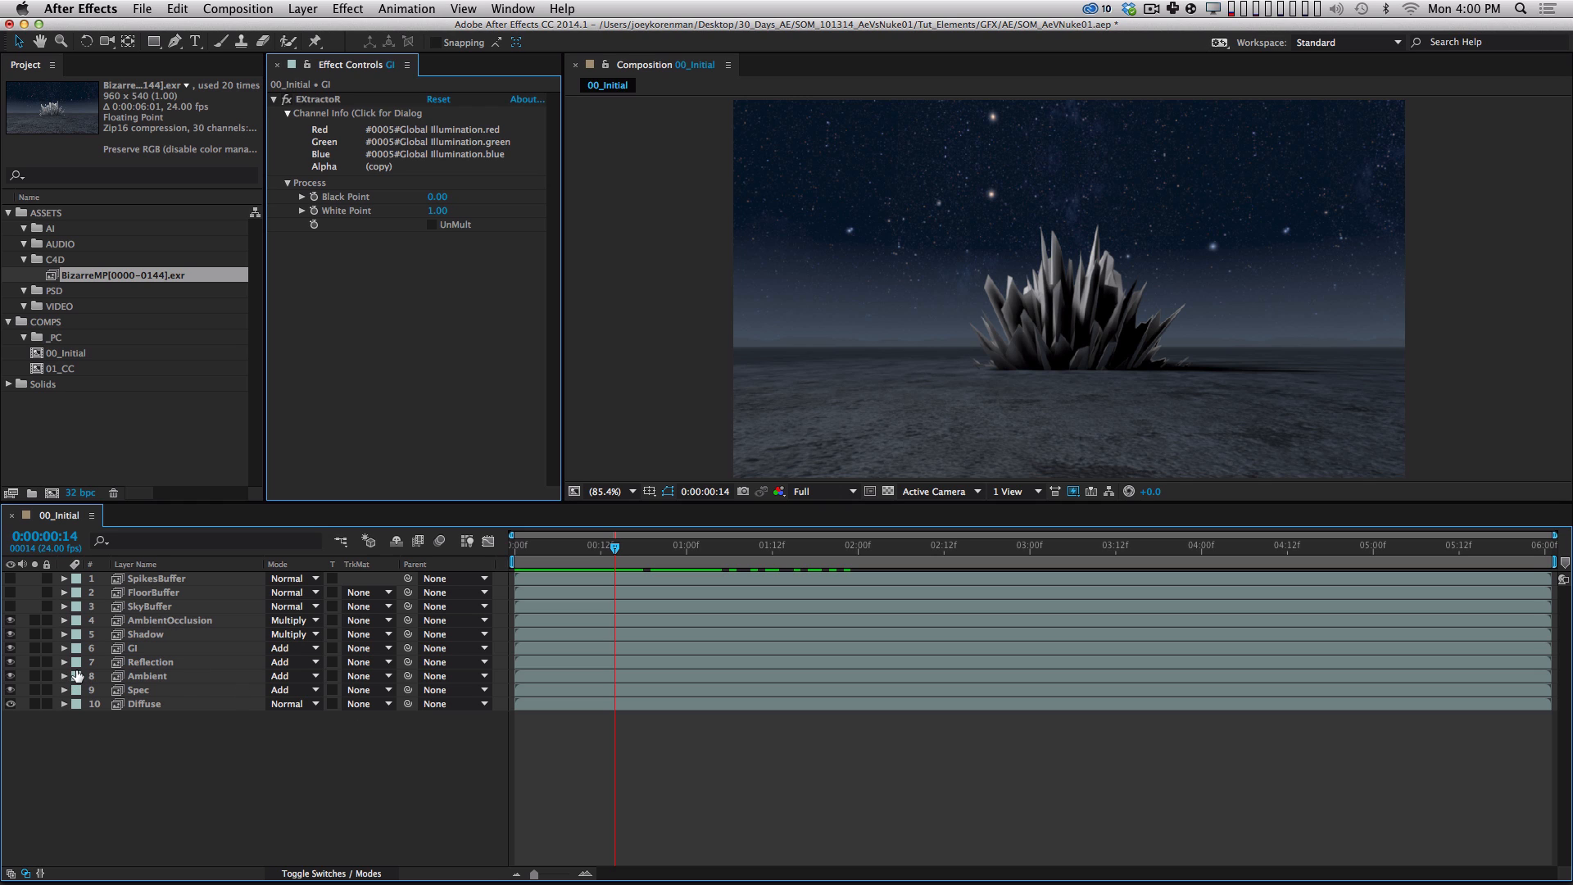
# Solo the Spec, Ambient, Reflection and Shadow layers in turn at frame 14, leaving all solos off and nothing selected.
pyautogui.click(34, 690)
pyautogui.click(35, 690)
pyautogui.click(34, 676)
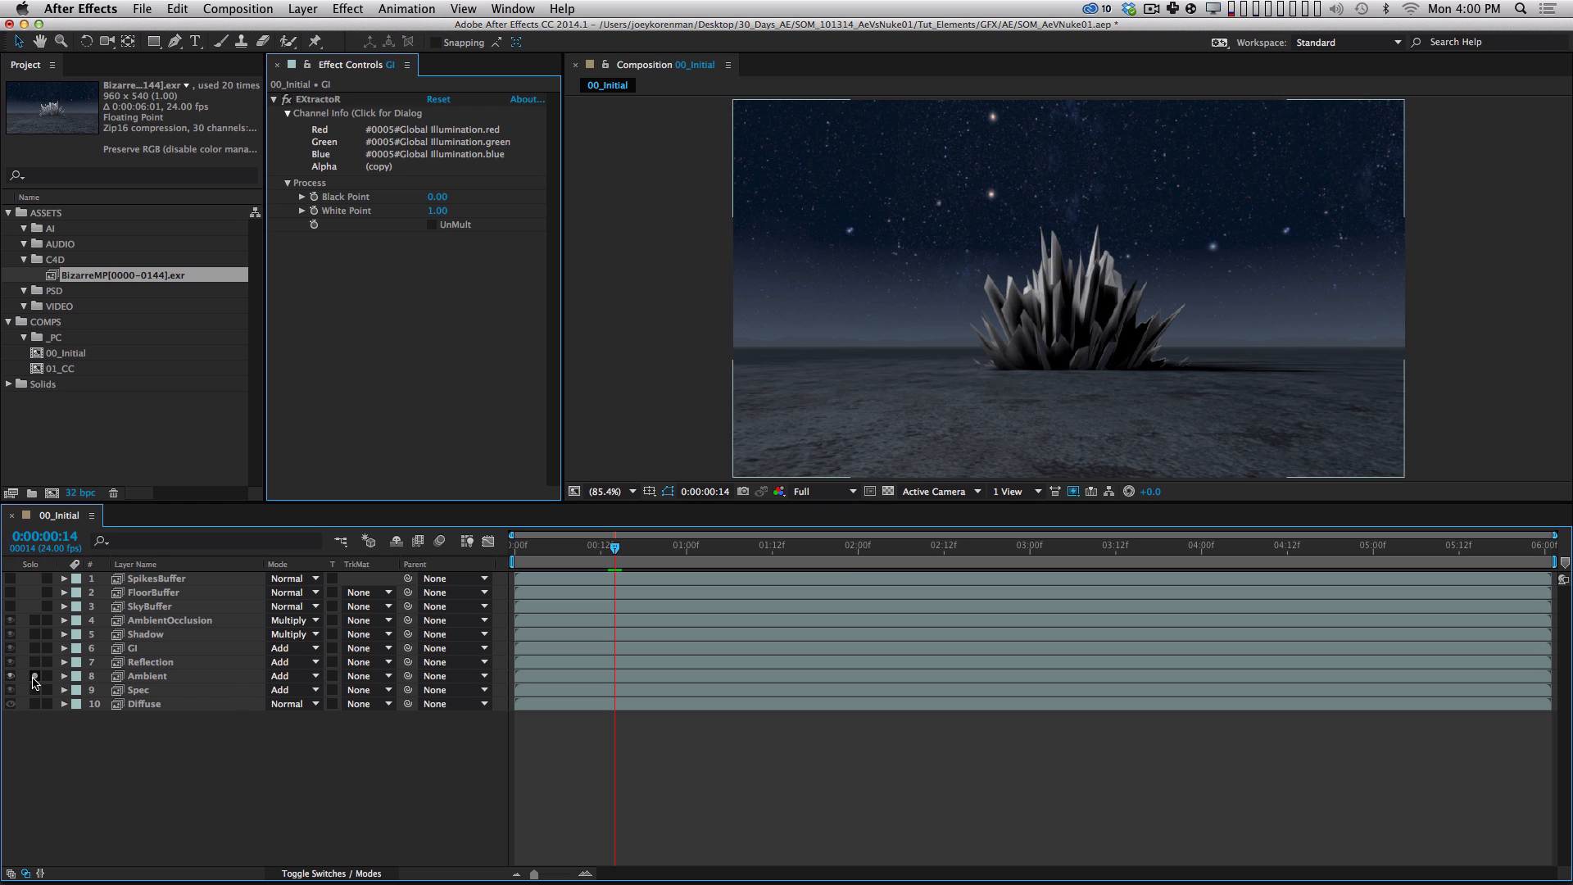
pyautogui.click(35, 676)
pyautogui.click(34, 663)
pyautogui.click(35, 661)
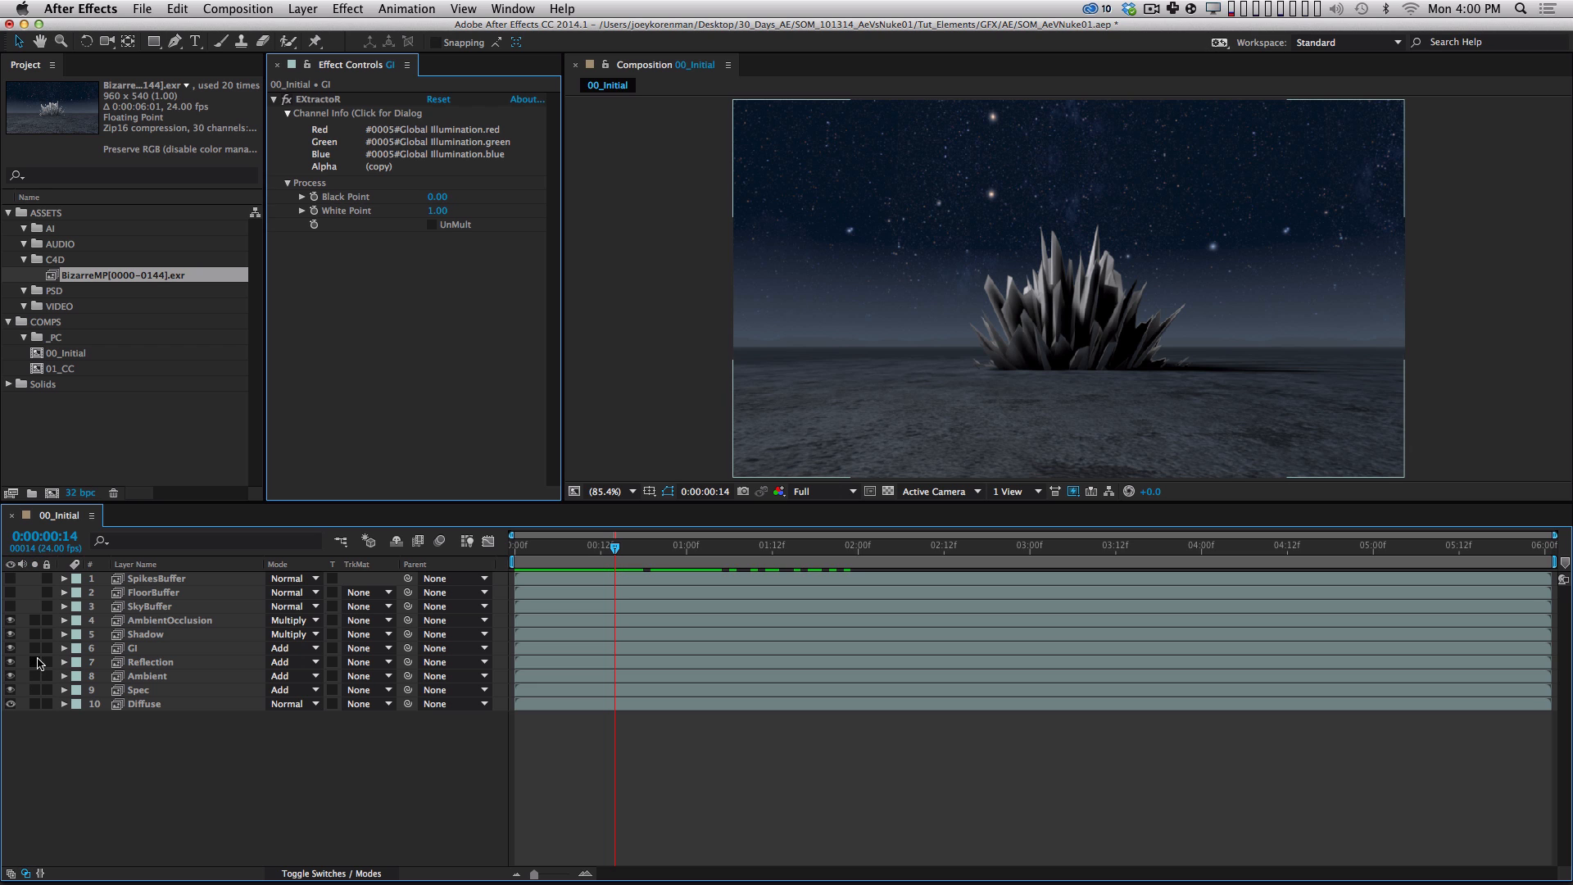
pyautogui.click(37, 641)
pyautogui.click(36, 639)
pyautogui.click(36, 639)
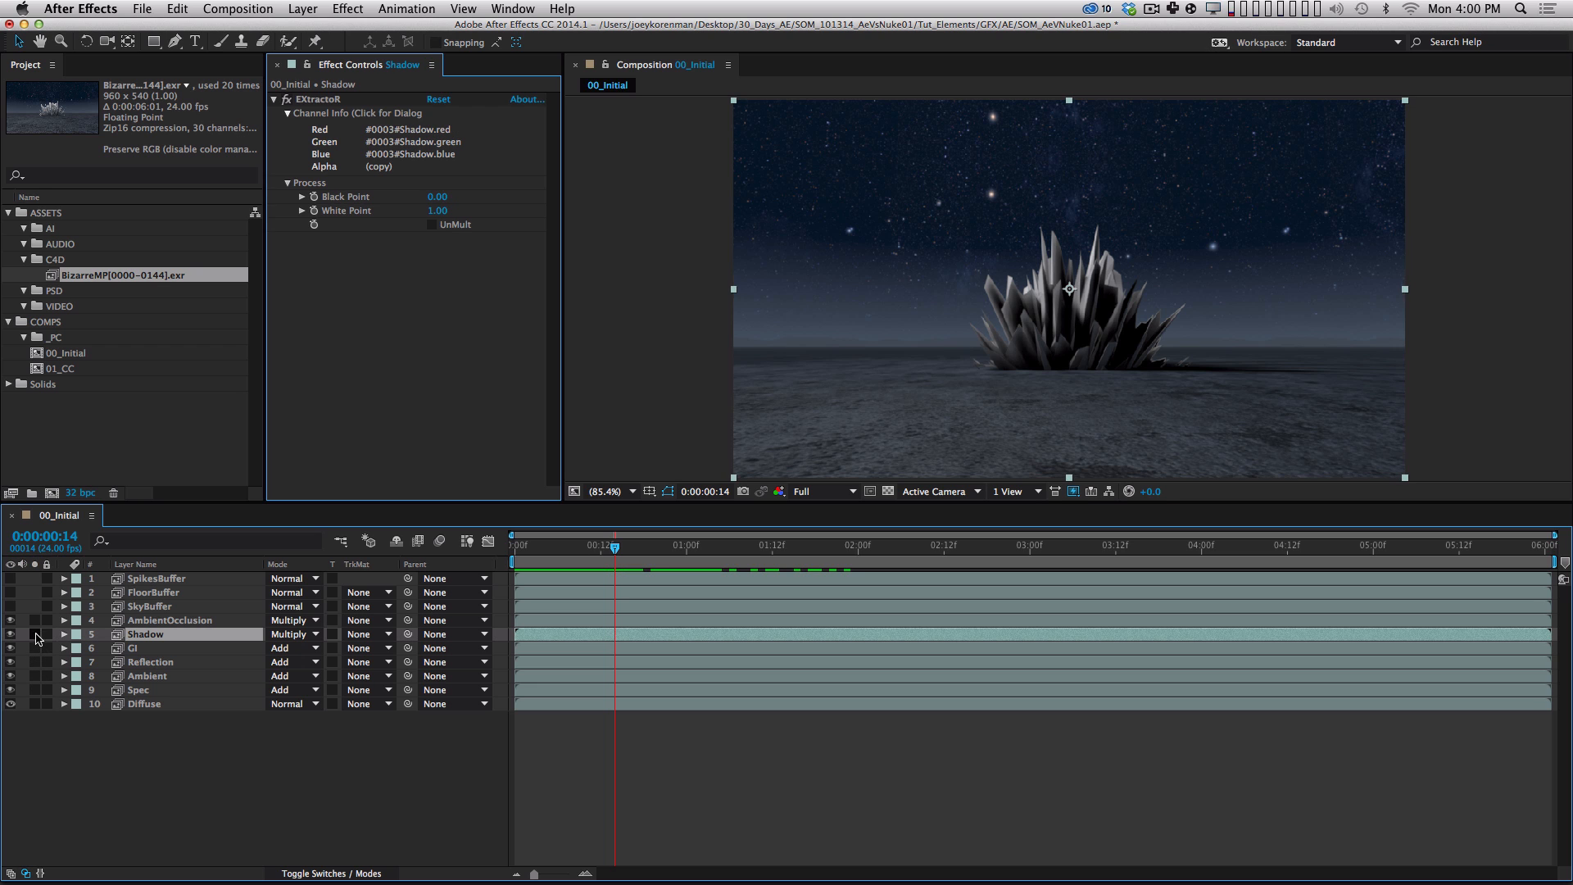
pyautogui.click(165, 759)
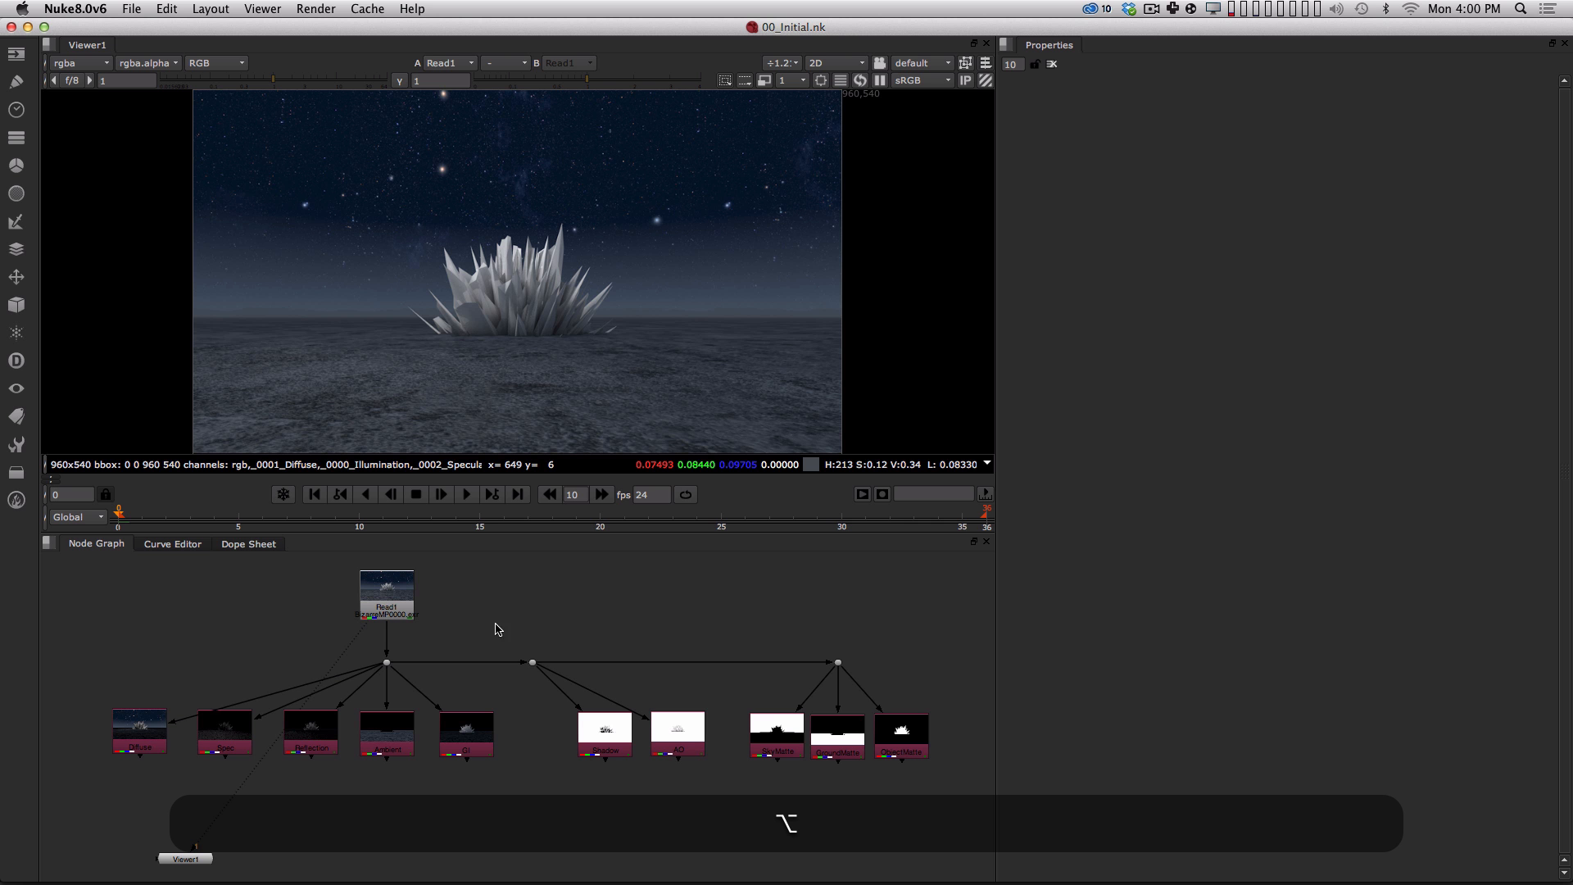
# Switch to Nuke and open the properties of the Read1 node in the 00_Initial.nk script.
pyautogui.keyDown('alt'); pyautogui.moveTo(486, 629); pyautogui.dragTo(492, 623); pyautogui.keyUp('alt')
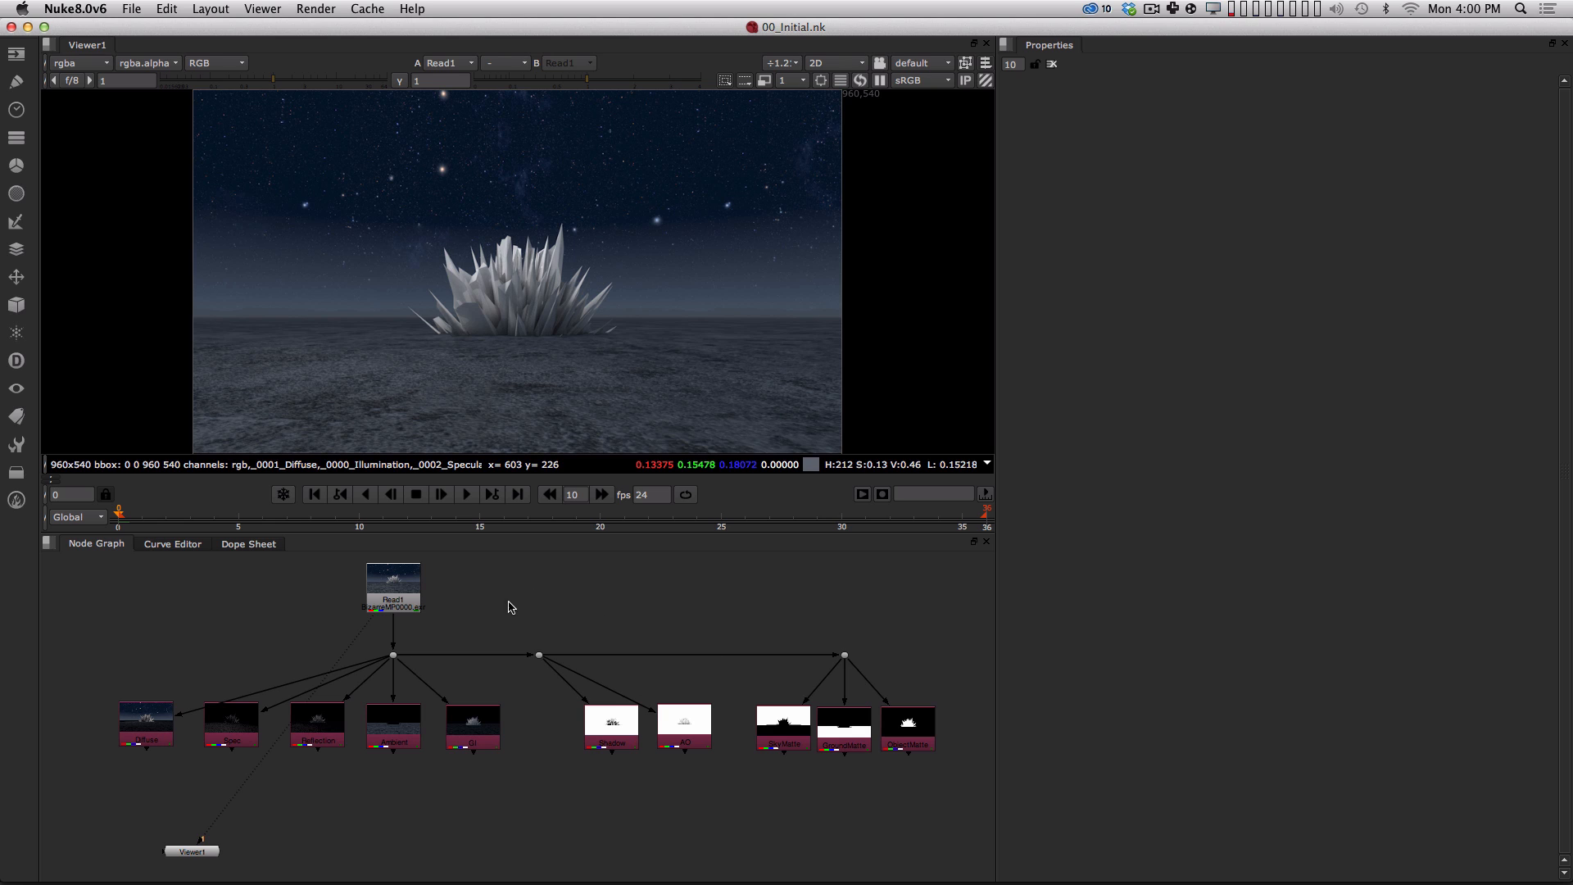
pyautogui.doubleClick(403, 596)
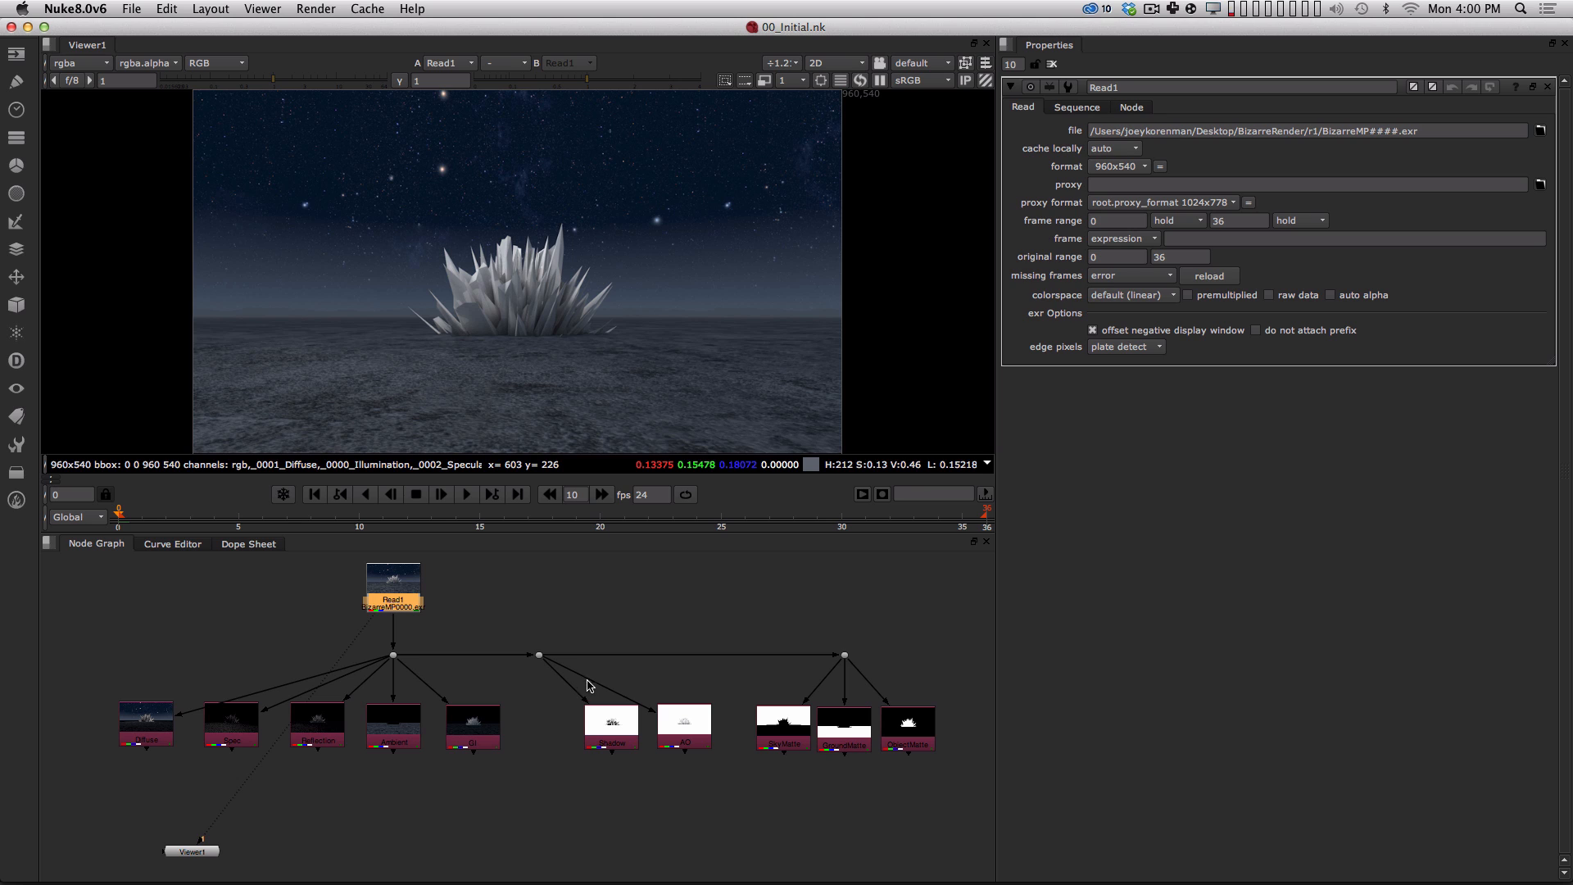
pyautogui.click(616, 616)
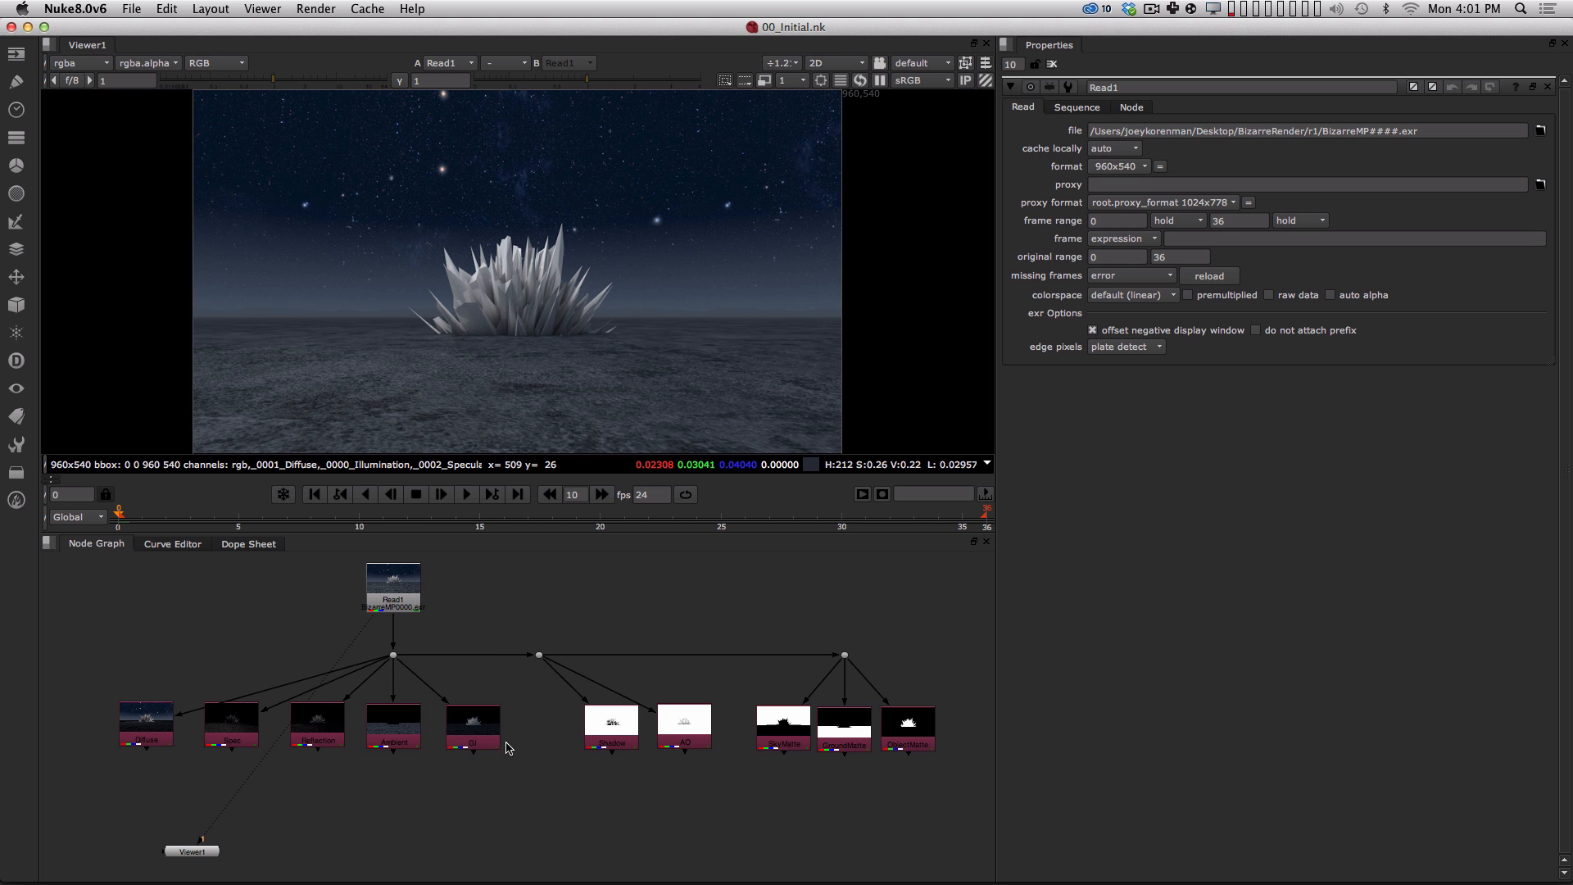
# Examine the render pass and matte nodes branching from Read1 in the node graph, from Diffuse through to the object mattes.
pyautogui.keyDown('alt'); pyautogui.moveTo(425, 647); pyautogui.dragTo(534, 615); pyautogui.keyUp('alt')
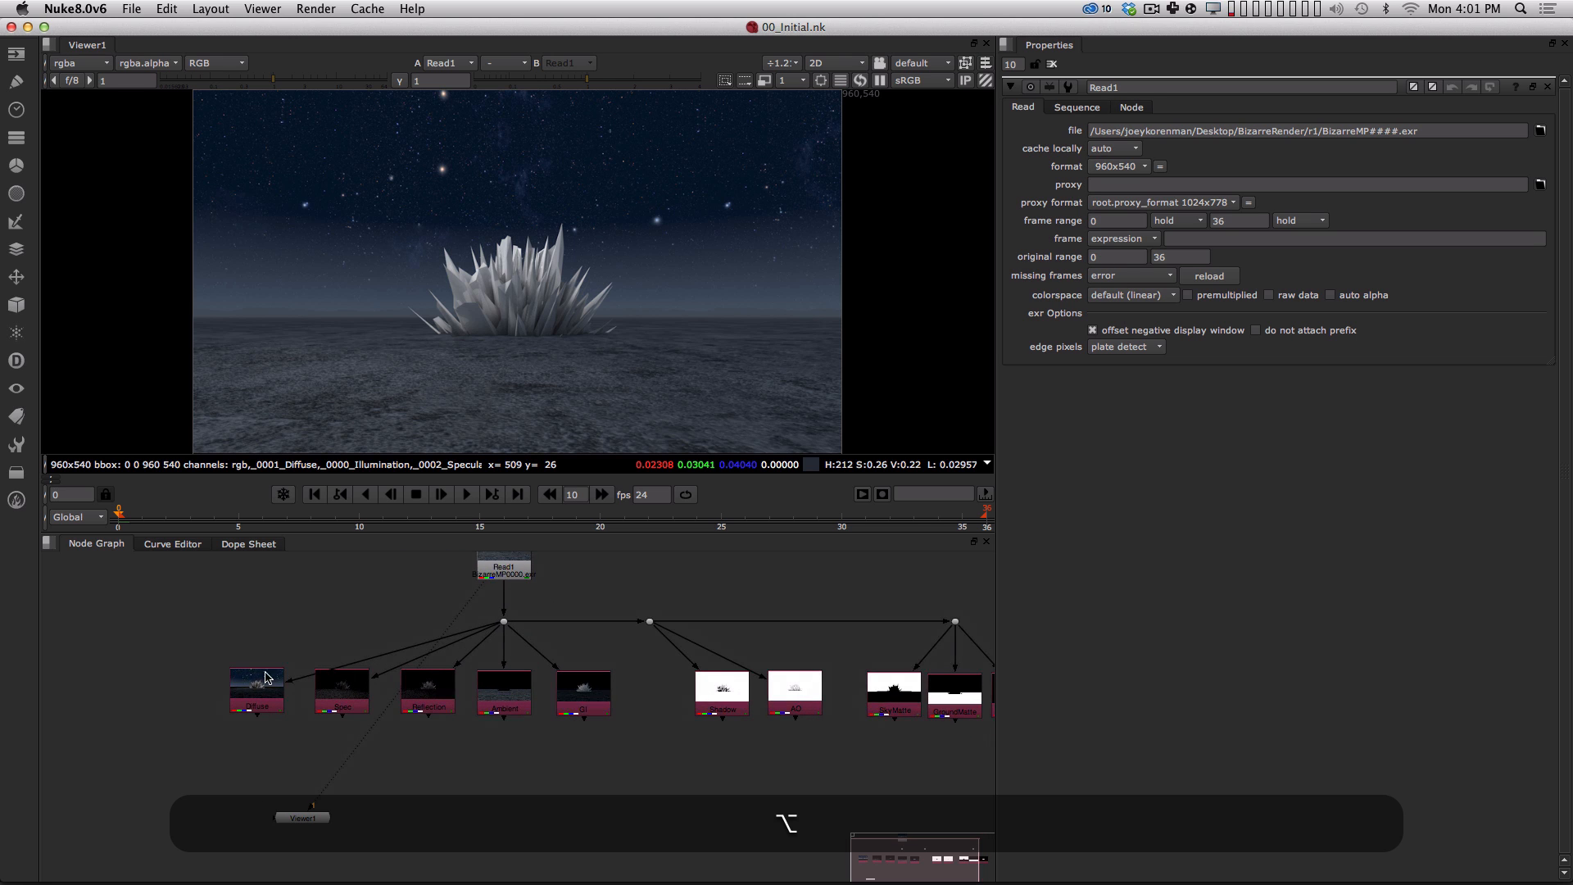
pyautogui.keyDown('alt'); pyautogui.moveTo(277, 722); pyautogui.dragTo(465, 654, button='middle'); pyautogui.keyUp('alt')
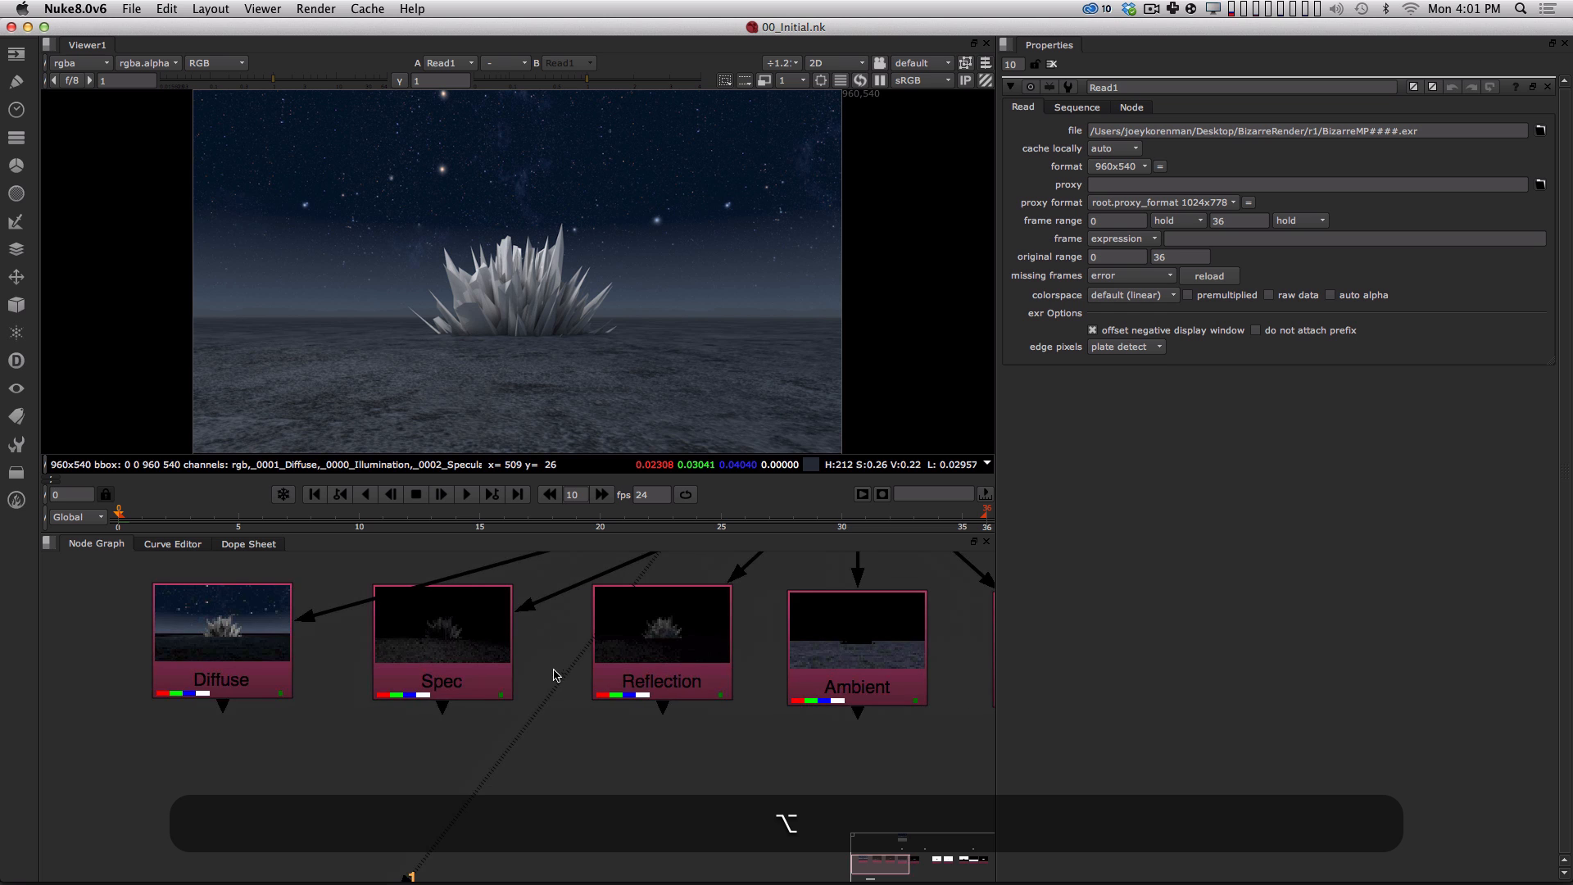
pyautogui.keyDown('alt'); pyautogui.moveTo(612, 674); pyautogui.dragTo(395, 709); pyautogui.keyUp('alt')
pyautogui.keyDown('alt'); pyautogui.moveTo(608, 742); pyautogui.dragTo(404, 755); pyautogui.keyUp('alt')
pyautogui.moveTo(605, 736)
pyautogui.keyDown('alt'); pyautogui.mouseDown()
pyautogui.moveTo(499, 759)
pyautogui.moveTo(316, 763)
pyautogui.mouseUp(); pyautogui.keyUp('alt')
pyautogui.keyDown('alt'); pyautogui.moveTo(604, 688); pyautogui.dragTo(354, 692); pyautogui.keyUp('alt')
pyautogui.keyDown('alt'); pyautogui.moveTo(630, 700); pyautogui.dragTo(377, 707); pyautogui.keyUp('alt')
pyautogui.keyDown('alt'); pyautogui.moveTo(594, 669); pyautogui.dragTo(437, 696); pyautogui.keyUp('alt')
pyautogui.keyDown('alt'); pyautogui.moveTo(623, 669); pyautogui.dragTo(456, 696, button='middle'); pyautogui.keyUp('alt')
pyautogui.keyDown('alt'); pyautogui.moveTo(442, 737); pyautogui.dragTo(561, 734); pyautogui.keyUp('alt')
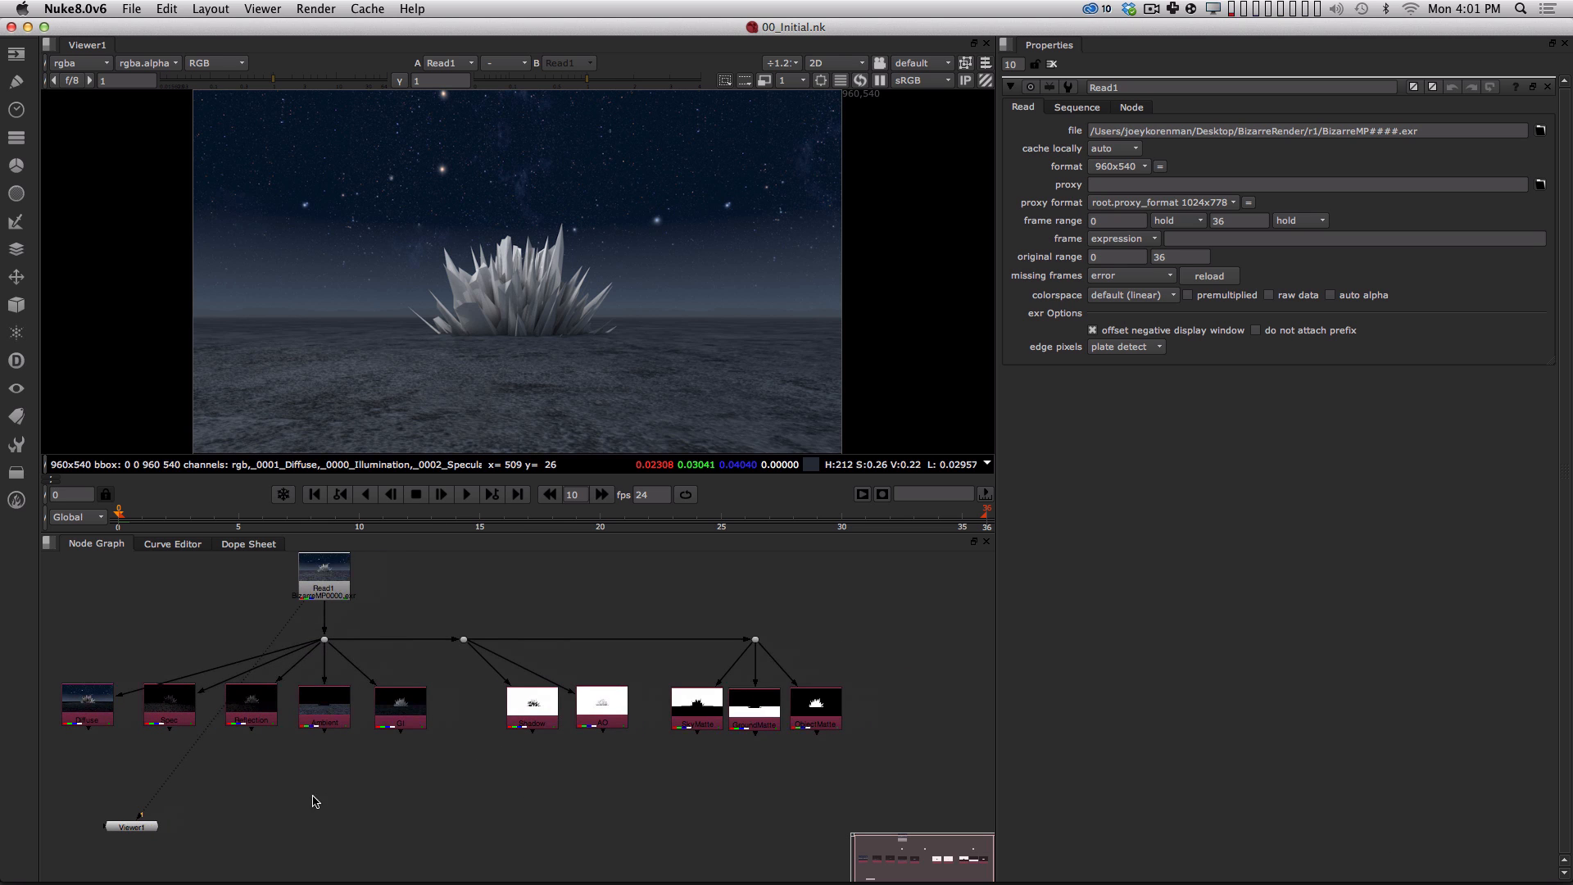
pyautogui.keyDown('alt'); pyautogui.moveTo(233, 720); pyautogui.dragTo(274, 668, button='middle'); pyautogui.keyUp('alt')
pyautogui.keyDown('alt'); pyautogui.moveTo(328, 719); pyautogui.dragTo(270, 768, button='middle'); pyautogui.keyUp('alt')
pyautogui.keyDown('alt'); pyautogui.moveTo(355, 765); pyautogui.dragTo(306, 784); pyautogui.keyUp('alt')
pyautogui.keyDown('alt'); pyautogui.moveTo(408, 731); pyautogui.dragTo(374, 761, button='middle'); pyautogui.keyUp('alt')
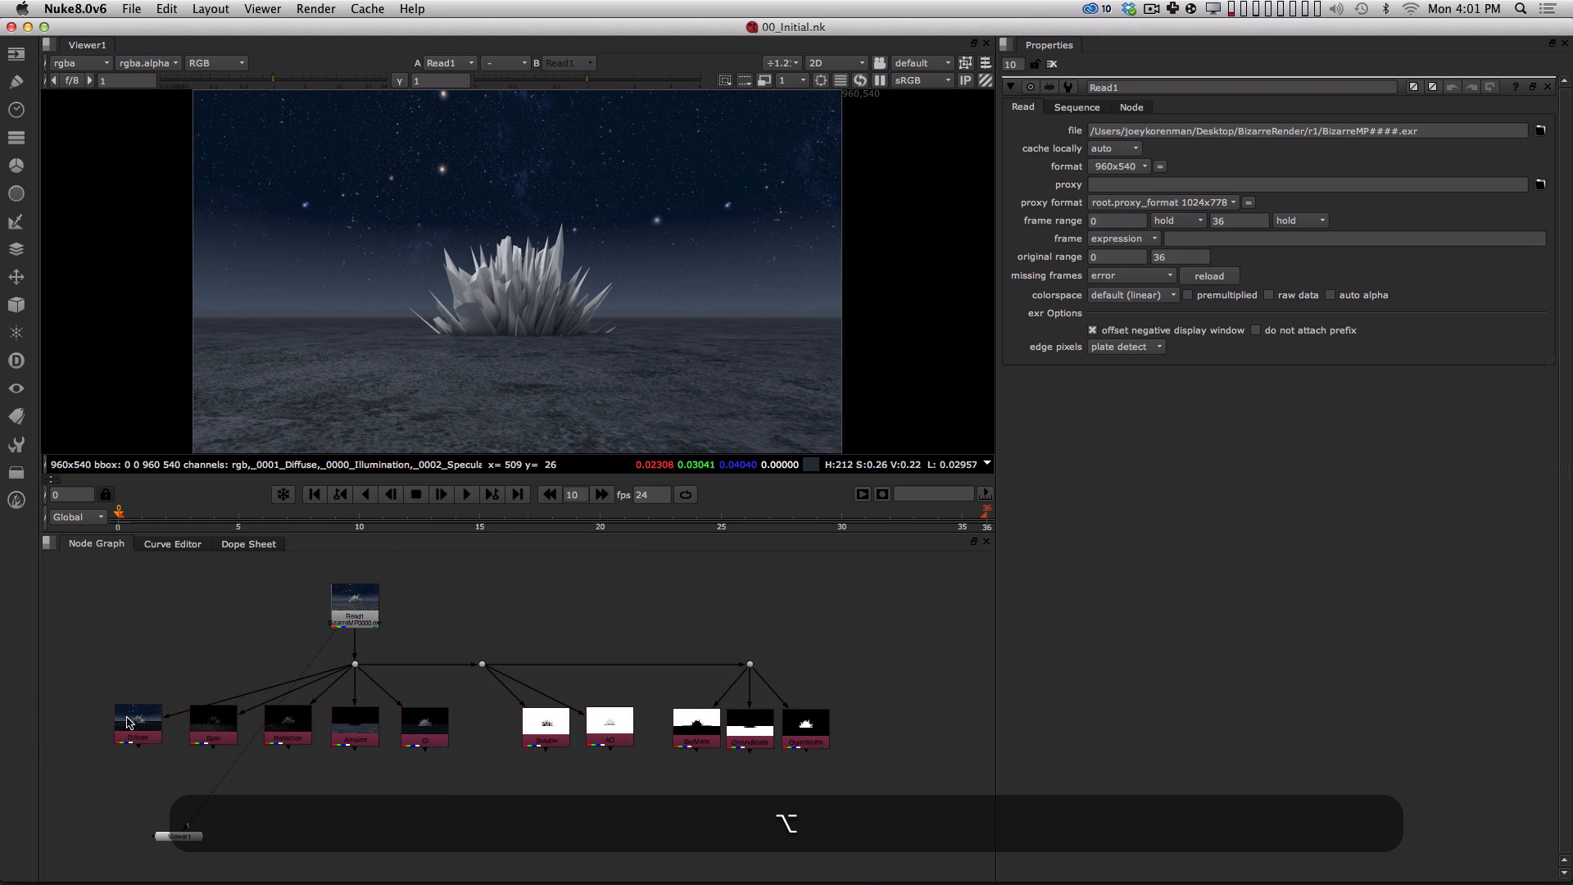
# Slightly reposition the Ambient and Viewer1 nodes in the graph and display the Read1 node in the viewer.
pyautogui.moveTo(352, 729); pyautogui.dragTo(351, 724)
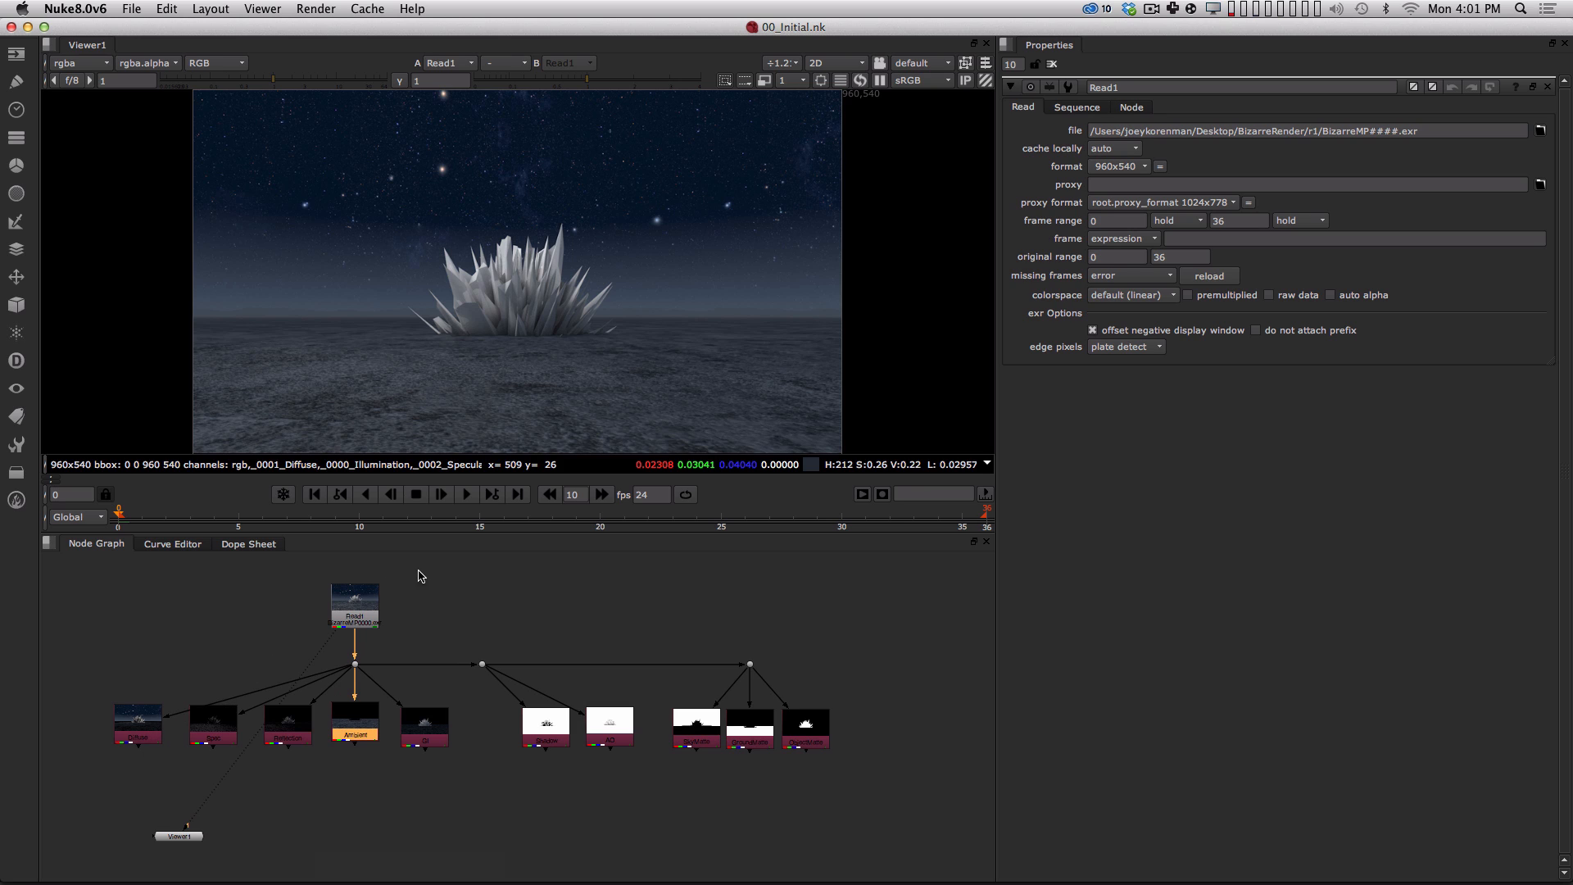
pyautogui.click(373, 596)
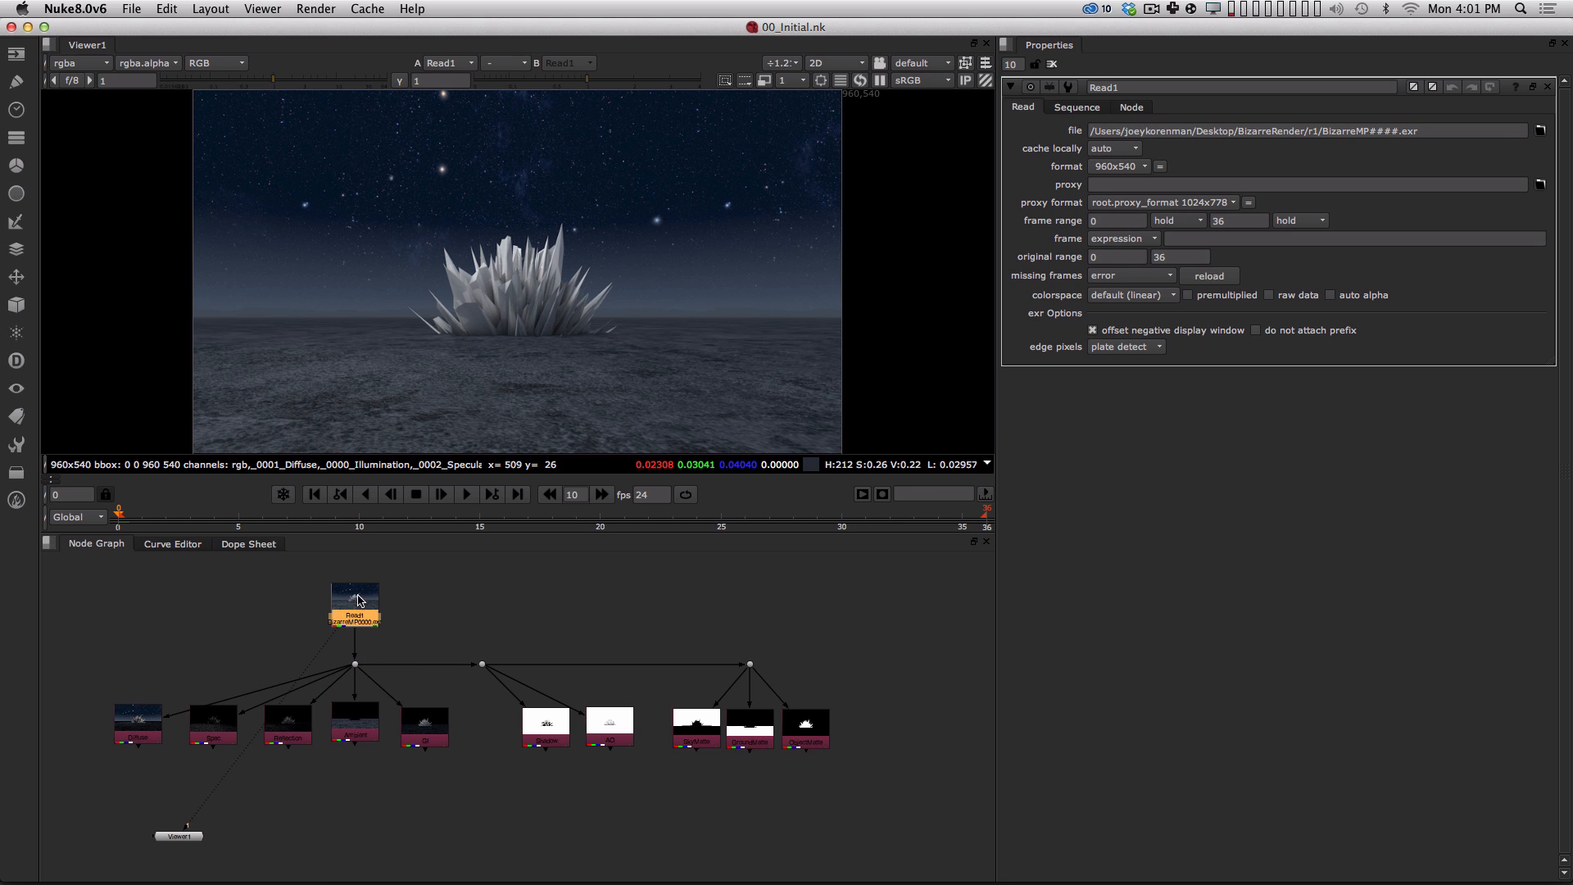
pyautogui.press('1')
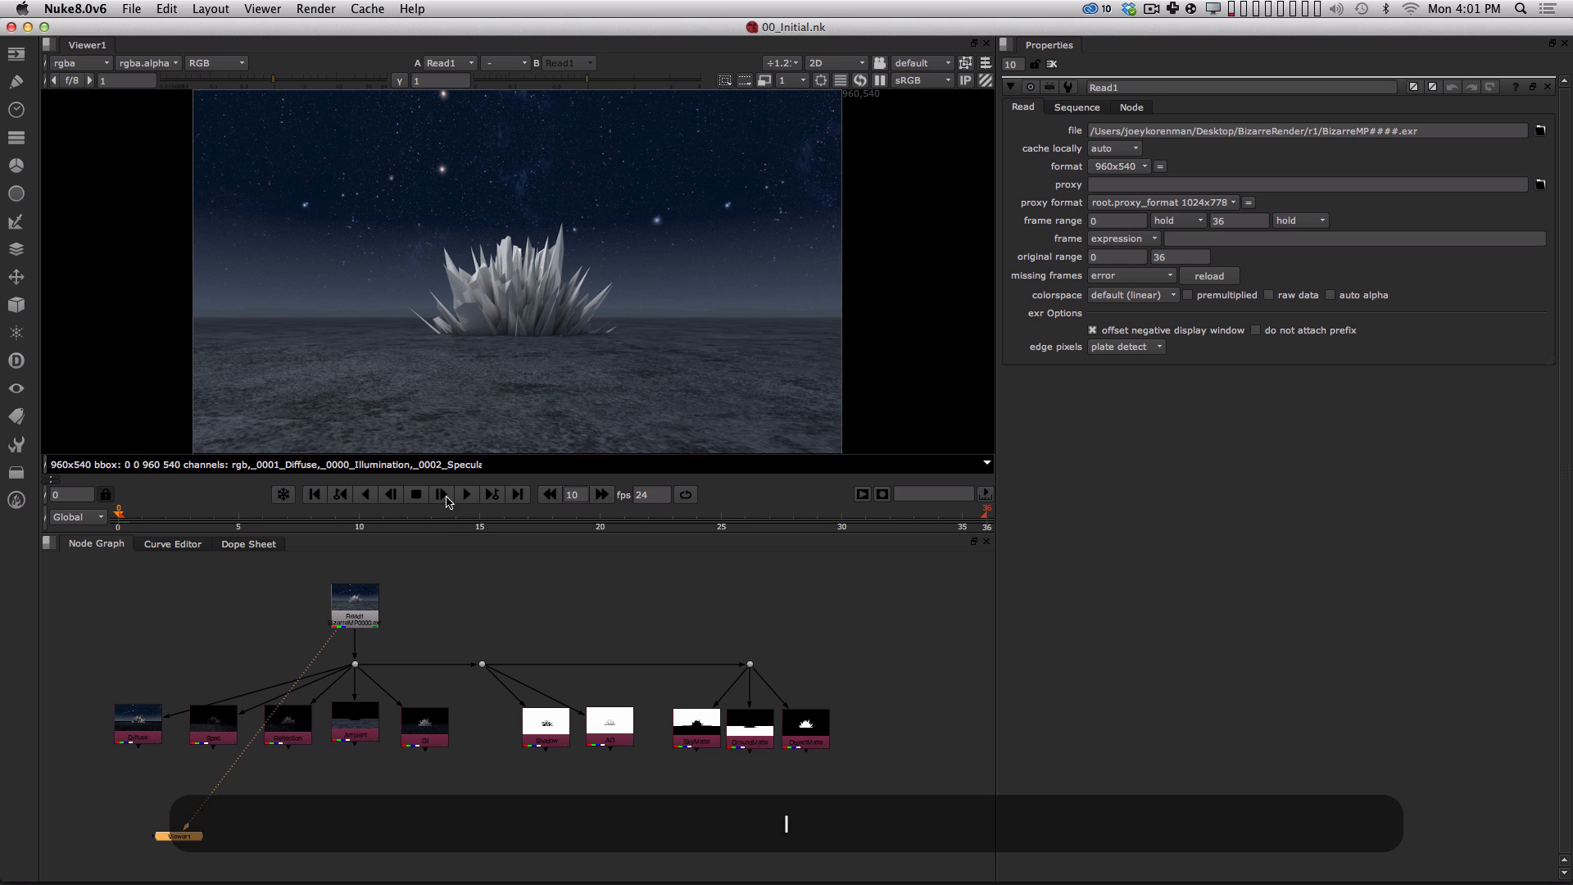
pyautogui.moveTo(181, 837); pyautogui.dragTo(167, 844)
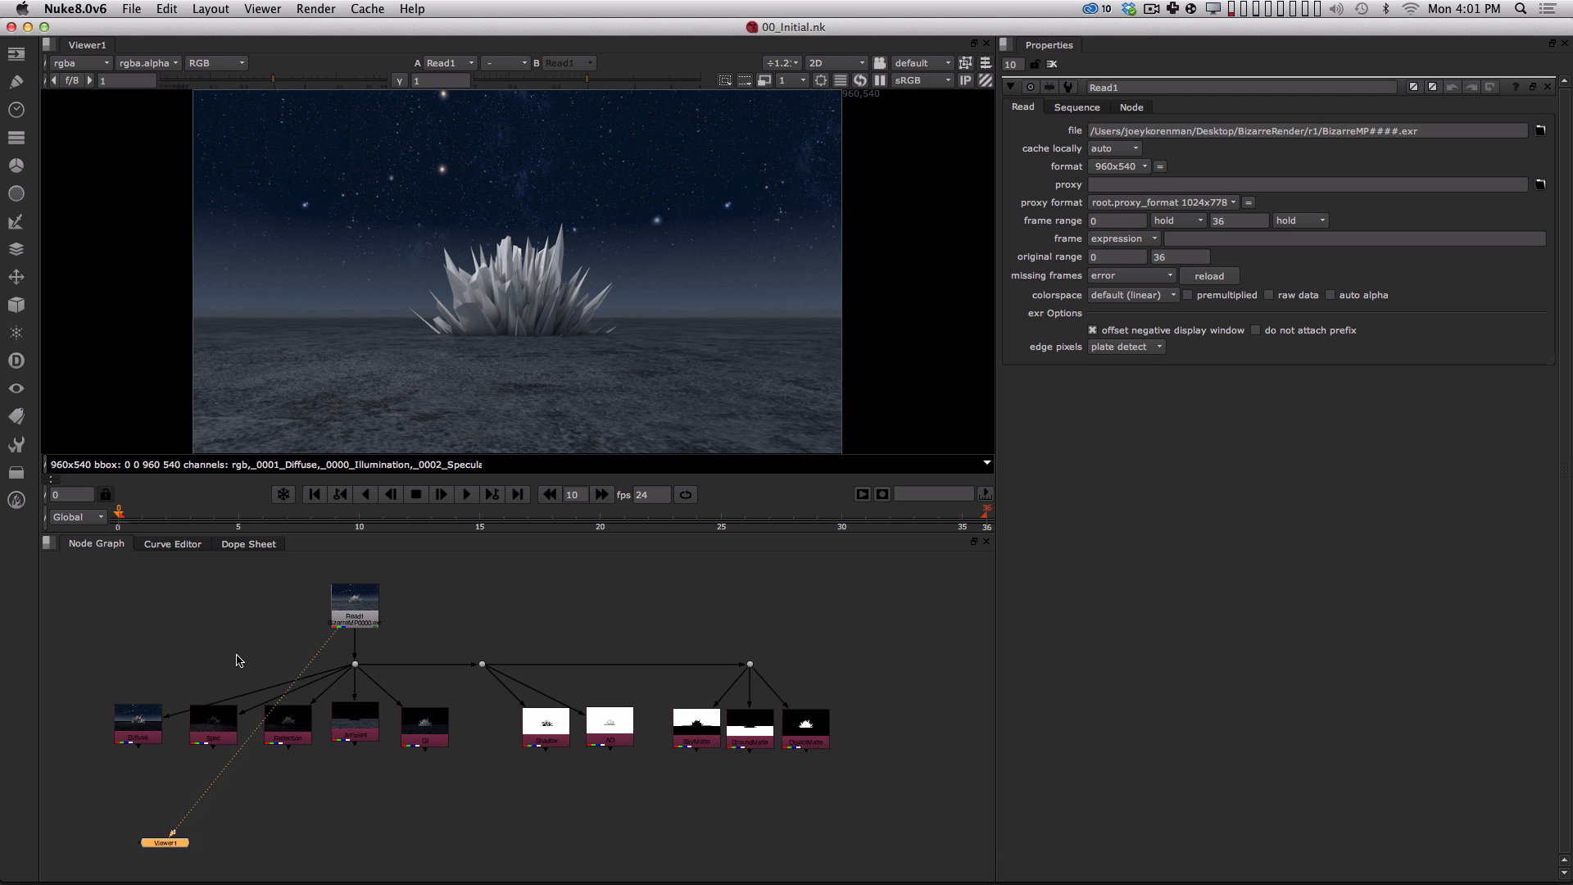
# Display the Diffuse, Spec, Reflection, Ambient and GI pass nodes in the viewer one after another.
pyautogui.click(135, 737)
pyautogui.press('1')
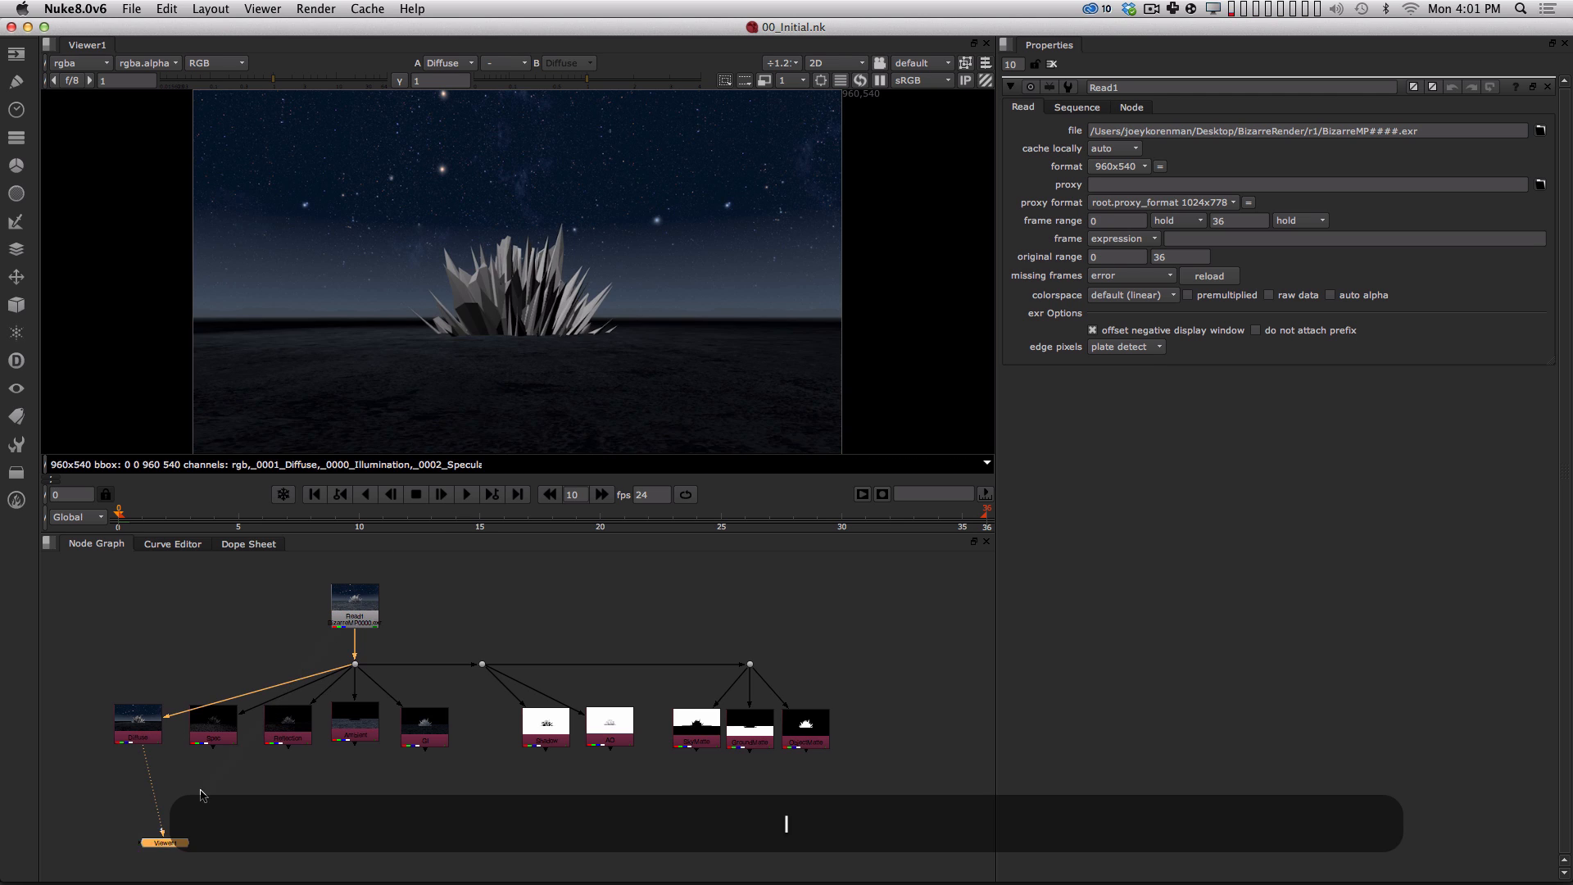
pyautogui.click(137, 733)
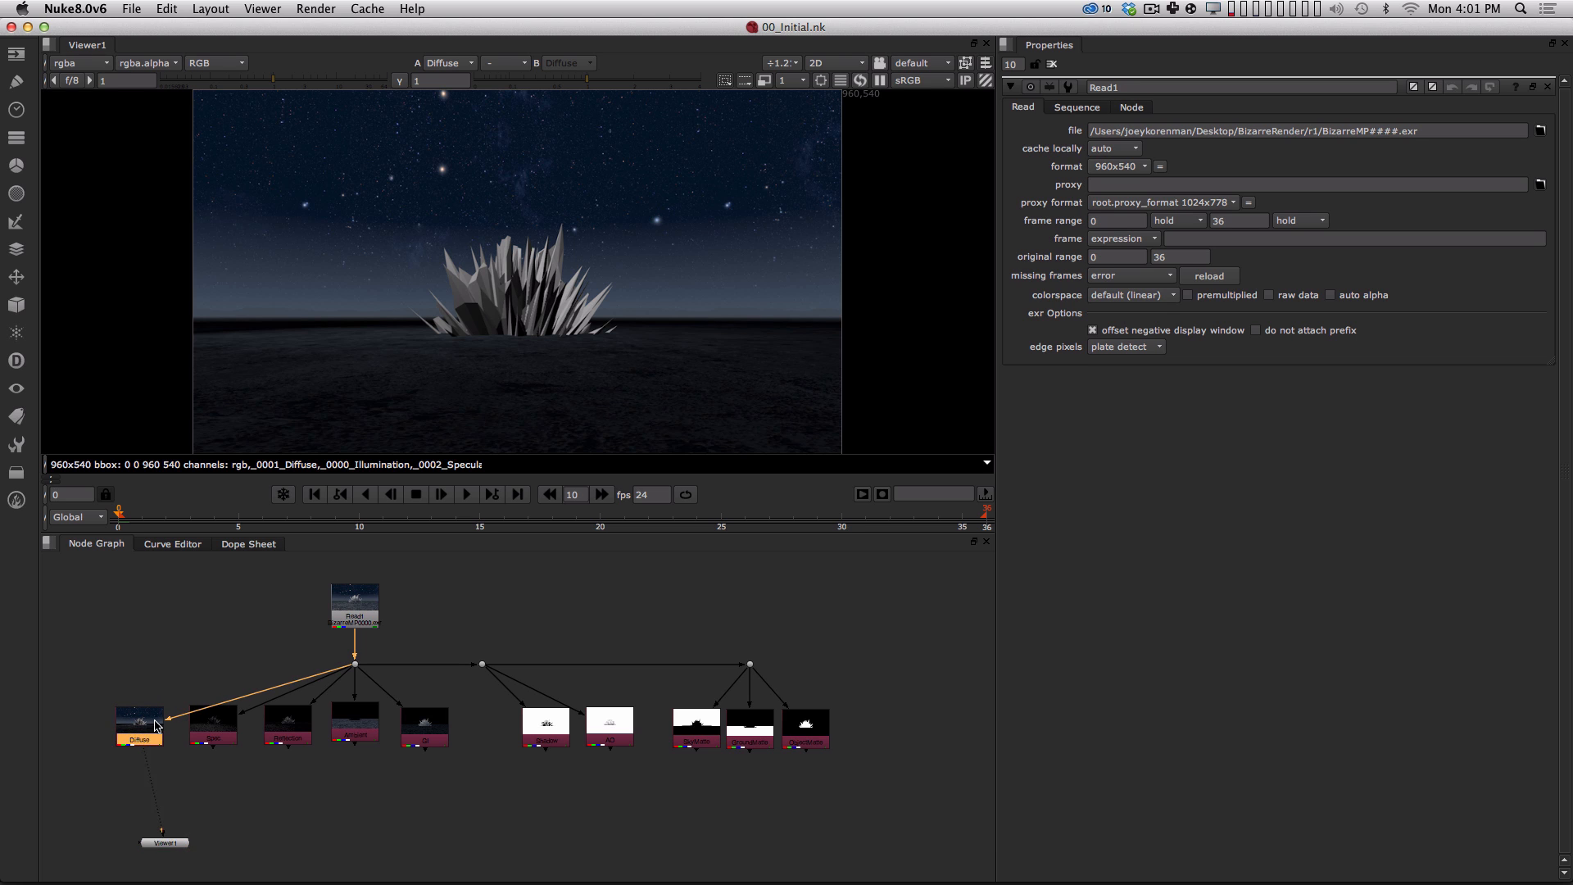
pyautogui.click(232, 731)
pyautogui.press('1')
pyautogui.click(288, 729)
pyautogui.press('1')
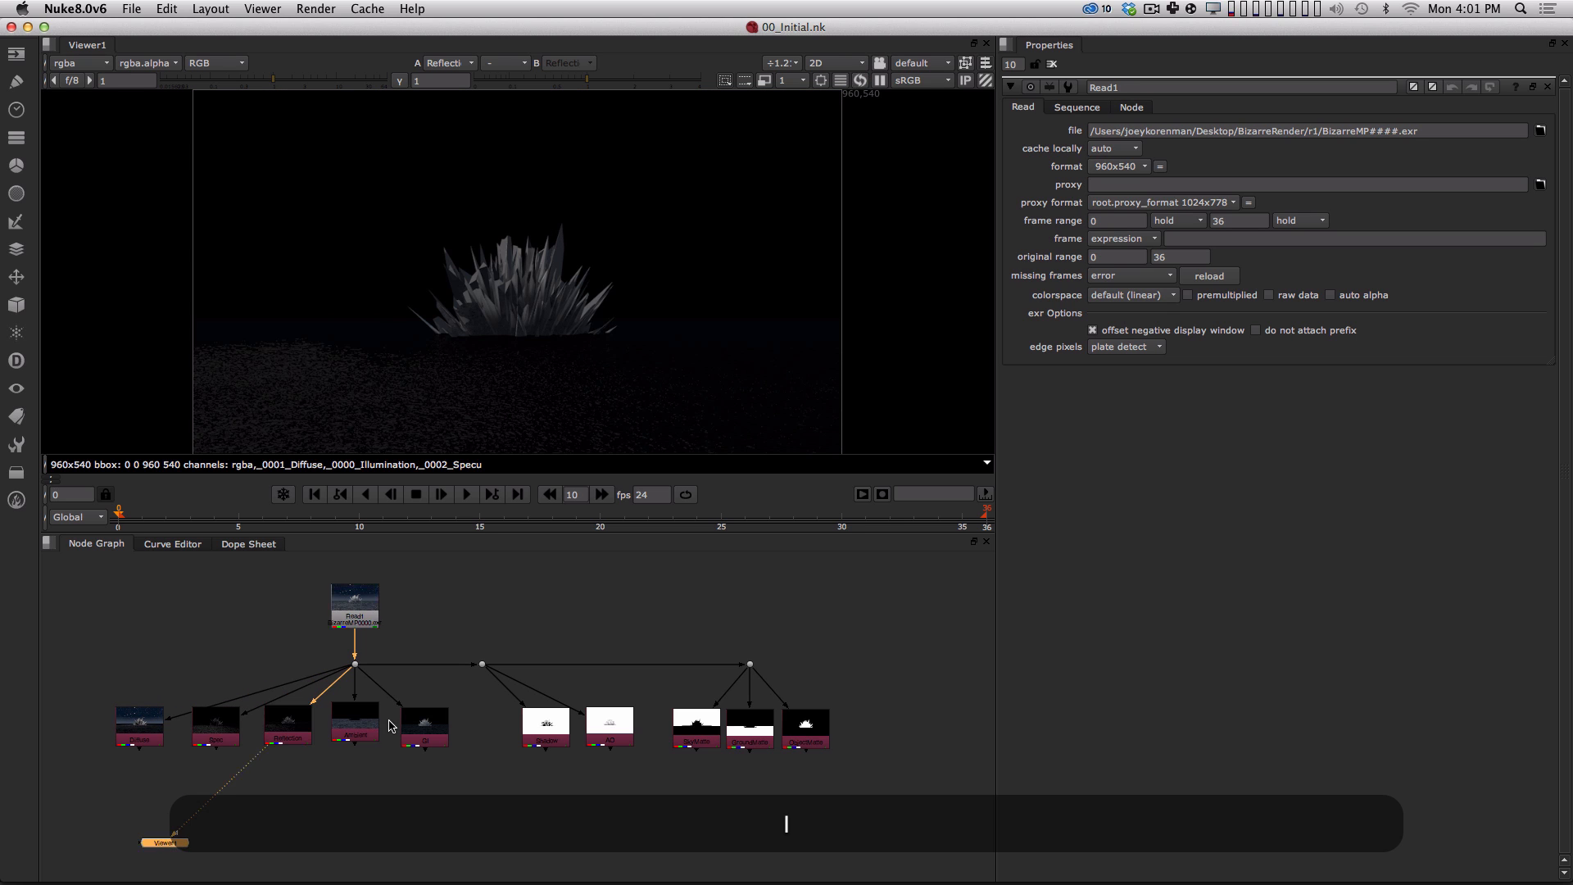
pyautogui.click(362, 721)
pyautogui.press('1')
pyautogui.click(426, 724)
pyautogui.press('1')
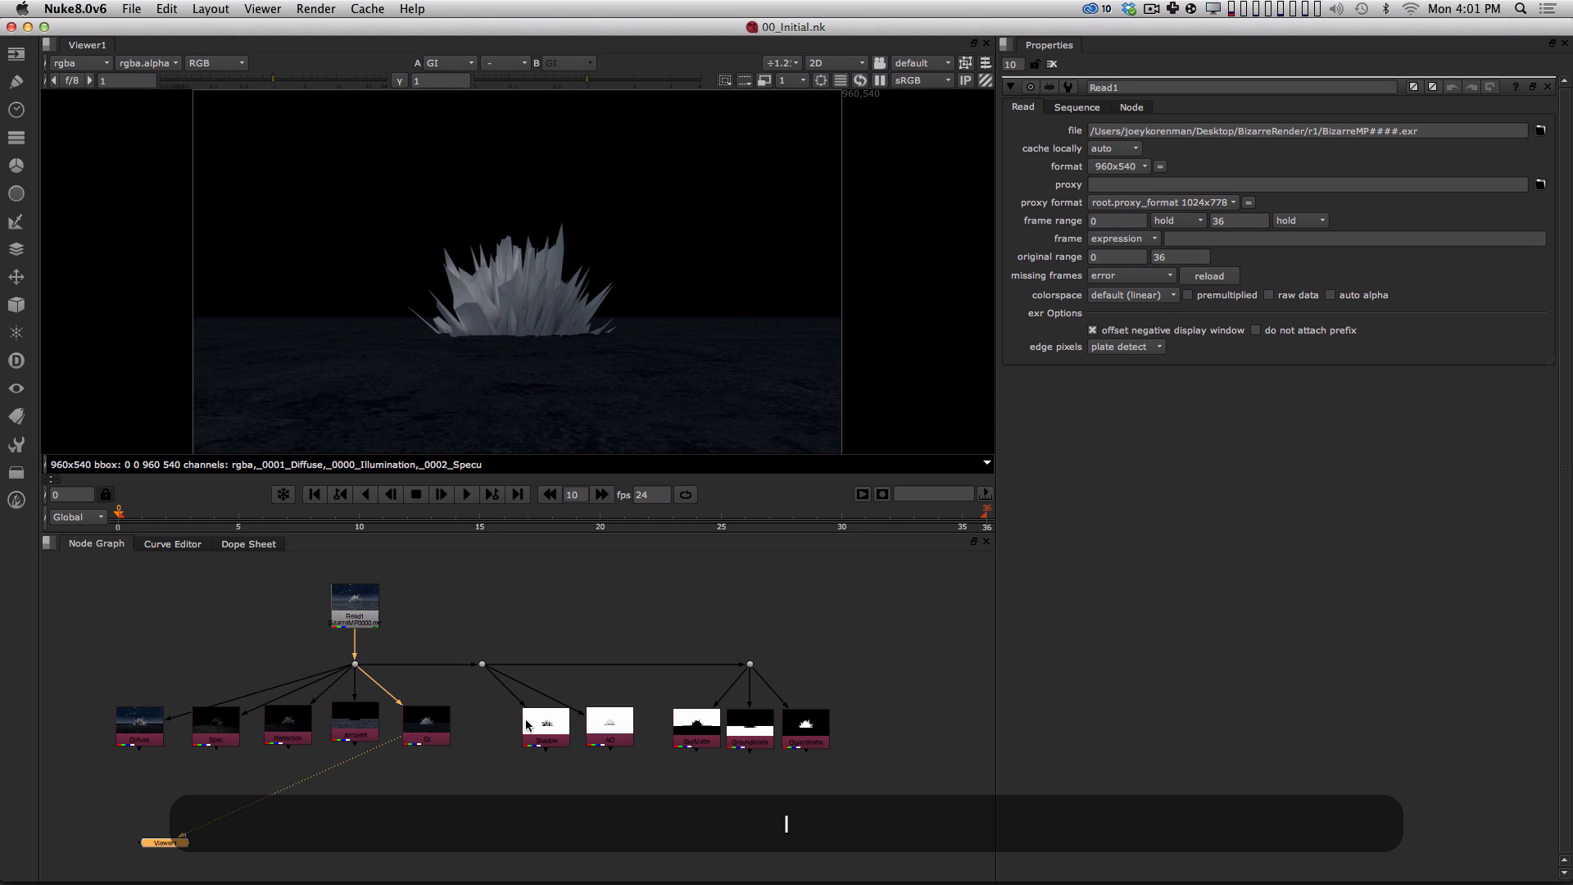
# Display the Shadow and AO passes and the sky, ground and spikes mattes in the viewer in turn.
pyautogui.click(546, 727)
pyautogui.press('1')
pyautogui.click(610, 725)
pyautogui.press('1')
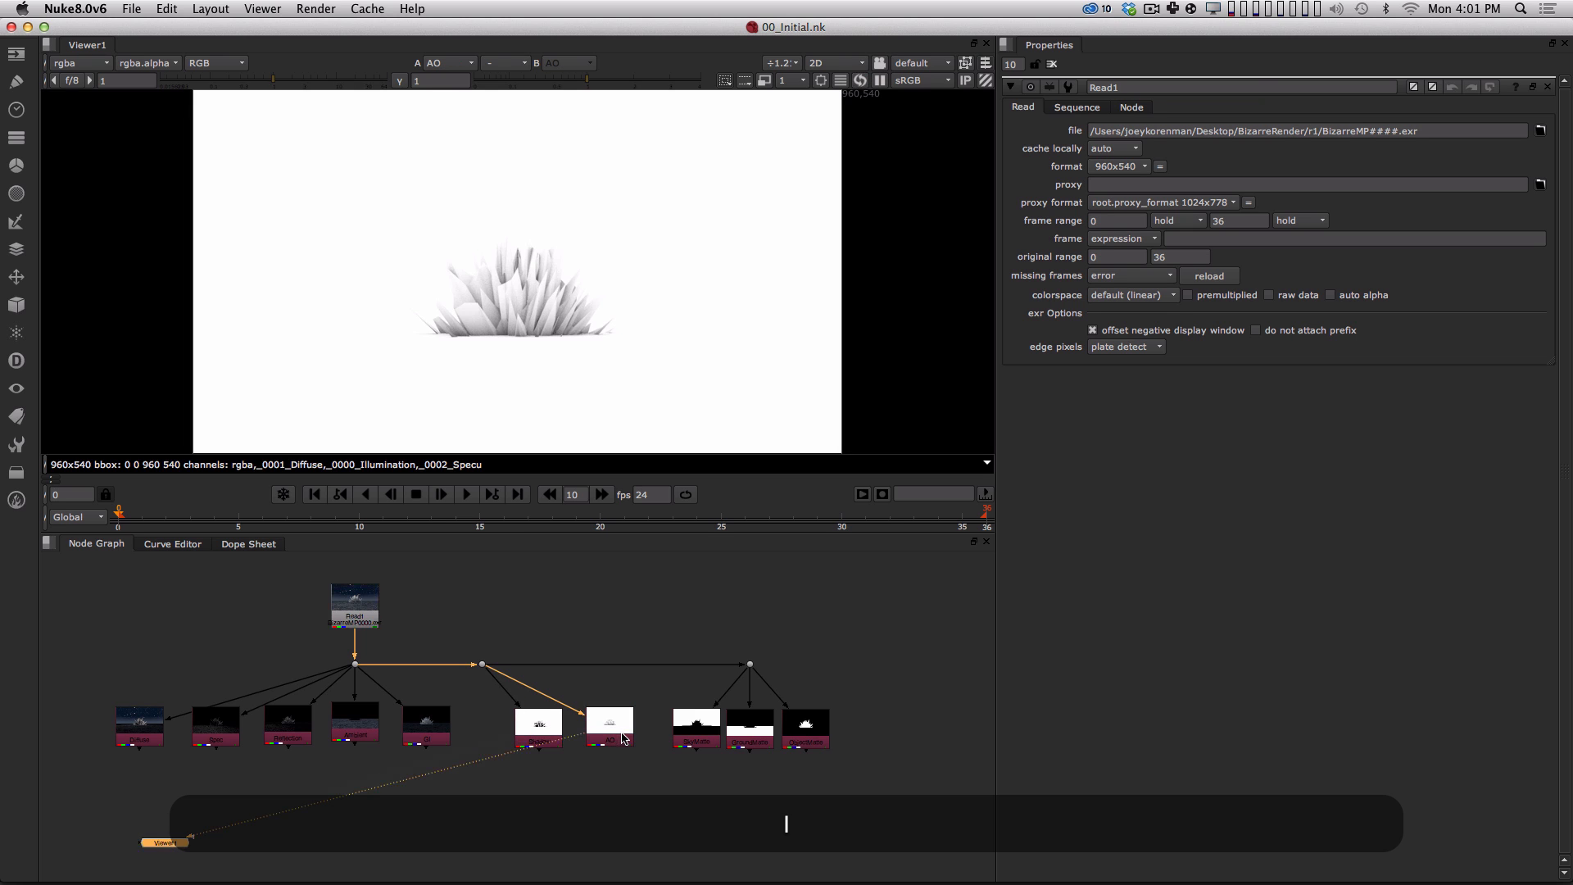
pyautogui.click(692, 722)
pyautogui.press('1')
pyautogui.click(750, 725)
pyautogui.press('1')
pyautogui.click(805, 725)
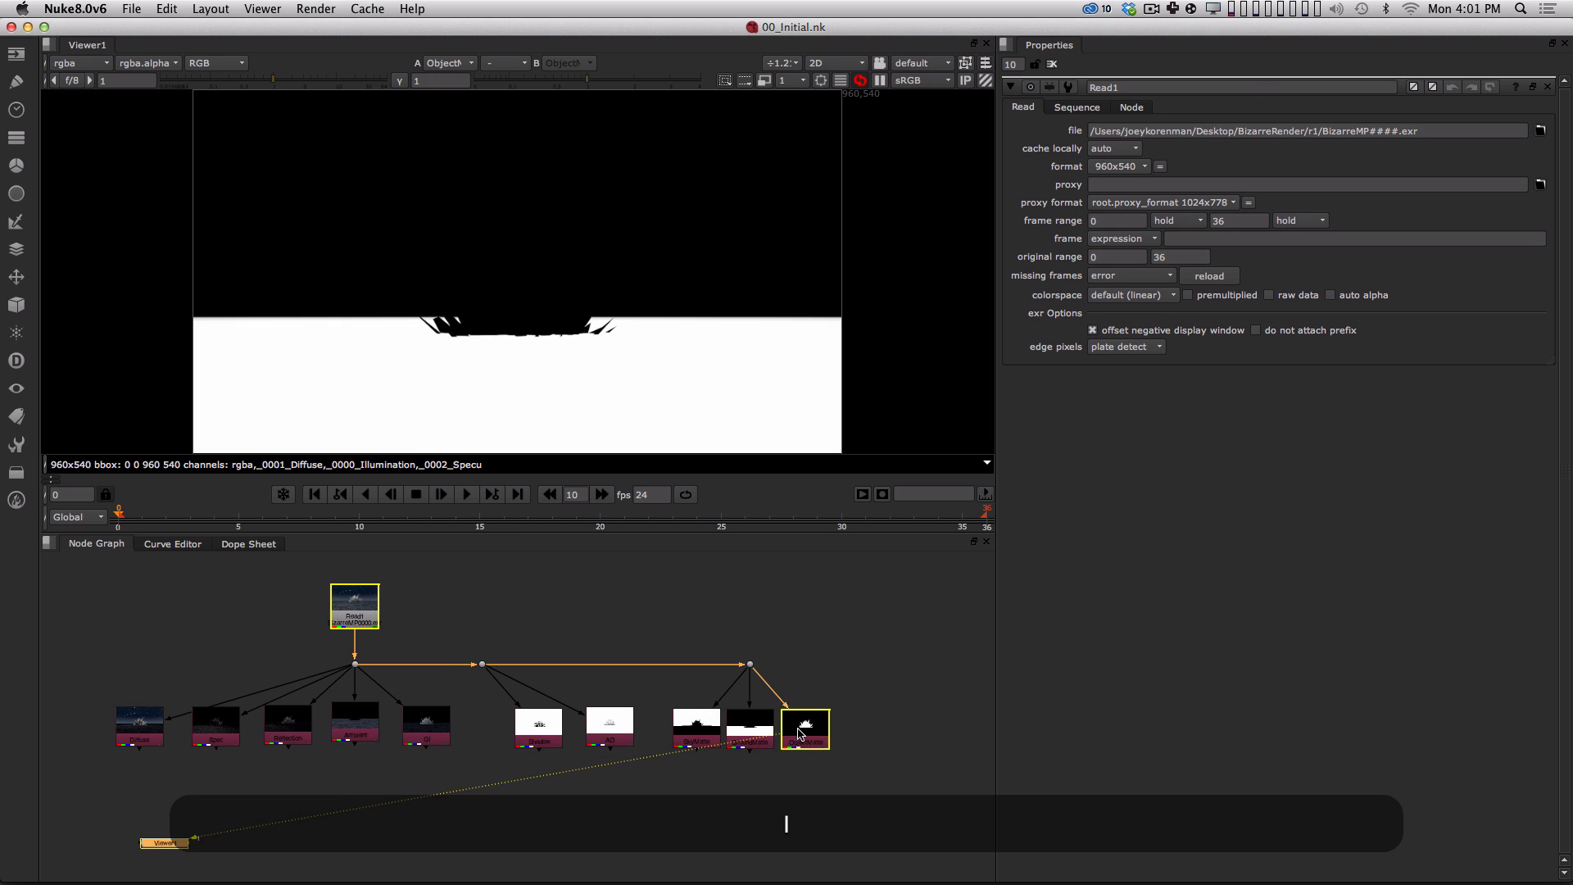
pyautogui.press('1')
# Display the Read1 node in the viewer again and move it slightly higher in the node graph.
pyautogui.click(626, 604)
pyautogui.click(361, 604)
pyautogui.press('1')
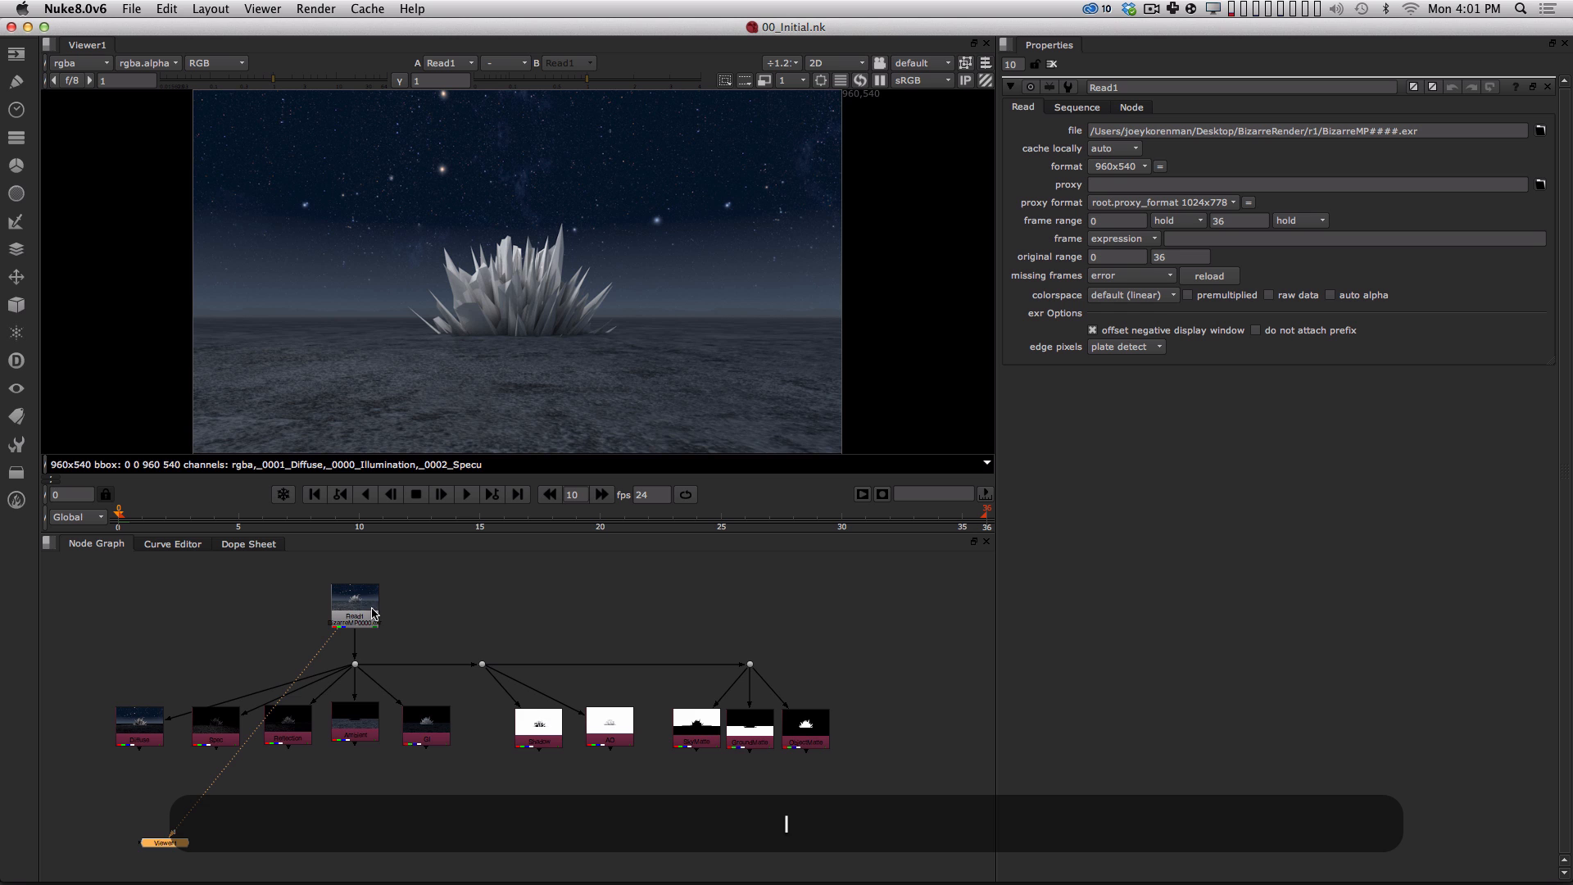
pyautogui.moveTo(365, 601); pyautogui.dragTo(363, 583)
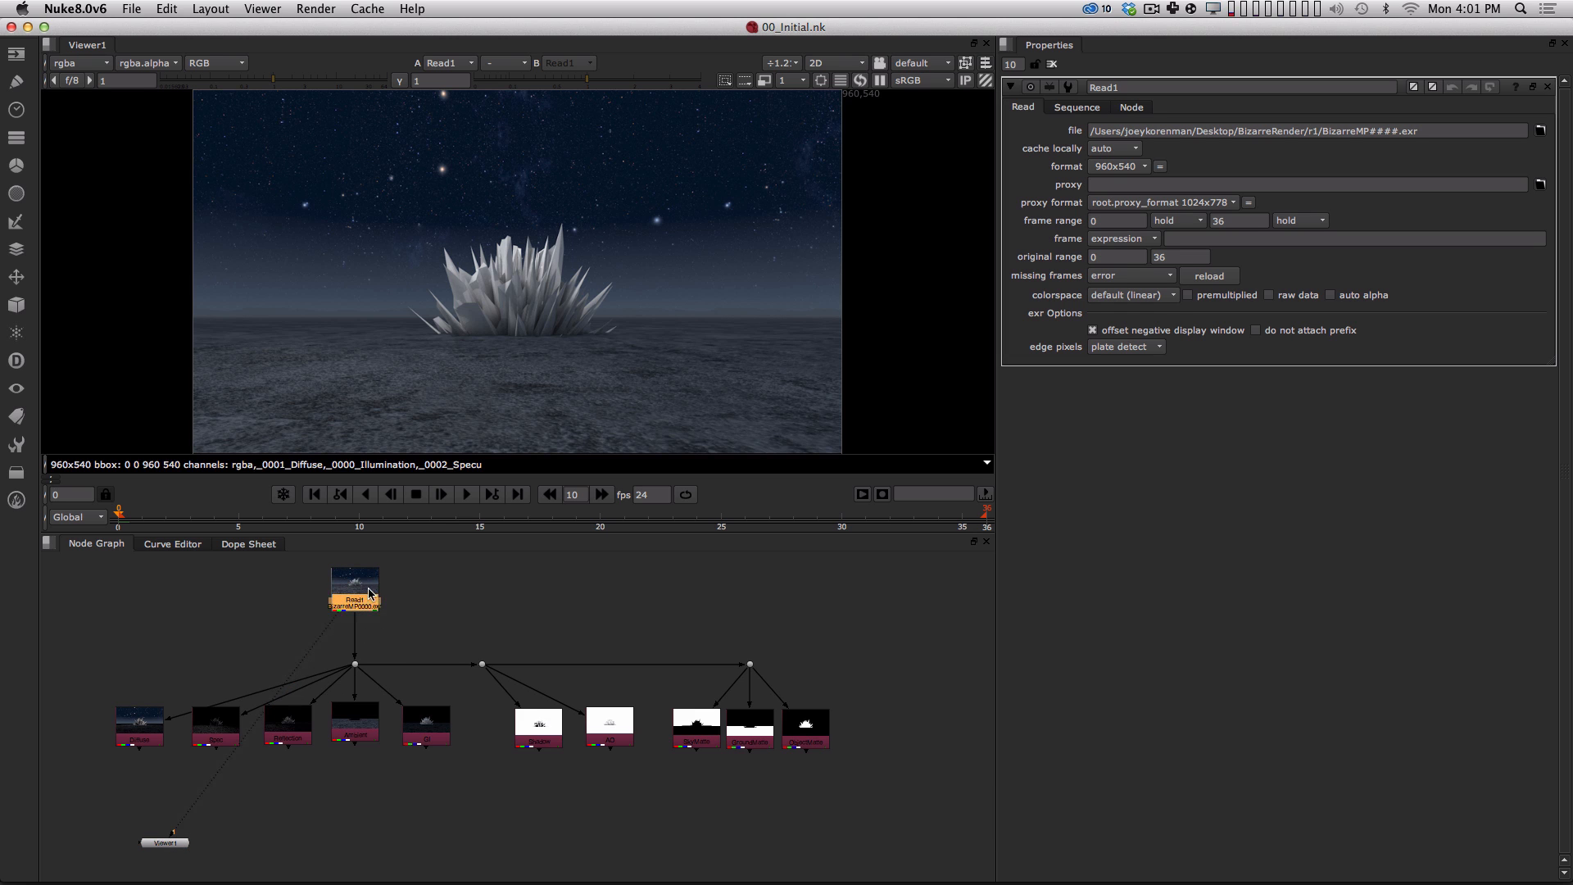
pyautogui.moveTo(354, 600); pyautogui.dragTo(354, 607)
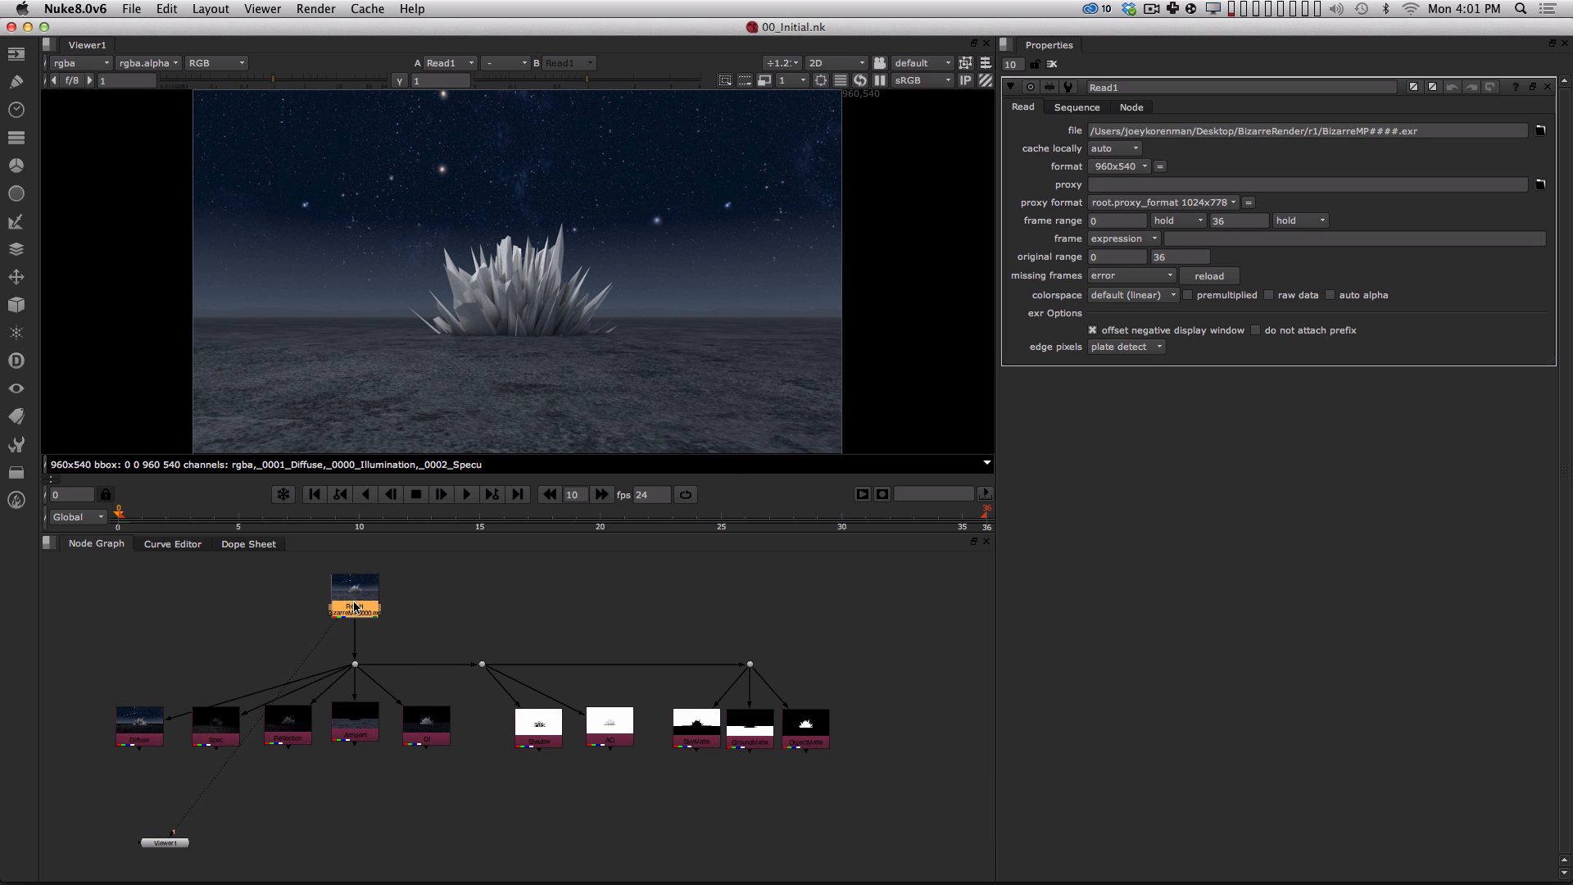
# Switch to After Effects, select the AmbientOcclusion layer and compare the layers' source names with their layer names.
pyautogui.press('super+Tab')
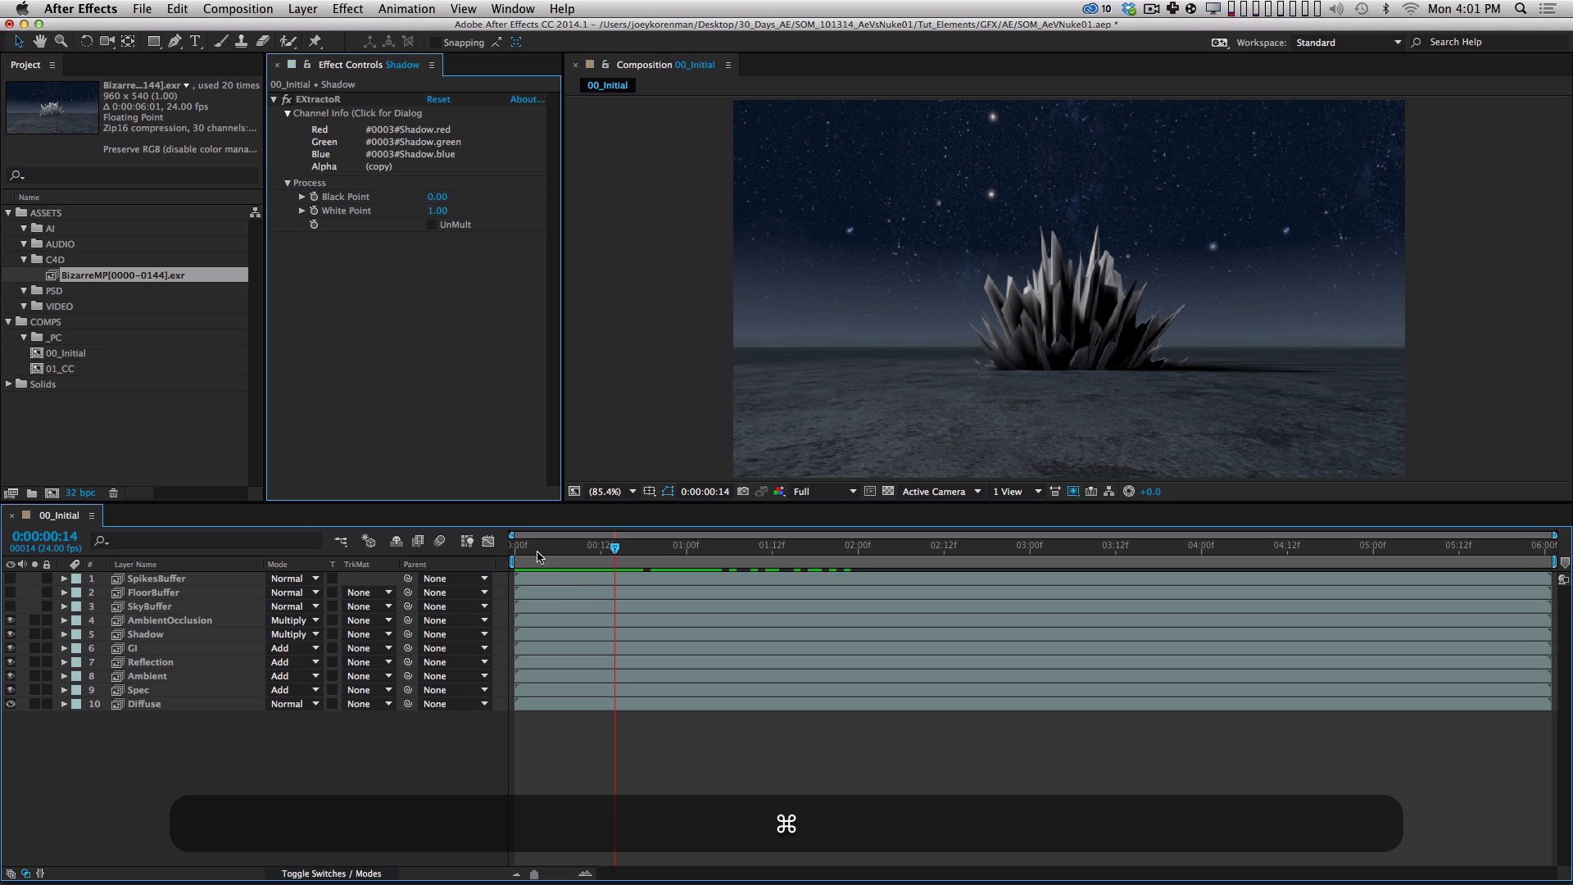
pyautogui.click(184, 621)
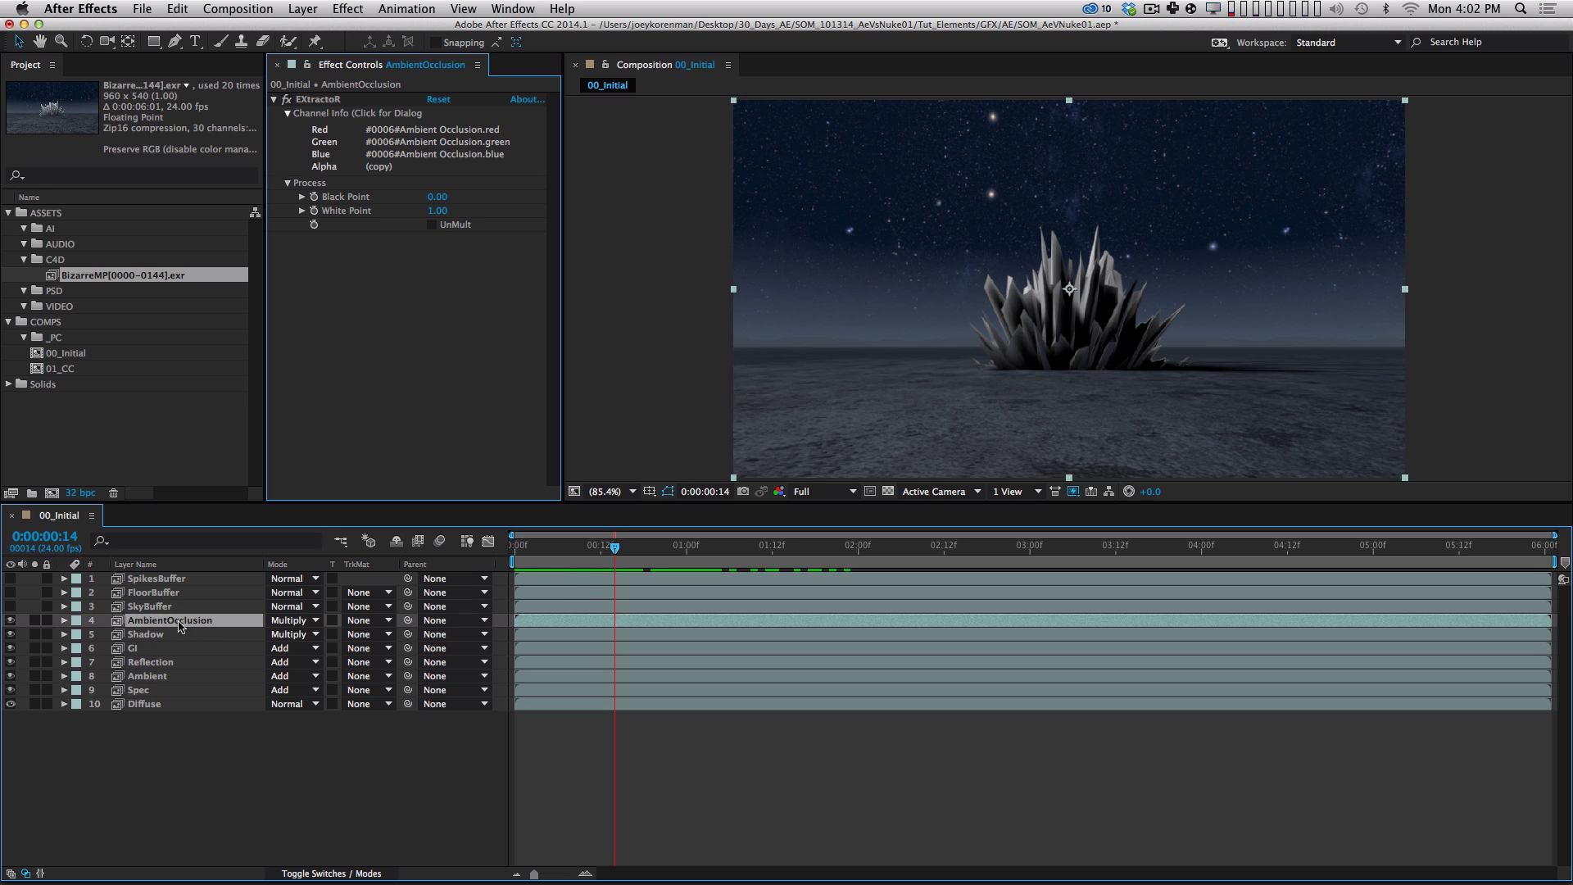
pyautogui.click(164, 564)
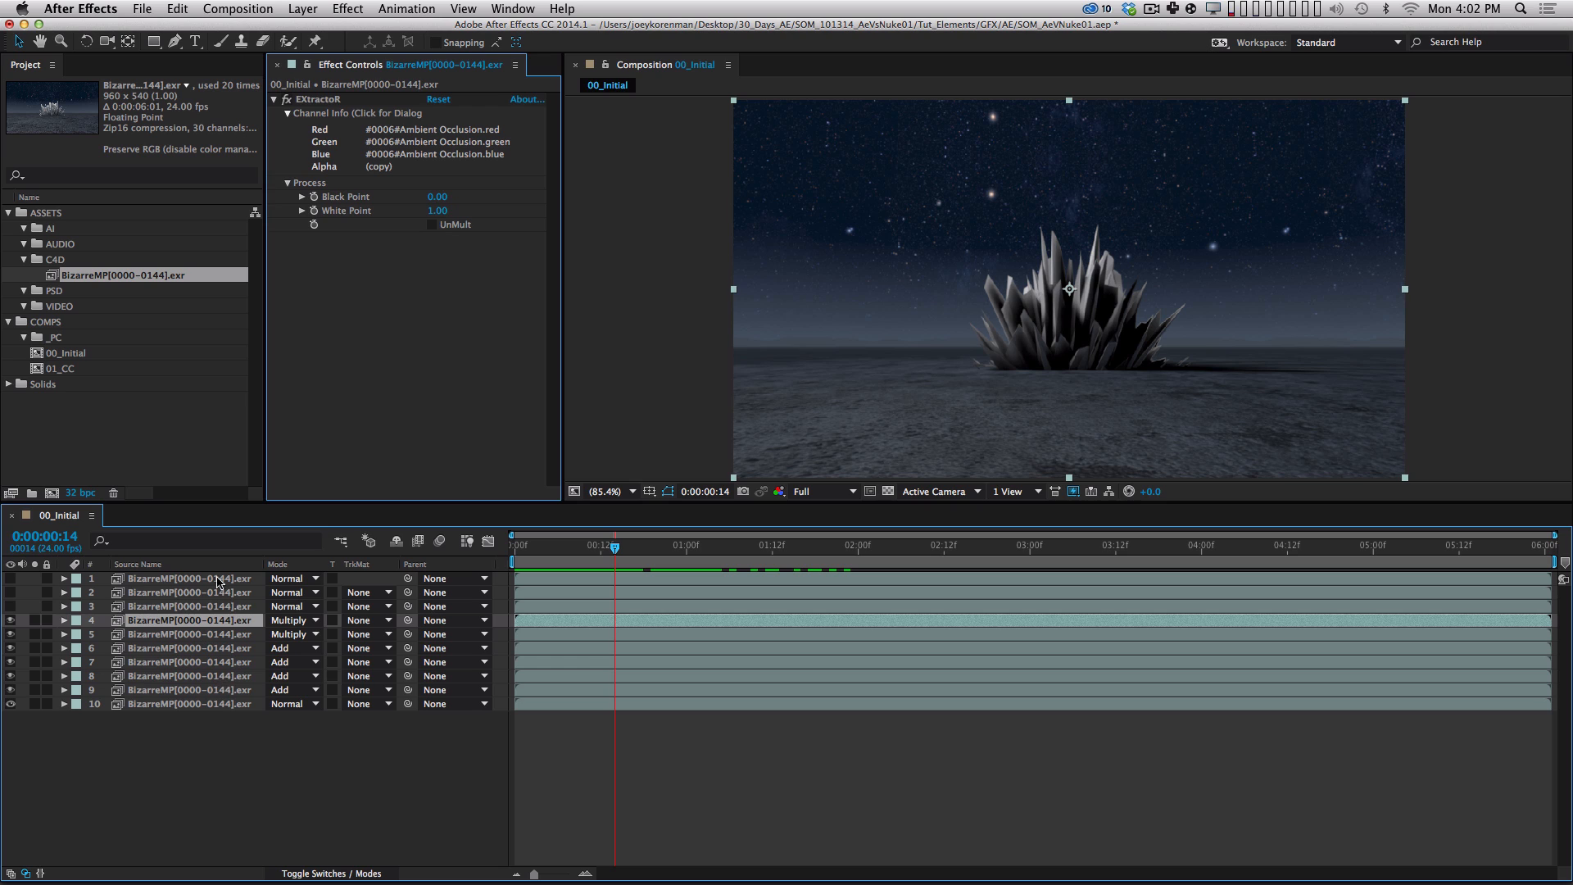
pyautogui.click(211, 565)
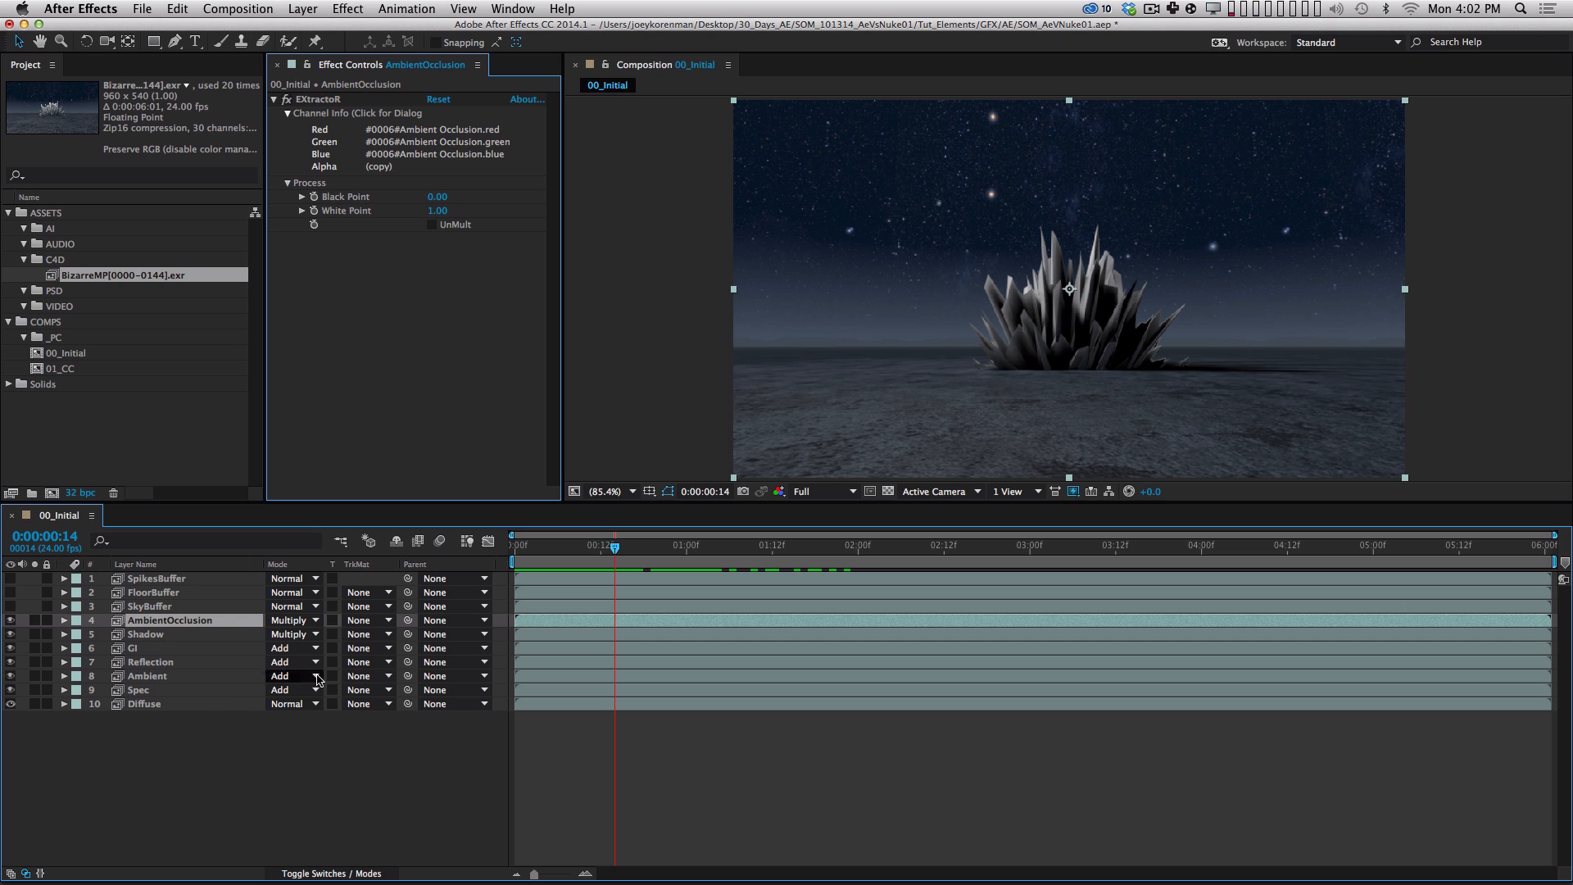
# Switch to Nuke and slightly reposition the object matte nodes and the Read1 node in the graph.
pyautogui.press('super+Tab')
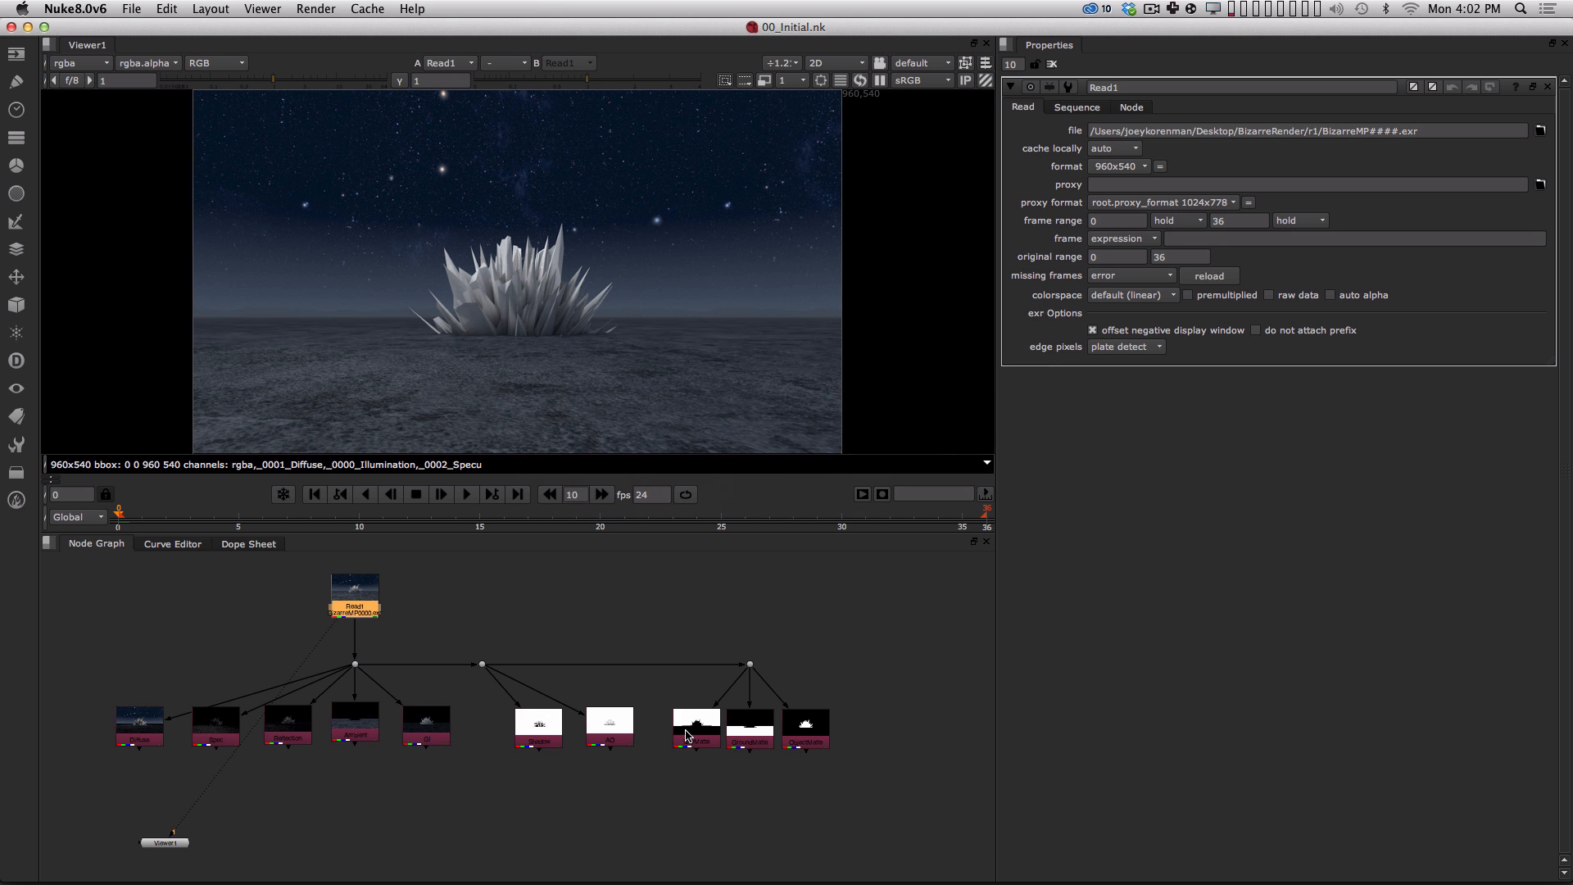
pyautogui.keyDown('alt'); pyautogui.moveTo(642, 670); pyautogui.dragTo(602, 727, button='middle'); pyautogui.keyUp('alt')
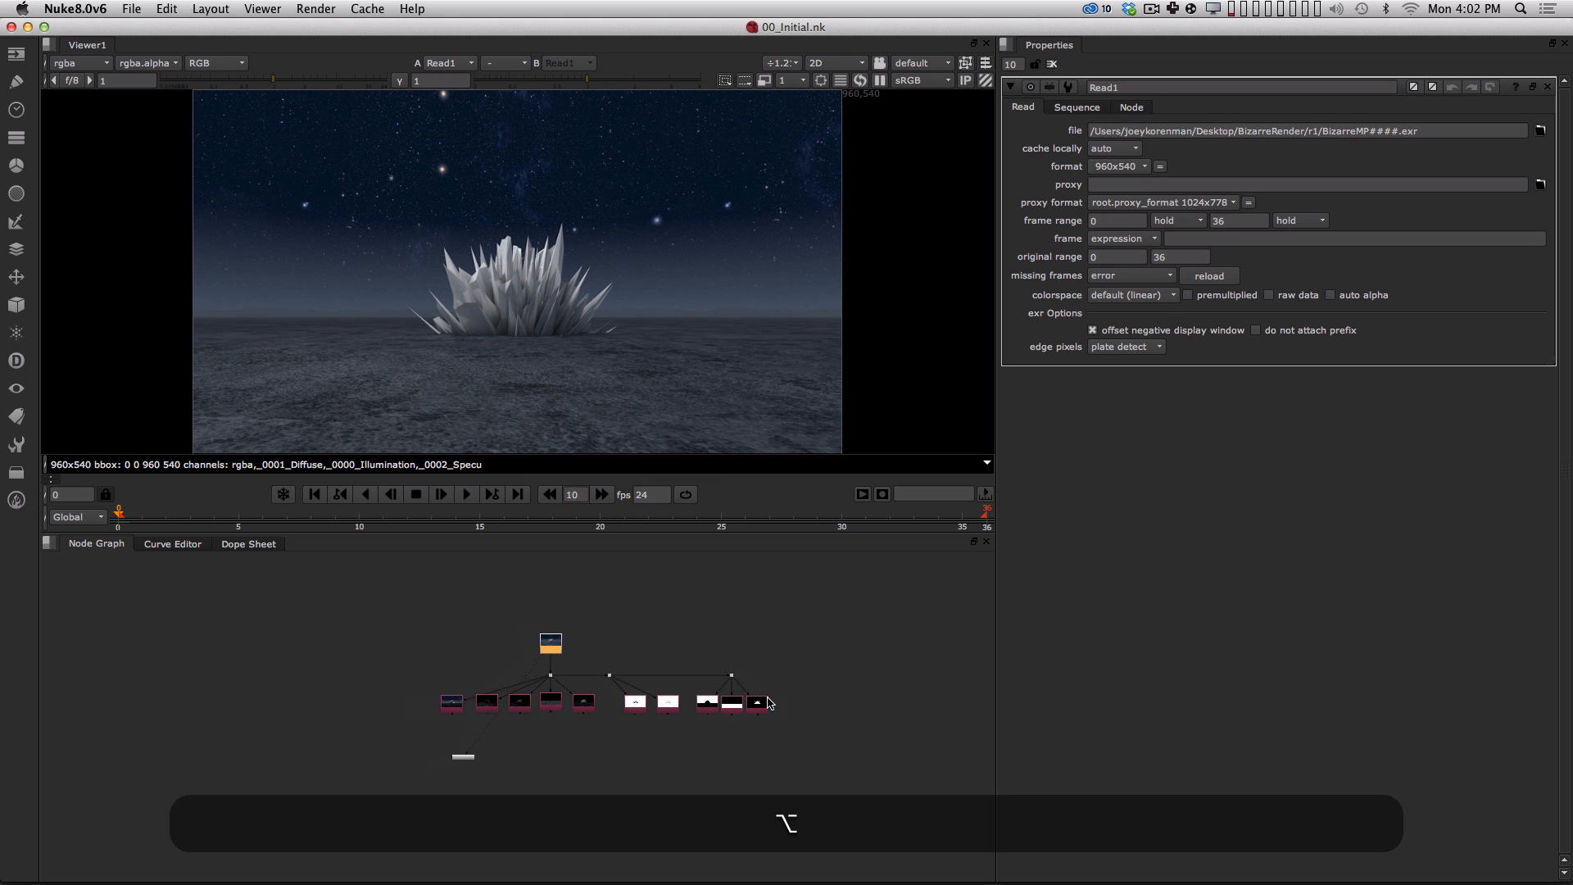
pyautogui.moveTo(759, 702); pyautogui.dragTo(705, 702)
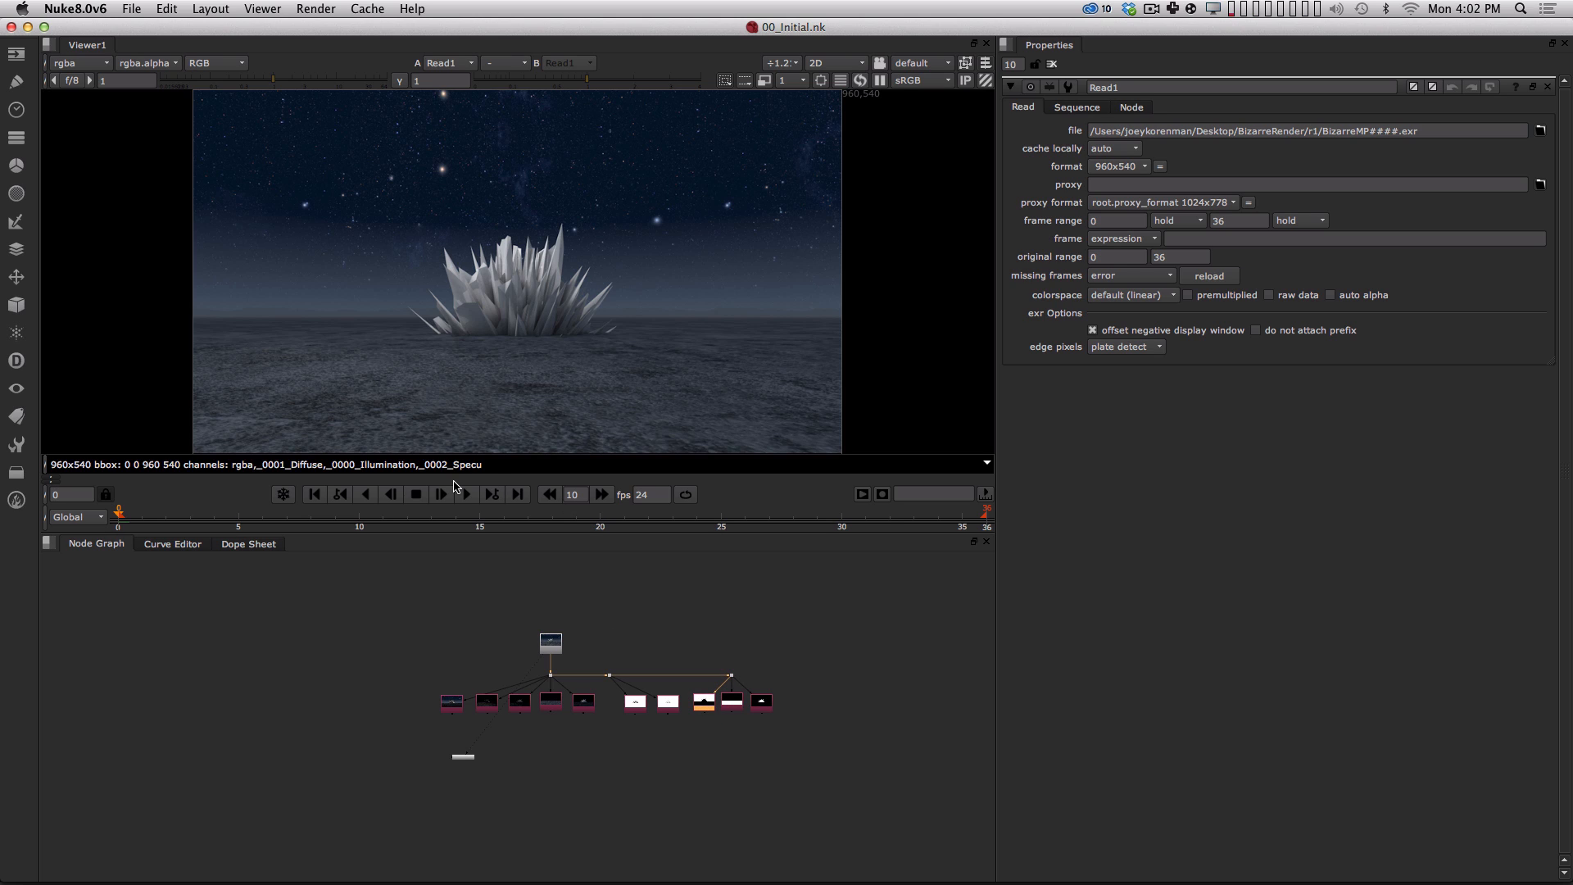
pyautogui.keyDown('alt'); pyautogui.moveTo(589, 684); pyautogui.dragTo(654, 656, button='middle'); pyautogui.keyUp('alt')
pyautogui.keyDown('alt'); pyautogui.moveTo(696, 629); pyautogui.dragTo(633, 665); pyautogui.keyUp('alt')
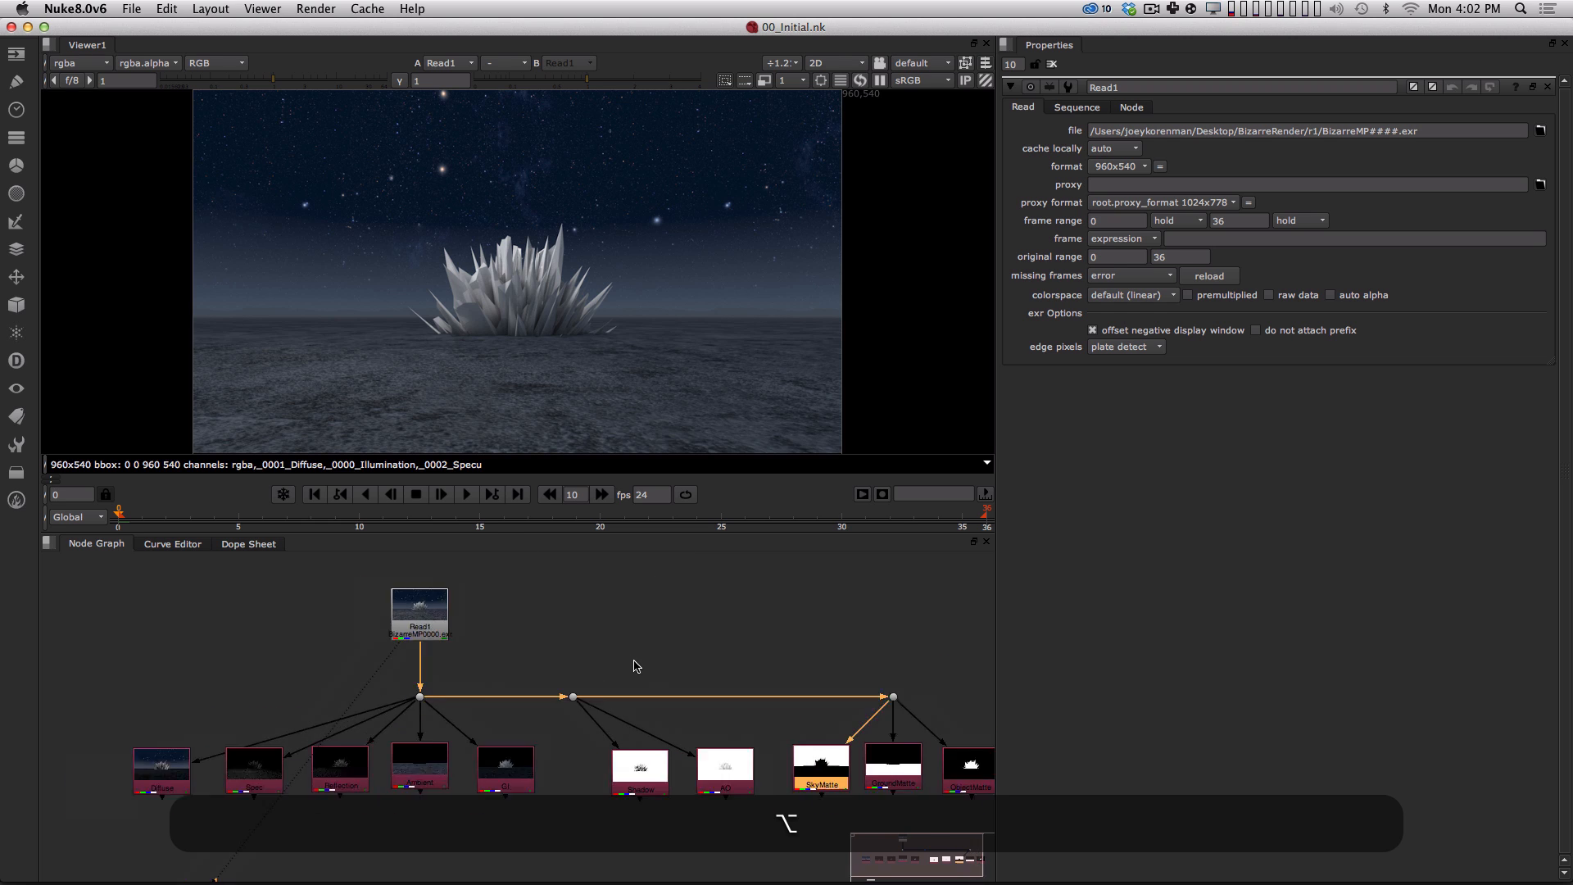
pyautogui.keyDown('alt'); pyautogui.moveTo(635, 666); pyautogui.dragTo(703, 699, button='middle'); pyautogui.keyUp('alt')
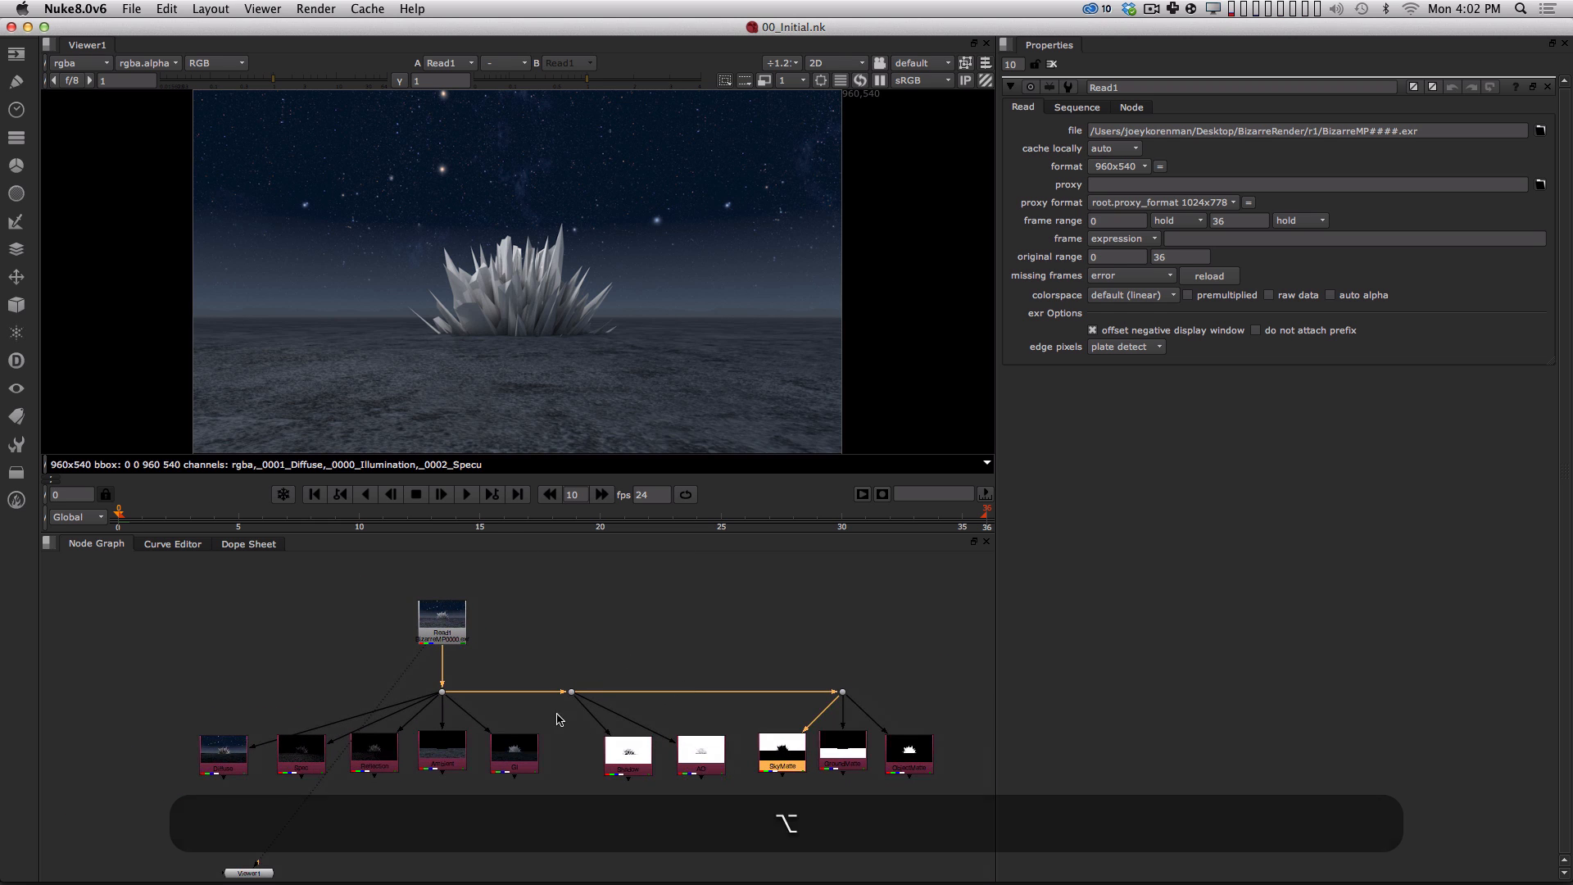
pyautogui.moveTo(458, 637); pyautogui.dragTo(459, 619)
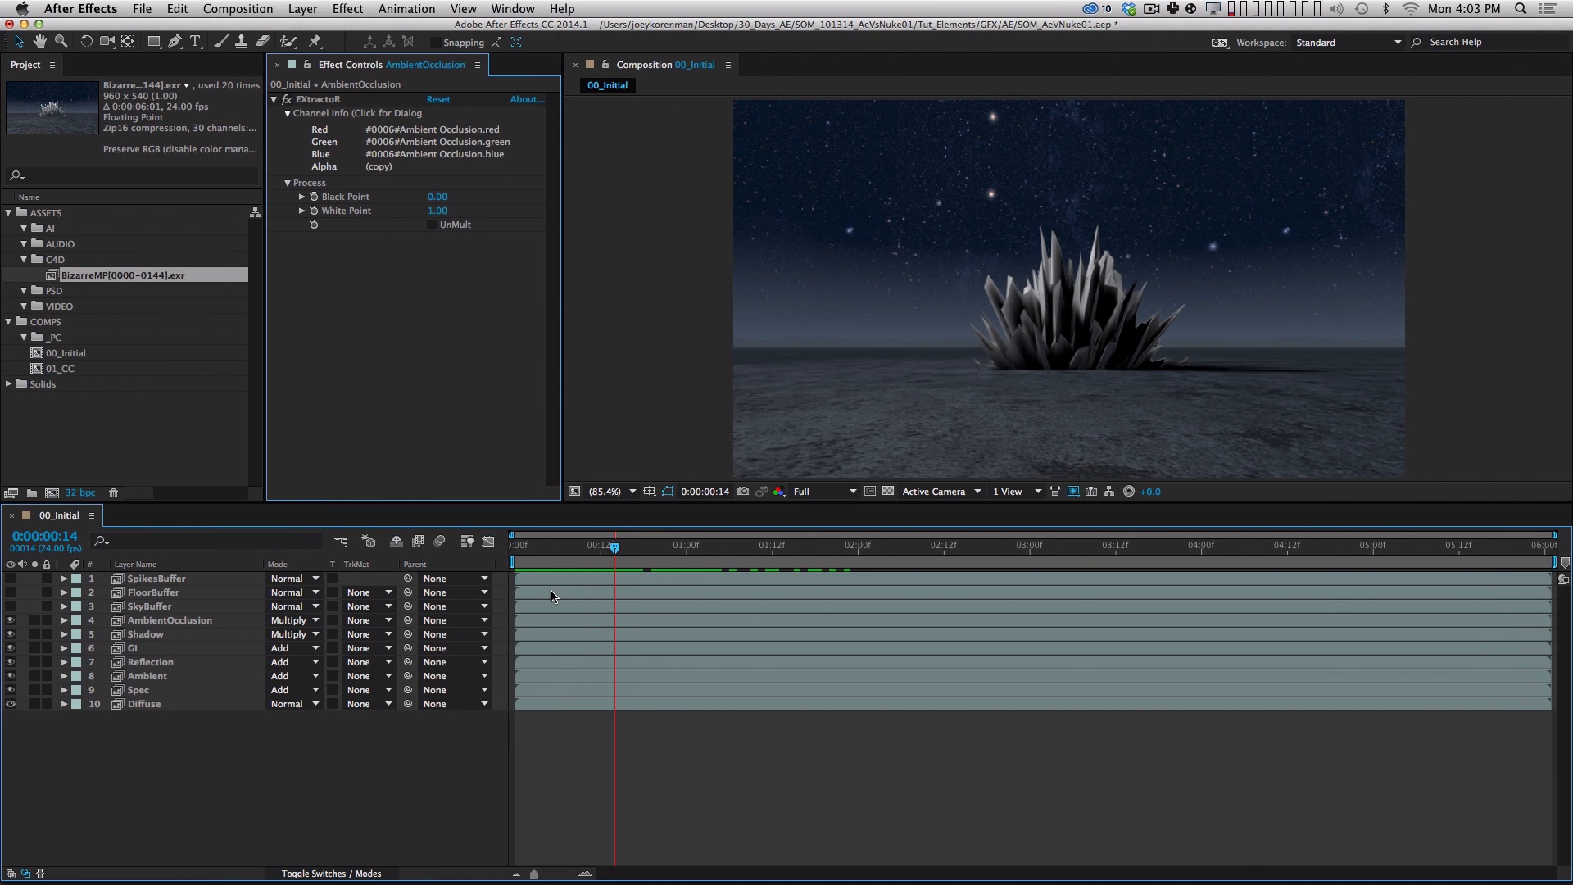
# Switch to After Effects, go to frame 15 and set the Shadow layer's opacity to 81%.
pyautogui.moveTo(587, 559); pyautogui.dragTo(624, 565)
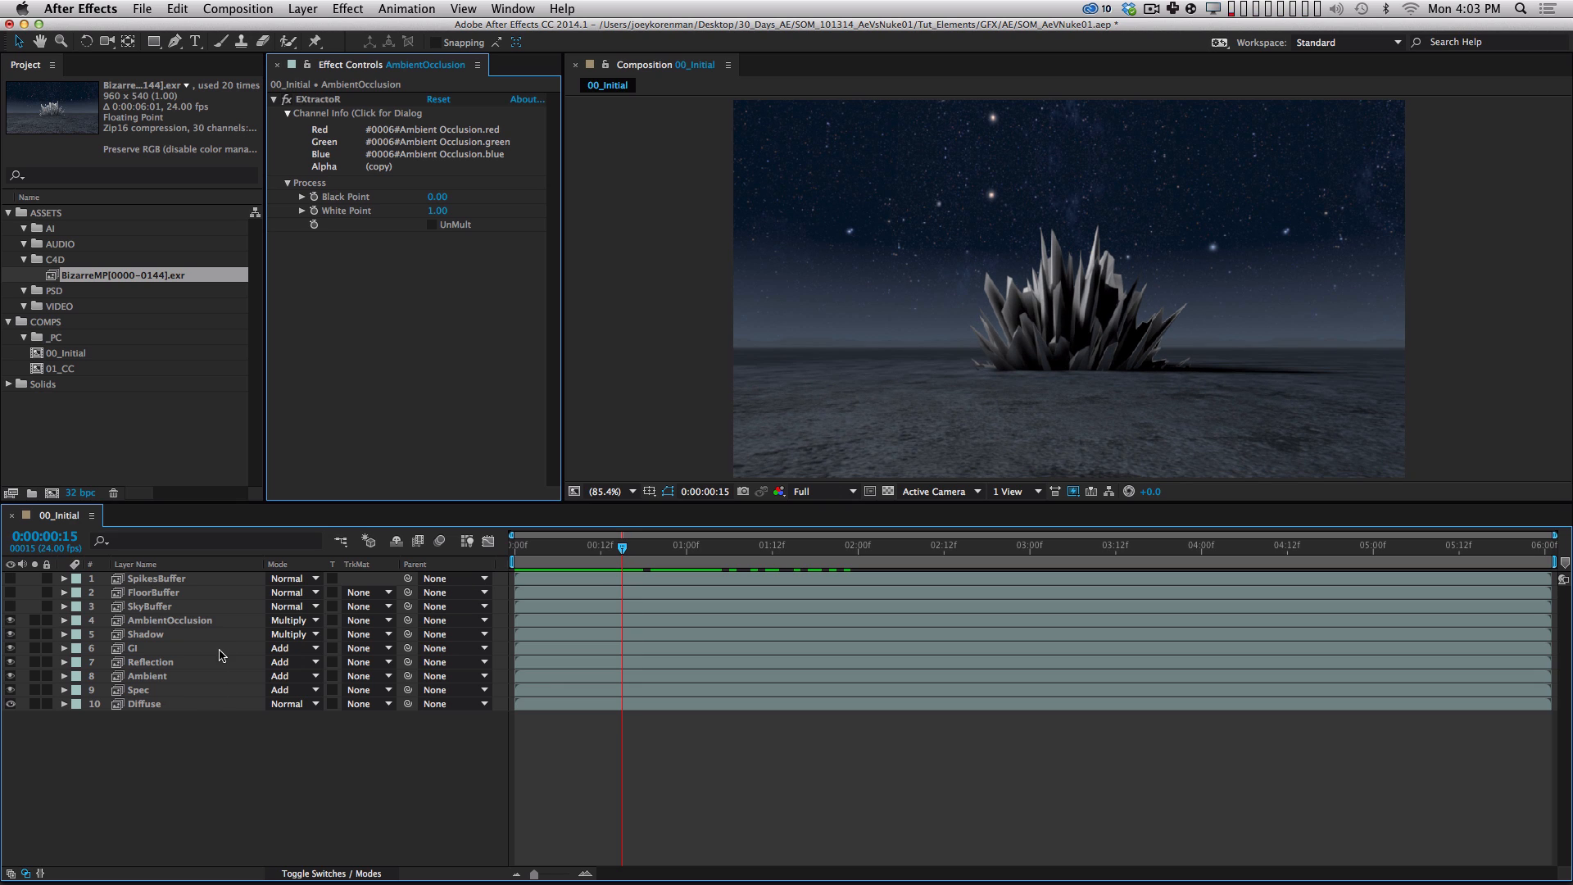
pyautogui.click(205, 634)
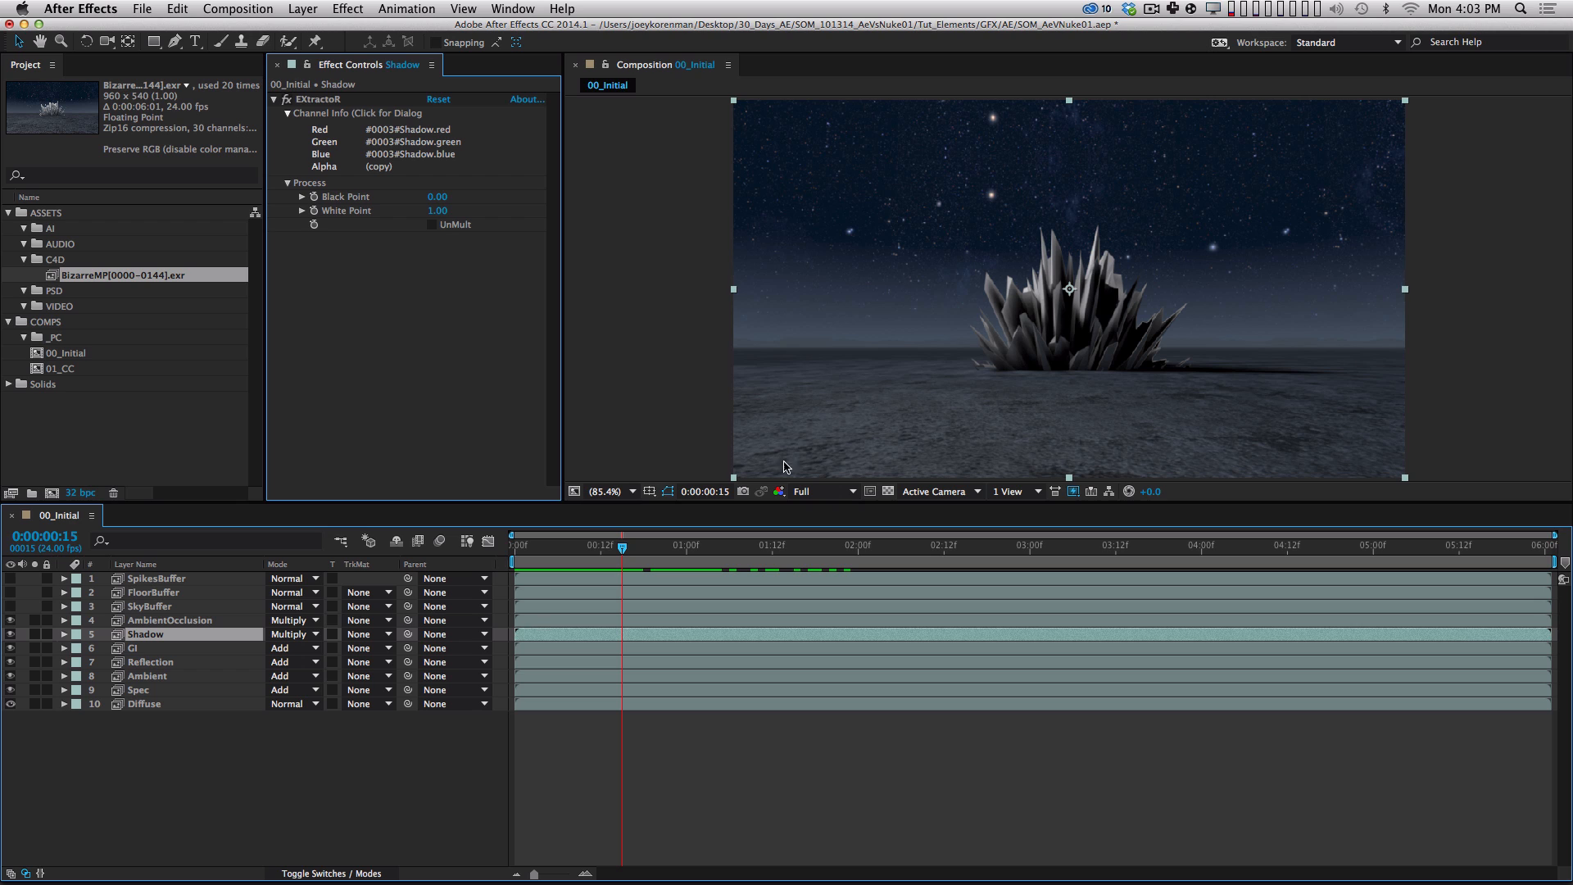
pyautogui.press('t')
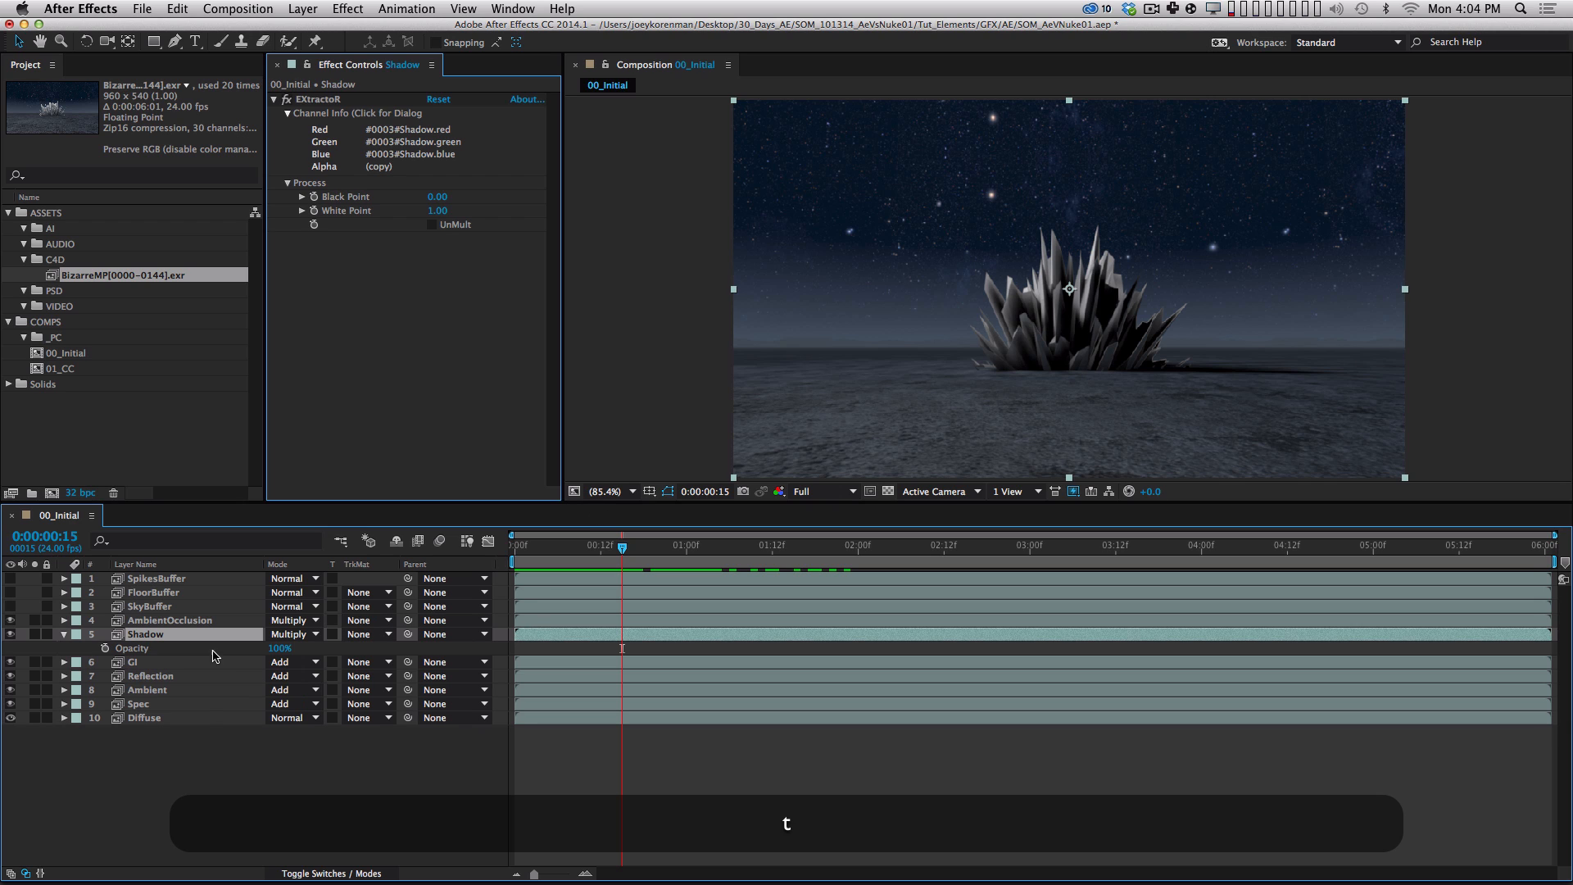
pyautogui.moveTo(279, 648); pyautogui.dragTo(311, 685)
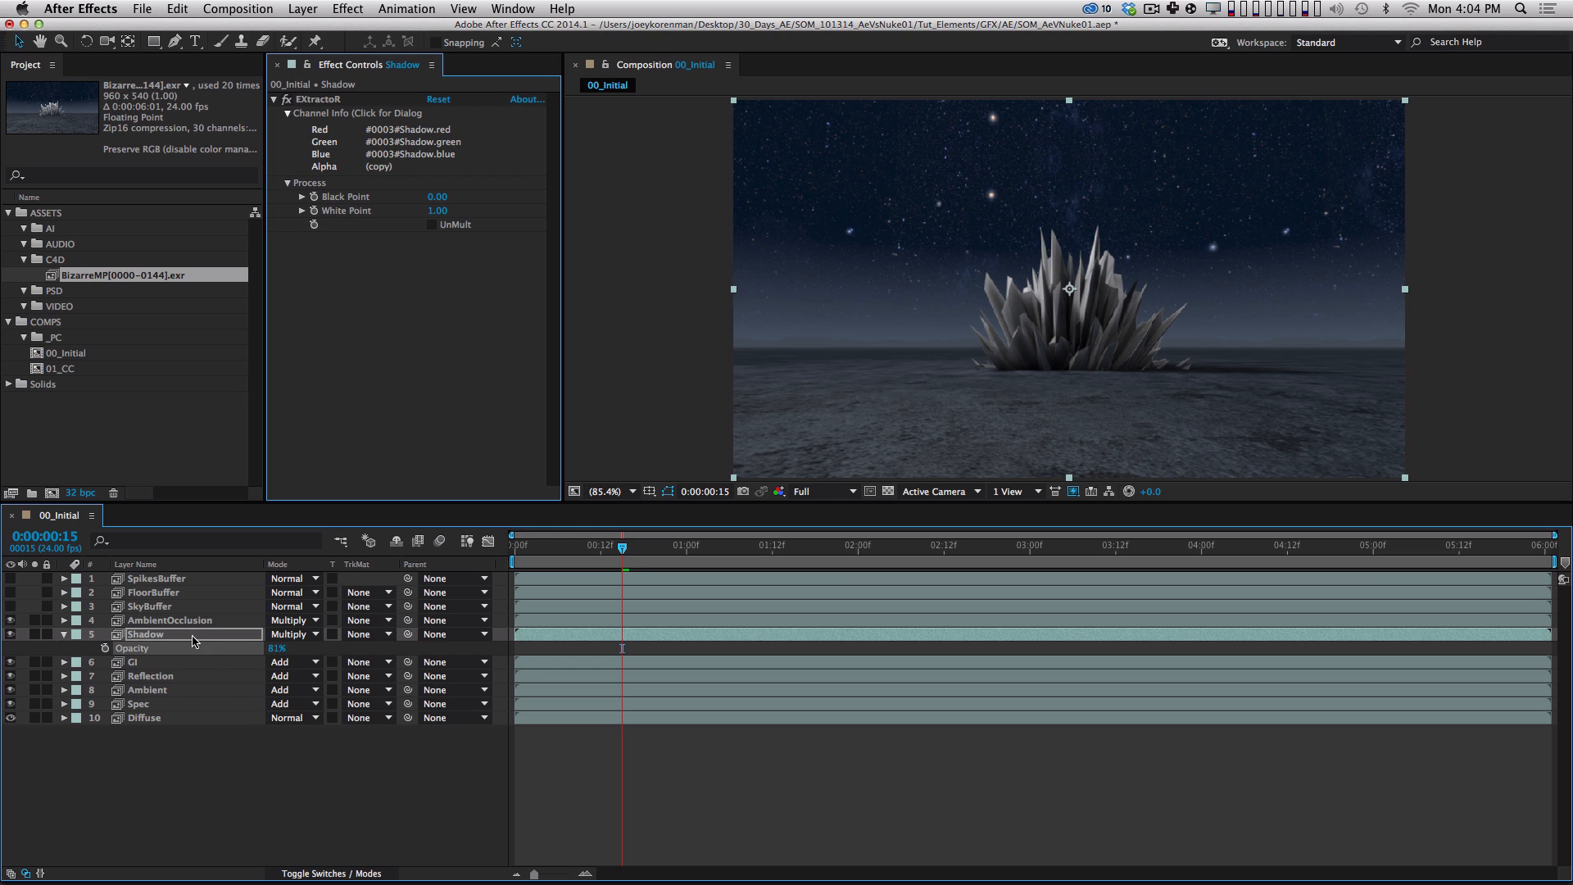
pyautogui.click(193, 636)
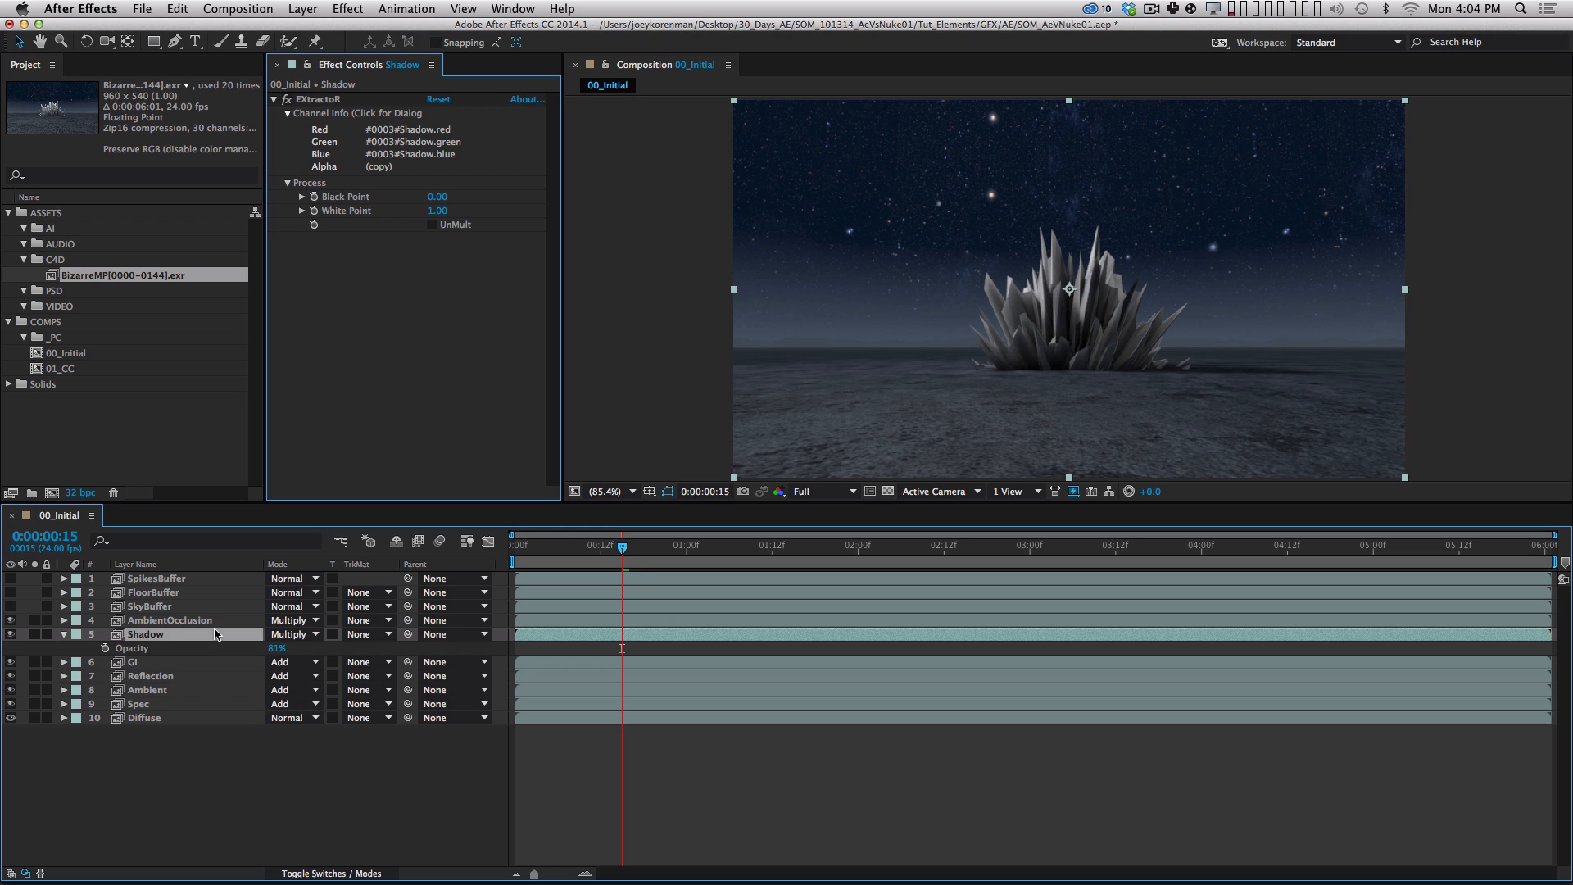
# Collapse the Shadow layer's EXtractoR effect and add a Levels effect set to the Blue channel.
pyautogui.click(274, 99)
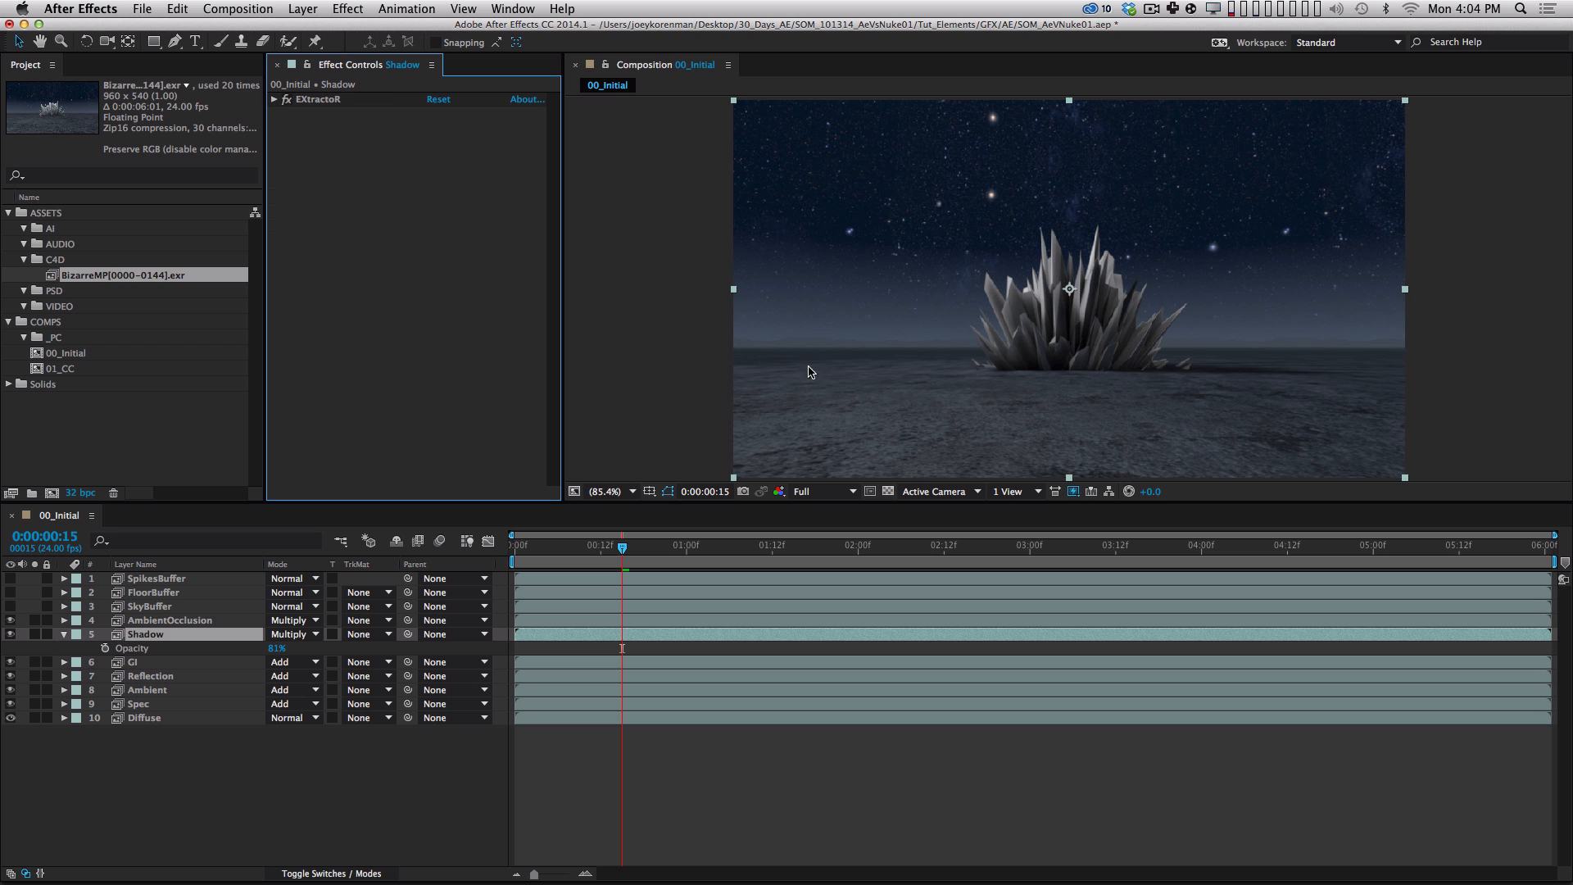
pyautogui.click(358, 12)
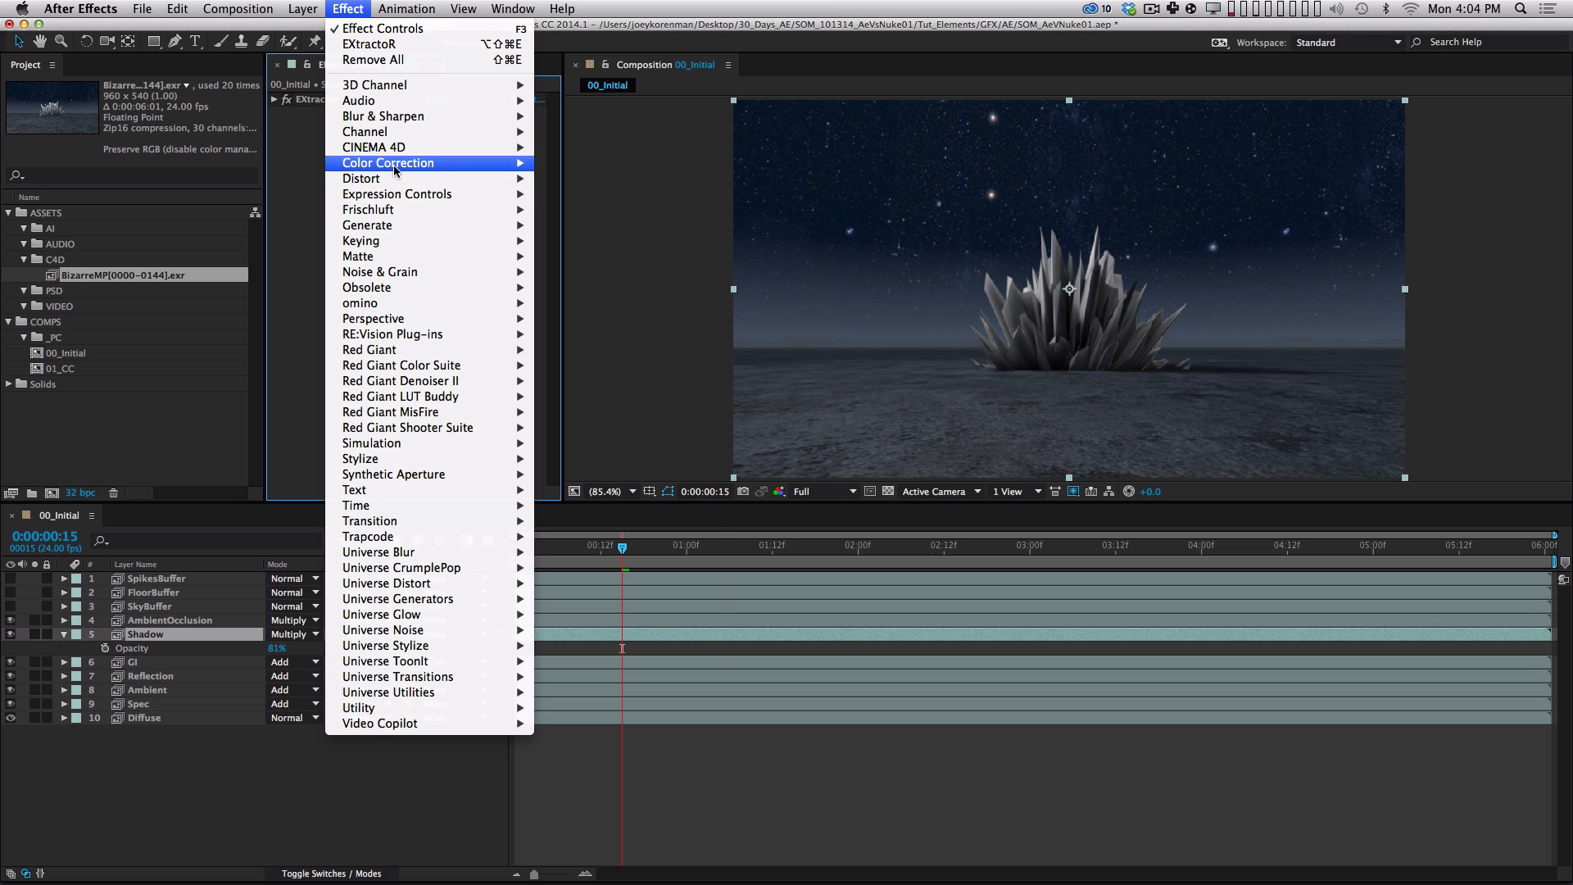
pyautogui.moveTo(394, 167)
pyautogui.click(610, 544)
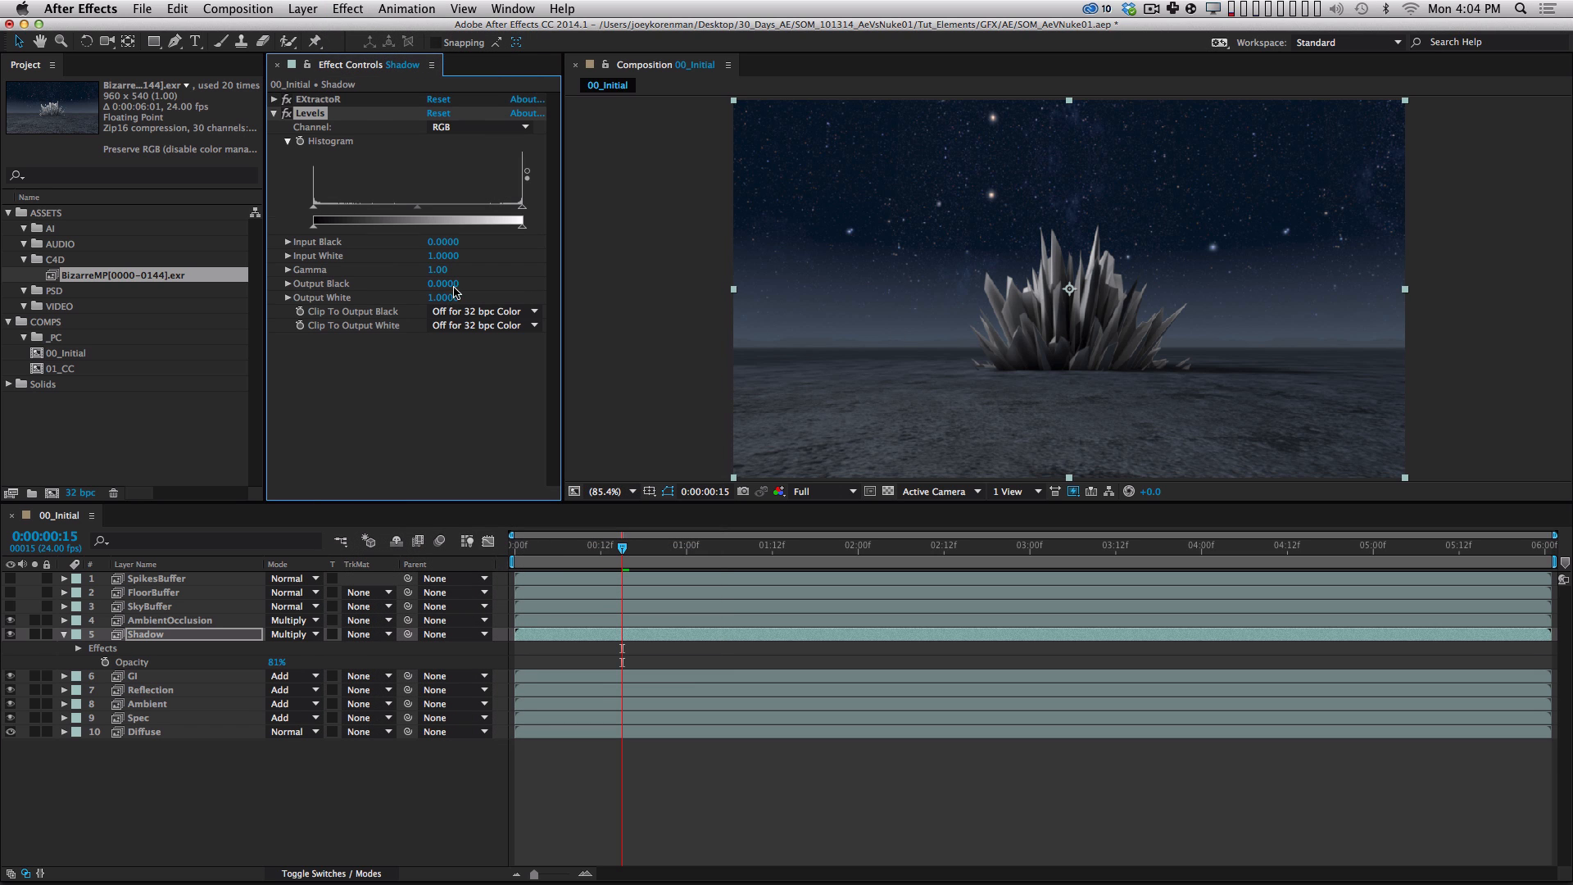
pyautogui.click(479, 127)
pyautogui.click(479, 190)
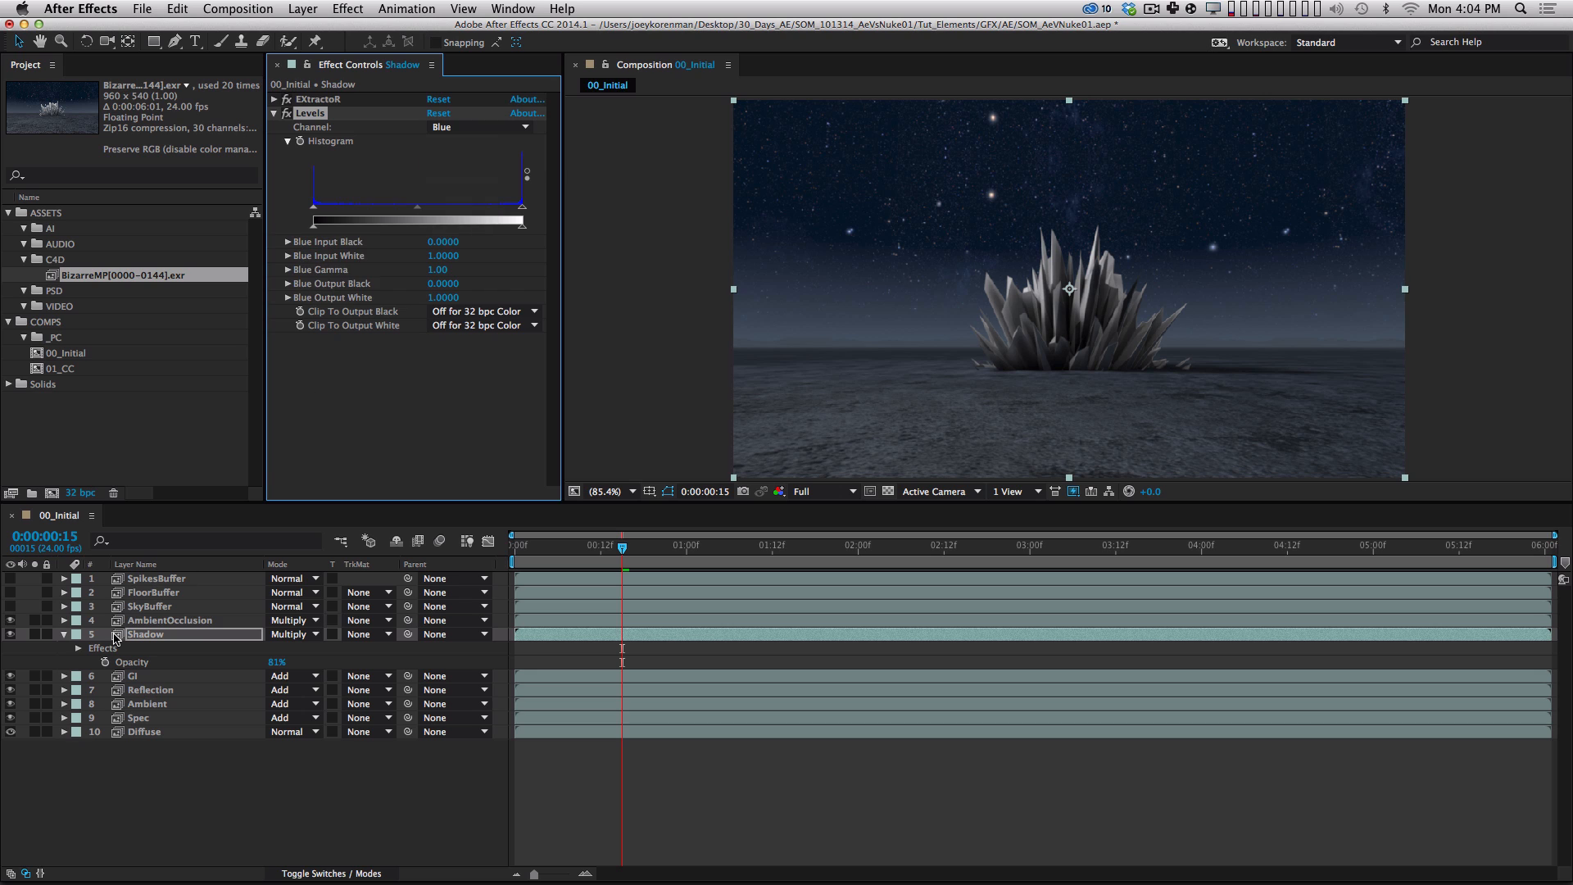
# Tint the shadows blue in Levels with Blue Gamma 1.78 and Blue Output Black 0.0902, checking the Shadow layer soloed and in the full composite.
pyautogui.click(34, 634)
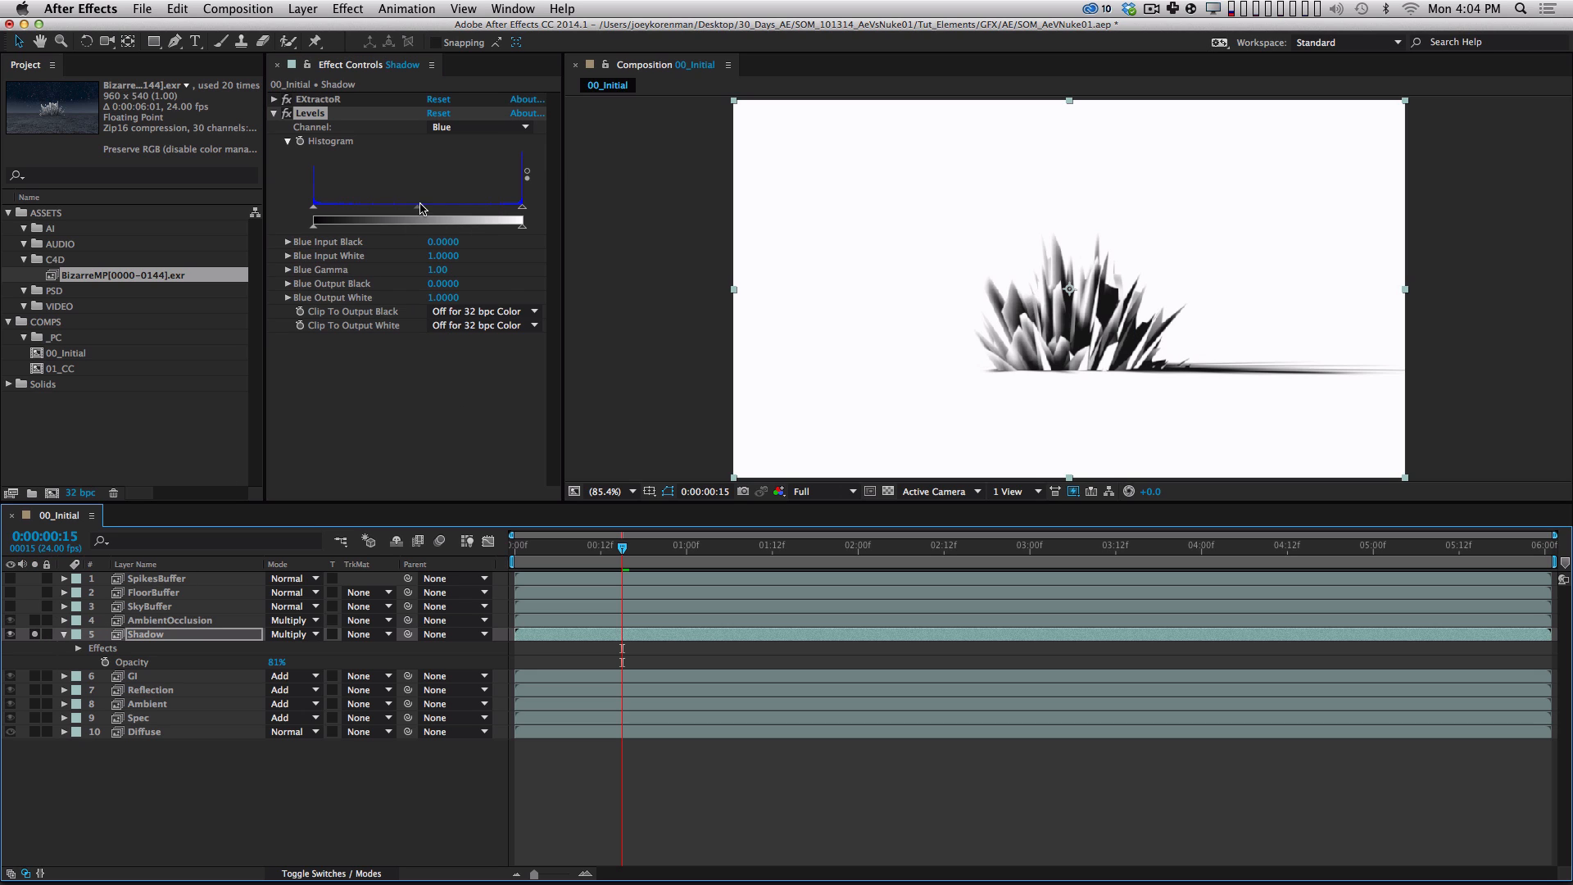
pyautogui.moveTo(420, 208)
pyautogui.mouseDown()
pyautogui.moveTo(379, 217)
pyautogui.moveTo(396, 215)
pyautogui.mouseUp()
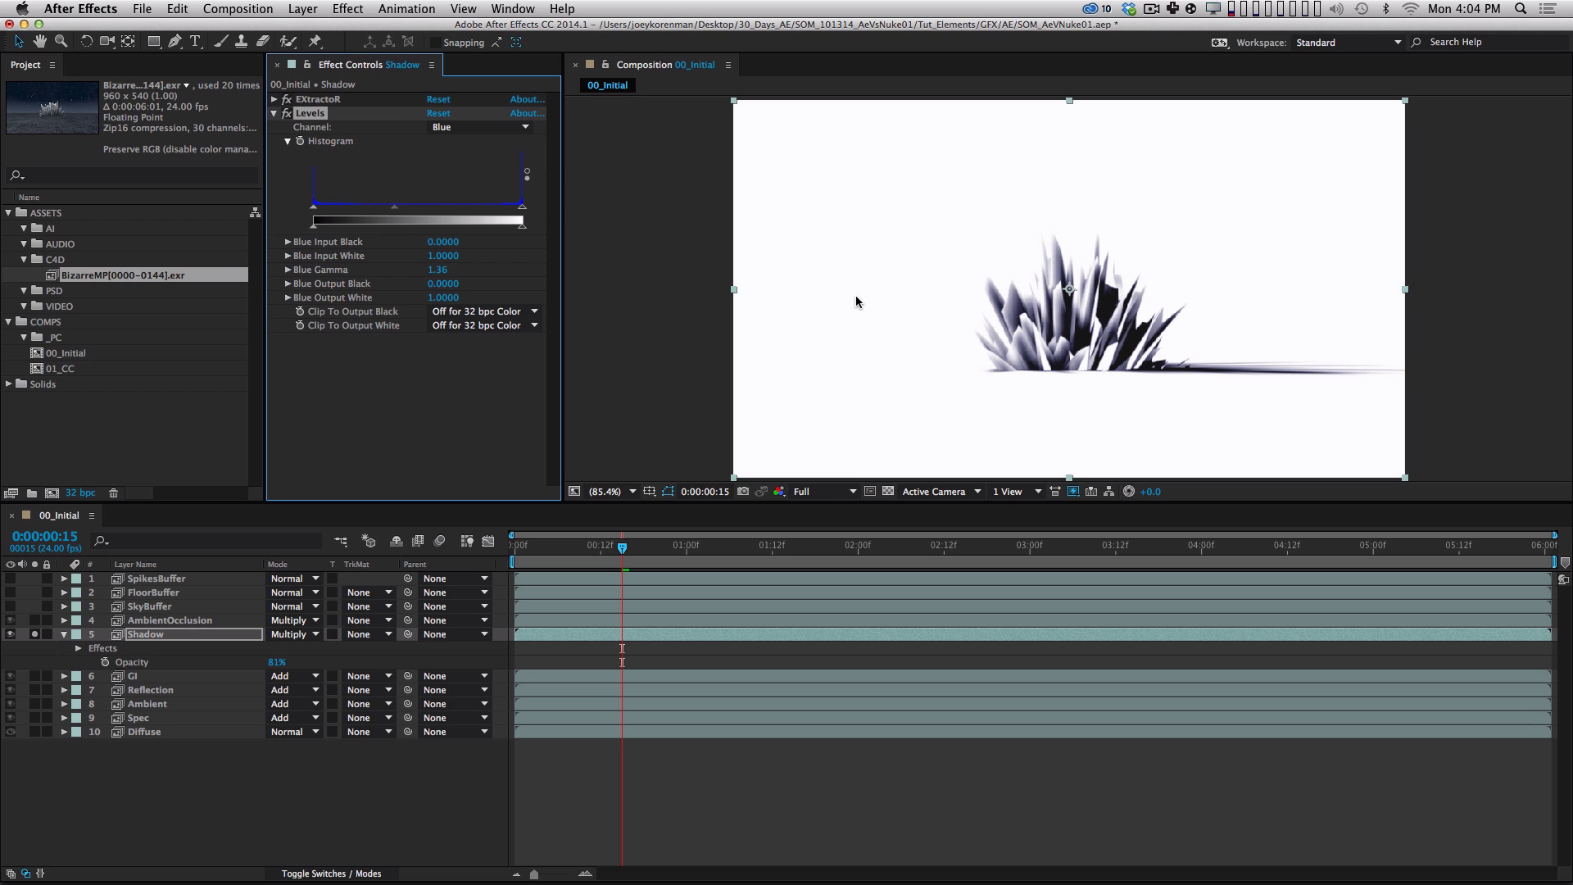
pyautogui.moveTo(395, 210); pyautogui.dragTo(344, 223)
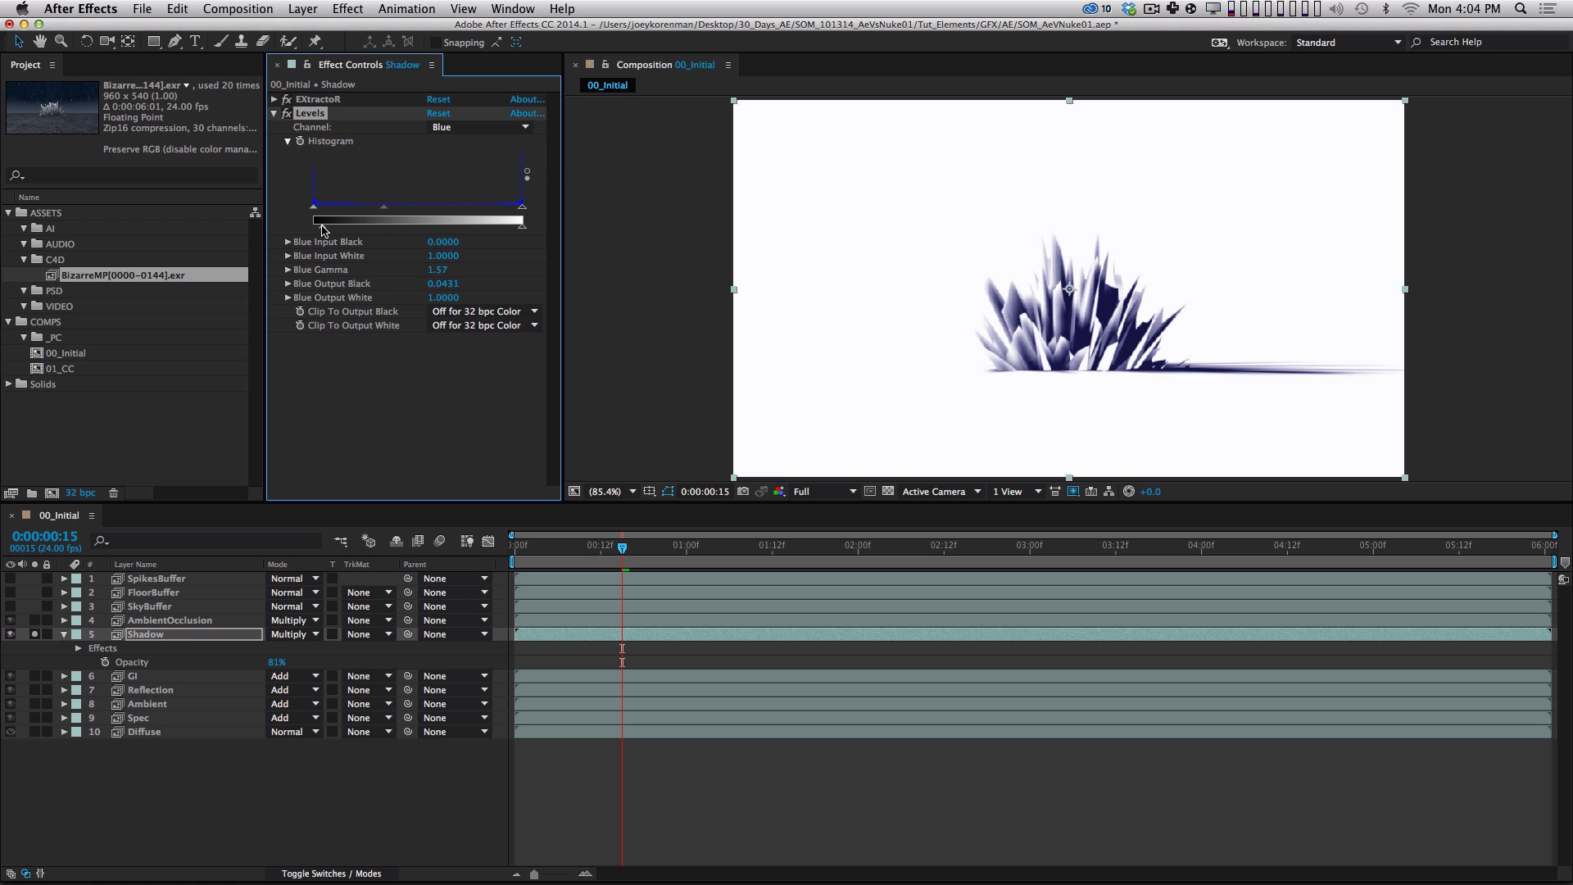
pyautogui.click(34, 635)
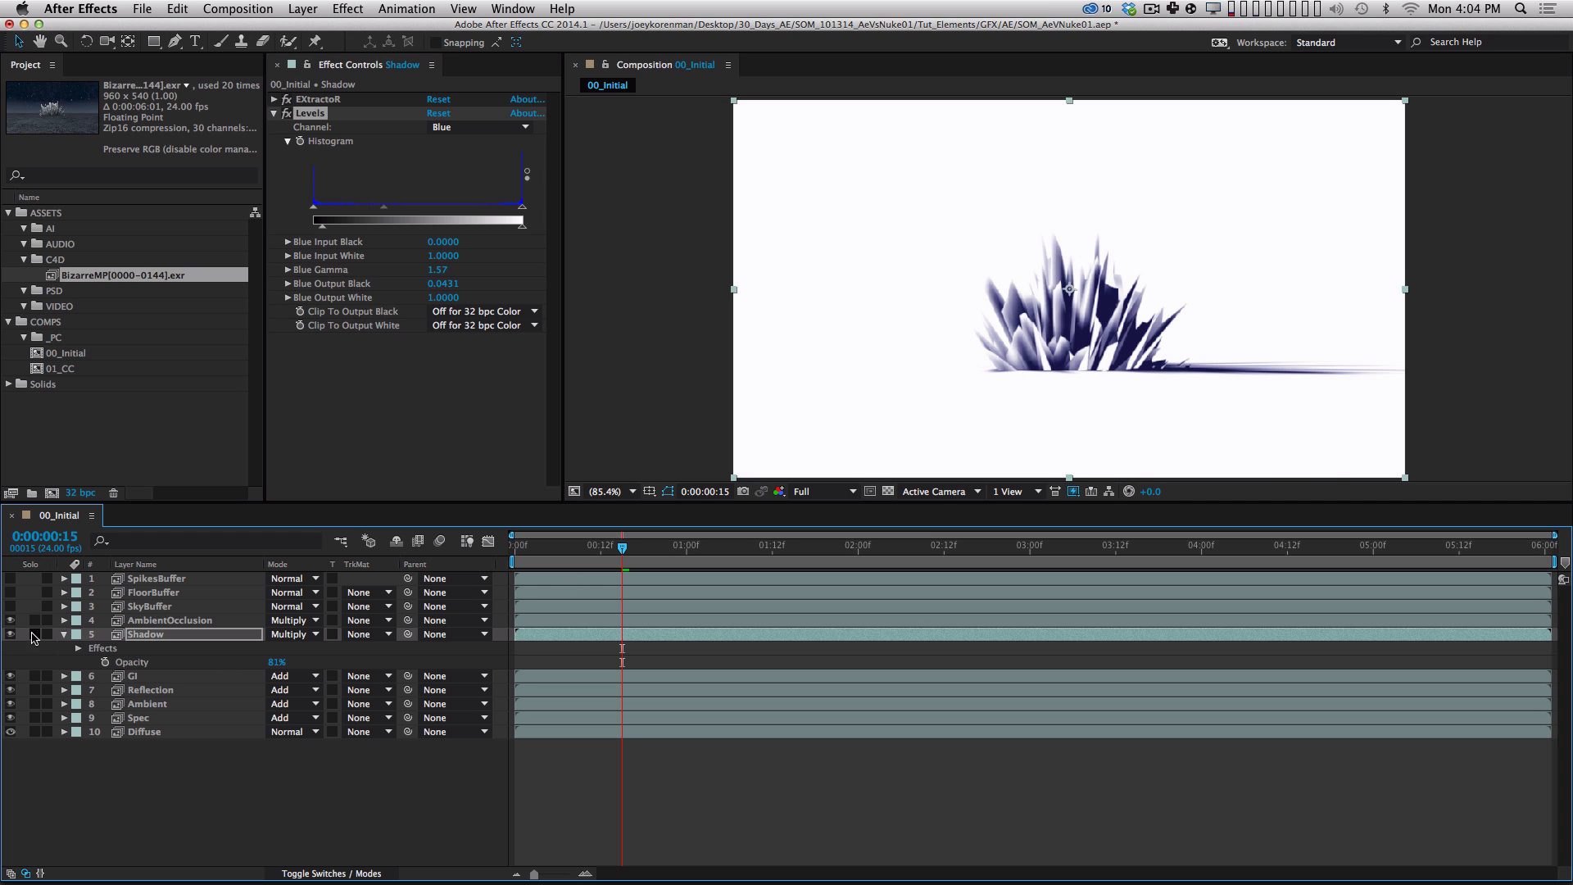
pyautogui.click(34, 635)
pyautogui.moveTo(328, 226); pyautogui.dragTo(374, 214)
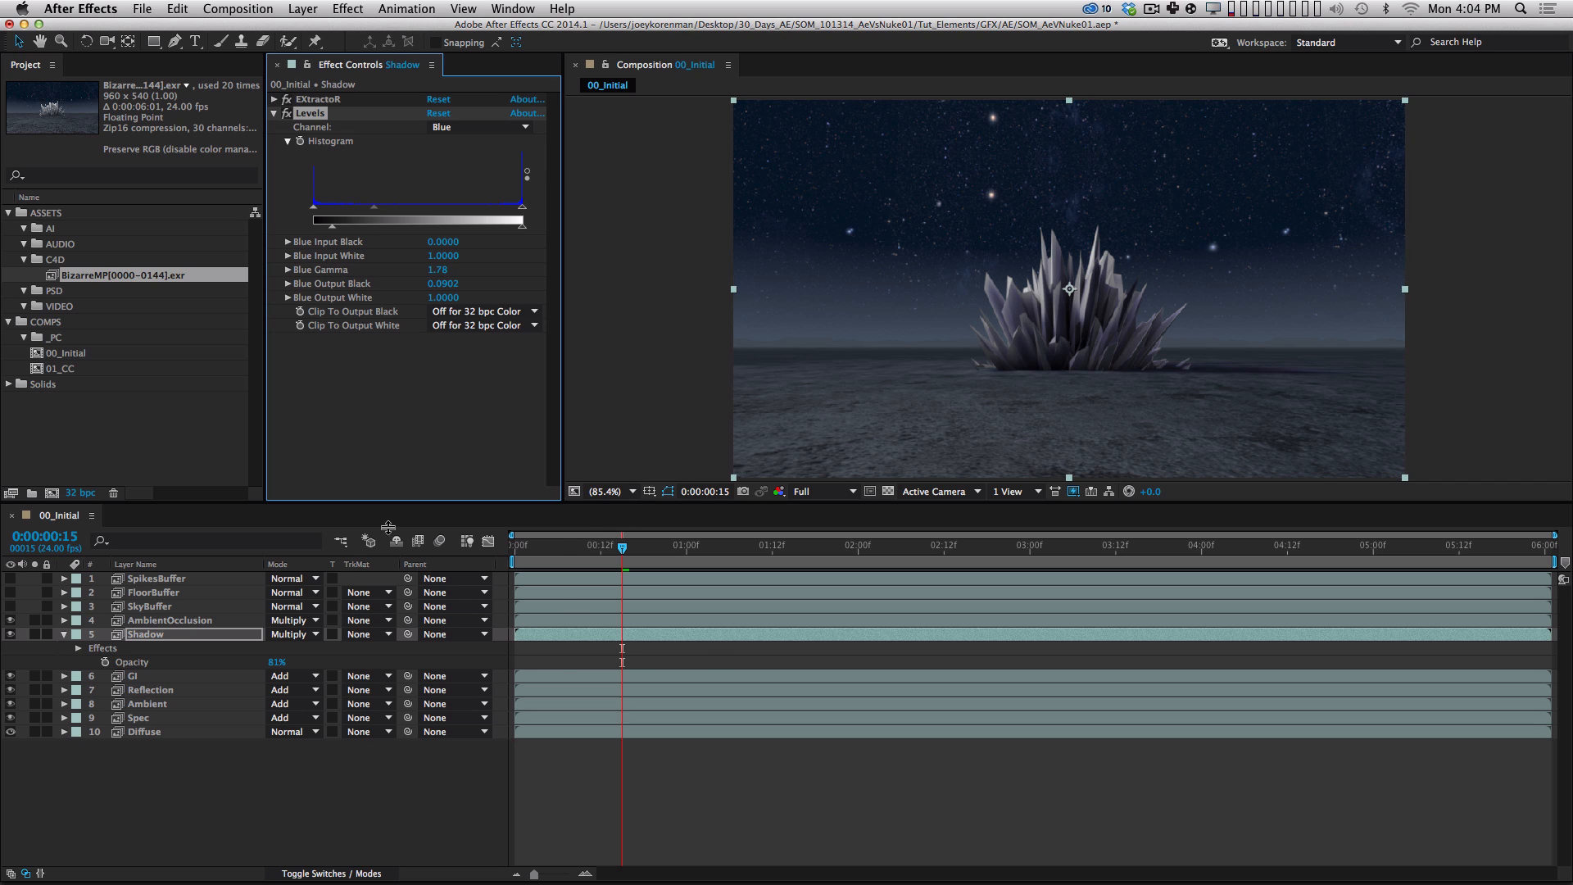
# Copy the Shadow layer's Levels effect onto the AmbientOcclusion layer, checking that layer soloed and in the full composite.
pyautogui.click(172, 620)
pyautogui.click(34, 620)
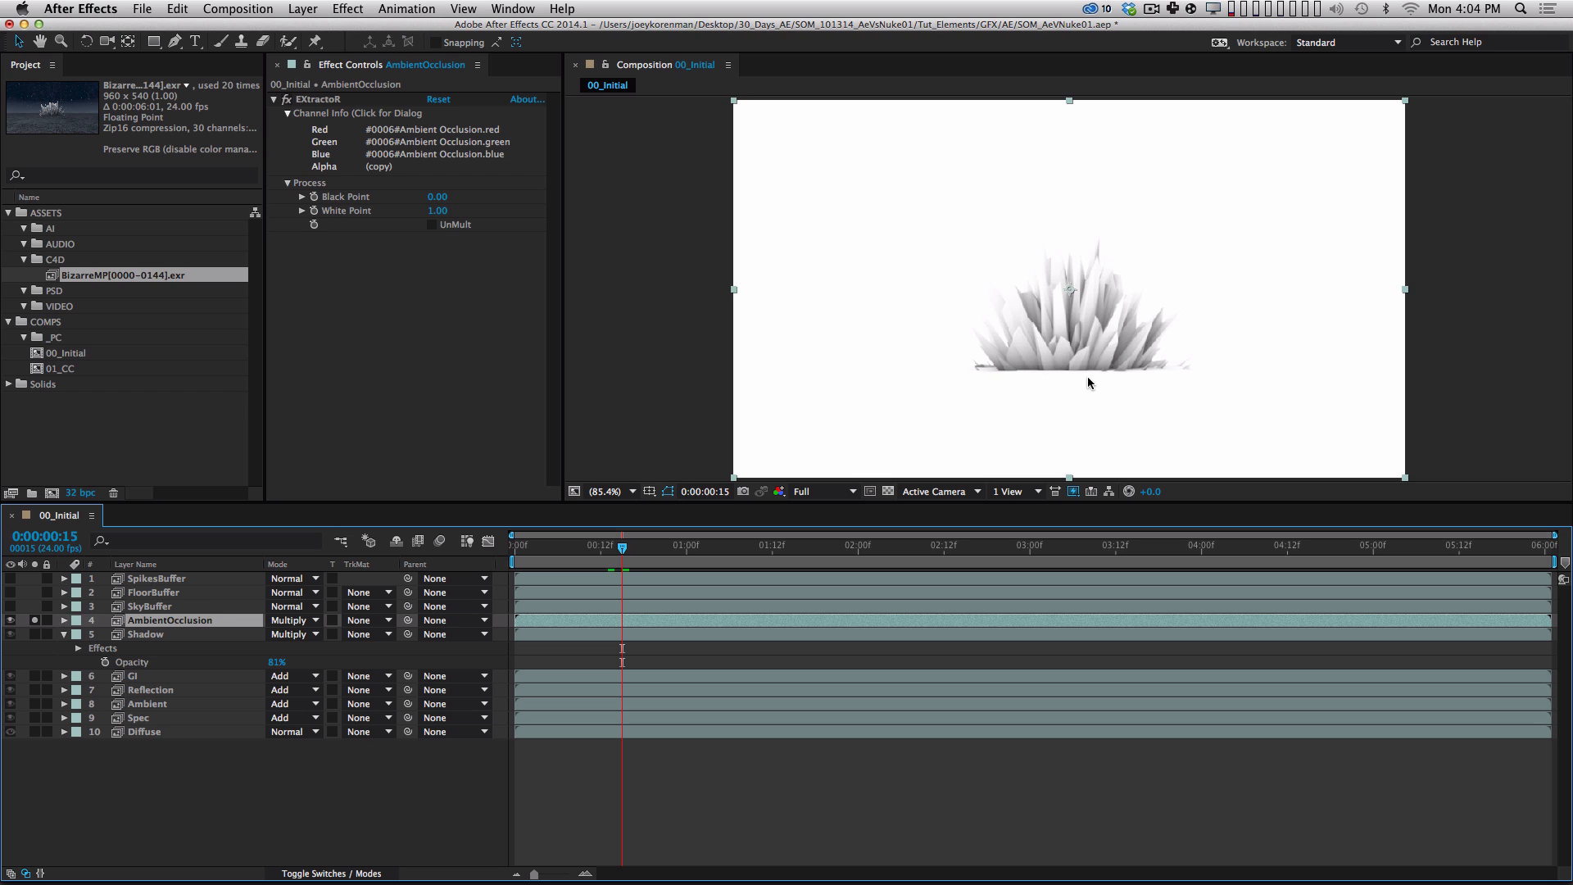
pyautogui.click(147, 633)
pyautogui.click(312, 114)
pyautogui.press('super+c')
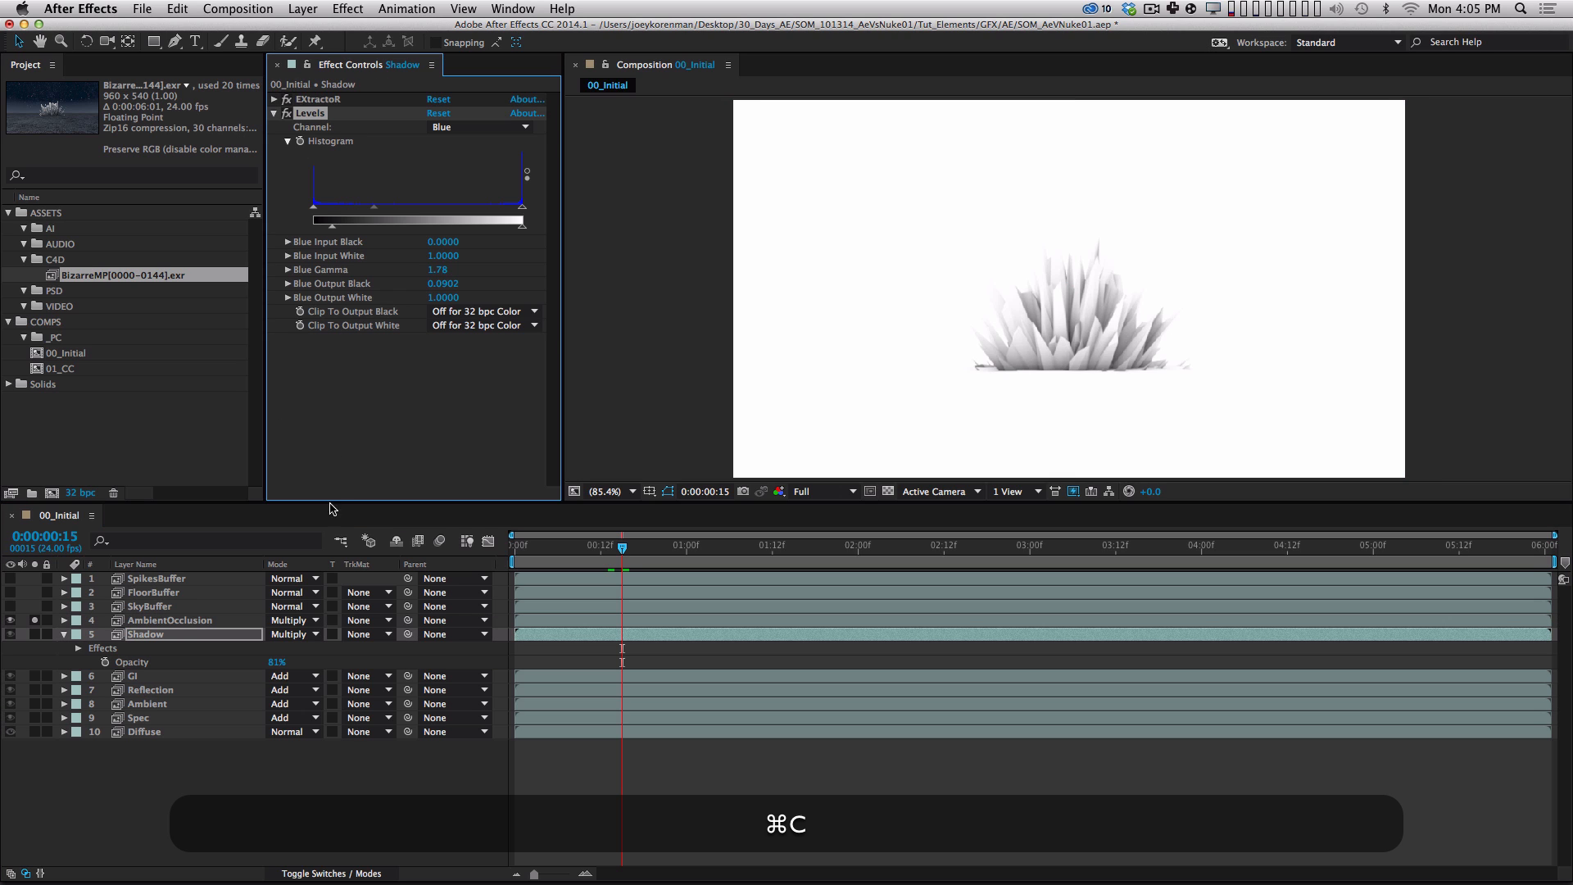
pyautogui.click(156, 620)
pyautogui.press('super+v')
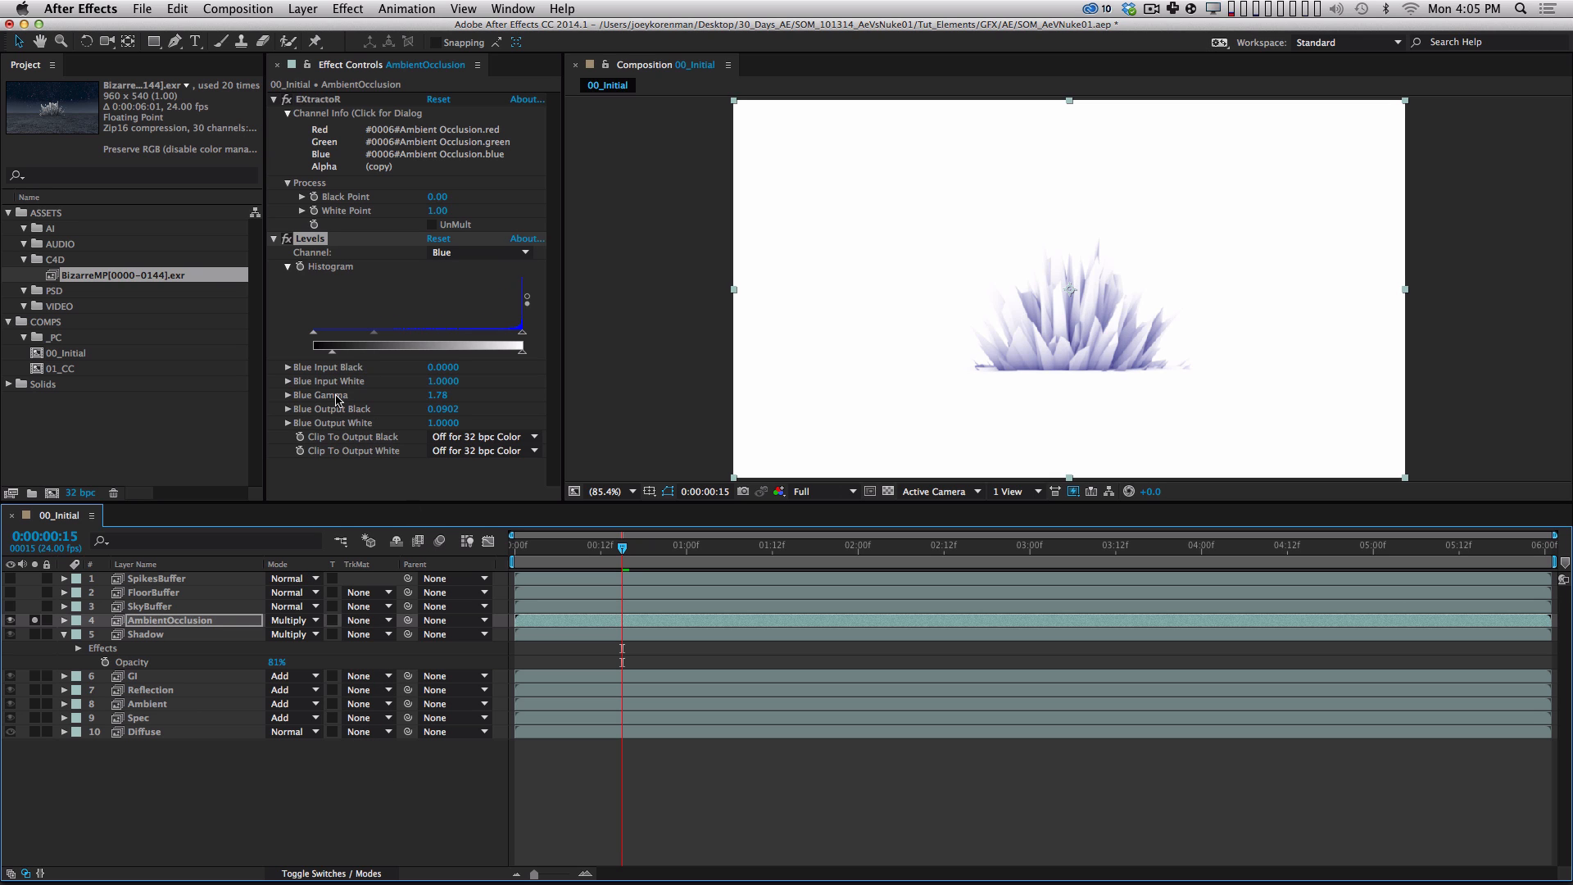
pyautogui.click(34, 620)
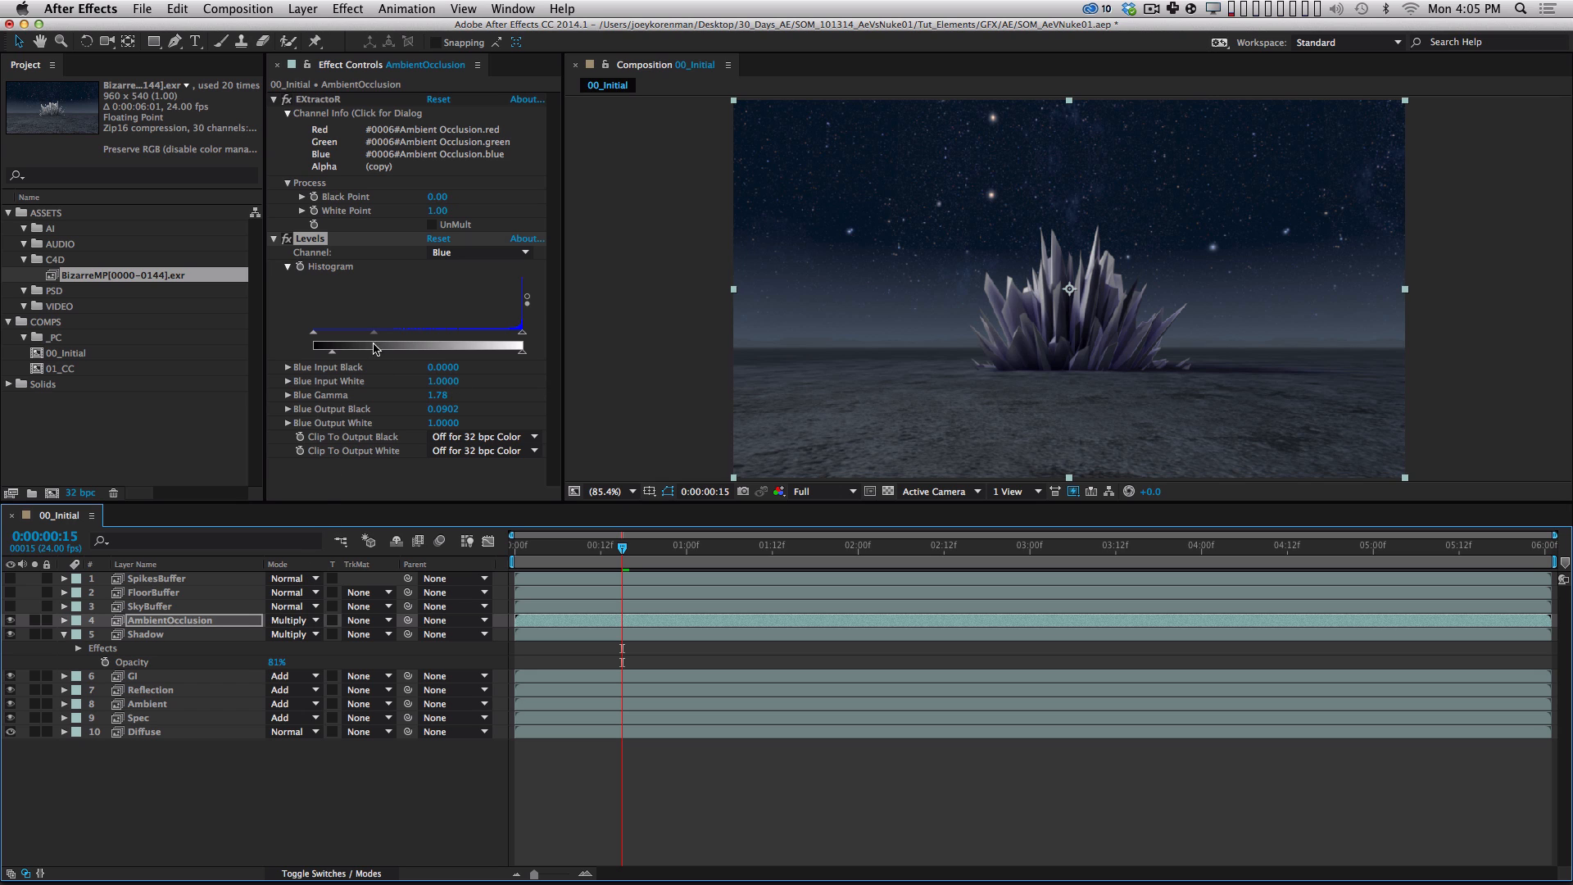
# Reduce the Levels Blue Gamma to 0.87 on AmbientOcclusion and 1.06 on Shadow, and collapse the Shadow layer's properties.
pyautogui.moveTo(375, 334); pyautogui.dragTo(427, 328)
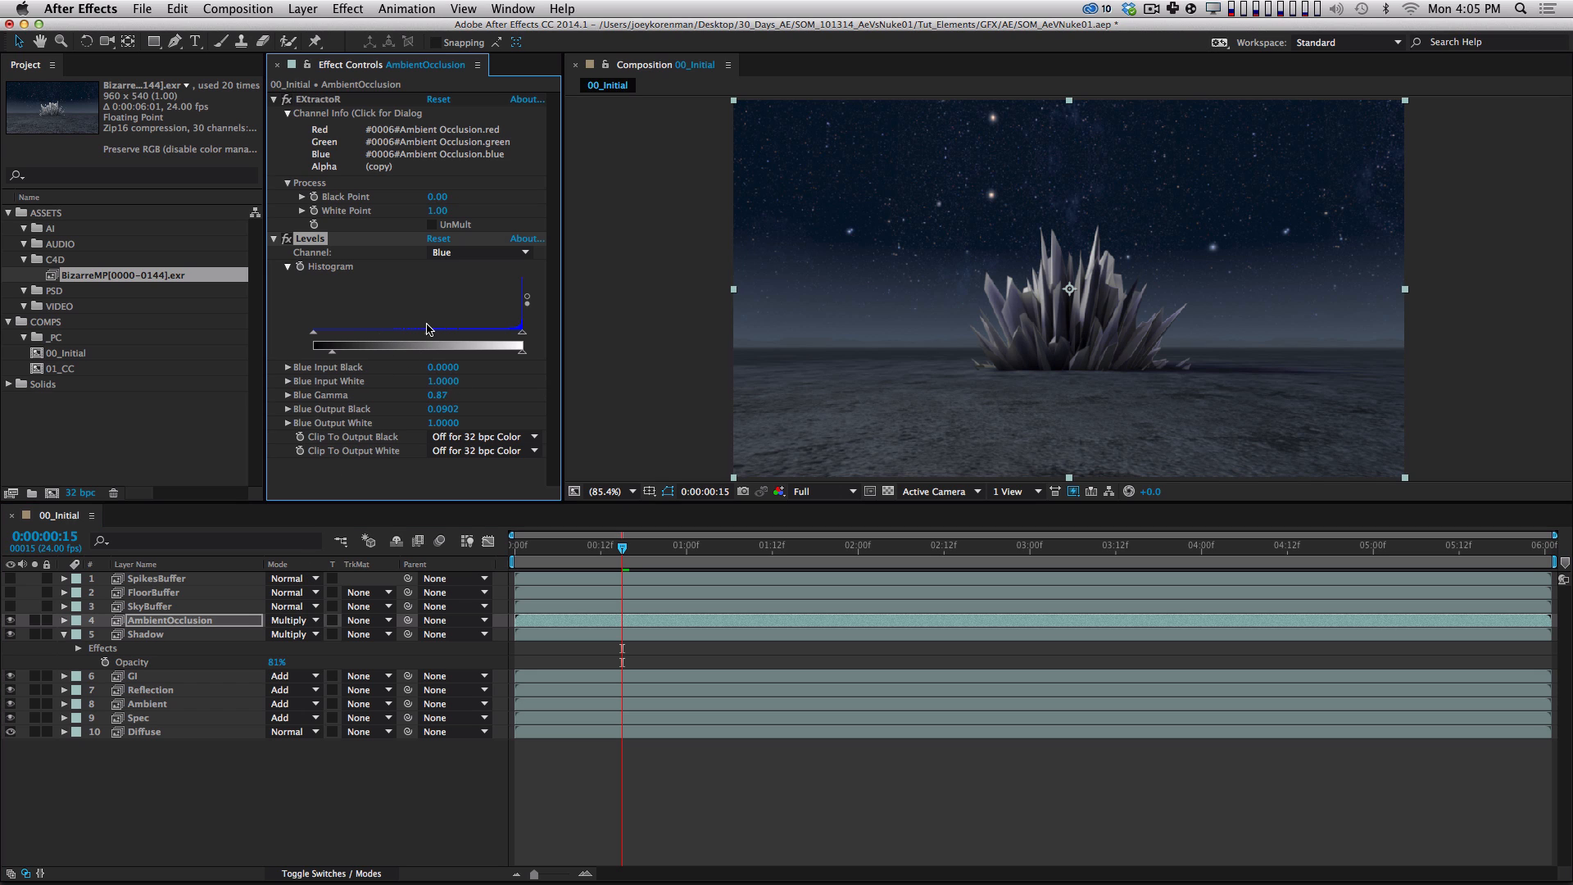
pyautogui.click(164, 634)
pyautogui.moveTo(375, 209); pyautogui.dragTo(412, 208)
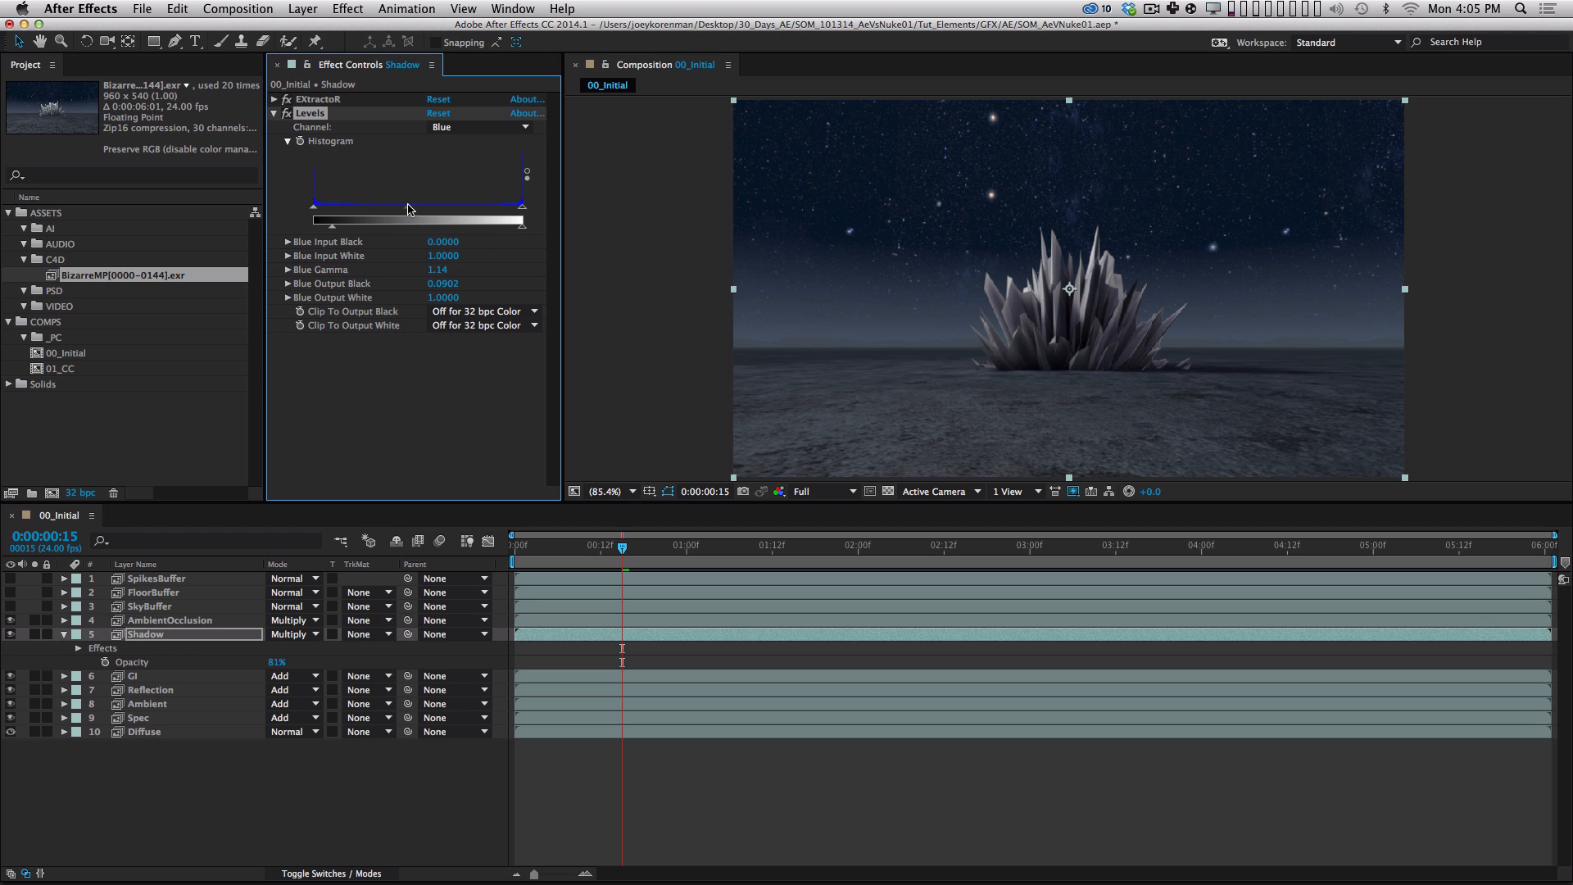
pyautogui.click(290, 789)
pyautogui.click(63, 635)
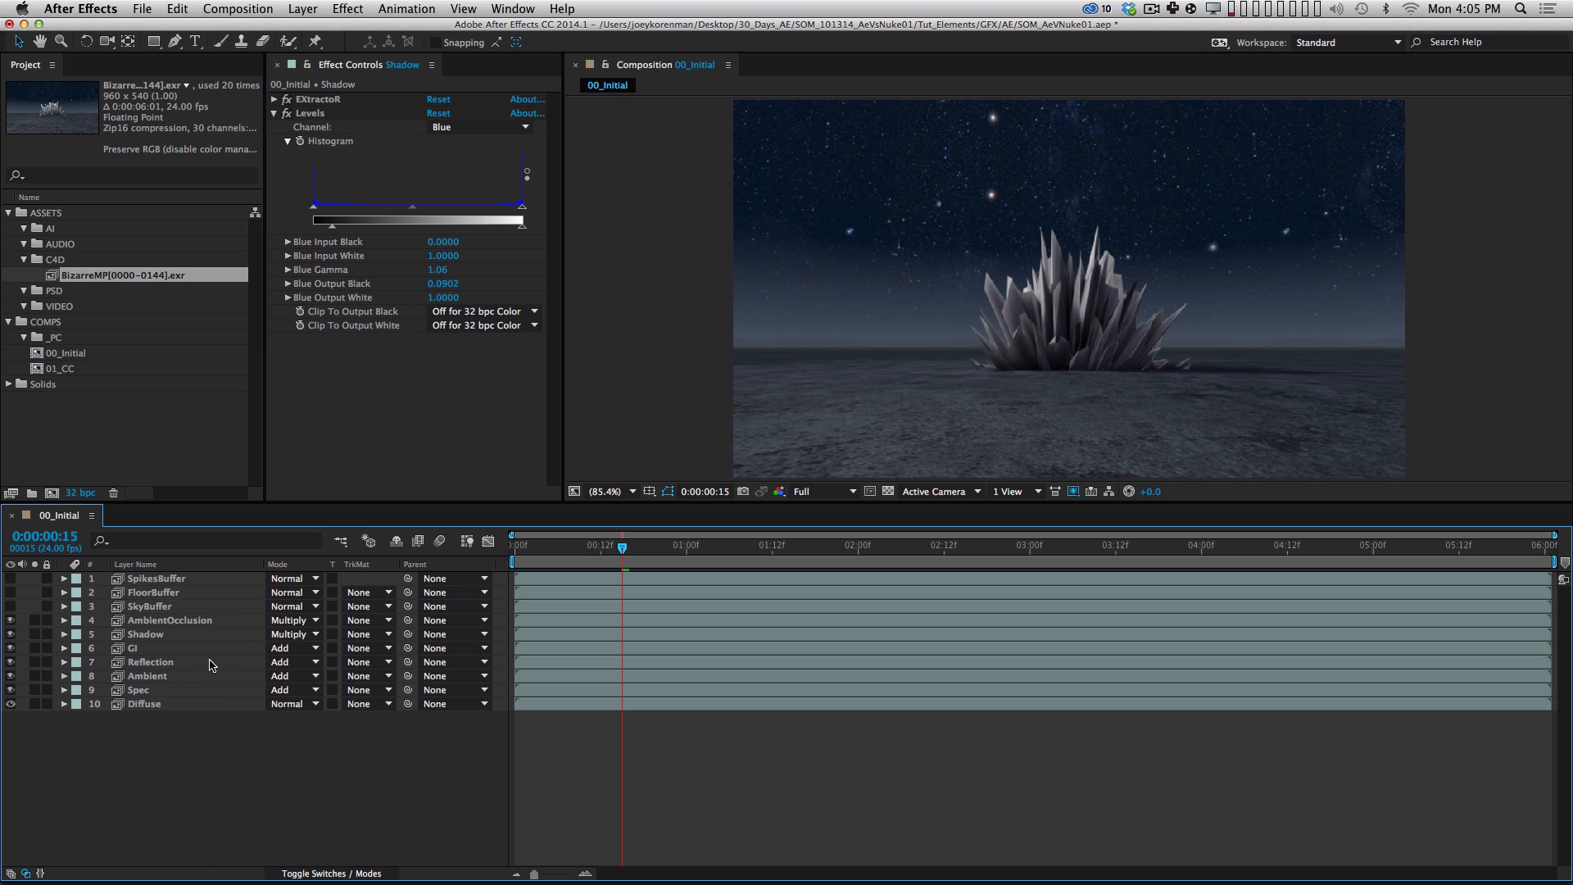
# Examine the effects applied to every layer in the timeline, collapse them again and select the Shadow layer.
pyautogui.click(193, 607)
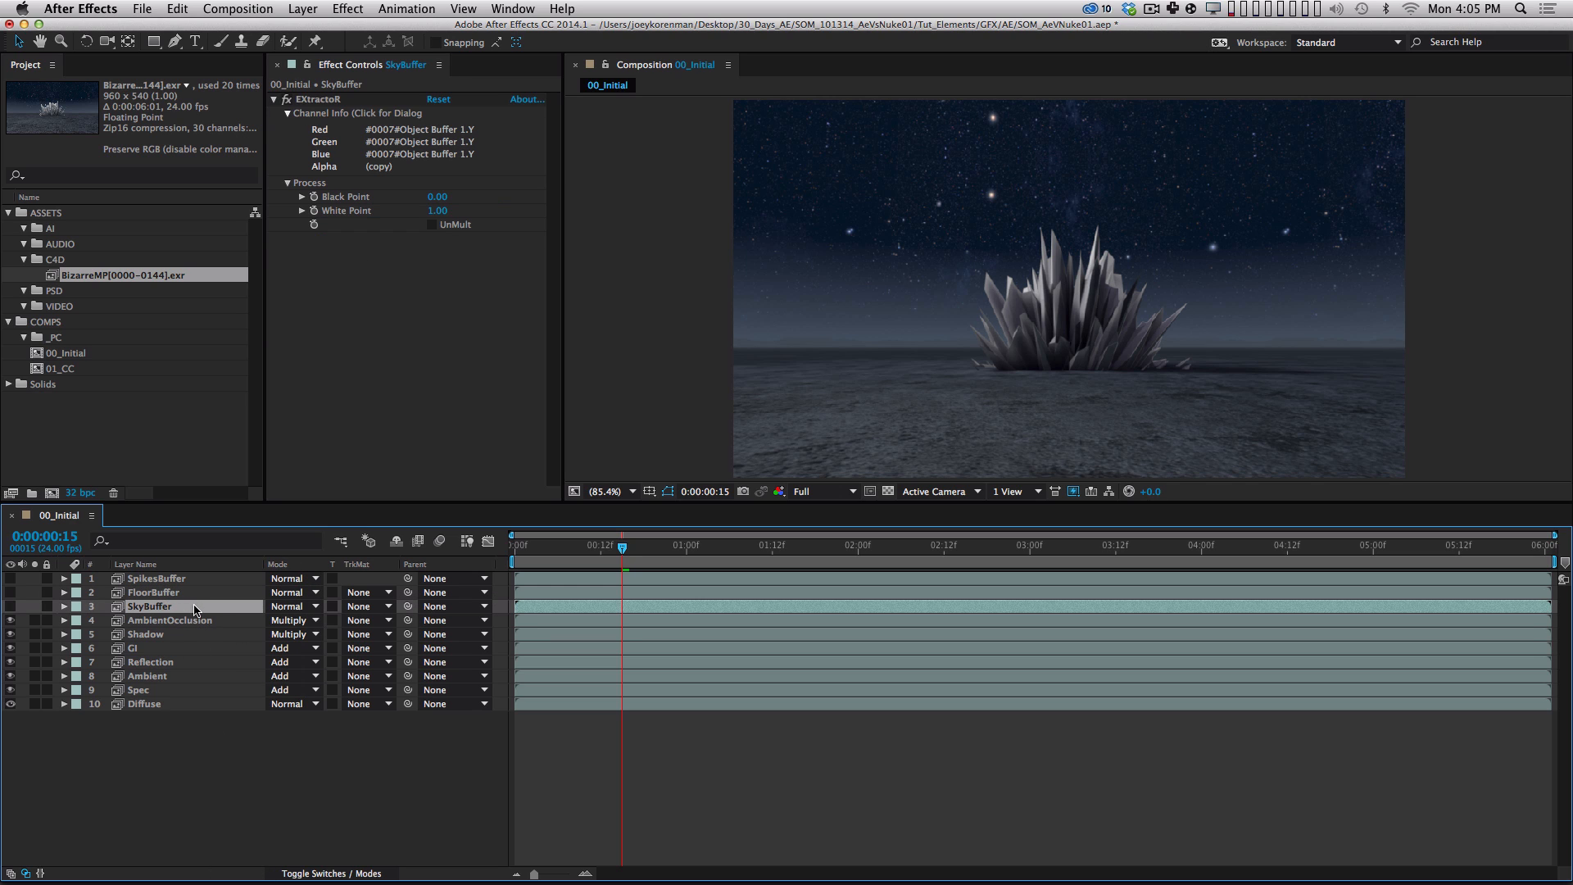
pyautogui.click(235, 742)
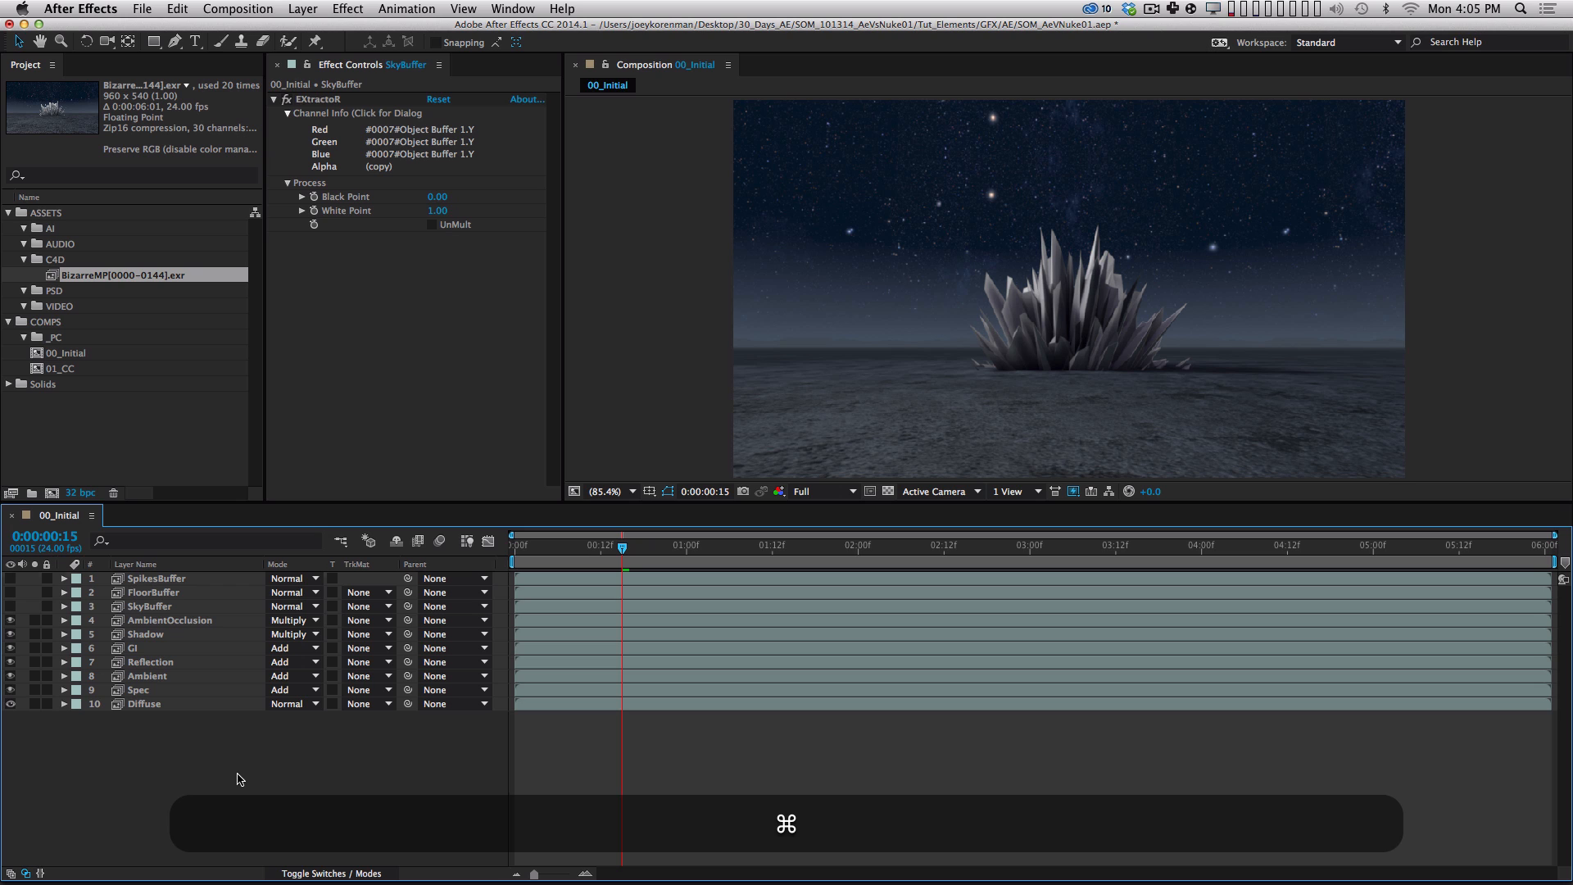
pyautogui.press('super+a')
pyautogui.press('e')
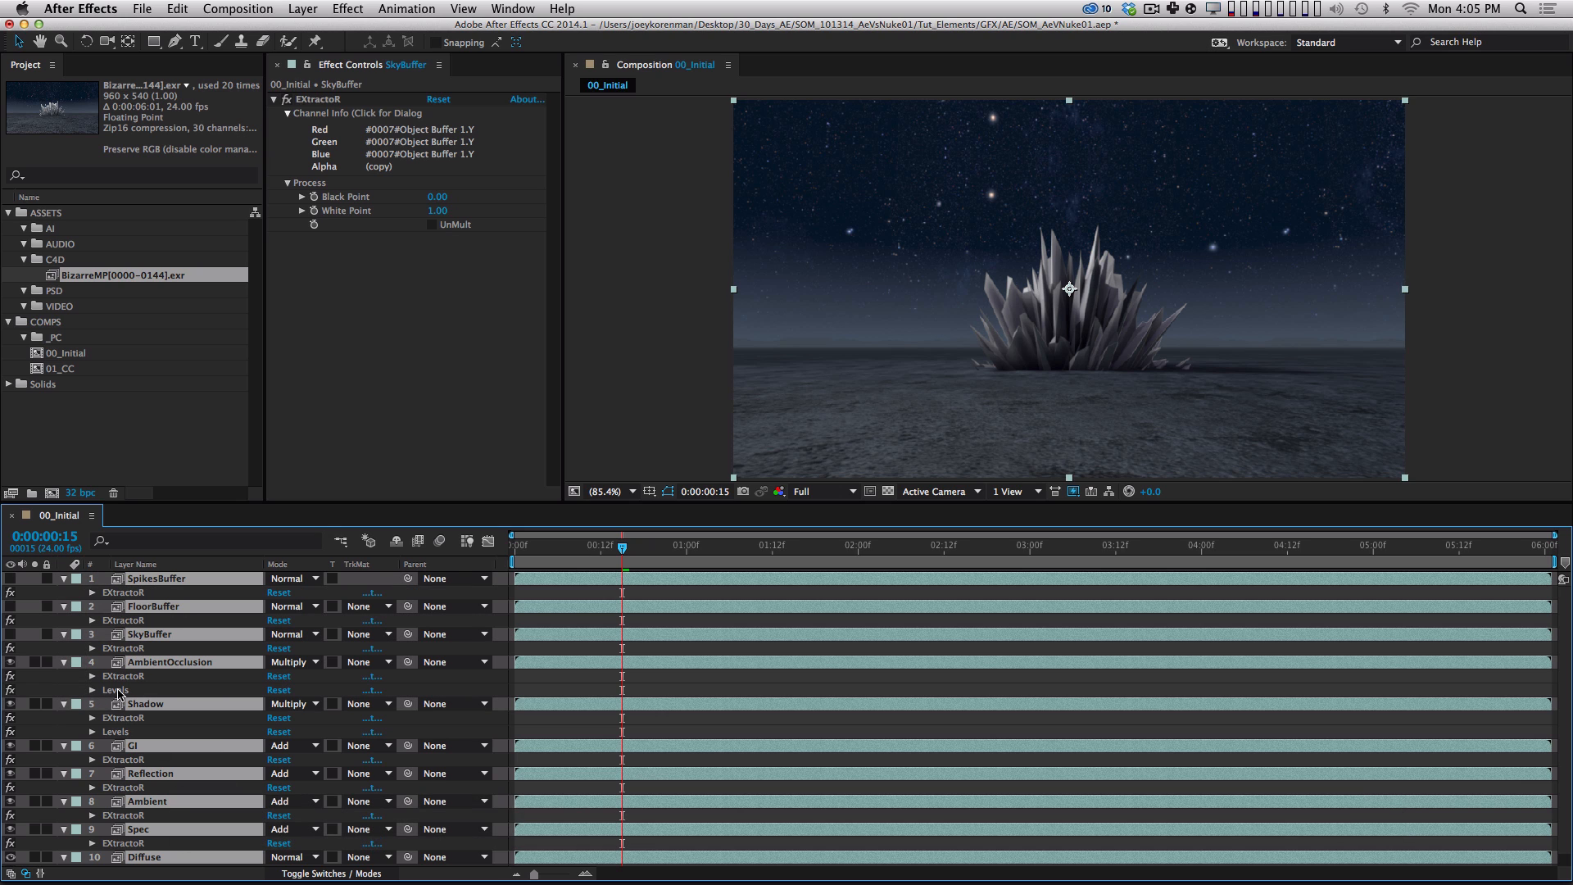
pyautogui.press('e')
pyautogui.click(201, 636)
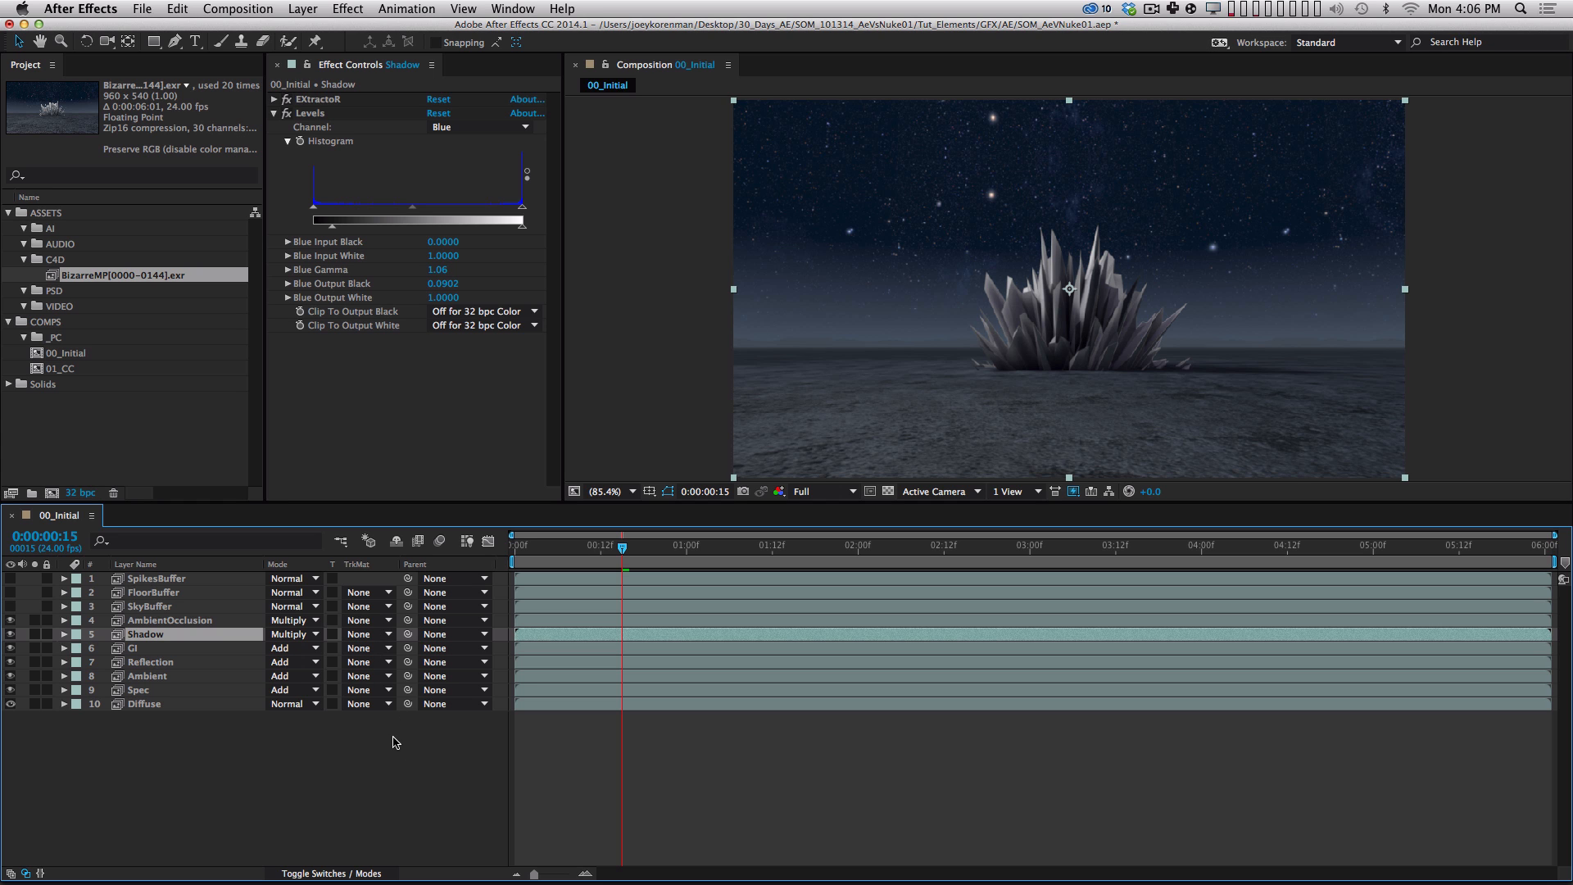
# Switch to Nuke and examine how the render passes feed through the chain of Merge nodes in the graph.
pyautogui.hotkey('ctrl', 'Left')
pyautogui.keyDown('alt'); pyautogui.moveTo(548, 737); pyautogui.dragTo(574, 676); pyautogui.keyUp('alt')
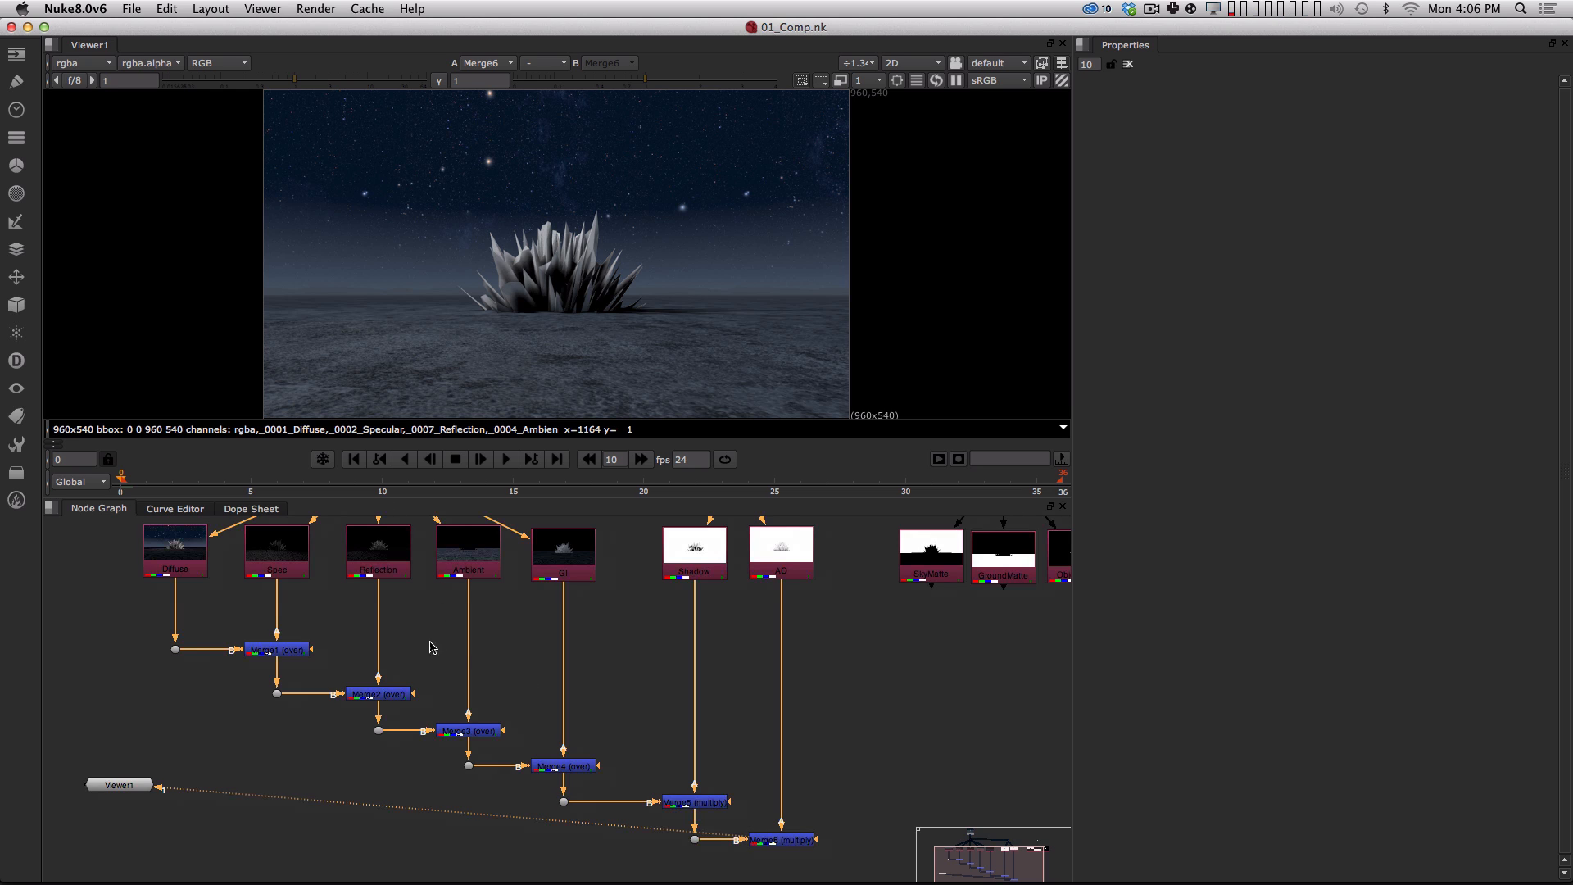
pyautogui.click(264, 650)
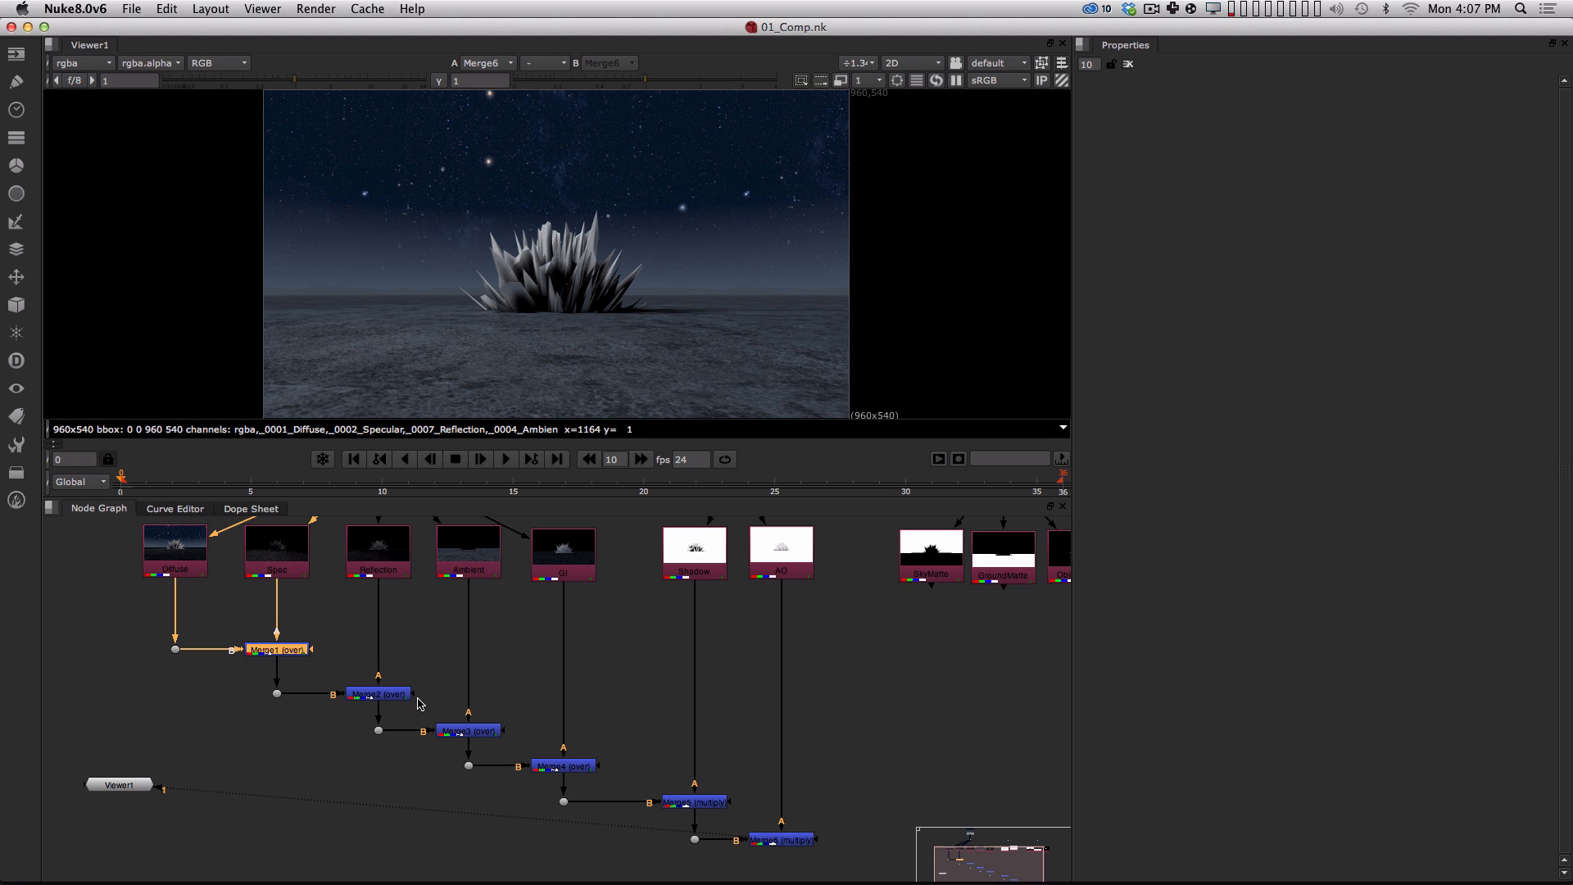
pyautogui.keyDown('alt'); pyautogui.moveTo(352, 650); pyautogui.dragTo(455, 678); pyautogui.keyUp('alt')
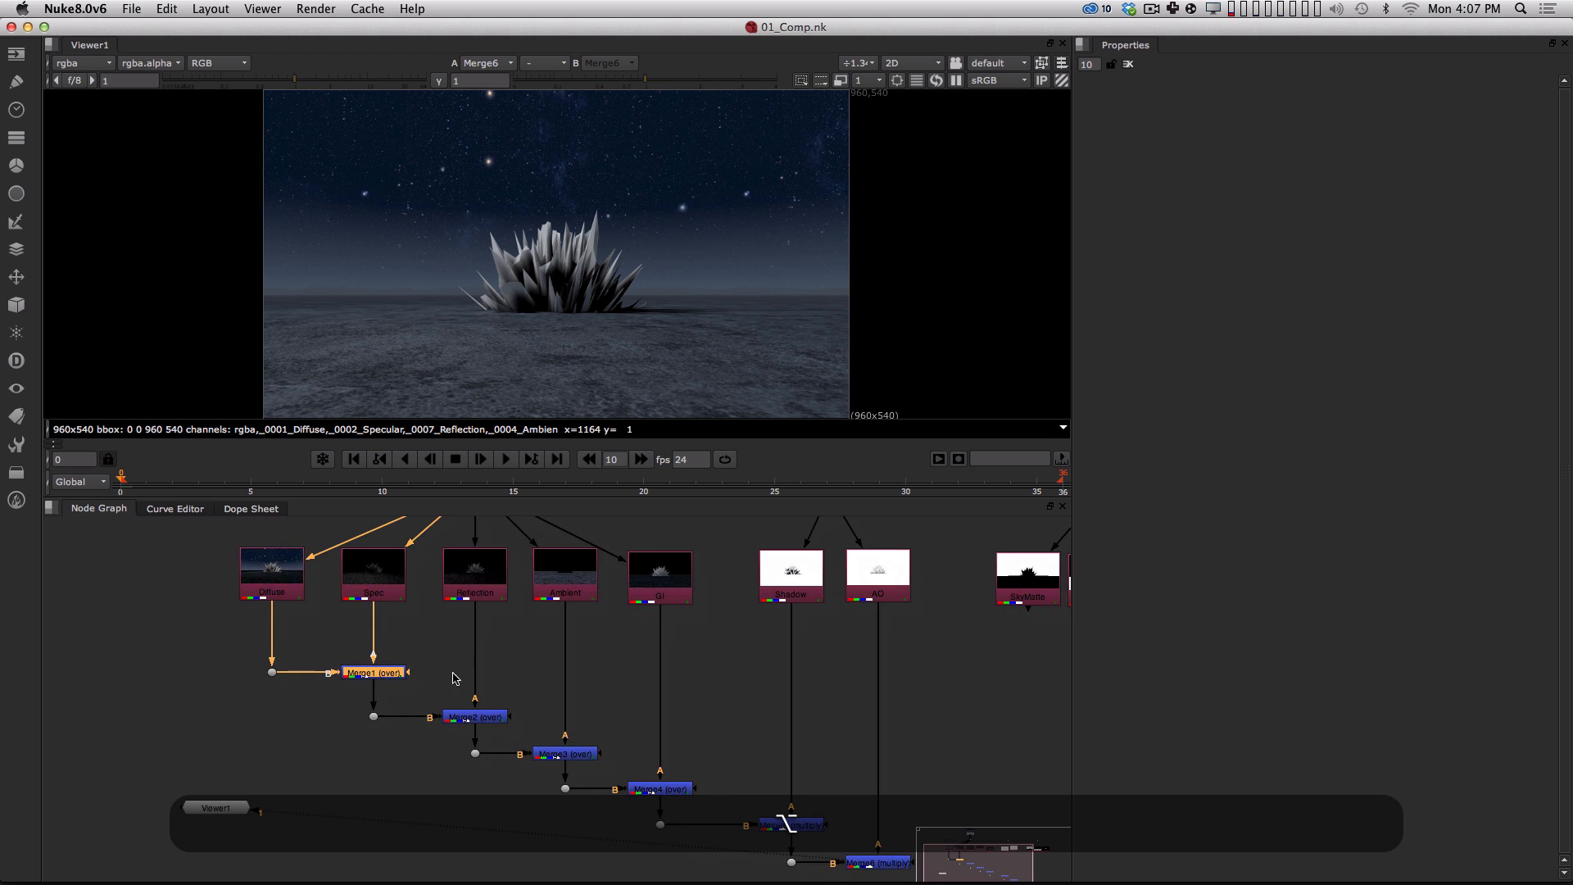
pyautogui.keyDown('alt'); pyautogui.moveTo(346, 694); pyautogui.dragTo(473, 627, button='middle'); pyautogui.keyUp('alt')
pyautogui.click(472, 626)
pyautogui.click(407, 653)
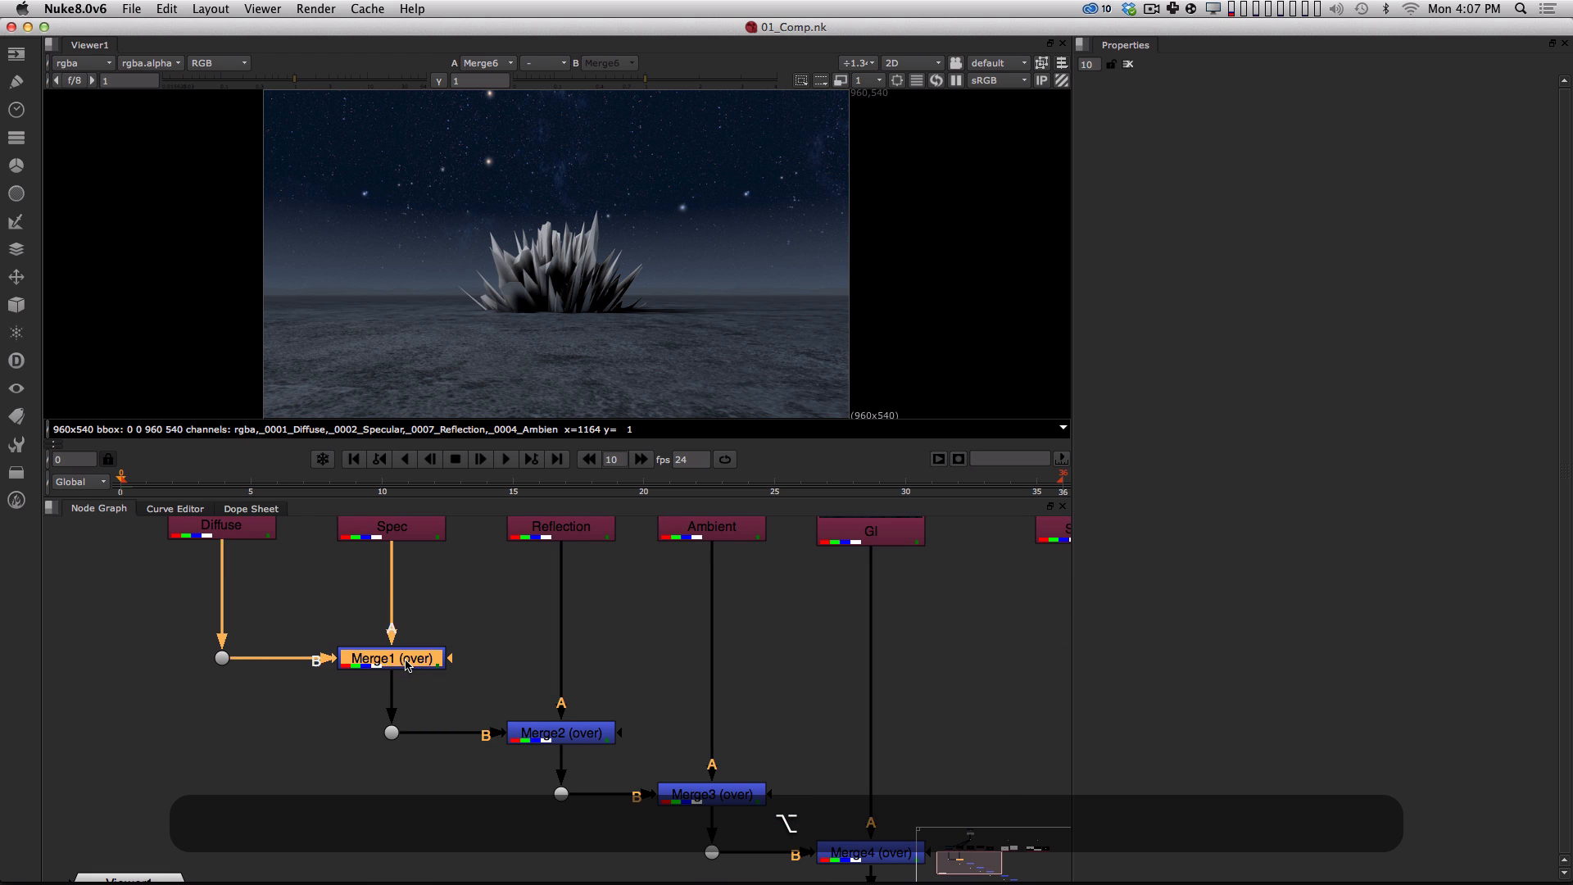
pyautogui.click(303, 666)
pyautogui.keyDown('alt'); pyautogui.moveTo(389, 645); pyautogui.dragTo(426, 726); pyautogui.keyUp('alt')
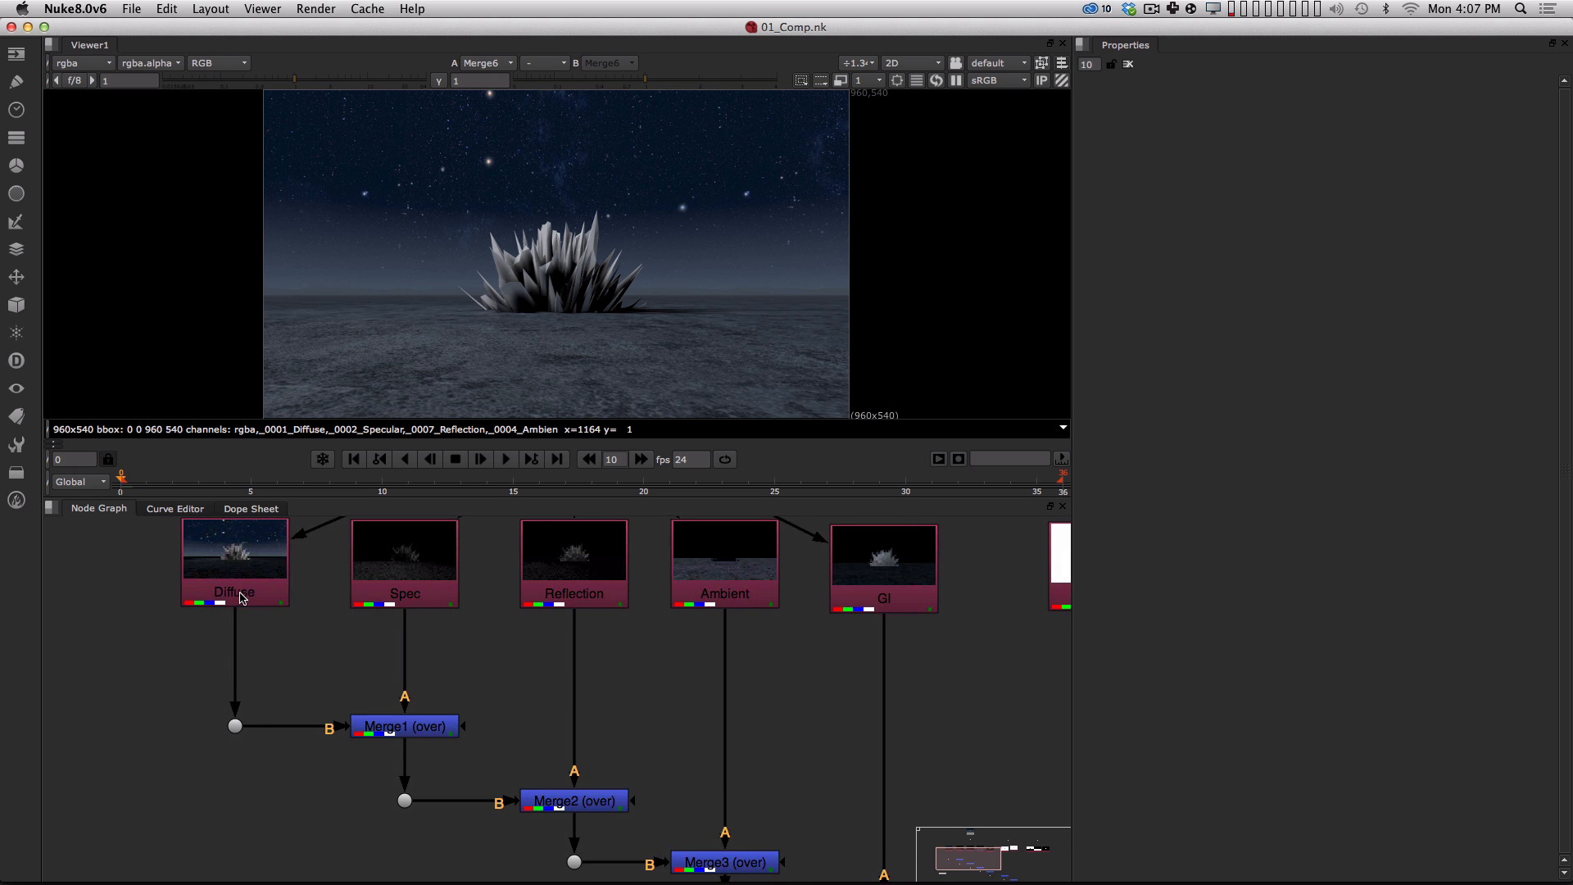
pyautogui.keyDown('alt'); pyautogui.moveTo(446, 676); pyautogui.dragTo(398, 697, button='middle'); pyautogui.keyUp('alt')
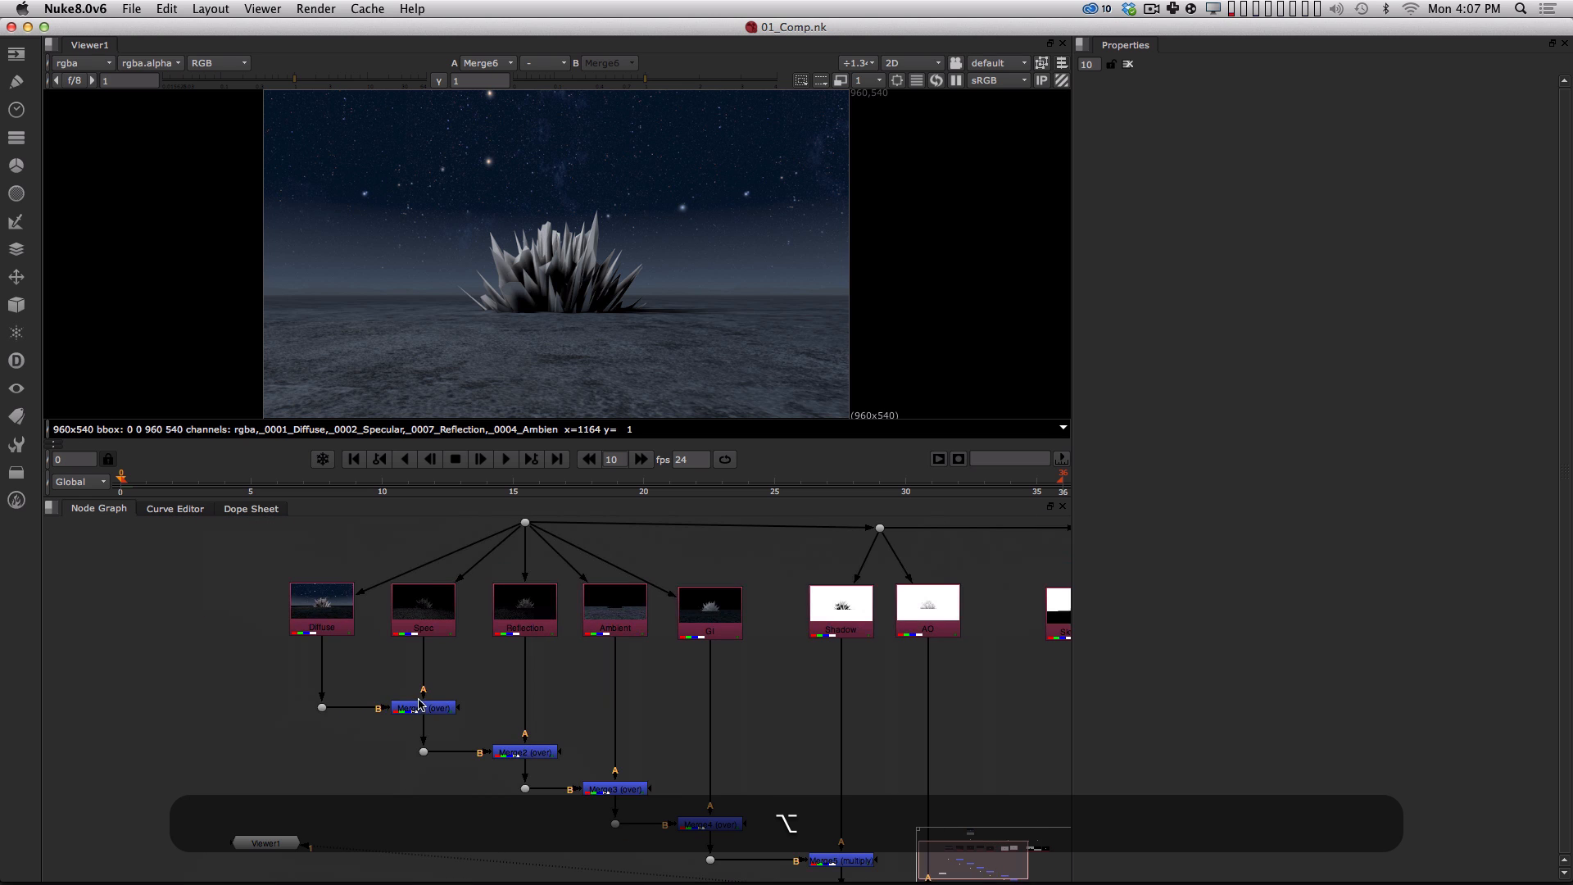
pyautogui.keyDown('alt'); pyautogui.moveTo(457, 698); pyautogui.dragTo(346, 668); pyautogui.keyUp('alt')
pyautogui.keyDown('alt'); pyautogui.moveTo(416, 668); pyautogui.dragTo(441, 693, button='middle'); pyautogui.keyUp('alt')
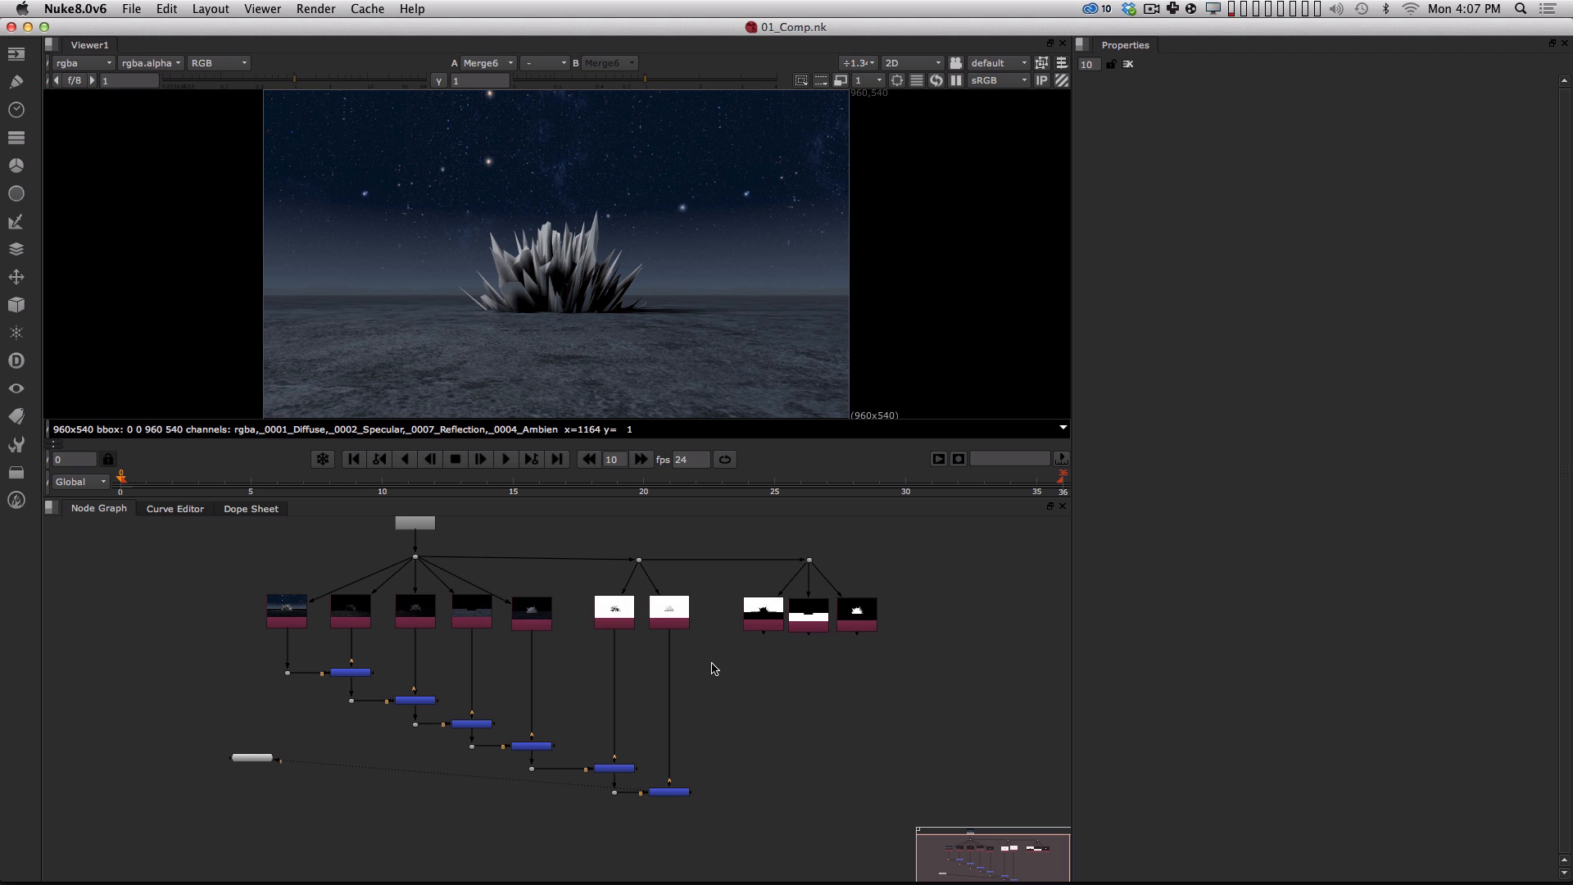
pyautogui.keyDown('alt'); pyautogui.moveTo(753, 766); pyautogui.dragTo(664, 544); pyautogui.keyUp('alt')
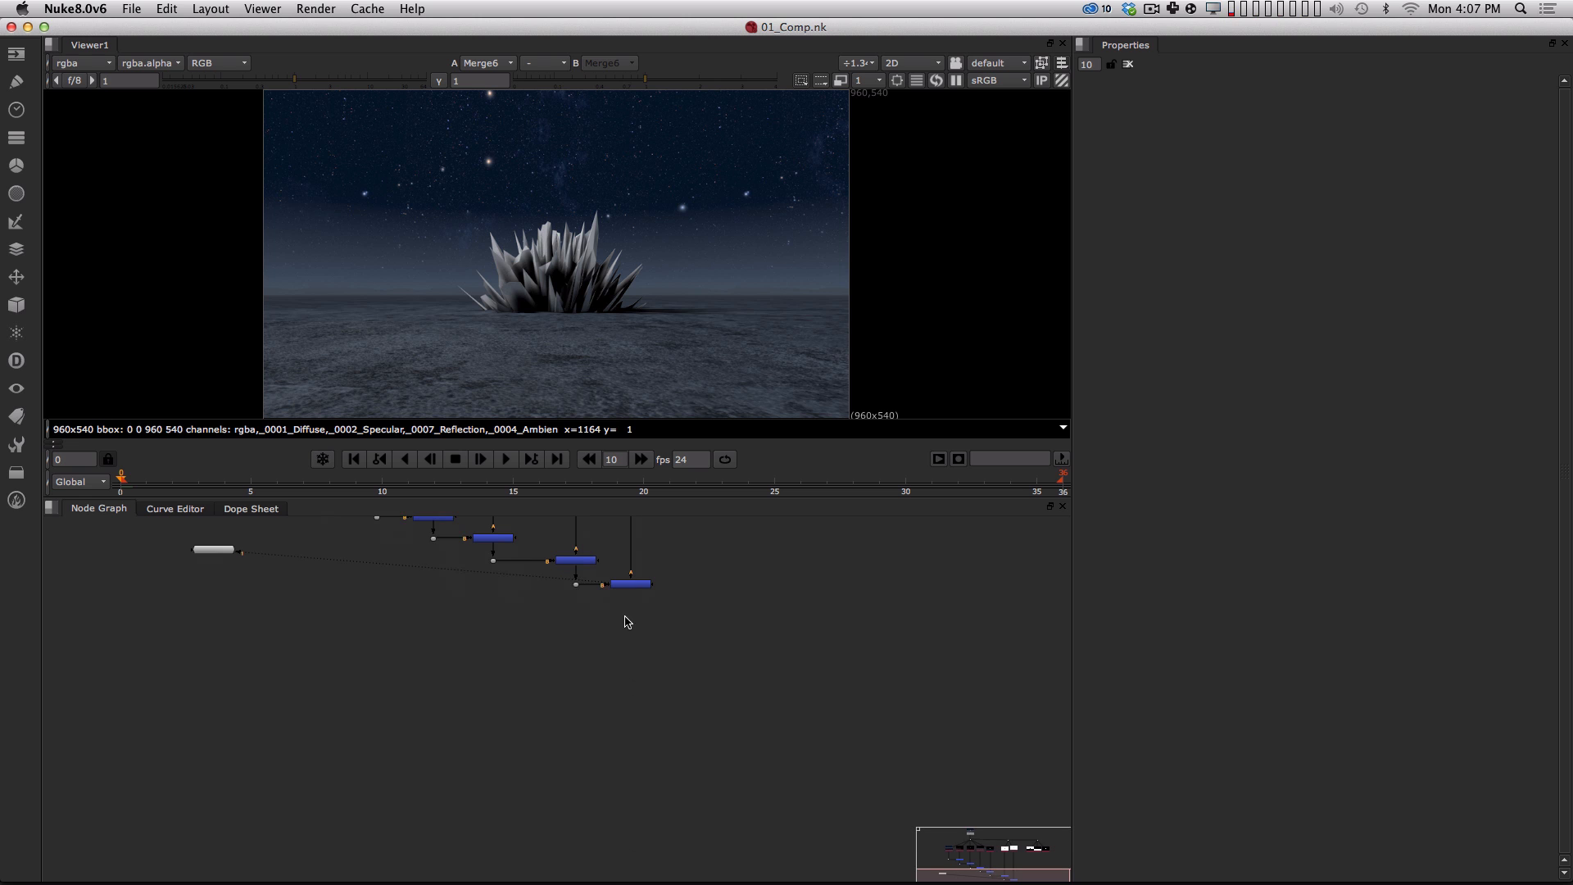
pyautogui.keyDown('alt'); pyautogui.moveTo(624, 616); pyautogui.dragTo(678, 859); pyautogui.keyUp('alt')
pyautogui.moveTo(397, 647)
pyautogui.keyDown('alt'); pyautogui.mouseDown(button='middle')
pyautogui.moveTo(467, 681)
pyautogui.moveTo(457, 653)
pyautogui.moveTo(481, 692)
pyautogui.moveTo(514, 668)
pyautogui.moveTo(385, 649)
pyautogui.mouseUp(button='middle'); pyautogui.keyUp('alt')
# View the Diffuse pass and the outputs of Merge1, Merge2 and Merge3 in the Viewer, one after another.
pyautogui.click(201, 563)
pyautogui.press('1')
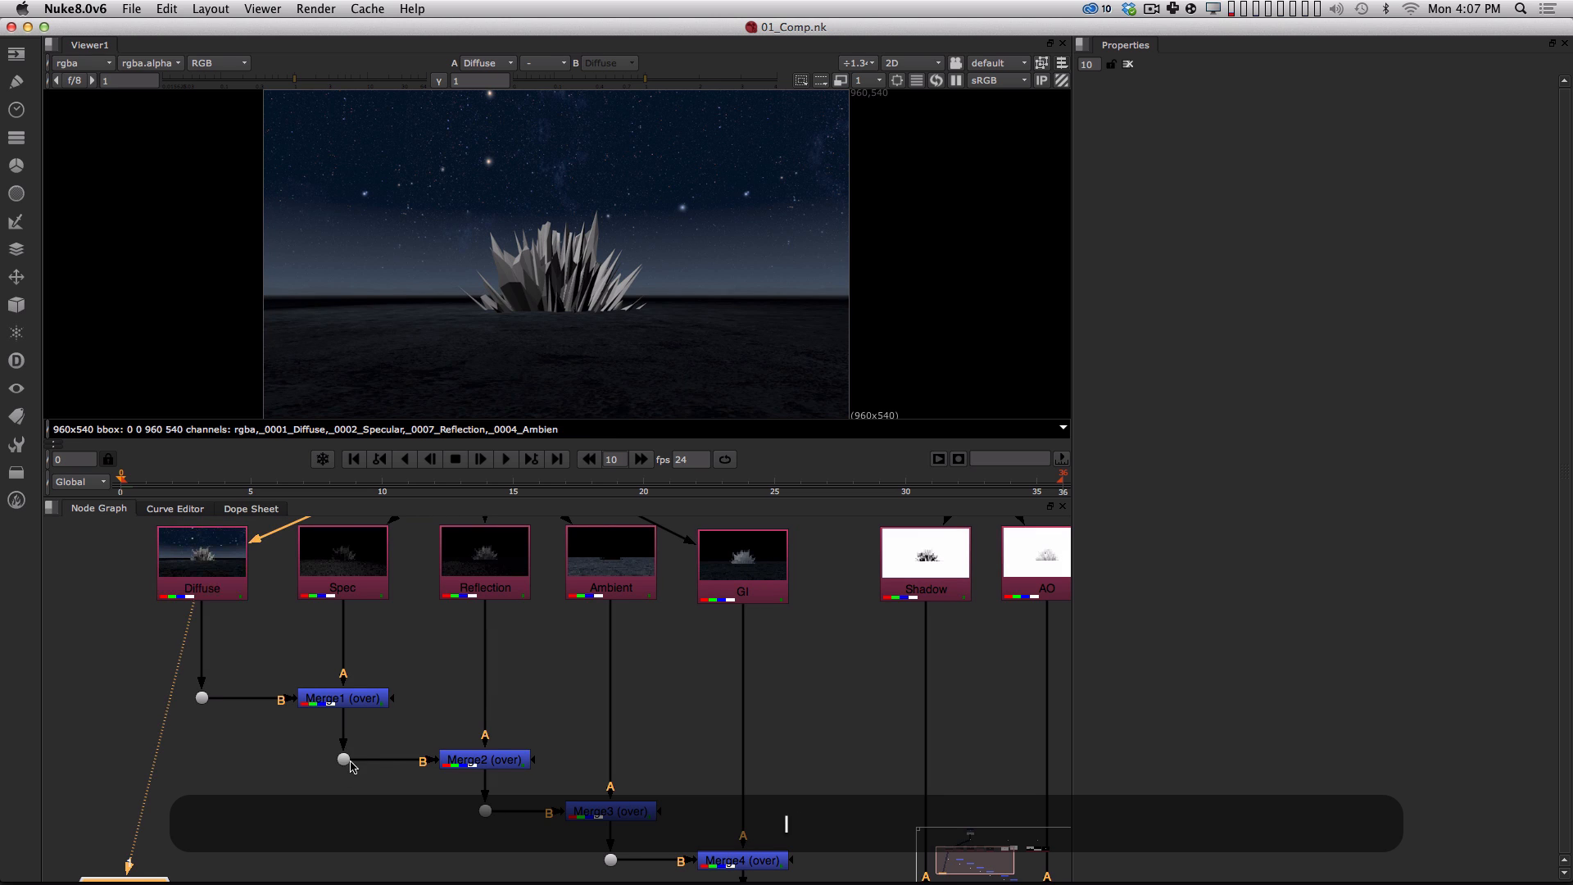
pyautogui.click(347, 557)
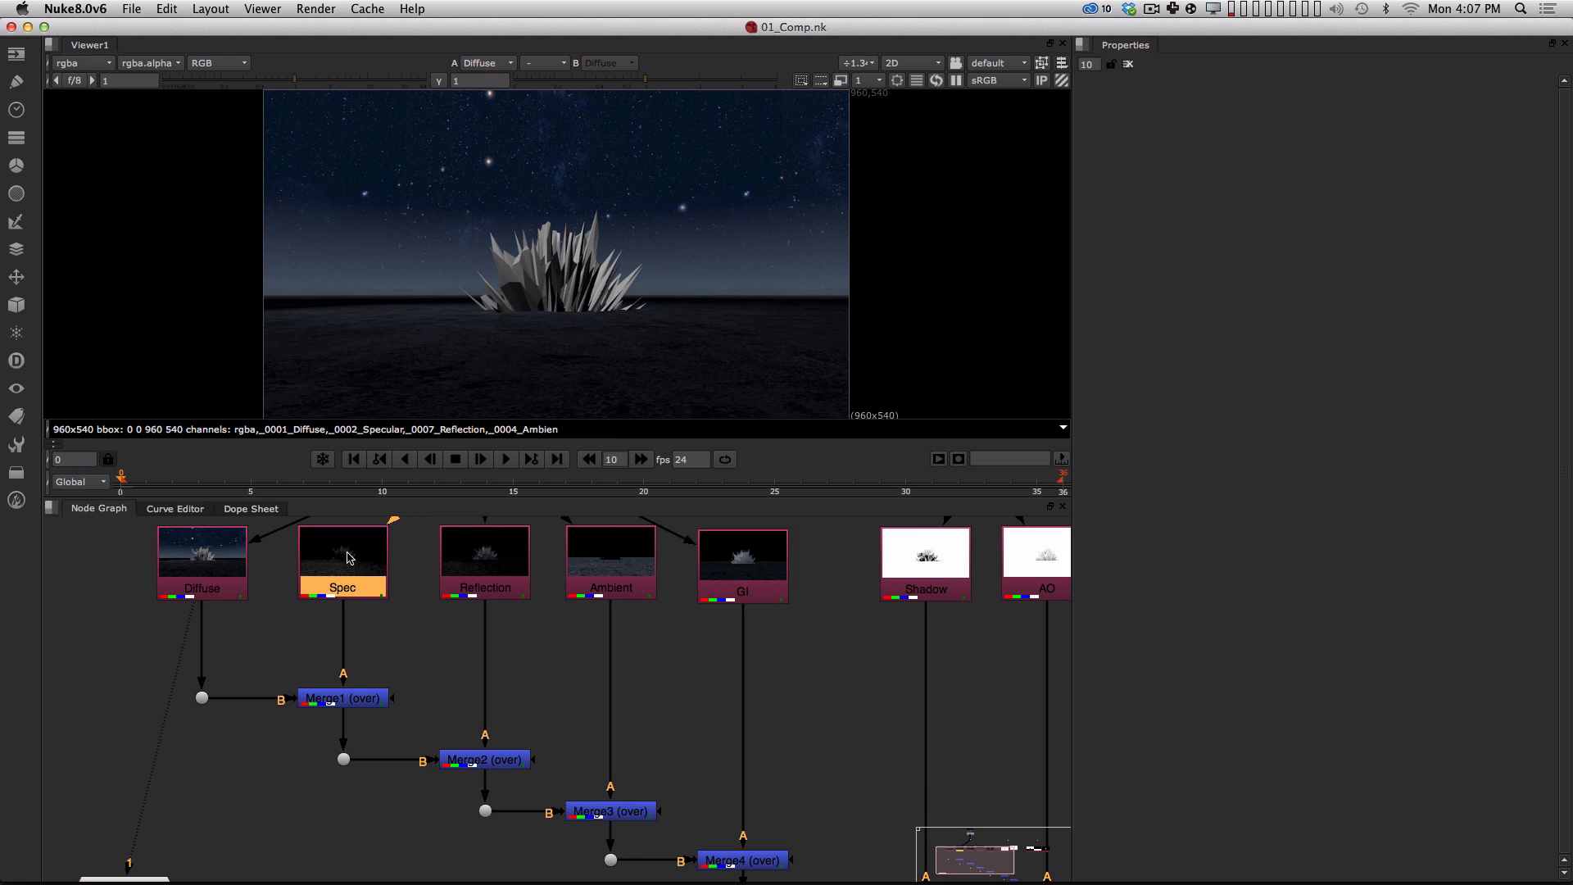
pyautogui.click(364, 708)
pyautogui.press('1')
pyautogui.keyDown('alt'); pyautogui.moveTo(379, 726); pyautogui.dragTo(320, 673); pyautogui.keyUp('alt')
pyautogui.click(425, 707)
pyautogui.press('1')
pyautogui.click(582, 760)
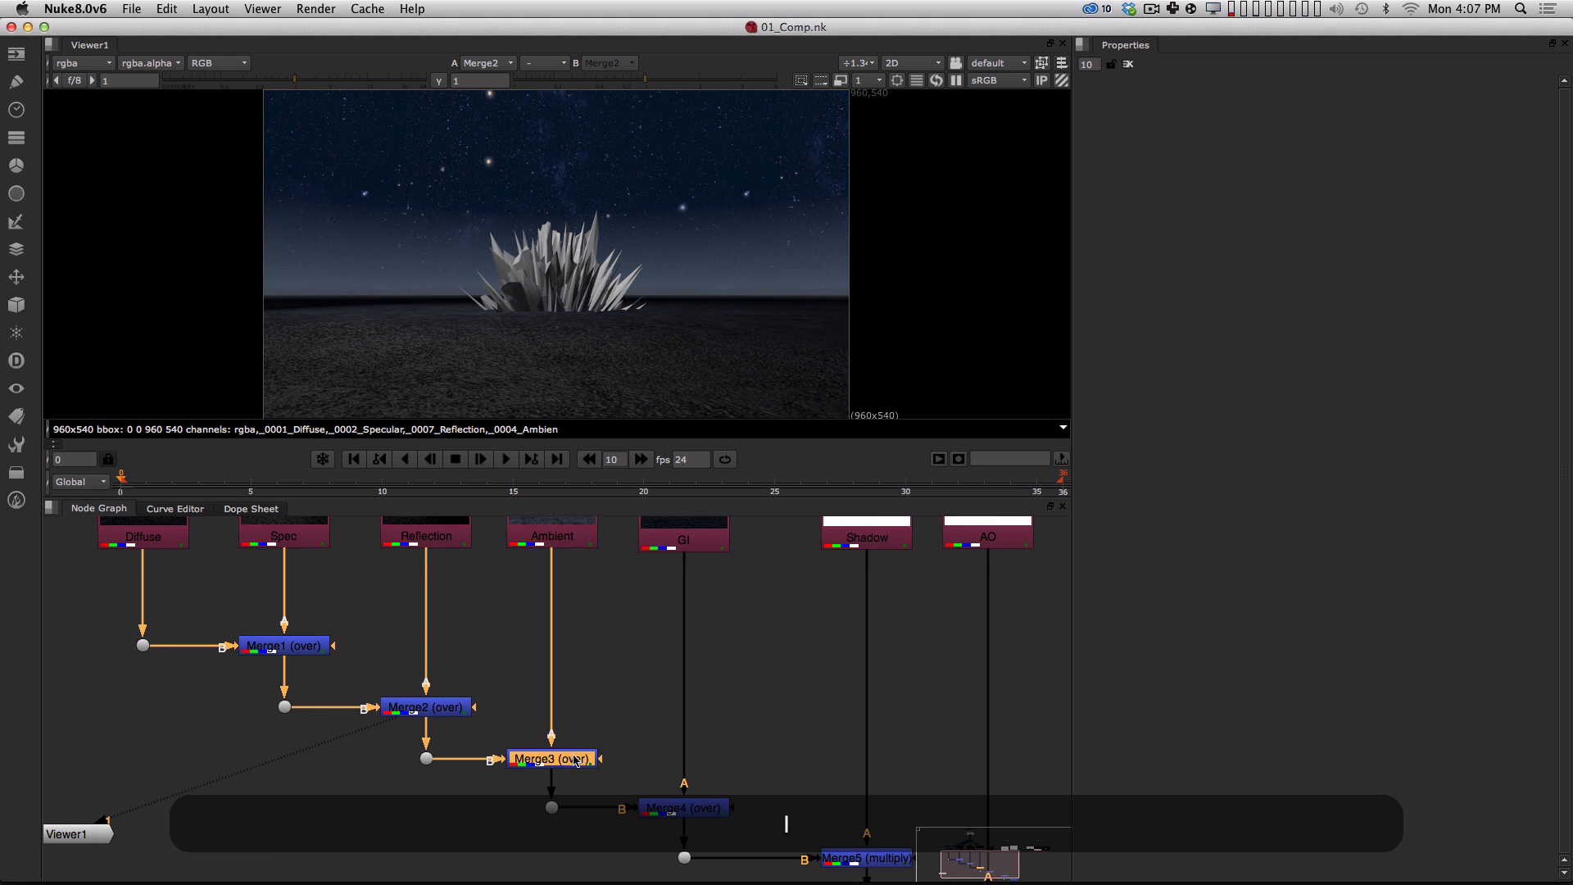
pyautogui.press('1')
# Continue down the chain, viewing the outputs of Merge4, Merge5 and Merge6 in the Viewer.
pyautogui.keyDown('alt'); pyautogui.moveTo(684, 766); pyautogui.dragTo(591, 719); pyautogui.keyUp('alt')
pyautogui.click(607, 758)
pyautogui.press('1')
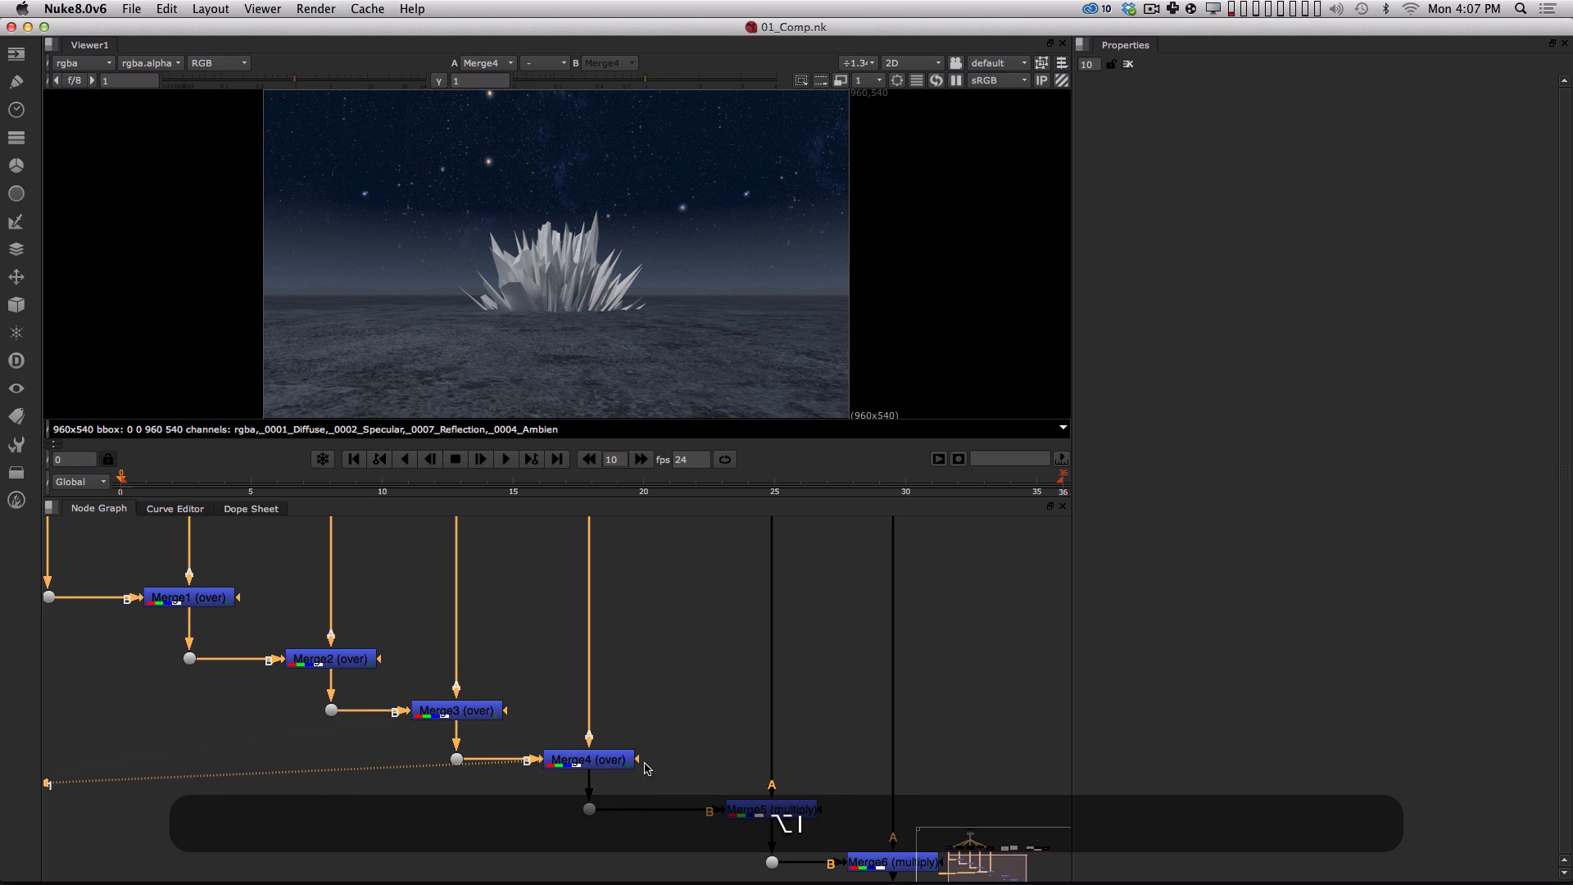
pyautogui.keyDown('alt'); pyautogui.moveTo(681, 744); pyautogui.dragTo(597, 710); pyautogui.keyUp('alt')
pyautogui.click(661, 760)
pyautogui.press('1')
pyautogui.keyDown('alt'); pyautogui.moveTo(721, 710); pyautogui.dragTo(565, 672); pyautogui.keyUp('alt')
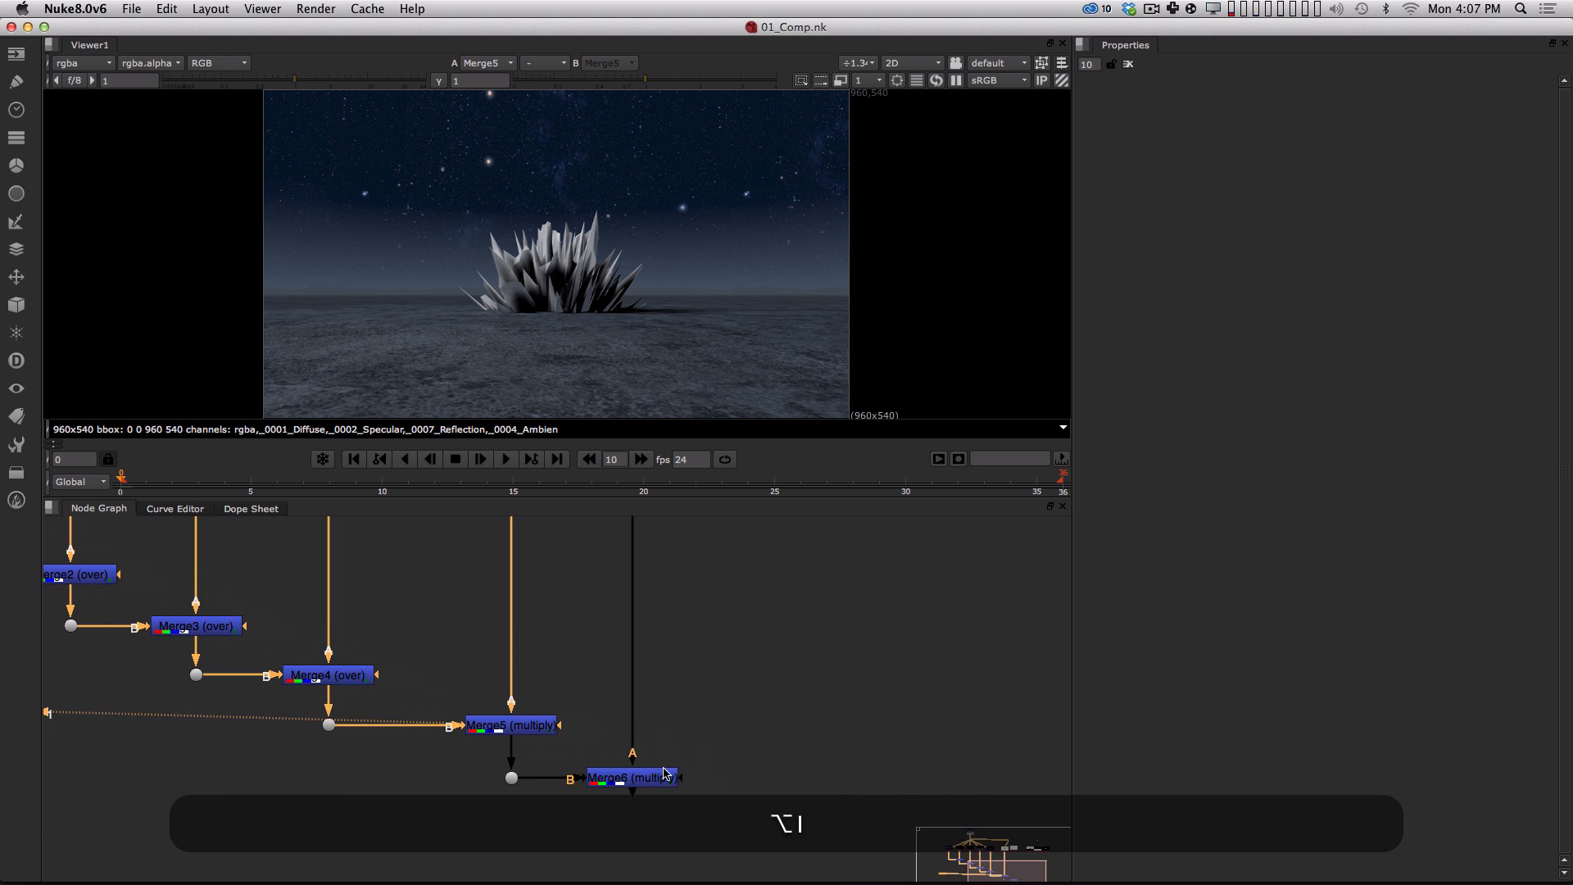
pyautogui.click(660, 771)
pyautogui.press('1')
pyautogui.keyDown('alt'); pyautogui.moveTo(744, 708); pyautogui.dragTo(617, 783); pyautogui.keyUp('alt')
# Look over the matte nodes in the graph and display the Shadow pass in the Viewer.
pyautogui.scroll(-3, 643, 737)
pyautogui.click(753, 615)
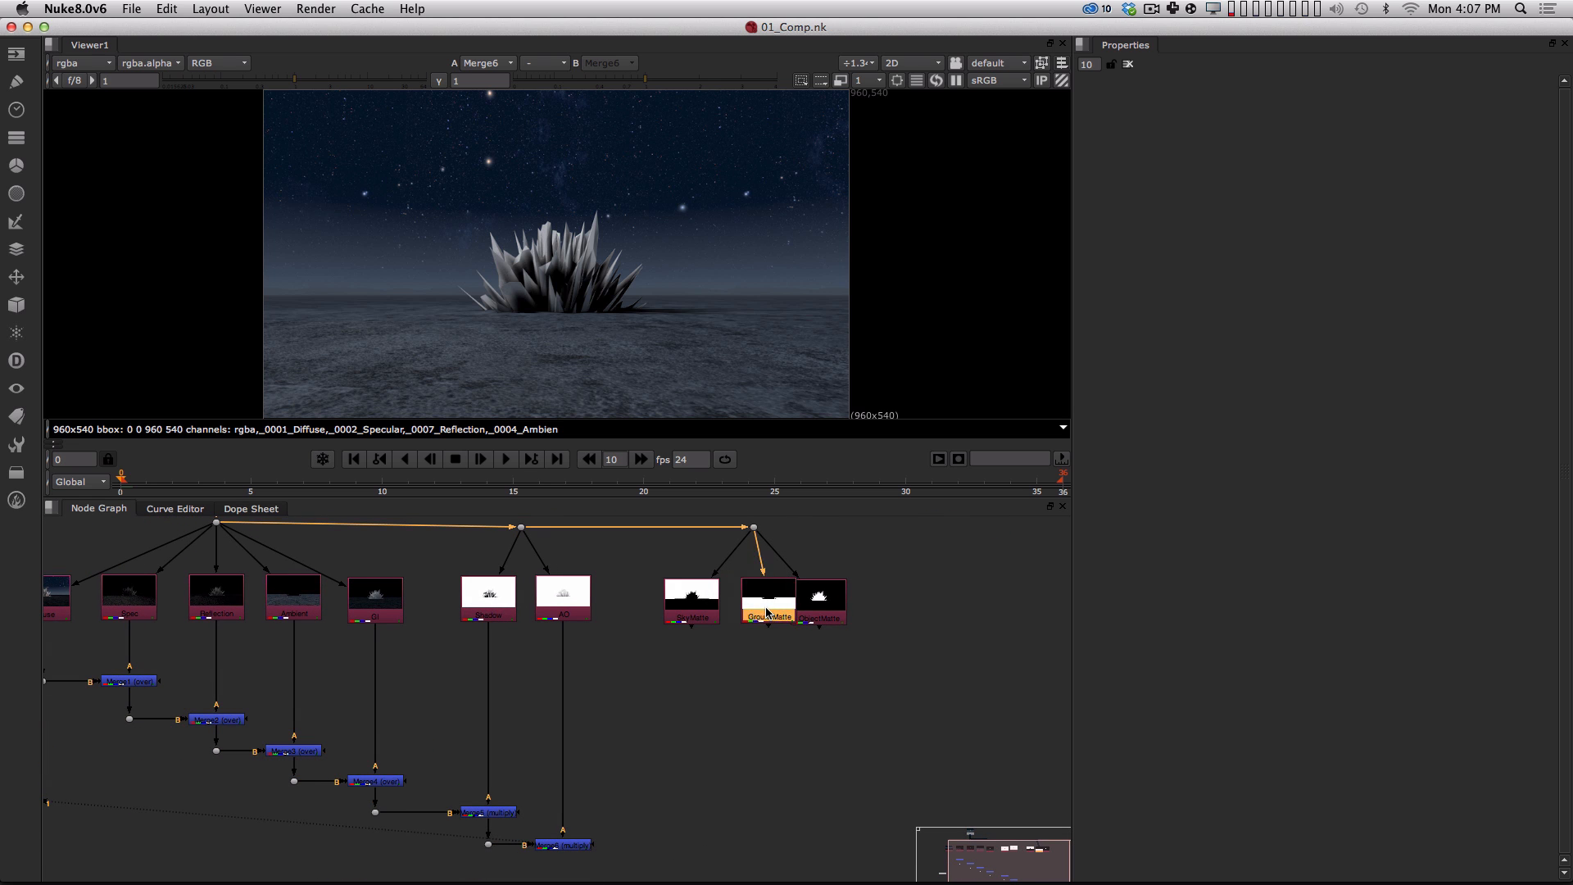
pyautogui.keyDown('alt'); pyautogui.moveTo(579, 737); pyautogui.dragTo(670, 726); pyautogui.keyUp('alt')
pyautogui.scroll(3, 628, 677)
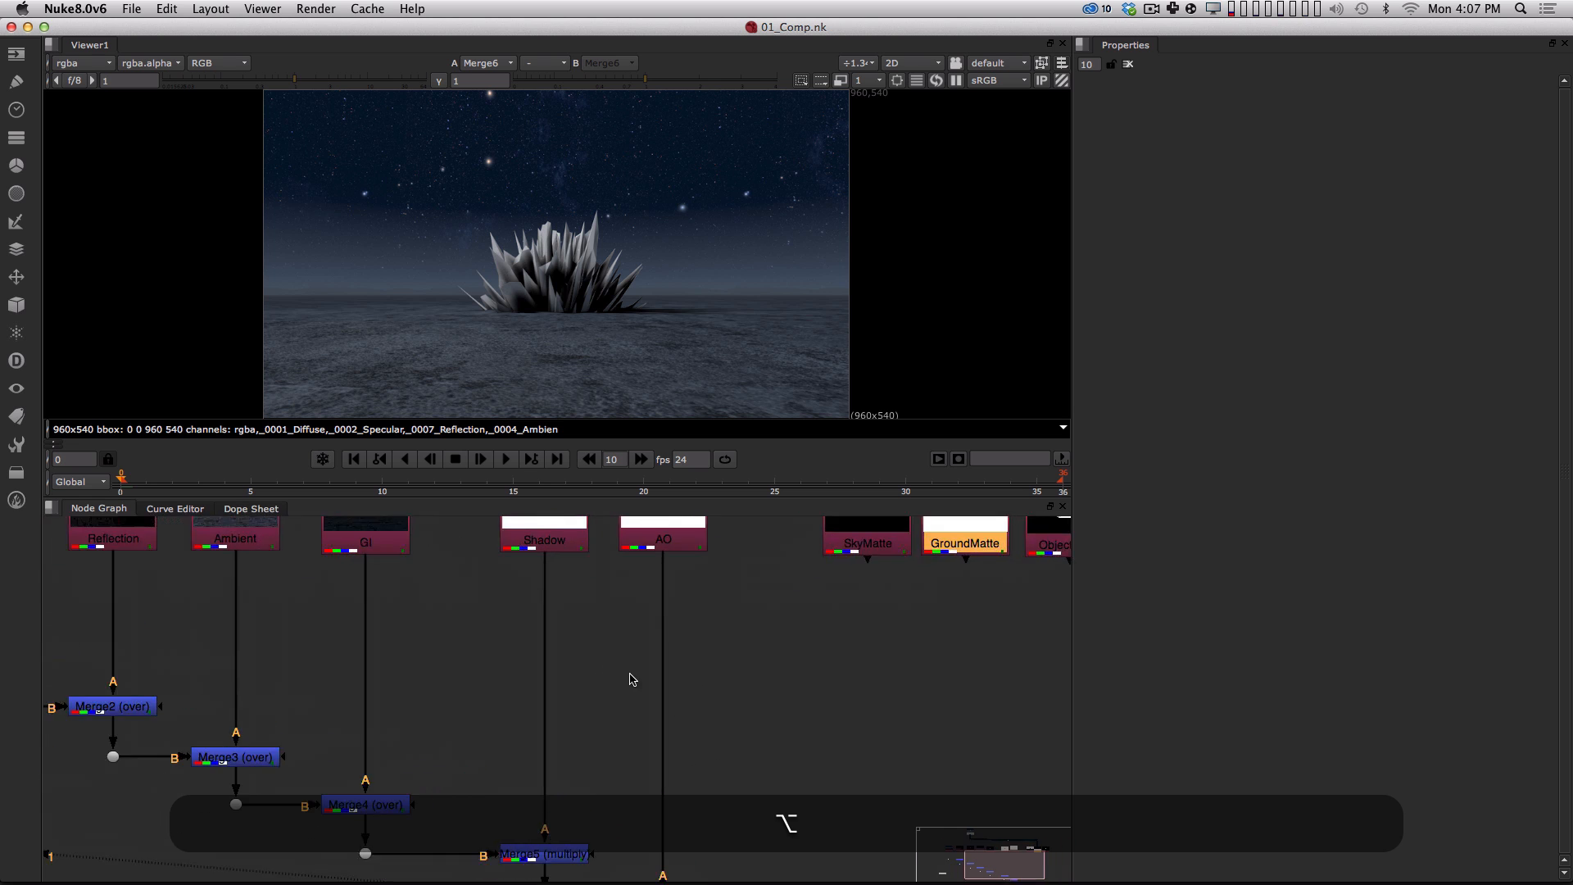
pyautogui.click(575, 581)
pyautogui.press('1')
pyautogui.click(538, 636)
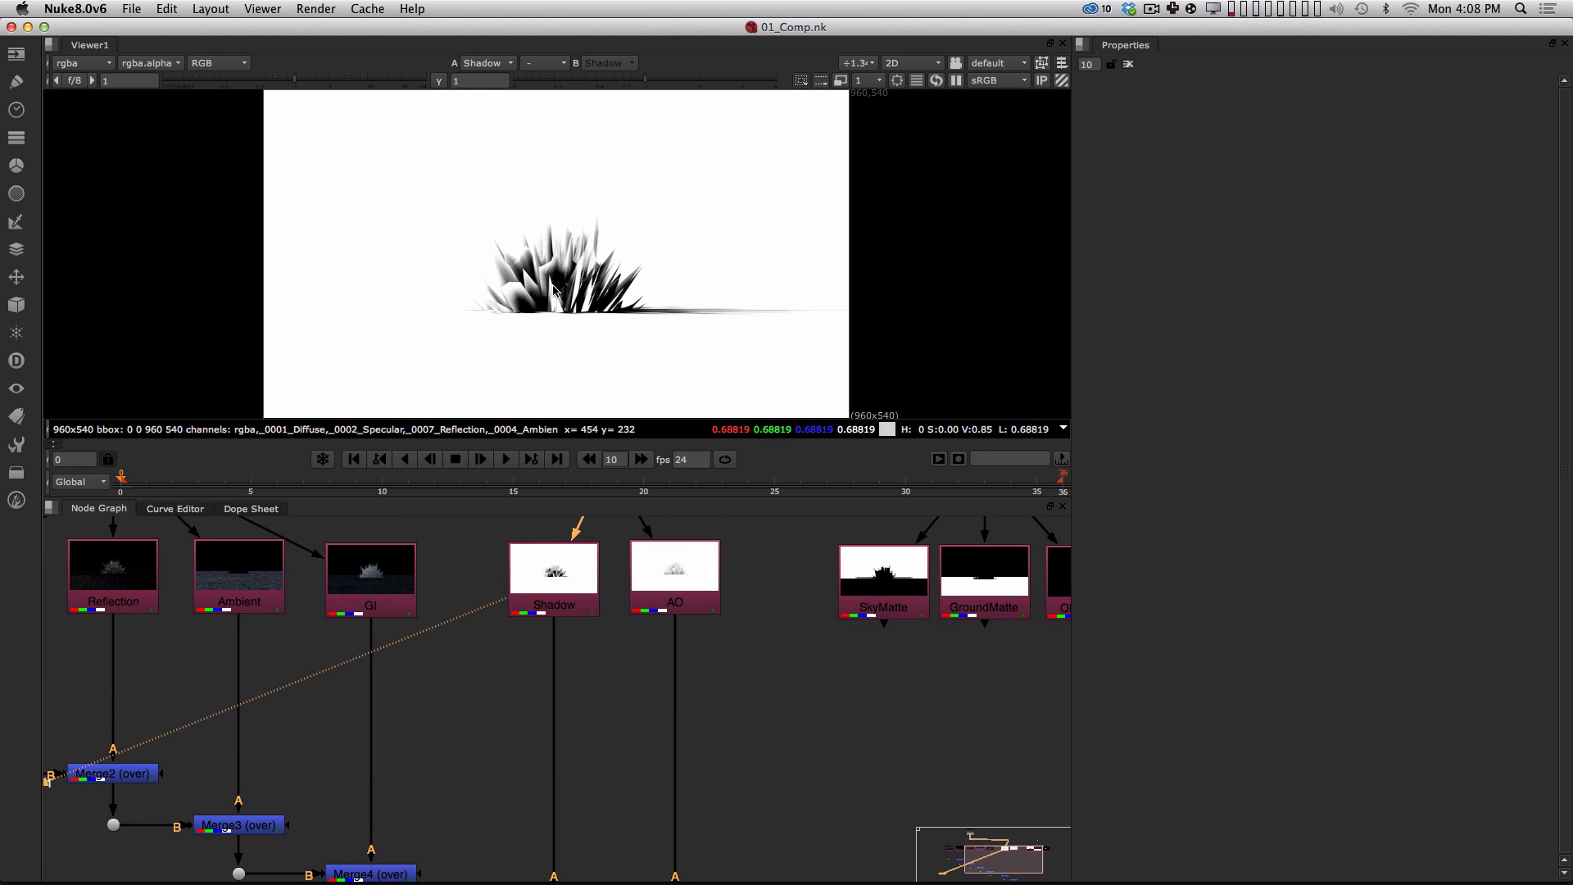
# Create an unconnected Grade node and place it in the empty area below the matte nodes.
pyautogui.keyDown('alt'); pyautogui.moveTo(583, 724); pyautogui.dragTo(563, 662); pyautogui.keyUp('alt')
pyautogui.keyDown('alt'); pyautogui.moveTo(564, 662); pyautogui.dragTo(536, 694, button='middle'); pyautogui.keyUp('alt')
pyautogui.press('Tab')
pyautogui.write('grad')
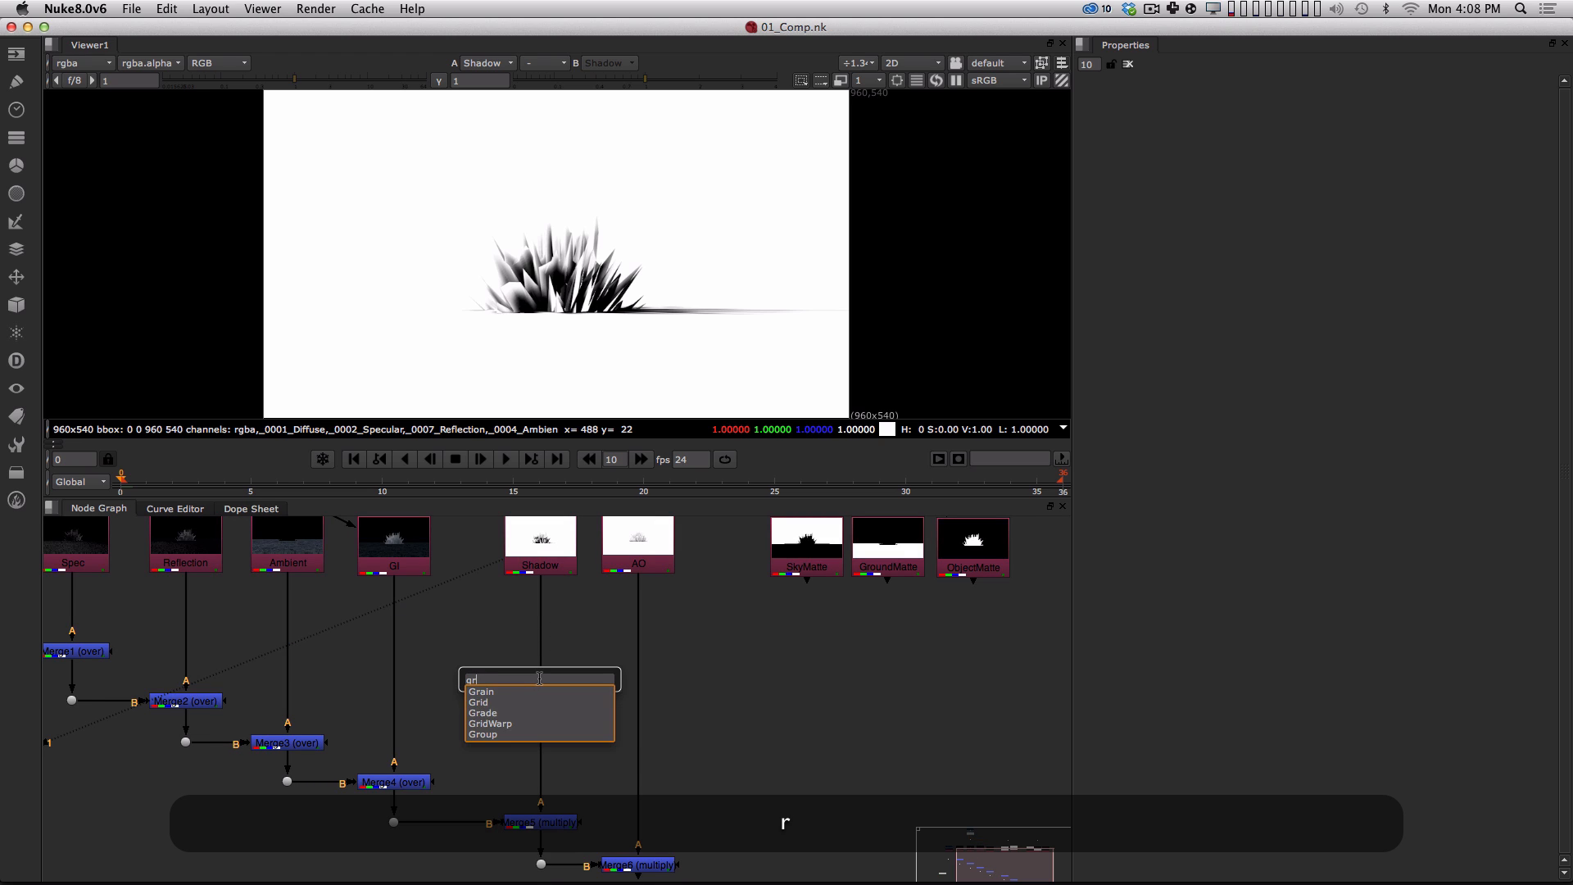
pyautogui.press('Return')
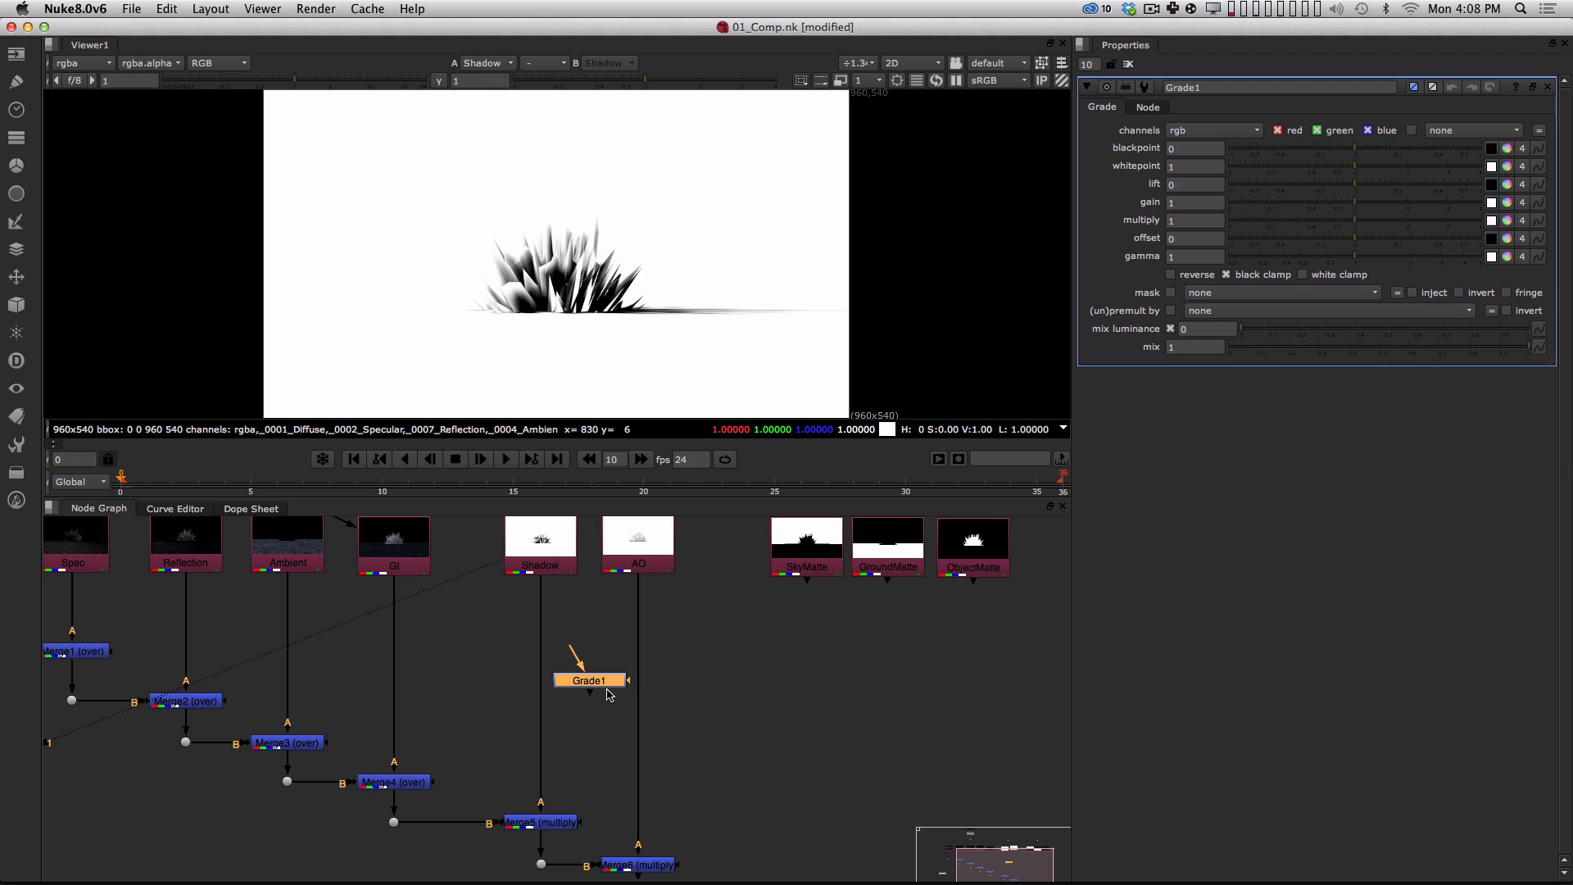
pyautogui.moveTo(607, 684); pyautogui.dragTo(781, 694)
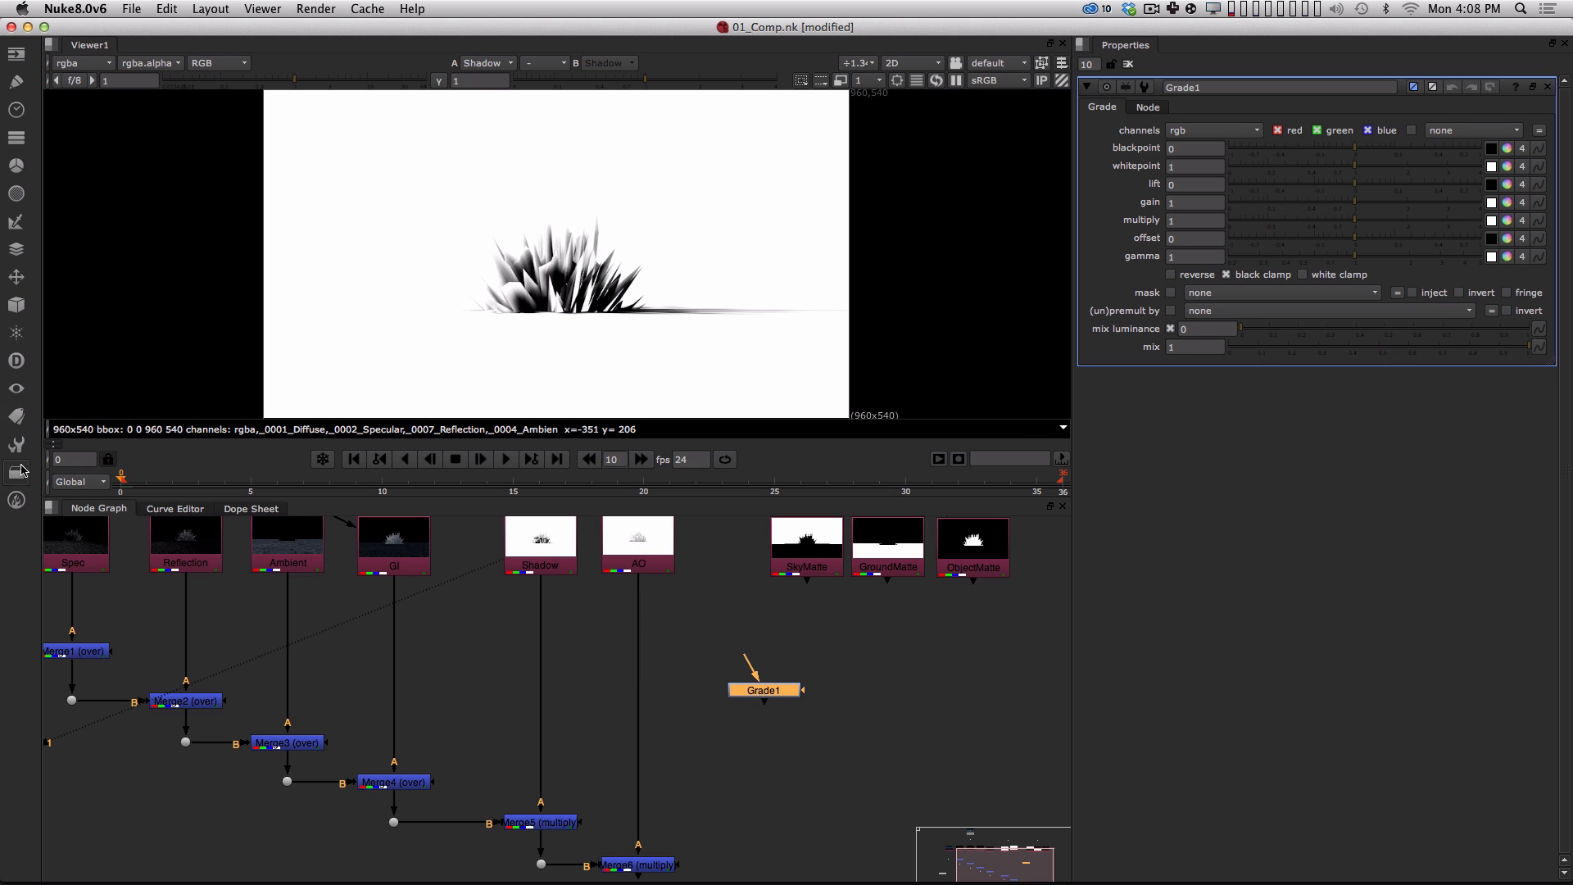
pyautogui.click(17, 194)
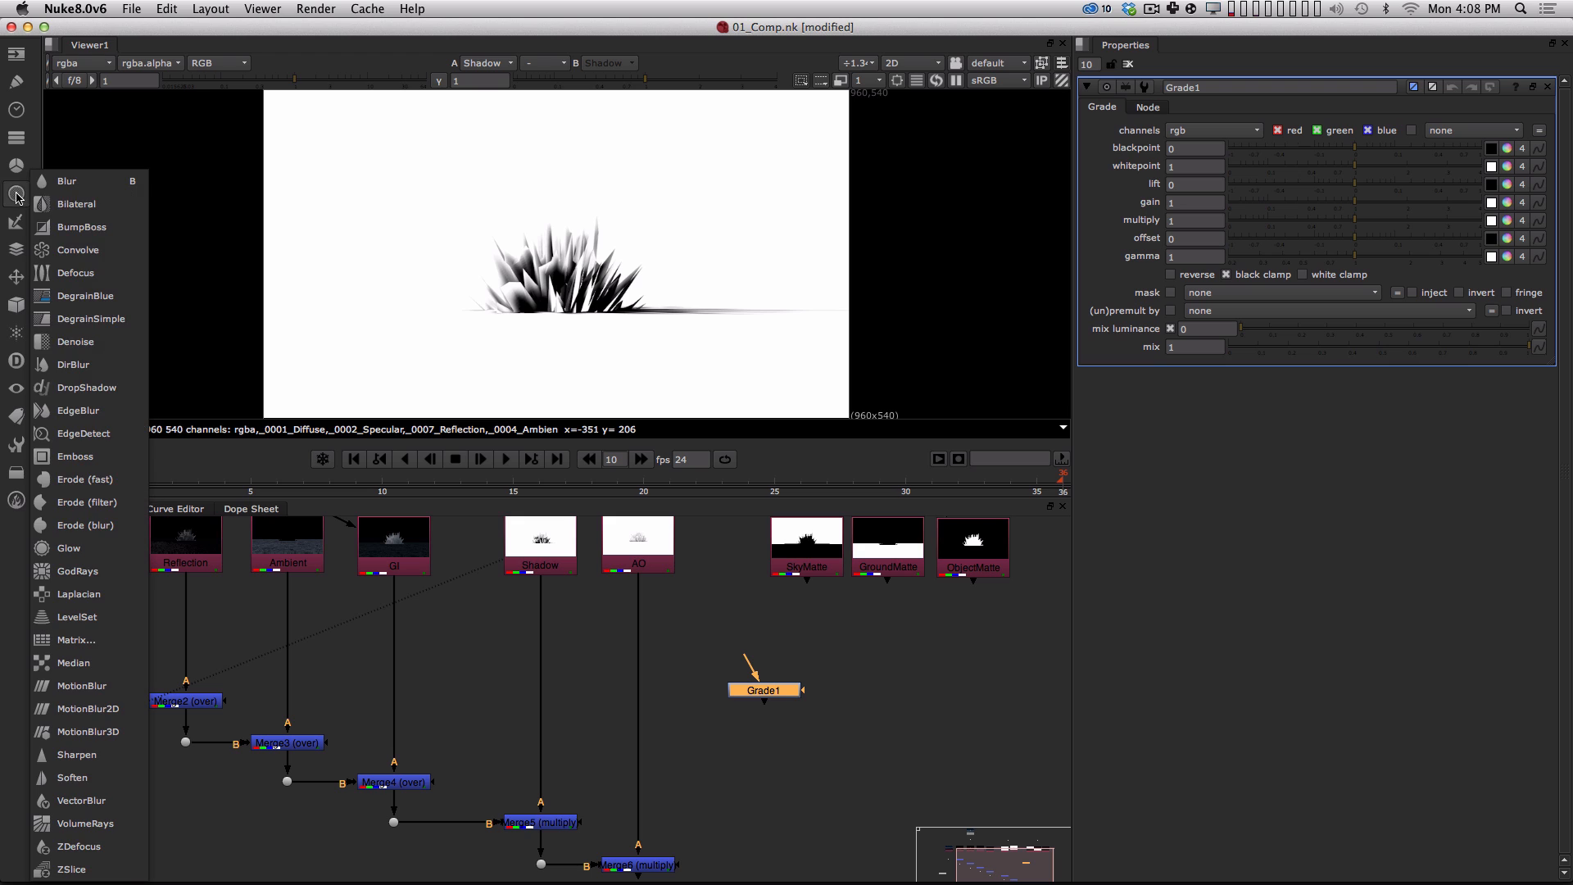
pyautogui.click(848, 795)
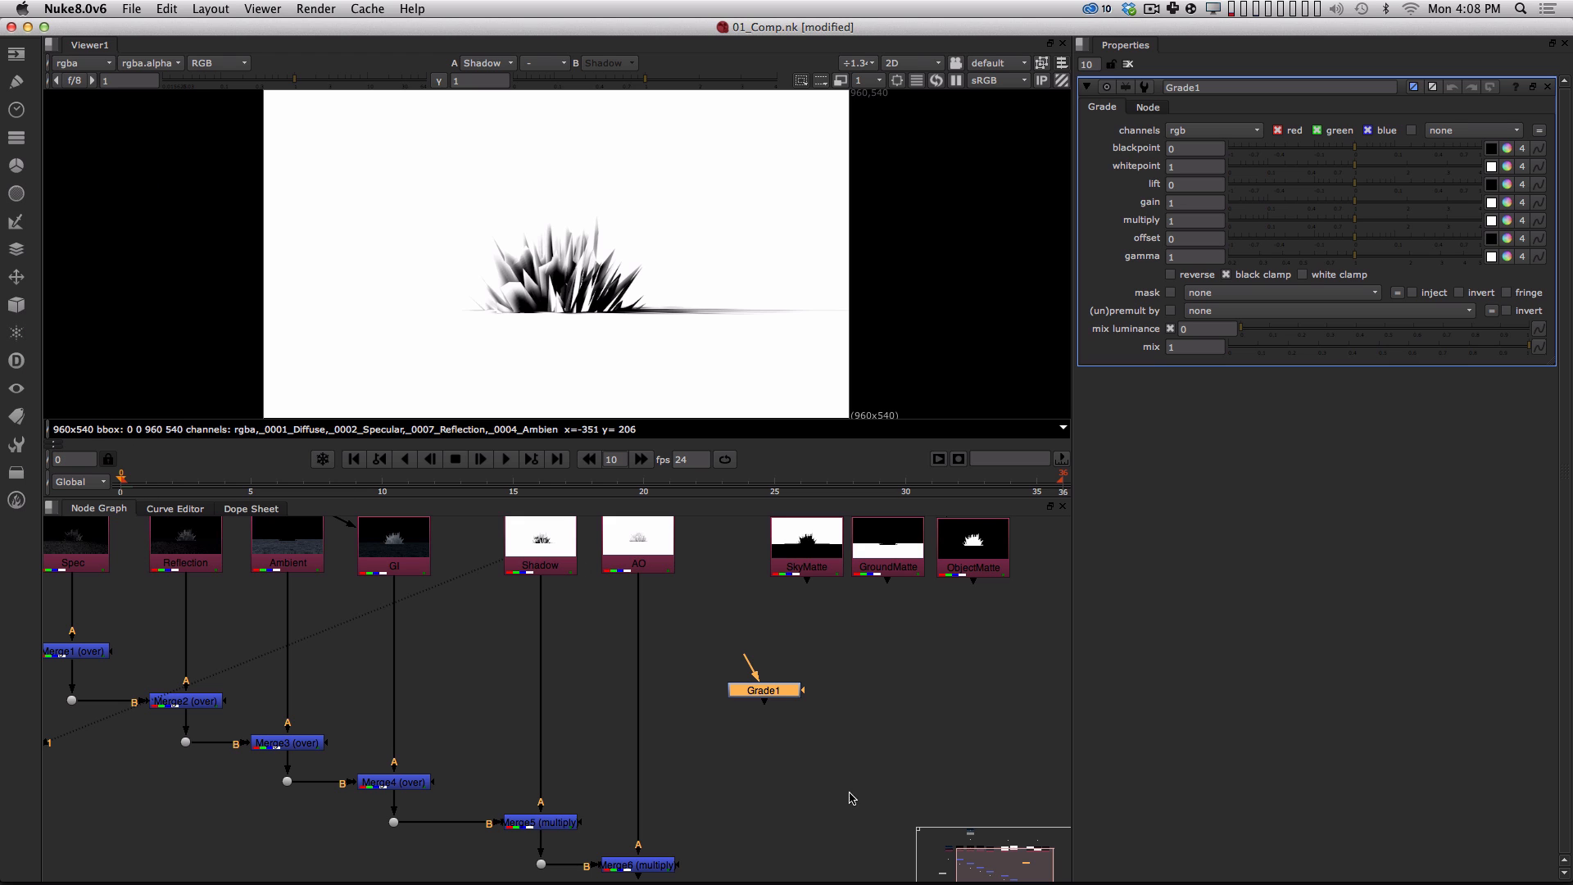
pyautogui.press('Tab')
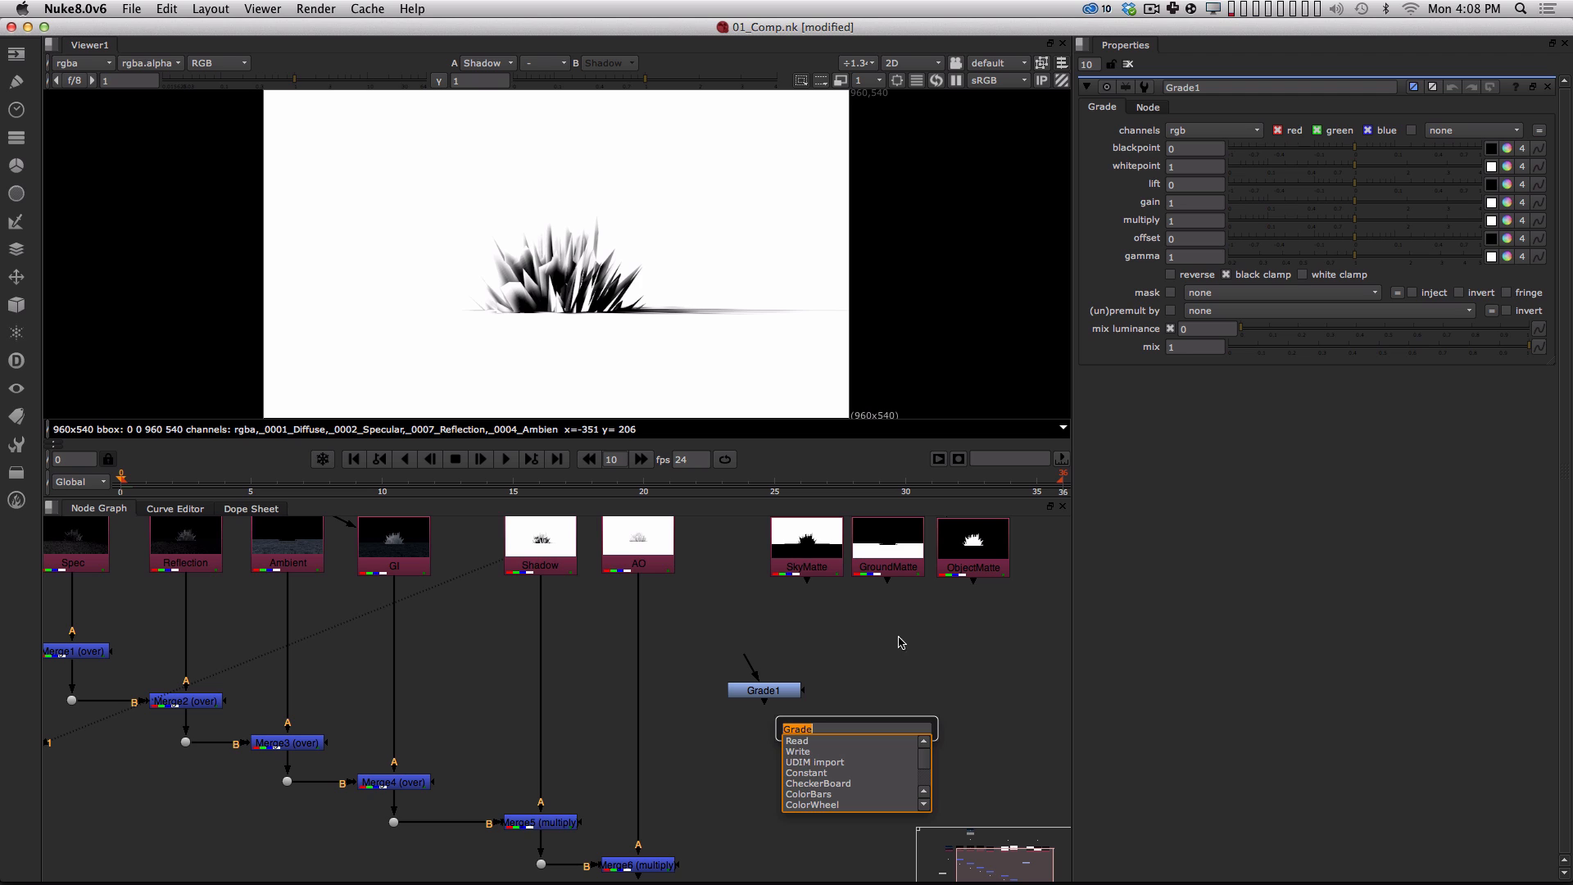
pyautogui.press('Escape')
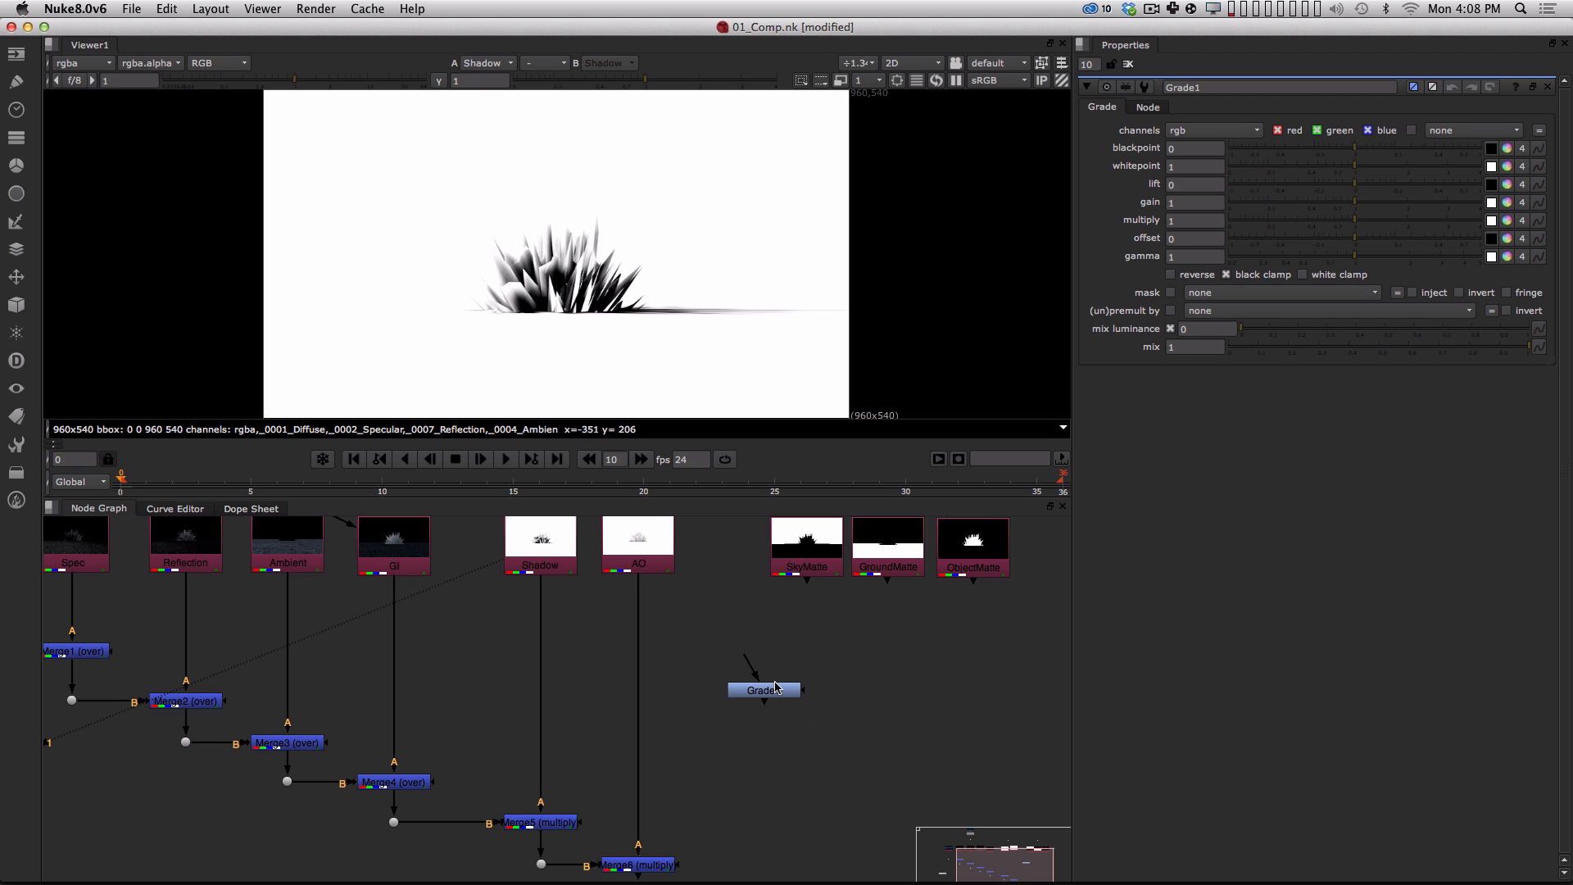
# Insert the Grade1 node into the connection between the Shadow node and Merge5.
pyautogui.moveTo(774, 686); pyautogui.dragTo(571, 662)
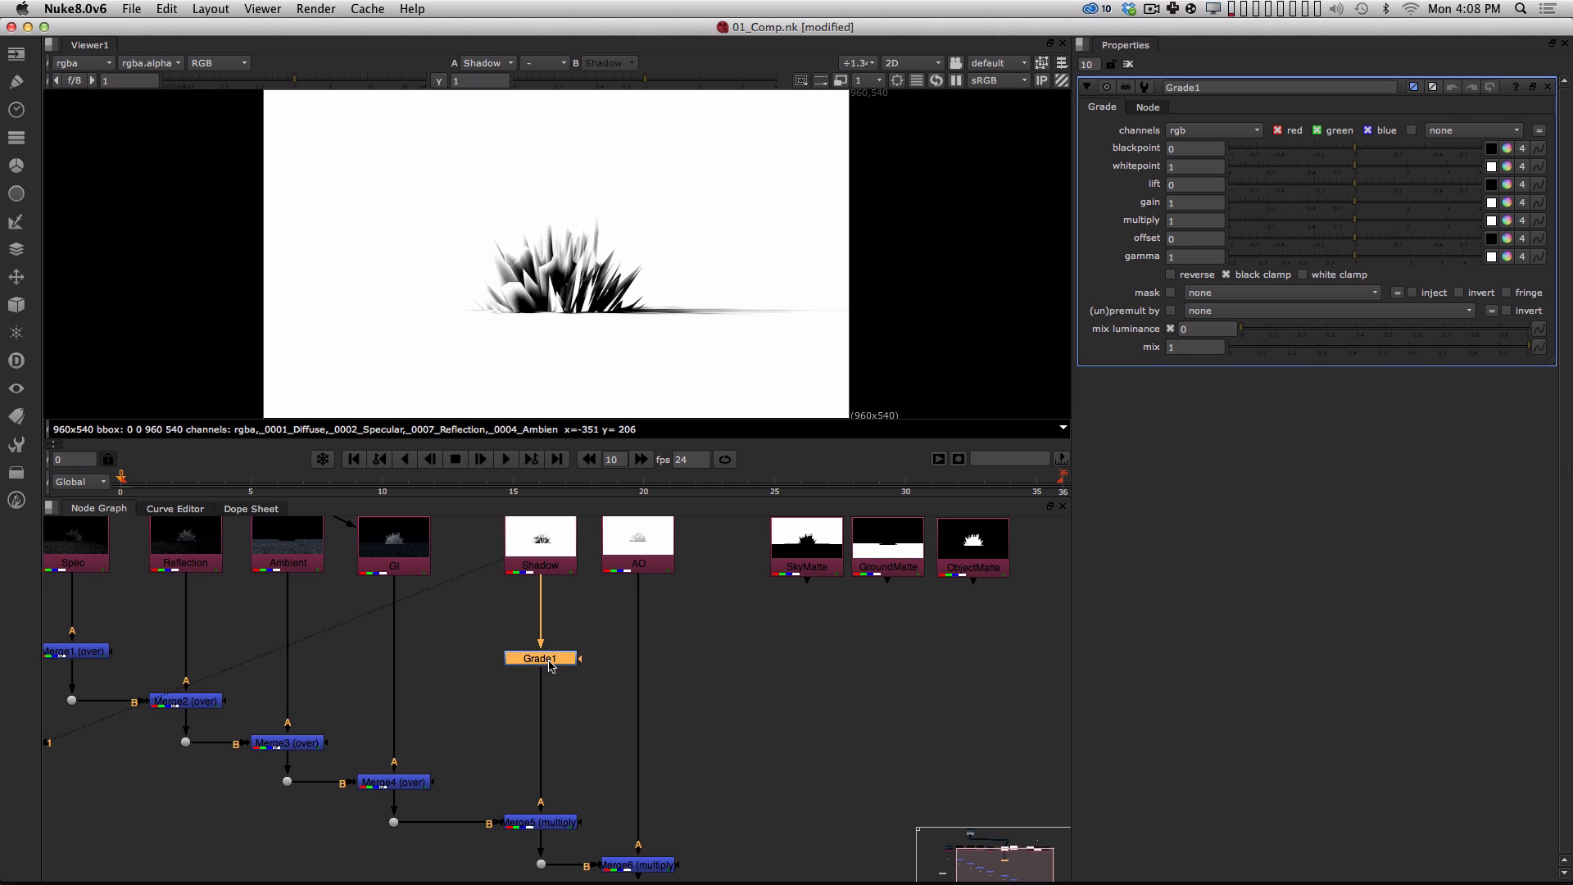
# Move the Grade1 node slightly lower on the Shadow branch and display its output in the Viewer.
pyautogui.moveTo(553, 658); pyautogui.dragTo(560, 676)
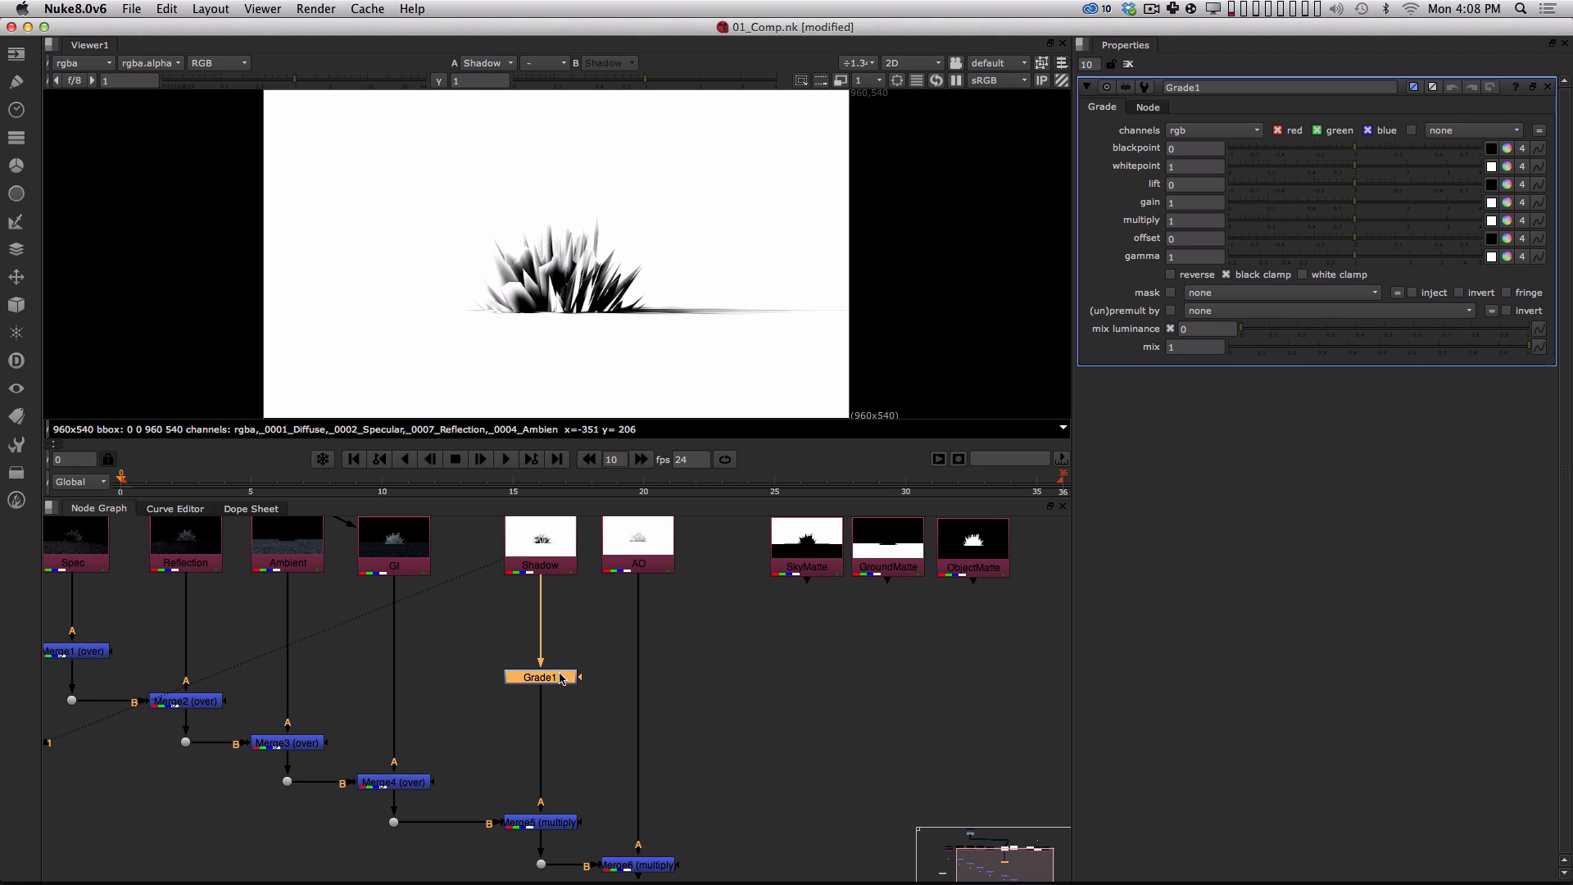
pyautogui.click(549, 821)
pyautogui.click(576, 765)
pyautogui.click(542, 677)
pyautogui.click(552, 686)
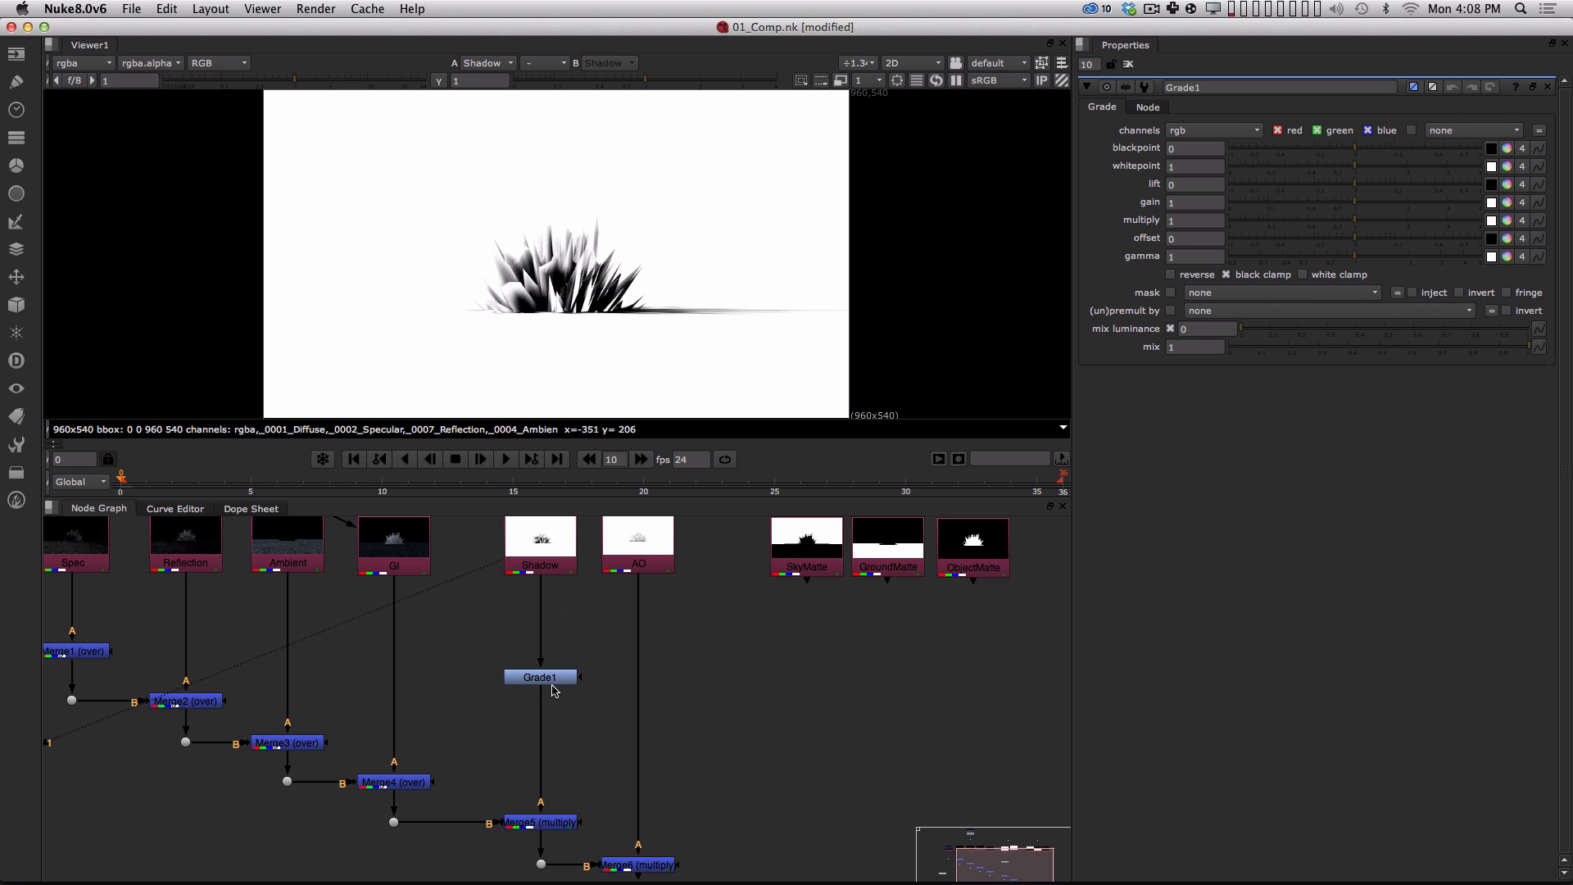
pyautogui.click(548, 678)
pyautogui.press('1')
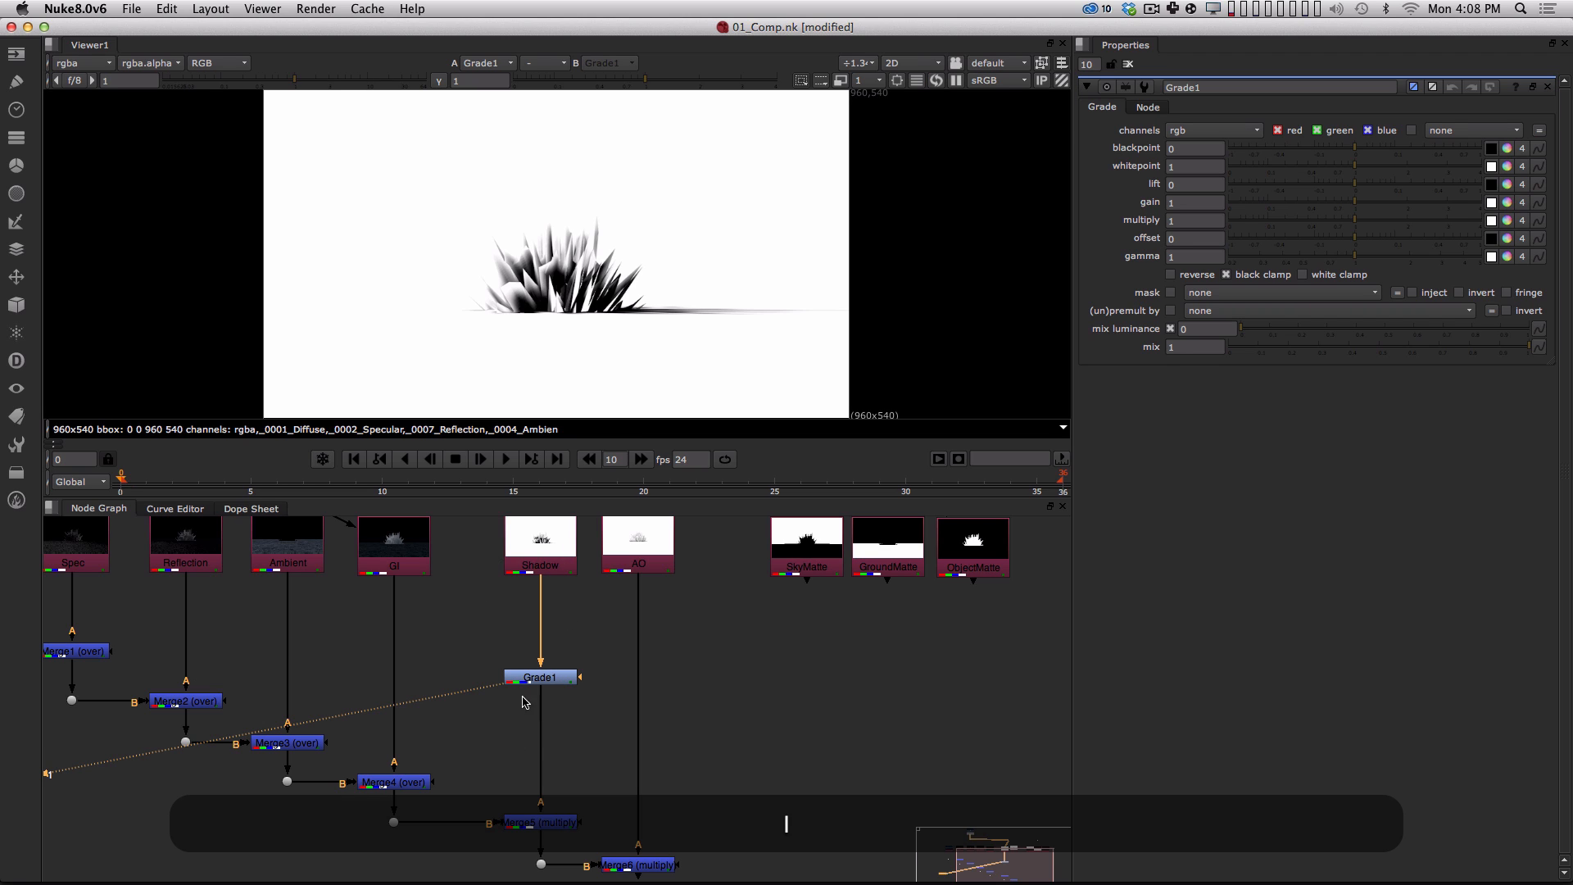
# Bring the Viewer1 node across the graph and place it just below and beside Grade1.
pyautogui.keyDown('alt'); pyautogui.moveTo(501, 706); pyautogui.dragTo(327, 731, button='middle'); pyautogui.keyUp('alt')
pyautogui.moveTo(175, 757); pyautogui.dragTo(494, 710)
pyautogui.moveTo(494, 714)
pyautogui.keyDown('alt'); pyautogui.mouseDown(button='middle')
pyautogui.moveTo(509, 739)
pyautogui.moveTo(495, 711)
pyautogui.mouseUp(button='middle'); pyautogui.keyUp('alt')
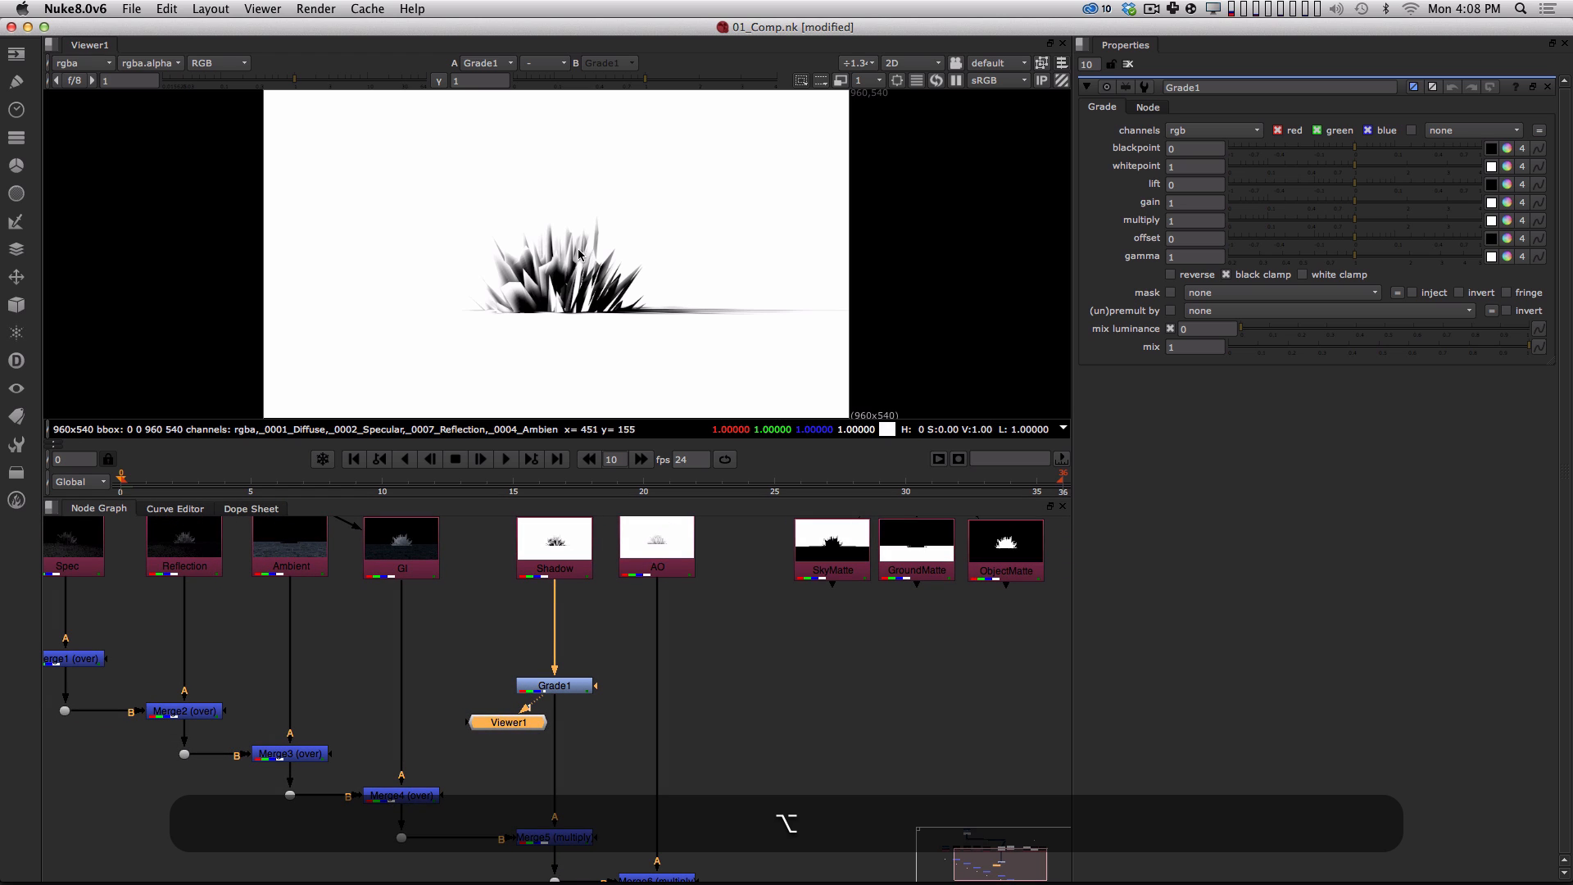
pyautogui.moveTo(514, 726); pyautogui.dragTo(488, 746)
# Raise Grade1's lift to 0.02 and expand the lift into its colour wheel and separate channels.
pyautogui.click(555, 687)
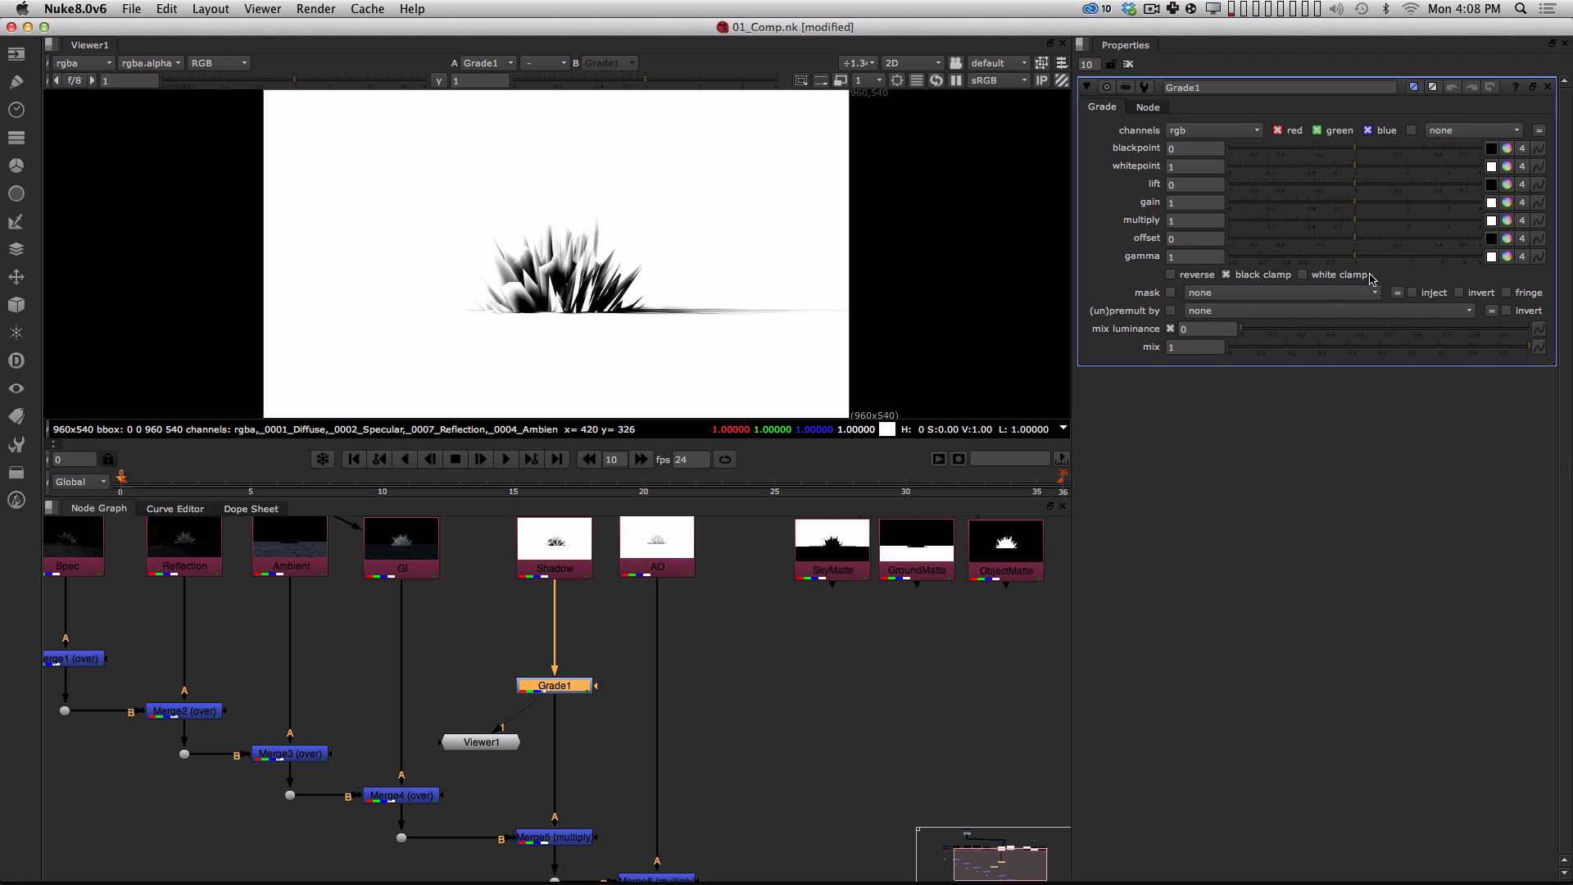
pyautogui.click(1506, 185)
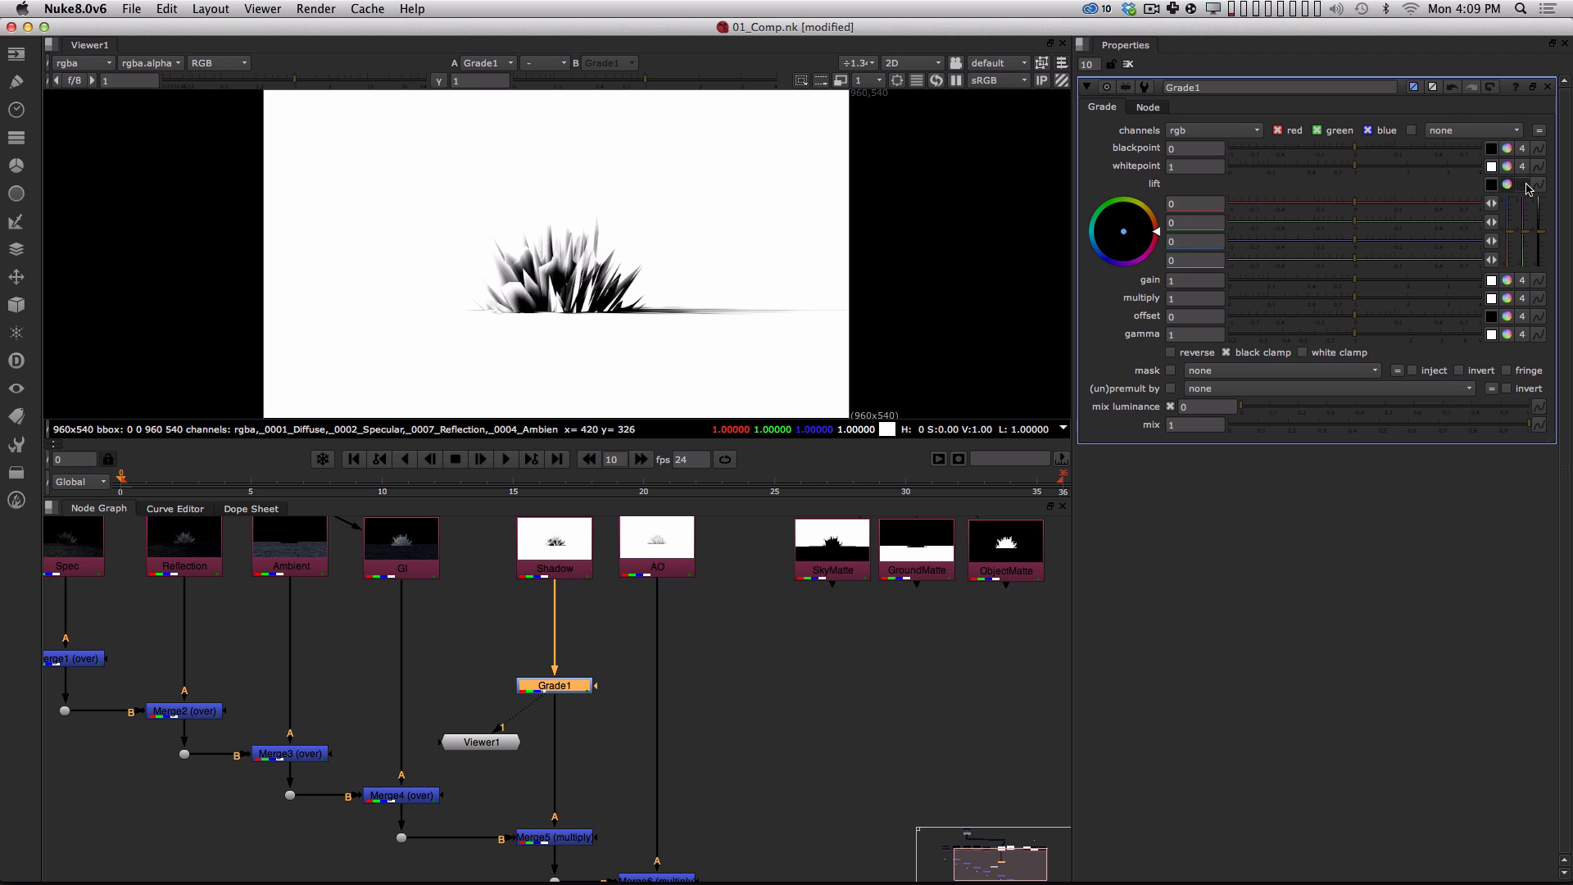
pyautogui.click(1506, 184)
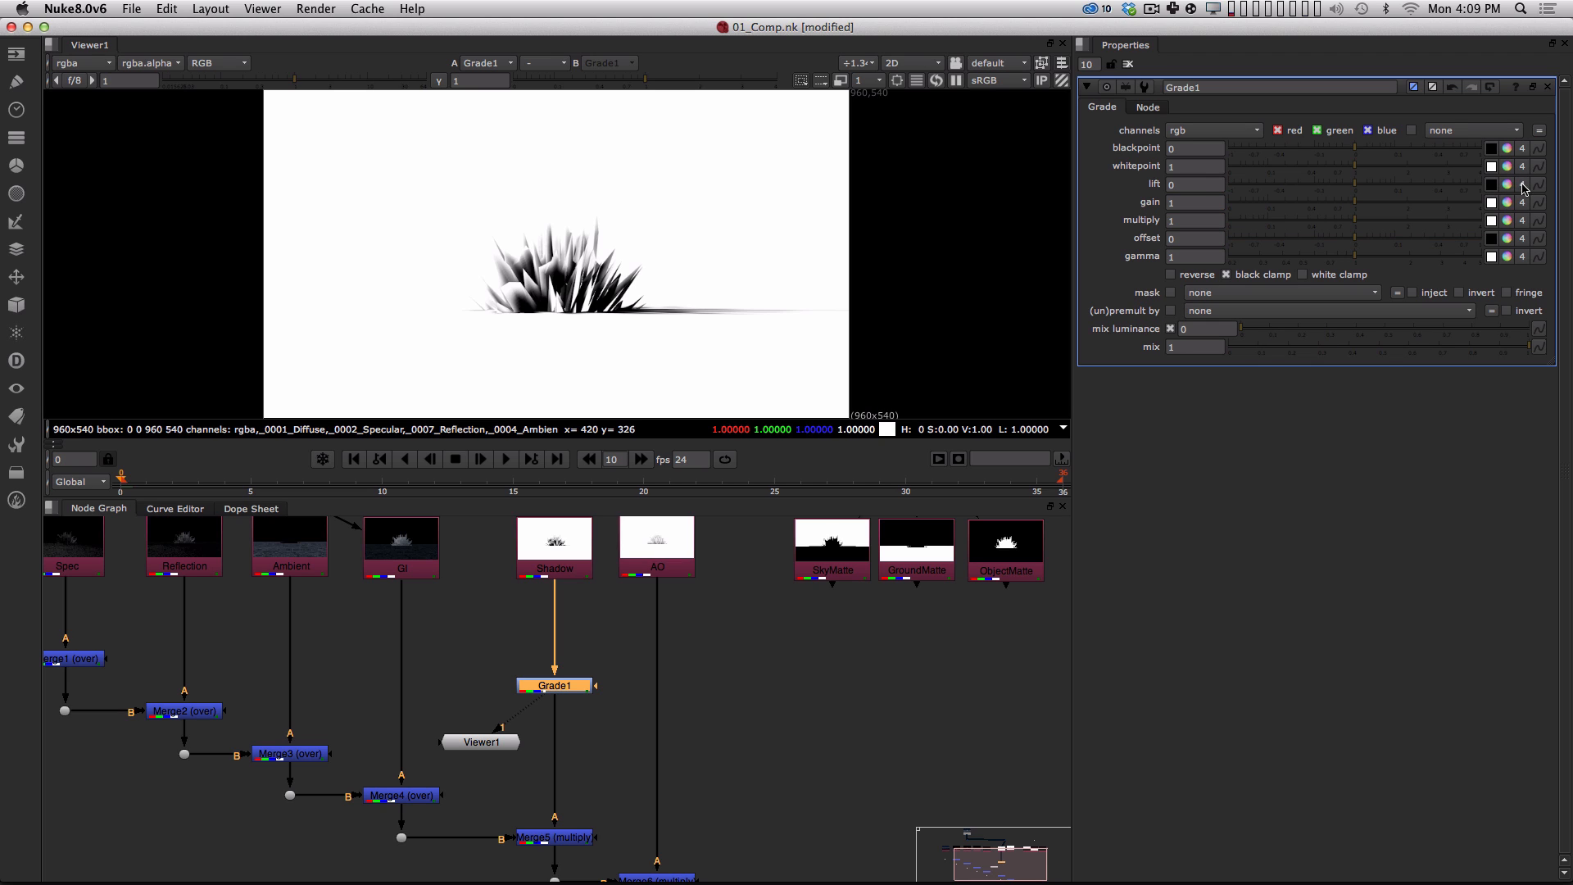
pyautogui.click(1521, 188)
pyautogui.moveTo(1394, 189); pyautogui.dragTo(1372, 190)
pyautogui.click(1506, 185)
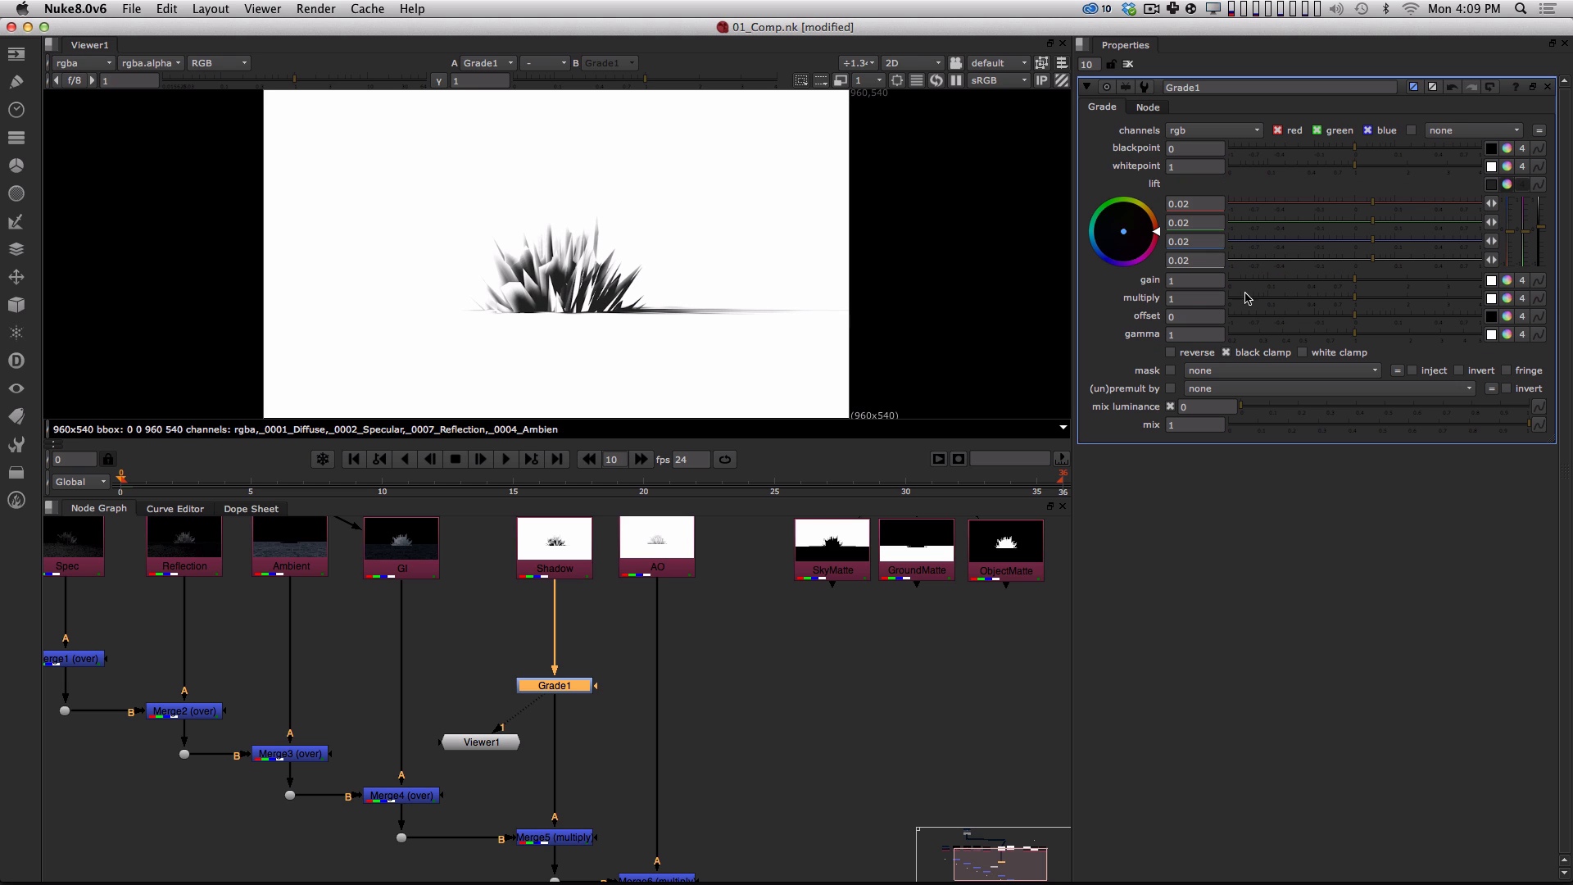
# Tint Grade1's lift blue, with red 0.012, green 0.025, blue 0.065 and alpha 0.025.
pyautogui.moveTo(1123, 232)
pyautogui.mouseDown()
pyautogui.moveTo(947, 361)
pyautogui.moveTo(1016, 617)
pyautogui.mouseUp()
pyautogui.moveTo(1111, 262); pyautogui.dragTo(1108, 261)
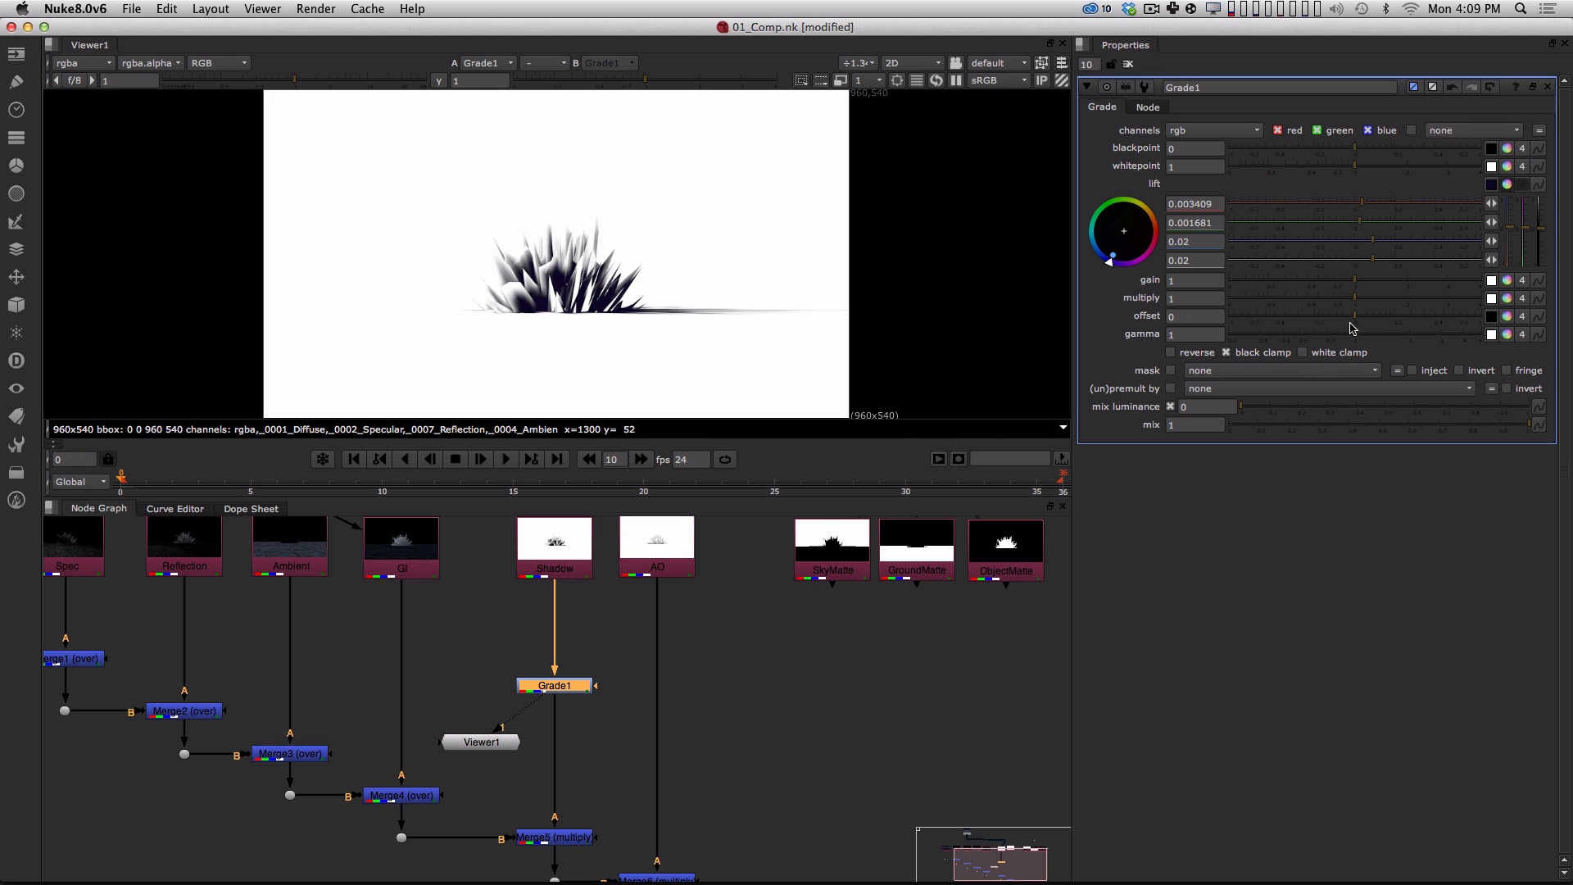
pyautogui.moveTo(1375, 267)
pyautogui.mouseDown()
pyautogui.moveTo(1418, 260)
pyautogui.moveTo(1395, 239)
pyautogui.mouseUp()
pyautogui.moveTo(1380, 222)
pyautogui.mouseDown()
pyautogui.moveTo(1388, 204)
pyautogui.moveTo(1407, 243)
pyautogui.moveTo(1327, 266)
pyautogui.moveTo(1374, 261)
pyautogui.moveTo(1387, 242)
pyautogui.moveTo(1379, 207)
pyautogui.moveTo(1365, 210)
pyautogui.mouseUp()
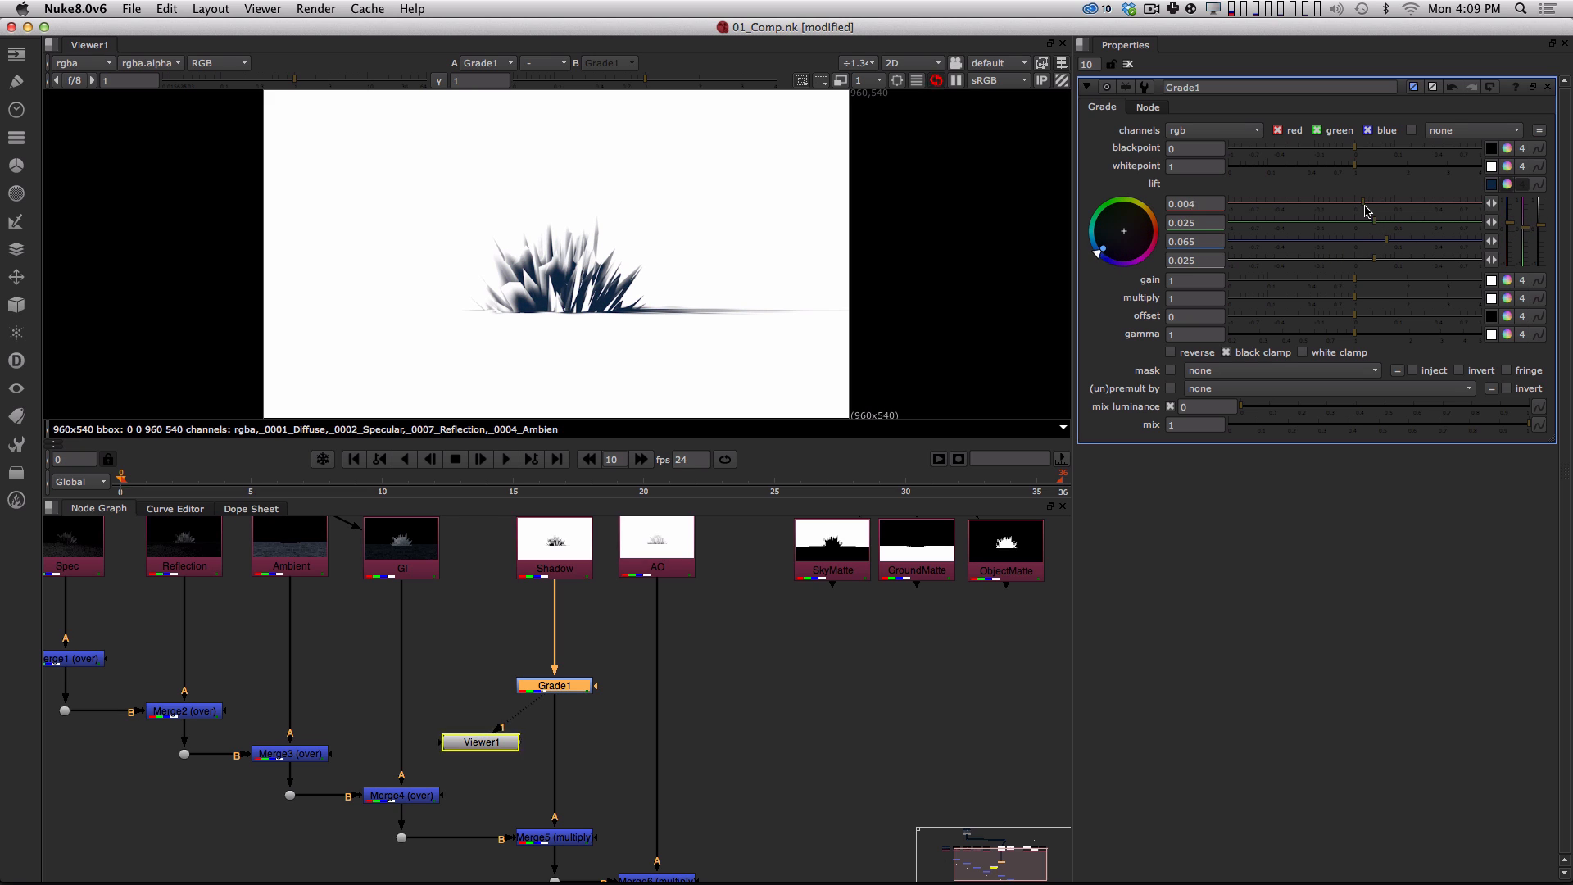
# Display the Merge5 output in the Viewer to check the tinted shadows in the composite.
pyautogui.click(757, 711)
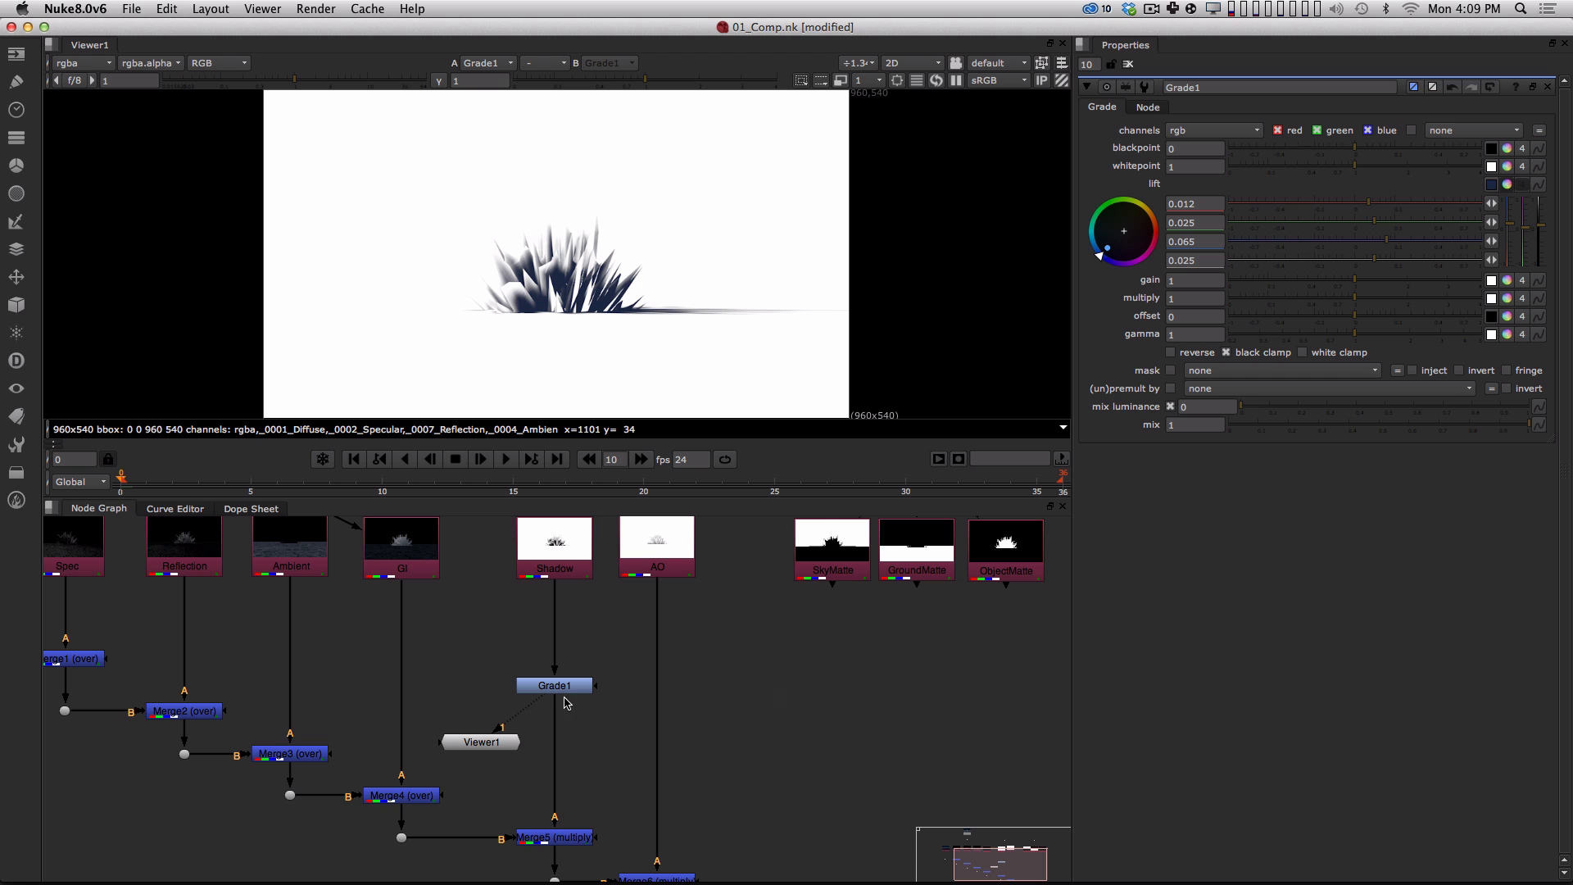
pyautogui.keyDown('alt'); pyautogui.moveTo(564, 631); pyautogui.dragTo(554, 587); pyautogui.keyUp('alt')
pyautogui.click(545, 791)
pyautogui.press('1')
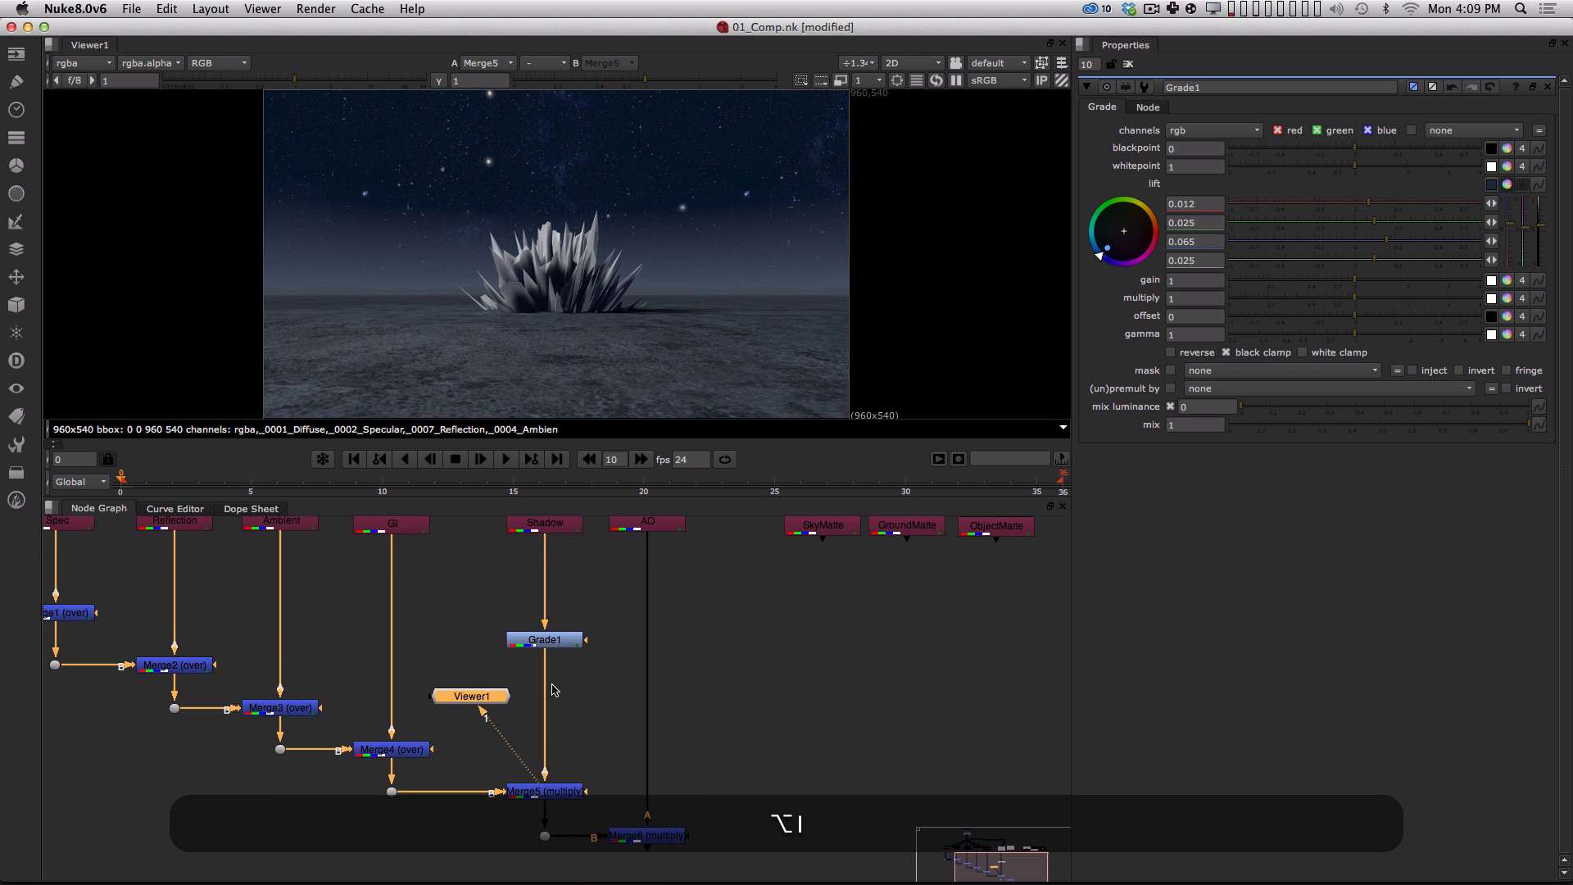
pyautogui.click(591, 705)
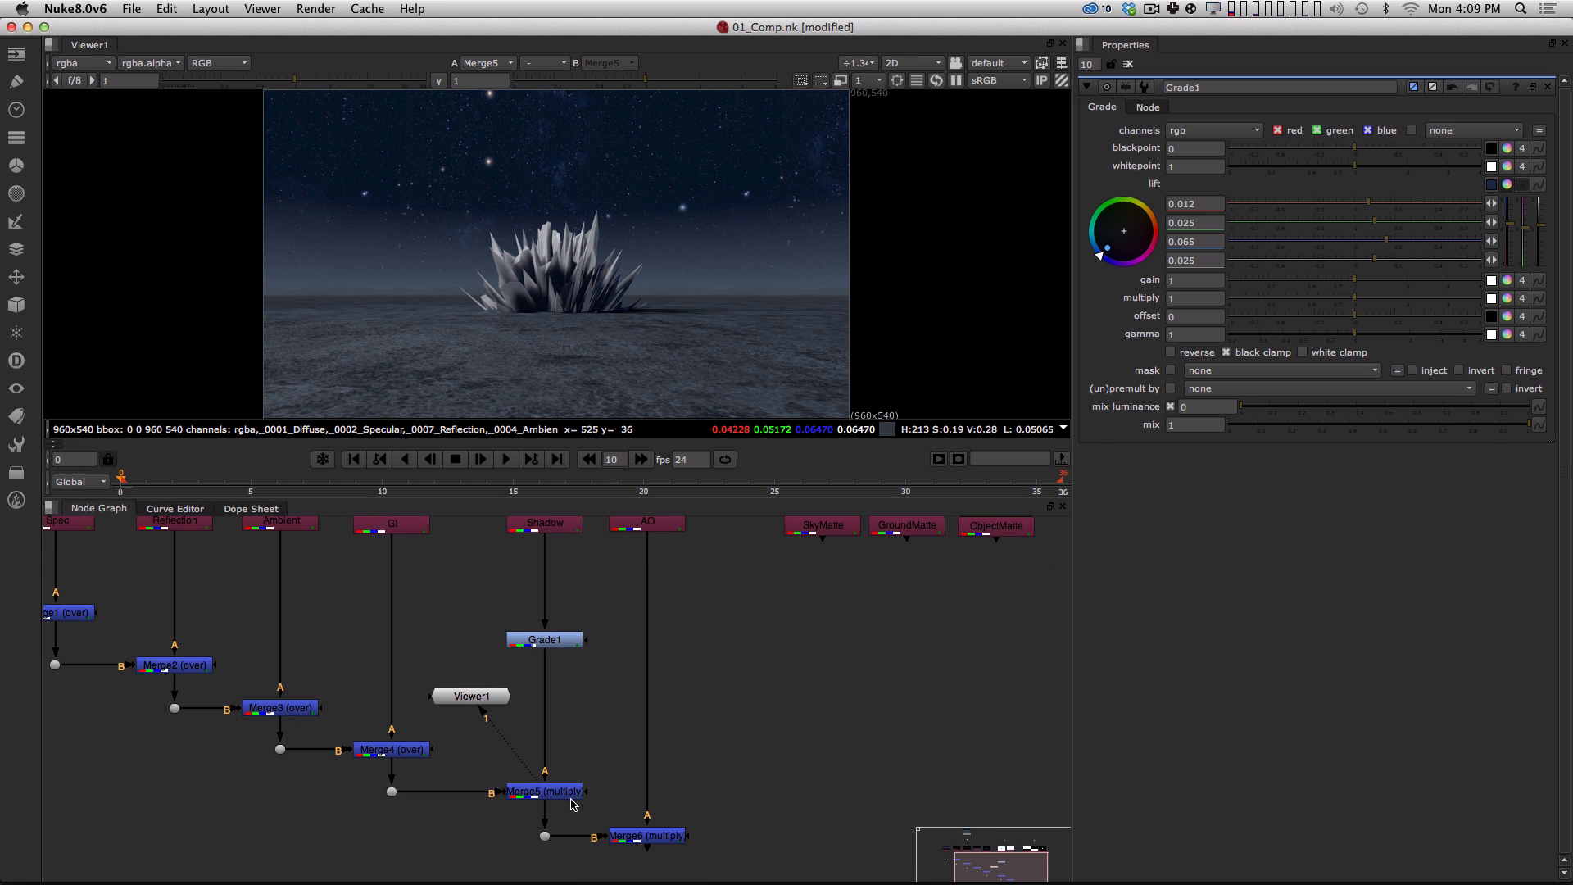
# Open the Merge5 and Grade1 properties, collapse those of Merge5, and set Grade1's gamma to 1.58.
pyautogui.click(558, 793)
pyautogui.doubleClick(558, 793)
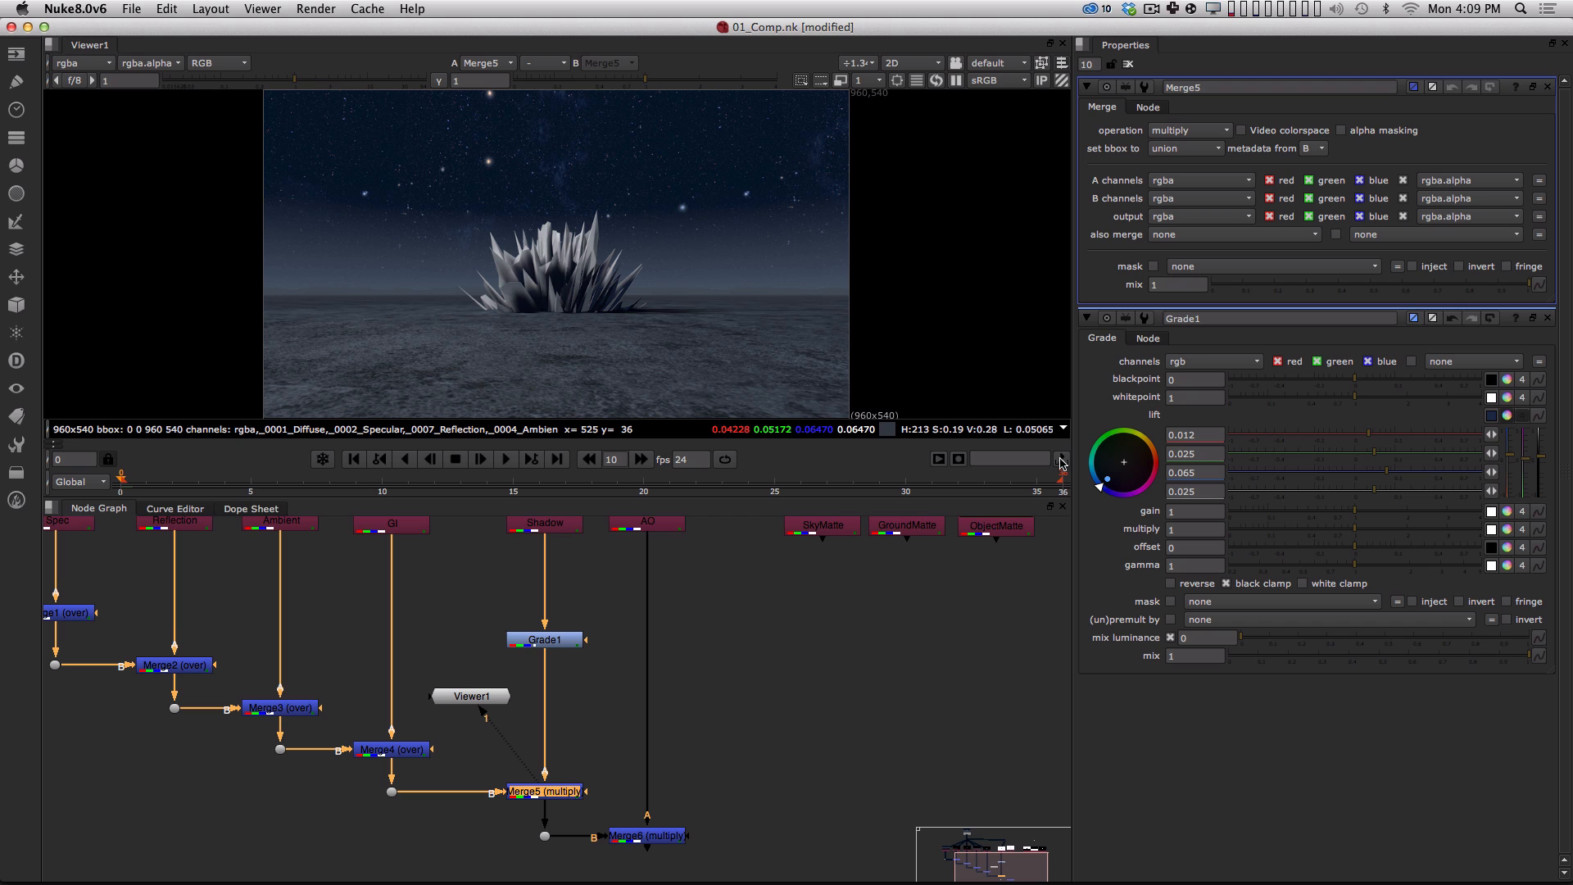
pyautogui.doubleClick(567, 642)
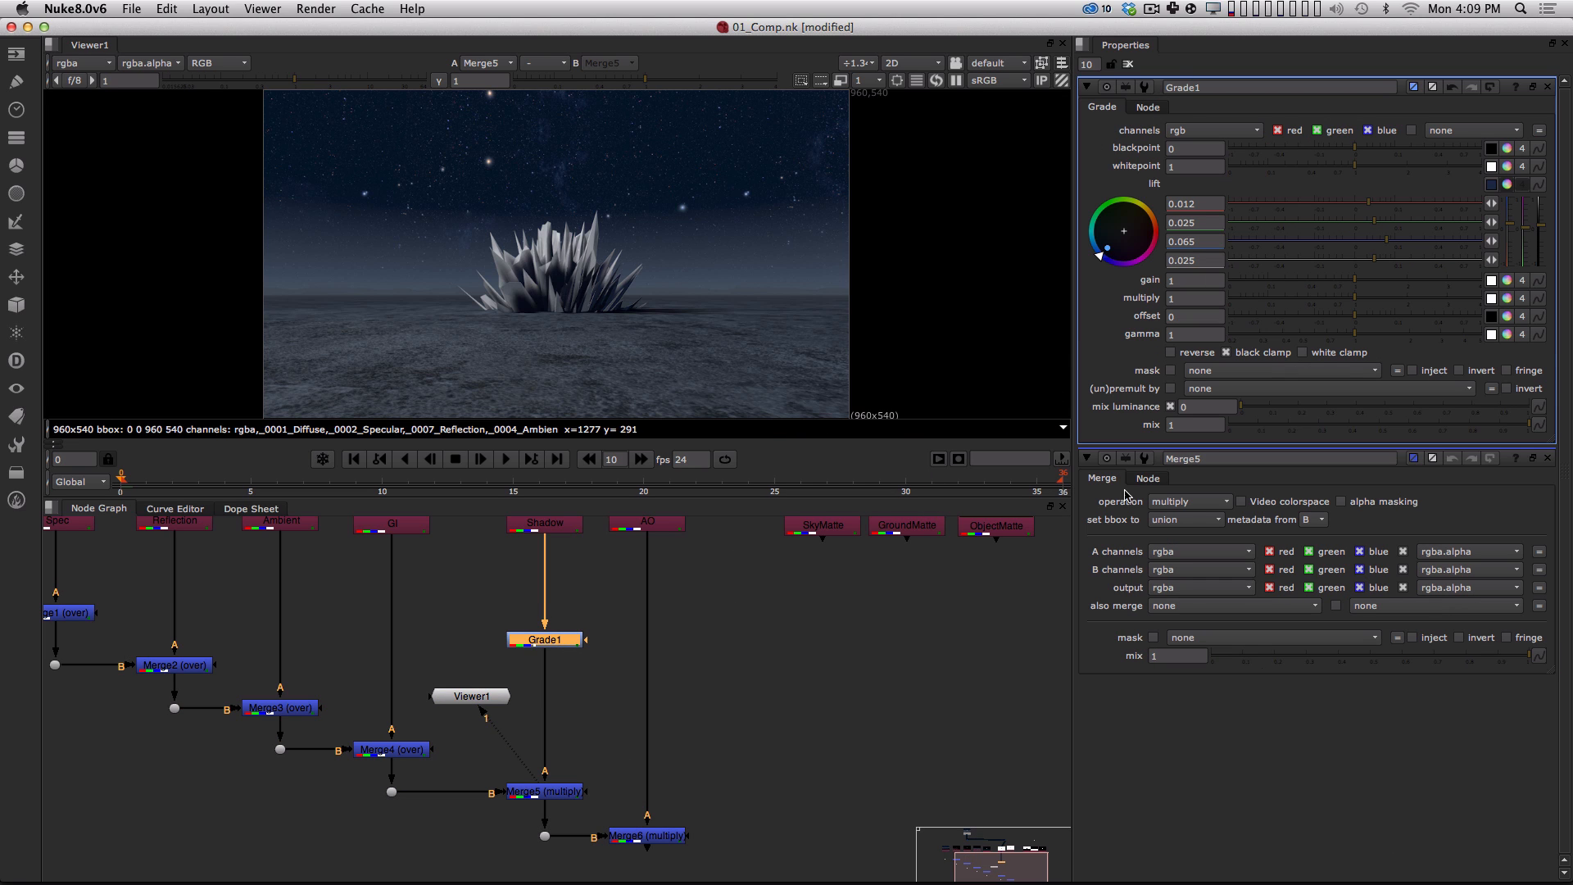
pyautogui.click(1088, 458)
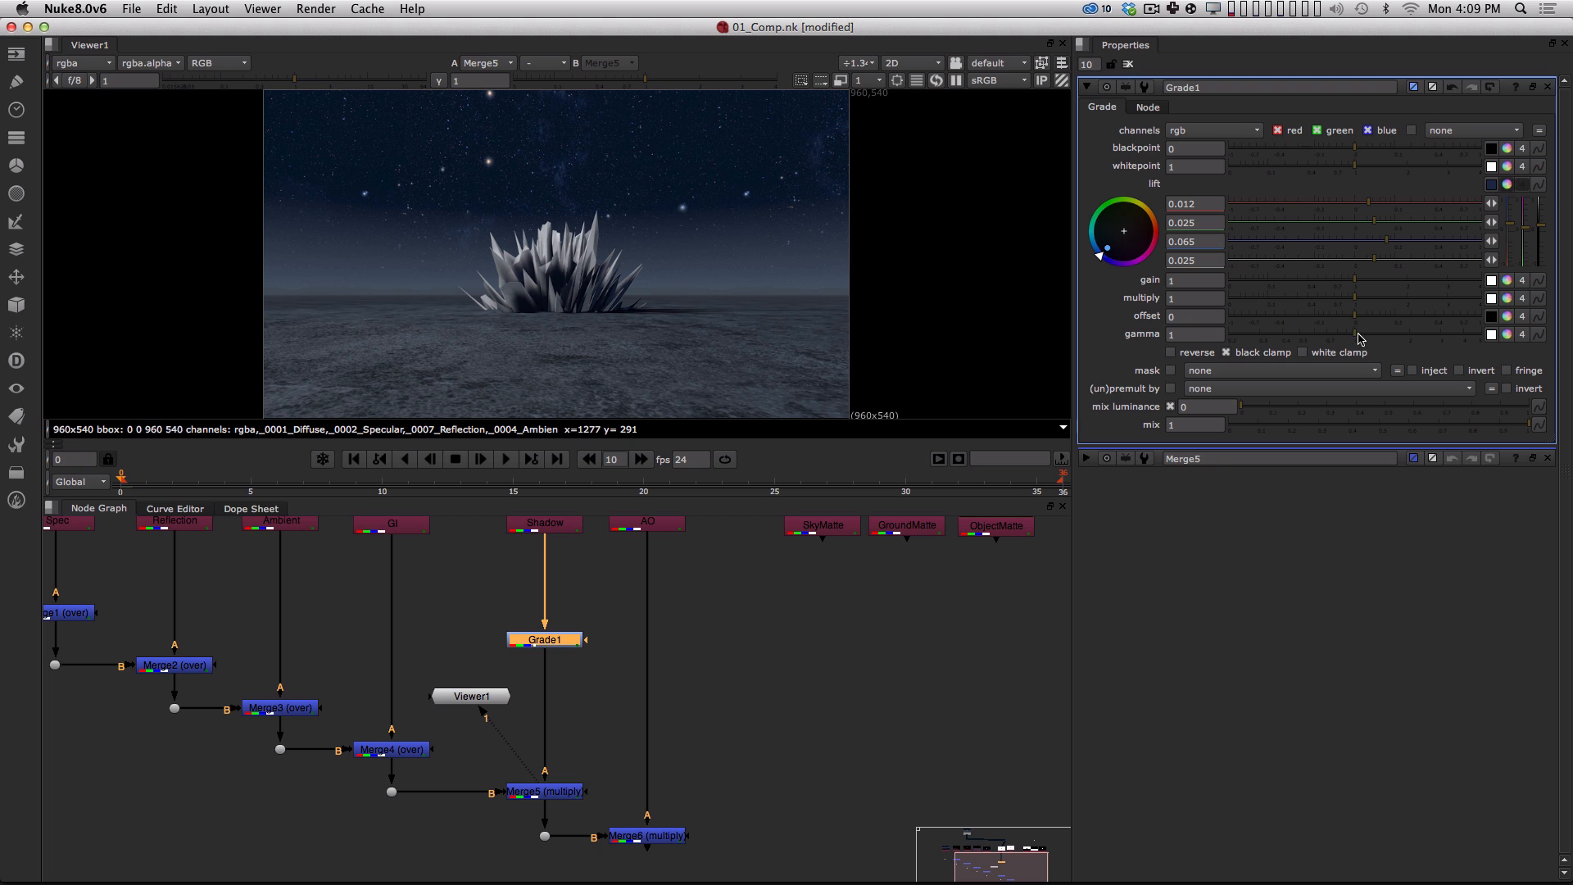
pyautogui.moveTo(1358, 337); pyautogui.dragTo(1390, 333)
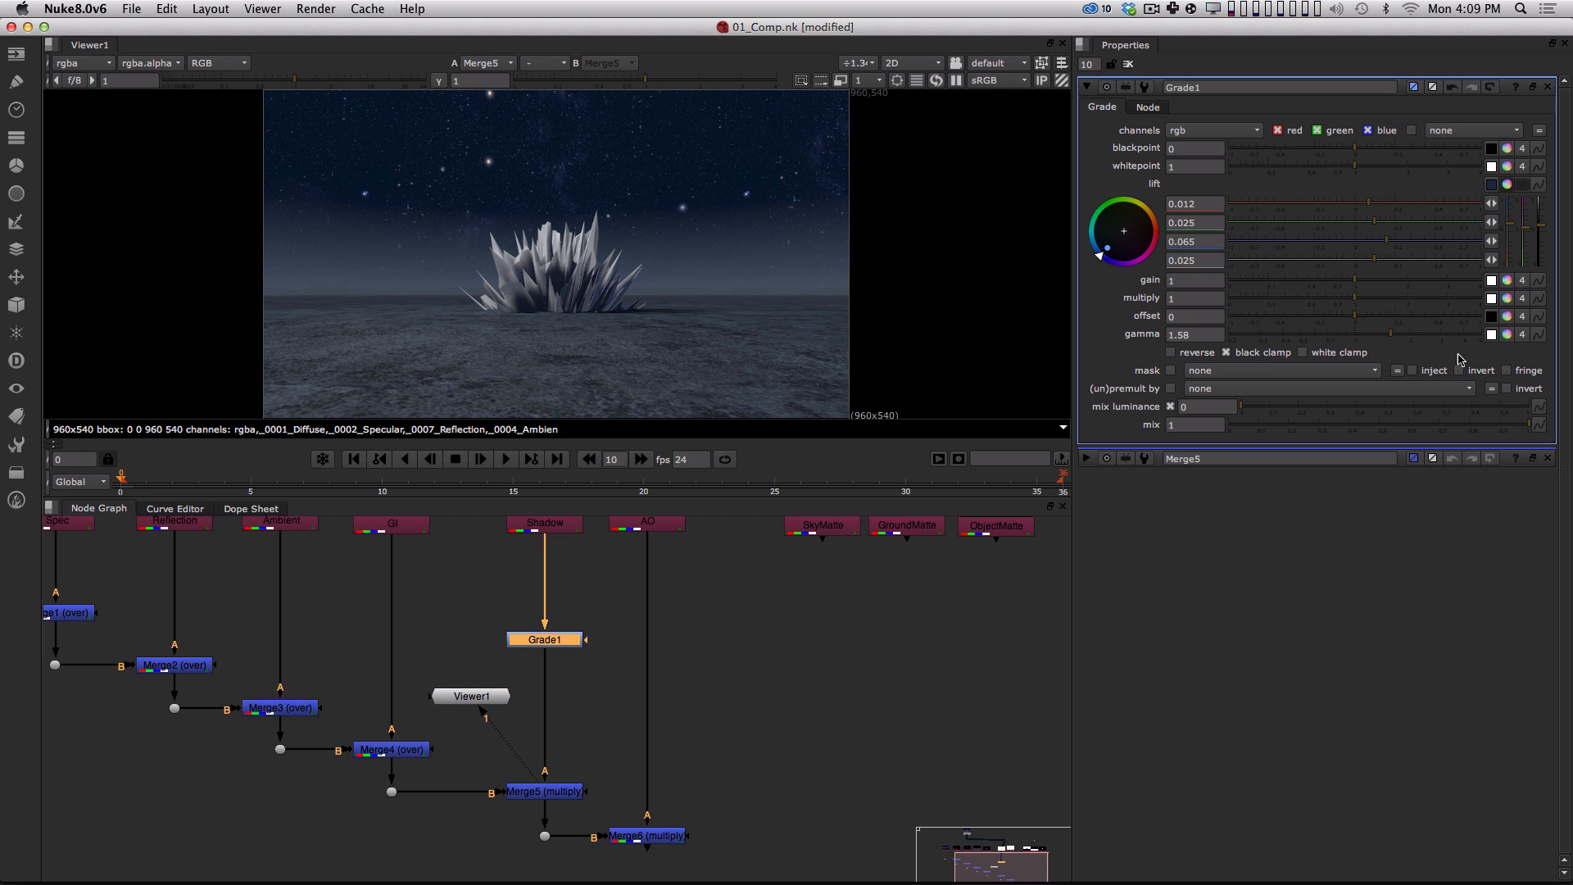
# Expand Grade1's gamma and tint it blue, with red about 1.42 and green about 1.46, and inspect the crystals up close.
pyautogui.click(1508, 335)
pyautogui.moveTo(1121, 386)
pyautogui.mouseDown()
pyautogui.moveTo(1106, 413)
pyautogui.moveTo(1112, 399)
pyautogui.mouseUp()
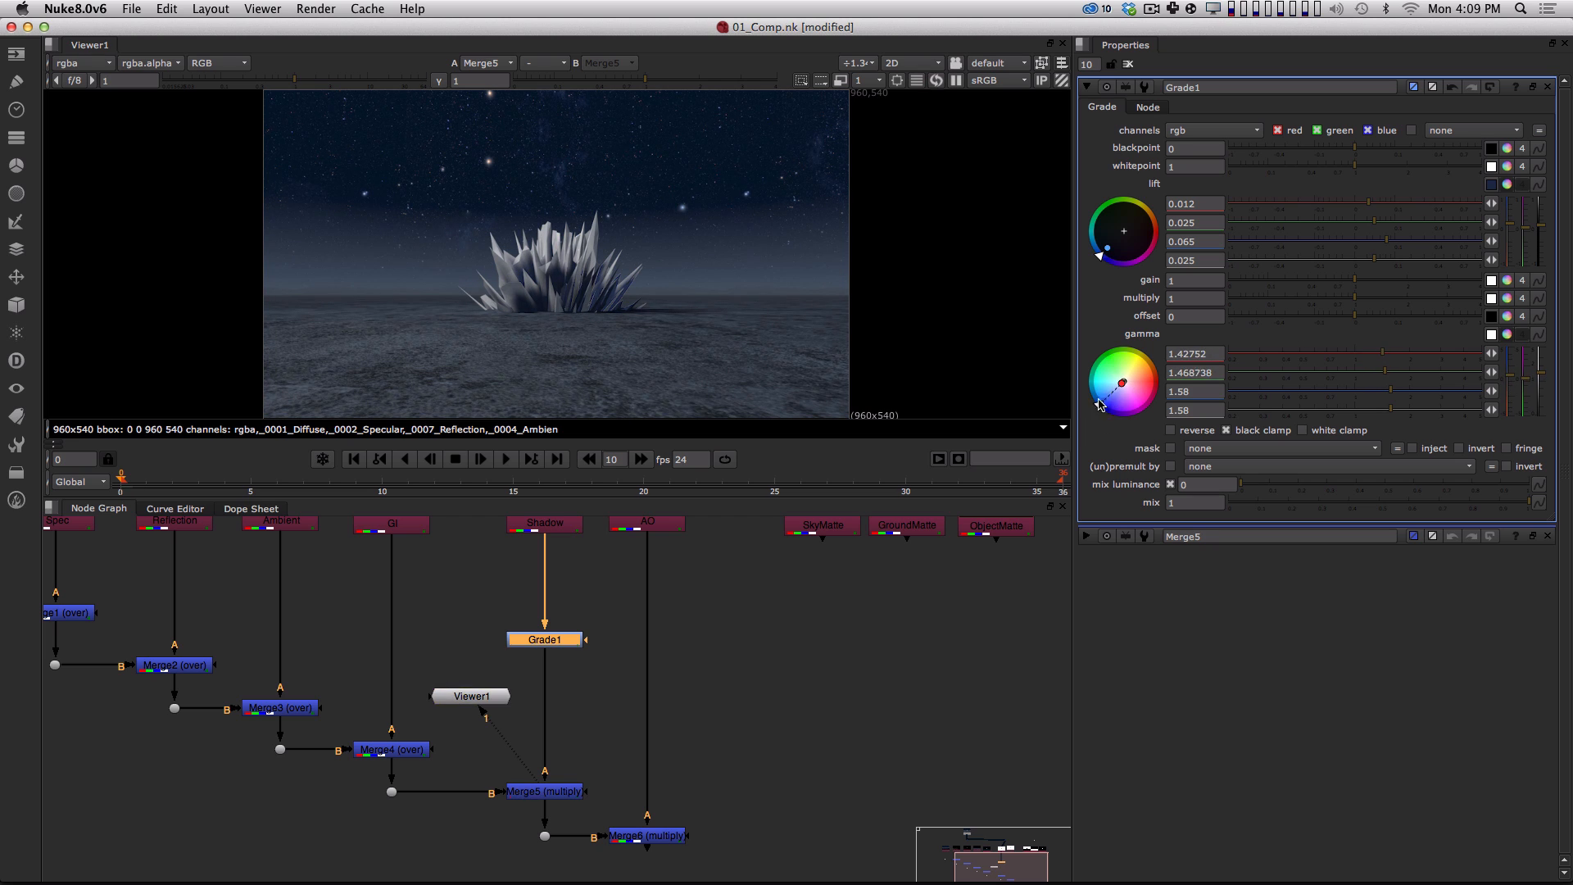
pyautogui.moveTo(565, 266)
pyautogui.keyDown('alt'); pyautogui.mouseDown(button='middle')
pyautogui.moveTo(614, 279)
pyautogui.moveTo(553, 290)
pyautogui.mouseUp(button='middle'); pyautogui.keyUp('alt')
pyautogui.keyDown('alt'); pyautogui.moveTo(550, 290); pyautogui.dragTo(563, 280); pyautogui.keyUp('alt')
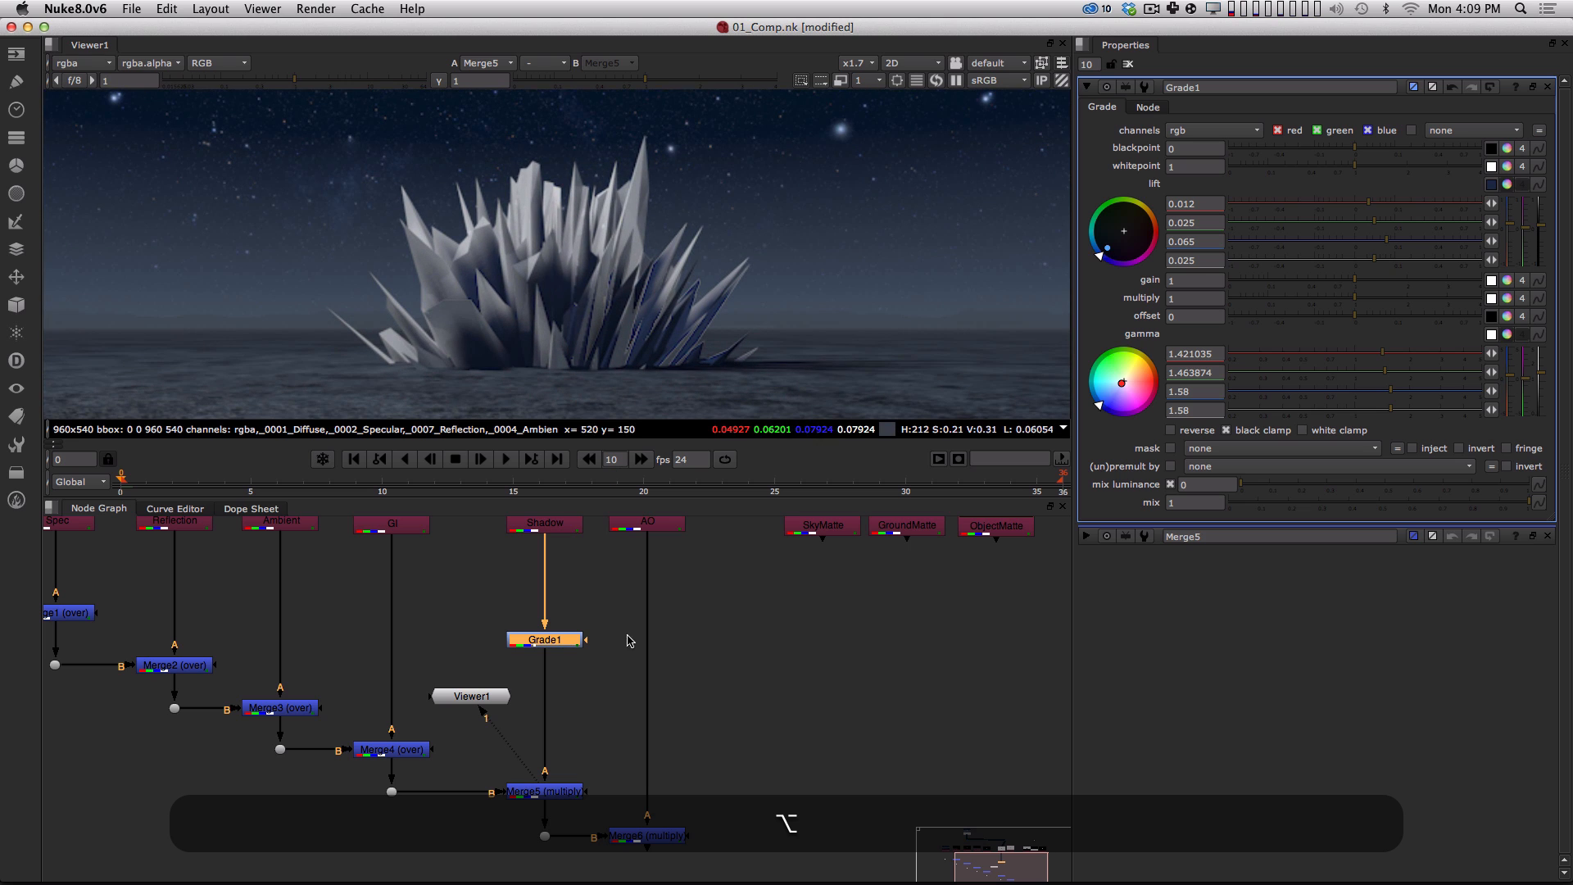
# Move Viewer1 to the empty area beside the last merges, and shift Grade1 slightly lower under the Shadow node.
pyautogui.keyDown('alt'); pyautogui.moveTo(612, 637); pyautogui.dragTo(598, 669); pyautogui.keyUp('alt')
pyautogui.click(703, 708)
pyautogui.keyDown('alt'); pyautogui.moveTo(599, 692); pyautogui.dragTo(580, 689, button='middle'); pyautogui.keyUp('alt')
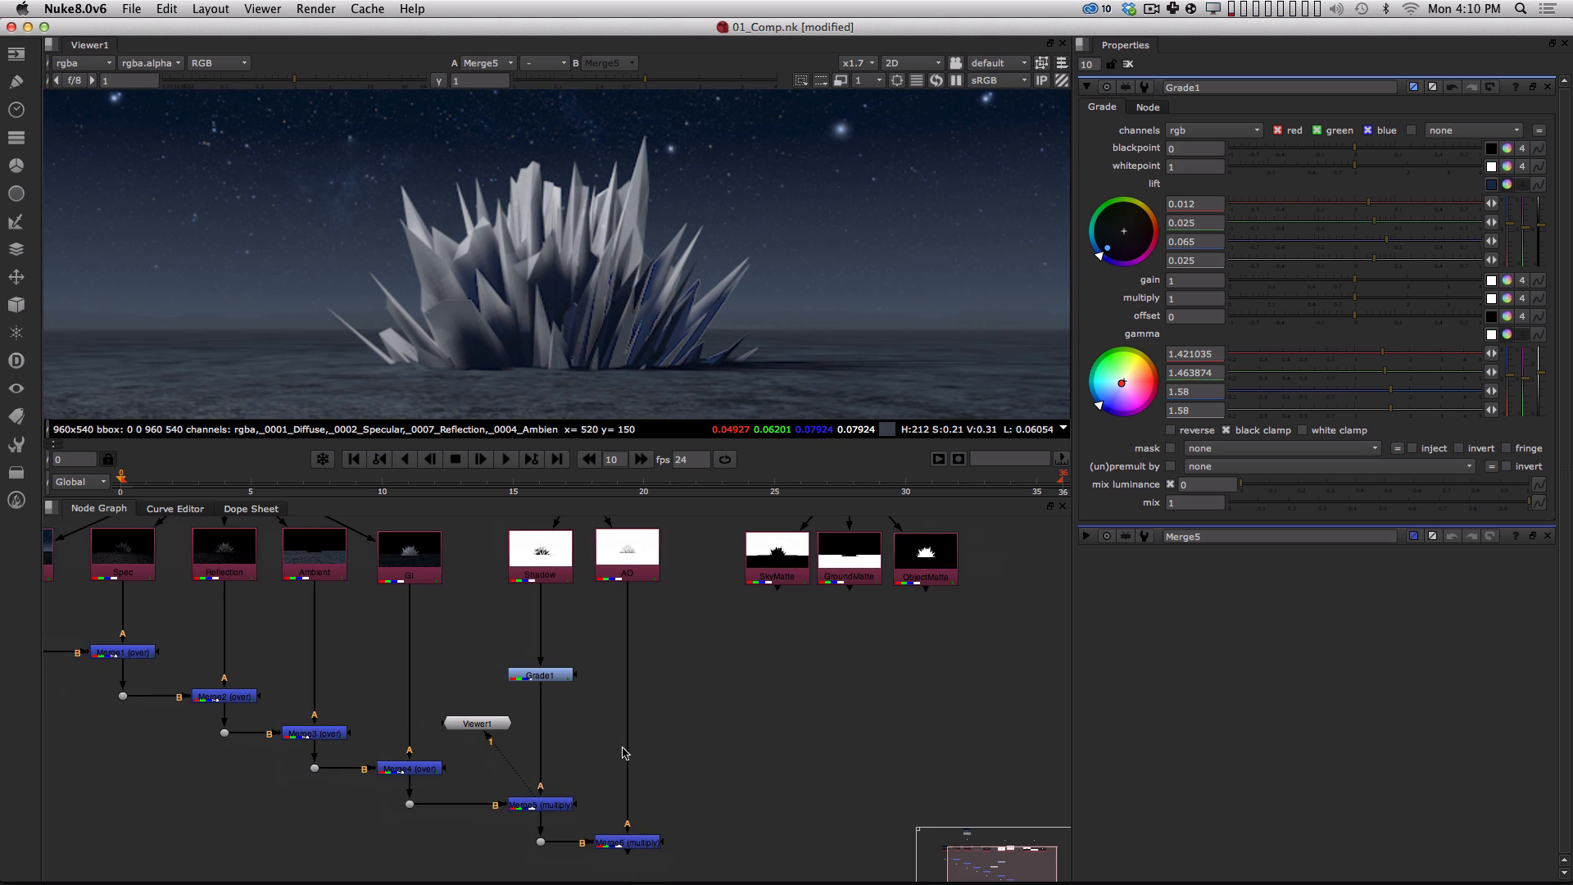
pyautogui.moveTo(487, 724); pyautogui.dragTo(824, 799)
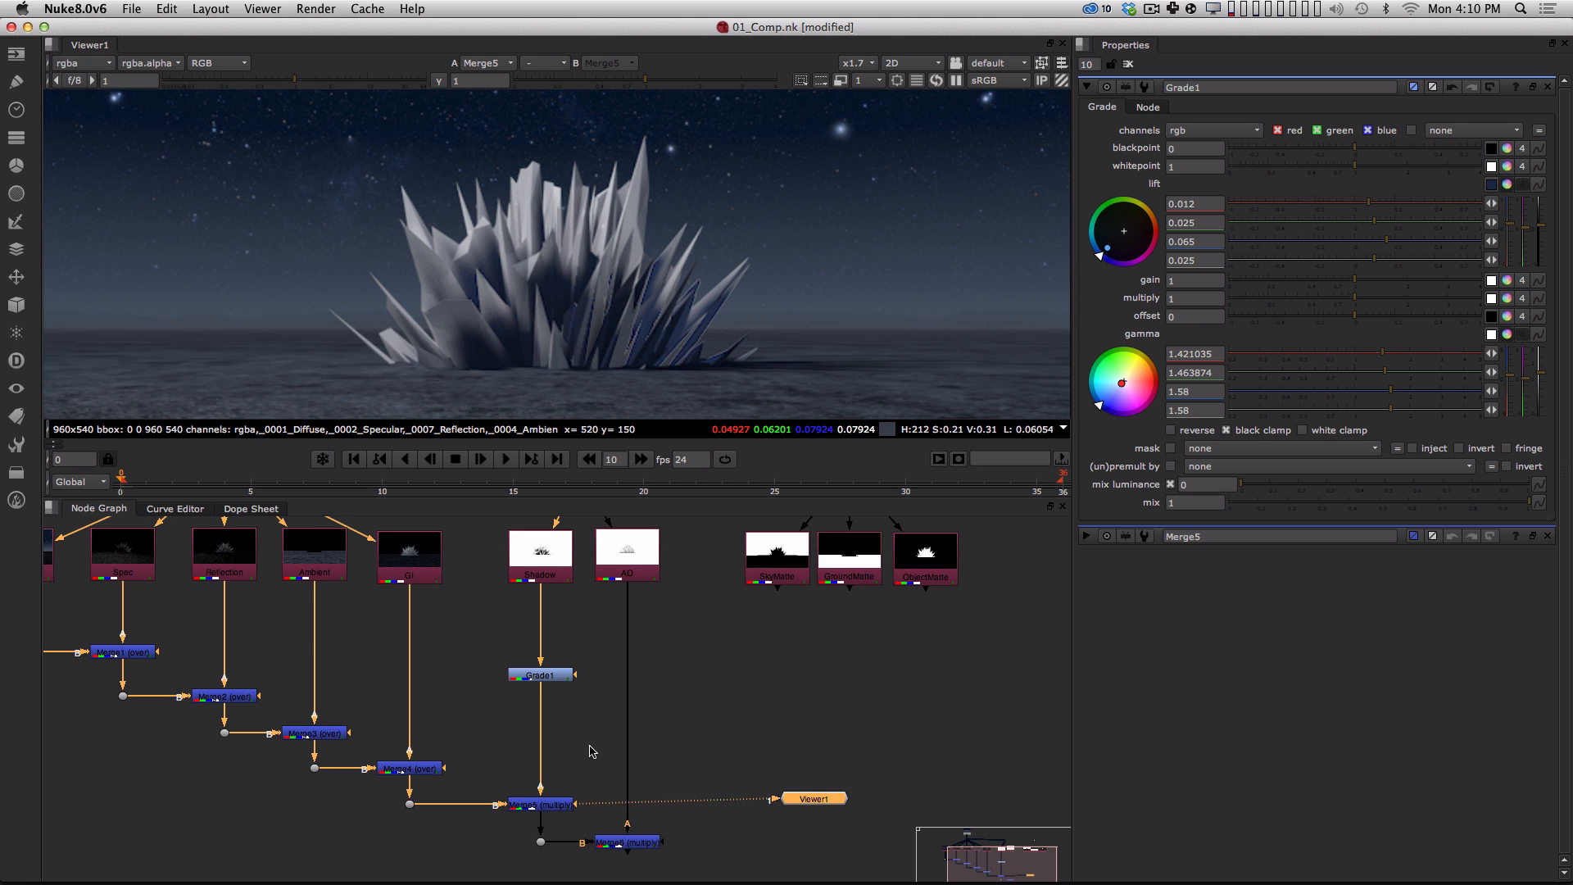
pyautogui.moveTo(554, 677); pyautogui.dragTo(549, 697)
pyautogui.click(547, 570)
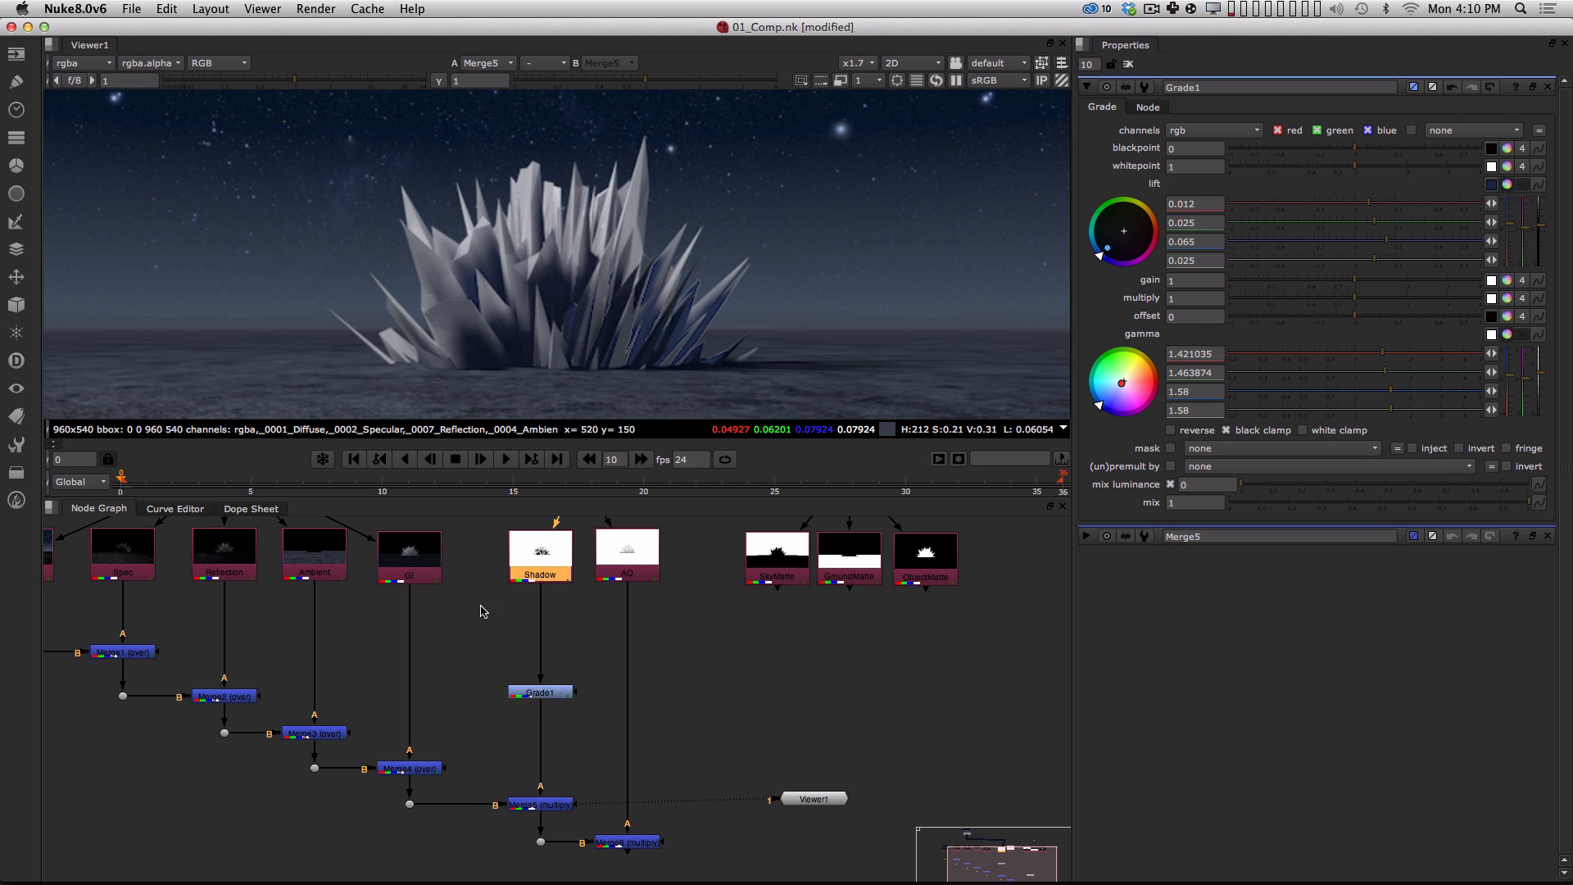
pyautogui.press('alt')
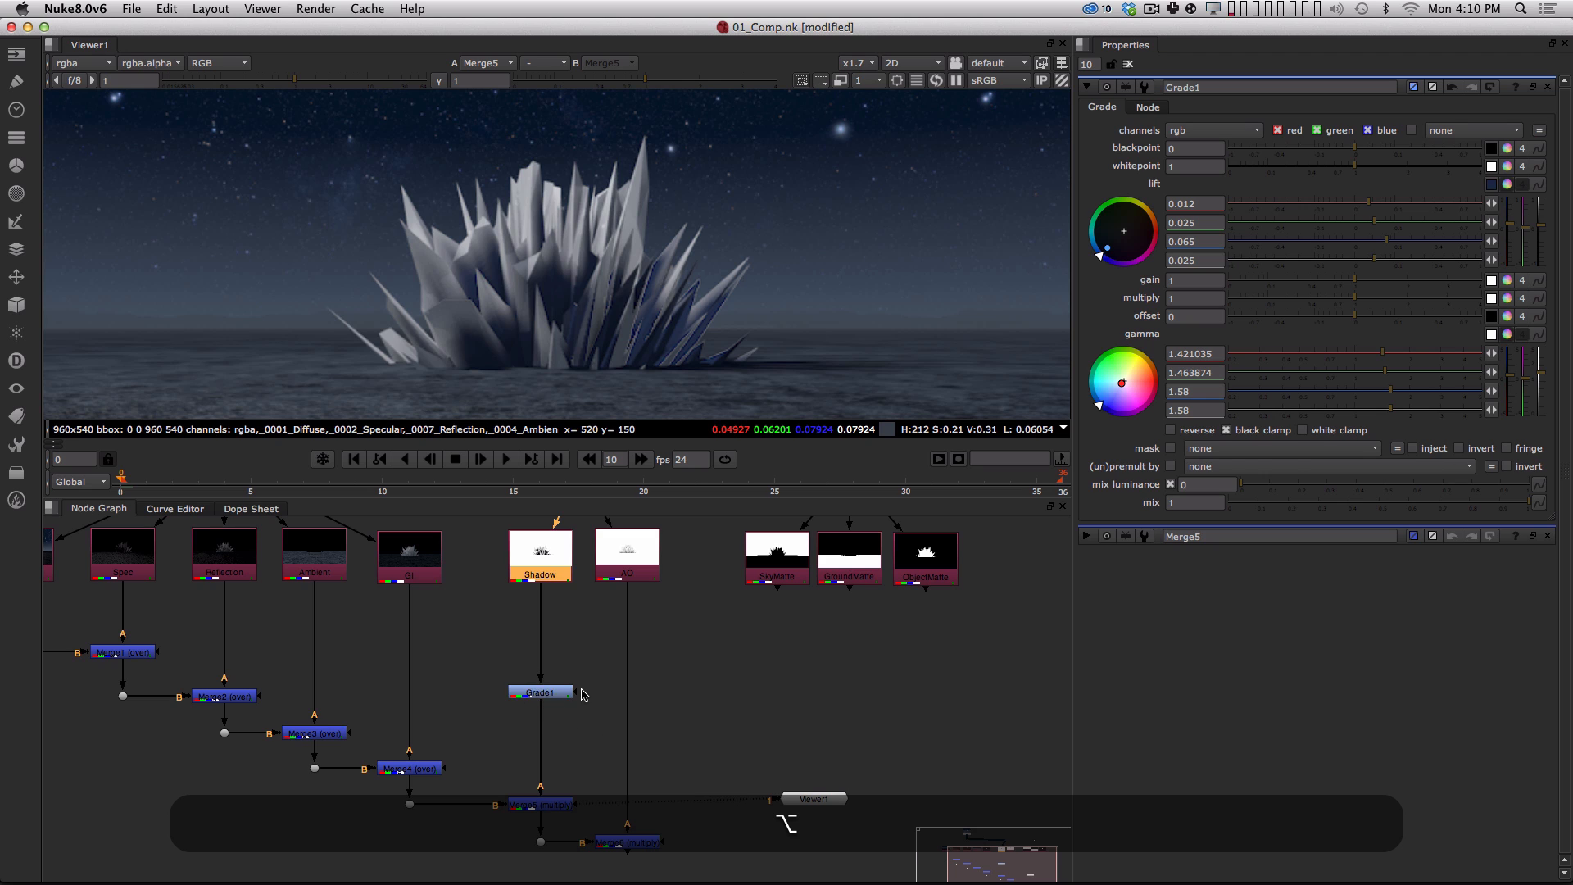
# Set Grade1's gamma alpha to 0.67 and shift its tint to red about 1.543, green 1.58 and blue about 1.543.
pyautogui.click(547, 694)
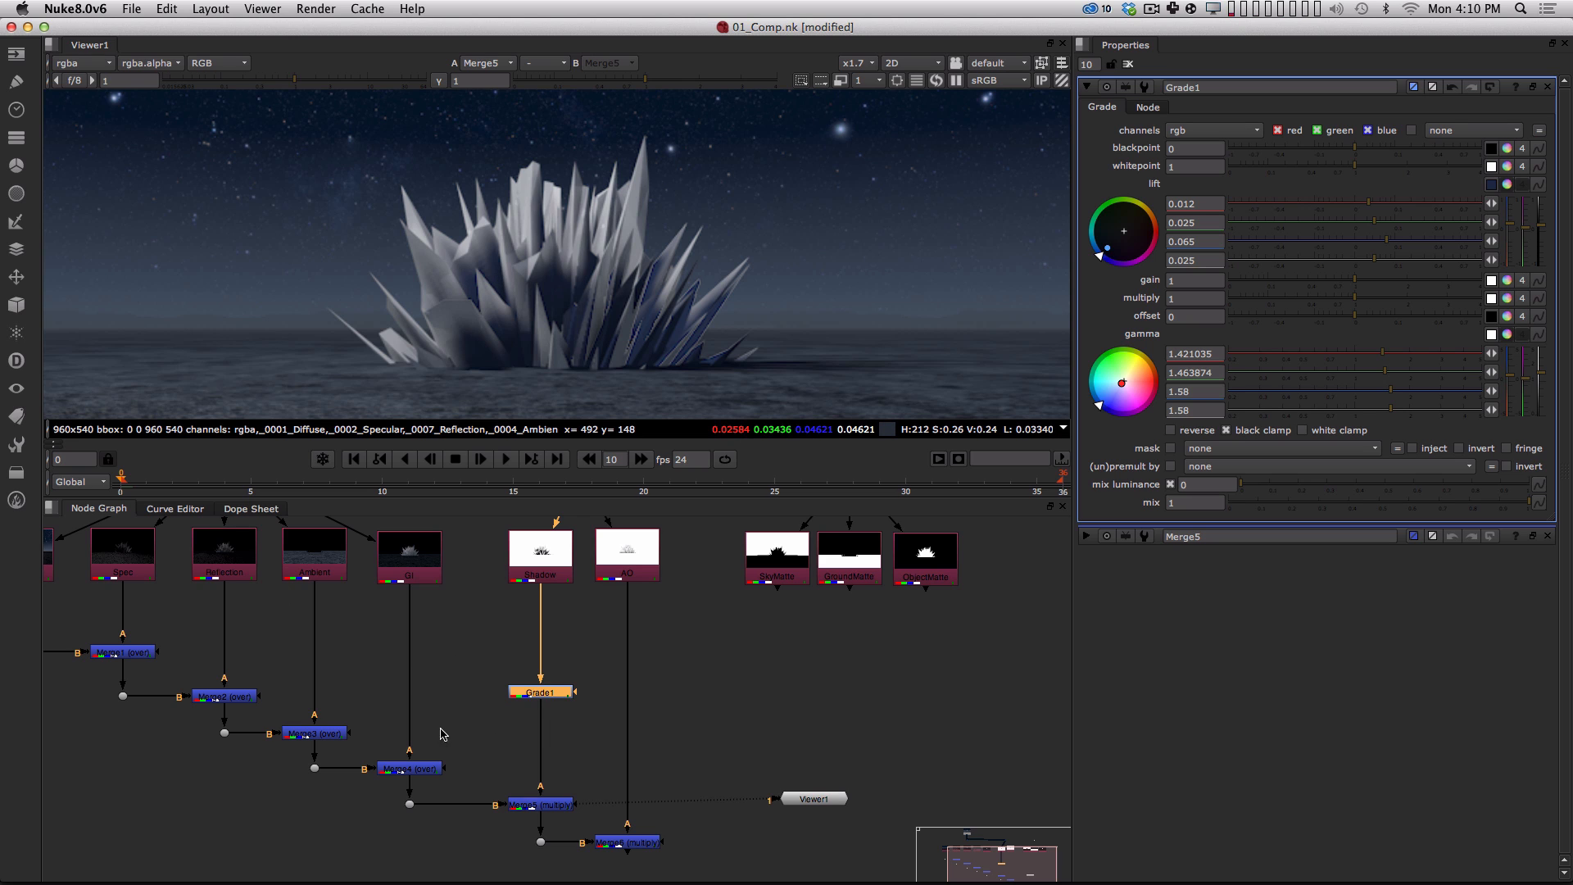
pyautogui.moveTo(591, 707)
pyautogui.keyDown('alt'); pyautogui.mouseDown(button='middle')
pyautogui.moveTo(554, 716)
pyautogui.moveTo(559, 686)
pyautogui.moveTo(603, 673)
pyautogui.moveTo(604, 710)
pyautogui.mouseUp(button='middle'); pyautogui.keyUp('alt')
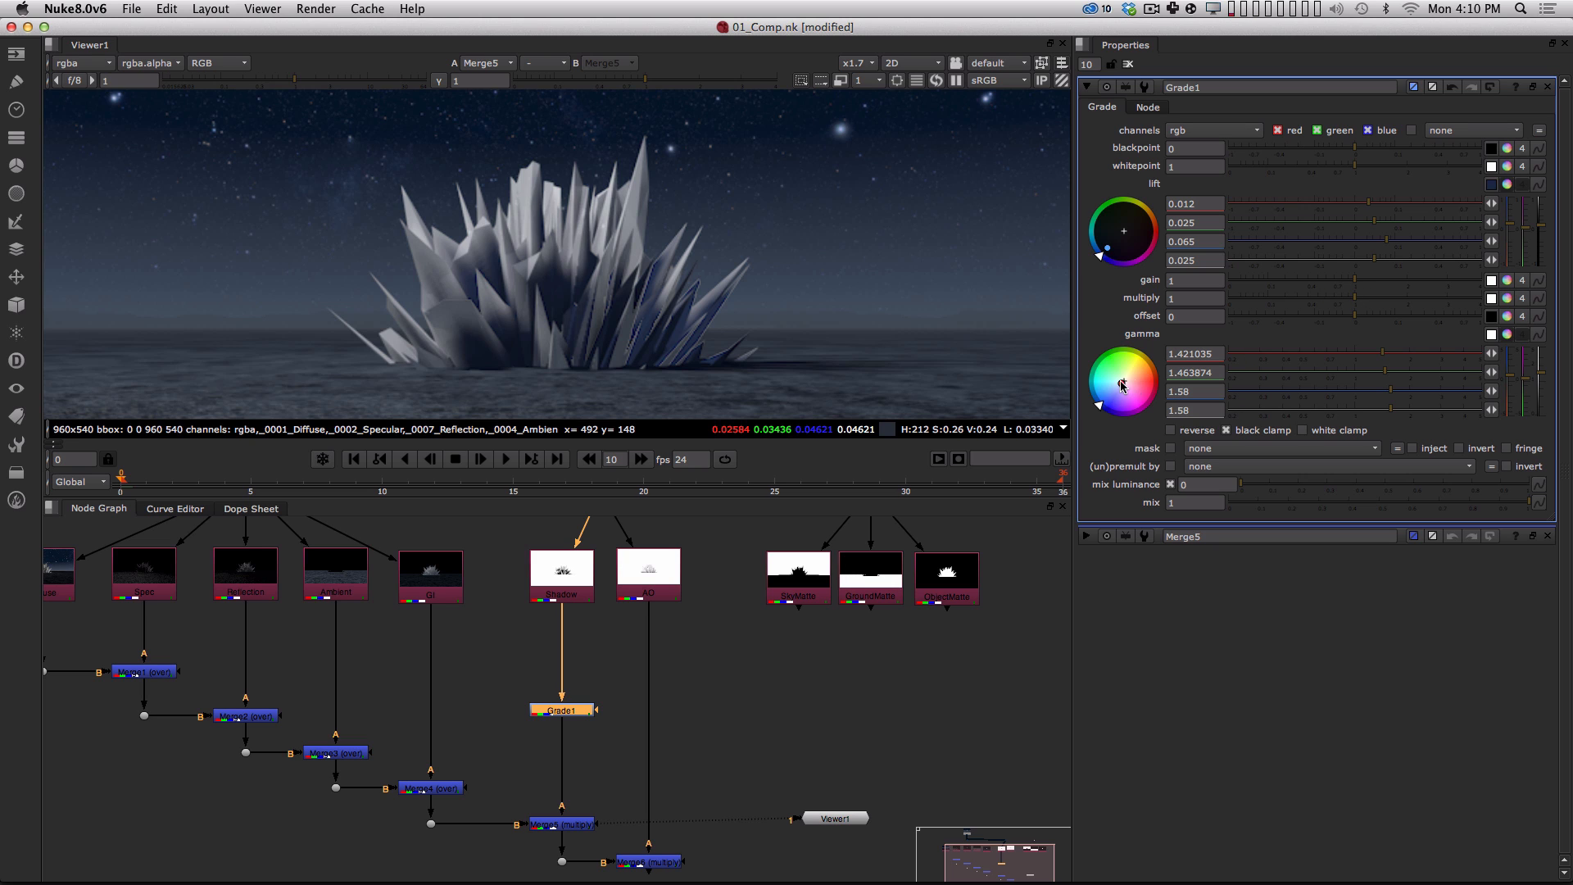
pyautogui.moveTo(1385, 420); pyautogui.dragTo(1325, 415)
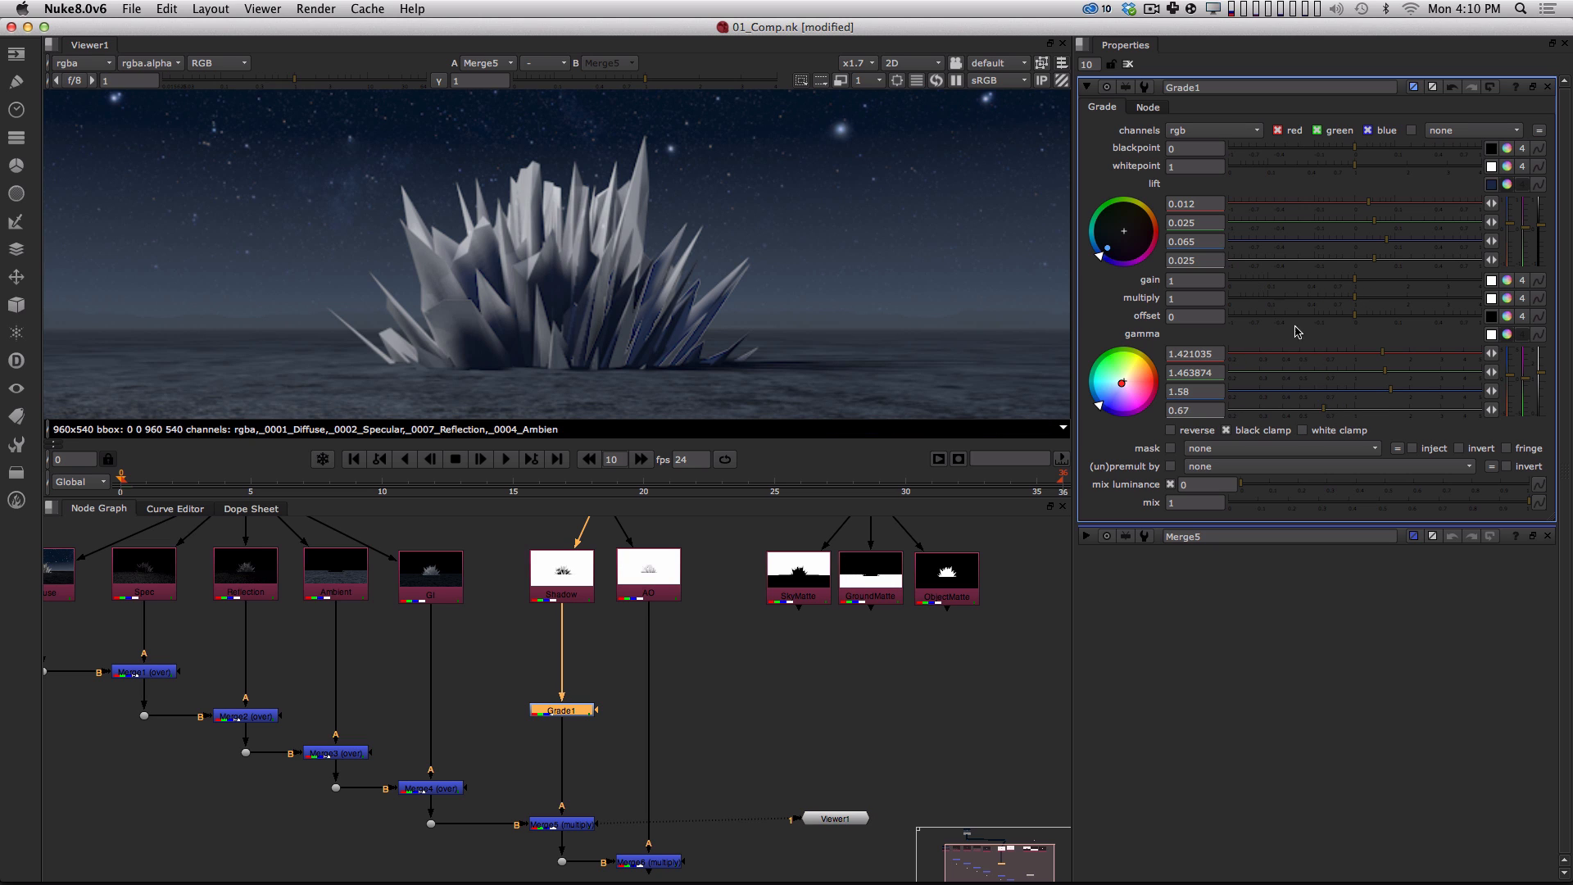
pyautogui.moveTo(1121, 382); pyautogui.dragTo(1124, 380)
pyautogui.moveTo(1130, 381); pyautogui.dragTo(1132, 378)
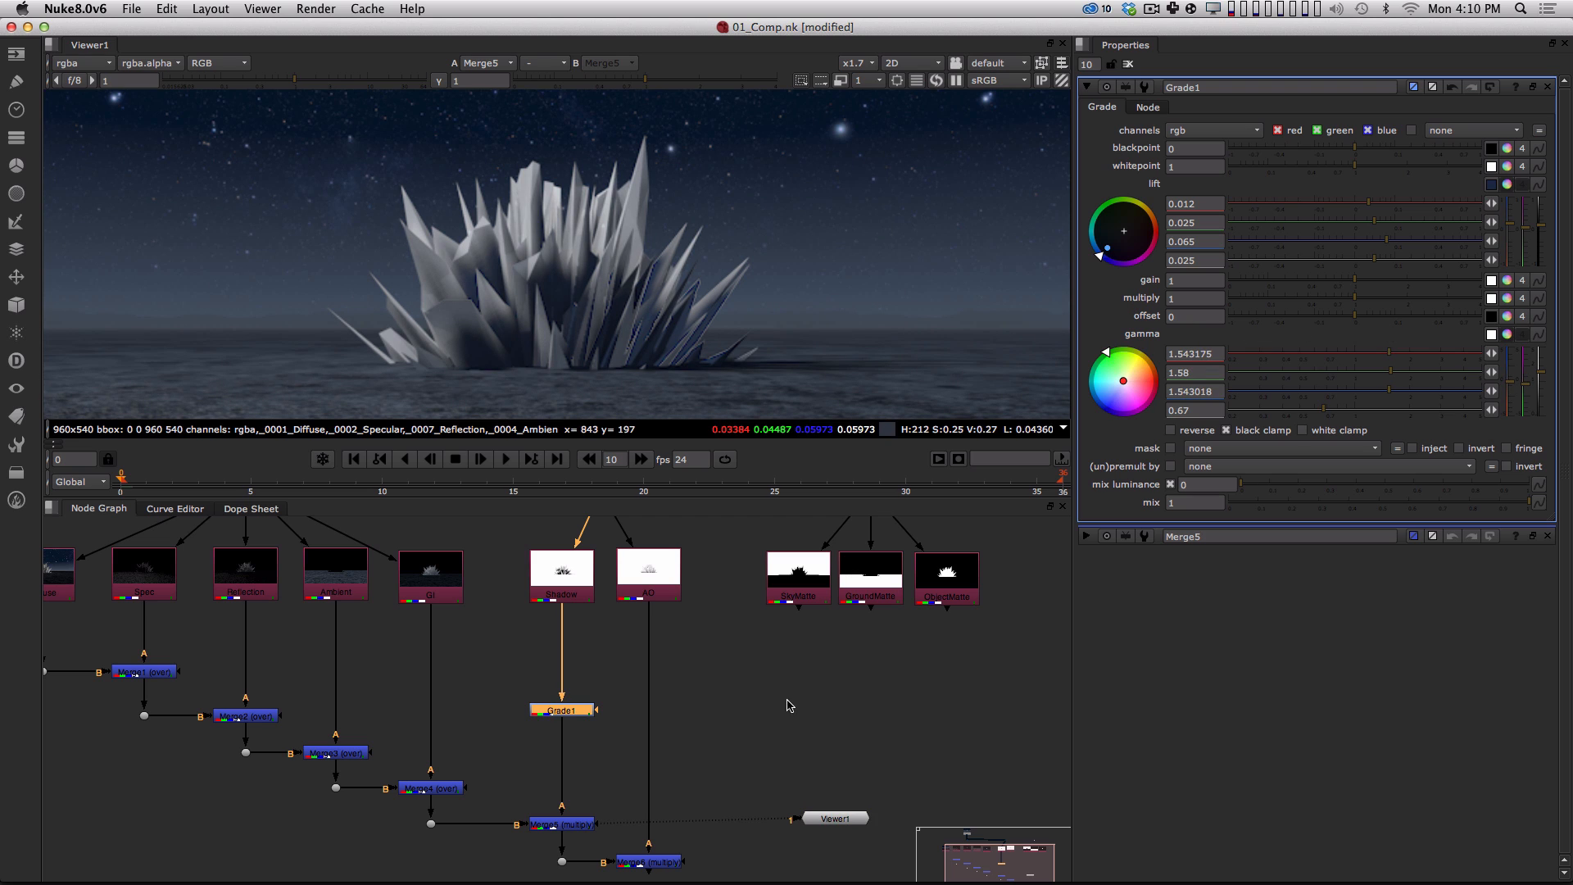
# Compare the graded Shadow pass with the AO pass by viewing Grade1 and AO one after the other.
pyautogui.click(541, 722)
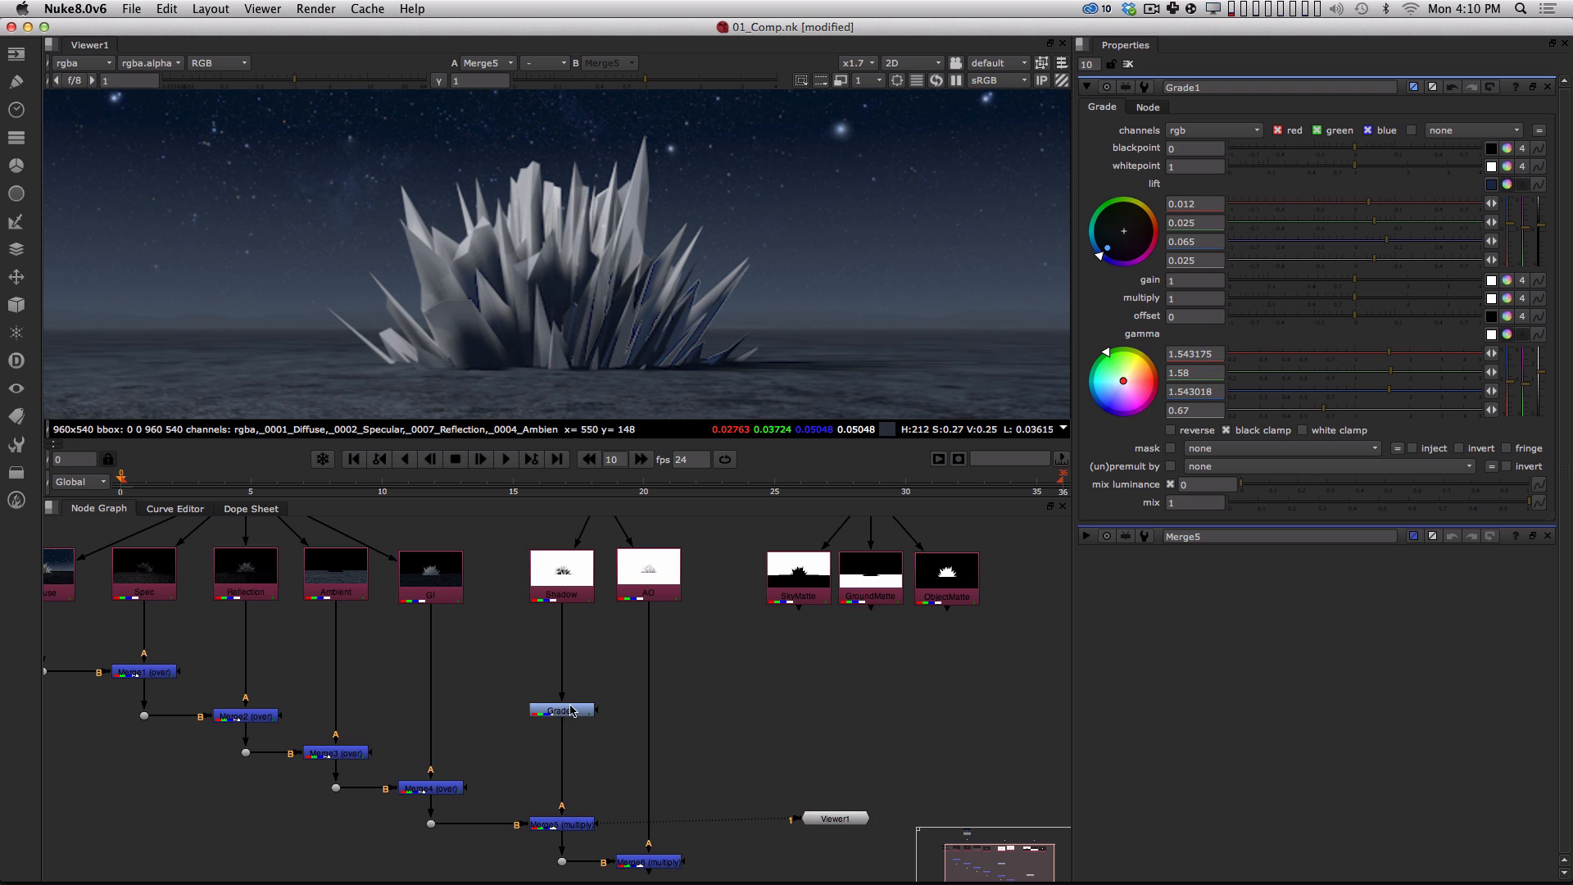
pyautogui.click(649, 583)
pyautogui.click(587, 712)
pyautogui.press('1')
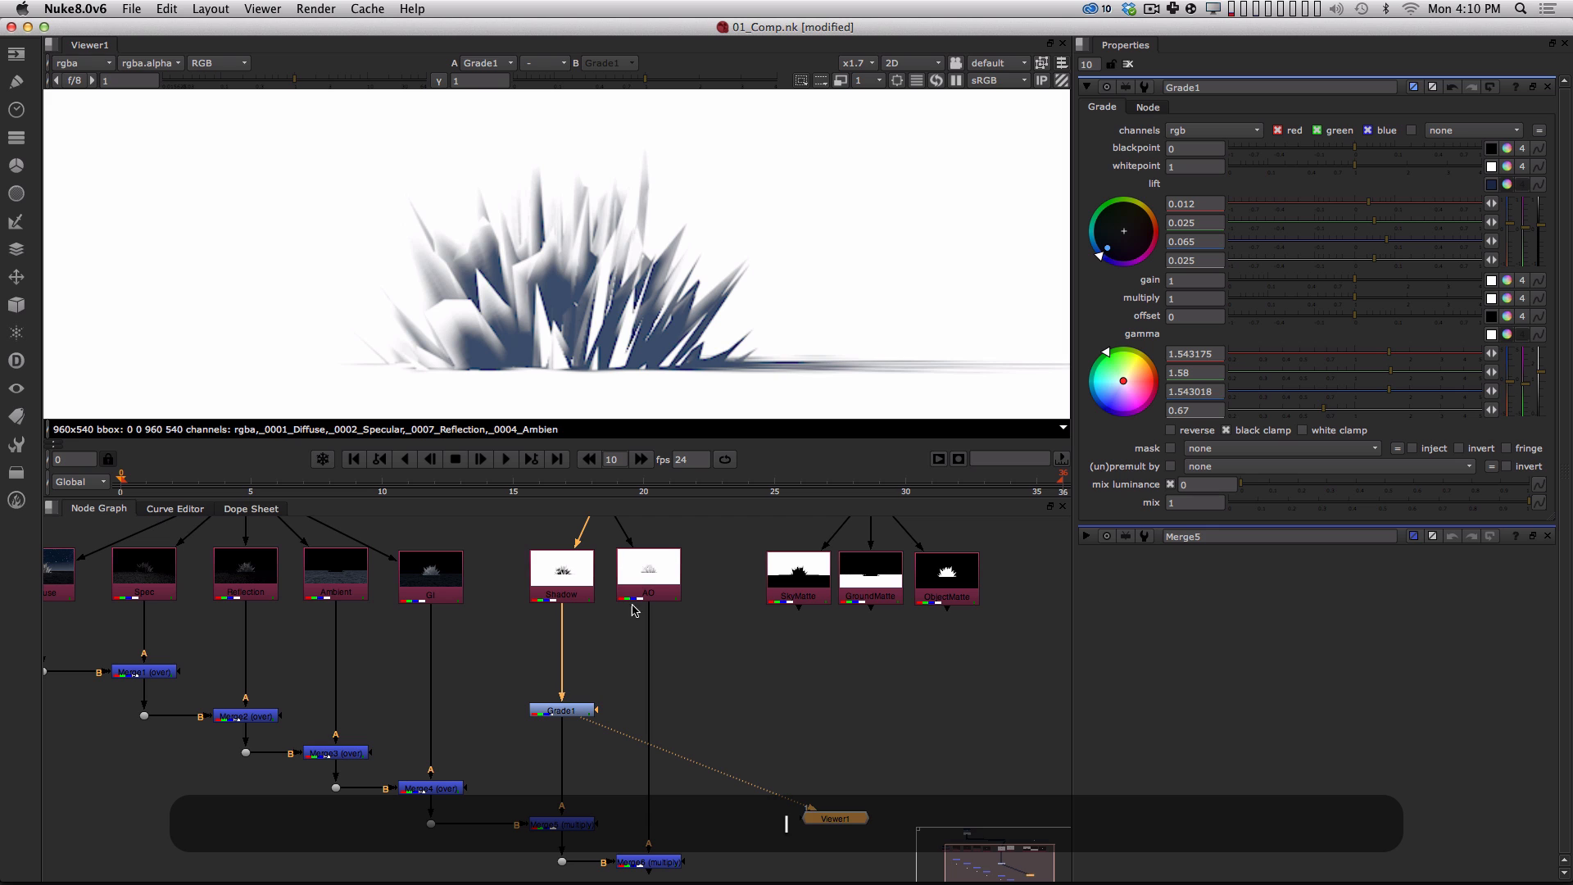
pyautogui.click(653, 572)
pyautogui.press('1')
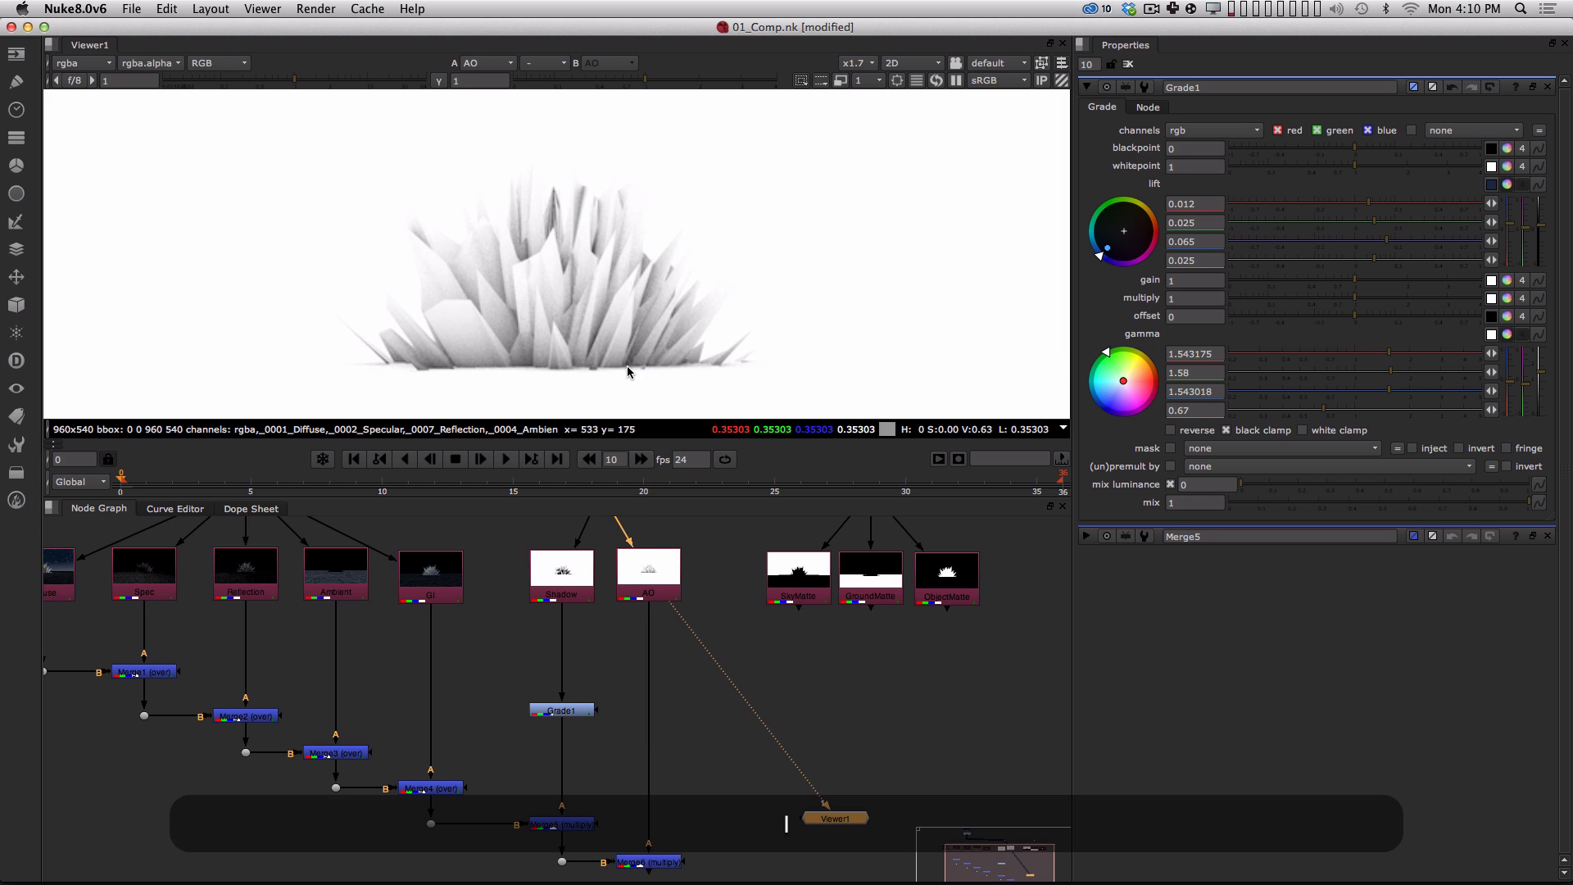
pyautogui.click(608, 705)
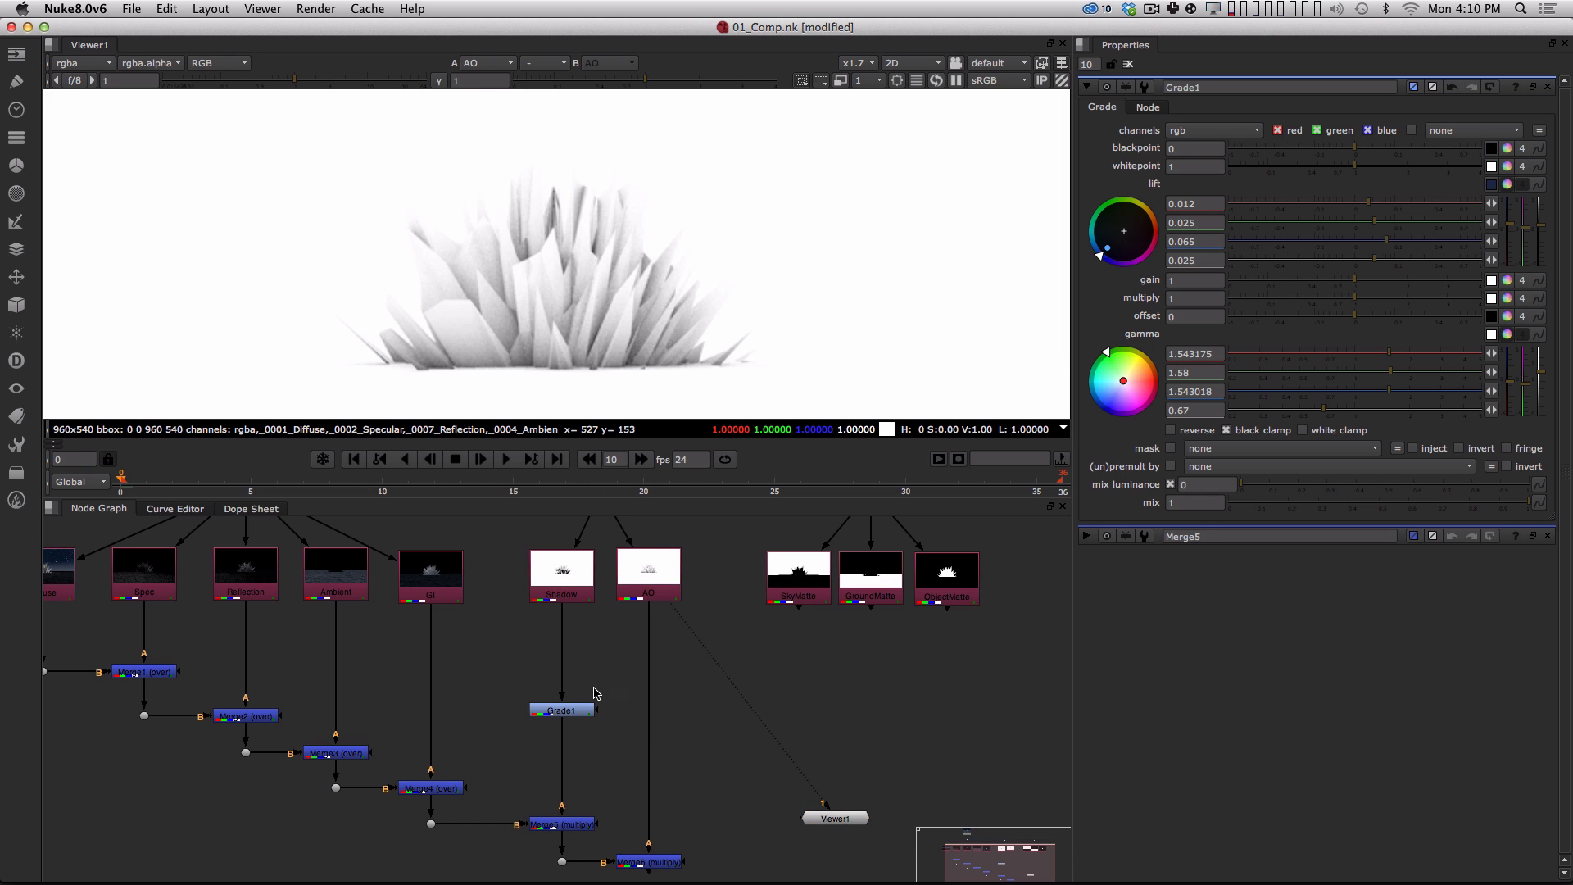
# Create a clone of the Grade1 node.
pyautogui.keyDown('alt'); pyautogui.moveTo(602, 698); pyautogui.dragTo(527, 637); pyautogui.keyUp('alt')
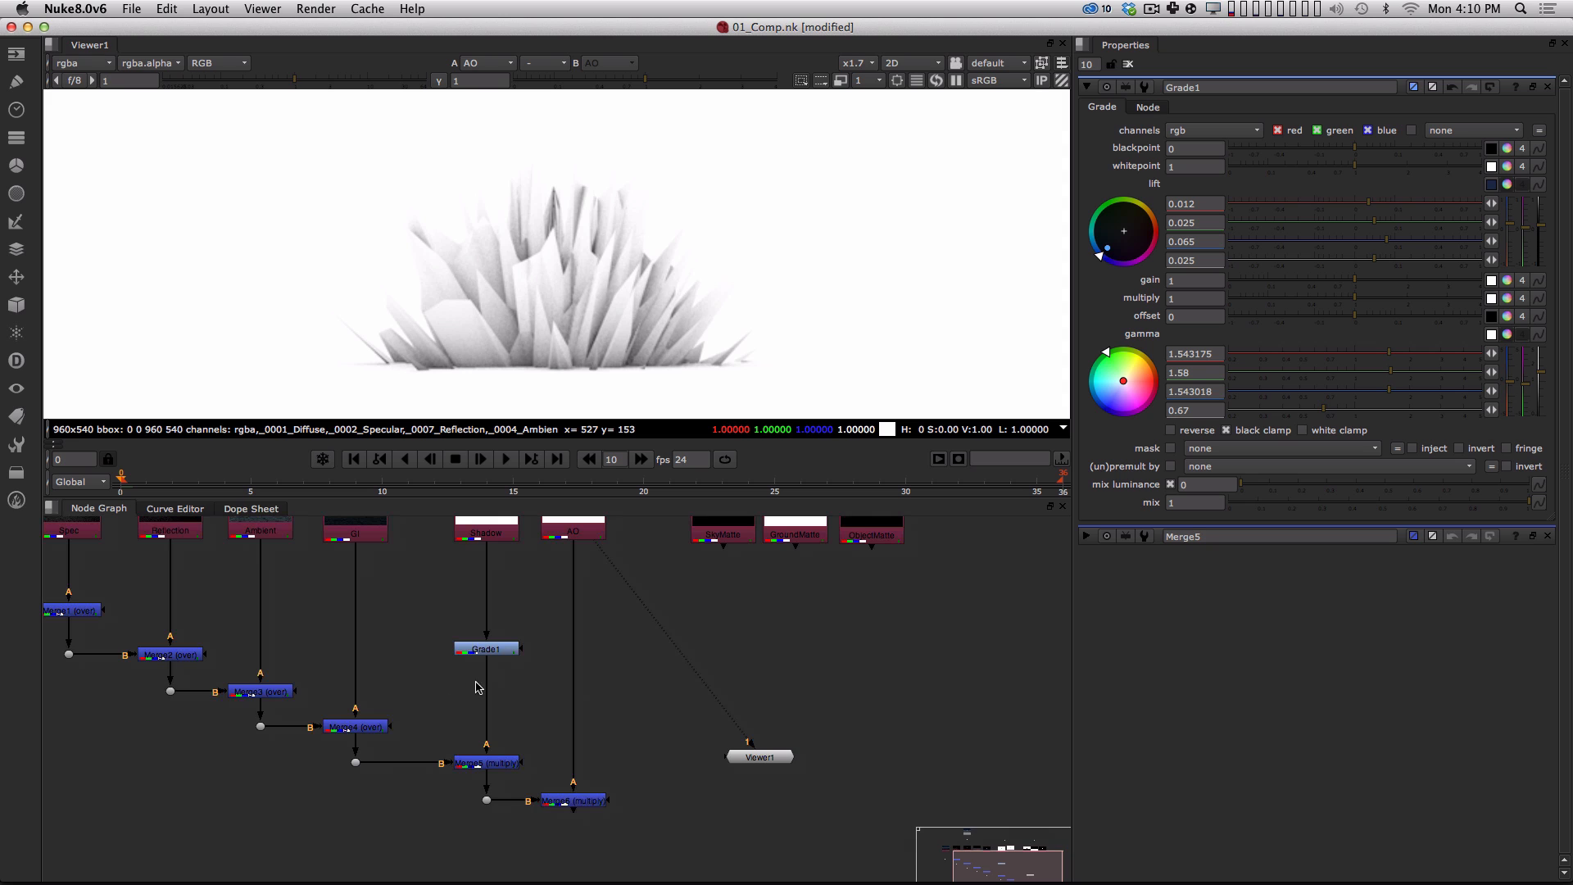
pyautogui.click(502, 648)
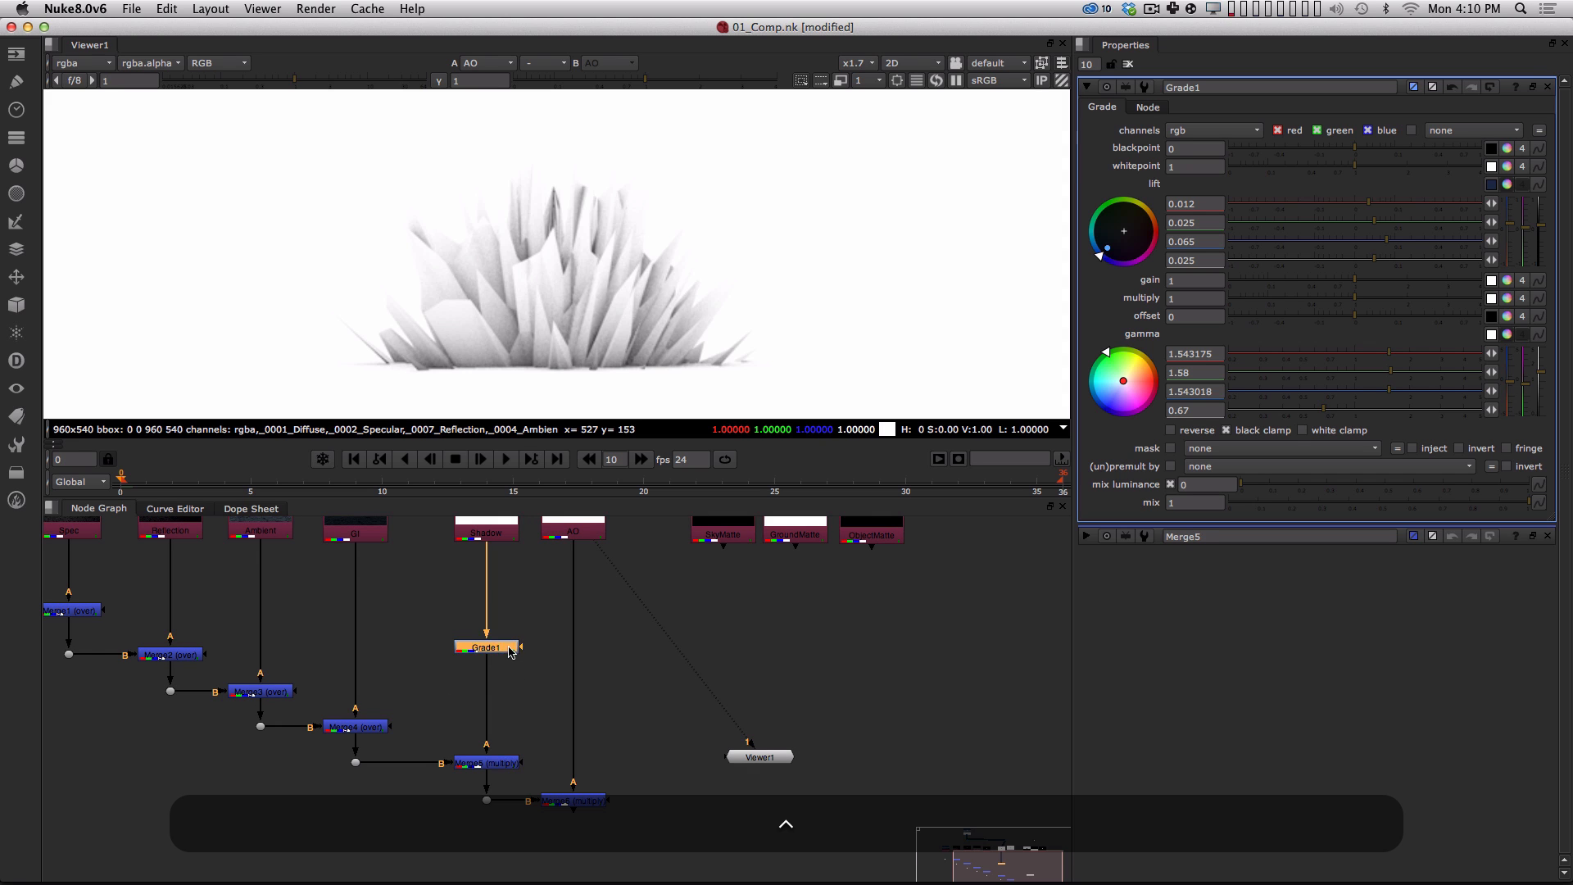
pyautogui.keyDown('ctrl'); pyautogui.click(510, 649); pyautogui.keyUp('ctrl')
pyautogui.moveTo(545, 342)
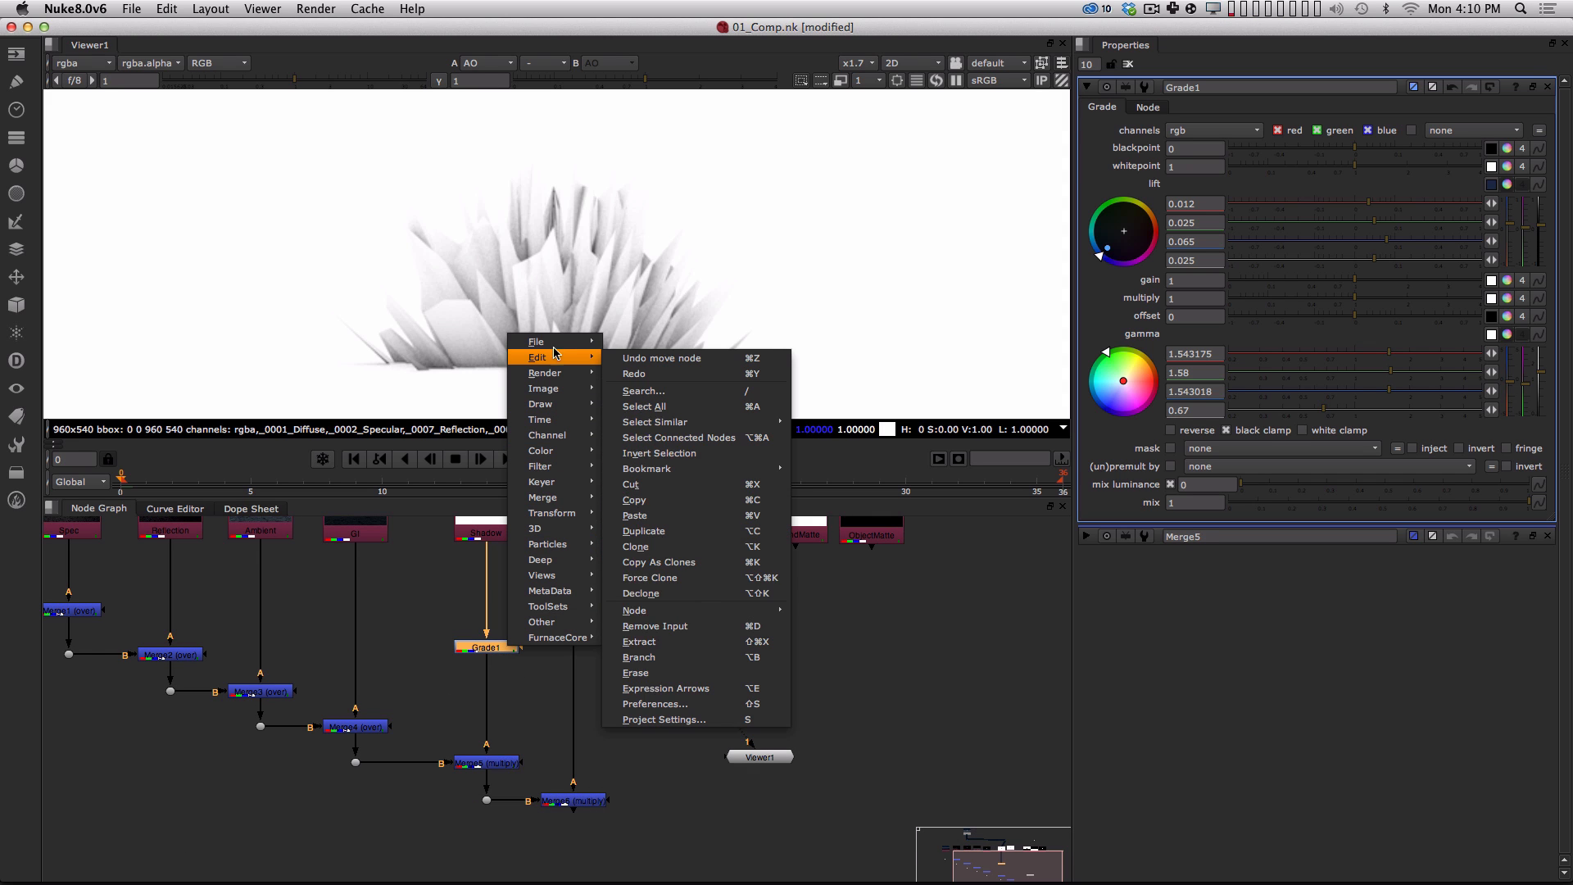
pyautogui.click(662, 547)
# Insert the cloned Grade1 node into the connection between AO and Merge6, level with the original Grade1.
pyautogui.moveTo(594, 676)
pyautogui.mouseDown()
pyautogui.moveTo(651, 704)
pyautogui.moveTo(807, 629)
pyautogui.moveTo(593, 661)
pyautogui.moveTo(575, 647)
pyautogui.moveTo(666, 655)
pyautogui.moveTo(776, 625)
pyautogui.moveTo(493, 650)
pyautogui.mouseUp()
pyautogui.click(606, 680)
pyautogui.click(597, 668)
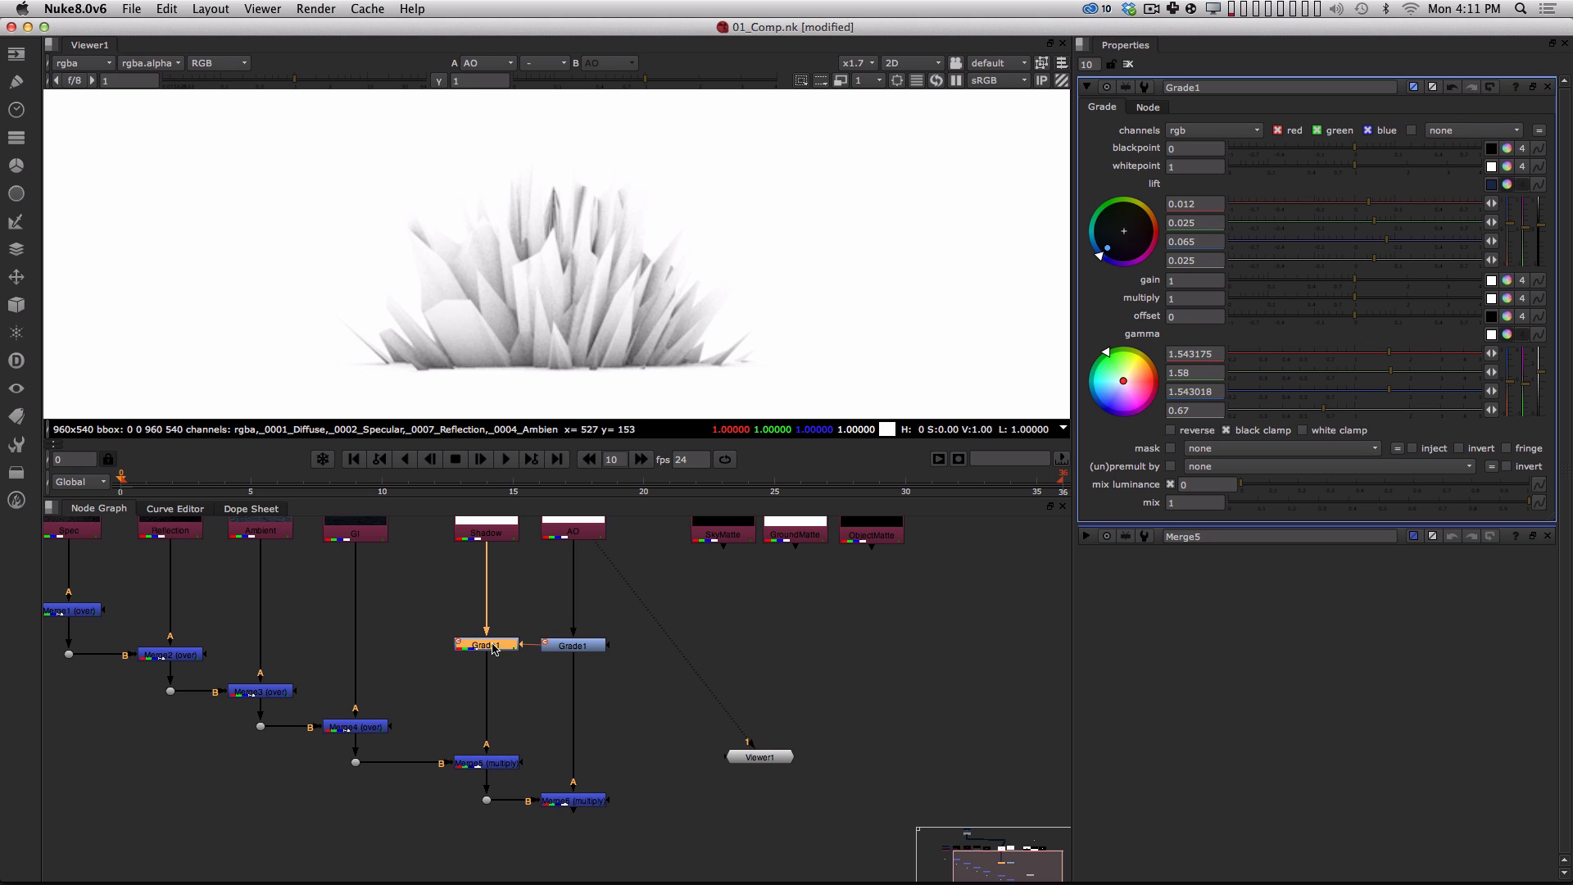
# Open the settings of both Grade1 nodes and view the cloned grade and the original grade one after the other.
pyautogui.doubleClick(578, 647)
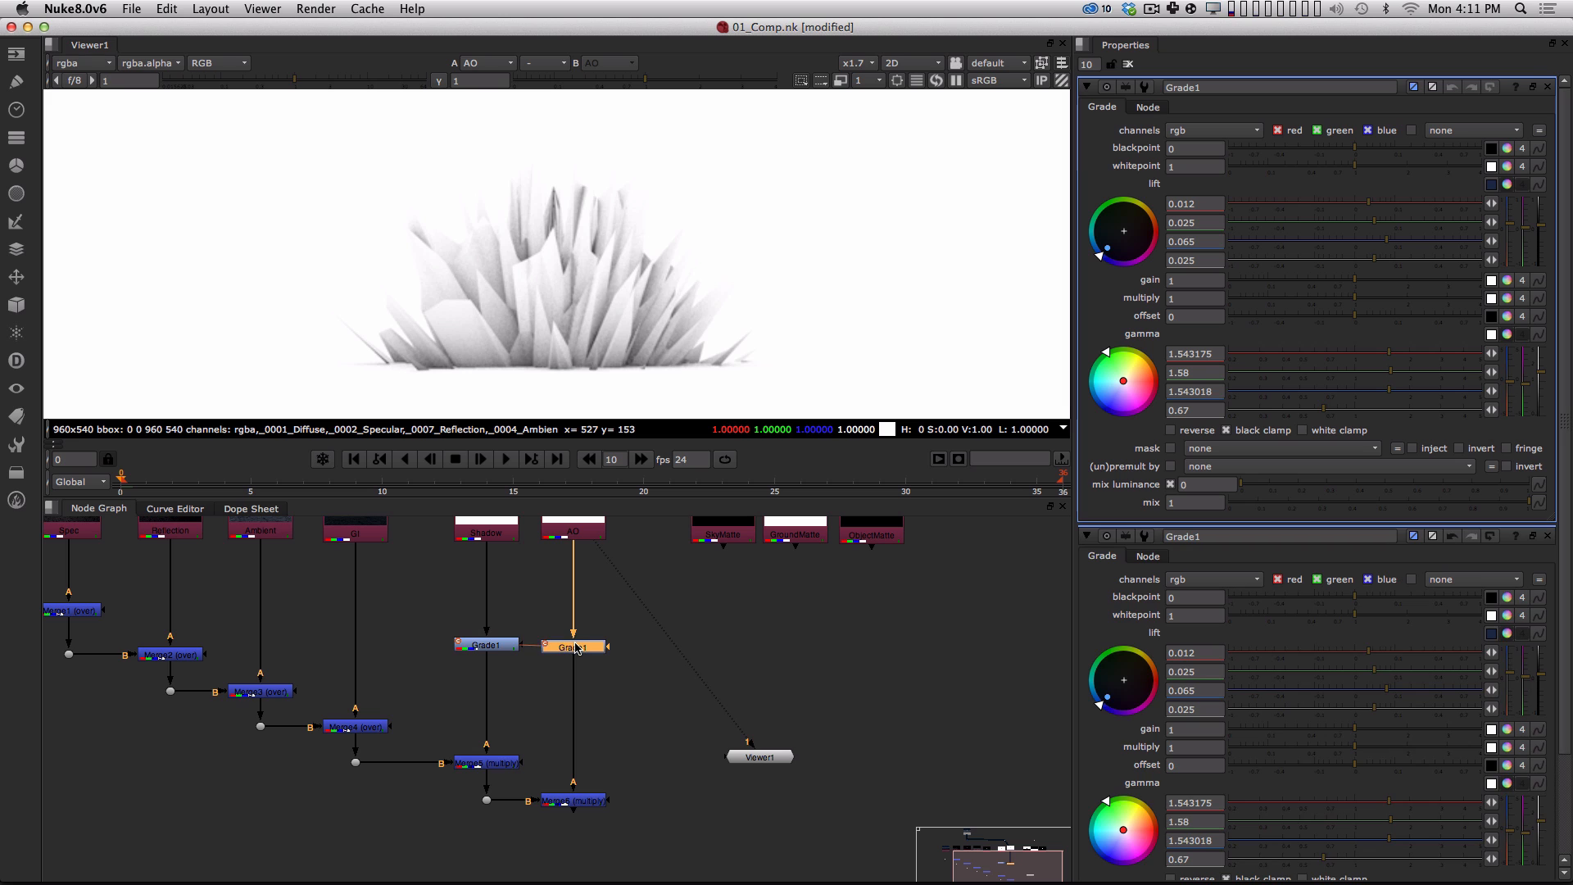
pyautogui.doubleClick(493, 647)
pyautogui.click(574, 648)
pyautogui.press('1')
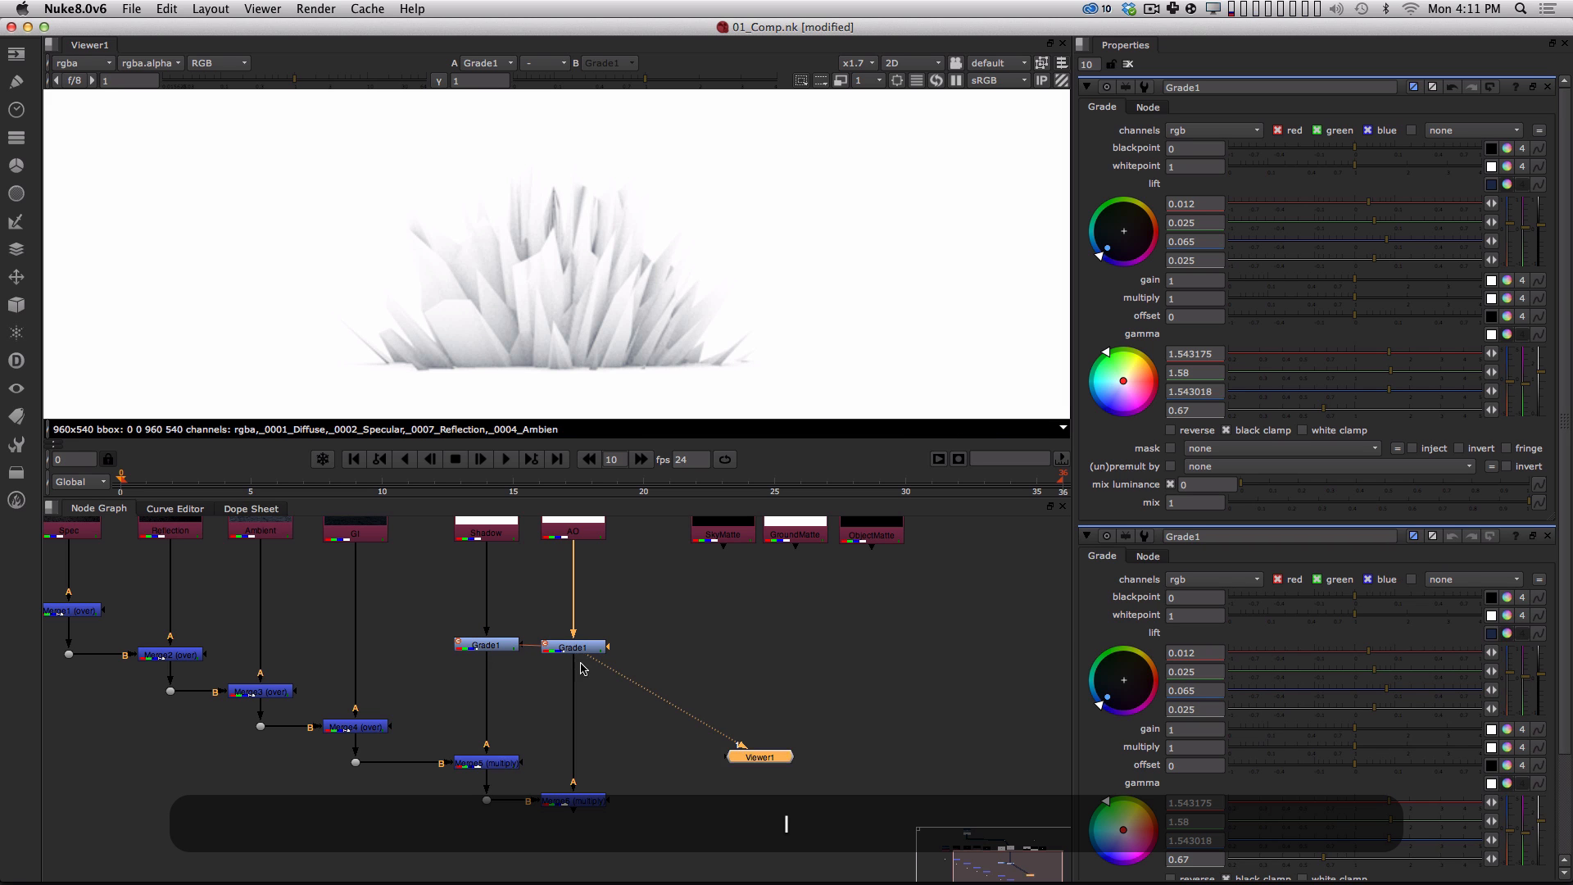
pyautogui.click(500, 647)
pyautogui.press('1')
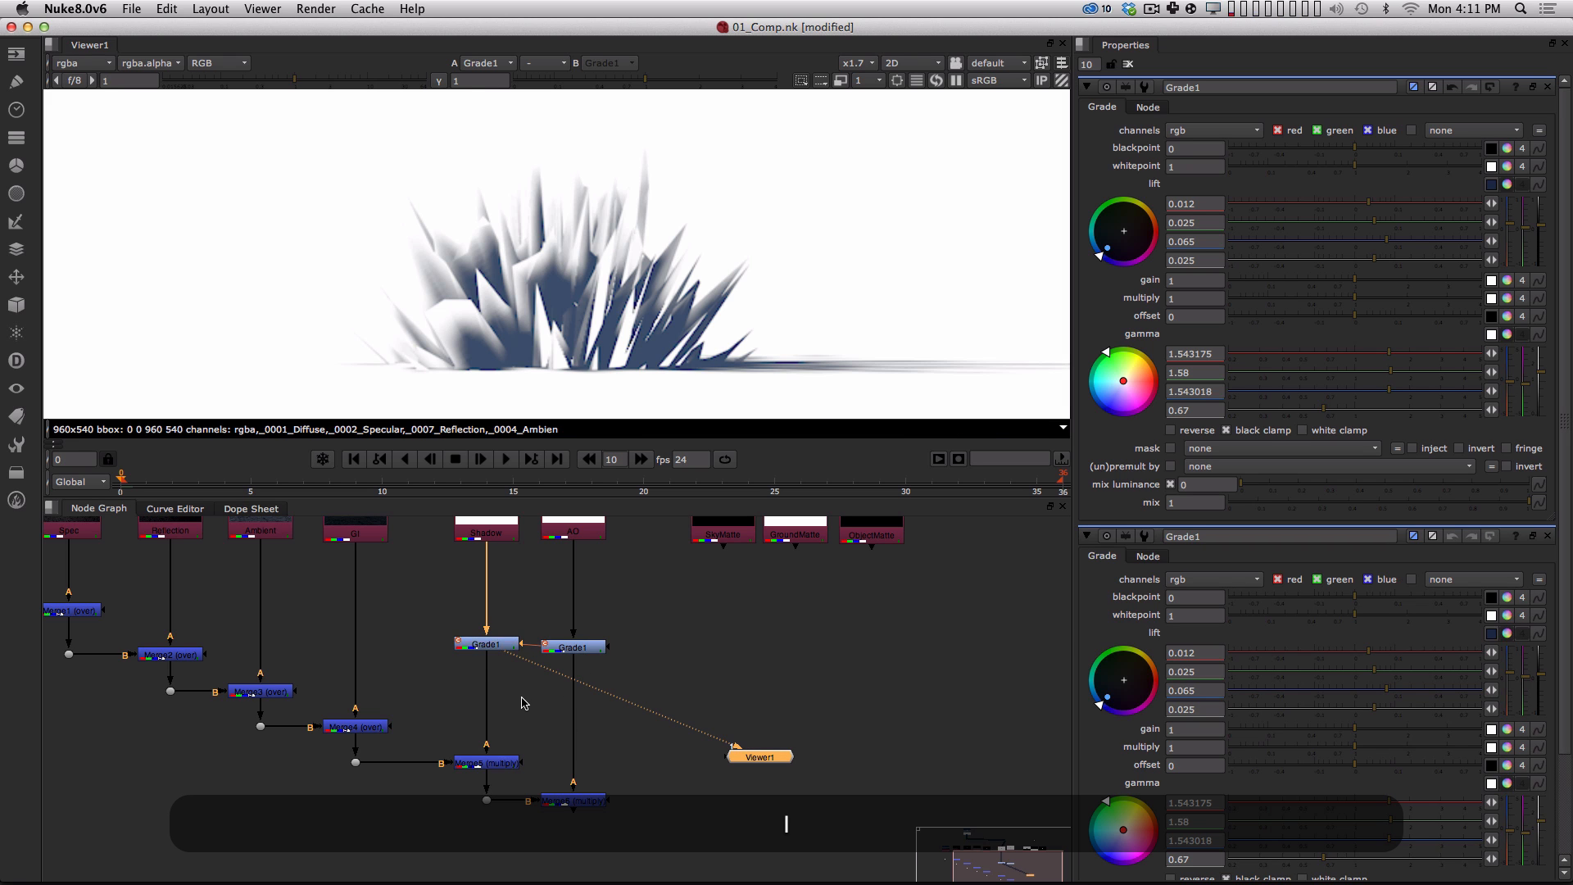
# Reposition the cloned Grade1 beneath AO and view the combined result at Merge6.
pyautogui.moveTo(574, 647); pyautogui.dragTo(634, 633)
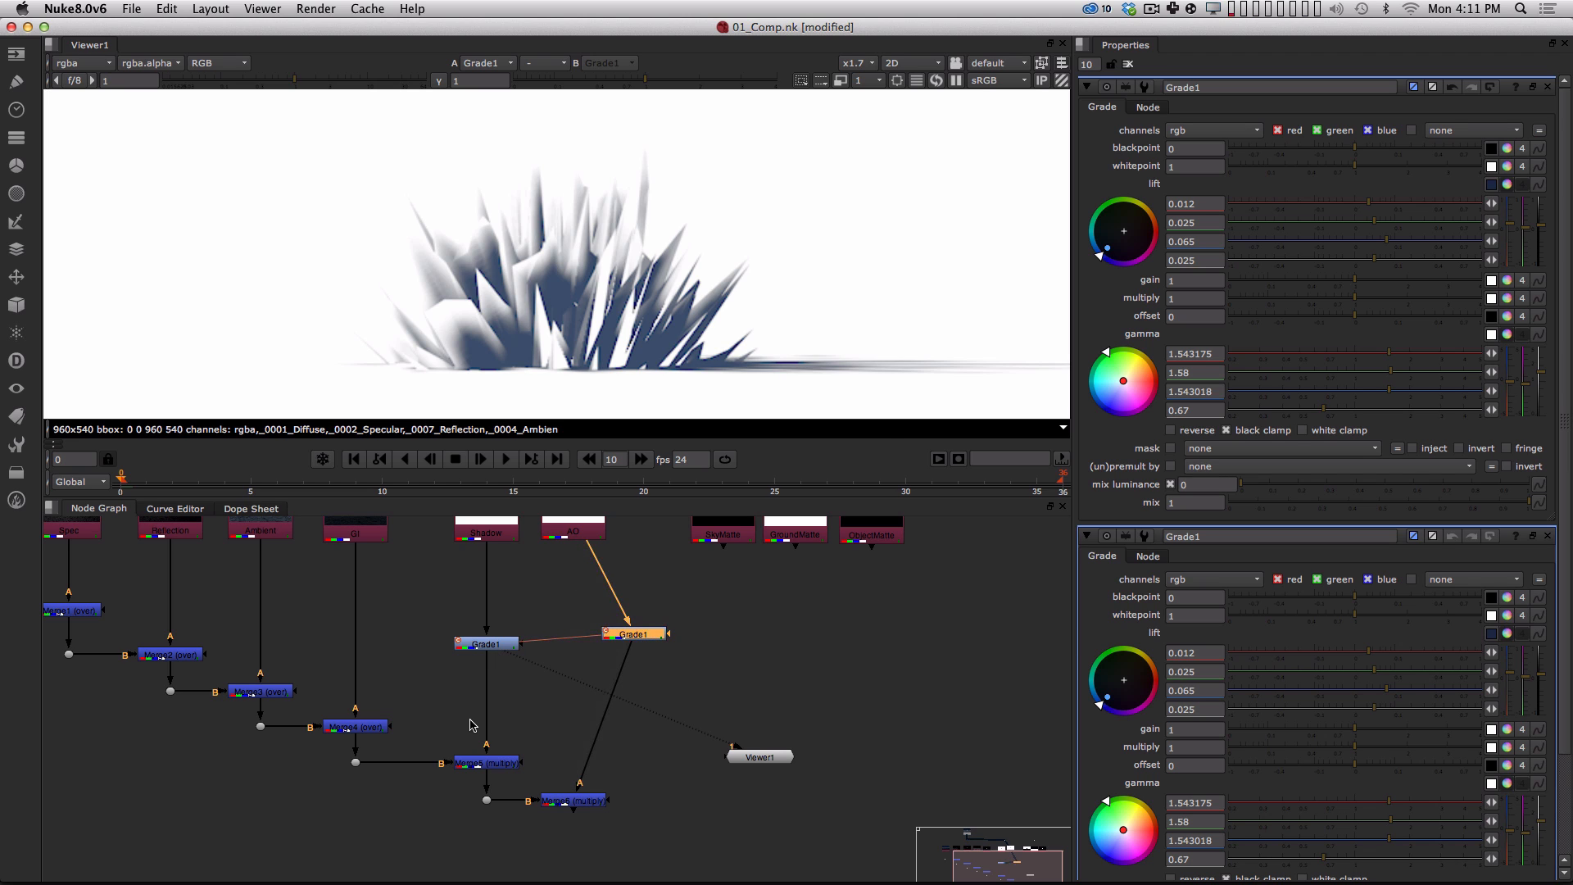
pyautogui.moveTo(629, 632)
pyautogui.mouseDown()
pyautogui.moveTo(579, 589)
pyautogui.moveTo(571, 652)
pyautogui.moveTo(680, 634)
pyautogui.moveTo(610, 598)
pyautogui.moveTo(575, 630)
pyautogui.moveTo(586, 640)
pyautogui.mouseUp()
pyautogui.click(590, 804)
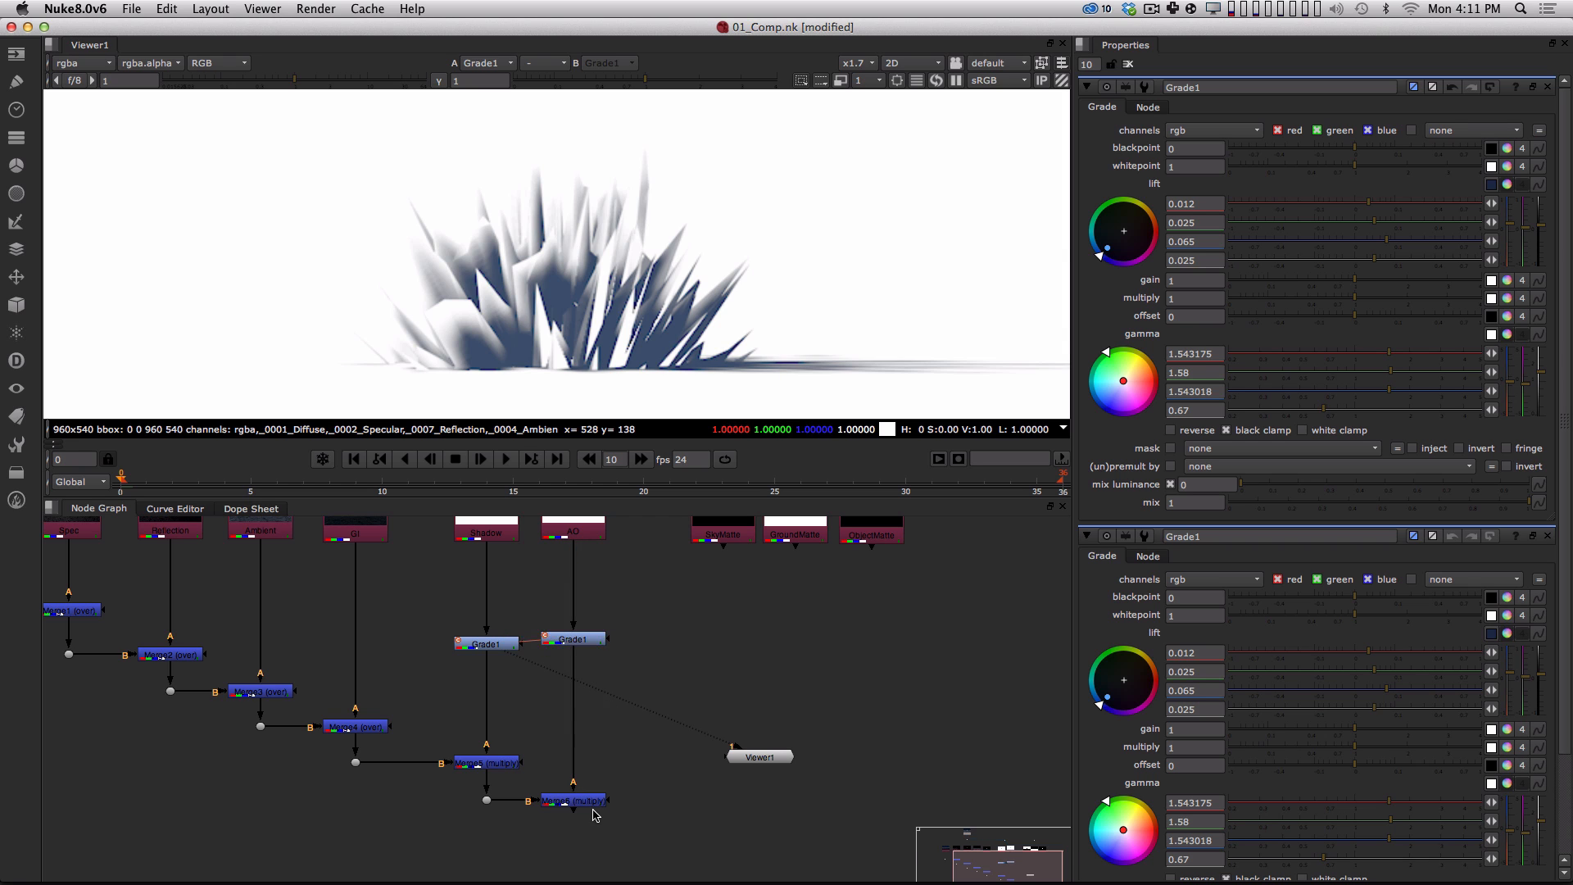
pyautogui.press('1')
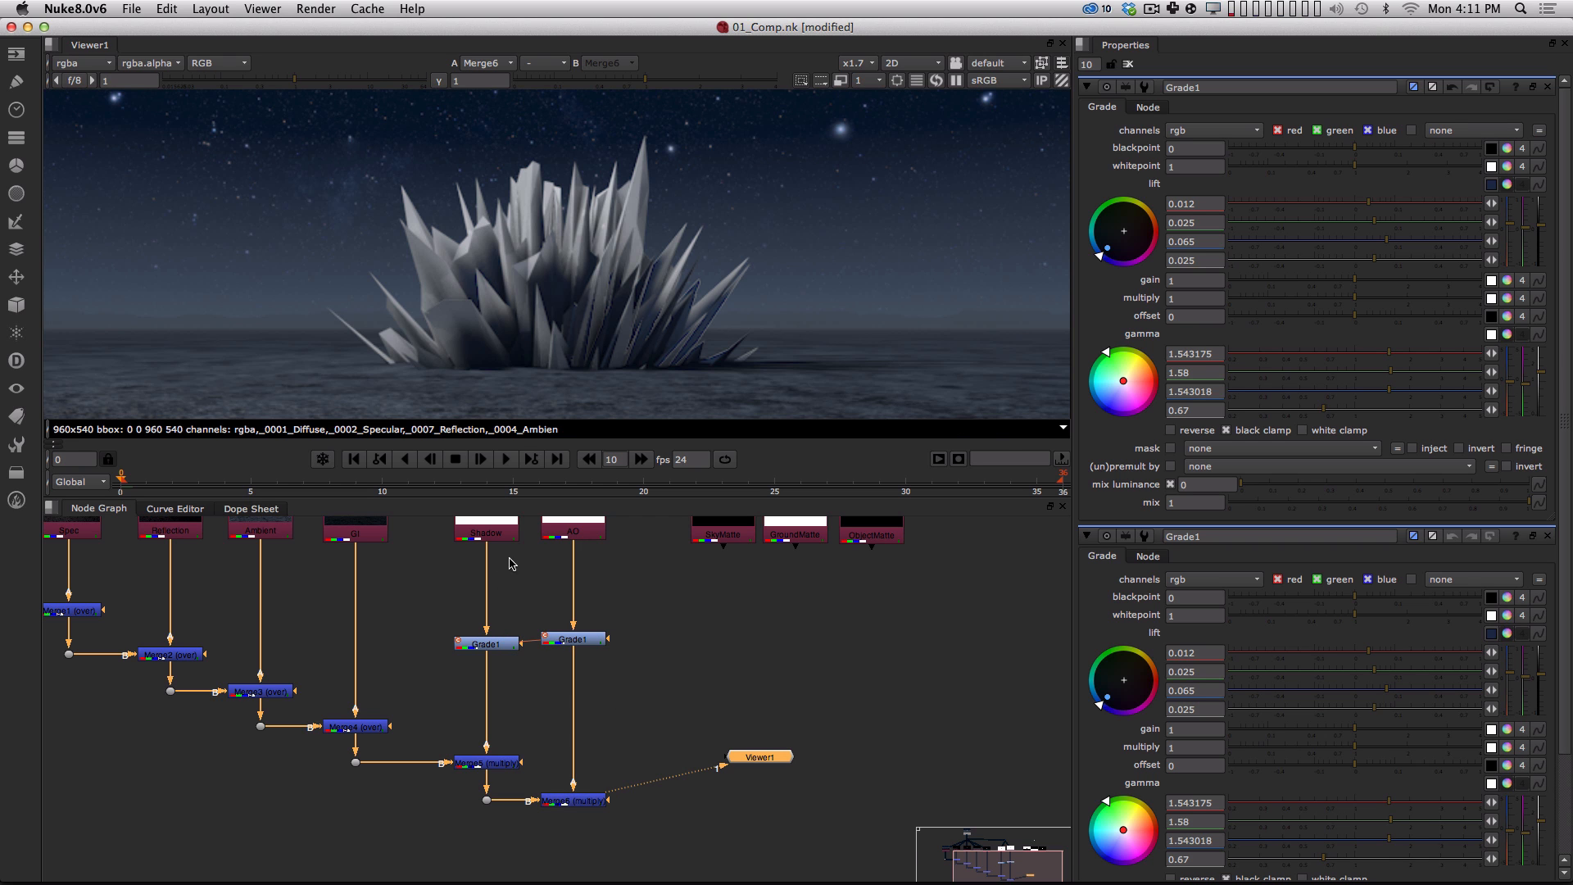
pyautogui.keyDown('alt'); pyautogui.scroll(-3, 614, 620); pyautogui.keyUp('alt')
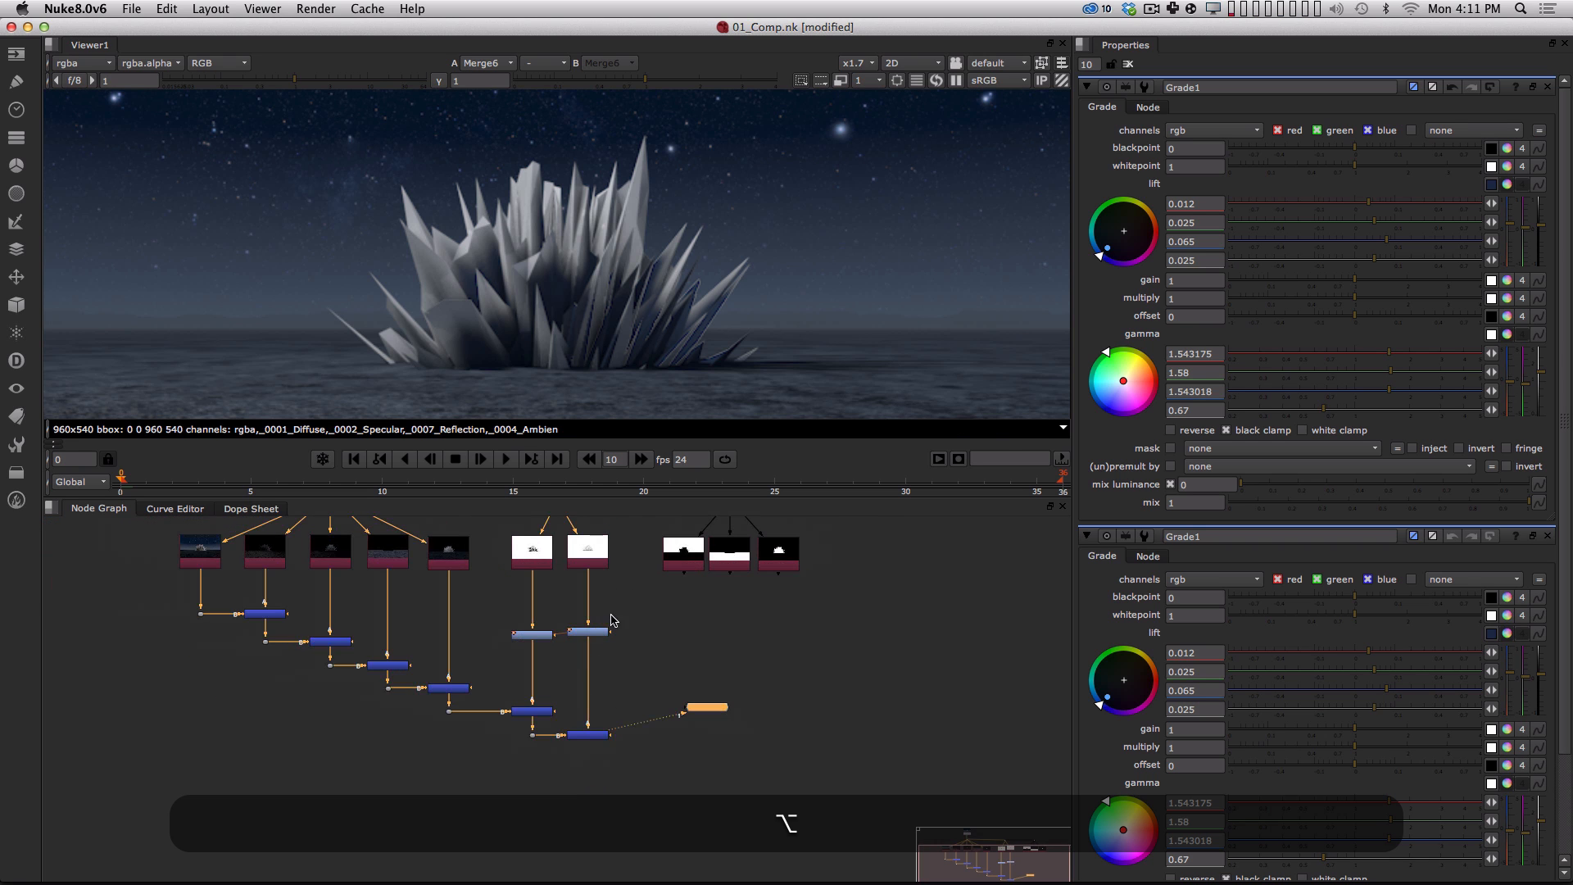
pyautogui.keyDown('alt'); pyautogui.moveTo(597, 605); pyautogui.dragTo(604, 665); pyautogui.keyUp('alt')
pyautogui.click(594, 696)
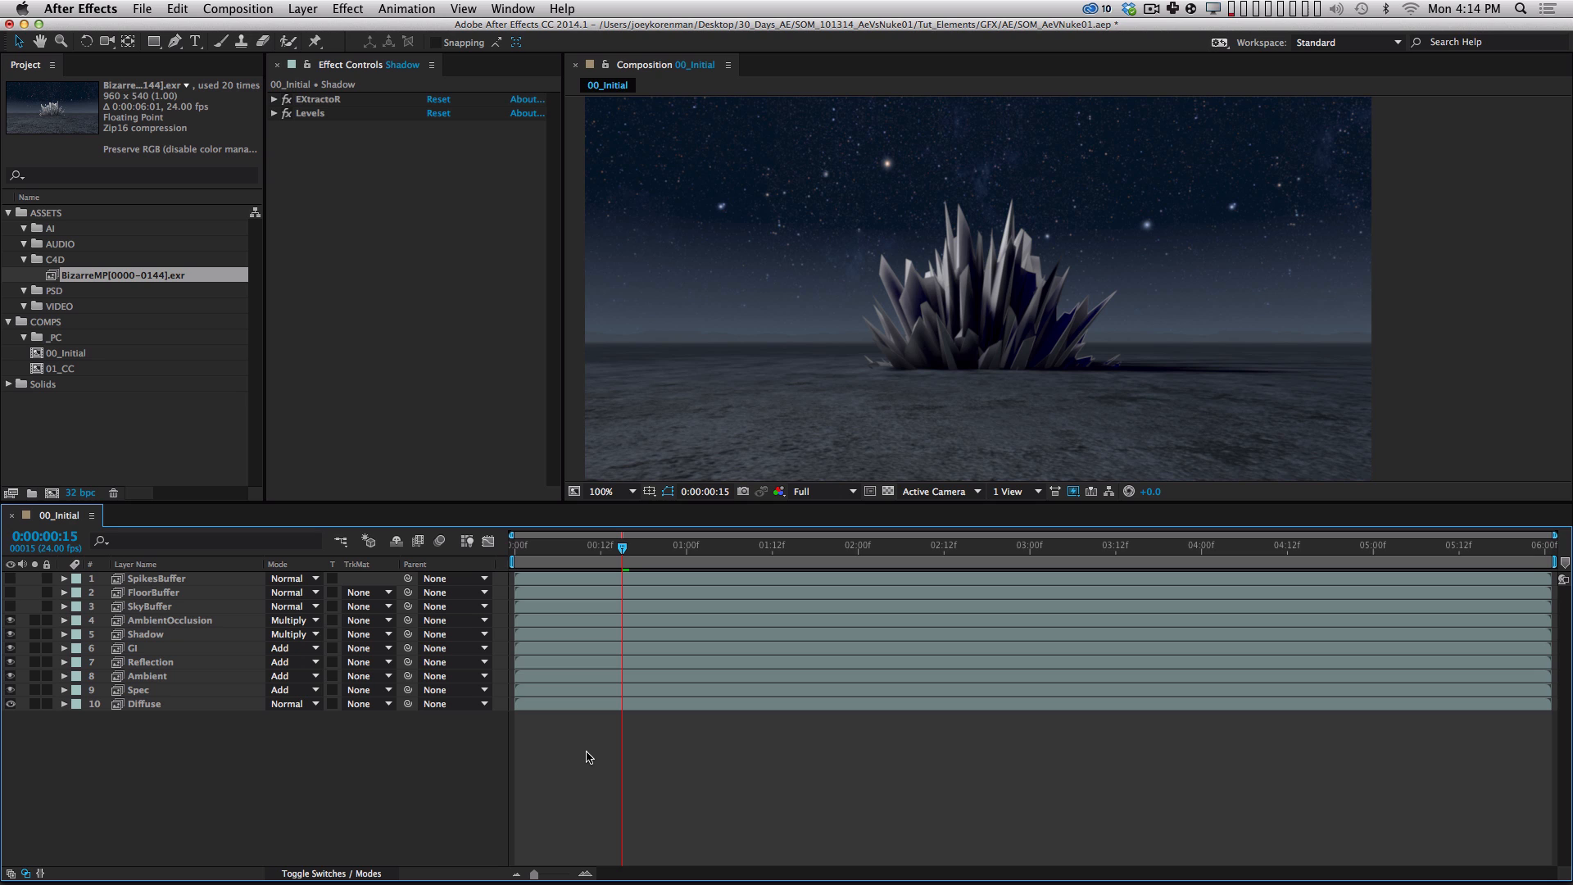
# Switch to After Effects and reduce the Shadow layer's opacity to 93%.
pyautogui.click(190, 635)
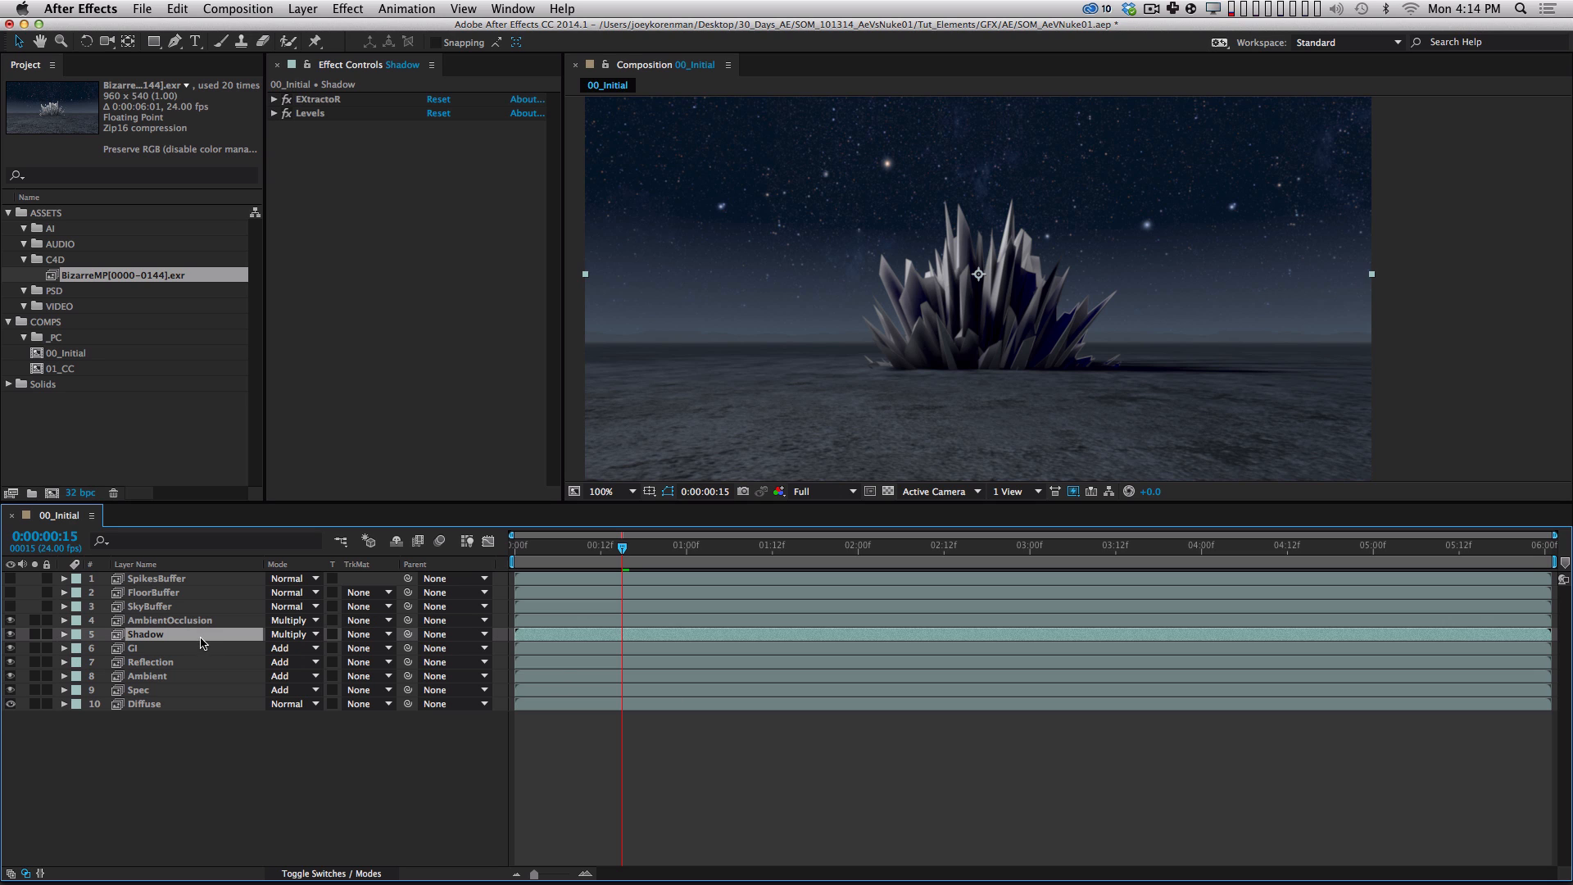
pyautogui.press('t')
pyautogui.moveTo(282, 653)
pyautogui.mouseDown()
pyautogui.moveTo(210, 655)
pyautogui.moveTo(290, 654)
pyautogui.mouseUp()
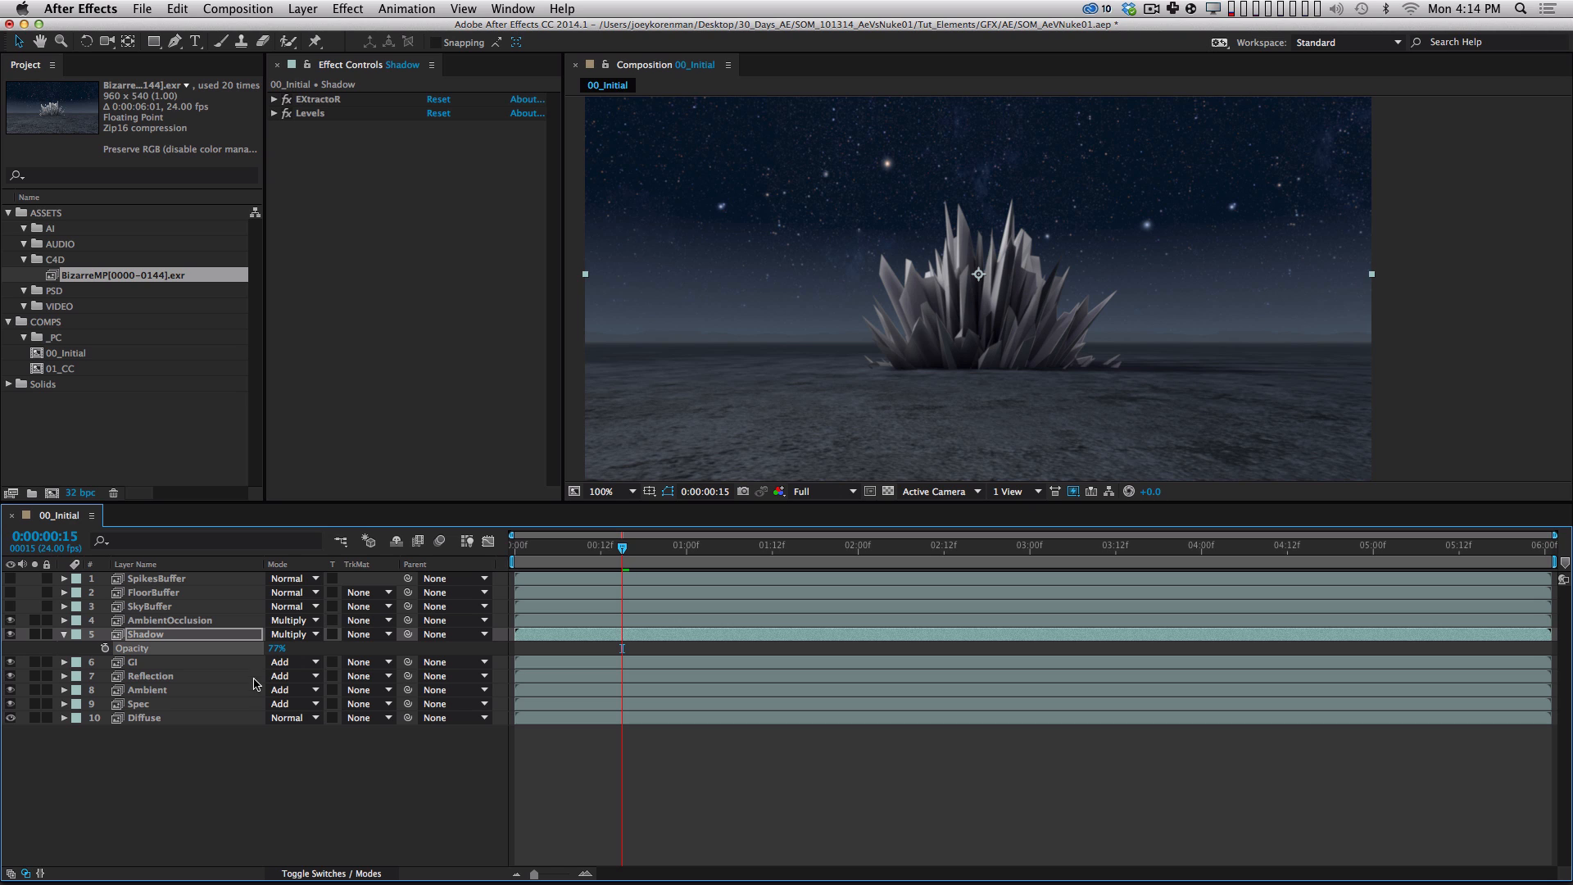
pyautogui.moveTo(276, 649)
pyautogui.mouseDown()
pyautogui.moveTo(254, 662)
pyautogui.moveTo(305, 661)
pyautogui.mouseUp()
pyautogui.click(305, 661)
pyautogui.press('Escape')
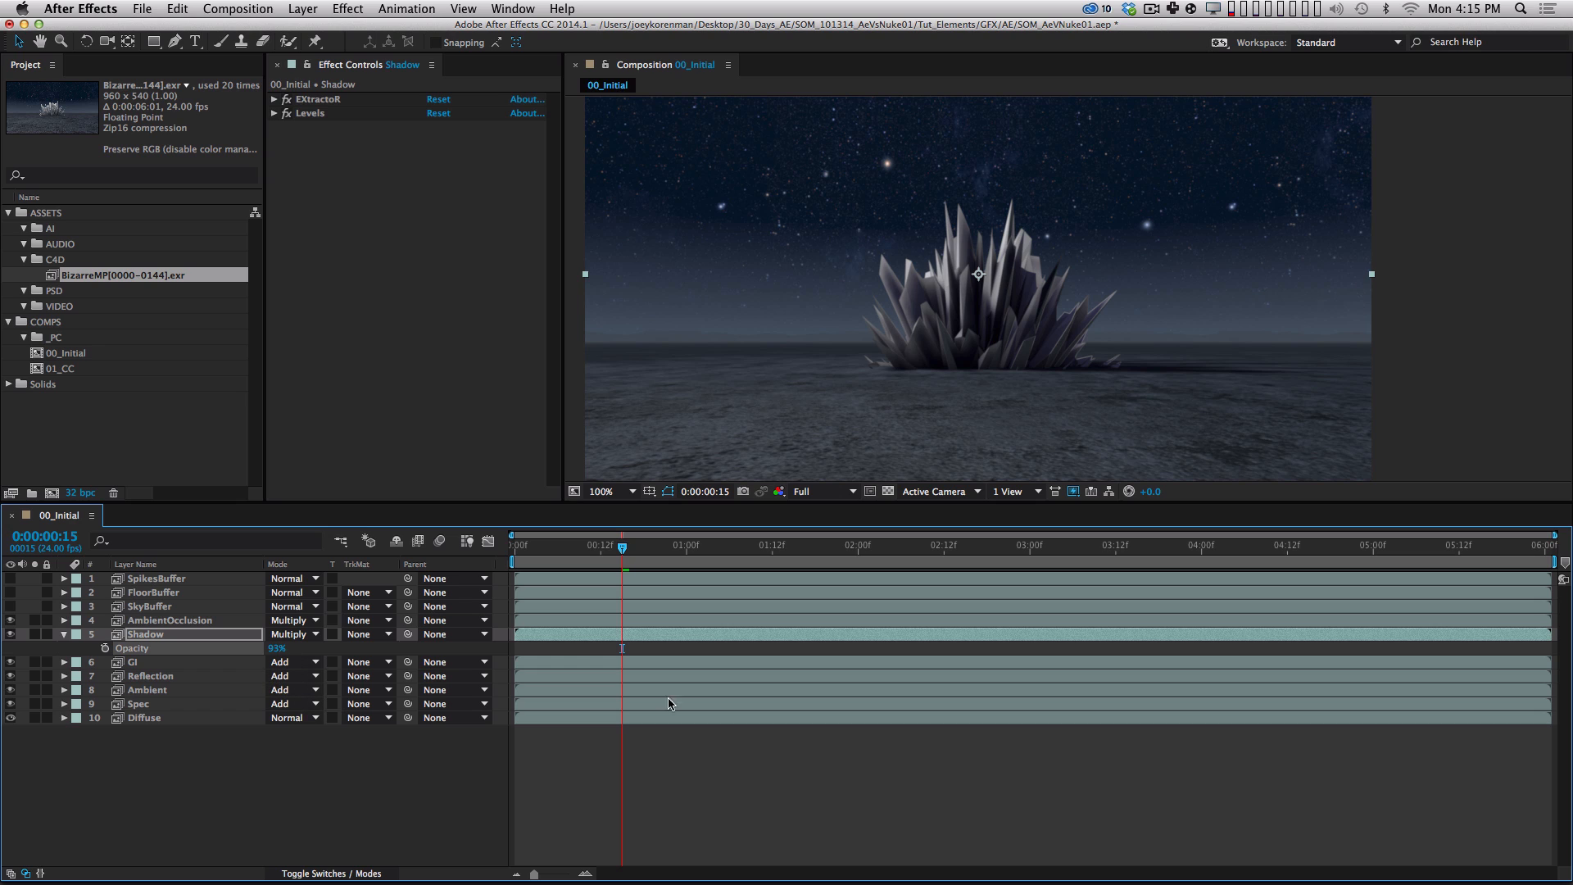
# Solo the Shadow layer briefly to inspect it, and restore its opacity to 100%.
pyautogui.click(34, 634)
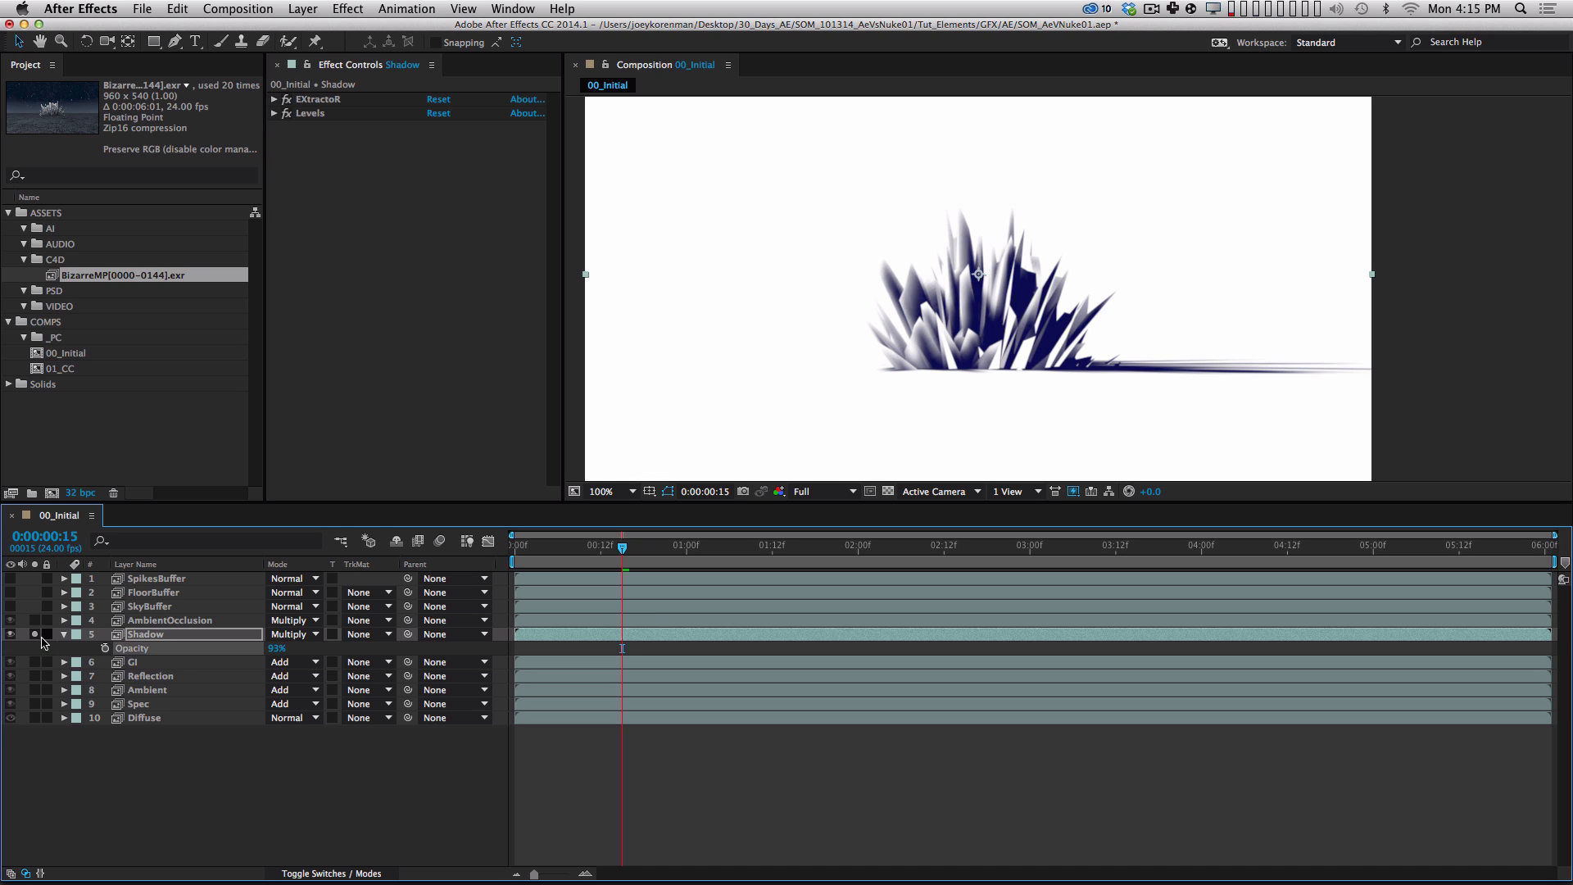
pyautogui.click(35, 634)
pyautogui.click(156, 638)
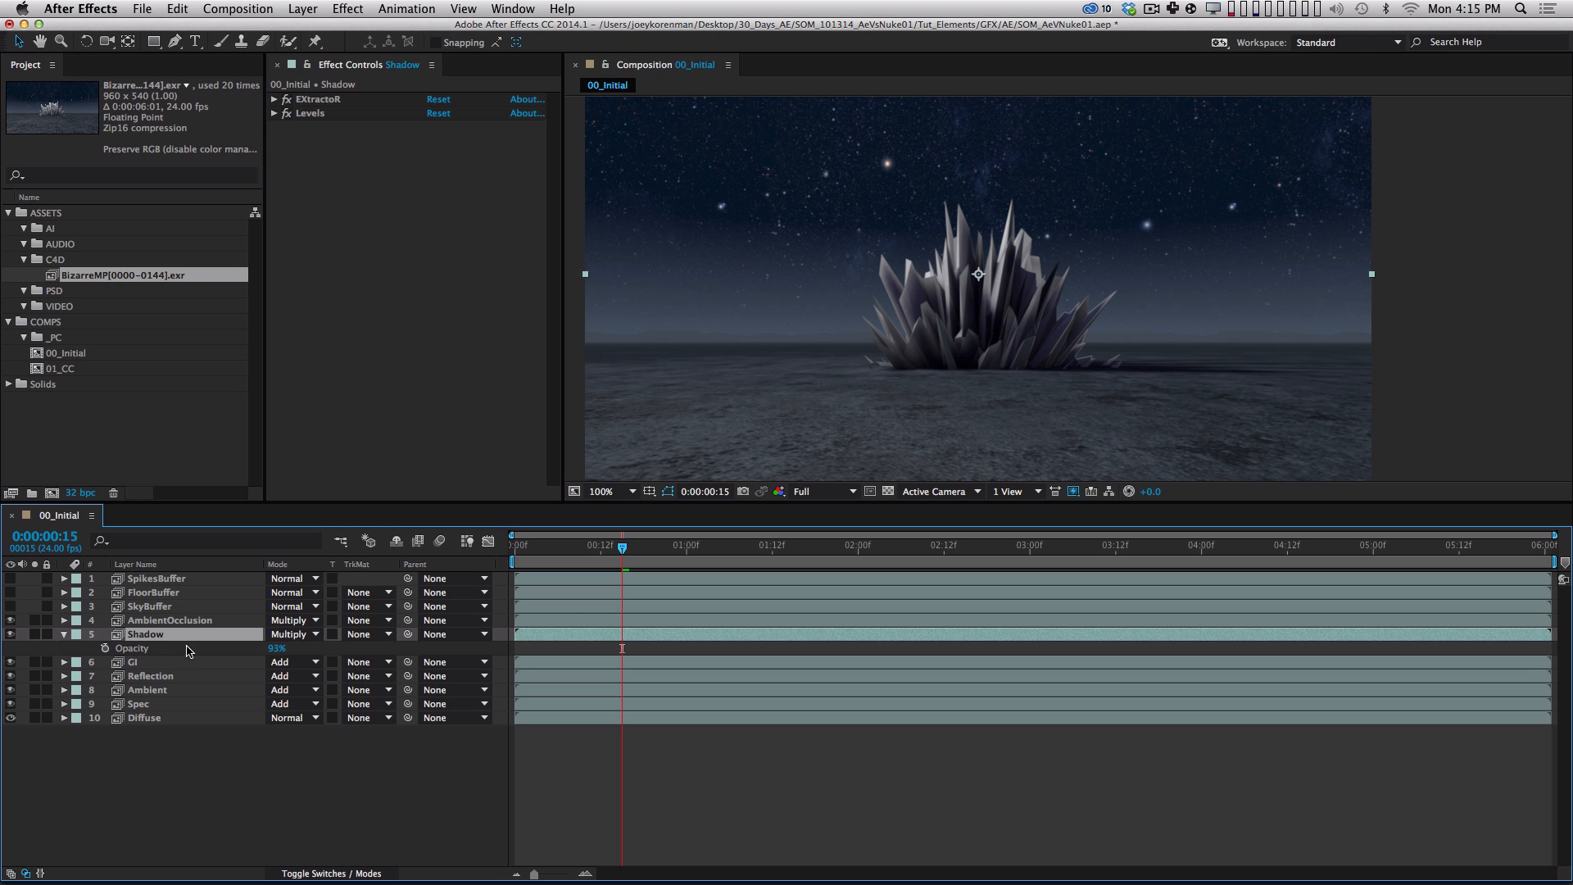
pyautogui.moveTo(279, 650); pyautogui.dragTo(352, 657)
pyautogui.click(298, 745)
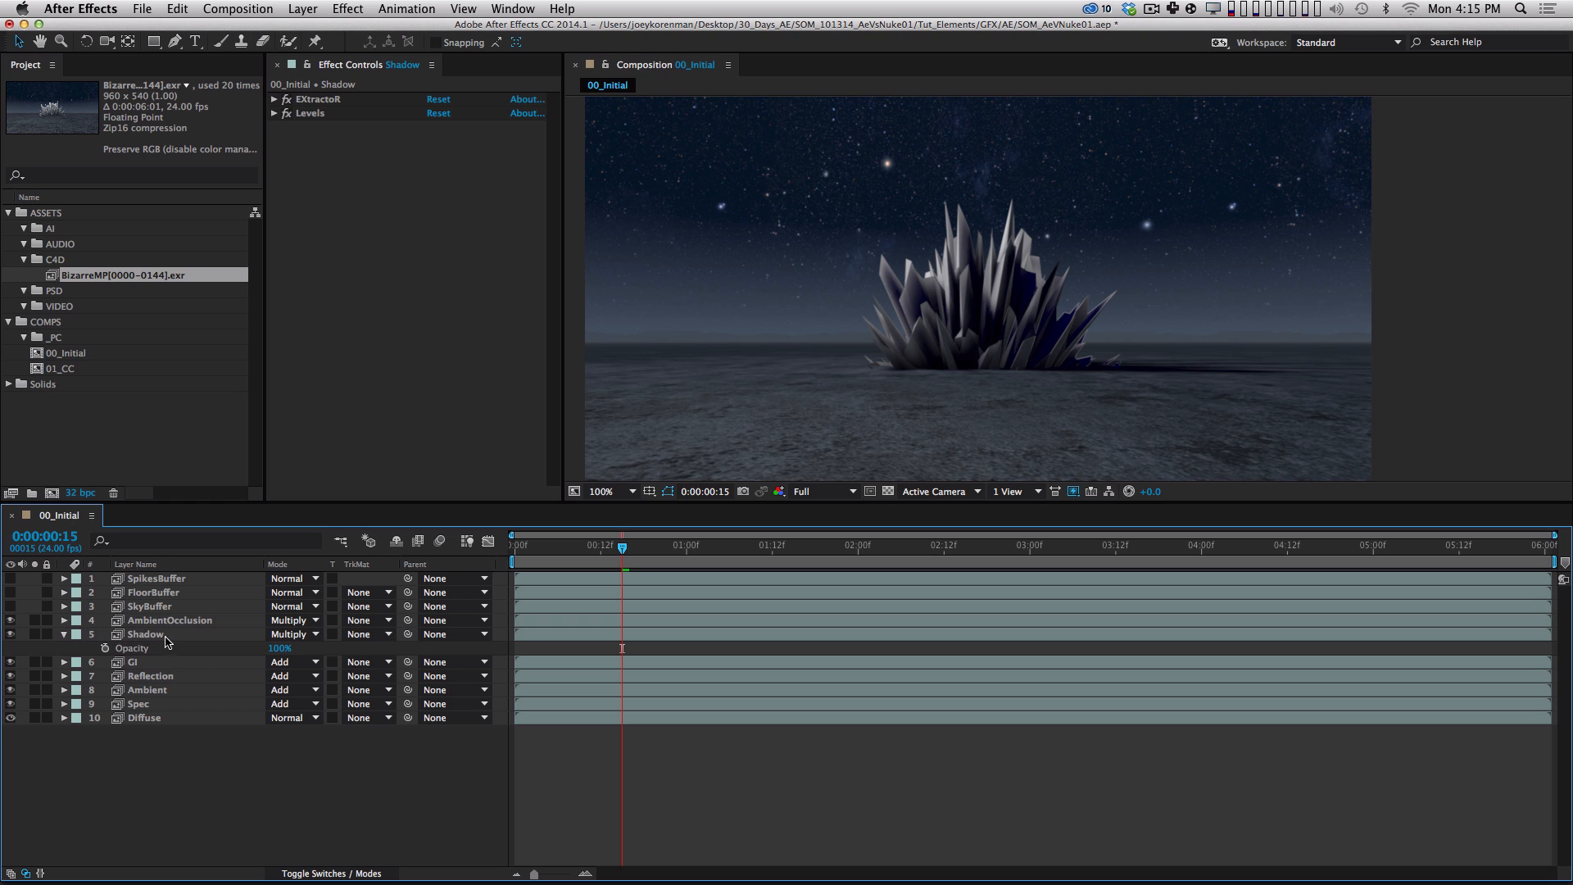
# Duplicate the Shadow layer and rename the copy Shadow-Floor.
pyautogui.click(165, 636)
pyautogui.press('super+d')
pyautogui.press('super+Return')
pyautogui.press('Right')
pyautogui.press('BackSpace')
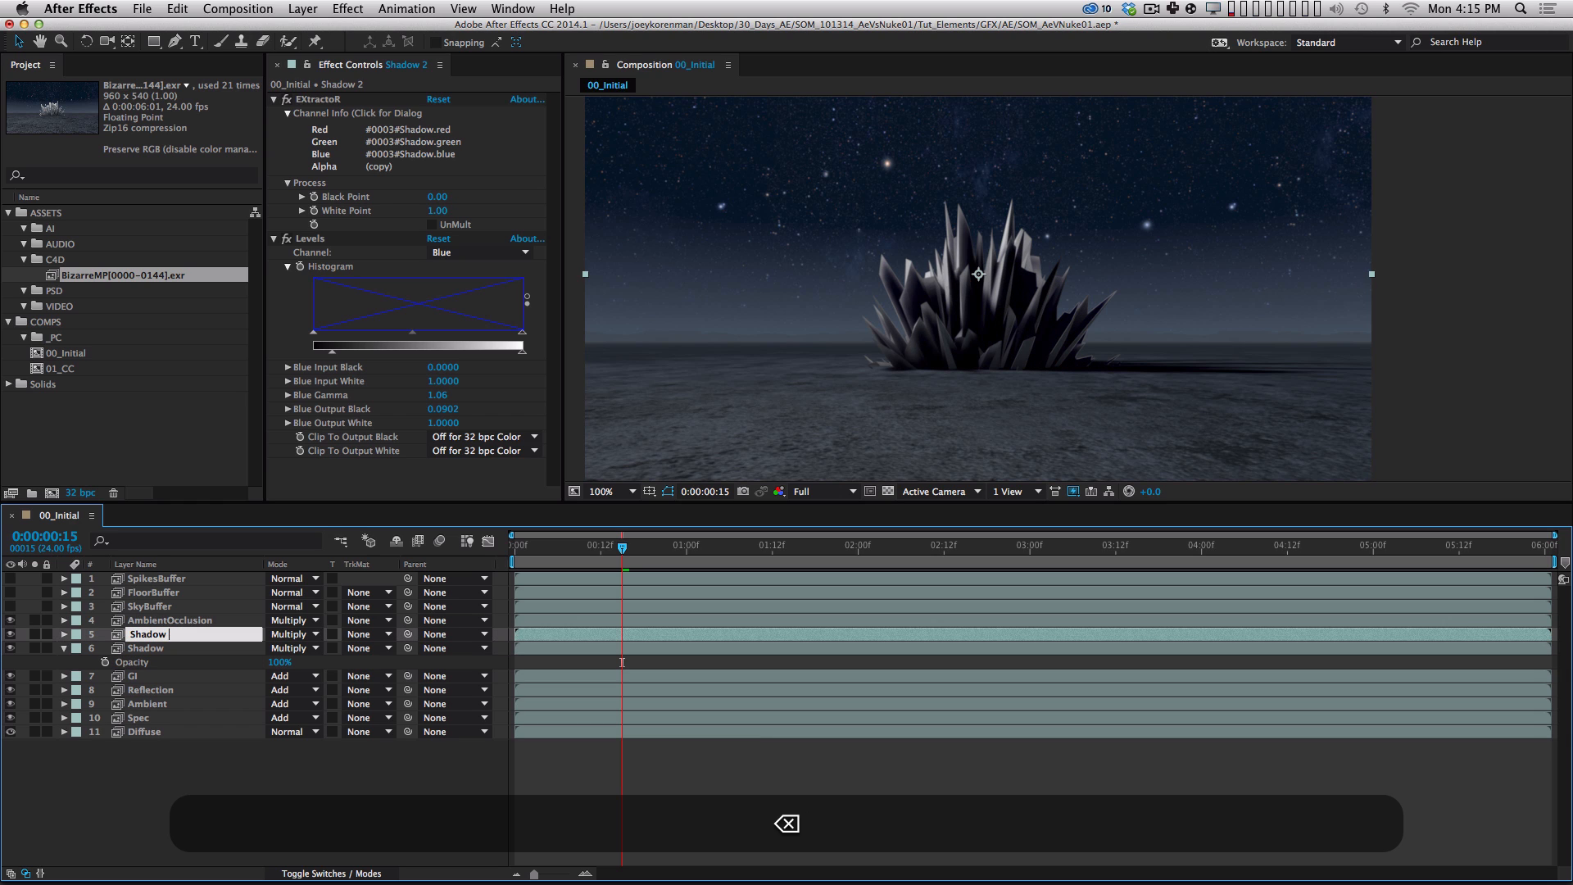
pyautogui.write('-Floor')
pyautogui.press('Return')
# Rename the original Shadow layer to Shadow-Object.
pyautogui.press('super+Down')
pyautogui.press('Return')
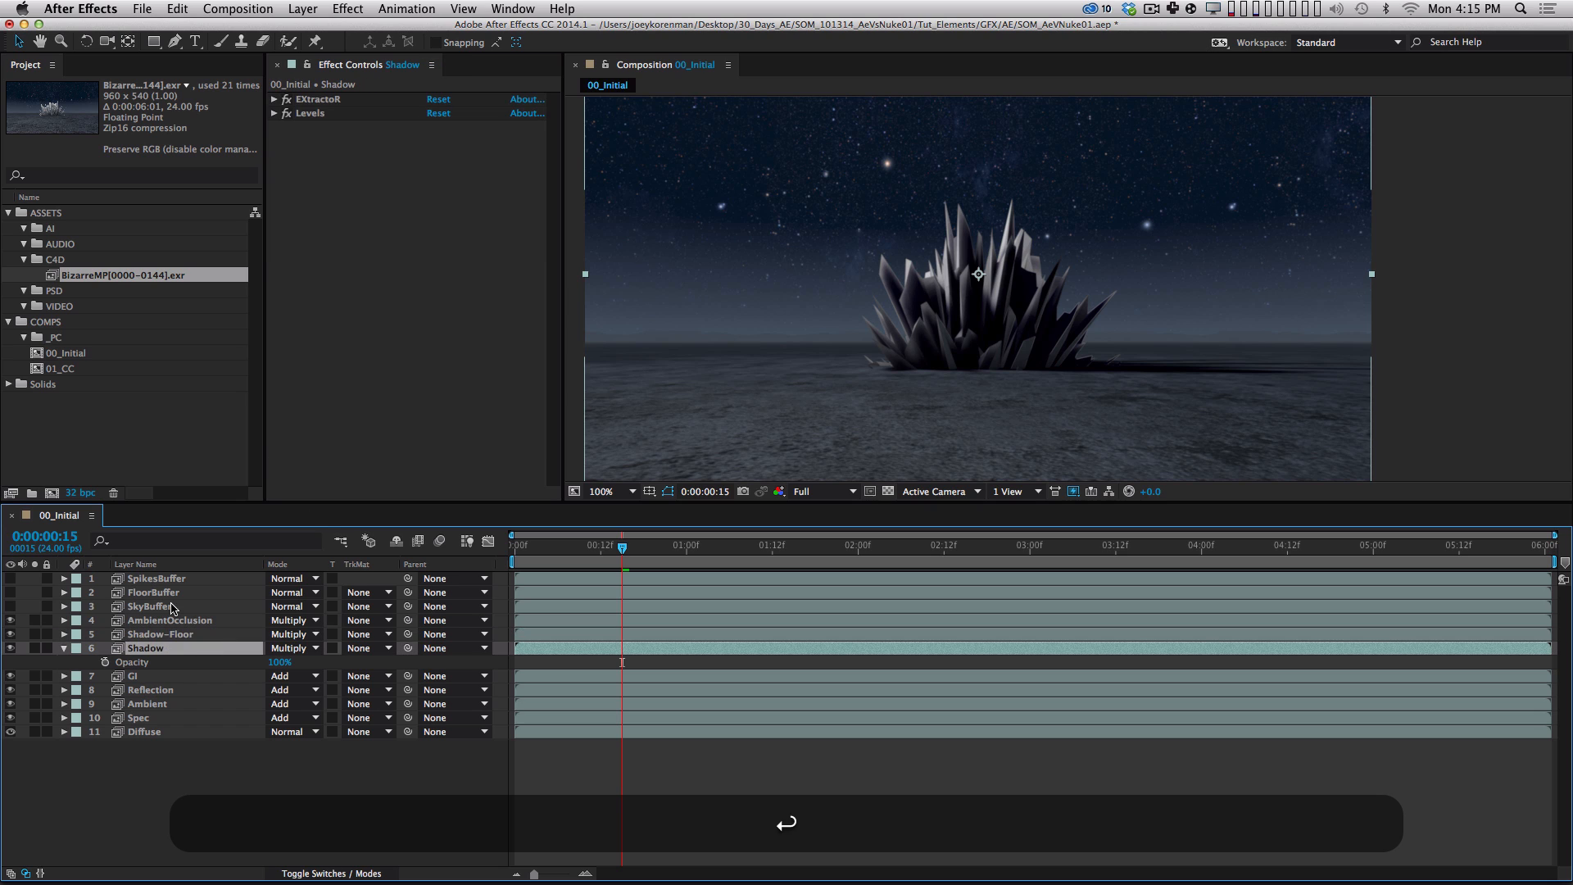
pyautogui.press('Right')
pyautogui.write('-Obec')
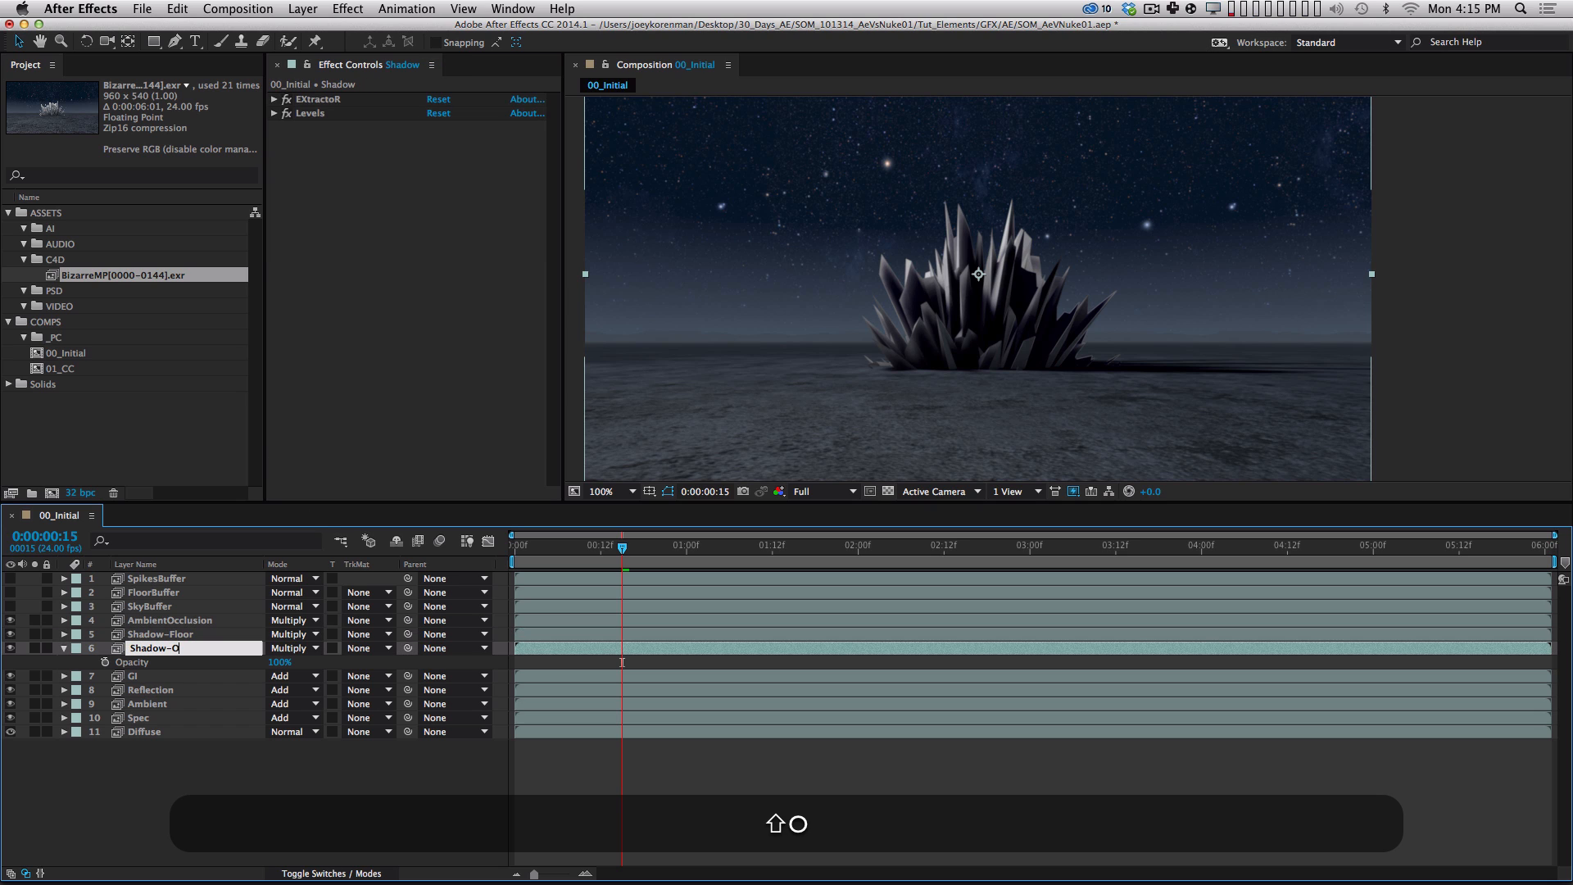
pyautogui.press('BackSpace')
pyautogui.write('ject')
pyautogui.press('Return')
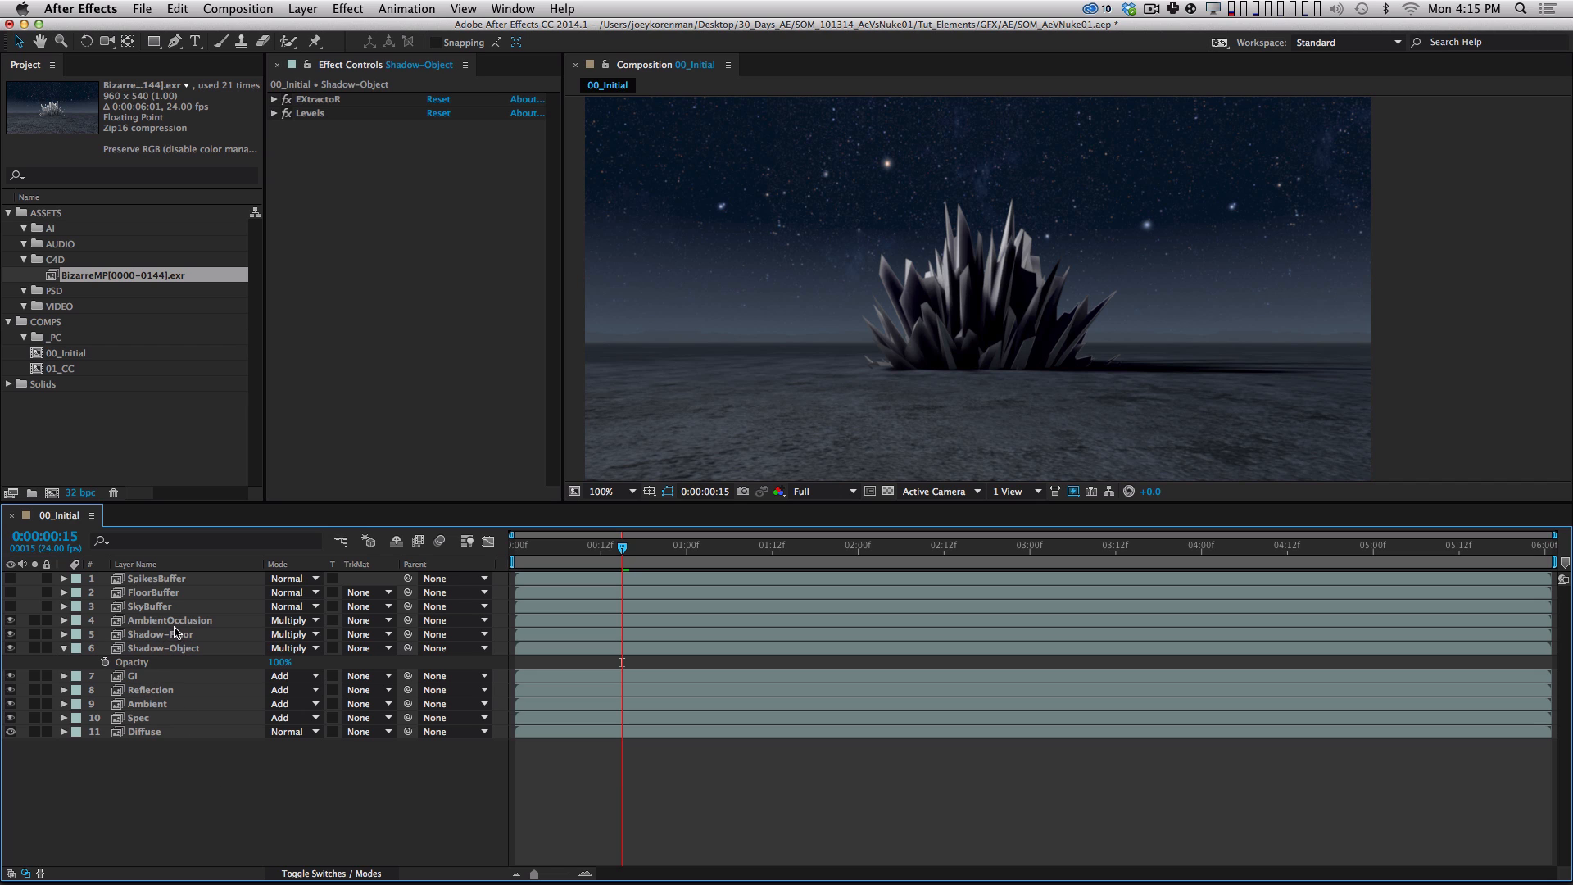
# Duplicate the FloorBuffer layer and place the copy directly above Shadow-Floor.
pyautogui.click(189, 595)
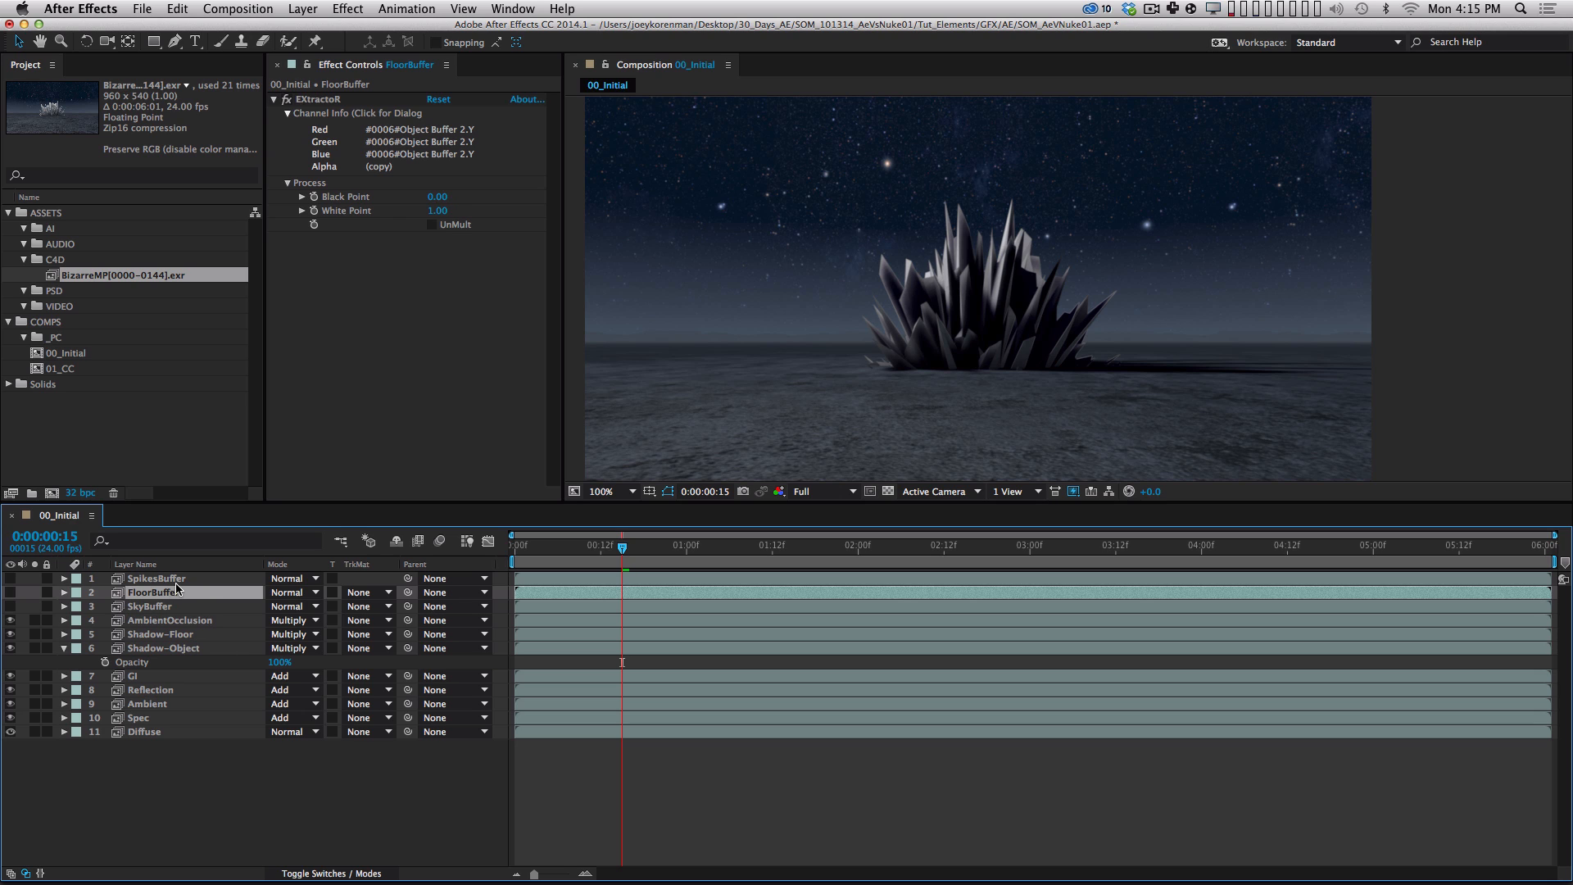
pyautogui.press('super+d')
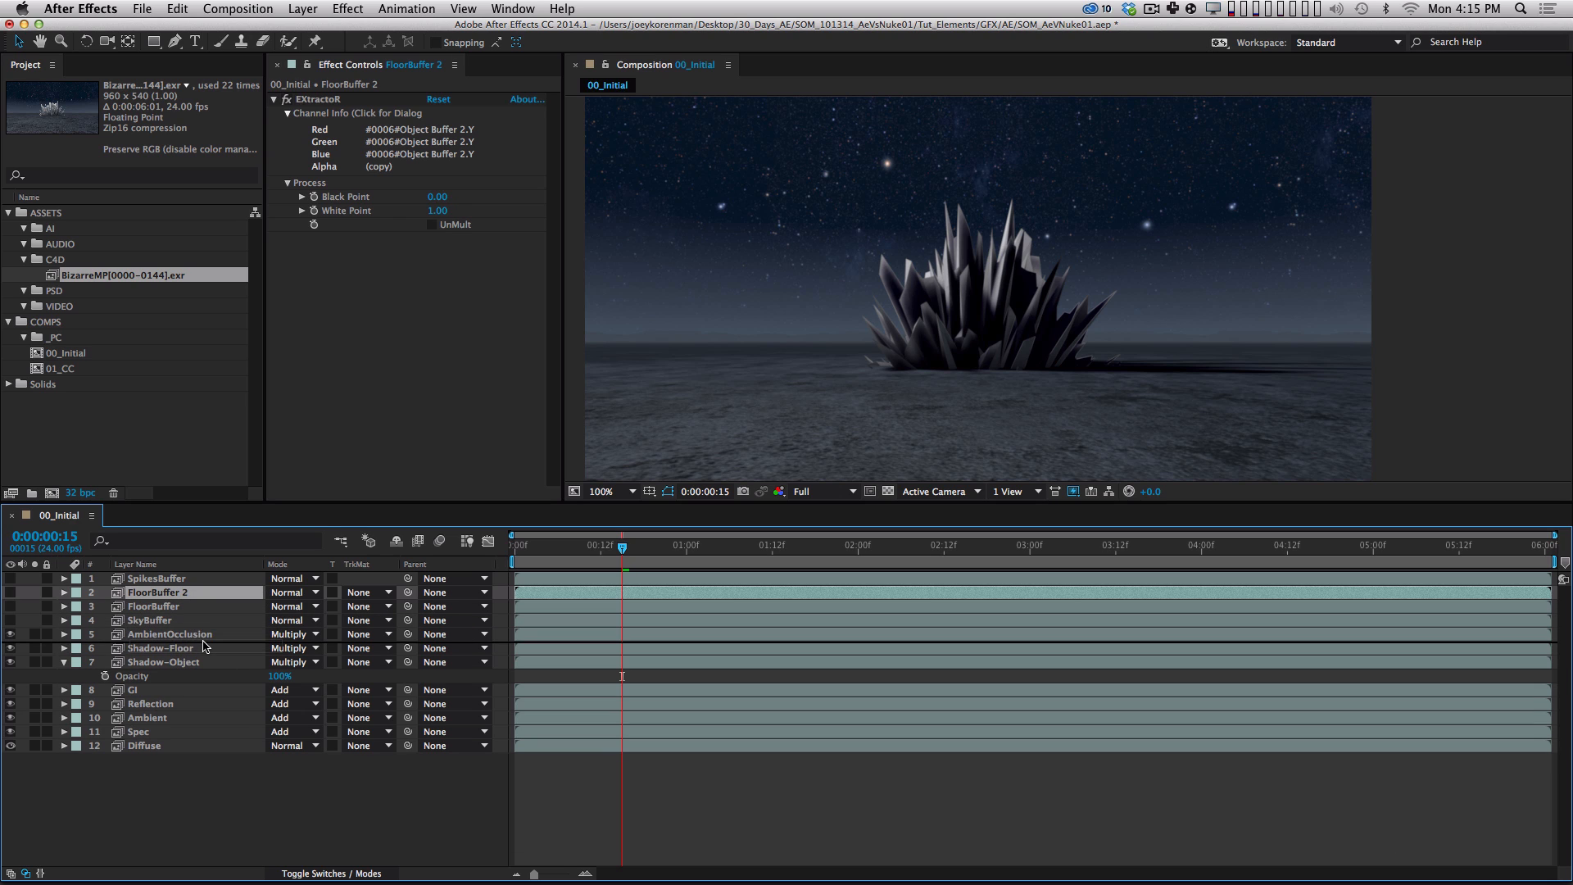
pyautogui.moveTo(205, 646); pyautogui.dragTo(205, 644)
# Give Shadow-Floor a luma track matte from the FloorBuffer copy and solo the layer briefly to check it.
pyautogui.click(200, 648)
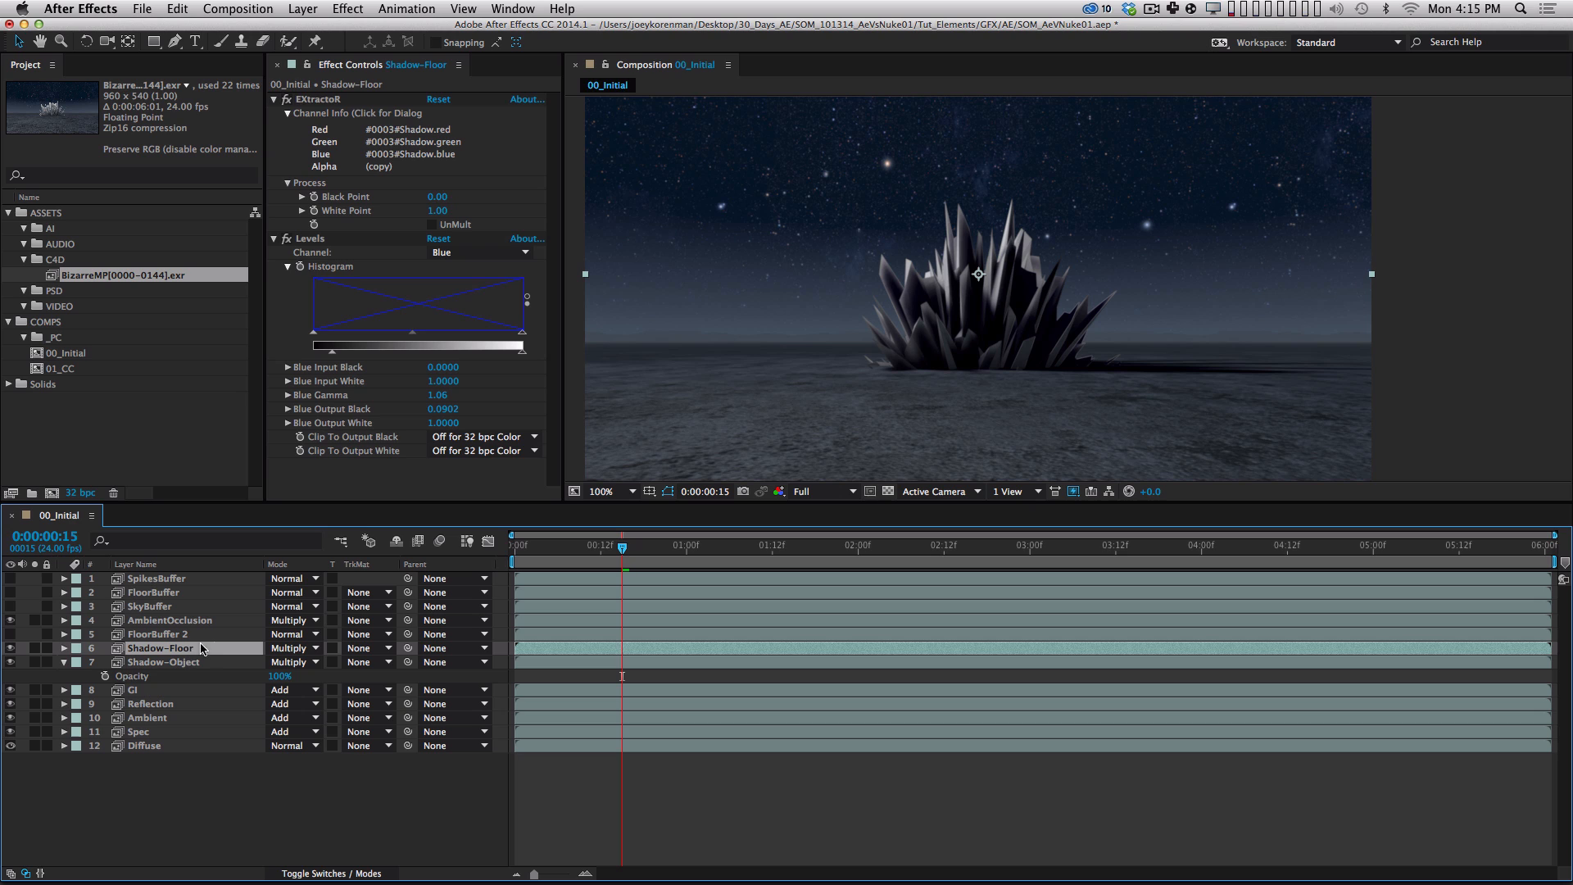
pyautogui.click(377, 648)
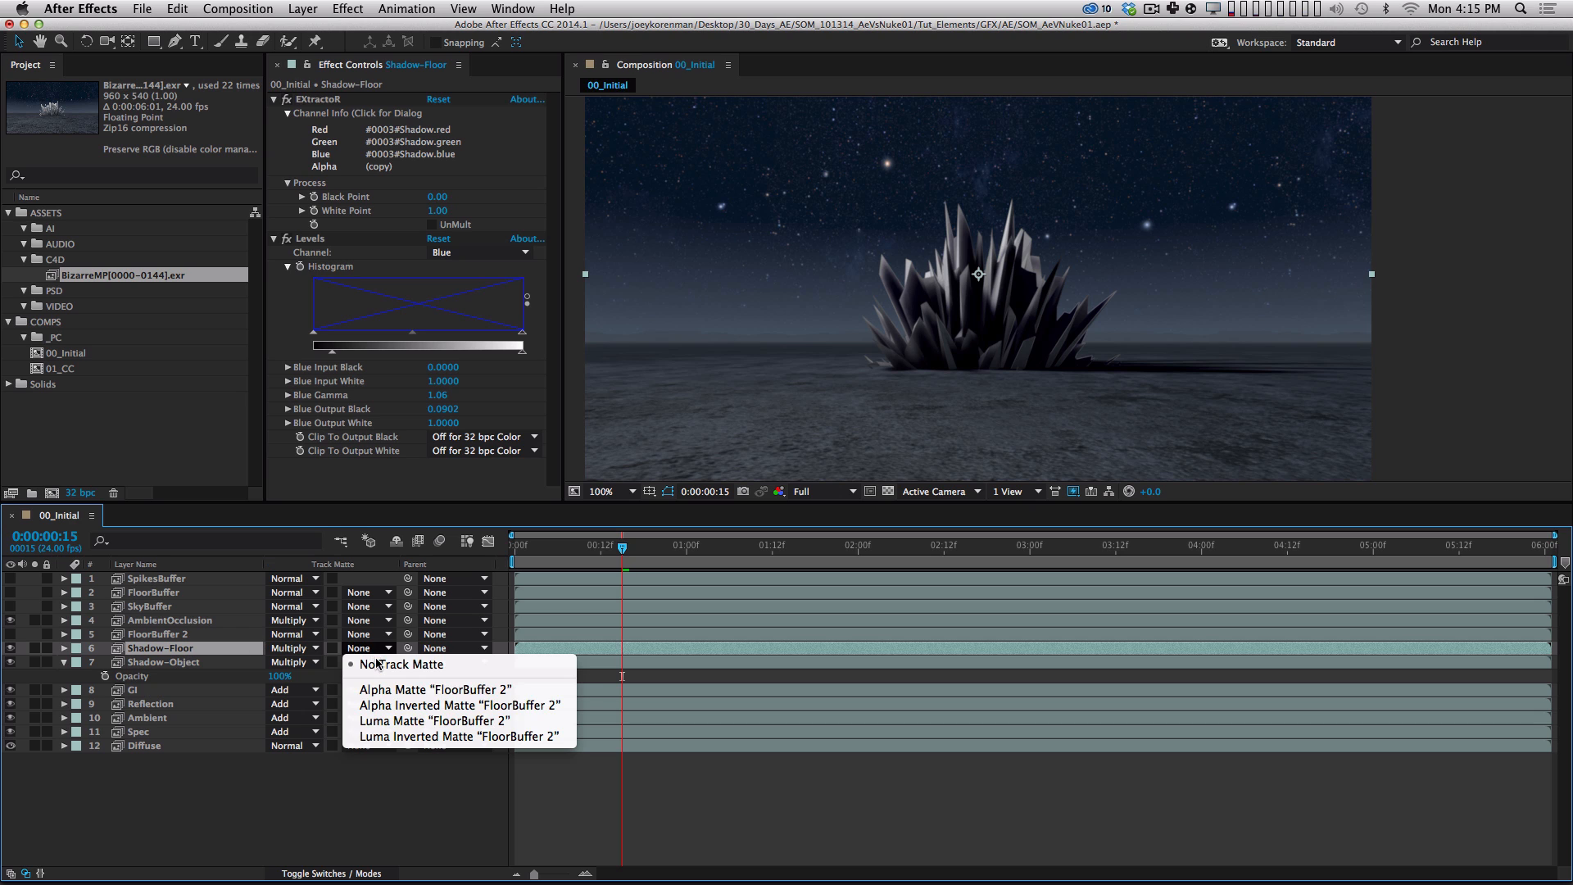
pyautogui.click(456, 721)
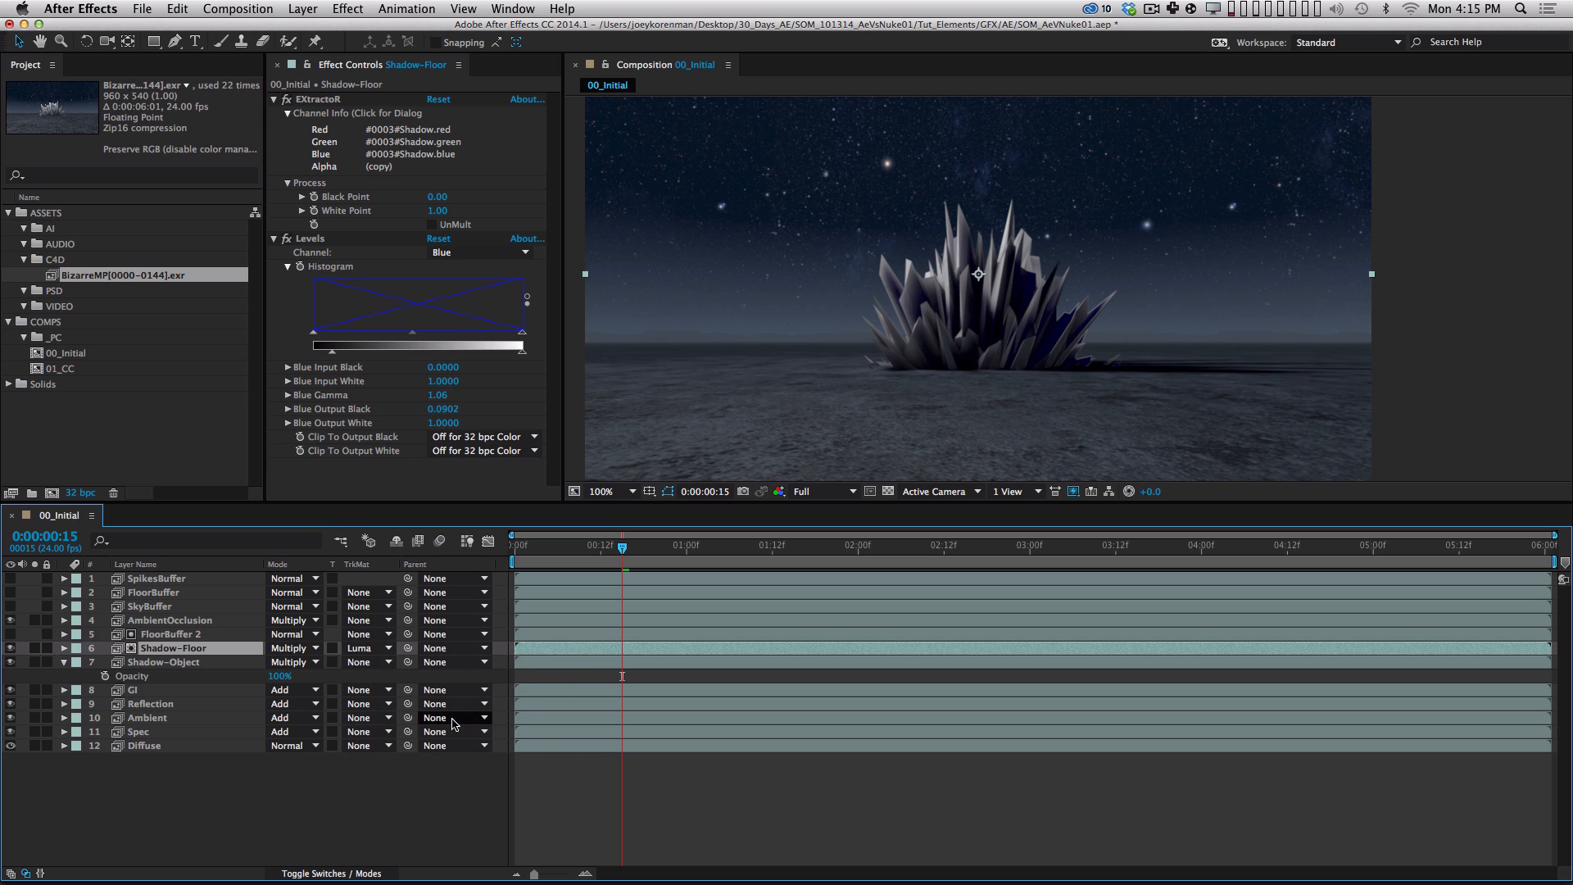
pyautogui.click(34, 648)
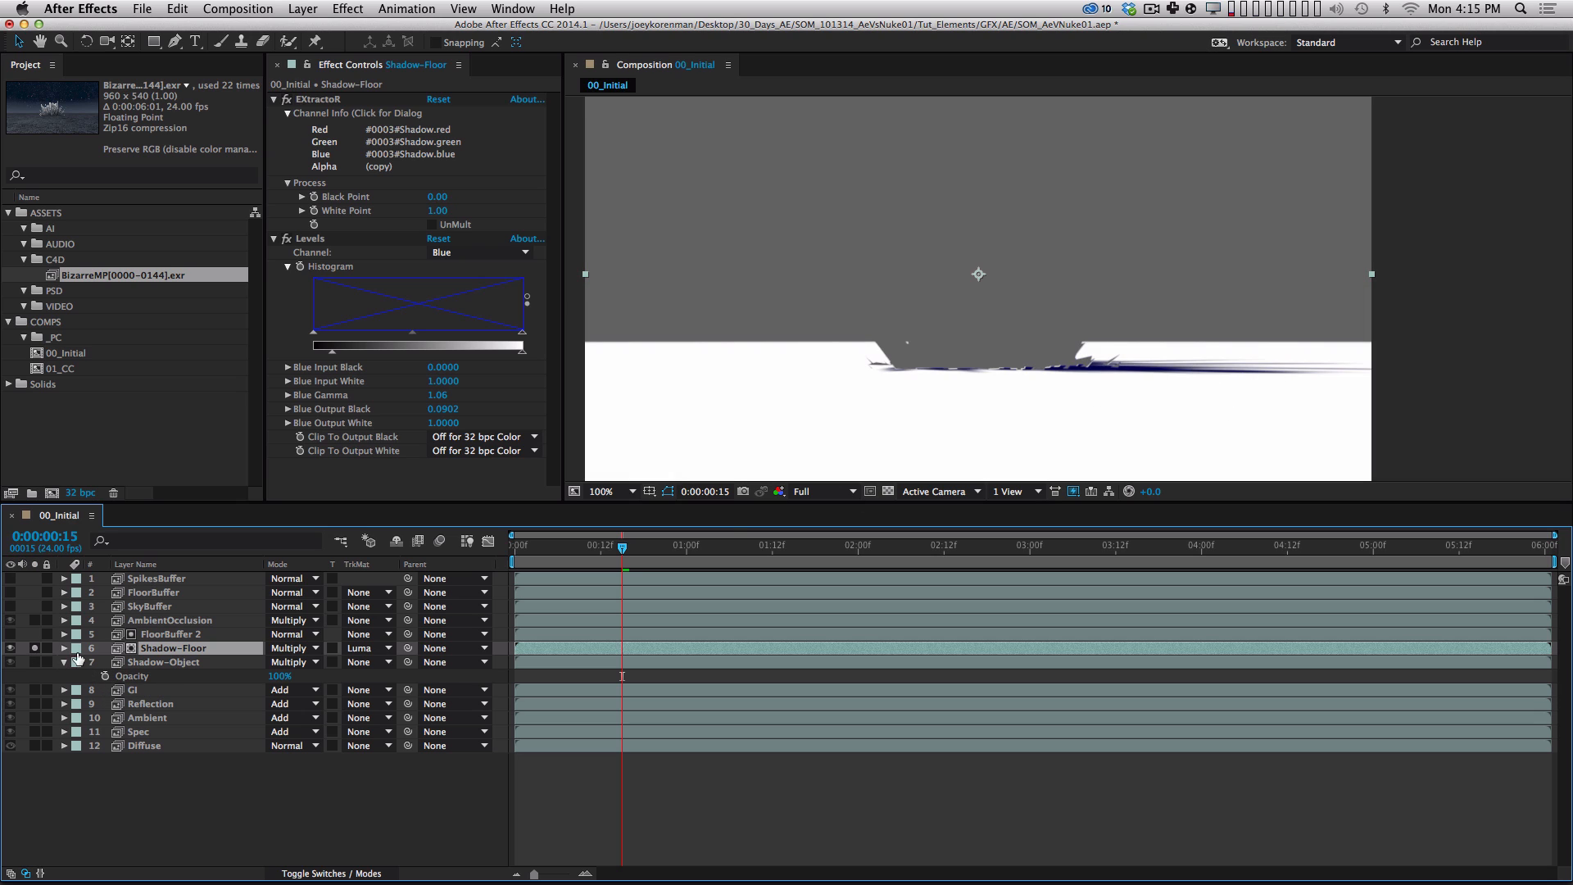
pyautogui.click(35, 648)
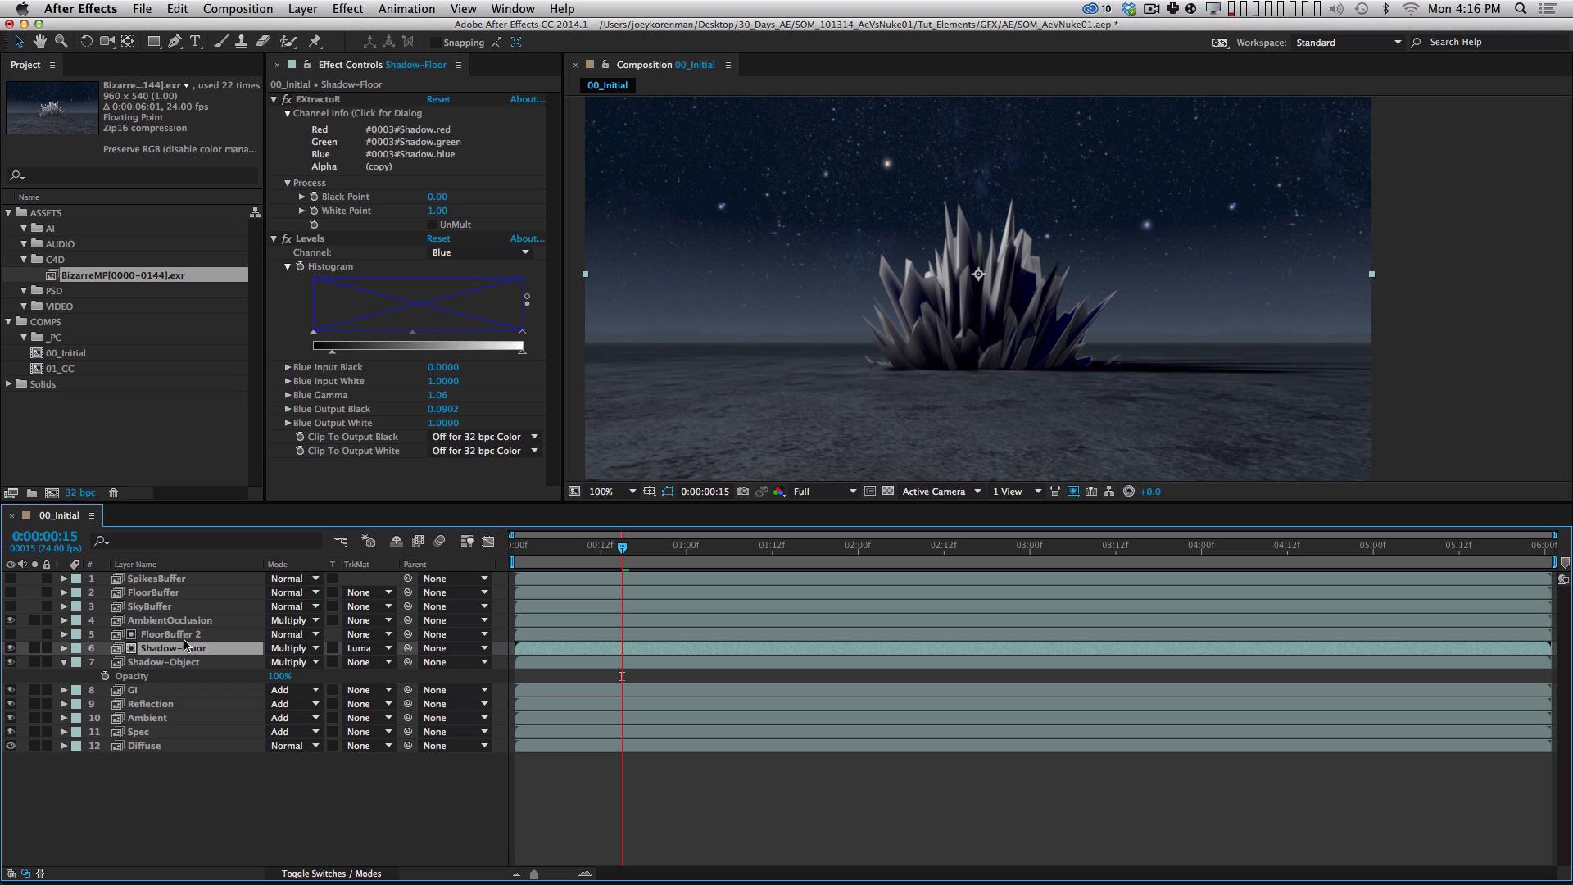
# Undo the luma track matte, the reordering and the duplication of the FloorBuffer layer.
pyautogui.press('super+z')
pyautogui.press('super+z')
pyautogui.press('super+z')
pyautogui.press('super+z')
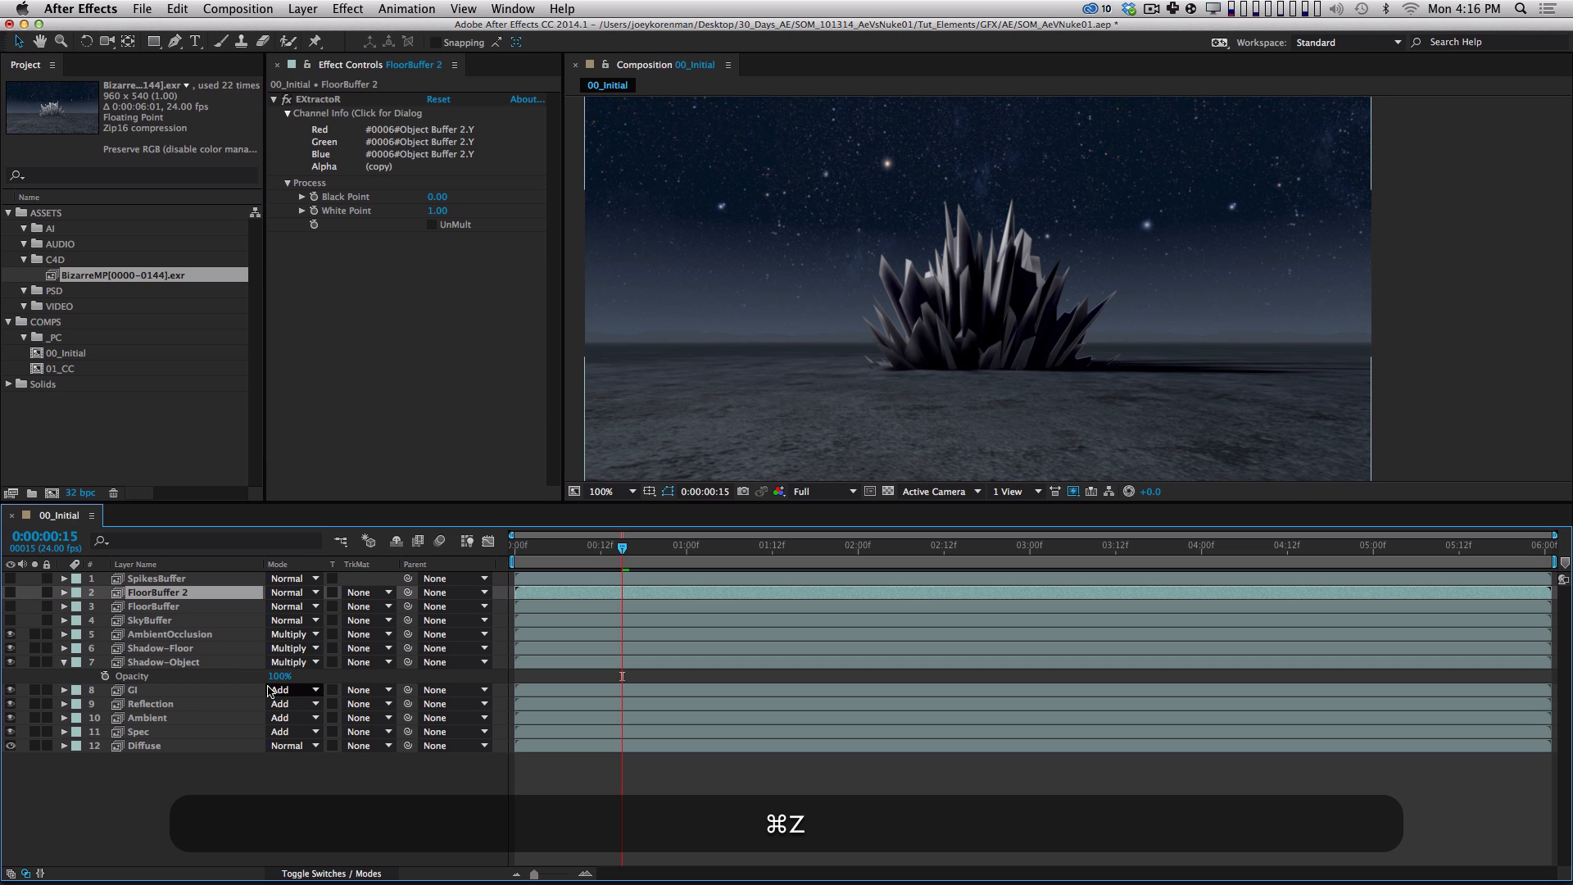
pyautogui.press('super+z')
pyautogui.press('super+z')
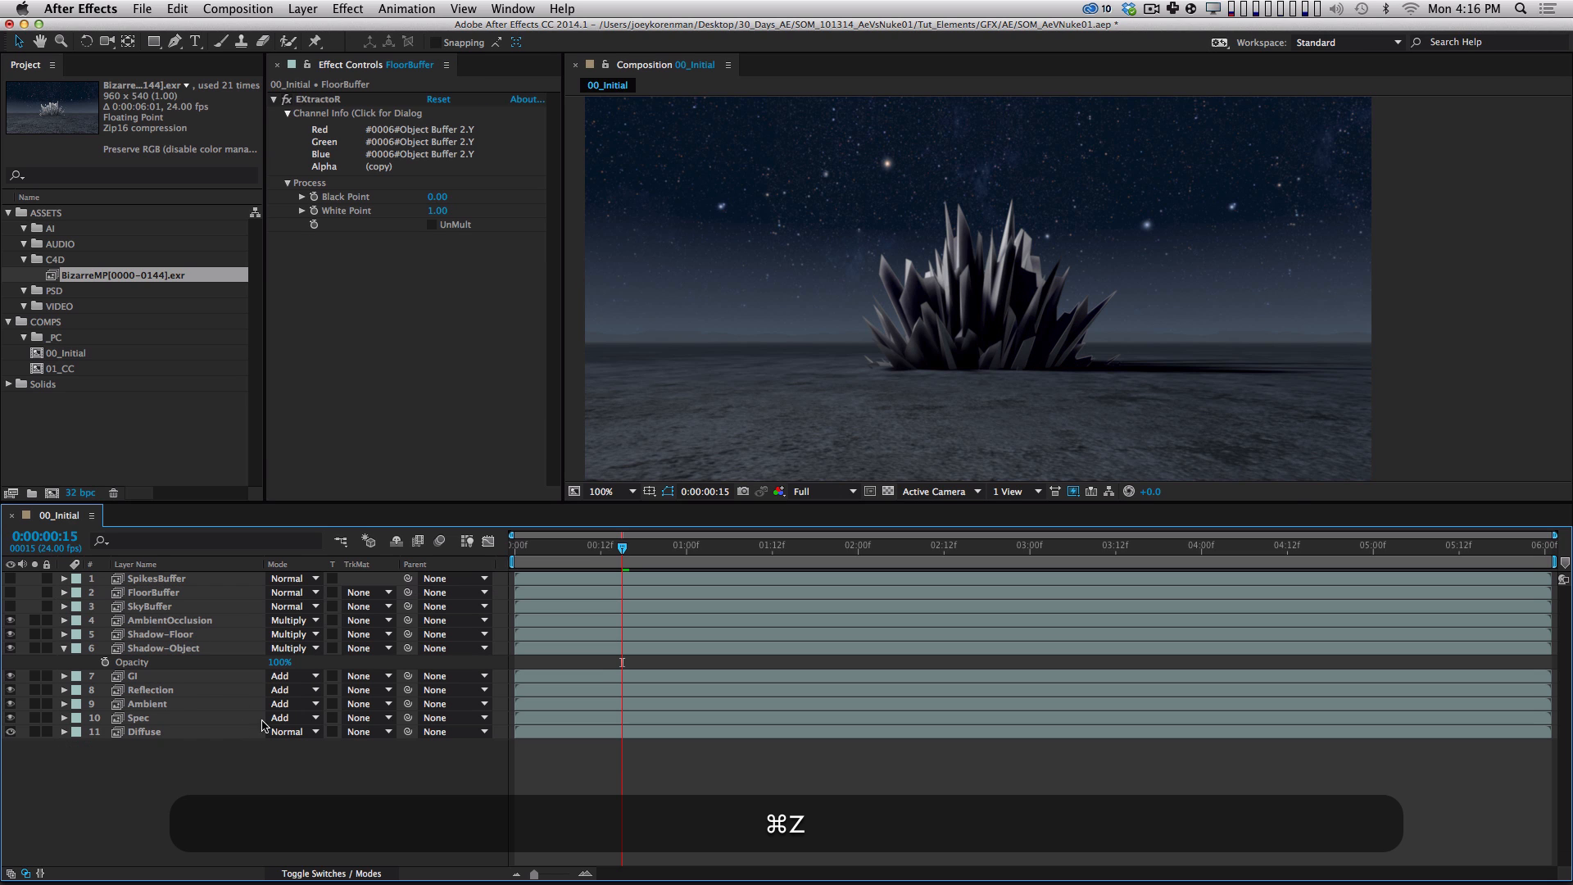
# Collapse Shadow-Object's layer properties and Shadow-Floor's EXtractoR and Levels effects.
pyautogui.click(64, 648)
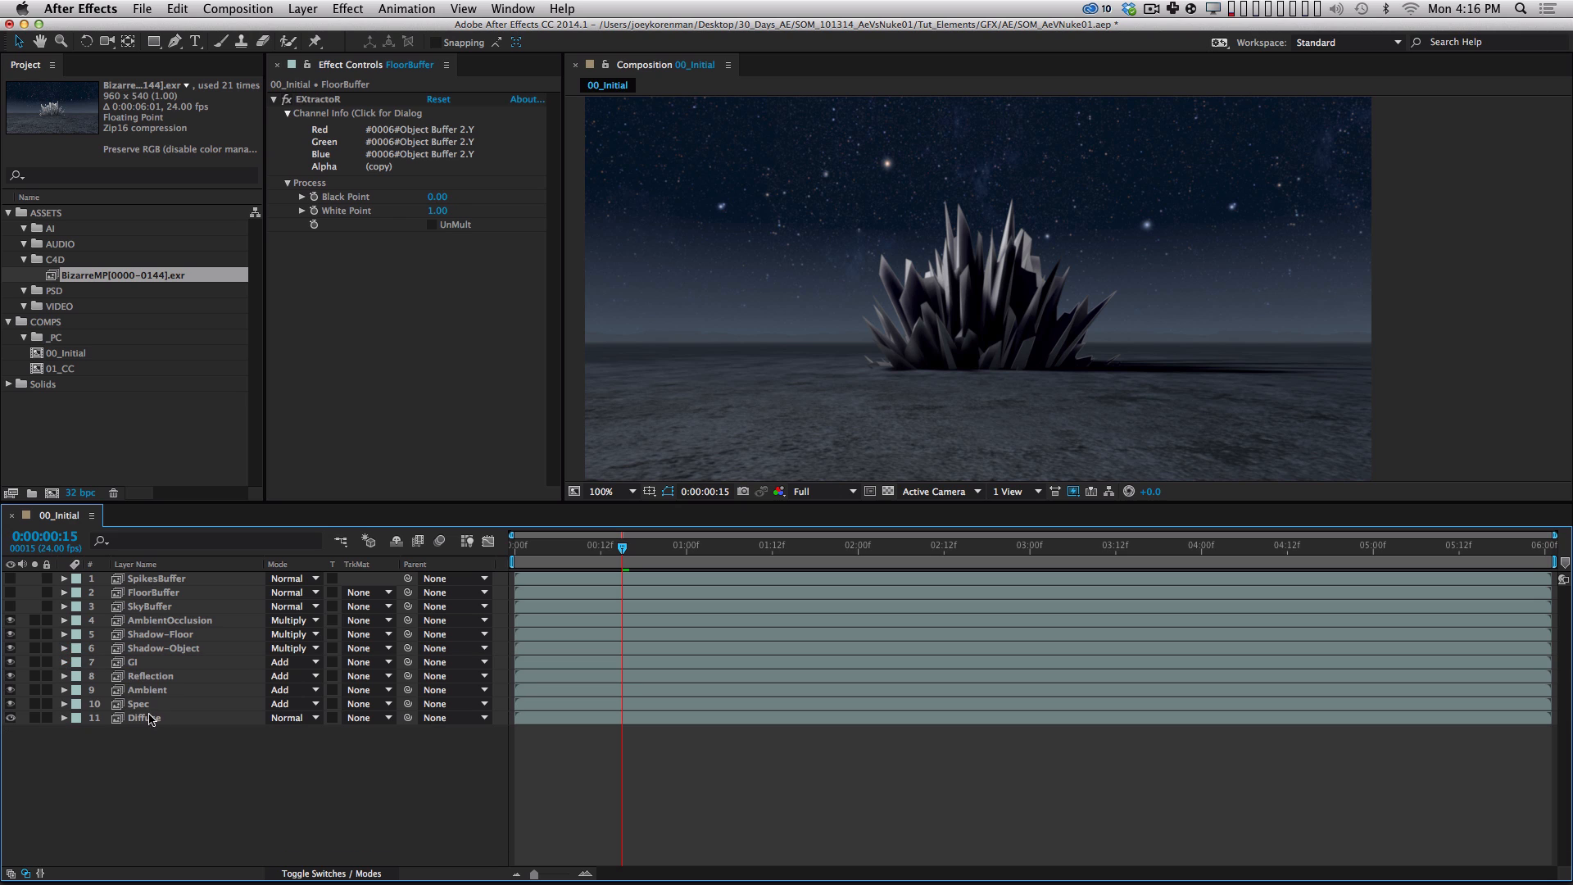
pyautogui.click(178, 635)
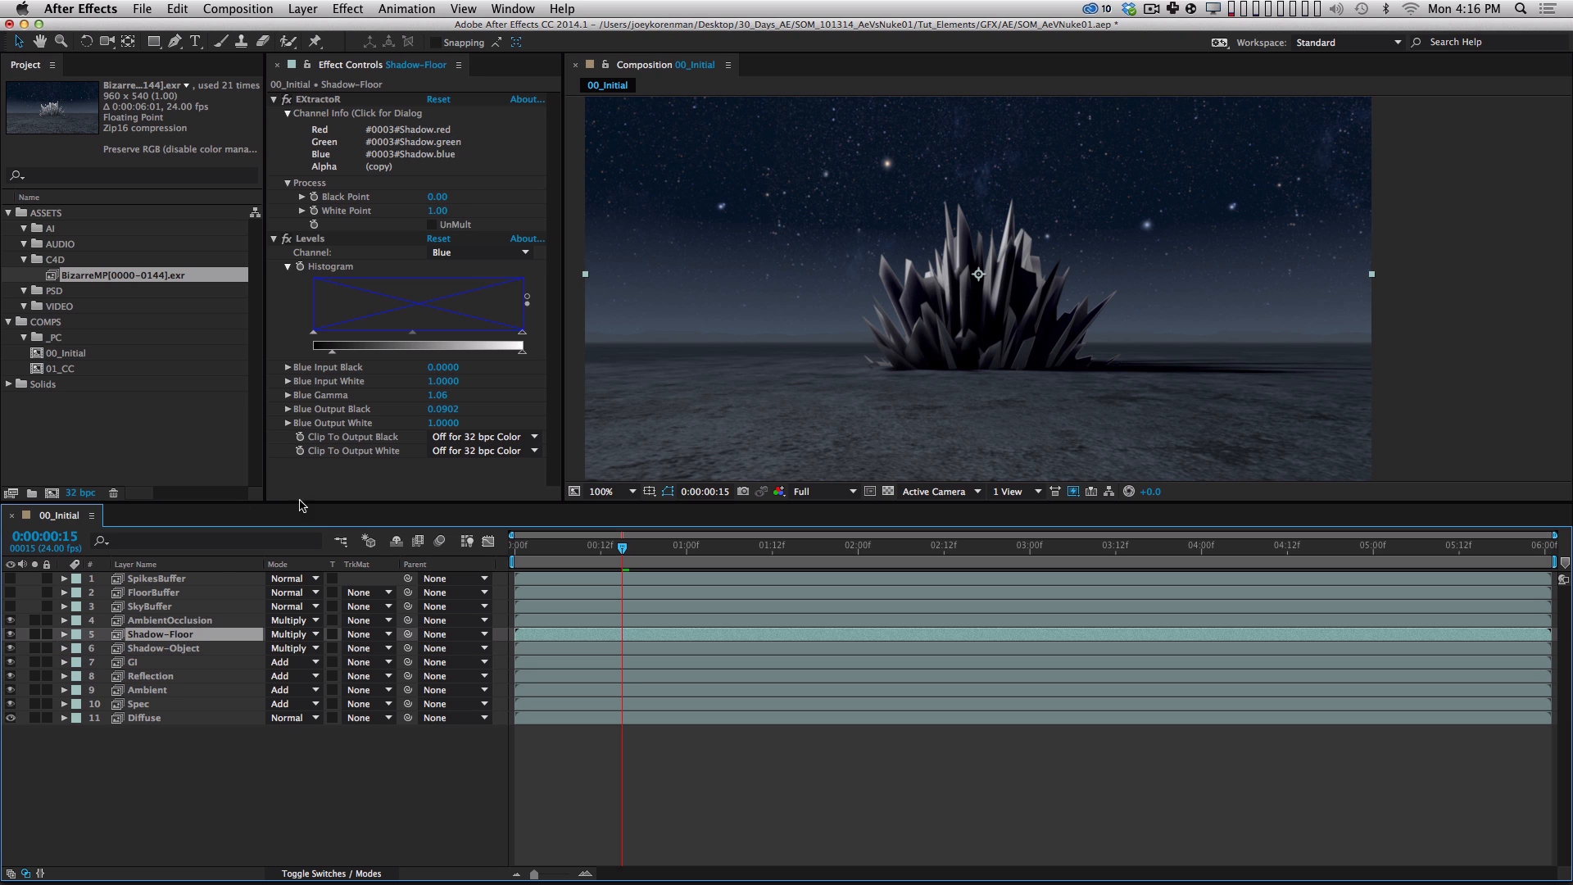
pyautogui.click(274, 99)
pyautogui.click(274, 113)
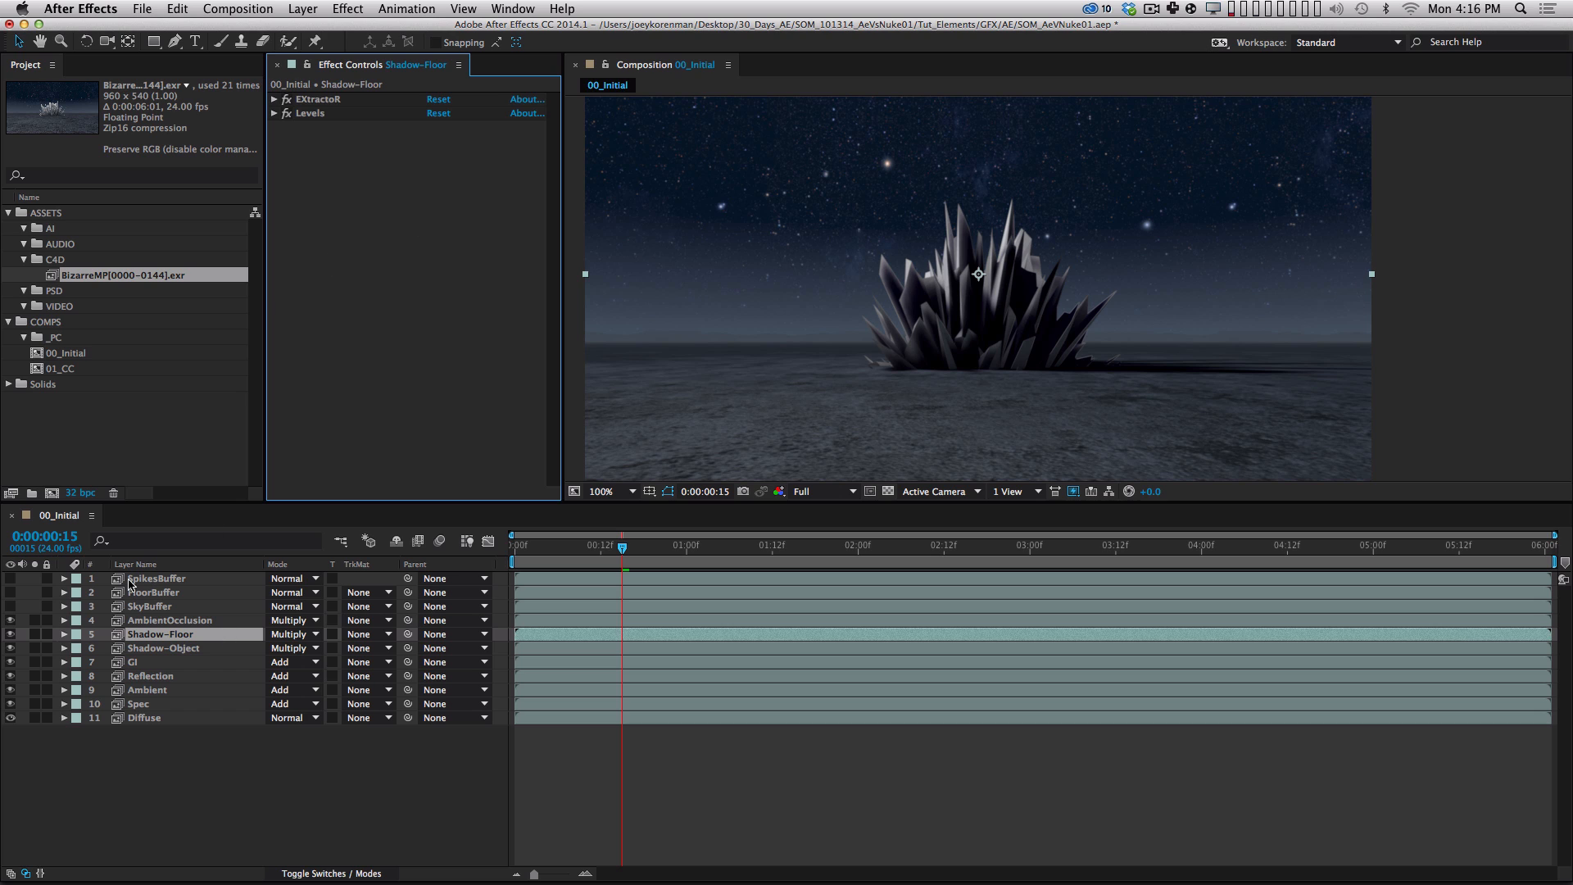
# Solo the Shadow-Floor layer and apply the Set Matte effect to it.
pyautogui.click(35, 634)
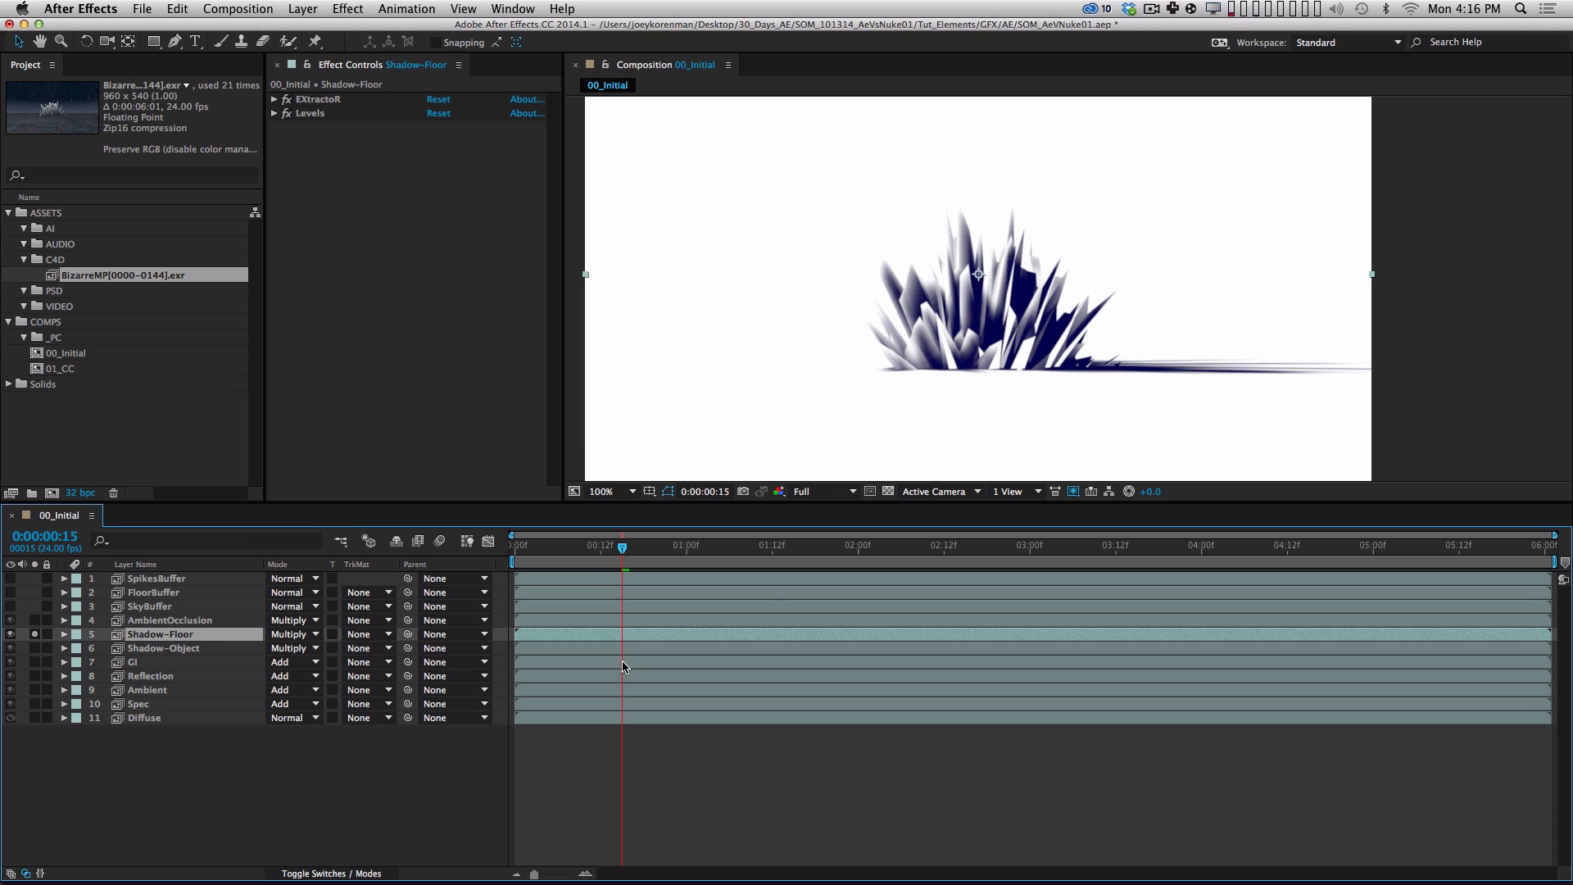
pyautogui.click(358, 10)
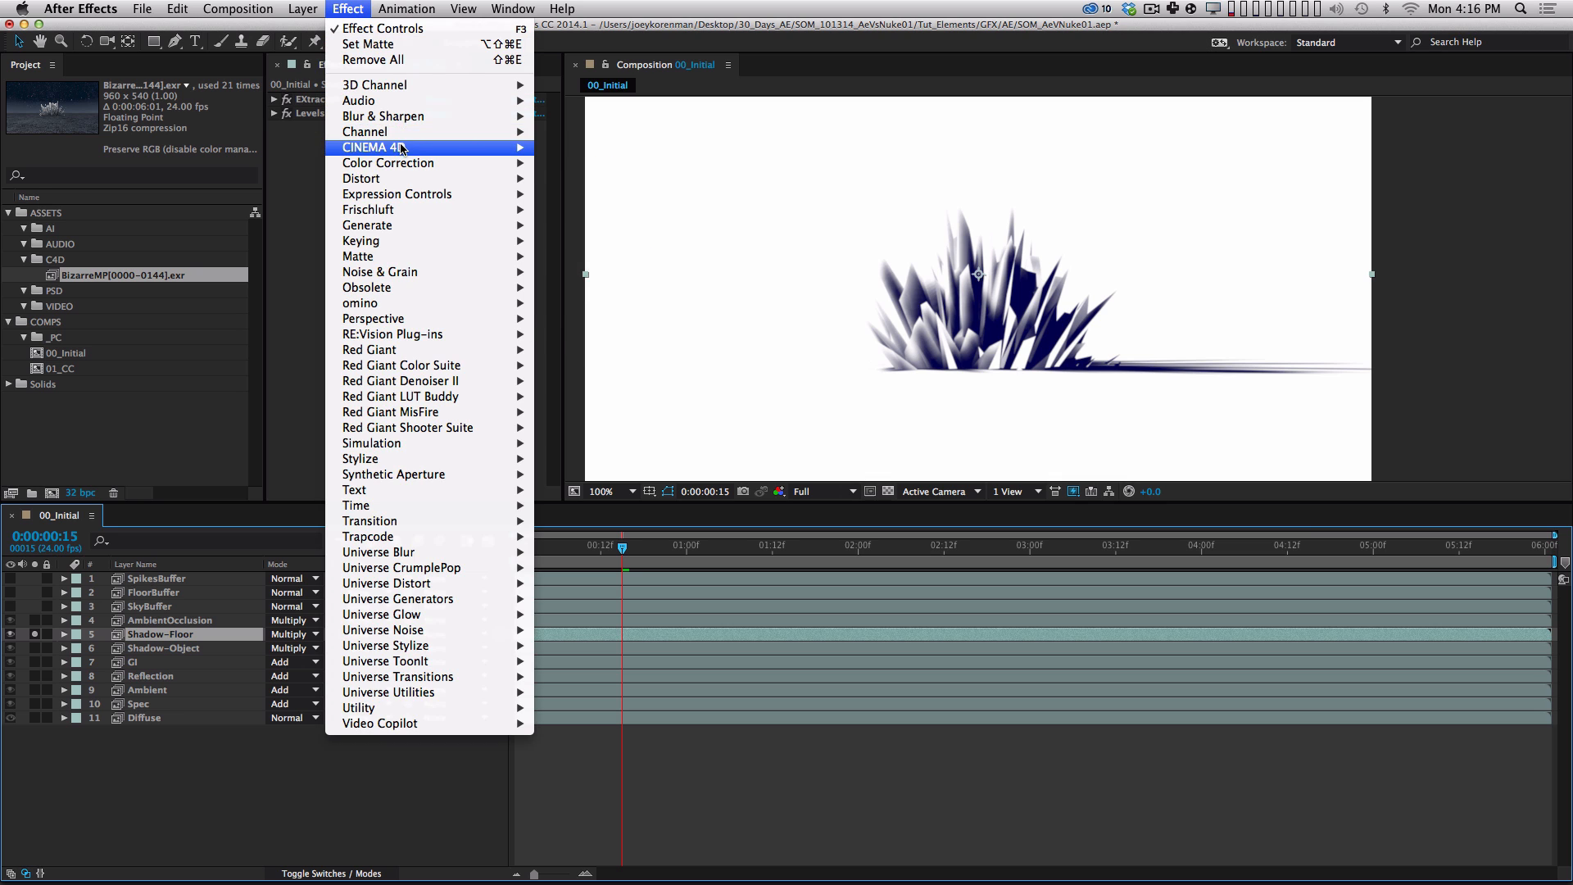
pyautogui.moveTo(508, 132)
pyautogui.click(629, 288)
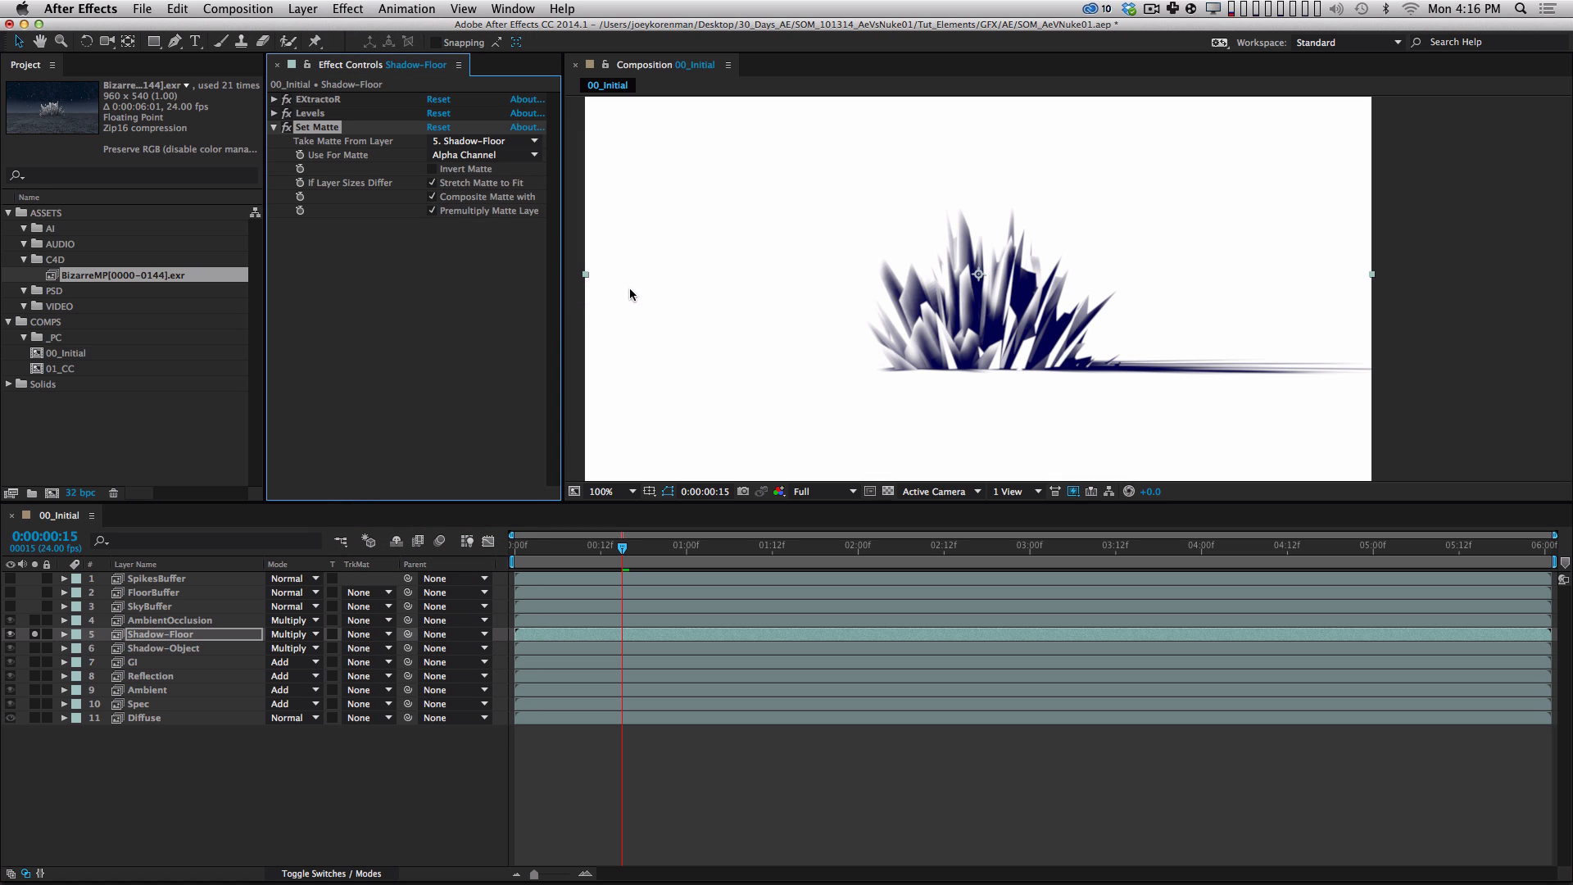
# Set Shadow-Floor's Set Matte to take its matte from FloorBuffer using Luminance, and unsolo the layer.
pyautogui.click(464, 142)
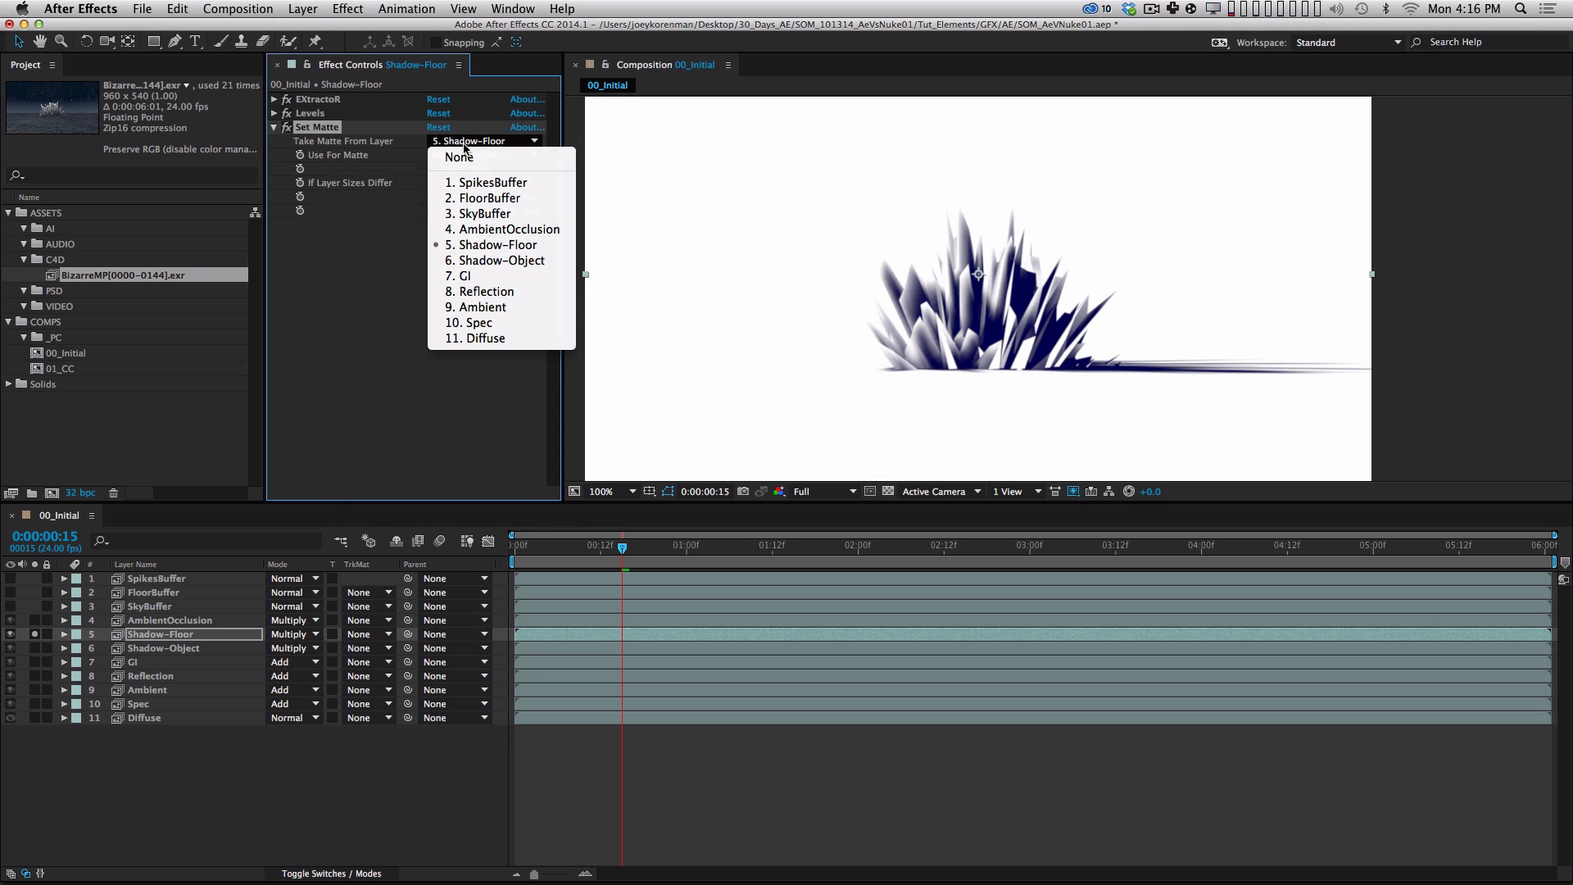
pyautogui.click(507, 201)
pyautogui.click(475, 156)
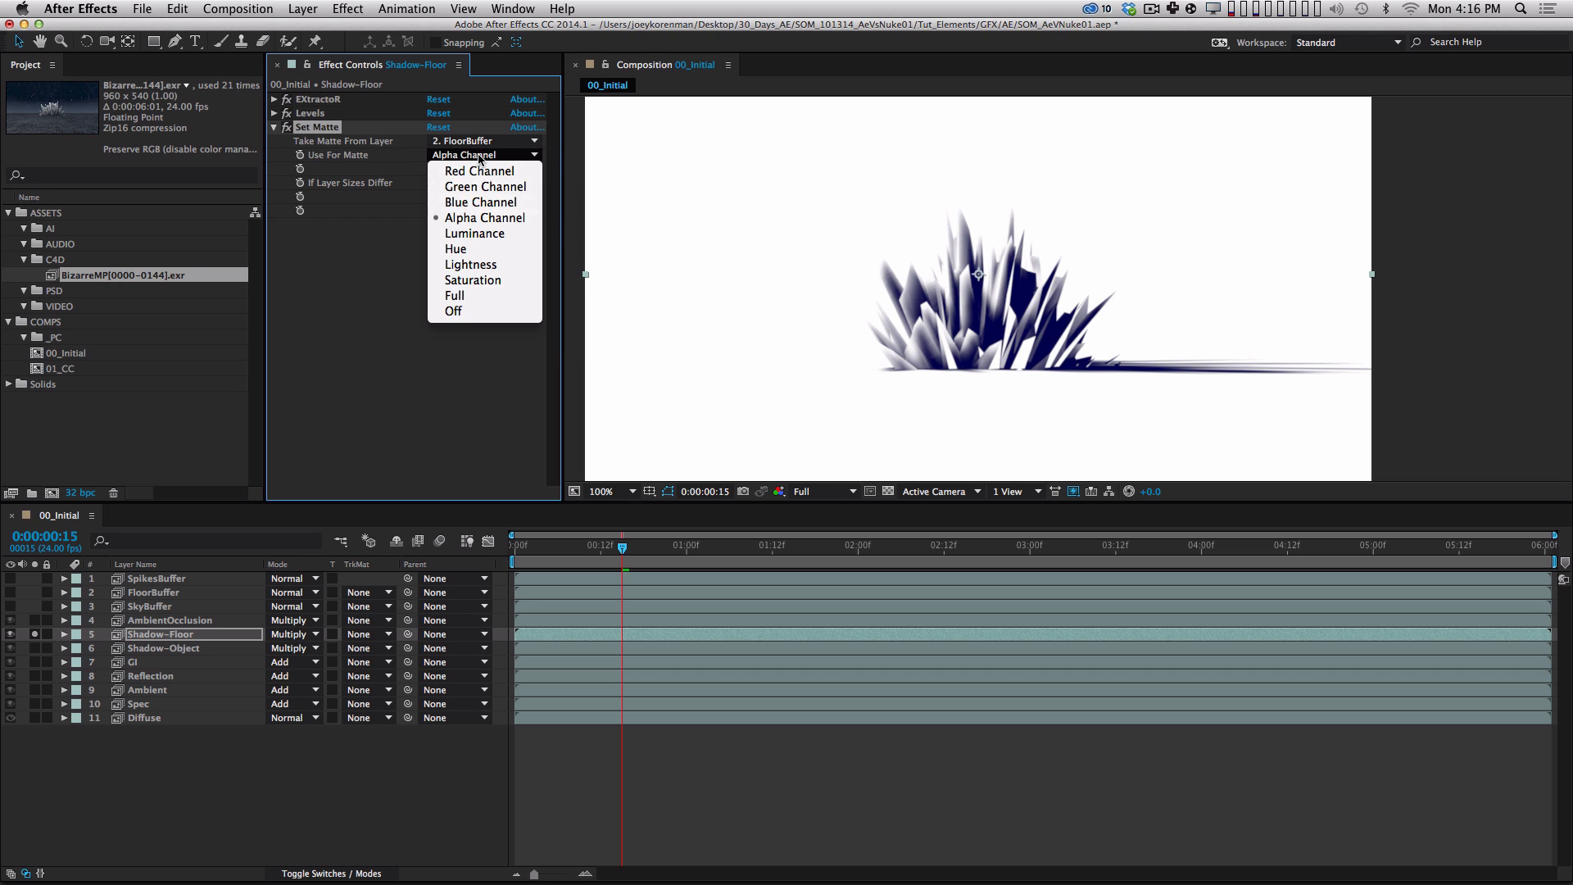
pyautogui.click(479, 233)
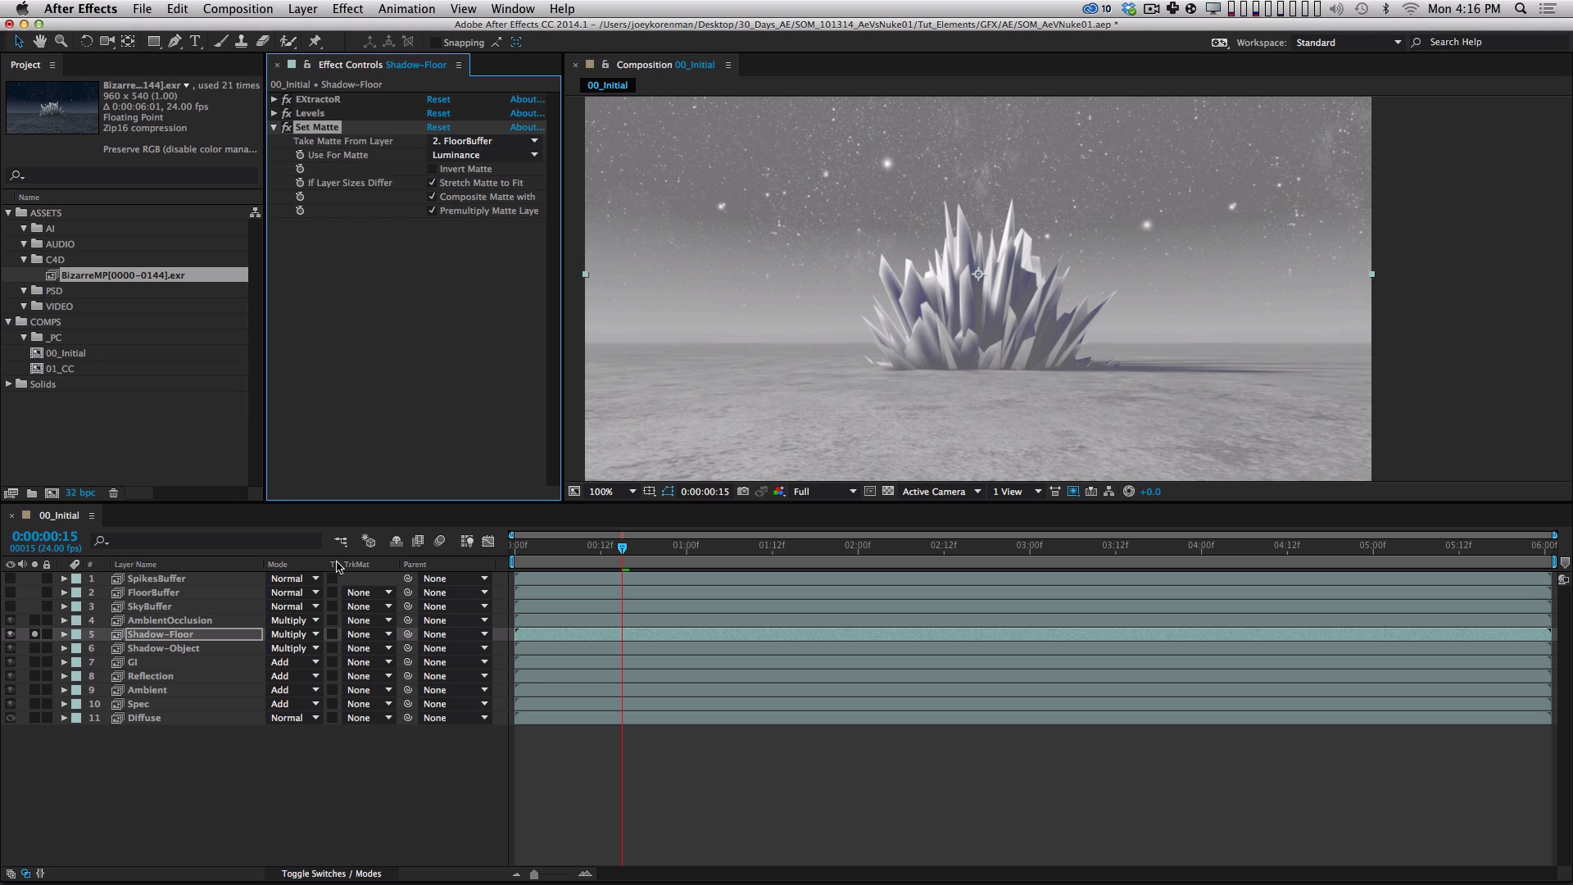
pyautogui.click(34, 634)
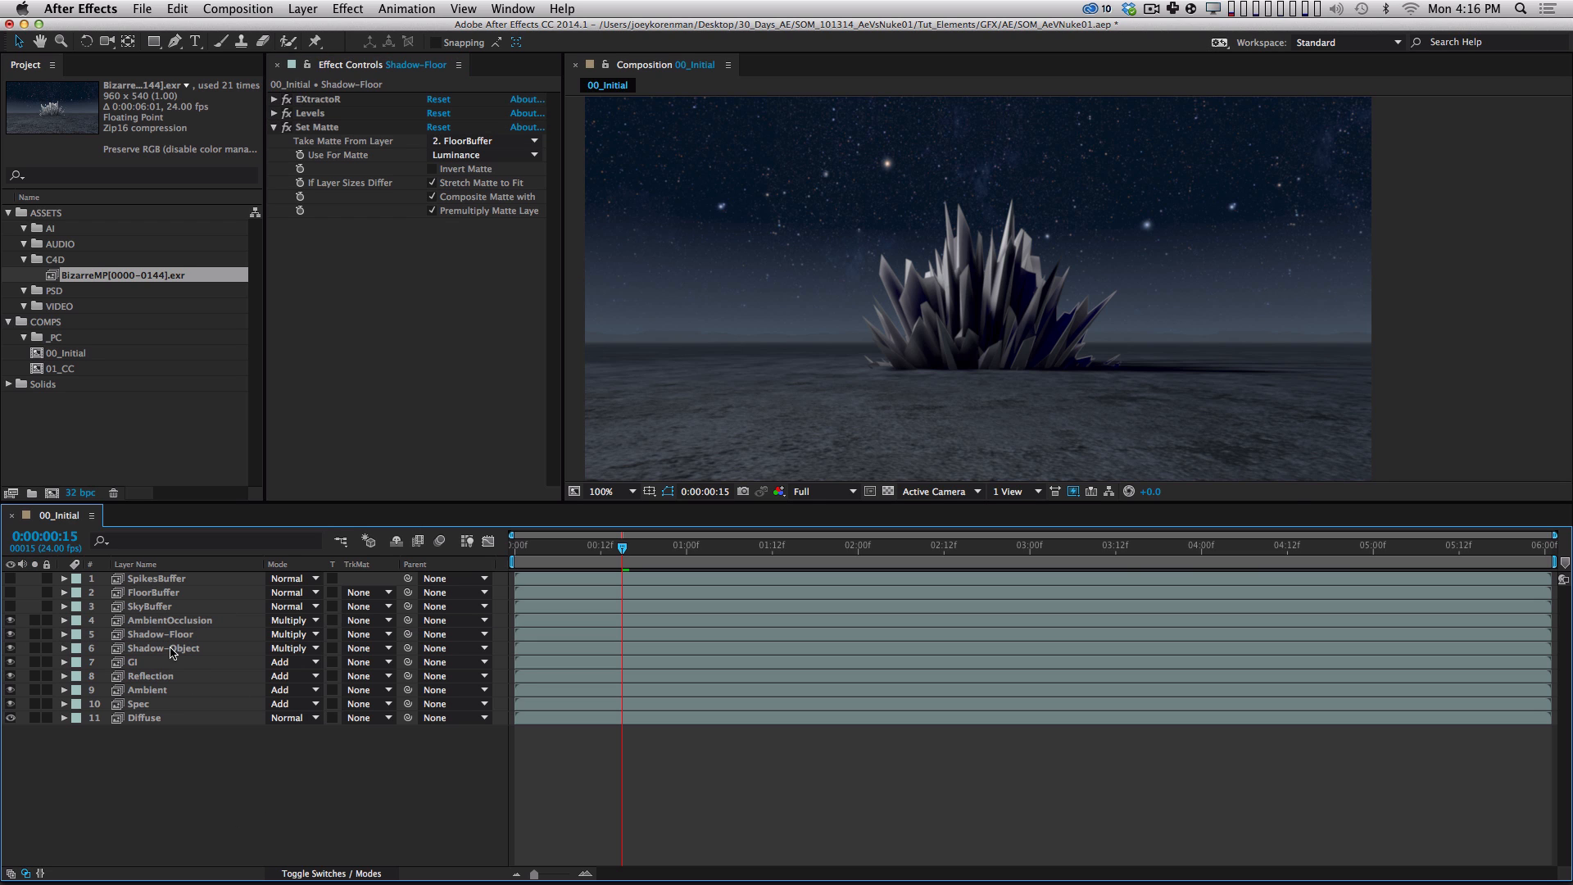
# Collapse FloorBuffer's EXtractoR effect, toggle the layer's visibility, and check the matte source in Shadow-Floor's Set Matte.
pyautogui.click(194, 593)
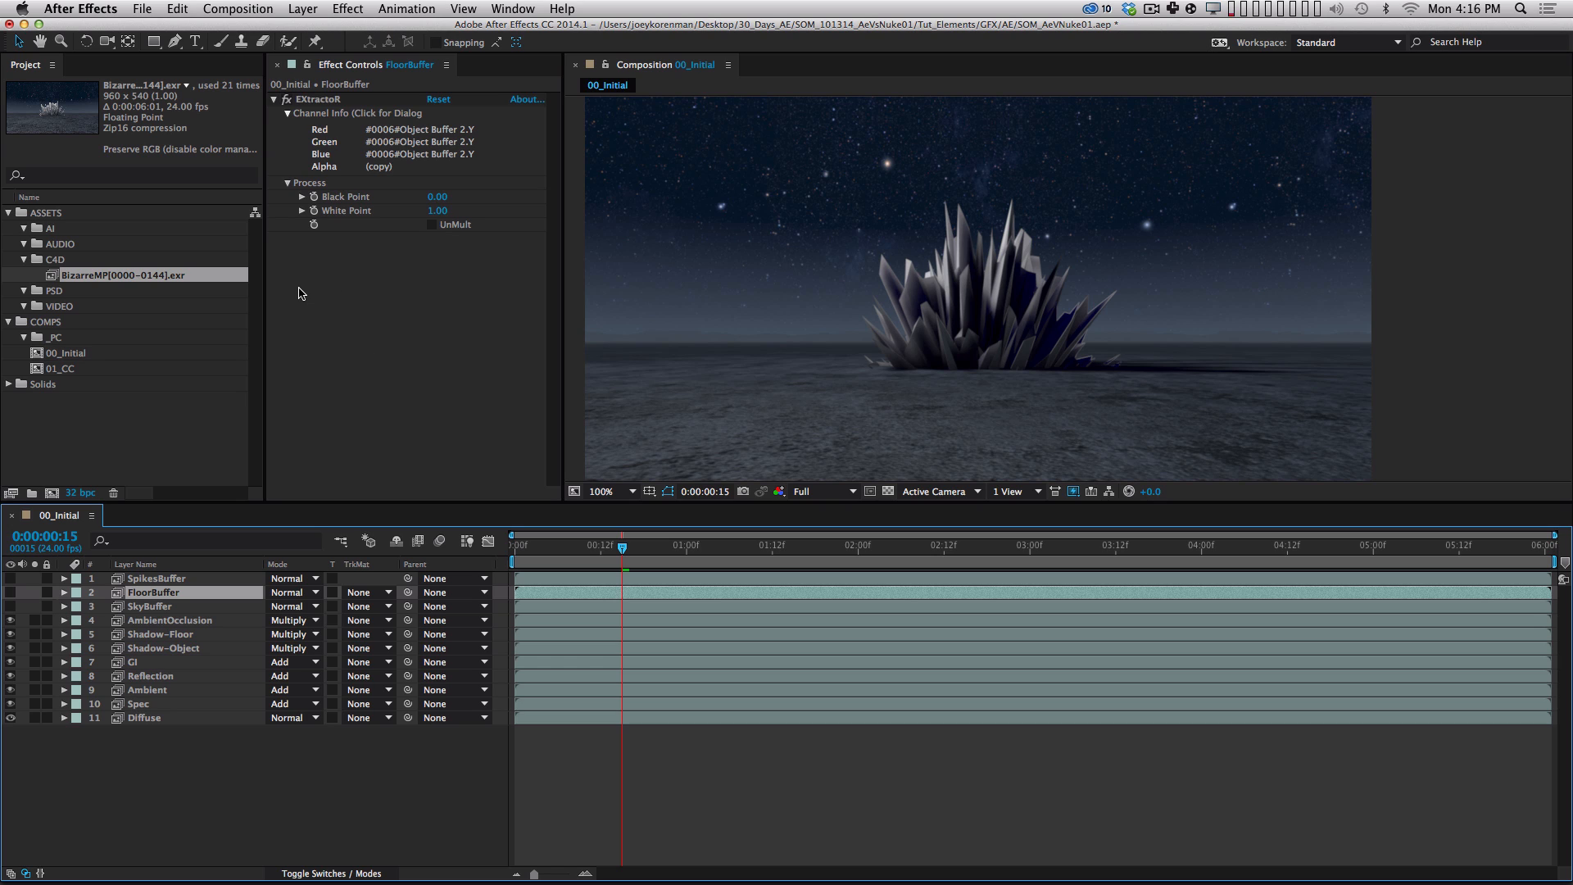
pyautogui.click(274, 99)
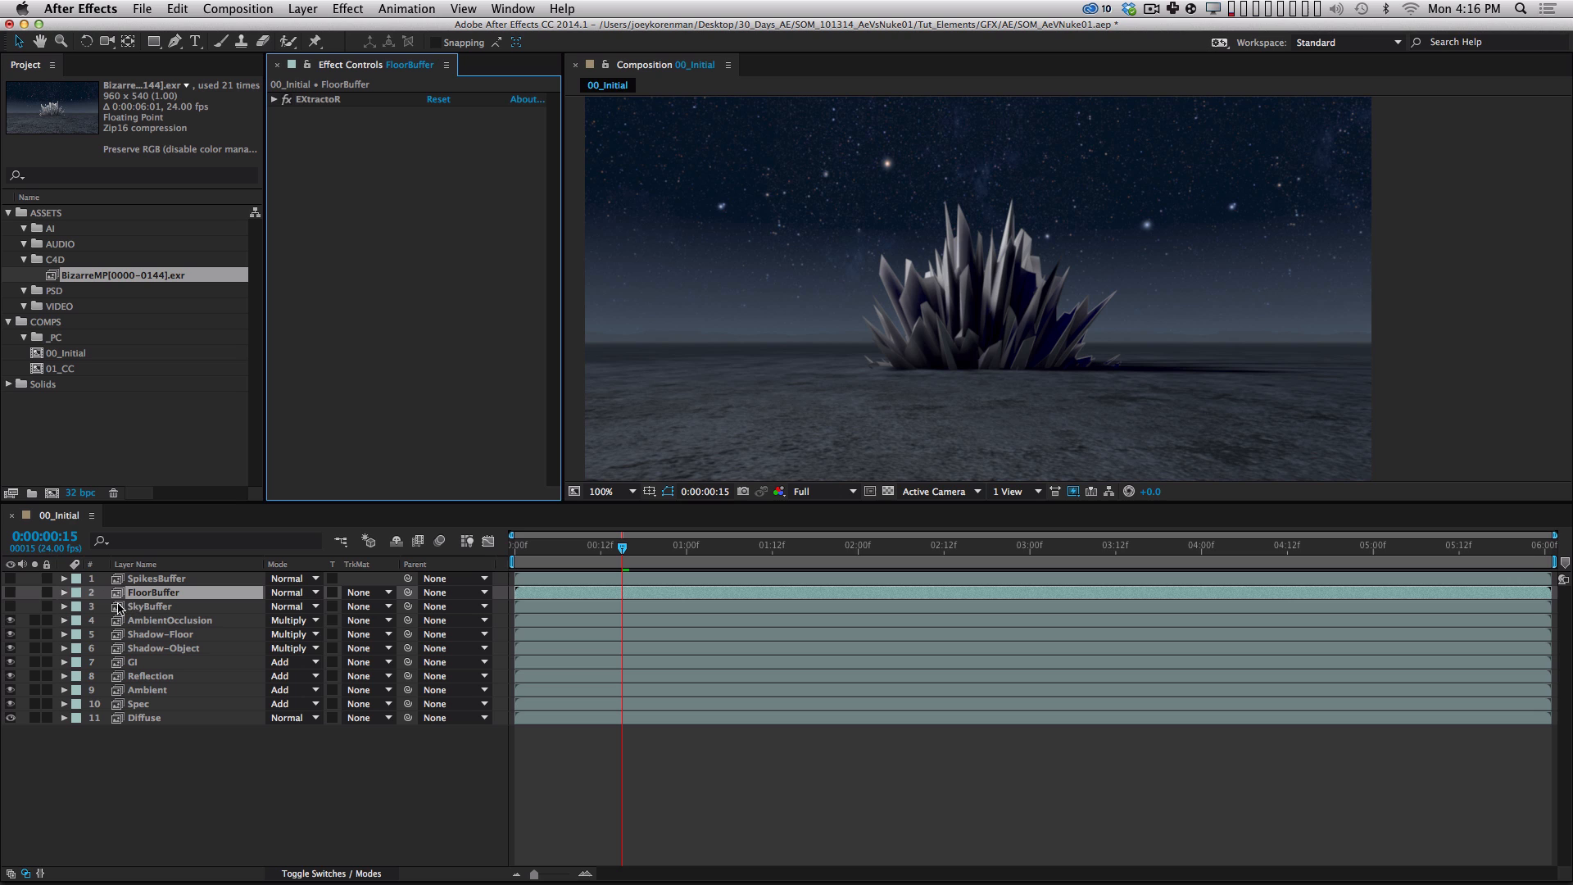
pyautogui.click(11, 592)
pyautogui.click(11, 592)
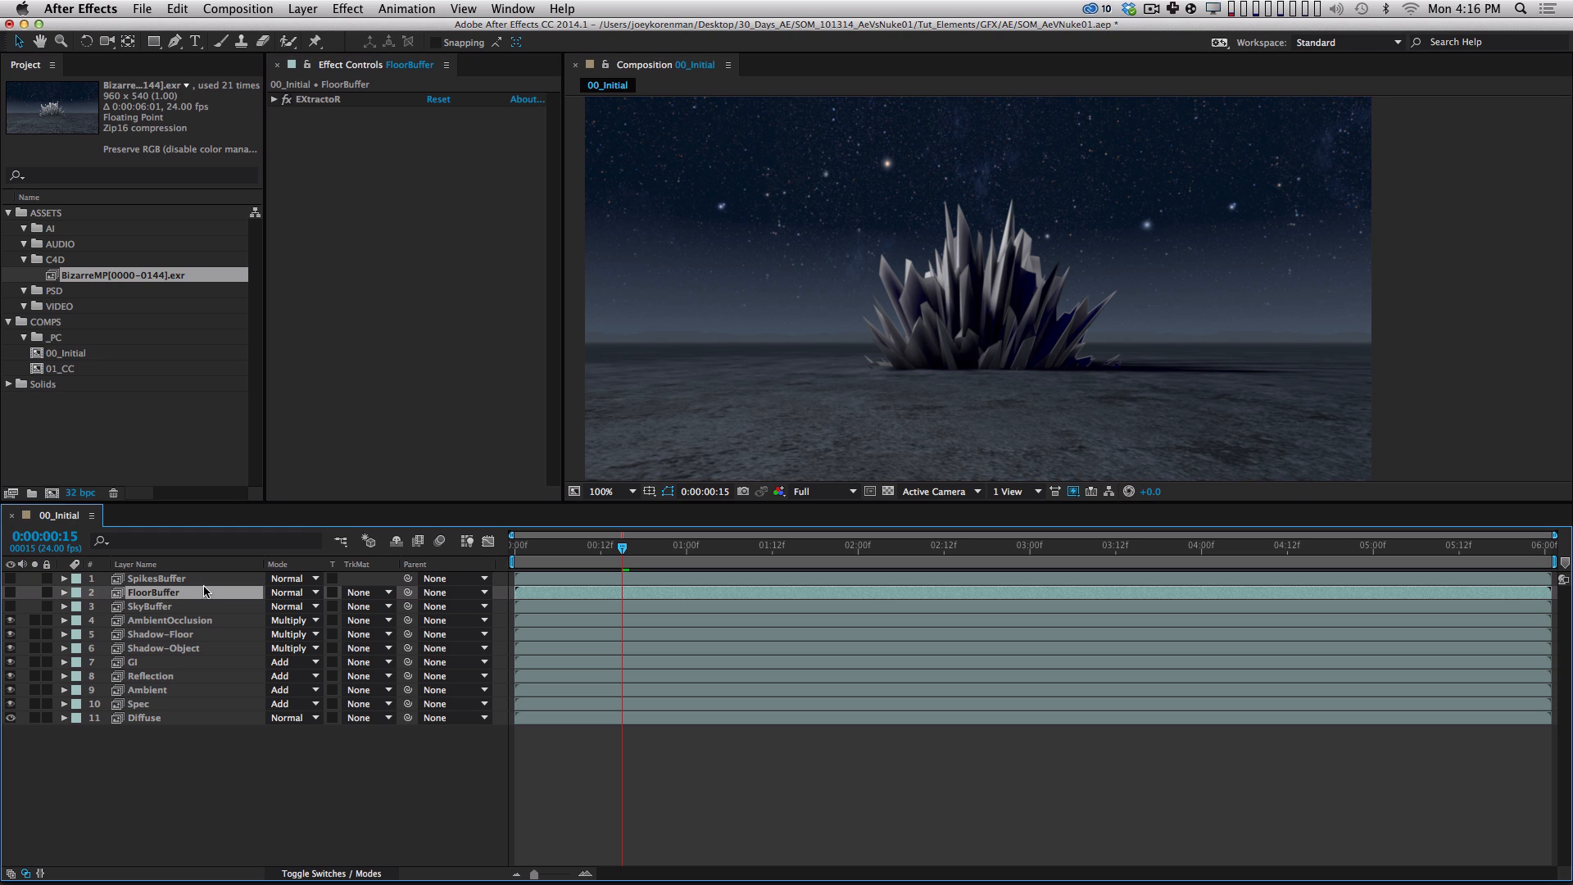
pyautogui.click(193, 634)
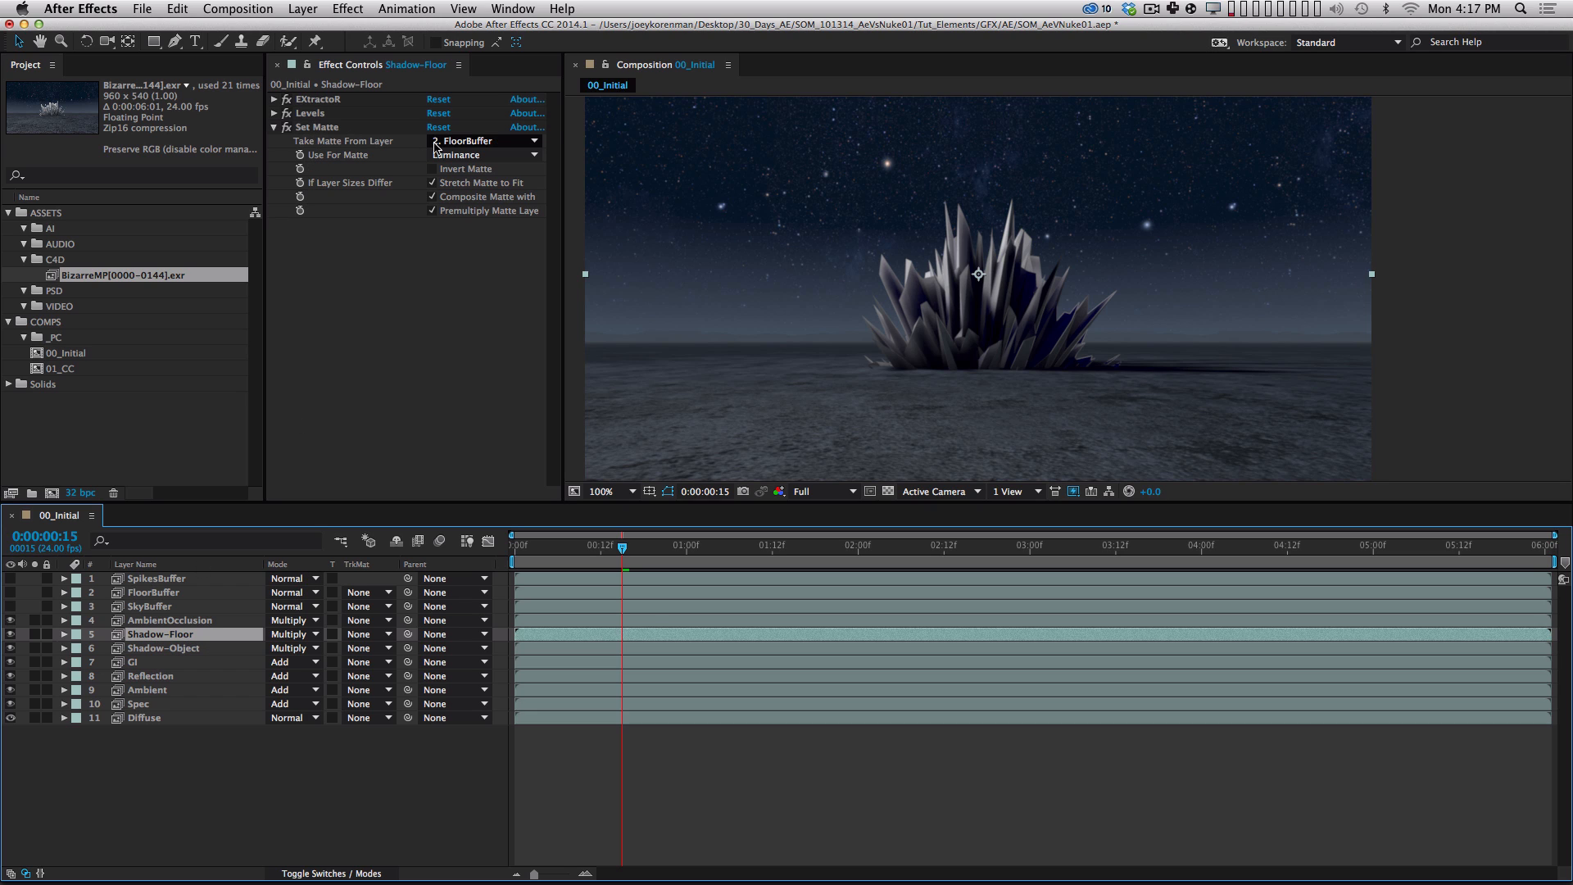
pyautogui.click(172, 592)
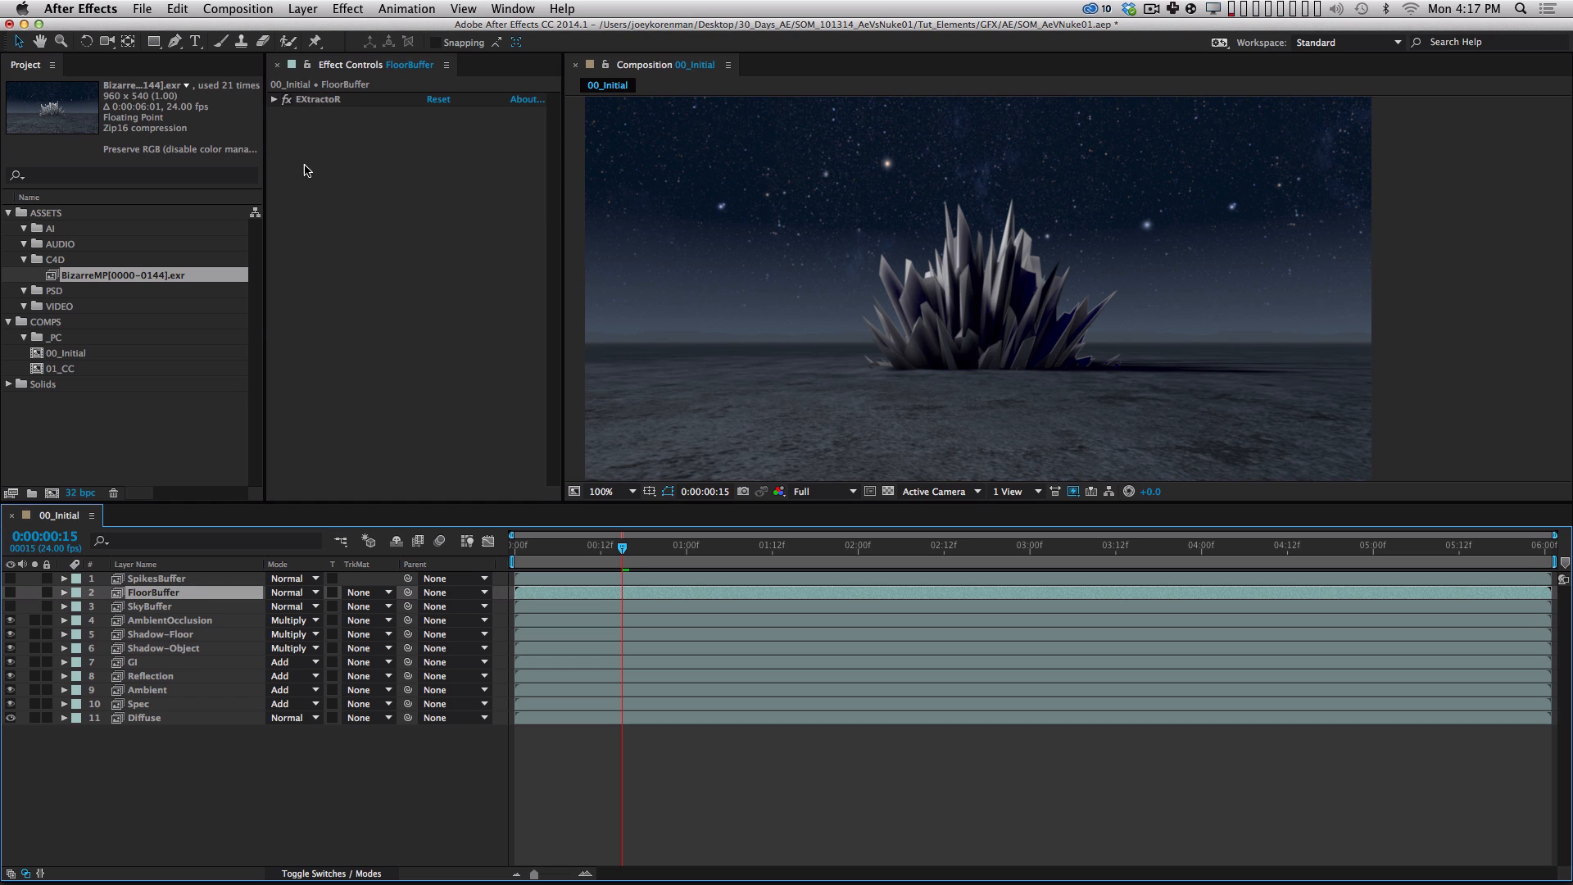
# Show the FloorBuffer layer temporarily and compare it with its EXtractoR effect disabled and enabled.
pyautogui.click(286, 99)
pyautogui.click(287, 99)
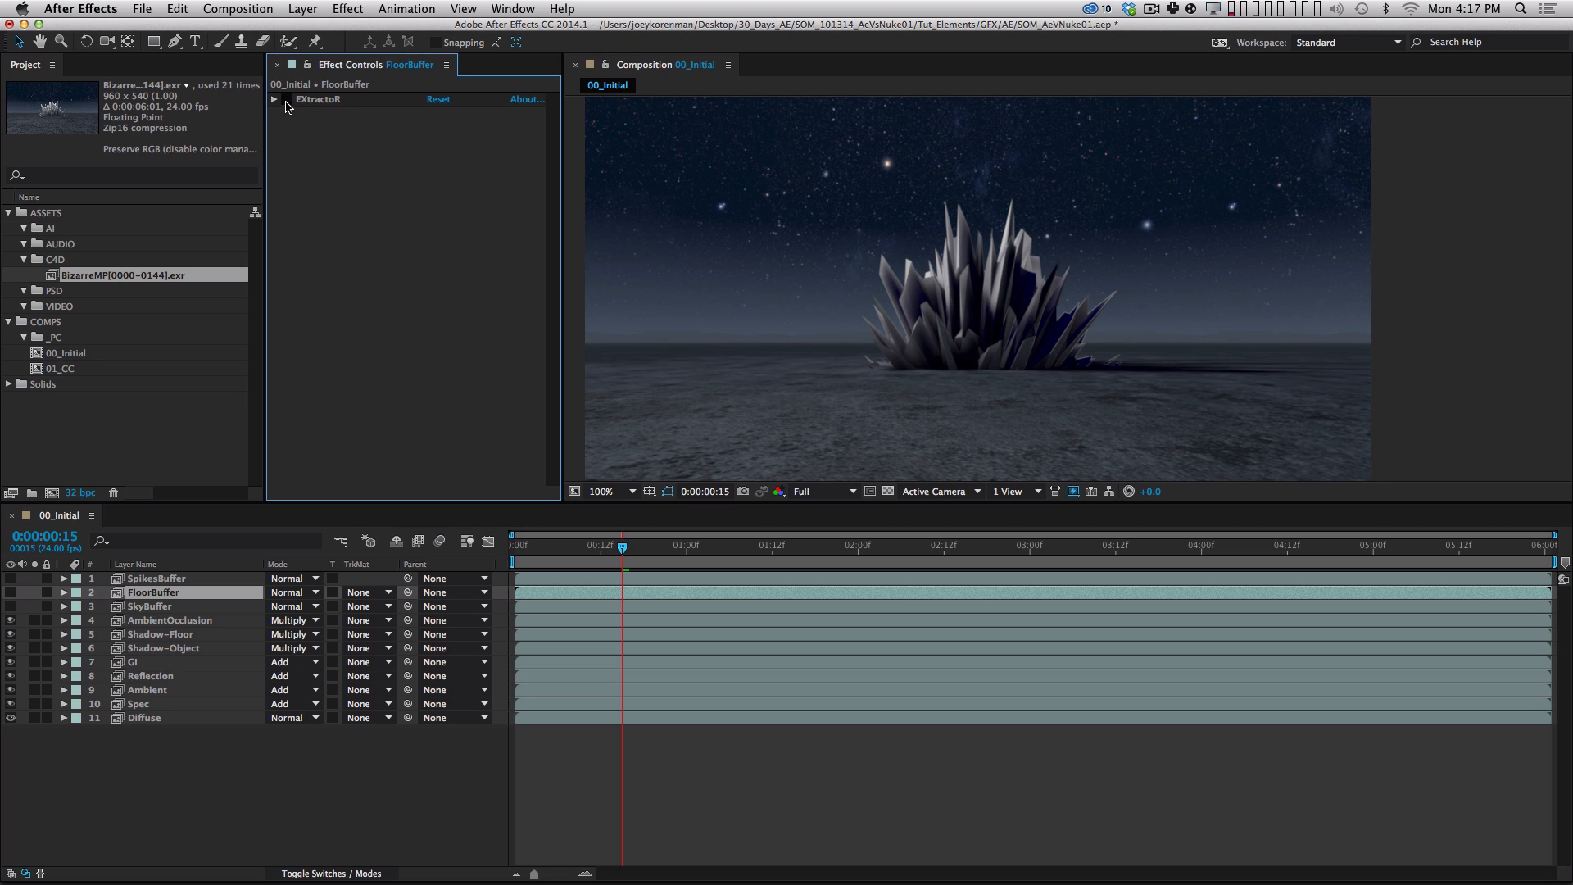
pyautogui.click(10, 593)
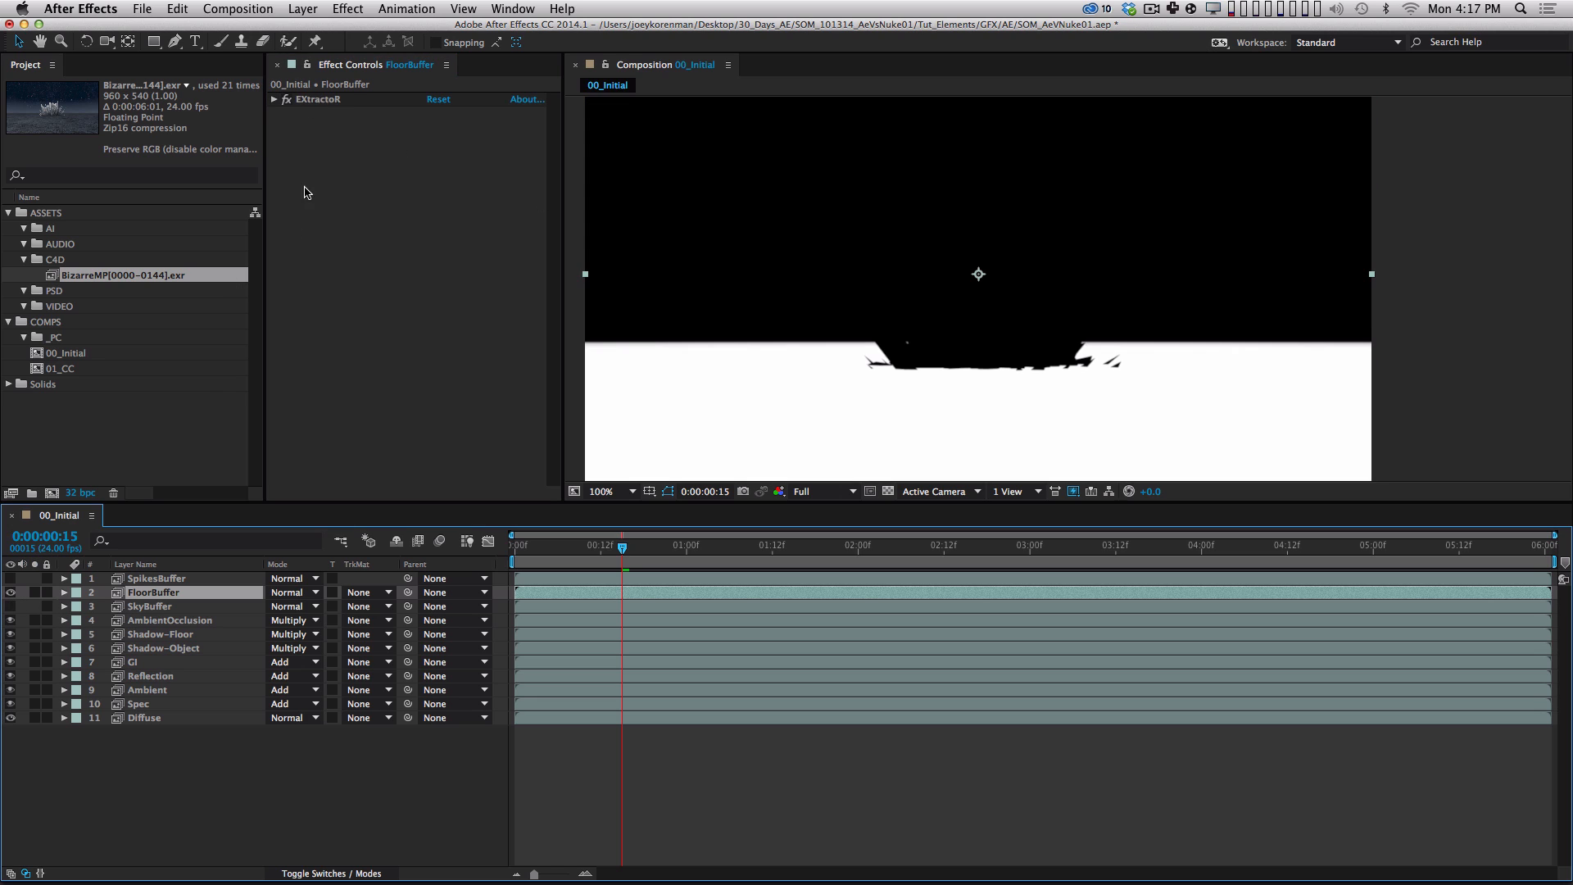
pyautogui.click(287, 99)
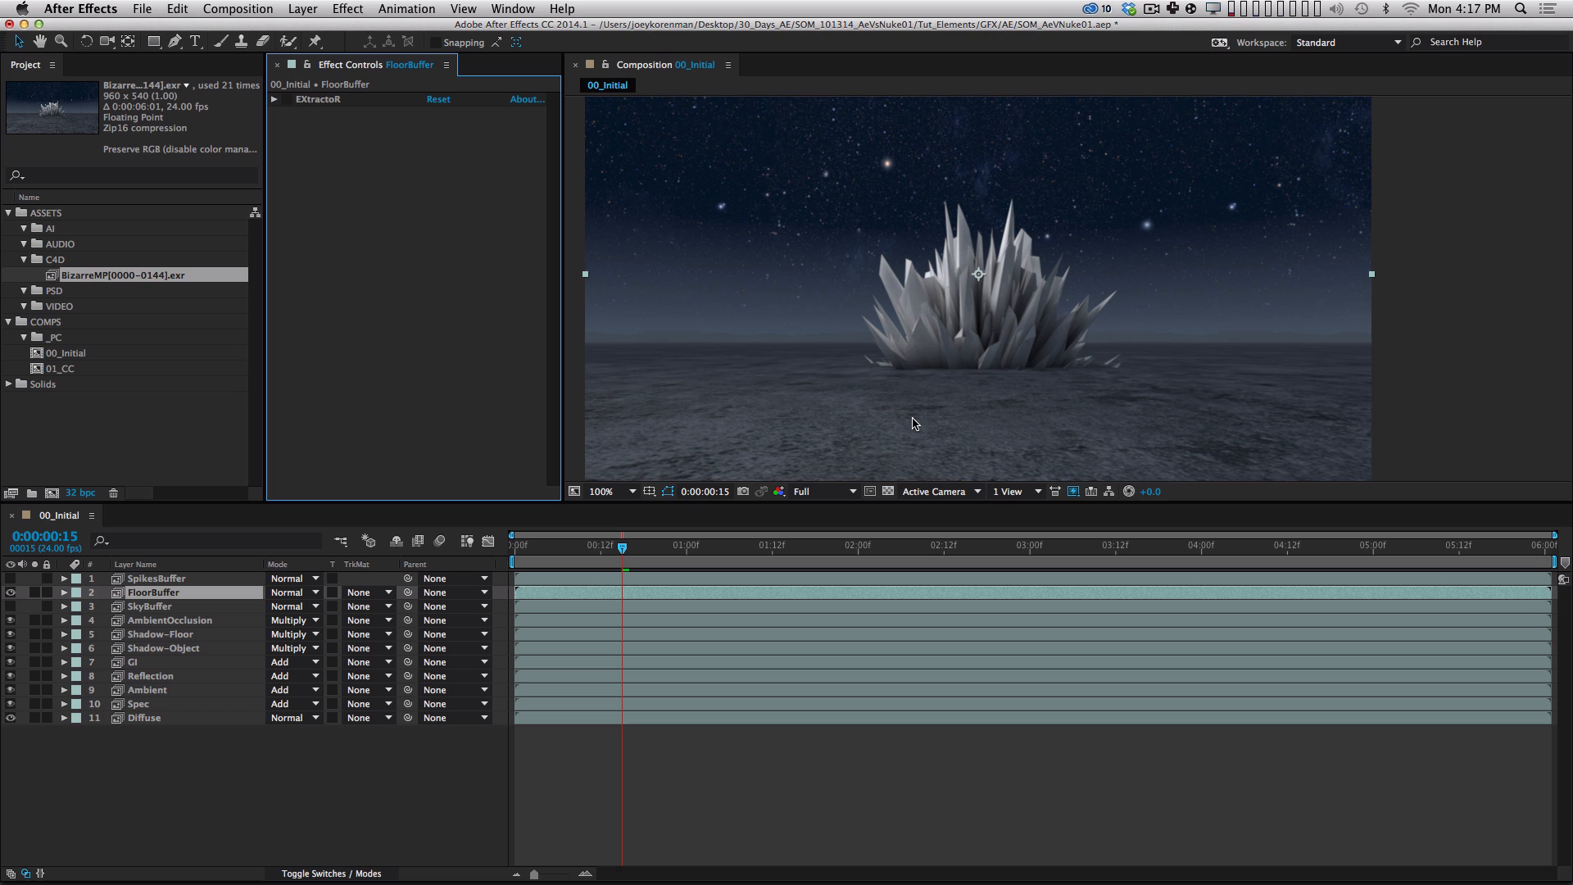
pyautogui.click(286, 100)
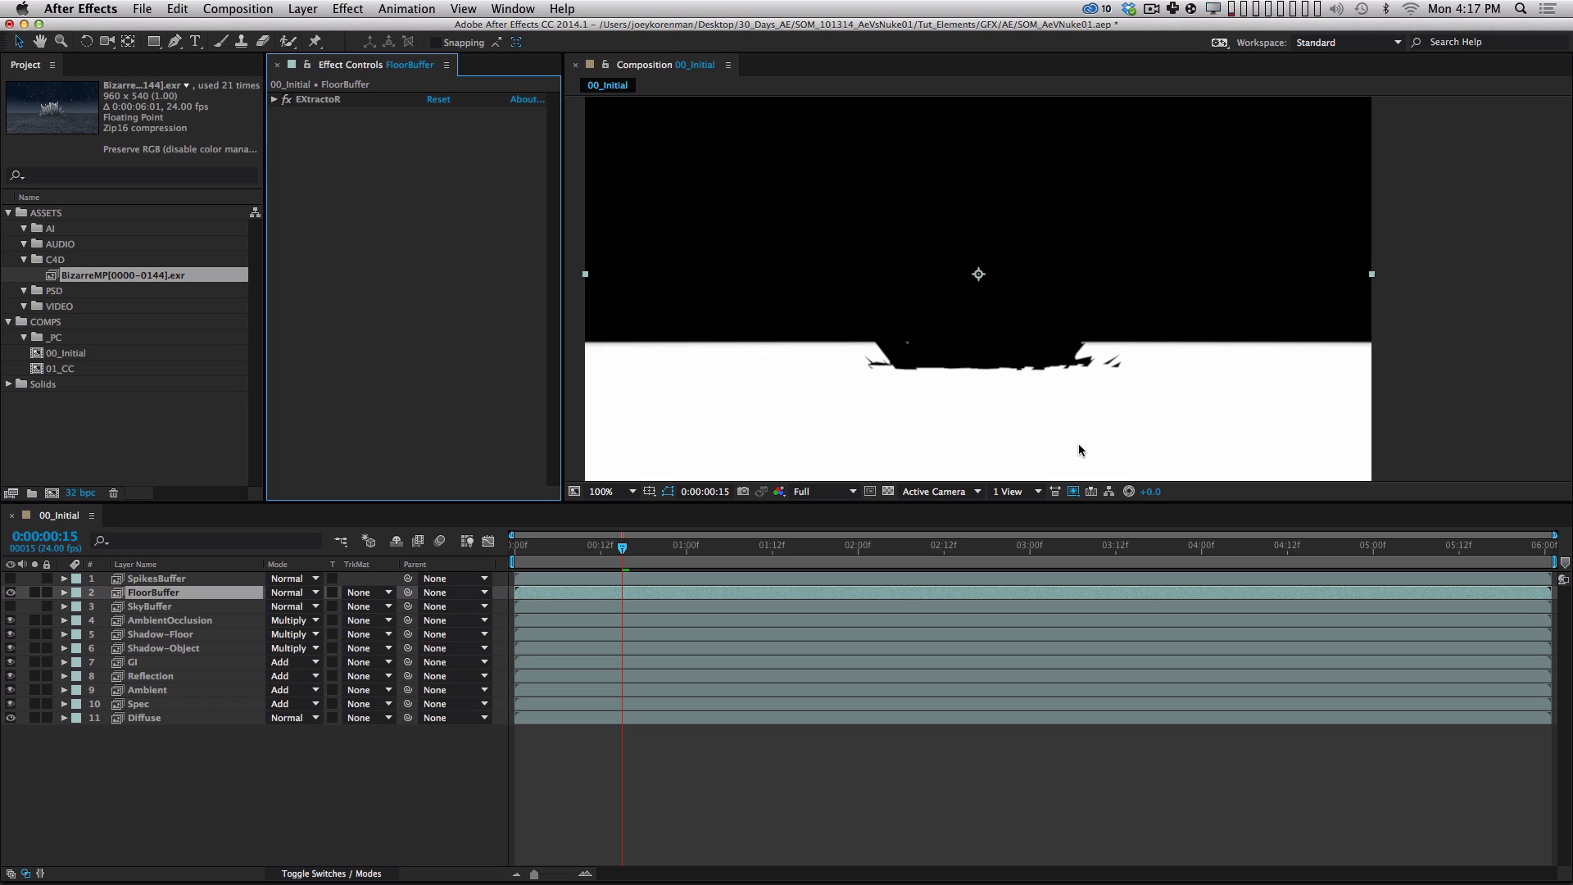
pyautogui.click(319, 100)
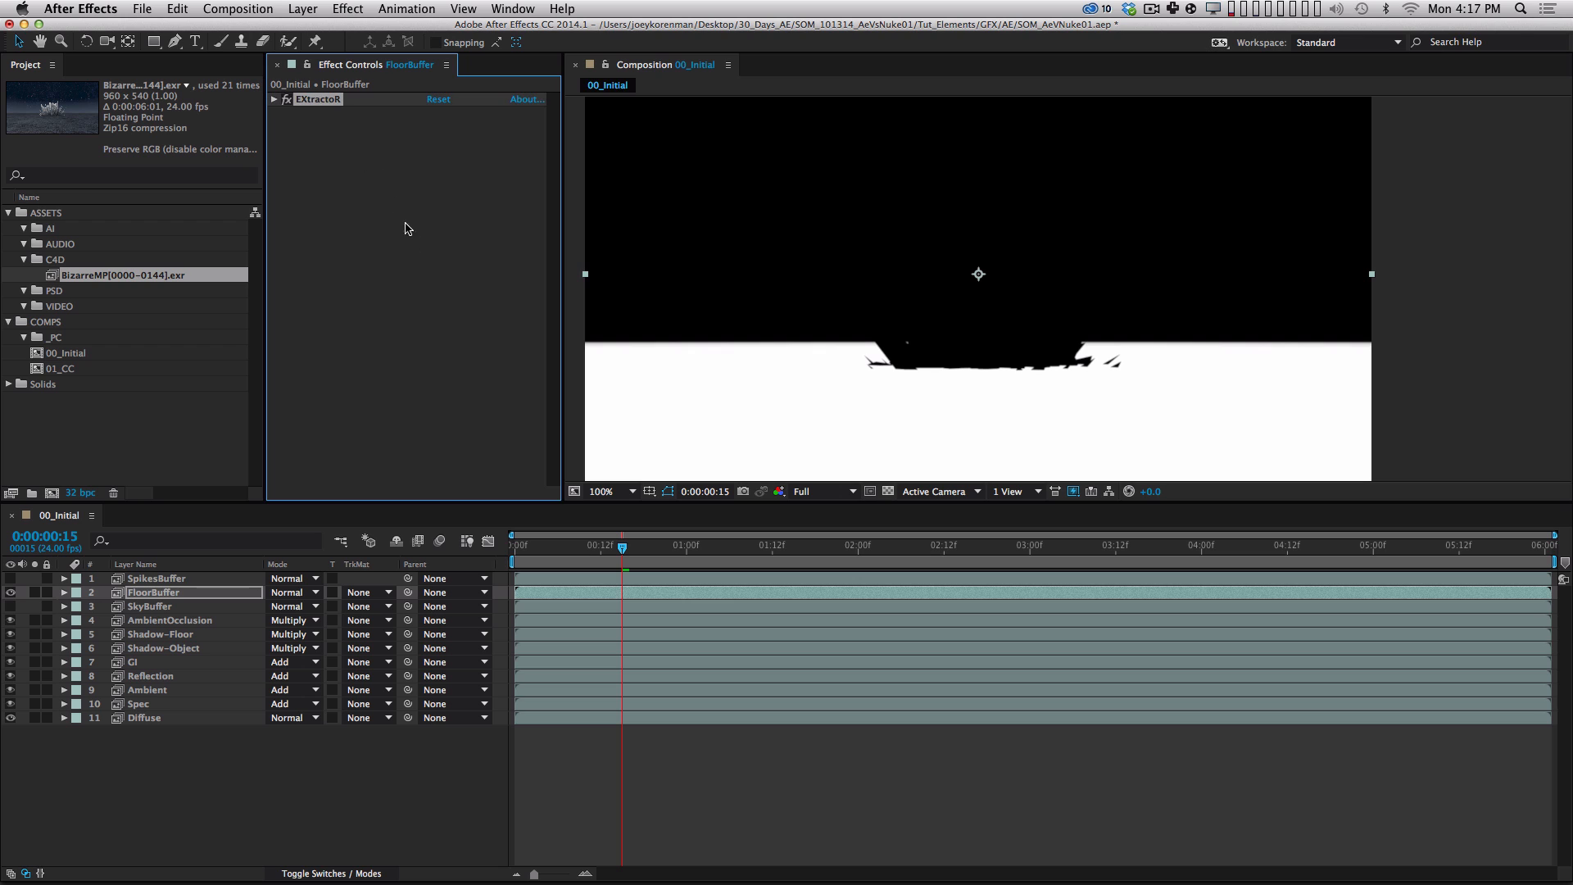
pyautogui.click(10, 593)
pyautogui.click(241, 804)
# Pre-compose the FloorBuffer layer as FloorBuffer_PC, moving all attributes into the new composition.
pyautogui.click(176, 597)
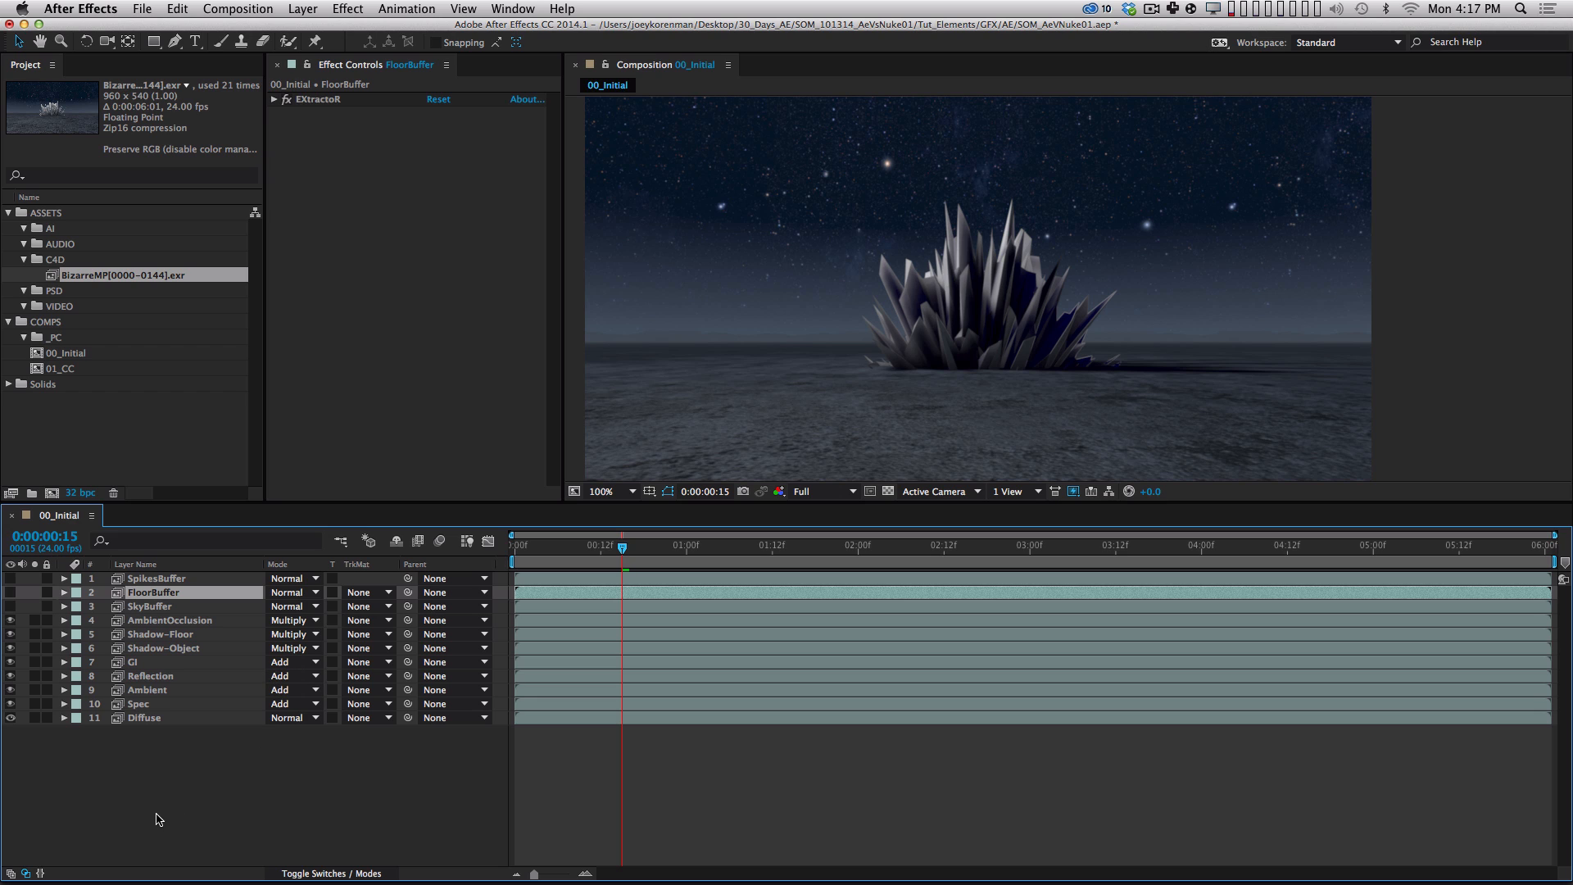
pyautogui.press('shift+super+c')
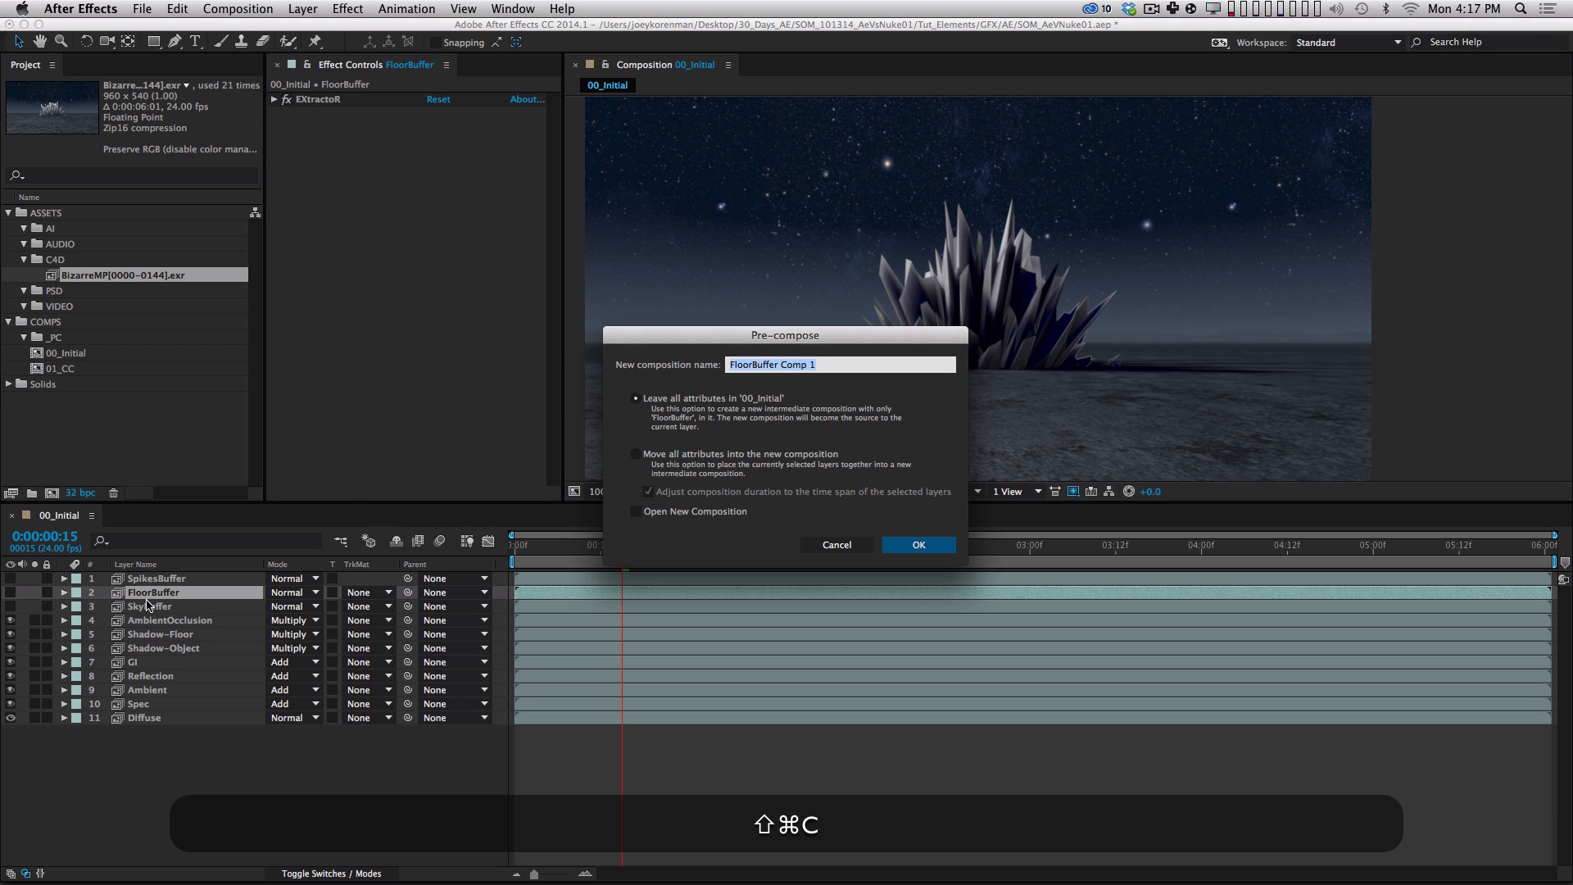
pyautogui.click(672, 455)
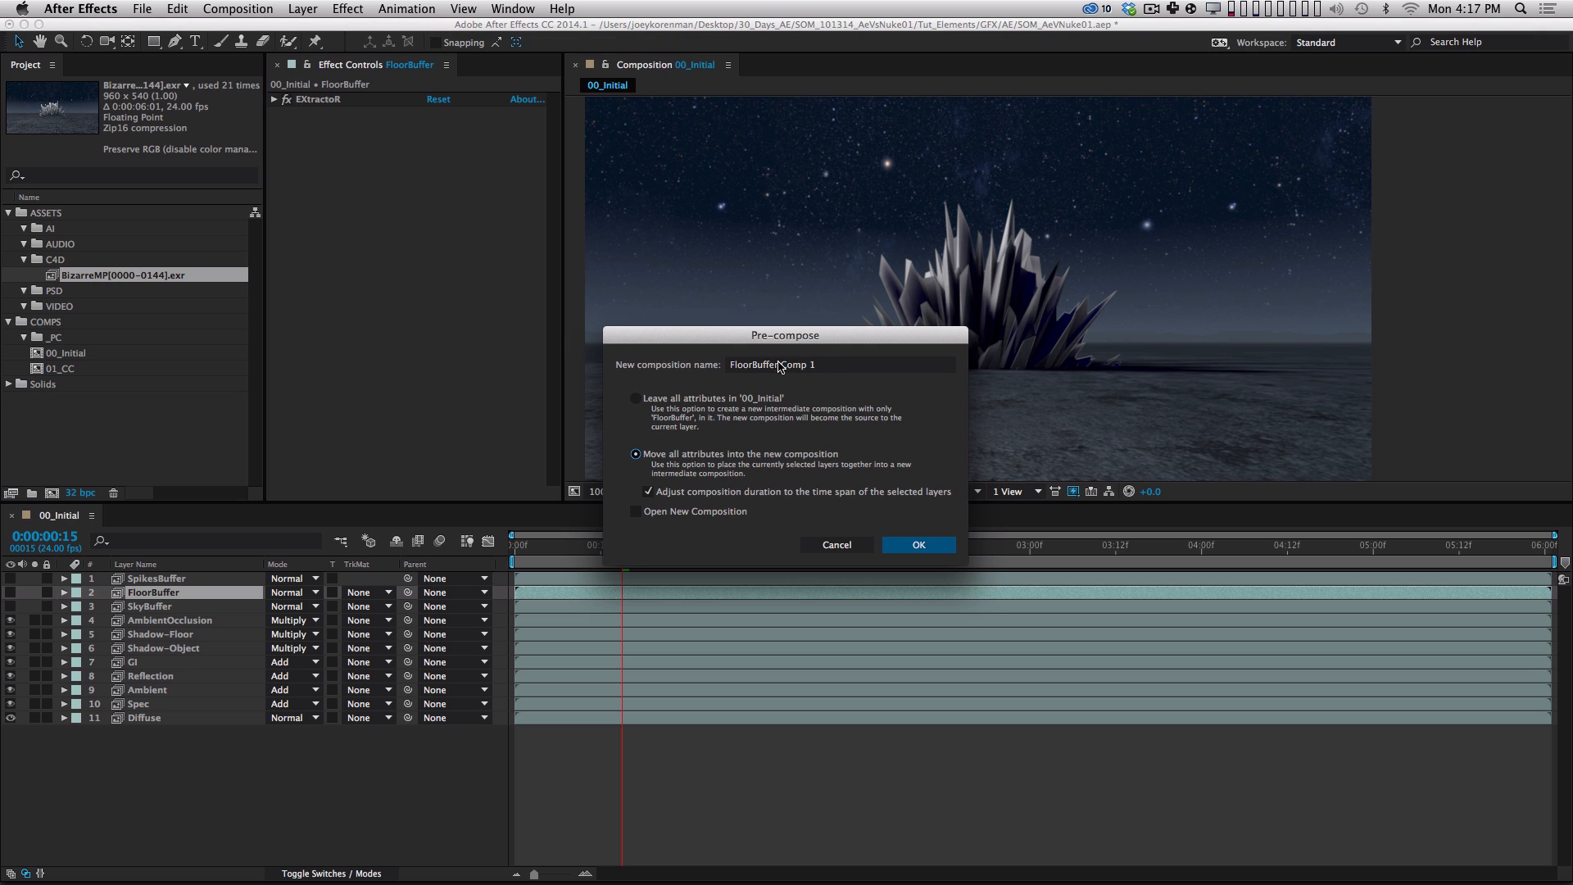
pyautogui.moveTo(778, 365); pyautogui.dragTo(827, 368)
pyautogui.write('_PC')
pyautogui.press('Return')
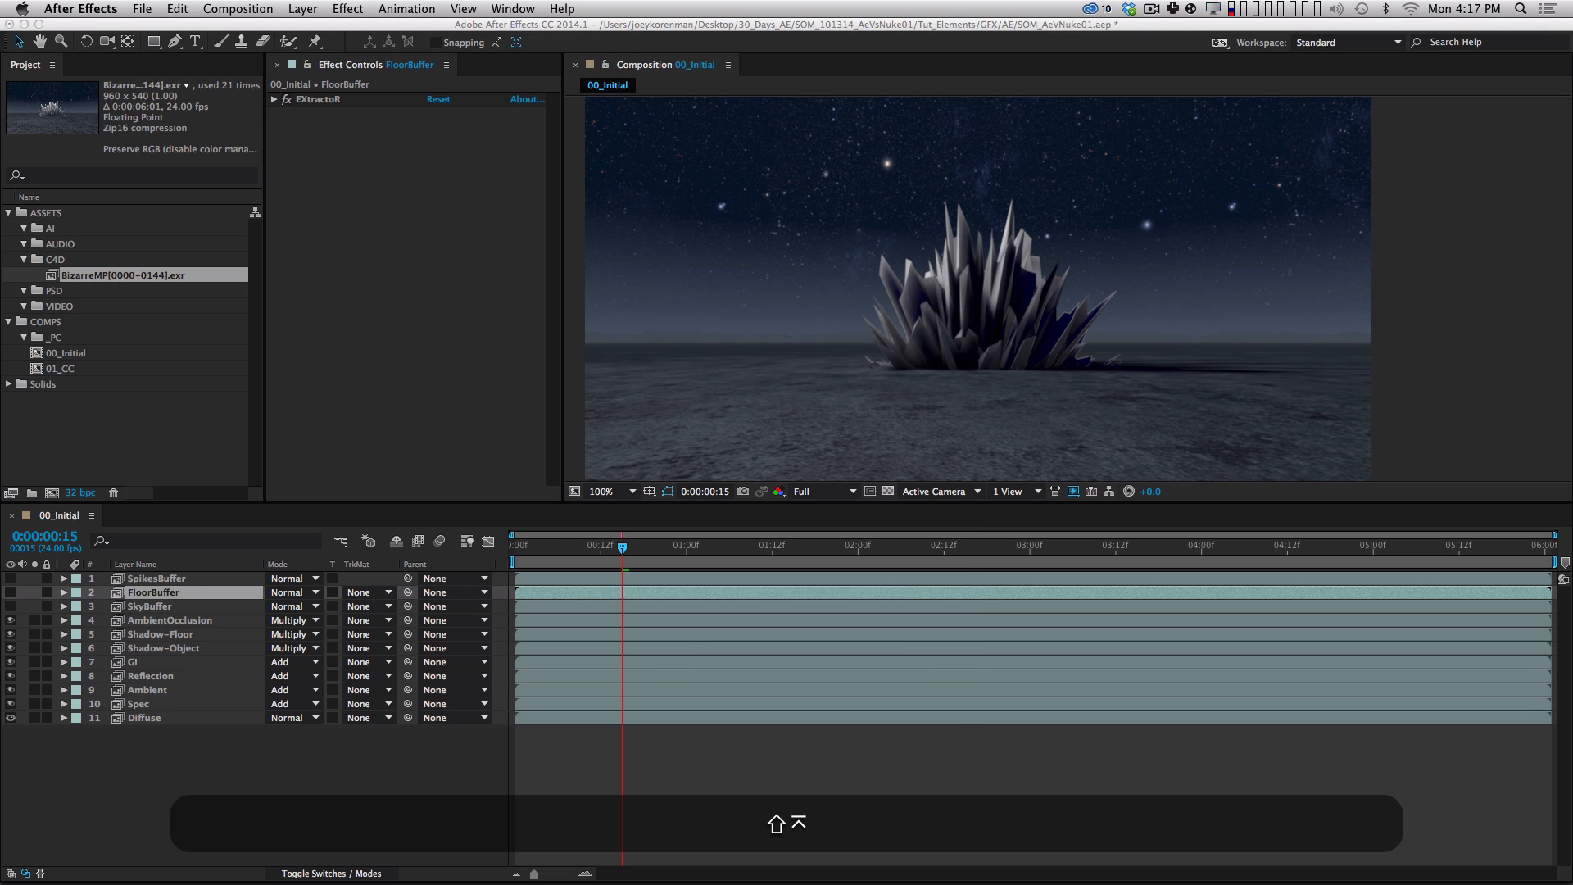
# Review the matte source in Shadow-Floor's Set Matte and solo the layer to inspect the matted shadow.
pyautogui.click(342, 633)
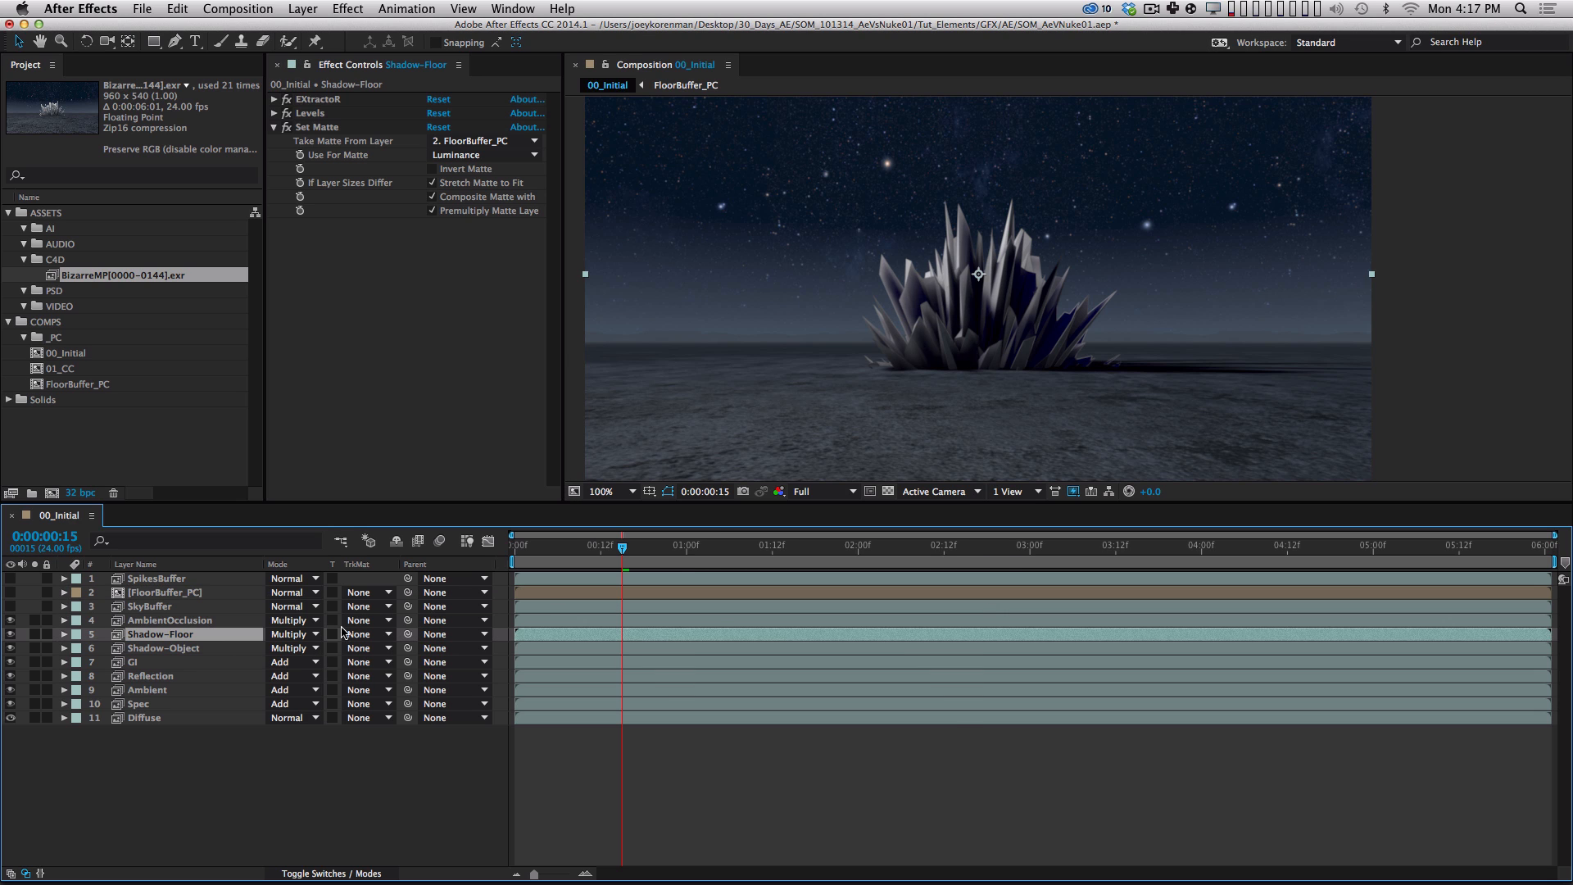
pyautogui.click(480, 142)
pyautogui.click(481, 145)
pyautogui.click(35, 633)
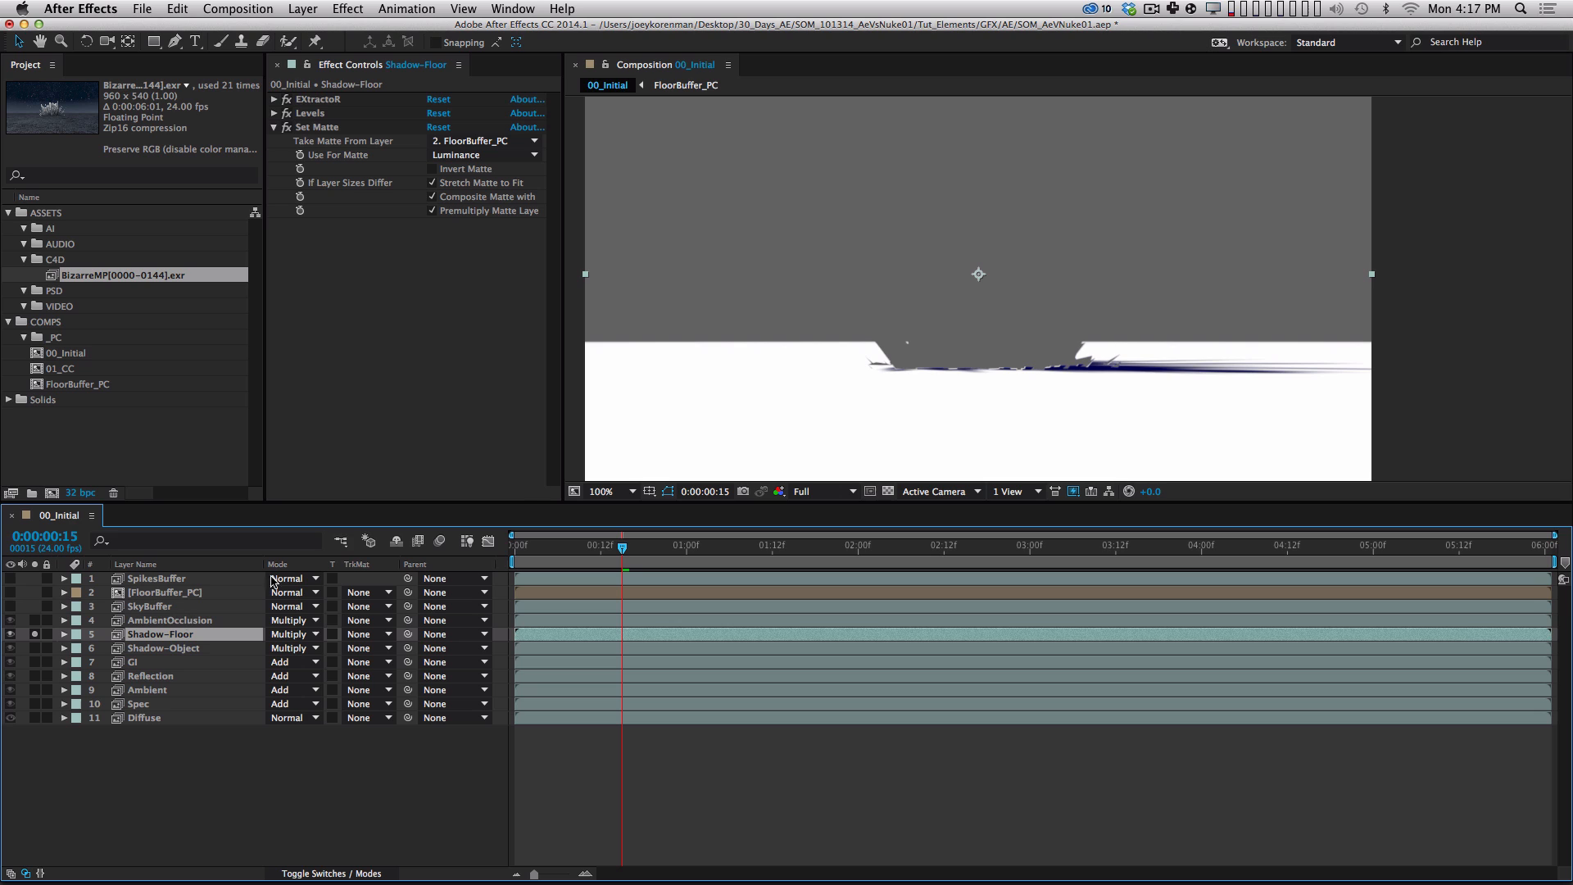
# Open the FloorBuffer_PC composition, inspect the EXtractoR effect on its FloorBuffer layer, and close the composition again.
pyautogui.click(189, 593)
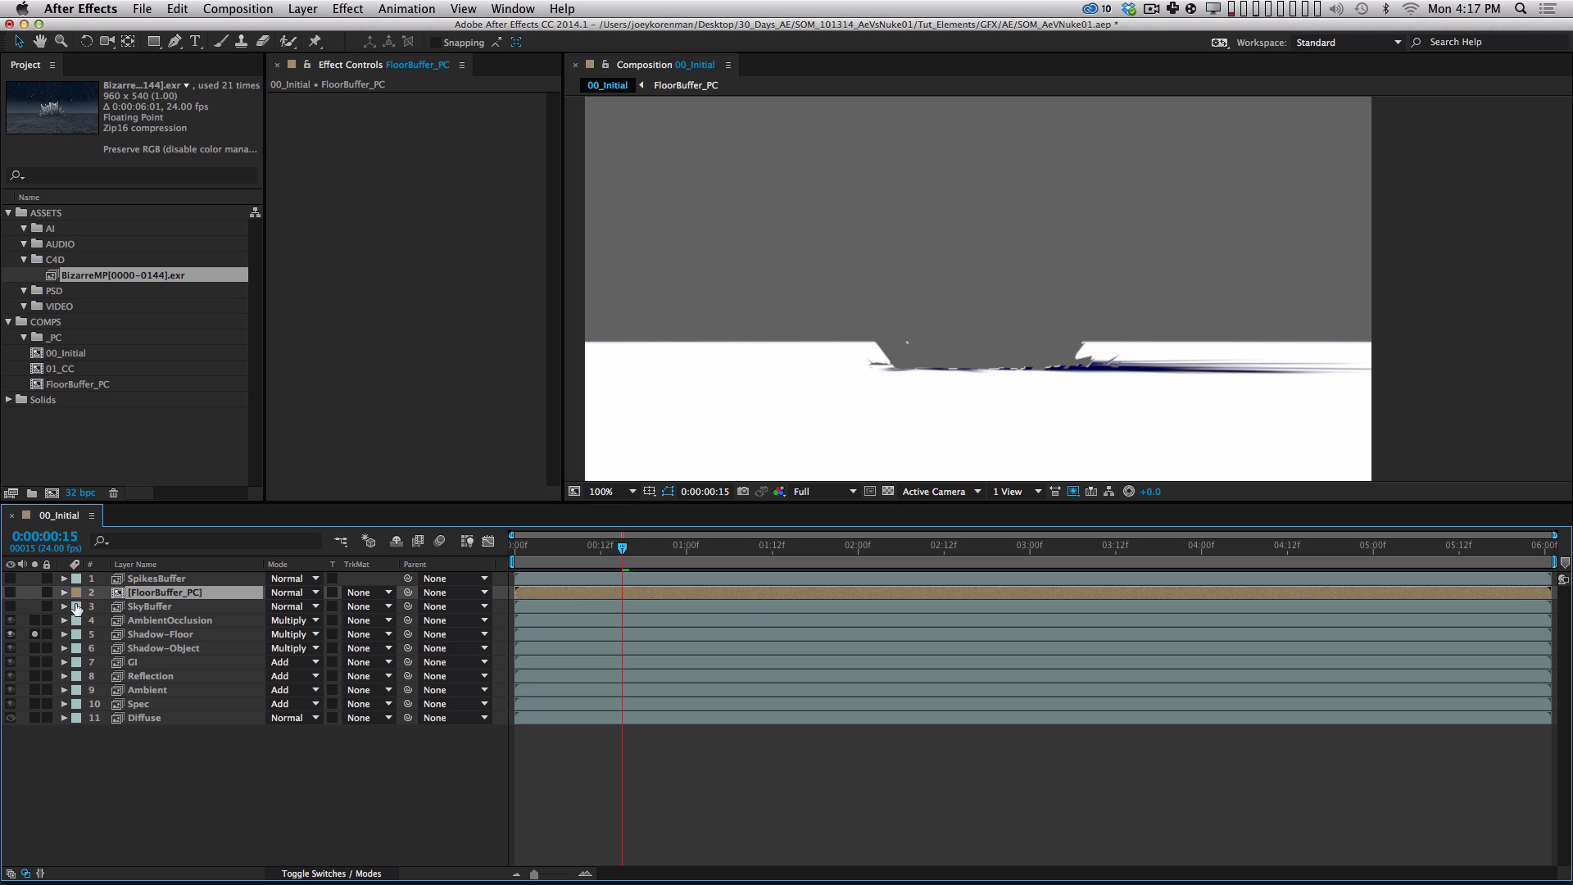
pyautogui.doubleClick(170, 592)
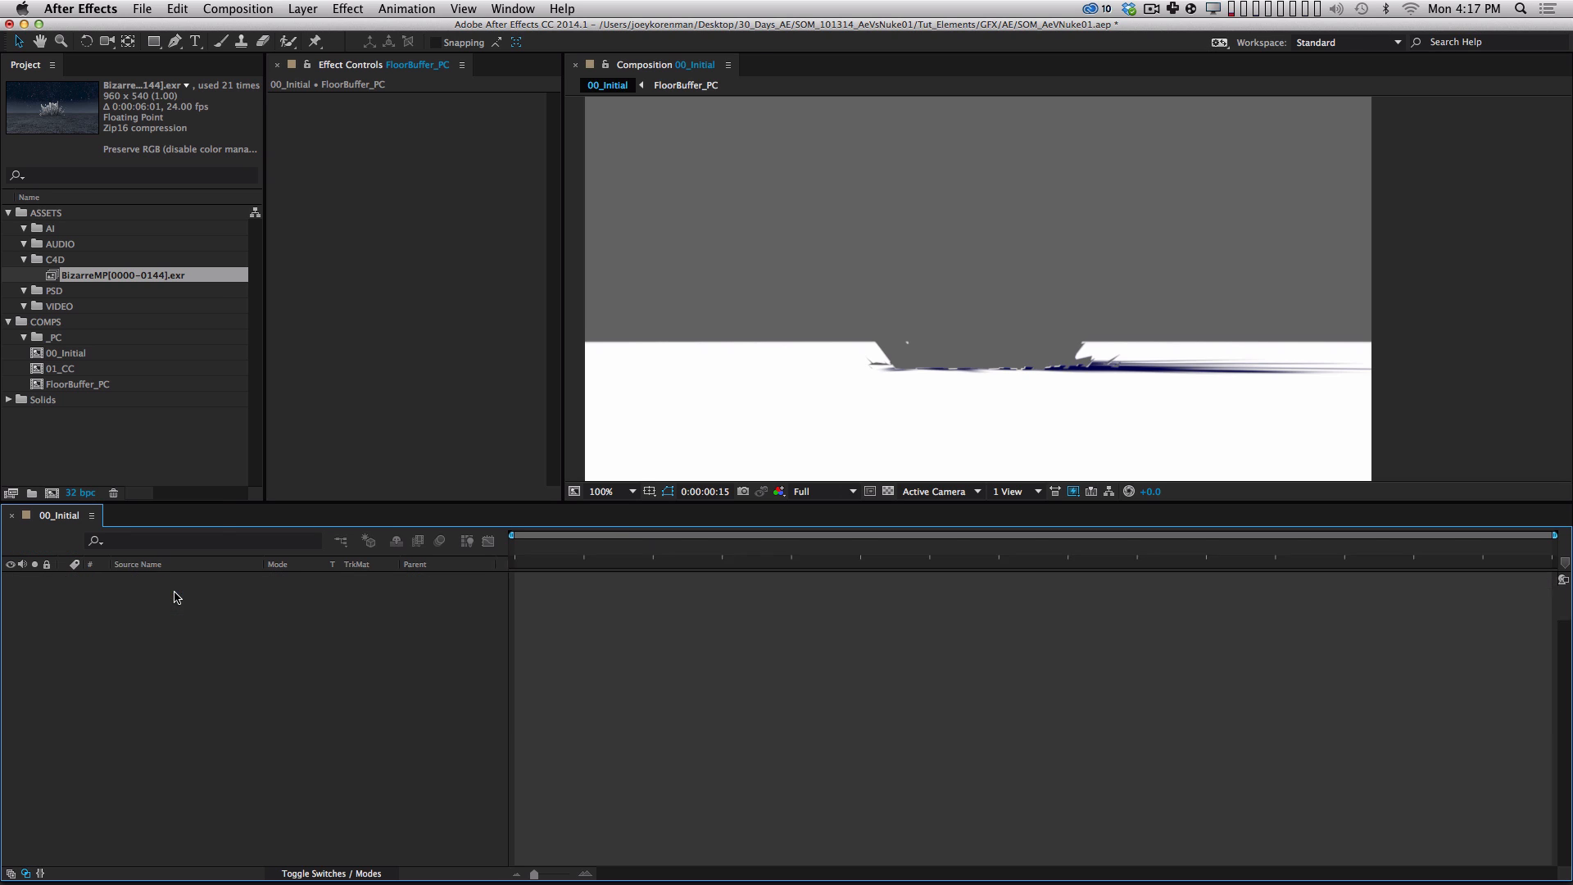
pyautogui.press('super+w')
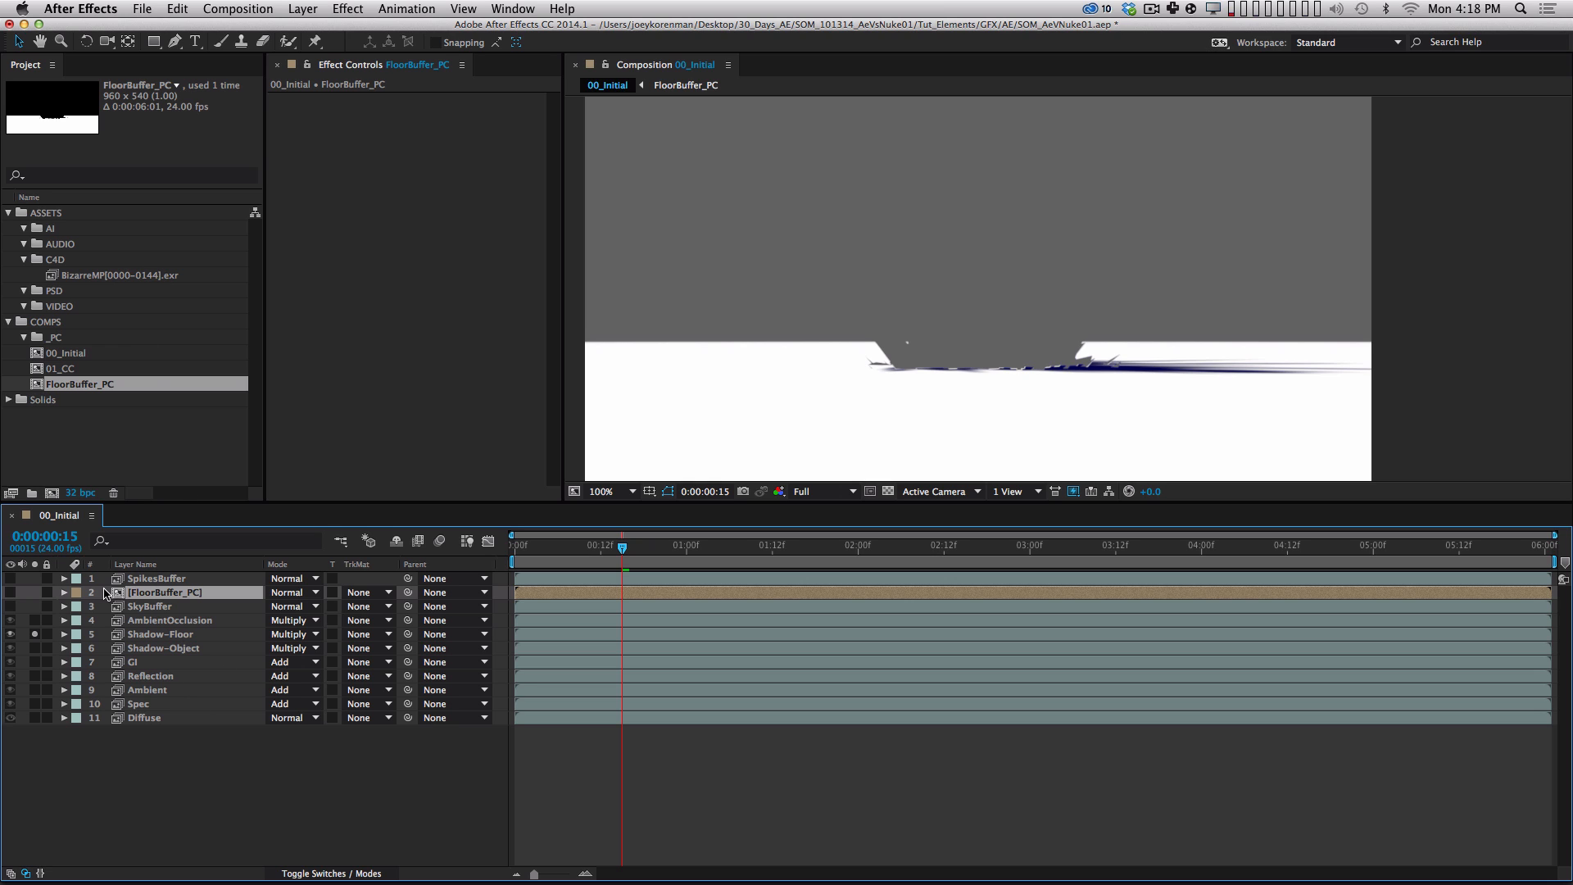
pyautogui.doubleClick(147, 593)
pyautogui.click(167, 580)
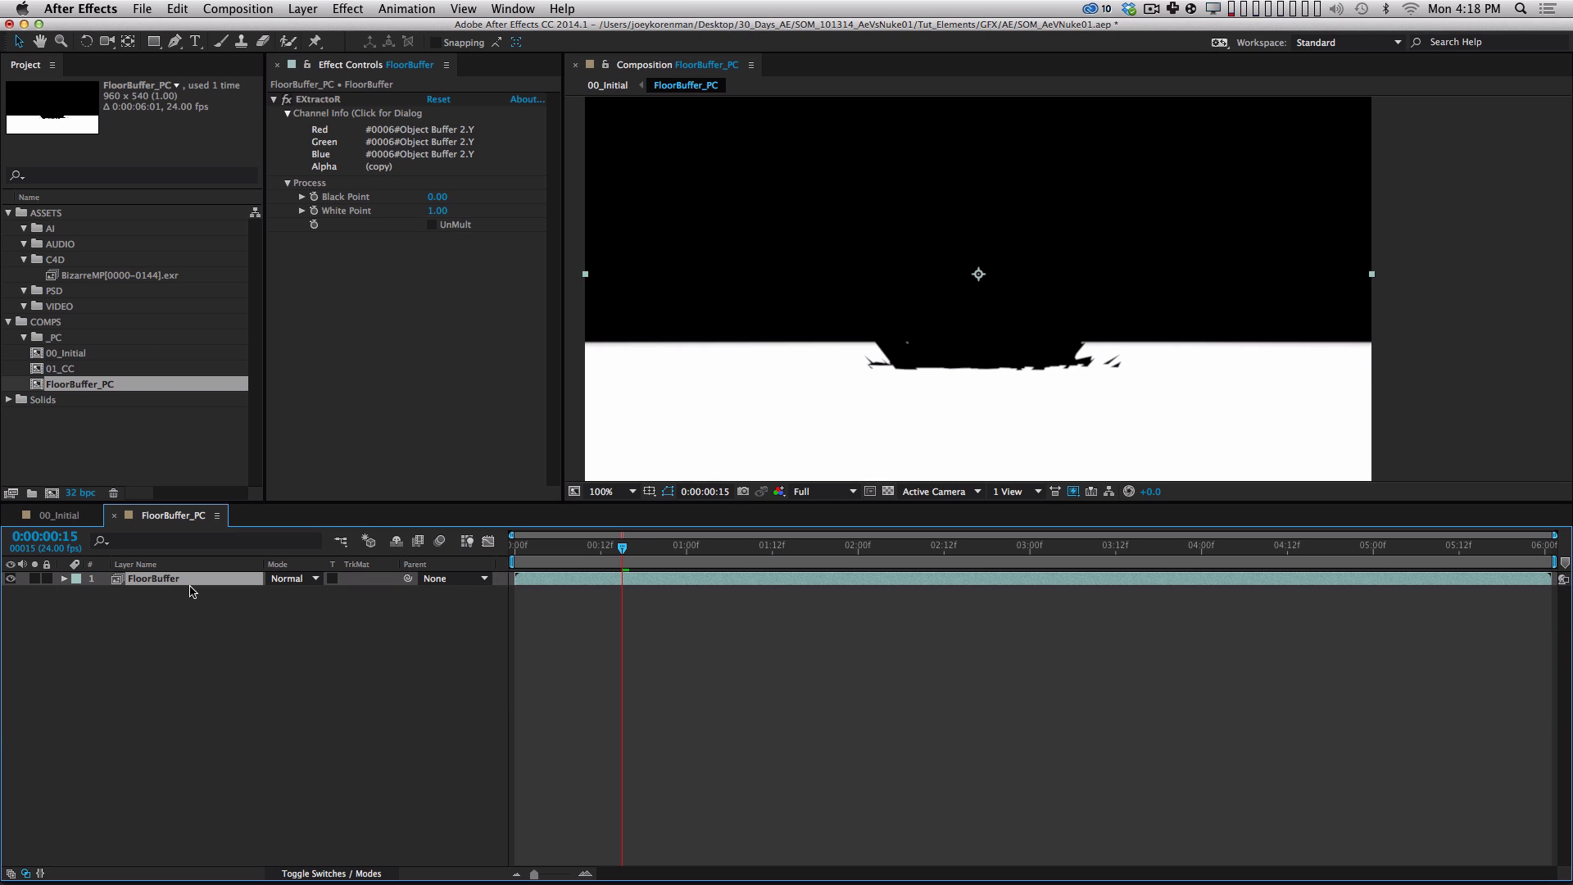
pyautogui.press('super+w')
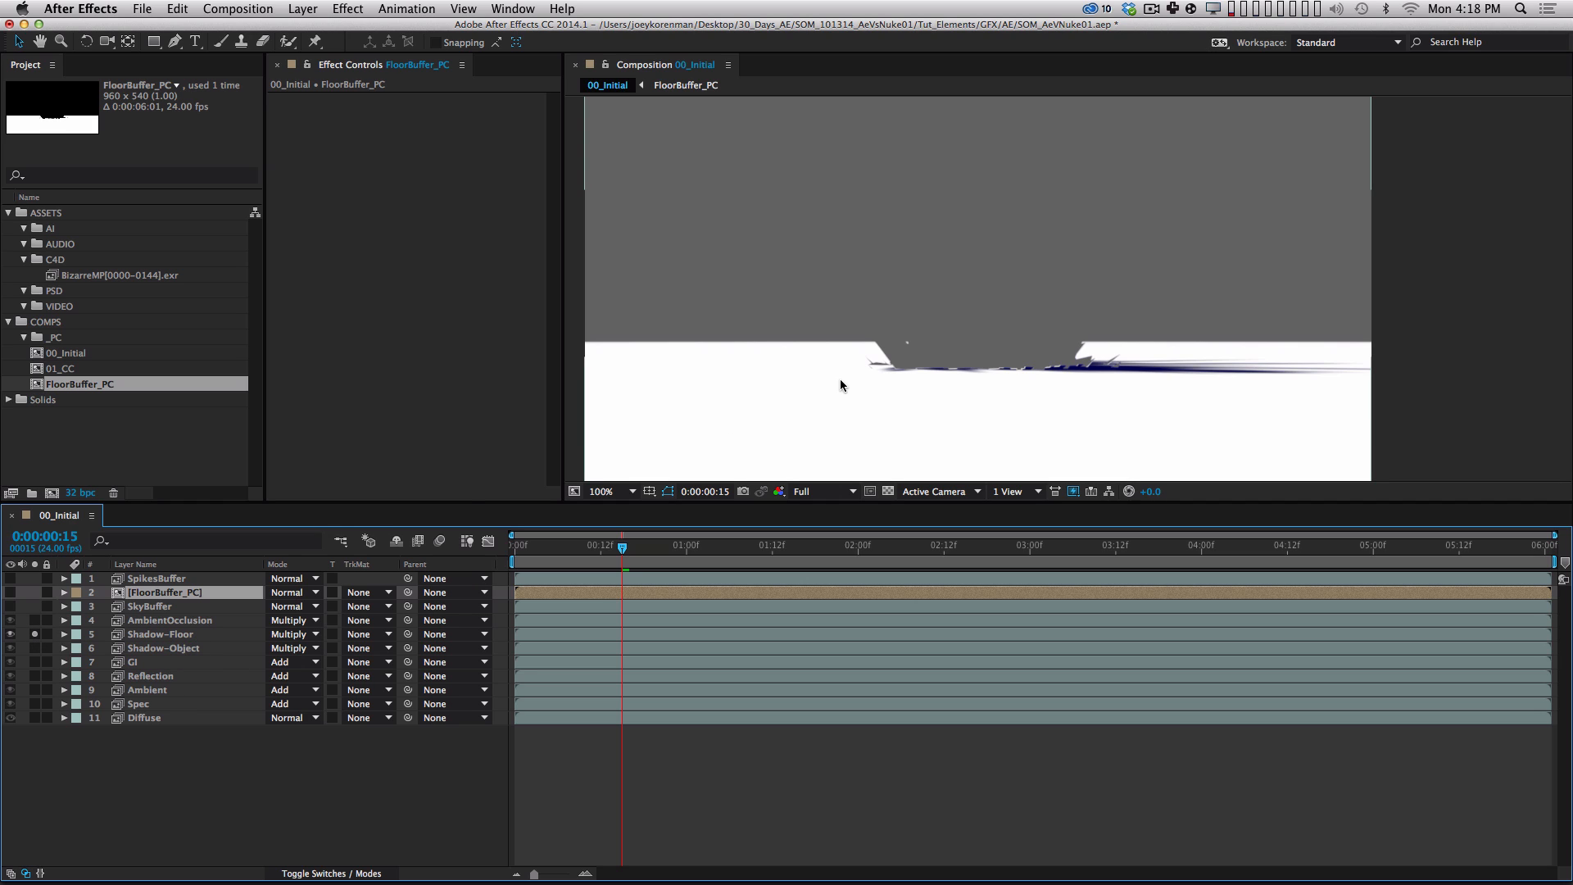
# Pre-compose the SpikesBuffer layer as SpikesBuffer_PC with all attributes moved into it, and leave the precomp hidden.
pyautogui.click(156, 578)
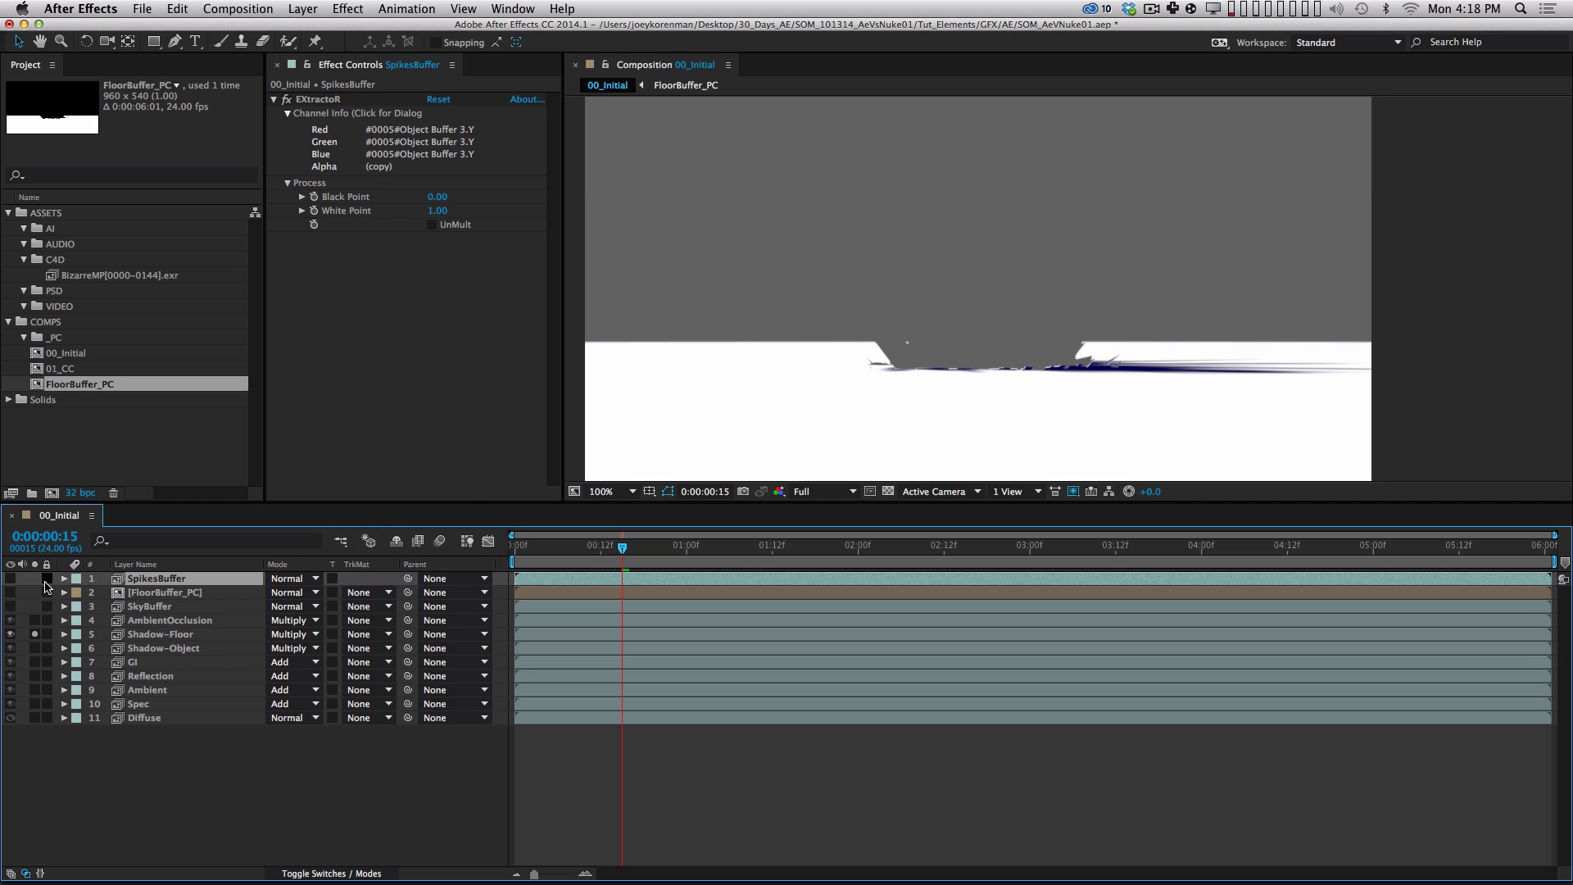
pyautogui.click(10, 578)
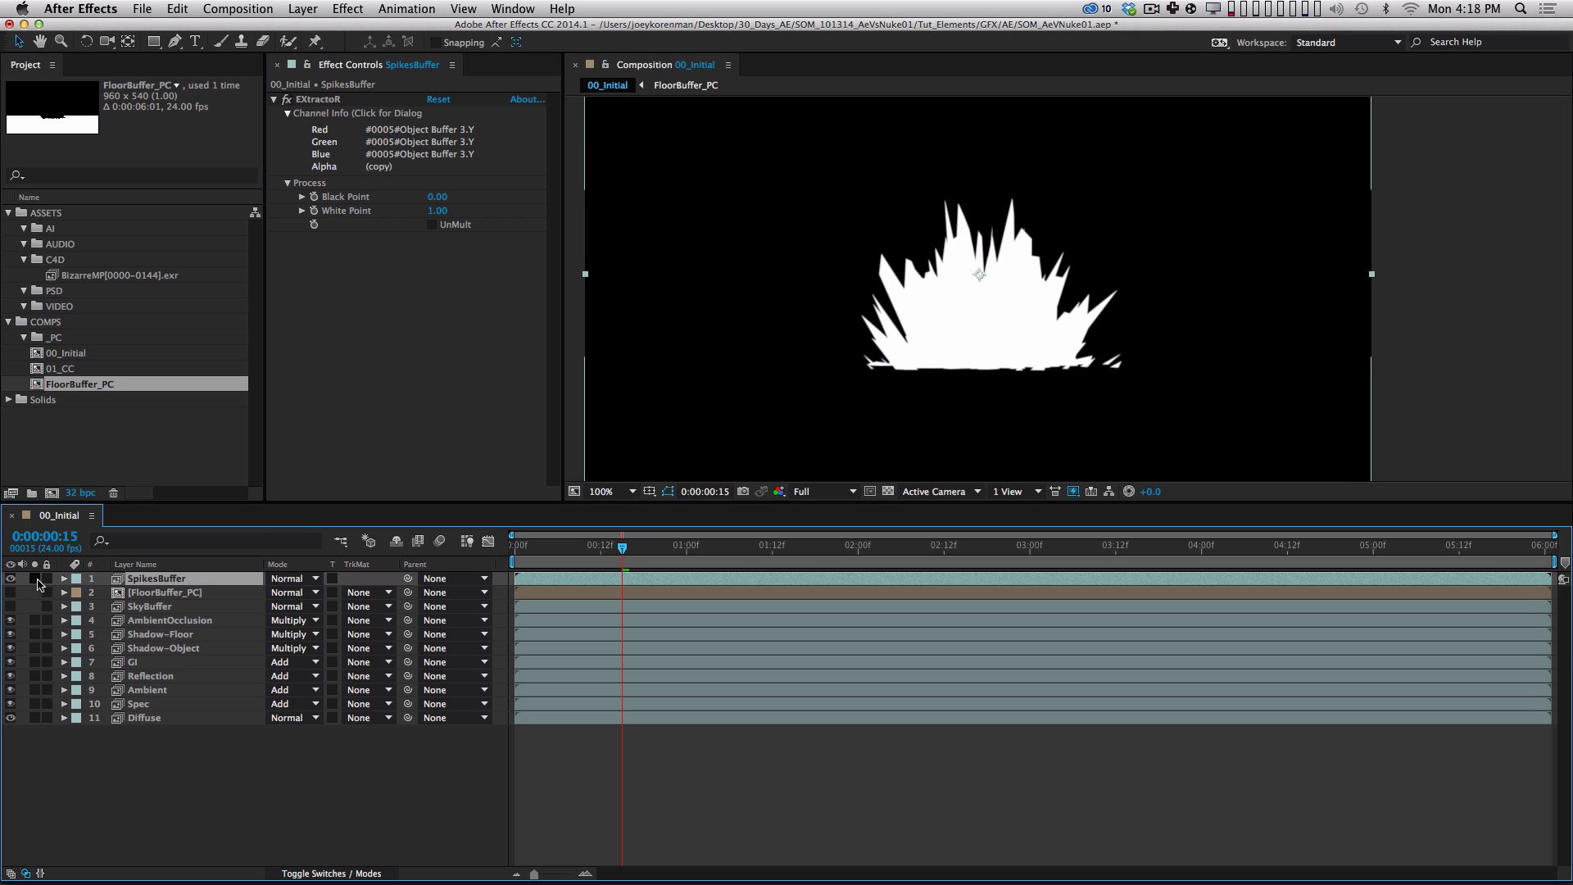
pyautogui.press('shift+super+c')
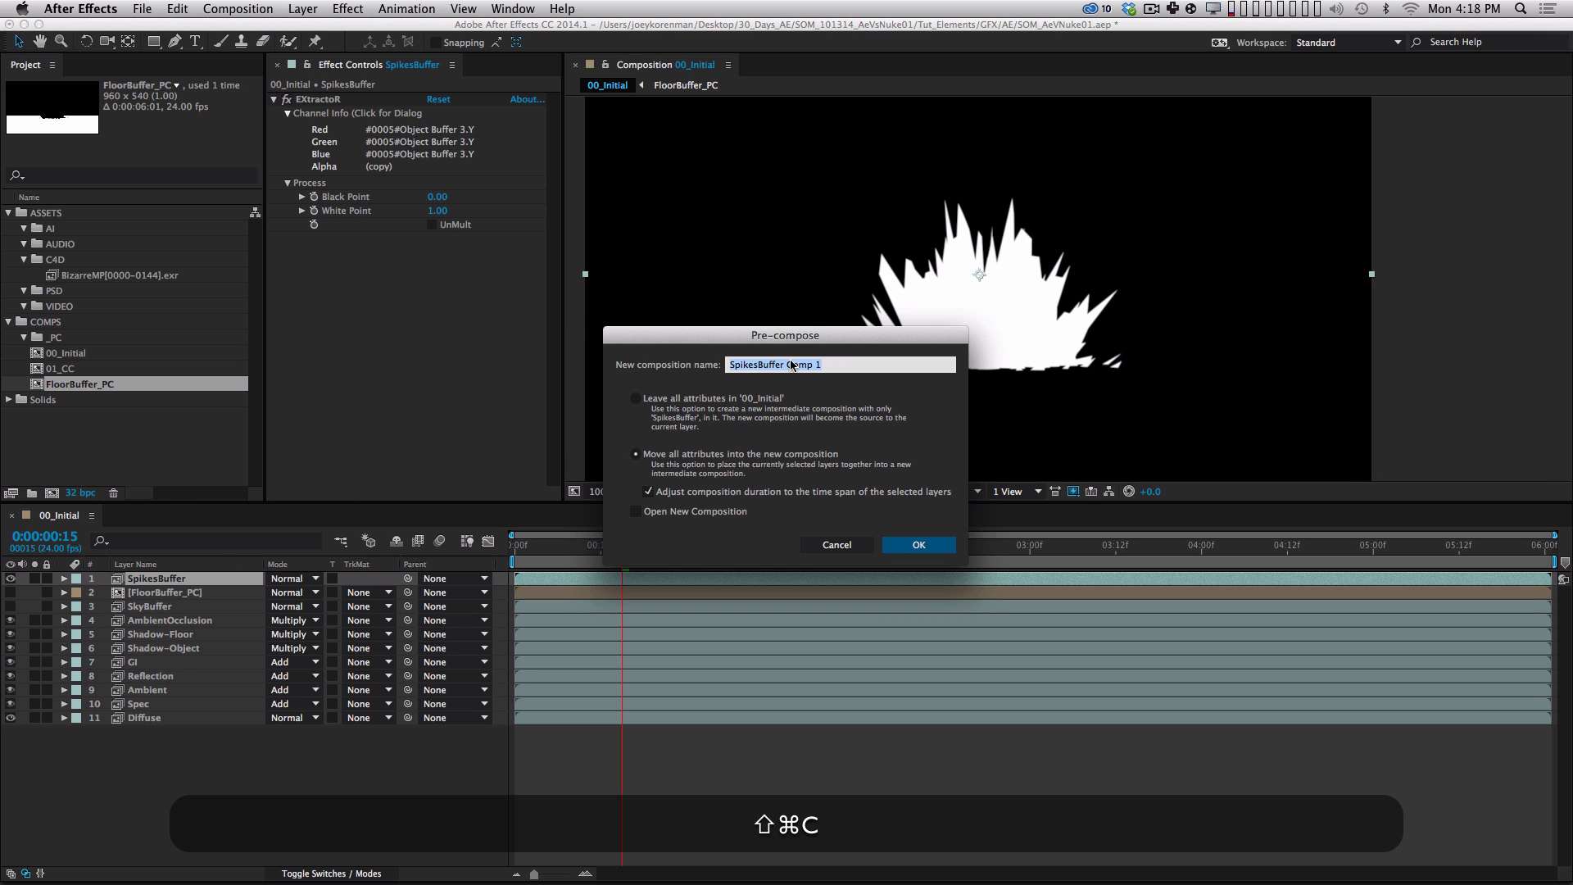
pyautogui.moveTo(786, 367); pyautogui.dragTo(845, 370)
pyautogui.hotkey('shift', 'BackSpace')
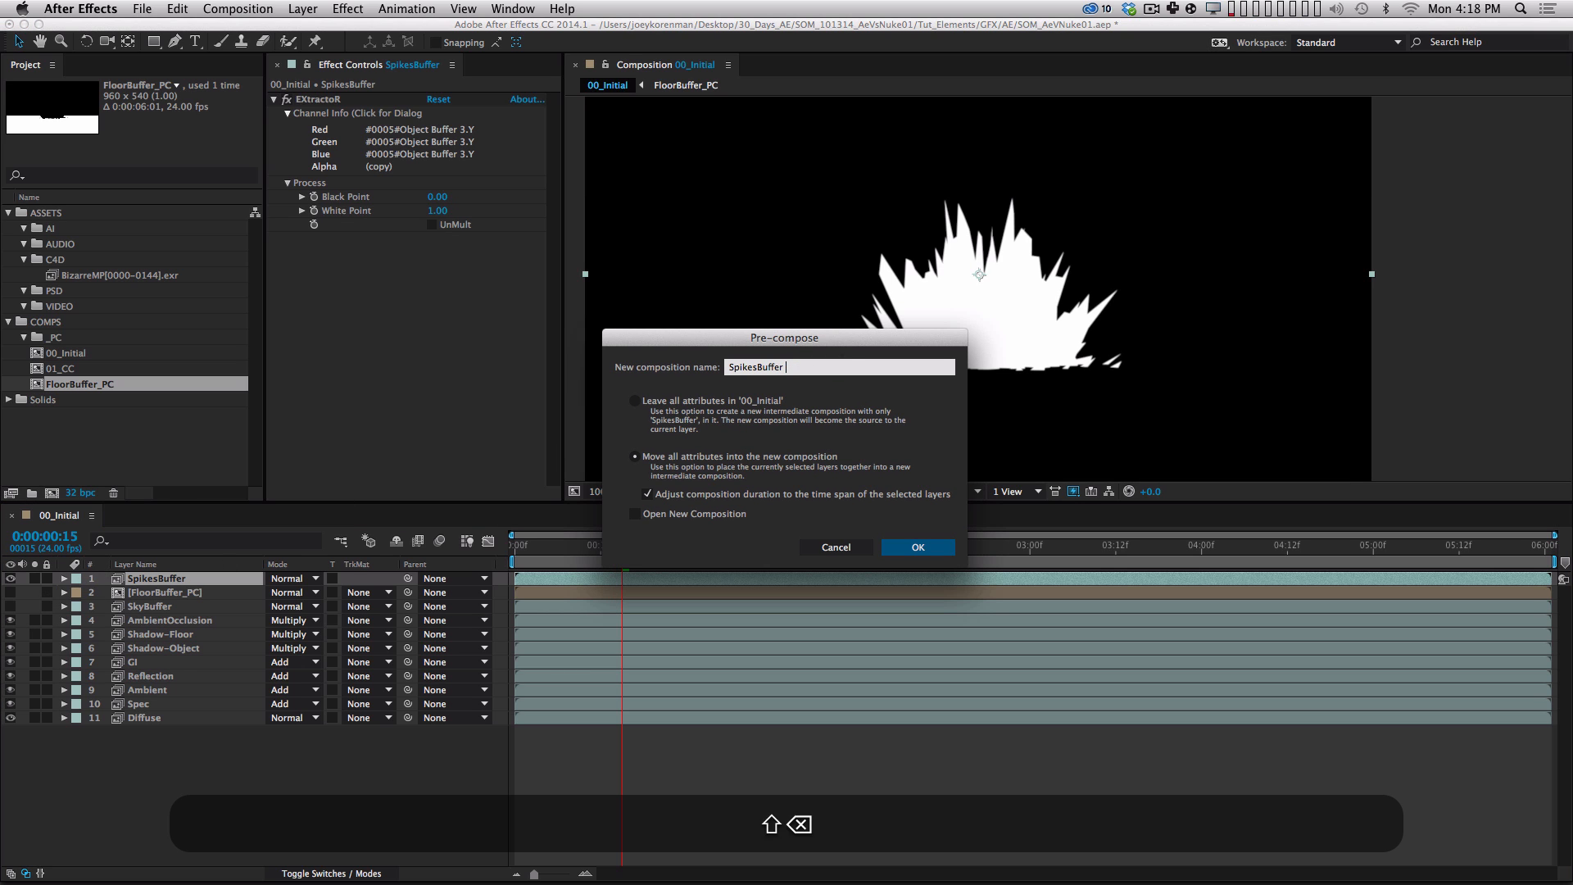
pyautogui.write('_PC')
pyautogui.press('Return')
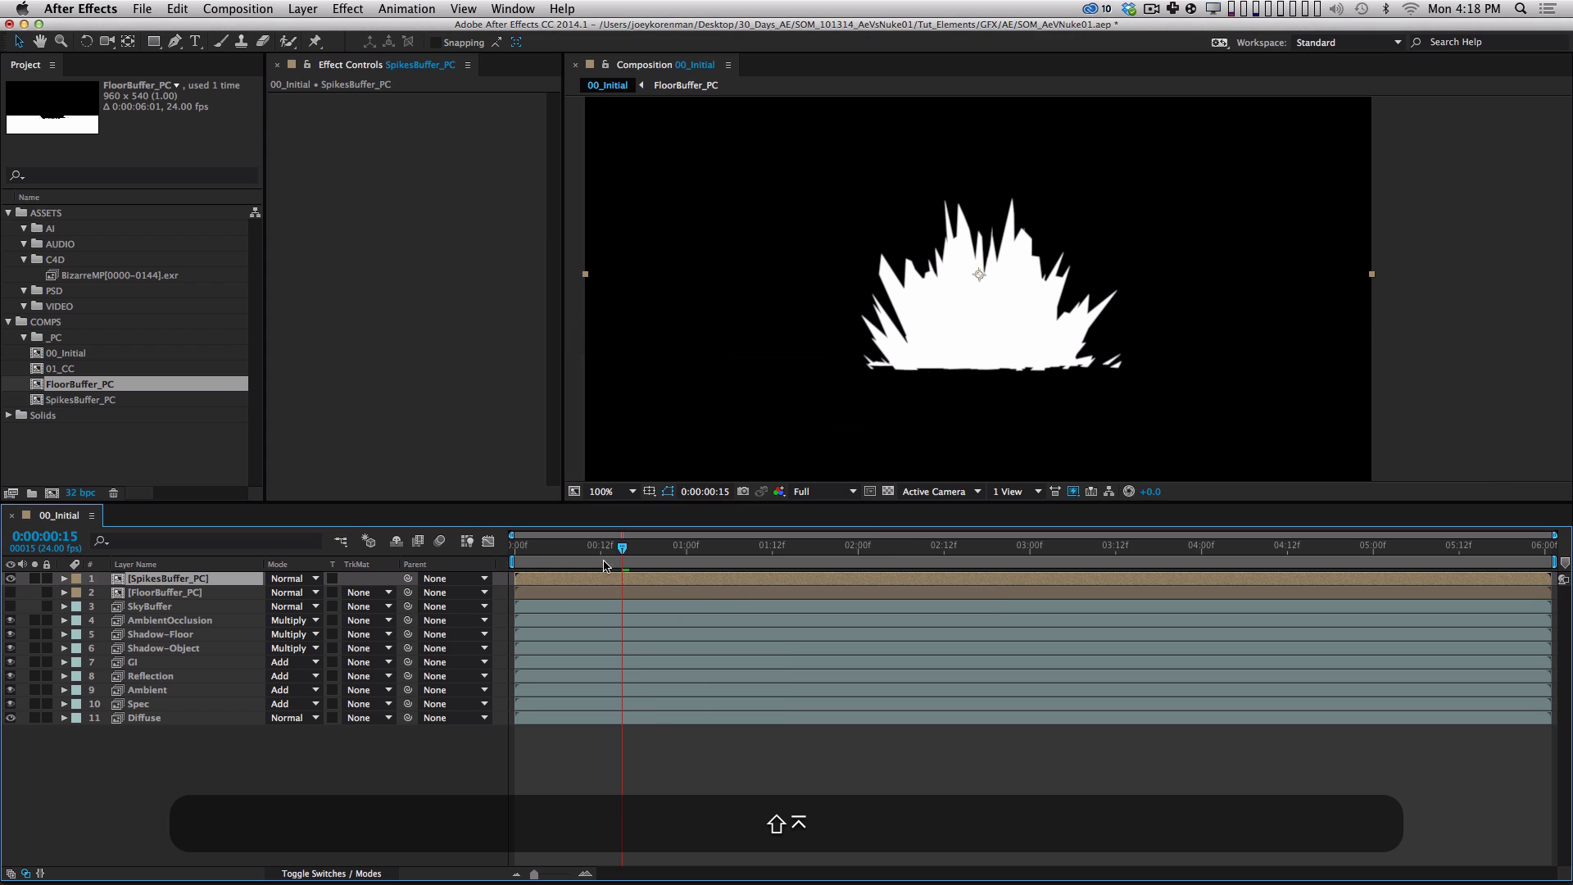
pyautogui.click(10, 578)
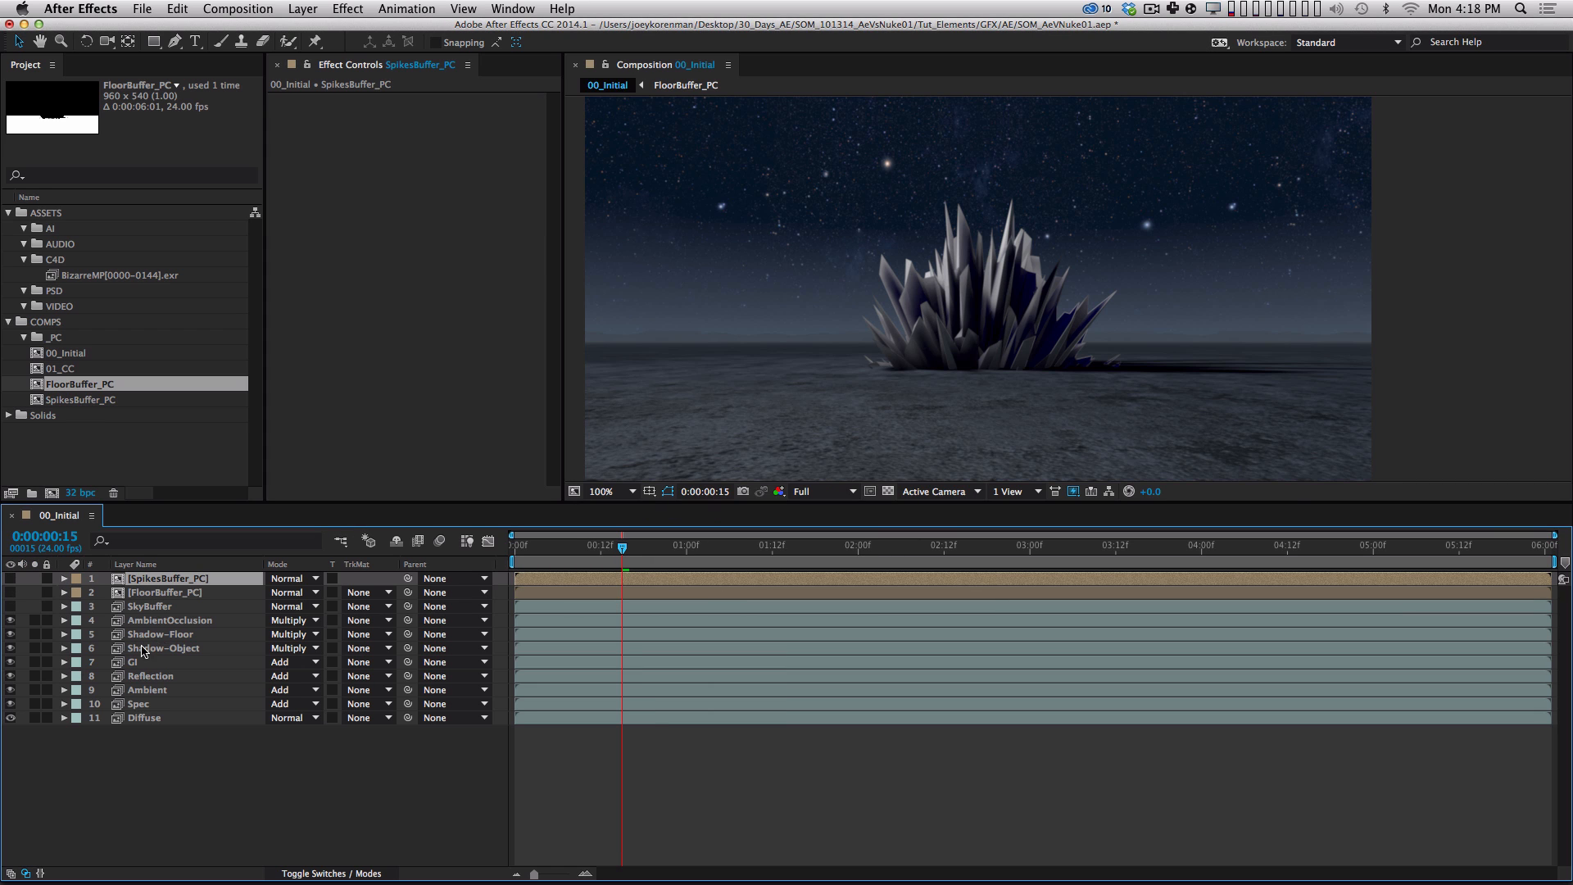
# Apply Set Matte to the Shadow-Object layer, taking the matte from SpikesBuffer_PC and using Luminance.
pyautogui.click(190, 651)
pyautogui.click(360, 9)
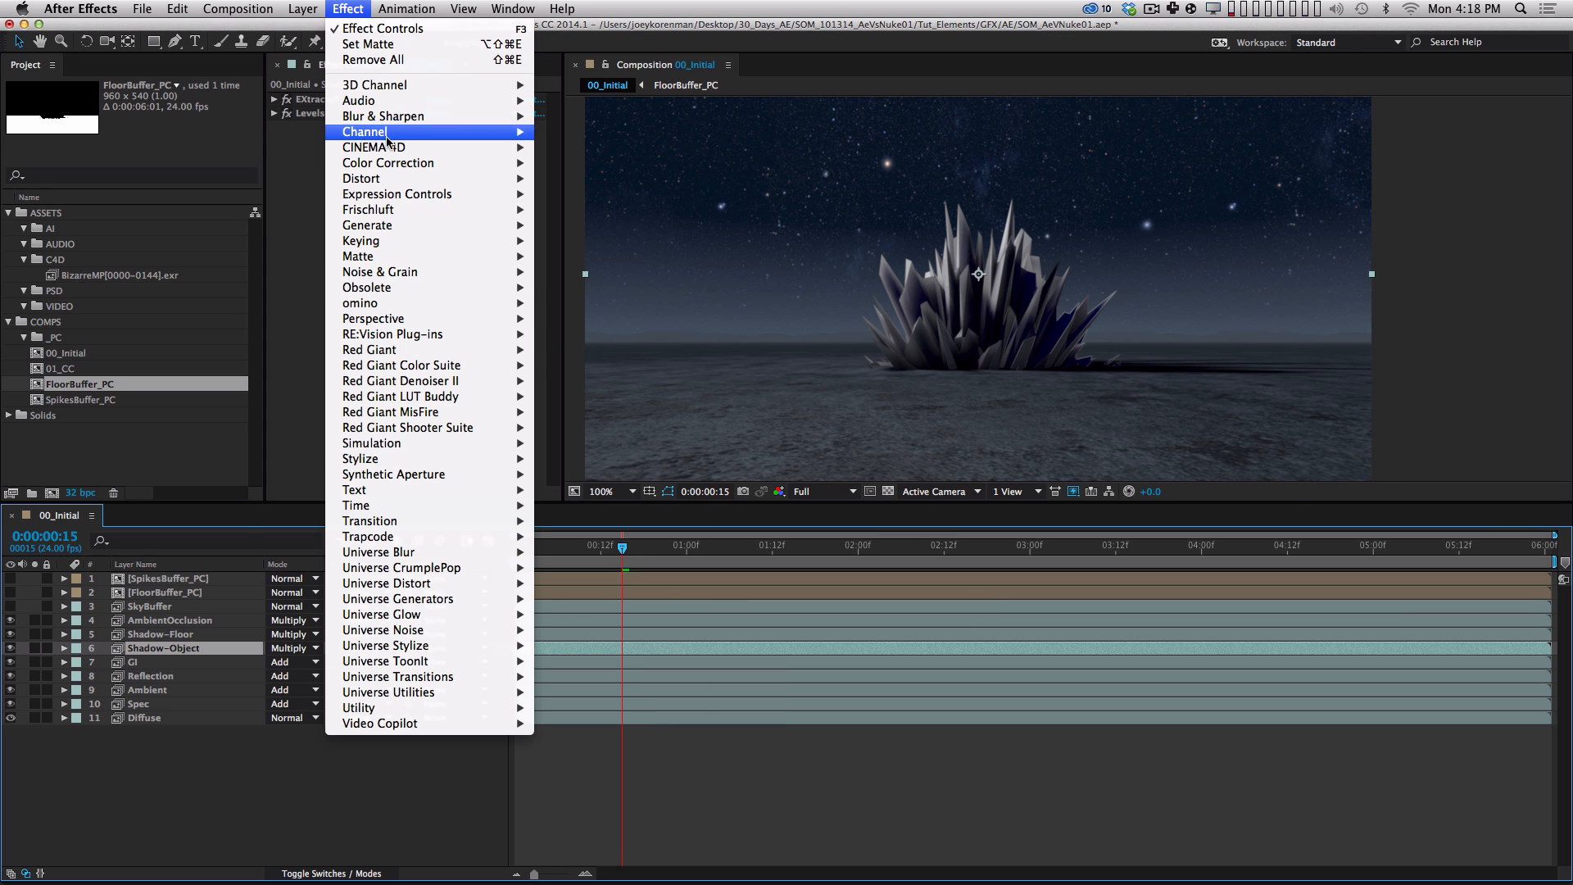
pyautogui.moveTo(387, 141)
pyautogui.click(565, 287)
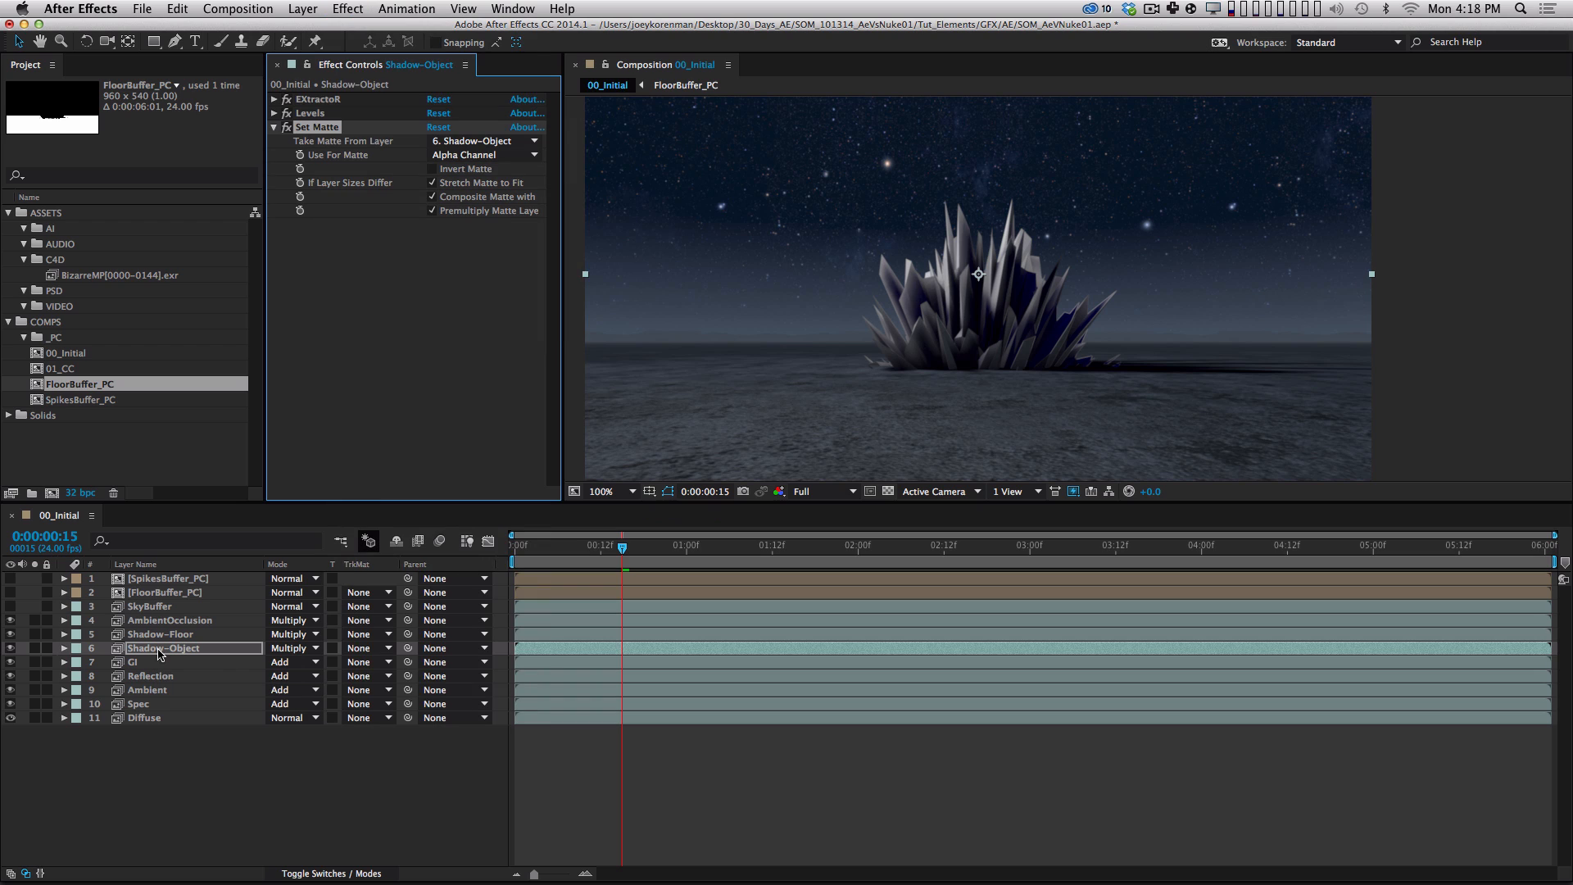
pyautogui.click(499, 143)
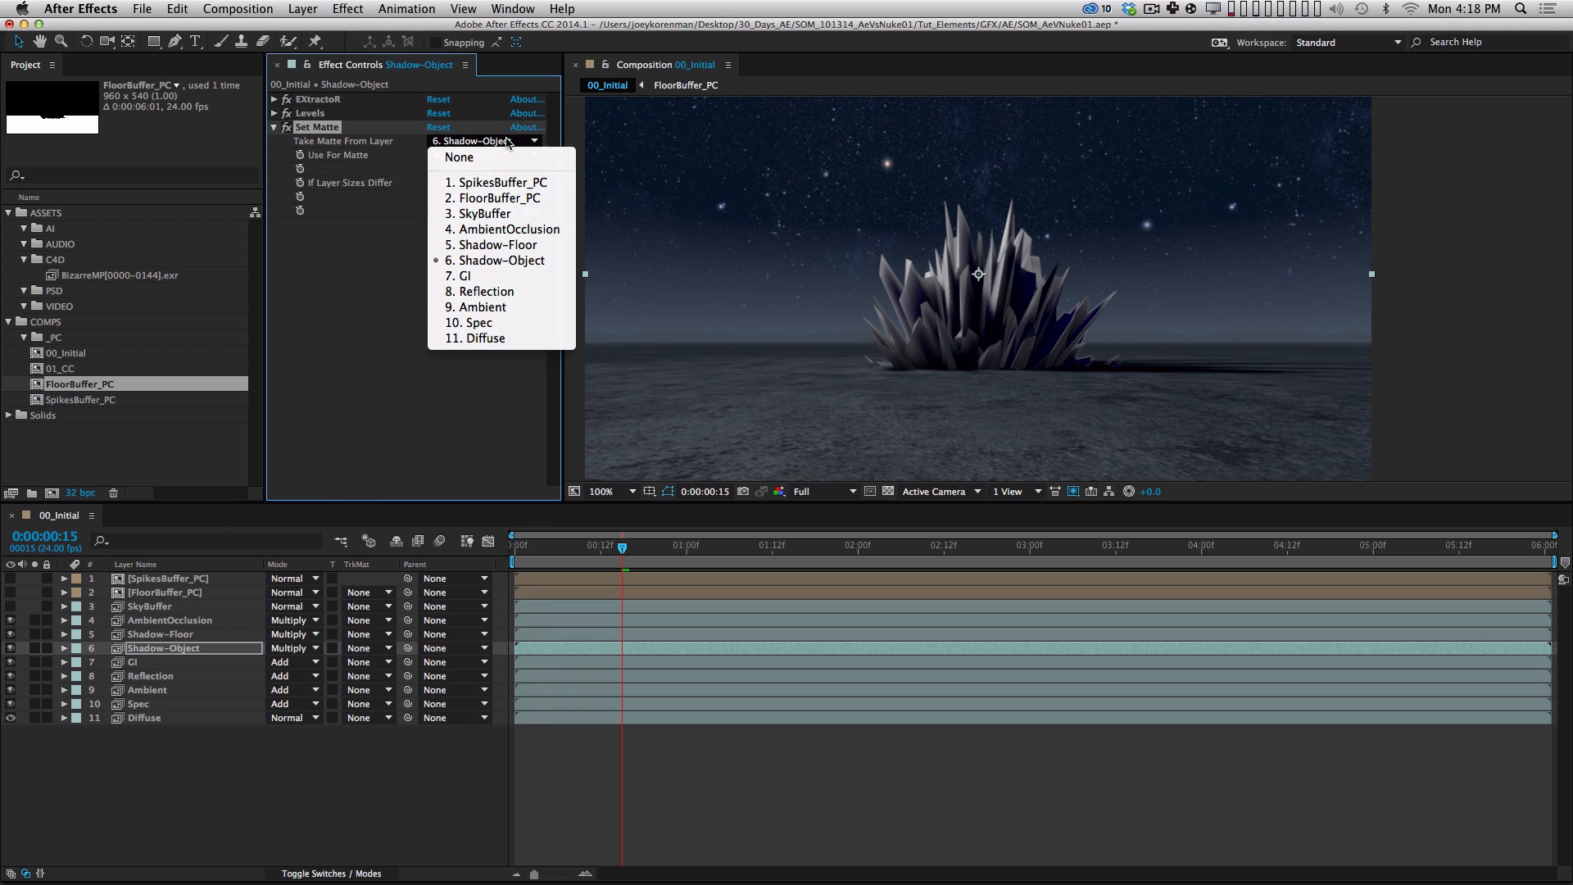
pyautogui.click(521, 188)
pyautogui.click(492, 155)
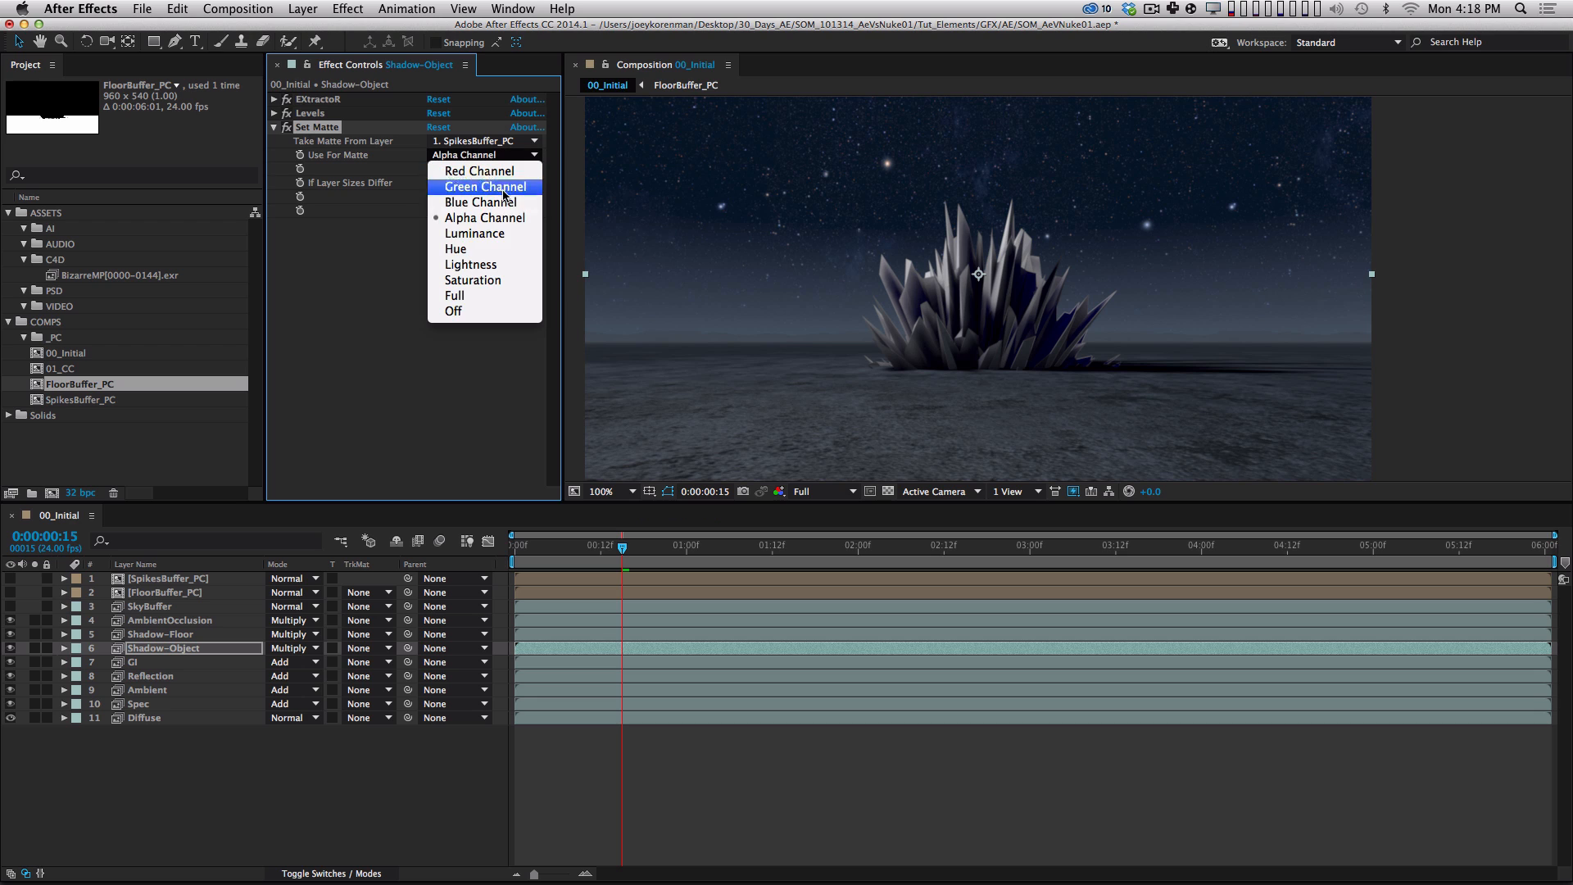
pyautogui.click(516, 236)
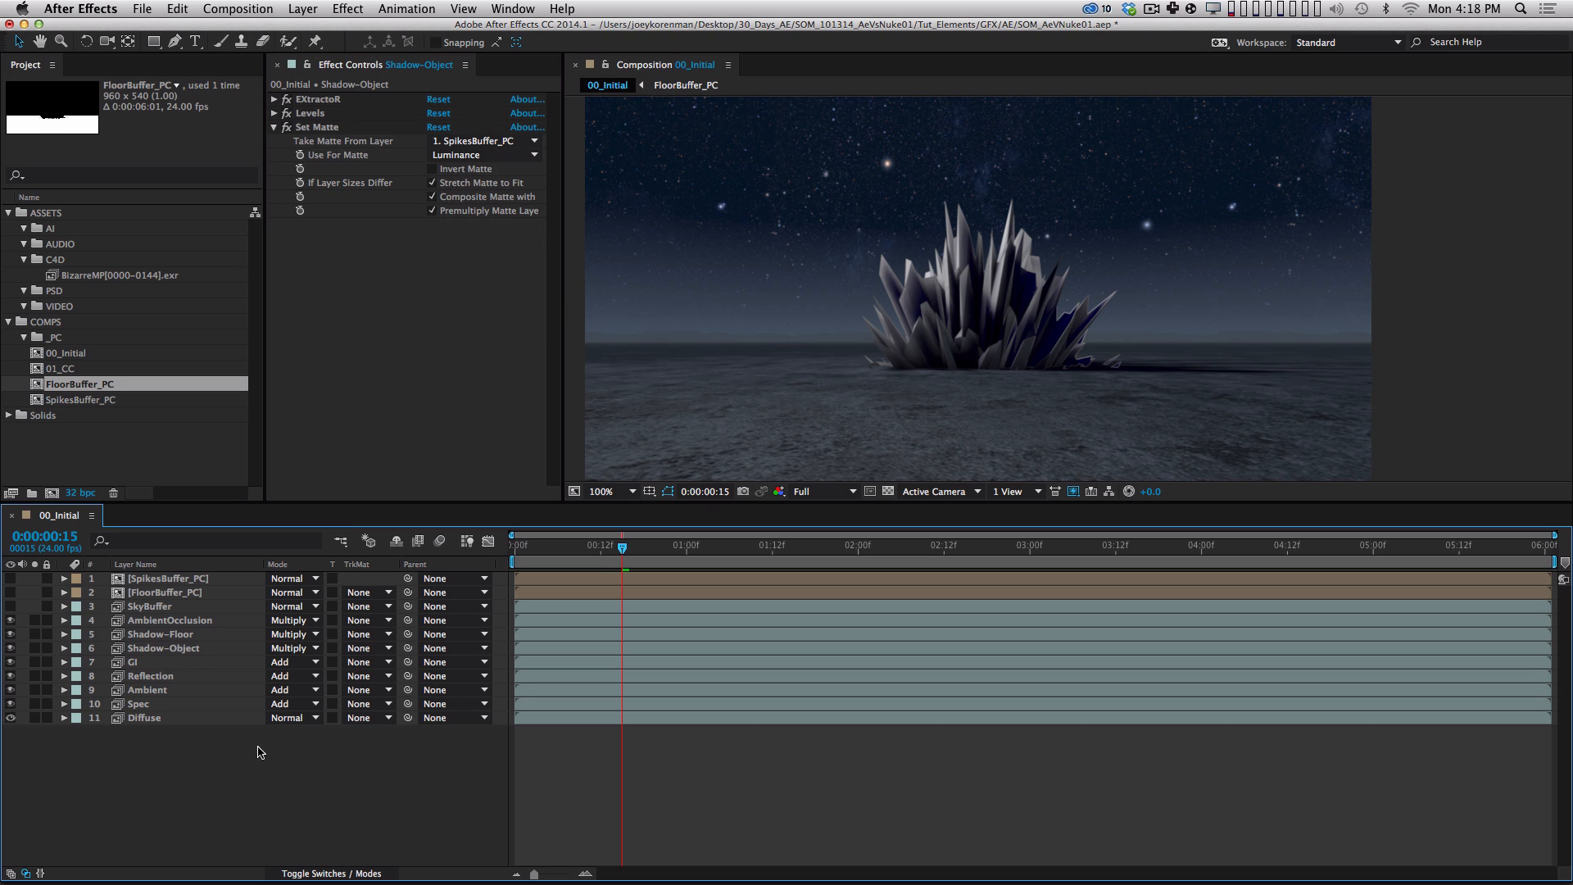
# Solo Shadow-Floor and Shadow-Object to test lowering Shadow-Object's opacity to 3%, and unsolo both layers.
pyautogui.click(169, 650)
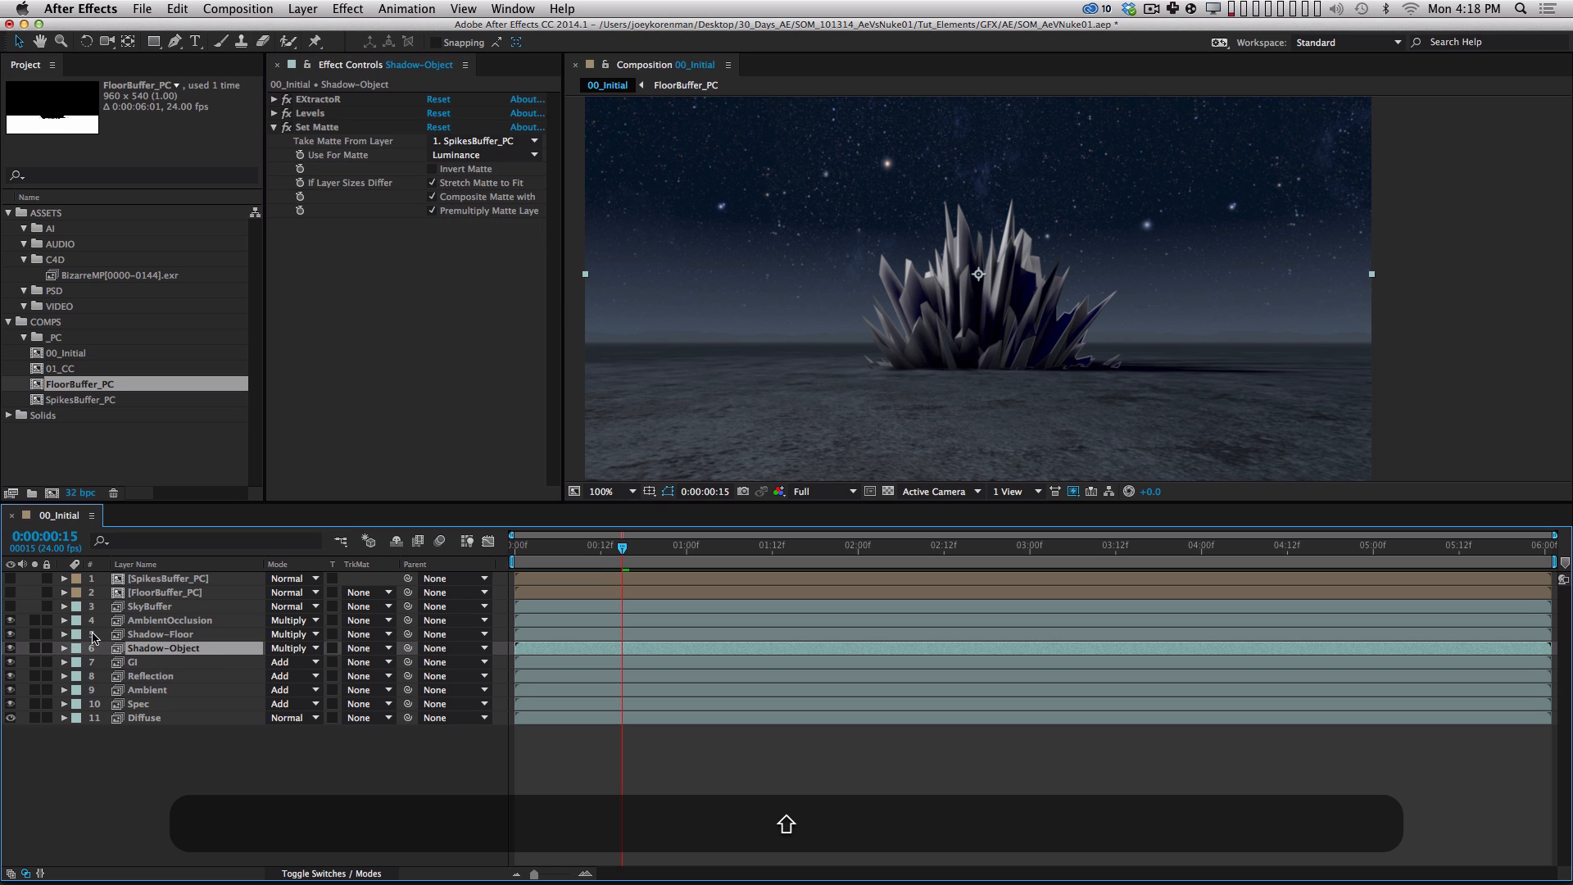
pyautogui.keyDown('shift'); pyautogui.click(34, 648); pyautogui.keyUp('shift')
pyautogui.keyDown('shift'); pyautogui.click(35, 634); pyautogui.keyUp('shift')
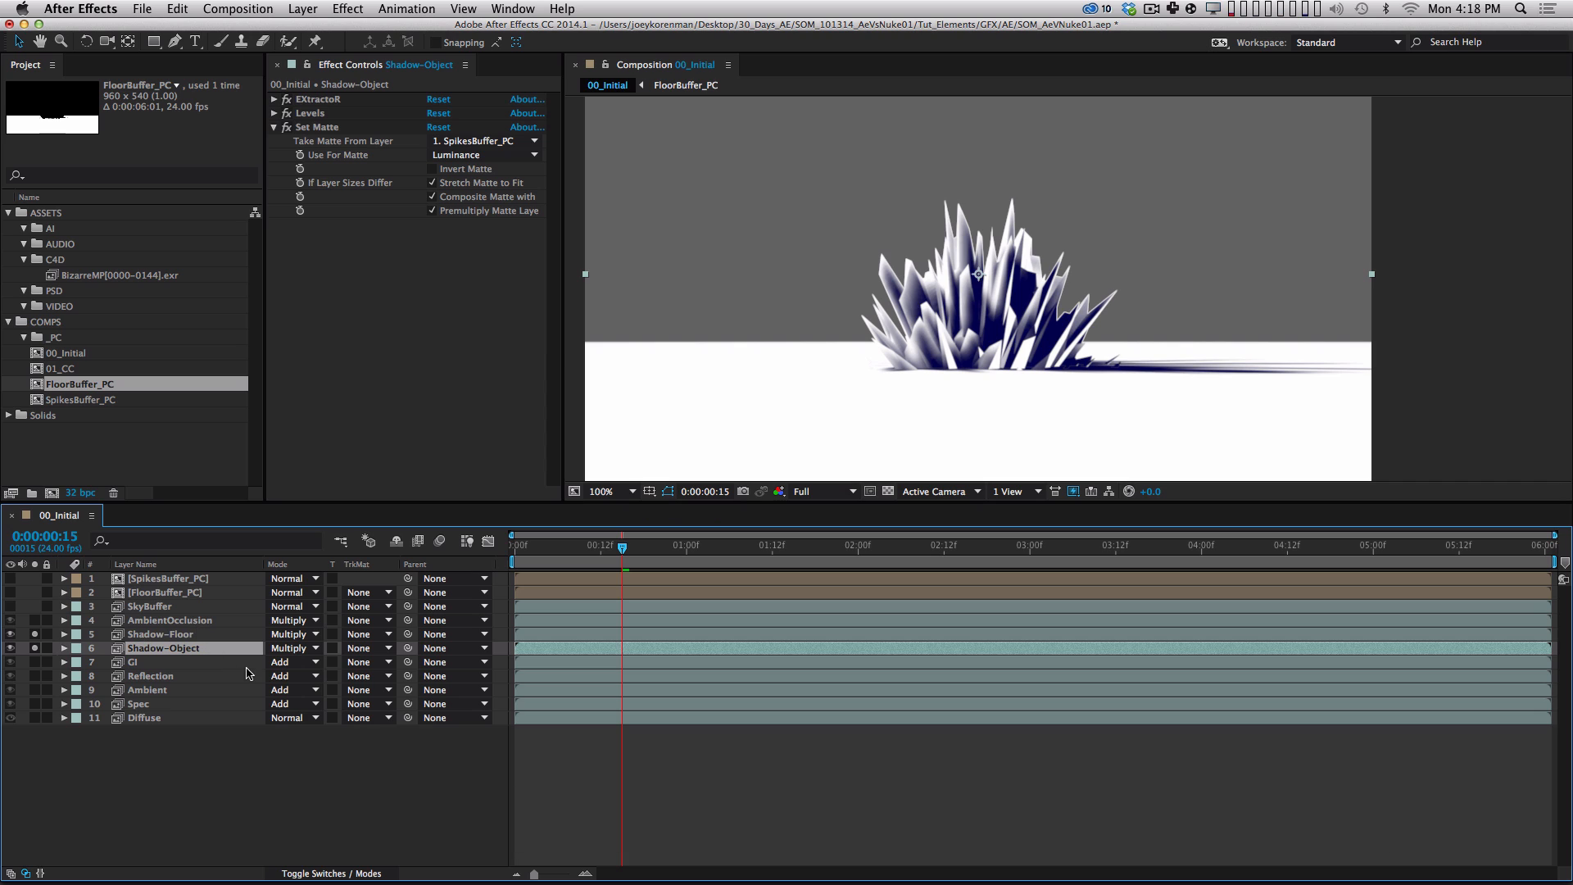
pyautogui.press('t')
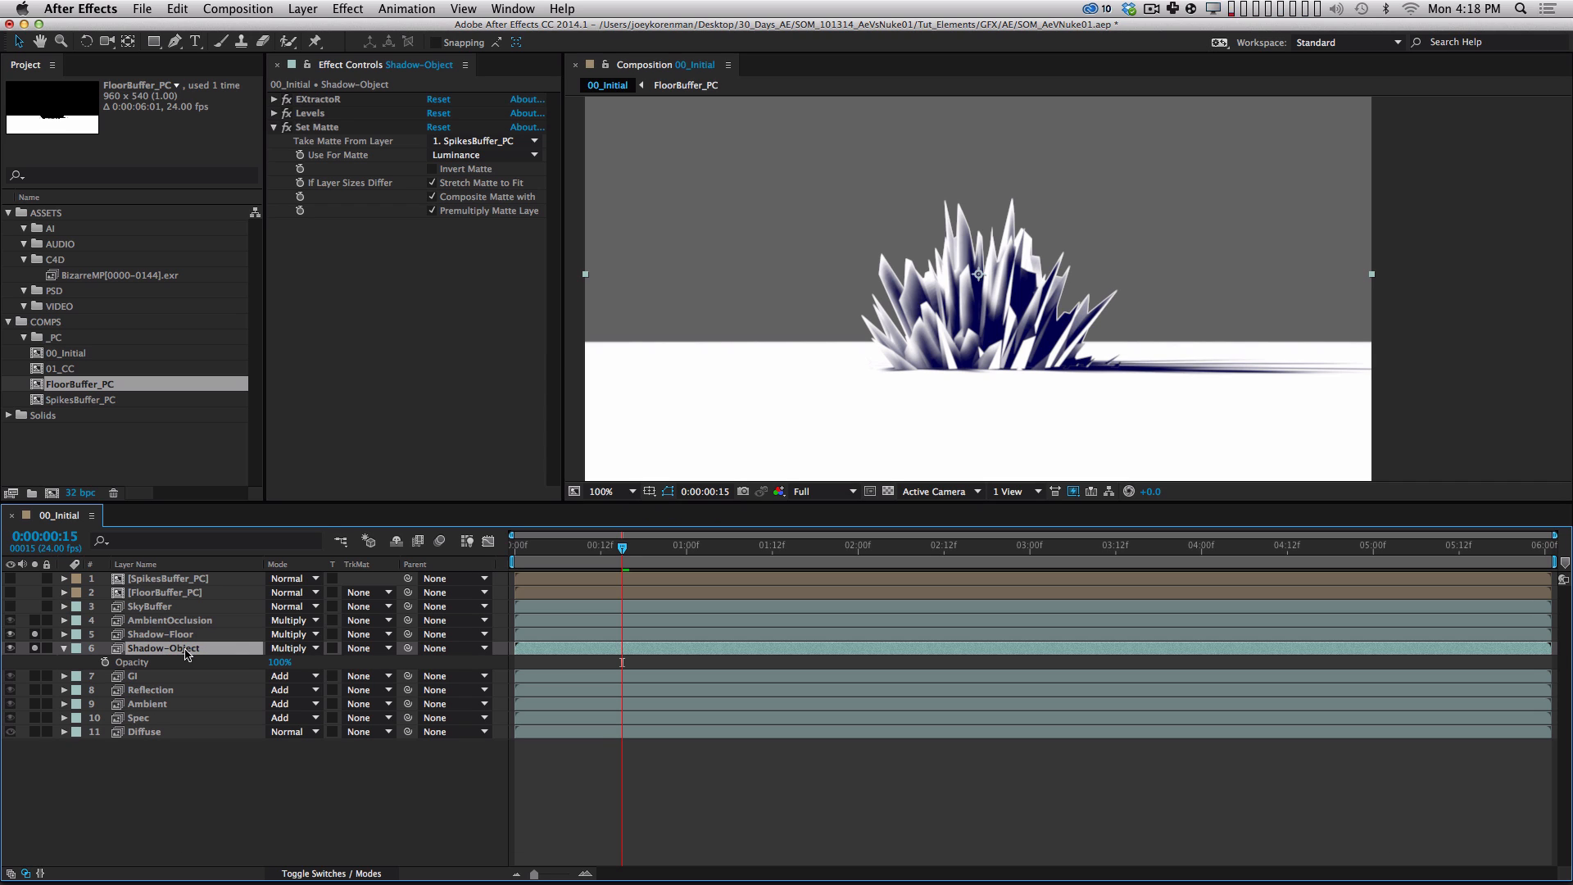
pyautogui.moveTo(276, 662); pyautogui.dragTo(180, 673)
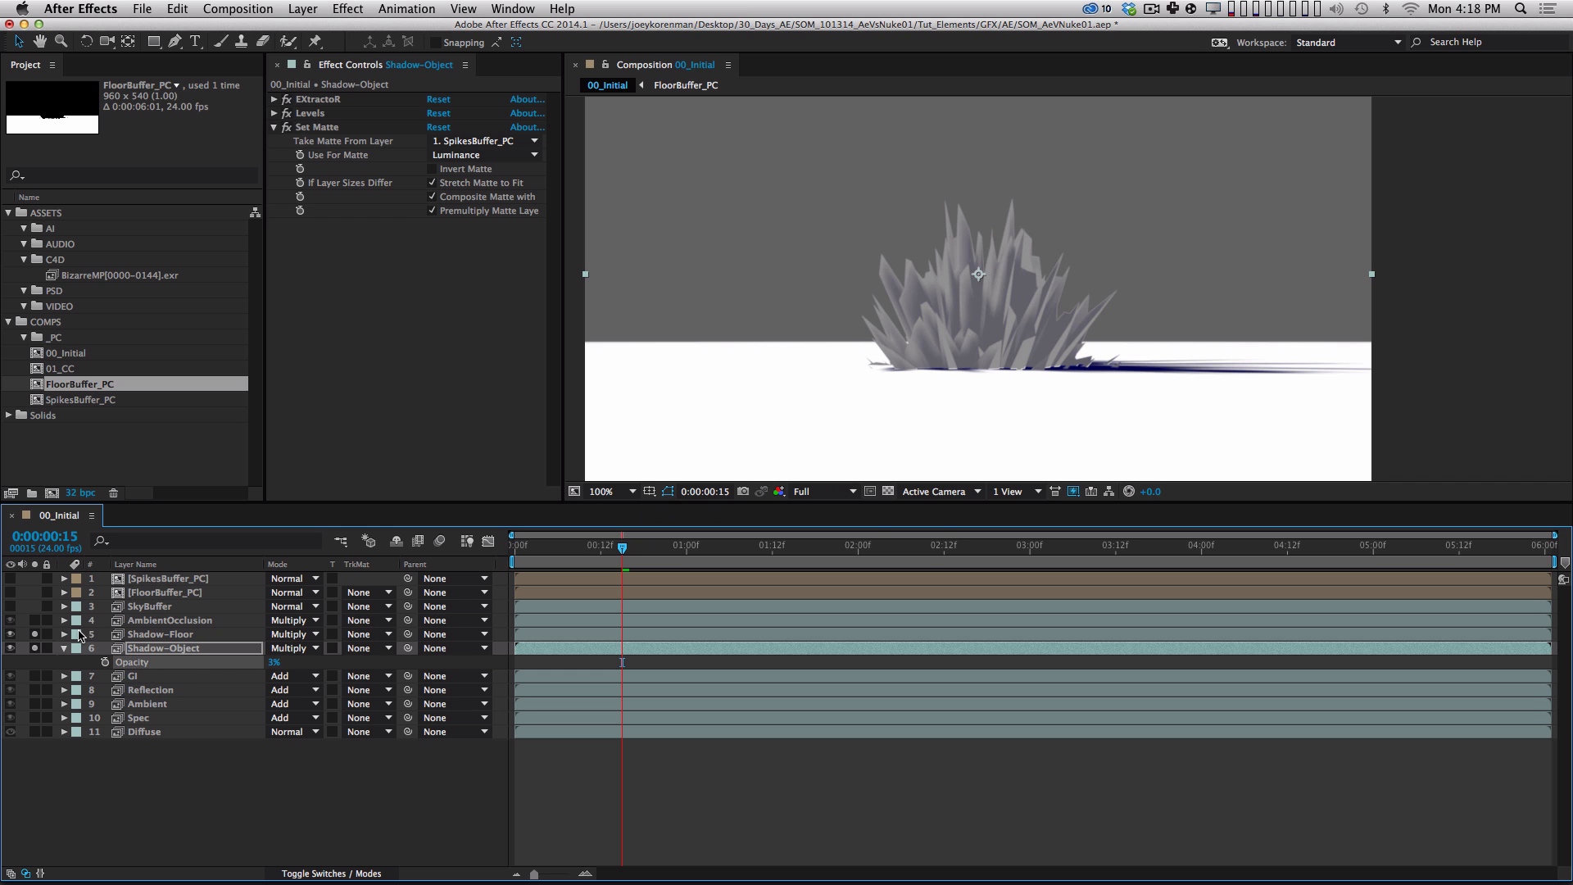
pyautogui.moveTo(33, 646); pyautogui.dragTo(32, 634)
# Set Shadow-Object's opacity to 49% in the full composite and collapse its properties.
pyautogui.click(277, 661)
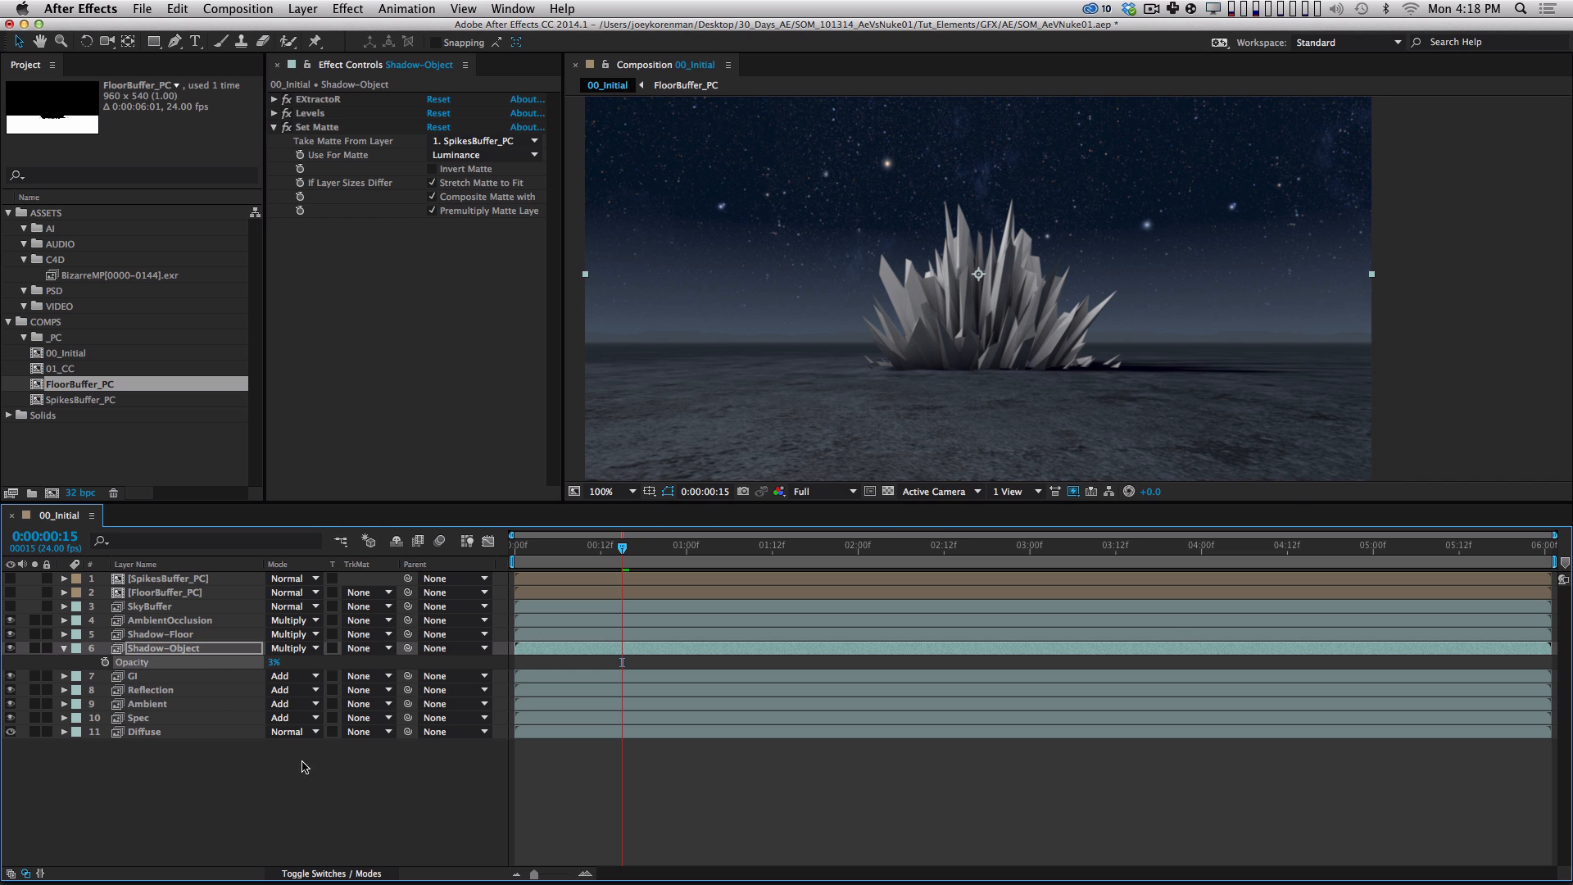
pyautogui.click(303, 761)
pyautogui.moveTo(275, 663)
pyautogui.mouseDown()
pyautogui.moveTo(306, 662)
pyautogui.moveTo(248, 666)
pyautogui.moveTo(291, 666)
pyautogui.mouseUp()
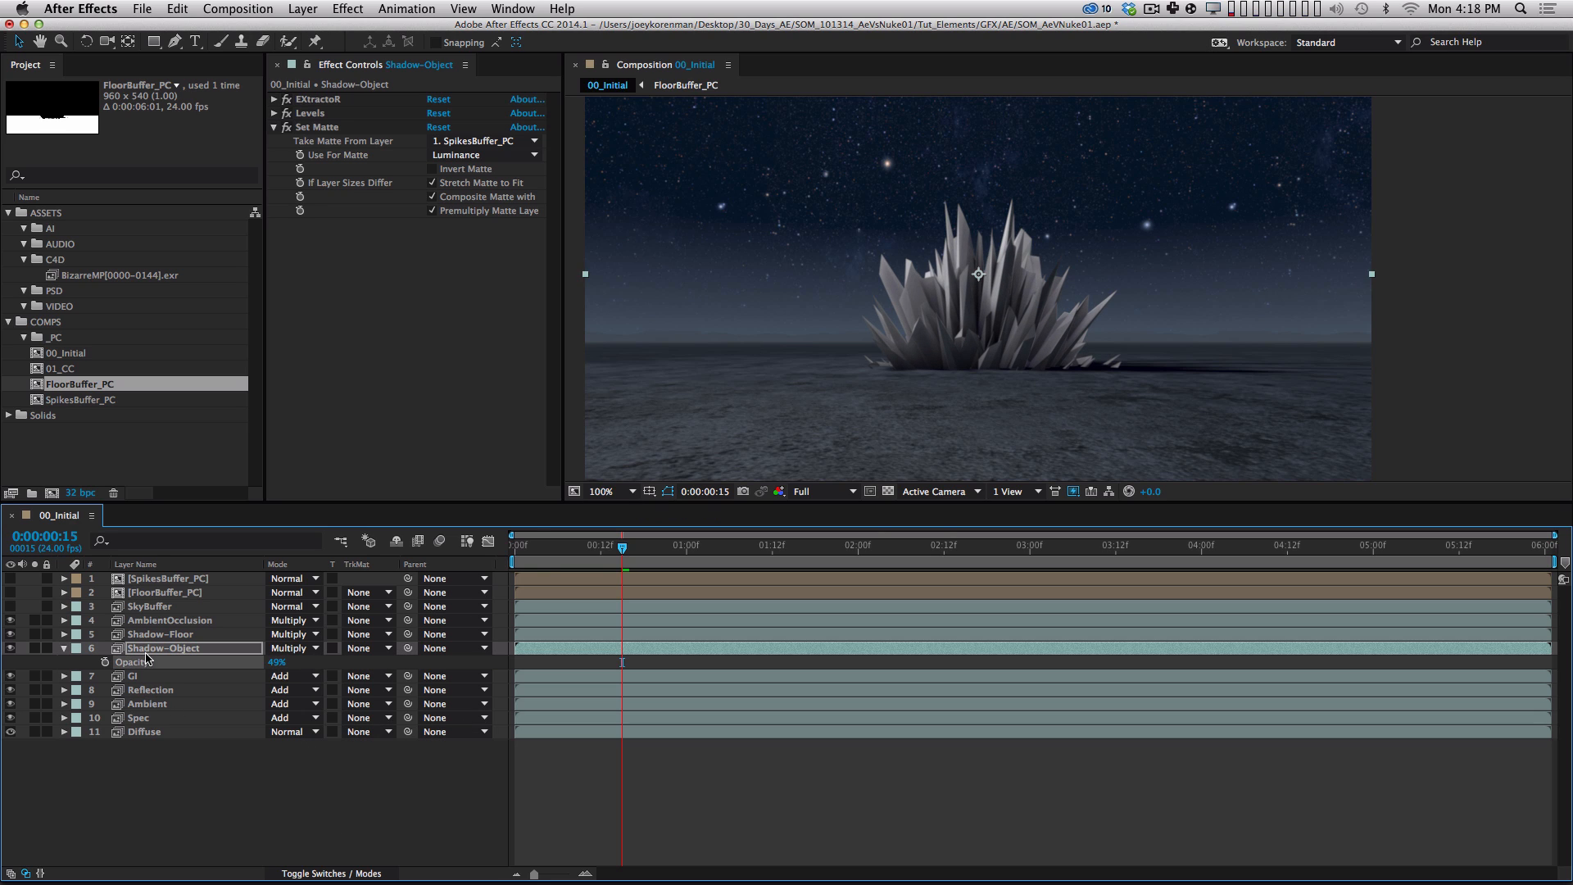
pyautogui.click(69, 651)
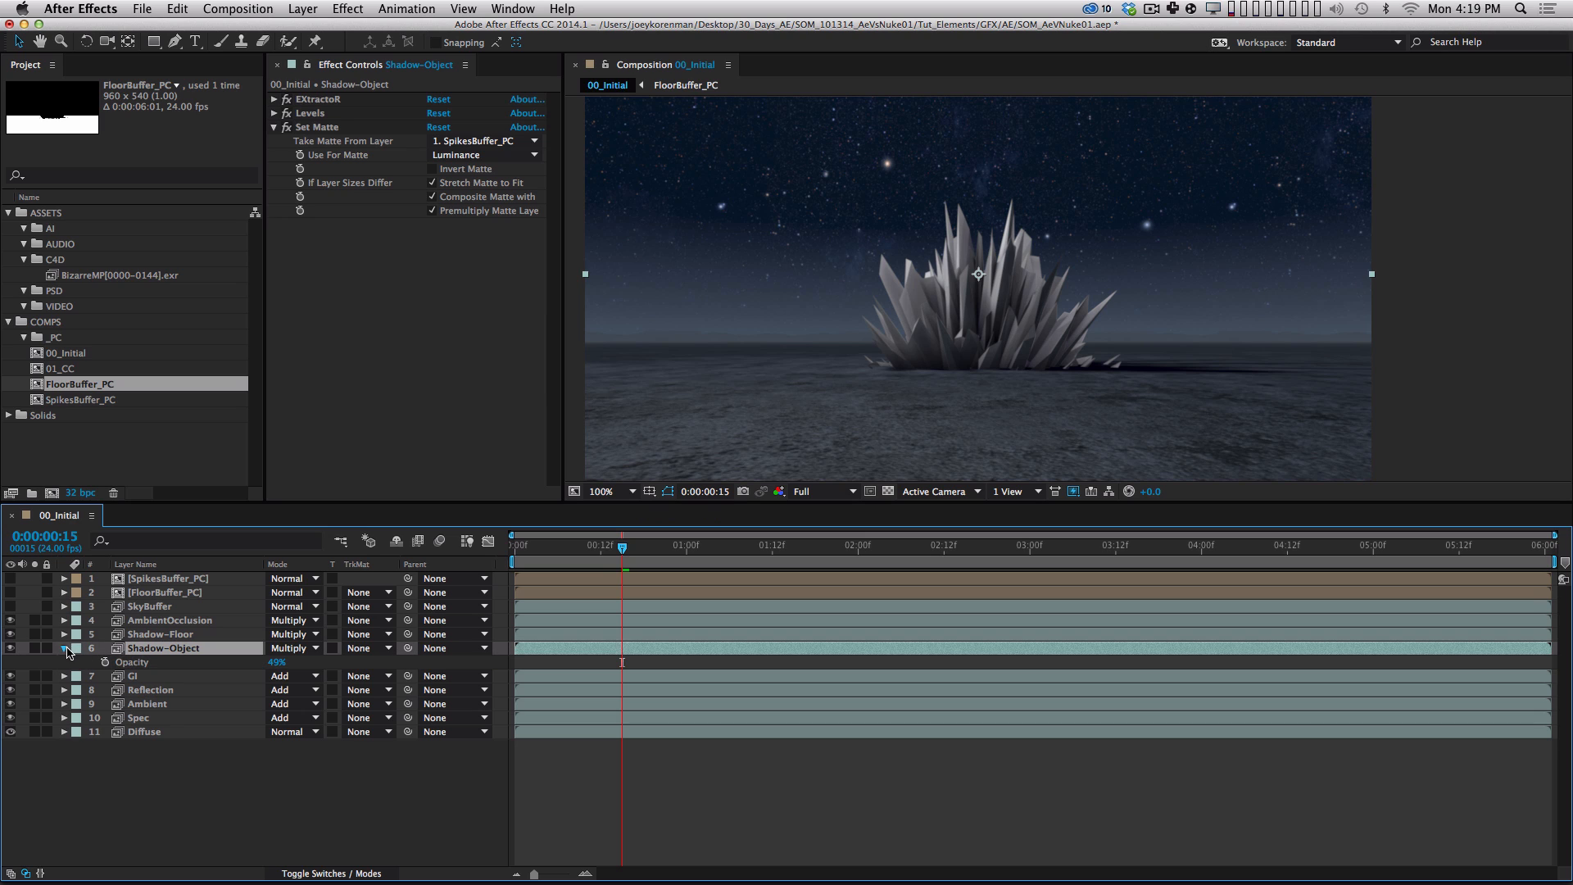
pyautogui.click(65, 648)
pyautogui.click(201, 742)
# Compare the effect stacks and Set Matte sources of the Shadow-Floor and Shadow-Object layers.
pyautogui.click(203, 649)
pyautogui.click(179, 634)
pyautogui.click(189, 647)
pyautogui.click(184, 636)
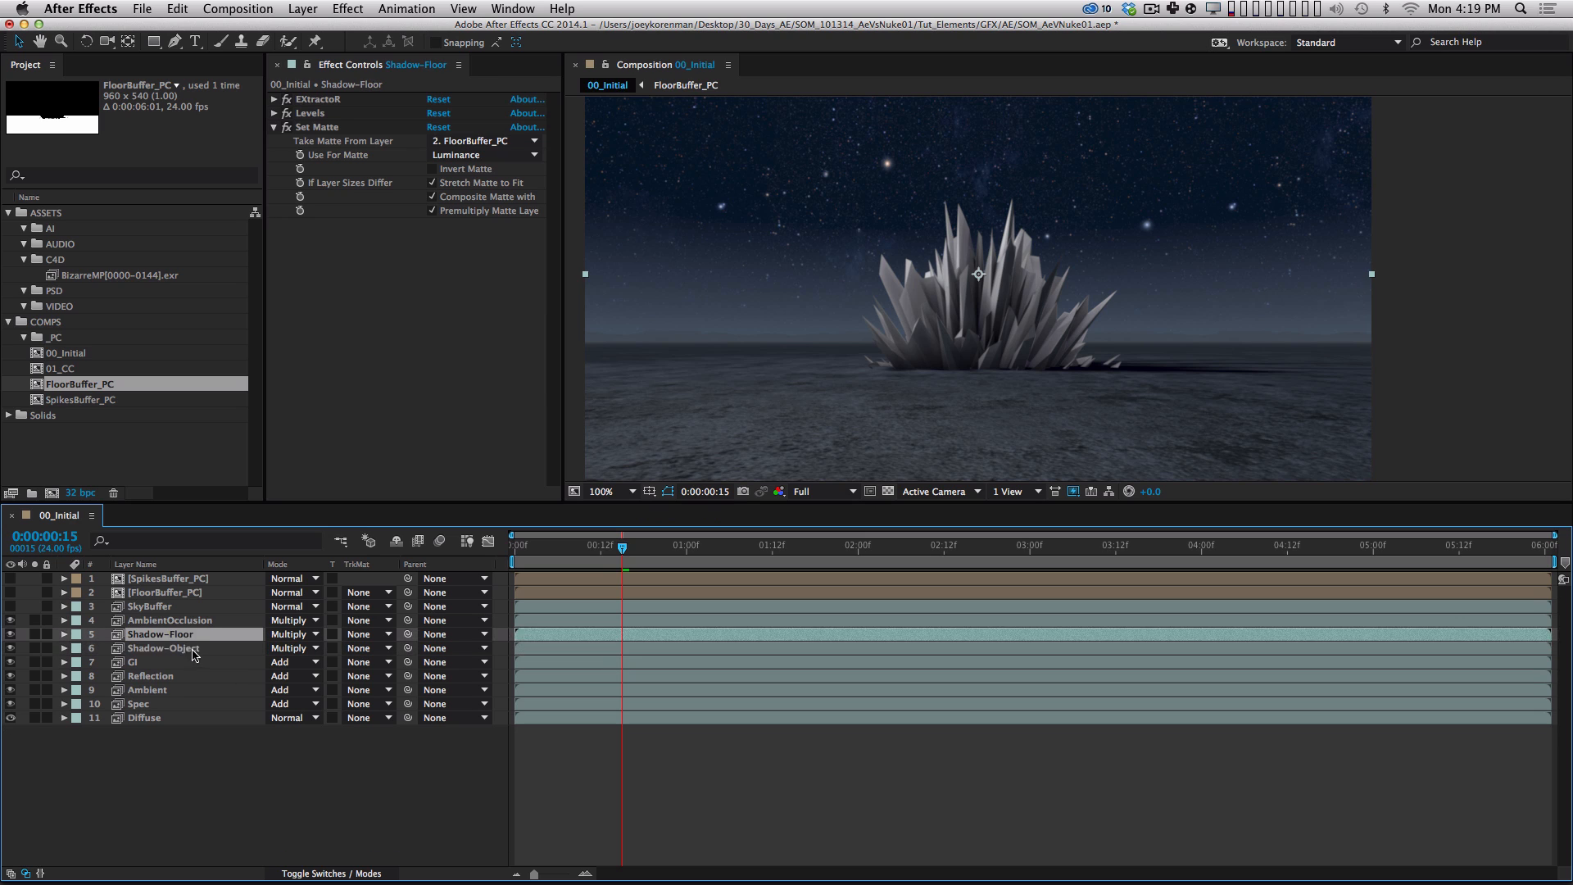
pyautogui.click(194, 652)
pyautogui.click(198, 637)
pyautogui.click(225, 653)
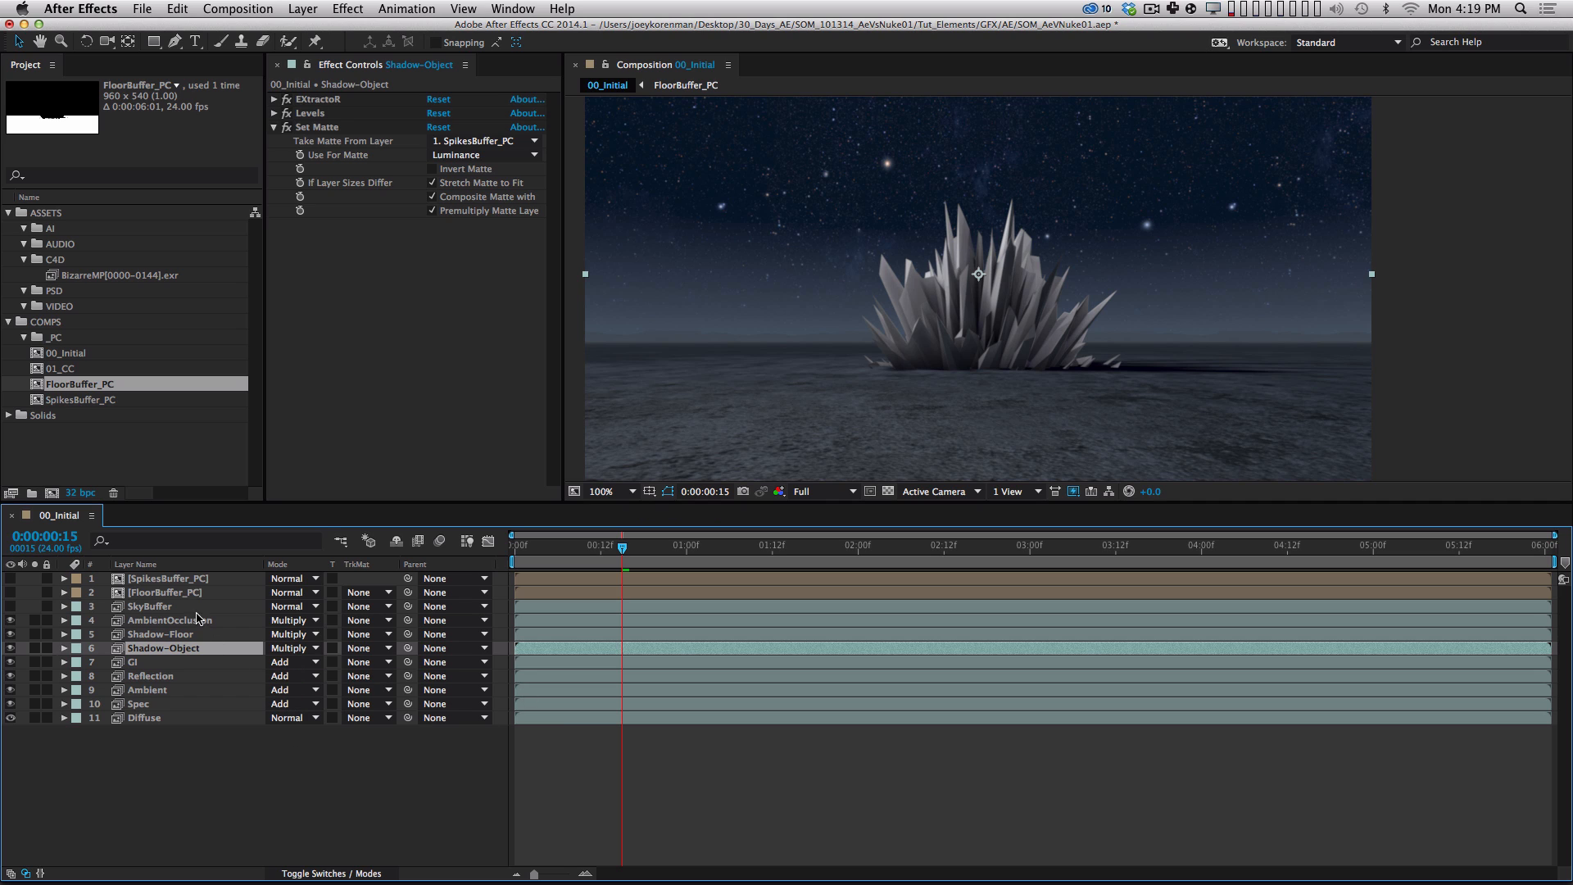
pyautogui.click(318, 797)
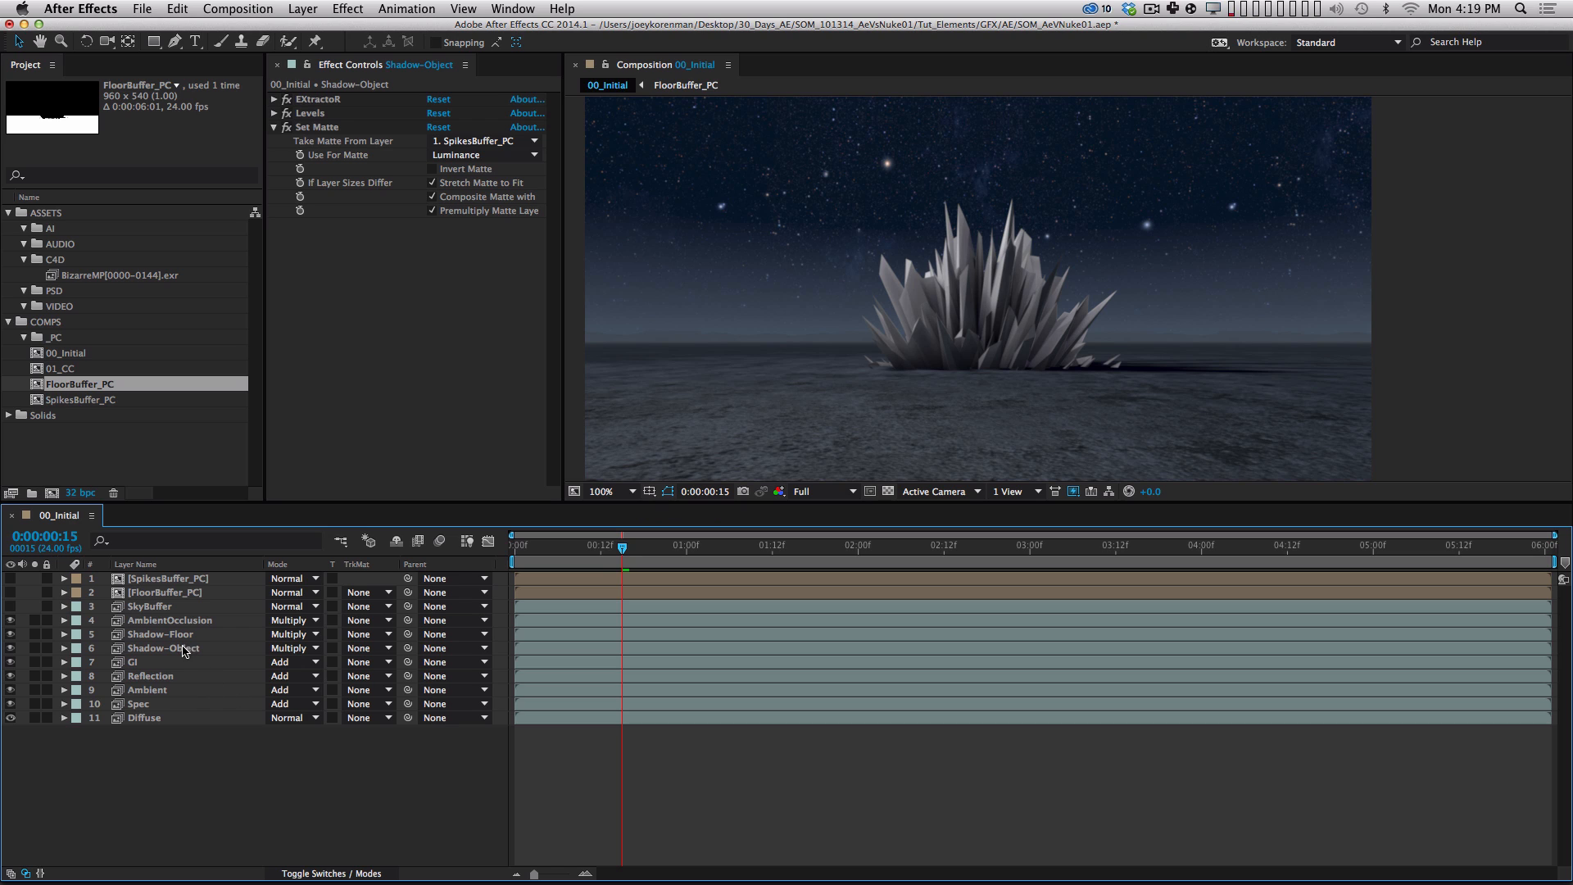
# Inspect the FloorBuffer_PC composition, return to 00_Initial, and review the effects on Shadow-Floor.
pyautogui.doubleClick(171, 593)
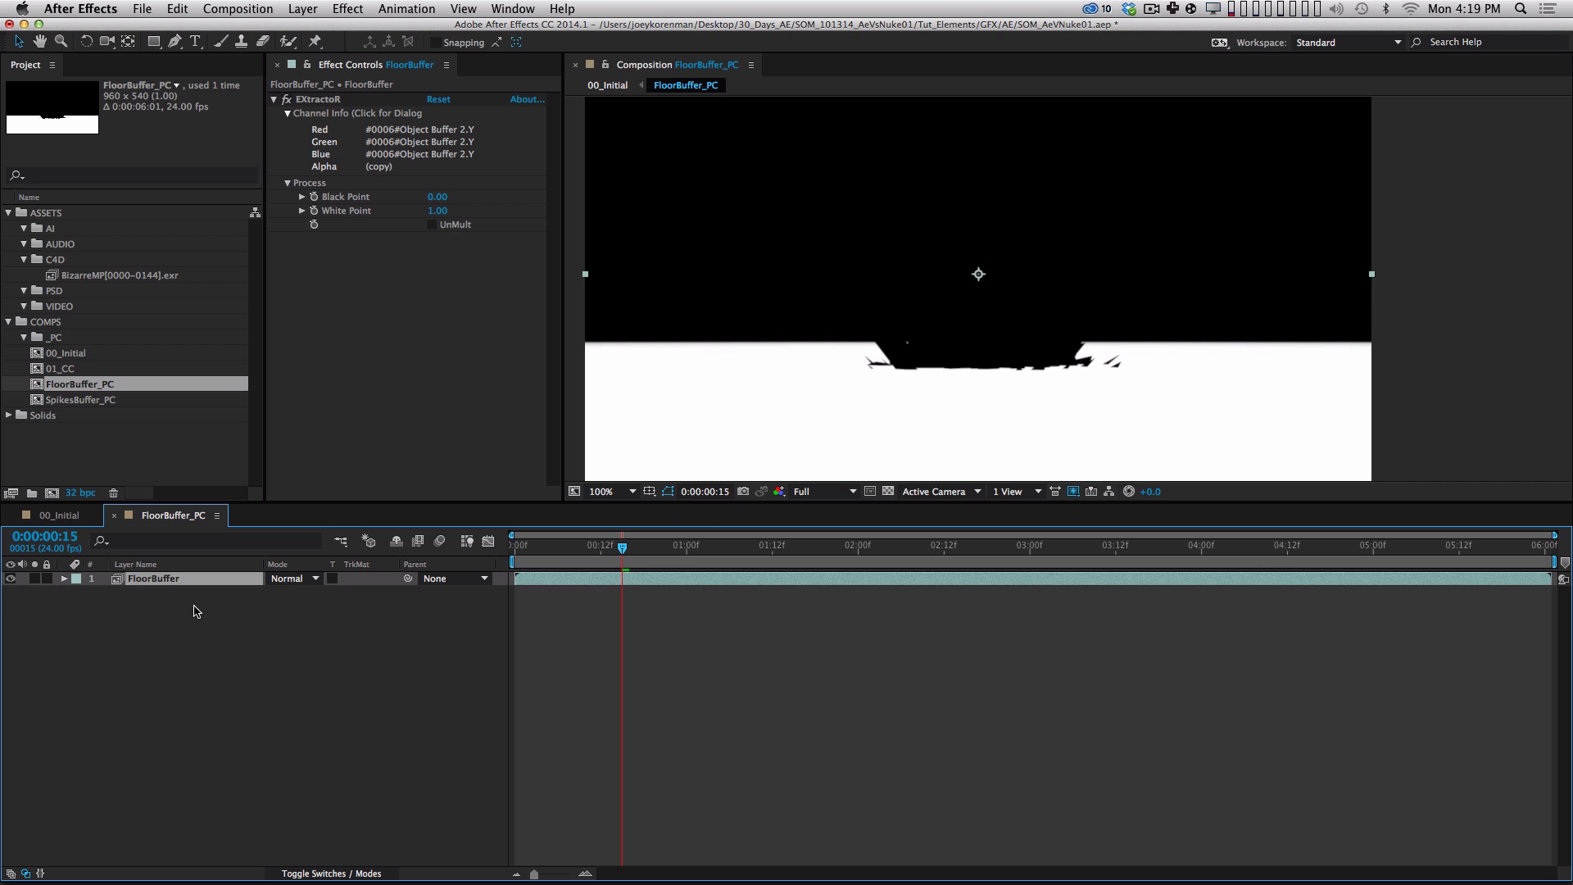
pyautogui.click(195, 610)
pyautogui.click(79, 516)
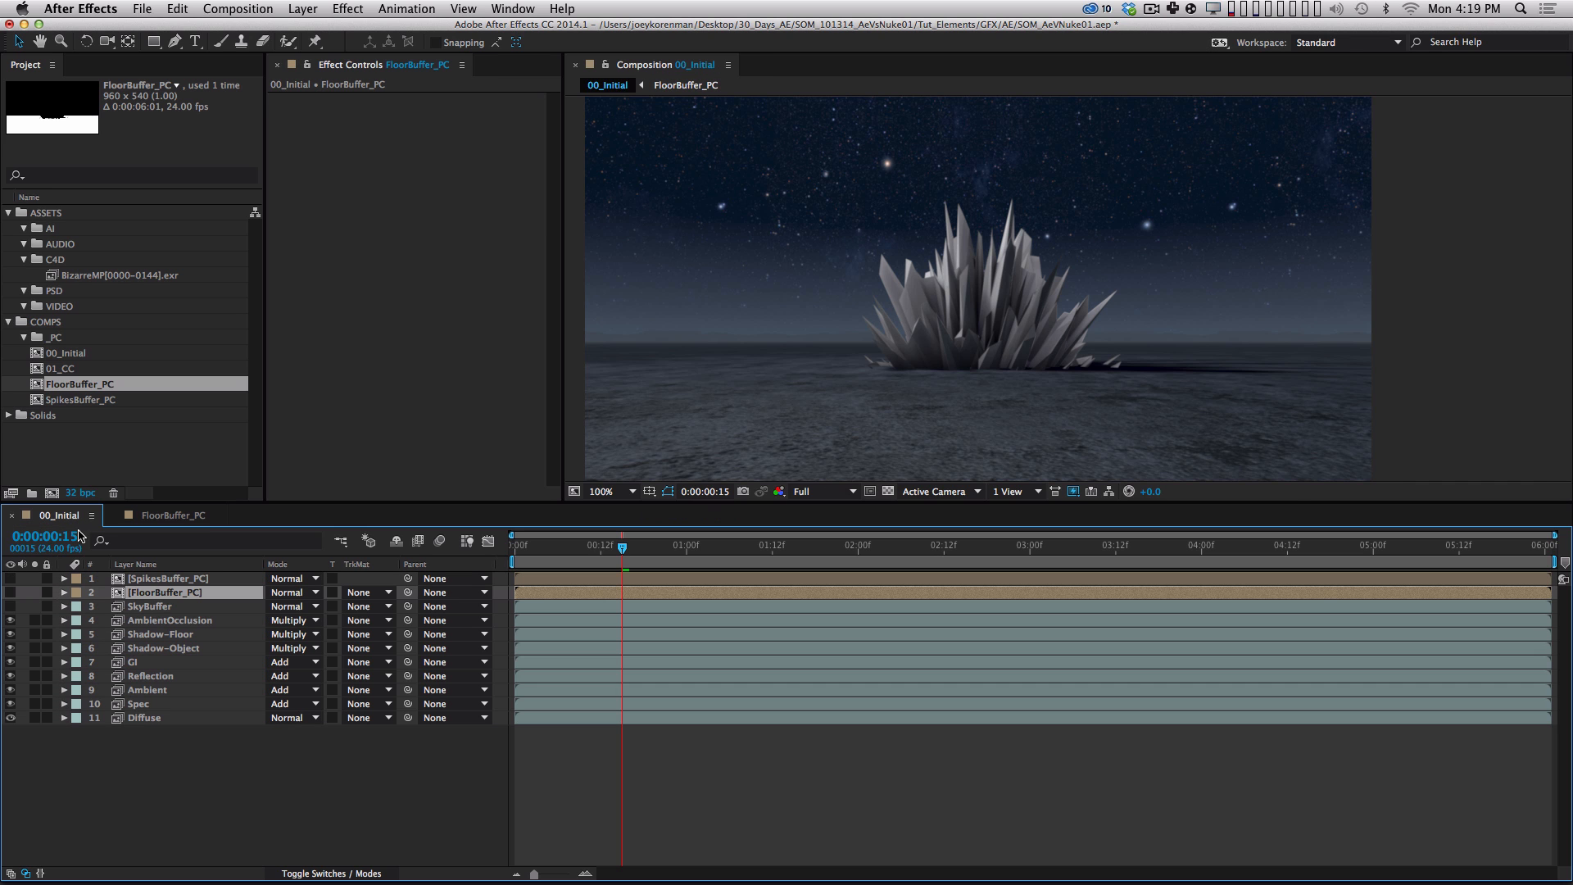
pyautogui.click(163, 634)
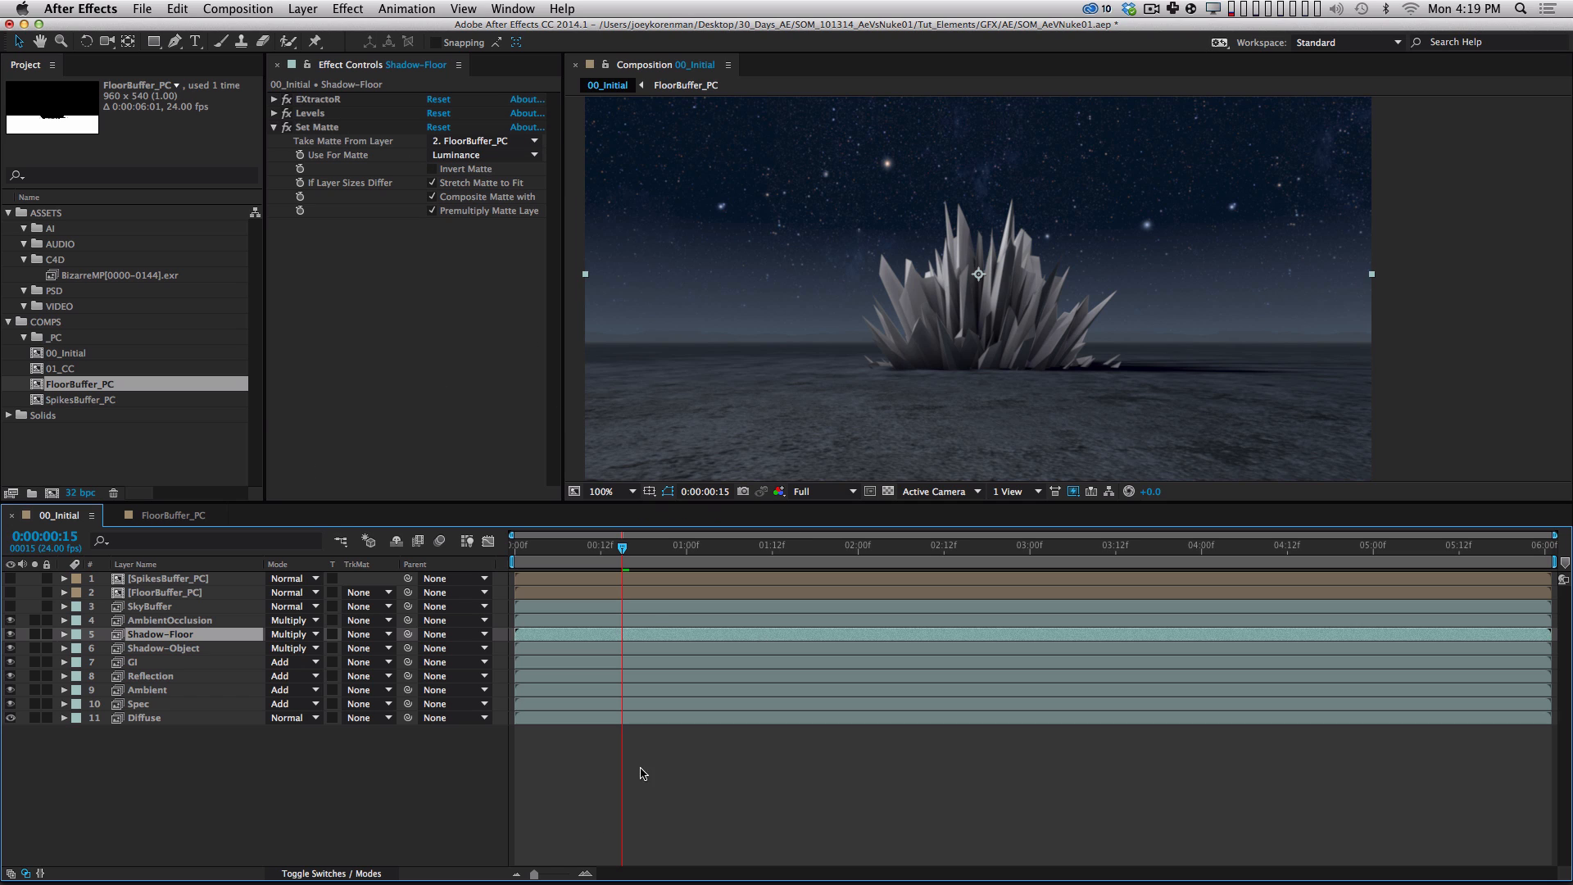
pyautogui.click(271, 737)
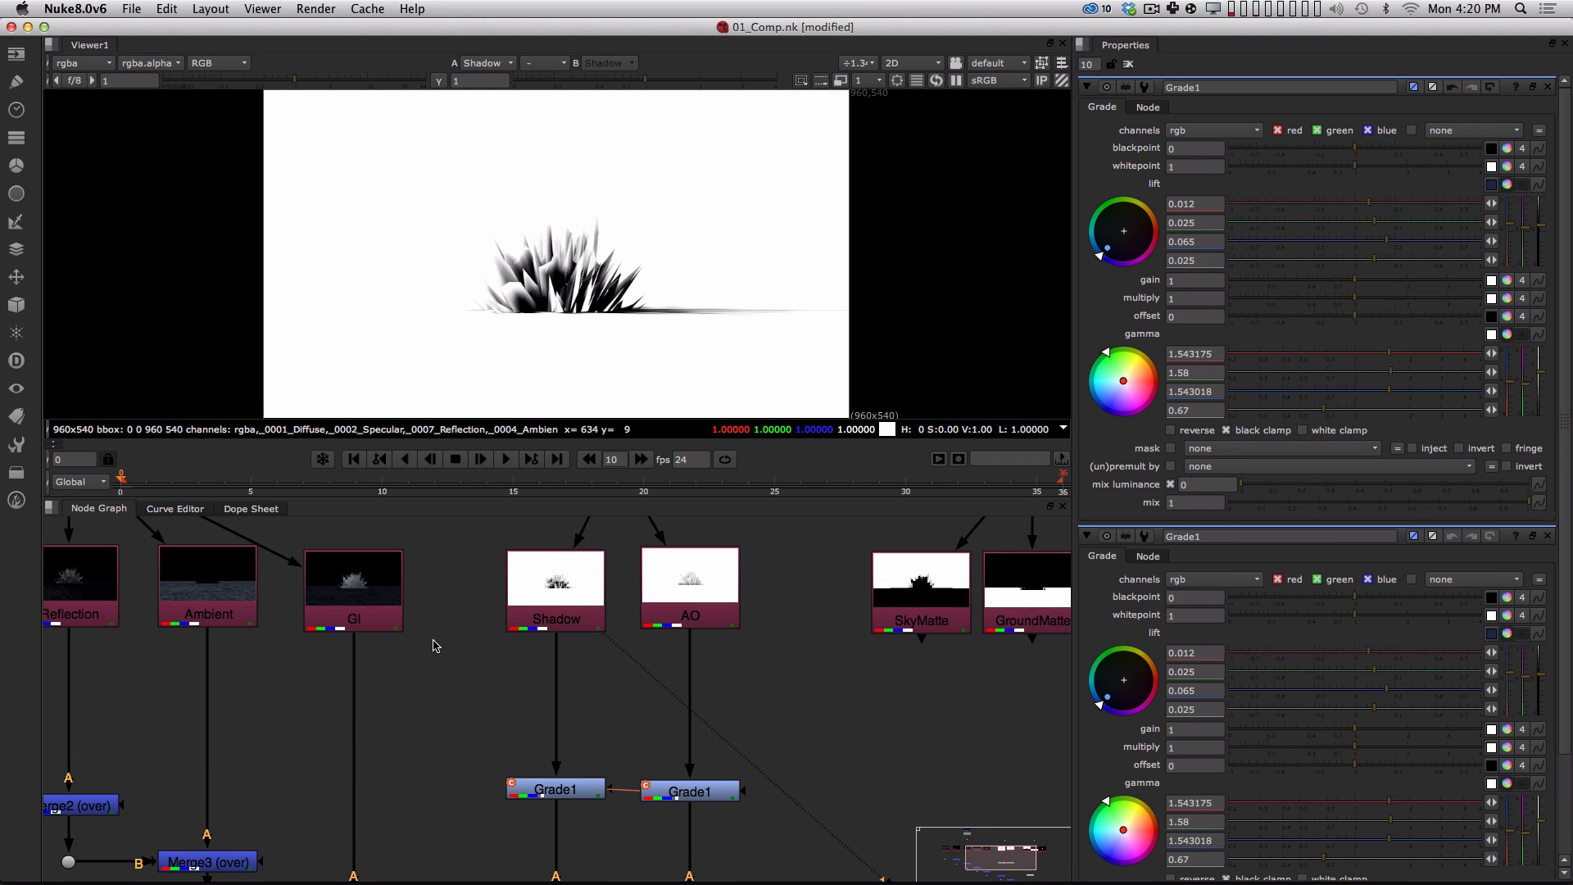
# In Nuke, add a Grade node between the Shadow node and its Grade1 node.
pyautogui.press('Tab')
pyautogui.write('grade')
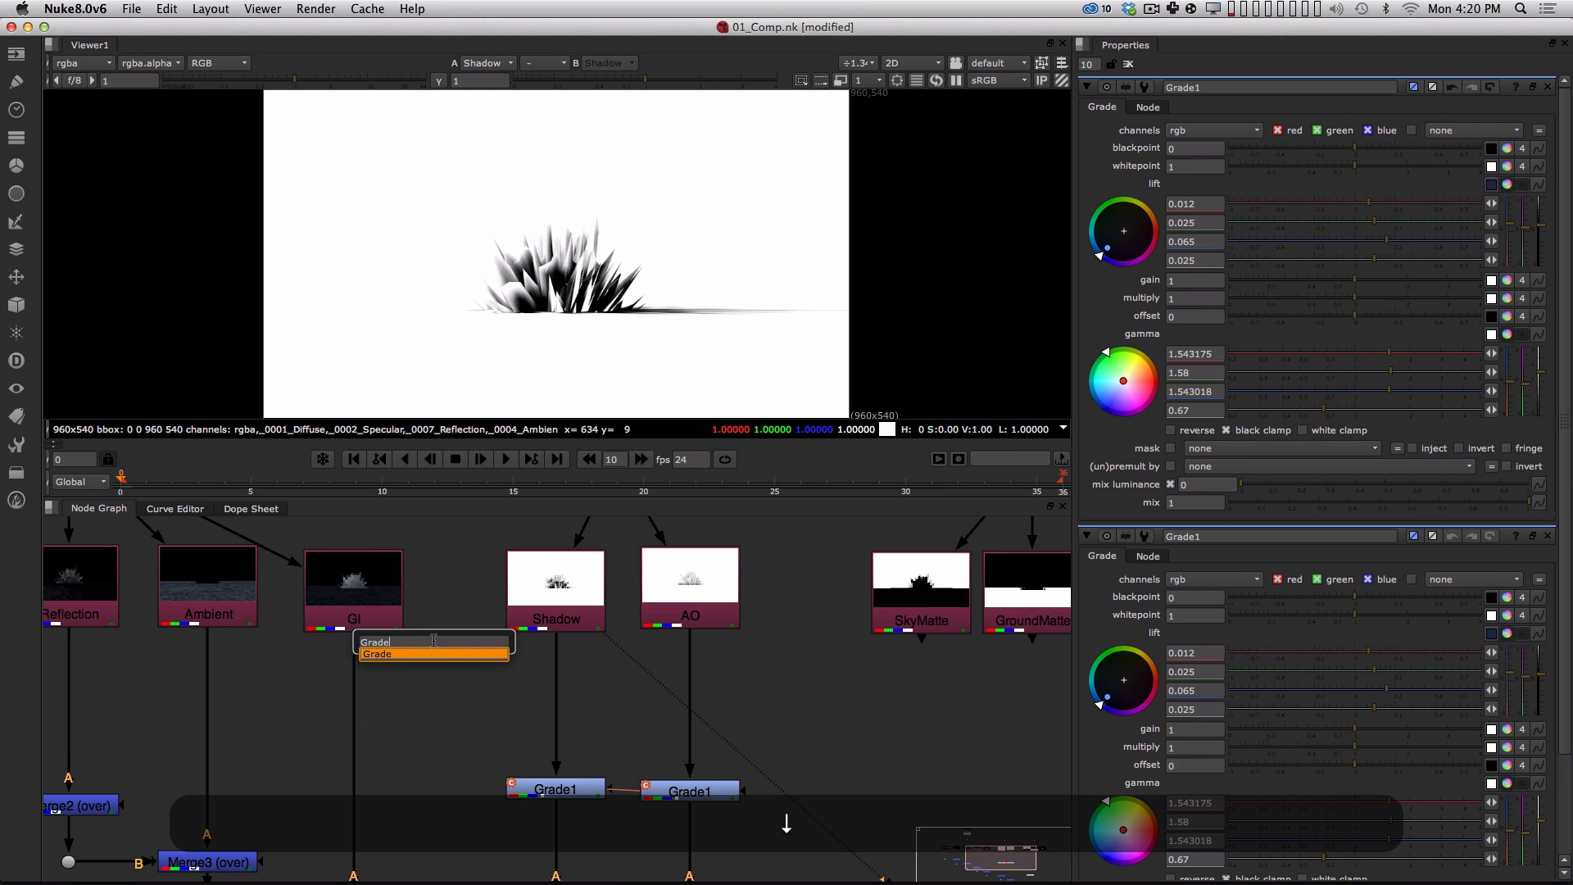
pyautogui.press('Return')
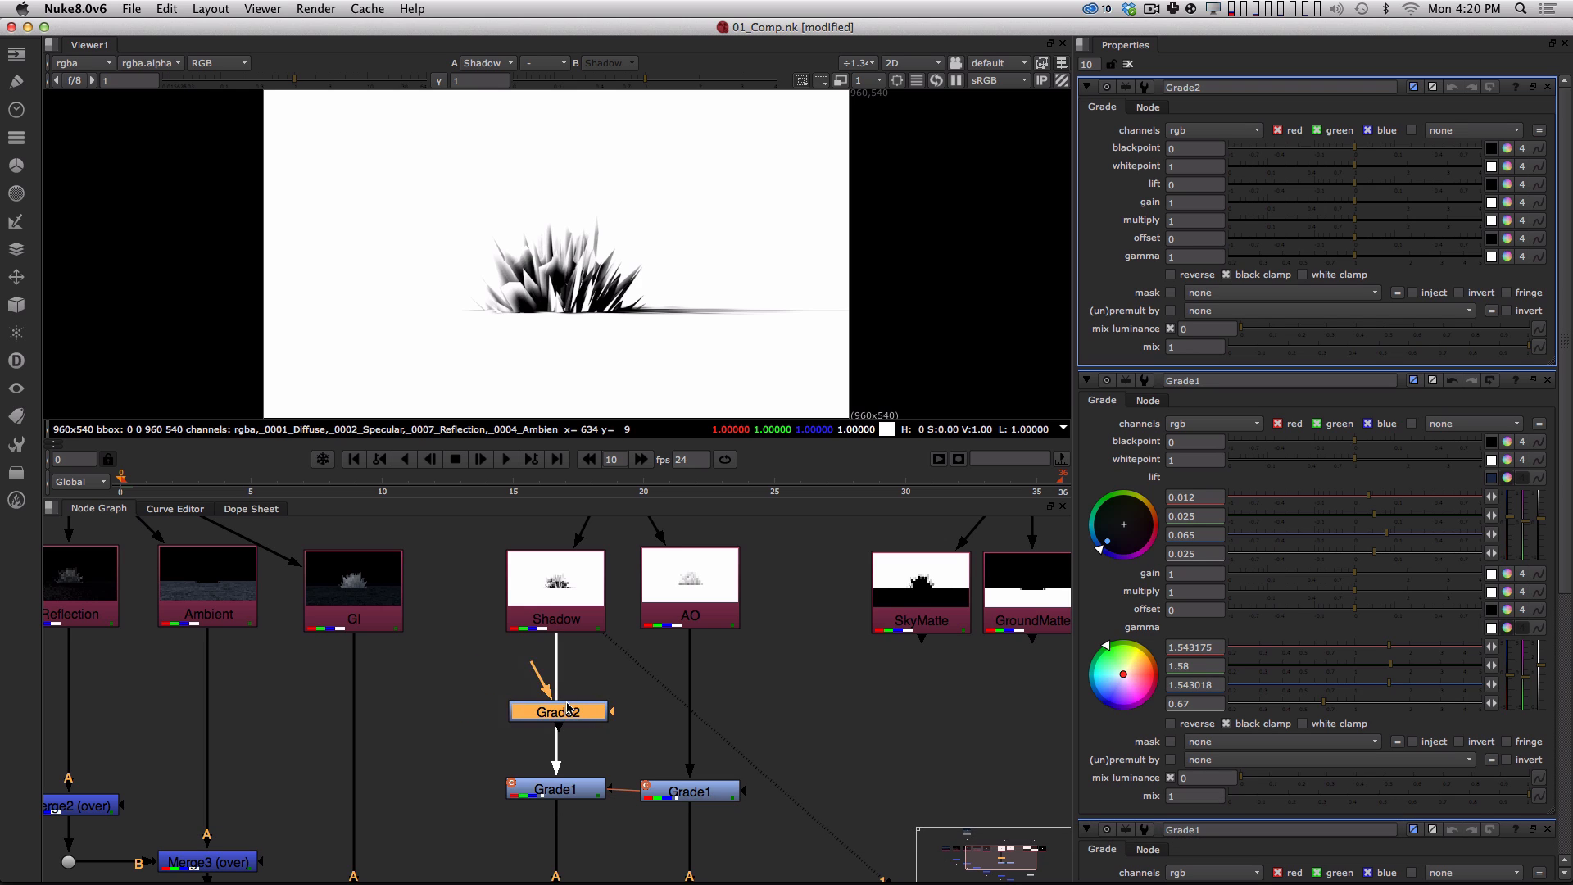
pyautogui.click(566, 720)
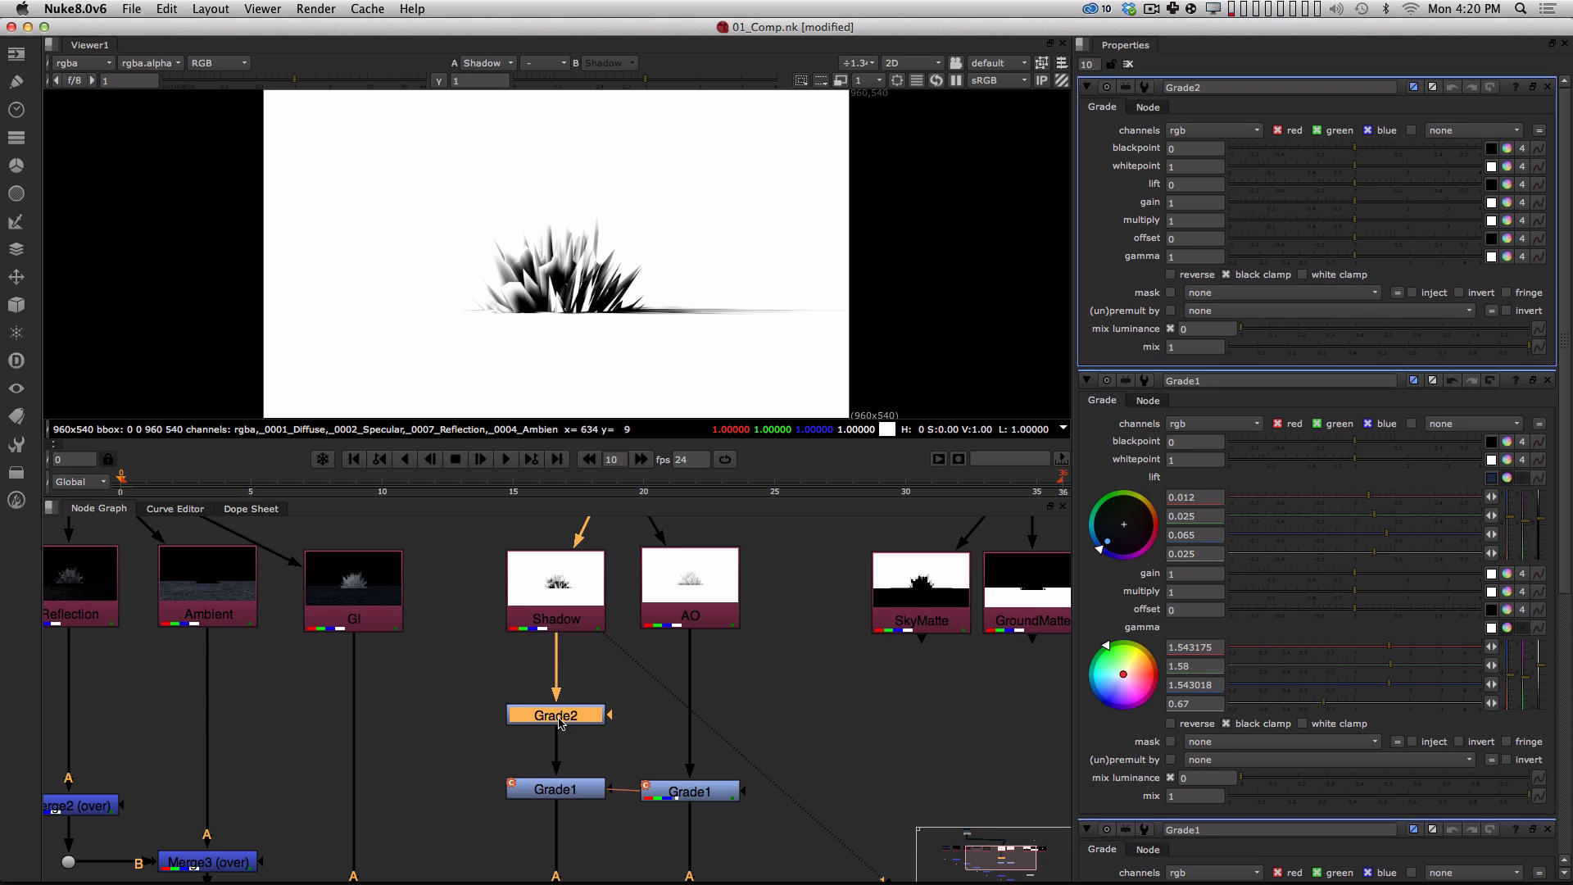
pyautogui.moveTo(554, 714); pyautogui.dragTo(556, 716)
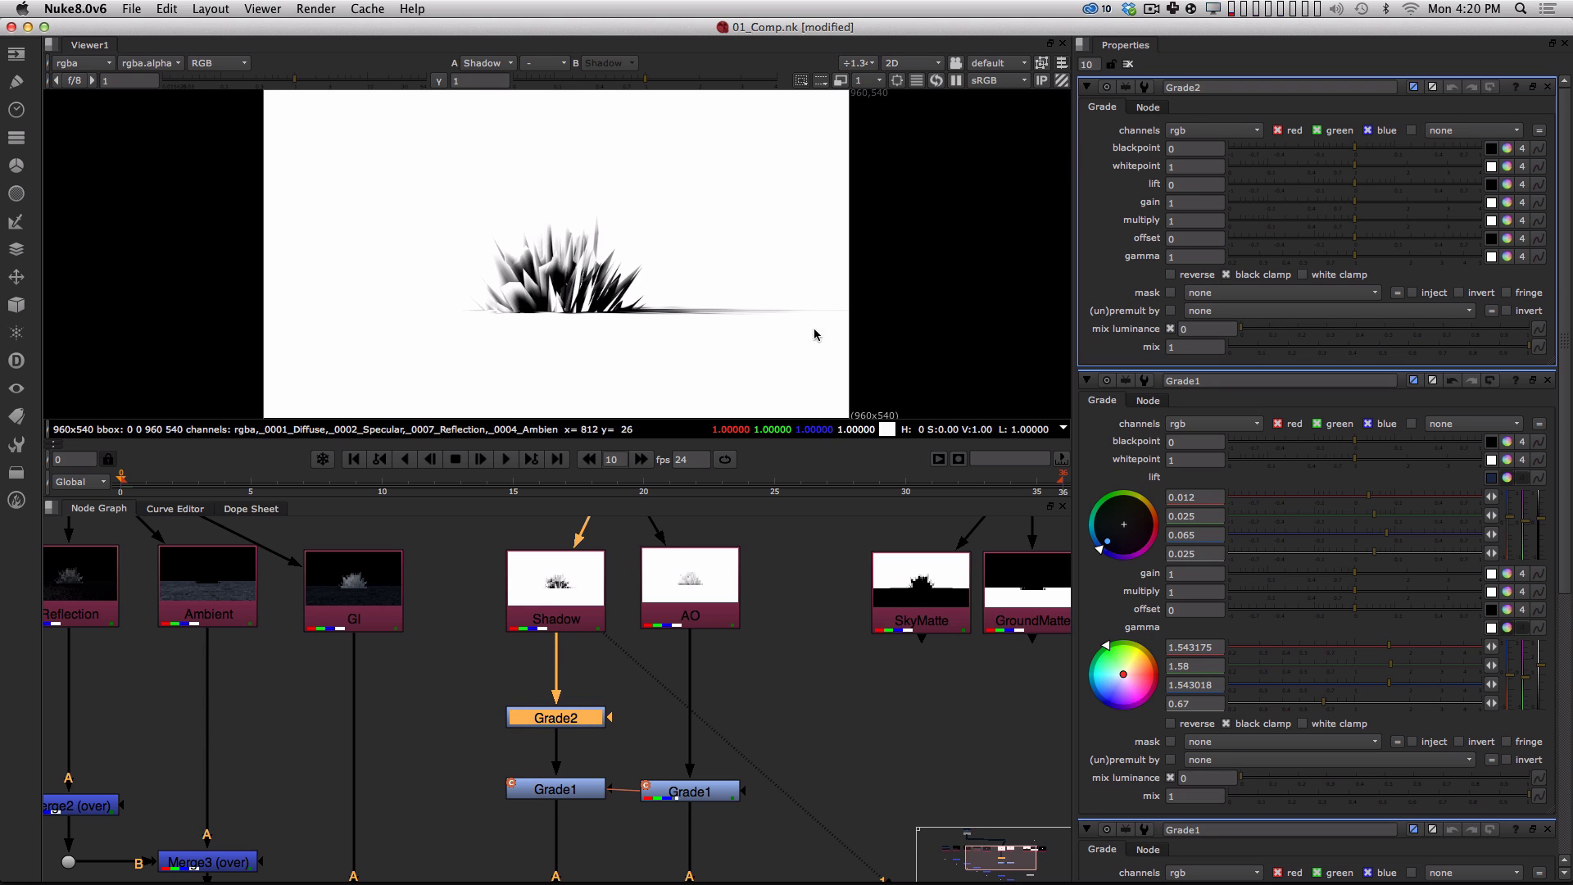
# Rename the new Grade node under Shadow to GradeLIGHTEN.
pyautogui.click(1209, 85)
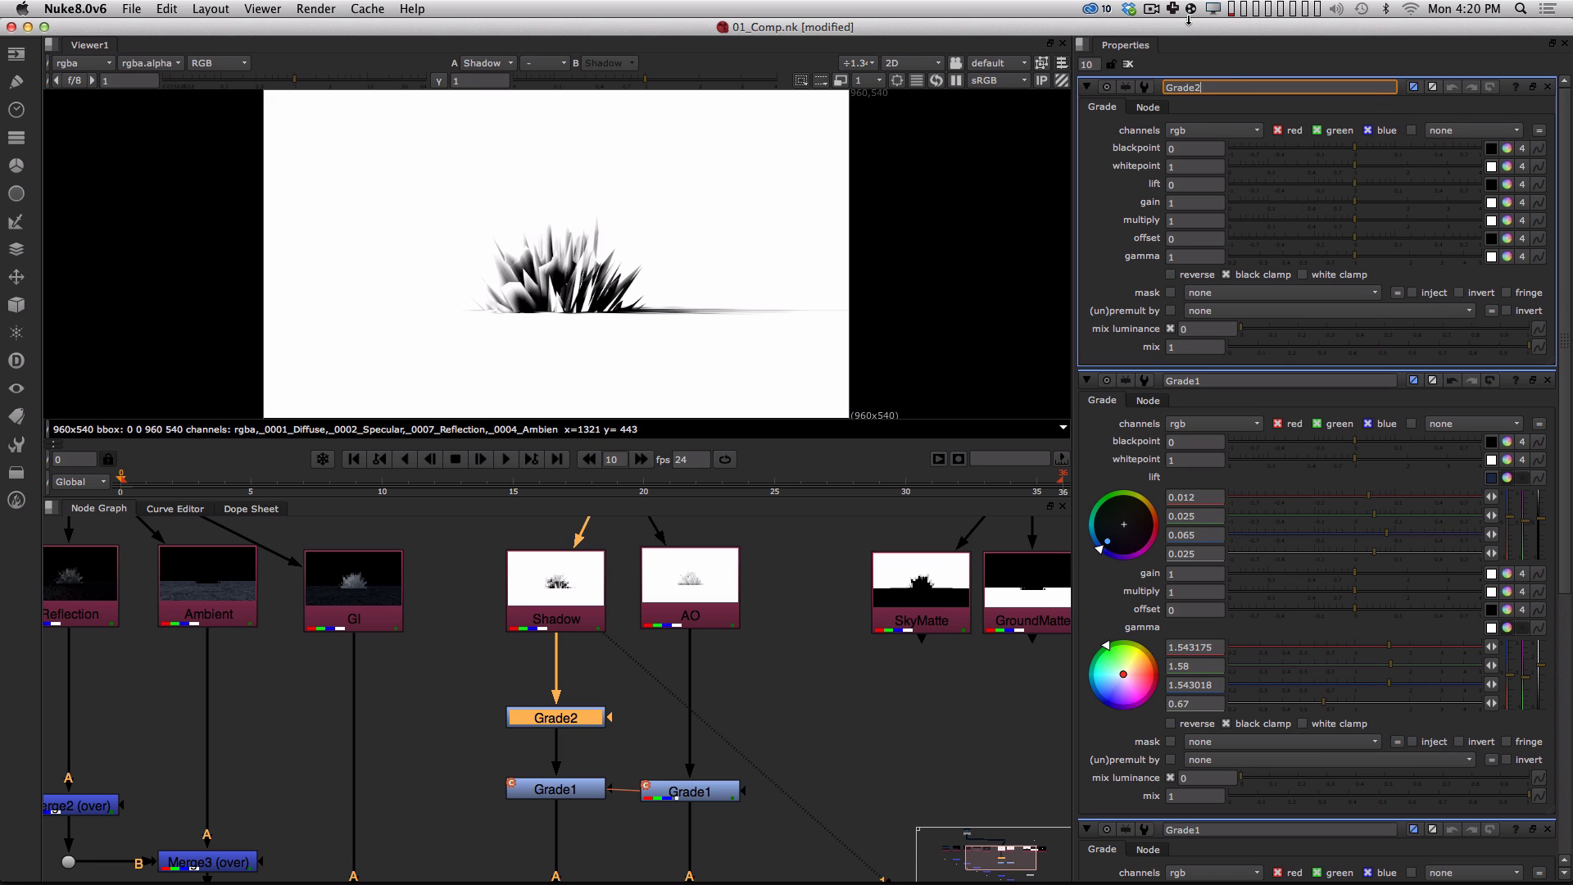
pyautogui.press('BackSpace')
pyautogui.press('shift')
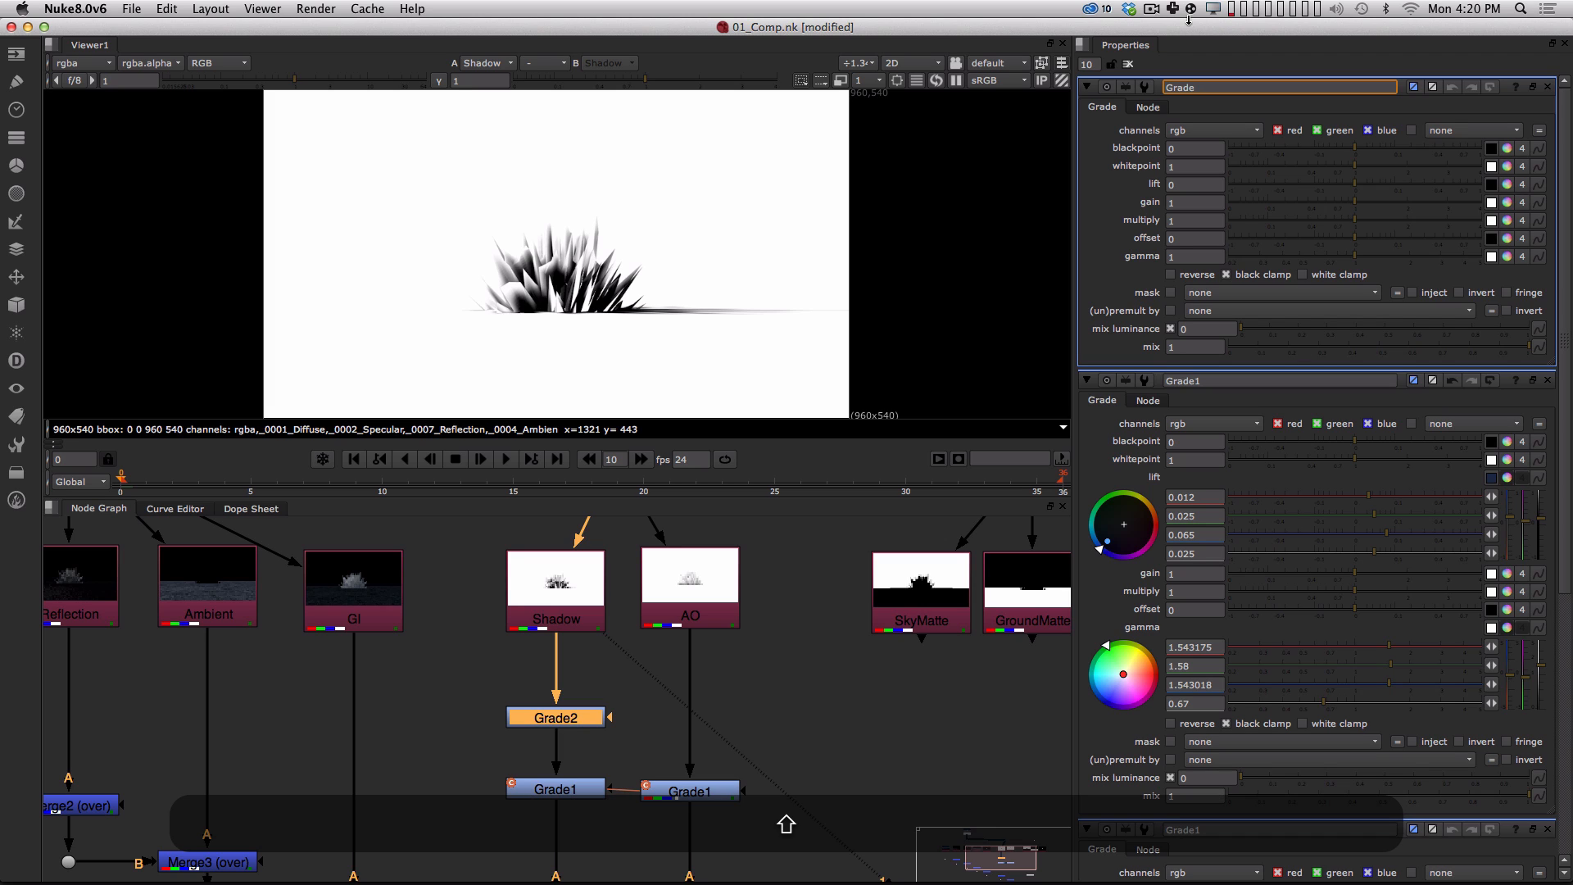
pyautogui.write('LIHJT')
pyautogui.press('BackSpace')
pyautogui.write('GHTEN')
pyautogui.hotkey('shift', 'Return')
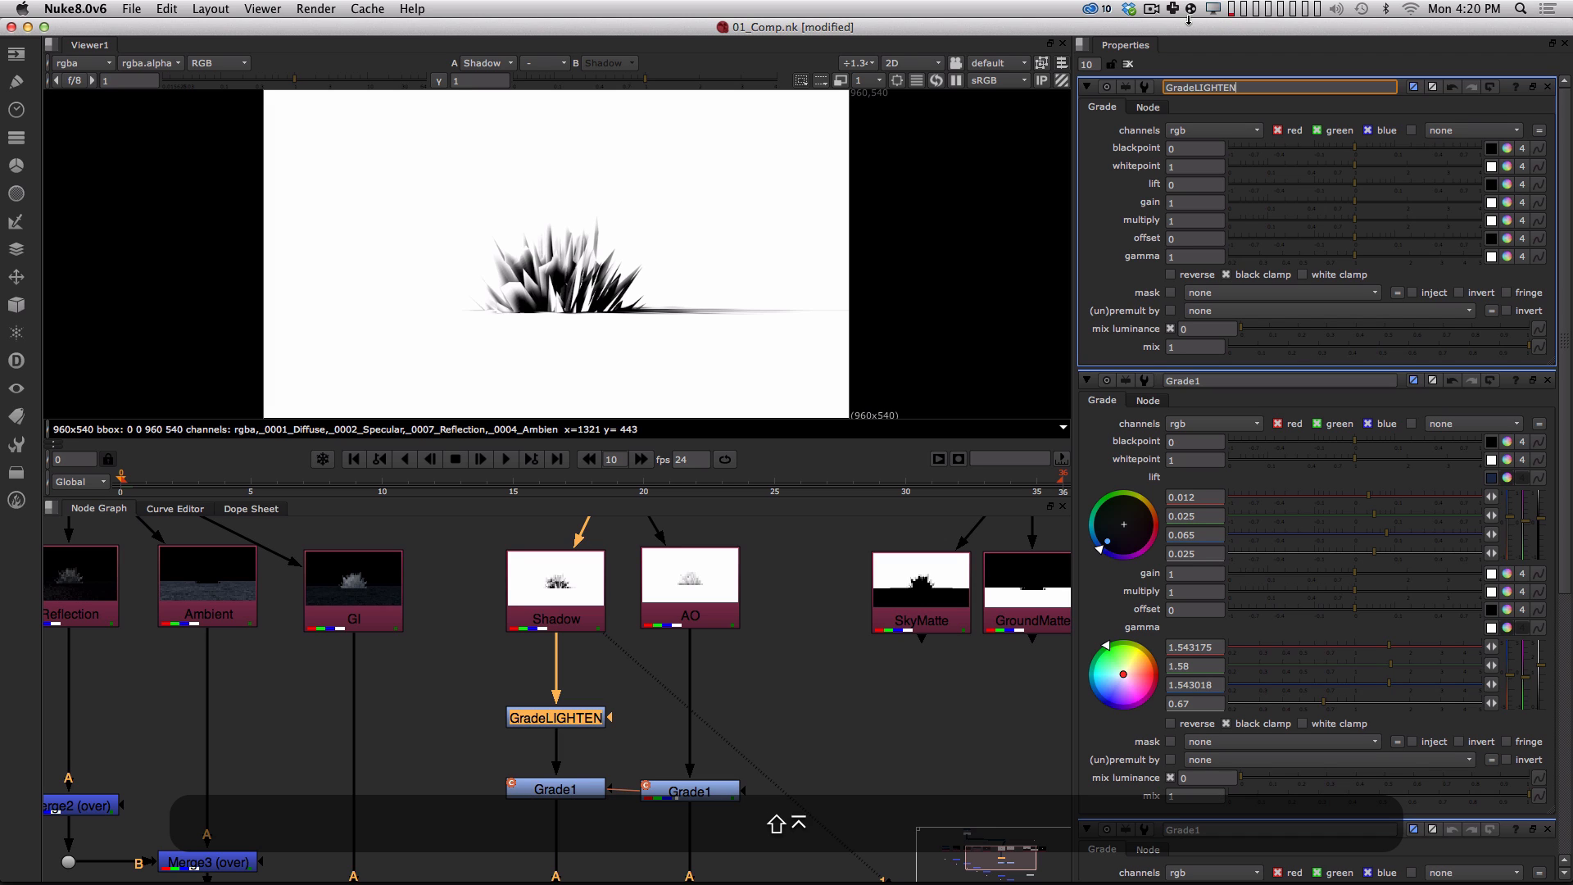
pyautogui.click(758, 713)
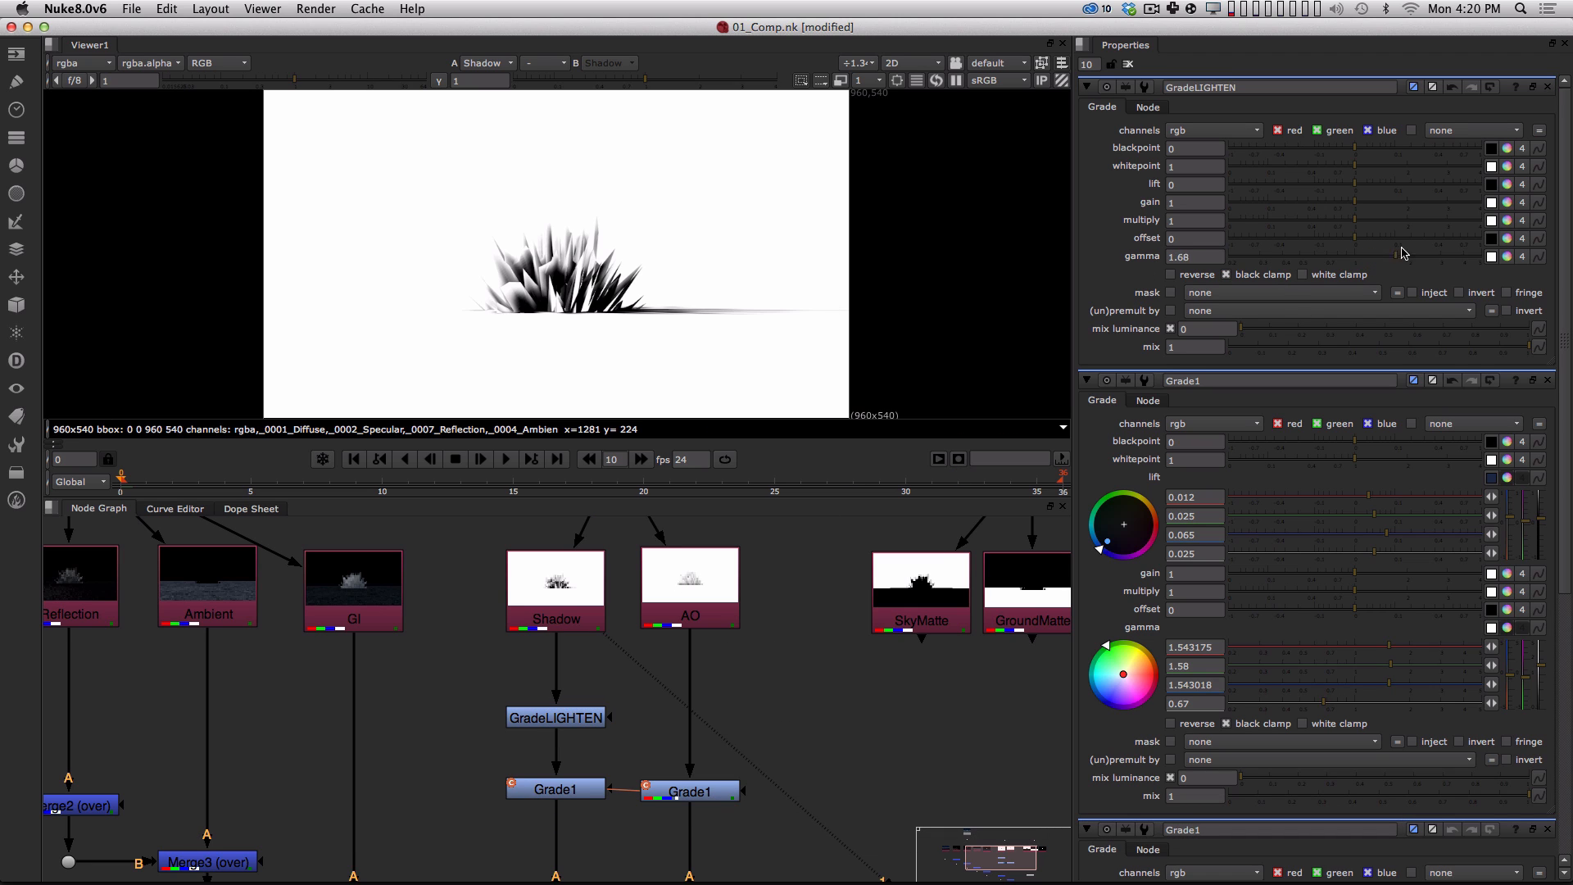
# Undo the trial gamma and lift changes on GradeLIGHTEN.
pyautogui.press('super+z')
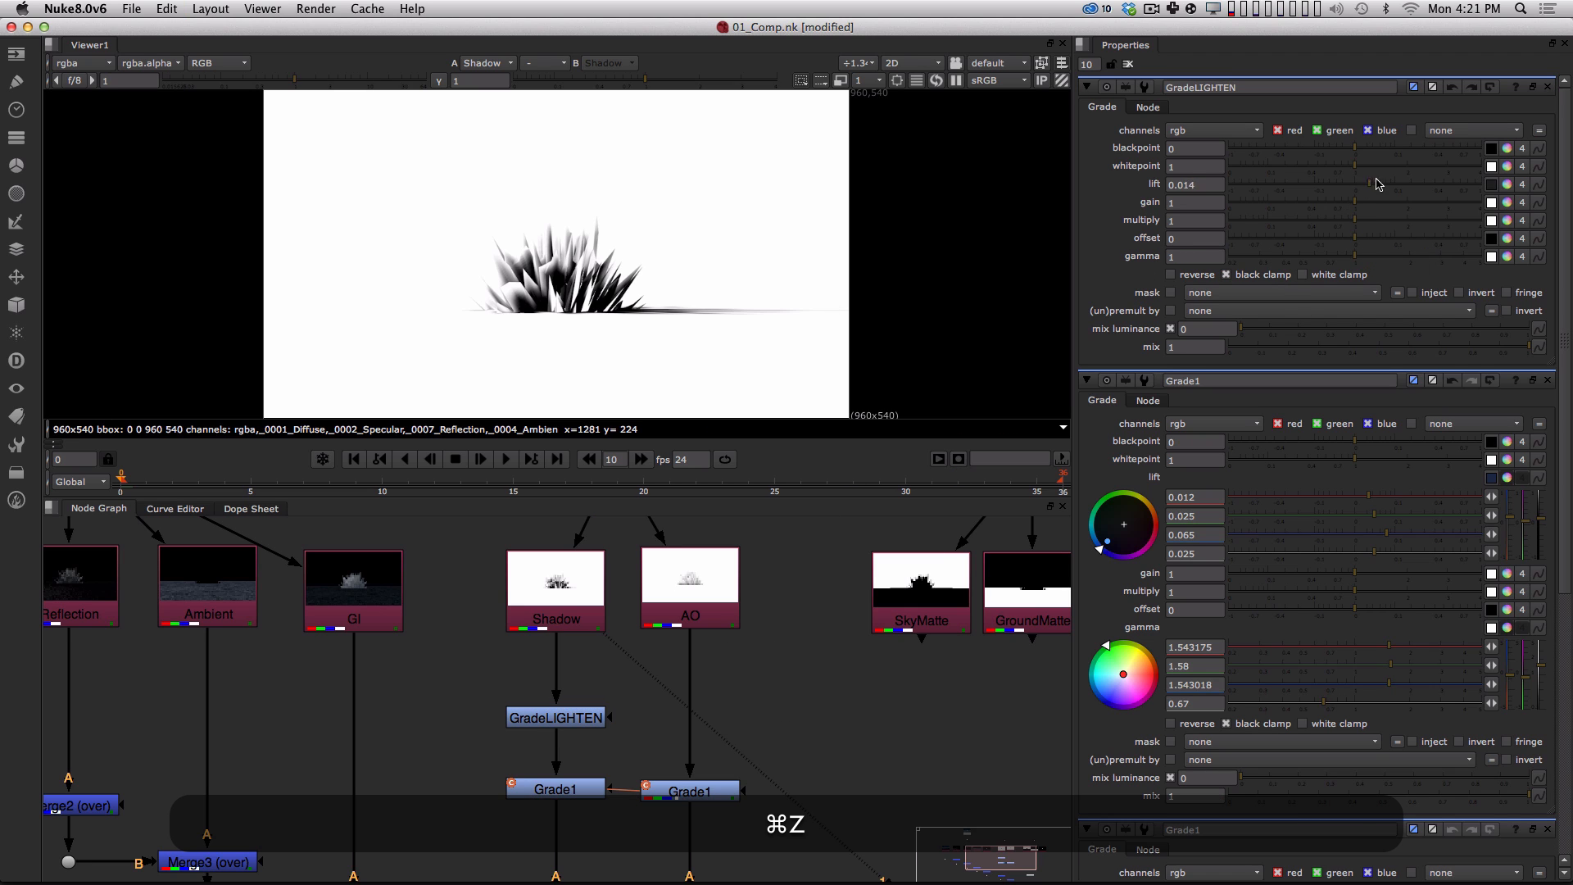
pyautogui.press('super+z')
pyautogui.click(600, 724)
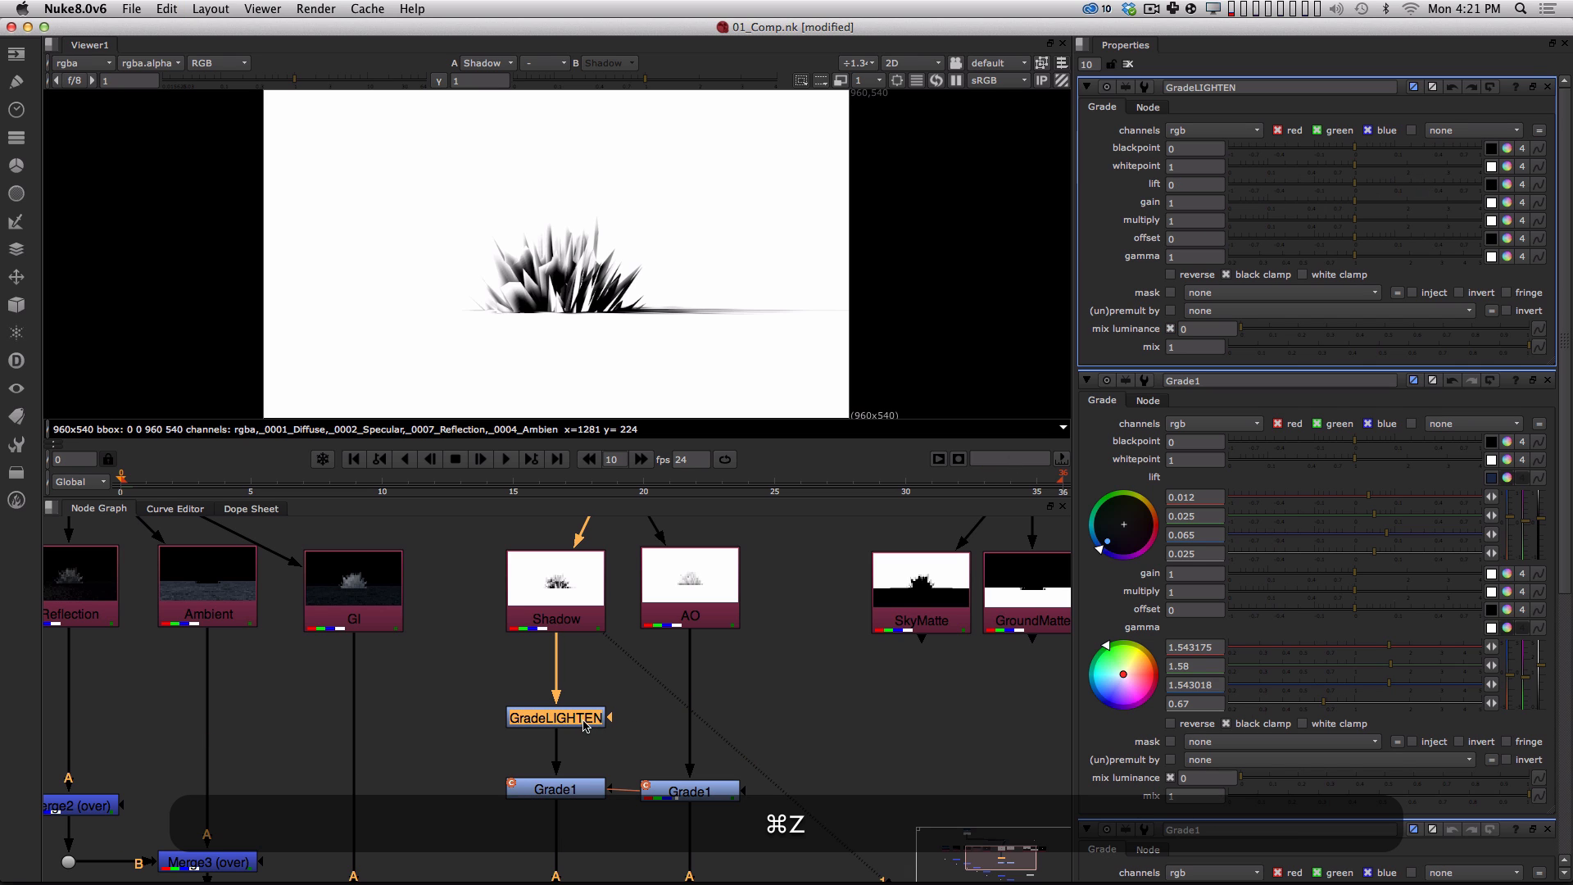
# View the outputs of Shadow, GradeLIGHTEN and the final Merge6 node in turn to compare them.
pyautogui.keyDown('alt'); pyautogui.moveTo(663, 691); pyautogui.dragTo(627, 674); pyautogui.keyUp('alt')
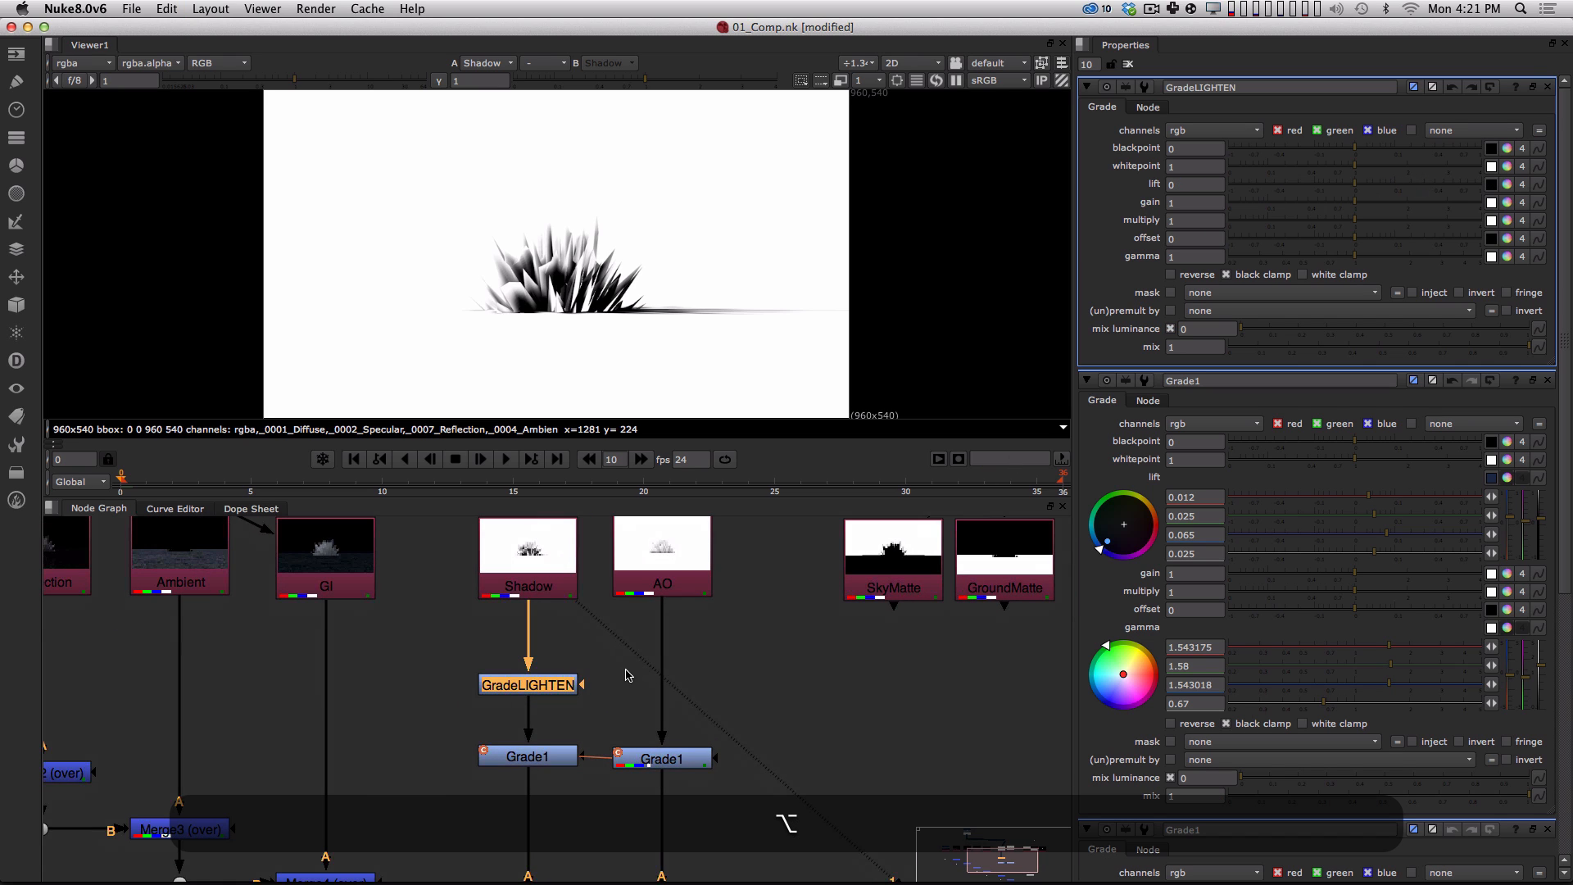
pyautogui.click(604, 673)
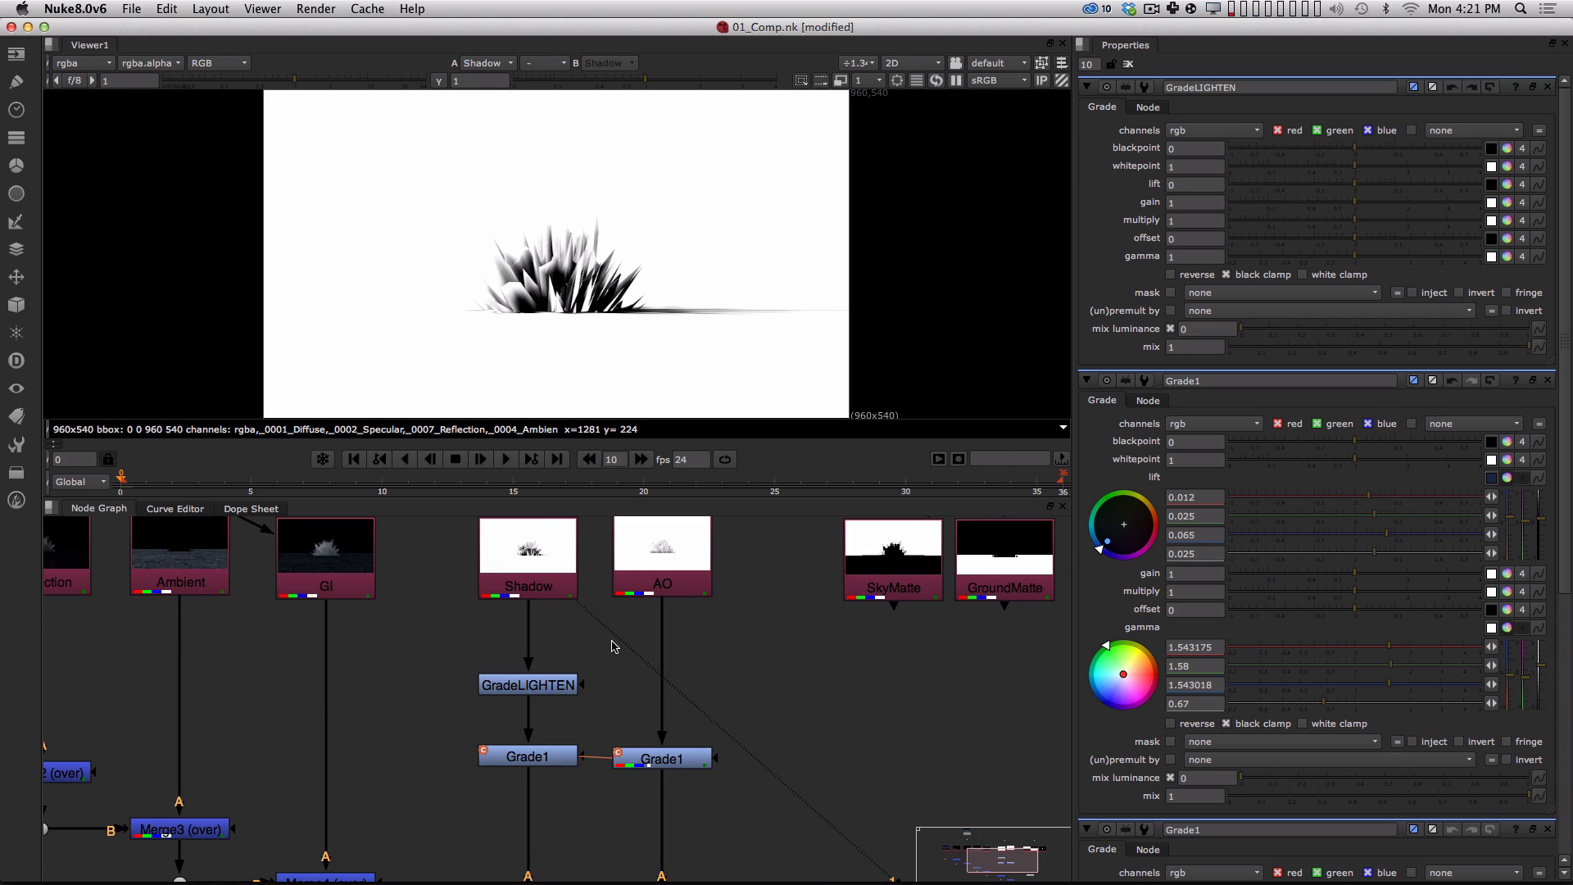
pyautogui.keyDown('alt'); pyautogui.moveTo(591, 651); pyautogui.dragTo(561, 684, button='middle'); pyautogui.keyUp('alt')
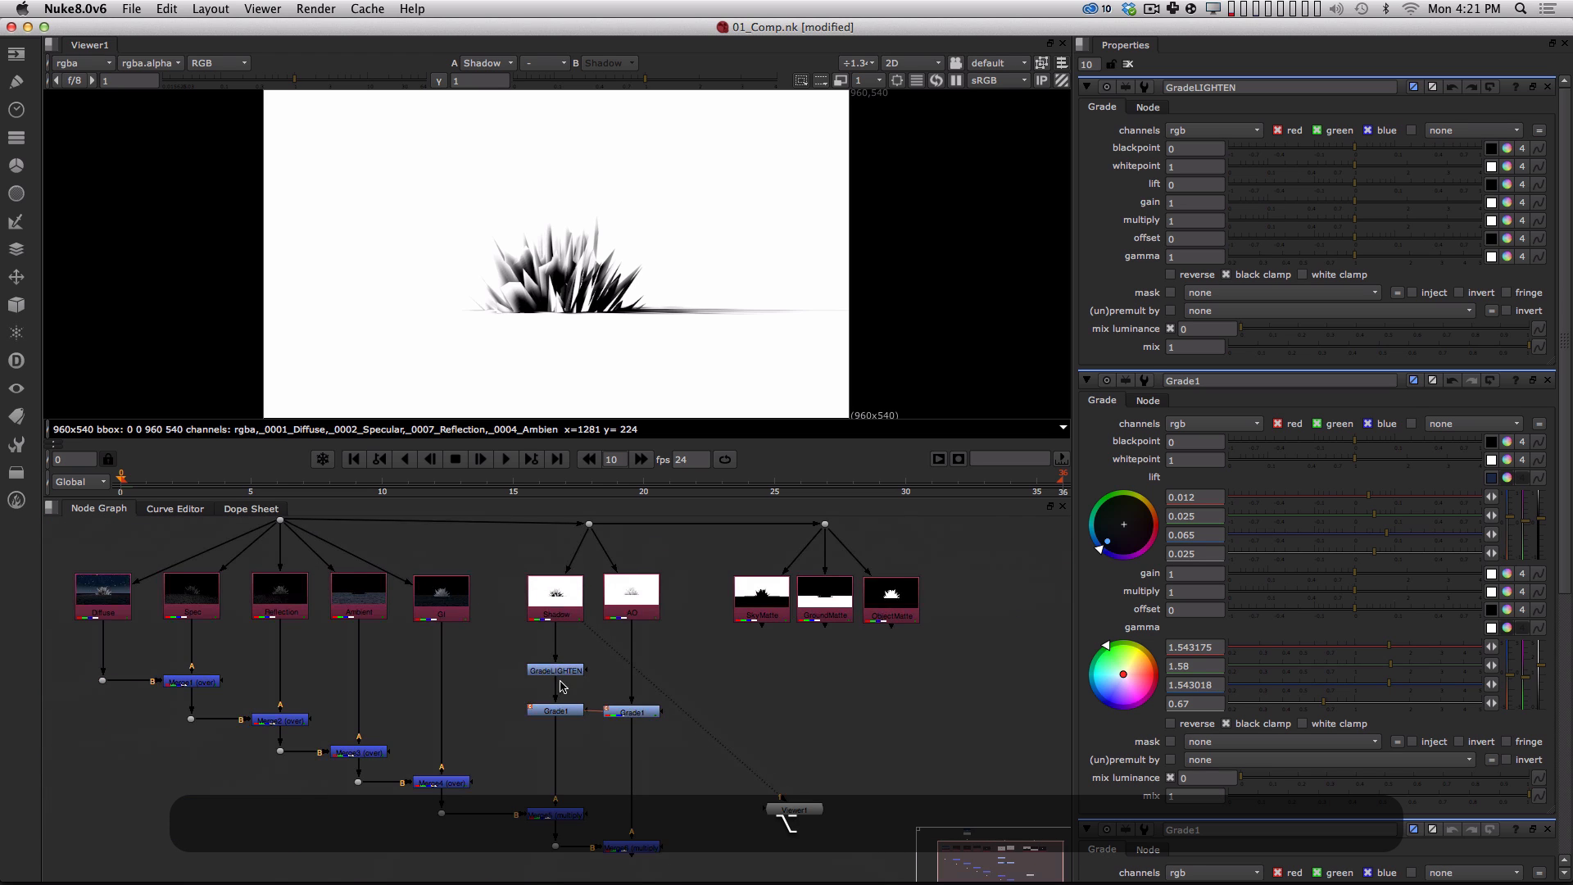
pyautogui.click(563, 610)
pyautogui.press('1')
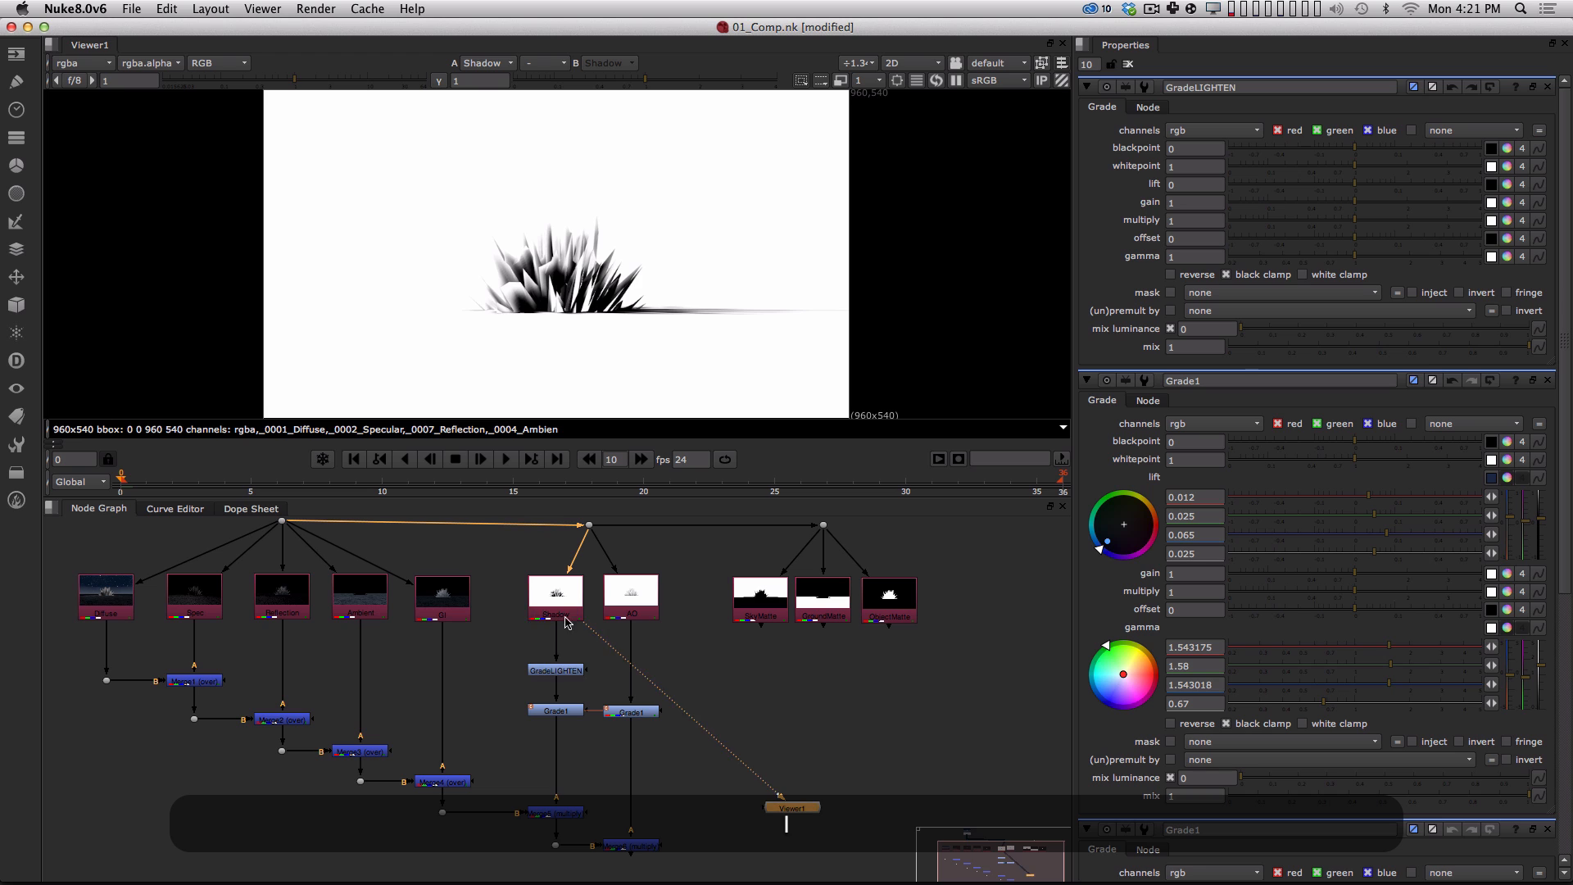
pyautogui.click(573, 671)
pyautogui.press('1')
pyautogui.click(640, 849)
pyautogui.press('1')
# Display the GradeLIGHTEN output in the viewer, enlarged on the crystal shadow.
pyautogui.moveTo(556, 692); pyautogui.dragTo(561, 672)
pyautogui.click(565, 672)
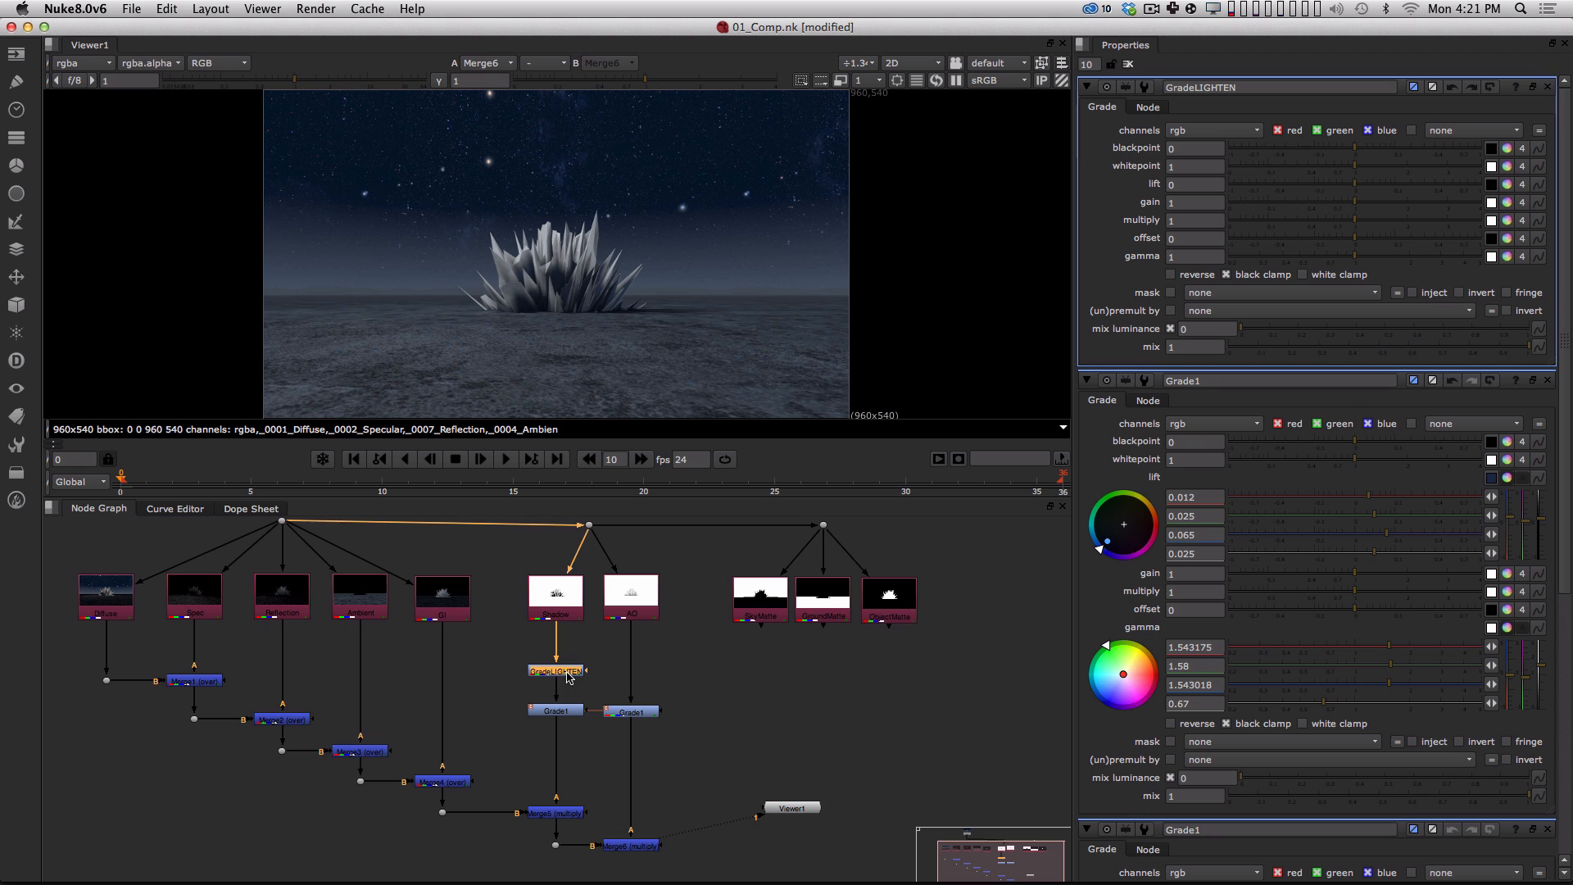
pyautogui.press('1')
pyautogui.keyDown('alt'); pyautogui.moveTo(584, 285); pyautogui.dragTo(1261, 296, button='middle'); pyautogui.keyUp('alt')
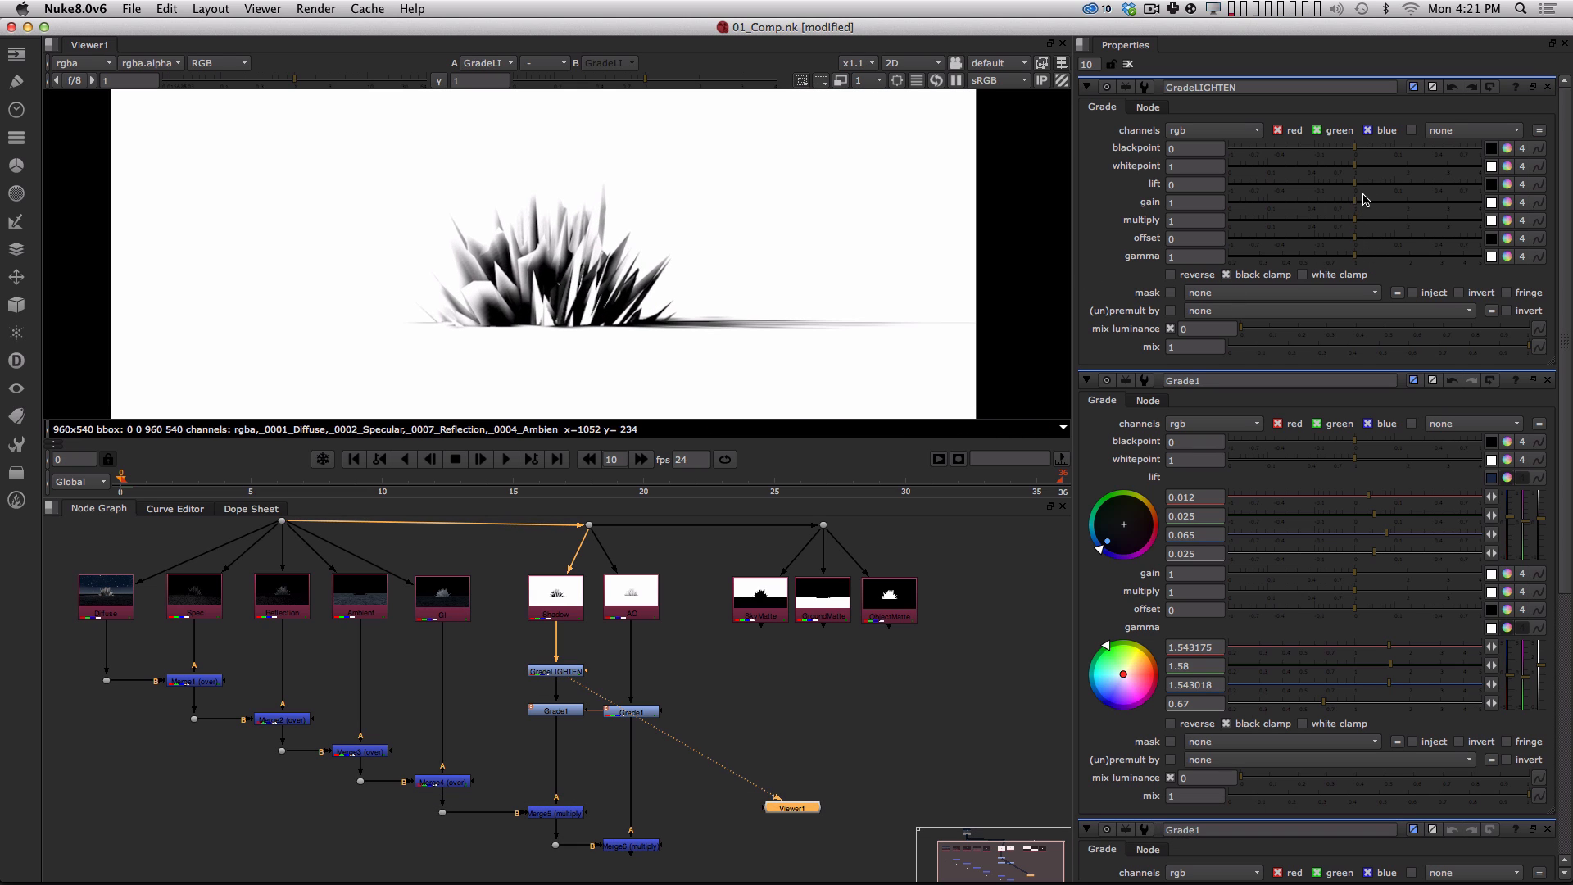
# Try a lift of 0.35 and a gamma change on GradeLIGHTEN, undoing each trial.
pyautogui.moveTo(1356, 188); pyautogui.dragTo(1432, 182)
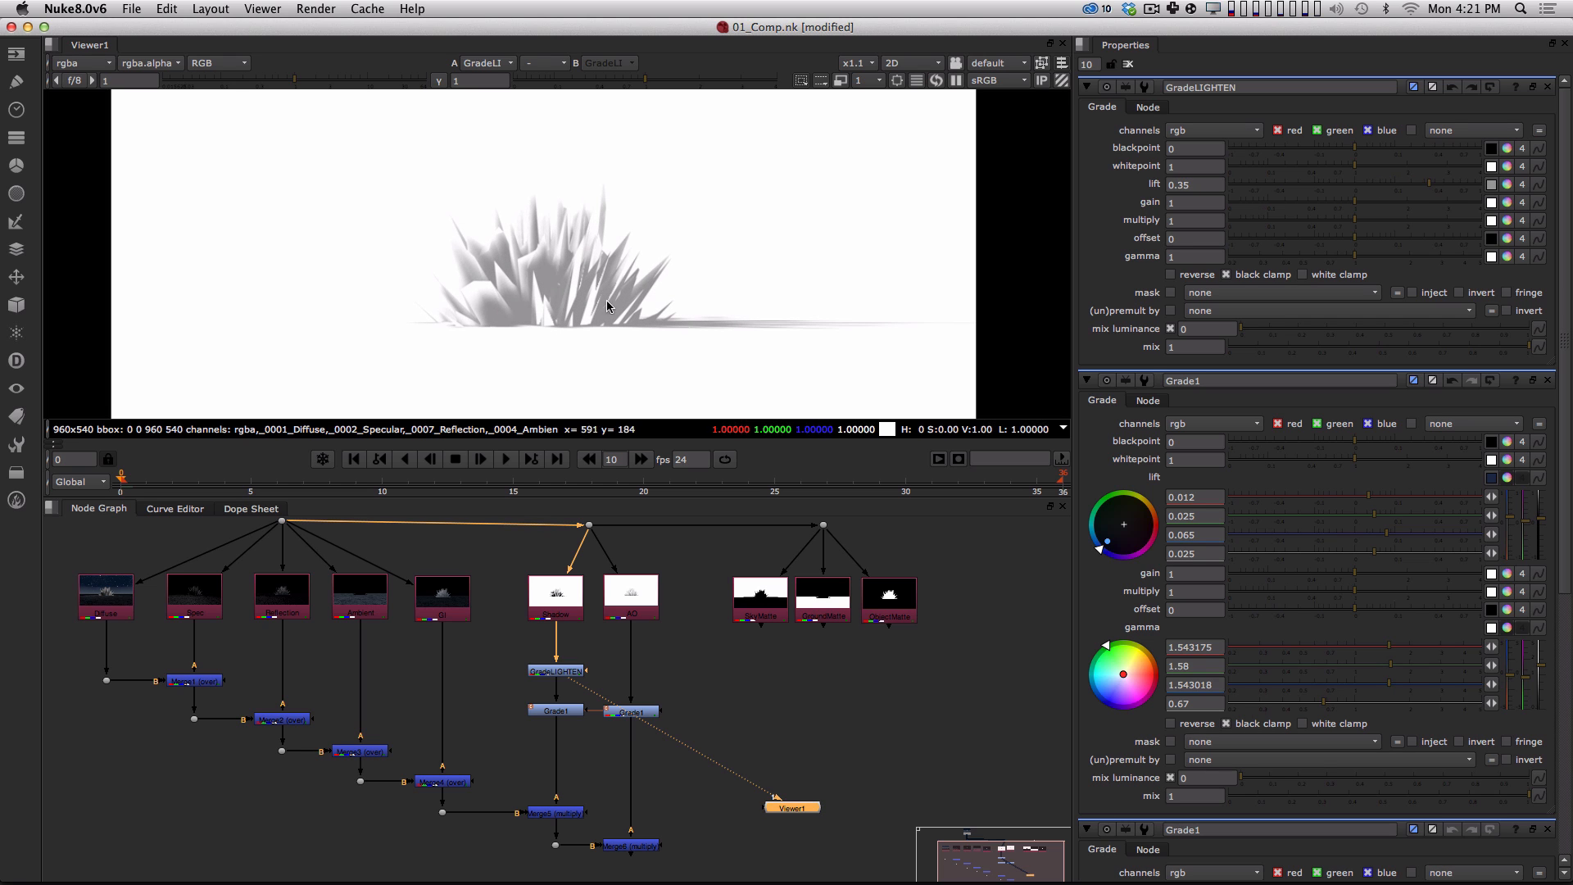
pyautogui.press('super+z')
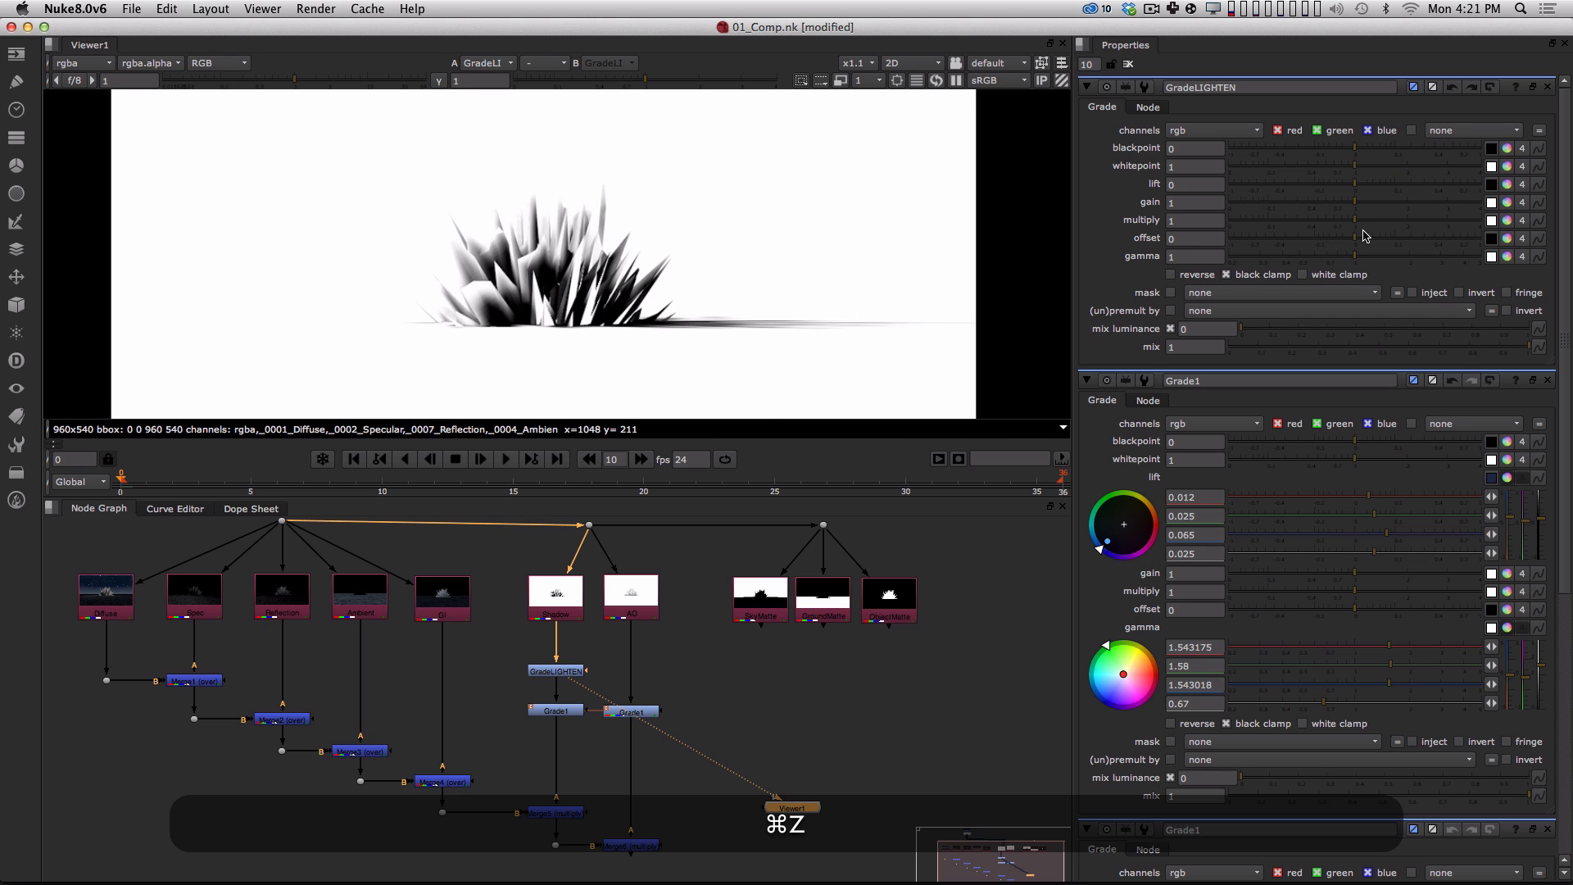
pyautogui.moveTo(1357, 258)
pyautogui.mouseDown()
pyautogui.moveTo(1473, 247)
pyautogui.moveTo(1378, 258)
pyautogui.mouseUp()
pyautogui.press('super+z')
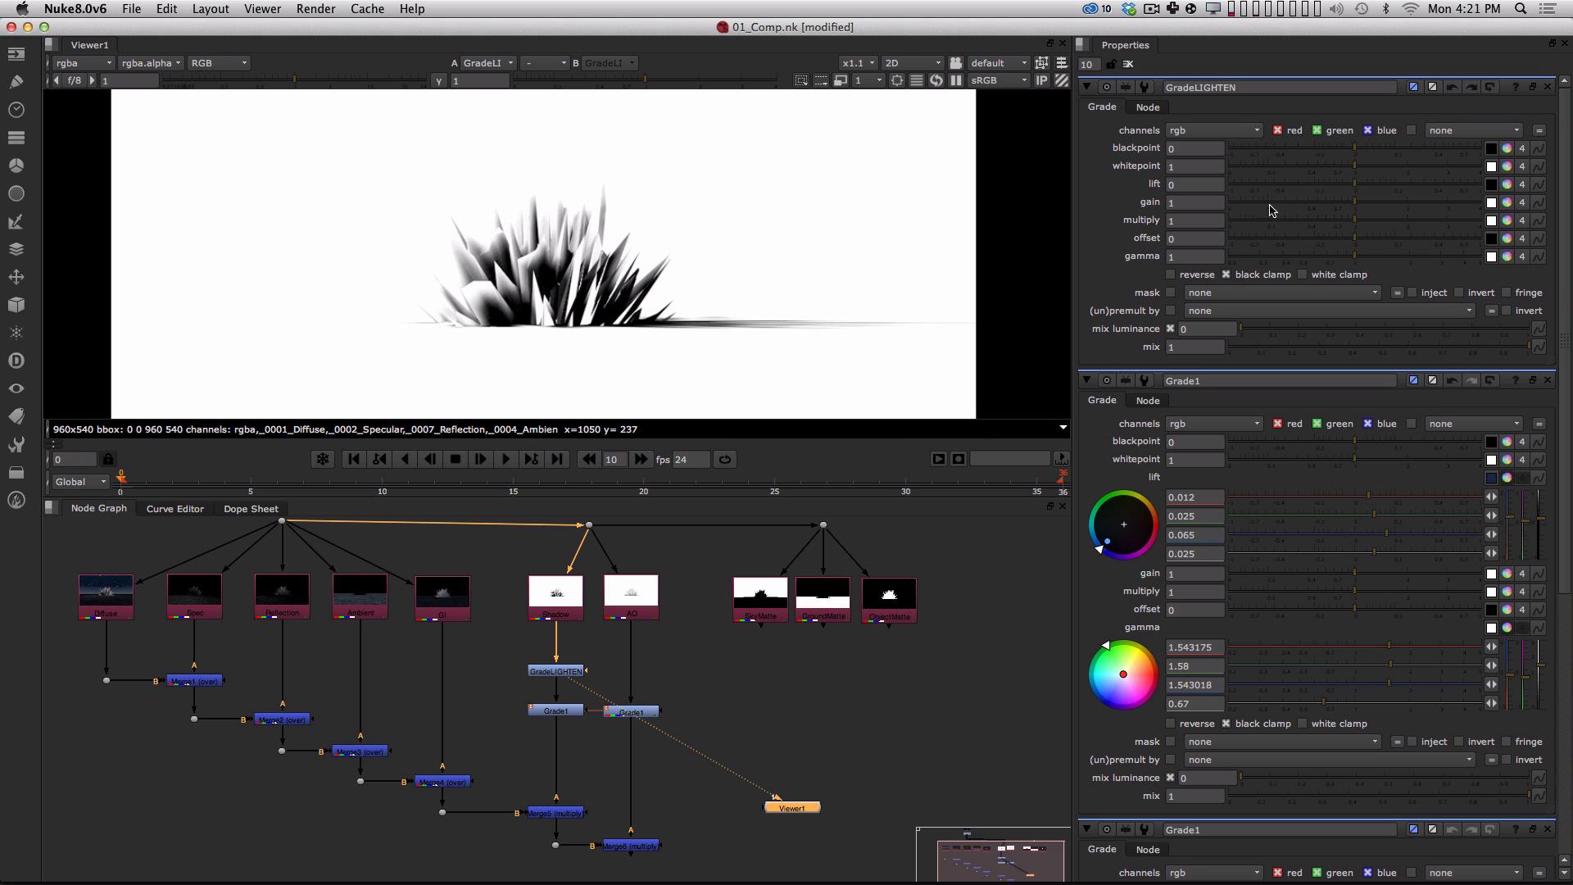
# Set GradeLIGHTEN's gamma to 1.56 and its lift to 0.016, undoing the trial gain changes.
pyautogui.moveTo(1356, 200); pyautogui.dragTo(1393, 252)
pyautogui.press('super+z')
pyautogui.press('super+z')
pyautogui.press('super+z')
pyautogui.moveTo(1363, 186)
pyautogui.mouseDown()
pyautogui.moveTo(1385, 180)
pyautogui.moveTo(1373, 182)
pyautogui.mouseUp()
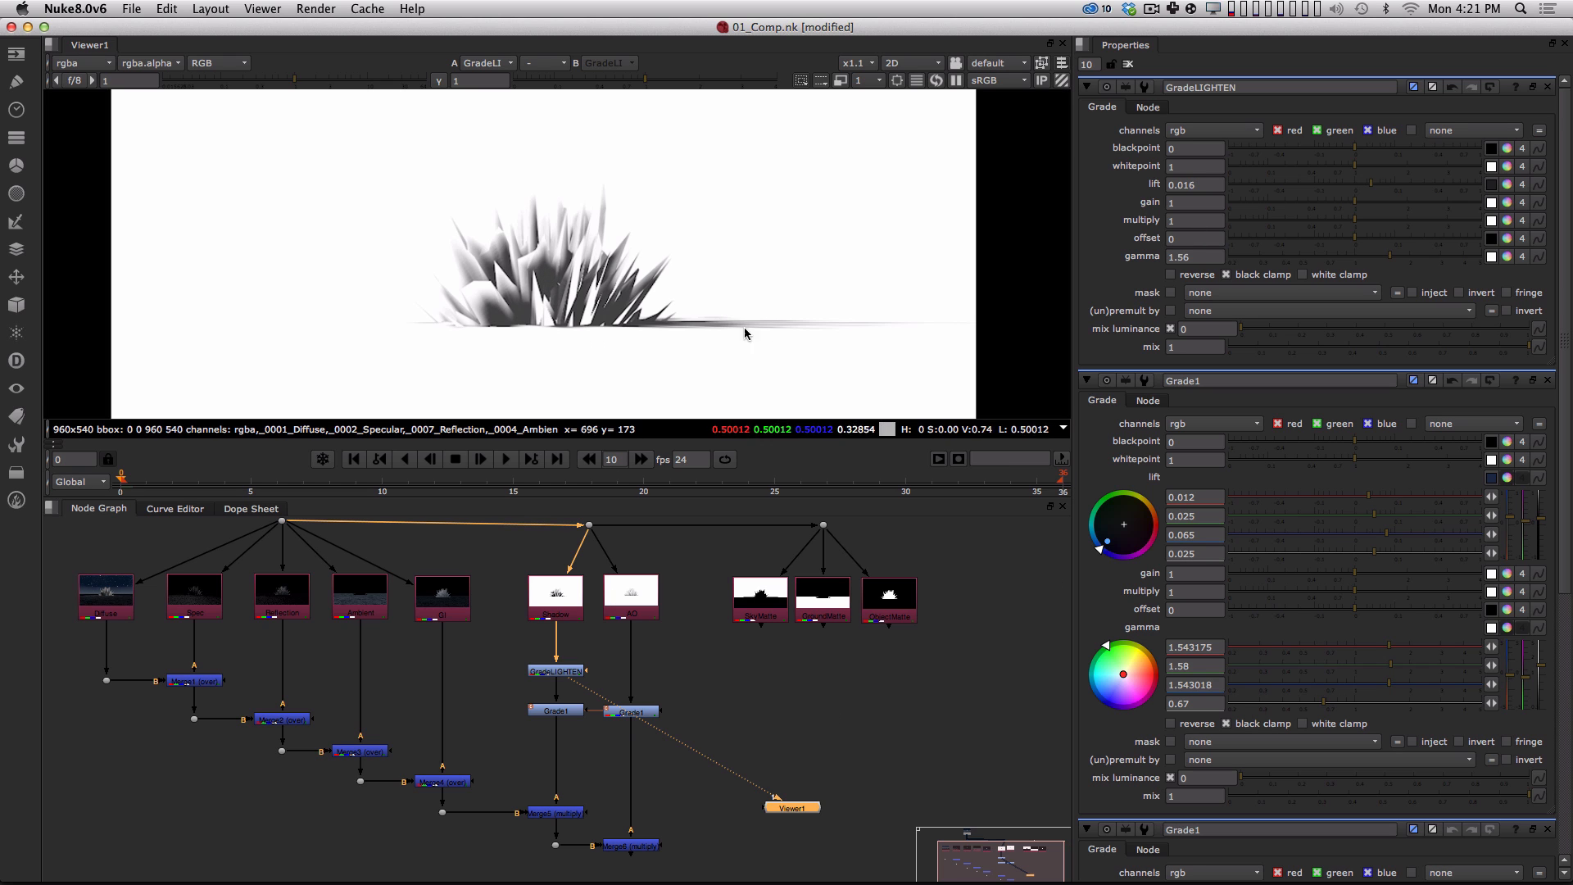
# Connect GradeLIGHTEN's mask input to the ObjectMatte node and raise its gamma to 1.8.
pyautogui.moveTo(576, 675); pyautogui.dragTo(555, 674)
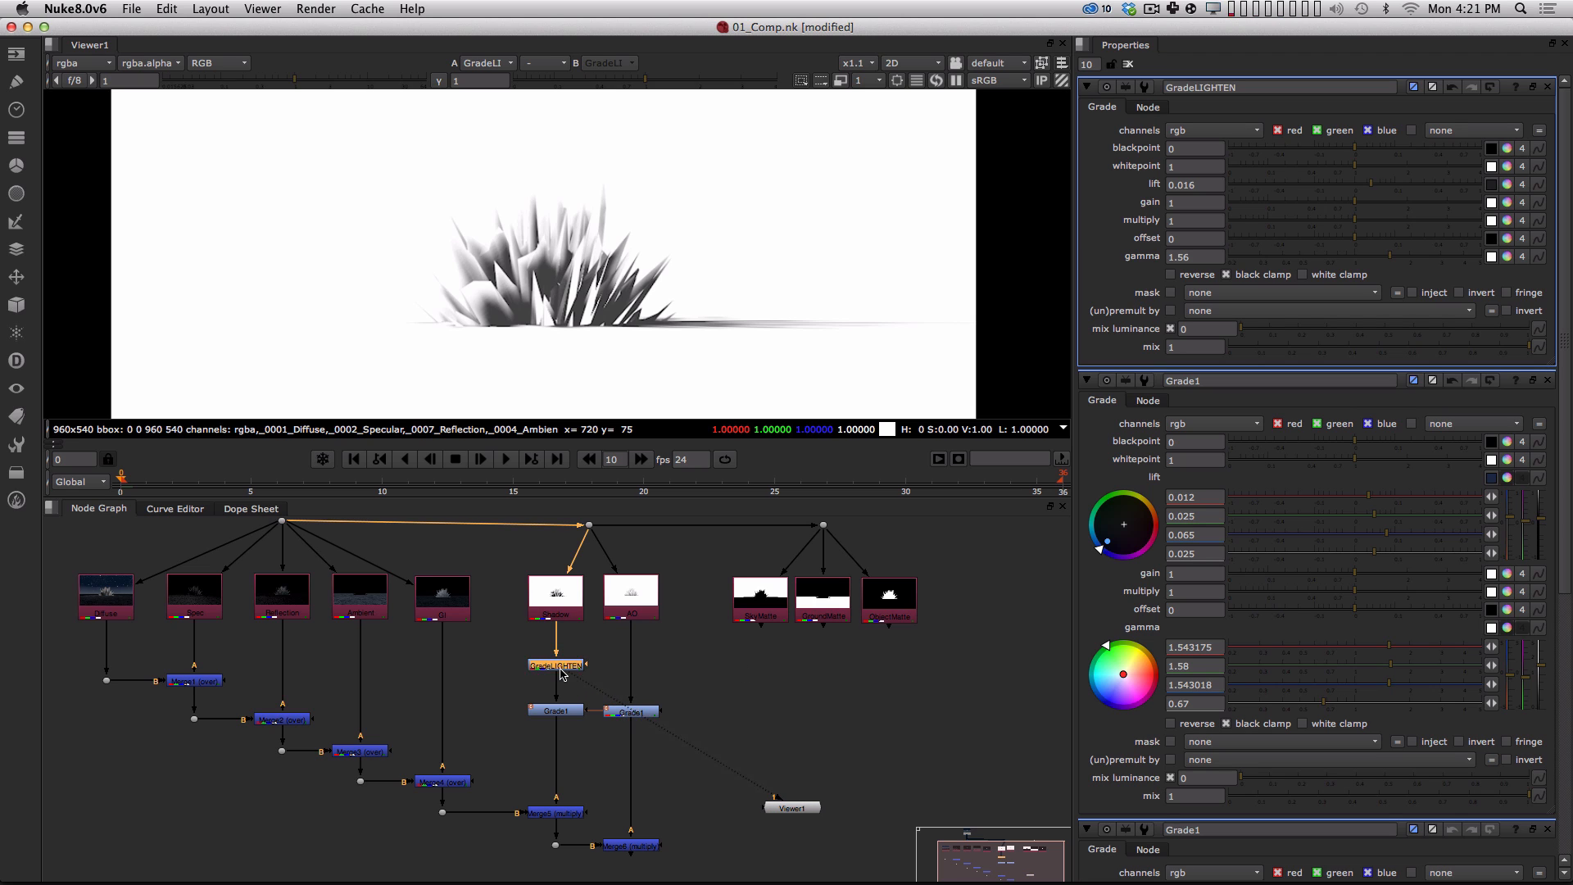
pyautogui.moveTo(883, 613); pyautogui.dragTo(891, 618)
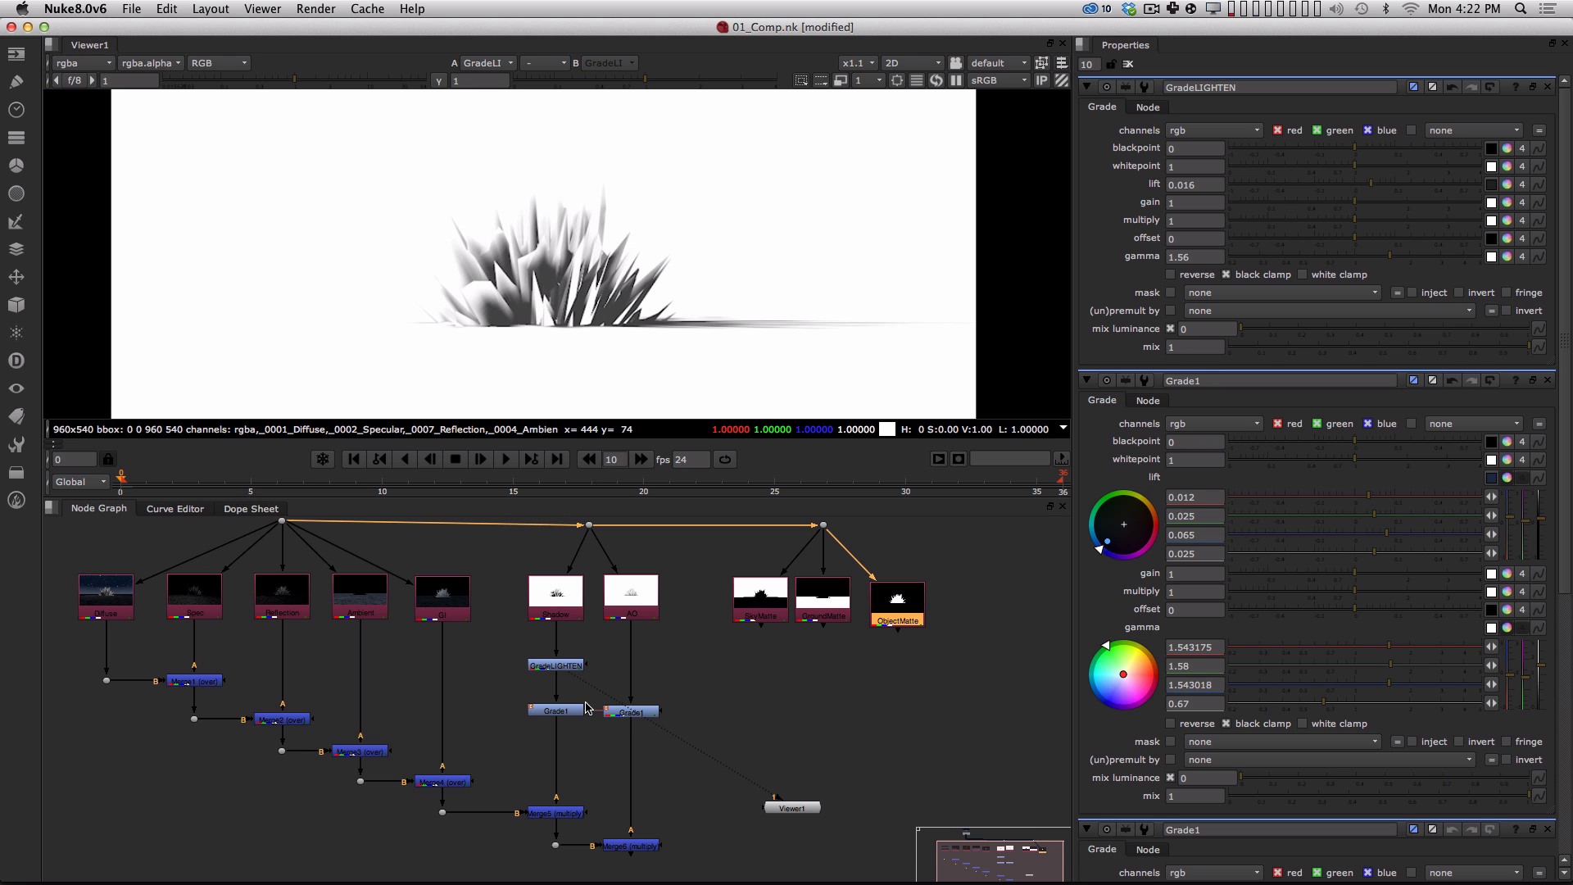
pyautogui.keyDown('alt'); pyautogui.moveTo(584, 694); pyautogui.dragTo(658, 611, button='middle'); pyautogui.keyUp('alt')
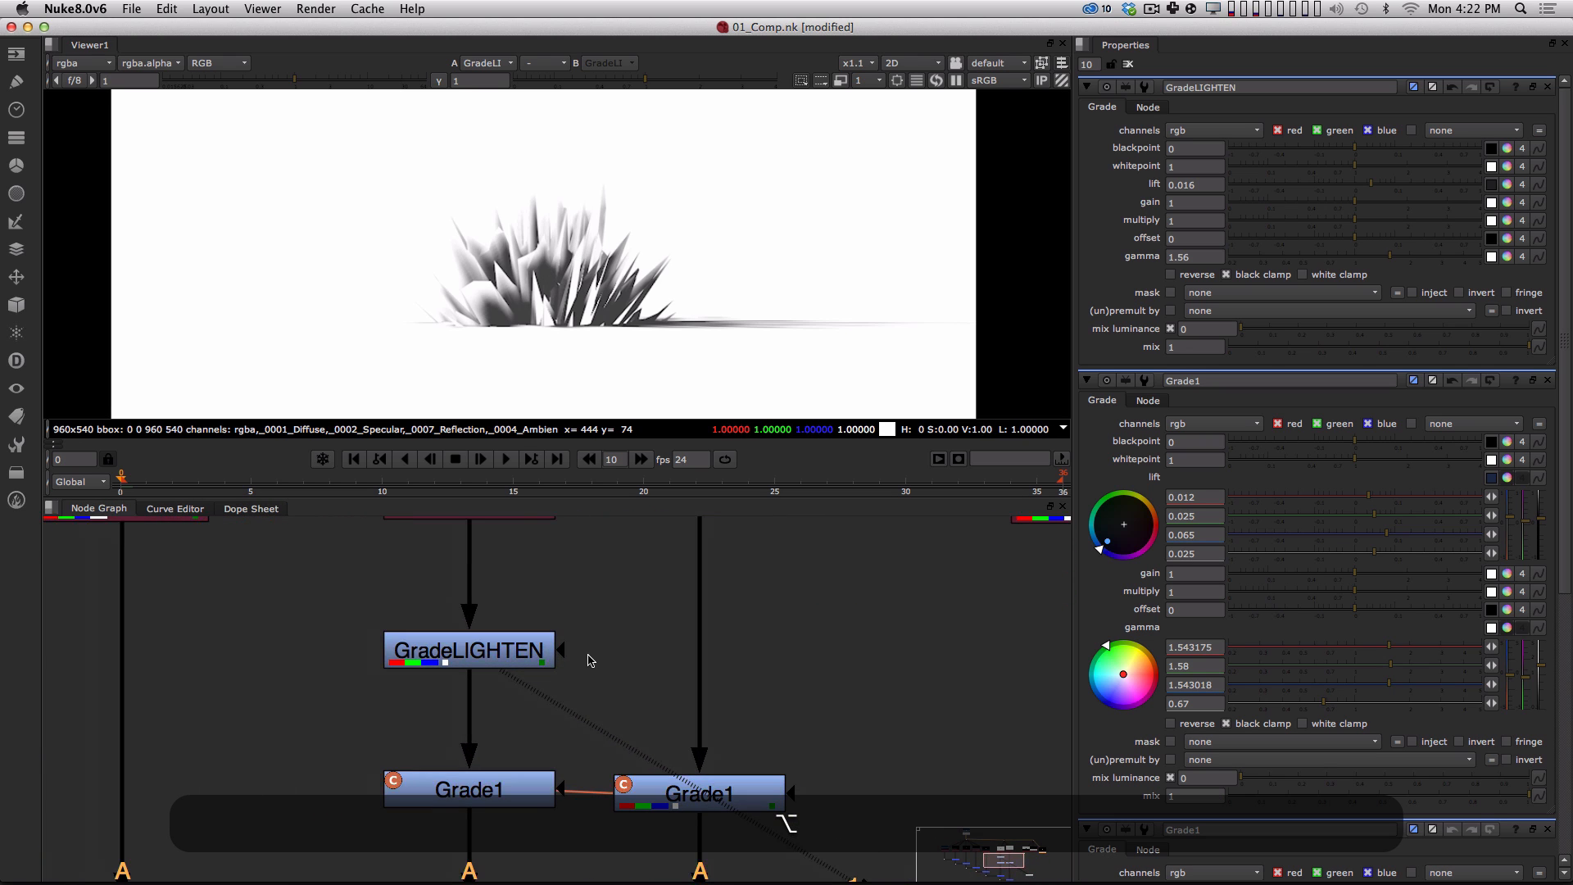
pyautogui.moveTo(562, 649); pyautogui.dragTo(872, 556)
pyautogui.keyDown('alt'); pyautogui.moveTo(872, 556); pyautogui.dragTo(606, 672, button='middle'); pyautogui.keyUp('alt')
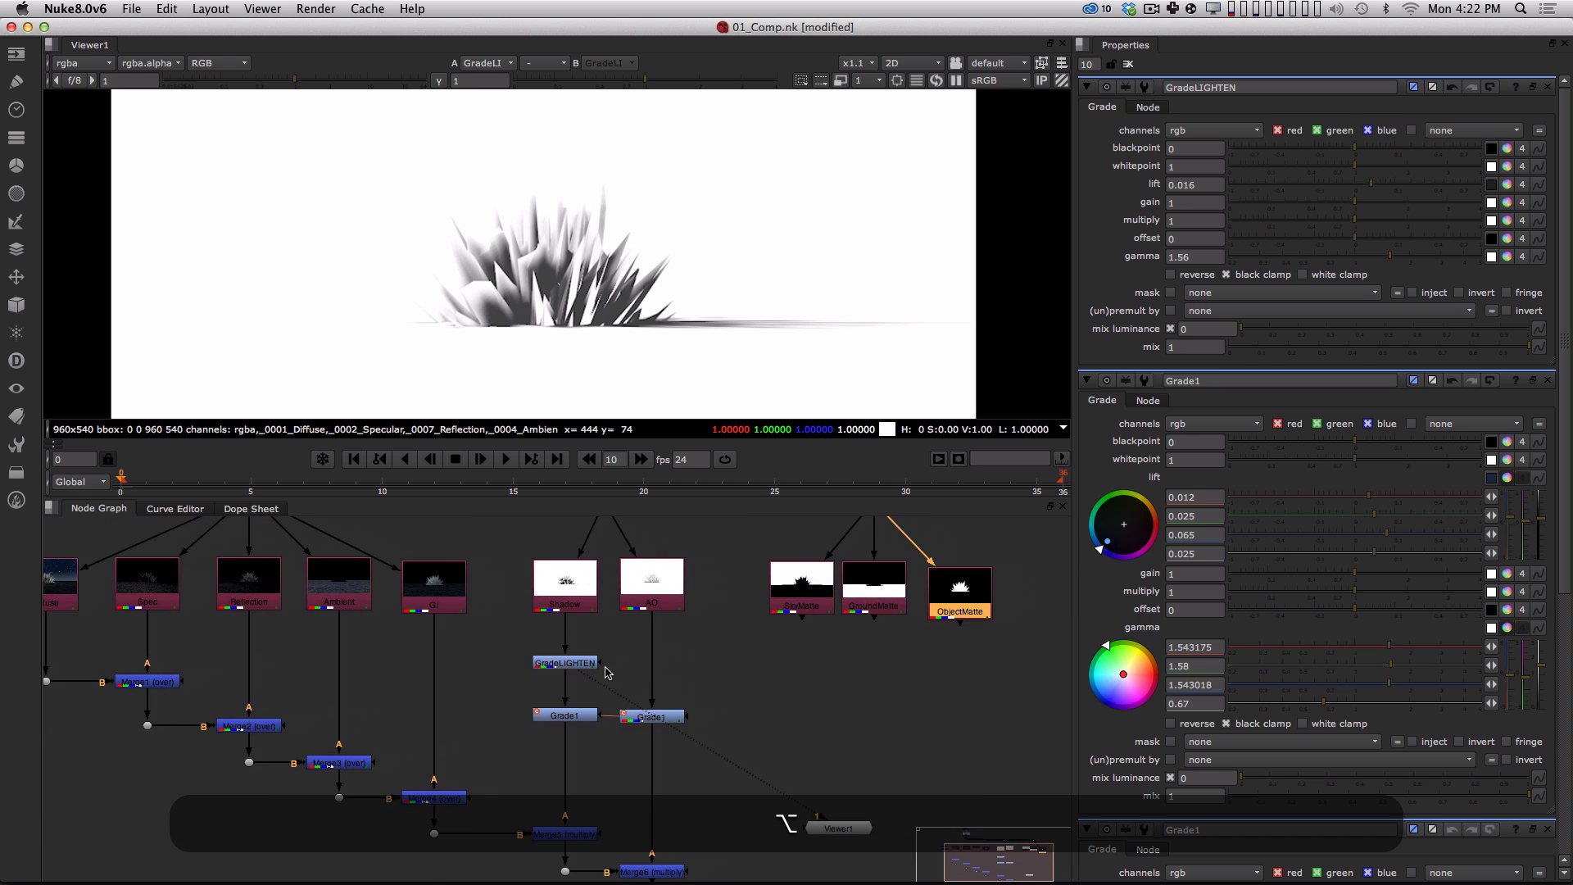
pyautogui.moveTo(602, 664); pyautogui.dragTo(958, 602)
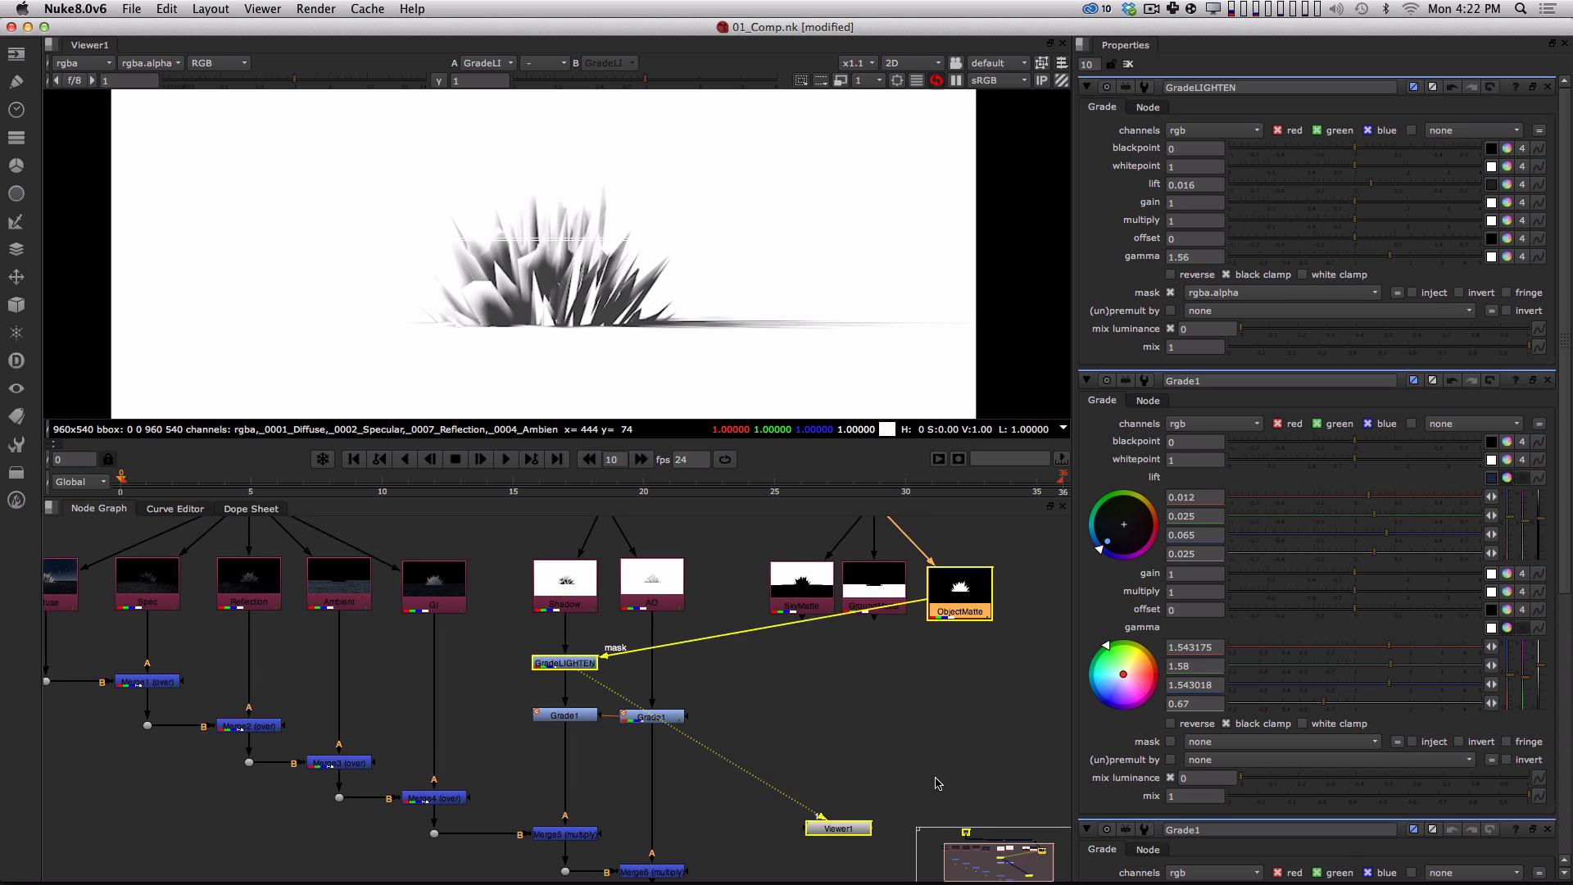
pyautogui.click(938, 783)
pyautogui.click(565, 662)
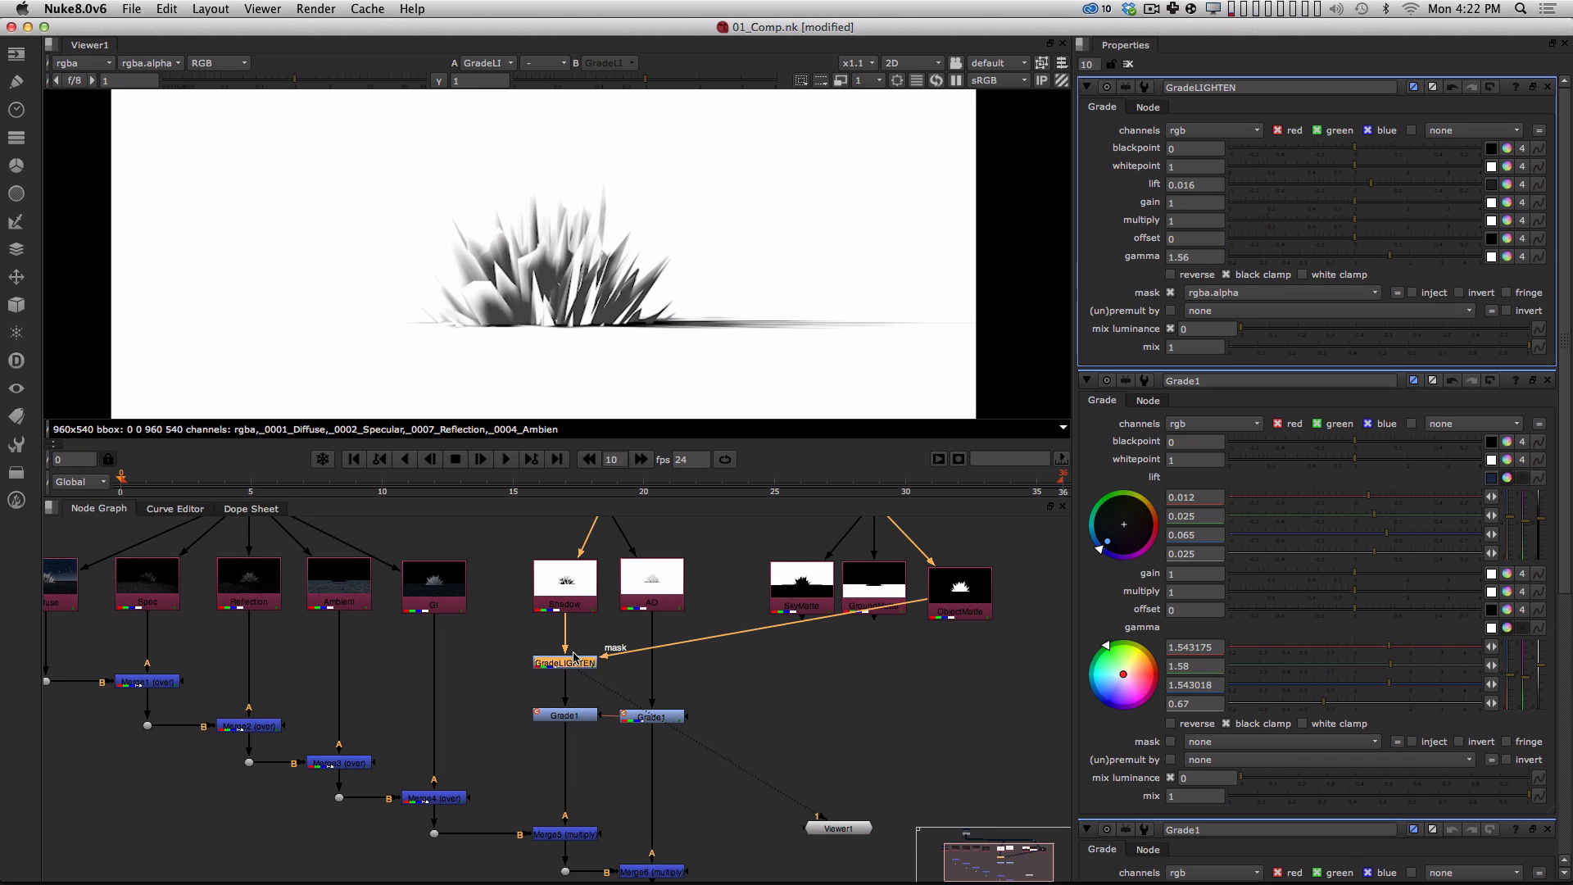
pyautogui.moveTo(1395, 256)
pyautogui.mouseDown()
pyautogui.moveTo(1434, 260)
pyautogui.moveTo(1327, 271)
pyautogui.moveTo(1435, 260)
pyautogui.moveTo(1370, 270)
pyautogui.moveTo(1417, 262)
pyautogui.moveTo(1404, 266)
pyautogui.mouseUp()
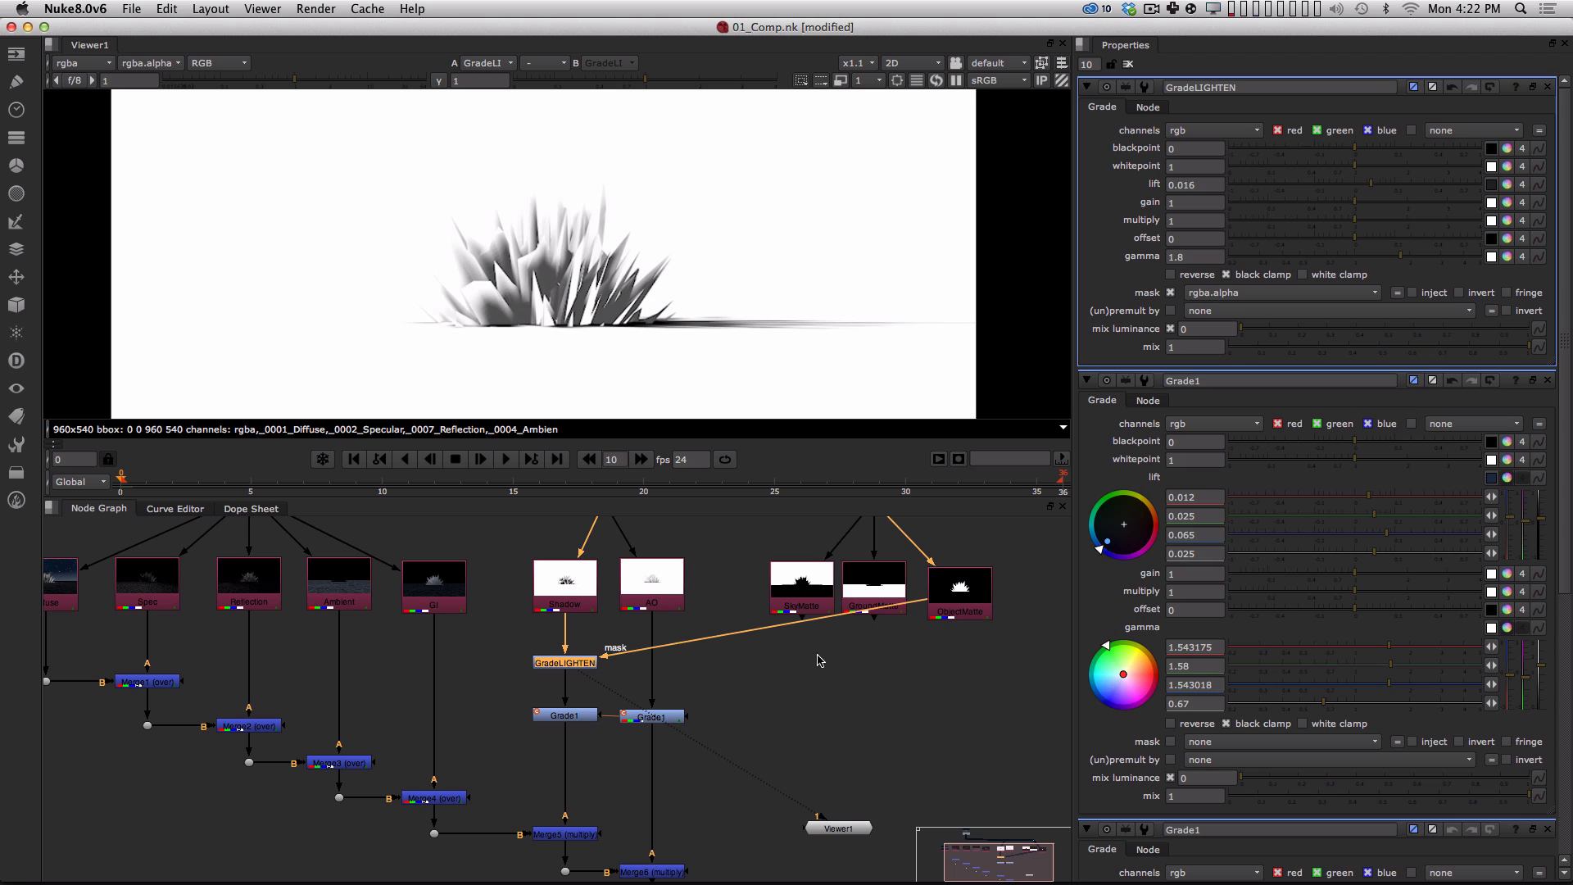
# Add a dot to the mask connection directly below ObjectMatte, level with GradeLIGHTEN, to route the line neatly.
pyautogui.click(868, 676)
pyautogui.press('super')
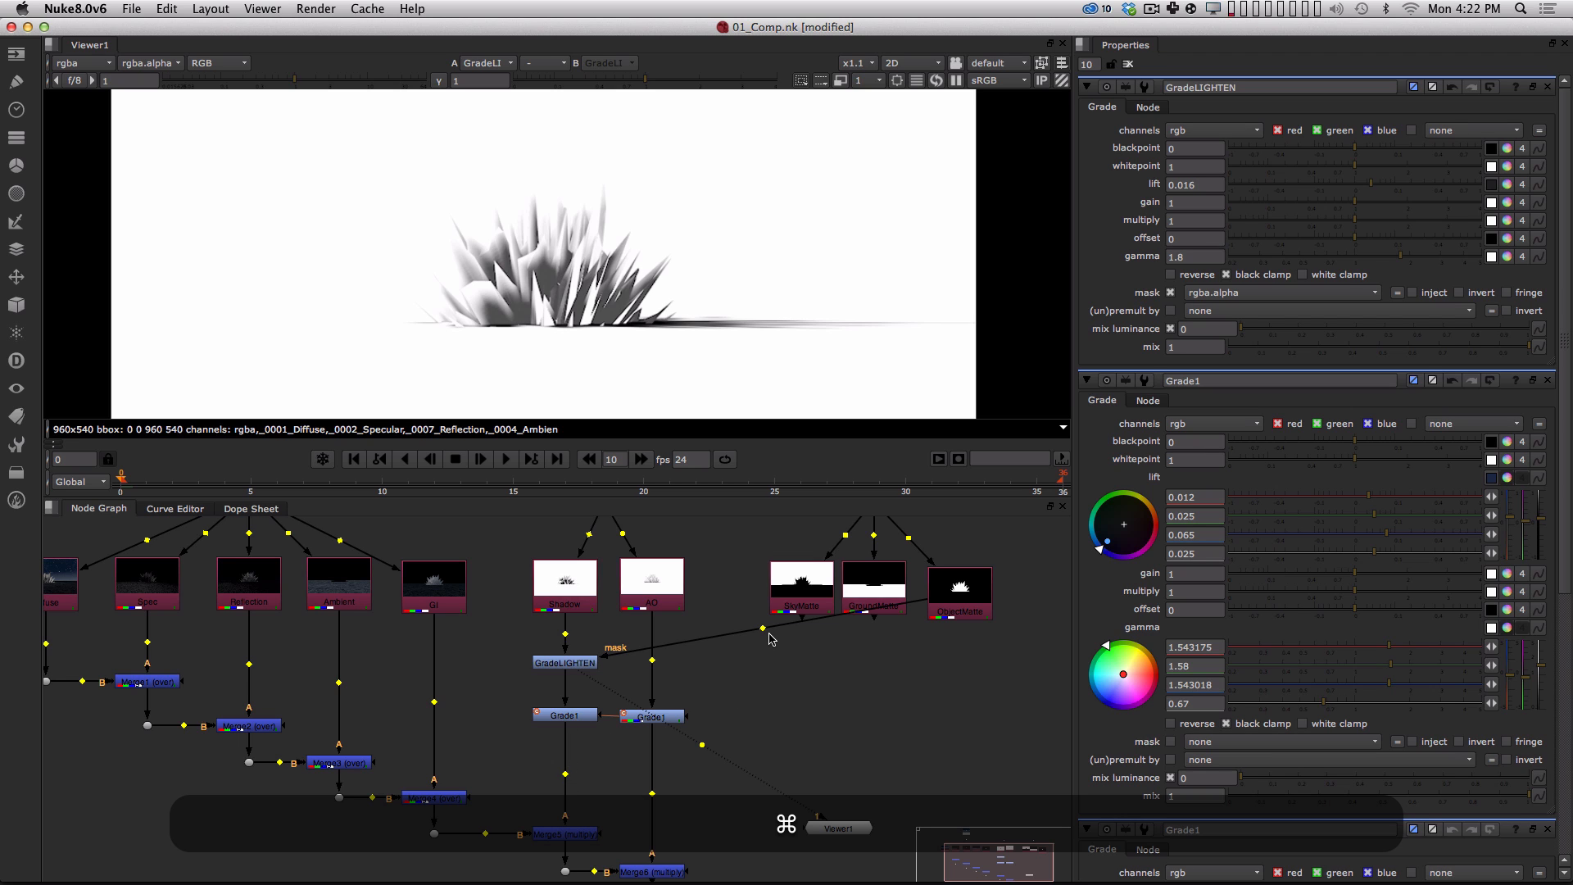
pyautogui.keyDown('super'); pyautogui.moveTo(763, 631); pyautogui.dragTo(963, 665); pyautogui.keyUp('super')
pyautogui.click(969, 702)
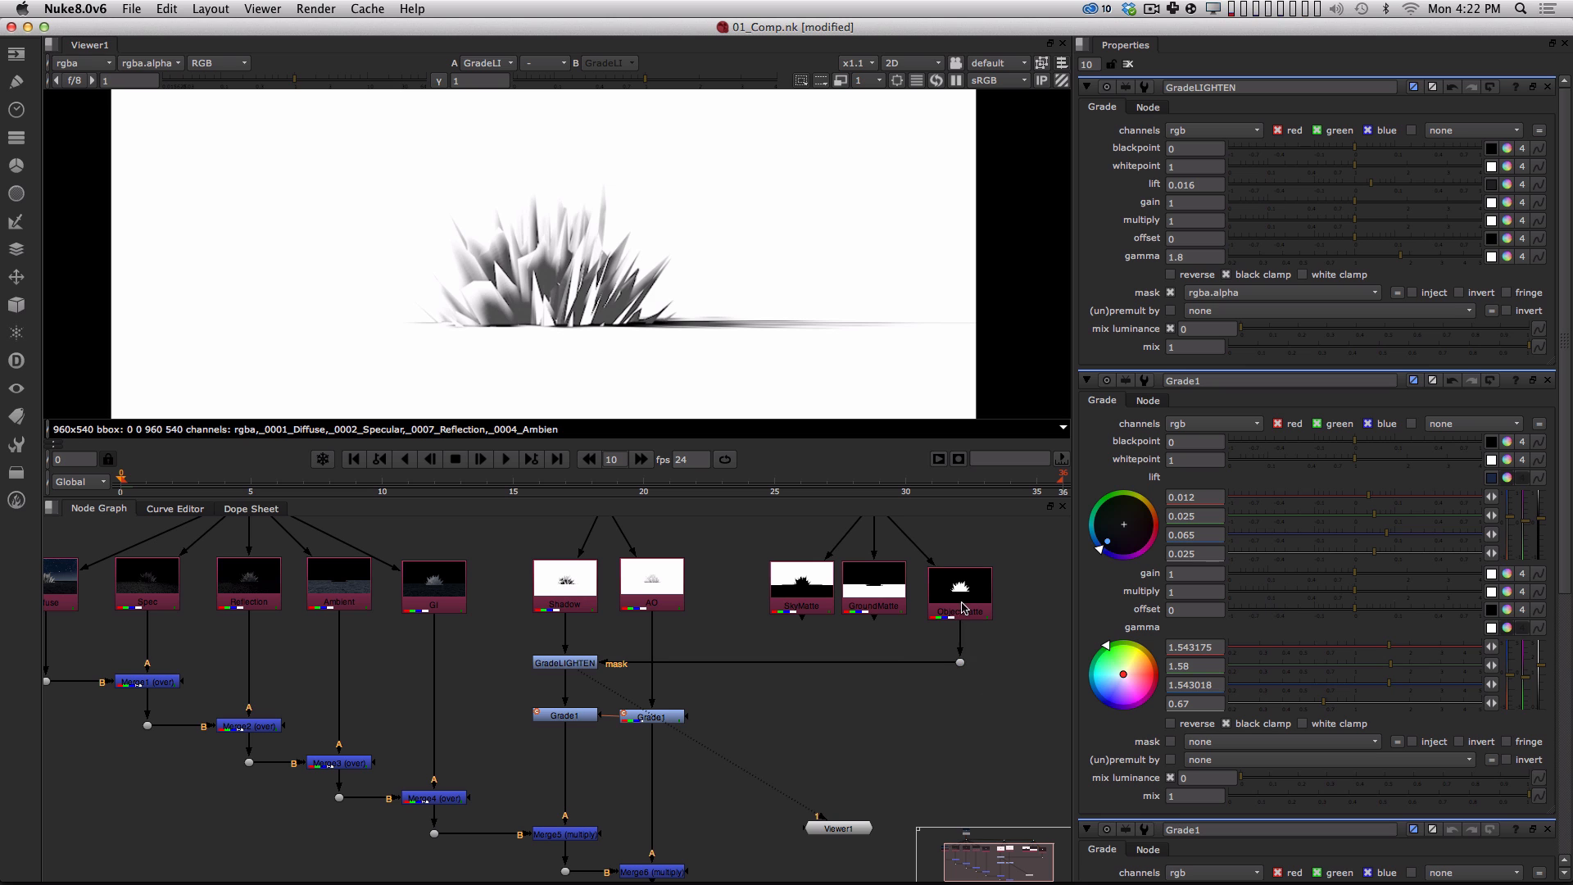
# Move the Read1 source node slightly aside above the first dot of the pass tree.
pyautogui.keyDown('alt'); pyautogui.moveTo(629, 690); pyautogui.dragTo(815, 841); pyautogui.keyUp('alt')
pyautogui.keyDown('alt'); pyautogui.moveTo(476, 646); pyautogui.dragTo(512, 654); pyautogui.keyUp('alt')
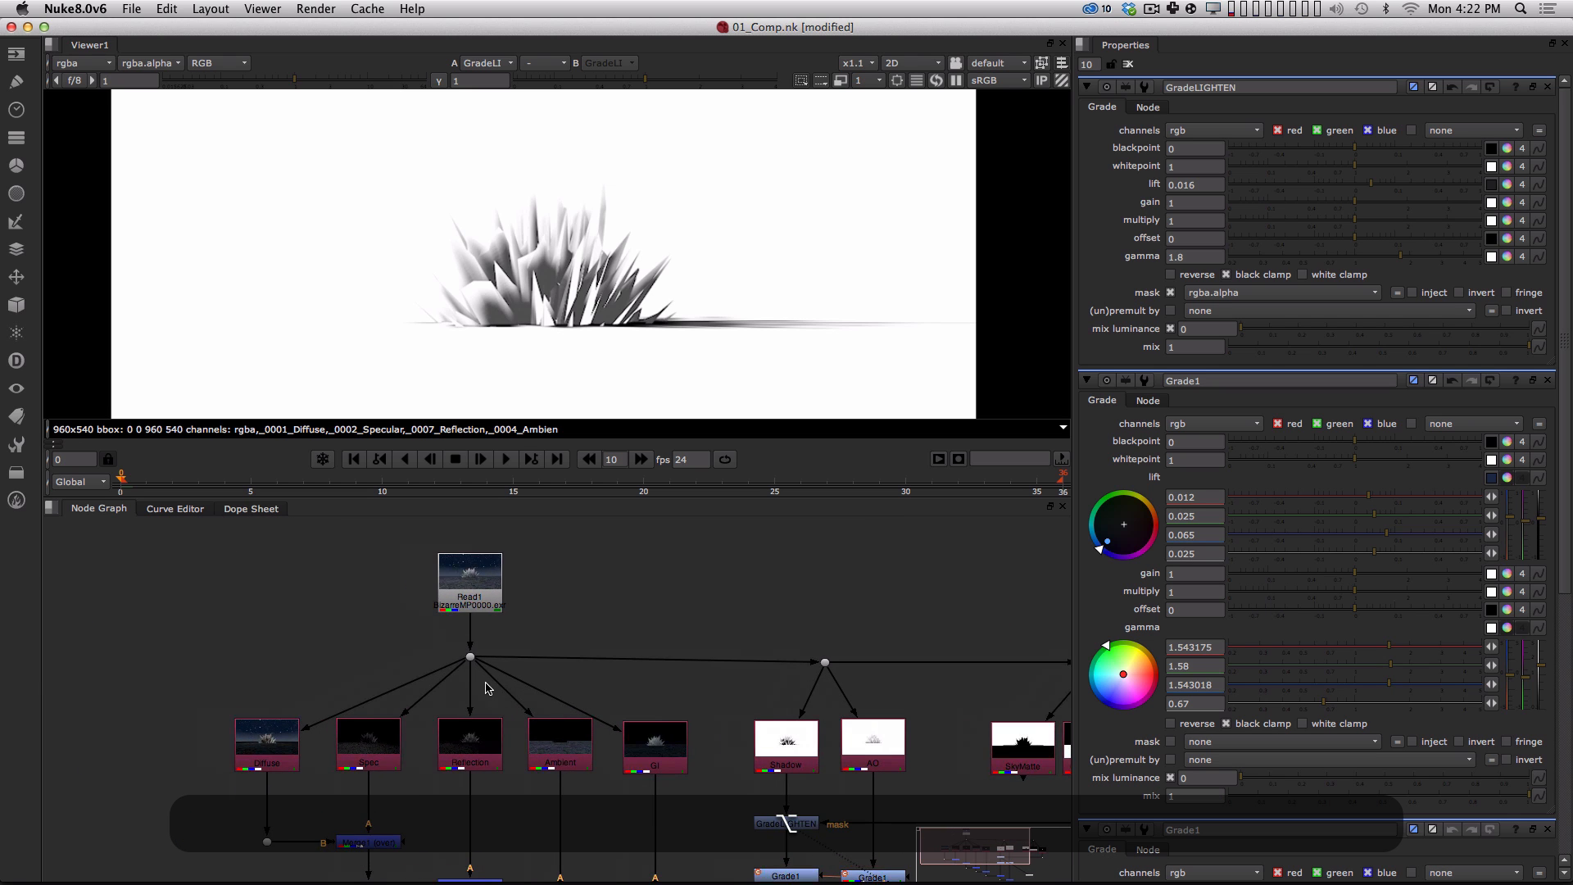
pyautogui.keyDown('alt'); pyautogui.moveTo(485, 682); pyautogui.dragTo(490, 616, button='middle'); pyautogui.keyUp('alt')
pyautogui.keyDown('alt'); pyautogui.moveTo(468, 650); pyautogui.dragTo(460, 670); pyautogui.keyUp('alt')
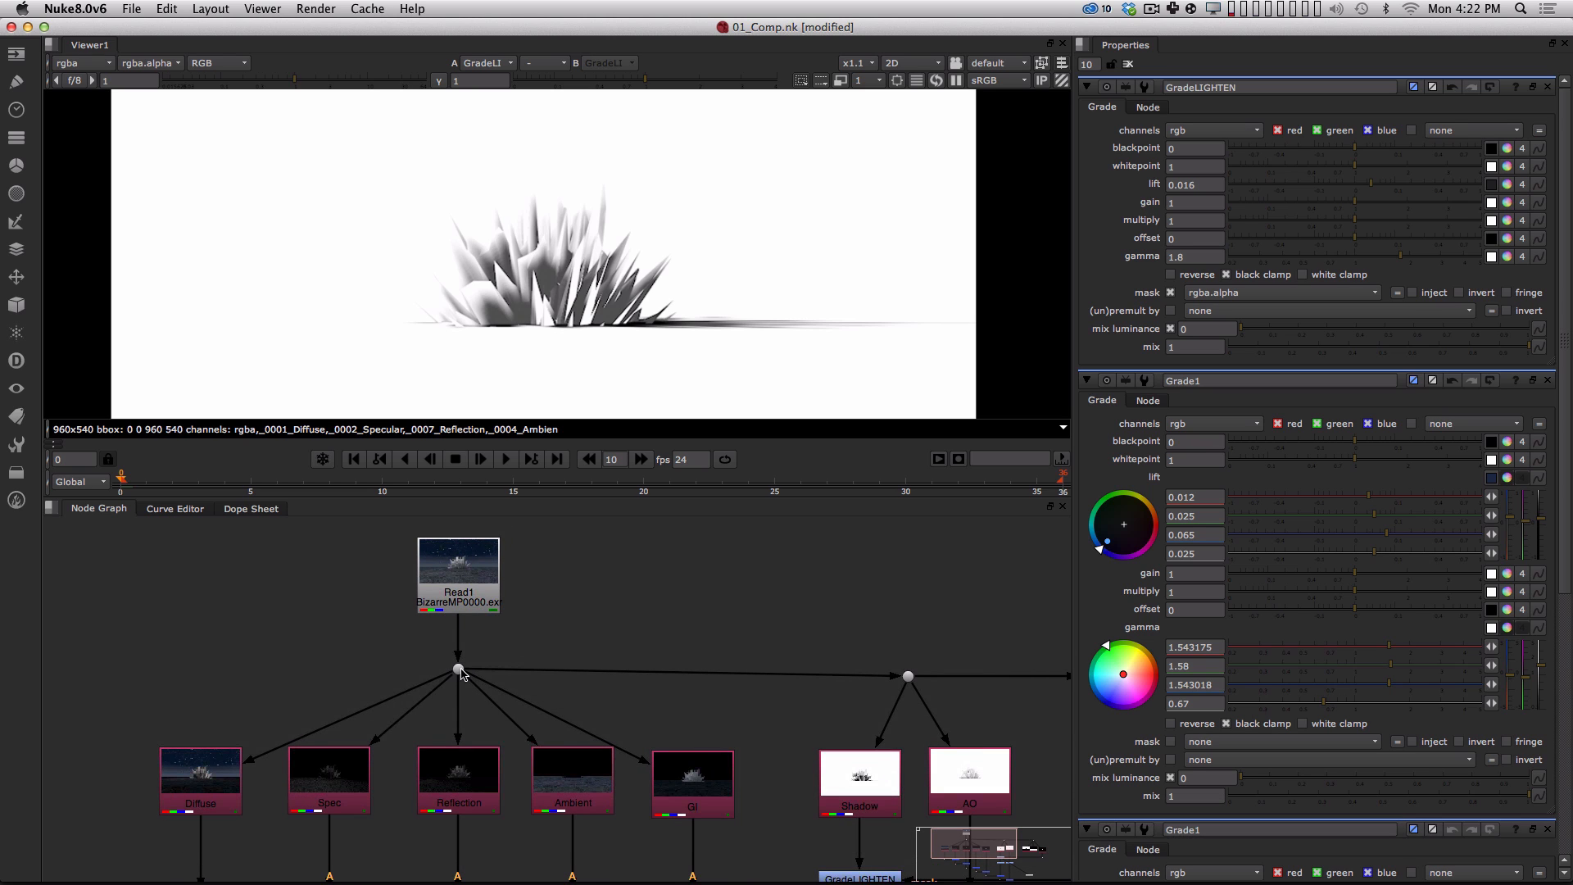
pyautogui.moveTo(467, 587); pyautogui.dragTo(473, 569)
pyautogui.click(553, 608)
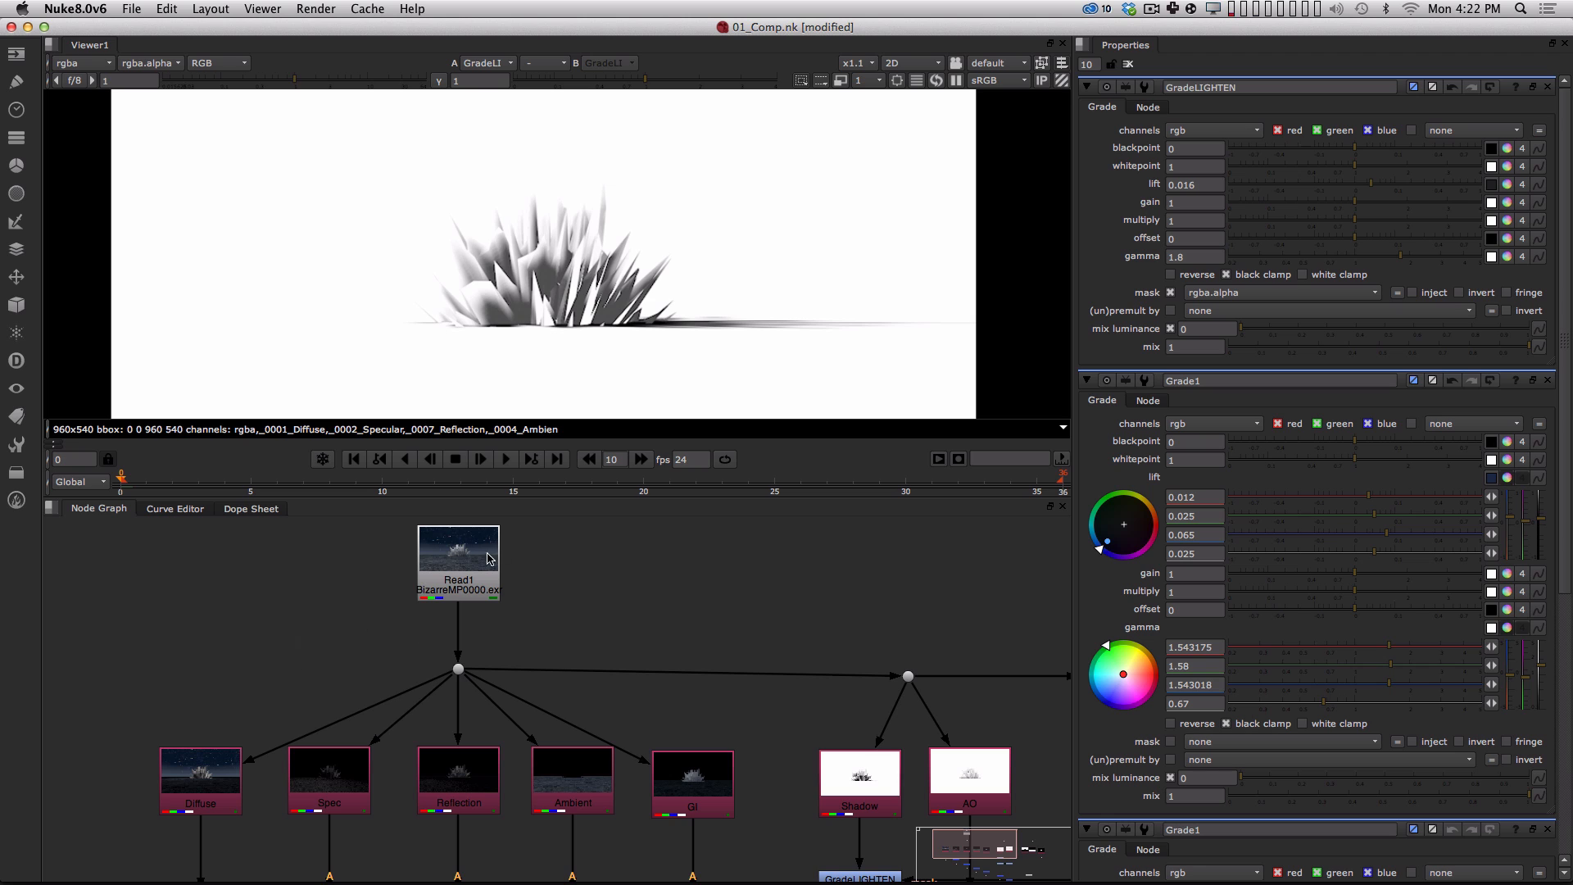
pyautogui.moveTo(454, 563); pyautogui.dragTo(489, 579)
pyautogui.click(589, 596)
pyautogui.click(625, 620)
# Add a Read node for the BizarreMP####.exr 0-144 sequence from the BizarreRender/r1 folder on the Desktop.
pyautogui.press('r')
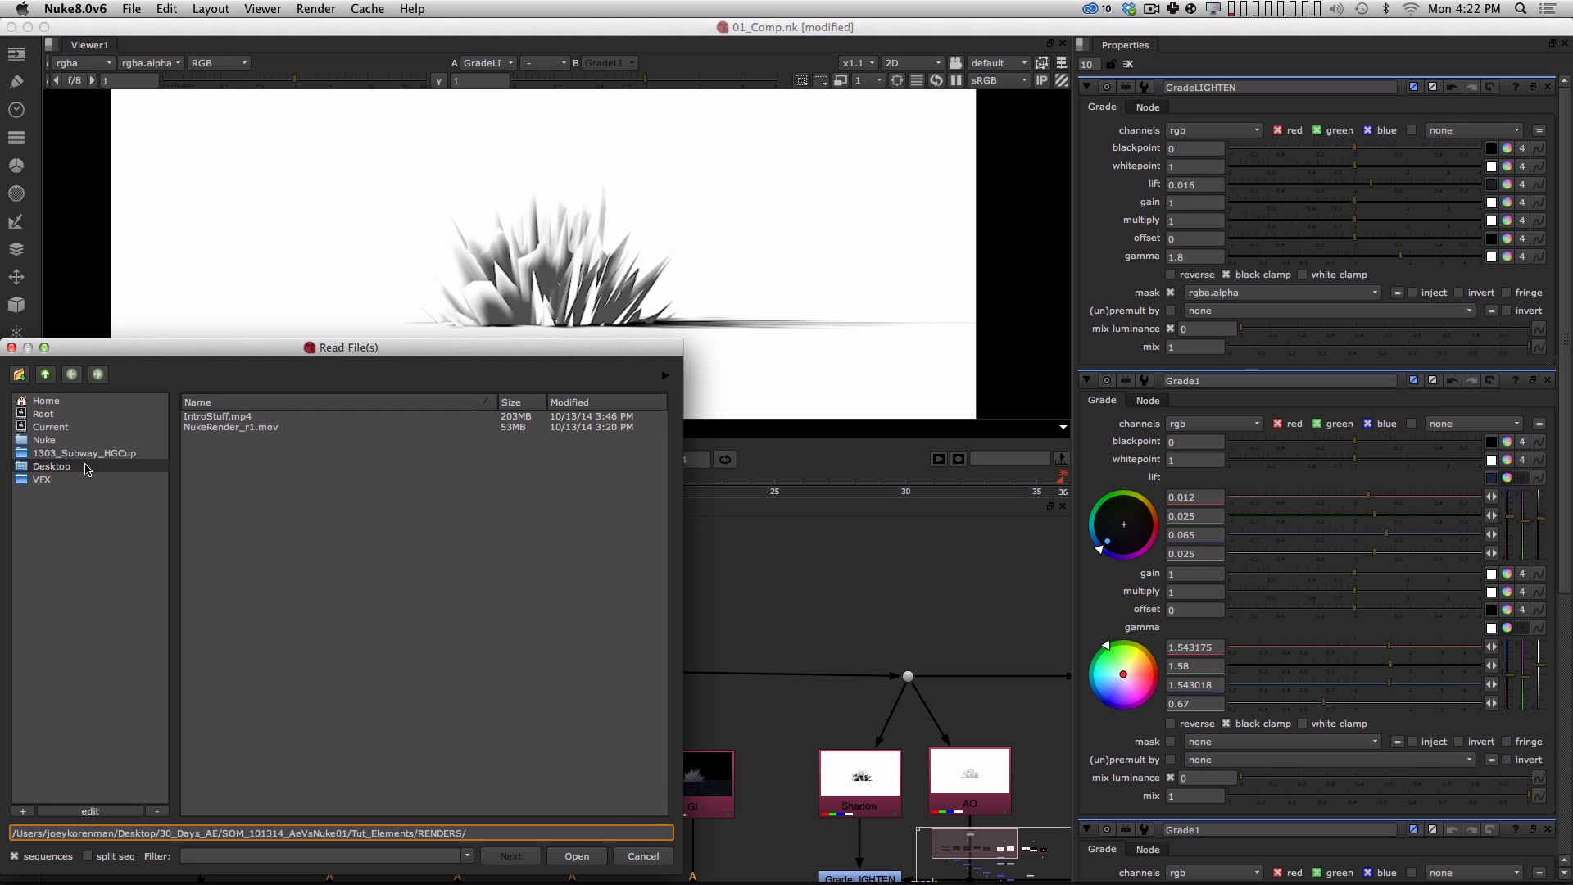
pyautogui.click(86, 467)
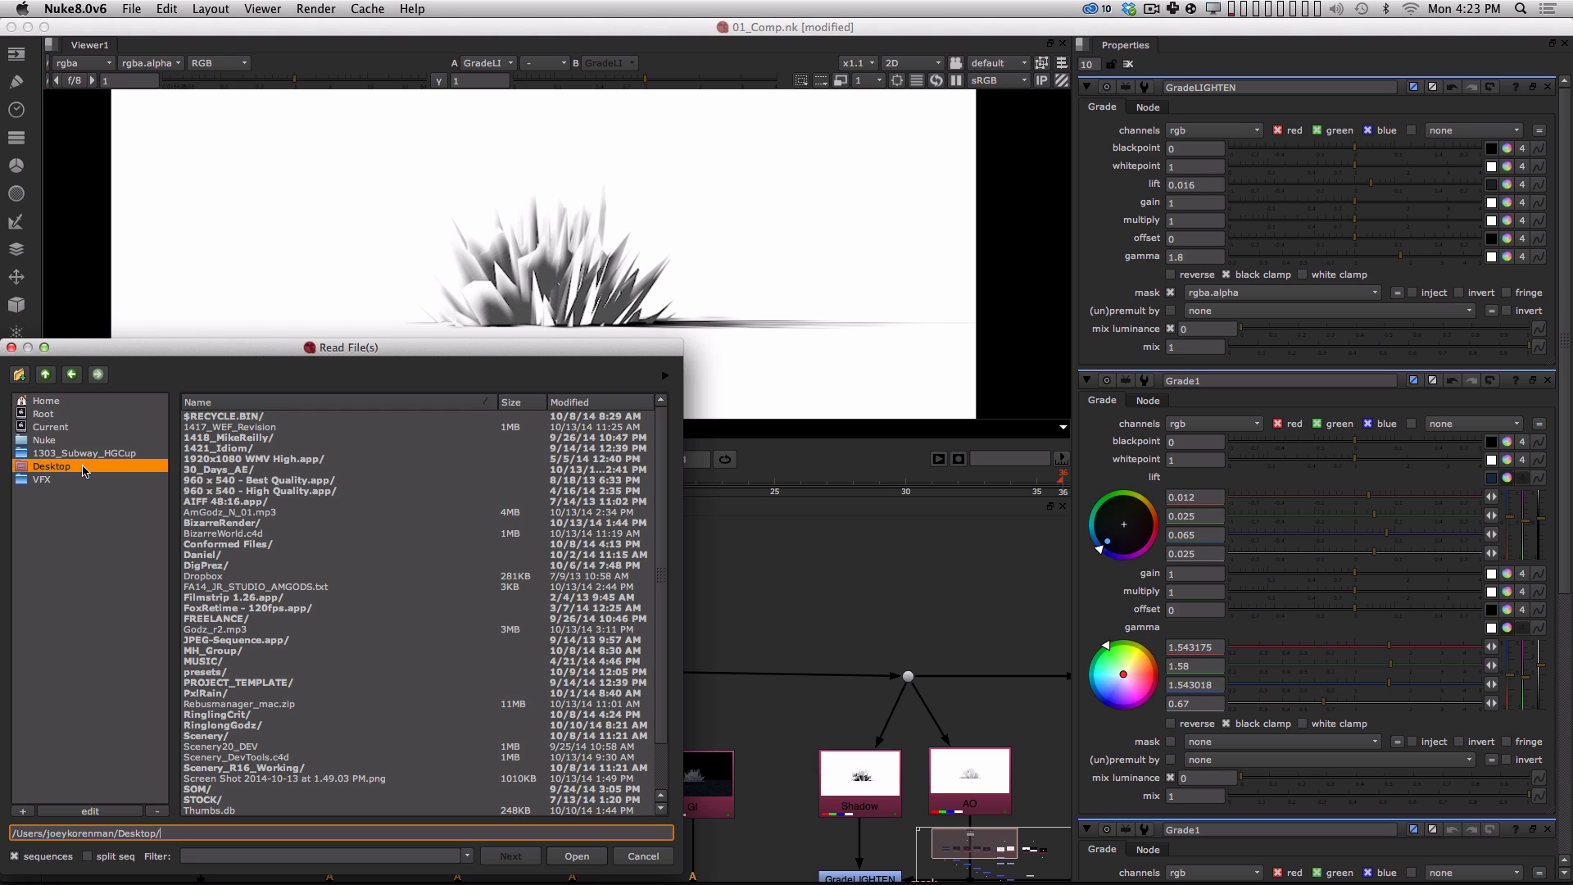
pyautogui.doubleClick(246, 525)
pyautogui.doubleClick(239, 426)
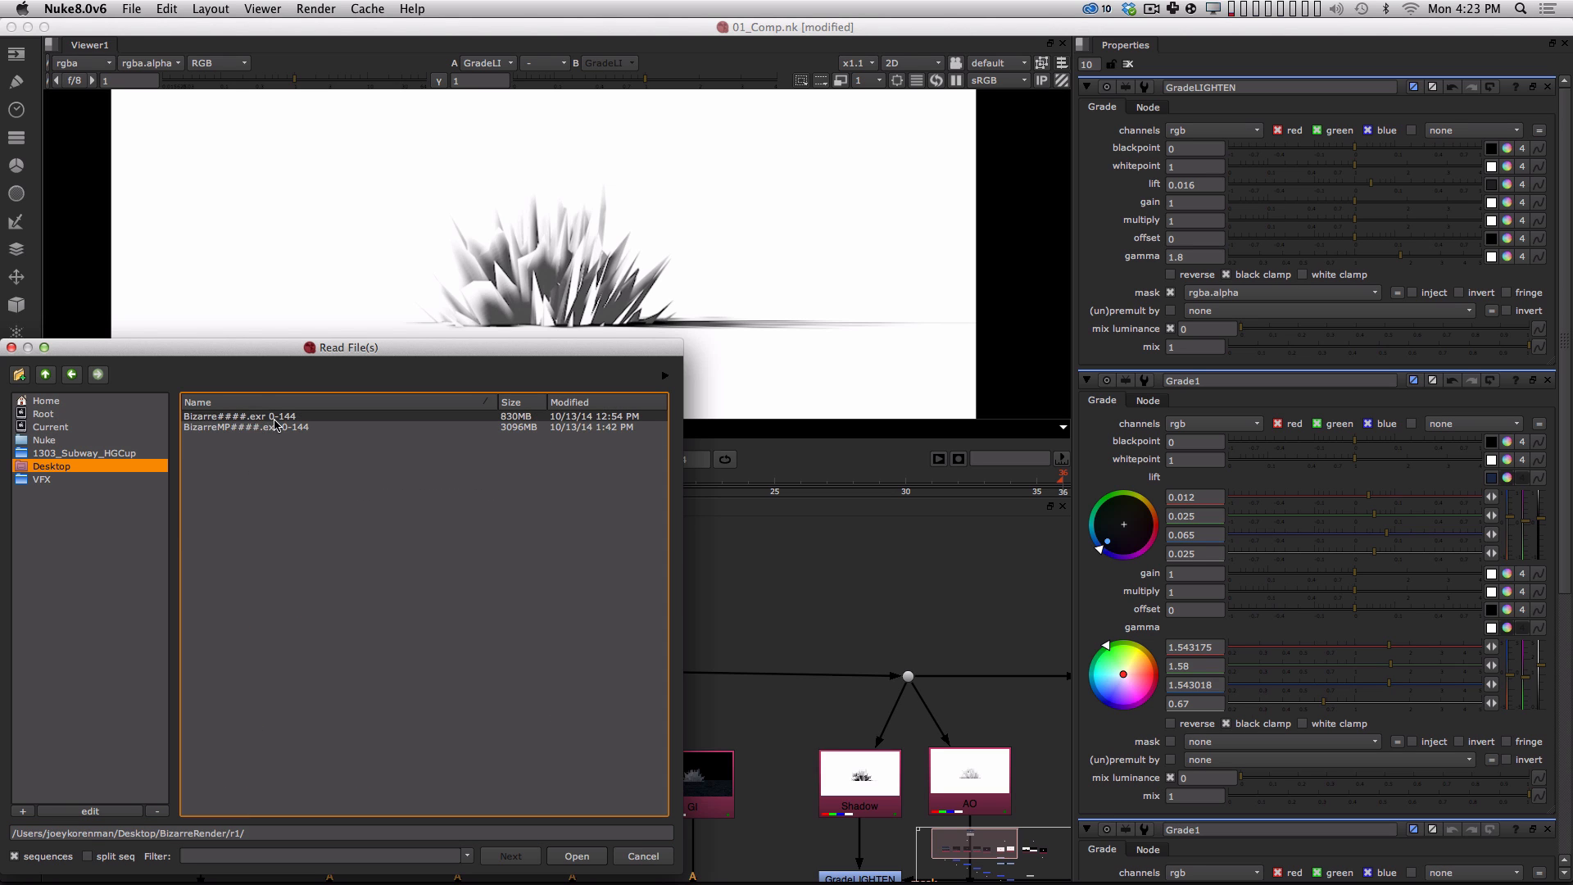
pyautogui.click(275, 427)
pyautogui.click(583, 855)
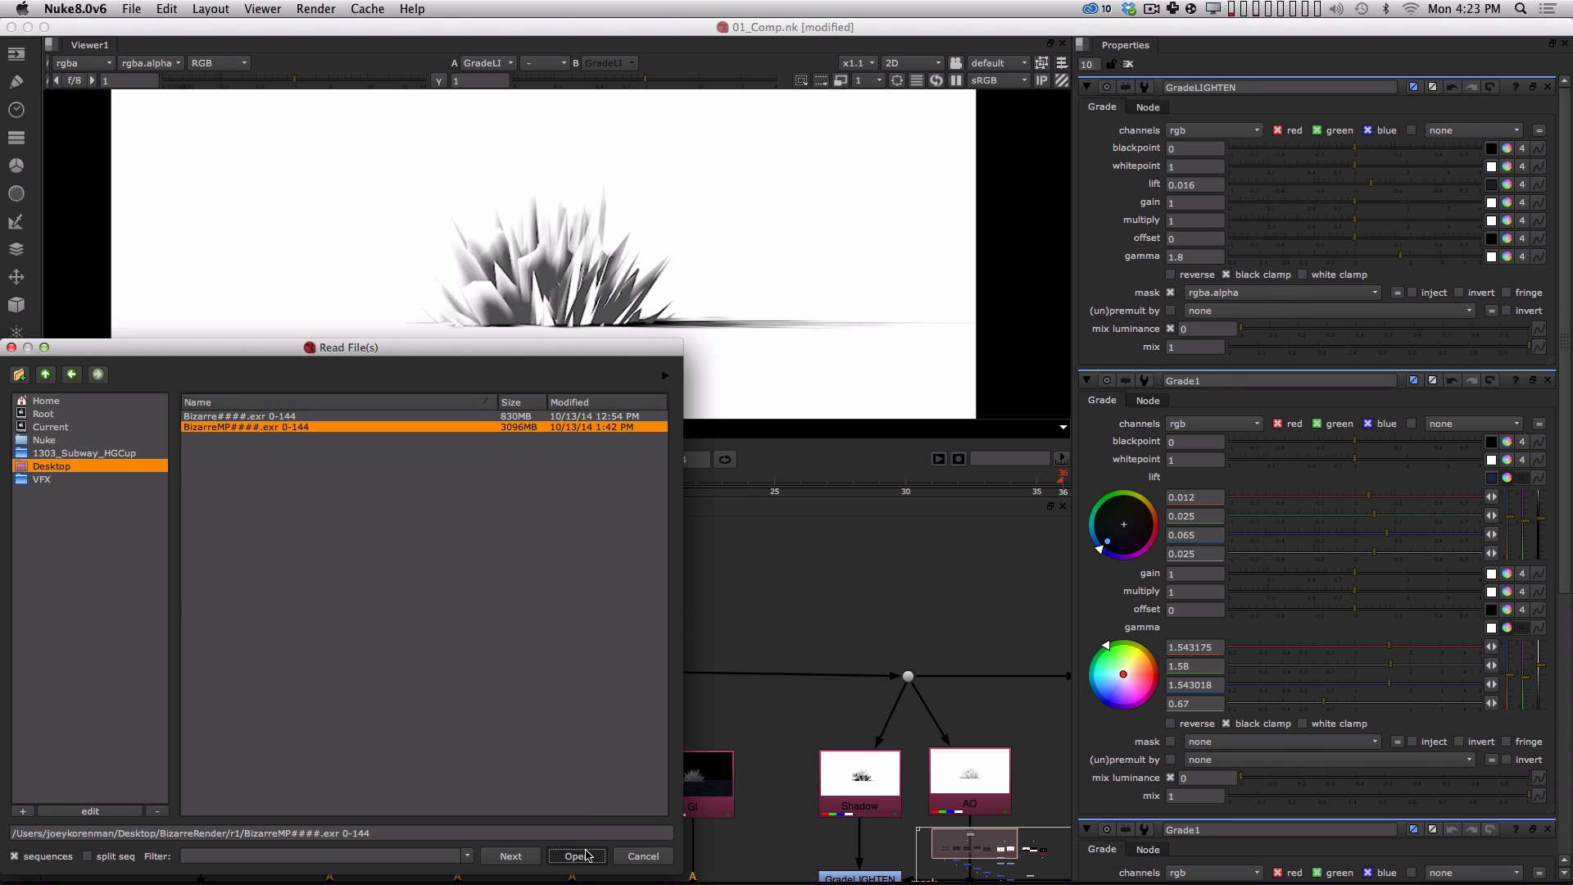
# Place Read2 beside Read1, switch the first dot's input to Read2, and reconnect it to Read1.
pyautogui.moveTo(282, 615); pyautogui.dragTo(363, 575)
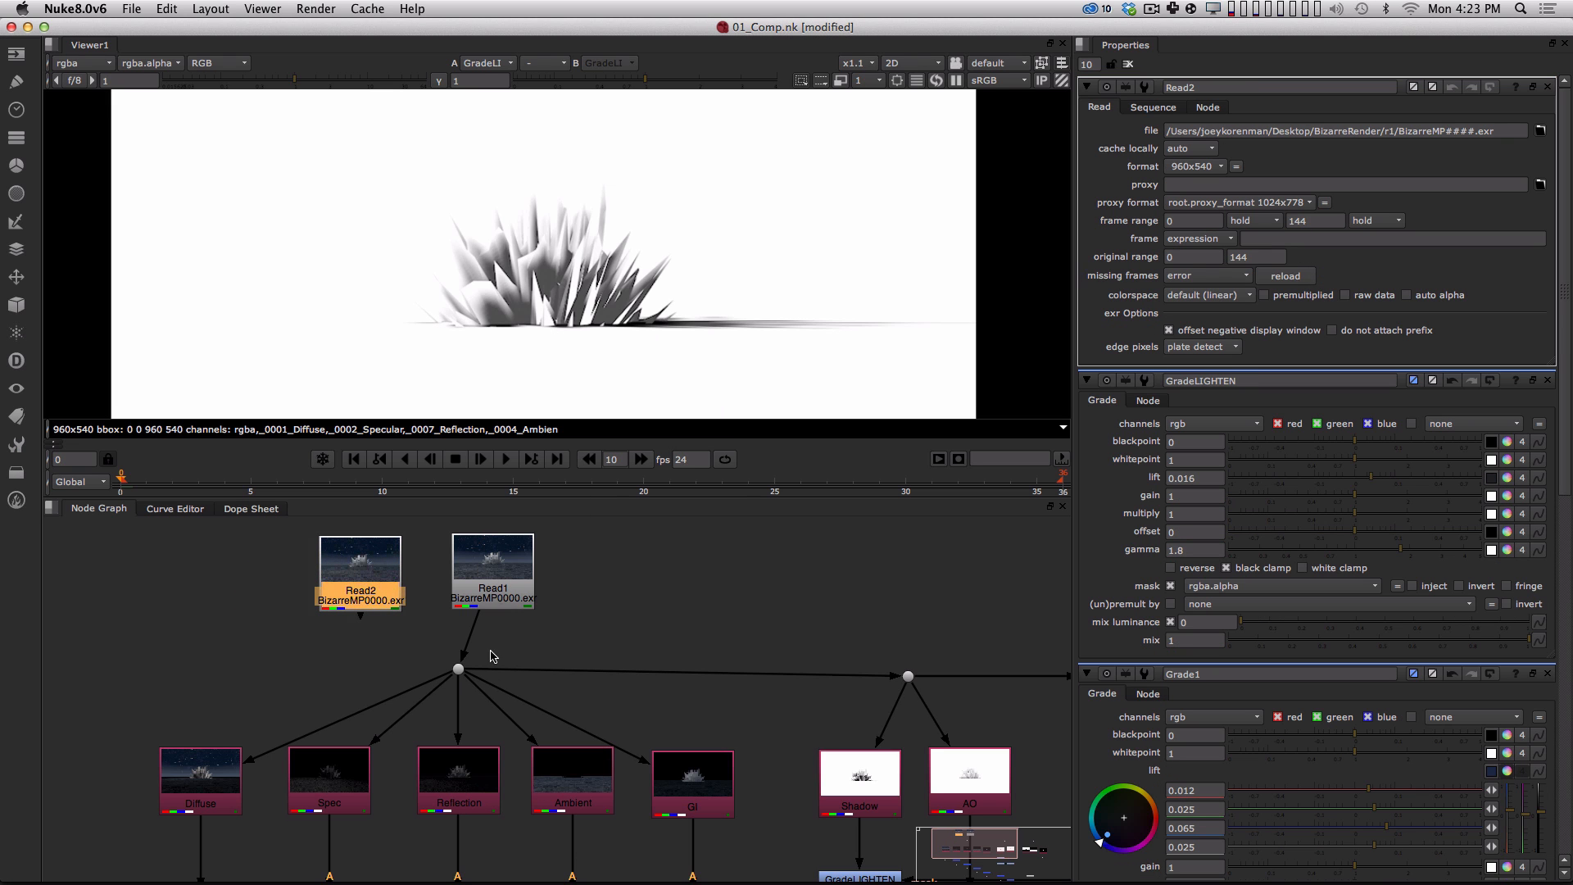
pyautogui.moveTo(481, 629); pyautogui.dragTo(377, 602)
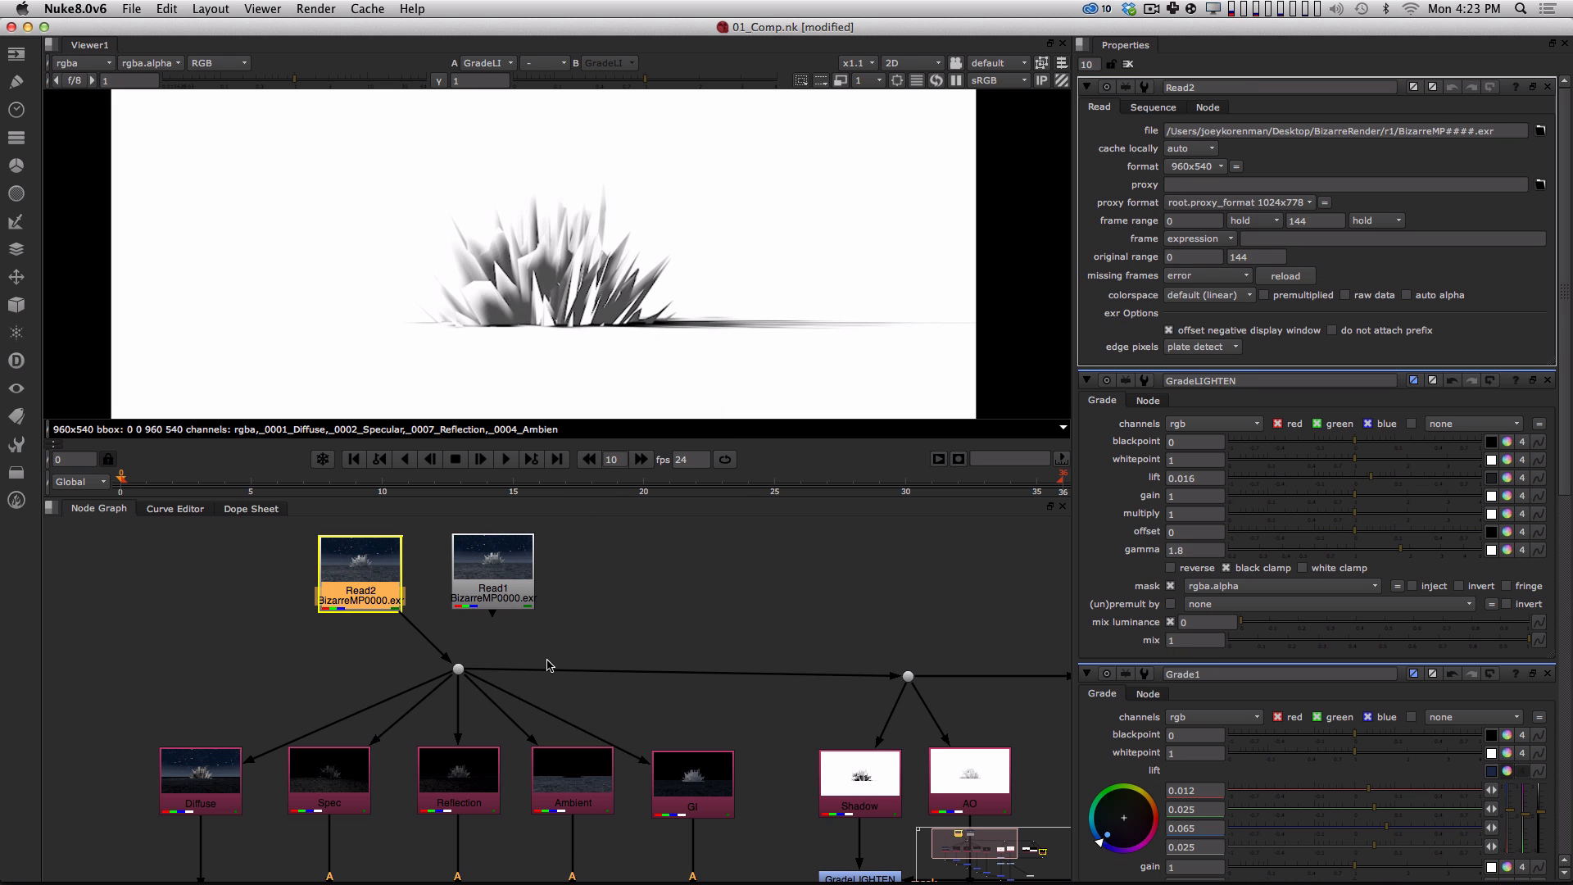
pyautogui.keyDown('alt'); pyautogui.moveTo(738, 609); pyautogui.dragTo(612, 594); pyautogui.keyUp('alt')
pyautogui.keyDown('alt'); pyautogui.moveTo(611, 594); pyautogui.dragTo(410, 651, button='middle'); pyautogui.keyUp('alt')
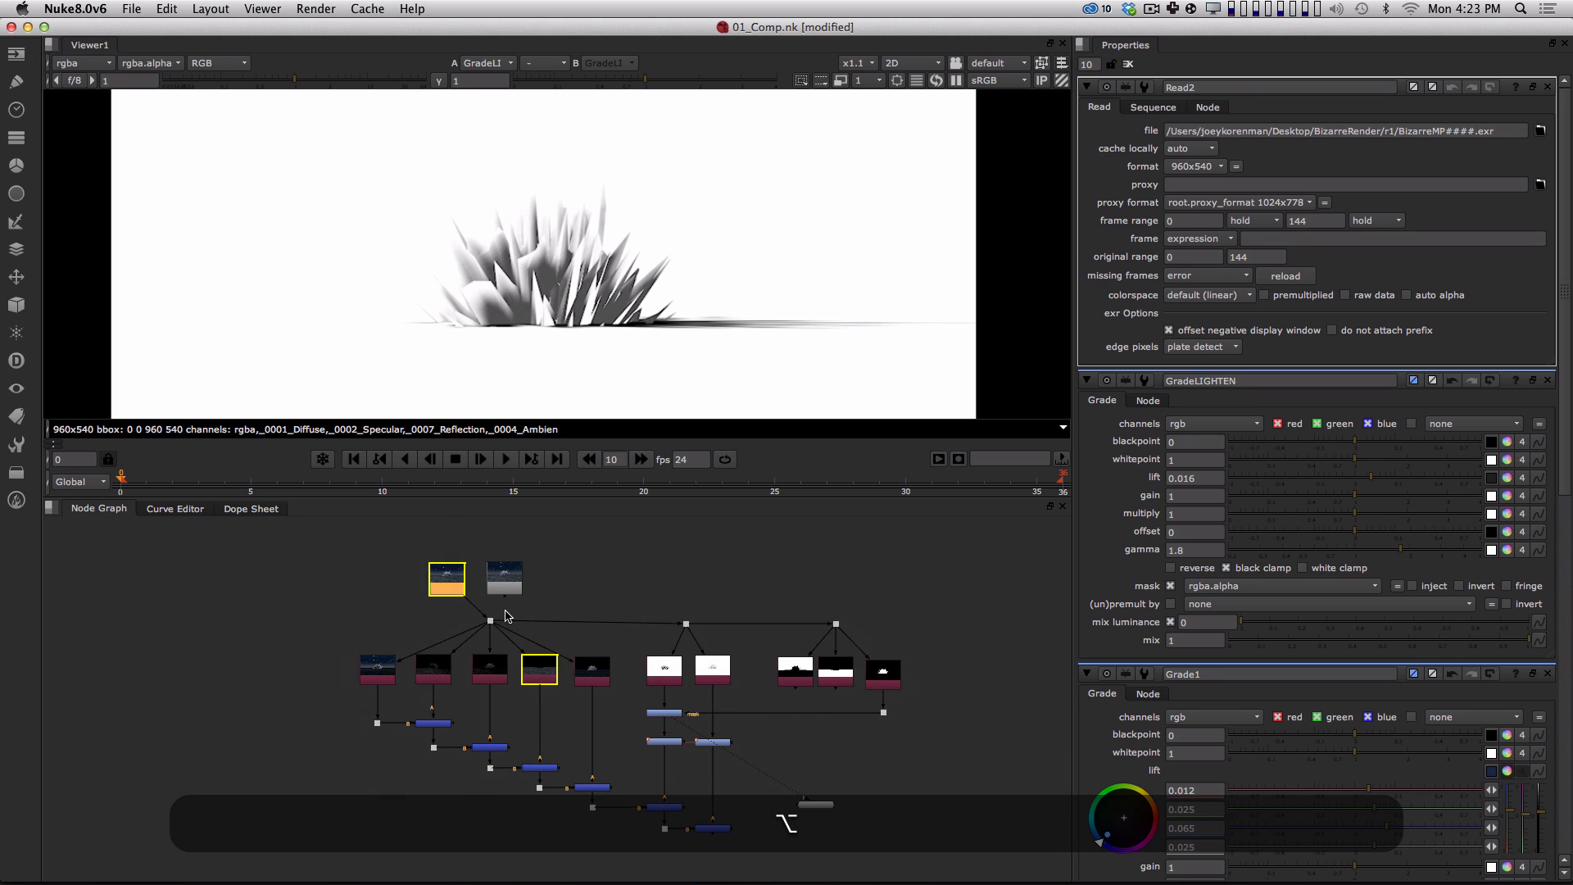
pyautogui.moveTo(461, 589)
pyautogui.mouseDown()
pyautogui.moveTo(426, 566)
pyautogui.moveTo(412, 583)
pyautogui.moveTo(525, 591)
pyautogui.moveTo(458, 589)
pyautogui.moveTo(478, 591)
pyautogui.mouseUp()
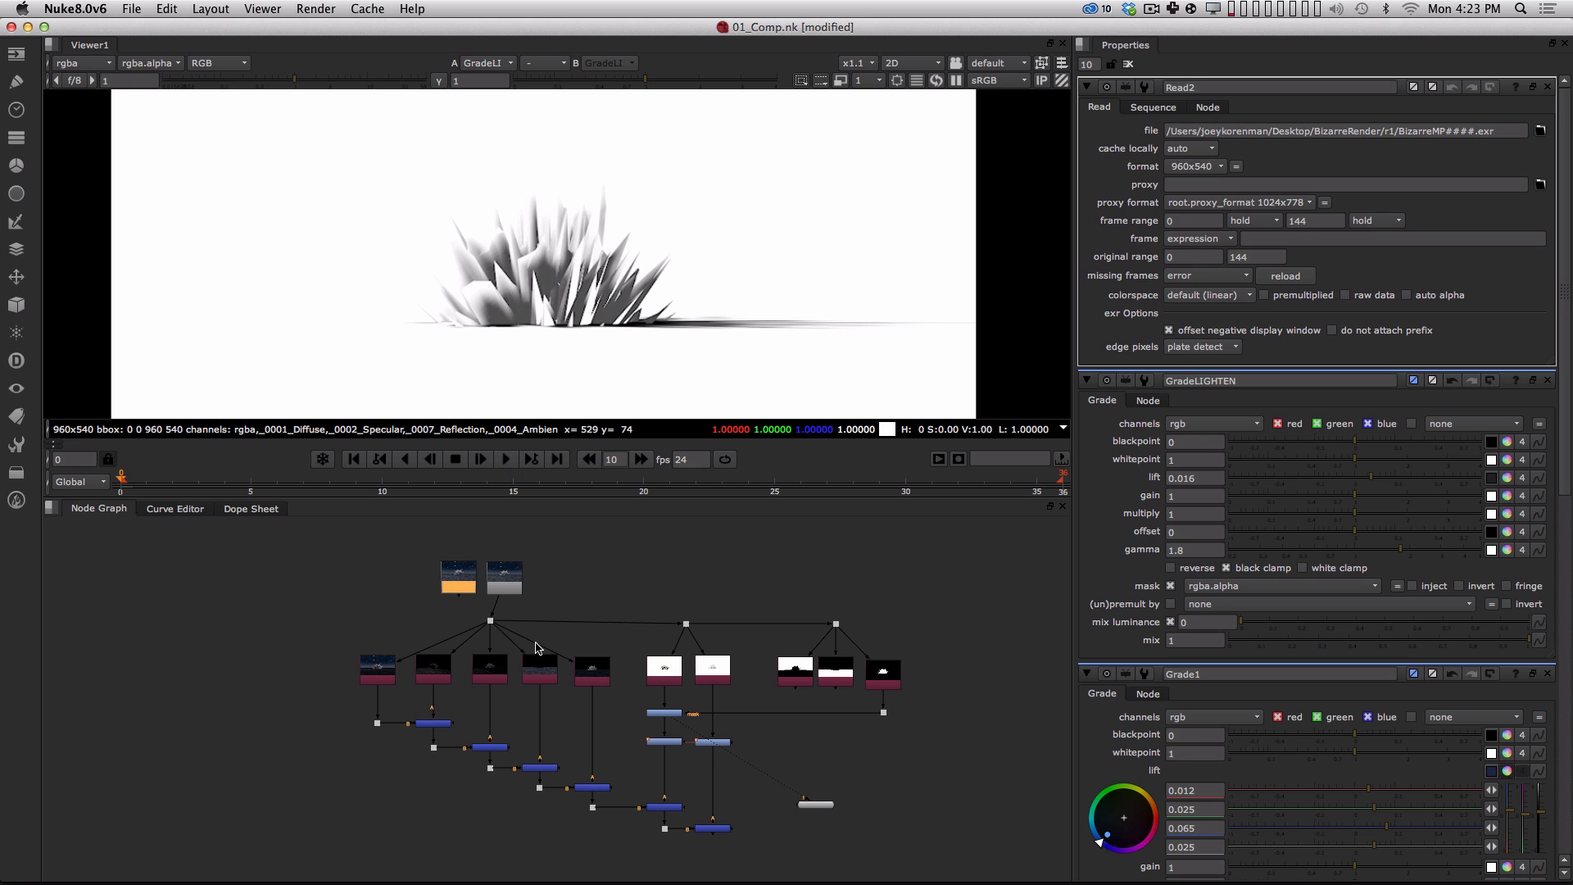
pyautogui.moveTo(470, 584)
pyautogui.mouseDown()
pyautogui.moveTo(434, 583)
pyautogui.moveTo(498, 591)
pyautogui.mouseUp()
# Display the final Merge6 output in the viewer and move the Viewer1 node below the end of the tree.
pyautogui.keyDown('alt'); pyautogui.moveTo(490, 627); pyautogui.dragTo(516, 620, button='middle'); pyautogui.keyUp('alt')
pyautogui.keyDown('alt'); pyautogui.moveTo(693, 729); pyautogui.dragTo(604, 667); pyautogui.keyUp('alt')
pyautogui.click(665, 692)
pyautogui.press('1')
pyautogui.scroll(3, 632, 667)
pyautogui.keyDown('alt'); pyautogui.moveTo(686, 835); pyautogui.dragTo(630, 762); pyautogui.keyUp('alt')
pyautogui.scroll(-3, 619, 793)
pyautogui.click(642, 794)
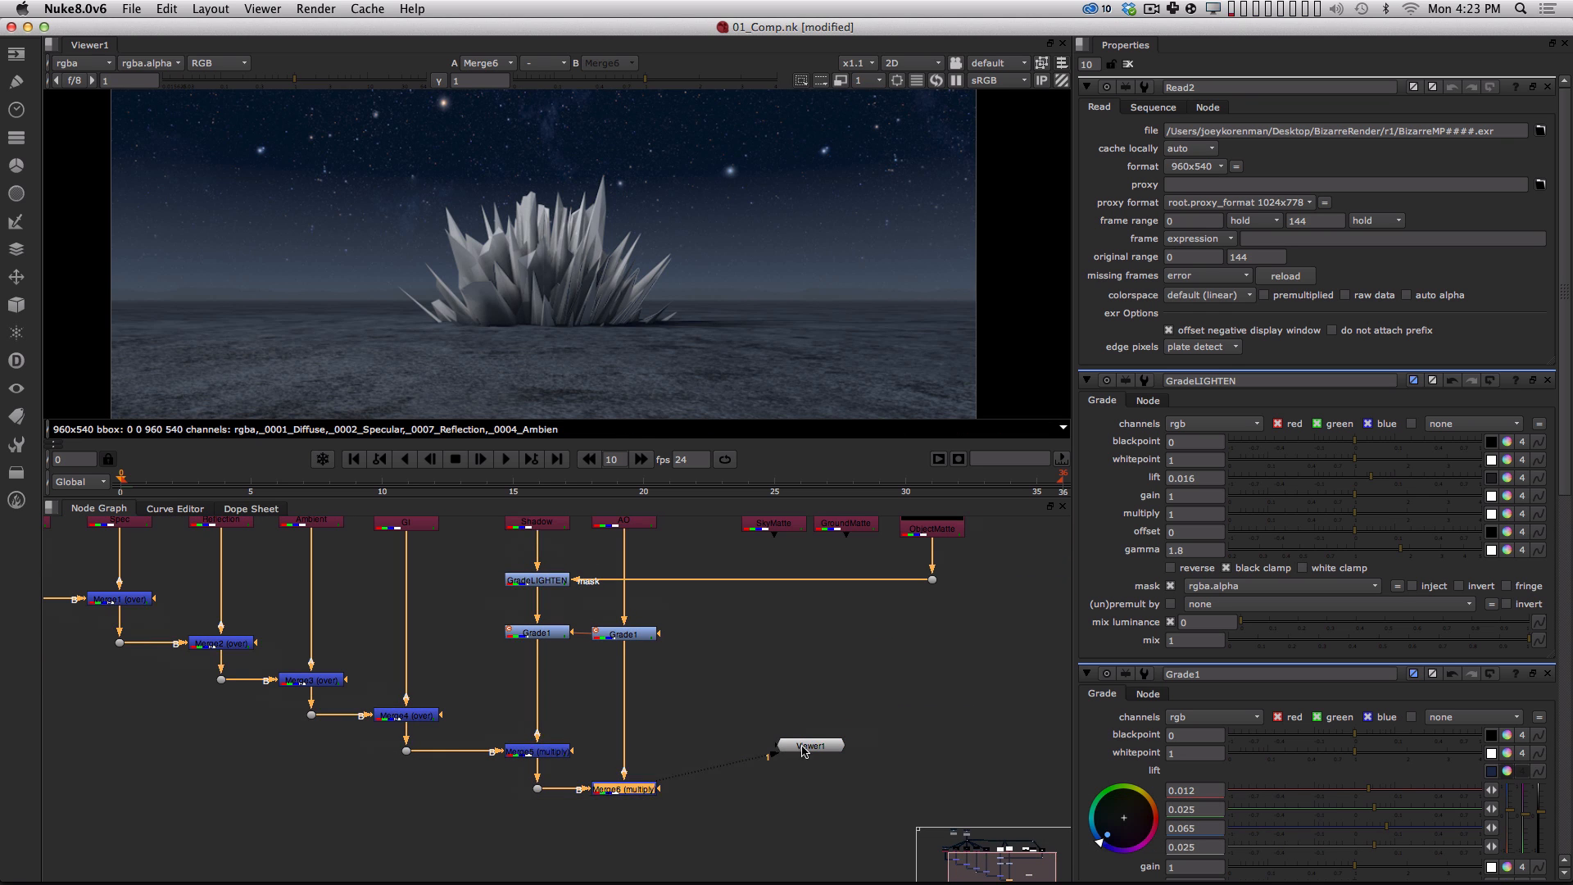
pyautogui.moveTo(799, 746); pyautogui.dragTo(771, 845)
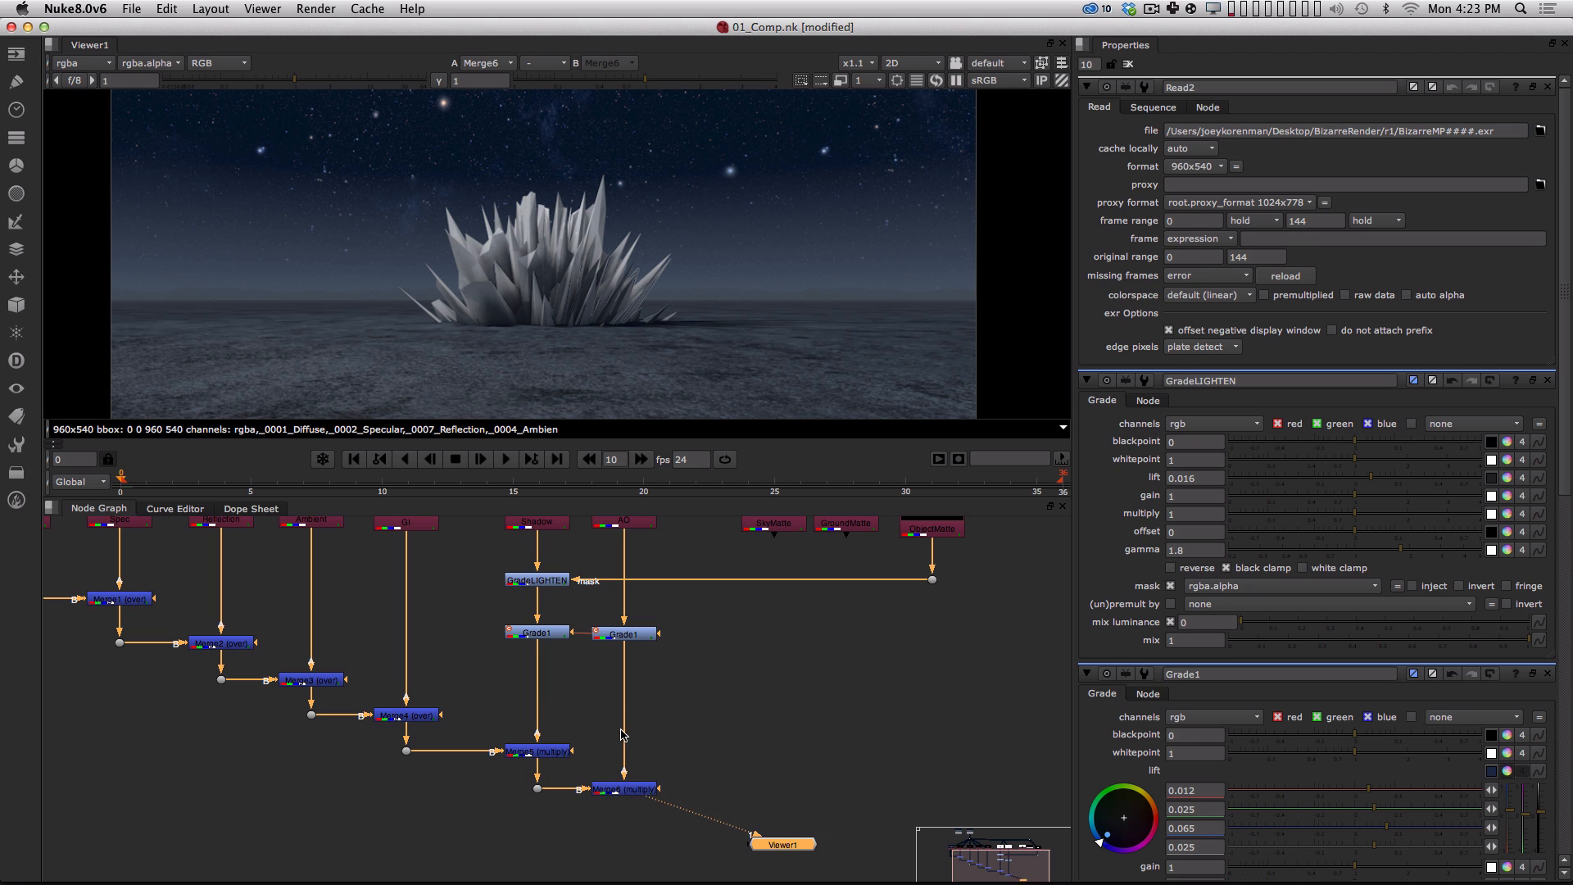
pyautogui.click(645, 787)
pyautogui.press('1')
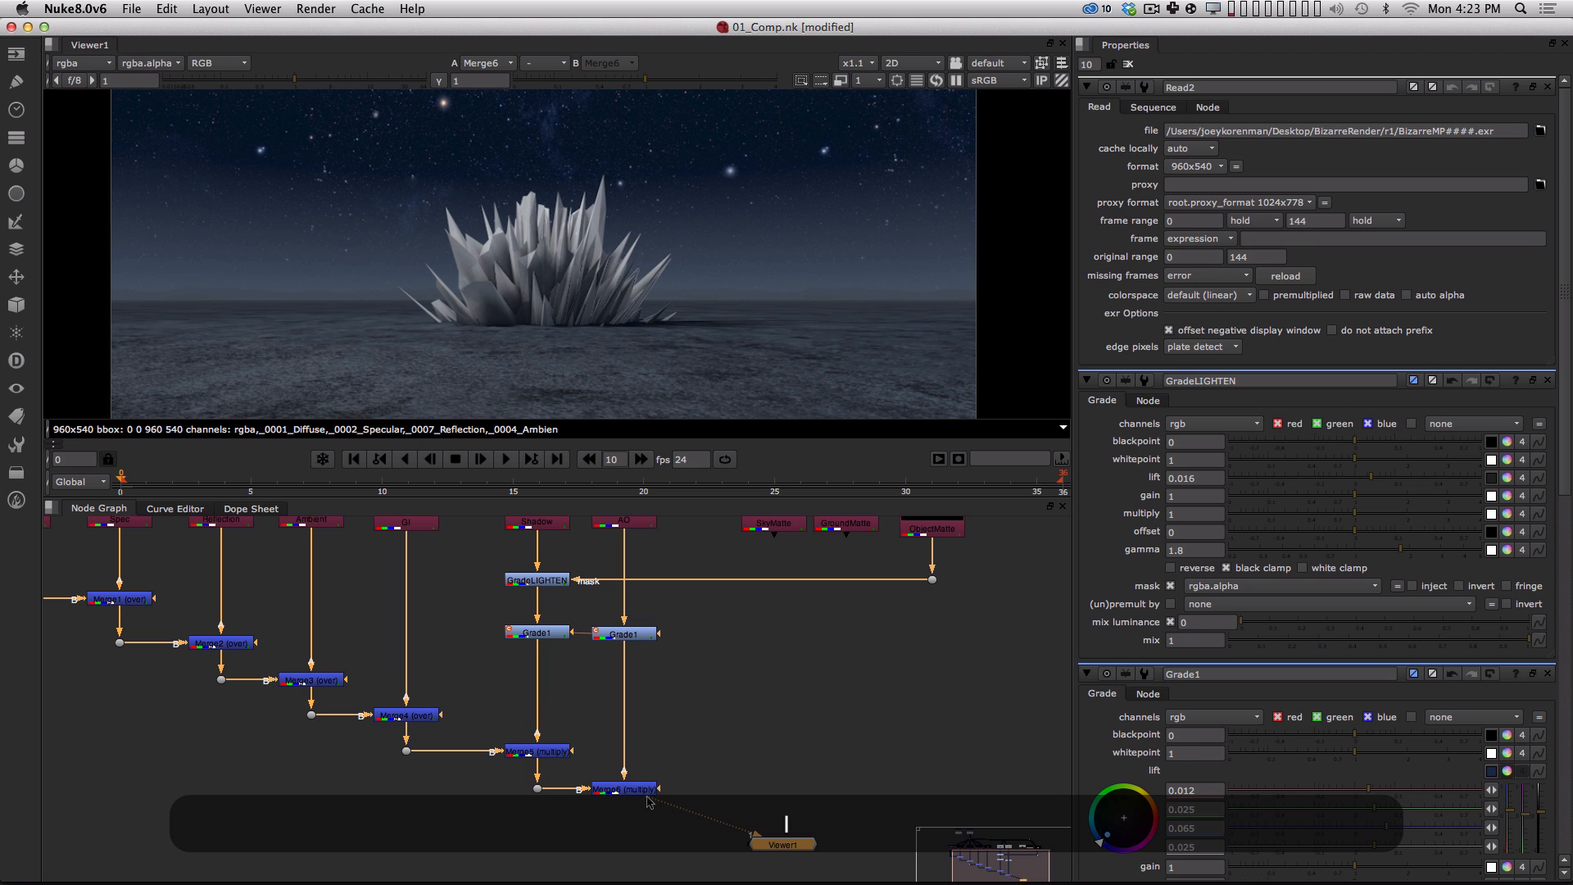
# Raise GradeLIGHTEN's gamma to 2.05 while viewing the final composite.
pyautogui.keyDown('alt'); pyautogui.moveTo(714, 668); pyautogui.dragTo(720, 691); pyautogui.keyUp('alt')
pyautogui.doubleClick(549, 608)
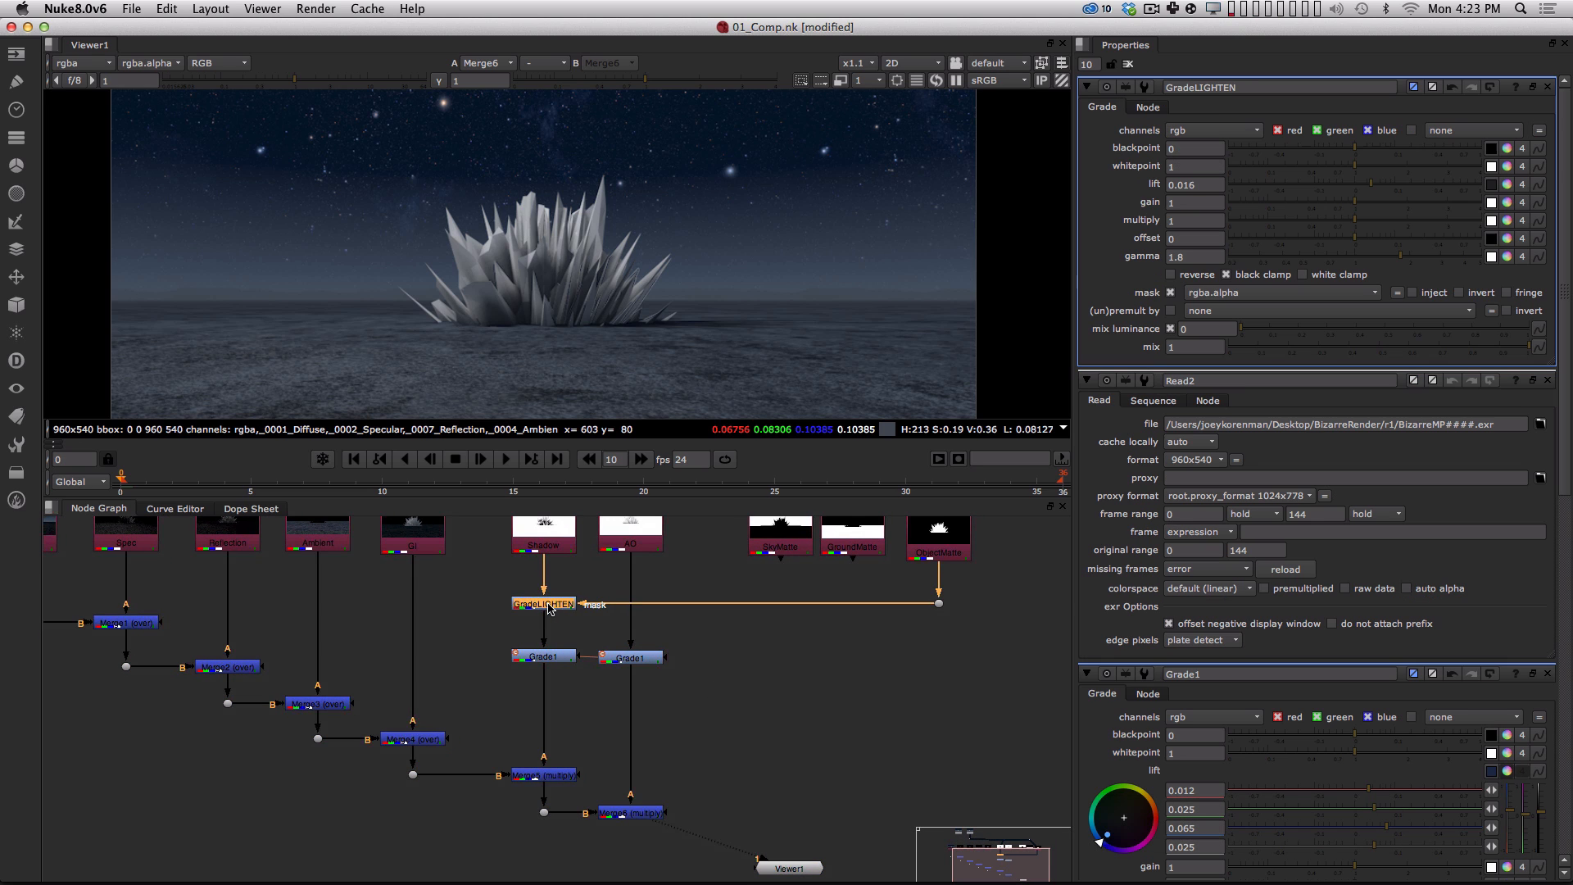
pyautogui.moveTo(1400, 256)
pyautogui.mouseDown()
pyautogui.moveTo(1372, 257)
pyautogui.moveTo(1455, 257)
pyautogui.moveTo(1378, 263)
pyautogui.moveTo(1424, 262)
pyautogui.mouseUp()
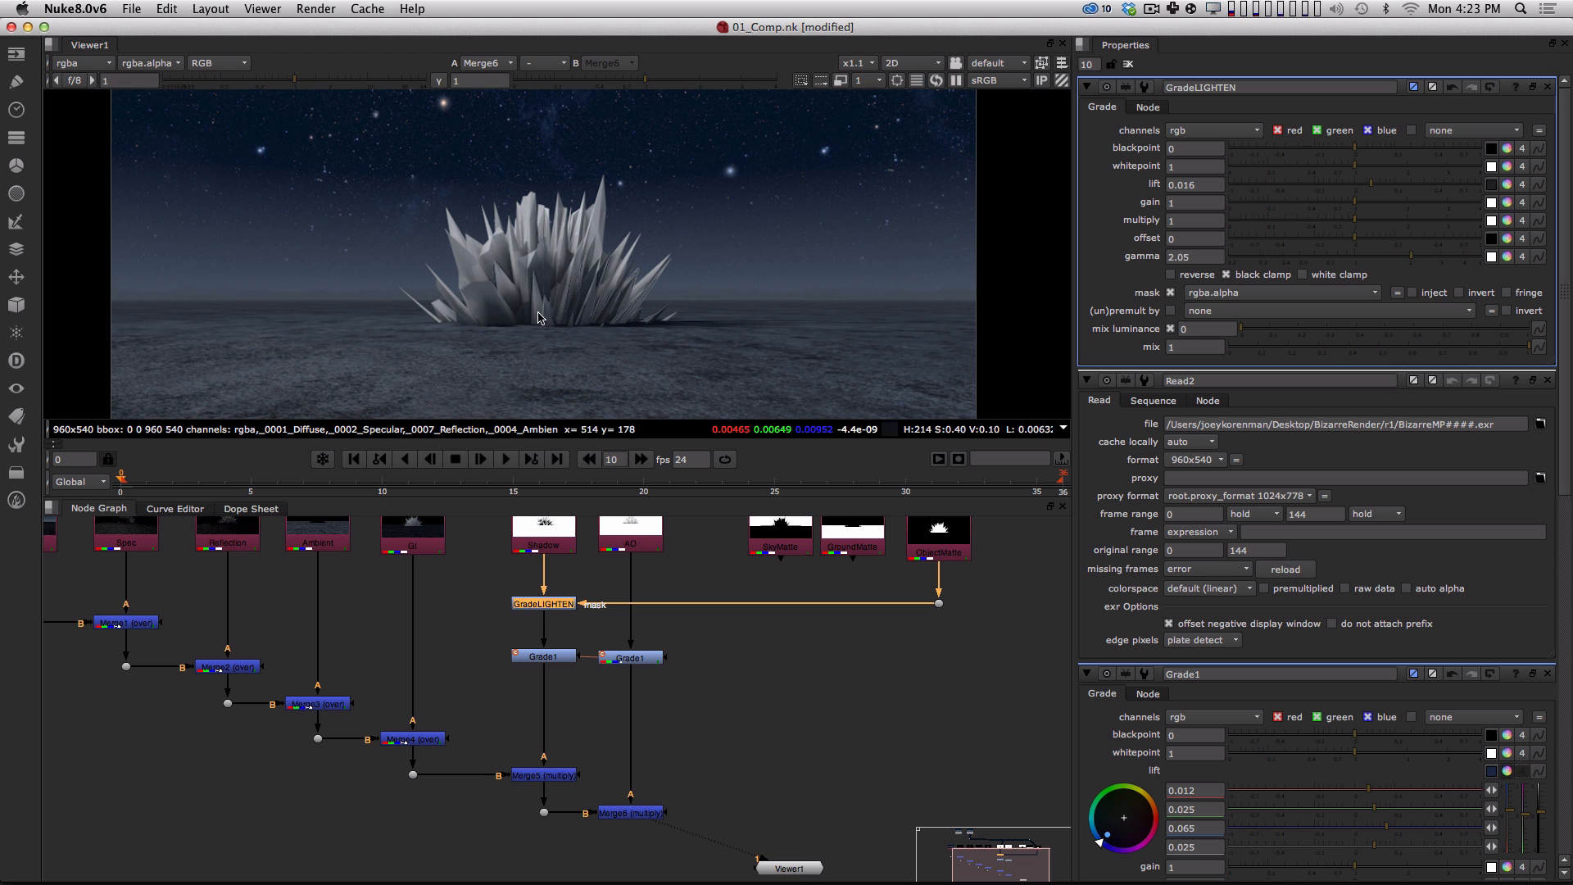
pyautogui.keyDown('alt'); pyautogui.scroll(-5, 815, 695); pyautogui.keyUp('alt')
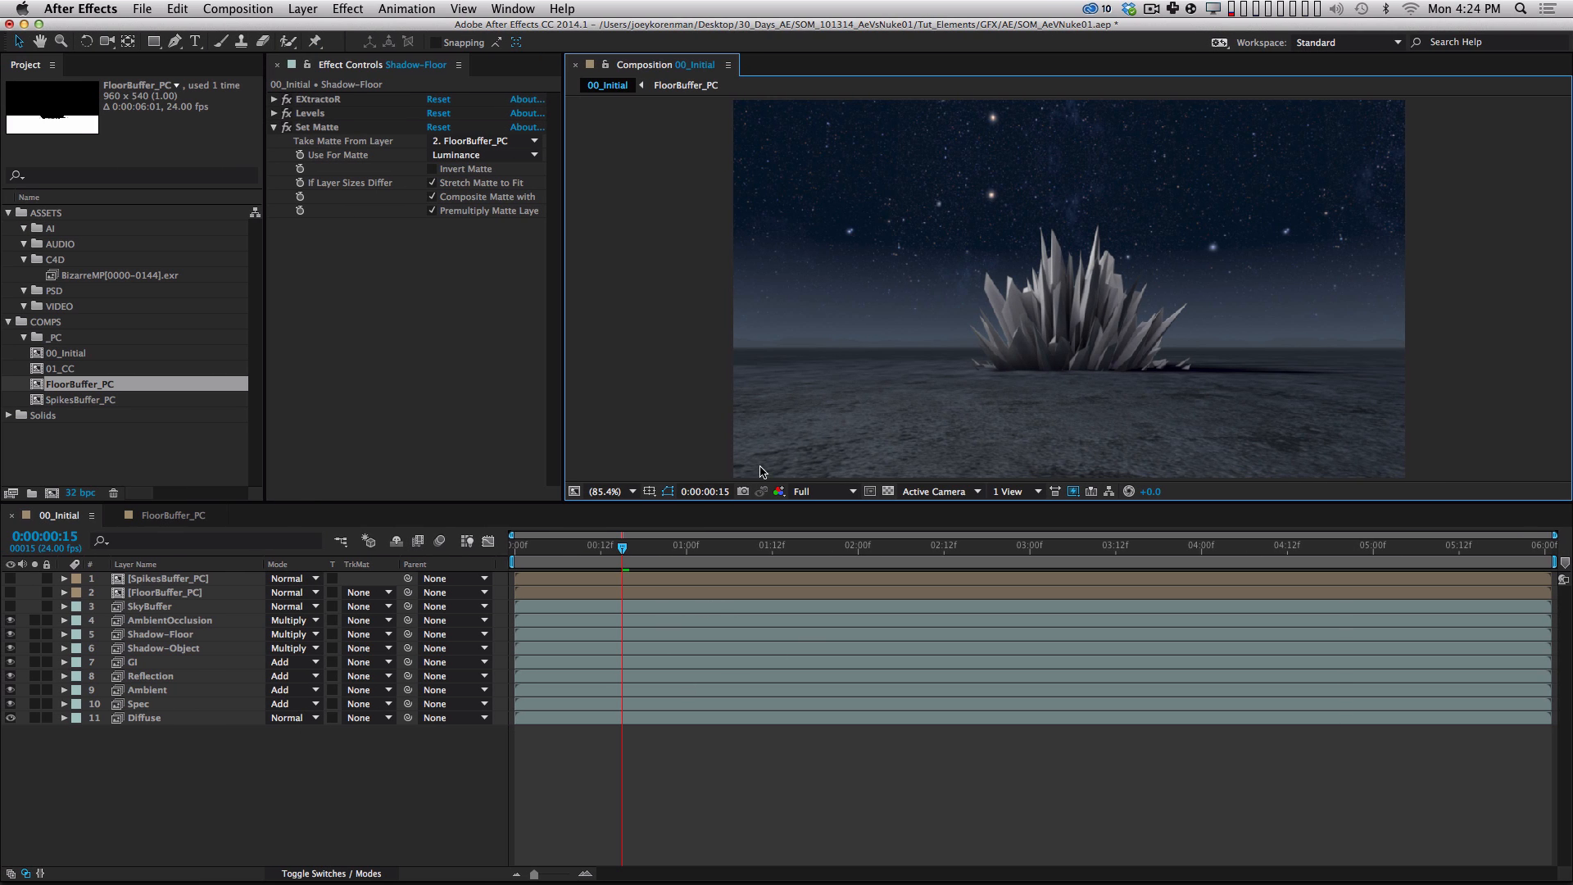
# Switch to After Effects and preview the 00_Initial comp at 0:00:01:06, 0:00:01:23 and 0:00:03:04.
pyautogui.moveTo(622, 546); pyautogui.dragTo(647, 545)
pyautogui.click(729, 548)
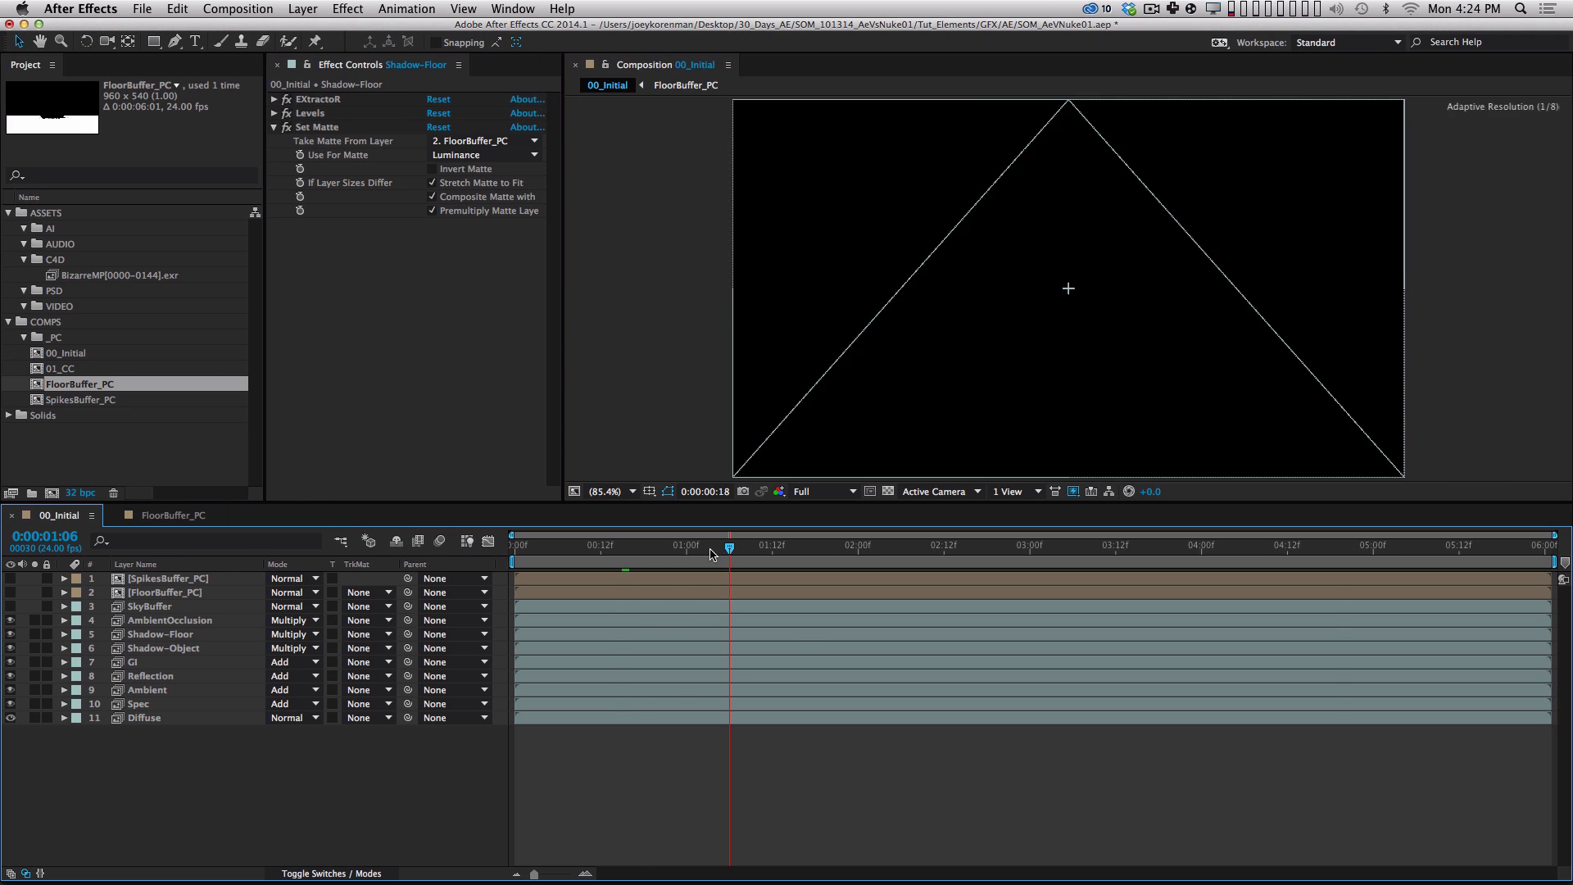
pyautogui.click(852, 547)
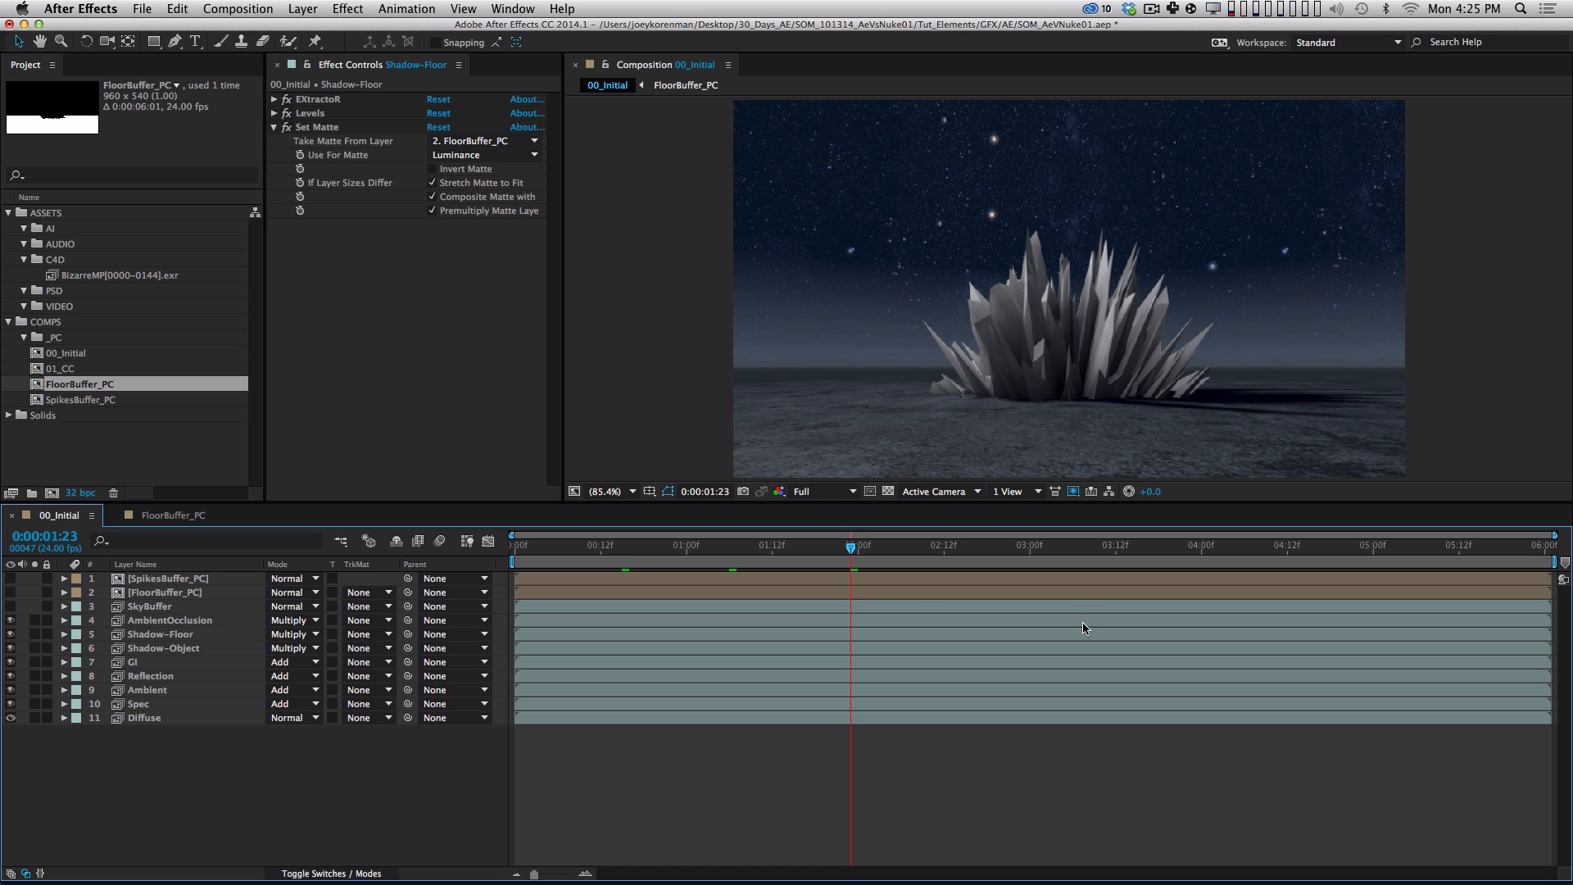
pyautogui.click(1057, 546)
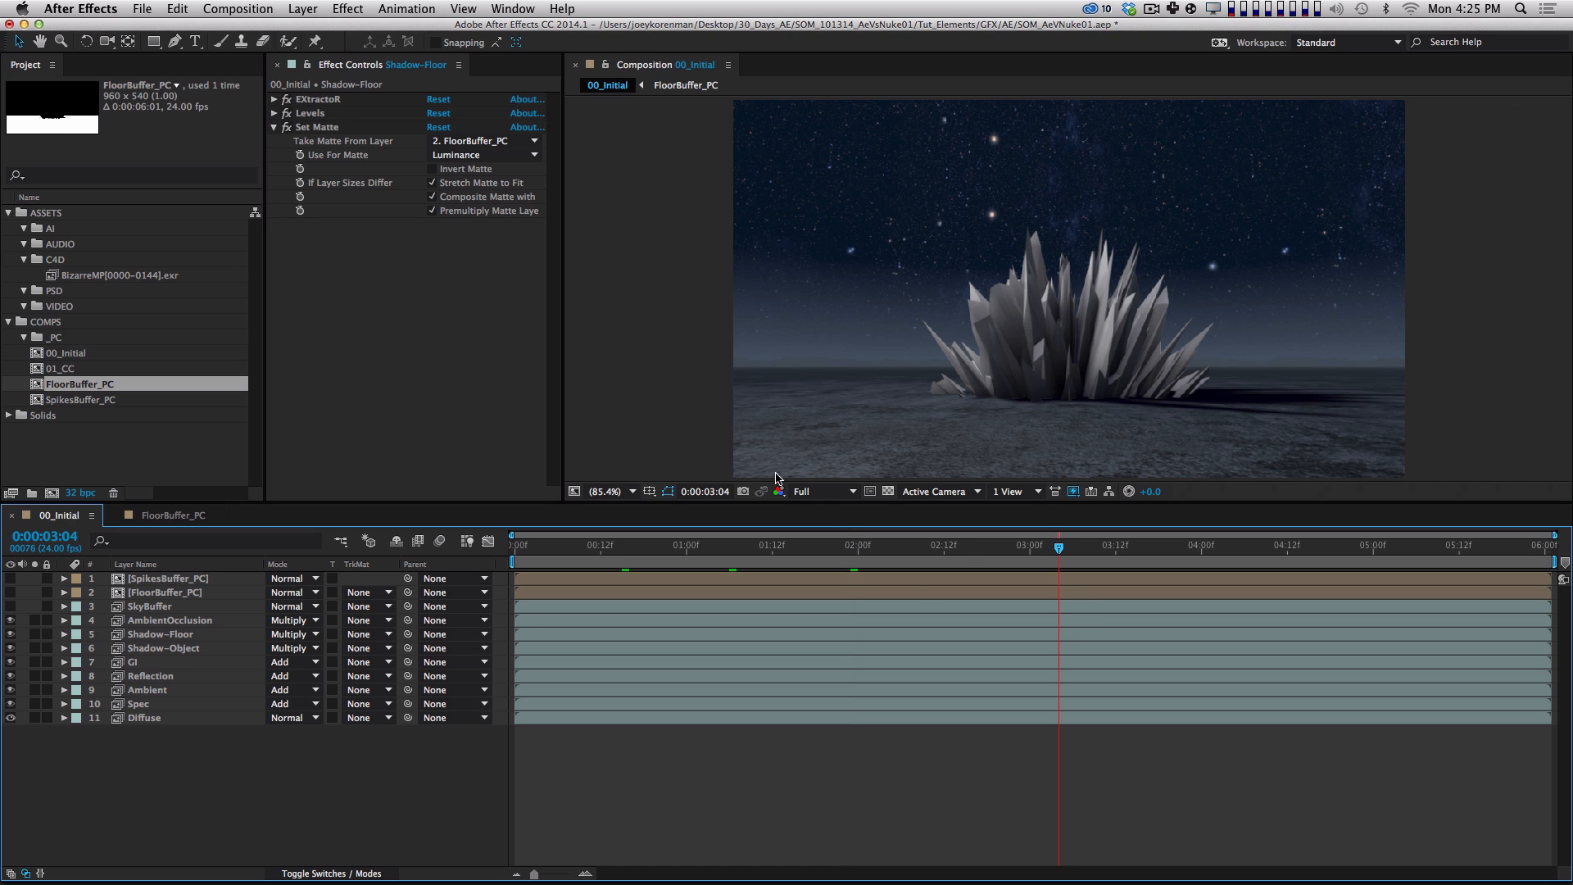
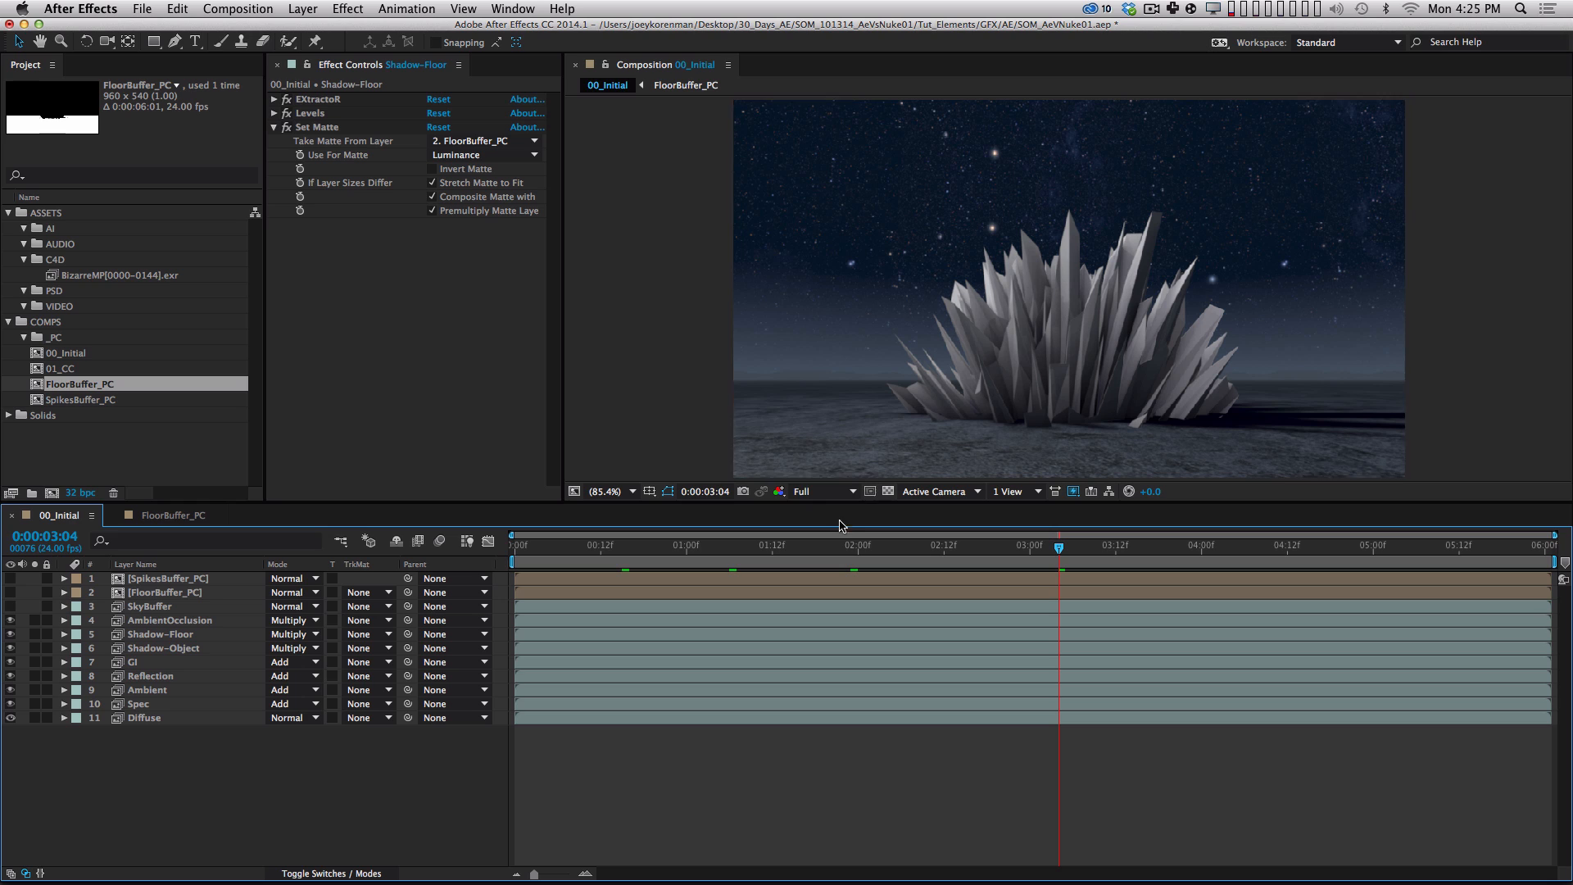
# Examine the roles of the buffer precomps, the AmbientOcclusion-to-Diffuse pass layers and the Shadow-Object layer with its Set Matte effect.
pyautogui.click(177, 622)
pyautogui.click(172, 578)
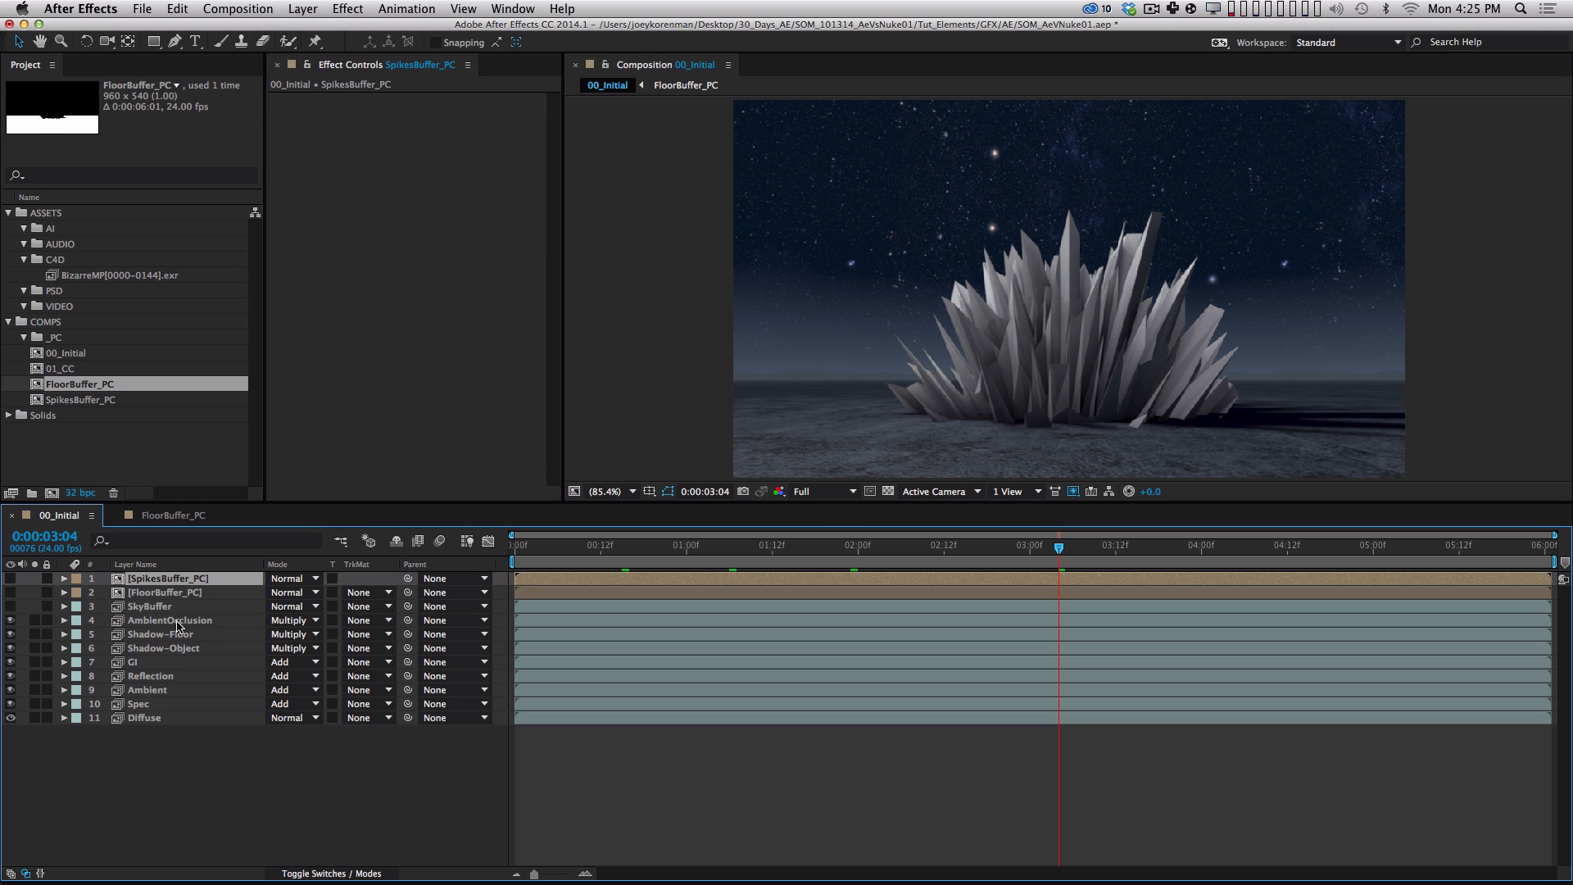
pyautogui.click(211, 776)
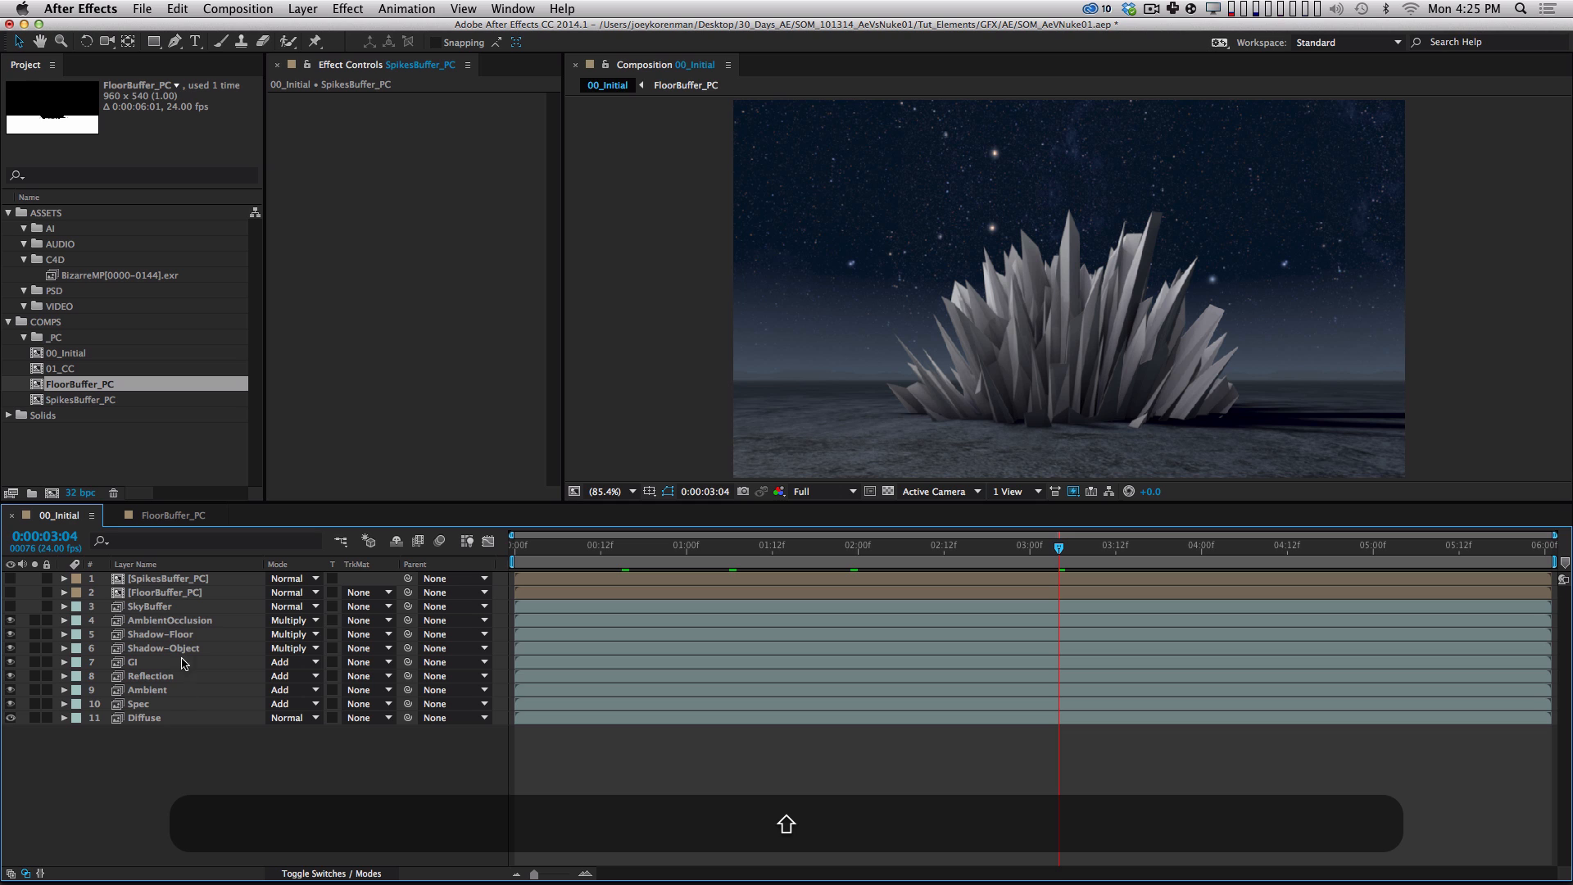
pyautogui.click(178, 621)
pyautogui.keyDown('shift'); pyautogui.click(157, 719); pyautogui.keyUp('shift')
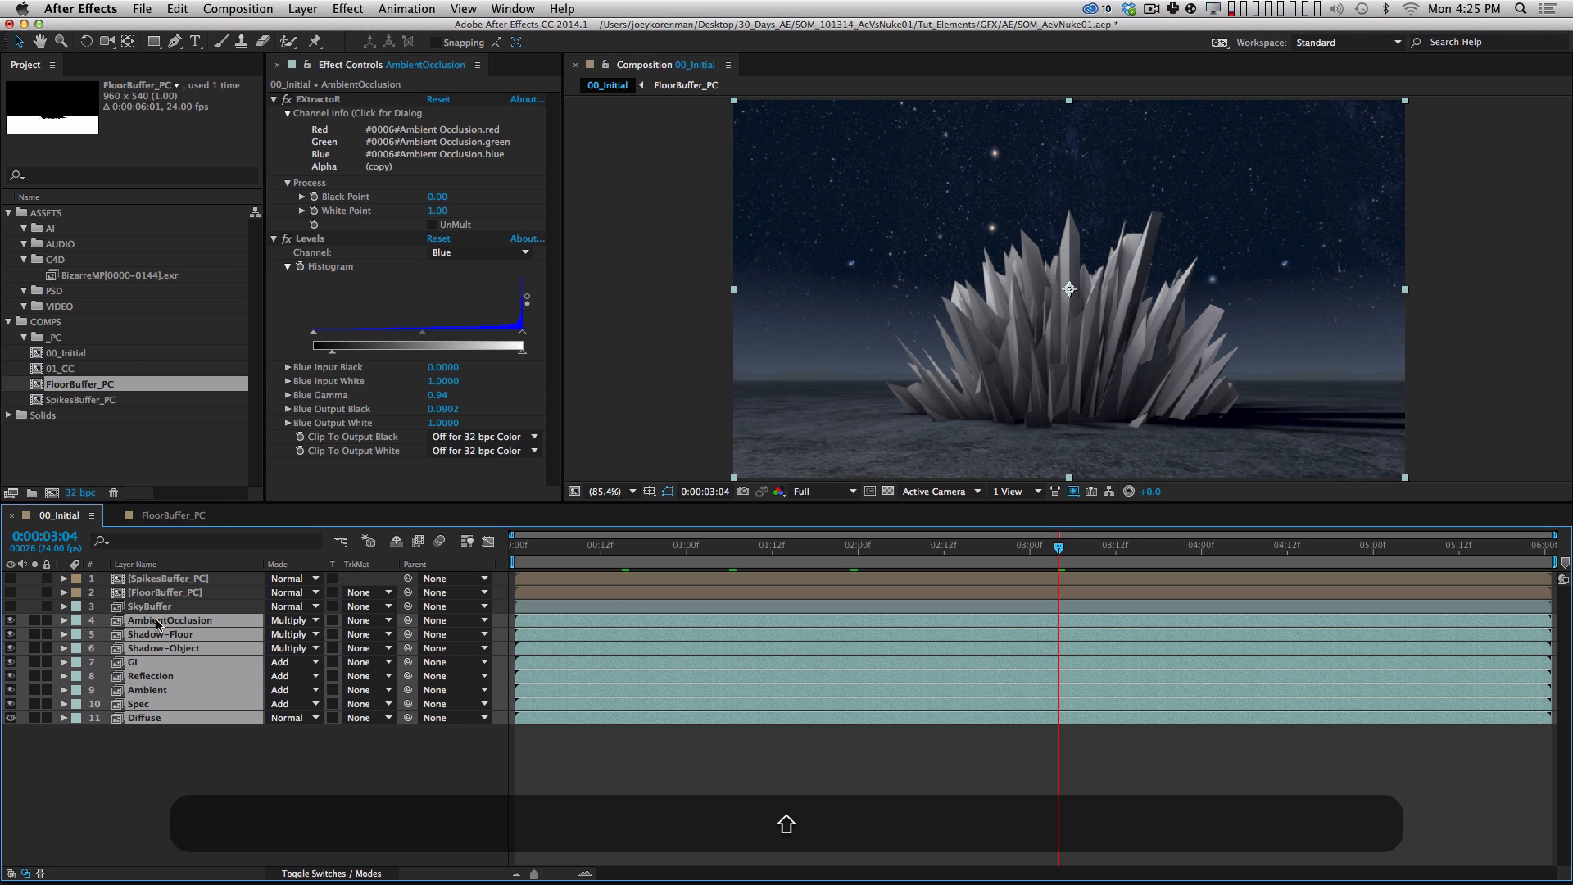
pyautogui.click(161, 635)
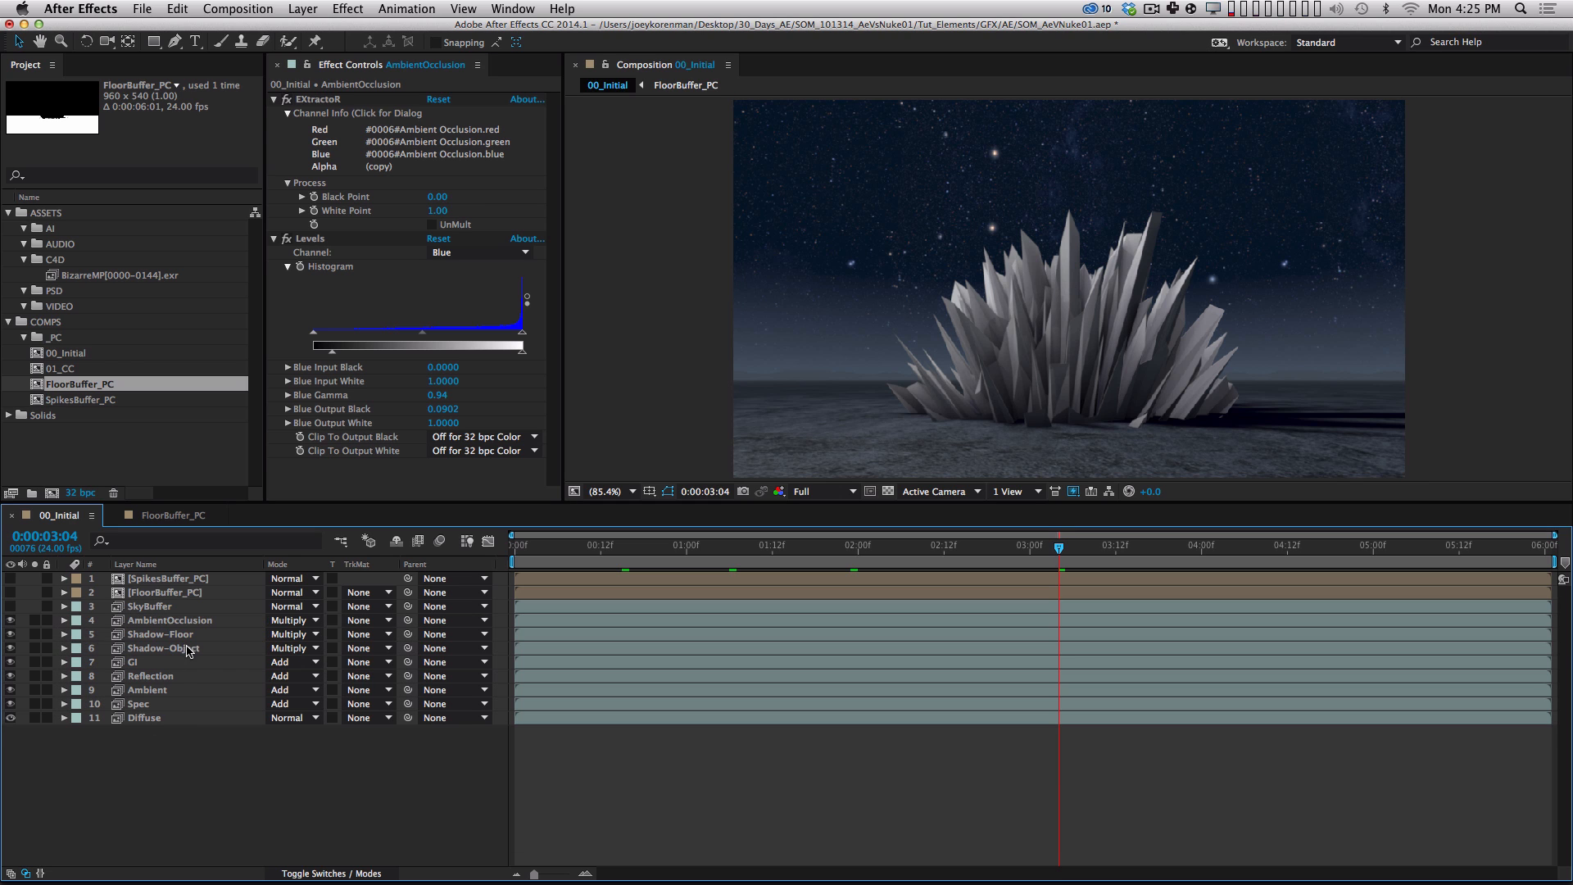
pyautogui.click(167, 647)
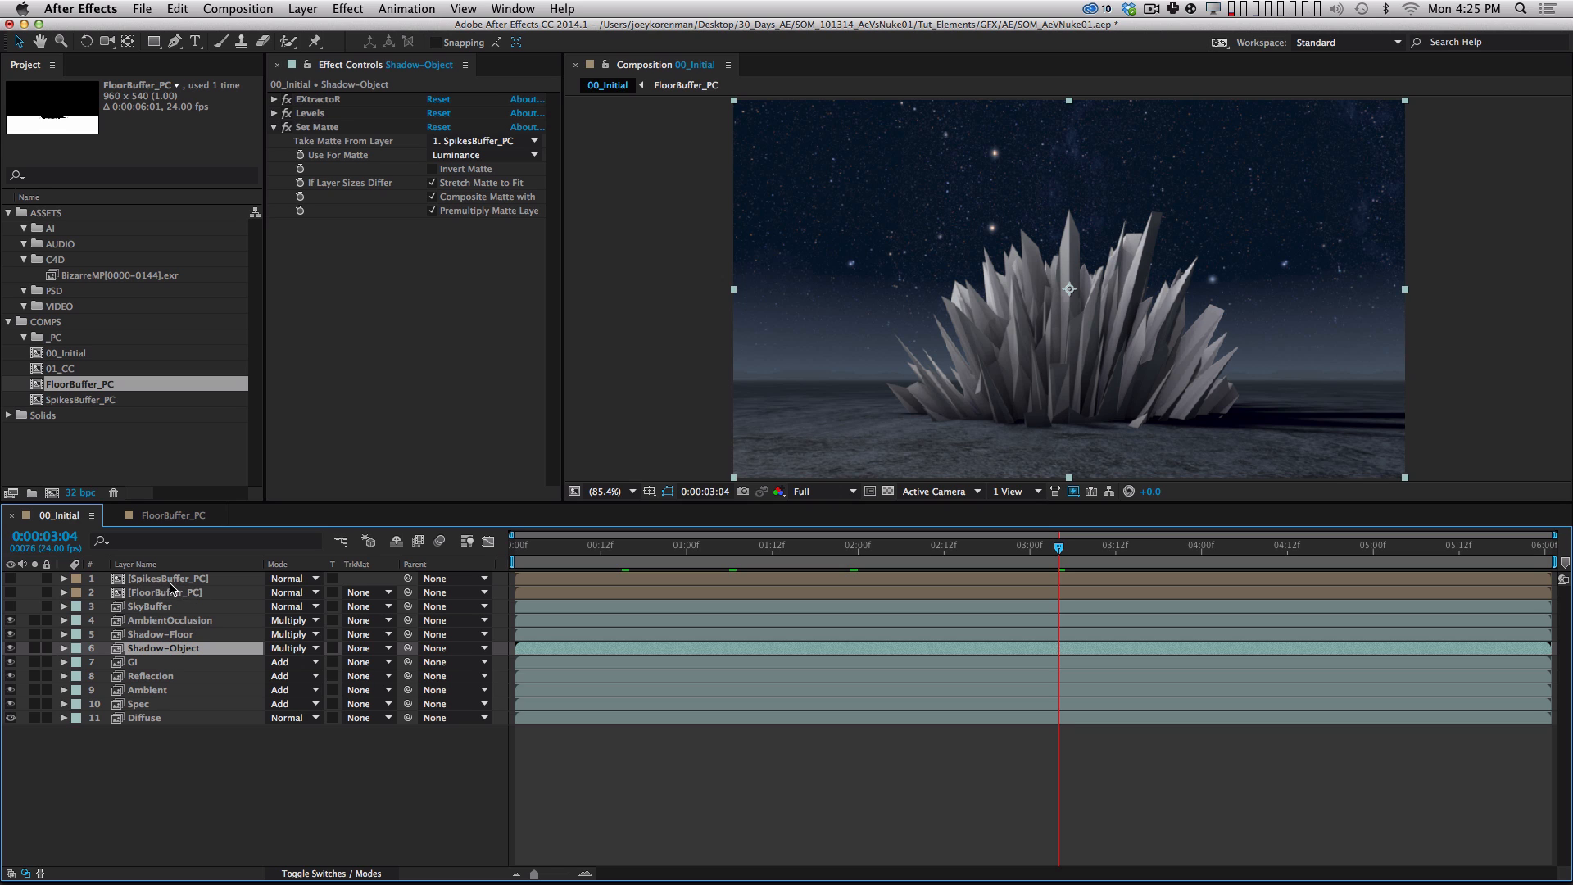
# Select all layers in the 00_Initial comp, from SpikesBuffer_PC down to Diffuse.
pyautogui.click(217, 791)
pyautogui.click(164, 579)
pyautogui.keyDown('shift'); pyautogui.click(145, 717); pyautogui.keyUp('shift')
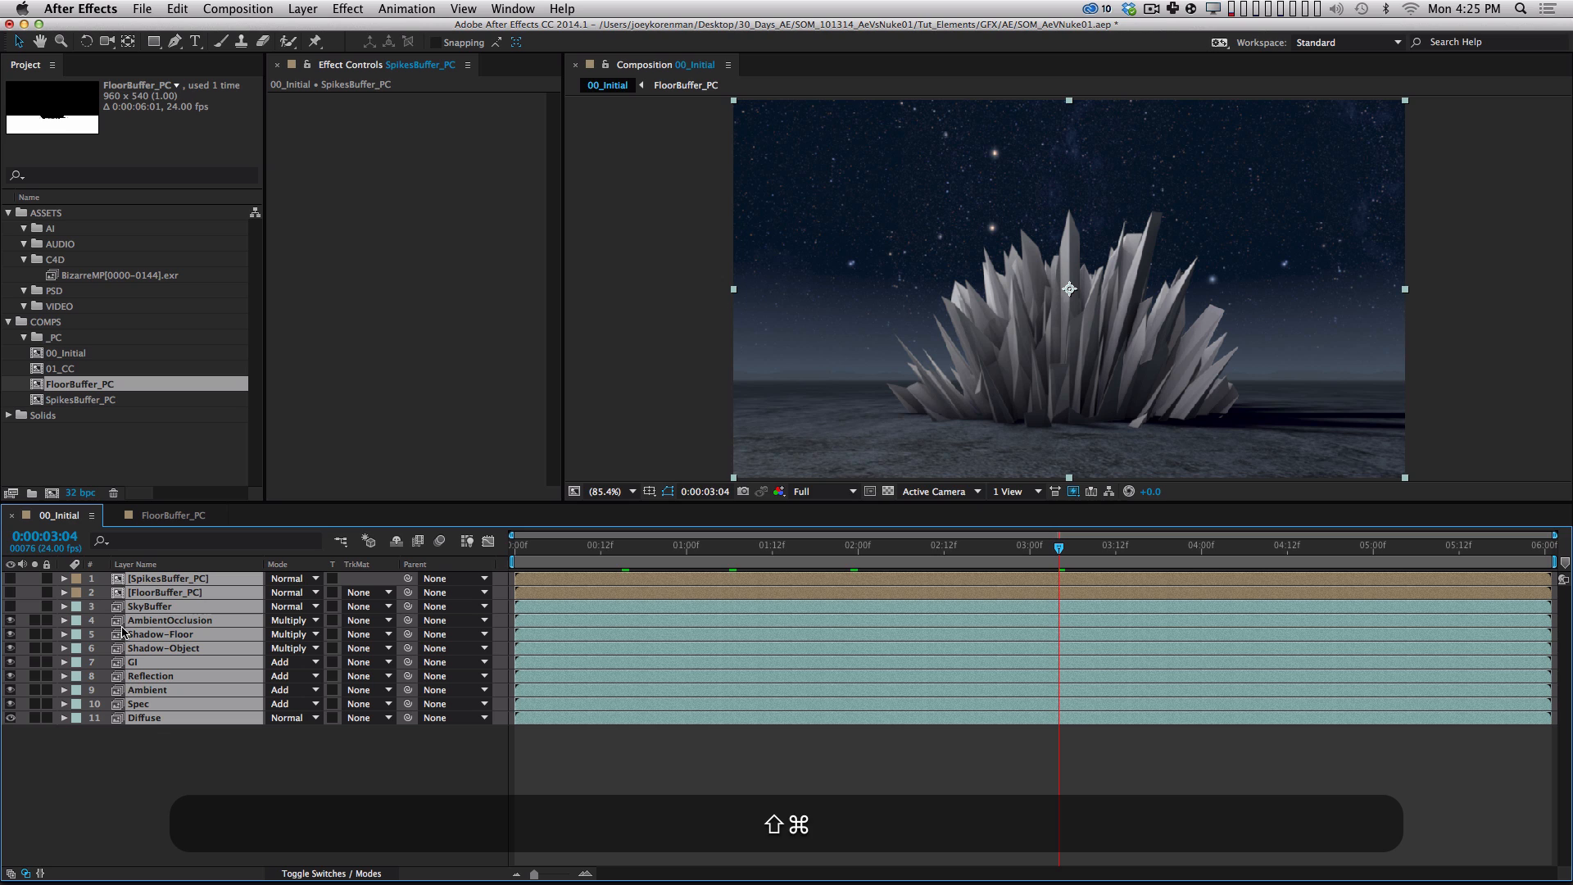
# Pre-compose all the selected layers of 00_Initial into a new composition named COMP_PC, moving all attributes.
pyautogui.press('super+shift+c')
pyautogui.write('COMP')
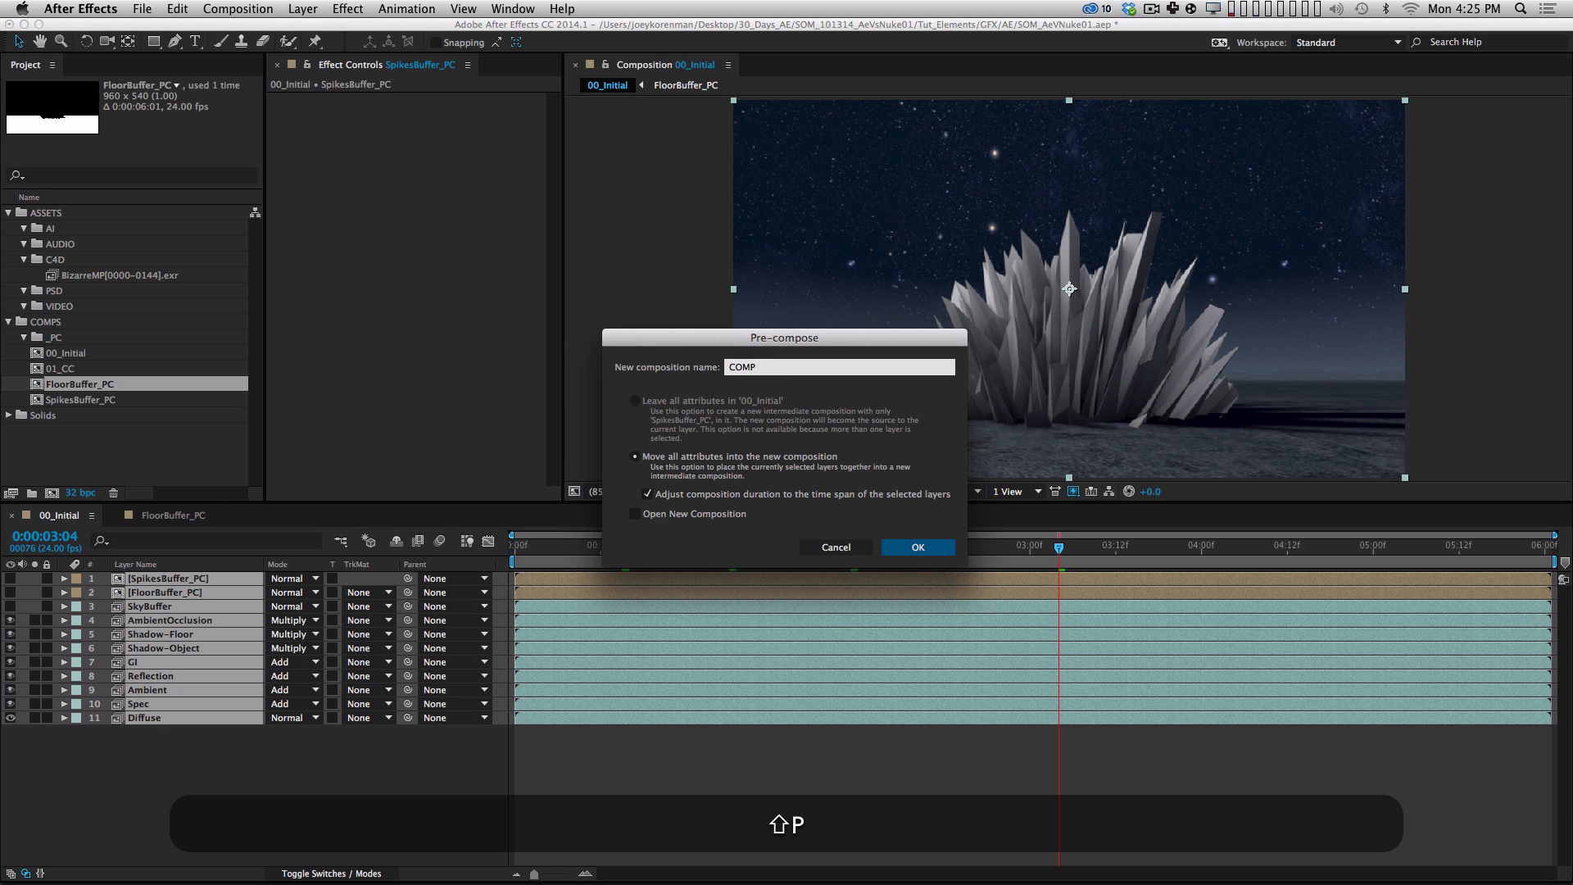
pyautogui.write('_PC')
pyautogui.press('Return')
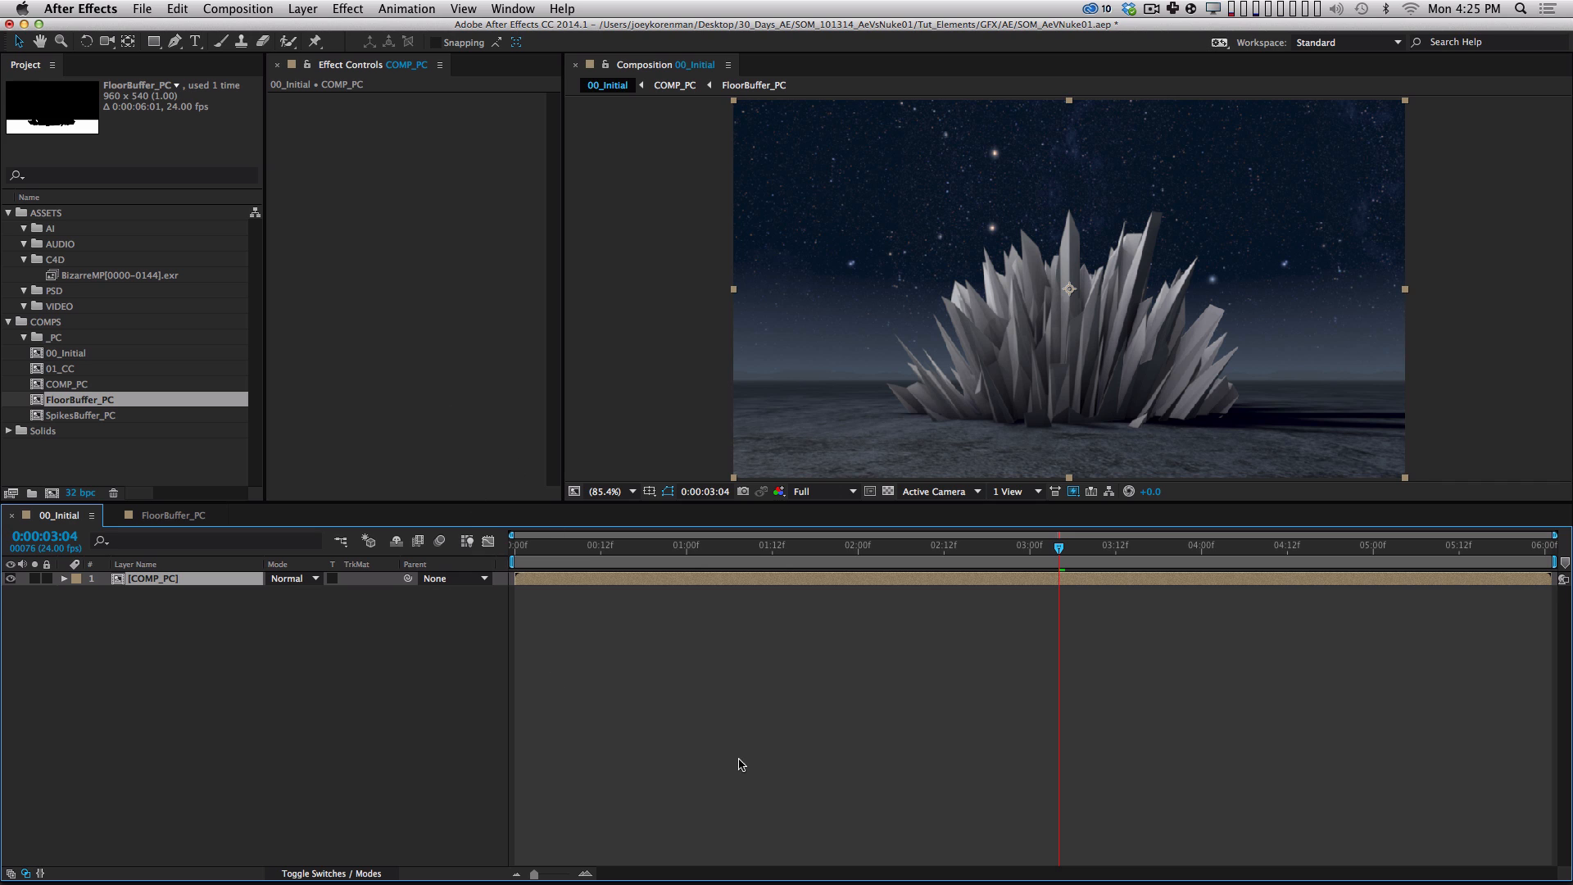
pyautogui.click(631, 667)
pyautogui.moveTo(284, 699); pyautogui.dragTo(168, 532)
pyautogui.click(348, 721)
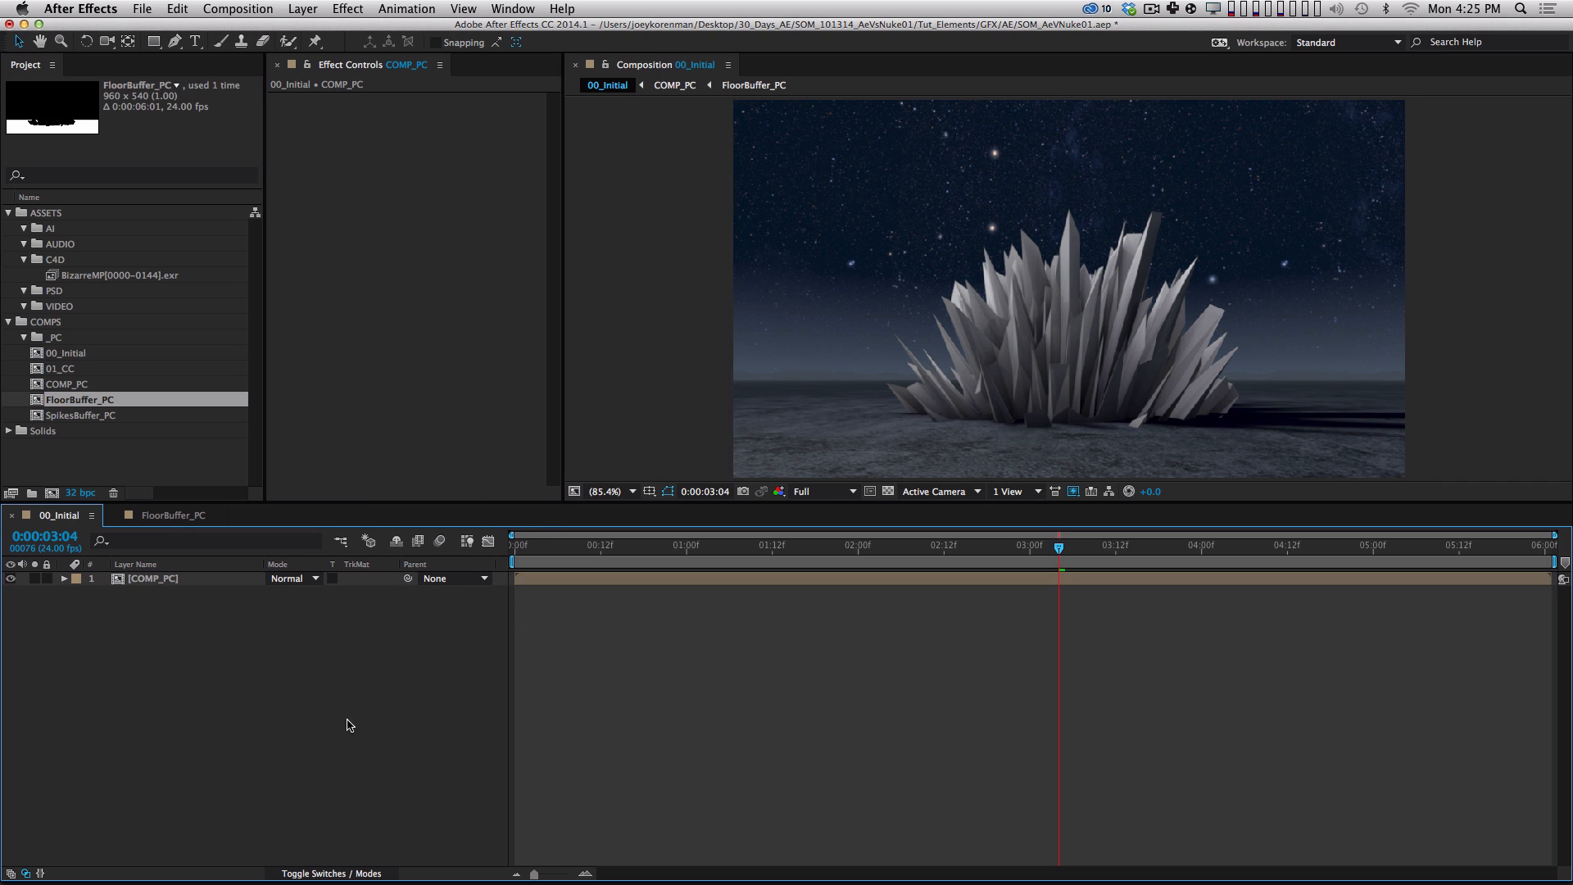
# Copy the SpikesBuffer_PC layer from inside COMP_PC and paste it into the 00_Initial composition.
pyautogui.doubleClick(173, 580)
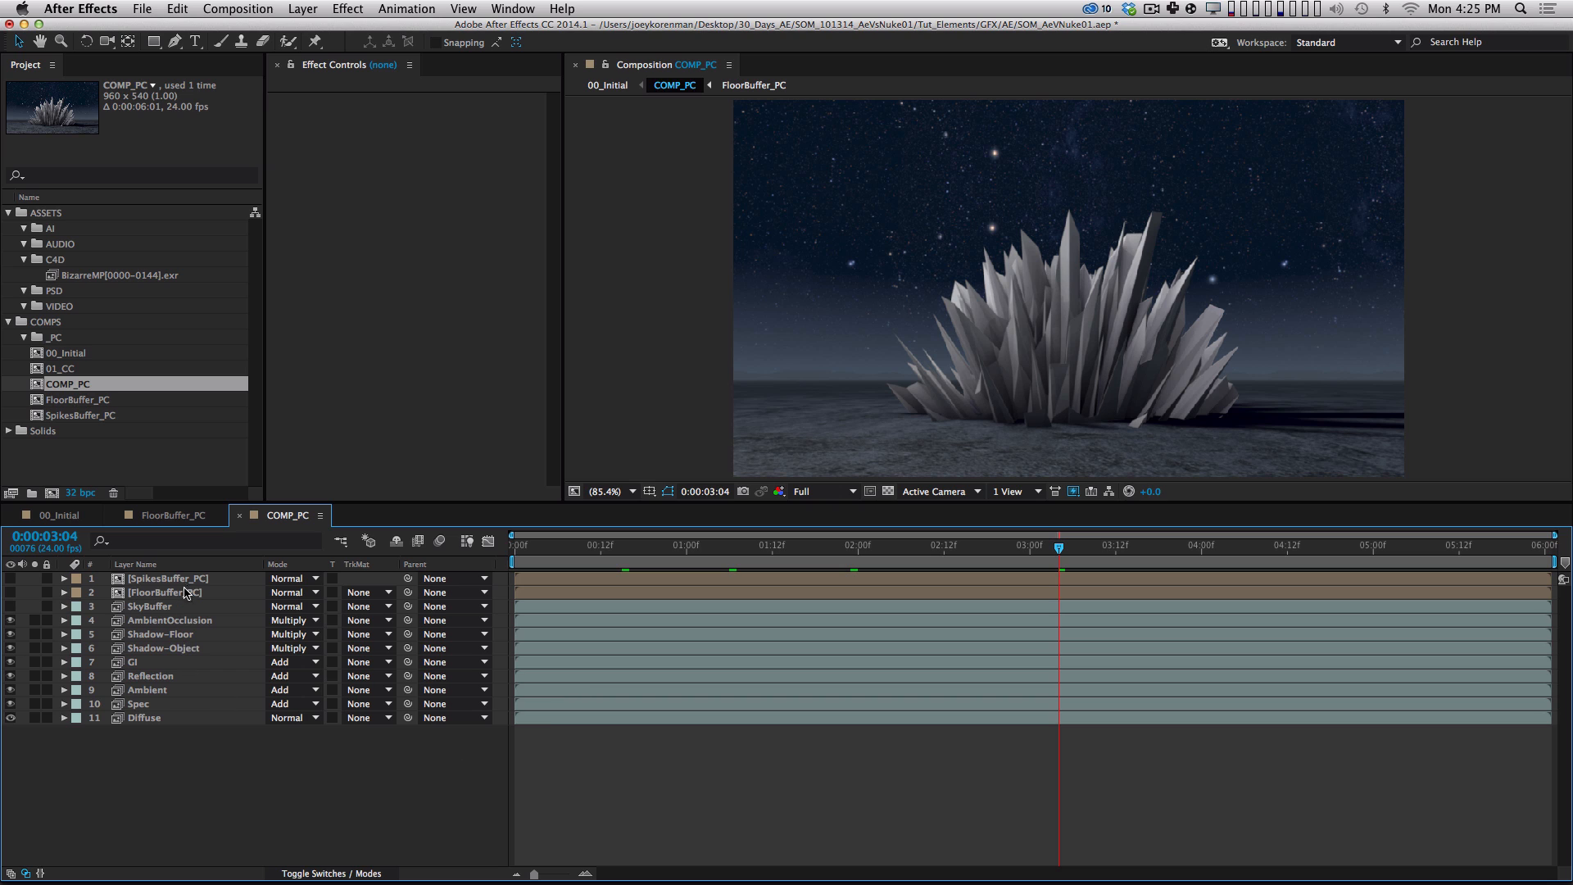
pyautogui.click(178, 578)
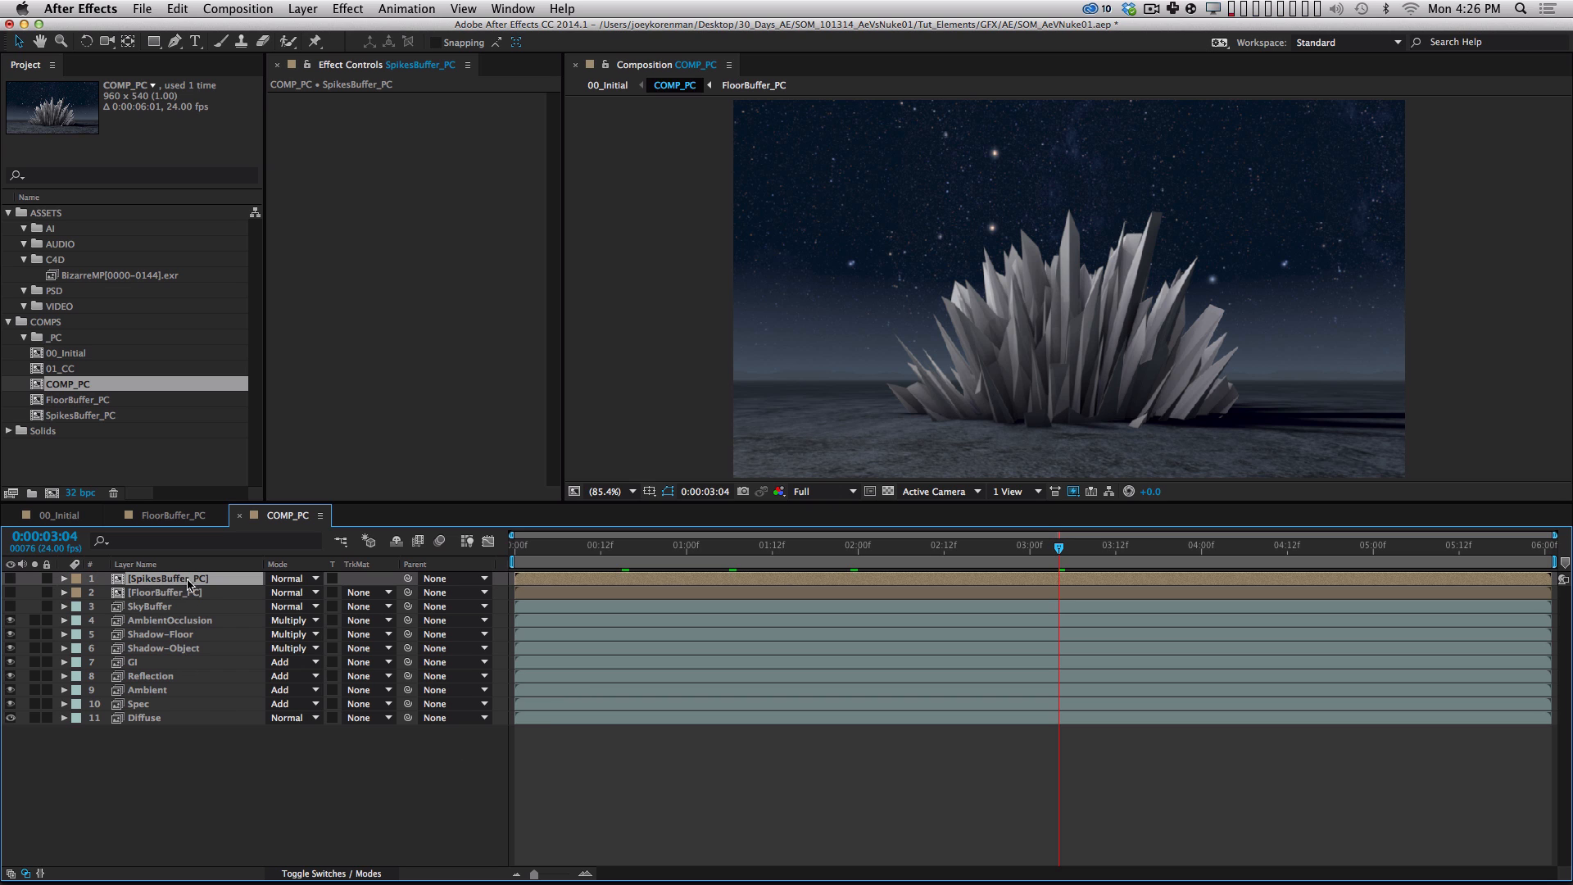
pyautogui.press('super+c')
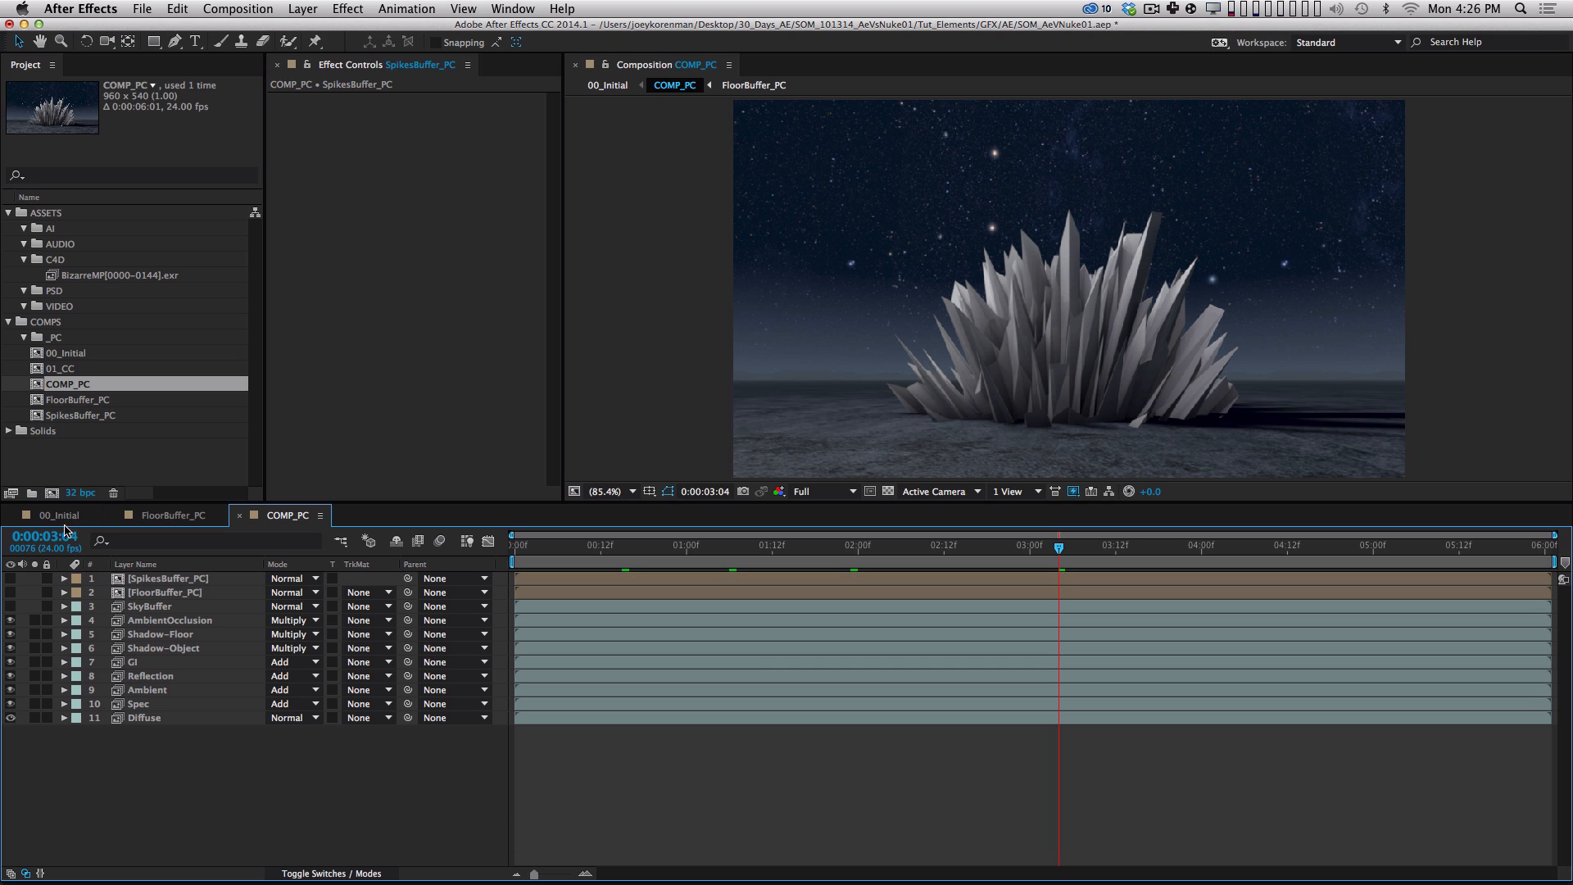
pyautogui.click(184, 515)
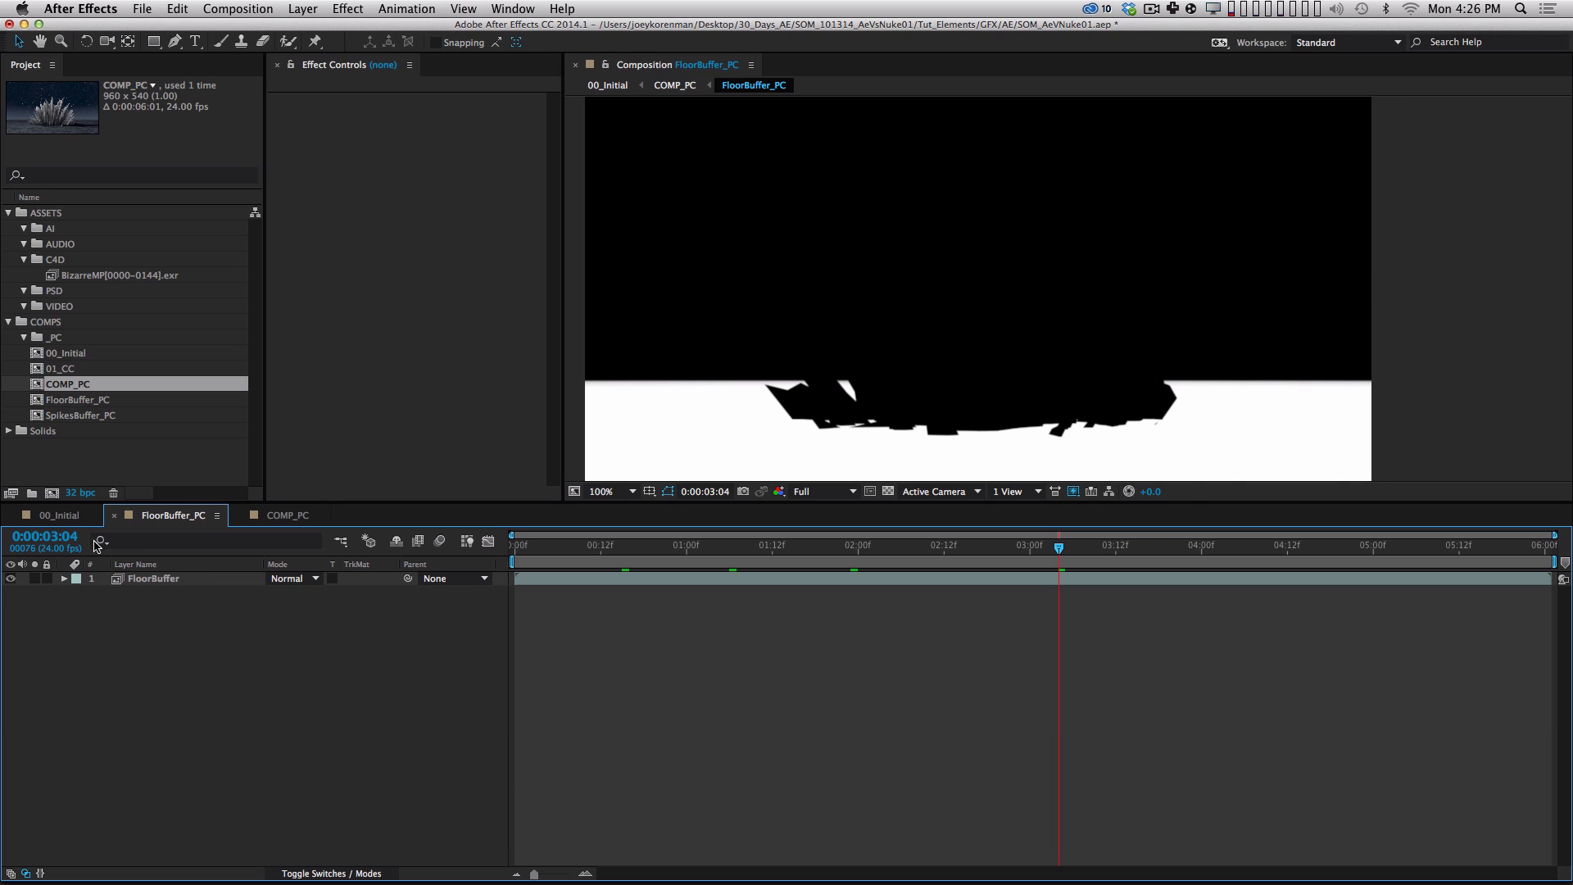
pyautogui.click(59, 515)
pyautogui.click(350, 714)
pyautogui.press('super+v')
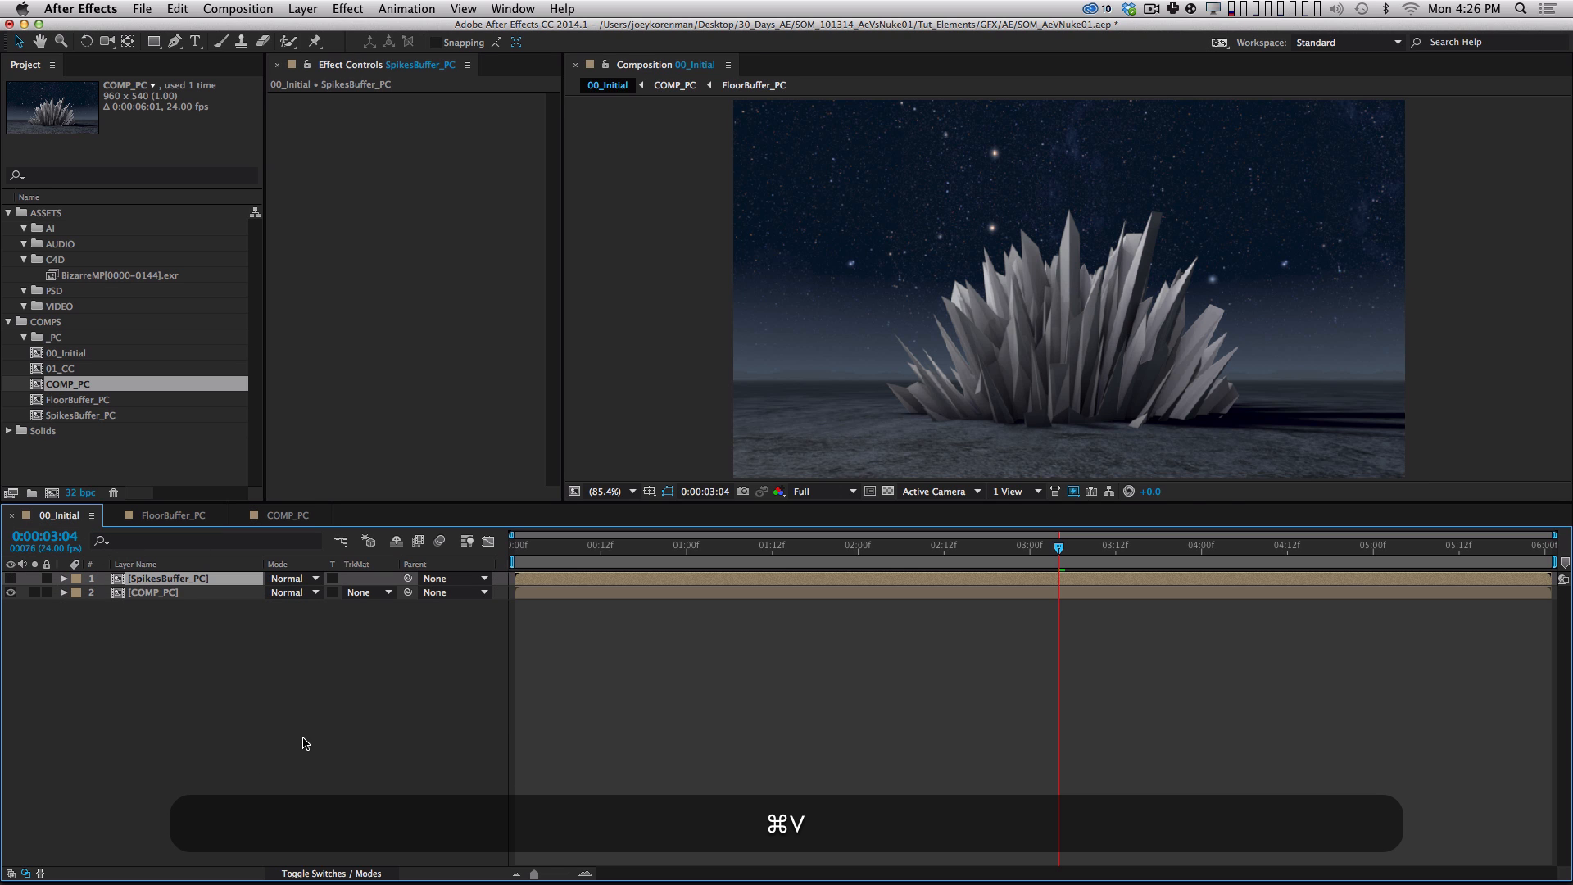
# Duplicate the COMP_PC layer in 00_Initial and rename the upper copy GLOW.
pyautogui.click(156, 594)
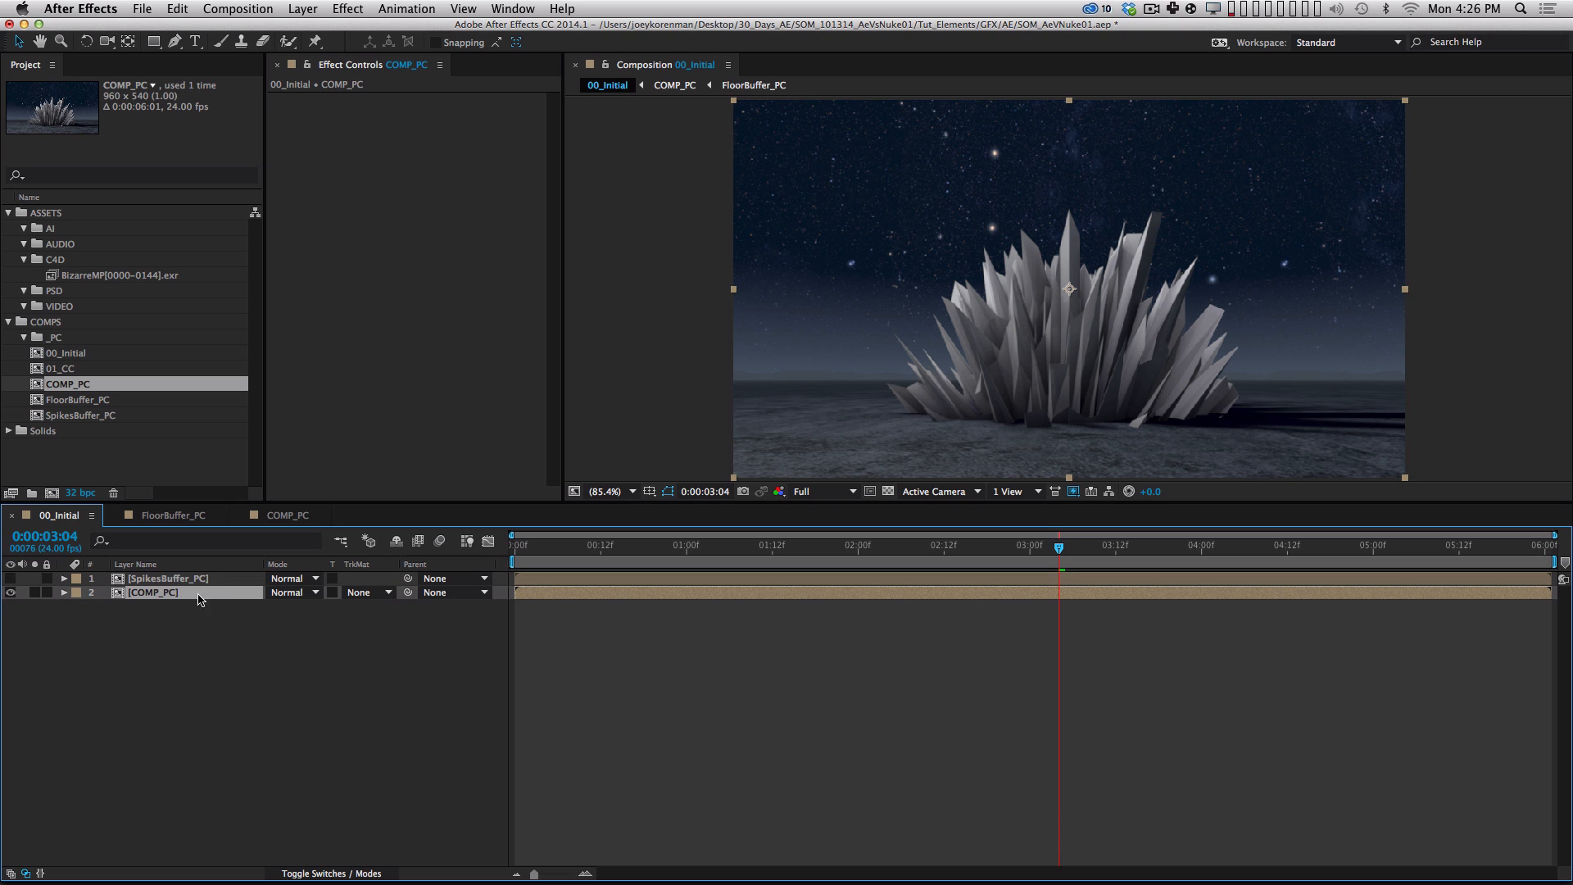
pyautogui.press('super+d')
pyautogui.press('Return')
pyautogui.write('GLOW')
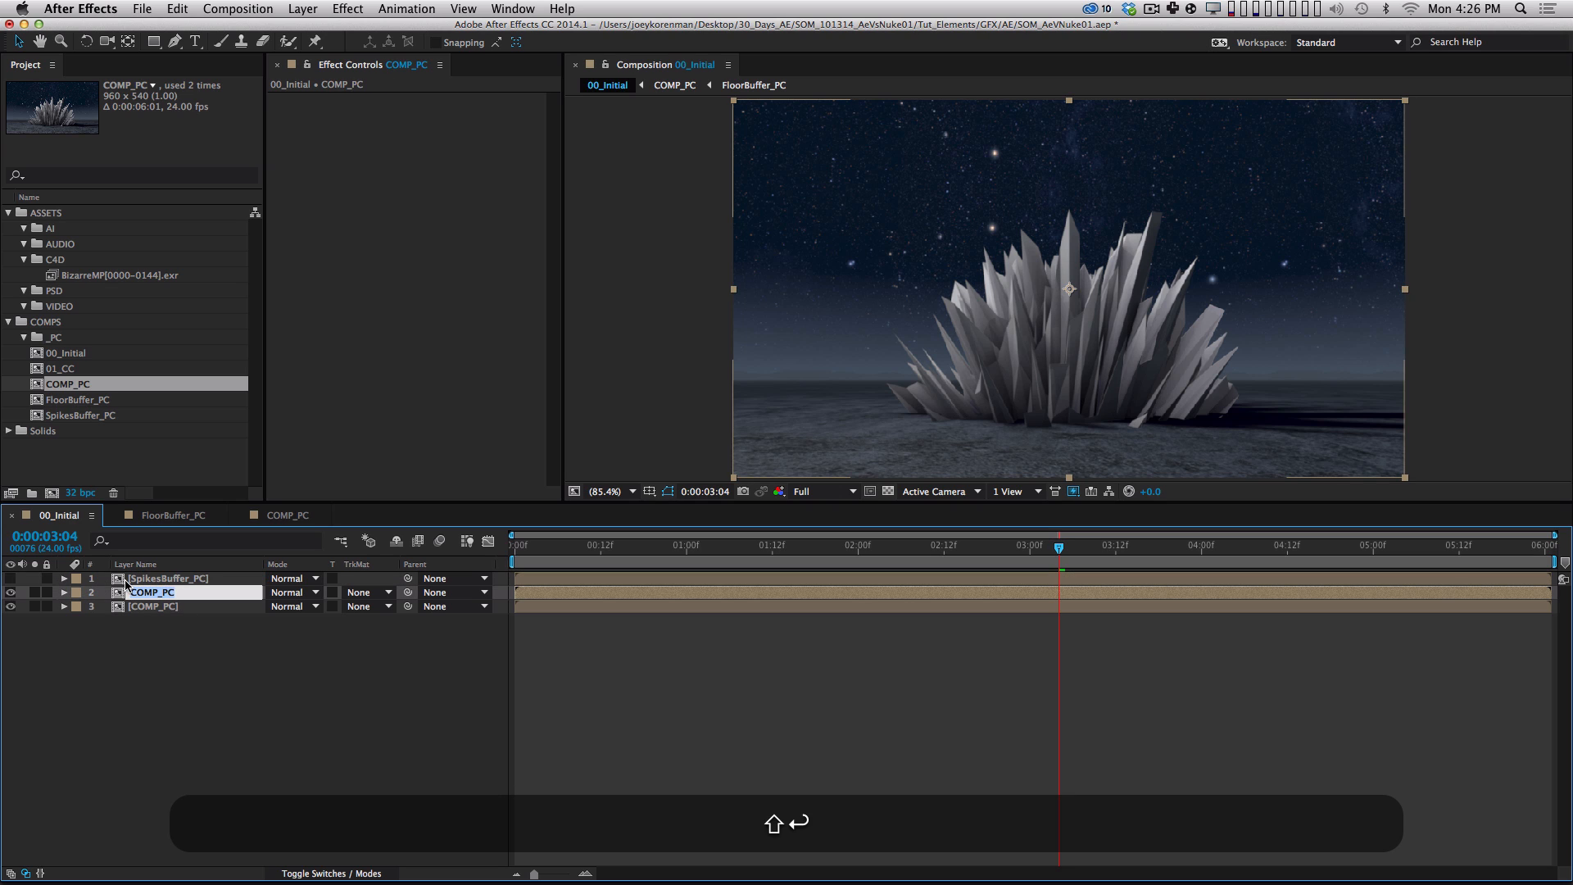
pyautogui.hotkey('shift', 'Return')
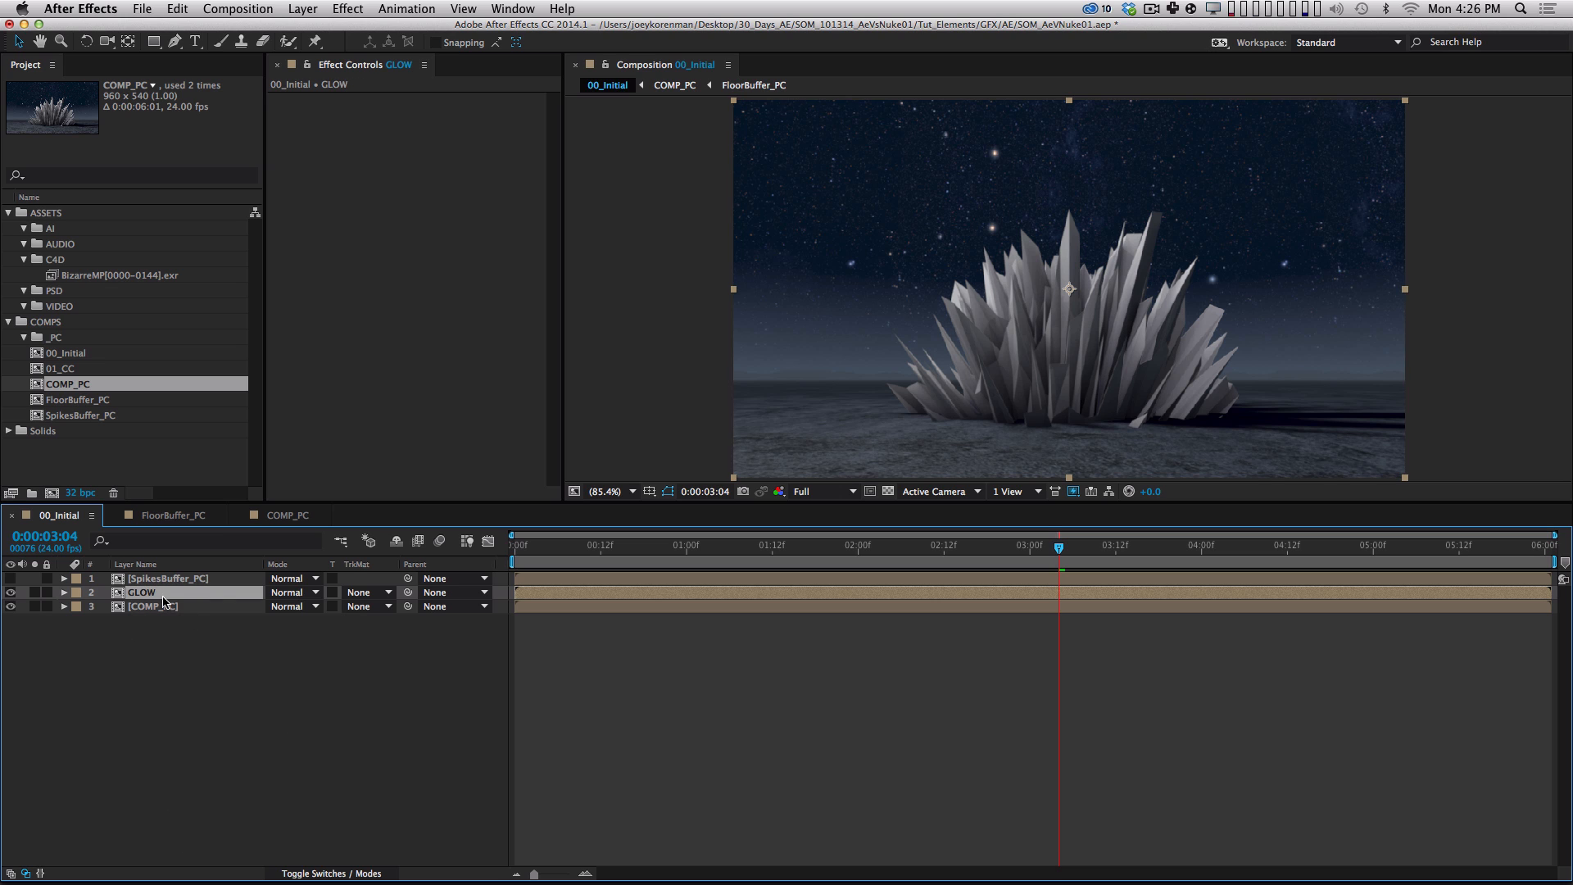
# Set the GLOW layer's track matte to Luma Matte from SpikesBuffer_PC and solo GLOW.
pyautogui.click(187, 579)
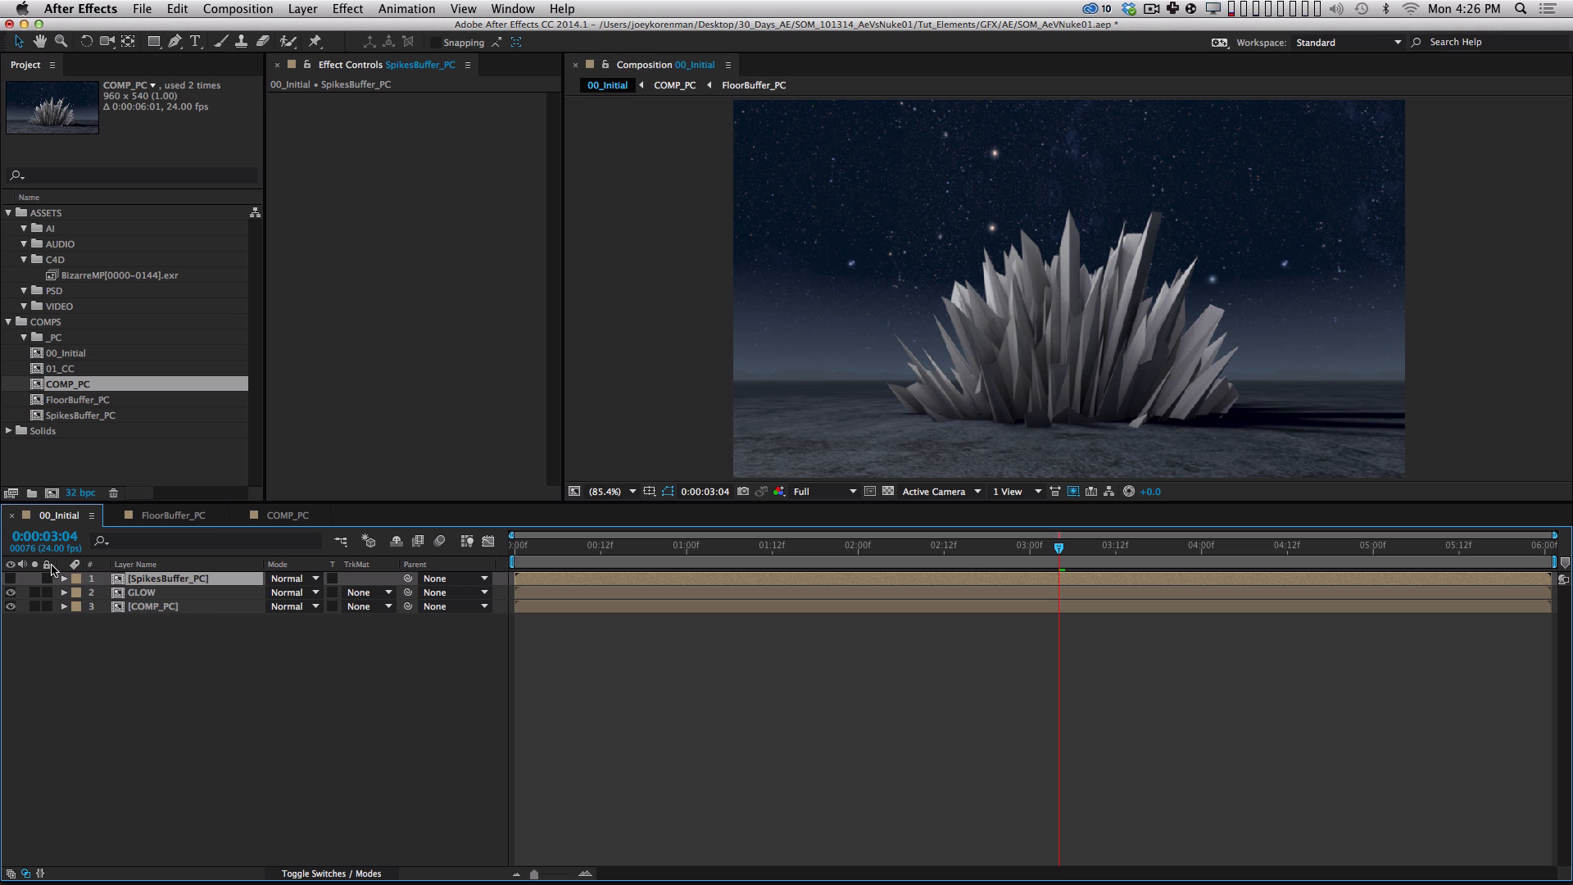
pyautogui.click(10, 579)
pyautogui.click(10, 578)
pyautogui.click(367, 592)
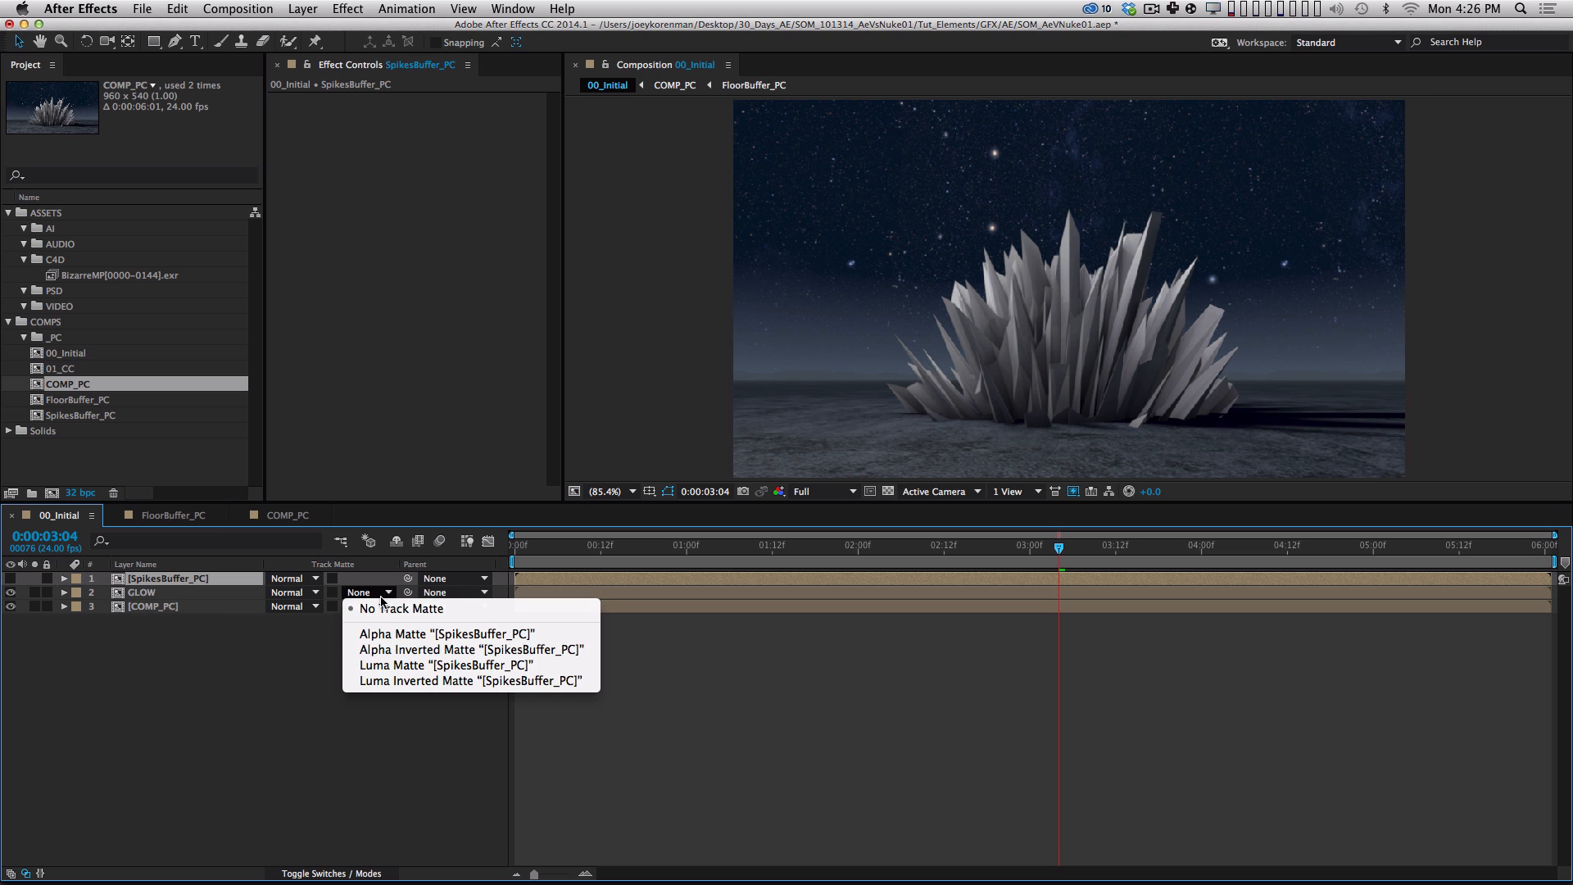
pyautogui.click(422, 665)
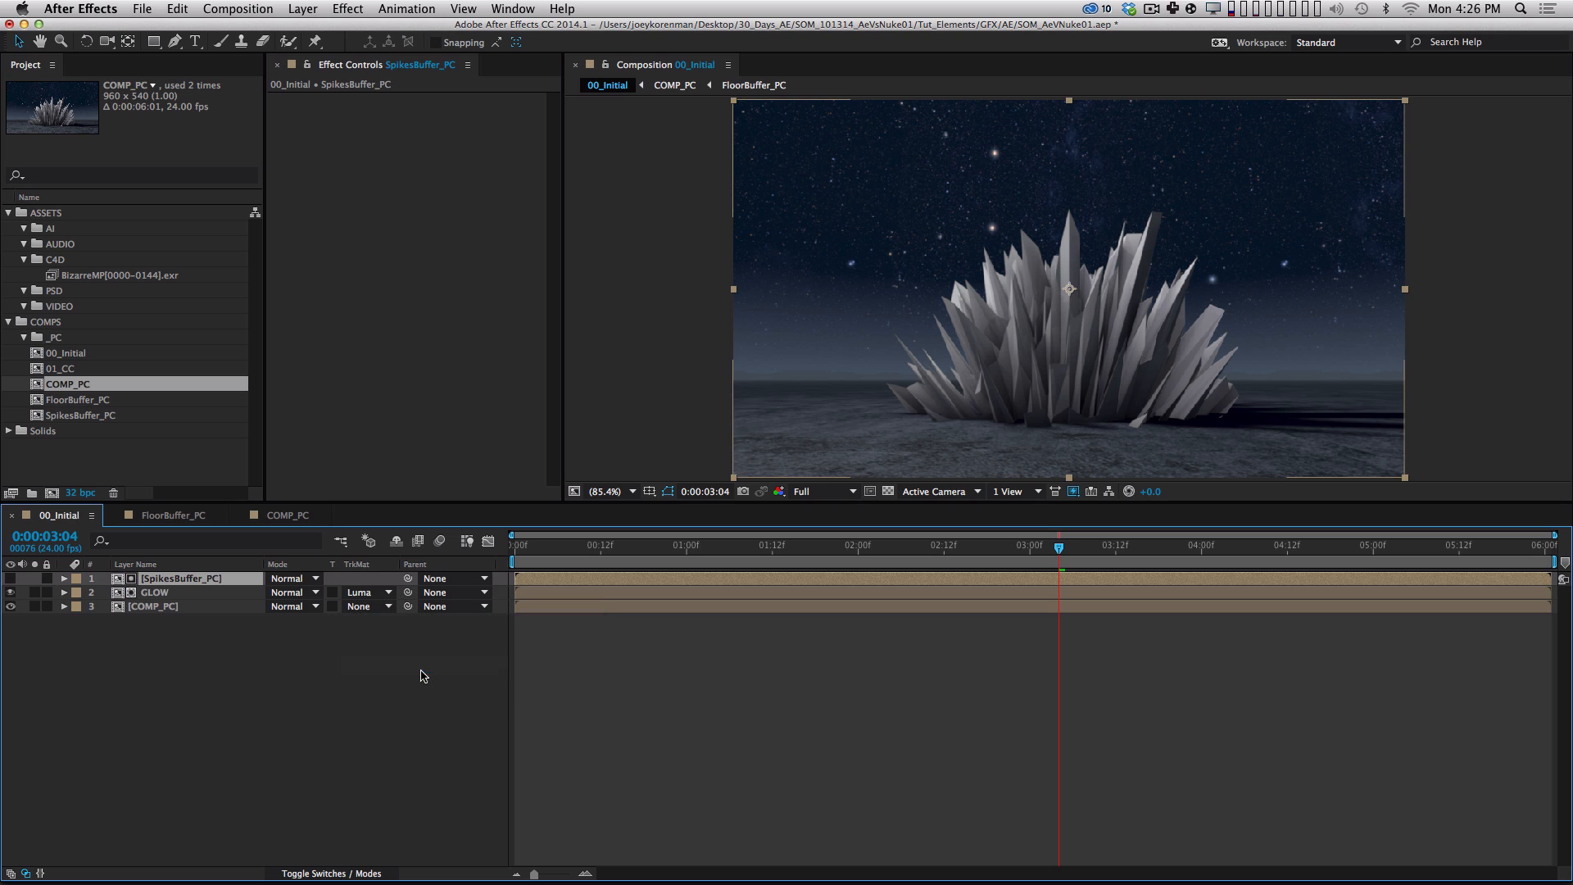
pyautogui.click(35, 592)
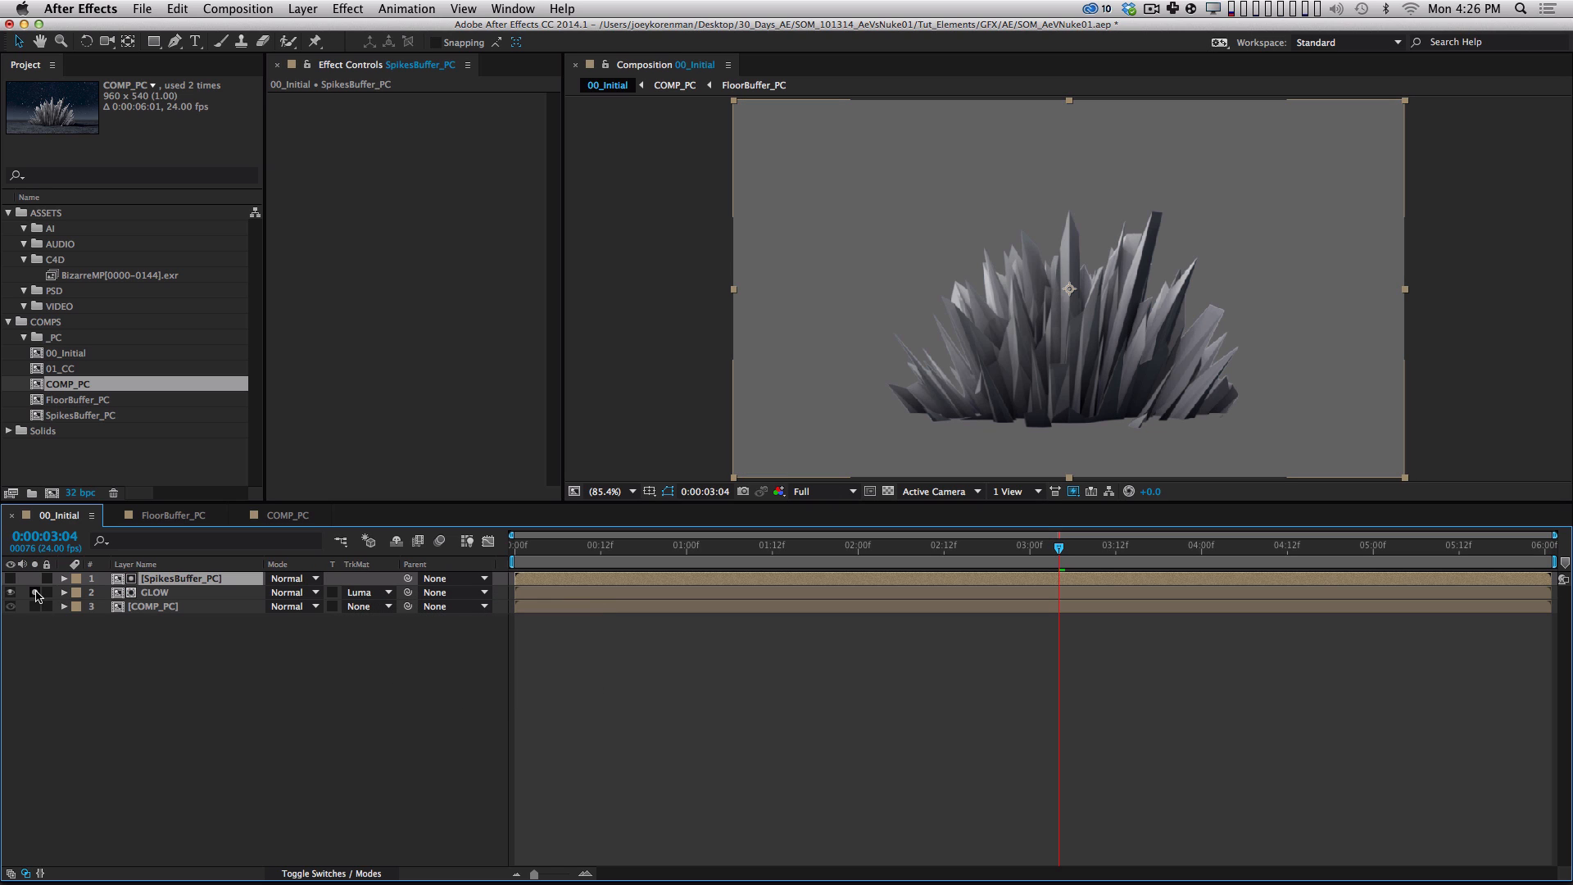
pyautogui.click(34, 593)
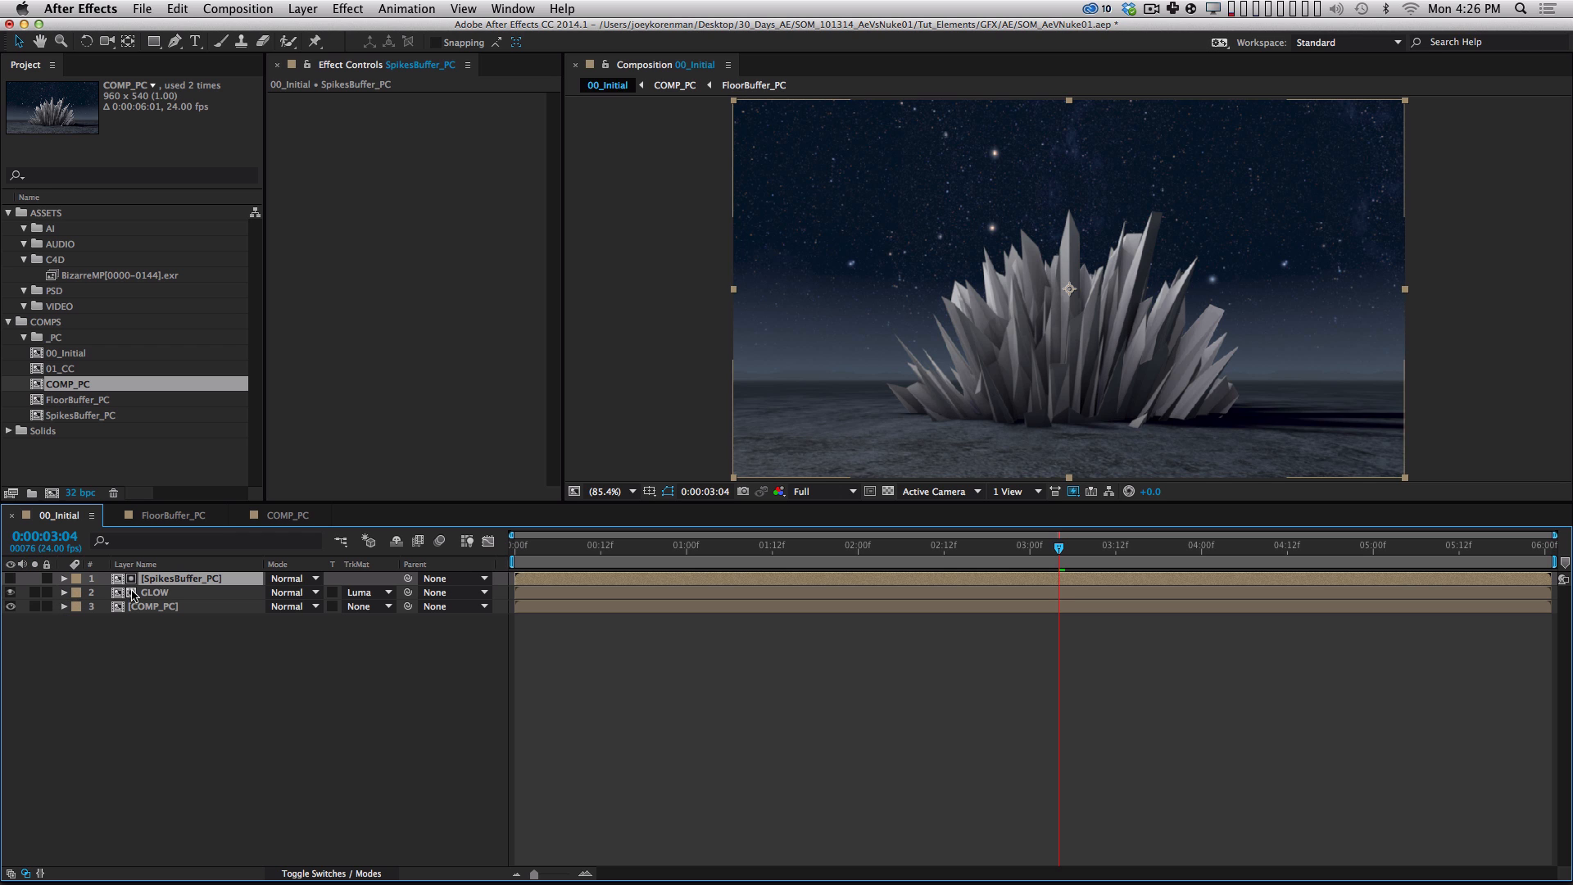
pyautogui.click(34, 593)
# Apply Levels to GLOW with Input Black 0.0902, Input White 0.6000 and Gamma 0.60 to isolate the highlights.
pyautogui.click(151, 592)
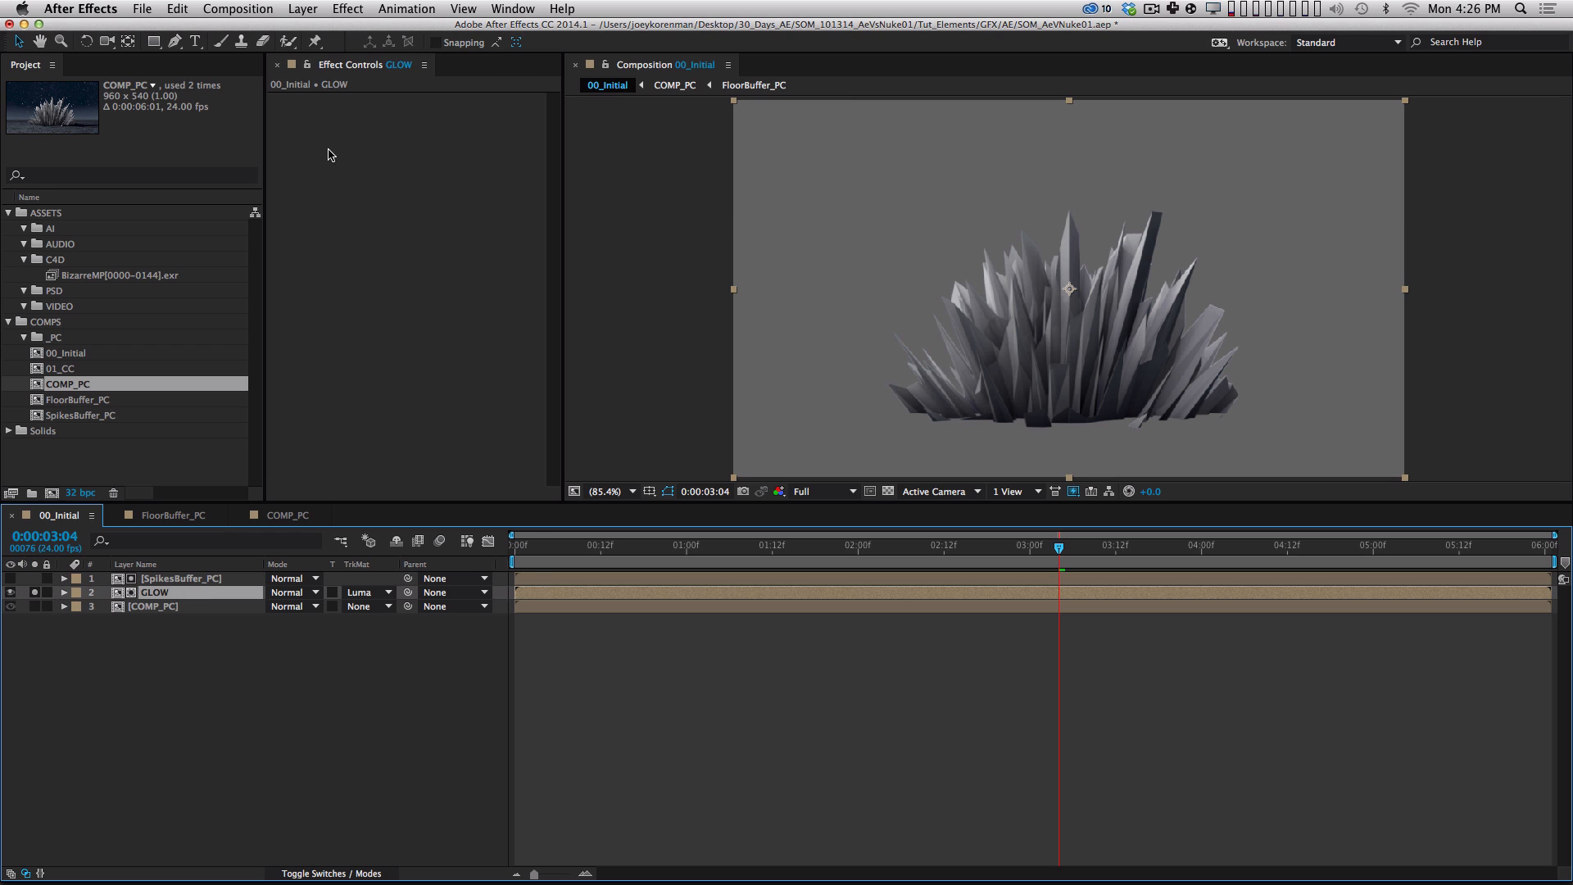
pyautogui.click(348, 8)
pyautogui.moveTo(393, 162)
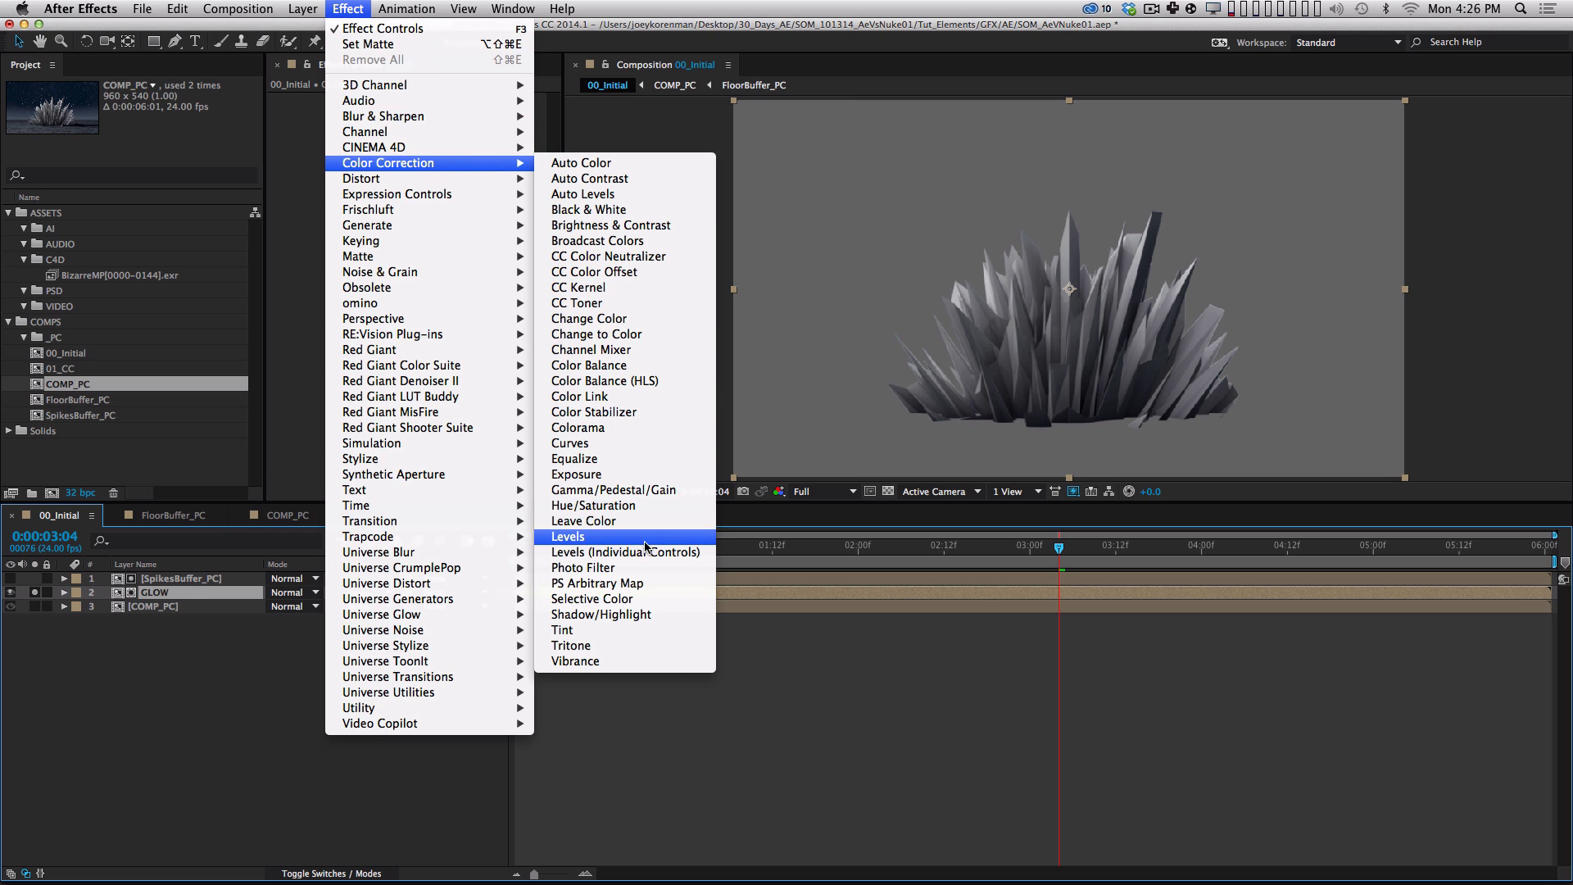
pyautogui.click(574, 537)
pyautogui.moveTo(314, 192); pyautogui.dragTo(332, 192)
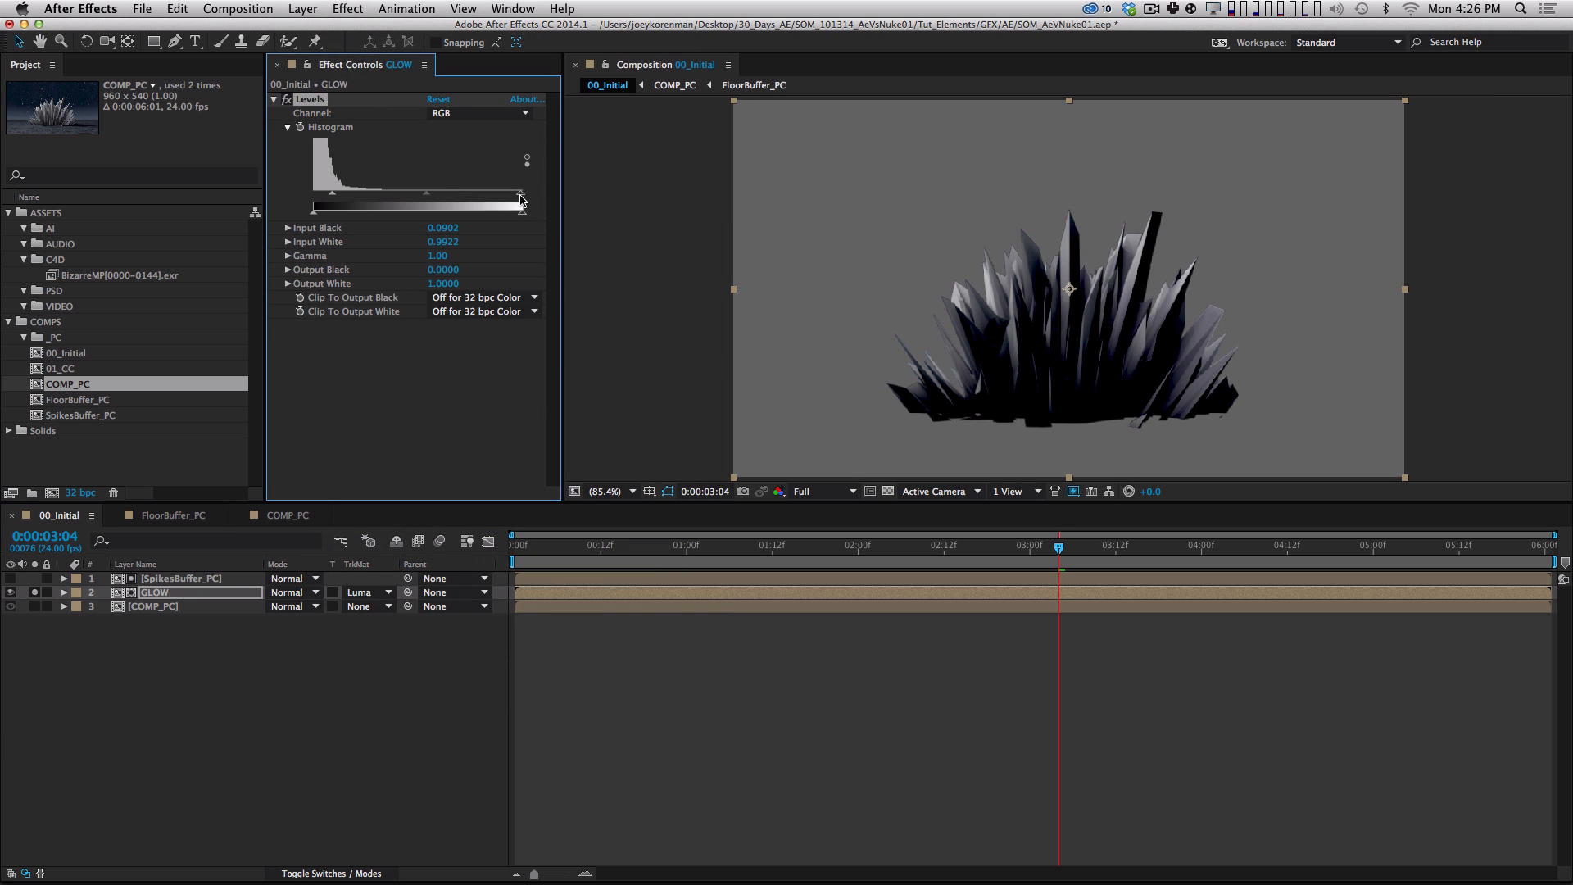
pyautogui.moveTo(521, 192); pyautogui.dragTo(402, 197)
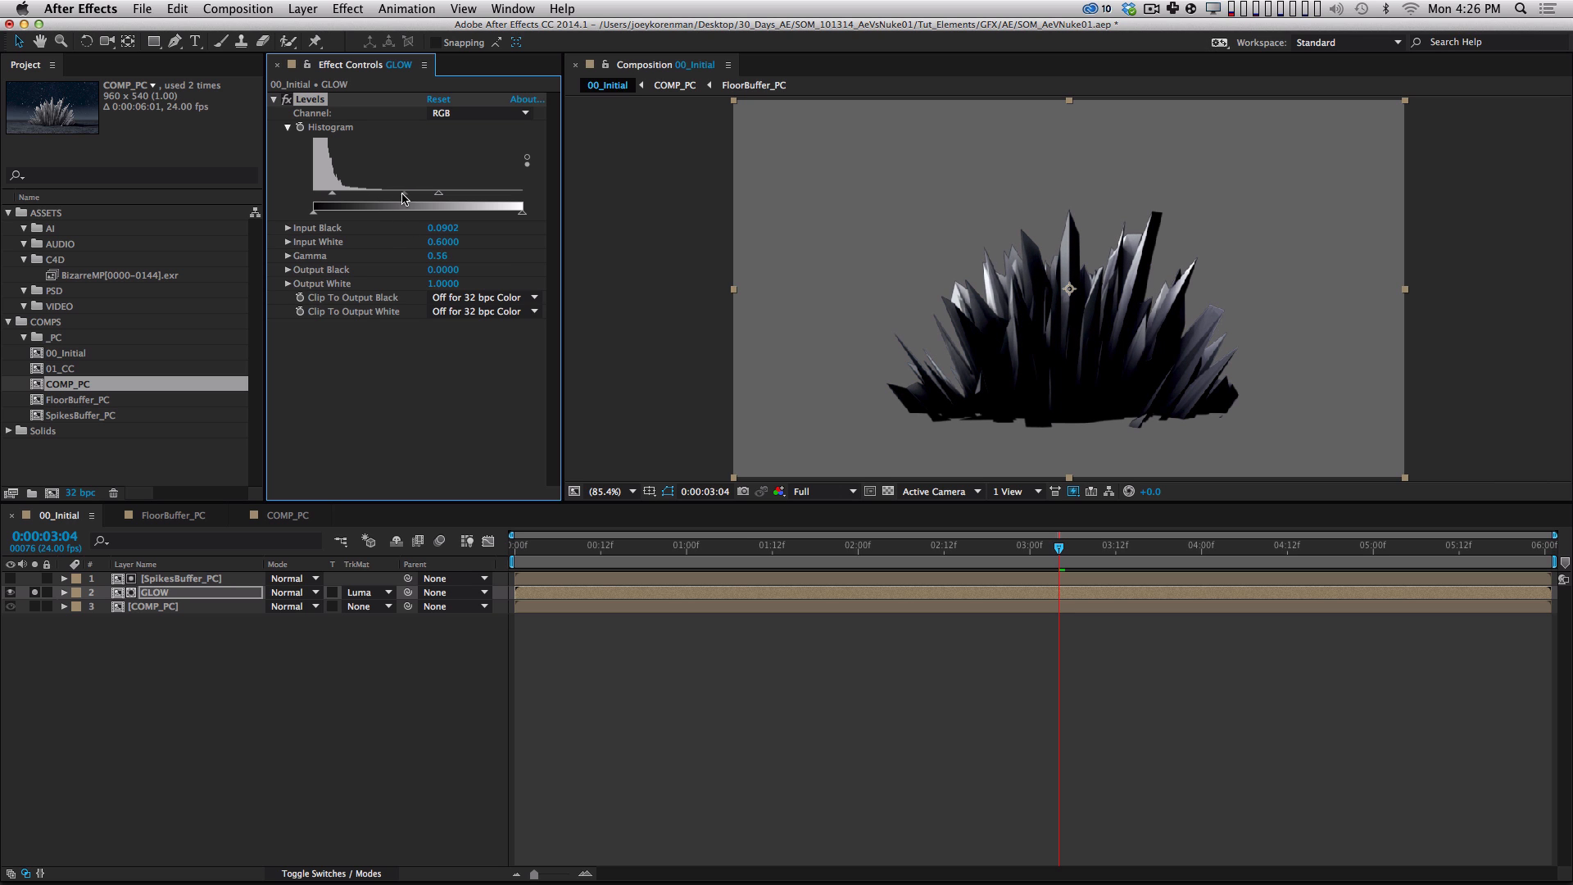
# Try a Fast Blur with Blurriness 11.0 on GLOW and check its edges against the transparency grid.
pyautogui.click(347, 9)
pyautogui.moveTo(486, 117)
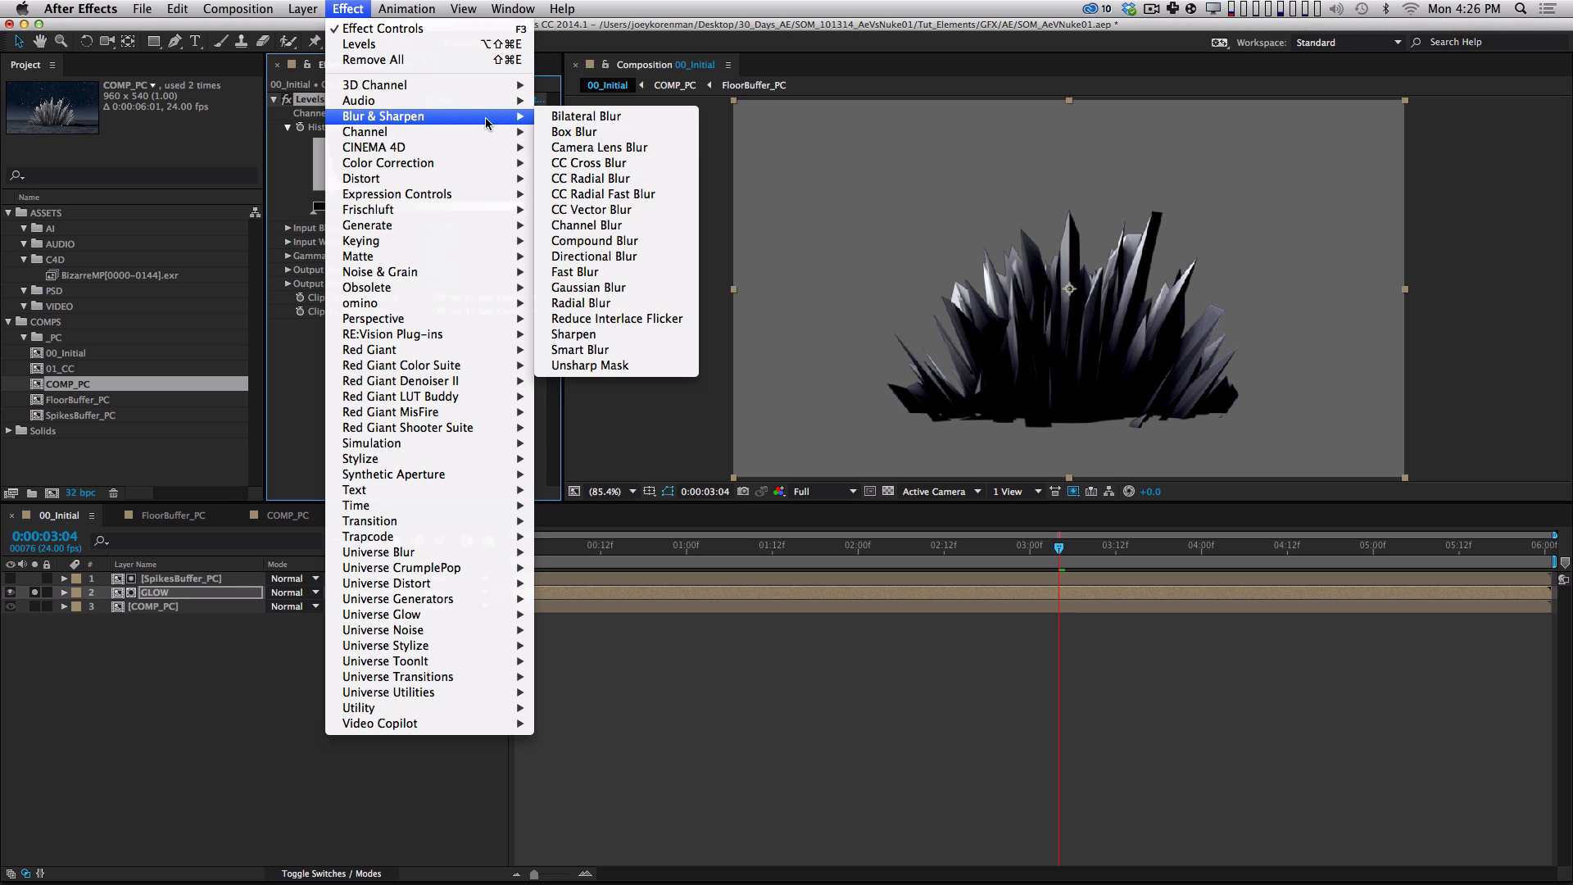
pyautogui.click(588, 272)
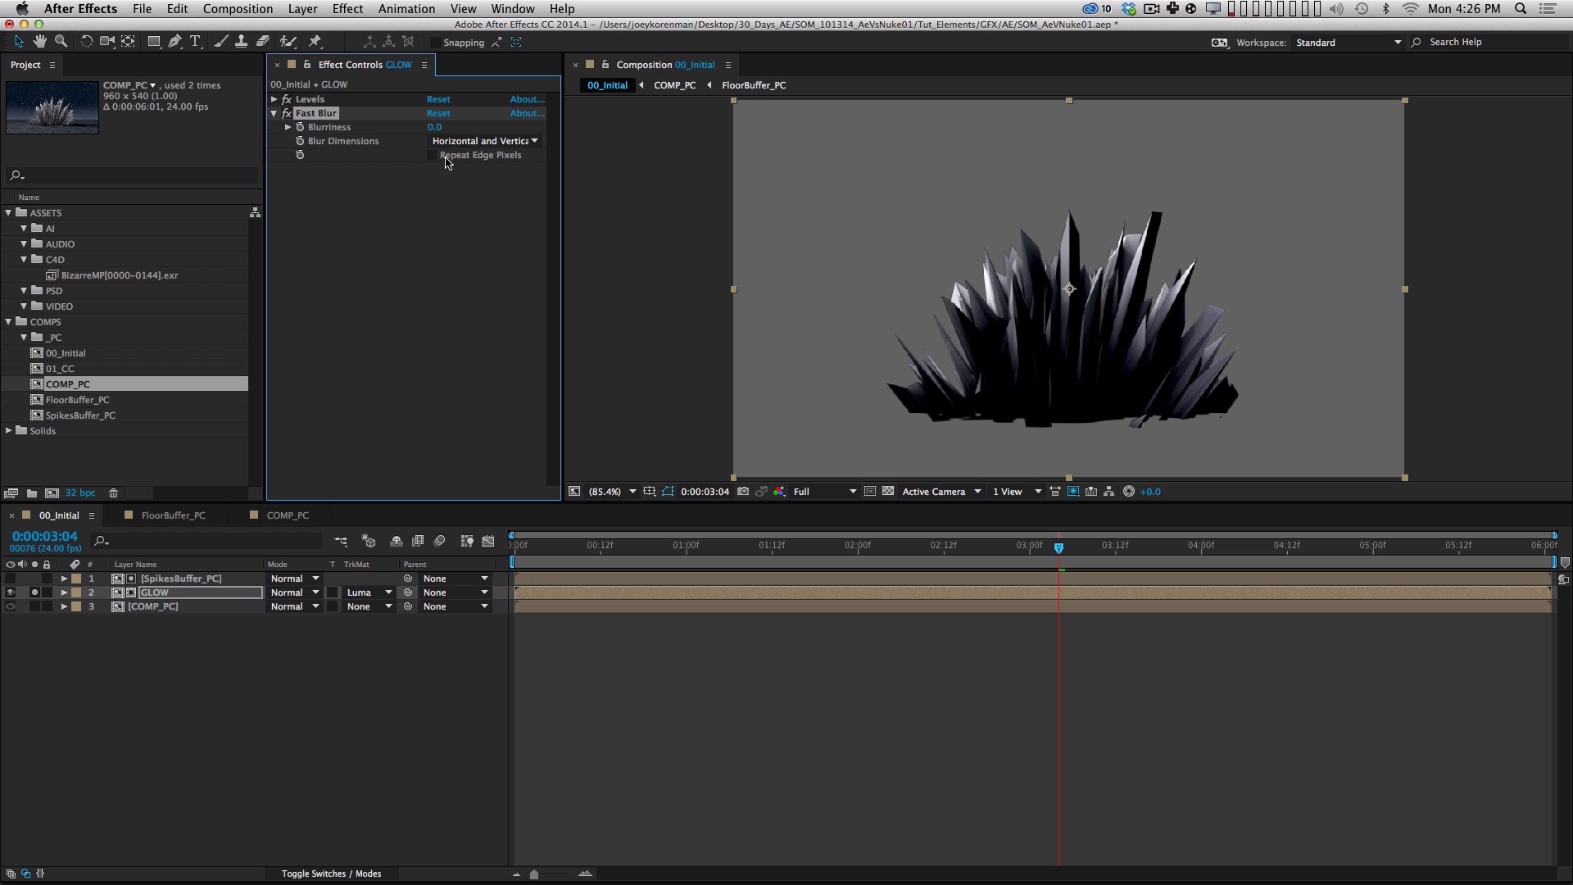
pyautogui.moveTo(433, 127); pyautogui.dragTo(435, 163)
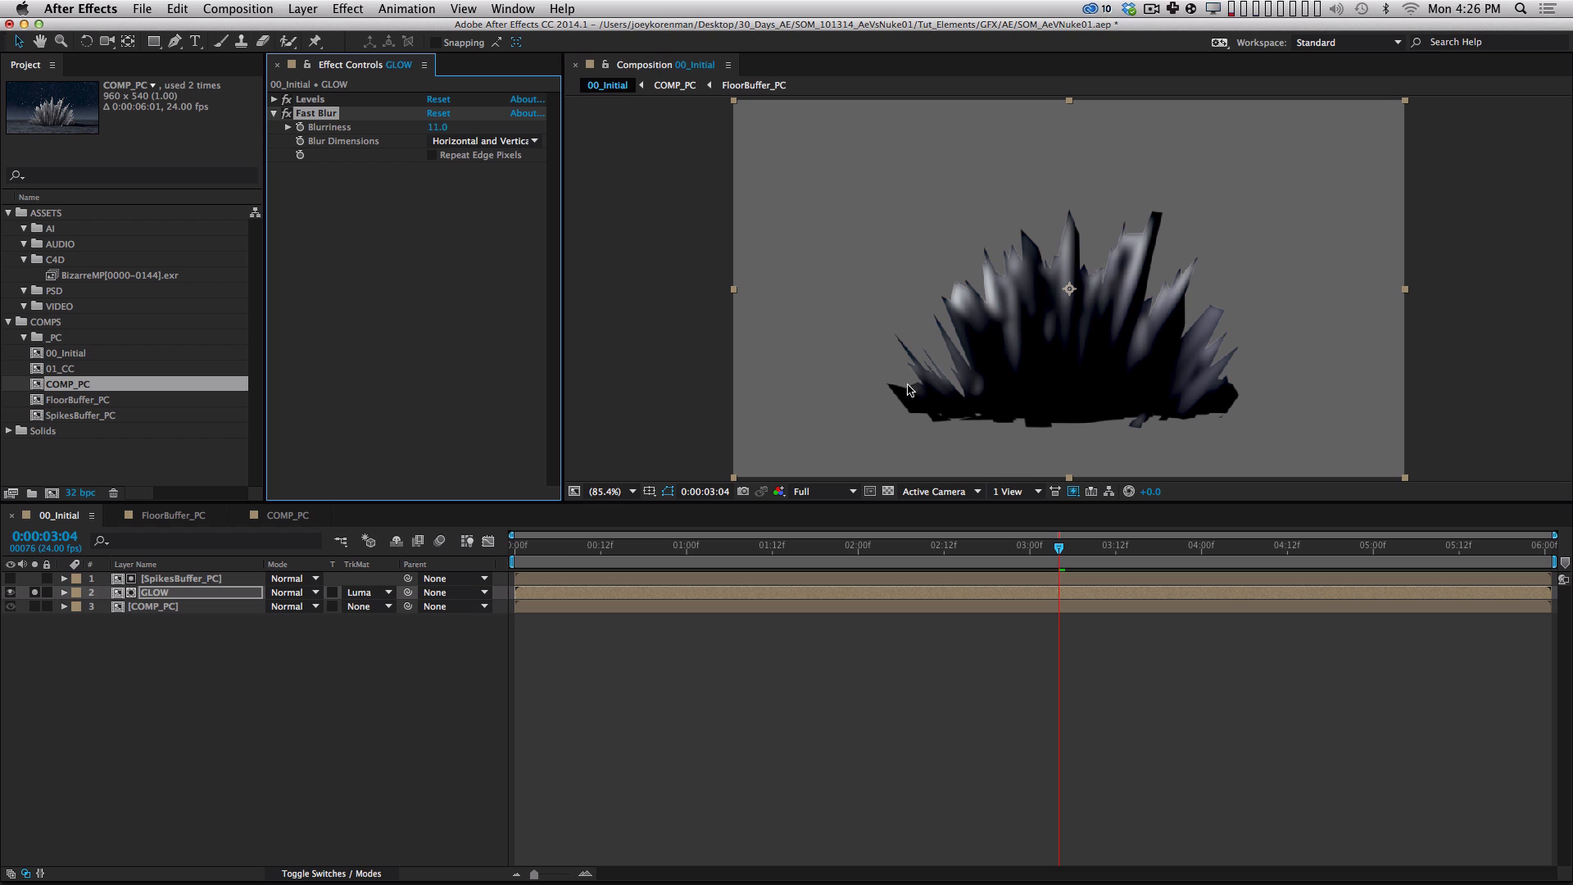
pyautogui.click(888, 490)
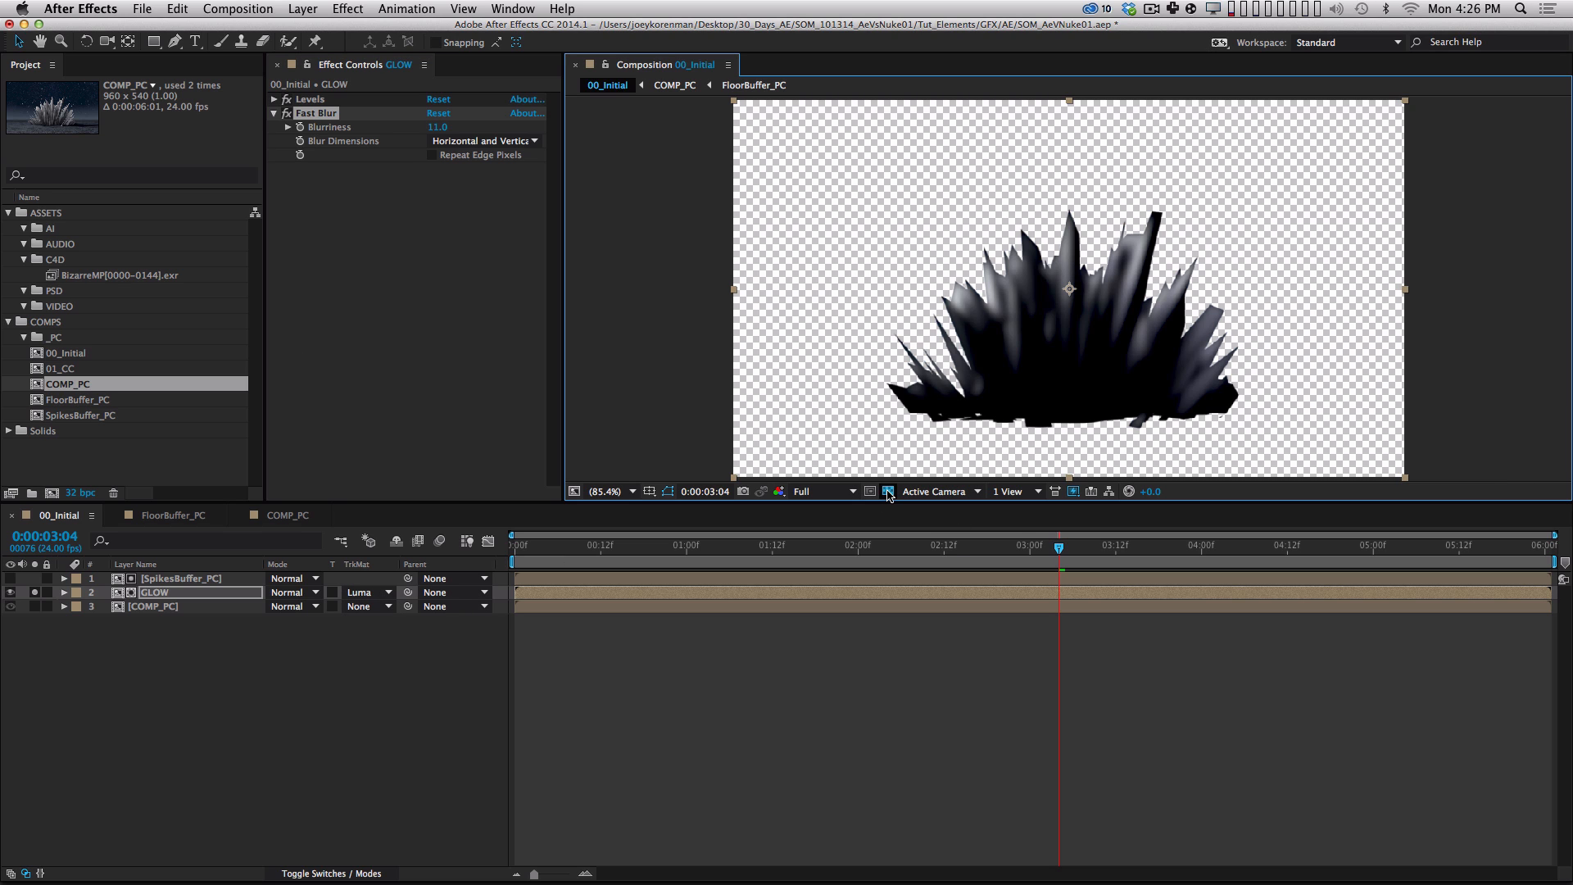
pyautogui.click(888, 491)
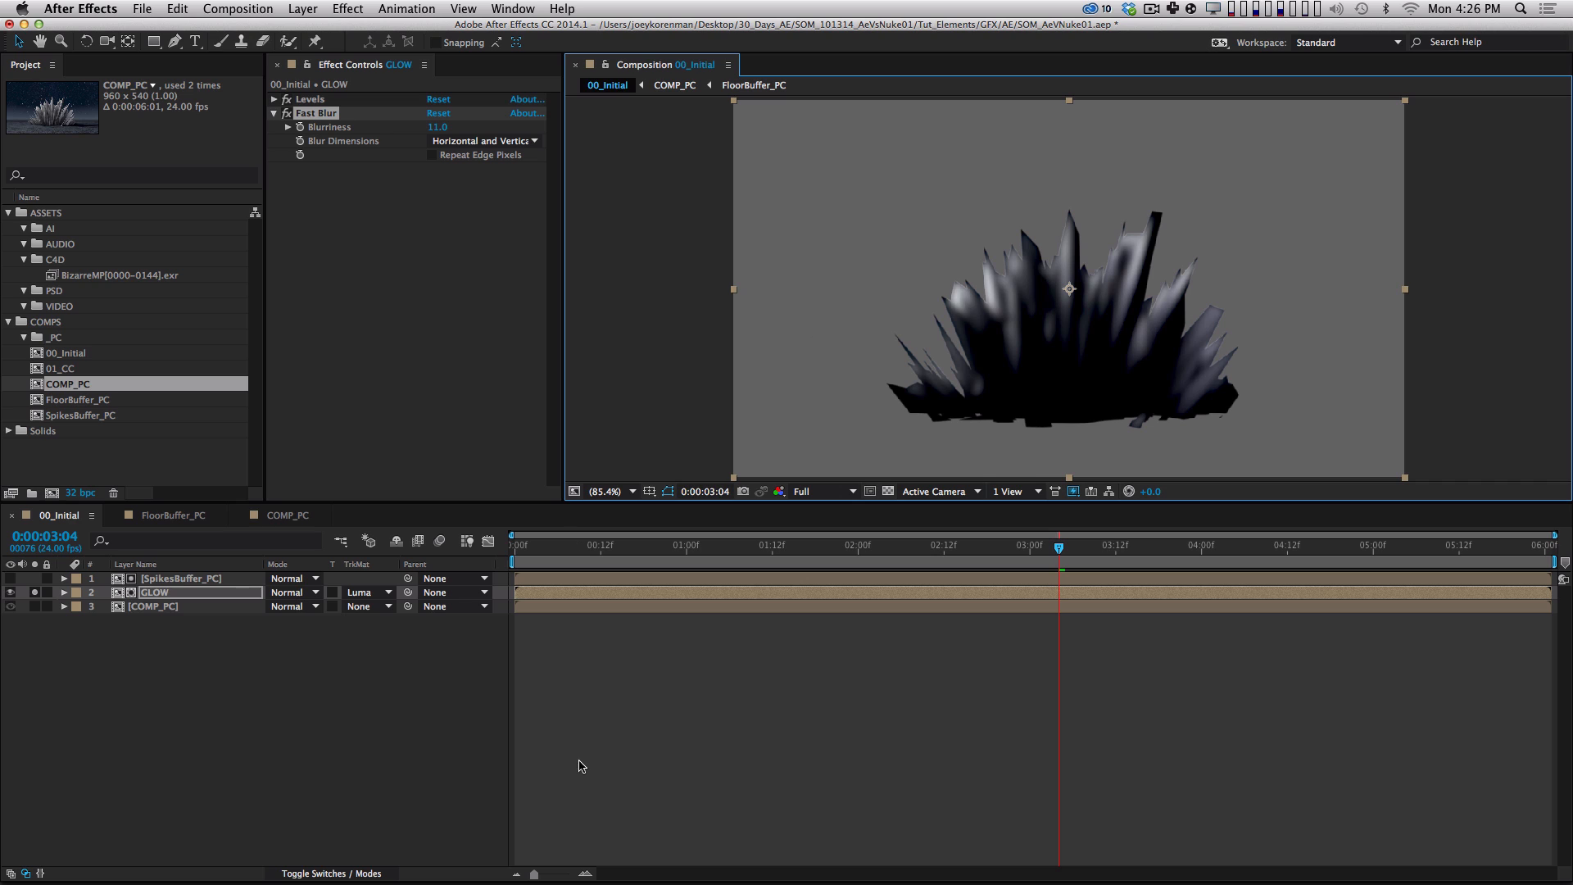
# Remove the Fast Blur effect from the GLOW layer.
pyautogui.click(194, 580)
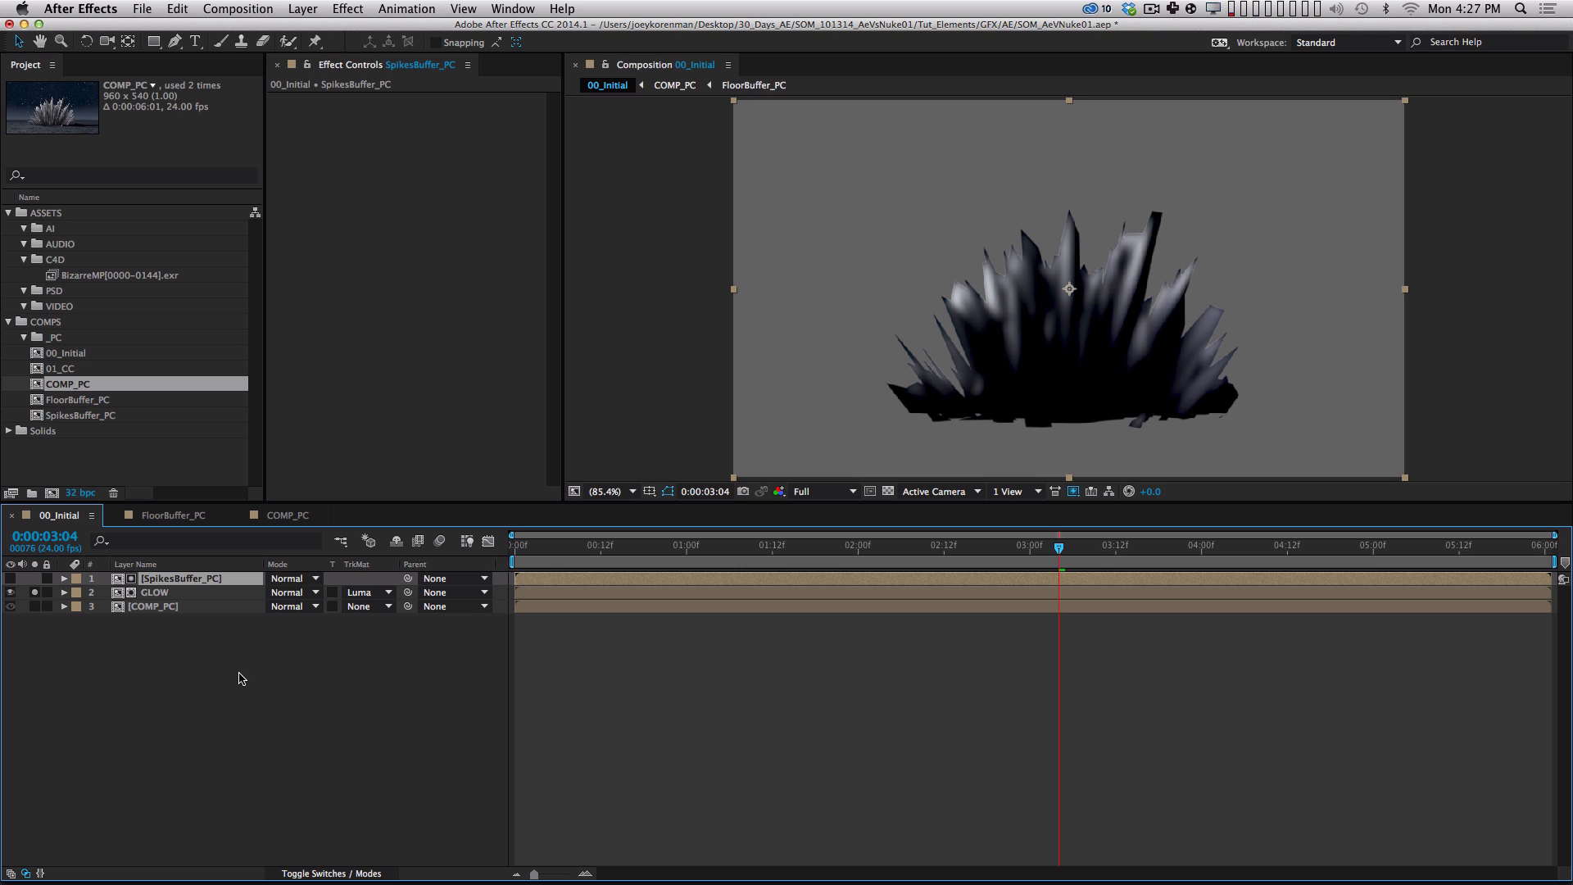
pyautogui.click(219, 593)
pyautogui.click(317, 115)
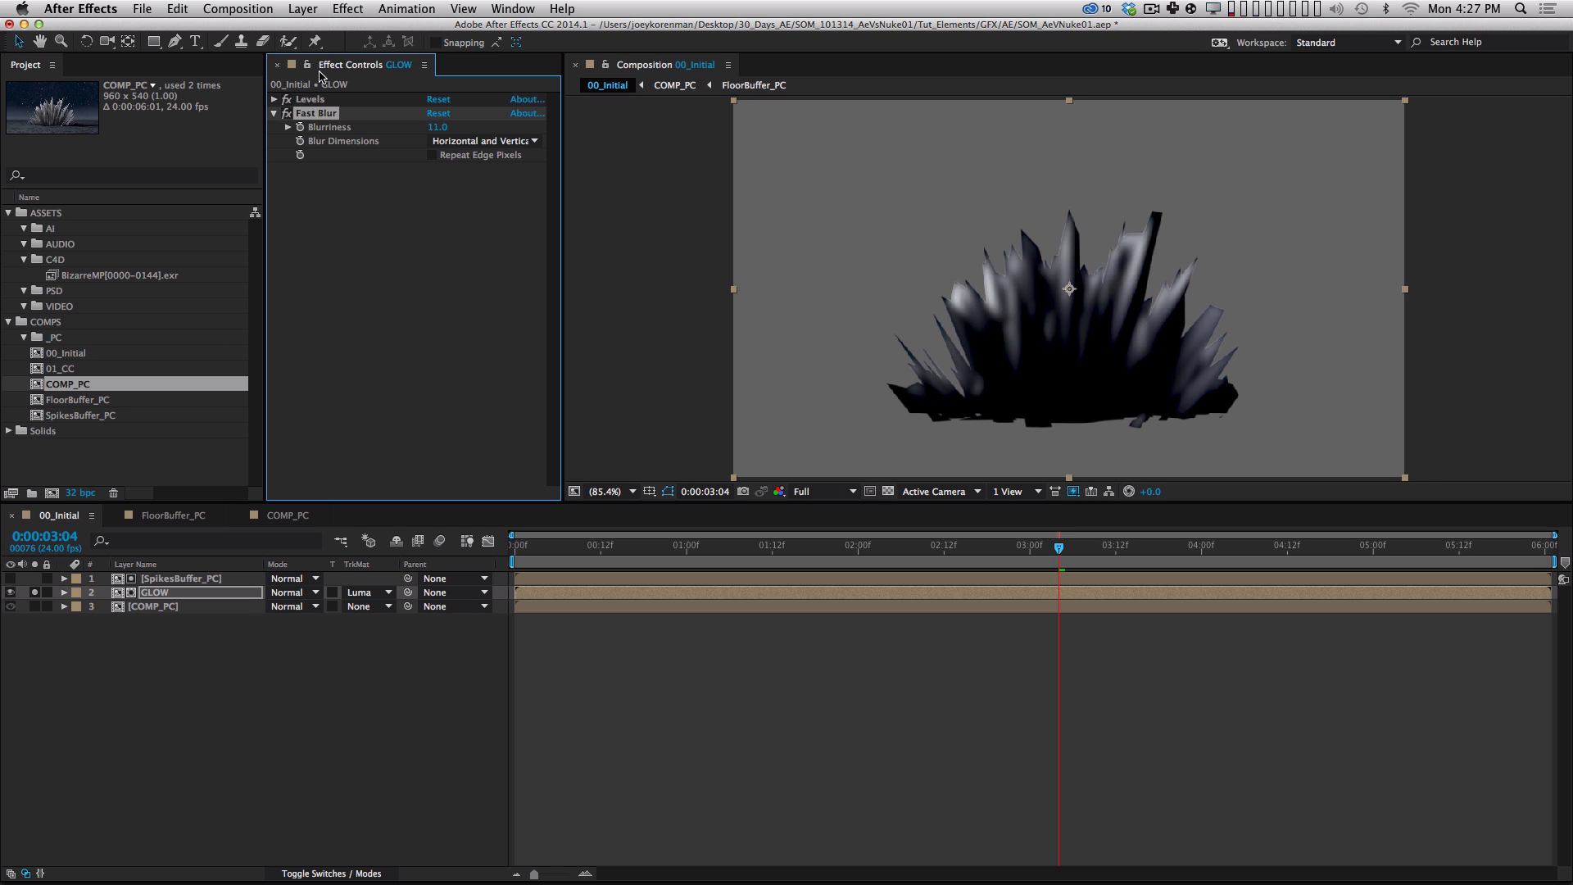
pyautogui.press('BackSpace')
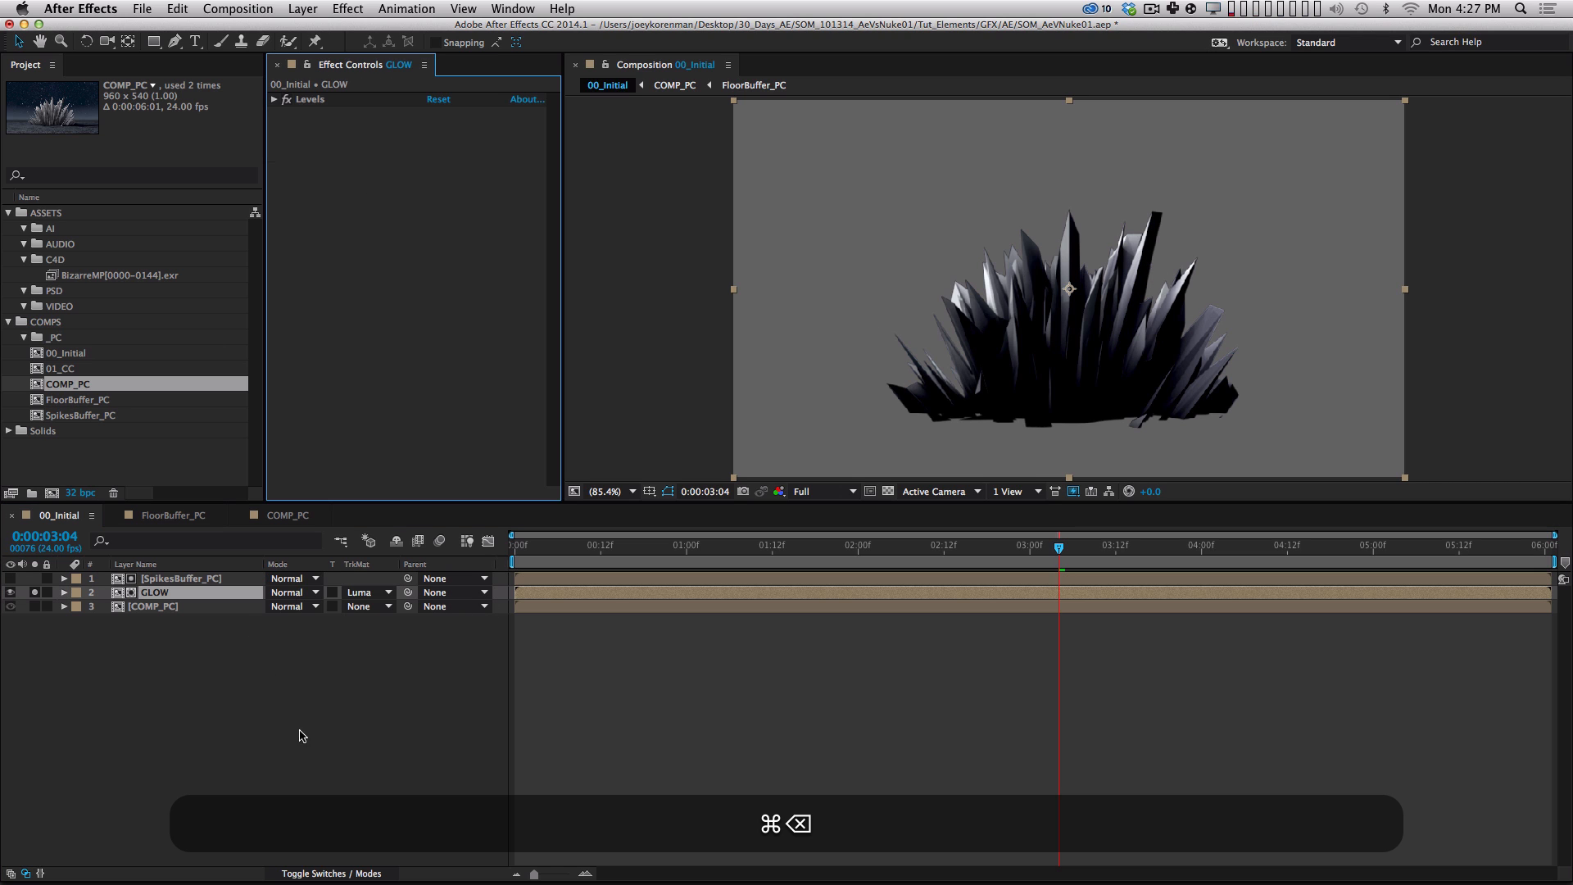
# Cut the Levels effect from the GLOW layer.
pyautogui.click(254, 741)
pyautogui.click(313, 101)
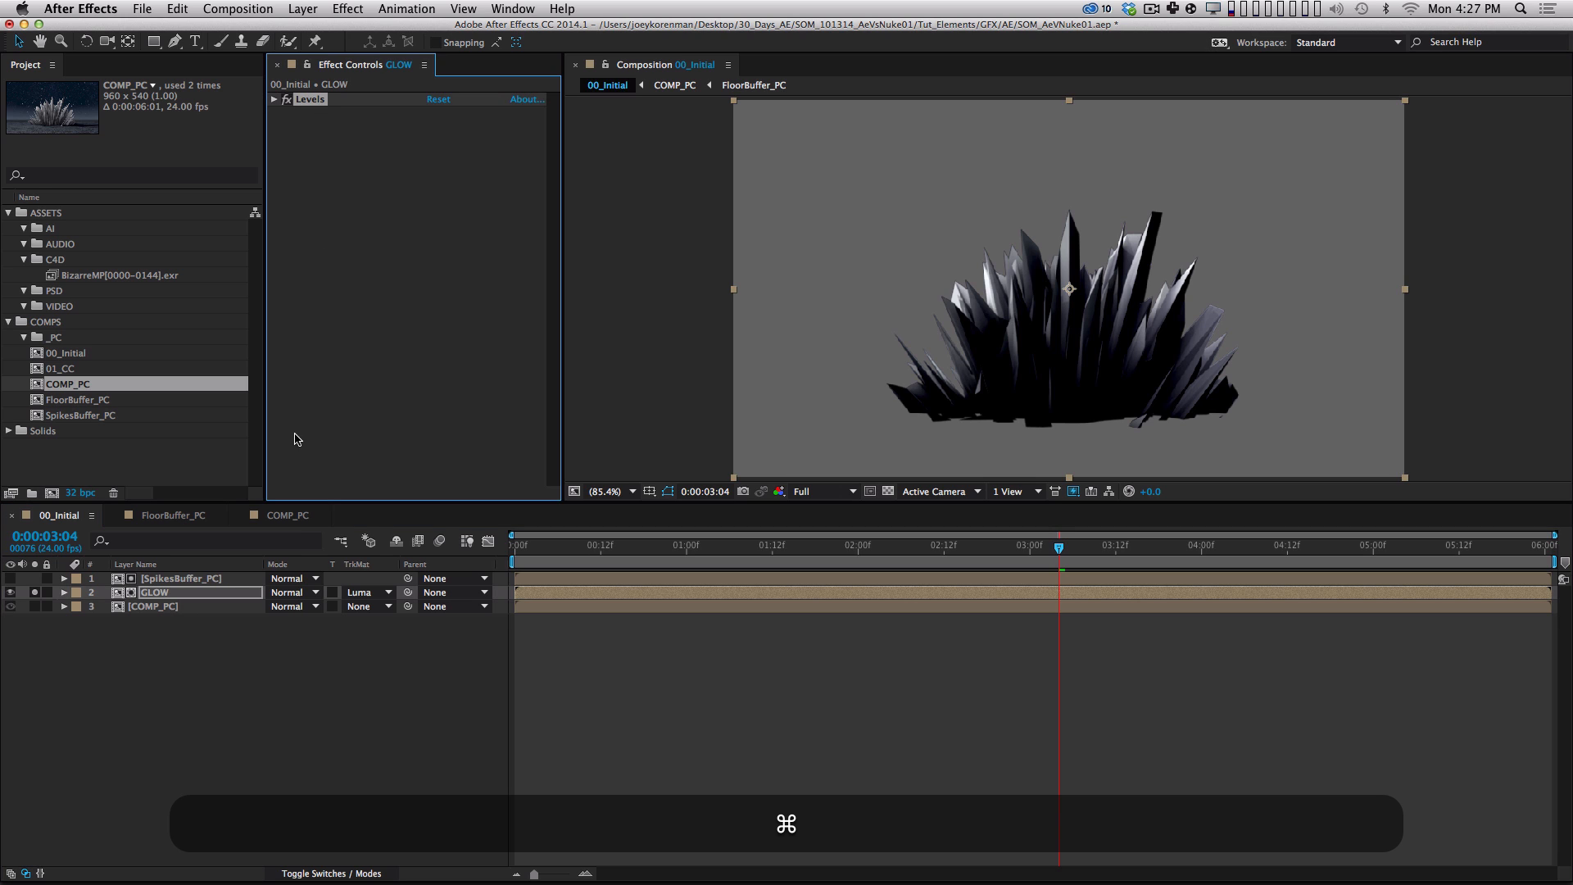
pyautogui.press('super+x')
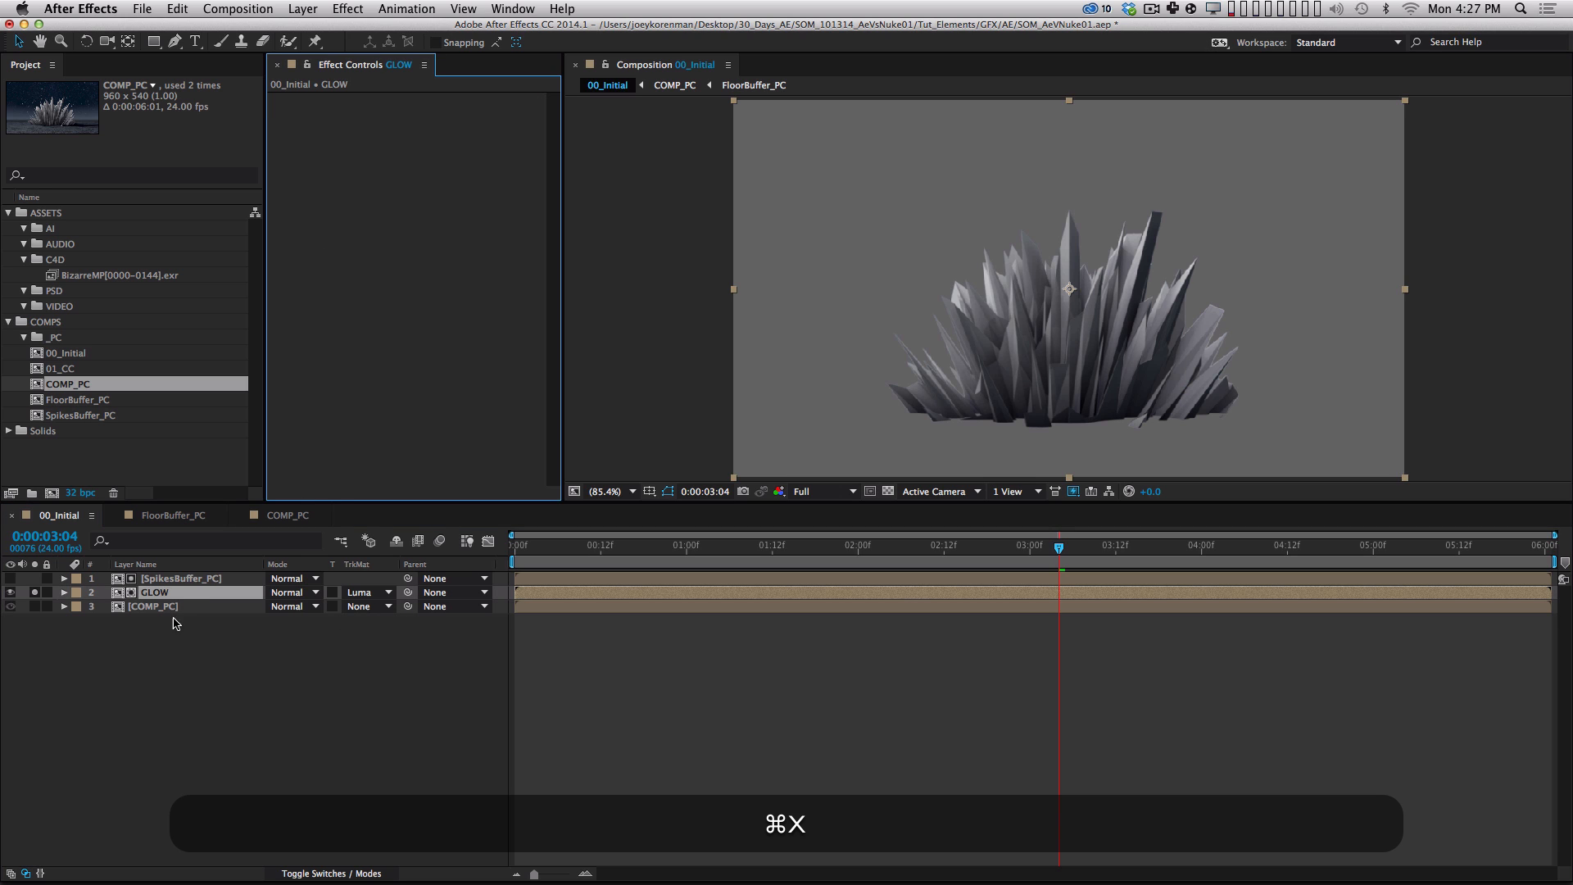
# Unsolo GLOW and pre-compose it together with SpikesBuffer_PC as GLOW_PC, moving all attributes.
pyautogui.click(175, 579)
pyautogui.keyDown('shift'); pyautogui.click(172, 593); pyautogui.keyUp('shift')
pyautogui.click(34, 592)
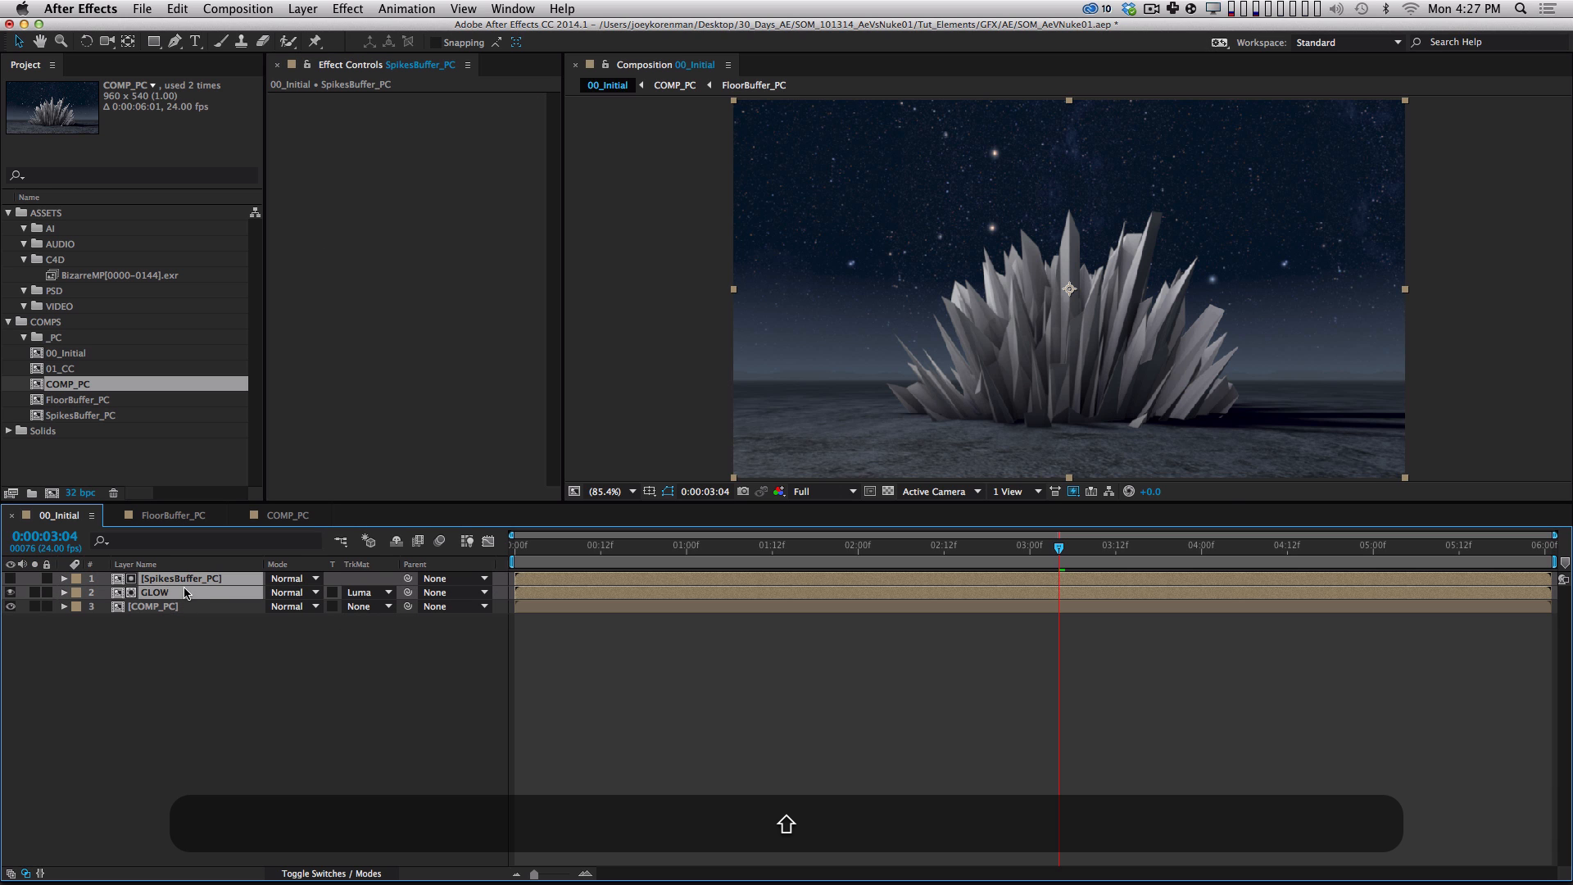
pyautogui.press('shift+super+c')
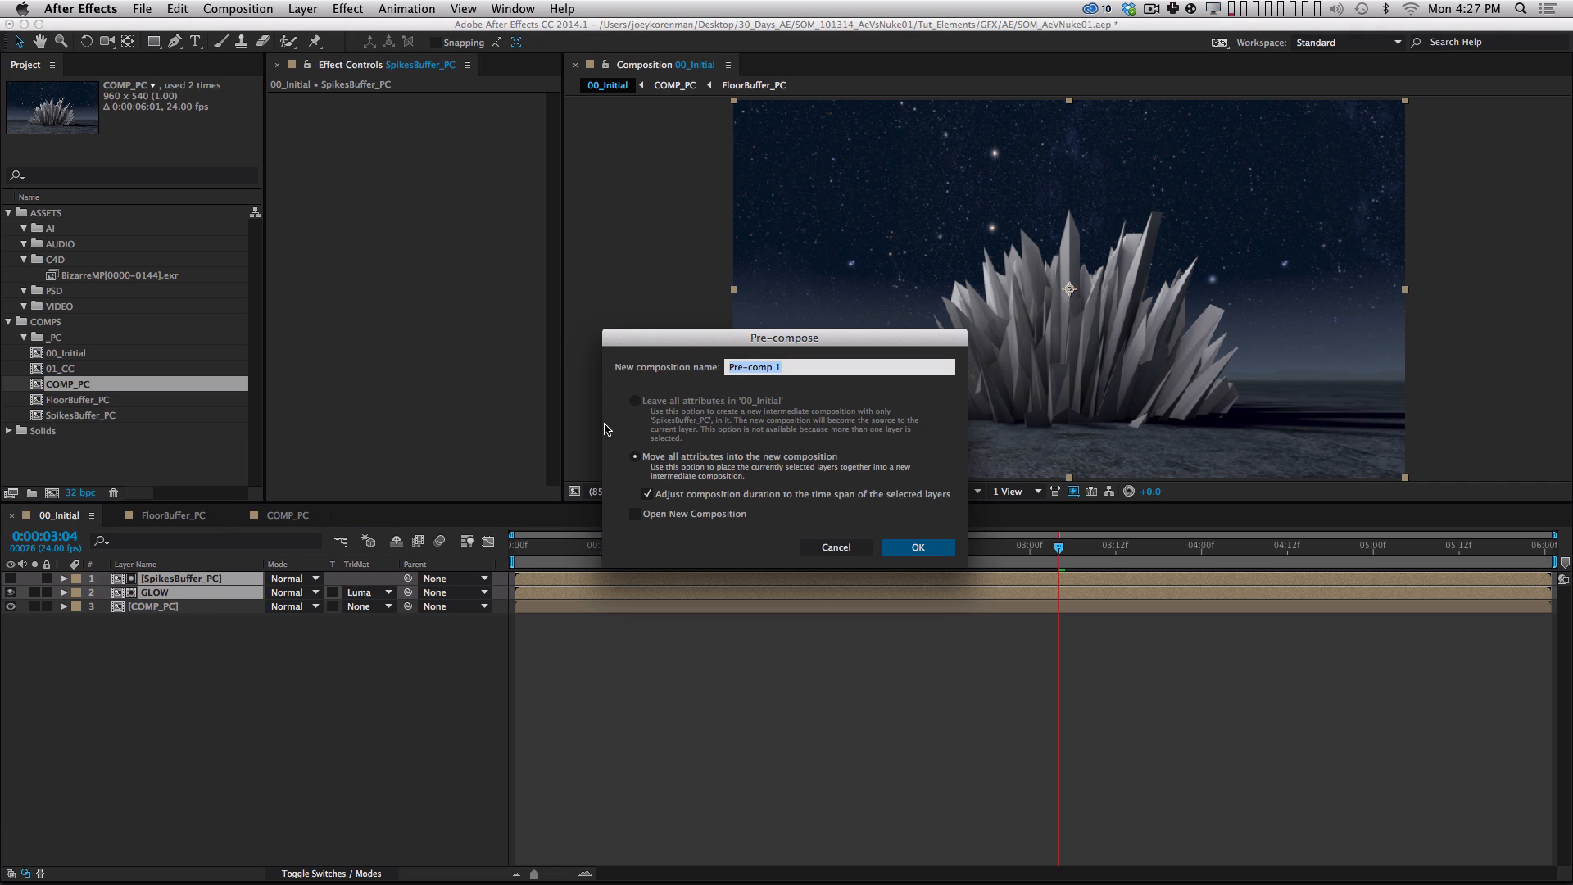
pyautogui.write('GLOW_PC')
pyautogui.hotkey('shift', 'Return')
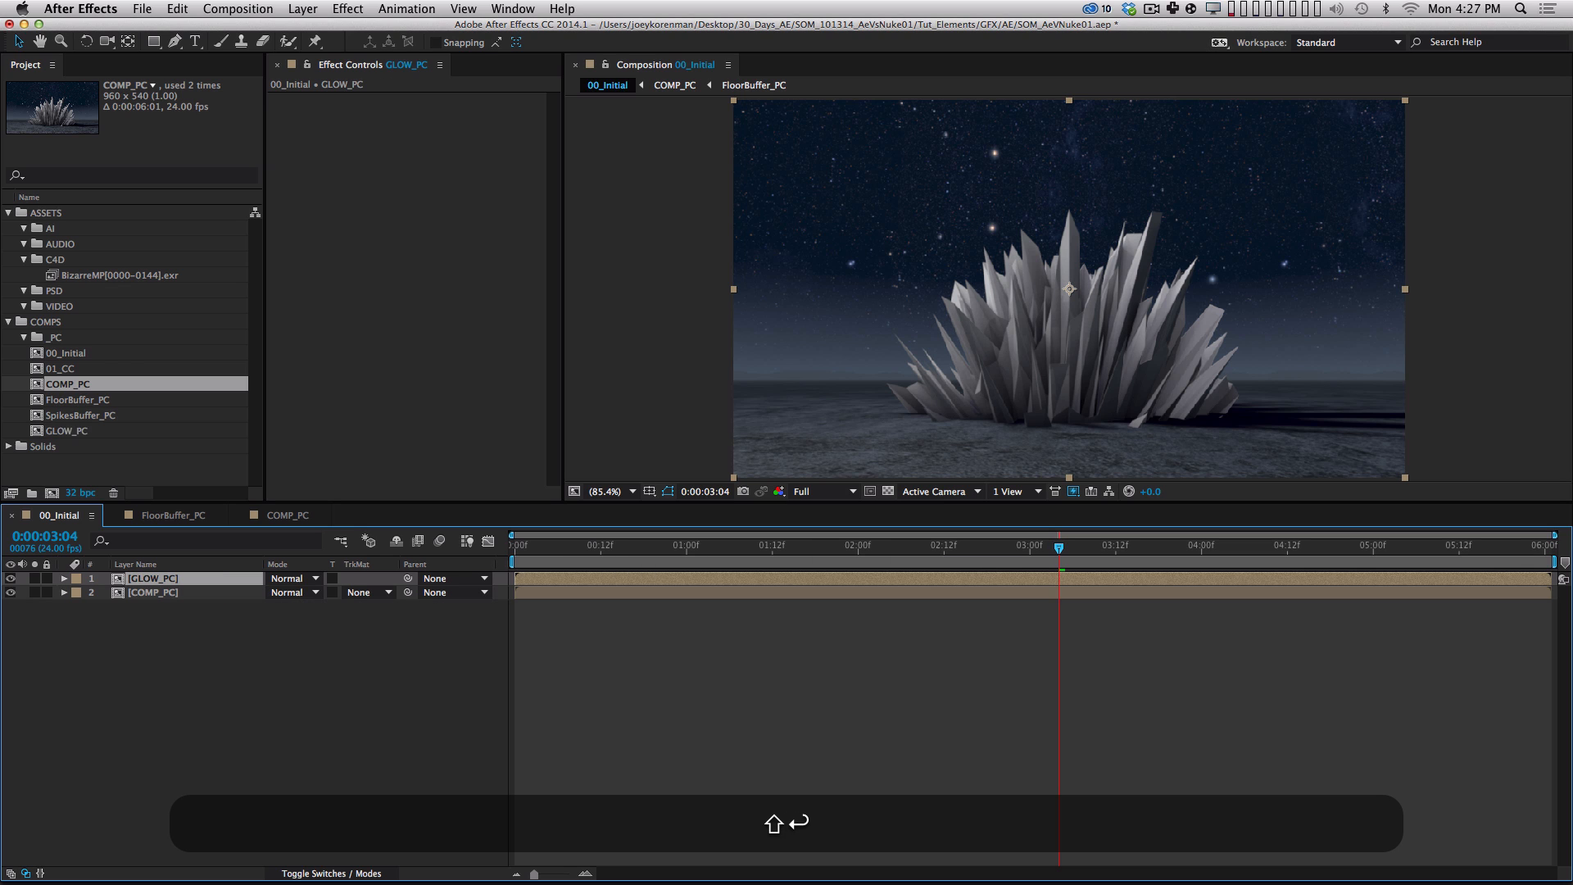
# Paste the Levels effect onto GLOW_PC, solo the layer, and add a Fast Blur with Blurriness 14.0.
pyautogui.press('super+v')
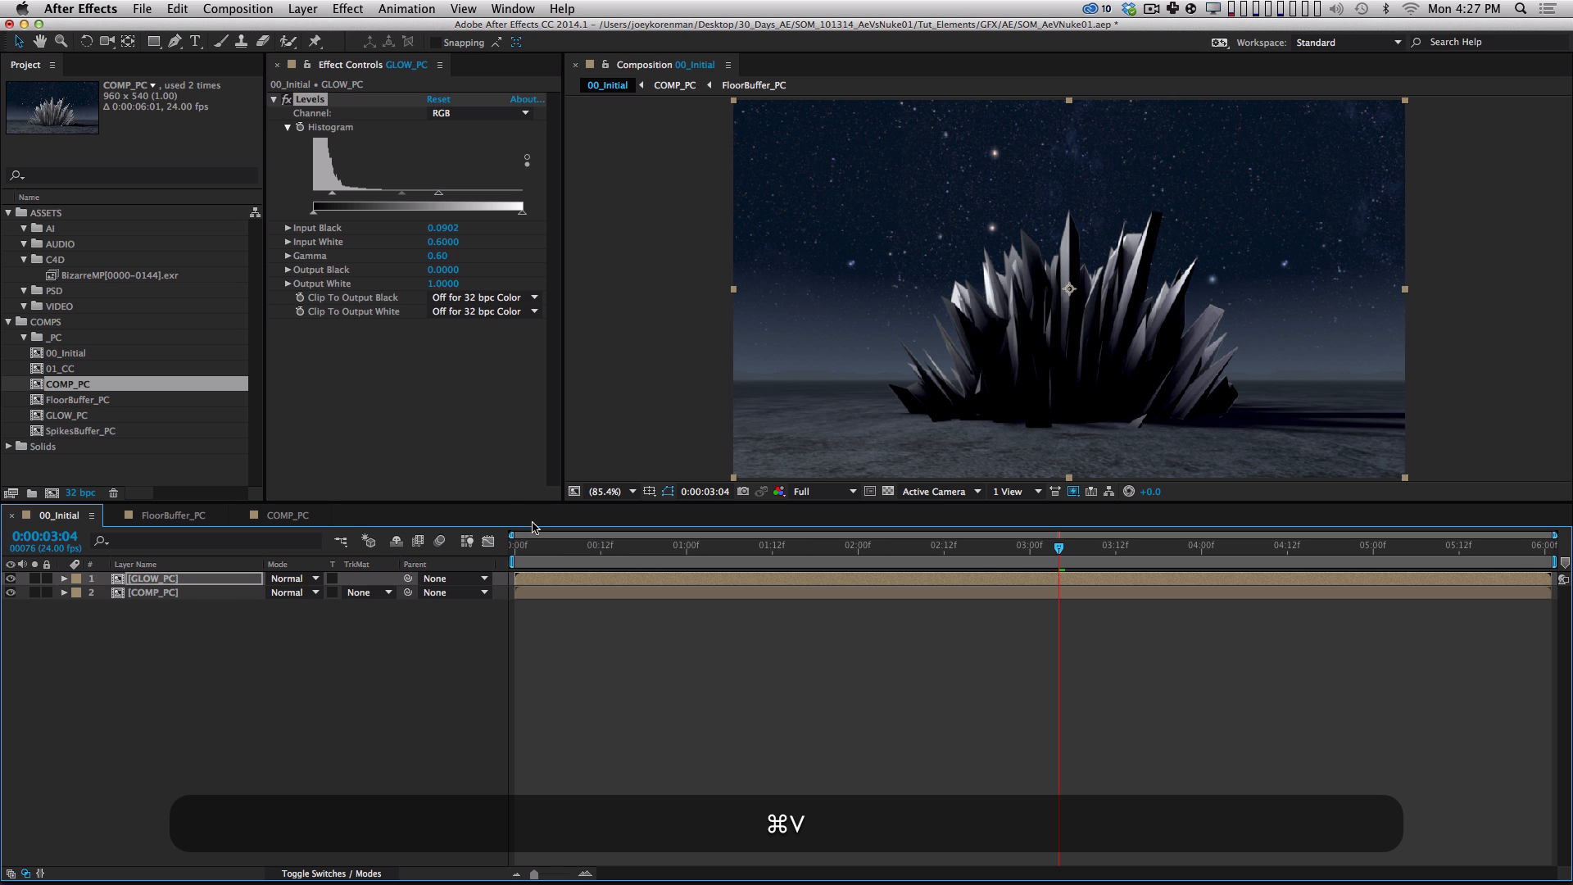
pyautogui.click(348, 8)
pyautogui.moveTo(496, 123)
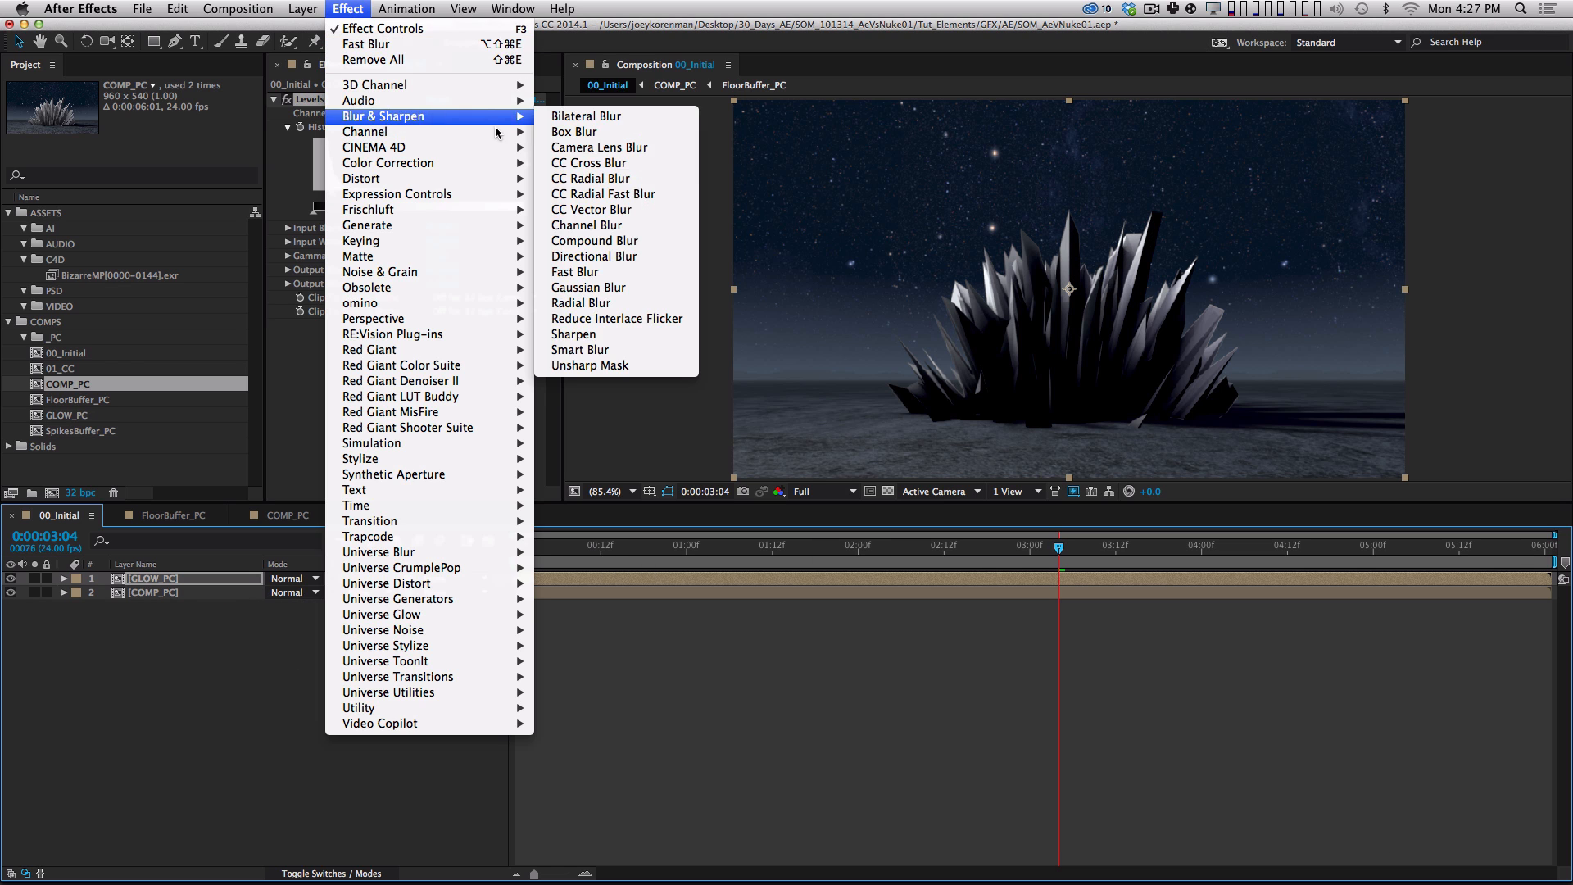
pyautogui.click(574, 271)
pyautogui.click(35, 578)
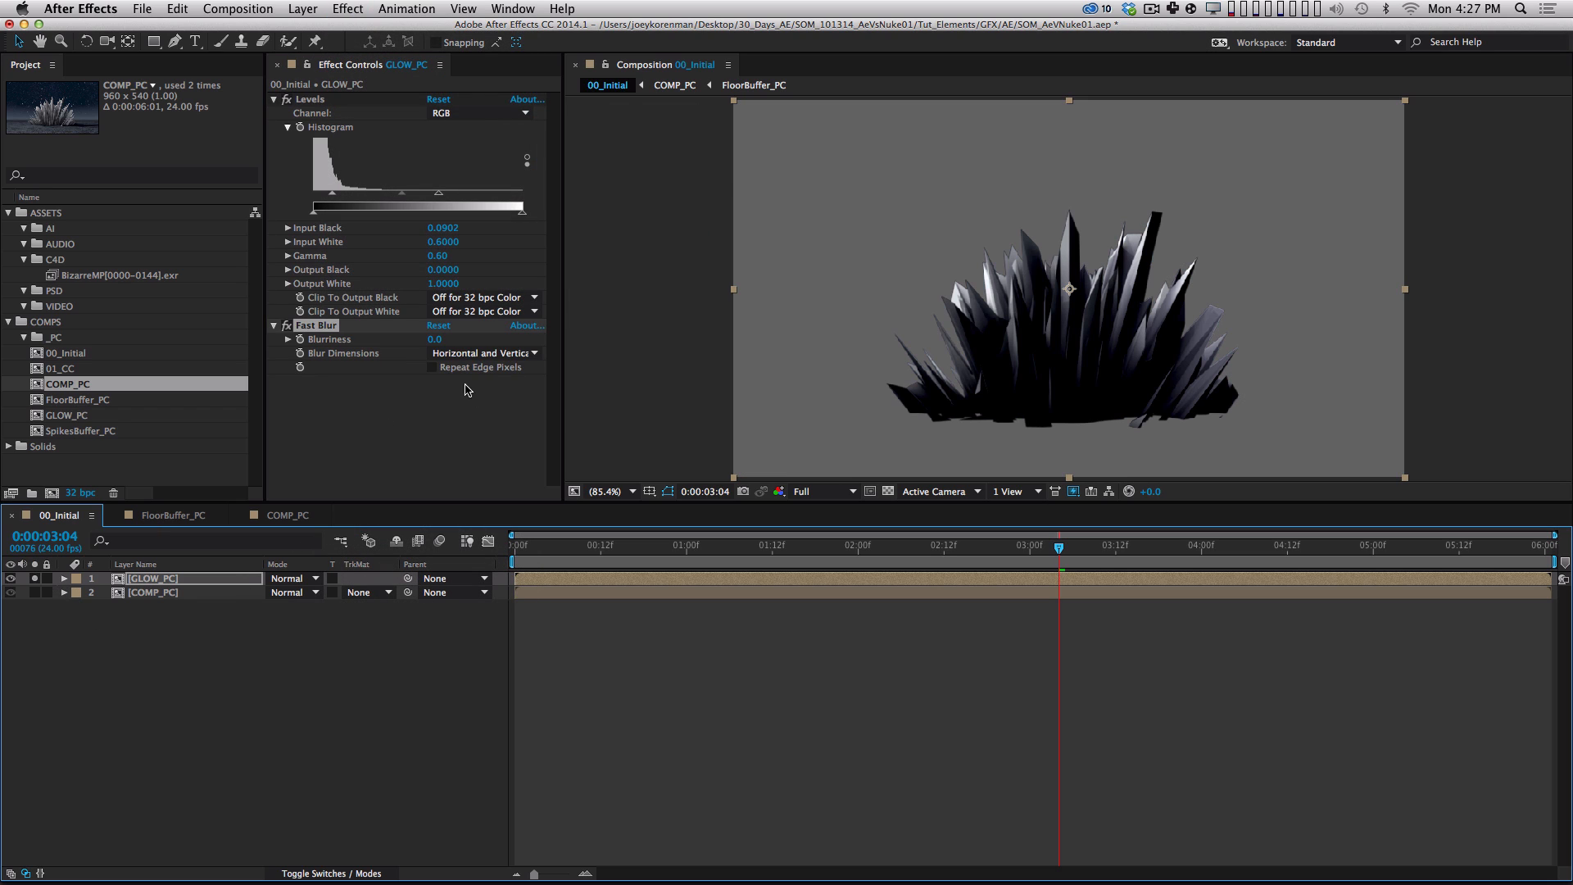
pyautogui.moveTo(434, 340)
pyautogui.mouseDown()
pyautogui.moveTo(459, 331)
pyautogui.moveTo(444, 337)
pyautogui.mouseUp()
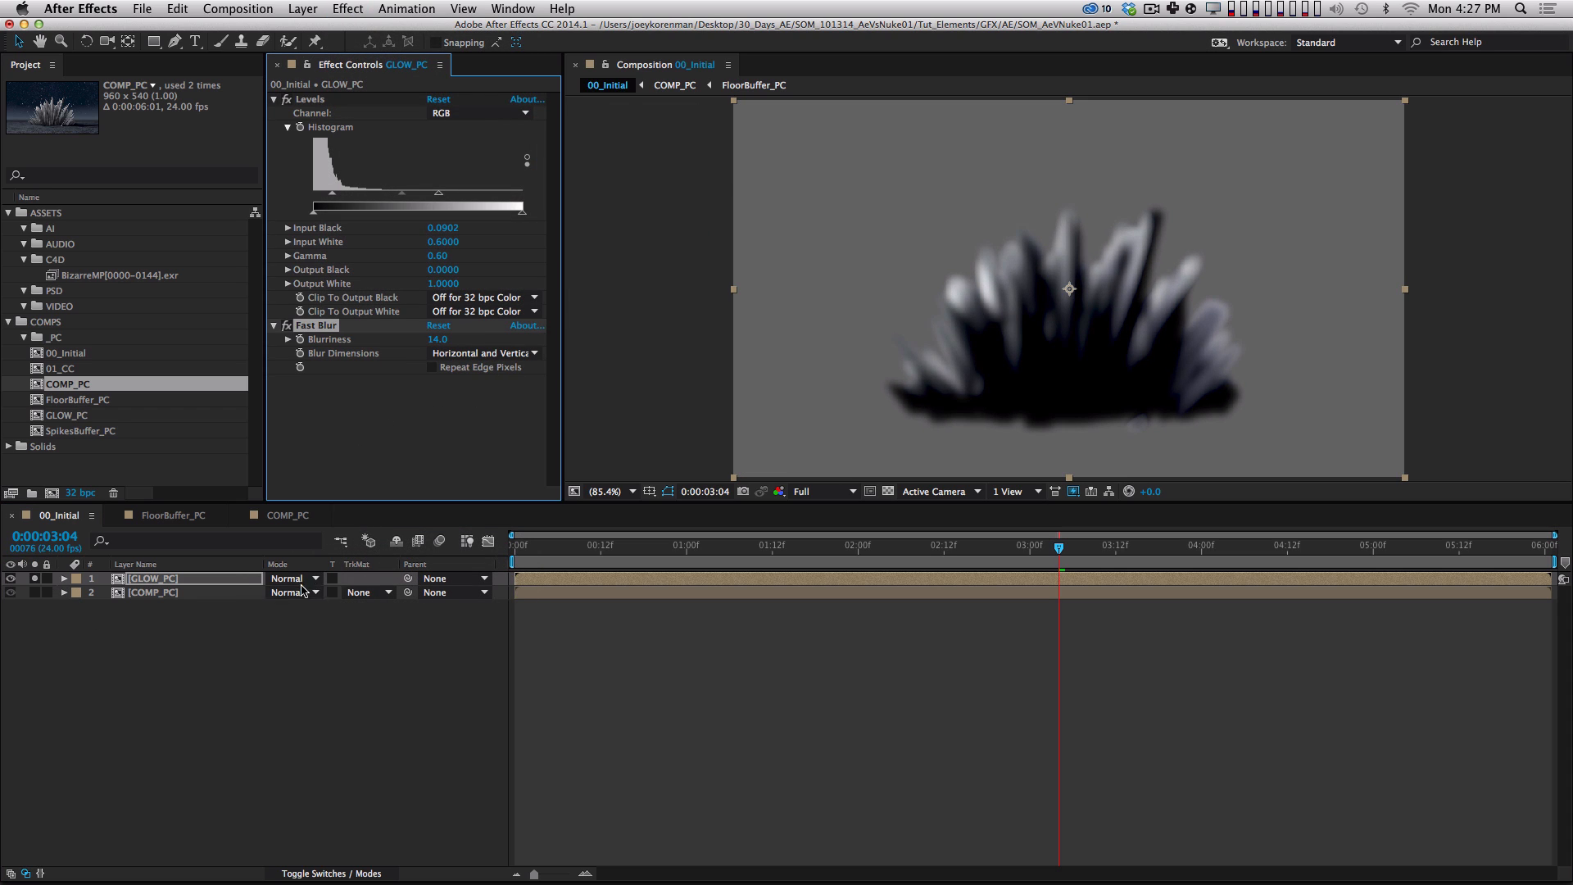
# Unsolo GLOW_PC, set its blending mode to Add, and lower its Opacity to 39%.
pyautogui.click(34, 579)
pyautogui.click(300, 578)
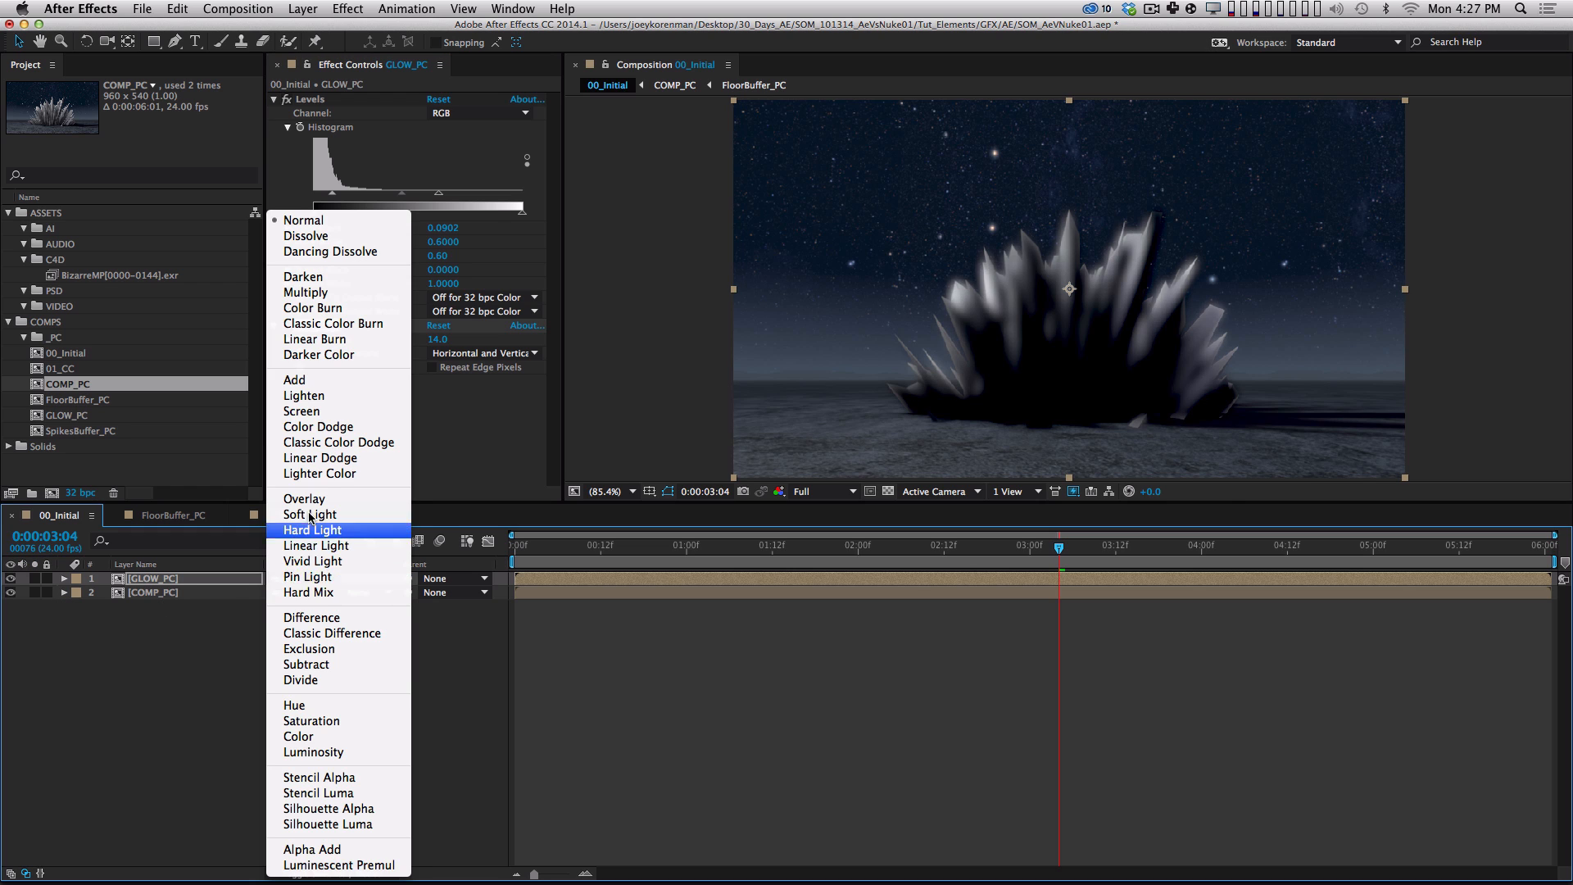
pyautogui.click(295, 379)
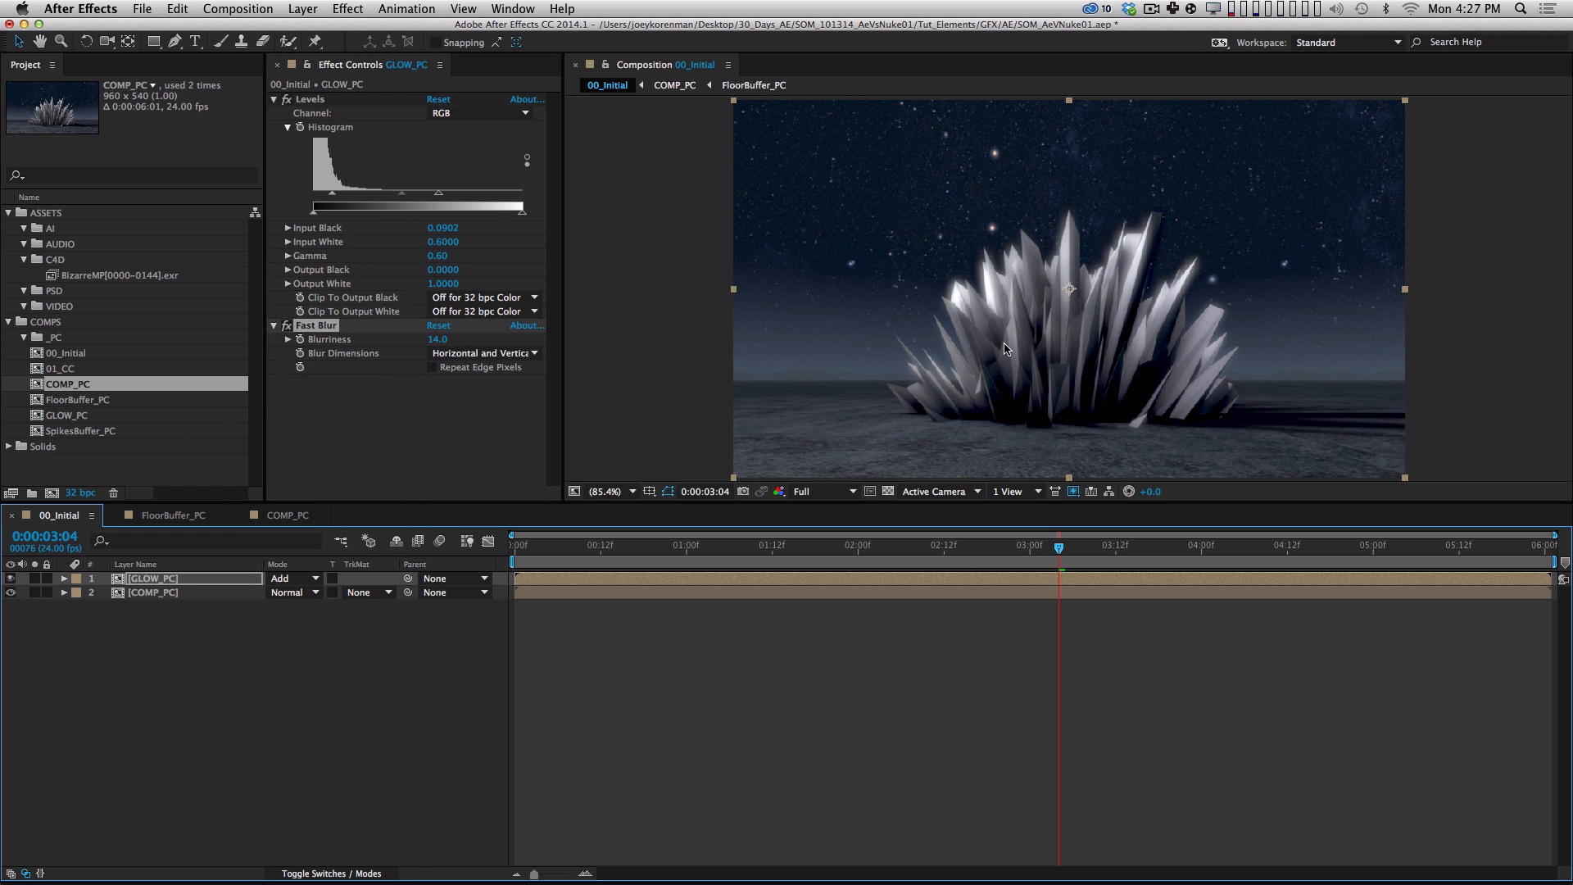
pyautogui.press('t')
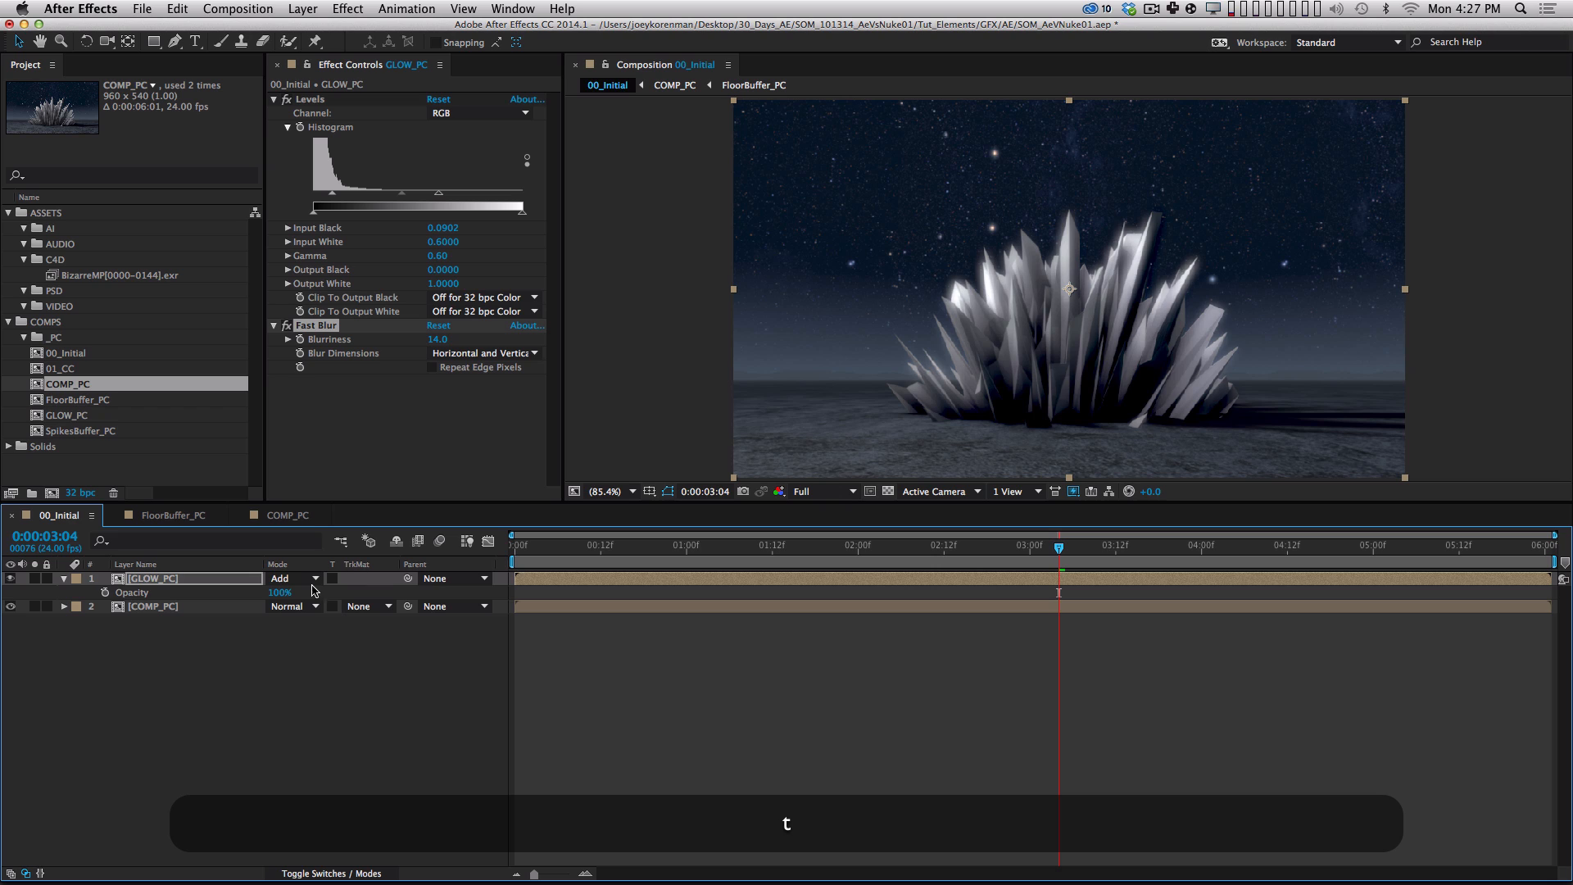
pyautogui.moveTo(277, 592); pyautogui.dragTo(229, 600)
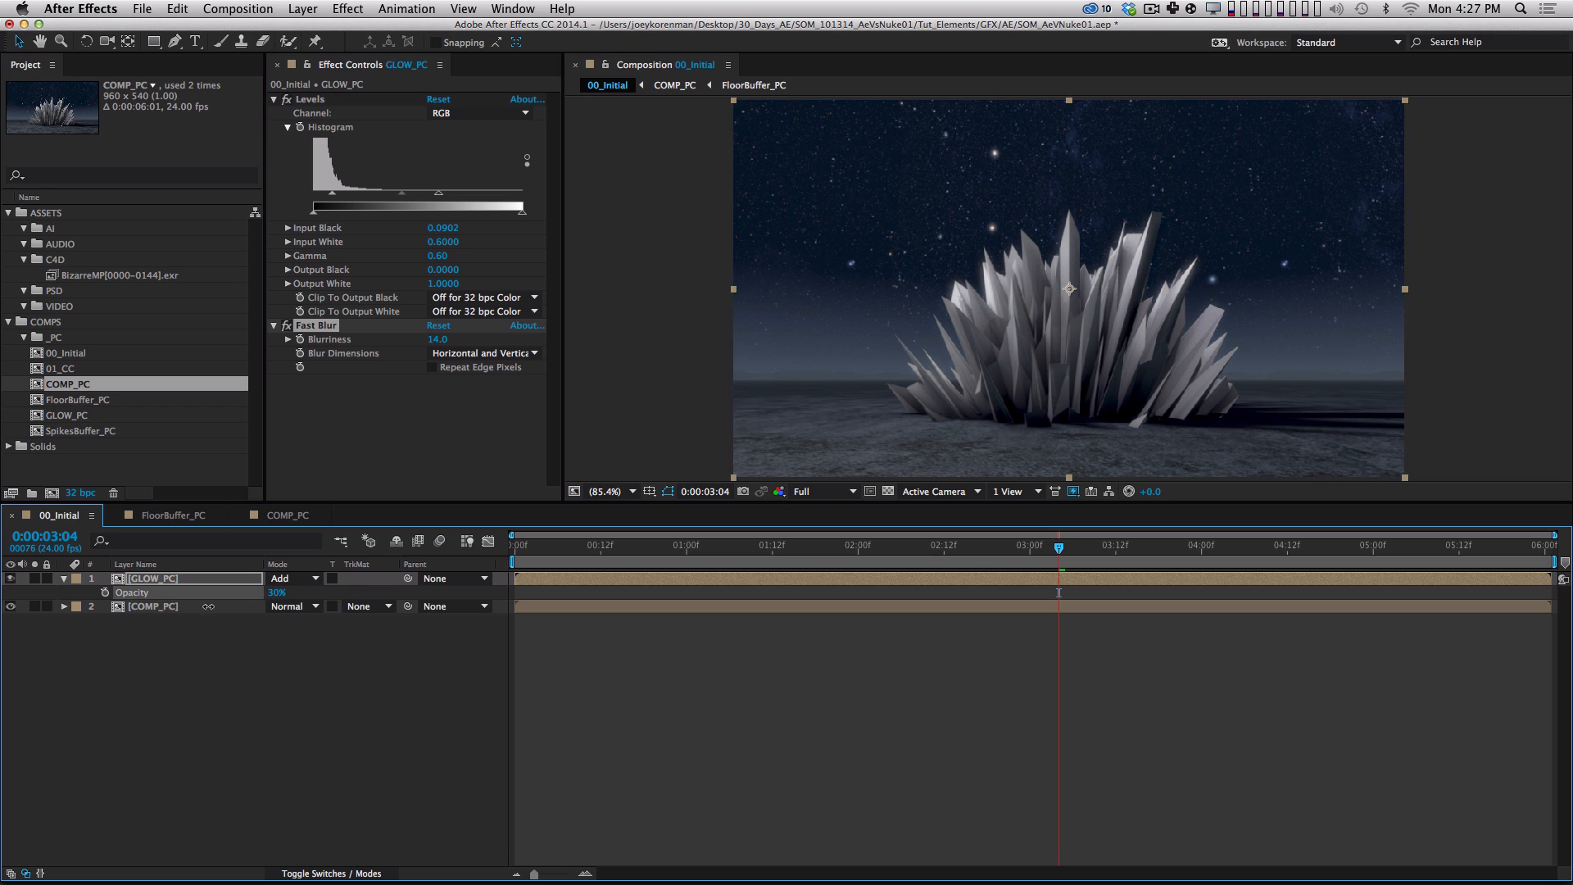
pyautogui.click(323, 685)
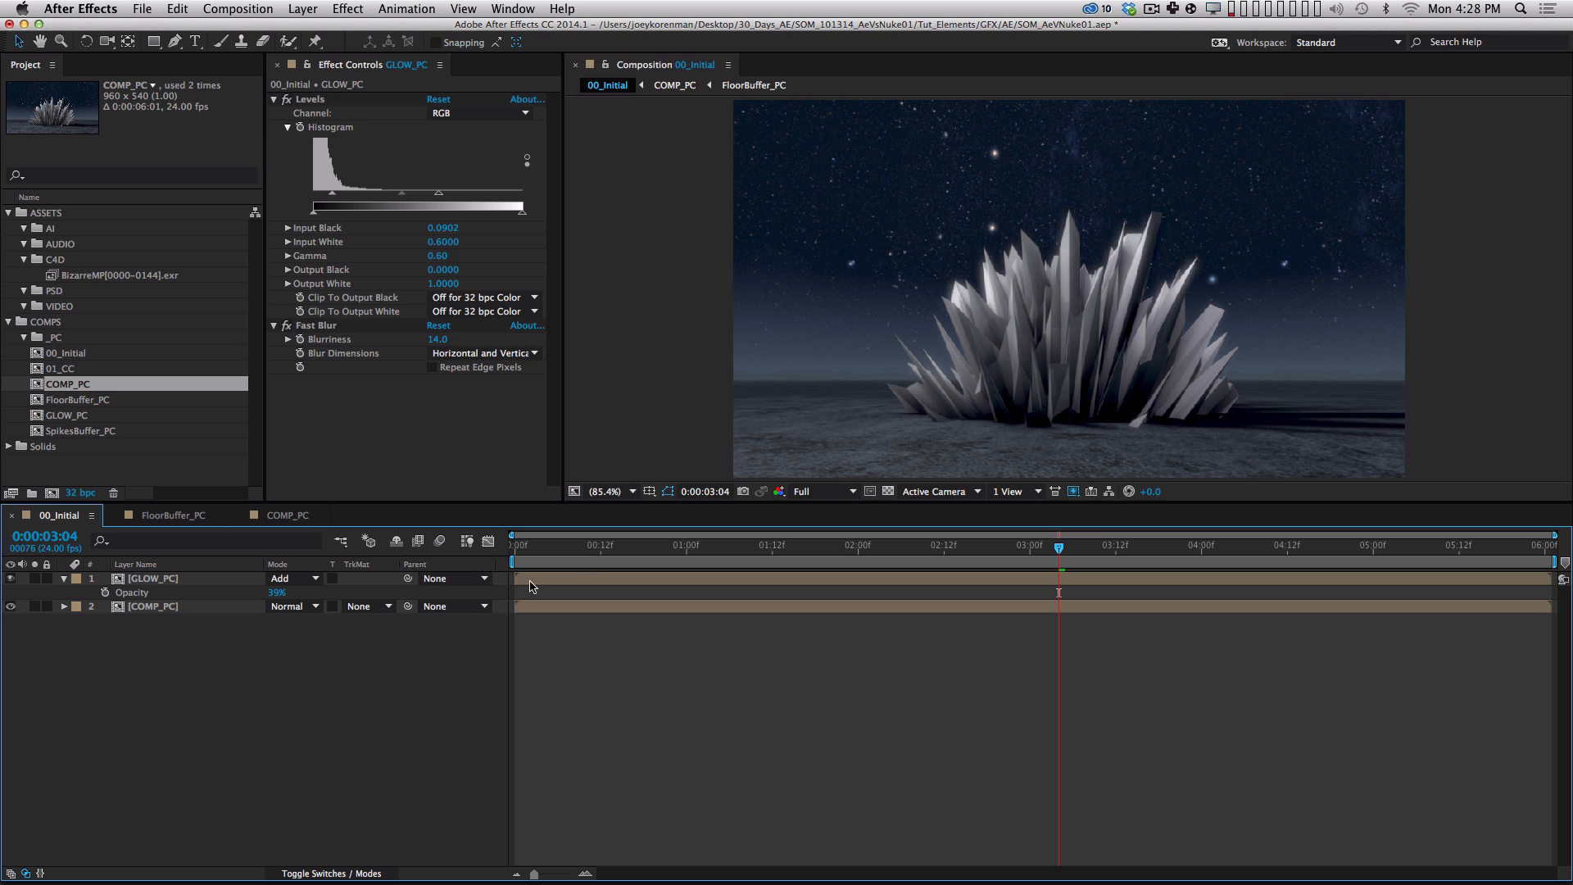
# Check the COMP_PC and FloorBuffer_PC compositions, then return to 00_Initial and lock the composition viewer to it.
pyautogui.click(169, 607)
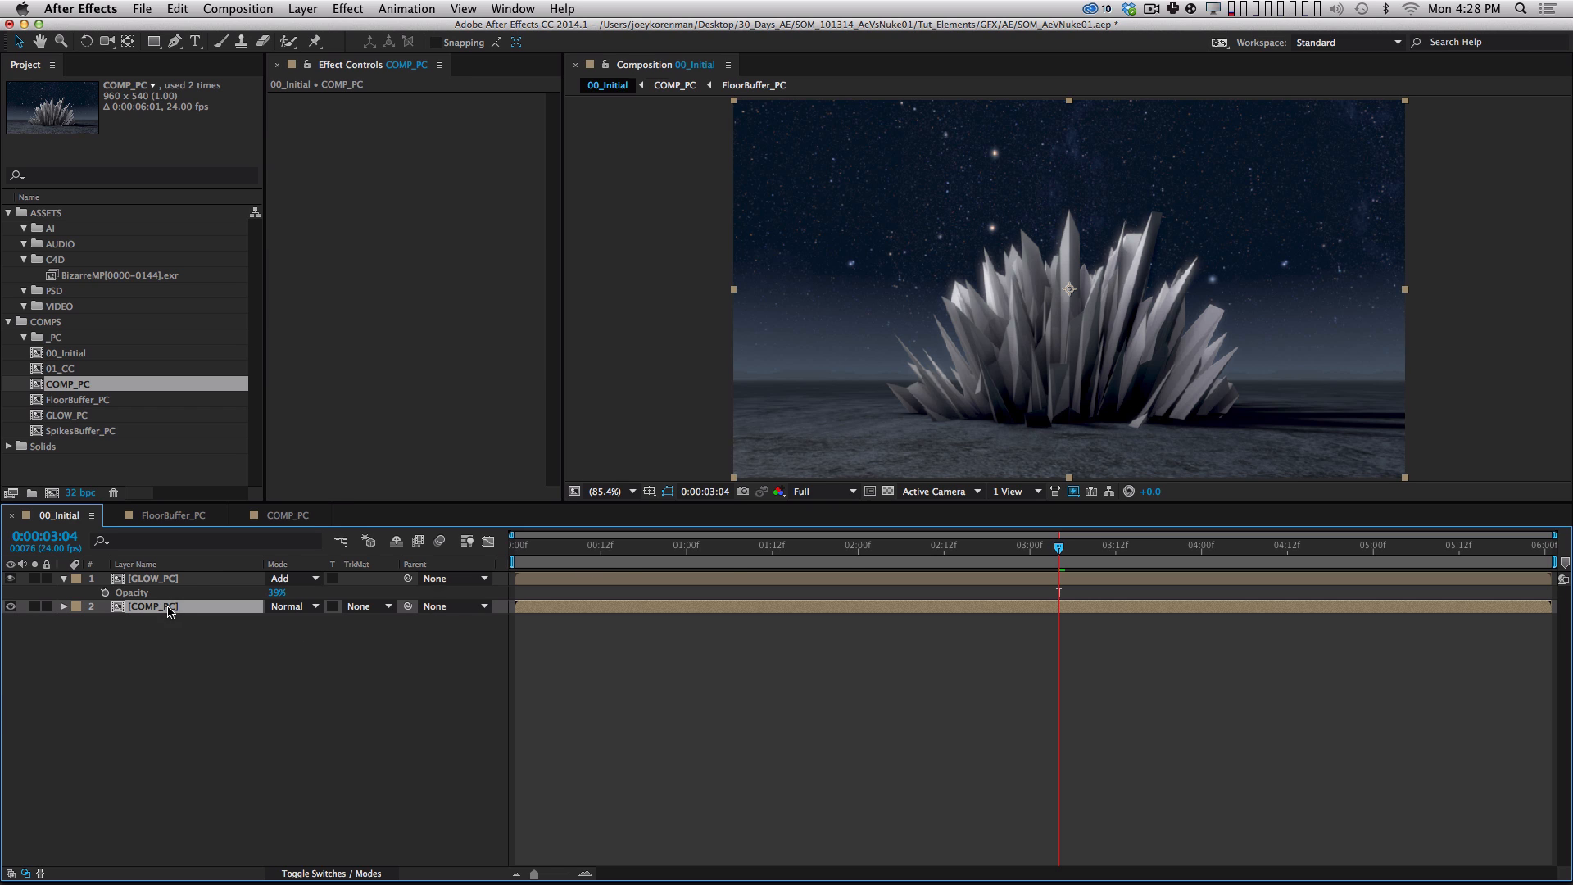
pyautogui.doubleClick(170, 608)
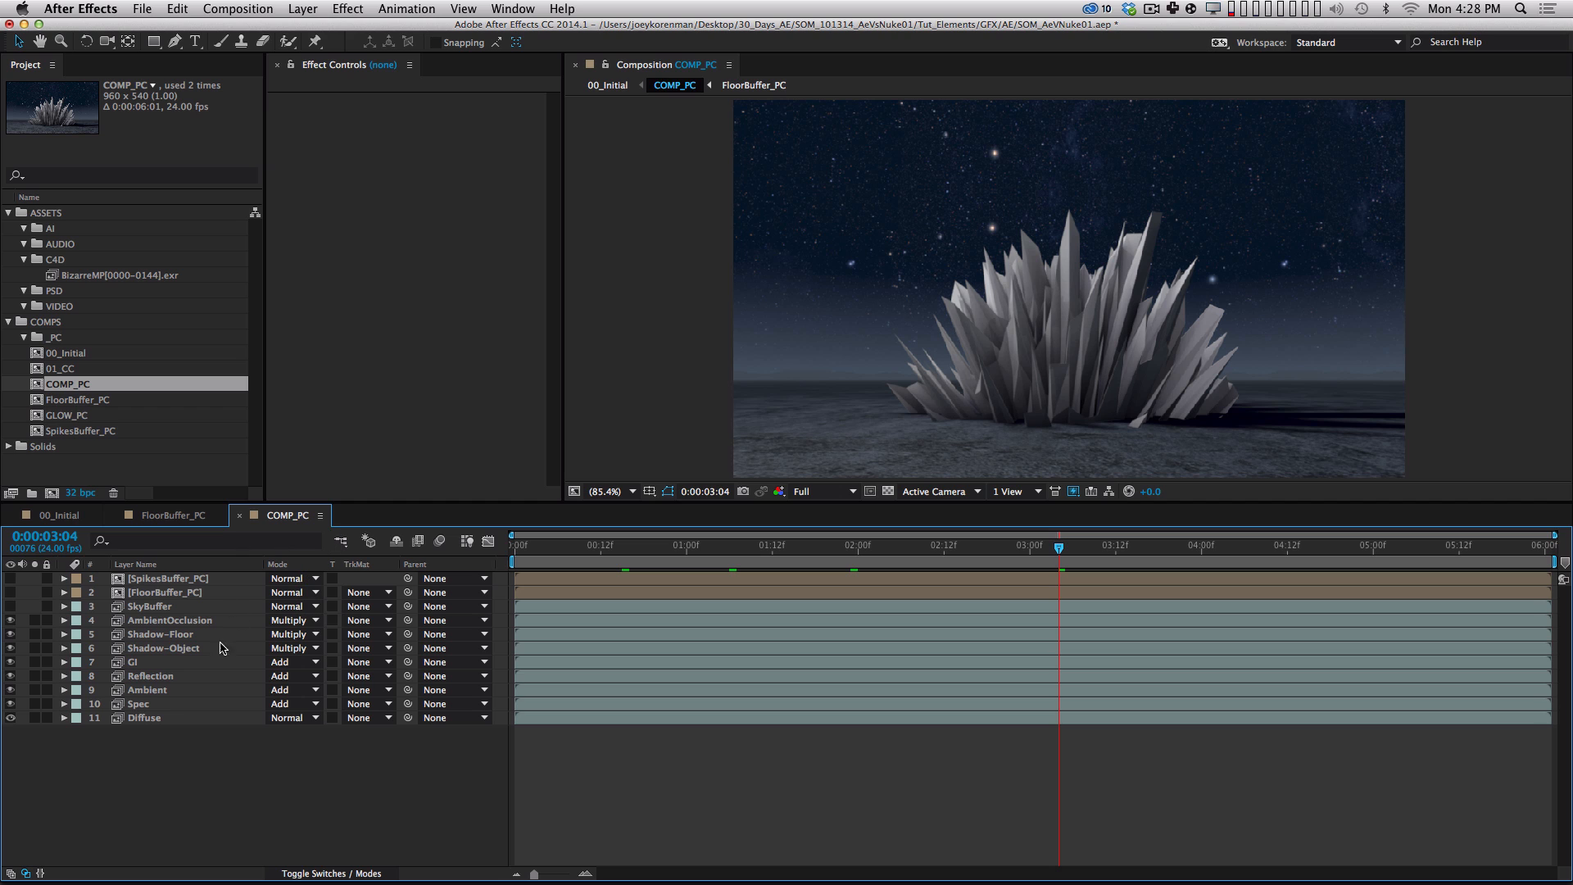
pyautogui.click(178, 515)
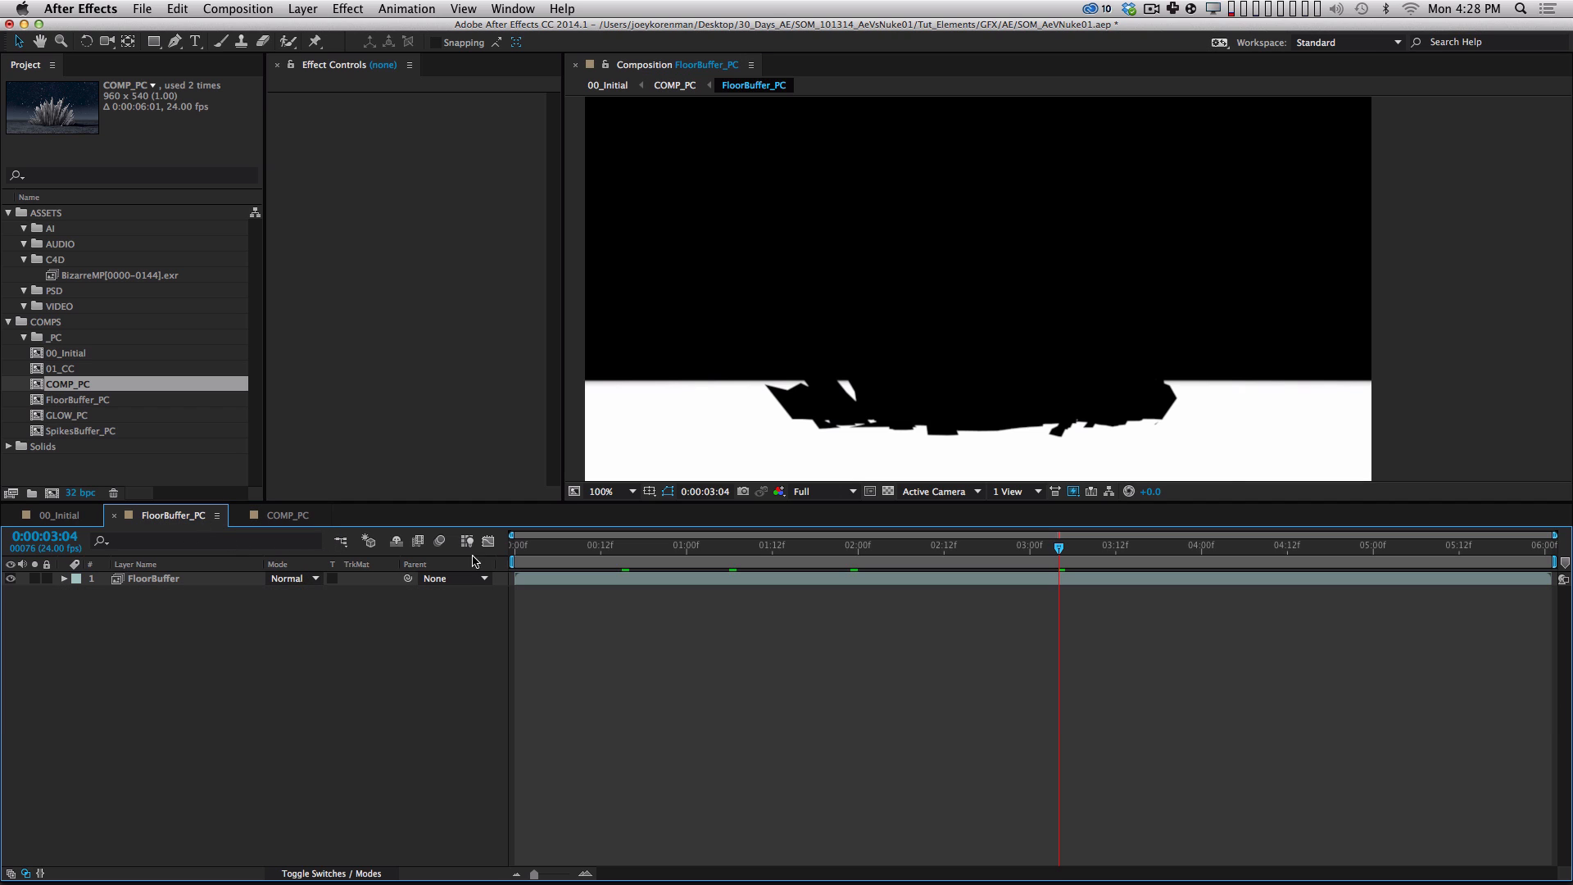
pyautogui.click(65, 514)
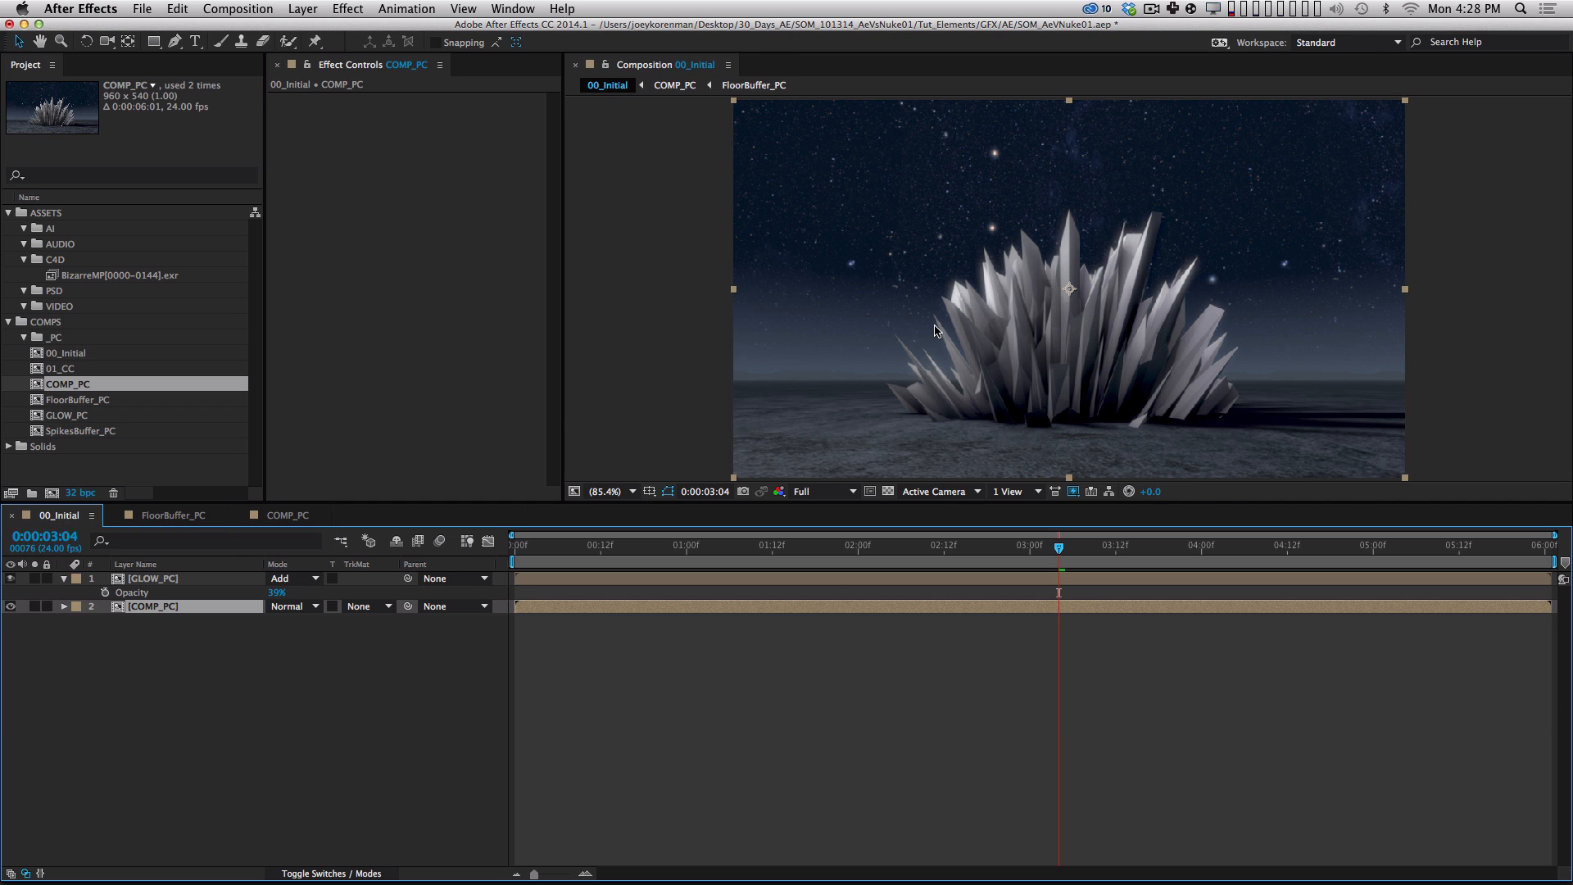
pyautogui.click(607, 67)
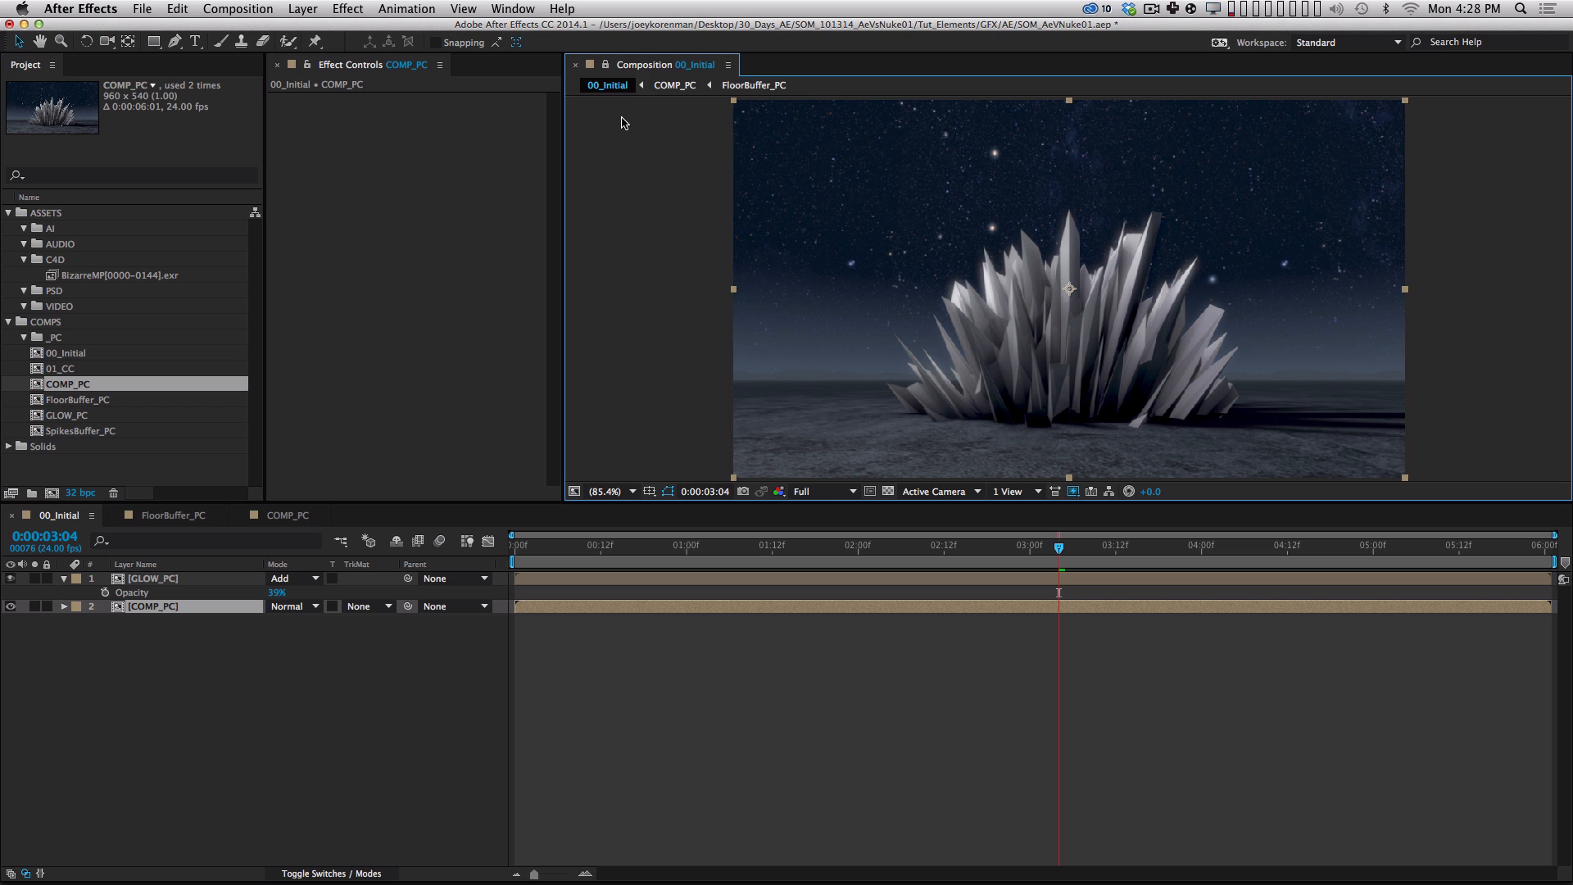
# In COMP_PC, set the blue gamma of the Shadow-Object layer's Levels to 2.06 while viewing 00_Initial.
pyautogui.click(302, 515)
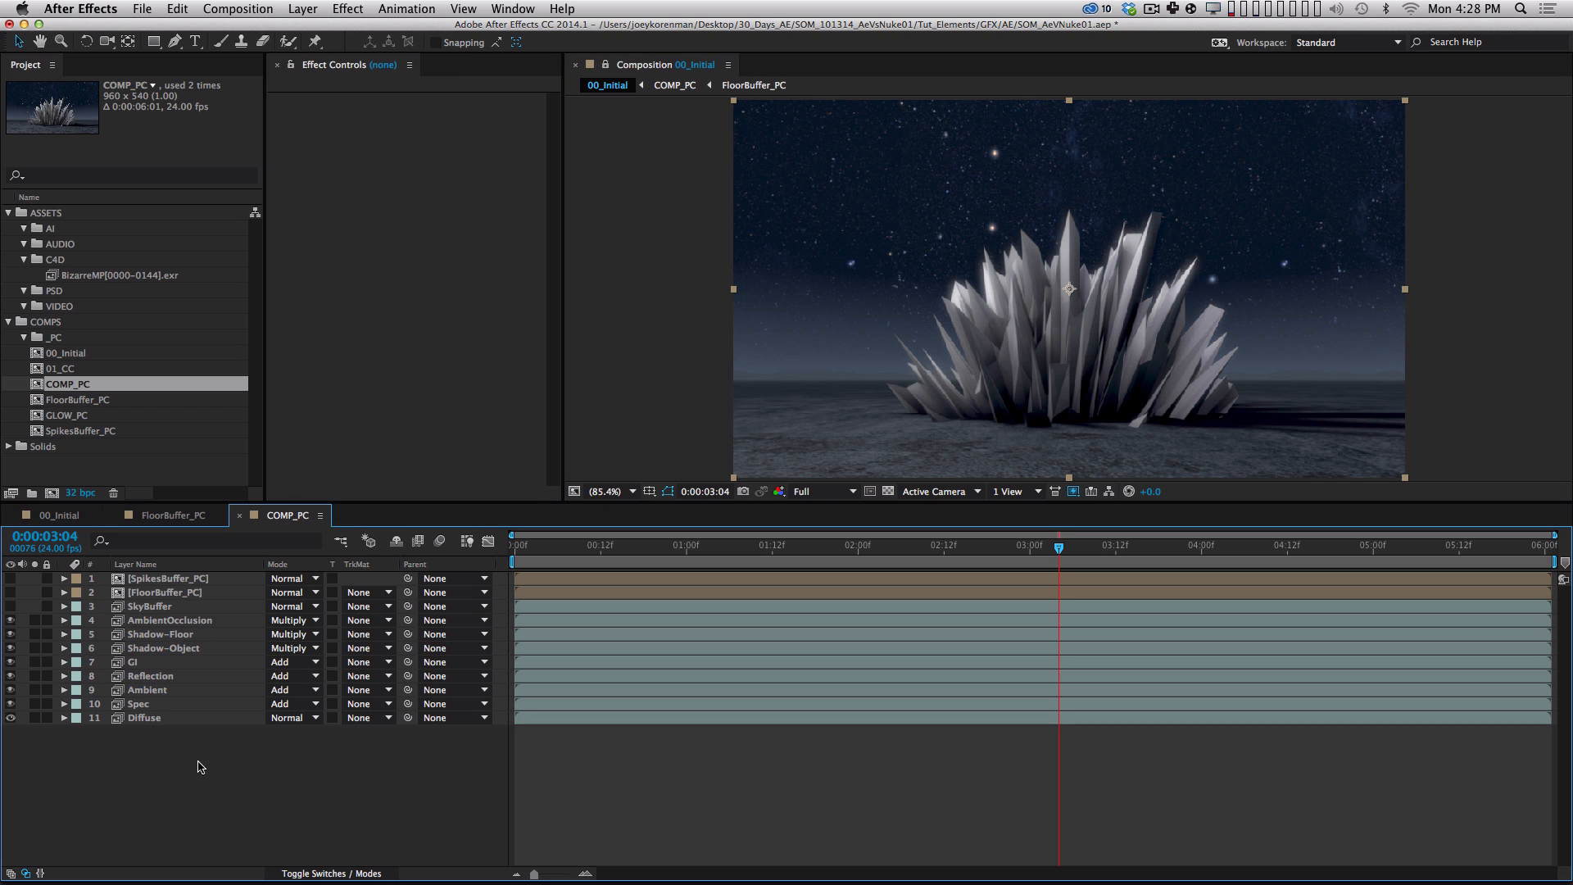
pyautogui.click(194, 649)
pyautogui.moveTo(414, 332); pyautogui.dragTo(368, 349)
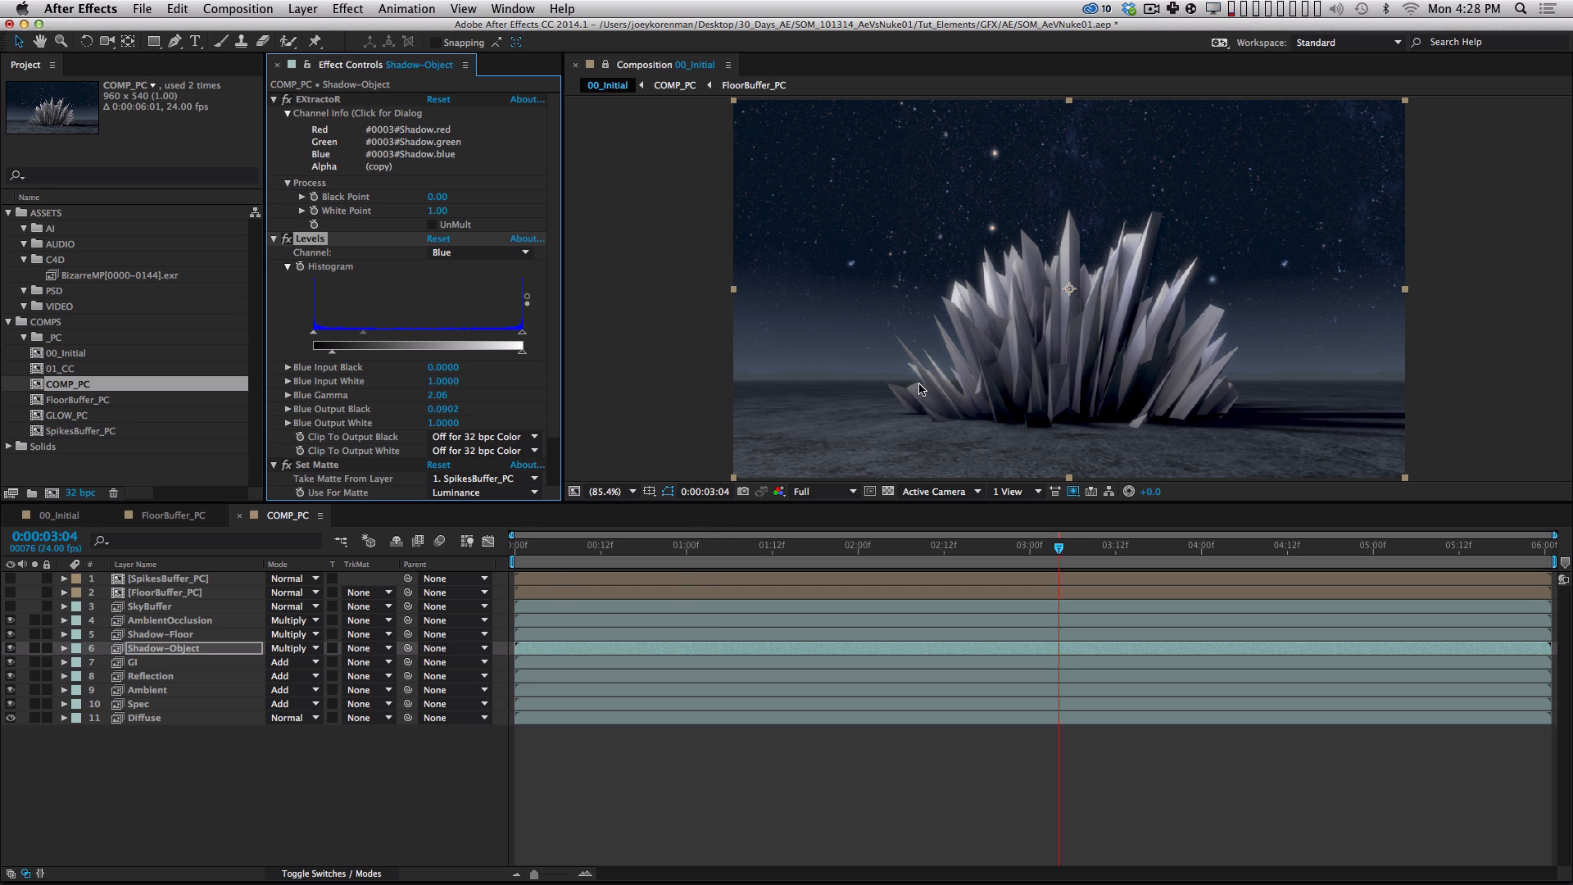
# Switch to Nuke and bring the chain of Merge nodes into view in the node graph.
pyautogui.hotkey('ctrl', 'Left')
pyautogui.press('h')
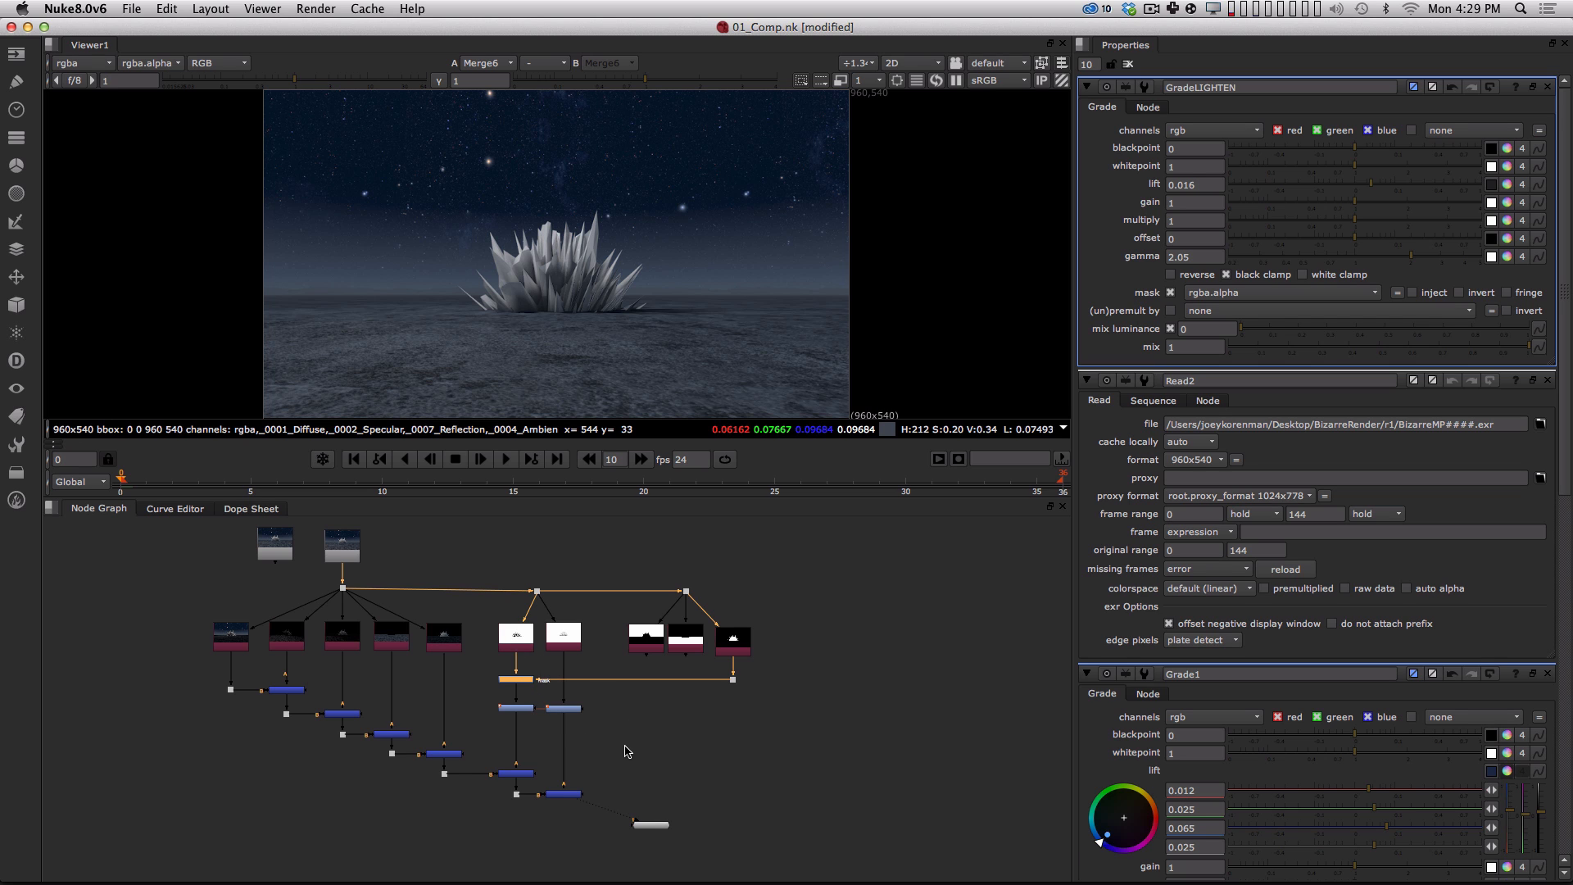
pyautogui.keyDown('alt'); pyautogui.moveTo(624, 746); pyautogui.dragTo(649, 711, button='middle'); pyautogui.keyUp('alt')
pyautogui.keyDown('alt'); pyautogui.moveTo(607, 756); pyautogui.dragTo(709, 582); pyautogui.keyUp('alt')
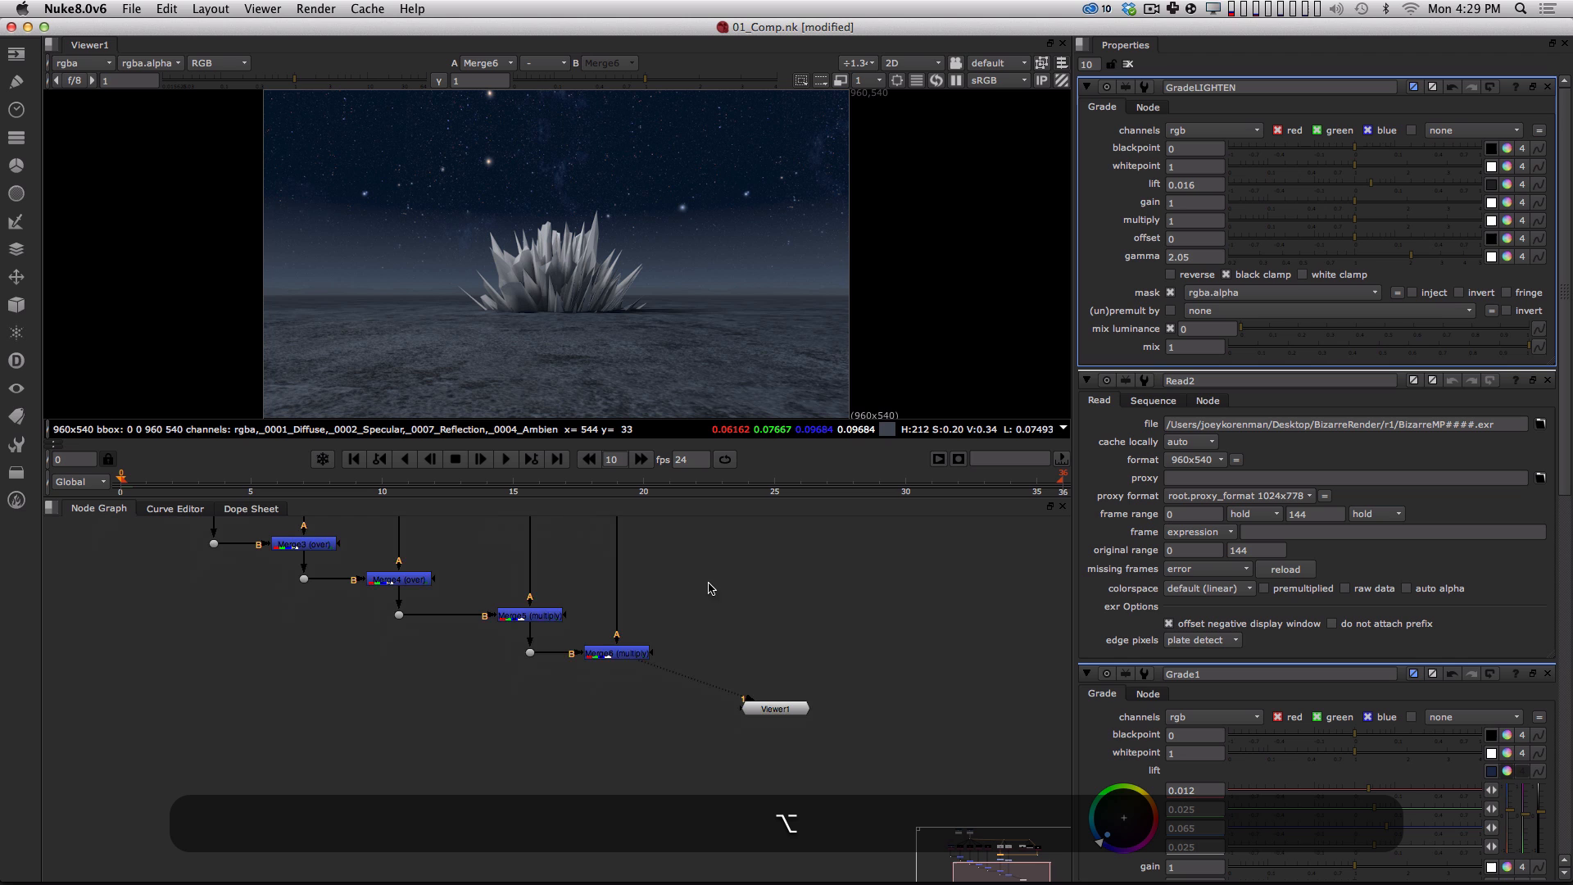
pyautogui.keyDown('alt'); pyautogui.moveTo(675, 710); pyautogui.dragTo(670, 715); pyautogui.keyUp('alt')
pyautogui.keyDown('alt'); pyautogui.moveTo(604, 765); pyautogui.dragTo(567, 786, button='middle'); pyautogui.keyUp('alt')
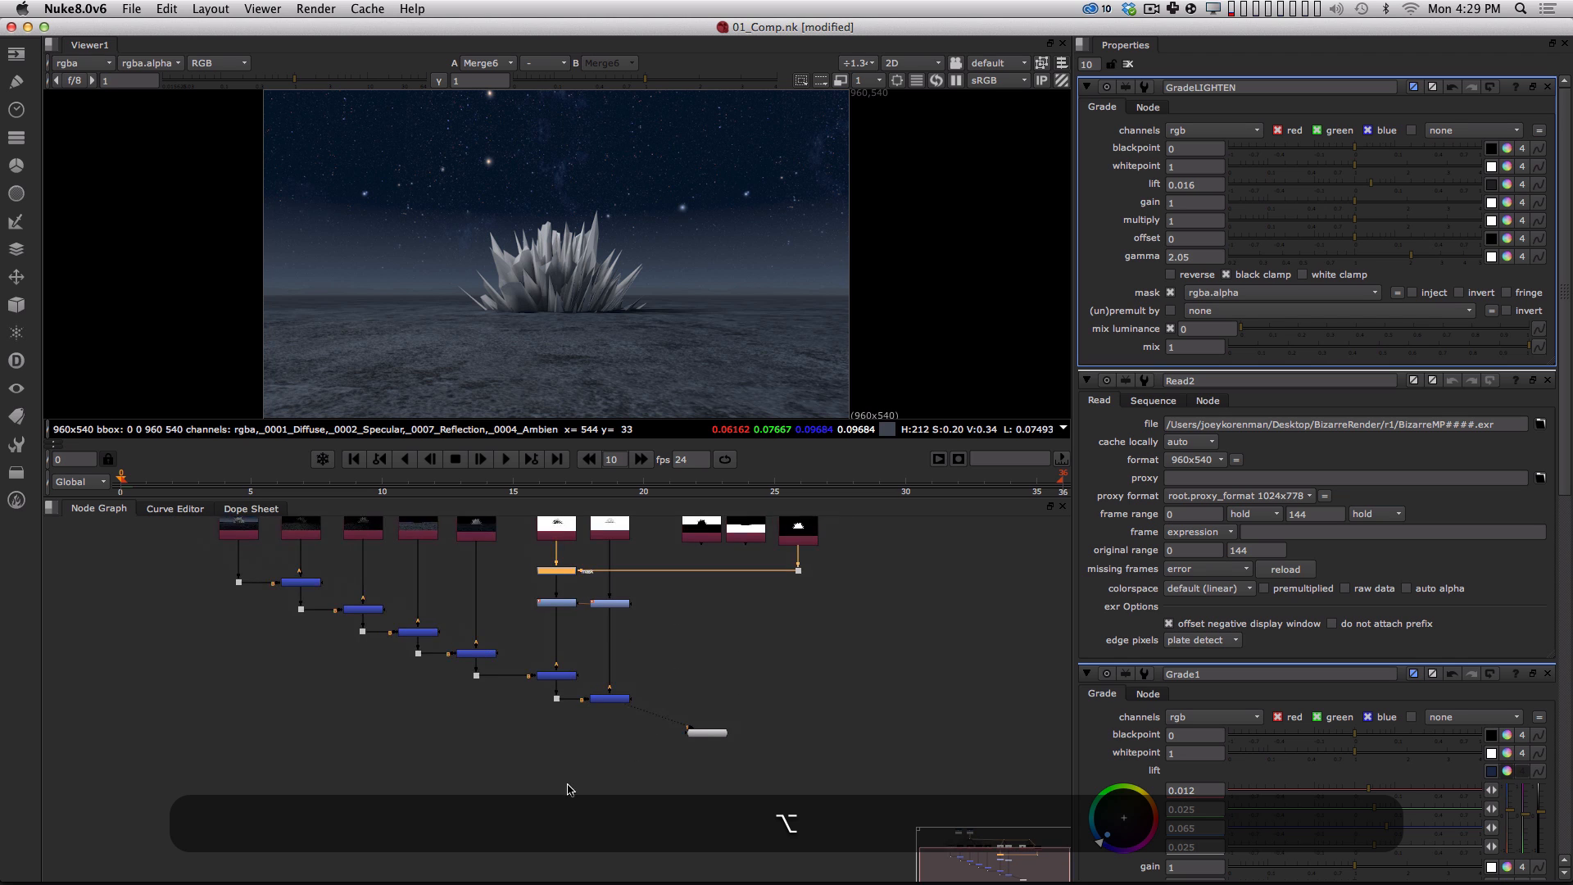
pyautogui.keyDown('alt'); pyautogui.moveTo(568, 786); pyautogui.dragTo(640, 819); pyautogui.keyUp('alt')
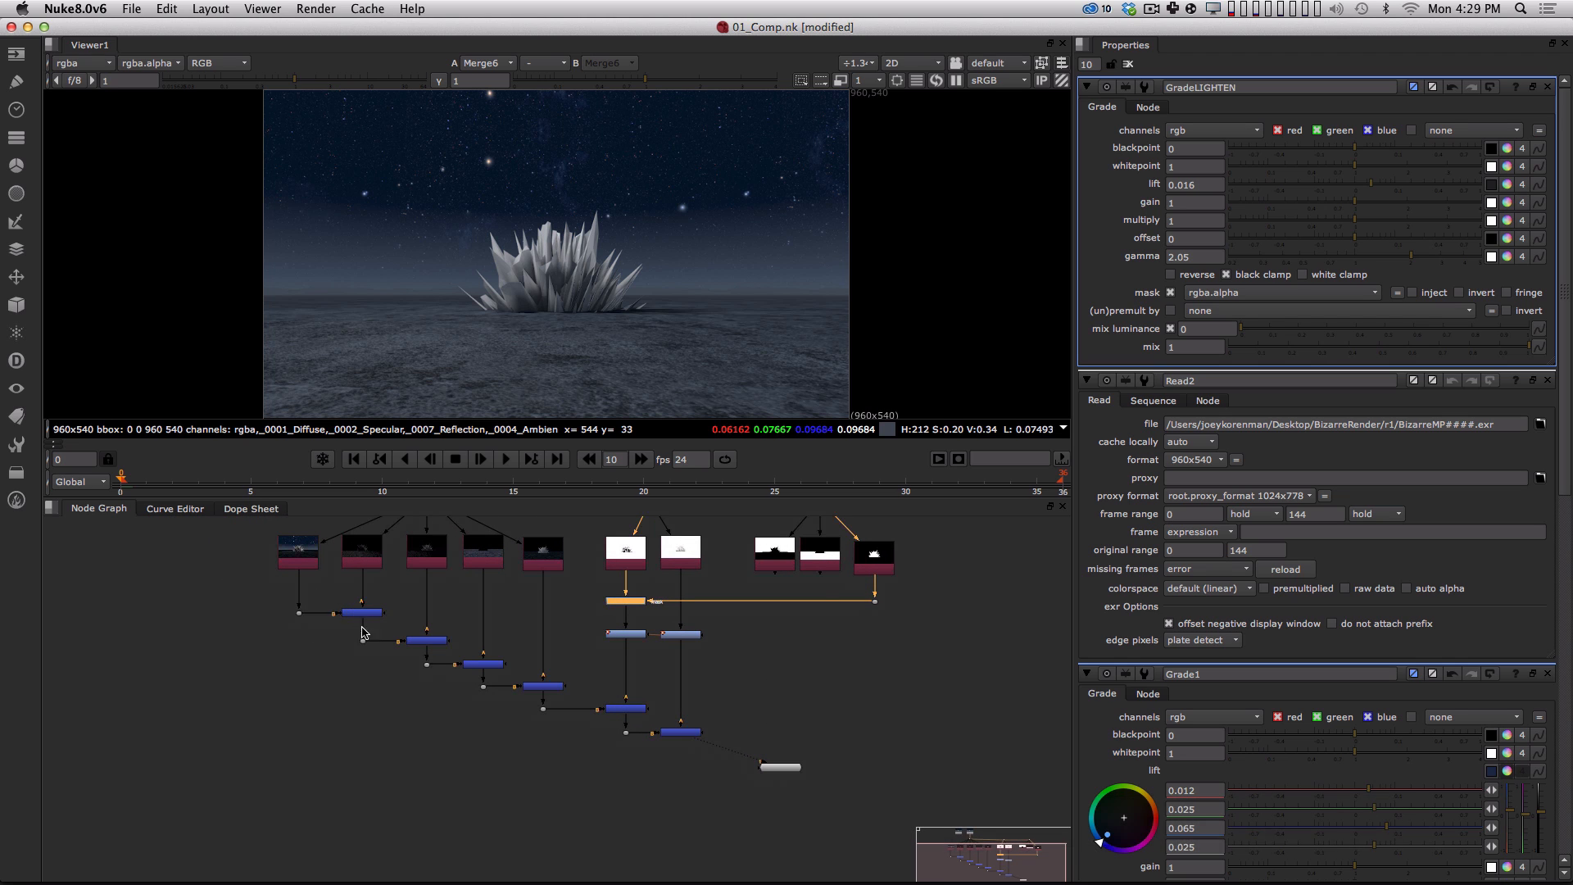
# View the Merge nodes one after another down the chain, ending on Merge6, to examine how the passes build up.
pyautogui.click(363, 612)
pyautogui.press('1')
pyautogui.click(429, 639)
pyautogui.press('1')
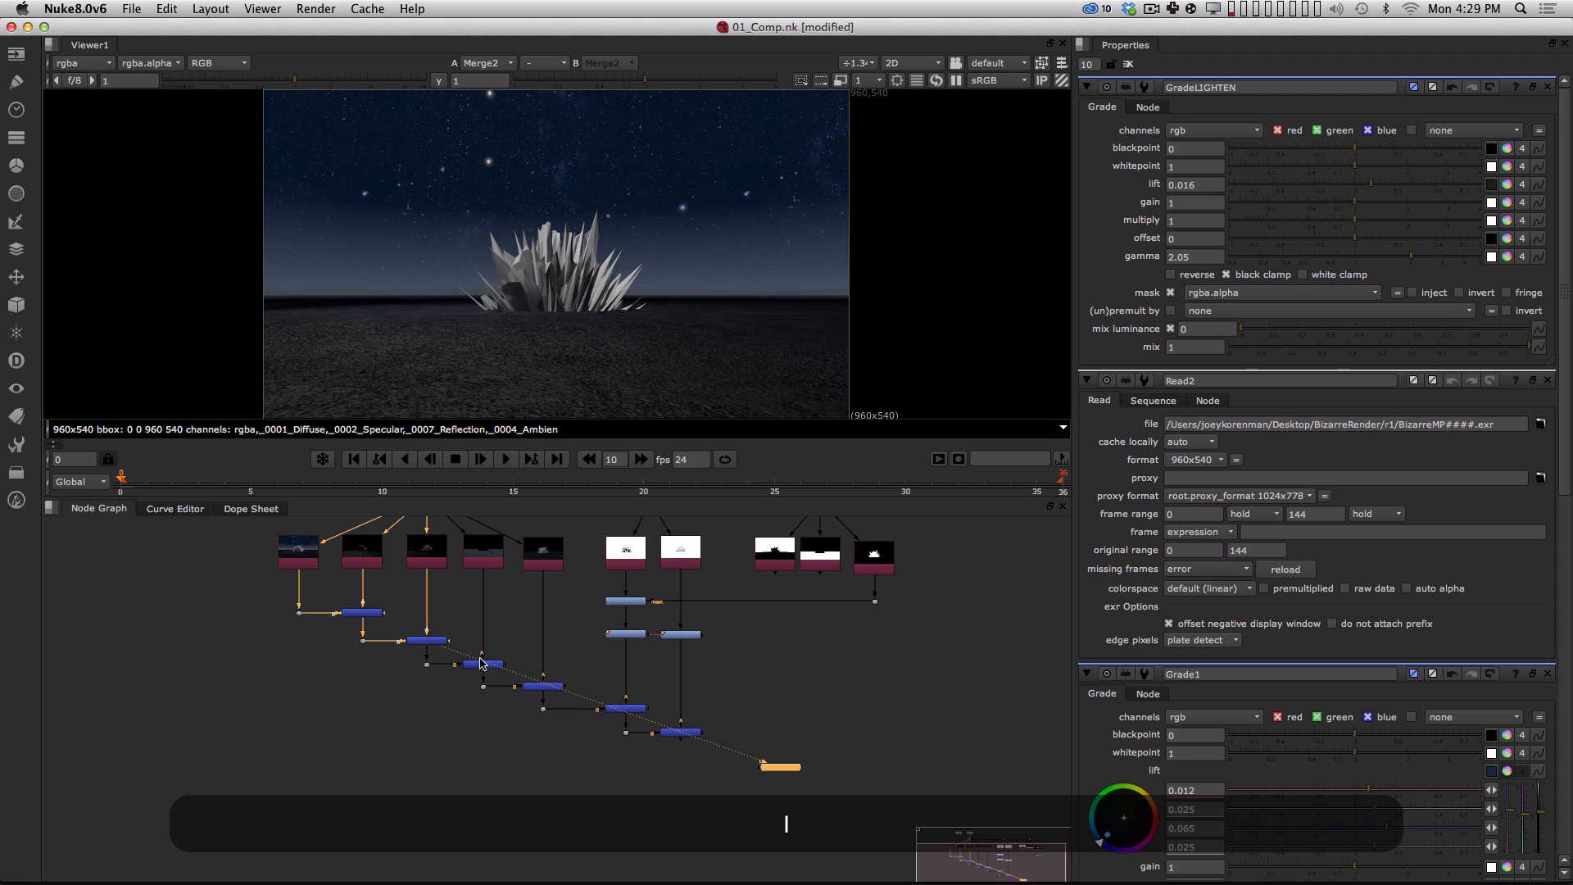
pyautogui.click(483, 663)
pyautogui.press('1')
pyautogui.click(543, 685)
pyautogui.press('1')
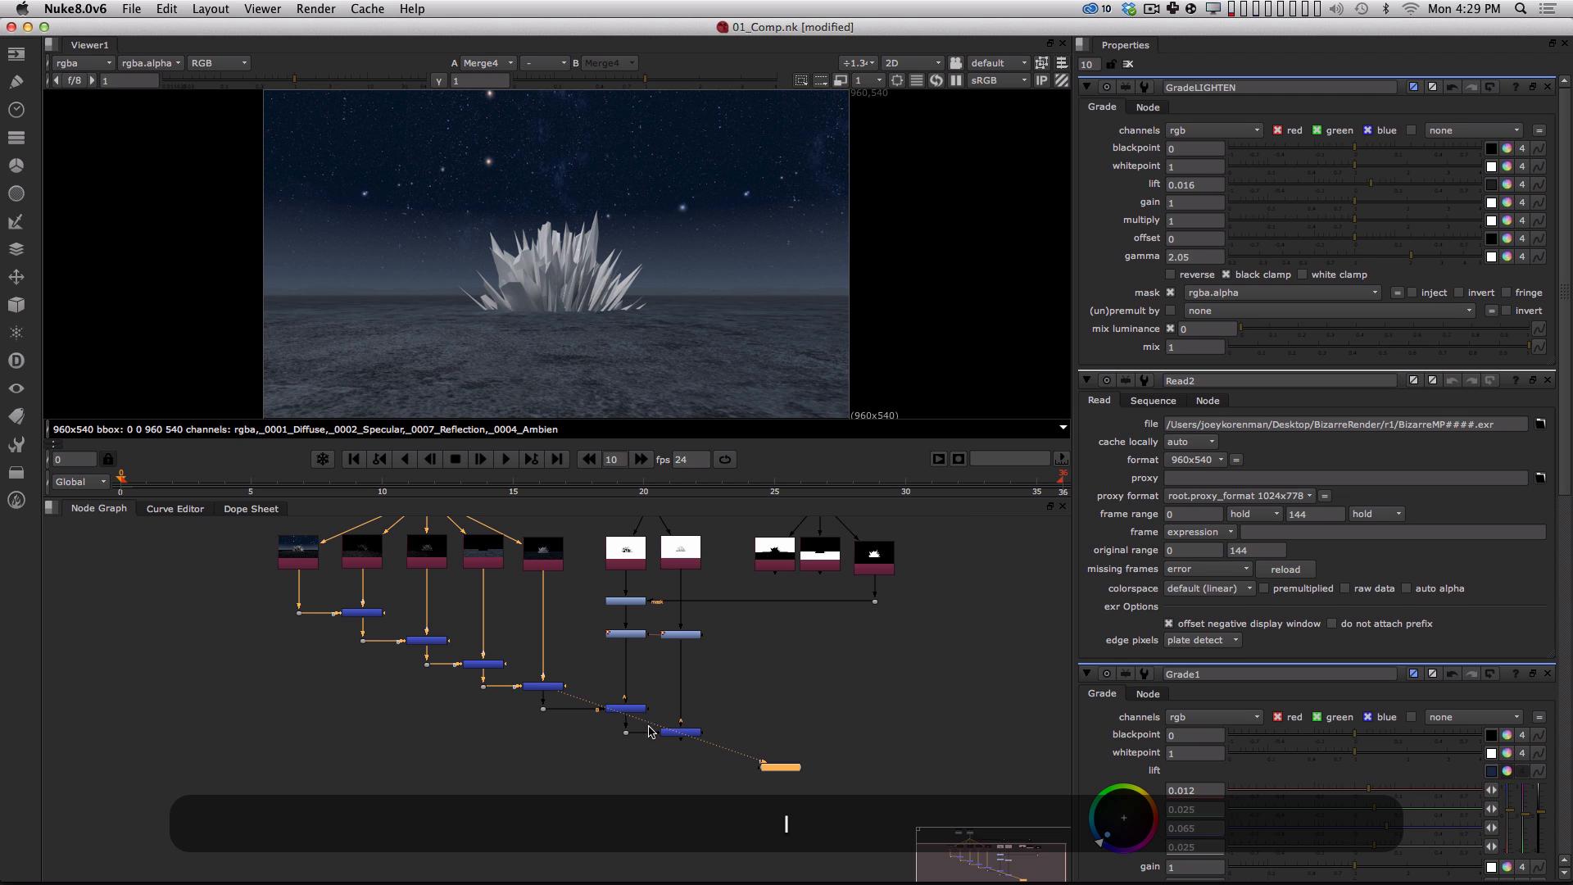
pyautogui.click(680, 732)
pyautogui.press('1')
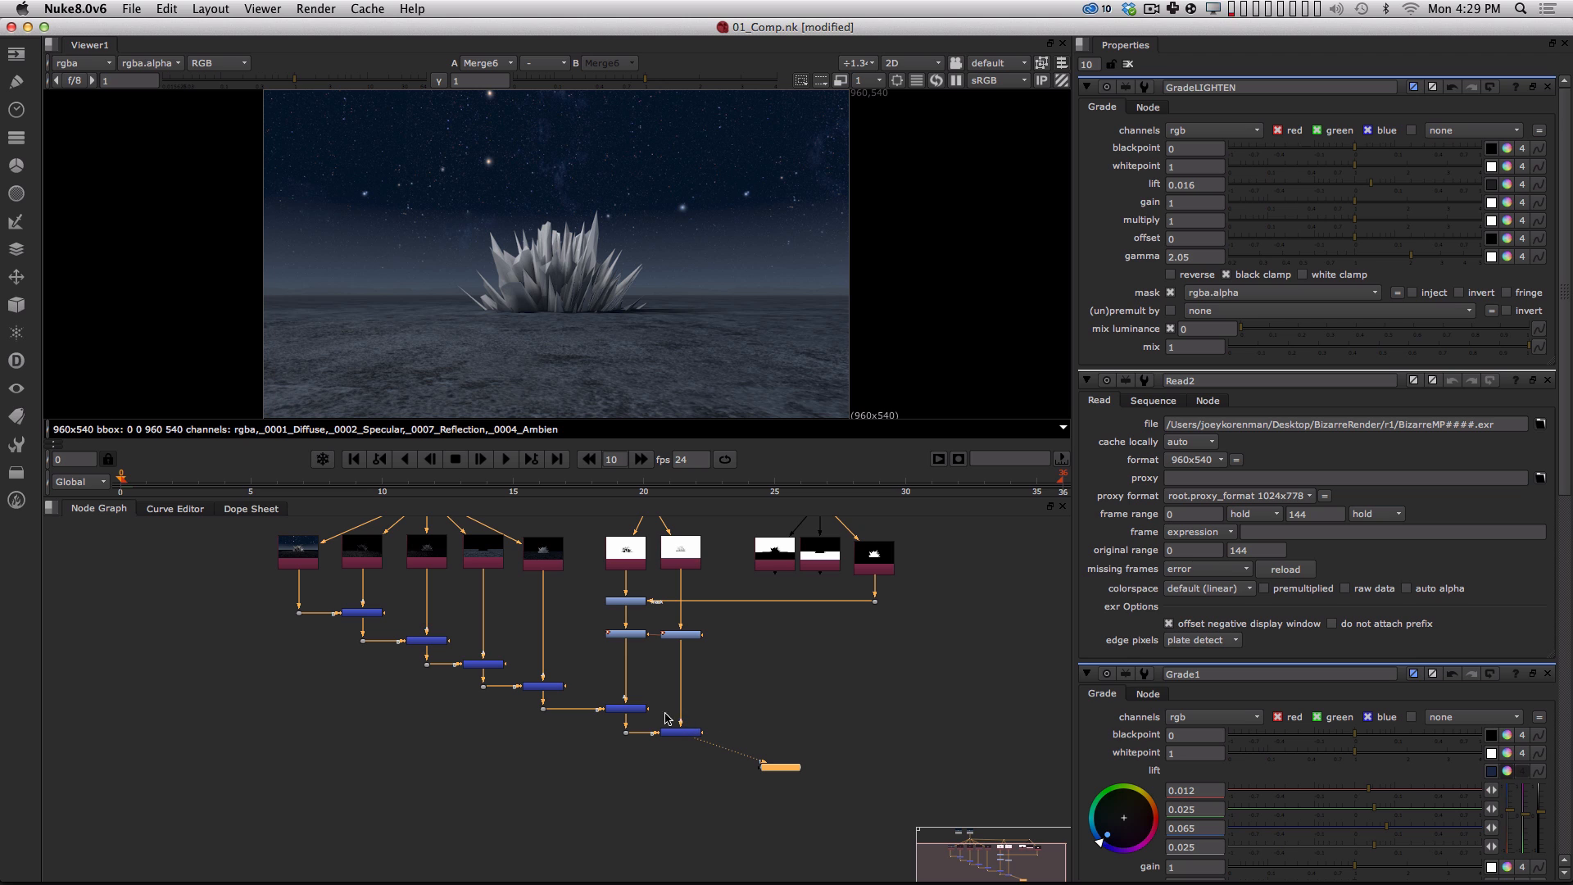
# Look over the node tree around the final Merge6 node, the Grade nodes and the render passes feeding them.
pyautogui.keyDown('alt'); pyautogui.moveTo(683, 744); pyautogui.dragTo(650, 701); pyautogui.keyUp('alt')
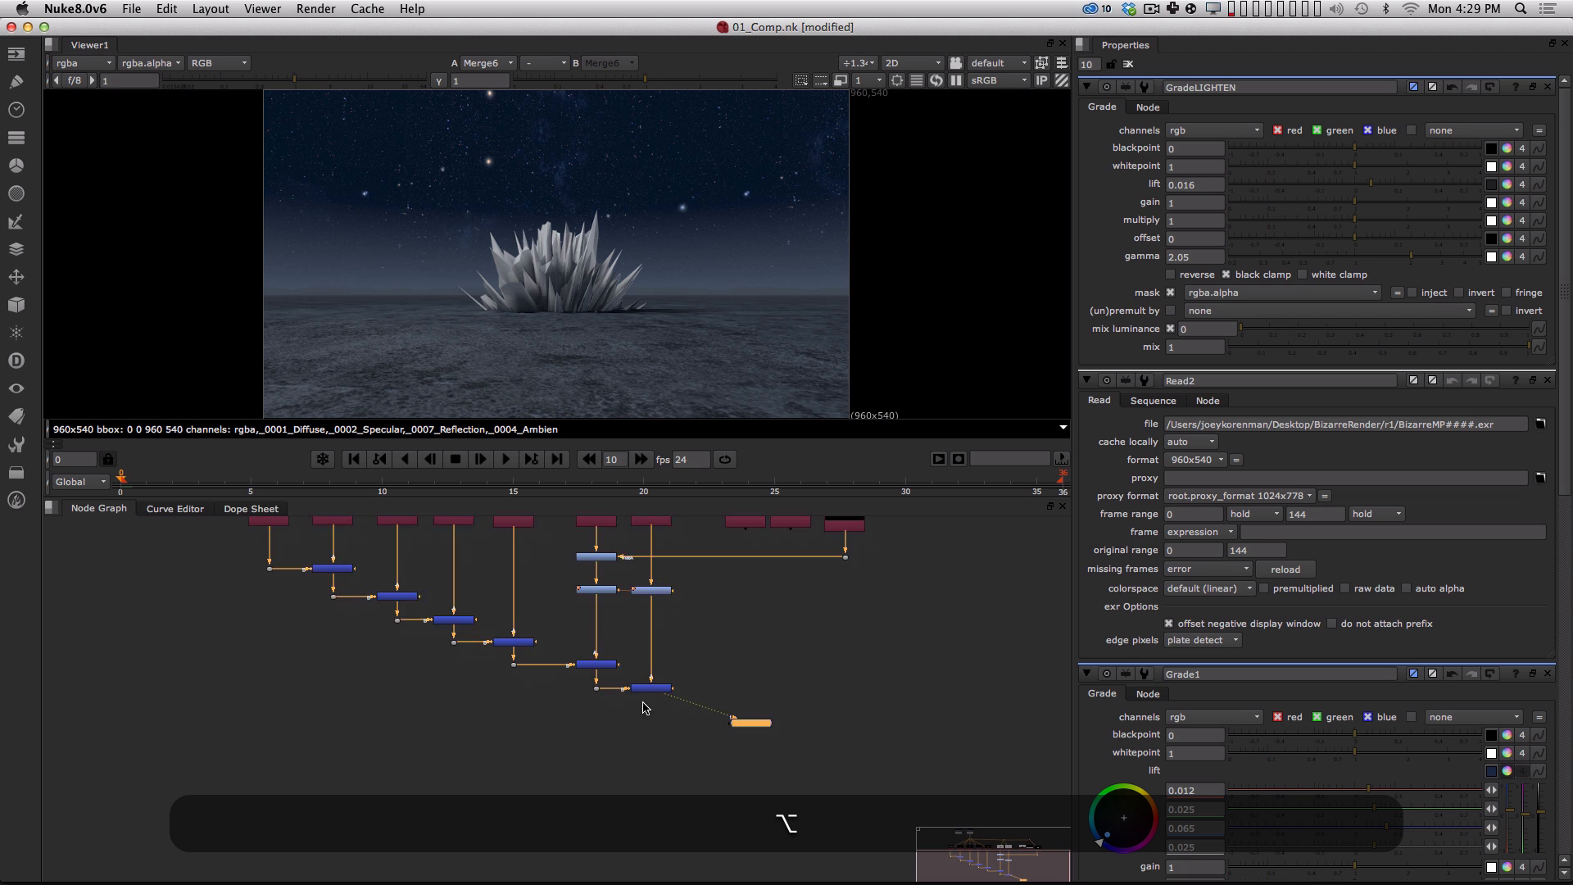
pyautogui.keyDown('alt'); pyautogui.moveTo(645, 702); pyautogui.dragTo(695, 676, button='middle'); pyautogui.keyUp('alt')
pyautogui.keyDown('alt'); pyautogui.moveTo(683, 701); pyautogui.dragTo(589, 712); pyautogui.keyUp('alt')
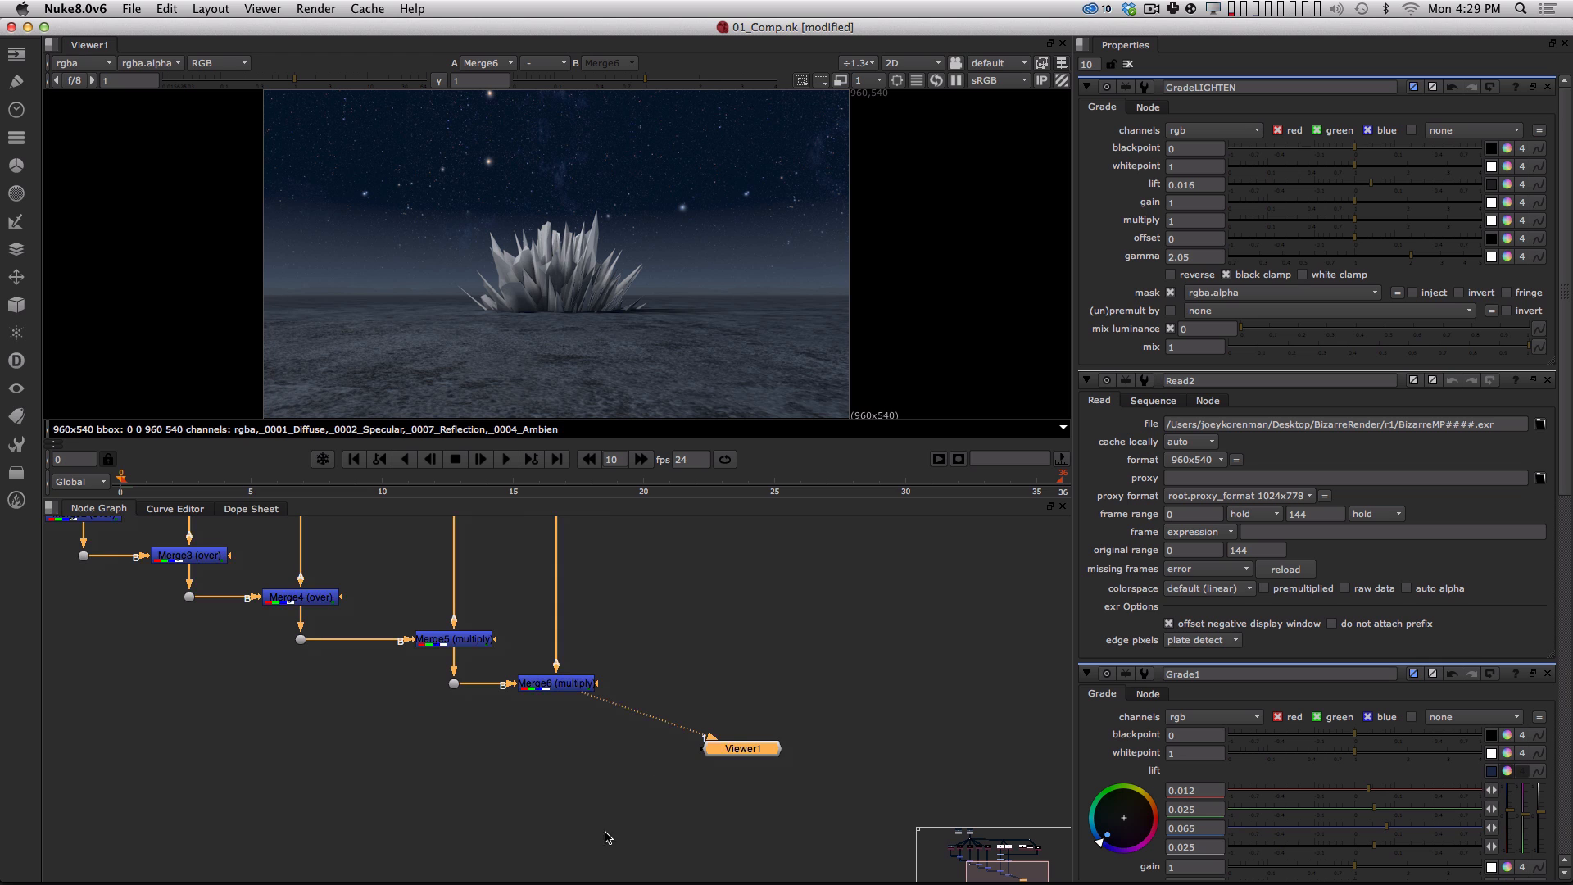
pyautogui.click(628, 645)
pyautogui.keyDown('alt'); pyautogui.moveTo(670, 583); pyautogui.dragTo(610, 653); pyautogui.keyUp('alt')
pyautogui.keyDown('alt'); pyautogui.moveTo(610, 653); pyautogui.dragTo(596, 680, button='middle'); pyautogui.keyUp('alt')
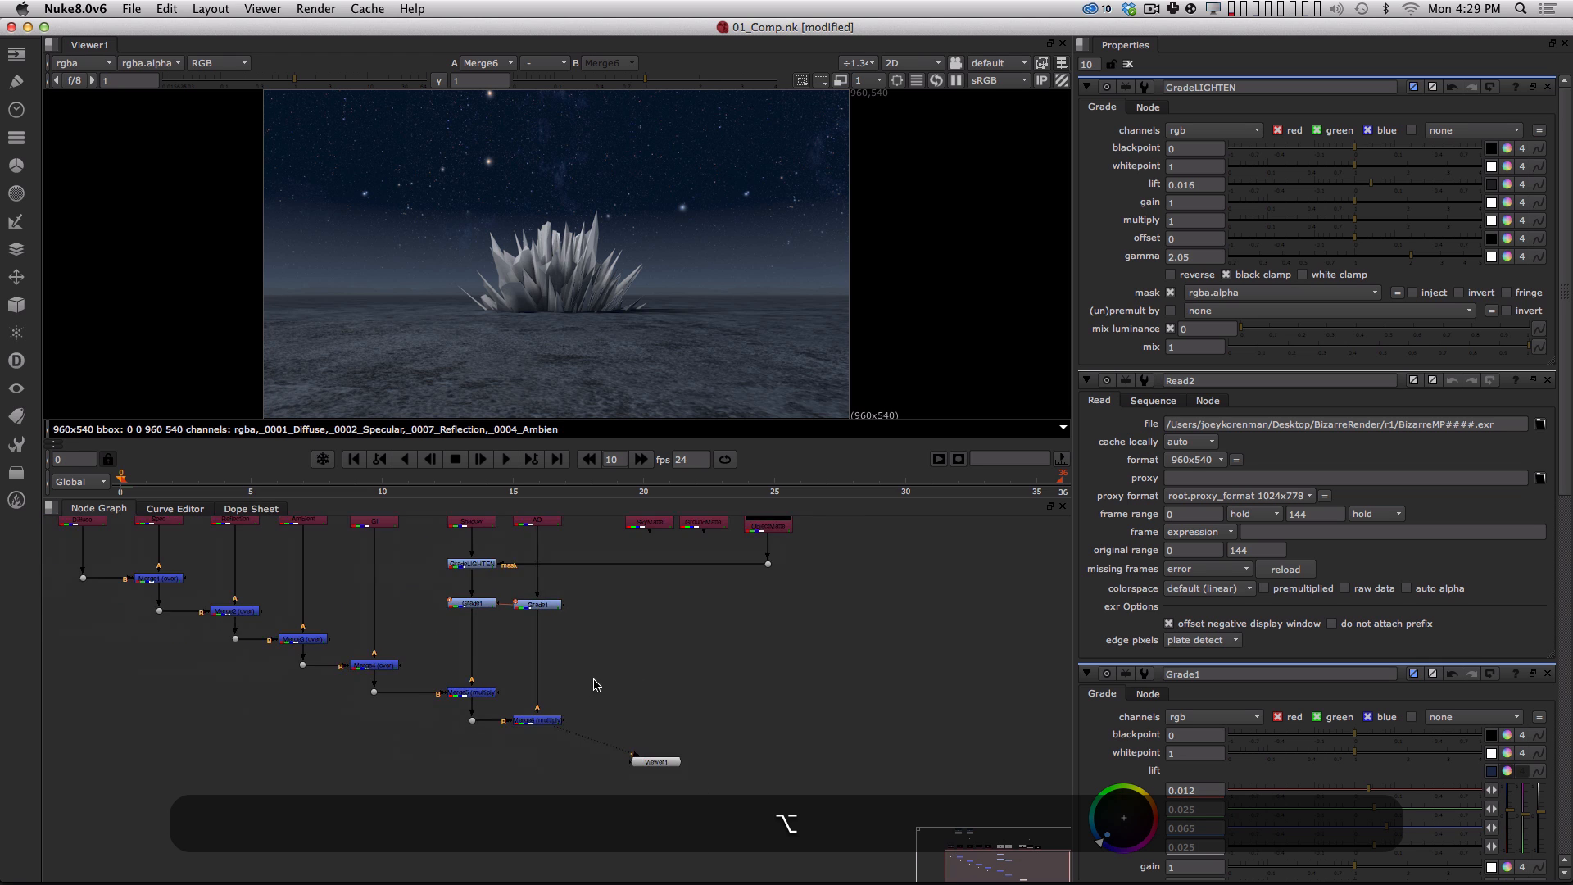
pyautogui.keyDown('alt'); pyautogui.moveTo(610, 665); pyautogui.dragTo(646, 588); pyautogui.keyUp('alt')
pyautogui.hotkey('alt', 'i')
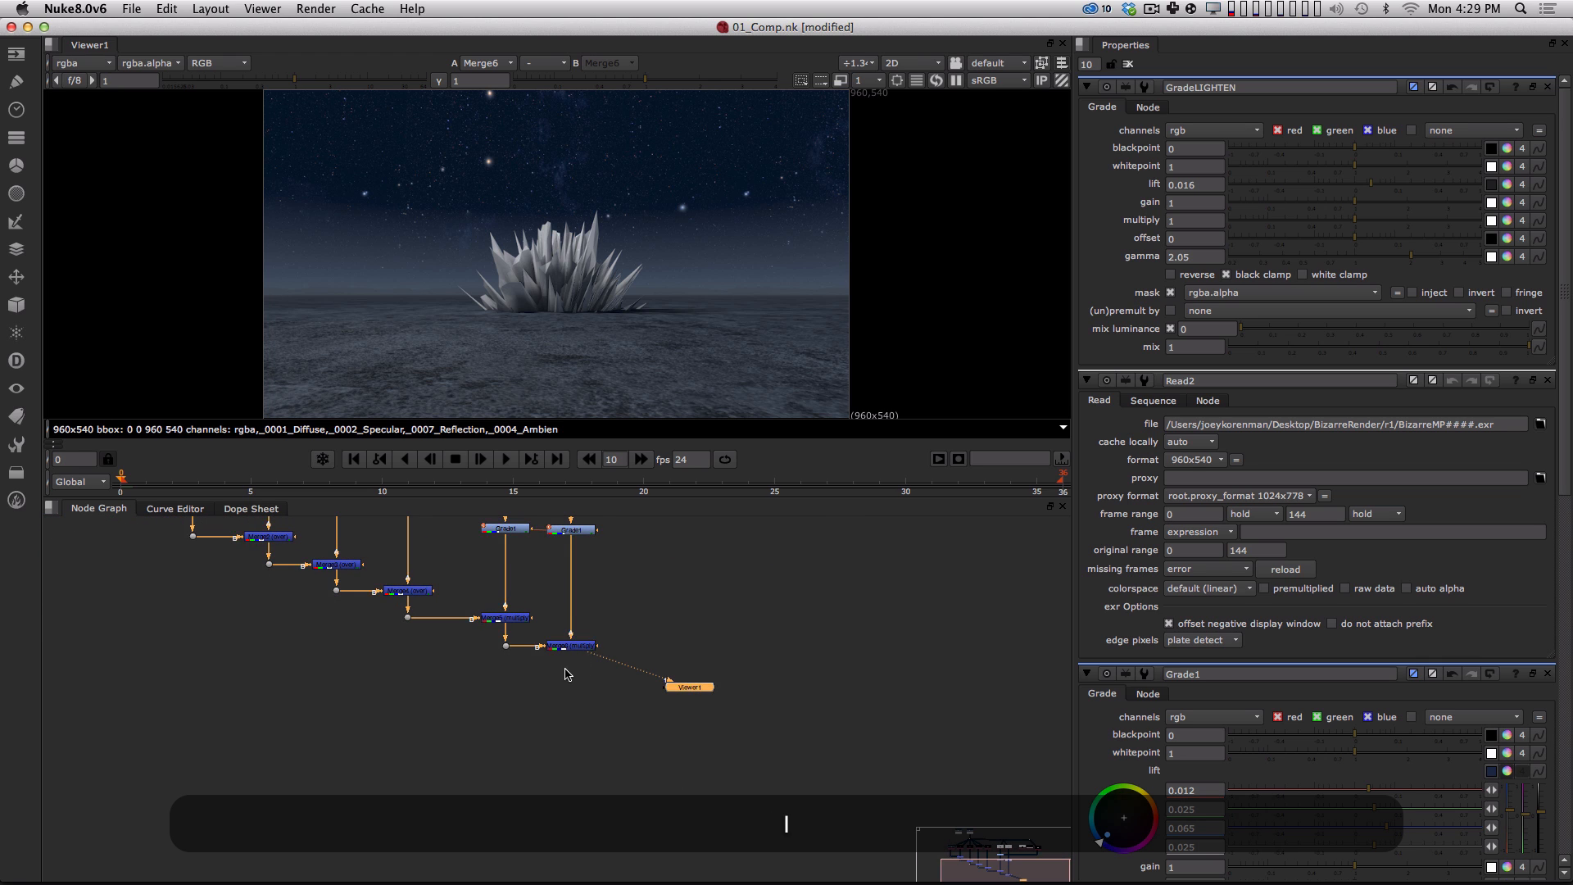
pyautogui.keyDown('alt'); pyautogui.moveTo(564, 669); pyautogui.dragTo(593, 570, button='middle'); pyautogui.keyUp('alt')
pyautogui.keyDown('alt'); pyautogui.moveTo(610, 617); pyautogui.dragTo(632, 738); pyautogui.keyUp('alt')
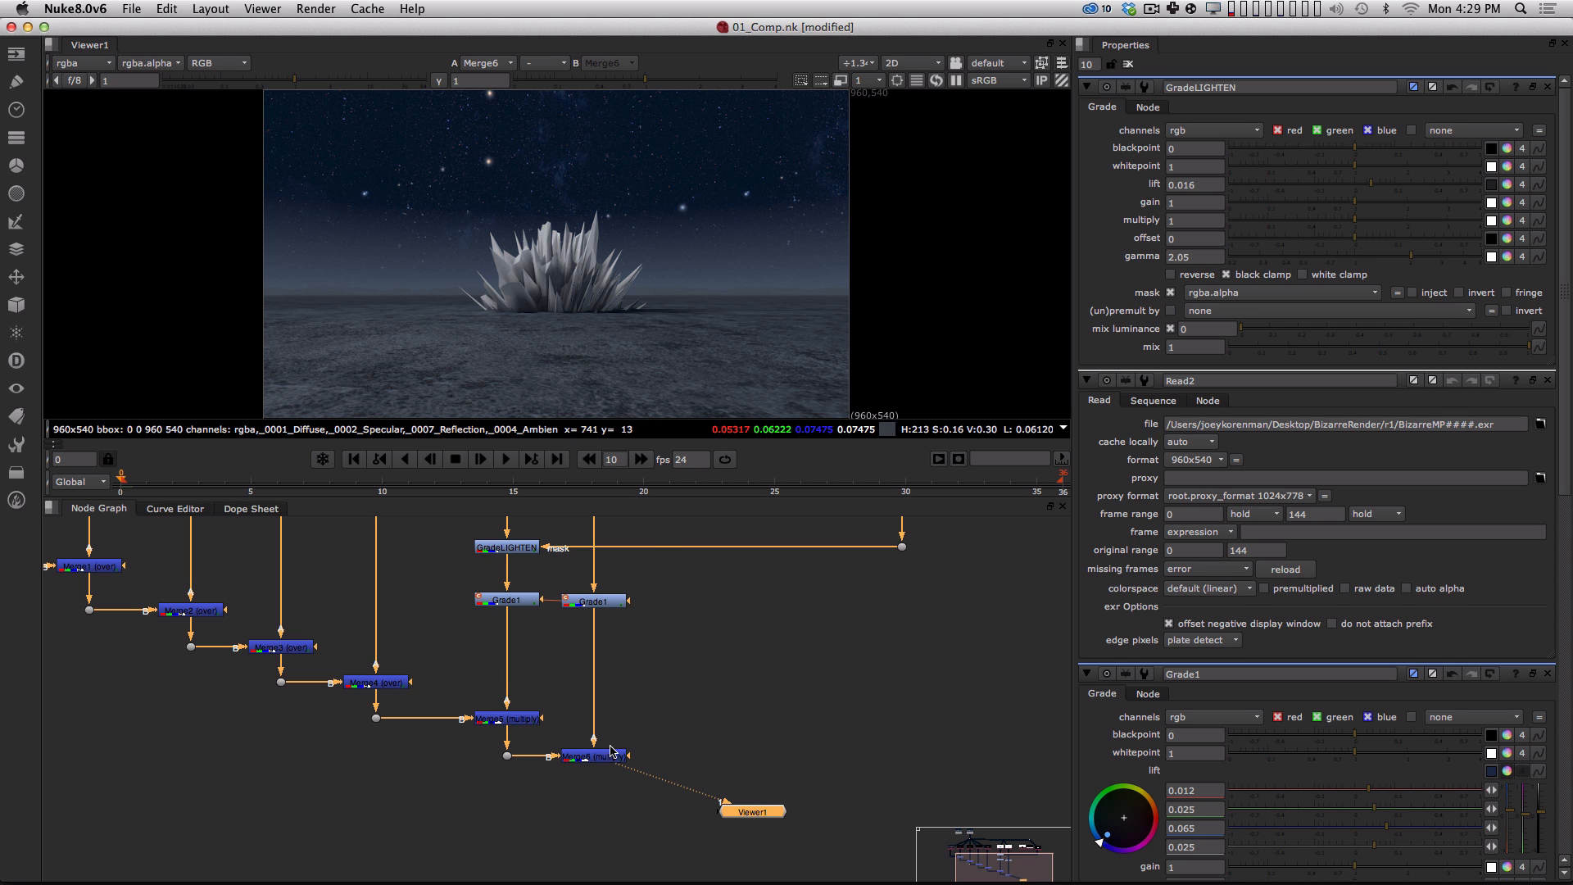
pyautogui.keyDown('alt'); pyautogui.moveTo(663, 721); pyautogui.dragTo(592, 620); pyautogui.keyUp('alt')
pyautogui.press('f')
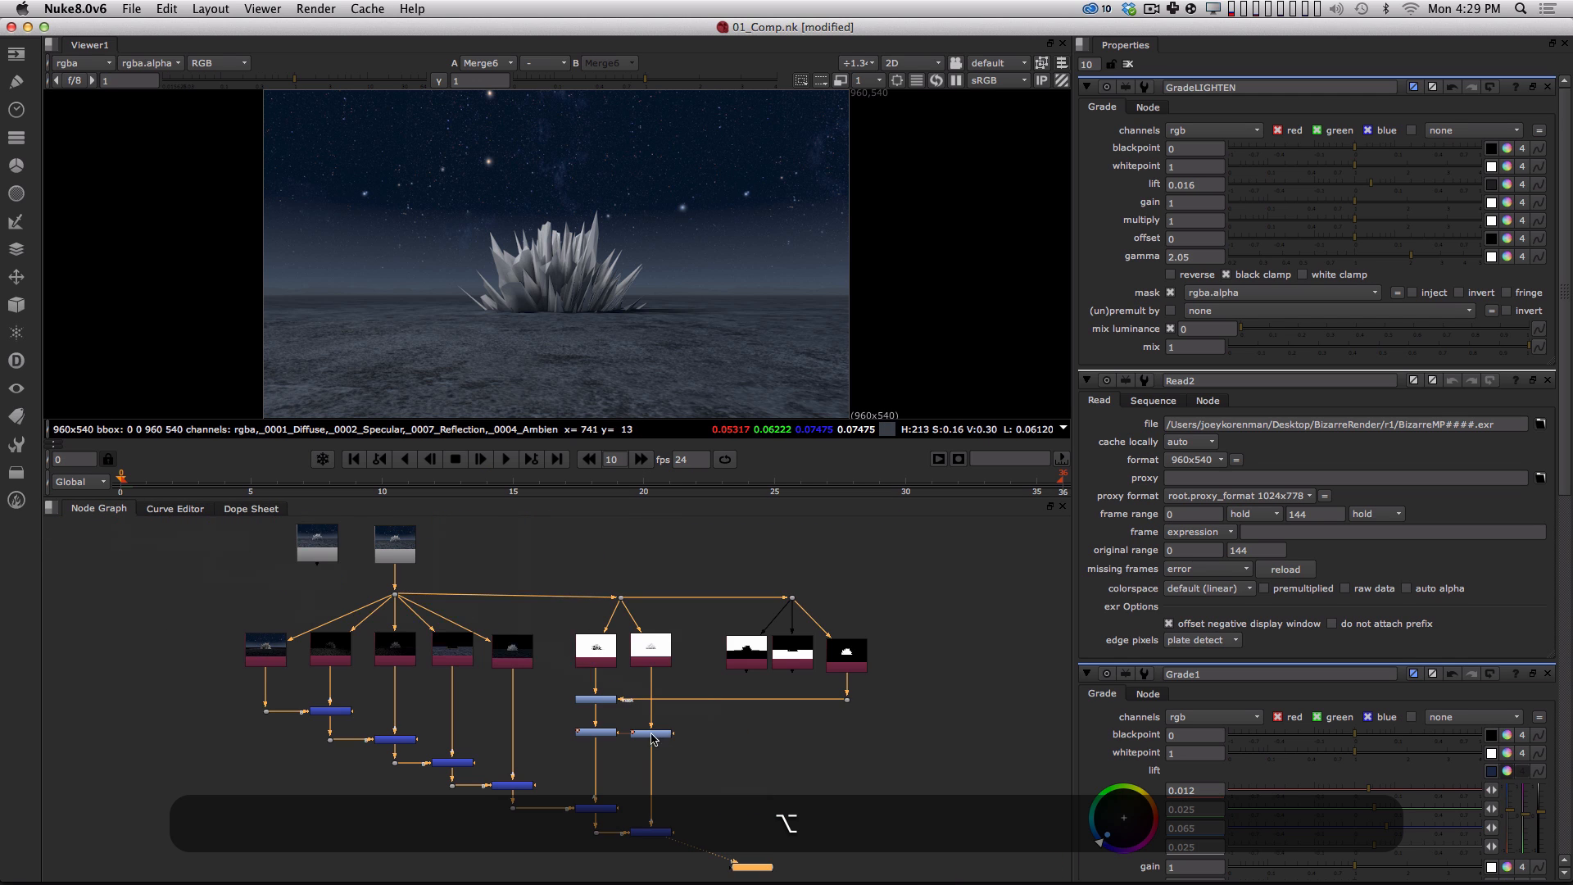
pyautogui.scroll(5, 653, 738)
pyautogui.keyDown('alt'); pyautogui.scroll(-4, 556, 742); pyautogui.keyUp('alt')
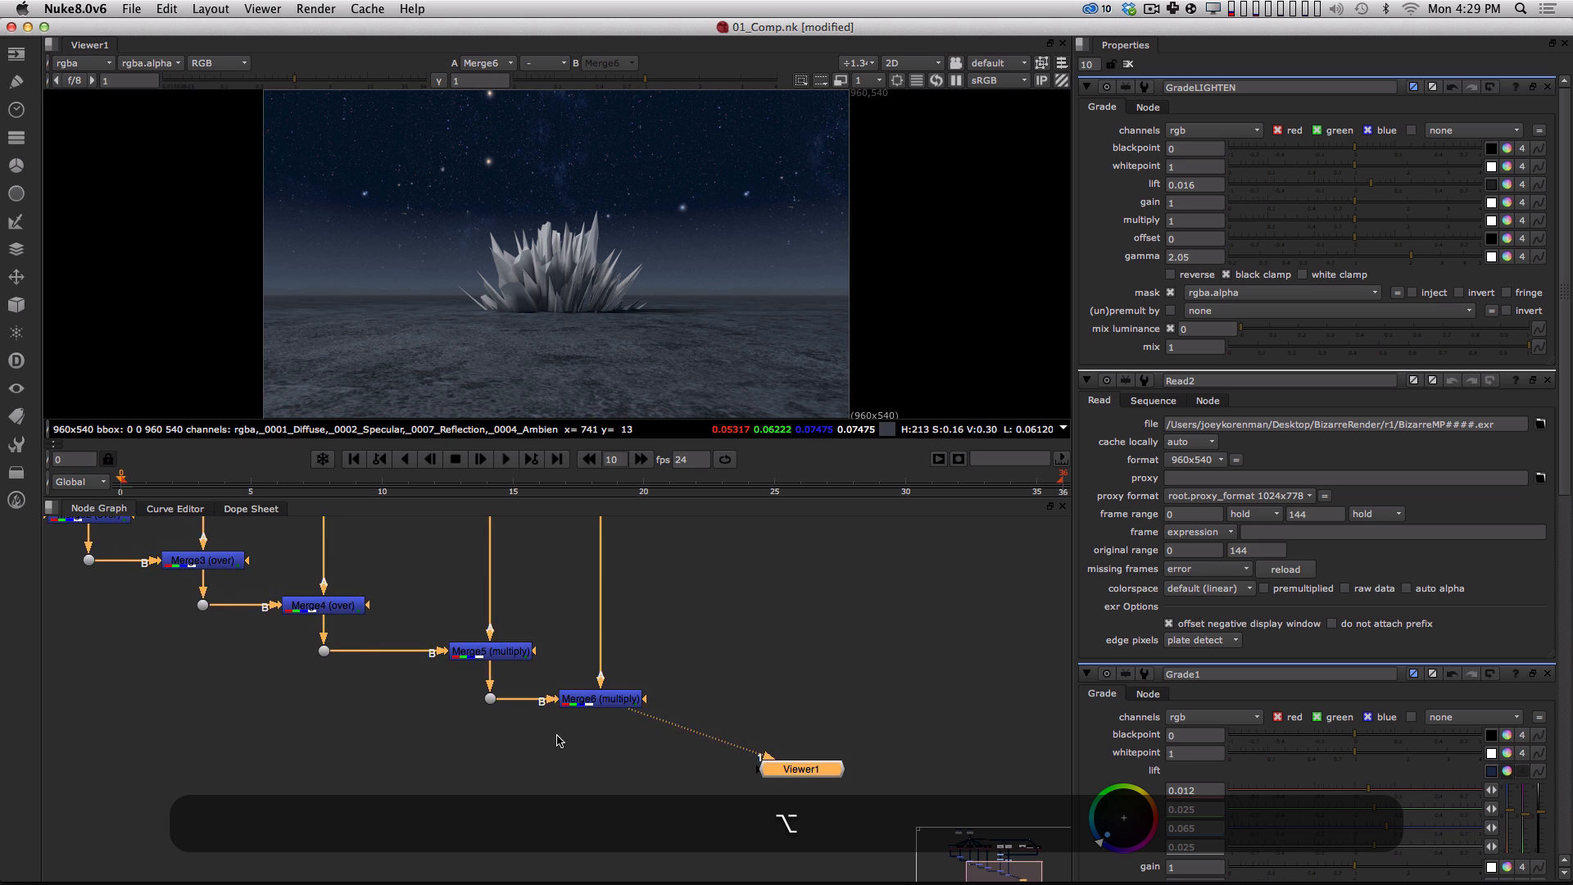
# View the ObjectMatte node to check the spikes matte, then view the final Merge6 composite again.
pyautogui.keyDown('alt'); pyautogui.moveTo(658, 637); pyautogui.dragTo(526, 764); pyautogui.keyUp('alt')
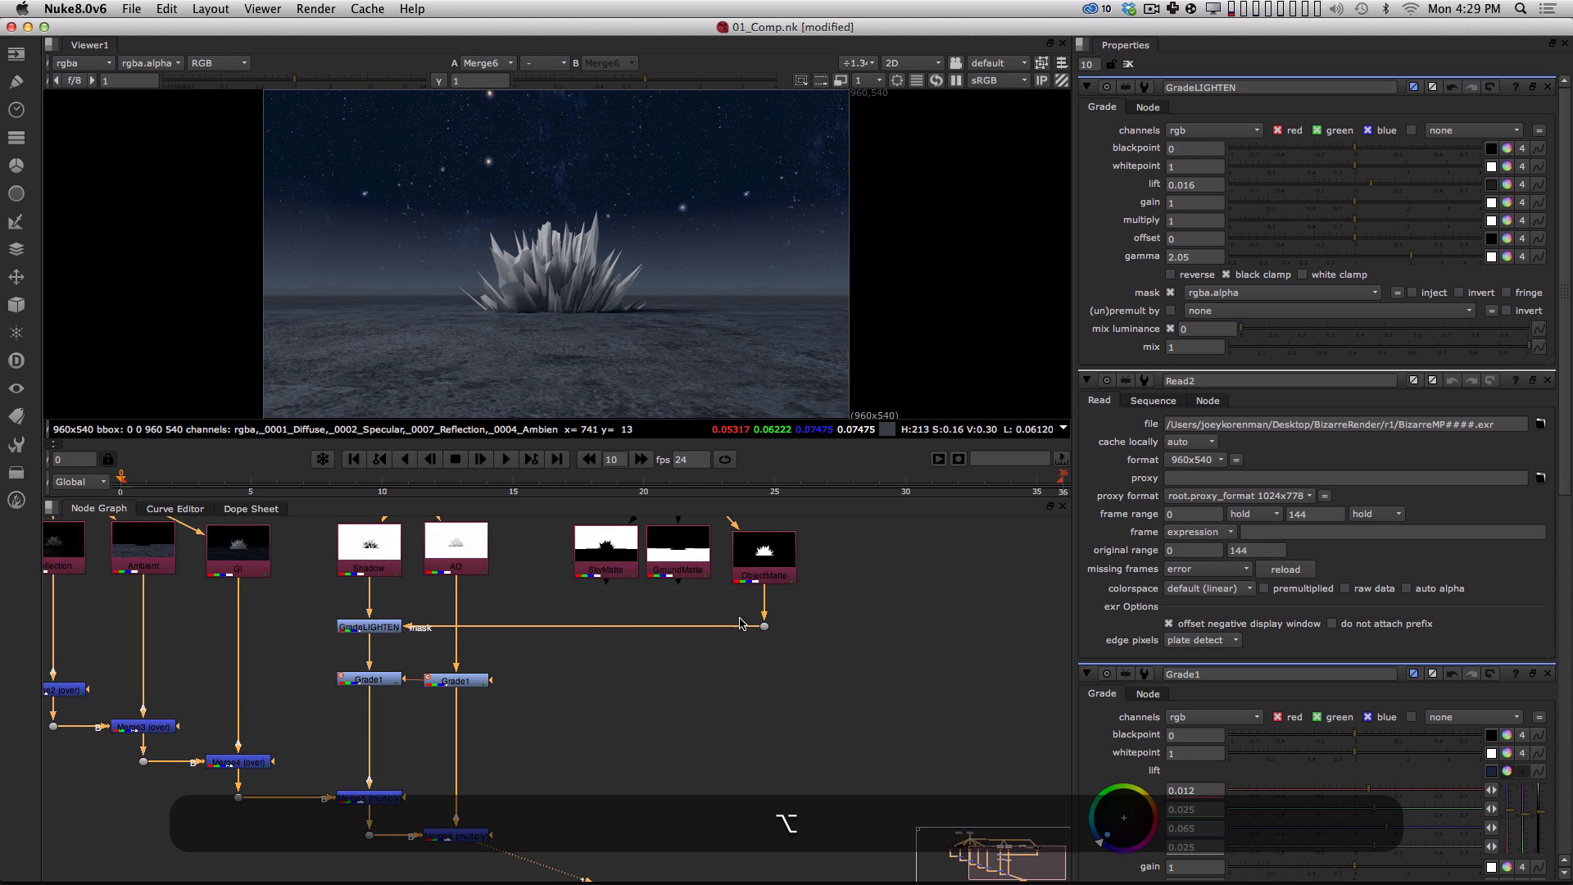
pyautogui.click(761, 576)
pyautogui.press('1')
pyautogui.click(707, 716)
pyautogui.keyDown('alt'); pyautogui.moveTo(707, 716); pyautogui.dragTo(715, 602); pyautogui.keyUp('alt')
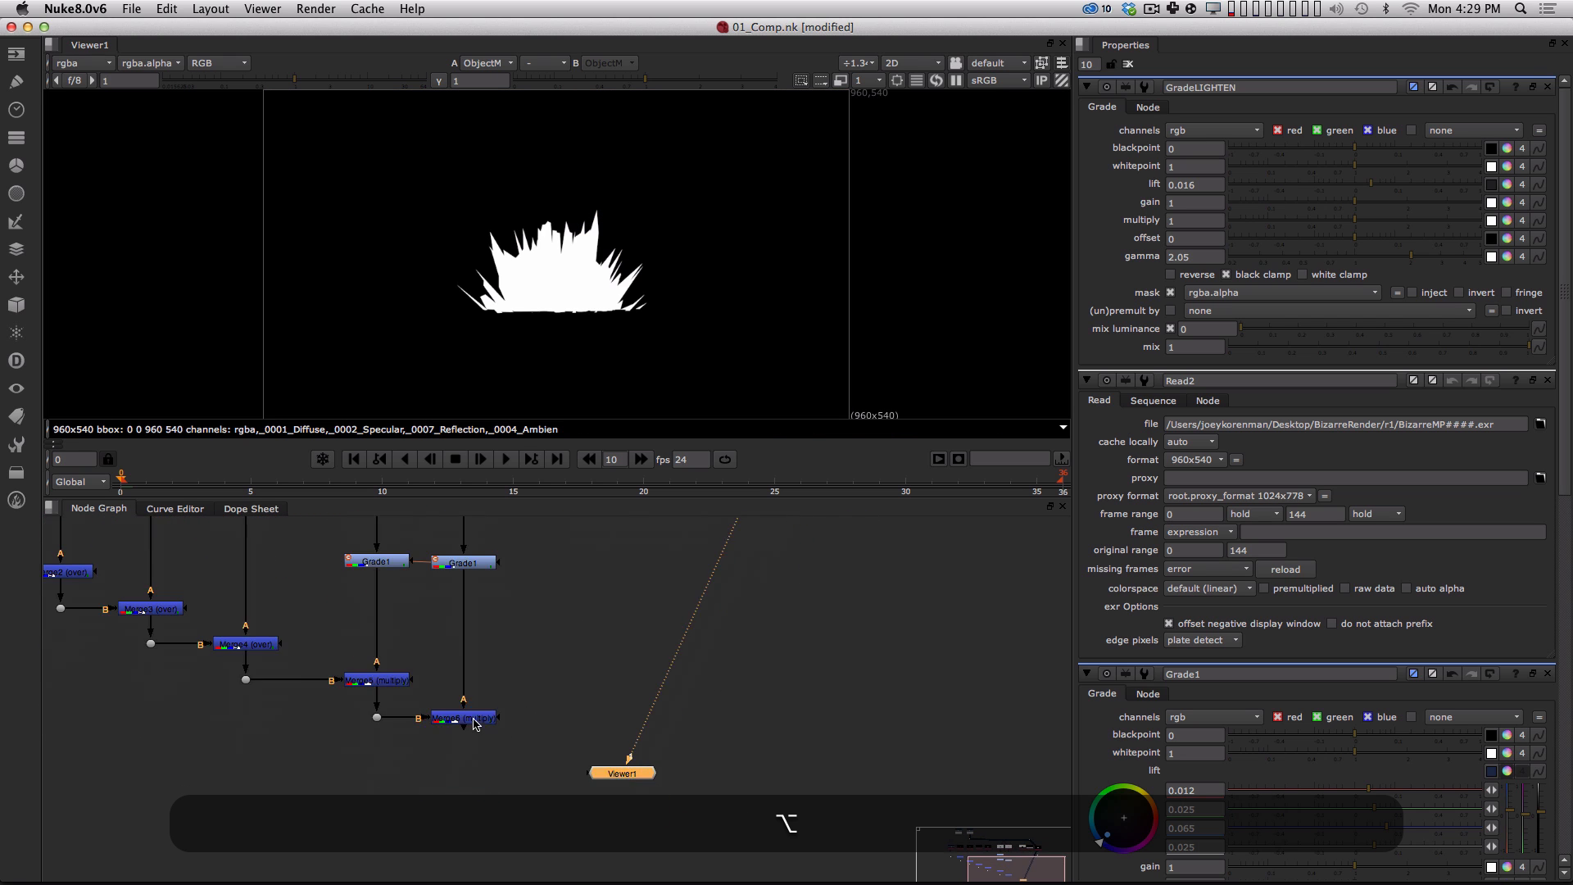
pyautogui.click(465, 718)
pyautogui.press('1')
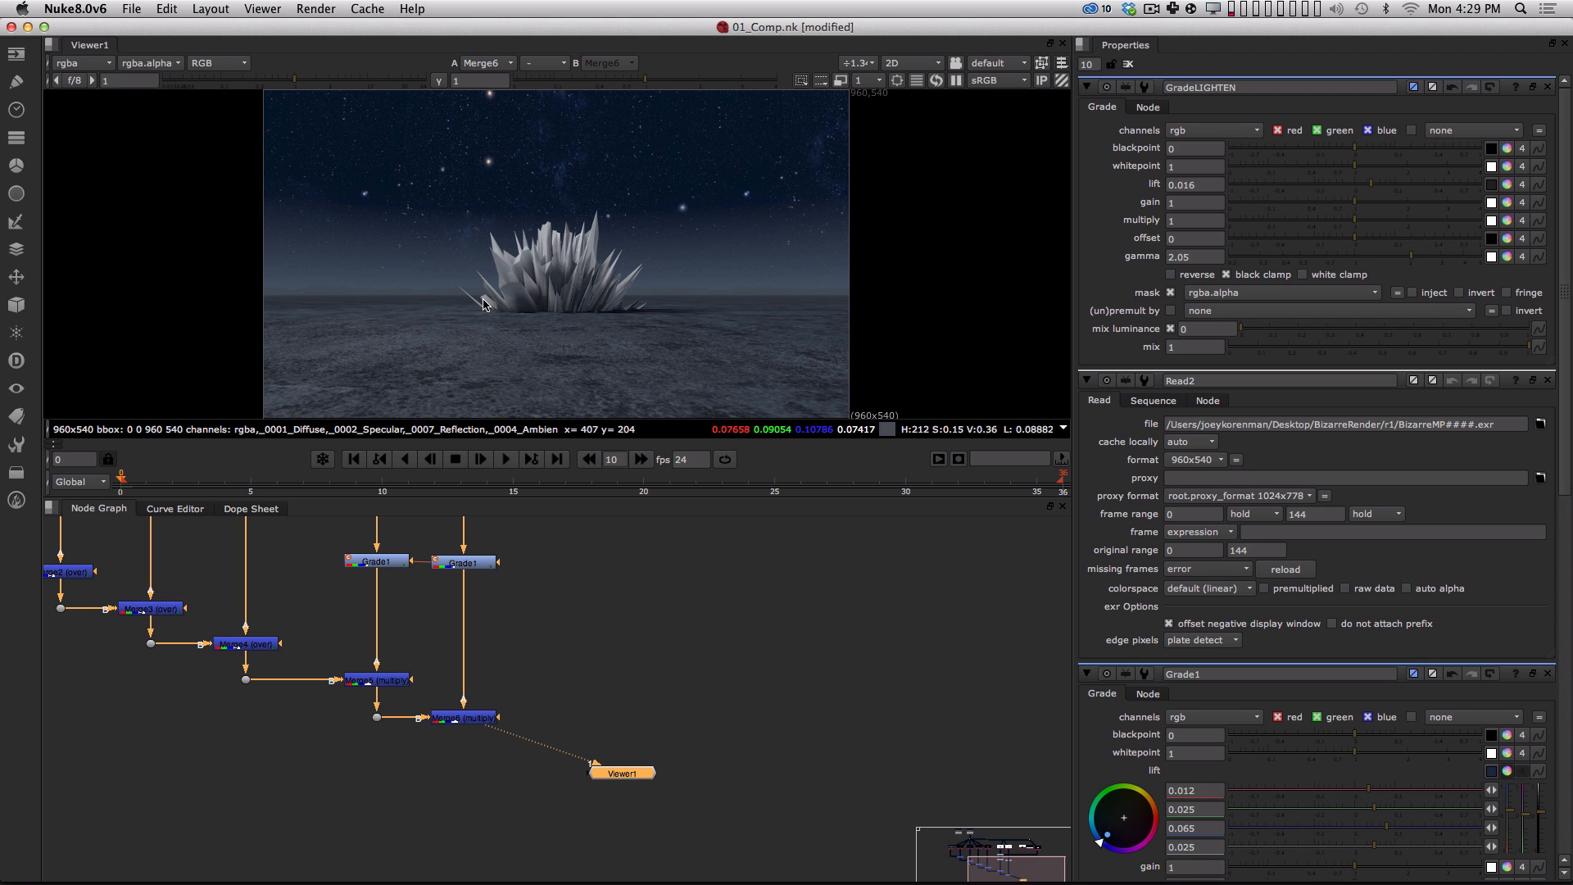
# Add a Copy node to the node graph and place it just below the final Merge6 node.
pyautogui.keyDown('alt'); pyautogui.moveTo(640, 701); pyautogui.dragTo(732, 563); pyautogui.keyUp('alt')
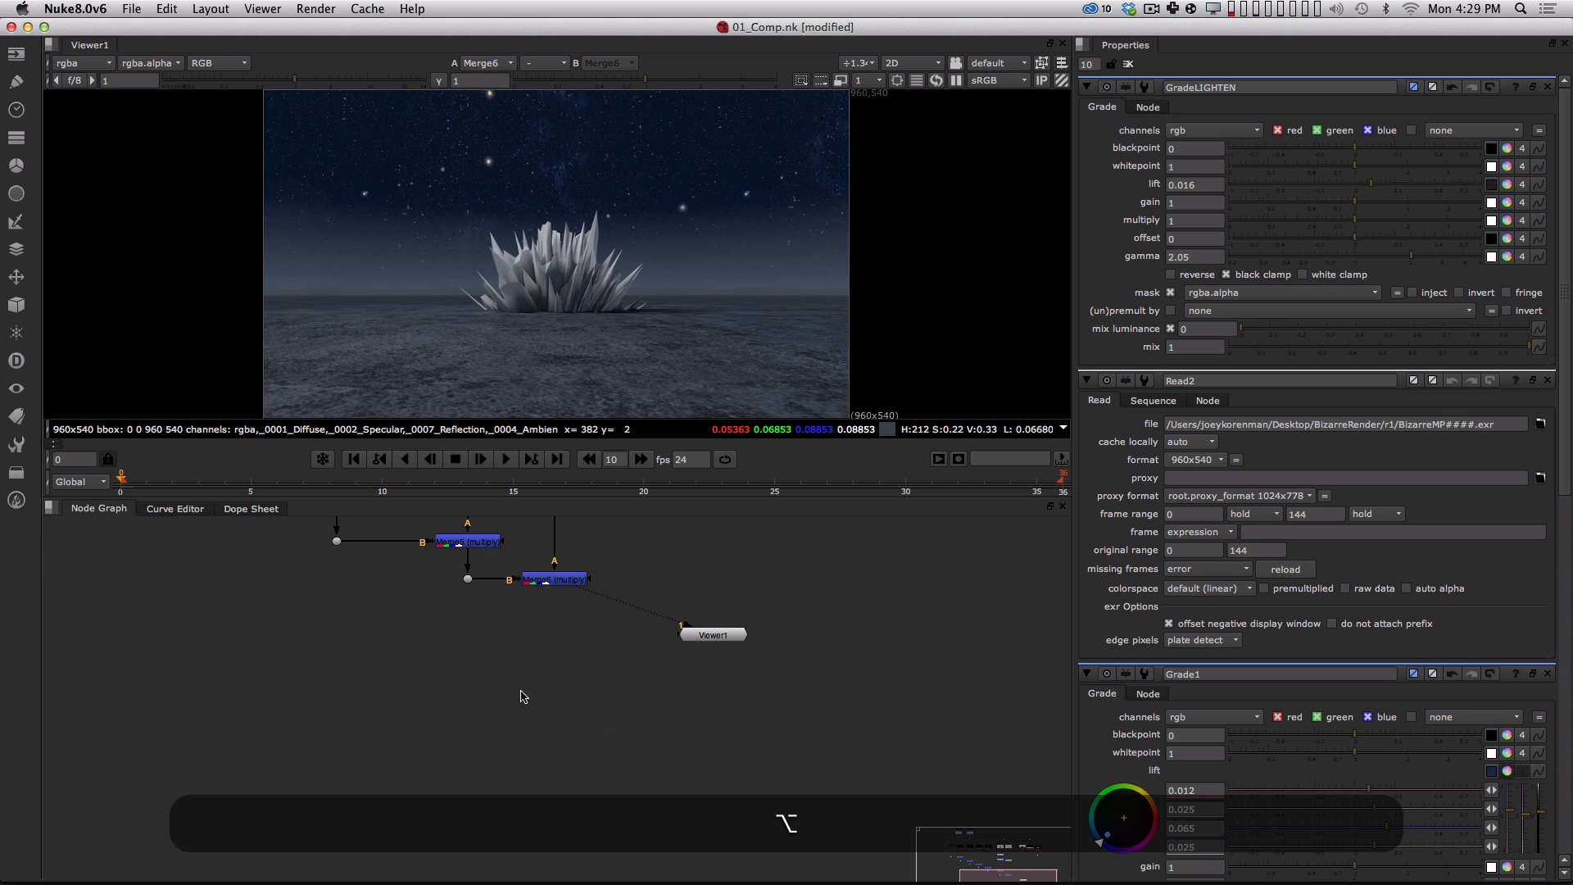
pyautogui.press('Tab')
pyautogui.write('copy')
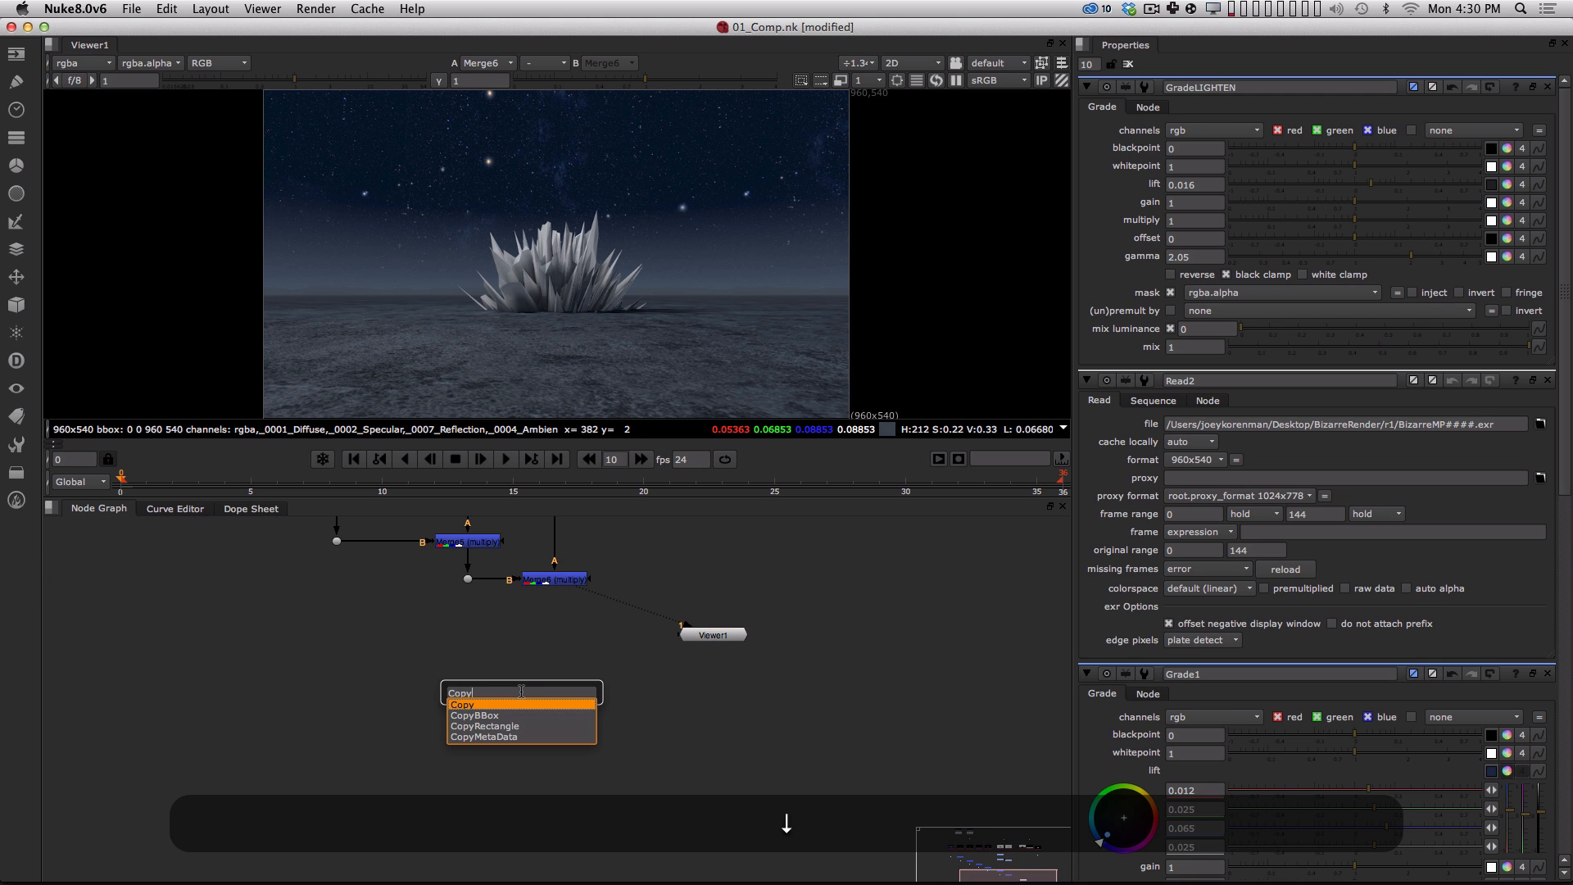
pyautogui.press('Return')
pyautogui.moveTo(610, 726); pyautogui.dragTo(564, 758)
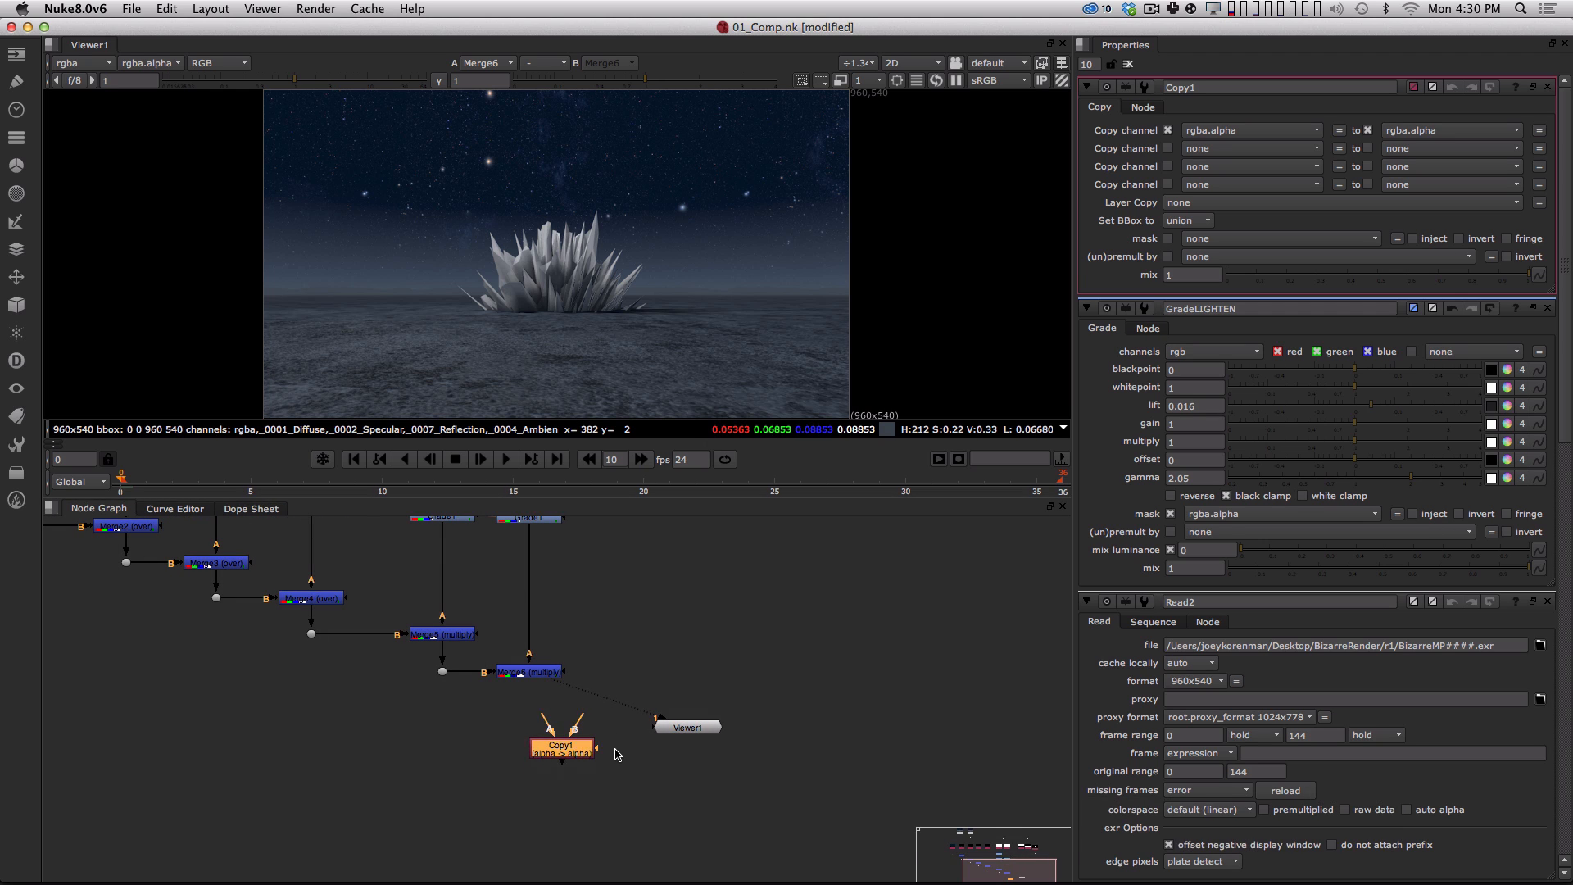
# View the ObjectMatte node to check the spikes matte, and return to viewing the Merge6 composite.
pyautogui.keyDown('alt'); pyautogui.moveTo(613, 683); pyautogui.dragTo(623, 849); pyautogui.keyUp('alt')
pyautogui.keyDown('alt'); pyautogui.moveTo(645, 760); pyautogui.dragTo(664, 751); pyautogui.keyUp('alt')
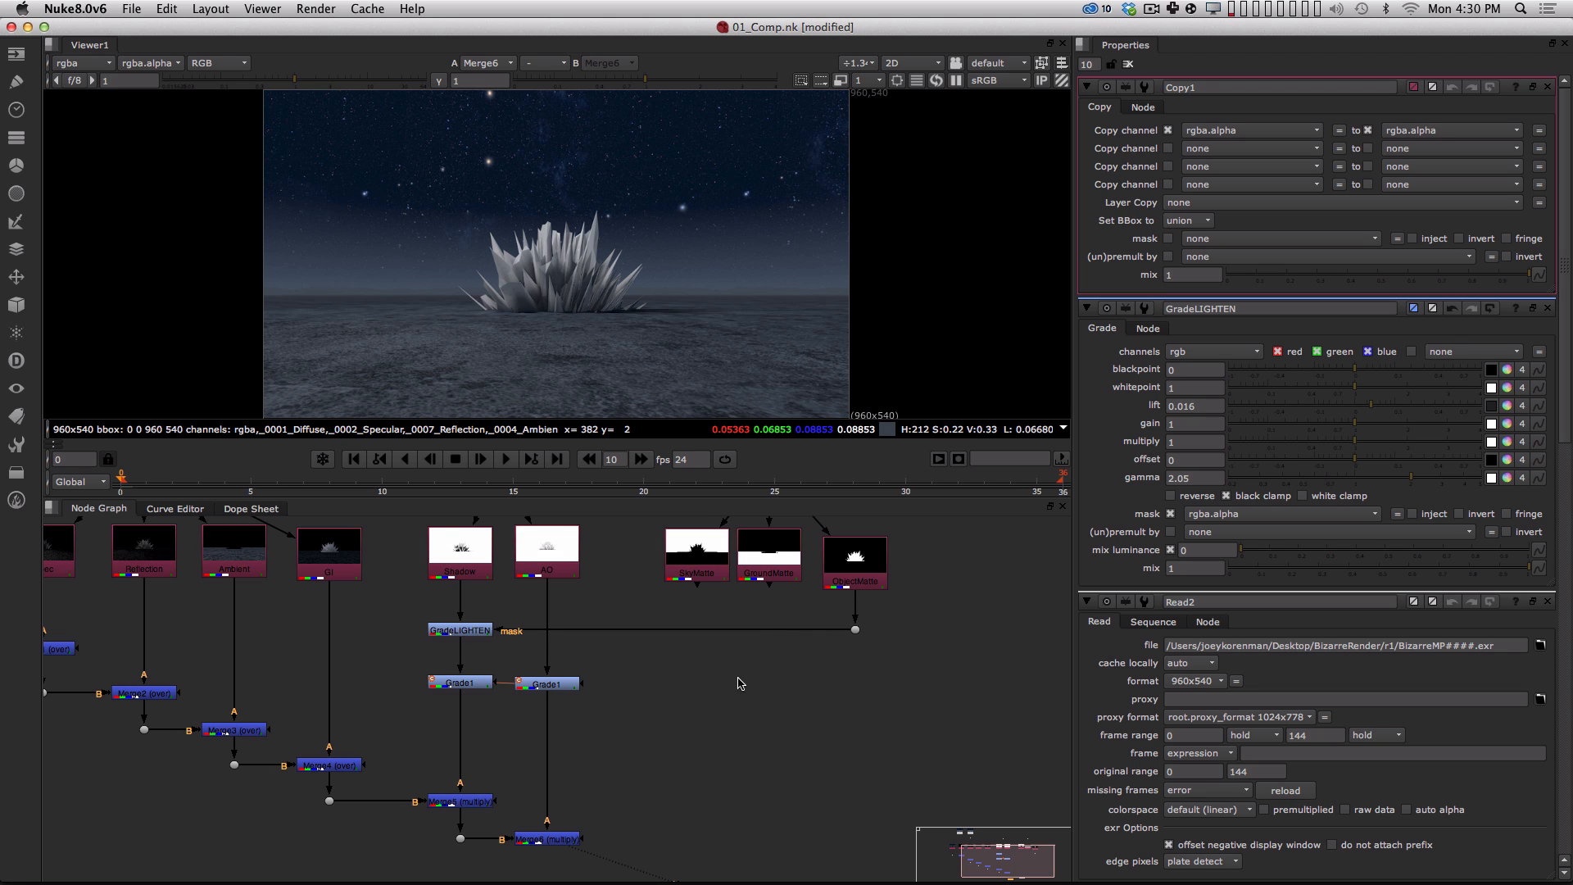
pyautogui.click(860, 574)
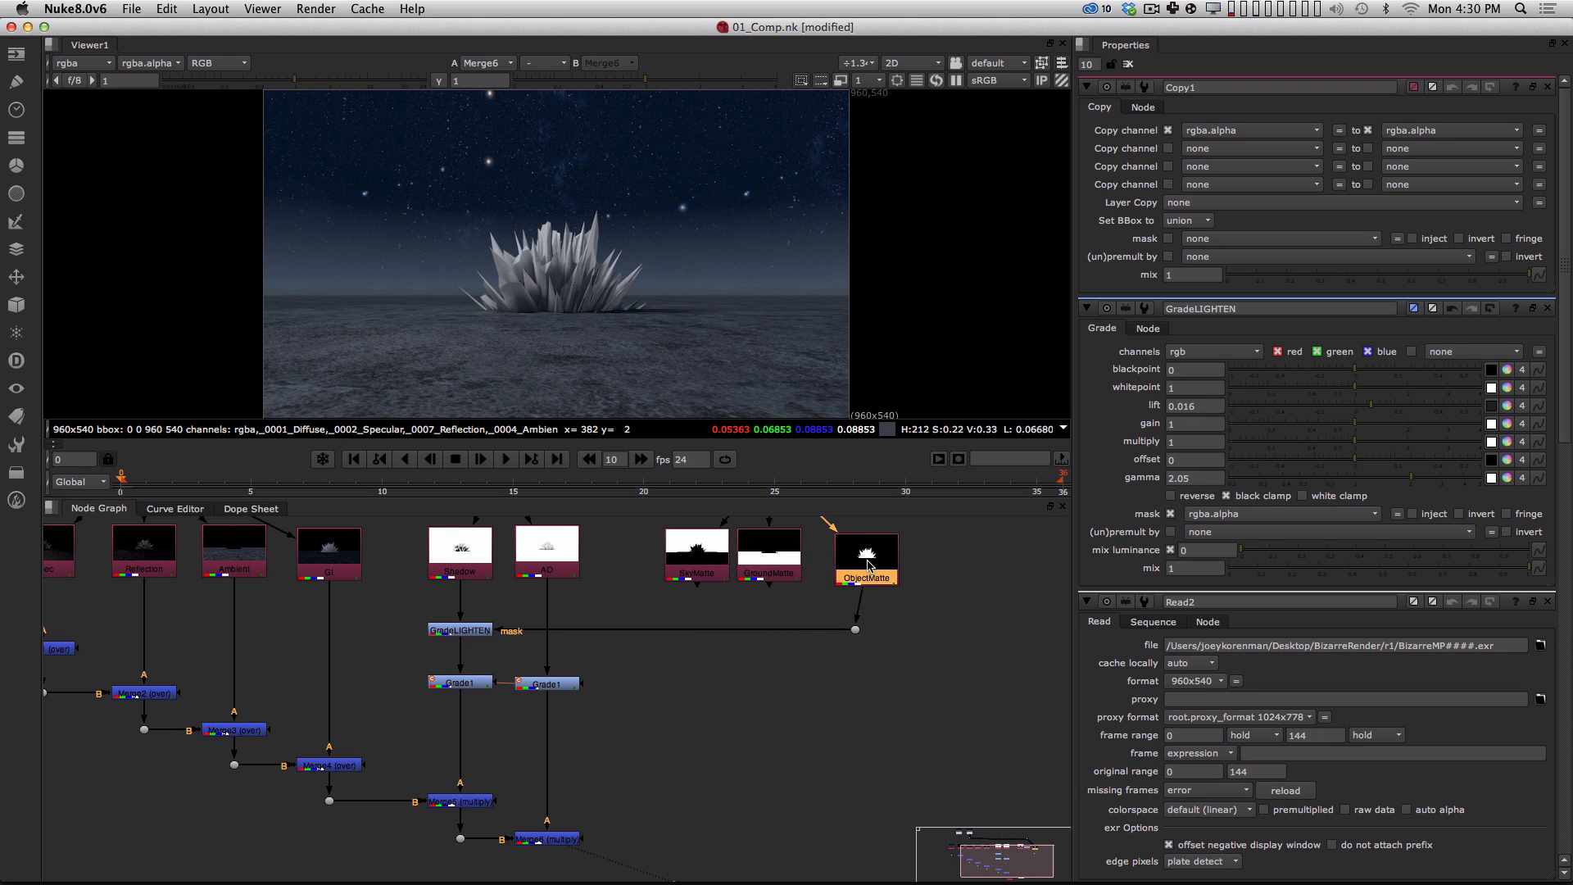
pyautogui.press('1')
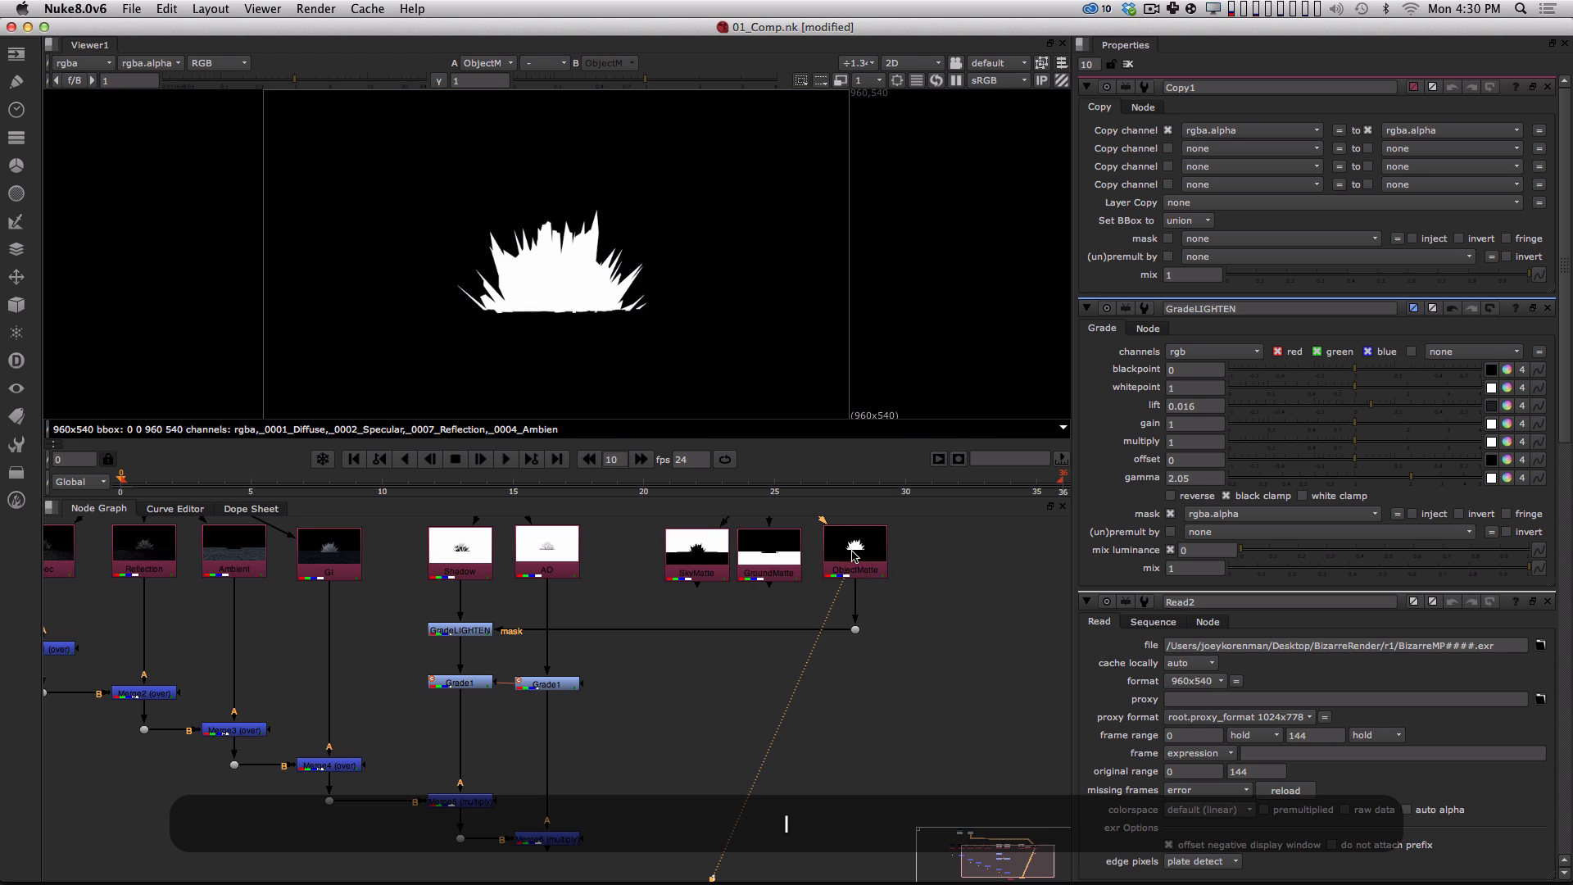
pyautogui.keyDown('alt'); pyautogui.moveTo(736, 758); pyautogui.dragTo(748, 615); pyautogui.keyUp('alt')
pyautogui.click(588, 693)
pyautogui.press('1')
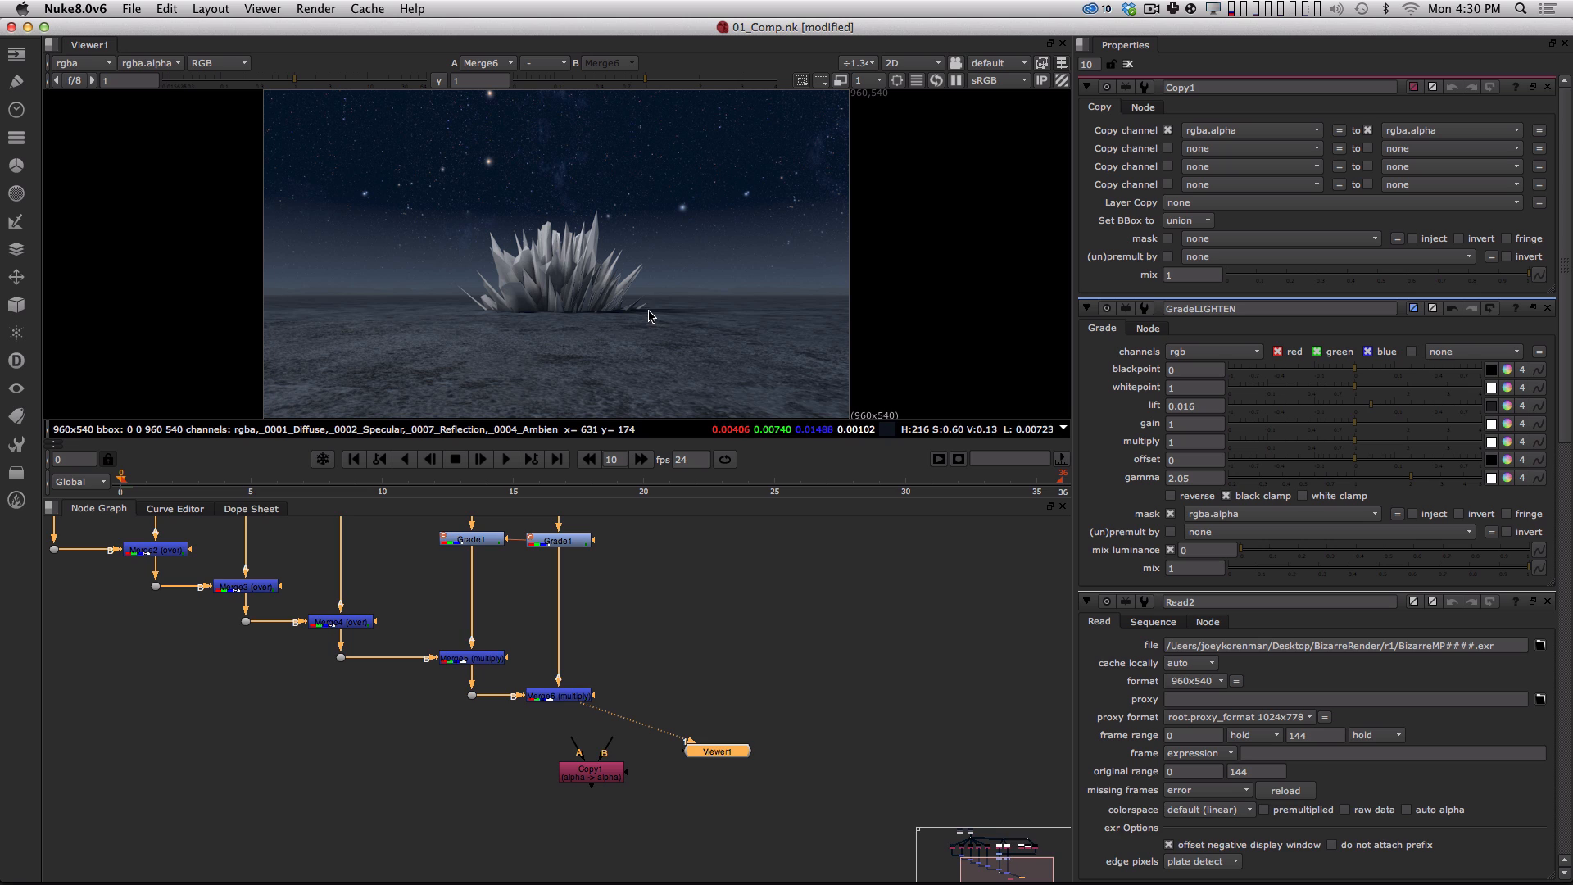
# Connect the Copy node's B input to Merge6 and its A input to the dot under ObjectMatte.
pyautogui.keyDown('alt'); pyautogui.moveTo(602, 769); pyautogui.dragTo(538, 724); pyautogui.keyUp('alt')
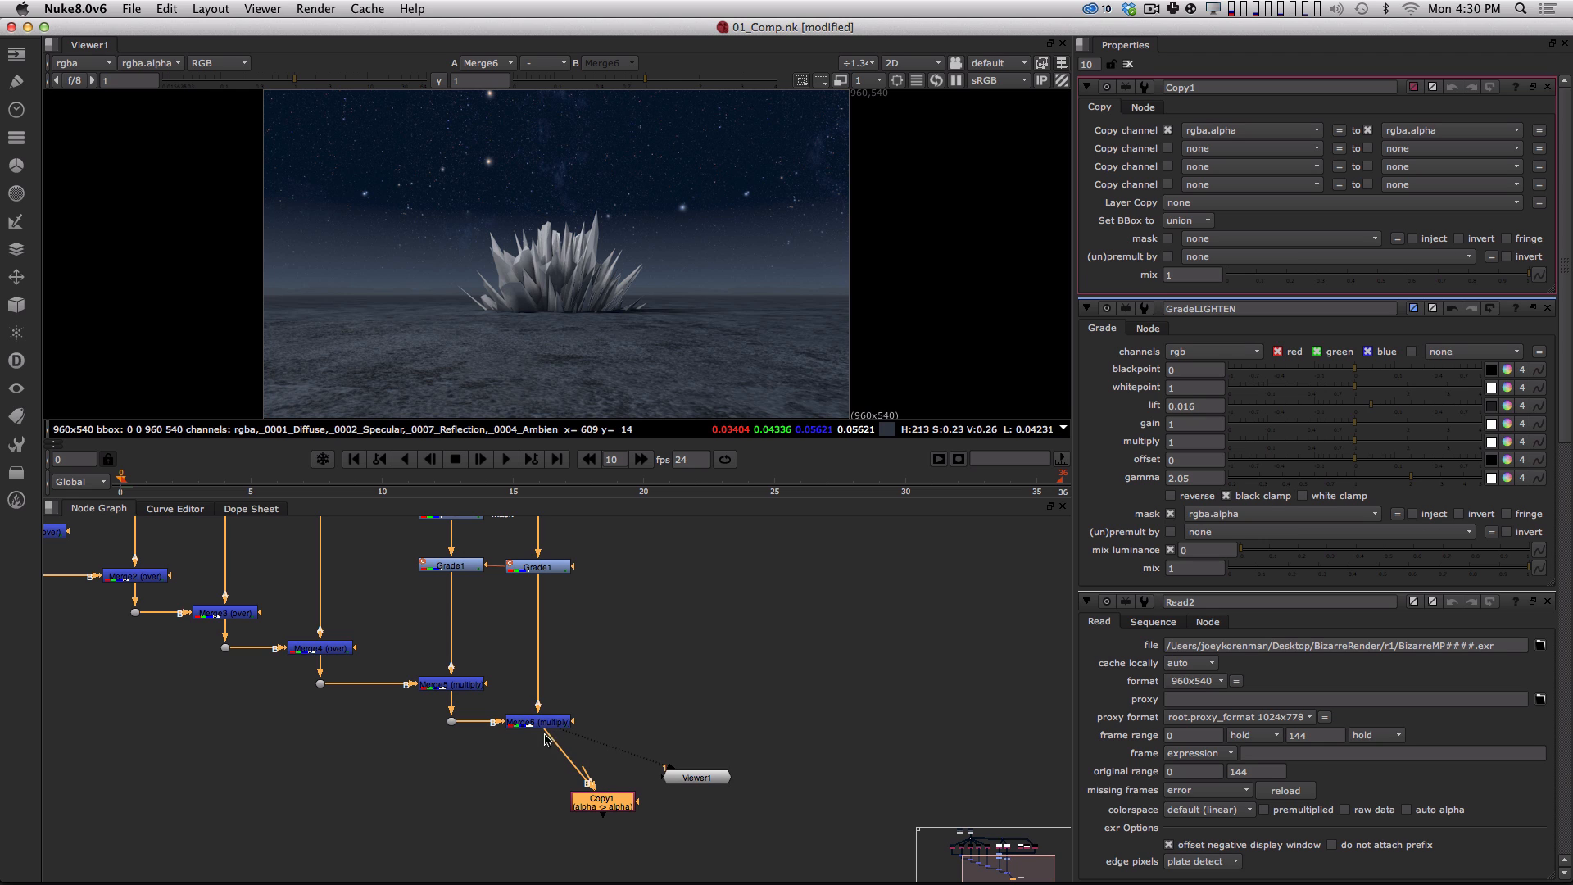
pyautogui.moveTo(604, 800); pyautogui.dragTo(665, 649)
pyautogui.keyDown('alt'); pyautogui.moveTo(678, 663); pyautogui.dragTo(600, 737); pyautogui.keyUp('alt')
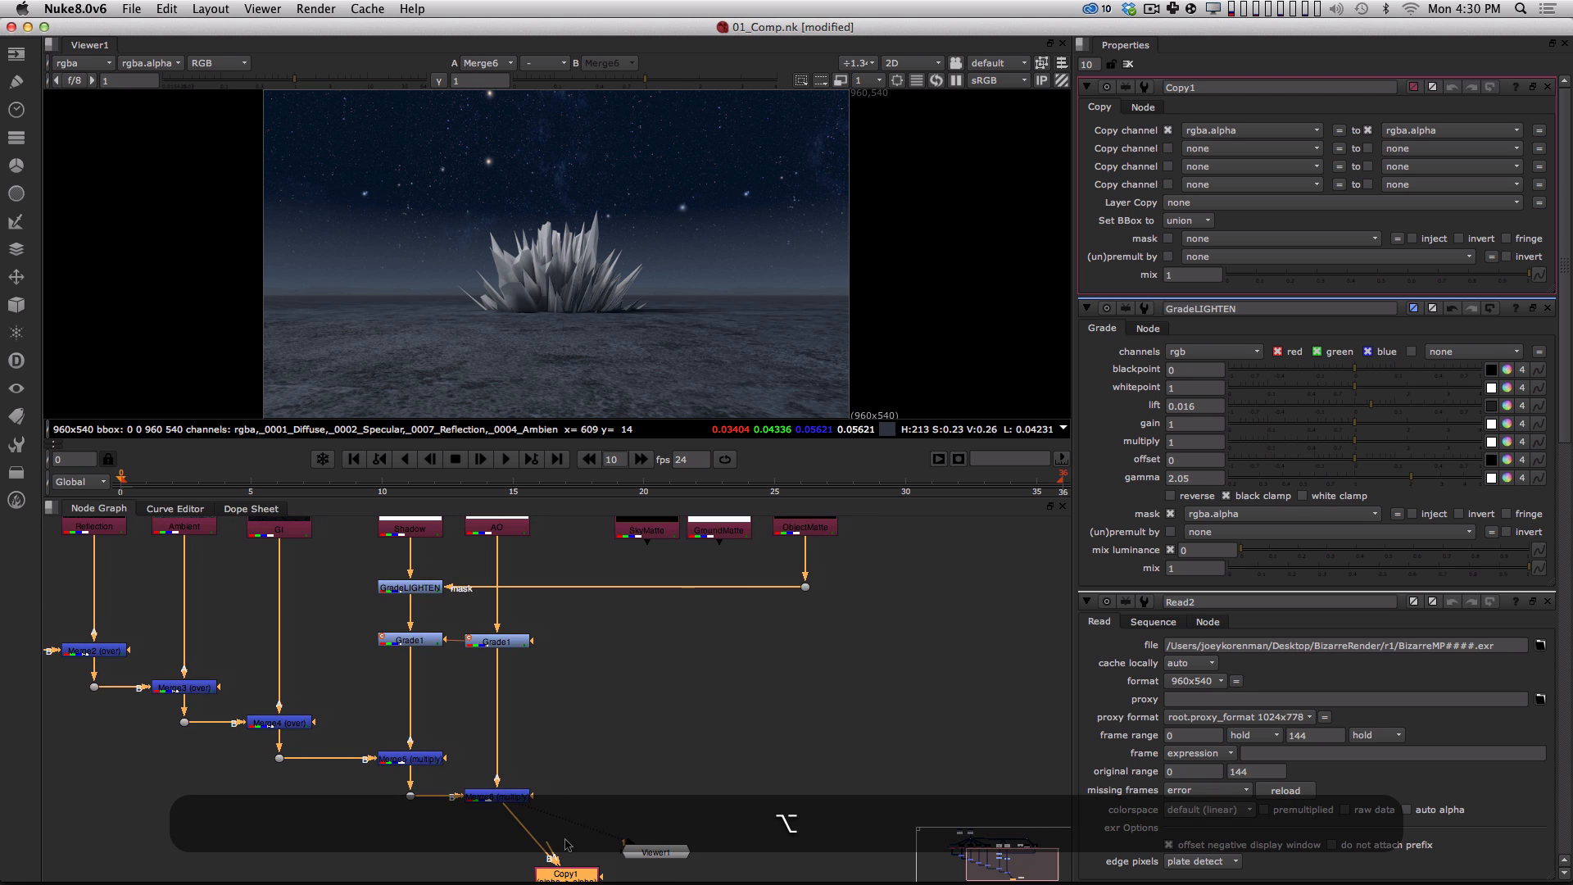
pyautogui.moveTo(557, 852); pyautogui.dragTo(786, 600)
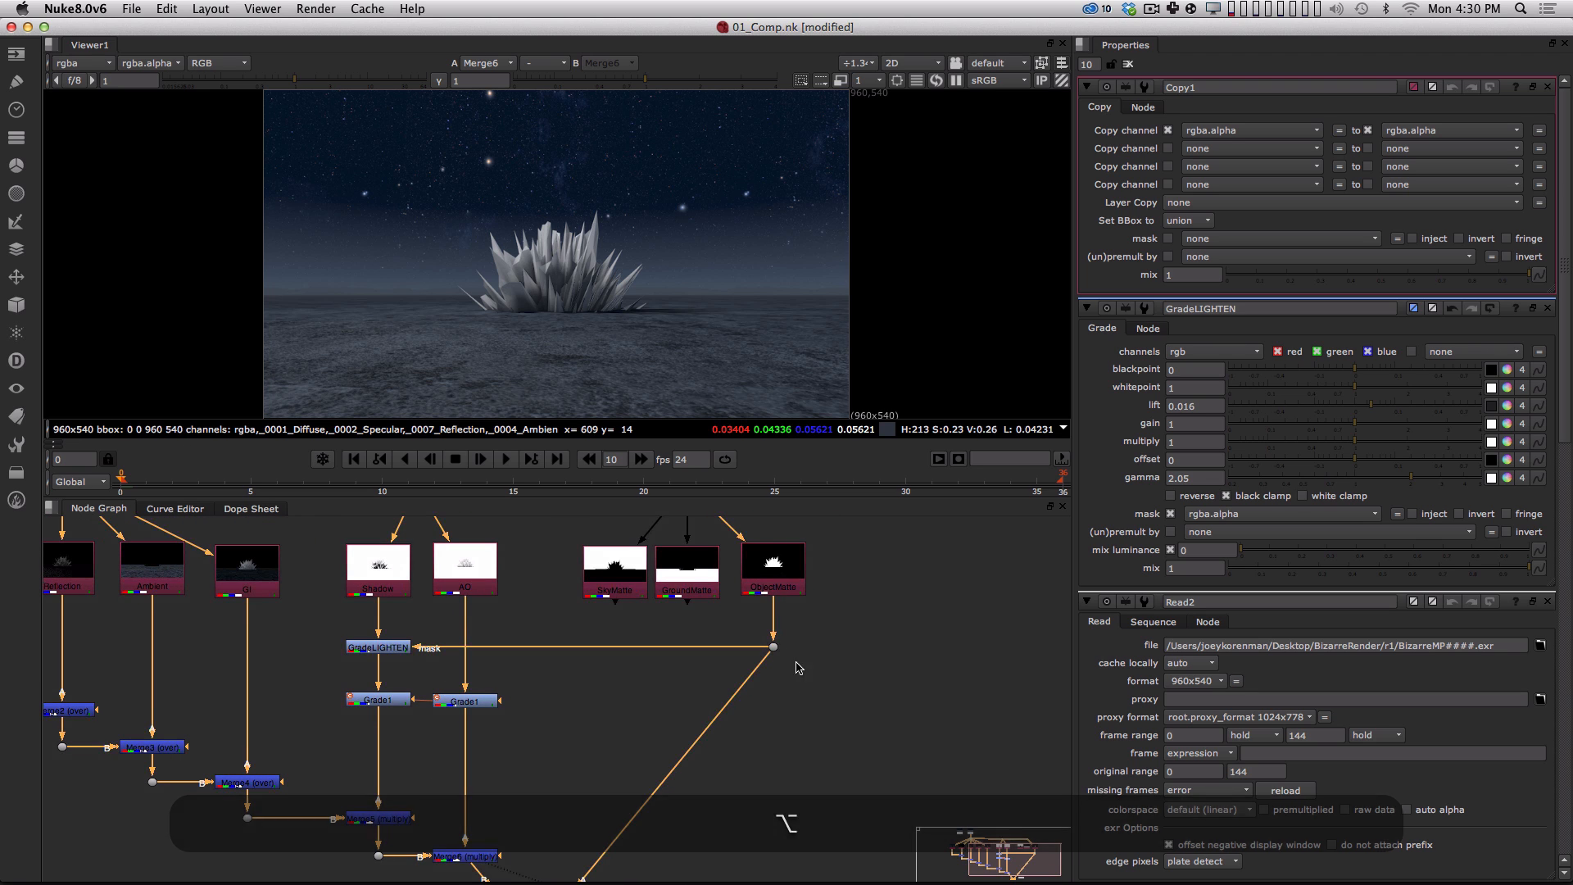
pyautogui.keyDown('alt'); pyautogui.moveTo(767, 774); pyautogui.dragTo(843, 601); pyautogui.keyUp('alt')
# View the Copy node's output and check its alpha channel before returning to the RGB display.
pyautogui.press('1')
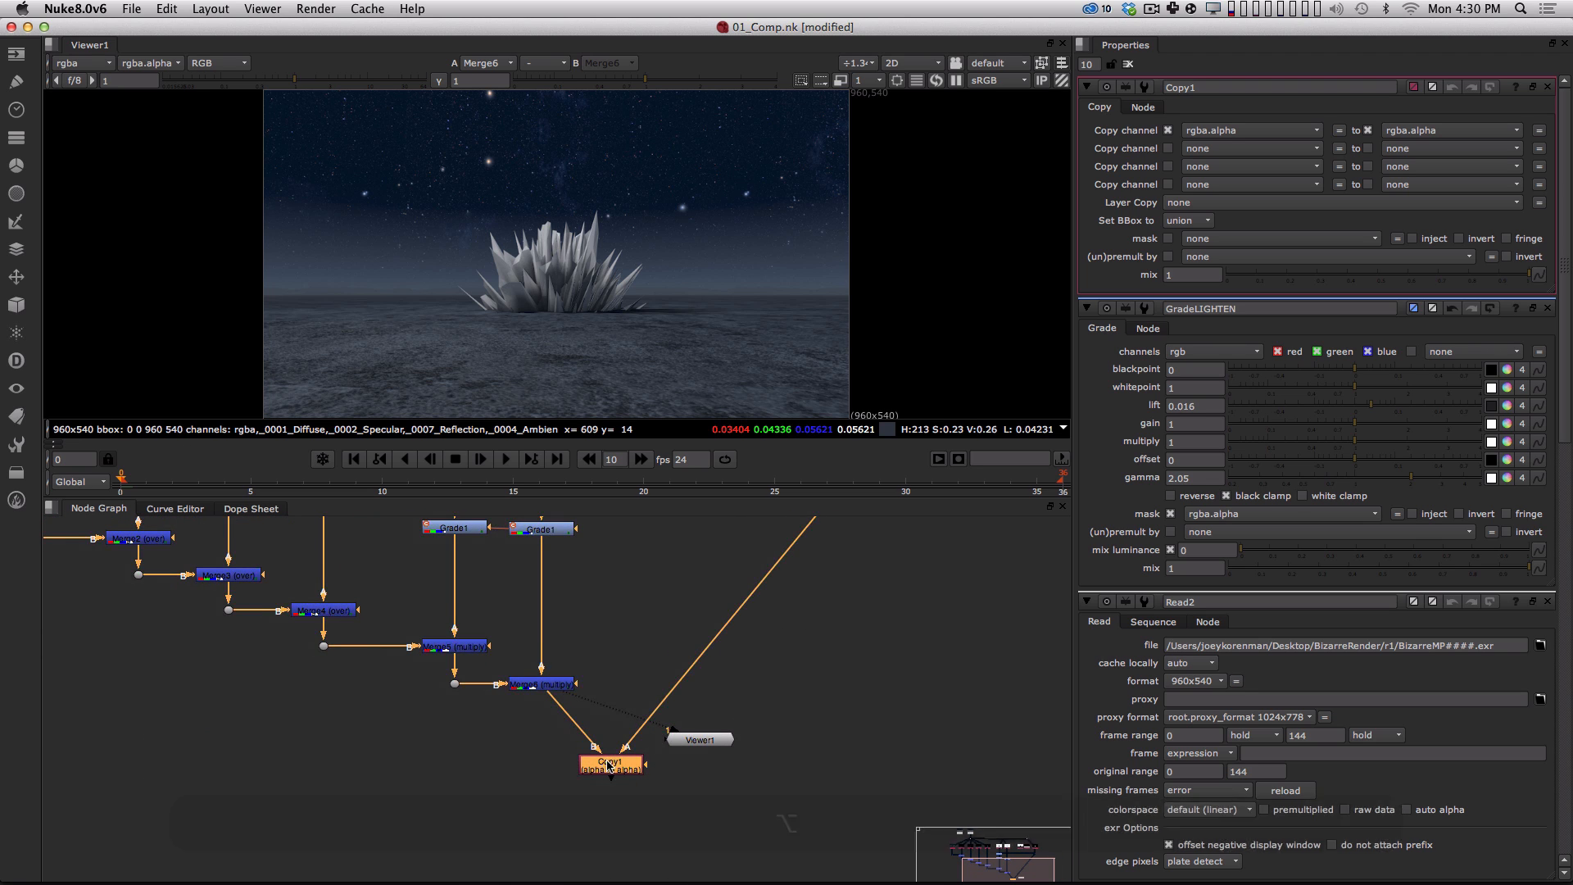
pyautogui.click(727, 740)
pyautogui.click(749, 694)
pyautogui.click(631, 770)
pyautogui.press('1')
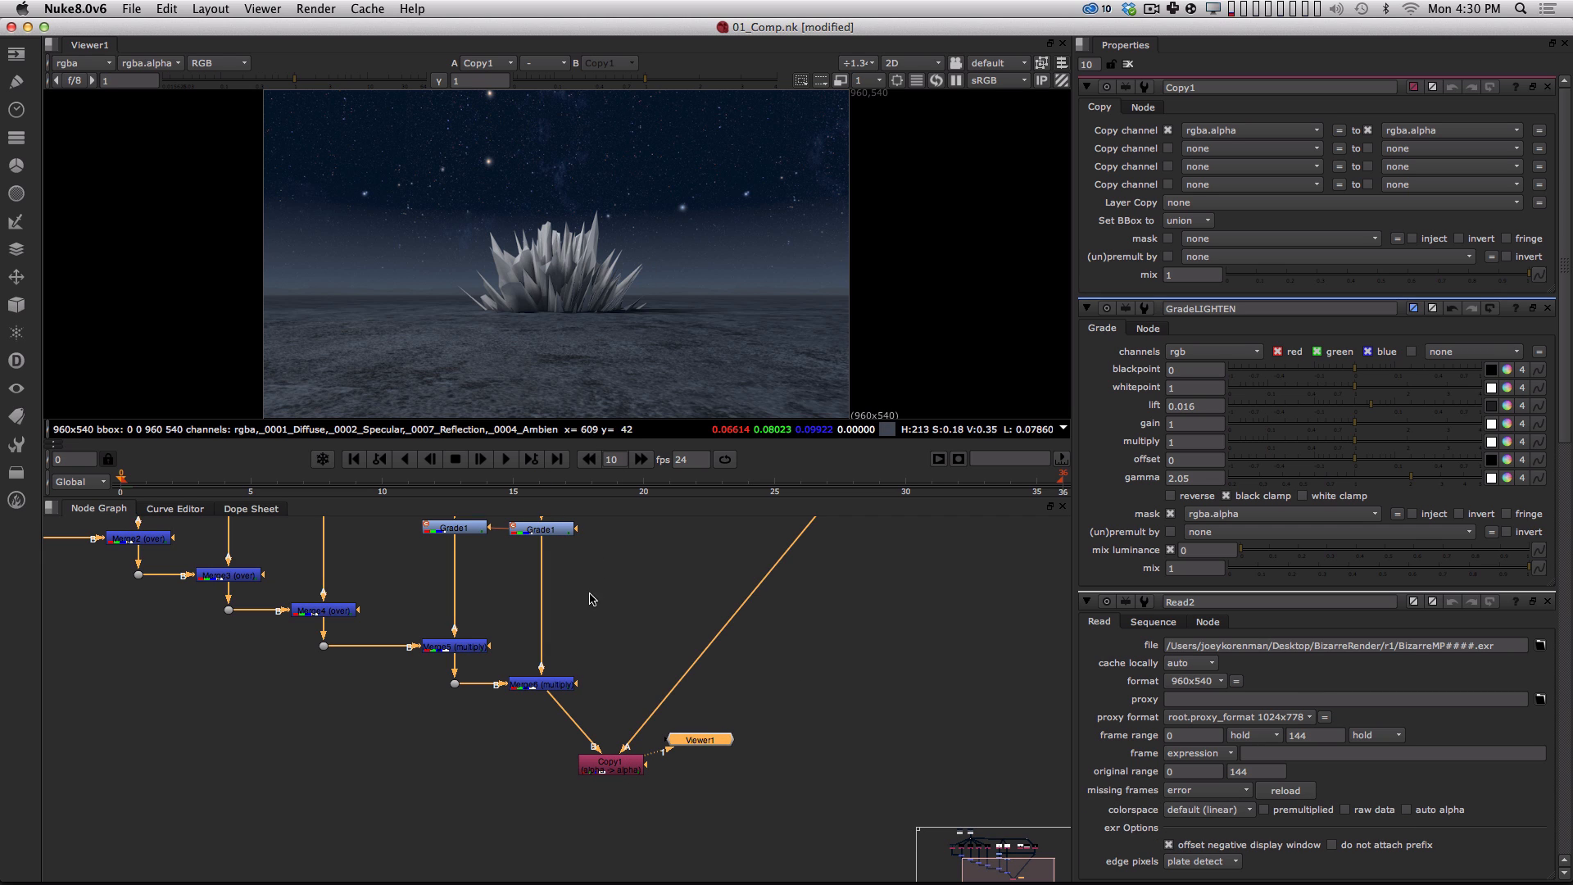
pyautogui.press('a')
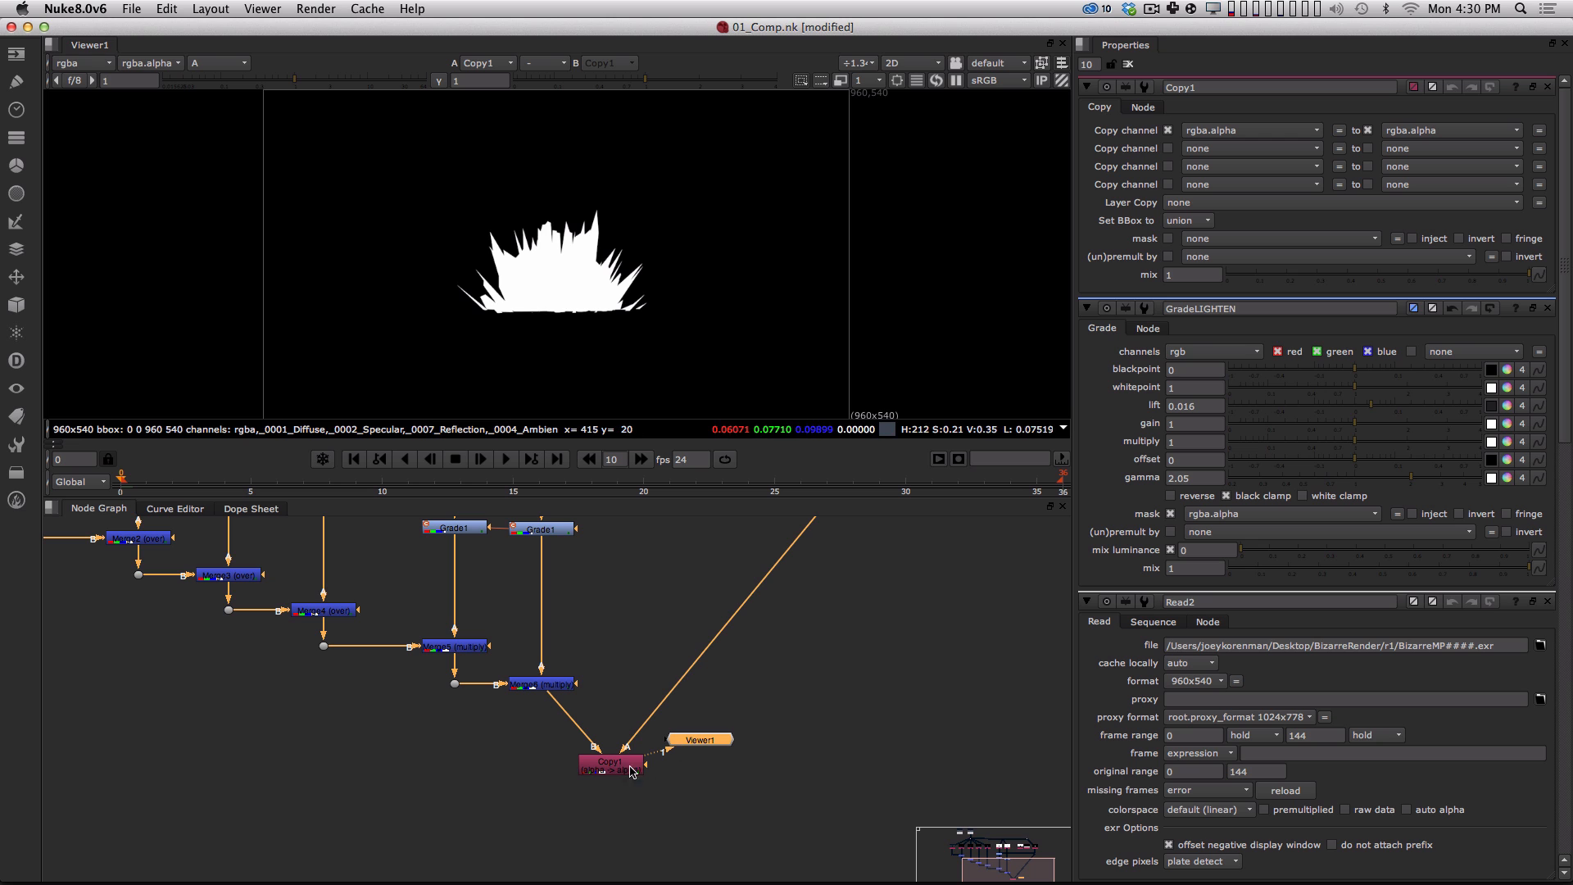
pyautogui.press('a')
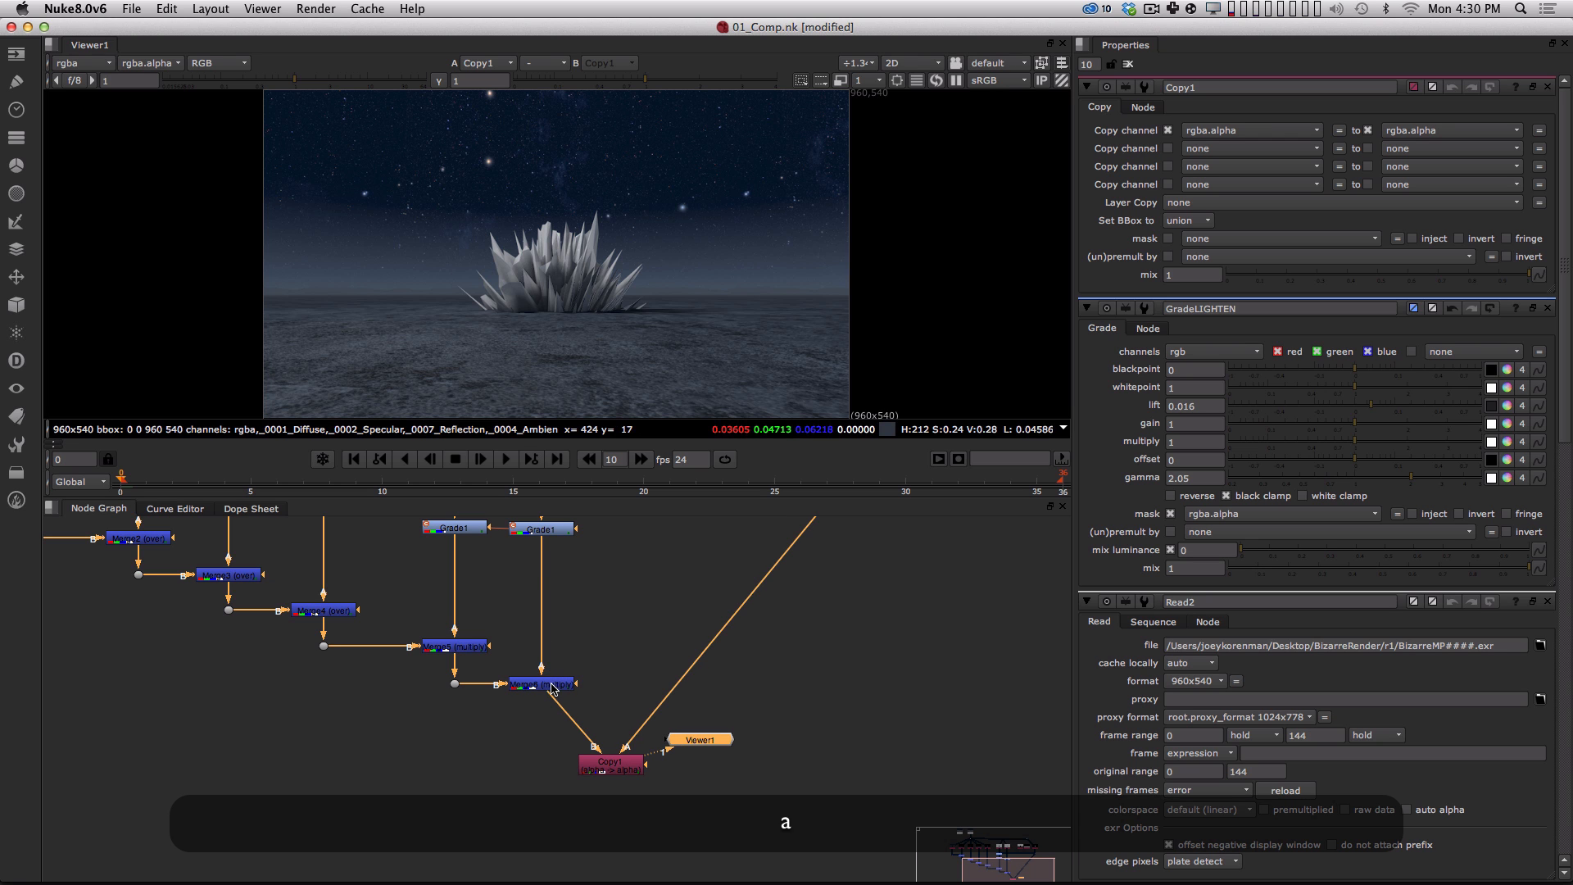
# Compare the alpha channels of Merge6 and the Copy node, alternating between alpha and RGB display.
pyautogui.click(548, 688)
pyautogui.press('1')
pyautogui.press('a')
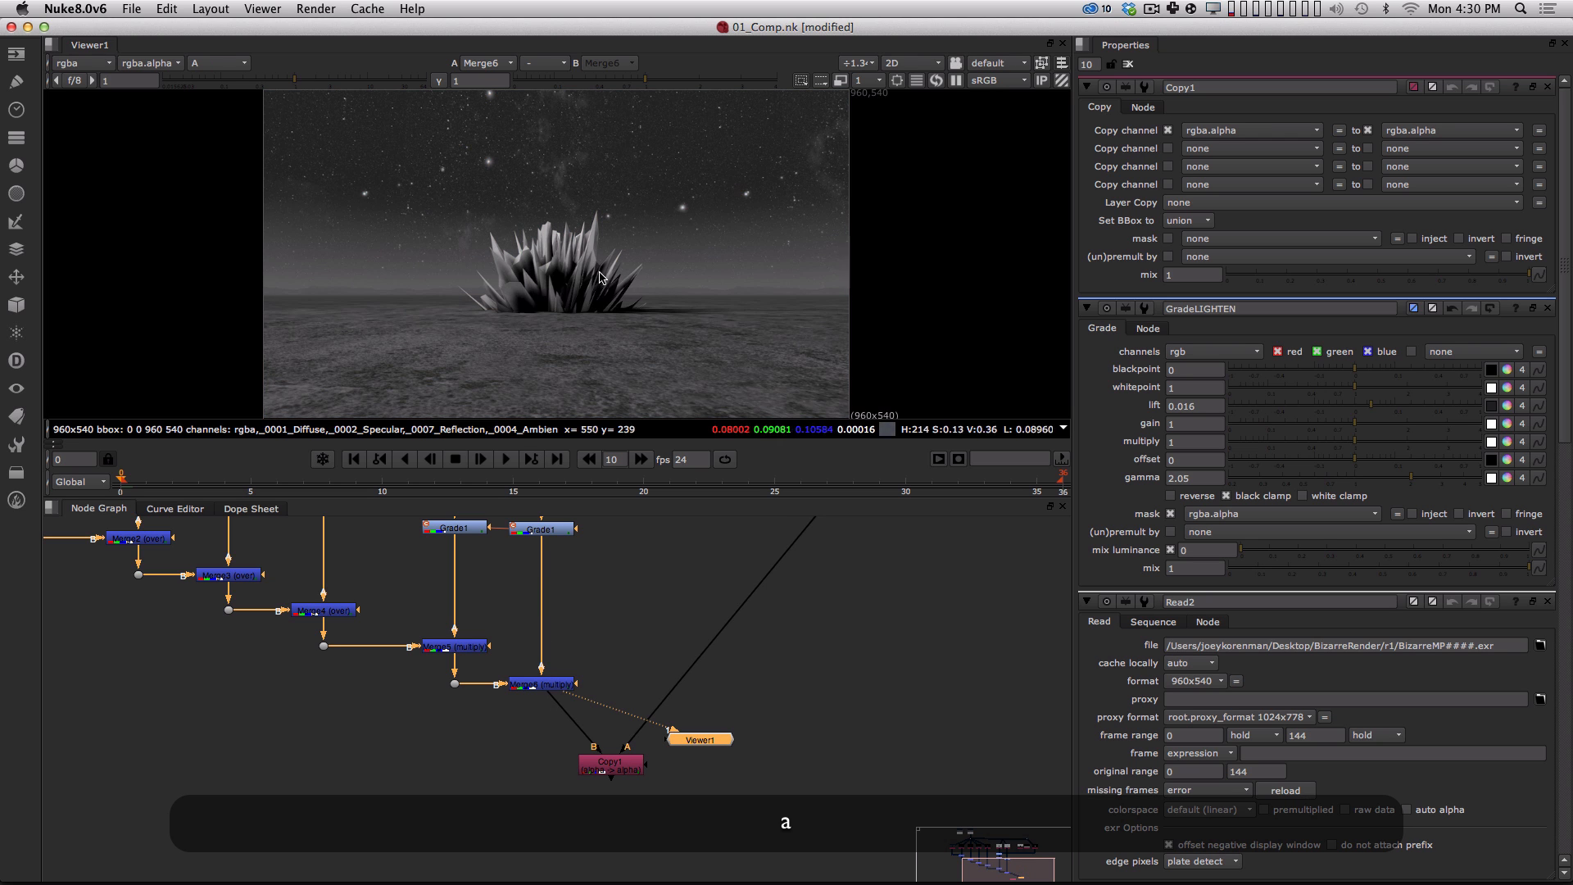
pyautogui.press('a')
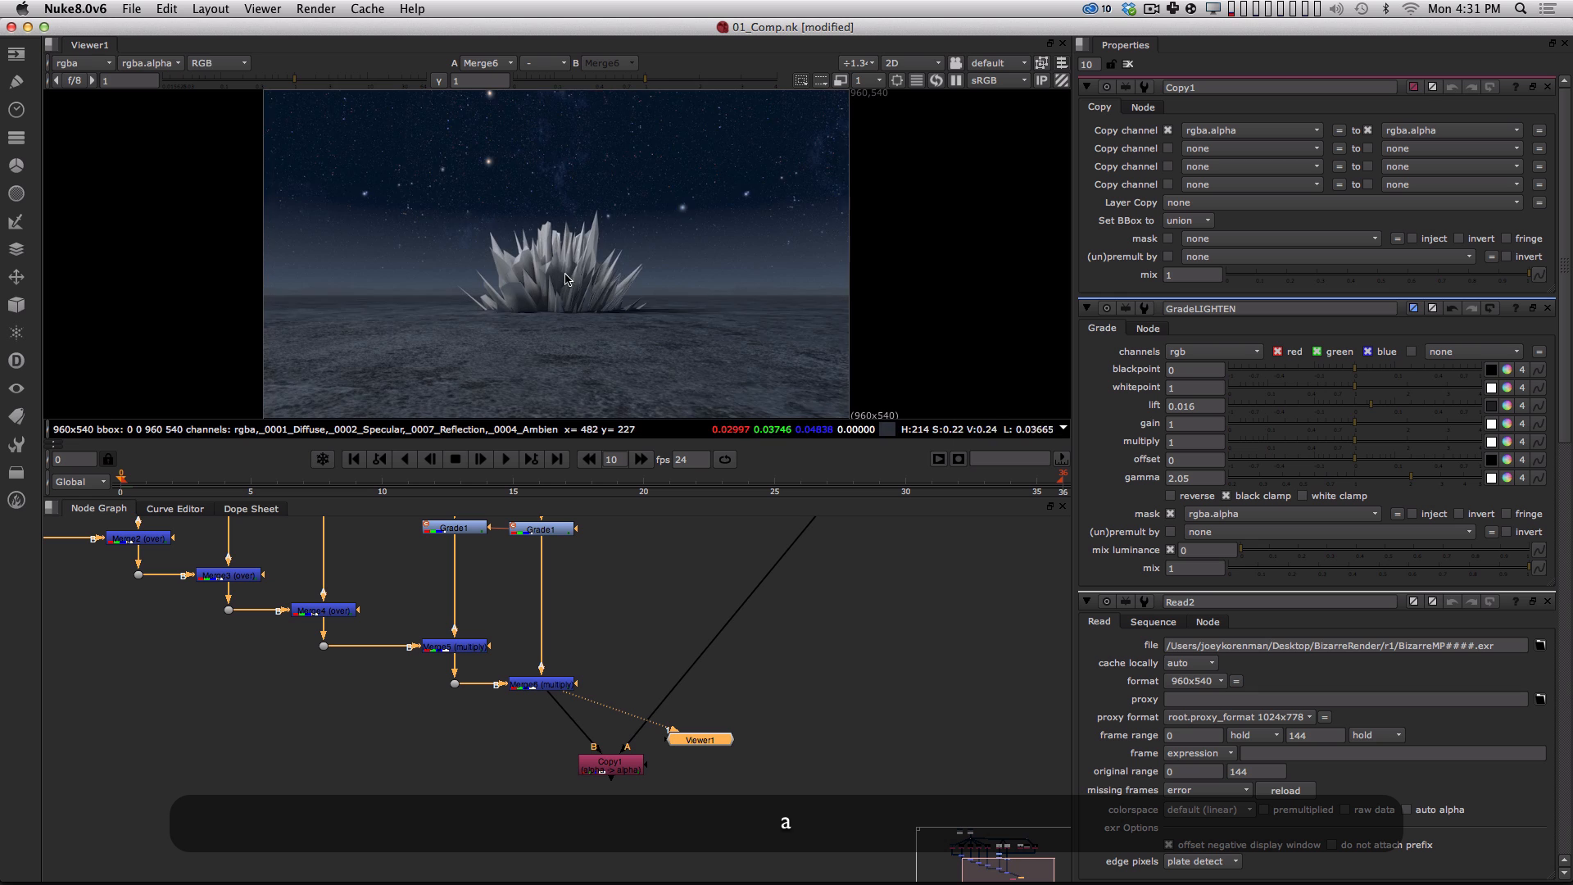
pyautogui.press('a')
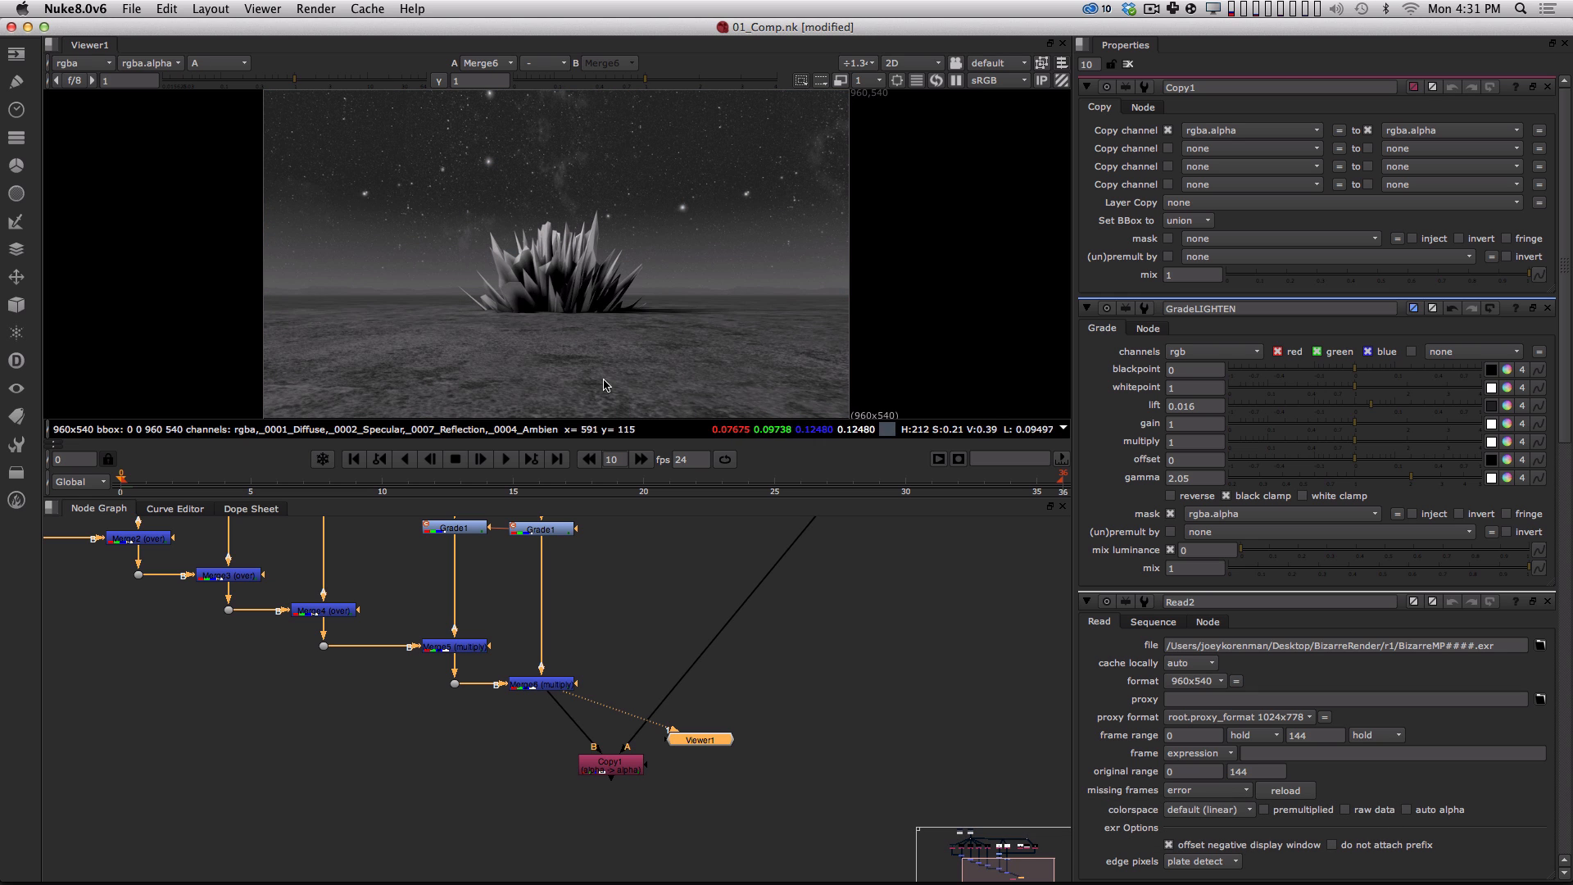
pyautogui.press('a')
pyautogui.click(631, 765)
pyautogui.press('1')
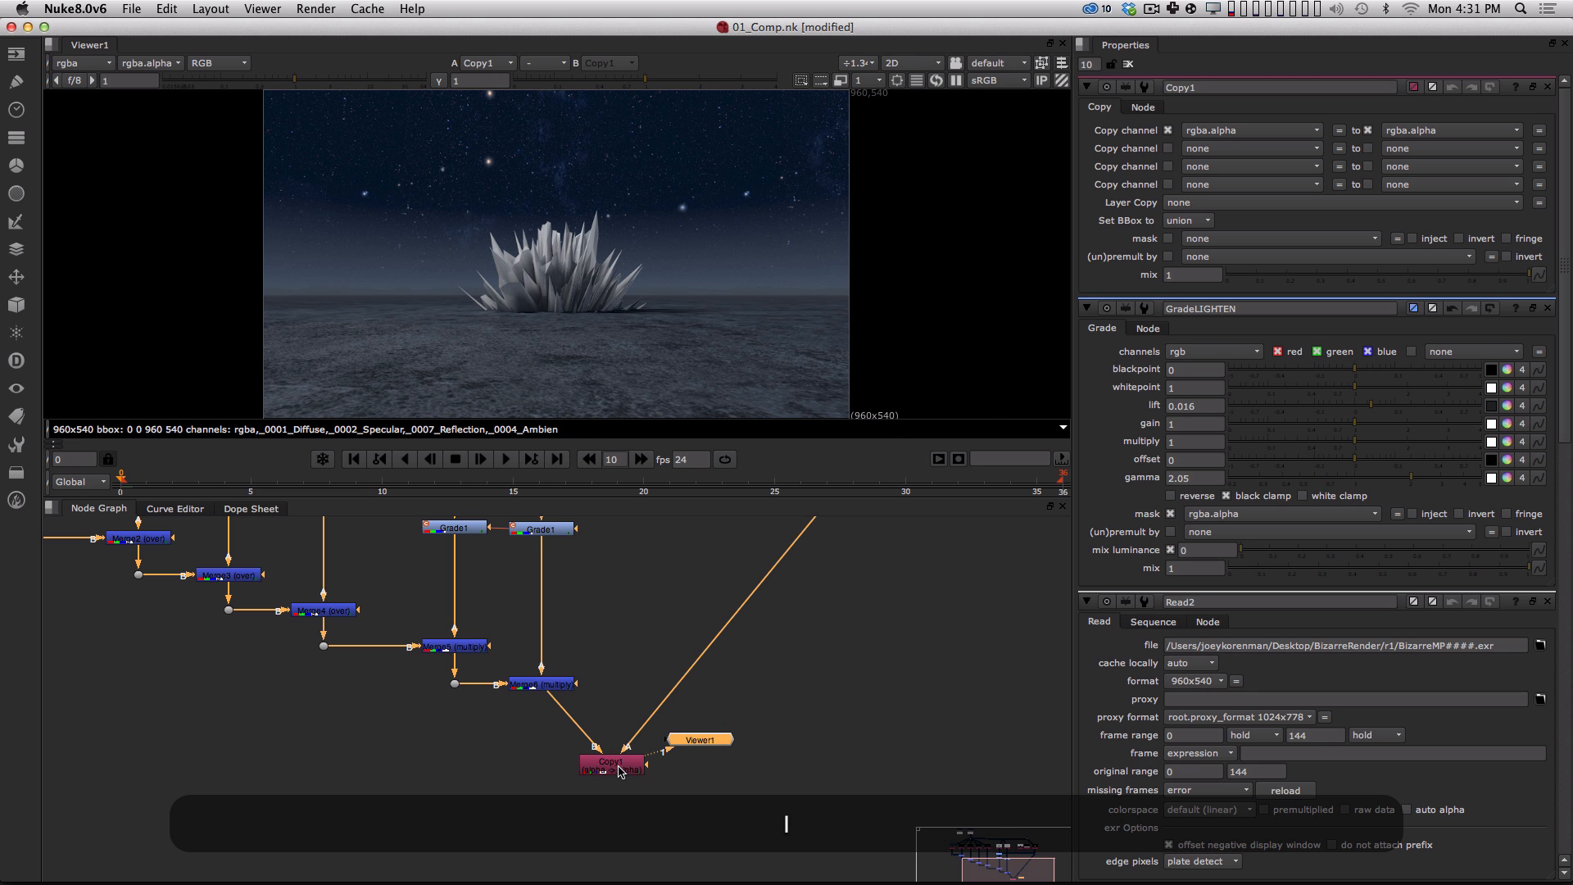
pyautogui.press('a')
pyautogui.press('a')
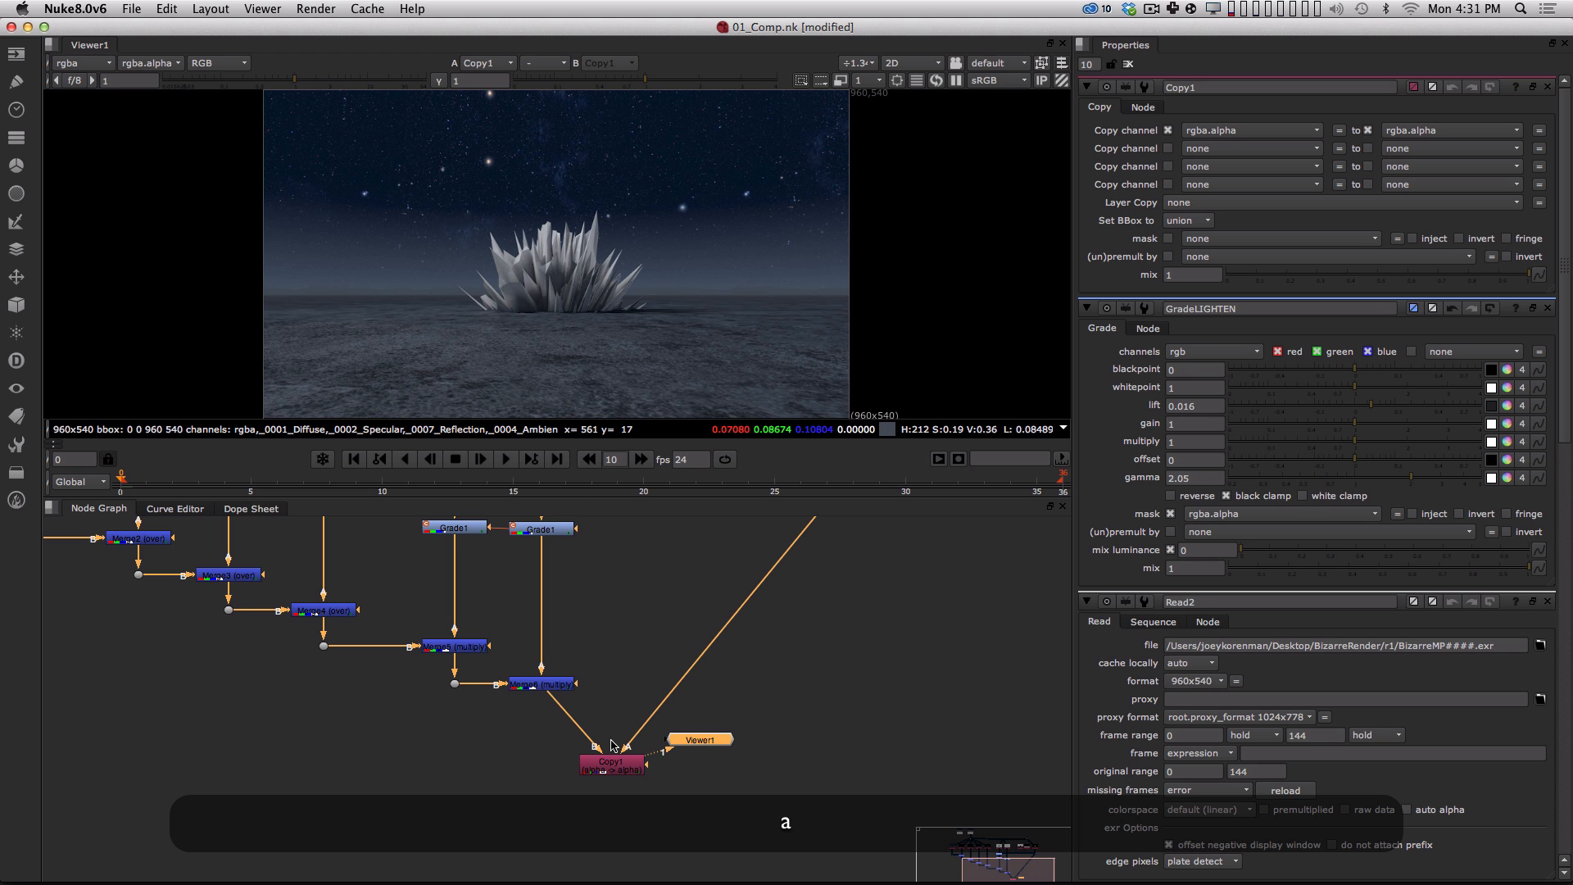
# Add a Premult node after the Copy node and space the two nodes apart.
pyautogui.keyDown('alt'); pyautogui.moveTo(640, 698); pyautogui.dragTo(632, 639); pyautogui.keyUp('alt')
pyautogui.click(619, 710)
pyautogui.moveTo(628, 714)
pyautogui.mouseDown()
pyautogui.moveTo(636, 662)
pyautogui.moveTo(614, 712)
pyautogui.moveTo(630, 733)
pyautogui.mouseUp()
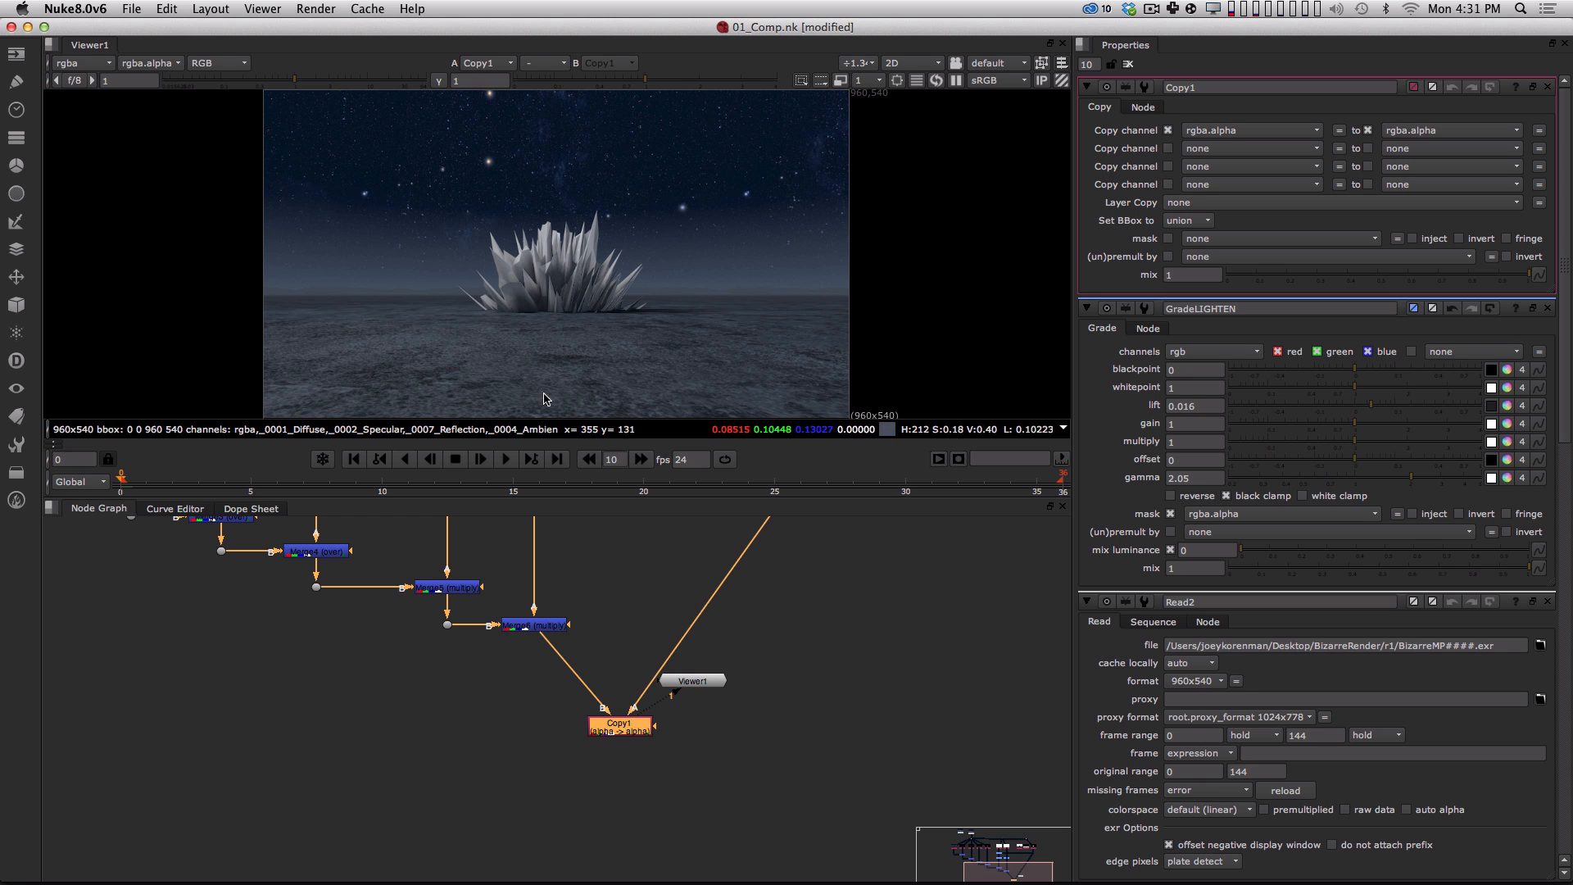
pyautogui.moveTo(633, 730); pyautogui.dragTo(634, 729)
pyautogui.press('Tab')
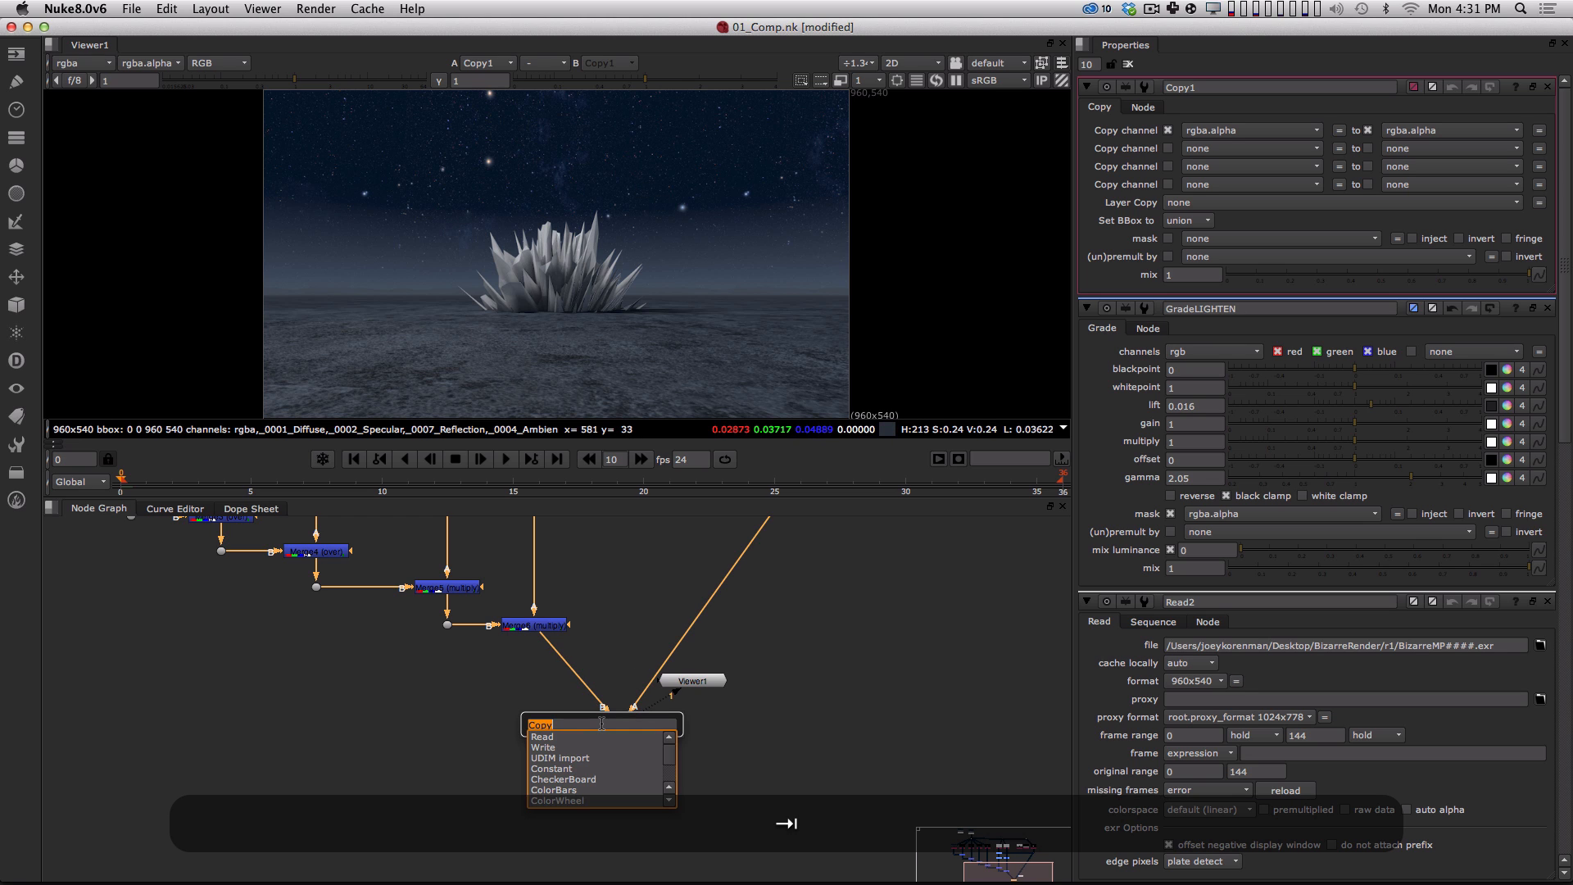
pyautogui.write('pre')
pyautogui.press('Return')
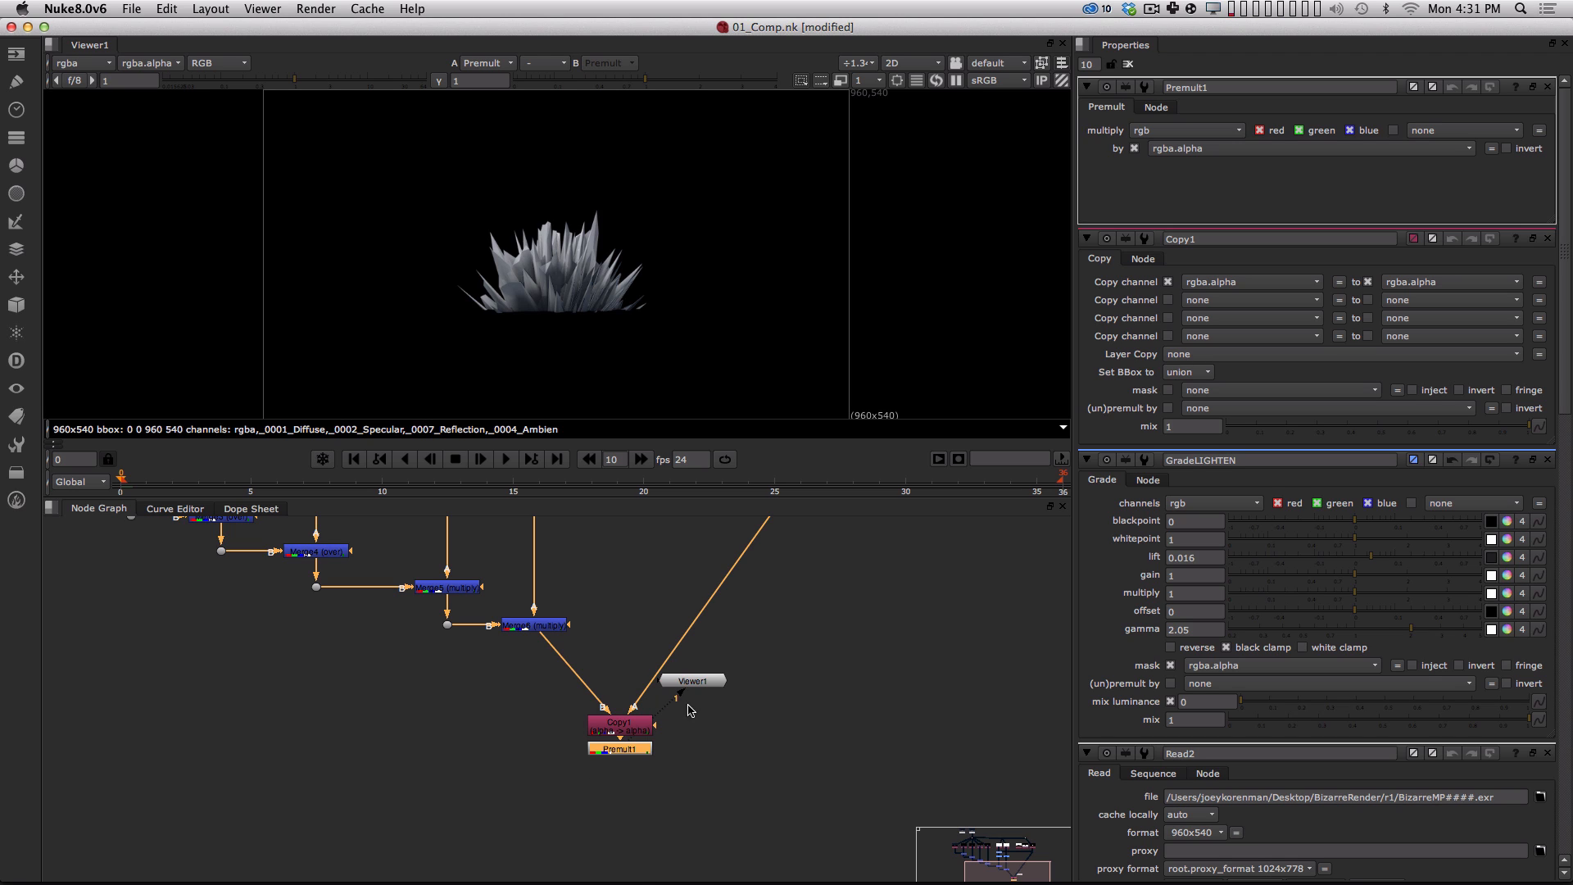
pyautogui.moveTo(631, 755); pyautogui.dragTo(632, 765)
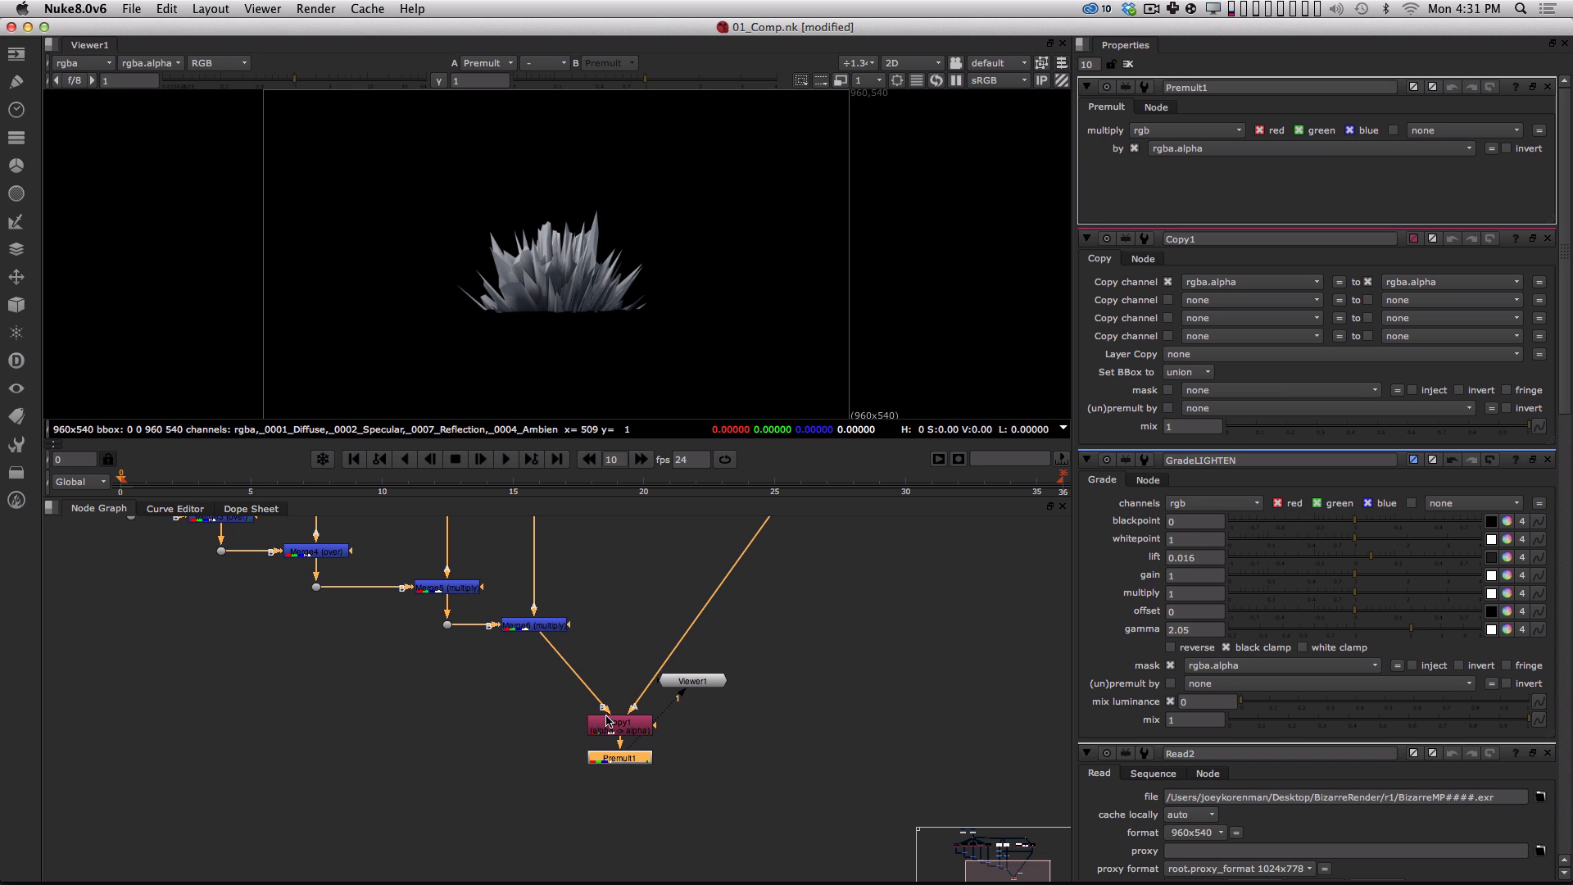
# View the full Merge6 composite, then the Premult output, to compare the isolated spikes.
pyautogui.click(544, 626)
pyautogui.press('1')
pyautogui.click(622, 758)
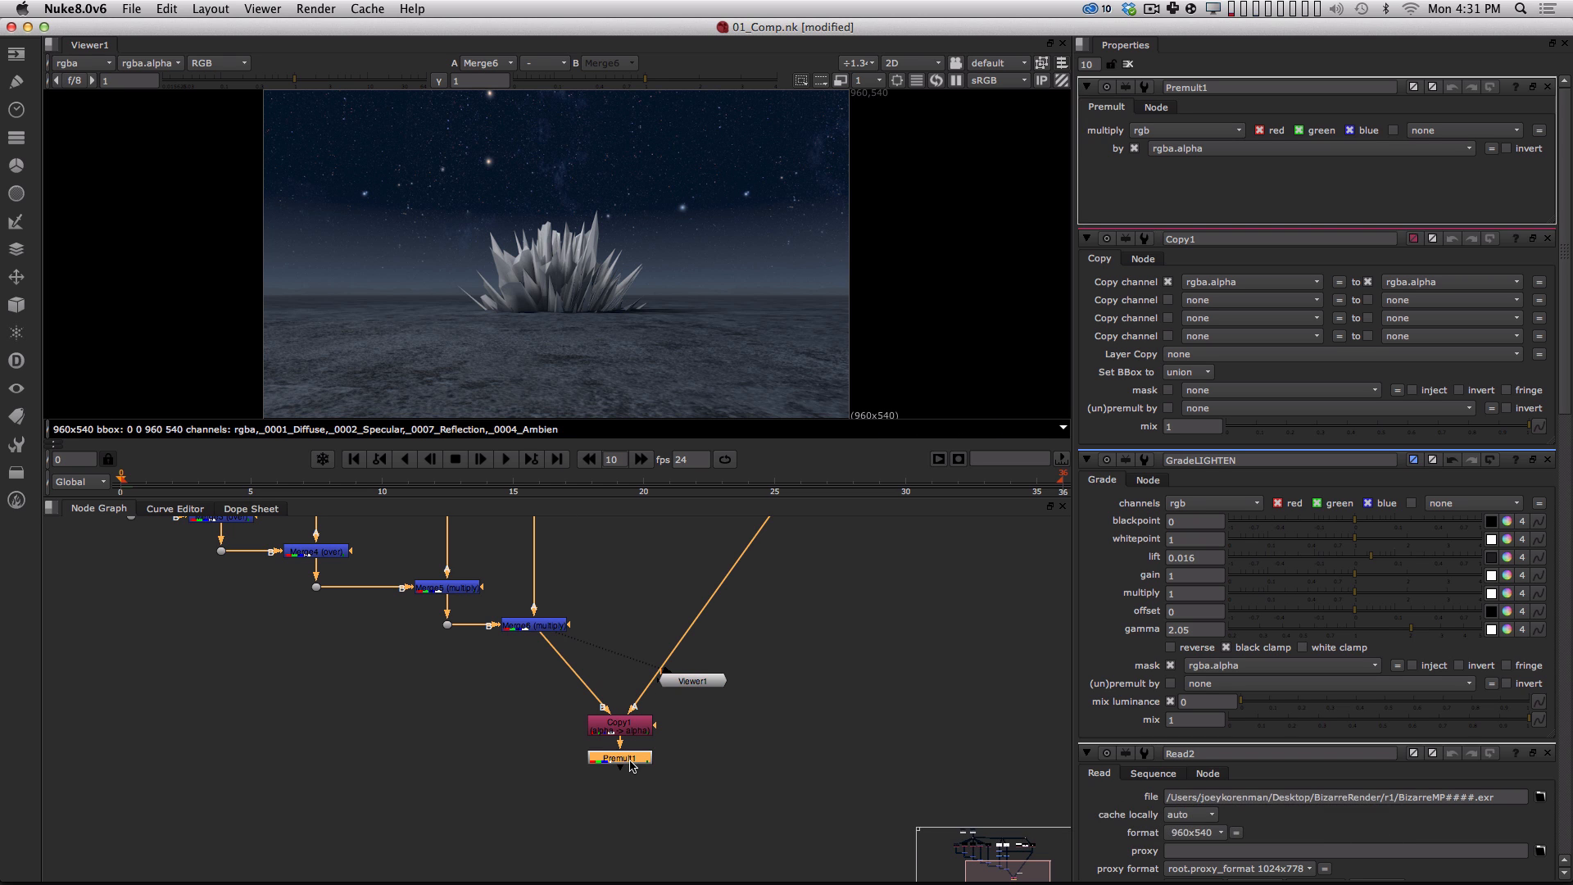
pyautogui.press('1')
# Add a Grade node after the Premult with blackpoint 0.08, whitepoint 0.46 and gamma 0.68.
pyautogui.keyDown('alt'); pyautogui.moveTo(670, 849); pyautogui.dragTo(616, 792); pyautogui.keyUp('alt')
pyautogui.click(677, 713)
pyautogui.press('Tab')
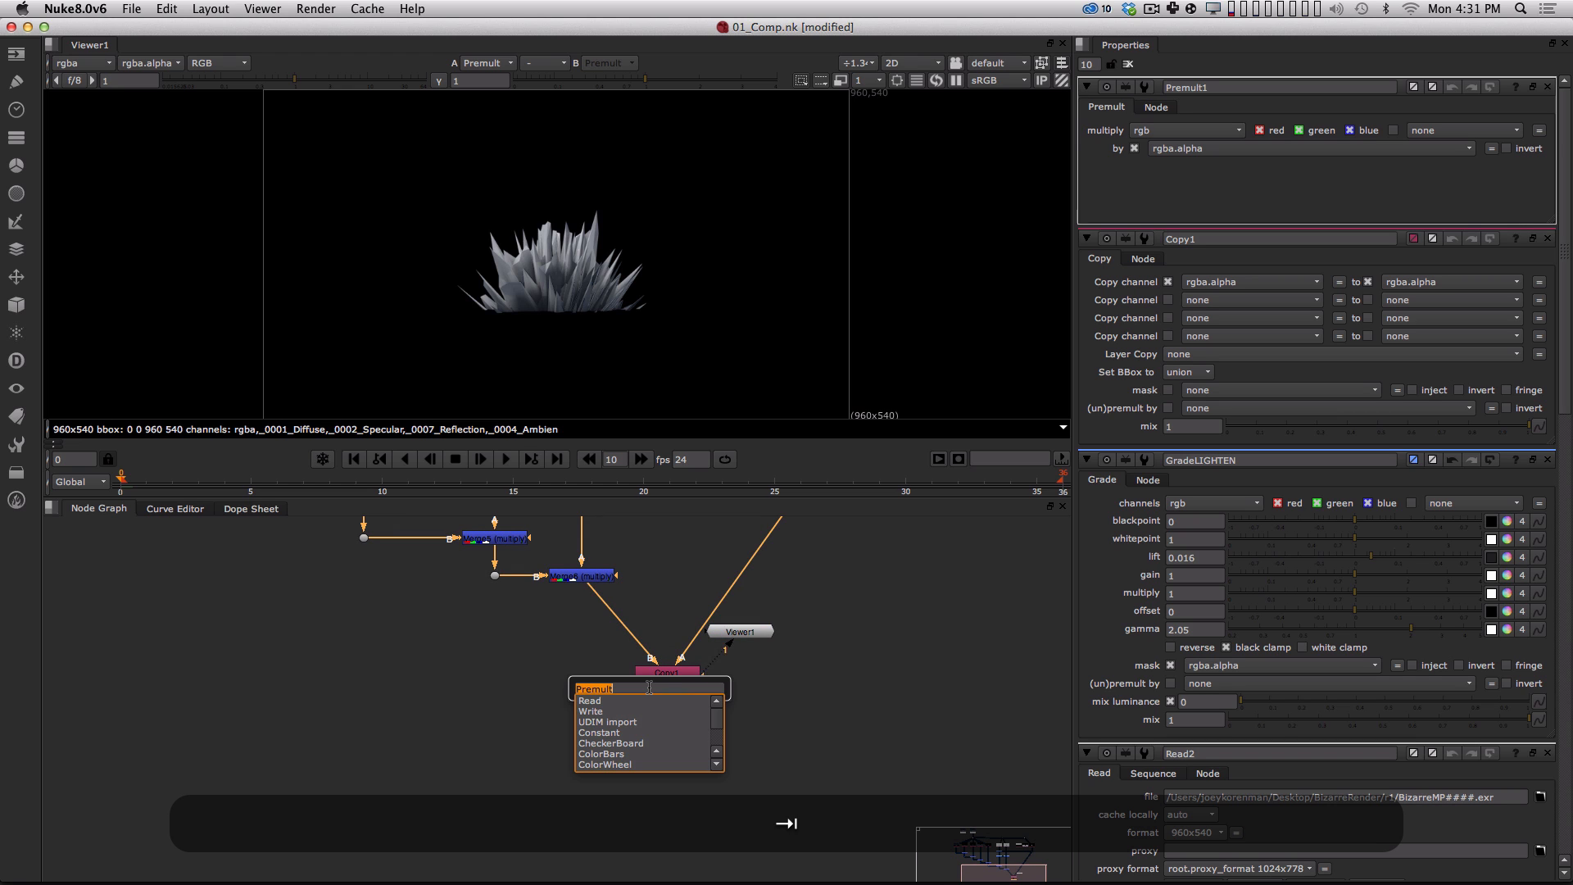
pyautogui.write('grade')
pyautogui.press('Return')
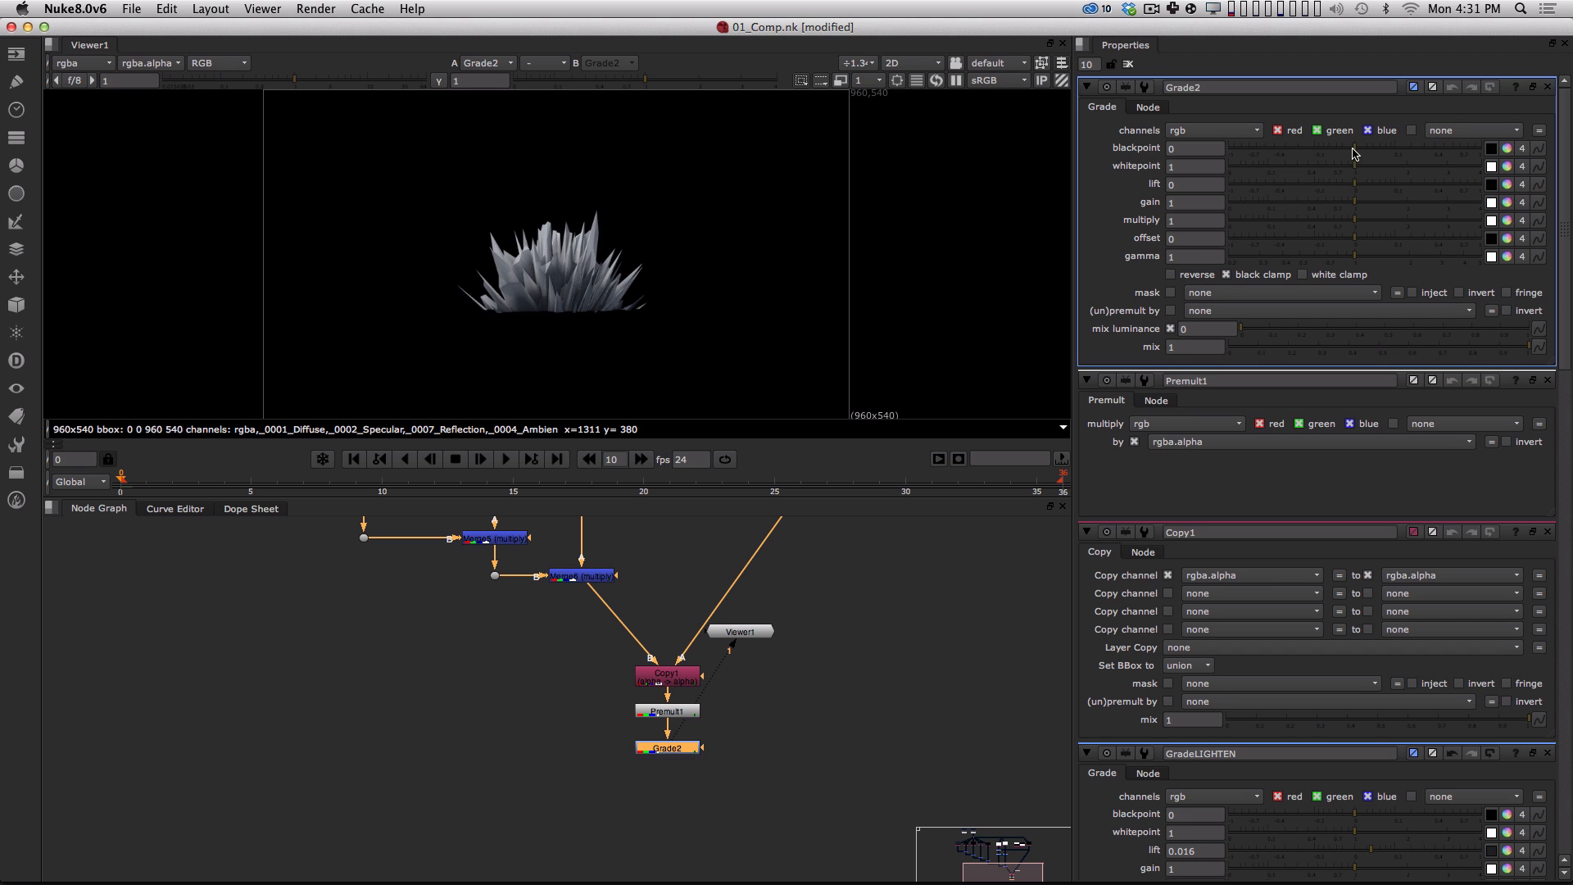
pyautogui.moveTo(1353, 153); pyautogui.dragTo(1315, 178)
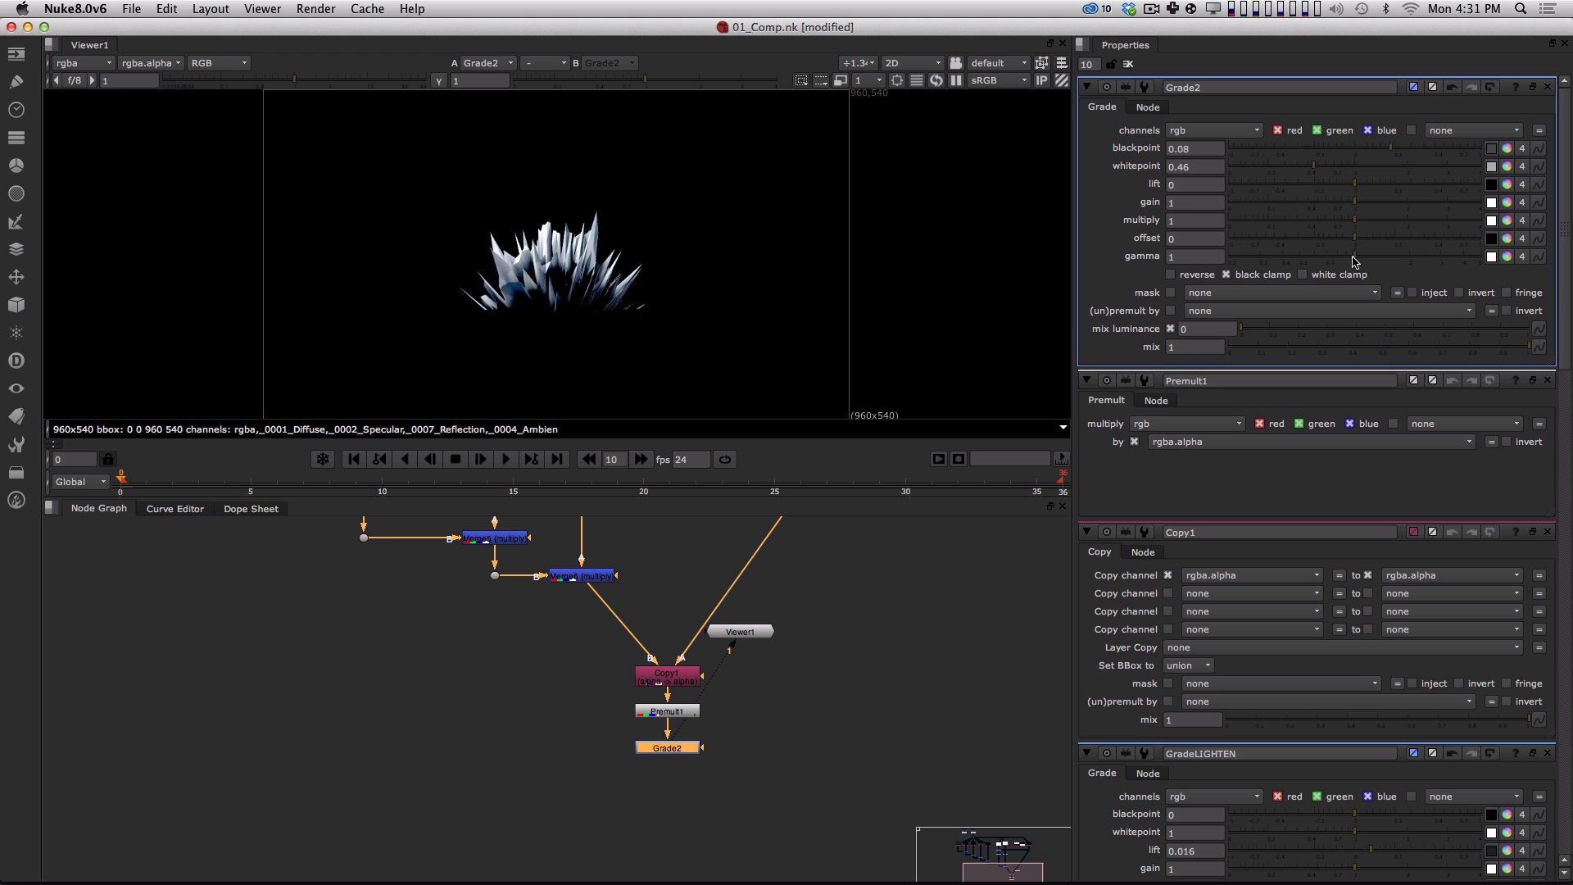
pyautogui.moveTo(1352, 257); pyautogui.dragTo(1328, 259)
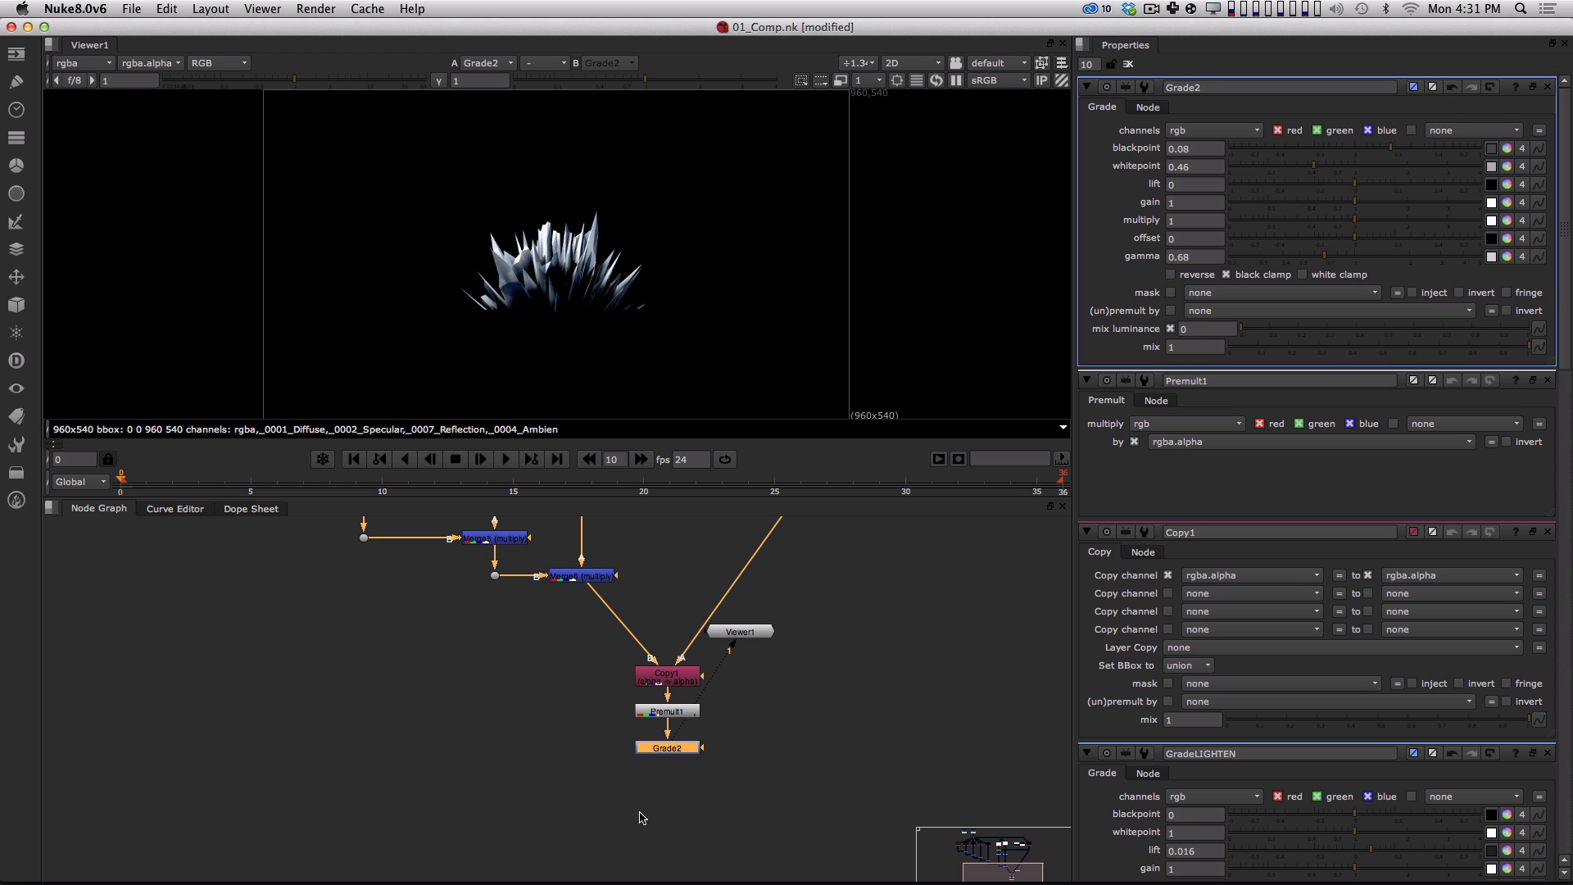
# Add a Blur node after the new Grade node, set its size to 14.2 and tidy the node spacing.
pyautogui.press('Tab')
pyautogui.write('blur')
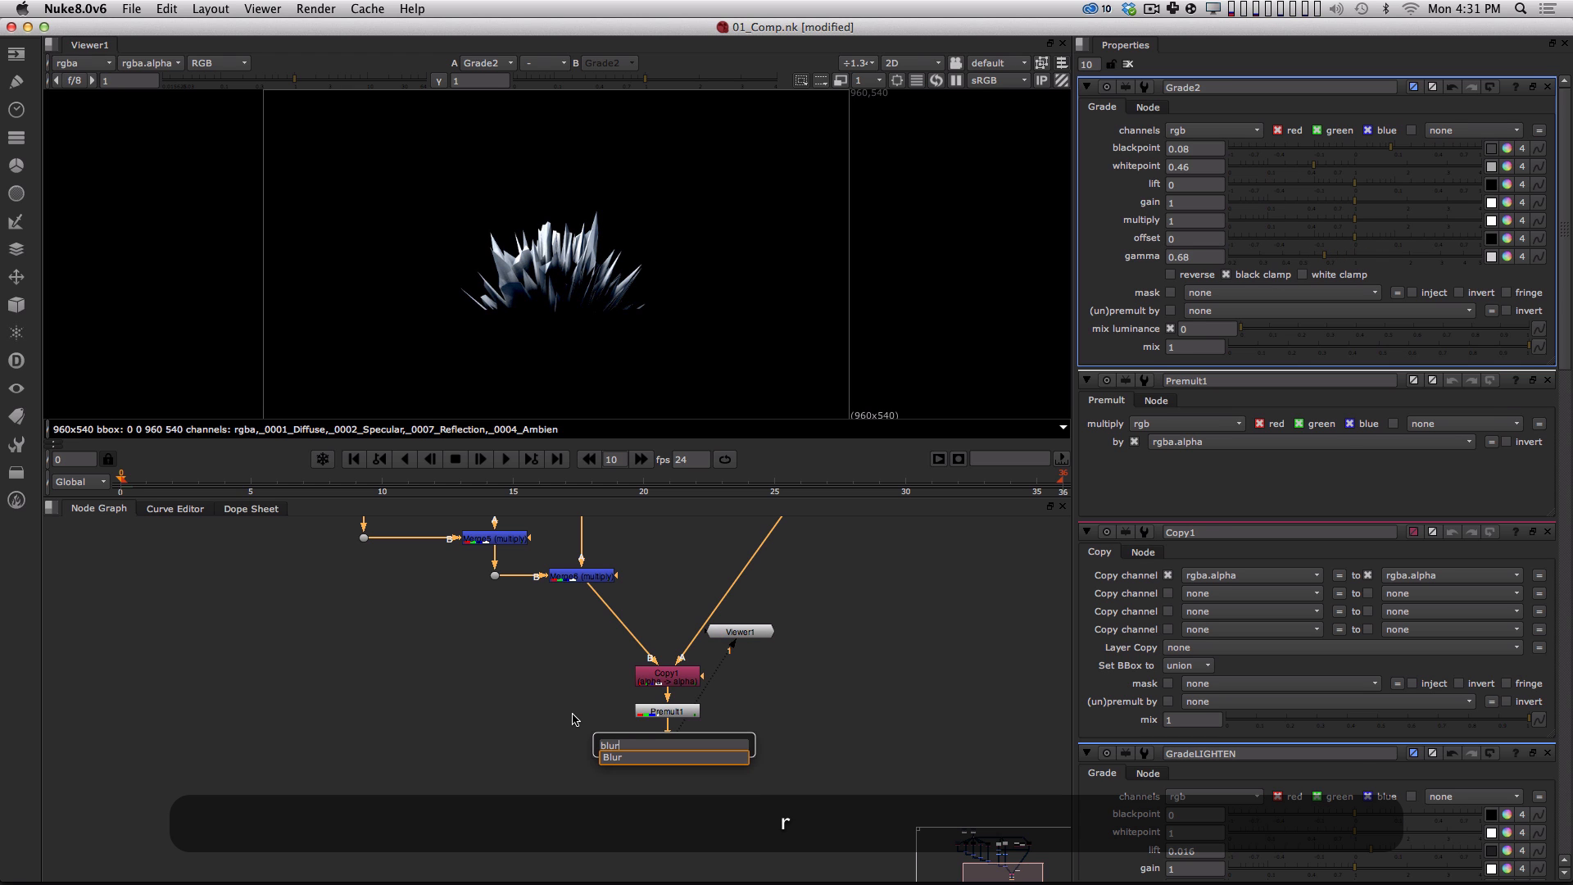
pyautogui.press('Return')
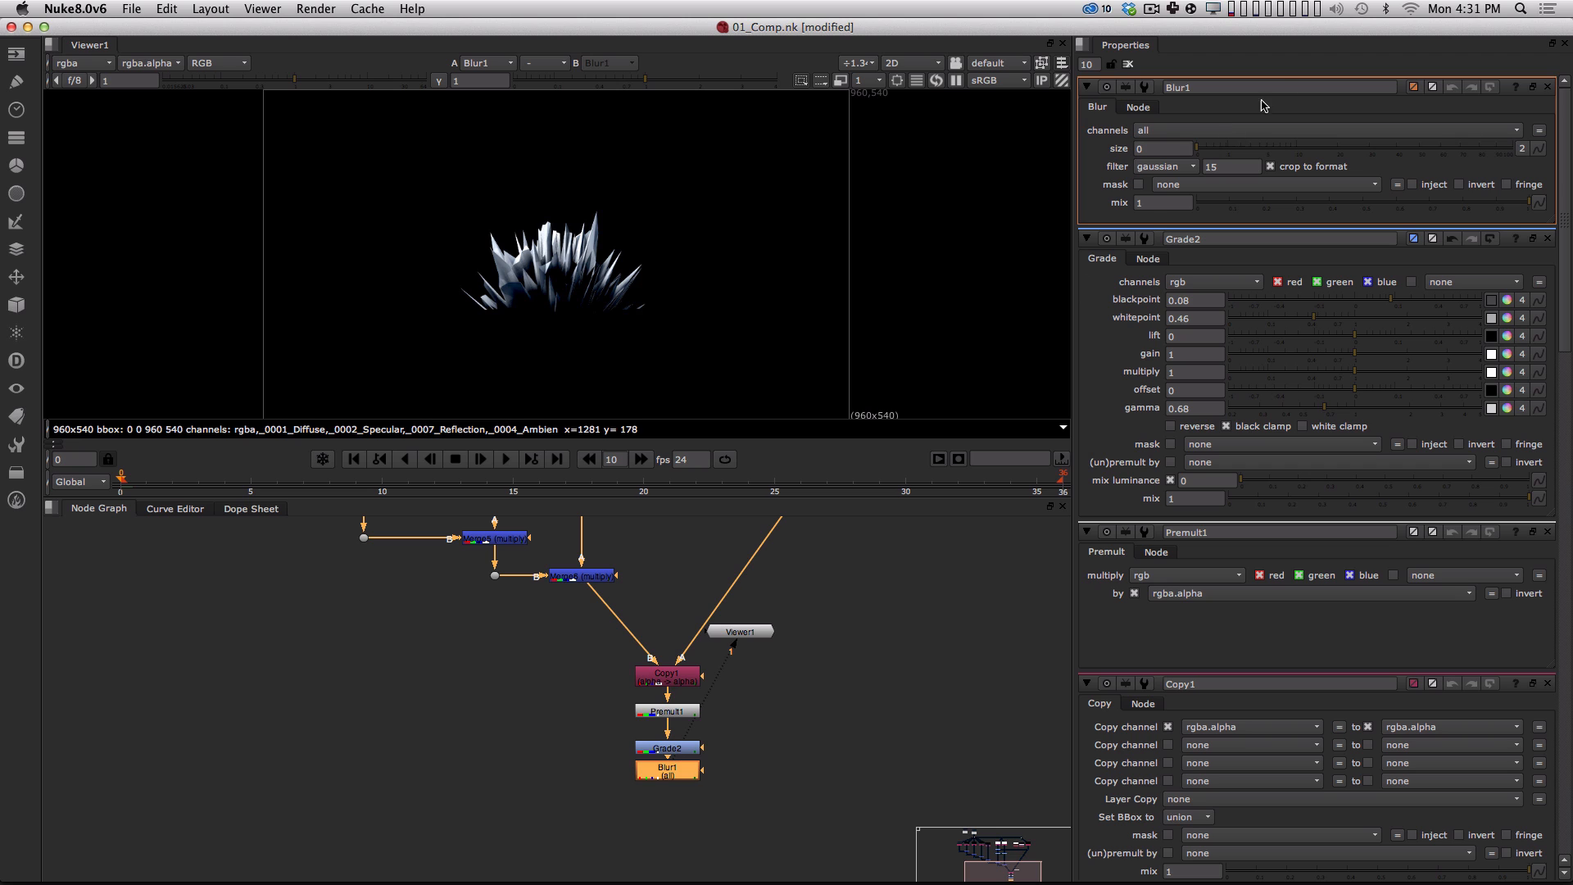
pyautogui.moveTo(1204, 150); pyautogui.dragTo(1291, 152)
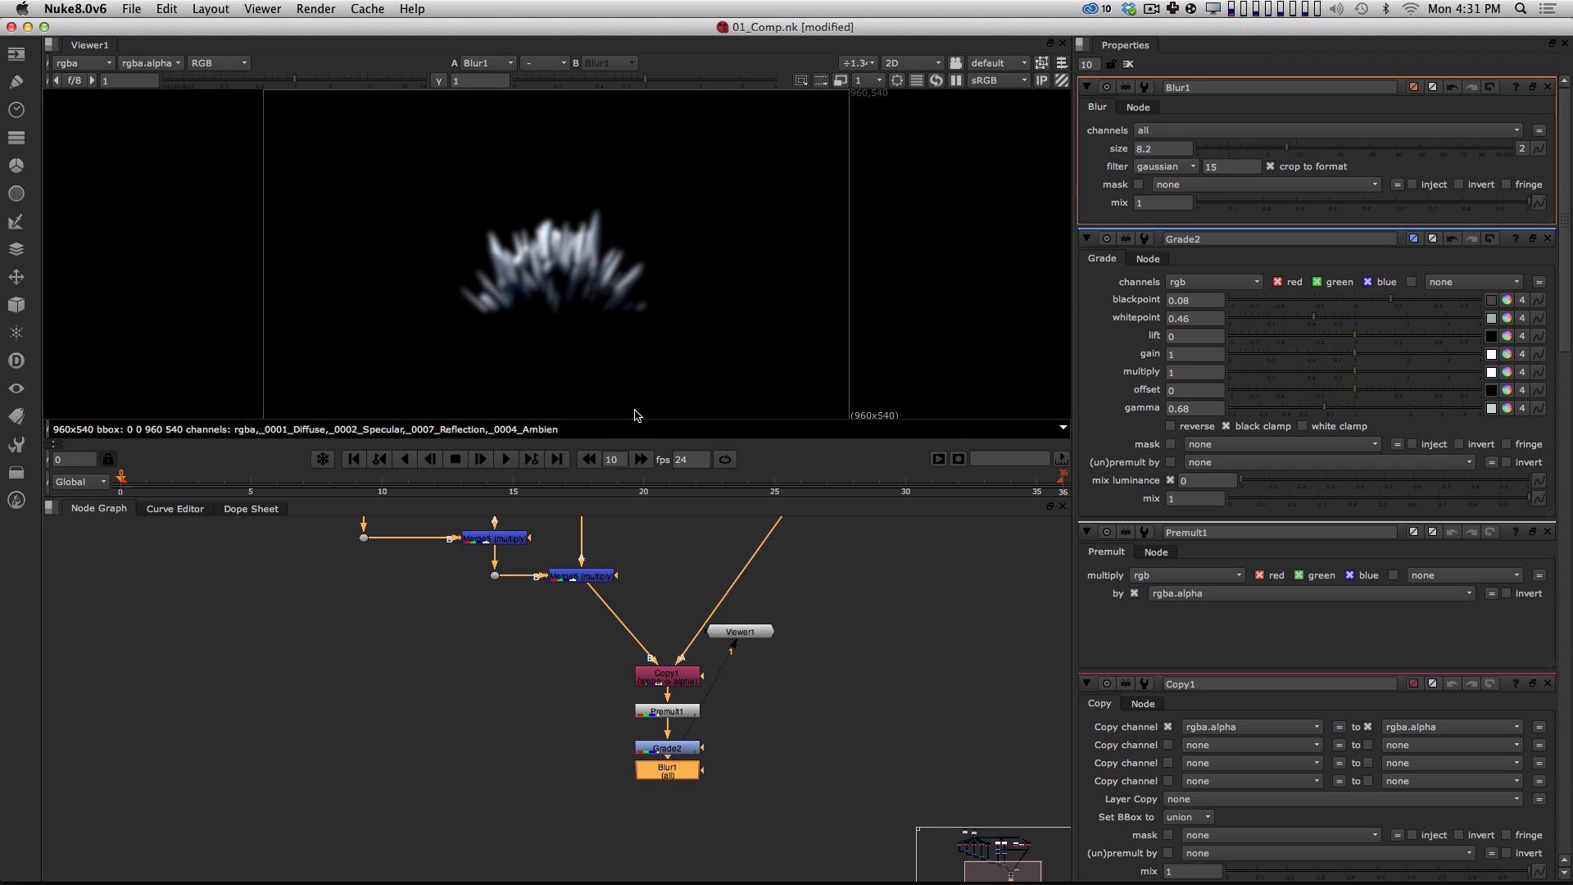
pyautogui.moveTo(688, 743); pyautogui.dragTo(693, 735)
pyautogui.moveTo(1286, 148); pyautogui.dragTo(1316, 168)
pyautogui.keyDown('alt'); pyautogui.moveTo(814, 776); pyautogui.dragTo(806, 777); pyautogui.keyUp('alt')
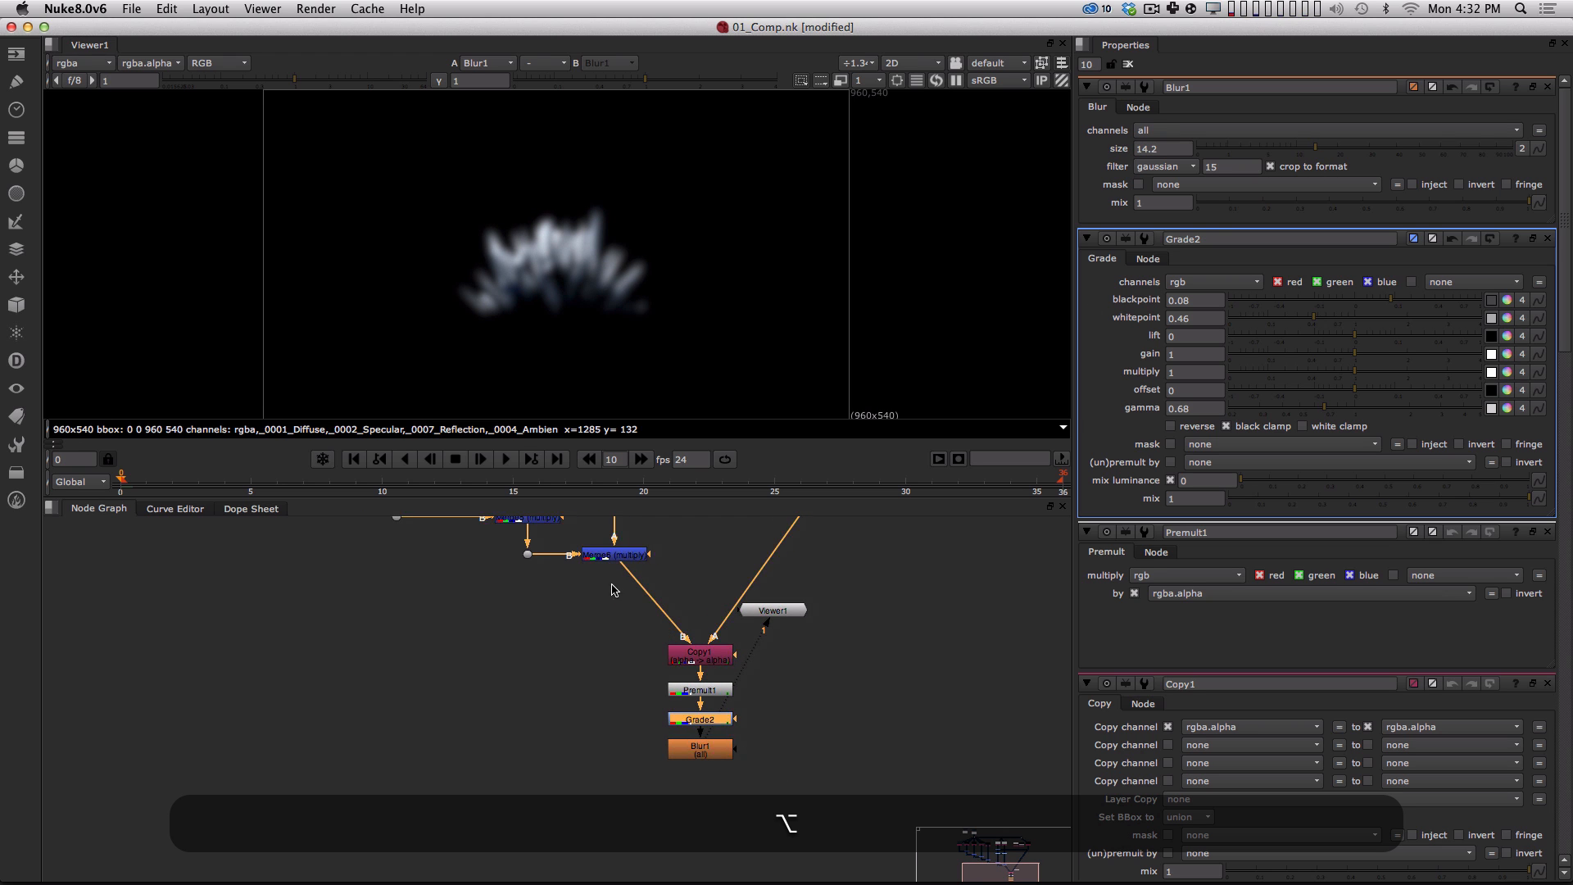
# View the Merge6 composite and then the Blur output to compare the original image with the blurred highlights.
pyautogui.keyDown('alt'); pyautogui.moveTo(625, 636); pyautogui.dragTo(638, 674); pyautogui.keyUp('alt')
pyautogui.click(636, 605)
pyautogui.press('1')
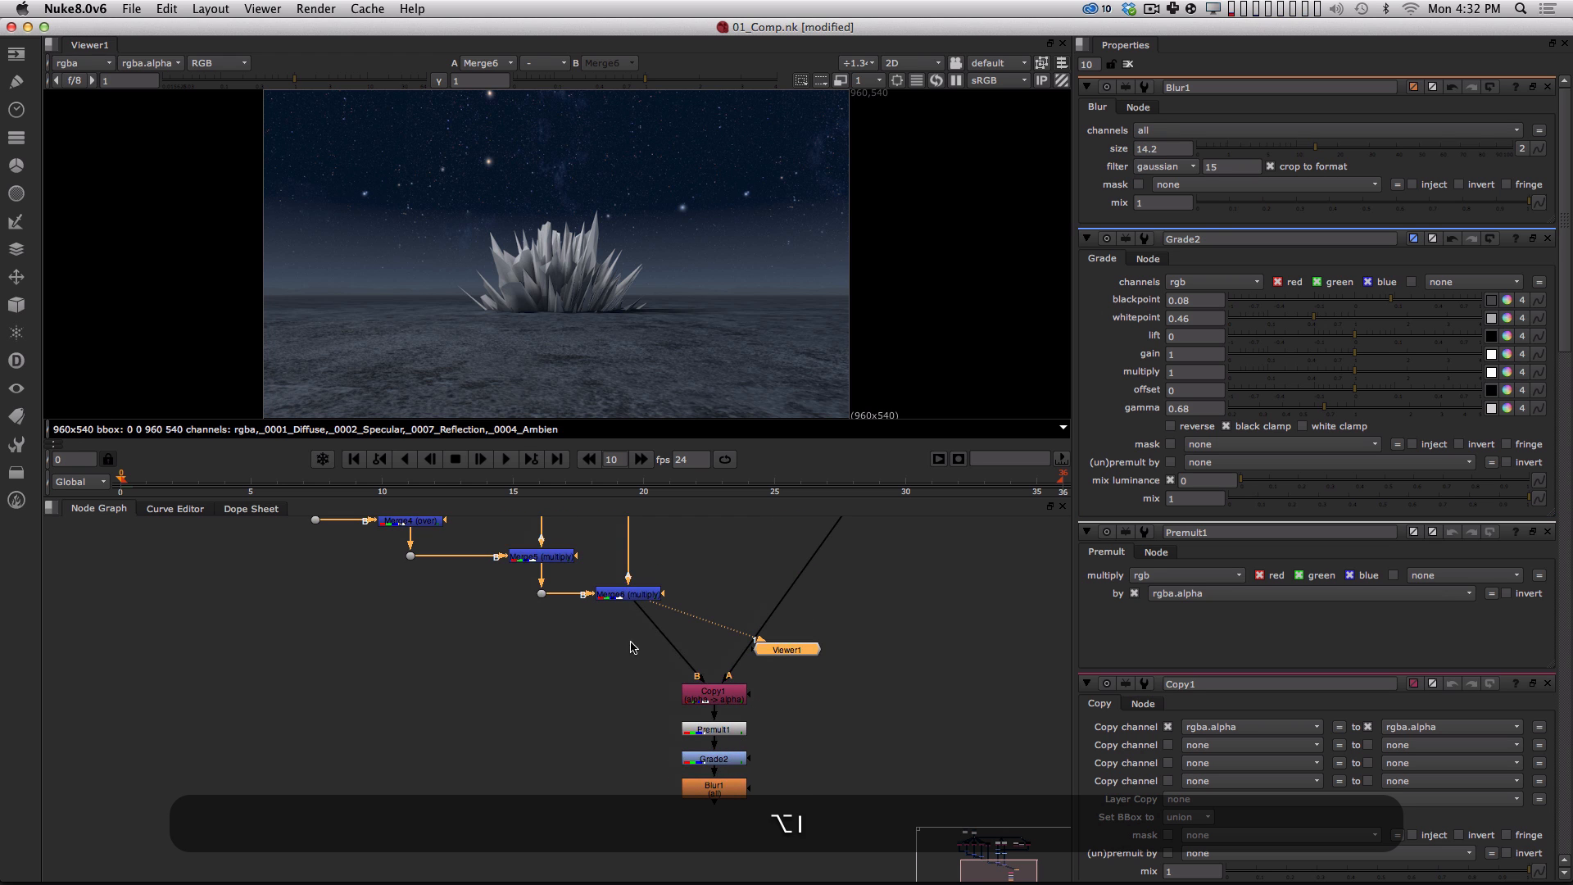
pyautogui.click(724, 804)
pyautogui.press('1')
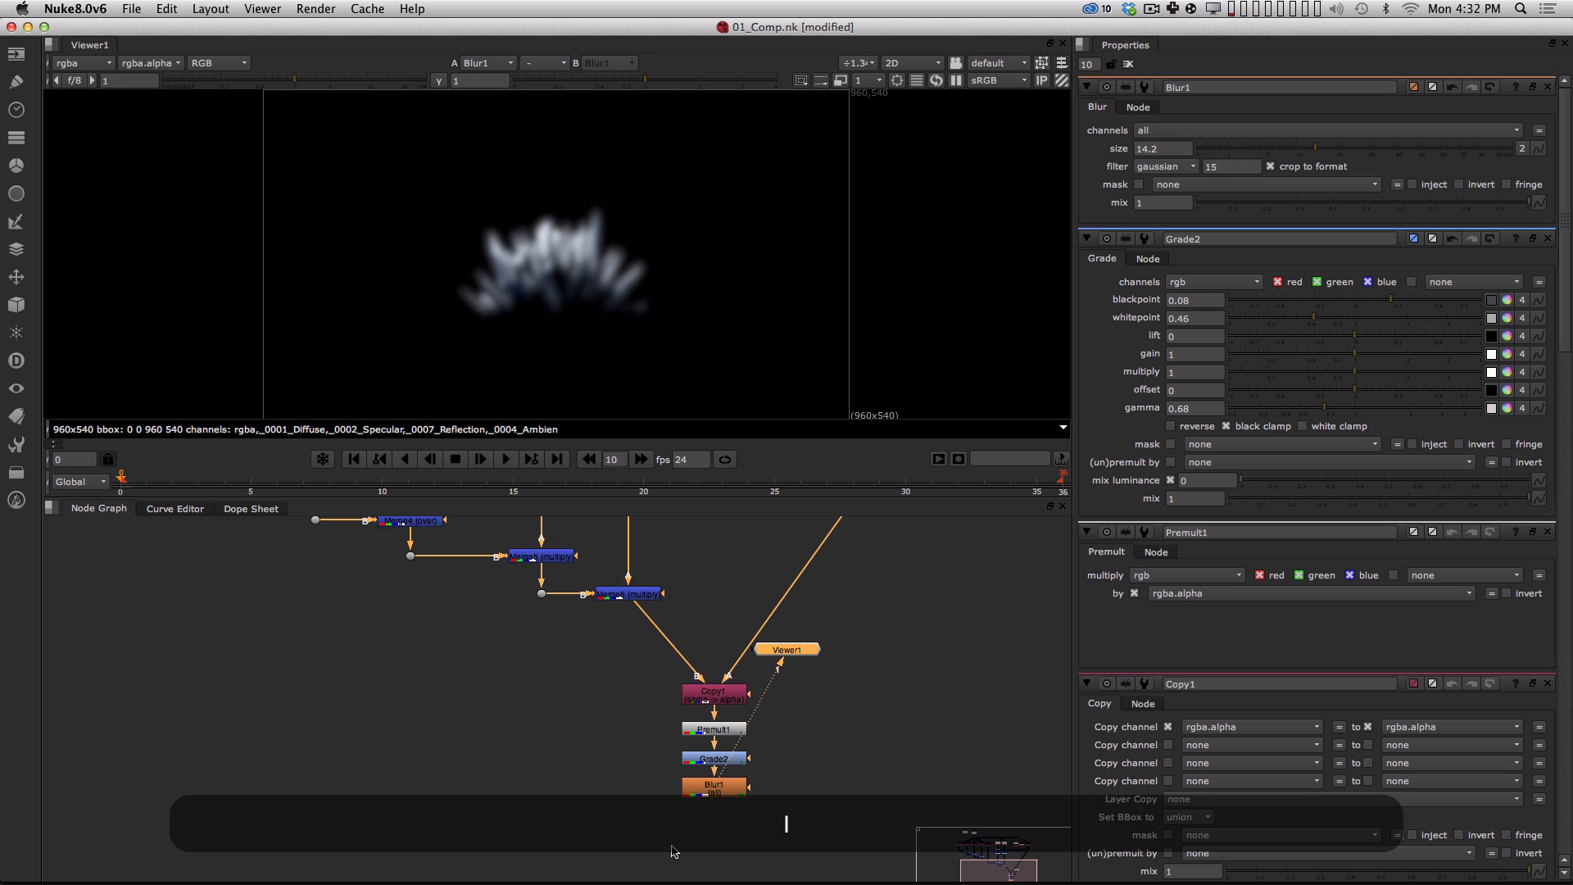
pyautogui.keyDown('alt'); pyautogui.moveTo(717, 795); pyautogui.dragTo(731, 764); pyautogui.keyUp('alt')
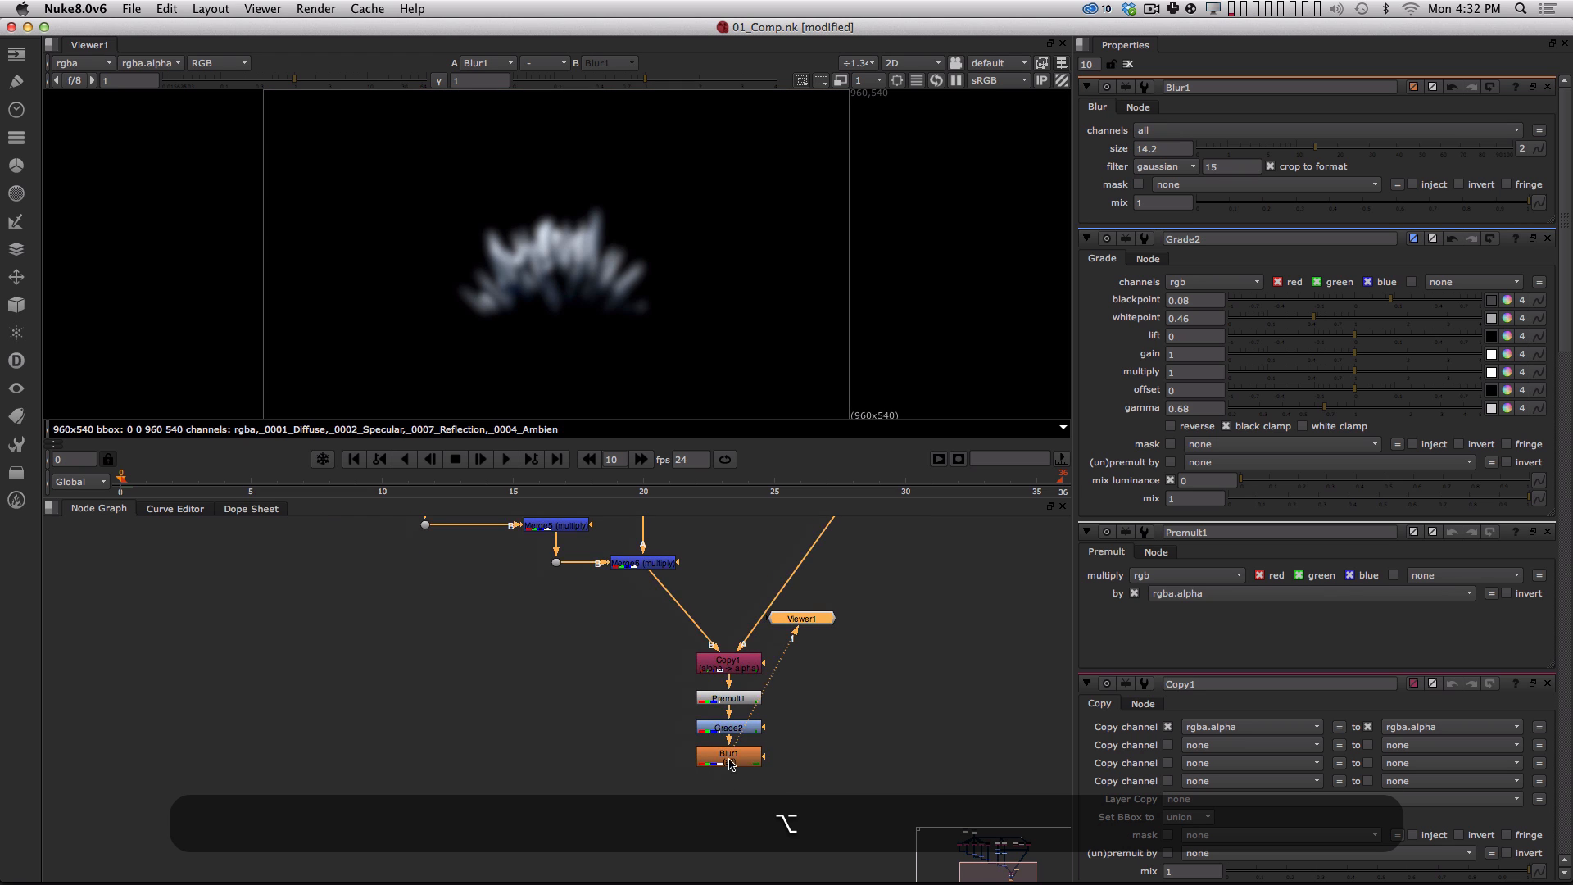
# Add a Merge node below the glow branch with Merge6 as its B input and Blur1 as its A input, and view its output.
pyautogui.click(645, 569)
pyautogui.press('1')
pyautogui.keyDown('alt'); pyautogui.moveTo(608, 679); pyautogui.dragTo(596, 656); pyautogui.keyUp('alt')
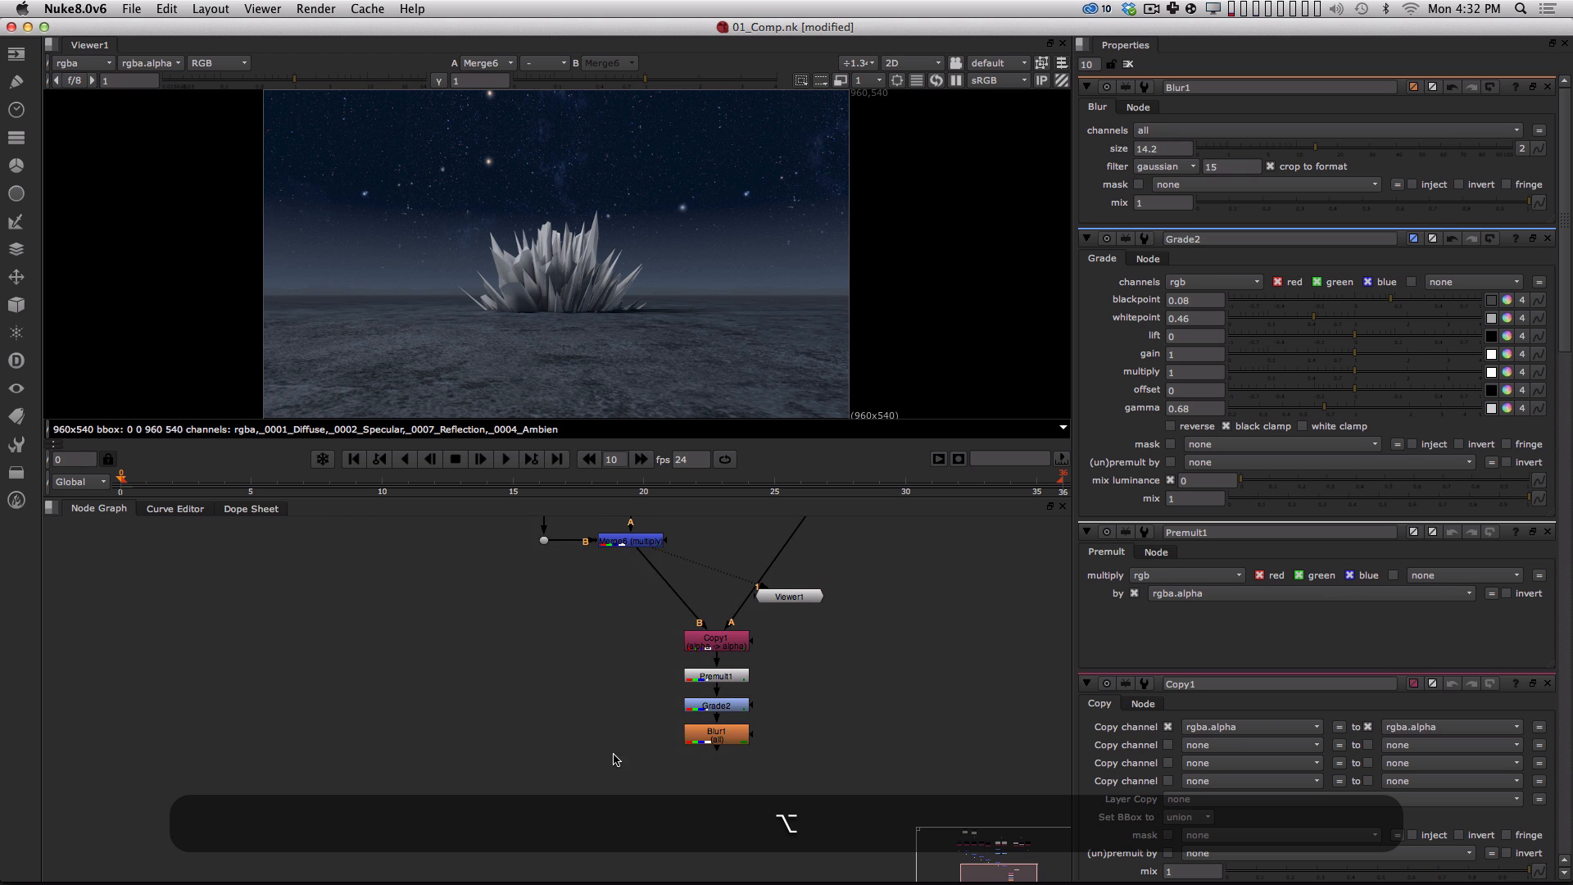
pyautogui.press('Tab')
pyautogui.write('mer')
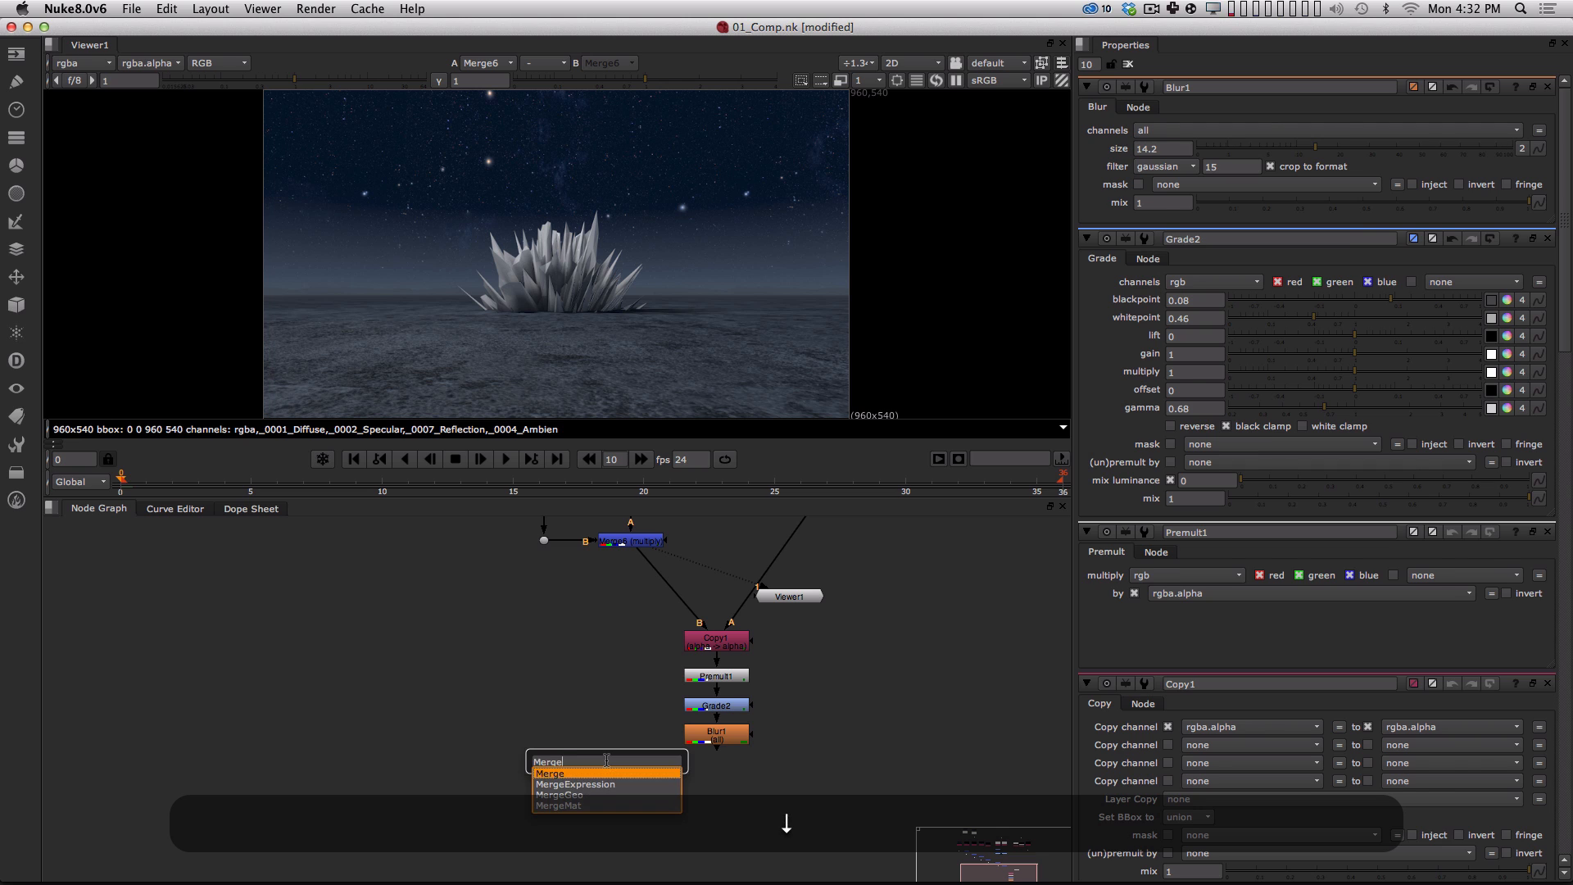
pyautogui.press('Return')
pyautogui.moveTo(620, 764); pyautogui.dragTo(631, 544)
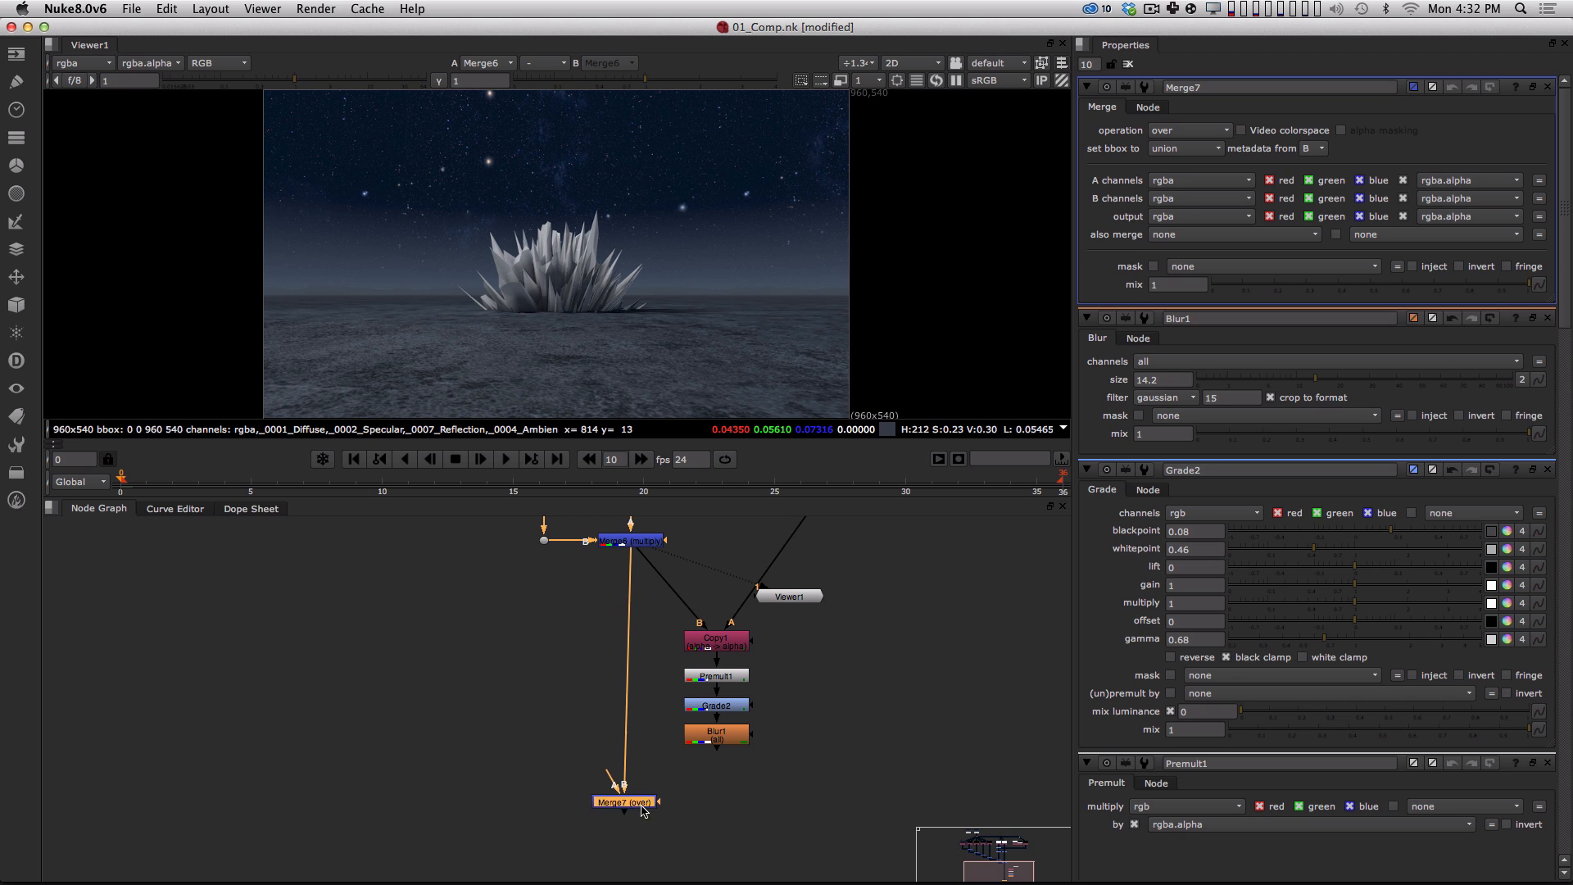
pyautogui.moveTo(624, 801); pyautogui.dragTo(715, 734)
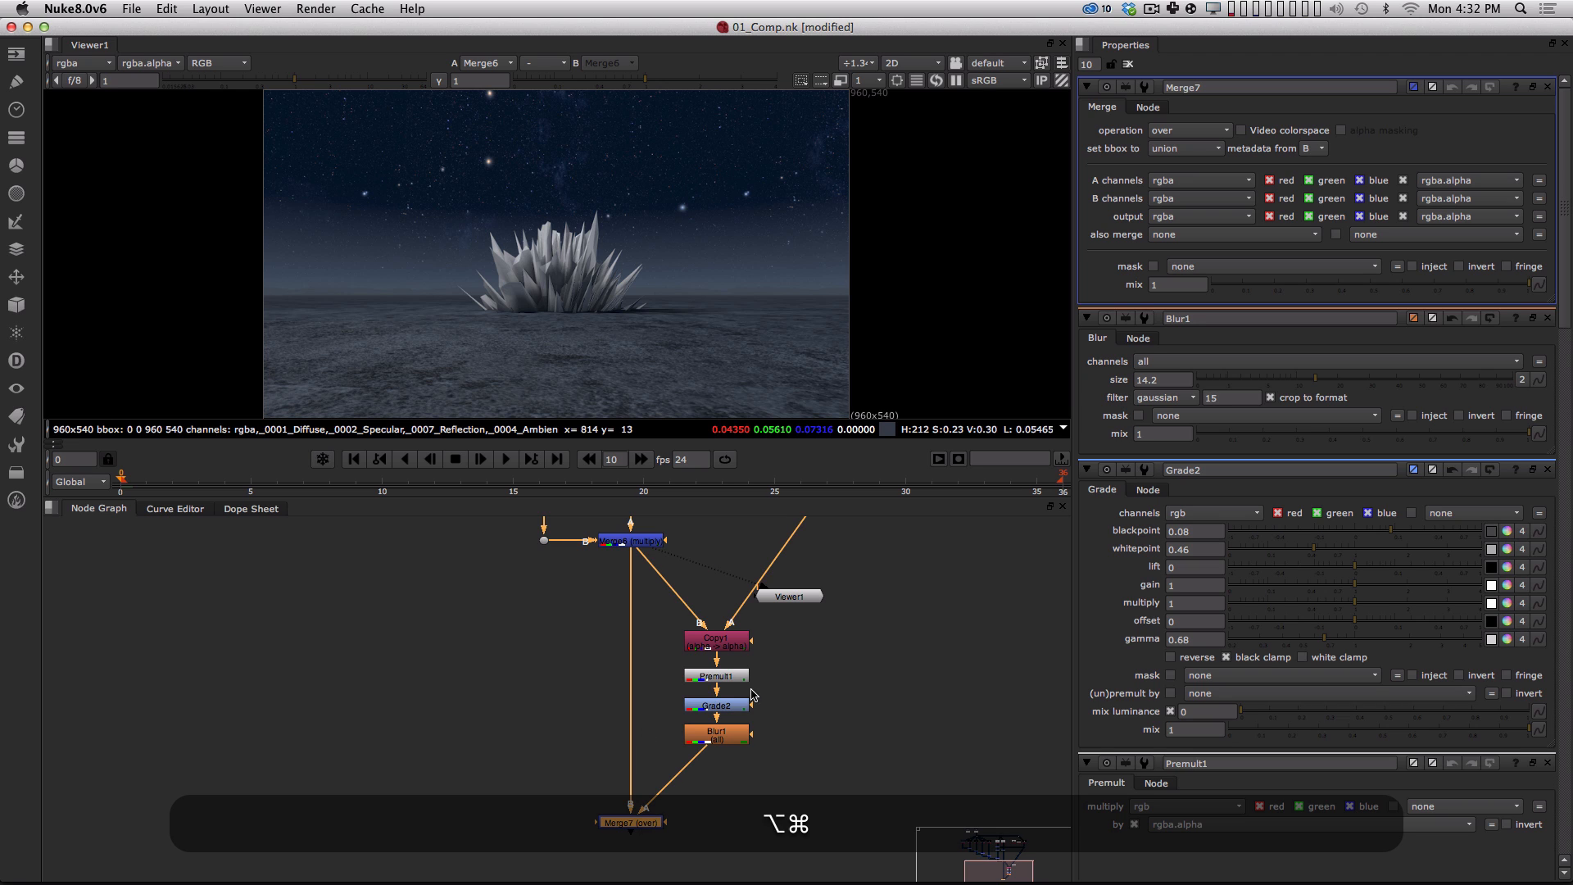
pyautogui.press('1')
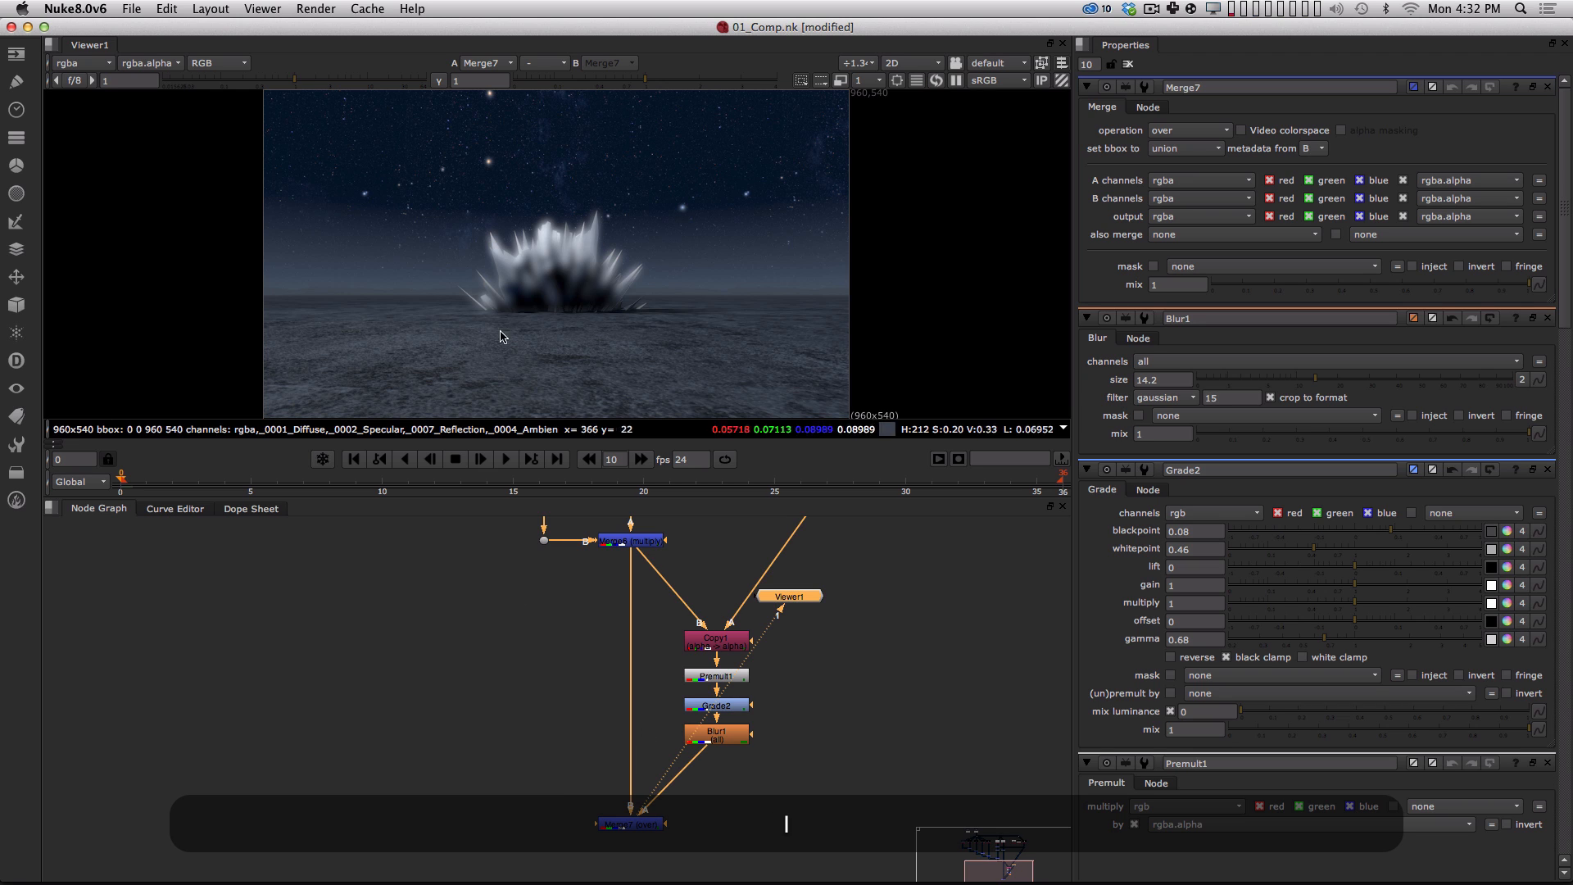
# Set the new Merge node's operation to plus.
pyautogui.click(631, 824)
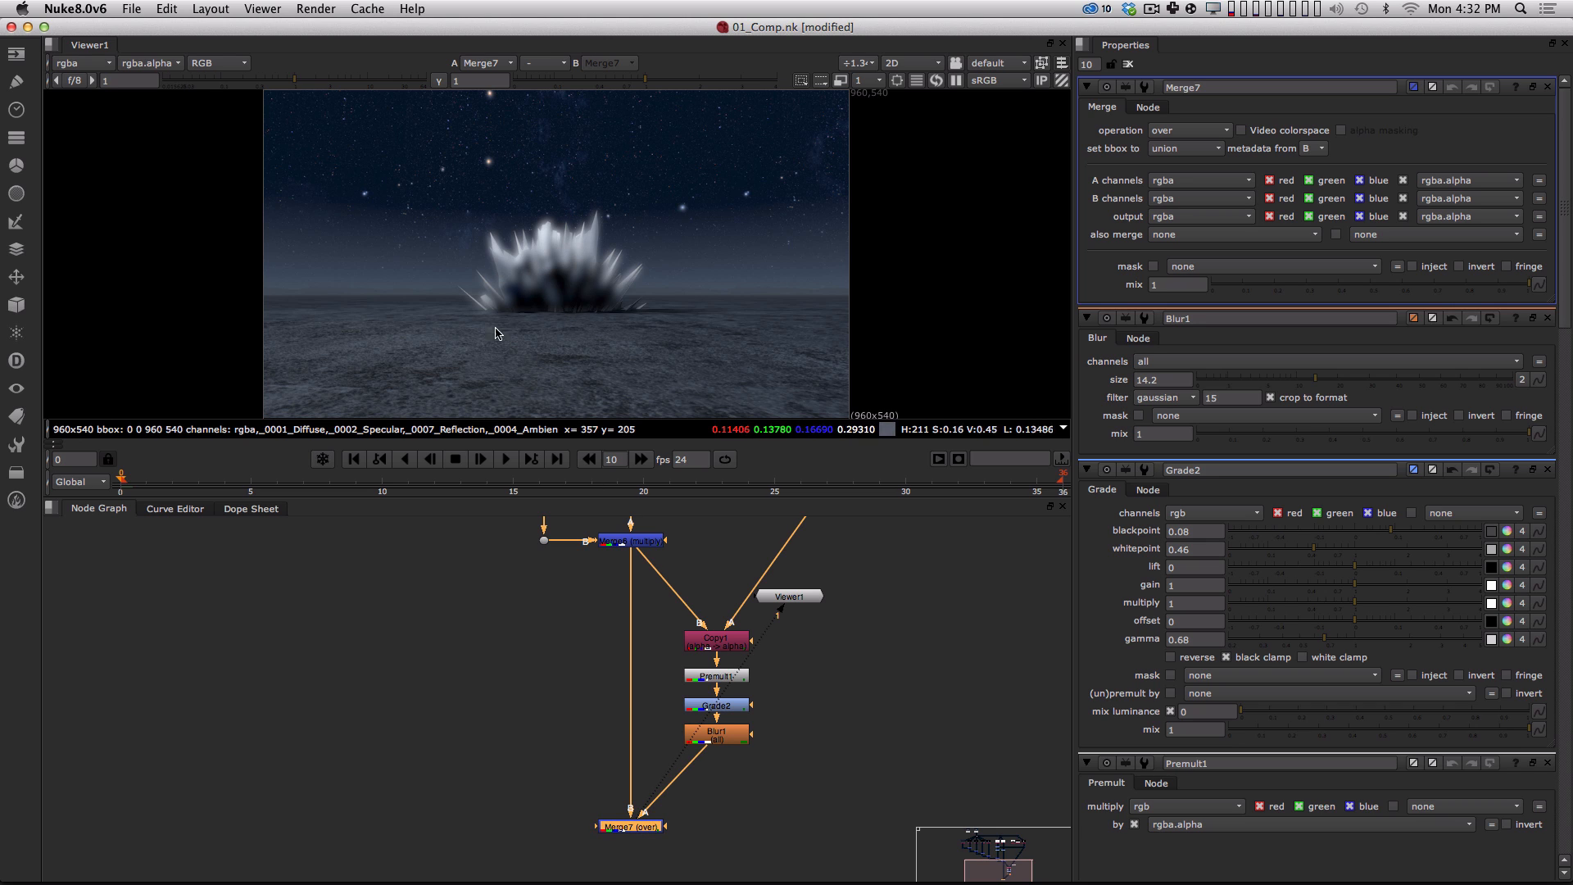
pyautogui.click(1189, 131)
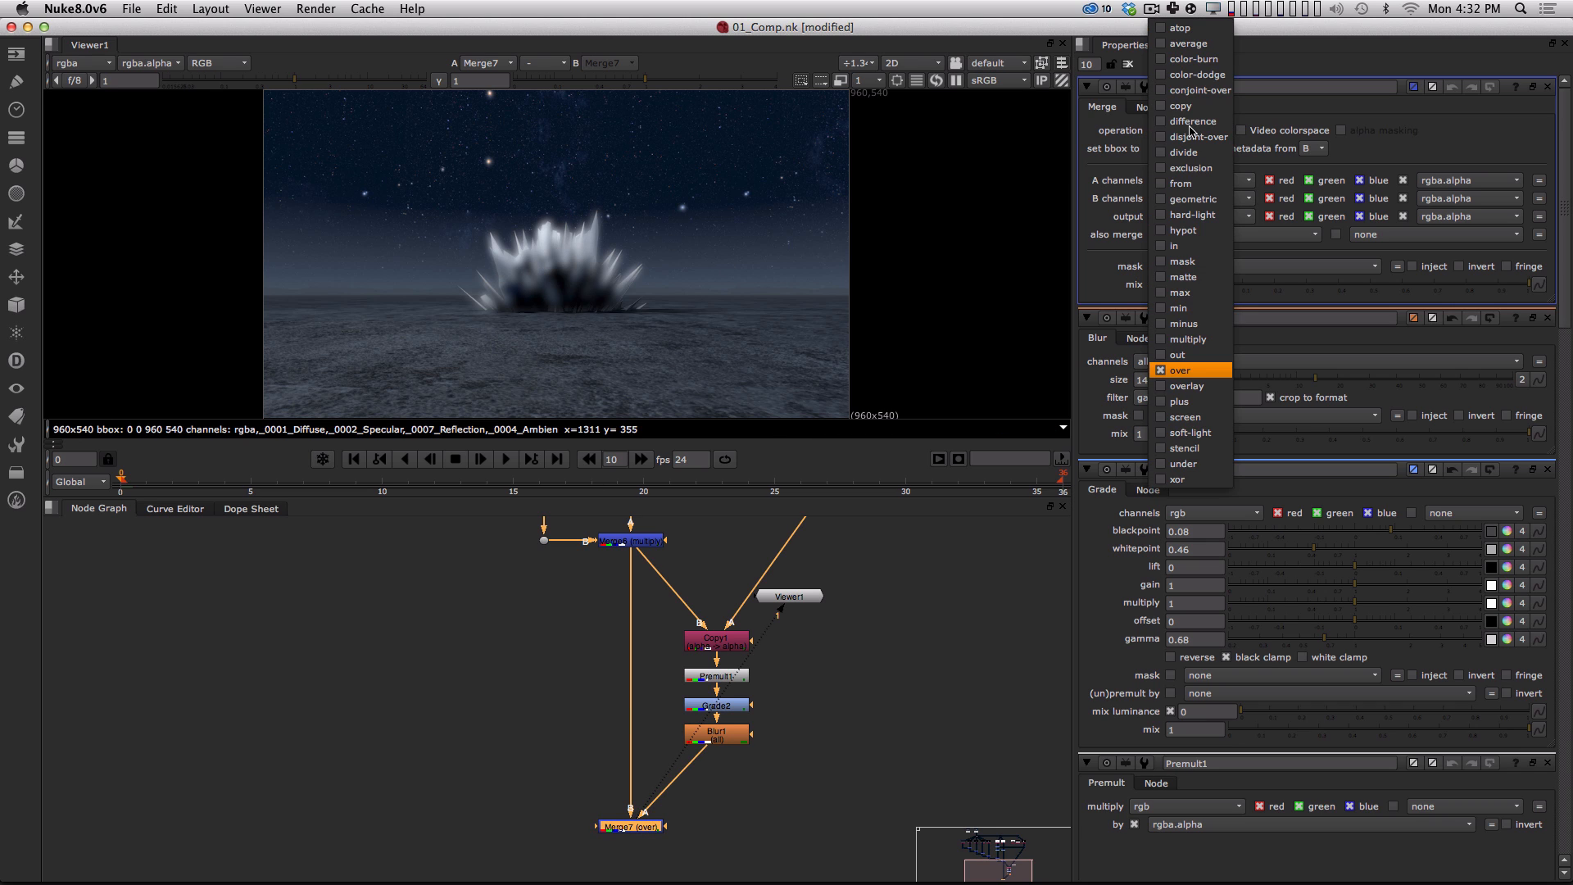
pyautogui.click(1171, 393)
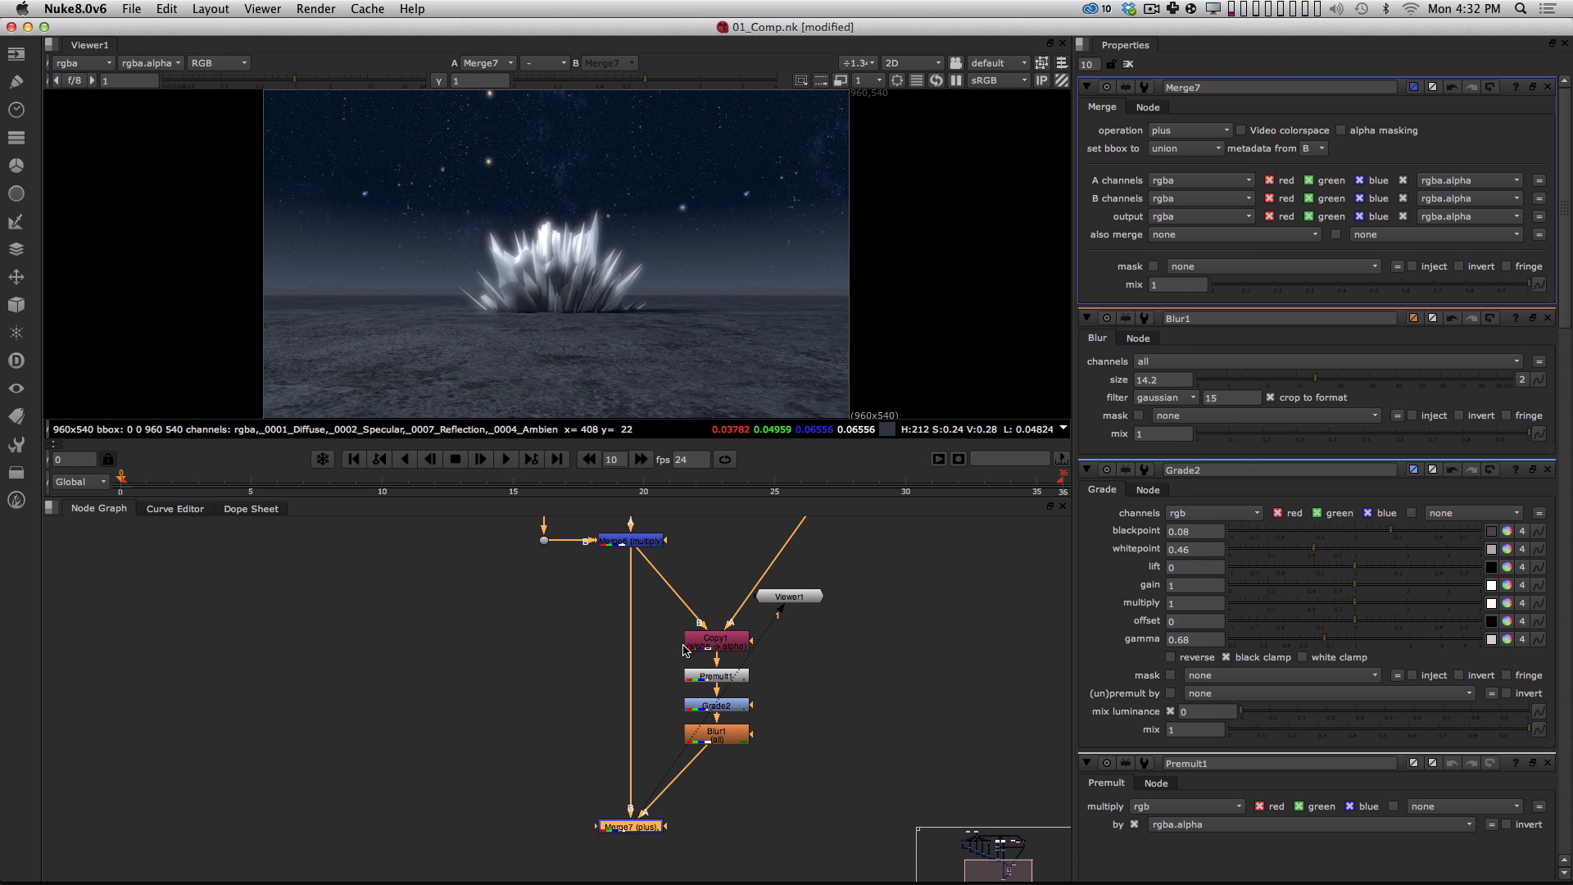
# Move the Viewer node clear of the glow branch, beside the plus Merge node.
pyautogui.keyDown('alt'); pyautogui.moveTo(685, 650); pyautogui.dragTo(668, 634); pyautogui.keyUp('alt')
pyautogui.moveTo(772, 580); pyautogui.dragTo(367, 770)
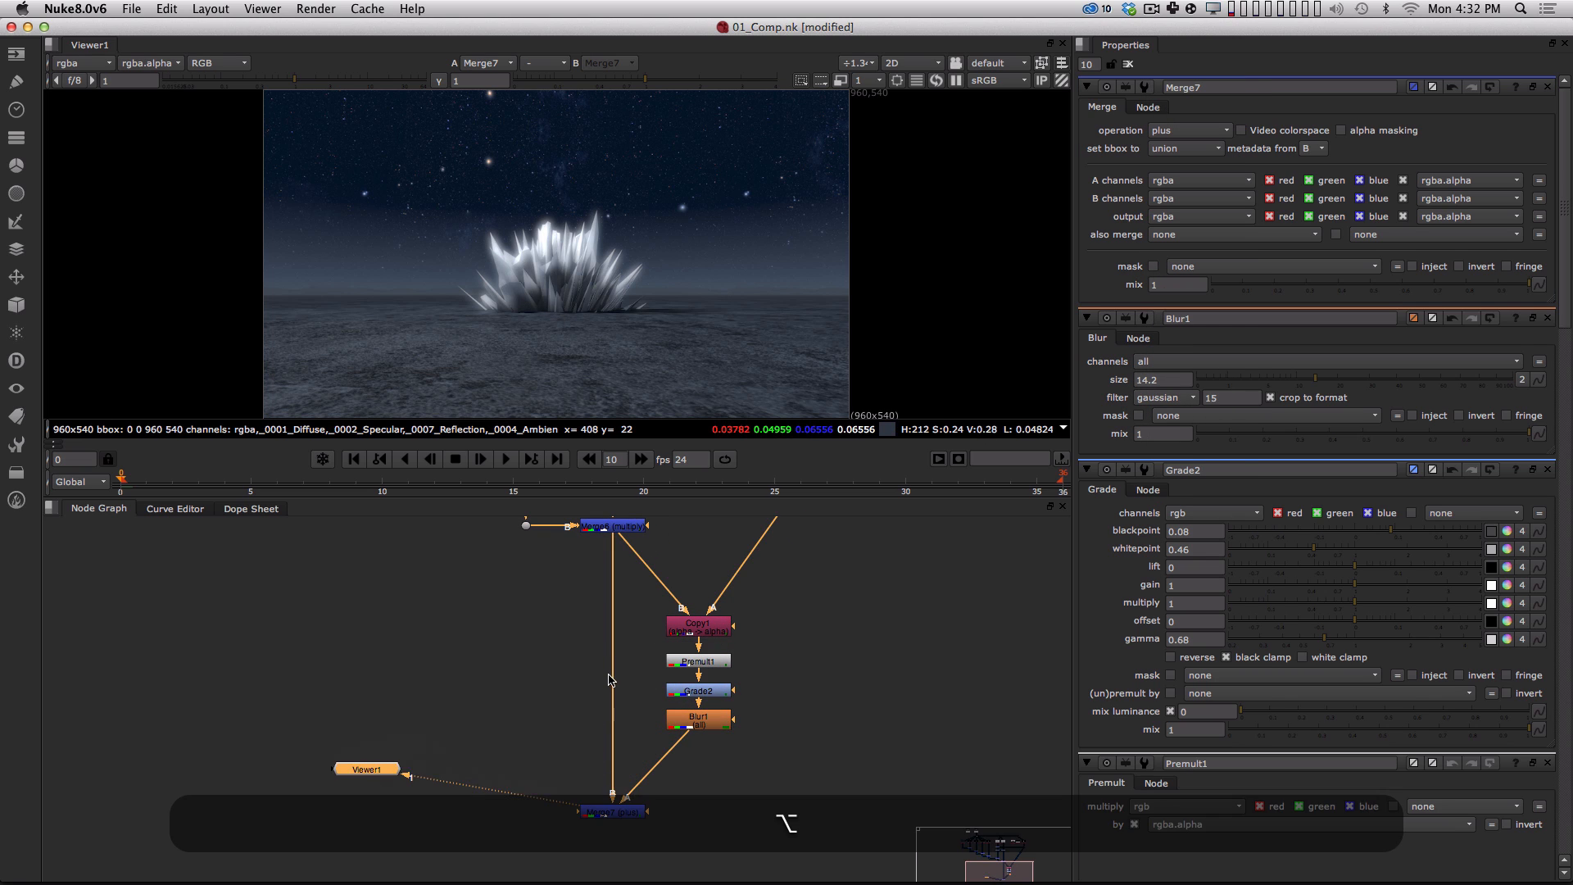
pyautogui.keyDown('alt'); pyautogui.moveTo(609, 679); pyautogui.dragTo(625, 703); pyautogui.keyUp('alt')
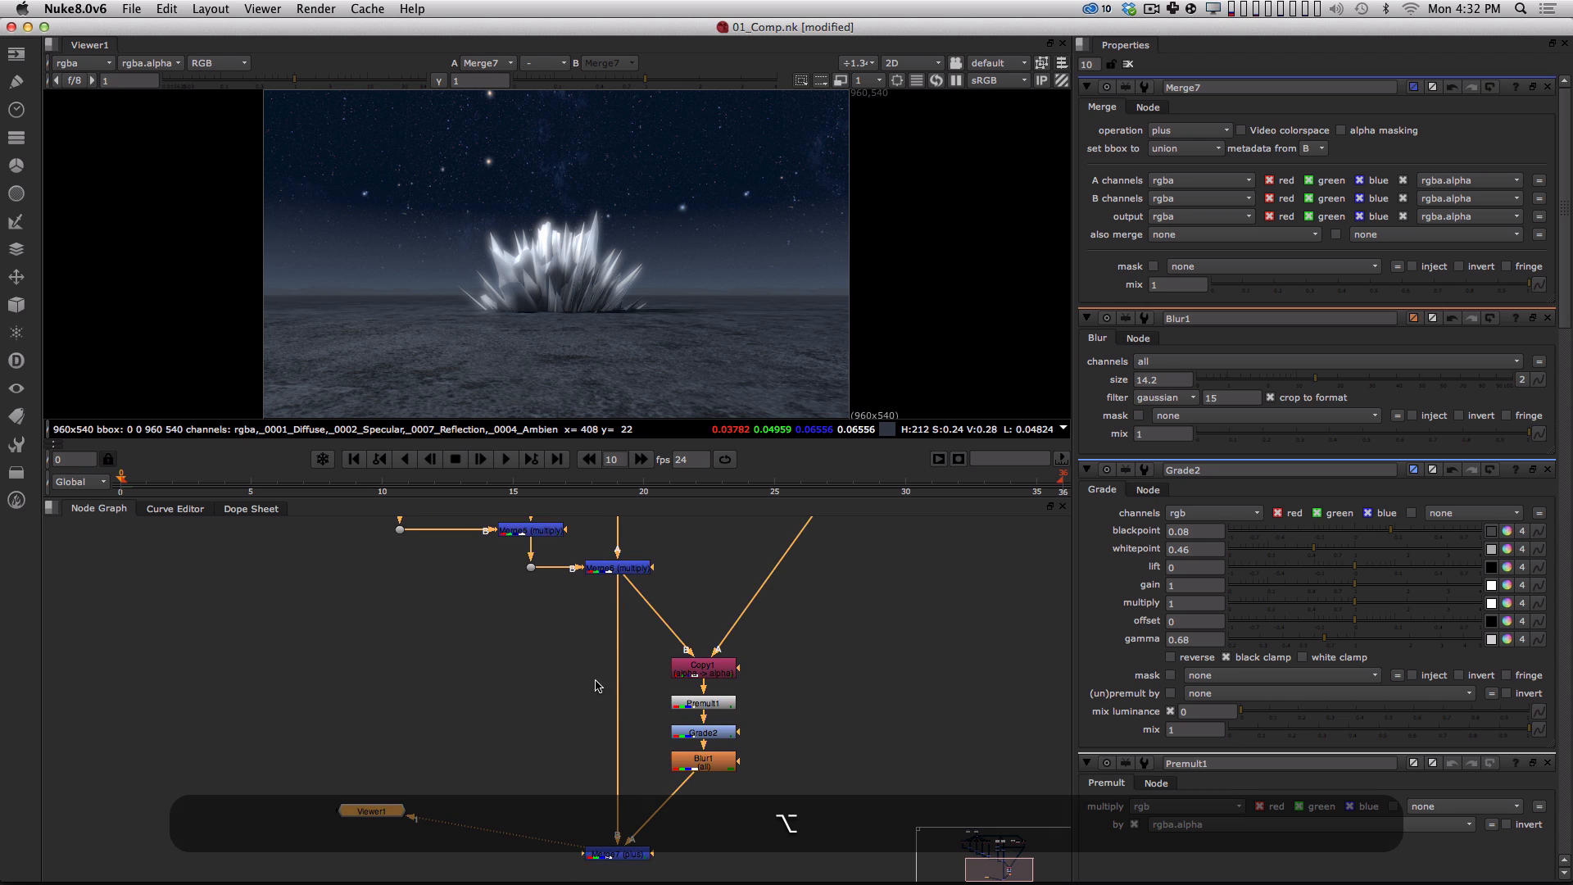
# View the Merge6 output and then the Merge7 output to compare the image without and with the glow.
pyautogui.click(682, 575)
pyautogui.click(623, 571)
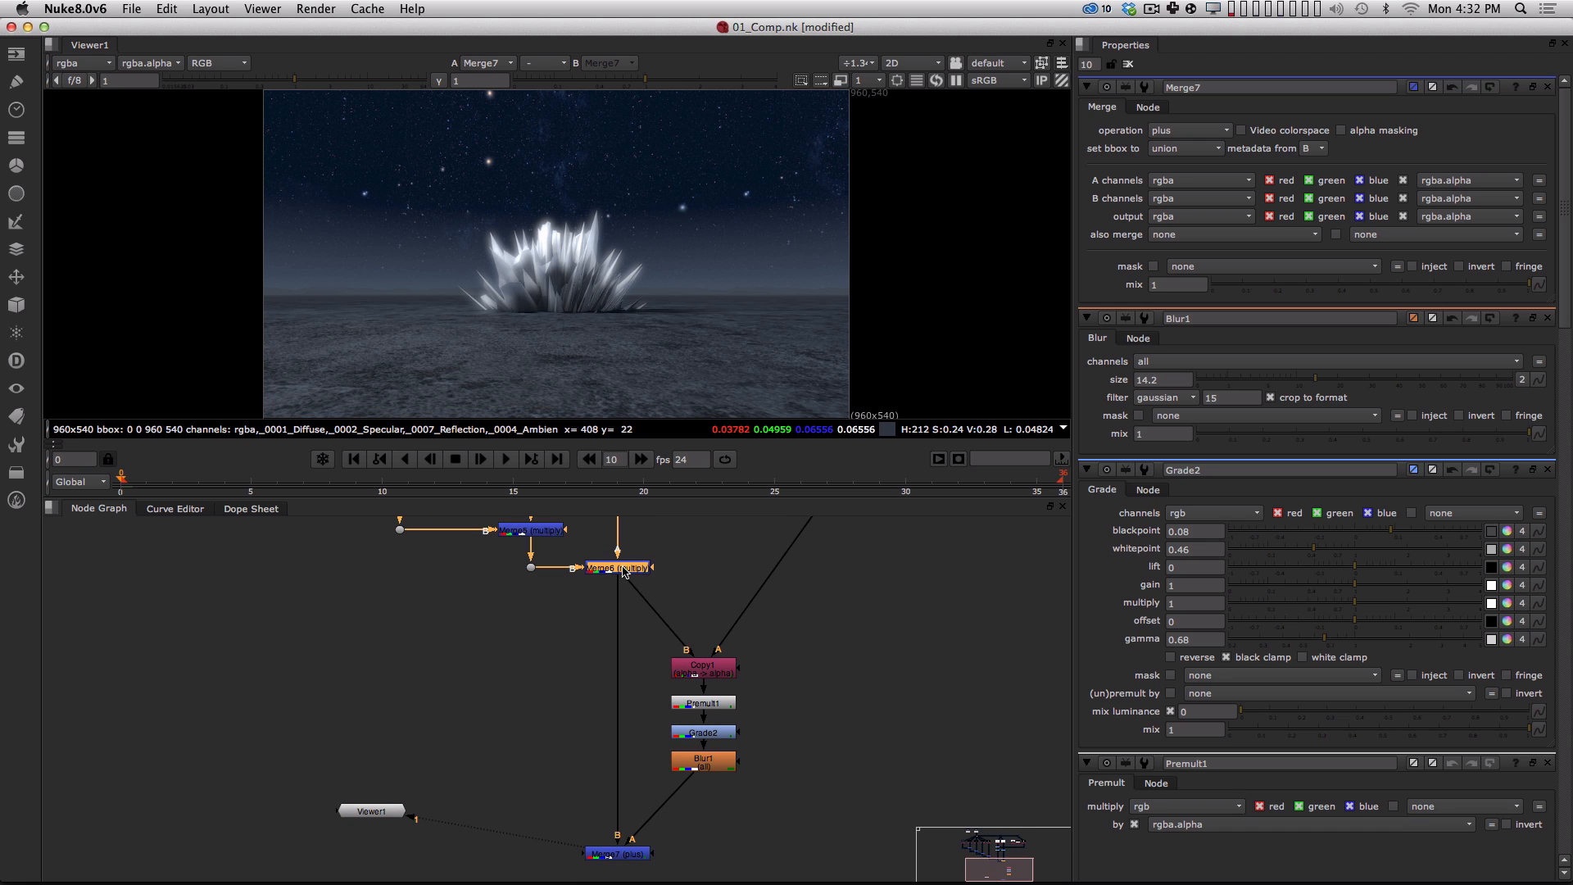
pyautogui.keyDown('alt'); pyautogui.moveTo(633, 608); pyautogui.dragTo(659, 703); pyautogui.keyUp('alt')
pyautogui.keyDown('alt'); pyautogui.moveTo(660, 703); pyautogui.dragTo(551, 718, button='middle'); pyautogui.keyUp('alt')
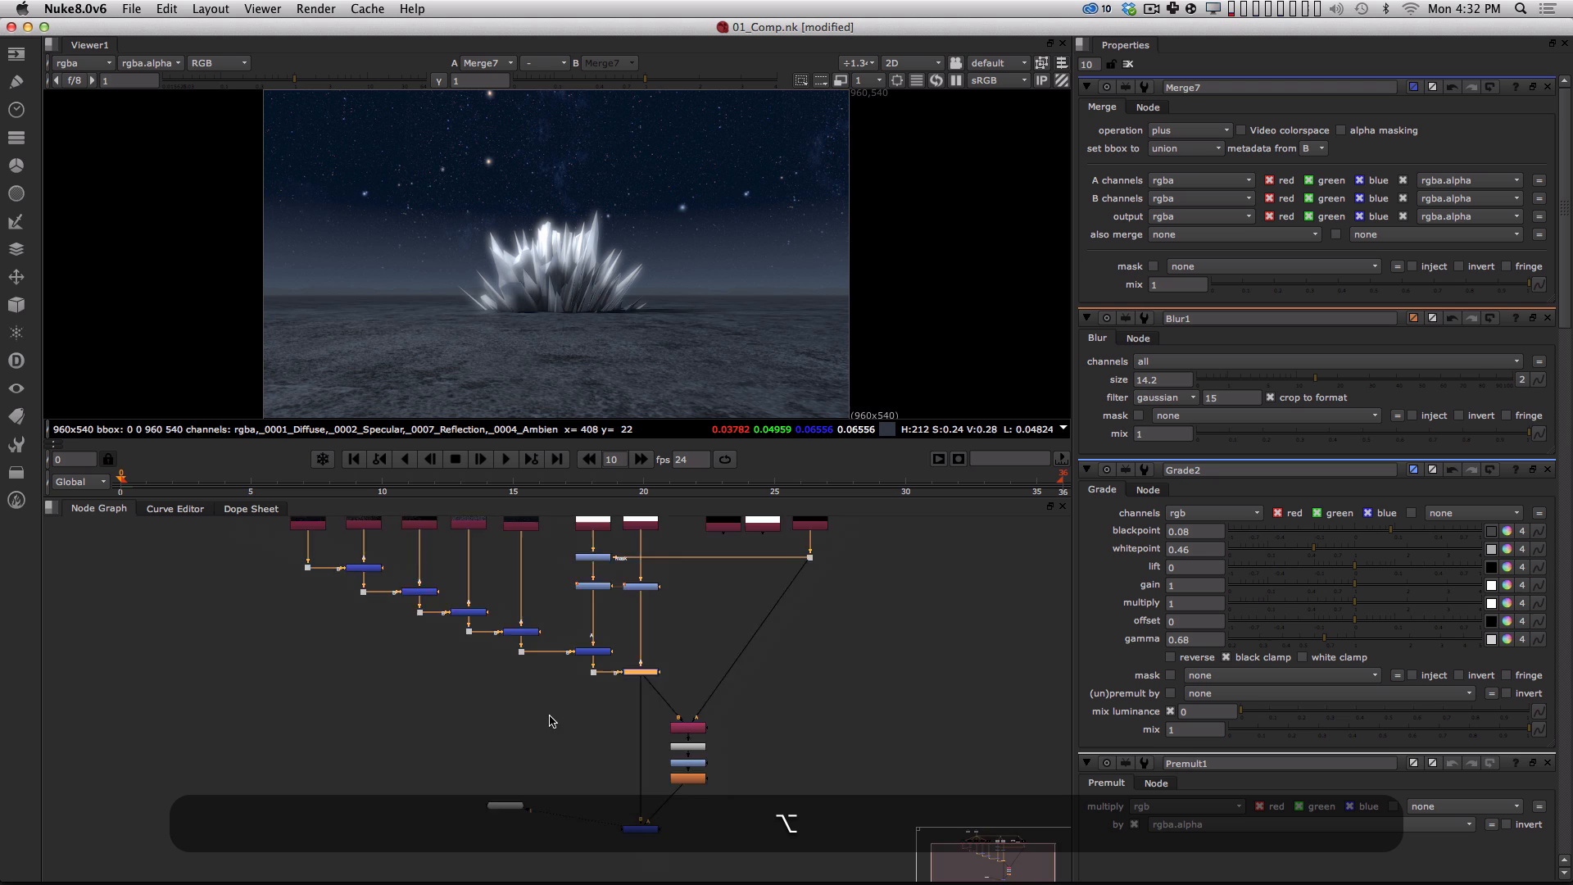
pyautogui.keyDown('alt'); pyautogui.moveTo(551, 718); pyautogui.dragTo(546, 809); pyautogui.keyUp('alt')
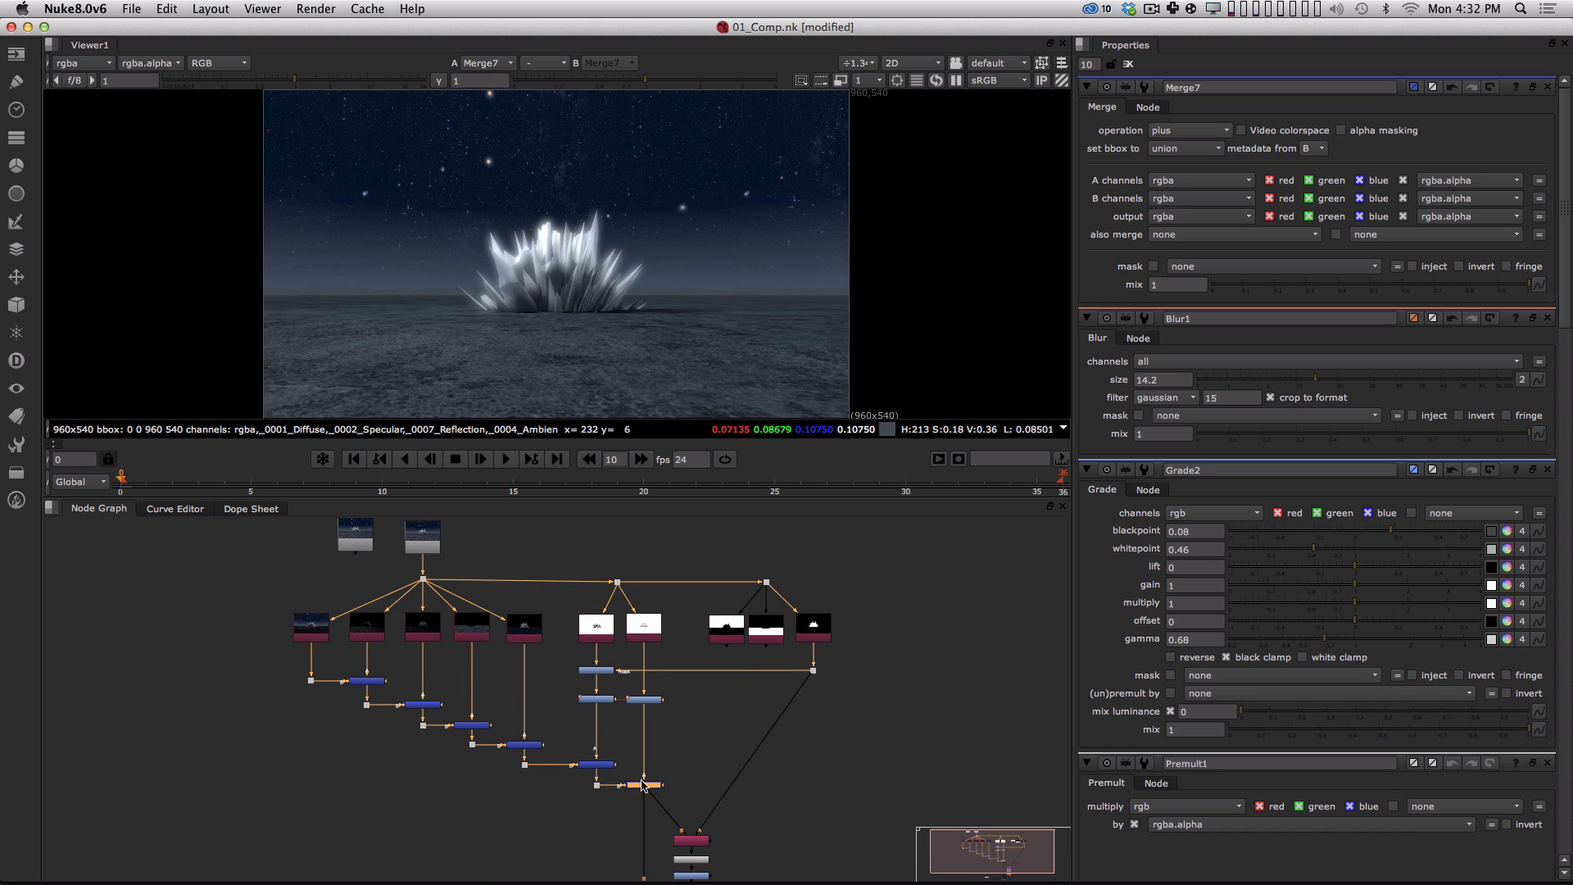
pyautogui.press('1')
pyautogui.keyDown('alt'); pyautogui.moveTo(649, 768); pyautogui.dragTo(665, 736, button='middle'); pyautogui.keyUp('alt')
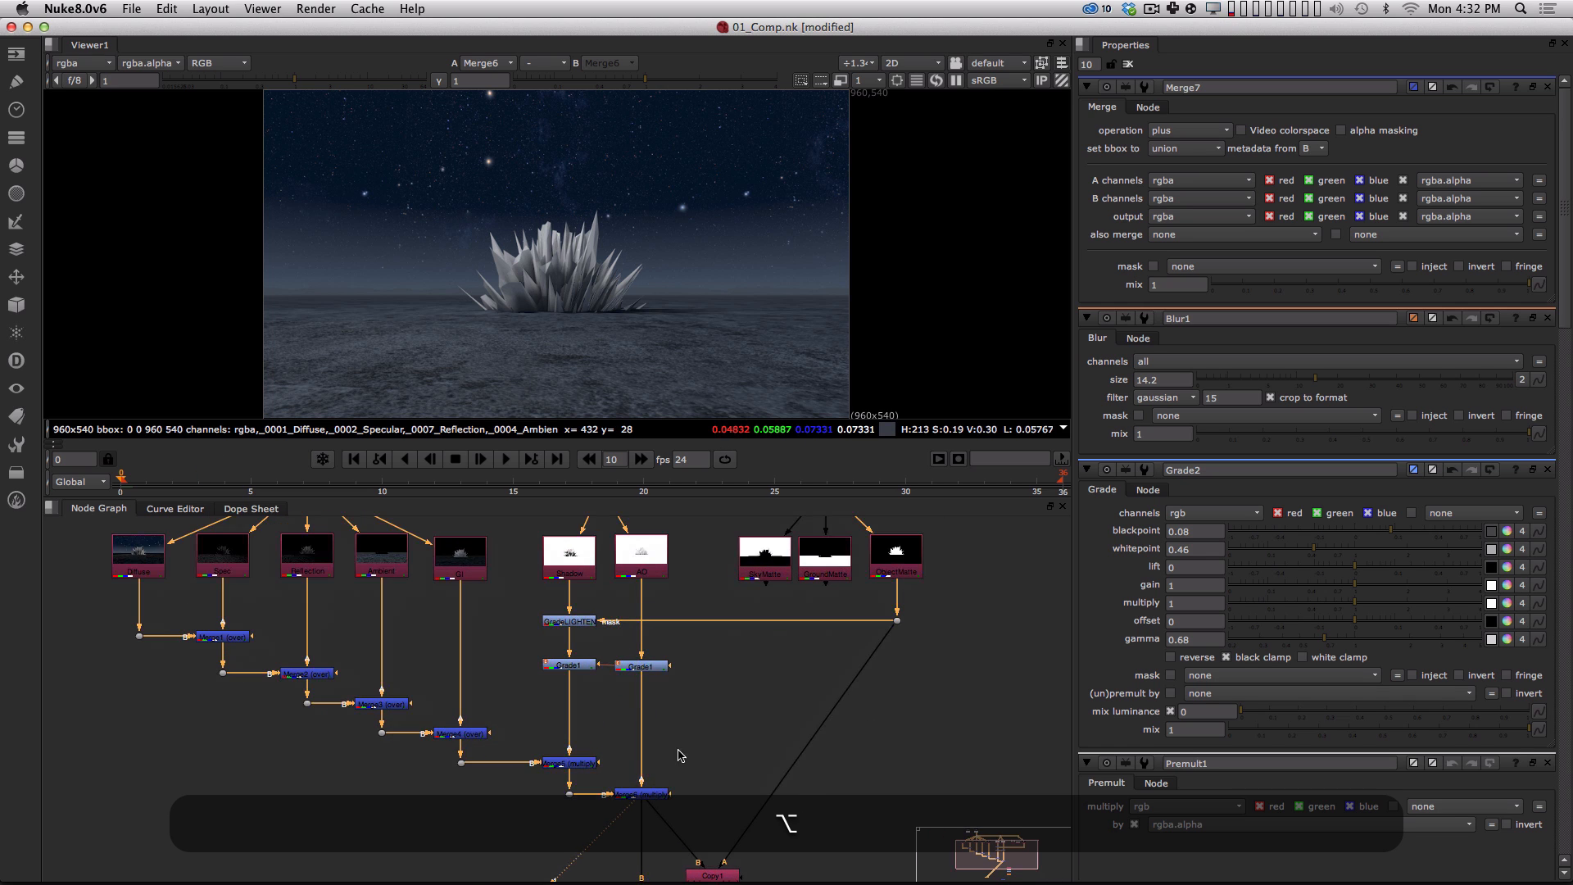
pyautogui.keyDown('alt'); pyautogui.moveTo(678, 754); pyautogui.dragTo(644, 560); pyautogui.keyUp('alt')
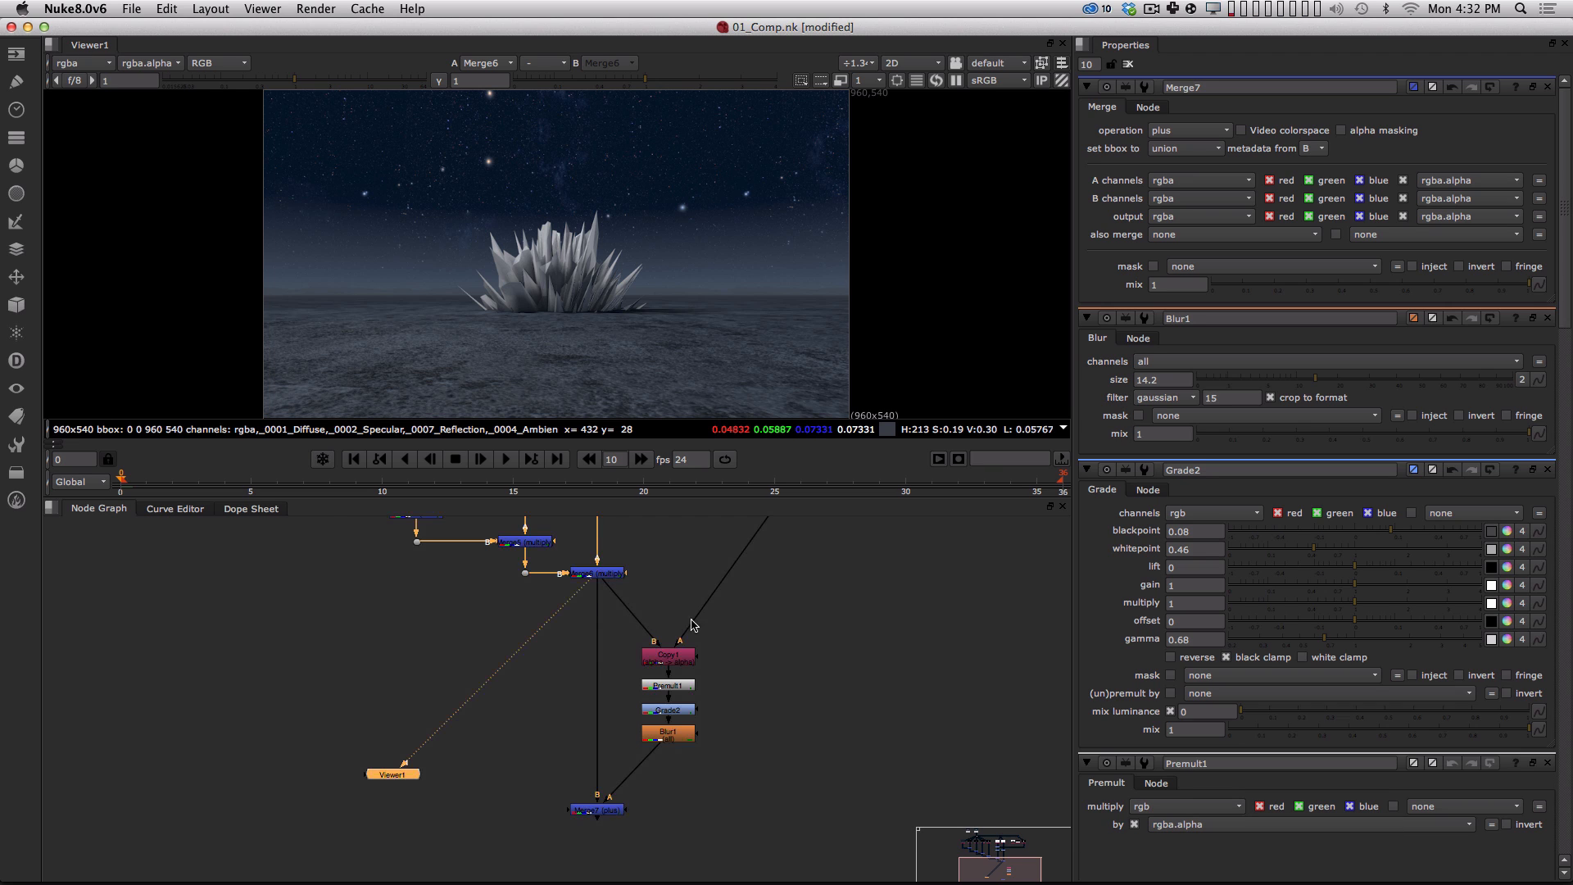
pyautogui.click(613, 808)
pyautogui.press('1')
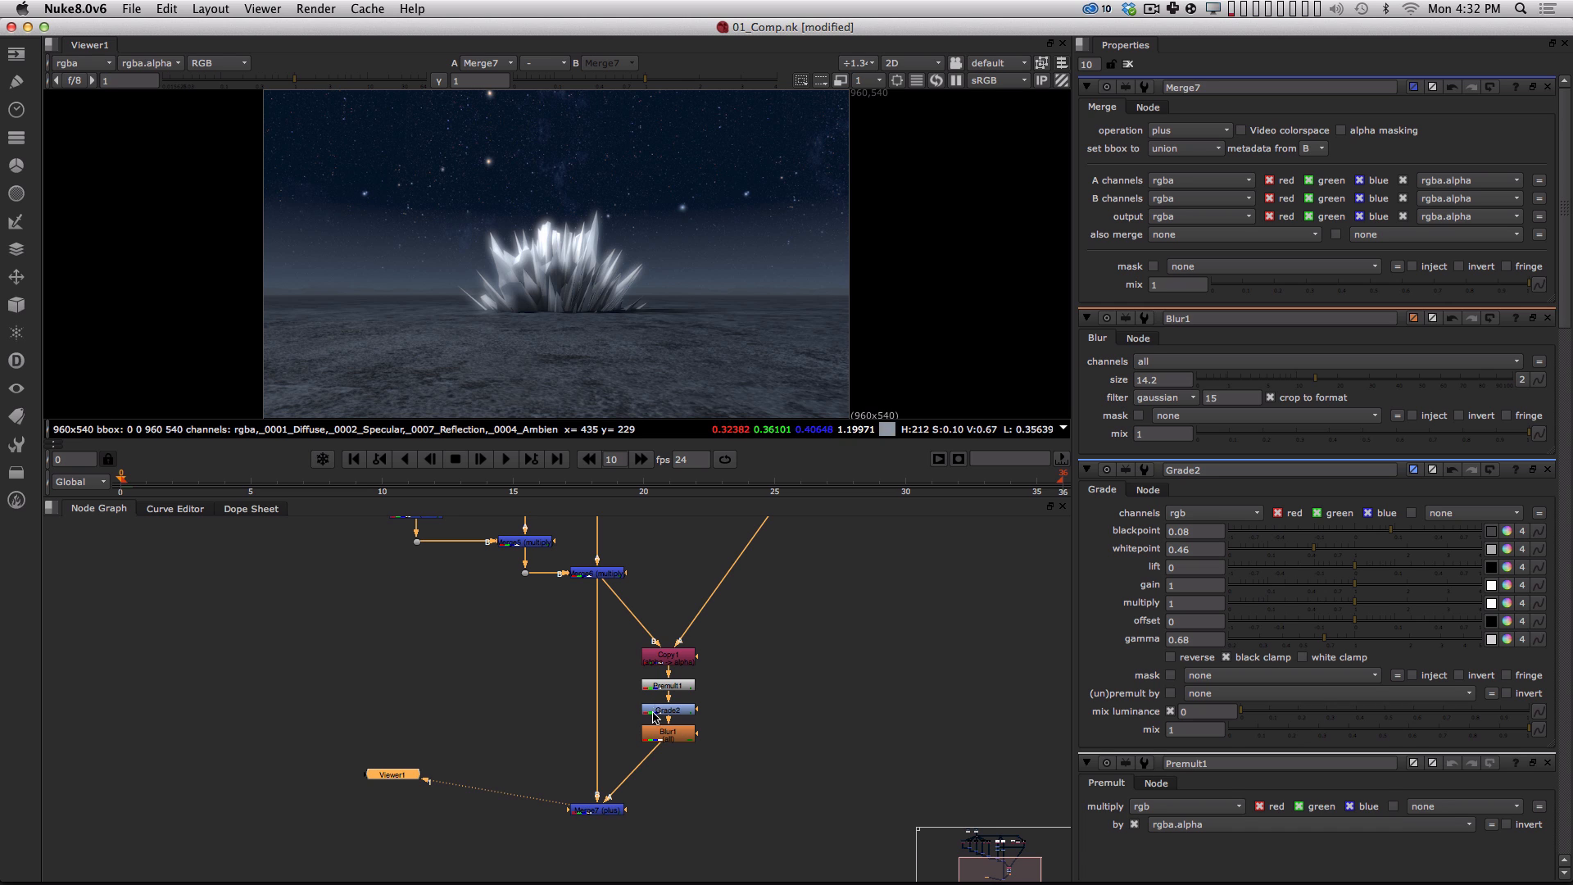
# View the outputs of Merge6, Copy1, Premult1, Grade2, Blur1 and Merge7 in turn to review how the glow is built.
pyautogui.keyDown('alt'); pyautogui.moveTo(665, 685); pyautogui.dragTo(629, 587, button='middle'); pyautogui.keyUp('alt')
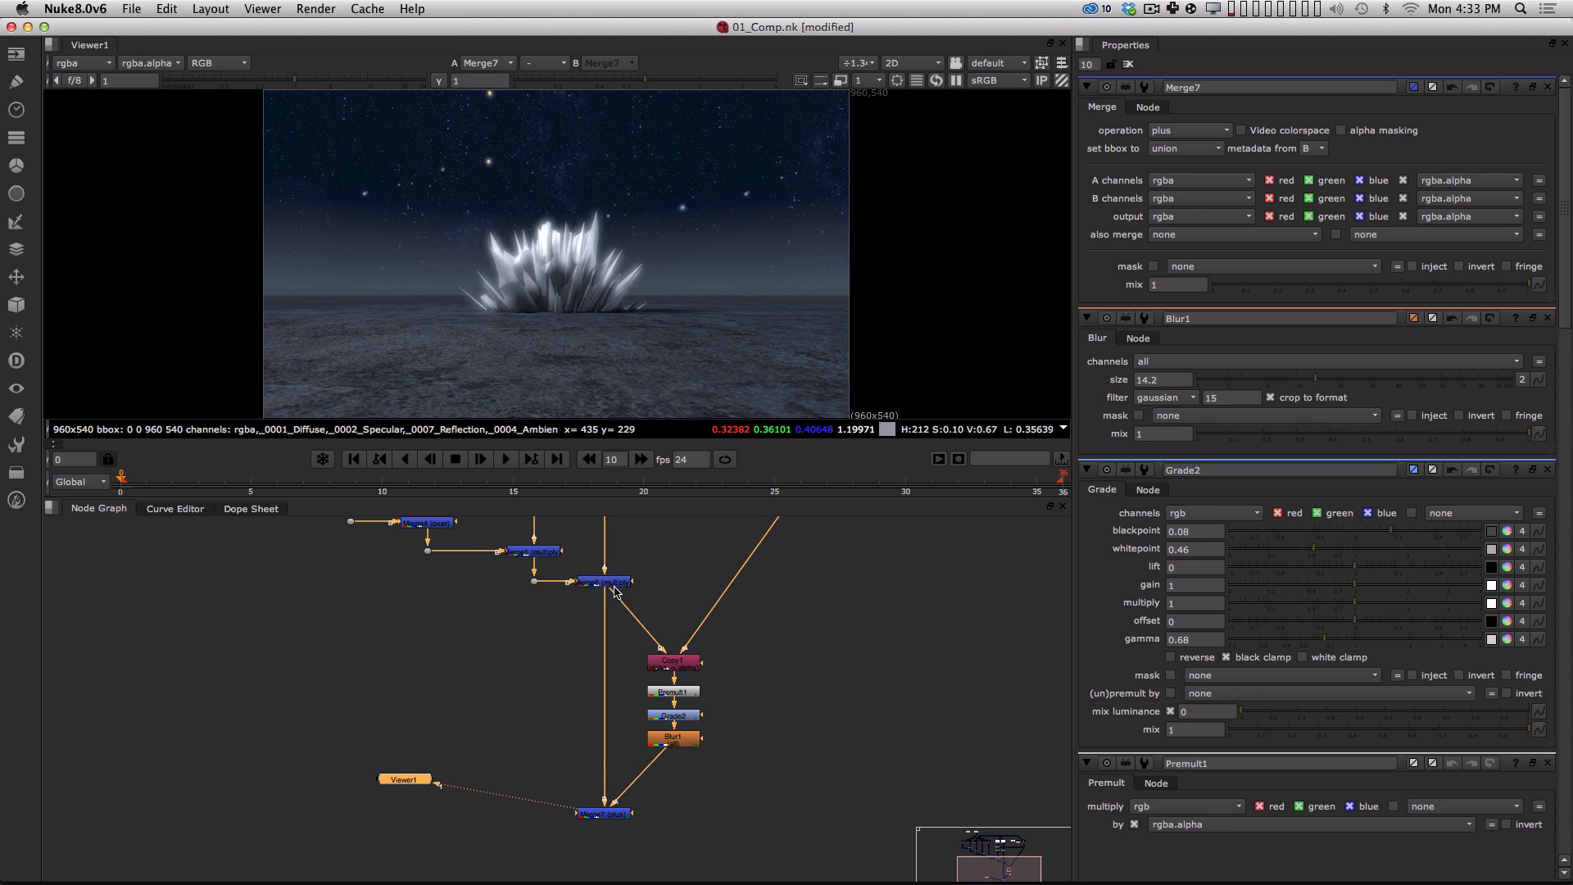
pyautogui.click(600, 583)
pyautogui.press('1')
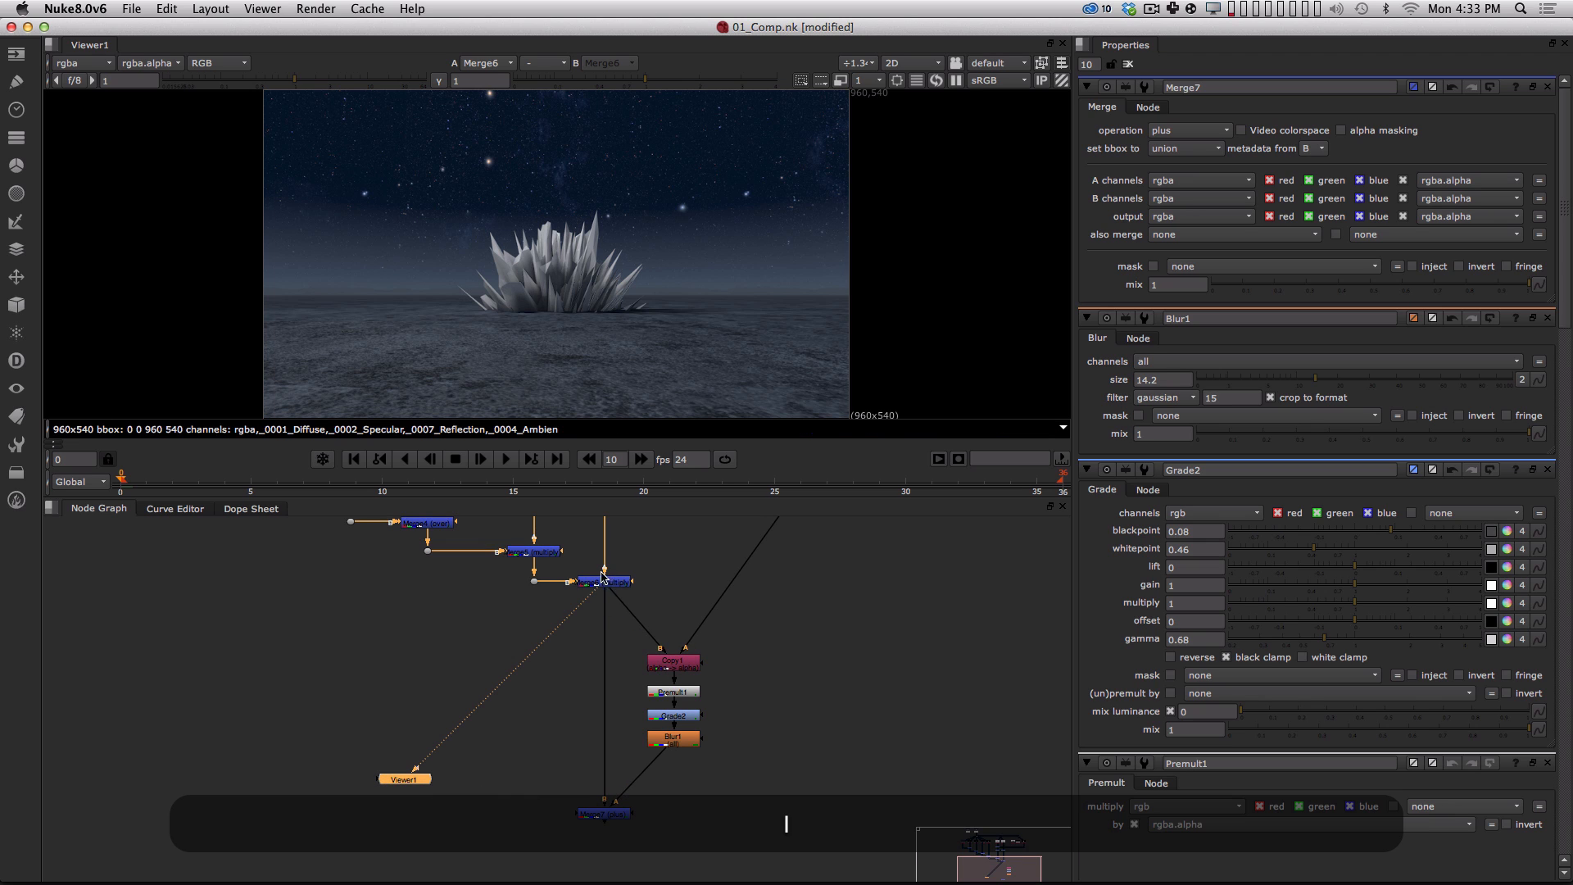
pyautogui.click(603, 581)
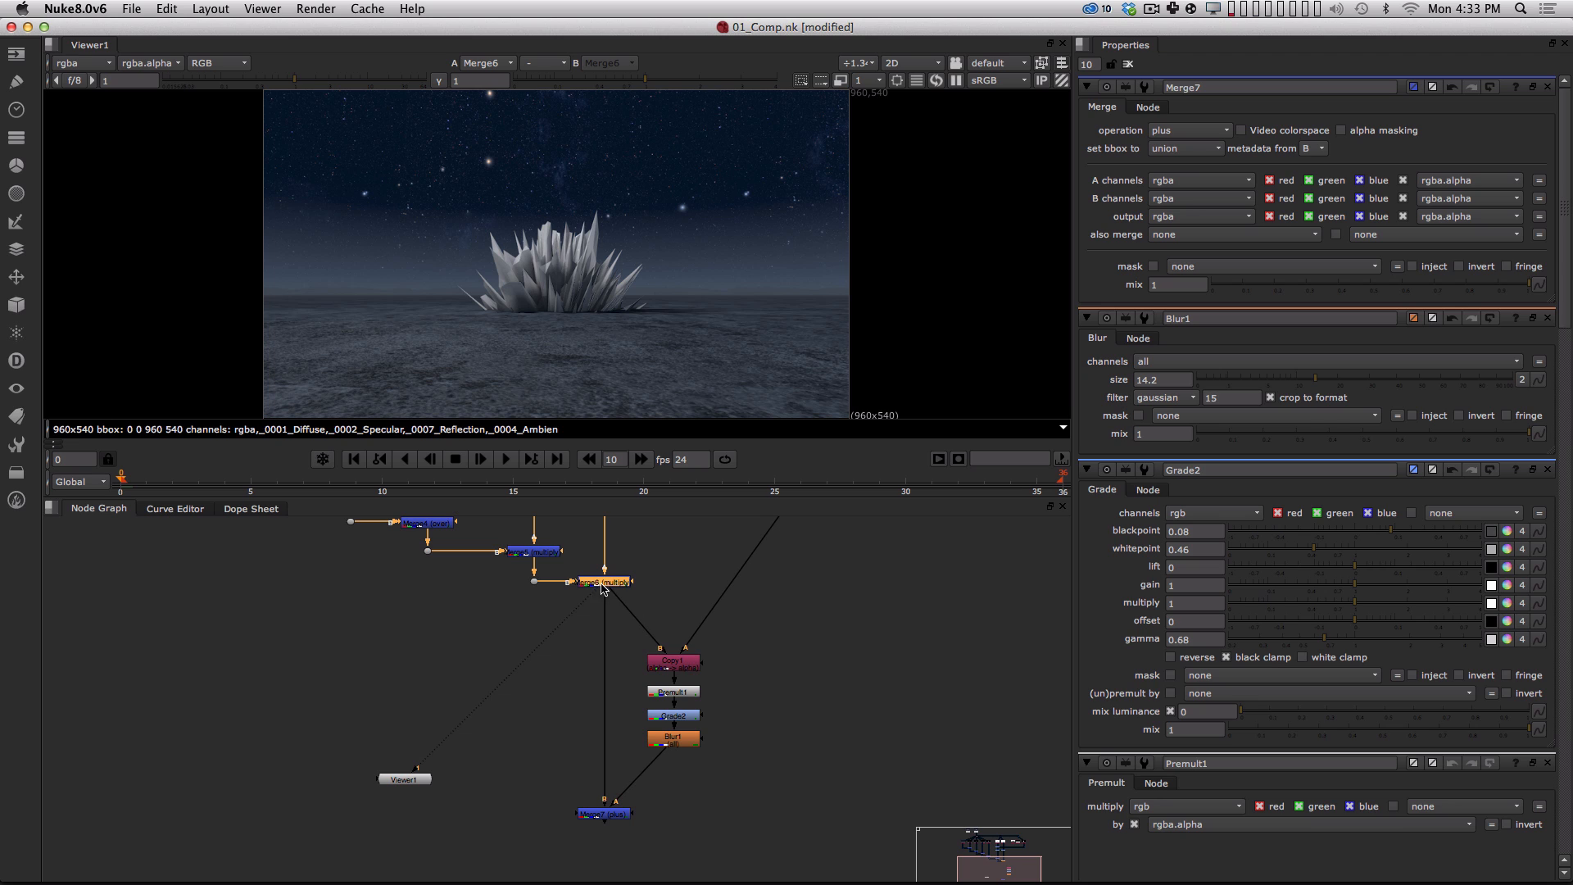
pyautogui.click(605, 815)
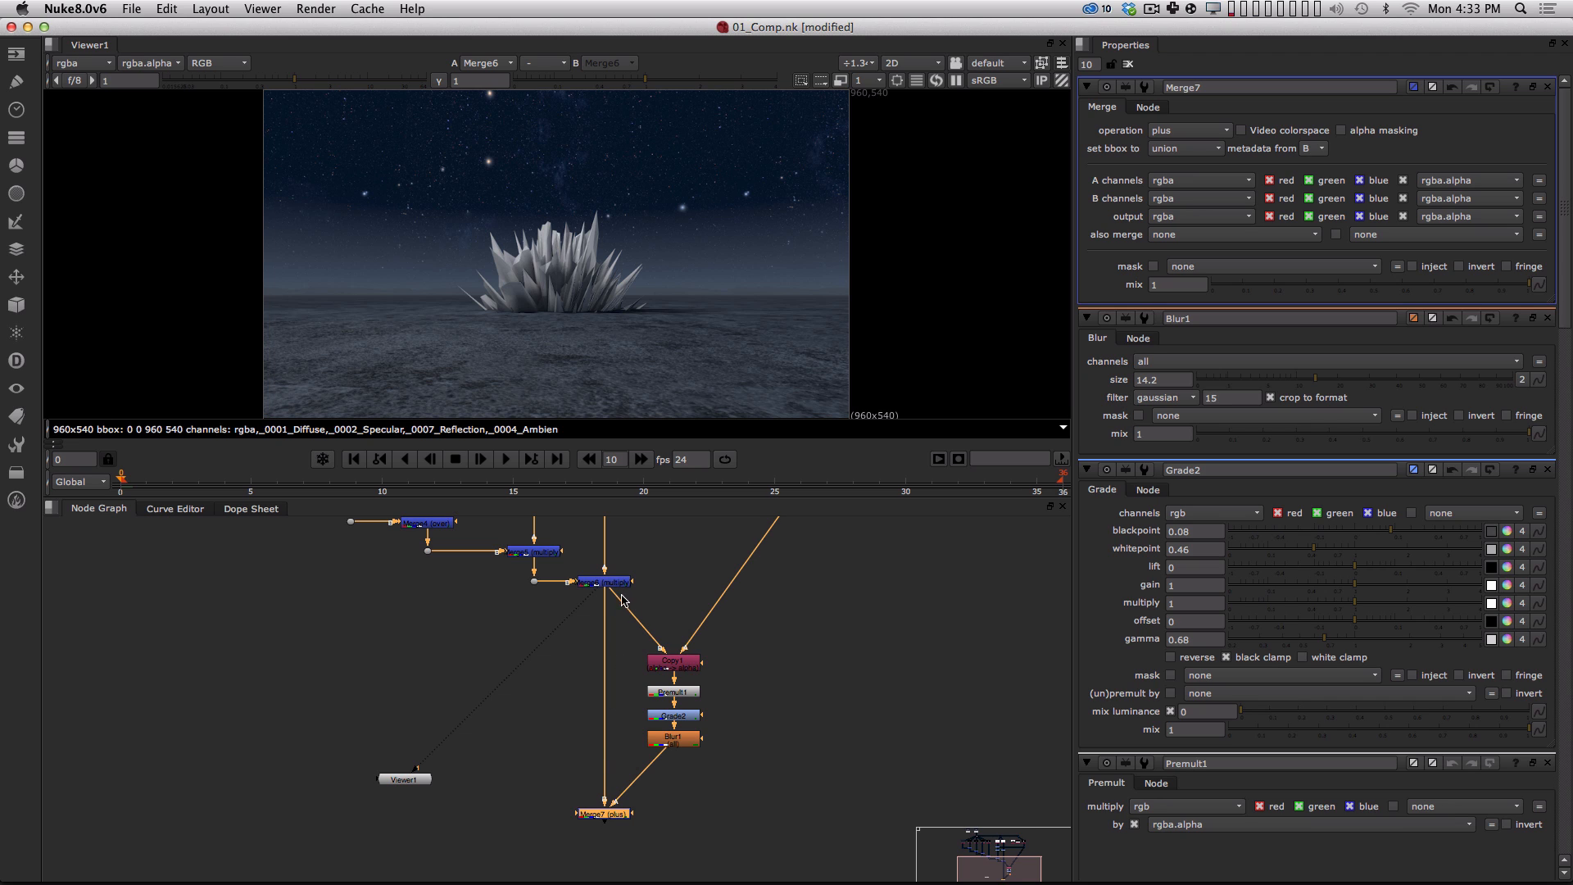
pyautogui.click(675, 660)
pyautogui.press('1')
pyautogui.click(676, 693)
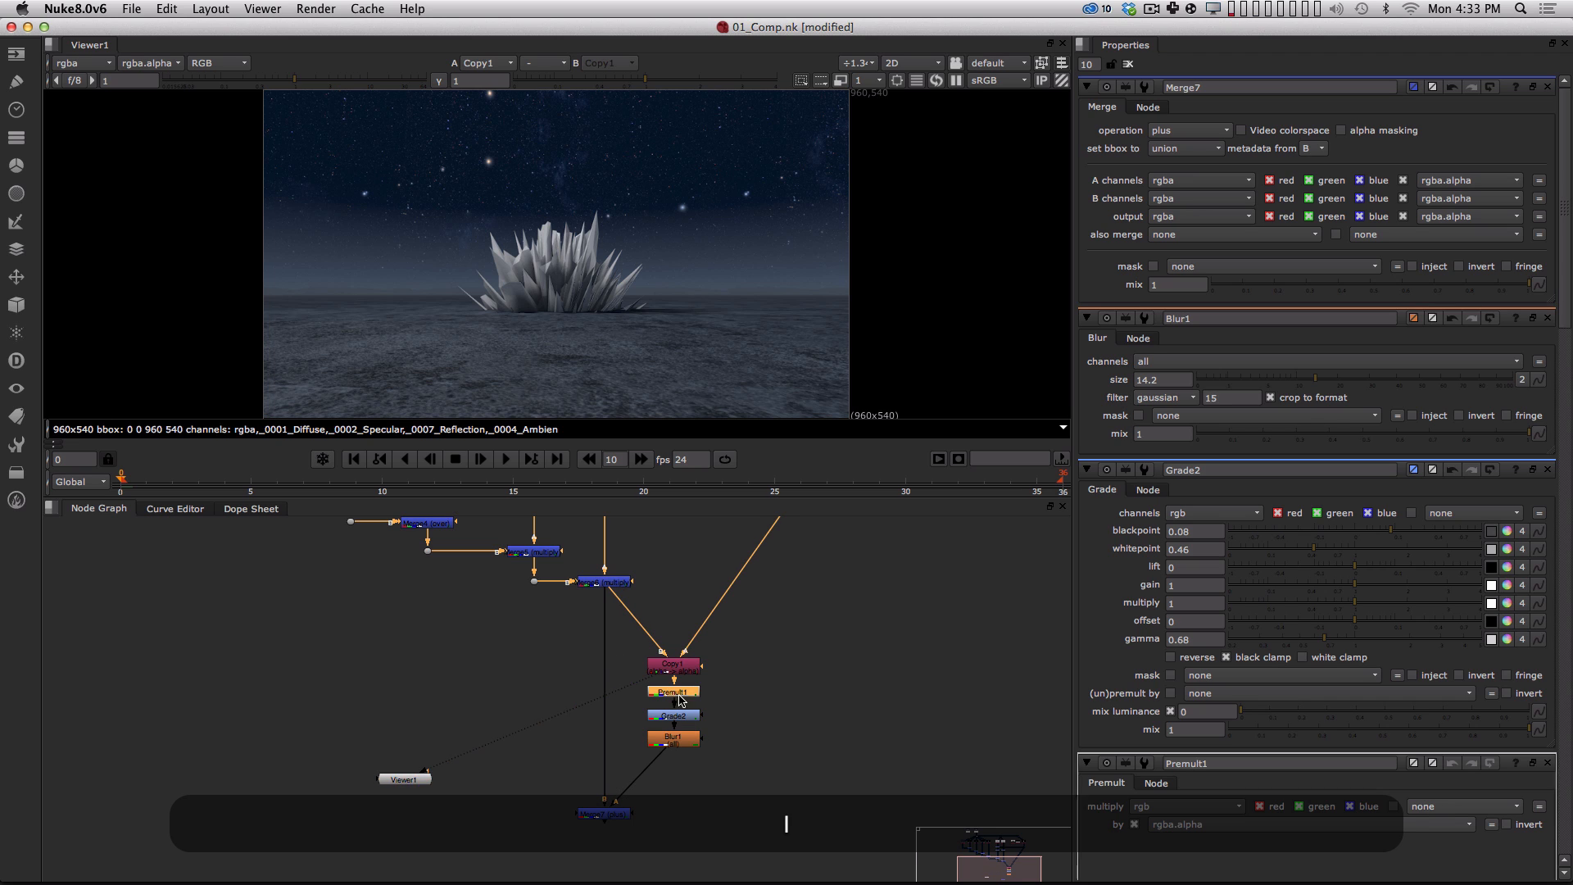
pyautogui.press('1')
pyautogui.click(675, 717)
pyautogui.press('1')
pyautogui.click(676, 743)
pyautogui.press('1')
pyautogui.click(606, 814)
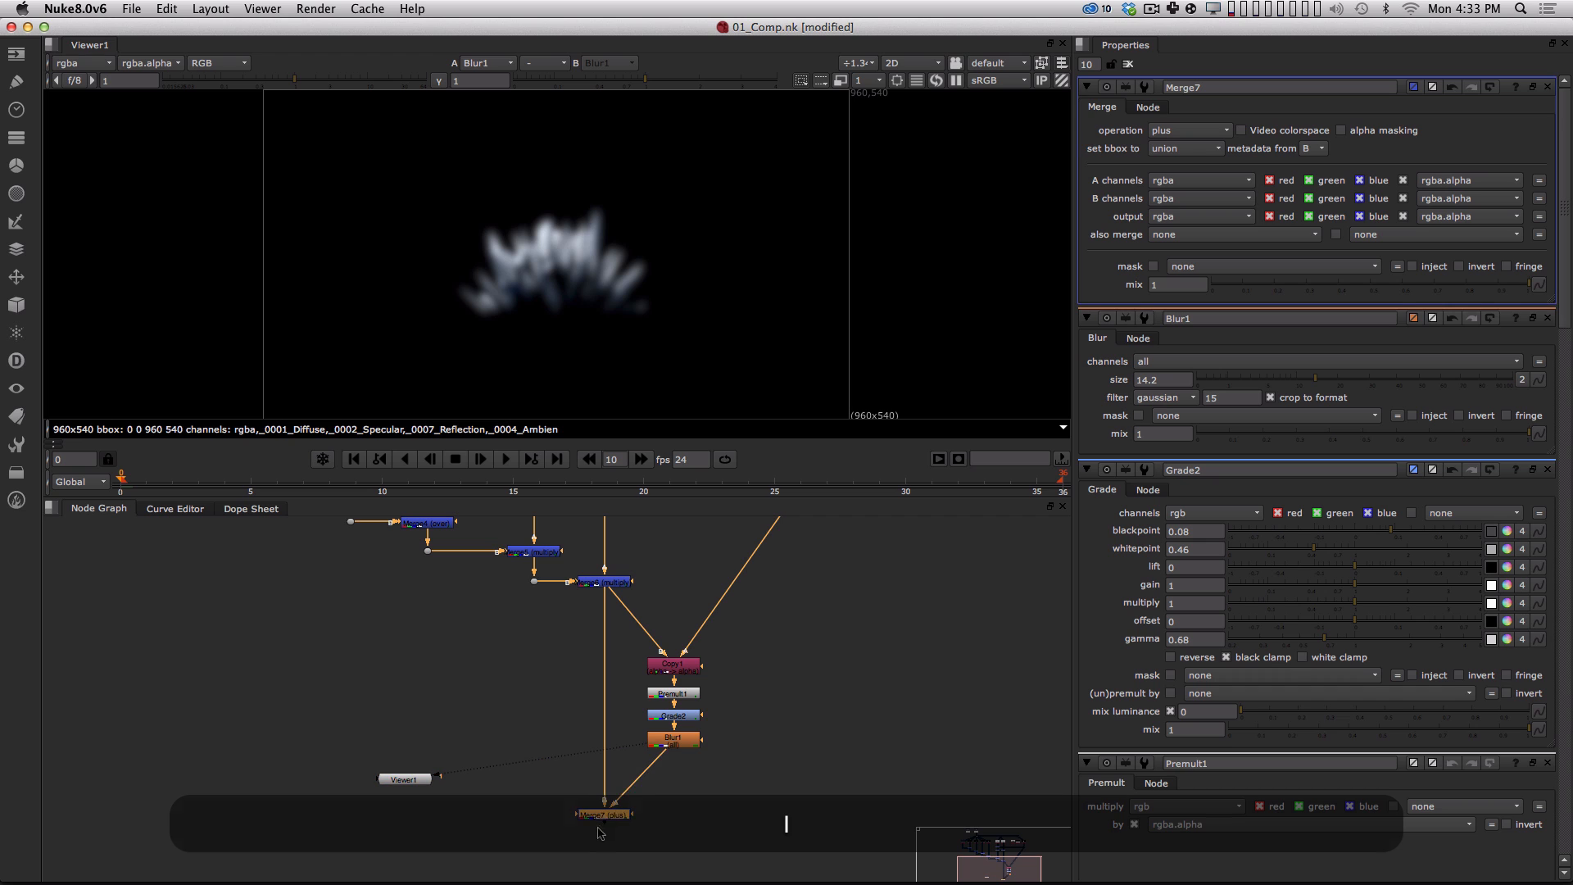
pyautogui.press('1')
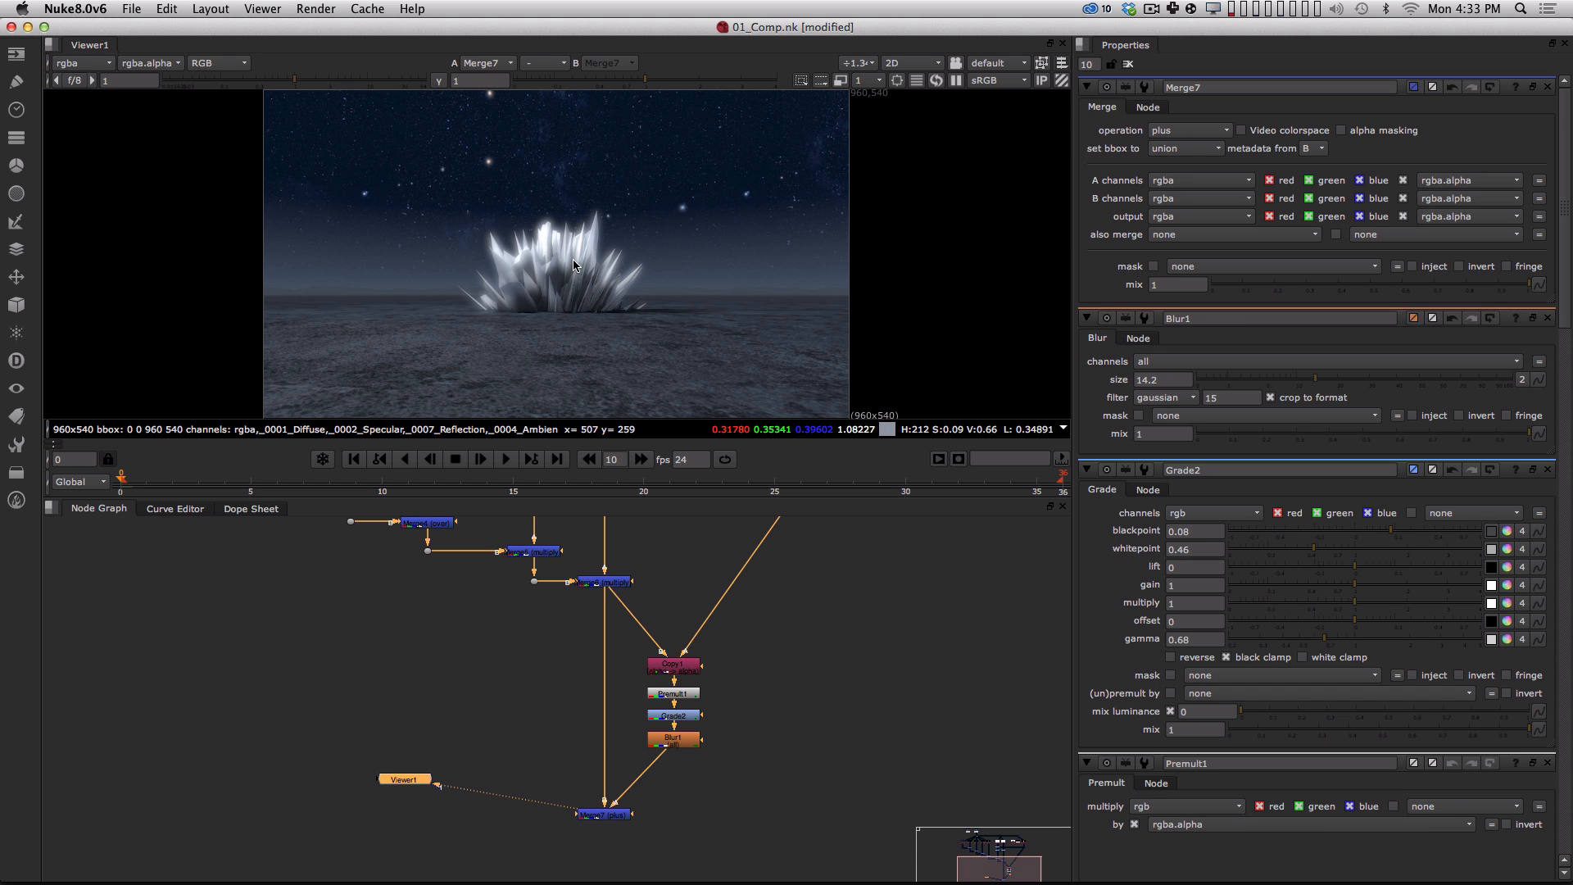
# Reduce the mix of the Merge7 node to 0.285.
pyautogui.click(607, 815)
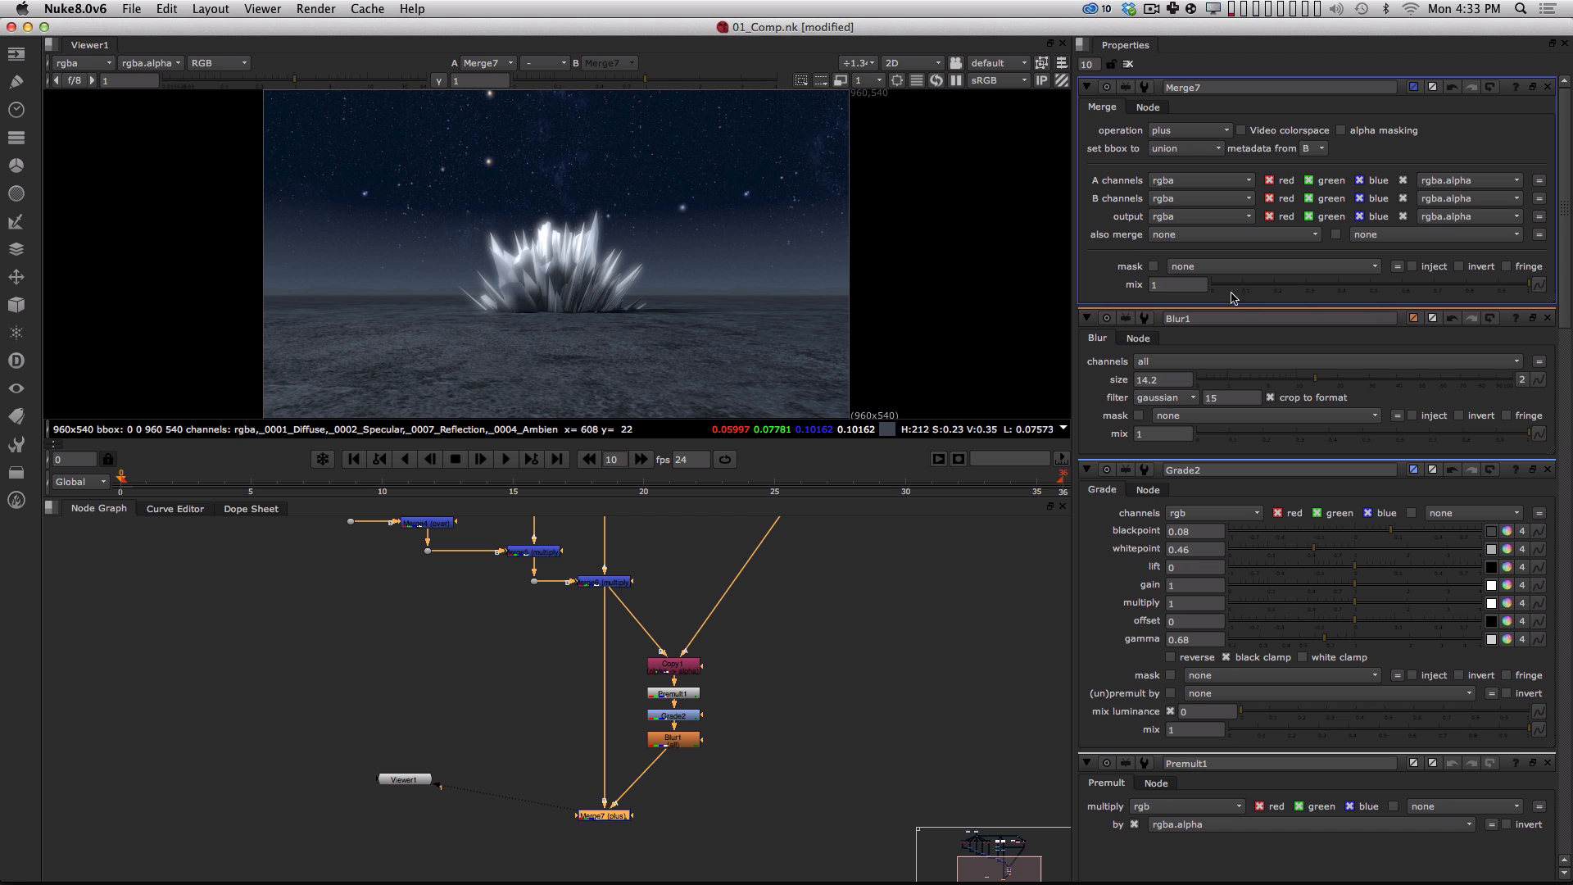
pyautogui.moveTo(1519, 289); pyautogui.dragTo(1301, 311)
pyautogui.click(817, 683)
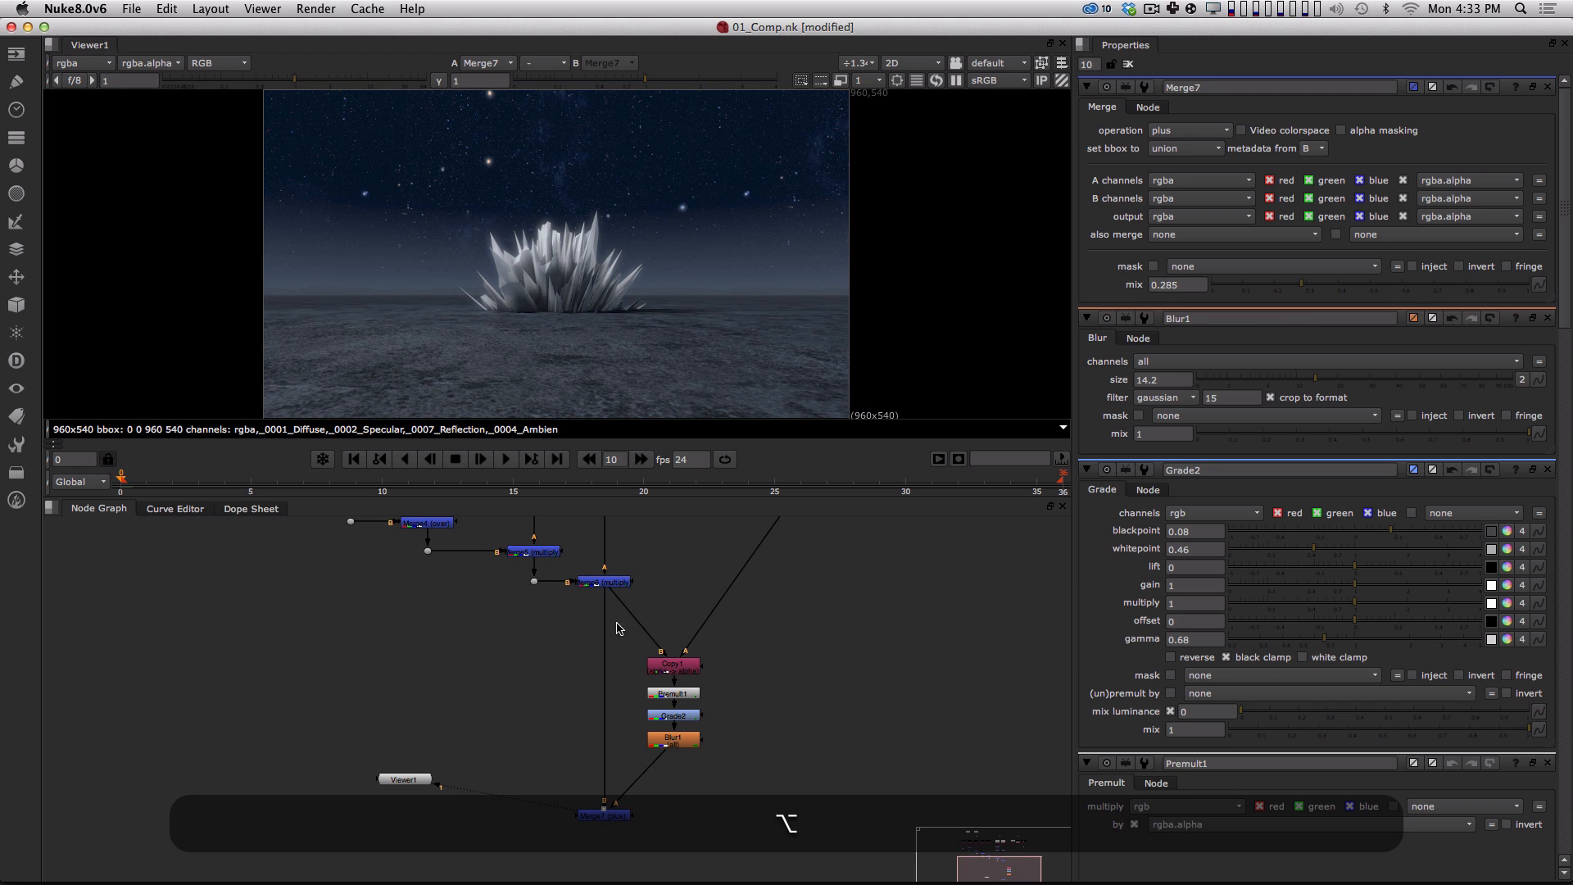
# Set the gamma of the GradeLIGHTEN node to 2.5 while viewing the Merge7 output.
pyautogui.keyDown('alt'); pyautogui.moveTo(747, 631); pyautogui.dragTo(731, 626, button='middle'); pyautogui.keyUp('alt')
pyautogui.moveTo(728, 578)
pyautogui.keyDown('alt'); pyautogui.mouseDown()
pyautogui.moveTo(704, 708)
pyautogui.moveTo(714, 694)
pyautogui.mouseUp(); pyautogui.keyUp('alt')
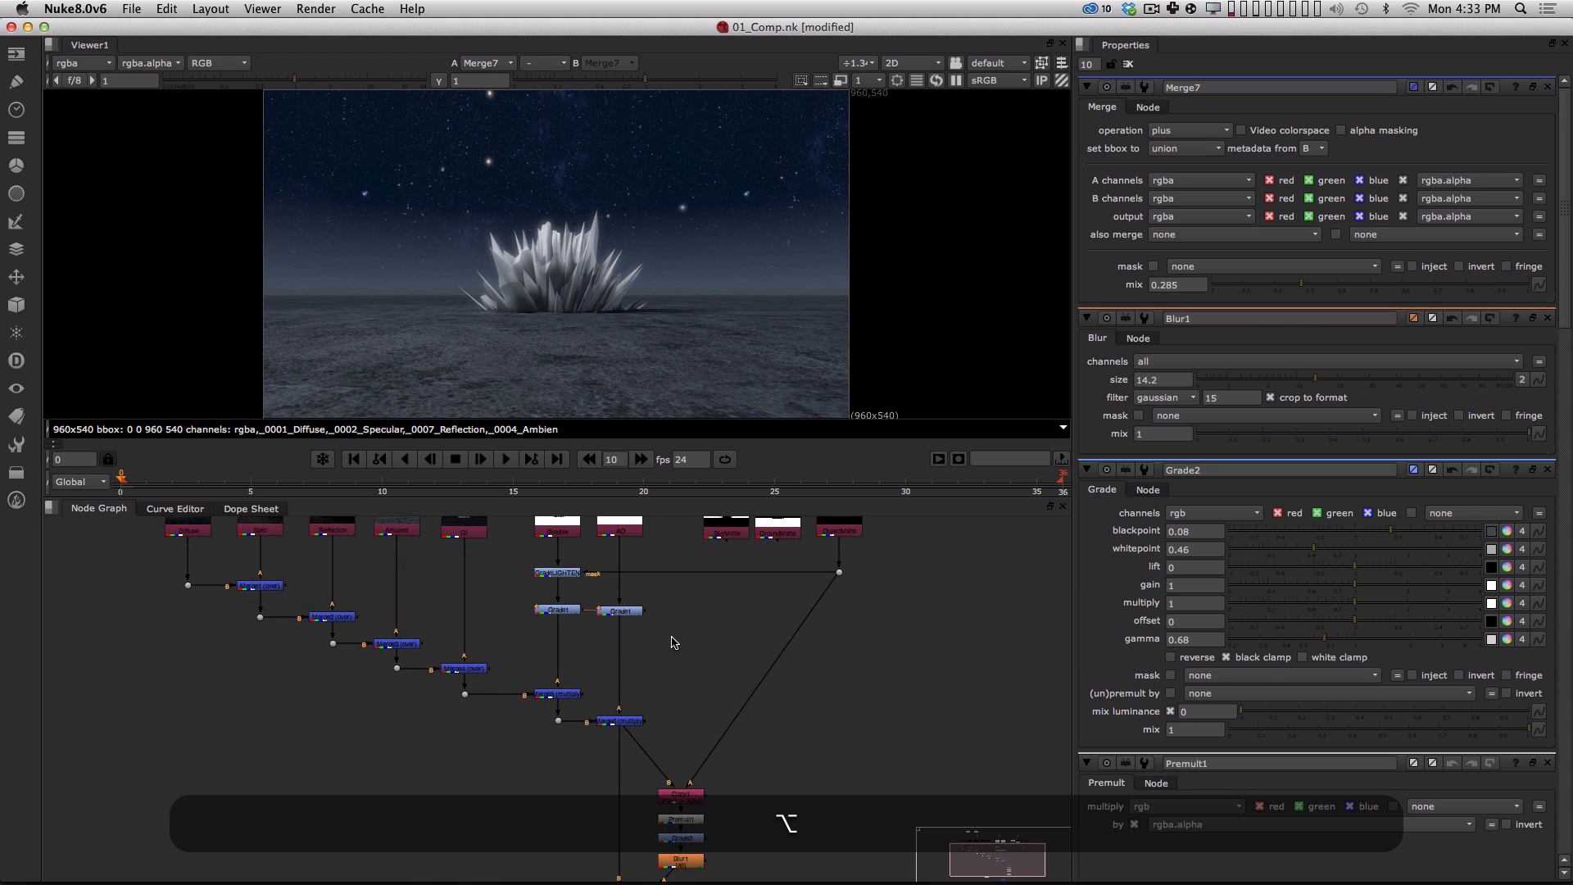
pyautogui.moveTo(651, 618)
pyautogui.keyDown('alt'); pyautogui.mouseDown()
pyautogui.moveTo(624, 633)
pyautogui.moveTo(604, 597)
pyautogui.moveTo(663, 622)
pyautogui.mouseUp(); pyautogui.keyUp('alt')
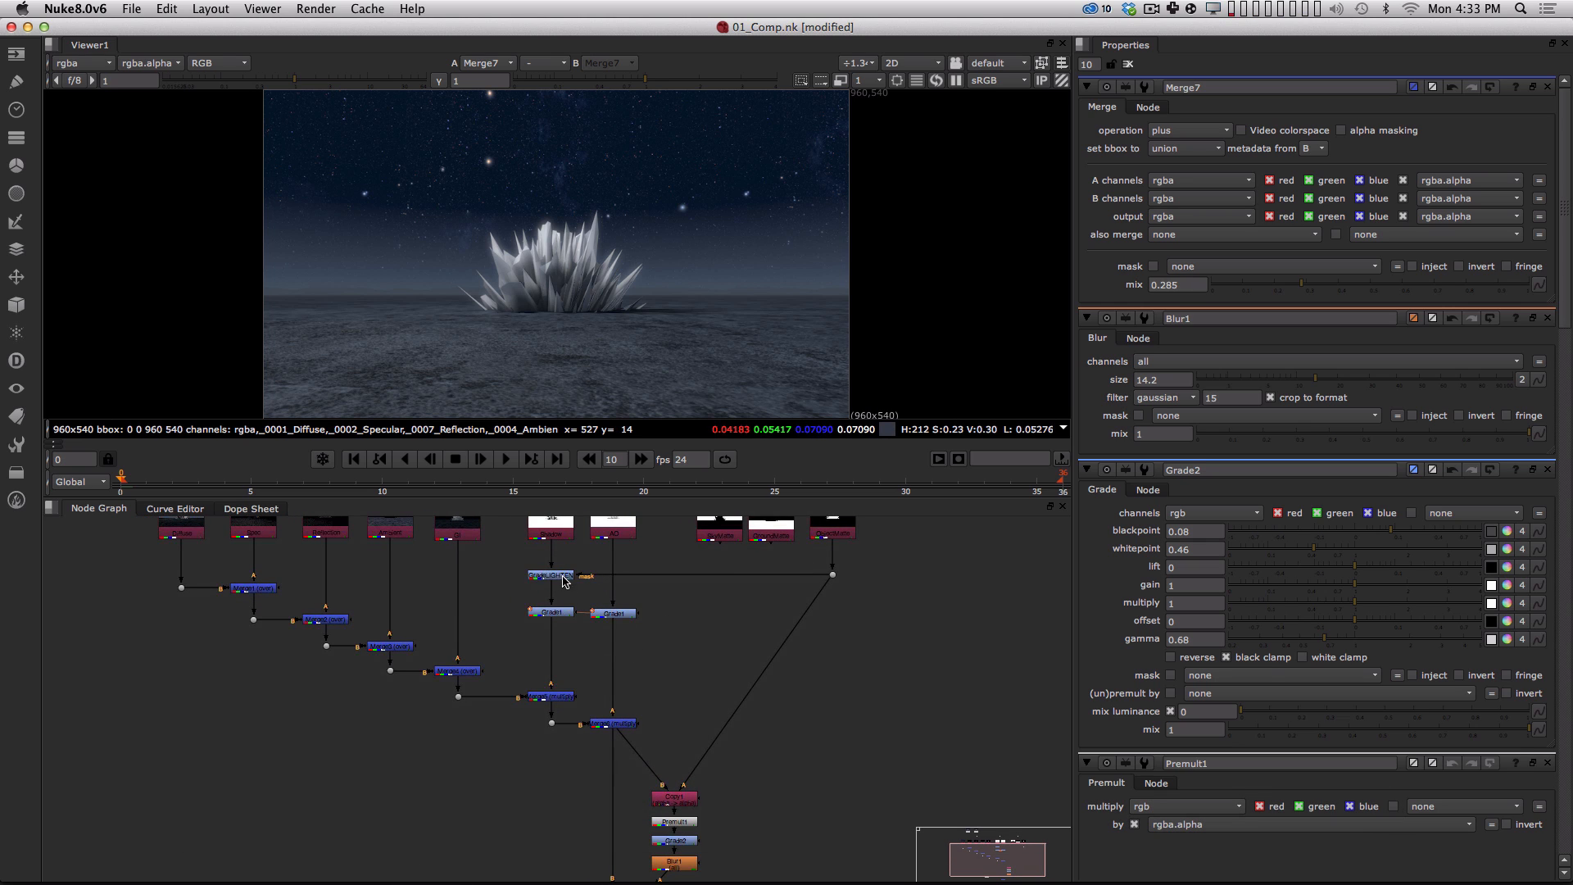
pyautogui.click(552, 576)
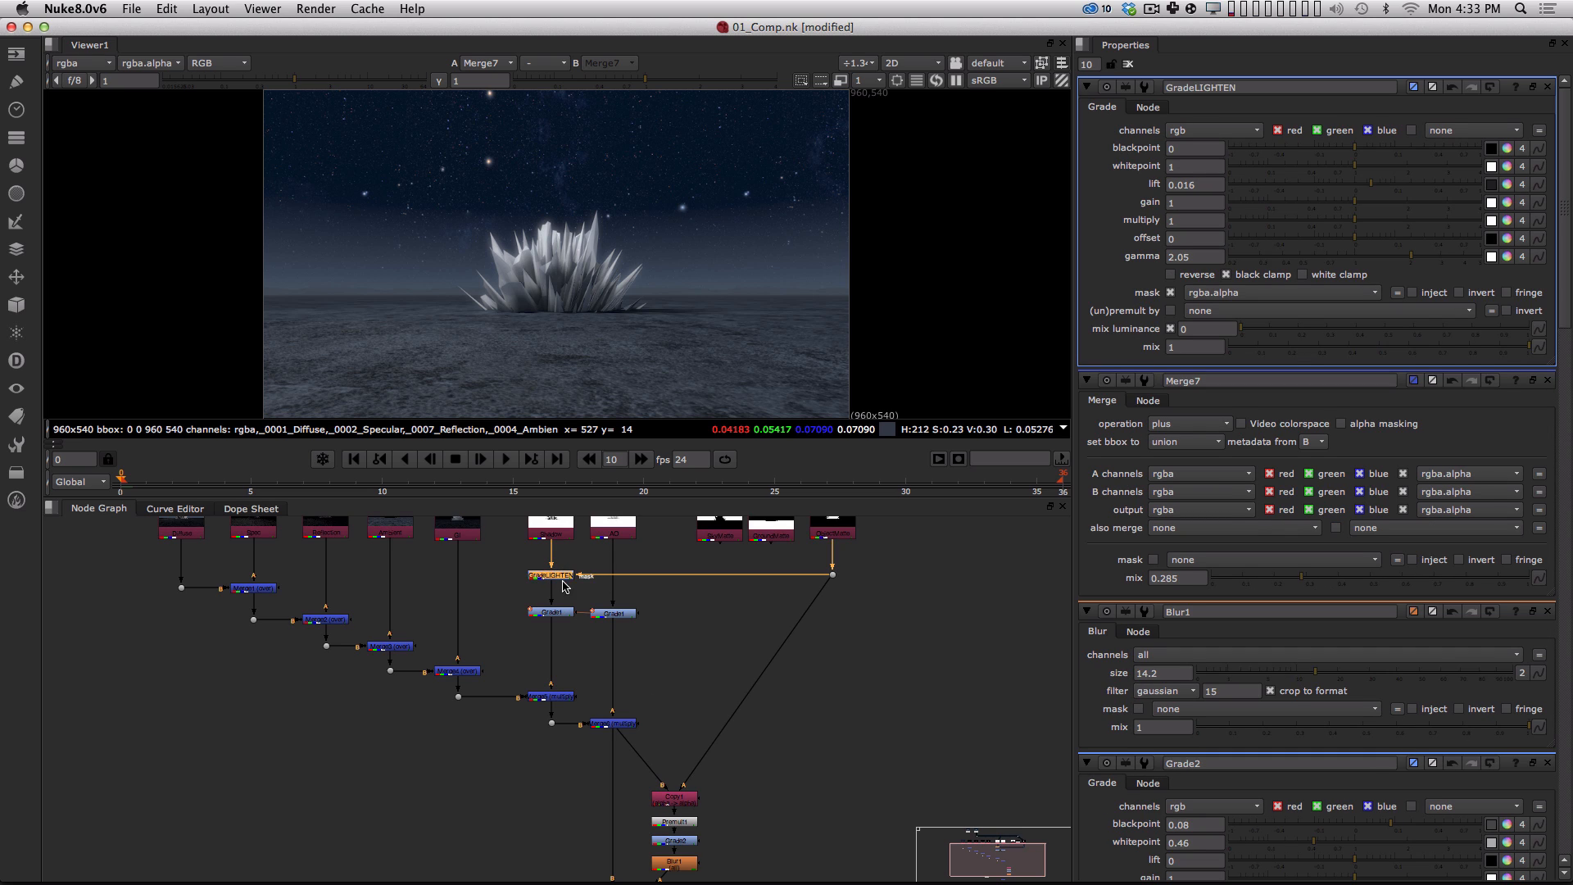
pyautogui.keyDown('alt'); pyautogui.moveTo(628, 584); pyautogui.dragTo(606, 617); pyautogui.keyUp('alt')
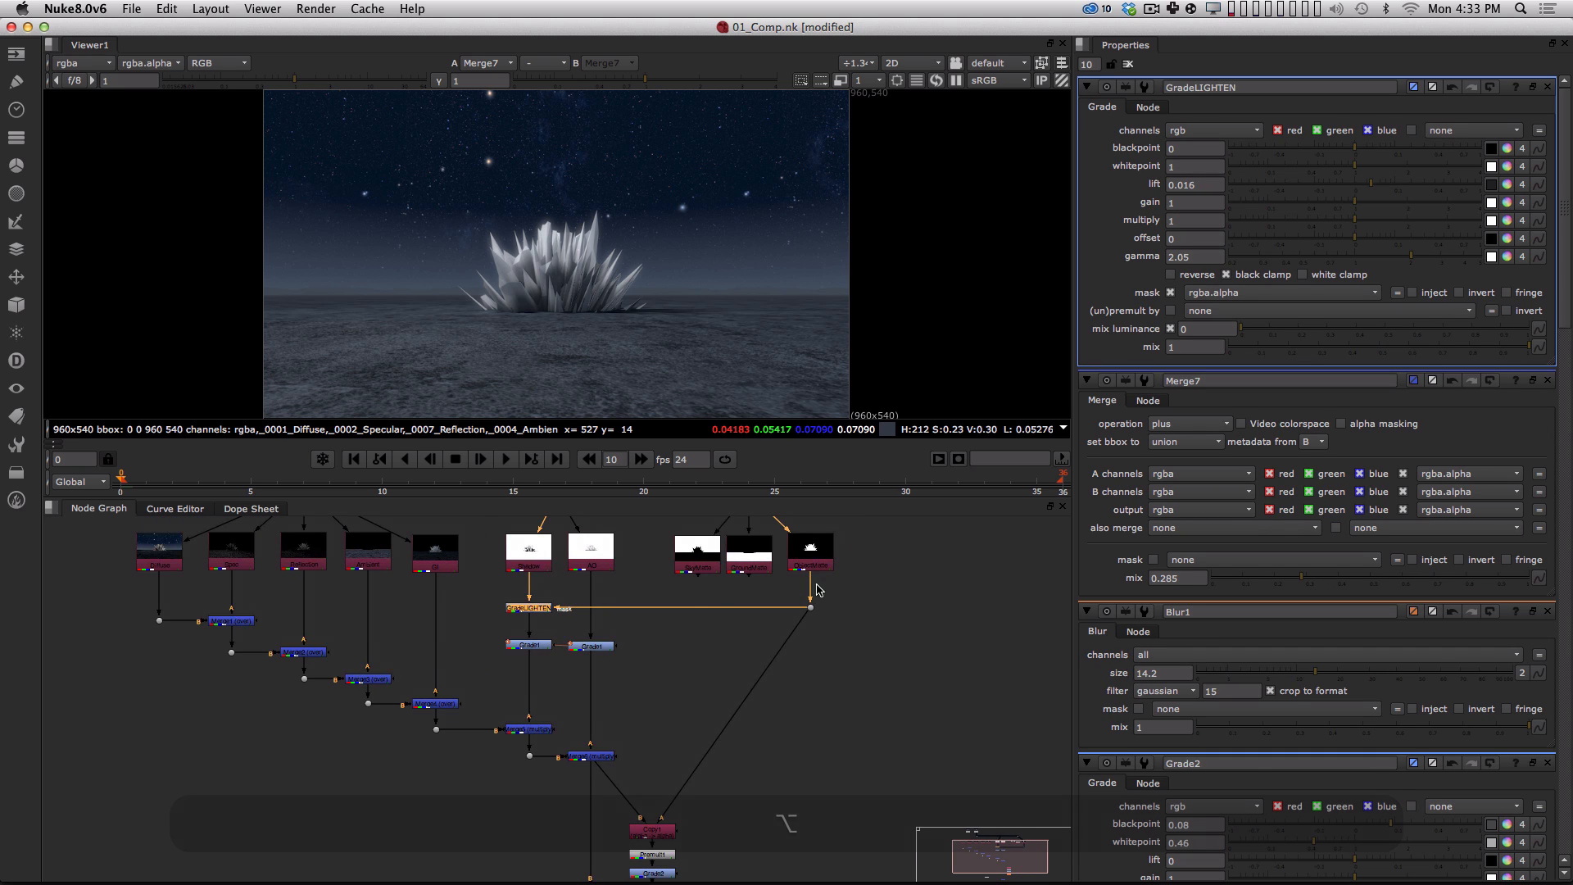
pyautogui.keyDown('alt'); pyautogui.moveTo(617, 752); pyautogui.dragTo(593, 605); pyautogui.keyUp('alt')
pyautogui.click(573, 816)
pyautogui.press('1')
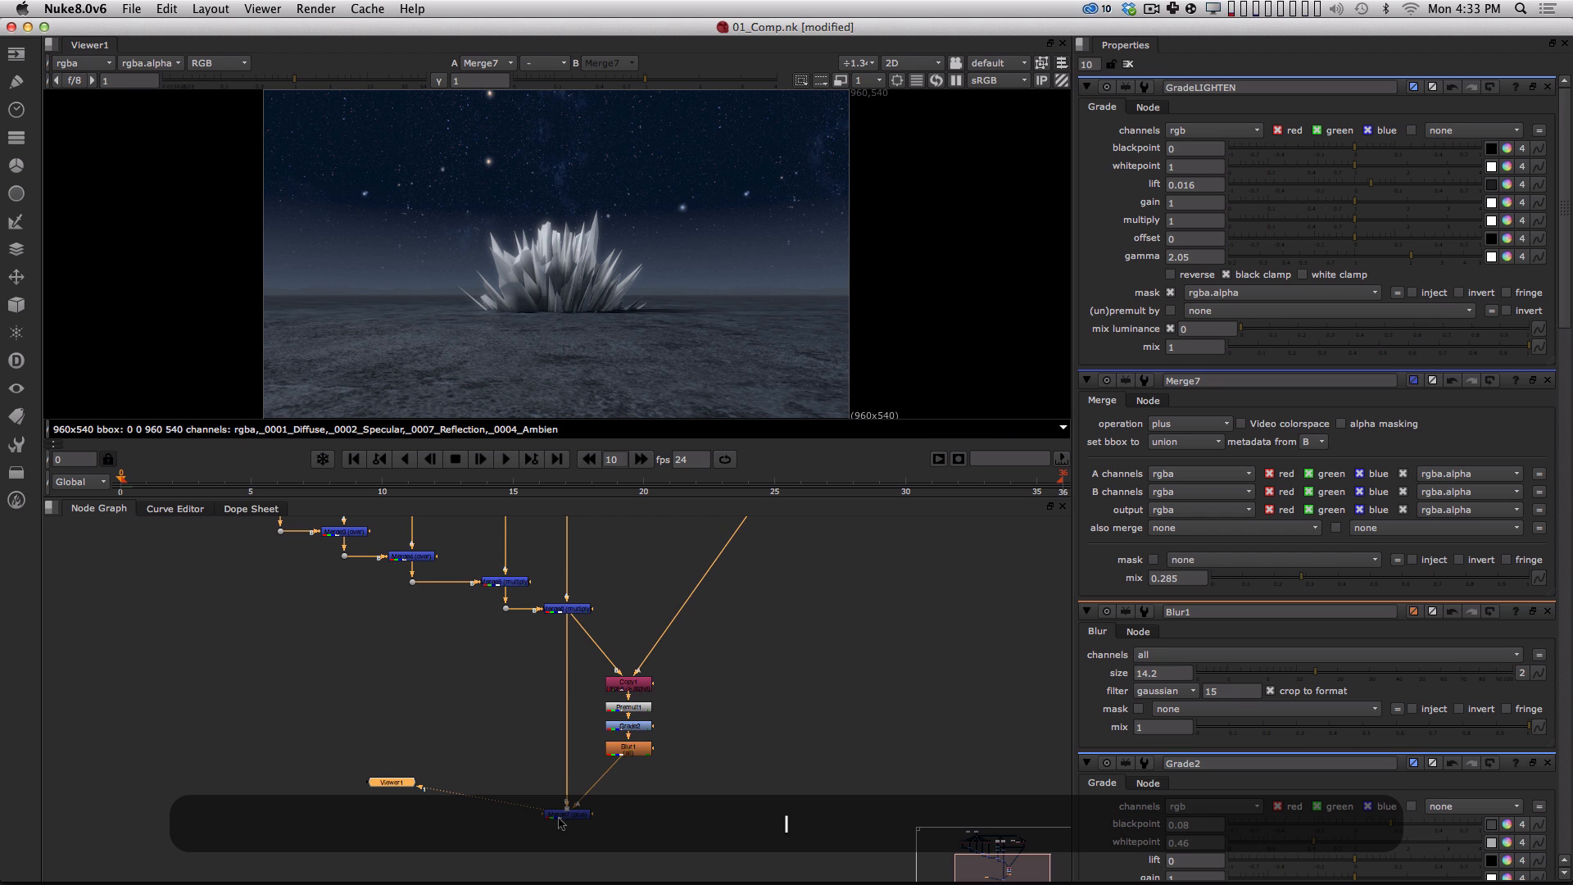
pyautogui.click(1411, 254)
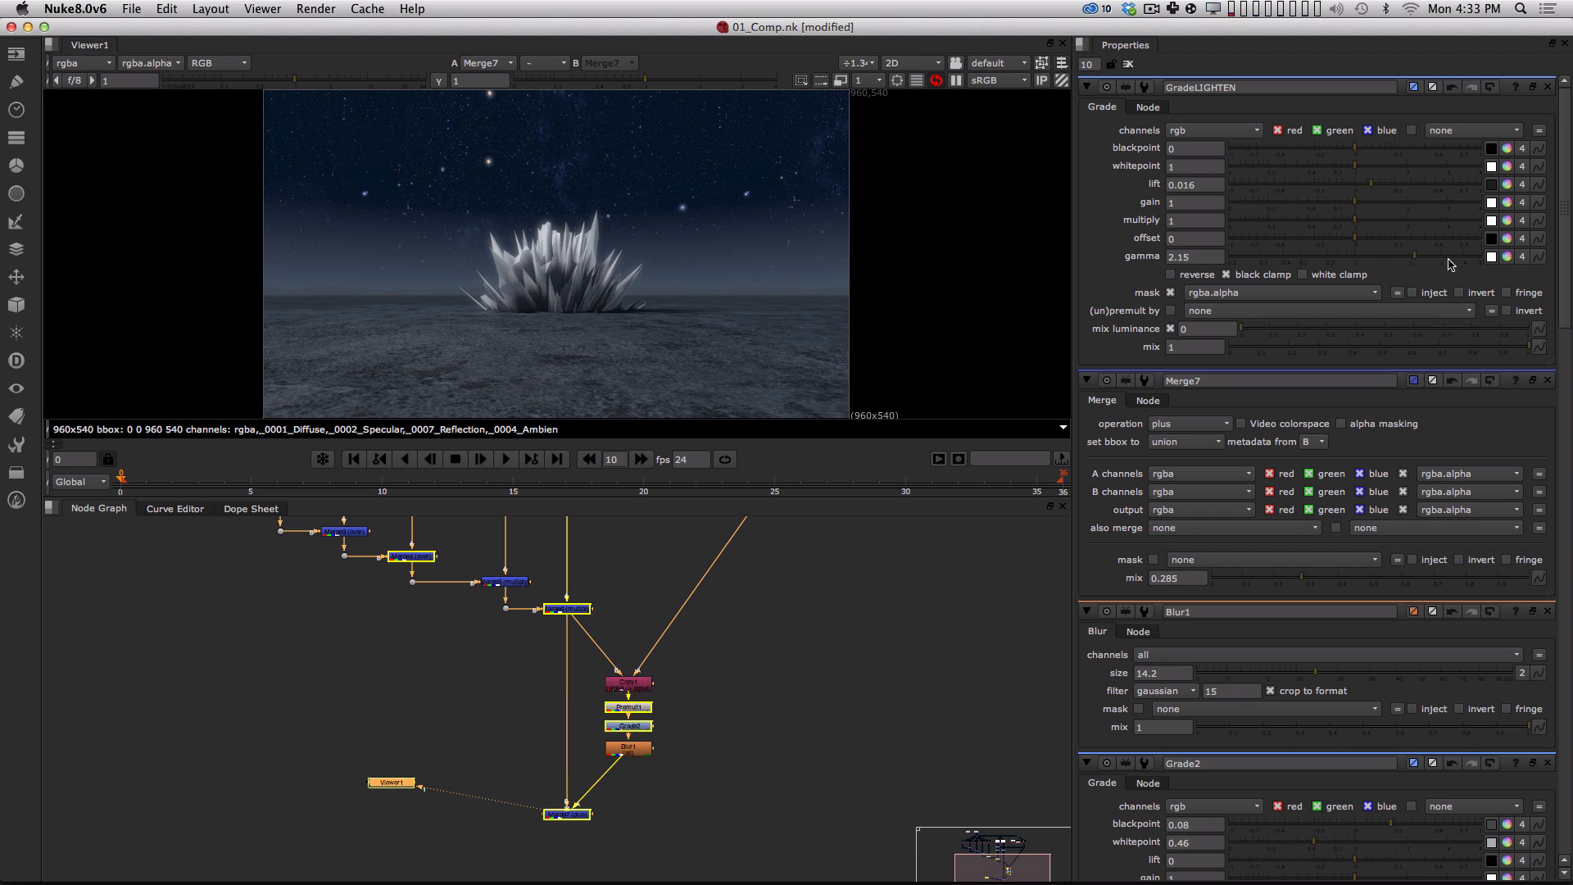
pyautogui.moveTo(1448, 259)
pyautogui.mouseDown()
pyautogui.moveTo(1363, 263)
pyautogui.moveTo(1471, 258)
pyautogui.moveTo(1370, 271)
pyautogui.moveTo(1425, 272)
pyautogui.mouseUp()
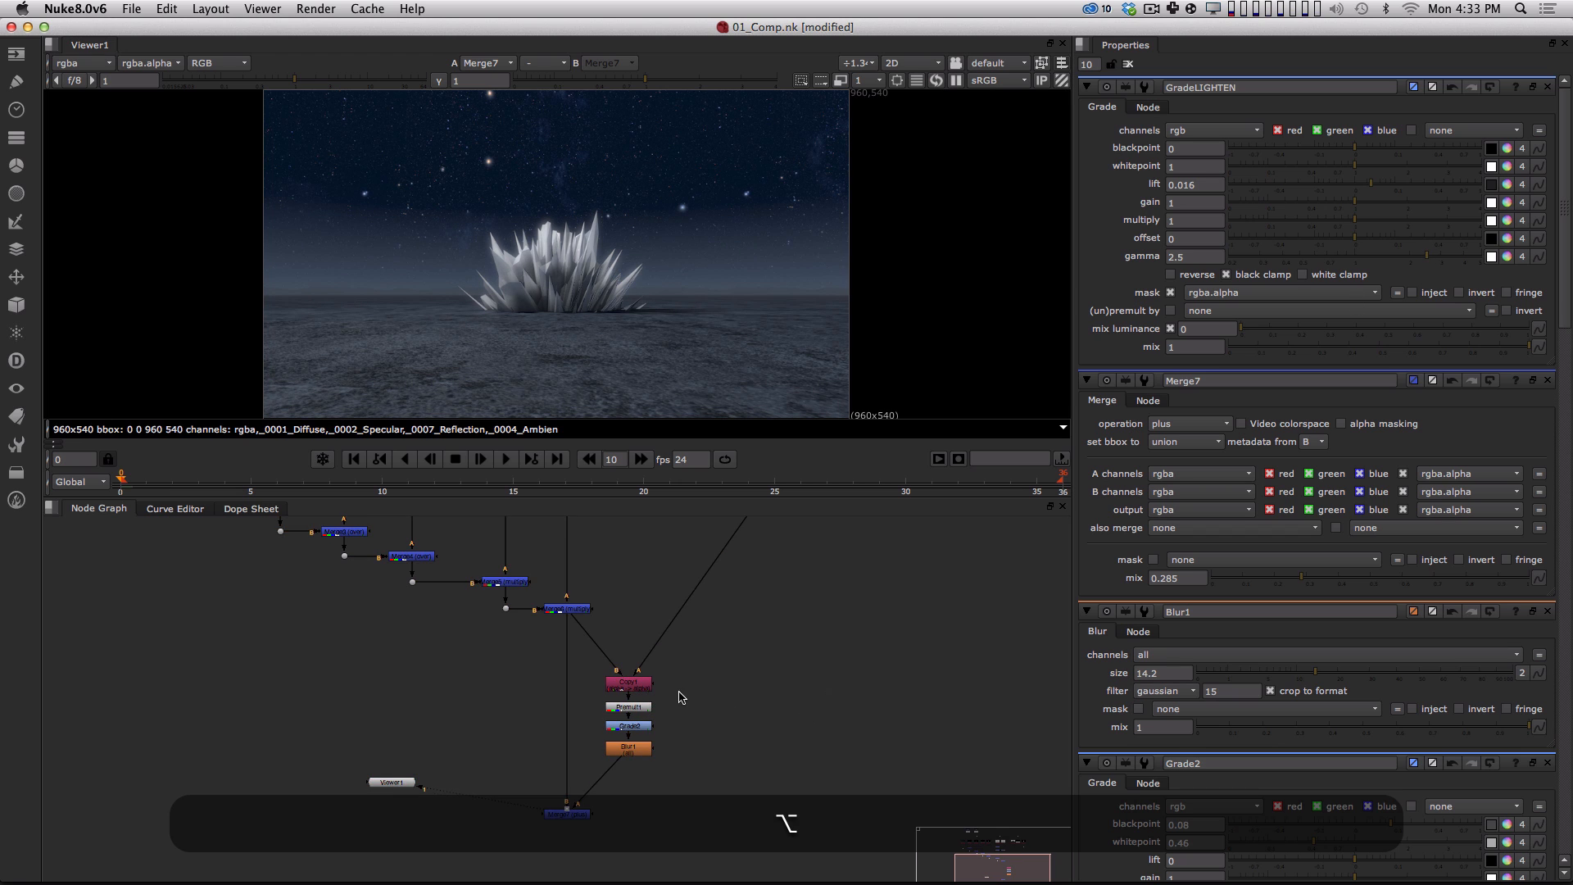
# Look over the node tree from the pass nodes down to the glow branch and view the final Merge7 composite.
pyautogui.keyDown('alt'); pyautogui.moveTo(669, 632); pyautogui.dragTo(688, 762); pyautogui.keyUp('alt')
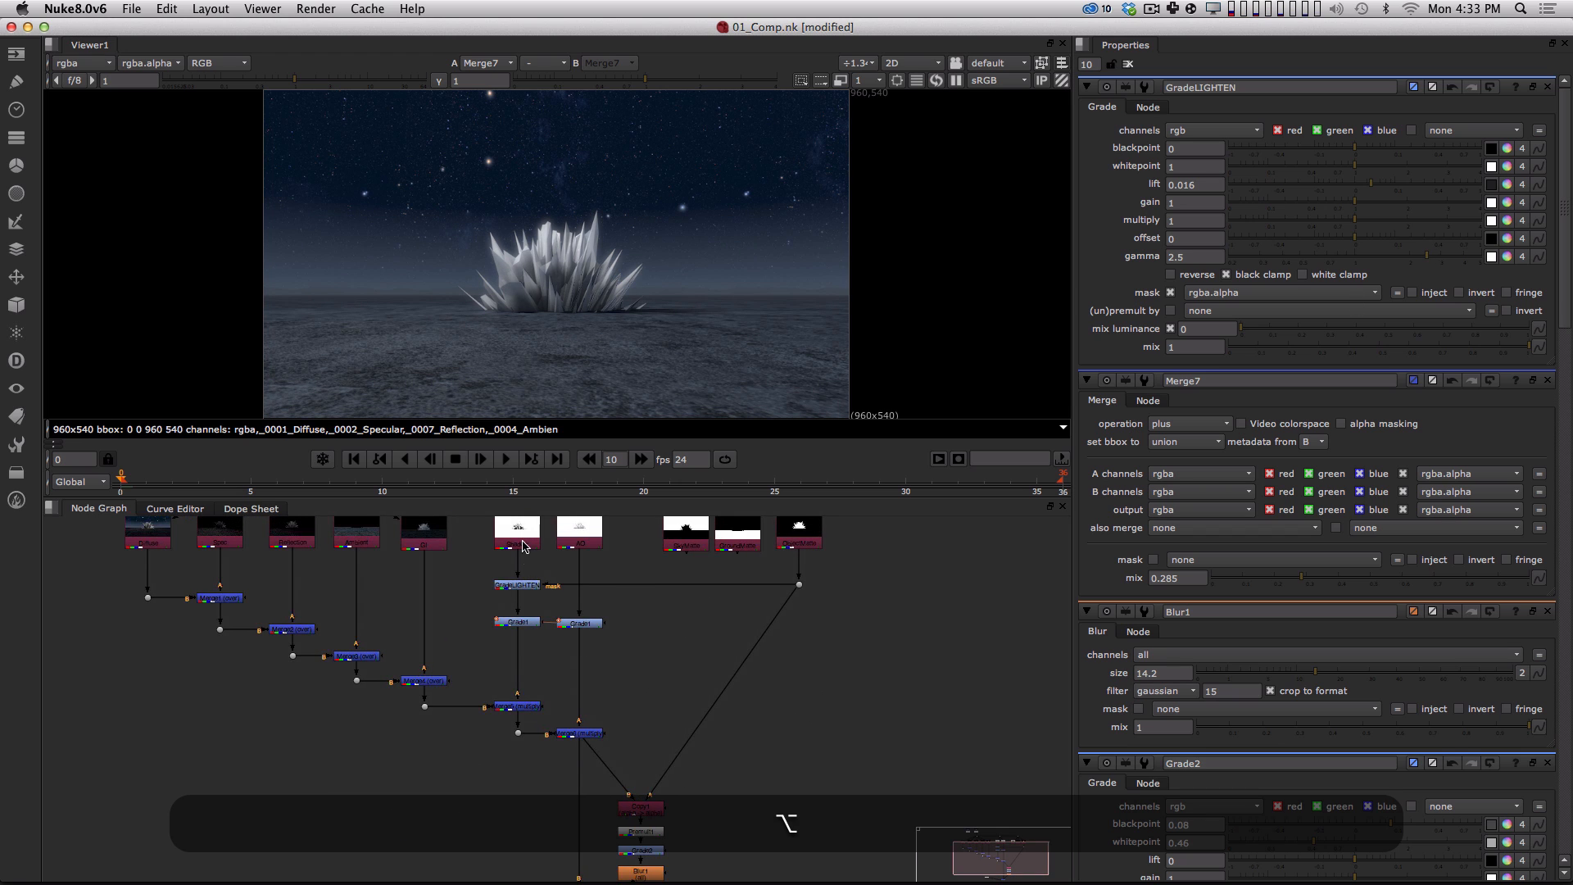
pyautogui.keyDown('alt'); pyautogui.moveTo(540, 598); pyautogui.dragTo(539, 504); pyautogui.keyUp('alt')
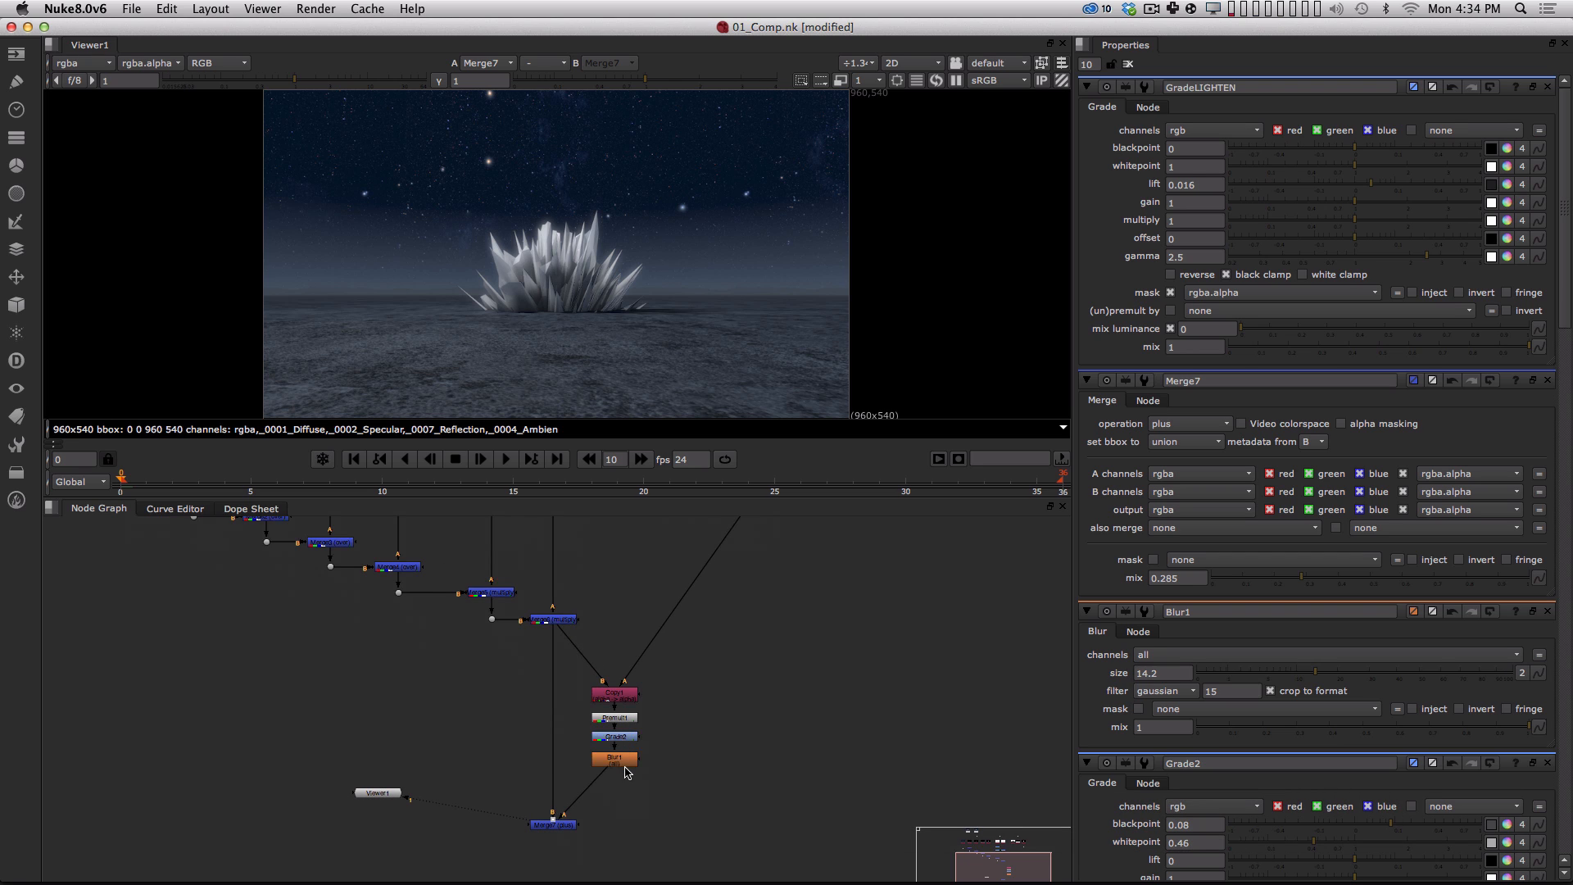
pyautogui.click(556, 827)
pyautogui.press('1')
pyautogui.keyDown('alt'); pyautogui.moveTo(756, 765); pyautogui.dragTo(708, 743); pyautogui.keyUp('alt')
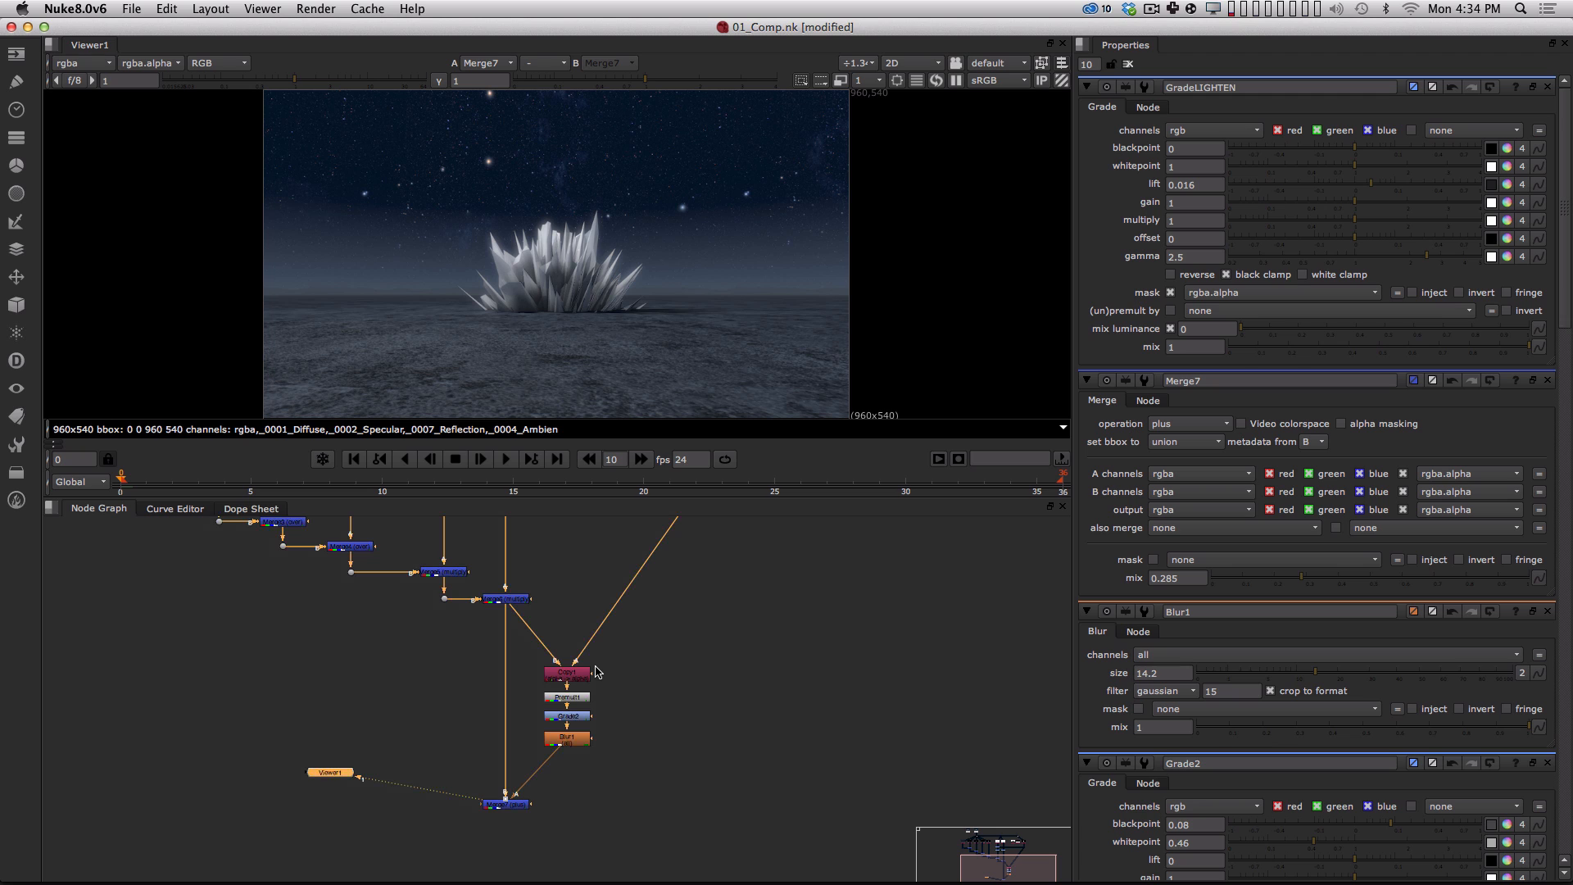
# View the outputs of the first five Merge nodes in turn, from Merge1 to Merge5, to review how the passes build up.
pyautogui.keyDown('alt'); pyautogui.moveTo(650, 605); pyautogui.dragTo(642, 648, button='middle'); pyautogui.keyUp('alt')
pyautogui.keyDown('alt'); pyautogui.moveTo(708, 615); pyautogui.dragTo(749, 642); pyautogui.keyUp('alt')
pyautogui.keyDown('alt'); pyautogui.moveTo(653, 698); pyautogui.dragTo(686, 671, button='middle'); pyautogui.keyUp('alt')
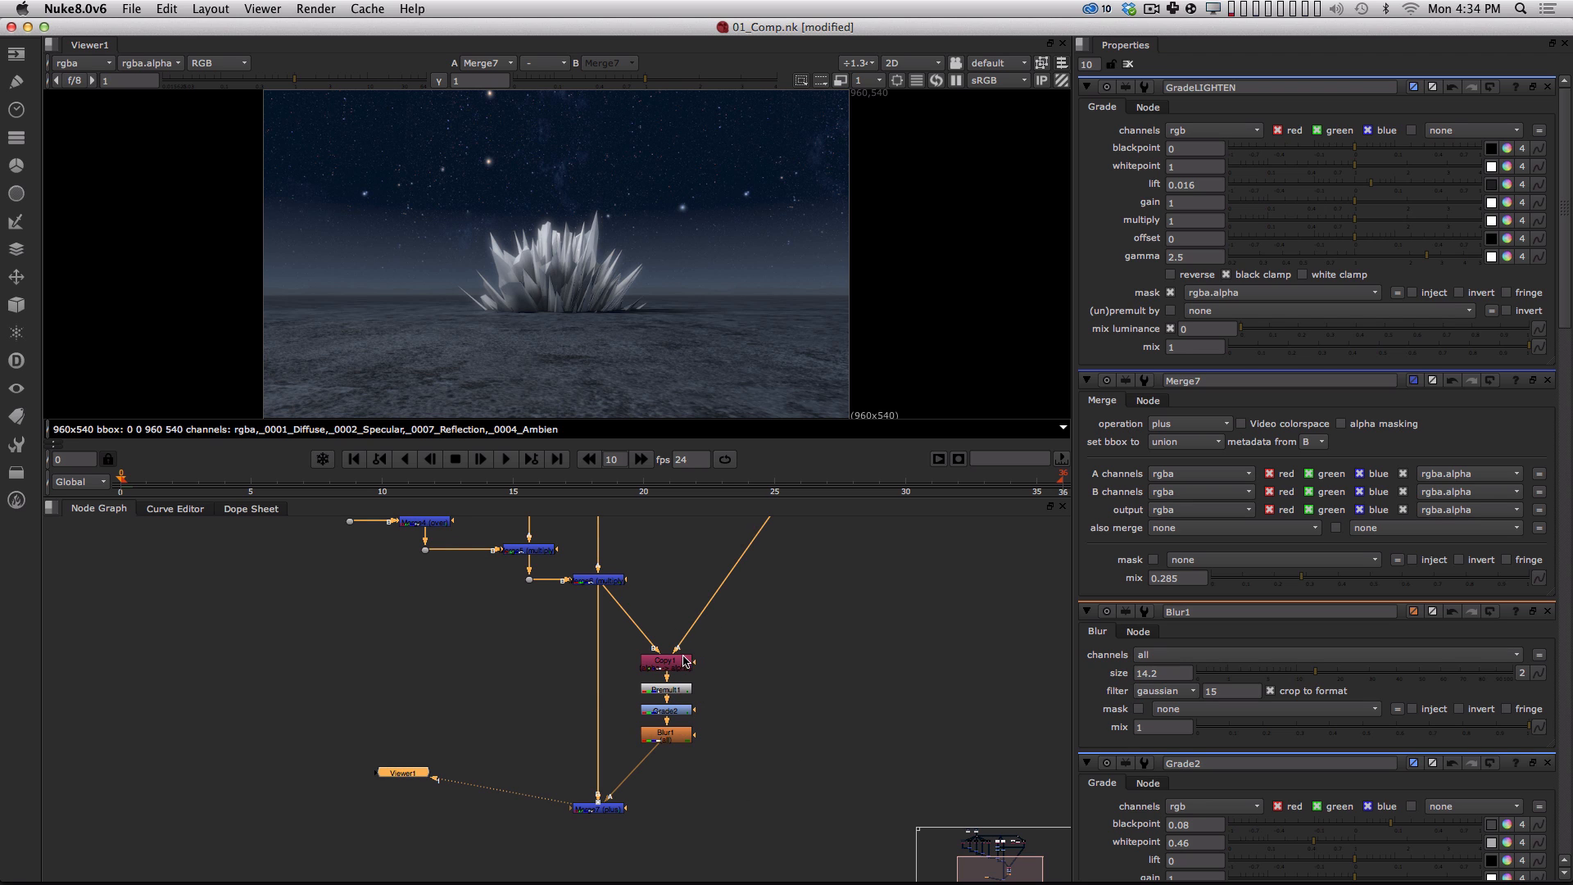
pyautogui.keyDown('alt'); pyautogui.moveTo(728, 613); pyautogui.dragTo(718, 653); pyautogui.keyUp('alt')
pyautogui.keyDown('alt'); pyautogui.moveTo(652, 597); pyautogui.dragTo(729, 647); pyautogui.keyUp('alt')
pyautogui.keyDown('alt'); pyautogui.moveTo(567, 643); pyautogui.dragTo(588, 745); pyautogui.keyUp('alt')
pyautogui.keyDown('alt'); pyautogui.moveTo(618, 744); pyautogui.dragTo(592, 753, button='middle'); pyautogui.keyUp('alt')
pyautogui.keyDown('alt'); pyautogui.moveTo(633, 753); pyautogui.dragTo(594, 687); pyautogui.keyUp('alt')
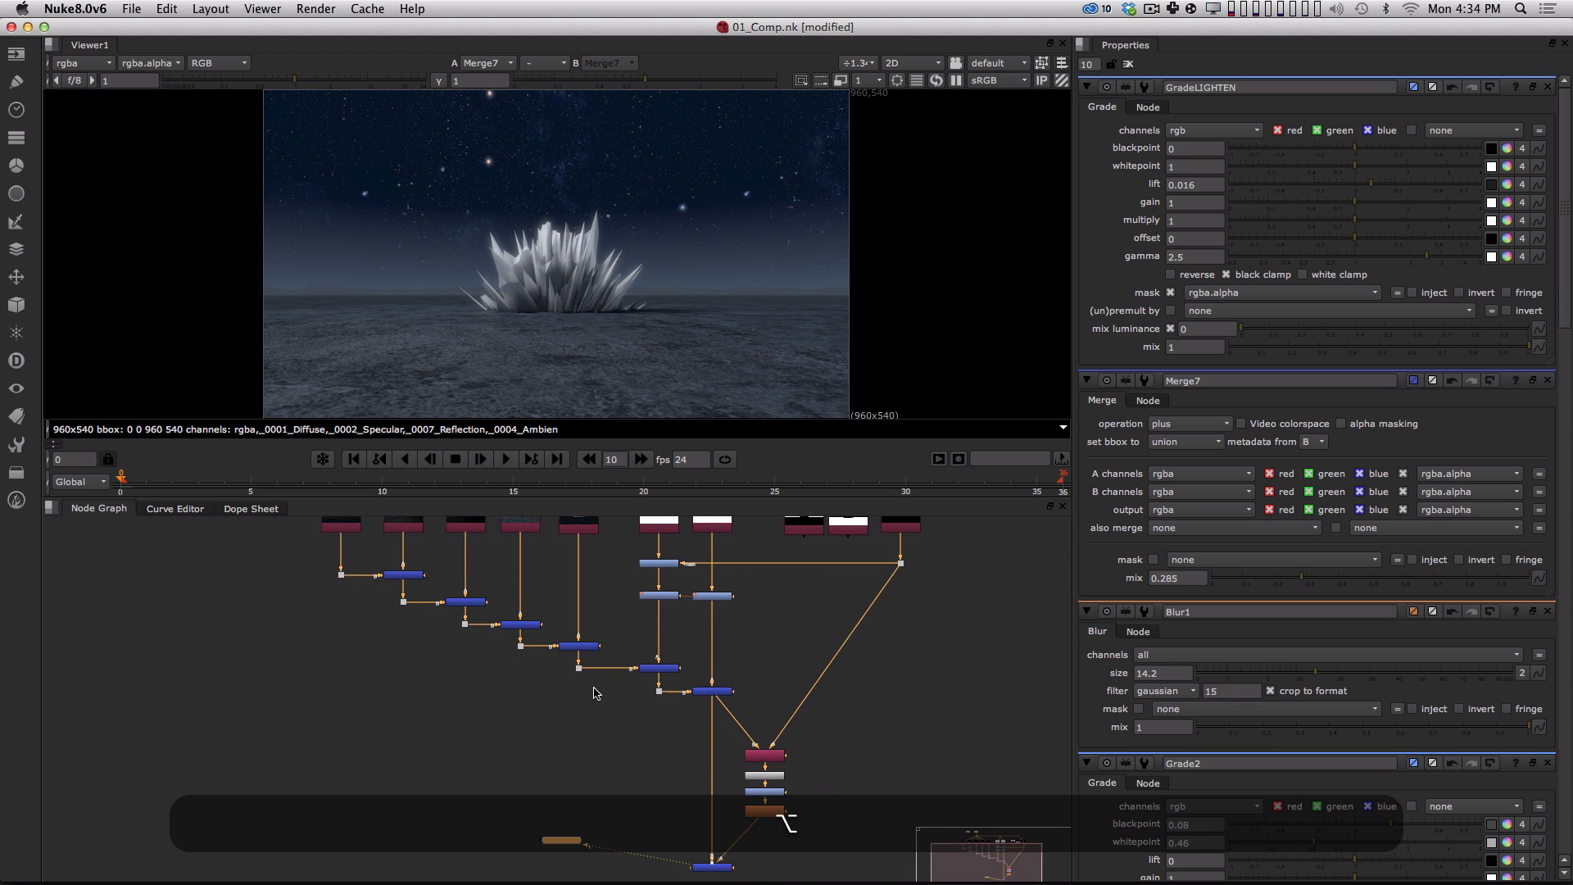
pyautogui.click(413, 576)
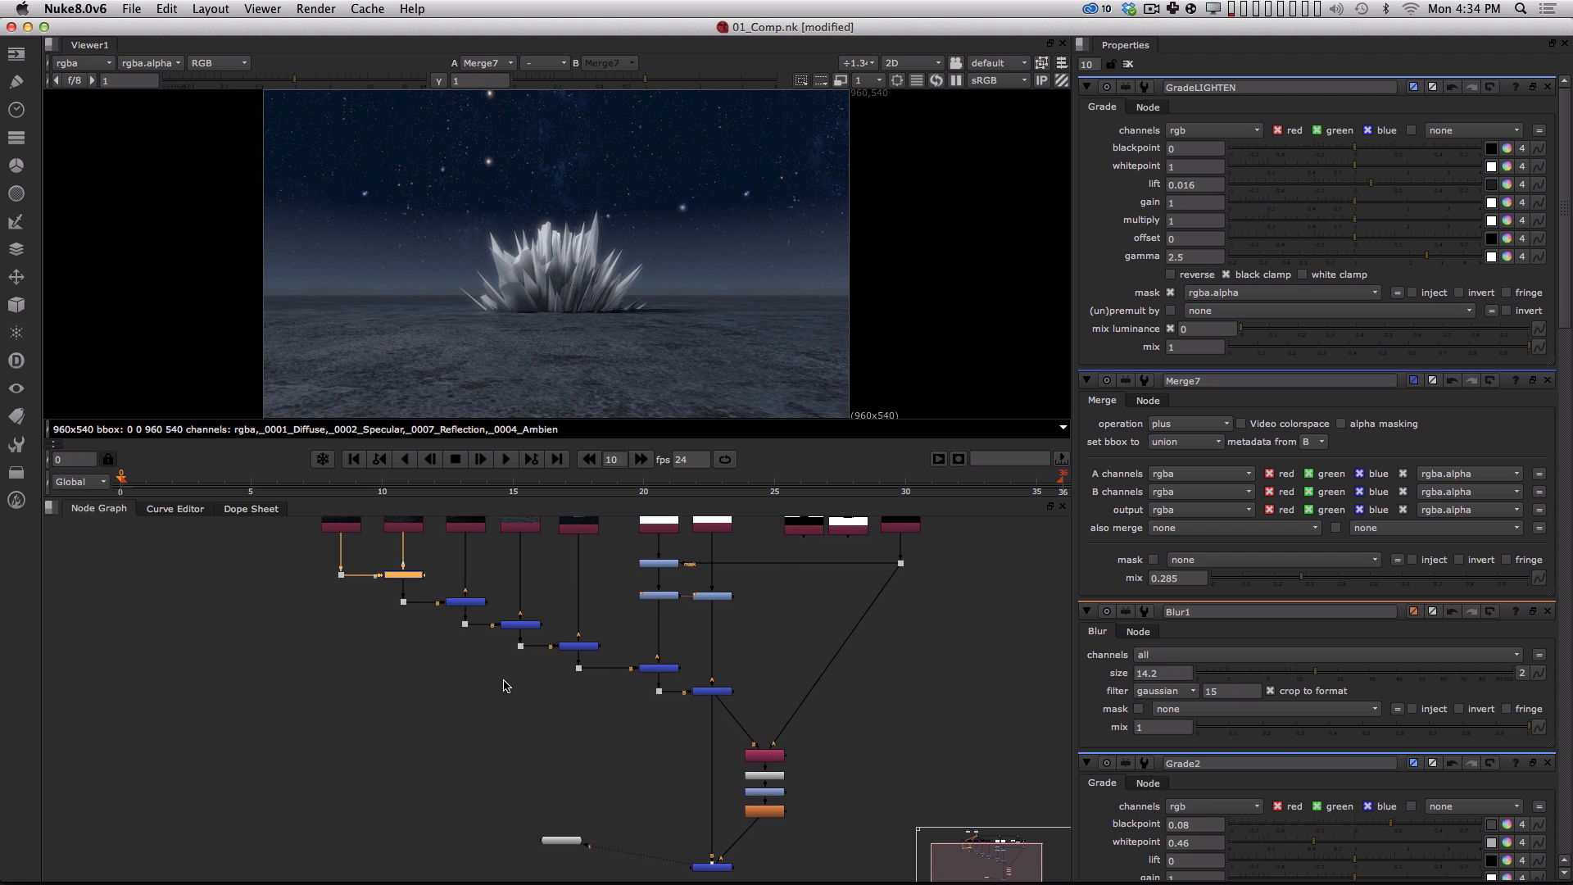
pyautogui.press('1')
pyautogui.click(465, 601)
pyautogui.press('1')
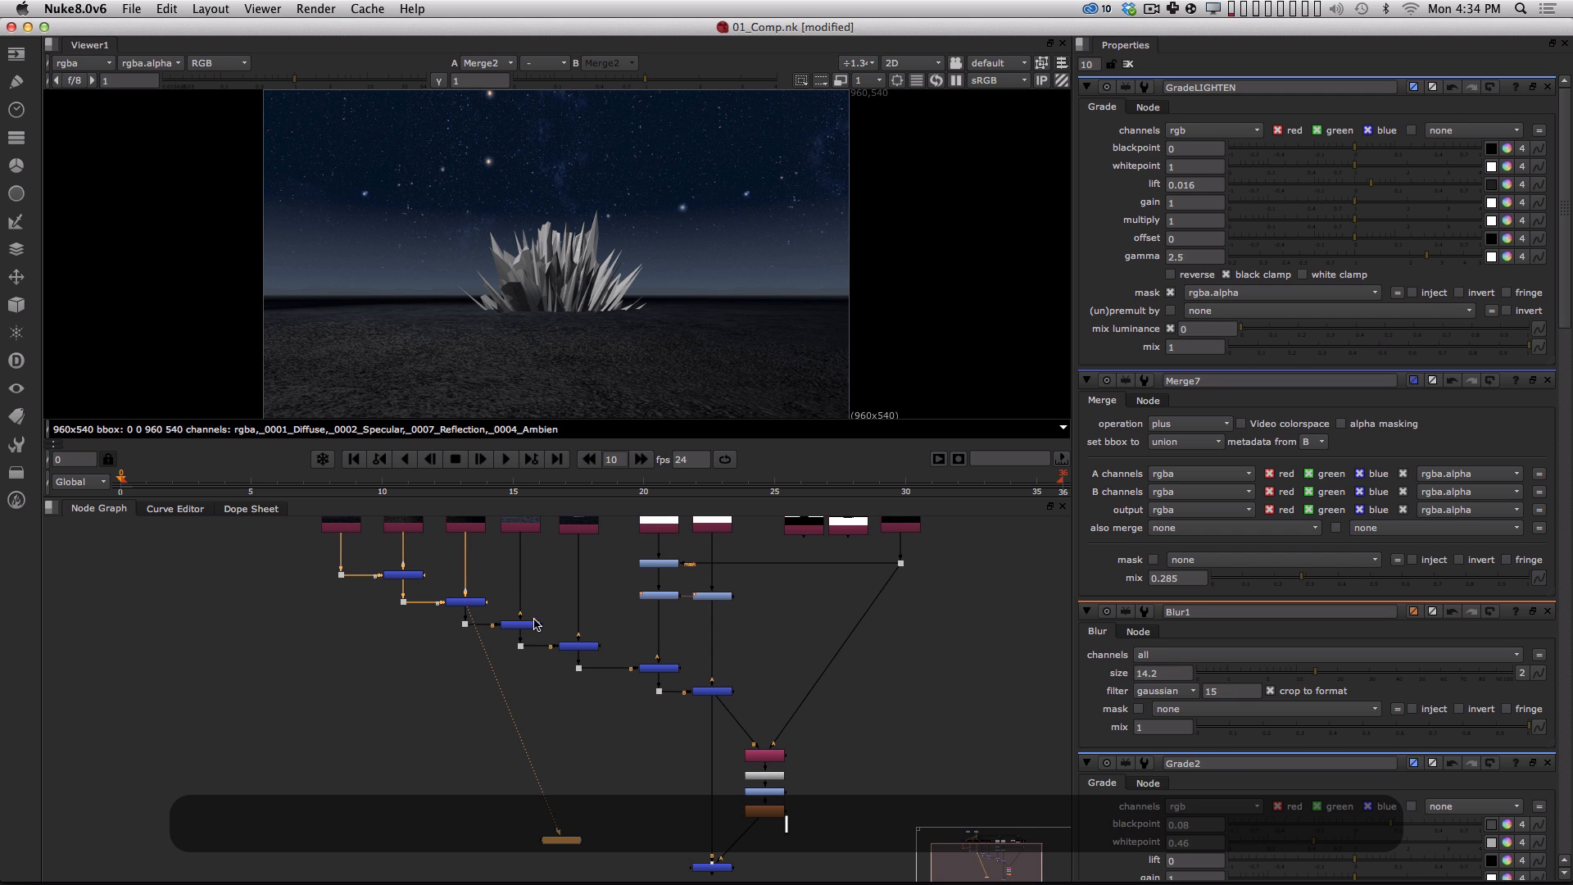
pyautogui.click(521, 624)
pyautogui.press('1')
pyautogui.click(578, 645)
pyautogui.press('1')
pyautogui.click(659, 668)
pyautogui.press('1')
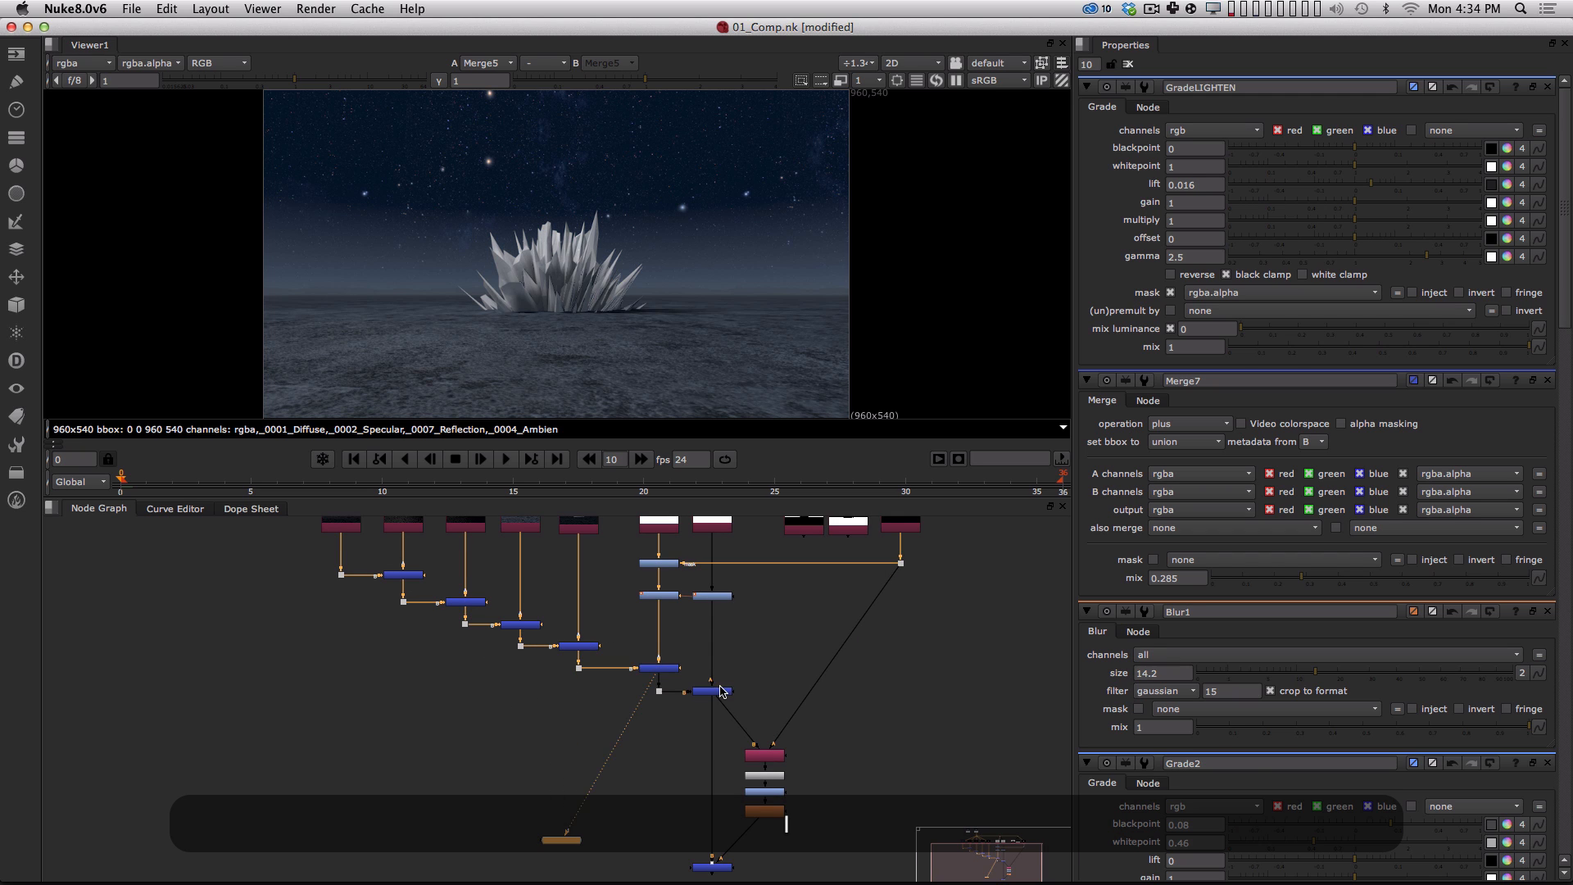
# View the outputs of Merge6, Copy1, Blur1 and Merge7 in turn to check the glow branch against the final composite.
pyautogui.click(711, 691)
pyautogui.press('1')
pyautogui.click(765, 754)
pyautogui.press('1')
pyautogui.click(764, 807)
pyautogui.press('1')
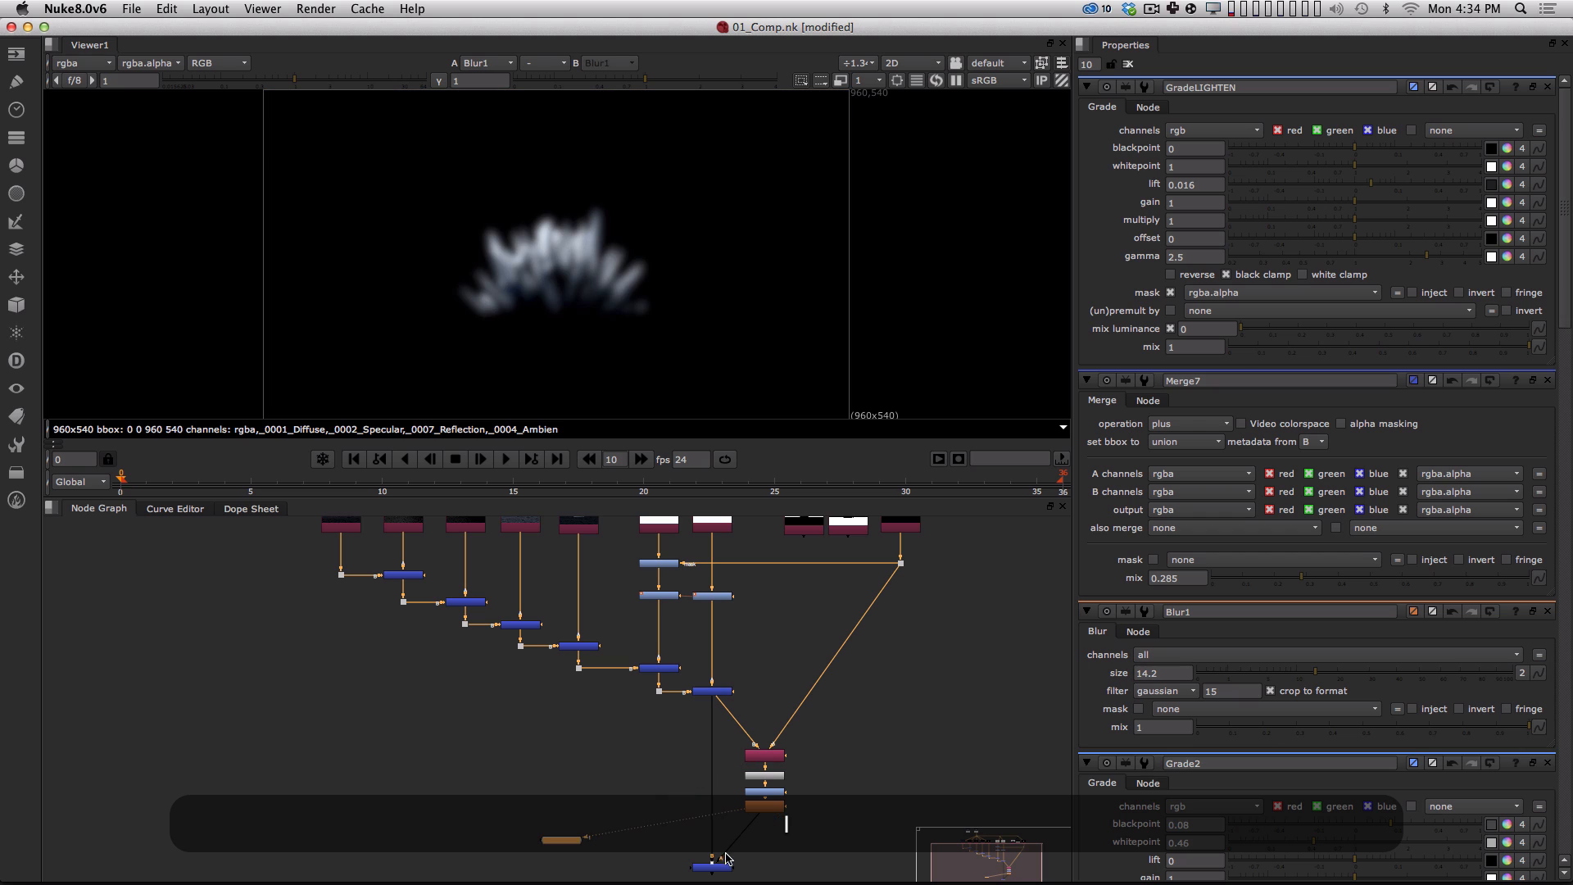
pyautogui.click(714, 866)
pyautogui.press('1')
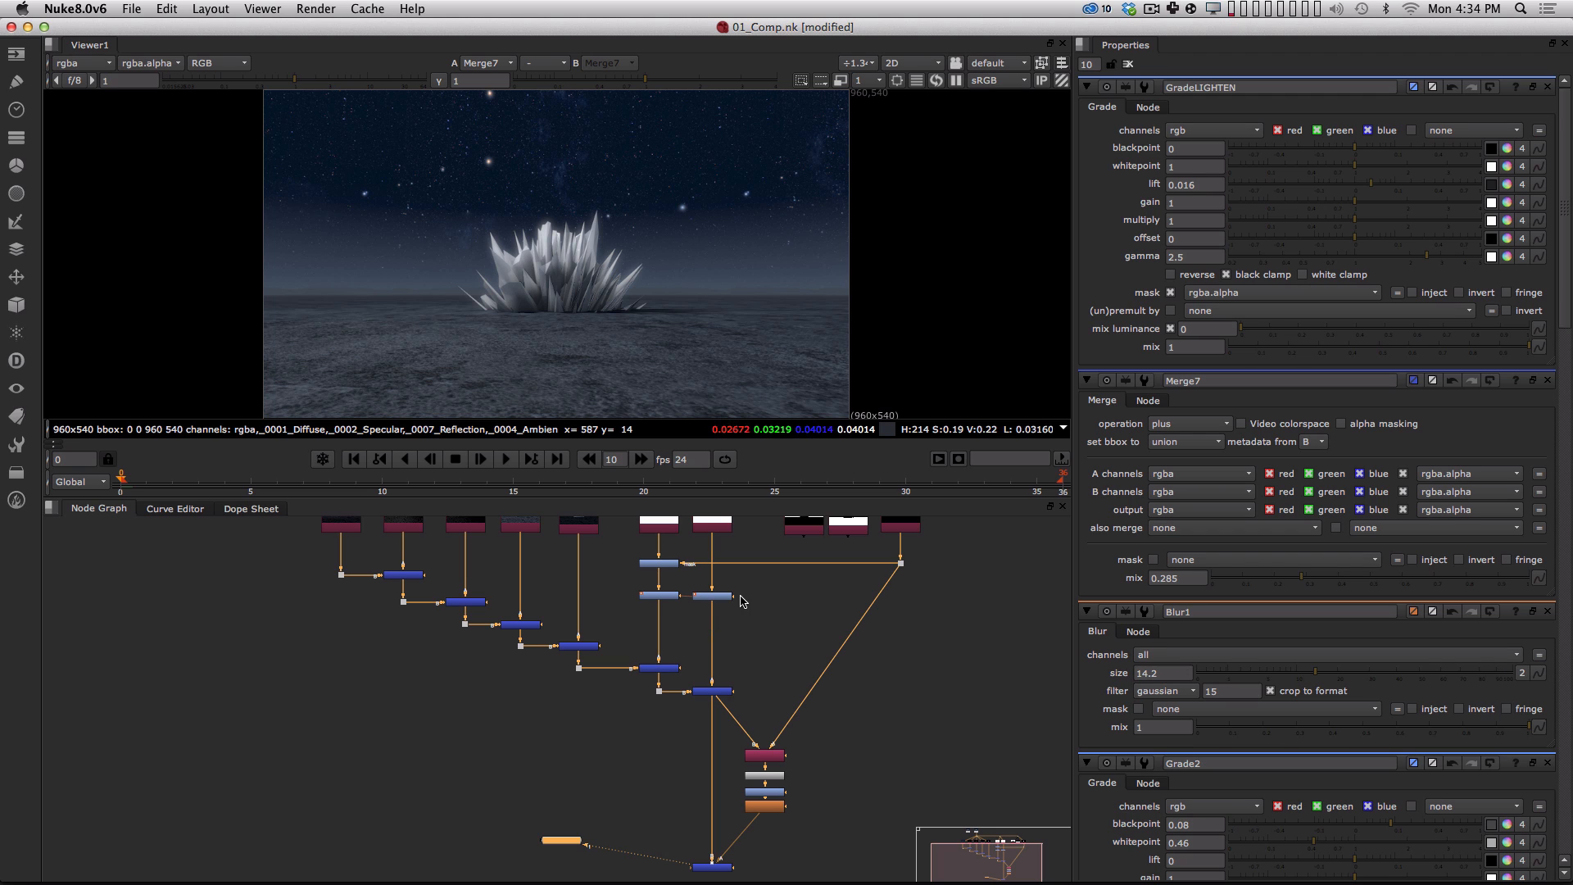
# Add a ColorCorrect node after Merge7, view its output and move the Viewer1 node further below it.
pyautogui.keyDown('alt'); pyautogui.moveTo(678, 734); pyautogui.dragTo(634, 561); pyautogui.keyUp('alt')
pyautogui.moveTo(685, 708)
pyautogui.keyDown('alt'); pyautogui.mouseDown(button='middle')
pyautogui.moveTo(712, 694)
pyautogui.moveTo(672, 670)
pyautogui.moveTo(697, 680)
pyautogui.mouseUp(button='middle'); pyautogui.keyUp('alt')
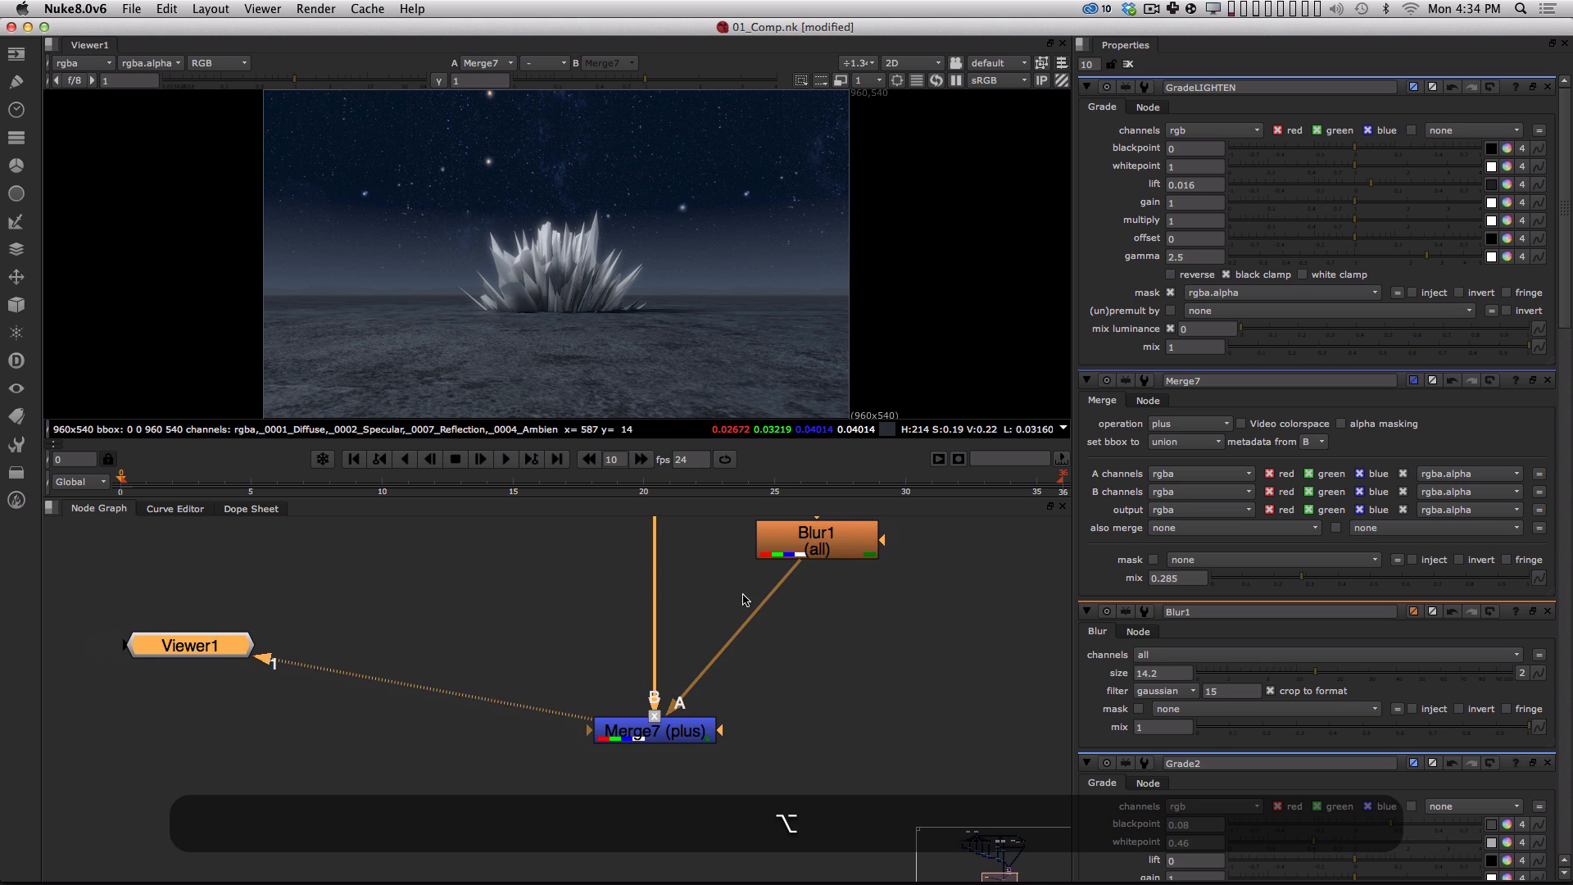
pyautogui.keyDown('alt'); pyautogui.moveTo(744, 599); pyautogui.dragTo(720, 691, button='middle'); pyautogui.keyUp('alt')
pyautogui.click(723, 623)
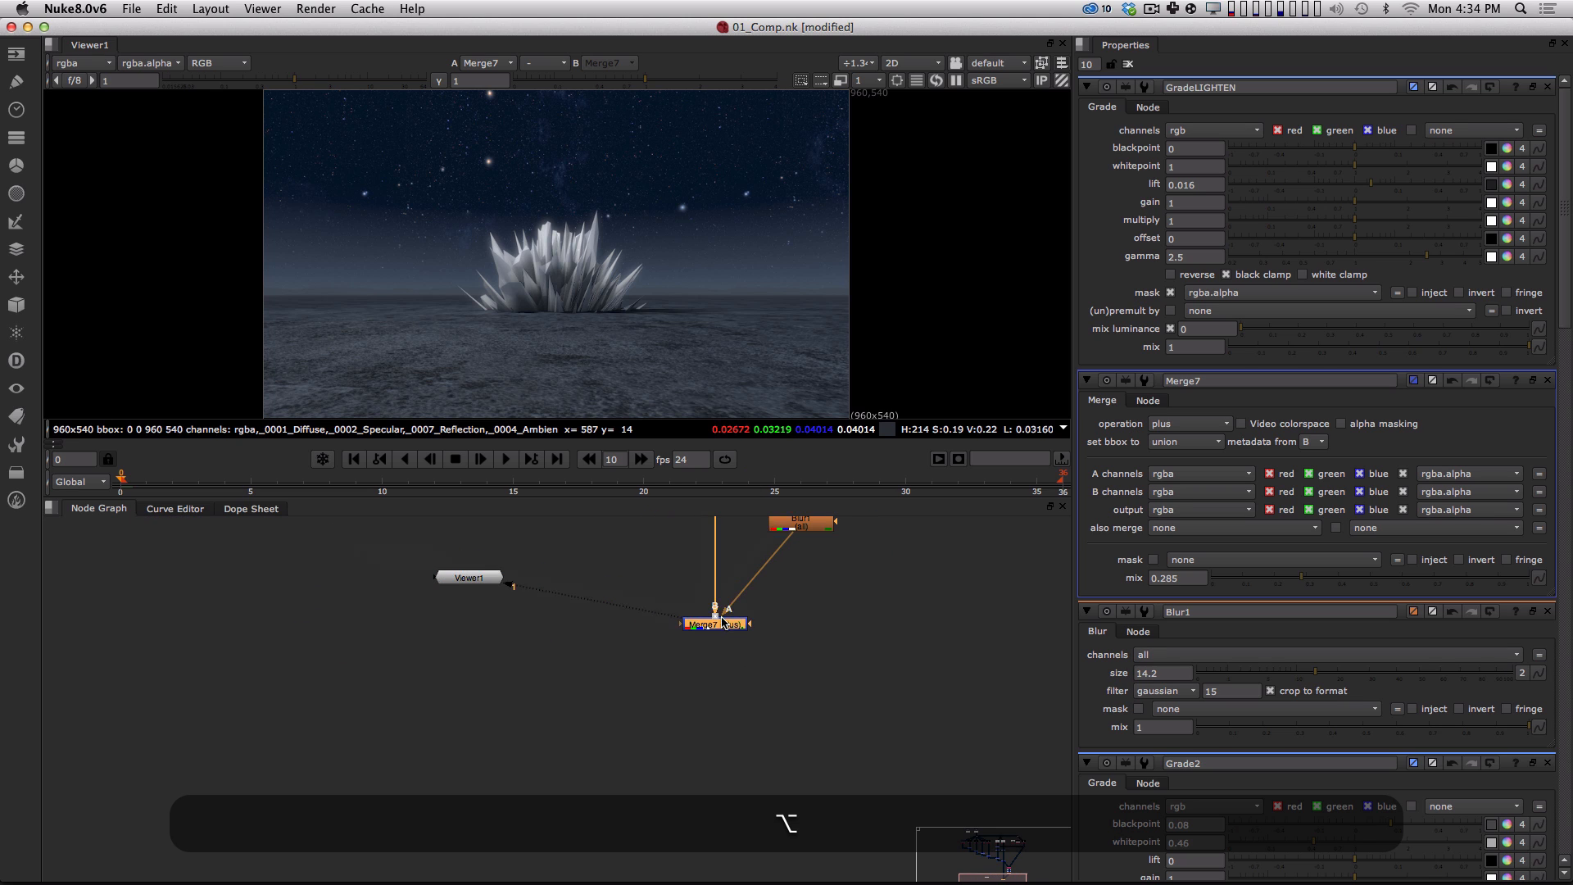
pyautogui.press('Tab')
pyautogui.press('BackSpace')
pyautogui.write('c')
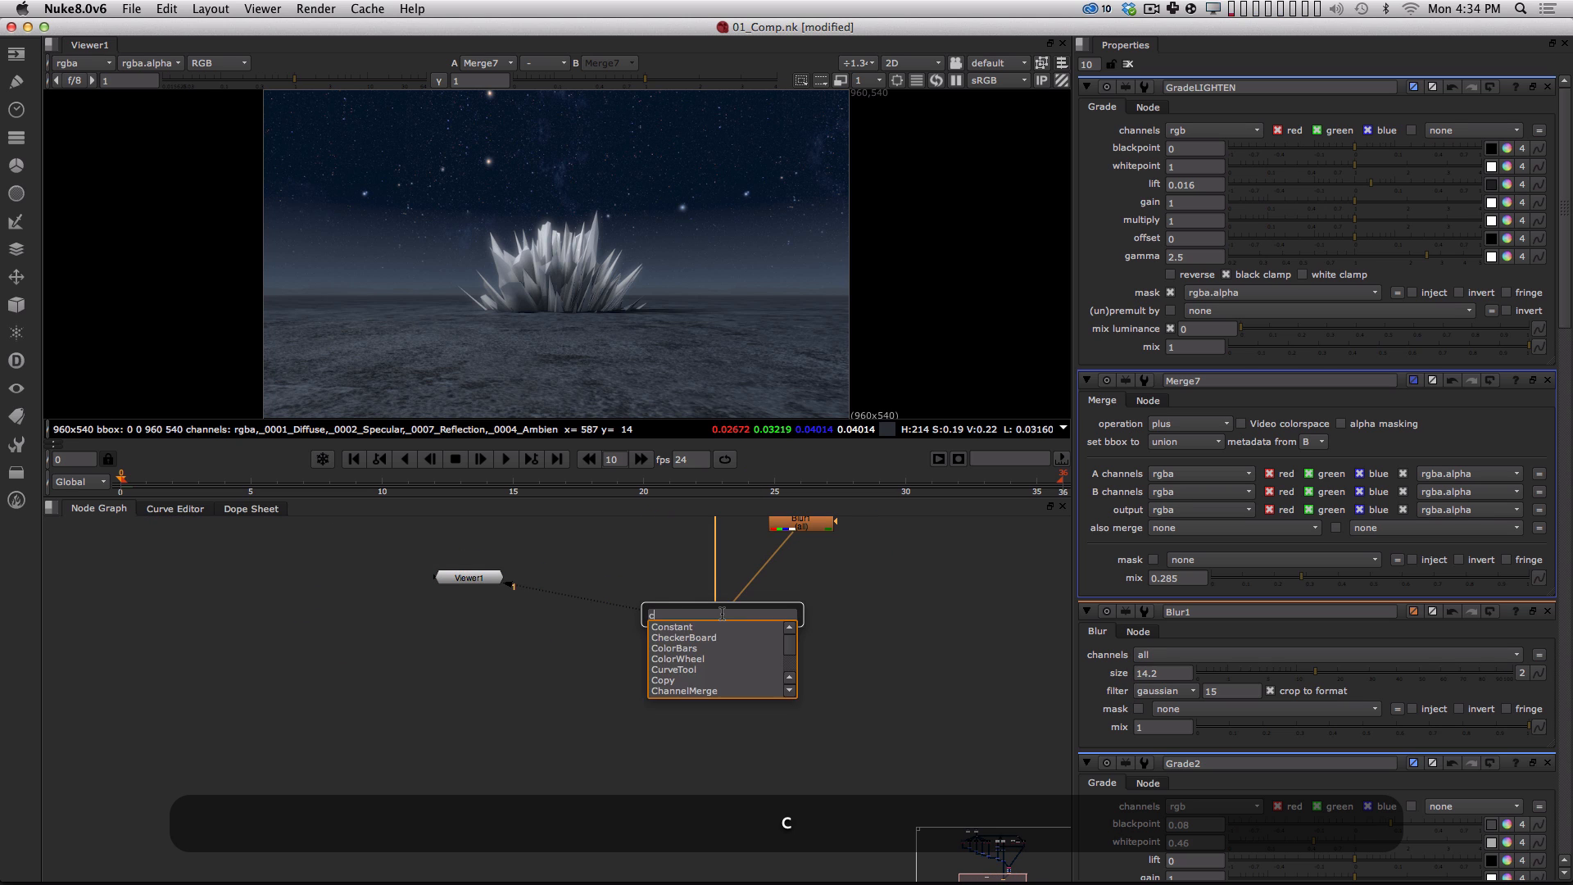
pyautogui.write('olor')
pyautogui.press('Down')
pyautogui.press('Down')
pyautogui.press('Down')
pyautogui.press('Down')
pyautogui.press('Down')
pyautogui.press('Down')
pyautogui.press('Down')
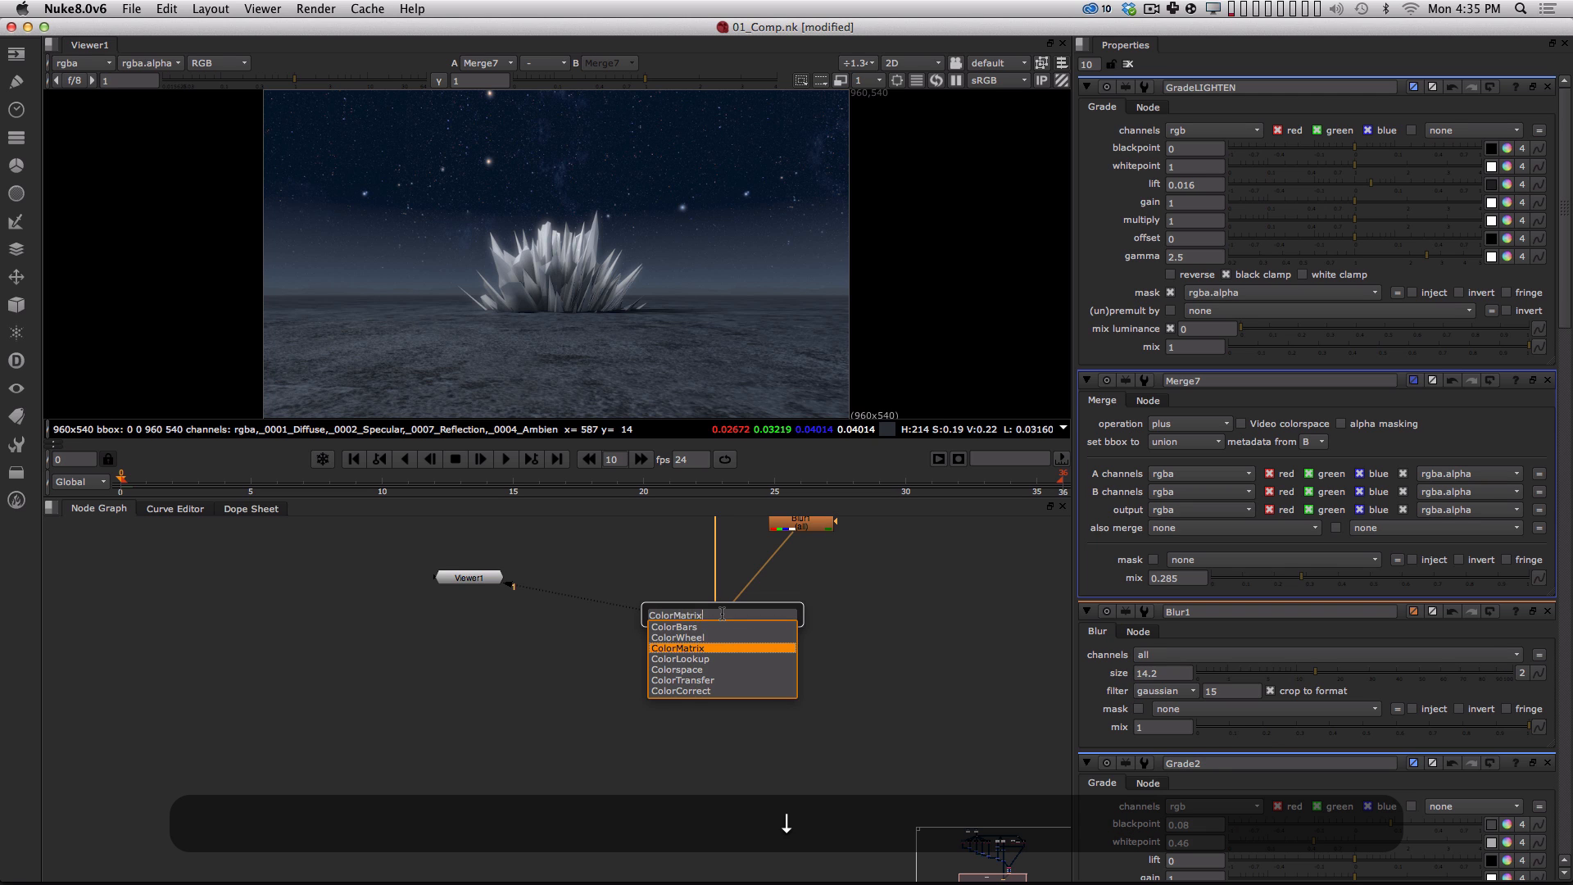
pyautogui.press('Return')
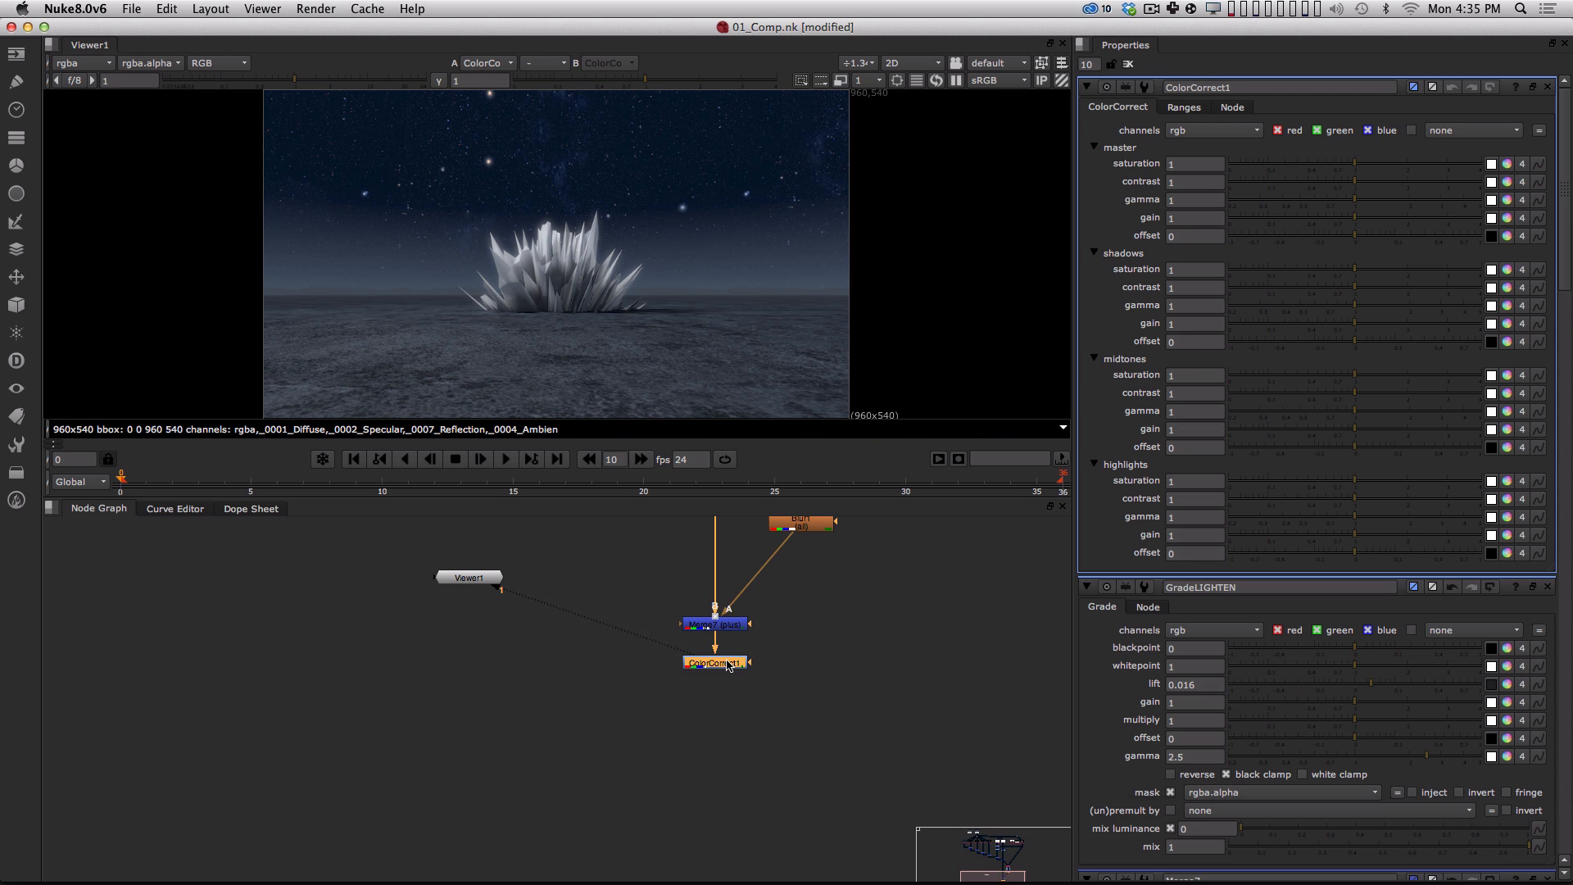
pyautogui.press('1')
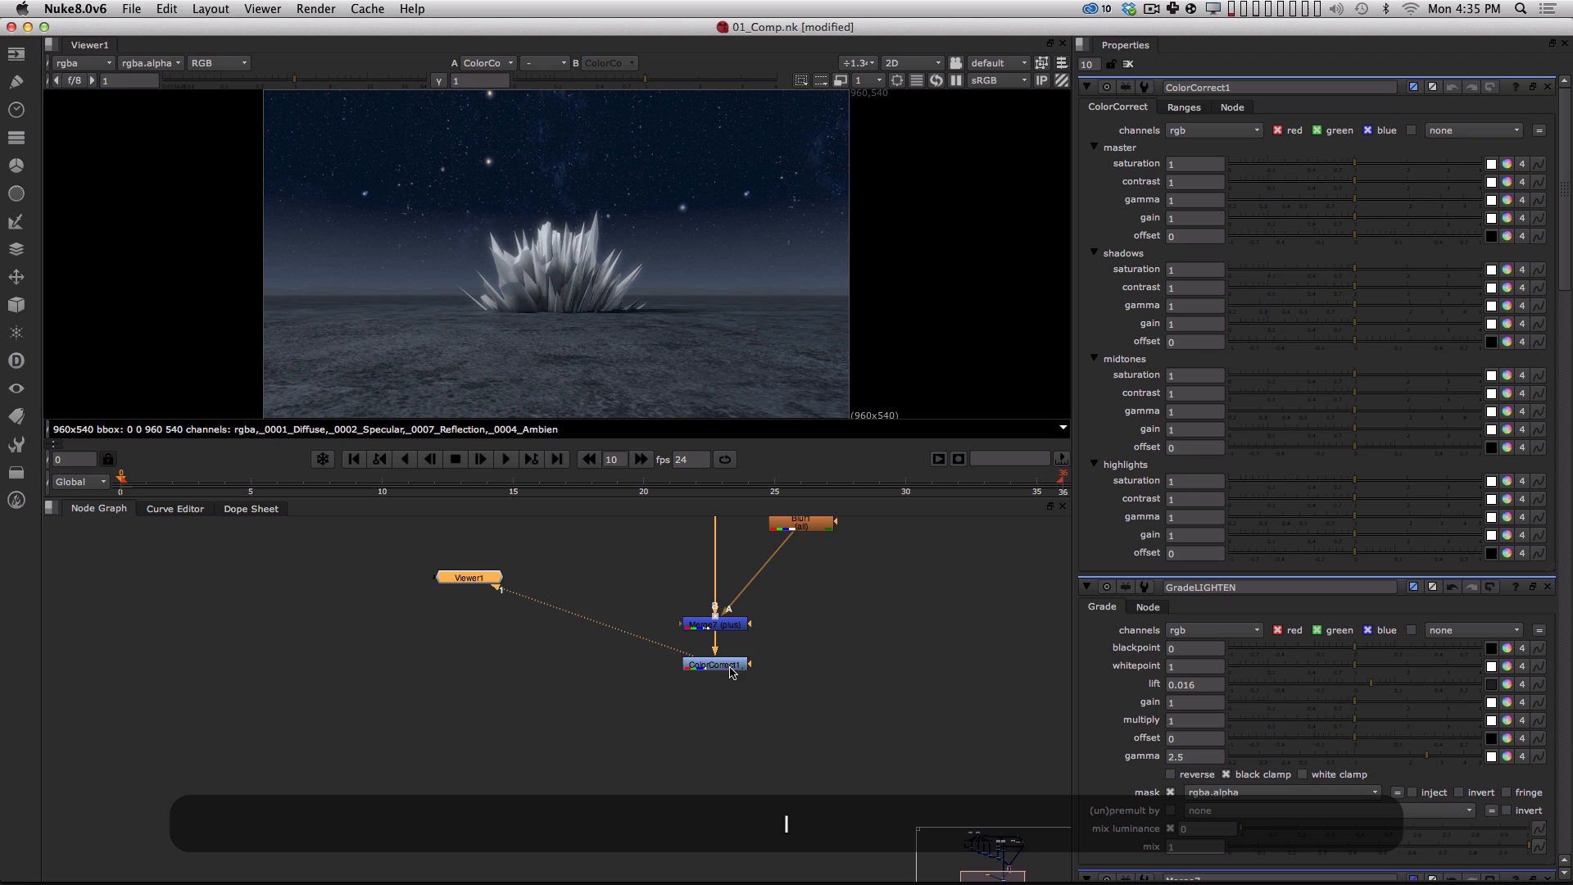
pyautogui.moveTo(483, 581); pyautogui.dragTo(438, 782)
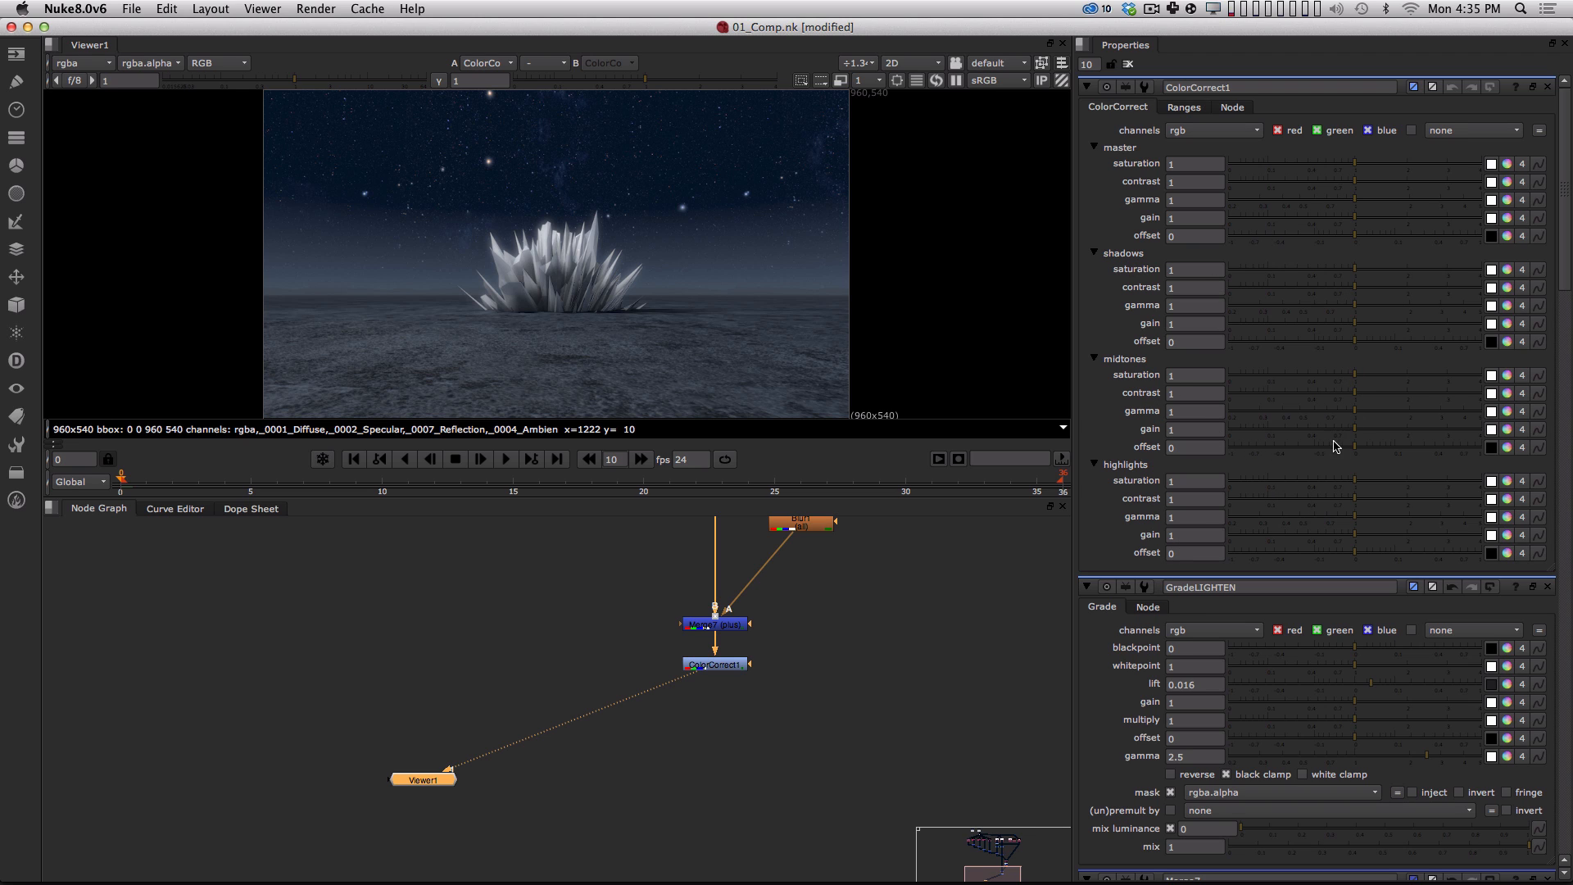
pyautogui.moveTo(1356, 430); pyautogui.dragTo(1420, 435)
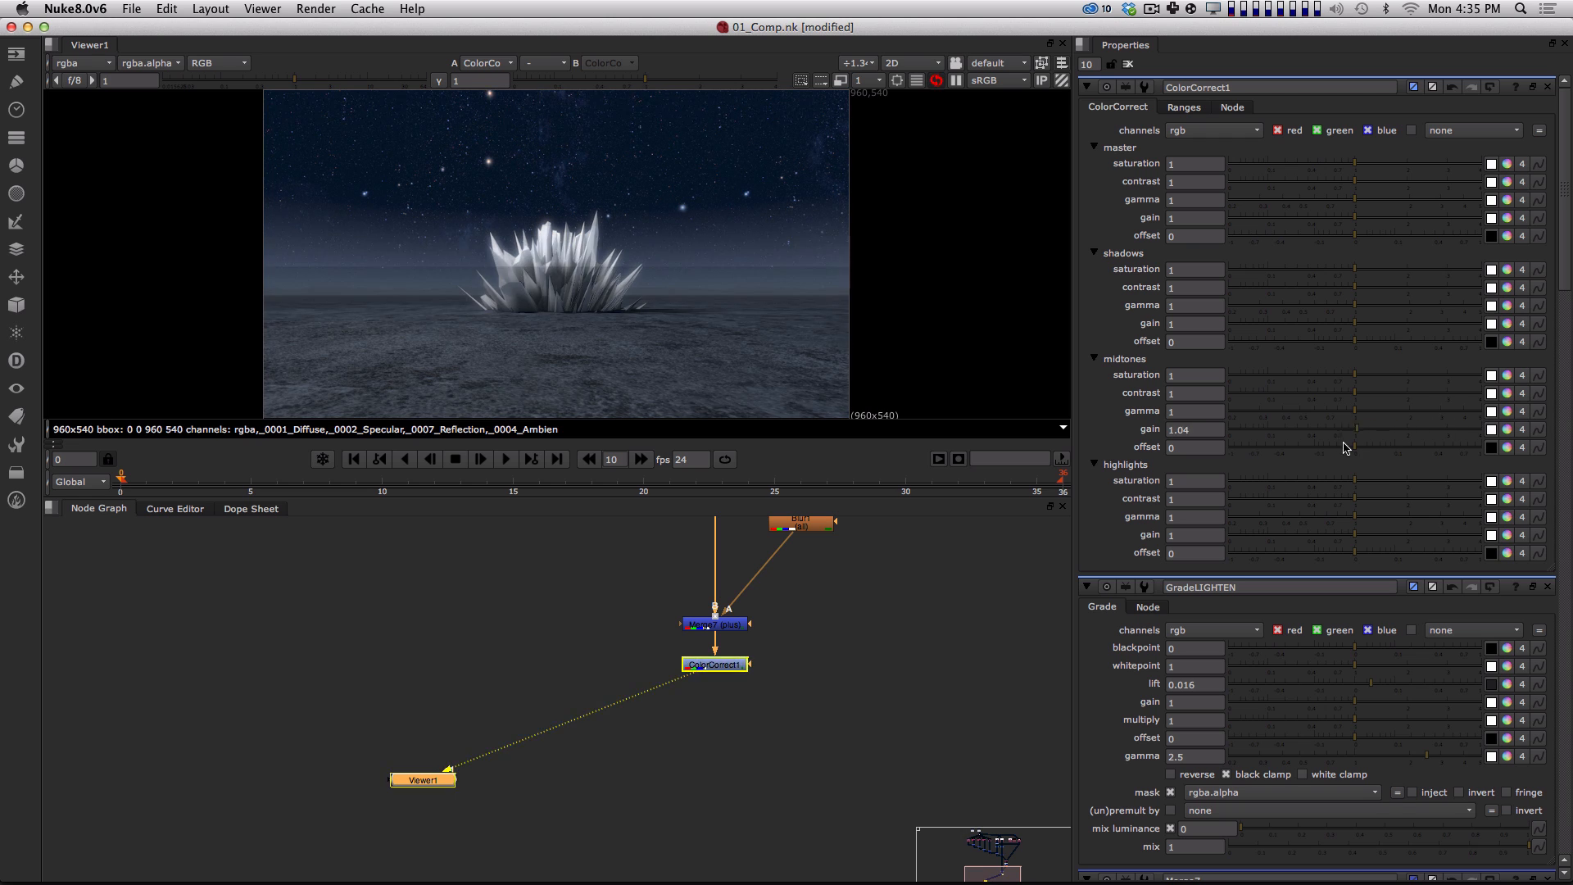
pyautogui.press('super+z')
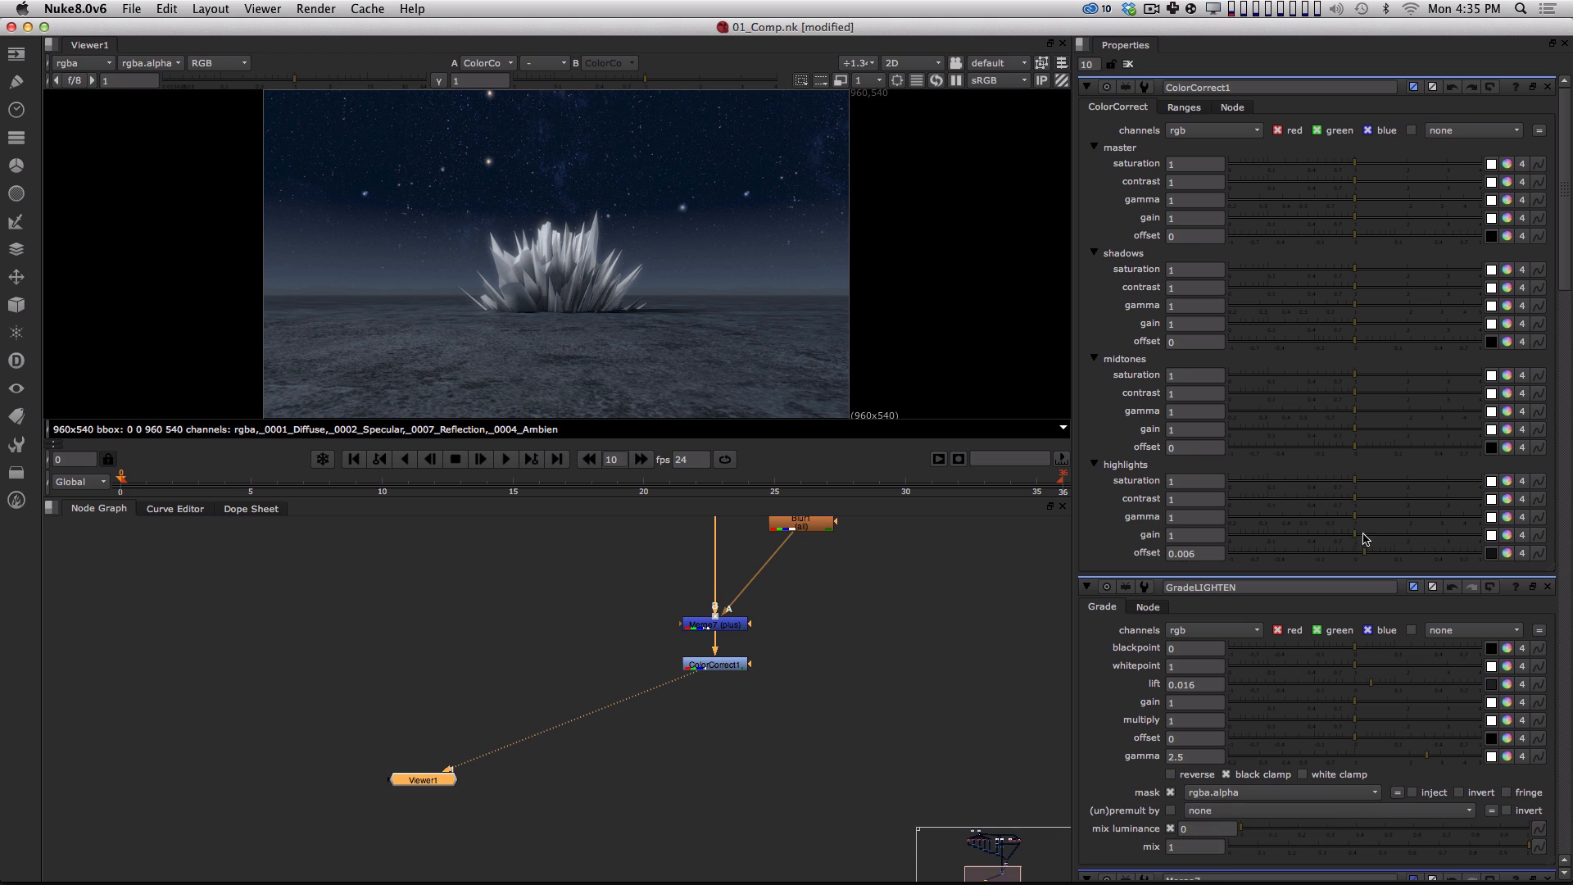
pyautogui.press('super+z')
pyautogui.press('super+z')
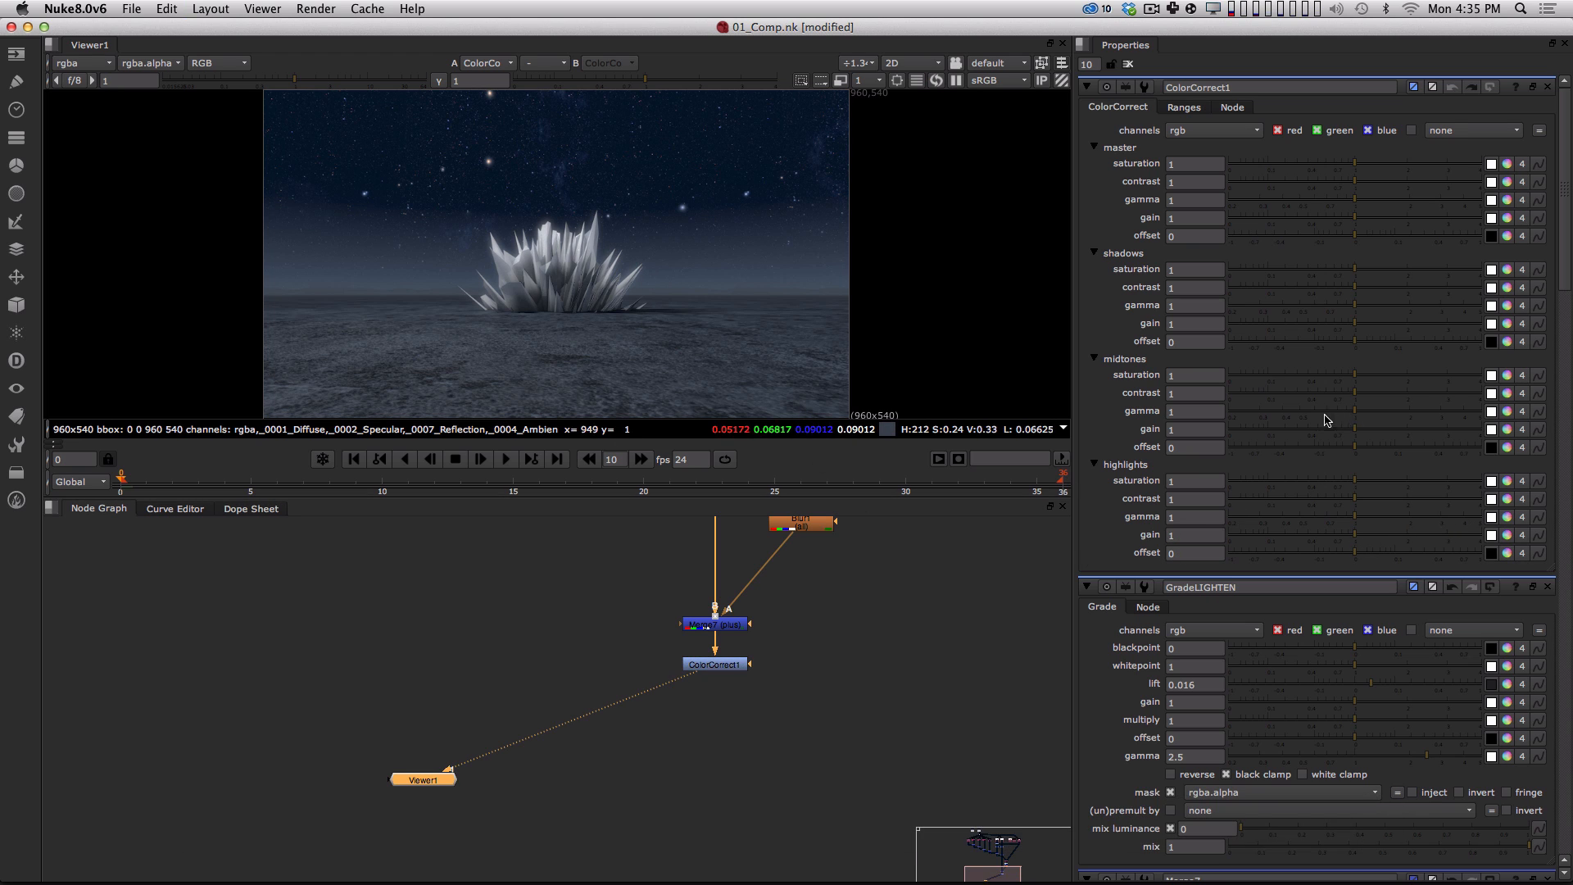
# Raise the midtones gain of ColorCorrect1 to 1.94.
pyautogui.moveTo(1358, 429); pyautogui.dragTo(1396, 441)
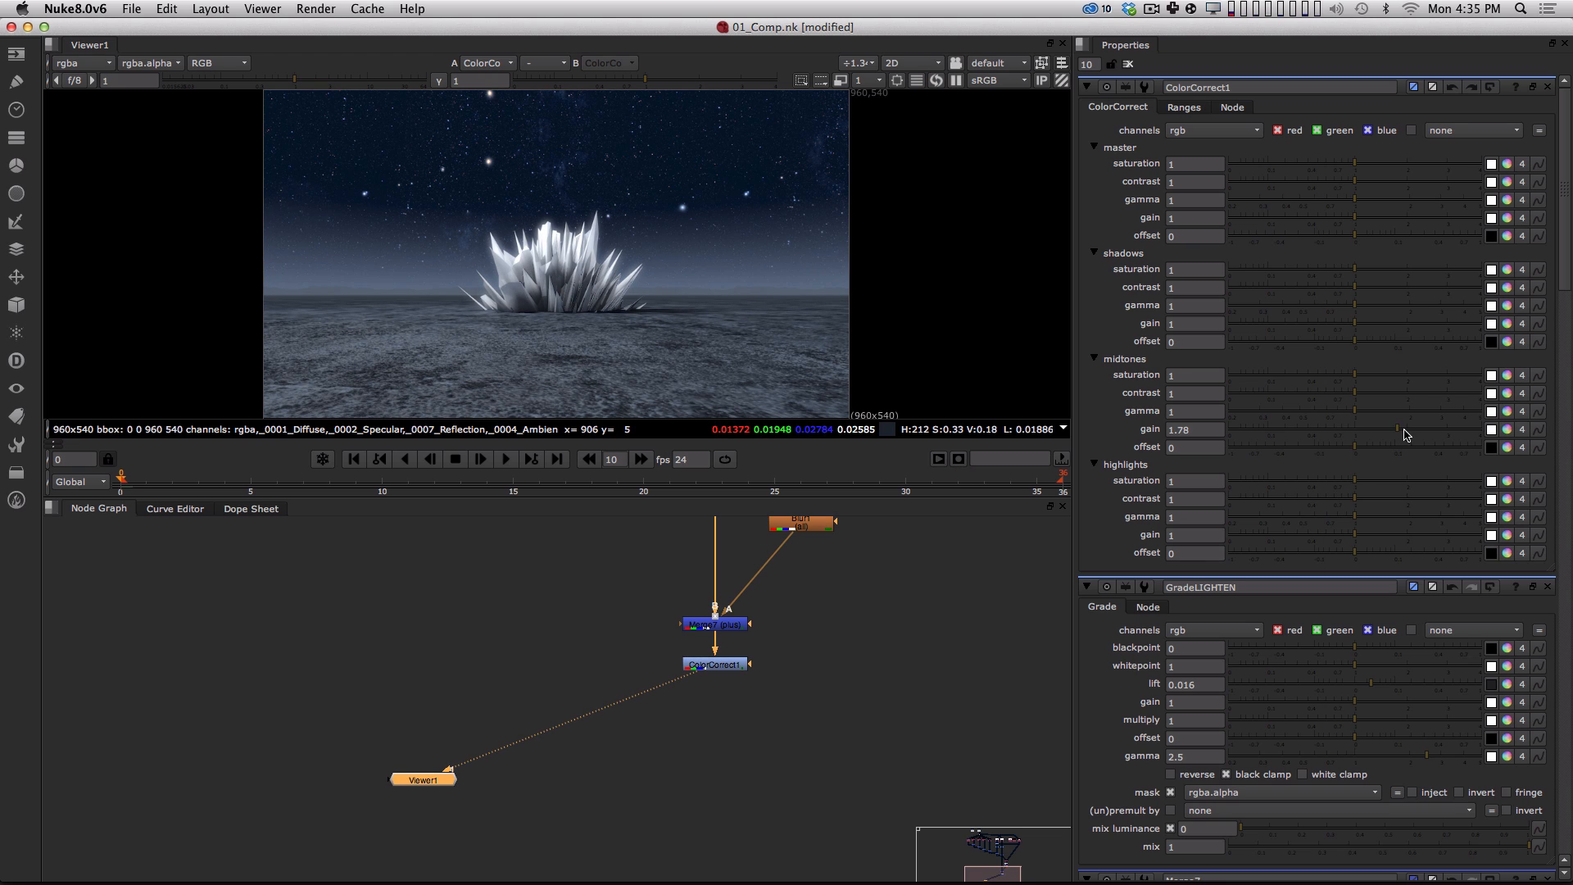
pyautogui.click(1407, 435)
pyautogui.click(1403, 437)
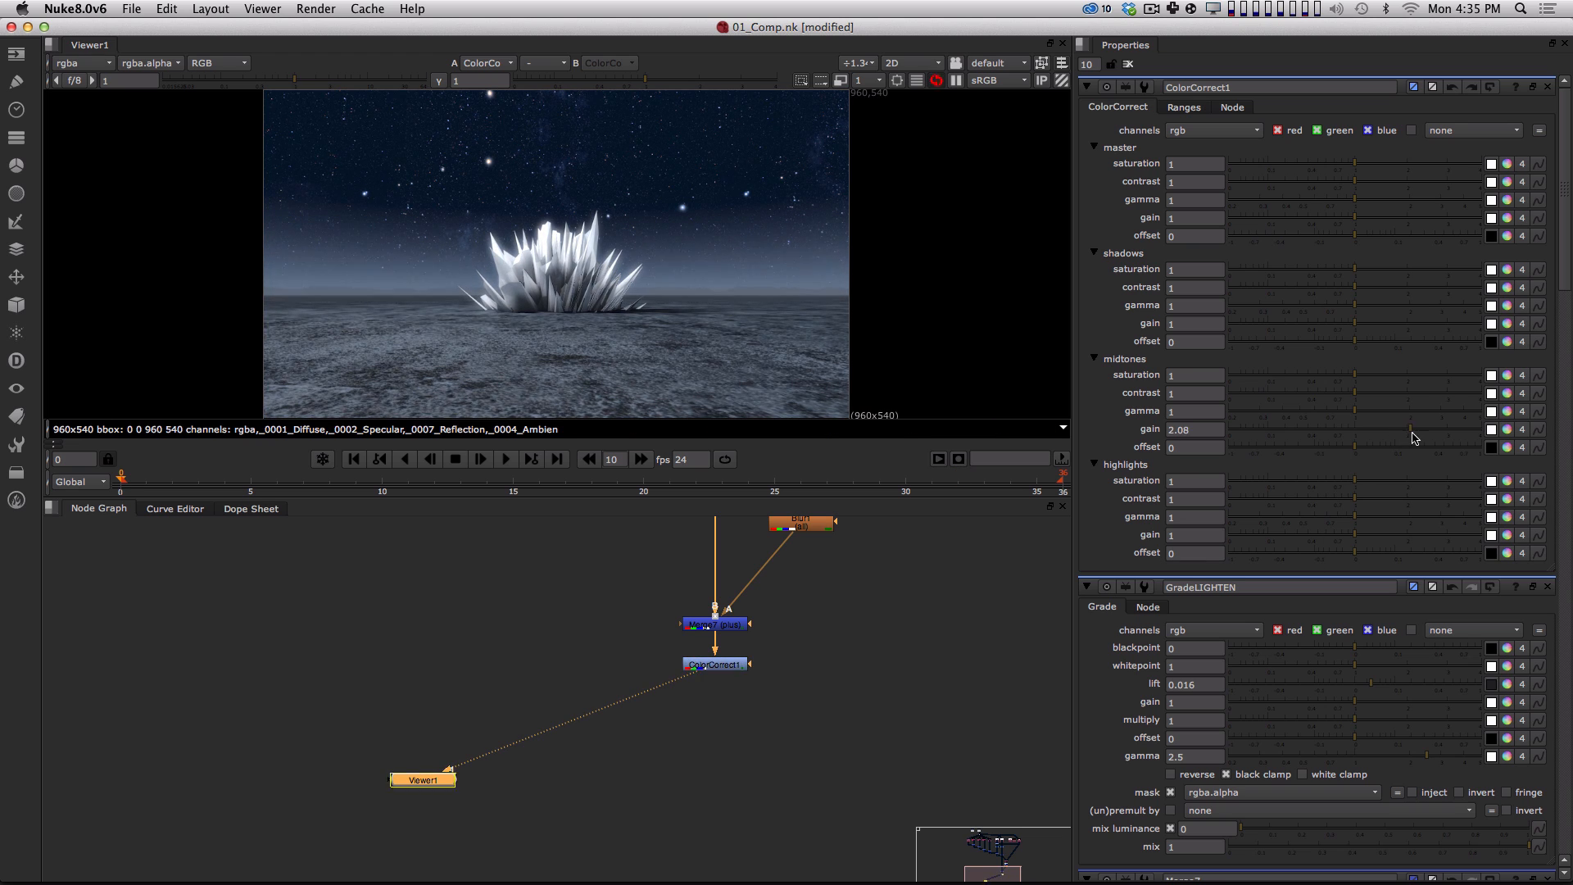
# Connect the mask input of ColorCorrect1 to the floor matte node and route the connection through a Dot beside the node.
pyautogui.press('alt')
pyautogui.keyDown('alt'); pyautogui.moveTo(833, 673); pyautogui.dragTo(730, 671); pyautogui.keyUp('alt')
pyautogui.moveTo(731, 692)
pyautogui.keyDown('alt'); pyautogui.mouseDown(button='middle')
pyautogui.moveTo(739, 713)
pyautogui.moveTo(725, 706)
pyautogui.mouseUp(button='middle'); pyautogui.keyUp('alt')
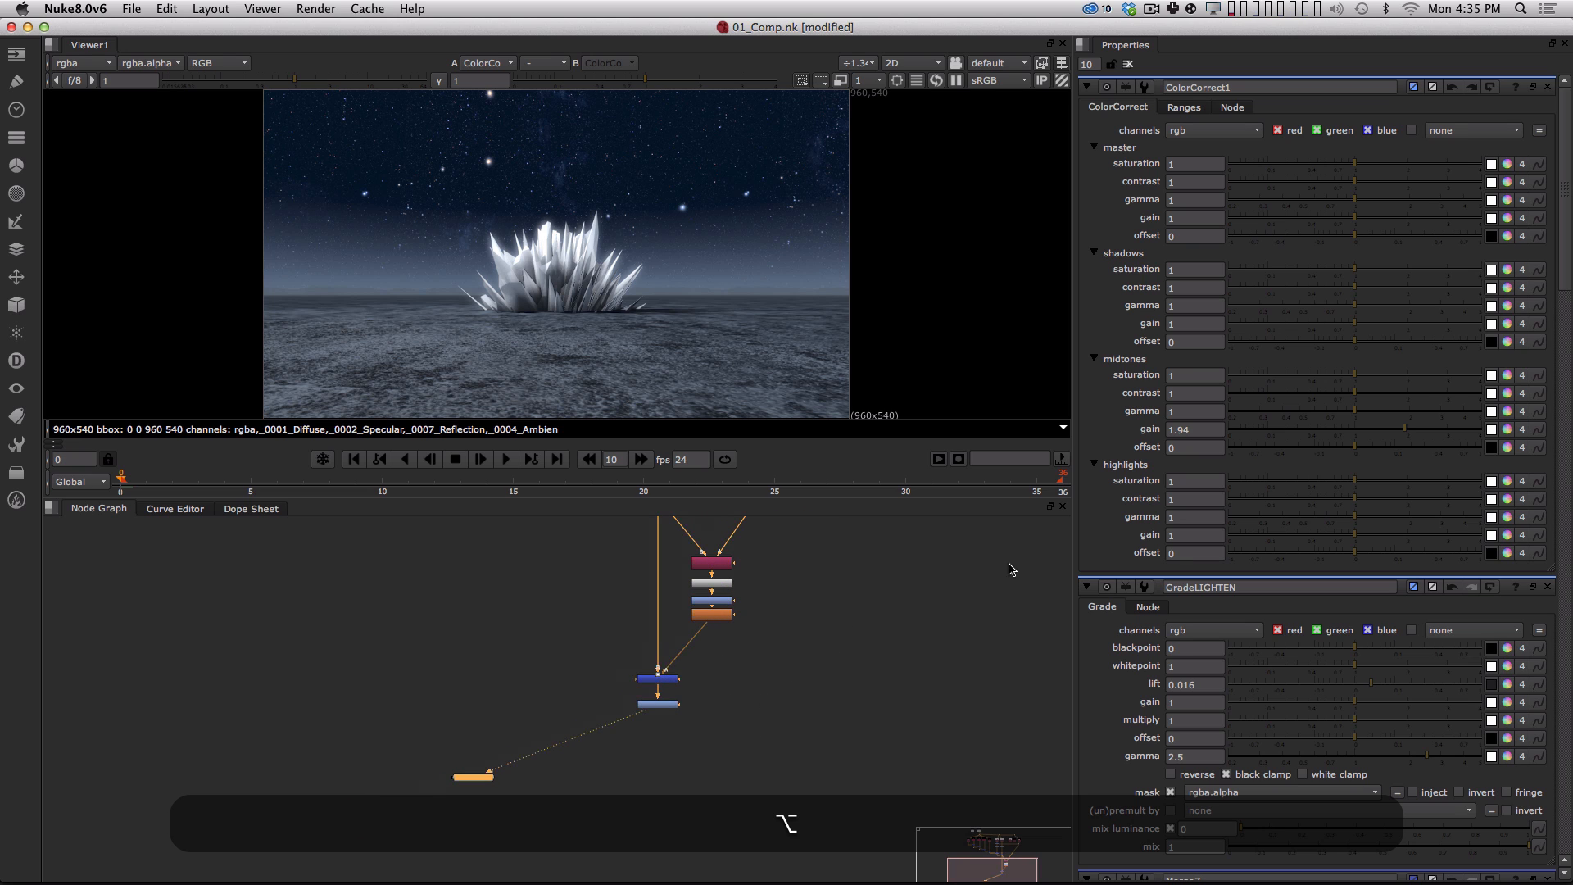
pyautogui.keyDown('alt'); pyautogui.moveTo(852, 668); pyautogui.dragTo(716, 660, button='middle'); pyautogui.keyUp('alt')
pyautogui.keyDown('alt'); pyautogui.moveTo(716, 660); pyautogui.dragTo(720, 738); pyautogui.keyUp('alt')
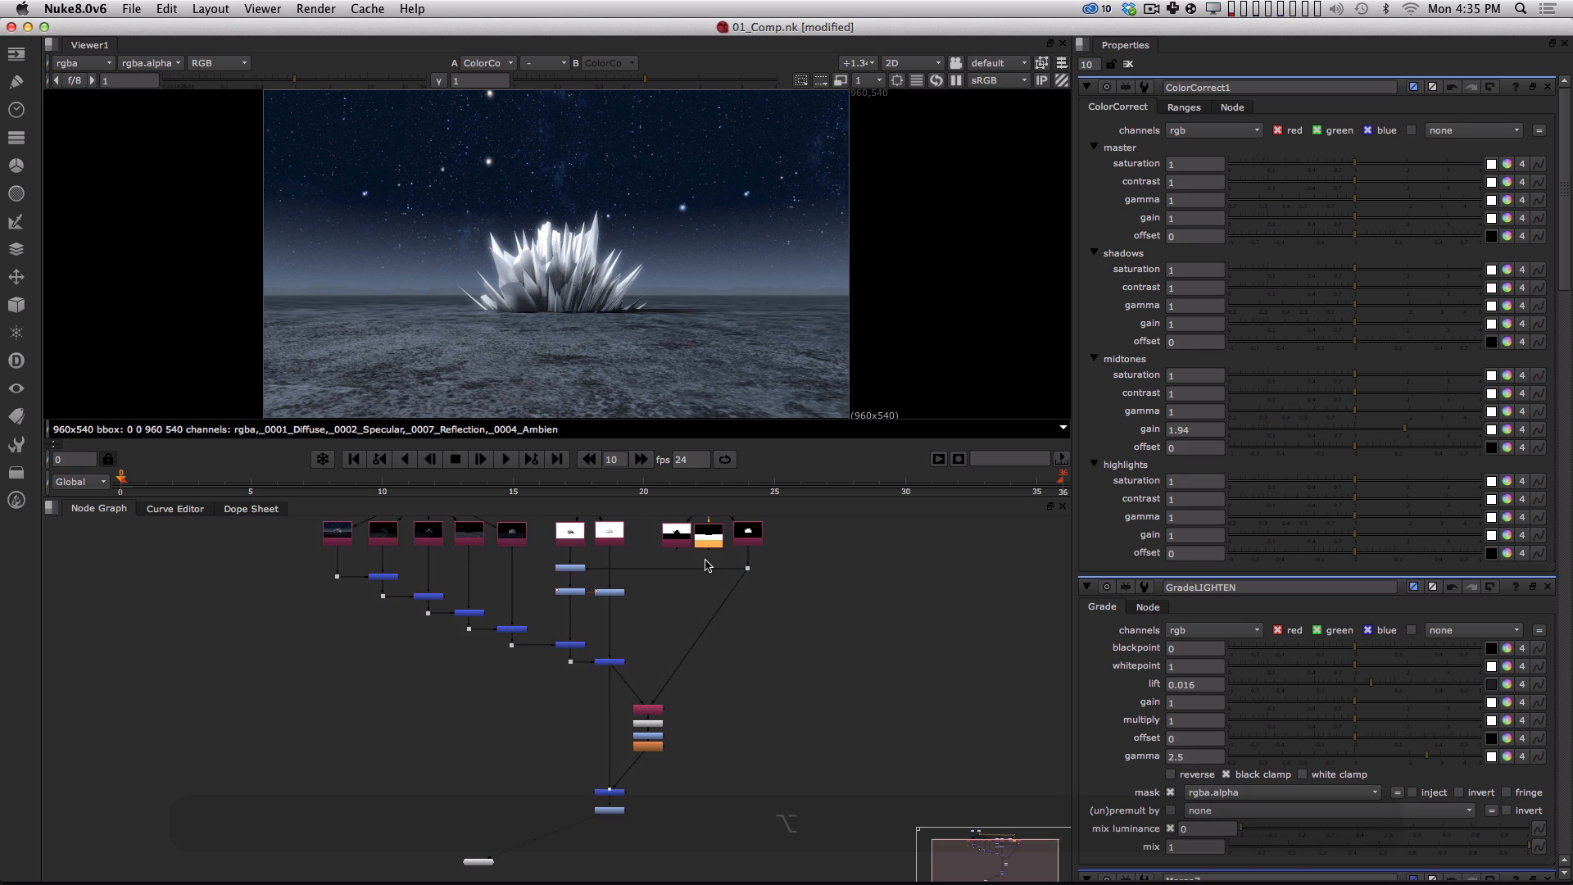
pyautogui.keyDown('alt'); pyautogui.moveTo(627, 815); pyautogui.dragTo(662, 788, button='middle'); pyautogui.keyUp('alt')
pyautogui.keyDown('alt'); pyautogui.moveTo(662, 788); pyautogui.dragTo(628, 865); pyautogui.keyUp('alt')
pyautogui.click(612, 860)
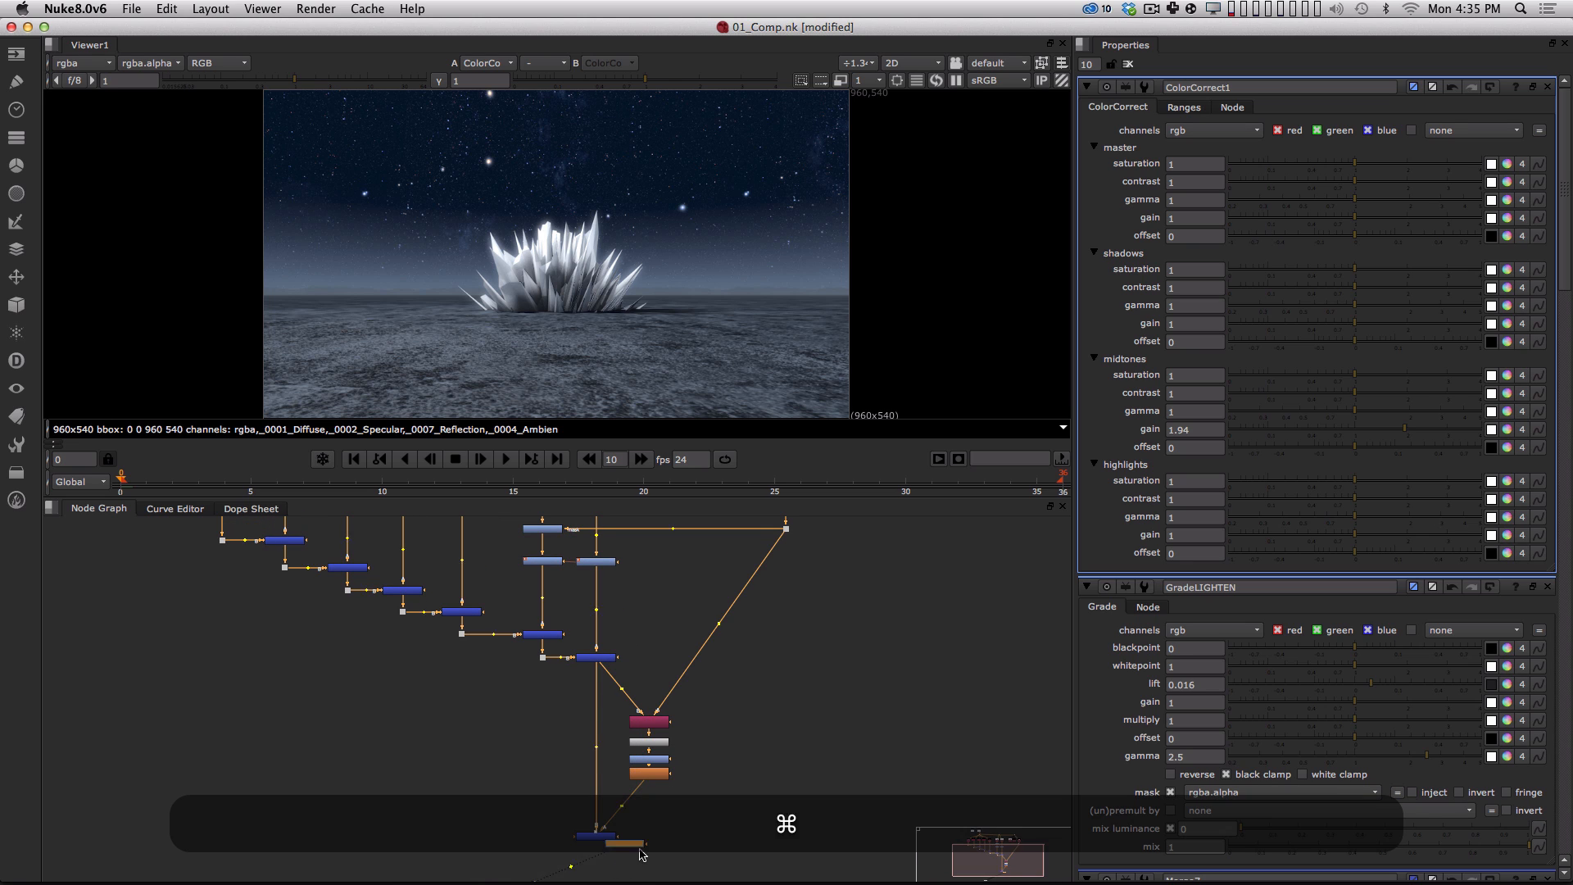
pyautogui.press('alt+super+z')
pyautogui.moveTo(623, 864); pyautogui.dragTo(731, 532)
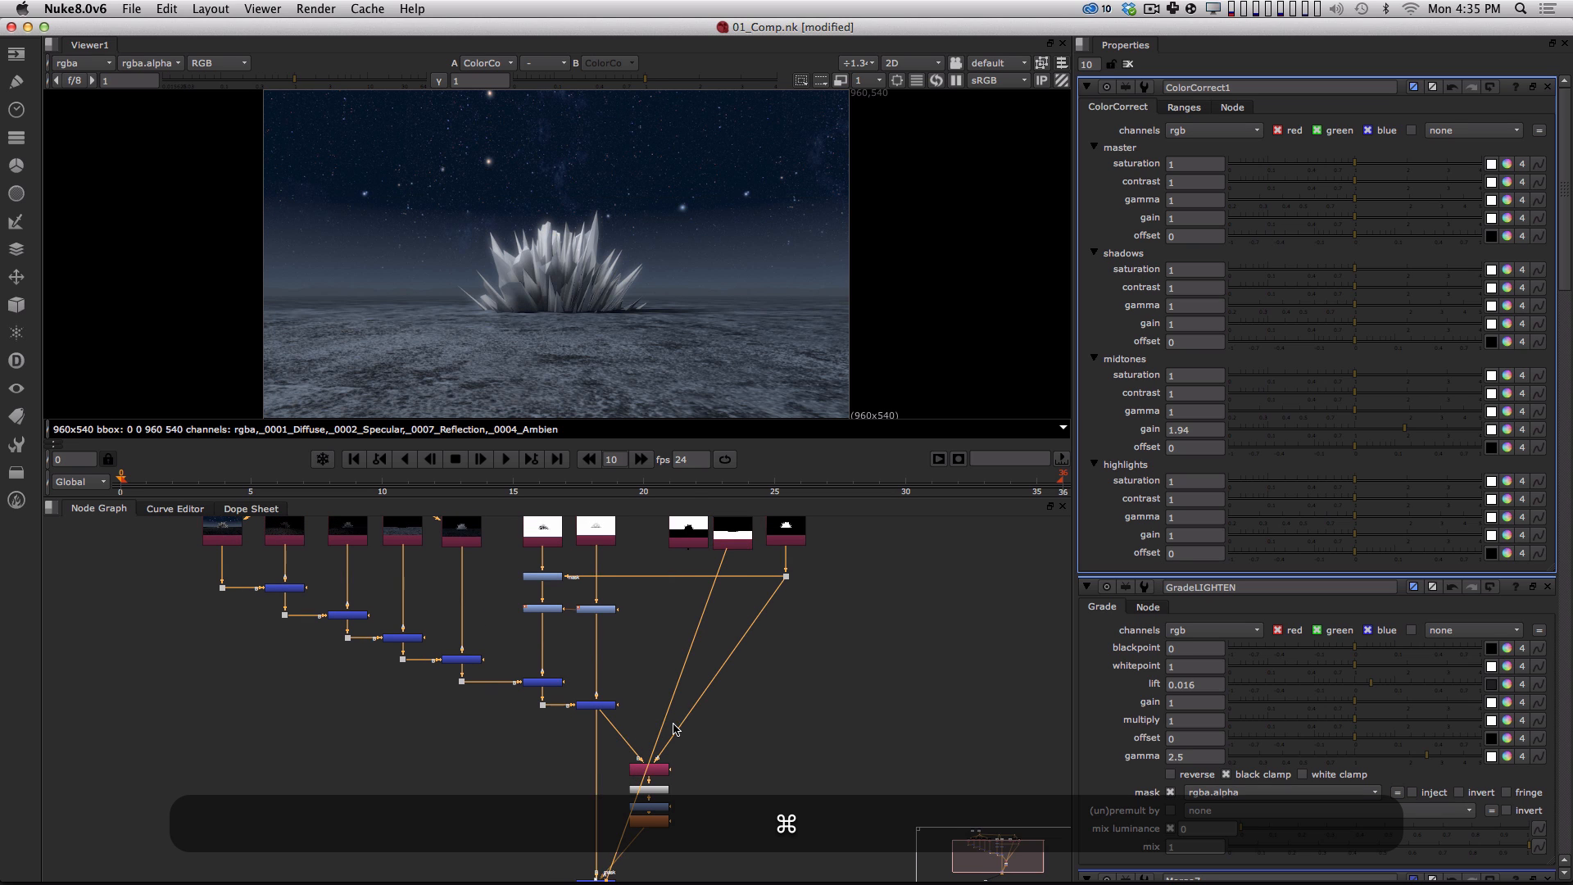
pyautogui.keyDown('super'); pyautogui.moveTo(665, 729); pyautogui.dragTo(720, 799); pyautogui.keyUp('super')
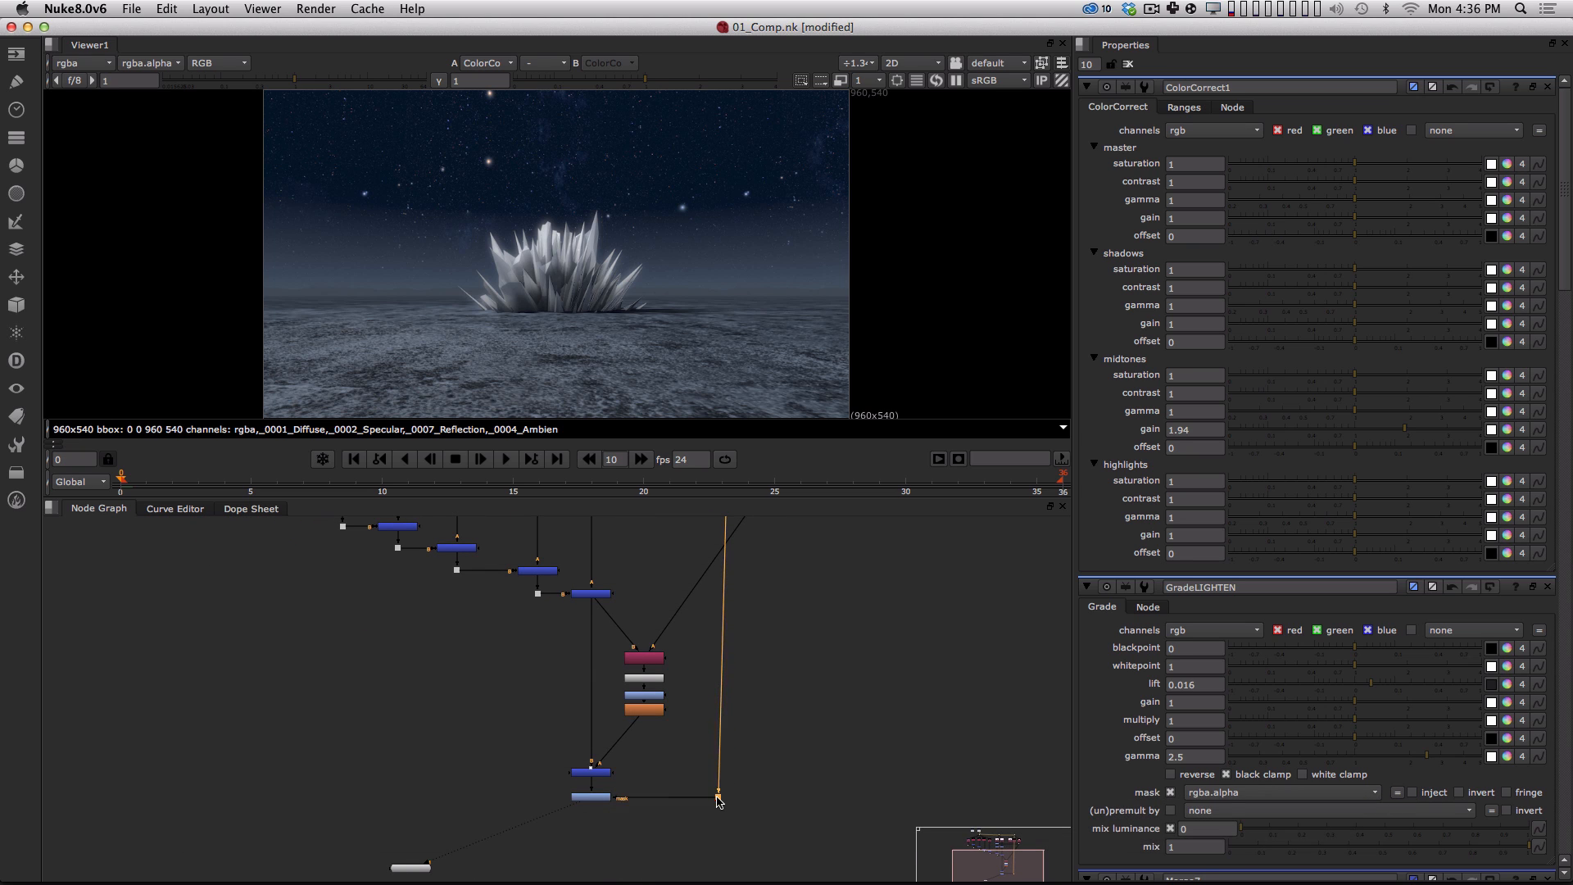
# Rename the ColorCorrect1 node to ColorCorrectFLOOR.
pyautogui.keyDown('alt'); pyautogui.moveTo(622, 806); pyautogui.dragTo(687, 731, button='middle'); pyautogui.keyUp('alt')
pyautogui.keyDown('alt'); pyautogui.moveTo(653, 785); pyautogui.dragTo(623, 784, button='middle'); pyautogui.keyUp('alt')
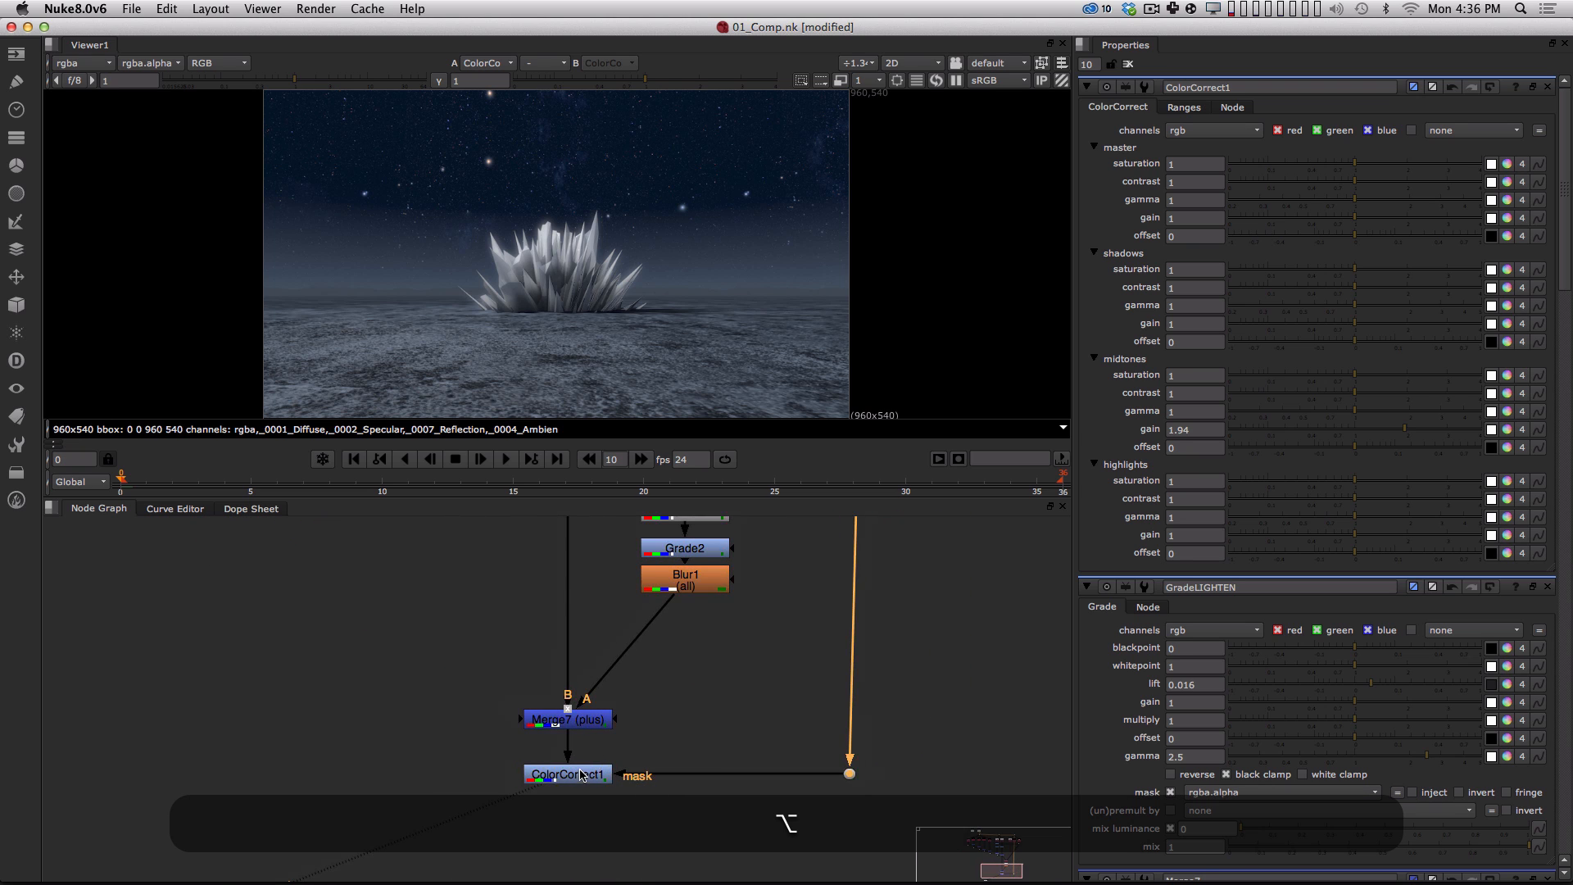
pyautogui.click(580, 775)
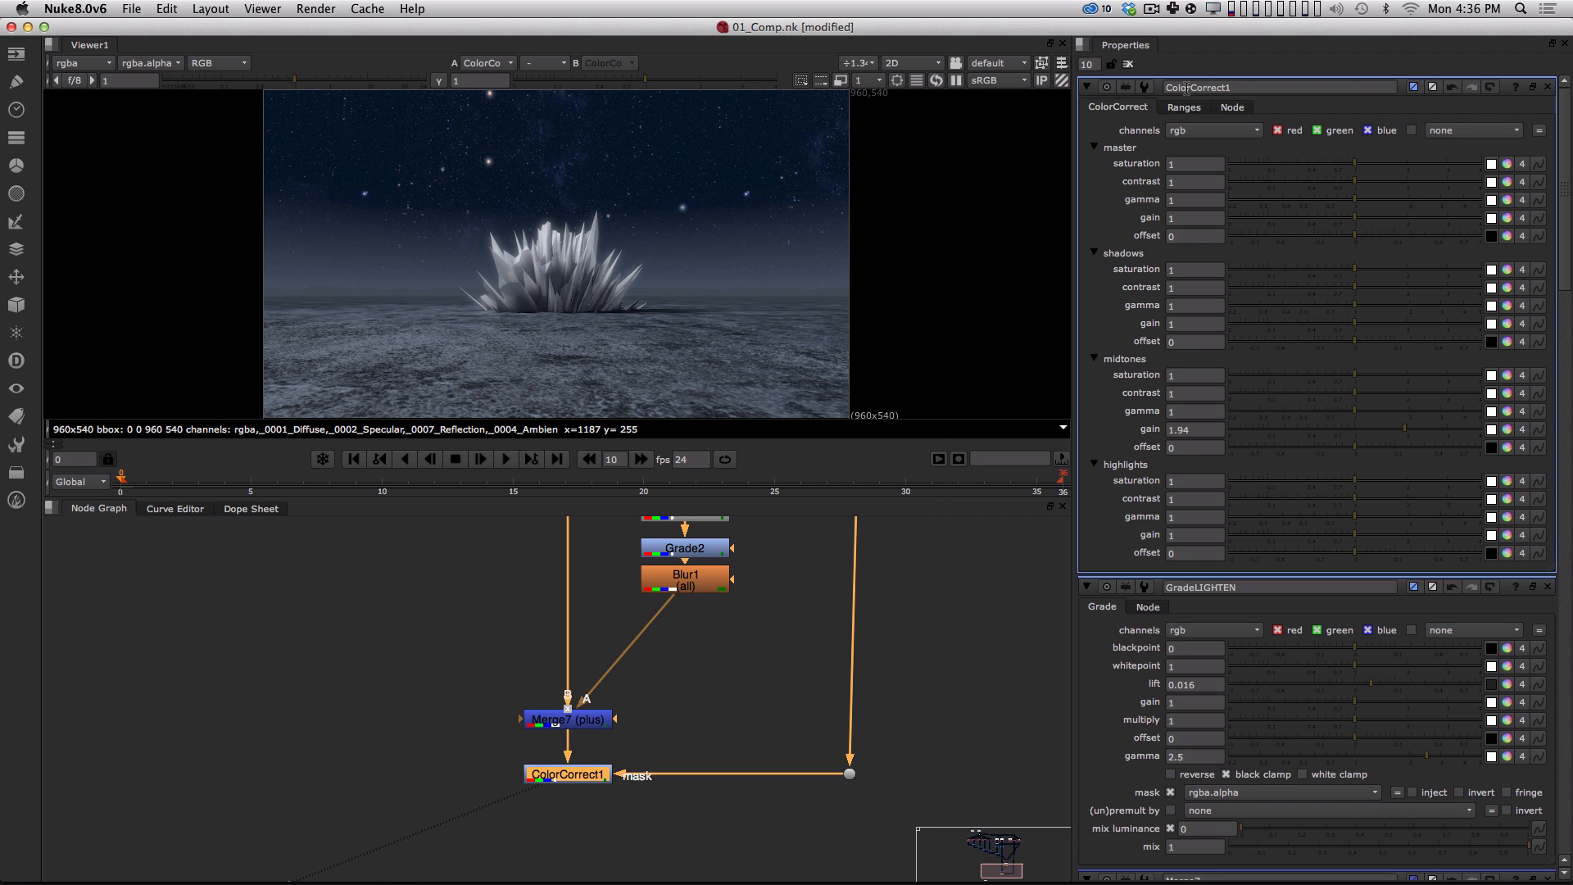
pyautogui.click(1229, 85)
pyautogui.hotkey('shift', 'BackSpace')
pyautogui.write('FLOOR')
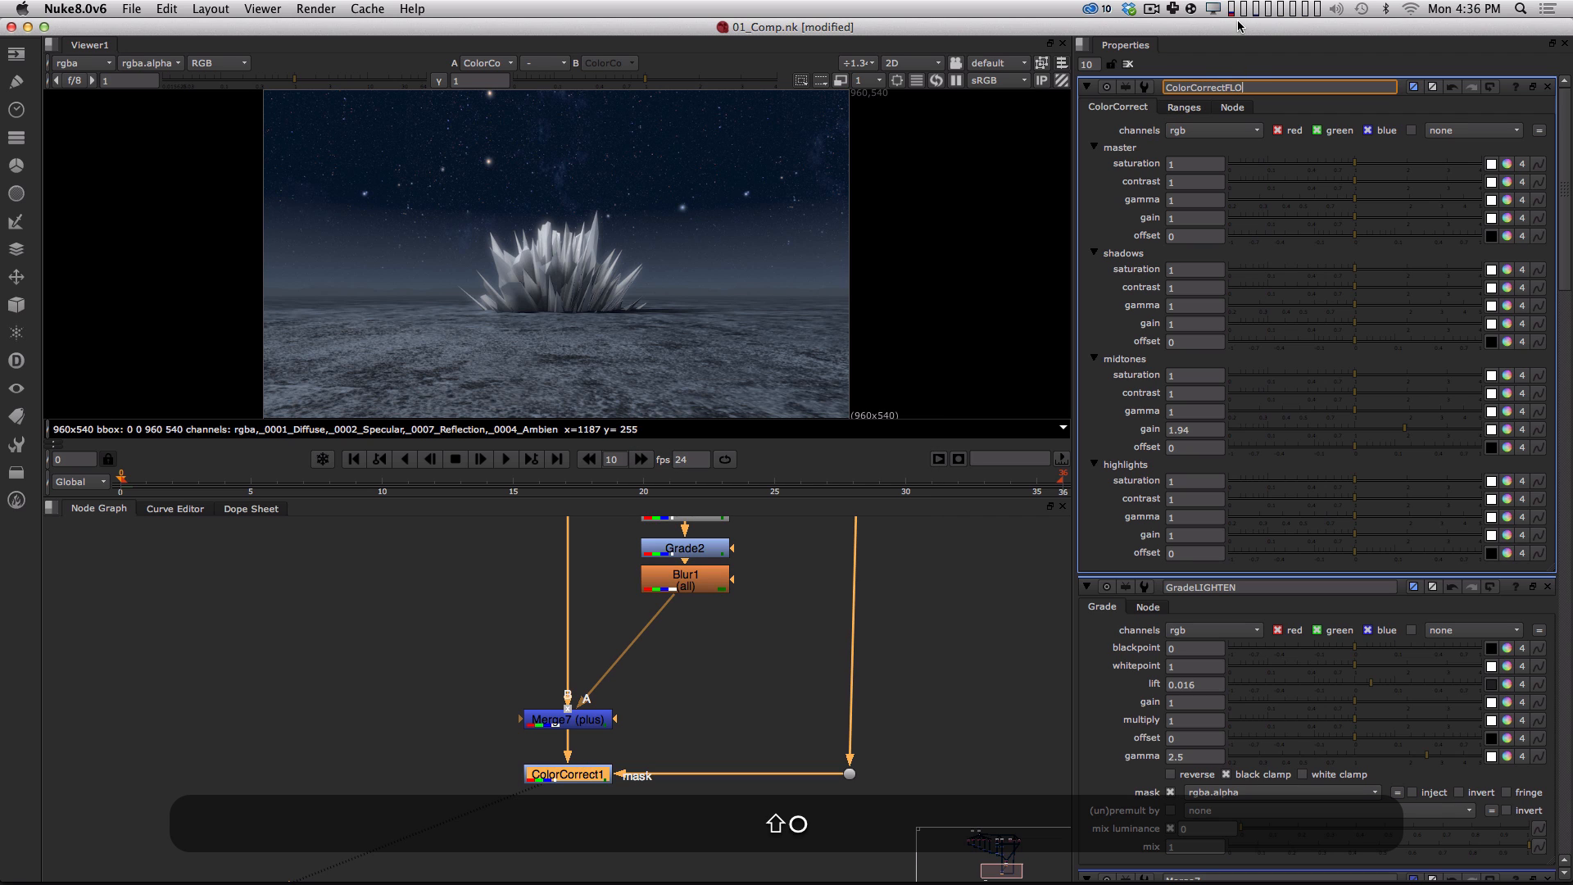
pyautogui.hotkey('shift', 'Return')
pyautogui.click(661, 744)
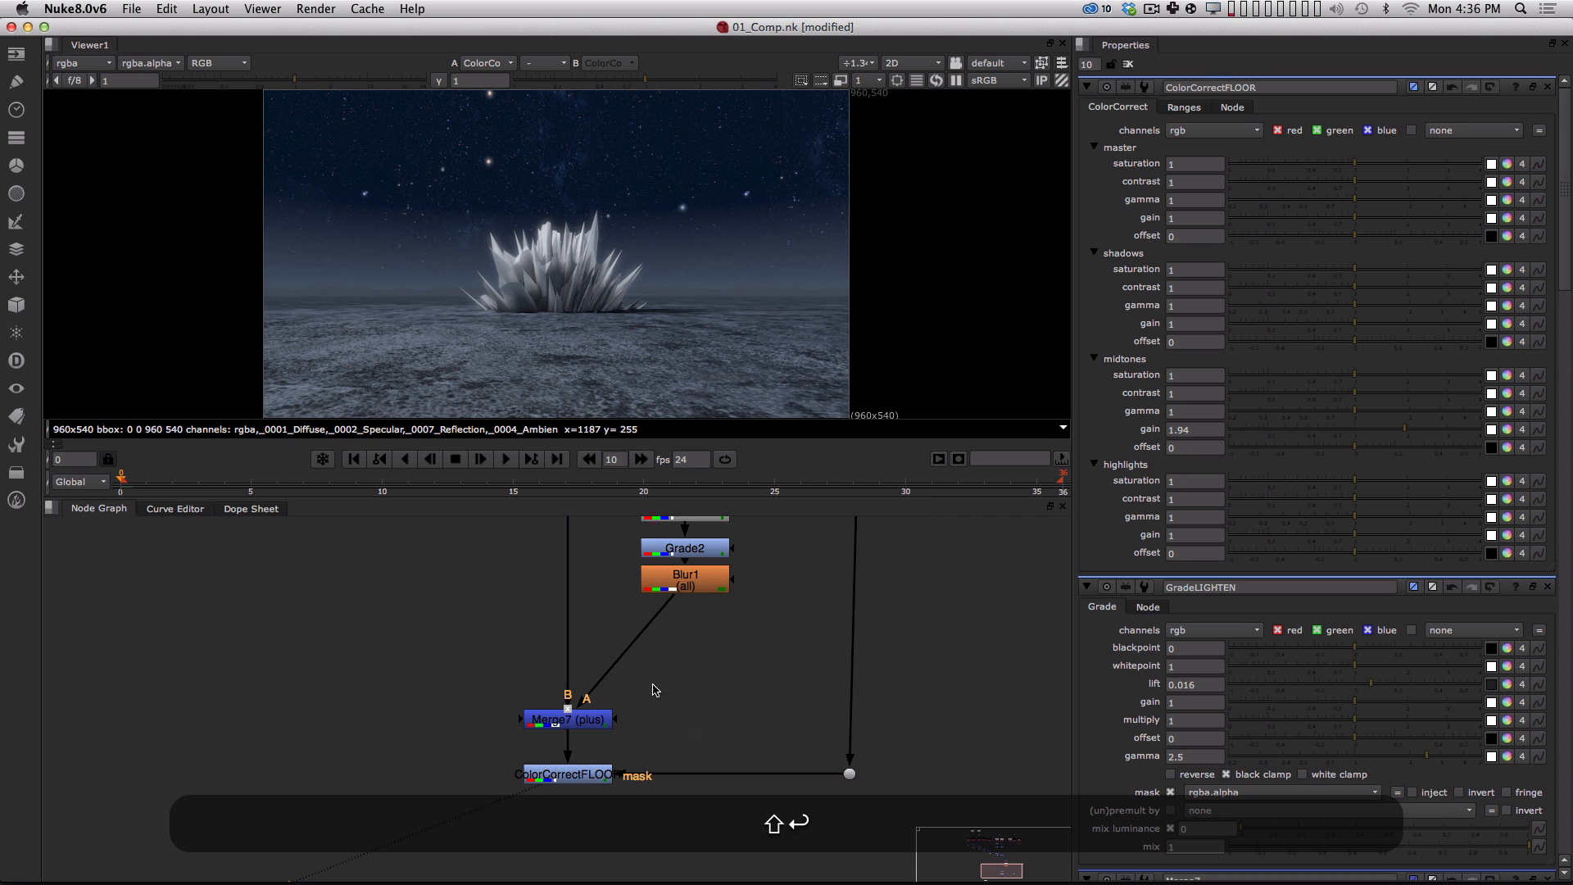
# Set the midtones gain of ColorCorrectFLOOR to 2.24 and deselect the node.
pyautogui.click(584, 775)
pyautogui.moveTo(1397, 432); pyautogui.dragTo(1418, 426)
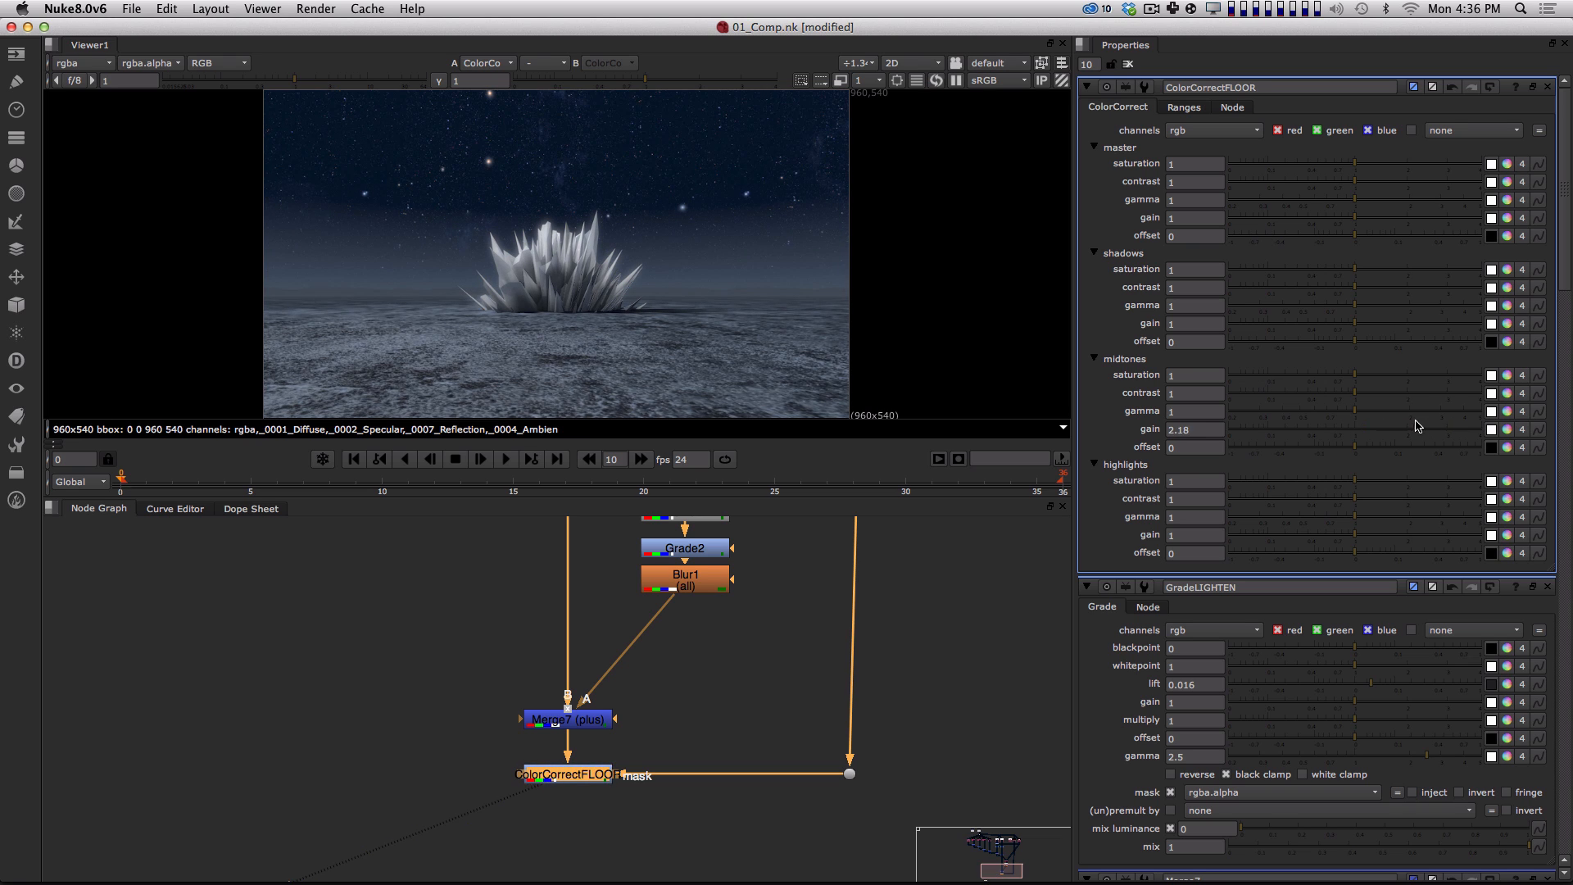
pyautogui.keyDown('alt'); pyautogui.moveTo(931, 729); pyautogui.dragTo(907, 655); pyautogui.keyUp('alt')
pyautogui.click(846, 716)
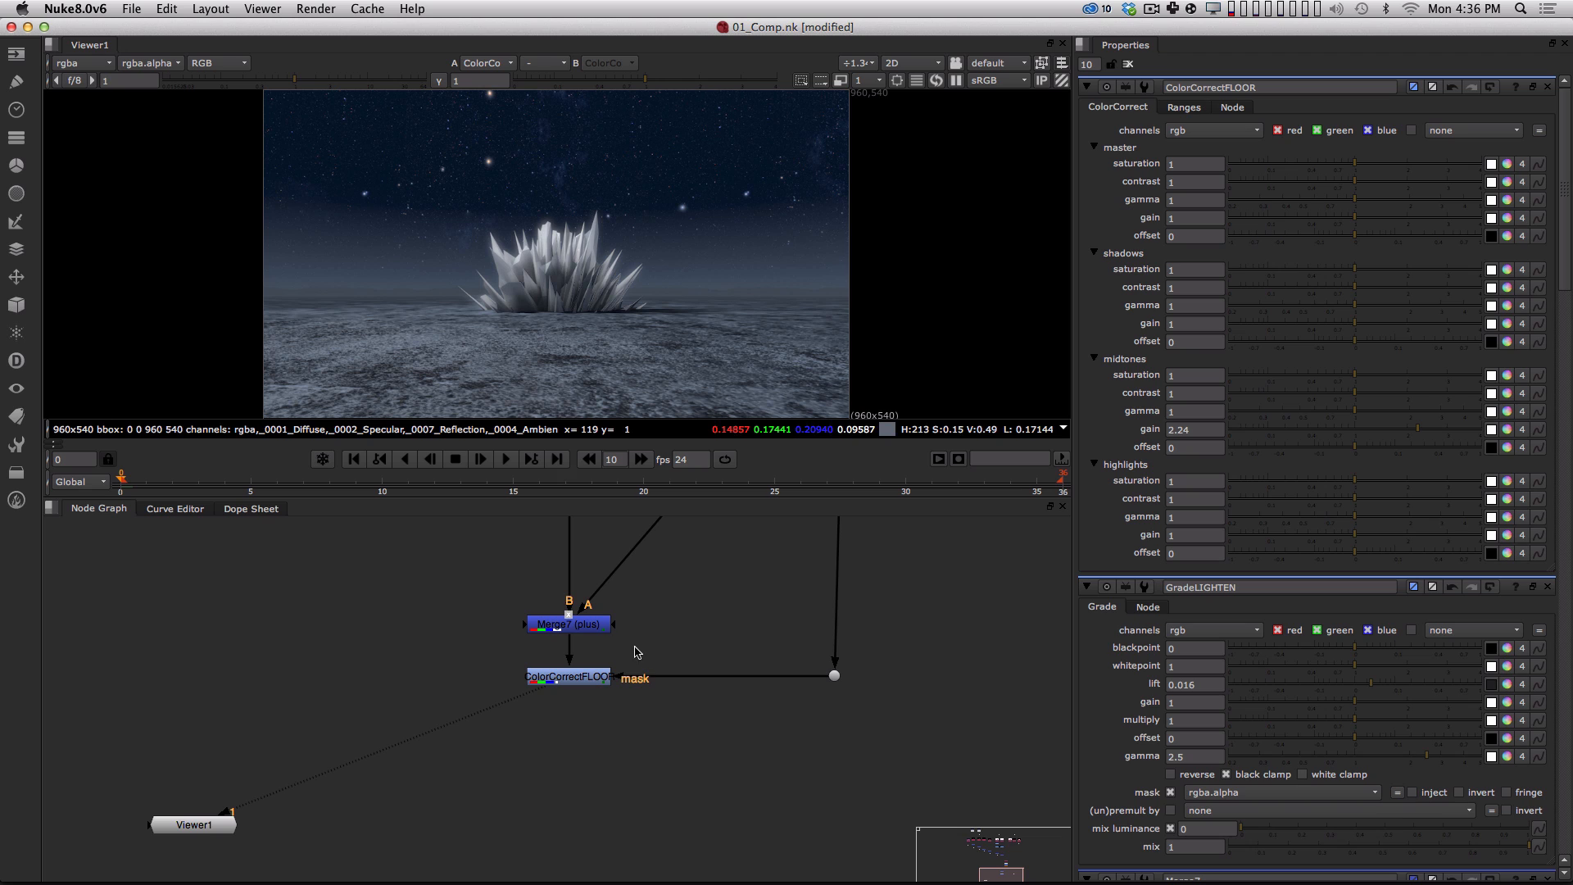
# Add an unconnected Roto node and place it between the ColorCorrectFLOOR node and its mask connection.
pyautogui.press('alt')
pyautogui.keyDown('alt'); pyautogui.moveTo(737, 731); pyautogui.dragTo(721, 765); pyautogui.keyUp('alt')
pyautogui.hotkey('alt', 'Tab')
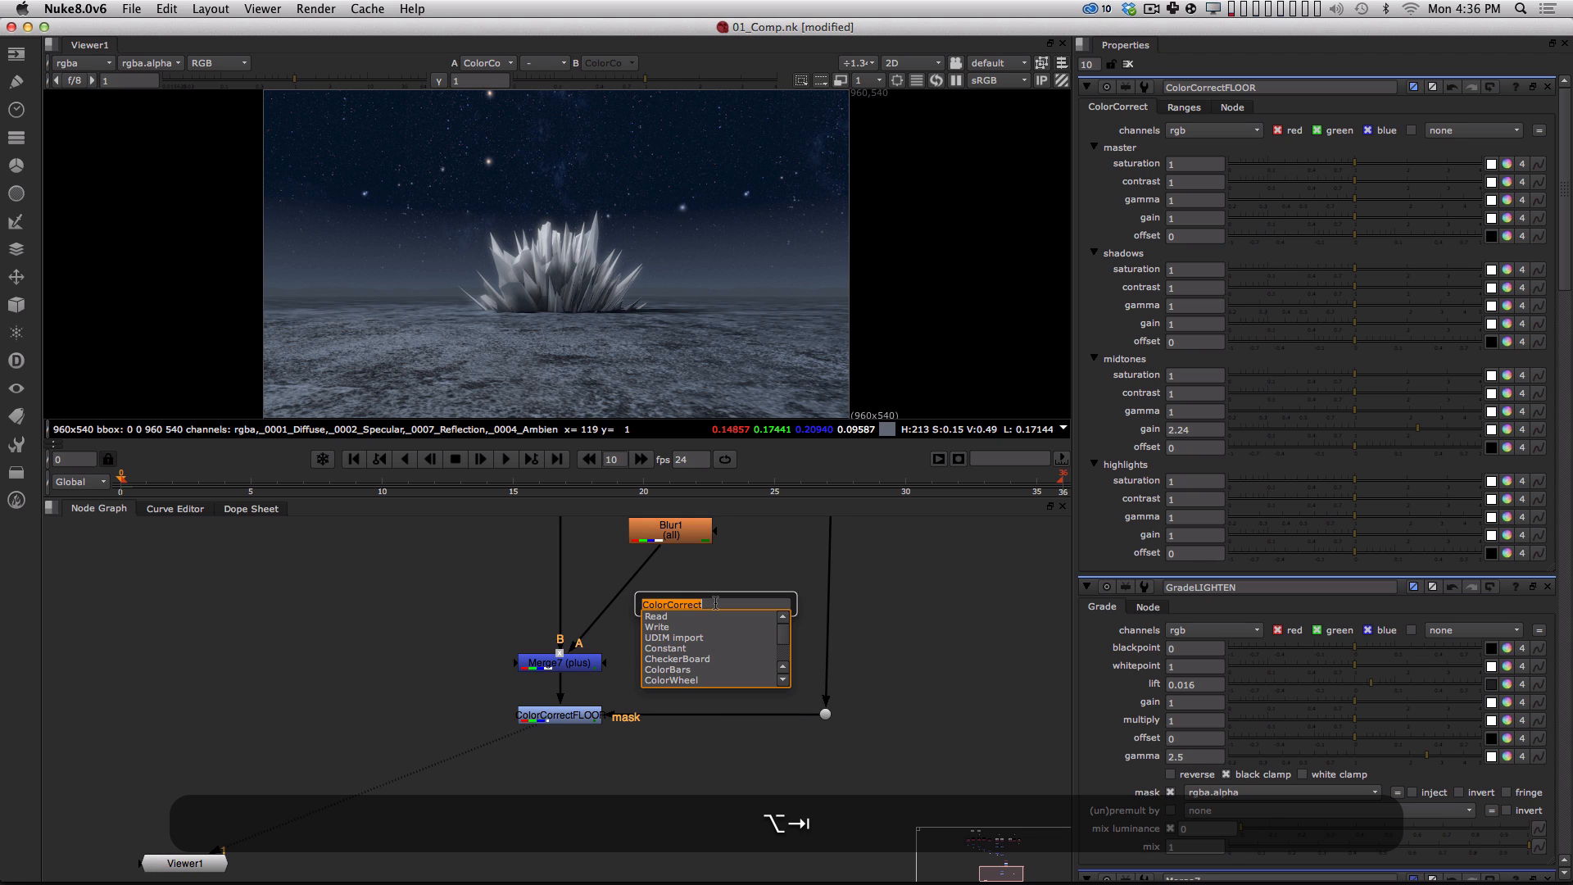
pyautogui.write('roto')
pyautogui.press('Return')
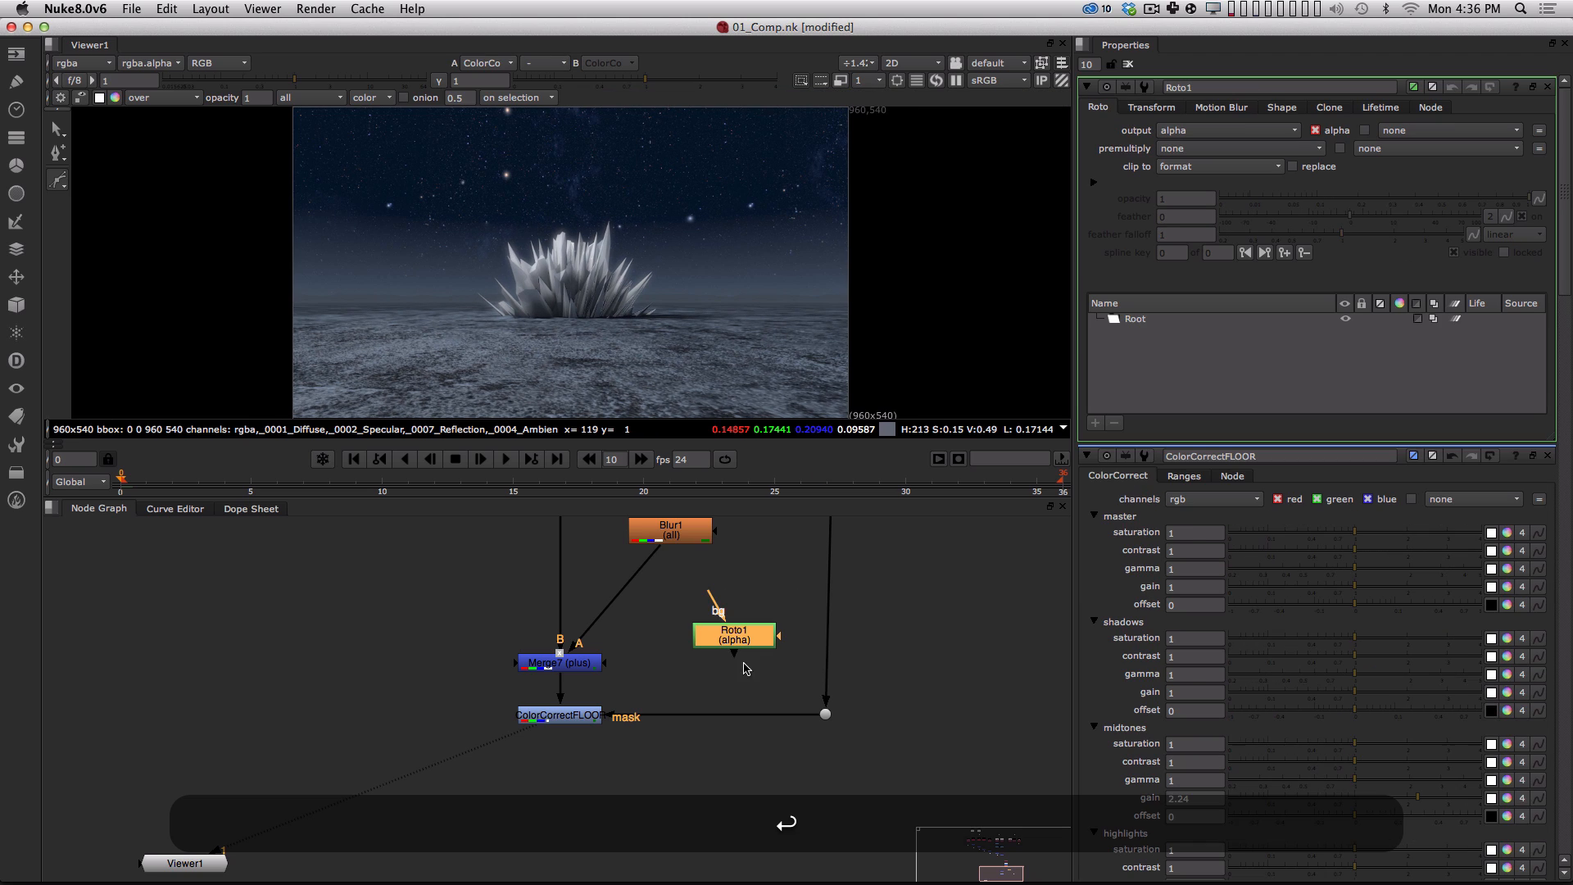
pyautogui.moveTo(721, 611); pyautogui.dragTo(737, 660)
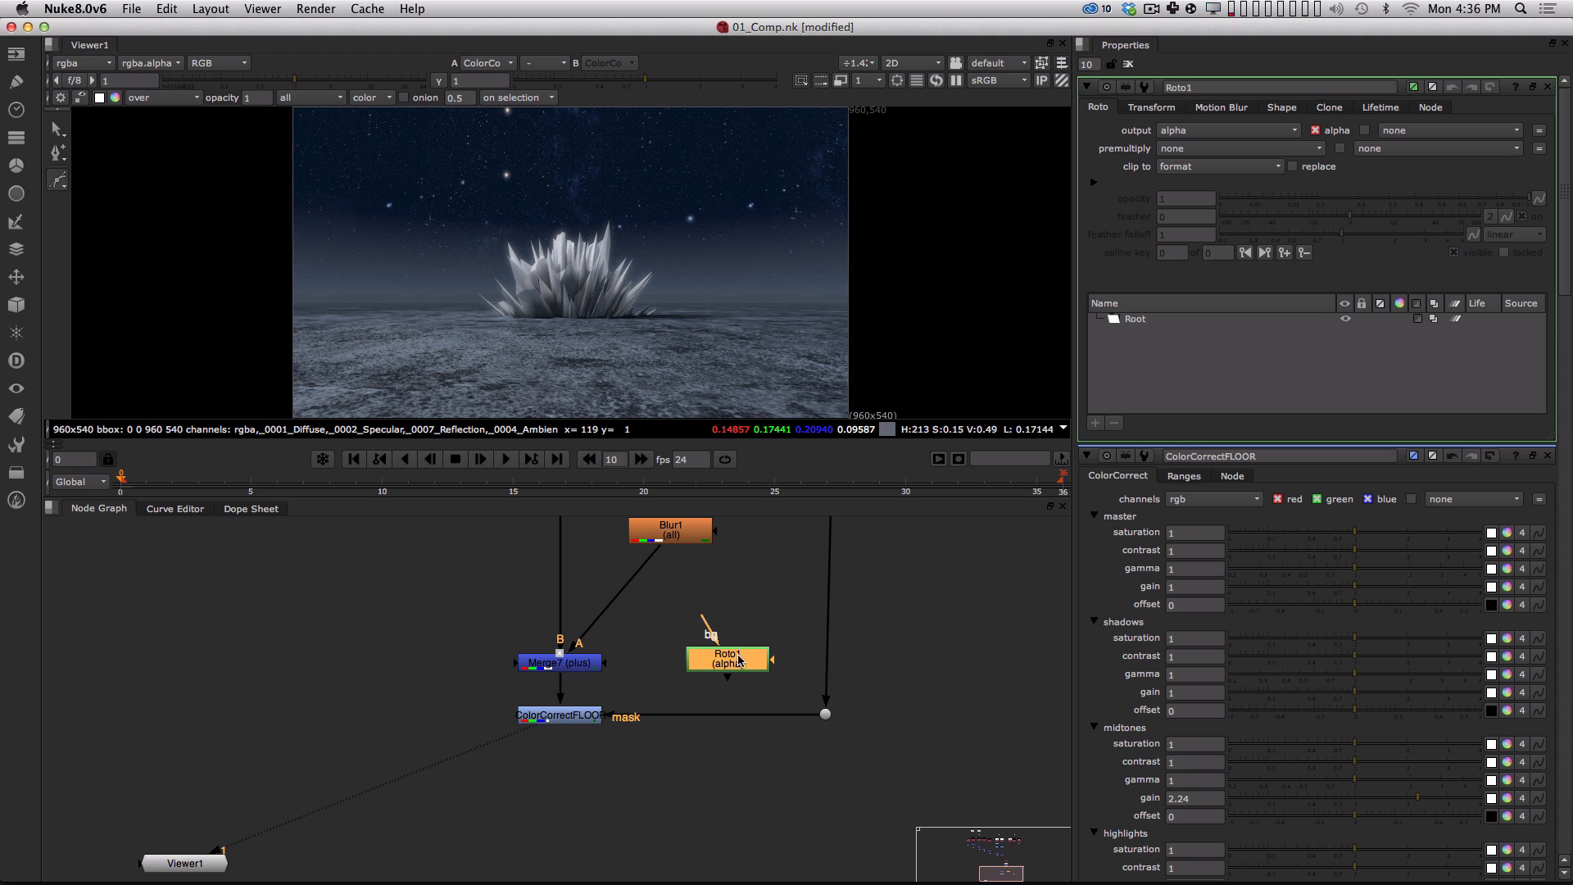
# Draw a closed Bezier shape in the viewer around the lower spikes and the central floor, extending below the frame.
pyautogui.click(489, 261)
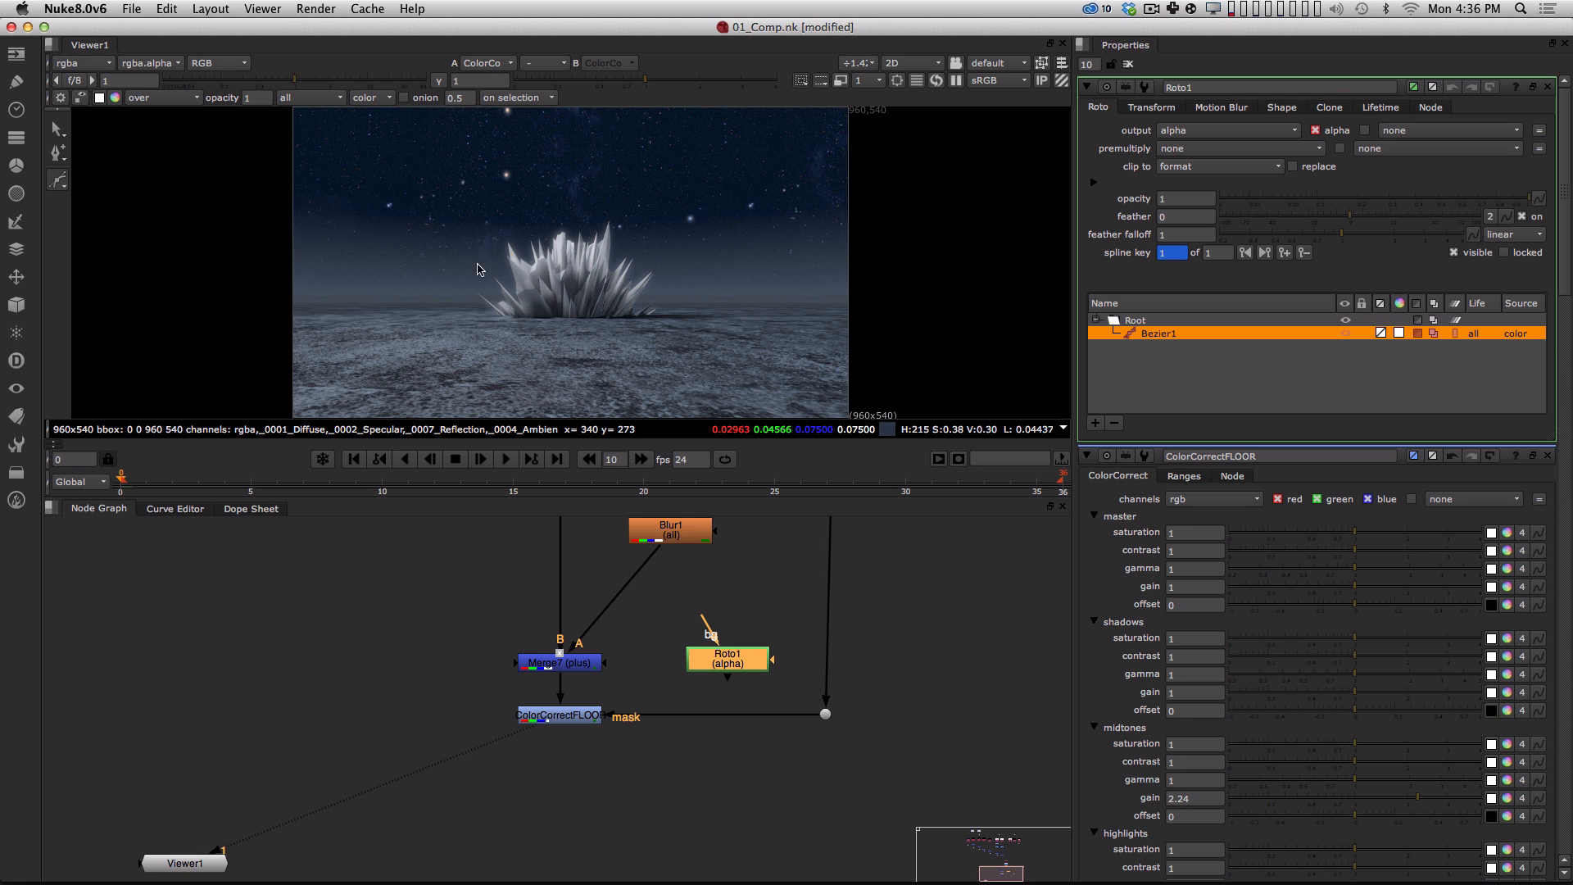
pyautogui.moveTo(414, 297); pyautogui.dragTo(358, 295)
pyautogui.moveTo(405, 372); pyautogui.dragTo(449, 400)
pyautogui.moveTo(630, 394); pyautogui.dragTo(738, 331)
pyautogui.click(756, 261)
pyautogui.click(736, 211)
pyautogui.click(646, 175)
pyautogui.click(488, 181)
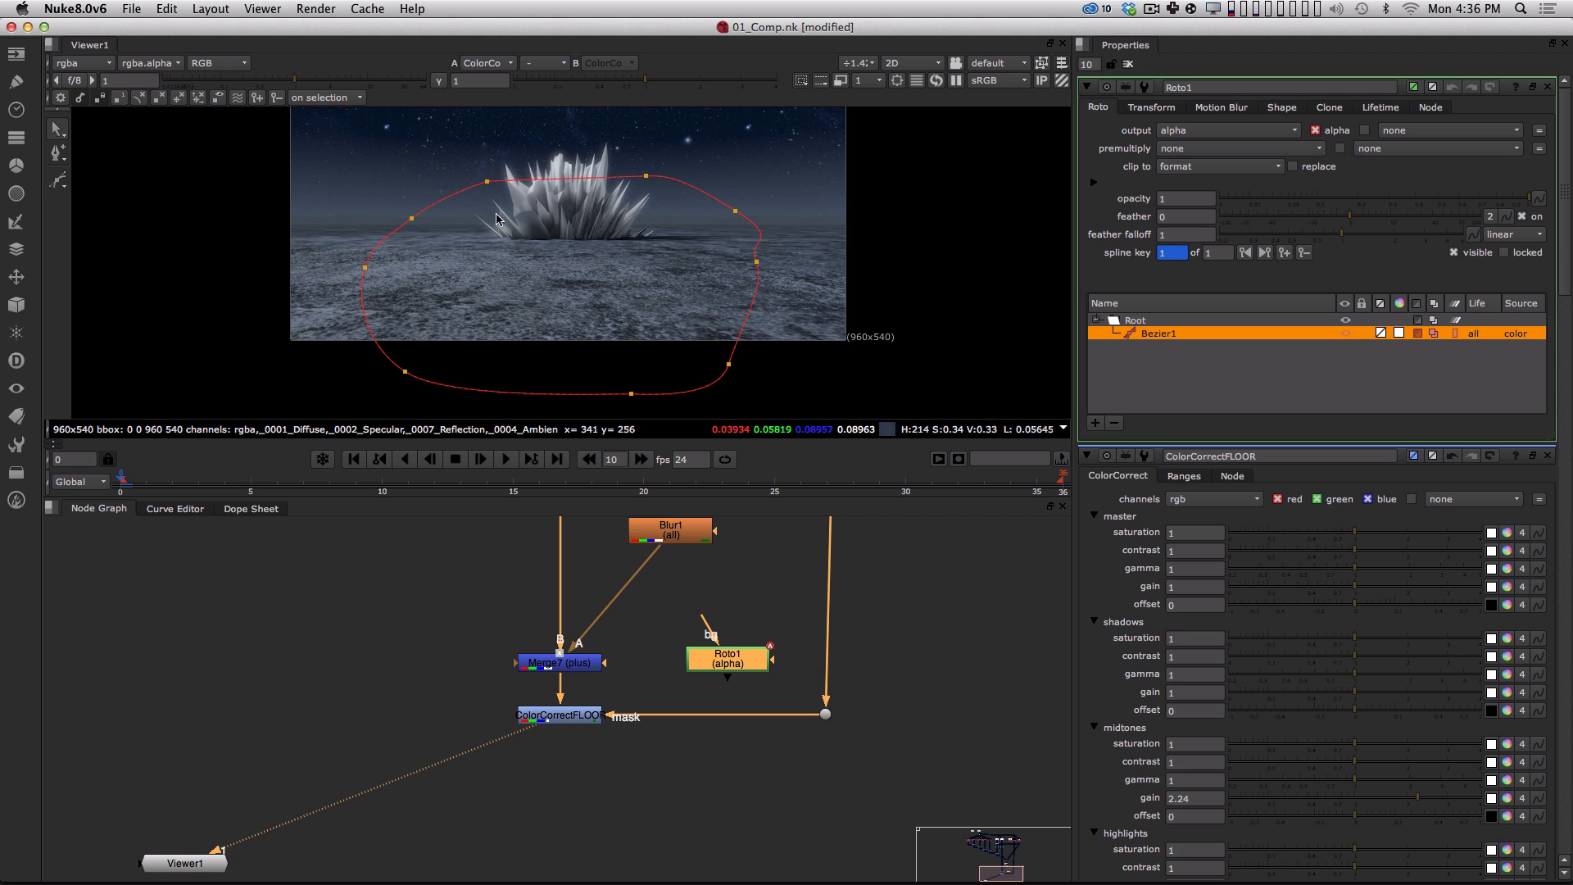
# Reposition the Bezier shape's right, upper-right and top points around the spikes and central floor.
pyautogui.moveTo(757, 263); pyautogui.dragTo(772, 272)
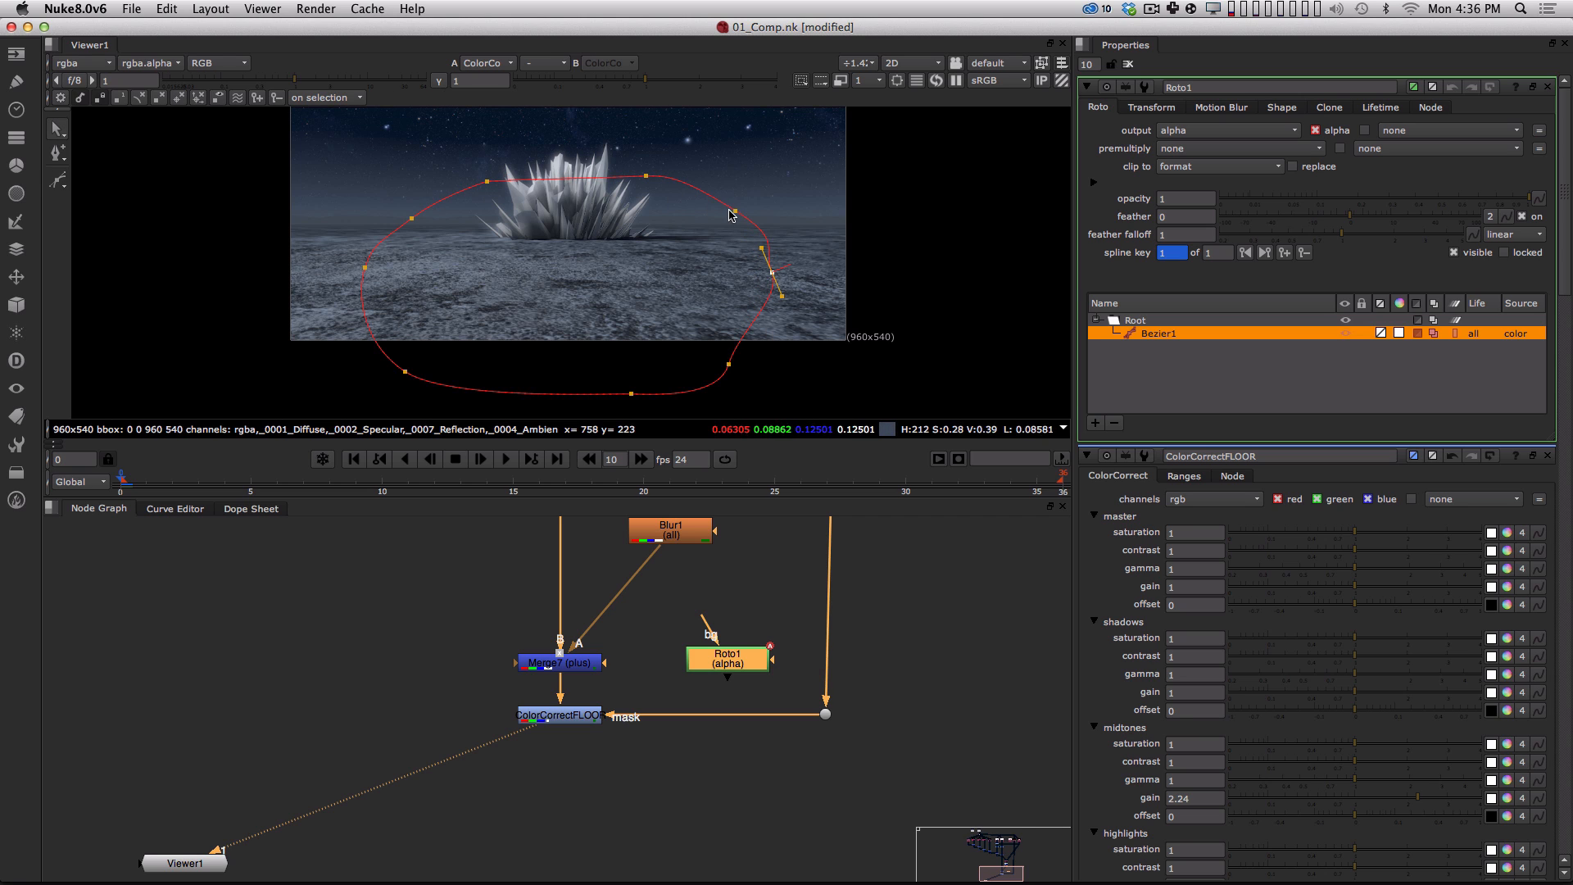
pyautogui.moveTo(734, 211); pyautogui.dragTo(718, 212)
pyautogui.moveTo(647, 176); pyautogui.dragTo(622, 180)
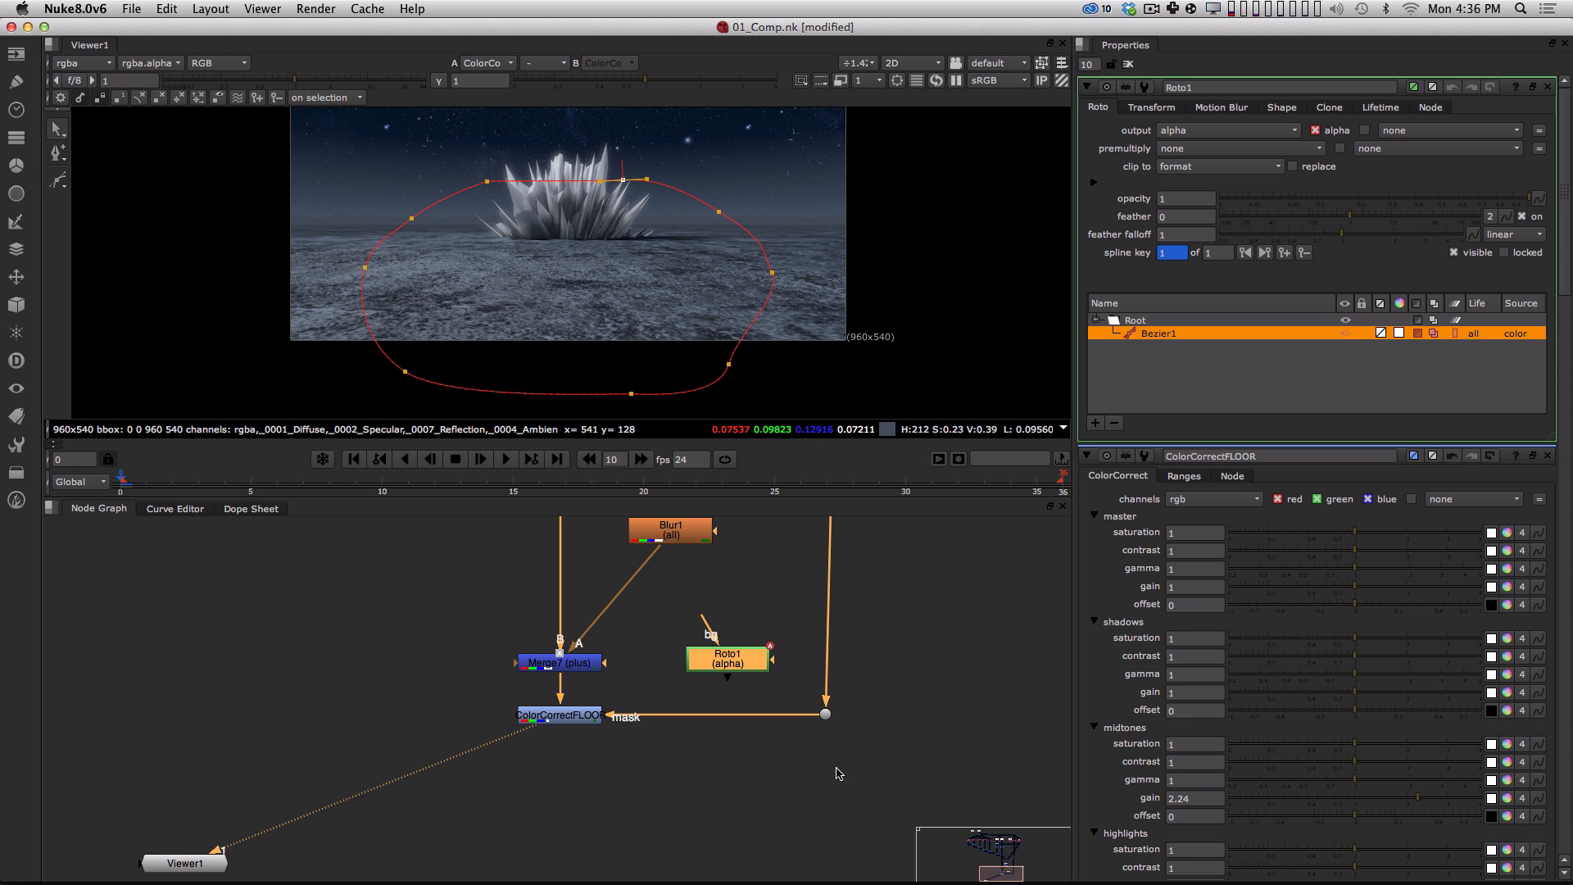
# Insert the Roto1 node into the mask connection of ColorCorrectFLOOR and view its output.
pyautogui.click(791, 815)
pyautogui.moveTo(754, 651); pyautogui.dragTo(760, 713)
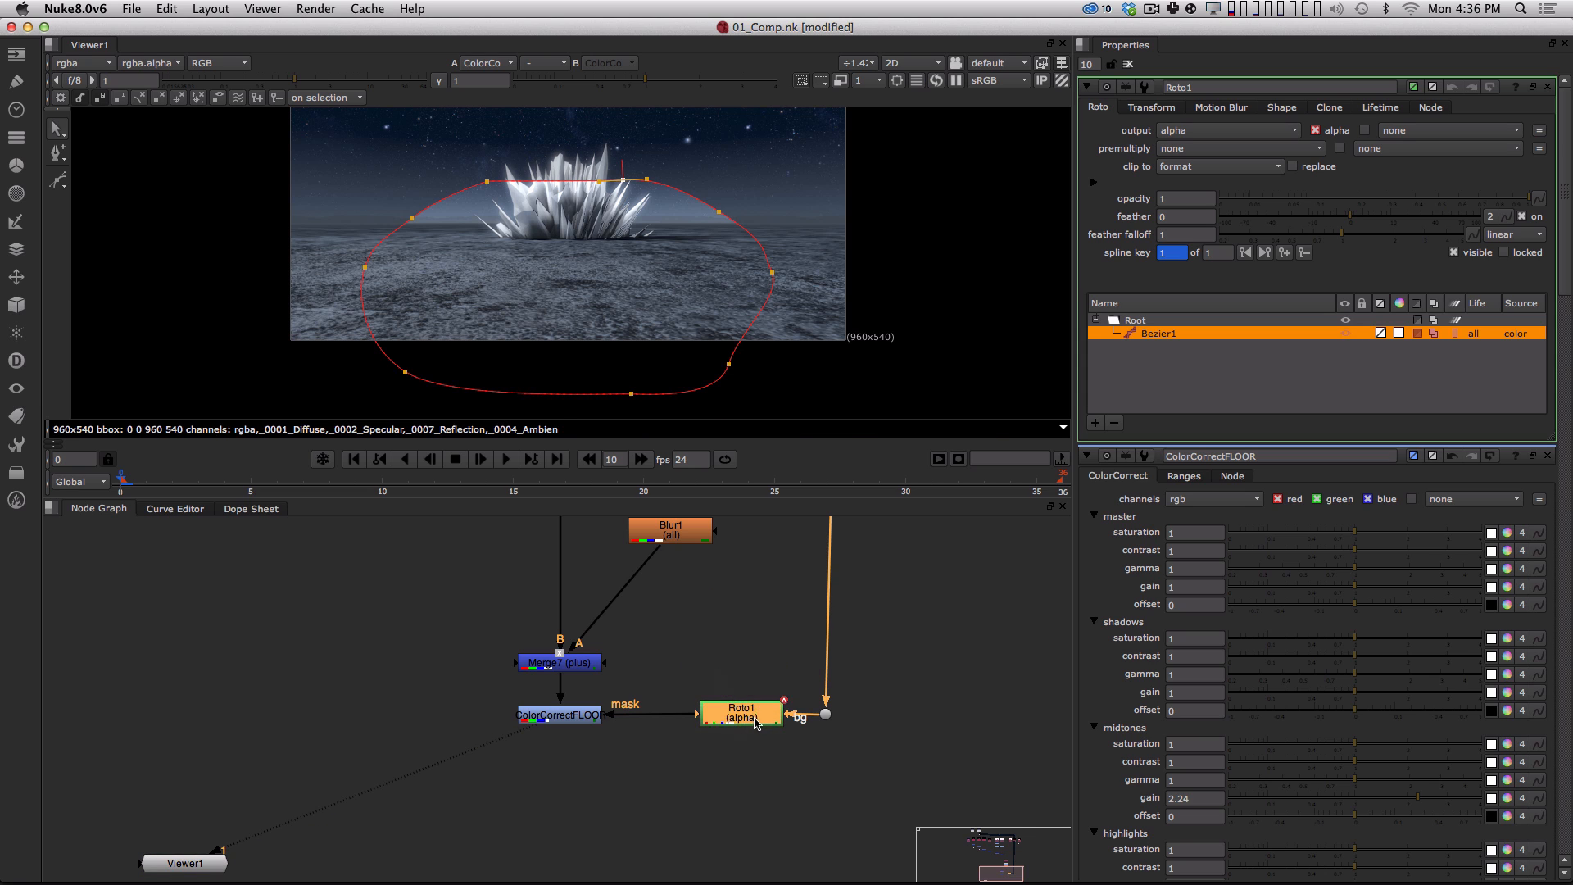
pyautogui.press('1')
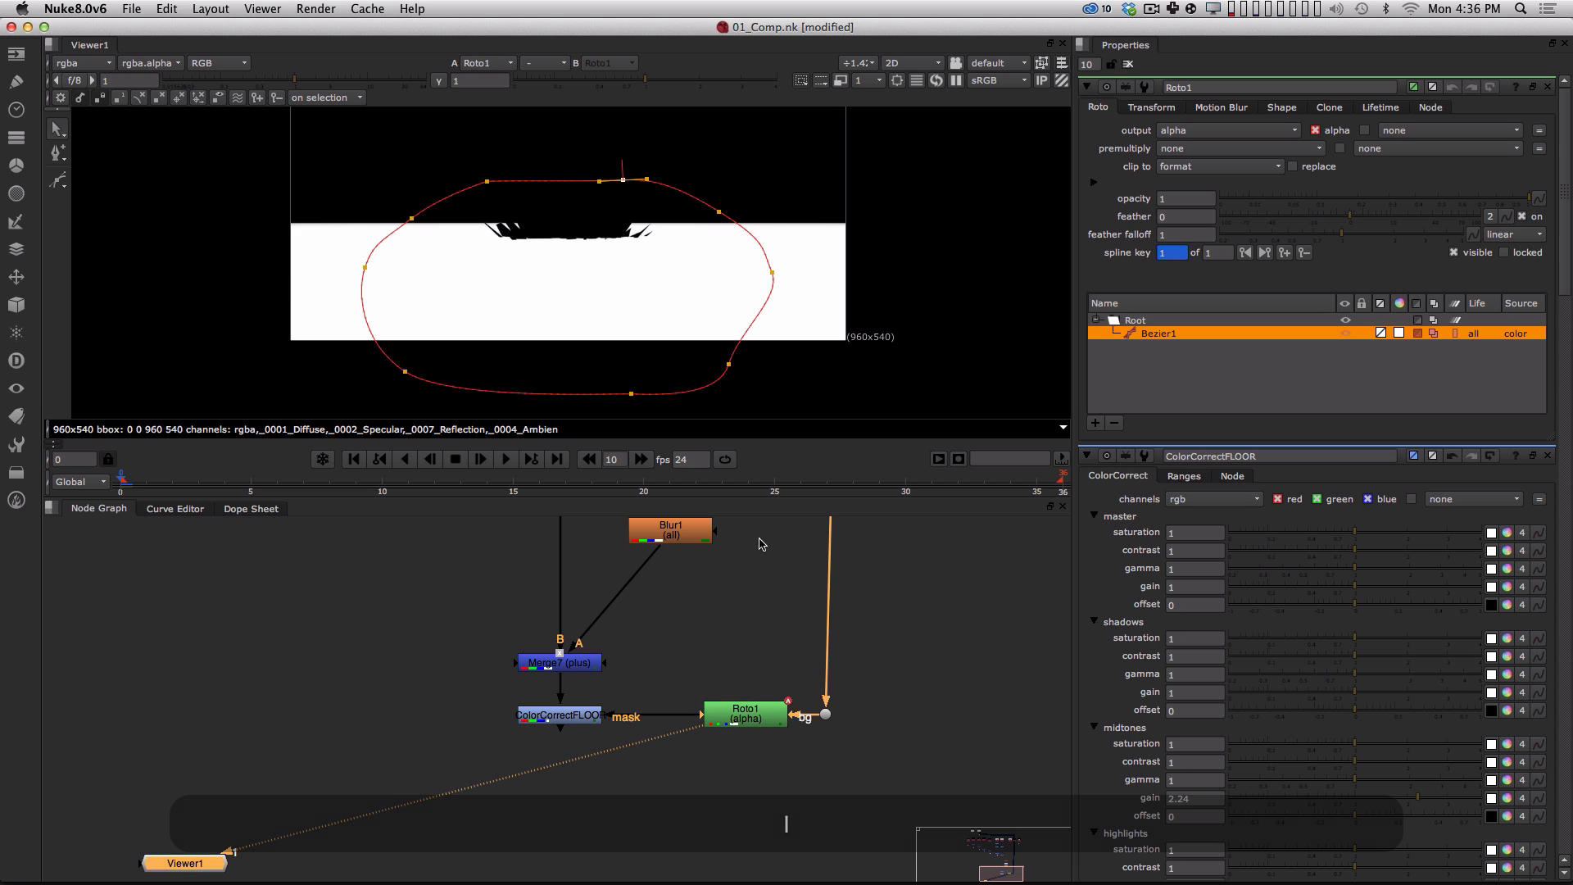
pyautogui.keyDown('alt'); pyautogui.moveTo(650, 295); pyautogui.dragTo(665, 327); pyautogui.keyUp('alt')
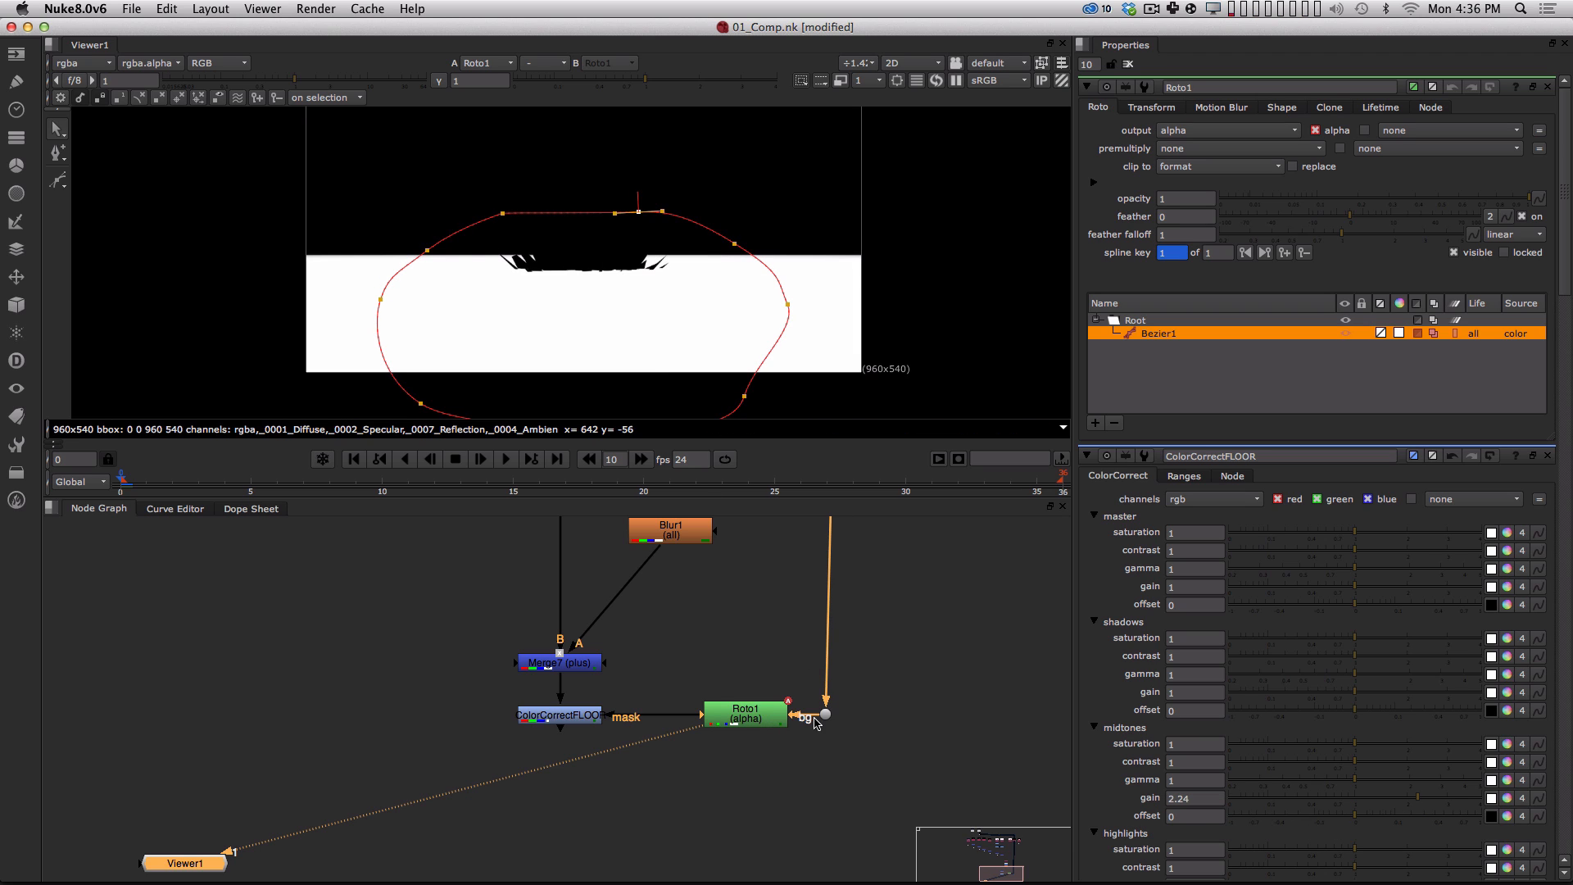
pyautogui.moveTo(761, 722); pyautogui.dragTo(751, 717)
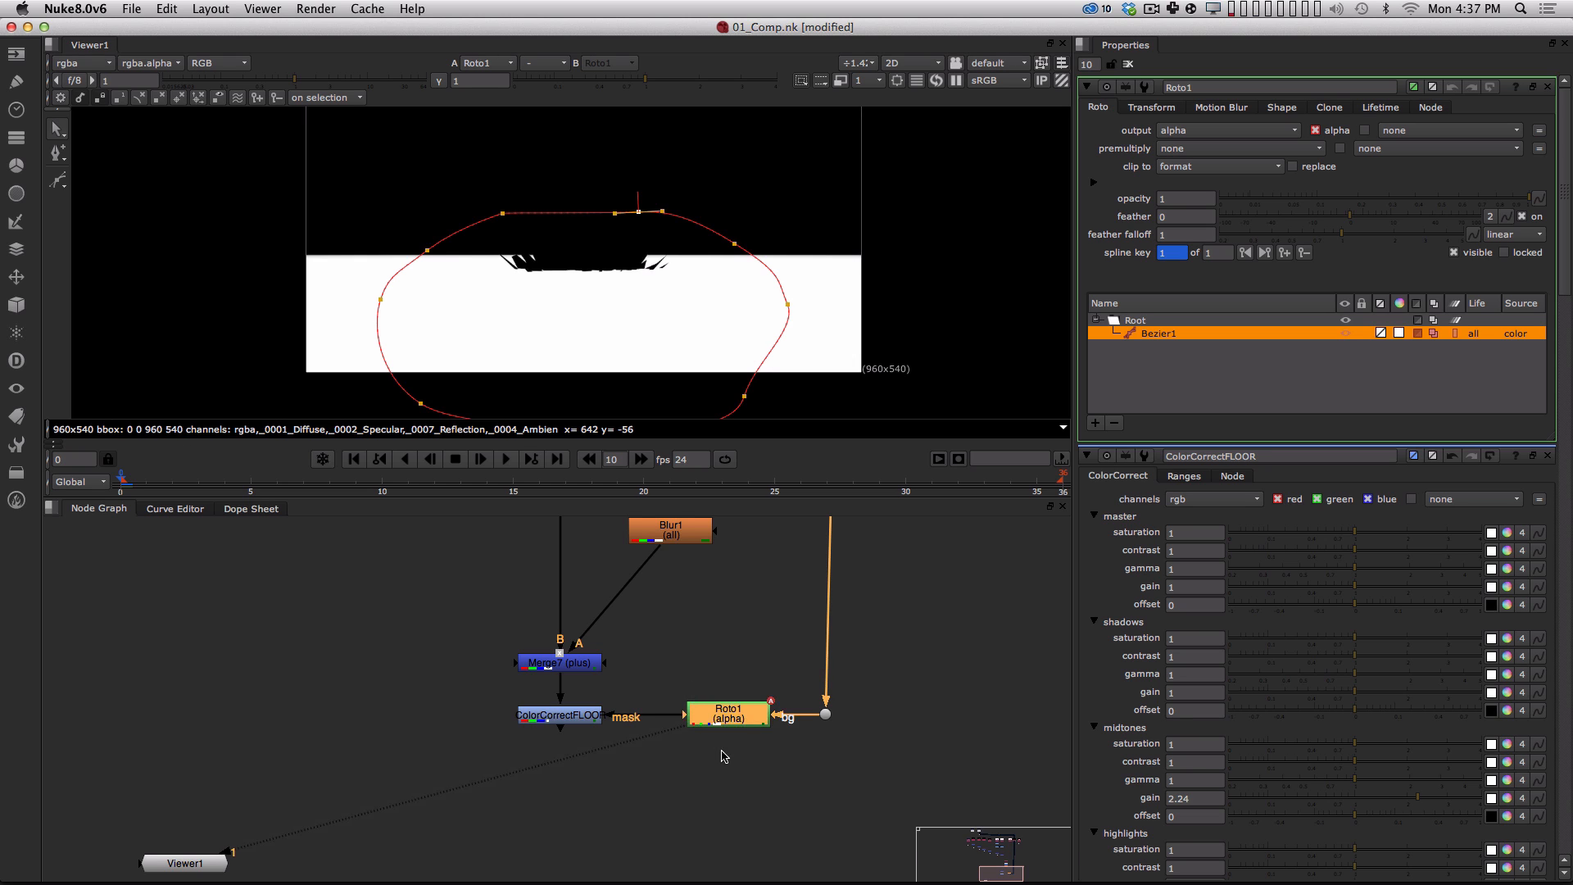
# Compare Roto1's alpha channel with its RGB output to see how the shape combines with the floor matte.
pyautogui.press('1')
pyautogui.press('a')
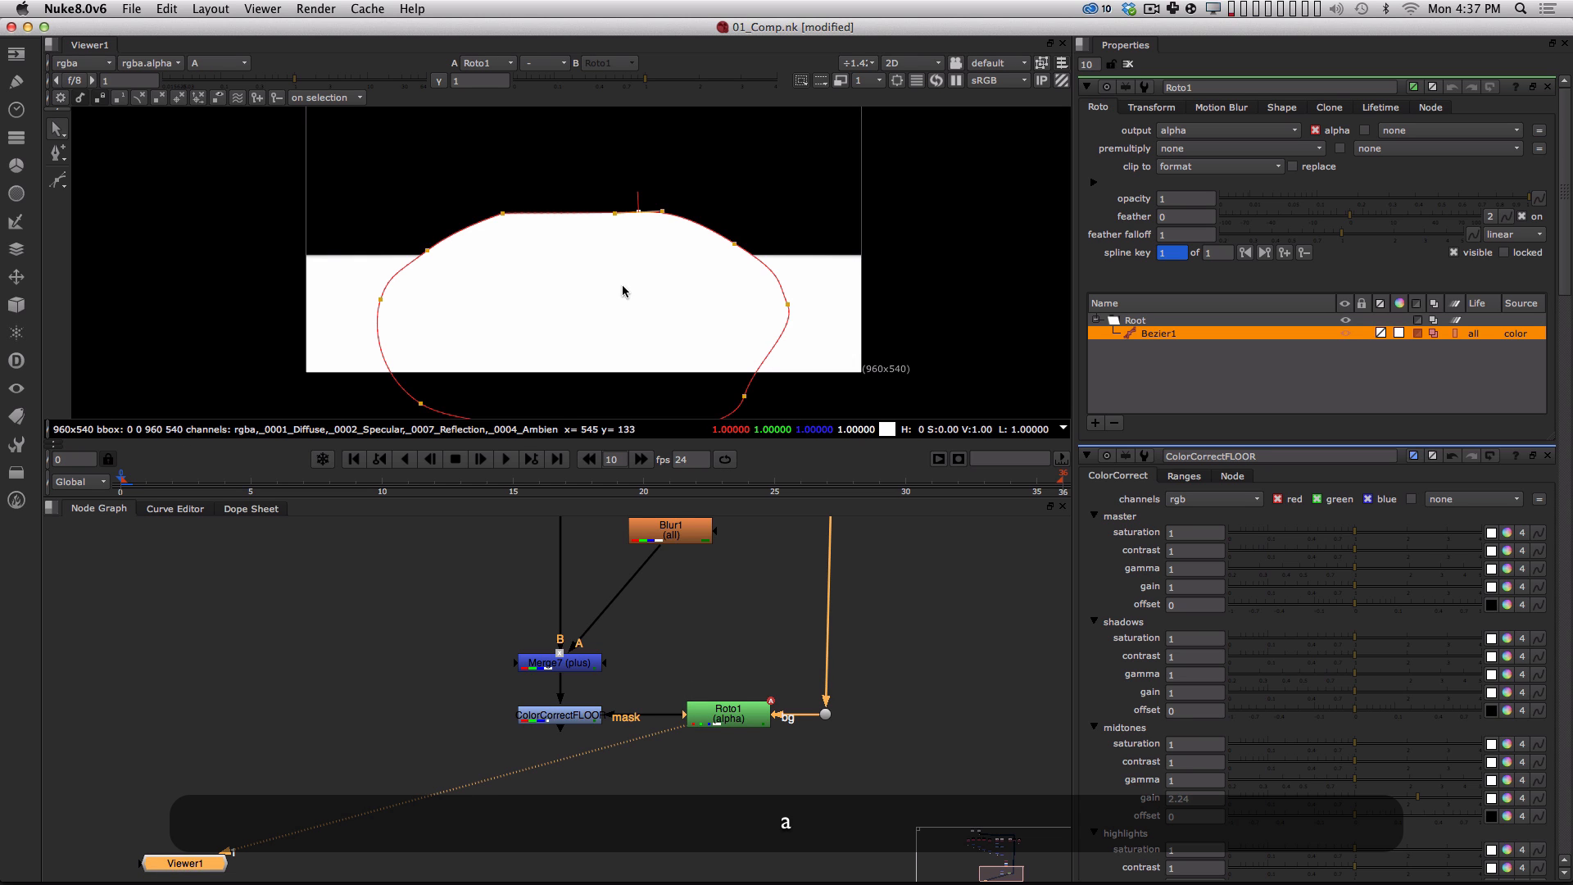
pyautogui.click(748, 724)
pyautogui.press('a')
pyautogui.keyDown('alt'); pyautogui.moveTo(431, 240); pyautogui.dragTo(440, 297); pyautogui.keyUp('alt')
pyautogui.scroll(-2, 614, 295)
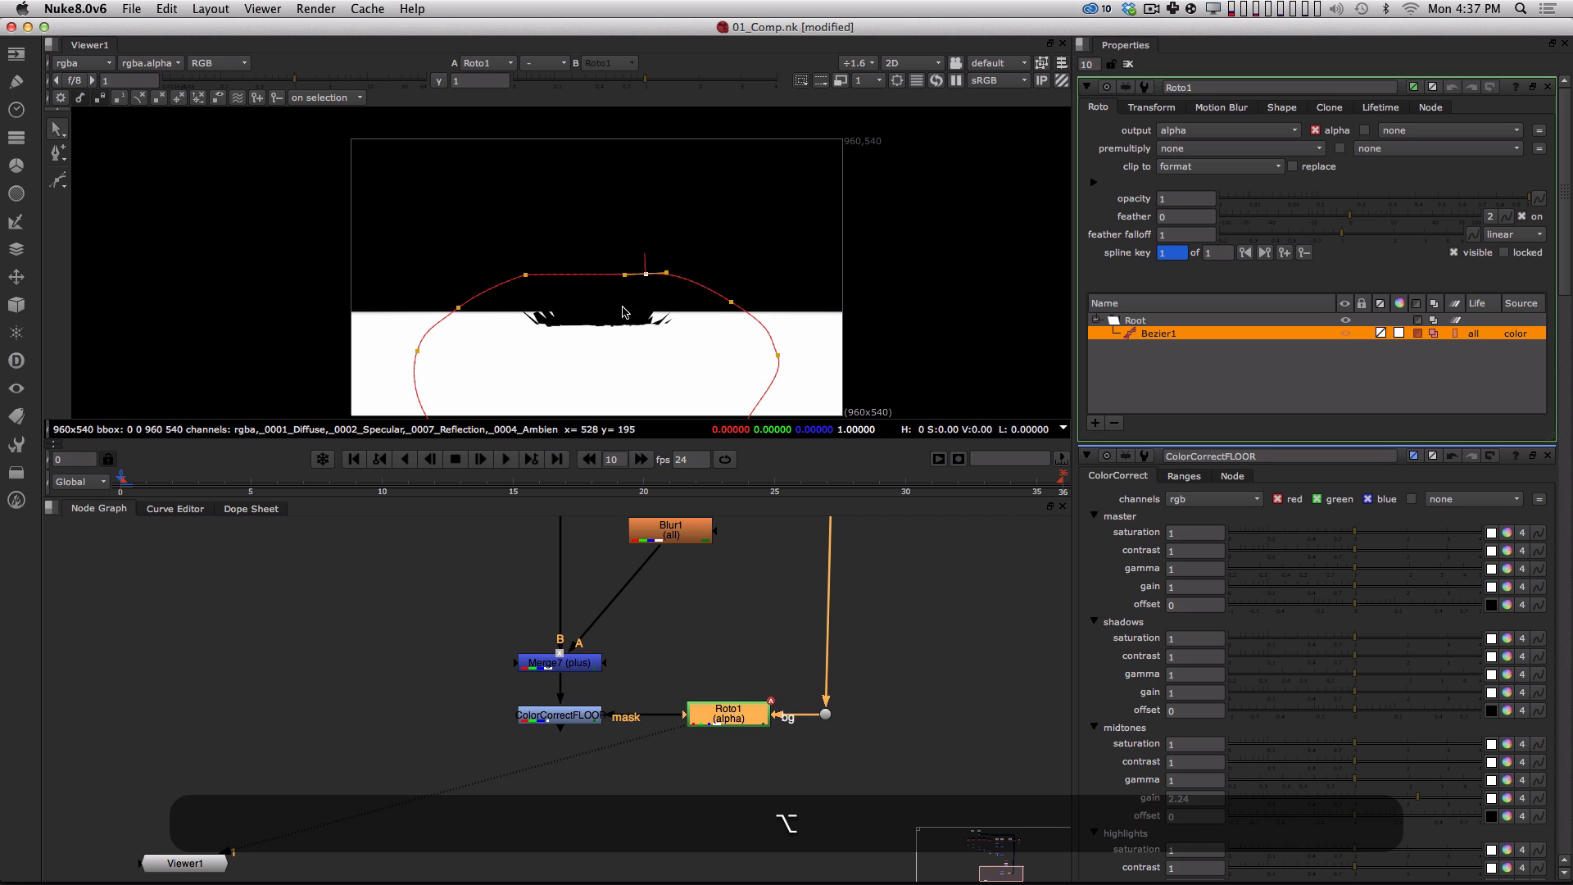
pyautogui.moveTo(740, 721); pyautogui.dragTo(736, 720)
pyautogui.keyDown('alt'); pyautogui.moveTo(581, 375); pyautogui.dragTo(575, 366); pyautogui.keyUp('alt')
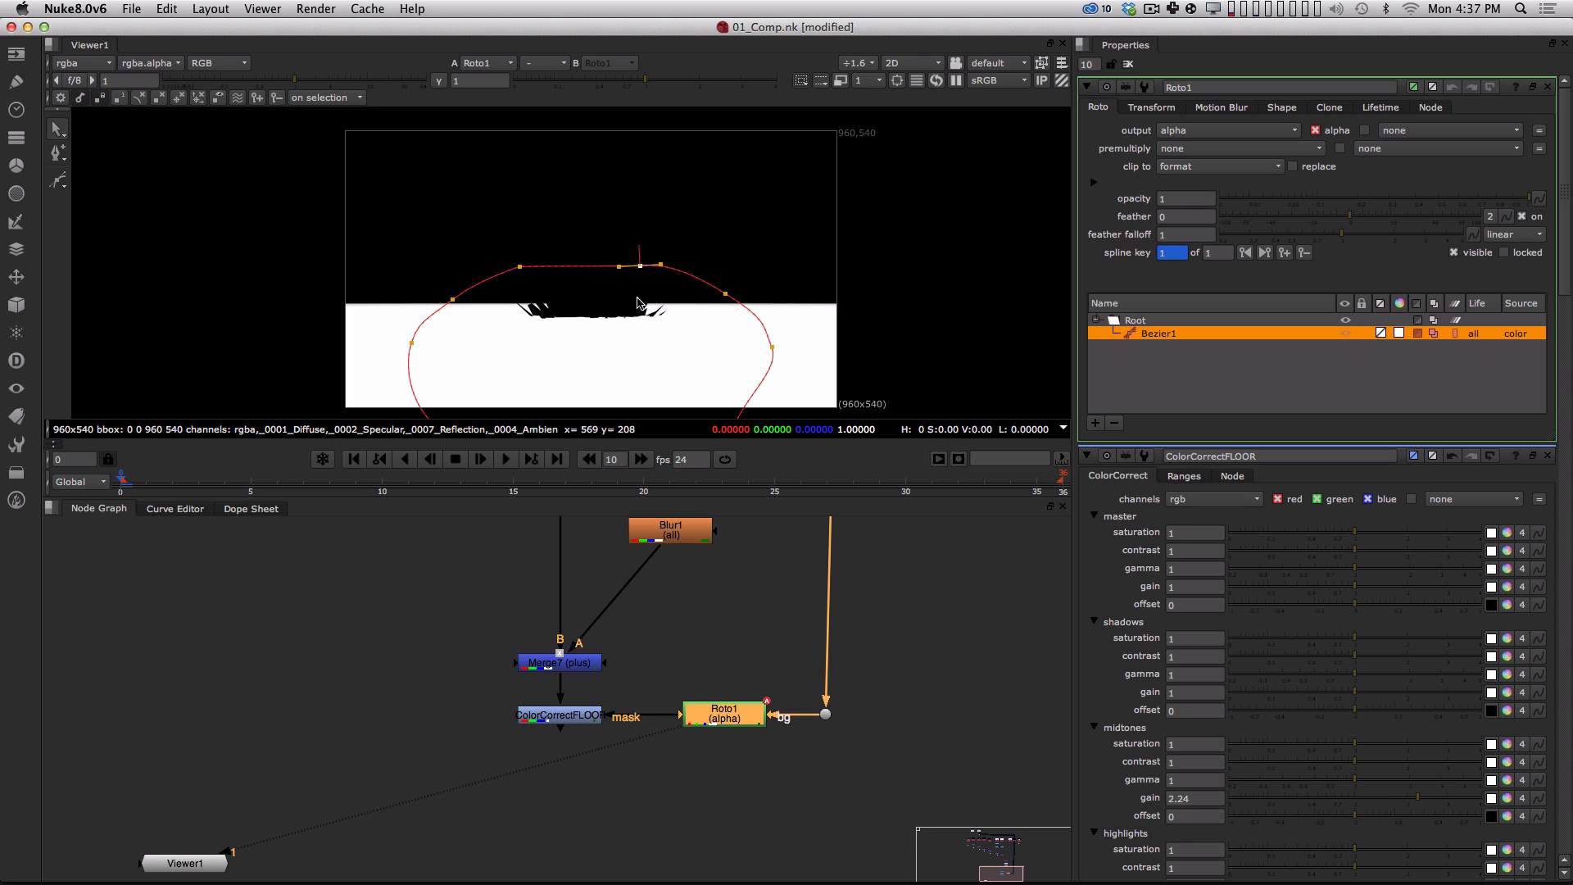
pyautogui.press('a')
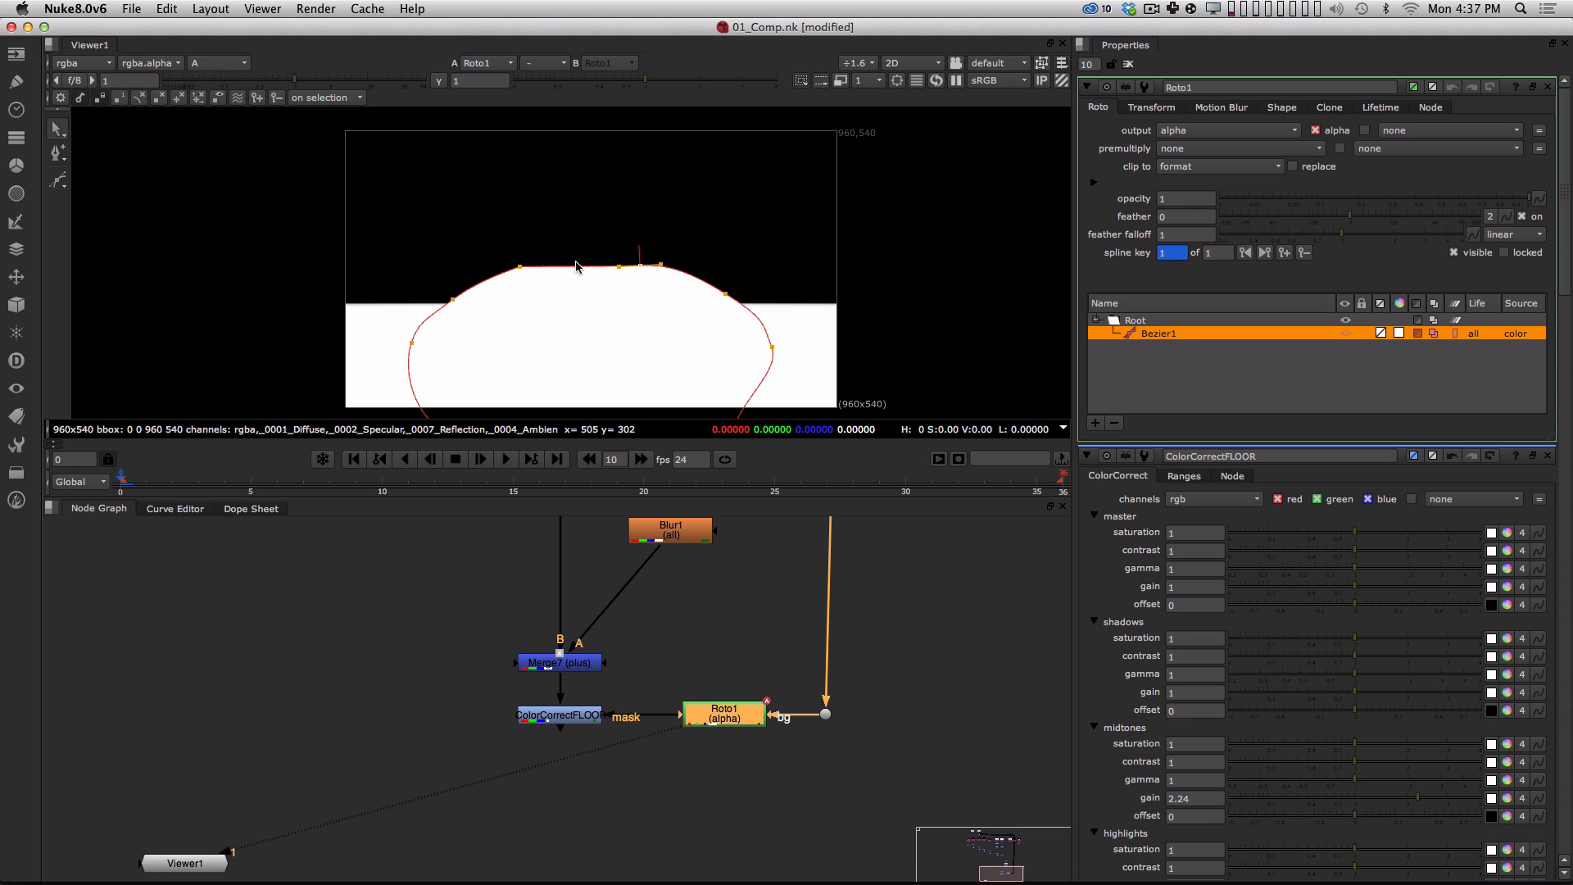
pyautogui.moveTo(734, 720); pyautogui.dragTo(740, 718)
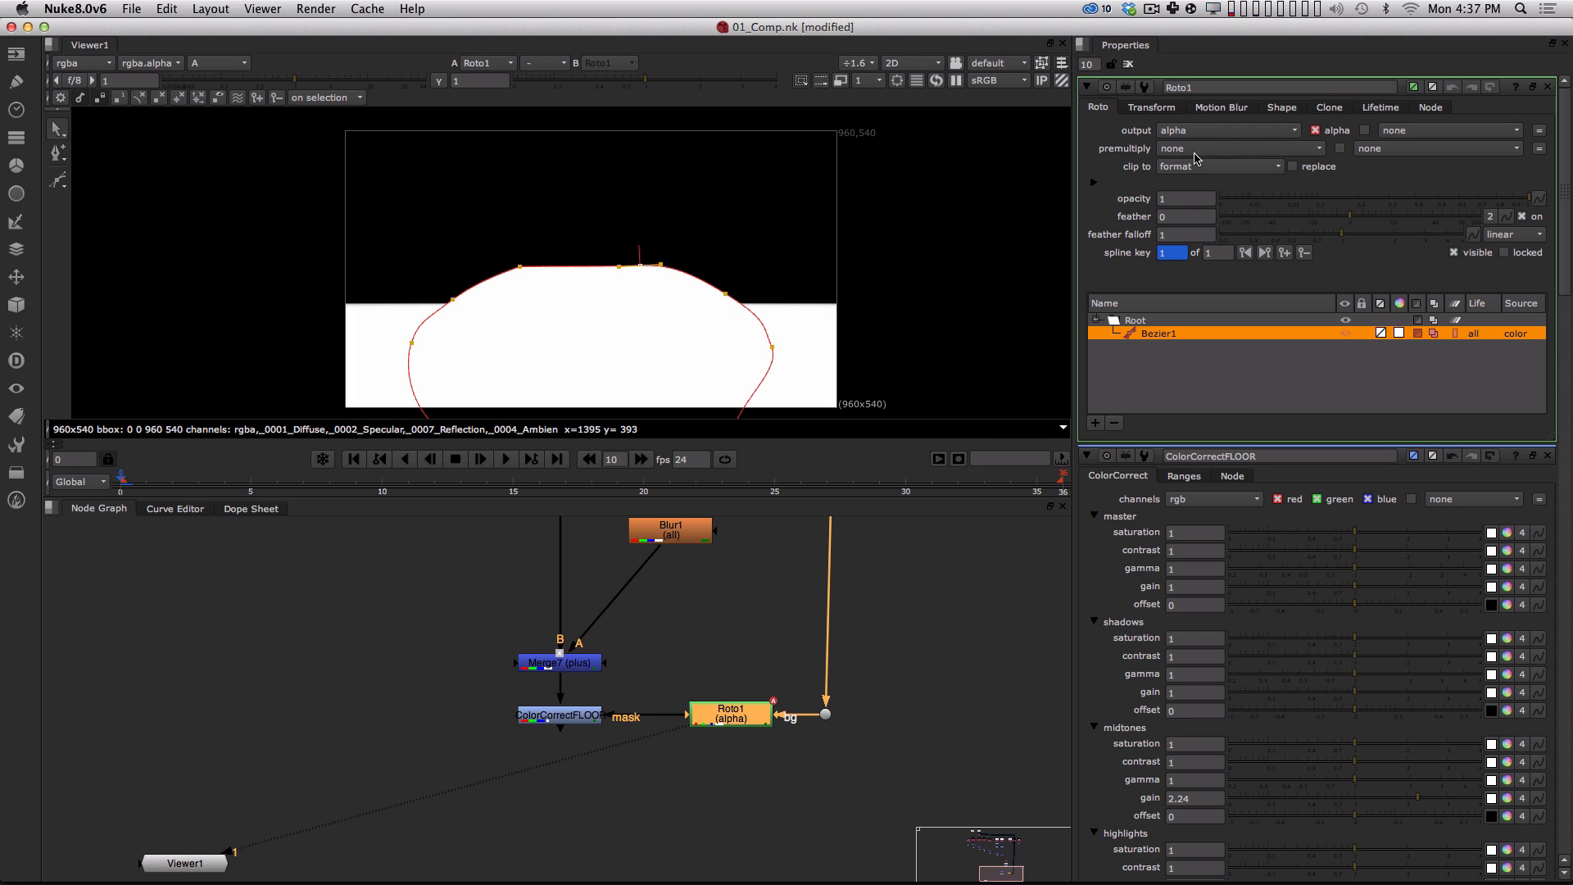
# Set the Bezier shape's color to 0 and invert the shape.
pyautogui.click(1281, 107)
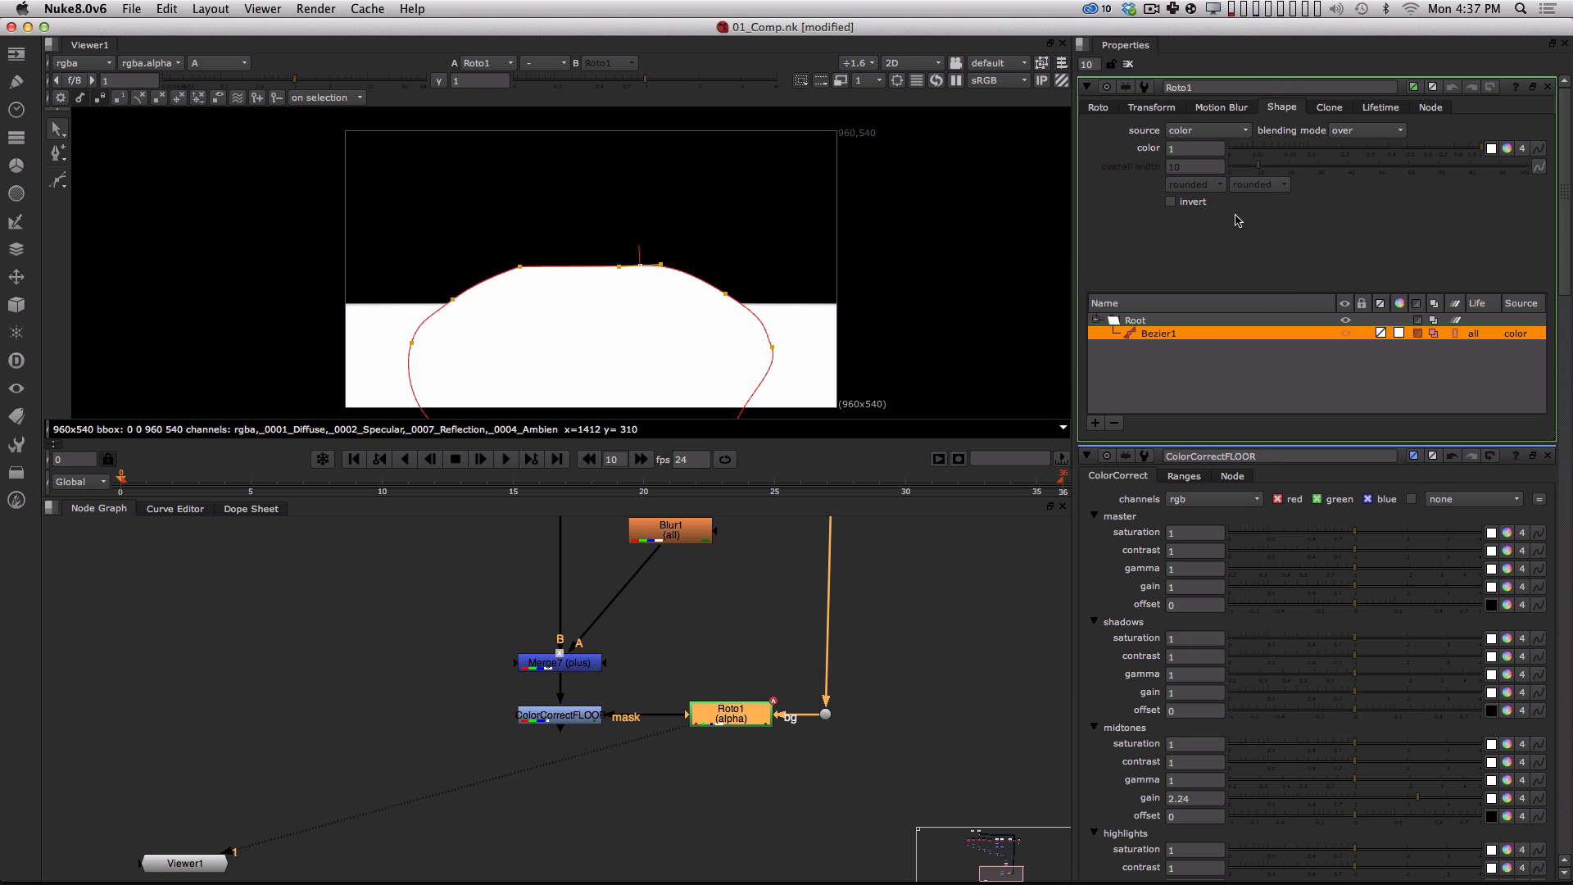
pyautogui.moveTo(1482, 148); pyautogui.dragTo(1123, 177)
pyautogui.click(1171, 202)
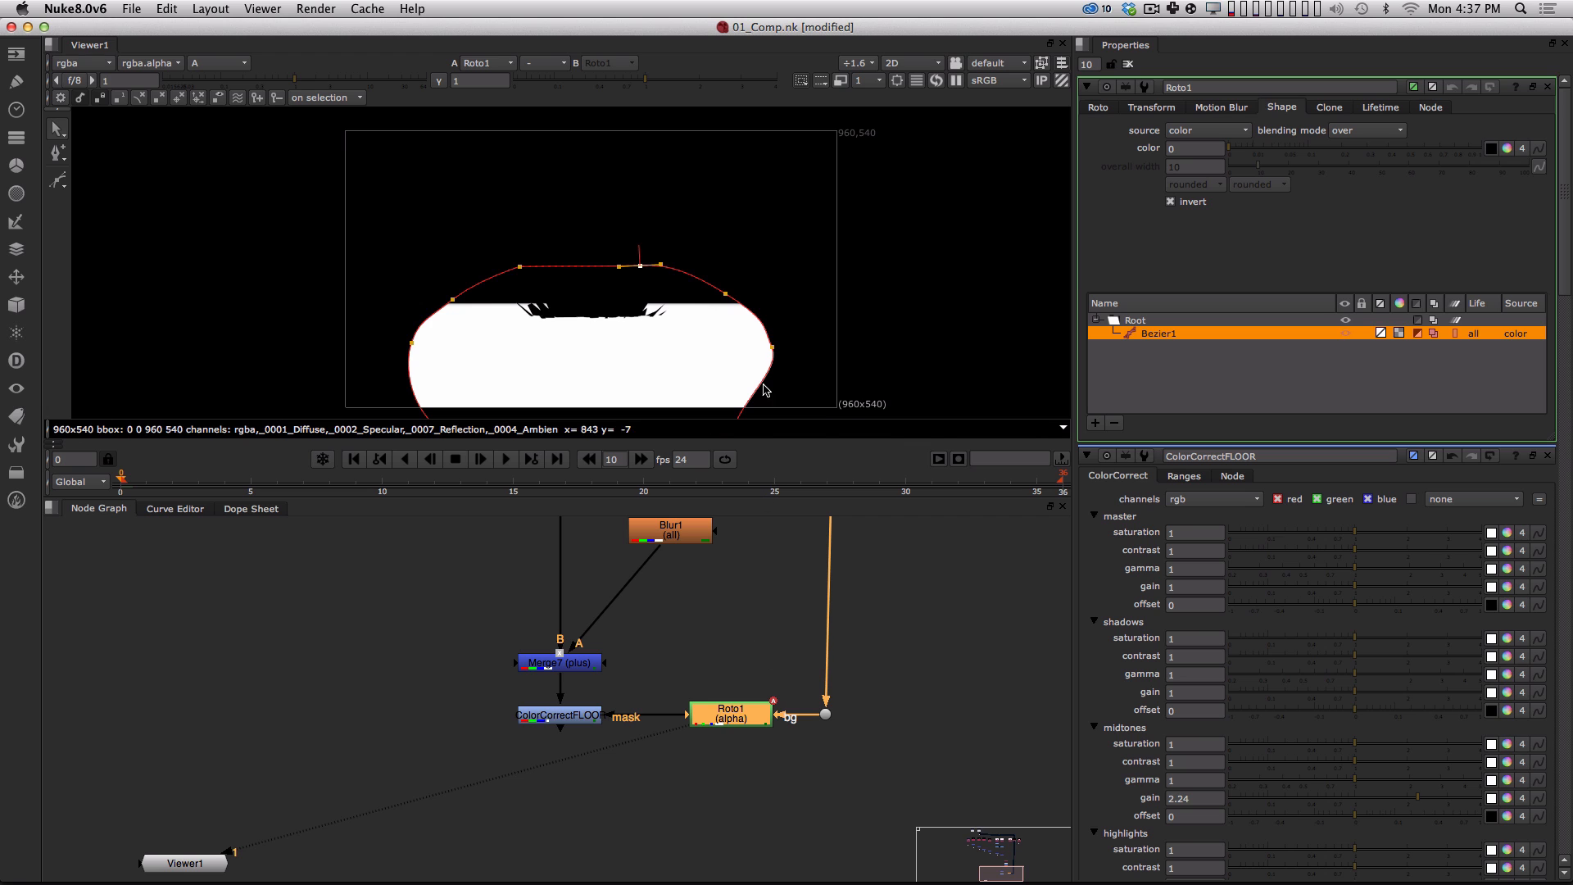
# View the ColorCorrectFLOOR result and bring up its properties.
pyautogui.click(580, 719)
pyautogui.press('1')
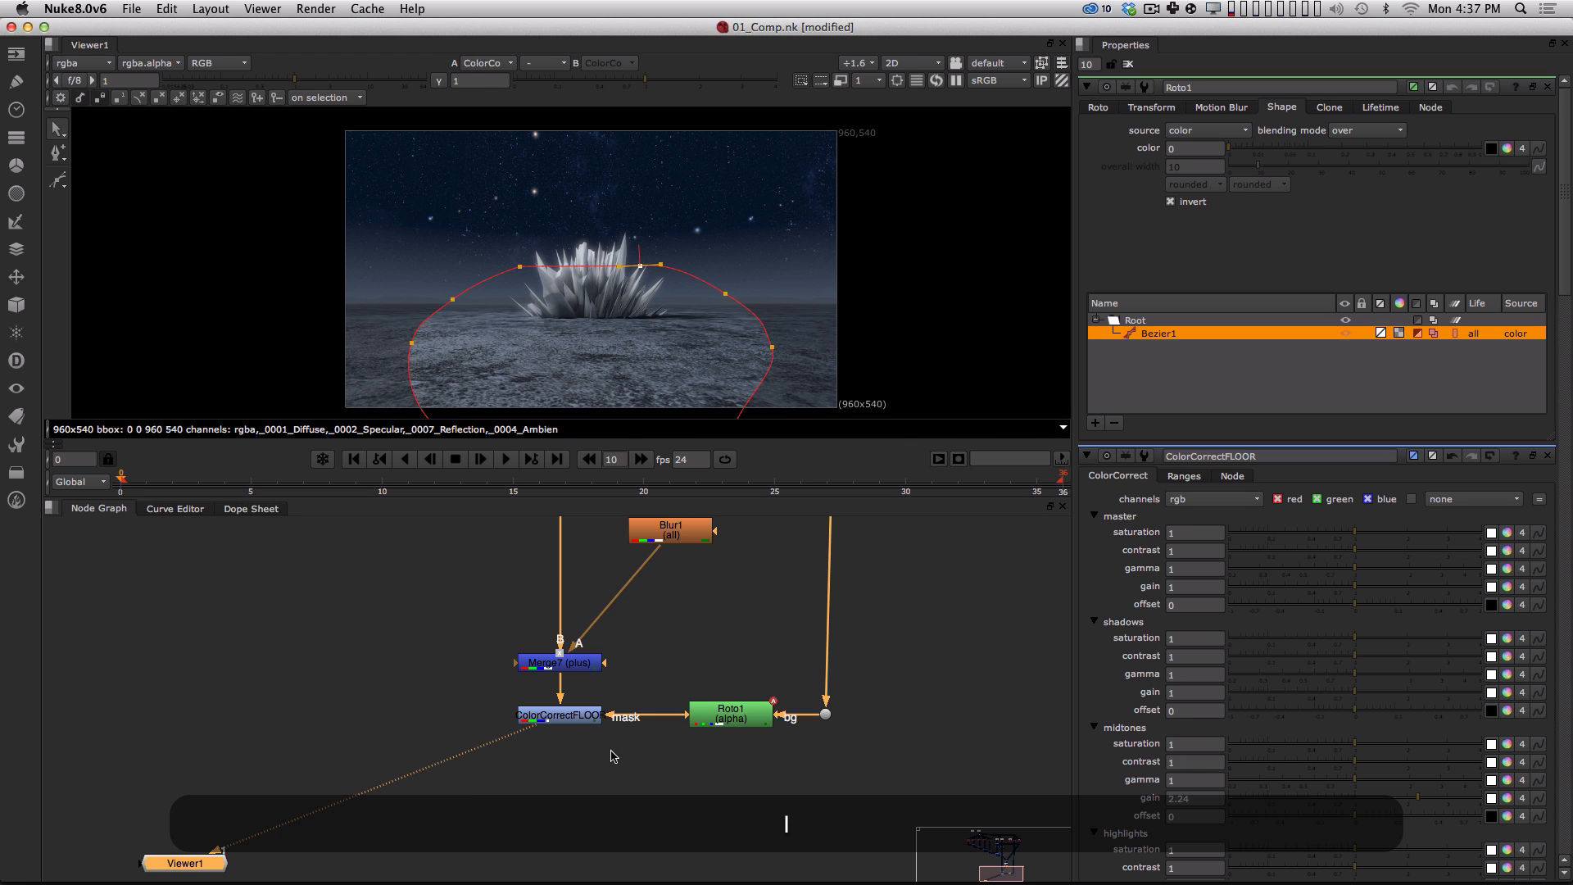
pyautogui.doubleClick(568, 719)
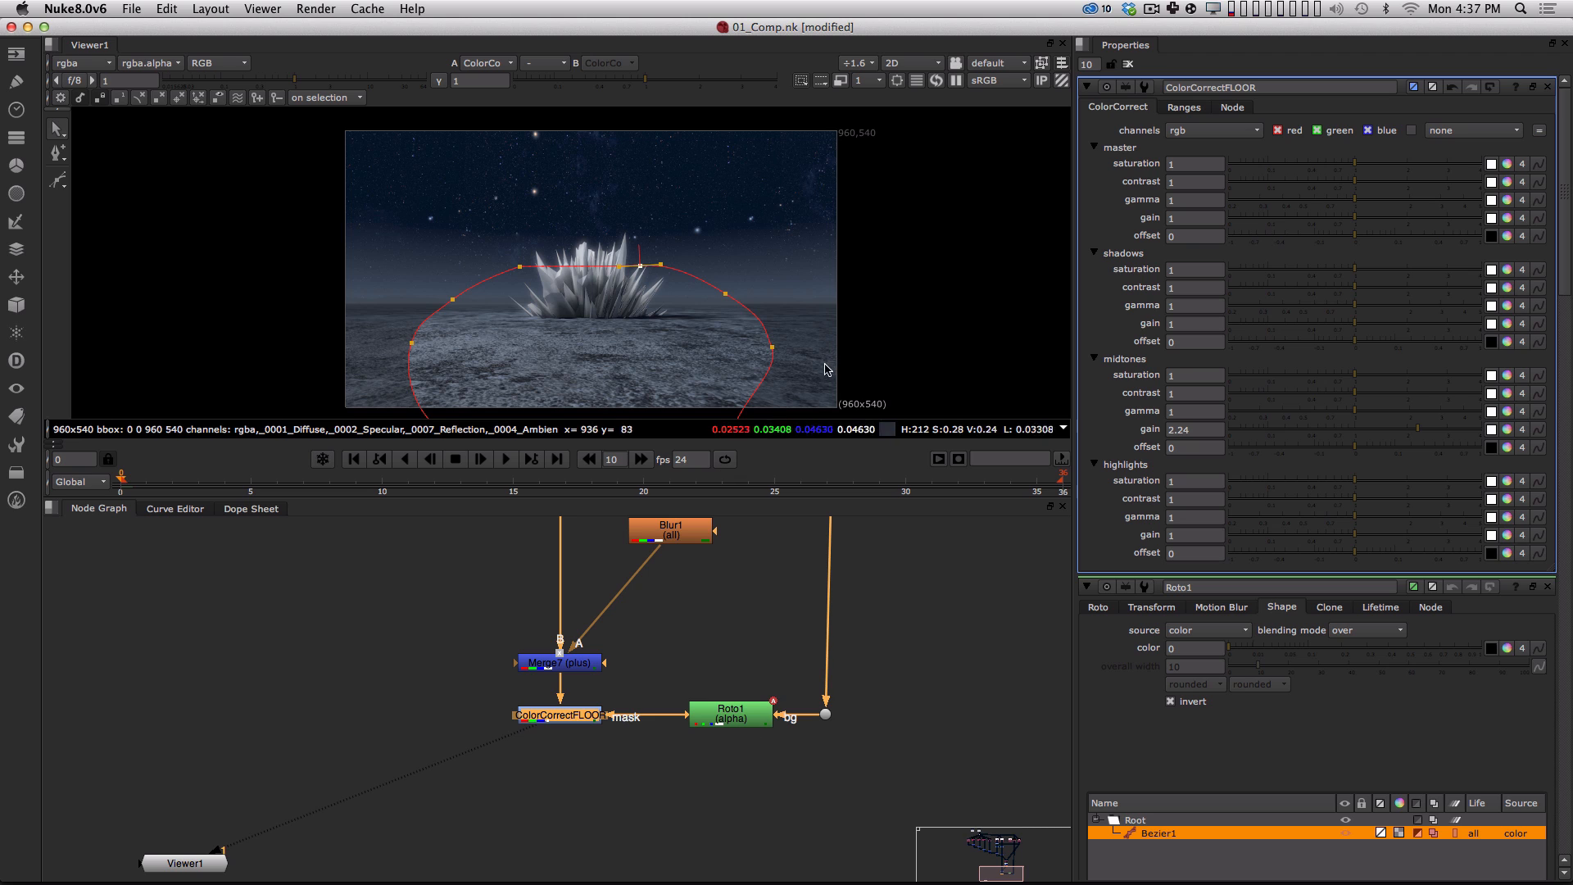
# Pull feather outward from the Bezier shape's right, upper-right, left and lower-left points.
pyautogui.keyDown('ctrl'); pyautogui.keyDown('alt'); pyautogui.click(770, 352); pyautogui.keyUp('alt'); pyautogui.keyUp('ctrl')
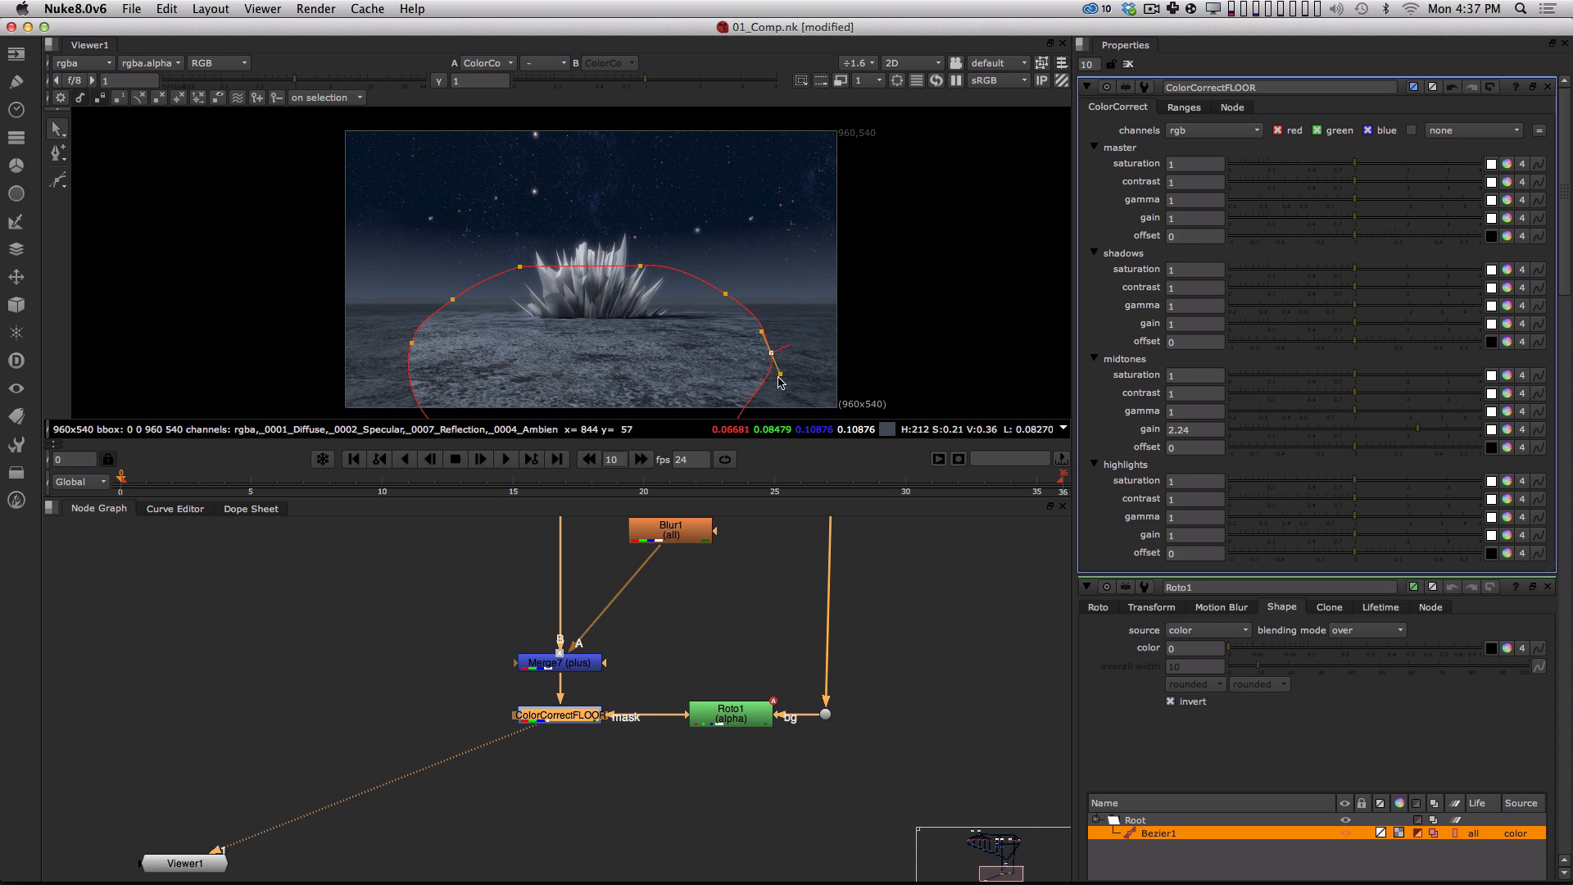
pyautogui.keyDown('super'); pyautogui.moveTo(771, 353); pyautogui.dragTo(853, 344); pyautogui.keyUp('super')
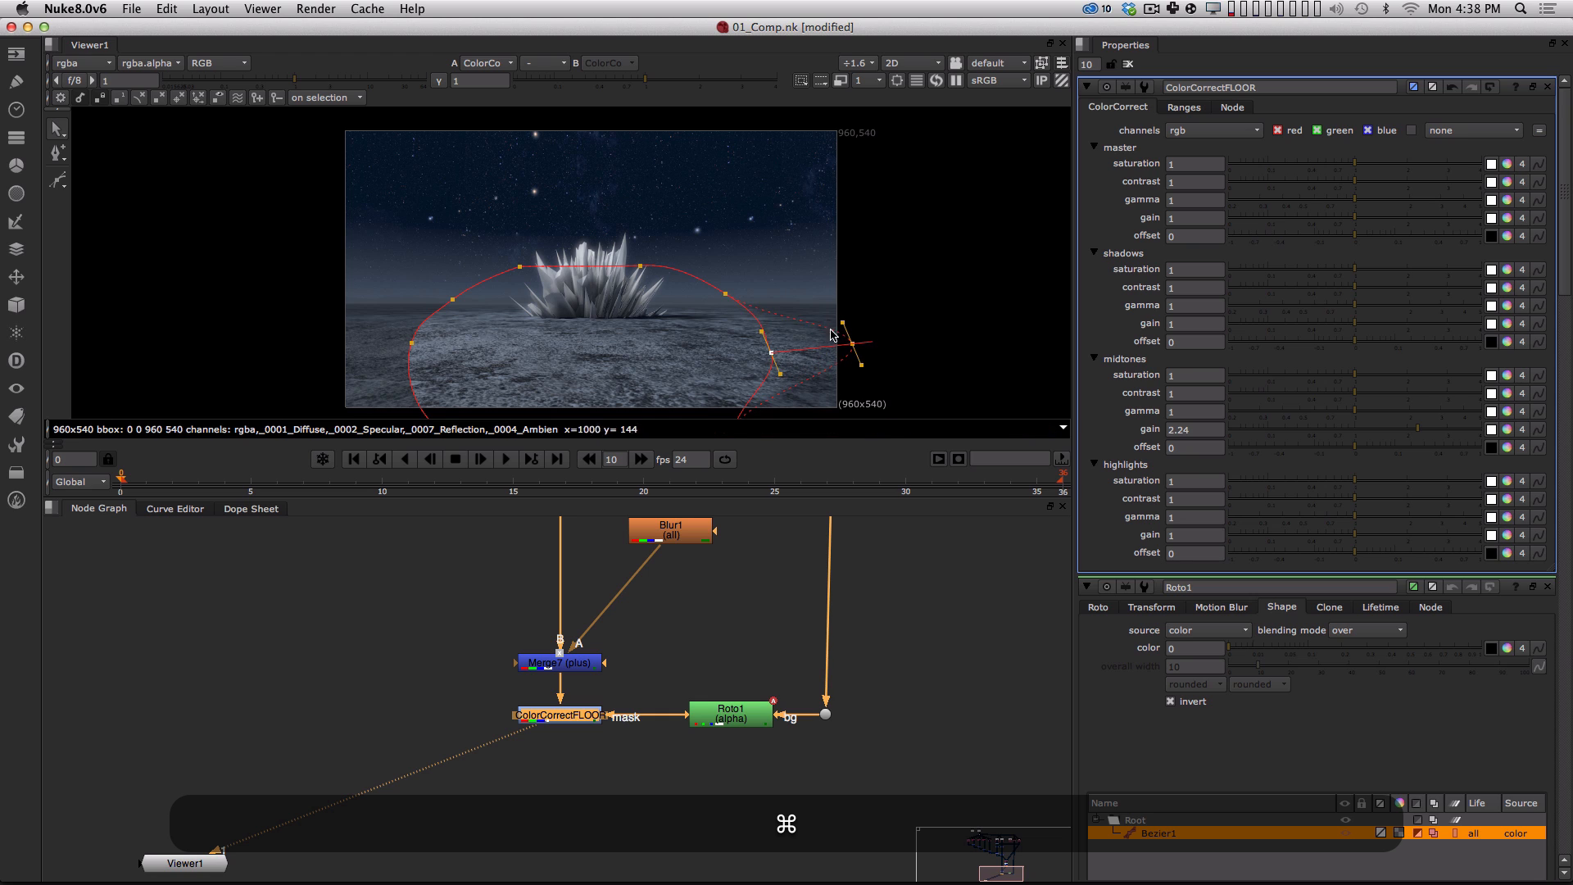
pyautogui.keyDown('super'); pyautogui.moveTo(725, 294); pyautogui.dragTo(757, 277); pyautogui.keyUp('super')
pyautogui.keyDown('super'); pyautogui.moveTo(412, 343); pyautogui.dragTo(317, 345); pyautogui.keyUp('super')
pyautogui.keyDown('alt'); pyautogui.keyDown('super'); pyautogui.moveTo(421, 382); pyautogui.dragTo(422, 318); pyautogui.keyUp('super'); pyautogui.keyUp('alt')
pyautogui.keyDown('super'); pyautogui.moveTo(441, 372); pyautogui.dragTo(354, 384); pyautogui.keyUp('super')
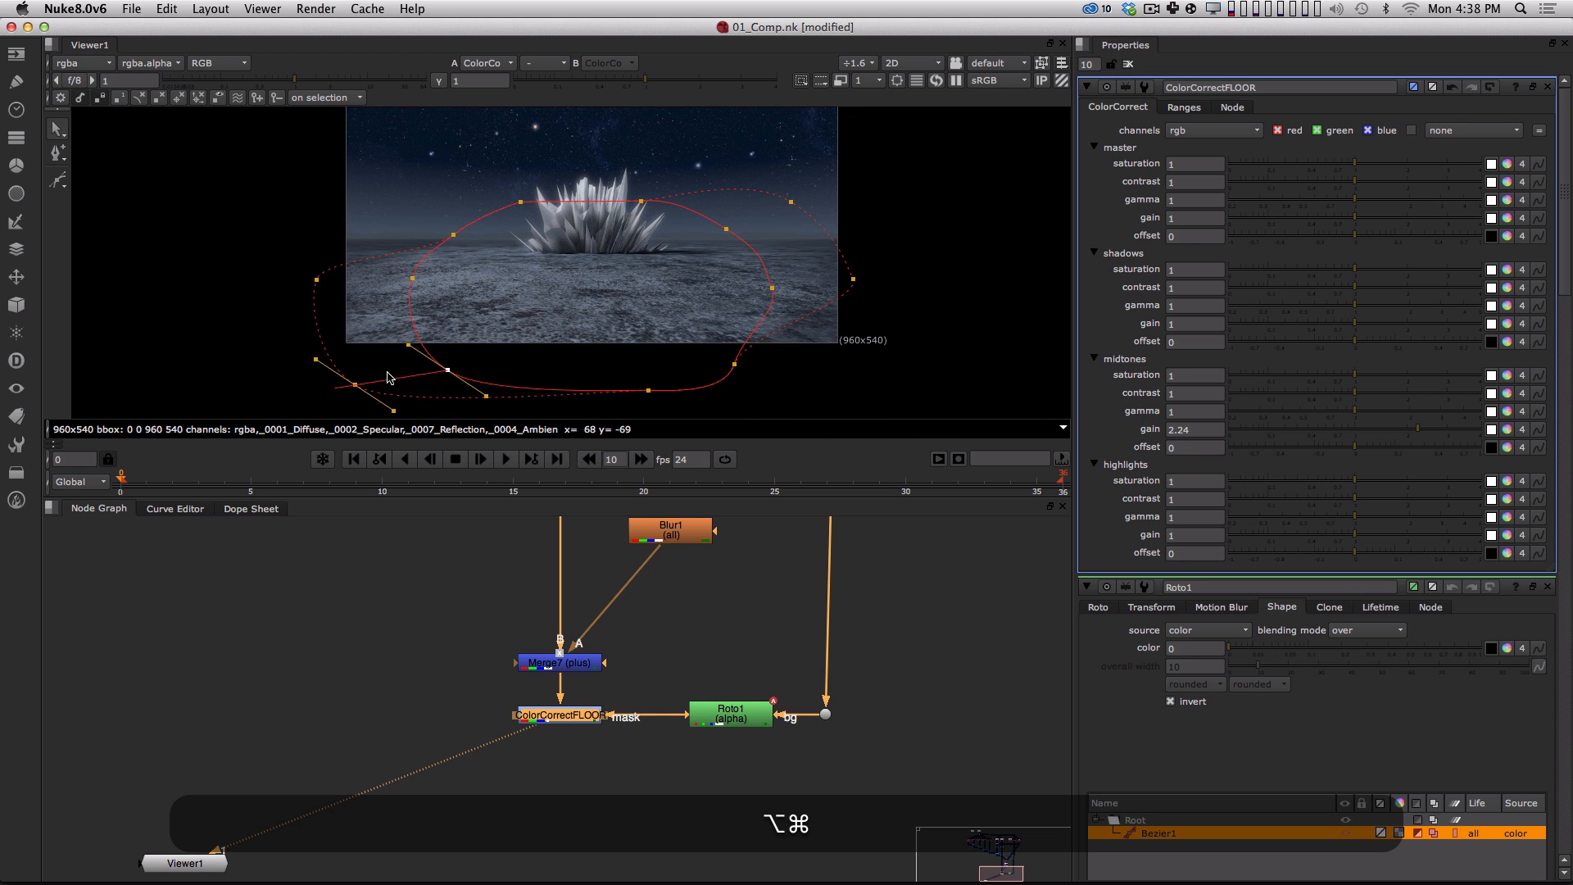
# Refine the shape's left and right points and feather, extending the feather at the upper-left and lower-right points.
pyautogui.moveTo(449, 370); pyautogui.dragTo(475, 373)
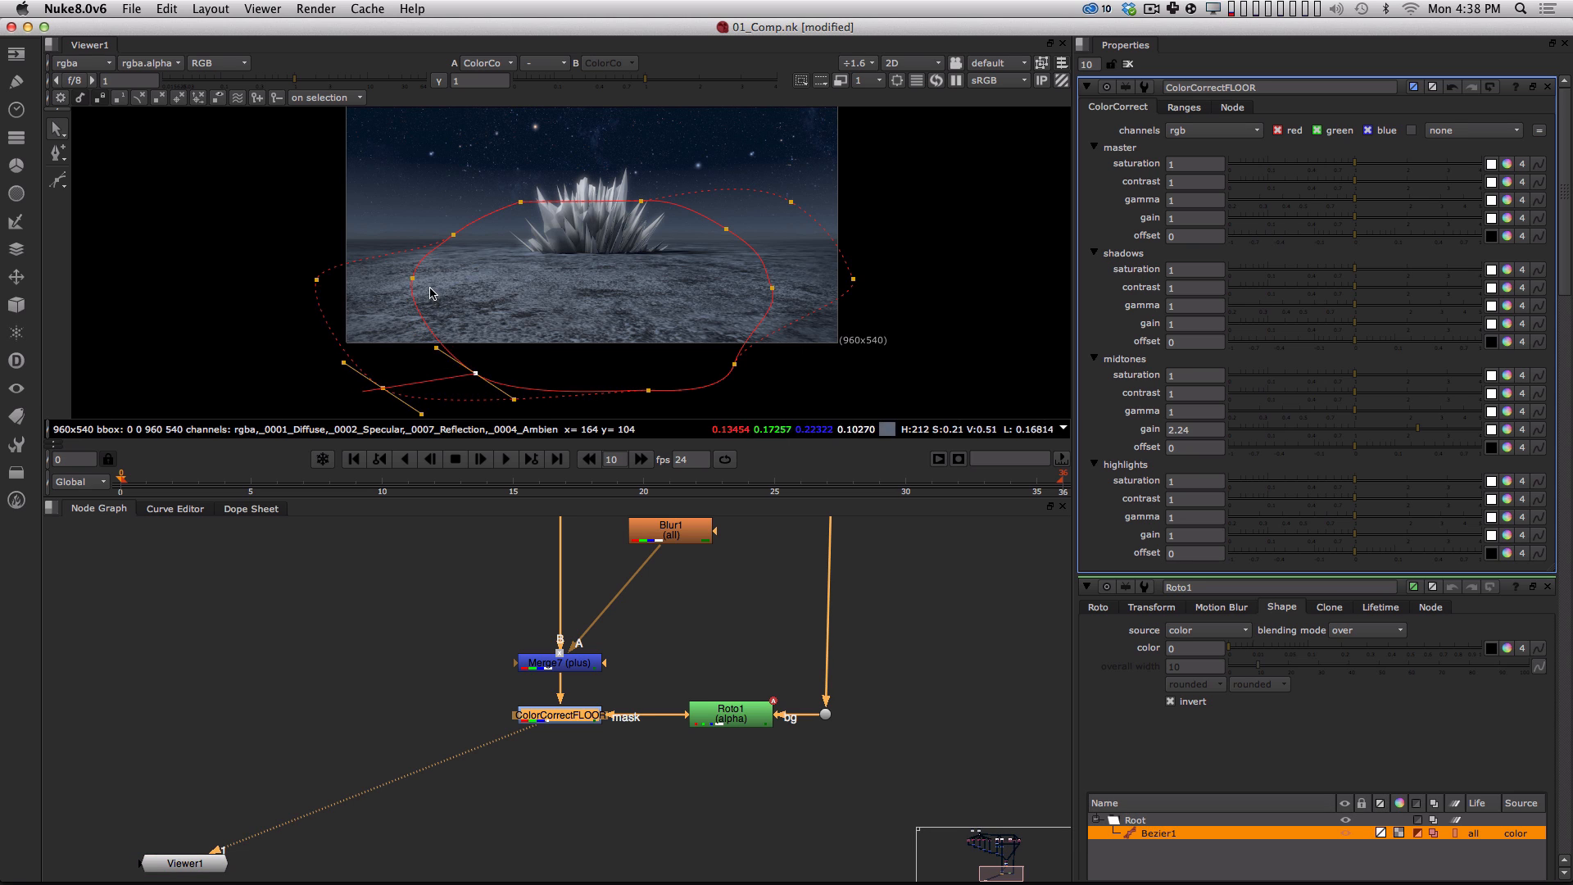
pyautogui.moveTo(412, 278); pyautogui.dragTo(463, 240)
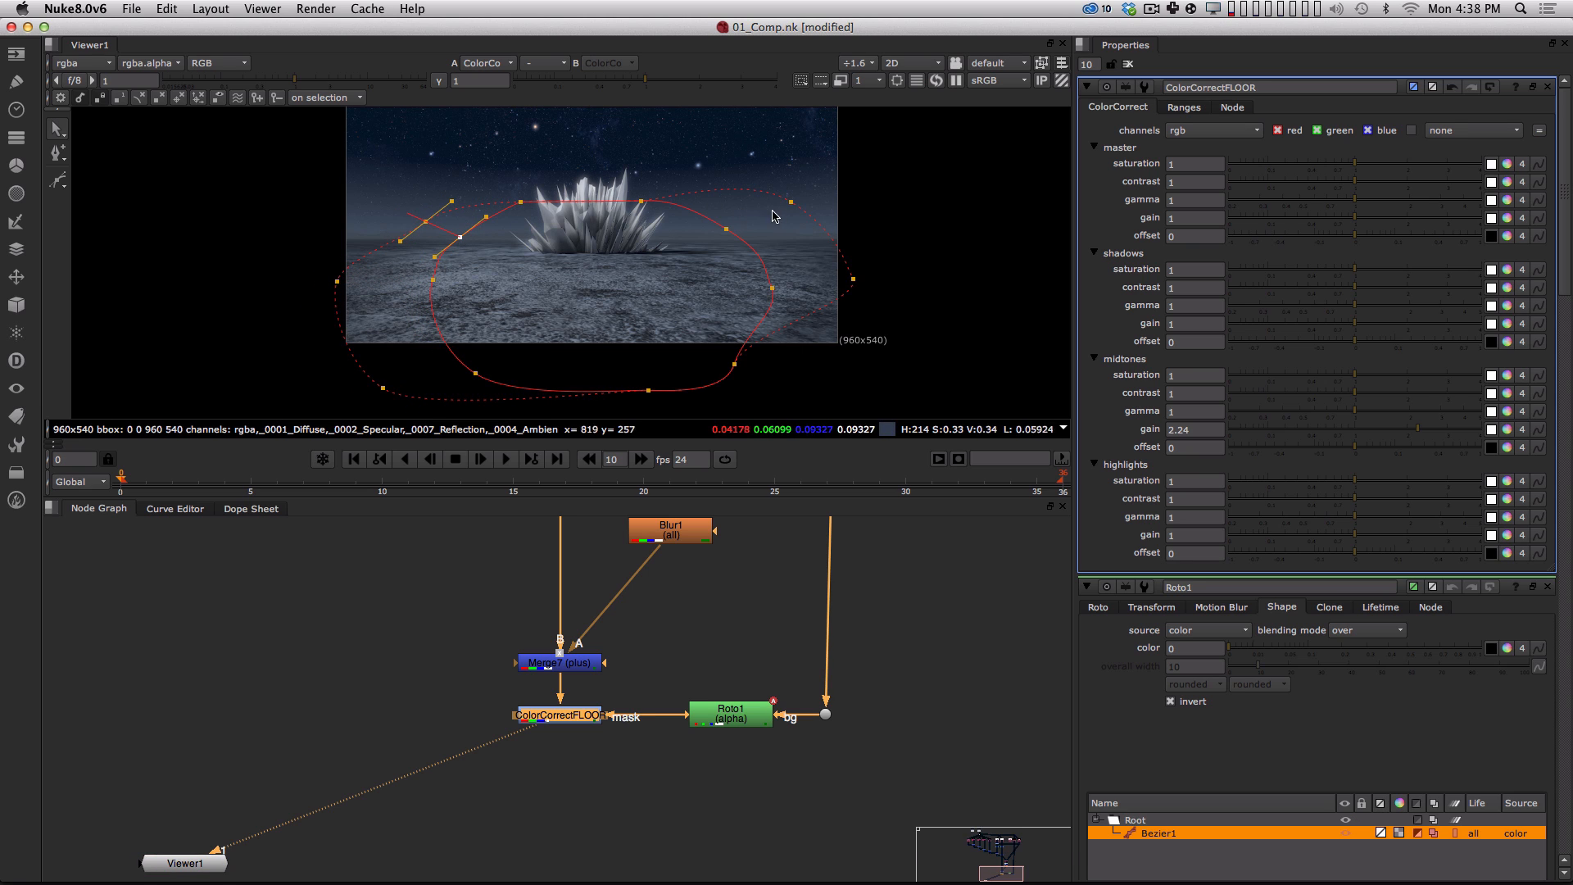
pyautogui.moveTo(790, 202); pyautogui.dragTo(715, 232)
pyautogui.moveTo(771, 288); pyautogui.dragTo(824, 292)
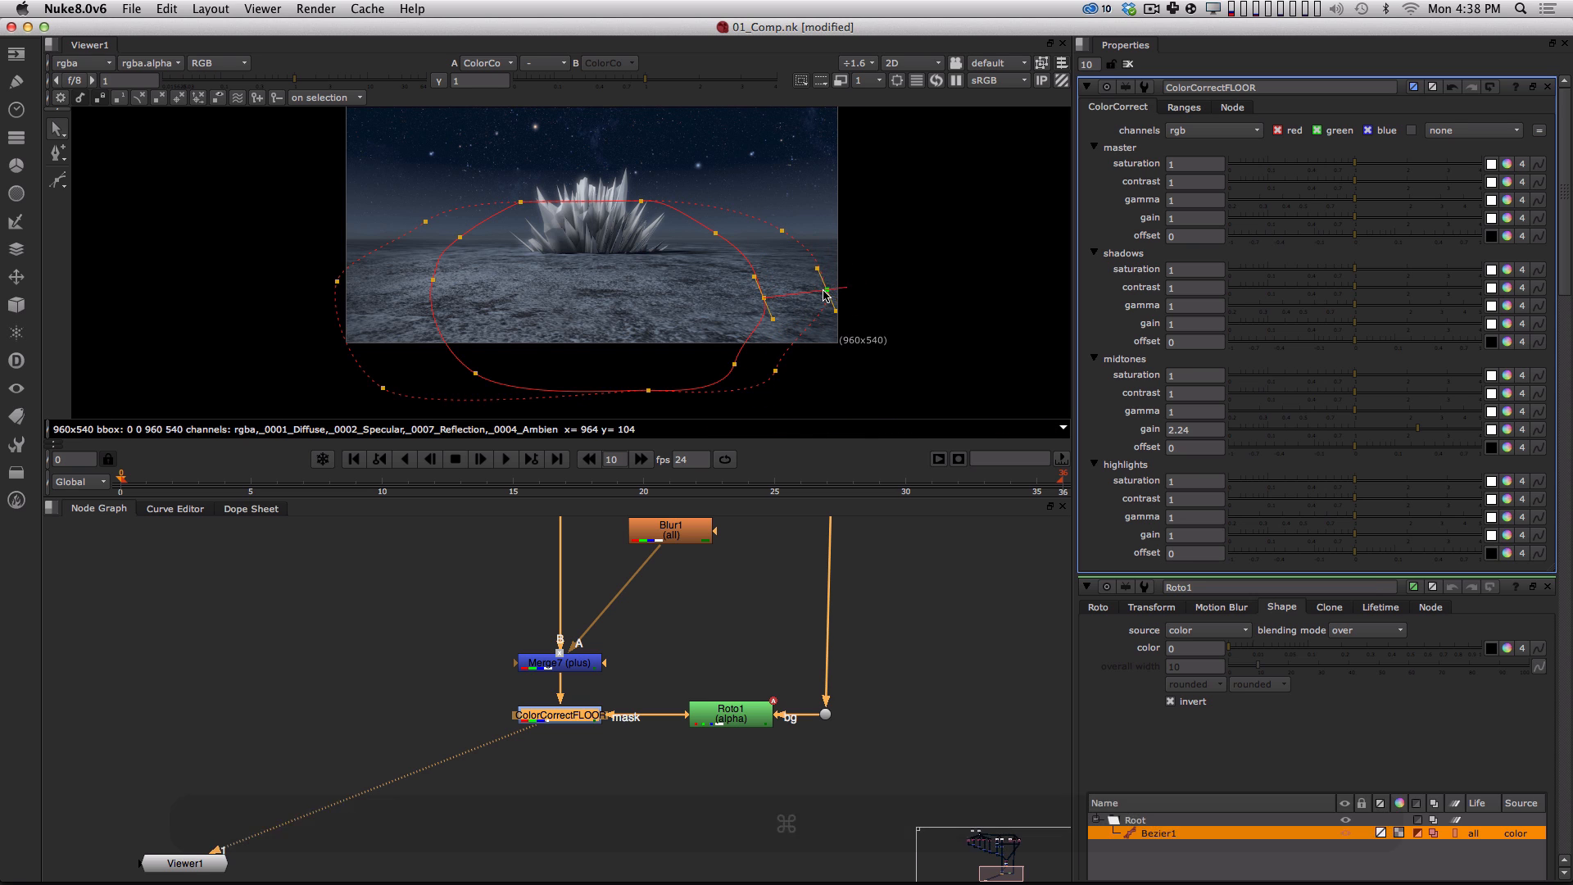
# Select all points of the Bezier shape, scale it down over the floor, and deselect it.
pyautogui.press('super+a')
pyautogui.moveTo(836, 202); pyautogui.dragTo(797, 238)
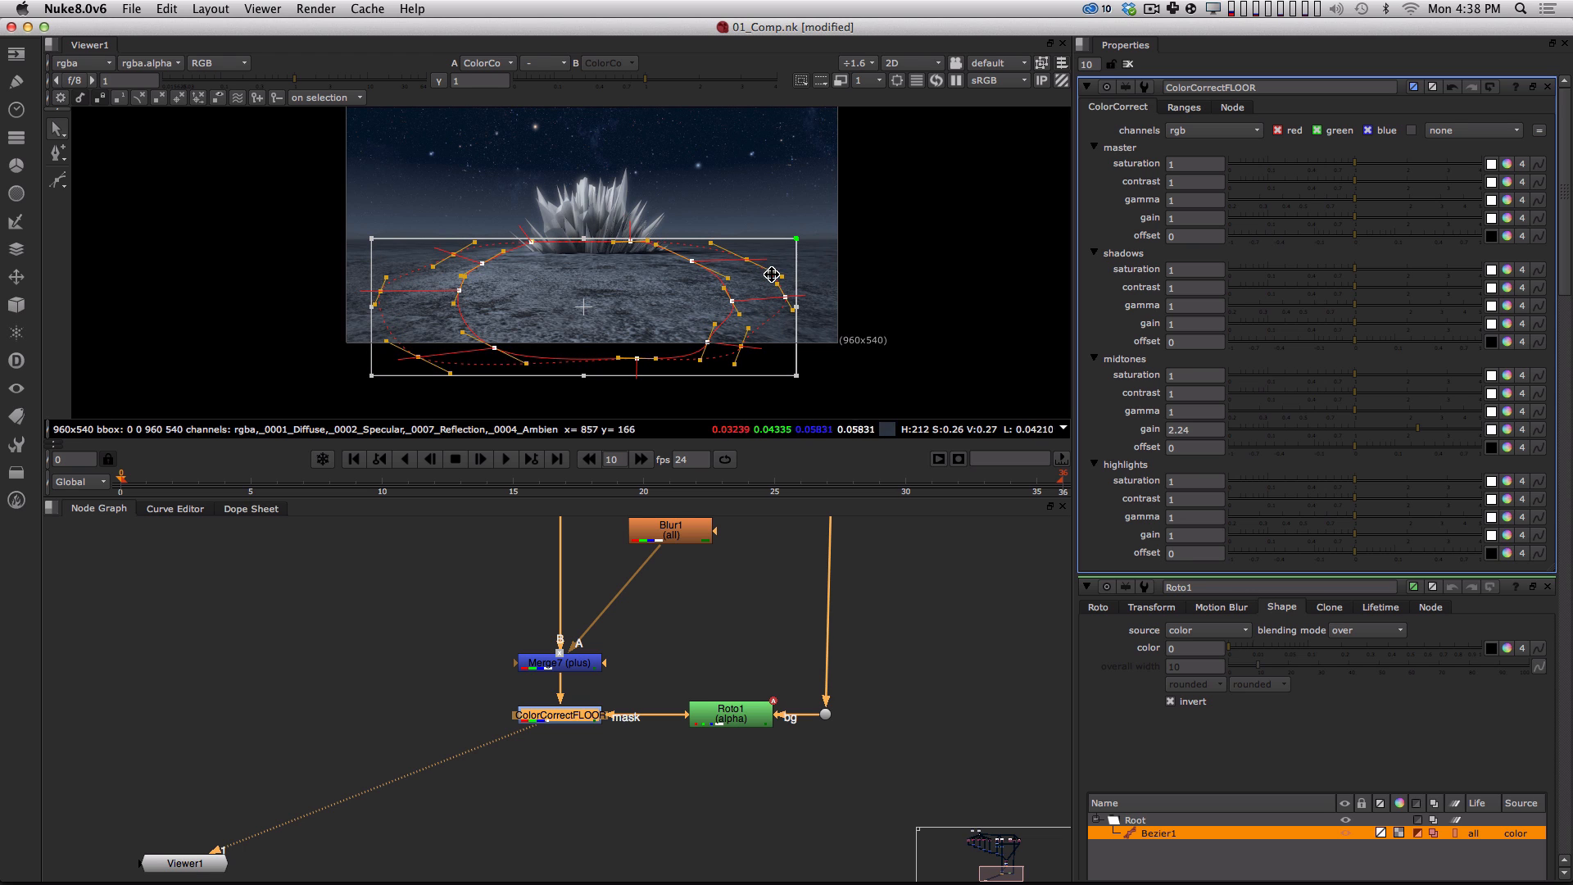
pyautogui.click(954, 272)
# Collapse the Roto1 properties and limit the number of open node properties to 2.
pyautogui.click(676, 184)
pyautogui.keyDown('alt'); pyautogui.moveTo(676, 184); pyautogui.dragTo(688, 236); pyautogui.keyUp('alt')
pyautogui.click(1086, 586)
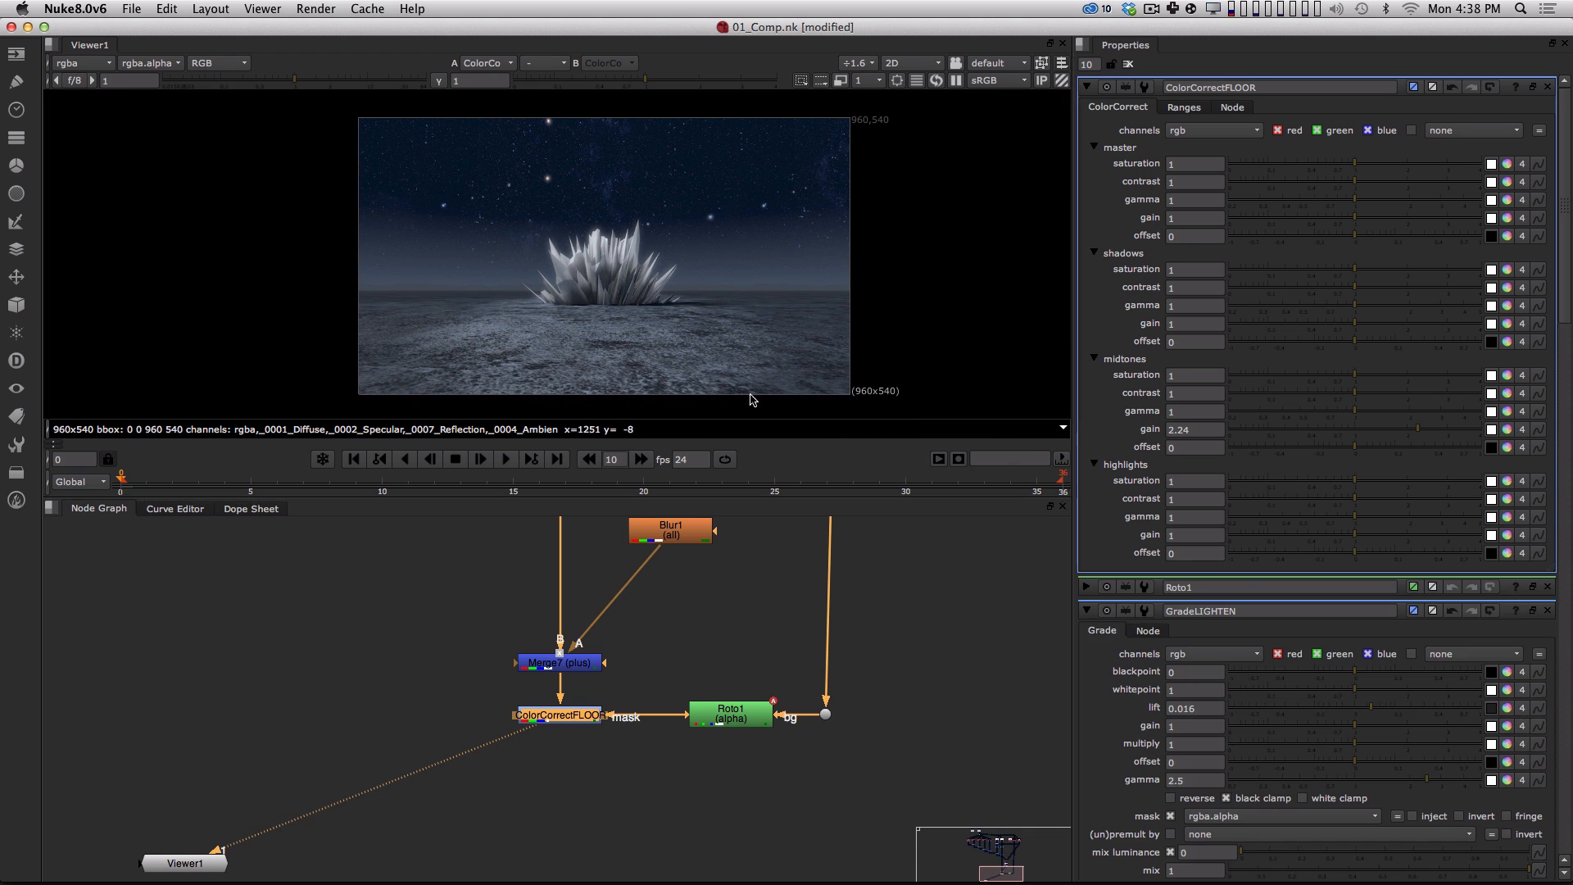
pyautogui.press('h')
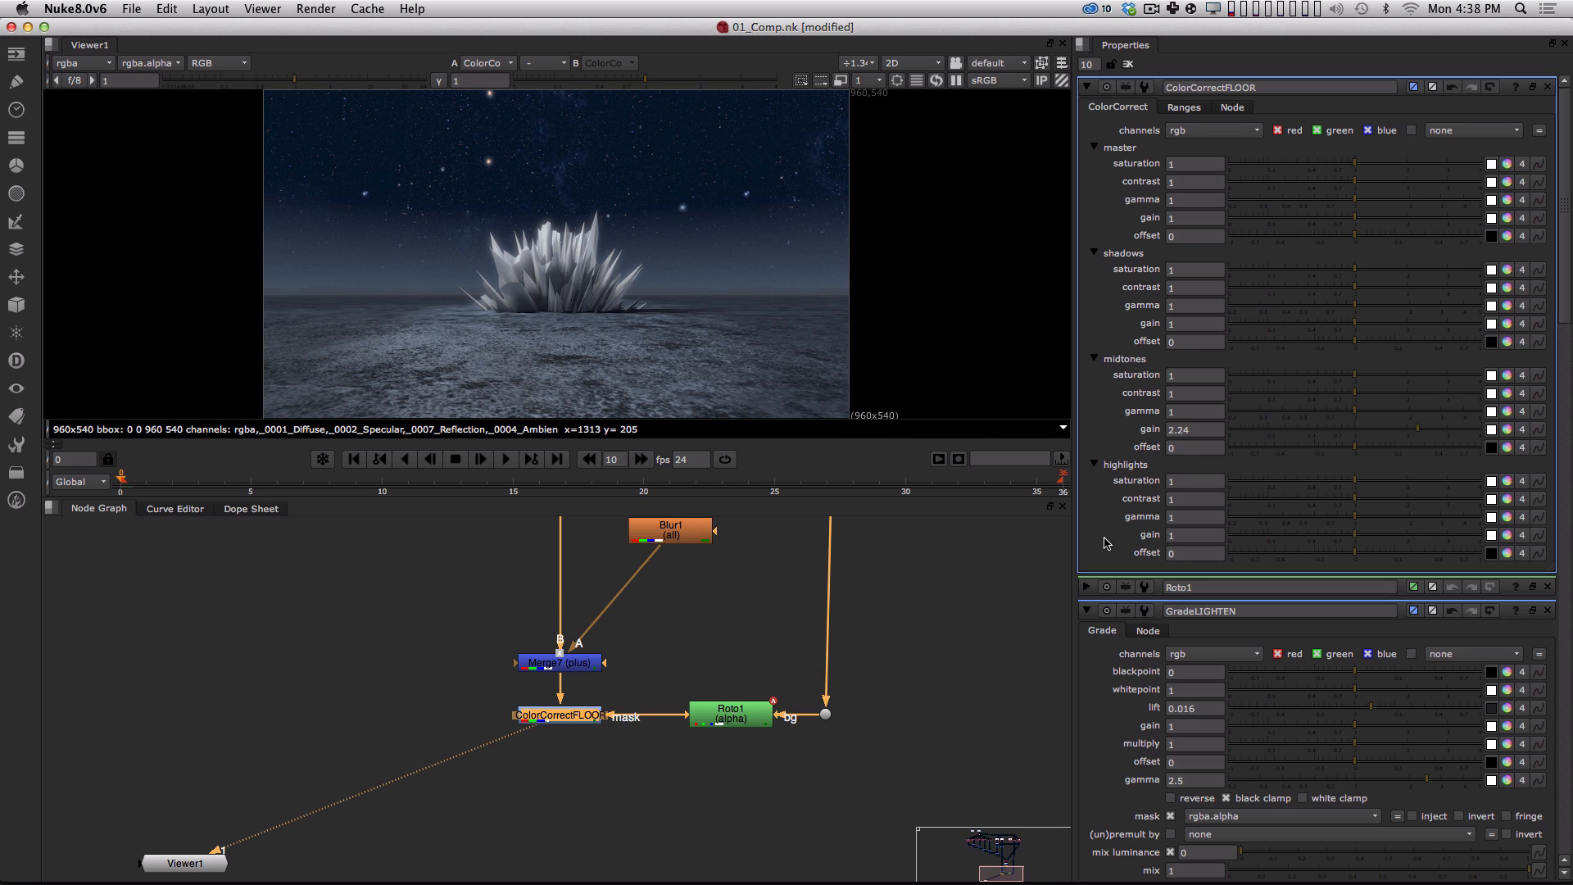
pyautogui.write('2')
pyautogui.press('Return')
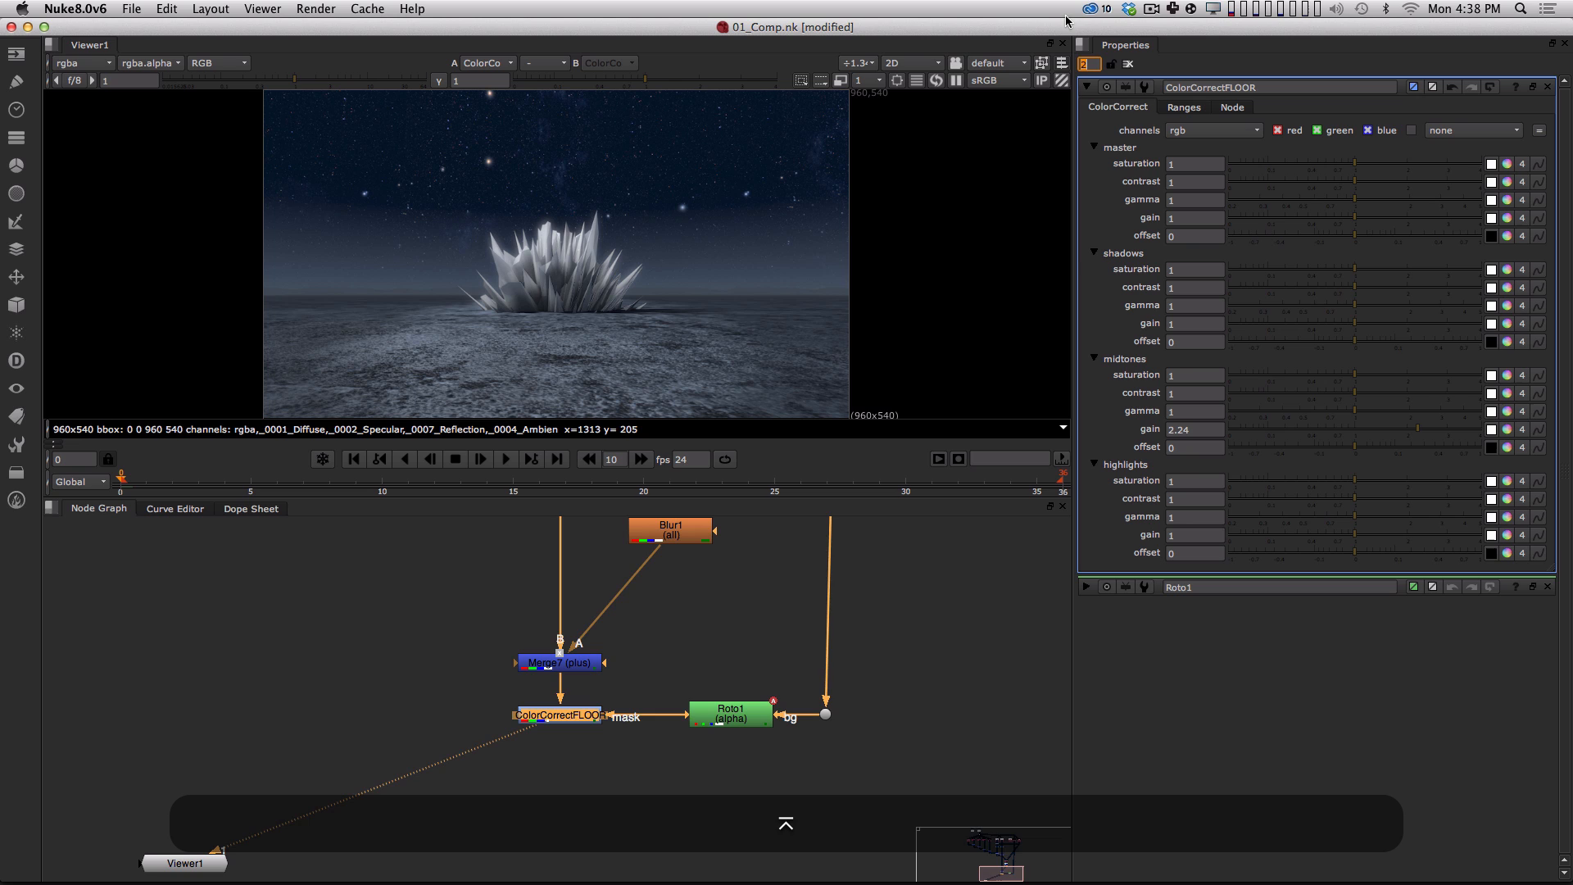
# Examine the node graph from the floor correction up through the merges and render passes.
pyautogui.click(941, 642)
pyautogui.keyDown('alt'); pyautogui.moveTo(737, 672); pyautogui.dragTo(714, 683); pyautogui.keyUp('alt')
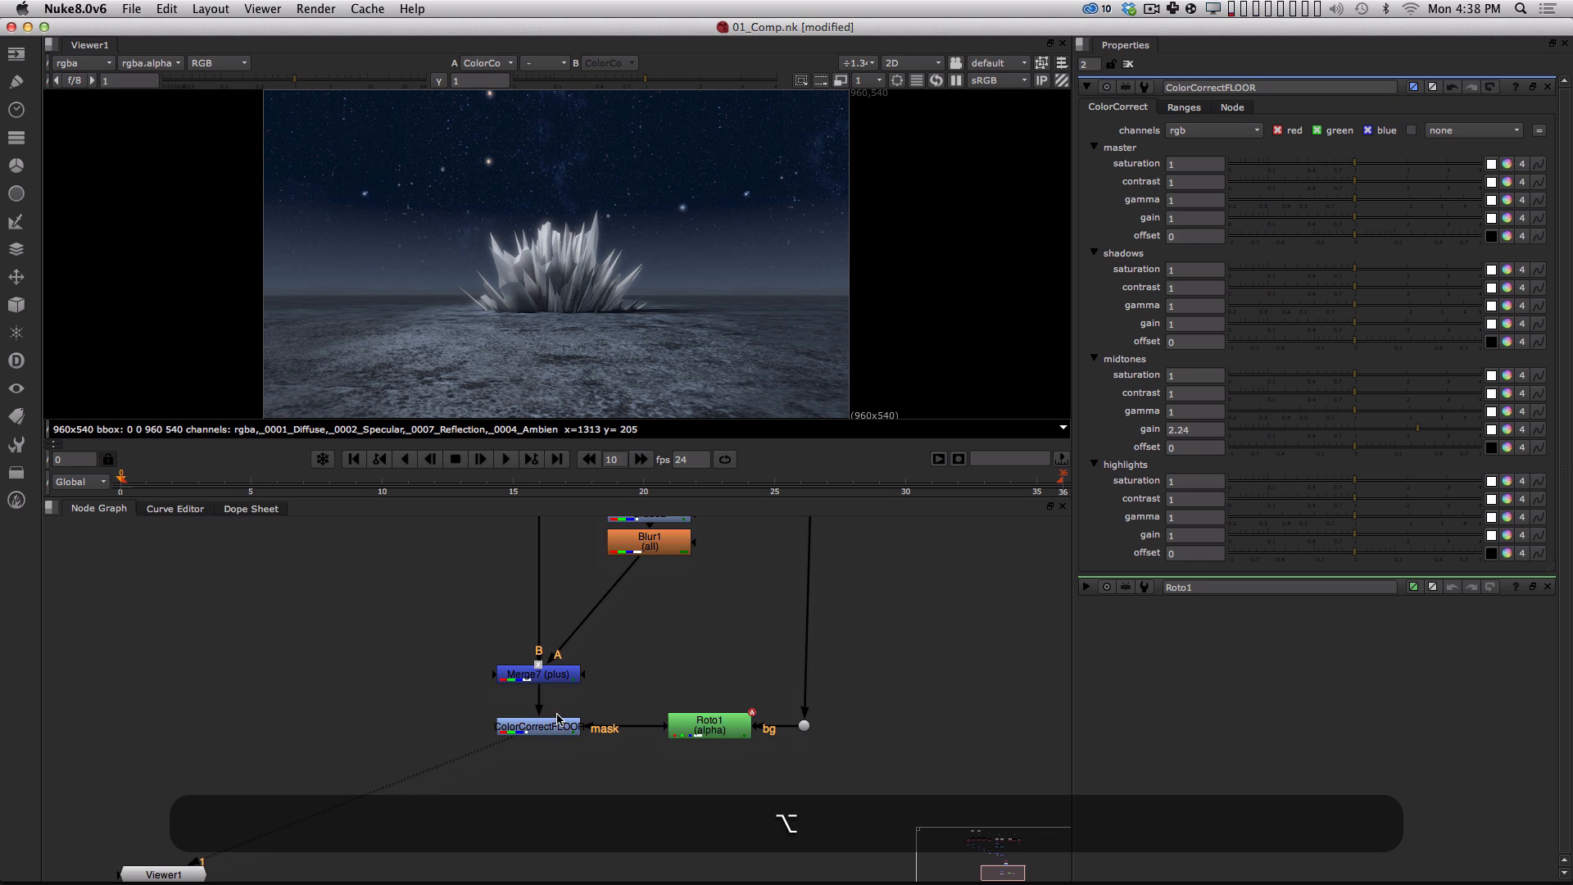
pyautogui.hotkey('alt', 'i')
pyautogui.keyDown('alt'); pyautogui.moveTo(700, 622); pyautogui.dragTo(677, 704); pyautogui.keyUp('alt')
pyautogui.keyDown('alt'); pyautogui.moveTo(678, 705); pyautogui.dragTo(638, 717, button='middle'); pyautogui.keyUp('alt')
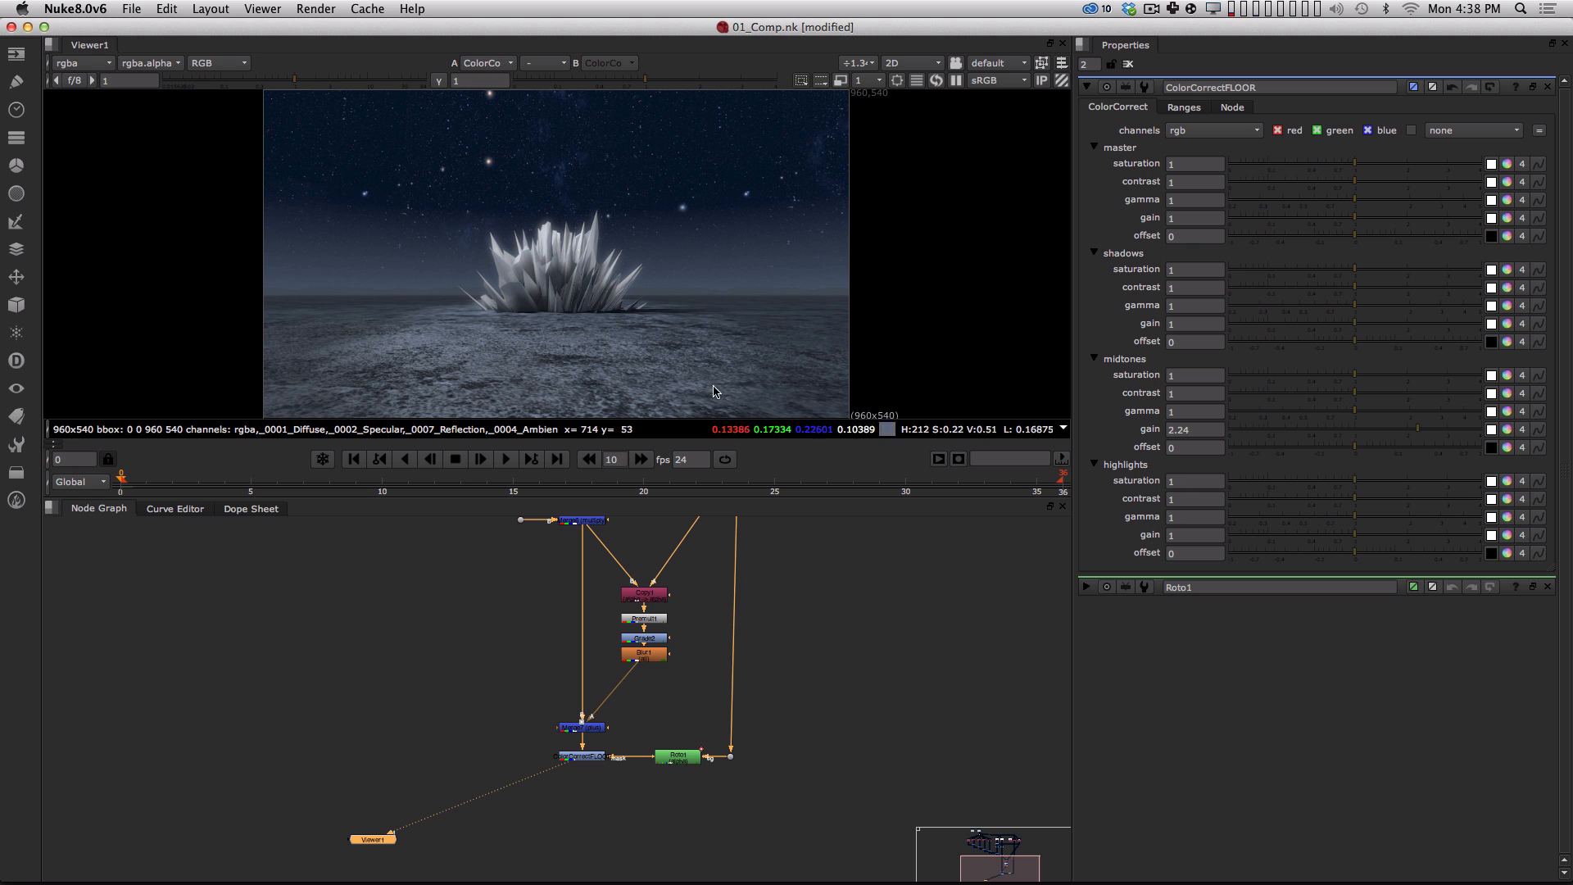
pyautogui.keyDown('alt'); pyautogui.moveTo(690, 675); pyautogui.dragTo(642, 814); pyautogui.keyUp('alt')
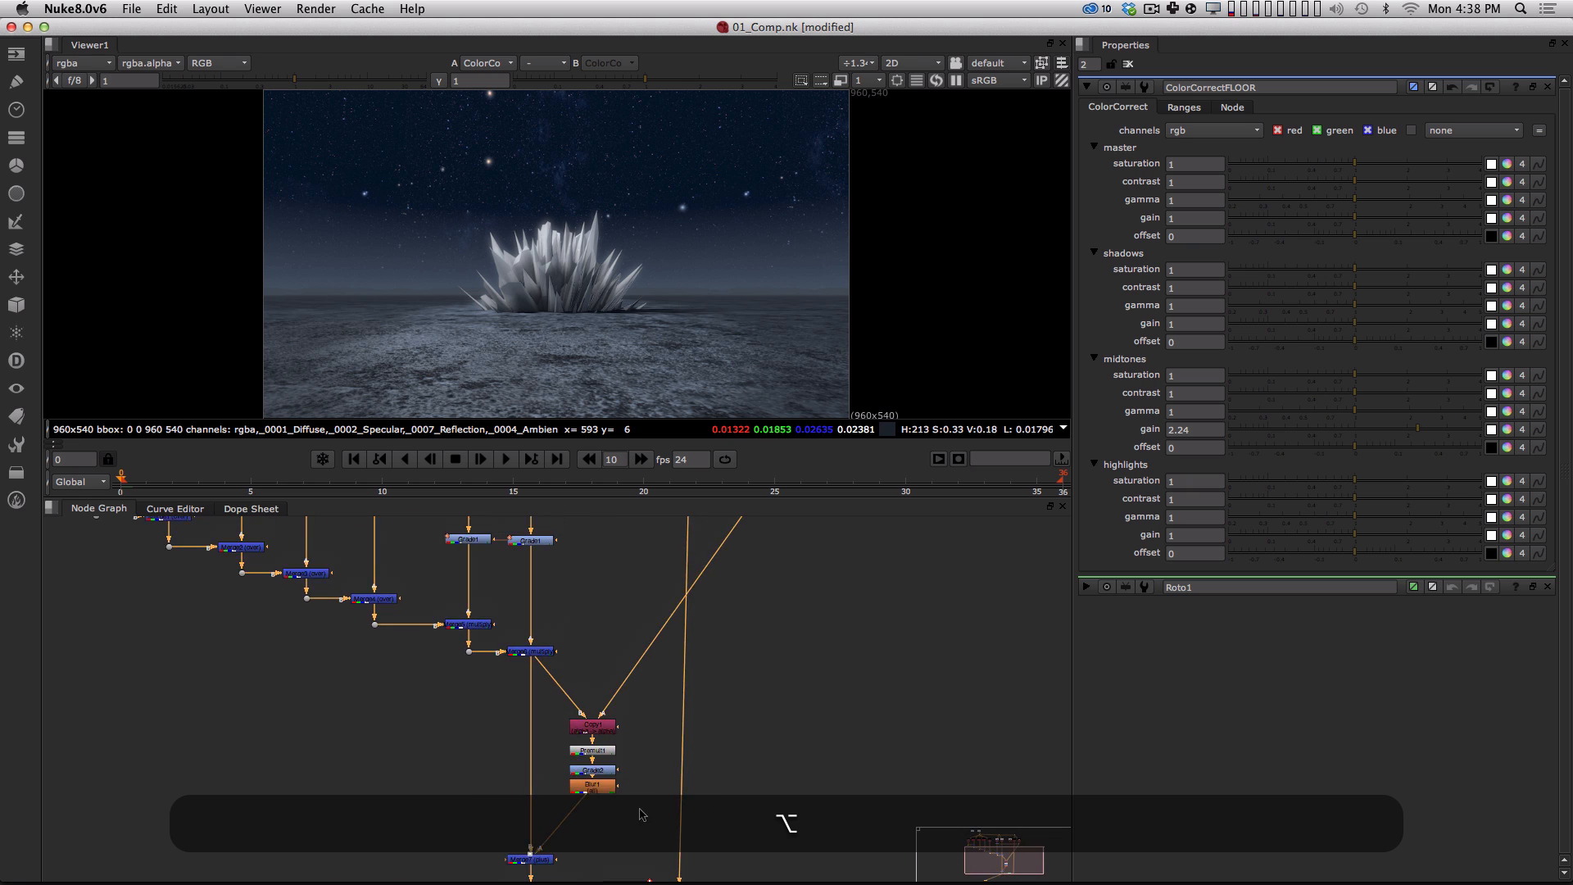
pyautogui.keyDown('alt'); pyautogui.moveTo(626, 642); pyautogui.dragTo(580, 532); pyautogui.keyUp('alt')
pyautogui.keyDown('alt'); pyautogui.moveTo(624, 703); pyautogui.dragTo(575, 721); pyautogui.keyUp('alt')
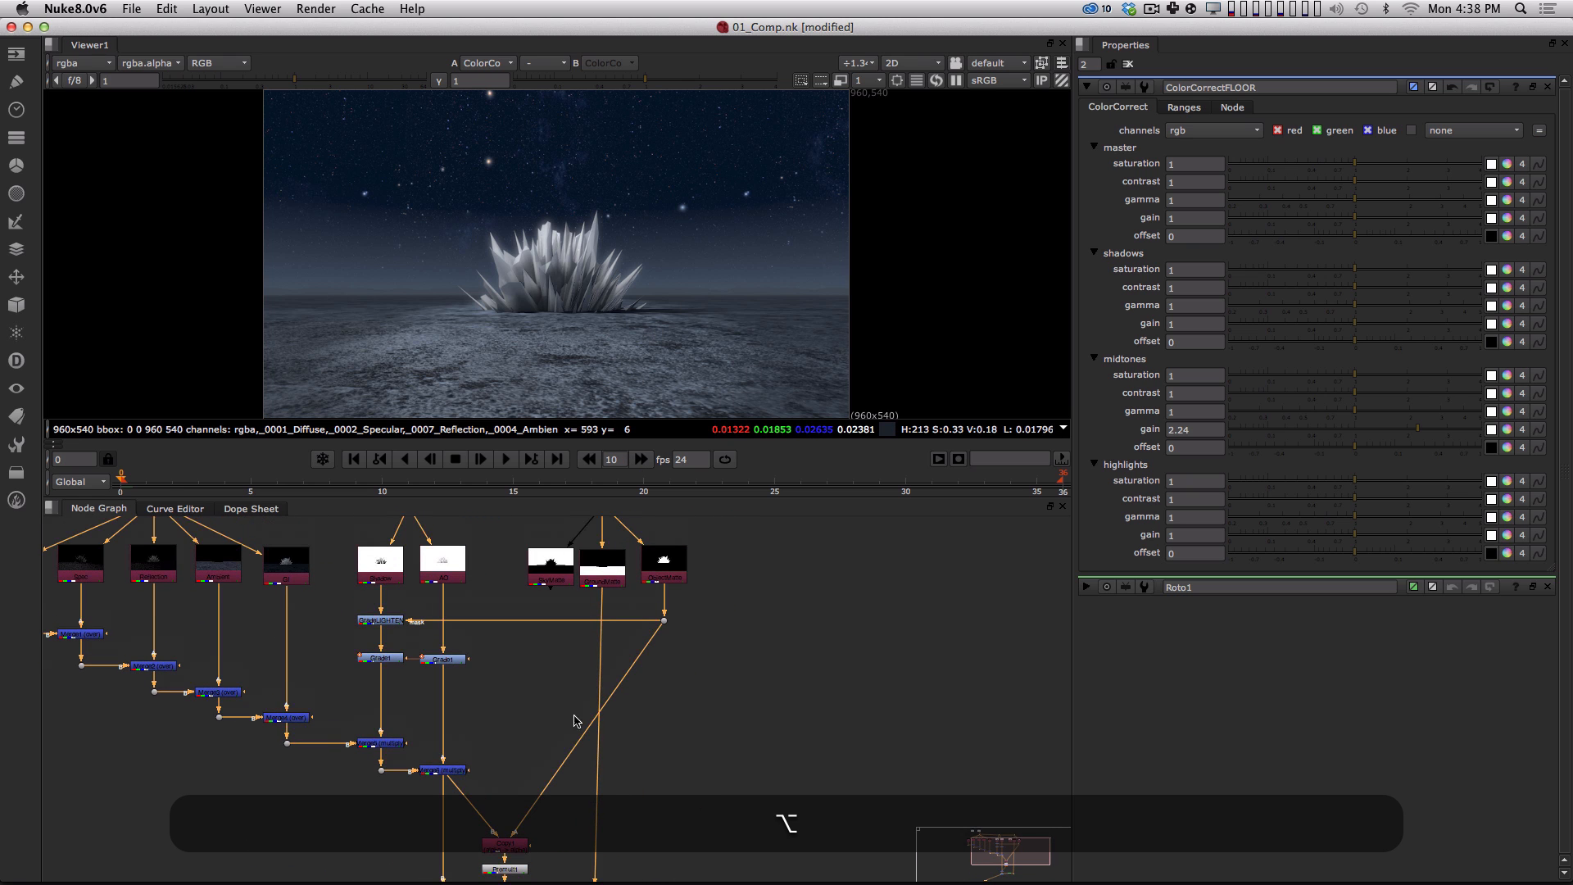
pyautogui.keyDown('alt'); pyautogui.moveTo(669, 776); pyautogui.dragTo(682, 566); pyautogui.keyUp('alt')
pyautogui.keyDown('alt'); pyautogui.moveTo(581, 793); pyautogui.dragTo(642, 695); pyautogui.keyUp('alt')
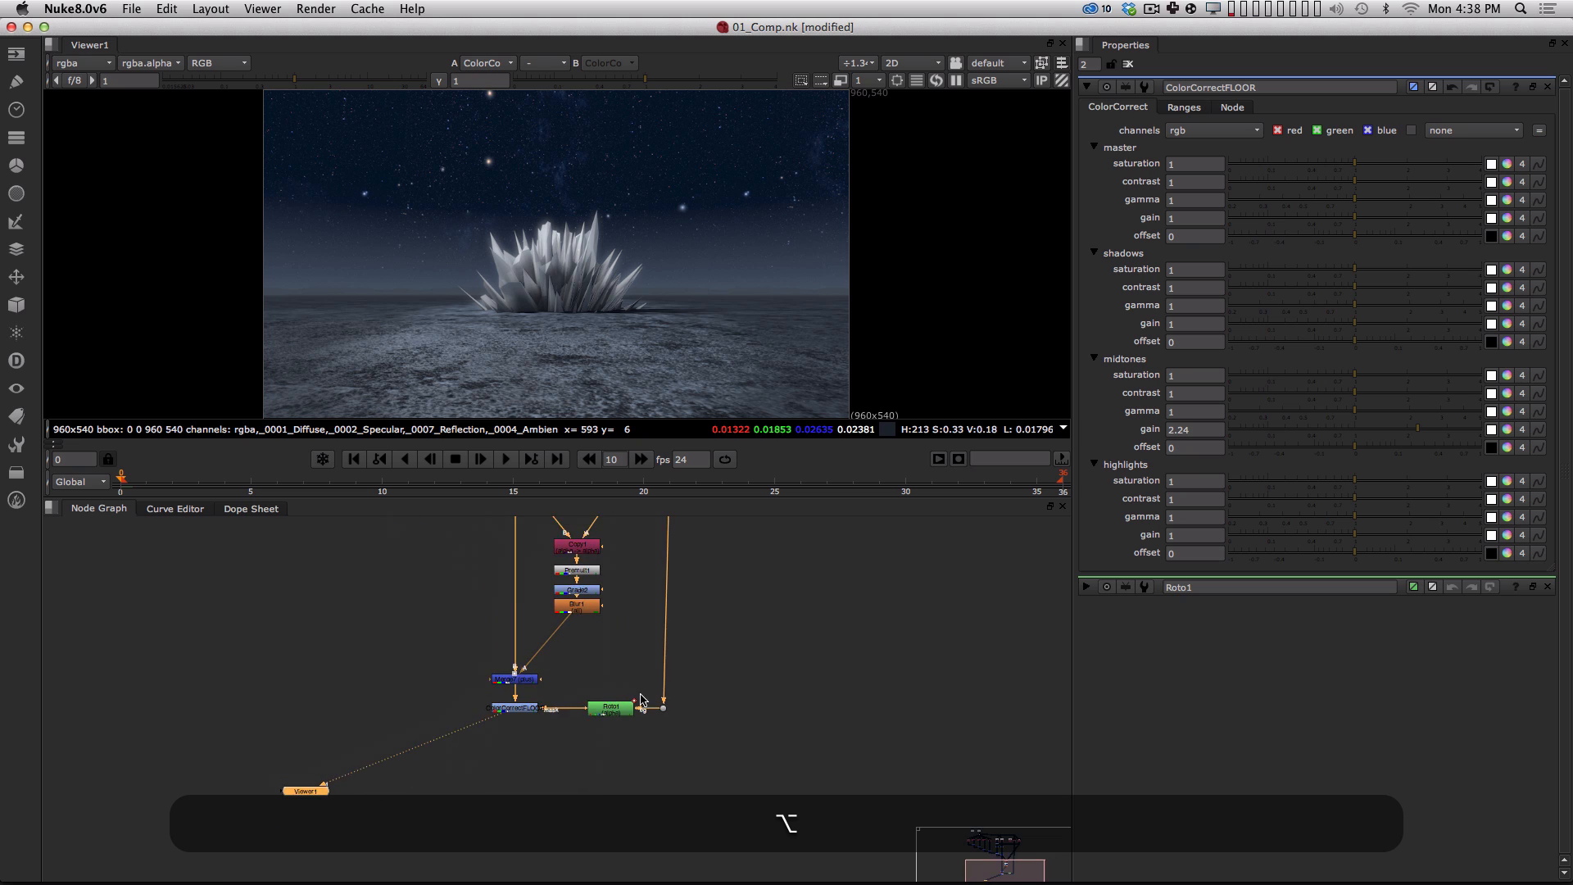
# Check Roto1's output and feathered alpha channel, and return to viewing the ColorCorrectFLOOR result.
pyautogui.click(618, 711)
pyautogui.press('1')
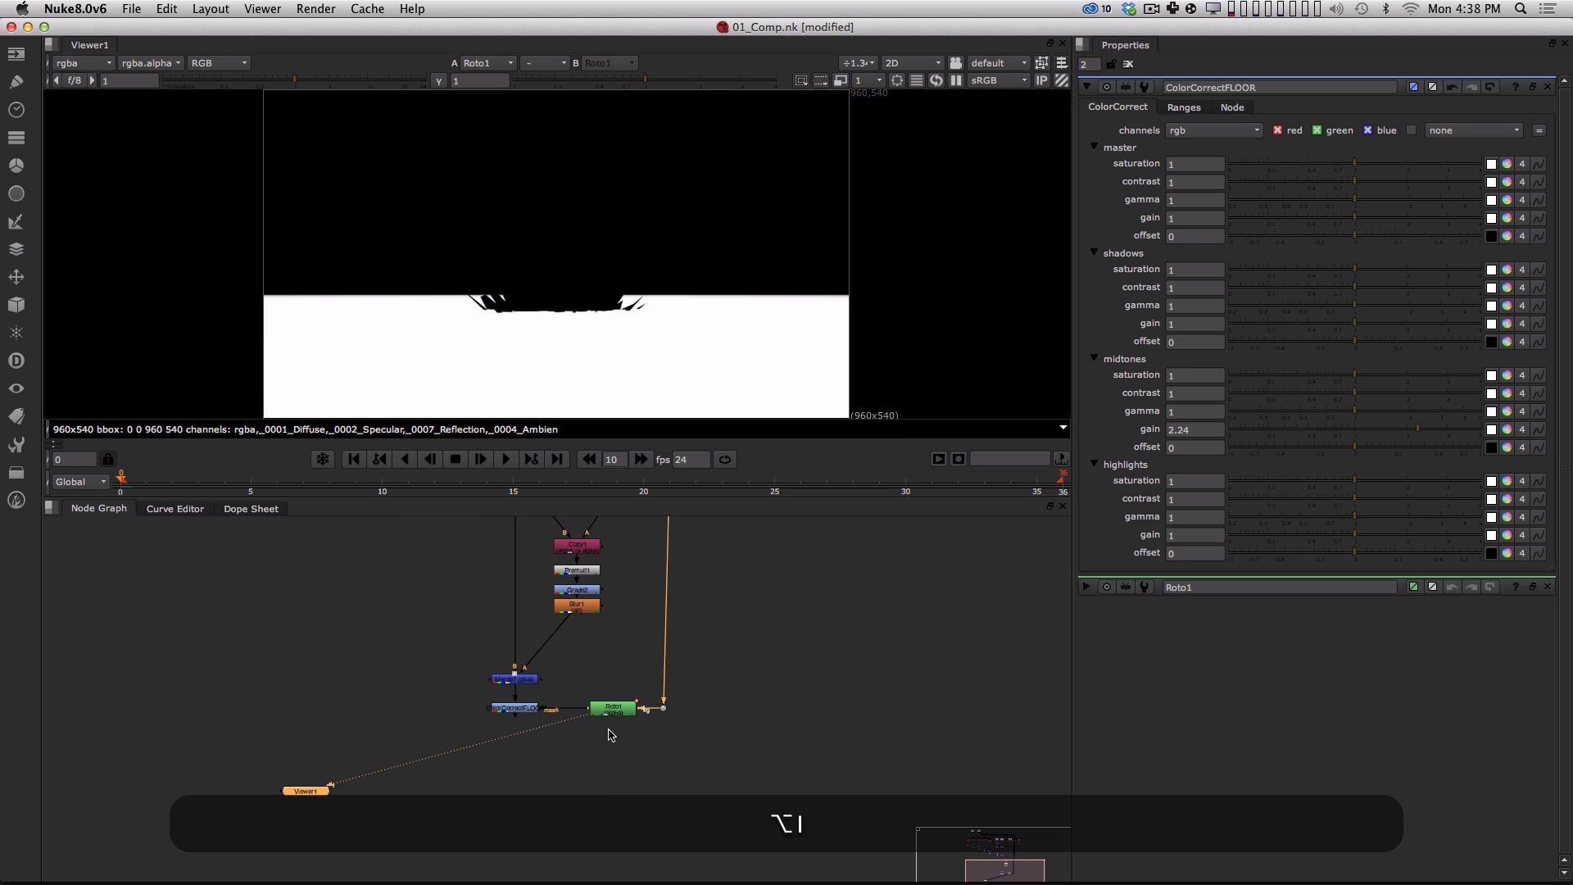
pyautogui.click(524, 707)
pyautogui.press('a')
pyautogui.press('a')
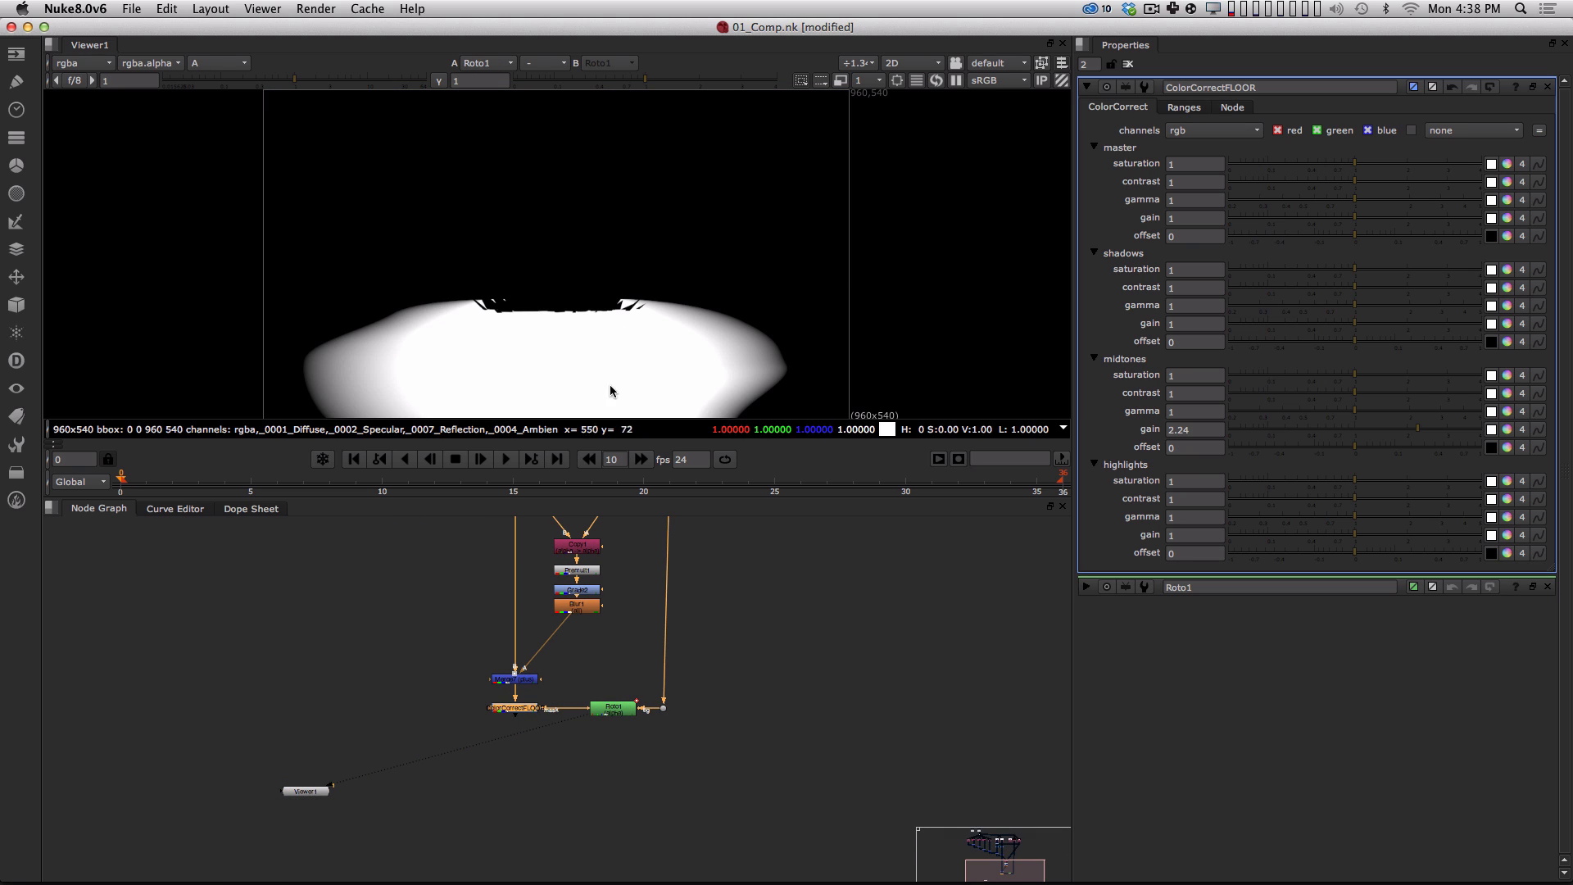
pyautogui.press('1')
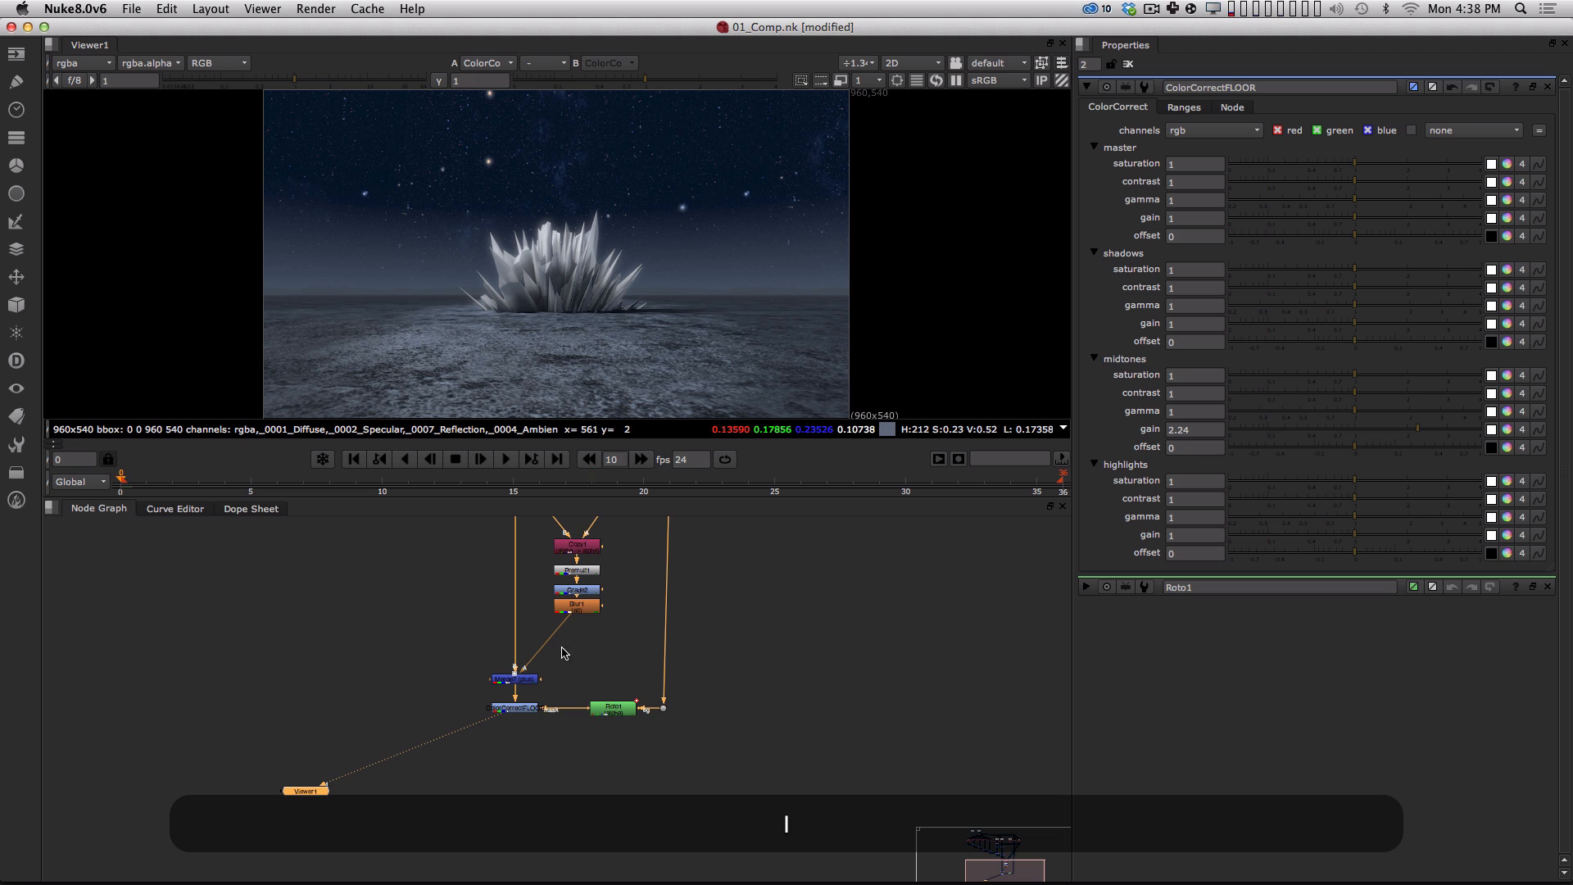
pyautogui.keyDown('alt'); pyautogui.moveTo(851, 676); pyautogui.dragTo(857, 685); pyautogui.keyUp('alt')
pyautogui.keyDown('alt'); pyautogui.moveTo(662, 748); pyautogui.dragTo(743, 791, button='middle'); pyautogui.keyUp('alt')
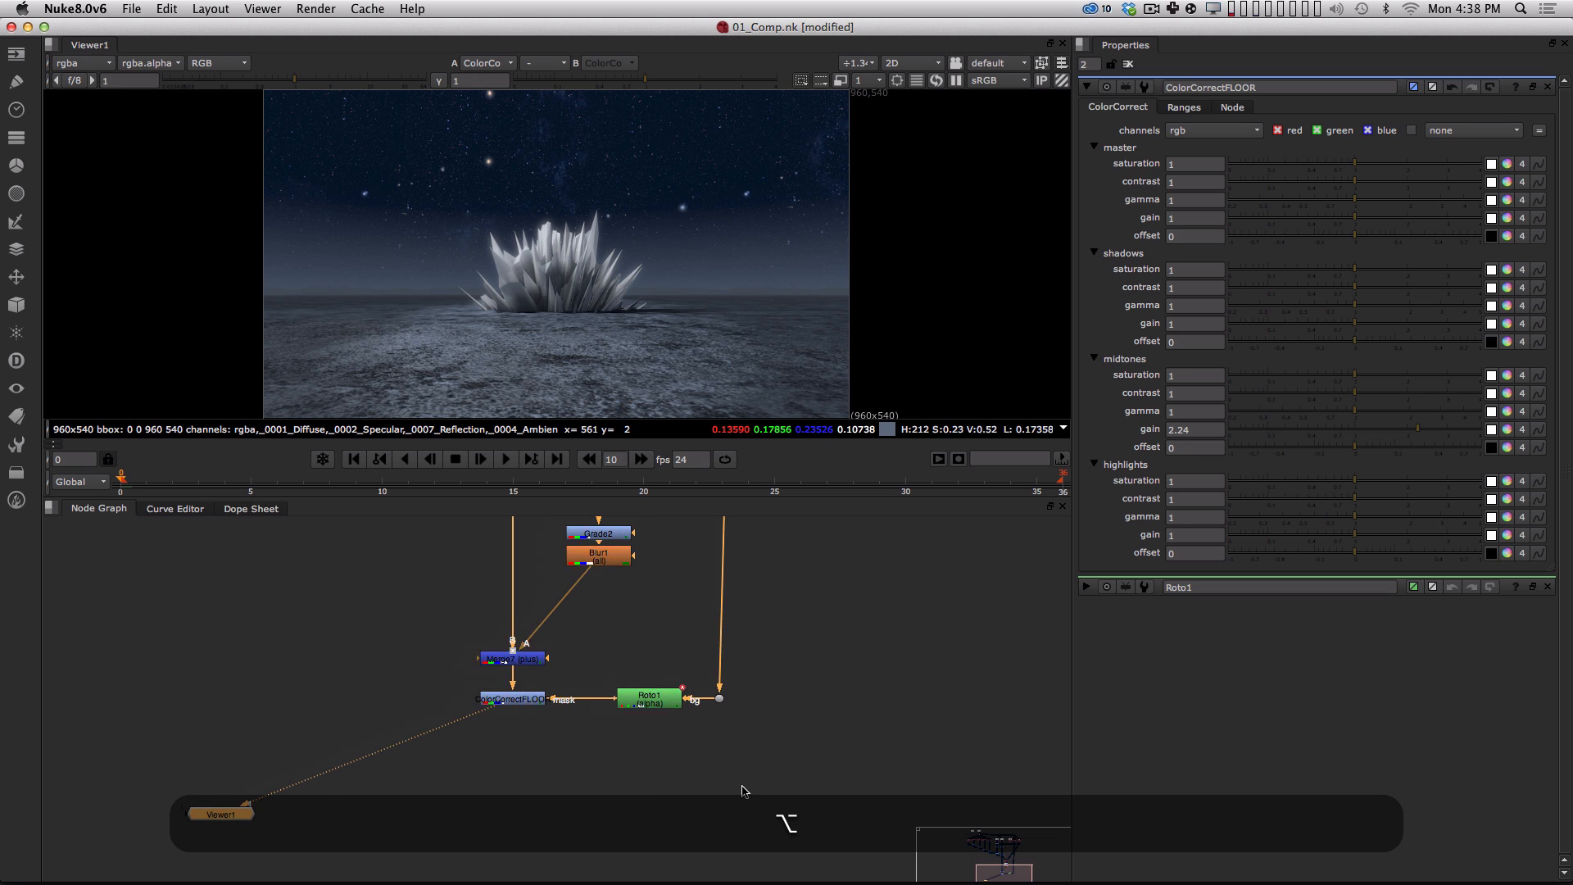
pyautogui.keyDown('alt'); pyautogui.scroll(2, 739, 788); pyautogui.keyUp('alt')
pyautogui.keyDown('alt'); pyautogui.moveTo(724, 767); pyautogui.dragTo(768, 704); pyautogui.keyUp('alt')
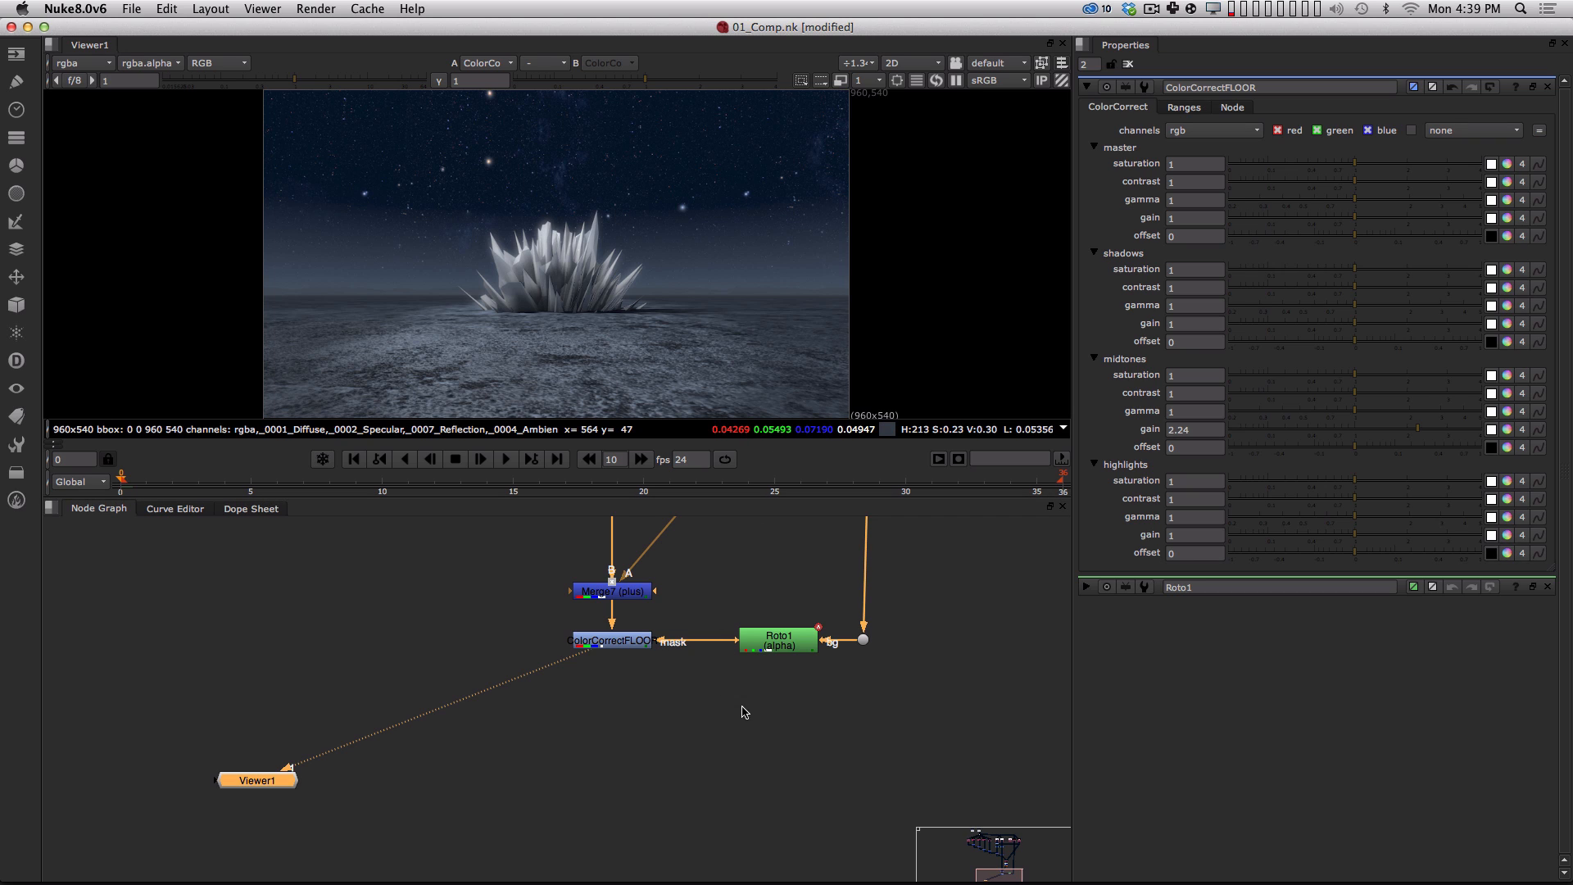
# Trace the floor correction's mask input back to the GroundMatte pass, view that matte, and return to viewing the ColorCorrectFLOOR result.
pyautogui.press('alt')
pyautogui.click(627, 641)
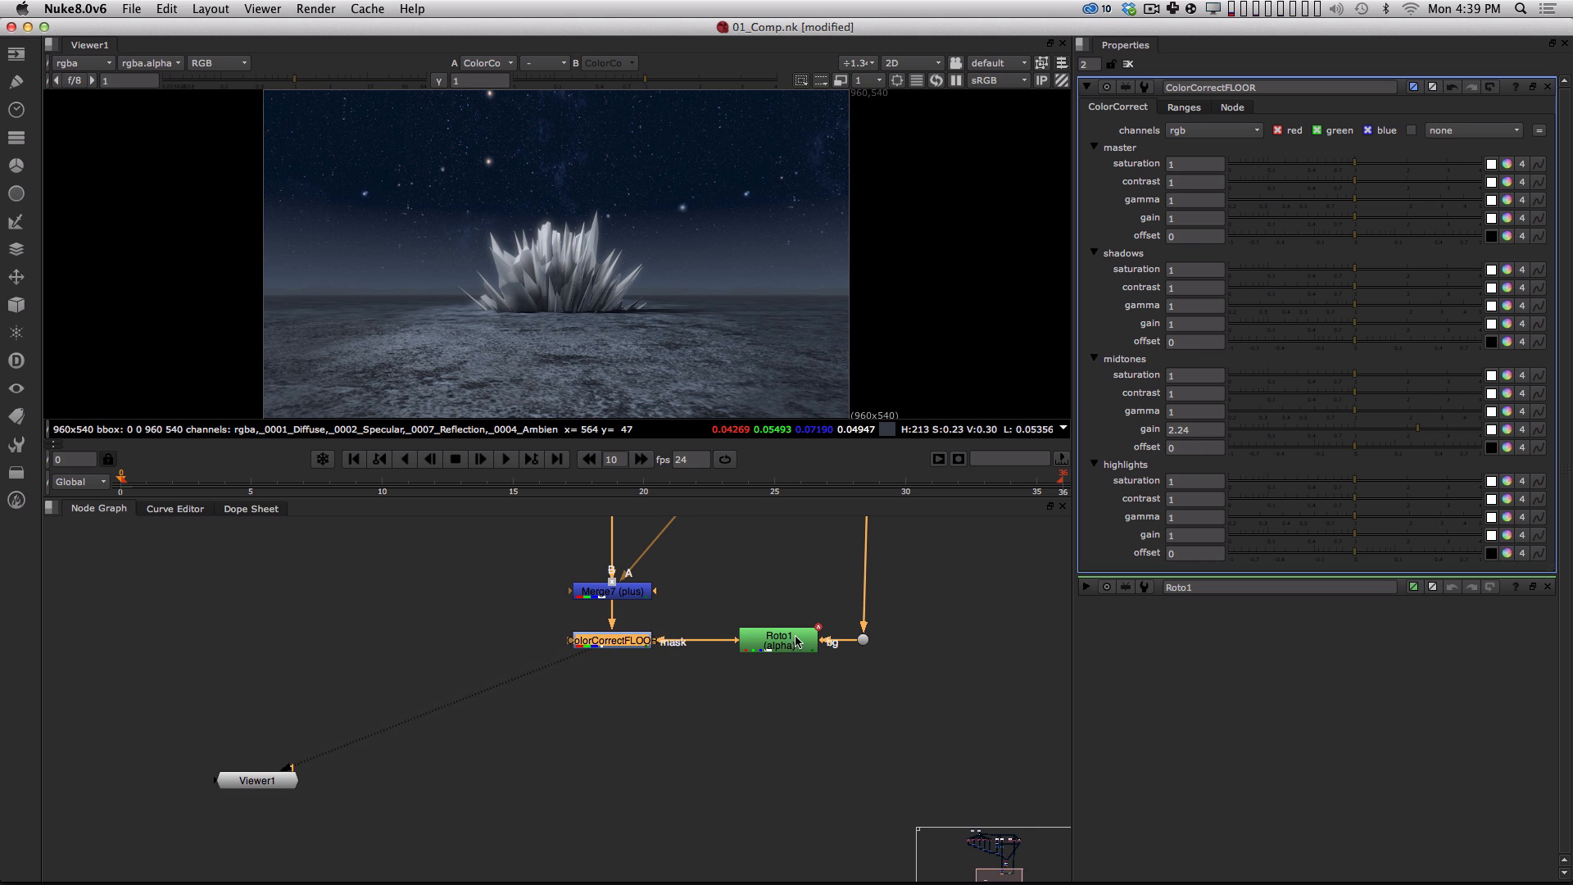
pyautogui.moveTo(797, 643); pyautogui.dragTo(822, 695)
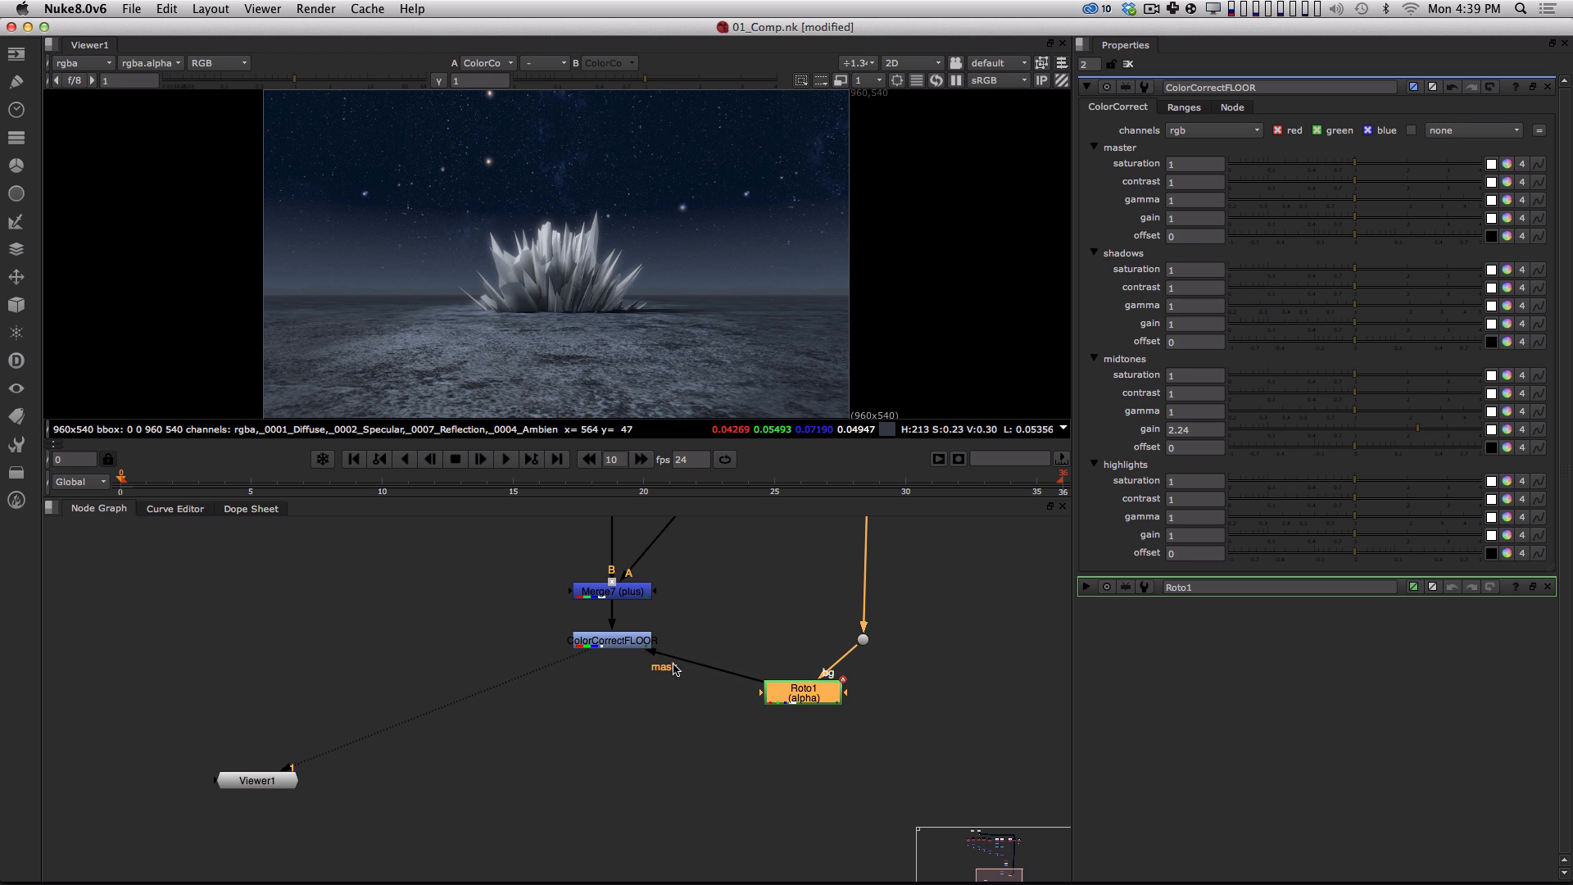
pyautogui.click(628, 642)
pyautogui.moveTo(832, 694); pyautogui.dragTo(791, 642)
pyautogui.keyDown('alt'); pyautogui.moveTo(844, 591); pyautogui.dragTo(802, 842); pyautogui.keyUp('alt')
pyautogui.keyDown('alt'); pyautogui.moveTo(850, 598); pyautogui.dragTo(811, 866); pyautogui.keyUp('alt')
pyautogui.keyDown('alt'); pyautogui.moveTo(780, 529); pyautogui.dragTo(717, 732); pyautogui.keyUp('alt')
pyautogui.click(731, 632)
pyautogui.press('1')
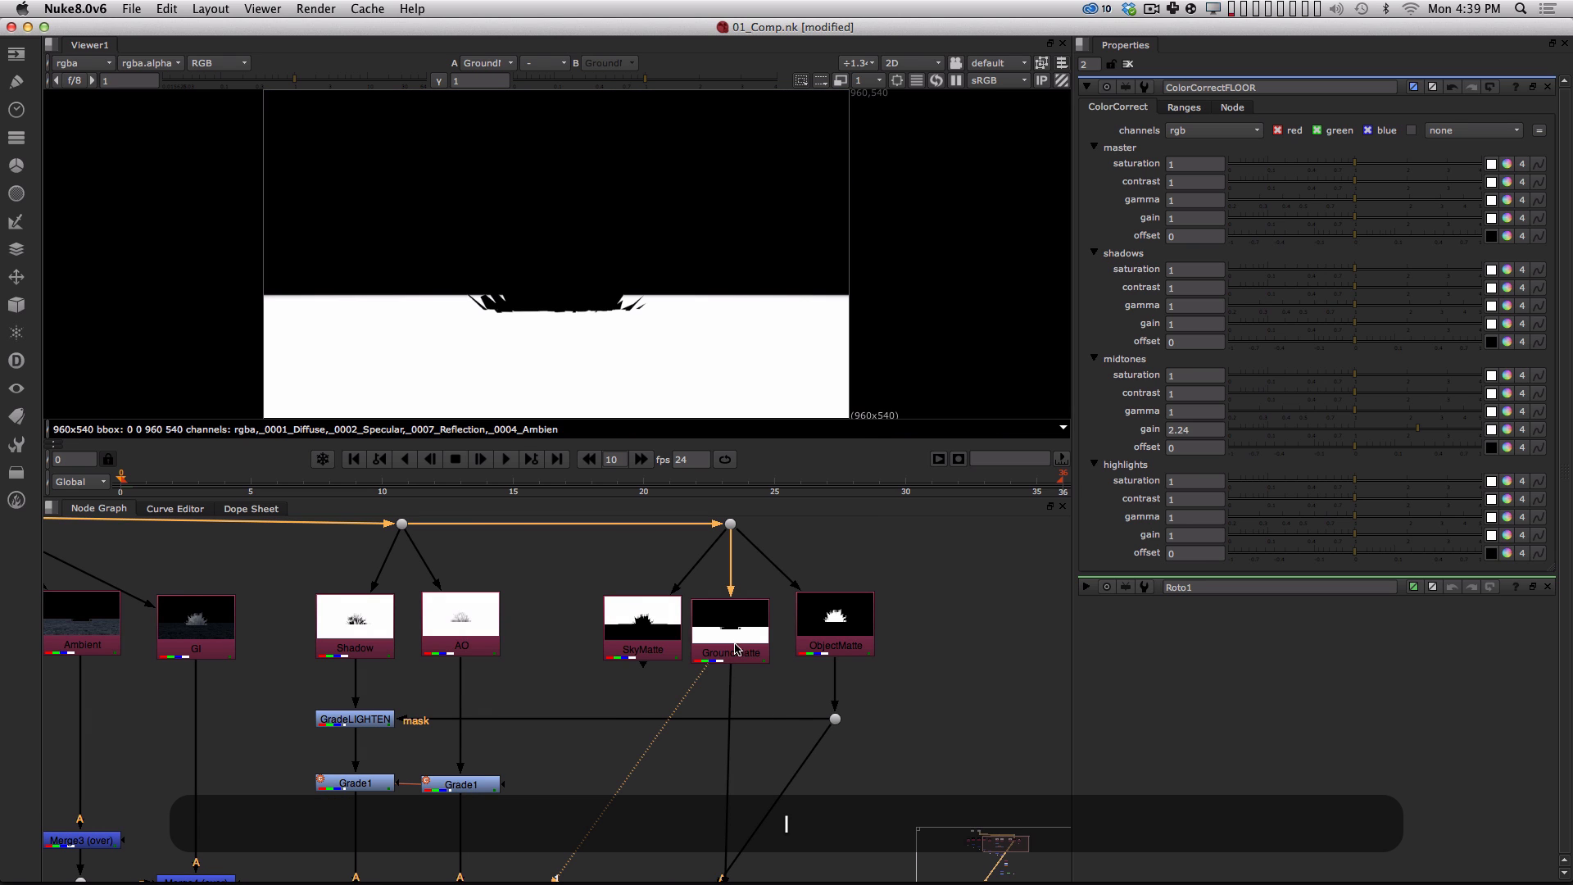
pyautogui.keyDown('alt'); pyautogui.moveTo(762, 843); pyautogui.dragTo(765, 443); pyautogui.keyUp('alt')
pyautogui.keyDown('alt'); pyautogui.moveTo(763, 840); pyautogui.dragTo(835, 725); pyautogui.keyUp('alt')
pyautogui.click(607, 645)
pyautogui.press('1')
pyautogui.click(642, 754)
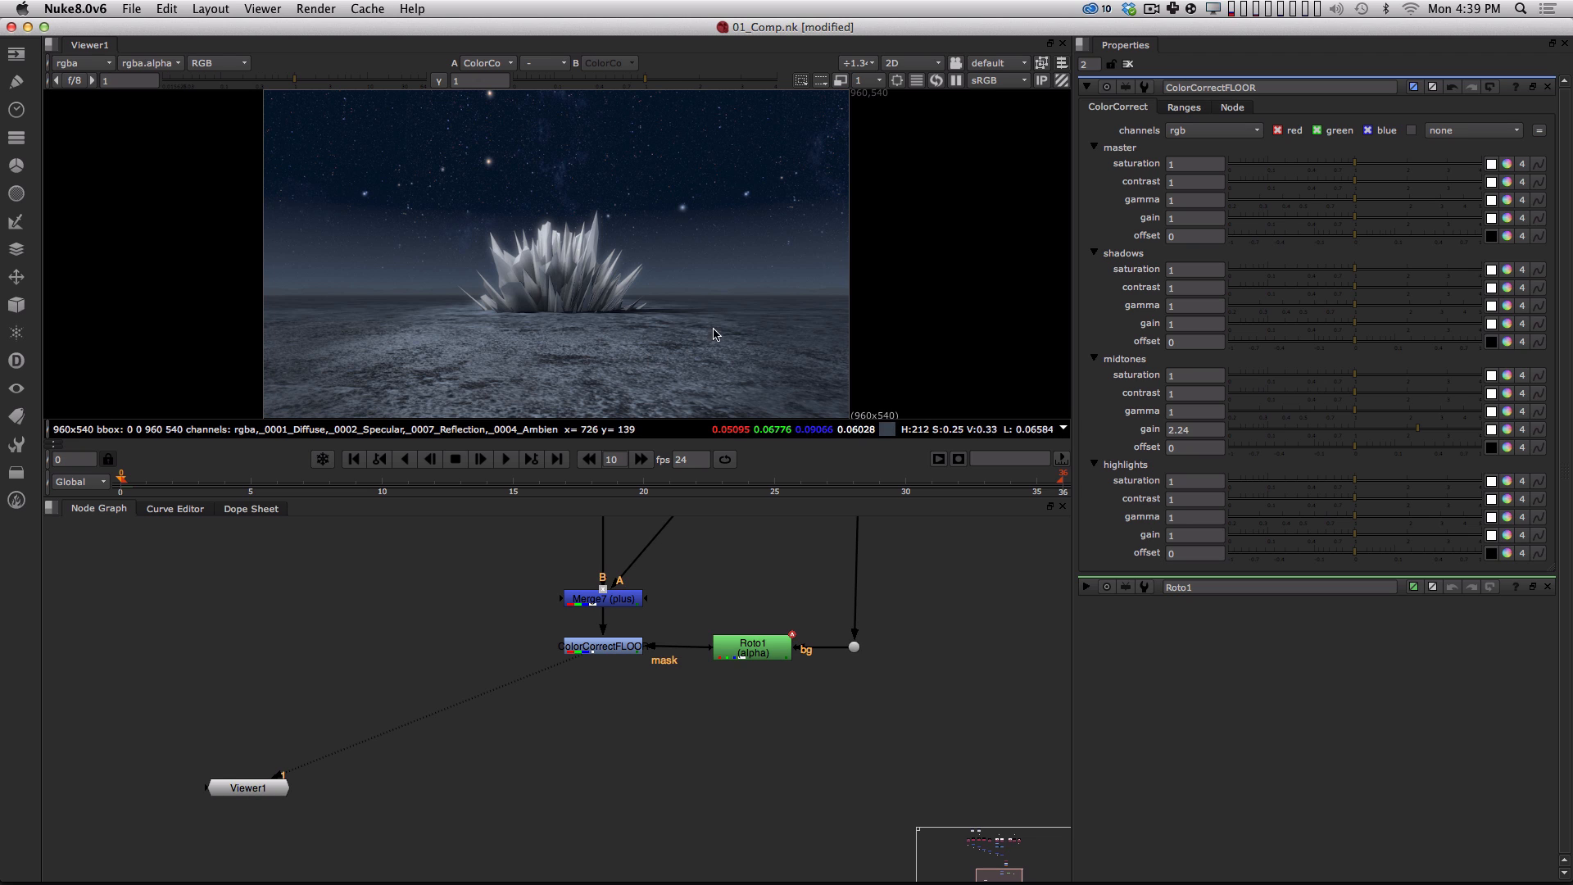
# Add a Grade node and connect it directly below ColorCorrectFLOOR.
pyautogui.keyDown('alt'); pyautogui.moveTo(684, 714); pyautogui.dragTo(669, 710, button='middle'); pyautogui.keyUp('alt')
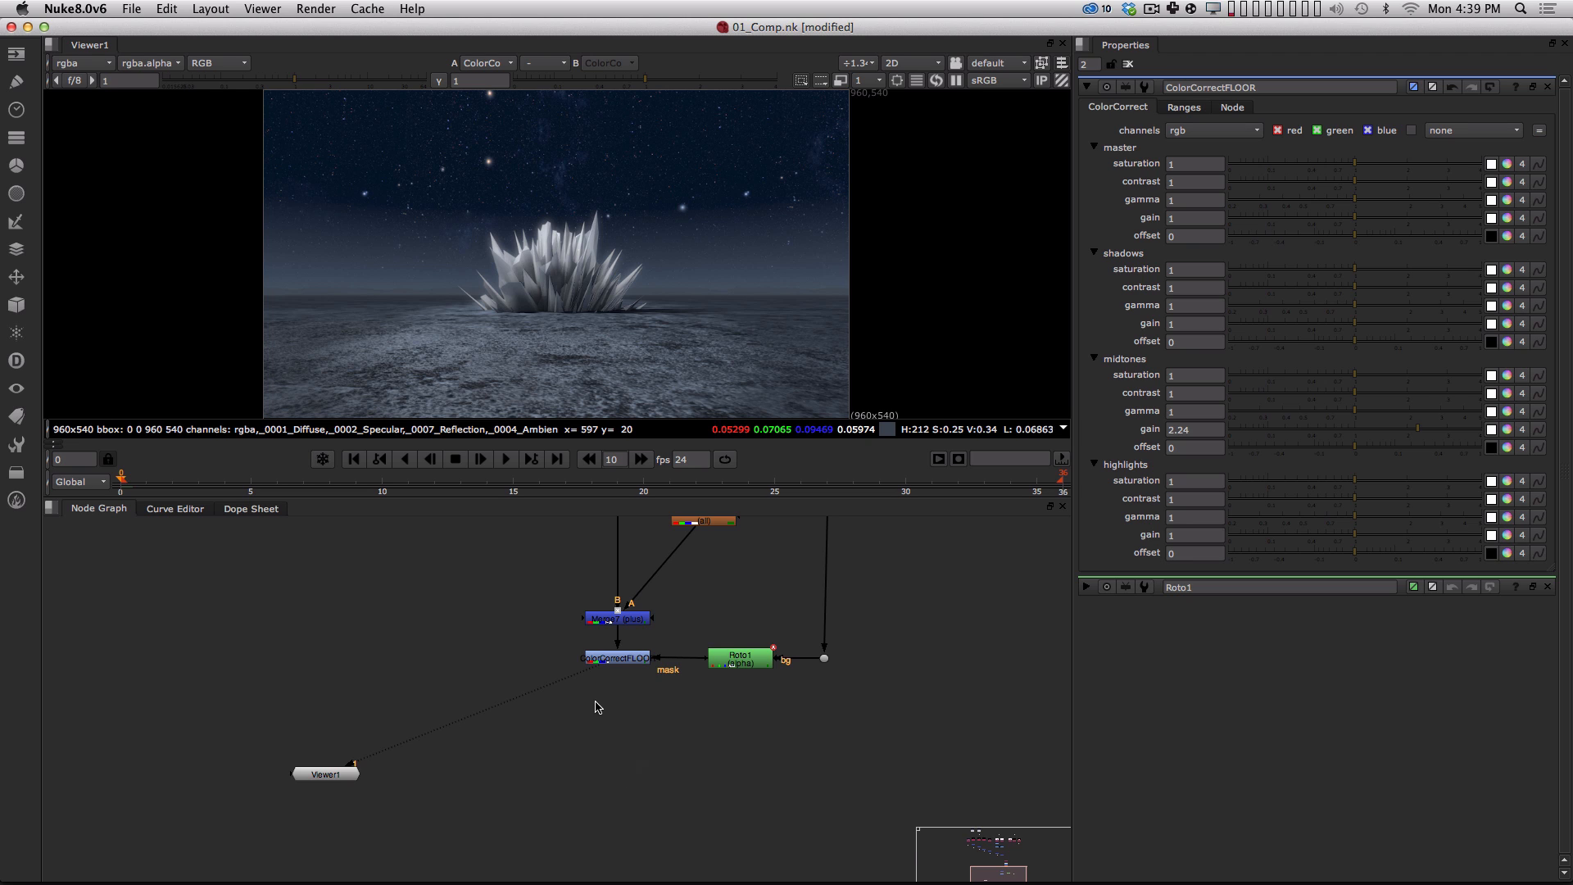
pyautogui.press('Tab')
pyautogui.write('grade')
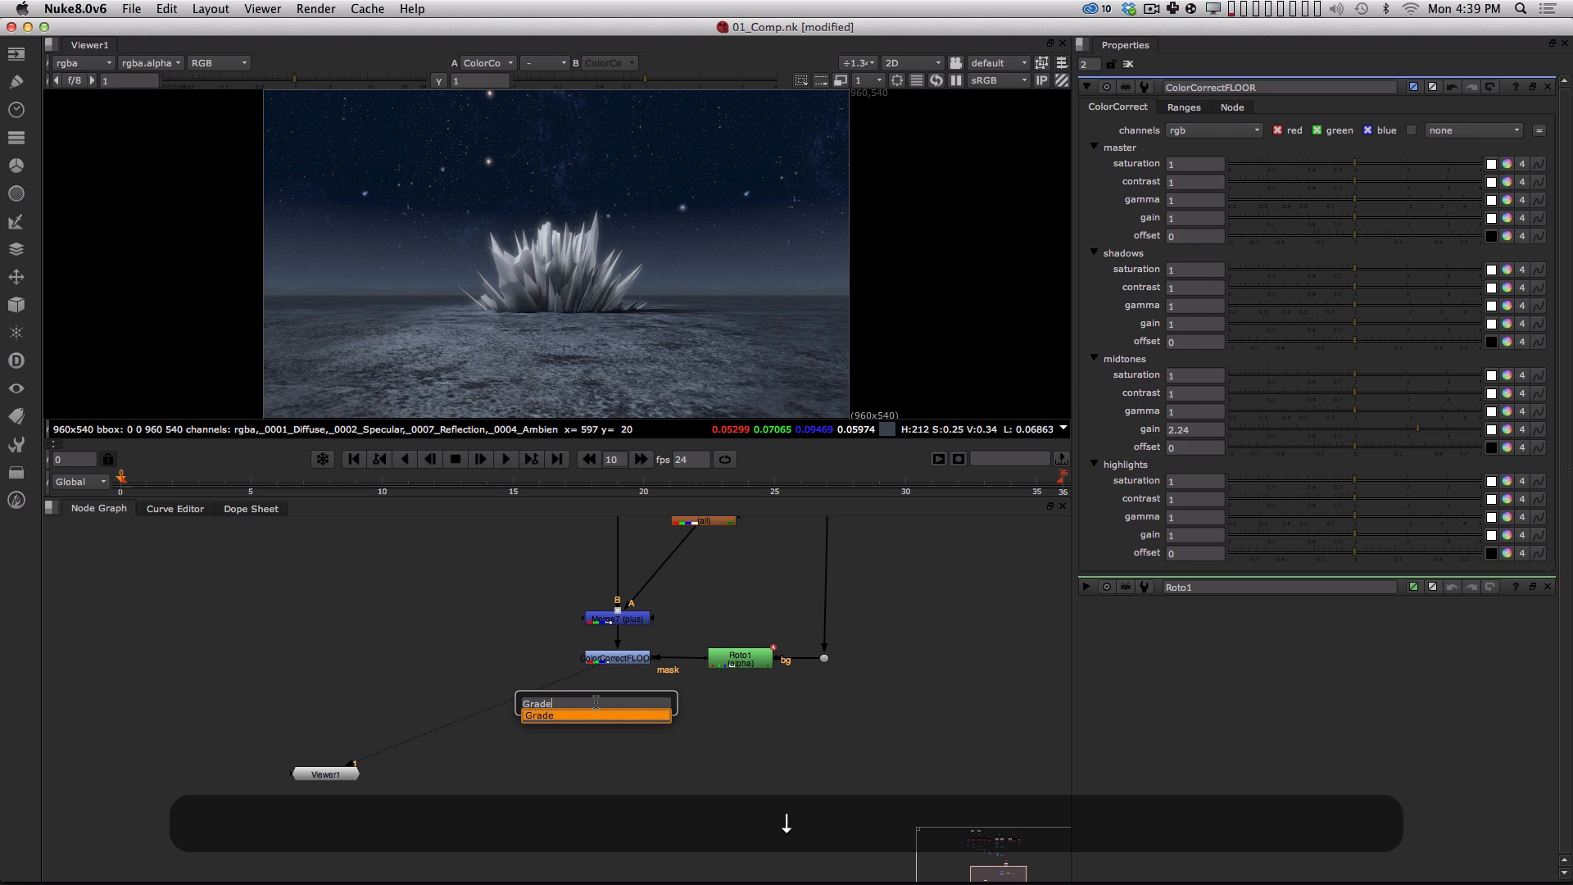
pyautogui.press('Return')
pyautogui.moveTo(618, 750); pyautogui.dragTo(618, 659)
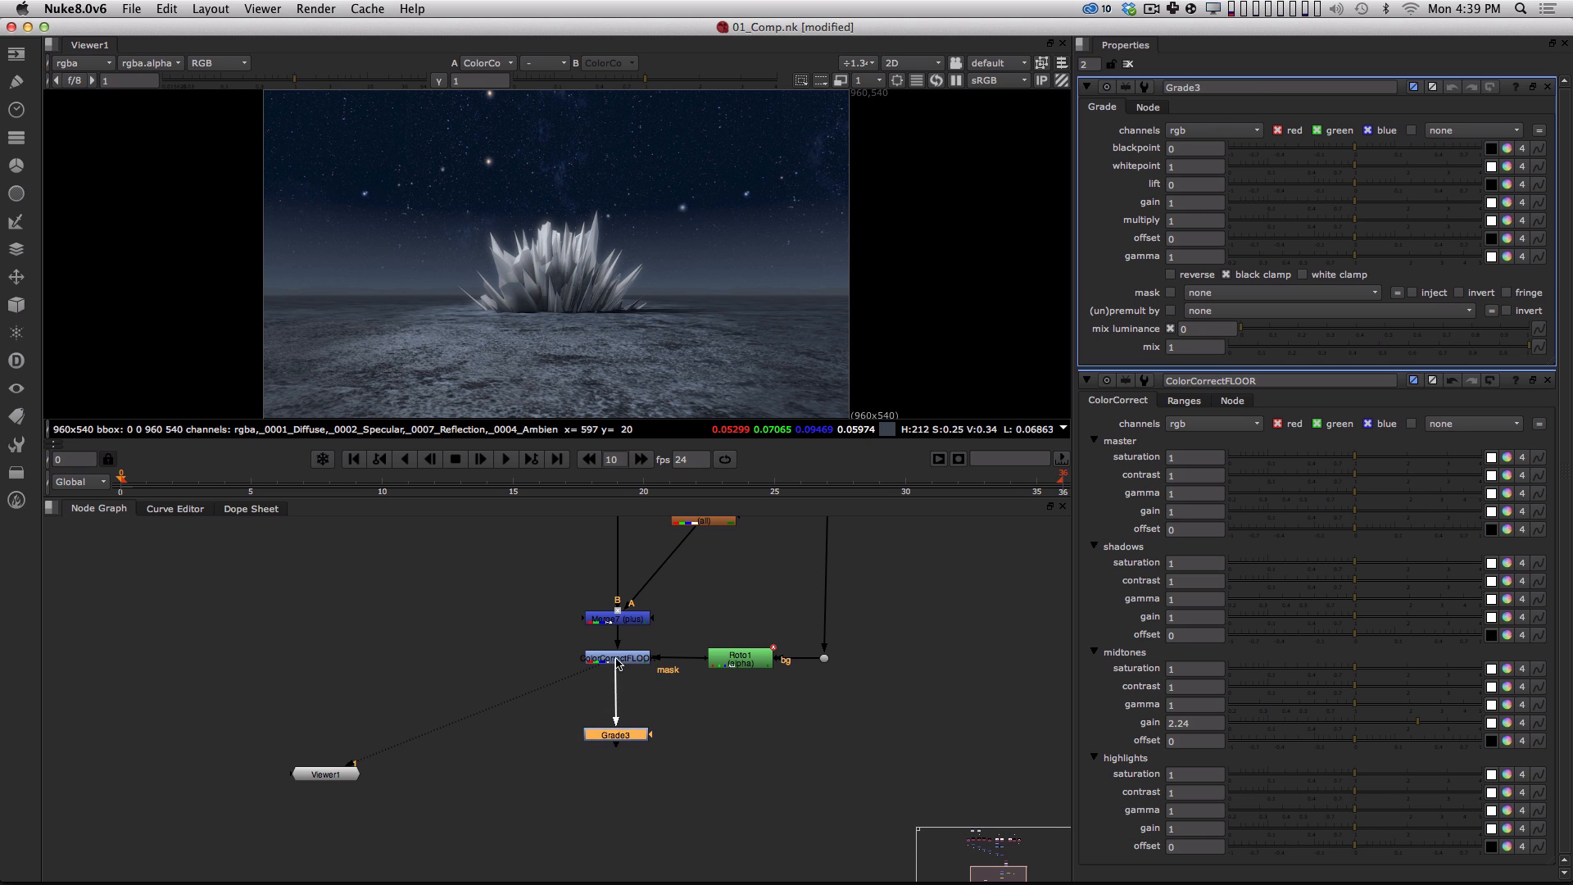
pyautogui.click(629, 738)
pyautogui.click(625, 726)
pyautogui.moveTo(625, 728); pyautogui.dragTo(625, 722)
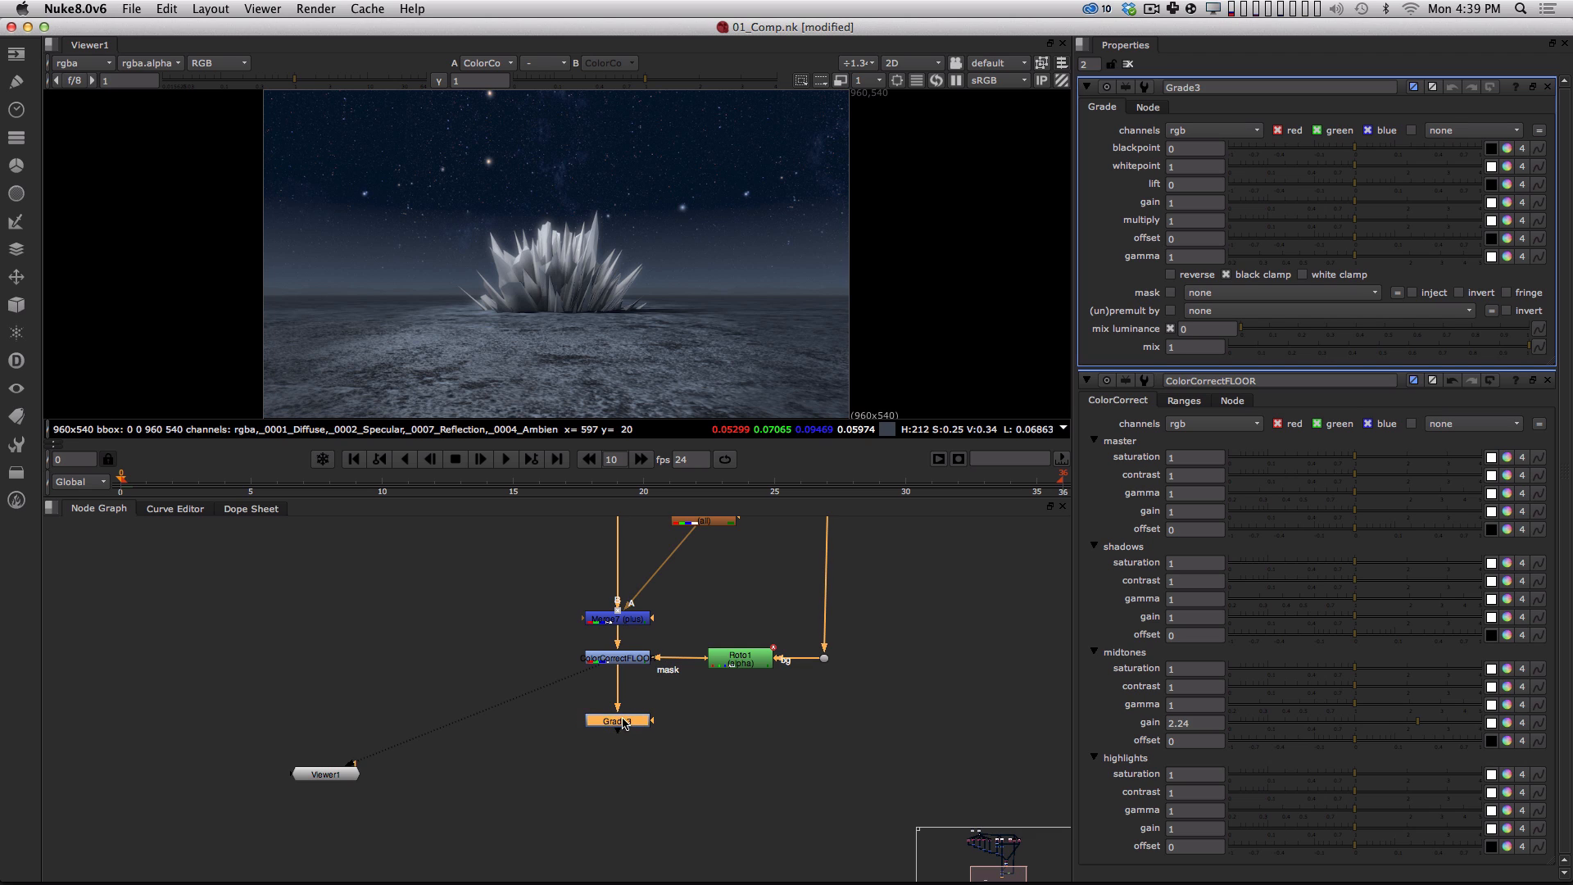
# Rename the new Grade node to GradeVIGGY and deselect it.
pyautogui.click(1198, 92)
pyautogui.press('BackSpace')
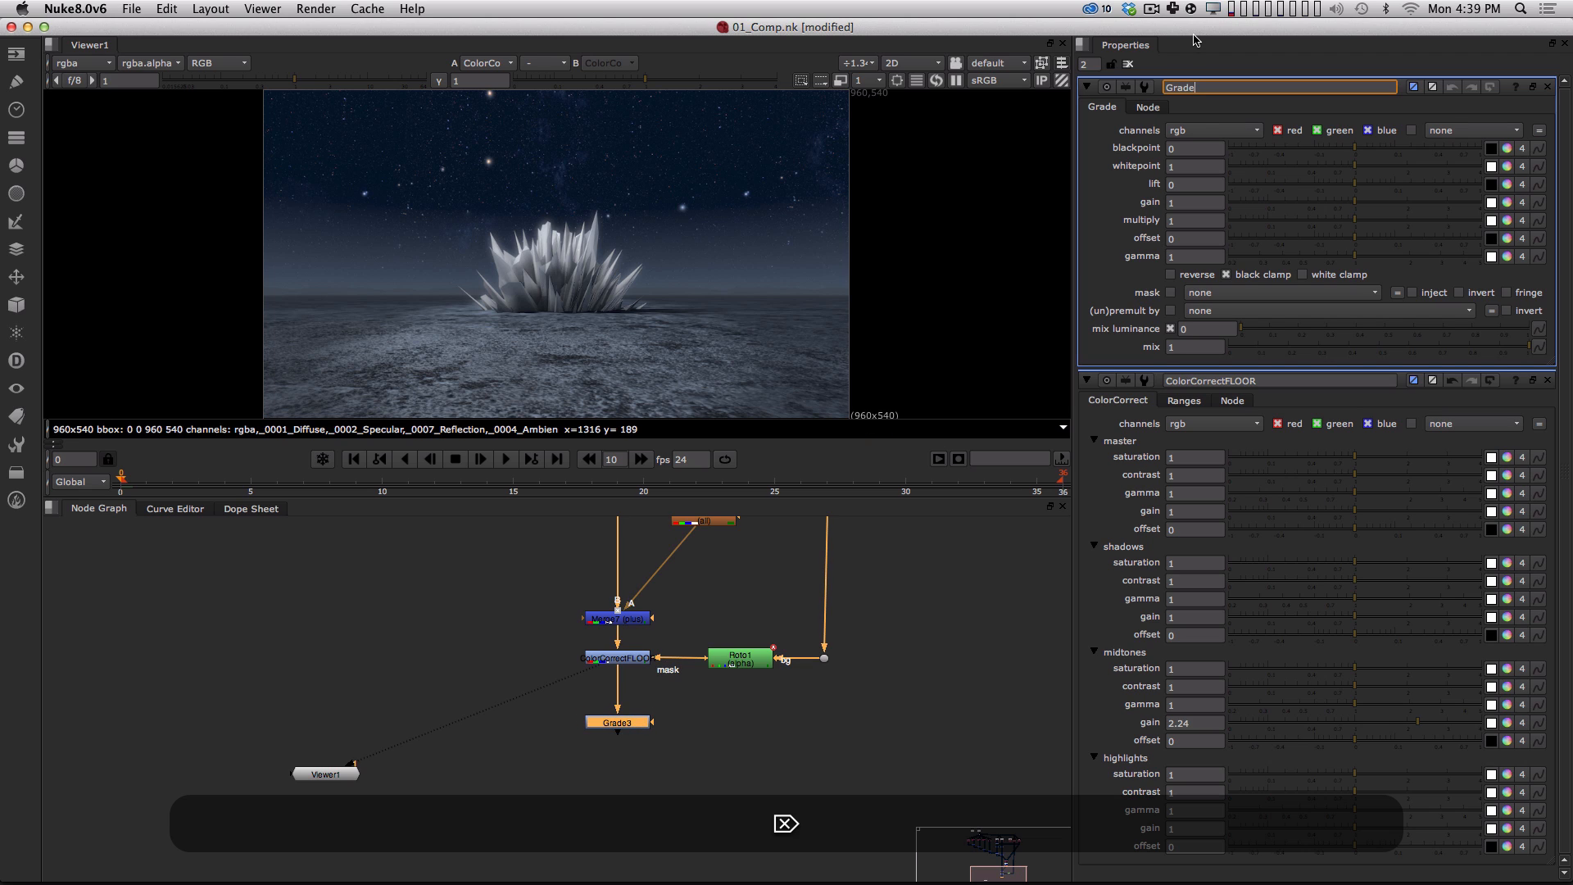
pyautogui.write('VIGGY')
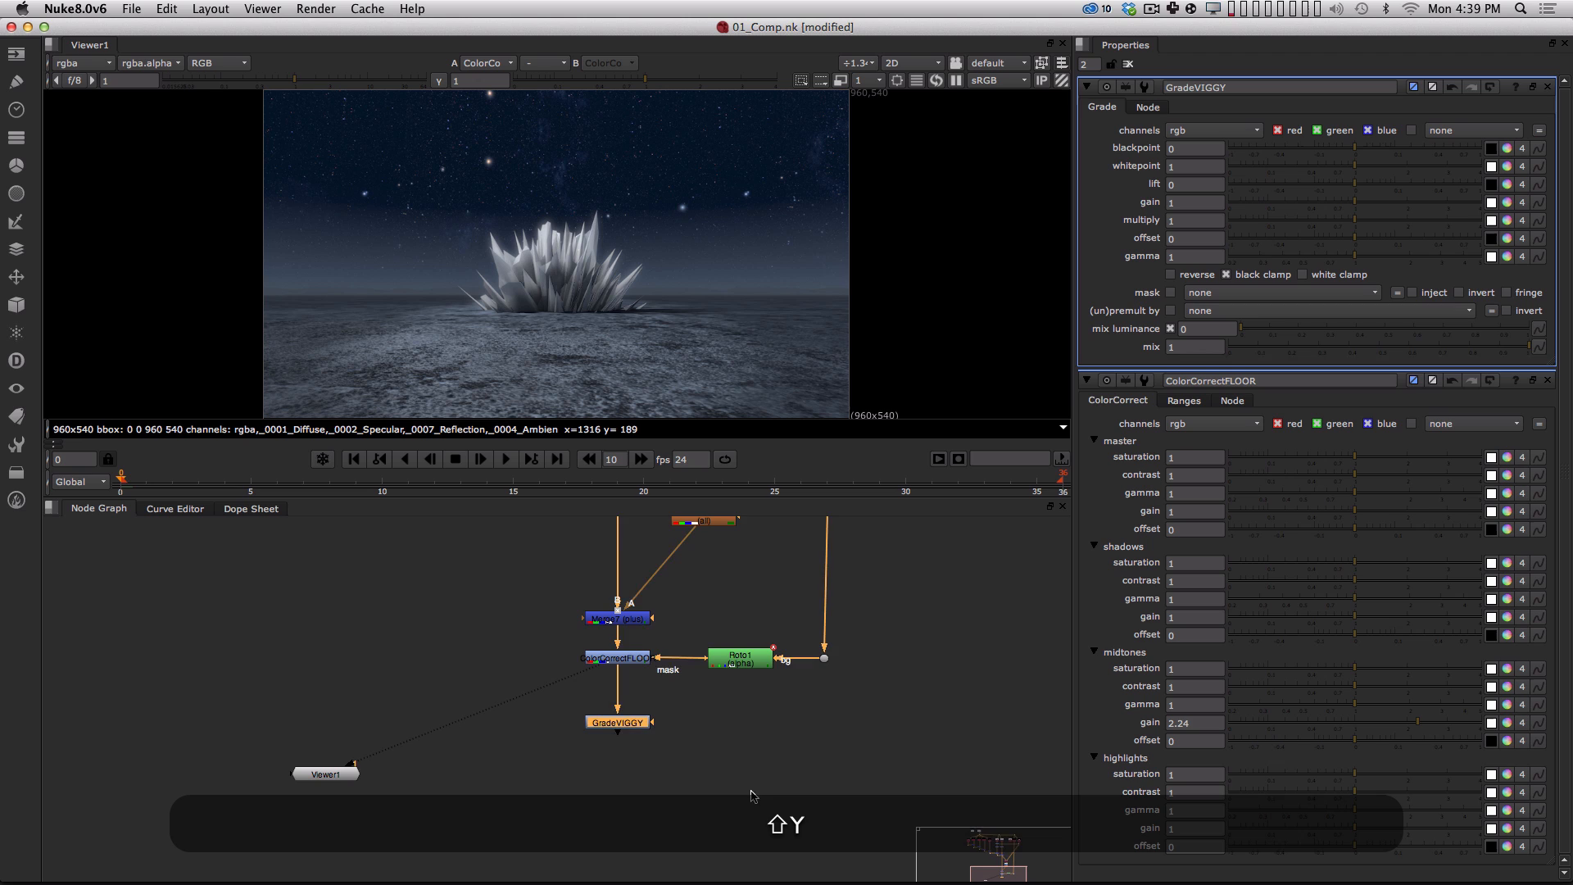
pyautogui.click(739, 782)
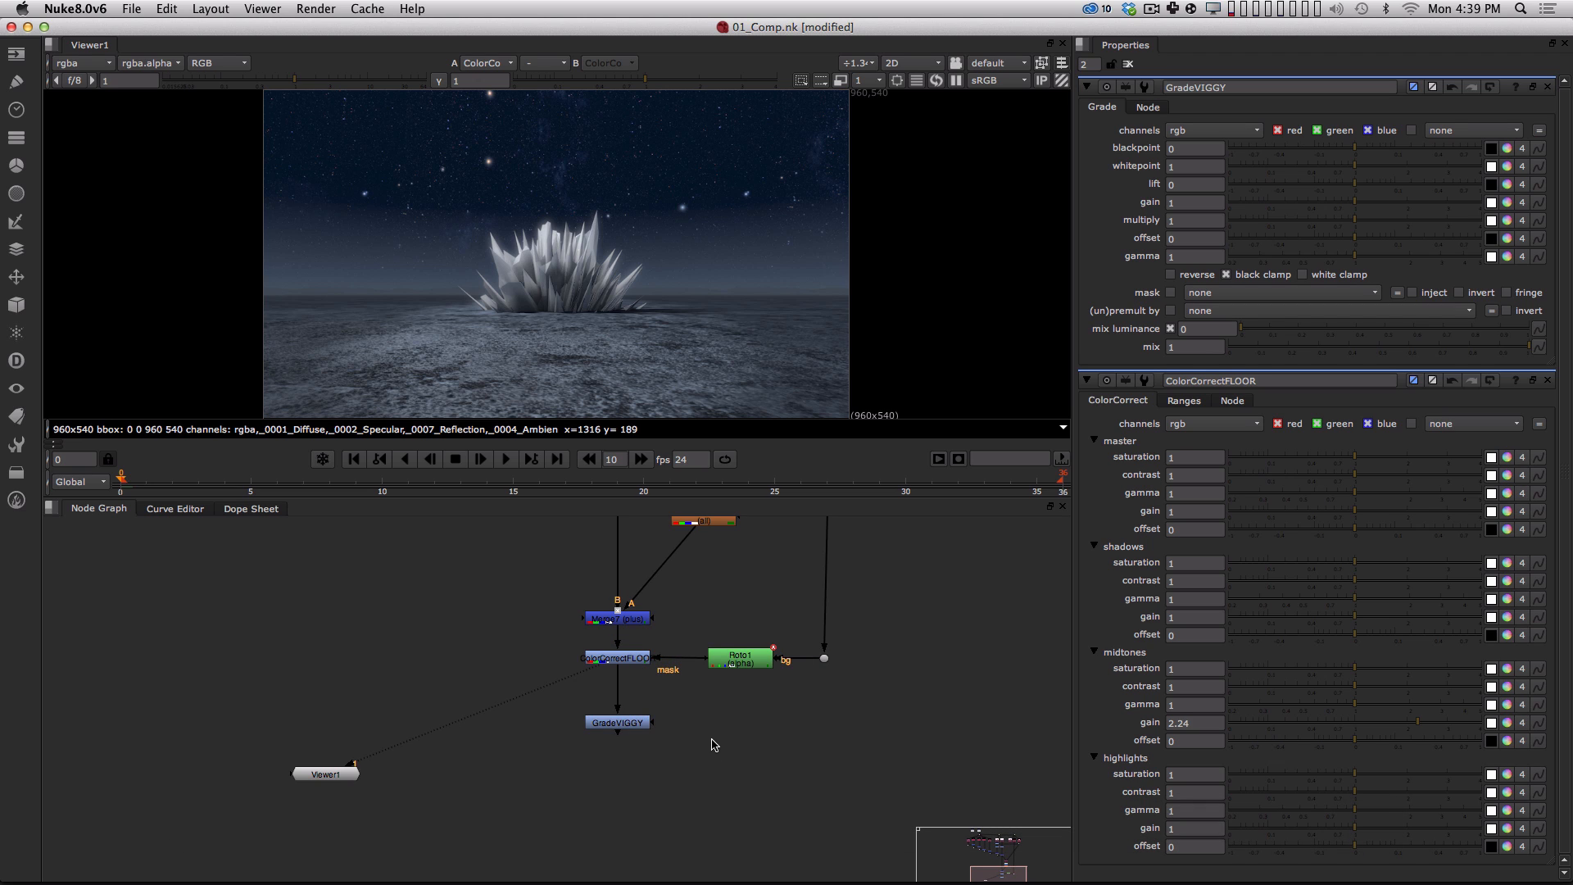
# Add an unconnected Roto node beside GradeVIGGY and draw an ellipse spanning nearly the full 960x540 frame.
pyautogui.press('Tab')
pyautogui.write('rot')
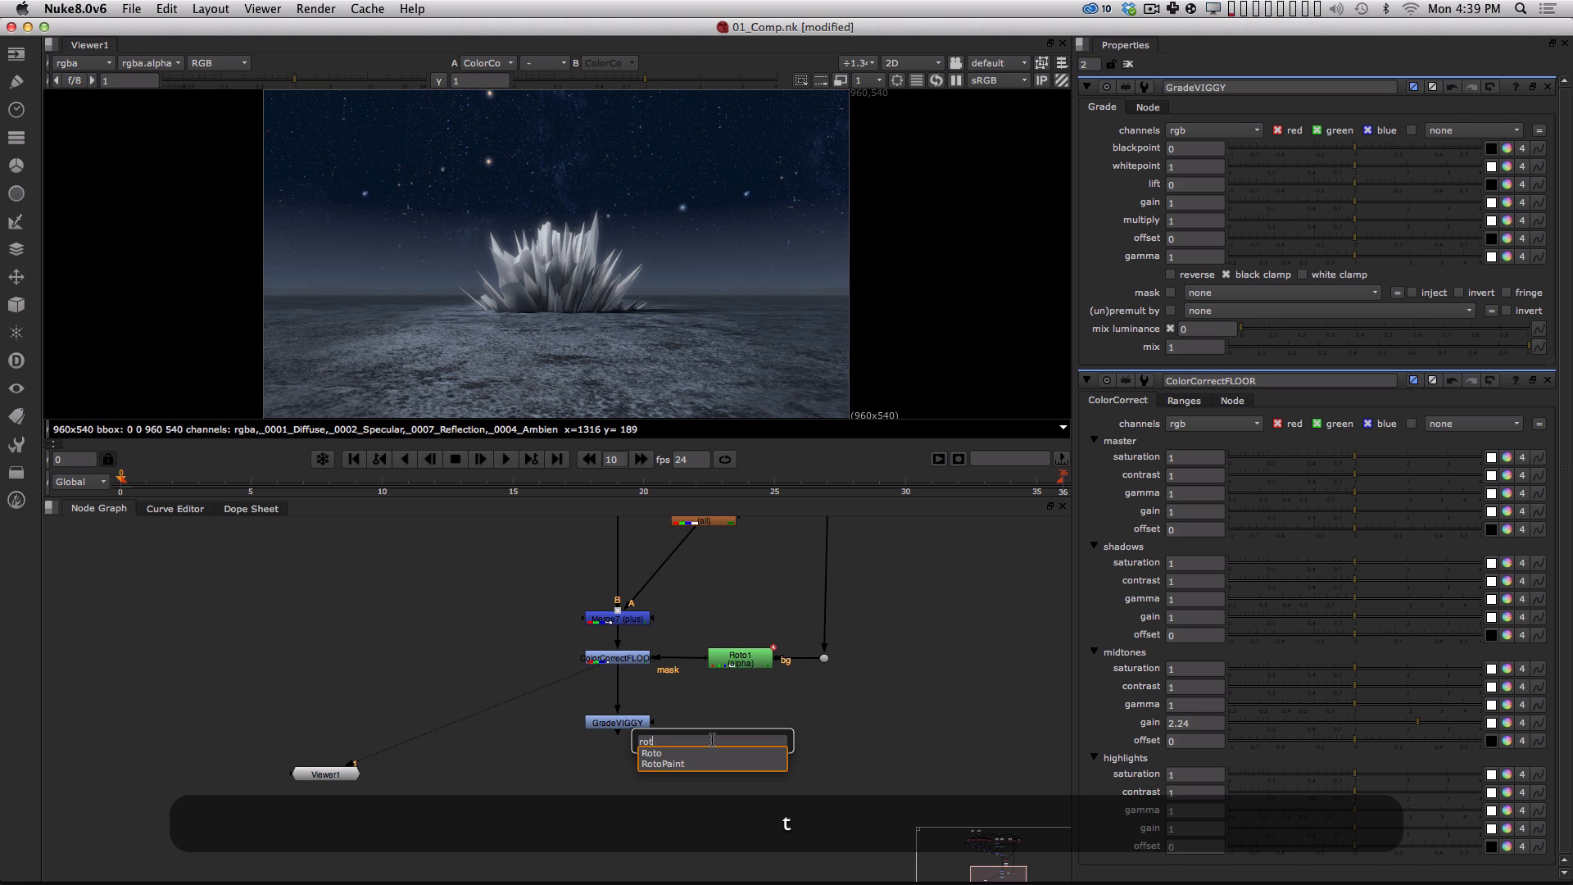
pyautogui.hotkey('shift', 'Return')
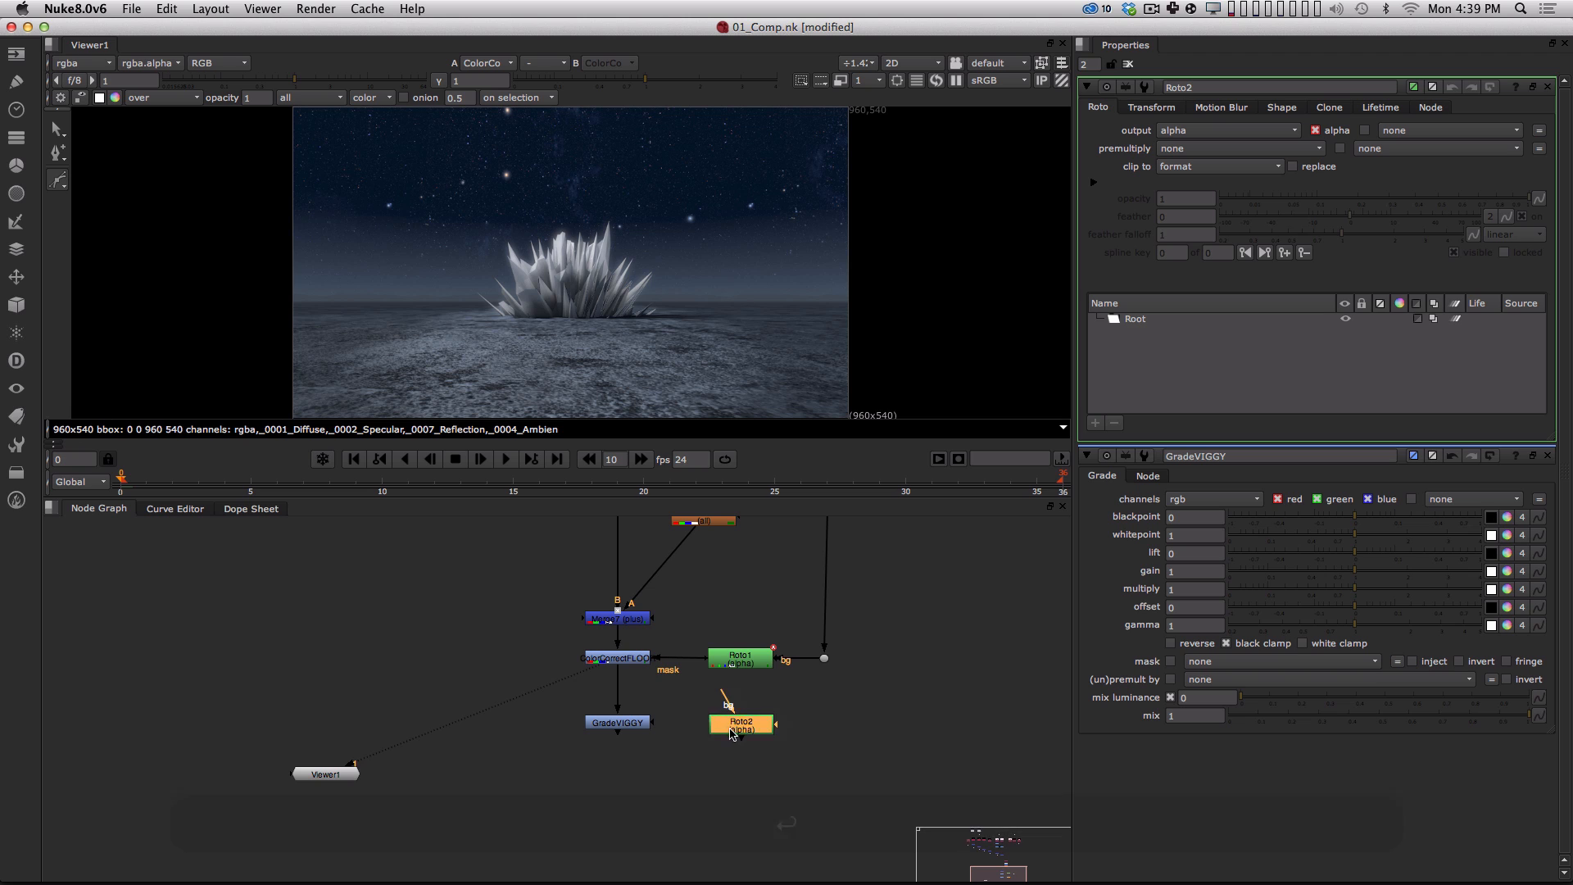
pyautogui.moveTo(732, 733); pyautogui.dragTo(720, 741)
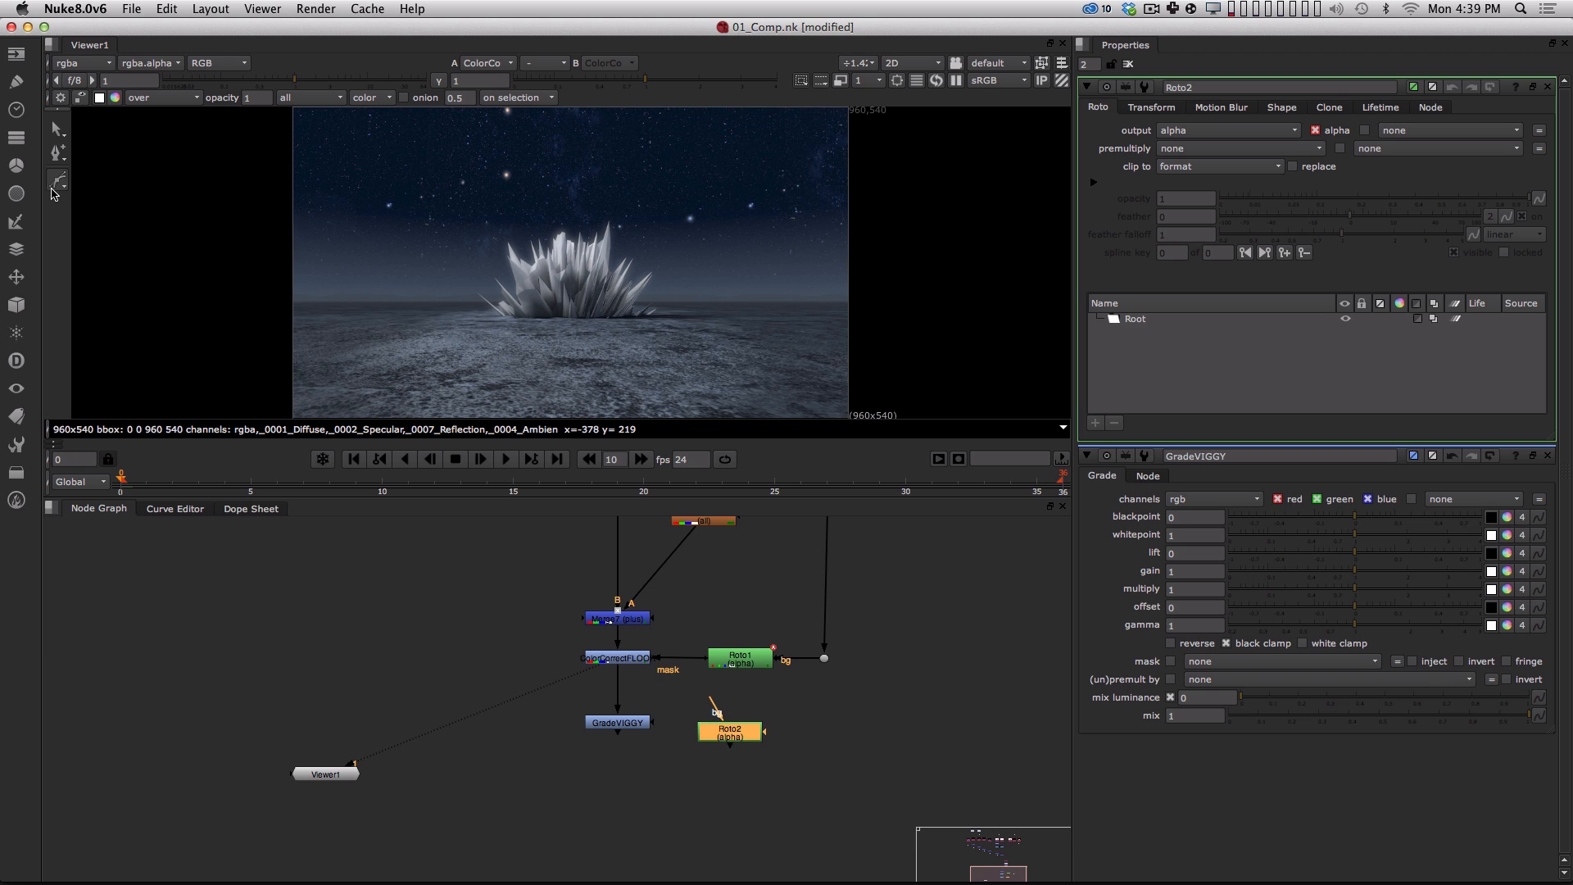
pyautogui.moveTo(52, 192); pyautogui.dragTo(115, 233)
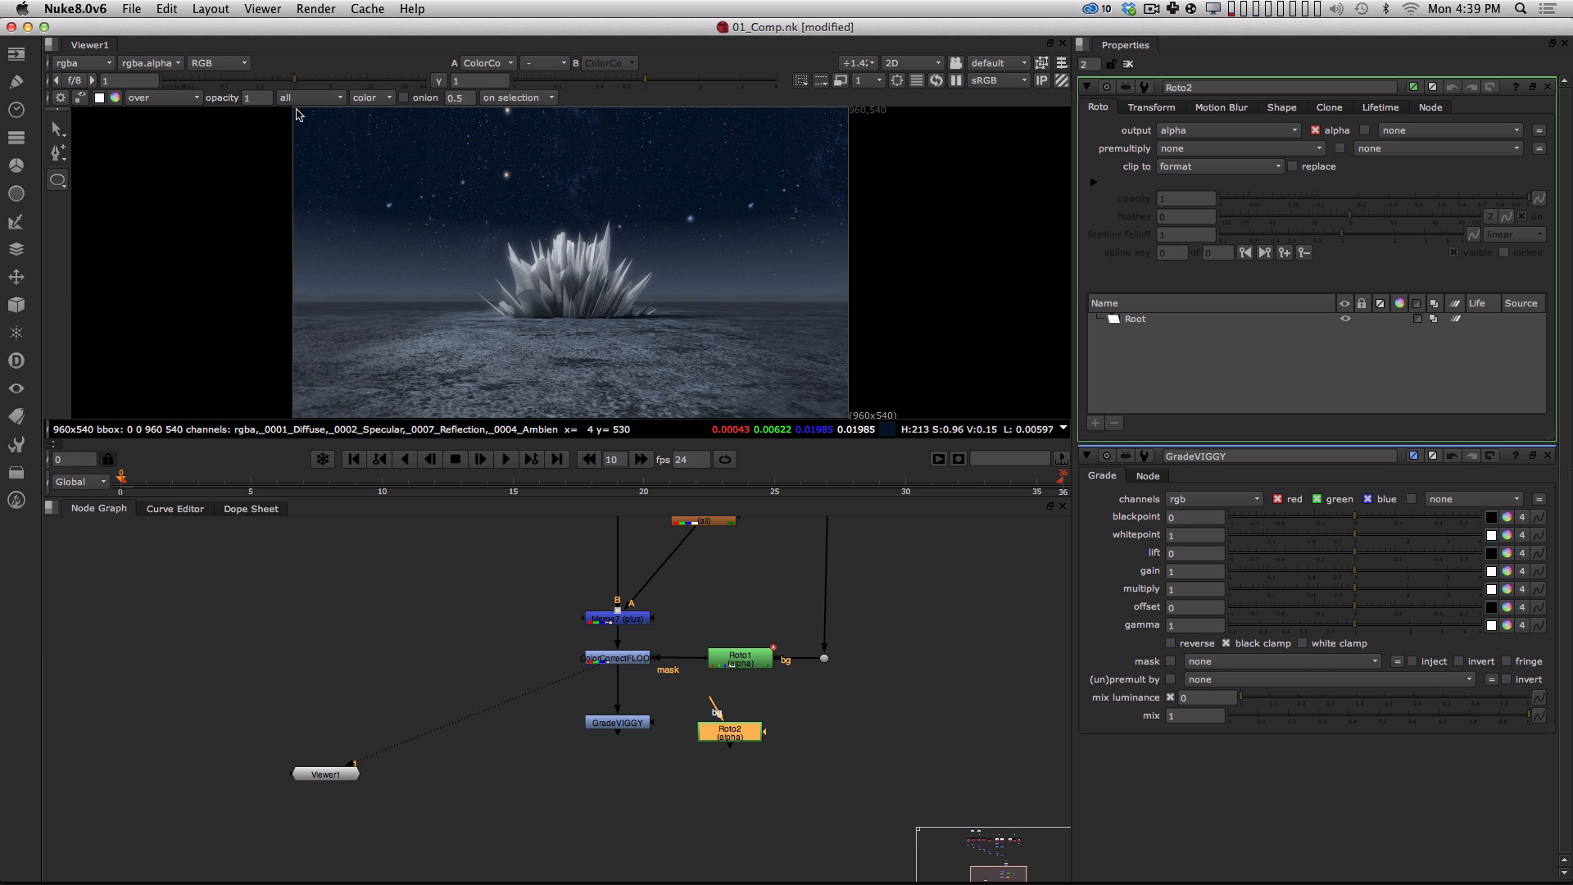
pyautogui.moveTo(296, 115); pyautogui.dragTo(850, 414)
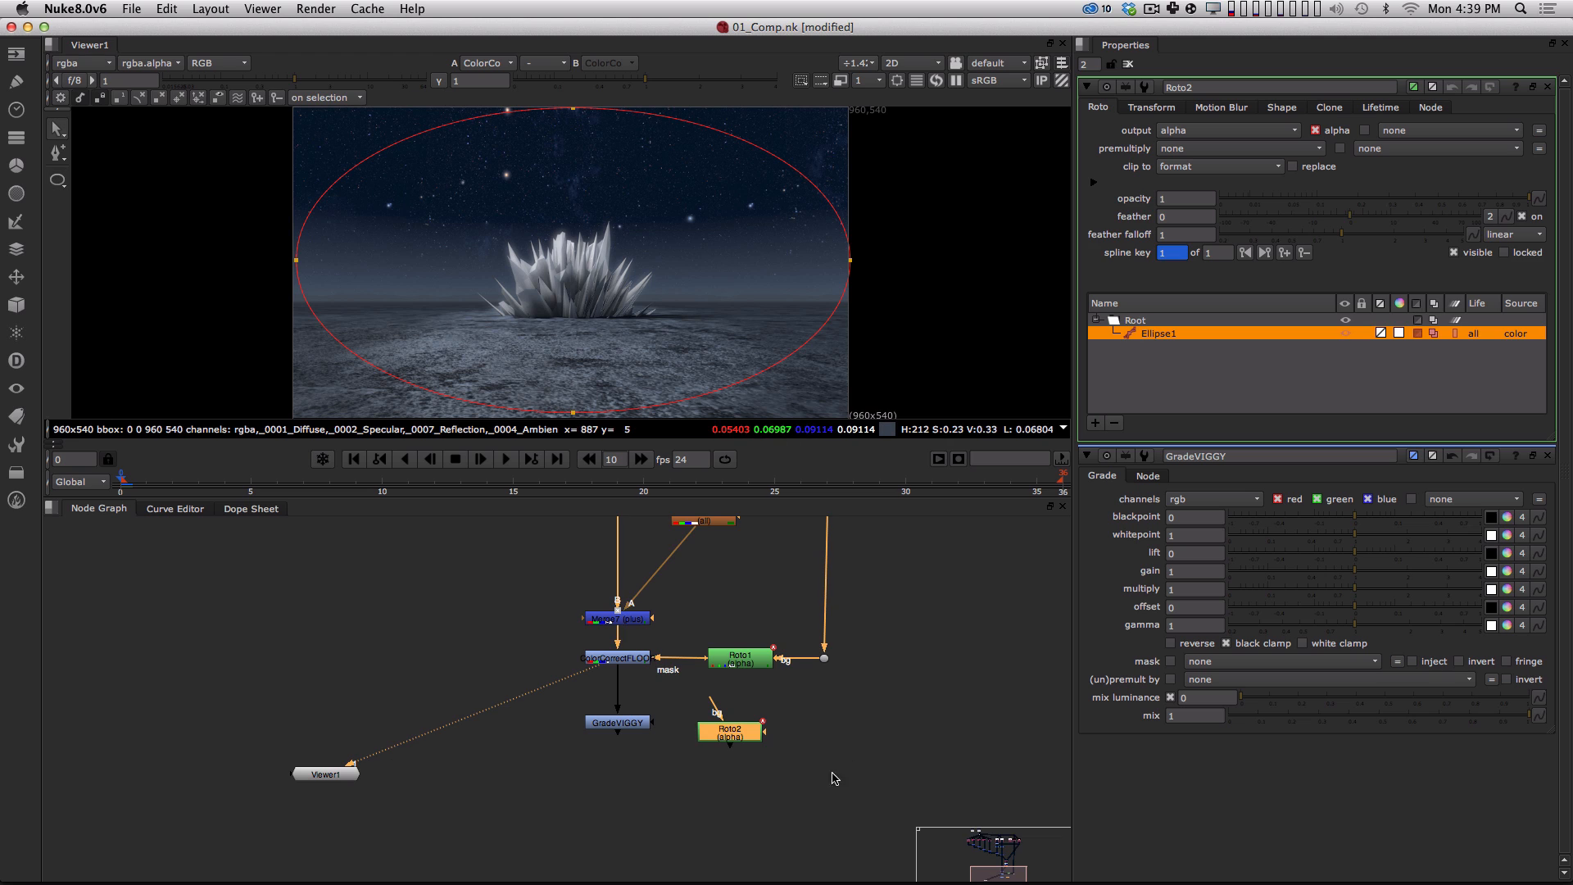
# View the GradeVIGGY result and connect Roto2 to GradeVIGGY as its rgba.alpha mask.
pyautogui.moveTo(744, 735); pyautogui.dragTo(761, 727)
pyautogui.press('1')
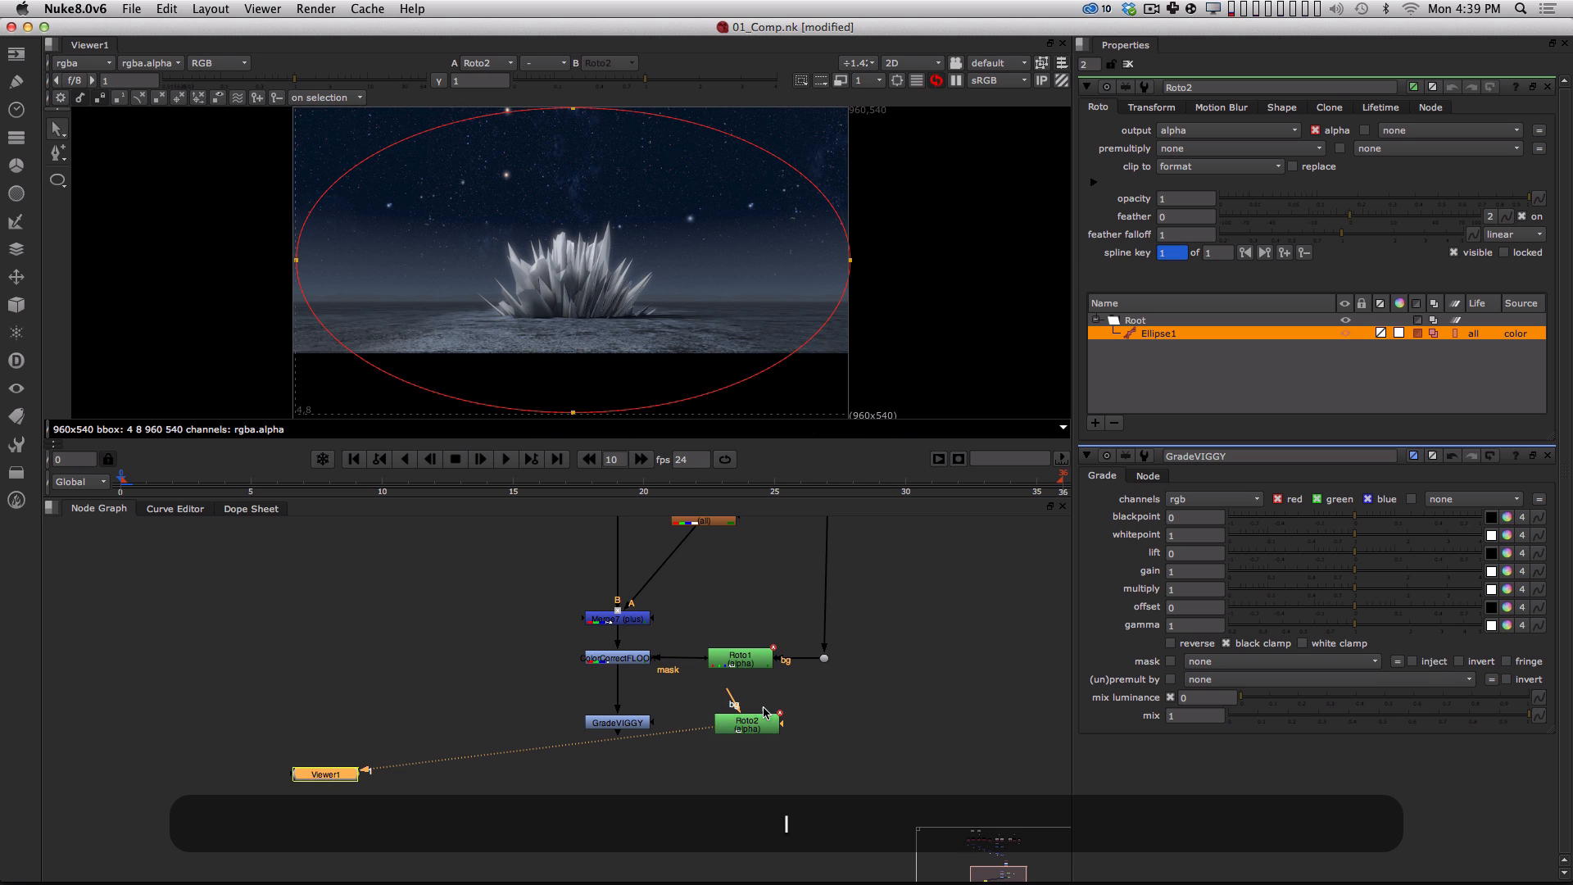
pyautogui.click(635, 724)
pyautogui.press('1')
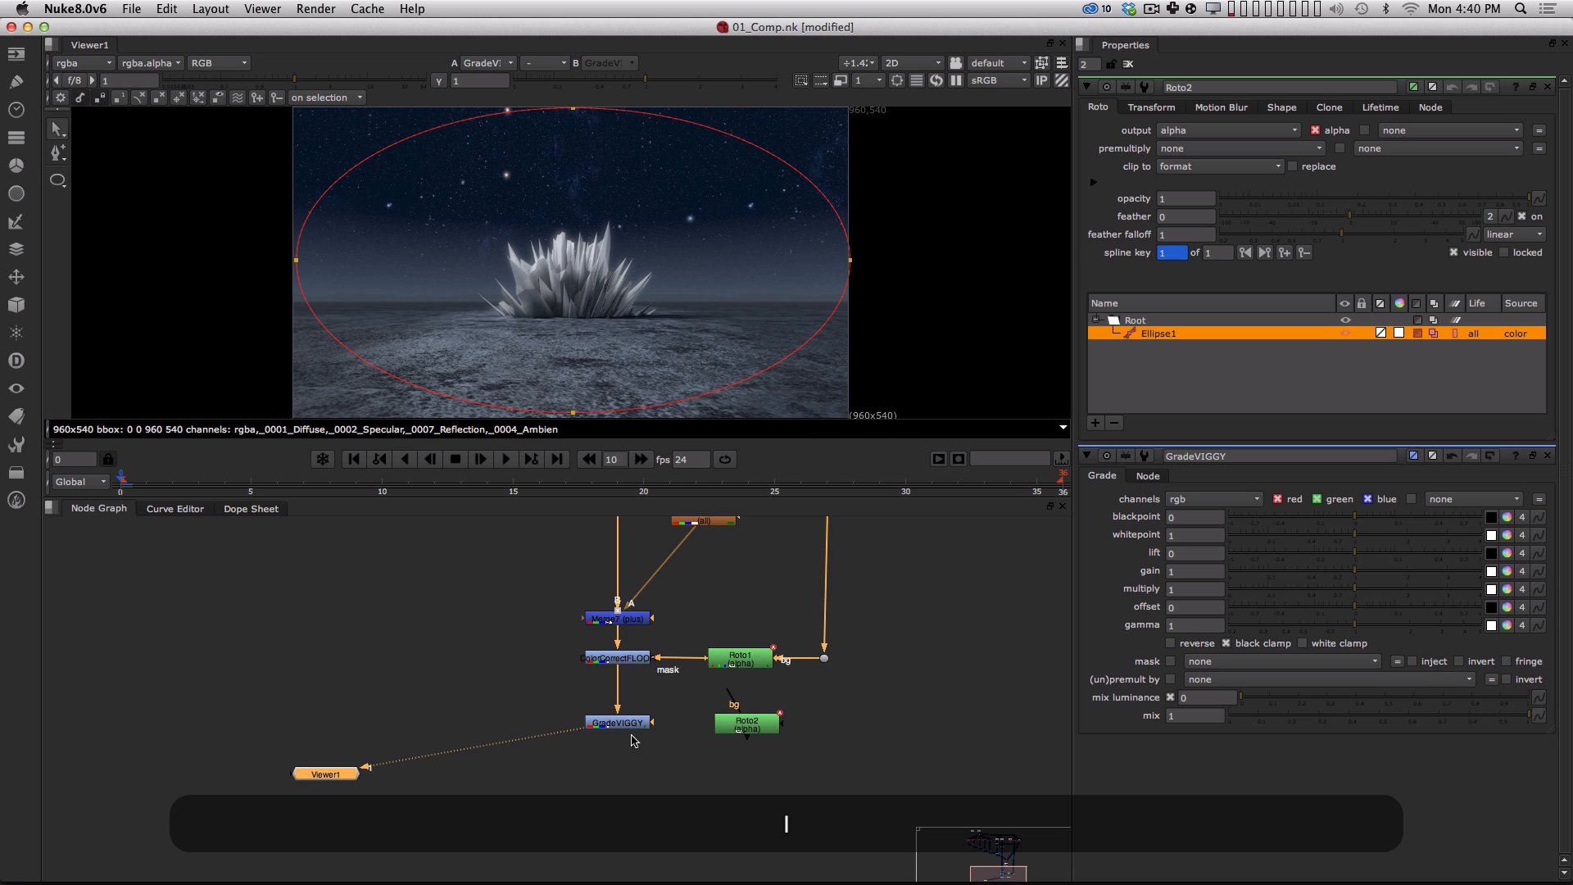
pyautogui.click(758, 726)
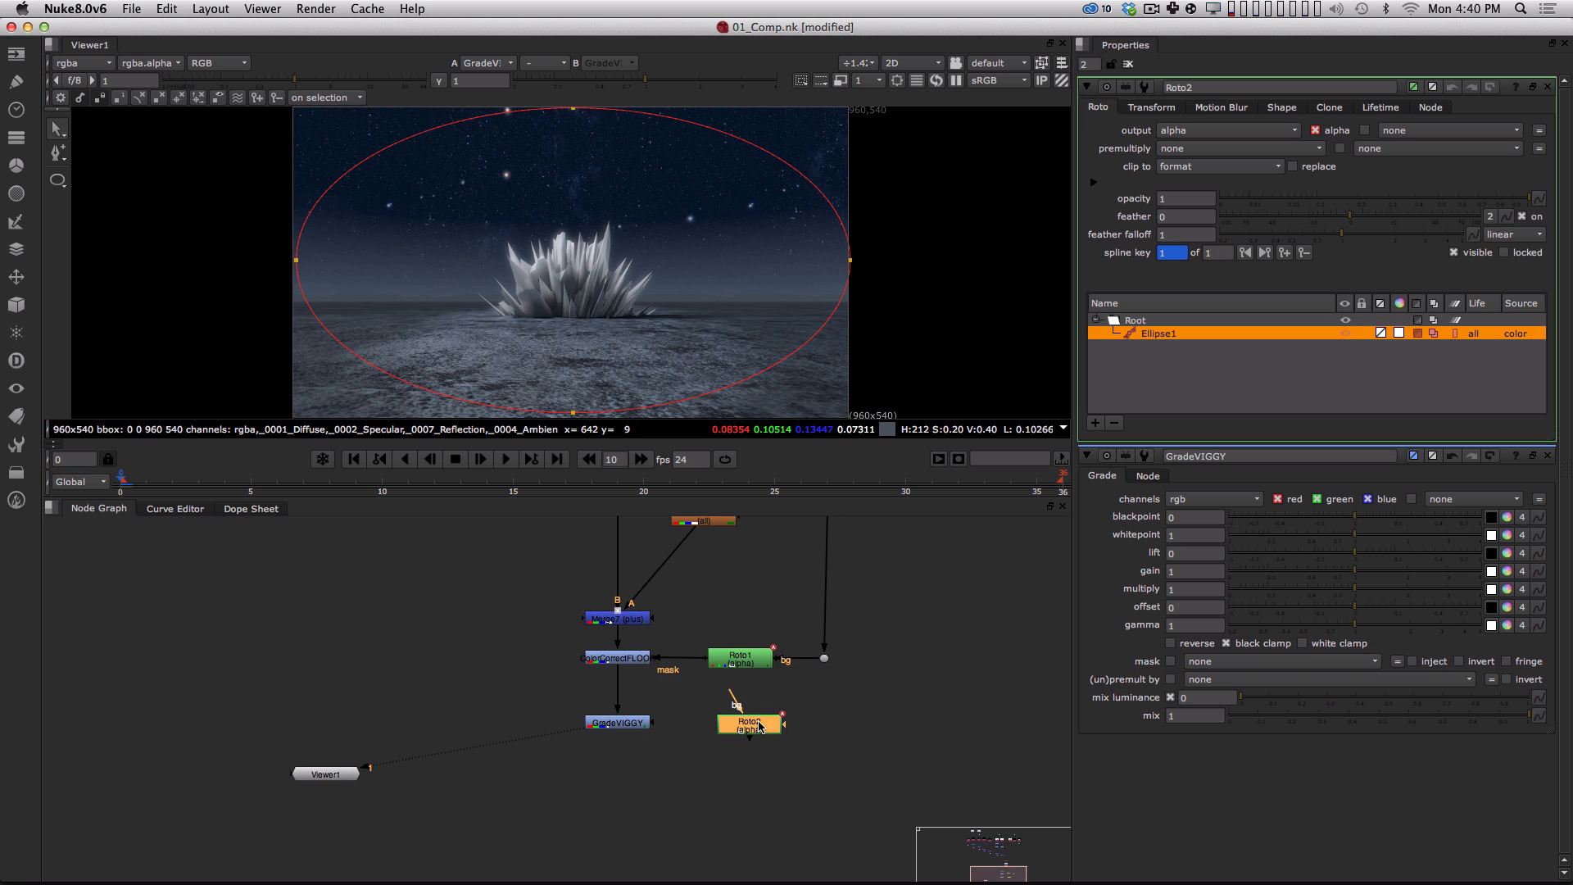
pyautogui.moveTo(760, 726); pyautogui.dragTo(760, 729)
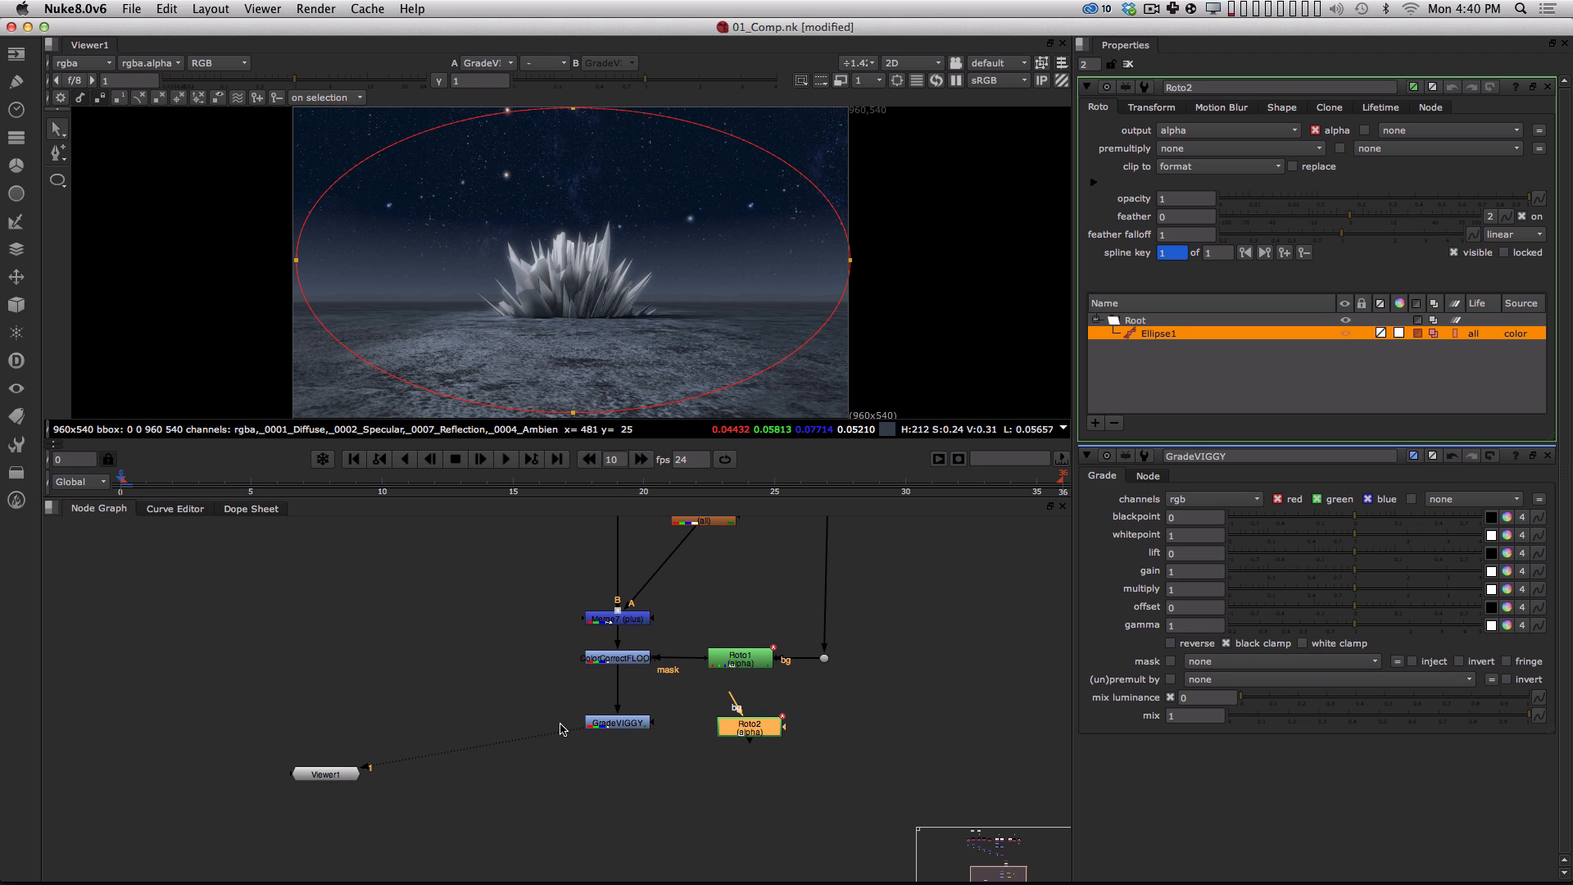
pyautogui.moveTo(732, 733); pyautogui.dragTo(799, 727)
# Display Roto2's alpha channel and invert the ellipse shape so the mask covers the frame's outer edges.
pyautogui.press('1')
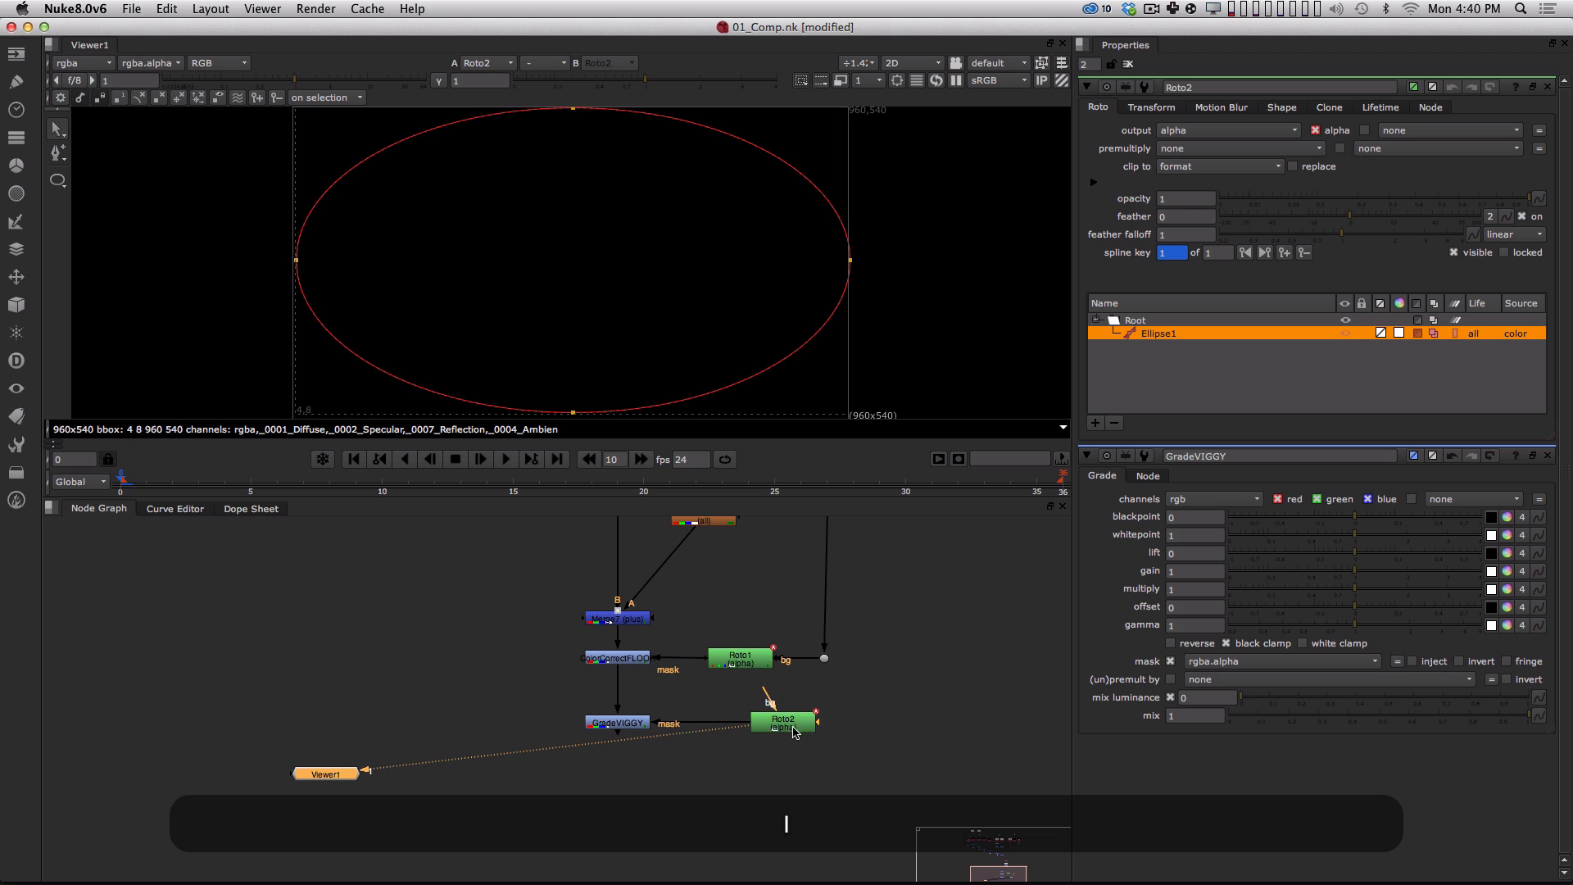
pyautogui.press('a')
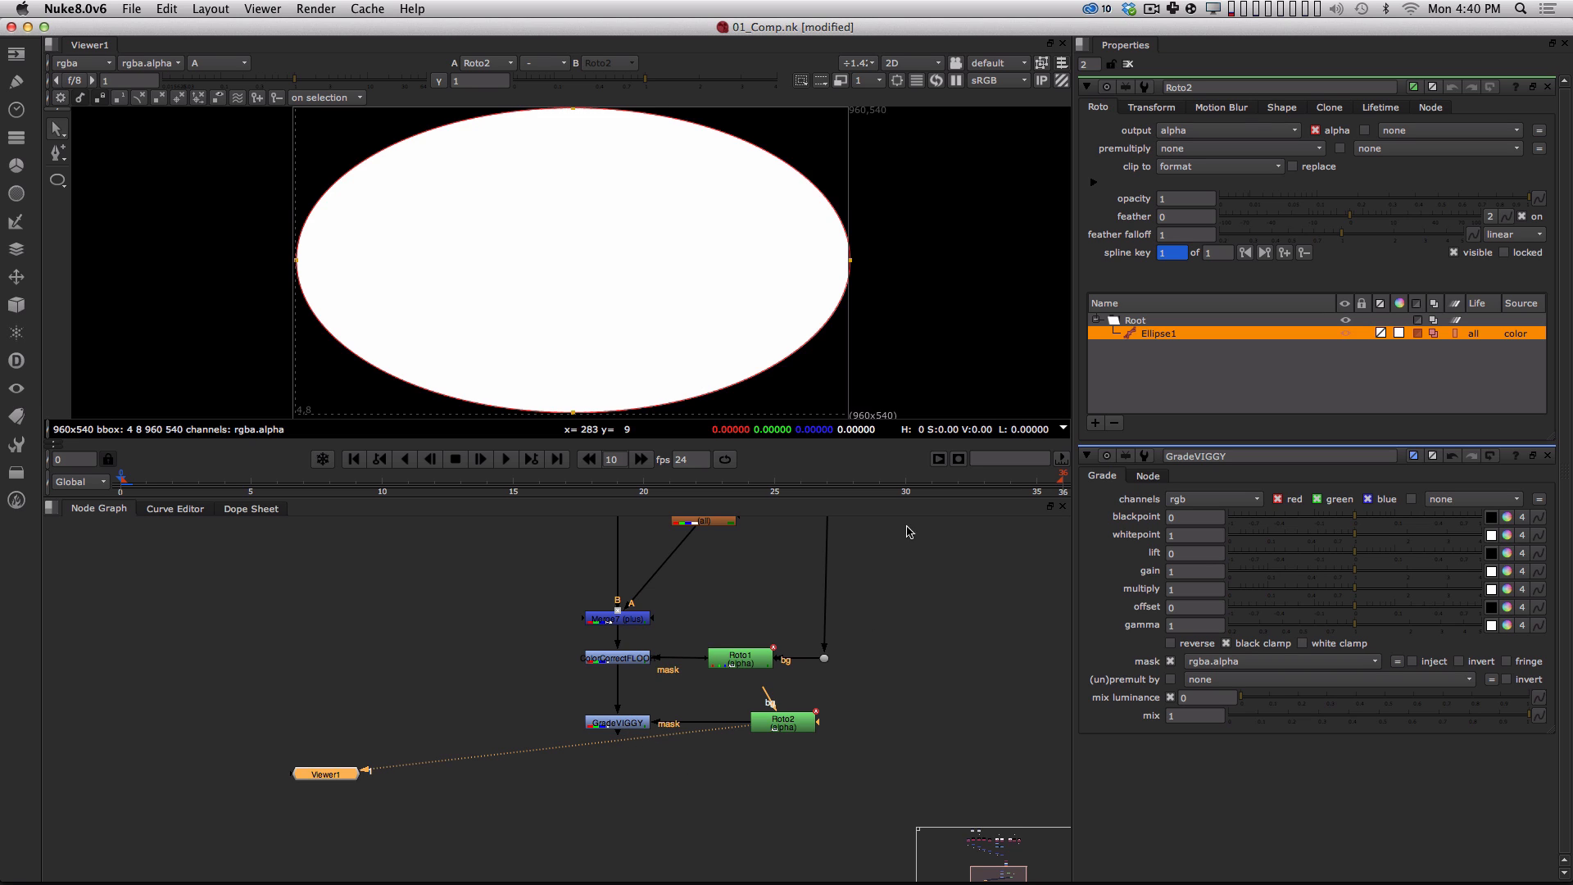
pyautogui.click(1290, 110)
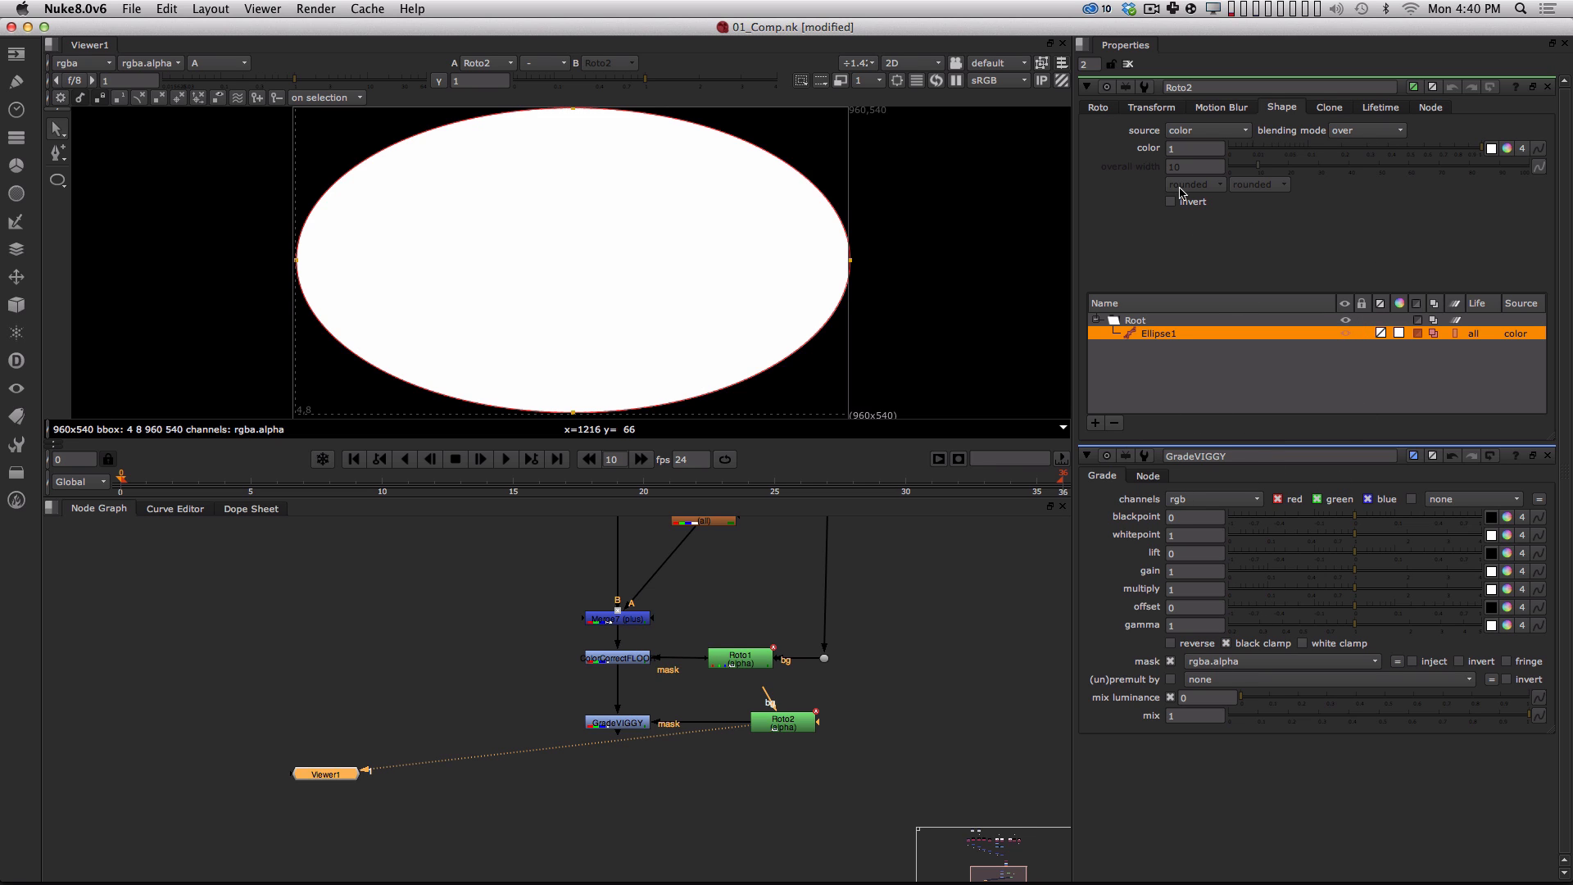
pyautogui.moveTo(799, 729); pyautogui.dragTo(766, 729)
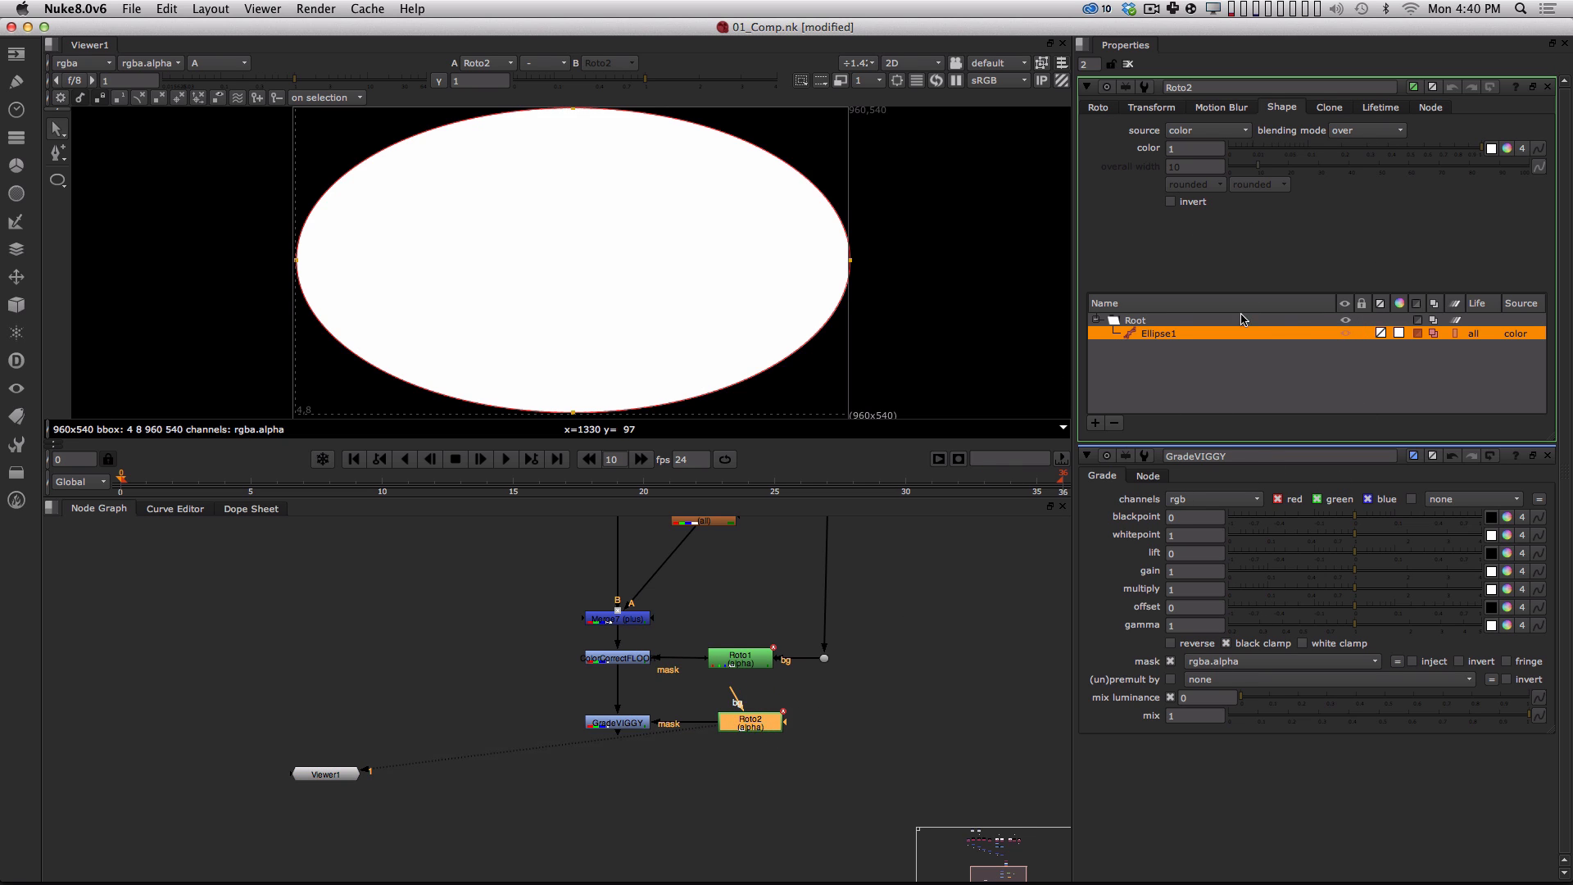
pyautogui.click(778, 781)
pyautogui.click(754, 724)
pyautogui.click(1186, 204)
pyautogui.click(715, 760)
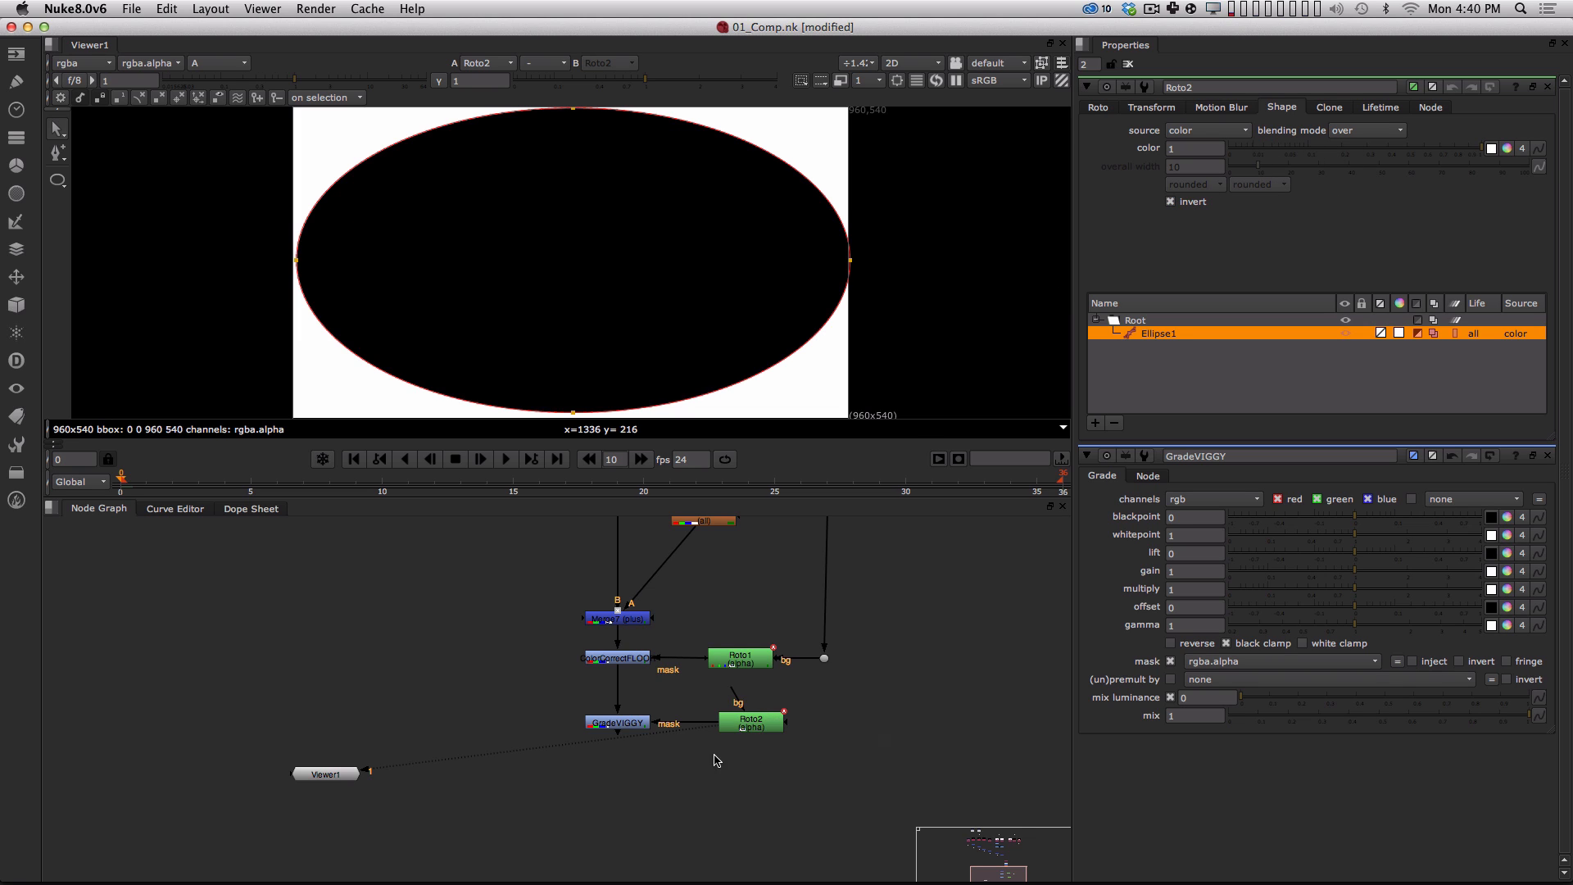
# View GradeVIGGY in full colour, set its gamma to 0.76, and hide the viewer overlay.
pyautogui.click(617, 723)
pyautogui.press('1')
pyautogui.press('a')
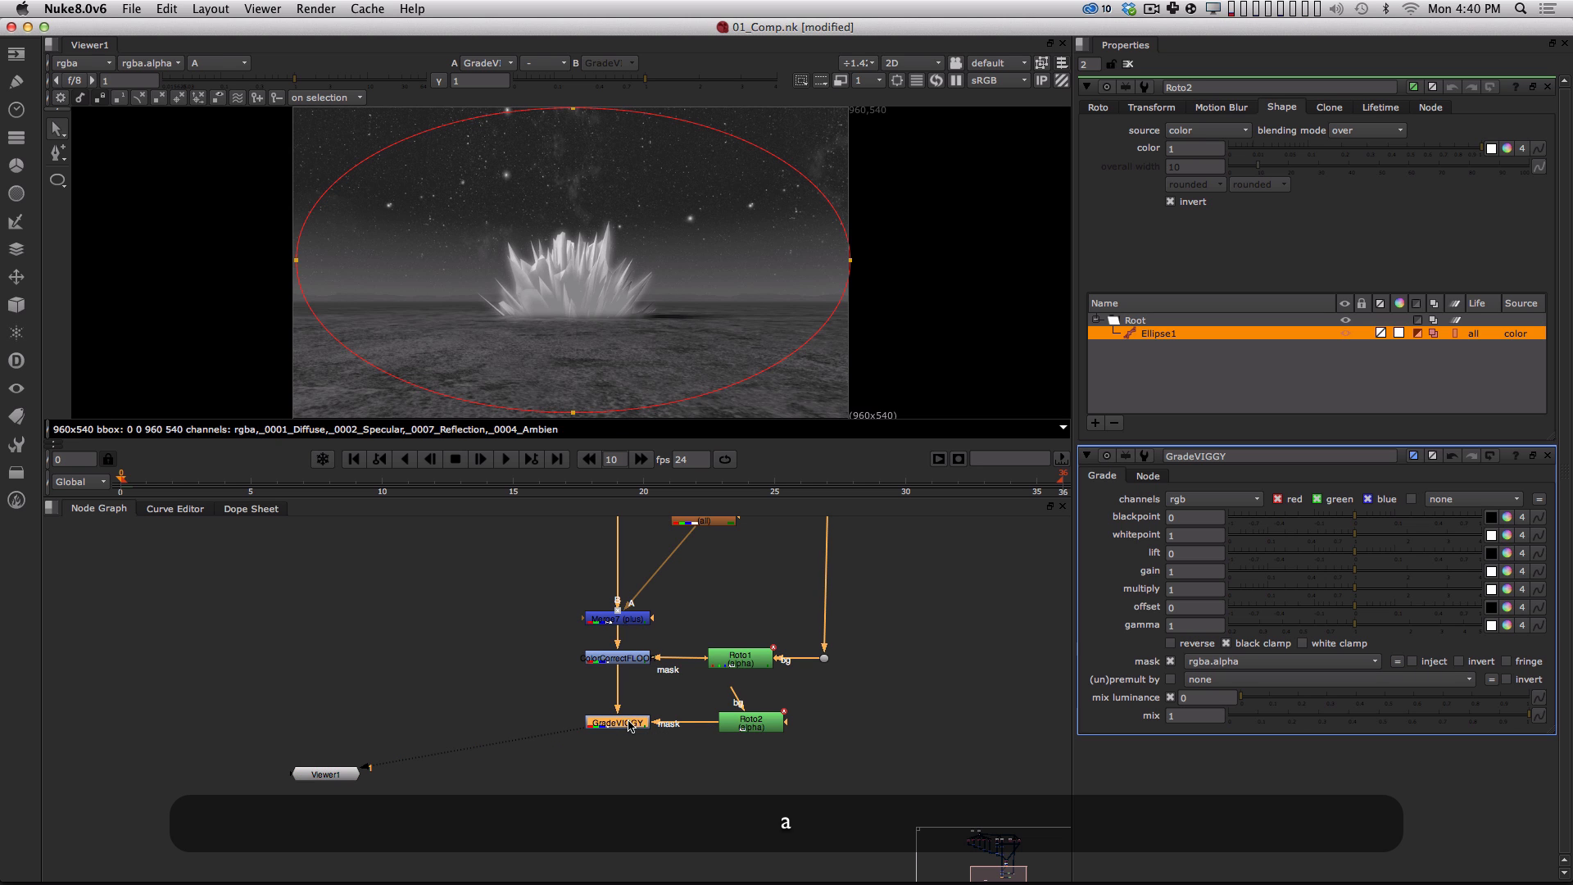
pyautogui.doubleClick(631, 725)
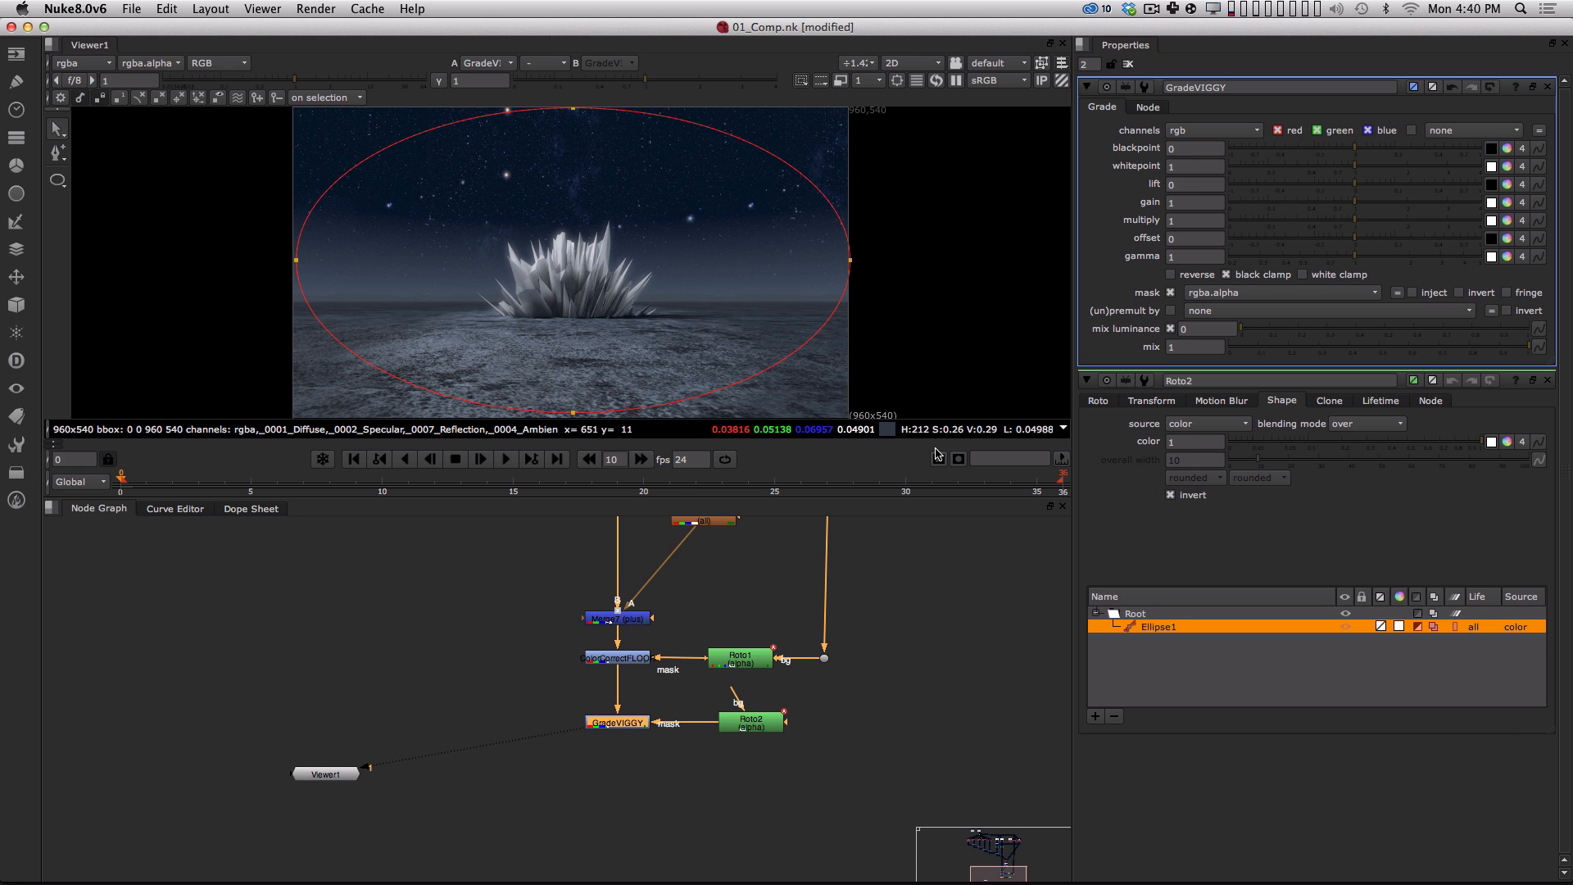
pyautogui.moveTo(1359, 261); pyautogui.dragTo(1333, 259)
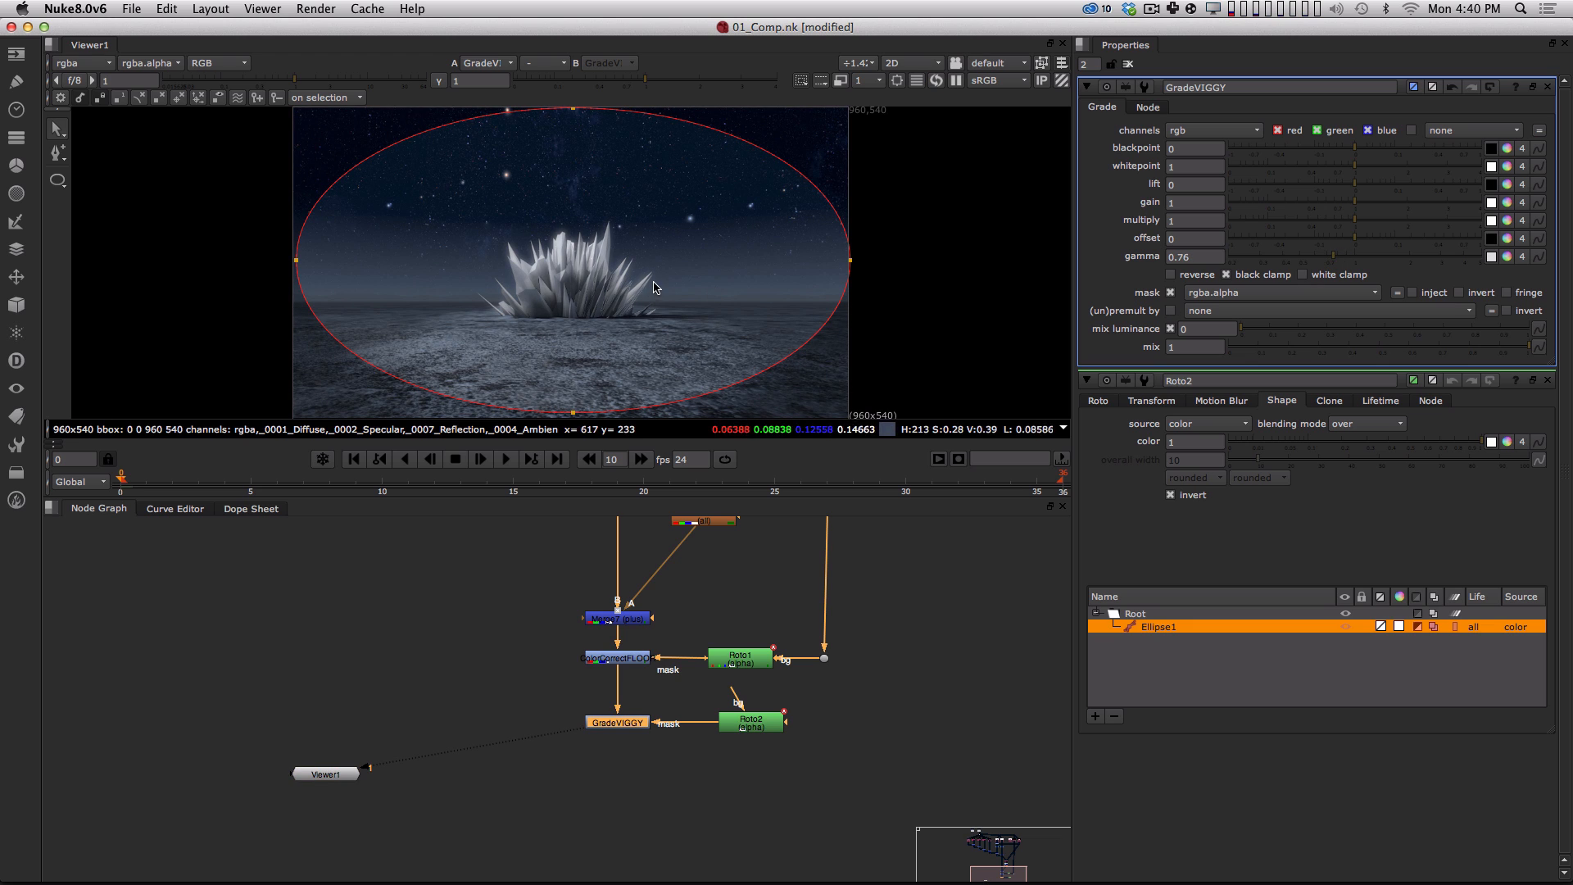
pyautogui.press('o')
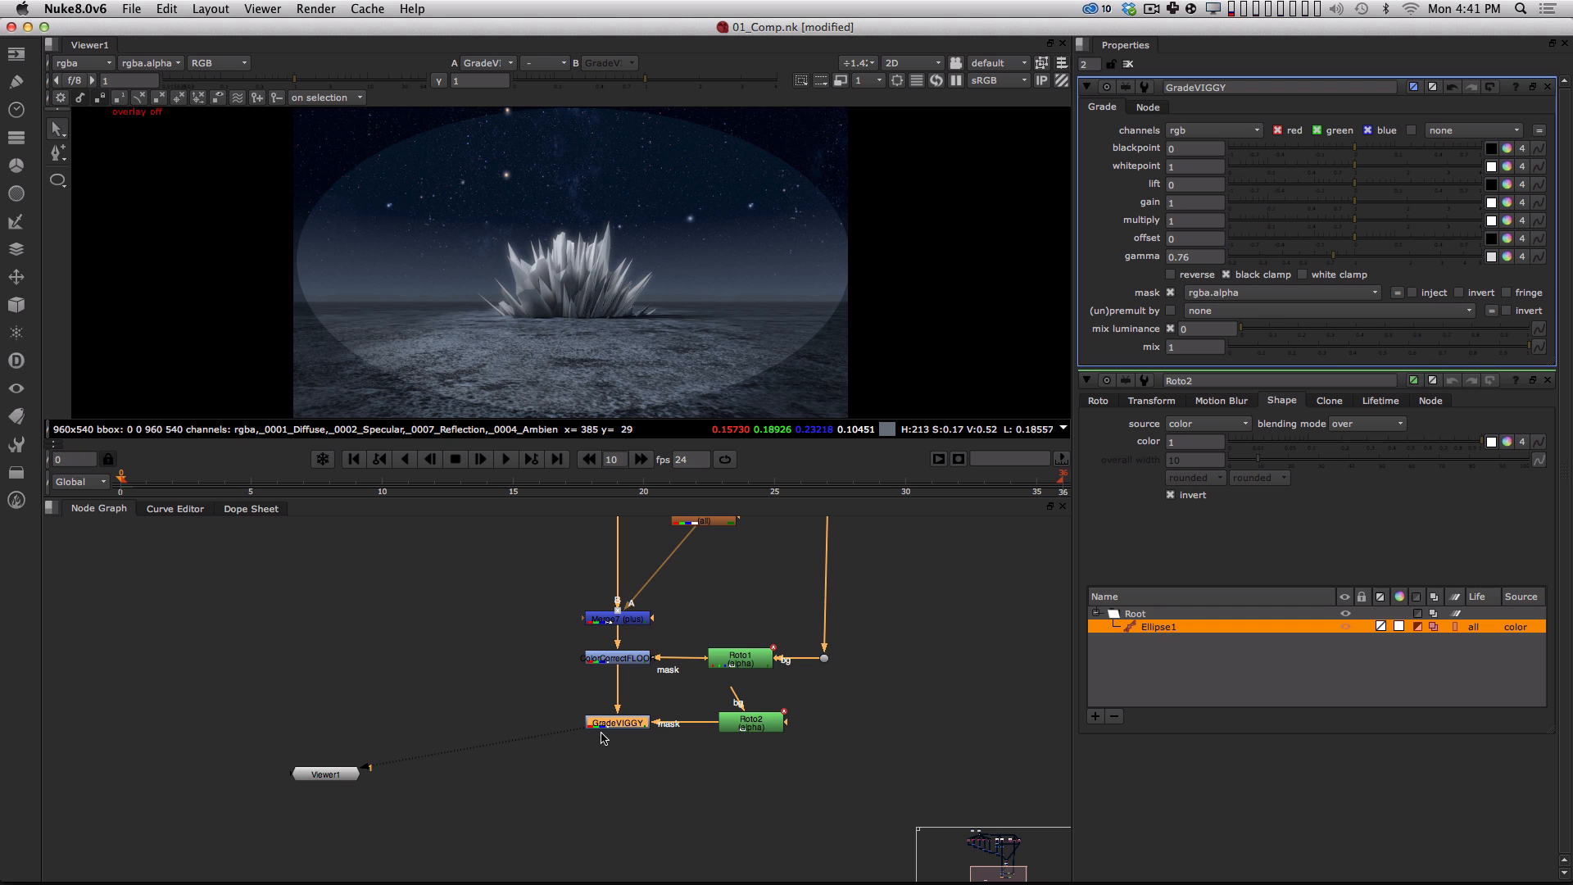
pyautogui.moveTo(749, 726); pyautogui.dragTo(756, 728)
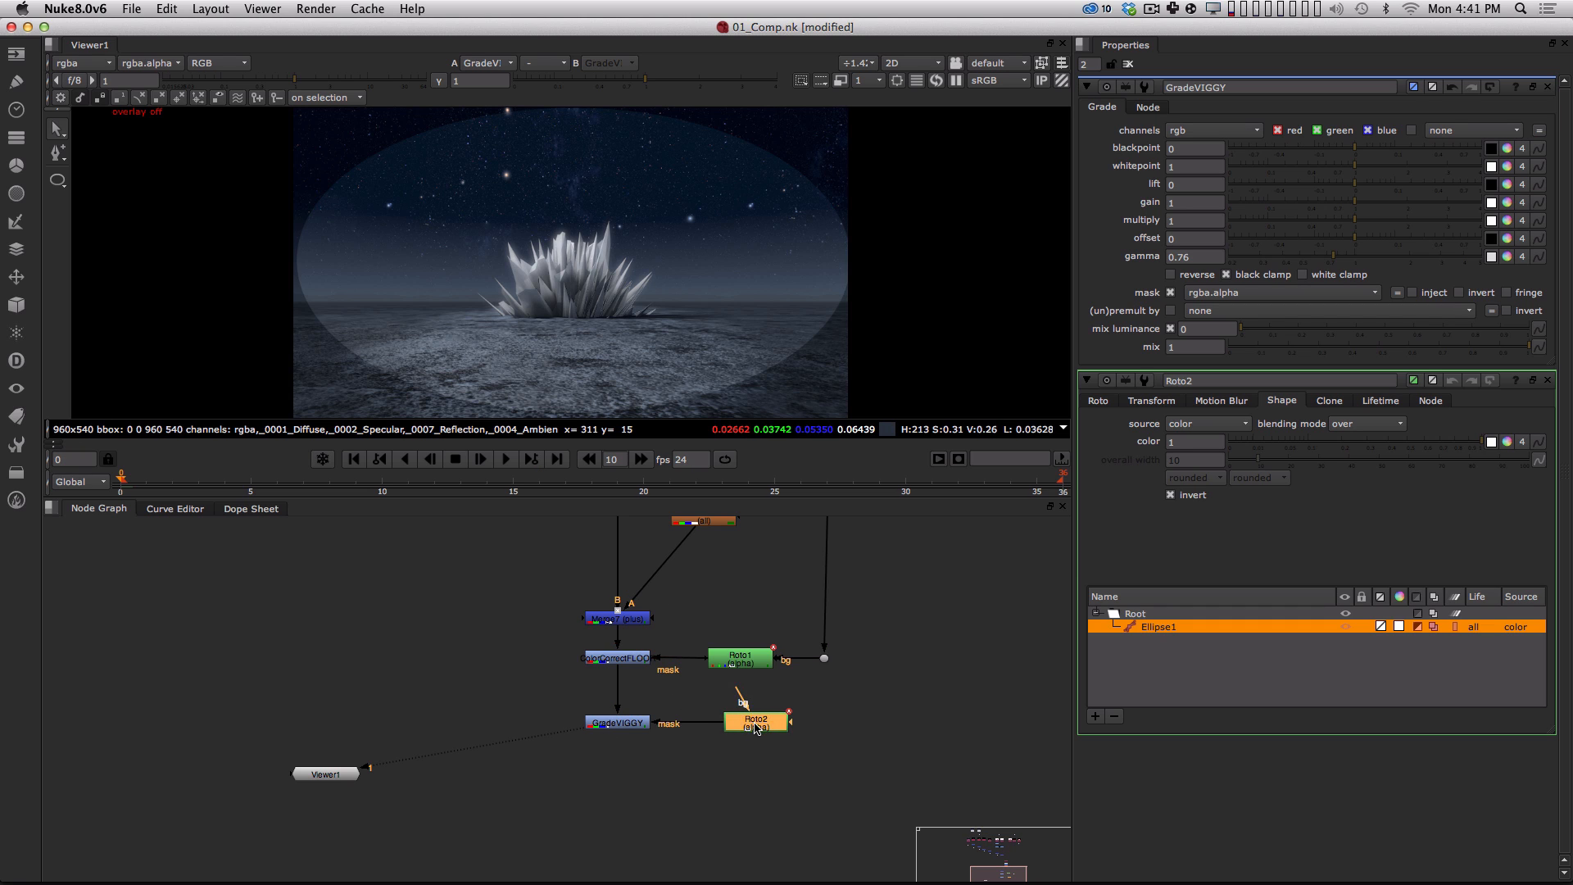
pyautogui.click(743, 660)
pyautogui.press('o')
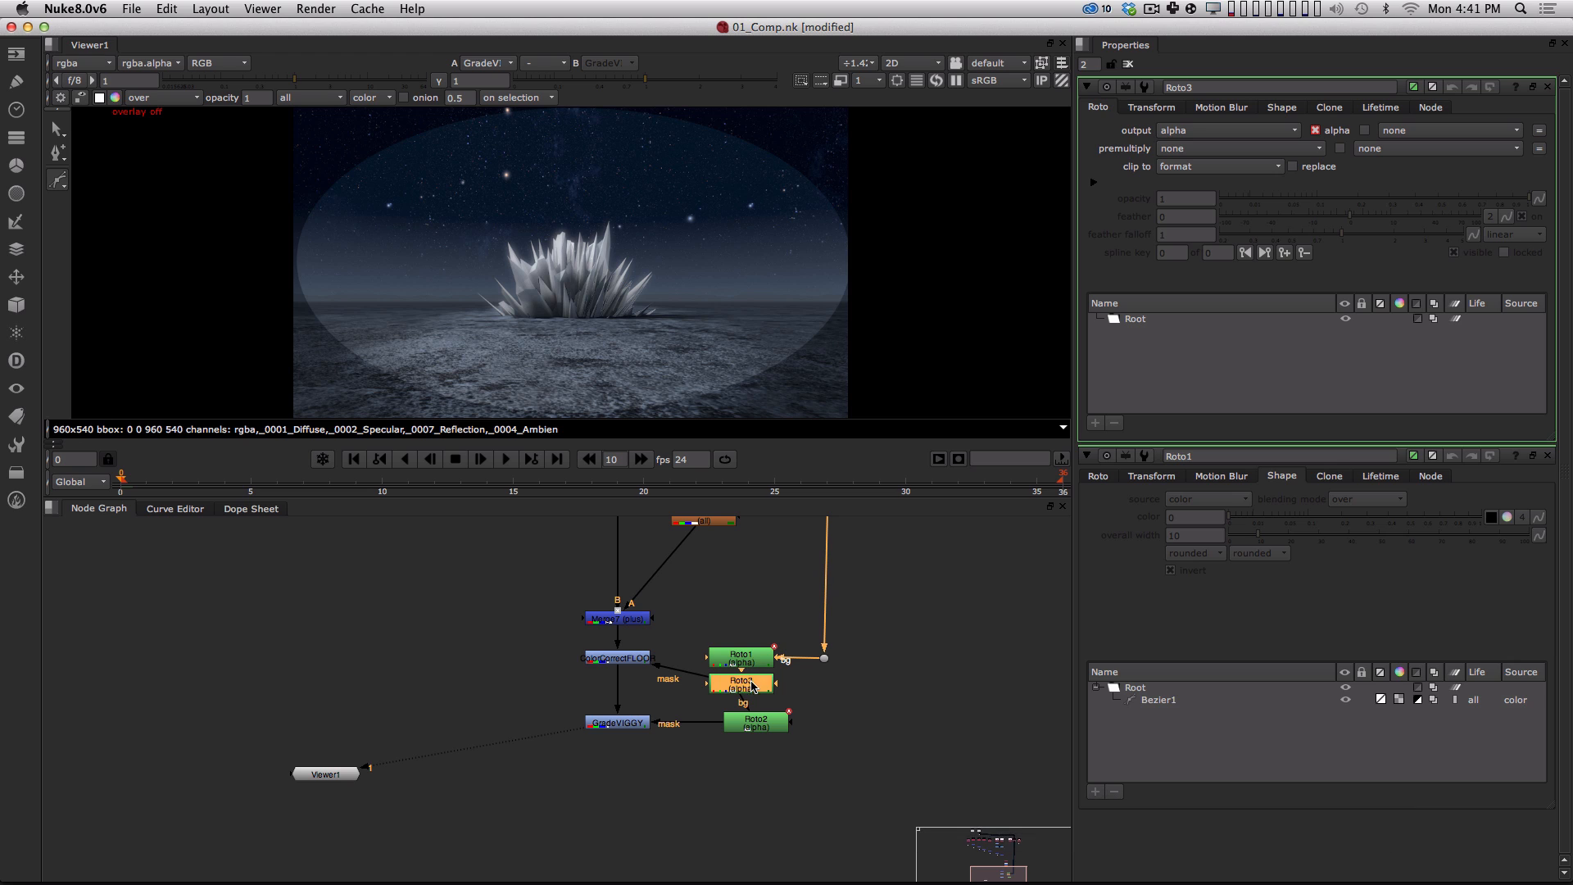
pyautogui.press('super+z')
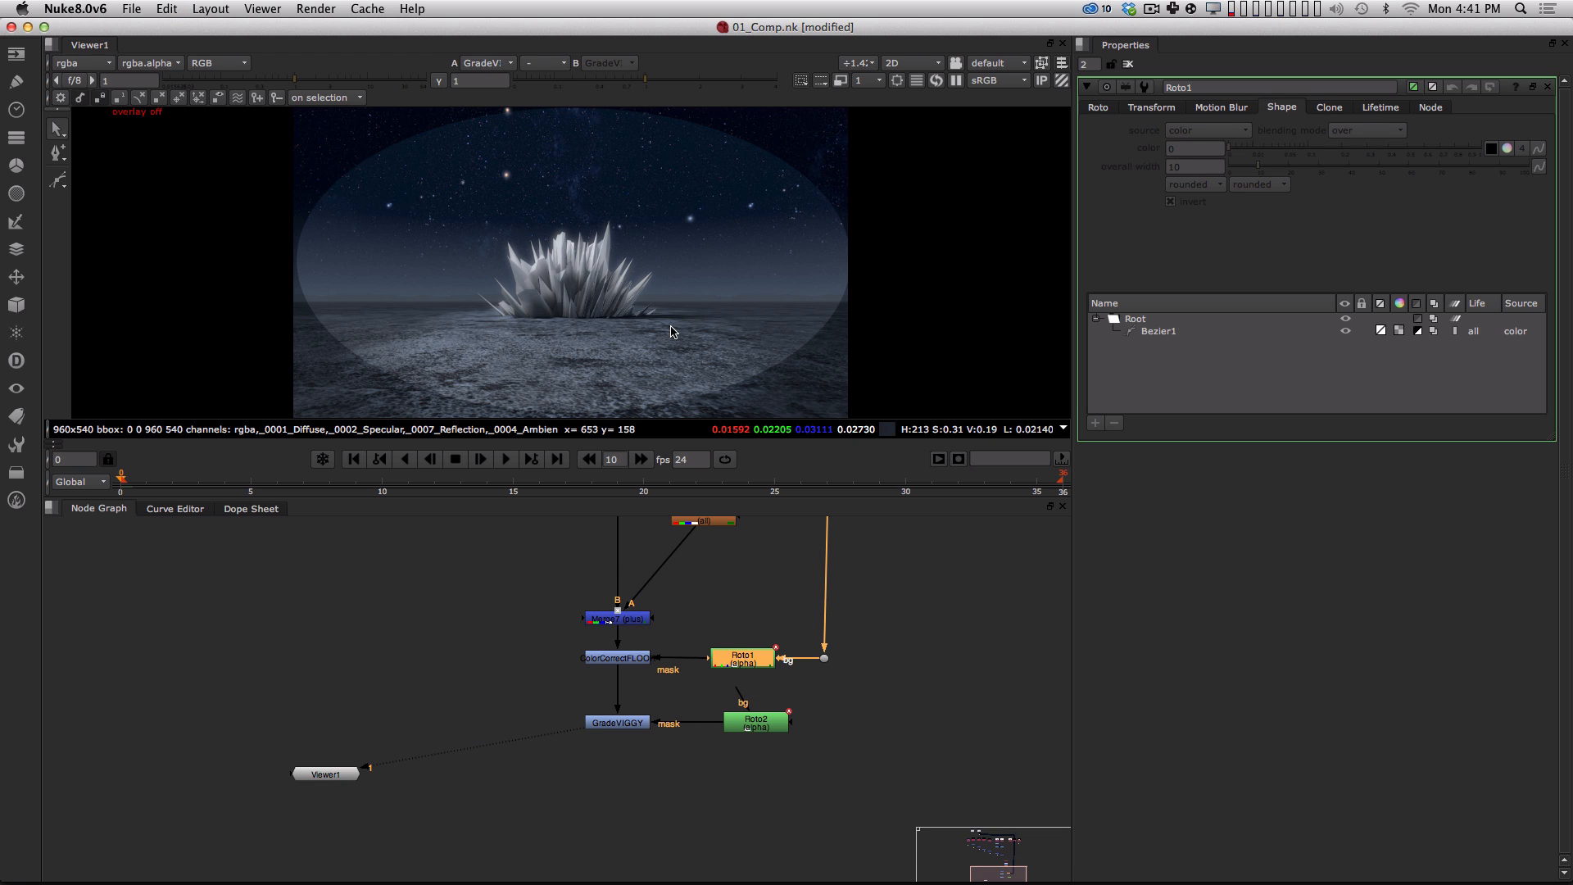
# Restore the viewer overlay and check Roto2's output in its alpha and colour channels.
pyautogui.press('o')
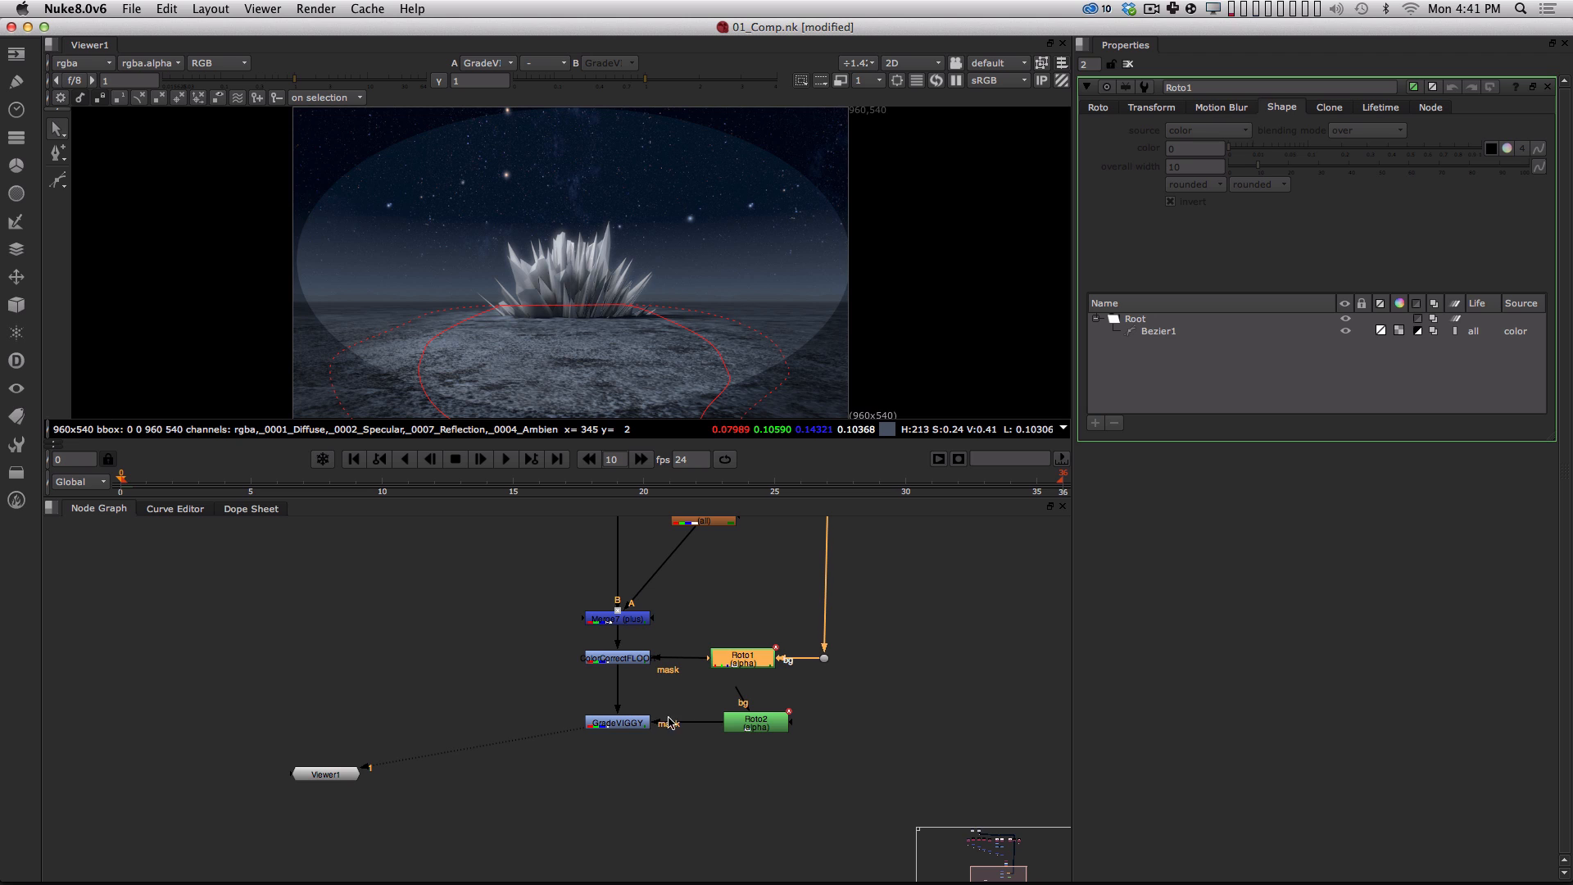
pyautogui.moveTo(747, 720); pyautogui.dragTo(762, 721)
pyautogui.press('1')
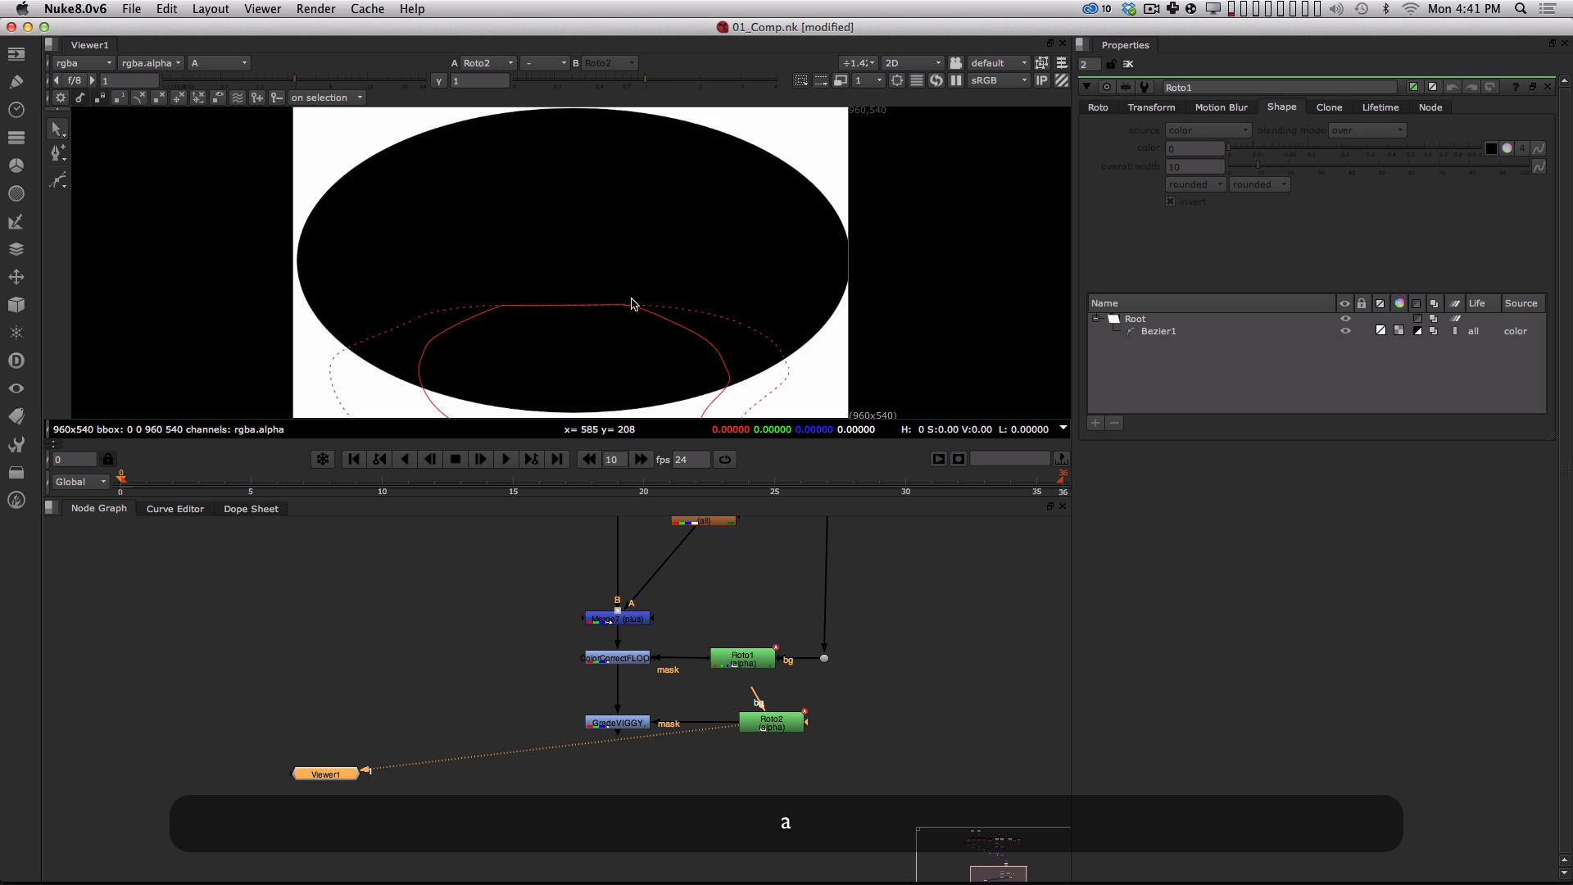
pyautogui.press('a')
pyautogui.press('l')
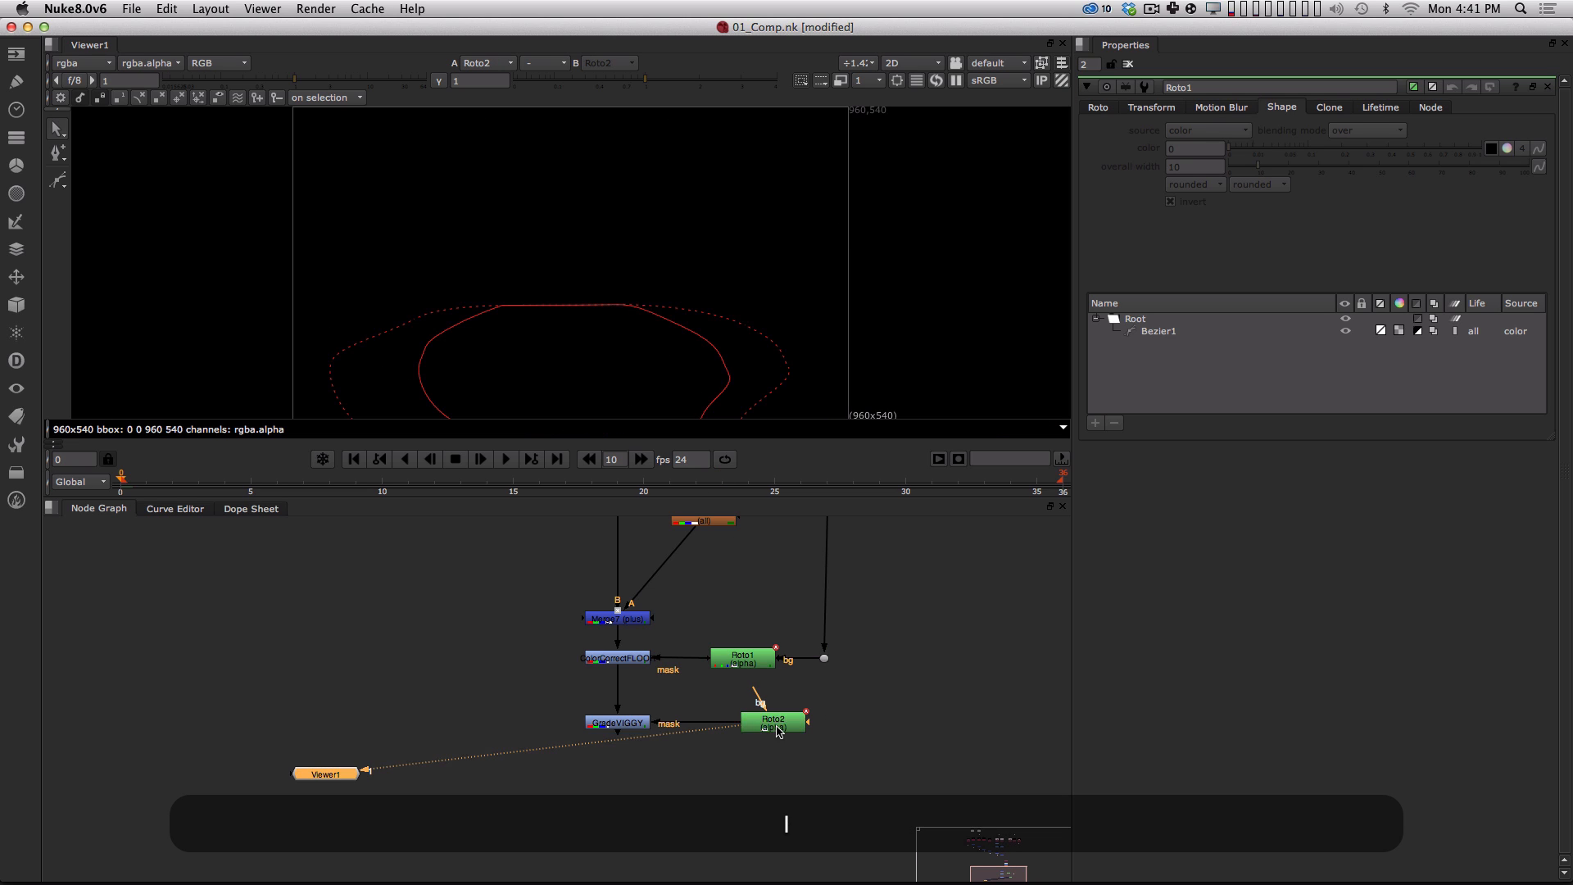
# Open Roto2's properties, view its alpha channel, and reposition the Roto2 node beside GradeVIGGY.
pyautogui.doubleClick(773, 721)
pyautogui.press('a')
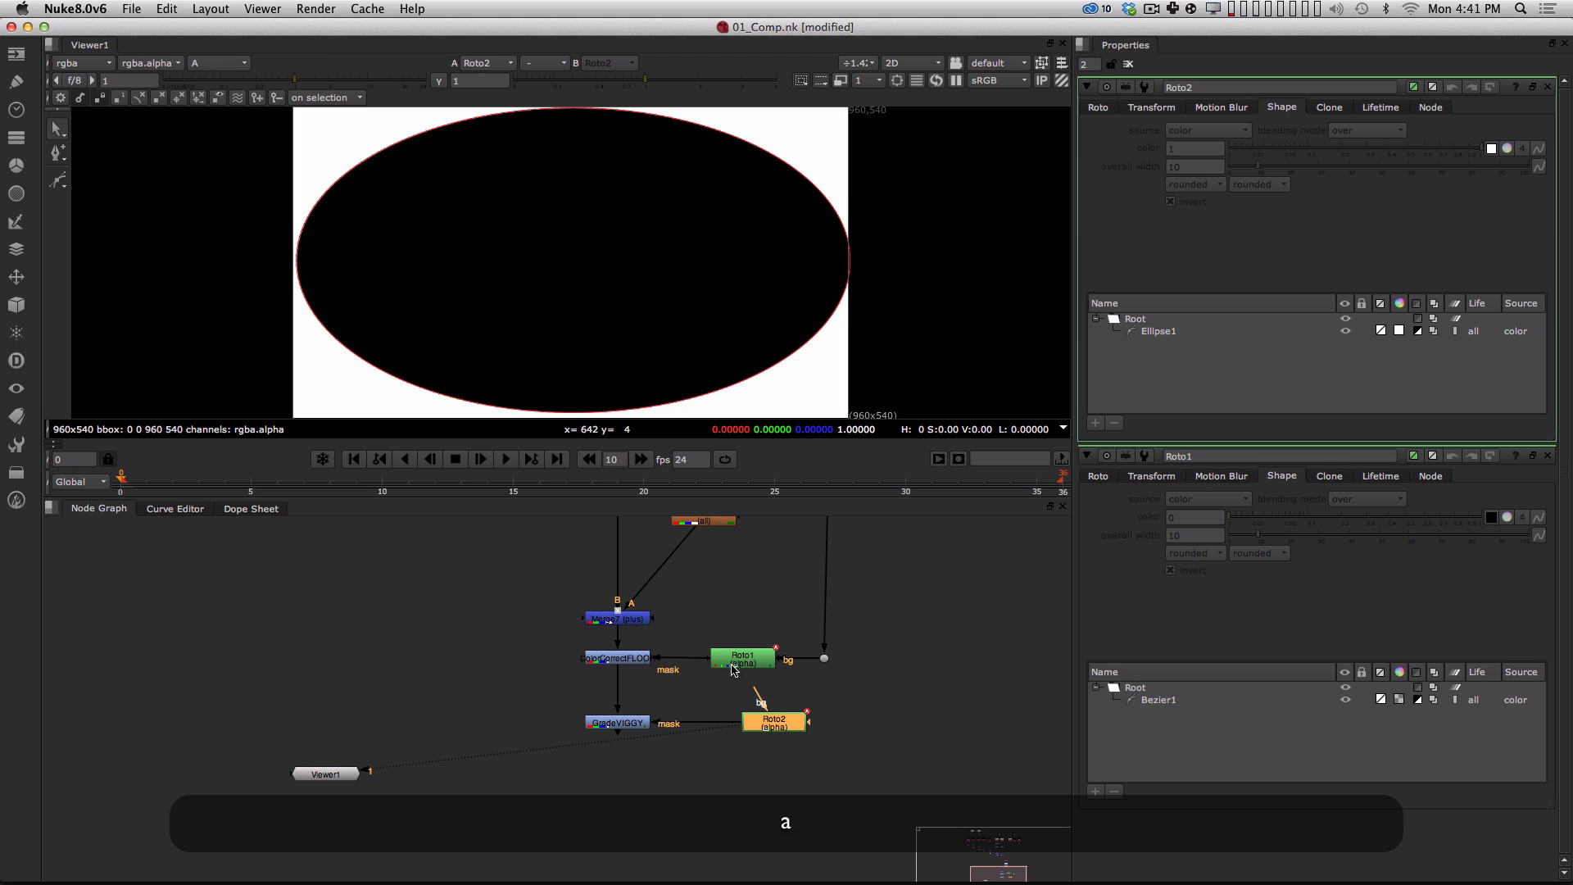
pyautogui.moveTo(767, 718); pyautogui.dragTo(734, 714)
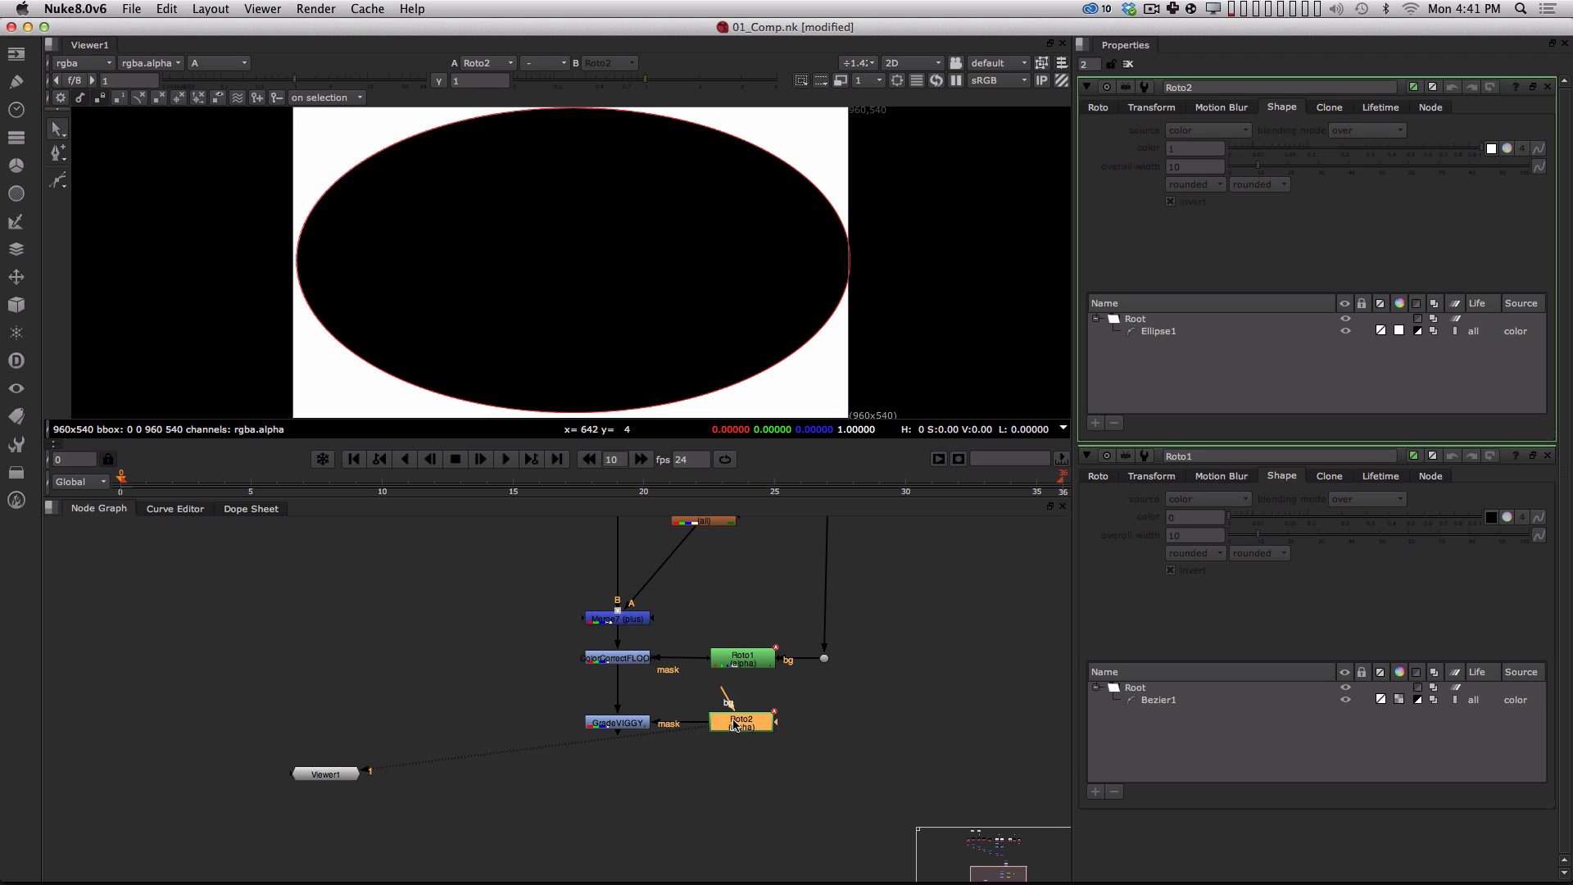
pyautogui.moveTo(734, 724)
pyautogui.mouseDown()
pyautogui.moveTo(767, 724)
pyautogui.moveTo(750, 725)
pyautogui.mouseUp()
pyautogui.moveTo(759, 723); pyautogui.dragTo(781, 730)
# View the GradeVIGGY result in full colour and select the Roto2 node.
pyautogui.click(643, 725)
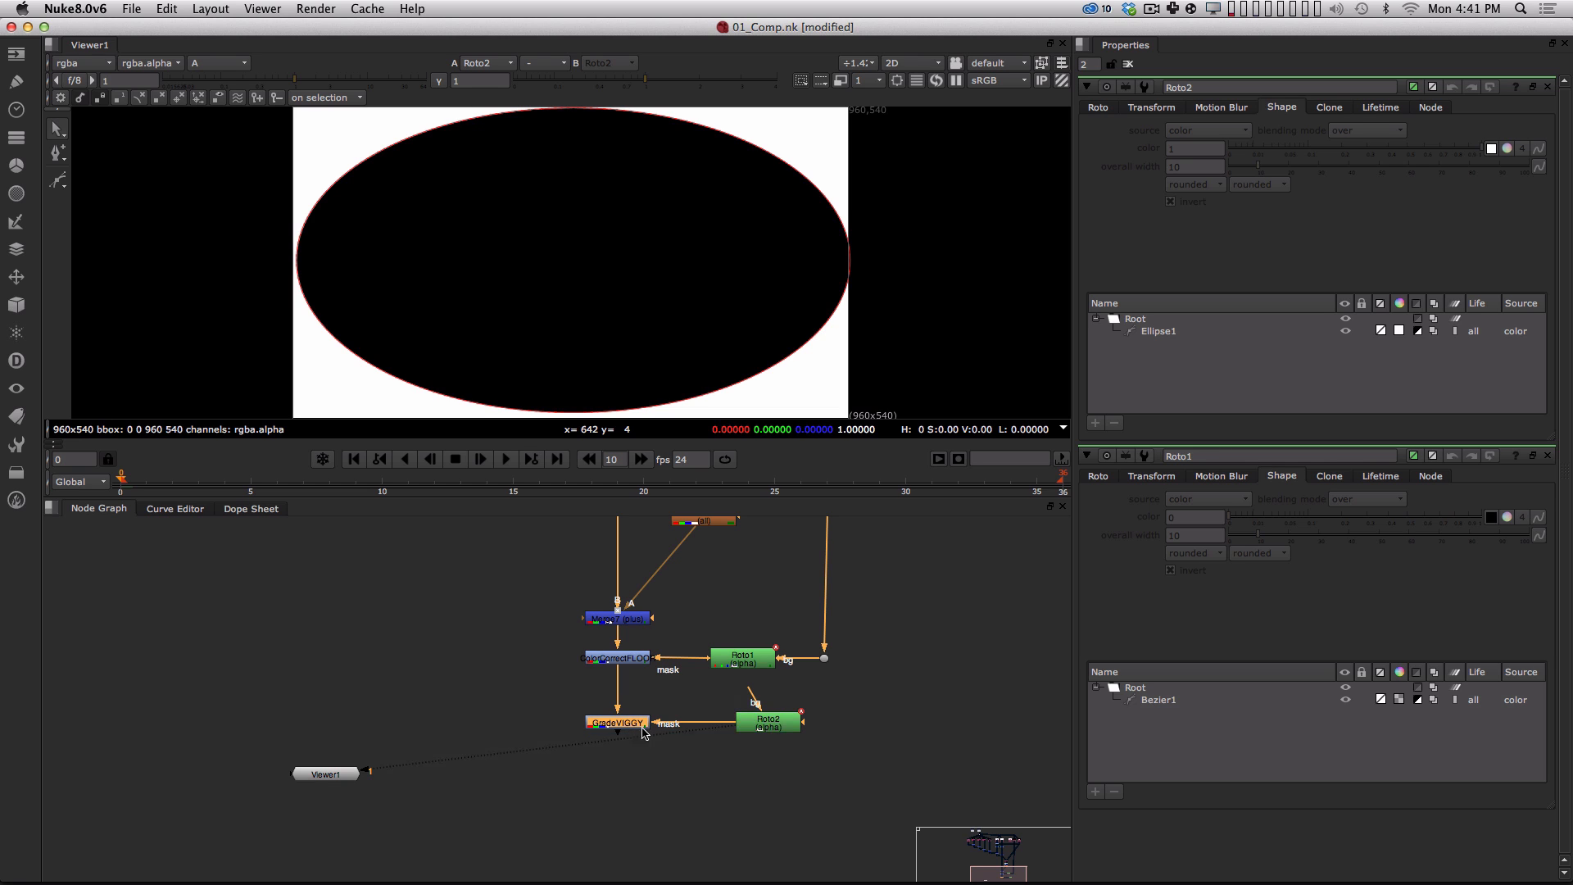
pyautogui.press('1')
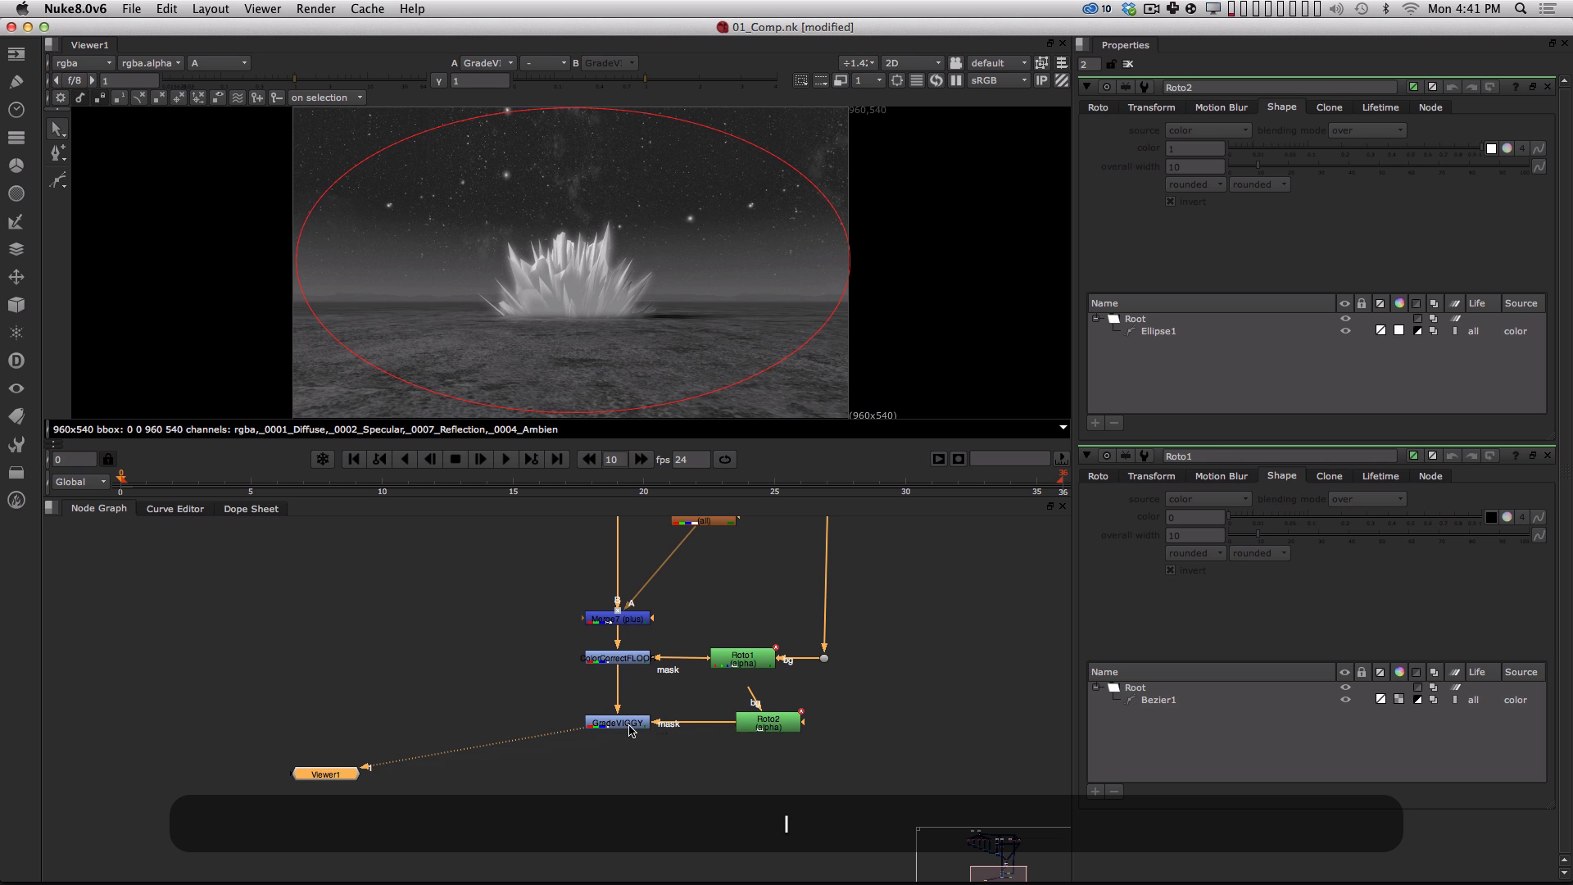
pyautogui.click(762, 723)
pyautogui.press('a')
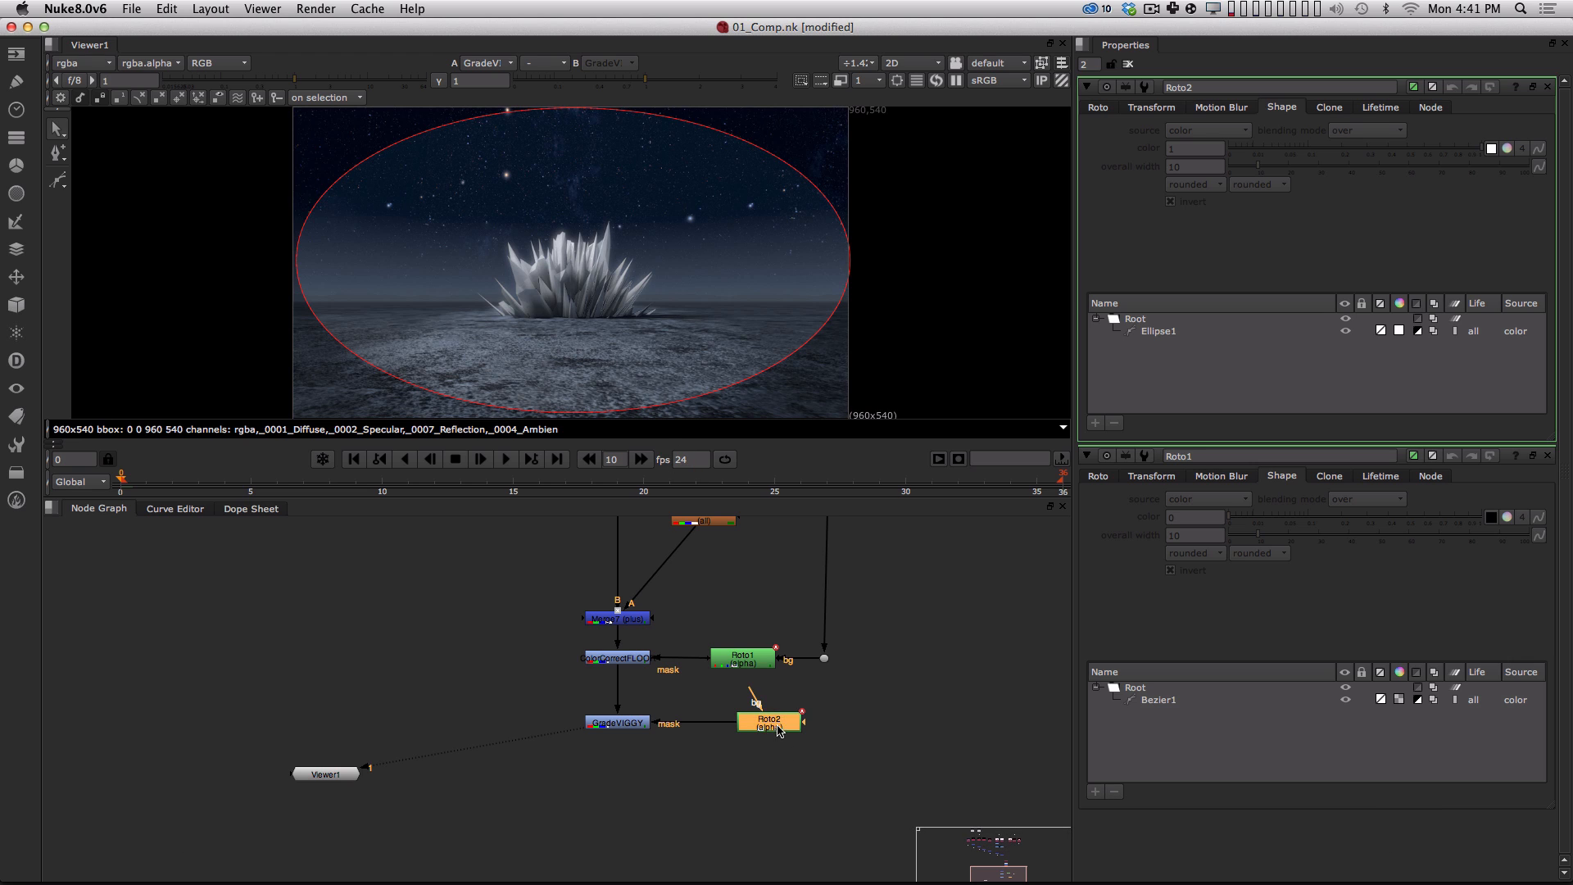
# Insert a Blur node between Roto2 and GradeVIGGY's mask input, and line the nodes up.
pyautogui.press('Tab')
pyautogui.write('blur')
pyautogui.press('Return')
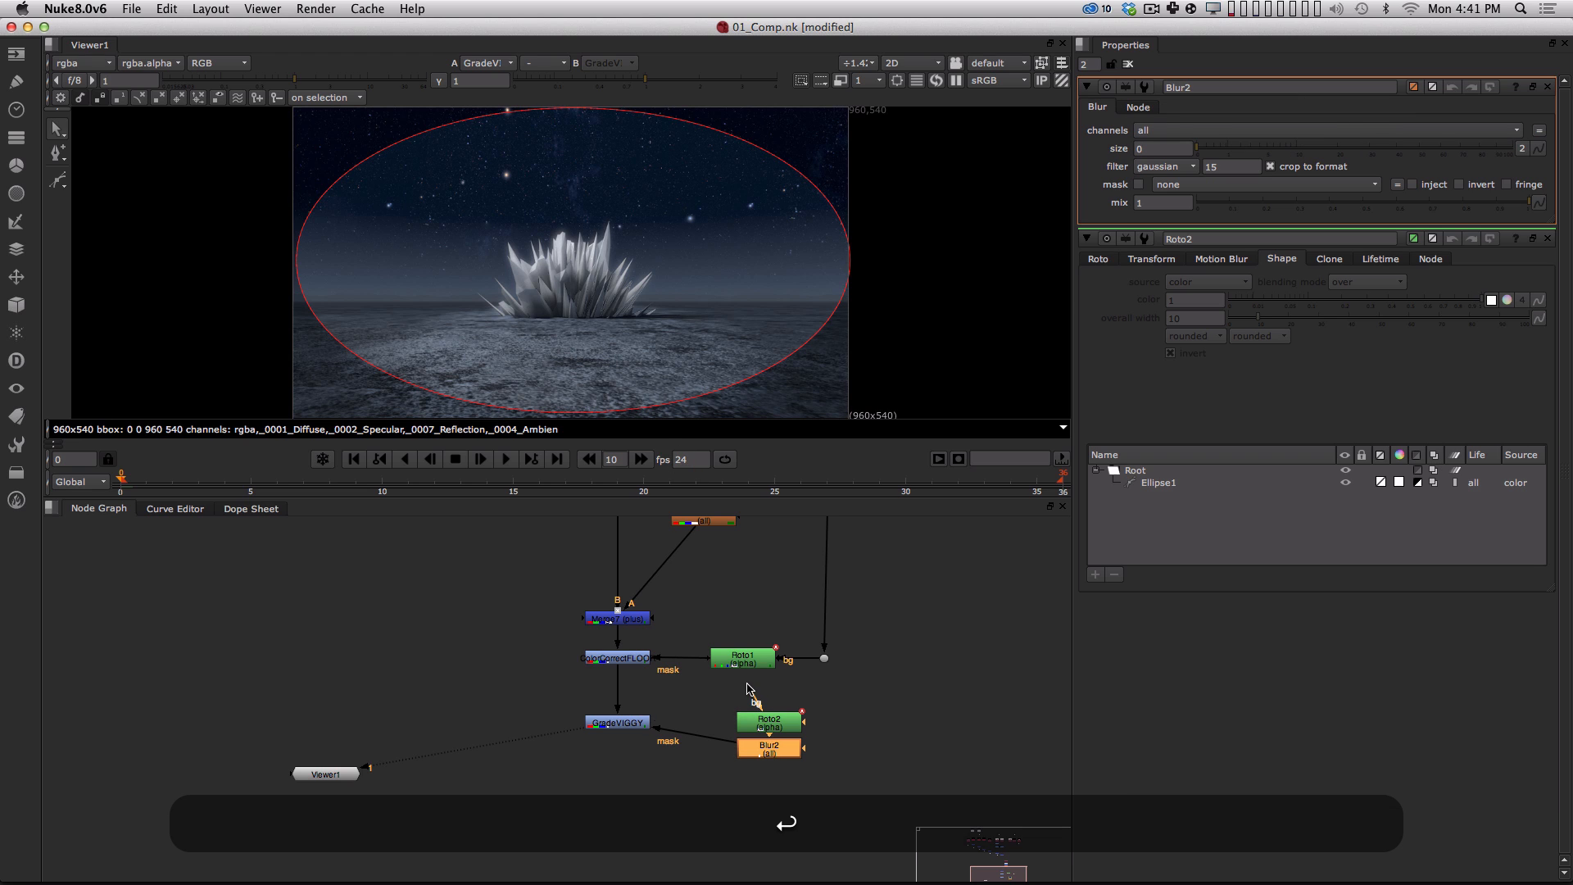
pyautogui.press('super')
pyautogui.moveTo(769, 724)
pyautogui.mouseDown()
pyautogui.moveTo(769, 709)
pyautogui.moveTo(770, 733)
pyautogui.mouseUp()
pyautogui.moveTo(640, 724); pyautogui.dragTo(639, 735)
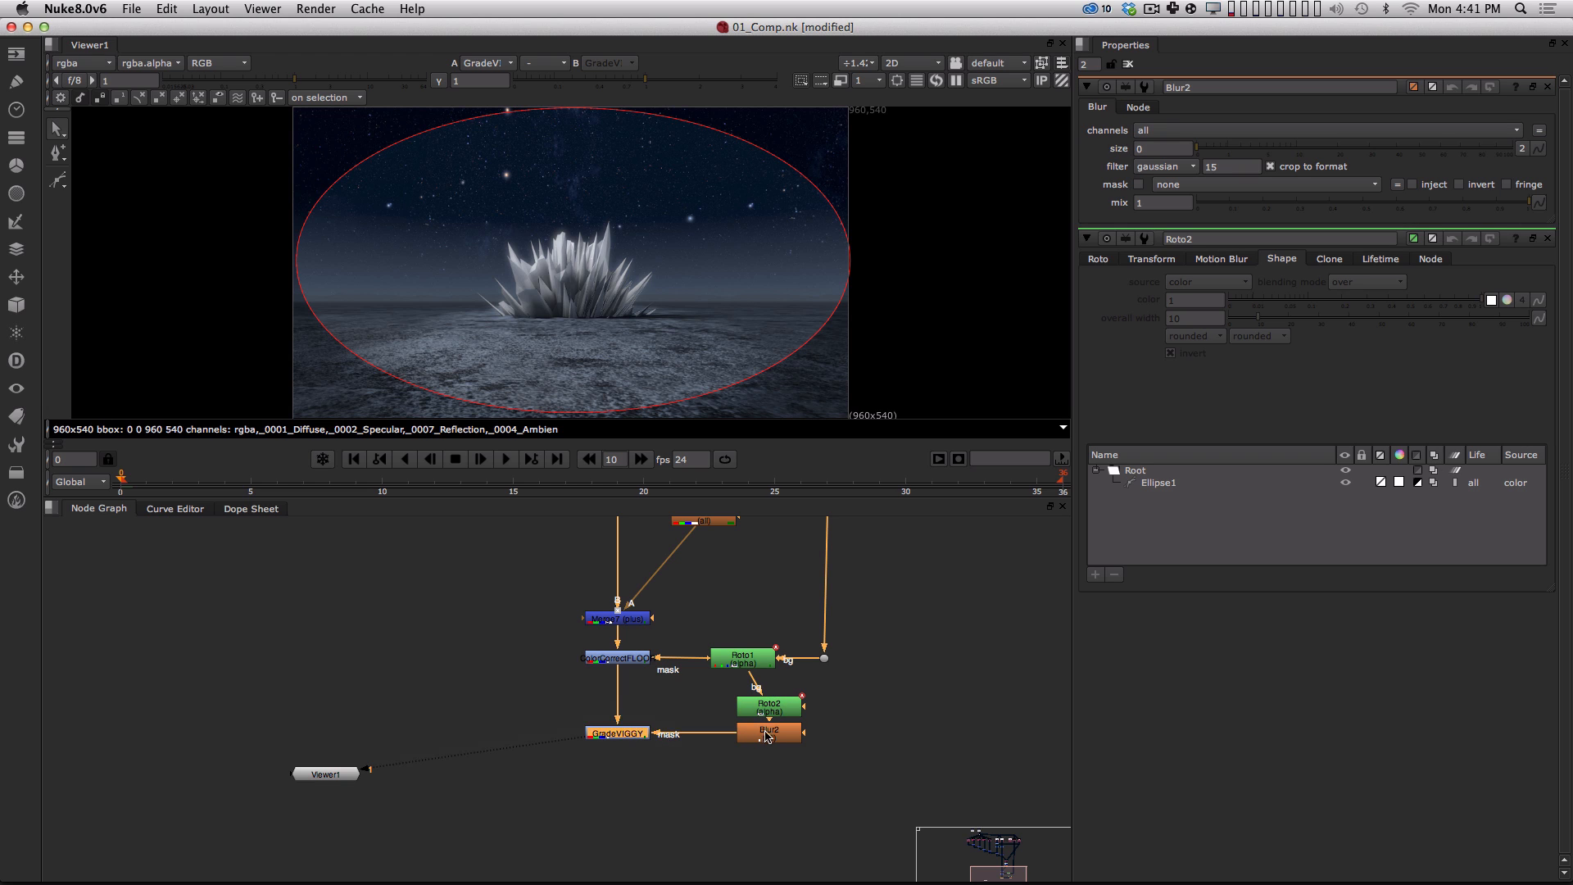
# Set the size of the Blur under Roto2 to 200 to soften the vignette mask.
pyautogui.doubleClick(622, 736)
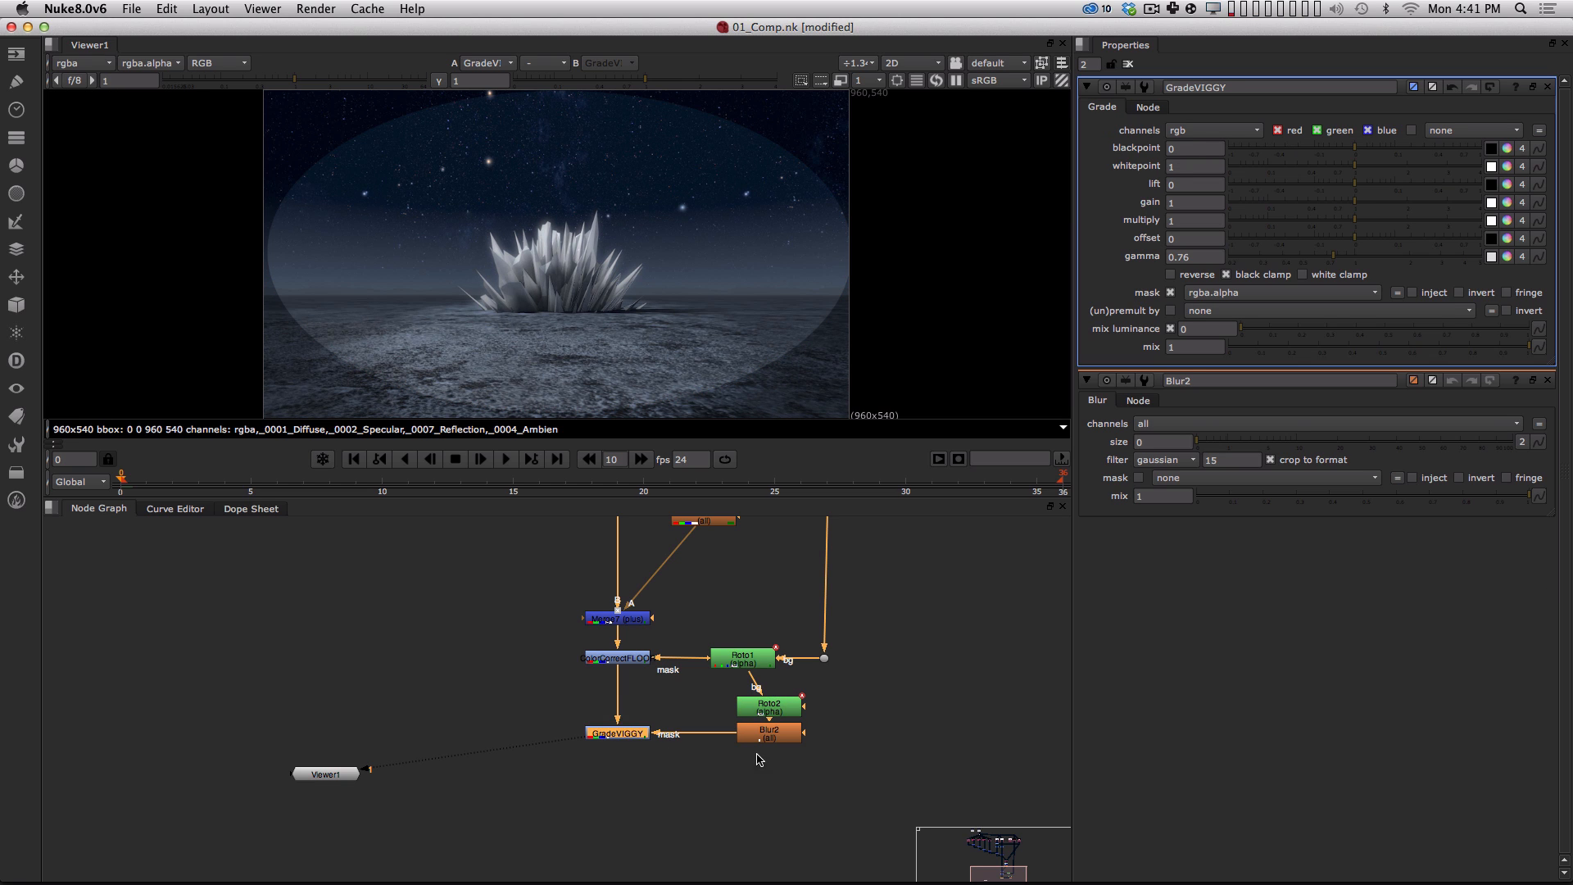
pyautogui.doubleClick(778, 732)
pyautogui.moveTo(1220, 149); pyautogui.dragTo(1571, 136)
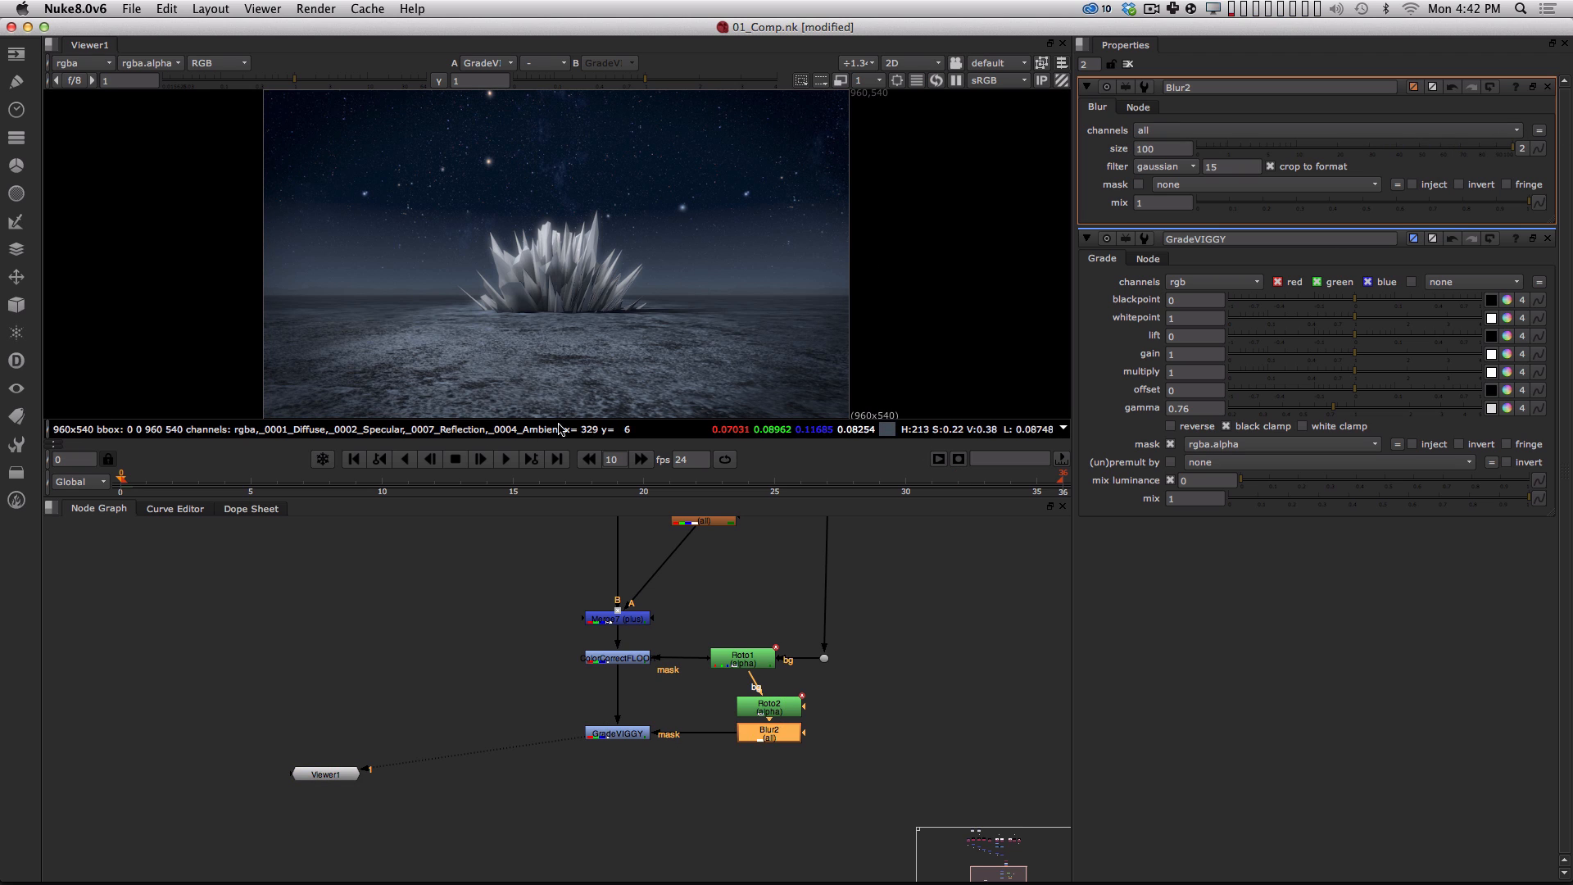
pyautogui.click(1138, 147)
pyautogui.press('Up')
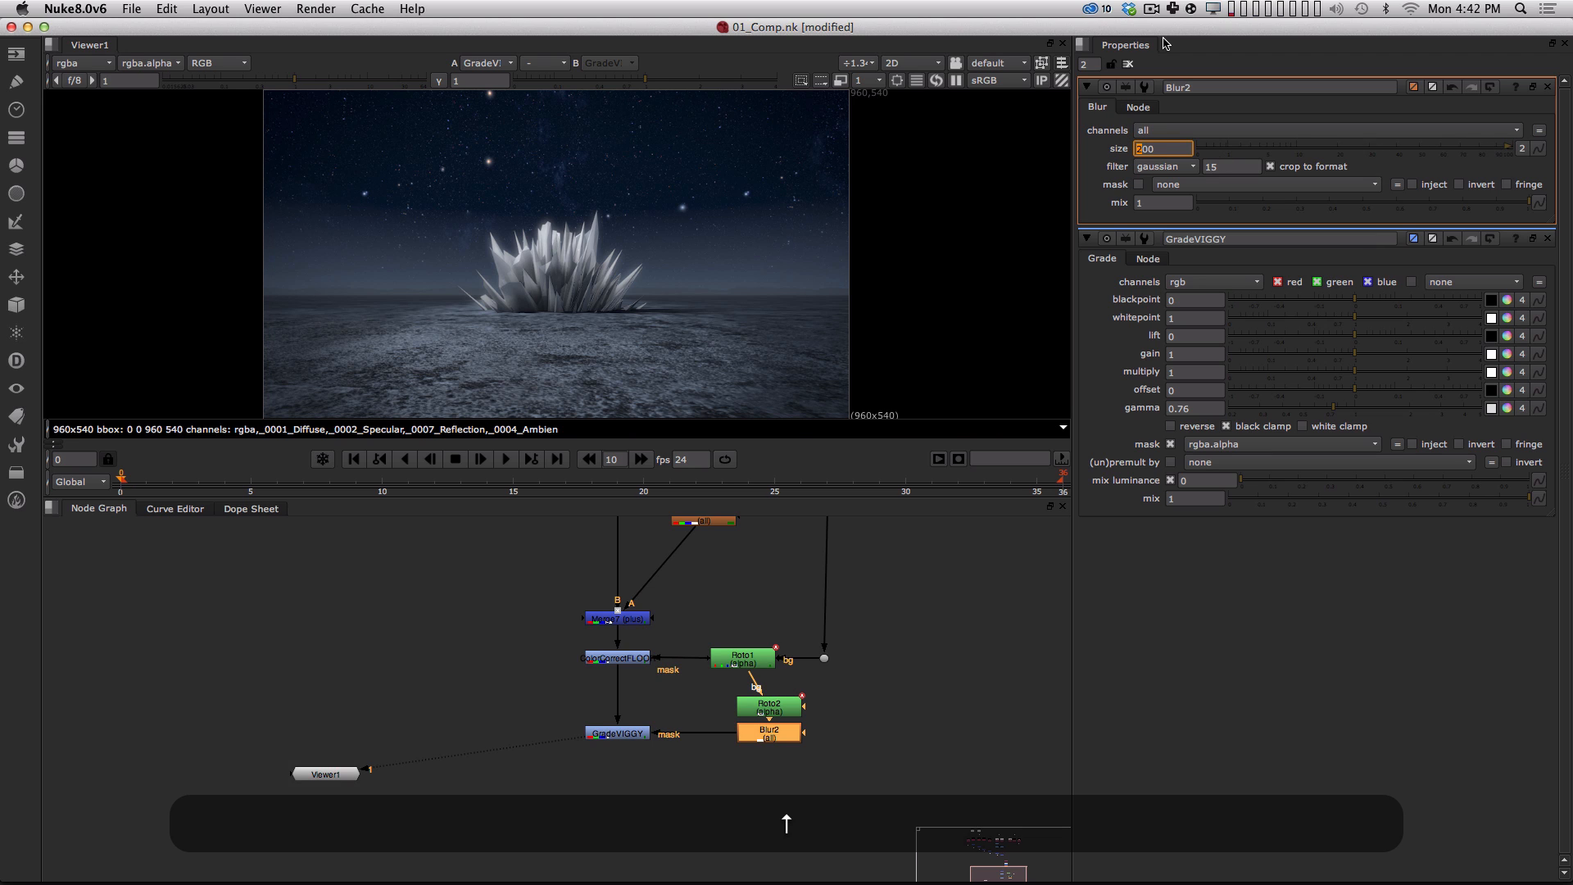
pyautogui.click(934, 679)
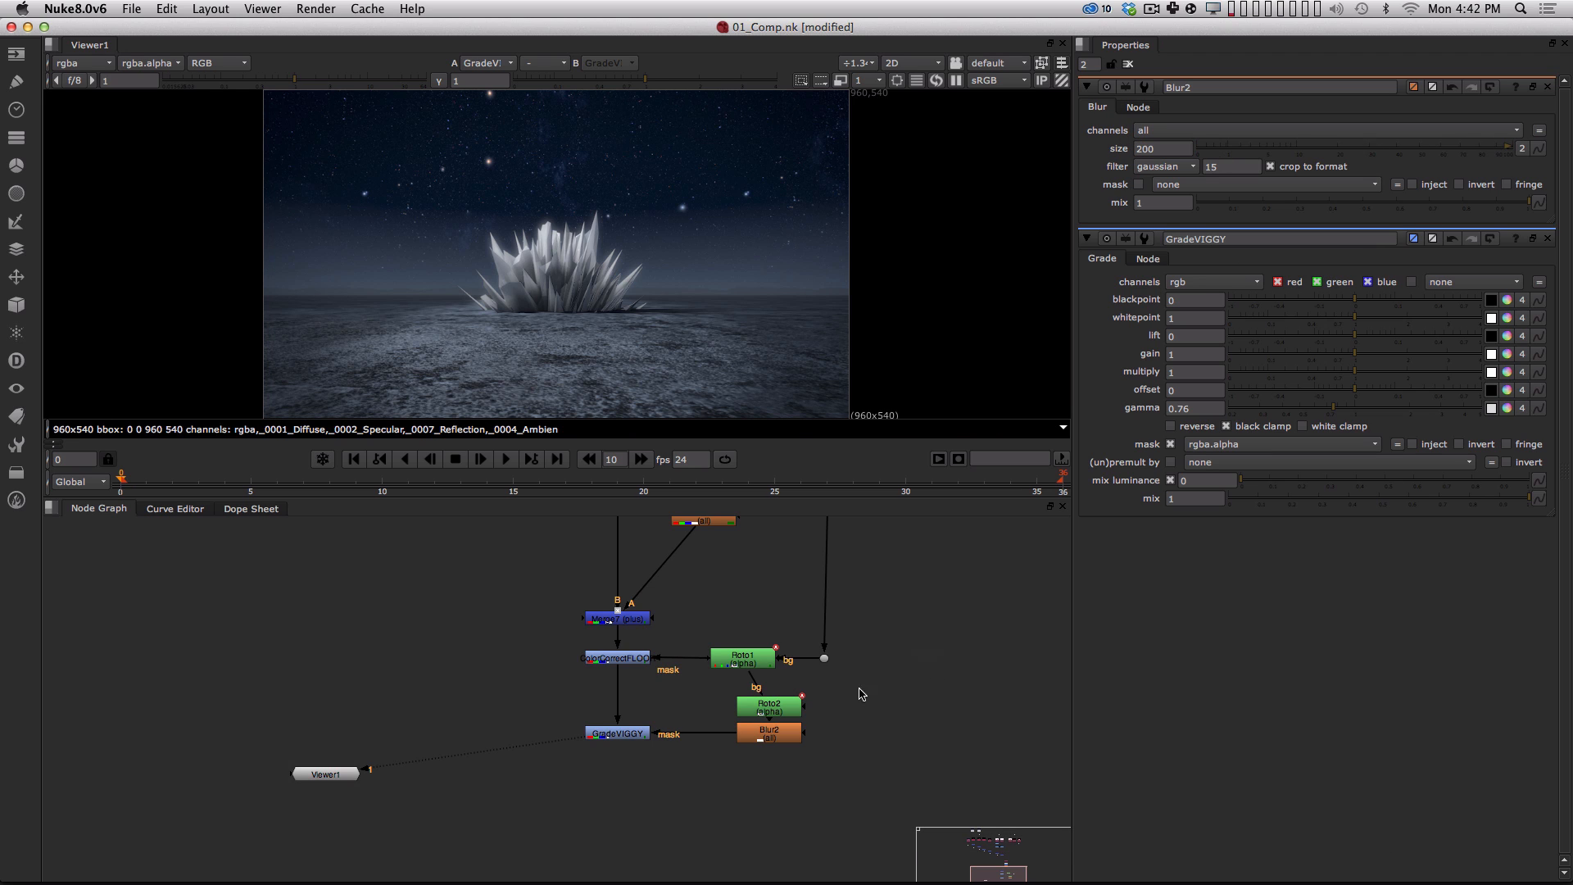
# Move Roto2 and its Blur together so they sit directly below Roto1 in the node graph.
pyautogui.click(630, 740)
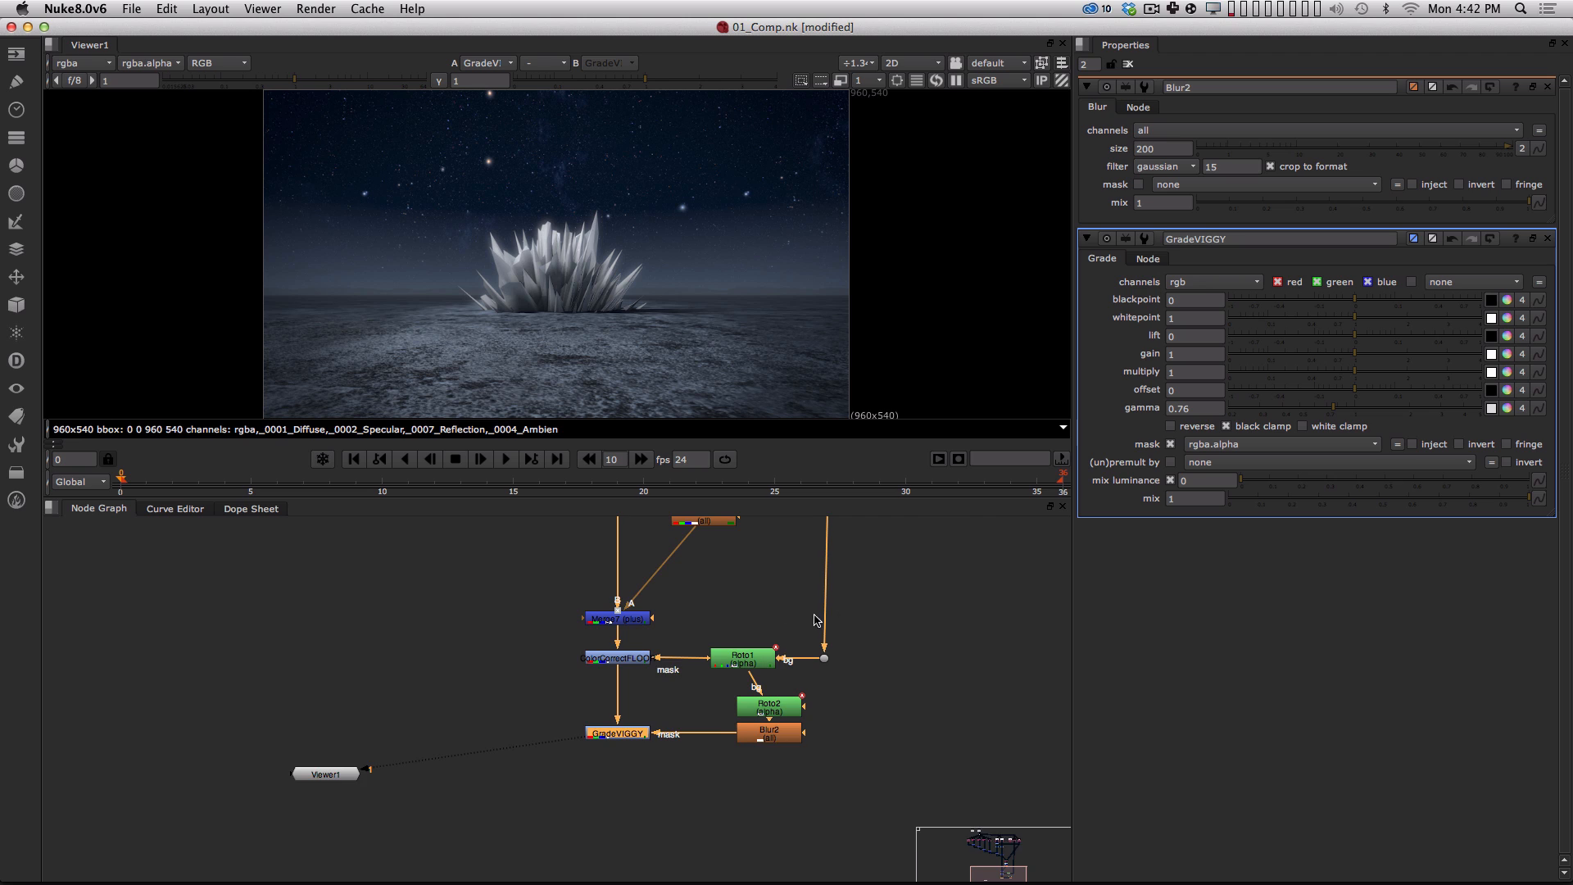
pyautogui.keyDown('alt'); pyautogui.moveTo(848, 675); pyautogui.dragTo(811, 699); pyautogui.keyUp('alt')
pyautogui.moveTo(709, 695); pyautogui.dragTo(734, 762)
pyautogui.click(788, 750)
pyautogui.moveTo(783, 693); pyautogui.dragTo(668, 793)
pyautogui.moveTo(721, 741); pyautogui.dragTo(723, 741)
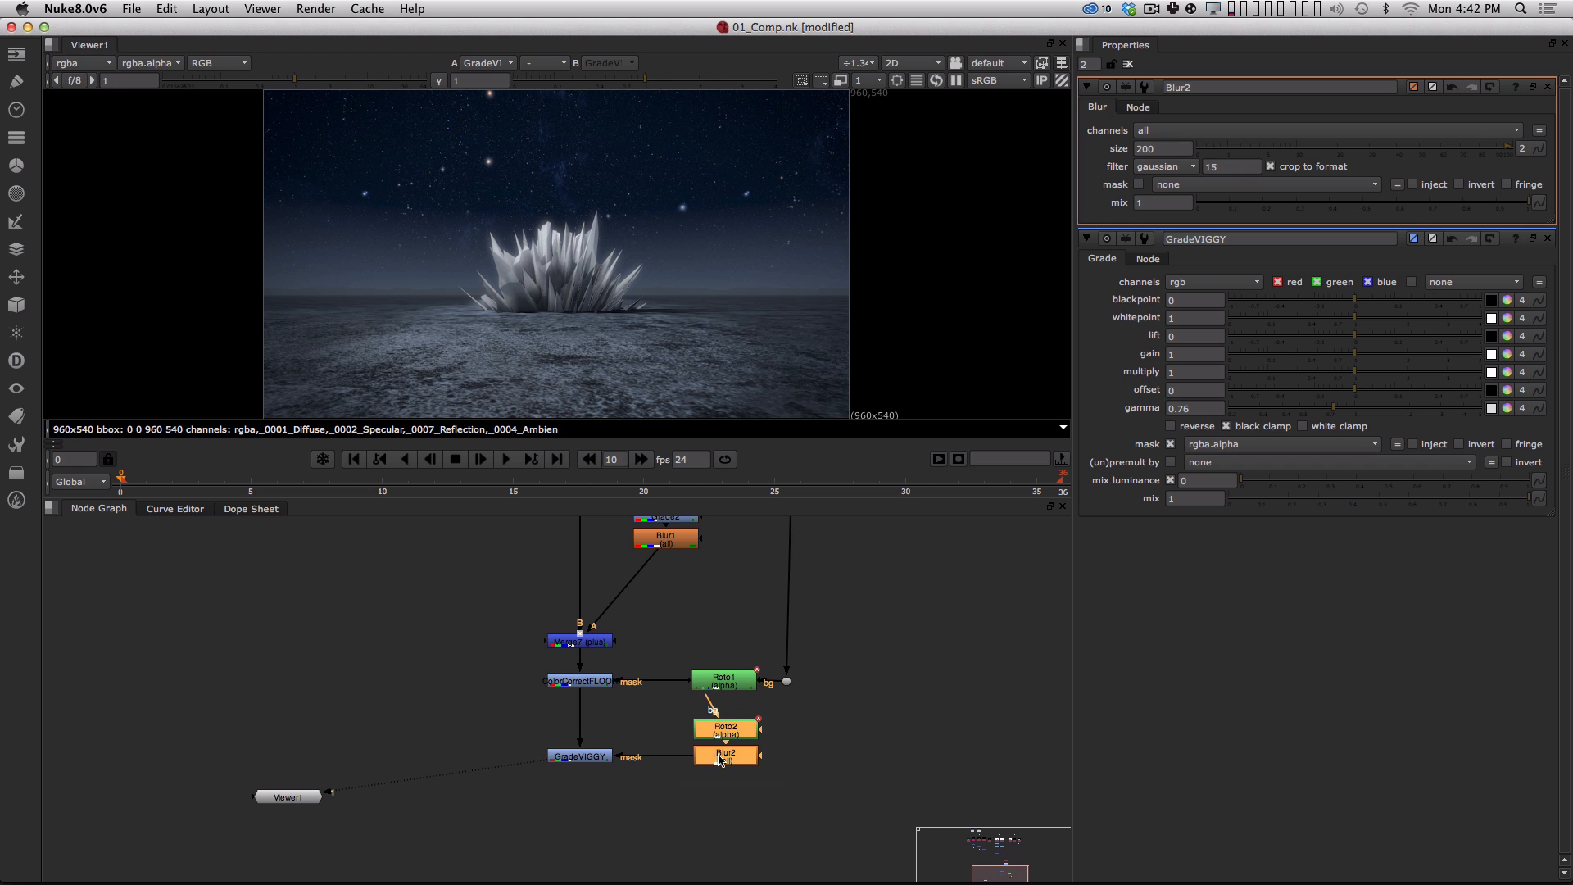
pyautogui.click(641, 815)
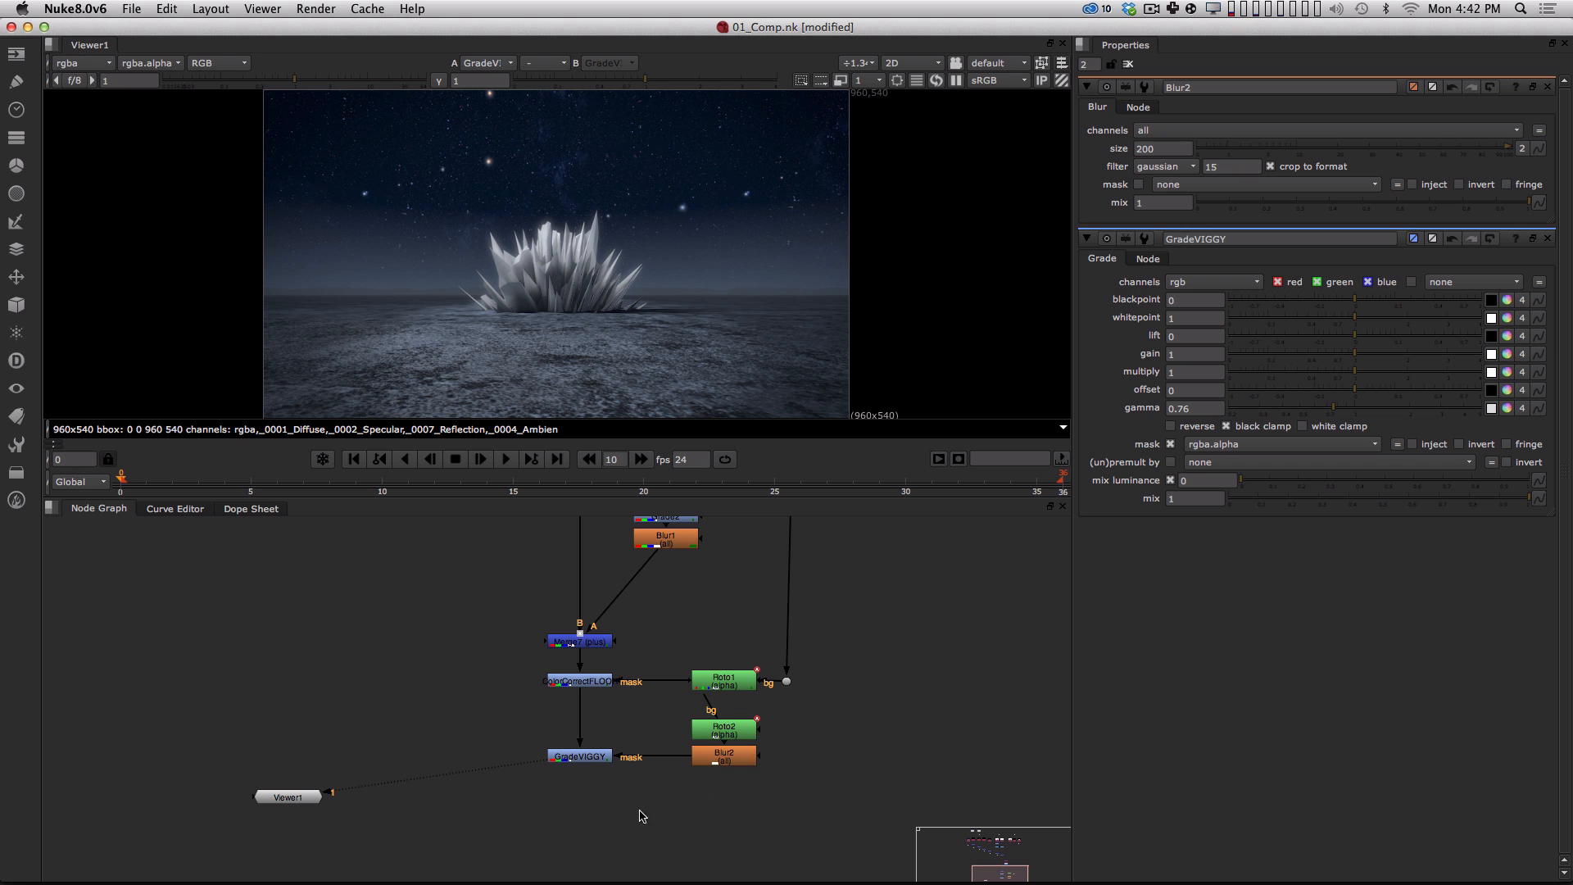
# Disable and re-enable GradeVIGGY to compare the frame with and without the vignette.
pyautogui.click(590, 755)
pyautogui.press('d')
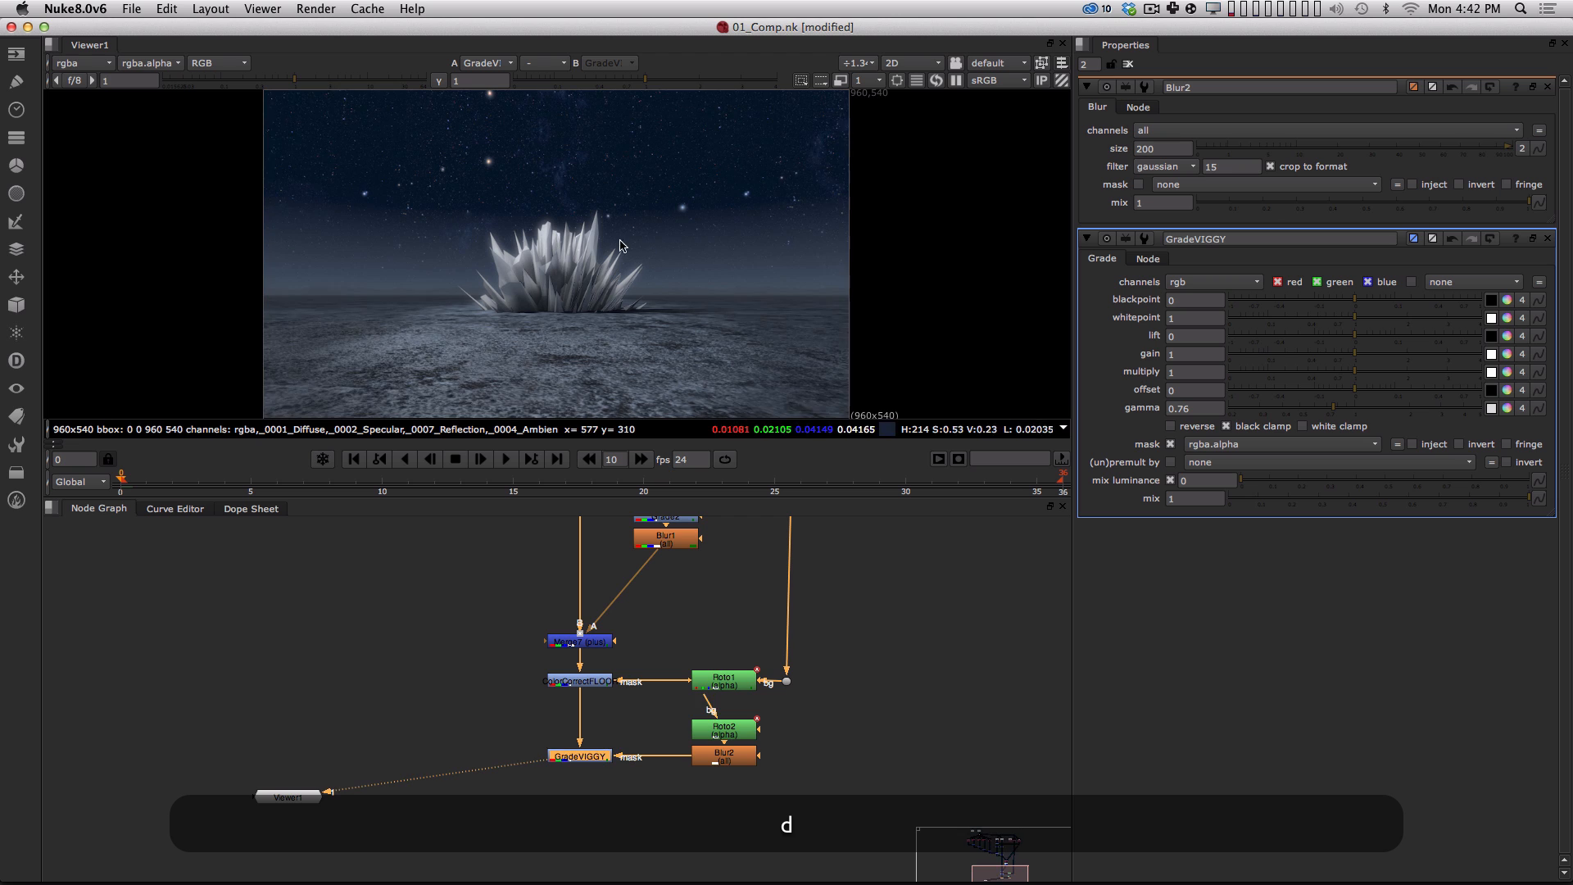
pyautogui.press('d')
# Compare the comp stage by stage by viewing the Merge nodes, the floor ColorCorrect and GradeVIGGY in turn.
pyautogui.click(601, 653)
pyautogui.click(589, 643)
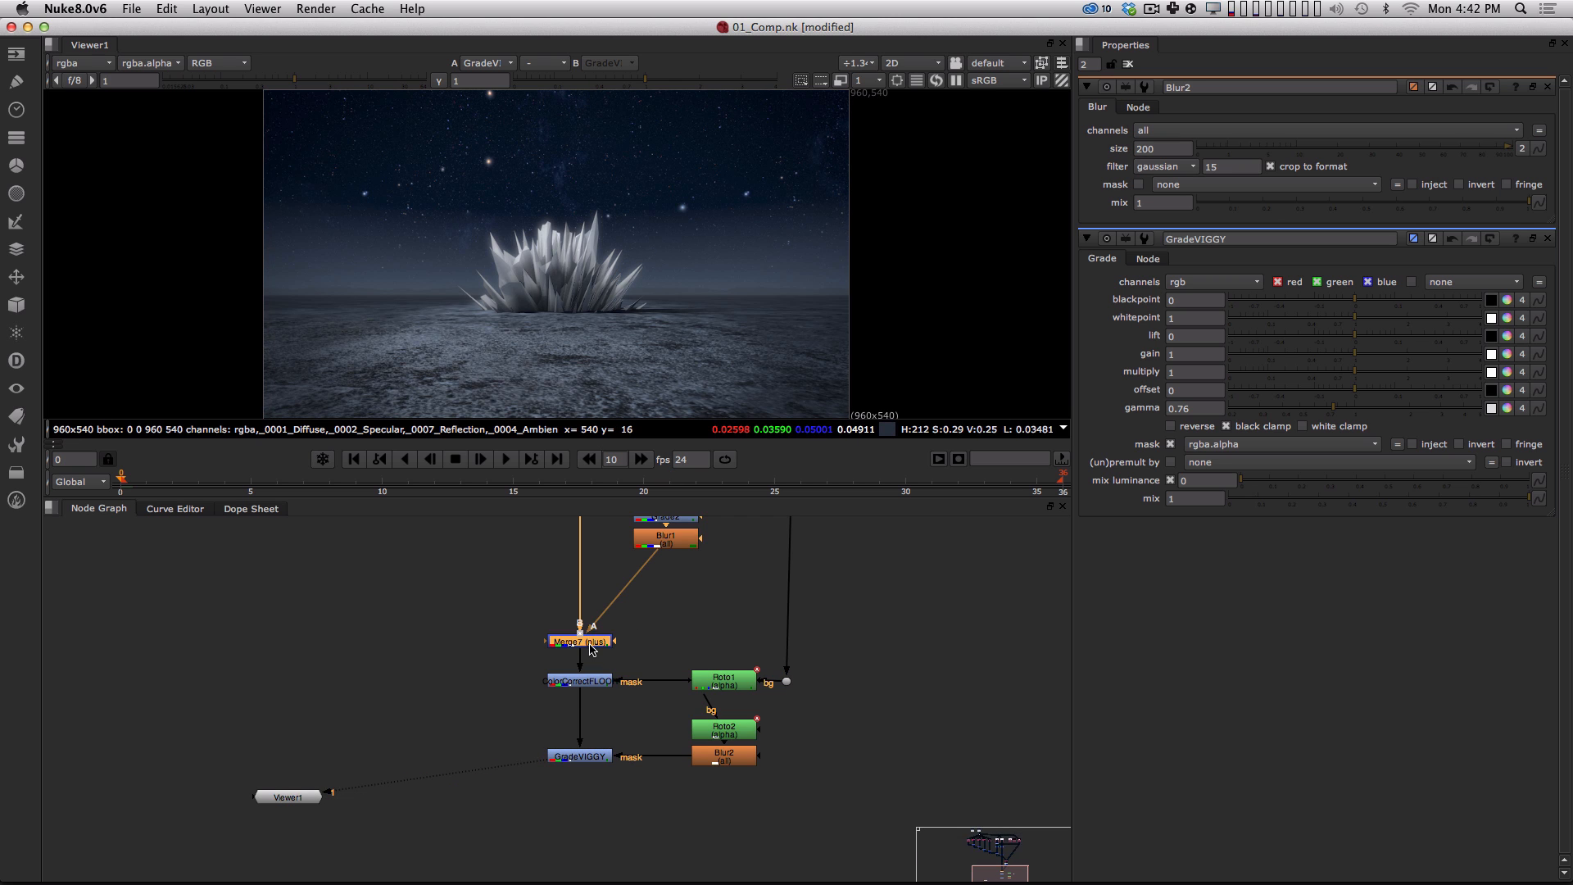
pyautogui.press('1')
pyautogui.keyDown('alt'); pyautogui.moveTo(616, 545); pyautogui.dragTo(651, 625); pyautogui.keyUp('alt')
pyautogui.click(643, 545)
pyautogui.press('1')
pyautogui.click(619, 687)
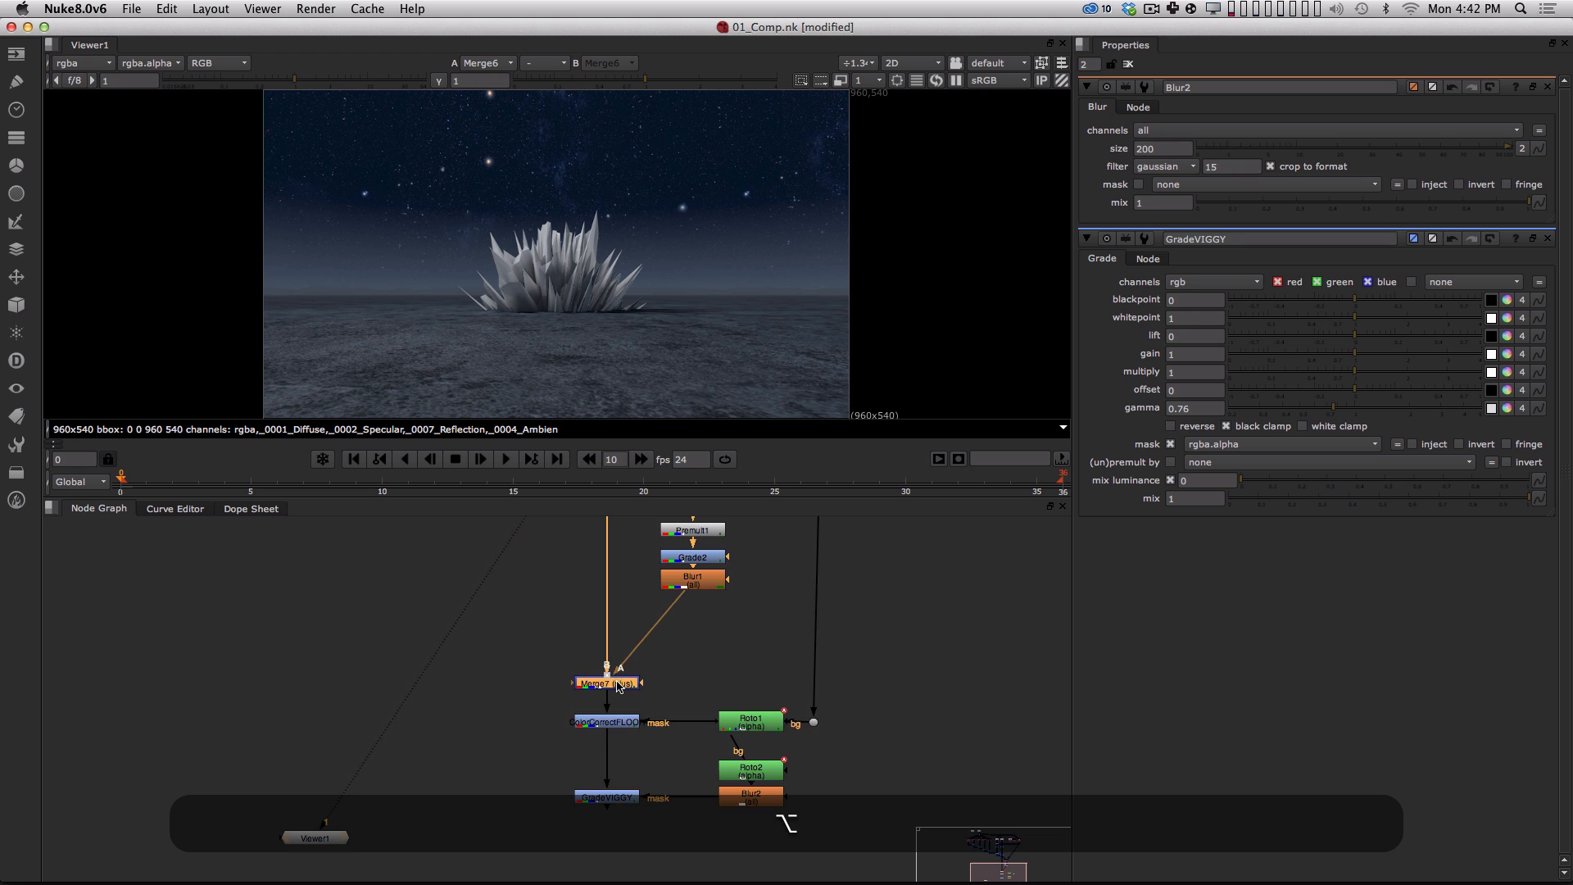
pyautogui.click(623, 724)
pyautogui.press('1')
pyautogui.click(621, 794)
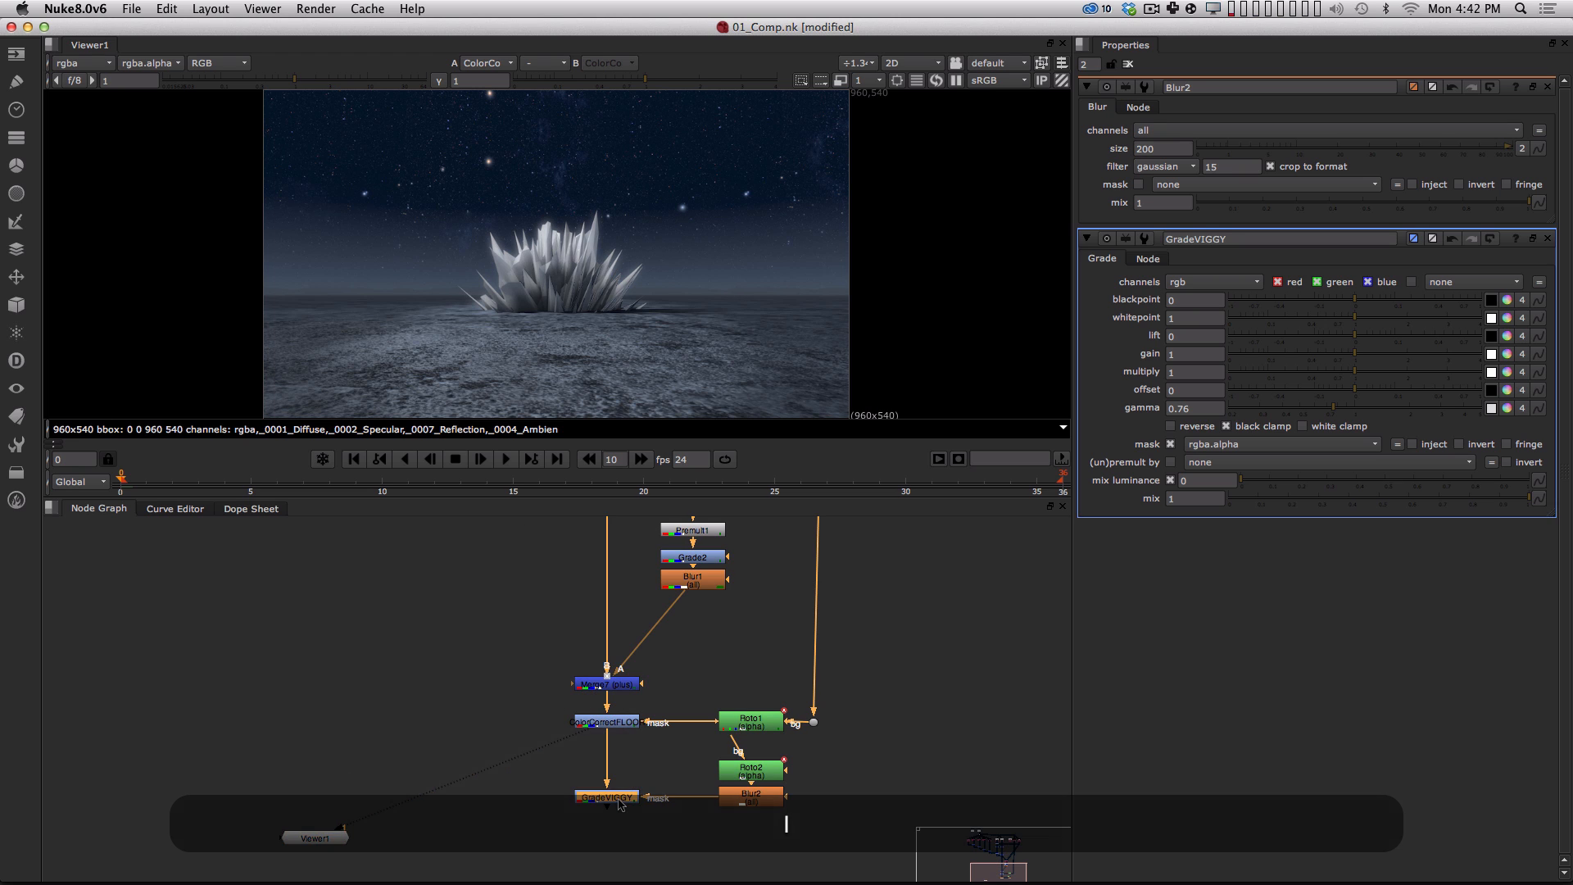
pyautogui.press('1')
pyautogui.keyDown('alt'); pyautogui.moveTo(930, 646); pyautogui.dragTo(896, 634); pyautogui.keyUp('alt')
pyautogui.moveTo(725, 554); pyautogui.dragTo(747, 575)
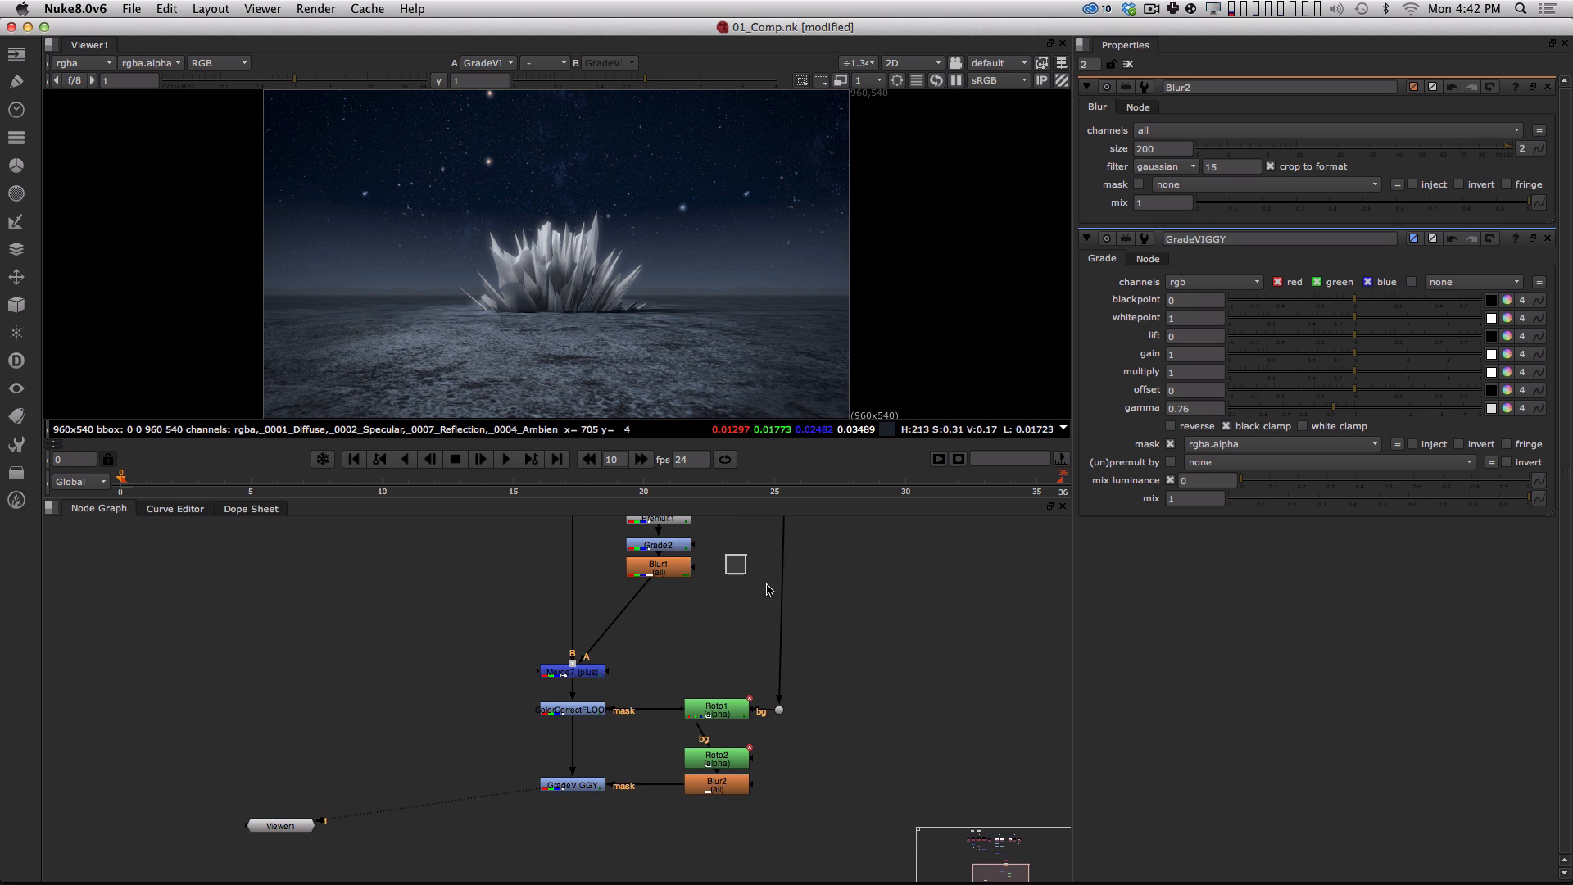
pyautogui.keyDown('alt'); pyautogui.moveTo(853, 765); pyautogui.dragTo(836, 676); pyautogui.keyUp('alt')
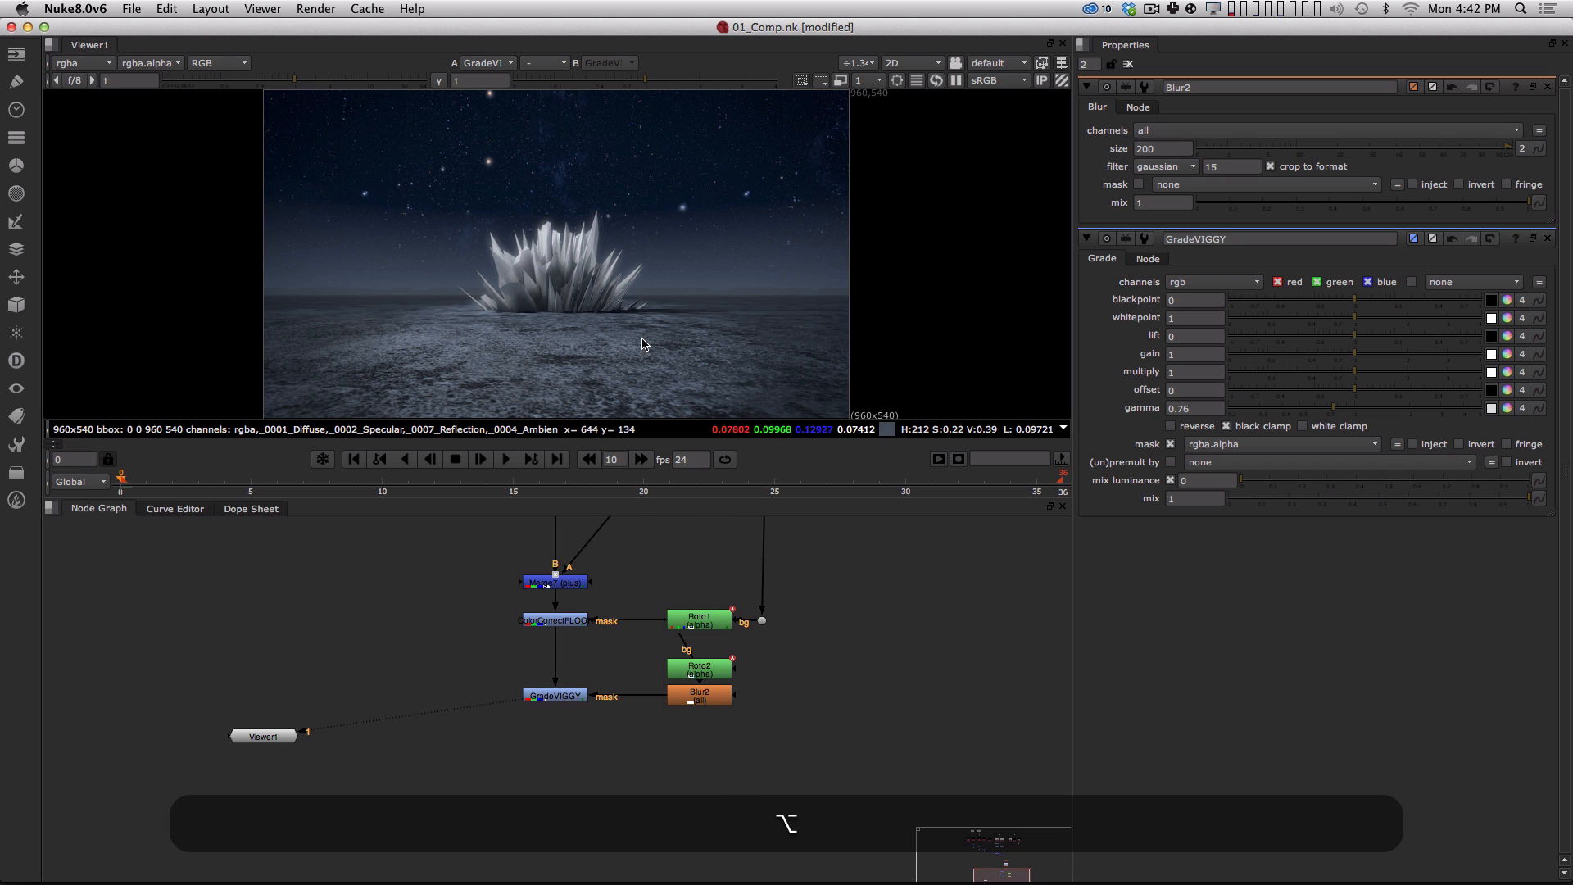
pyautogui.keyDown('alt'); pyautogui.moveTo(766, 690); pyautogui.dragTo(744, 705, button='middle'); pyautogui.keyUp('alt')
pyautogui.keyDown('alt'); pyautogui.moveTo(769, 668); pyautogui.dragTo(734, 628); pyautogui.keyUp('alt')
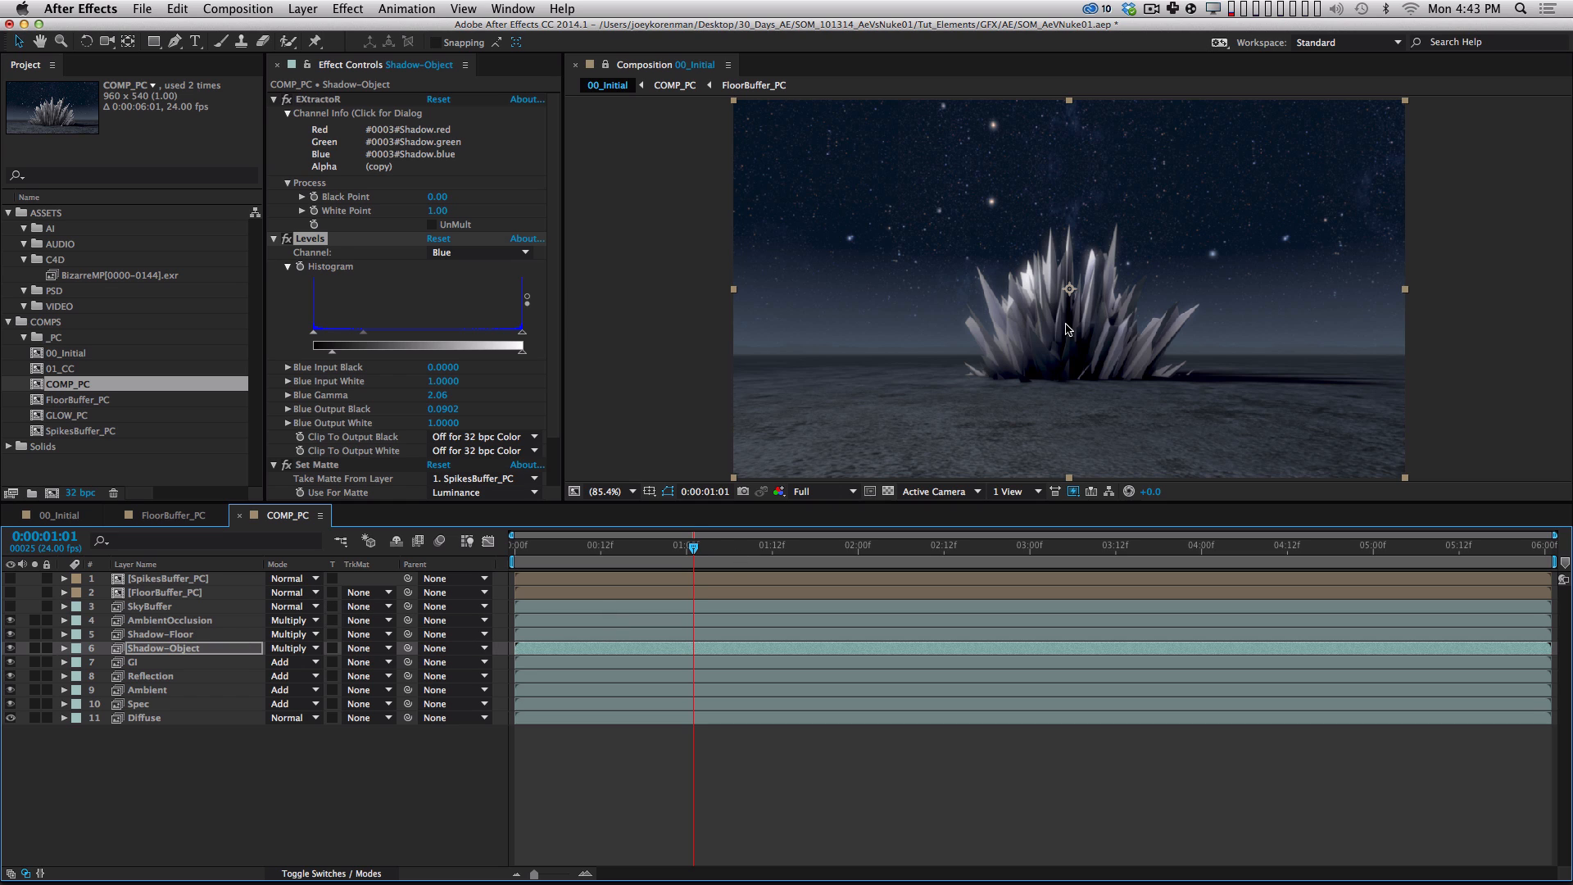
# Switch to After Effects and lower the Shadow-Object layer's opacity in COMP_PC, then collapse the layer.
pyautogui.click(200, 648)
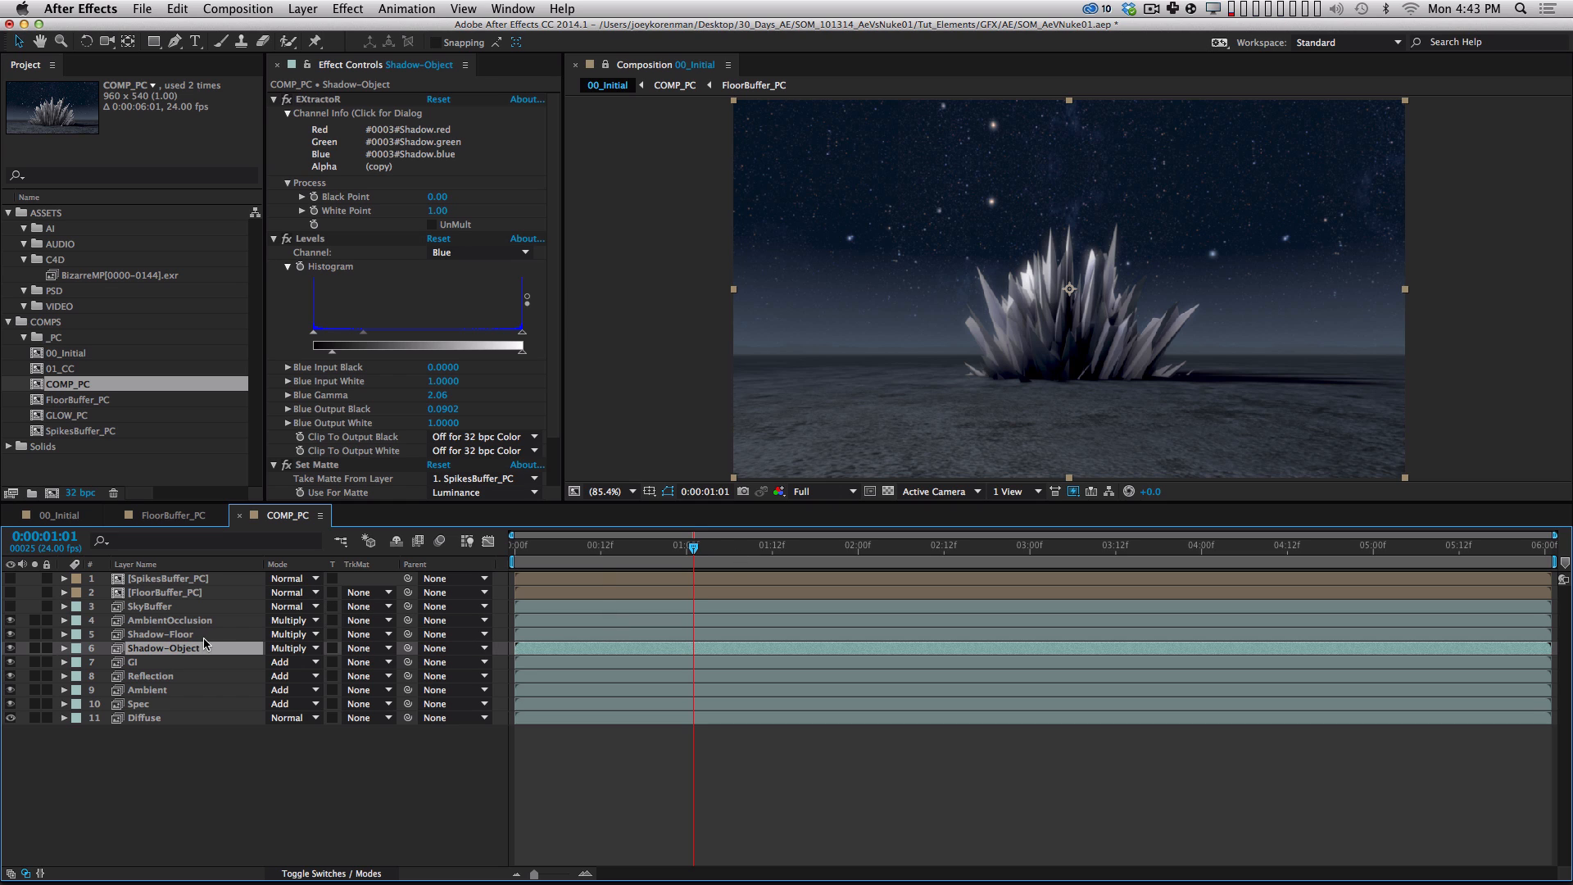
pyautogui.press('t')
pyautogui.moveTo(275, 663); pyautogui.dragTo(251, 666)
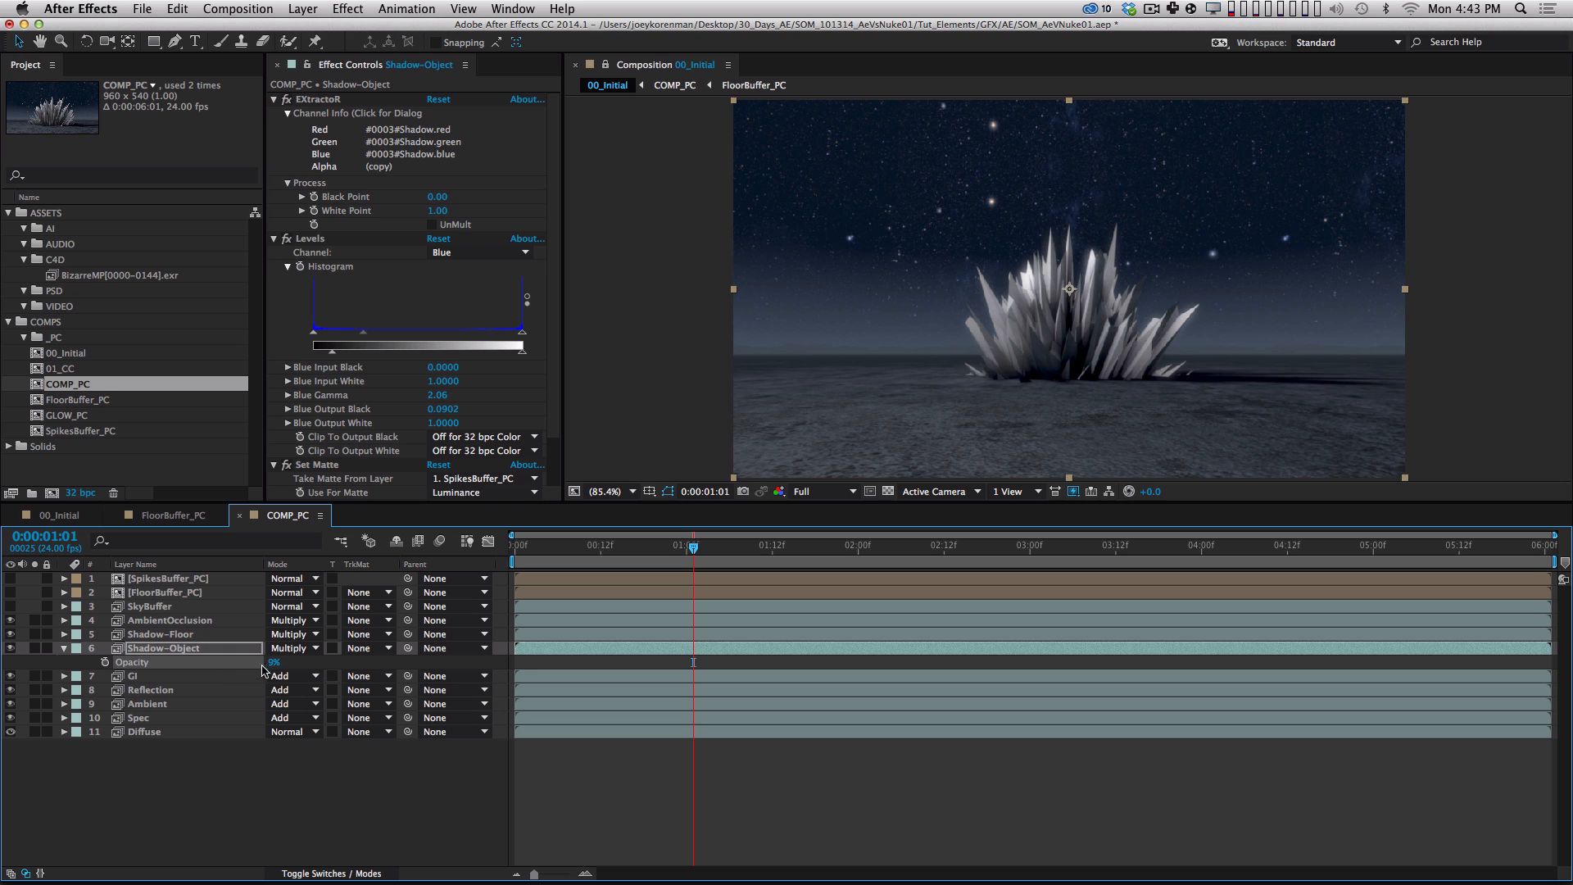
pyautogui.click(278, 747)
pyautogui.click(64, 648)
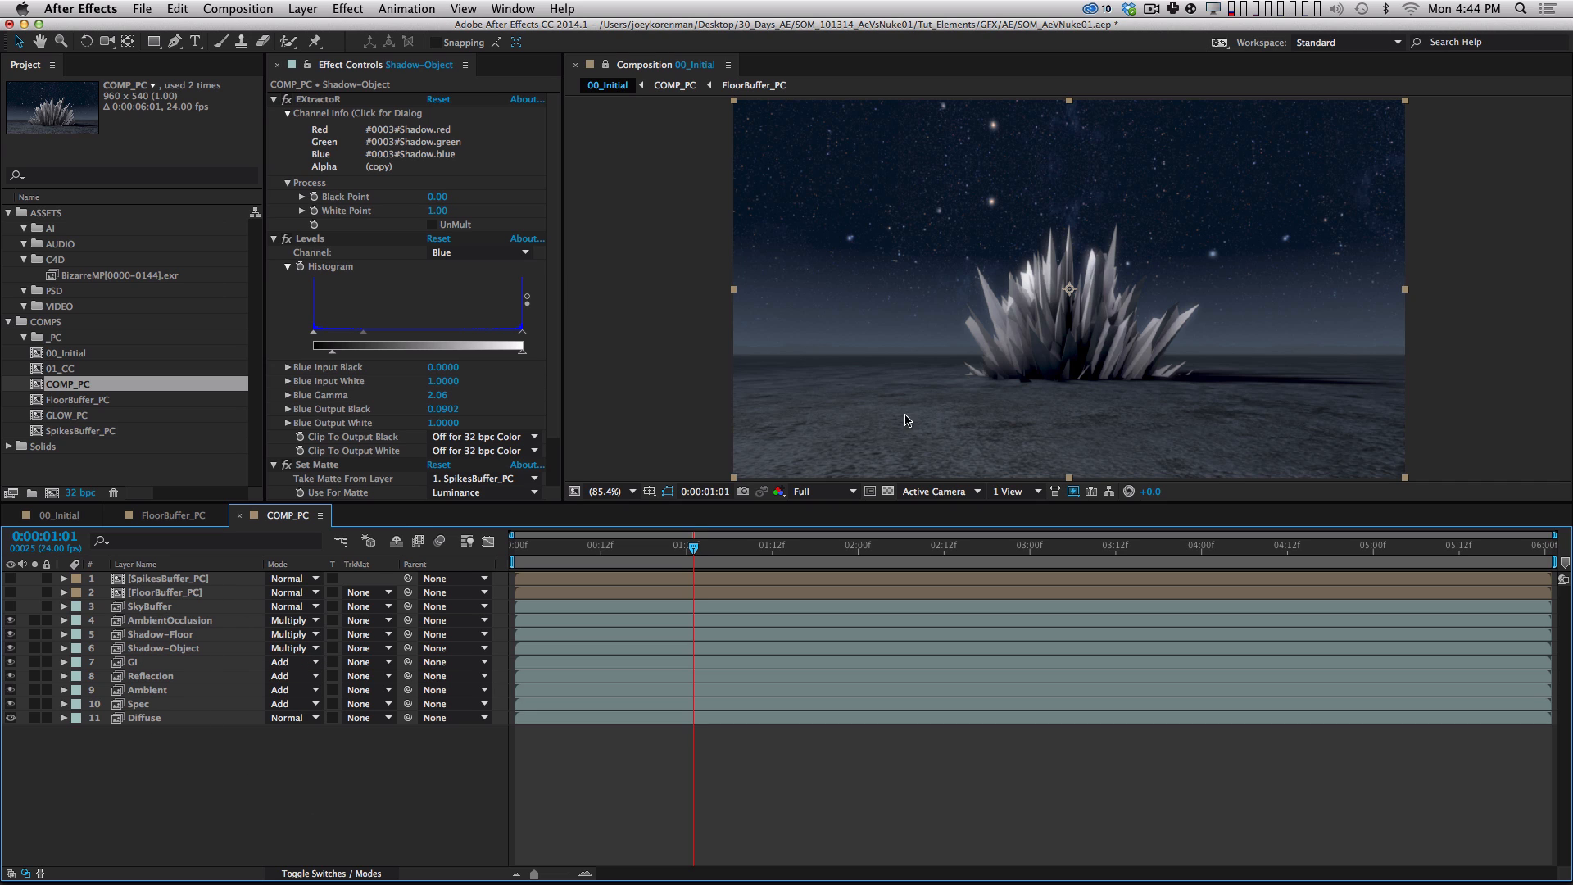
# View the 00_Initial composition and inspect the effects on its GLOW_PC layer.
pyautogui.click(65, 518)
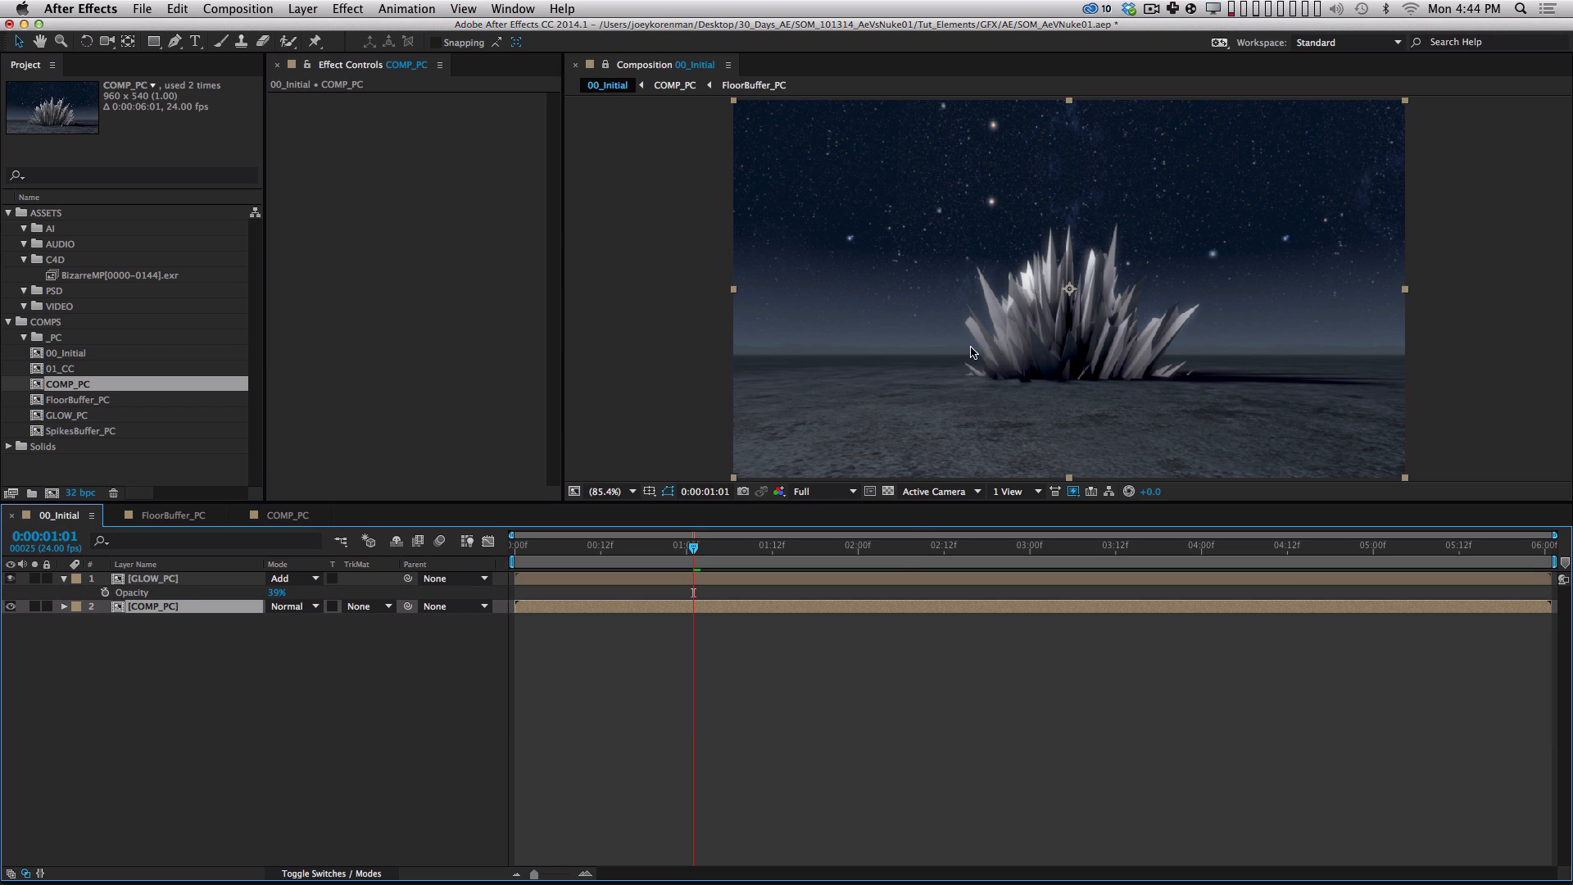
pyautogui.click(190, 705)
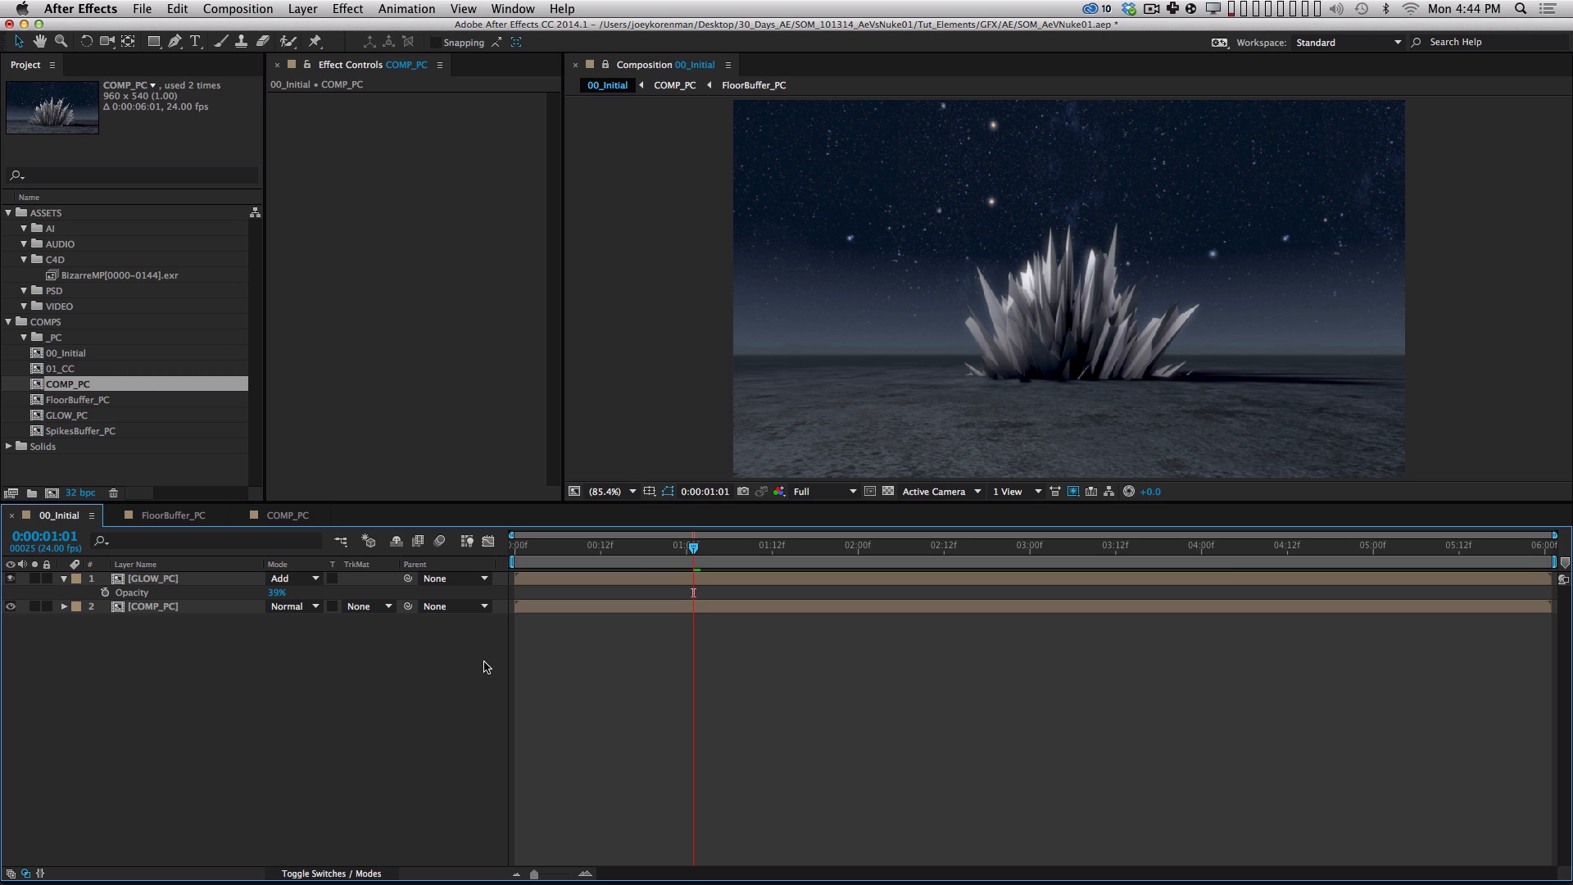
pyautogui.click(204, 582)
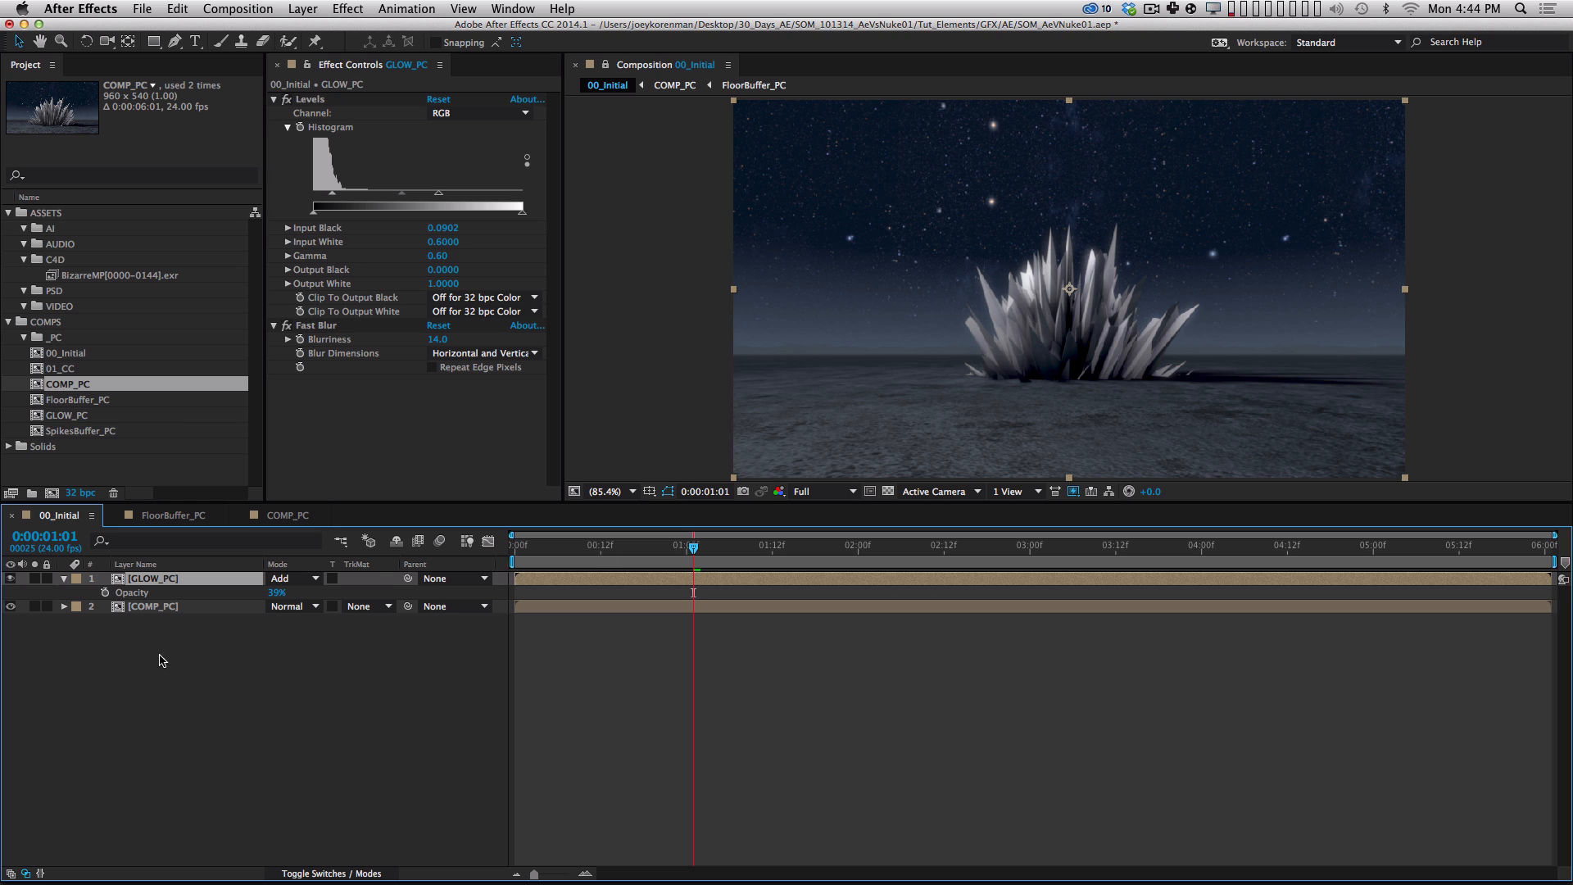
# Open the COMP_PC precomp and add a cream rectangle shape layer across the lower floor, extending past the frame edges.
pyautogui.doubleClick(178, 607)
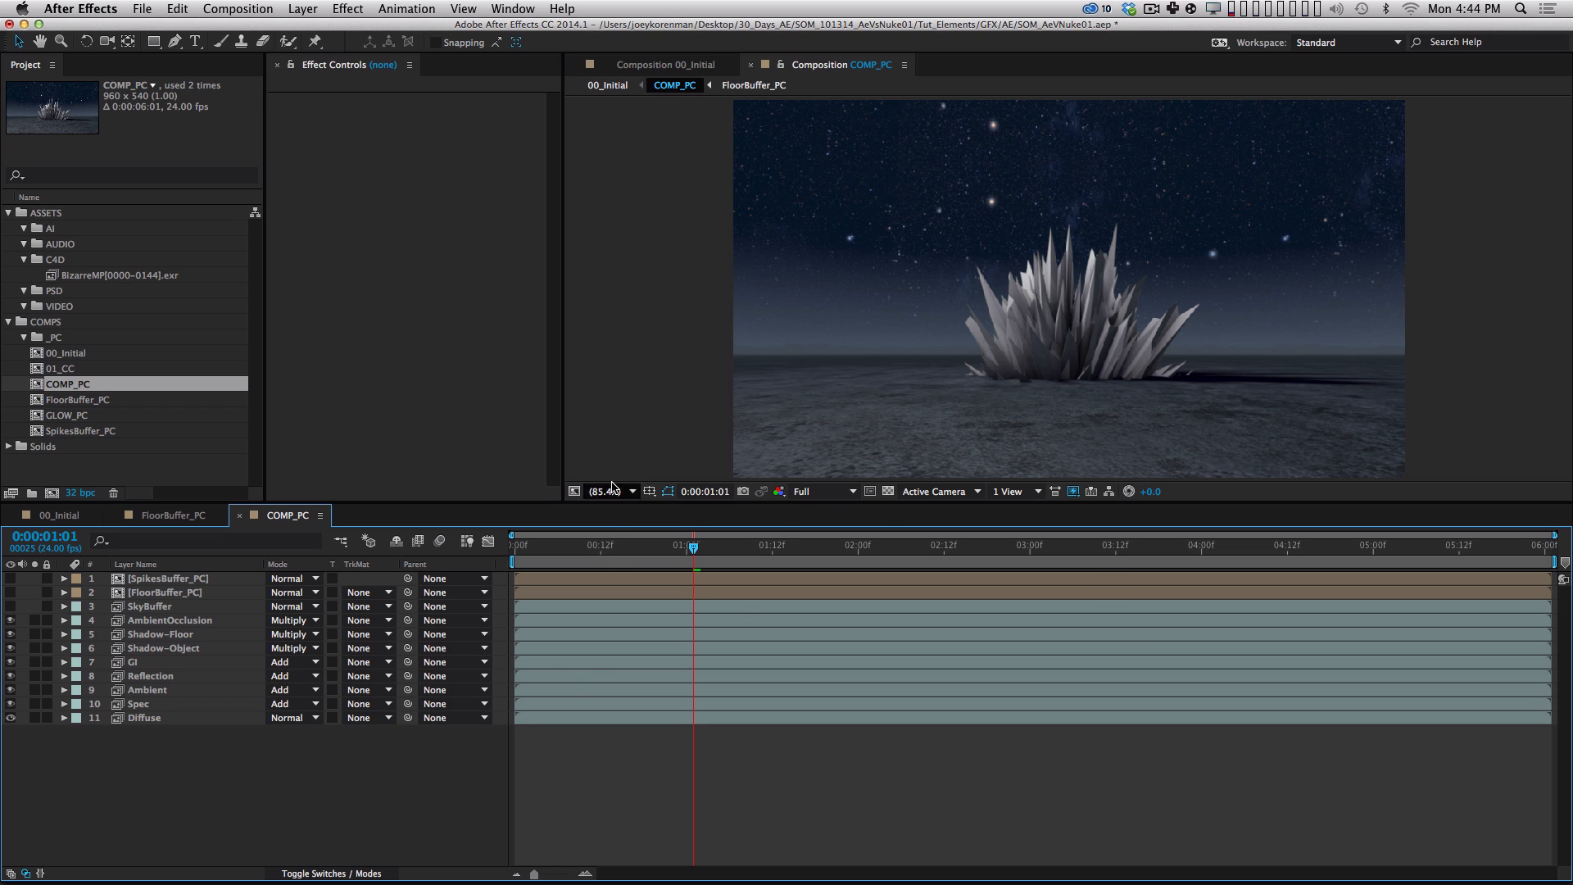
pyautogui.click(153, 41)
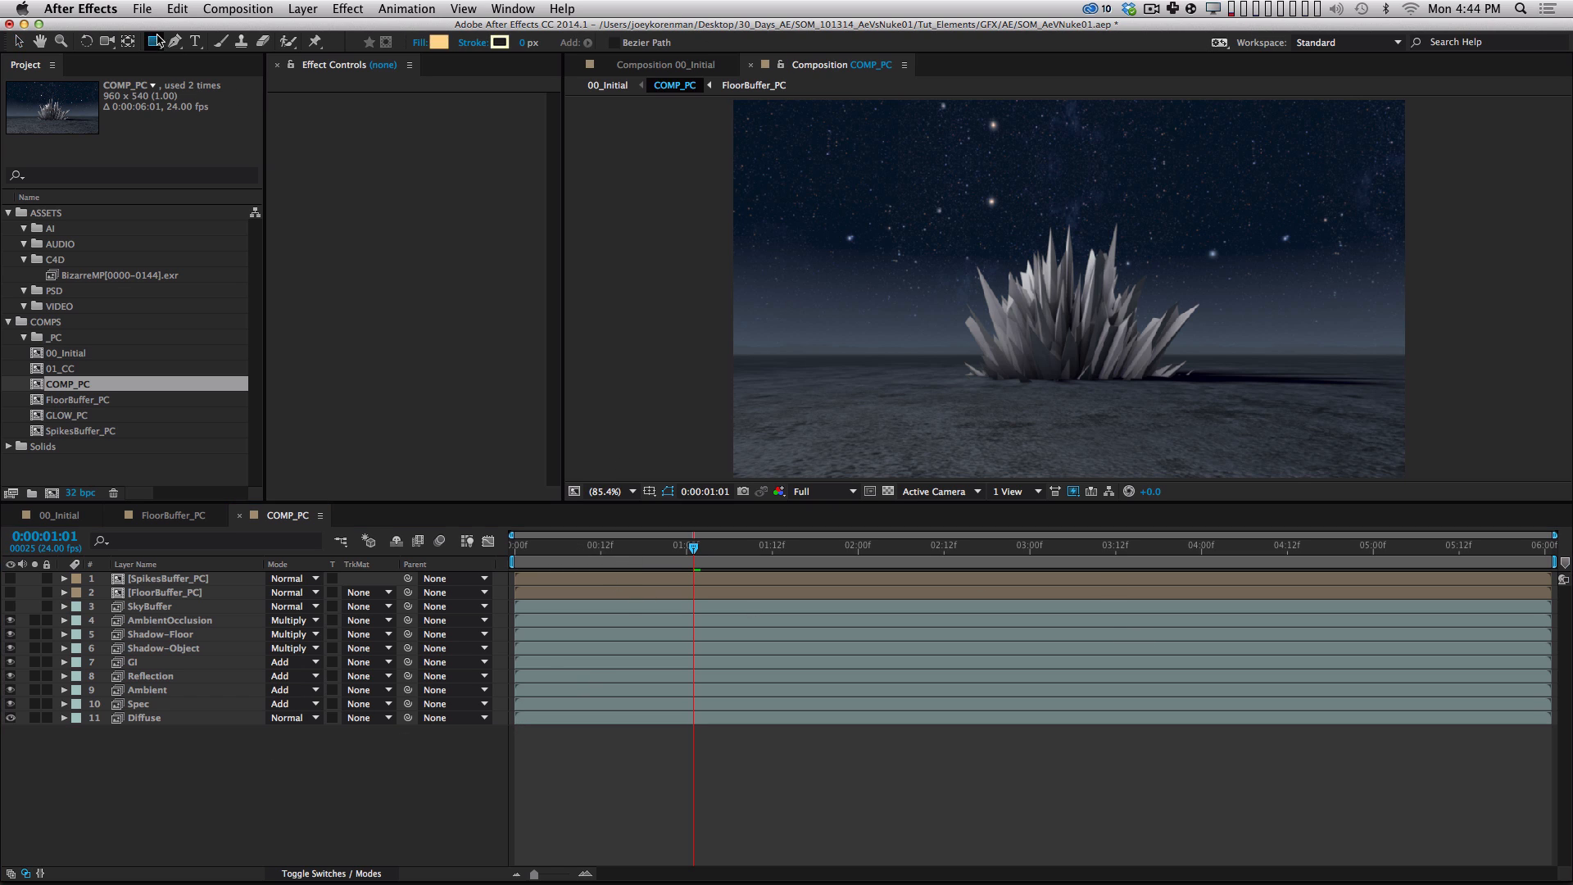
pyautogui.moveTo(791, 365); pyautogui.dragTo(1332, 472)
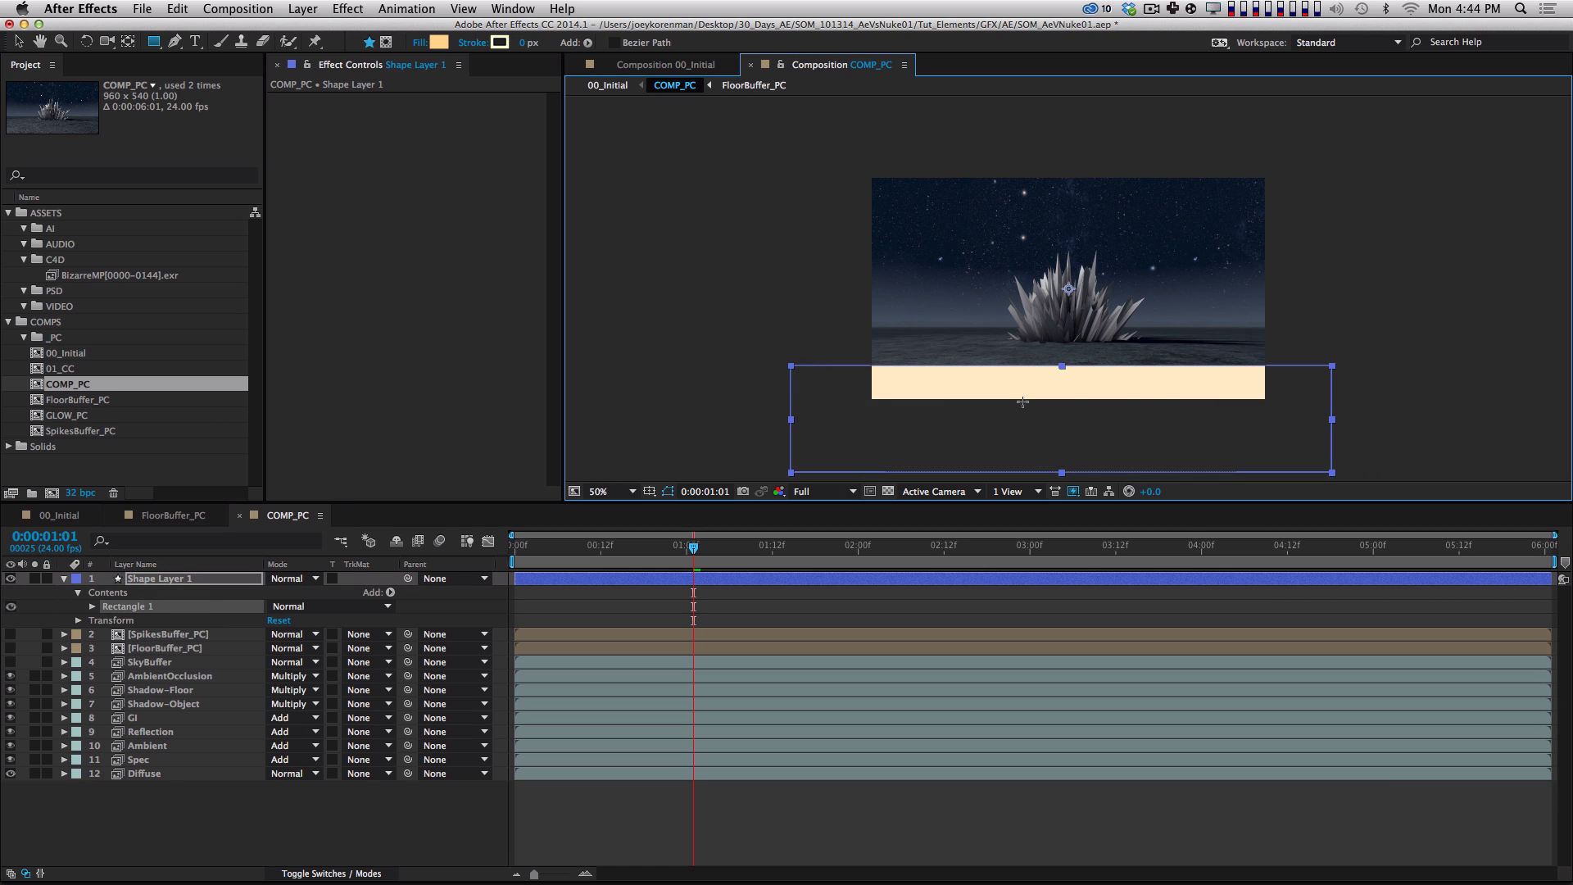
pyautogui.press('v')
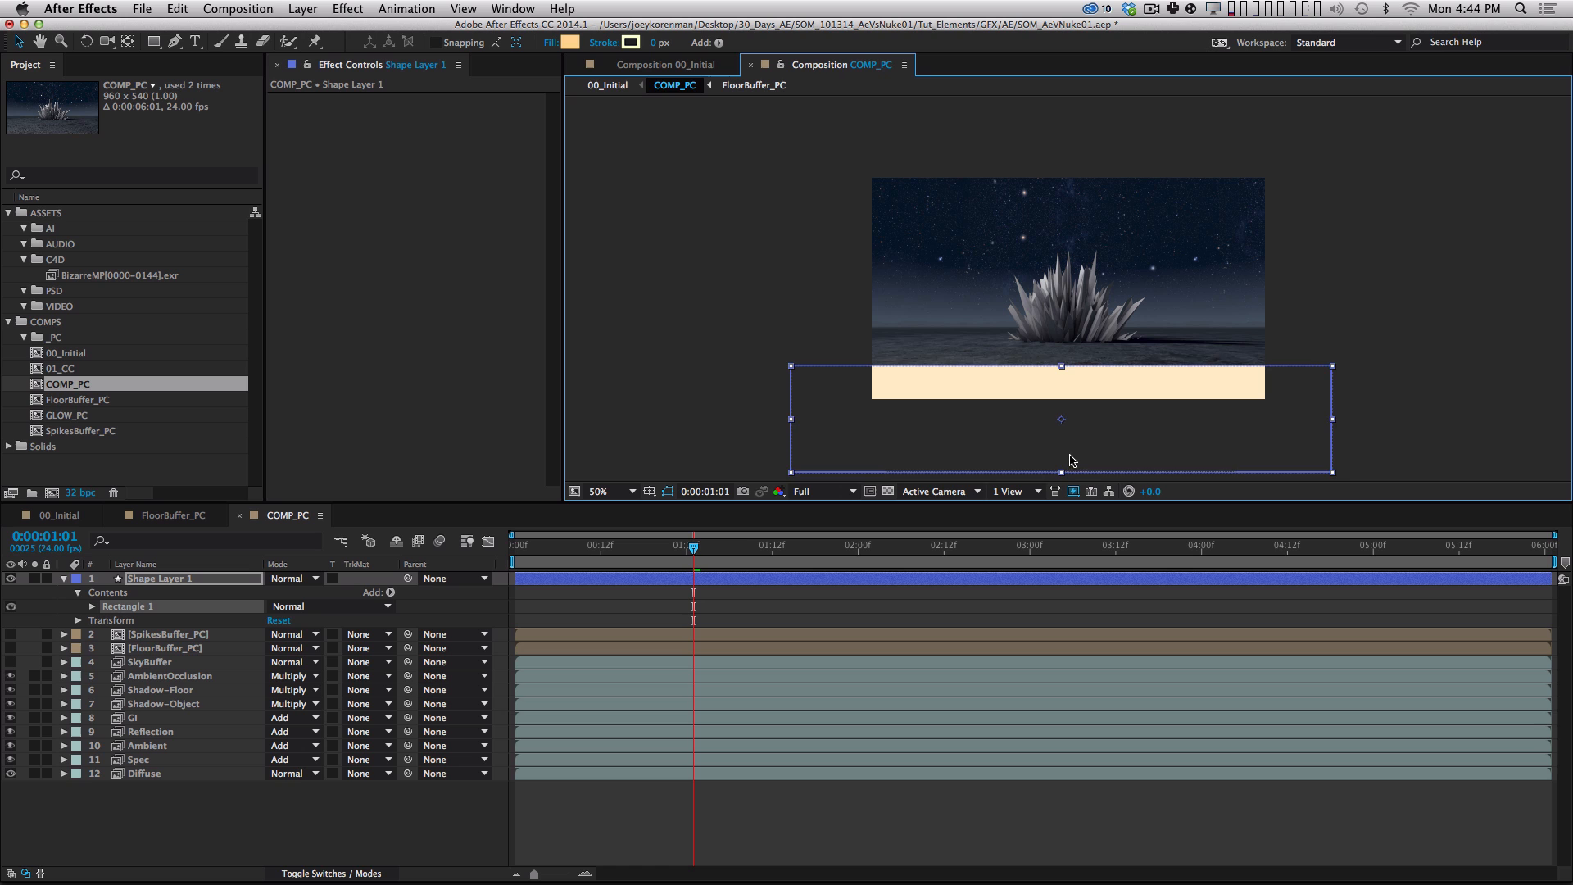
pyautogui.moveTo(1069, 459); pyautogui.dragTo(1077, 453)
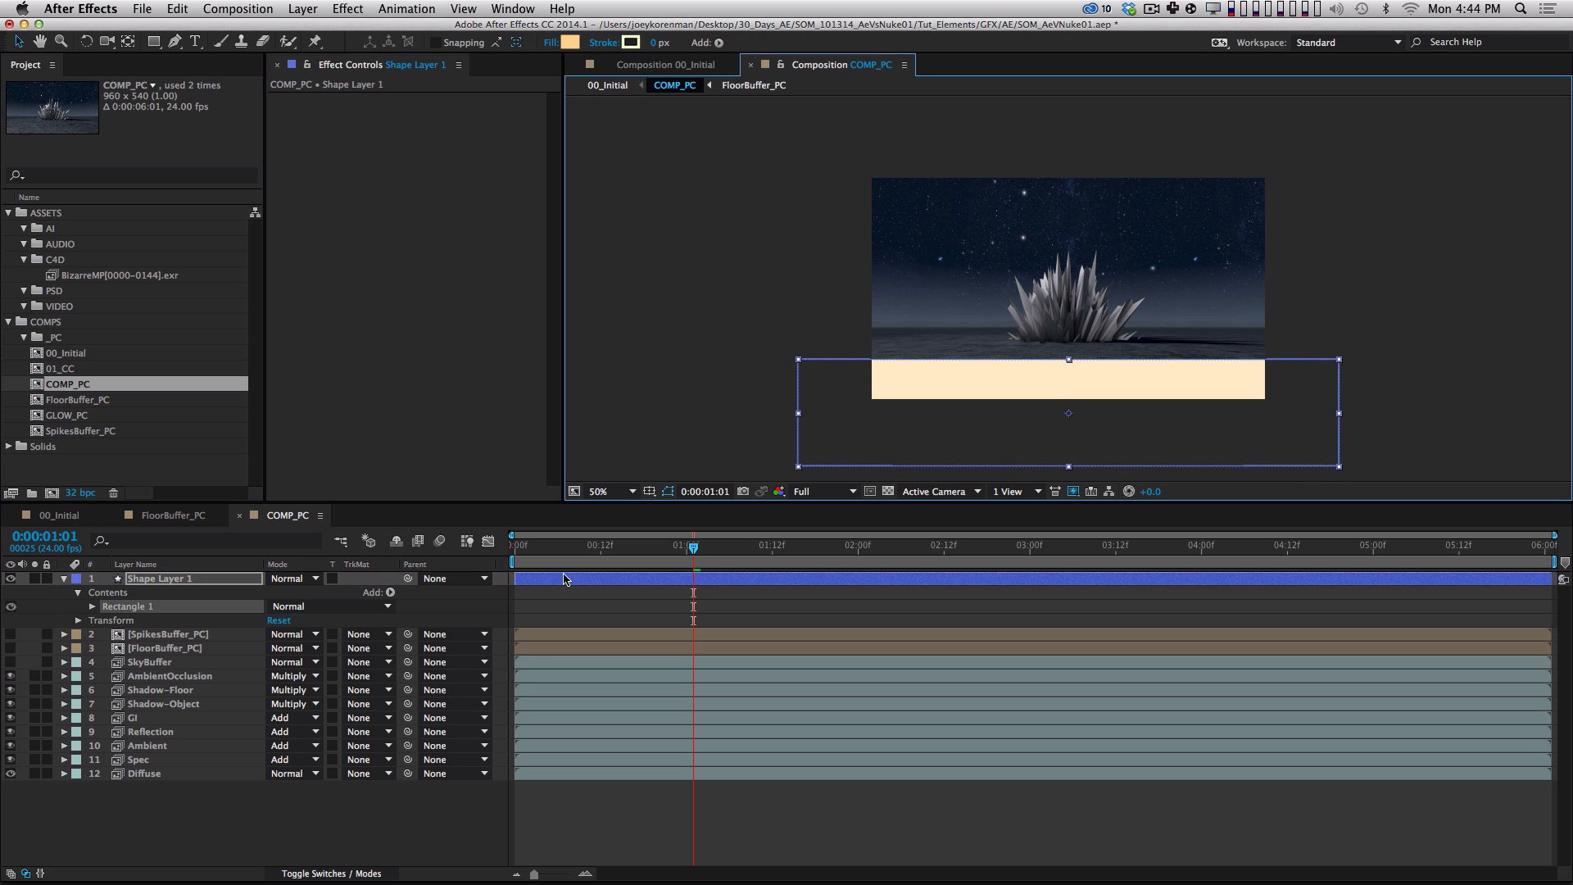
# Apply Fast Blur to the rectangle shape layer with Blurriness set to 192.
pyautogui.click(347, 8)
pyautogui.moveTo(407, 120)
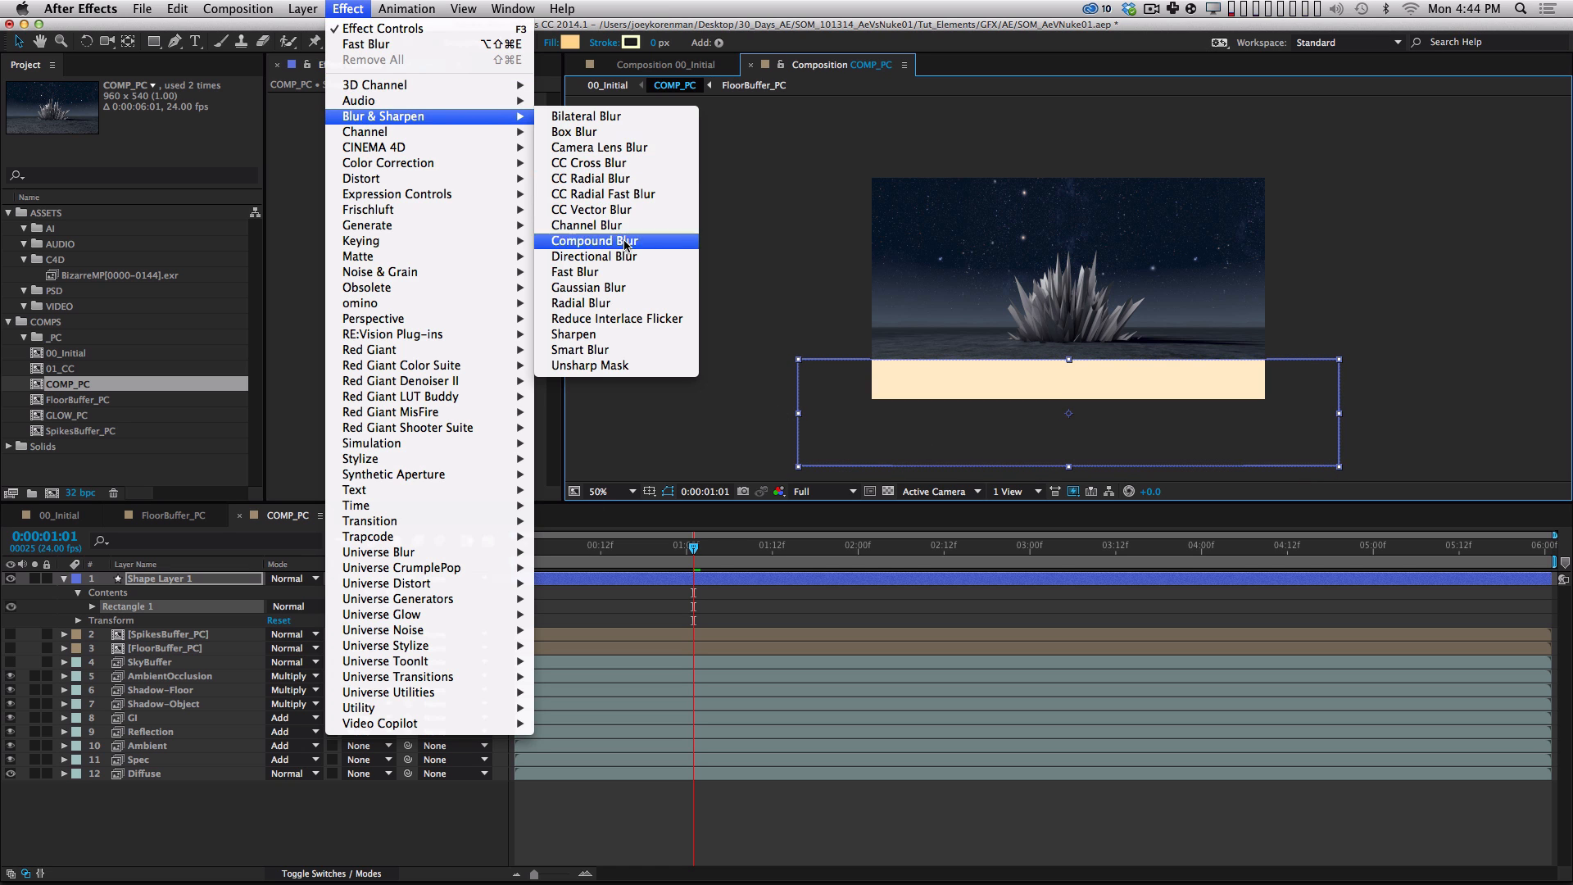
pyautogui.click(574, 276)
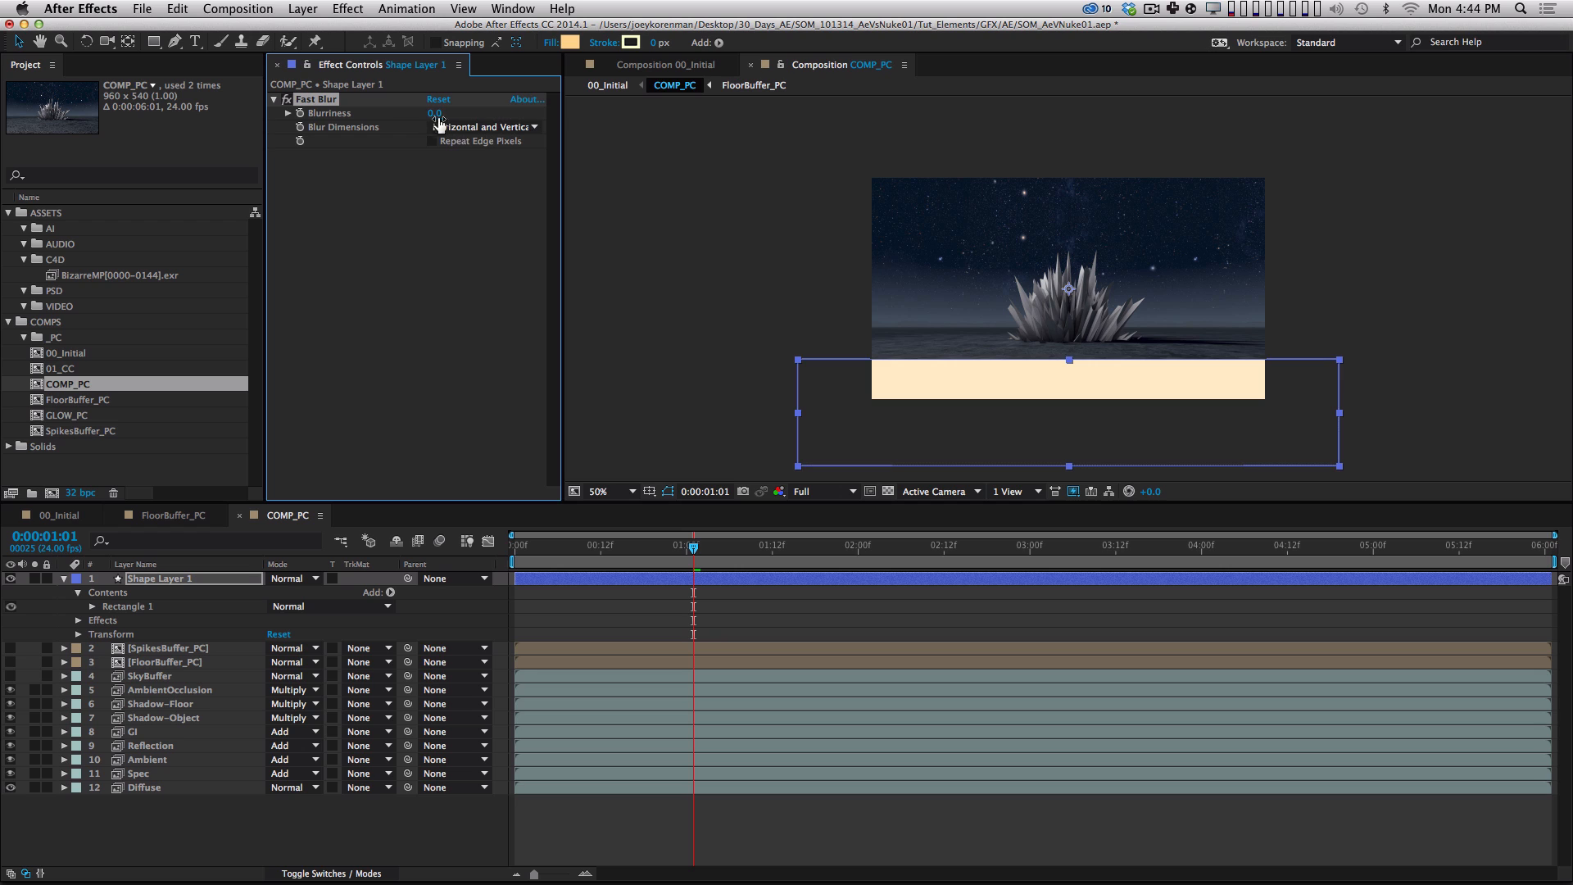
pyautogui.moveTo(435, 113); pyautogui.dragTo(570, 87)
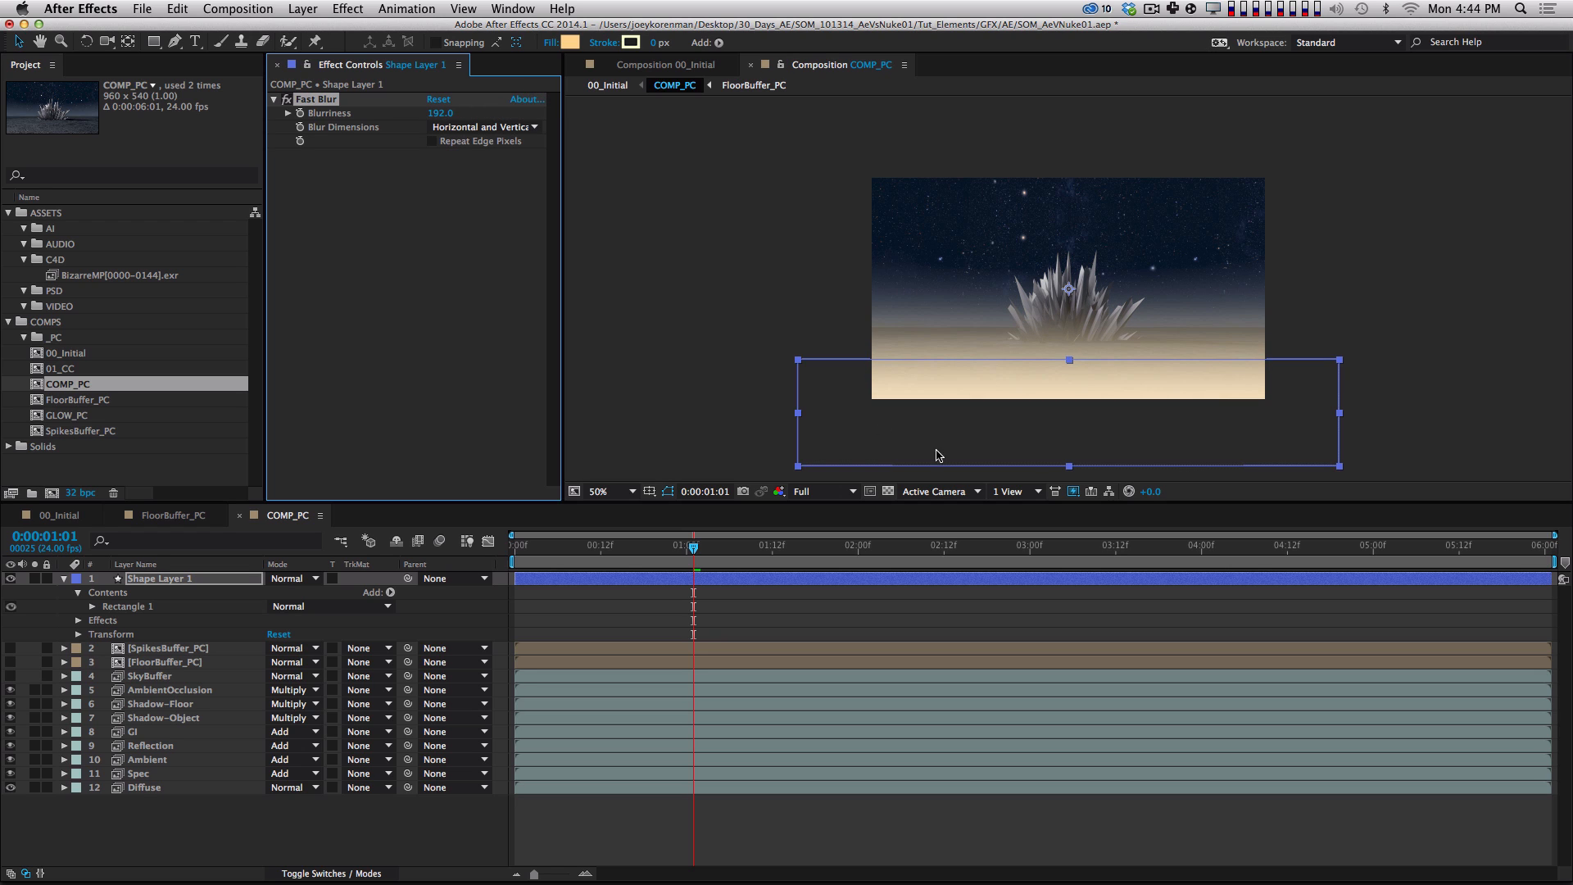
# Move the blurred rectangle shape straight down to just below the frame and set its fill colour to white (FFFFFF).
pyautogui.keyDown('shift'); pyautogui.moveTo(1118, 432); pyautogui.dragTo(1123, 476); pyautogui.keyUp('shift')
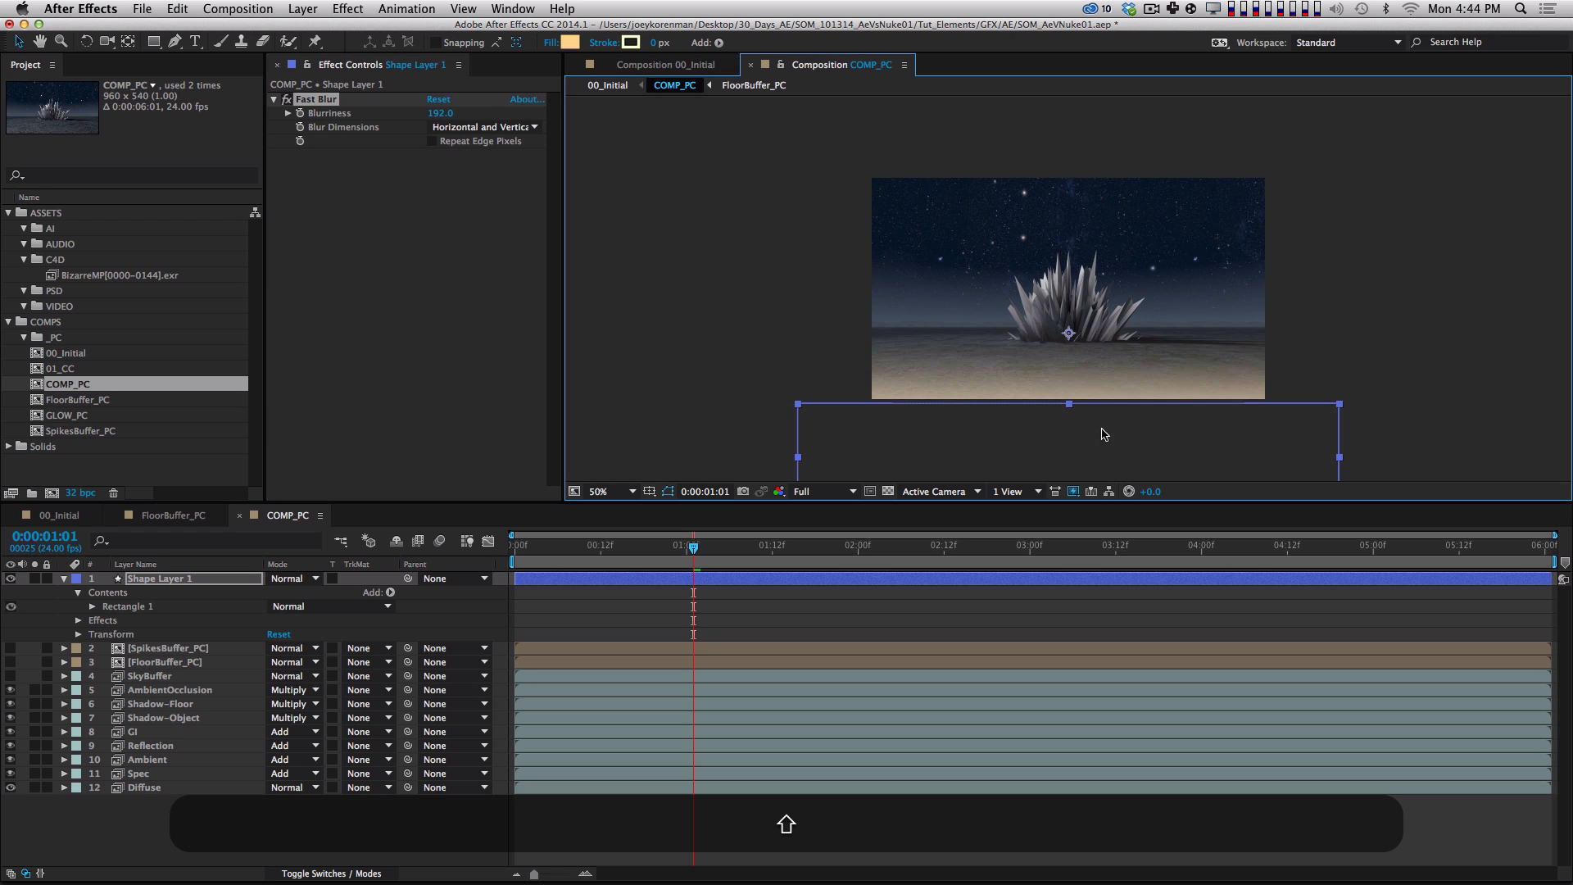
pyautogui.keyDown('shift'); pyautogui.moveTo(1112, 461); pyautogui.dragTo(1112, 463); pyautogui.keyUp('shift')
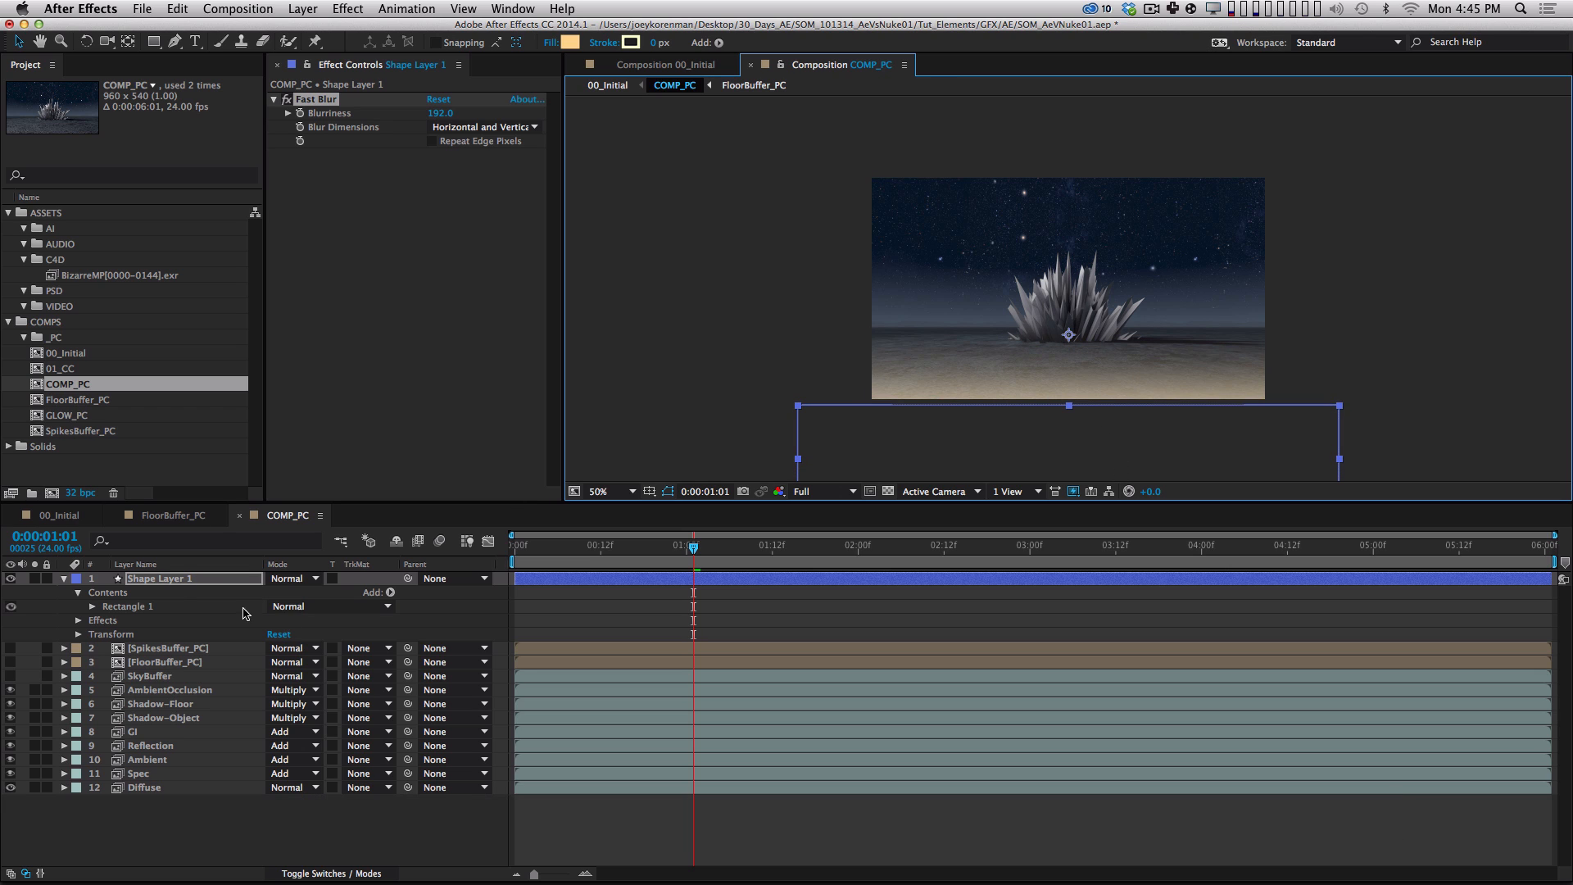
pyautogui.click(193, 580)
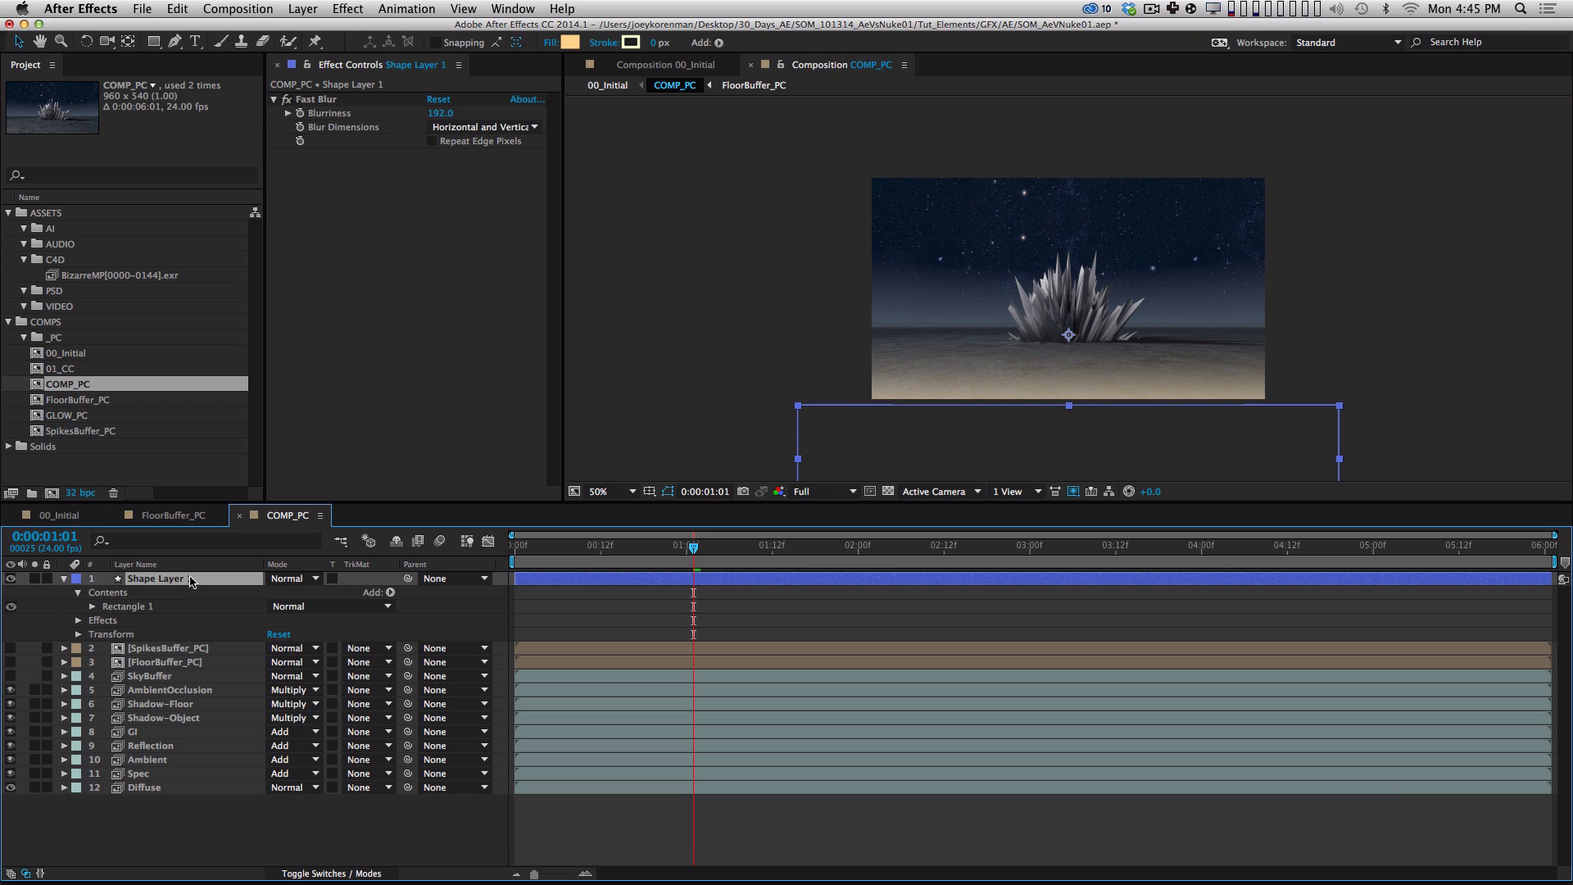
pyautogui.click(570, 42)
pyautogui.click(636, 214)
pyautogui.moveTo(635, 214); pyautogui.dragTo(533, 102)
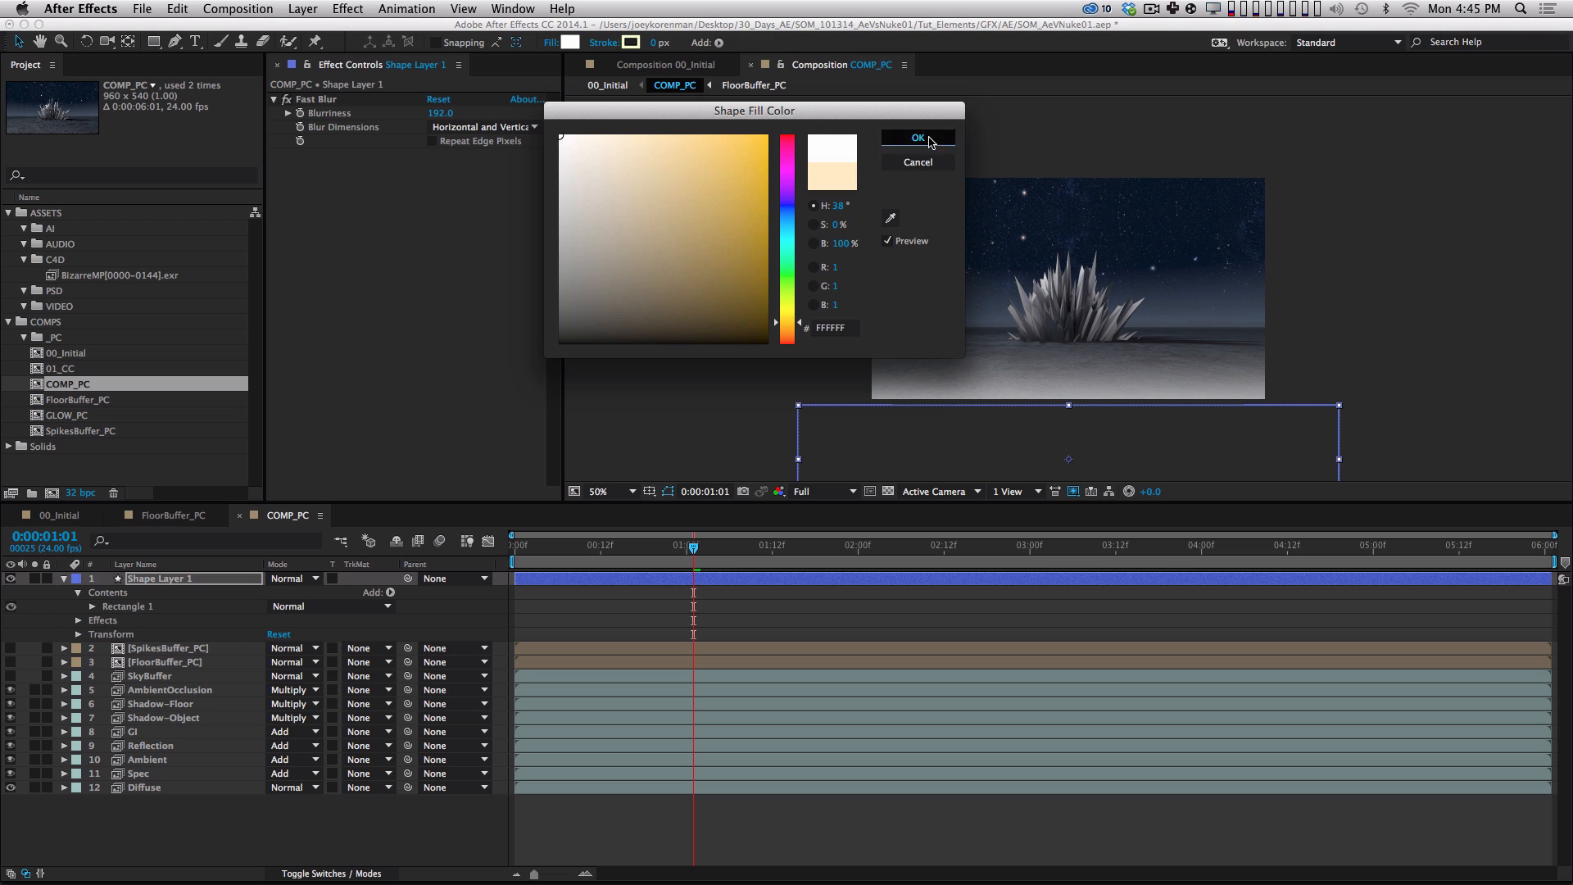
pyautogui.click(918, 138)
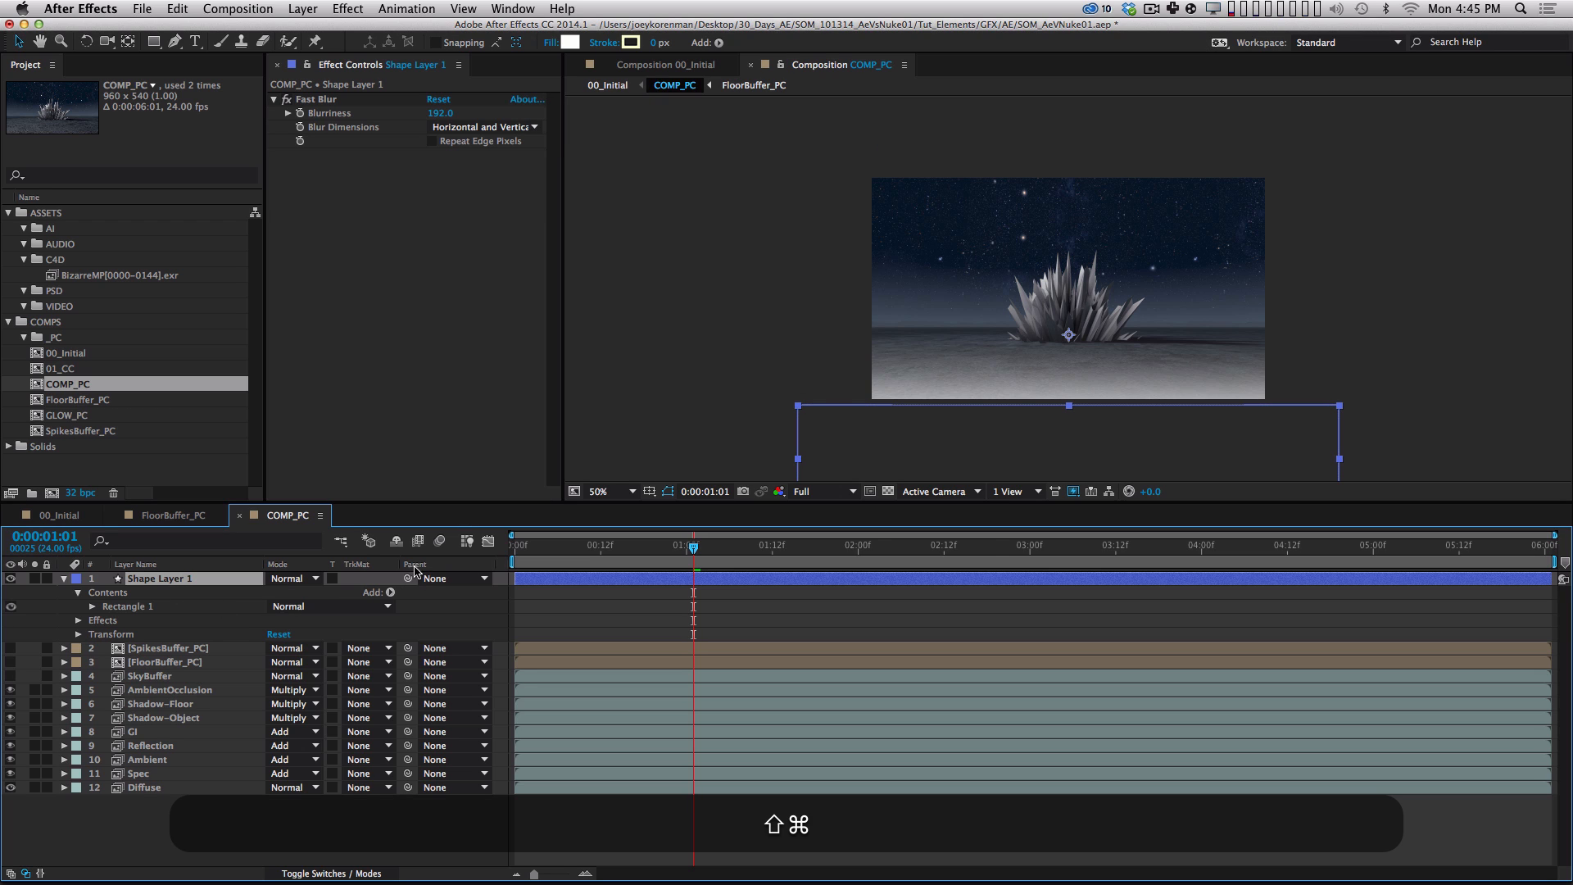
# Pre-compose Shape Layer 1 as DOF_Gradient, moving all attributes into the new composition.
pyautogui.press('shift+super+c')
pyautogui.write('DOF')
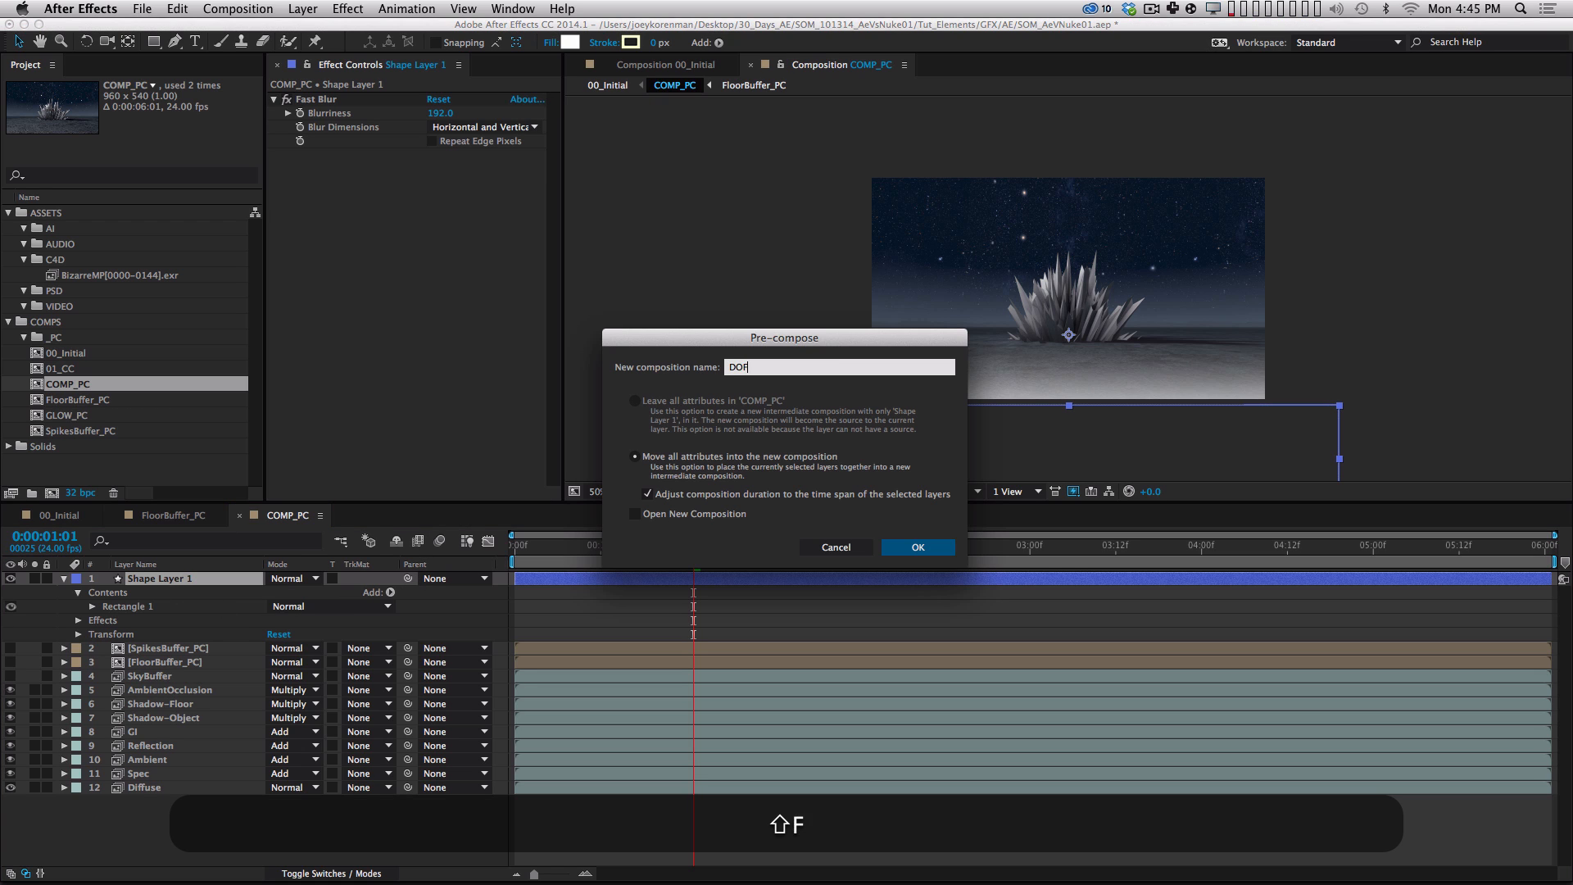
pyautogui.write('_Gradient')
pyautogui.press('Return')
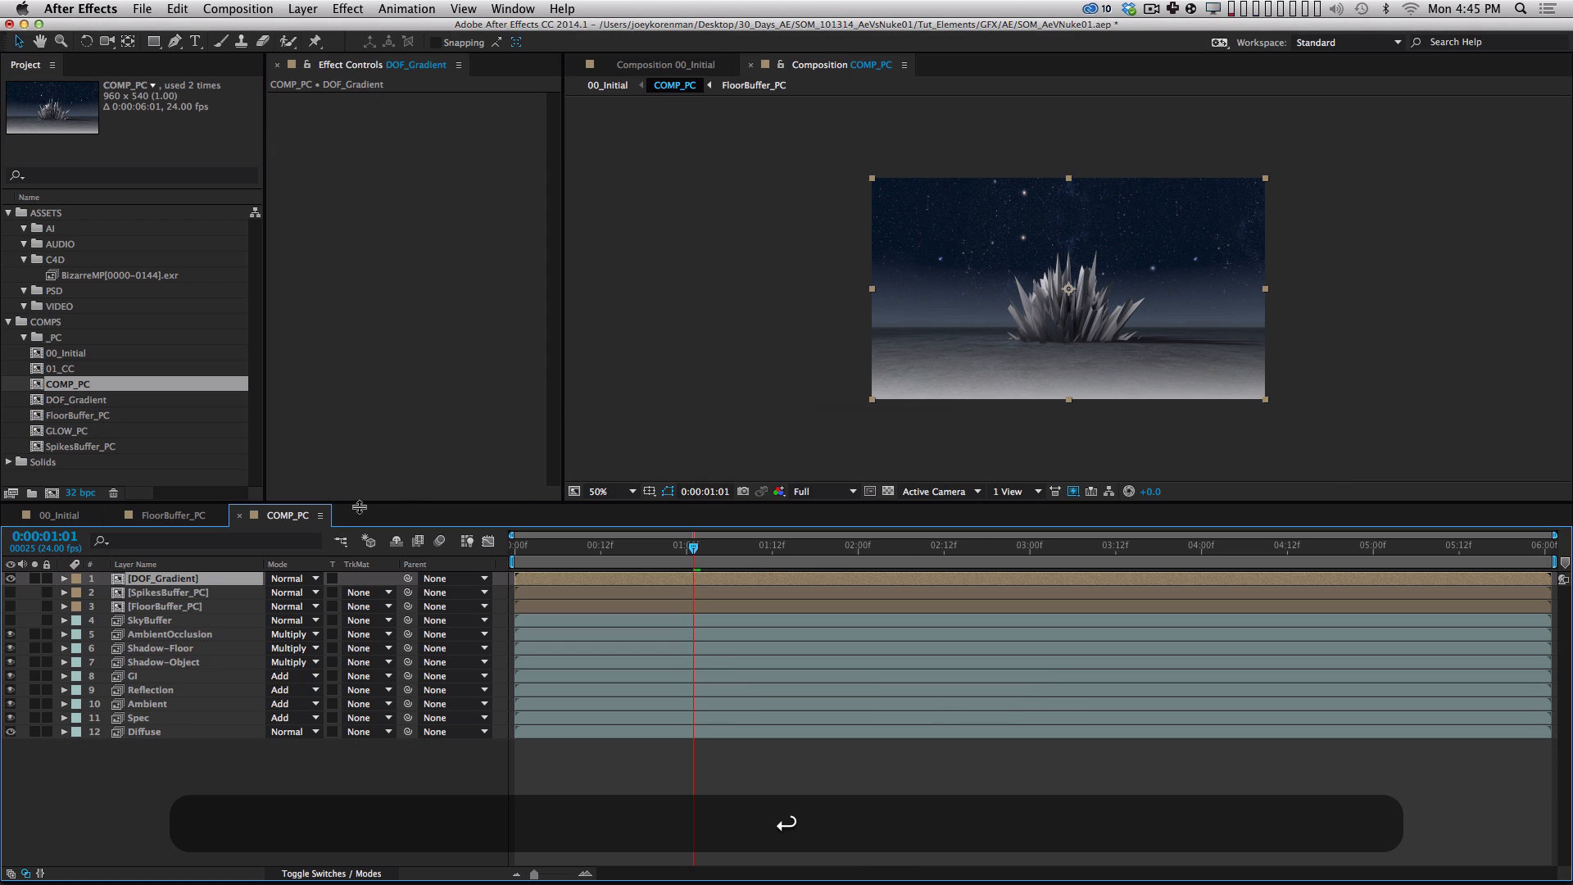
# Inside the DOF_Gradient composition, add a comp-sized black solid and place it beneath the white shape layer.
pyautogui.doubleClick(184, 579)
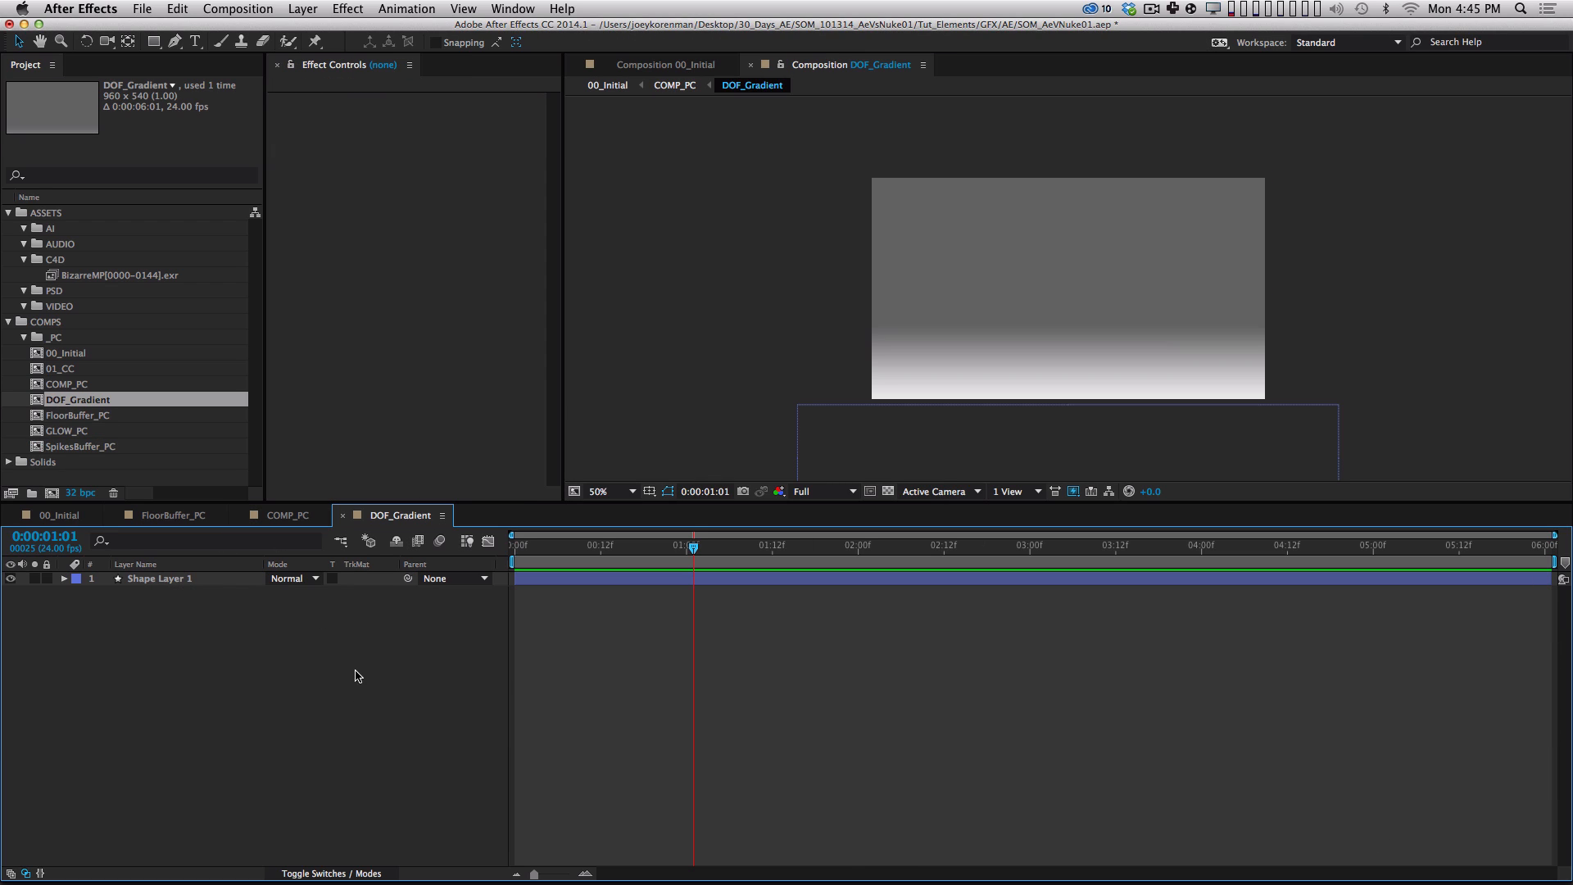
pyautogui.press('super+y')
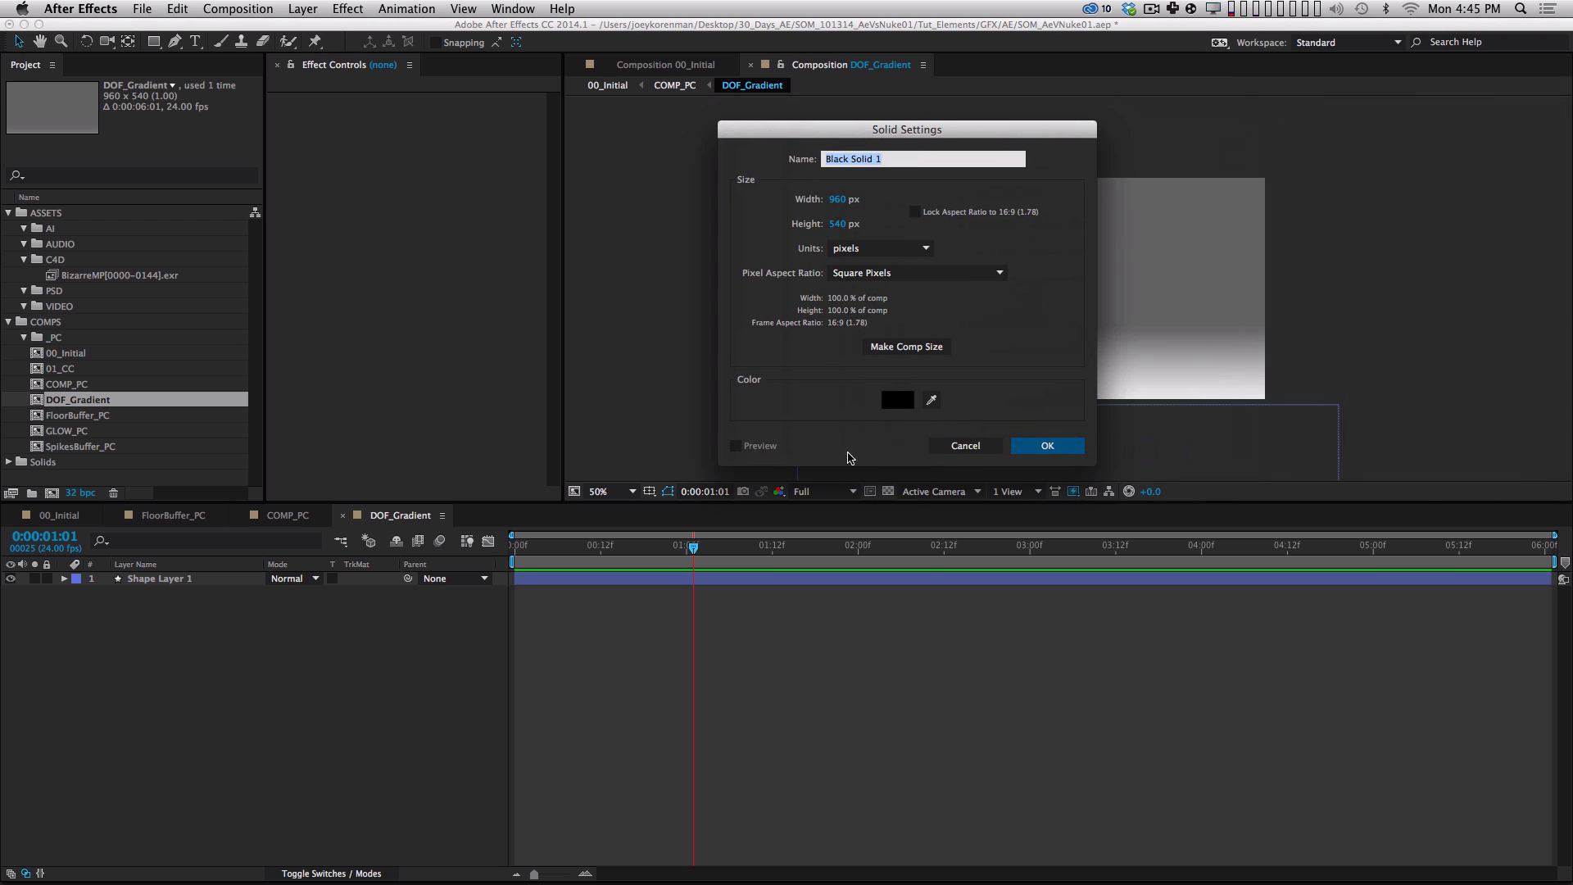
pyautogui.click(1040, 451)
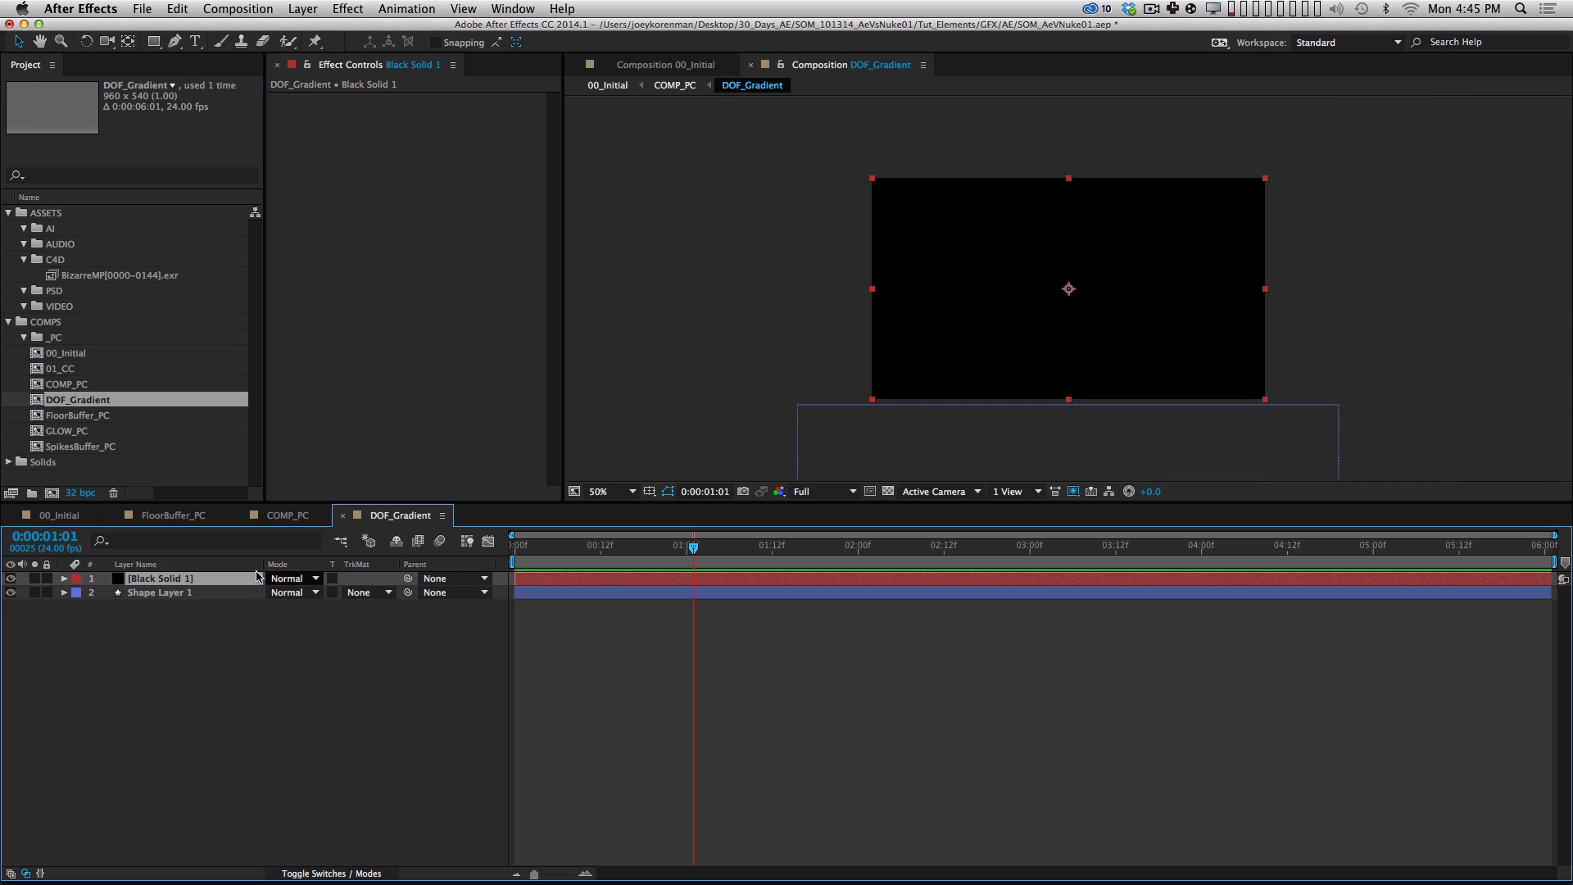
pyautogui.moveTo(163, 580); pyautogui.dragTo(163, 598)
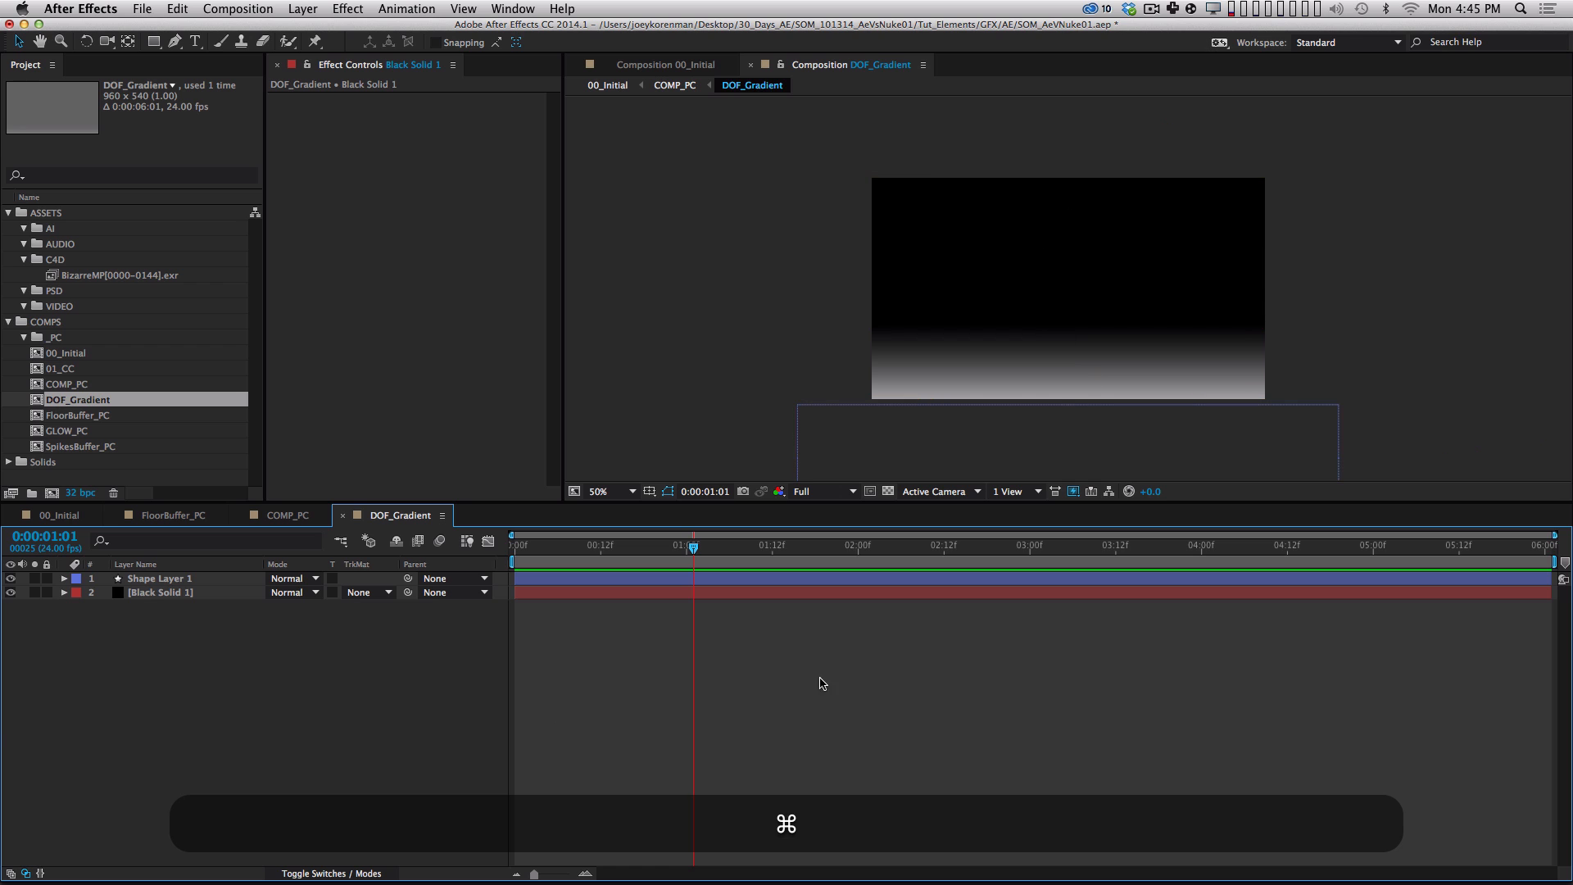
# Return to COMP_PC, hide the DOF_Gradient layer and move it to the end of the layer stack.
pyautogui.press('super+w')
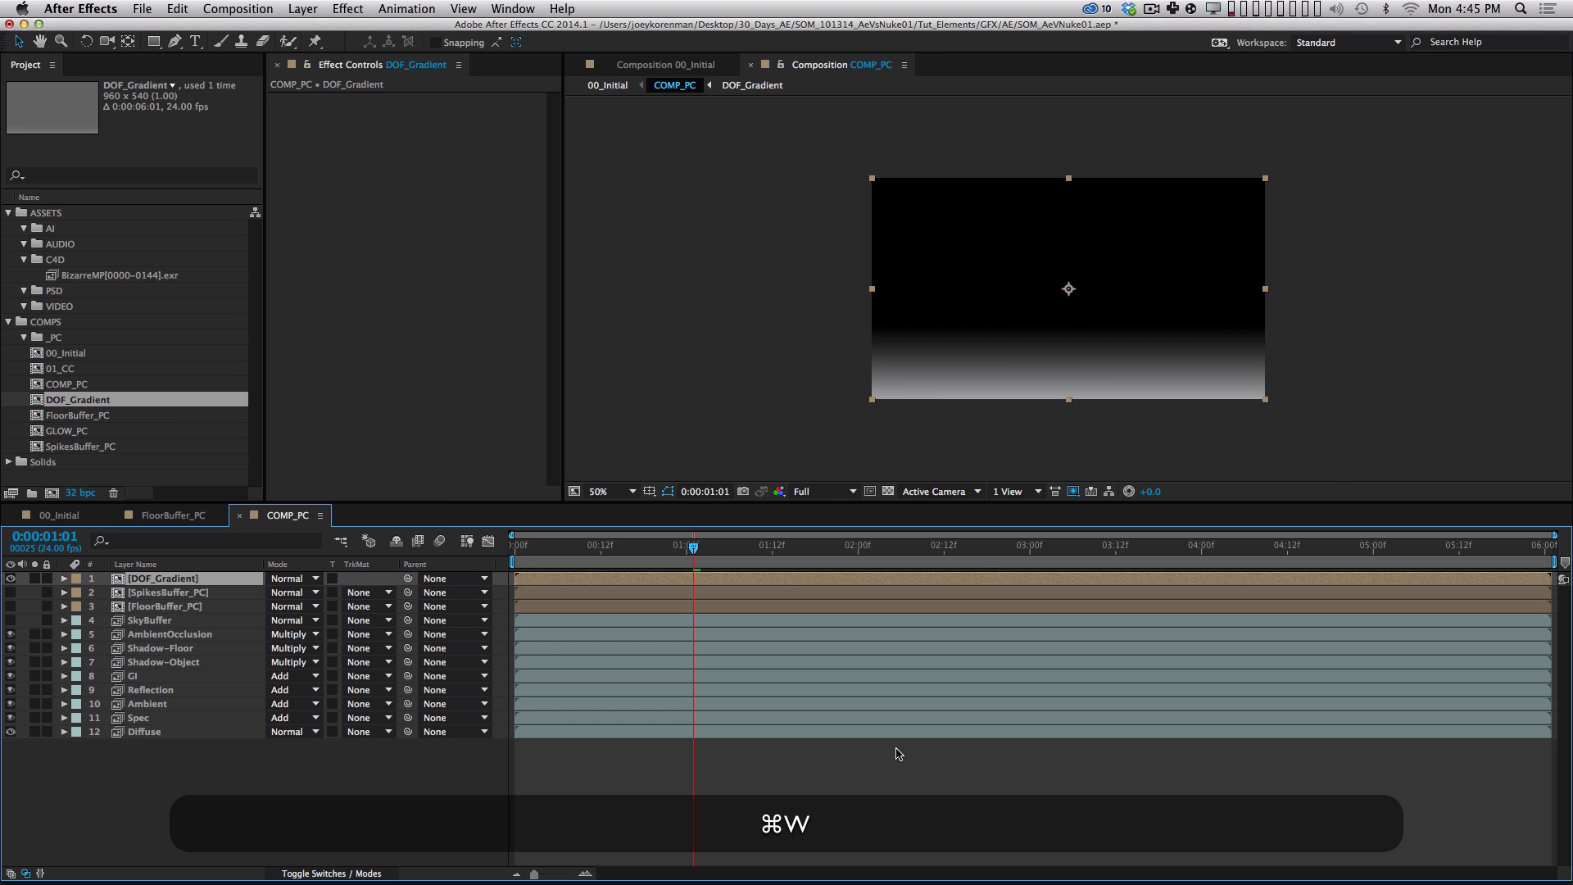
pyautogui.click(9, 578)
pyautogui.moveTo(180, 583); pyautogui.dragTo(204, 786)
# Add a comp-sized solid above all layers in COMP_PC, rename it DOF and make it an adjustment layer.
pyautogui.press('super+y')
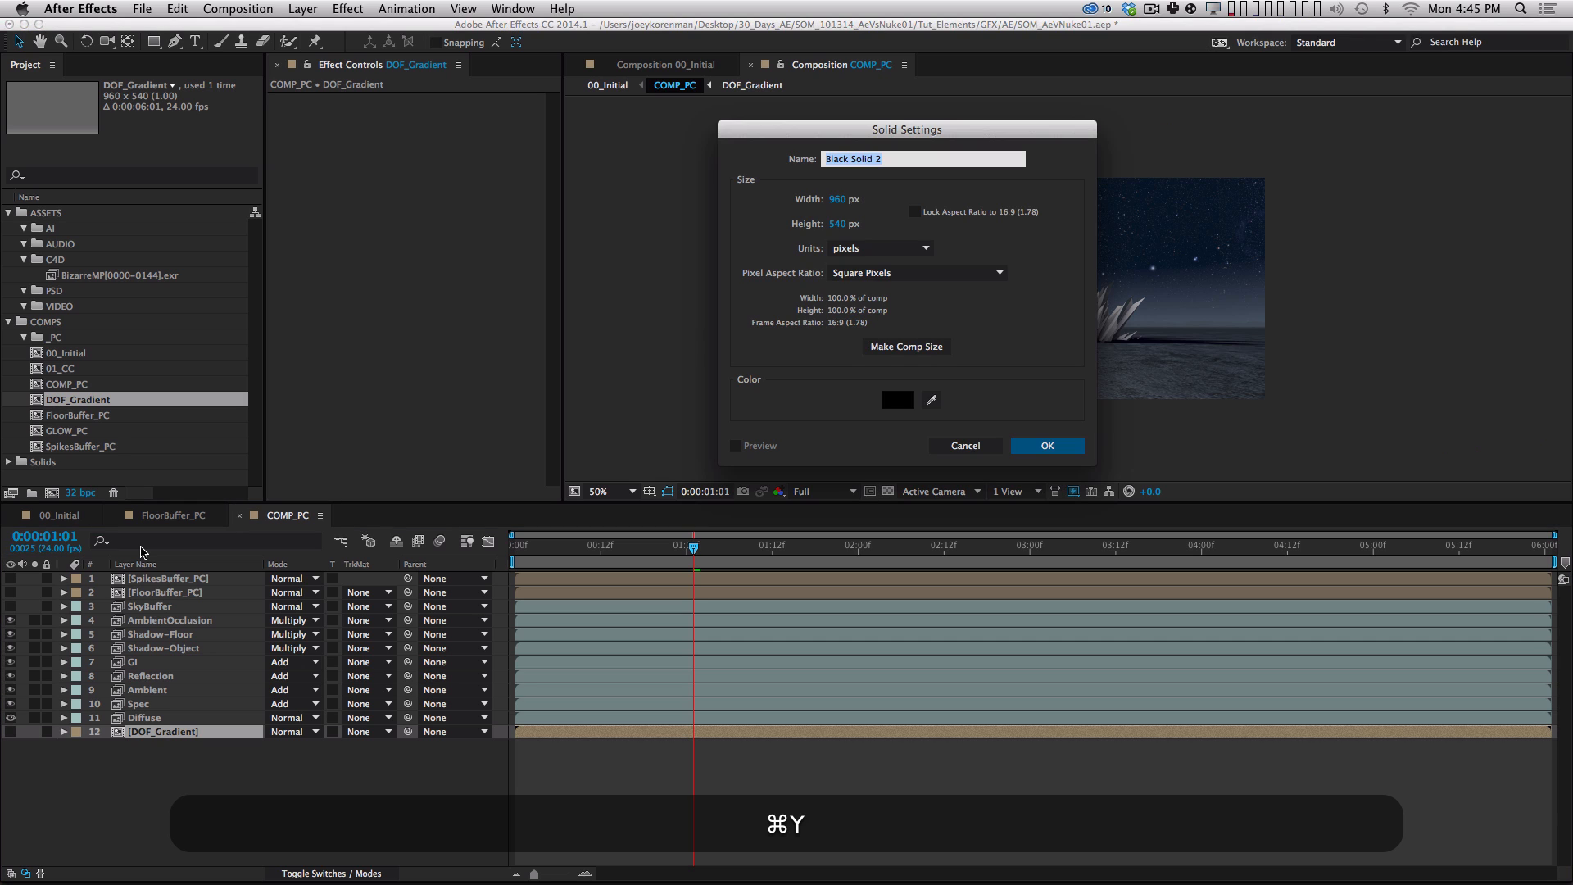
pyautogui.press('Return')
pyautogui.moveTo(177, 733); pyautogui.dragTo(194, 577)
pyautogui.press('Return')
pyautogui.write('DOF')
pyautogui.press('Return')
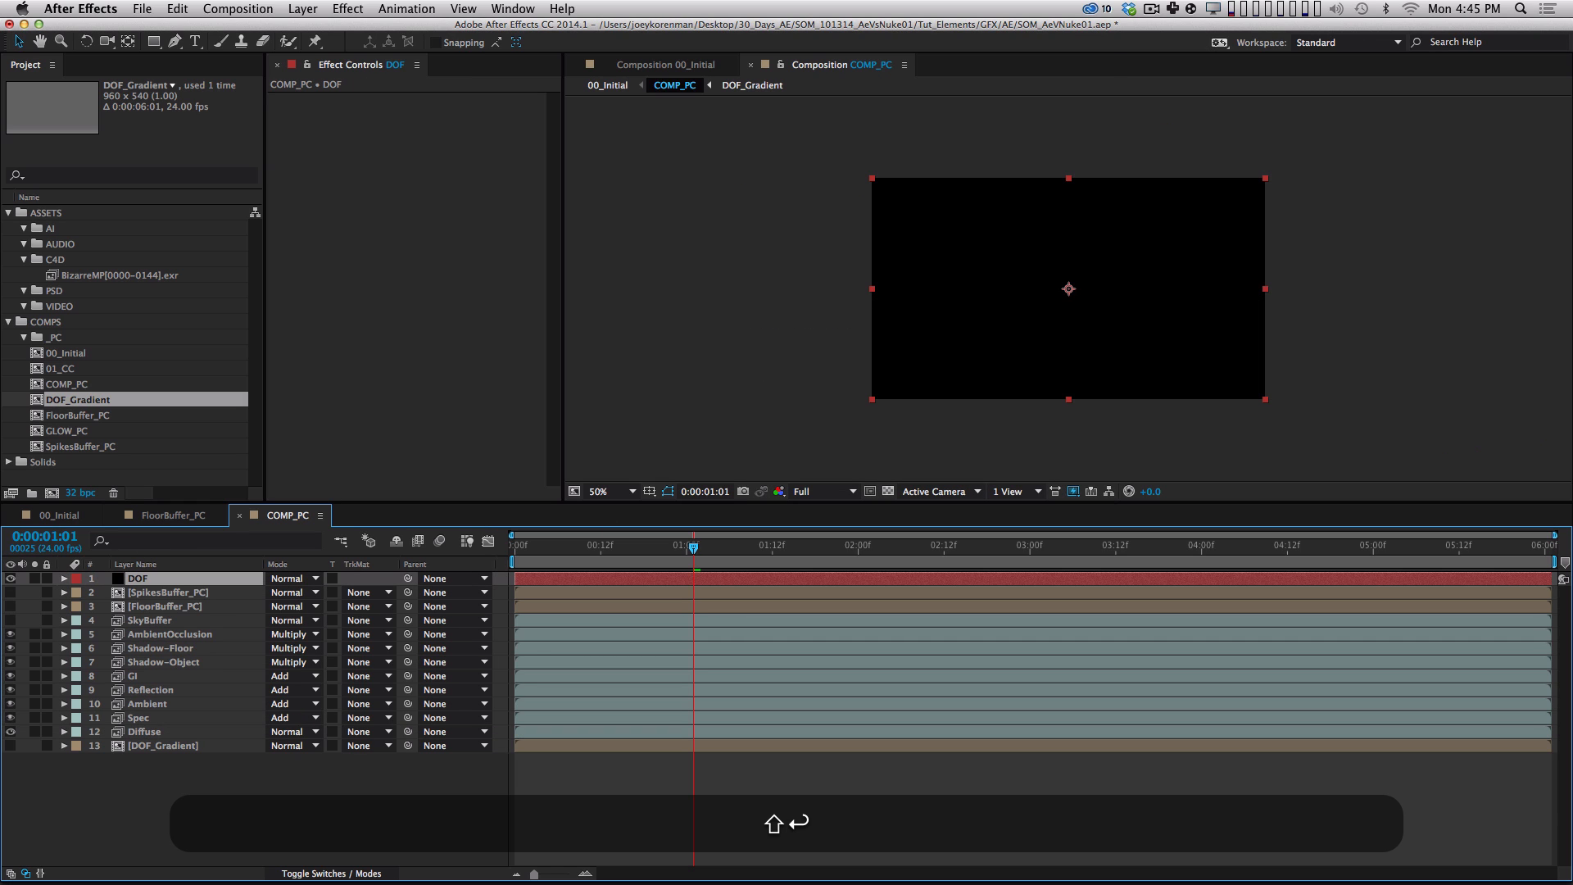
pyautogui.press('F4')
pyautogui.click(345, 578)
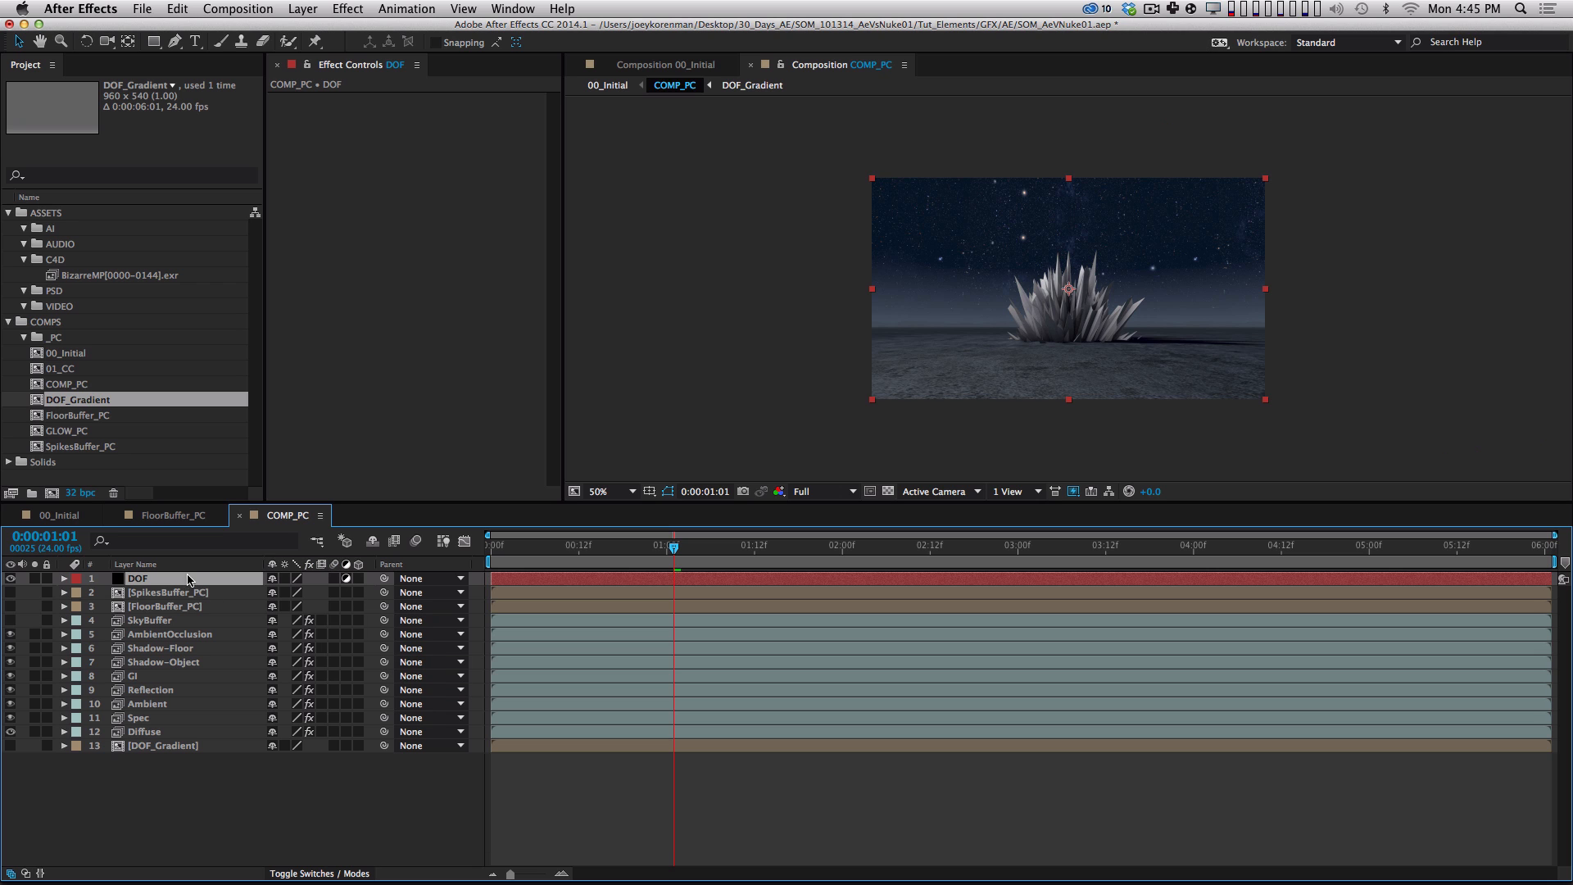
# Fit the composition view up to 100% and apply the Compound Blur effect to the DOF adjustment layer.
pyautogui.click(615, 492)
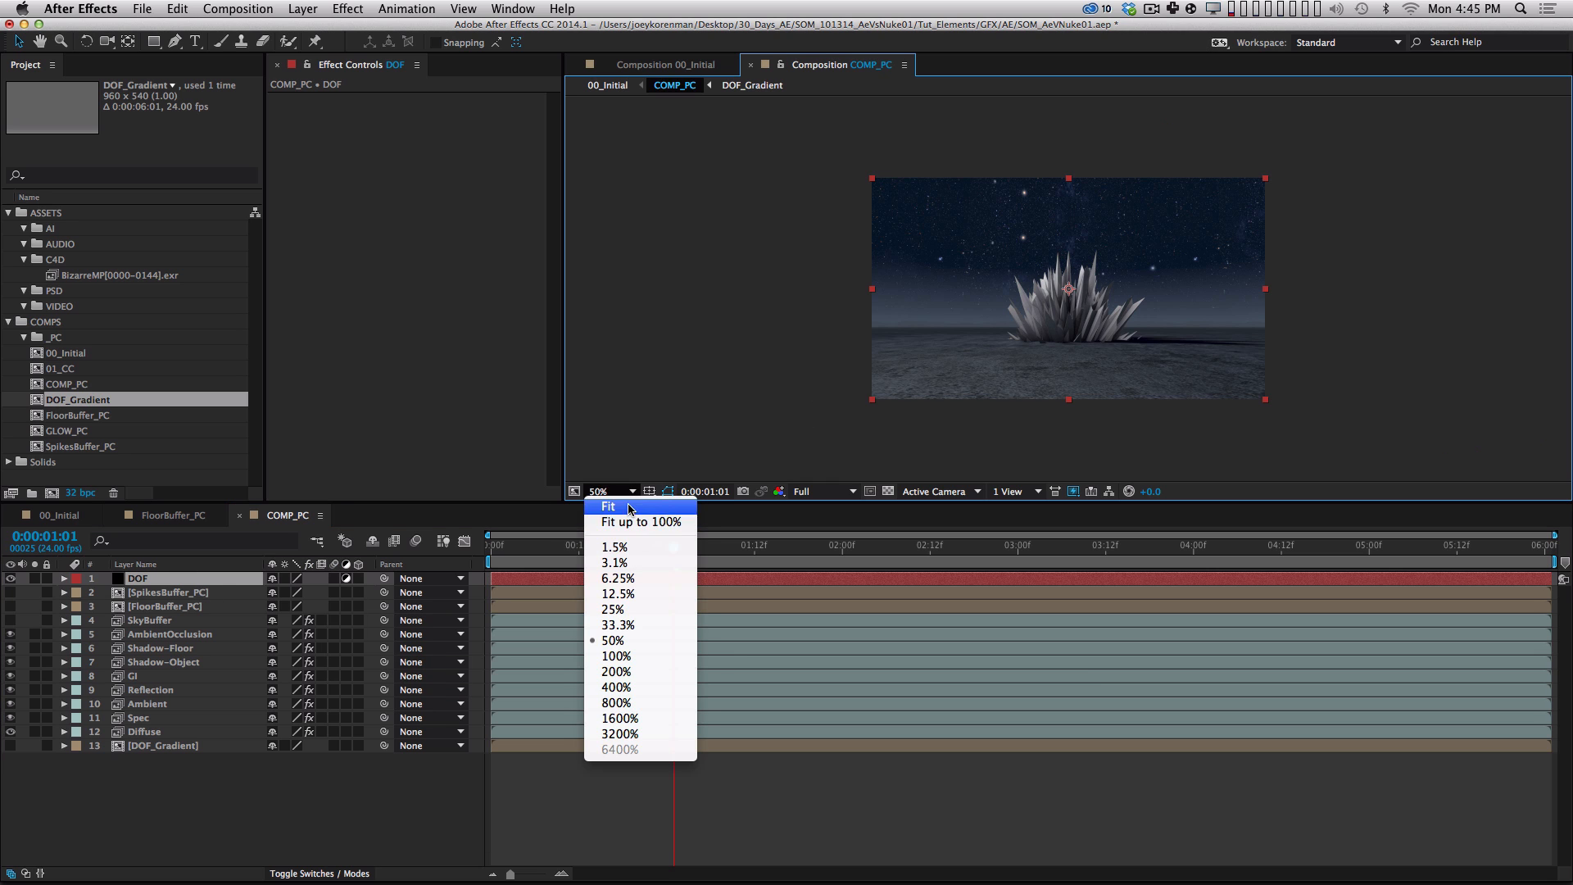
pyautogui.click(648, 524)
pyautogui.click(407, 9)
pyautogui.moveTo(362, 9)
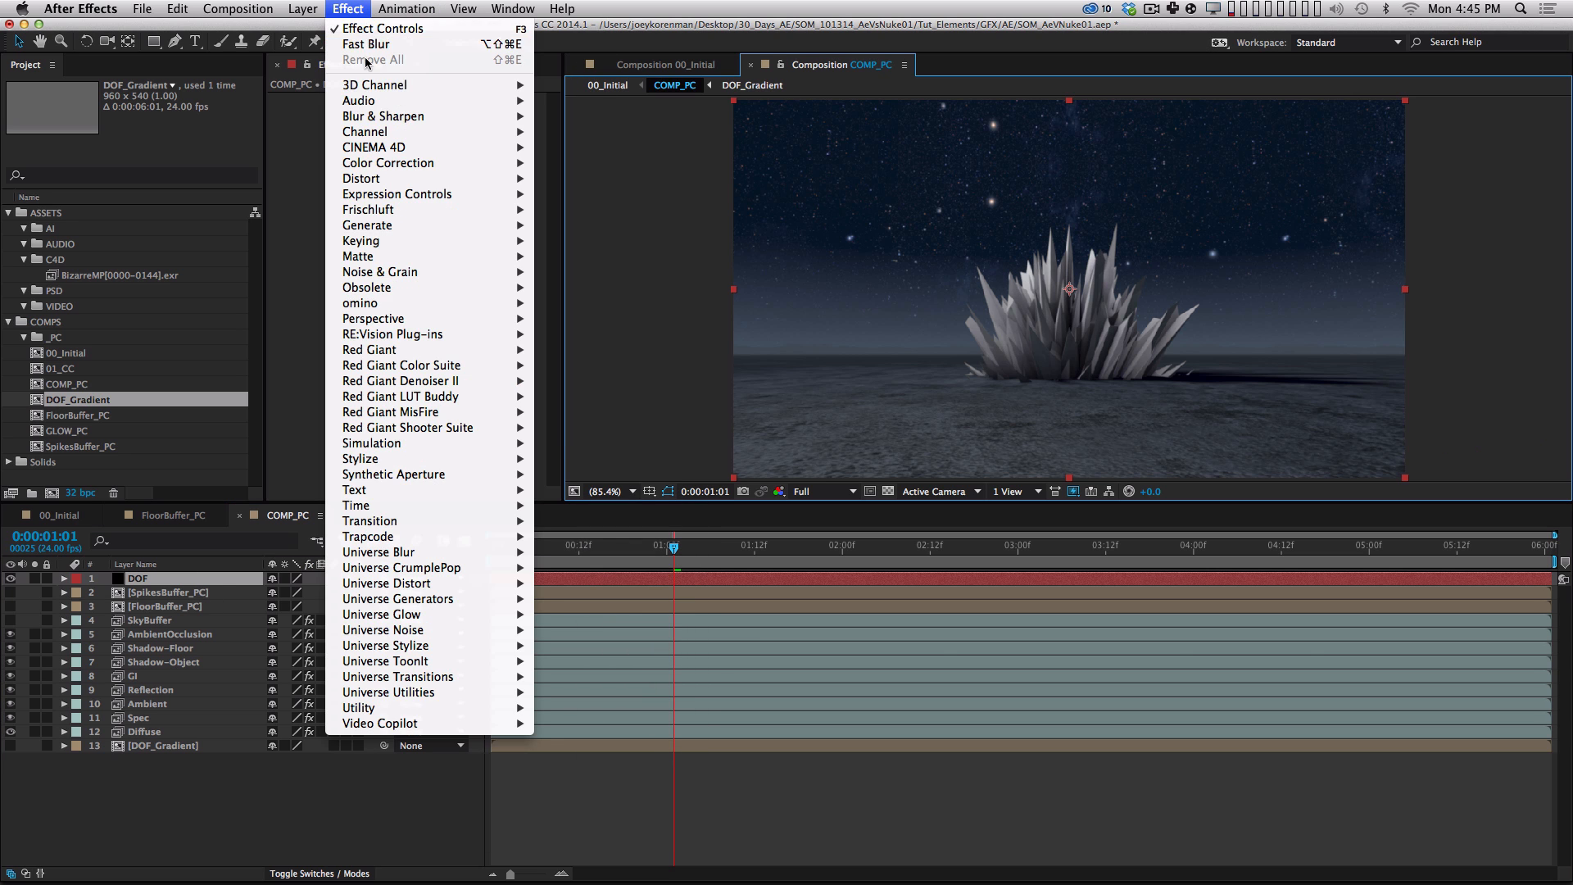
pyautogui.moveTo(402, 119)
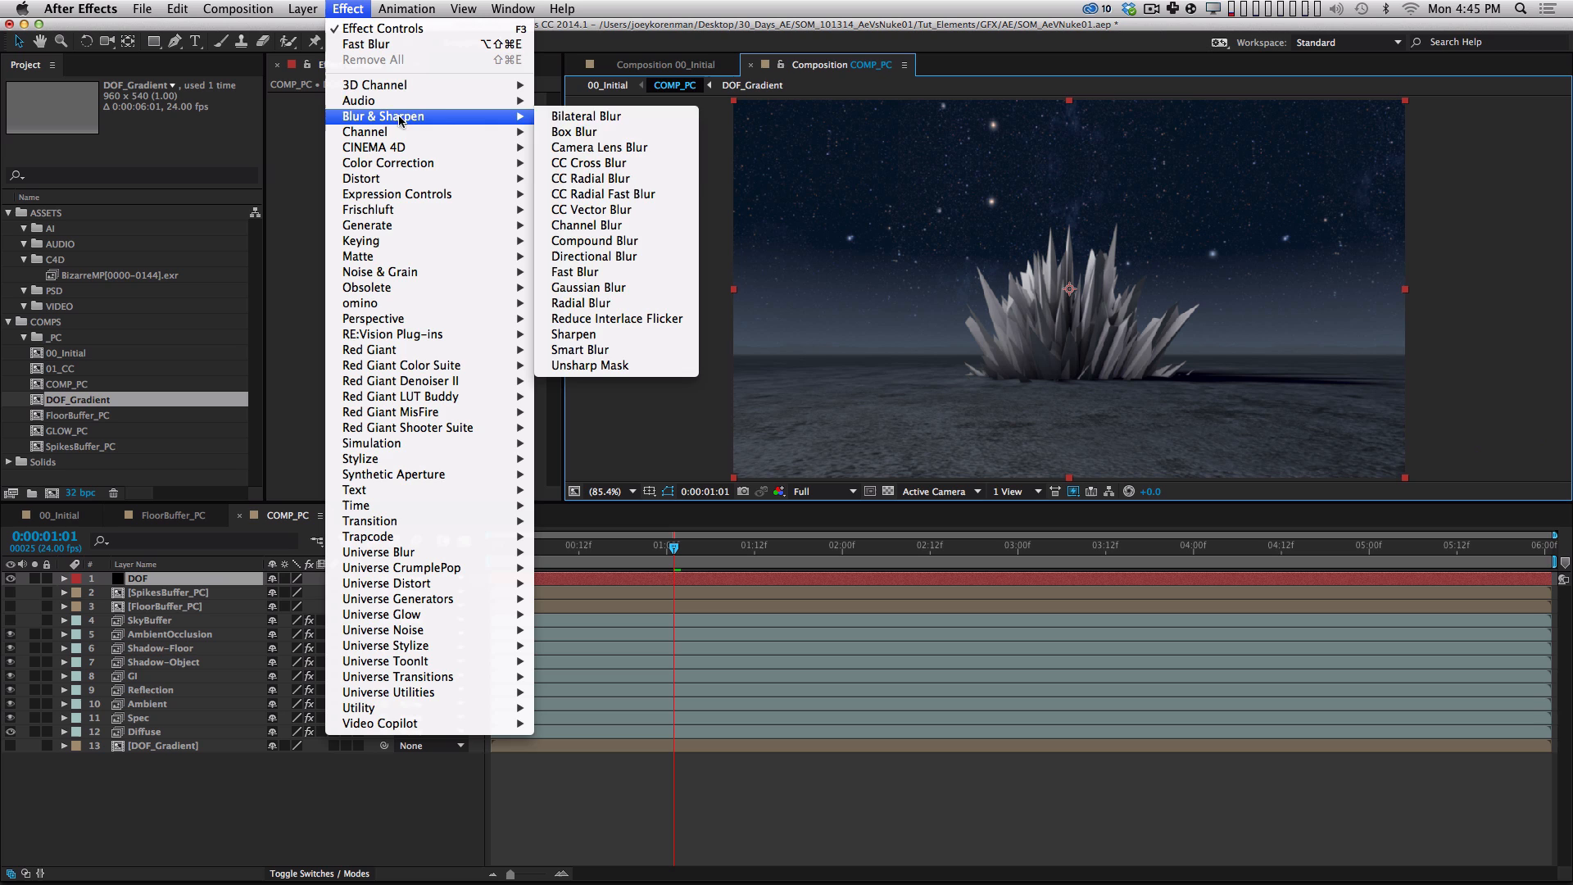
pyautogui.click(622, 243)
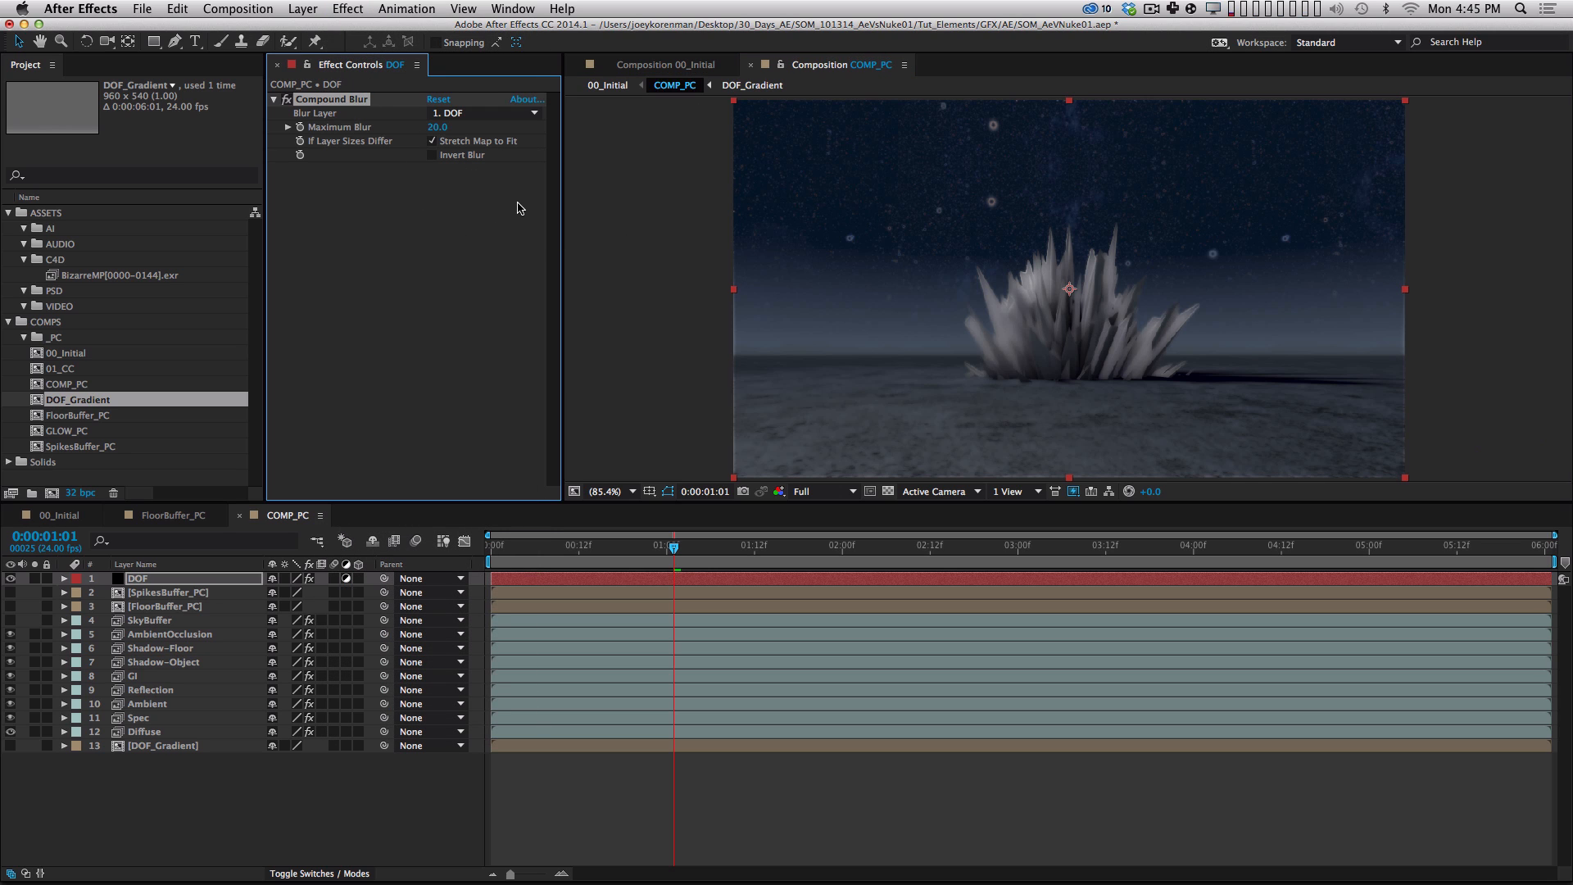
# Set the Compound Blur's blur layer to DOF_Gradient and its maximum blur to 13.
pyautogui.click(510, 114)
pyautogui.click(545, 347)
pyautogui.moveTo(438, 128); pyautogui.dragTo(407, 130)
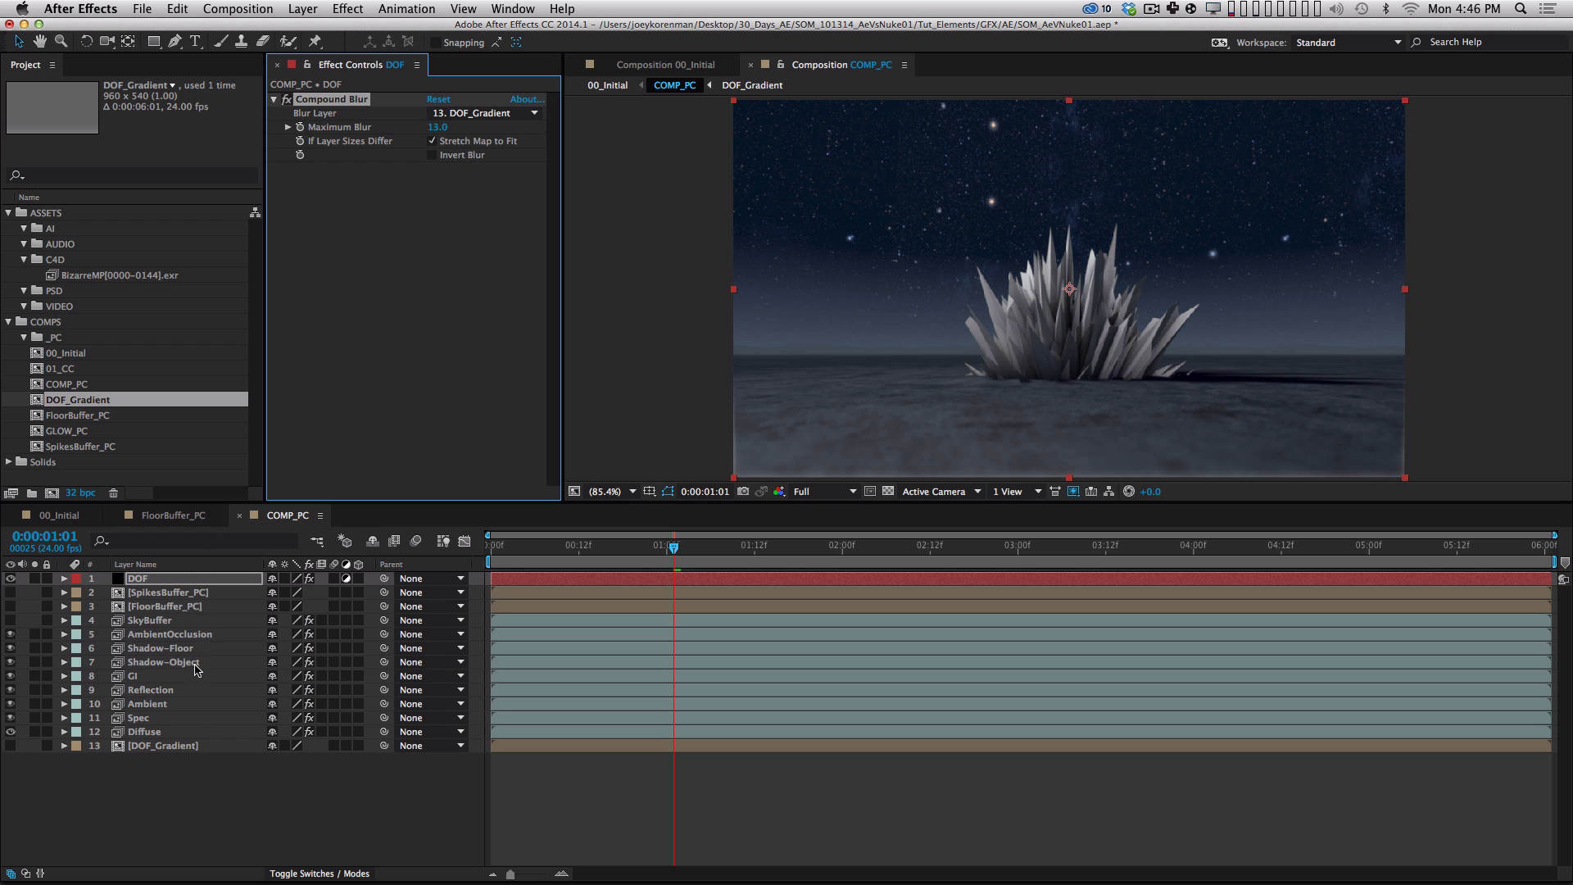
# Nudge Shape Layer 1 down by 20 pixels inside DOF_Gradient, then go back to the 00_Initial composition.
pyautogui.click(180, 747)
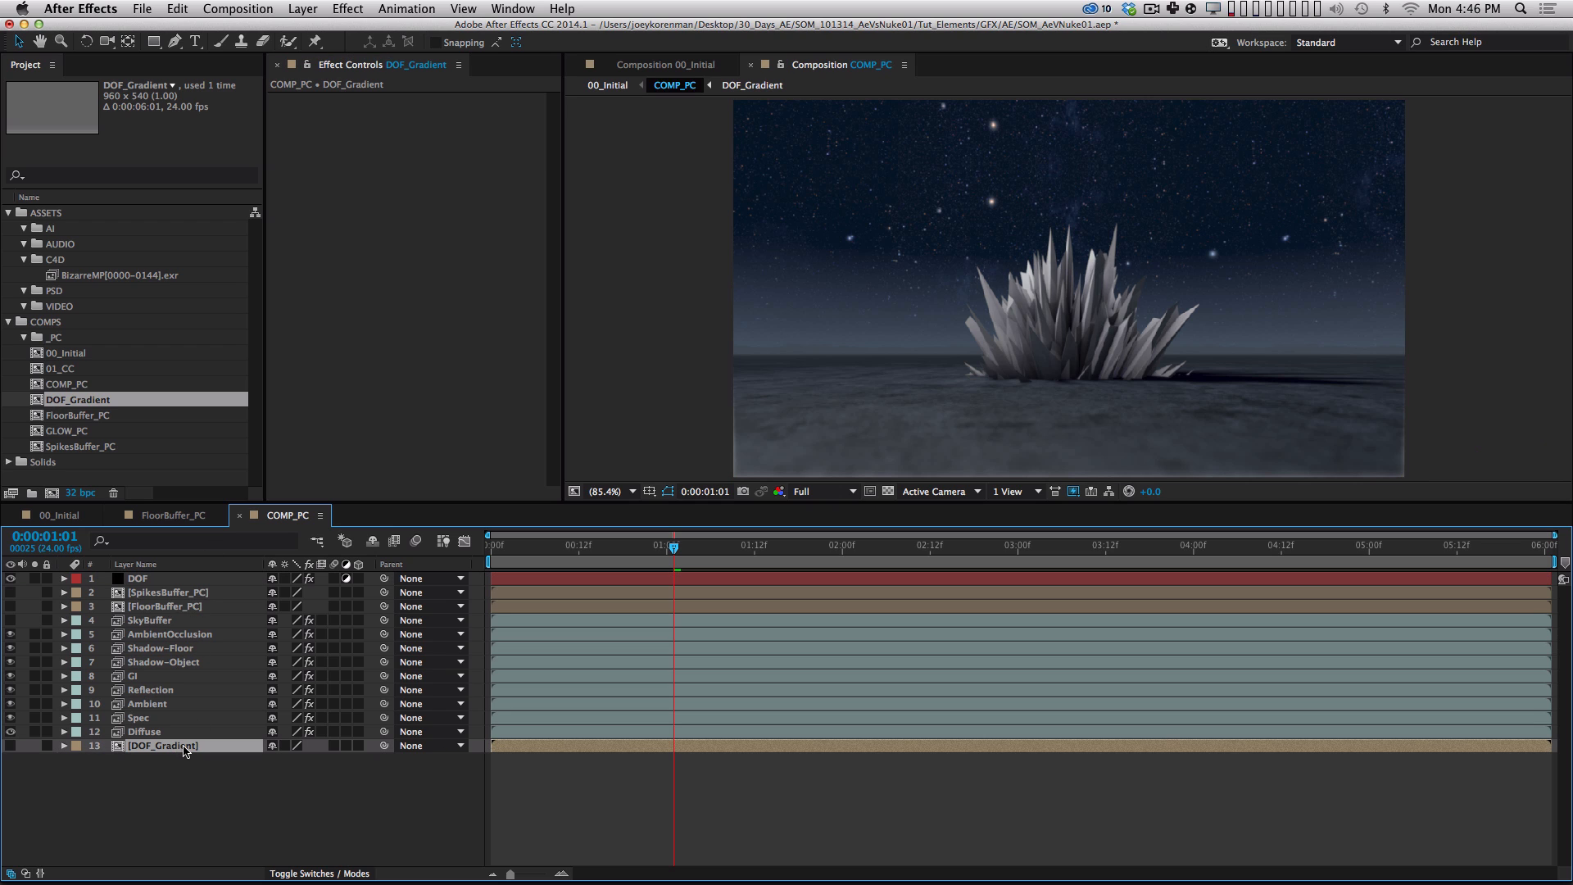
pyautogui.doubleClick(179, 746)
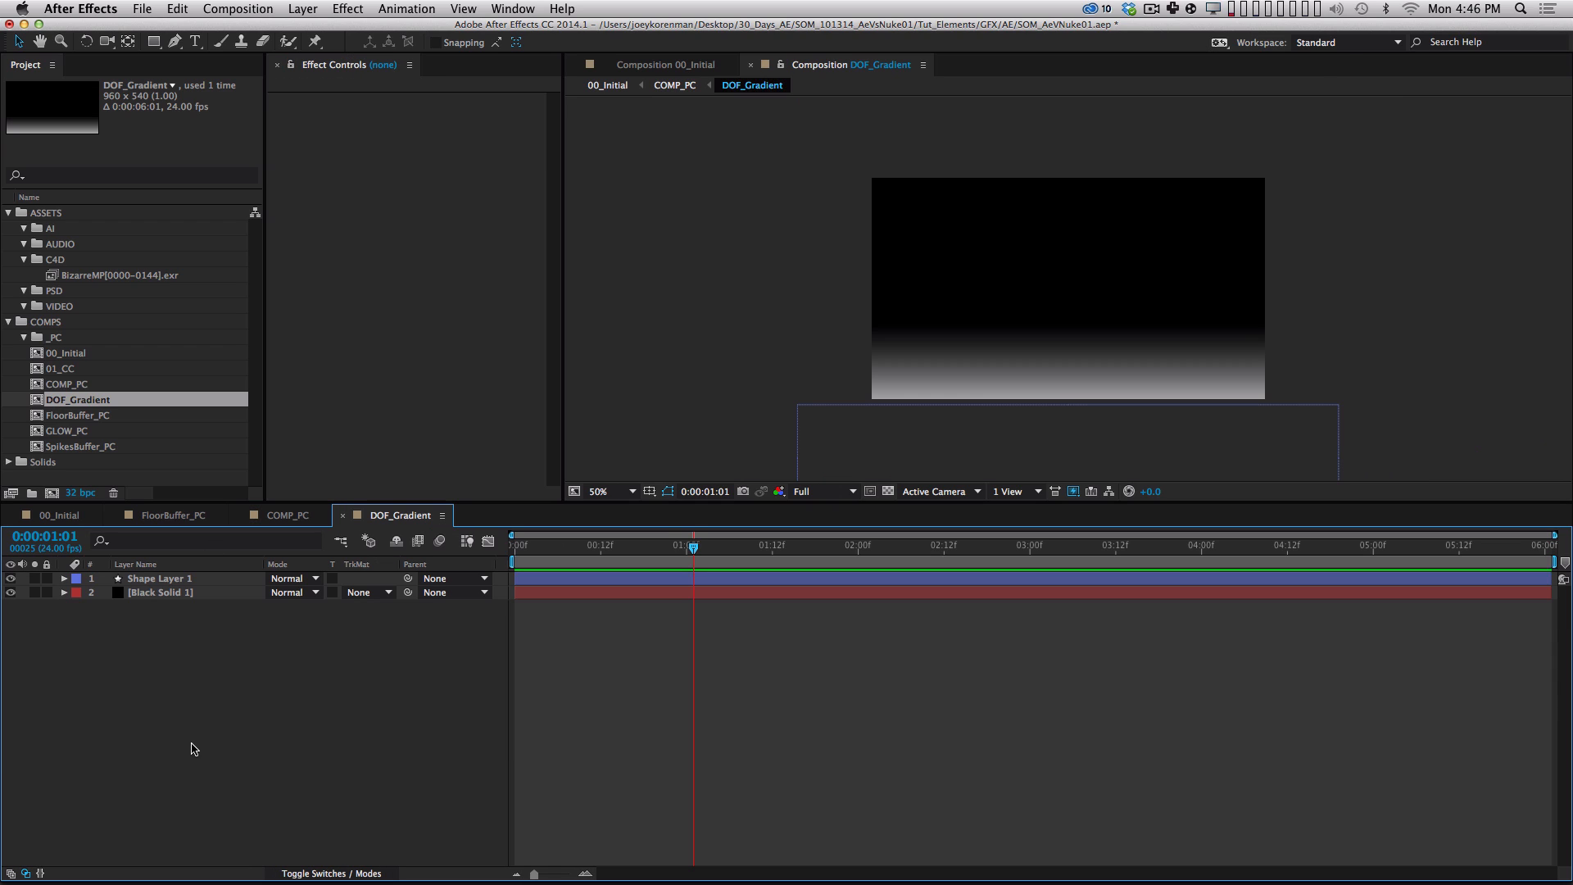
pyautogui.click(164, 580)
pyautogui.hotkey('shift', 'Down')
pyautogui.hotkey('shift', 'Down')
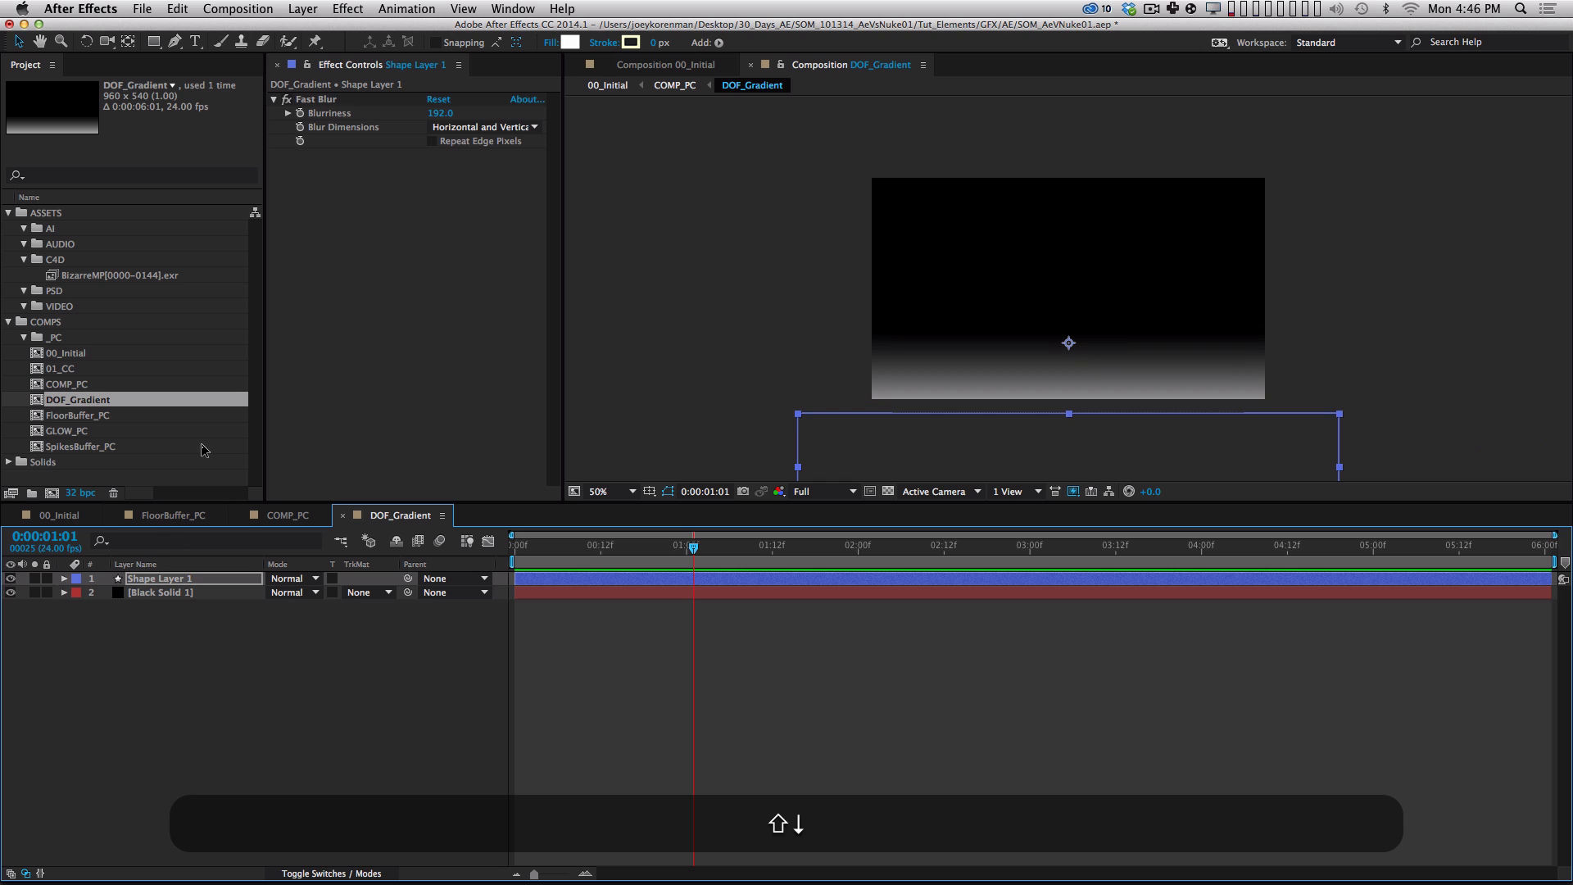
pyautogui.click(67, 517)
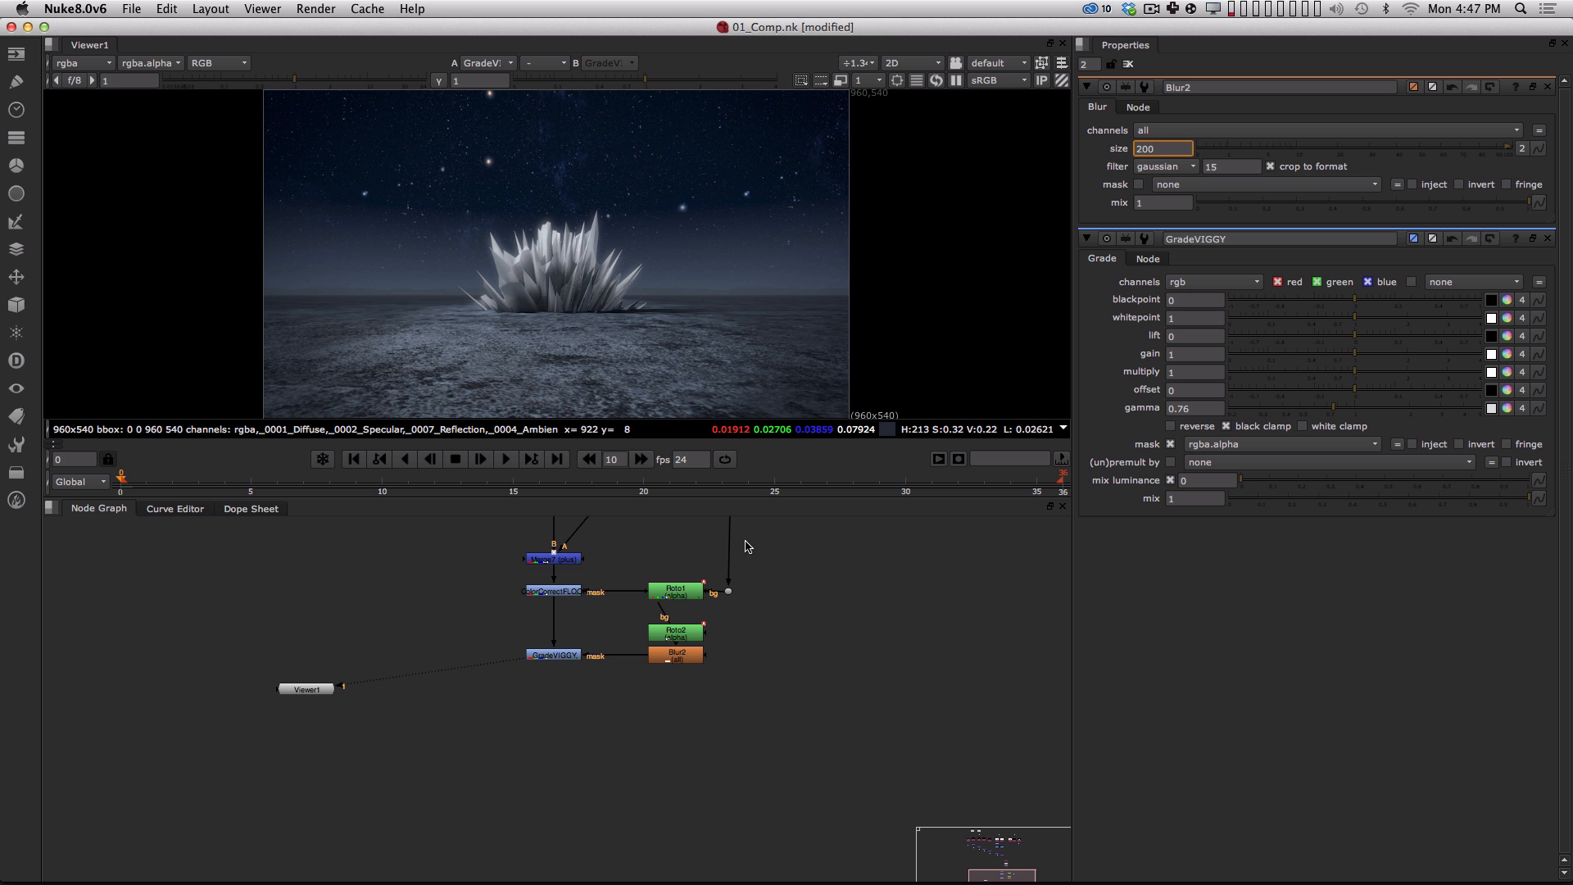
# In Nuke, show the output of the Merge6 node above the Copy1 glow branch in the viewer.
pyautogui.keyDown('alt'); pyautogui.moveTo(773, 642); pyautogui.dragTo(769, 730); pyautogui.keyUp('alt')
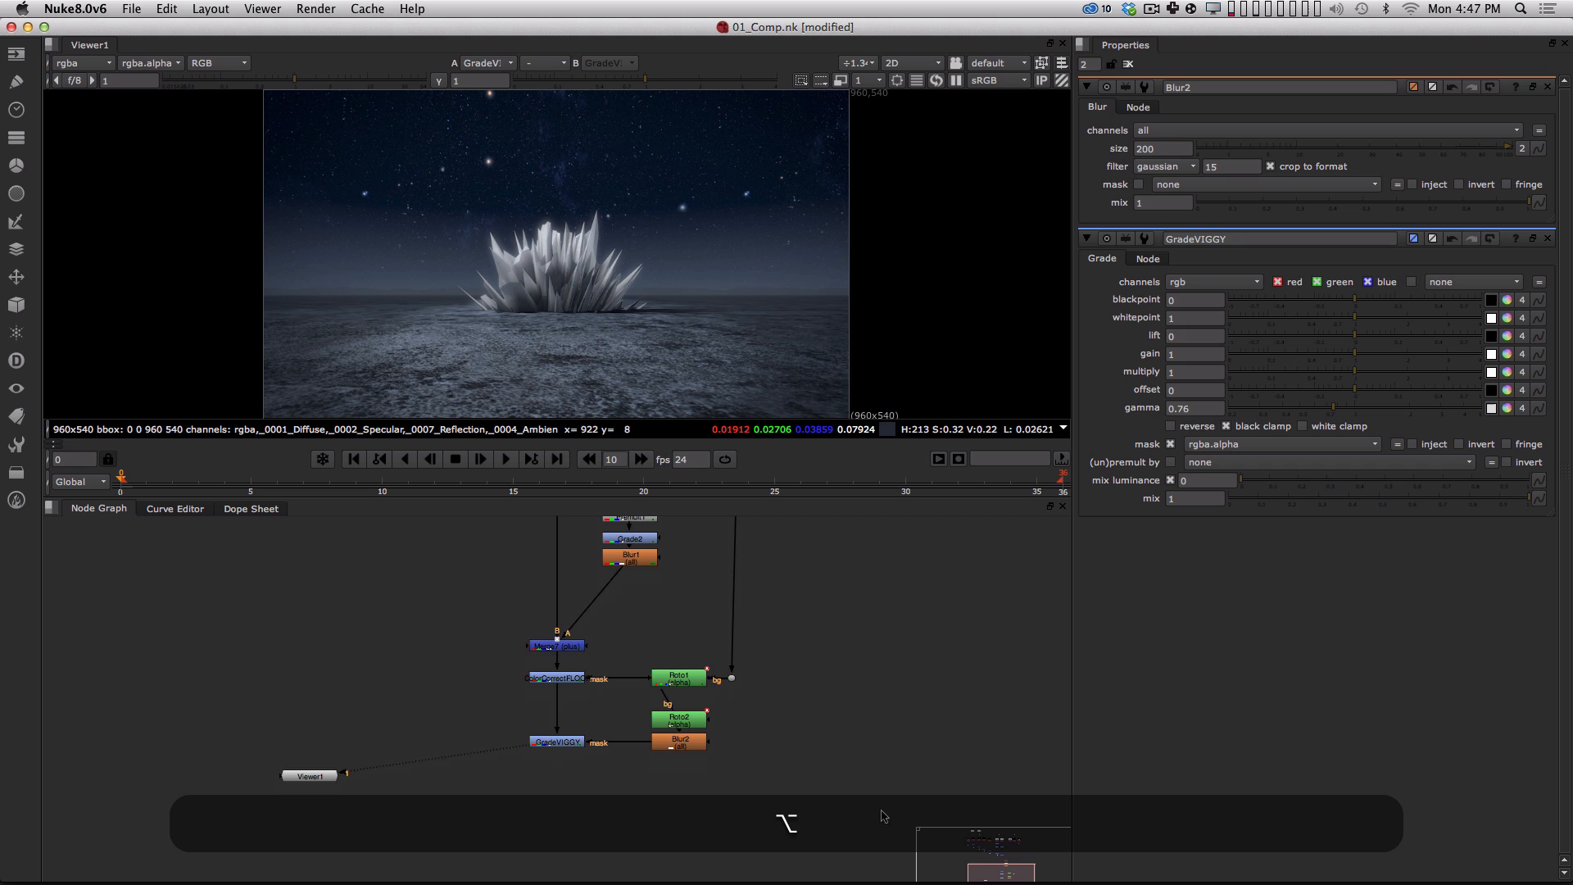
pyautogui.keyDown('alt'); pyautogui.moveTo(664, 781); pyautogui.dragTo(664, 857); pyautogui.keyUp('alt')
pyautogui.keyDown('alt'); pyautogui.moveTo(632, 624); pyautogui.dragTo(702, 713); pyautogui.keyUp('alt')
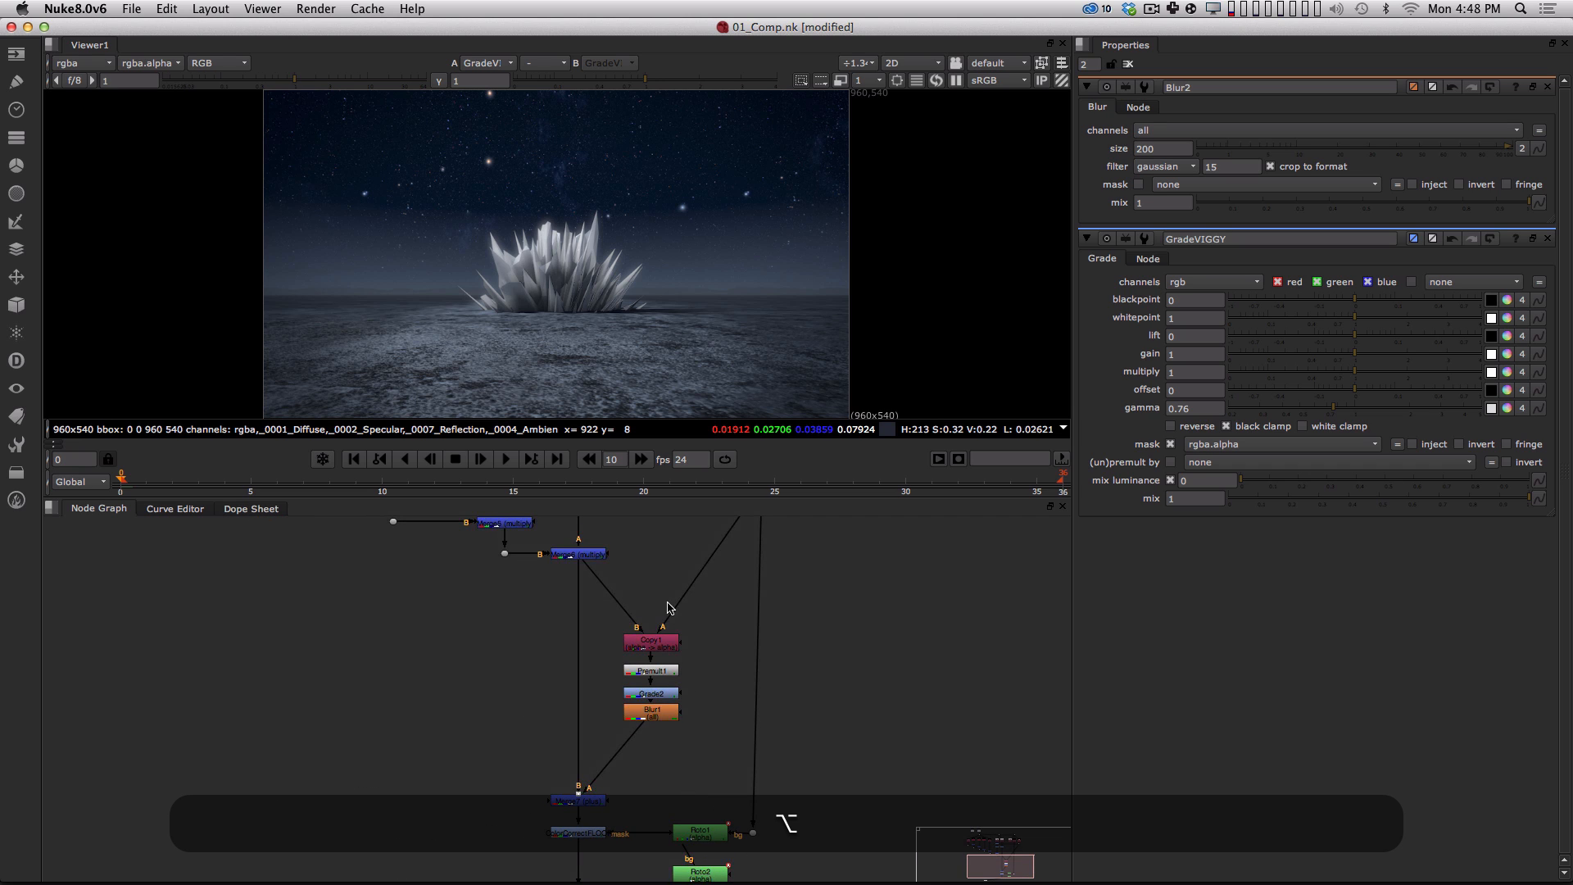
pyautogui.click(580, 554)
pyautogui.press('1')
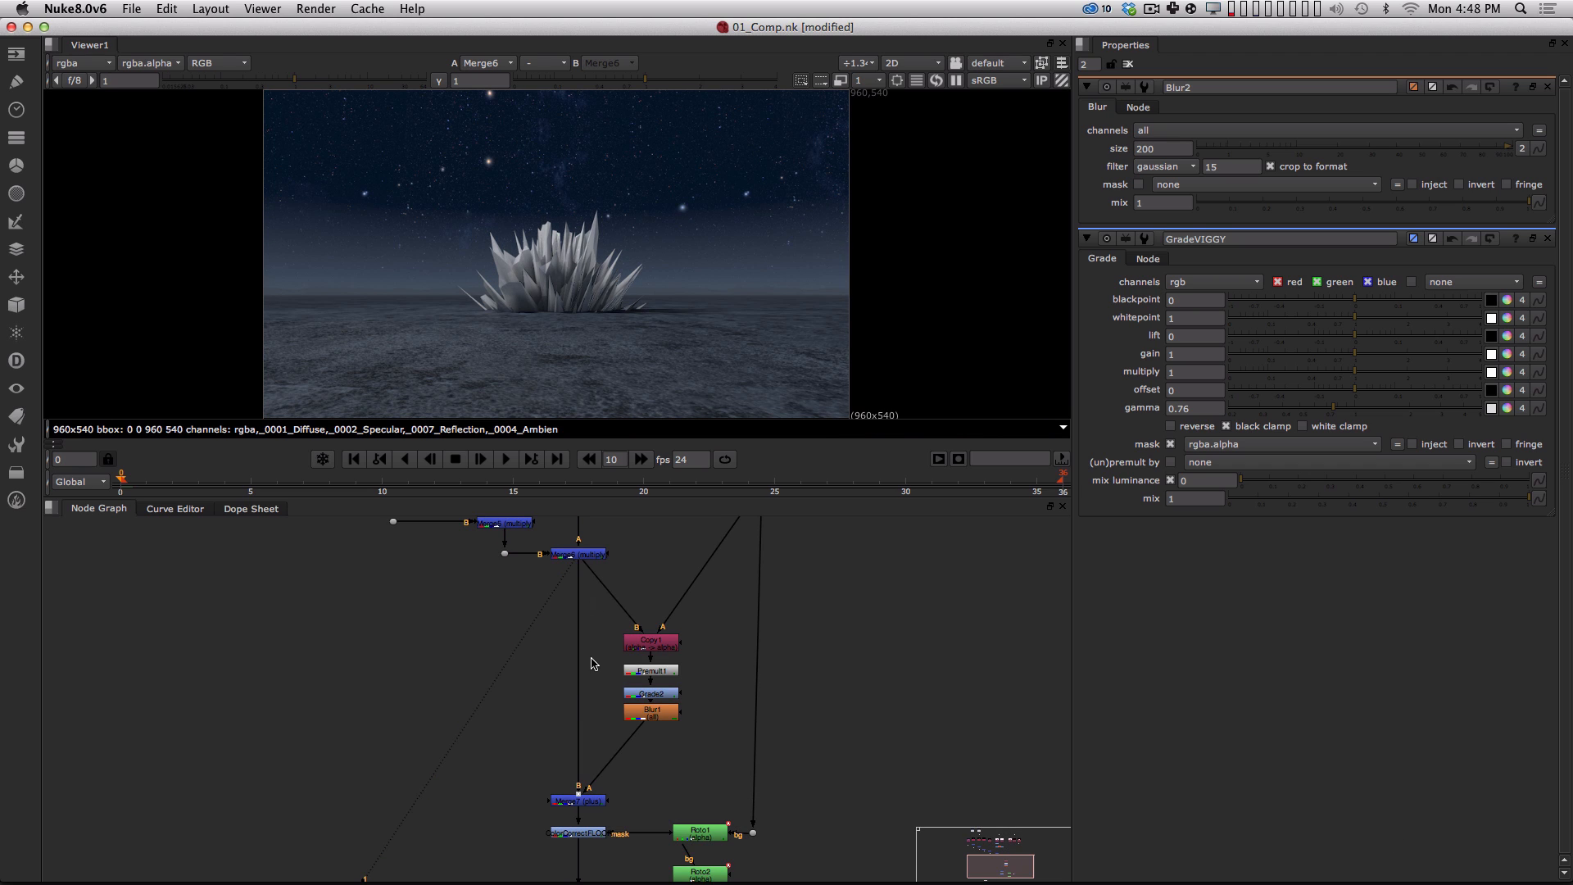
# Add a dot on the main pipe below Merge6, reconnect Copy1's B input to it and align the glow branch nodes with the dot.
pyautogui.press('super')
pyautogui.keyDown('super'); pyautogui.click(577, 679); pyautogui.keyUp('super')
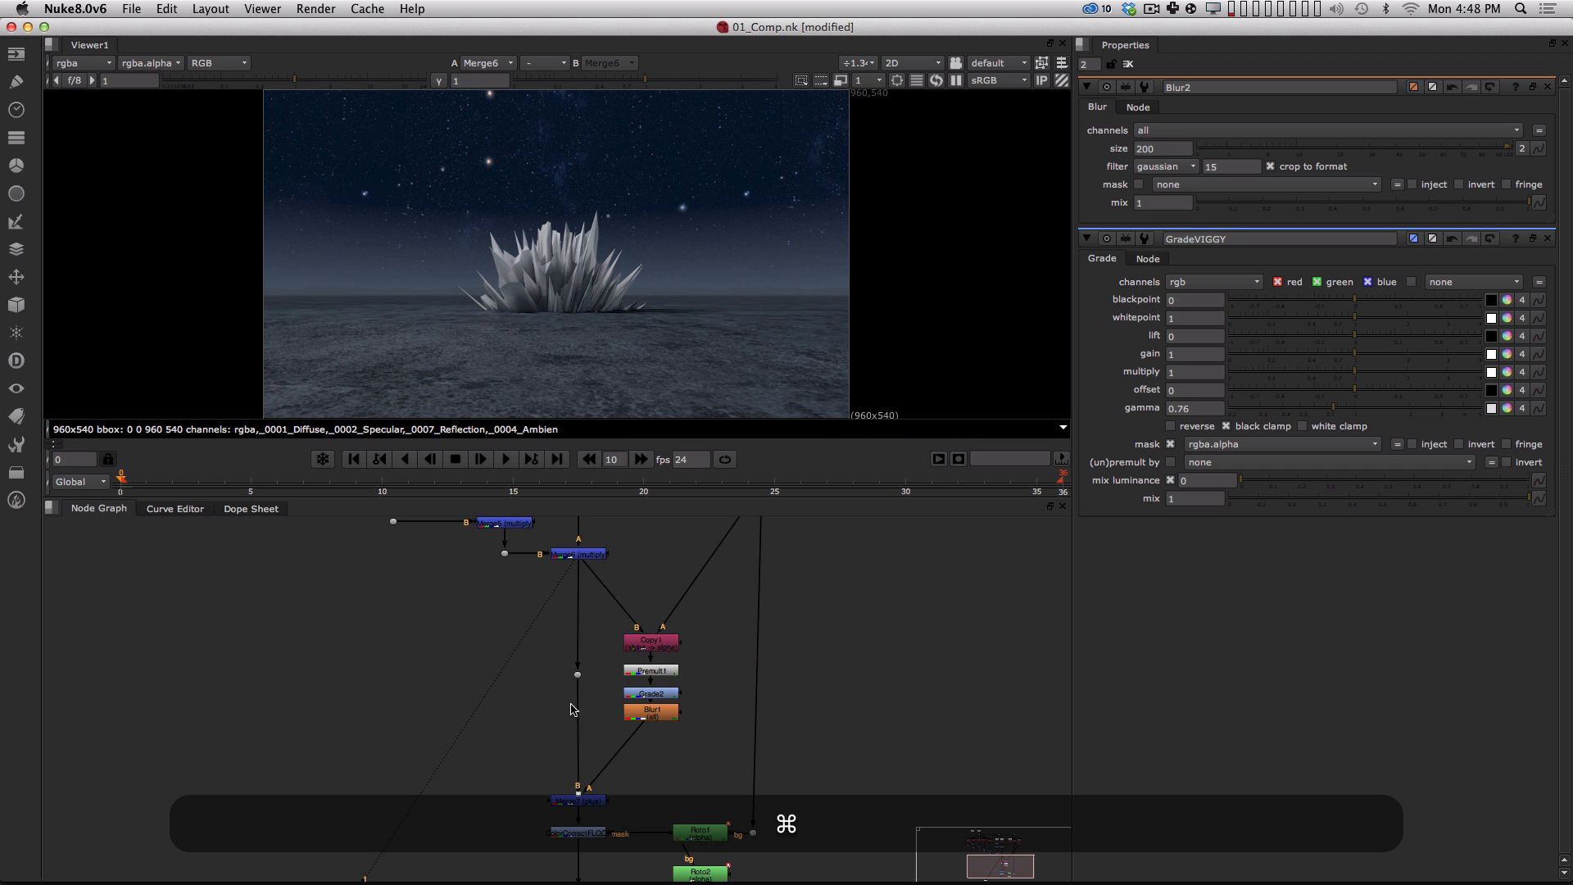
pyautogui.moveTo(596, 574); pyautogui.dragTo(577, 674)
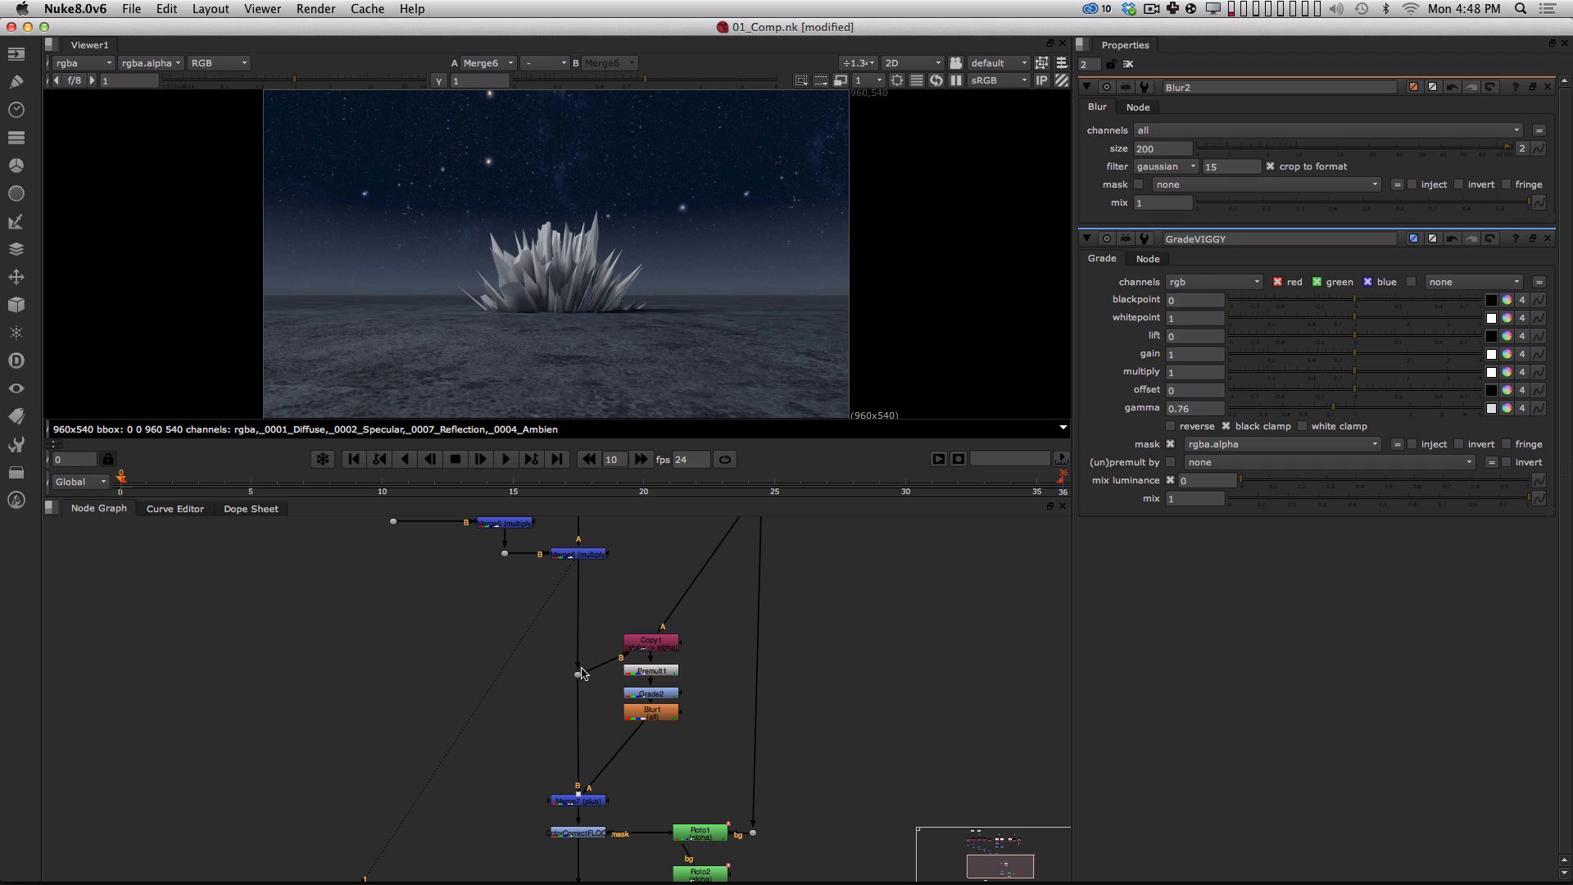
pyautogui.moveTo(604, 610); pyautogui.dragTo(694, 752)
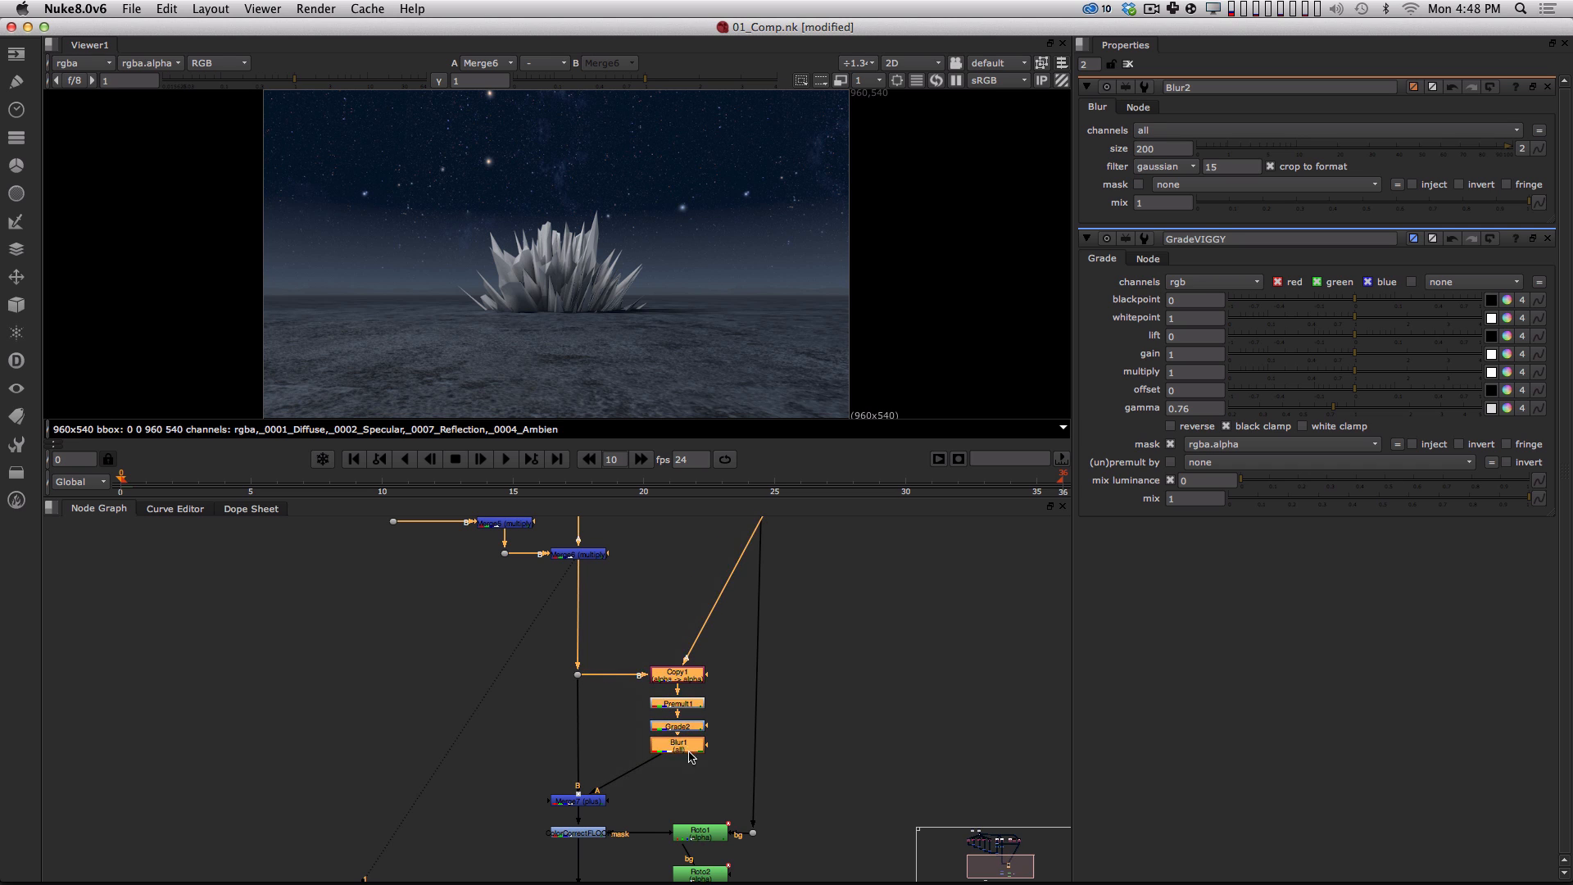
pyautogui.click(687, 776)
# Create a Roto node in the empty space beside the main pipe, between Merge6 and Copy1.
pyautogui.keyDown('alt'); pyautogui.moveTo(606, 631); pyautogui.dragTo(602, 651); pyautogui.keyUp('alt')
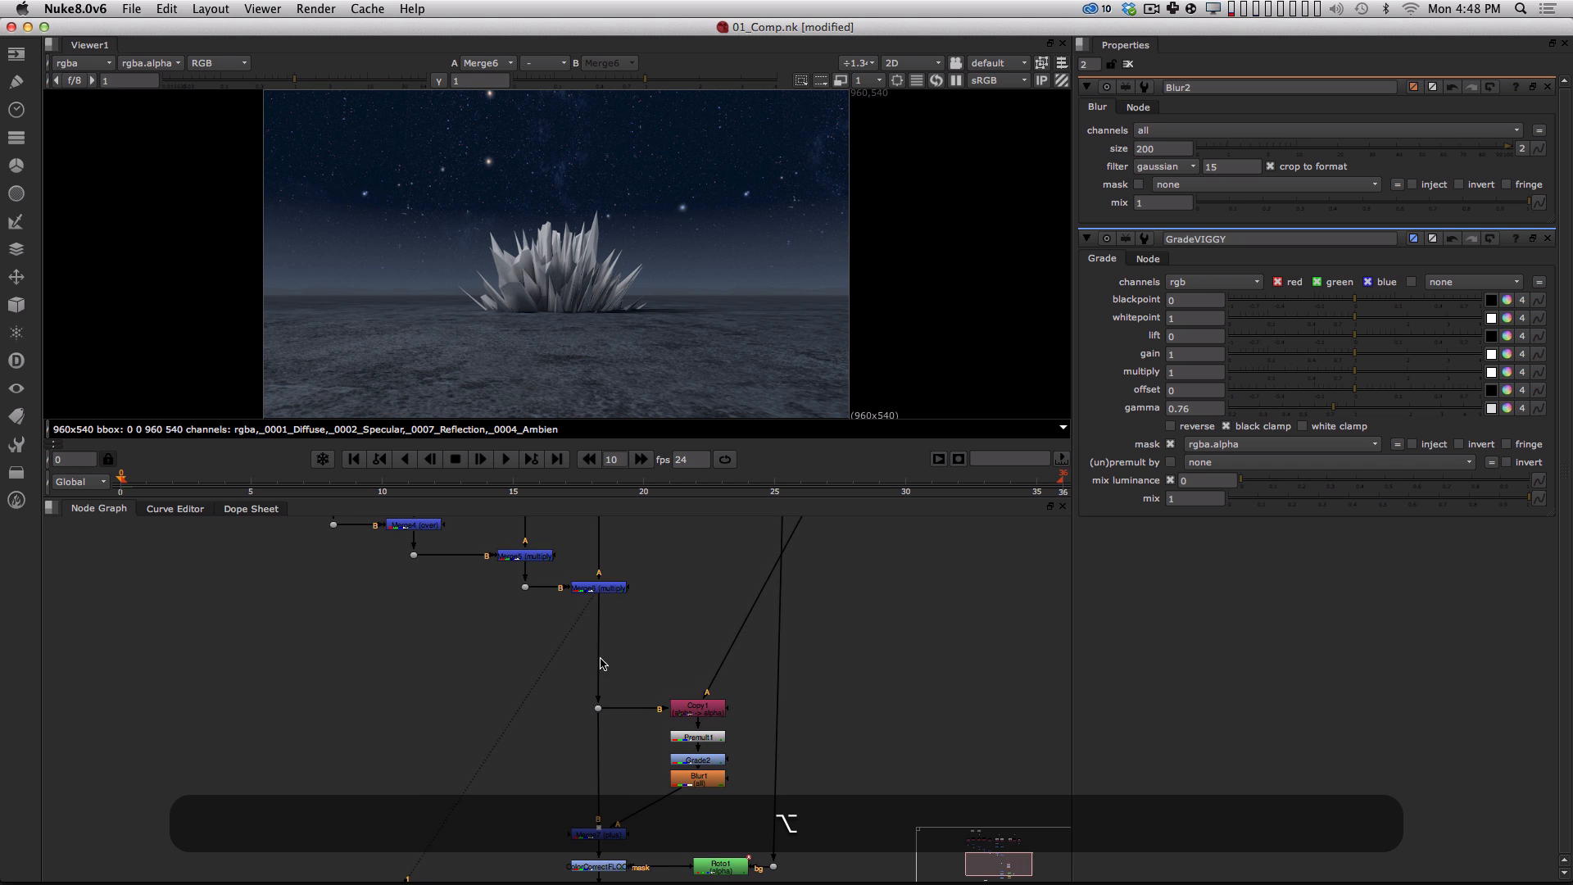
pyautogui.keyDown('alt'); pyautogui.moveTo(619, 632); pyautogui.dragTo(639, 635, button='middle'); pyautogui.keyUp('alt')
pyautogui.keyDown('alt'); pyautogui.moveTo(627, 633); pyautogui.dragTo(537, 611); pyautogui.keyUp('alt')
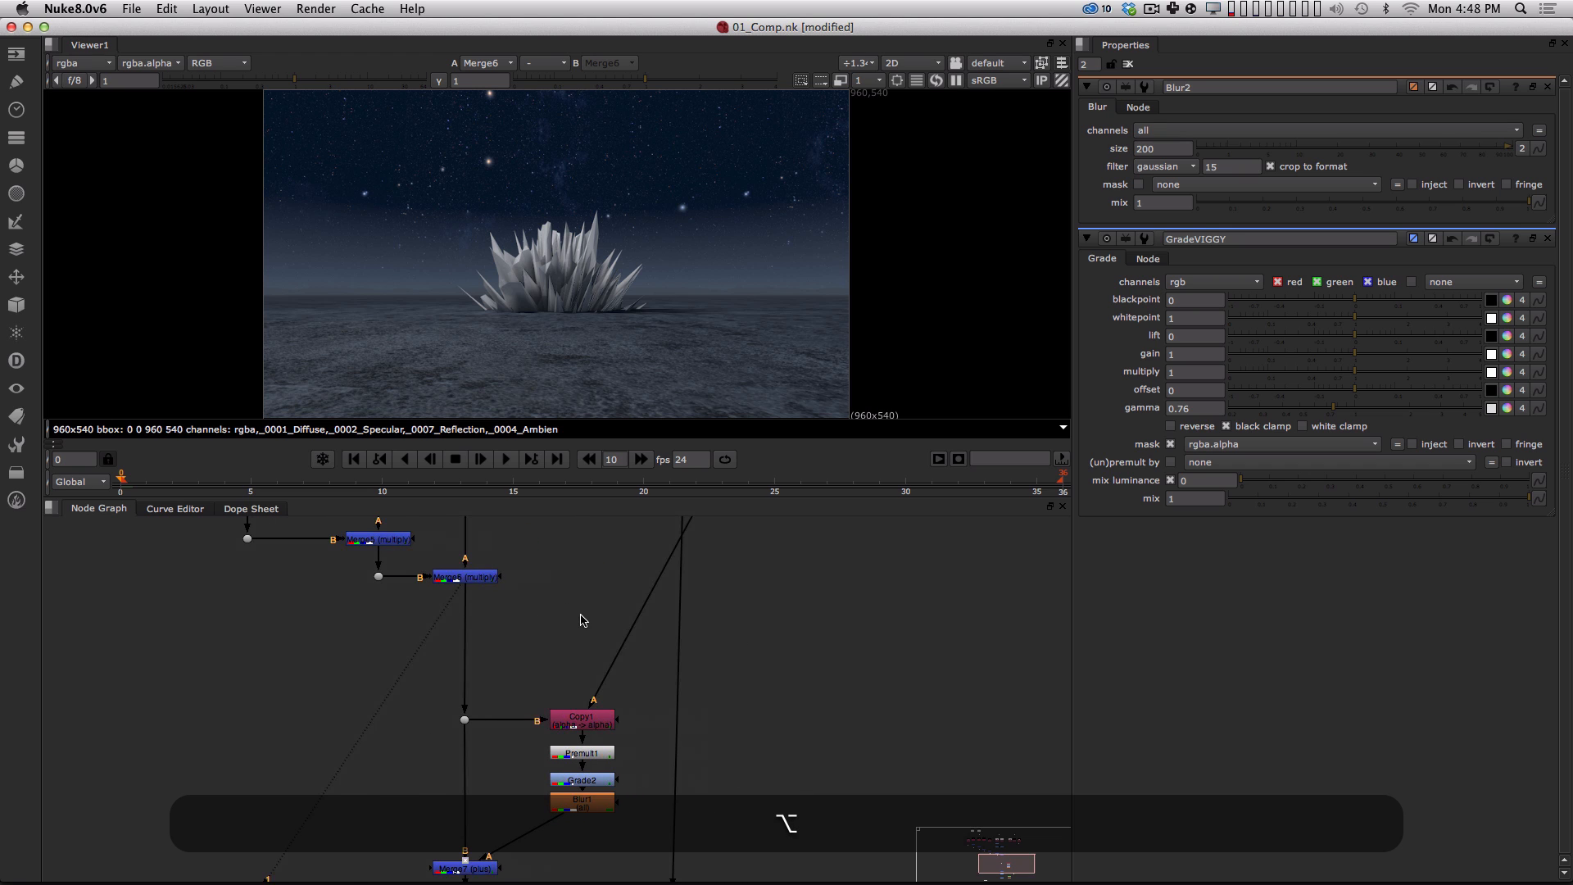
pyautogui.press('Tab')
pyautogui.write('Roto')
pyautogui.press('Down')
pyautogui.press('Return')
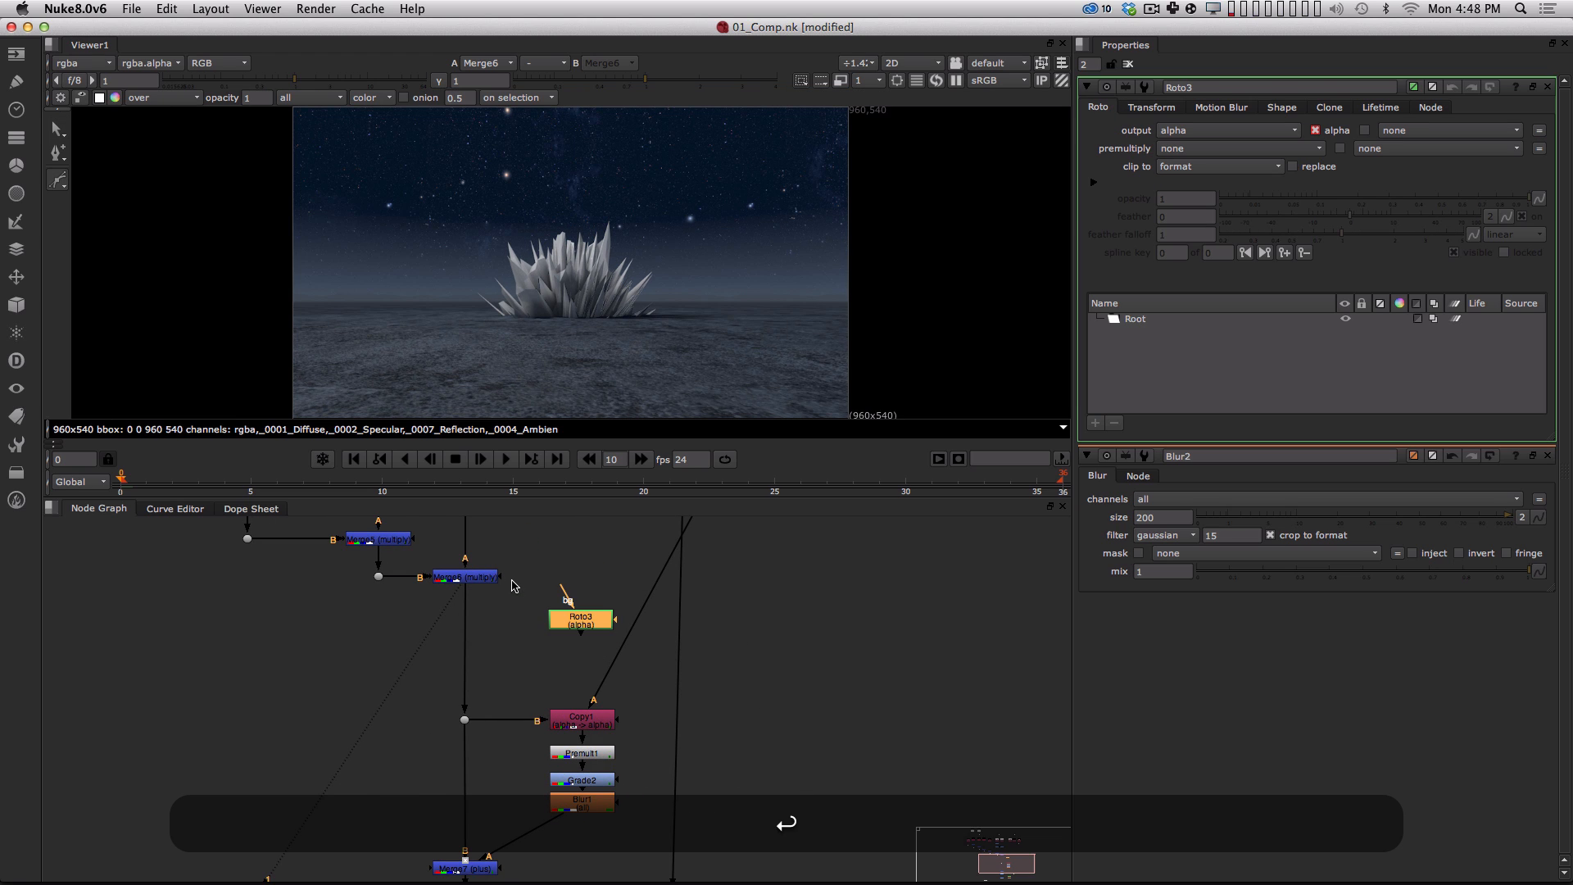
# Draw a rectangle roto shape over the foreground floor, extending past both sides and the lower edge of the frame.
pyautogui.moveTo(58, 181); pyautogui.dragTo(109, 246)
pyautogui.click(111, 248)
pyautogui.keyDown('alt'); pyautogui.moveTo(425, 365); pyautogui.dragTo(408, 264); pyautogui.keyUp('alt')
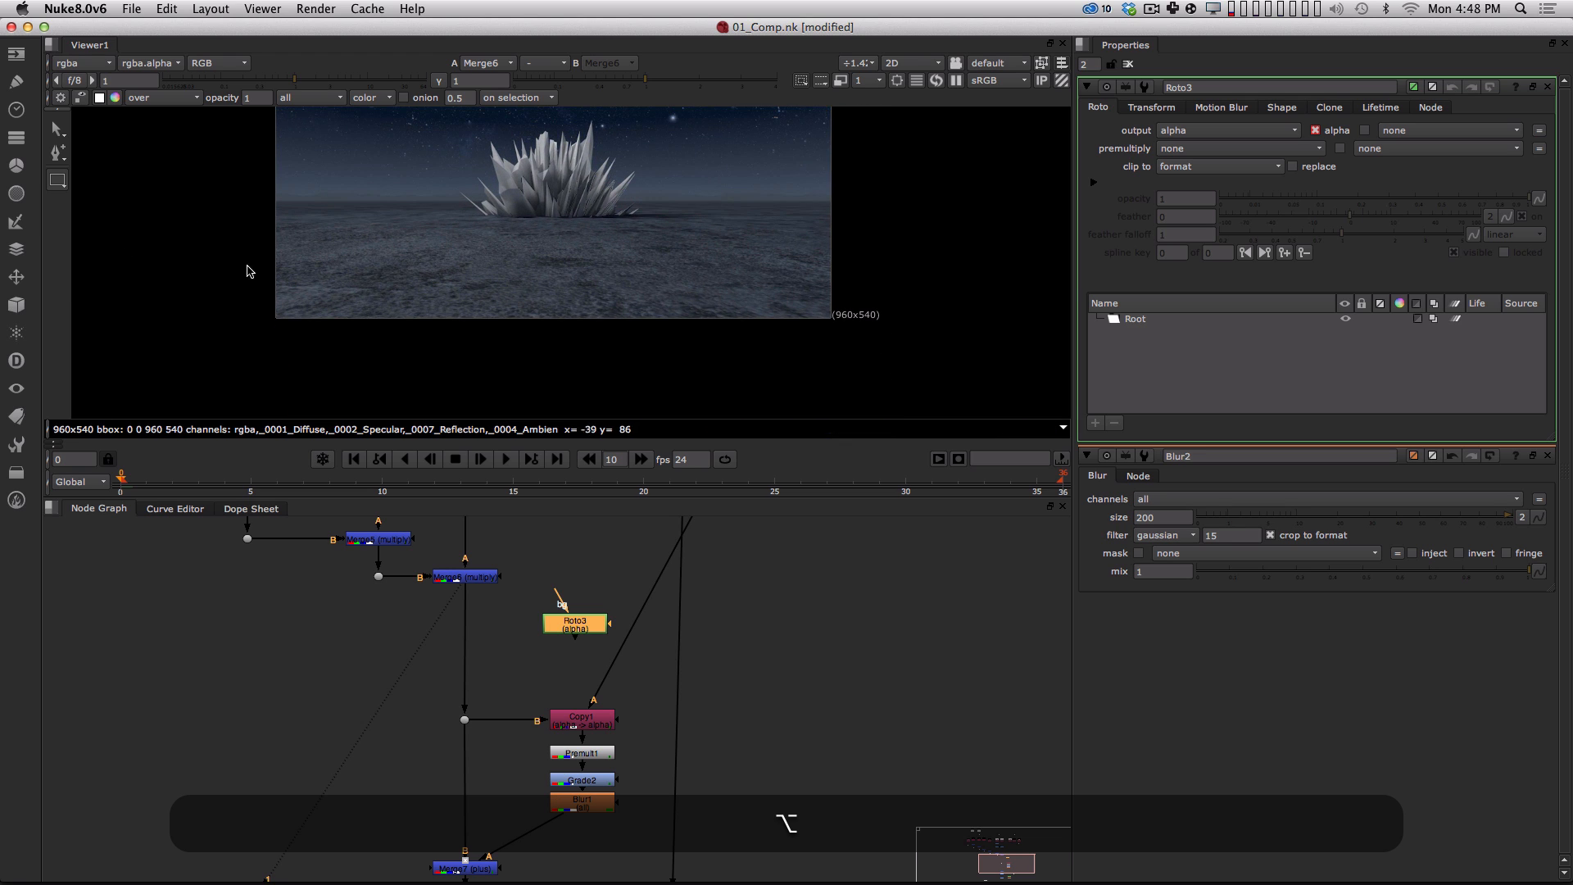
pyautogui.moveTo(216, 256); pyautogui.dragTo(870, 377)
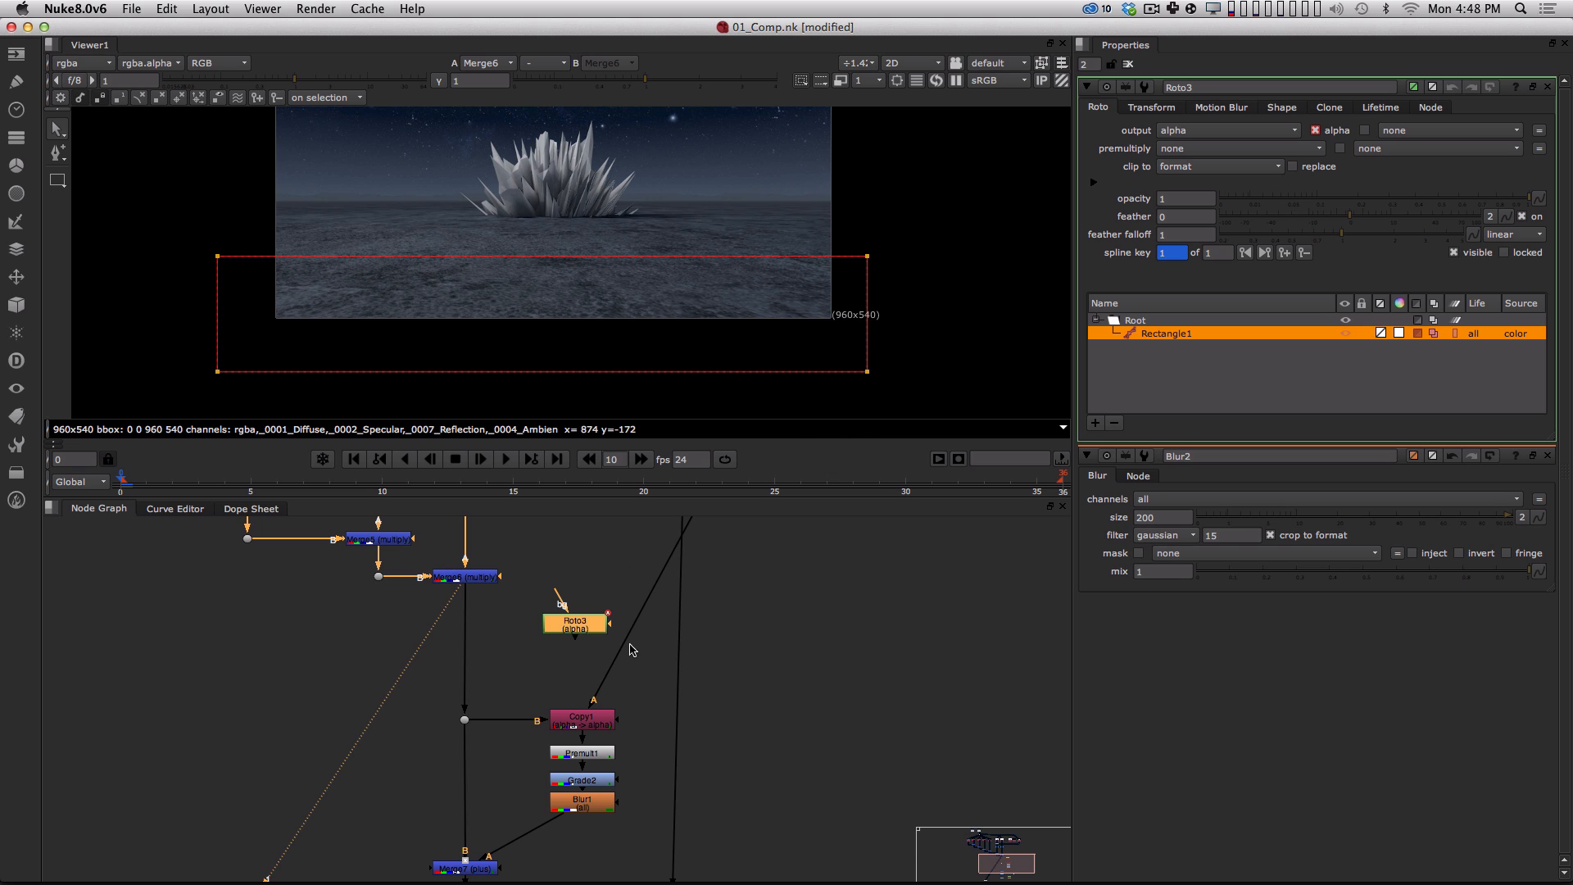
# Show Roto3's output in the viewer and inspect its alpha channel before returning to RGB.
pyautogui.keyDown('alt'); pyautogui.moveTo(528, 609); pyautogui.dragTo(571, 625); pyautogui.keyUp('alt')
pyautogui.hotkey('alt', '1')
pyautogui.hotkey('alt', 'a')
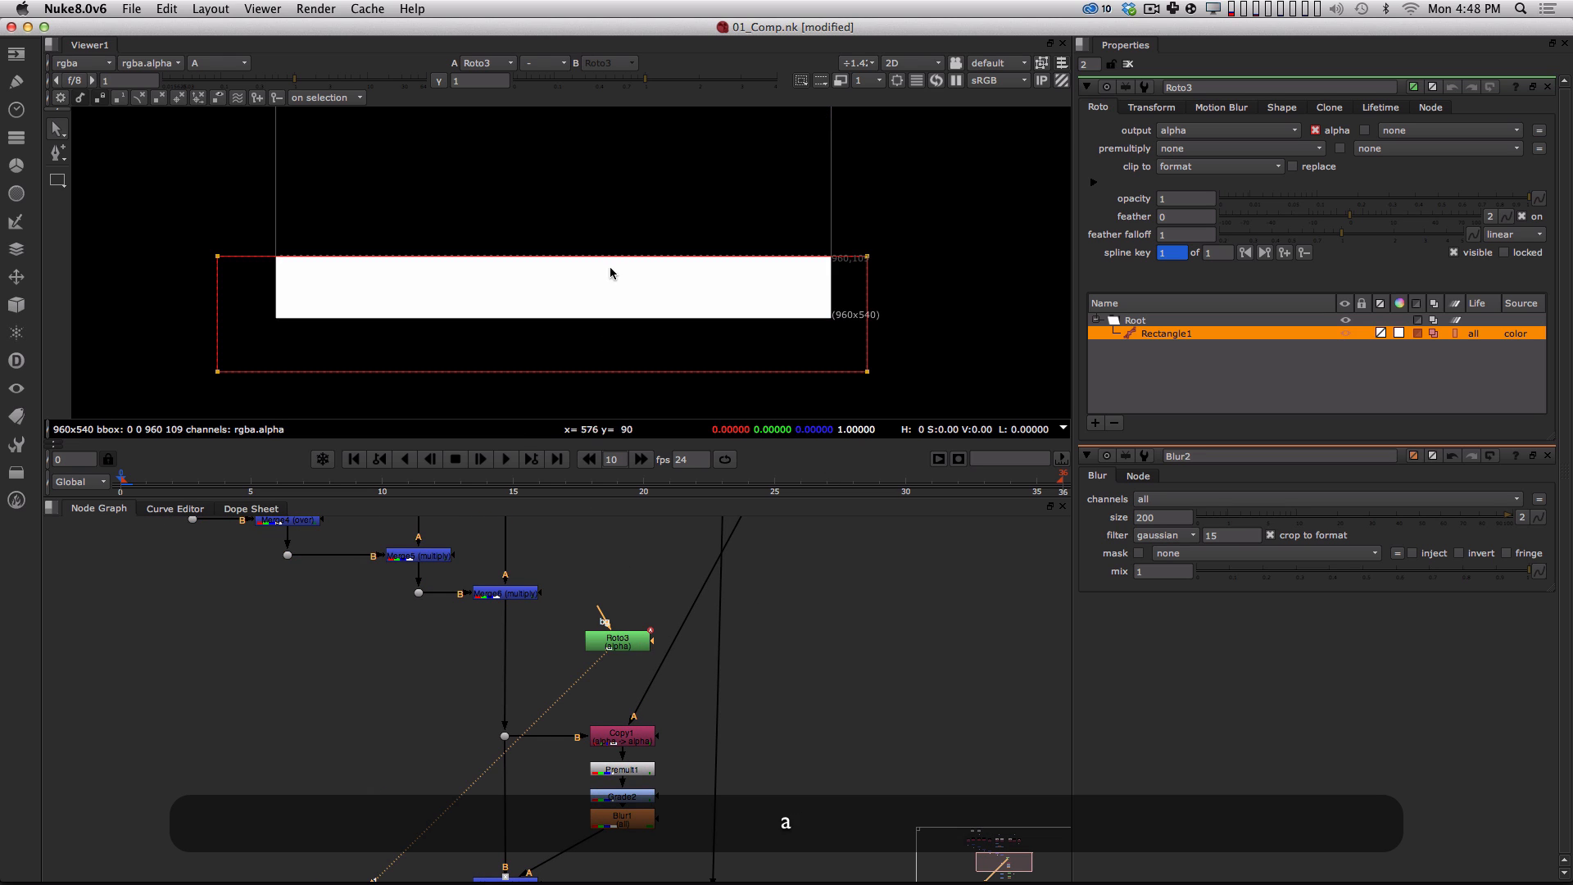
pyautogui.keyDown('alt'); pyautogui.moveTo(638, 285); pyautogui.dragTo(695, 363); pyautogui.keyUp('alt')
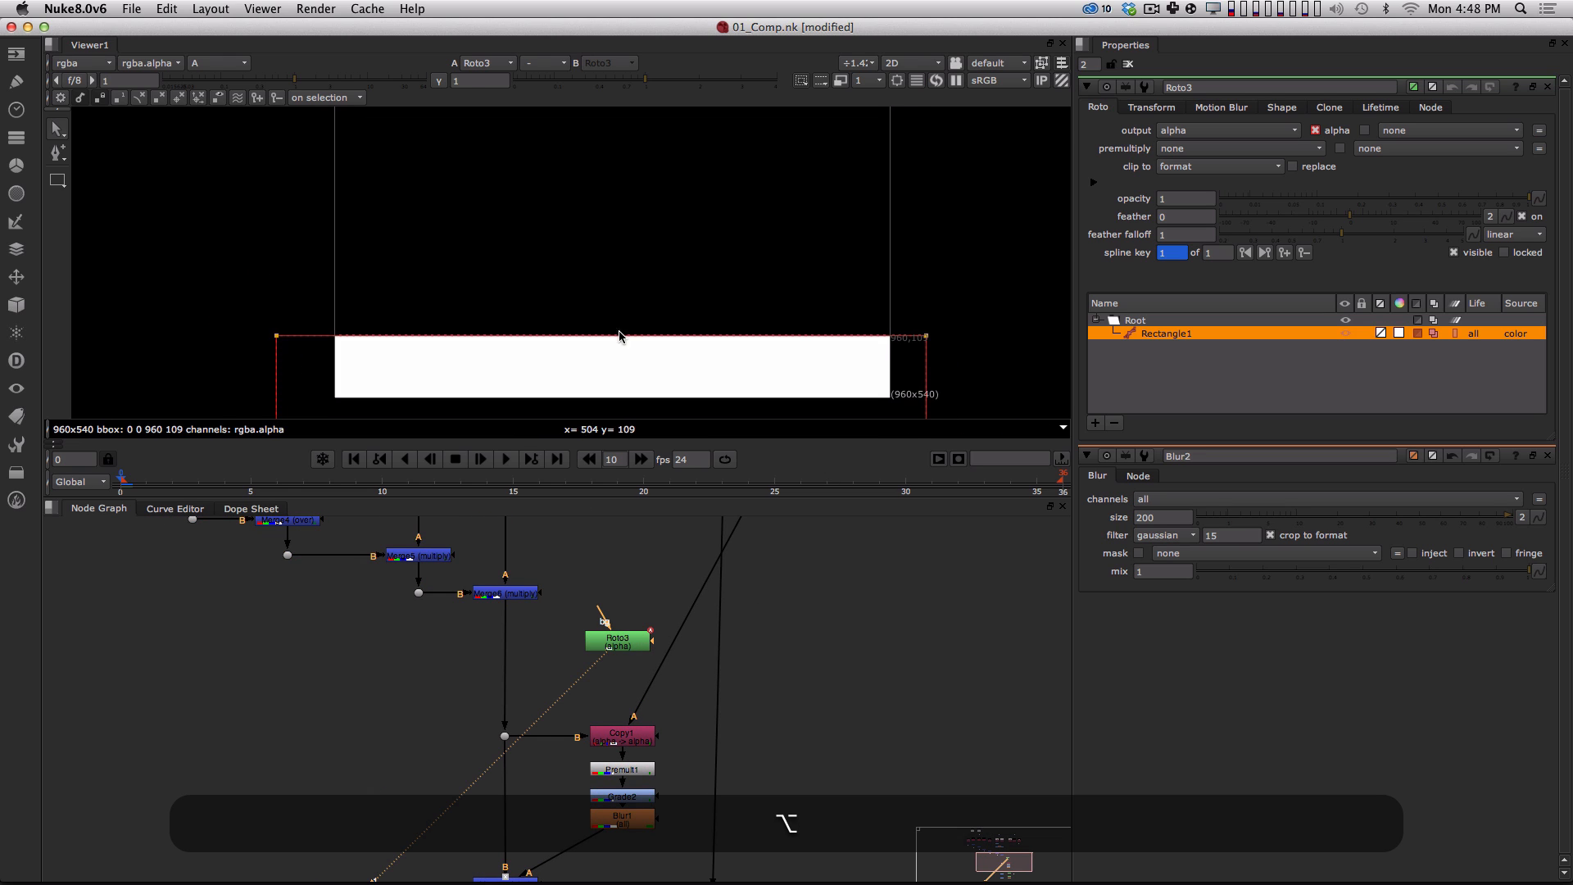
pyautogui.moveTo(610, 642); pyautogui.dragTo(624, 628)
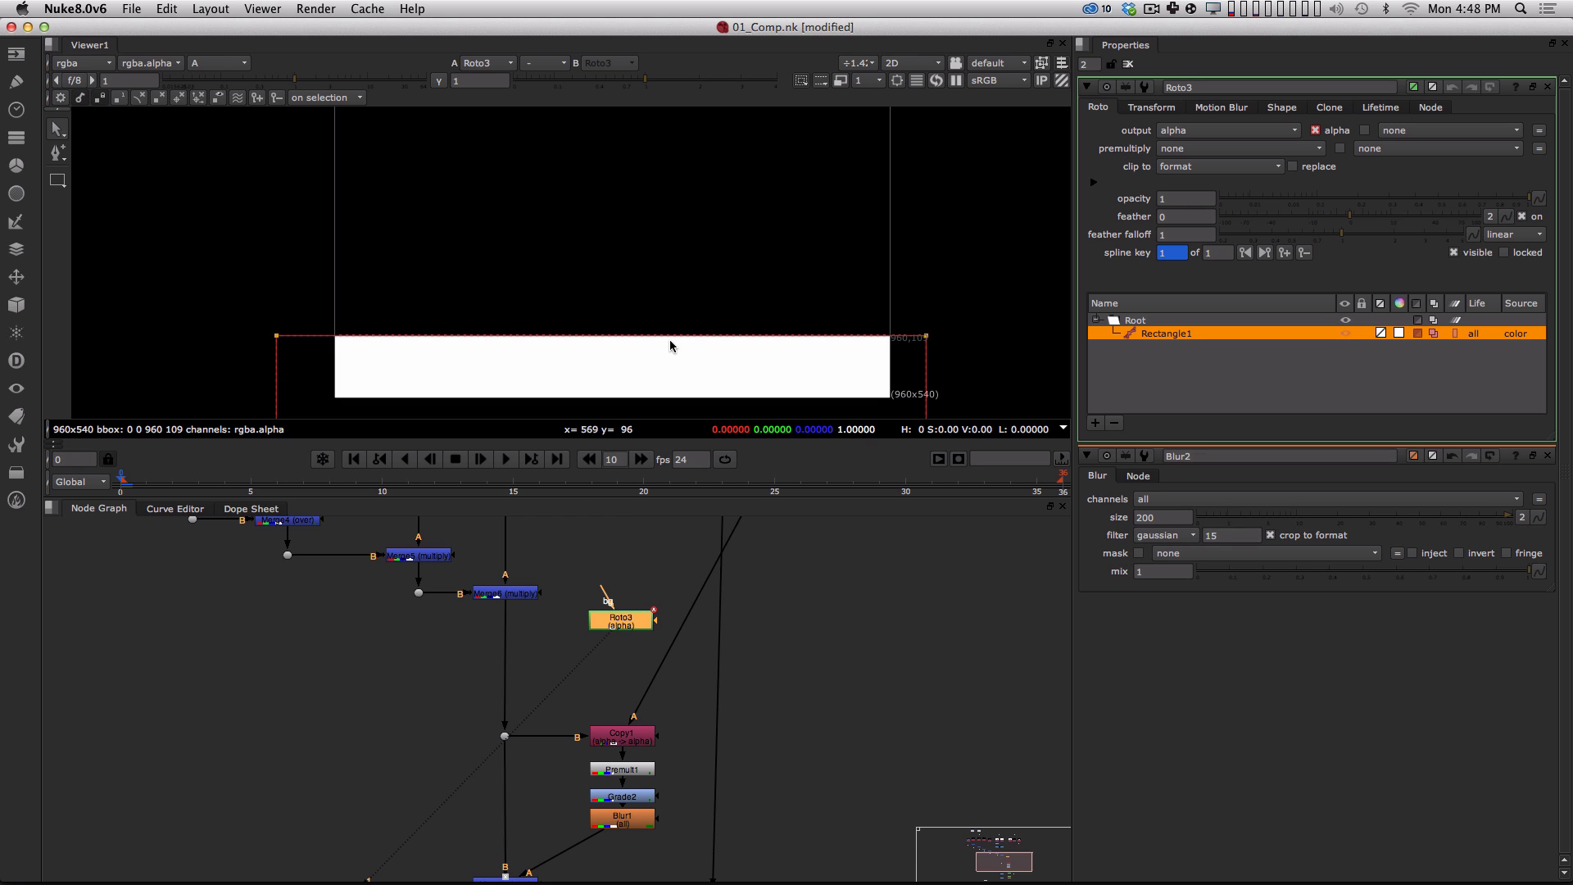
pyautogui.press('a')
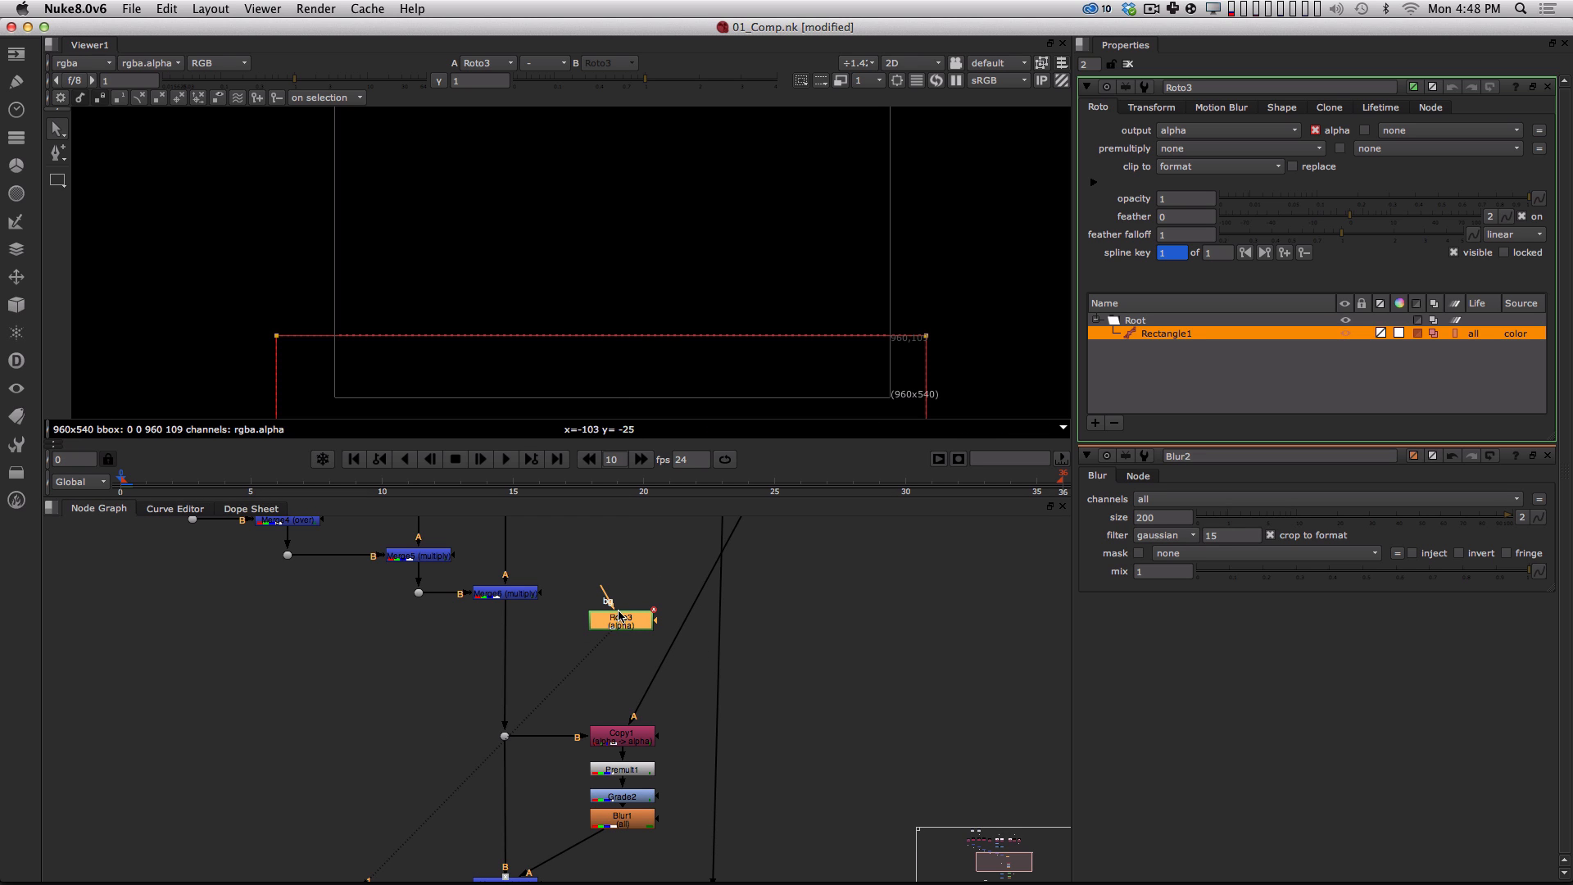
pyautogui.keyDown('alt'); pyautogui.moveTo(684, 252); pyautogui.dragTo(672, 270); pyautogui.keyUp('alt')
# Show Merge6's output and insert a ZDefocus node into the main pipe directly below Merge6.
pyautogui.click(516, 592)
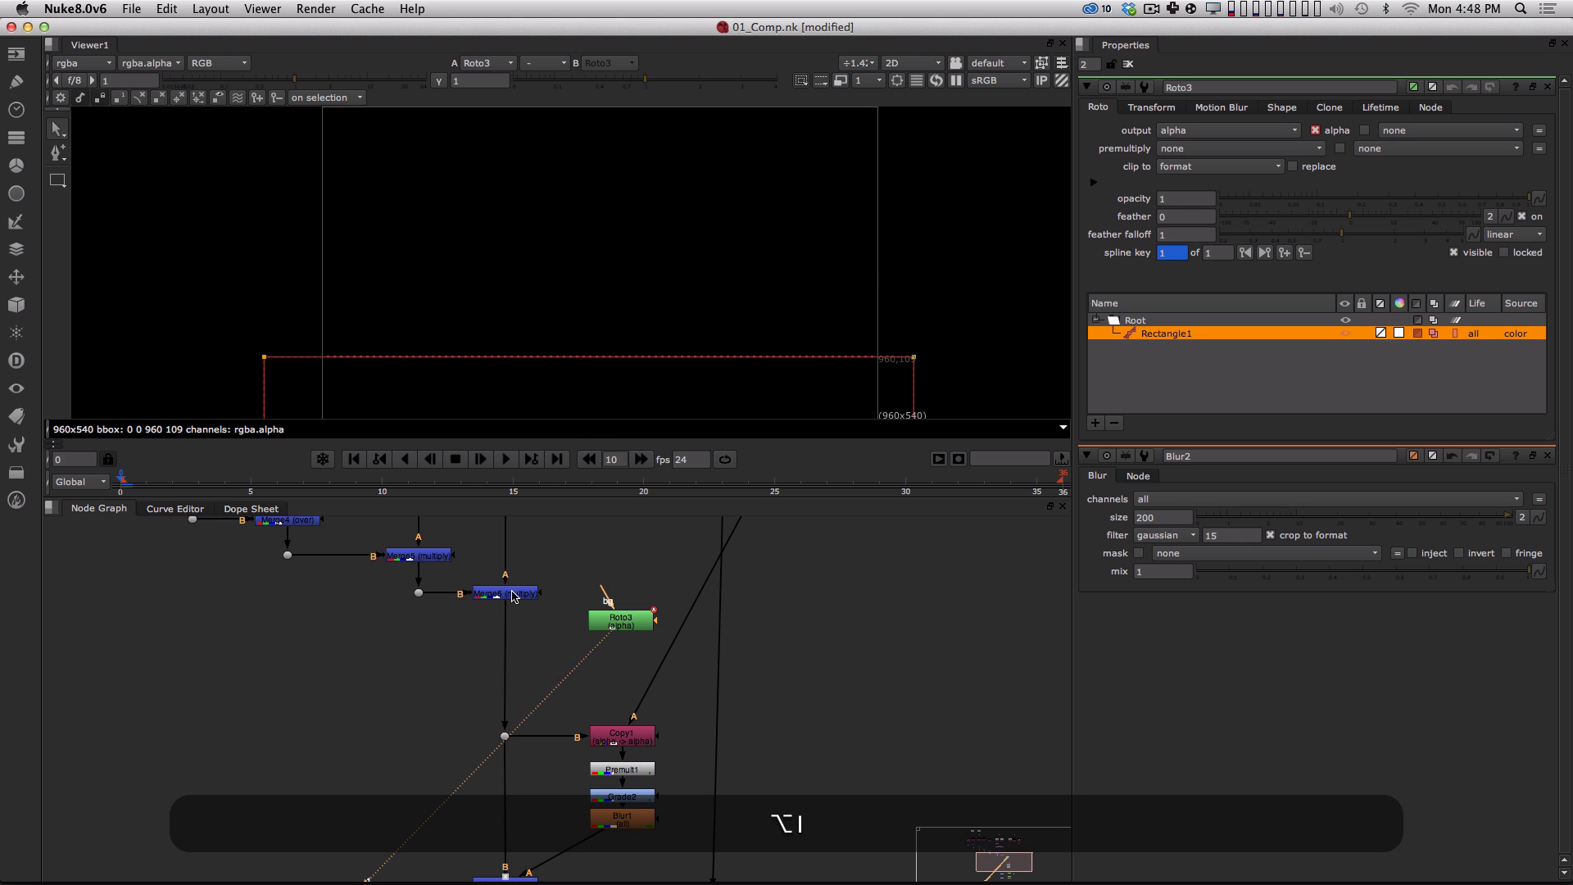
pyautogui.press('1')
pyautogui.press('Tab')
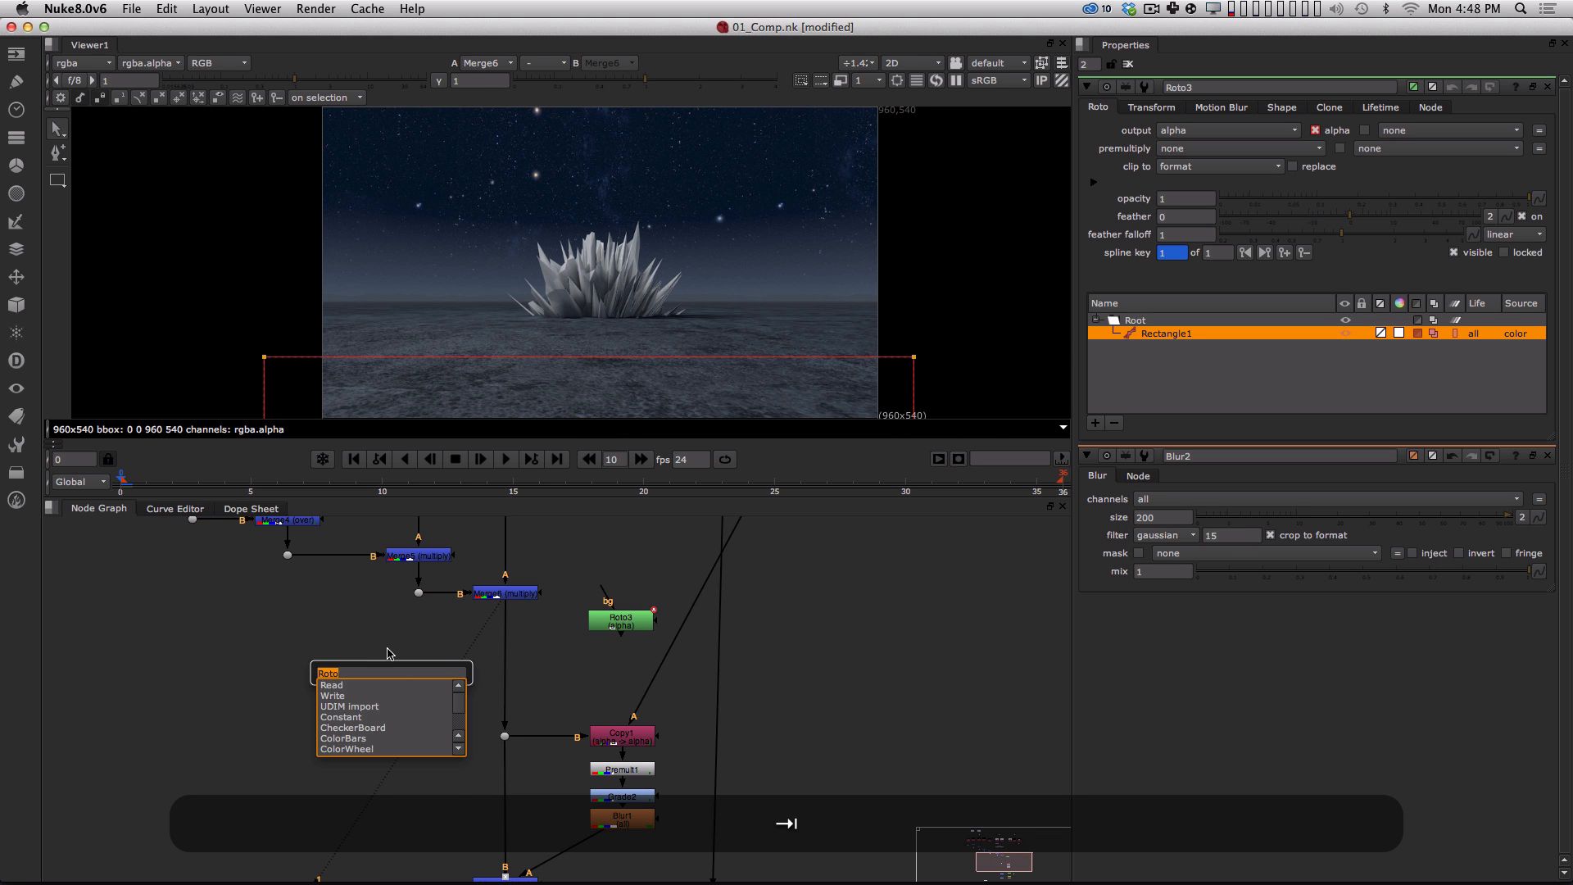
pyautogui.write('zdef')
pyautogui.press('Return')
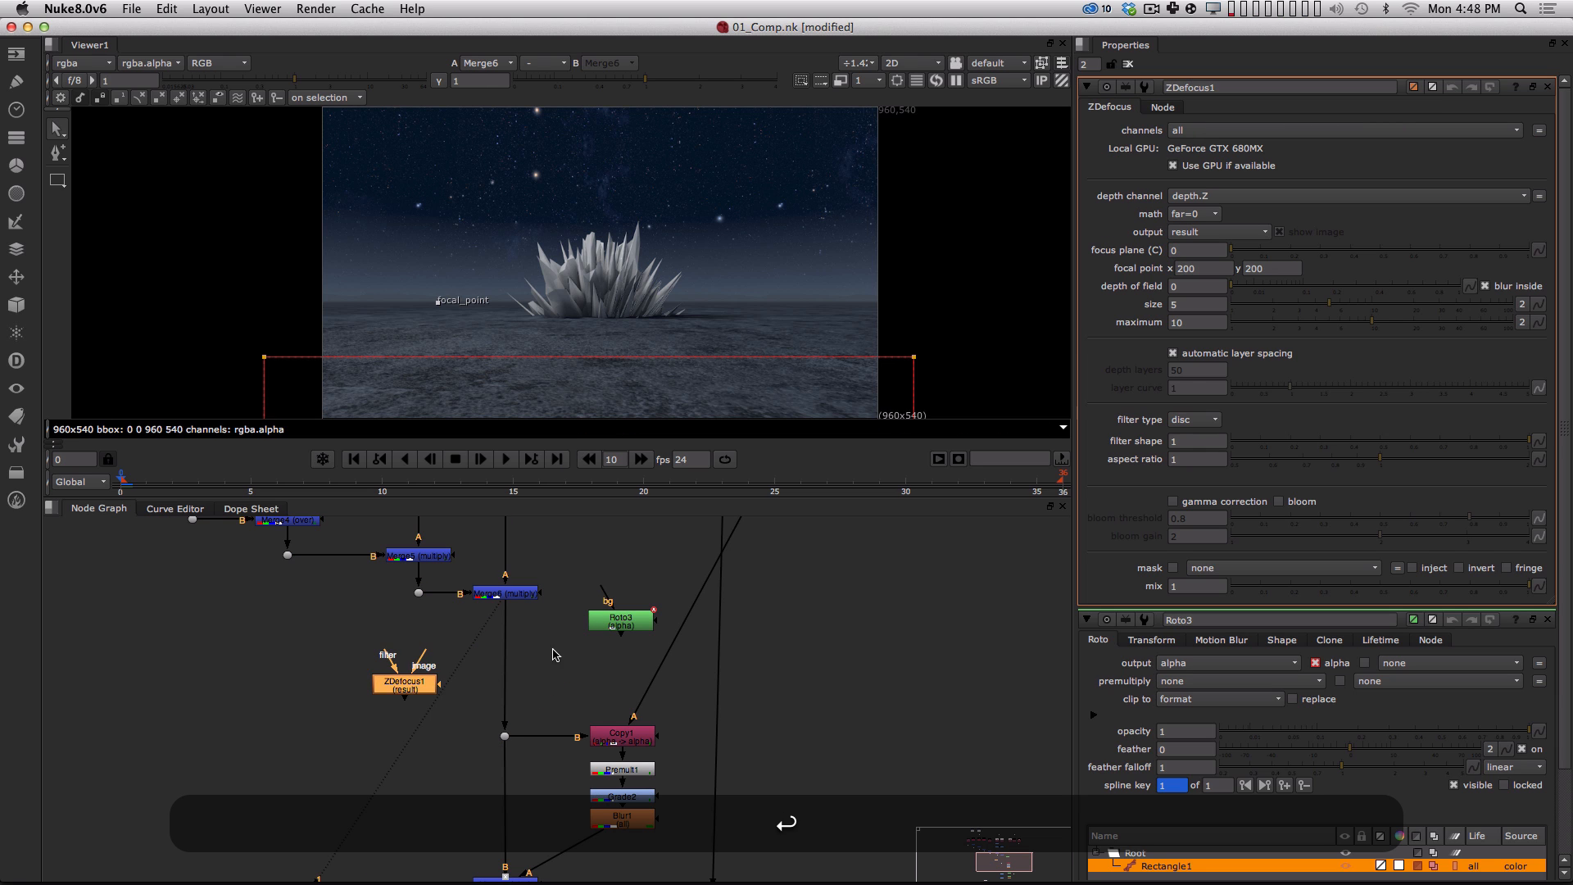
pyautogui.moveTo(383, 684); pyautogui.dragTo(380, 670)
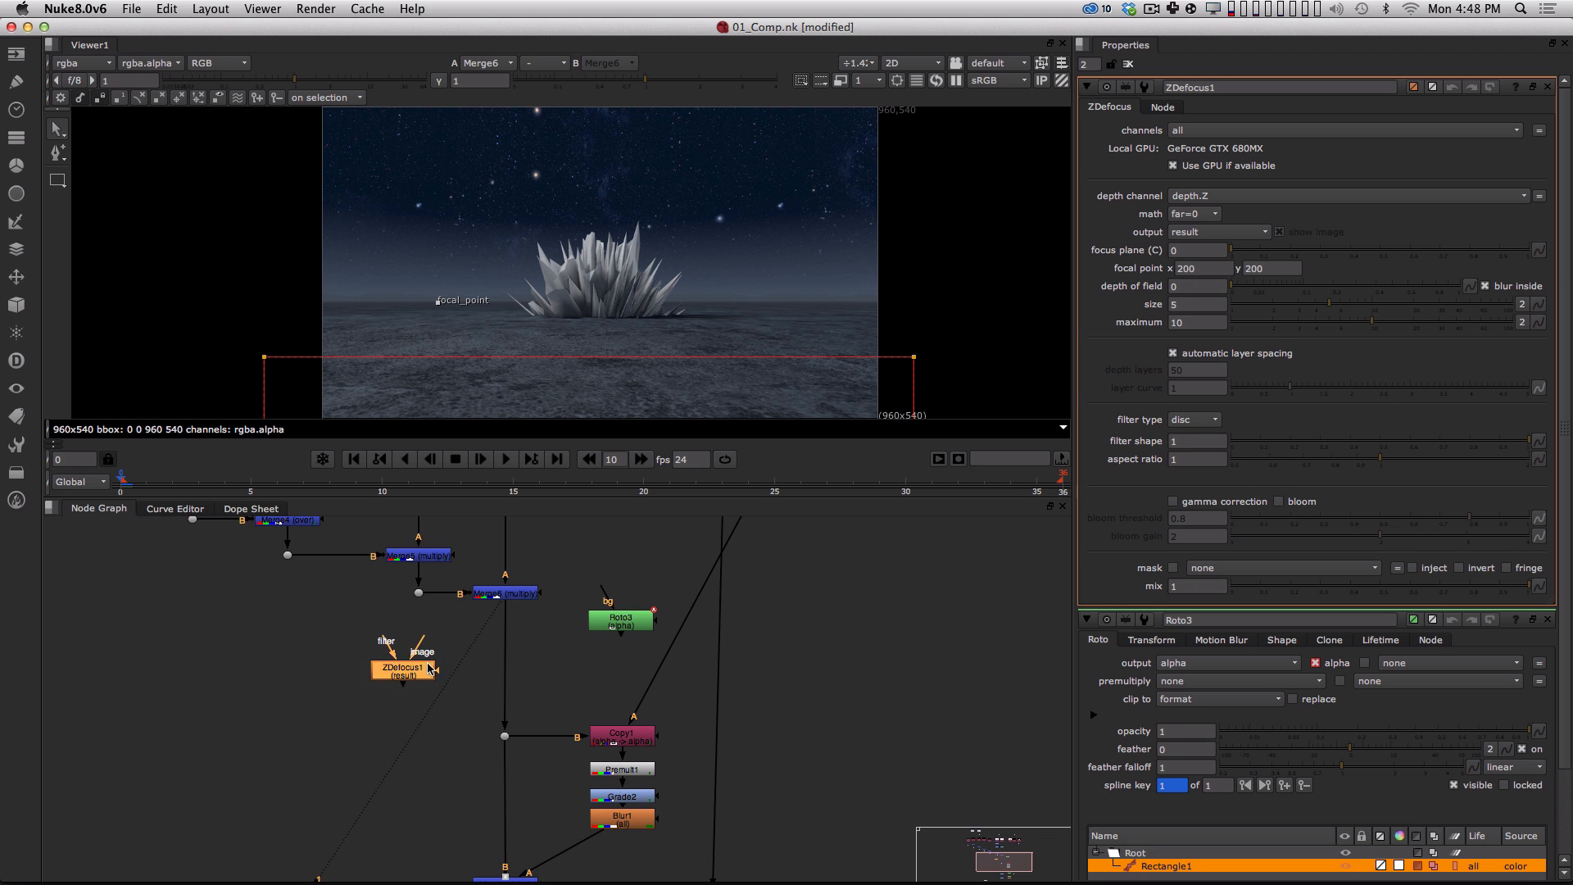
pyautogui.moveTo(623, 624); pyautogui.dragTo(619, 626)
pyautogui.moveTo(421, 675); pyautogui.dragTo(516, 667)
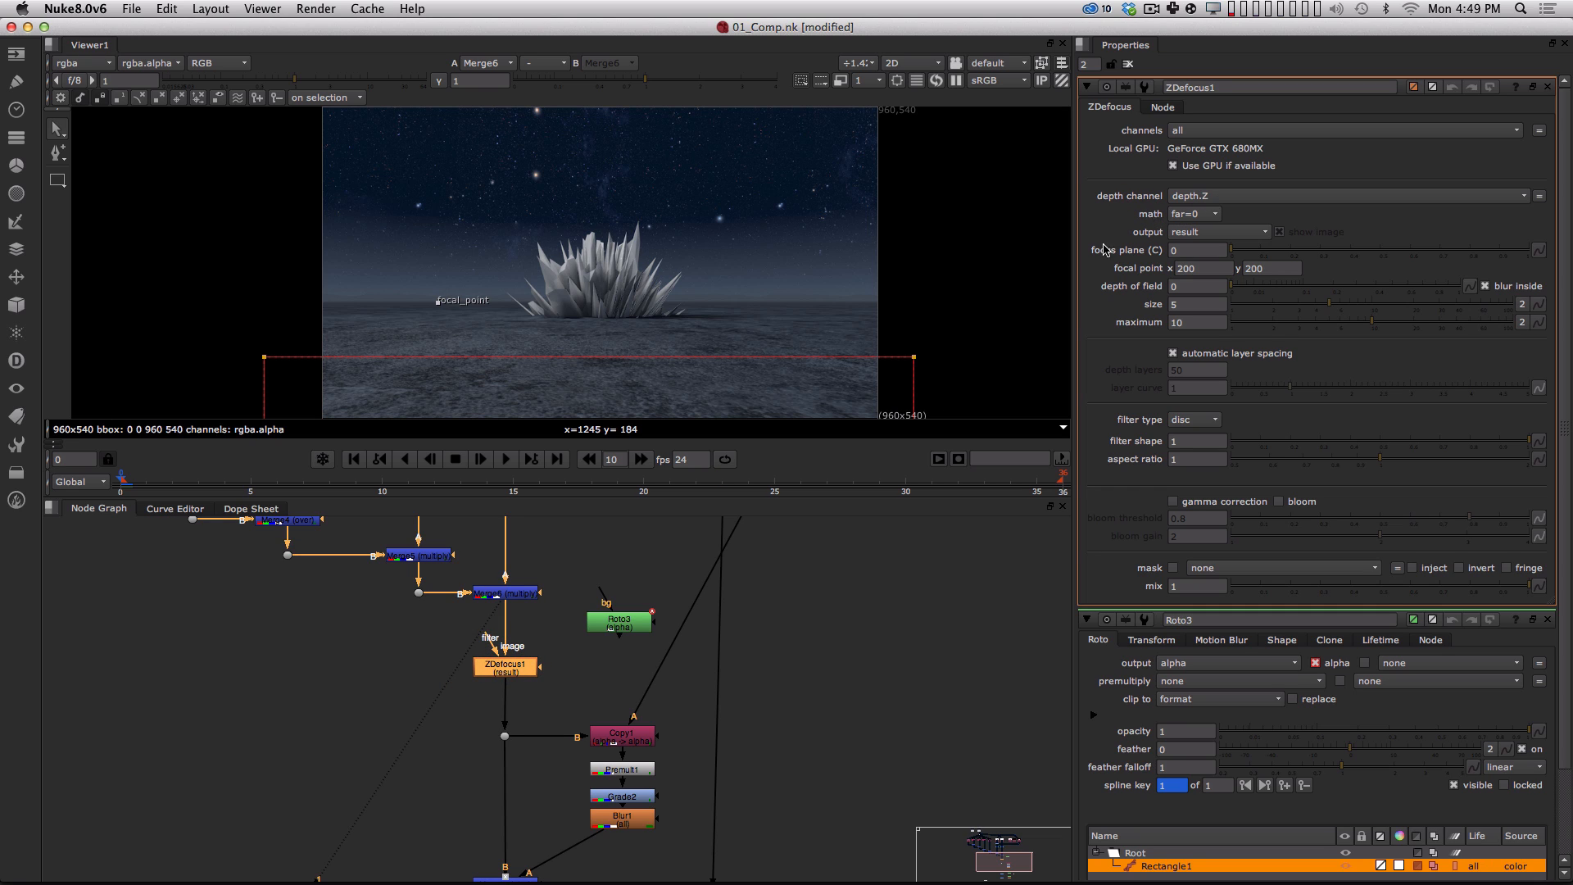
# Check Roto3's alpha channel in the viewer and move ZDefocus1 and Roto3 apart to free space below Merge6.
pyautogui.moveTo(608, 621); pyautogui.dragTo(607, 633)
pyautogui.press('1')
pyautogui.press('a')
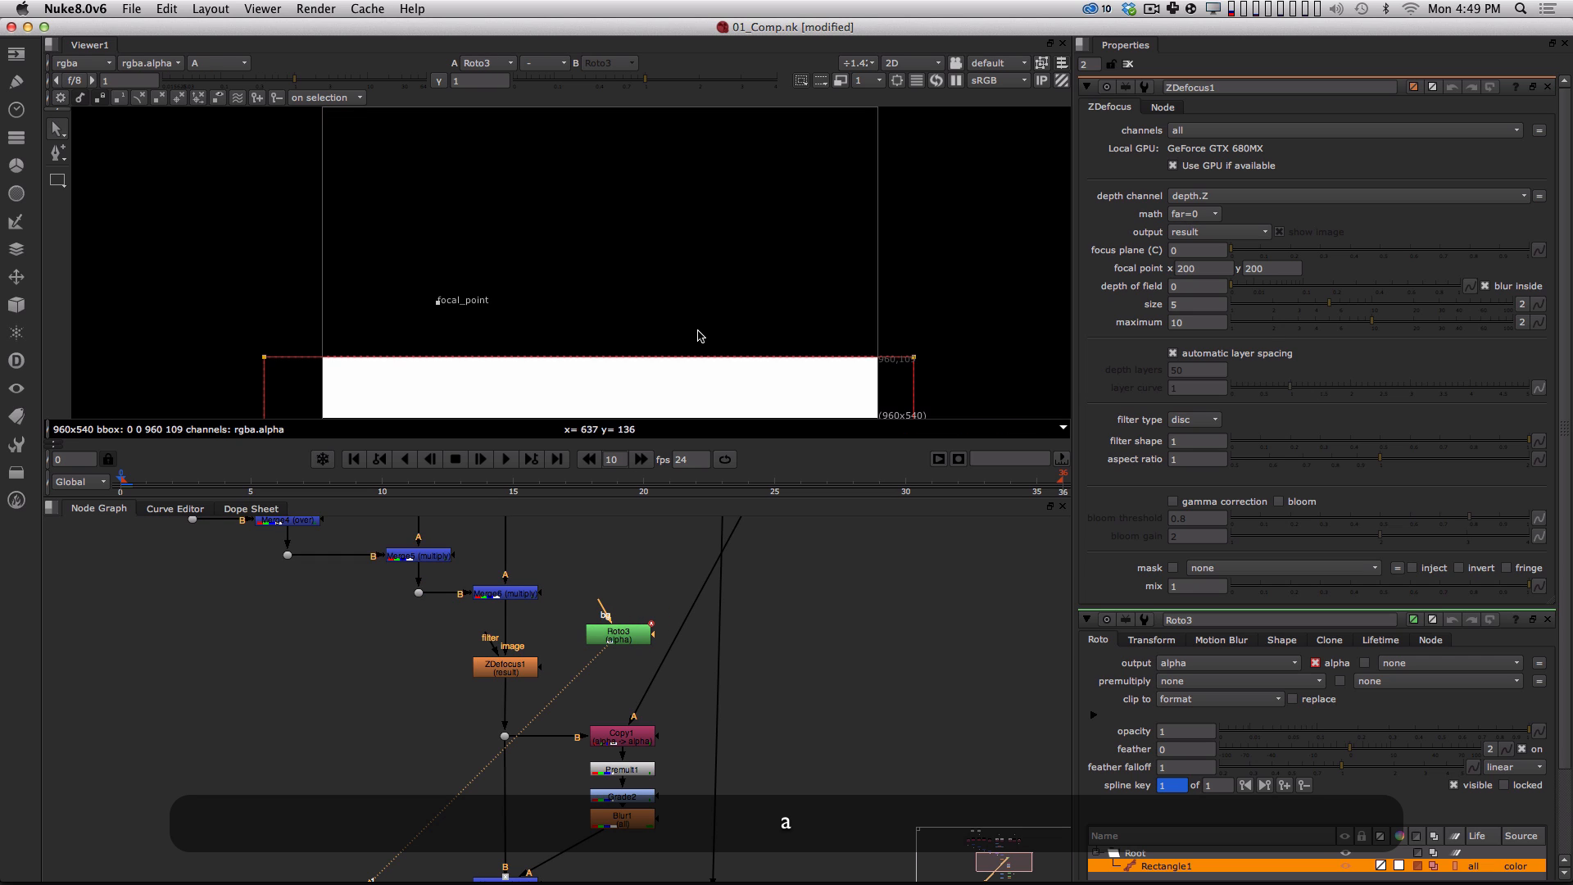
pyautogui.press('a')
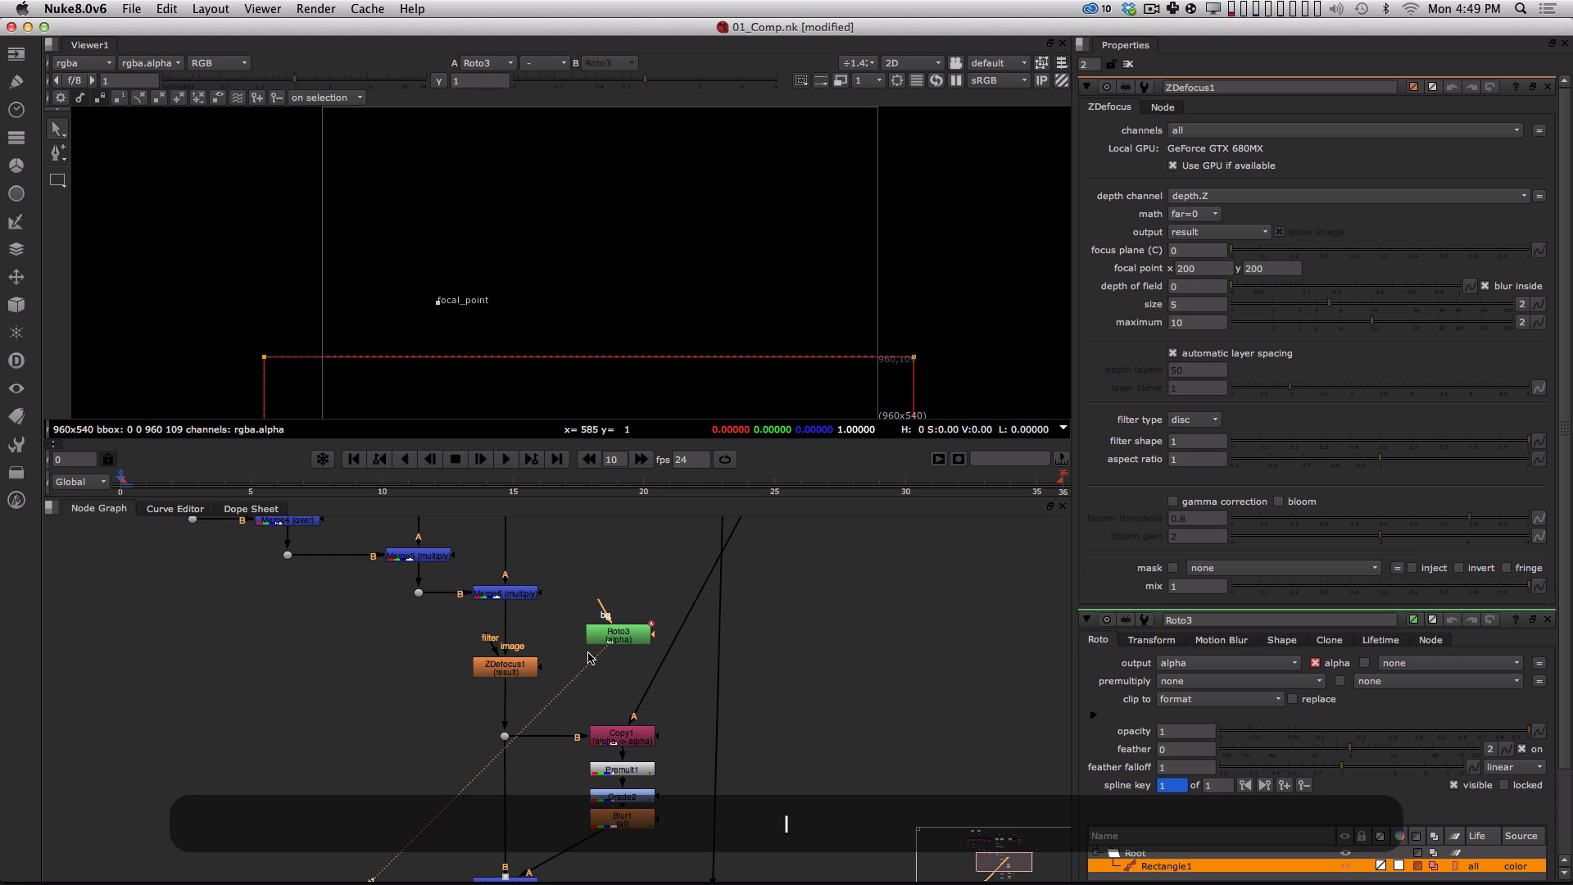
pyautogui.moveTo(519, 670); pyautogui.dragTo(522, 690)
pyautogui.moveTo(635, 644); pyautogui.dragTo(625, 605)
pyautogui.press('a')
# Insert a Copy node between Merge6 and ZDefocus1, with Roto3 feeding its A input from beside the pipe.
pyautogui.click(583, 637)
pyautogui.press('Tab')
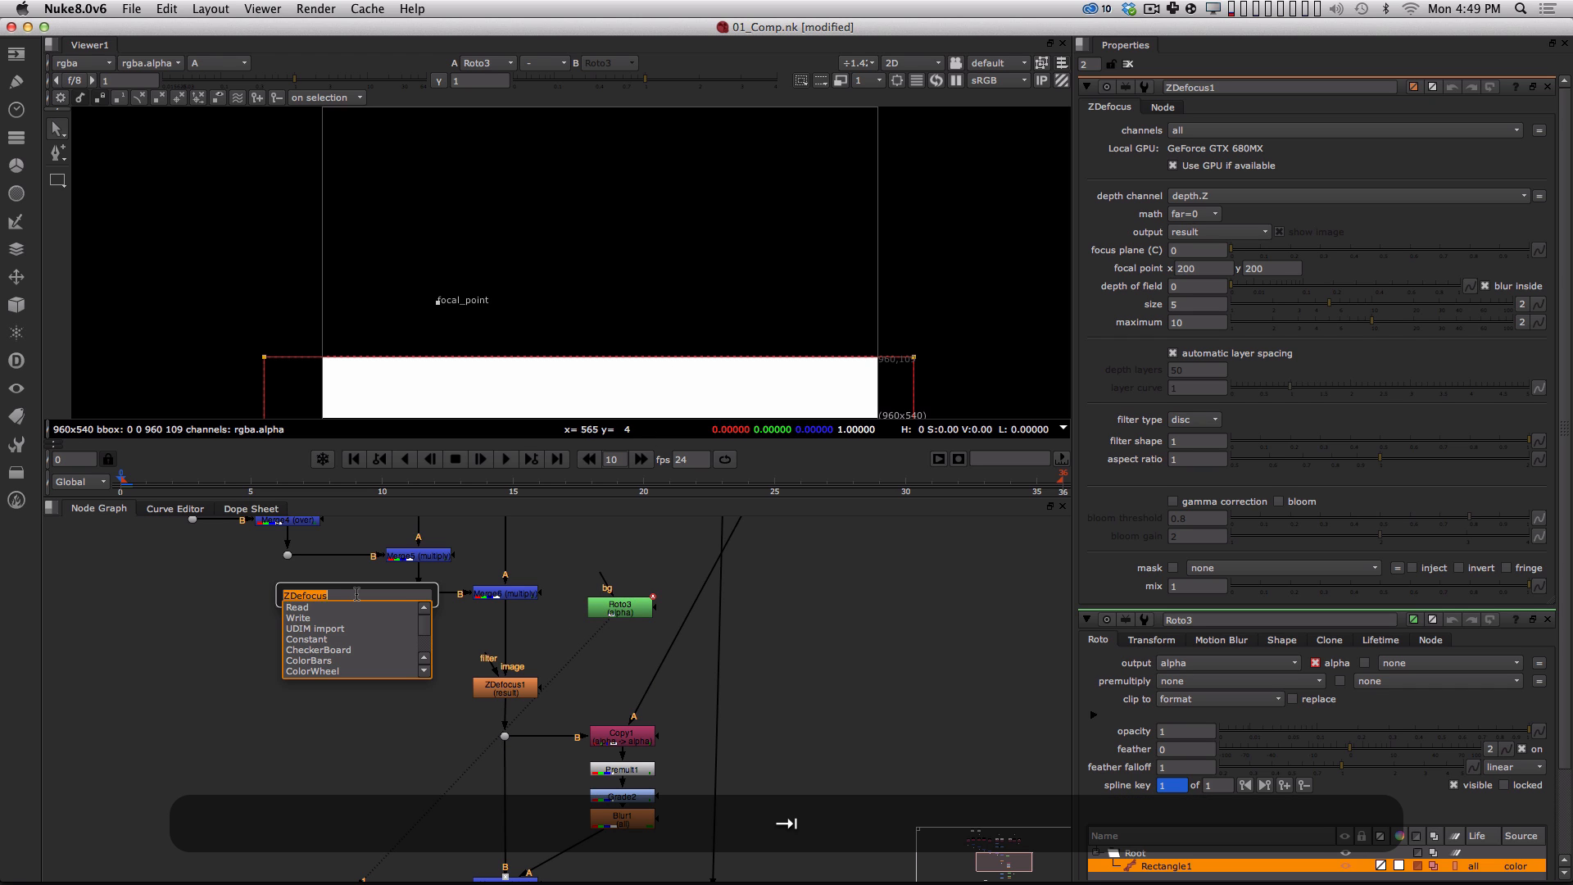
pyautogui.write('copy')
pyautogui.press('Return')
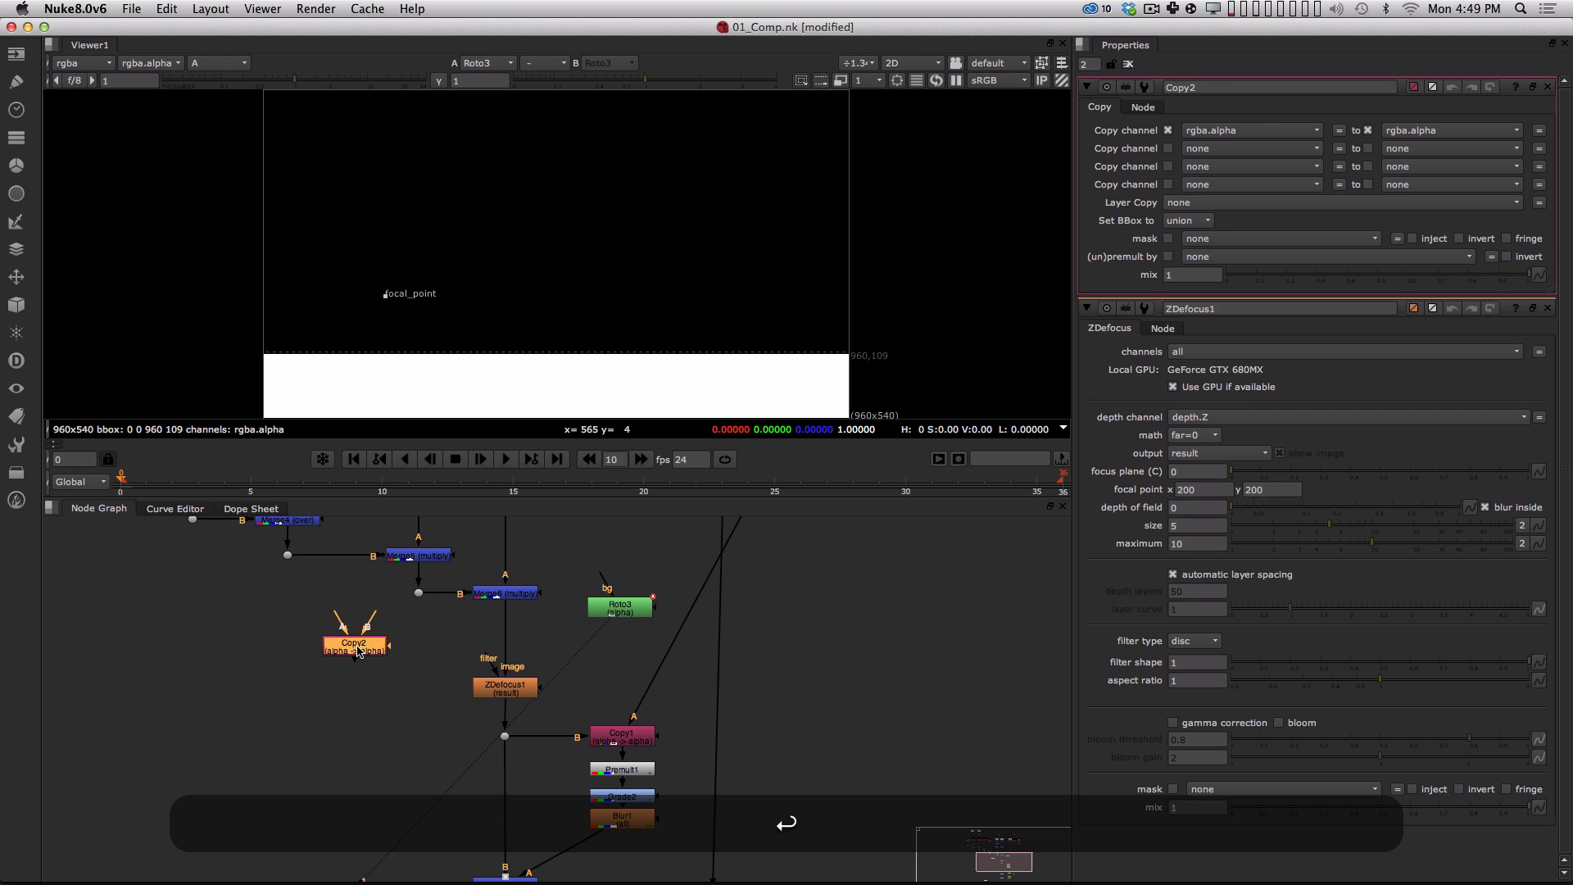
pyautogui.moveTo(356, 651); pyautogui.dragTo(619, 640)
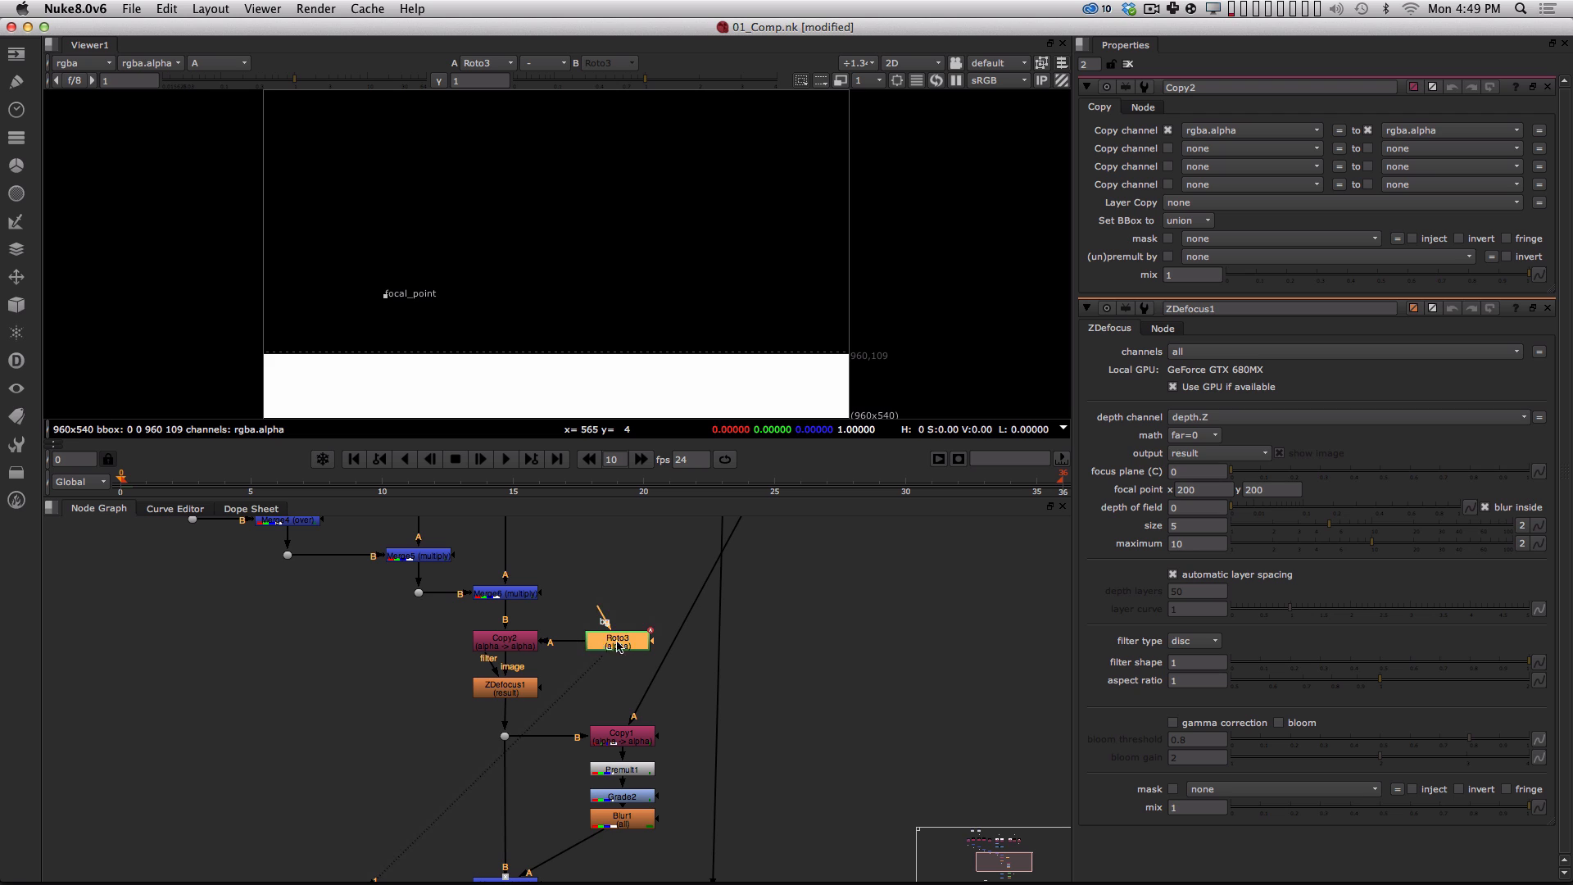
# Set Copy2 to copy rgba.alpha into the depth.Z channel.
pyautogui.click(512, 640)
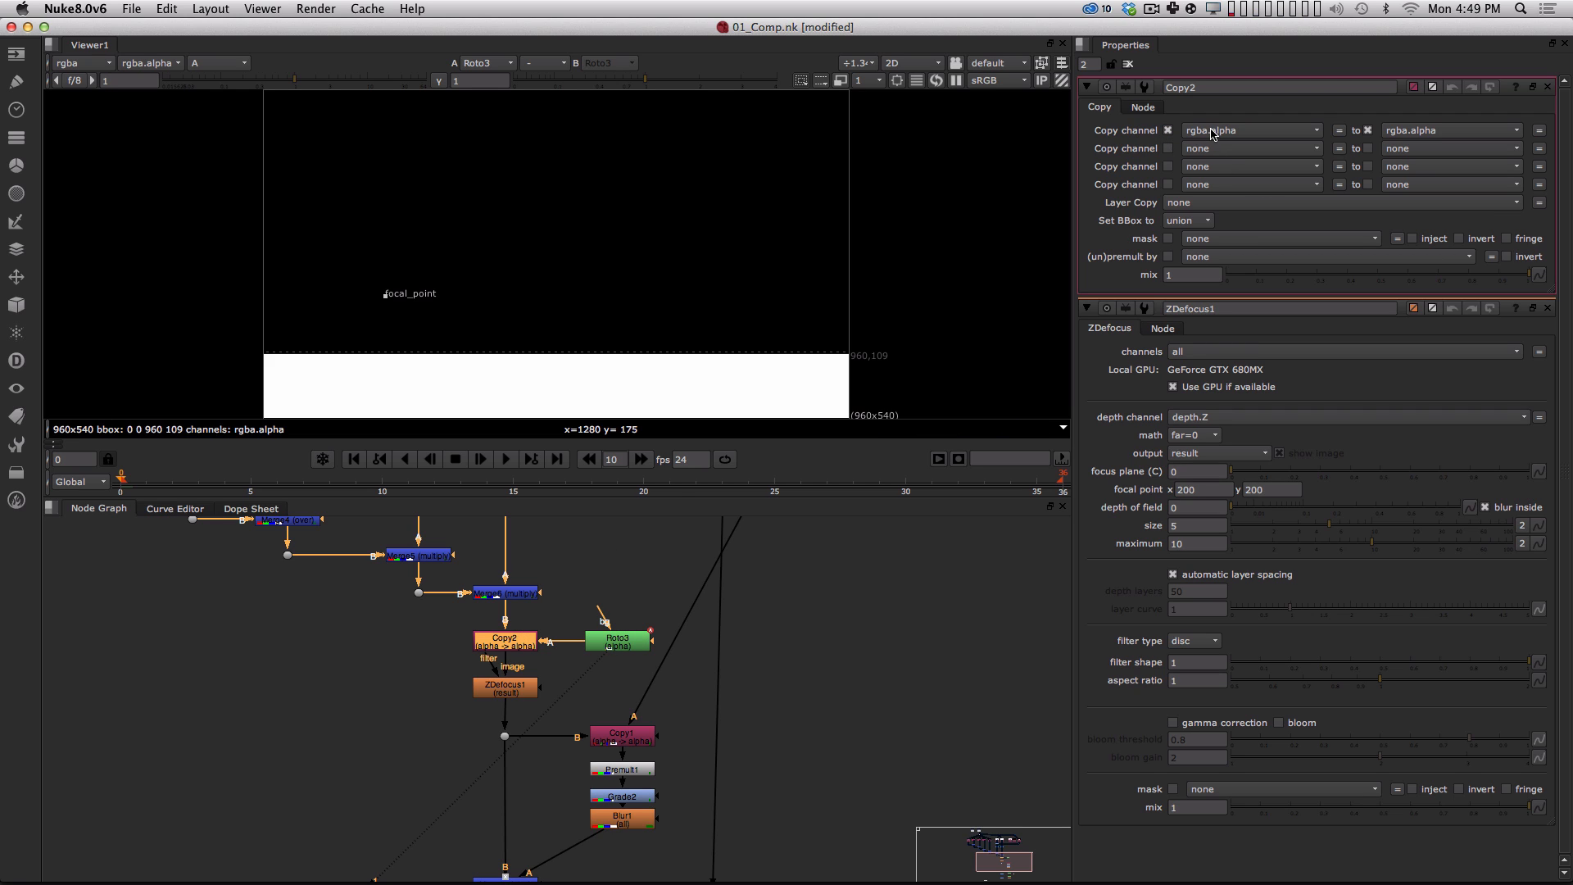
pyautogui.click(1446, 138)
pyautogui.click(1466, 231)
# Show ZDefocus1's output in RGB and set its depth math to direct.
pyautogui.click(504, 690)
pyautogui.press('1')
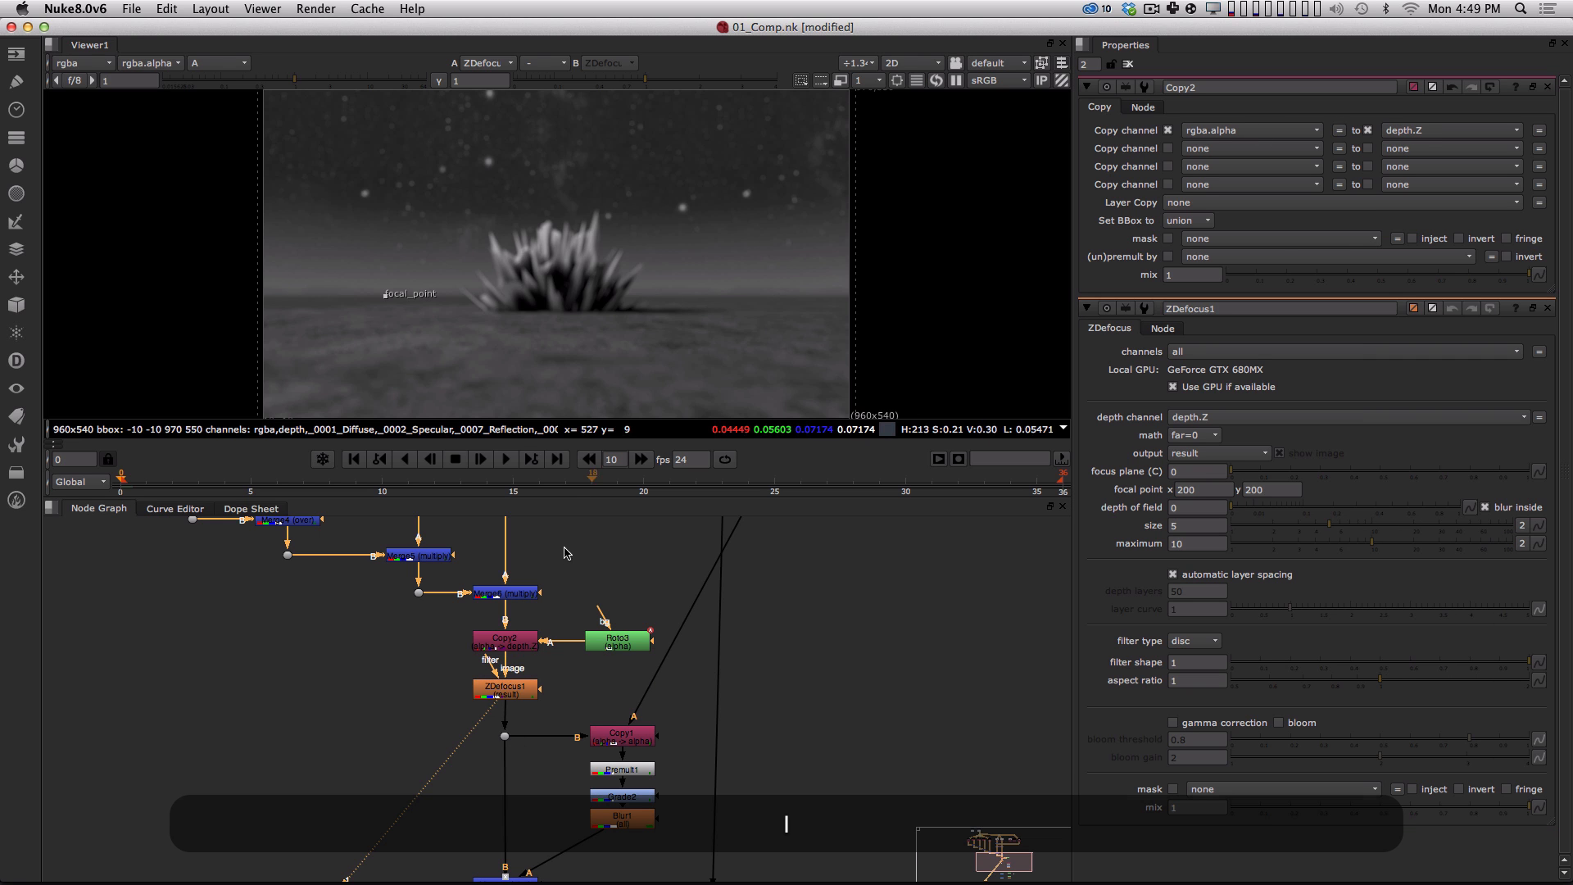
pyautogui.press('a')
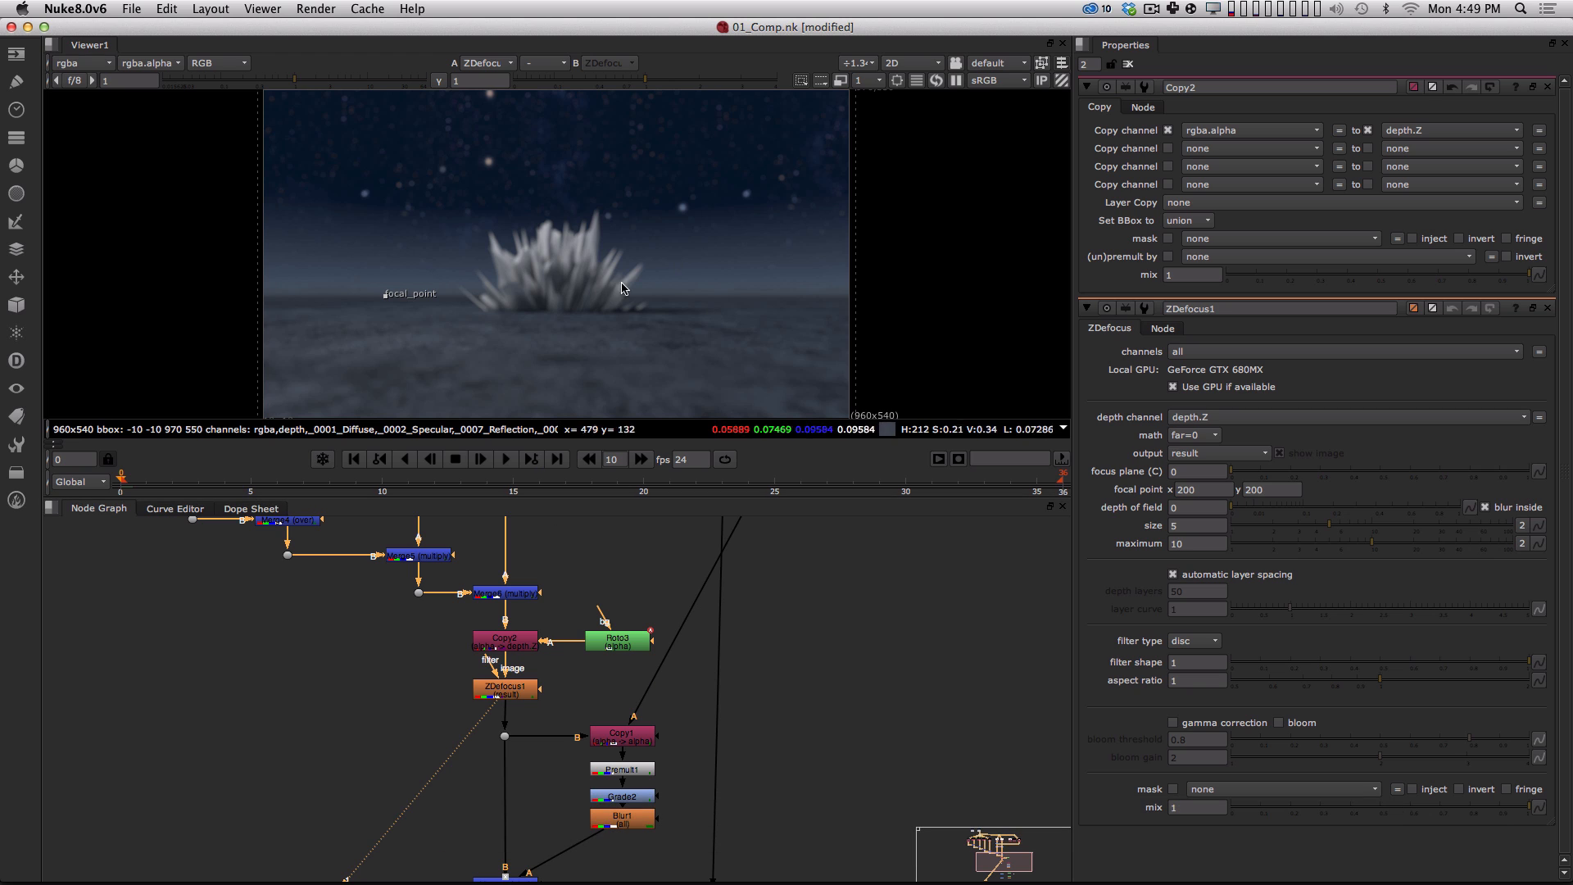
pyautogui.click(1204, 436)
pyautogui.click(1192, 408)
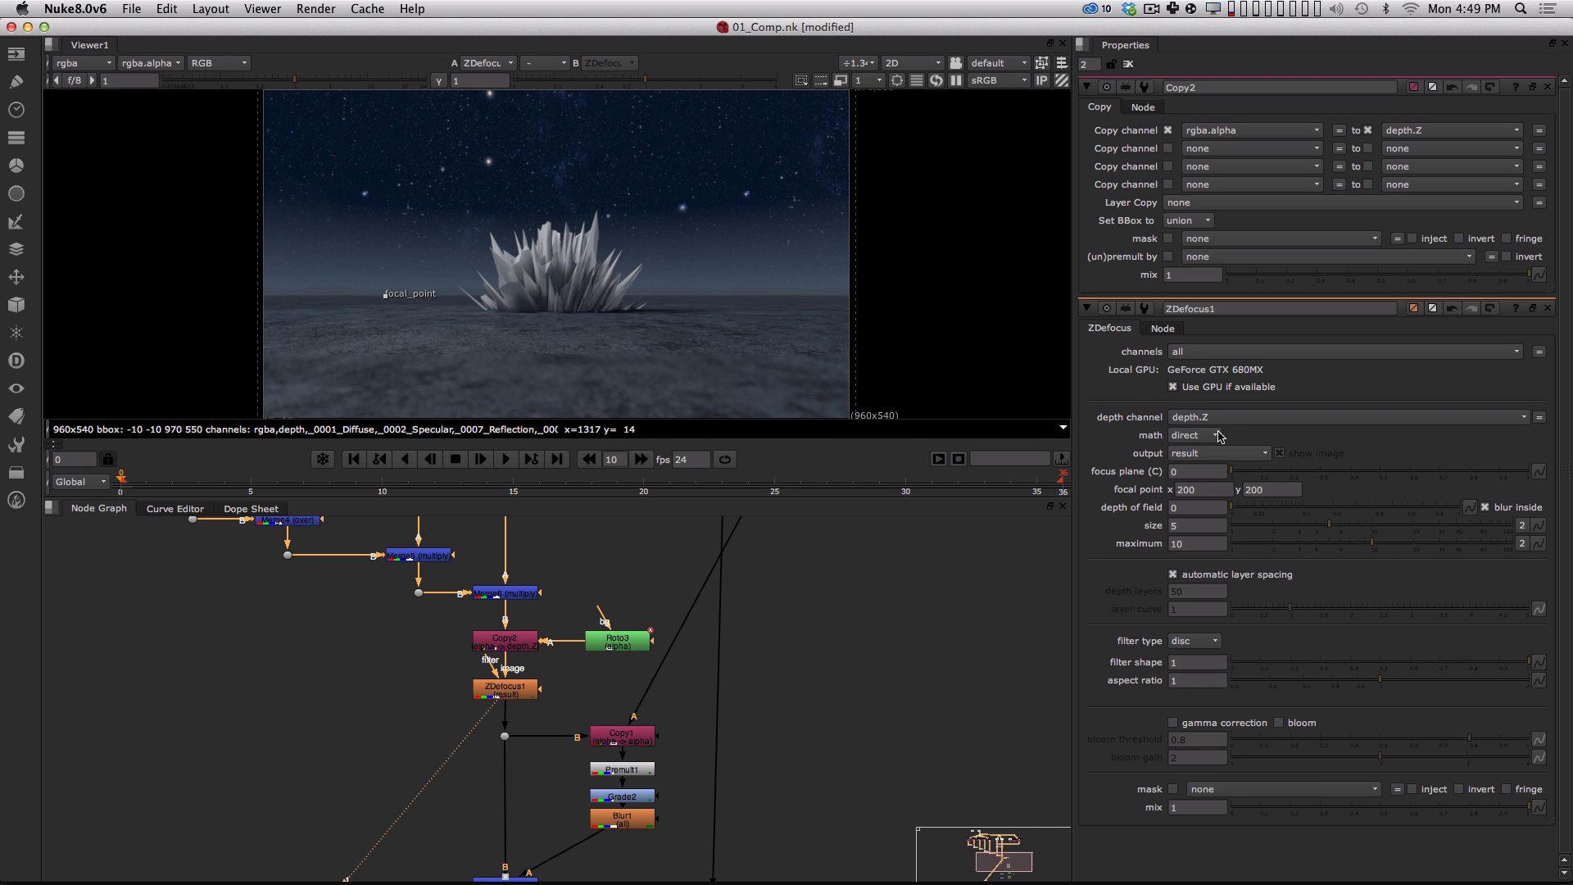
# Collapse Copy2's properties, try a ZDefocus1 maximum of 4 and set the maximum to 16.
pyautogui.click(1087, 87)
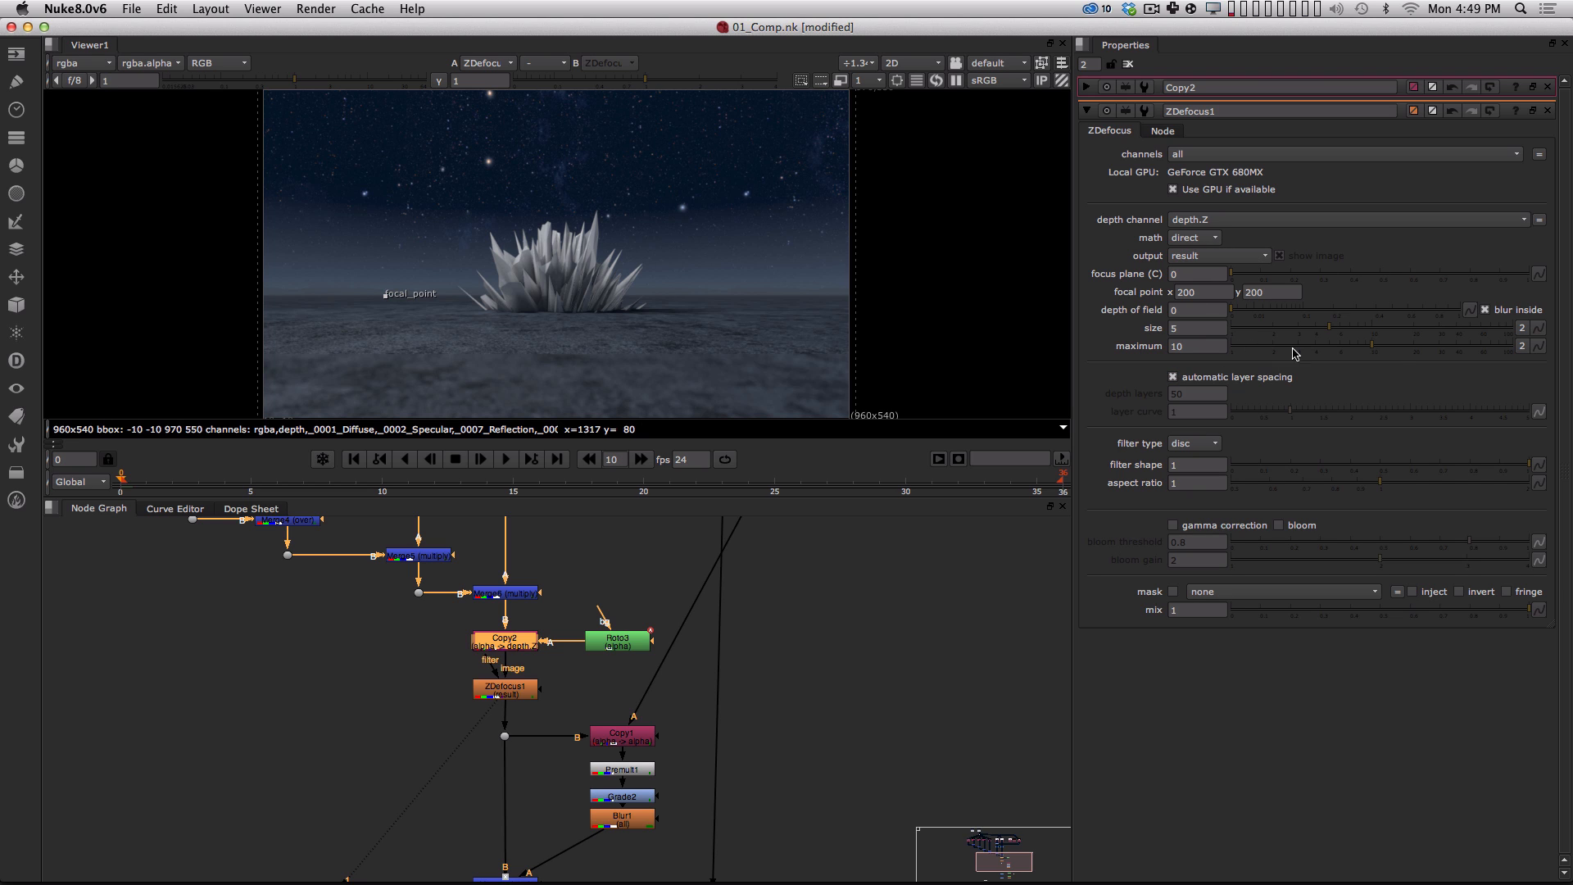
pyautogui.moveTo(1355, 345); pyautogui.dragTo(1316, 350)
pyautogui.moveTo(616, 642); pyautogui.dragTo(629, 641)
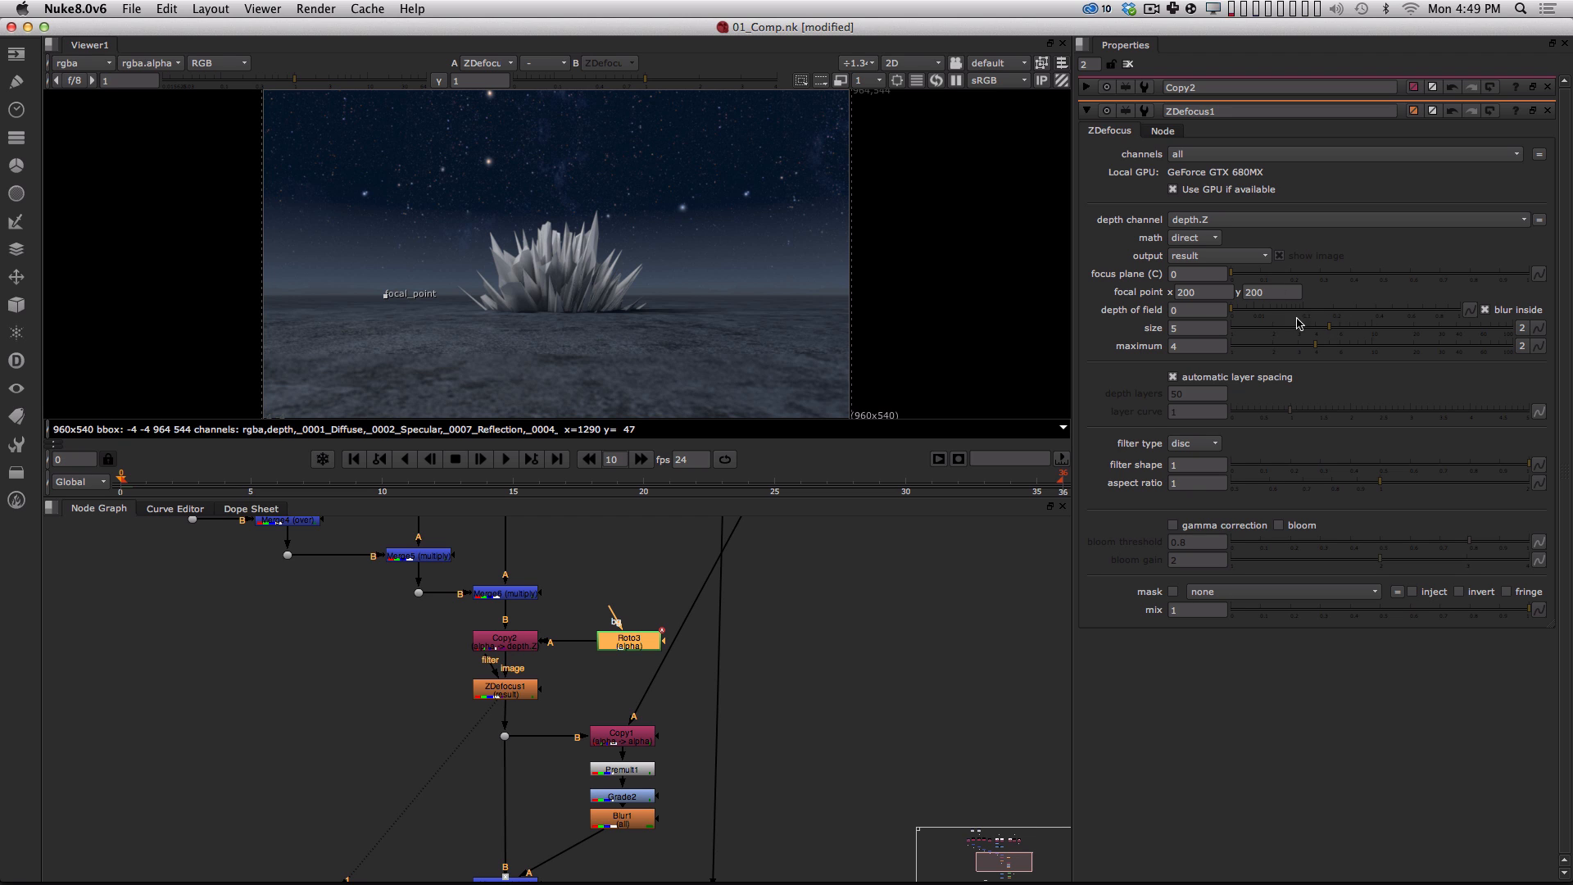
pyautogui.moveTo(1348, 345); pyautogui.dragTo(1406, 347)
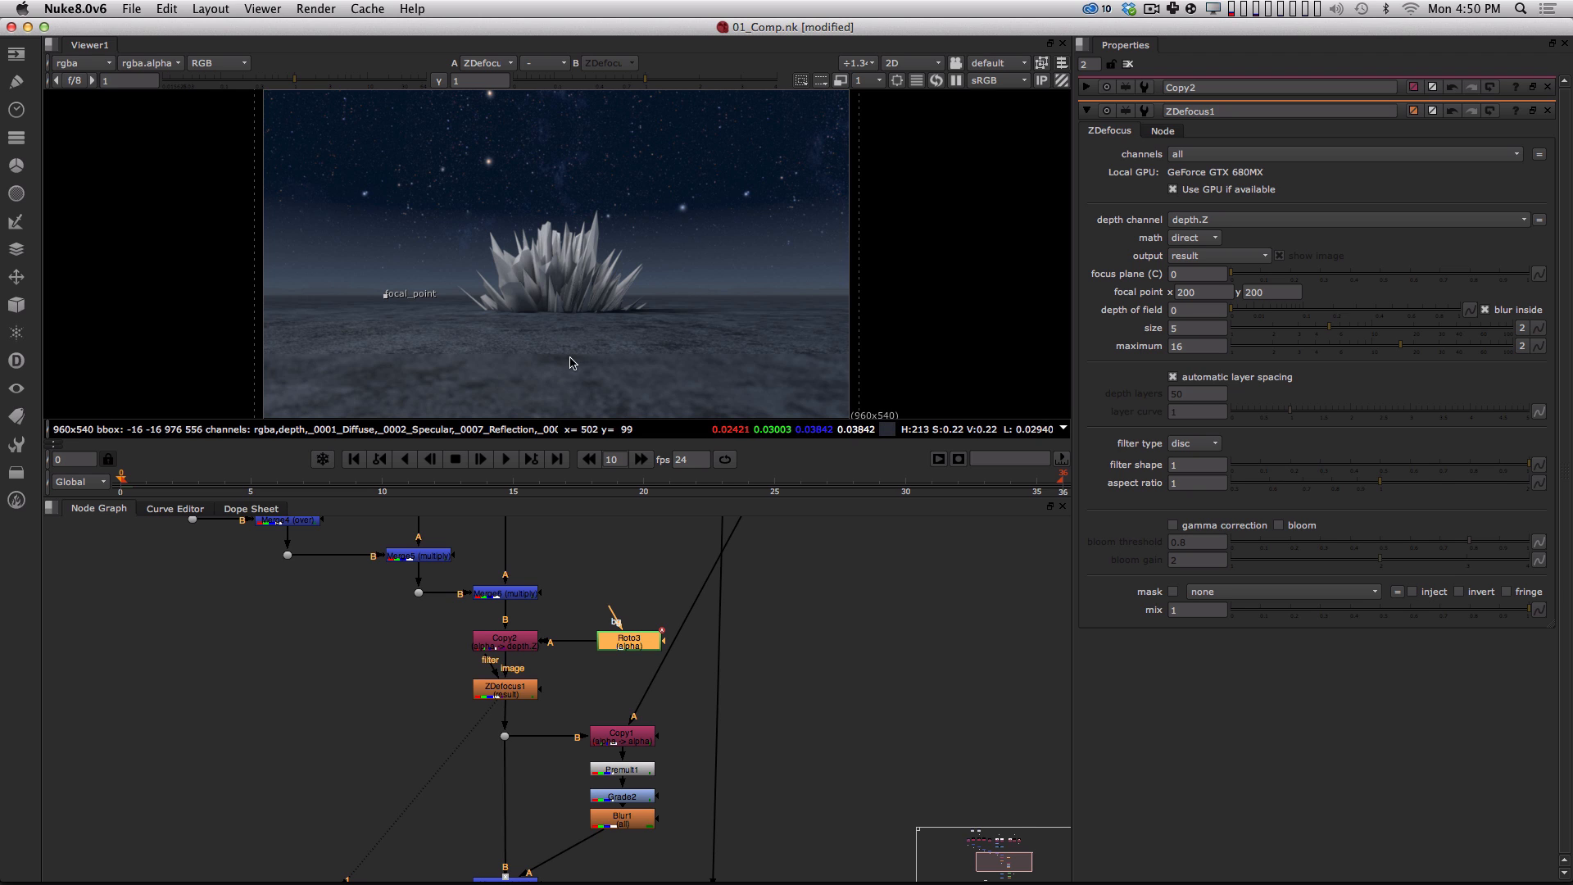
pyautogui.moveTo(629, 646); pyautogui.dragTo(634, 645)
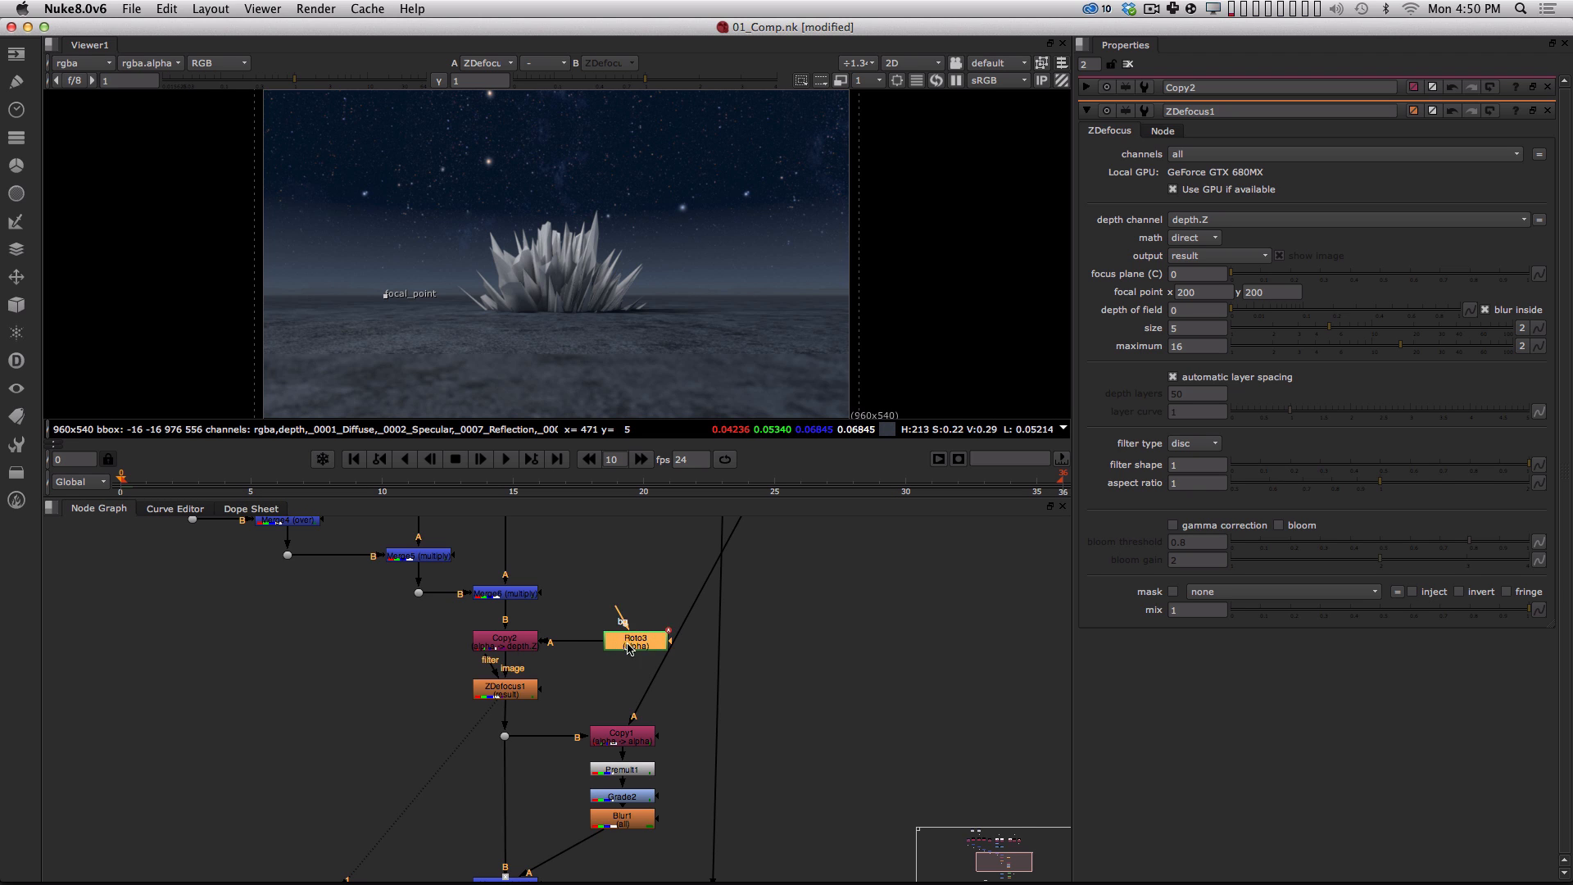
# Add a Blur node directly after Roto3, feeding the A input of Copy2.
pyautogui.keyDown('alt'); pyautogui.moveTo(638, 645); pyautogui.dragTo(629, 645); pyautogui.keyUp('alt')
pyautogui.keyDown('alt'); pyautogui.moveTo(648, 853); pyautogui.dragTo(617, 598); pyautogui.keyUp('alt')
pyautogui.keyDown('alt'); pyautogui.moveTo(649, 754); pyautogui.dragTo(669, 758); pyautogui.keyUp('alt')
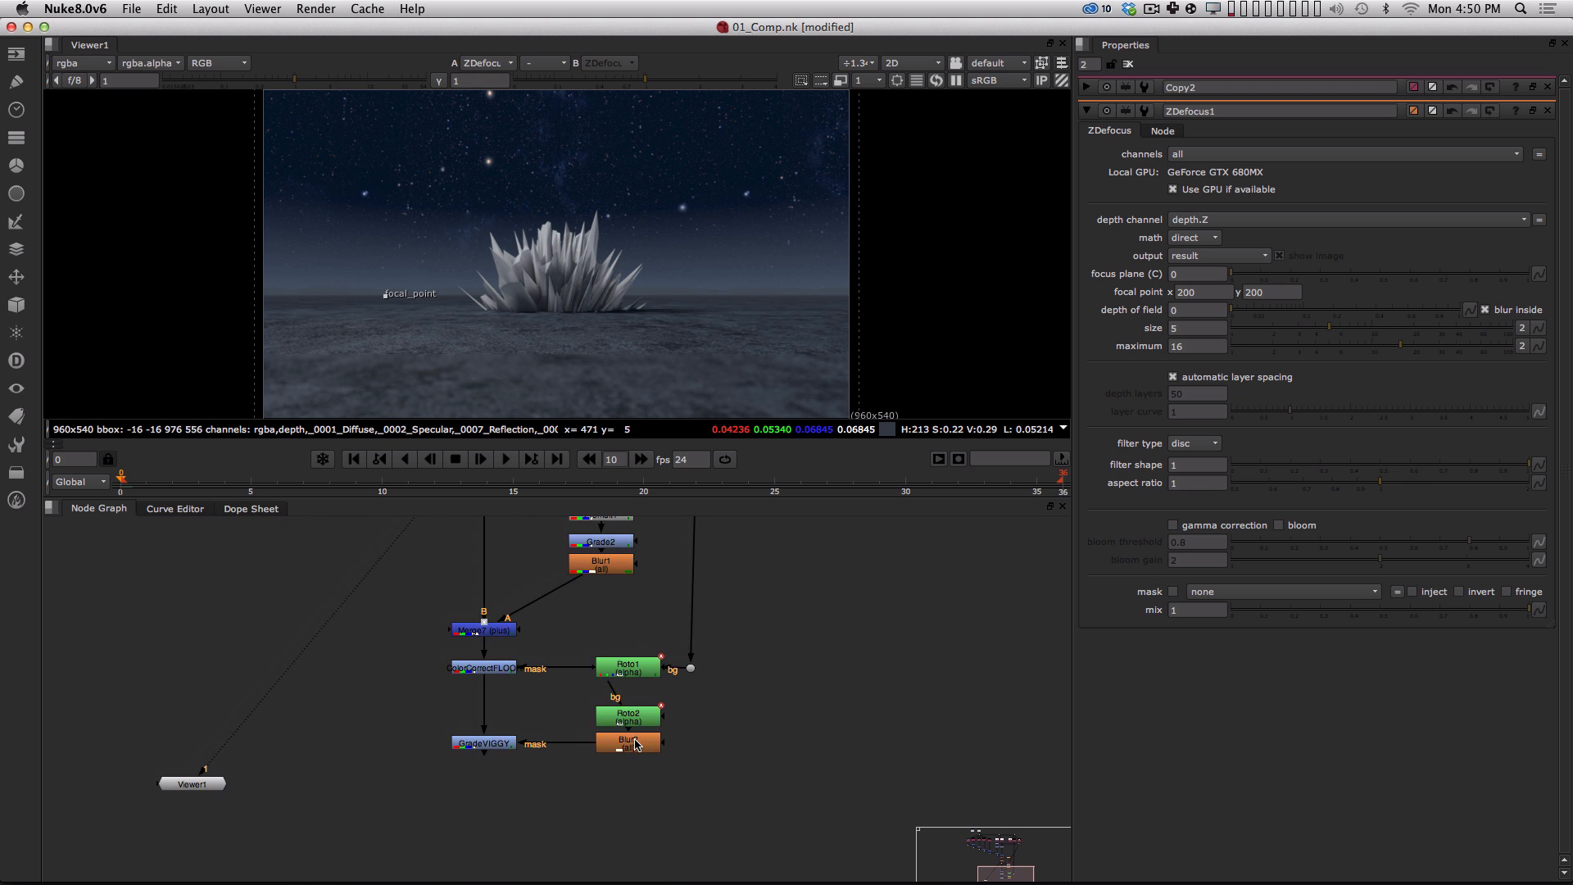
pyautogui.keyDown('alt'); pyautogui.moveTo(632, 641); pyautogui.dragTo(631, 685); pyautogui.keyUp('alt')
pyautogui.keyDown('alt'); pyautogui.moveTo(643, 545); pyautogui.dragTo(615, 681); pyautogui.keyUp('alt')
pyautogui.press('Tab')
pyautogui.write('blur')
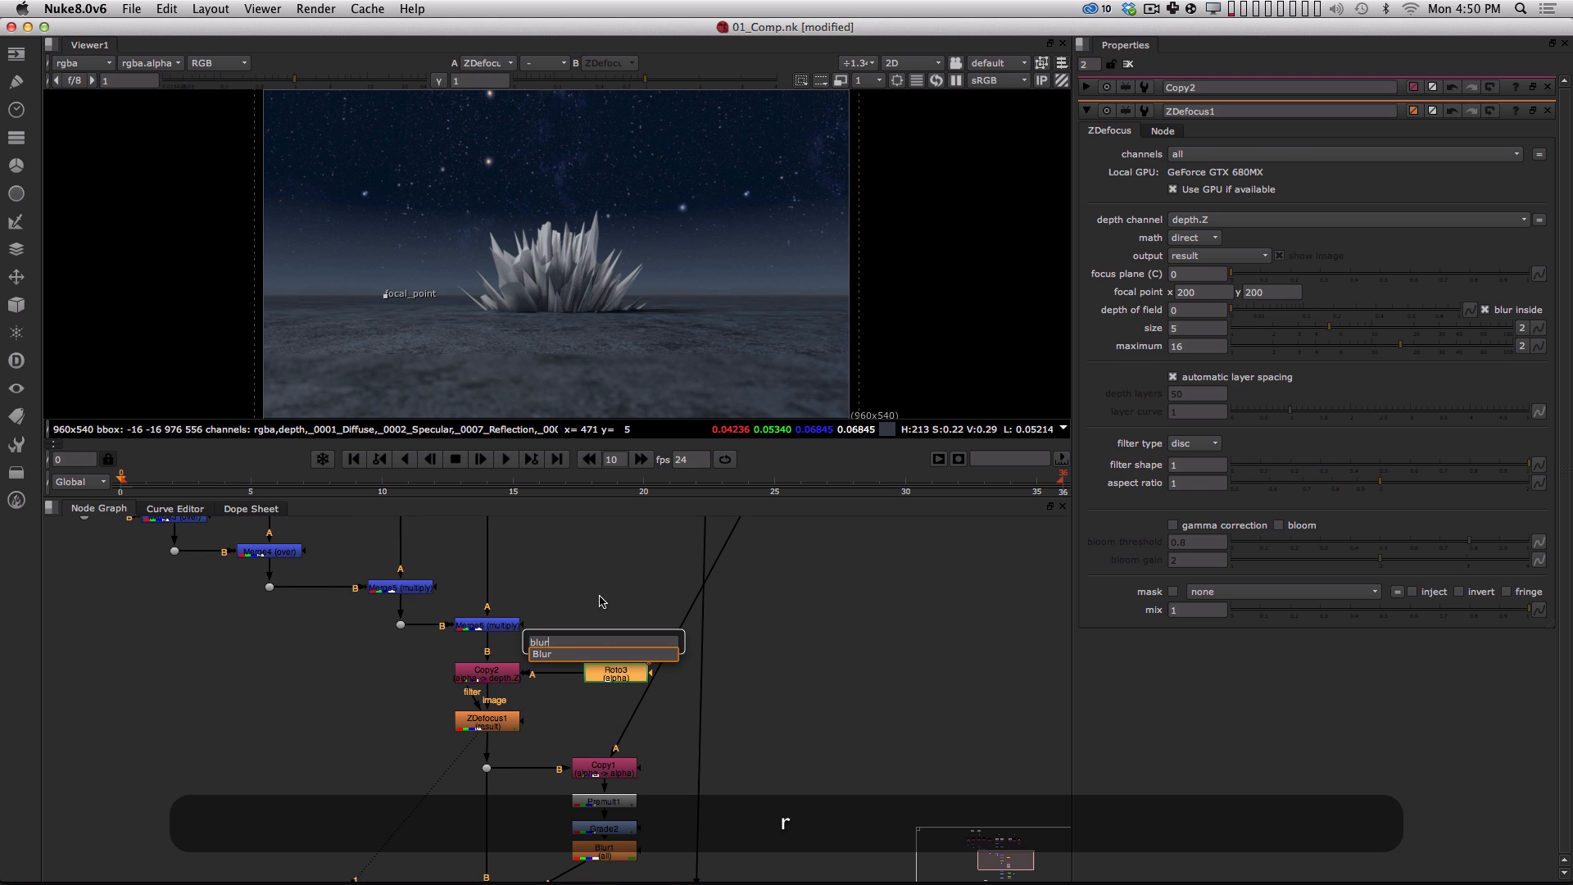
pyautogui.press('Return')
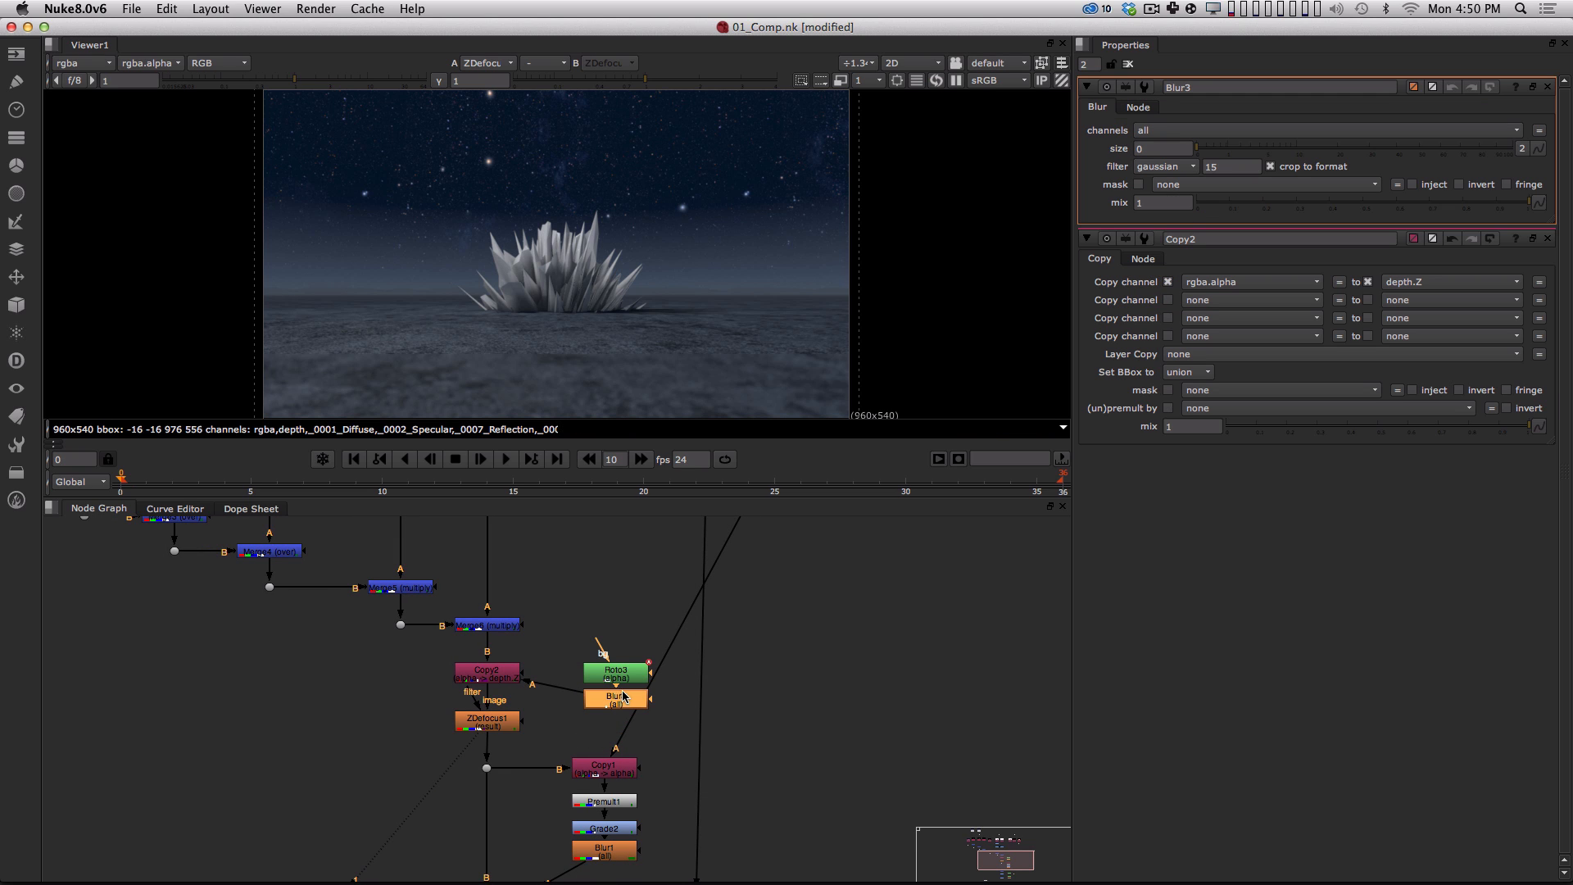
# Set Blur3's size to 100 and check the resulting gradient in its alpha channel.
pyautogui.moveTo(1268, 145); pyautogui.dragTo(1336, 145)
pyautogui.moveTo(1474, 150); pyautogui.dragTo(1552, 143)
pyautogui.press('1')
pyautogui.press('a')
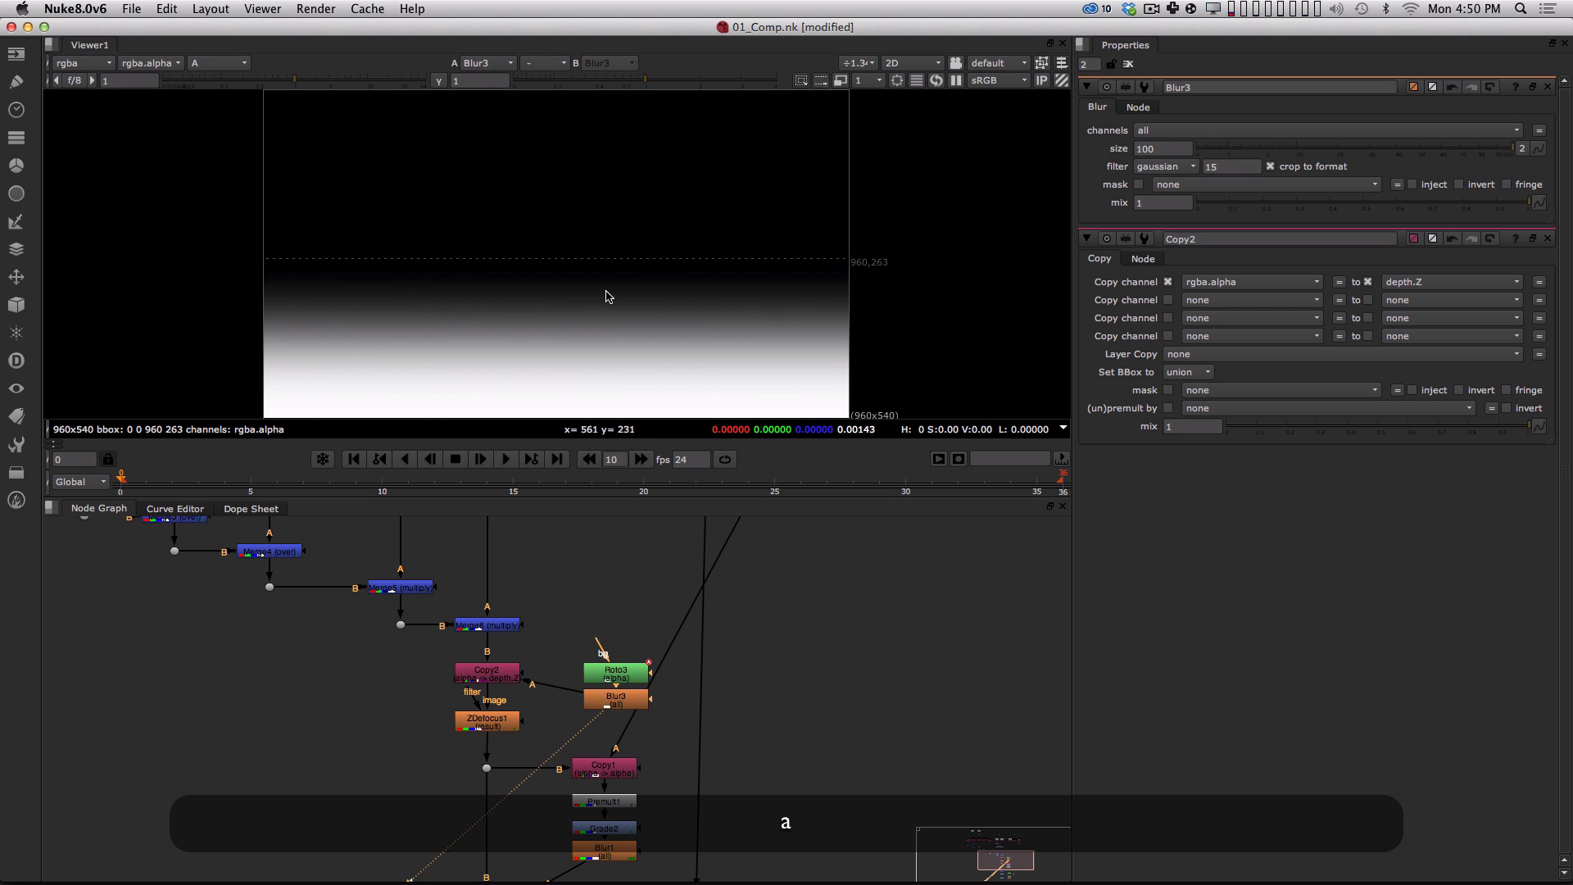
pyautogui.press('a')
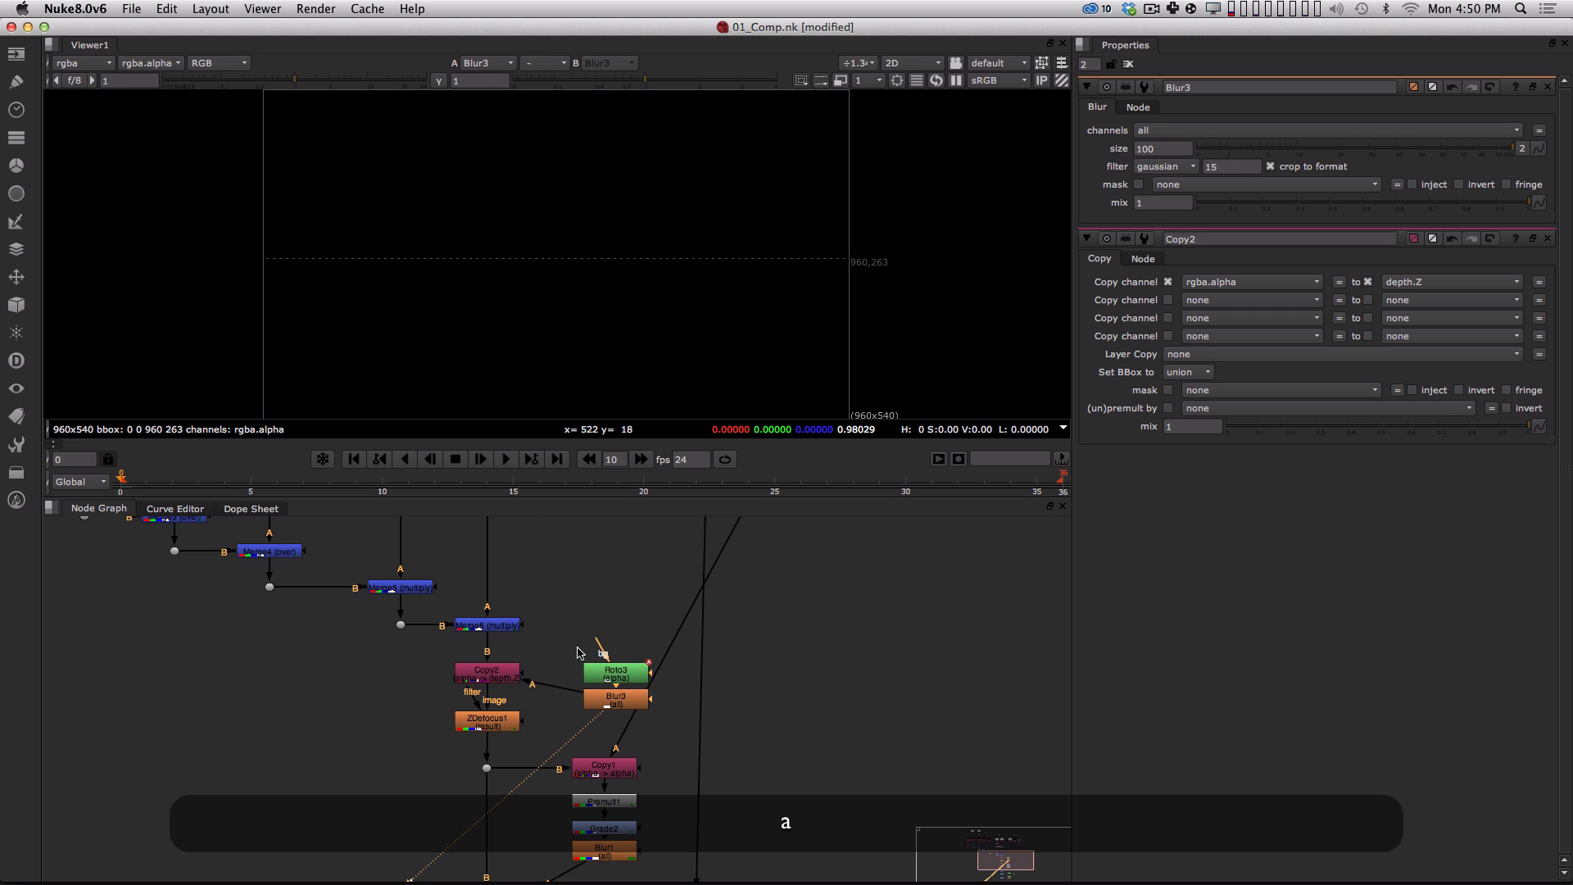
# Move Roto3 and Blur3 so that Blur3 lines up with Copy2, and show ZDefocus1's output in the viewer.
pyautogui.click(487, 672)
pyautogui.press('1')
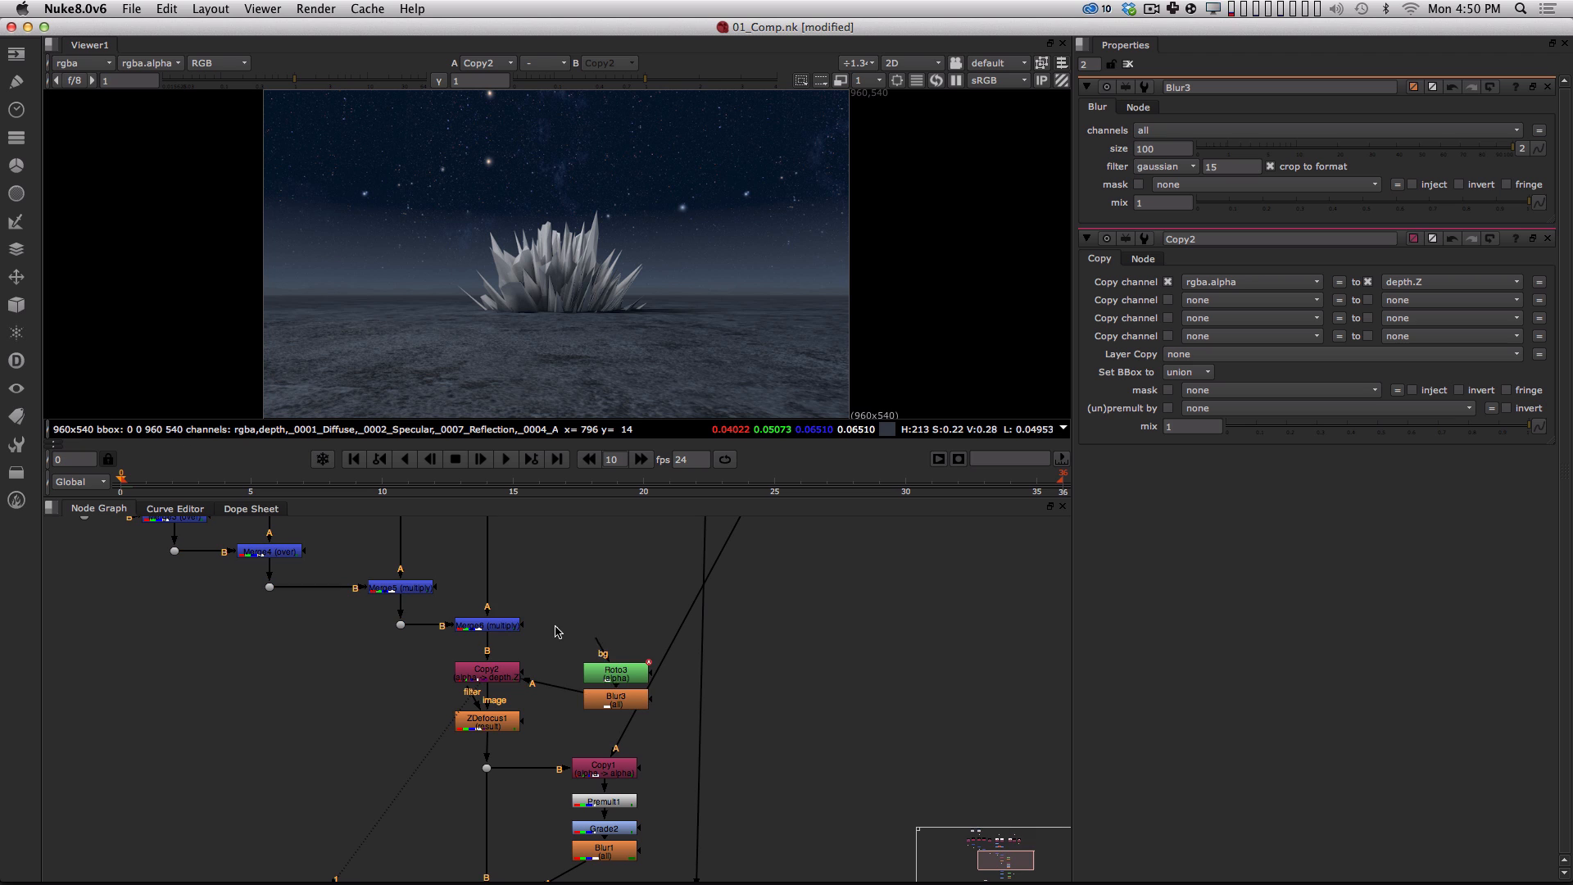
pyautogui.moveTo(557, 628); pyautogui.dragTo(624, 670)
pyautogui.click(565, 706)
pyautogui.click(494, 722)
pyautogui.press('1')
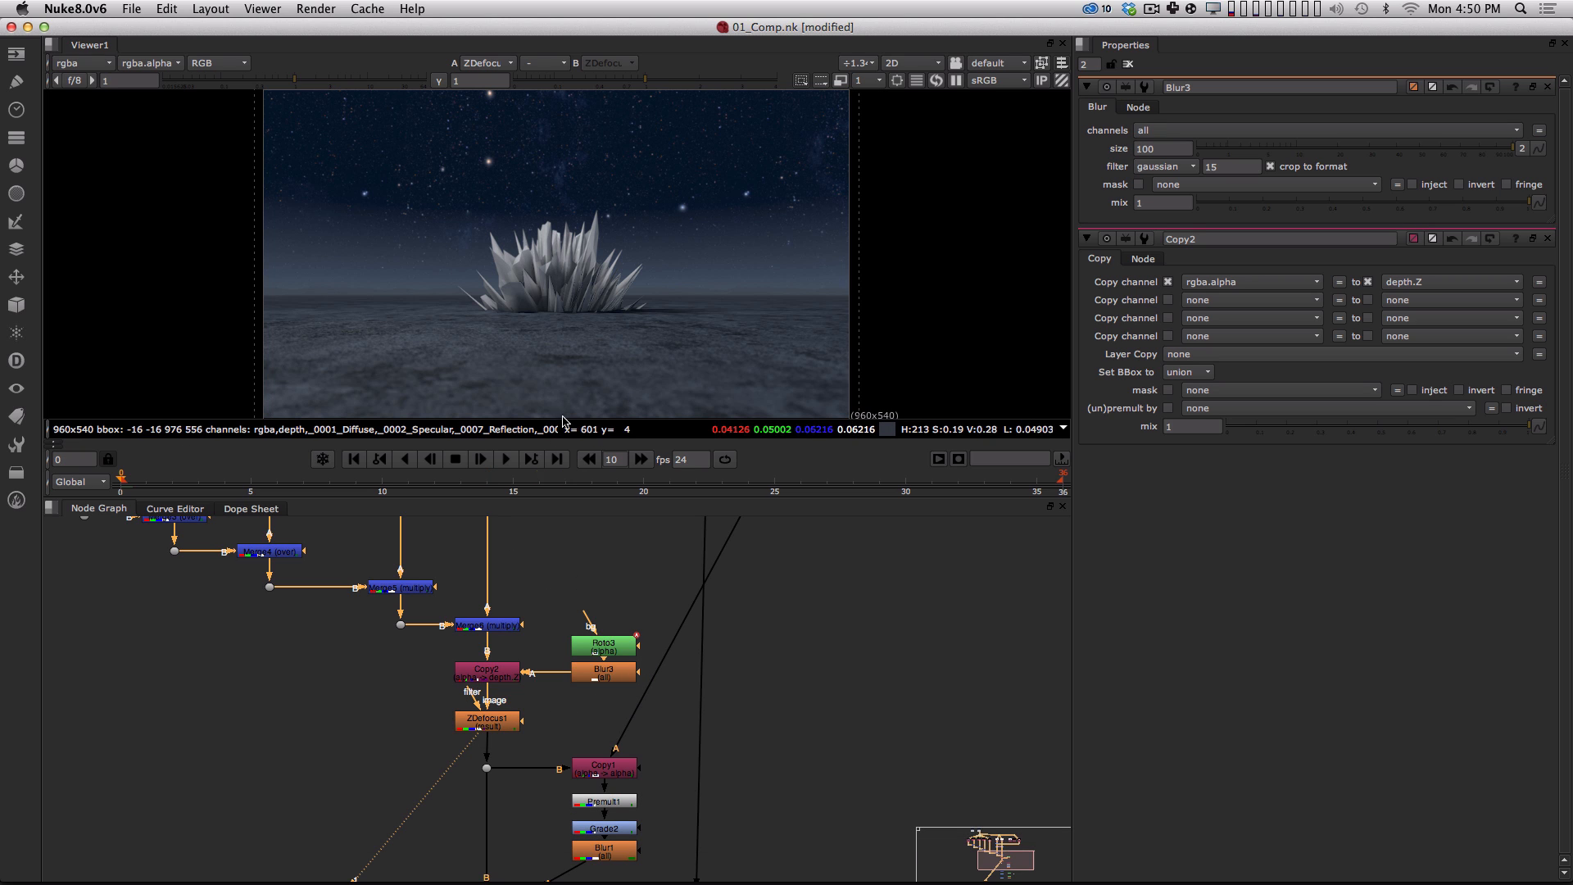
# Check the defocused floor at frame 18 and return to the first frame.
pyautogui.click(590, 481)
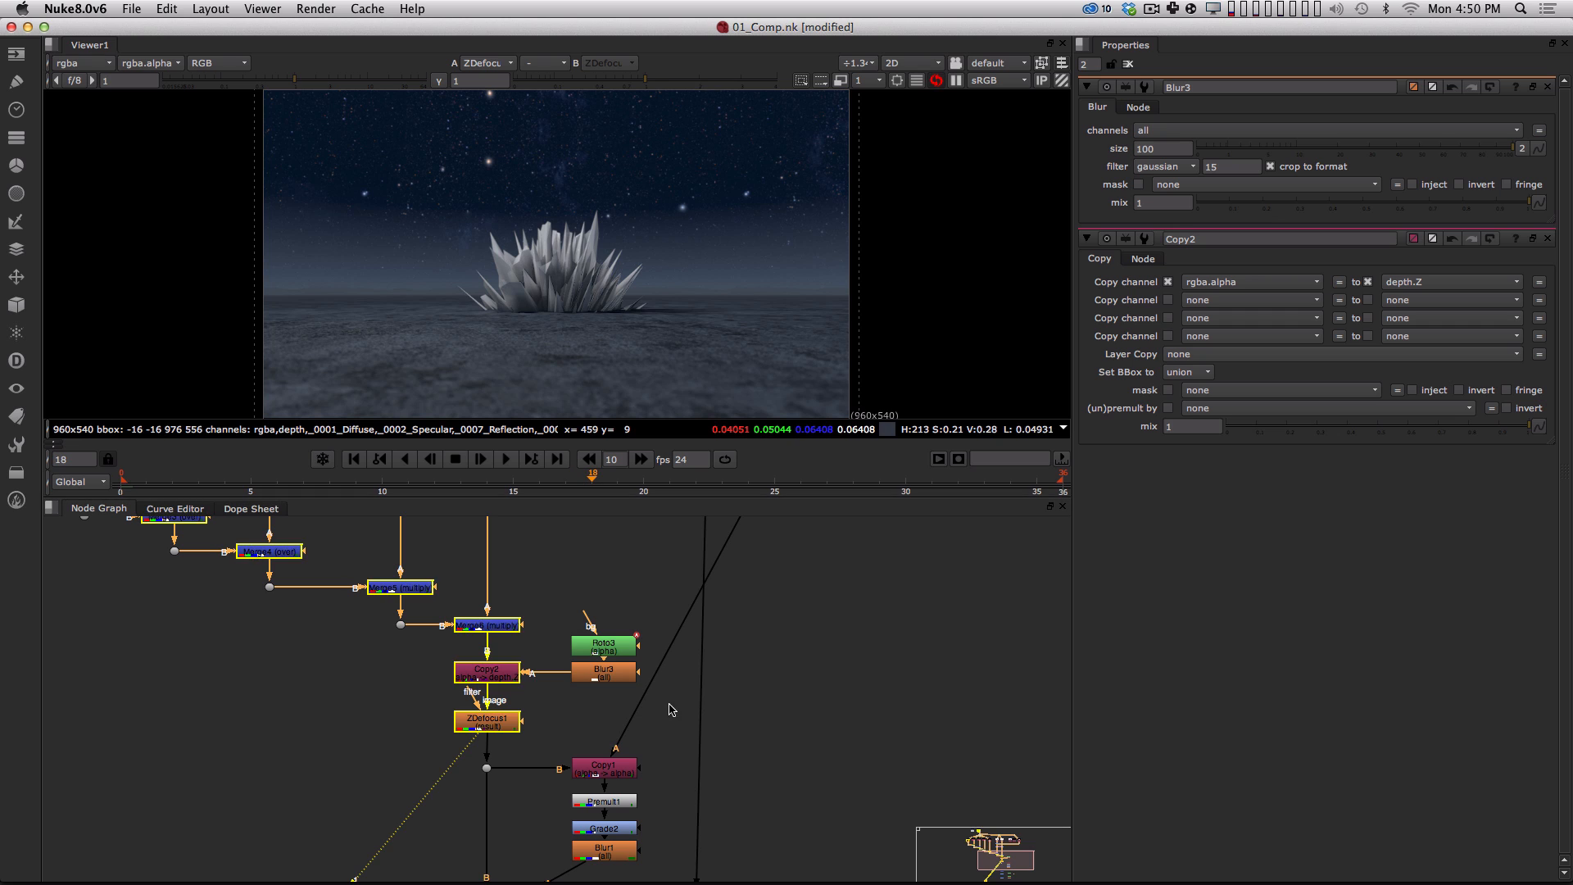
pyautogui.click(602, 610)
pyautogui.click(356, 458)
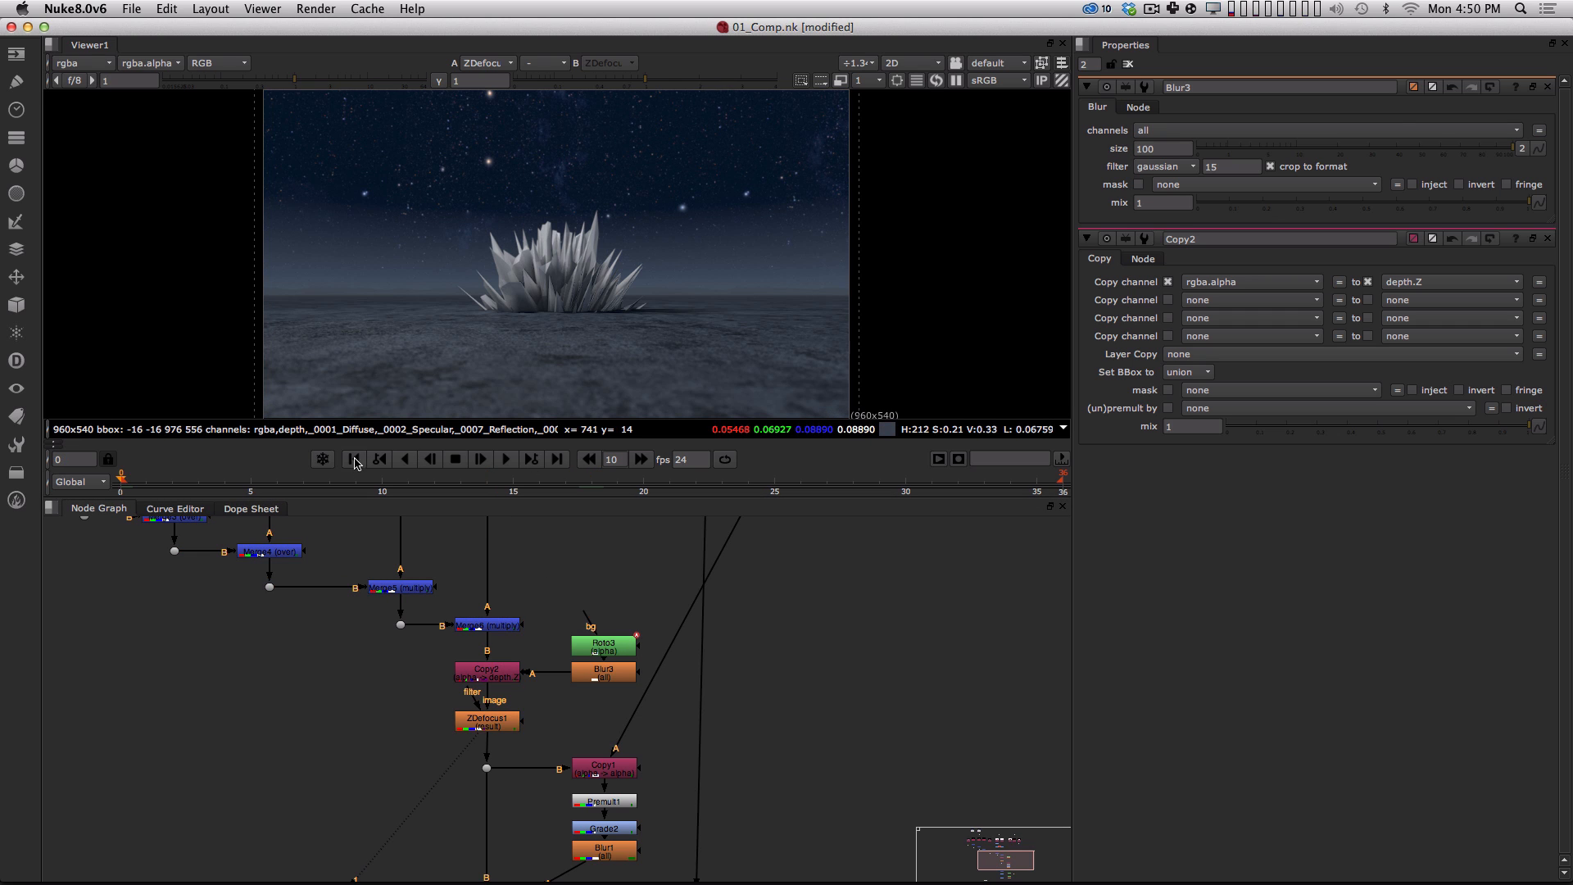
# Reopen Roto3's properties and set the end of the project's frame range to 144.
pyautogui.doubleClick(615, 656)
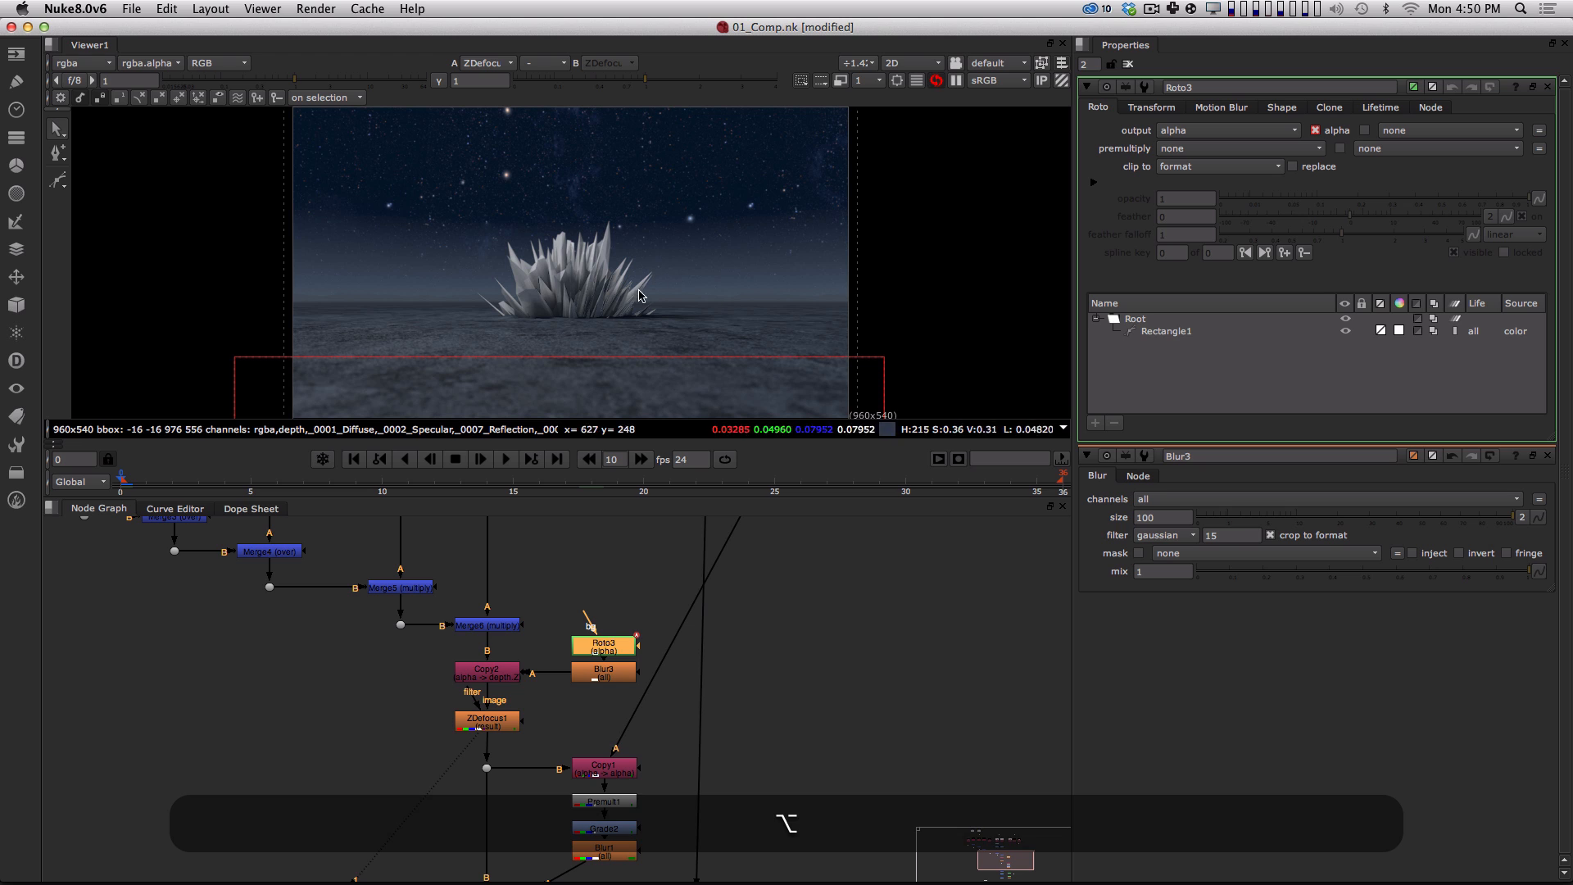
pyautogui.keyDown('alt'); pyautogui.moveTo(616, 400); pyautogui.dragTo(632, 372); pyautogui.keyUp('alt')
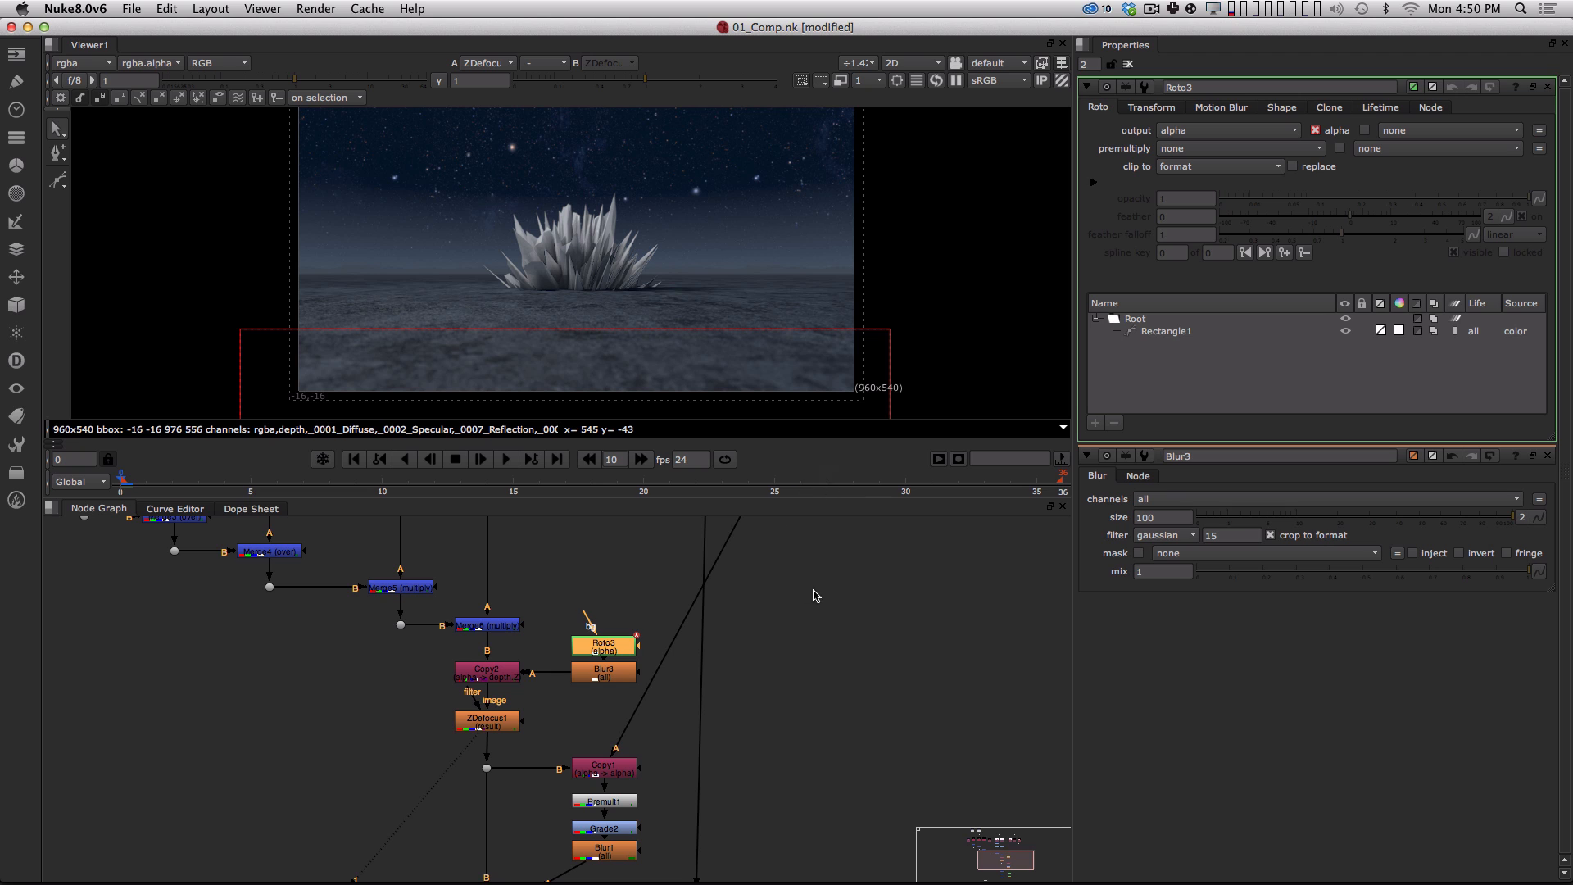
pyautogui.press('s')
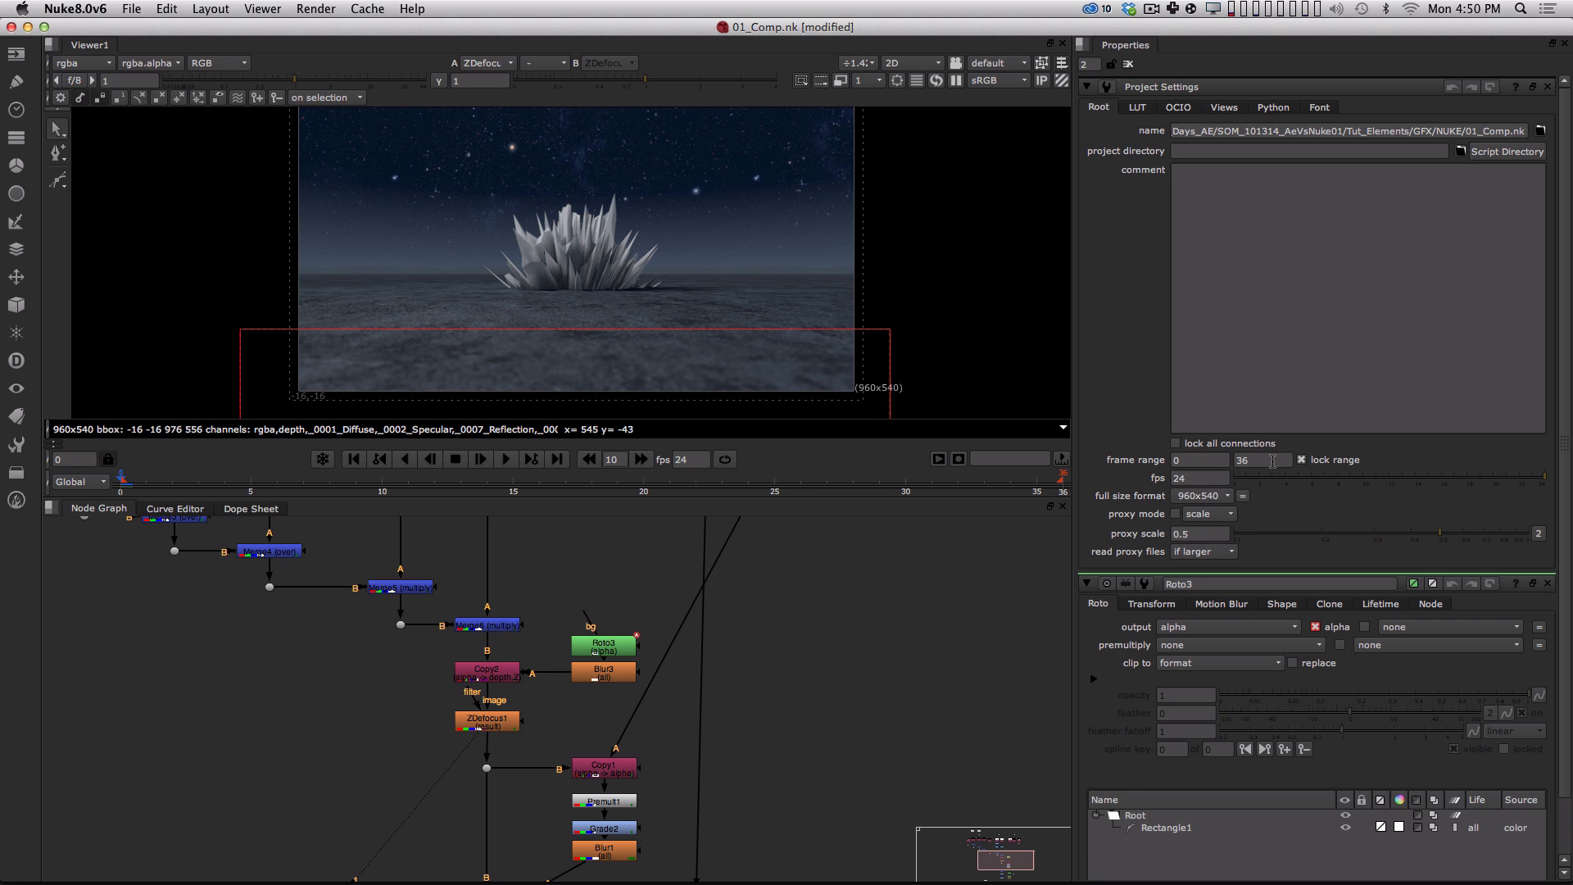
pyautogui.write('144')
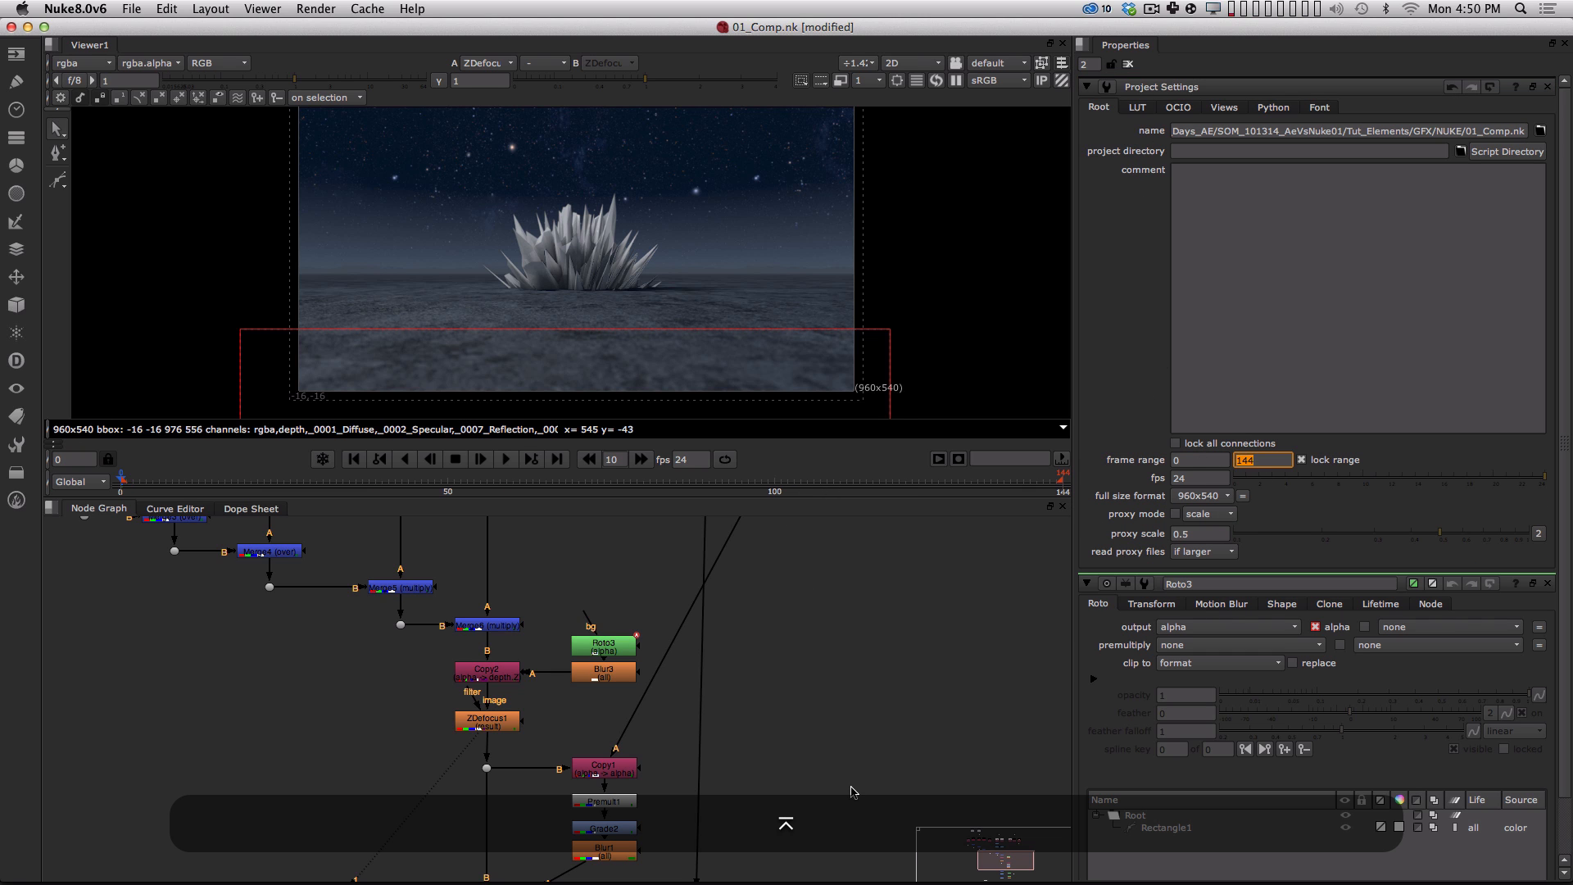
# Set the last frame of both the frame range and the original range of Read1 to 144.
pyautogui.keyDown('alt'); pyautogui.moveTo(737, 546); pyautogui.dragTo(773, 877); pyautogui.keyUp('alt')
pyautogui.keyDown('alt'); pyautogui.moveTo(266, 539); pyautogui.dragTo(431, 699); pyautogui.keyUp('alt')
pyautogui.click(285, 655)
pyautogui.doubleClick(285, 656)
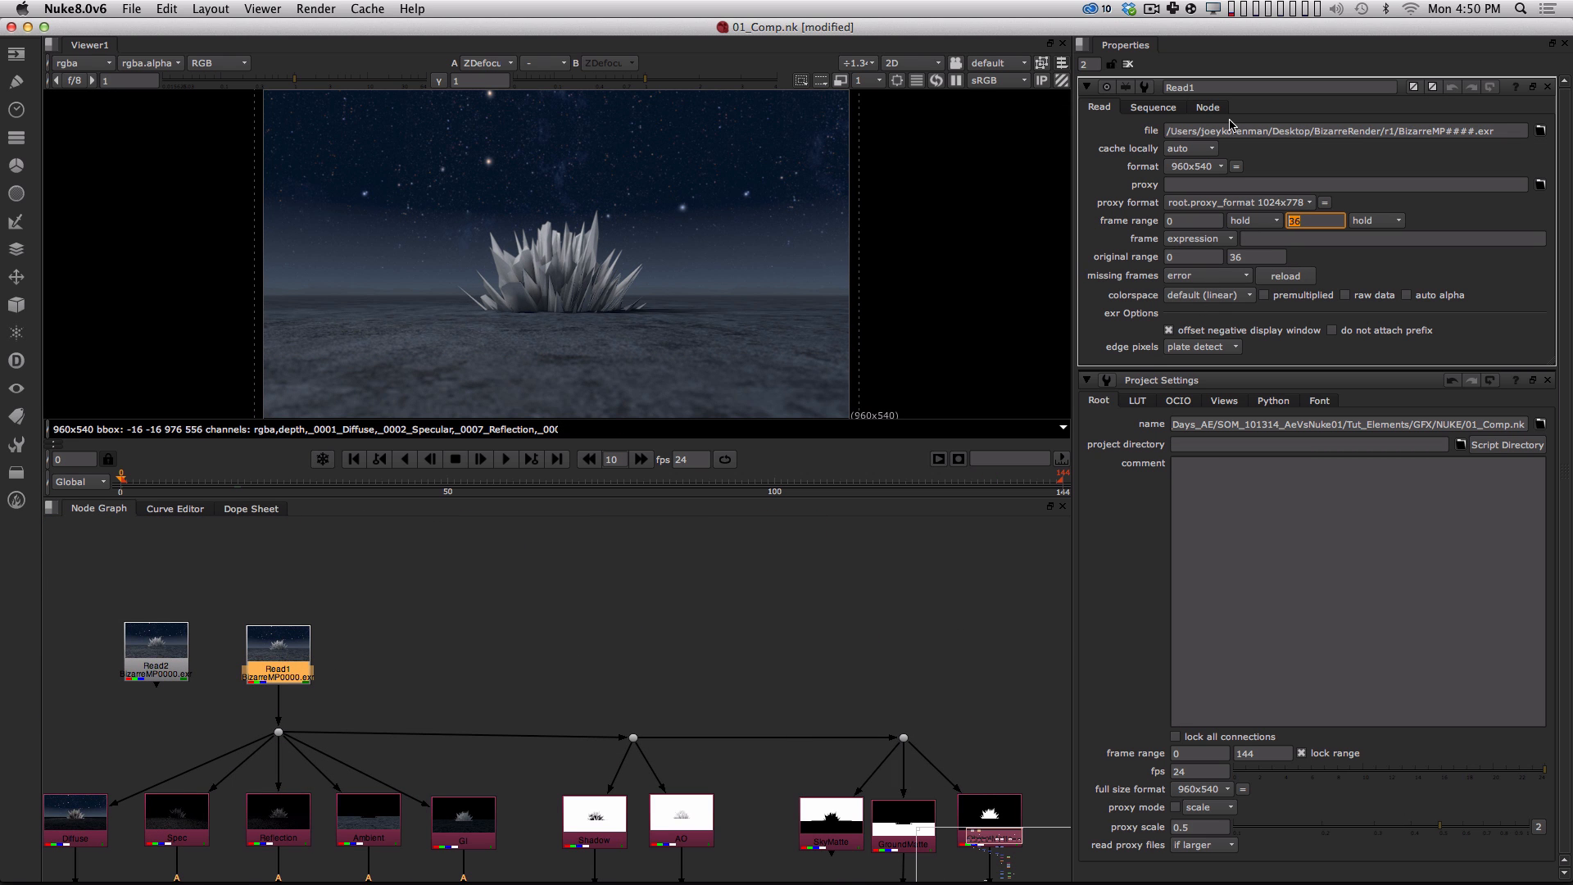
pyautogui.write('144')
pyautogui.press('Return')
pyautogui.doubleClick(1235, 257)
pyautogui.write('1')
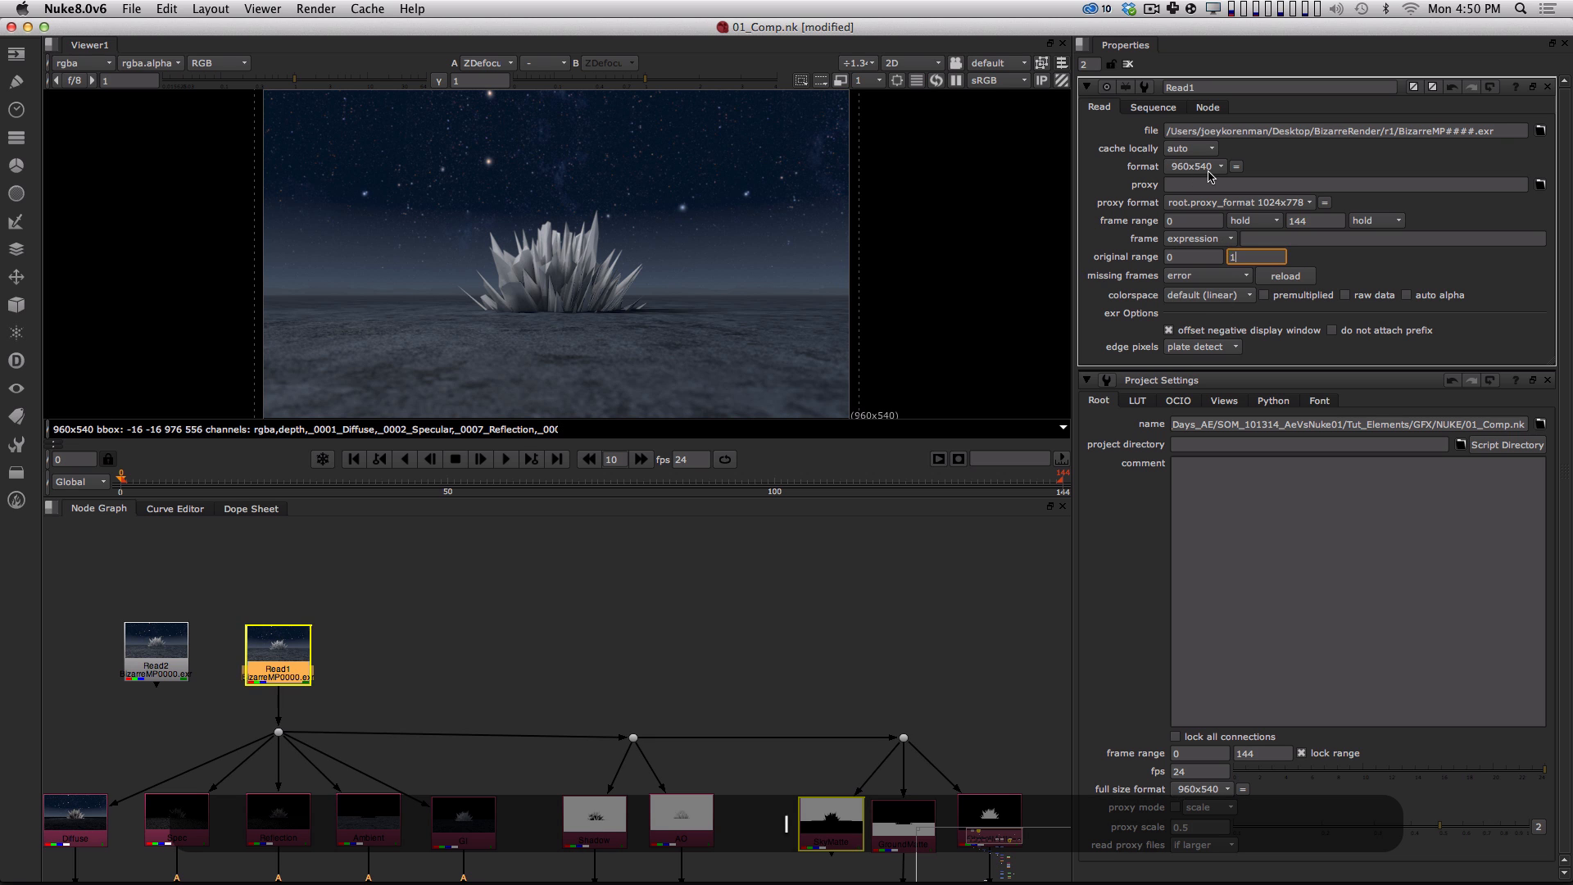
pyautogui.write('44')
pyautogui.press('Return')
pyautogui.click(742, 695)
# Check the defocused composite at frames 111, 93 and 70.
pyautogui.keyDown('alt'); pyautogui.moveTo(708, 669); pyautogui.dragTo(645, 503); pyautogui.keyUp('alt')
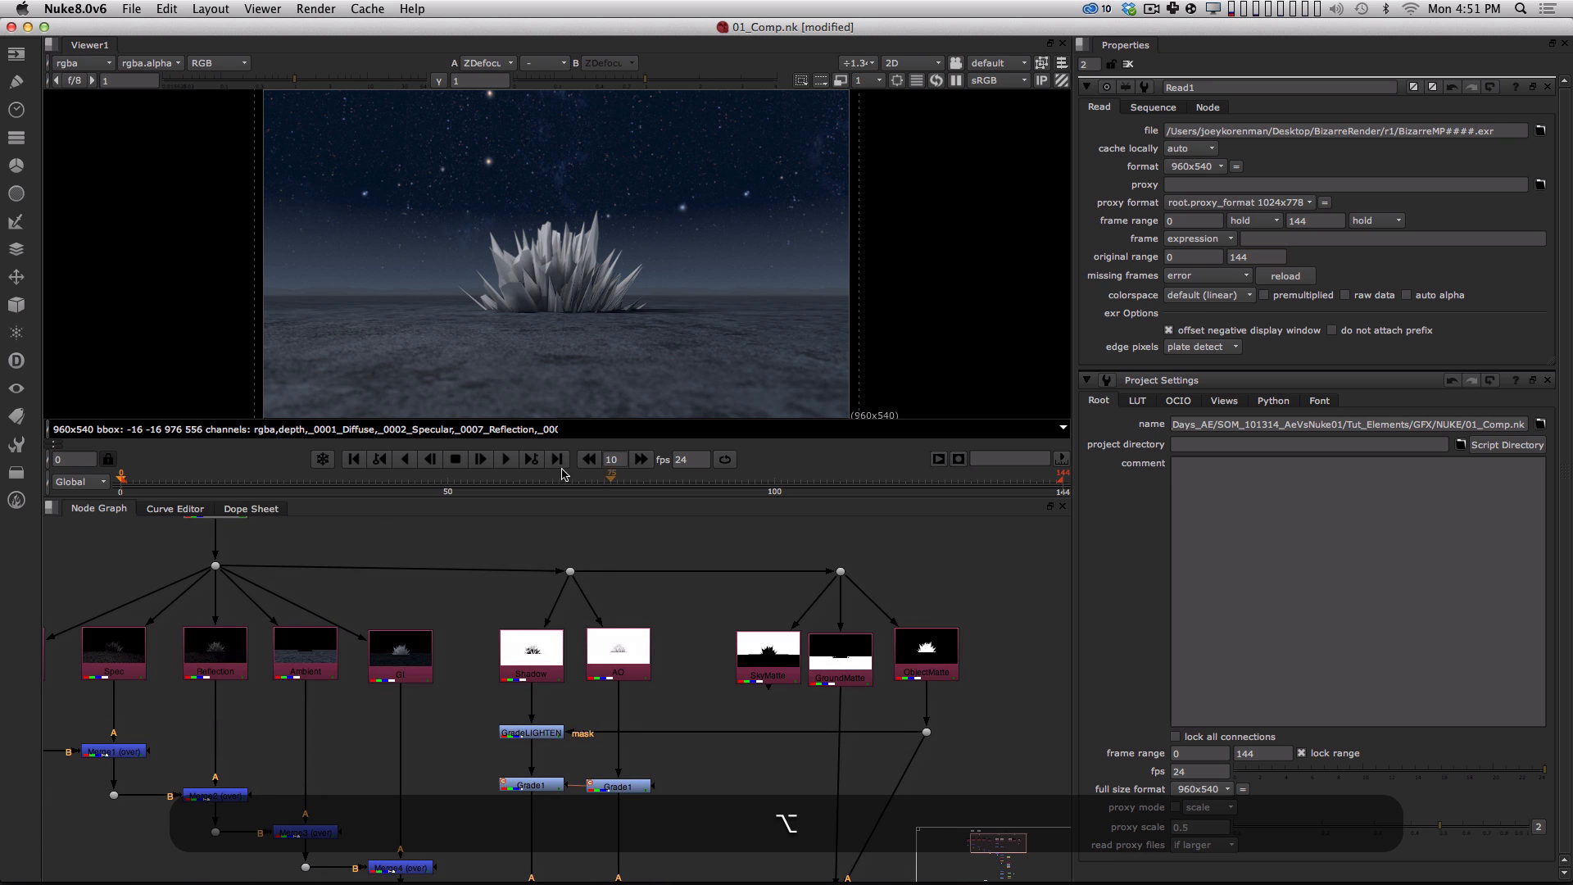
pyautogui.click(847, 479)
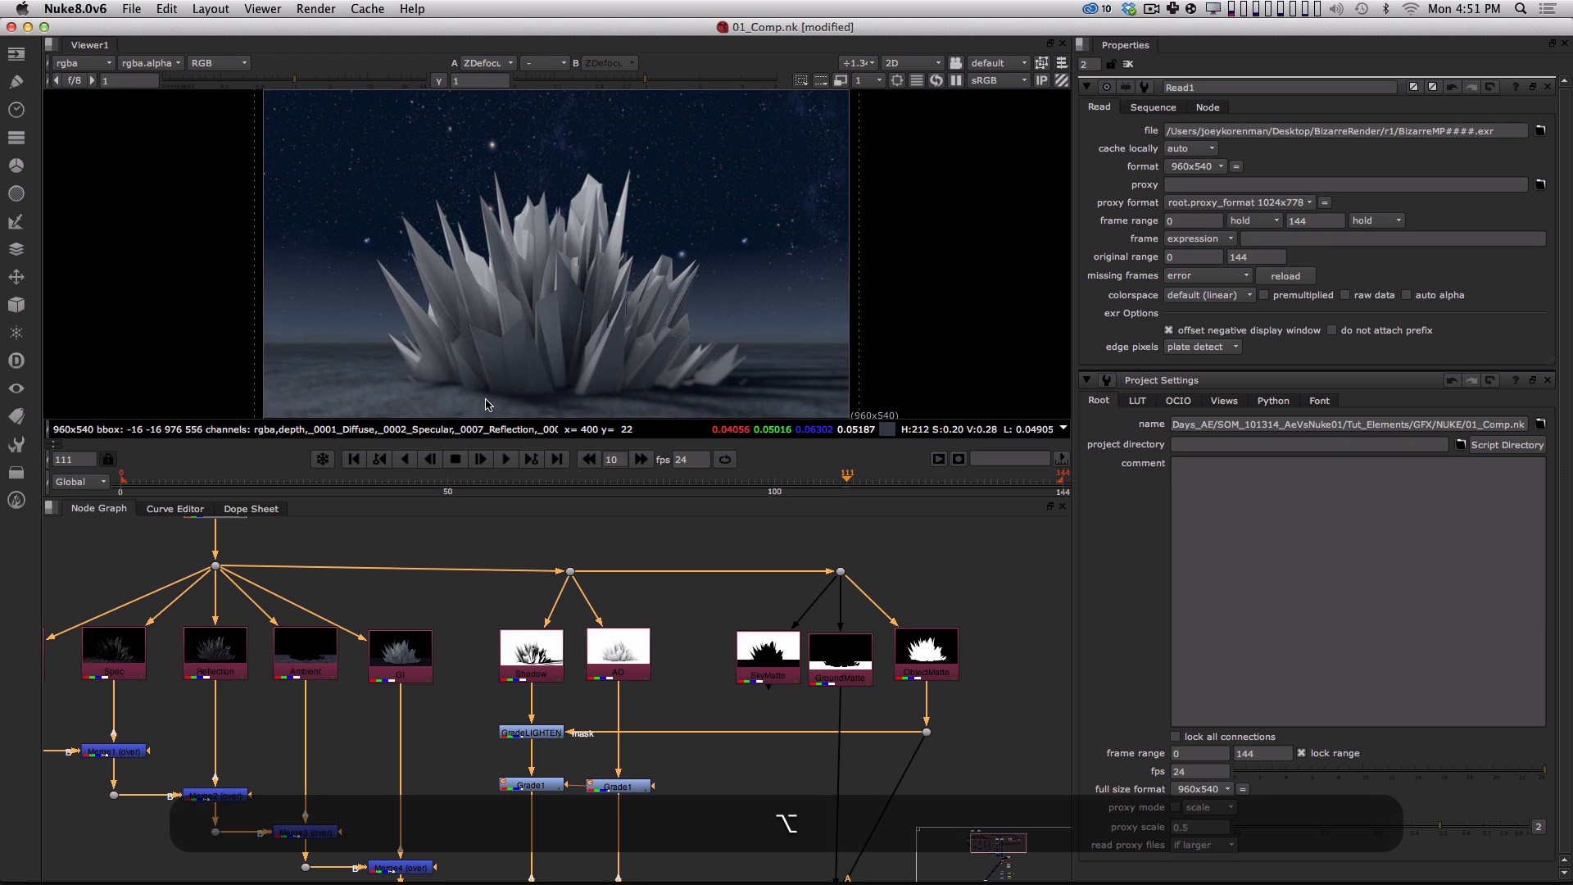
pyautogui.click(729, 479)
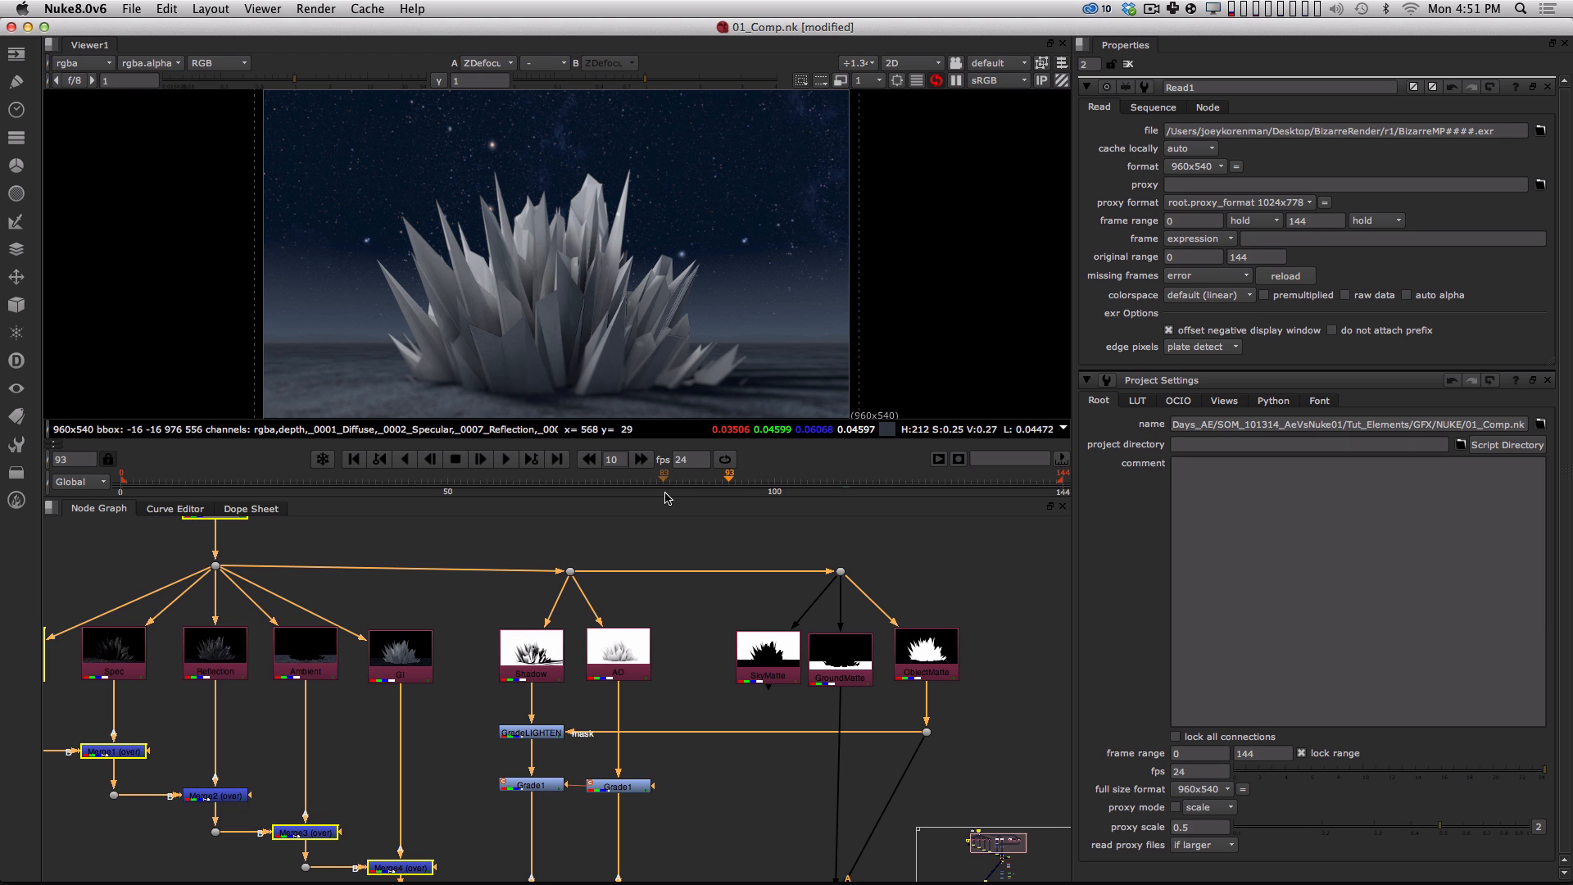
pyautogui.click(580, 479)
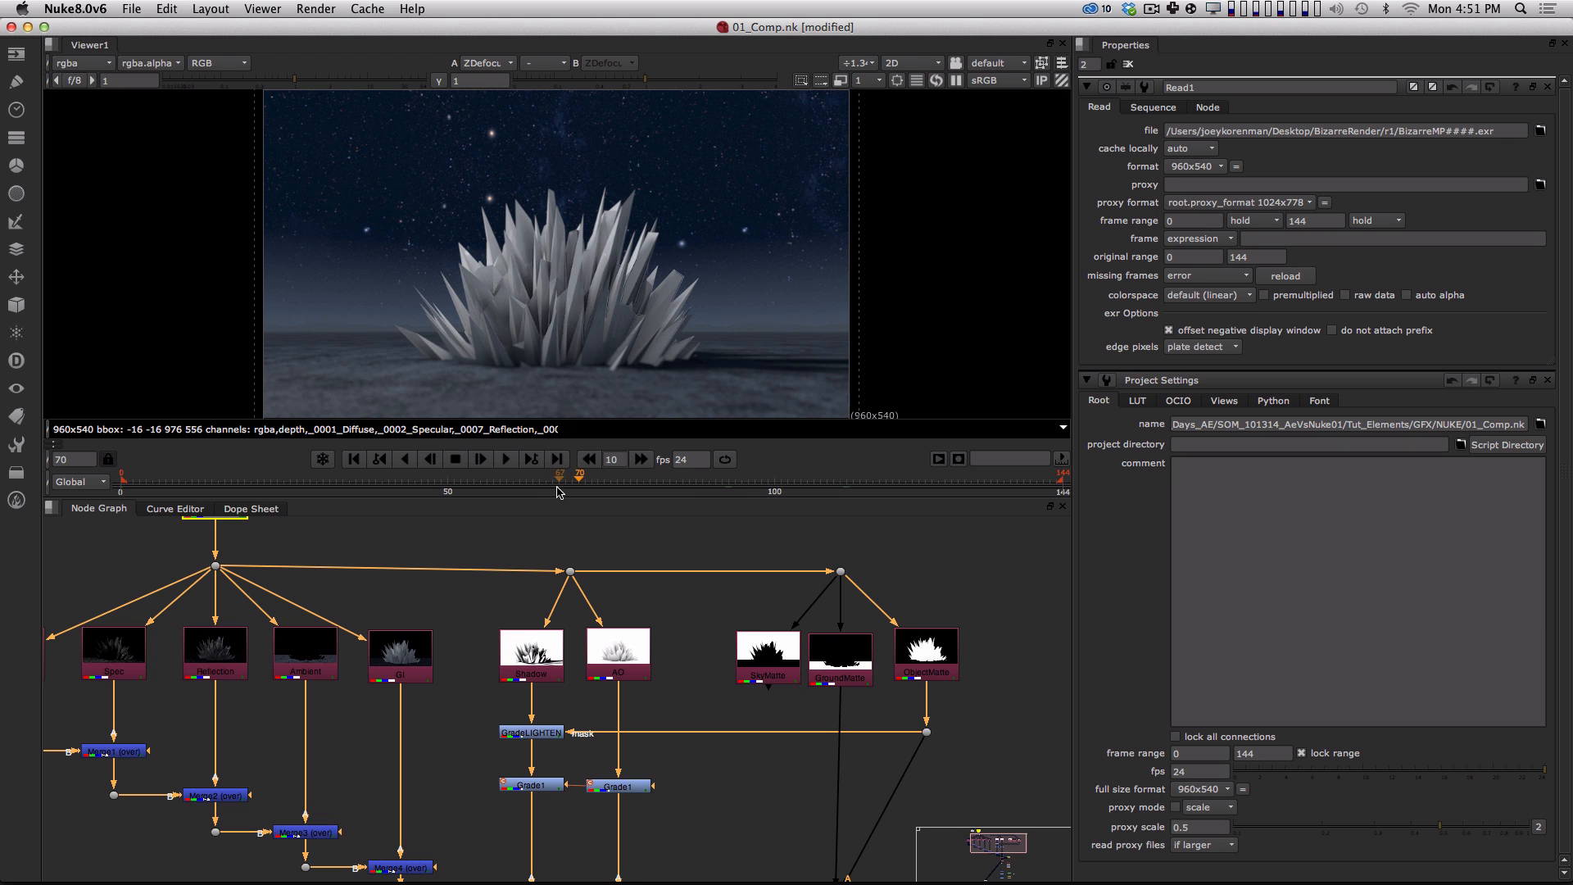
# Reopen Roto3 and move Rectangle1 down at frame 70 so its upper edge sits below the crystals' base.
pyautogui.keyDown('alt'); pyautogui.moveTo(571, 395); pyautogui.dragTo(571, 371); pyautogui.keyUp('alt')
pyautogui.keyDown('alt'); pyautogui.moveTo(726, 799); pyautogui.dragTo(659, 546); pyautogui.keyUp('alt')
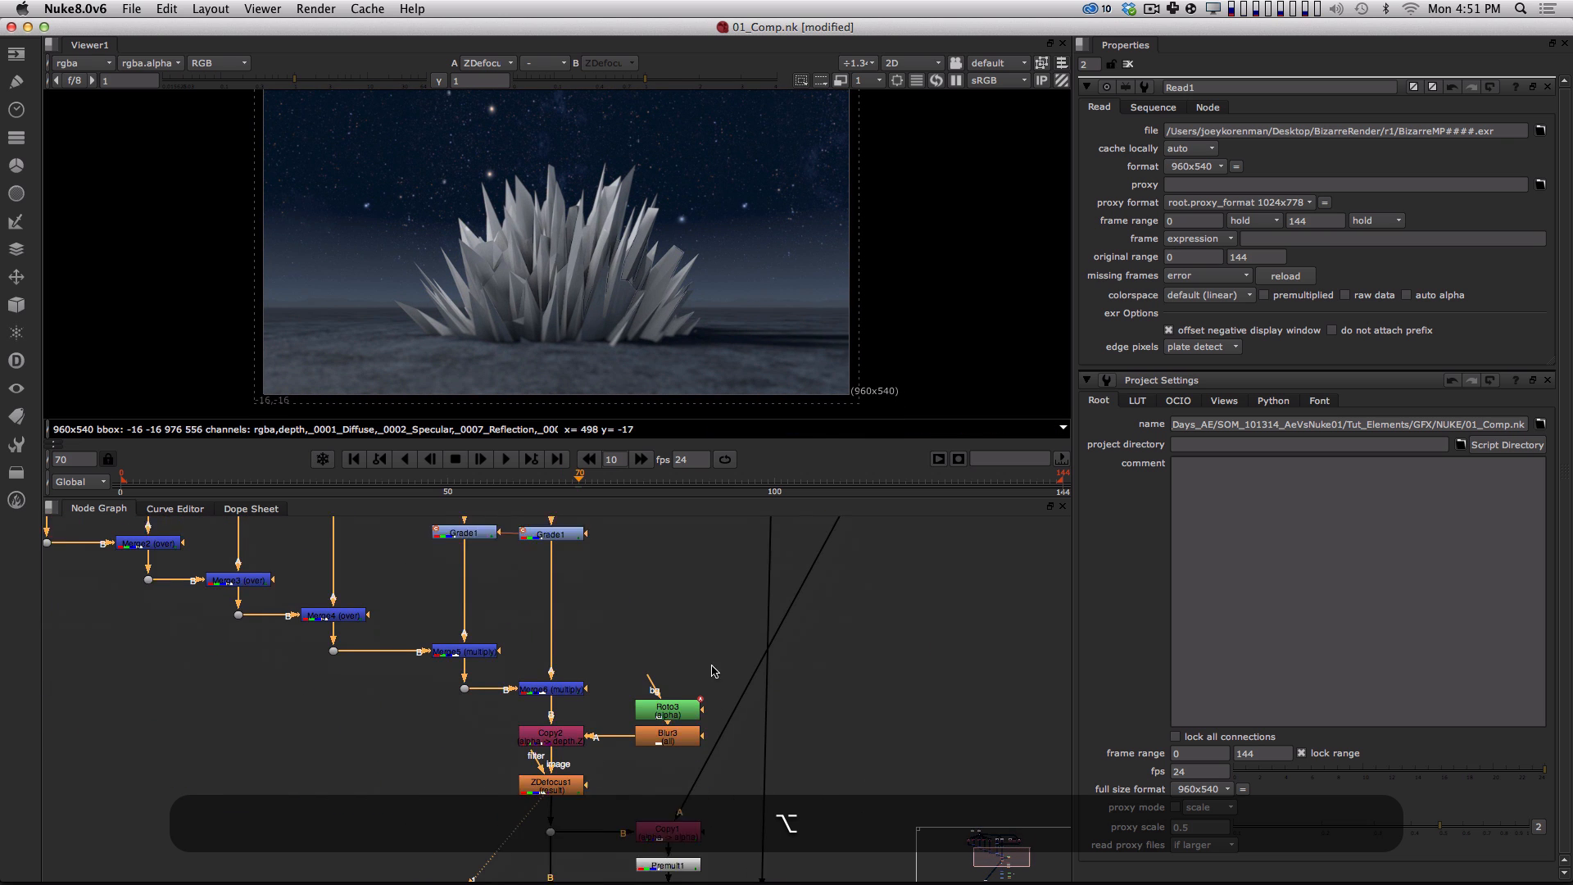
pyautogui.keyDown('alt'); pyautogui.moveTo(711, 671); pyautogui.dragTo(715, 654); pyautogui.keyUp('alt')
pyautogui.doubleClick(670, 693)
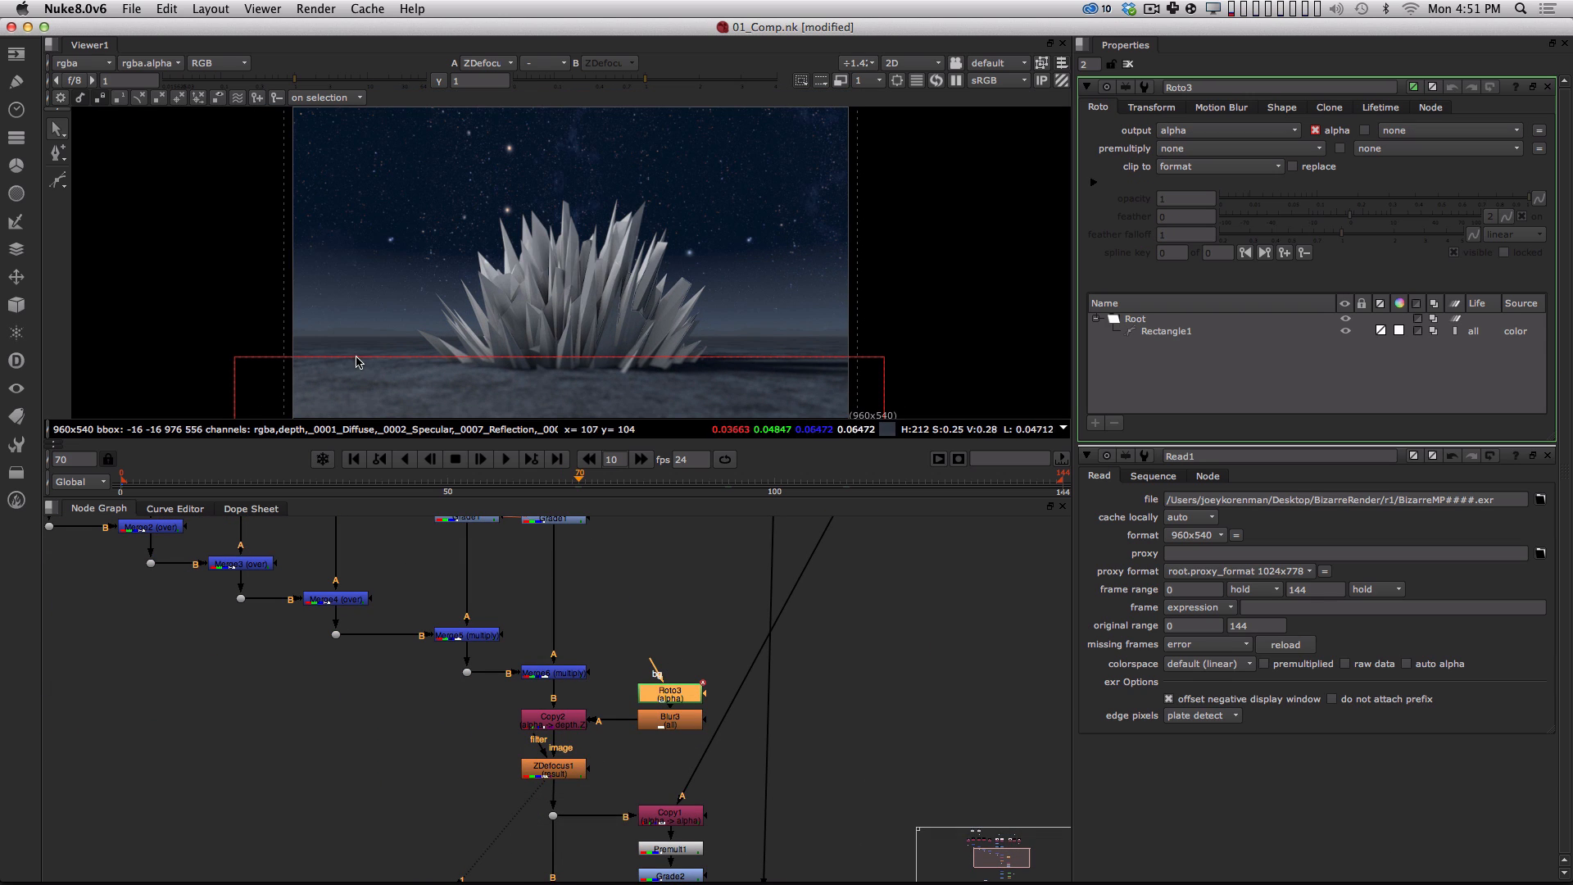
pyautogui.press('super+a')
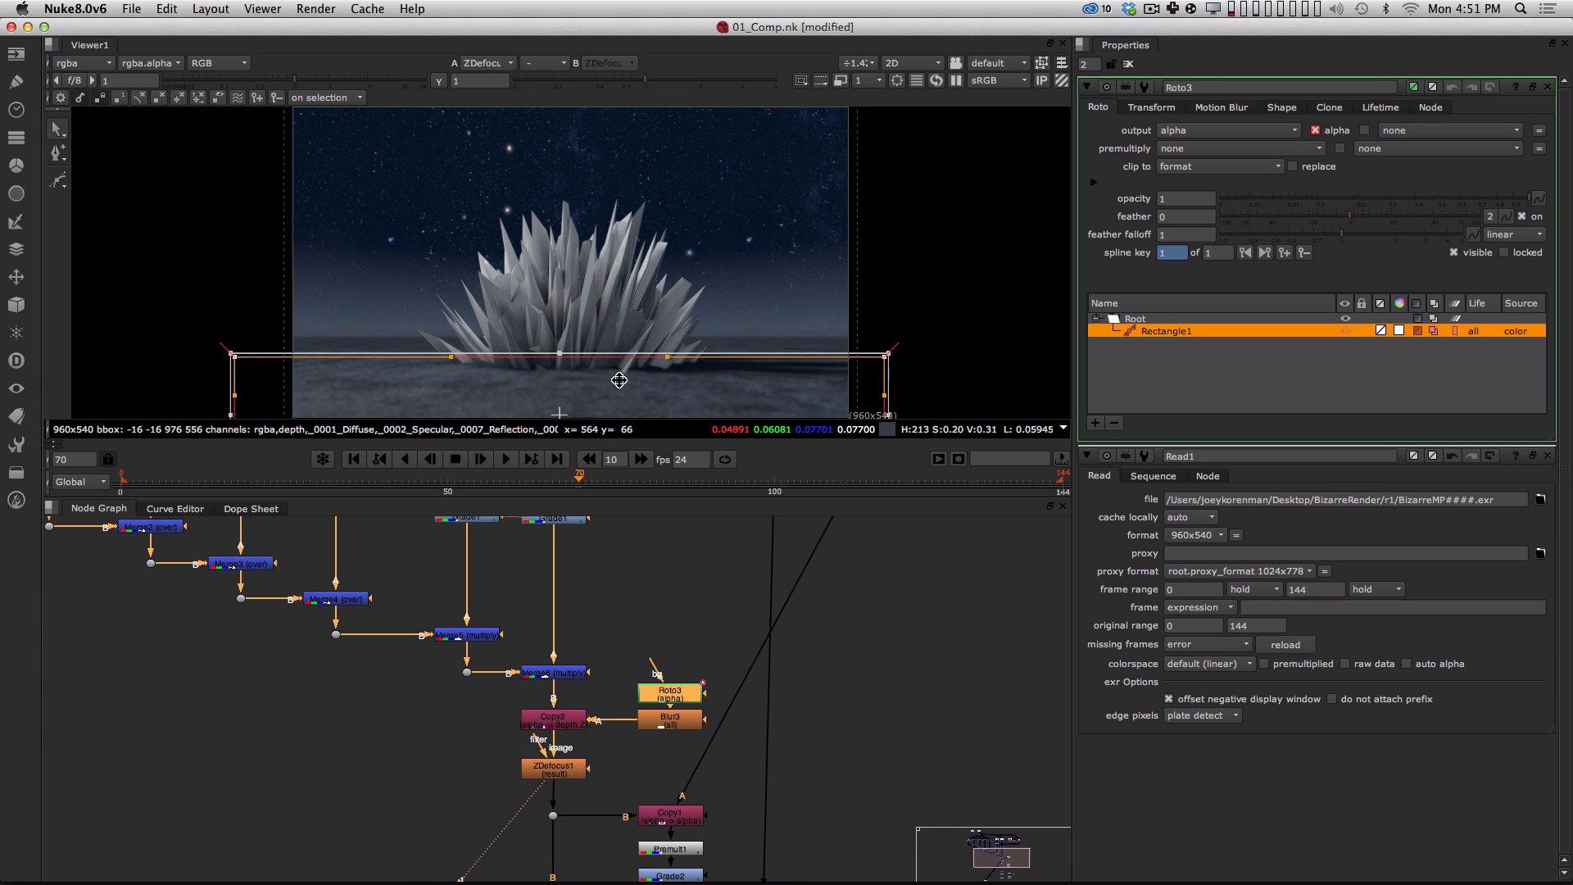
pyautogui.moveTo(621, 383); pyautogui.dragTo(619, 412)
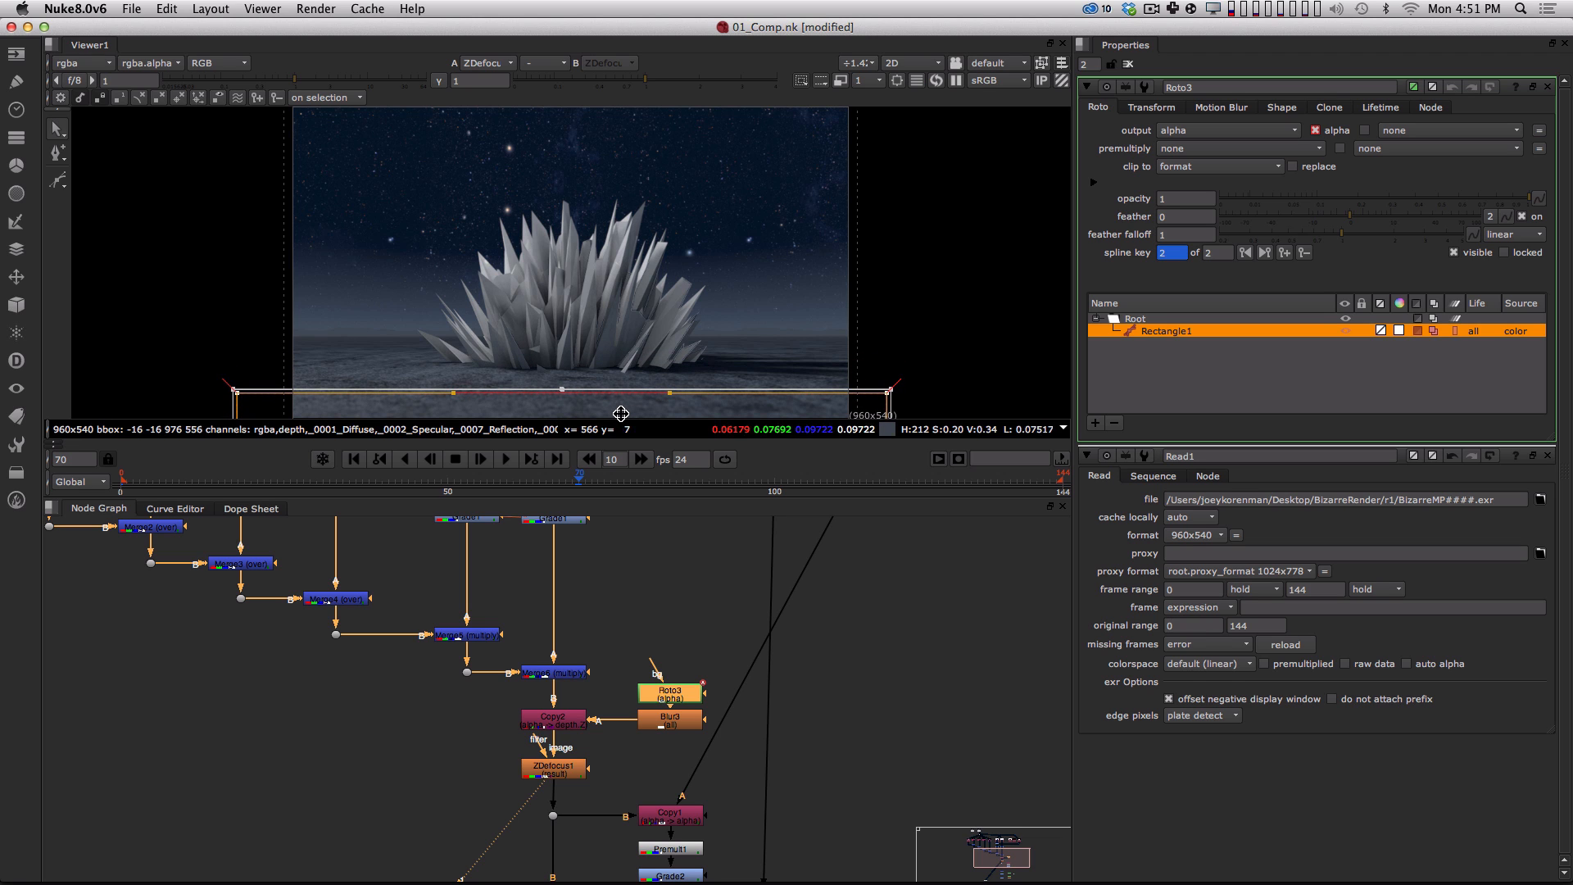
# Keyframe Rectangle1 slightly higher at frame 34, and check its position again at frame 70.
pyautogui.click(343, 478)
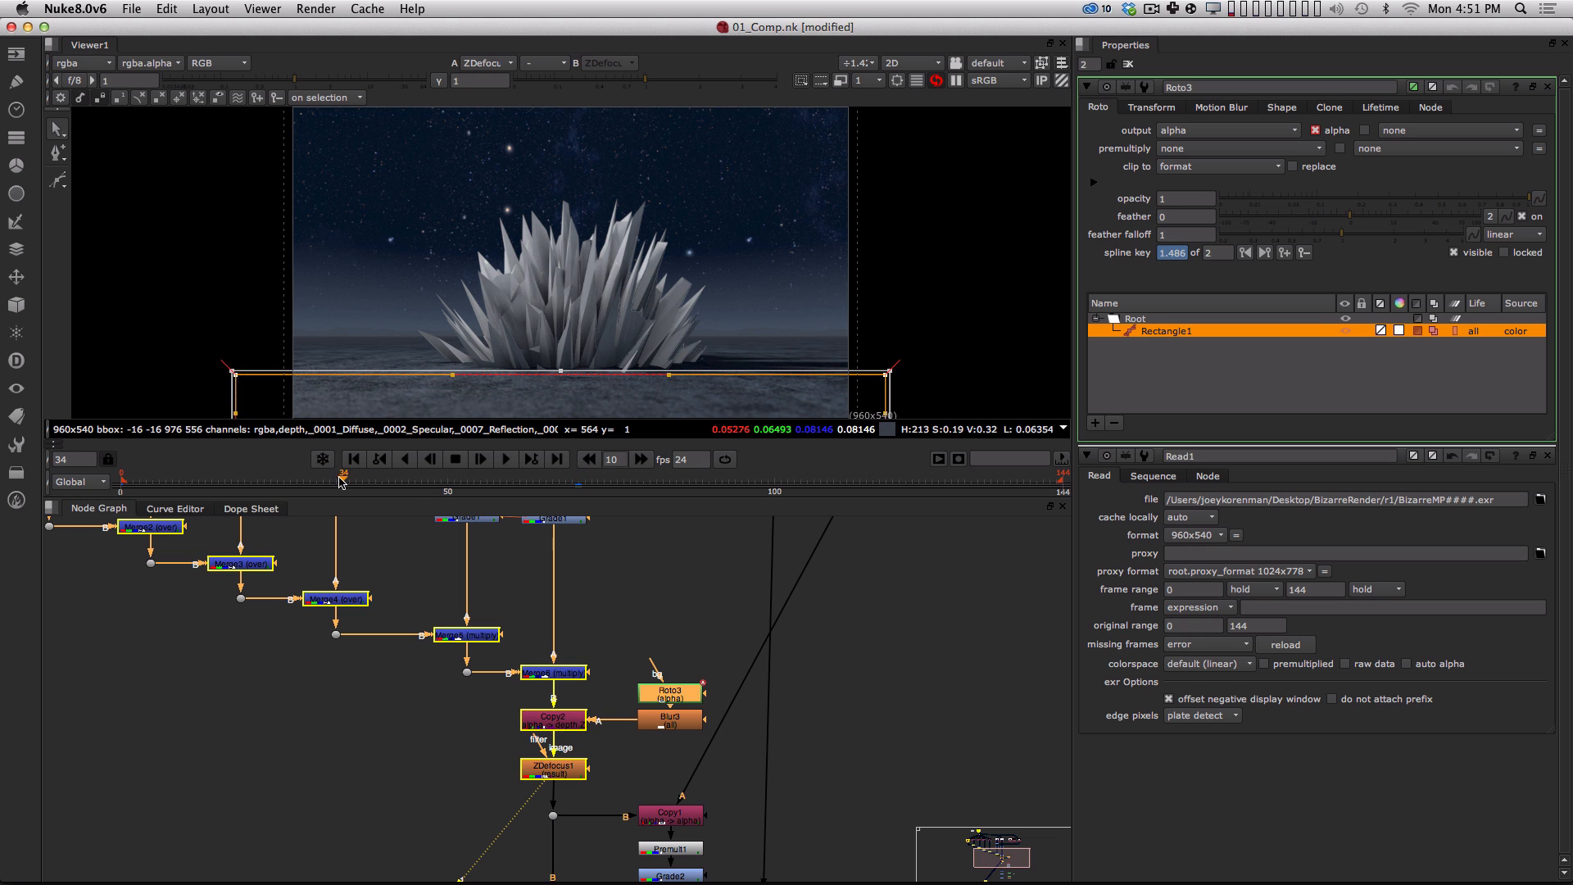
pyautogui.moveTo(604, 398); pyautogui.dragTo(605, 387)
pyautogui.click(626, 526)
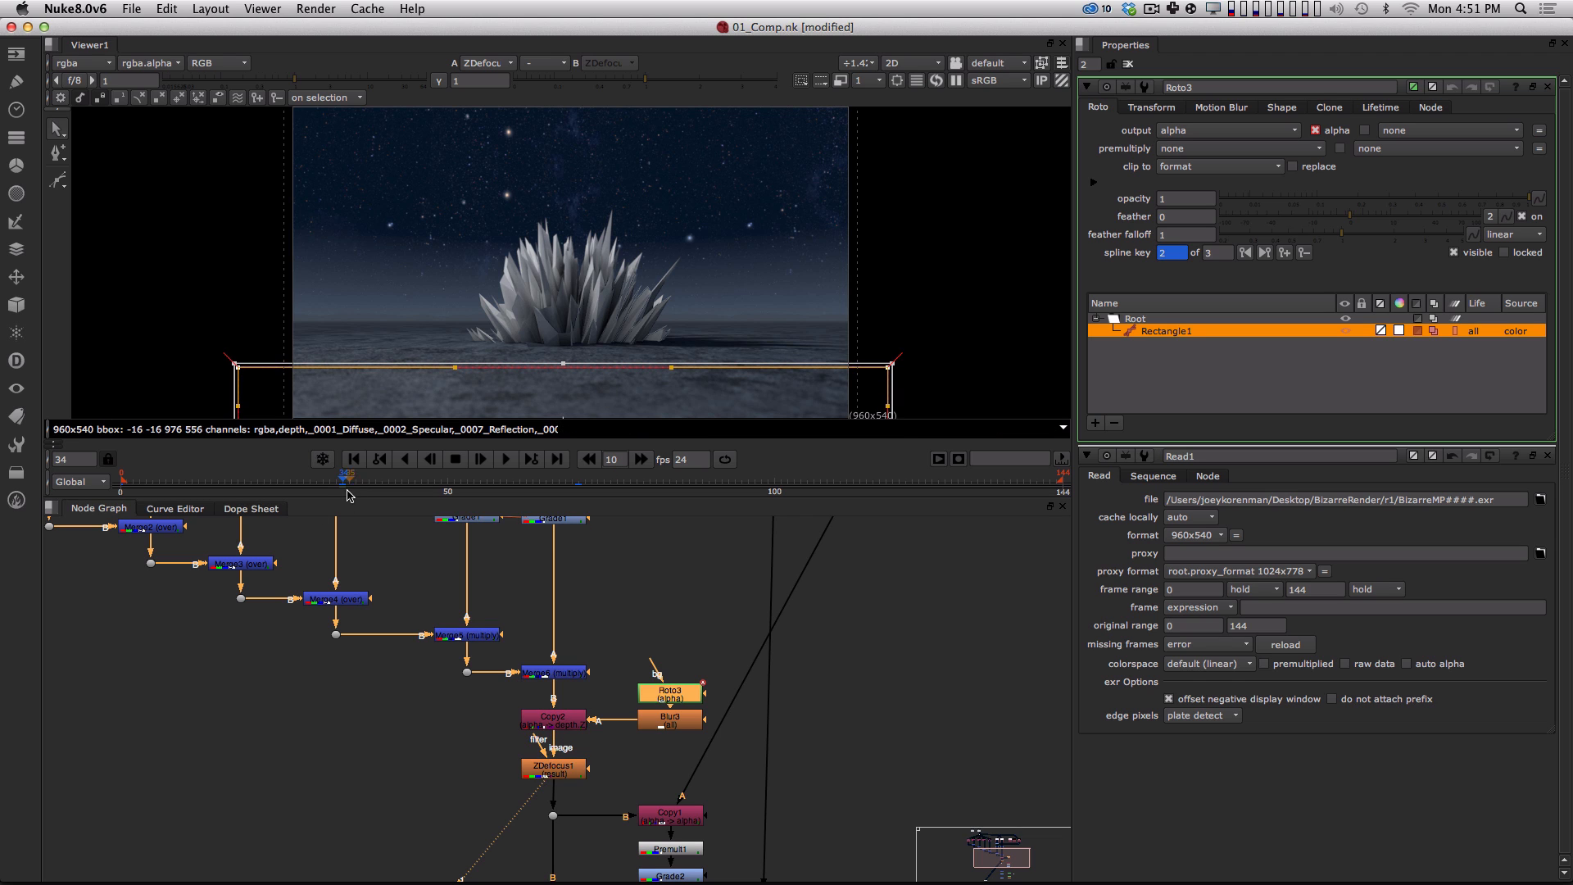
pyautogui.click(573, 482)
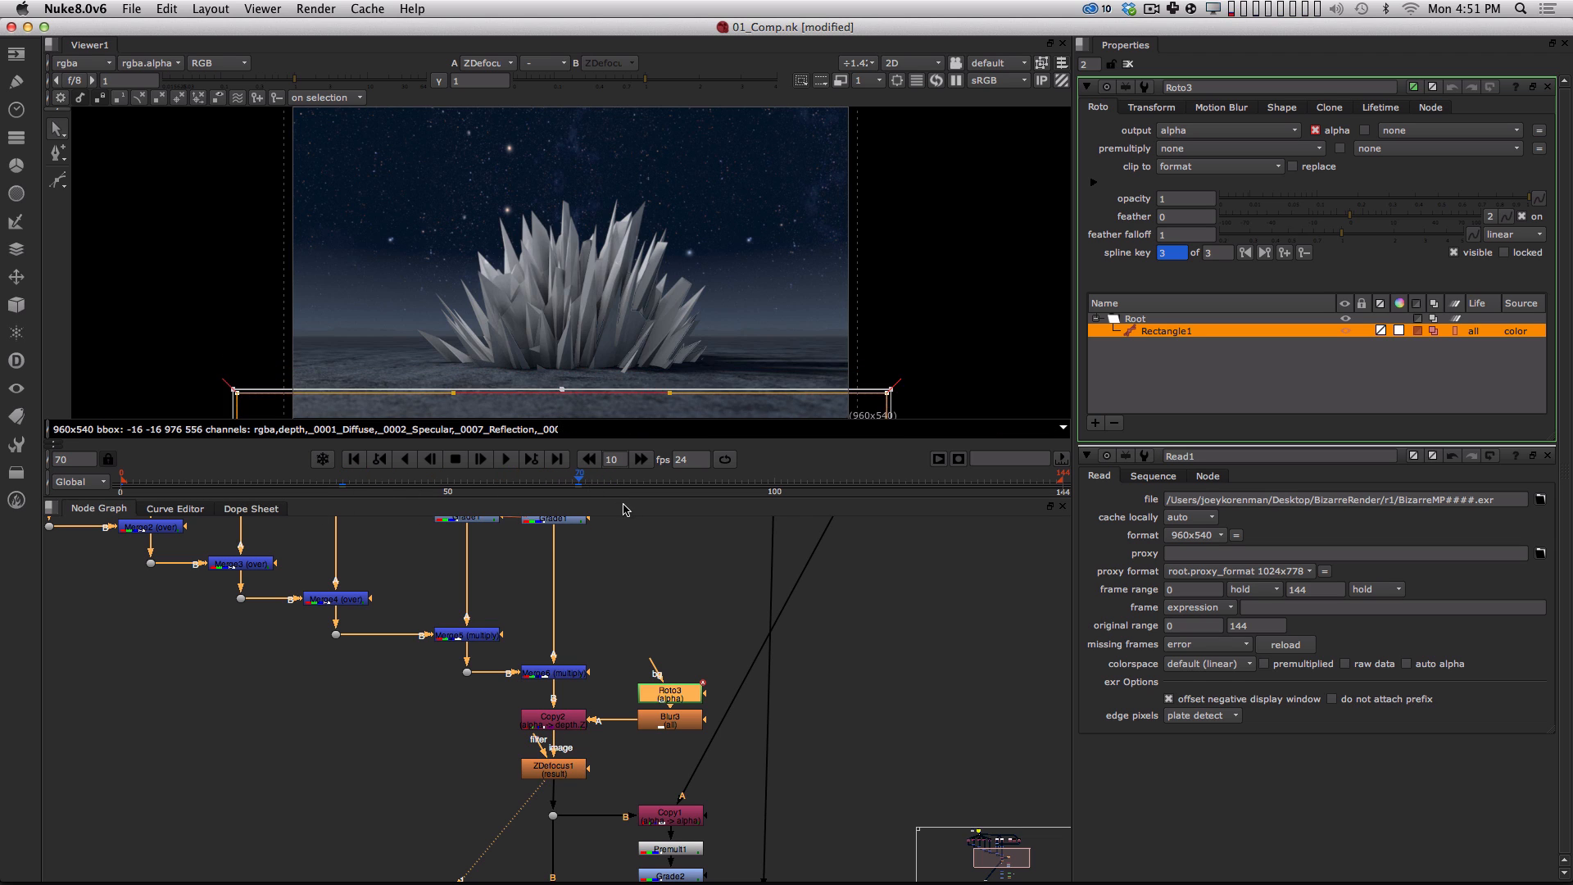
# Keyframe Rectangle1 slightly lower at frame 97 and down to the image's lower edge at frame 129.
pyautogui.click(755, 484)
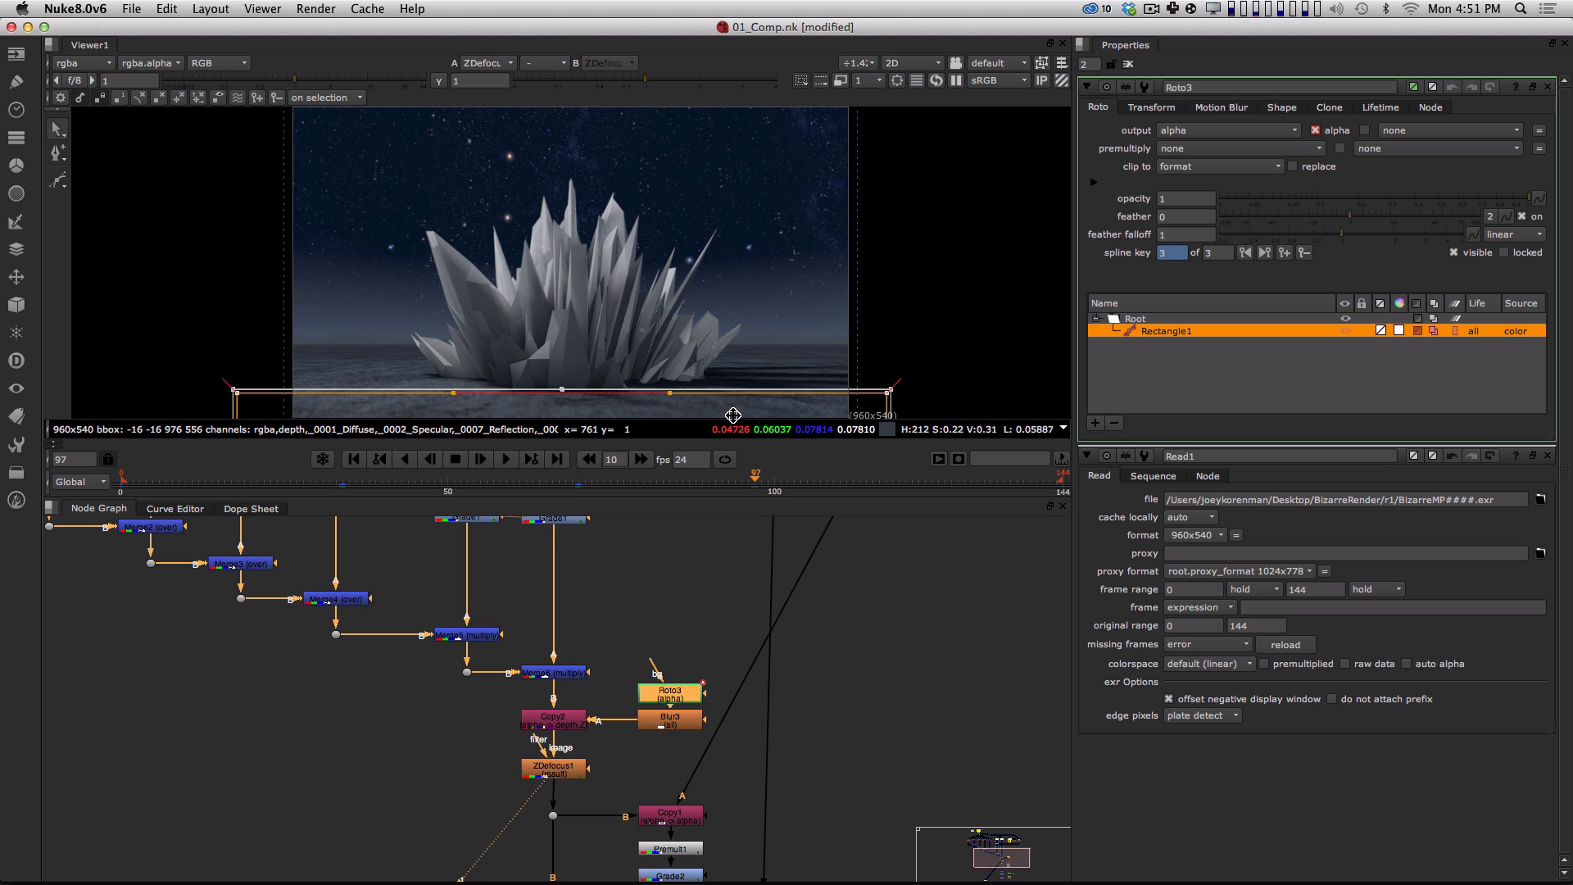
pyautogui.moveTo(729, 411); pyautogui.dragTo(730, 420)
pyautogui.click(927, 485)
pyautogui.click(965, 485)
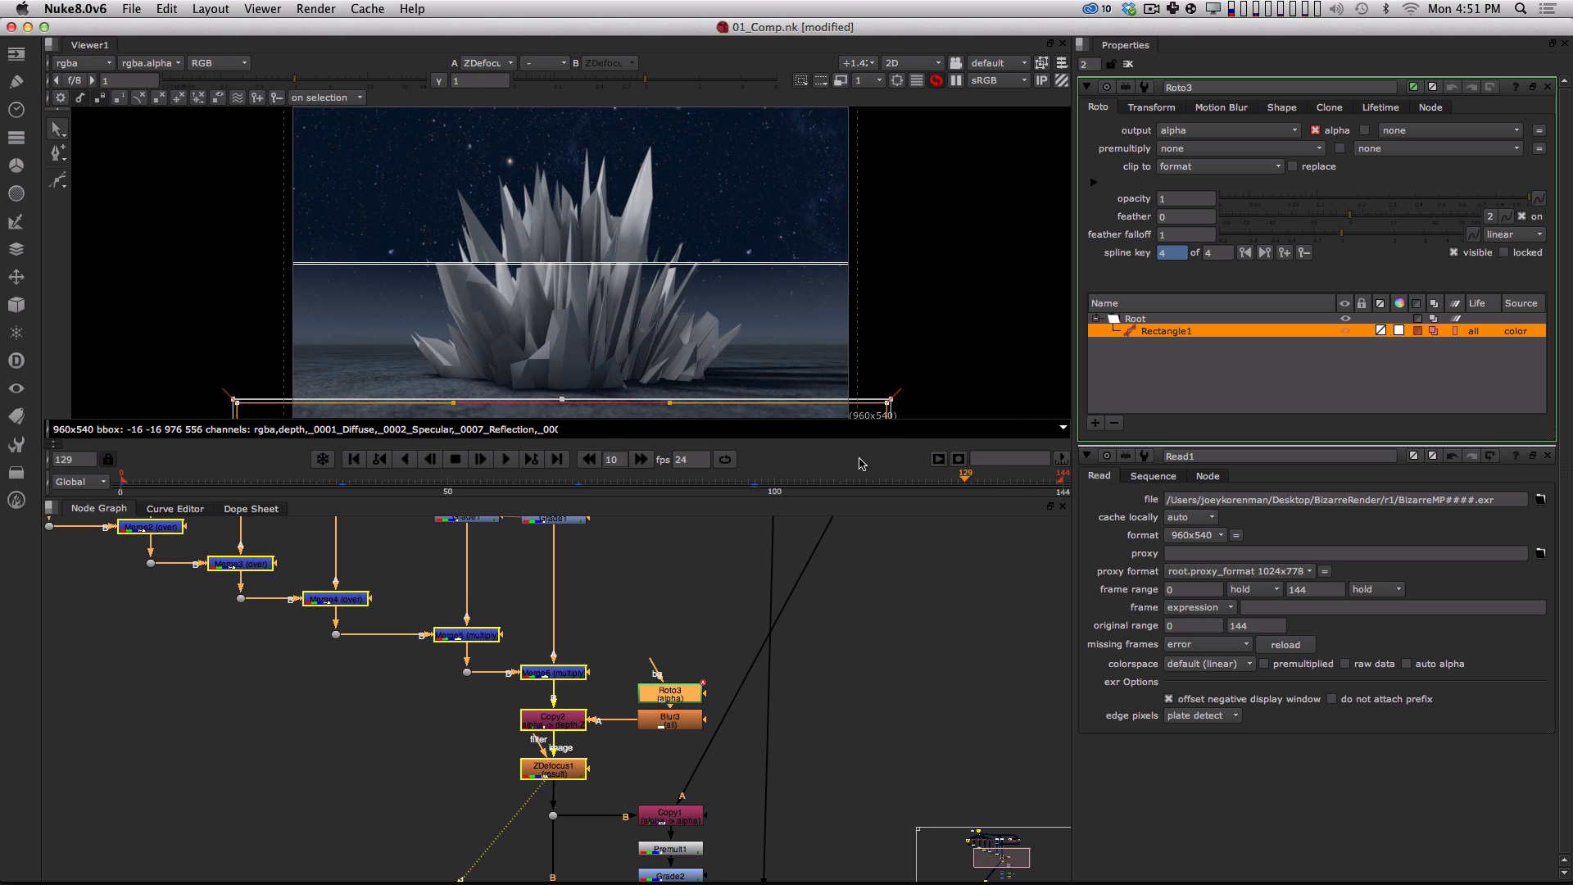
pyautogui.keyDown('alt'); pyautogui.moveTo(795, 331); pyautogui.dragTo(794, 265); pyautogui.keyUp('alt')
pyautogui.moveTo(765, 372); pyautogui.dragTo(770, 398)
pyautogui.moveTo(1014, 476); pyautogui.dragTo(1085, 480)
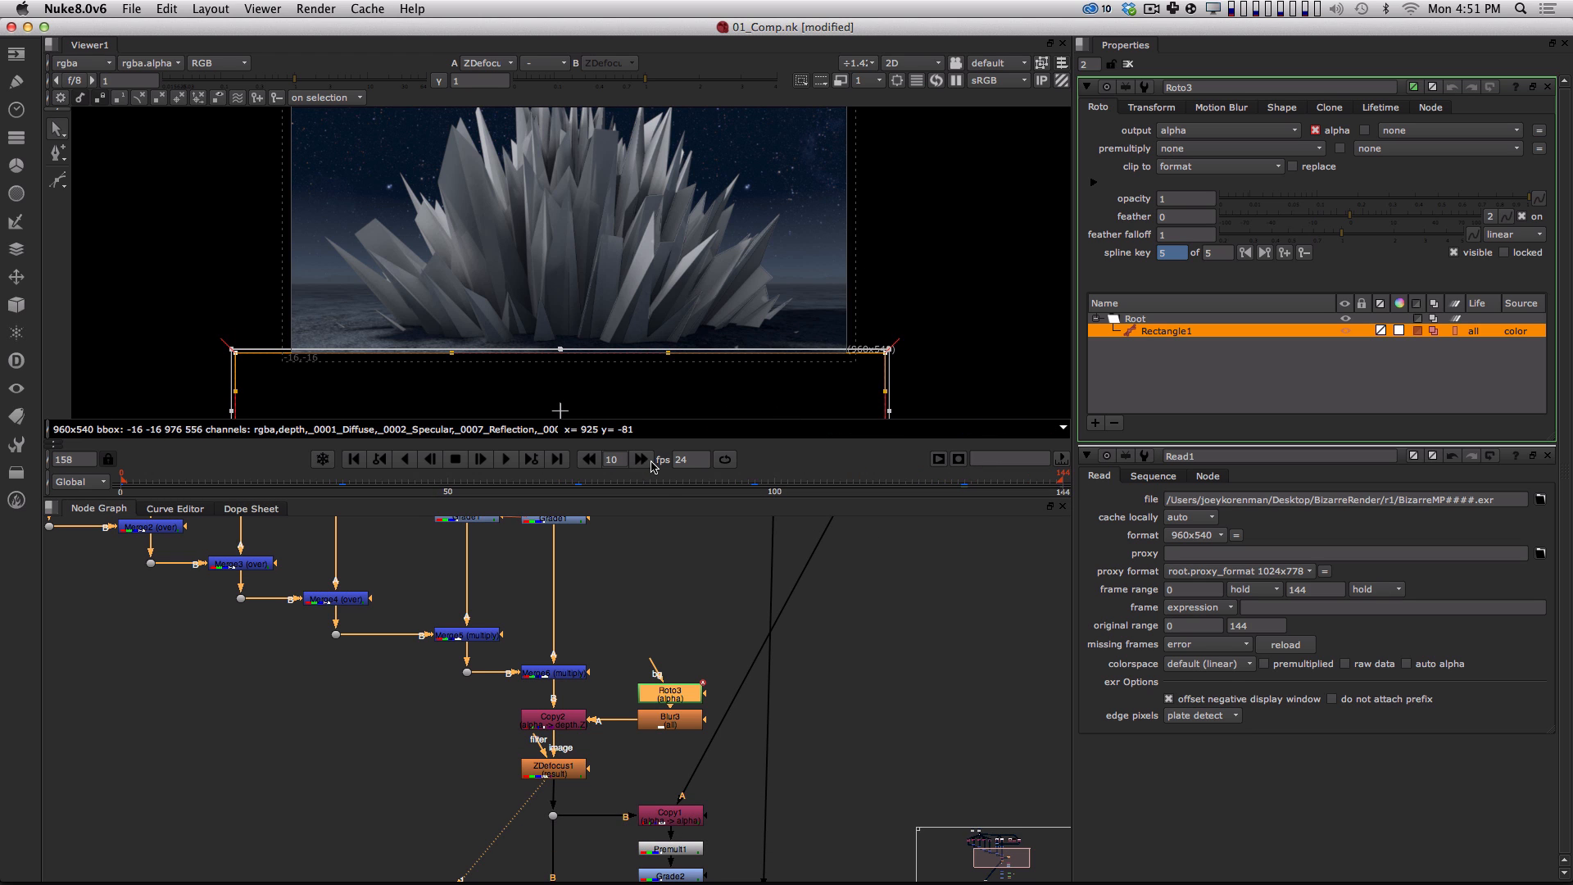
# Show the GradeVIGGY node's output in the viewer to examine the finished composite near the end of the shot.
pyautogui.click(711, 575)
pyautogui.keyDown('alt'); pyautogui.moveTo(658, 667); pyautogui.dragTo(756, 707); pyautogui.keyUp('alt')
pyautogui.click(551, 721)
pyautogui.press('1')
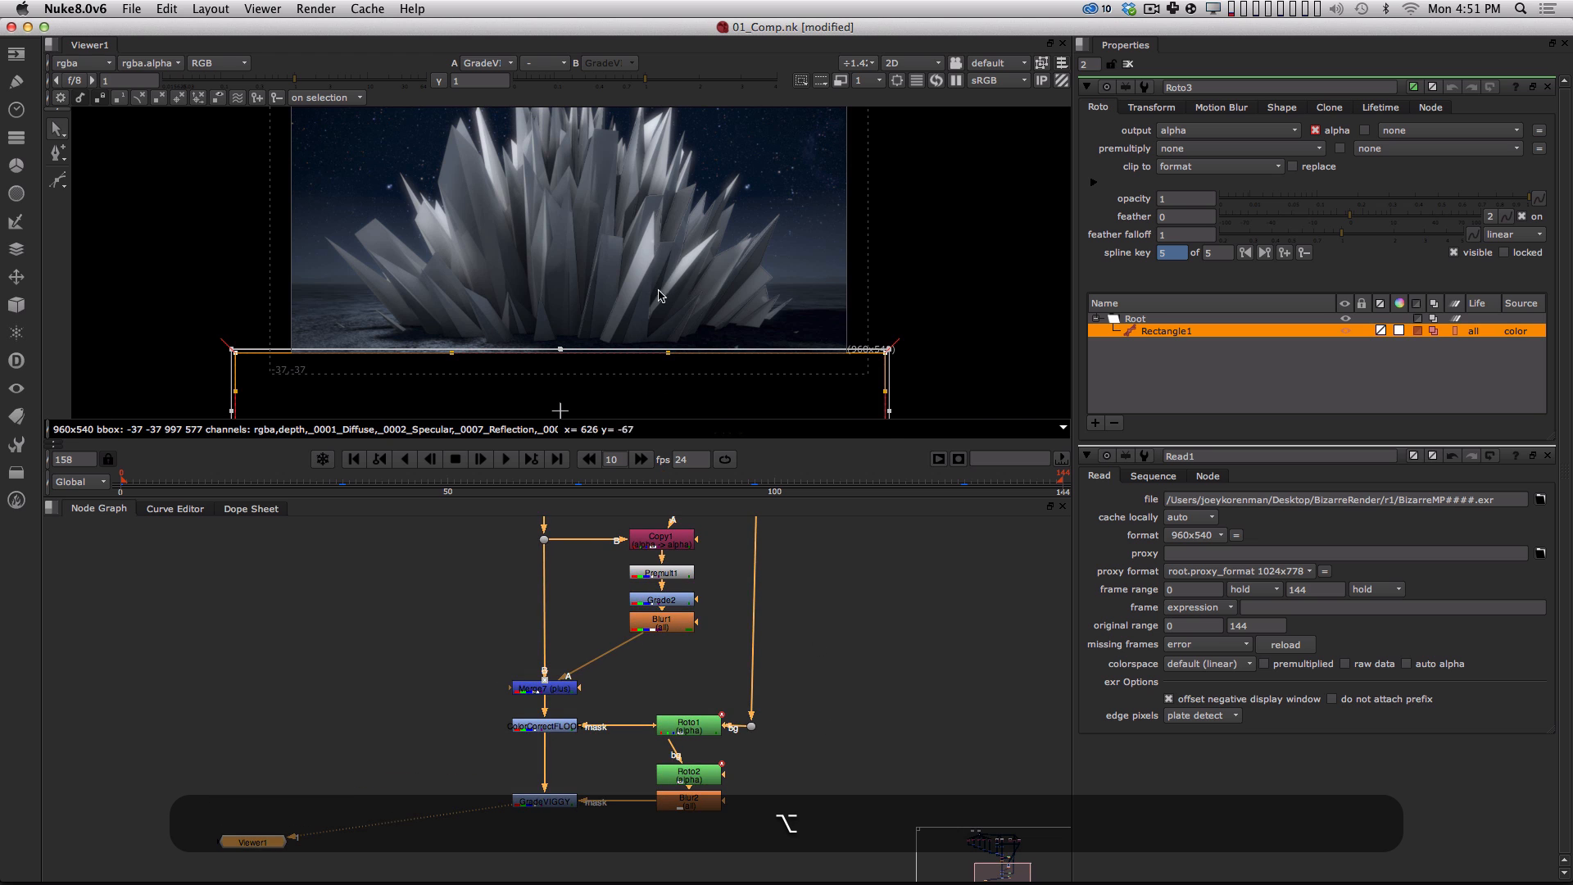
pyautogui.keyDown('alt'); pyautogui.moveTo(664, 246); pyautogui.dragTo(666, 312); pyautogui.keyUp('alt')
pyautogui.hotkey('alt', 'h')
pyautogui.keyDown('alt'); pyautogui.moveTo(837, 741); pyautogui.dragTo(836, 707); pyautogui.keyUp('alt')
pyautogui.click(542, 767)
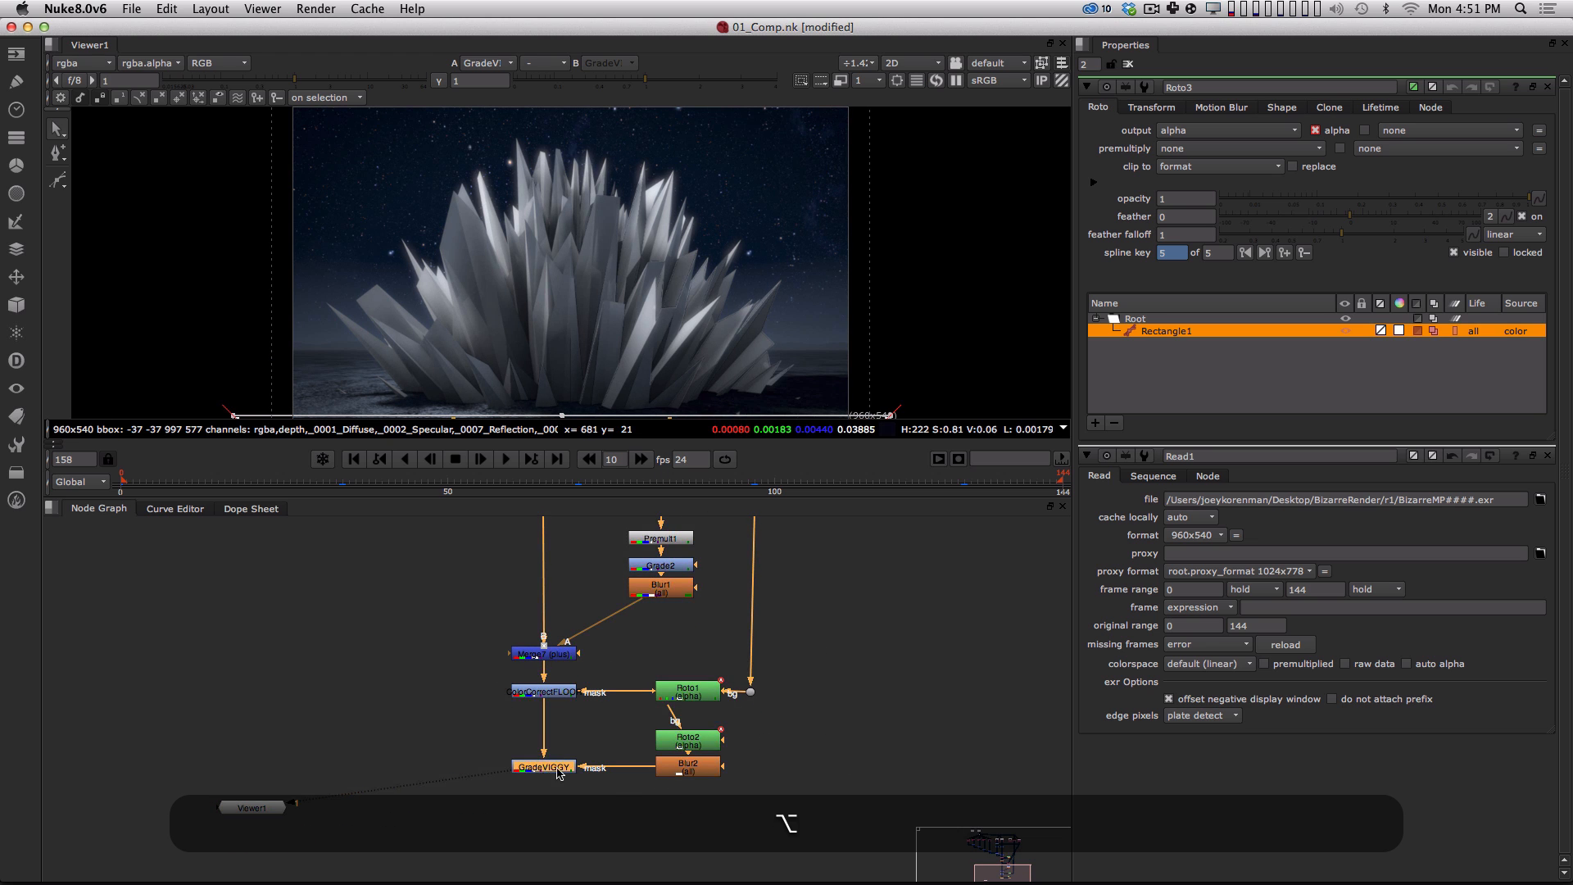
# Compare earlier stages of the composite by viewing ZDefocus1's output followed by Merge1's output.
pyautogui.keyDown('alt'); pyautogui.moveTo(539, 537); pyautogui.dragTo(532, 677); pyautogui.keyUp('alt')
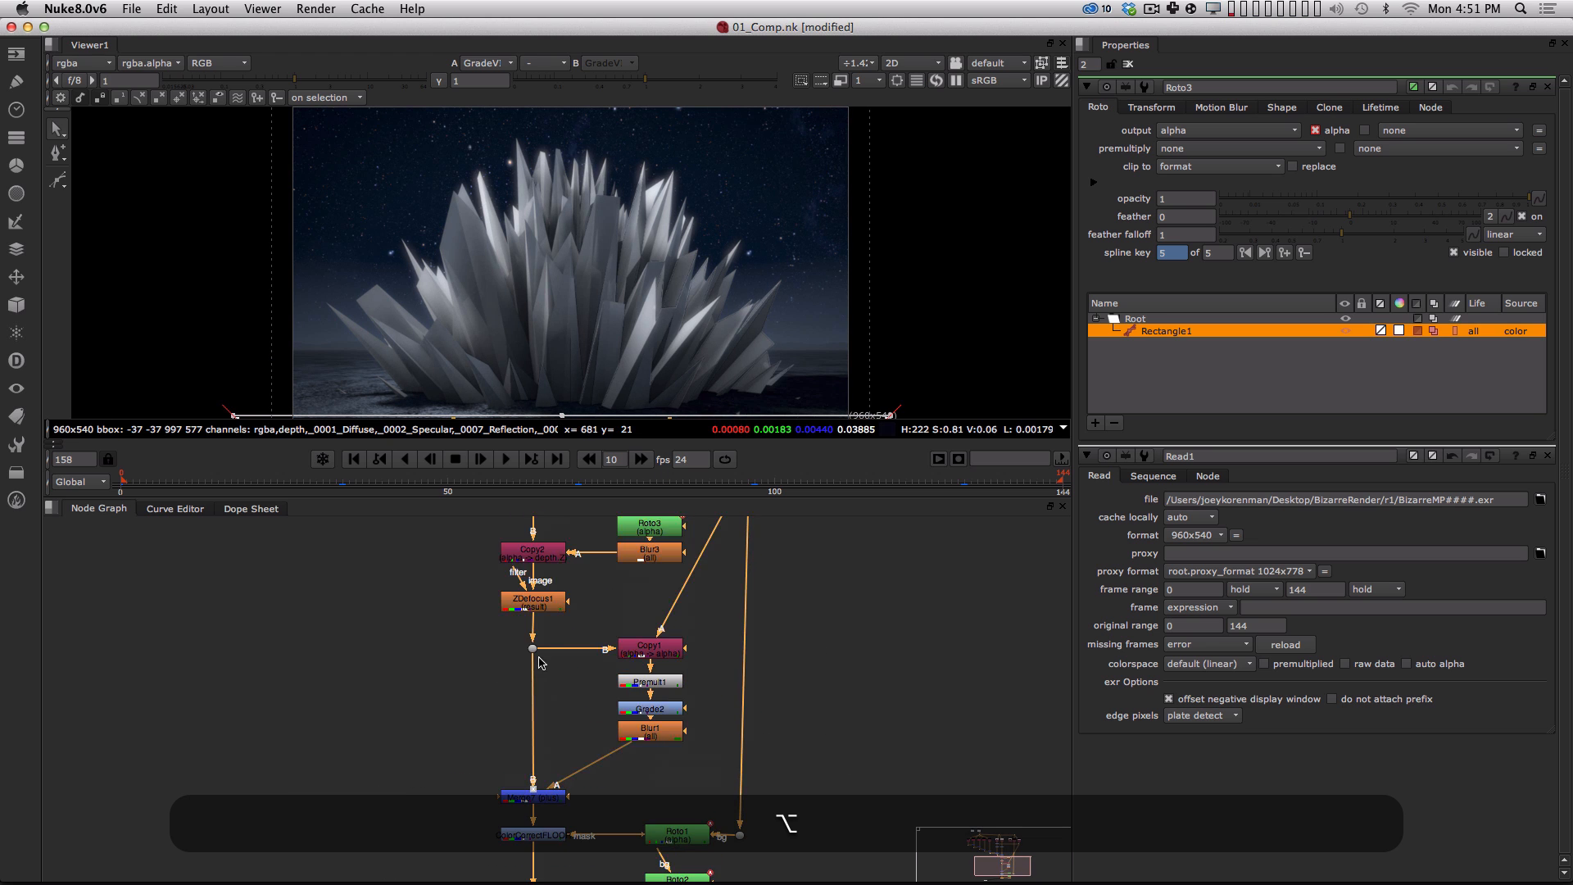
pyautogui.keyDown('alt'); pyautogui.moveTo(537, 622); pyautogui.dragTo(555, 778); pyautogui.keyUp('alt')
pyautogui.keyDown('alt'); pyautogui.moveTo(577, 681); pyautogui.dragTo(582, 570); pyautogui.keyUp('alt')
pyautogui.hotkey('alt', '1')
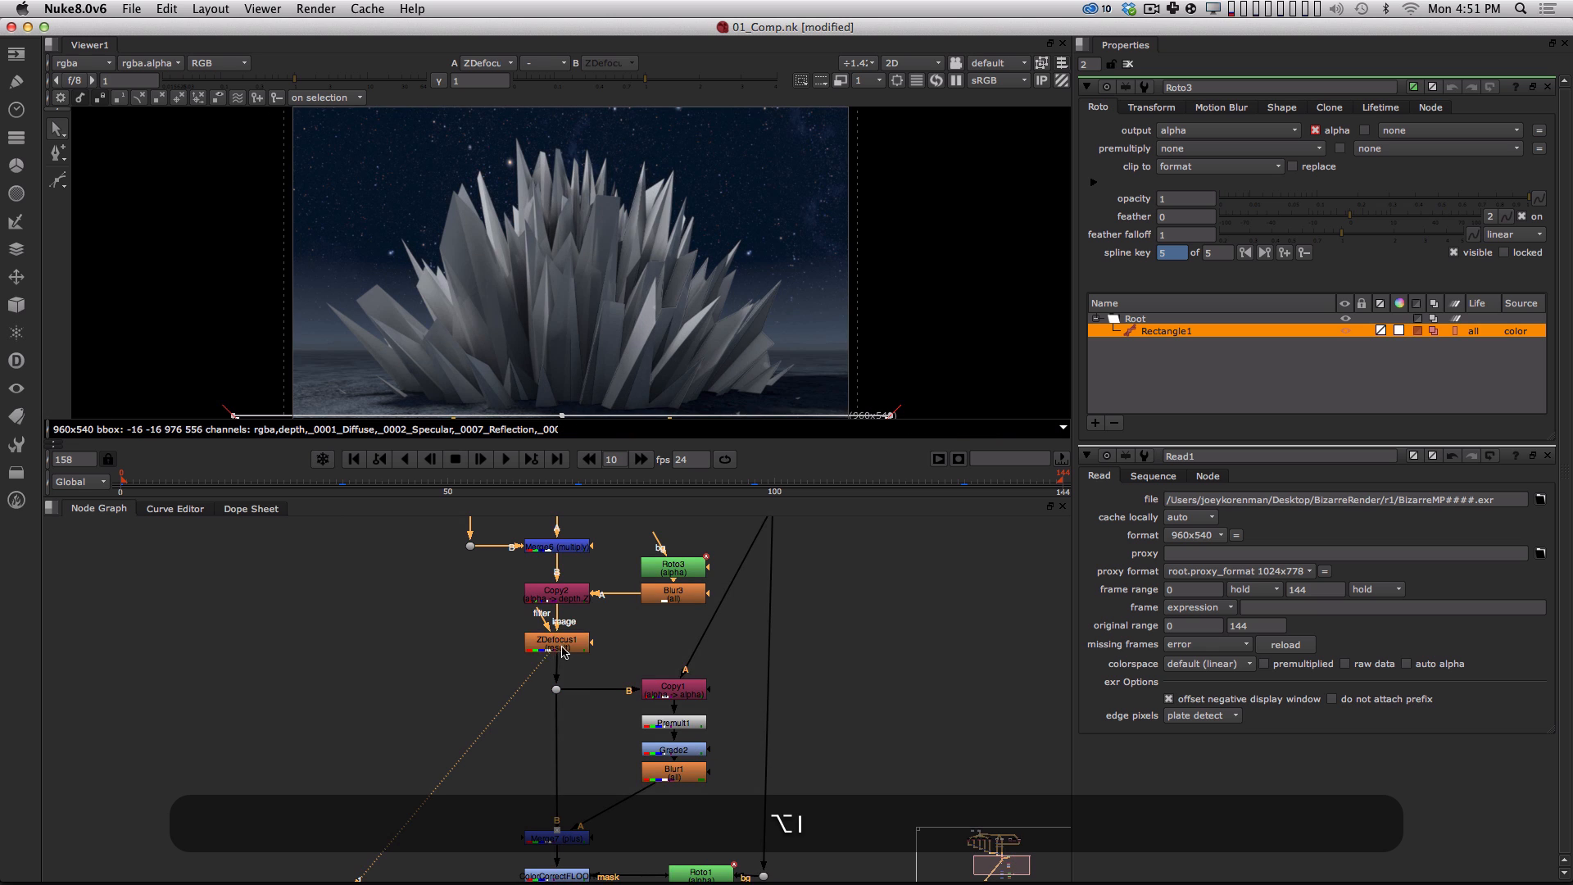
pyautogui.keyDown('alt'); pyautogui.moveTo(531, 699); pyautogui.dragTo(547, 823); pyautogui.keyUp('alt')
pyautogui.keyDown('alt'); pyautogui.moveTo(465, 556); pyautogui.dragTo(631, 740); pyautogui.keyUp('alt')
pyautogui.keyDown('alt'); pyautogui.moveTo(461, 667); pyautogui.dragTo(636, 656); pyautogui.keyUp('alt')
pyautogui.click(418, 647)
pyautogui.hotkey('alt', '1')
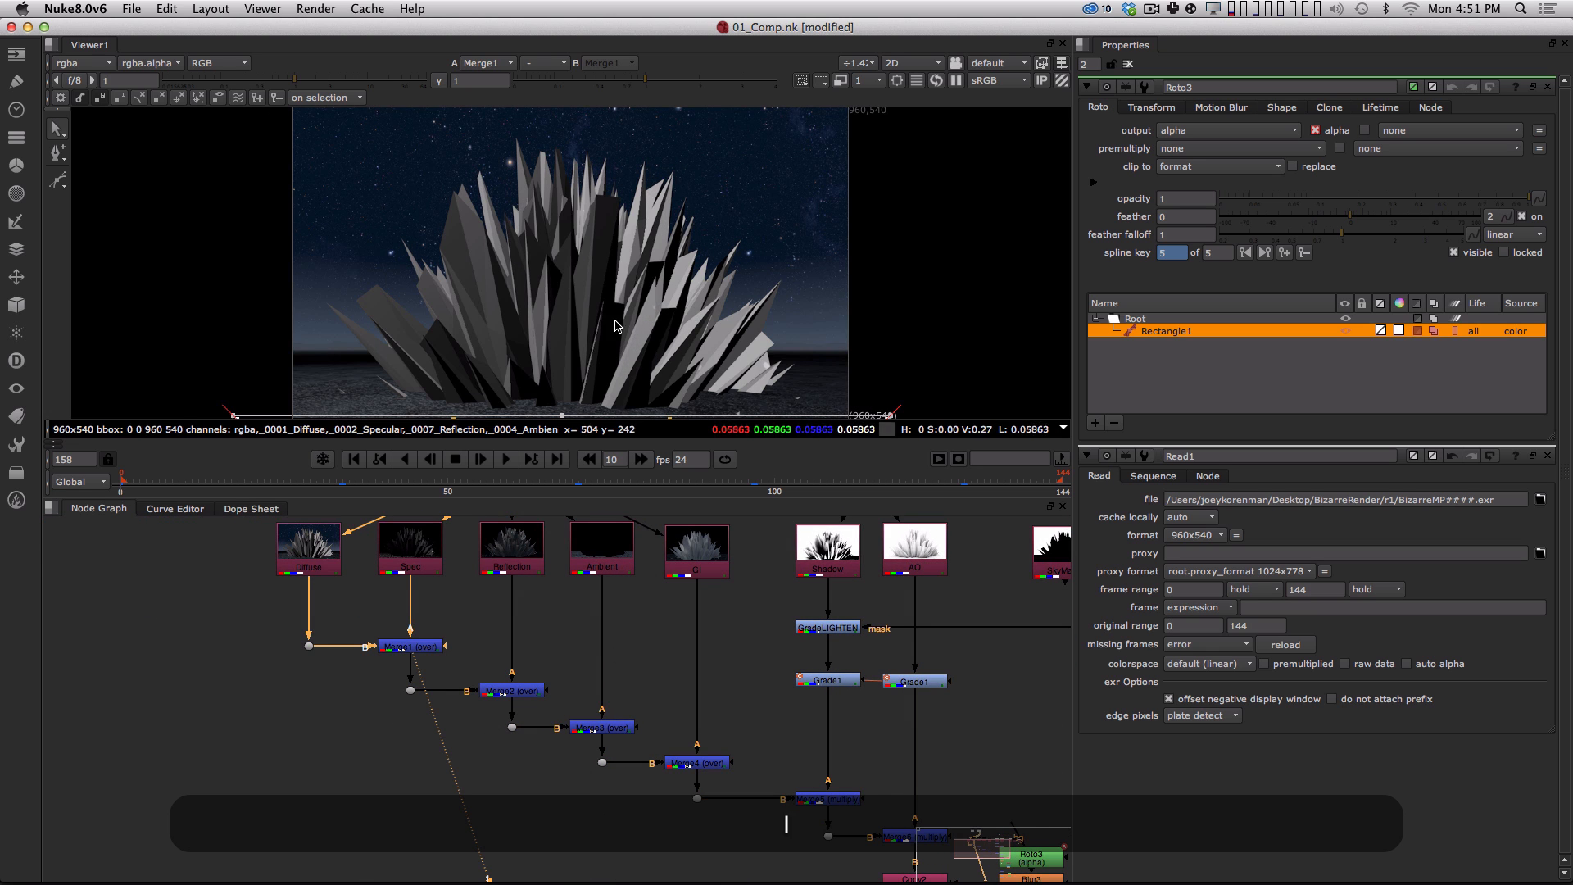
# Go back to frame 32 and show the GradeVIGGY node's output in the viewer.
pyautogui.keyDown('alt'); pyautogui.moveTo(626, 741); pyautogui.dragTo(576, 662); pyautogui.keyUp('alt')
pyautogui.click(579, 476)
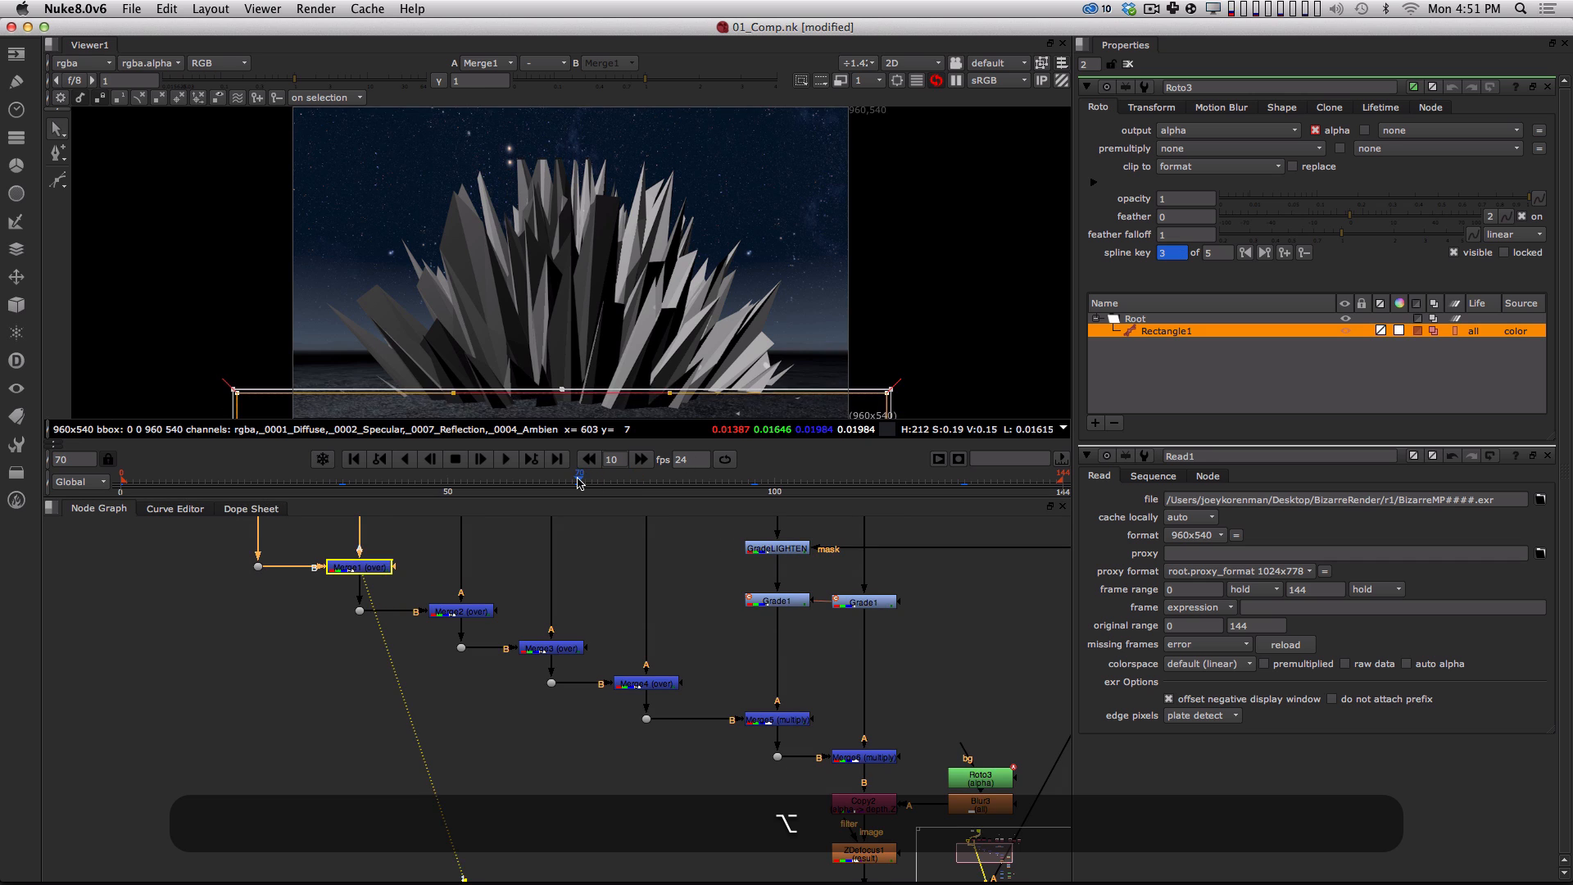
pyautogui.click(330, 474)
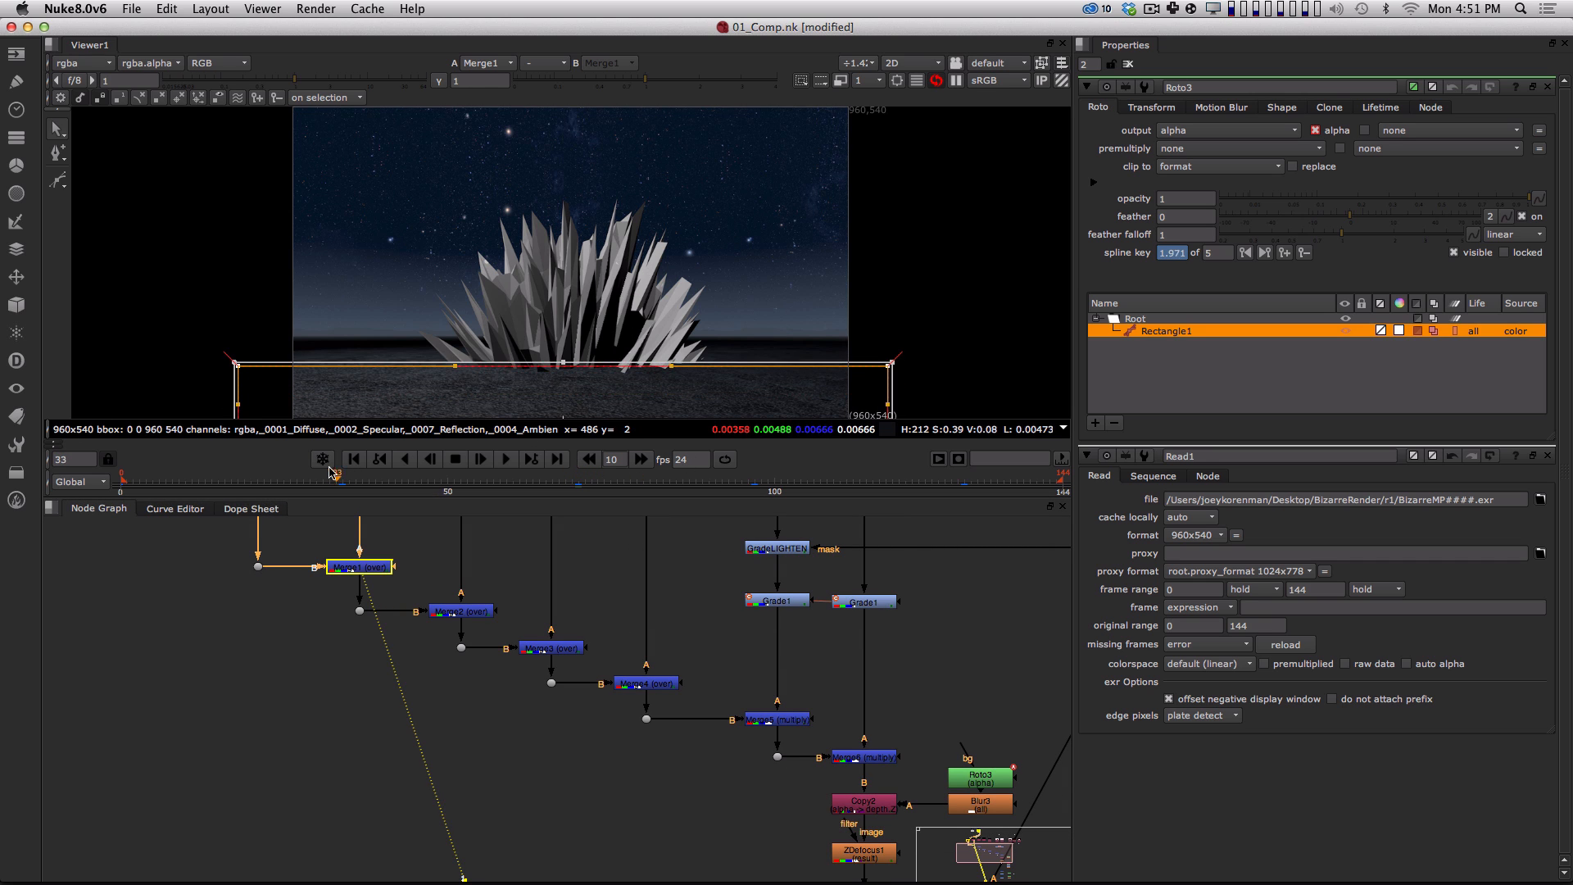
pyautogui.keyDown('alt'); pyautogui.moveTo(815, 753); pyautogui.dragTo(656, 433); pyautogui.keyUp('alt')
pyautogui.keyDown('alt'); pyautogui.moveTo(766, 856); pyautogui.dragTo(653, 736); pyautogui.keyUp('alt')
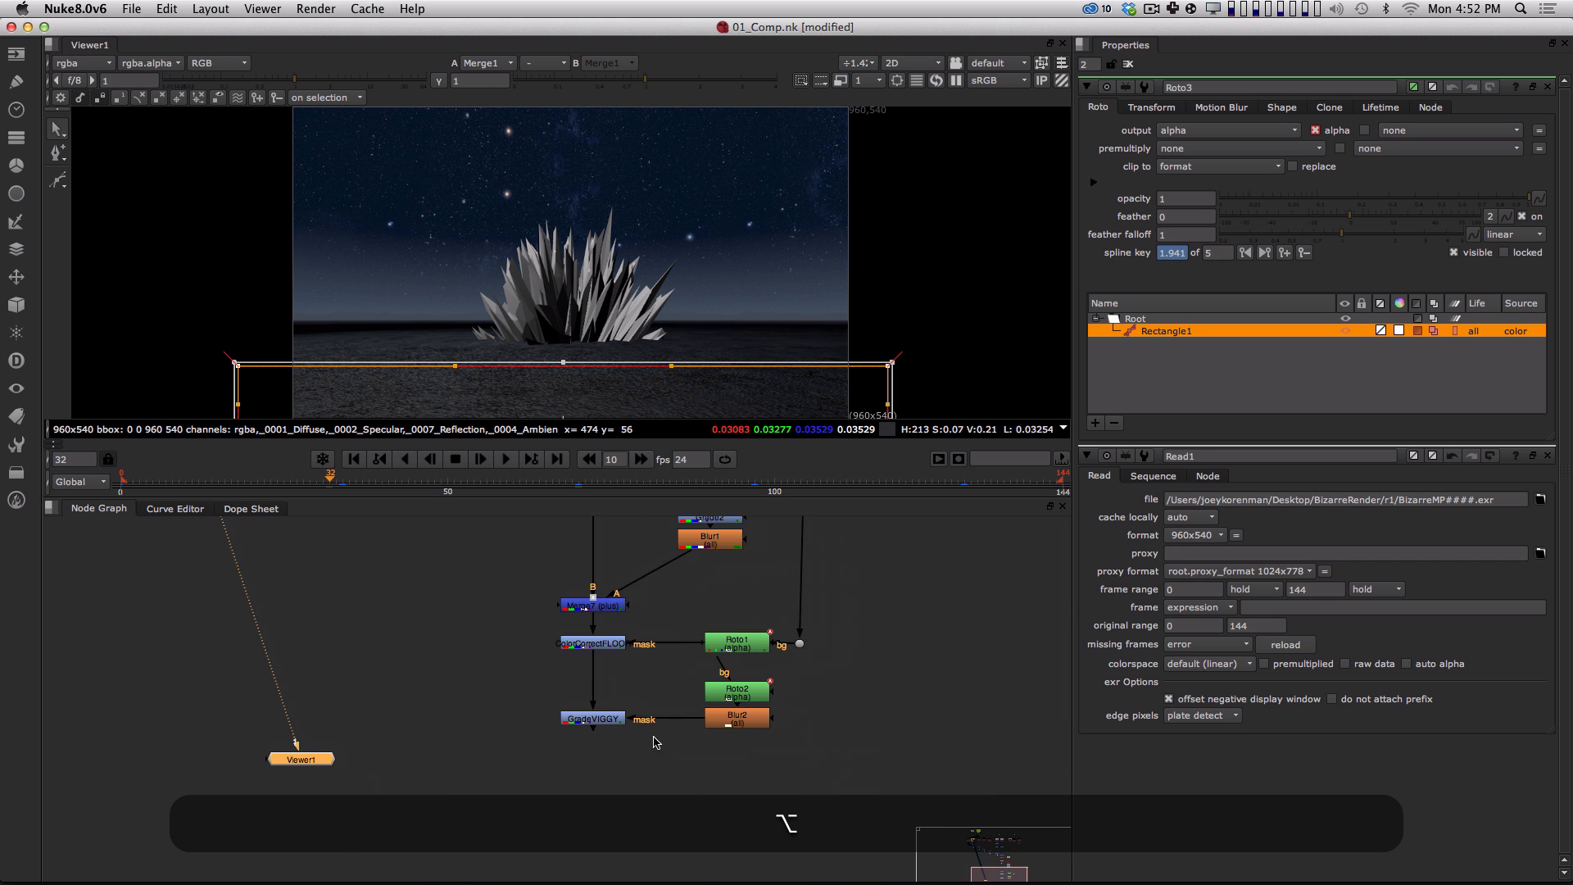
pyautogui.click(606, 719)
pyautogui.press('1')
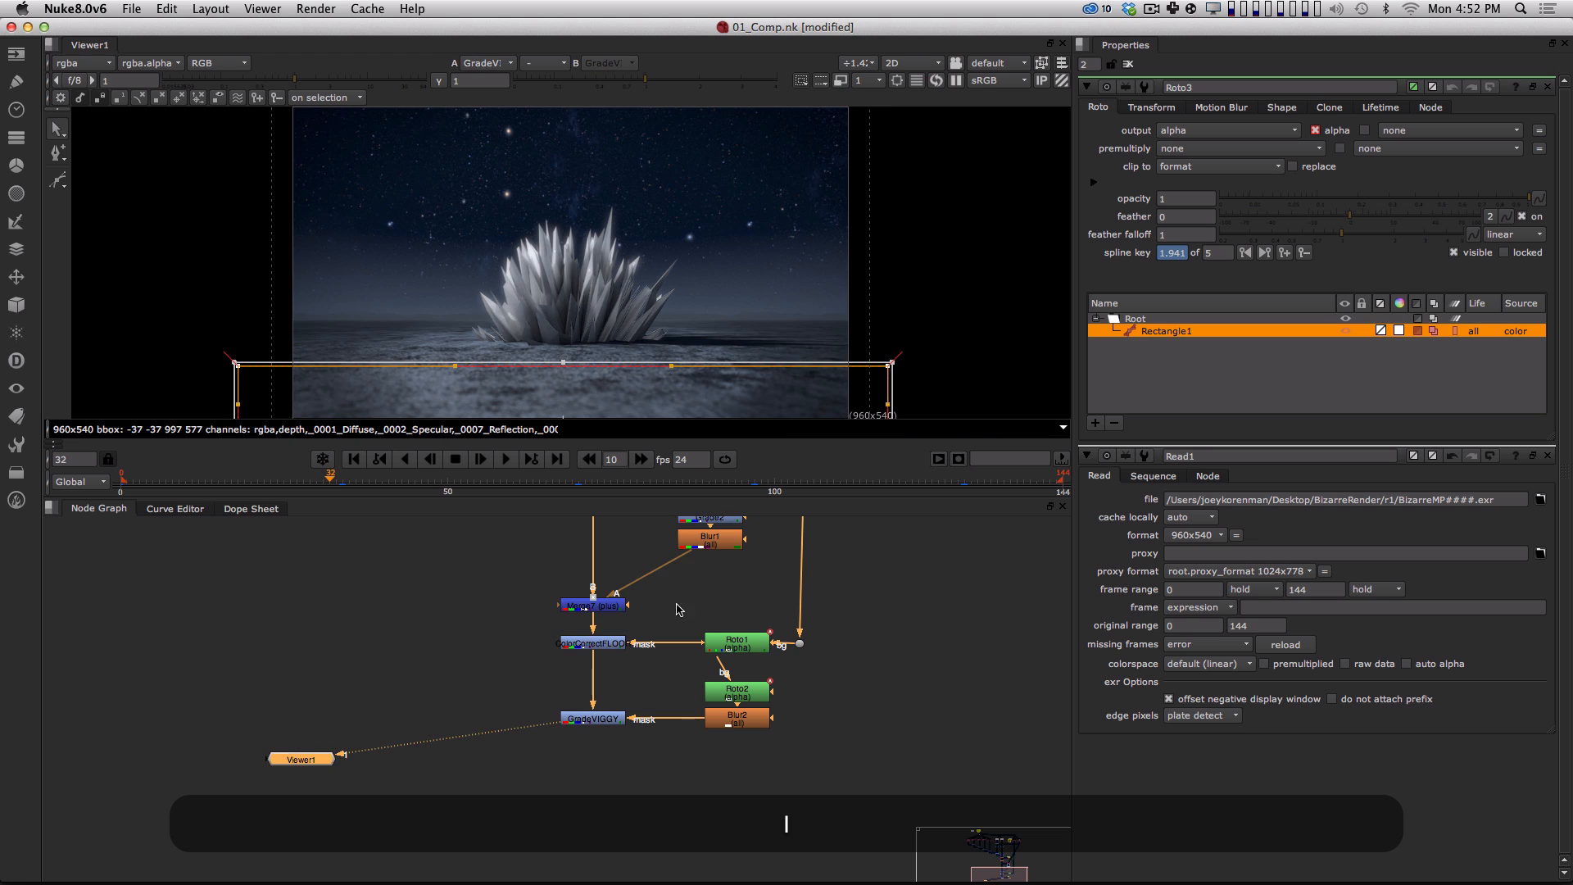
# Turn off the viewer overlay to see the composite without the roto outlines.
pyautogui.hotkey('alt', 'o')
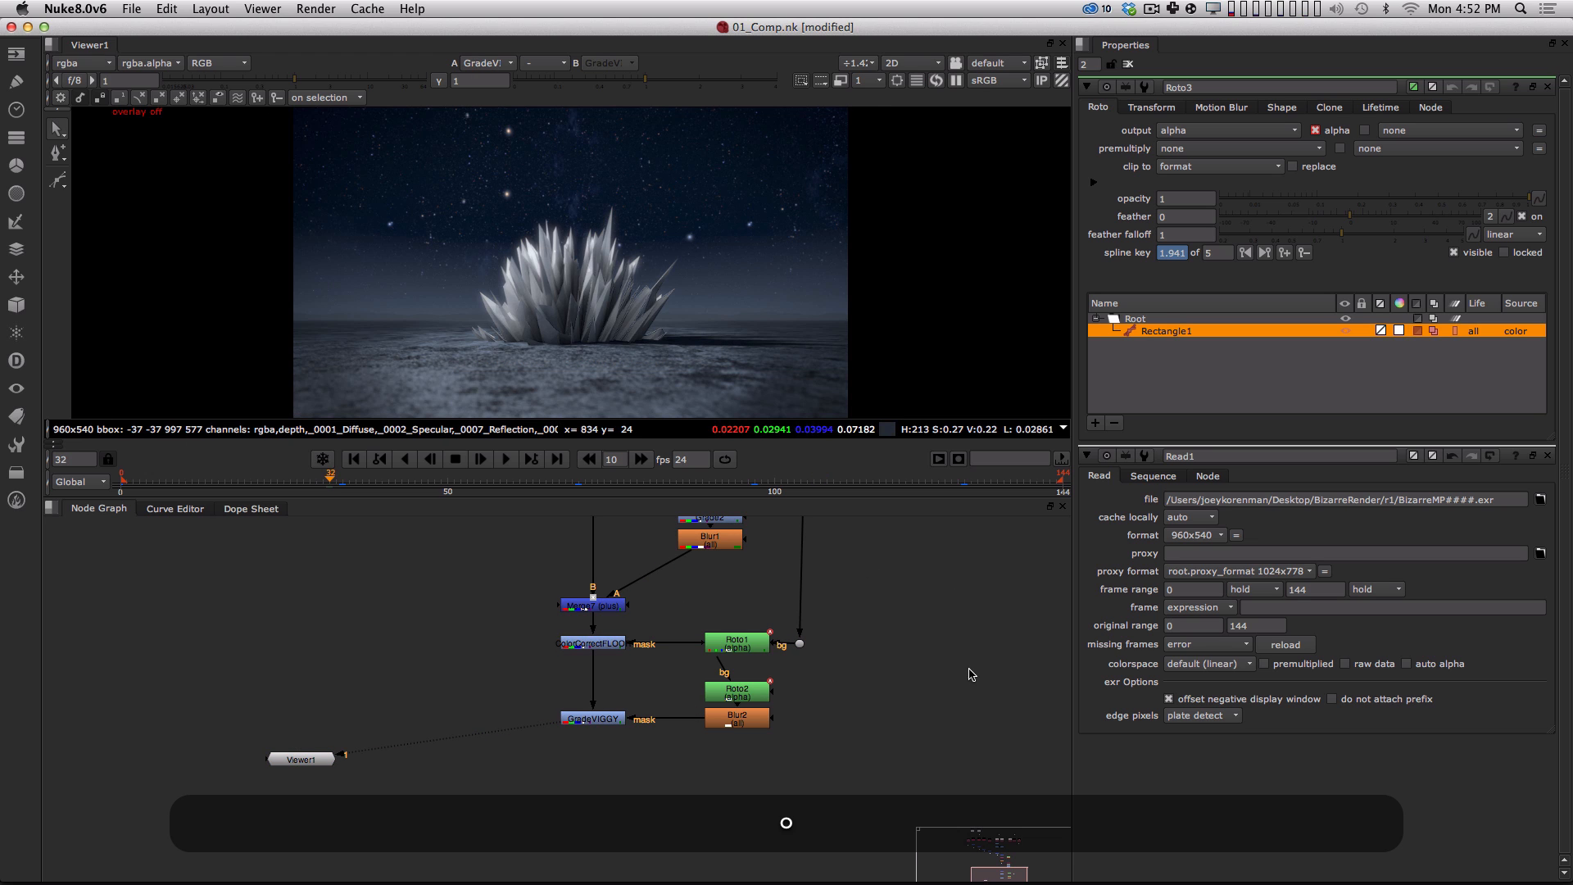
pyautogui.keyDown('alt'); pyautogui.moveTo(856, 617); pyautogui.dragTo(749, 686); pyautogui.keyUp('alt')
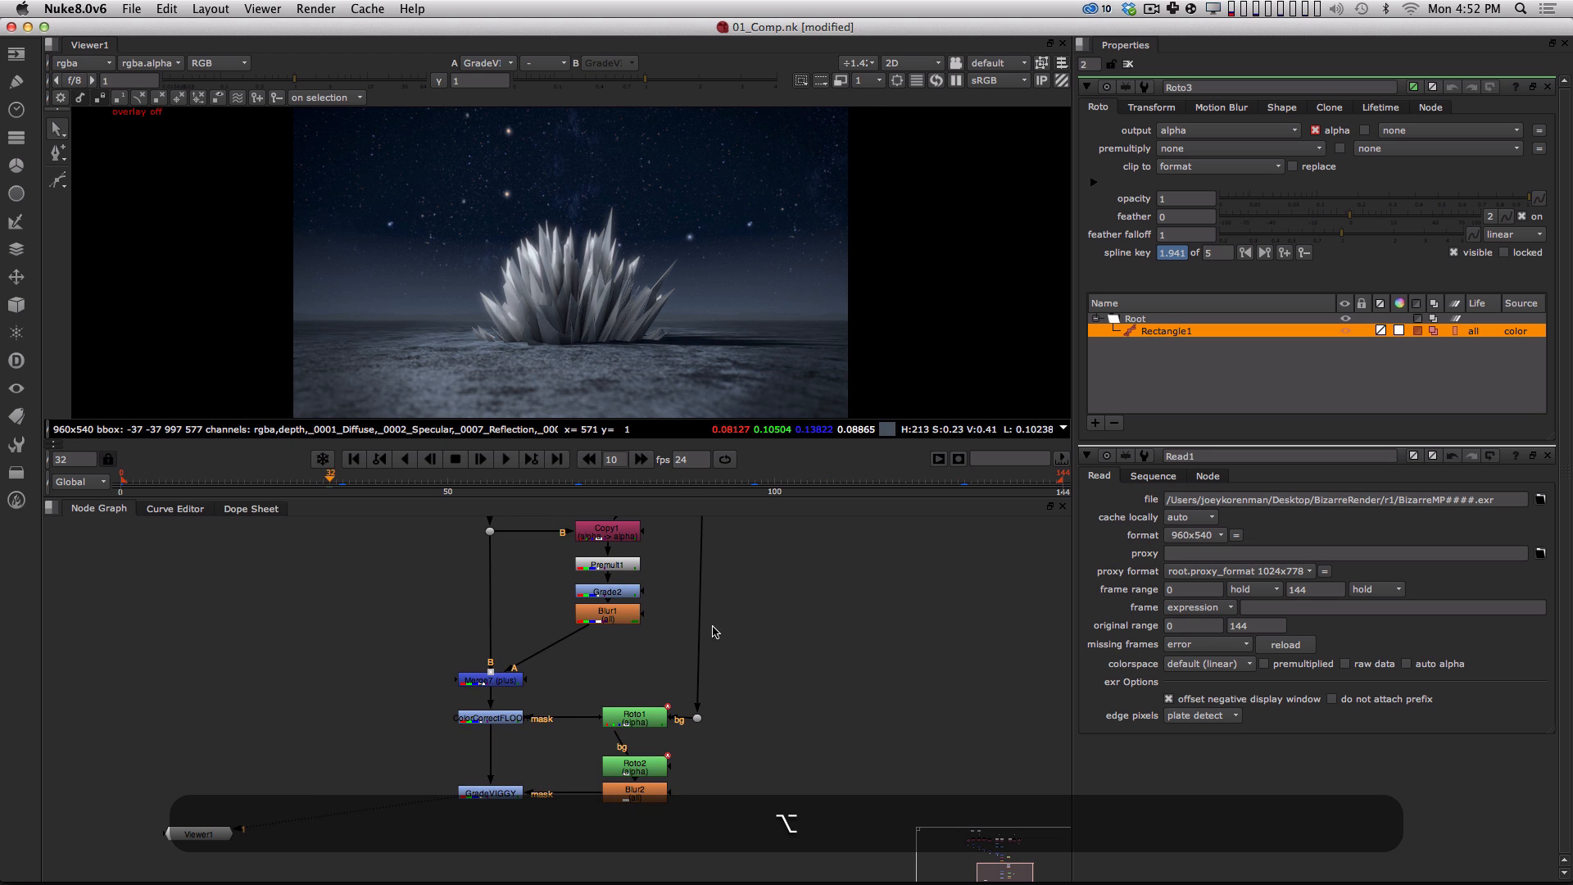
pyautogui.keyDown('alt'); pyautogui.moveTo(661, 803); pyautogui.dragTo(675, 701); pyautogui.keyUp('alt')
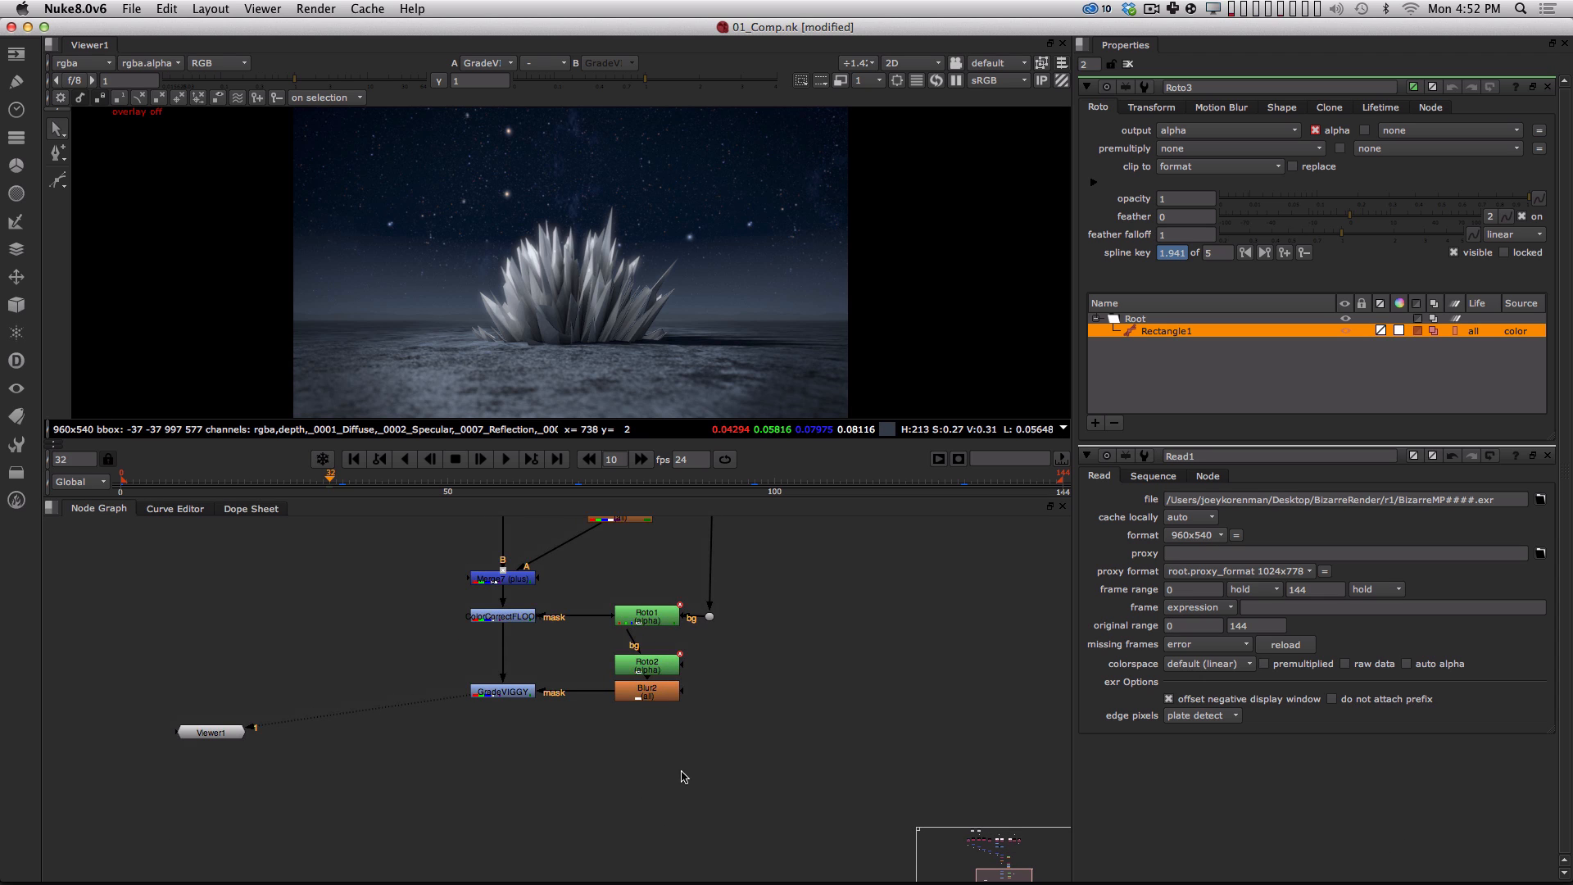
pyautogui.press('h')
# View Blur1's crystal glow on its own, followed by Merge7's combined result.
pyautogui.keyDown('alt'); pyautogui.moveTo(562, 571); pyautogui.dragTo(497, 739); pyautogui.keyUp('alt')
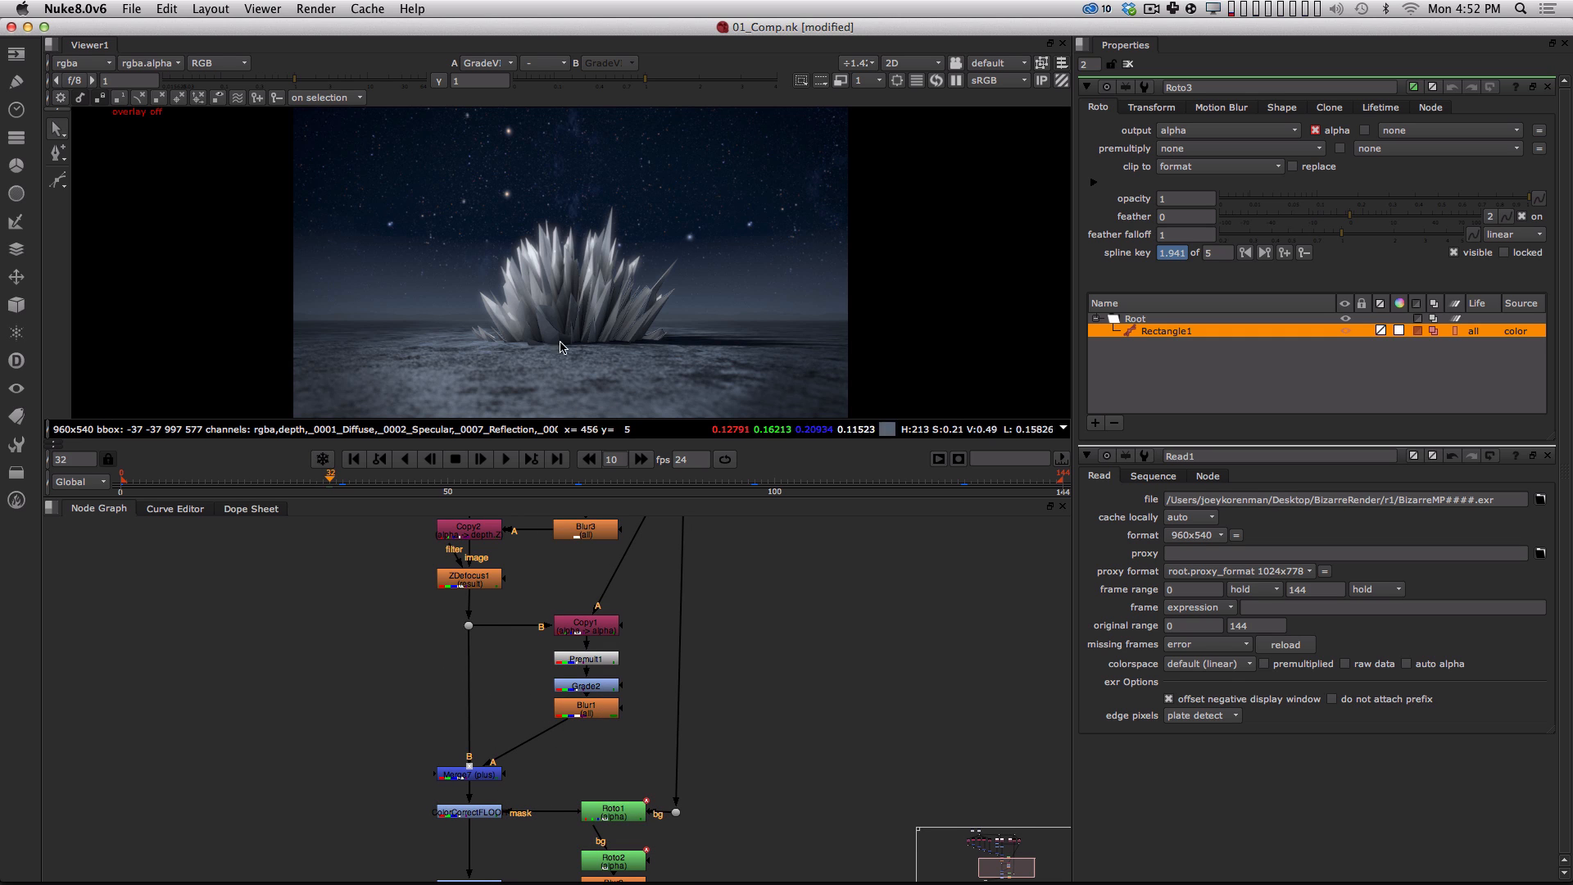
pyautogui.click(610, 716)
pyautogui.press('1')
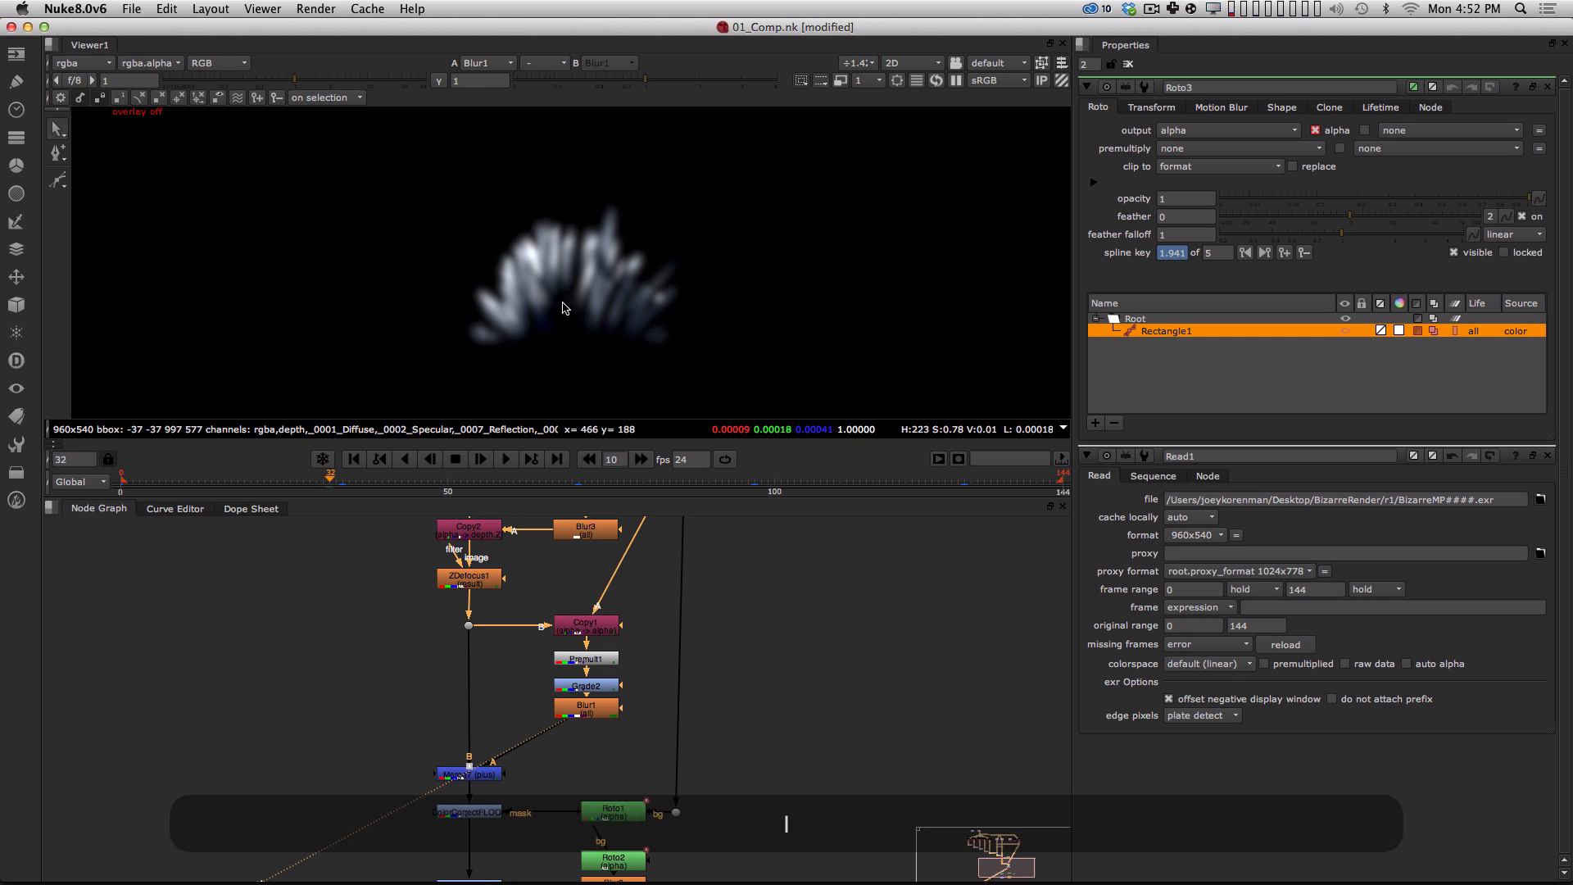
pyautogui.click(469, 774)
pyautogui.press('1')
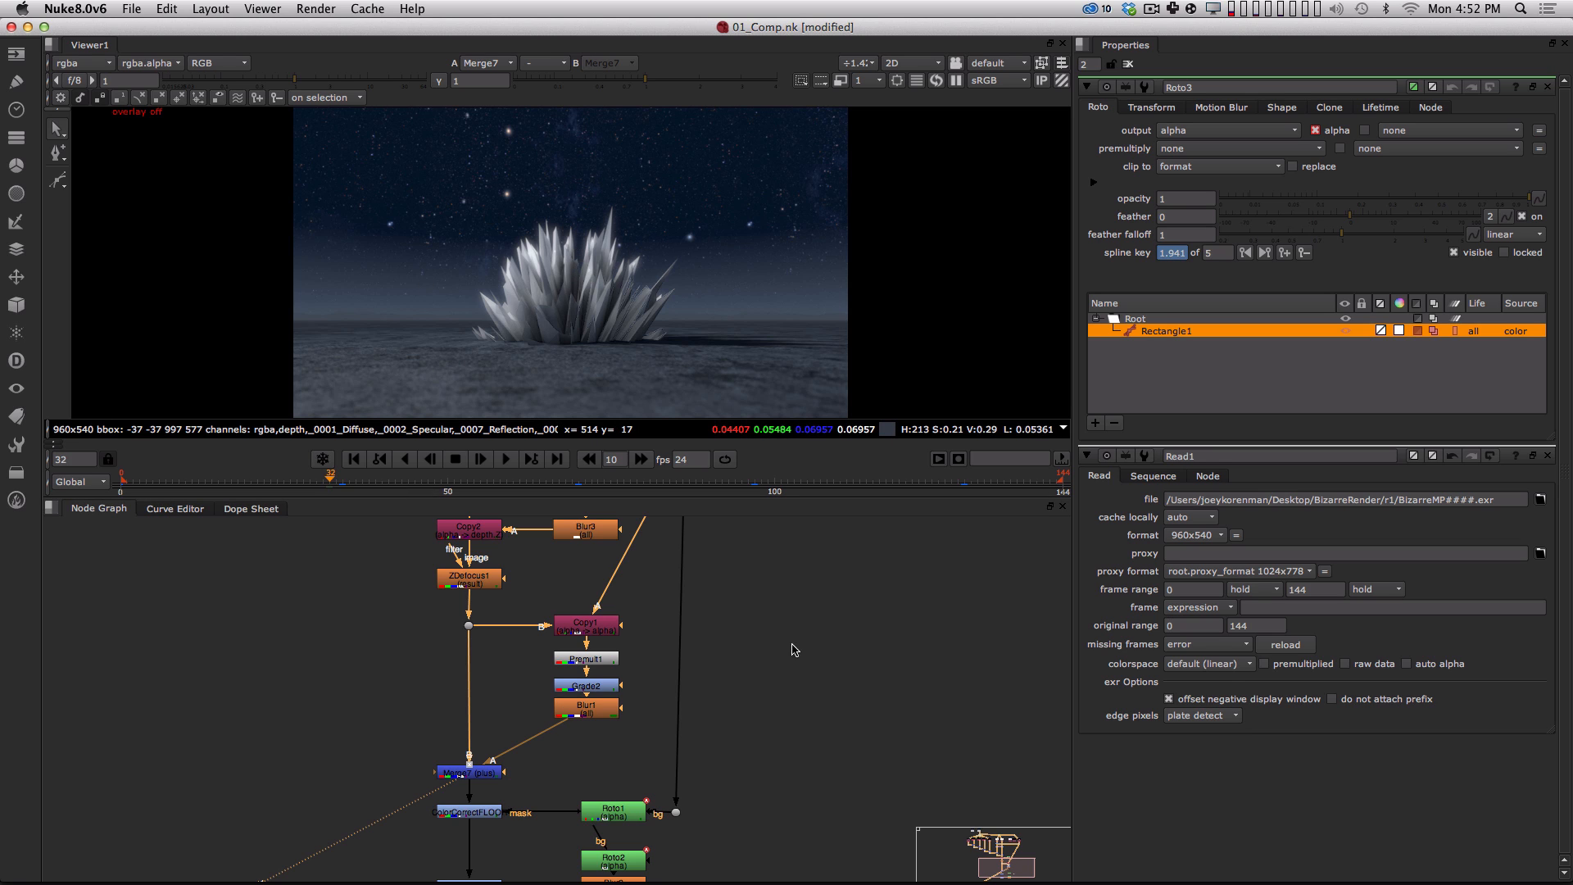
pyautogui.click(798, 762)
# Show Blur1's output in the viewer and add a Grade node directly after Blur1.
pyautogui.keyDown('alt'); pyautogui.moveTo(595, 748); pyautogui.dragTo(610, 690); pyautogui.keyUp('alt')
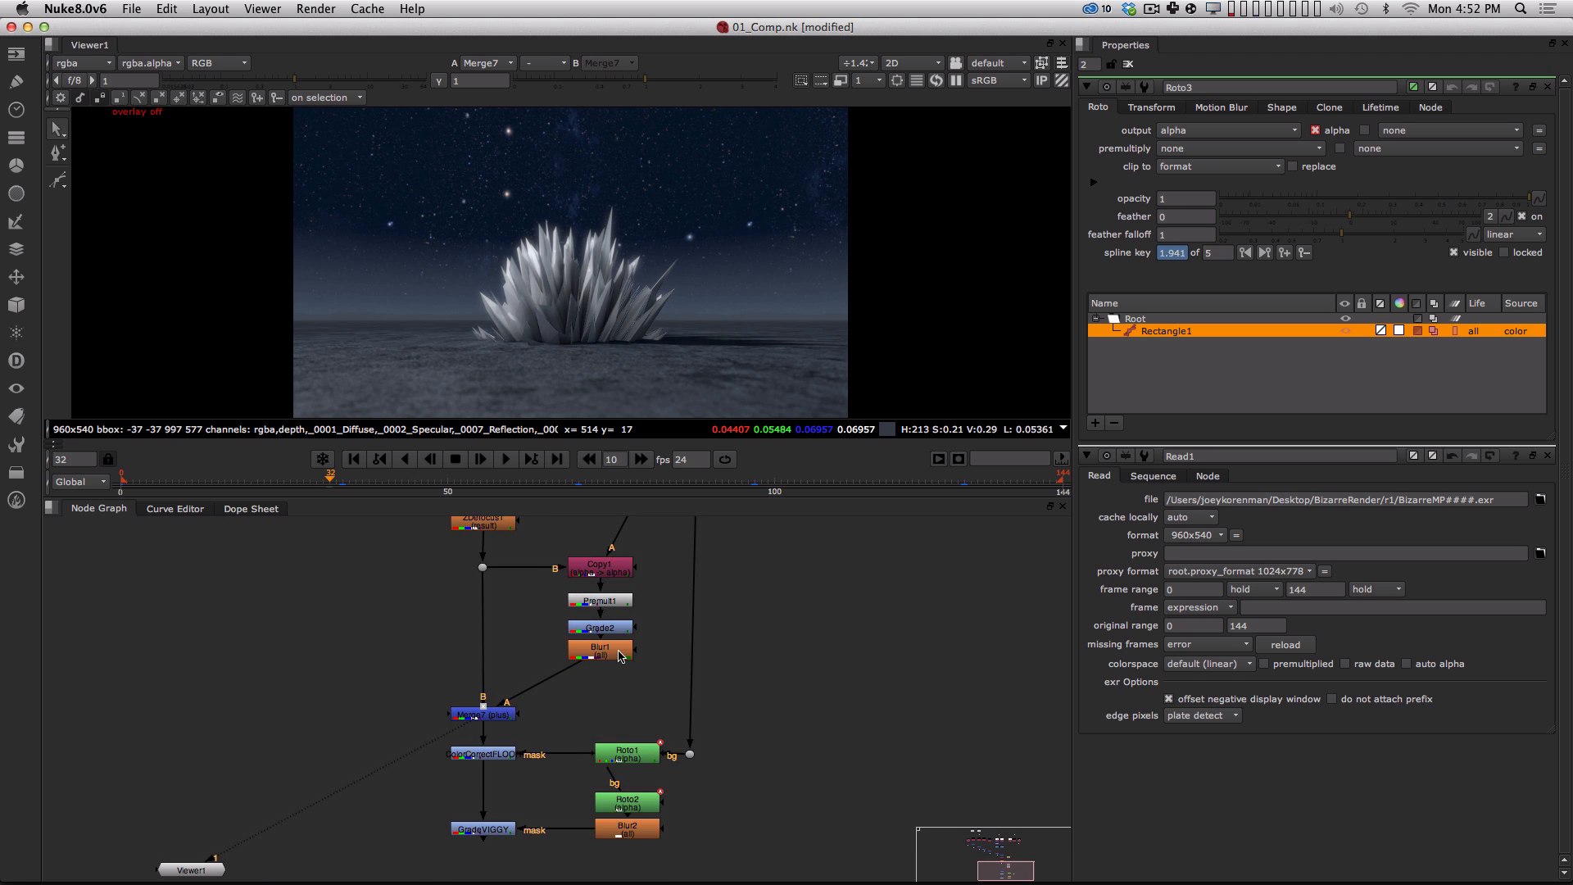
pyautogui.click(612, 660)
pyautogui.press('1')
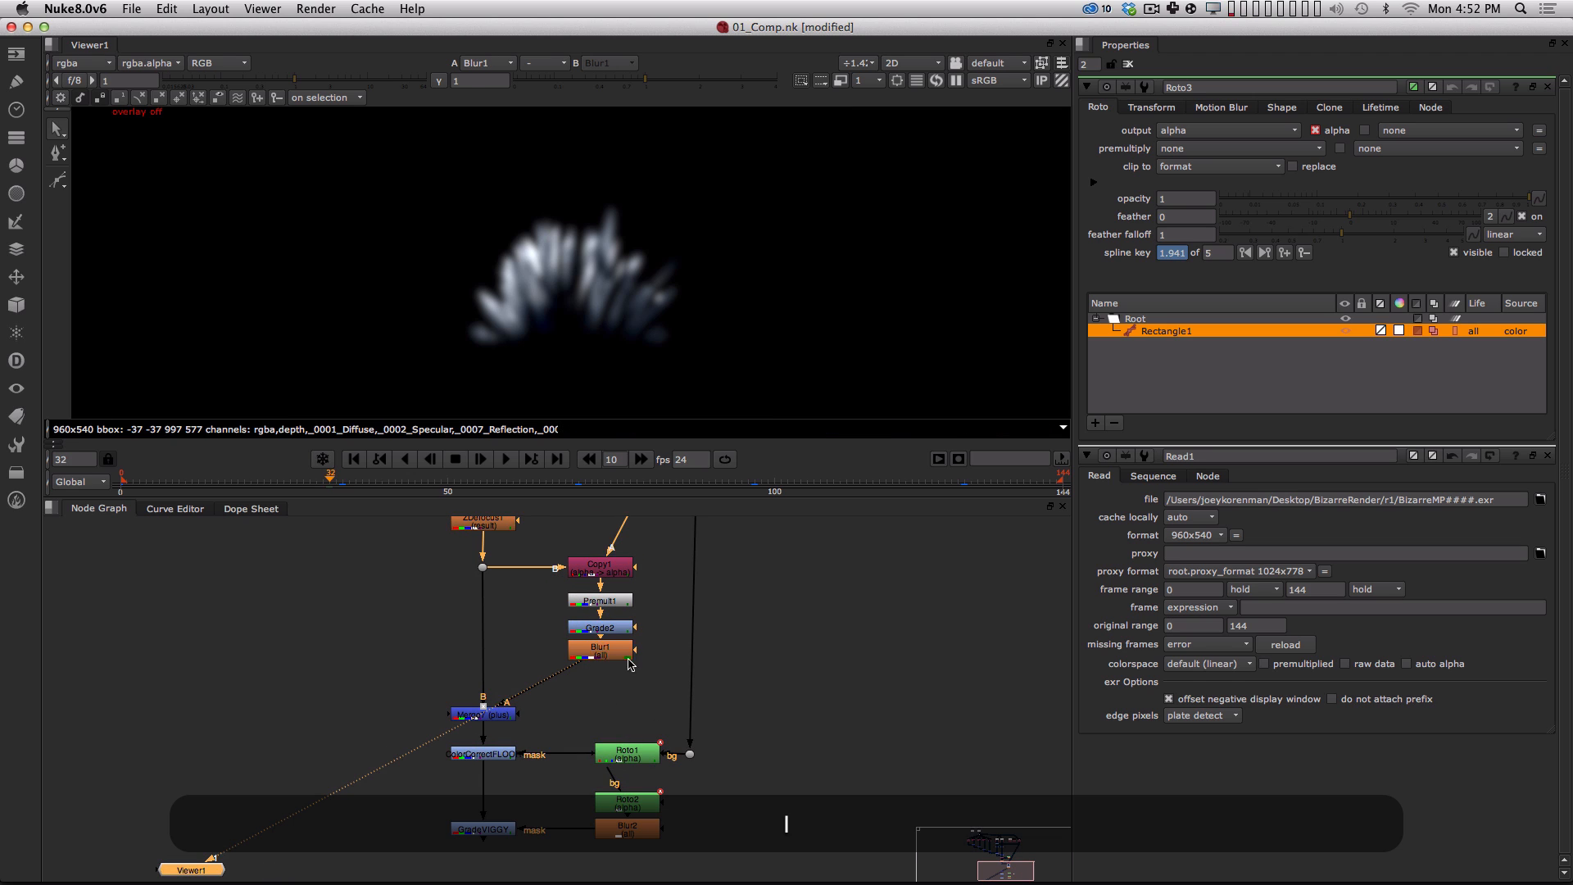
pyautogui.click(661, 672)
pyautogui.click(602, 659)
pyautogui.press('Tab')
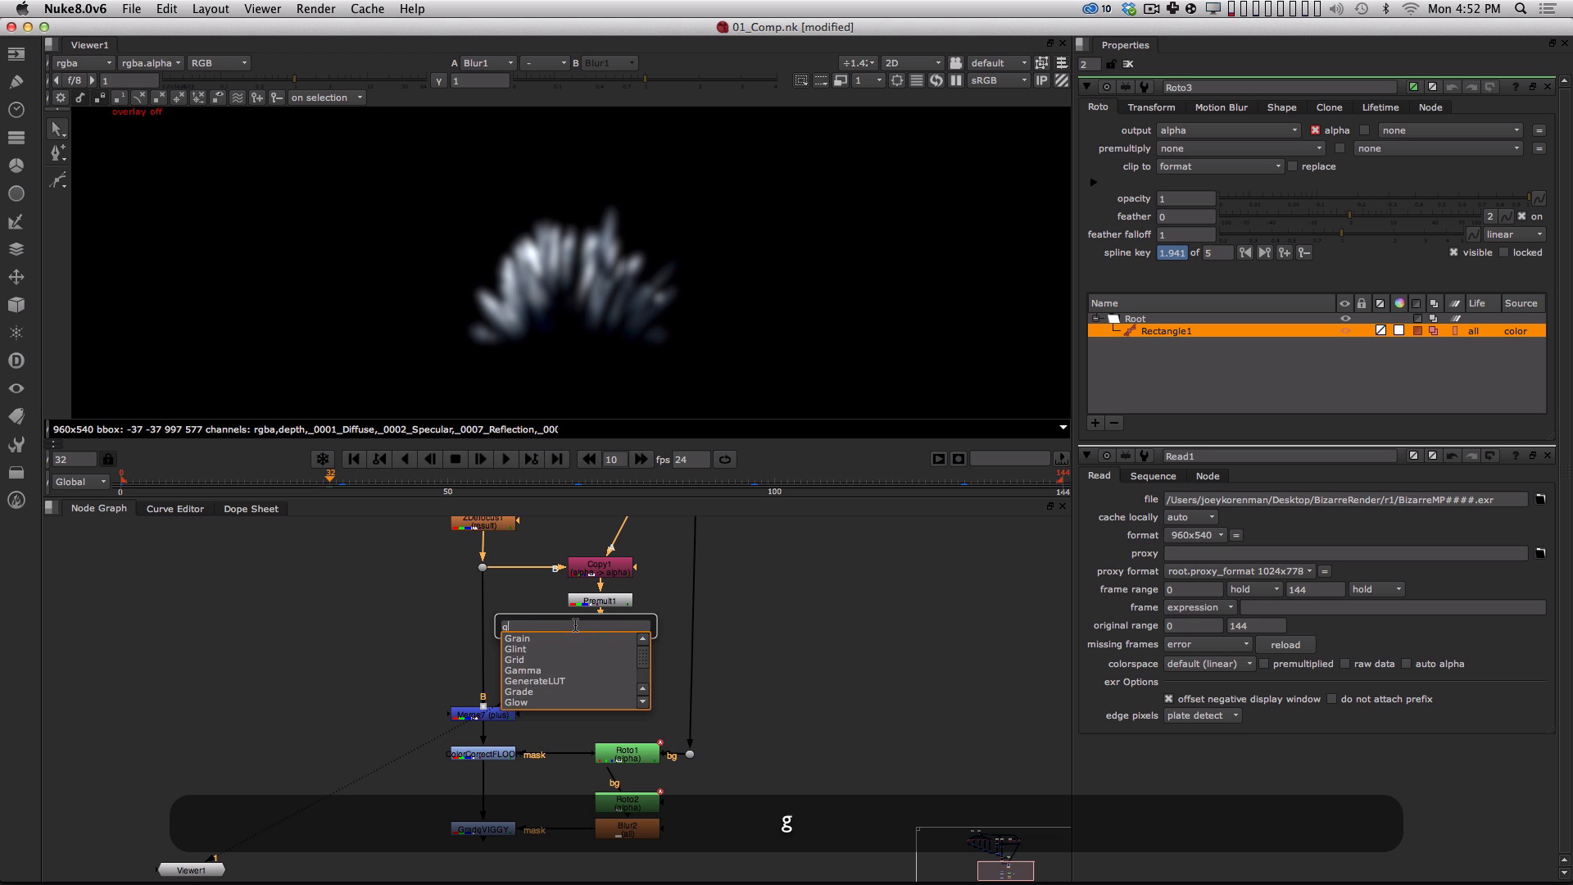
pyautogui.write('Grade')
pyautogui.press('Return')
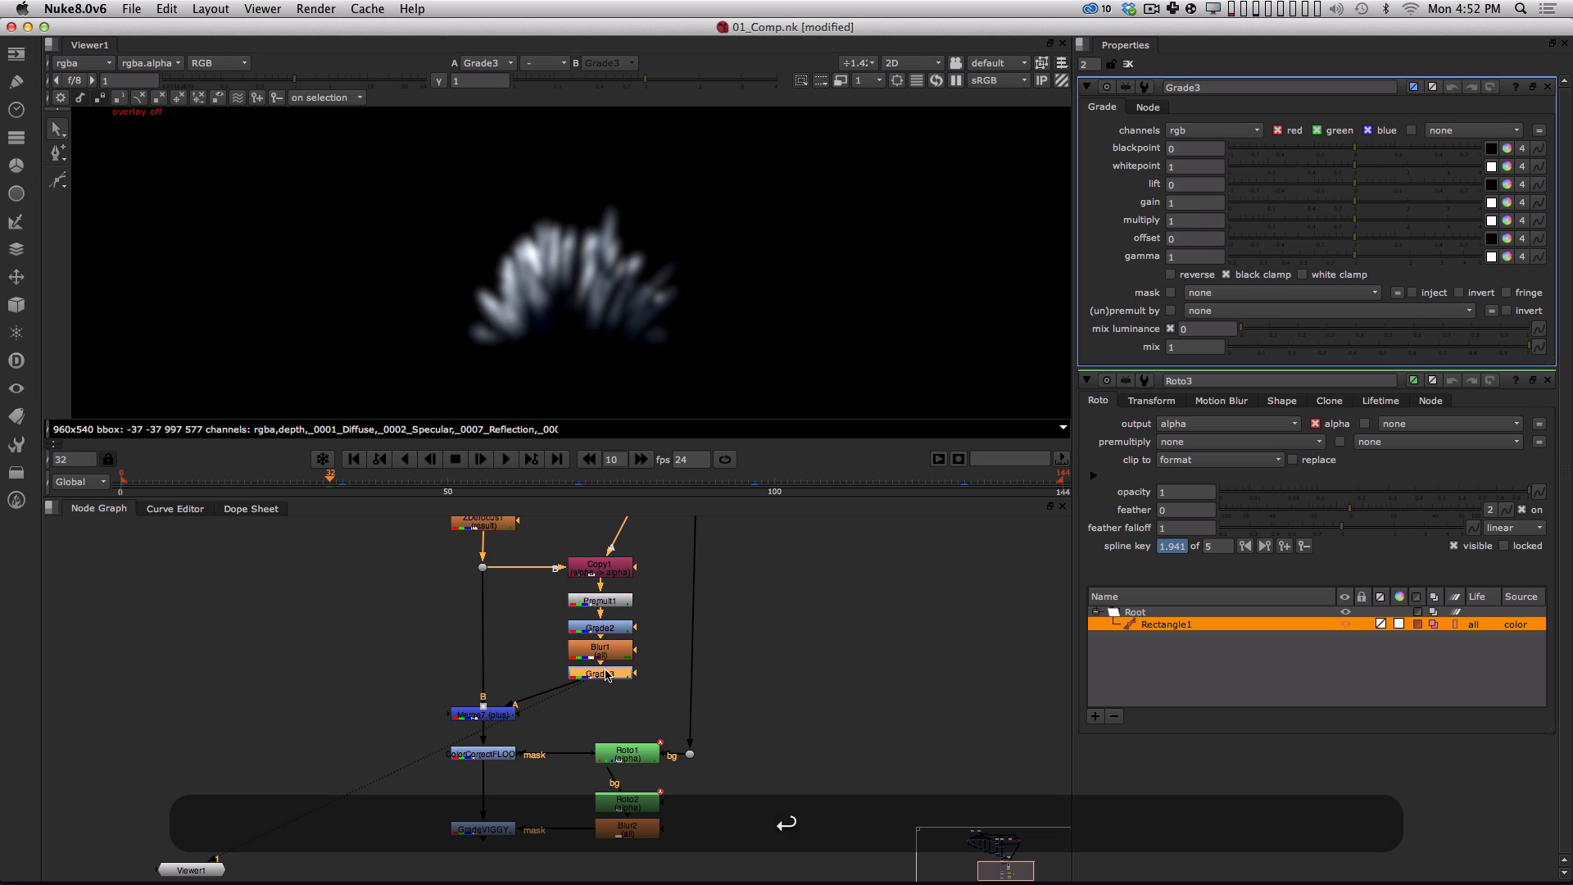
# Create a Roto node to the right of Grade3 and connect it to Grade3's mask input.
pyautogui.moveTo(605, 674); pyautogui.dragTo(606, 683)
pyautogui.click(737, 657)
pyautogui.press('Tab')
pyautogui.write('roto')
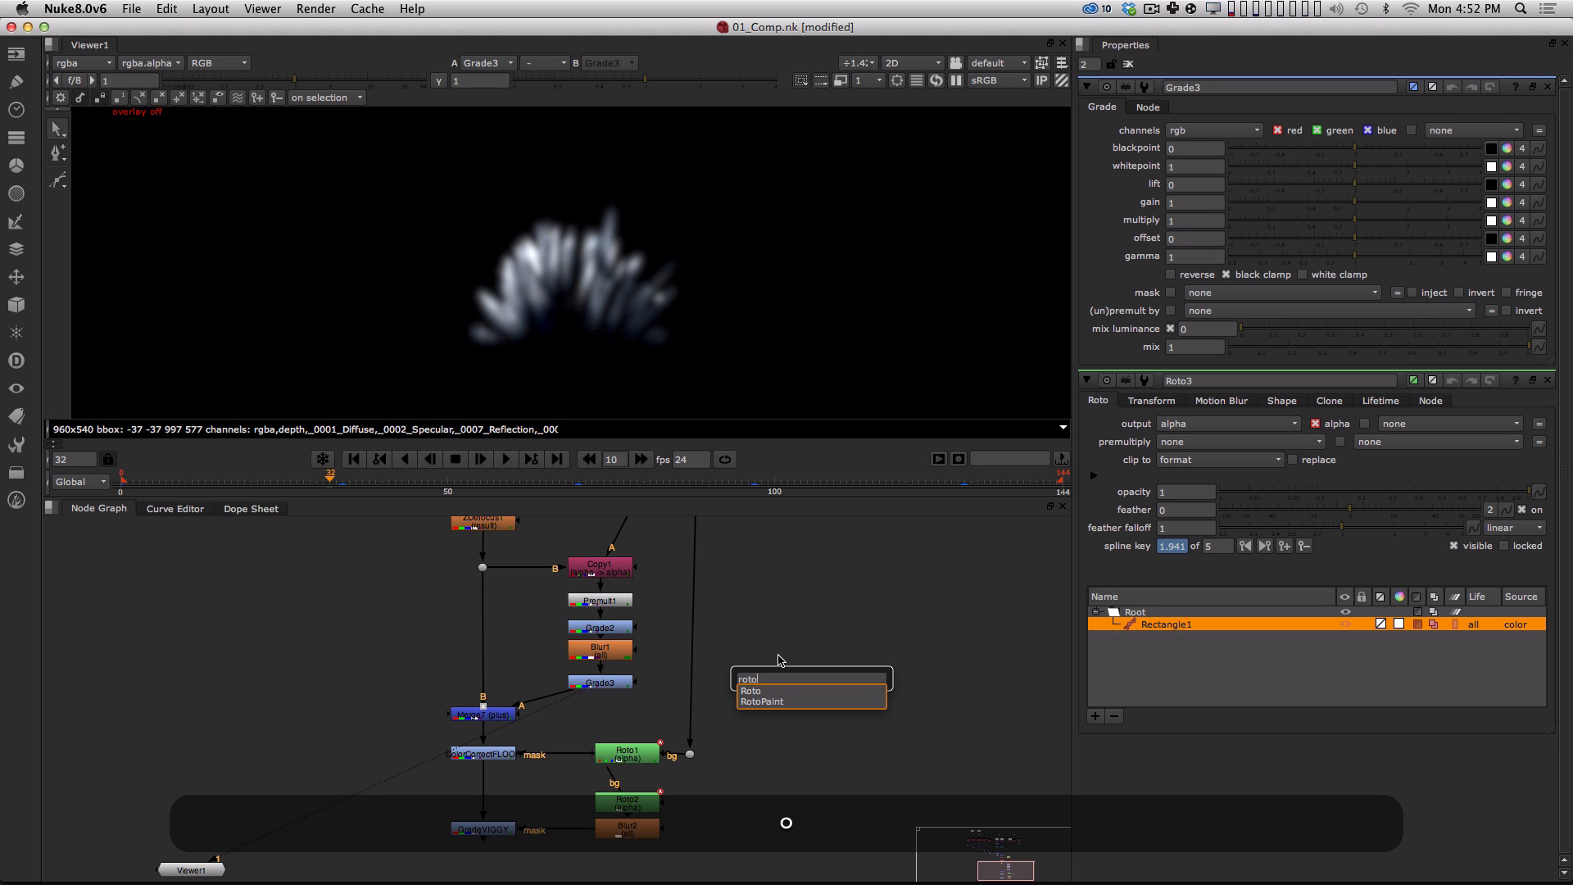
pyautogui.press('Return')
pyautogui.moveTo(821, 668)
pyautogui.mouseDown()
pyautogui.moveTo(774, 688)
pyautogui.moveTo(799, 688)
pyautogui.mouseUp()
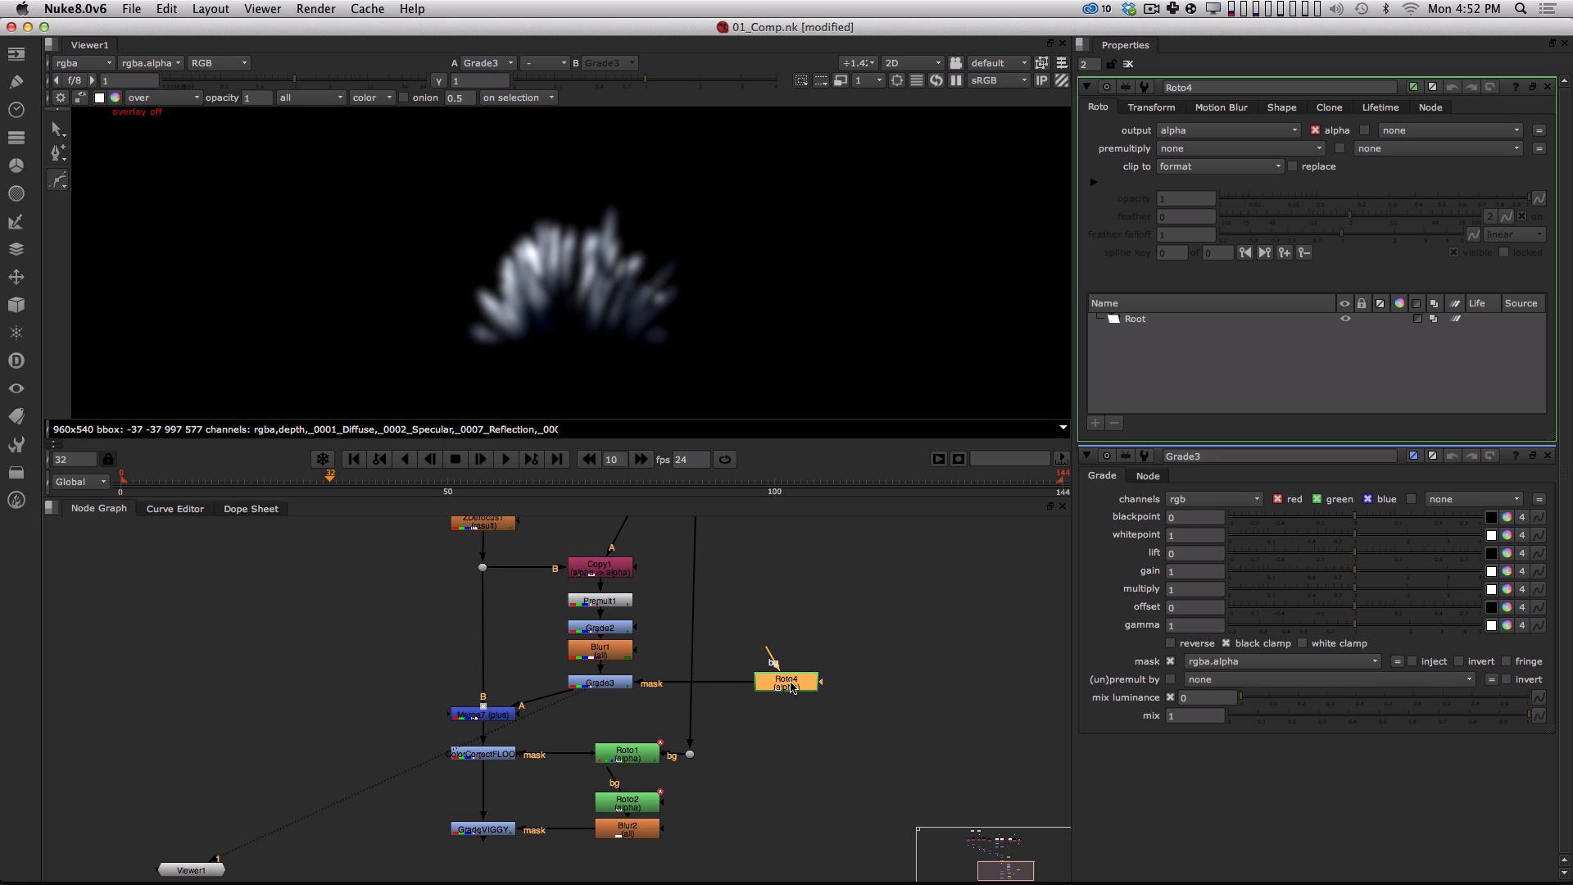
# With the viewer overlay on, draw a rectangle roto shape over the right half of the frame and extend its upper edge above the frame.
pyautogui.moveTo(58, 181); pyautogui.dragTo(122, 244)
pyautogui.moveTo(562, 156); pyautogui.dragTo(284, 422)
pyautogui.press('o')
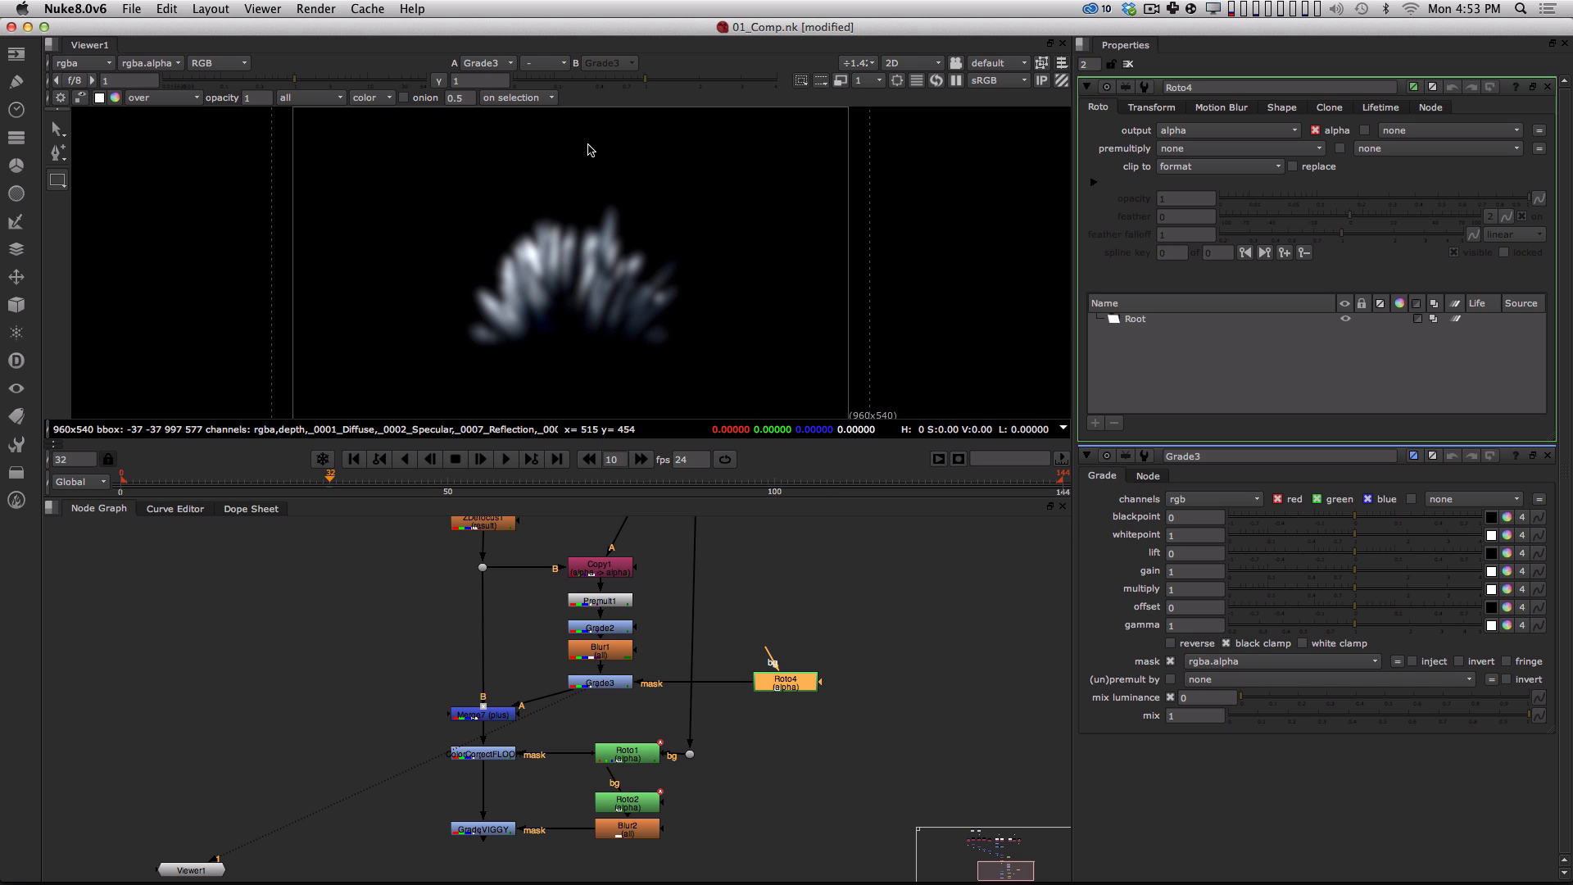
pyautogui.moveTo(564, 129); pyautogui.dragTo(853, 429)
pyautogui.keyDown('alt'); pyautogui.moveTo(711, 319); pyautogui.dragTo(678, 277, button='middle'); pyautogui.keyUp('alt')
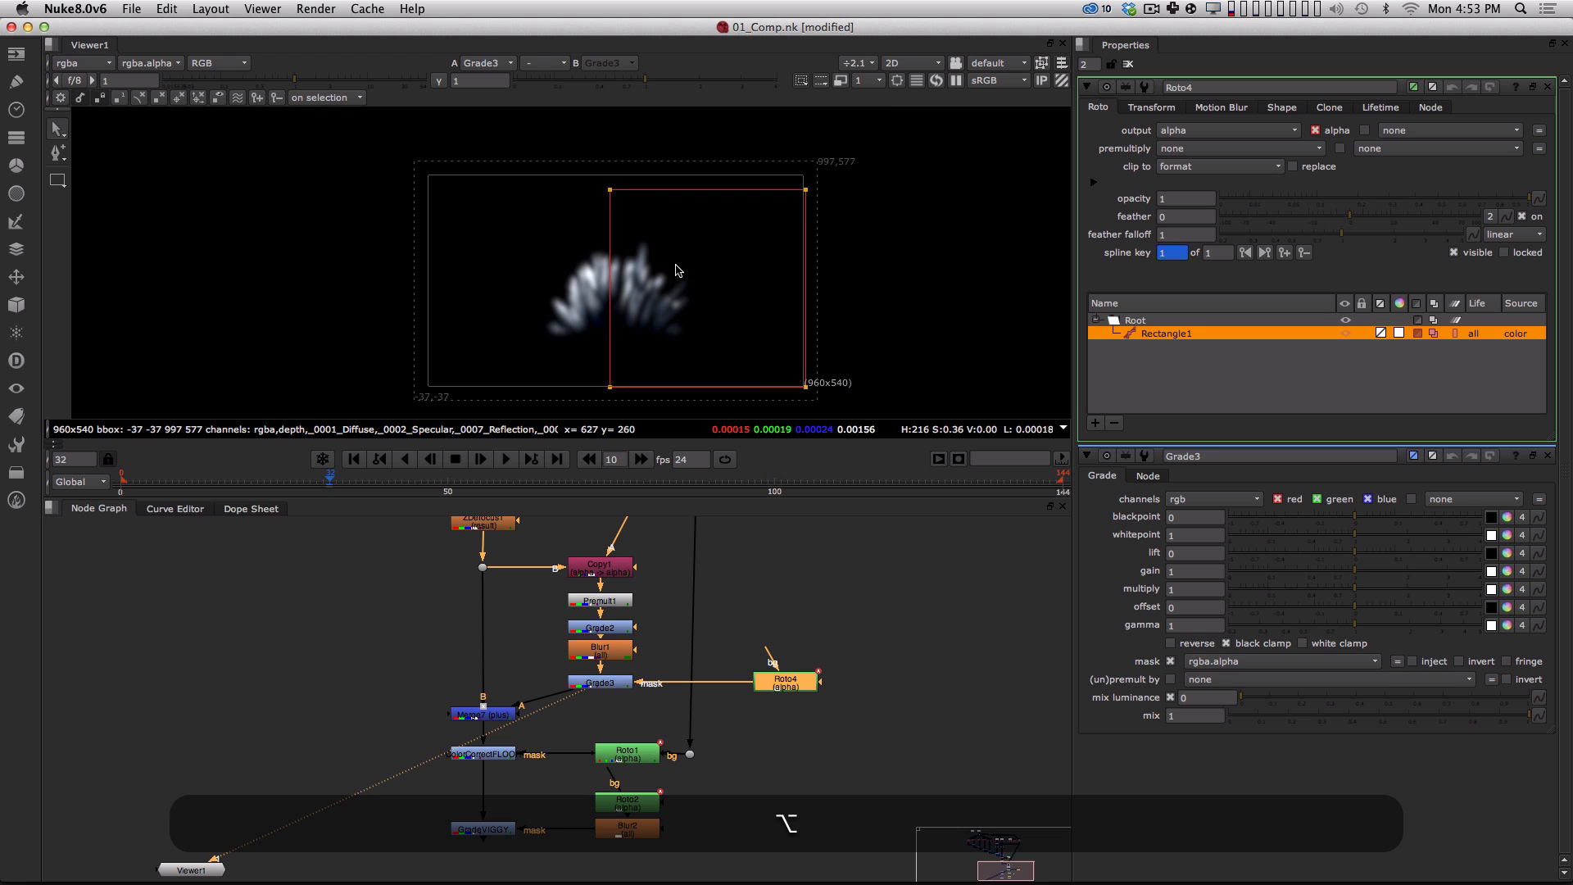
pyautogui.moveTo(578, 157); pyautogui.dragTo(898, 231)
pyautogui.keyDown('shift'); pyautogui.moveTo(721, 222); pyautogui.dragTo(723, 175); pyautogui.keyUp('shift')
# Add a Blur node after Roto4 and line both nodes up beside Grade3's mask connection.
pyautogui.keyDown('shift'); pyautogui.click(804, 686); pyautogui.keyUp('shift')
pyautogui.click(806, 683)
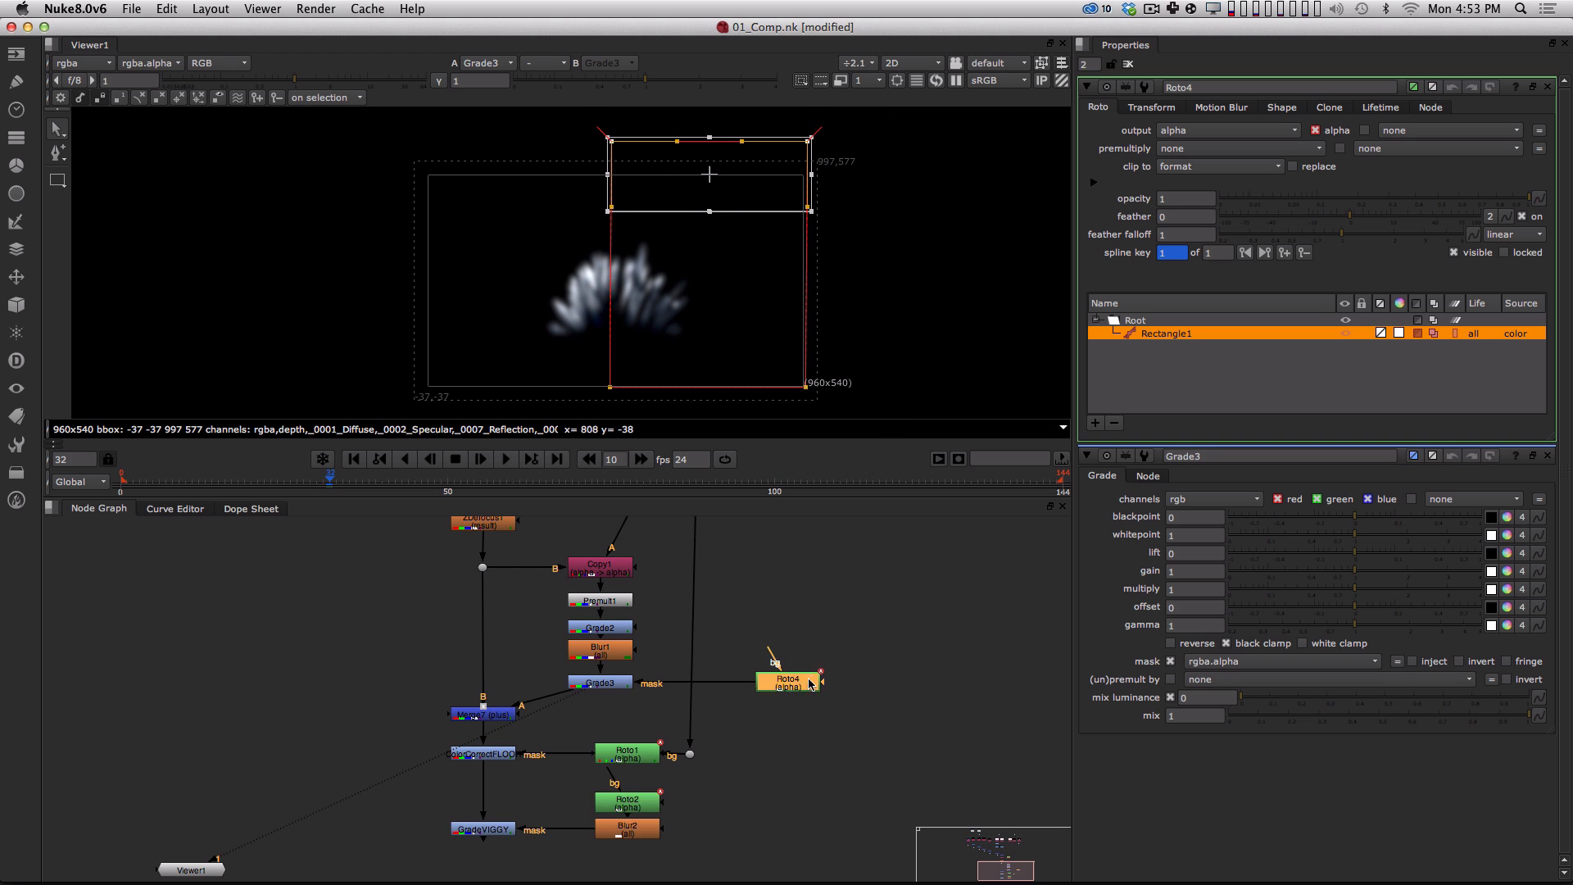
pyautogui.press('Tab')
pyautogui.write('blur')
pyautogui.press('Return')
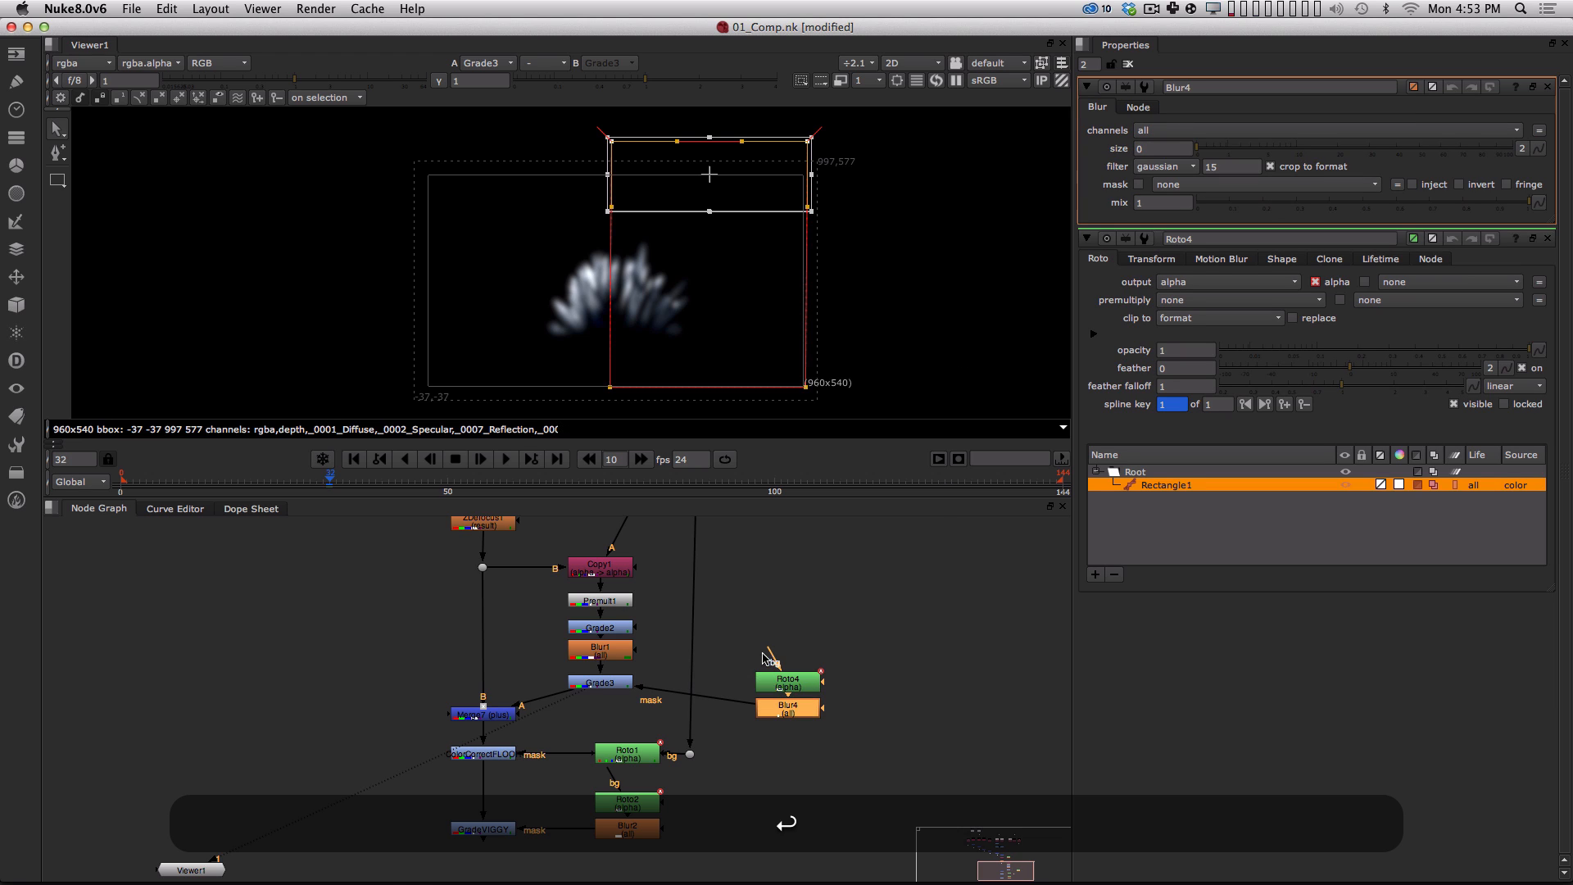
pyautogui.moveTo(784, 713)
pyautogui.mouseDown()
pyautogui.moveTo(786, 685)
pyautogui.moveTo(768, 686)
pyautogui.mouseUp()
pyautogui.click(802, 720)
pyautogui.click(788, 722)
pyautogui.click(795, 686)
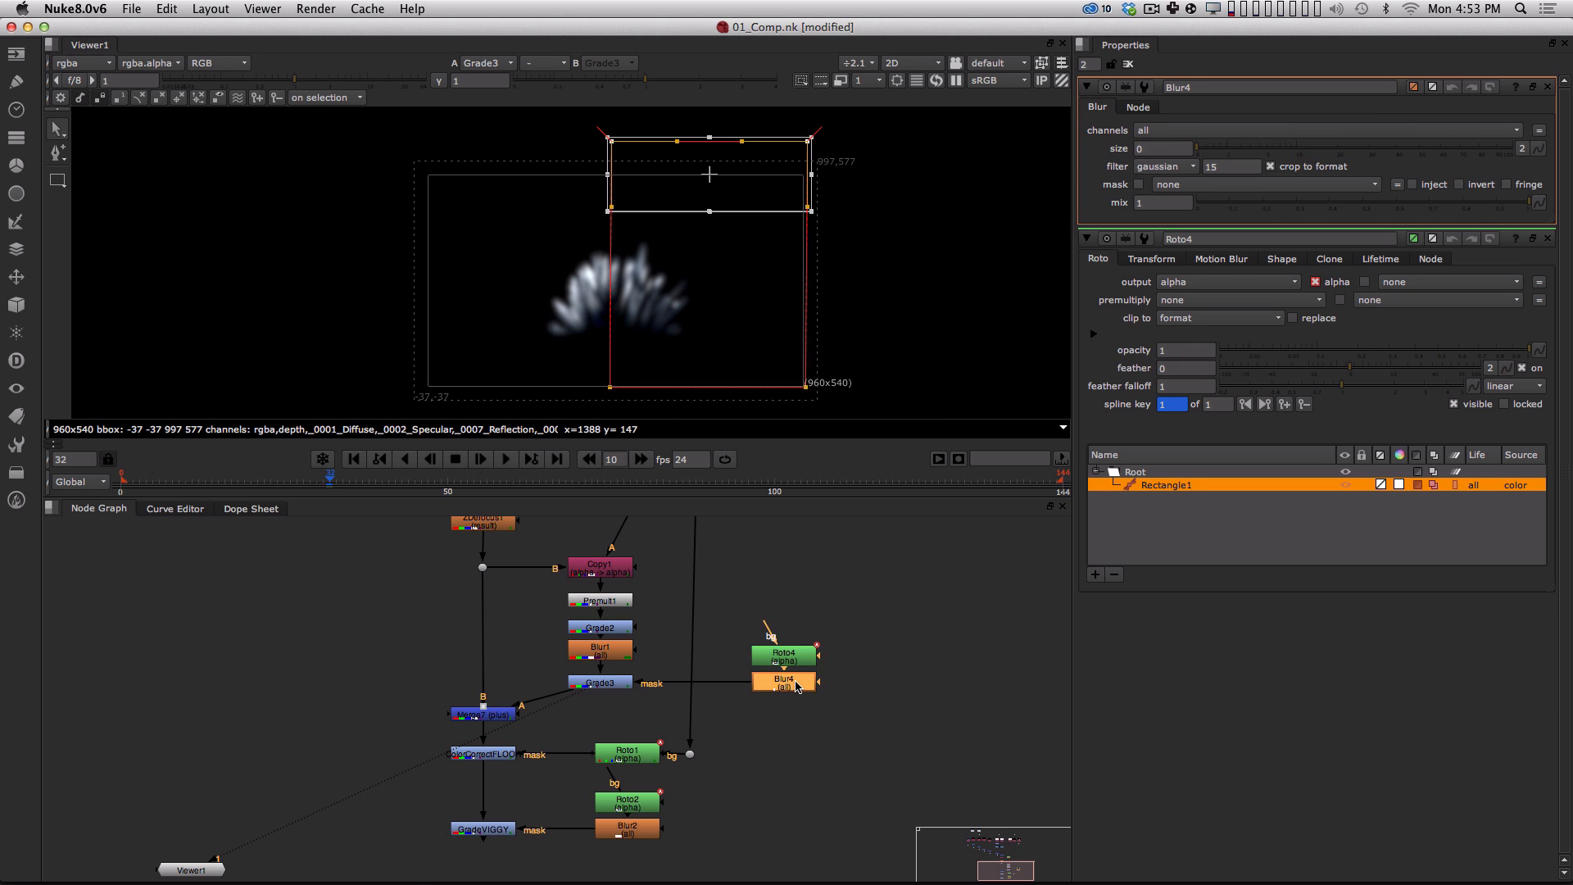
# Set Blur4's size to 100 and show its alpha channel in the viewer.
pyautogui.moveTo(1569, 131); pyautogui.dragTo(1566, 136)
pyautogui.click(908, 666)
pyautogui.click(781, 683)
pyautogui.press('1')
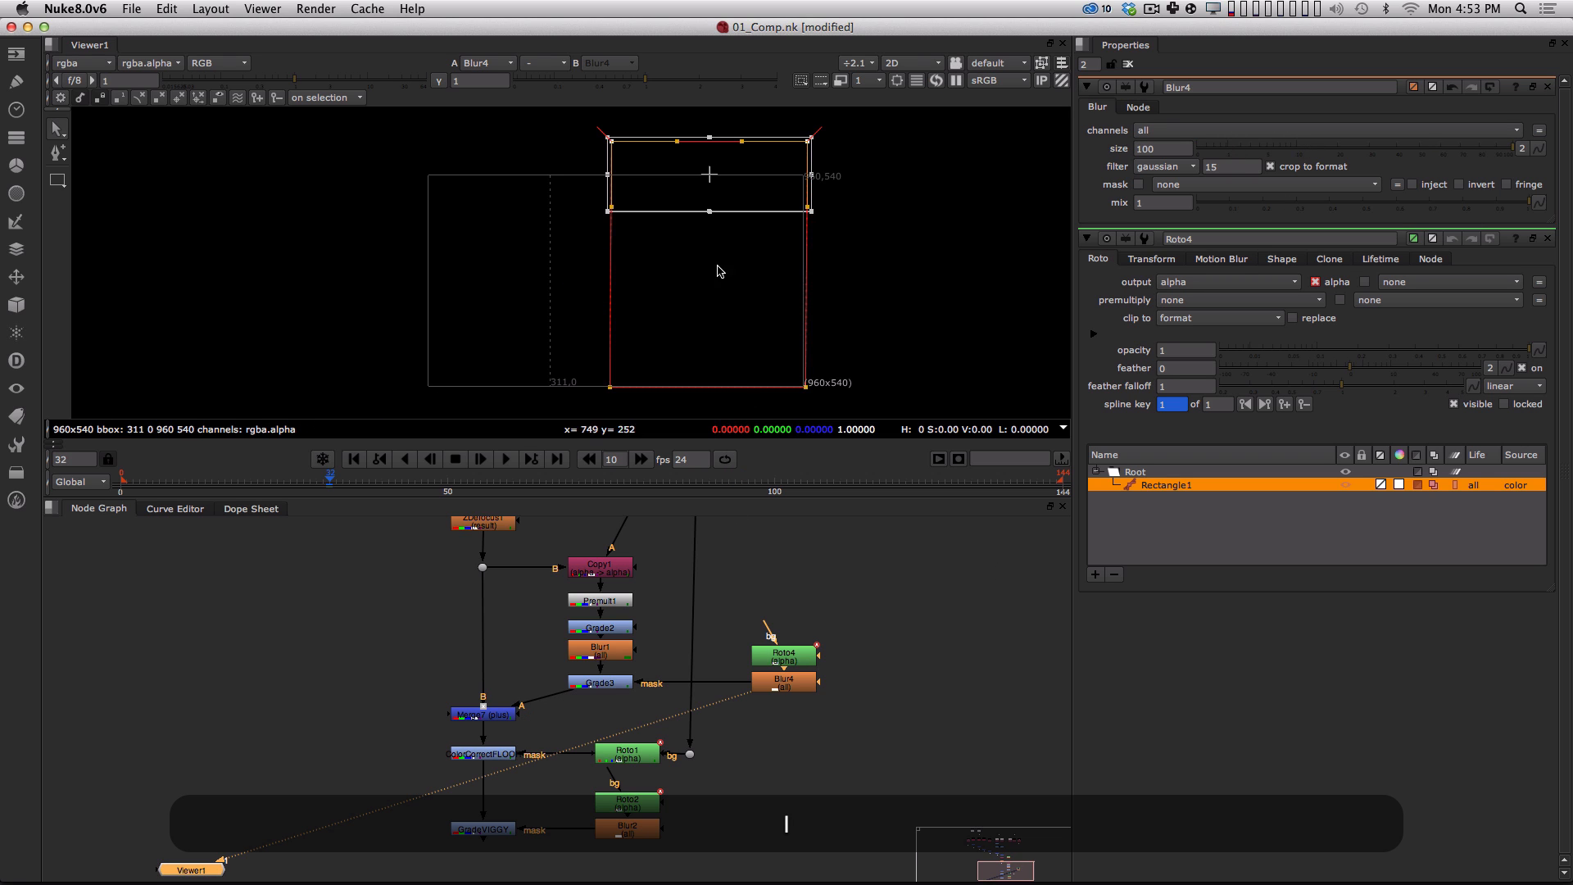
pyautogui.press('a')
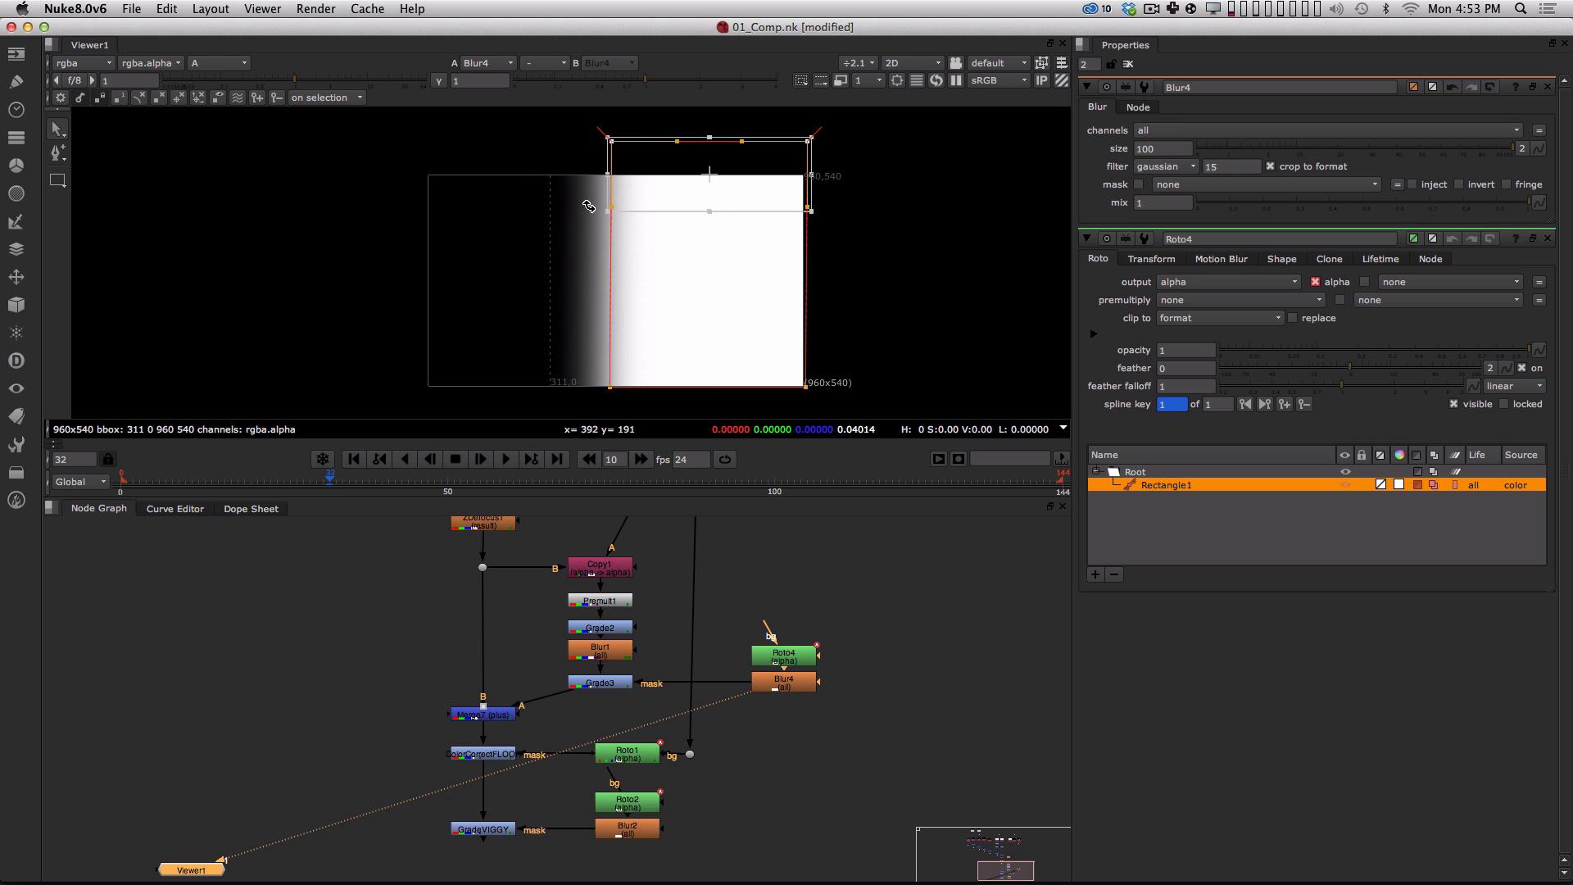
# Show Grade3's output in the viewer and lower its gamma to 0.57.
pyautogui.click(608, 683)
pyautogui.press('1')
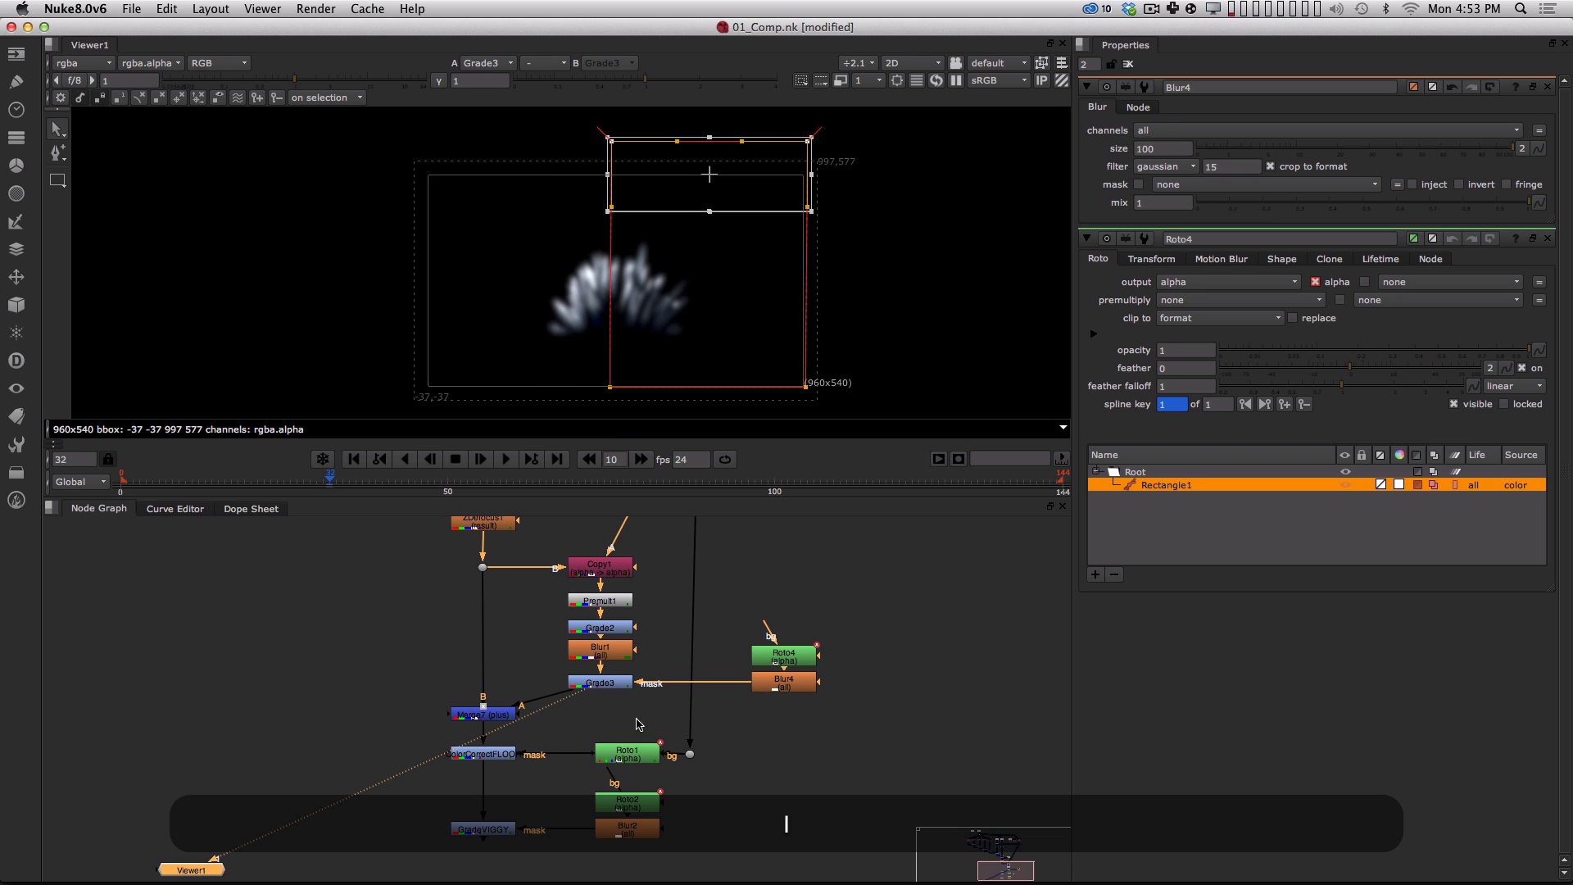
pyautogui.doubleClick(598, 683)
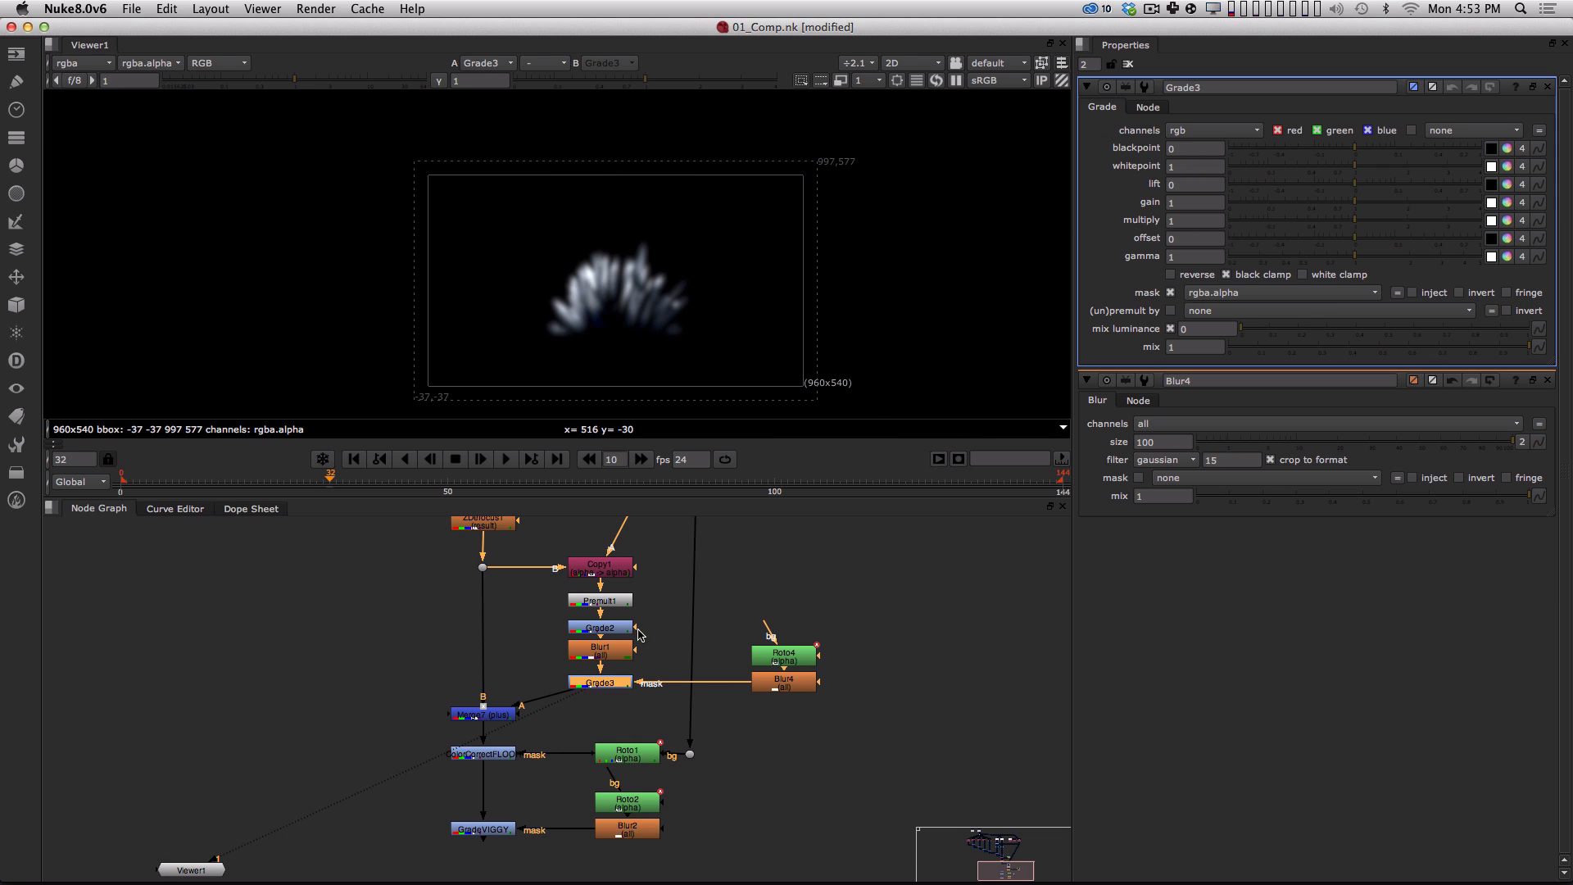
pyautogui.moveTo(1341, 261)
pyautogui.mouseDown()
pyautogui.moveTo(1257, 268)
pyautogui.moveTo(1329, 261)
pyautogui.moveTo(1311, 260)
pyautogui.mouseUp()
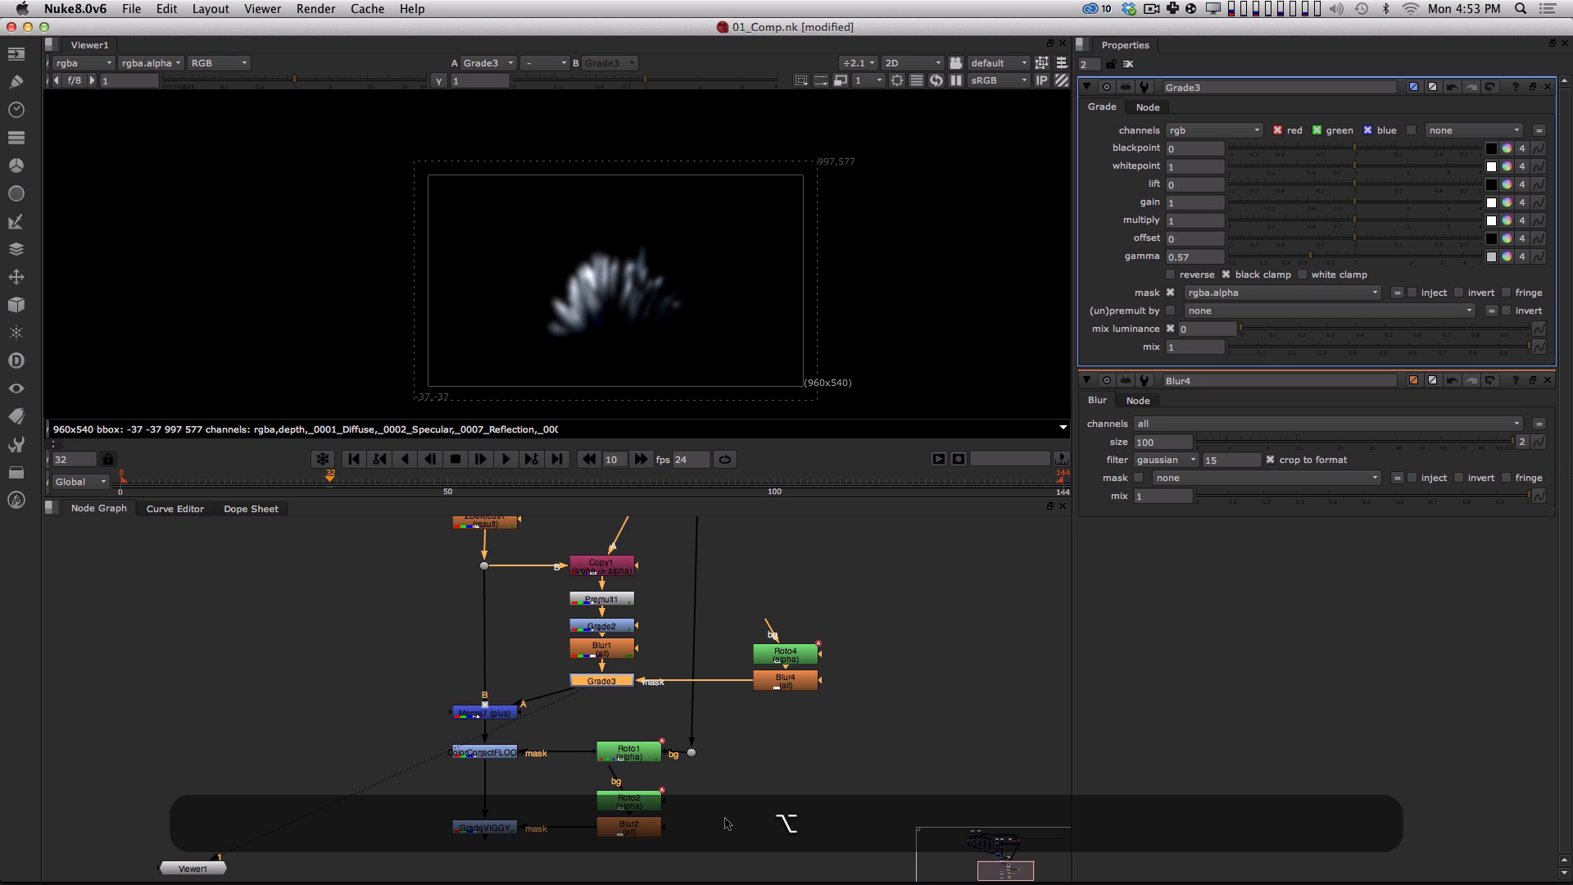
# Show GradeVIGGY's output fitted to the viewer and adjust Grade3's gamma to about 0.87.
pyautogui.keyDown('alt'); pyautogui.moveTo(526, 851); pyautogui.dragTo(564, 736); pyautogui.keyUp('alt')
pyautogui.hotkey('alt', '1')
pyautogui.press('h')
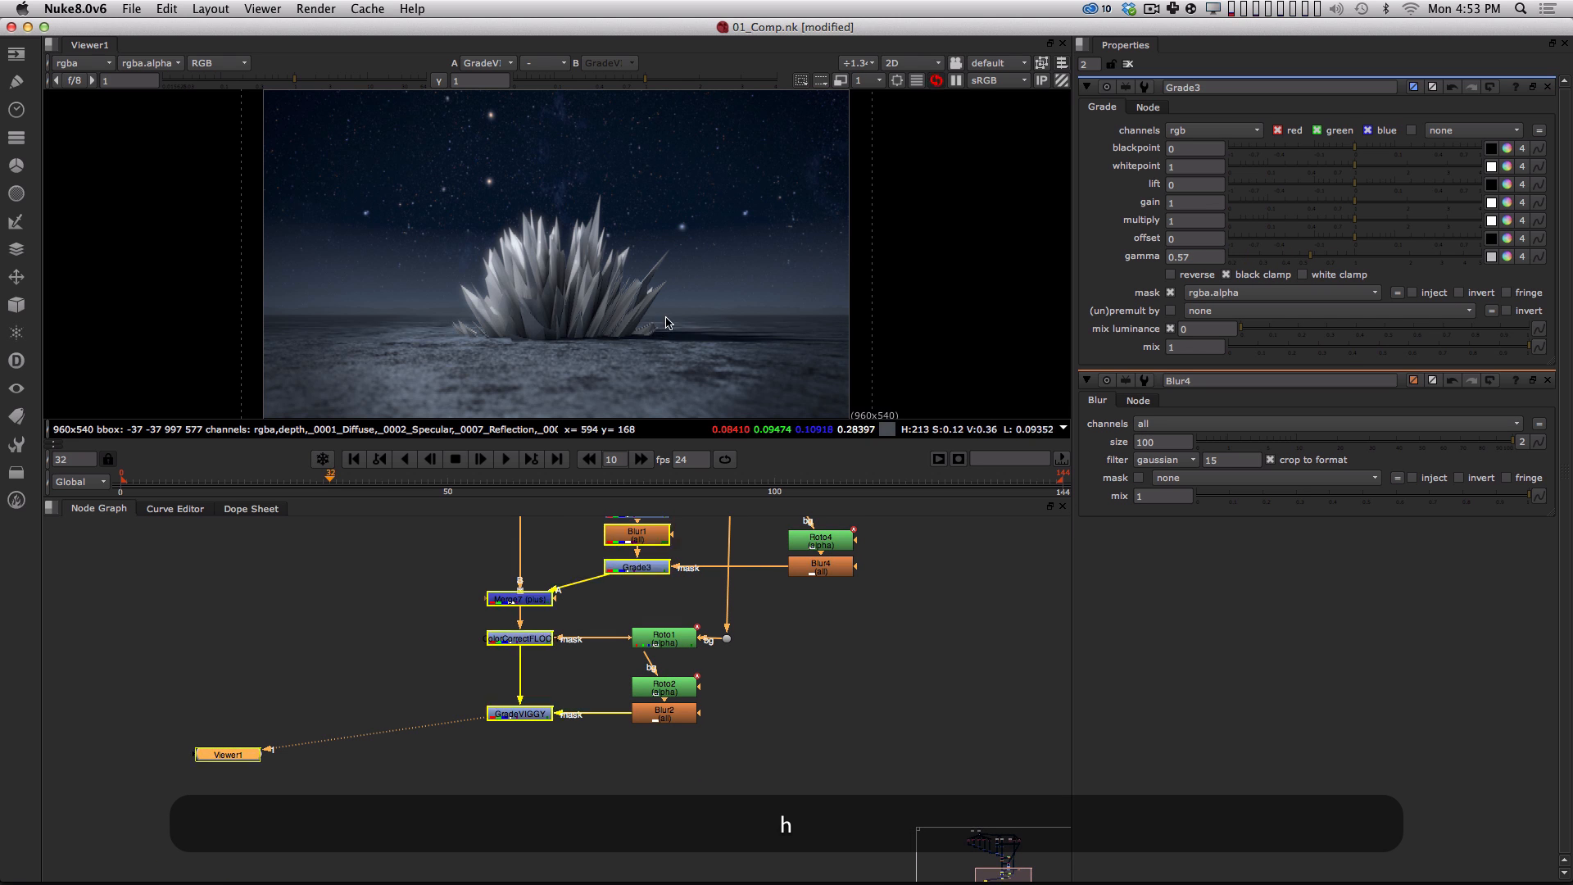
pyautogui.moveTo(1307, 262)
pyautogui.mouseDown()
pyautogui.moveTo(1355, 257)
pyautogui.moveTo(1315, 263)
pyautogui.mouseUp()
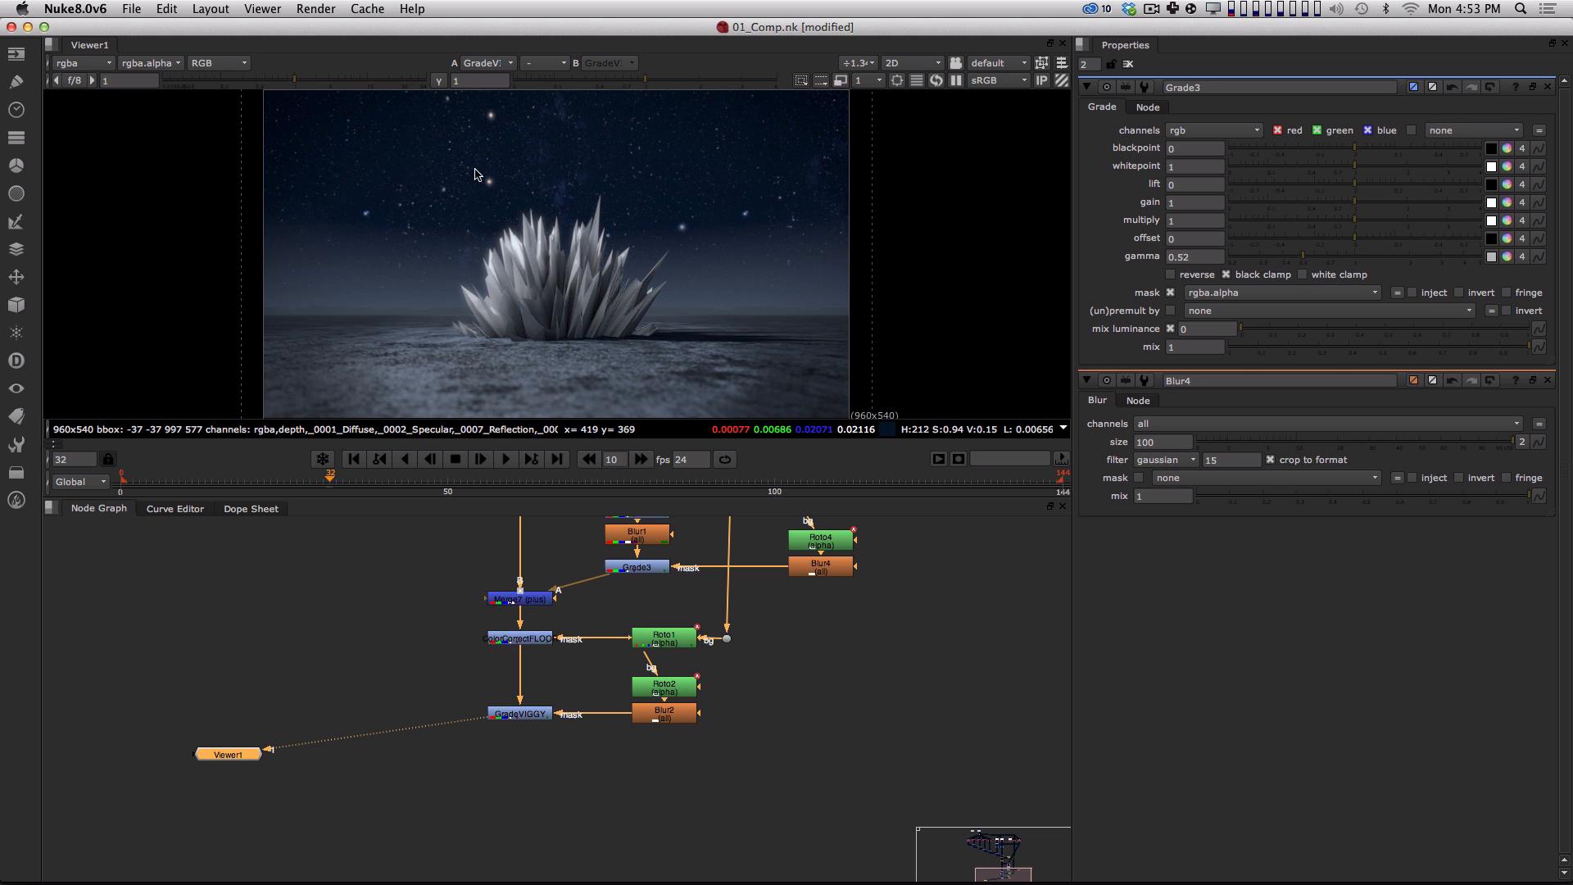
pyautogui.moveTo(1313, 261); pyautogui.dragTo(1345, 264)
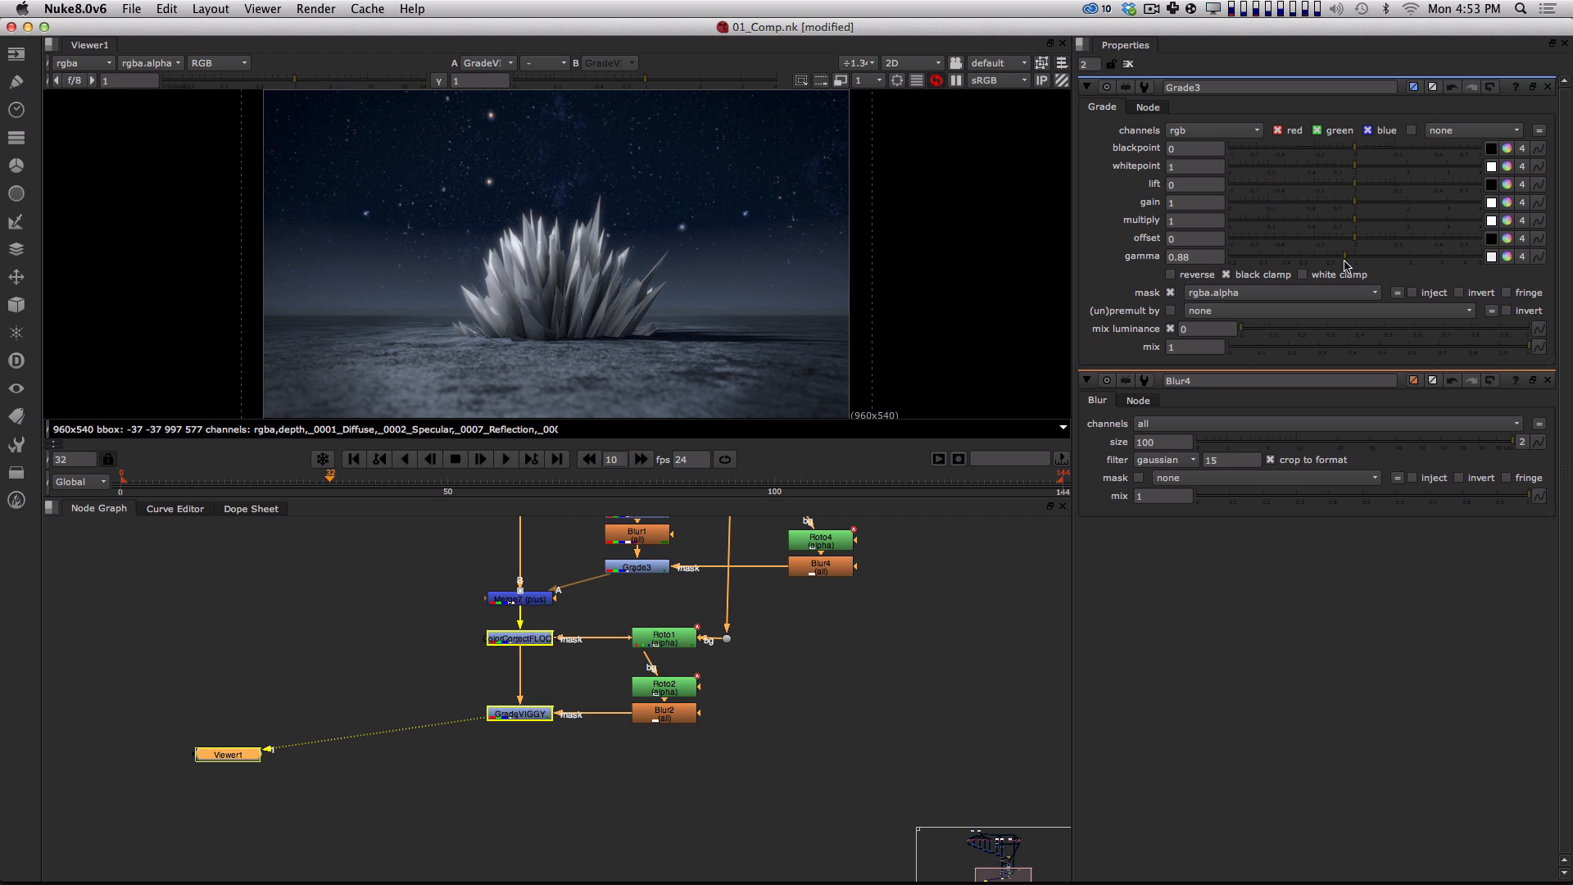
# Examine the graded composite and look over the node tree from the multiply merges down to GradeVIGGY.
pyautogui.keyDown('alt'); pyautogui.moveTo(853, 685); pyautogui.dragTo(875, 794); pyautogui.keyUp('alt')
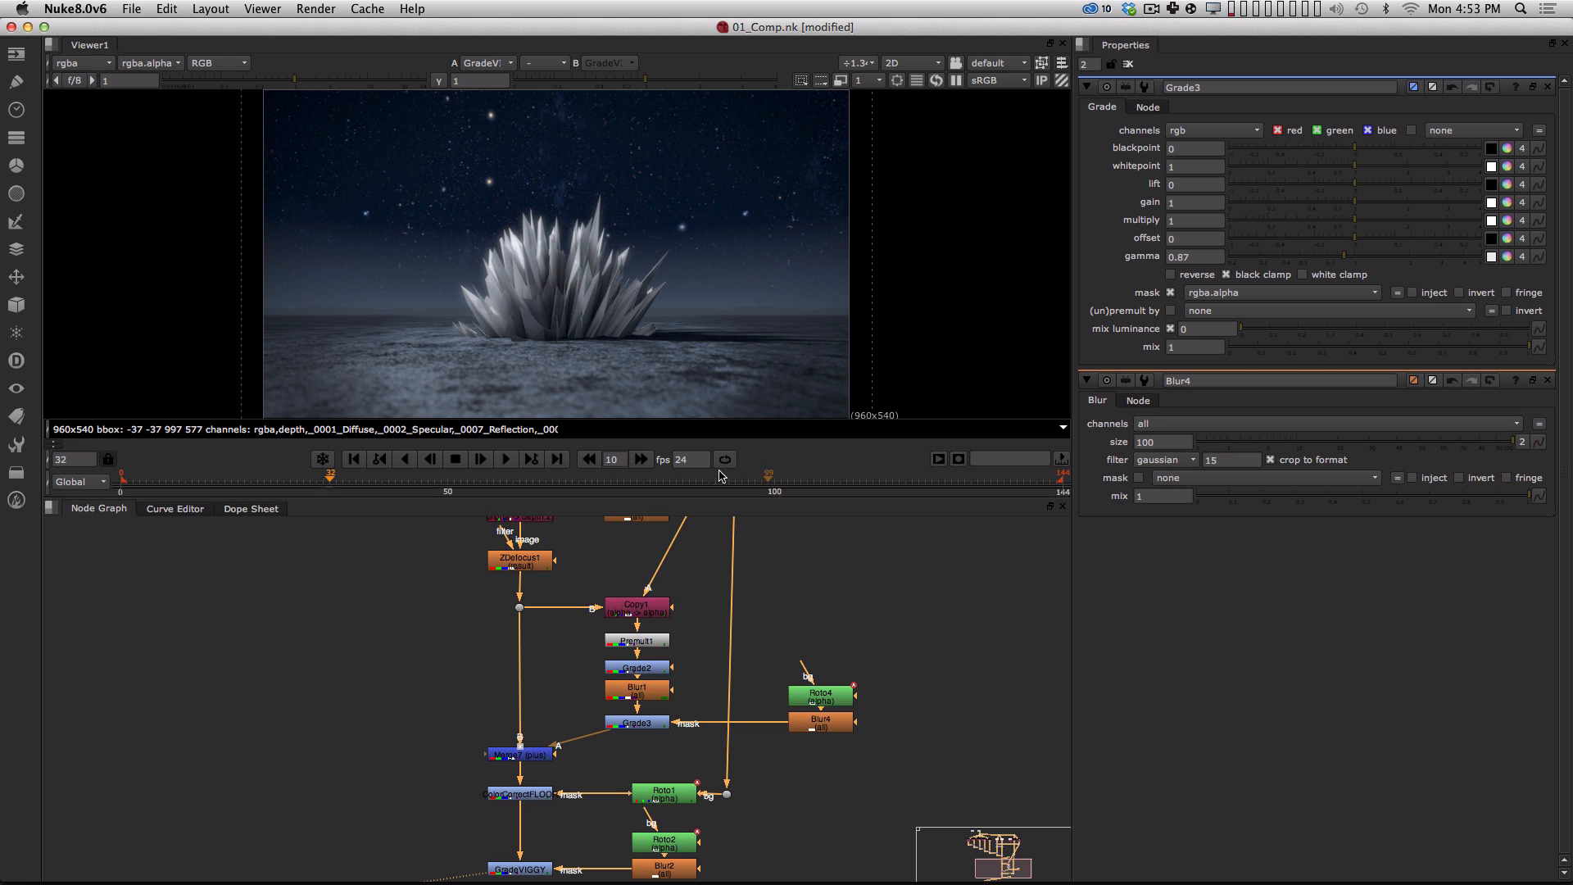
pyautogui.press('alt')
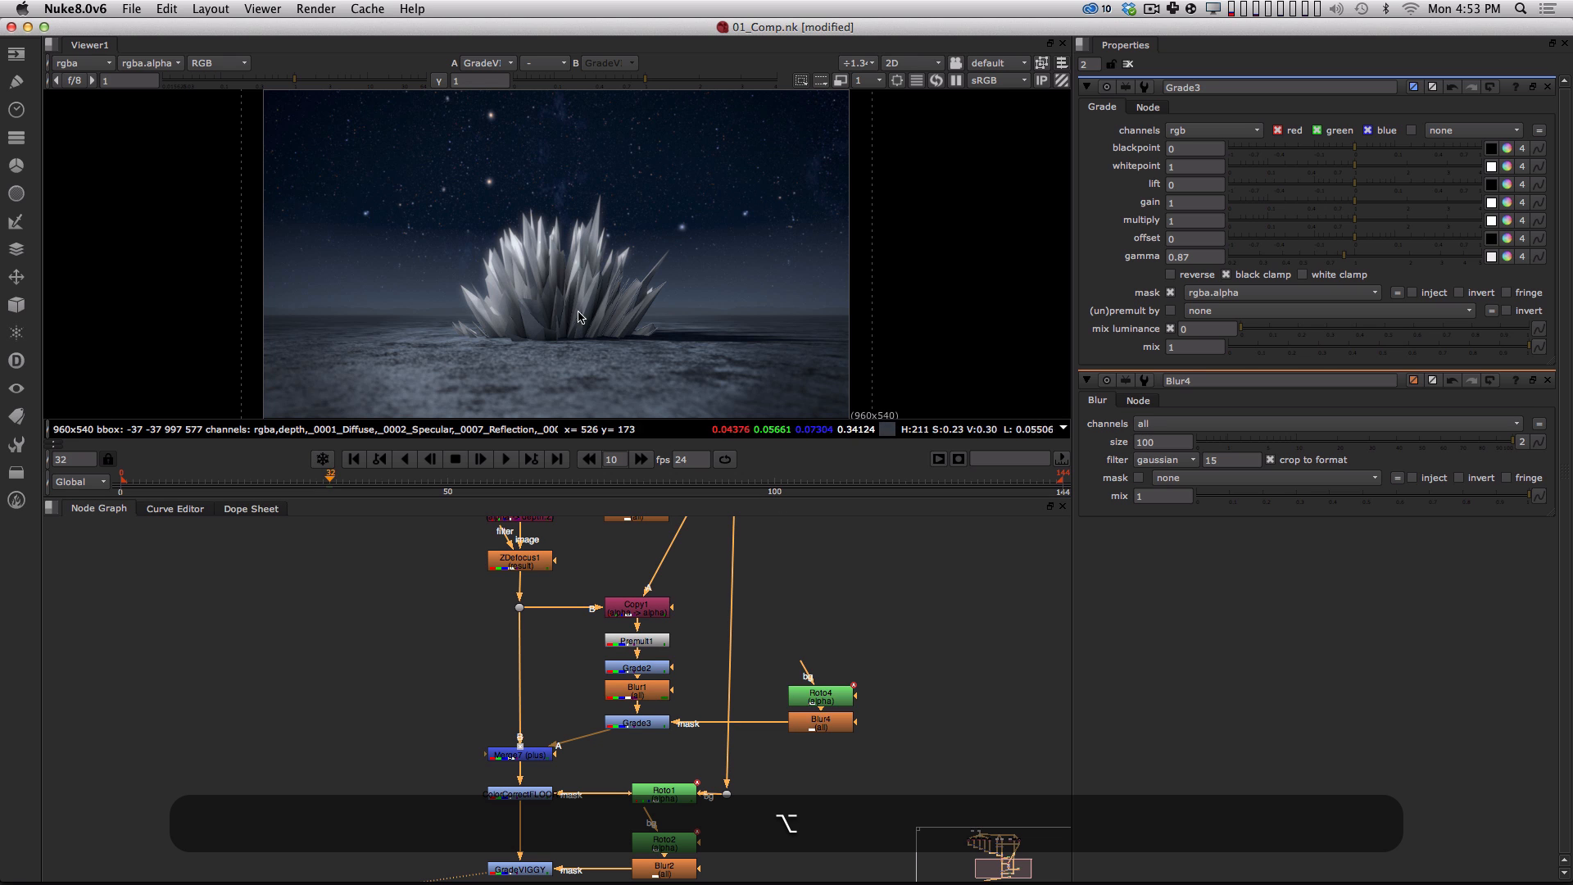
pyautogui.moveTo(552, 329)
pyautogui.keyDown('alt'); pyautogui.mouseDown()
pyautogui.moveTo(532, 339)
pyautogui.moveTo(561, 327)
pyautogui.mouseUp(); pyautogui.keyUp('alt')
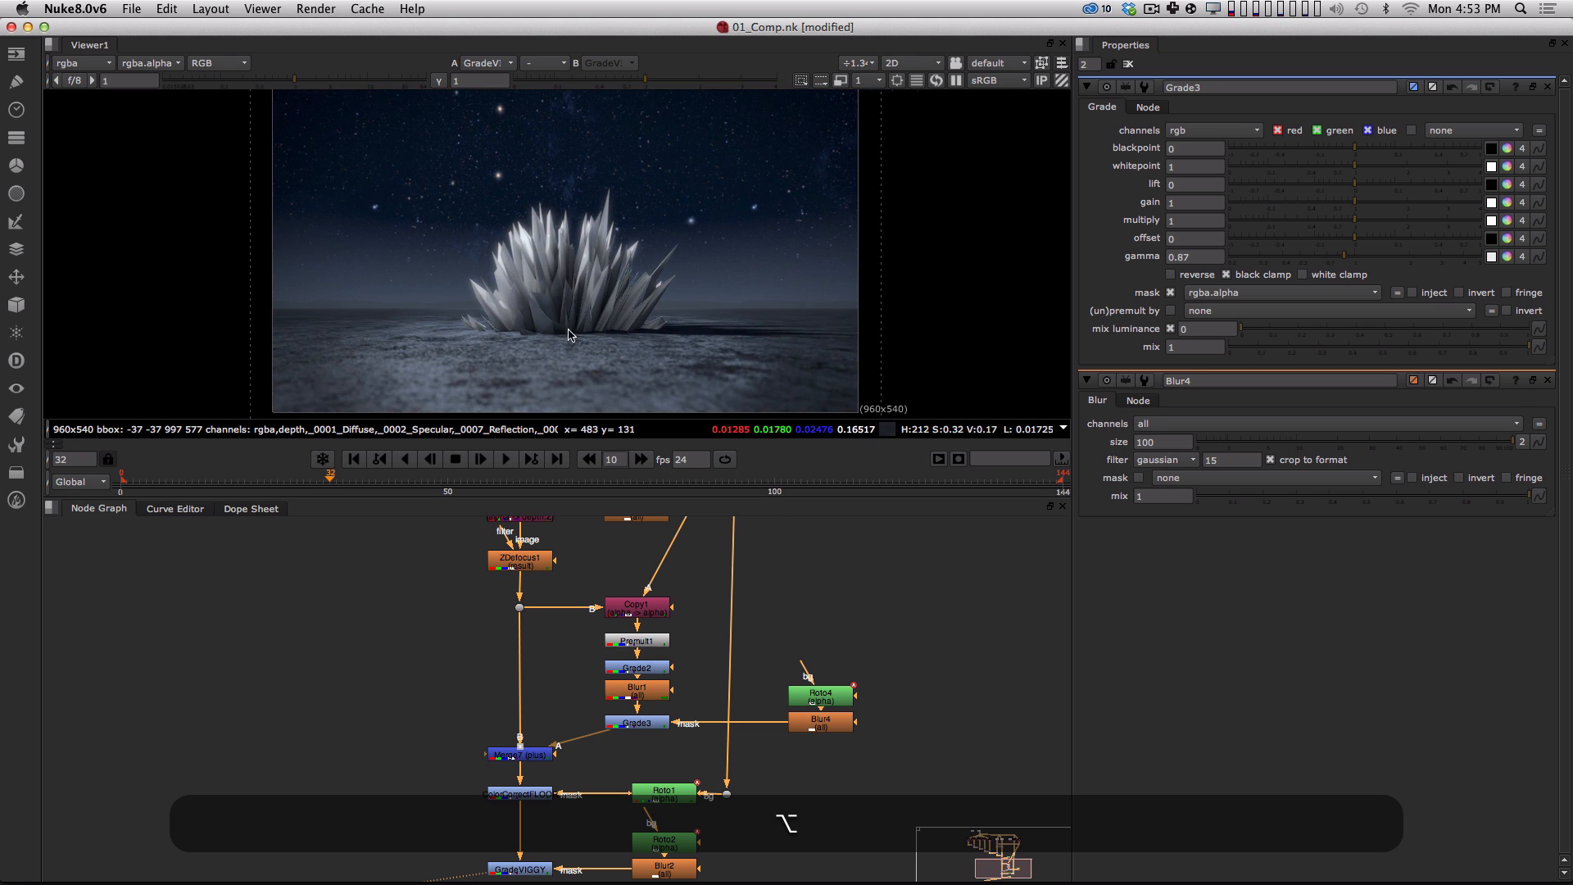
pyautogui.keyDown('alt'); pyautogui.moveTo(561, 327); pyautogui.dragTo(557, 329, button='middle'); pyautogui.keyUp('alt')
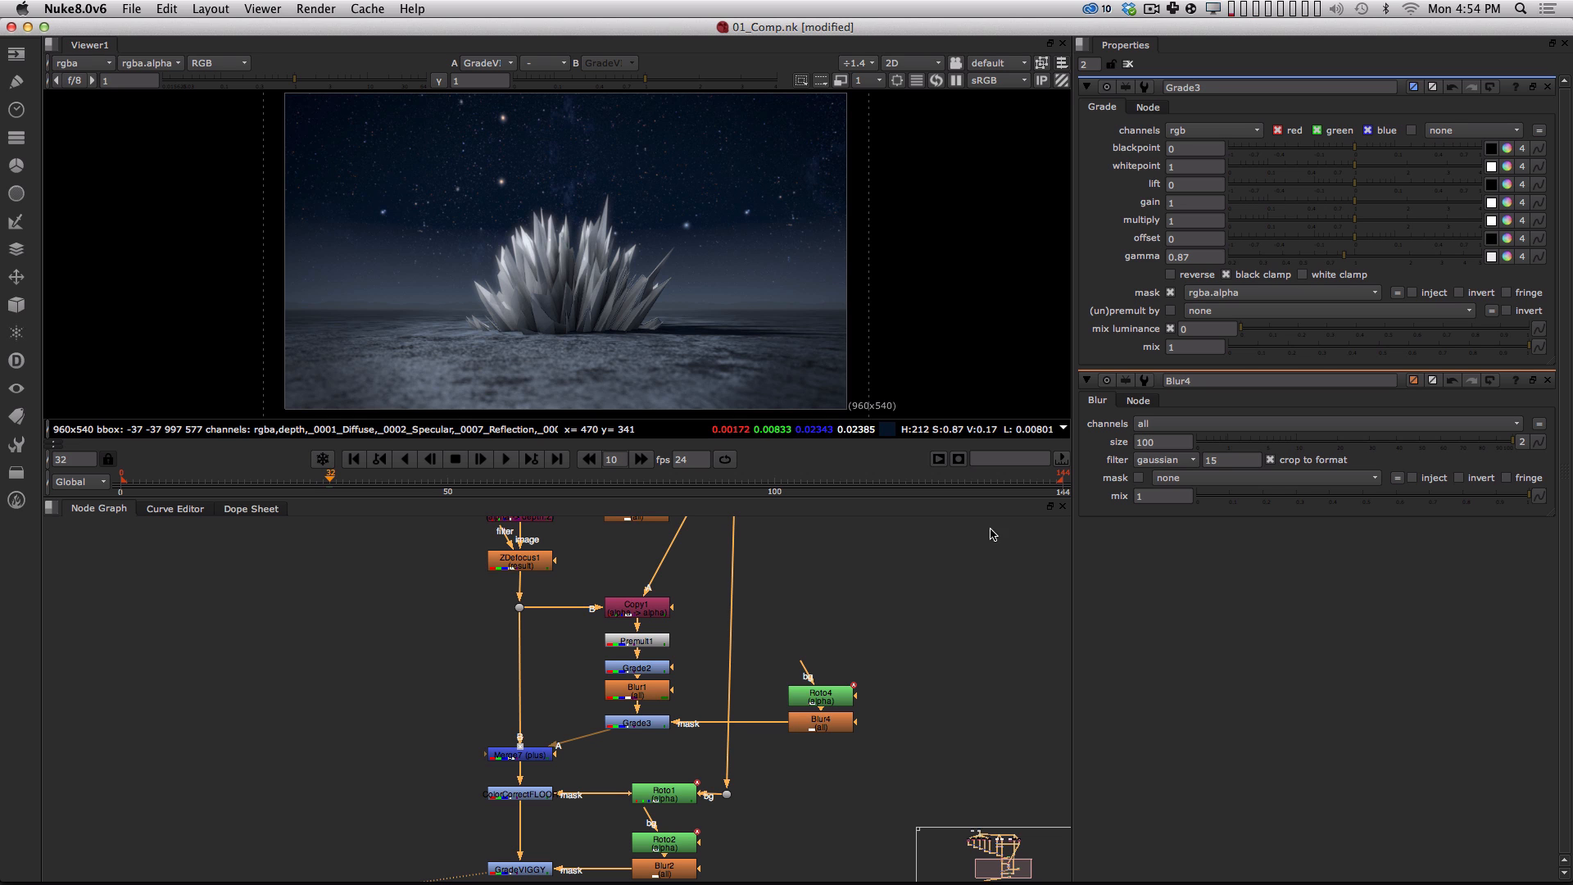
pyautogui.keyDown('alt'); pyautogui.moveTo(530, 636); pyautogui.dragTo(548, 807); pyautogui.keyUp('alt')
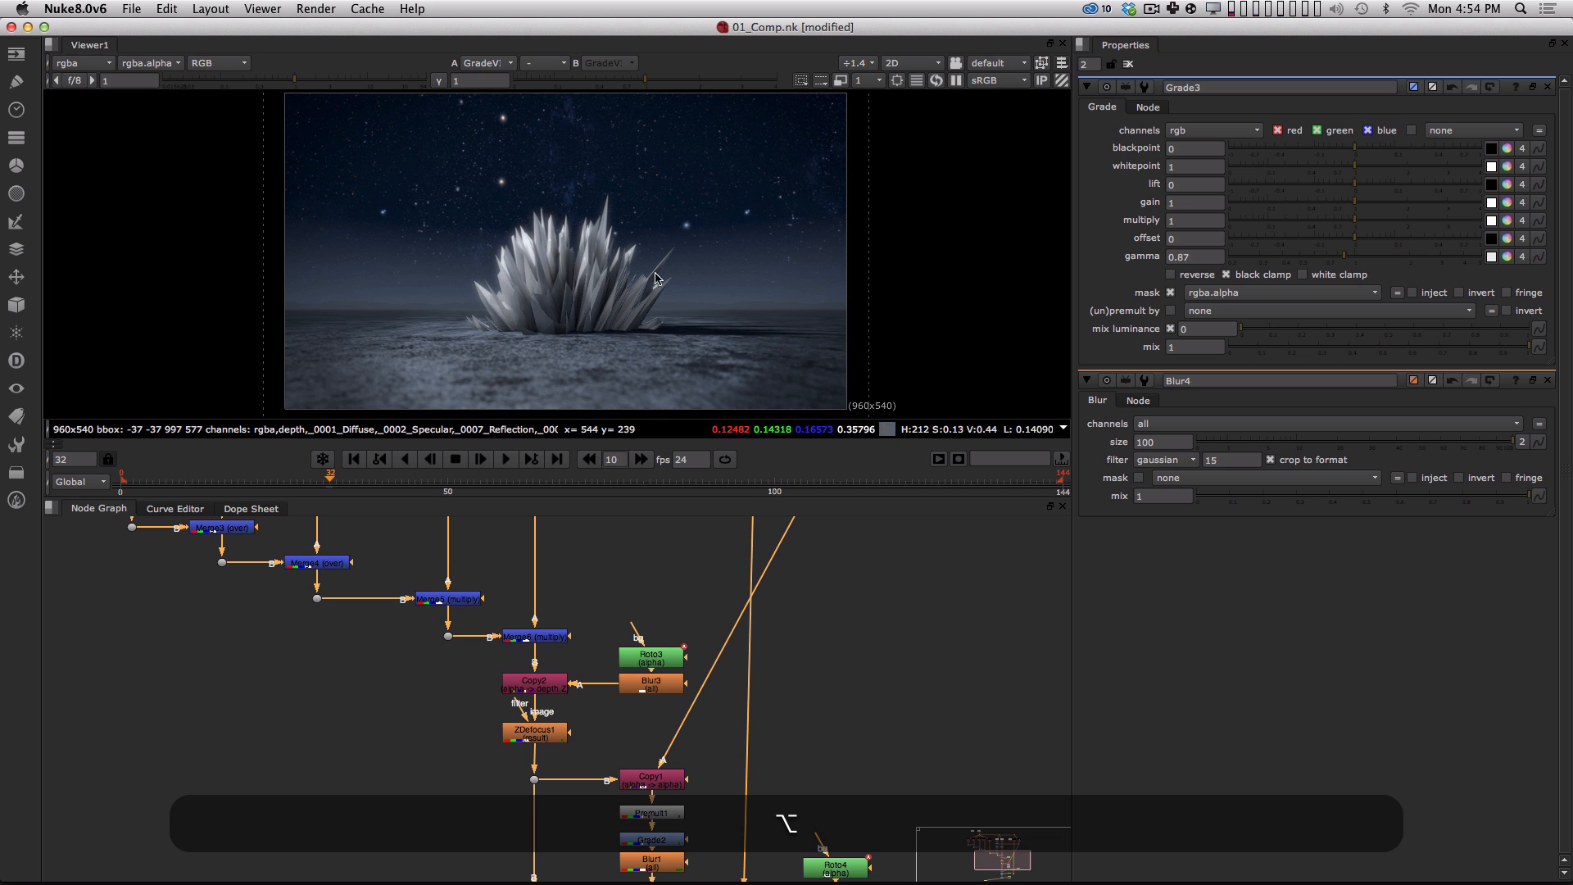
pyautogui.keyDown('alt'); pyautogui.moveTo(508, 647); pyautogui.dragTo(373, 557); pyautogui.keyUp('alt')
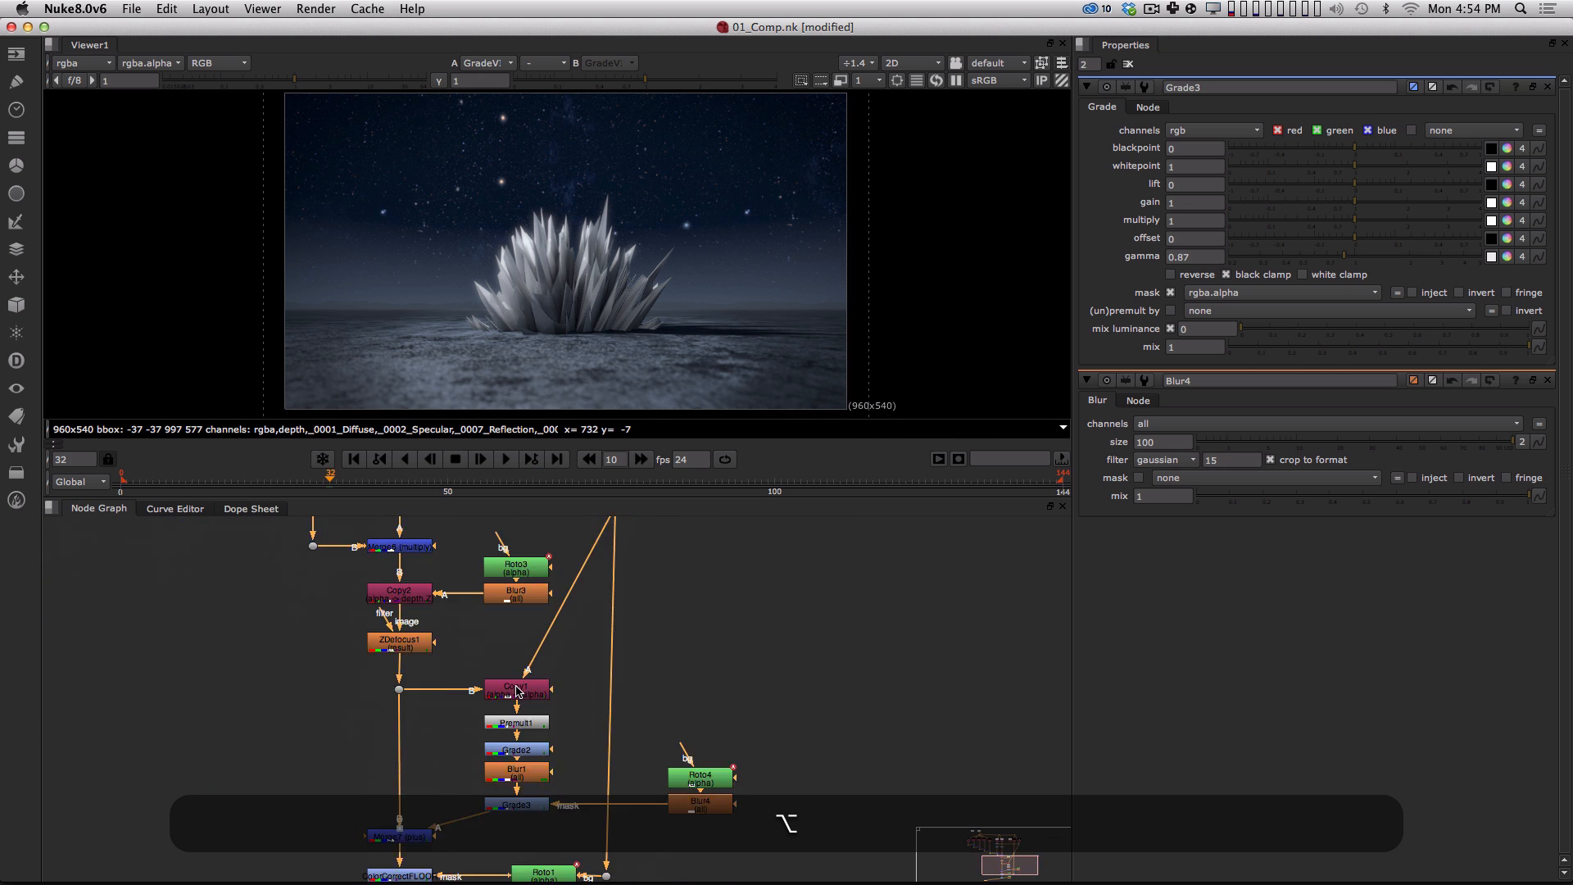
pyautogui.keyDown('alt'); pyautogui.moveTo(481, 845); pyautogui.dragTo(512, 683); pyautogui.keyUp('alt')
pyautogui.moveTo(530, 791)
pyautogui.keyDown('alt'); pyautogui.mouseDown()
pyautogui.moveTo(582, 716)
pyautogui.moveTo(552, 779)
pyautogui.moveTo(527, 720)
pyautogui.moveTo(655, 696)
pyautogui.moveTo(612, 643)
pyautogui.mouseUp(); pyautogui.keyUp('alt')
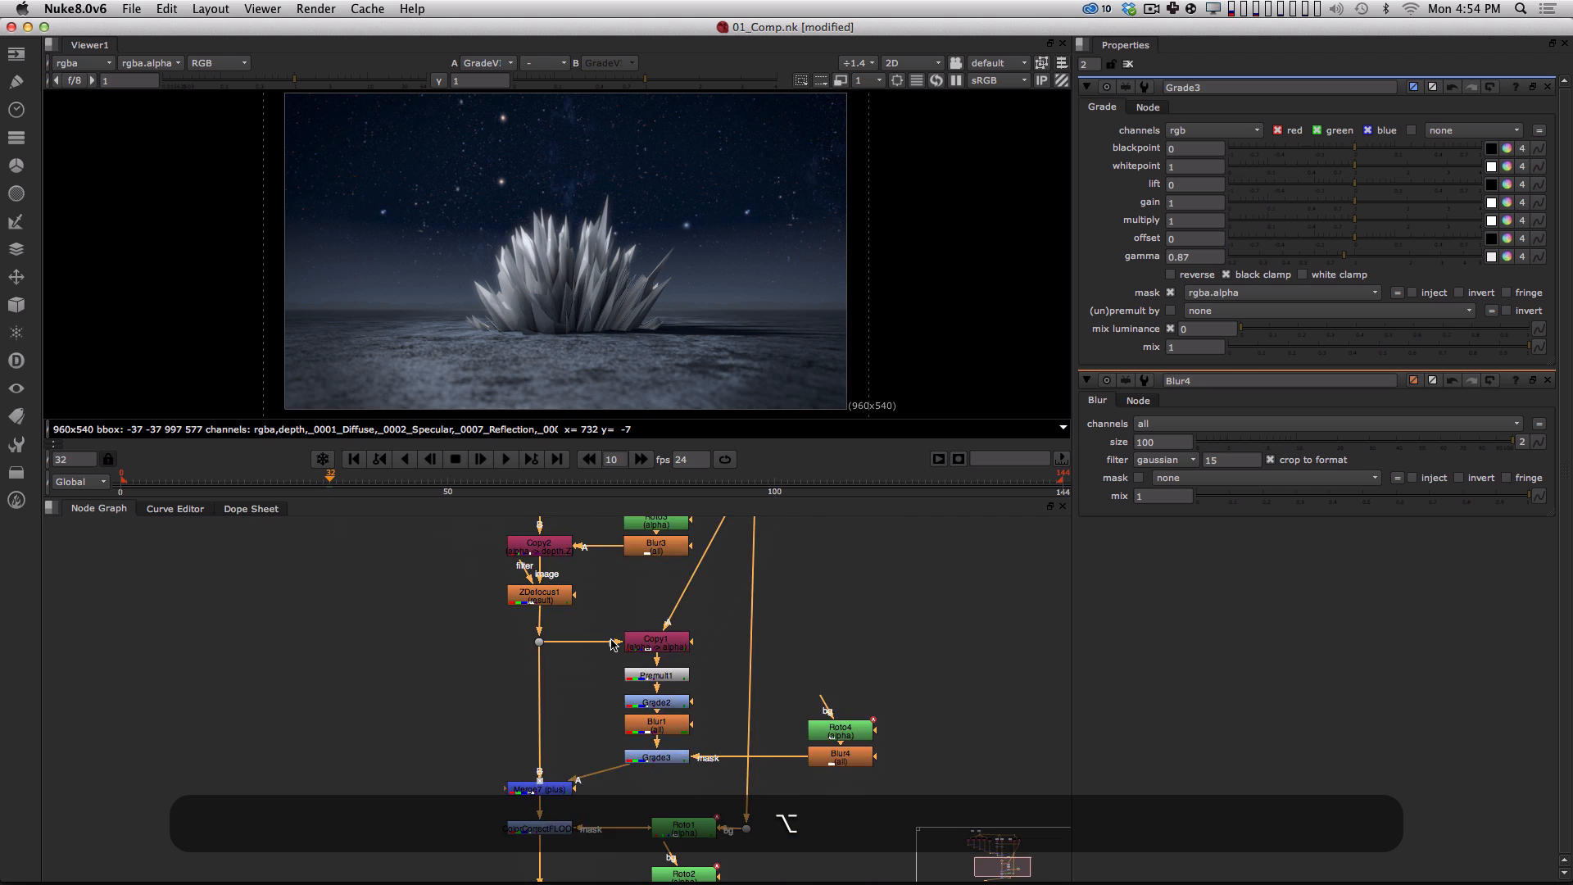
pyautogui.keyDown('alt'); pyautogui.moveTo(612, 643); pyautogui.dragTo(575, 709, button='middle'); pyautogui.keyUp('alt')
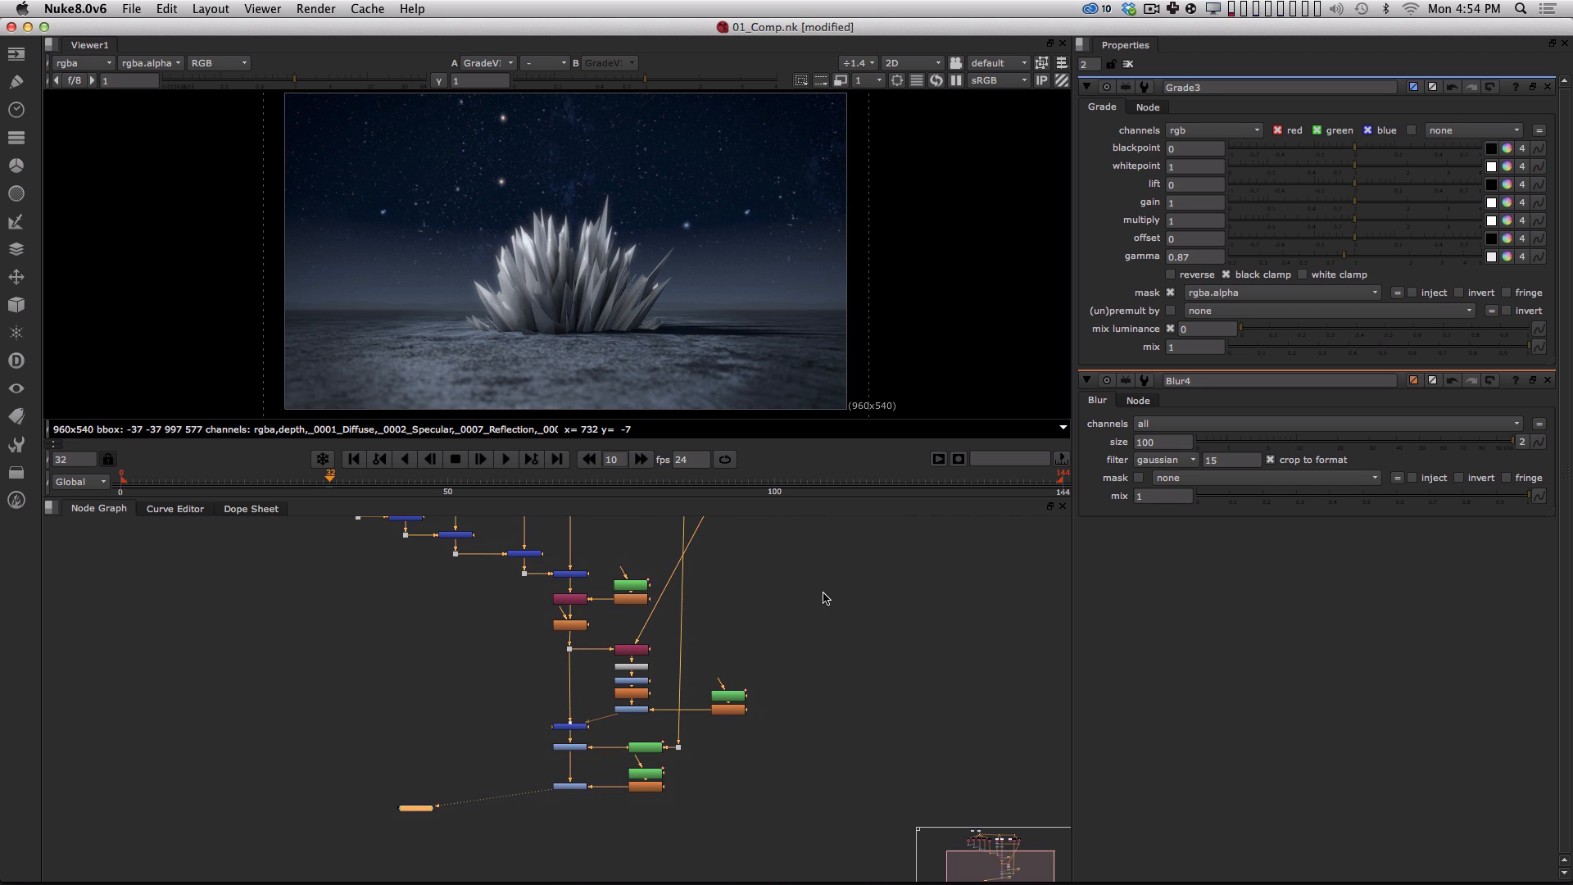
pyautogui.press('l')
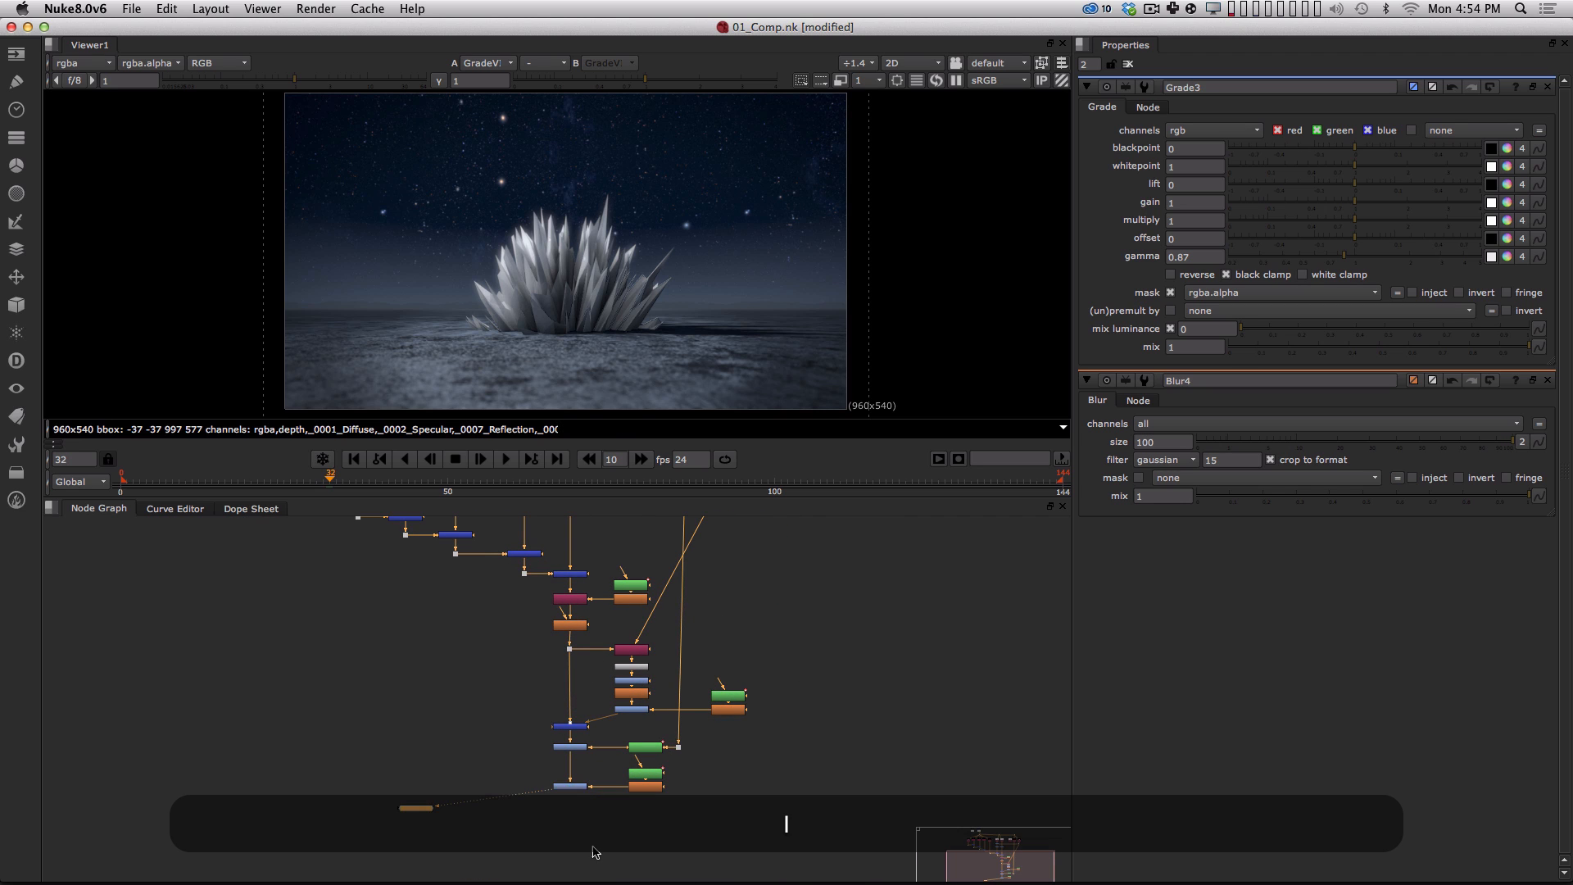
pyautogui.keyDown('alt'); pyautogui.moveTo(586, 816); pyautogui.dragTo(616, 802, button='middle'); pyautogui.keyUp('alt')
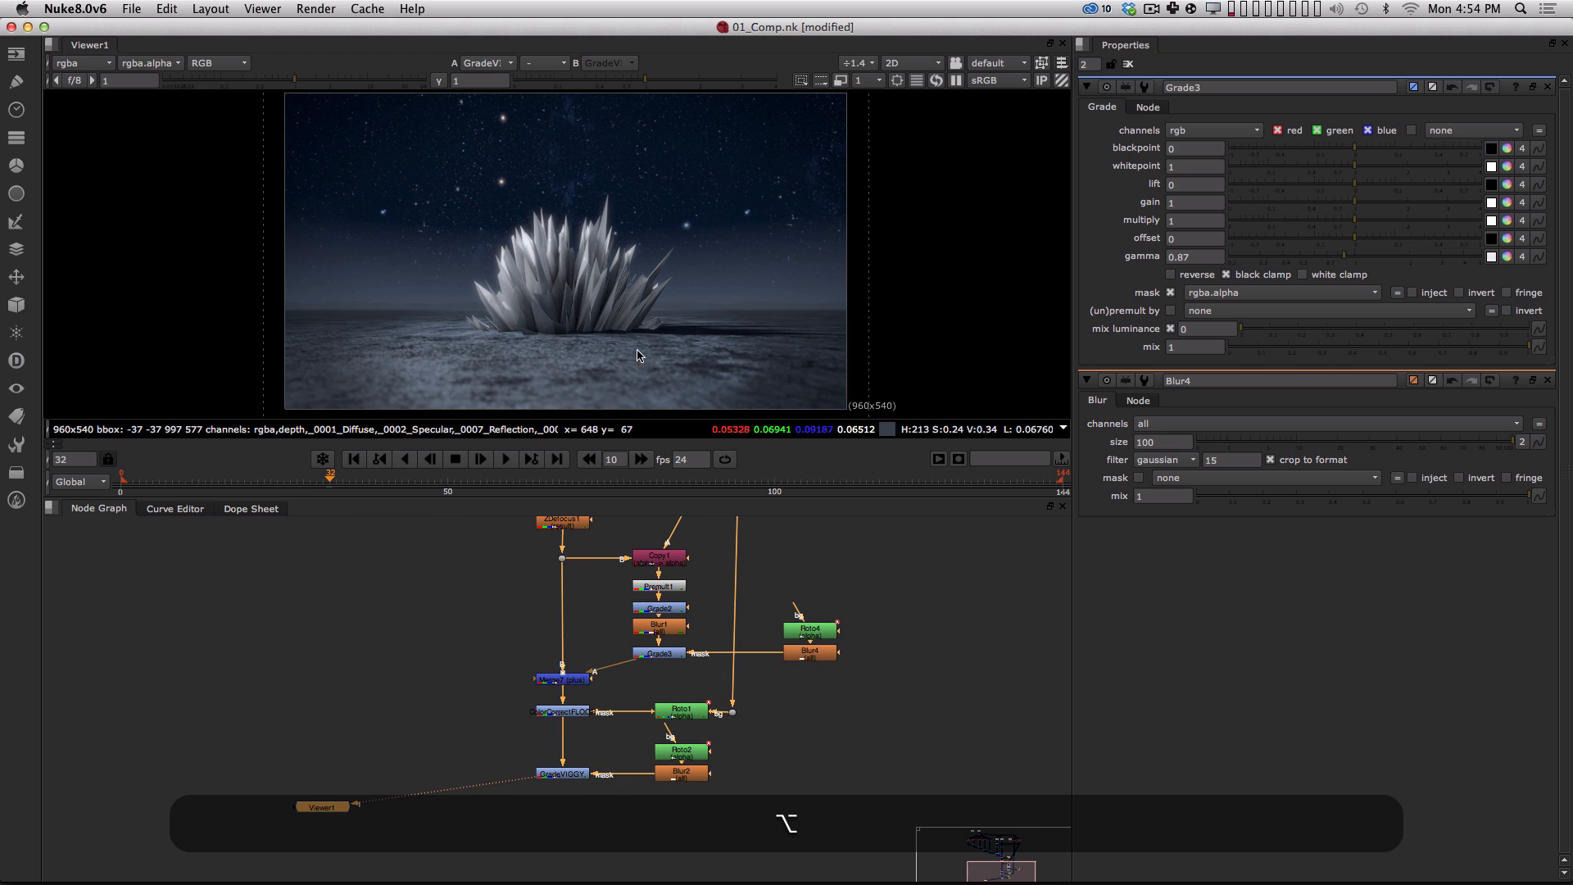
pyautogui.keyDown('alt'); pyautogui.moveTo(649, 481); pyautogui.dragTo(596, 618, button='middle'); pyautogui.keyUp('alt')
pyautogui.keyDown('alt'); pyautogui.moveTo(595, 567); pyautogui.dragTo(590, 674); pyautogui.keyUp('alt')
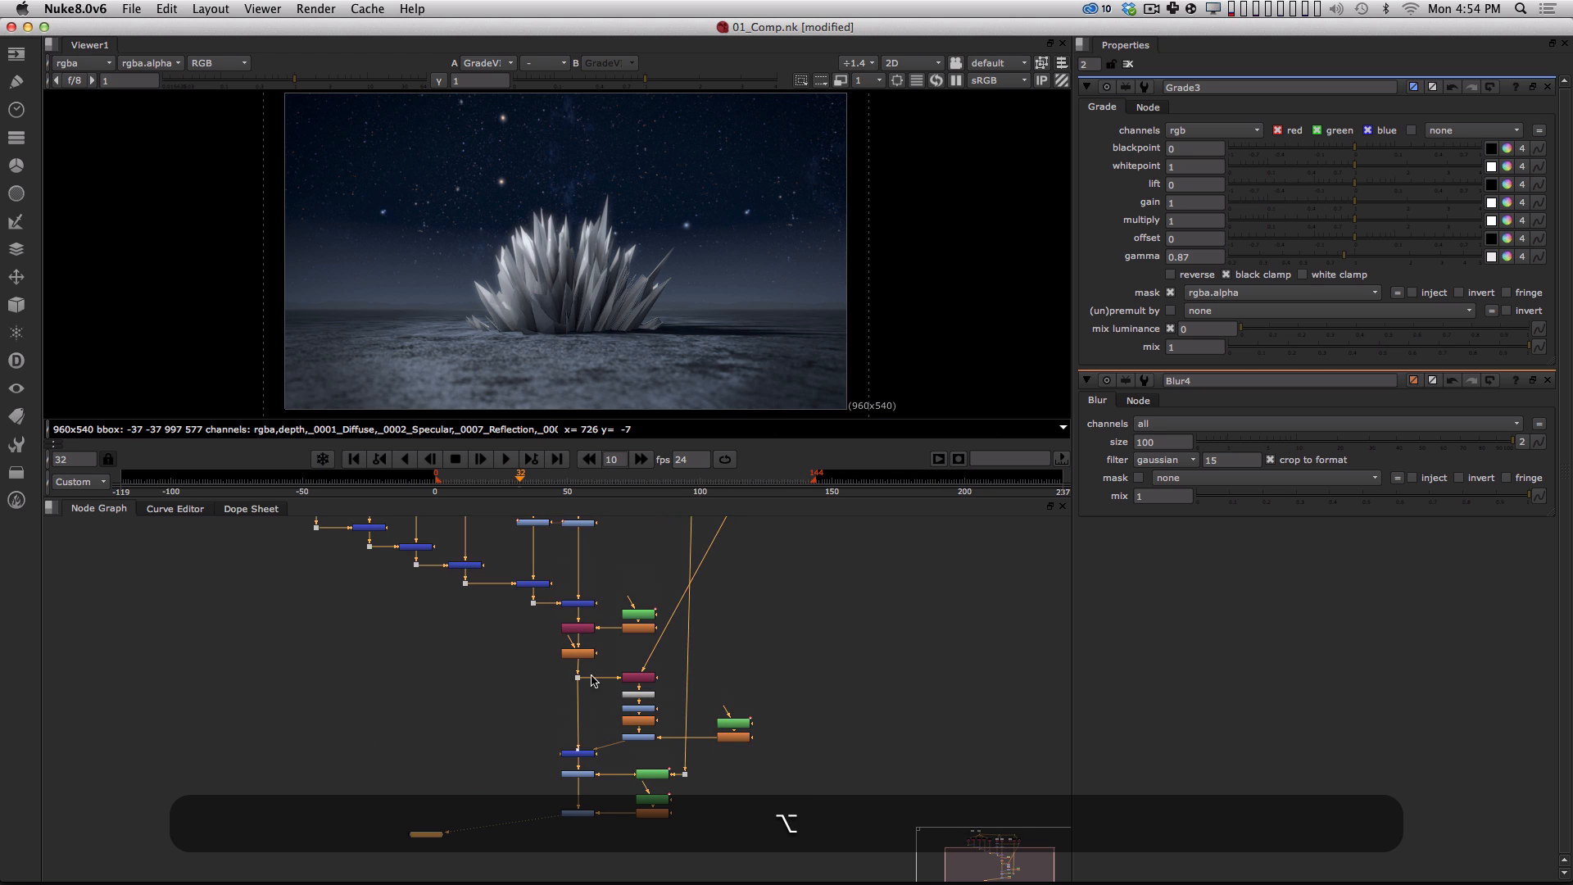
pyautogui.keyDown('alt'); pyautogui.moveTo(586, 471); pyautogui.dragTo(682, 462, button='middle'); pyautogui.keyUp('alt')
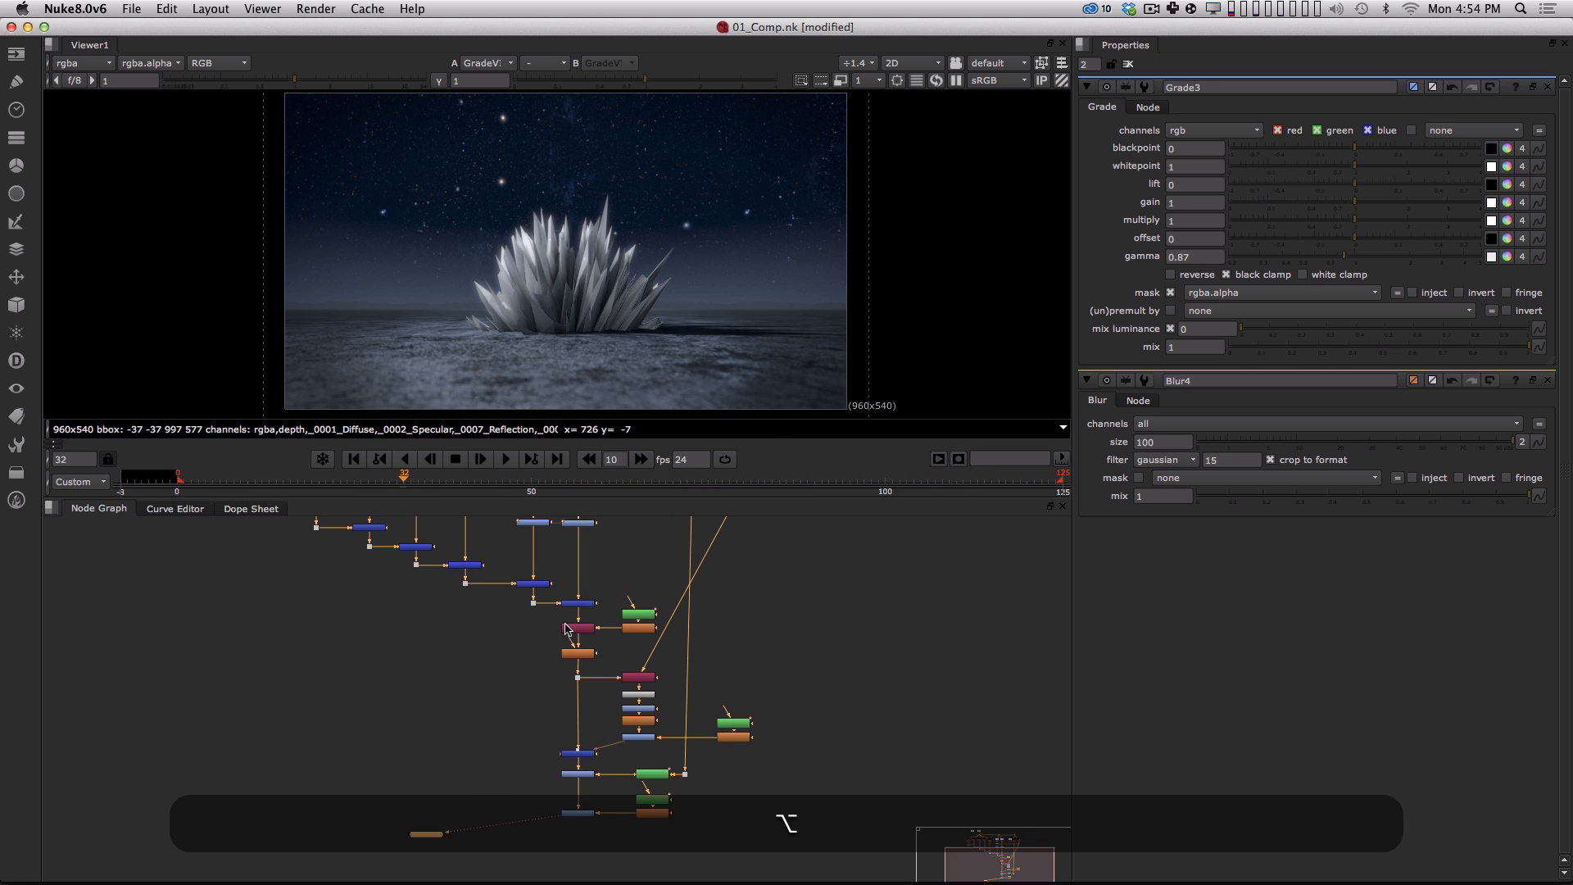
# Move the nodes from Copy2 down to GradeVIGGY lower in the graph to open space below Merge6.
pyautogui.keyDown('shift'); pyautogui.moveTo(534, 616); pyautogui.dragTo(741, 852); pyautogui.keyUp('shift')
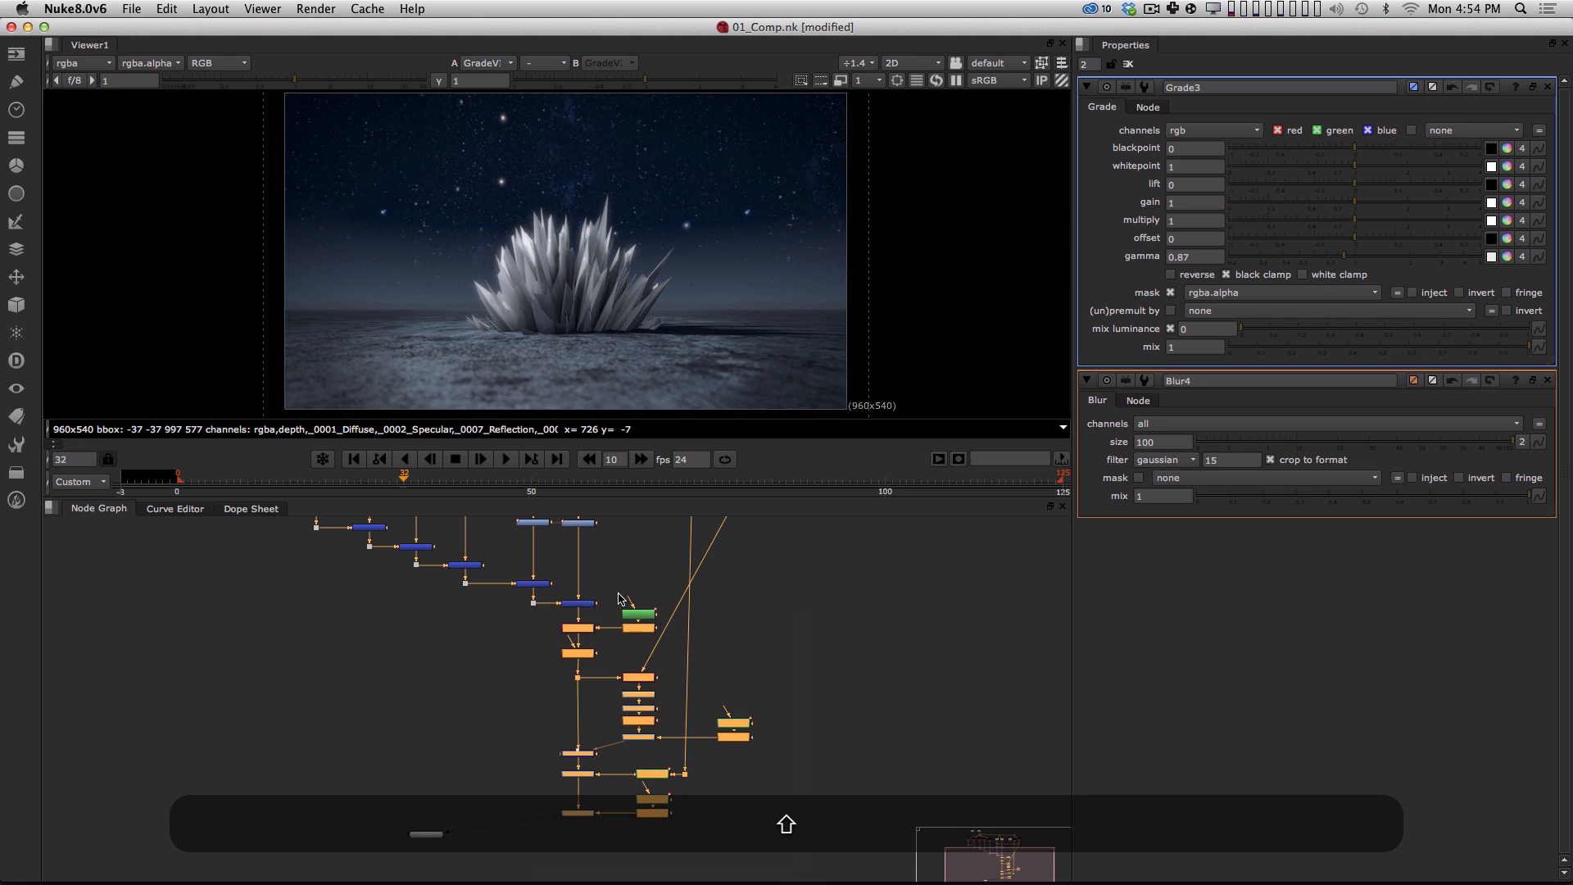
pyautogui.moveTo(646, 625); pyautogui.dragTo(646, 707)
pyautogui.click(622, 657)
# Insert a HueShift node between Merge6 and Copy2, viewing its output, and set its hue rotation to -16.
pyautogui.keyDown('alt'); pyautogui.moveTo(595, 657); pyautogui.dragTo(701, 655, button='middle'); pyautogui.keyUp('alt')
pyautogui.hotkey('alt', 'Tab')
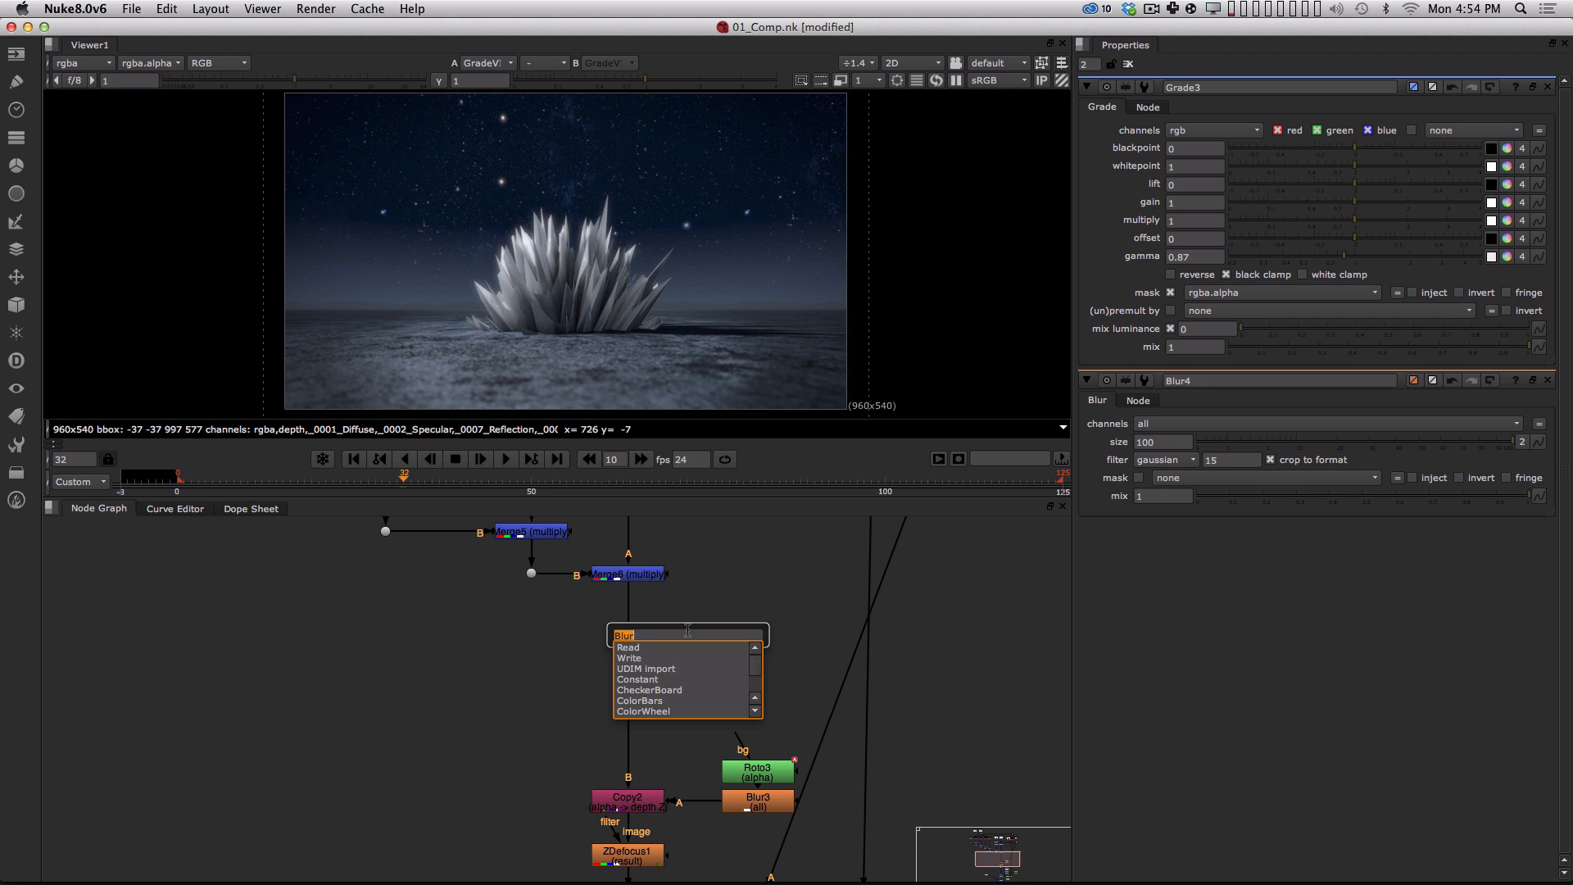
pyautogui.write('hues')
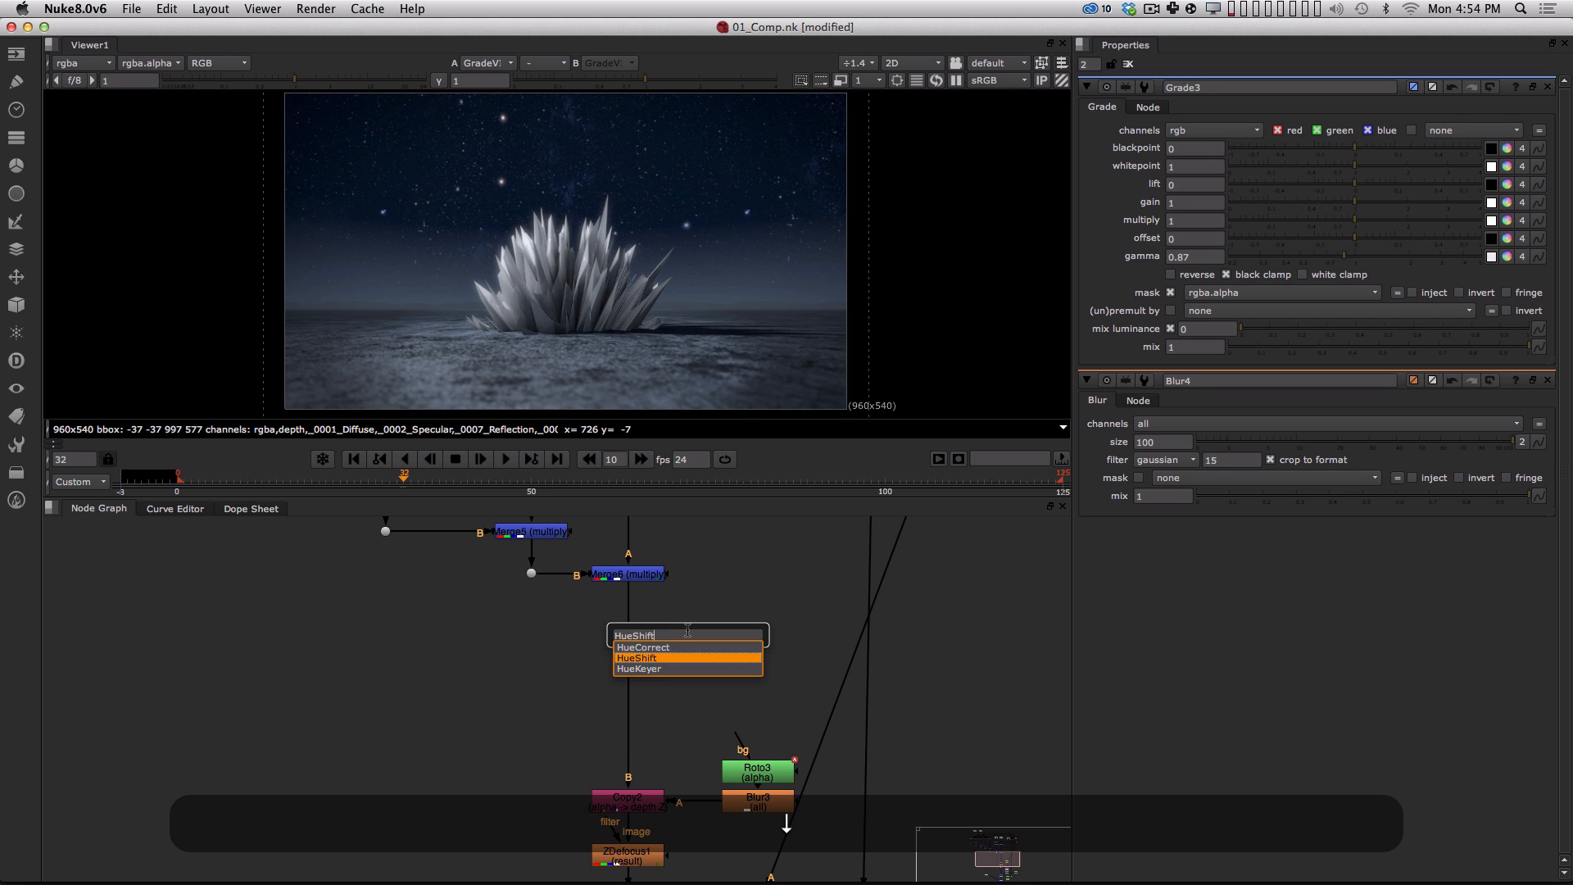
pyautogui.press('Return')
pyautogui.moveTo(724, 651); pyautogui.dragTo(648, 676)
pyautogui.press('1')
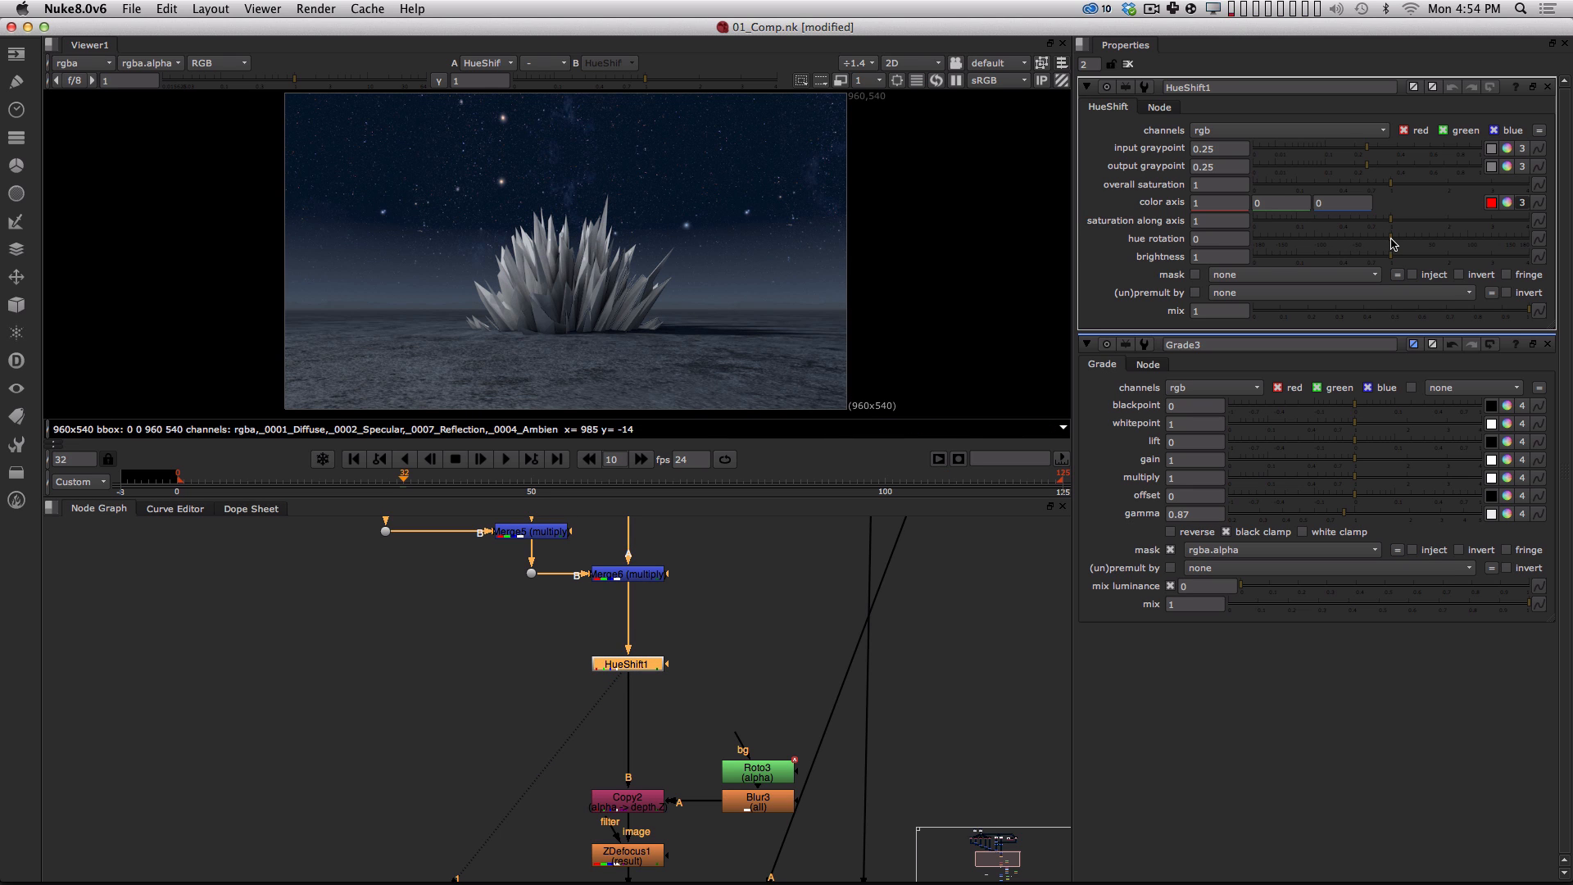
pyautogui.moveTo(1391, 243); pyautogui.dragTo(1376, 244)
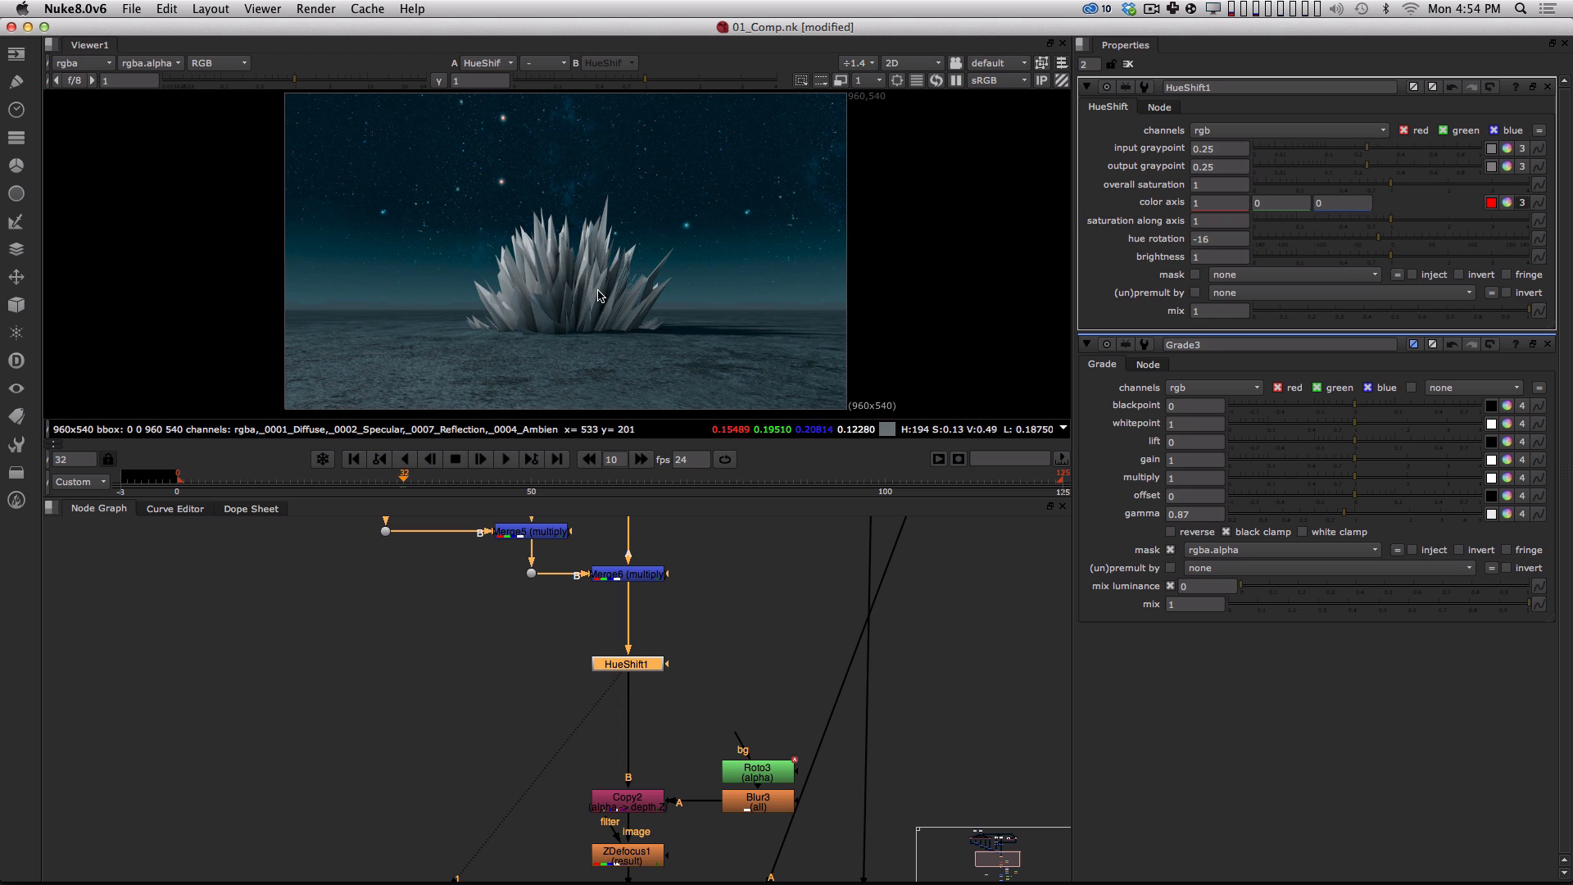
# Connect HueShift1's mask input to the sky matte so the hue shift affects only the sky.
pyautogui.keyDown('alt'); pyautogui.moveTo(723, 658); pyautogui.dragTo(695, 674); pyautogui.keyUp('alt')
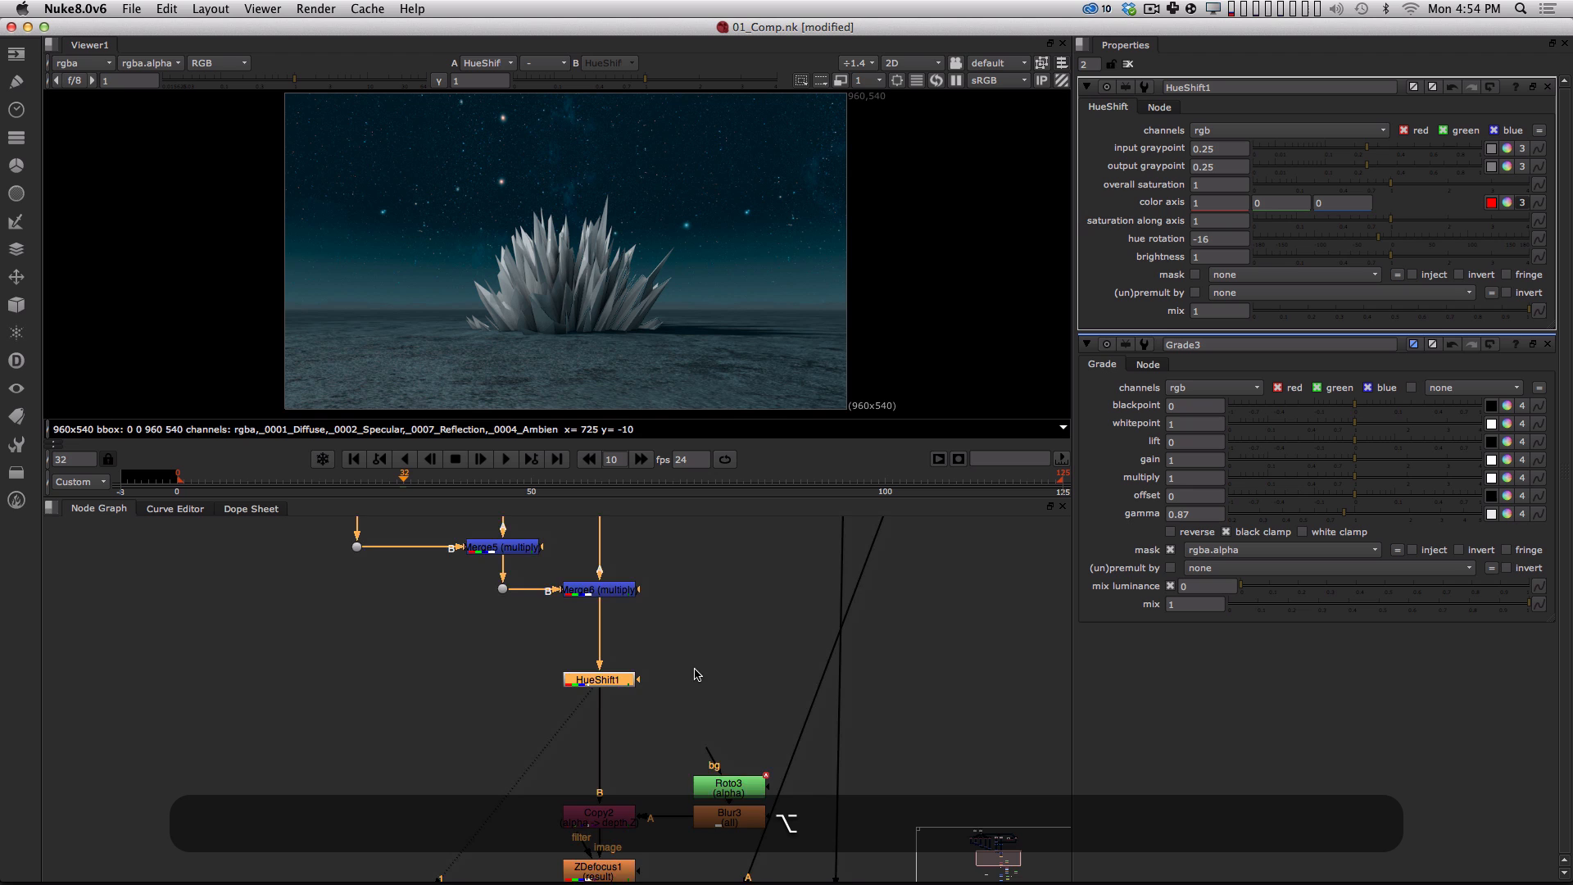
pyautogui.keyDown('alt'); pyautogui.moveTo(695, 674); pyautogui.dragTo(638, 717, button='middle'); pyautogui.keyUp('alt')
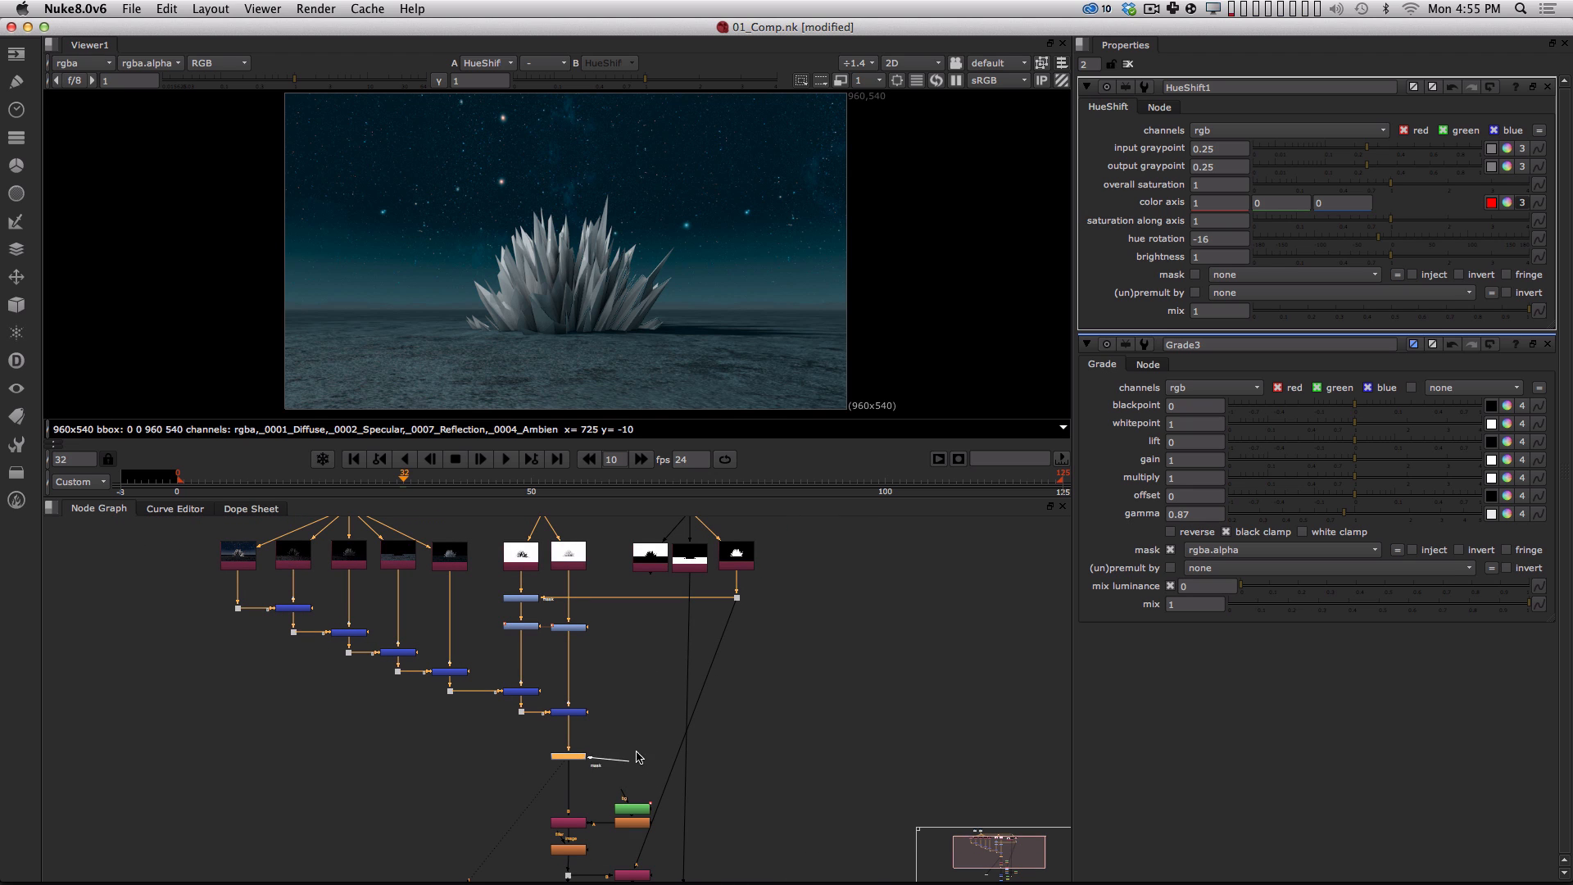
pyautogui.moveTo(647, 744); pyautogui.dragTo(649, 560)
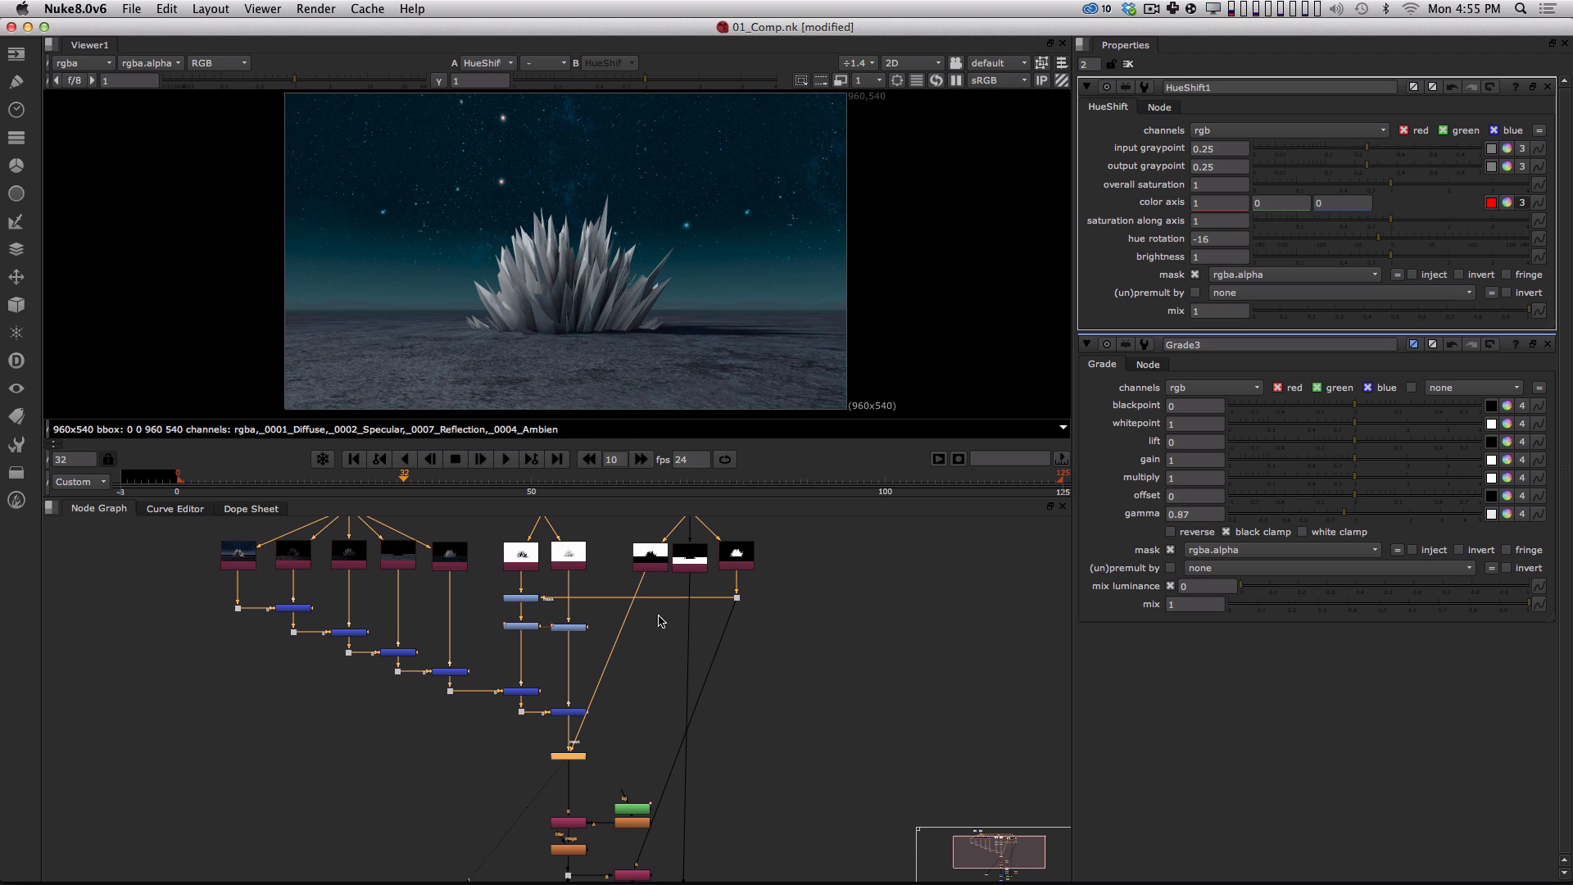
# Add an elbow dot to HueShift1's mask connection so it runs squarely from the sky matte, and view HueShift1's output.
pyautogui.keyDown('super'); pyautogui.moveTo(607, 662); pyautogui.dragTo(648, 759); pyautogui.keyUp('super')
pyautogui.click(579, 760)
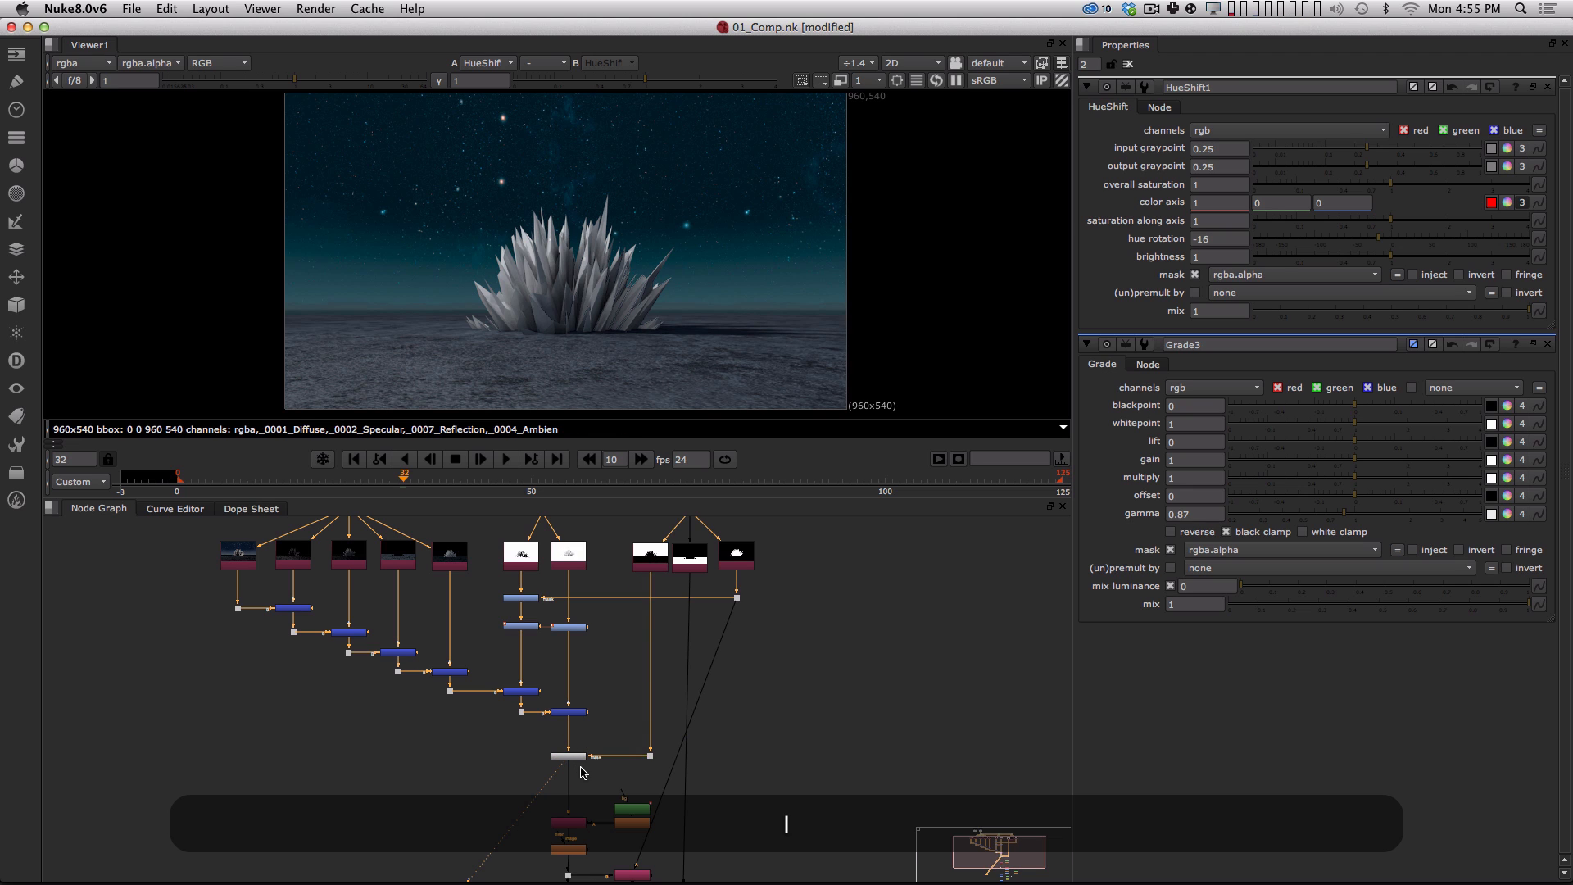
# Create an unconnected LightWrap node and place it beside the main branch near HueShift1.
pyautogui.keyDown('alt'); pyautogui.moveTo(601, 790); pyautogui.dragTo(638, 717, button='middle'); pyautogui.keyUp('alt')
pyautogui.keyDown('alt'); pyautogui.moveTo(638, 717); pyautogui.dragTo(604, 742); pyautogui.keyUp('alt')
pyautogui.keyDown('alt'); pyautogui.moveTo(603, 728); pyautogui.dragTo(615, 728, button='middle'); pyautogui.keyUp('alt')
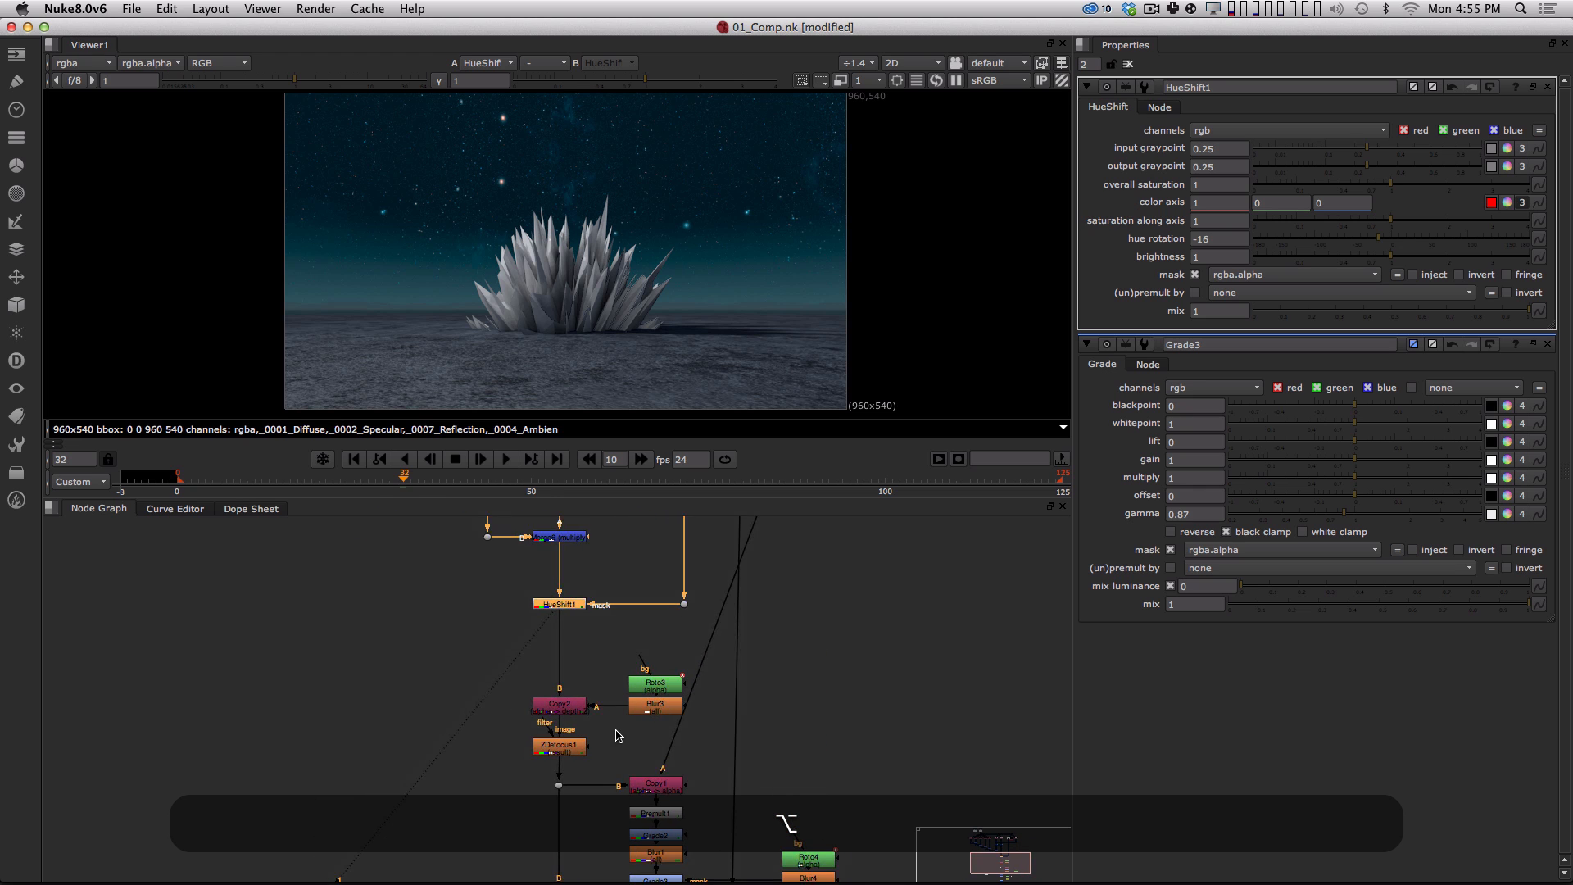
pyautogui.keyDown('alt'); pyautogui.moveTo(628, 748); pyautogui.dragTo(637, 679); pyautogui.keyUp('alt')
pyautogui.keyDown('alt'); pyautogui.moveTo(608, 724); pyautogui.dragTo(627, 727, button='middle'); pyautogui.keyUp('alt')
pyautogui.keyDown('alt'); pyautogui.moveTo(624, 554); pyautogui.dragTo(616, 708); pyautogui.keyUp('alt')
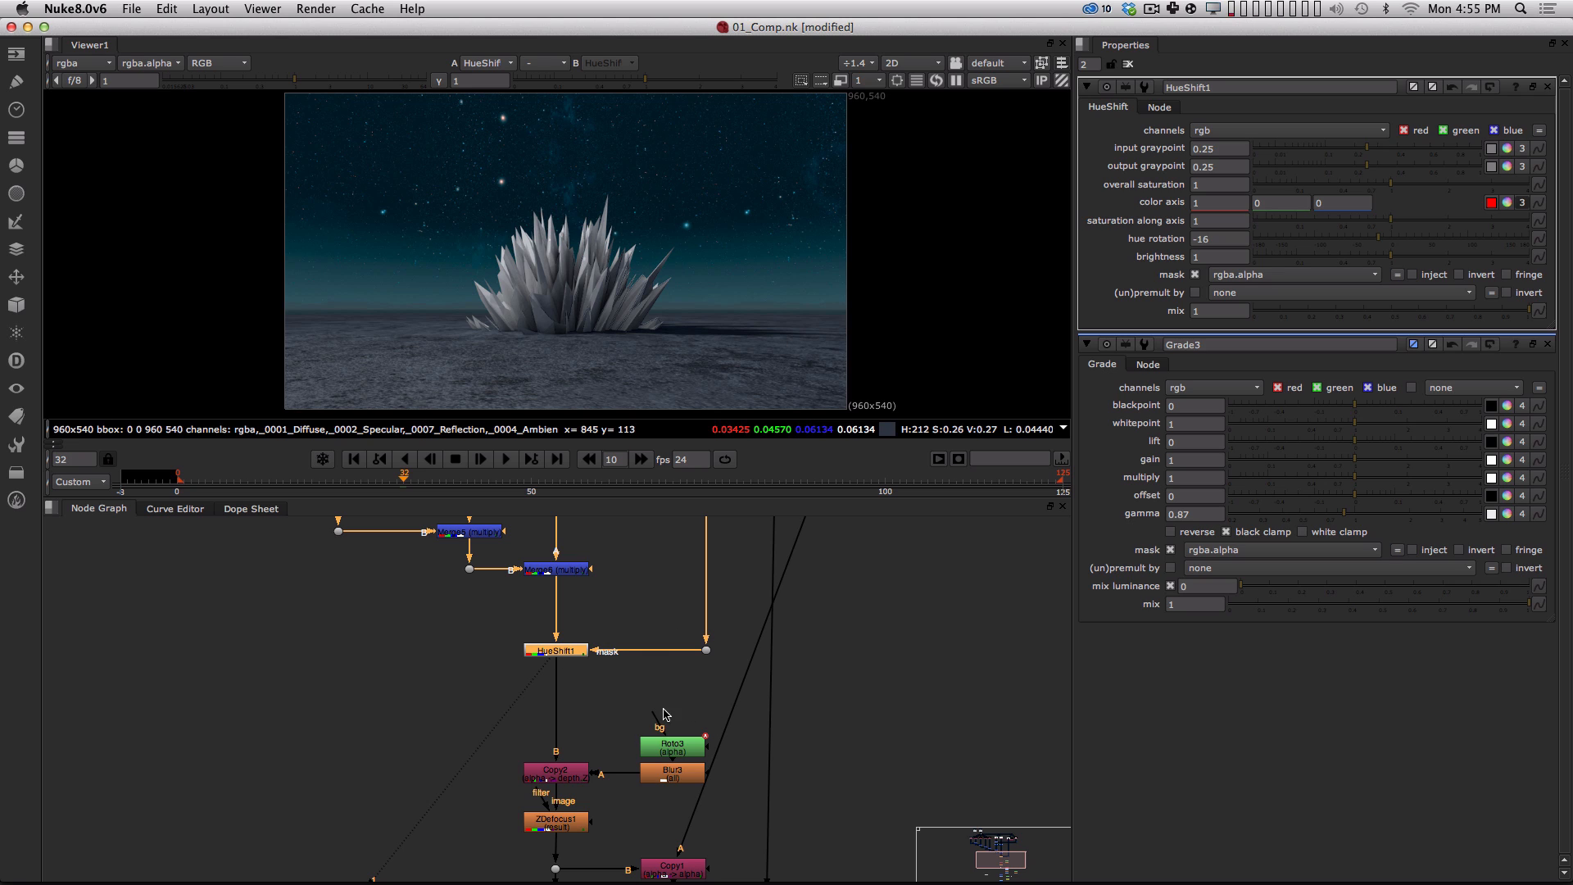
pyautogui.click(545, 699)
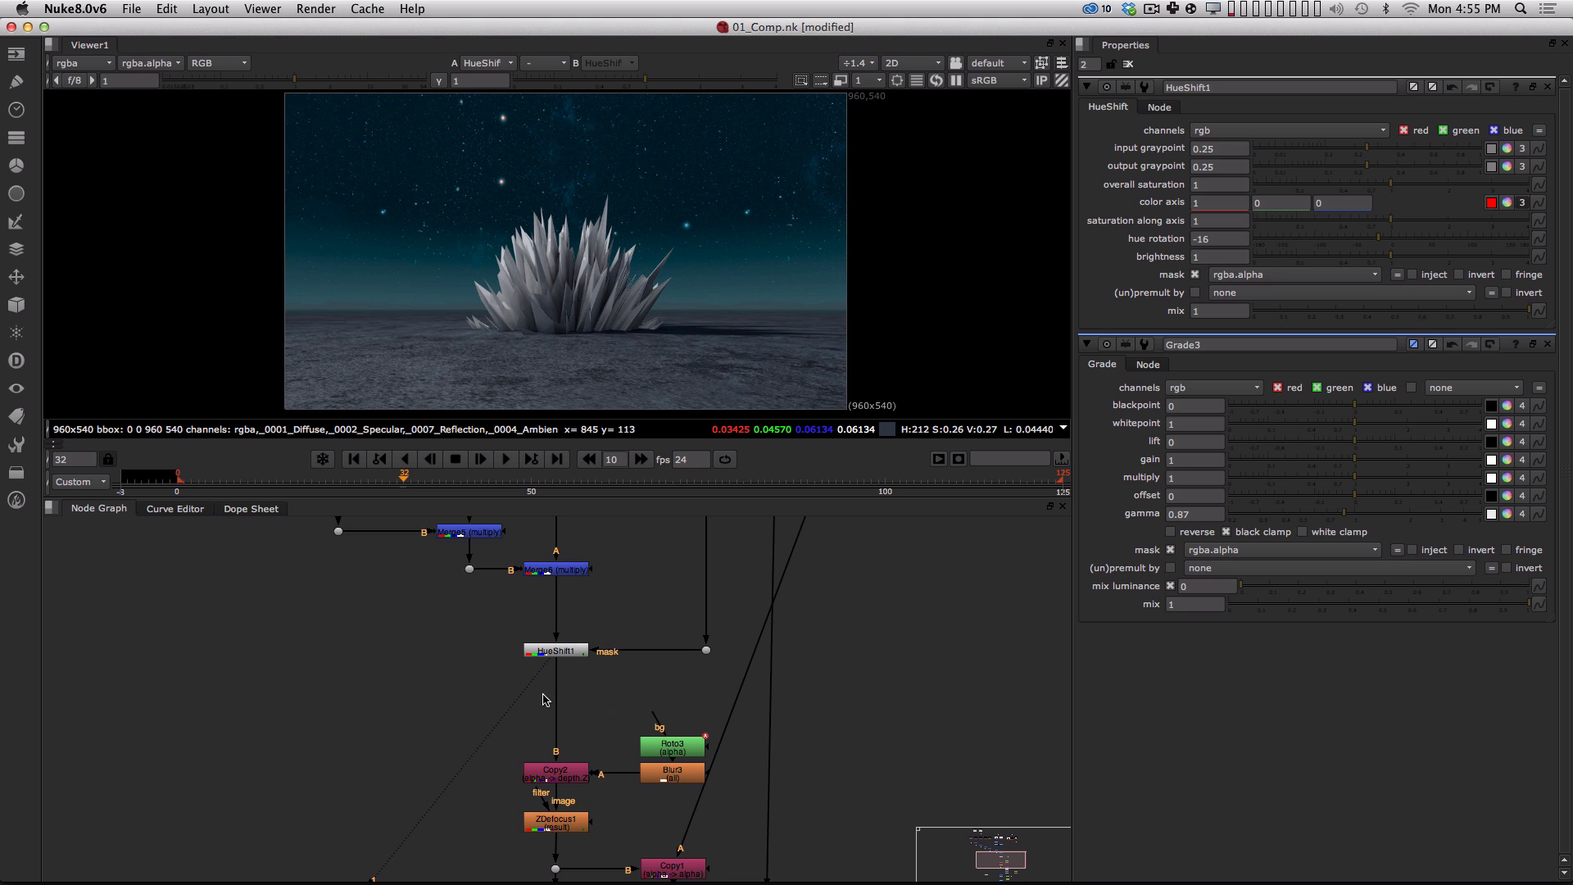
pyautogui.press('Tab')
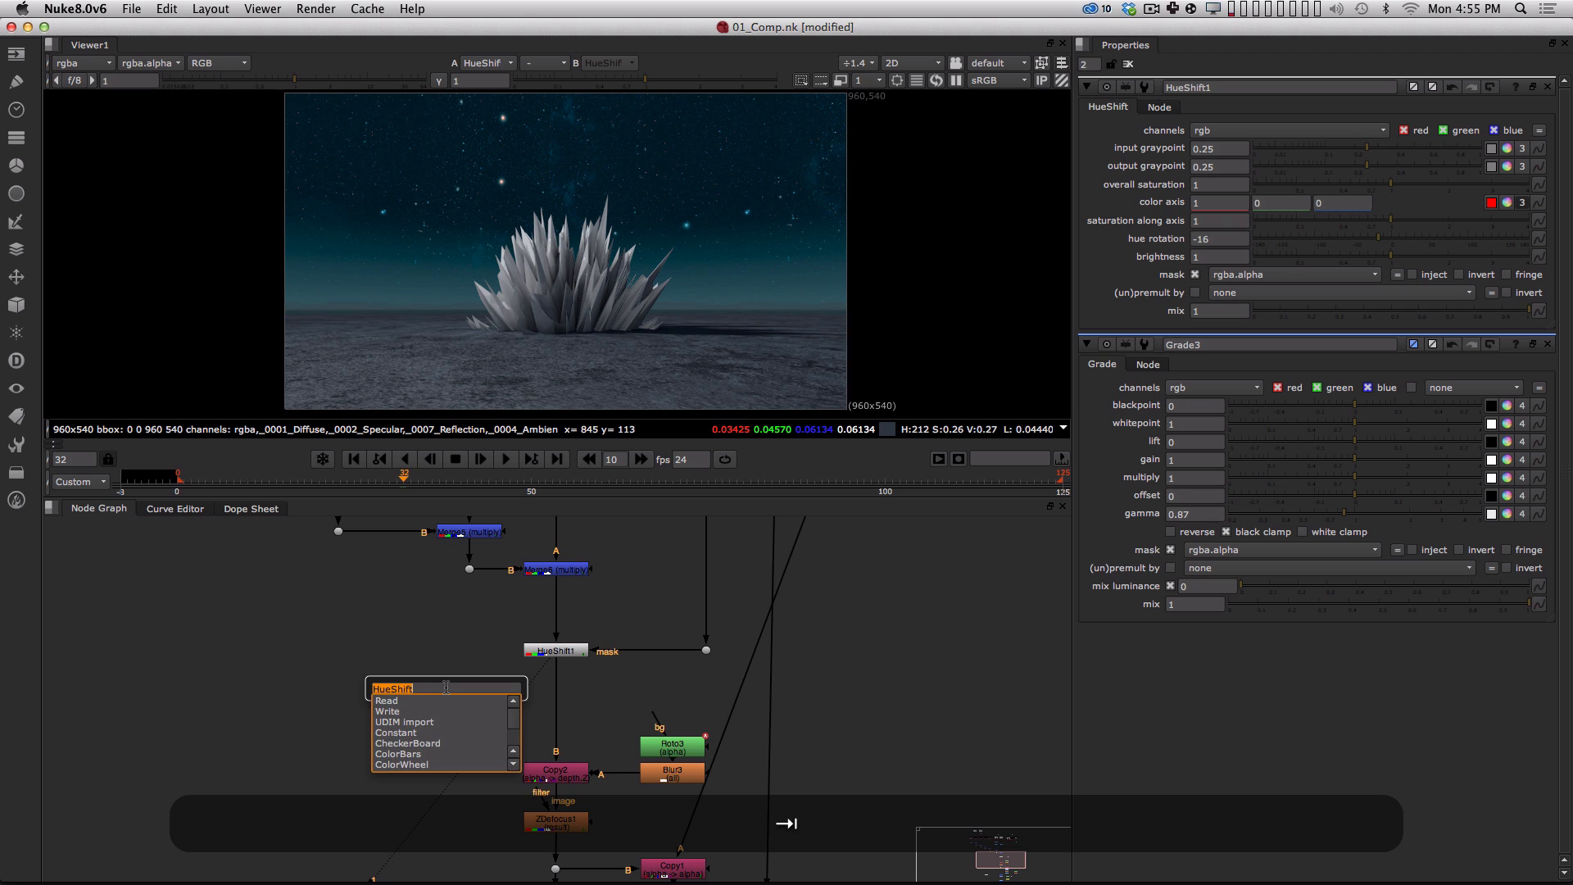
pyautogui.write('light')
pyautogui.press('Return')
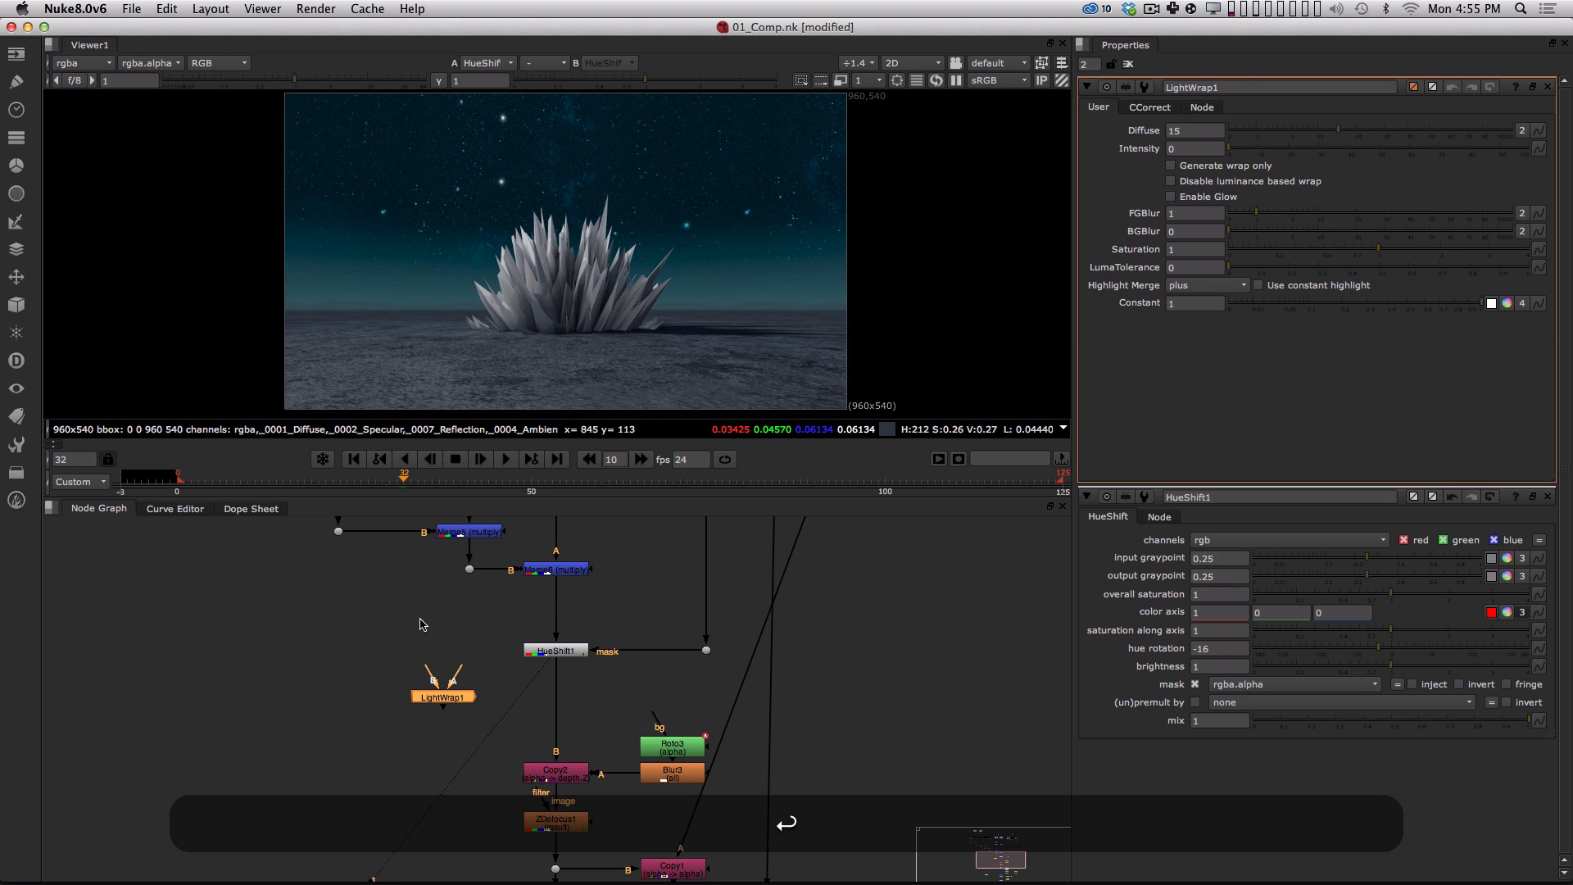
pyautogui.moveTo(446, 697); pyautogui.dragTo(465, 655)
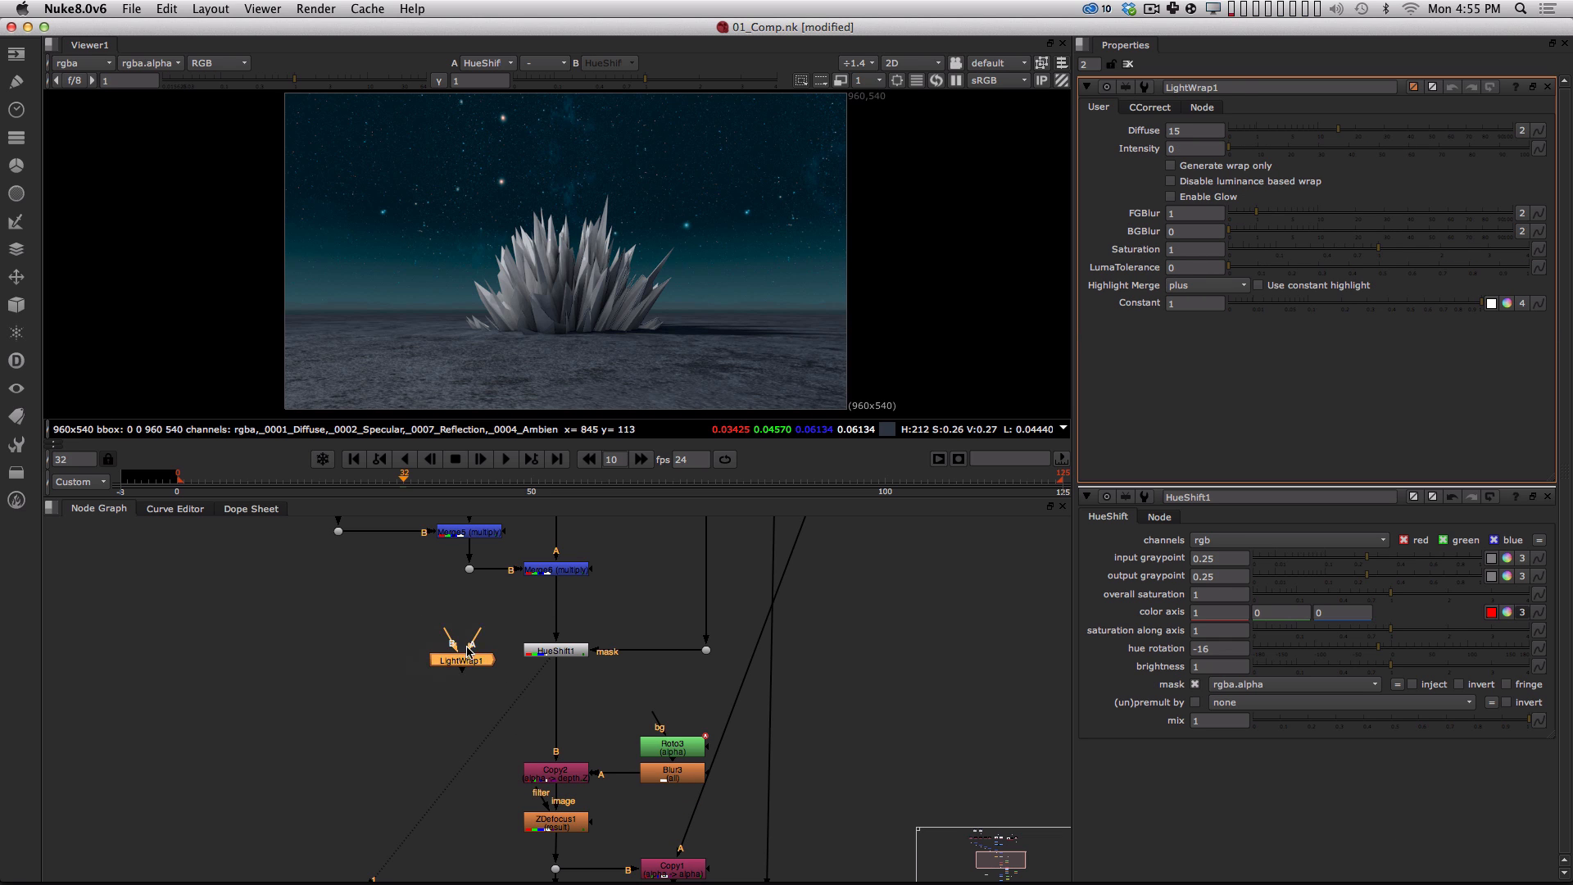
pyautogui.keyDown('alt'); pyautogui.moveTo(530, 738); pyautogui.dragTo(537, 720); pyautogui.keyUp('alt')
pyautogui.moveTo(463, 646); pyautogui.dragTo(457, 677)
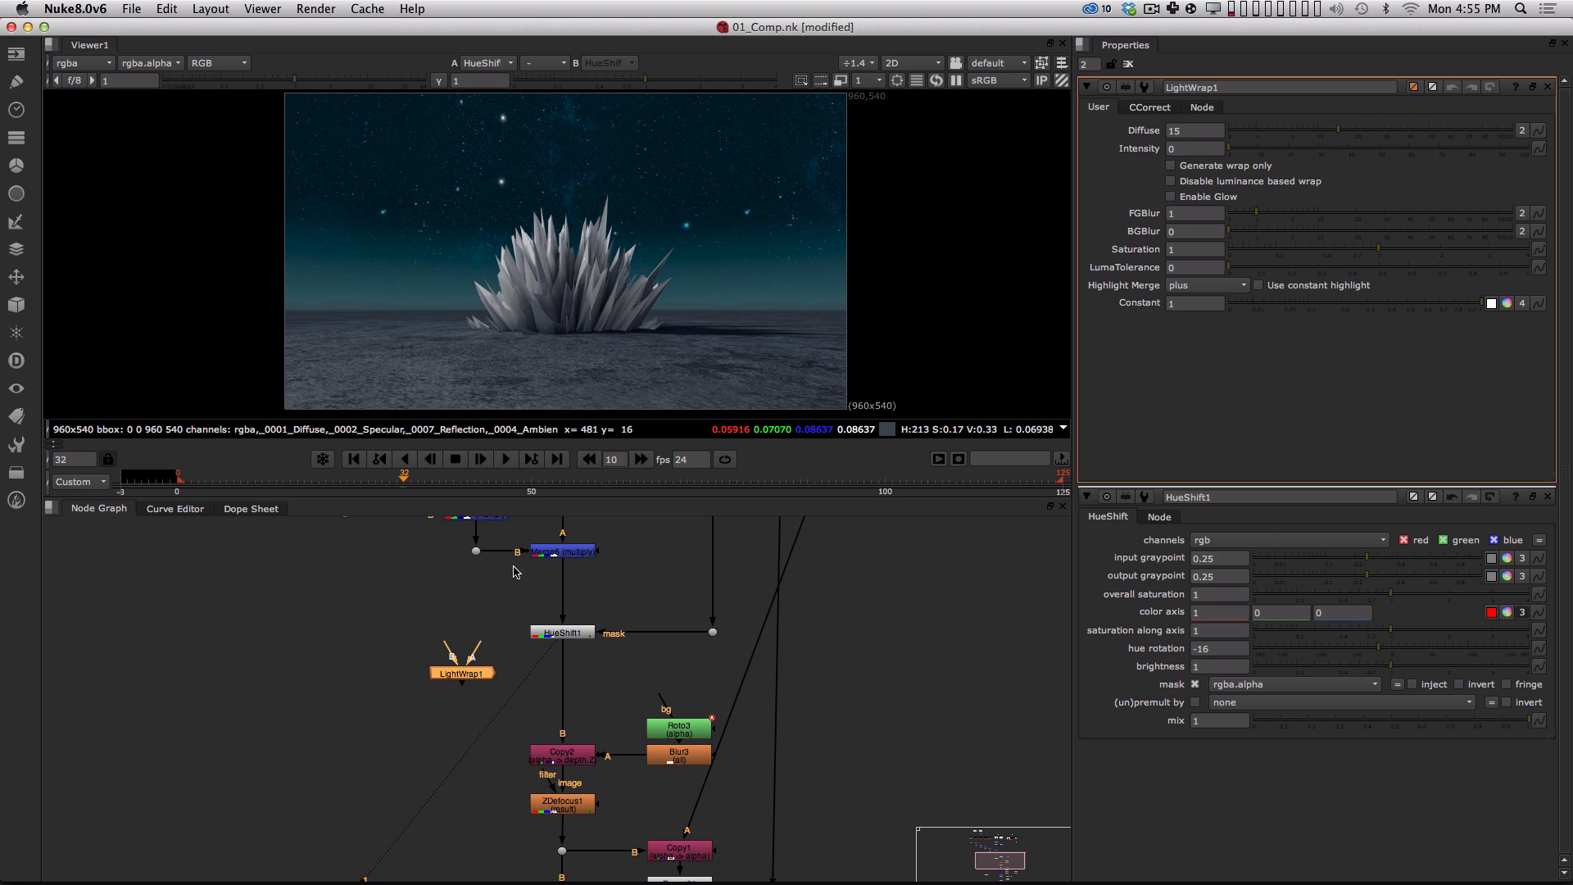
# Move LightWrap1 down beside the crystal branch, view Premult1's output, and connect LightWrap1's A input to Premult1.
pyautogui.click(495, 746)
pyautogui.keyDown('alt'); pyautogui.moveTo(491, 746); pyautogui.dragTo(471, 609); pyautogui.keyUp('alt')
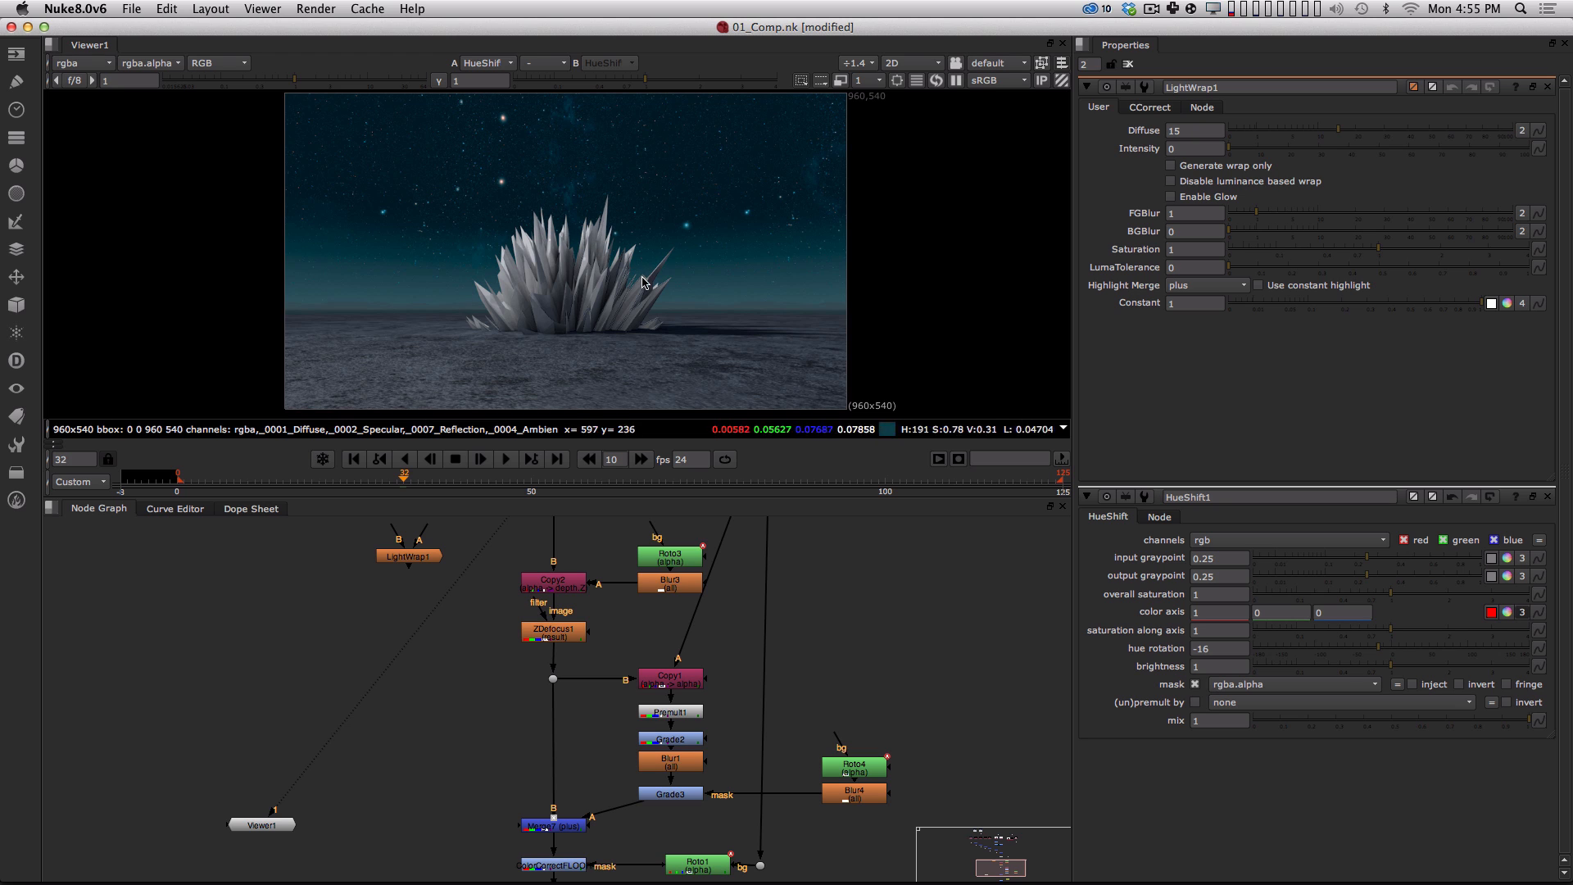
pyautogui.moveTo(423, 559); pyautogui.dragTo(521, 682)
pyautogui.click(738, 649)
pyautogui.press('1')
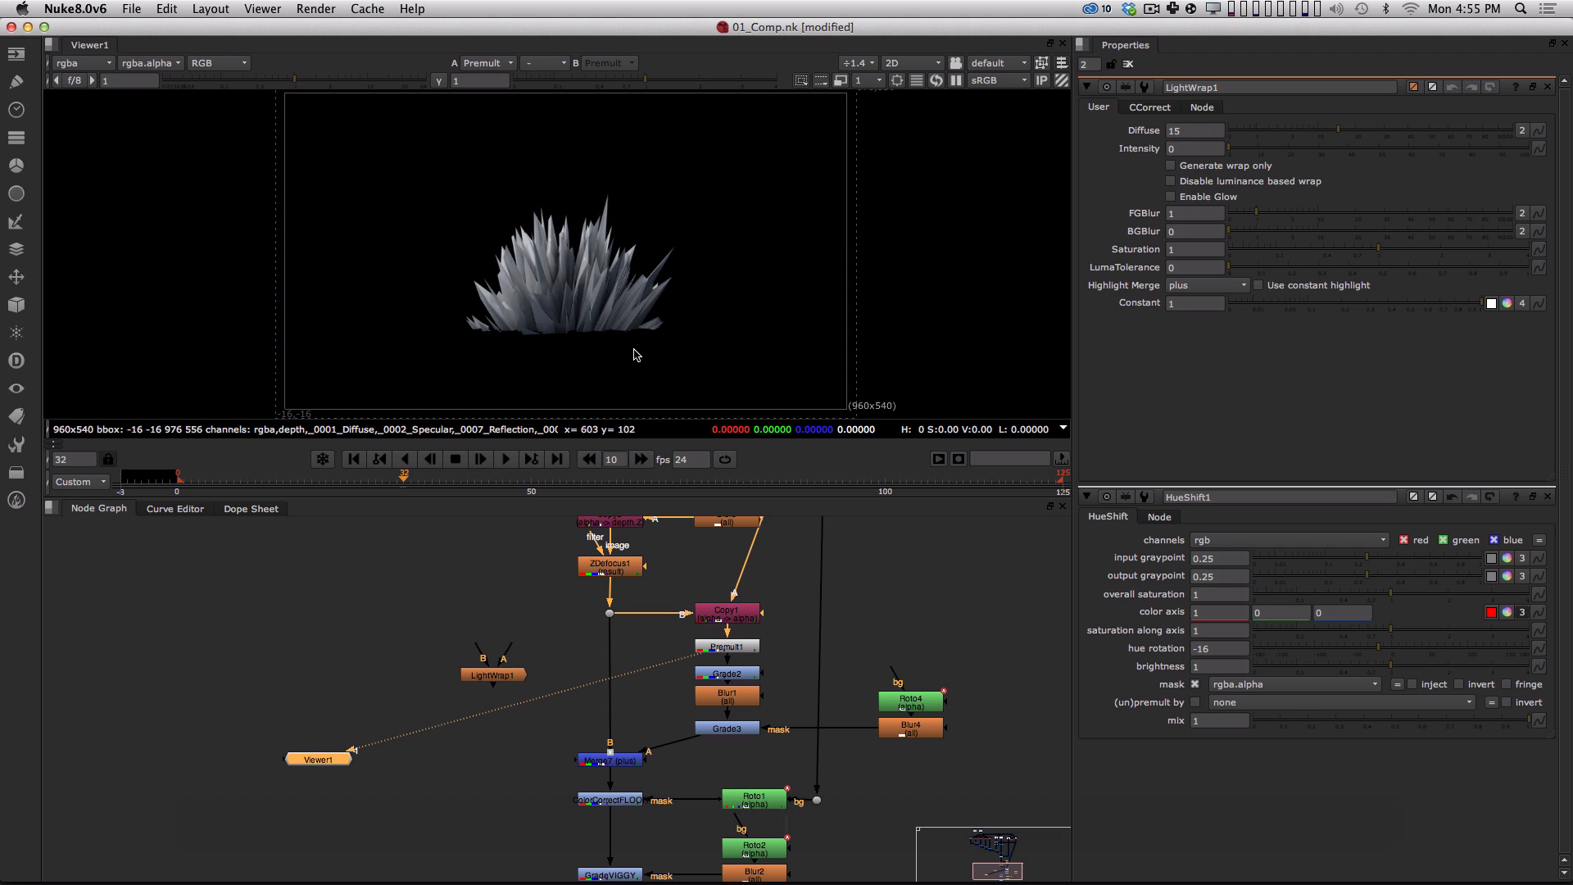
pyautogui.moveTo(514, 681); pyautogui.dragTo(518, 663)
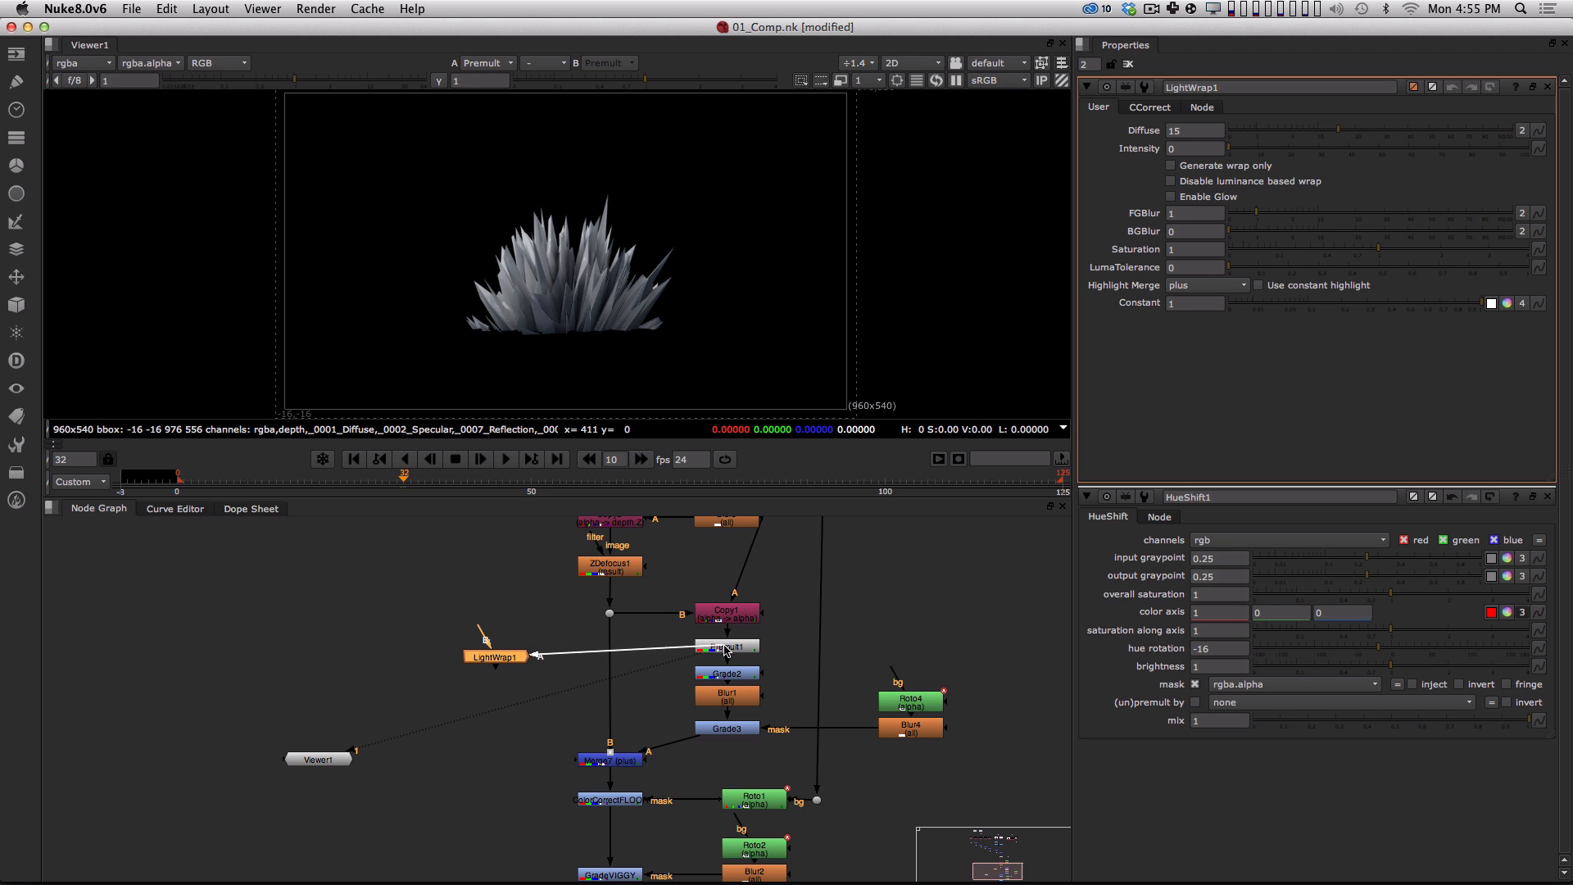
pyautogui.moveTo(724, 650); pyautogui.dragTo(725, 649)
# Connect LightWrap1's B input to HueShift1, level the node with Premult1, and view the LightWrap output.
pyautogui.keyDown('alt'); pyautogui.moveTo(496, 671); pyautogui.dragTo(510, 709); pyautogui.keyUp('alt')
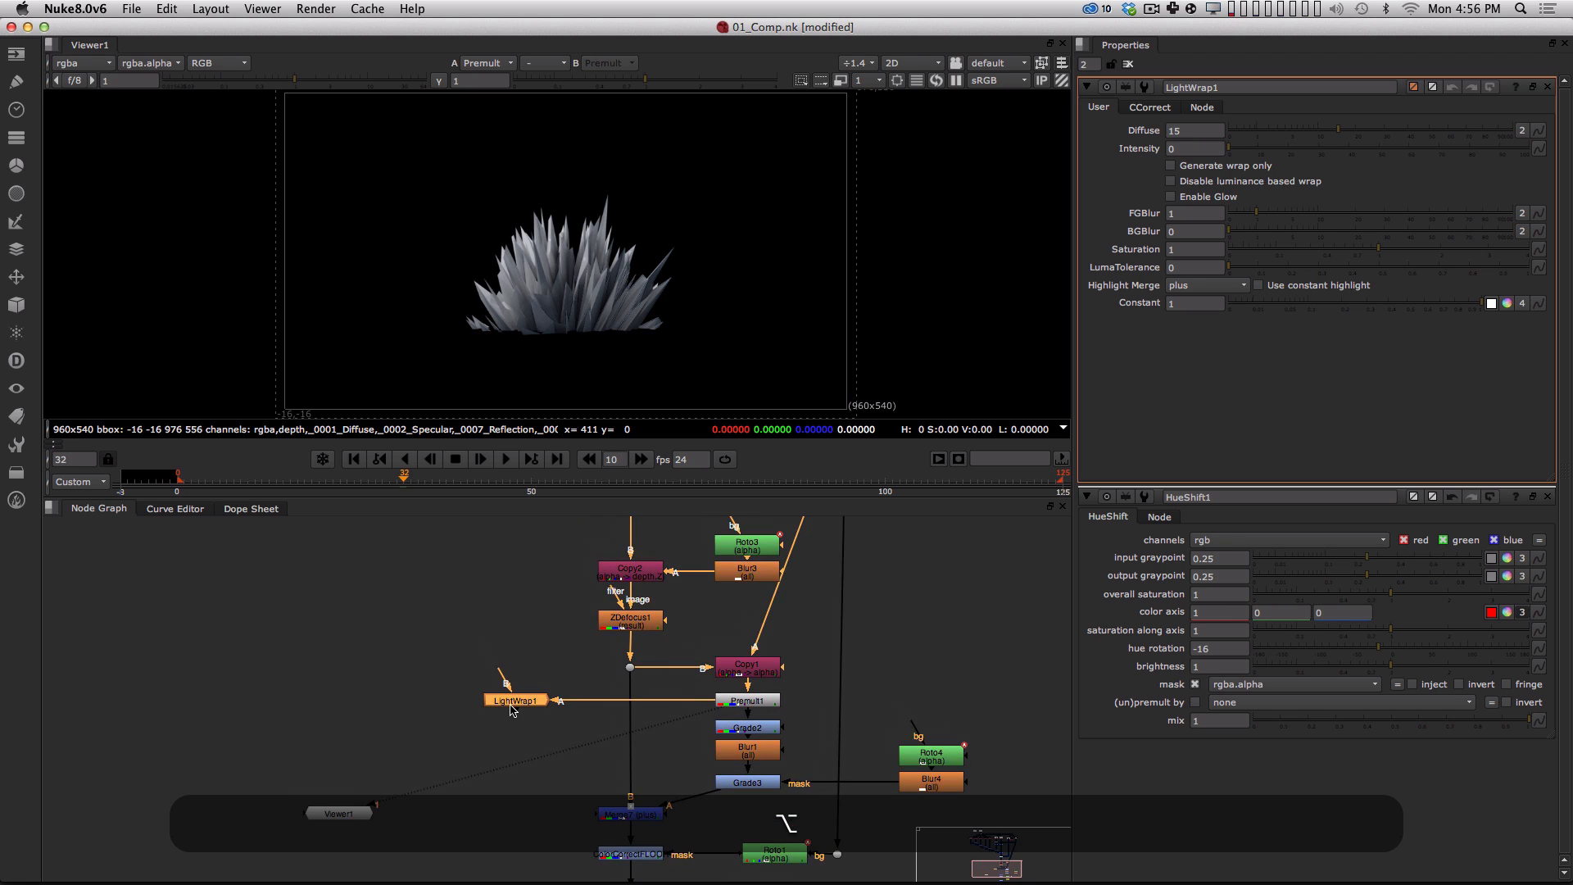
pyautogui.moveTo(519, 575); pyautogui.dragTo(540, 695)
pyautogui.moveTo(516, 770); pyautogui.dragTo(637, 545)
pyautogui.moveTo(541, 791); pyautogui.dragTo(532, 792)
pyautogui.press('1')
pyautogui.click(528, 814)
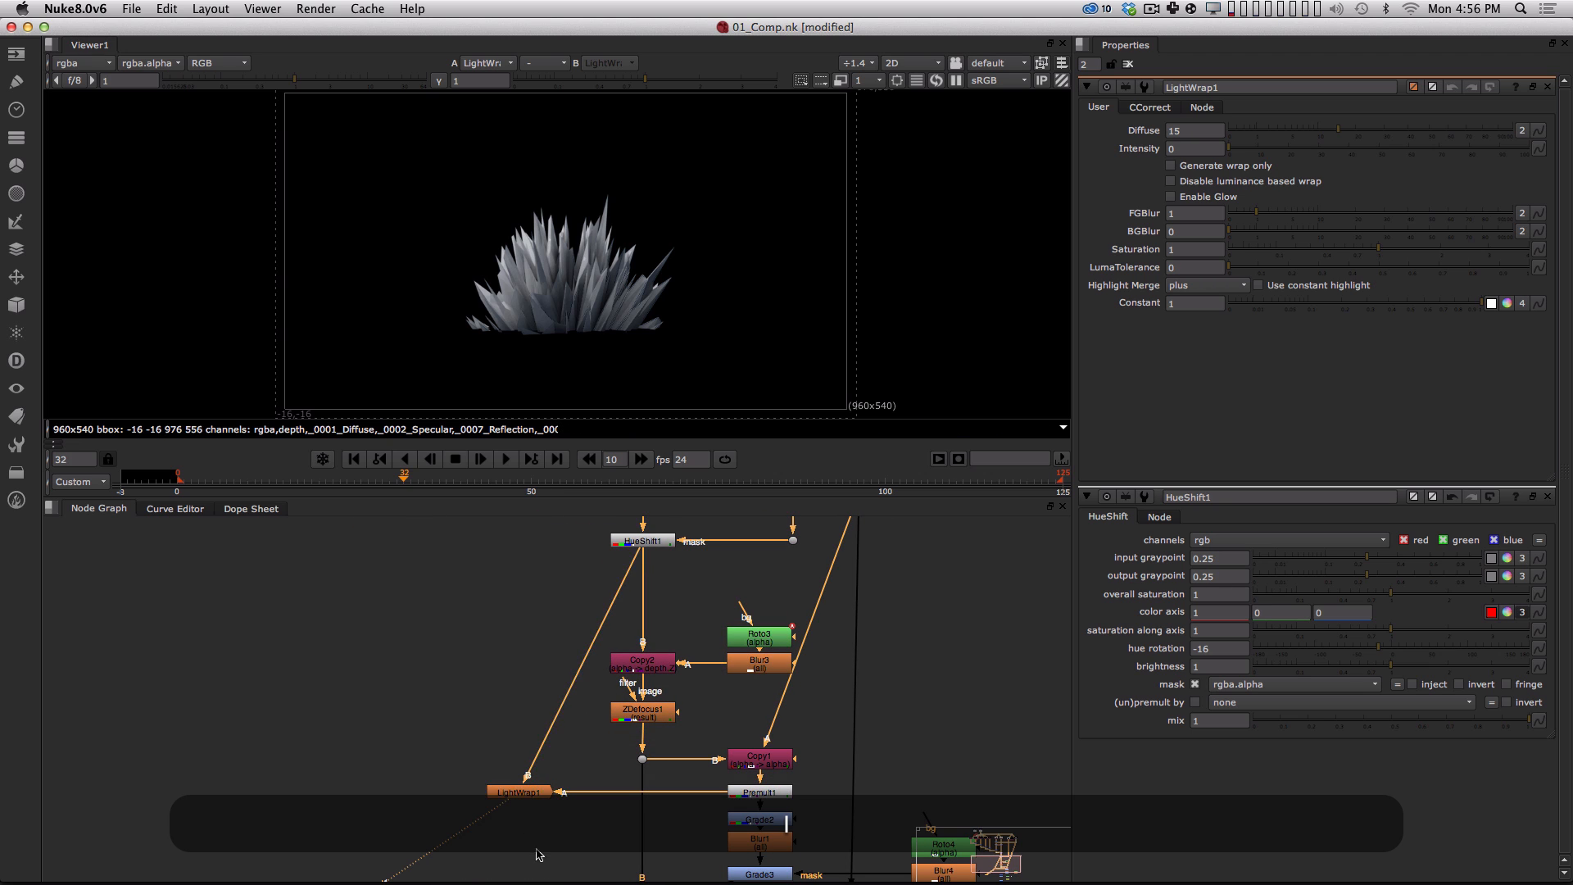
# Set LightWrap1 to generate the wrap only and raise its intensity to 49.
pyautogui.click(525, 793)
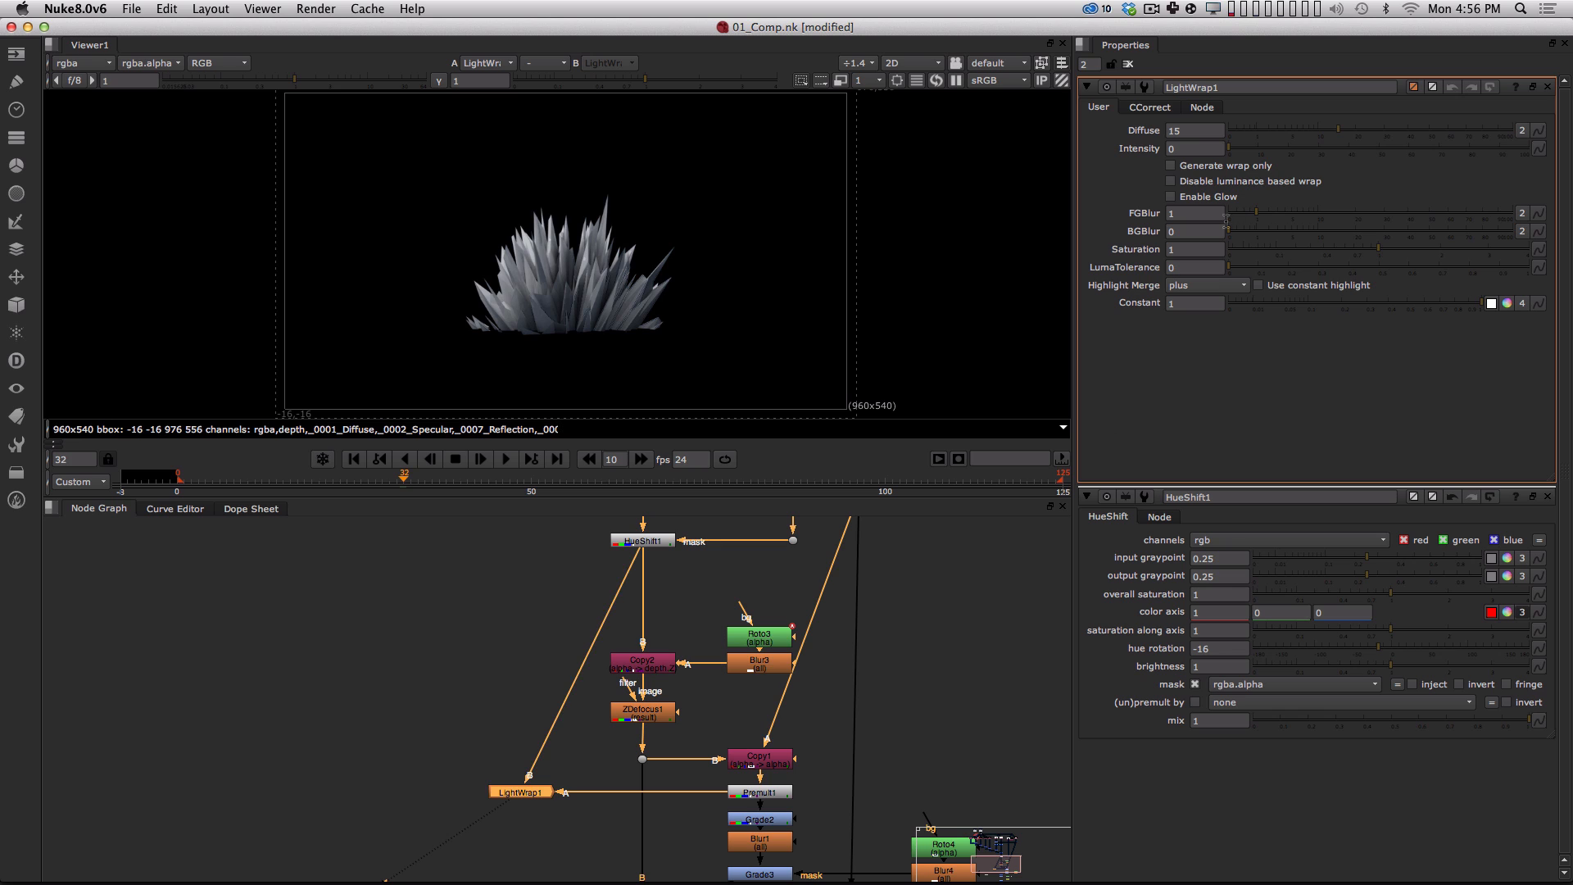
pyautogui.click(1170, 166)
pyautogui.moveTo(1261, 153); pyautogui.dragTo(1360, 145)
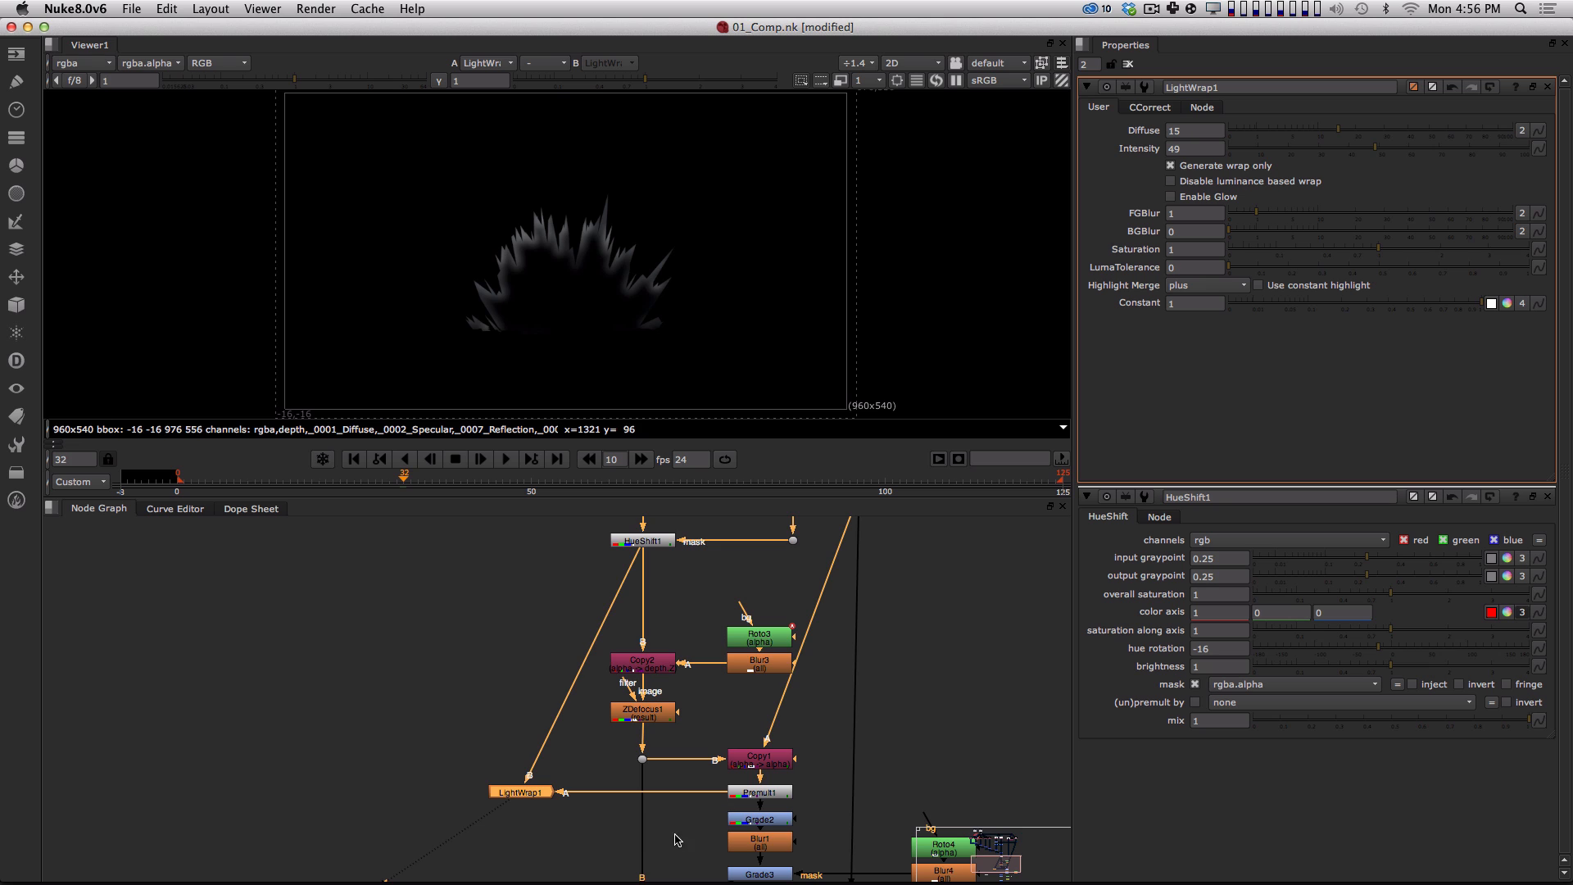
# Insert an over Merge on the main branch above the plus merge, connect its A input to LightWrap1, and view the result.
pyautogui.keyDown('alt'); pyautogui.moveTo(498, 738); pyautogui.dragTo(478, 577); pyautogui.keyUp('alt')
pyautogui.click(531, 725)
pyautogui.keyDown('alt'); pyautogui.moveTo(552, 721); pyautogui.dragTo(551, 714); pyautogui.keyUp('alt')
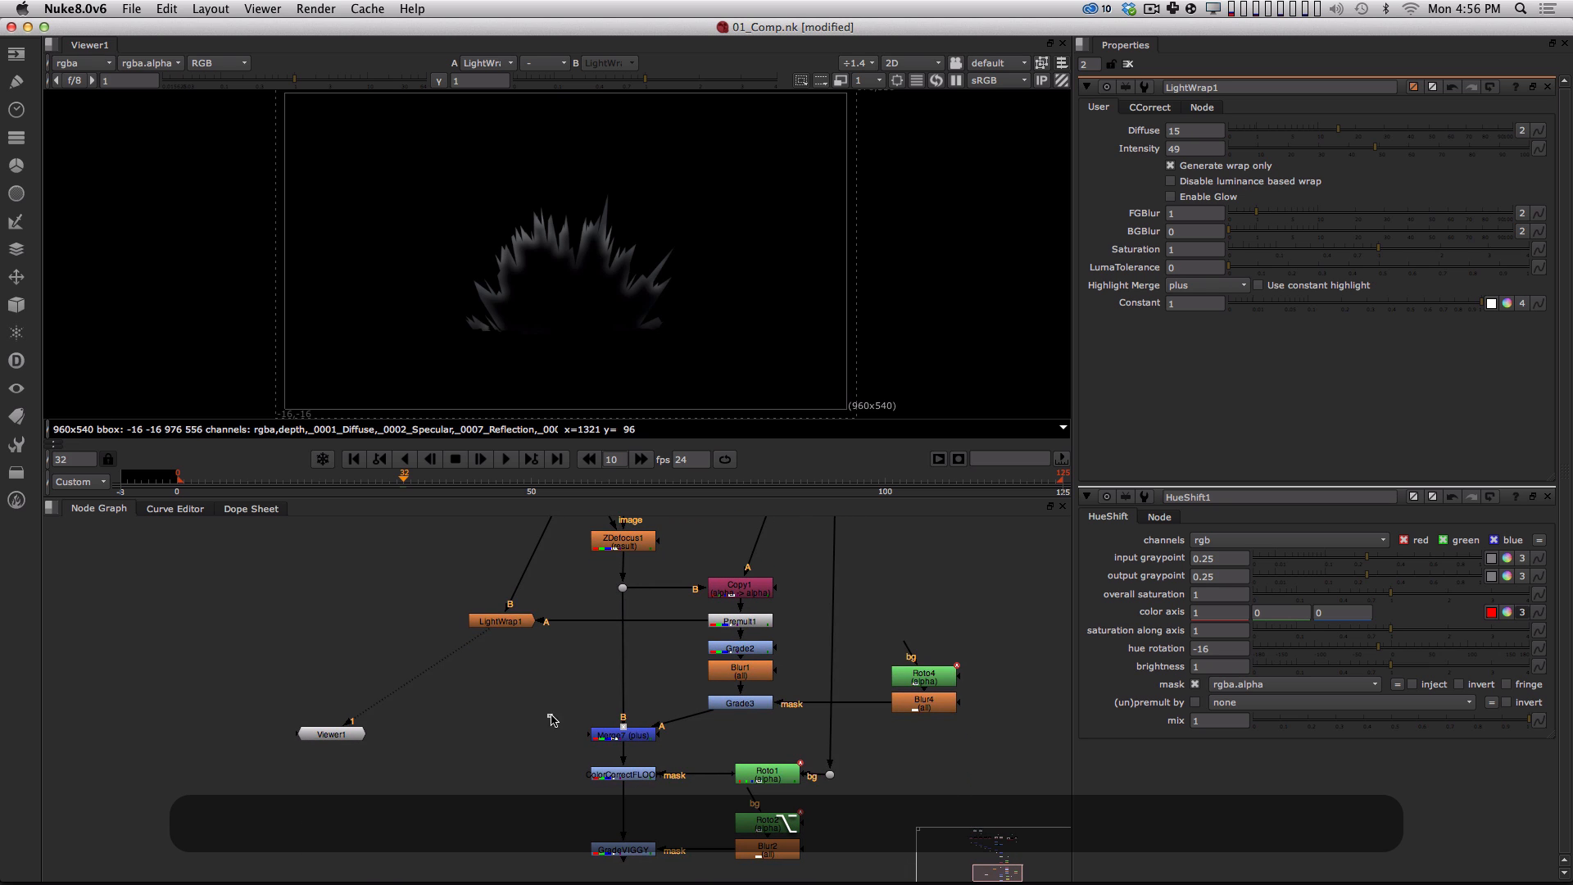
pyautogui.press('Tab')
pyautogui.write('merge')
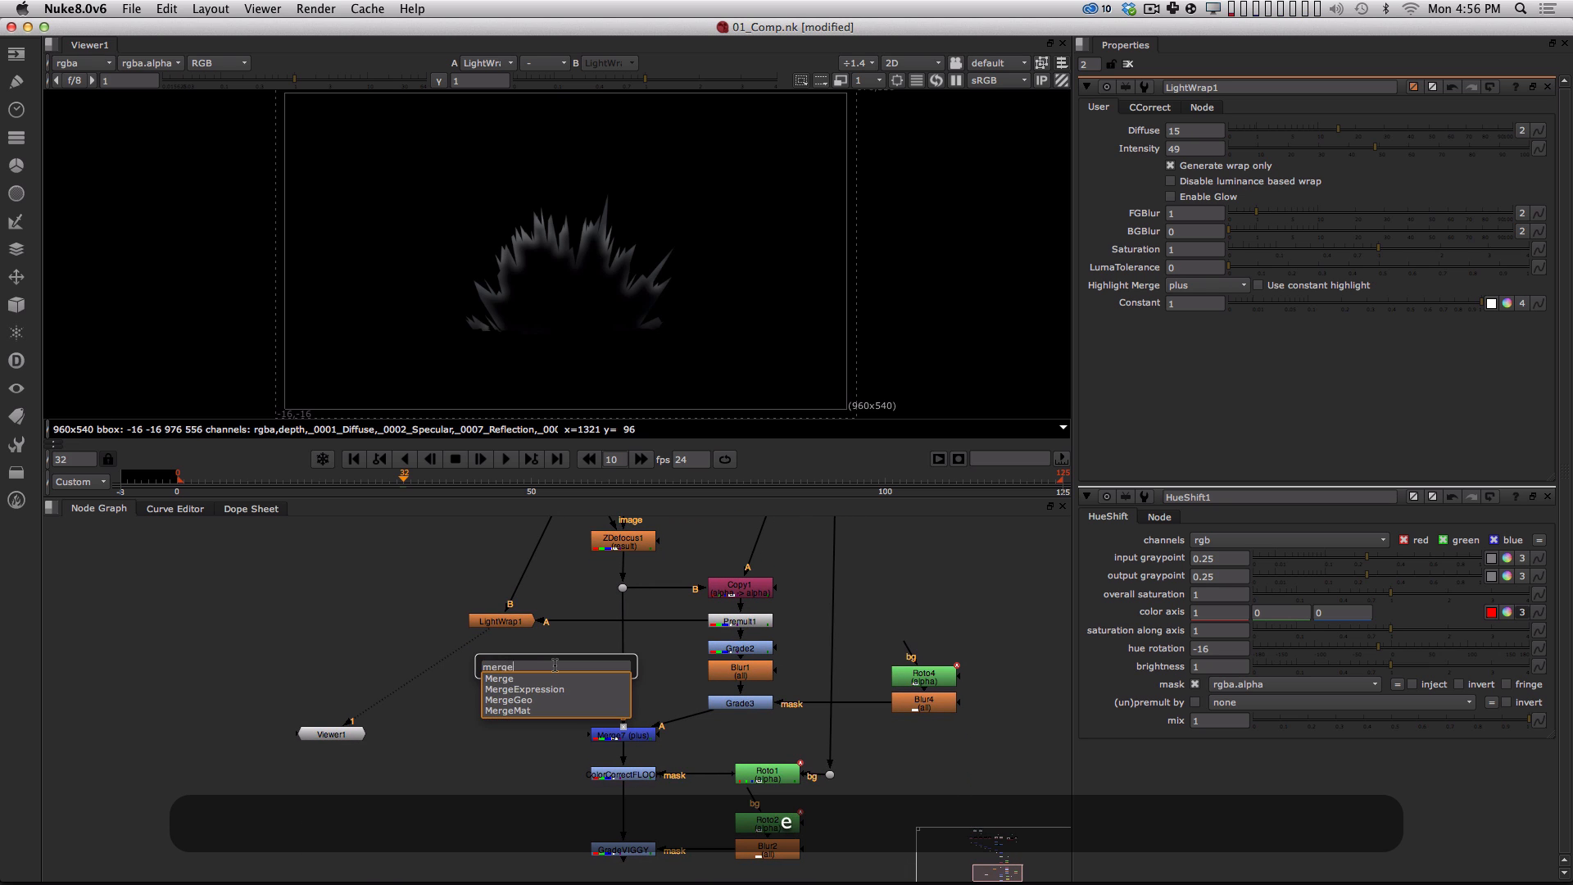
pyautogui.press('Return')
pyautogui.moveTo(586, 682); pyautogui.dragTo(623, 678)
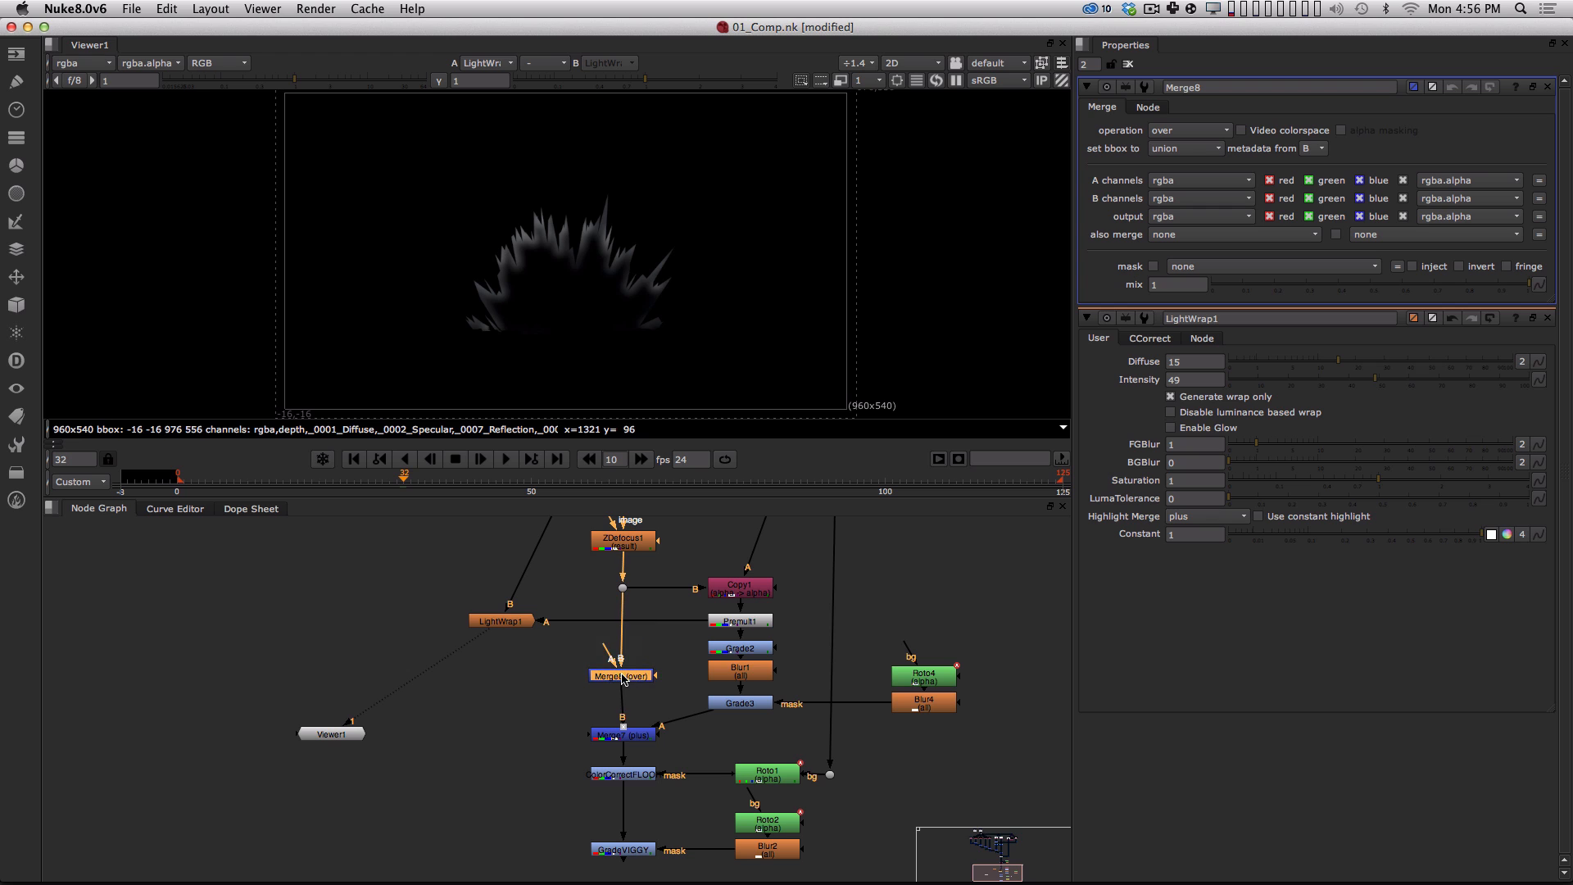
pyautogui.moveTo(544, 643); pyautogui.dragTo(501, 621)
pyautogui.click(606, 676)
pyautogui.press('1')
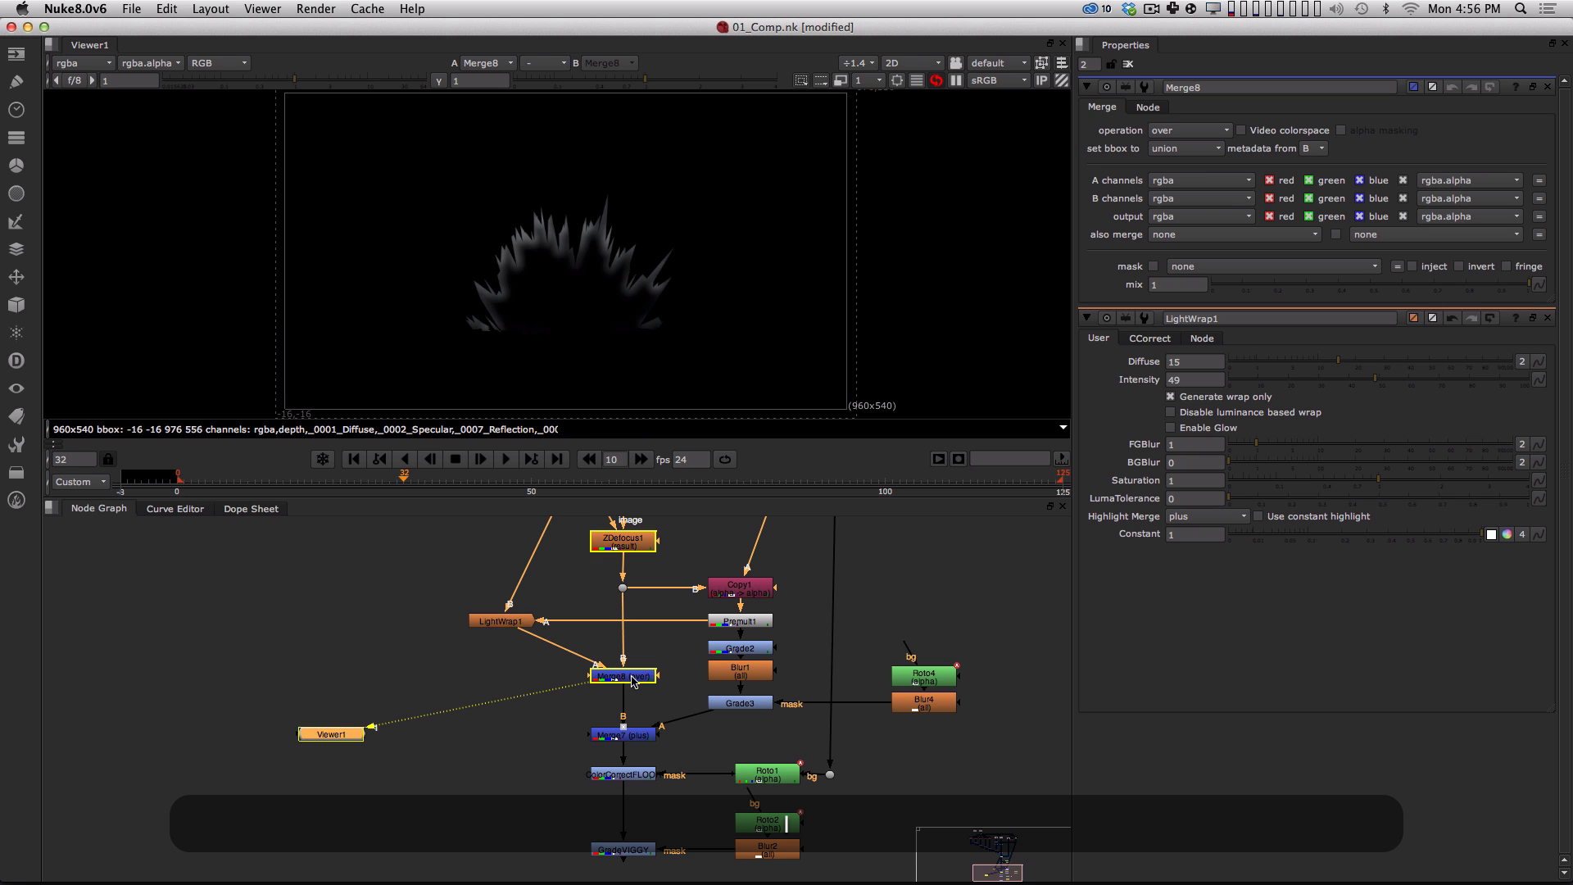
# Toggle LightWrap1 off and on to compare its effect on the merged crystal image.
pyautogui.doubleClick(508, 623)
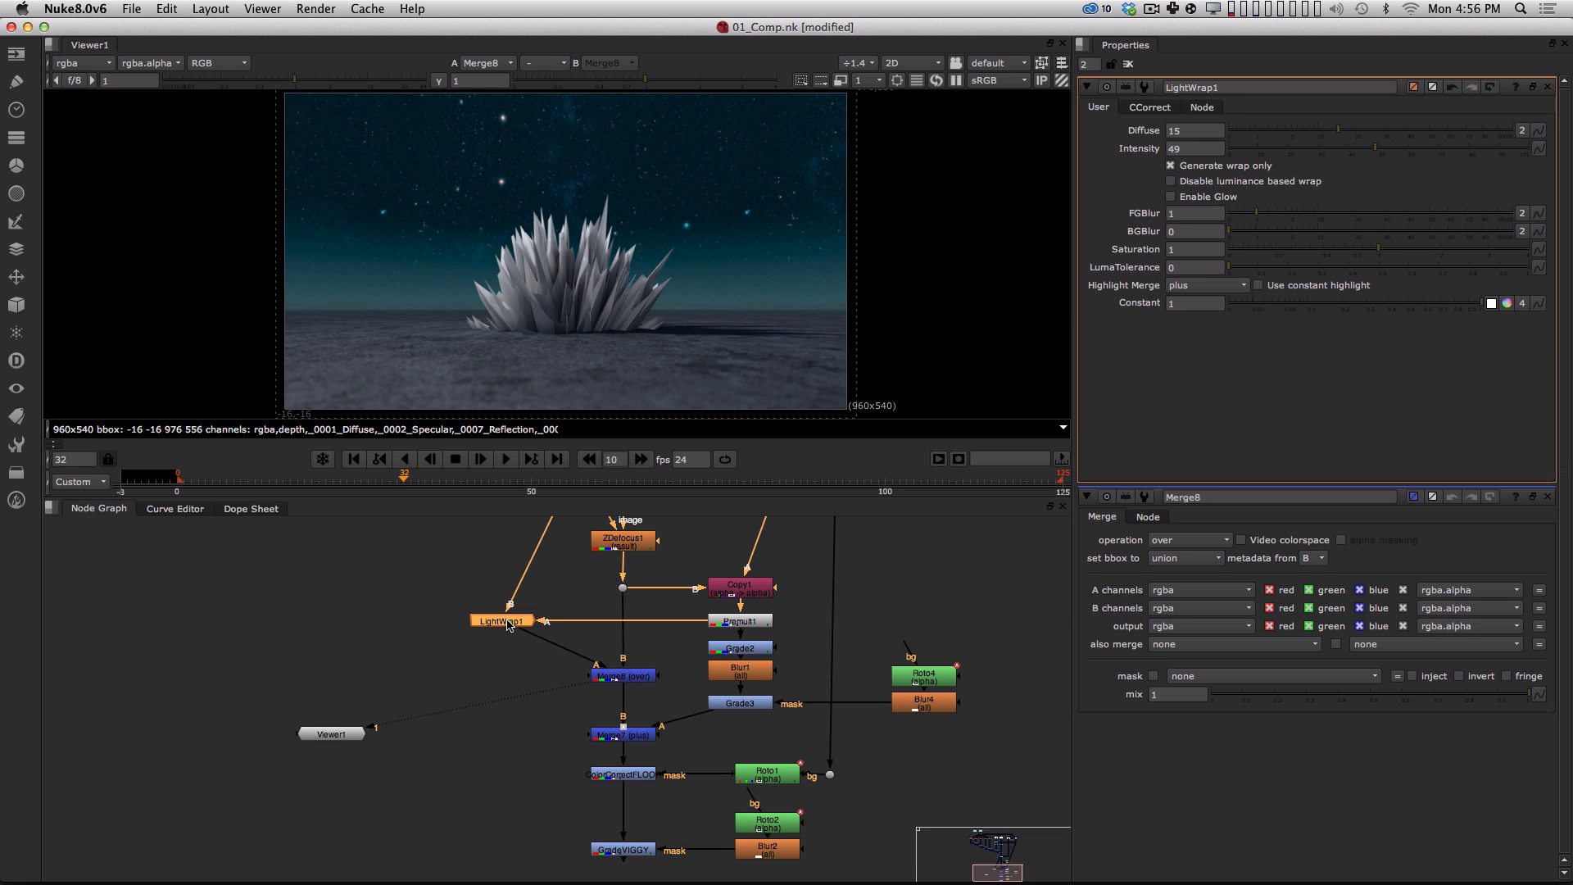
pyautogui.press('d')
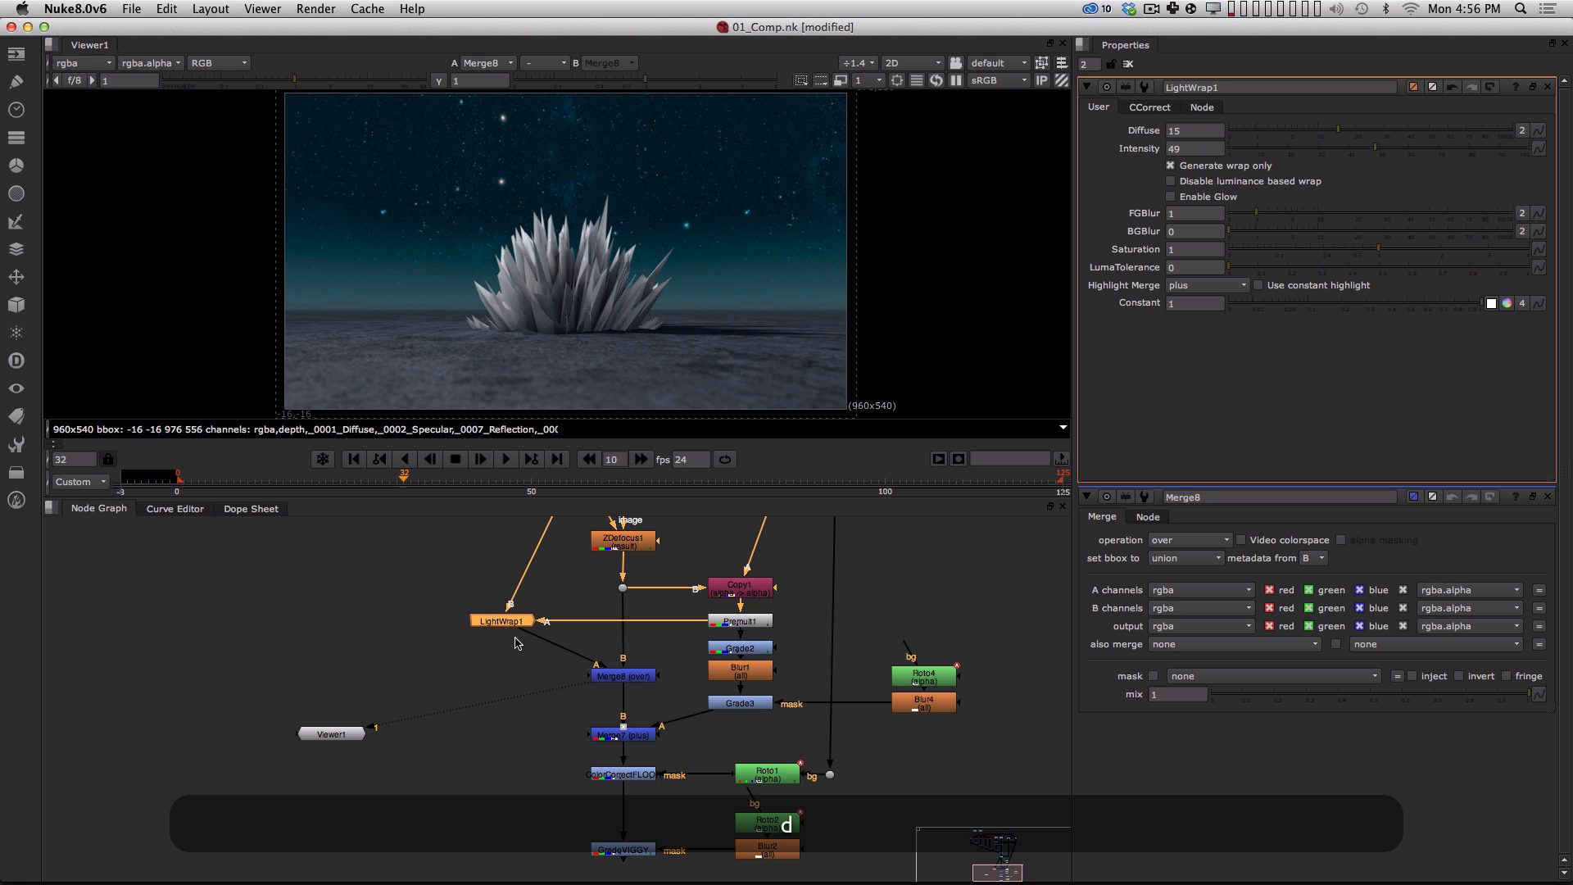
pyautogui.moveTo(510, 626); pyautogui.dragTo(494, 627)
# Set LightWrap1's Diffuse to 13 and Intensity to 73.5, and view the wrap on its own.
pyautogui.keyDown('alt'); pyautogui.moveTo(533, 708); pyautogui.dragTo(569, 742); pyautogui.keyUp('alt')
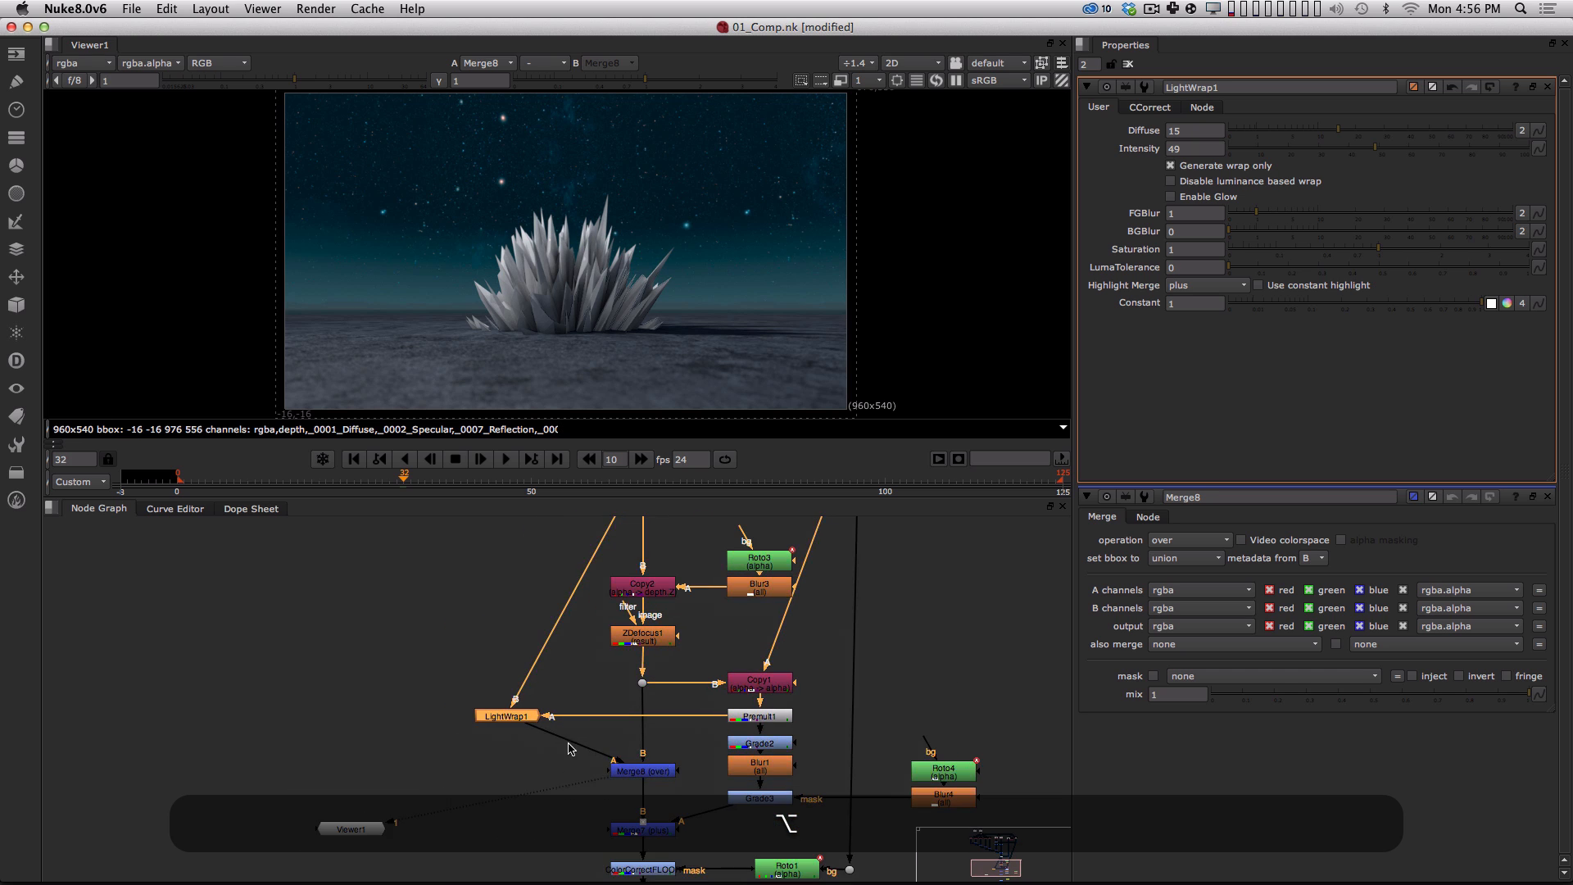
pyautogui.scroll(-4, 606, 674)
pyautogui.scroll(2, 633, 667)
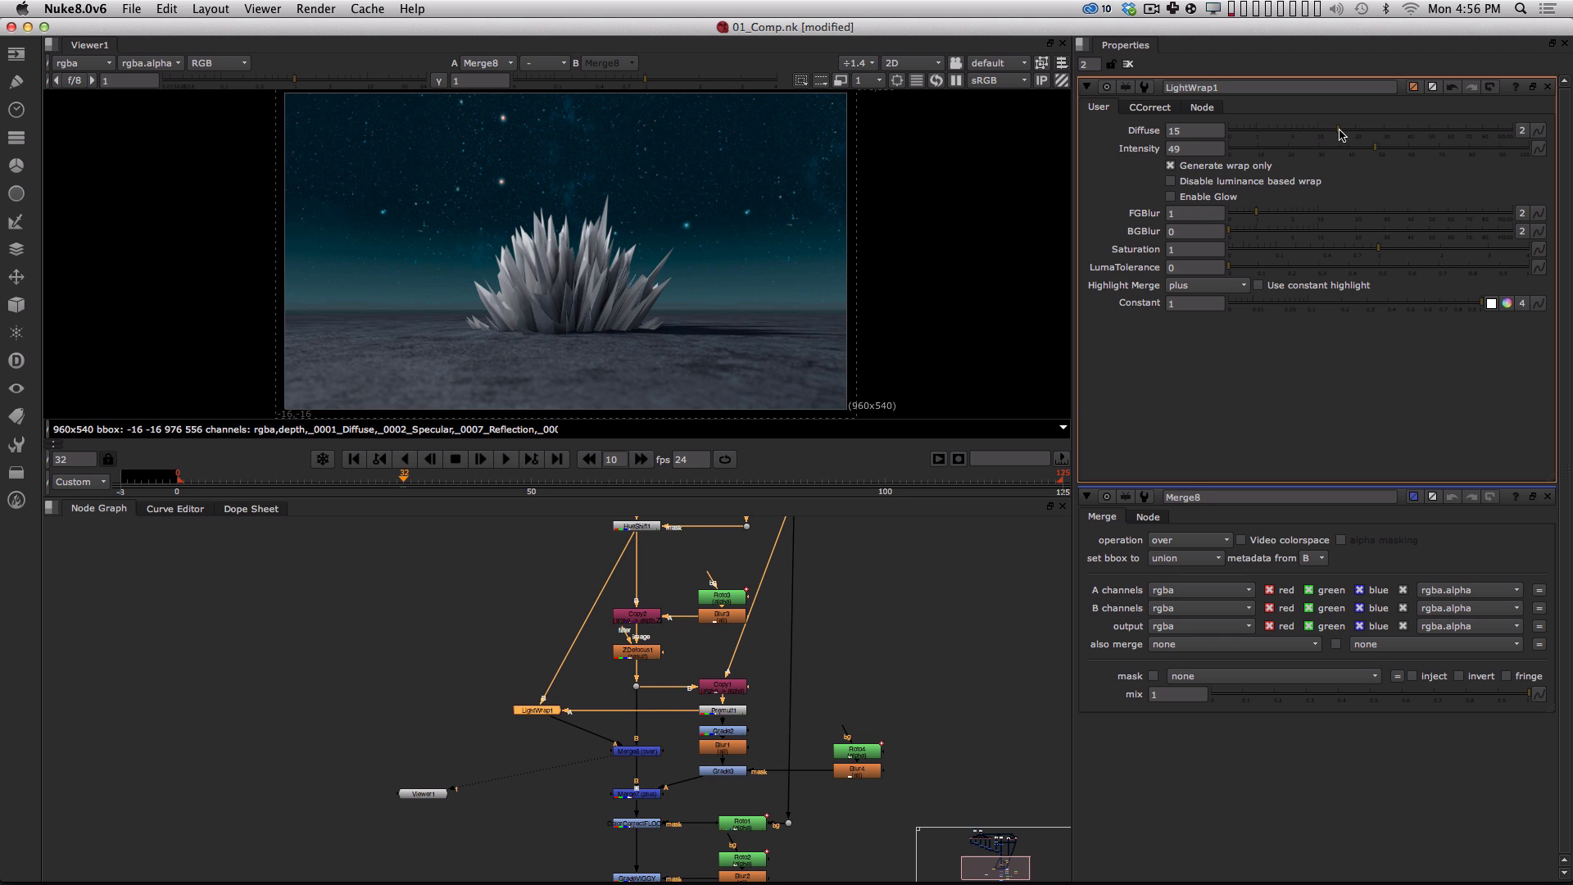
pyautogui.moveTo(1337, 131); pyautogui.dragTo(1443, 152)
pyautogui.press('1')
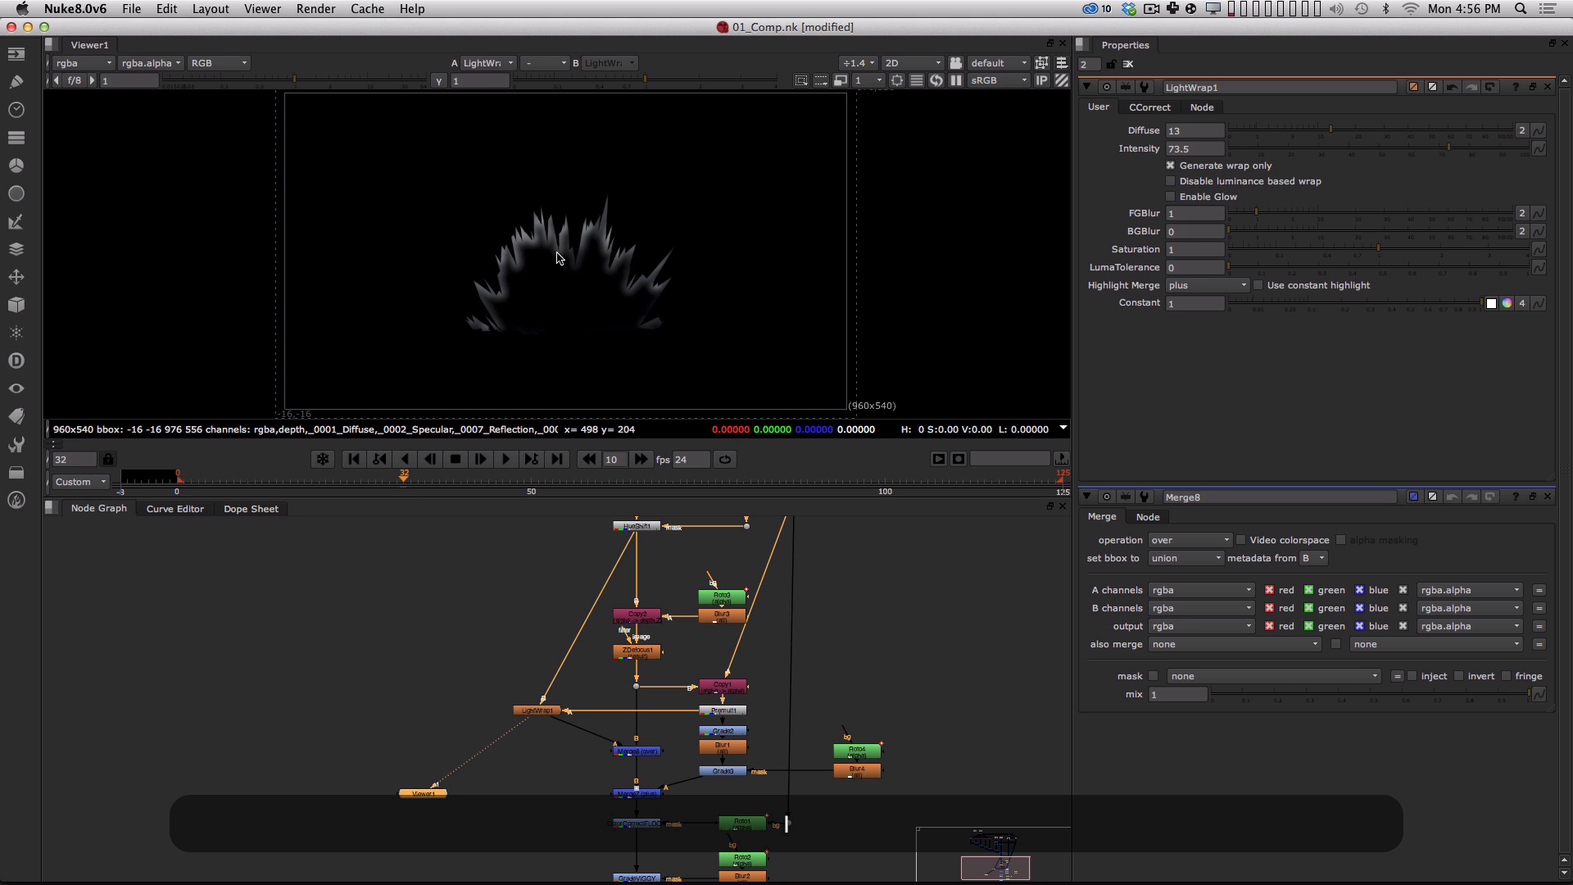
pyautogui.moveTo(573, 715); pyautogui.dragTo(531, 725)
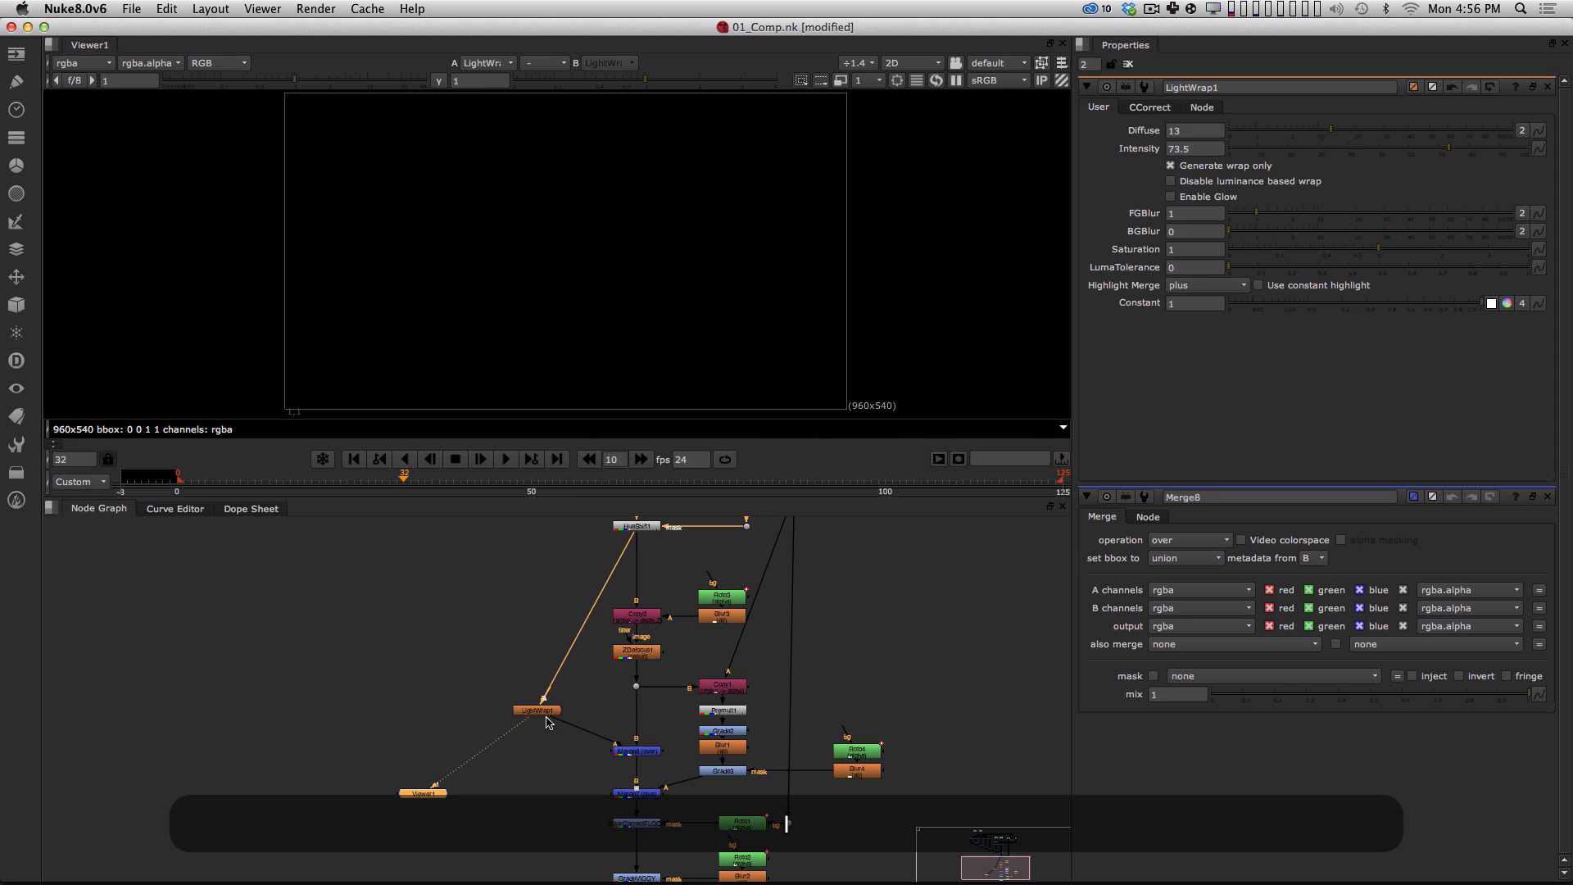
pyautogui.press('a')
pyautogui.press('super+z')
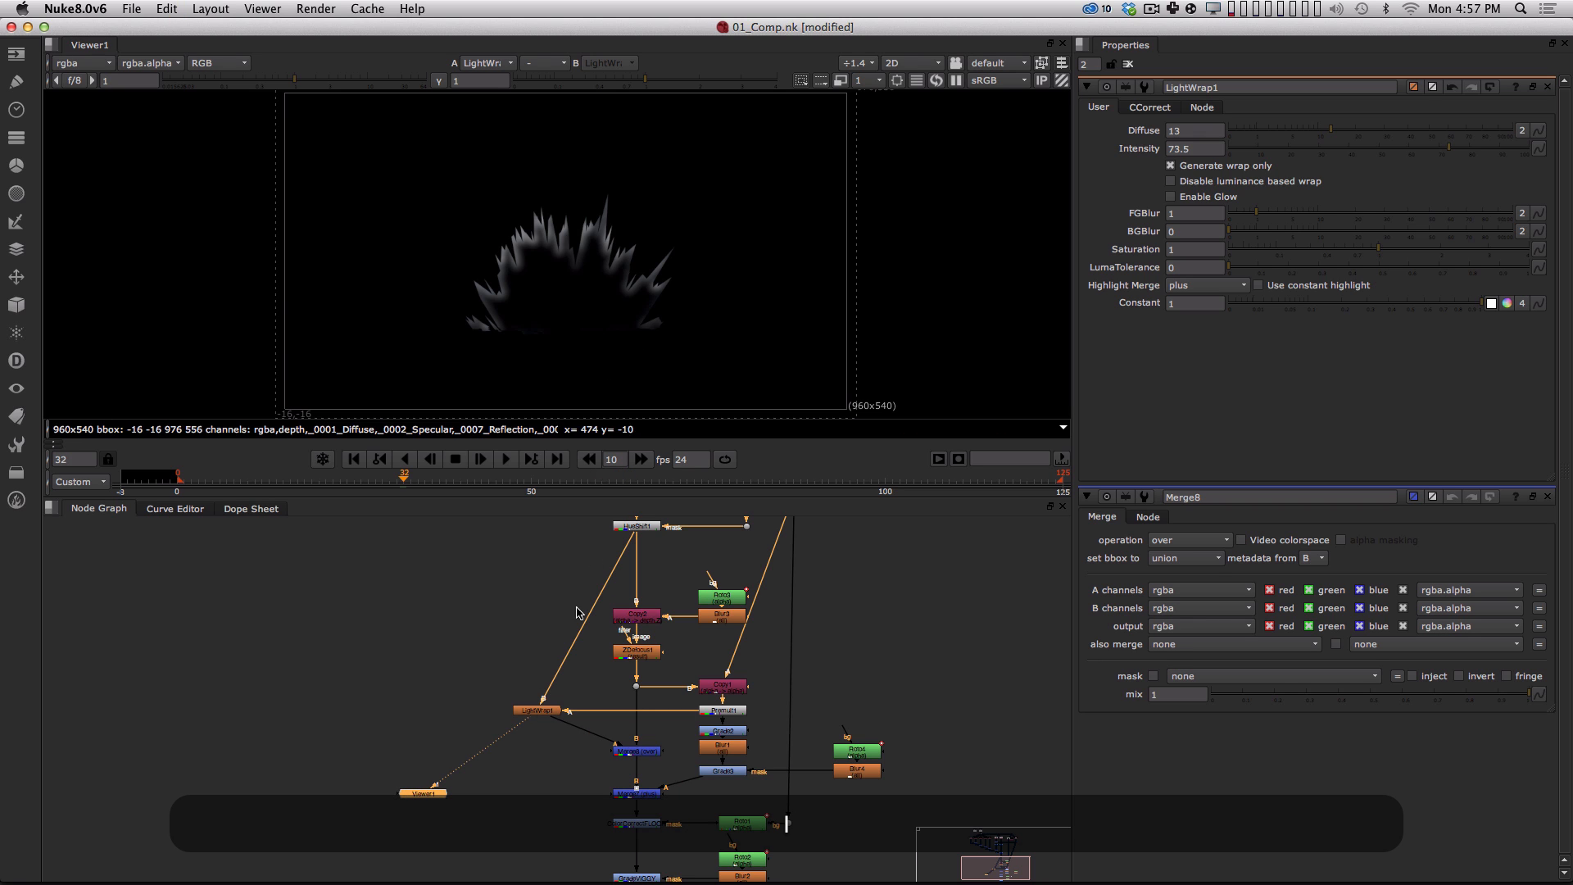
# Insert a Grade node between LightWrap1 and the over Merge.
pyautogui.click(538, 711)
pyautogui.press('Tab')
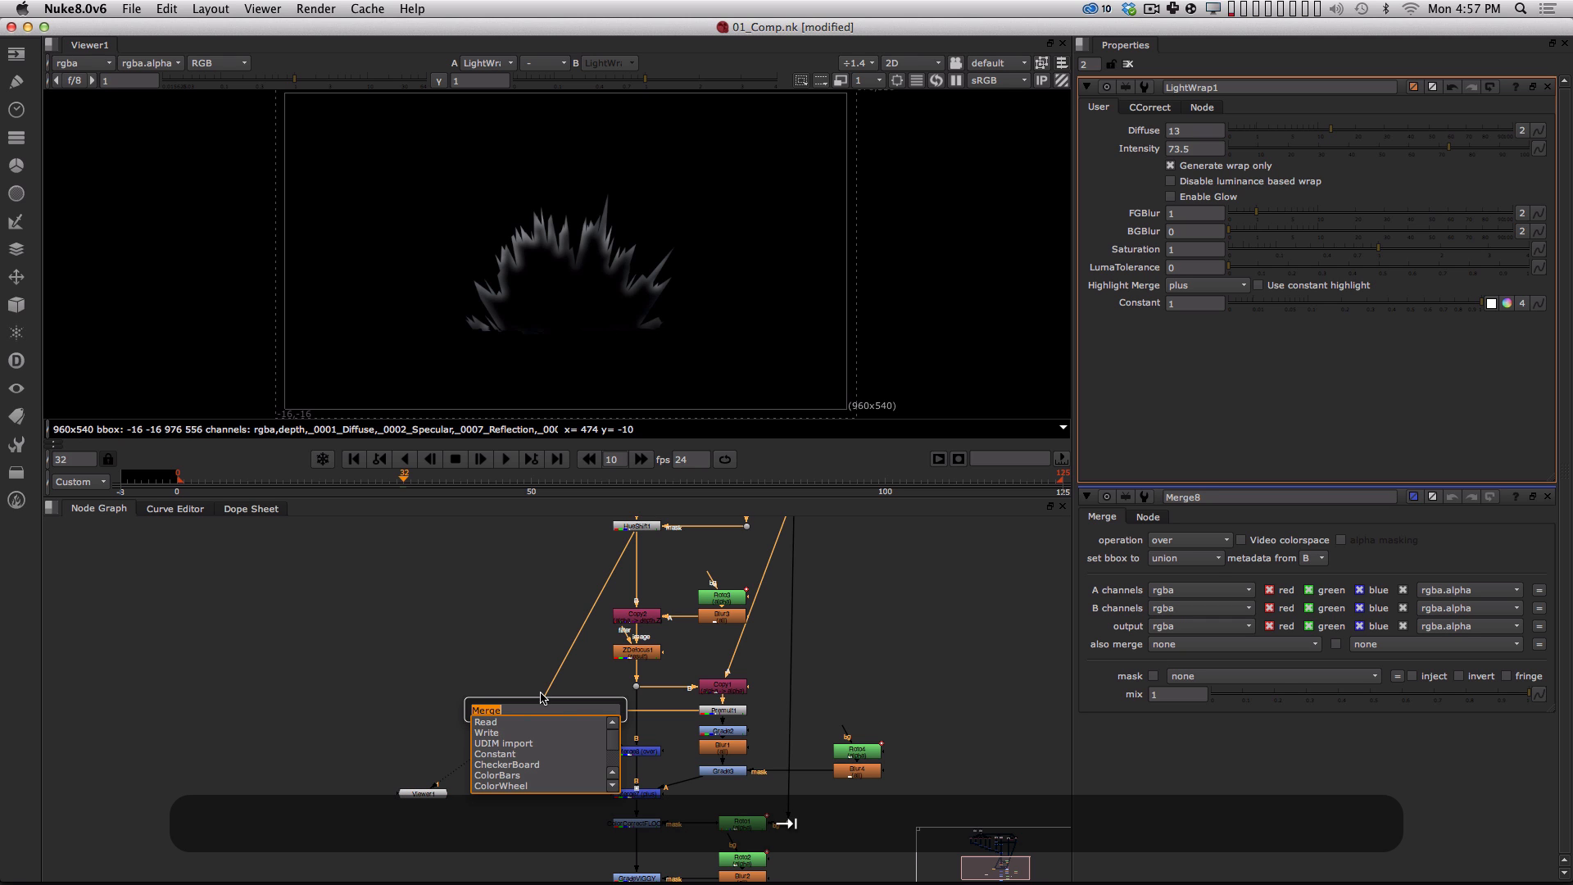
pyautogui.write('gr')
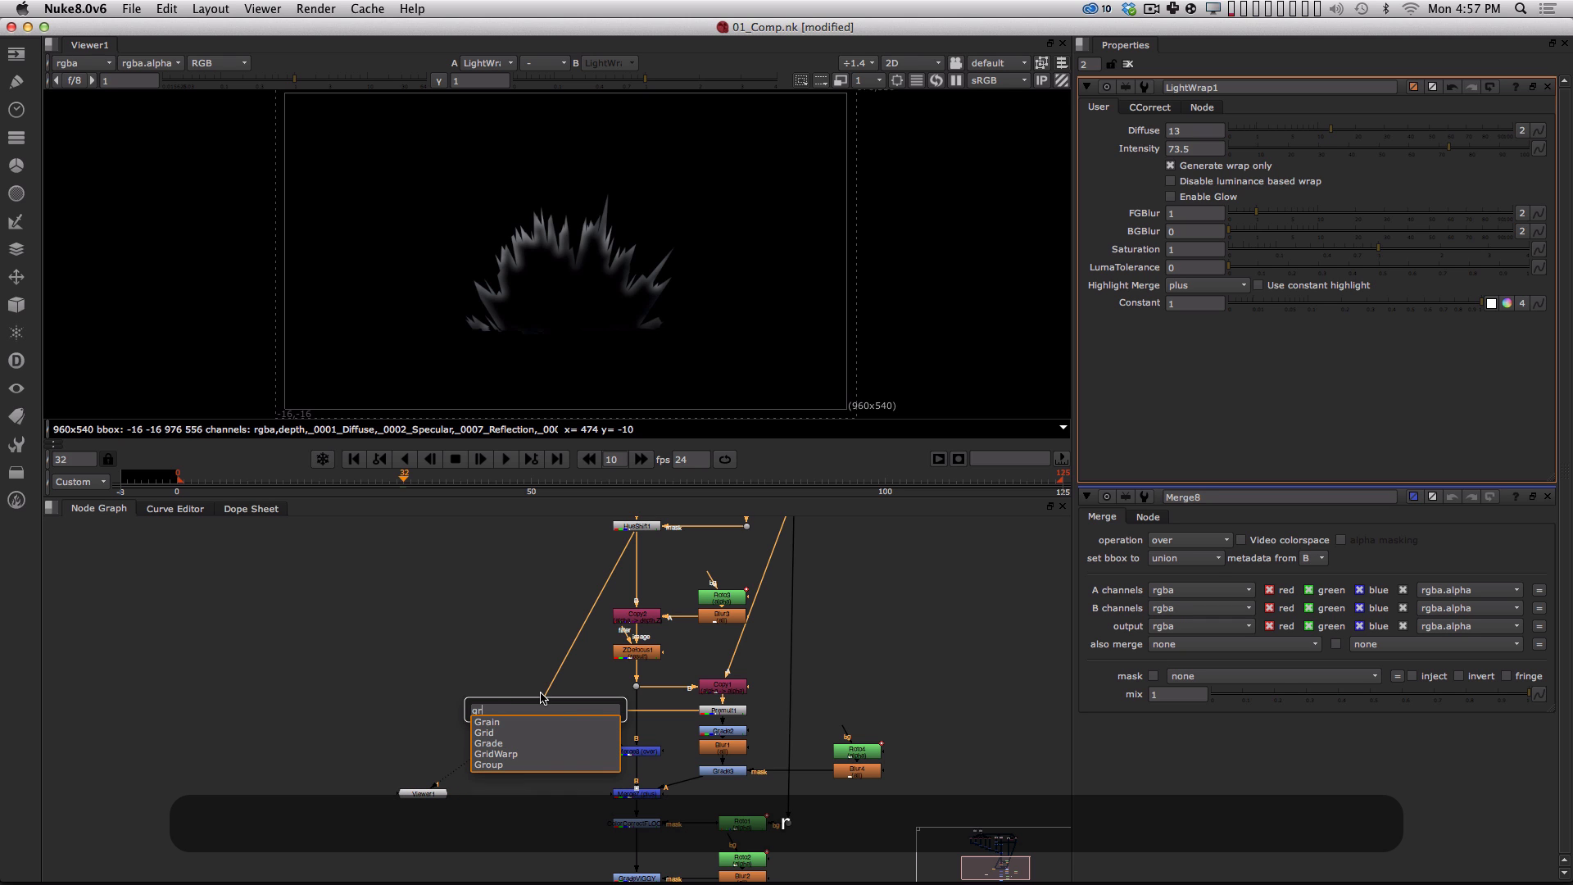
pyautogui.write('ad')
pyautogui.press('Return')
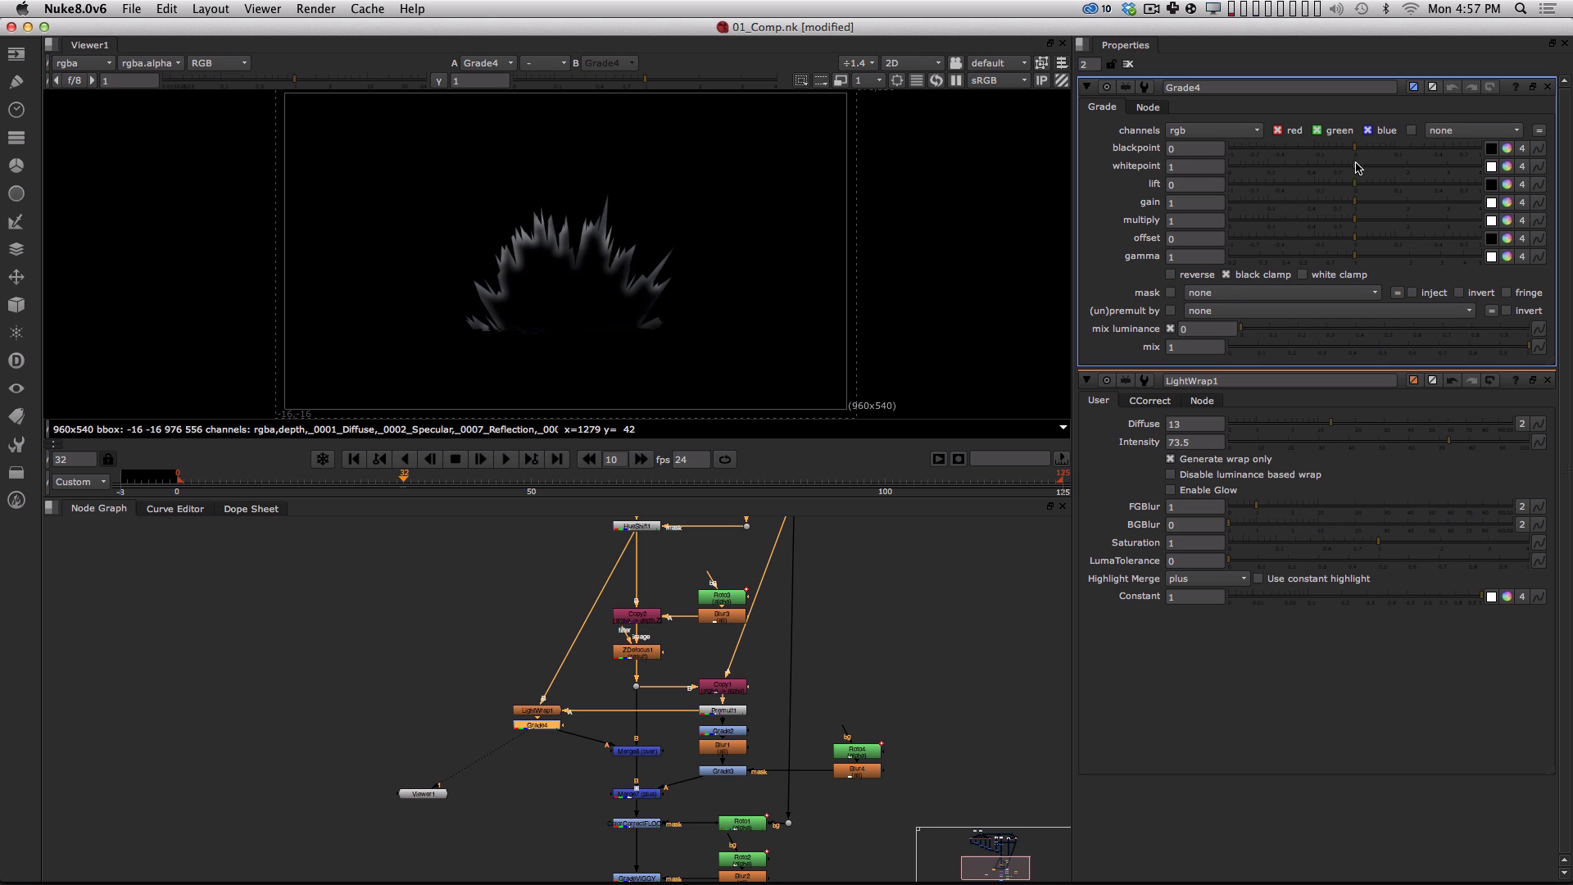
# Set Grade4's whitepoint to 0.4 and tint its gamma toward blue with red 0.774653, green 0.917604 and blue 1.
pyautogui.moveTo(1355, 167); pyautogui.dragTo(1310, 168)
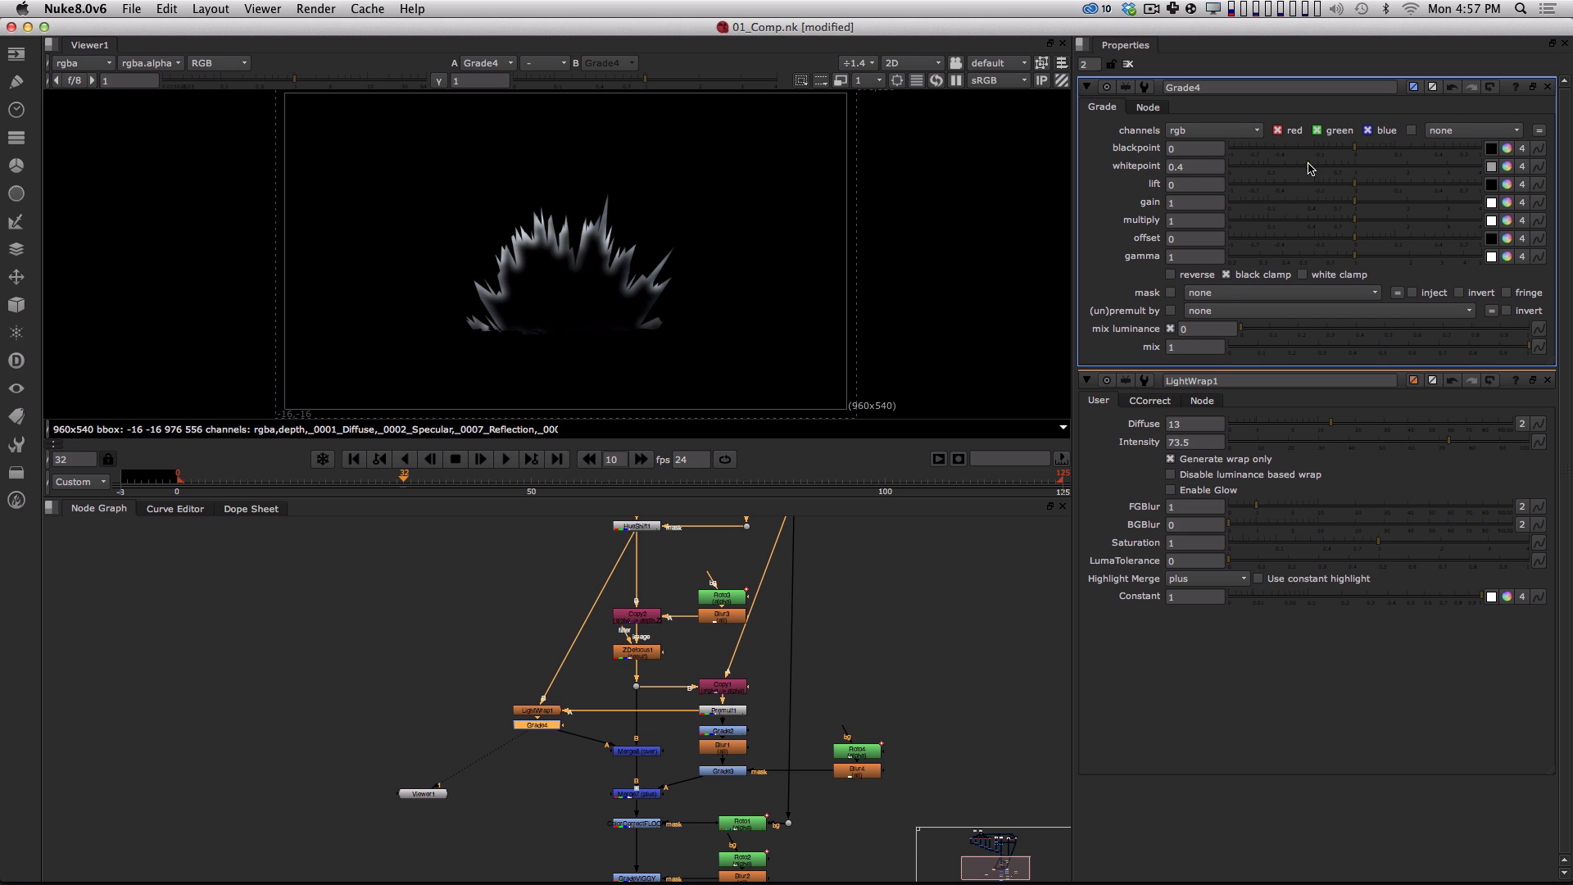
pyautogui.click(1507, 256)
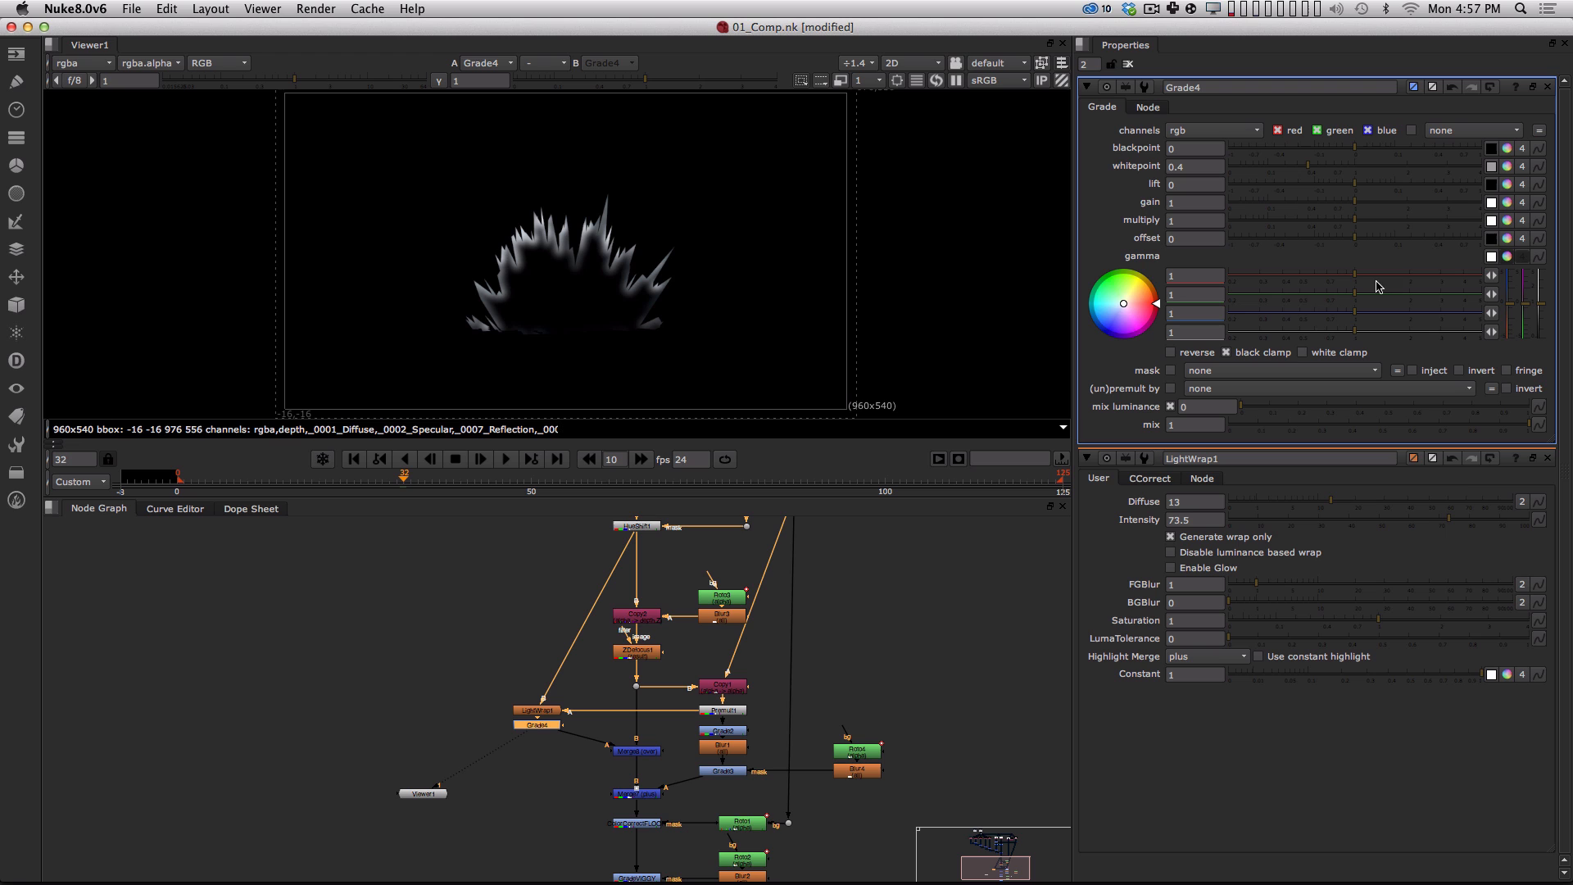
pyautogui.moveTo(1125, 305); pyautogui.dragTo(1068, 328)
# View the GradeVIGGY output and toggle LightWrap1 and Grade4 off and on to compare their effect.
pyautogui.keyDown('alt'); pyautogui.moveTo(744, 869); pyautogui.dragTo(741, 683); pyautogui.keyUp('alt')
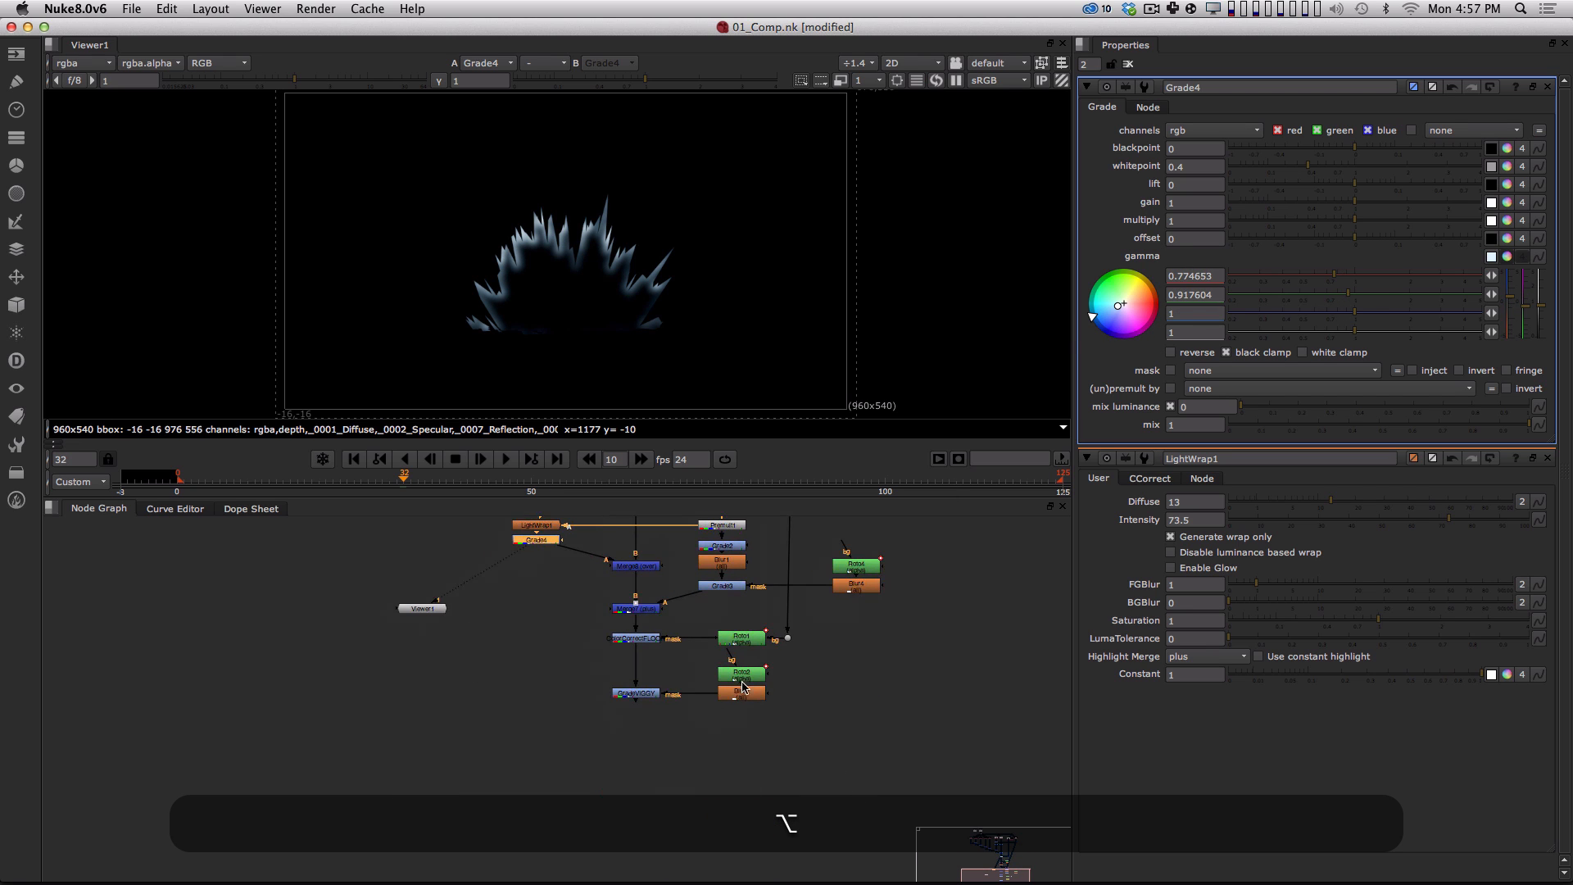
pyautogui.keyDown('alt'); pyautogui.moveTo(632, 783); pyautogui.dragTo(632, 842); pyautogui.keyUp('alt')
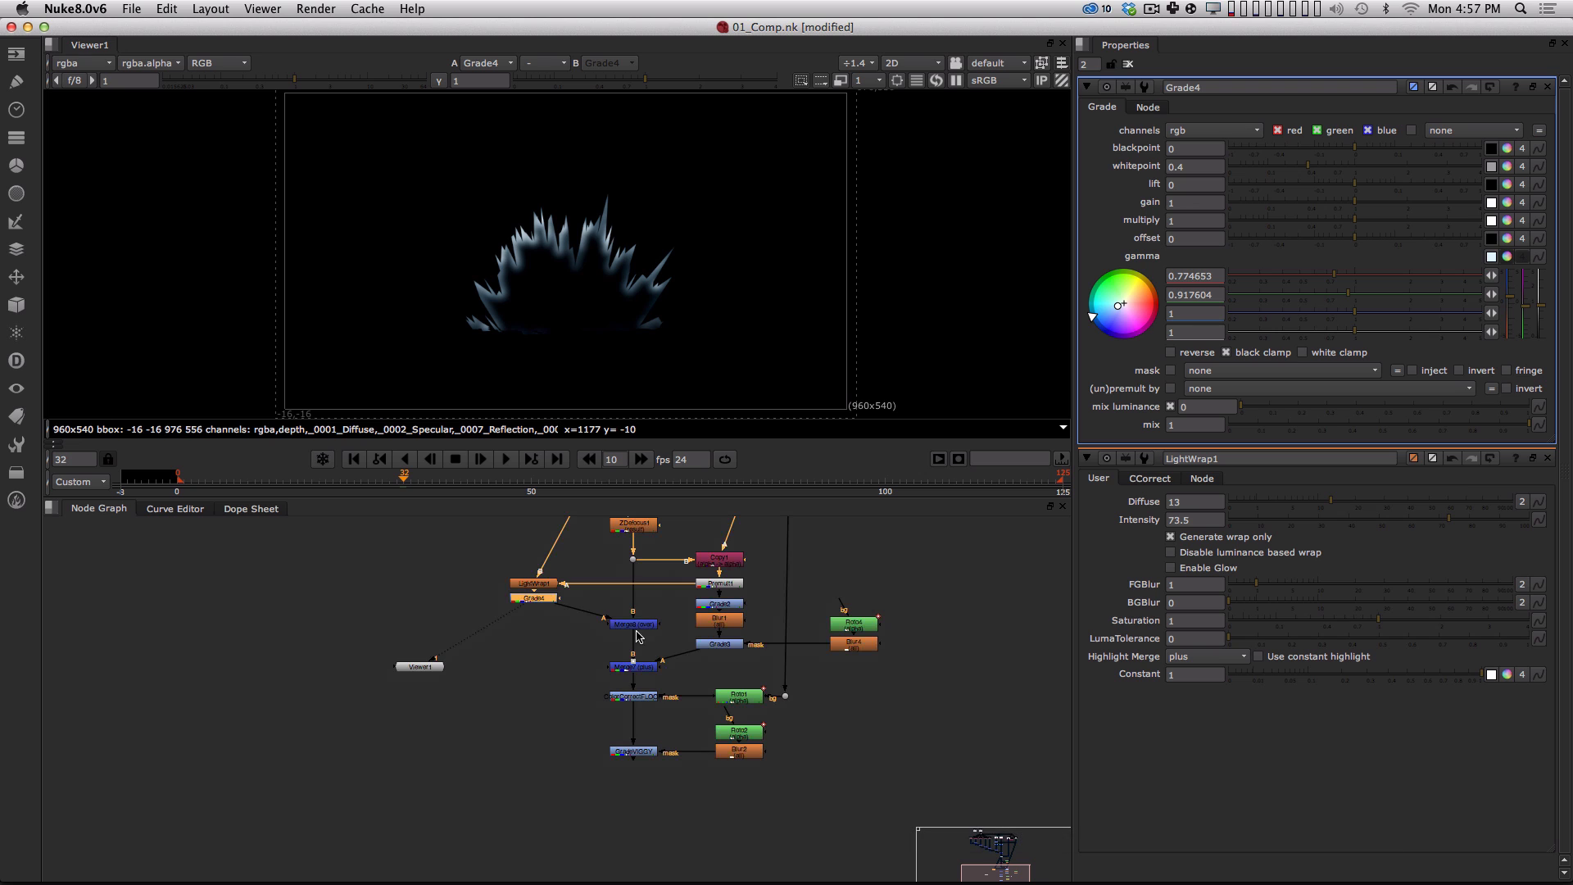
pyautogui.click(637, 752)
pyautogui.press('1')
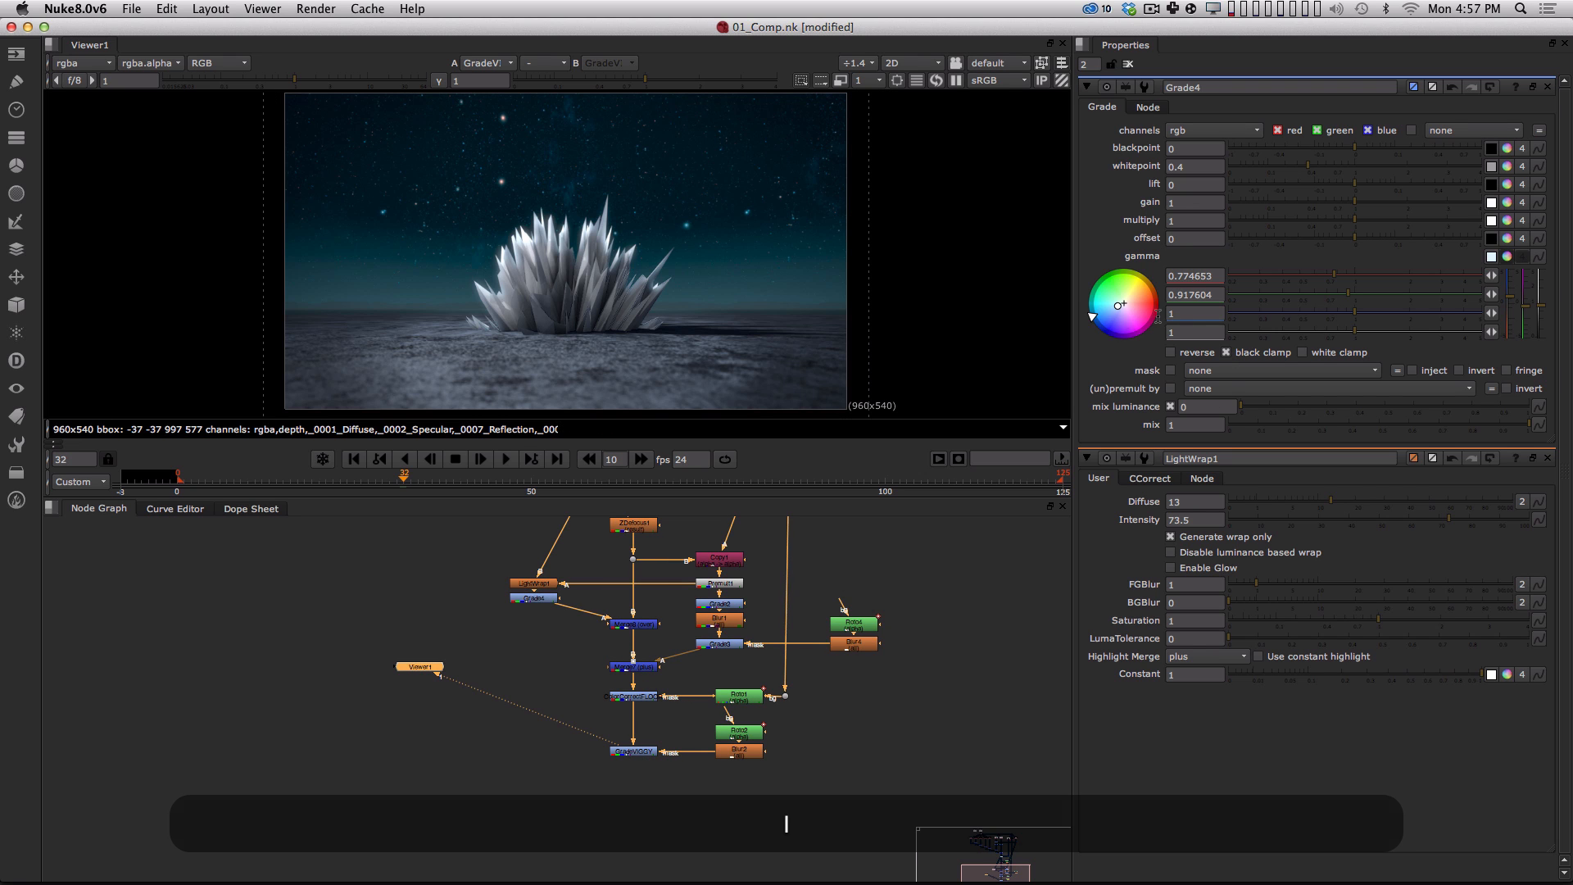
pyautogui.moveTo(502, 571); pyautogui.dragTo(547, 607)
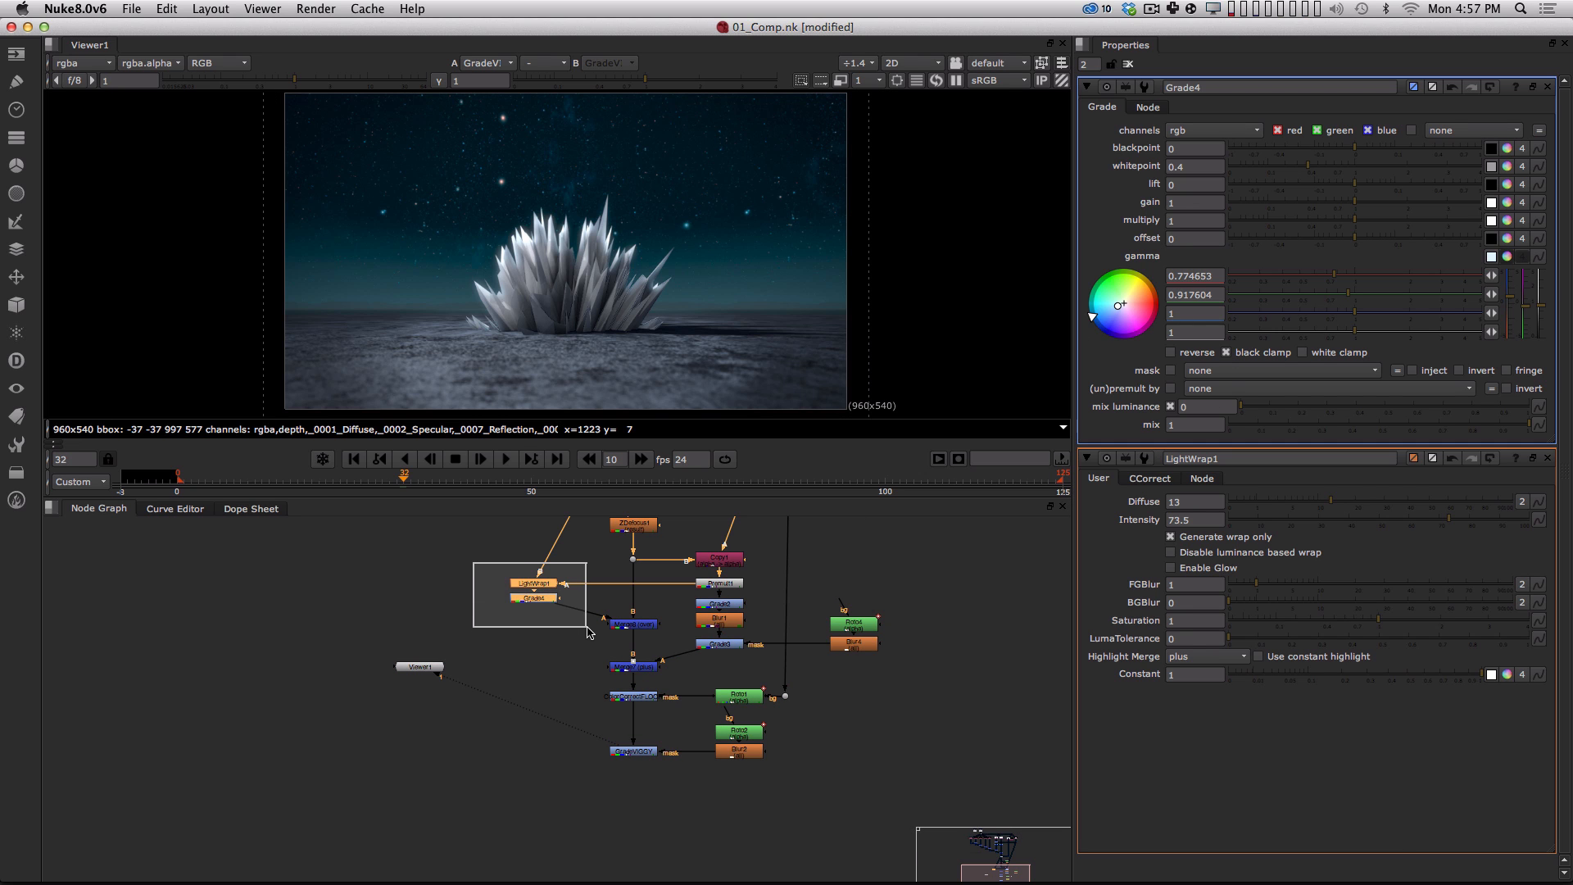
pyautogui.press('d')
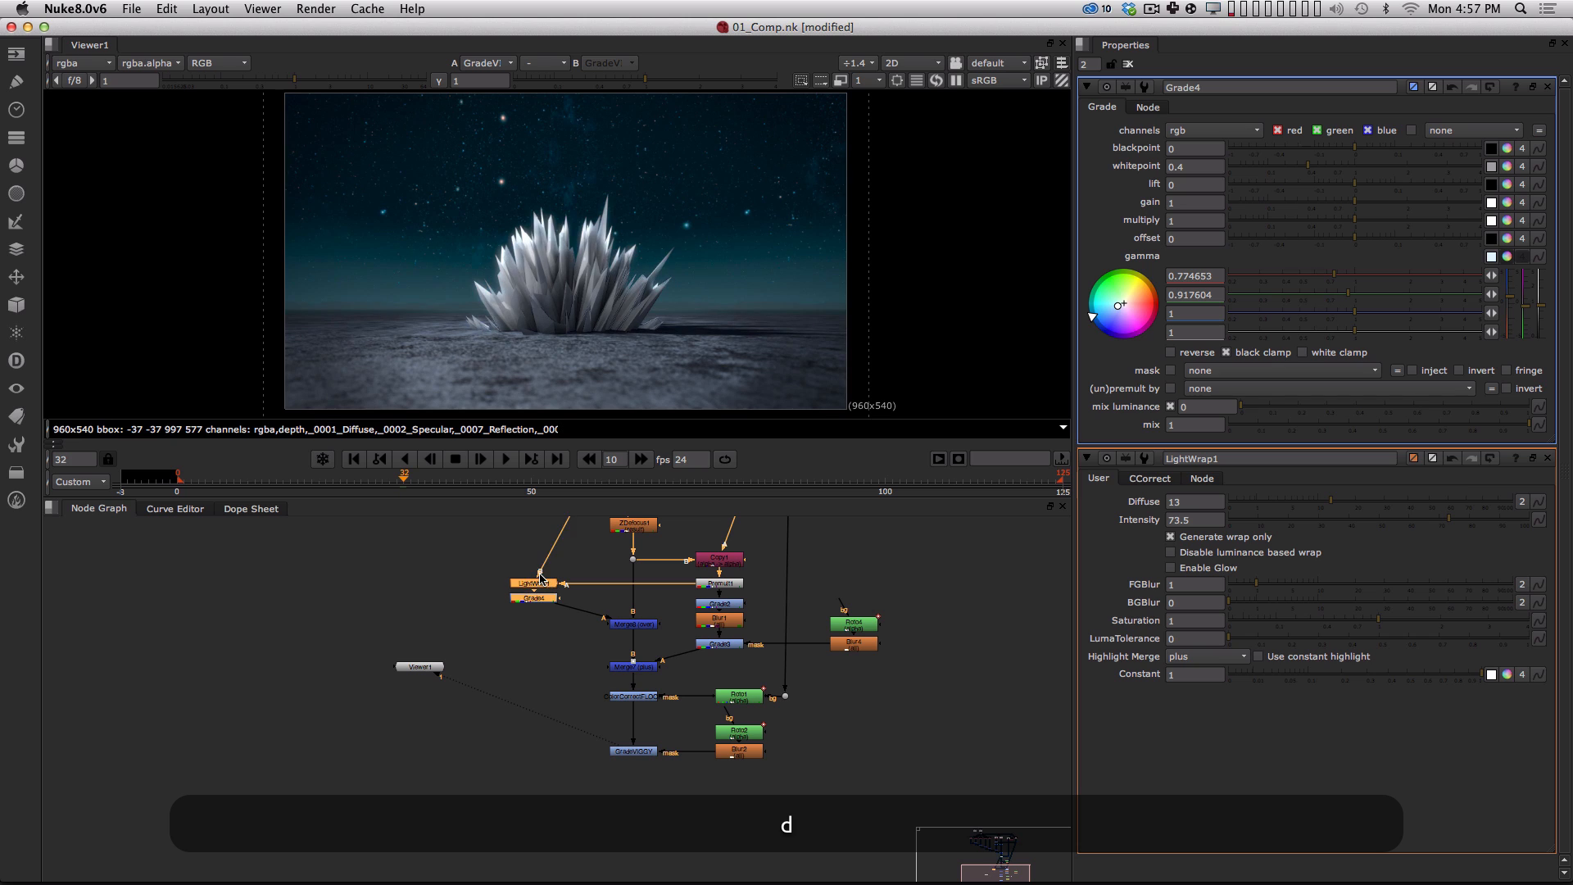
pyautogui.press('d')
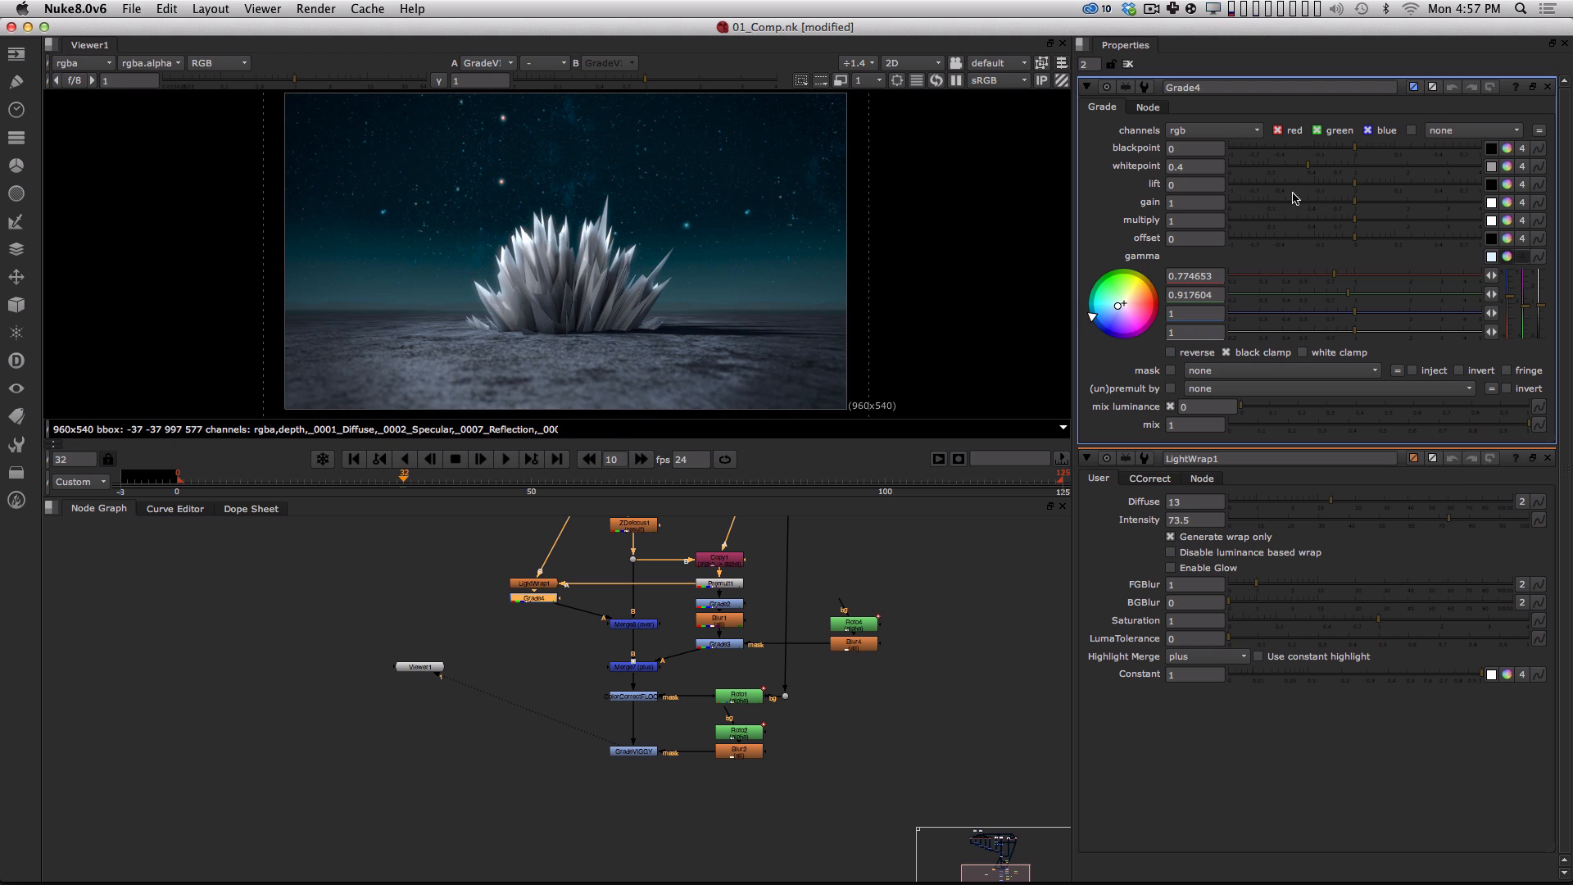
# Set Grade4's whitepoint to 0.78.
pyautogui.moveTo(1309, 167); pyautogui.dragTo(1343, 172)
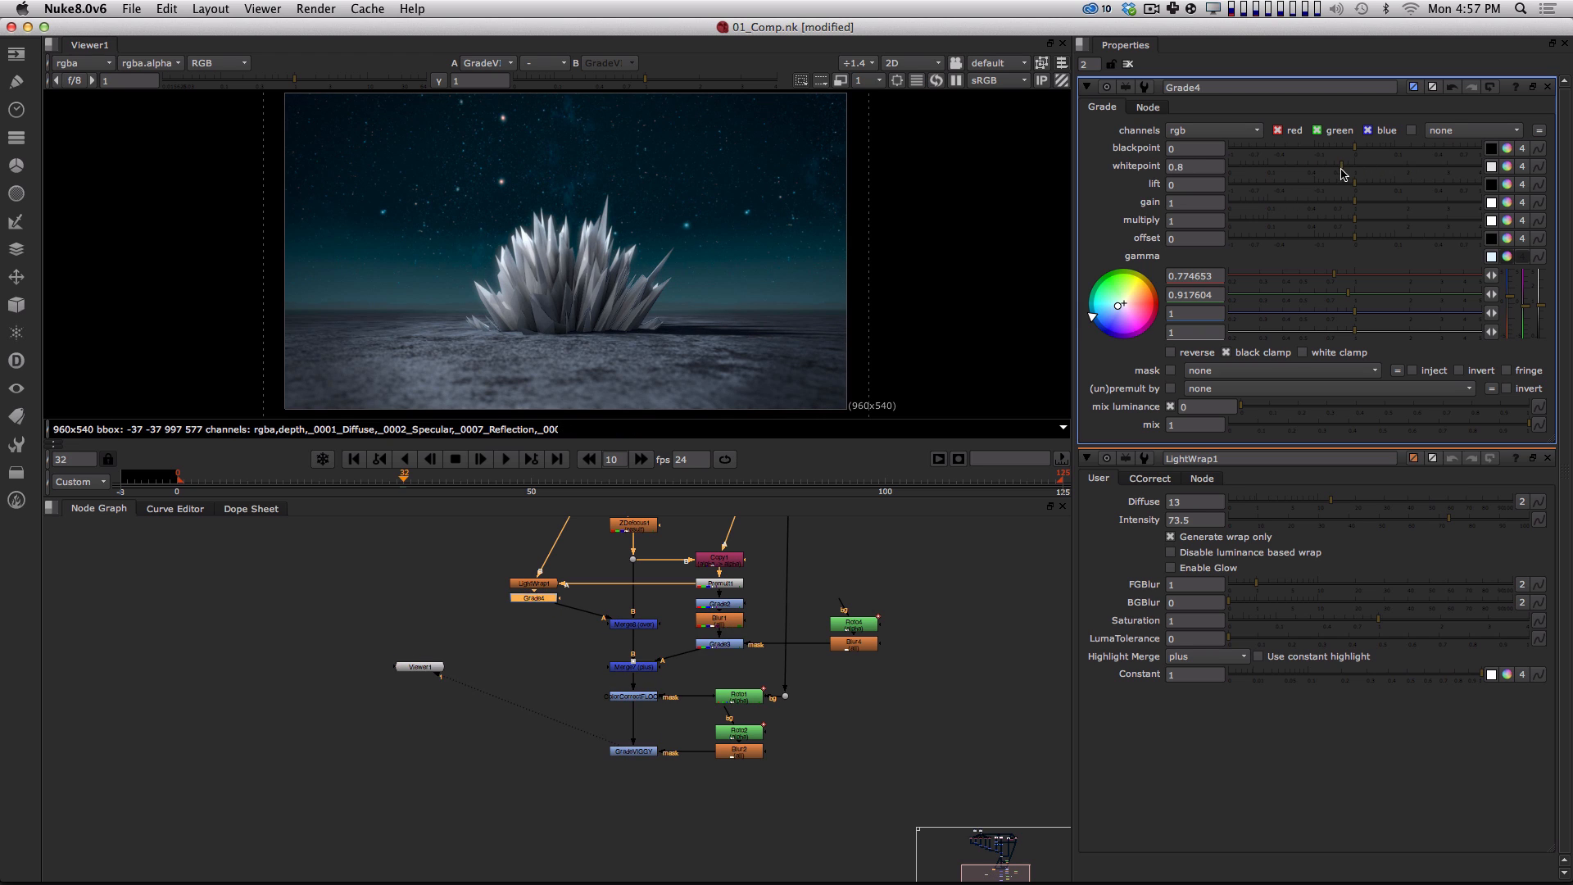
pyautogui.click(722, 787)
pyautogui.keyDown('alt'); pyautogui.moveTo(653, 678); pyautogui.dragTo(659, 808); pyautogui.keyUp('alt')
pyautogui.moveTo(462, 685); pyautogui.dragTo(605, 755)
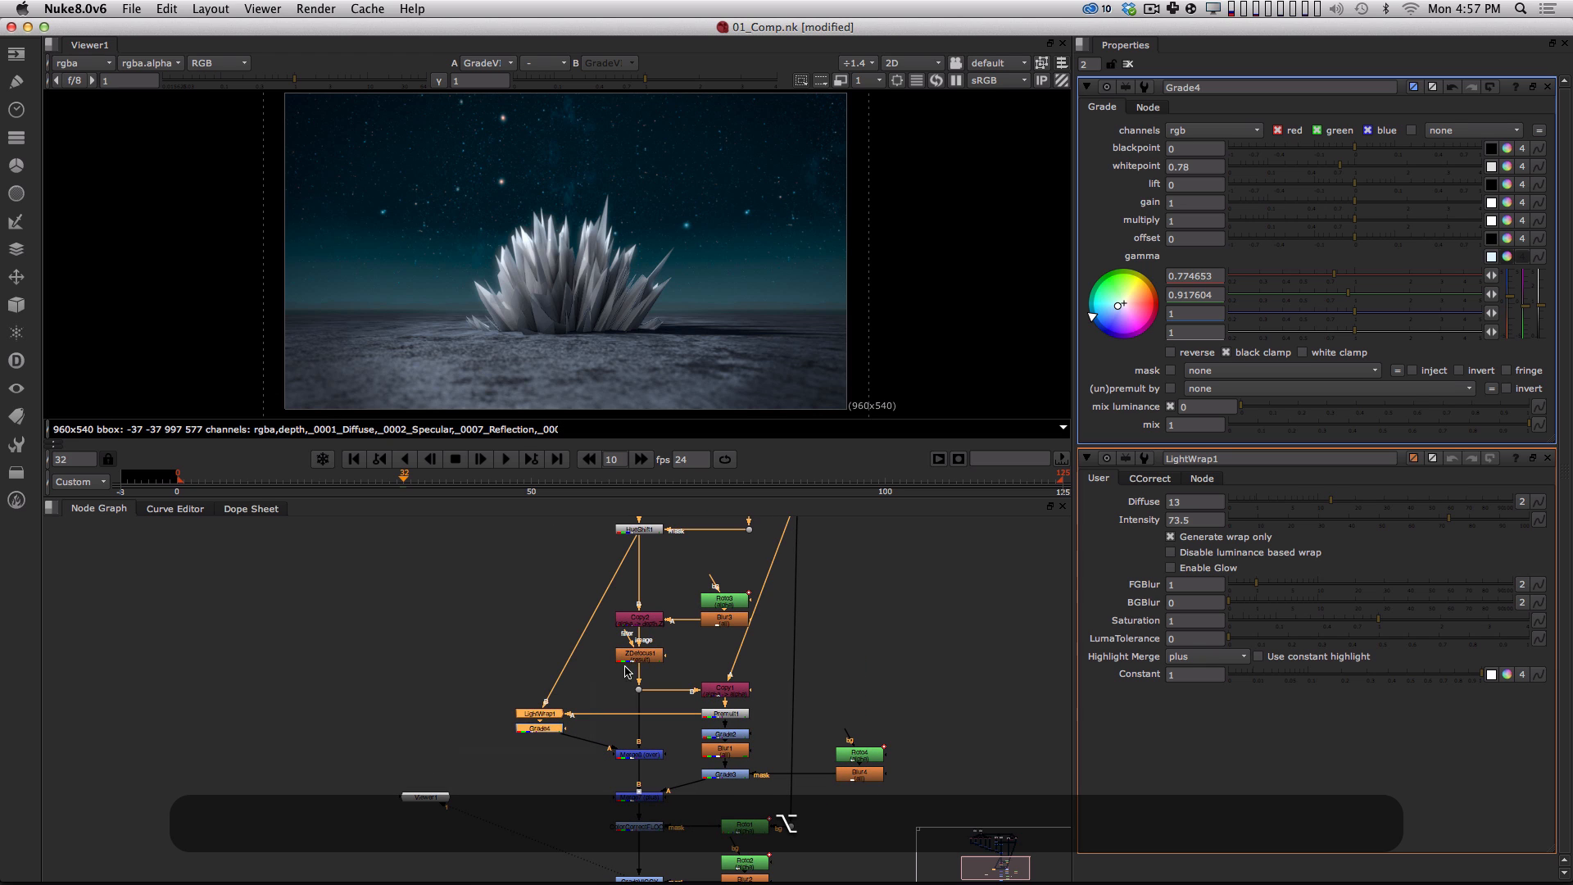
# Review the composite at the GradeVIGGY node at the end of the node tree.
pyautogui.click(846, 648)
pyautogui.keyDown('alt'); pyautogui.moveTo(653, 815); pyautogui.dragTo(673, 659); pyautogui.keyUp('alt')
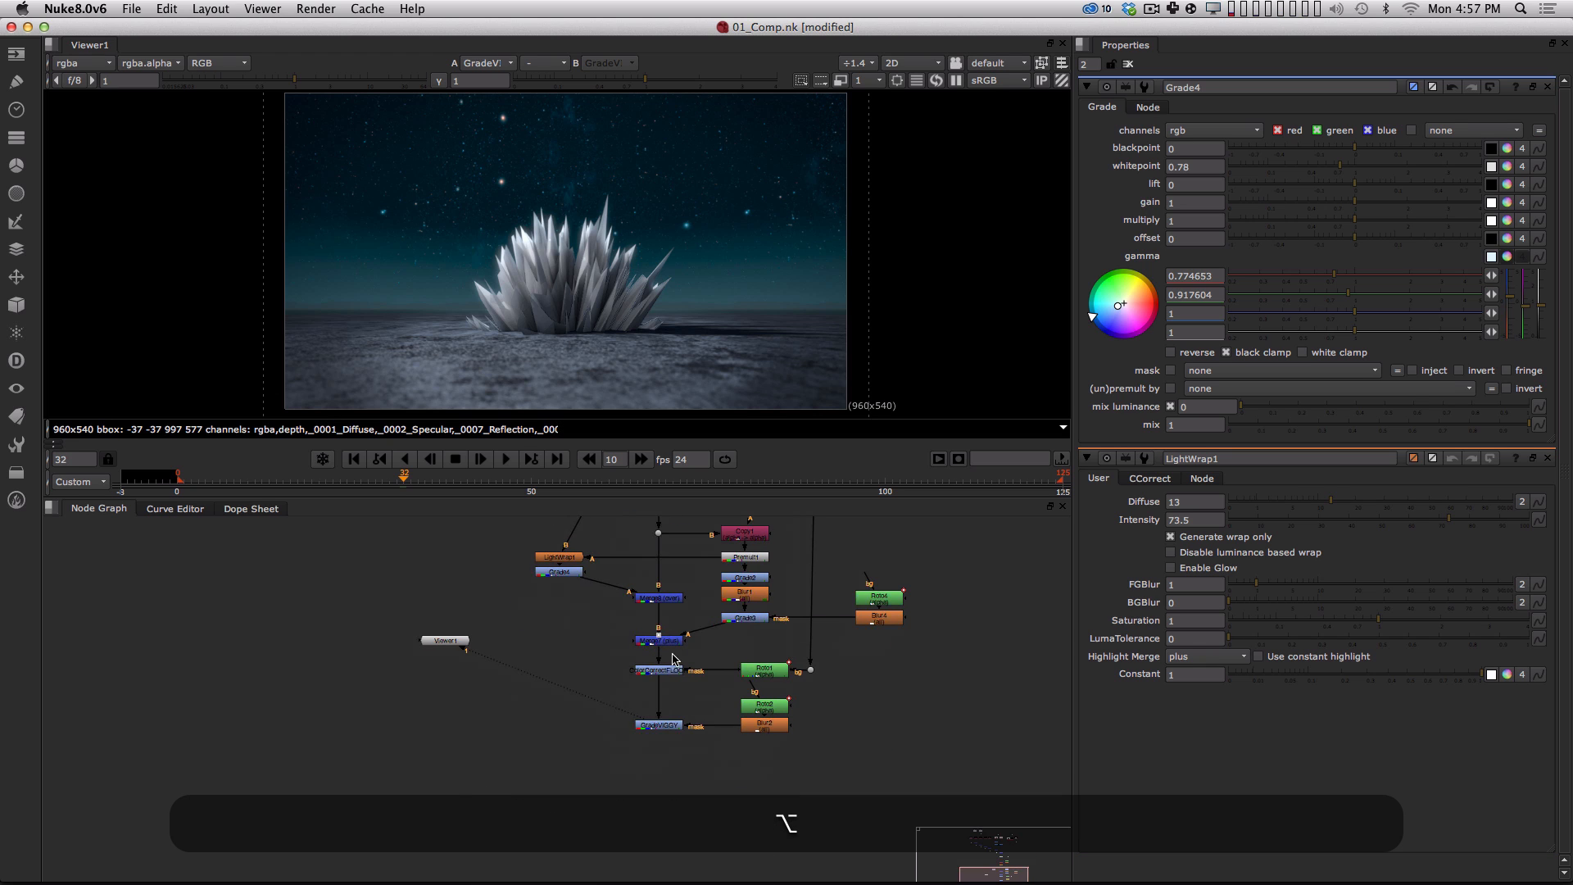
pyautogui.keyDown('alt'); pyautogui.moveTo(671, 816); pyautogui.dragTo(666, 806); pyautogui.keyUp('alt')
pyautogui.click(659, 718)
pyautogui.press('1')
pyautogui.click(679, 743)
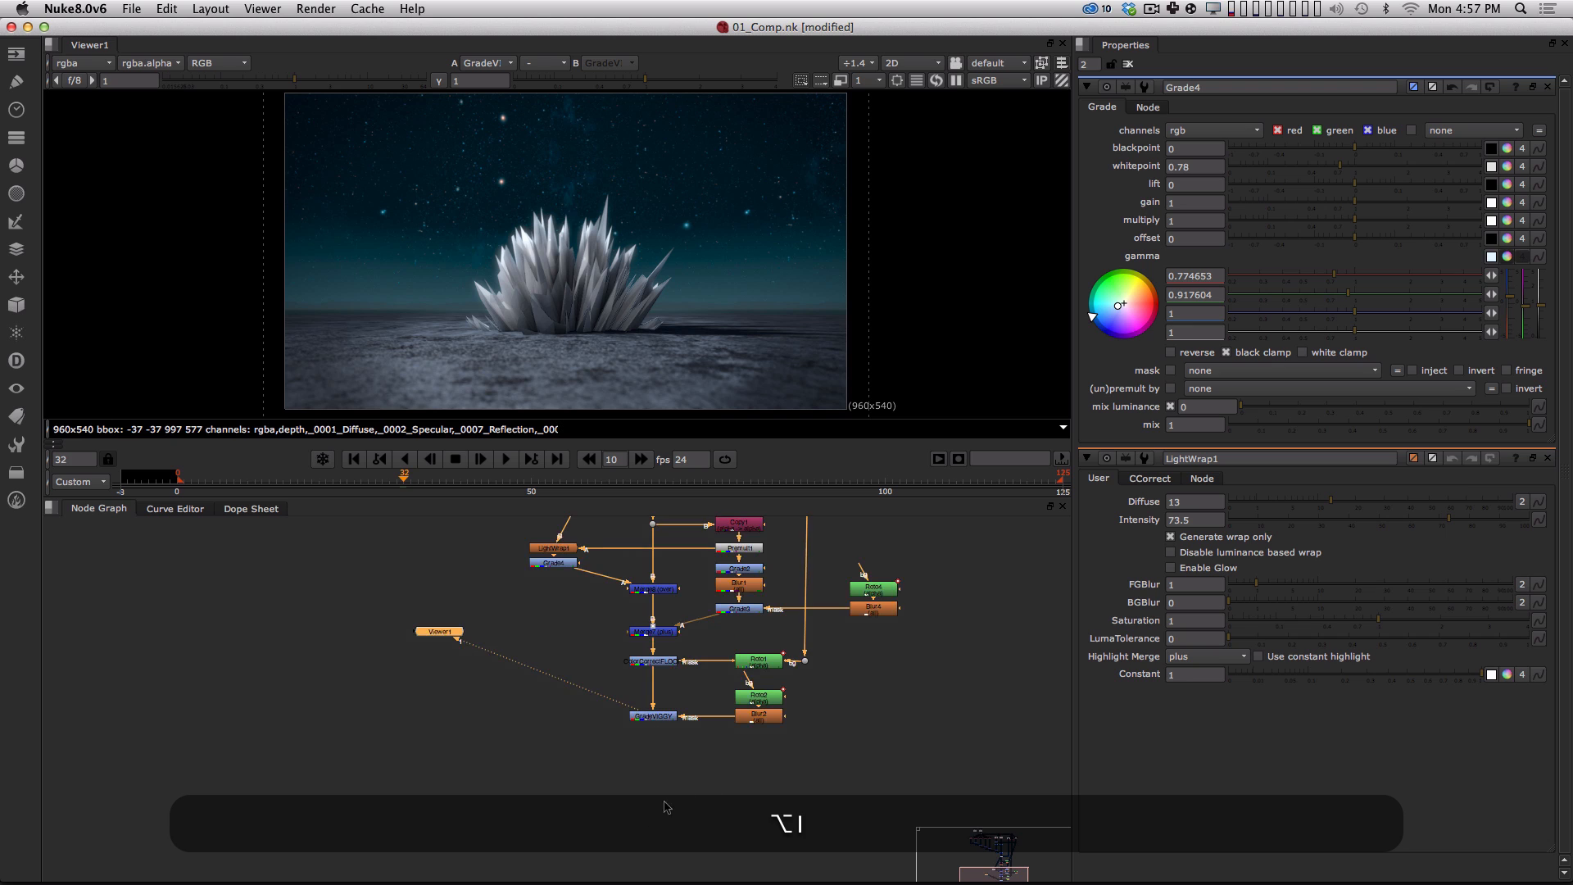
pyautogui.keyDown('alt'); pyautogui.moveTo(661, 804); pyautogui.dragTo(712, 778, button='middle'); pyautogui.keyUp('alt')
pyautogui.keyDown('alt'); pyautogui.moveTo(713, 784); pyautogui.dragTo(661, 799); pyautogui.keyUp('alt')
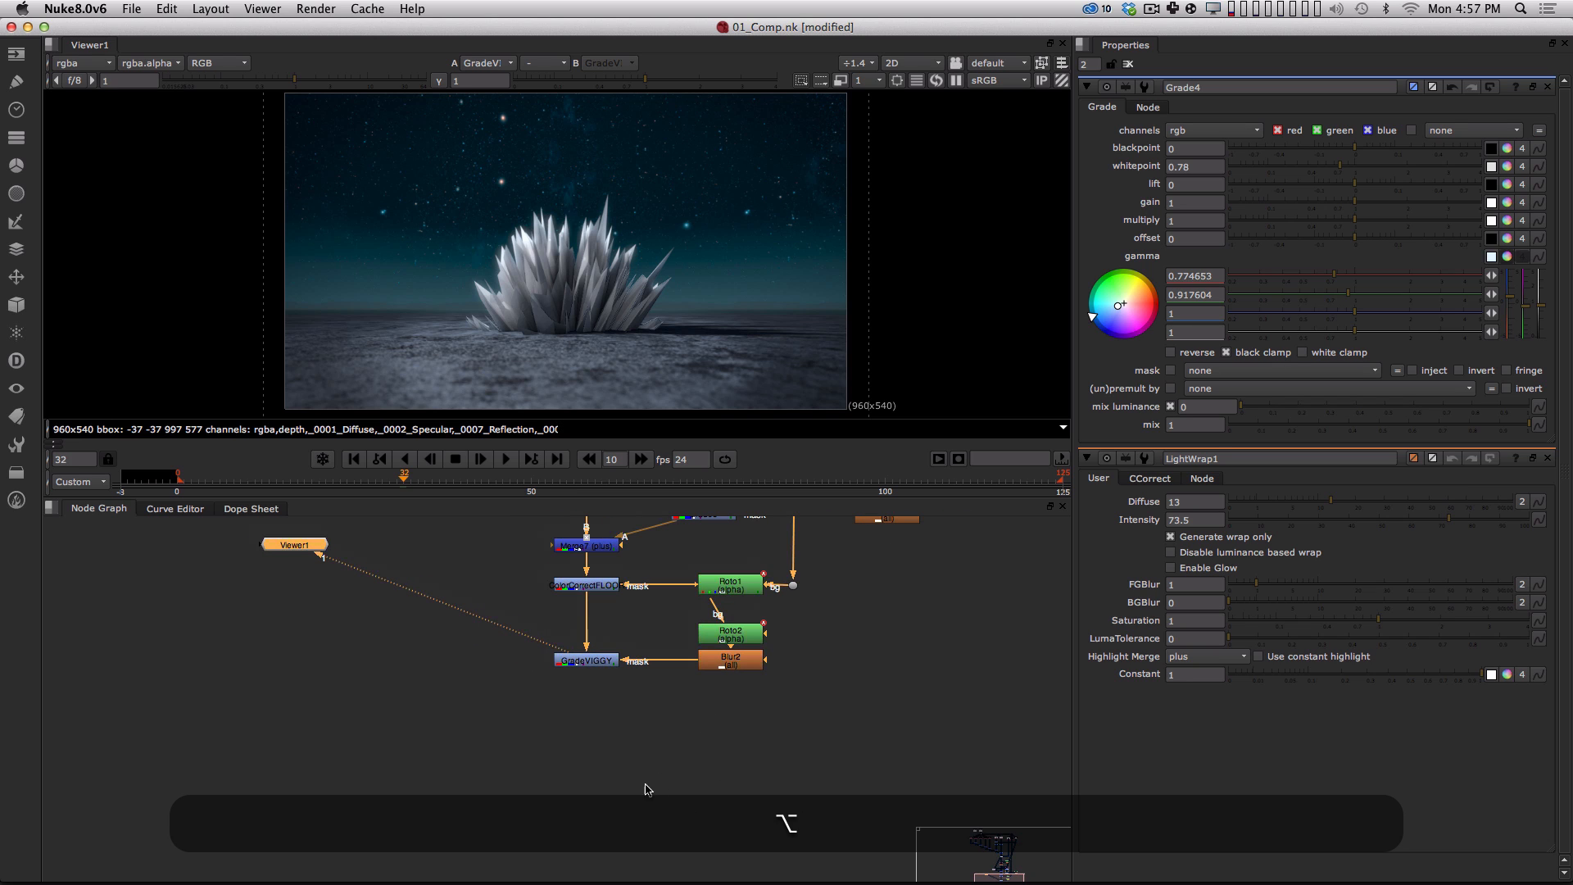
pyautogui.click(651, 737)
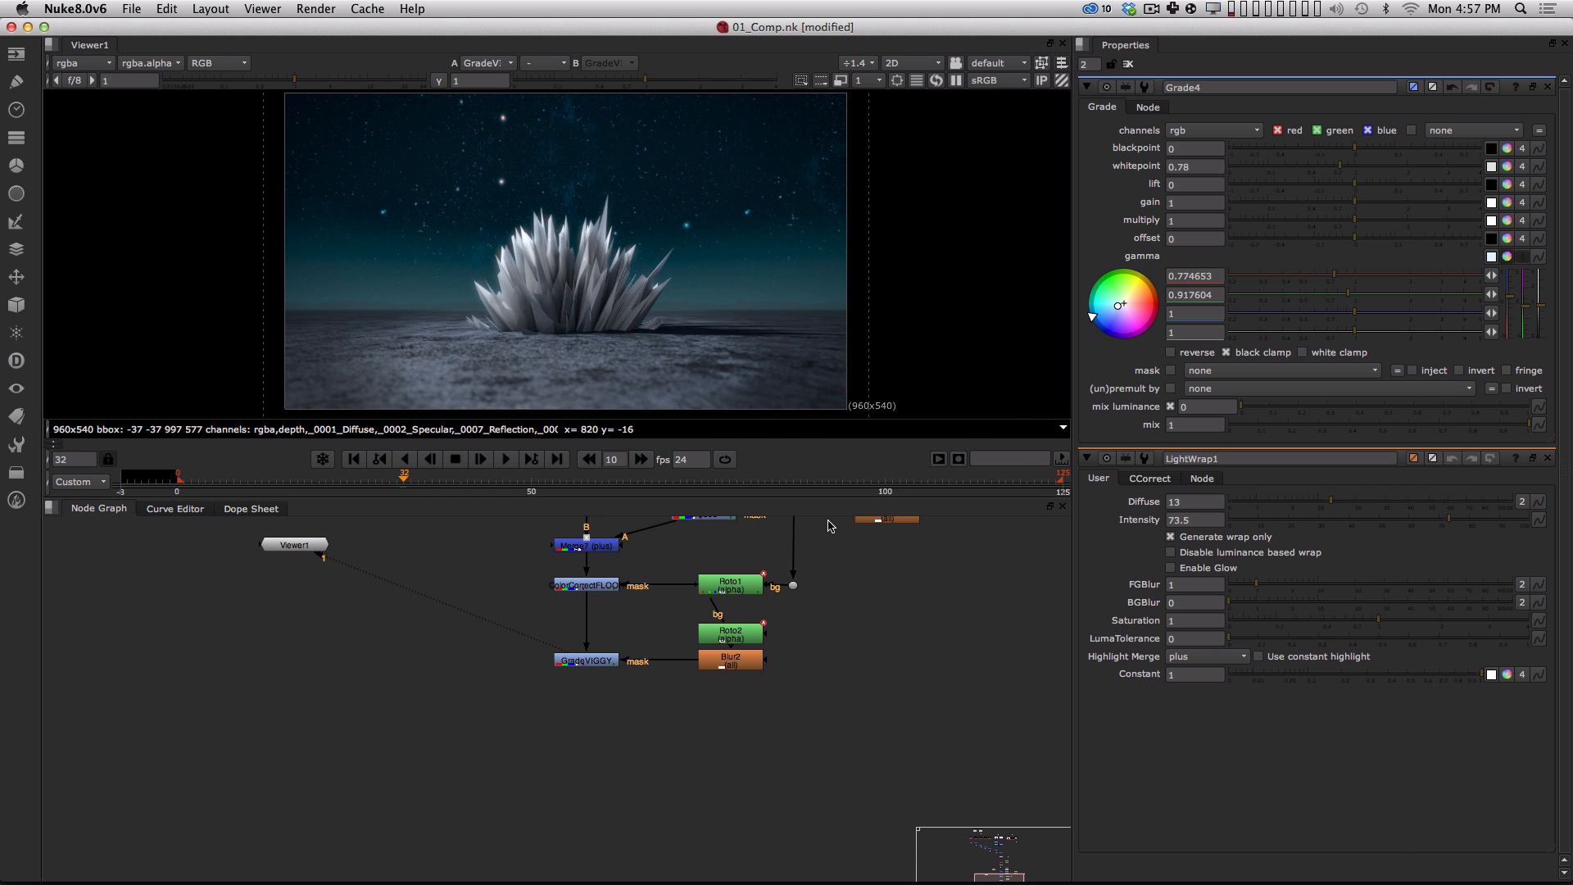
# Switch to the 02_CompMore script and view the final output at its Write1 node.
pyautogui.press('super+Tab')
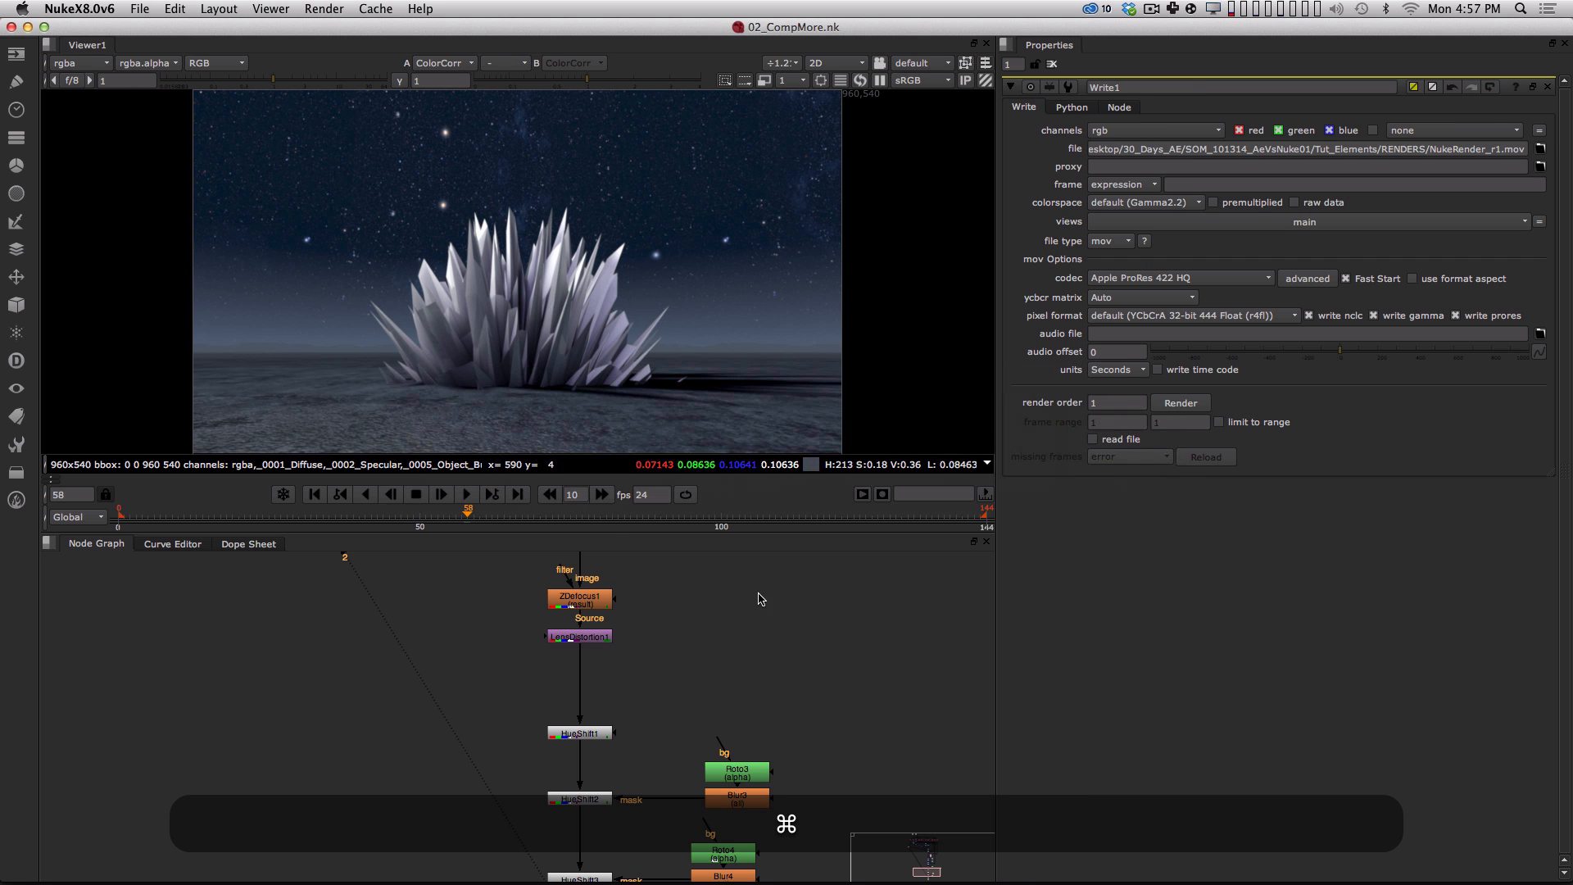
pyautogui.keyDown('alt'); pyautogui.moveTo(722, 789); pyautogui.dragTo(648, 717); pyautogui.keyUp('alt')
pyautogui.click(572, 808)
pyautogui.press('1')
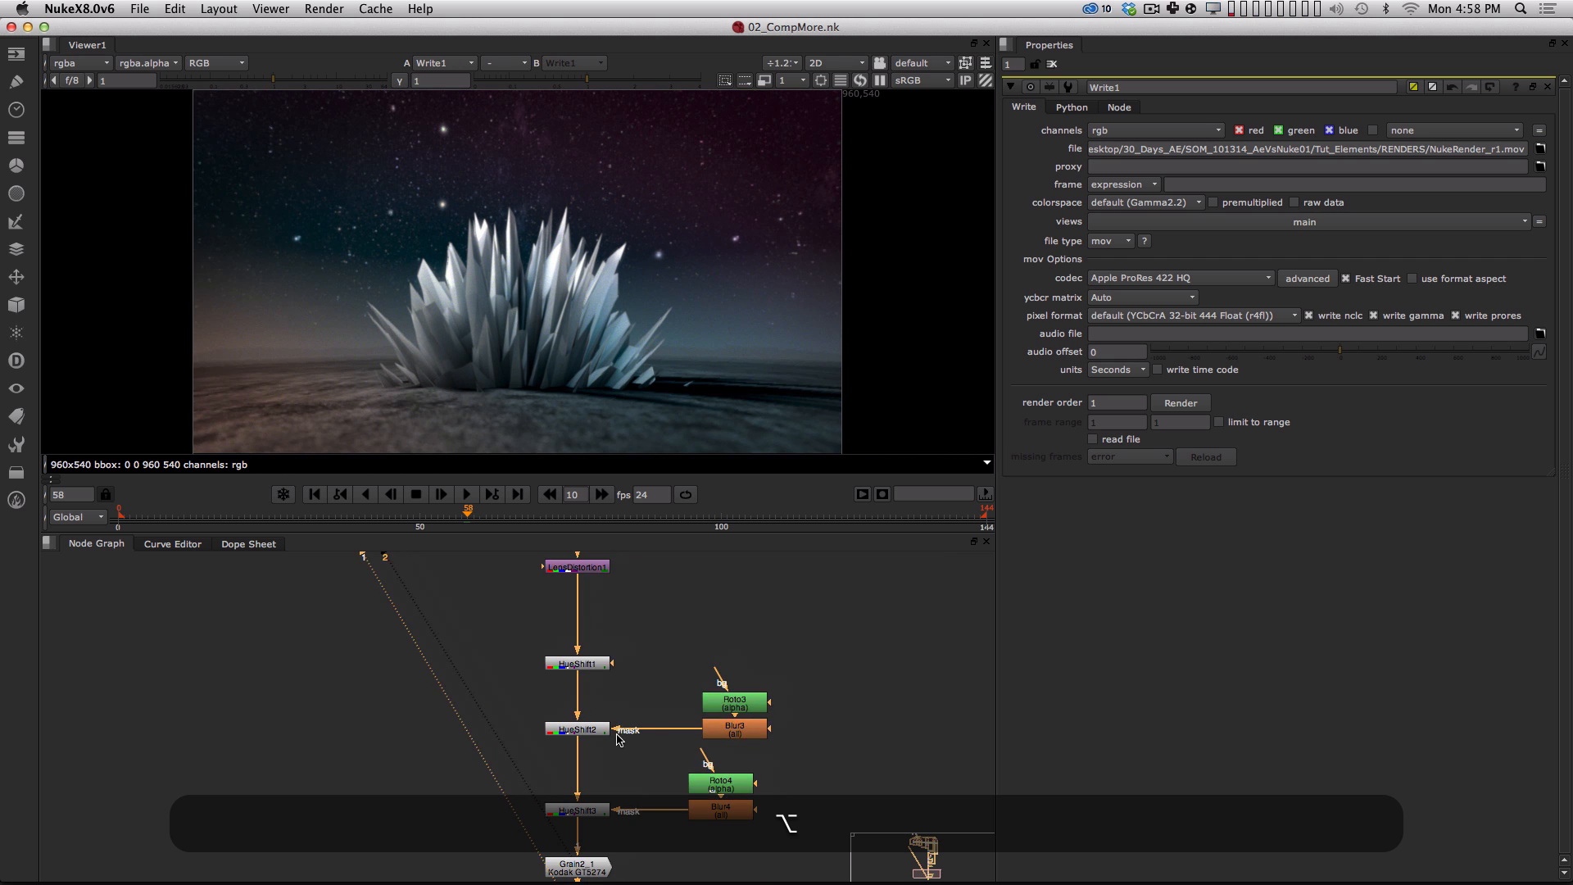
# View the motion blur node's output higher in the tree and check it at frames 80 and 30.
pyautogui.scroll(-3, 616, 734)
pyautogui.keyDown('alt'); pyautogui.moveTo(671, 600); pyautogui.dragTo(684, 710); pyautogui.keyUp('alt')
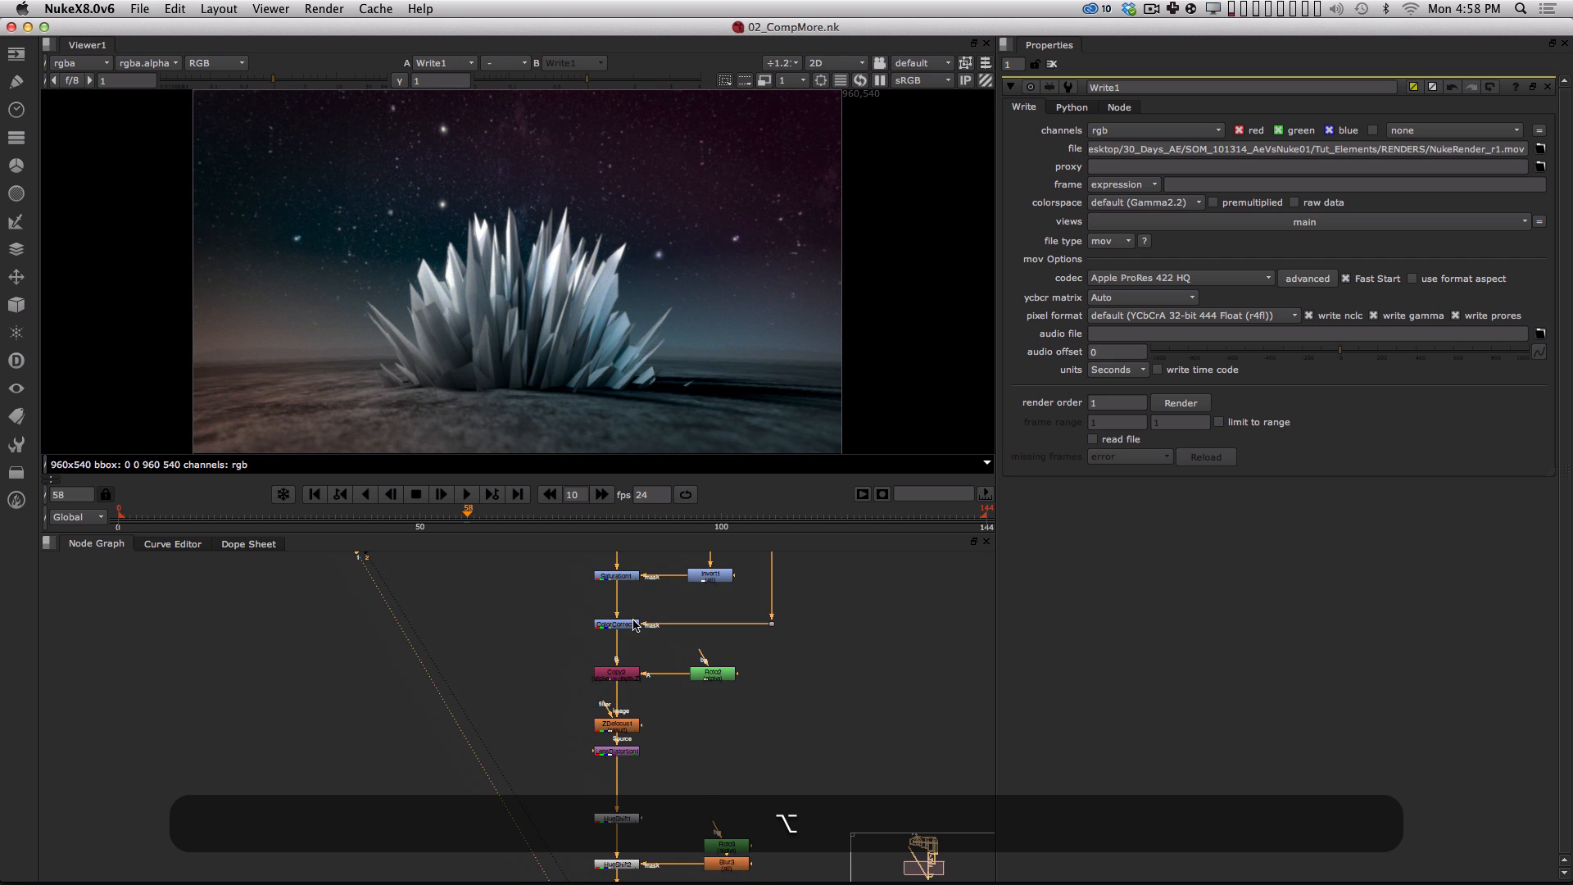
pyautogui.keyDown('alt'); pyautogui.moveTo(635, 625); pyautogui.dragTo(602, 721); pyautogui.keyUp('alt')
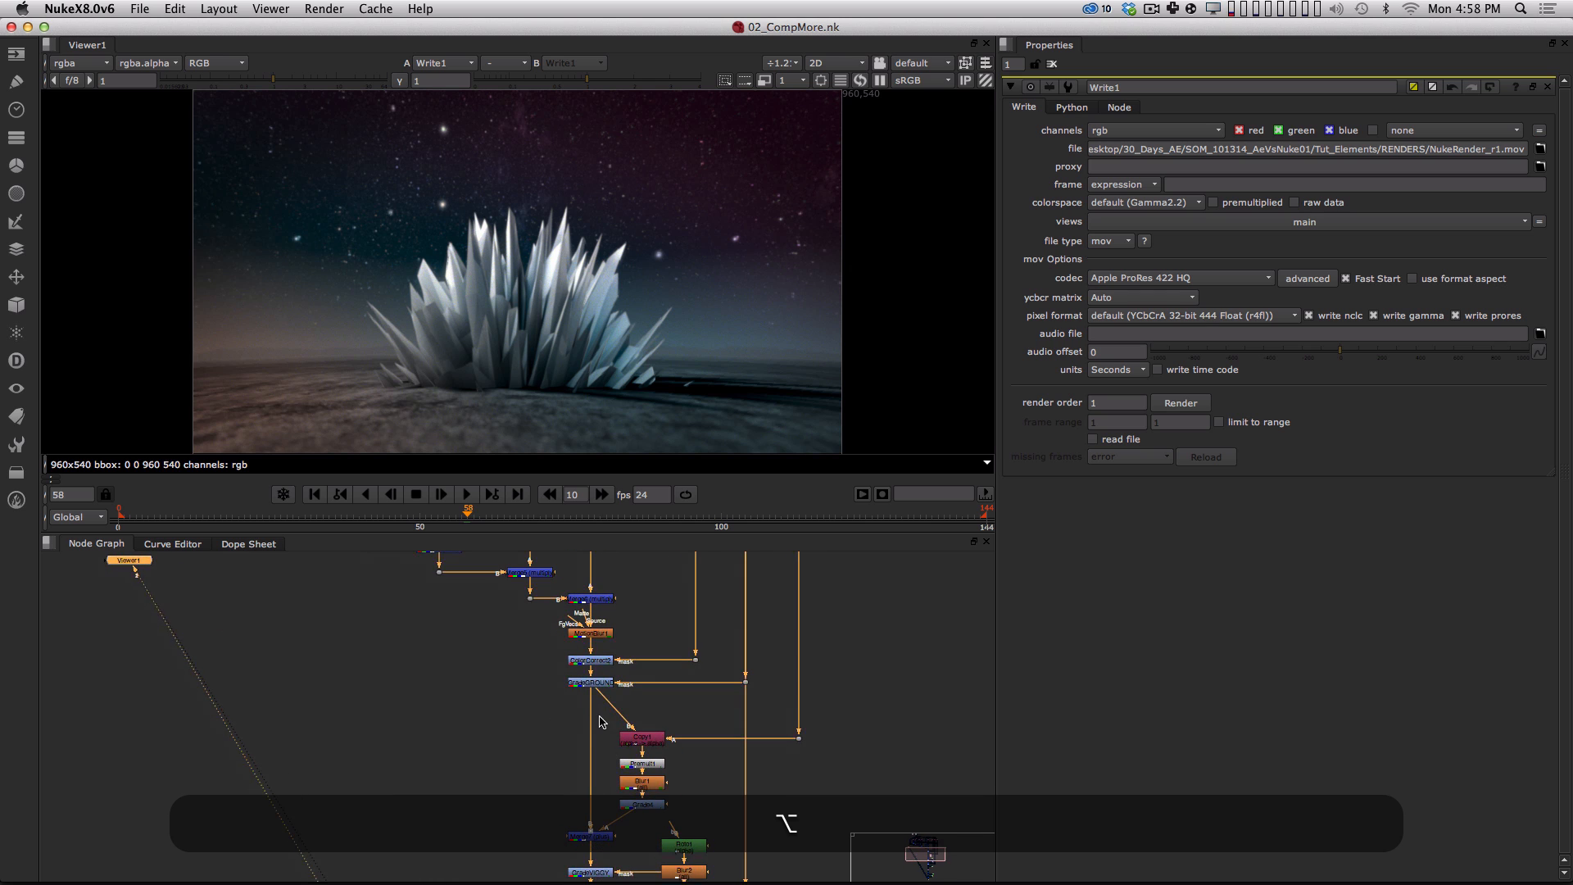
pyautogui.click(608, 635)
pyautogui.press('1')
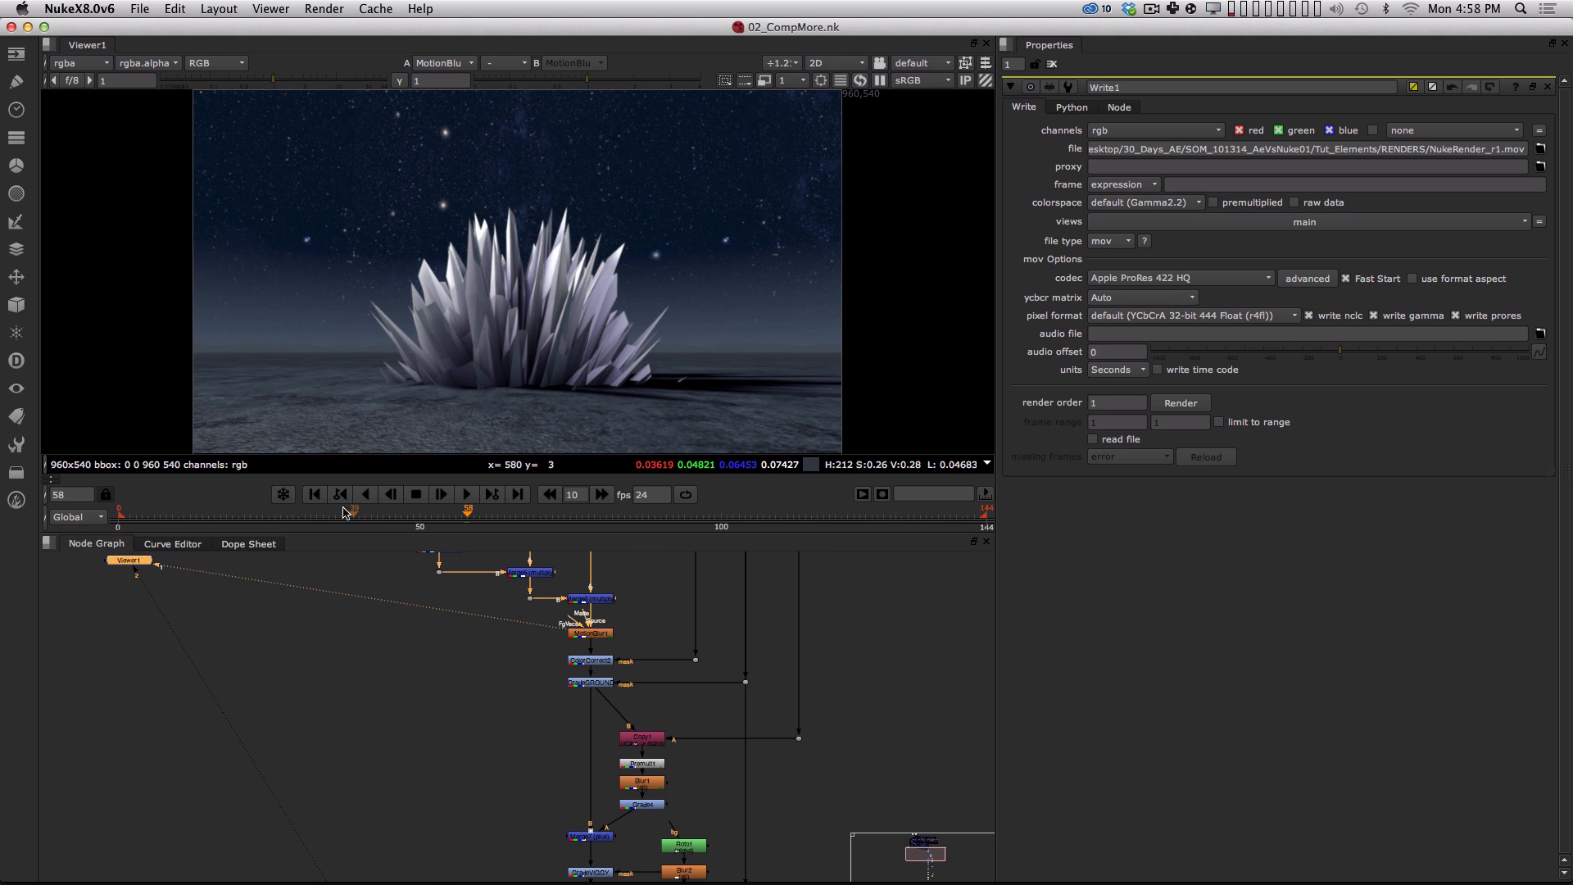
pyautogui.click(295, 514)
pyautogui.click(600, 513)
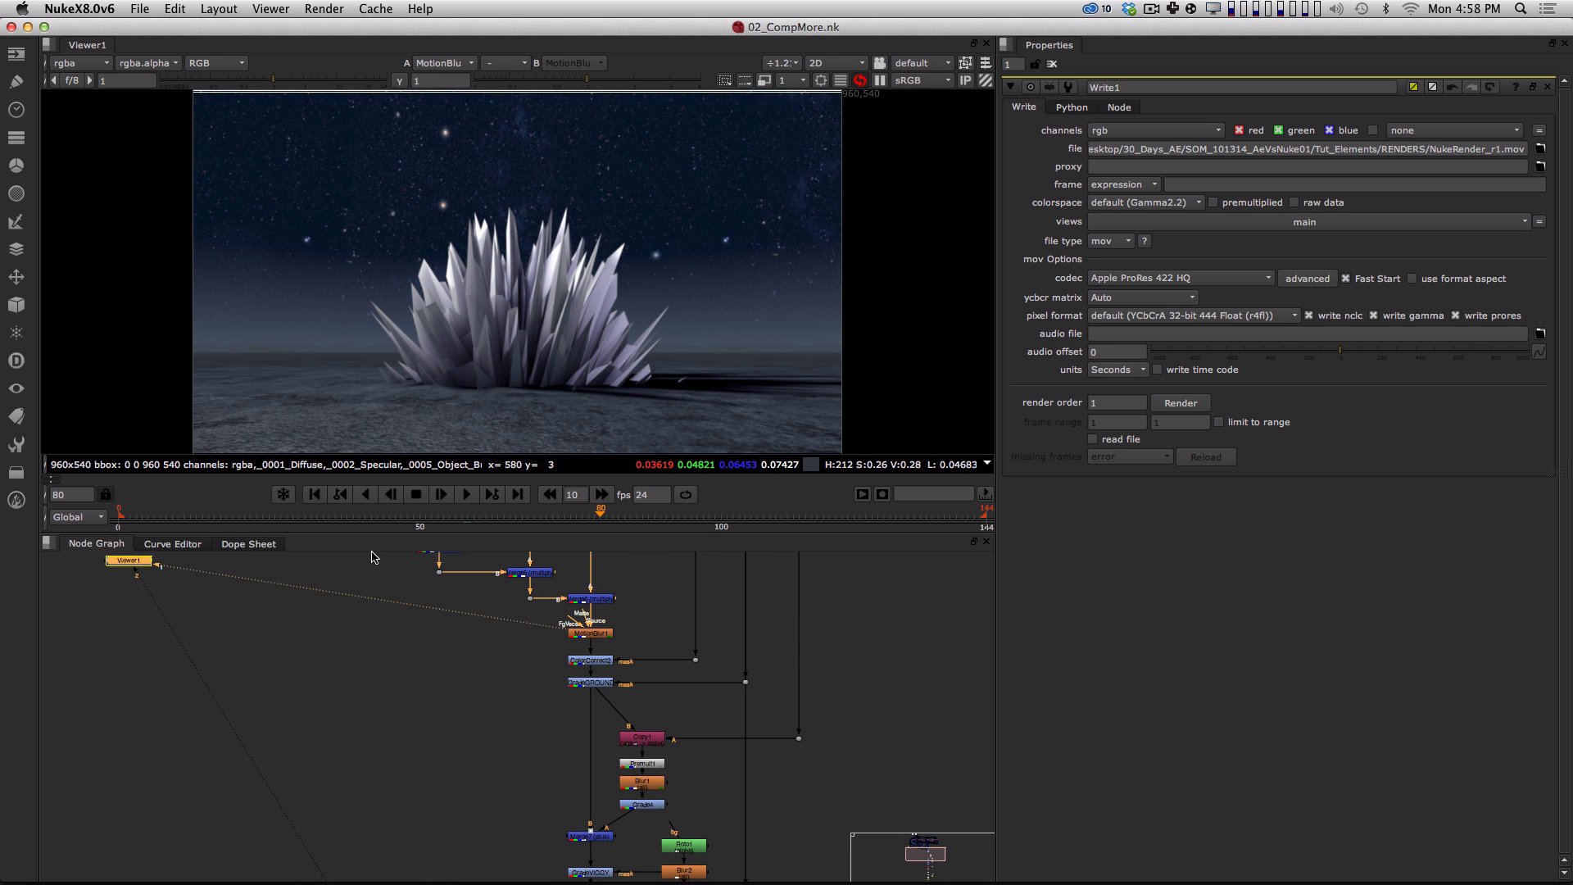
pyautogui.click(299, 513)
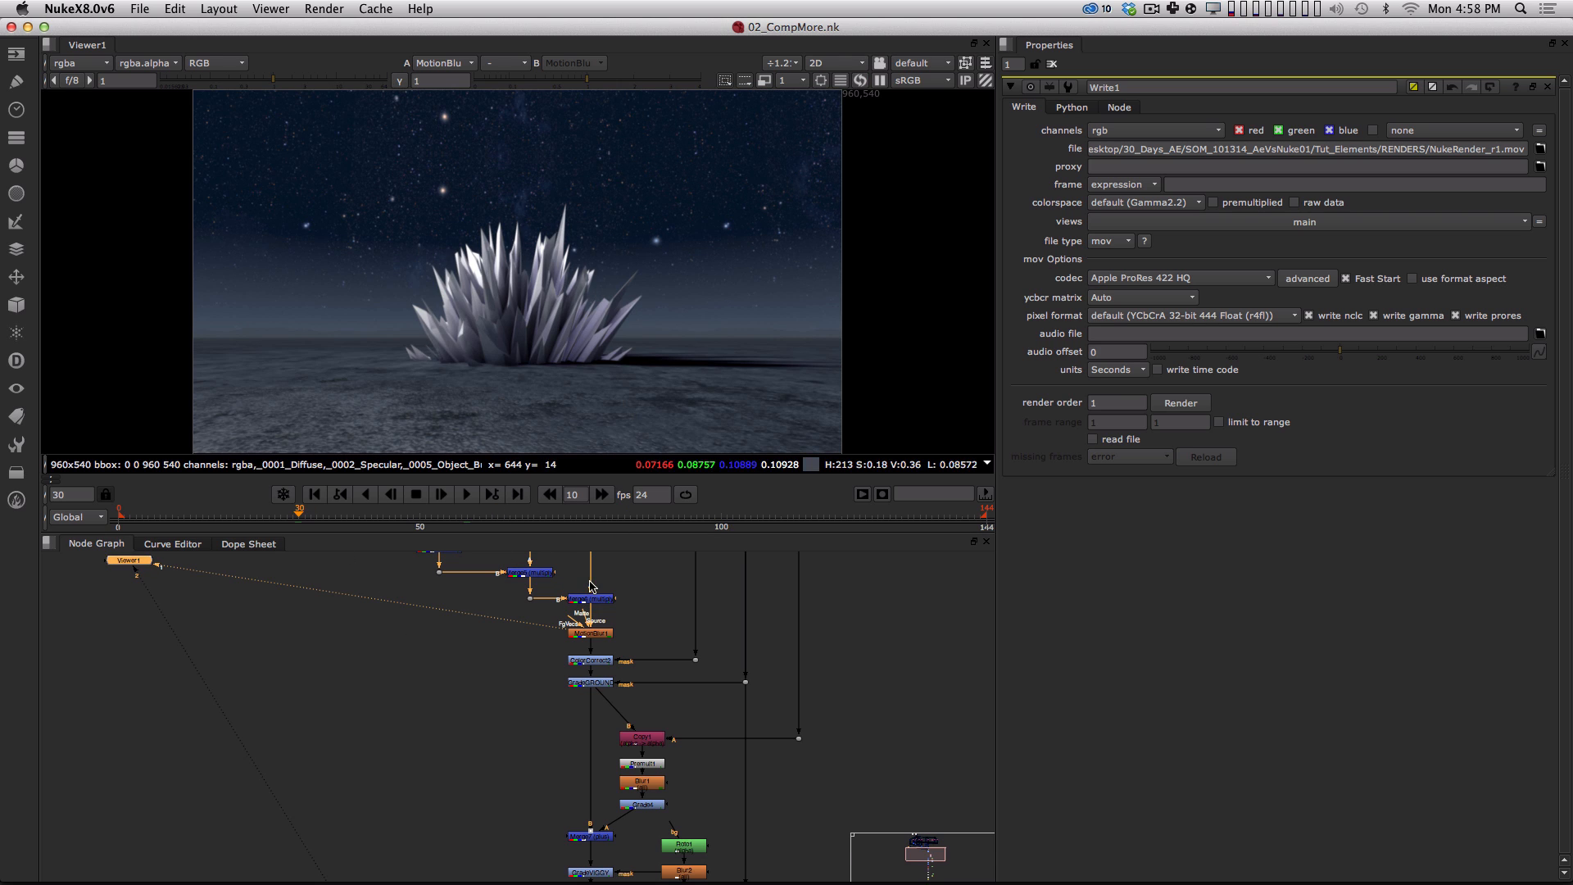
# View the ground grade, the vignette grade and the node directly below it in turn to compare each stage.
pyautogui.keyDown('alt'); pyautogui.moveTo(590, 585); pyautogui.dragTo(593, 515); pyautogui.keyUp('alt')
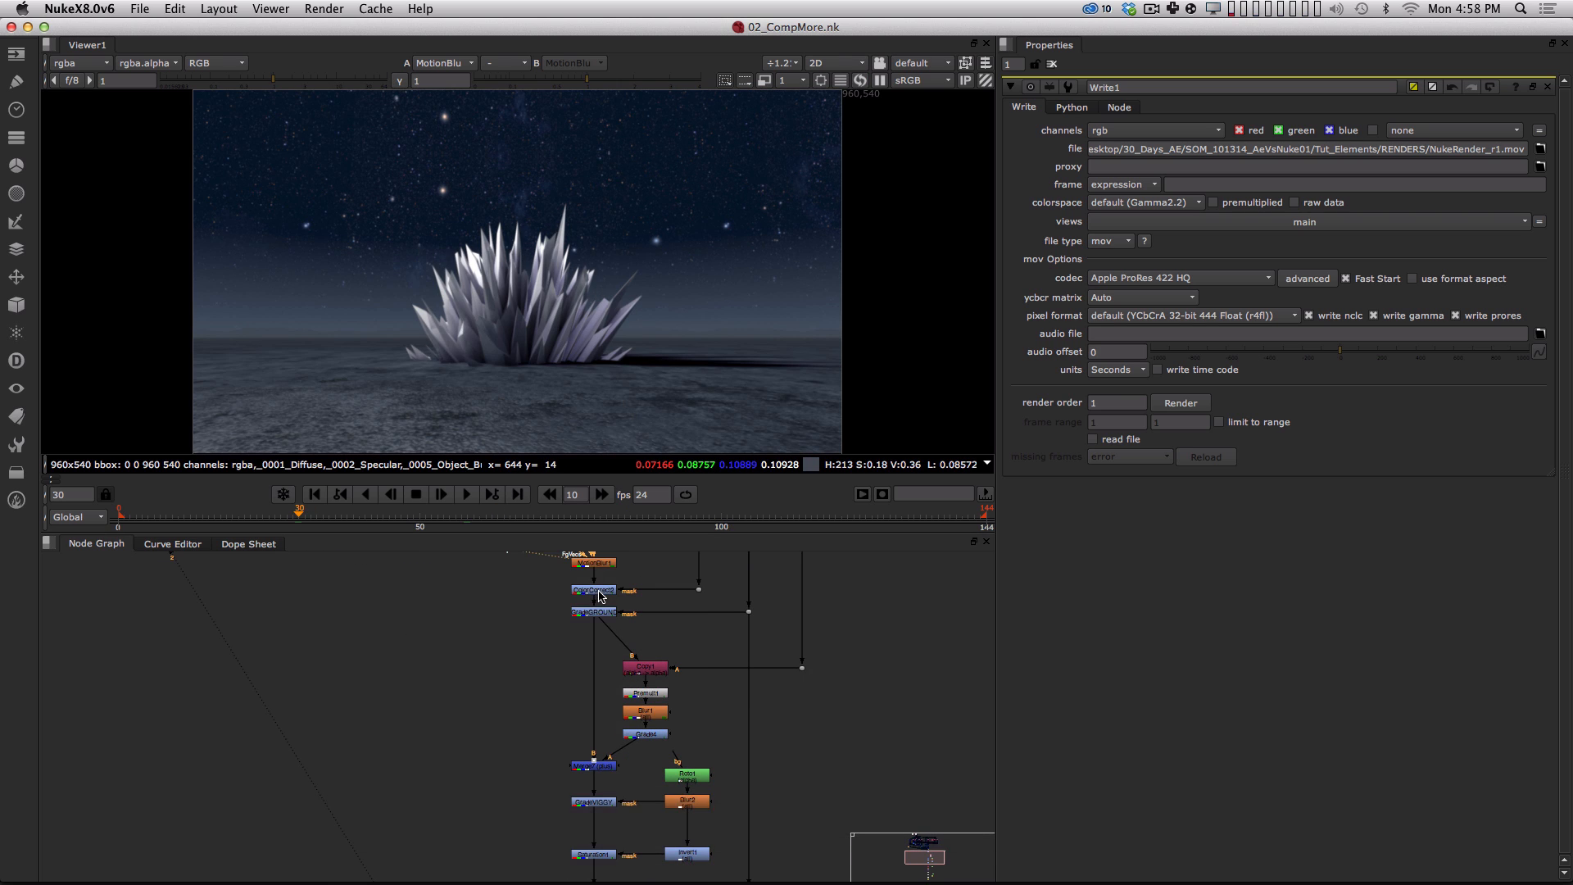
pyautogui.click(602, 612)
pyautogui.press('1')
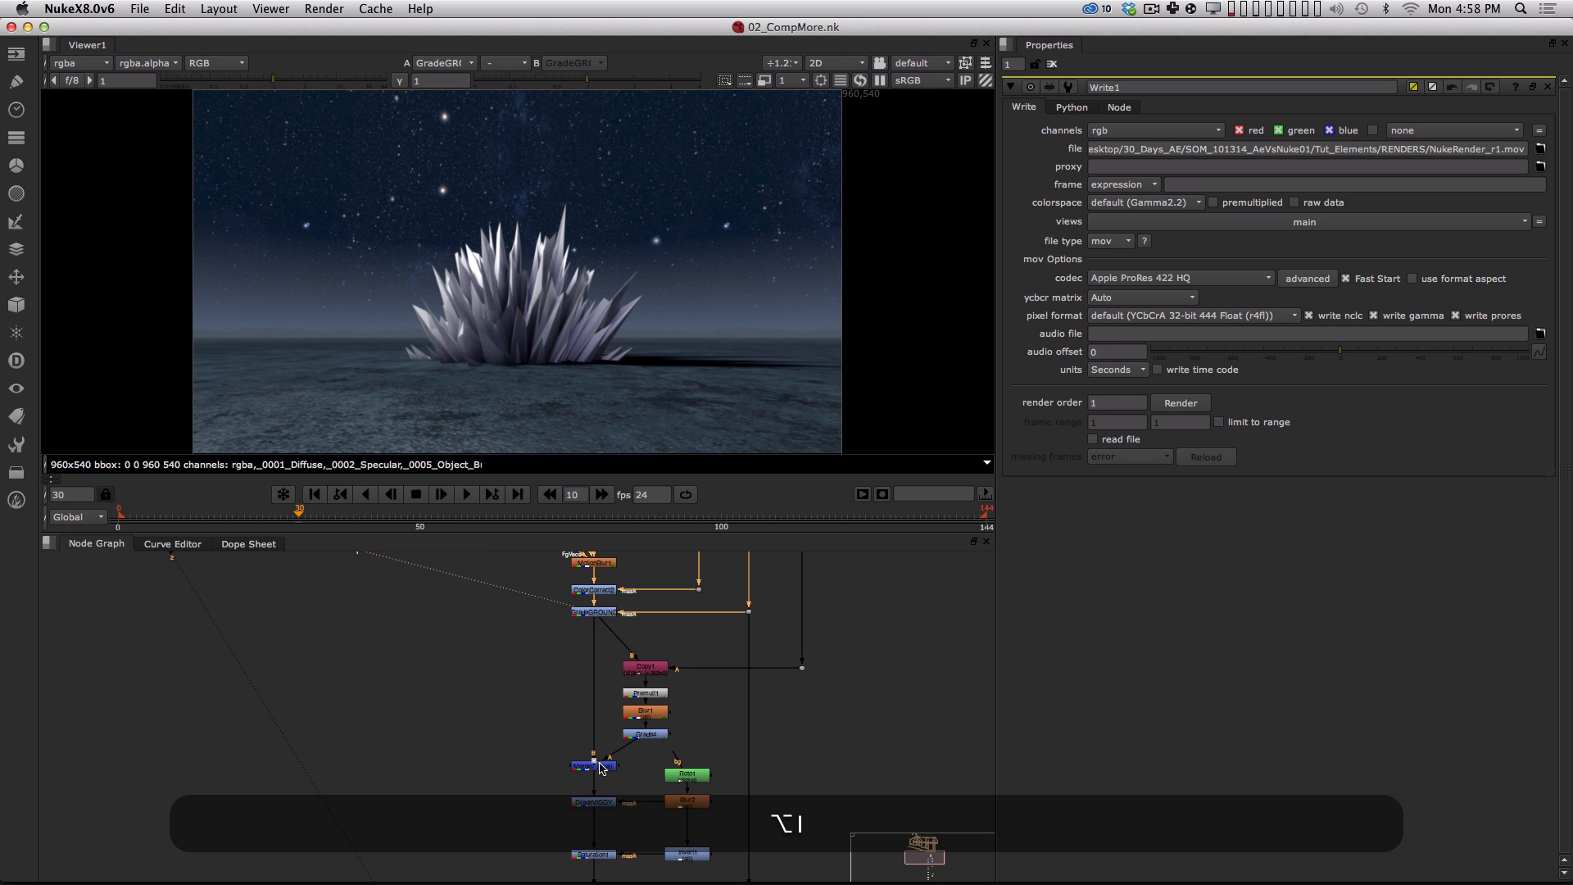
pyautogui.keyDown('alt'); pyautogui.moveTo(601, 768); pyautogui.dragTo(587, 575); pyautogui.keyUp('alt')
pyautogui.click(579, 610)
pyautogui.press('1')
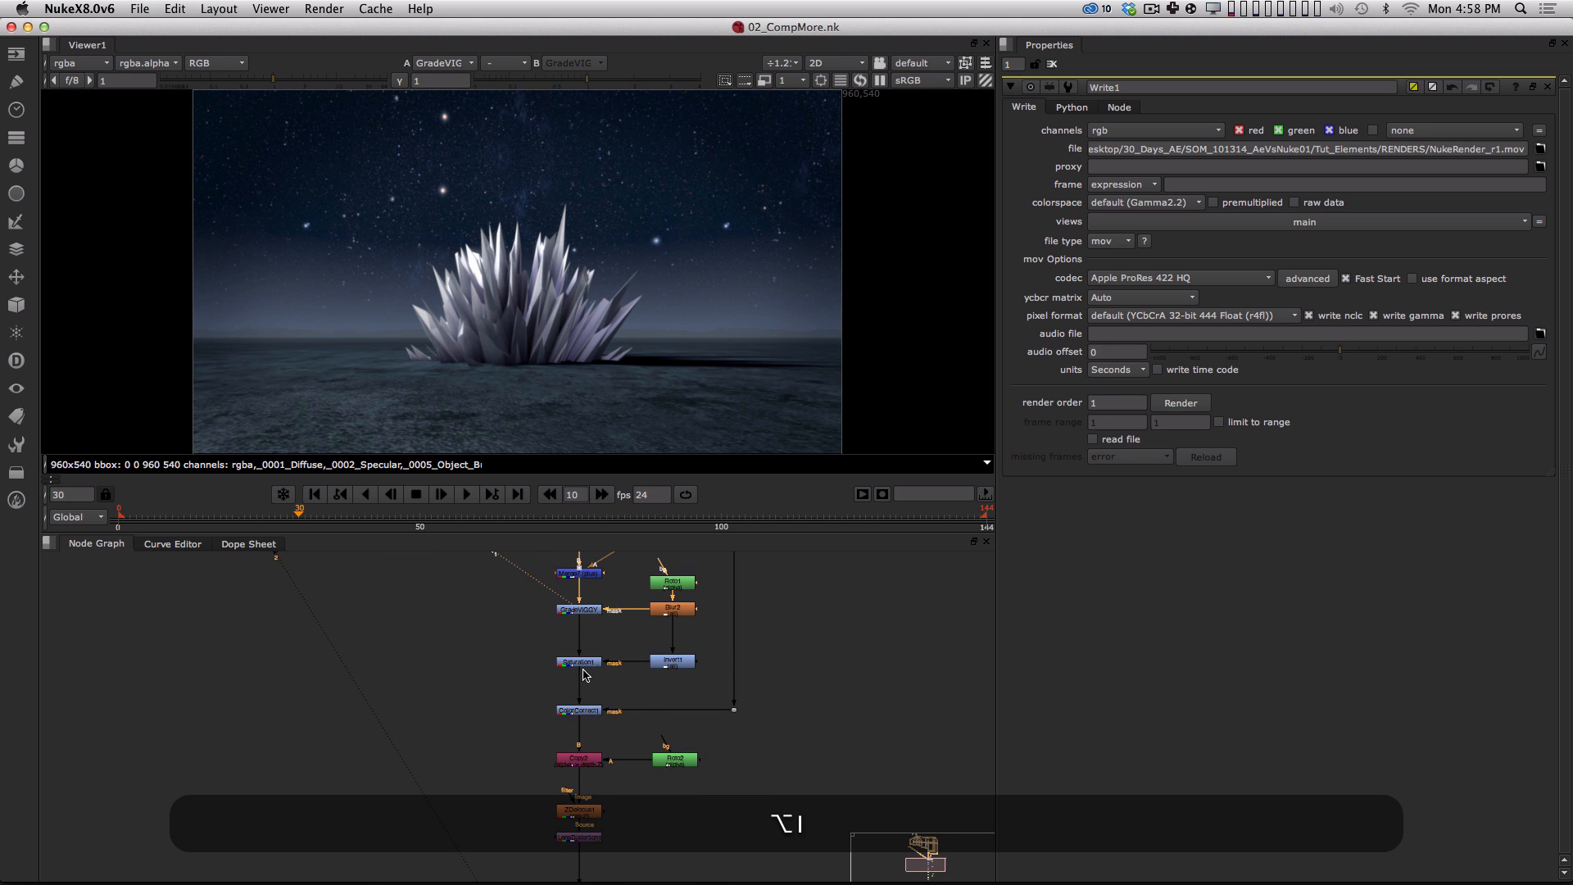
pyautogui.click(581, 663)
pyautogui.press('1')
# Switch back to the 01_Comp script and open GradeVIGGY's settings.
pyautogui.press('alt+super+Tab')
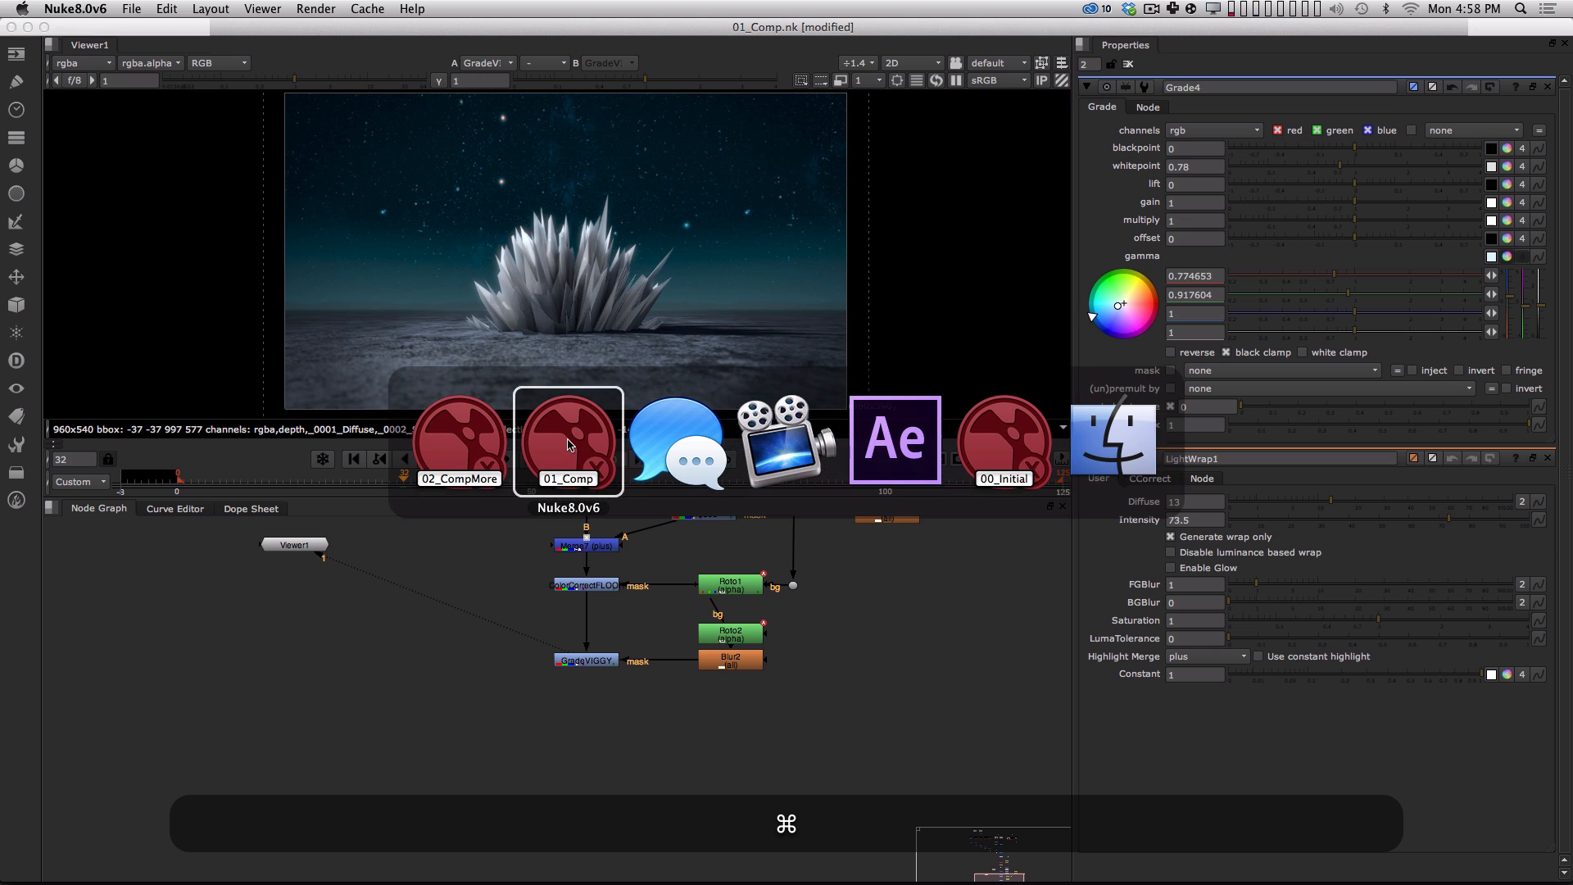
pyautogui.keyDown('alt'); pyautogui.moveTo(635, 614); pyautogui.dragTo(657, 718); pyautogui.keyUp('alt')
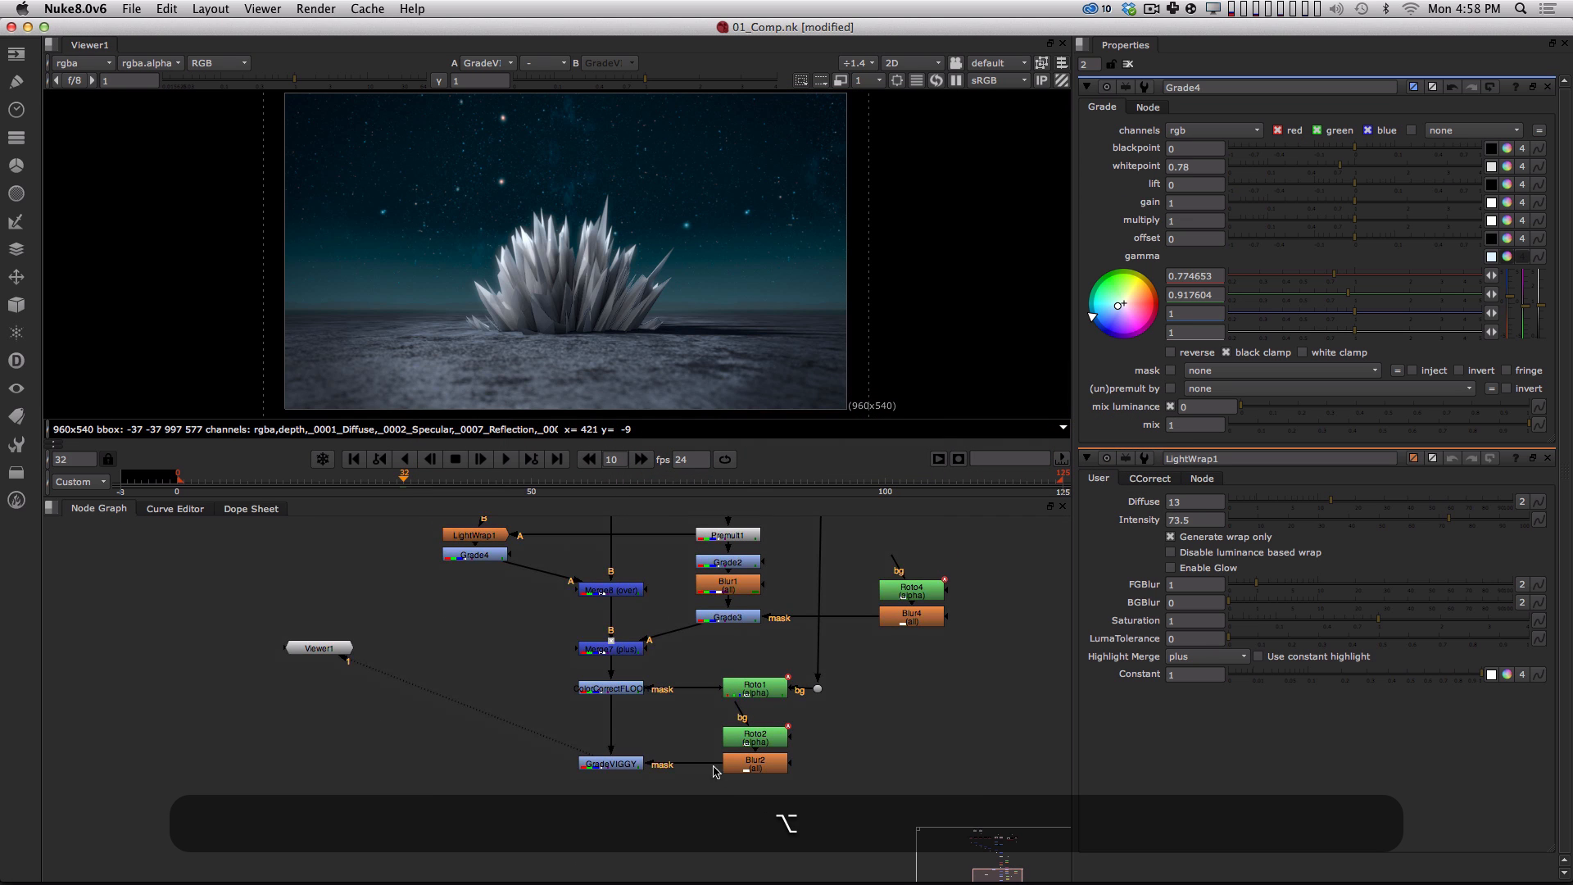
pyautogui.keyDown('alt'); pyautogui.moveTo(784, 752); pyautogui.dragTo(770, 716); pyautogui.keyUp('alt')
pyautogui.doubleClick(615, 770)
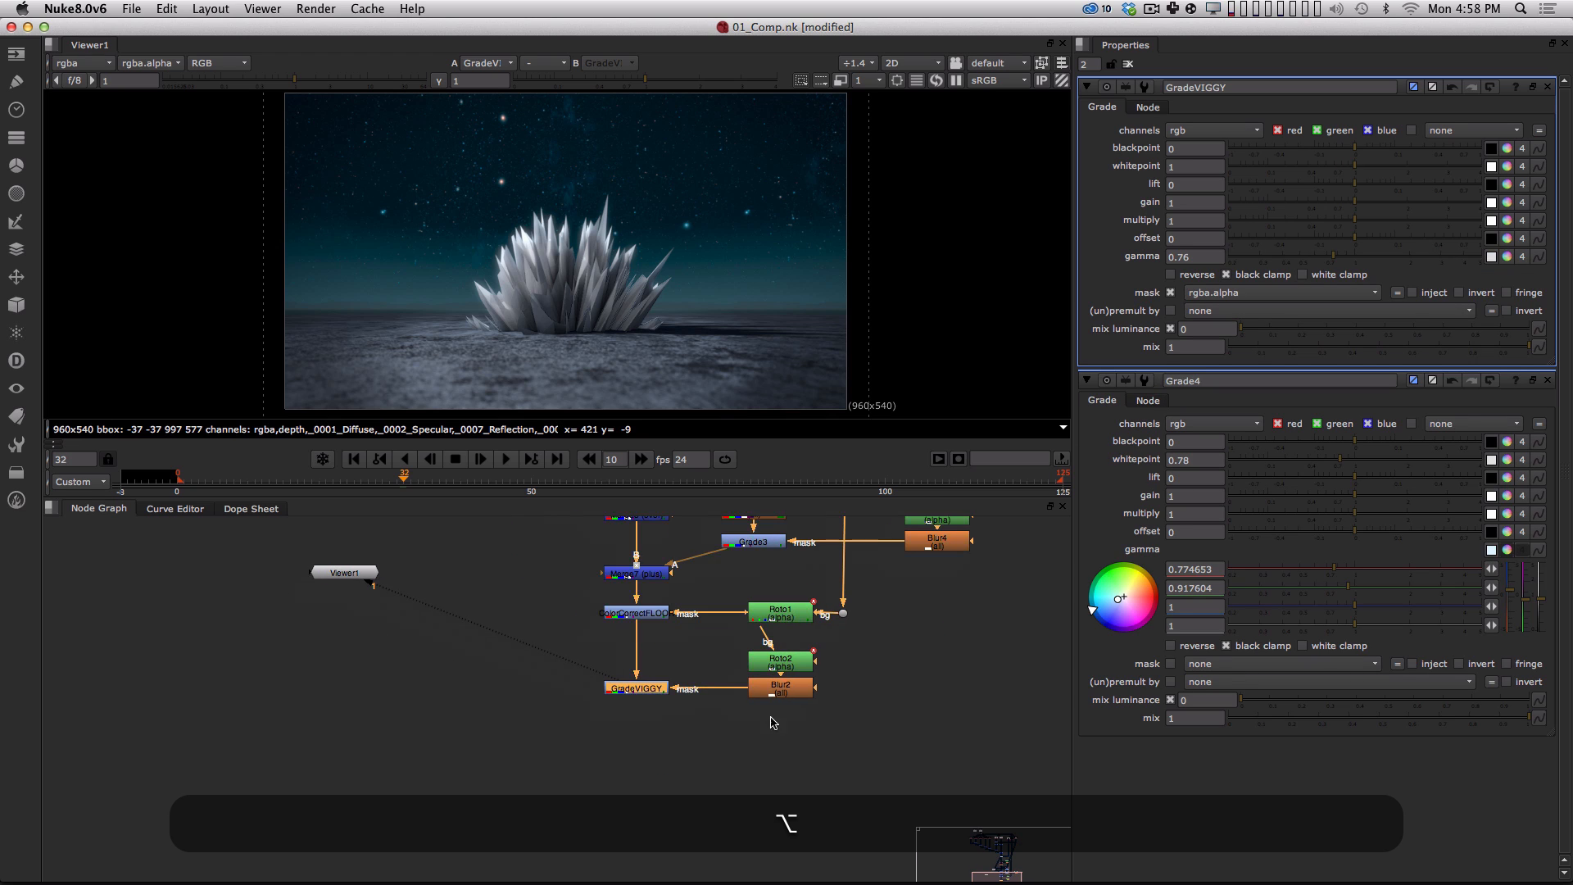
pyautogui.click(654, 746)
# Add a Saturation node after GradeVIGGY and set its saturation to 0.34, viewing its output.
pyautogui.scroll(2, 643, 737)
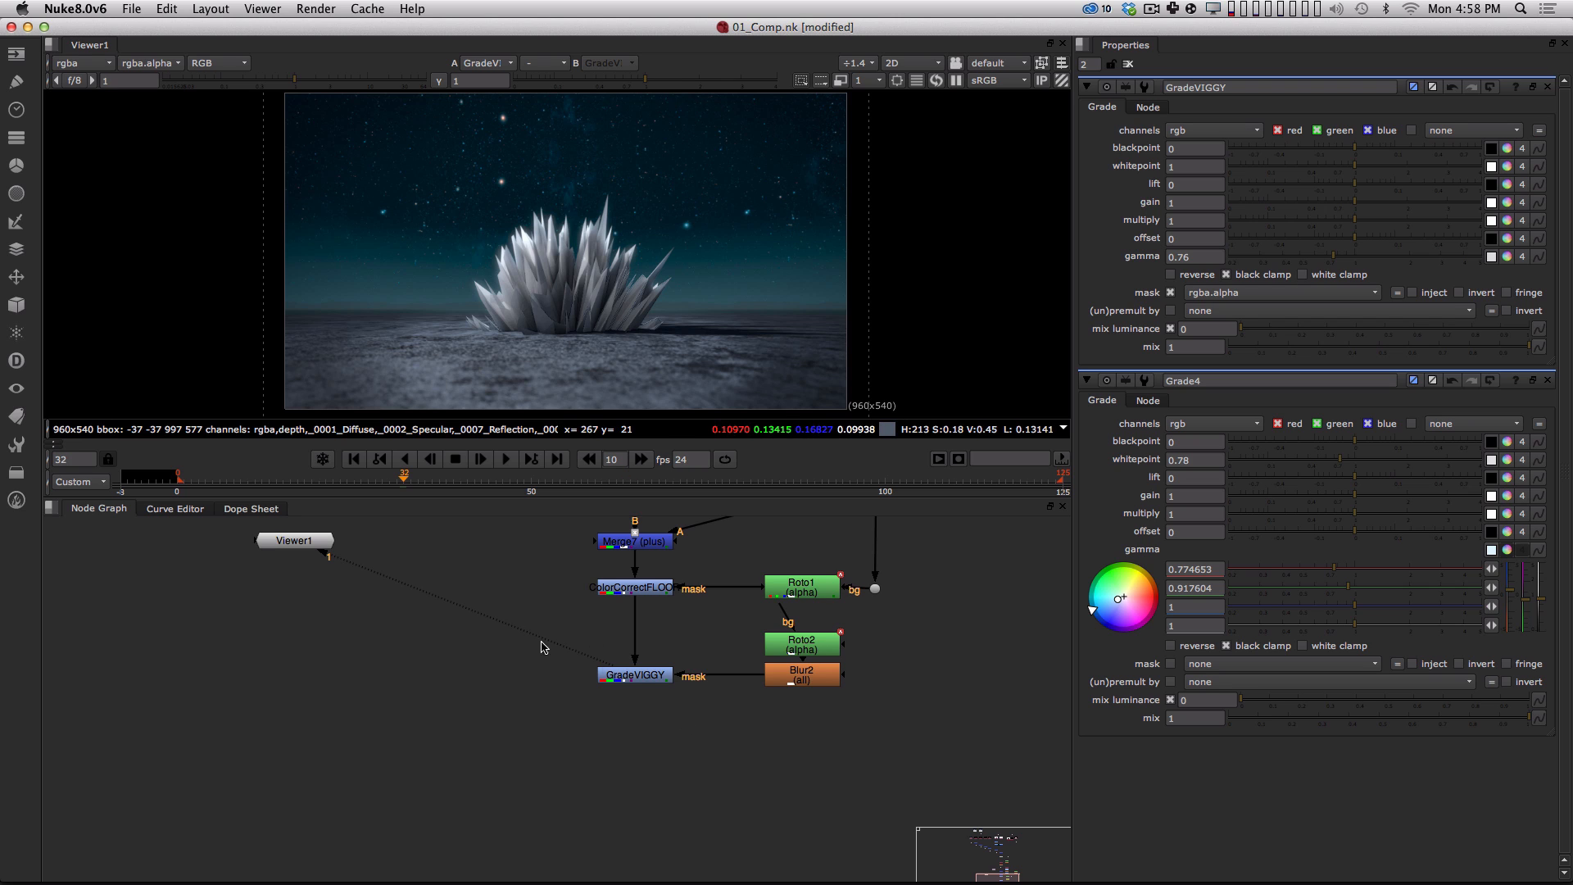
pyautogui.press('Tab')
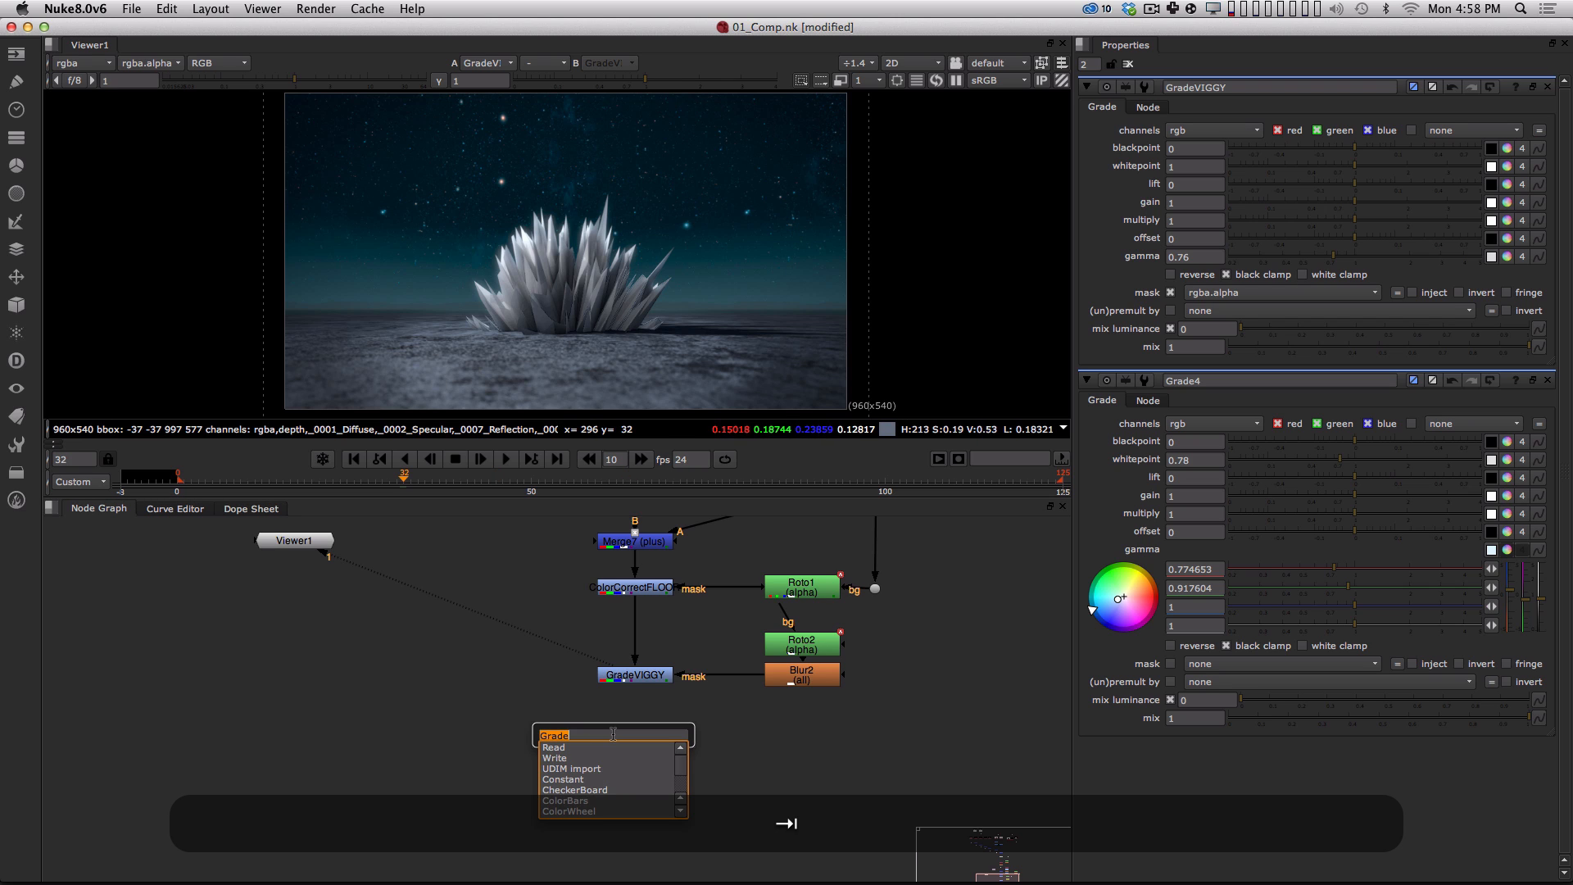
pyautogui.write('sat')
pyautogui.press('Return')
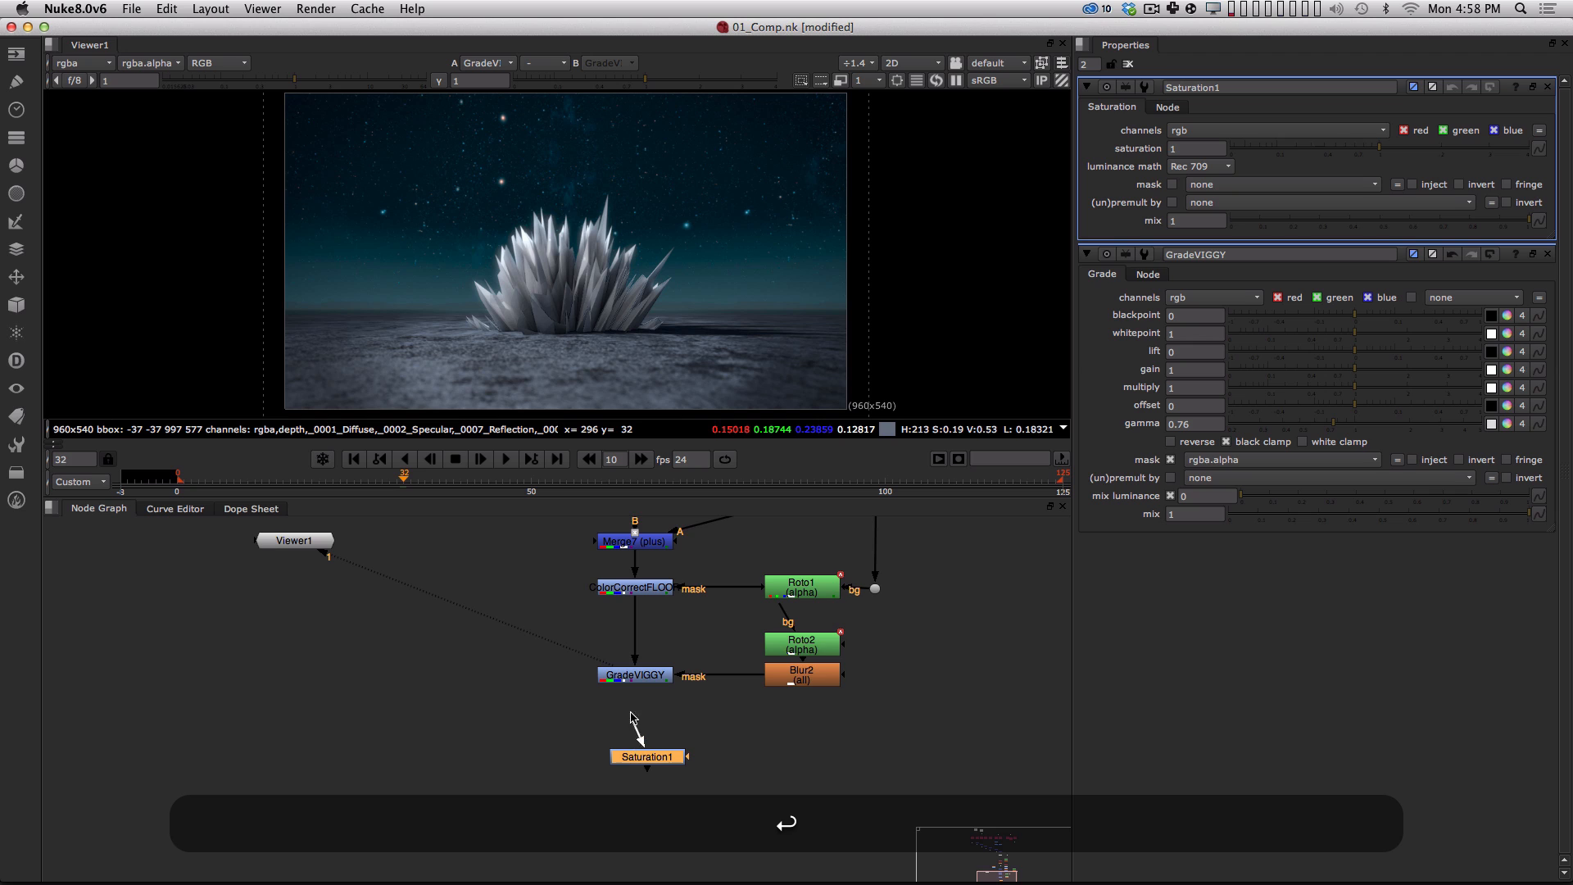
pyautogui.moveTo(634, 717); pyautogui.dragTo(635, 671)
pyautogui.moveTo(653, 757); pyautogui.dragTo(641, 728)
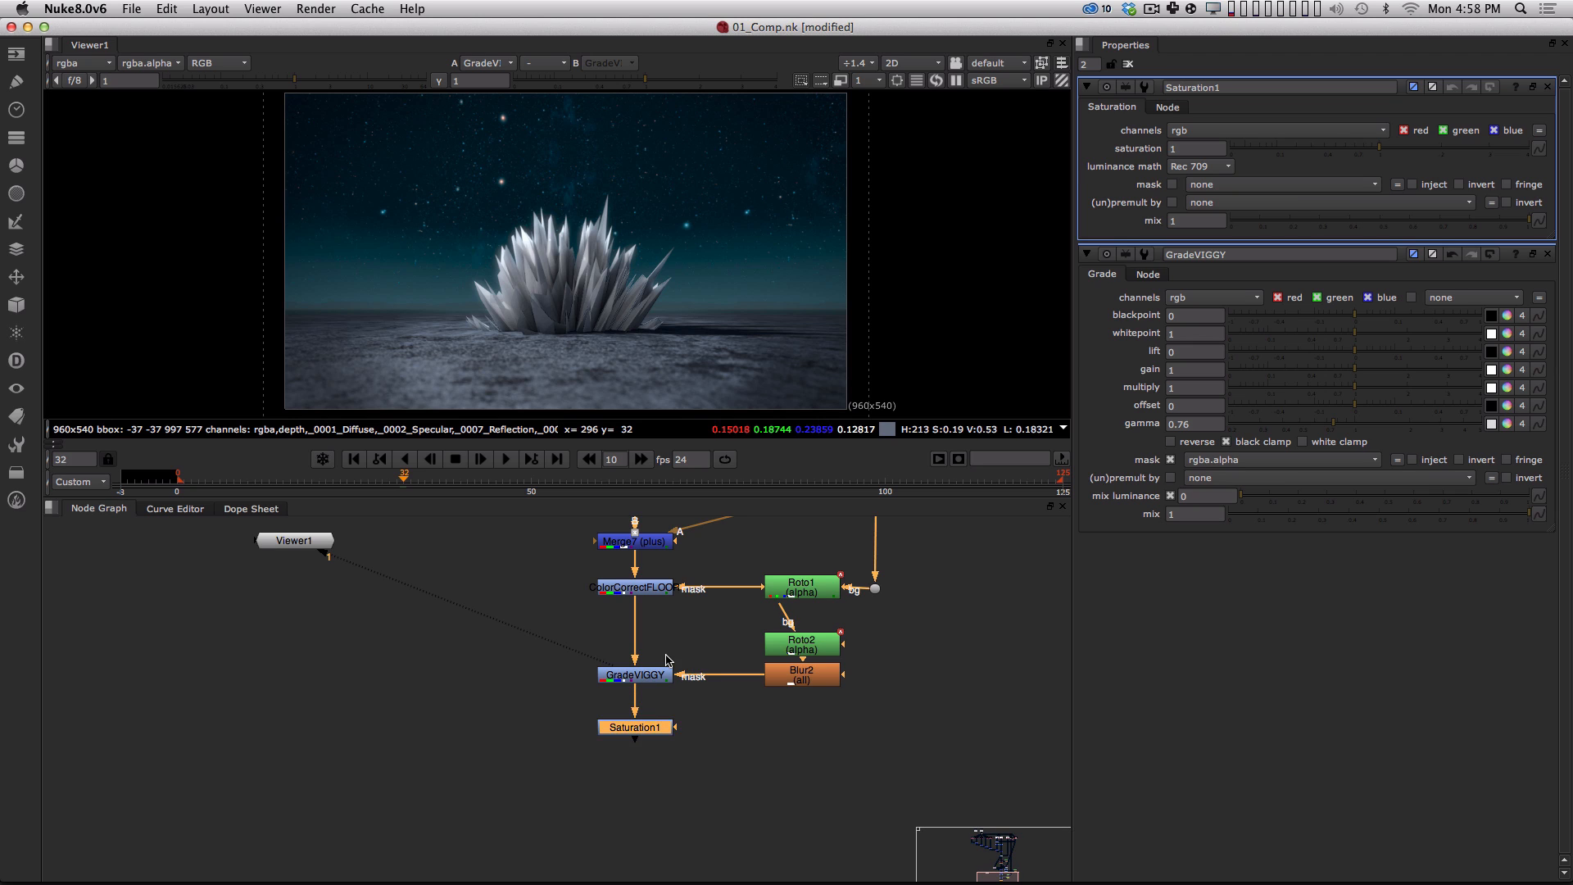
pyautogui.moveTo(1390, 148); pyautogui.dragTo(1316, 151)
pyautogui.press('1')
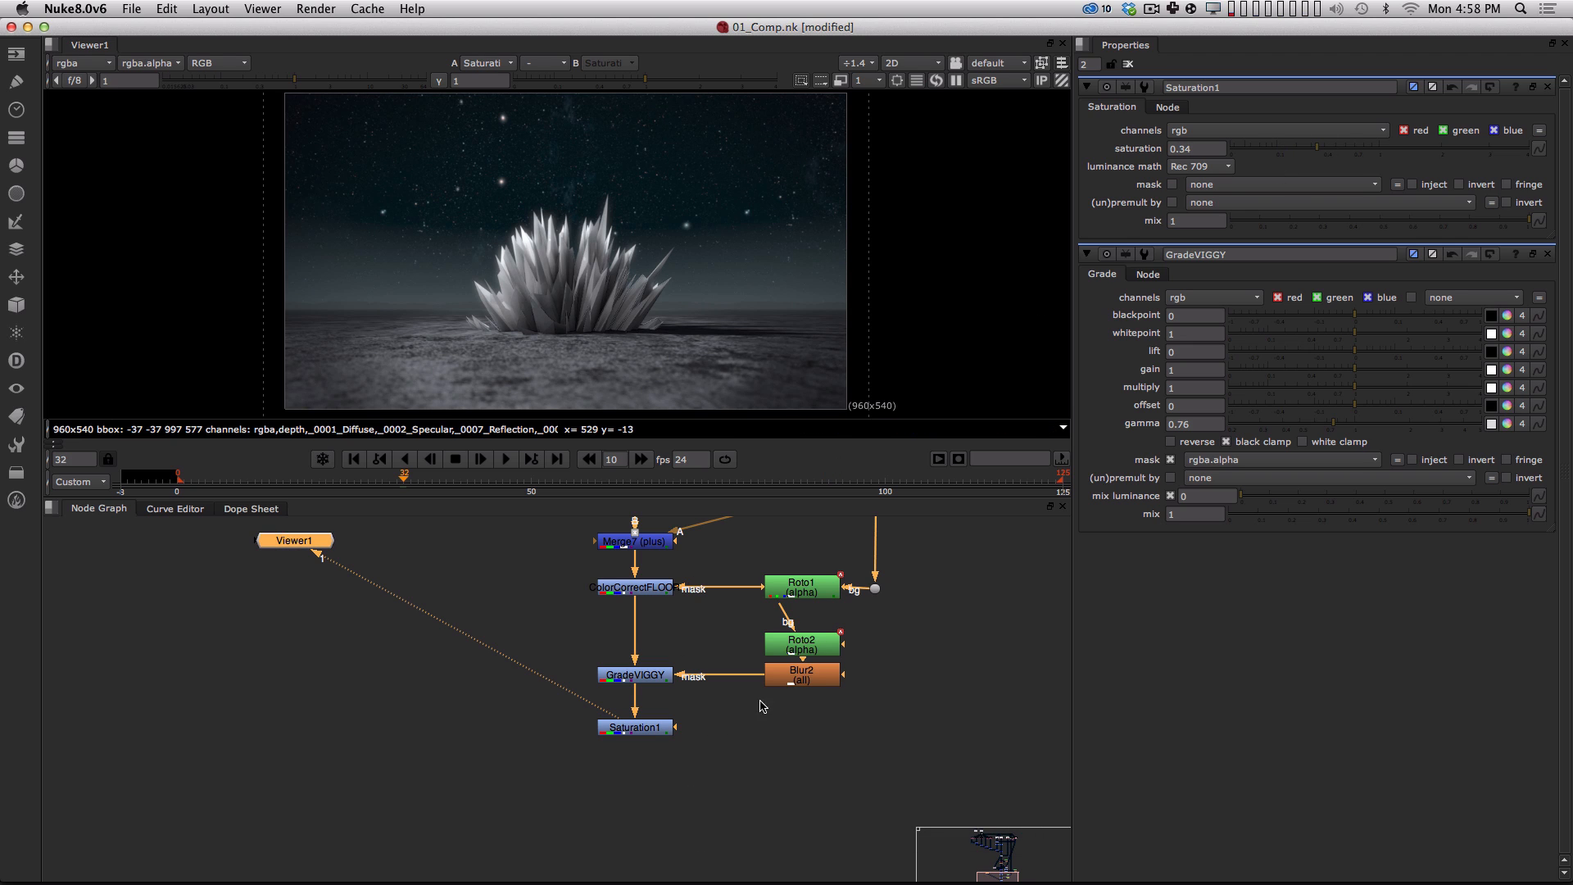
# Examine the alpha channel of Blur2, the vignette mask, and return the viewer to full colour.
pyautogui.click(805, 668)
pyautogui.press('1')
pyautogui.press('a')
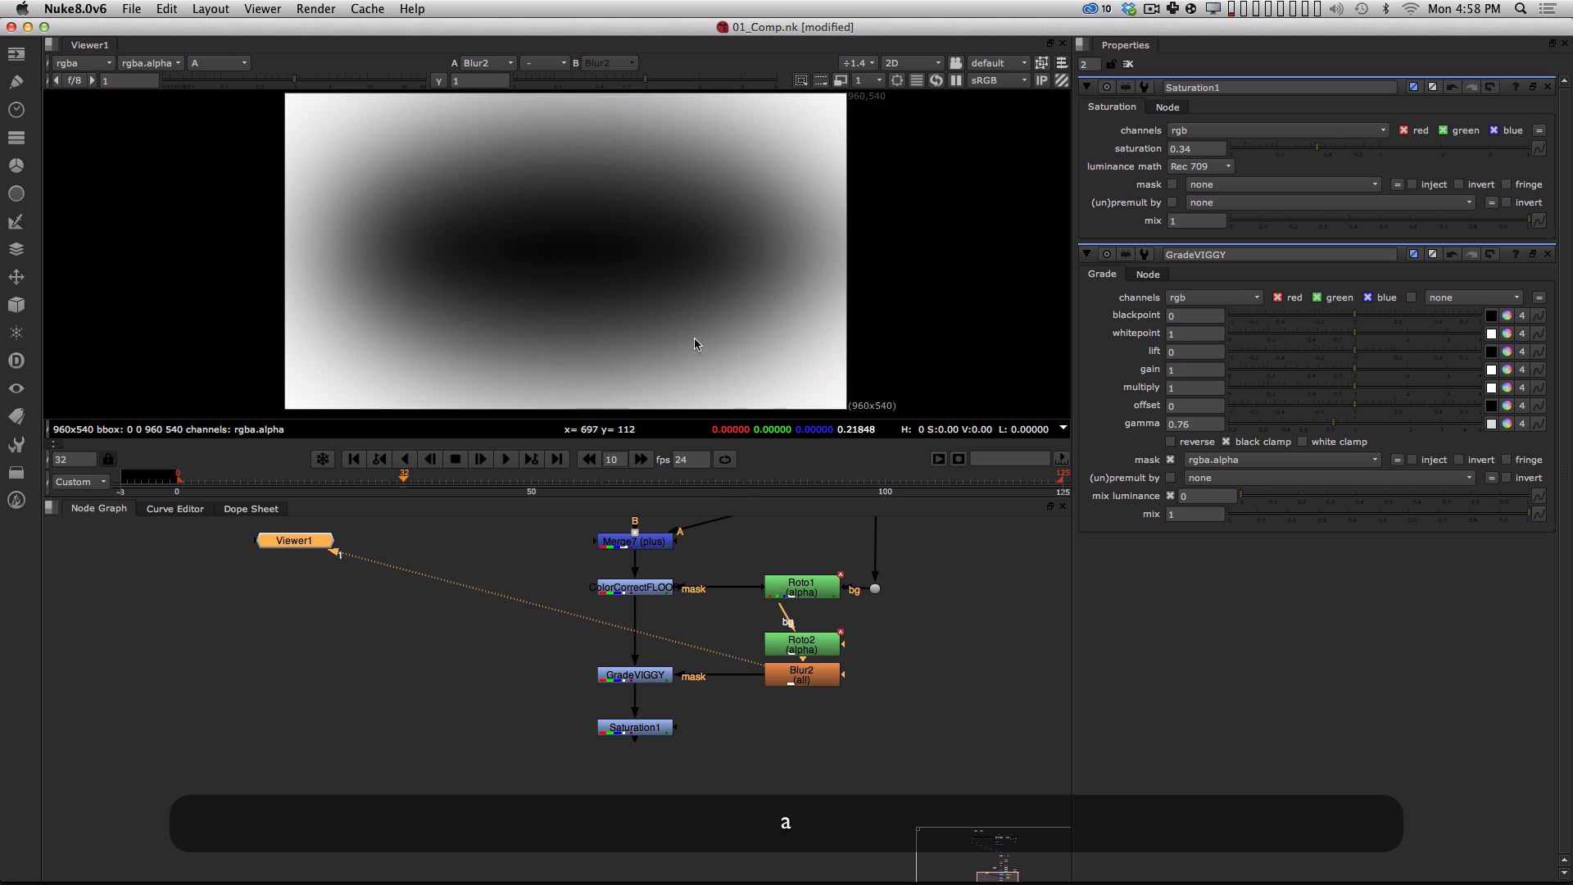
pyautogui.press('a')
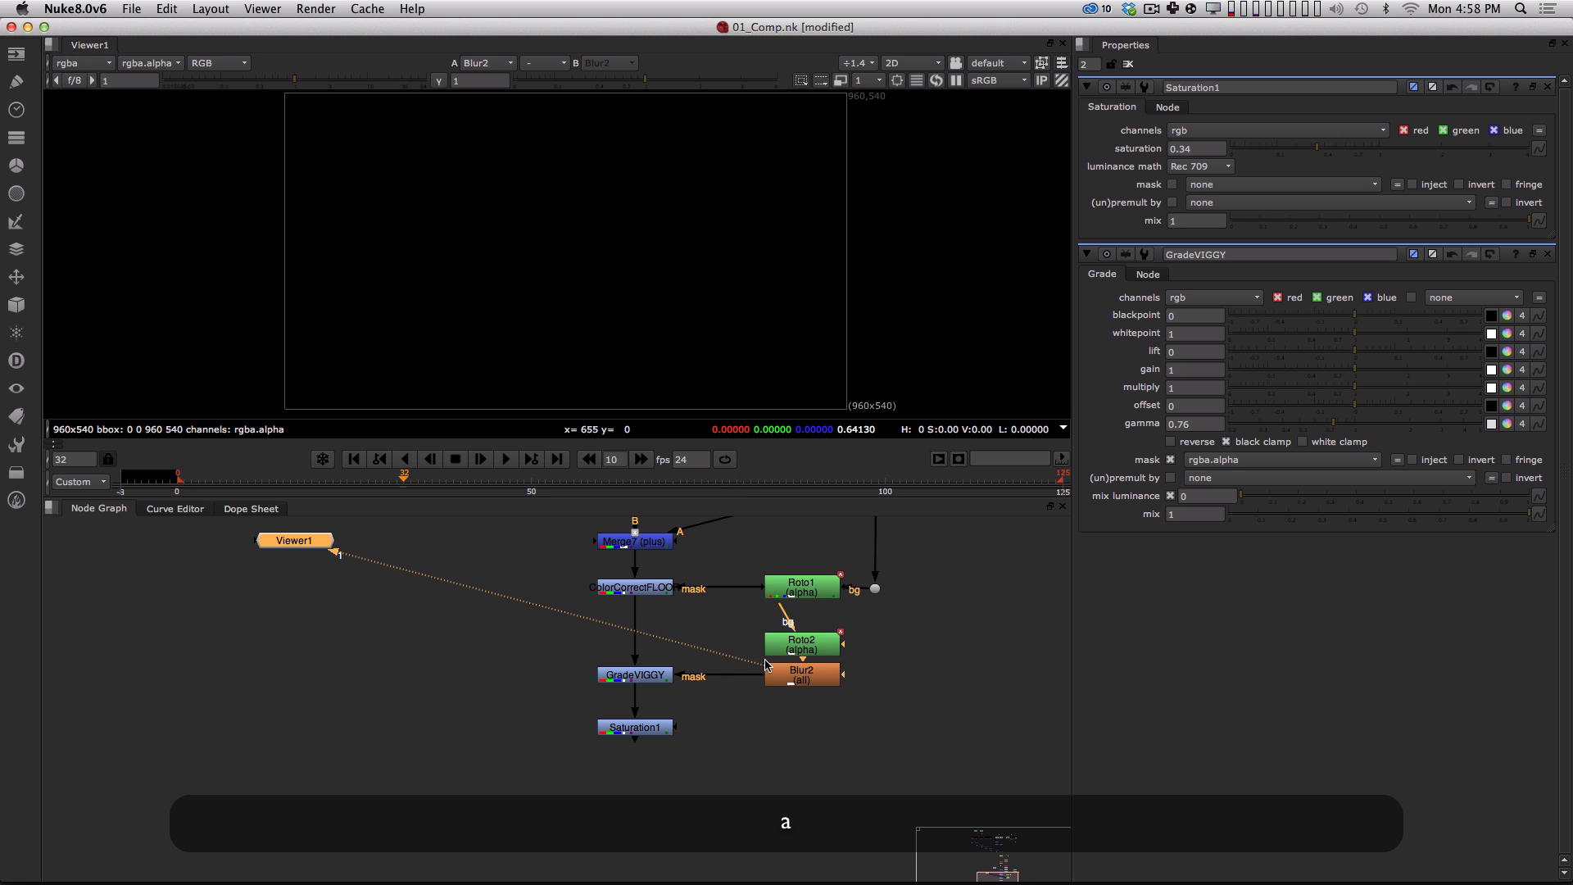
pyautogui.click(733, 752)
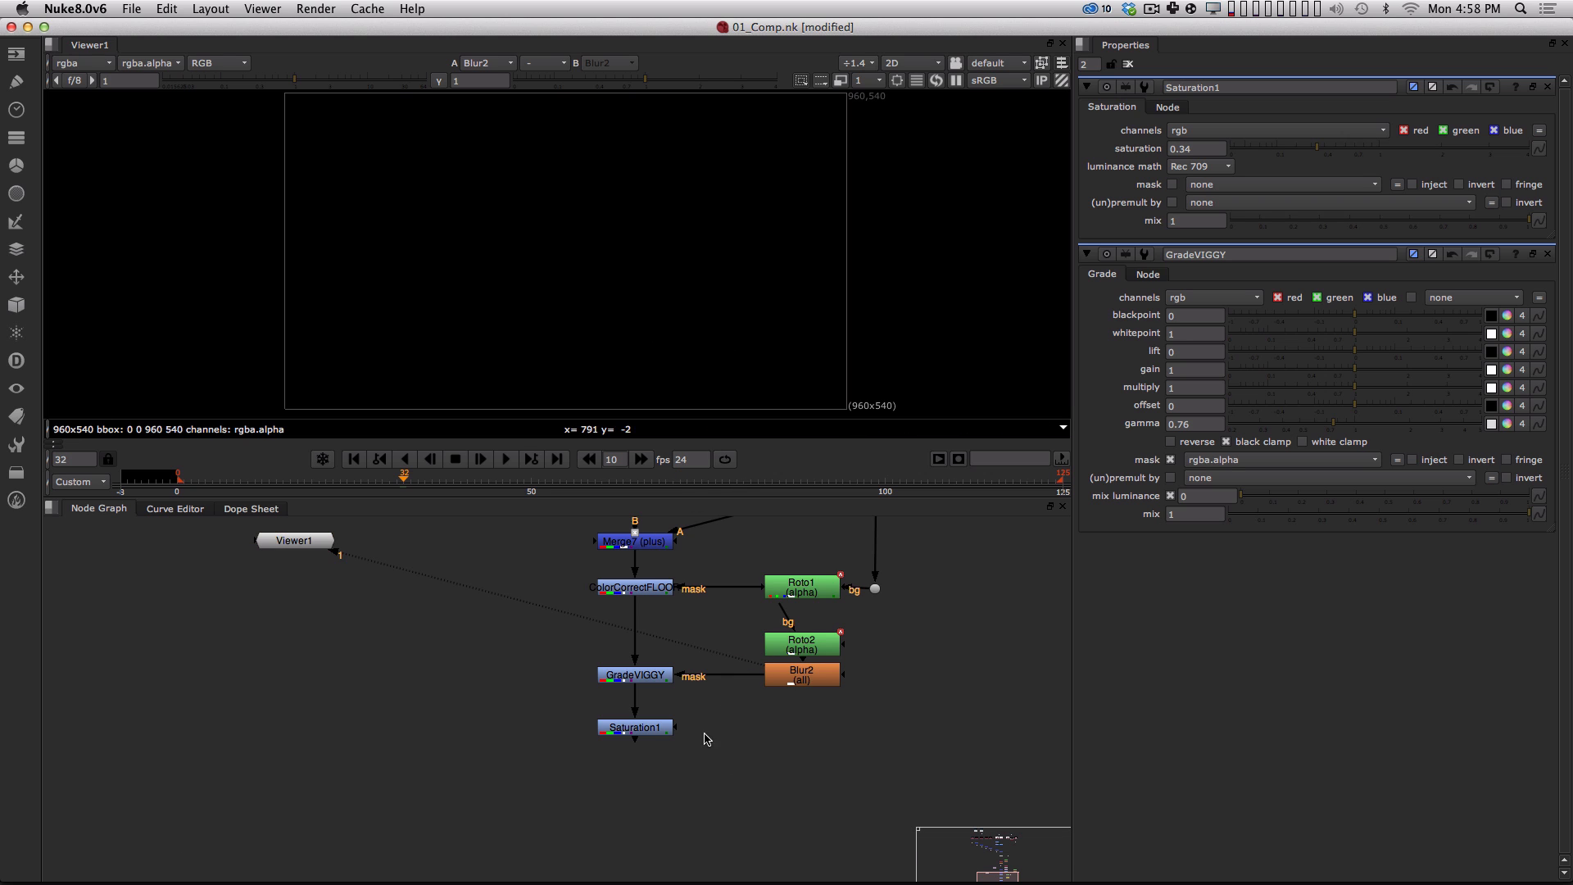
# View Saturation1, check its alpha channel, and connect its mask input to Blur2.
pyautogui.click(651, 732)
pyautogui.press('1')
pyautogui.press('a')
pyautogui.click(745, 768)
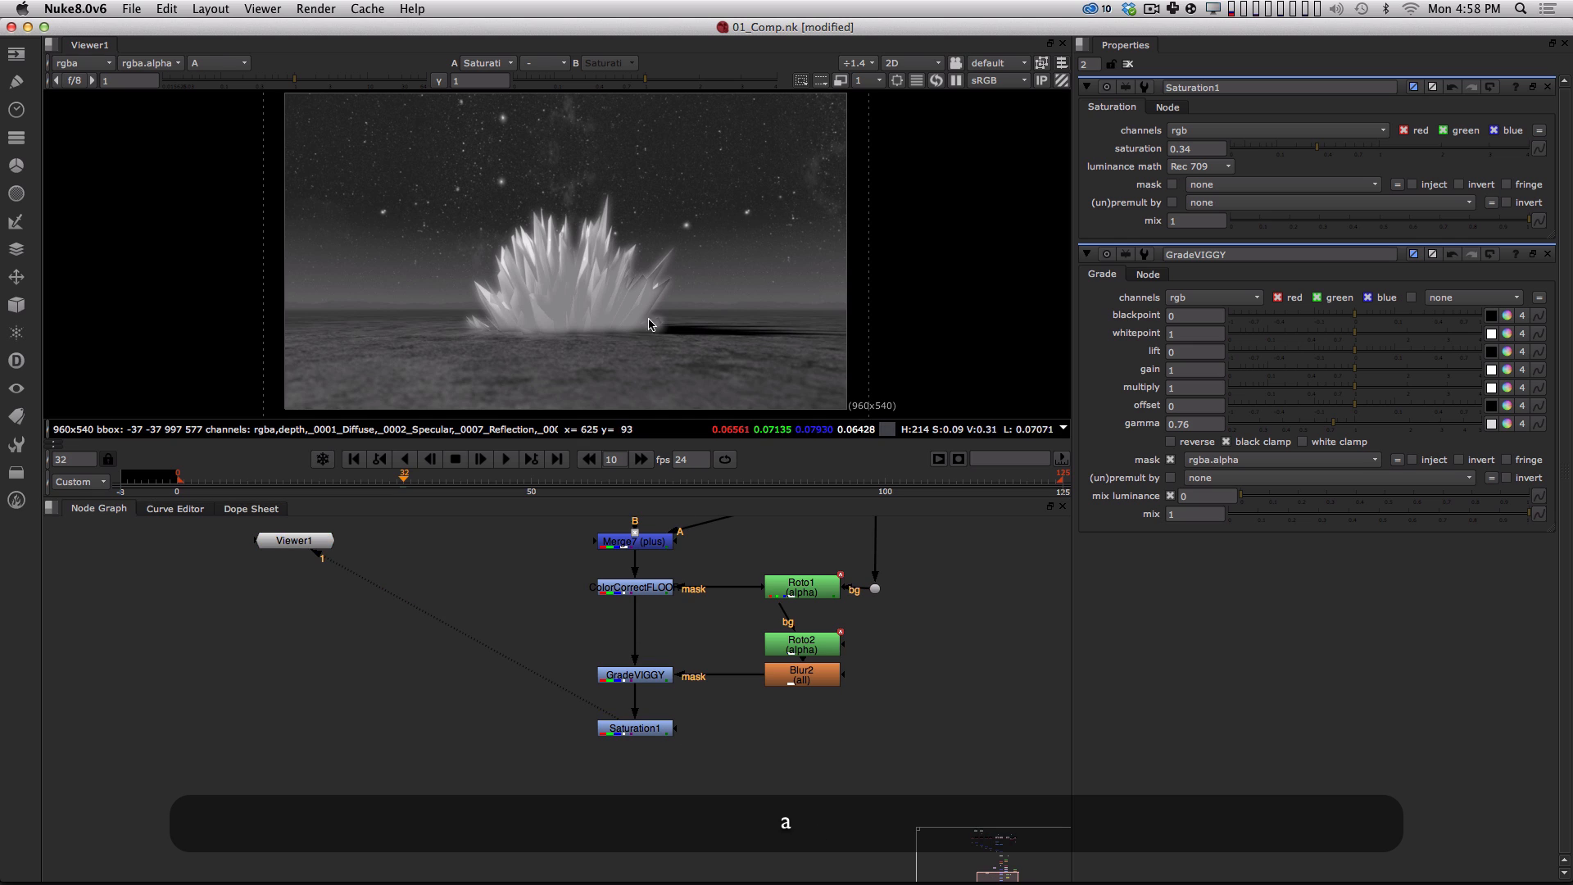
pyautogui.press('a')
pyautogui.moveTo(676, 728); pyautogui.dragTo(803, 681)
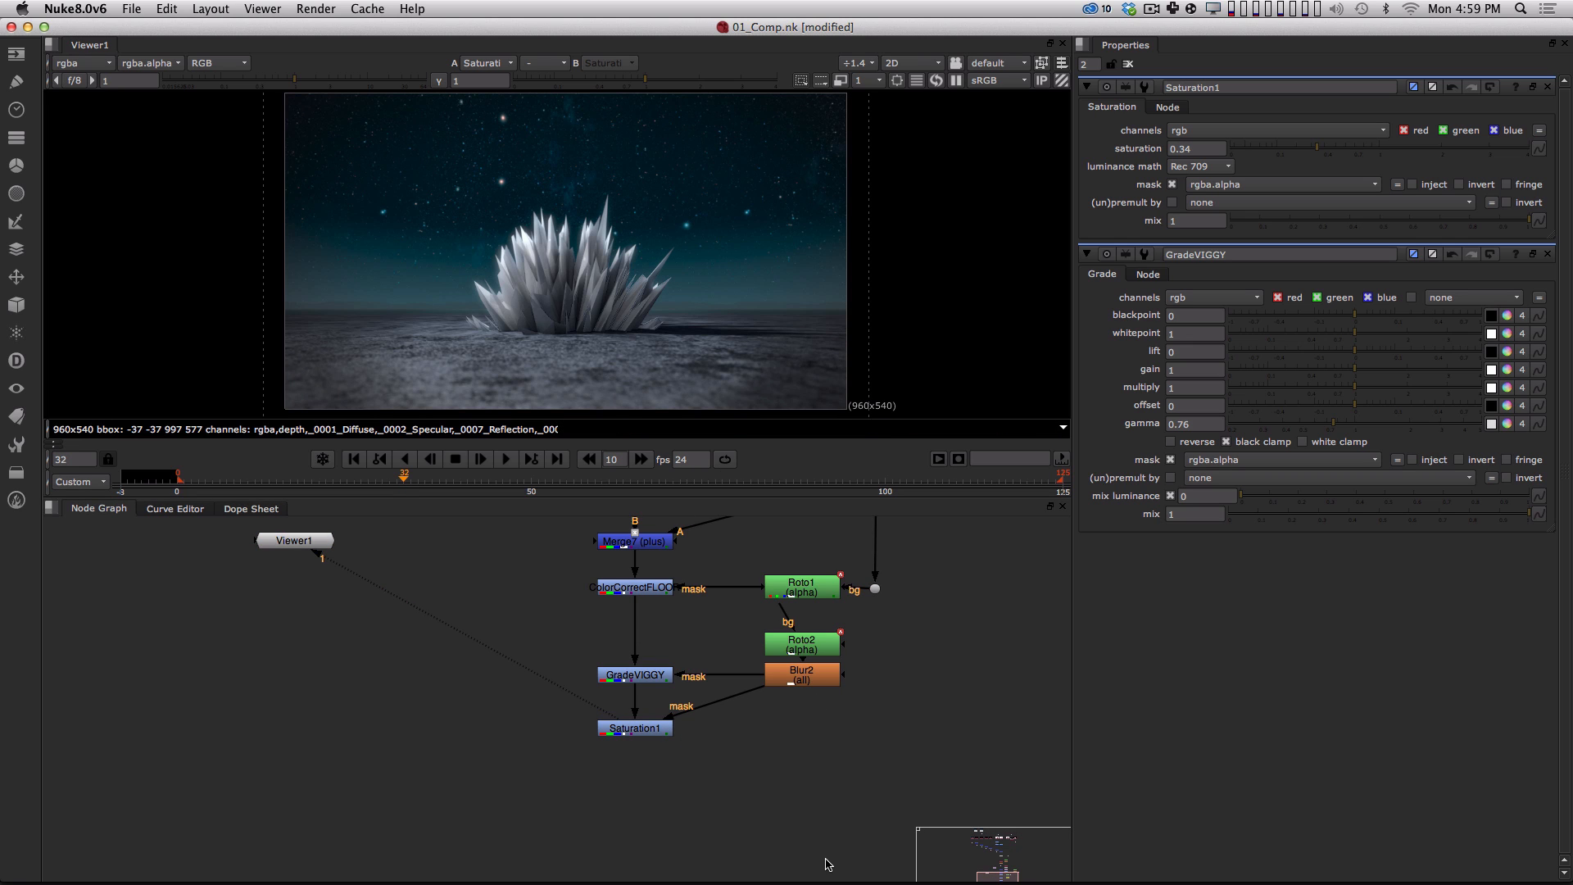
# Lower the saturation of Saturation1 to 0.24.
pyautogui.moveTo(637, 735); pyautogui.dragTo(636, 730)
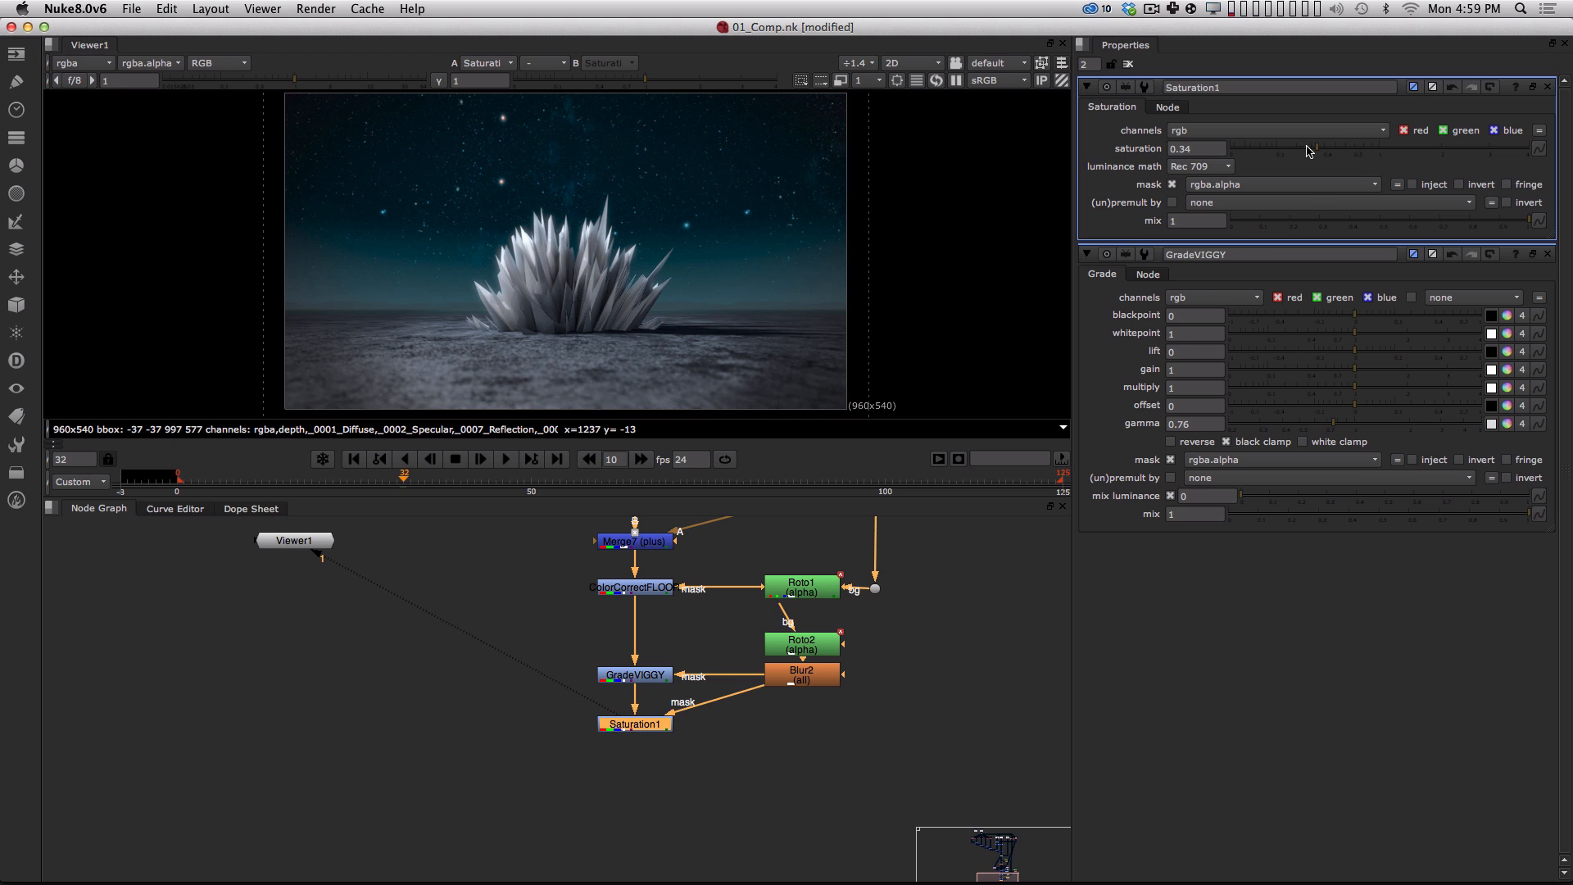
pyautogui.moveTo(1314, 150); pyautogui.dragTo(1440, 158)
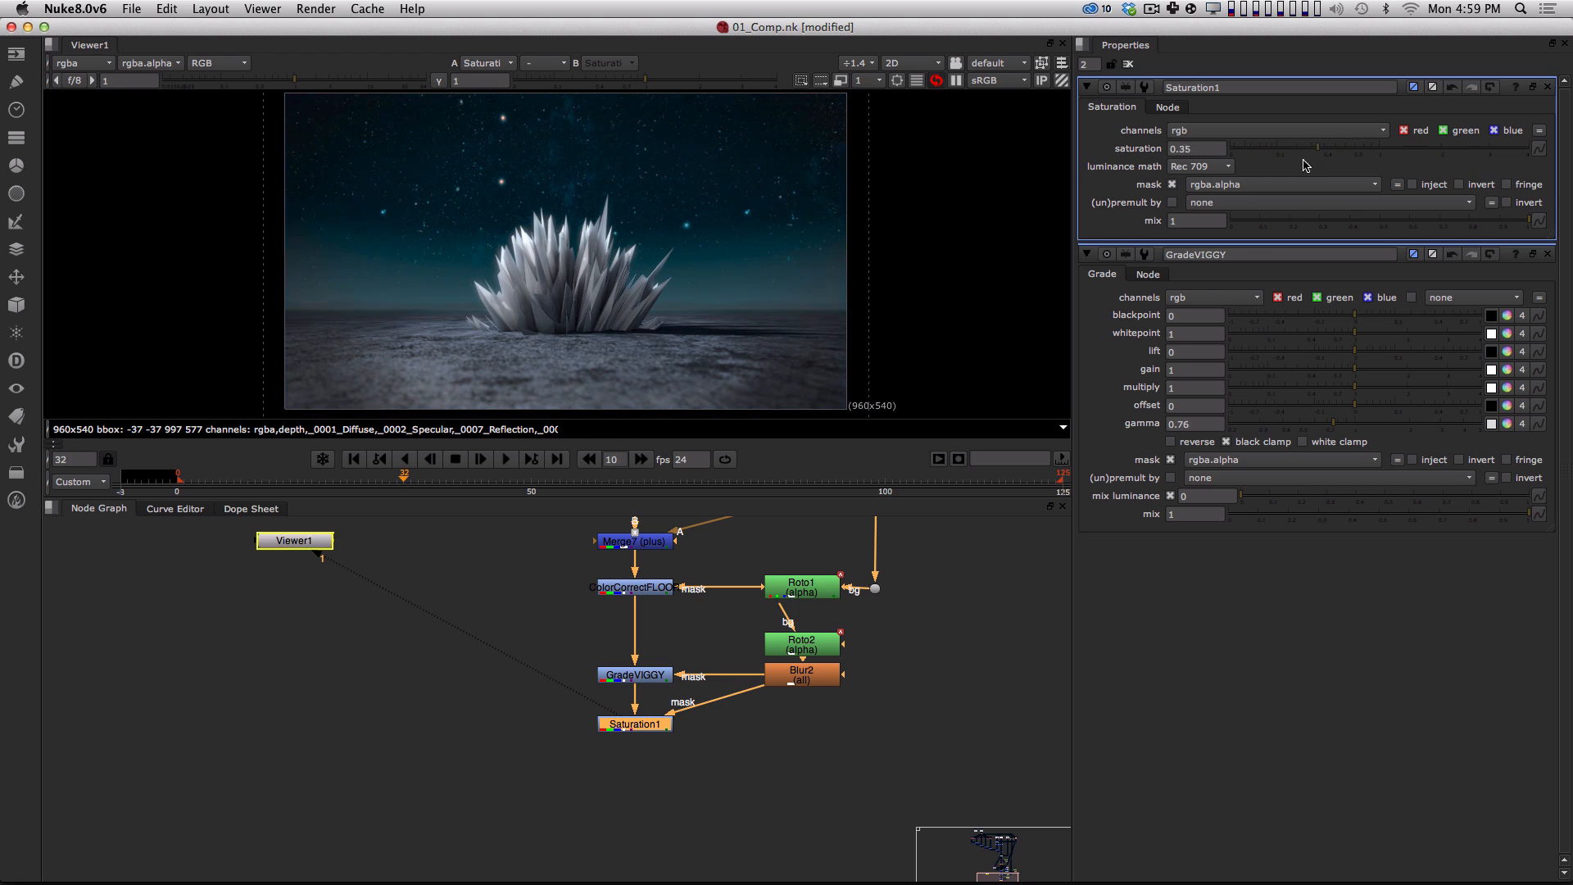
pyautogui.click(751, 836)
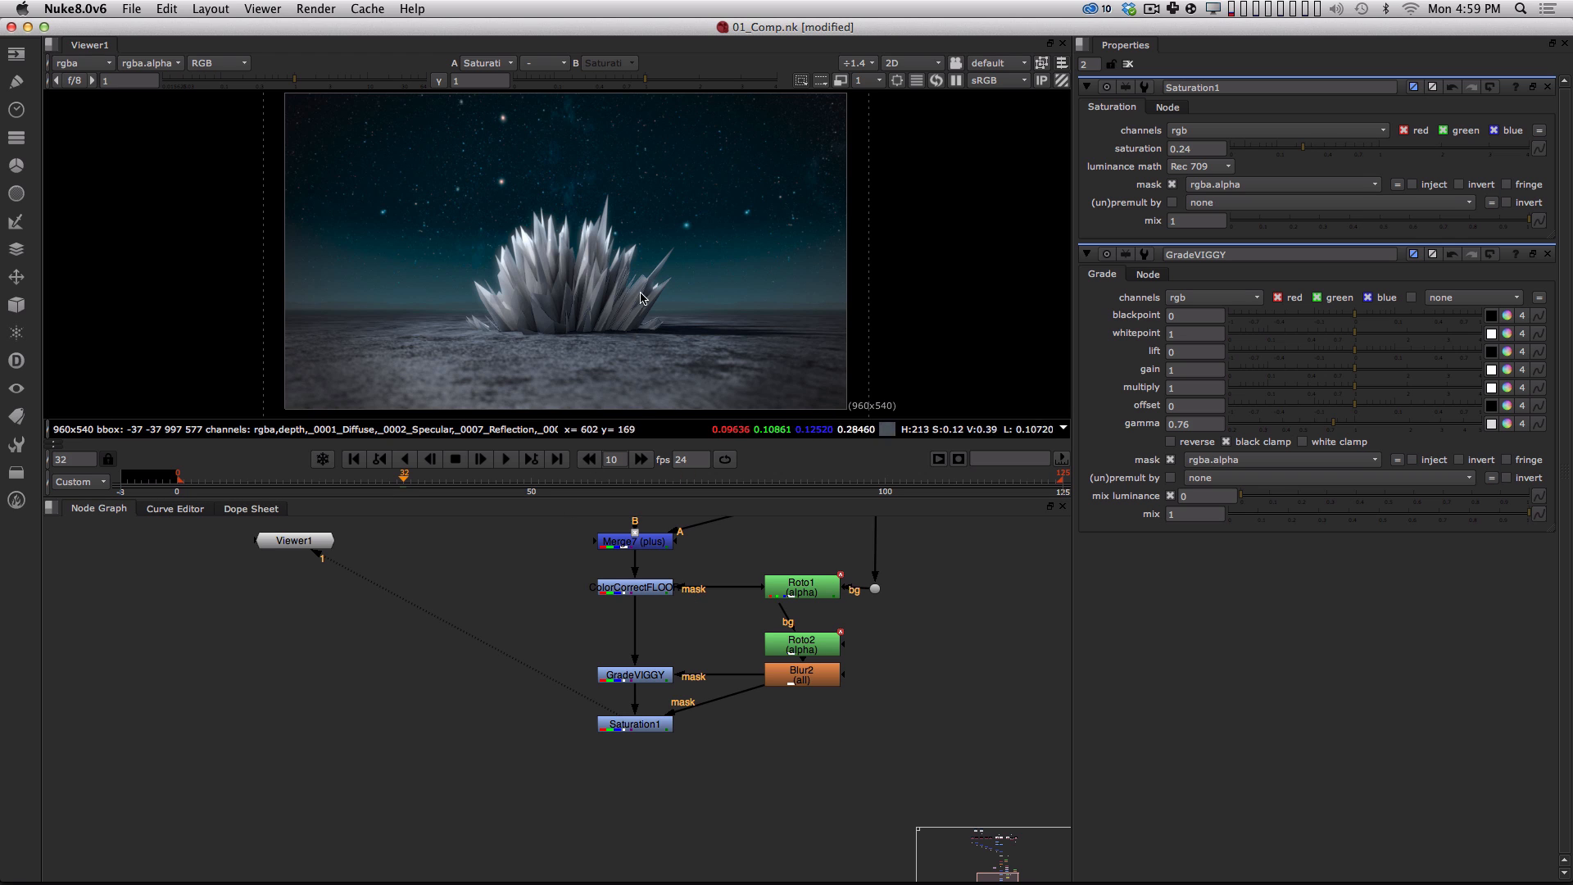
# Shrink Roto2's vignette ellipse inward from the frame edges on both axes at frame 0.
pyautogui.doubleClick(811, 646)
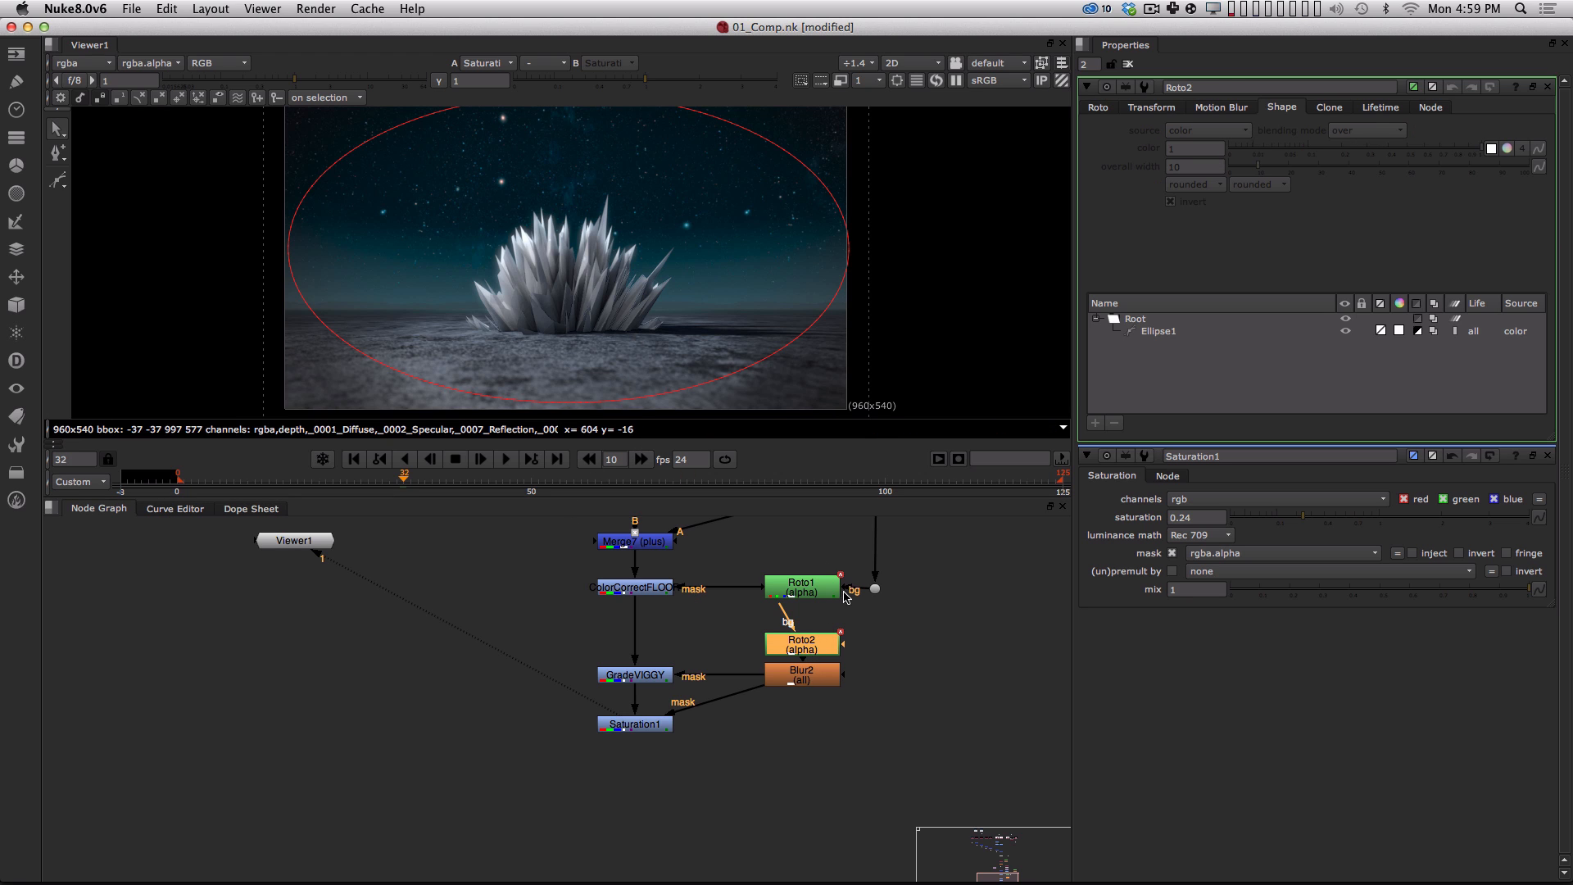
pyautogui.click(360, 464)
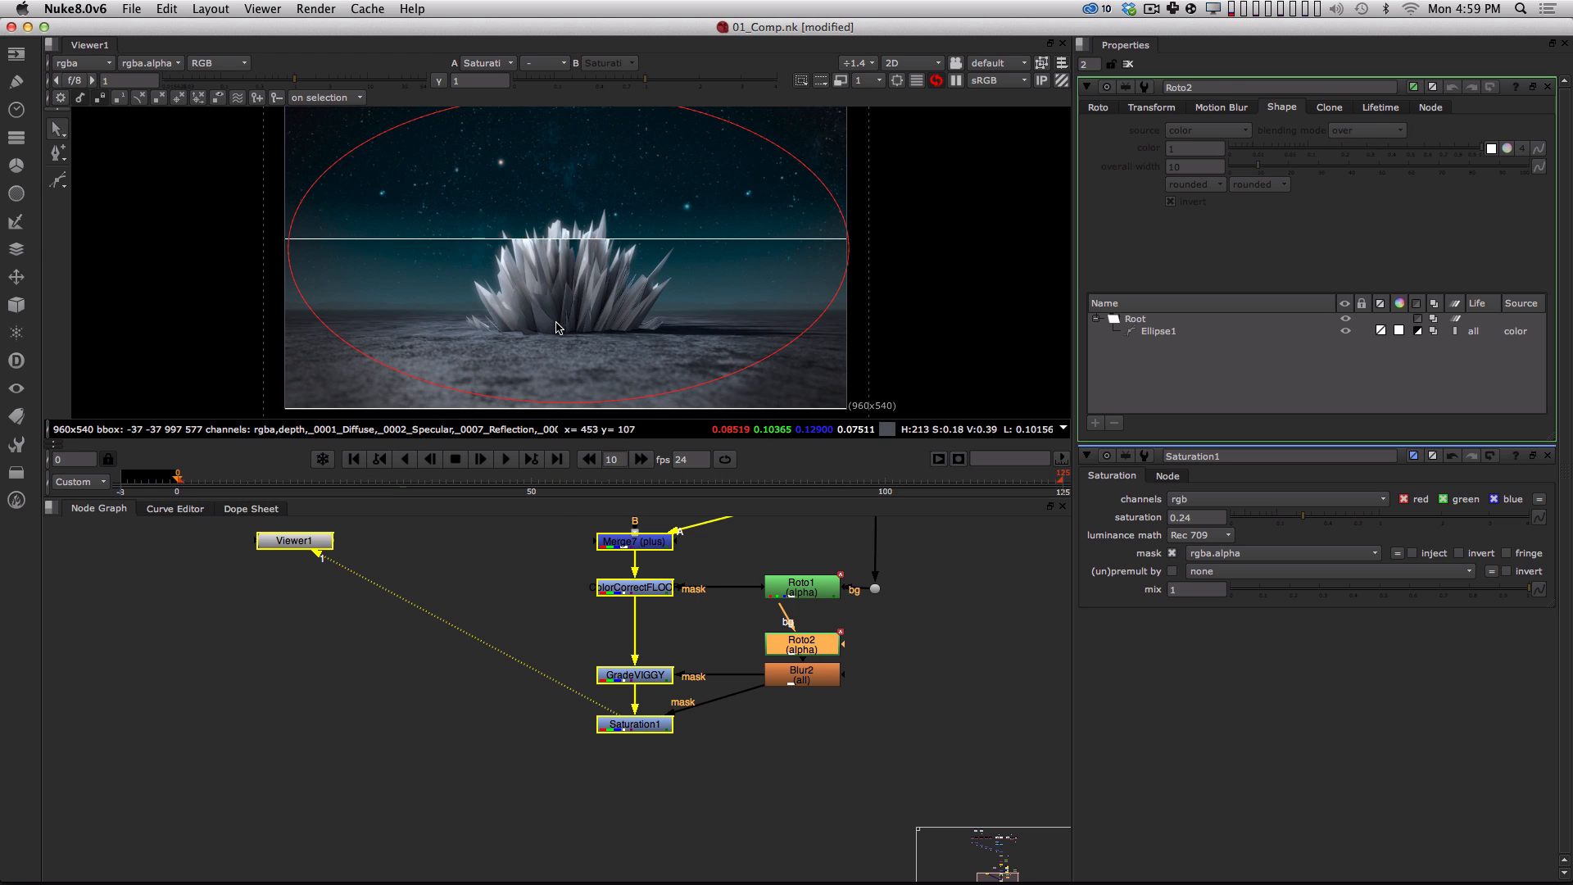
pyautogui.moveTo(654, 284)
pyautogui.keyDown('alt'); pyautogui.mouseDown(button='middle')
pyautogui.moveTo(616, 301)
pyautogui.moveTo(656, 303)
pyautogui.mouseUp(button='middle'); pyautogui.keyUp('alt')
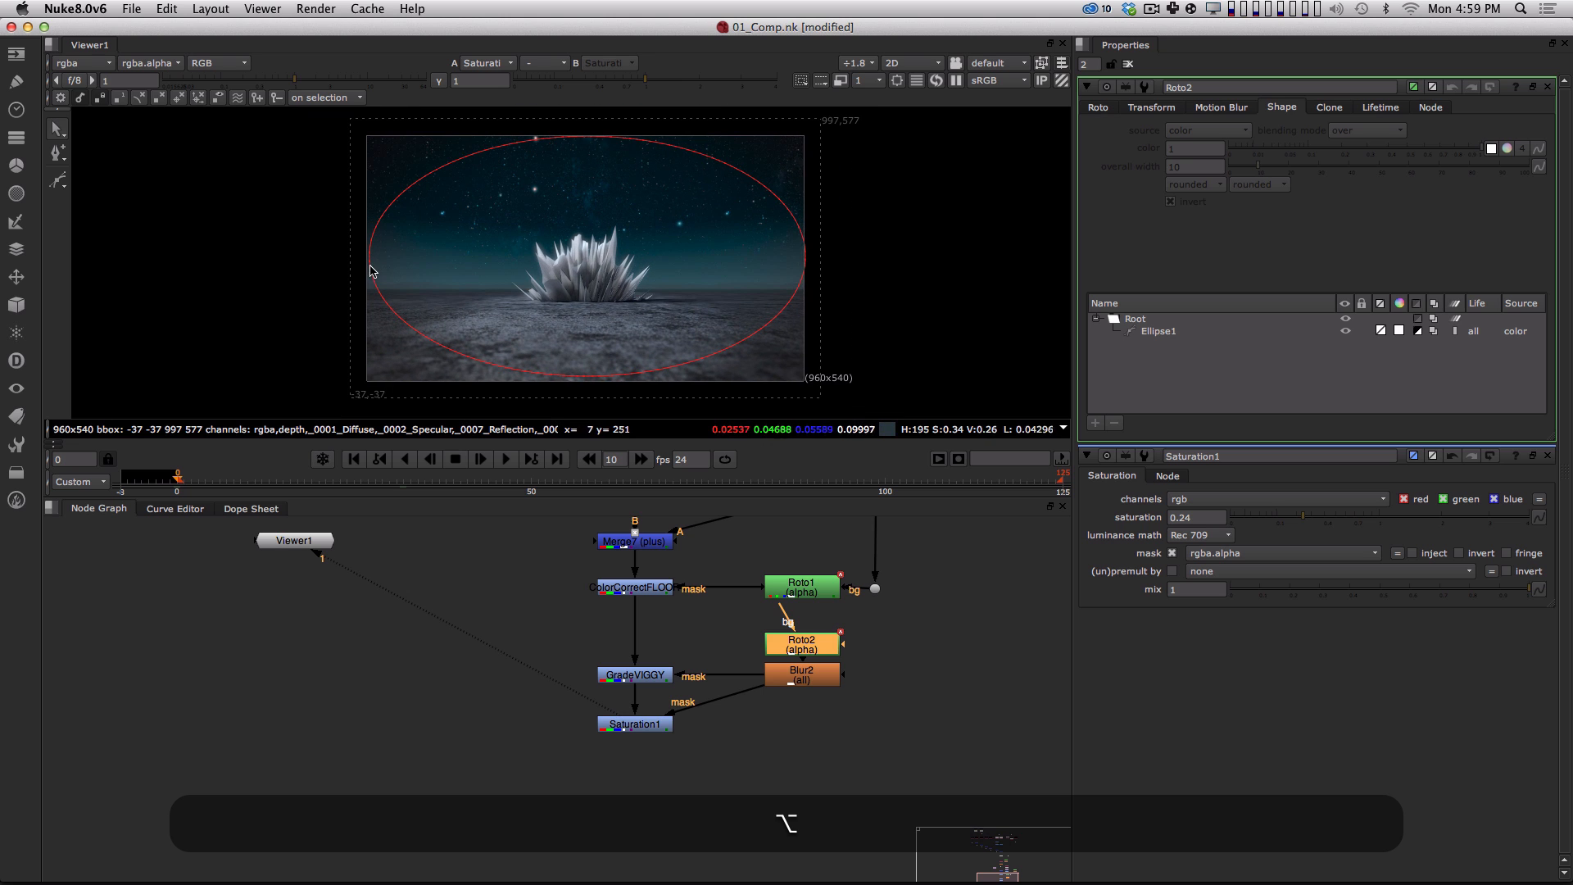
pyautogui.press('super+a')
pyautogui.moveTo(367, 259); pyautogui.dragTo(407, 262)
pyautogui.keyDown('alt'); pyautogui.moveTo(590, 139); pyautogui.dragTo(586, 171); pyautogui.keyUp('alt')
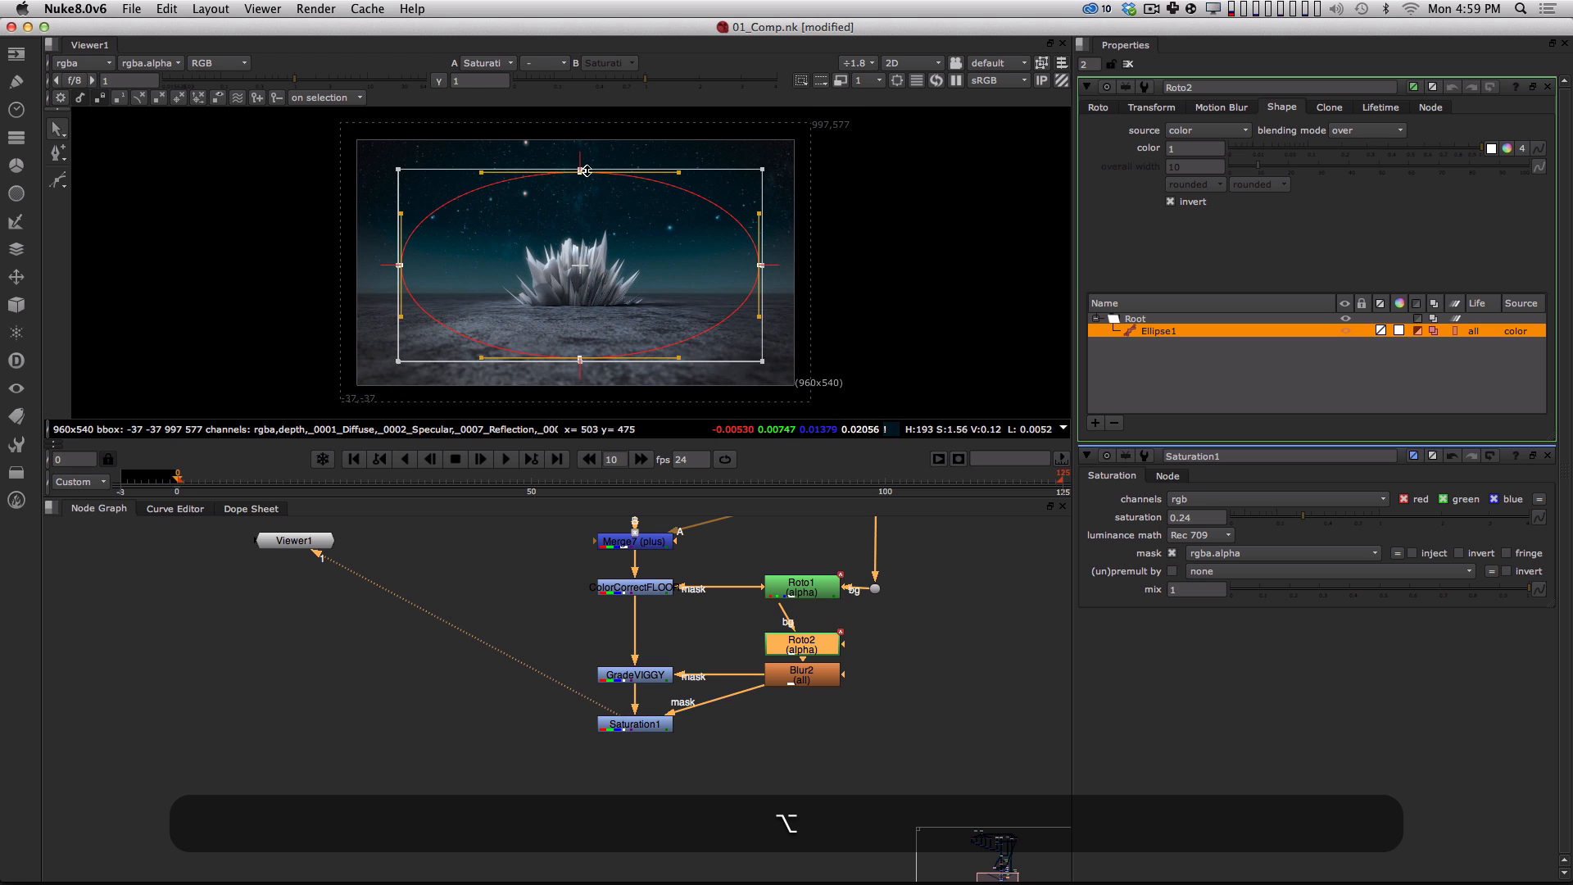
pyautogui.click(772, 837)
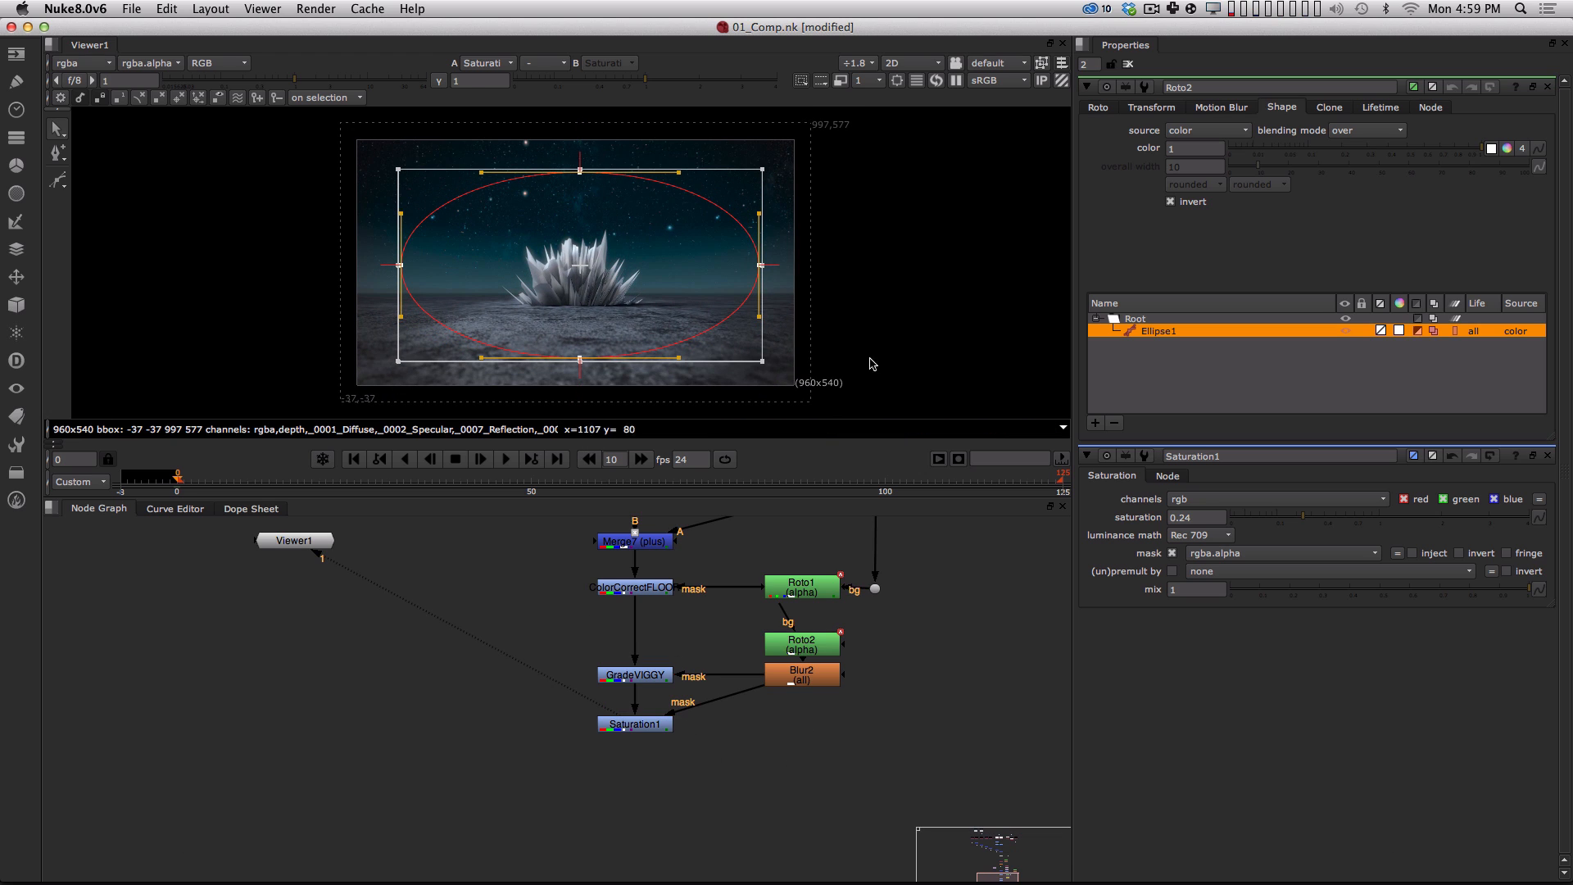
pyautogui.click(1094, 85)
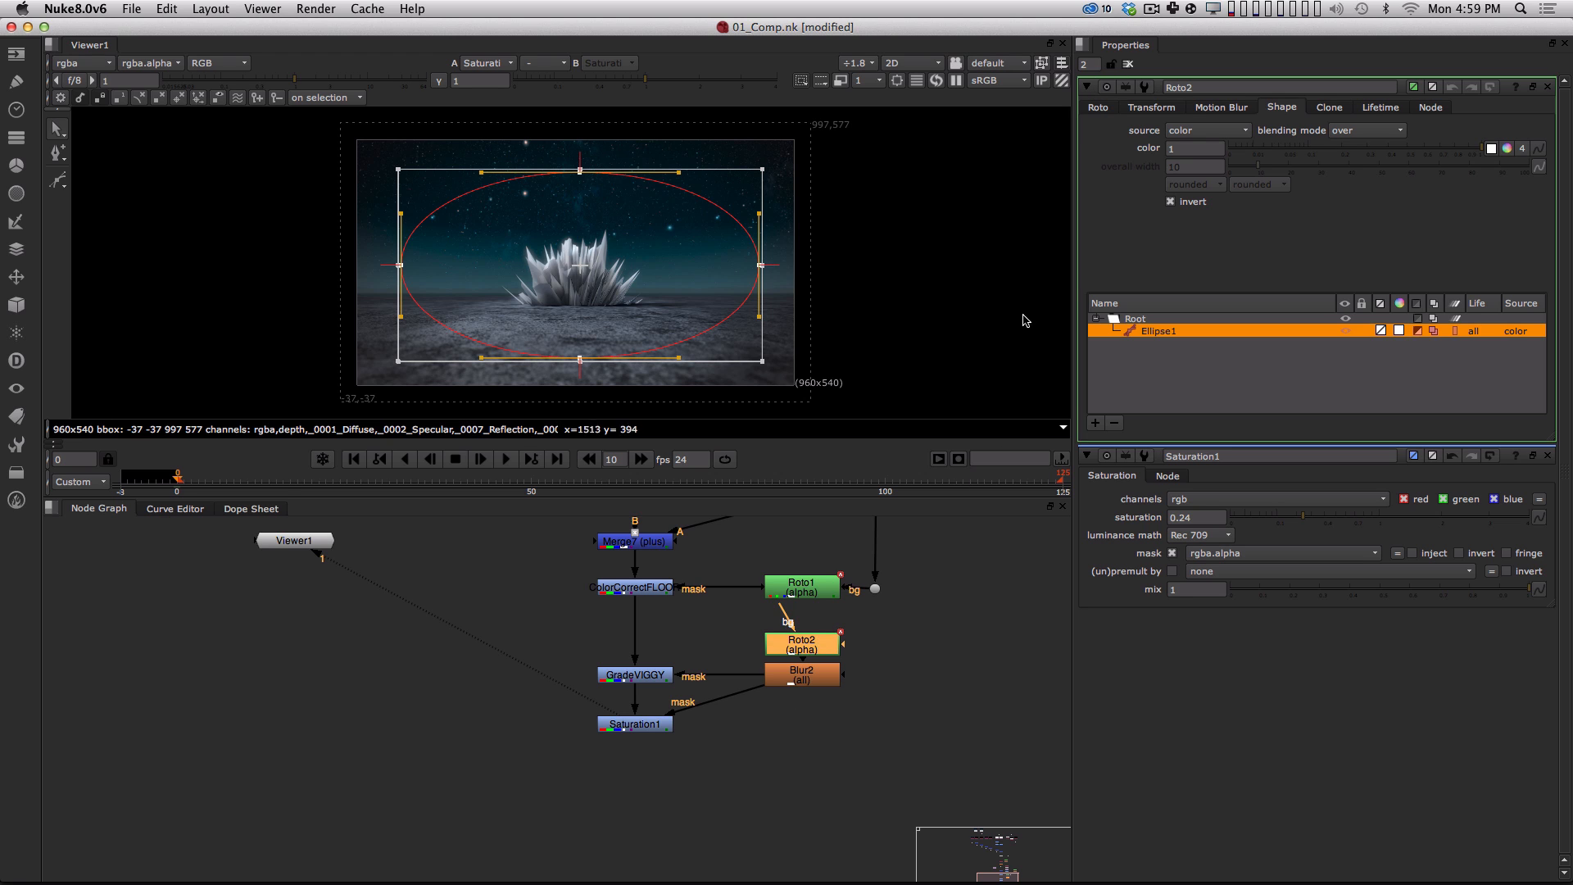
# Compare the outputs of GradeVIGGY and Saturation1 and open both nodes' settings.
pyautogui.click(643, 677)
pyautogui.press('1')
pyautogui.click(647, 731)
pyautogui.press('1')
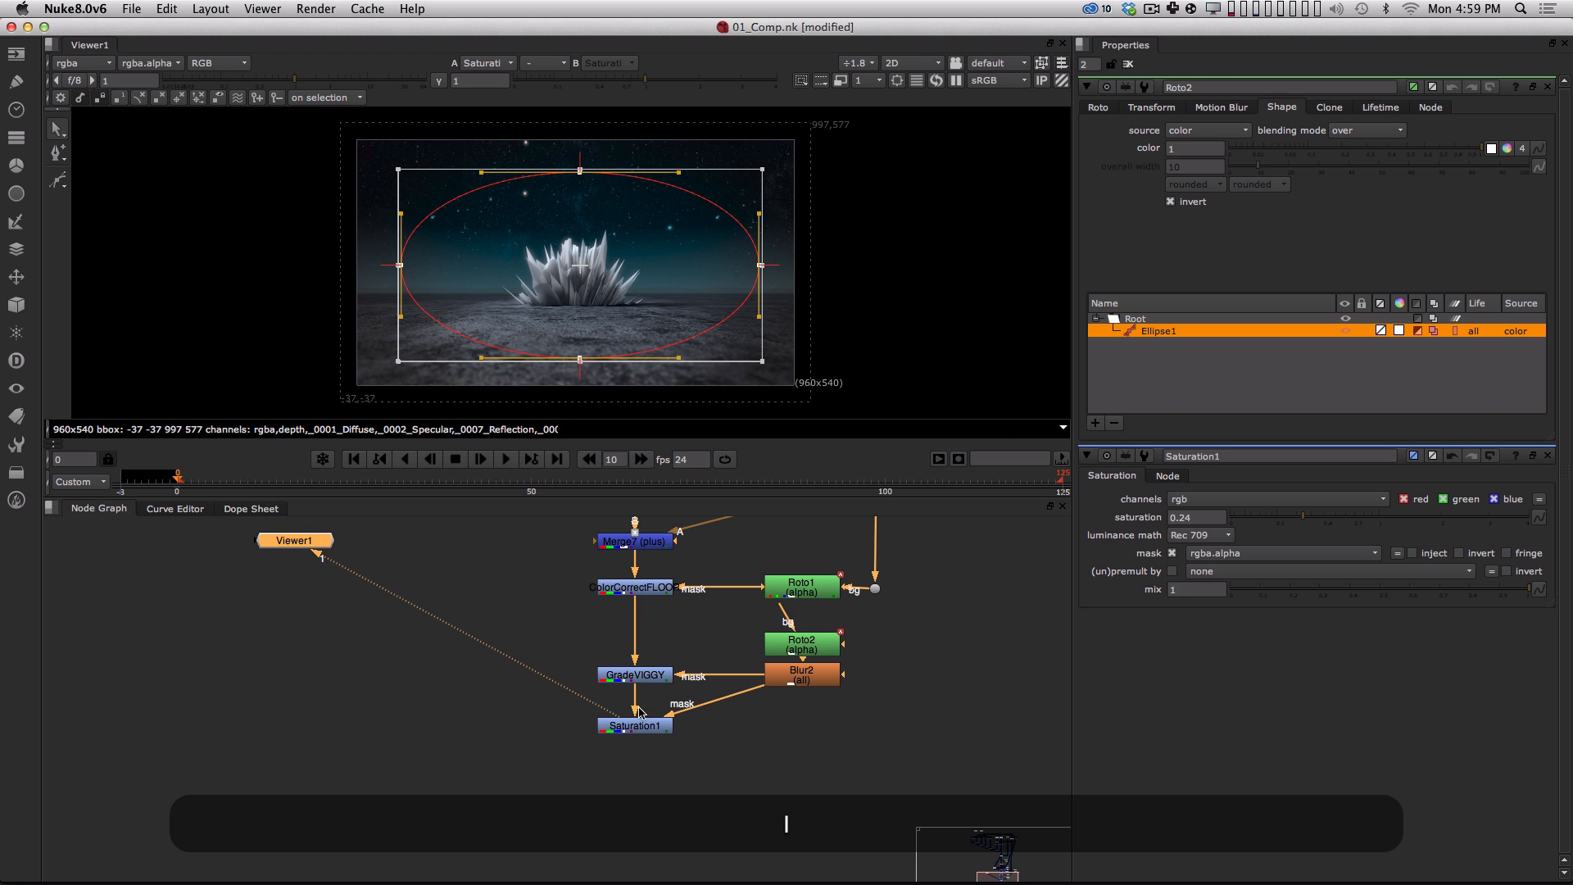
pyautogui.doubleClick(639, 723)
pyautogui.doubleClick(647, 676)
pyautogui.click(638, 739)
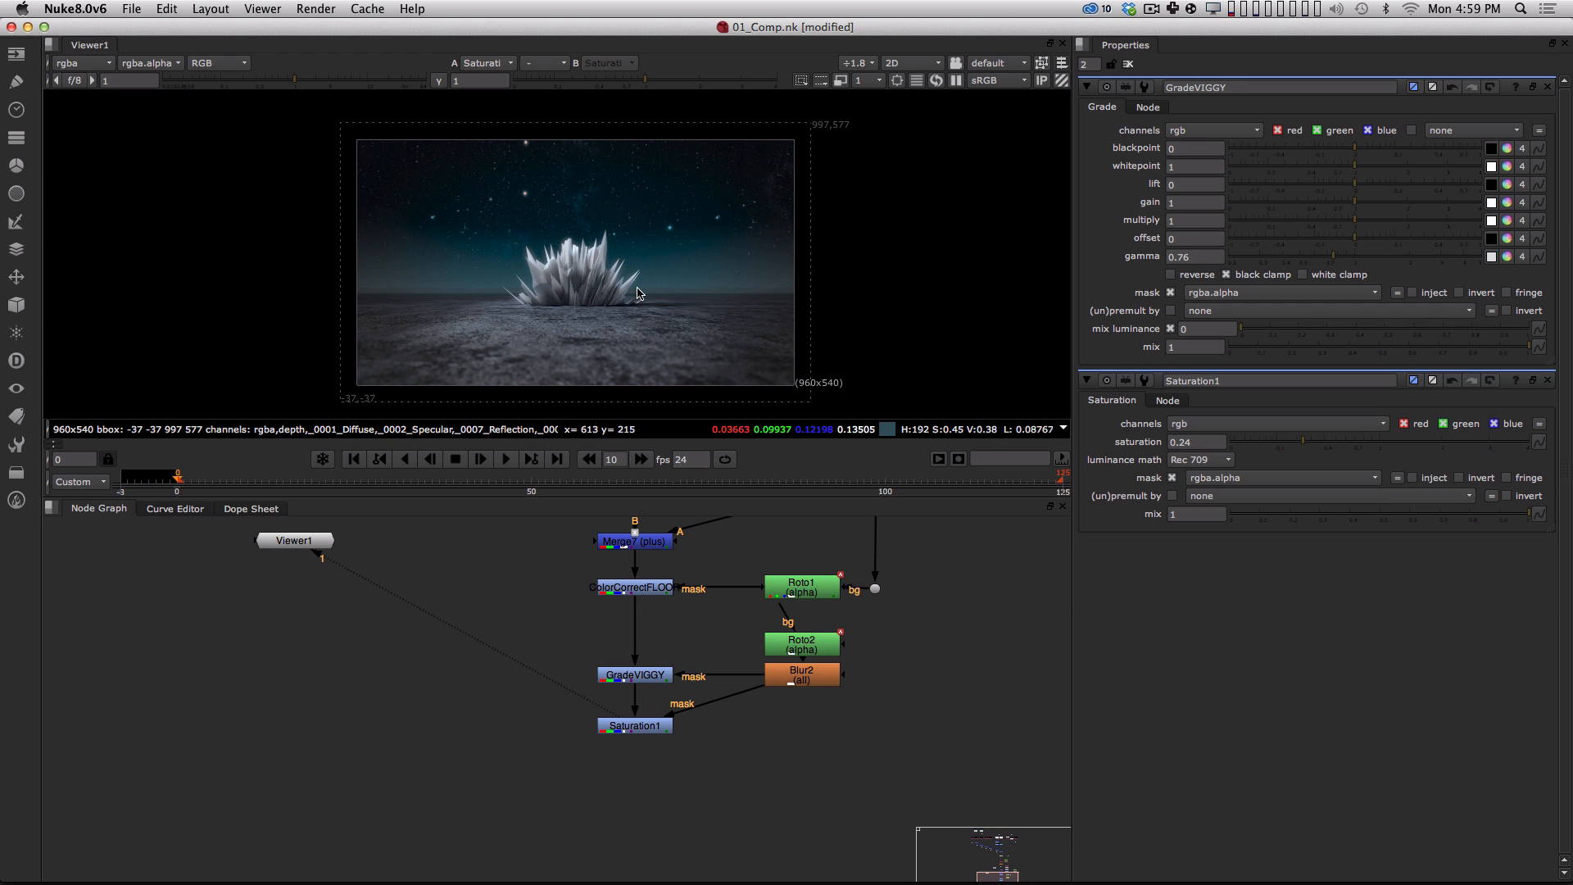
pyautogui.scroll(2, 638, 293)
# Add a HueShift node below Saturation1 in the main branch of the node graph.
pyautogui.keyDown('alt'); pyautogui.moveTo(663, 809); pyautogui.dragTo(671, 753); pyautogui.keyUp('alt')
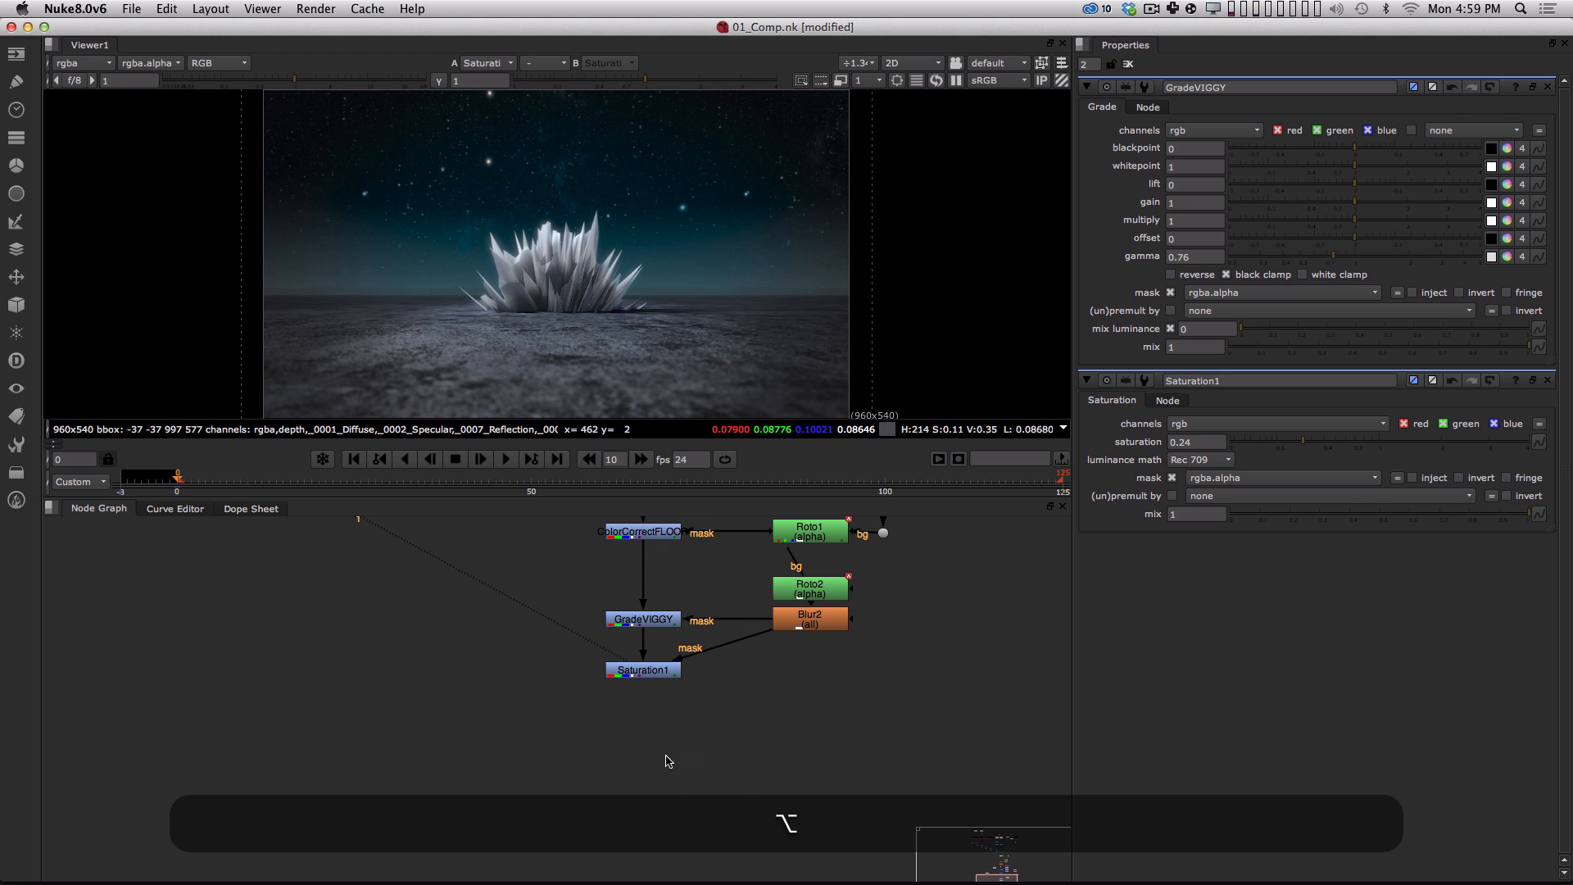
pyautogui.press('Tab')
pyautogui.write('ga')
pyautogui.press('BackSpace')
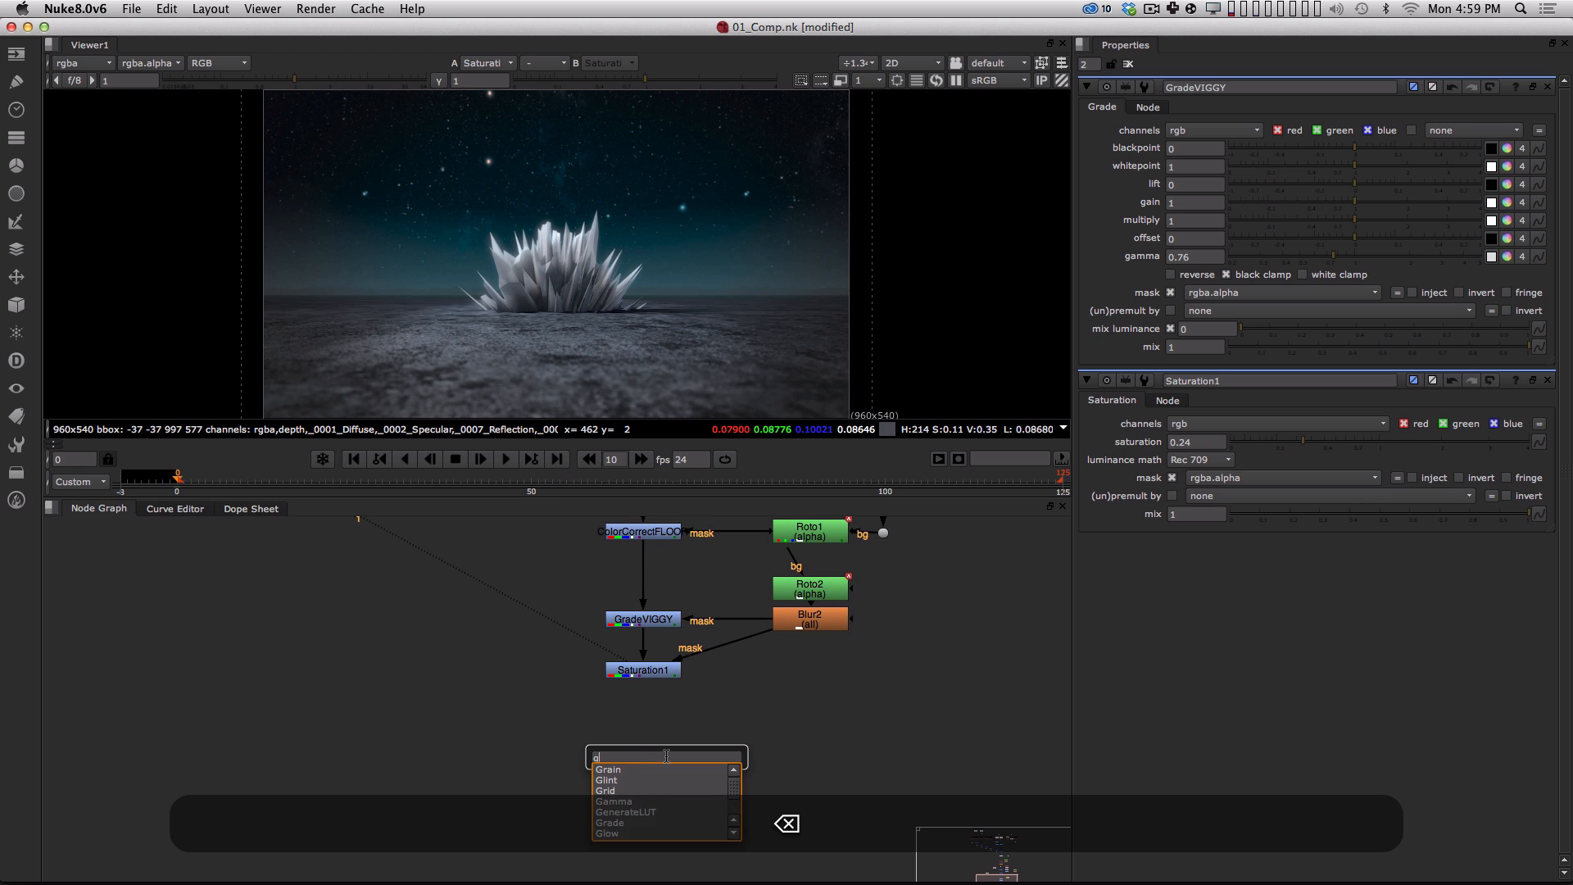
pyautogui.press('BackSpace')
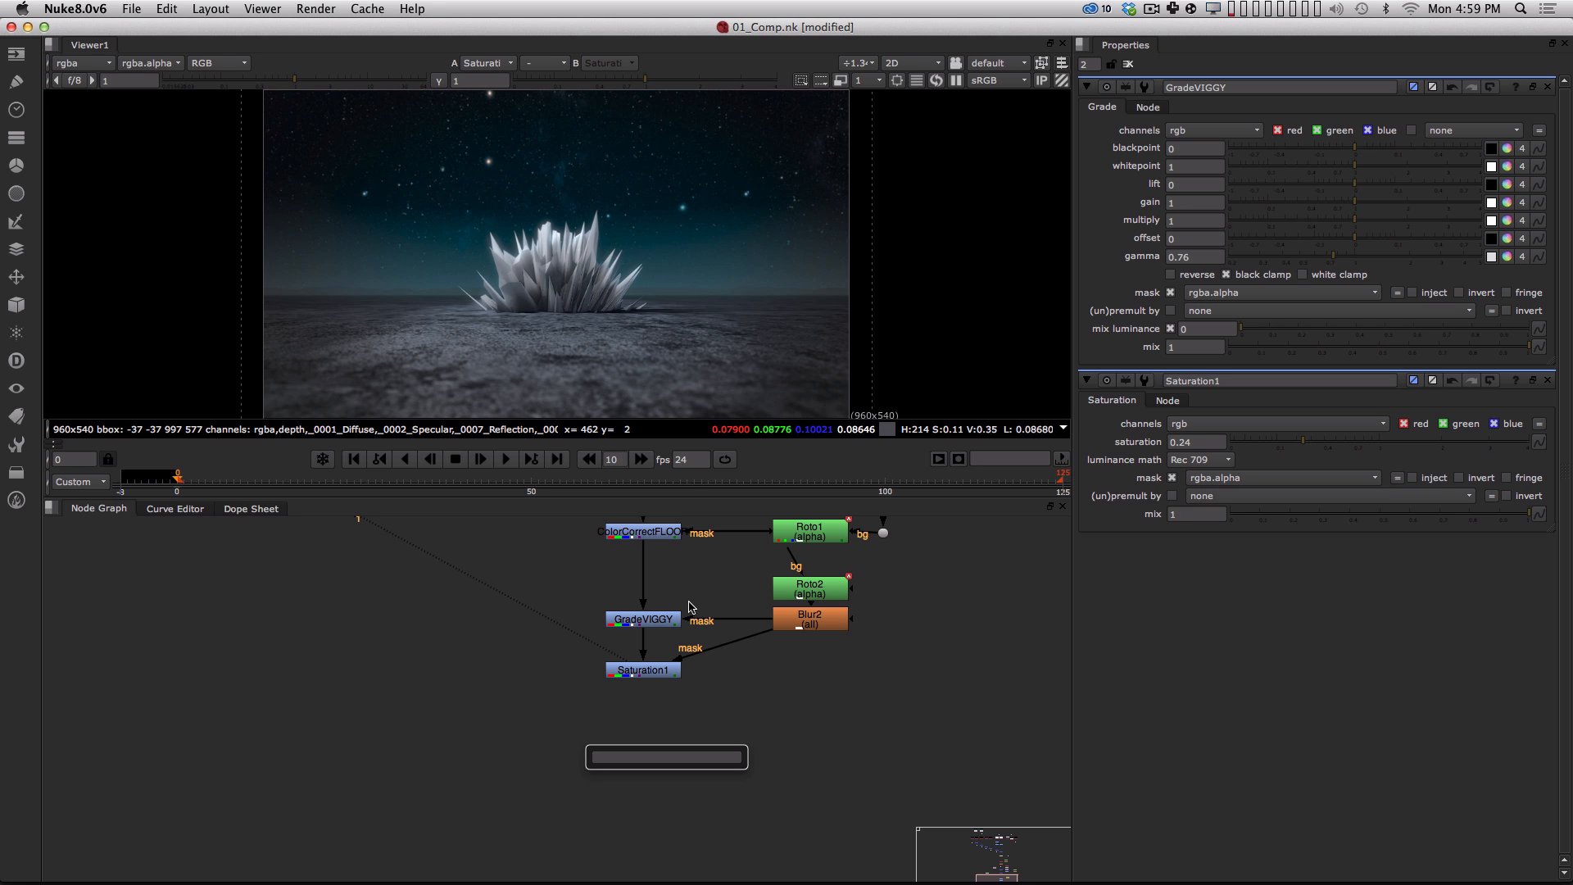
pyautogui.press('Down')
pyautogui.press('Down')
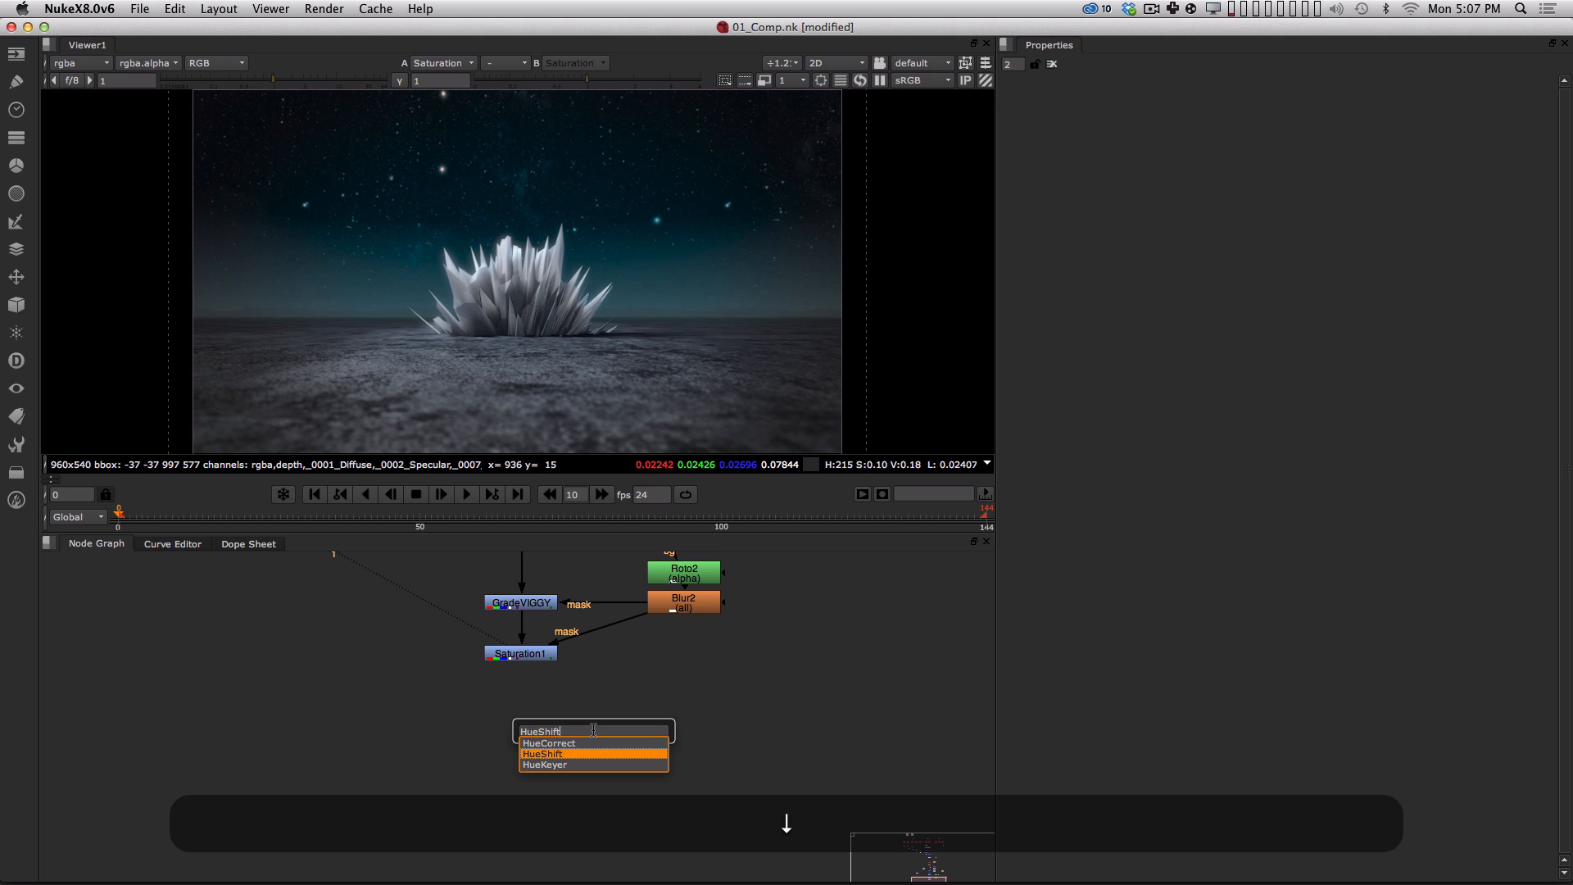
pyautogui.press('Return')
pyautogui.moveTo(593, 729); pyautogui.dragTo(540, 738)
# View the new HueShift node's output and set its hue rotation to 100.
pyautogui.keyDown('alt'); pyautogui.moveTo(582, 682); pyautogui.dragTo(574, 690, button='middle'); pyautogui.keyUp('alt')
pyautogui.keyDown('alt'); pyautogui.moveTo(530, 631); pyautogui.dragTo(639, 668, button='middle'); pyautogui.keyUp('alt')
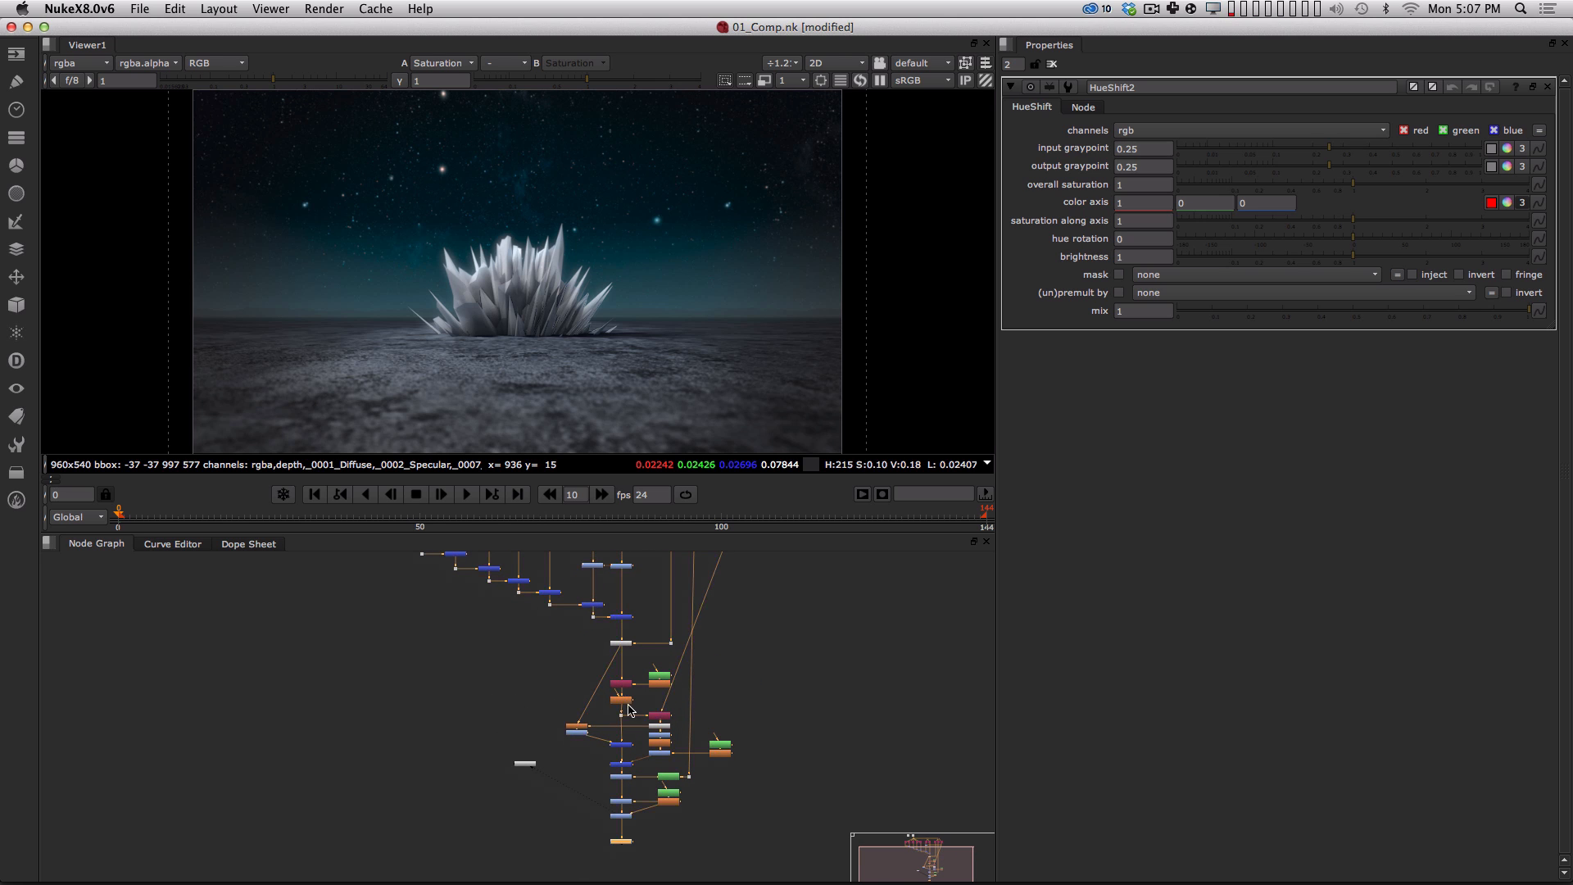
pyautogui.keyDown('alt'); pyautogui.moveTo(582, 630); pyautogui.dragTo(623, 704); pyautogui.keyUp('alt')
pyautogui.keyDown('alt'); pyautogui.moveTo(655, 768); pyautogui.dragTo(613, 647); pyautogui.keyUp('alt')
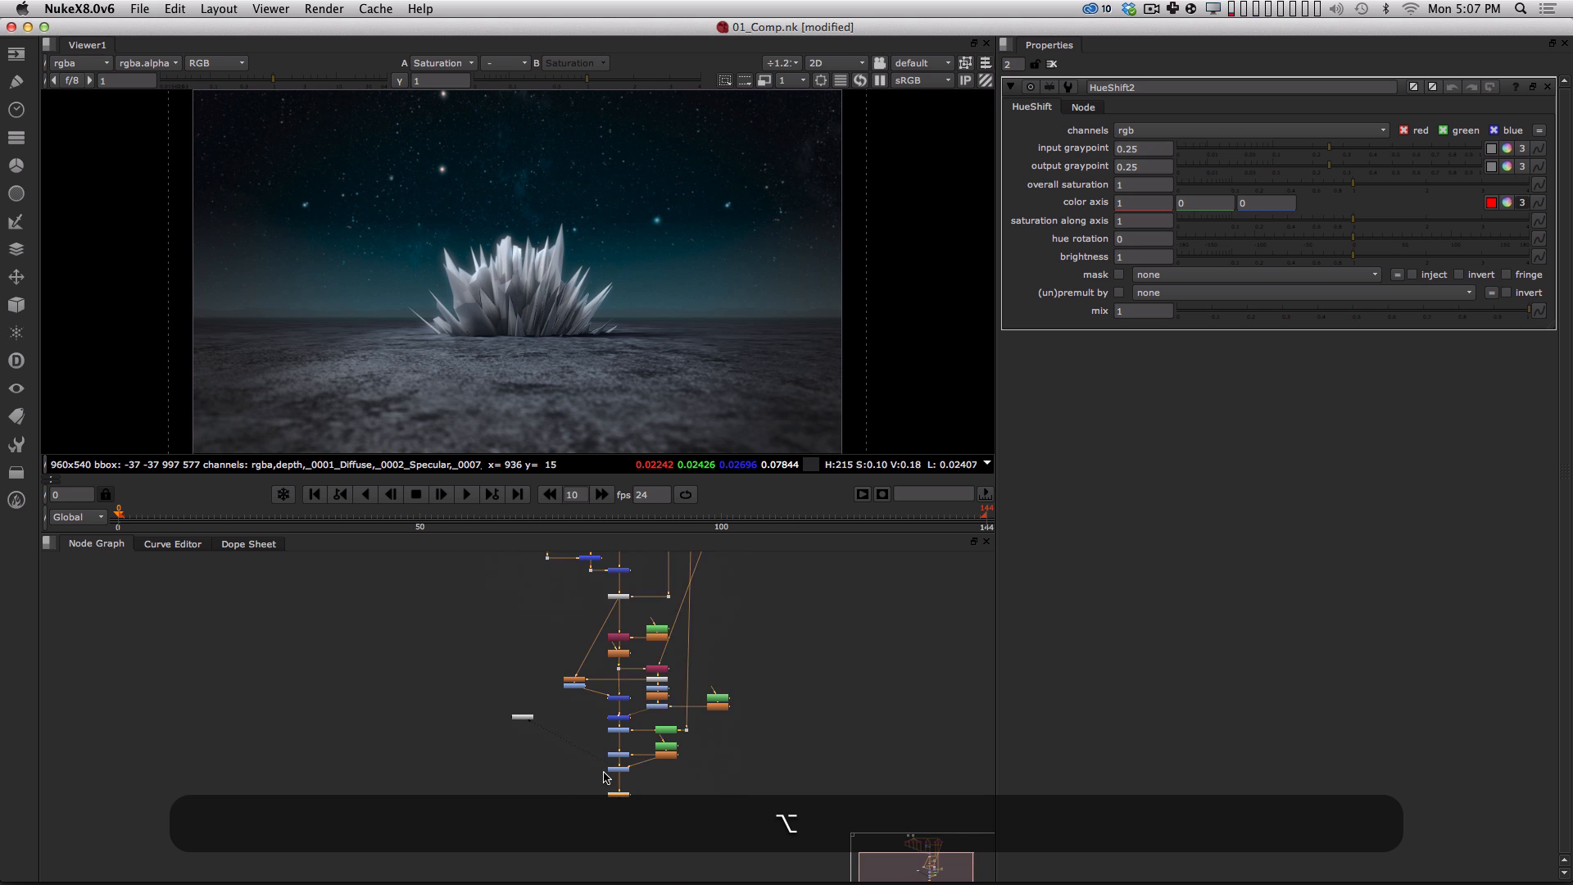
pyautogui.keyDown('alt'); pyautogui.moveTo(604, 771); pyautogui.dragTo(709, 734, button='middle'); pyautogui.keyUp('alt')
pyautogui.keyDown('alt'); pyautogui.moveTo(710, 733); pyautogui.dragTo(588, 669); pyautogui.keyUp('alt')
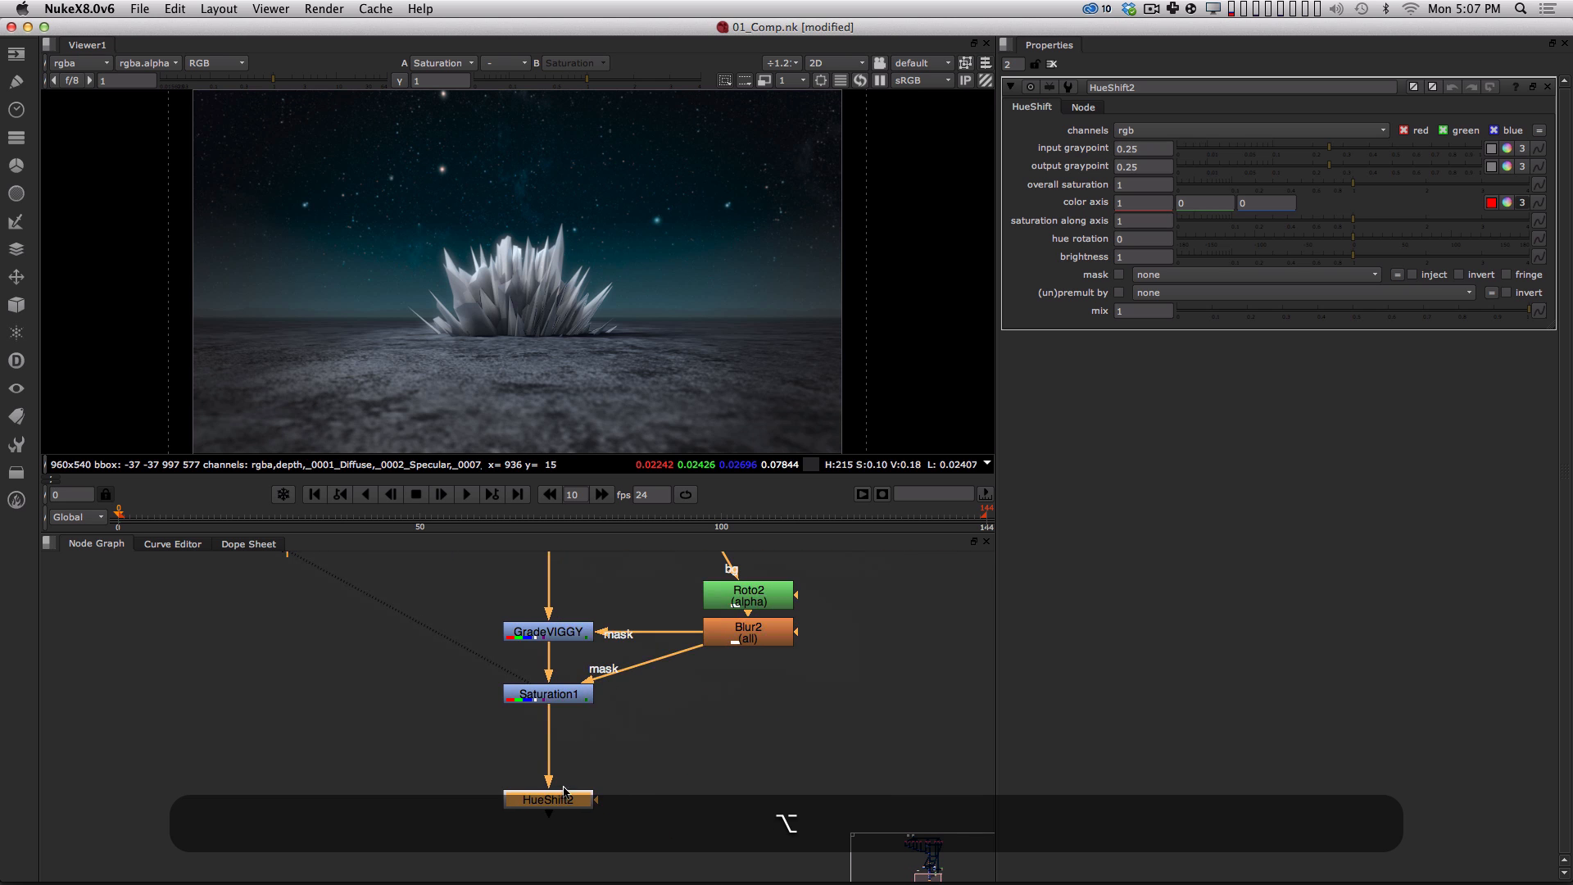
pyautogui.keyDown('alt'); pyautogui.moveTo(565, 792); pyautogui.dragTo(539, 692); pyautogui.keyUp('alt')
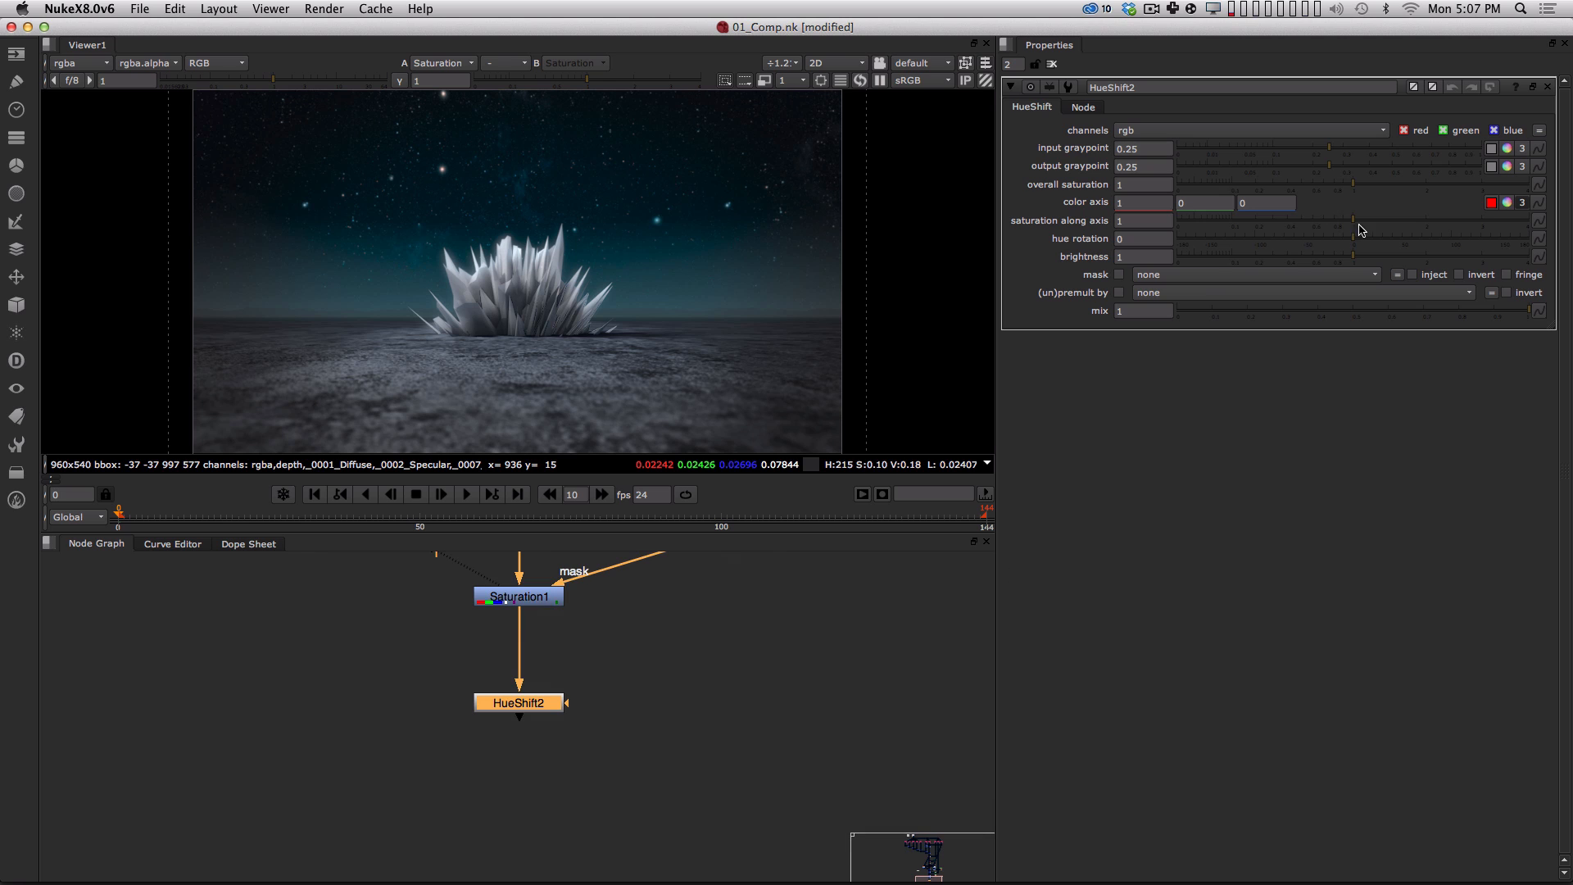
pyautogui.moveTo(1364, 243); pyautogui.dragTo(1400, 238)
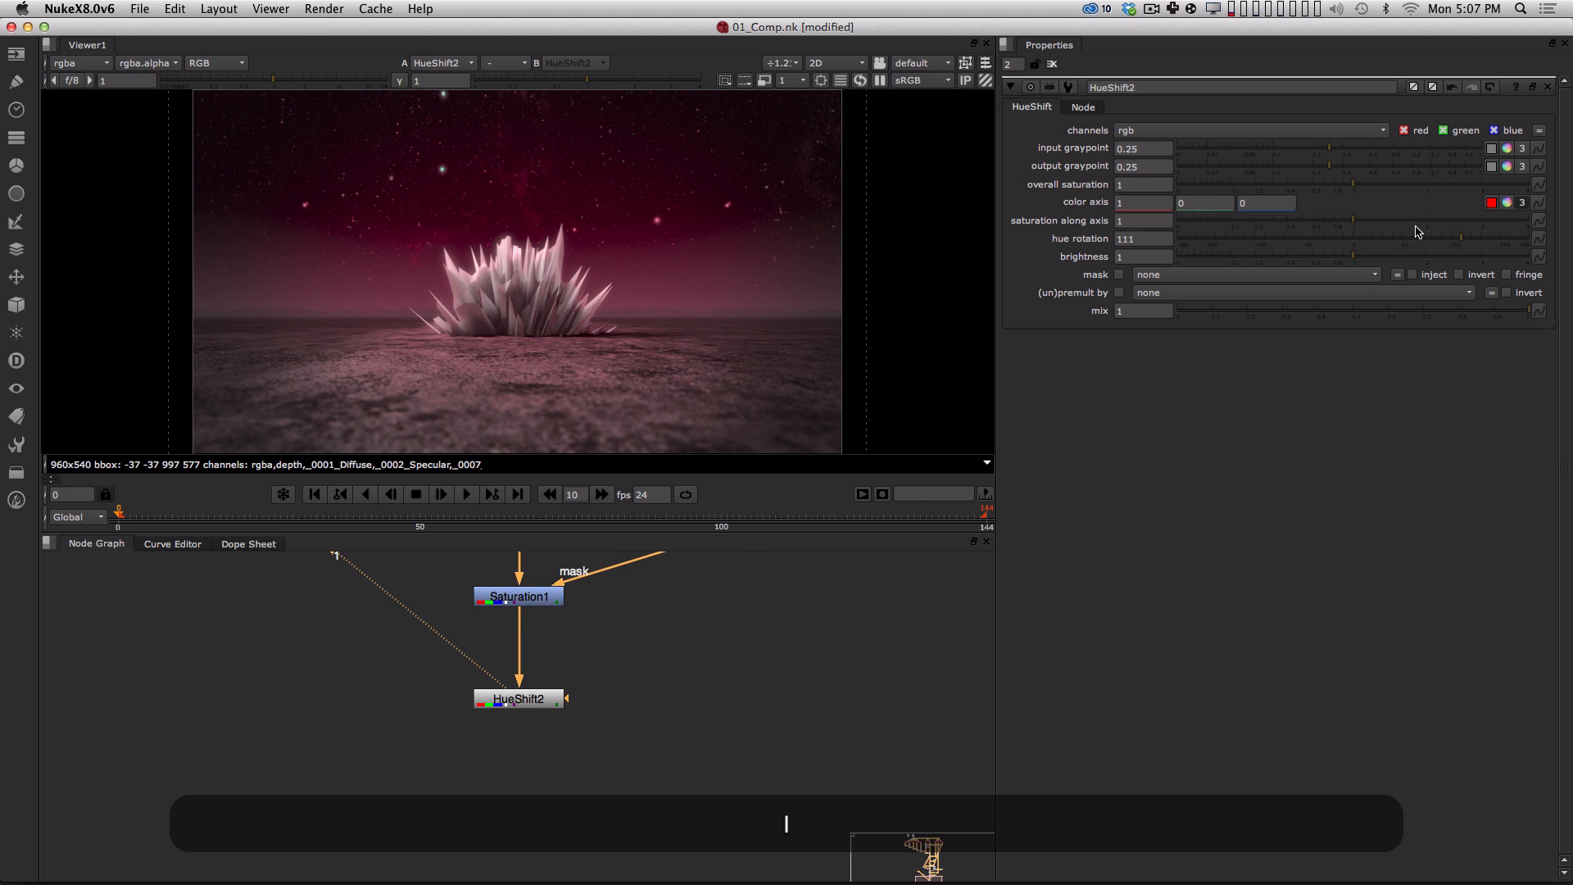
pyautogui.click(1406, 239)
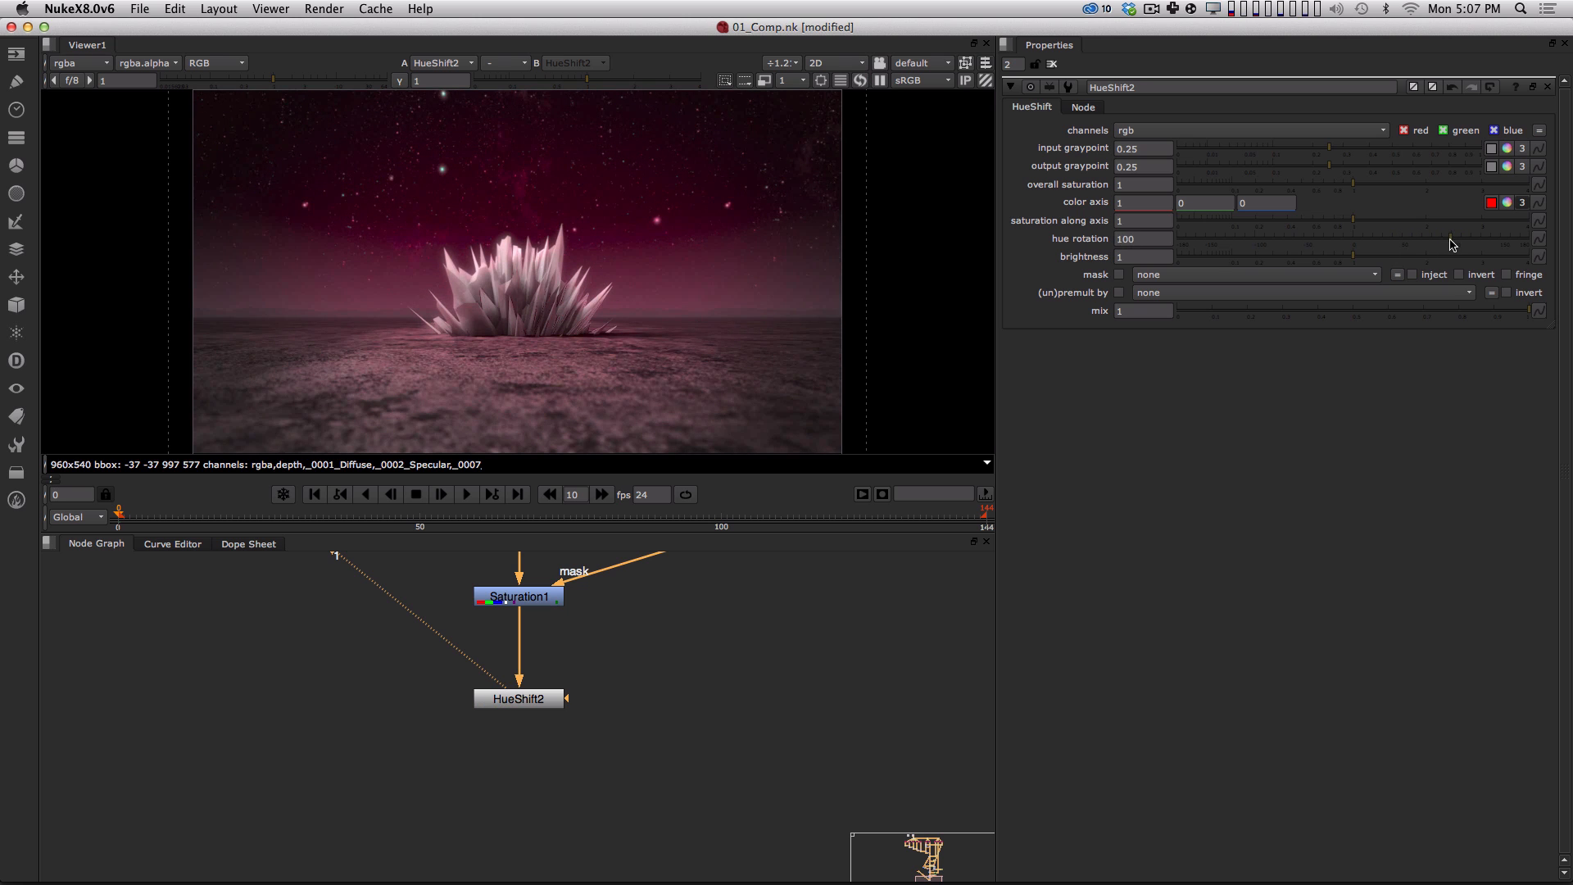
# Disable and re-enable the HueShift node to compare the image with and without it.
pyautogui.click(538, 699)
pyautogui.press('d')
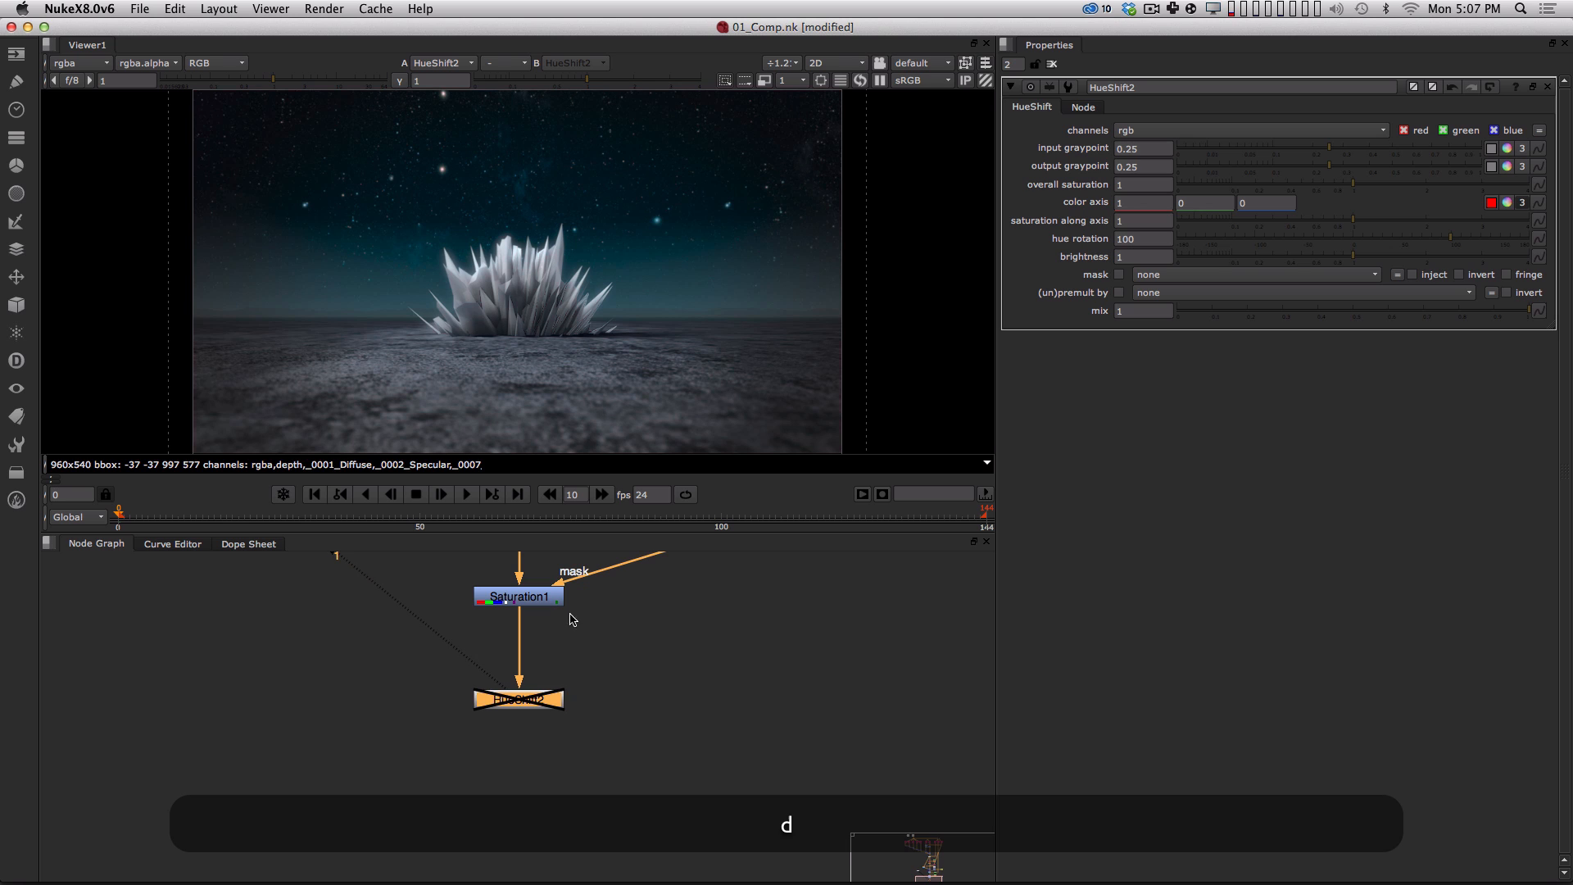
pyautogui.press('d')
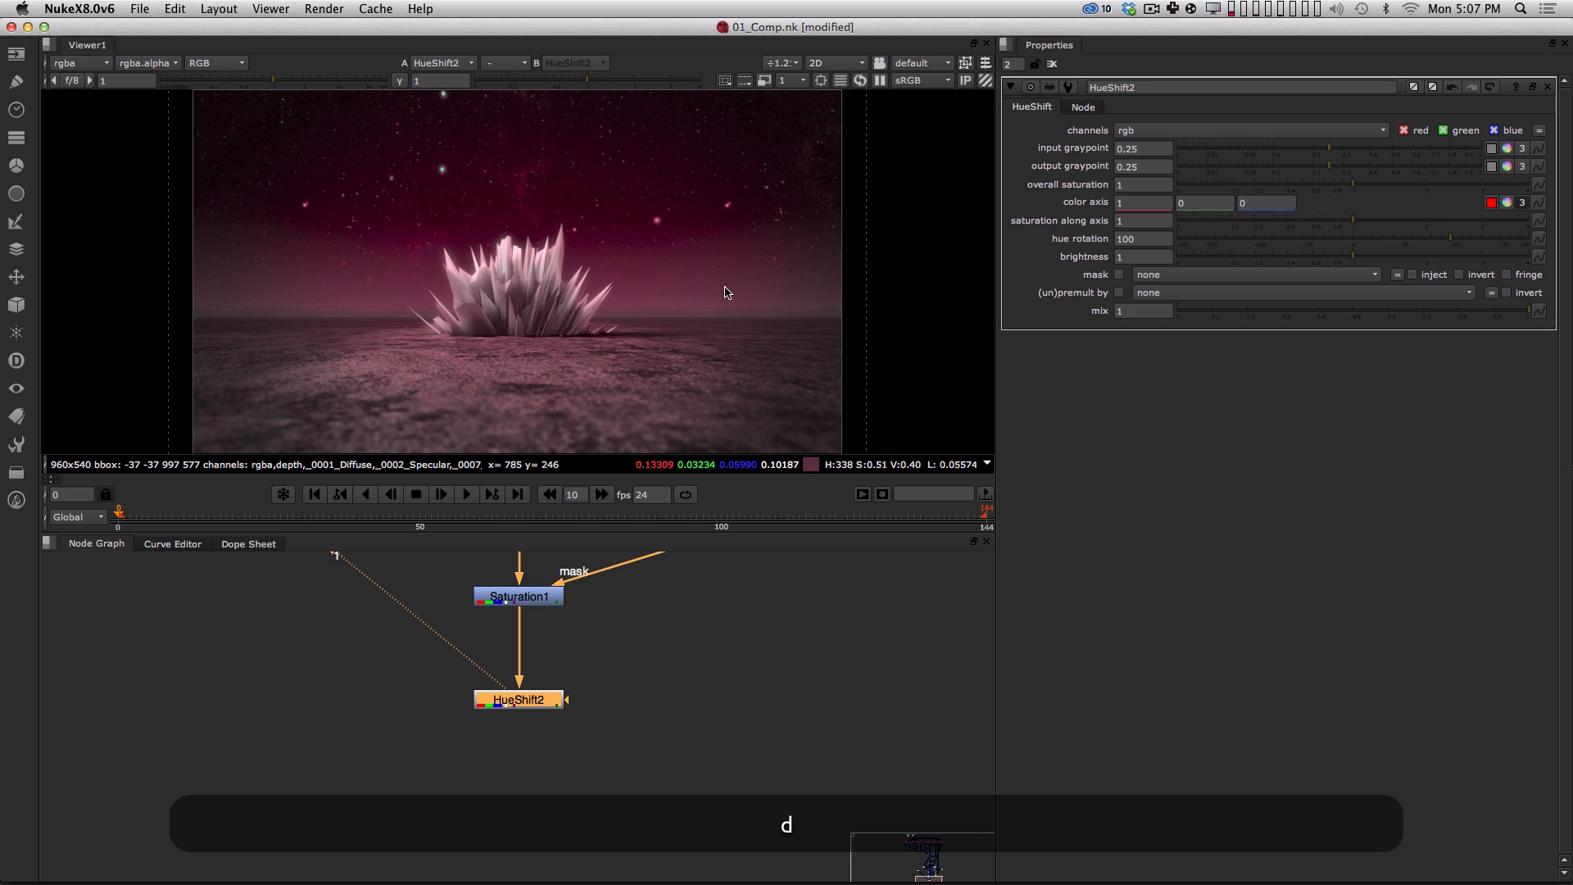
pyautogui.click(764, 692)
pyautogui.press('Tab')
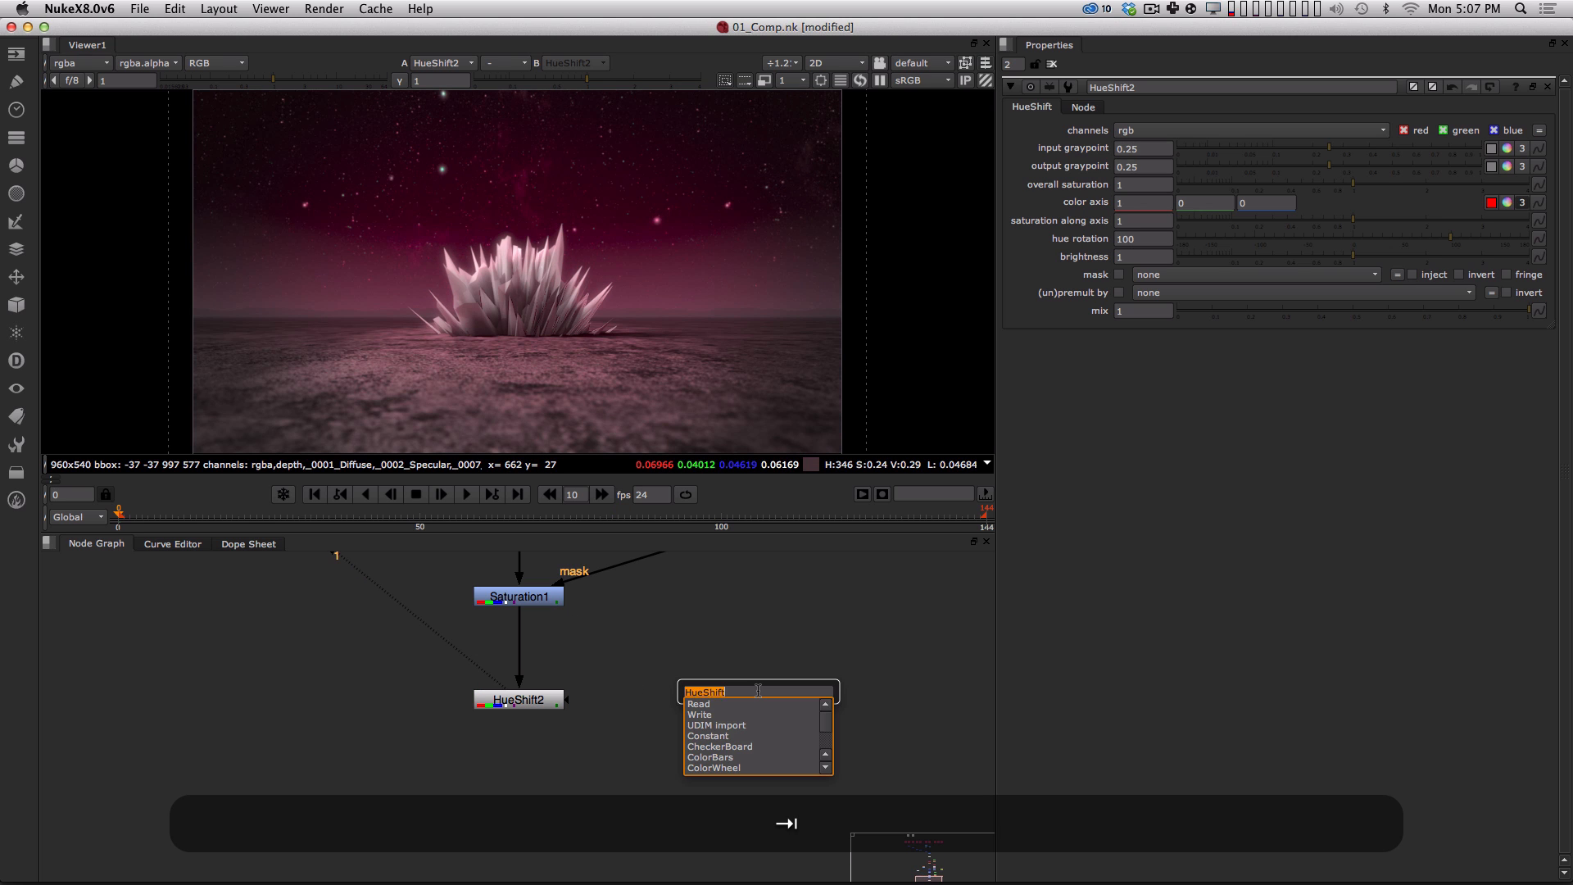
pyautogui.press('Escape')
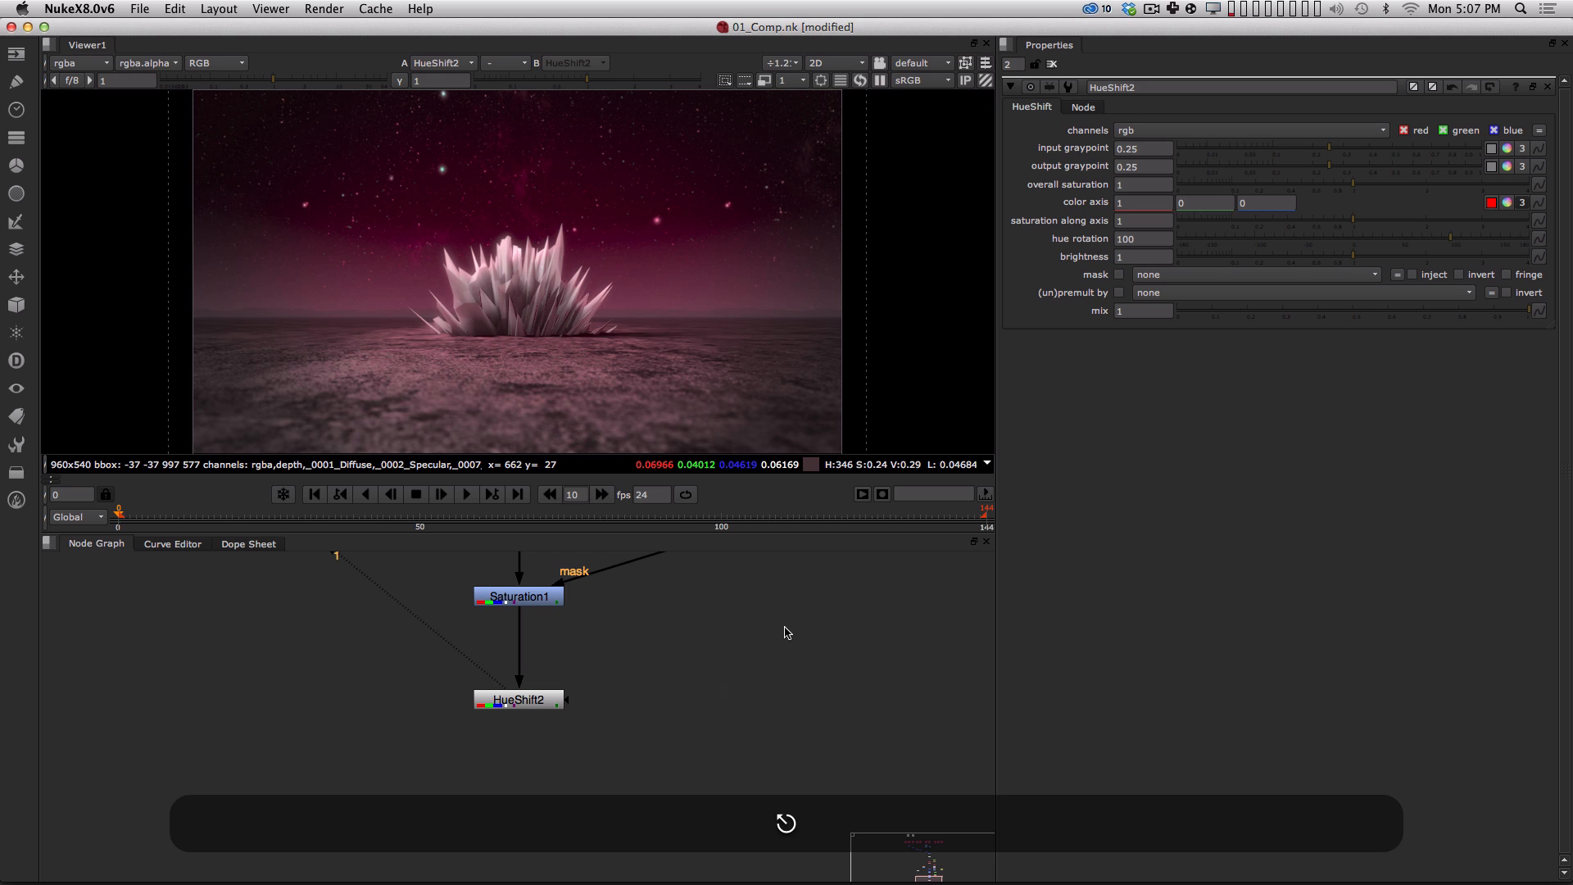
# Try to paste a copy of Roto2 and Blur2 beside the originals, and undo it.
pyautogui.keyDown('alt'); pyautogui.moveTo(786, 631); pyautogui.dragTo(737, 736); pyautogui.keyUp('alt')
pyautogui.moveTo(789, 562); pyautogui.dragTo(648, 691)
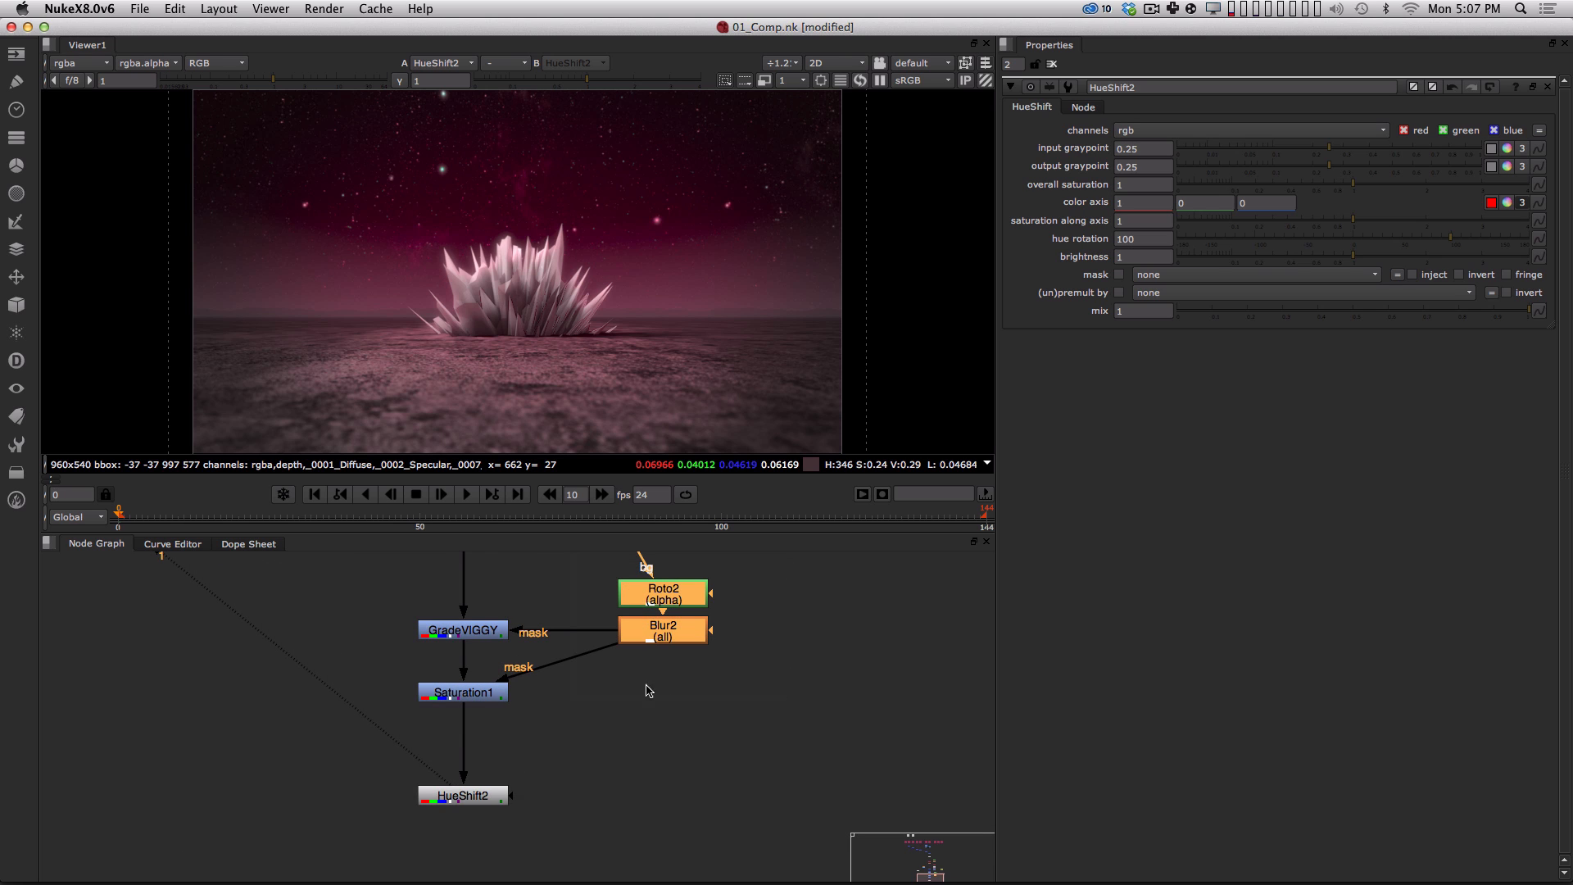
pyautogui.press('super+v')
pyautogui.moveTo(791, 667); pyautogui.dragTo(798, 770)
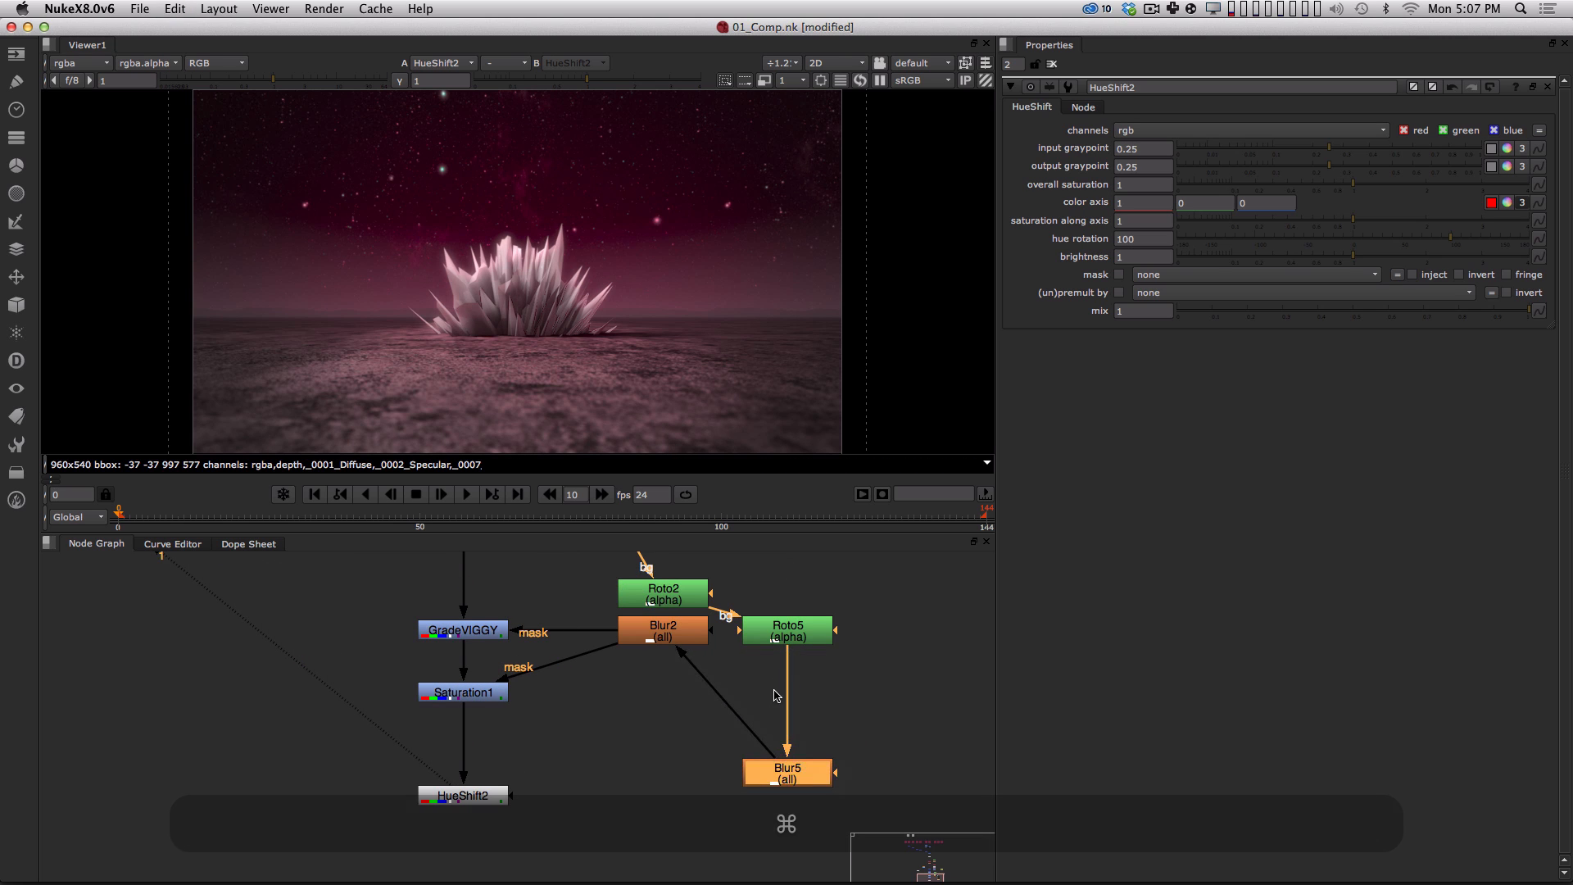
pyautogui.press('super+z')
pyautogui.press('super+z')
# Paste an unconnected copy of Roto2 and Blur2 beside the HueShift node and connect its mask to the copied blur.
pyautogui.moveTo(769, 552); pyautogui.dragTo(602, 689)
pyautogui.press('super+c')
pyautogui.click(679, 776)
pyautogui.press('alt+super+c')
pyautogui.keyDown('alt'); pyautogui.moveTo(678, 782); pyautogui.dragTo(702, 707); pyautogui.keyUp('alt')
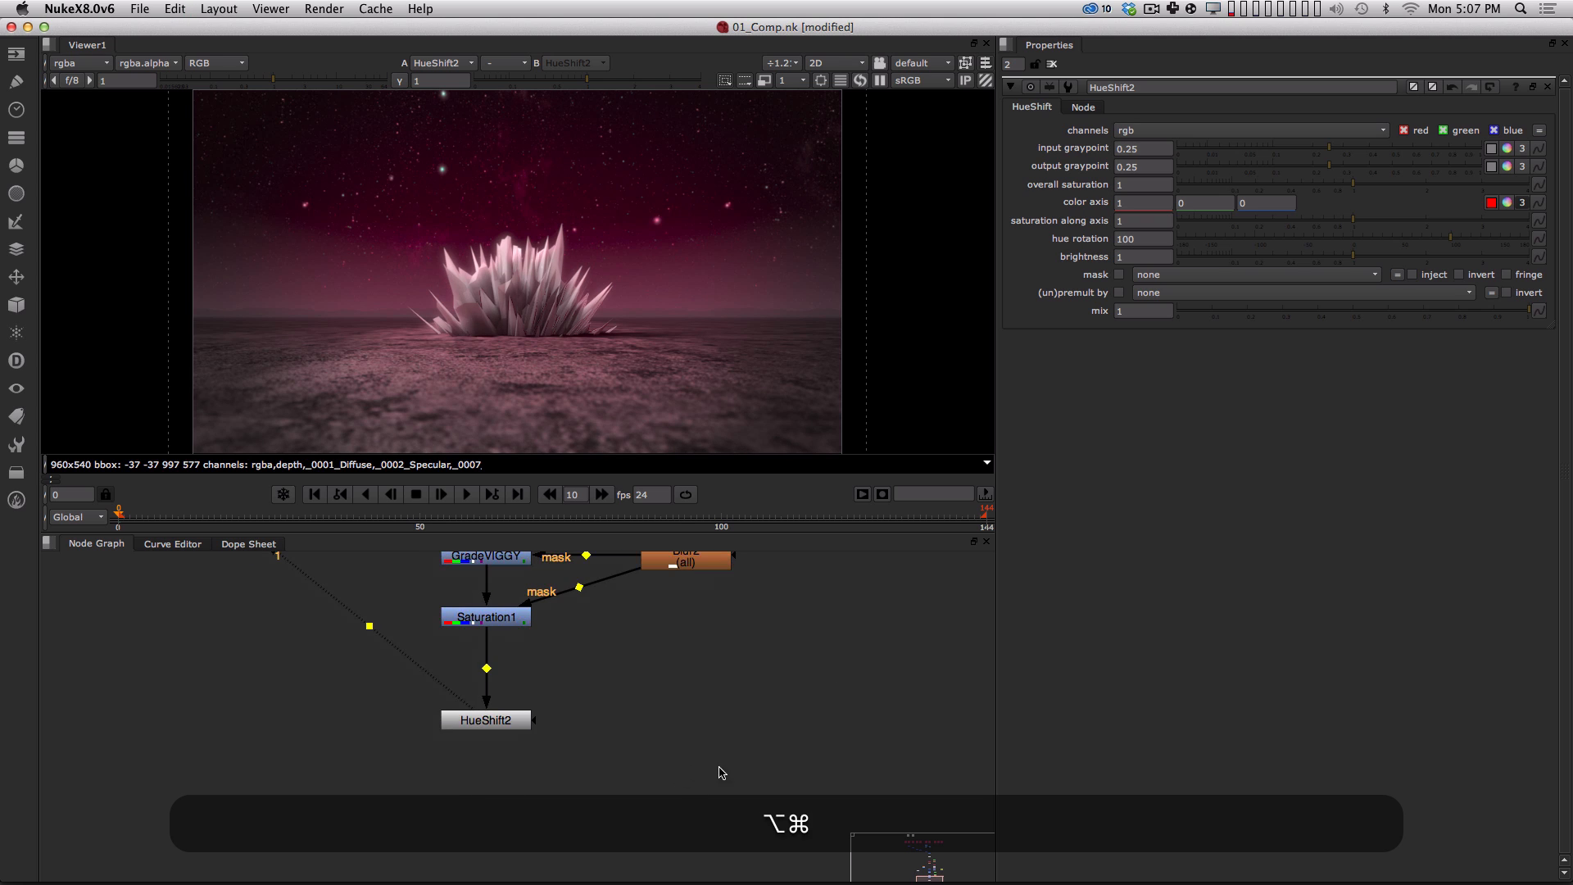
pyautogui.press('super+v')
pyautogui.click(736, 636)
pyautogui.moveTo(604, 667); pyautogui.dragTo(794, 769)
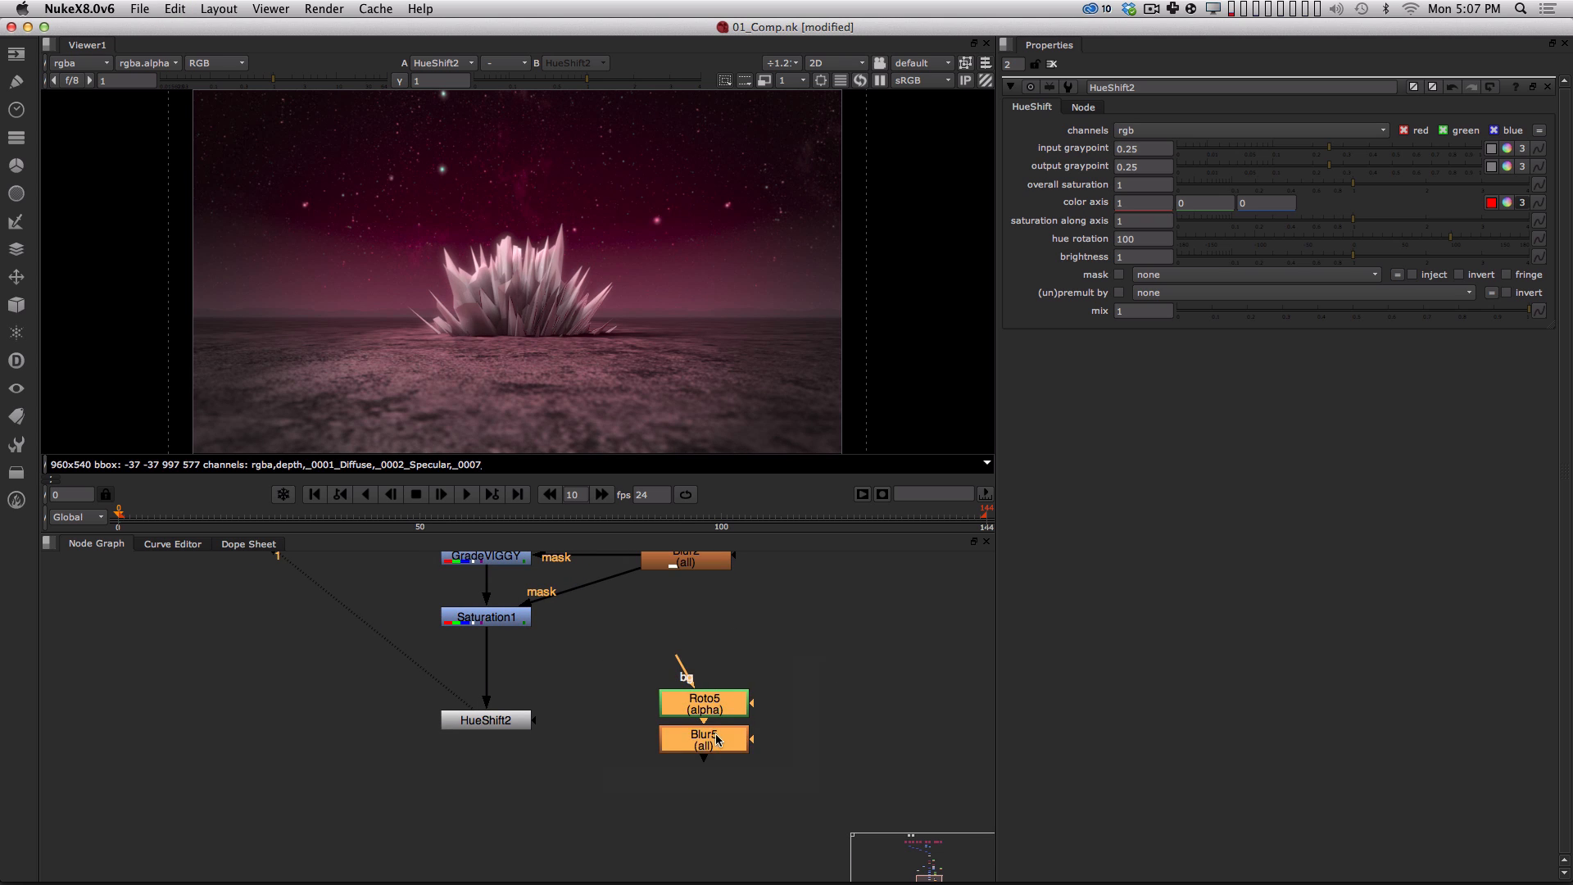
pyautogui.moveTo(534, 719); pyautogui.dragTo(668, 718)
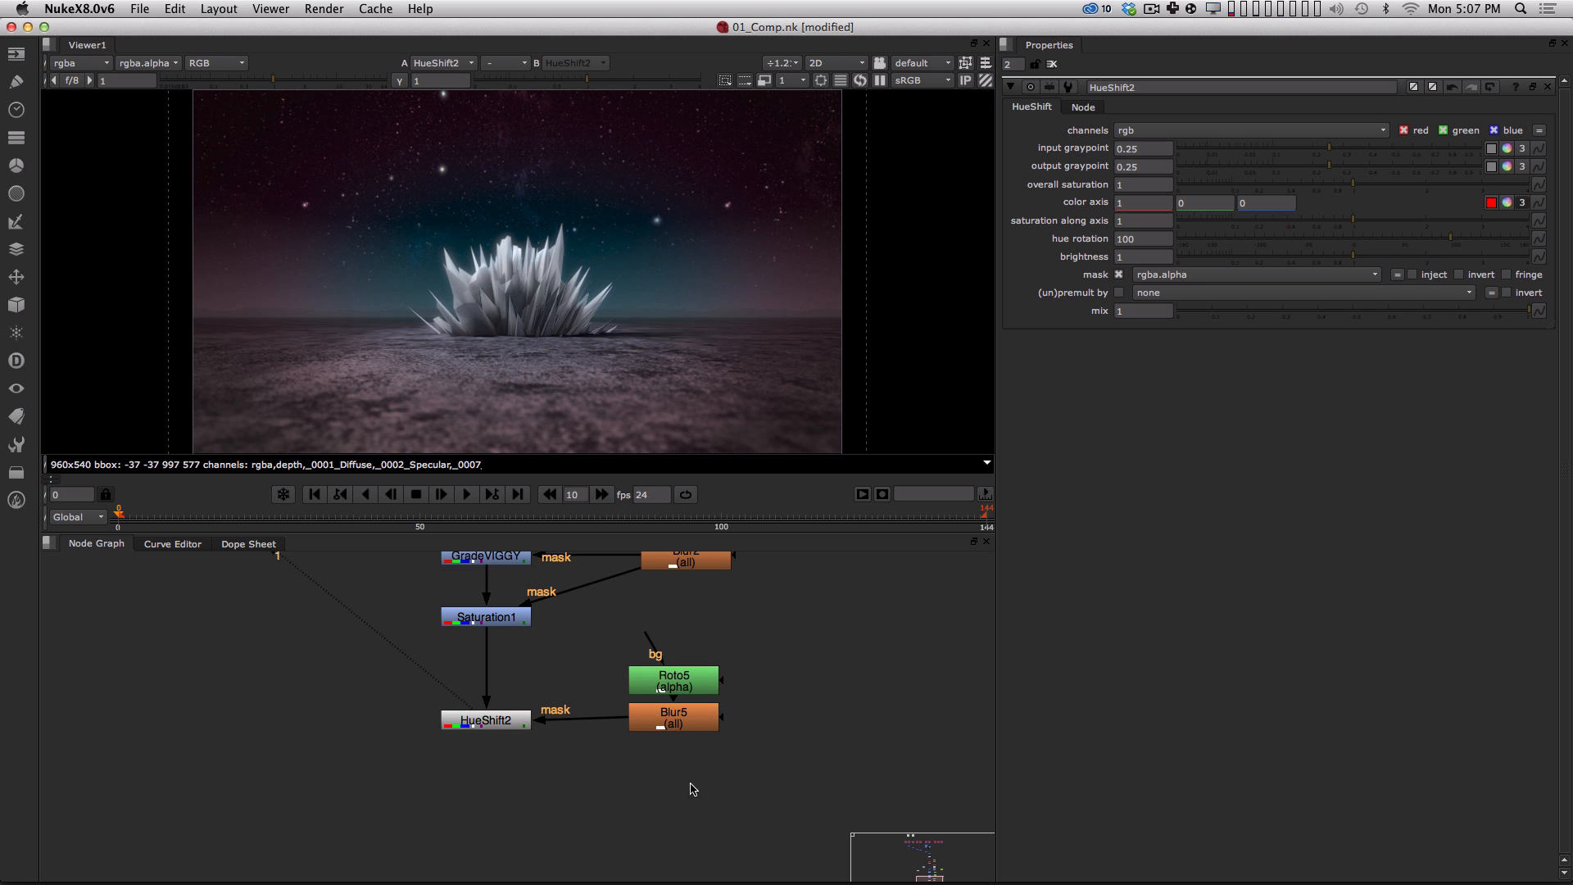
# Turn off invert for Ellipse1 in the copied roto node.
pyautogui.doubleClick(685, 686)
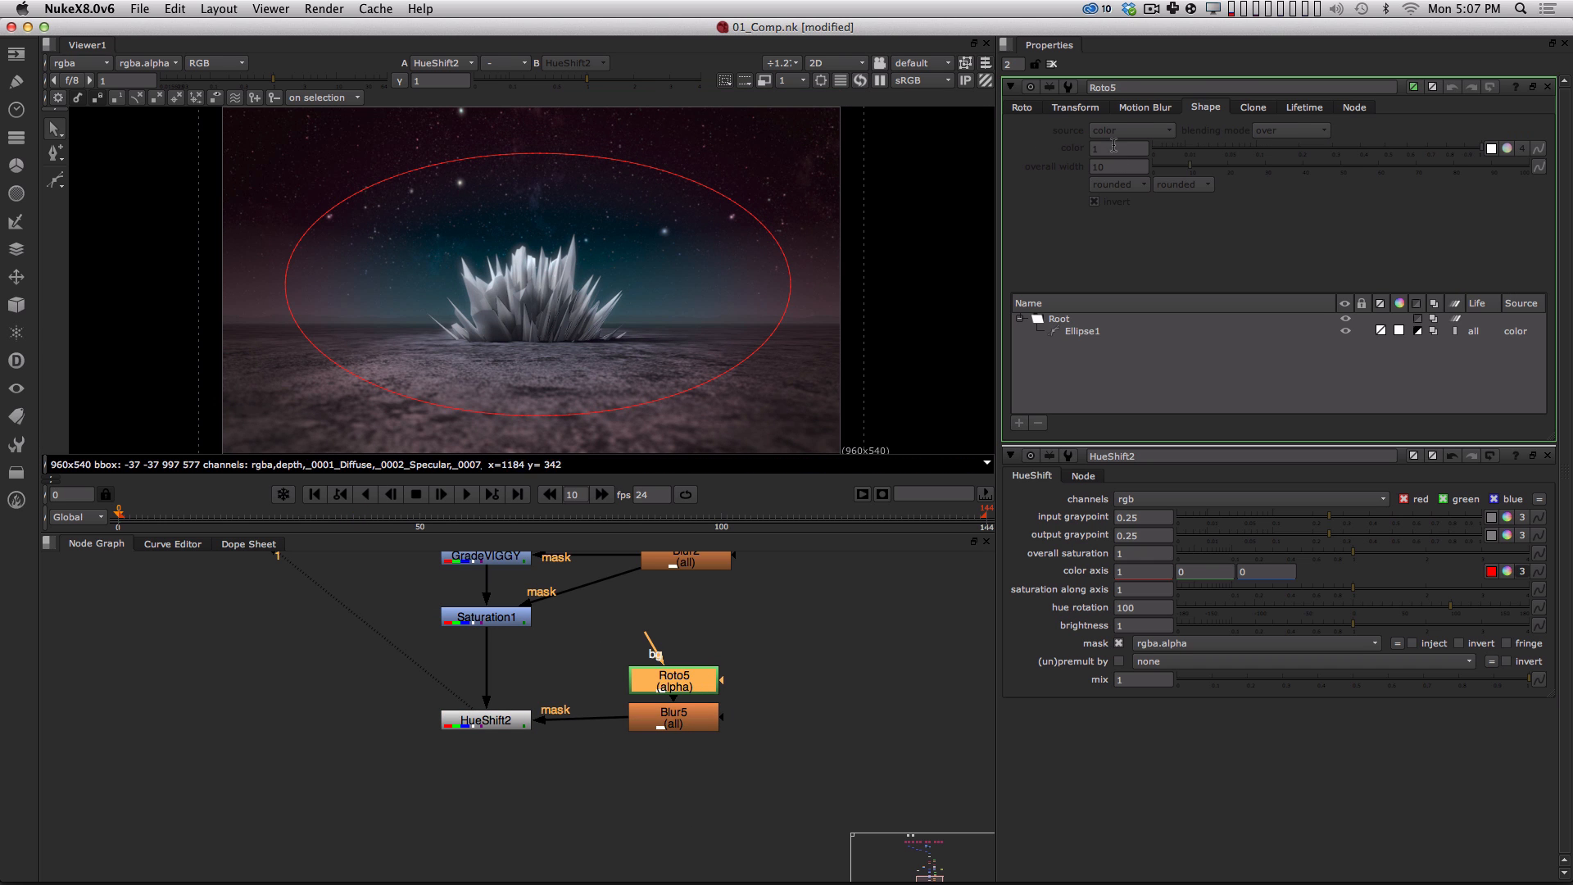
pyautogui.click(1093, 331)
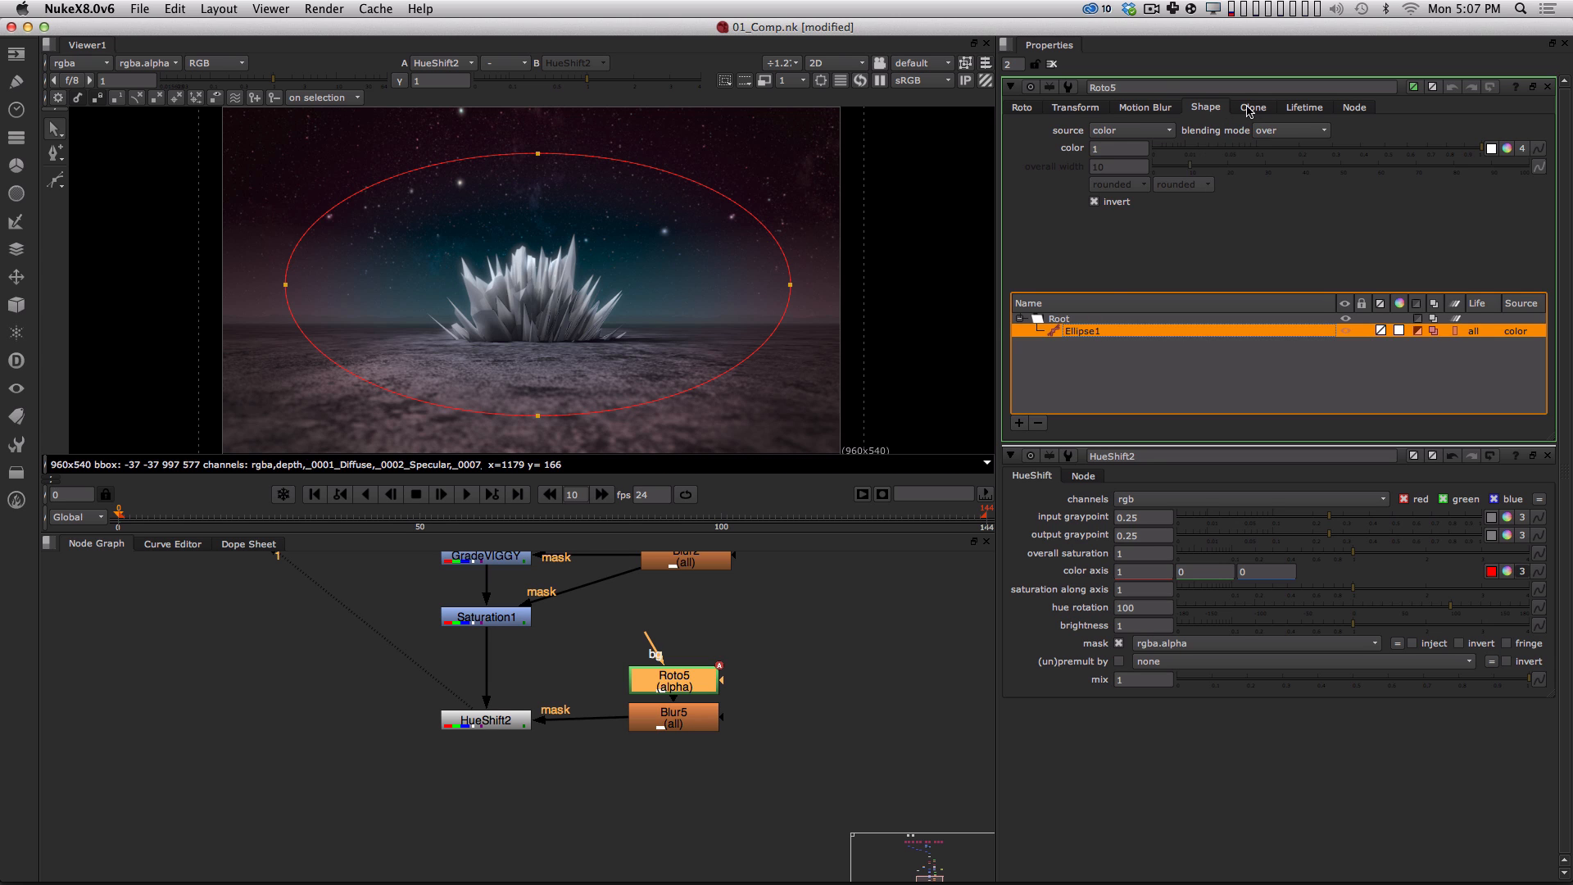
pyautogui.click(1094, 201)
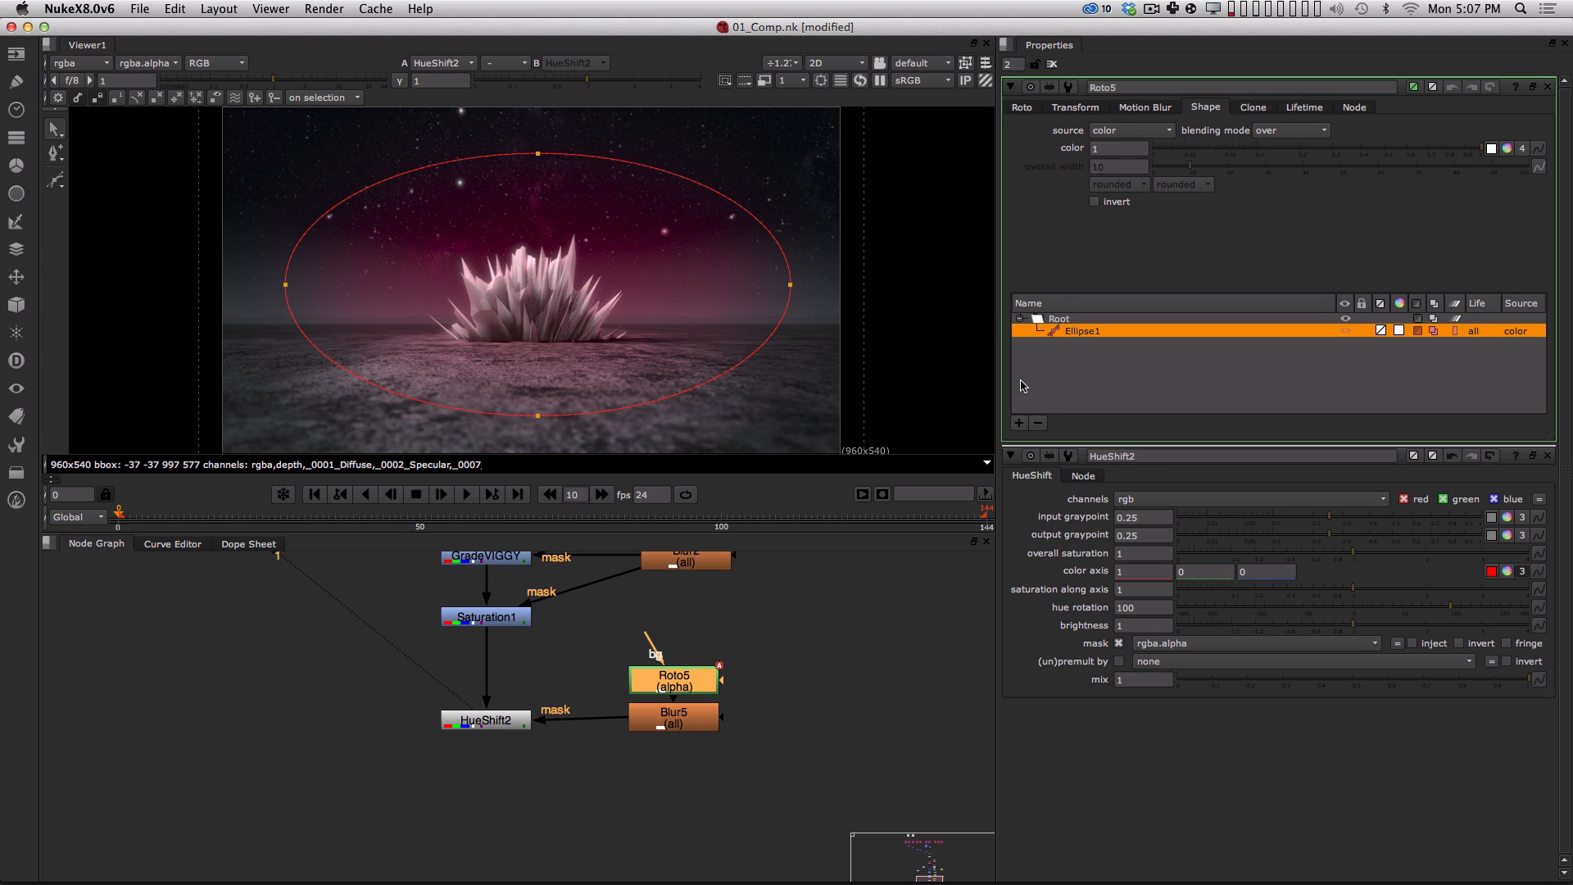
# Move the whole ellipse of Roto5 over the upper-right sky and pull its left point slightly outward.
pyautogui.click(790, 285)
pyautogui.press('alt+super+a')
pyautogui.moveTo(591, 325); pyautogui.dragTo(755, 238)
pyautogui.click(756, 349)
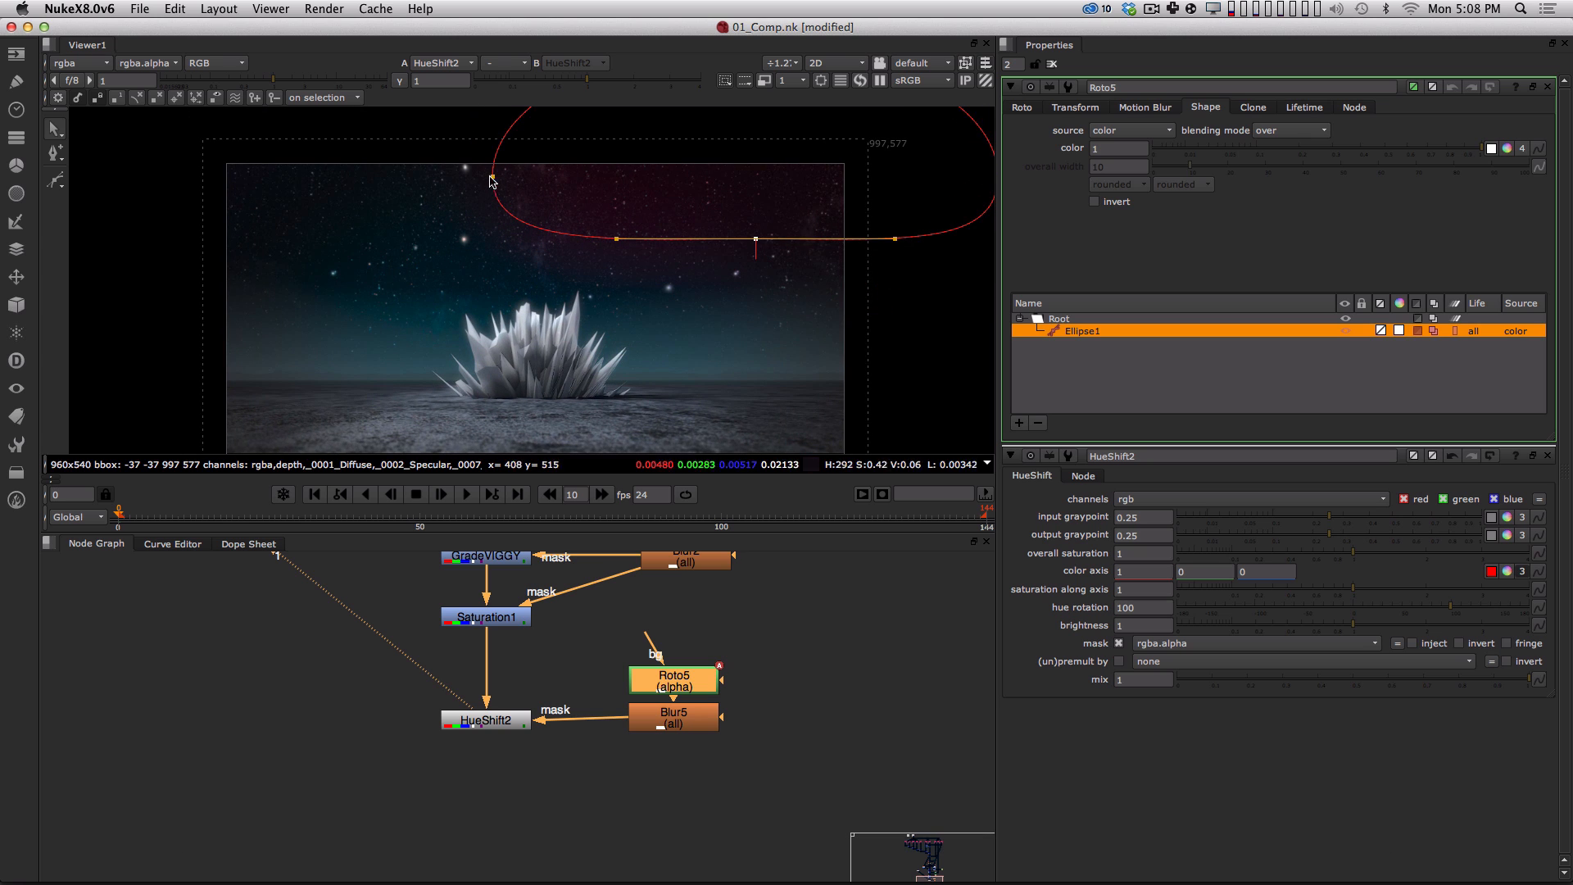
pyautogui.moveTo(484, 179); pyautogui.dragTo(465, 196)
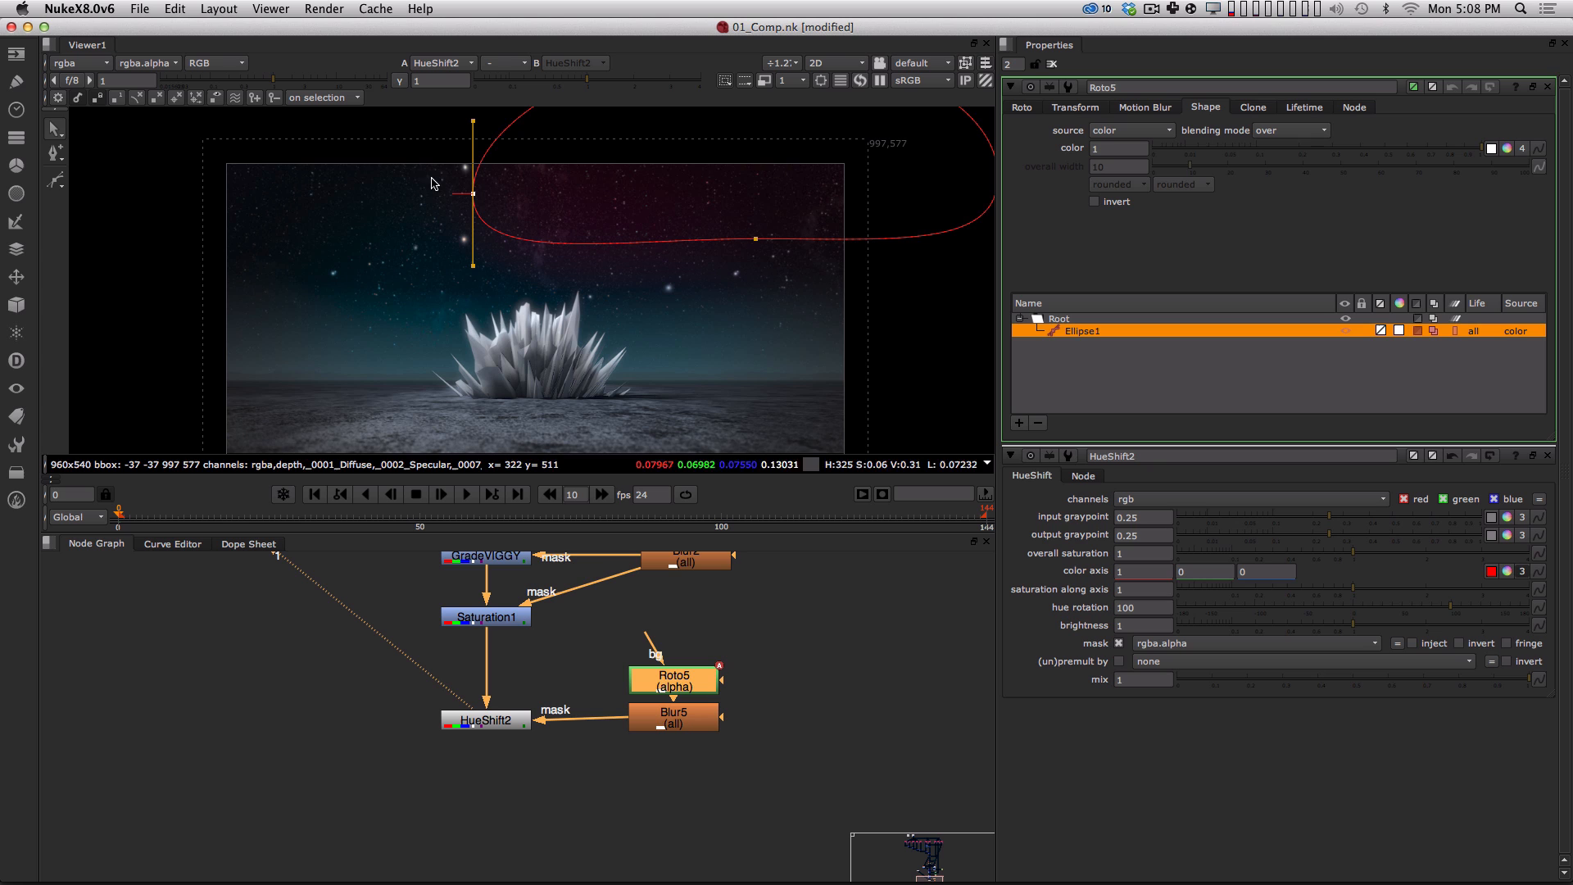
pyautogui.click(754, 239)
pyautogui.click(883, 322)
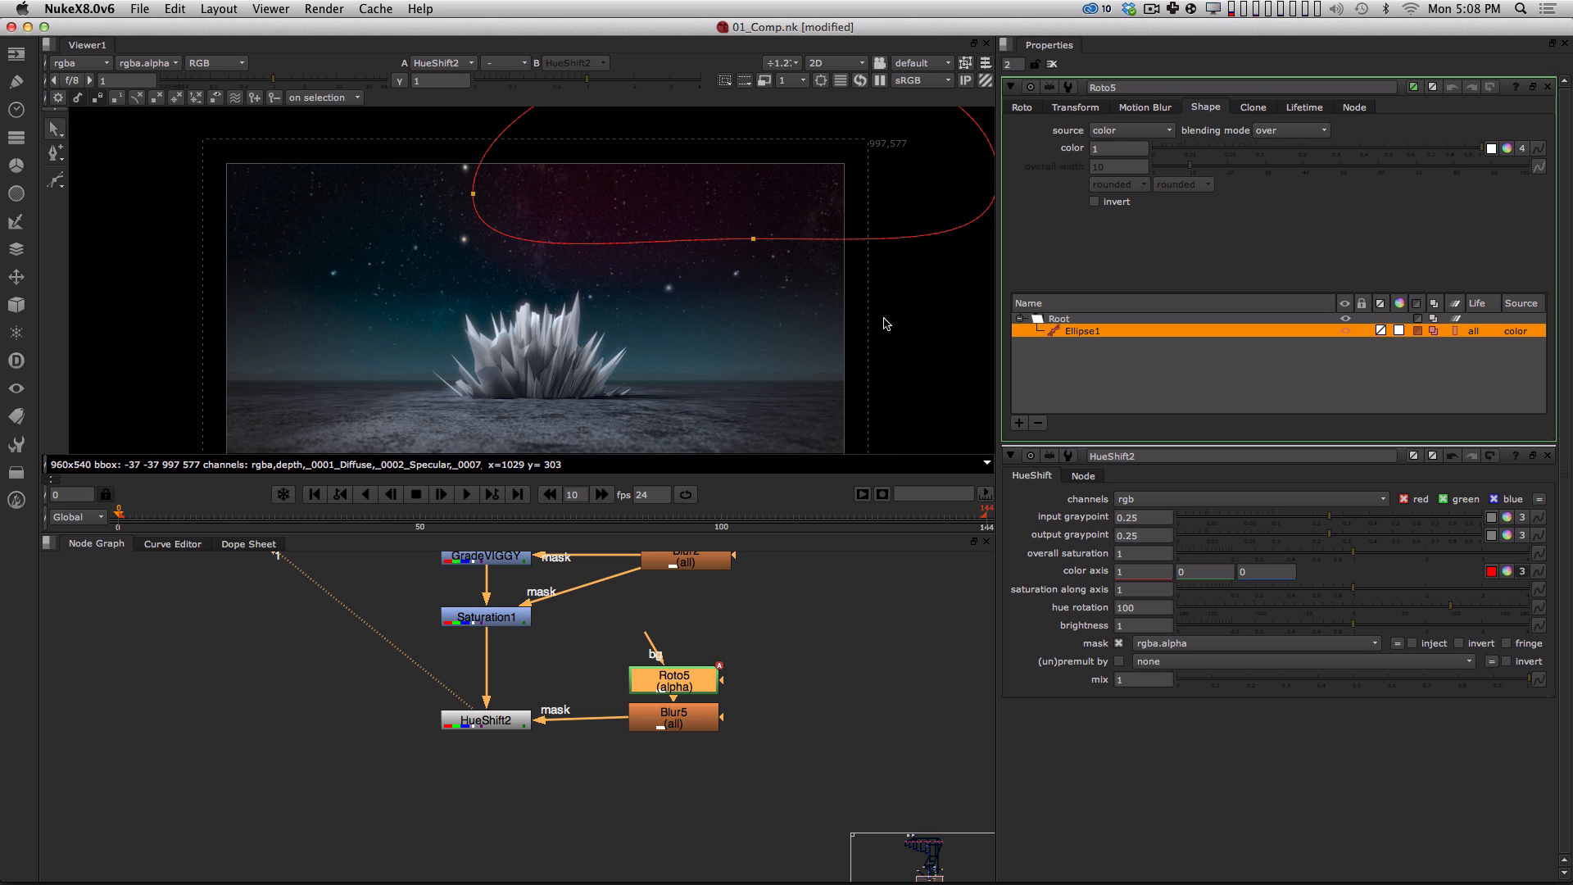
# Reshape the Roto5 ellipse's lower edge into a diagonal curve from the upper middle sky down to the right horizon.
pyautogui.moveTo(737, 225); pyautogui.dragTo(844, 282)
pyautogui.moveTo(704, 280); pyautogui.dragTo(721, 161)
pyautogui.click(474, 195)
pyautogui.moveTo(472, 264); pyautogui.dragTo(620, 195)
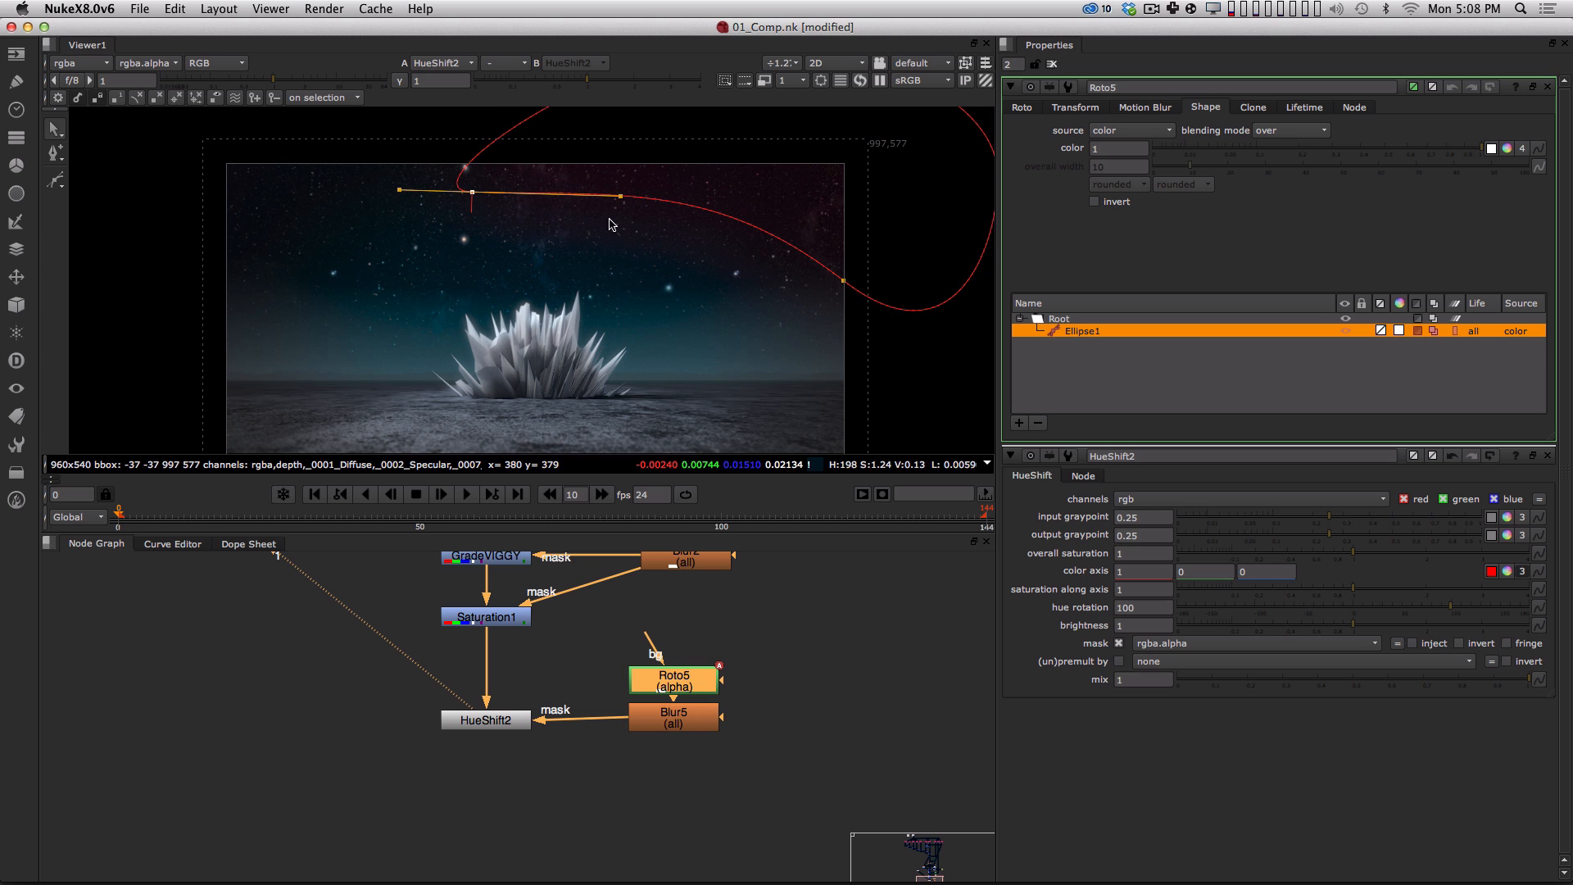
pyautogui.click(829, 688)
pyautogui.moveTo(845, 282); pyautogui.dragTo(824, 339)
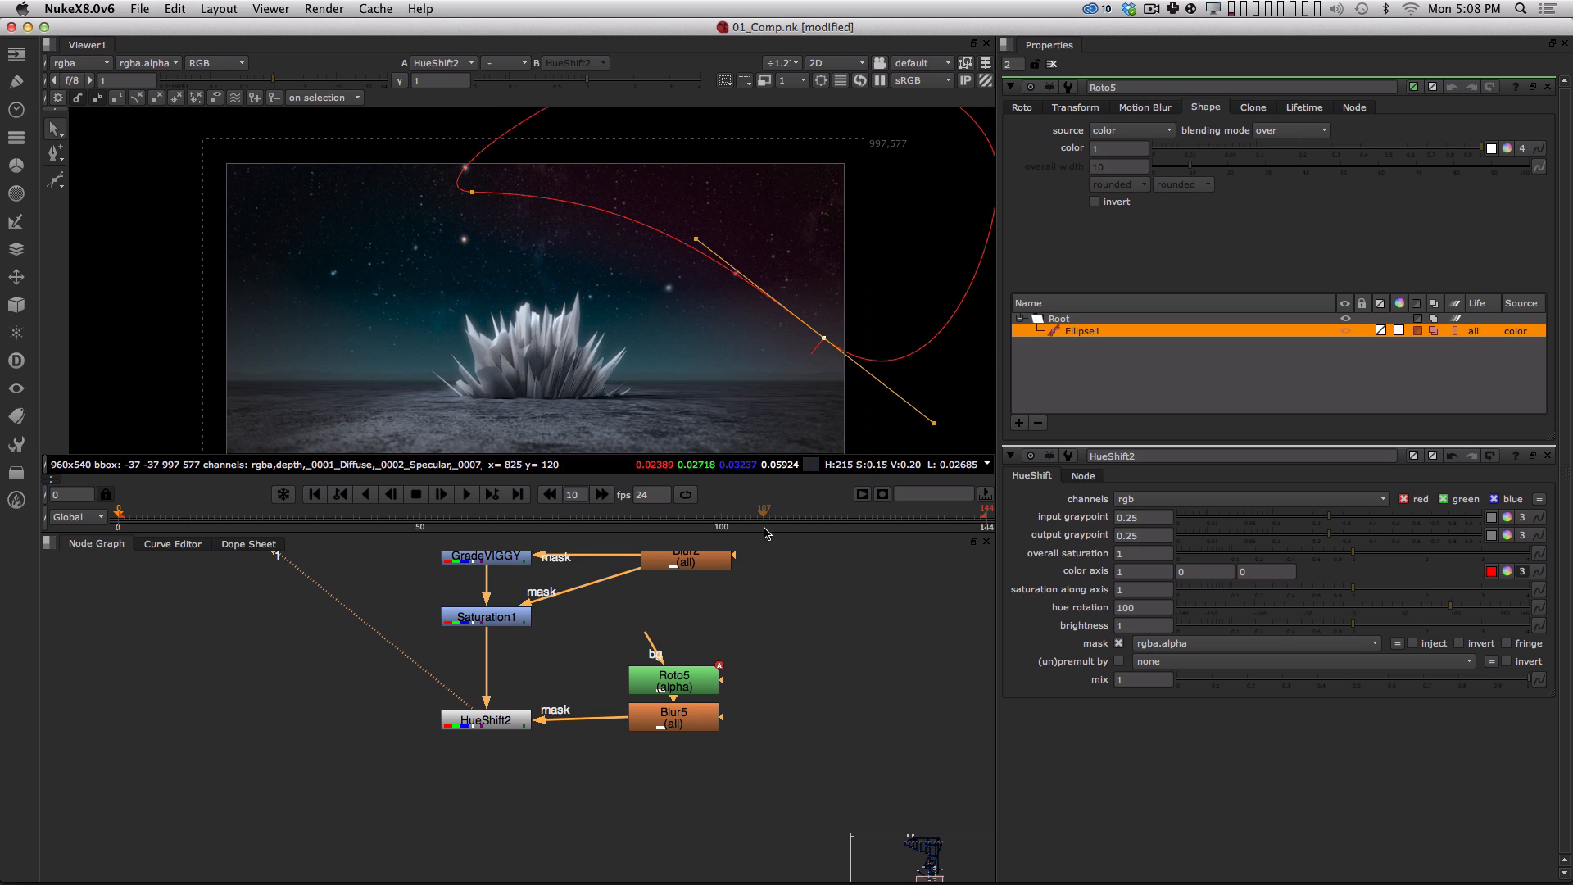
# Set the Blur5 size to 400 and collapse the Roto5 properties.
pyautogui.doubleClick(697, 719)
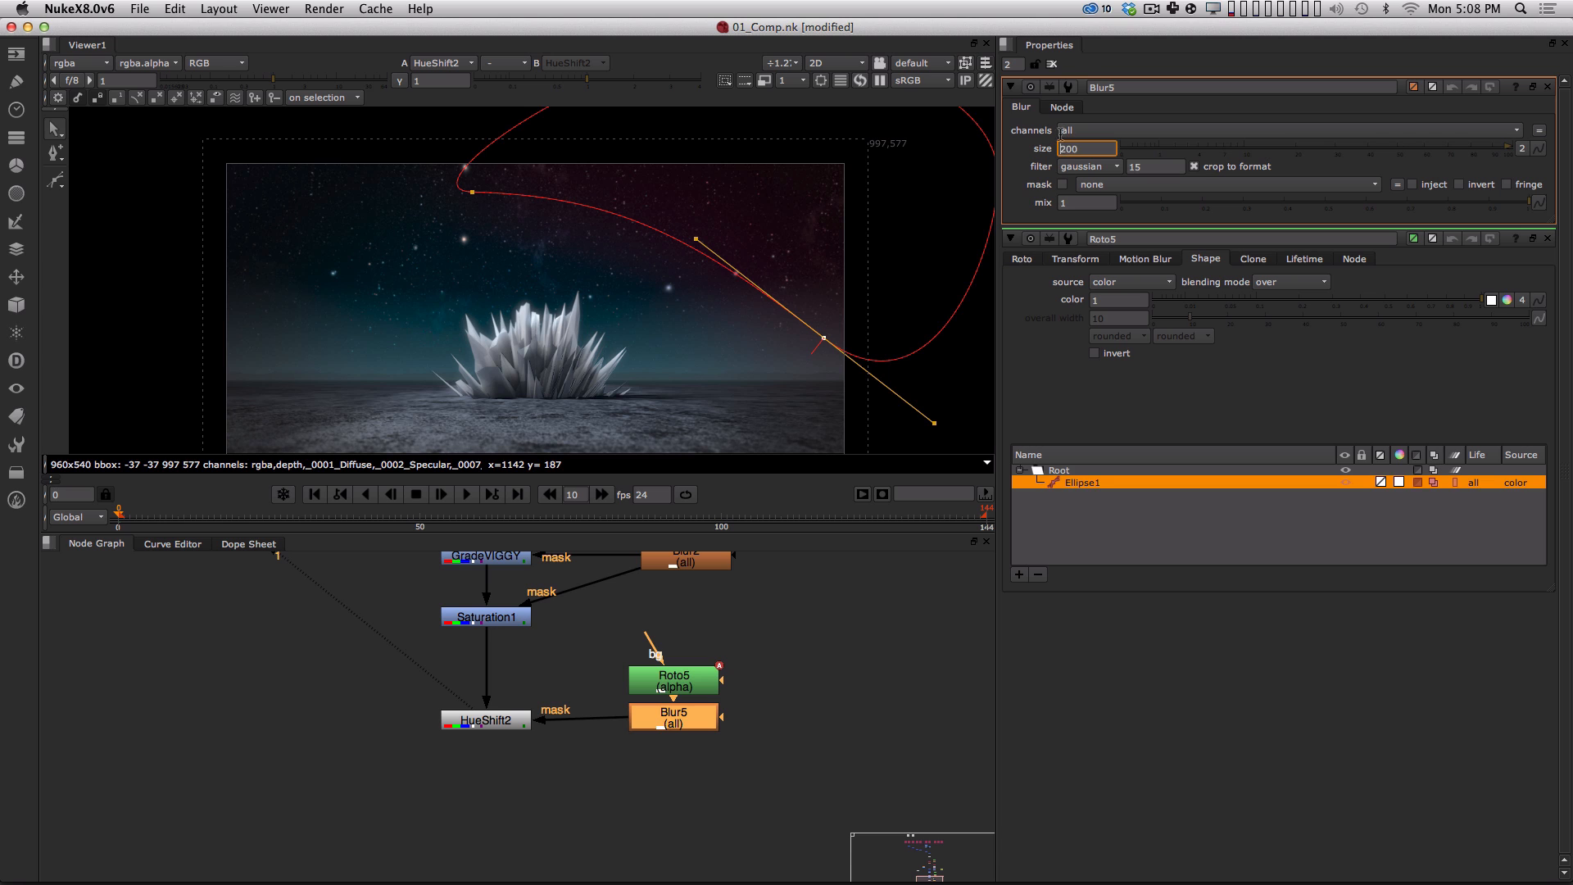
pyautogui.press('Up')
pyautogui.press('Up')
pyautogui.click(868, 698)
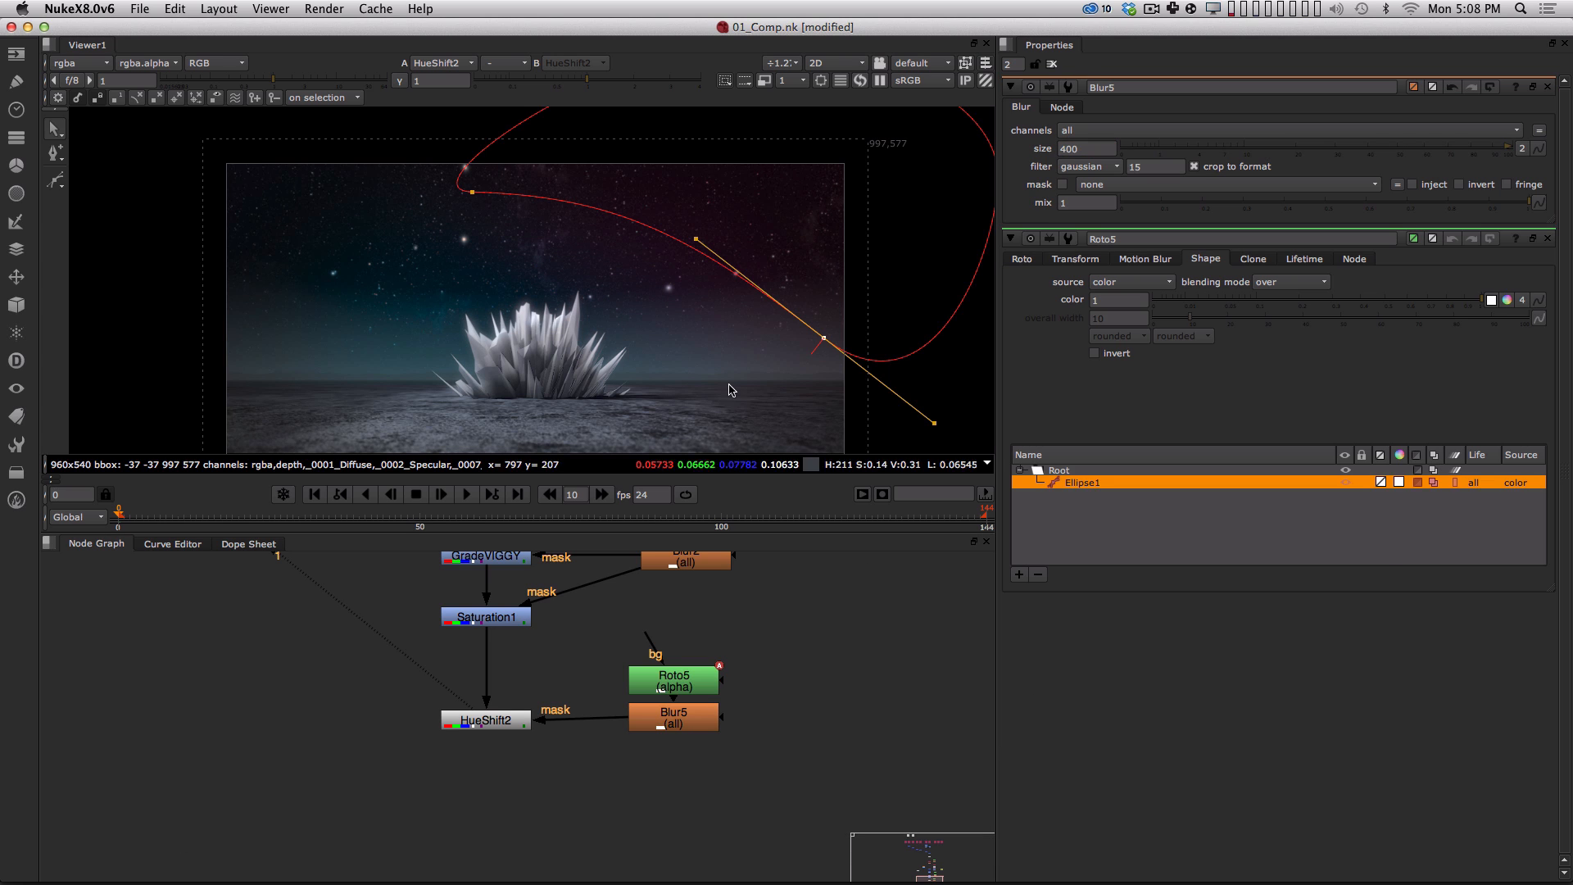
pyautogui.keyDown('alt'); pyautogui.moveTo(786, 341); pyautogui.dragTo(793, 312); pyautogui.keyUp('alt')
pyautogui.click(1010, 238)
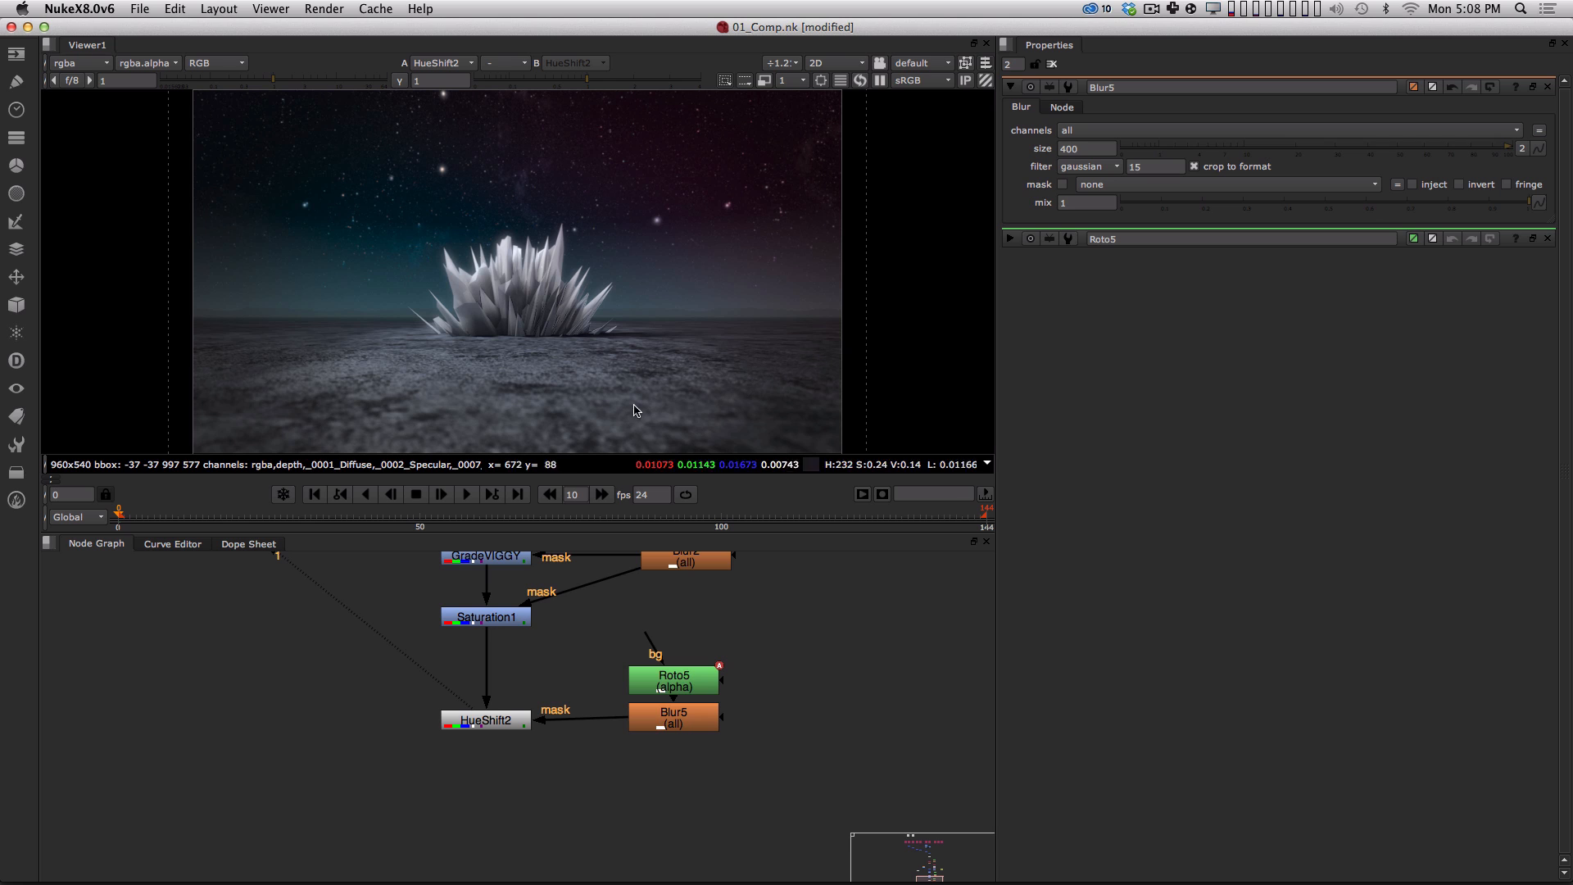
# Duplicate HueShift2 with its Roto5 and Blur5 mask below the originals, align the copies in the chain, and view the new HueShift3.
pyautogui.moveTo(777, 646); pyautogui.dragTo(675, 718)
pyautogui.click(773, 680)
pyautogui.moveTo(796, 626); pyautogui.dragTo(369, 829)
pyautogui.press('super+c')
pyautogui.click(578, 828)
pyautogui.keyDown('alt'); pyautogui.moveTo(600, 802); pyautogui.dragTo(630, 643); pyautogui.keyUp('alt')
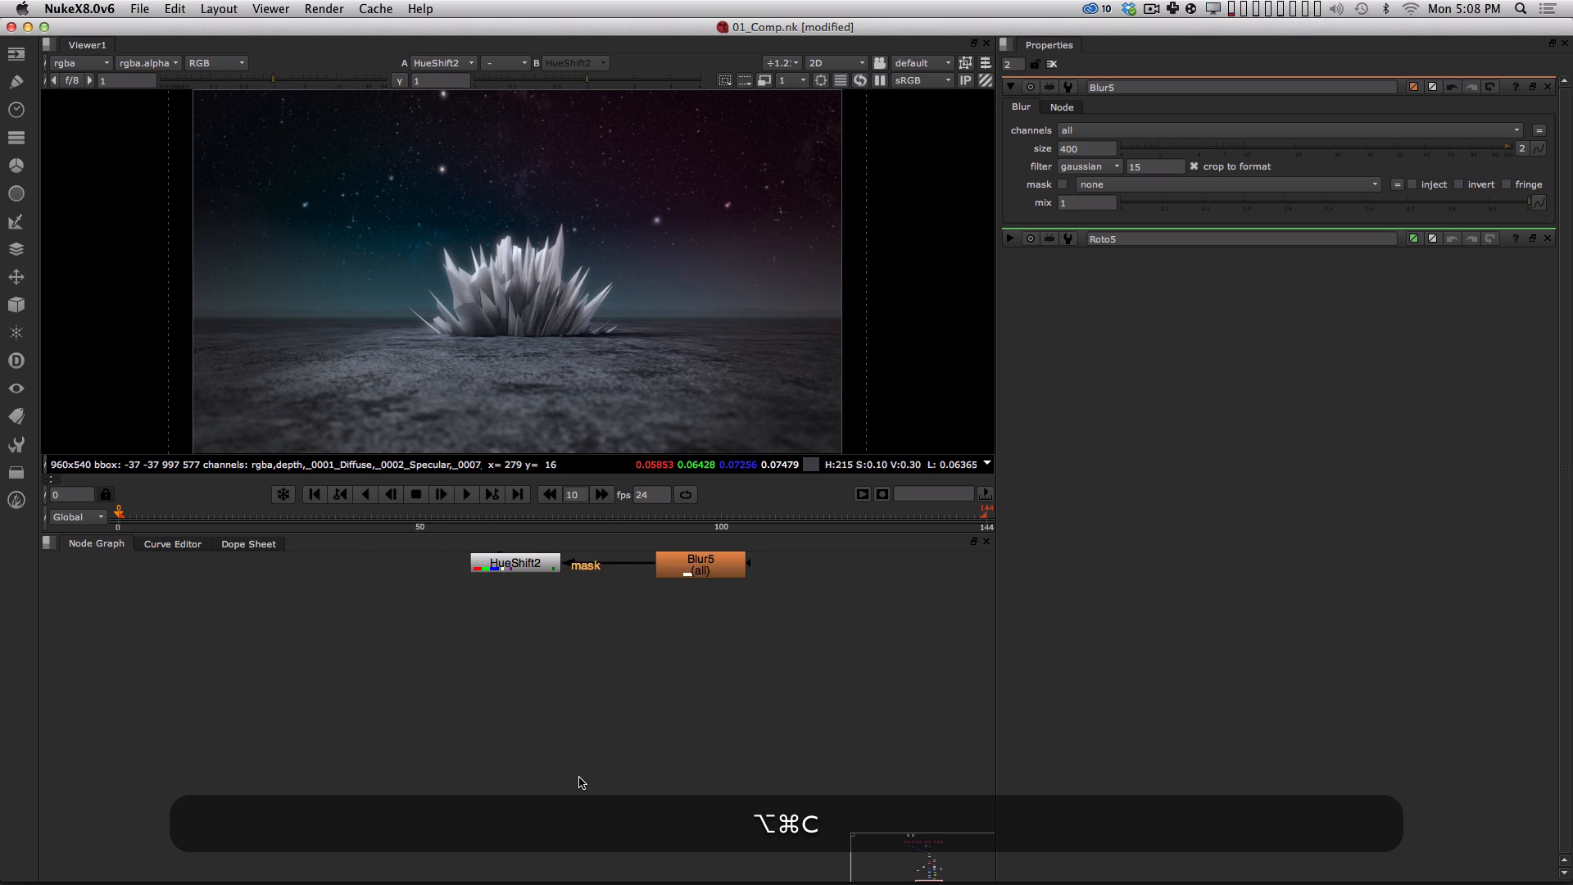
pyautogui.press('super+v')
pyautogui.keyDown('alt'); pyautogui.moveTo(692, 701); pyautogui.dragTo(755, 748); pyautogui.keyUp('alt')
pyautogui.moveTo(674, 826); pyautogui.dragTo(776, 711)
pyautogui.click(677, 796)
pyautogui.moveTo(563, 715); pyautogui.dragTo(581, 623)
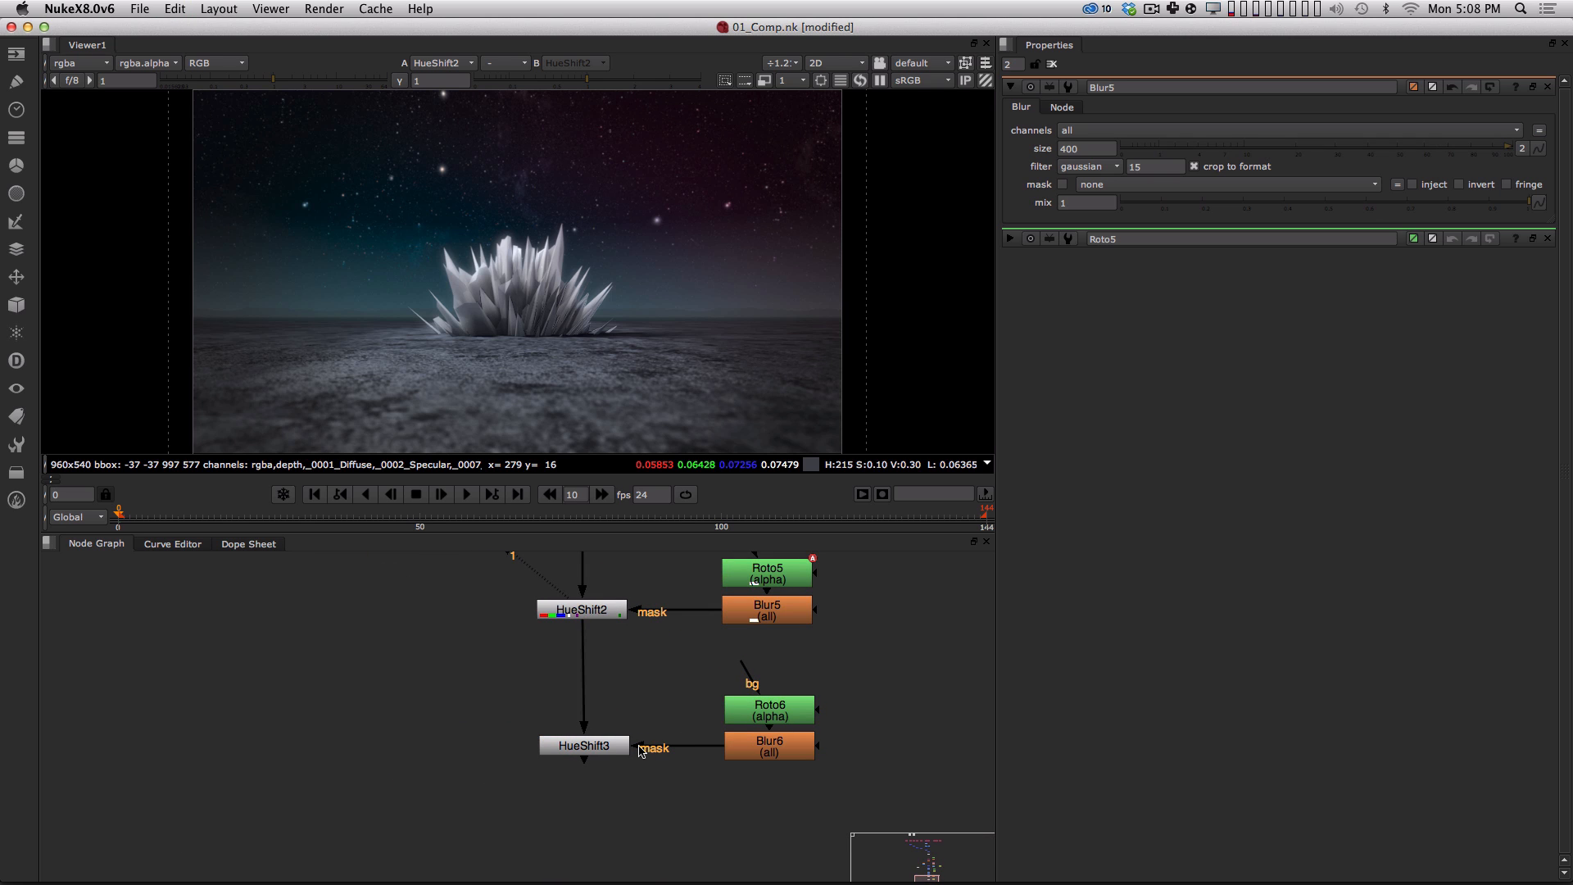
pyautogui.click(599, 747)
pyautogui.press('1')
# Scale down the whole Roto6 shape and reposition it over the lower-left corner of the ground.
pyautogui.doubleClick(776, 711)
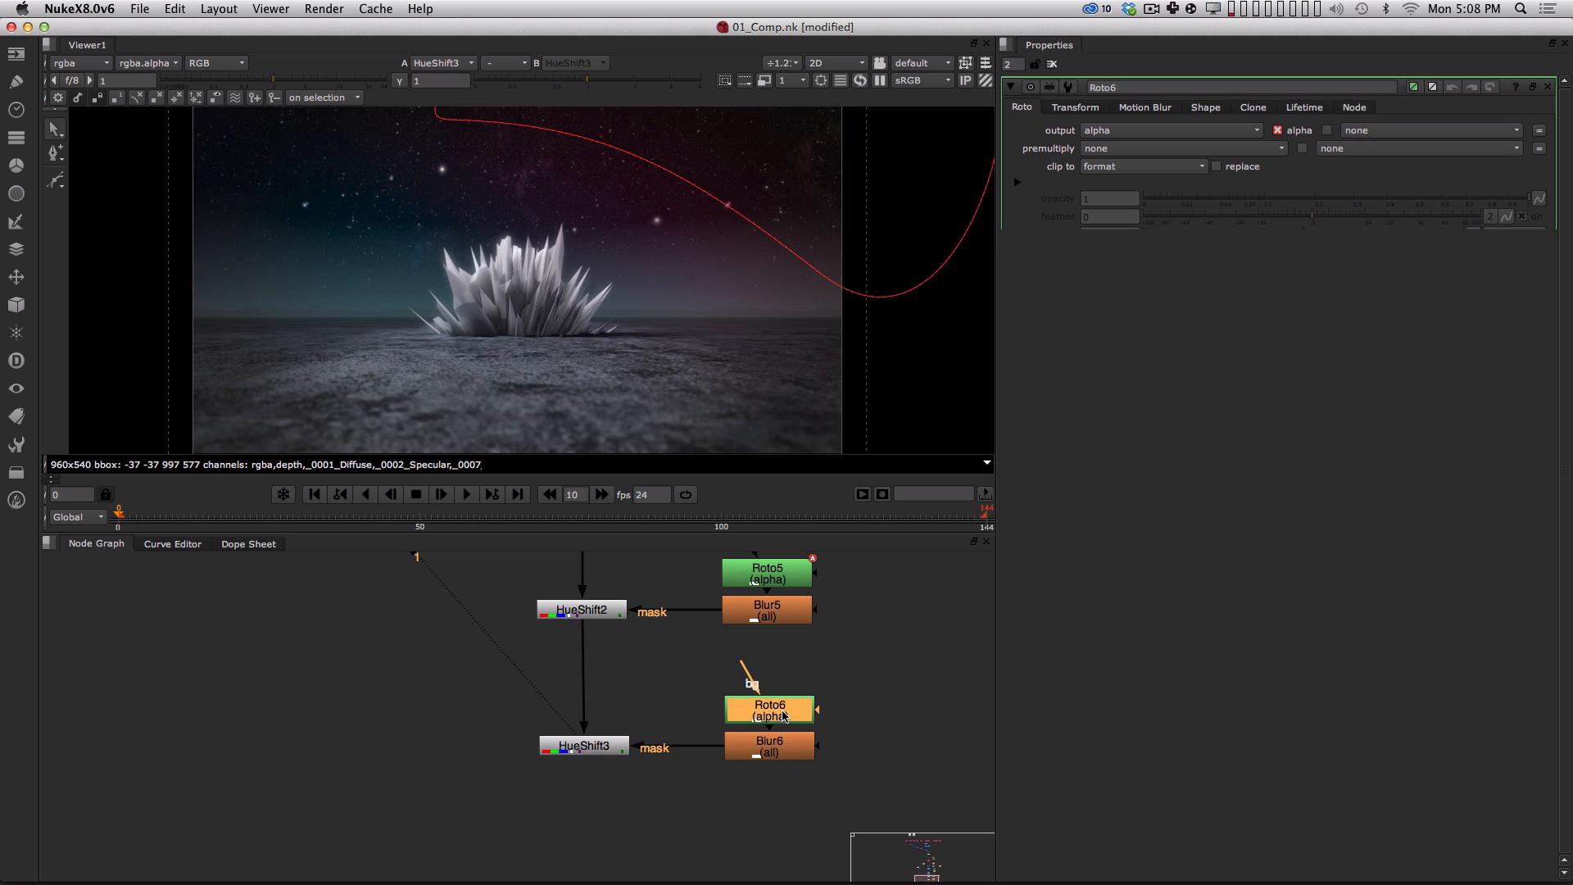
pyautogui.click(1082, 331)
pyautogui.press('super+a')
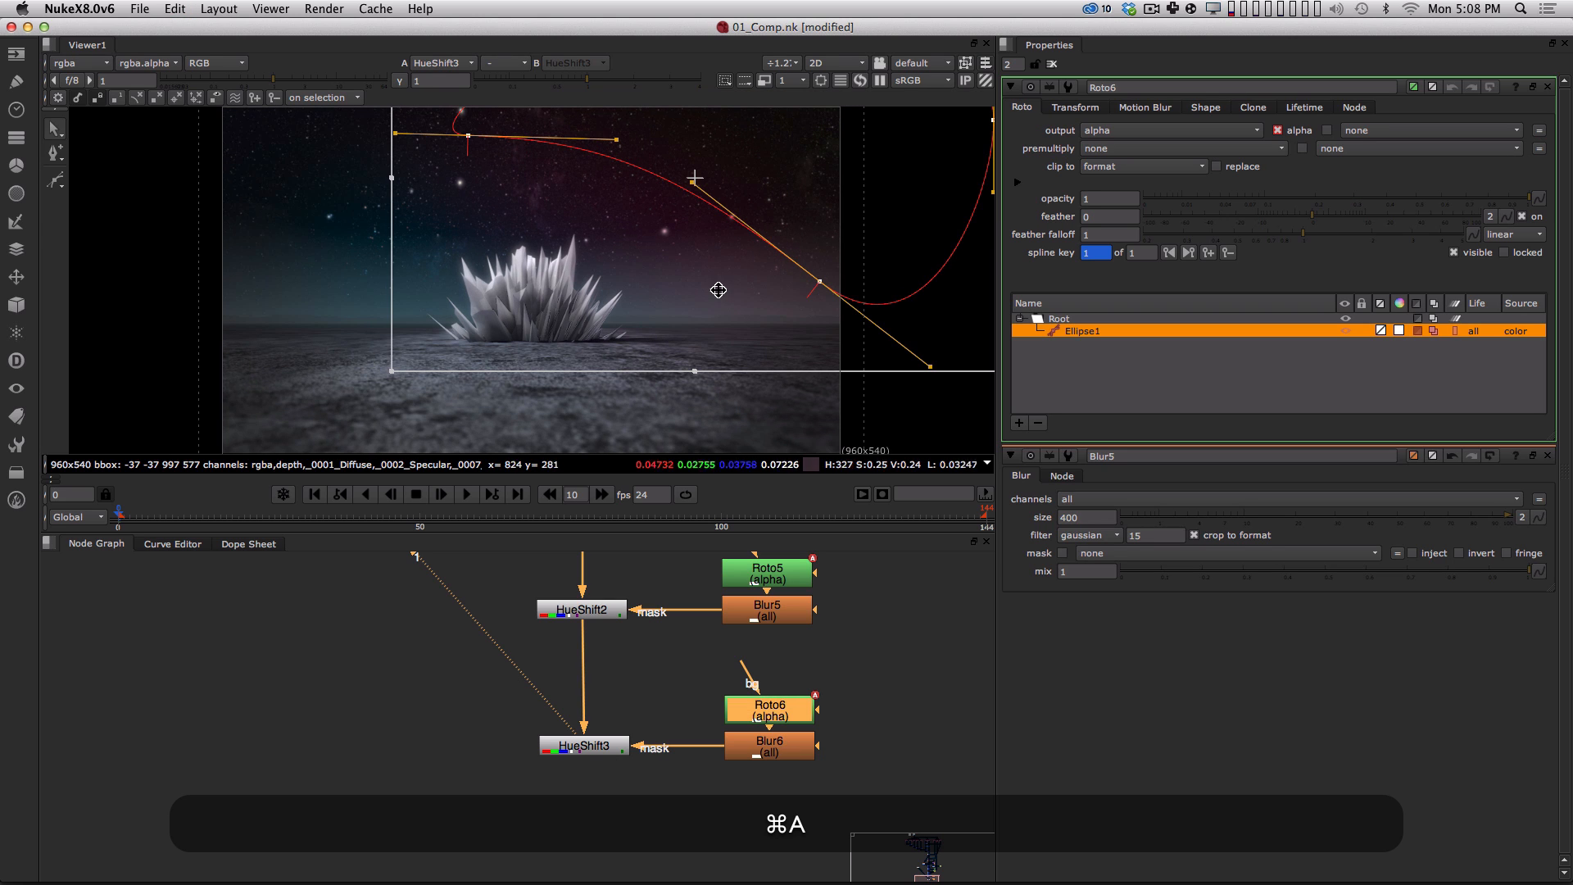
pyautogui.moveTo(396, 374); pyautogui.dragTo(817, 97)
pyautogui.moveTo(651, 231); pyautogui.dragTo(311, 428)
pyautogui.keyDown('alt'); pyautogui.moveTo(316, 424); pyautogui.dragTo(391, 336); pyautogui.keyUp('alt')
pyautogui.moveTo(403, 325); pyautogui.dragTo(361, 382)
pyautogui.moveTo(517, 263); pyautogui.dragTo(619, 248)
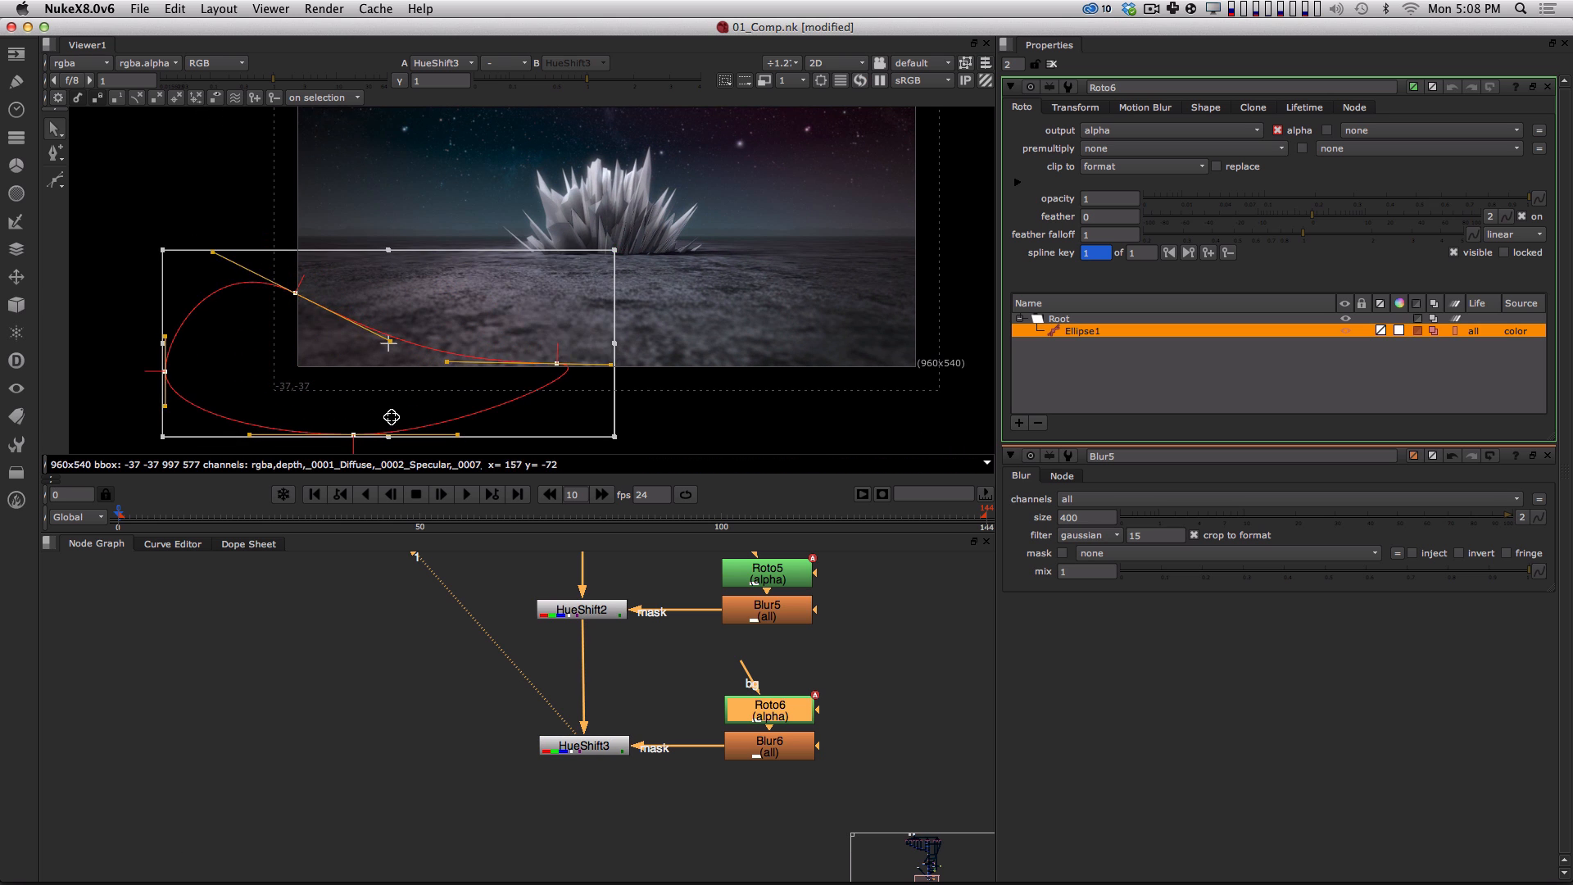
pyautogui.moveTo(391, 416); pyautogui.dragTo(436, 388)
pyautogui.click(872, 718)
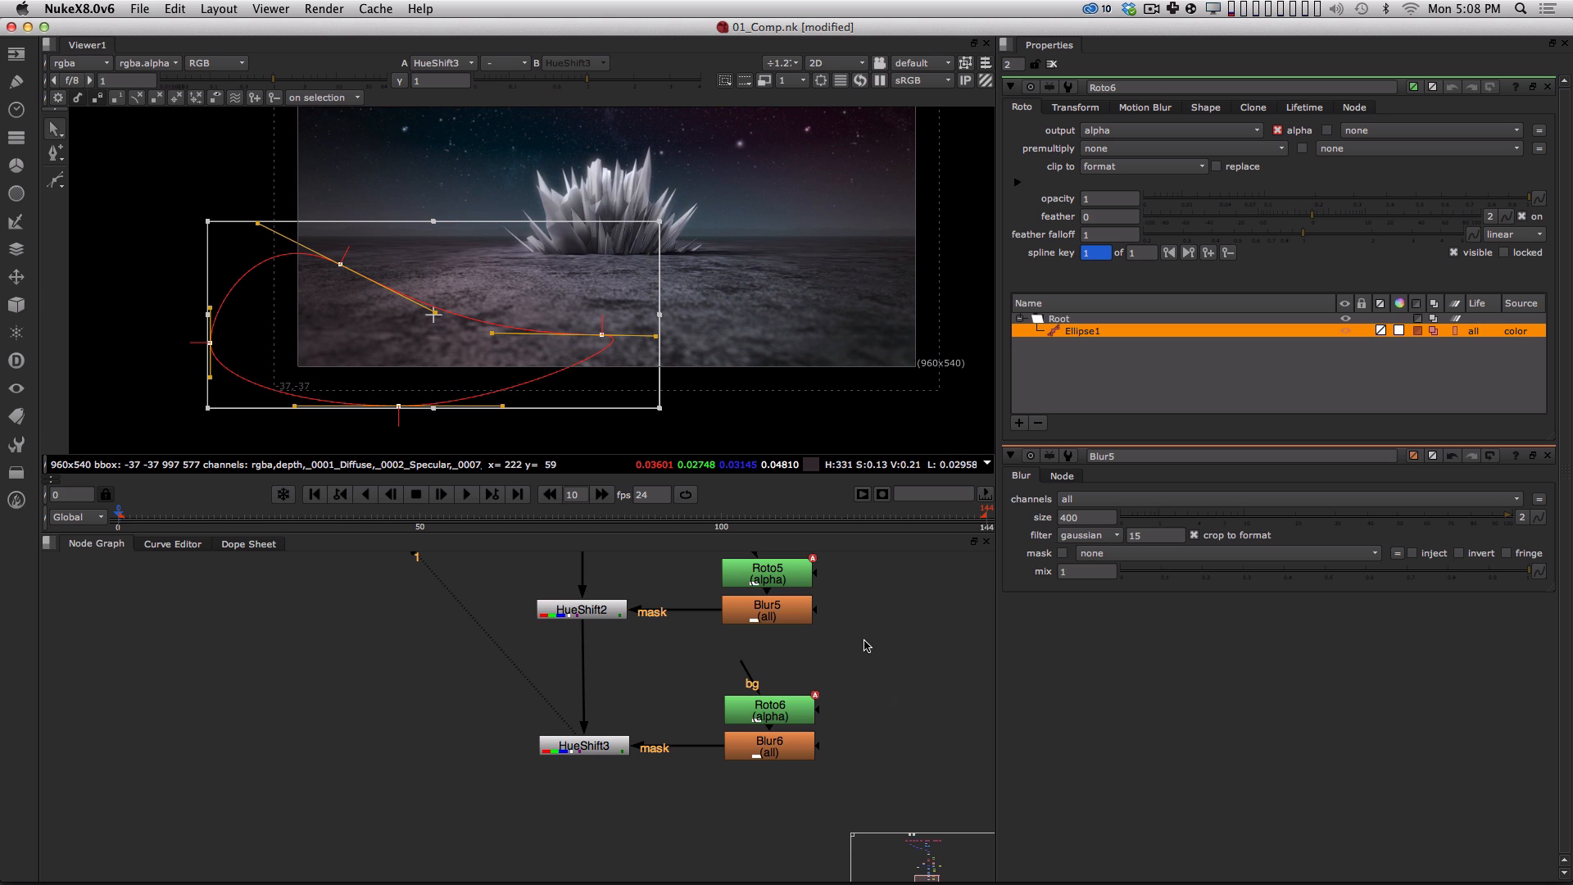
# Collapse the open properties and set the Blur6 size to 200.
pyautogui.keyDown('alt'); pyautogui.moveTo(769, 295); pyautogui.dragTo(720, 337); pyautogui.keyUp('alt')
pyautogui.click(1010, 456)
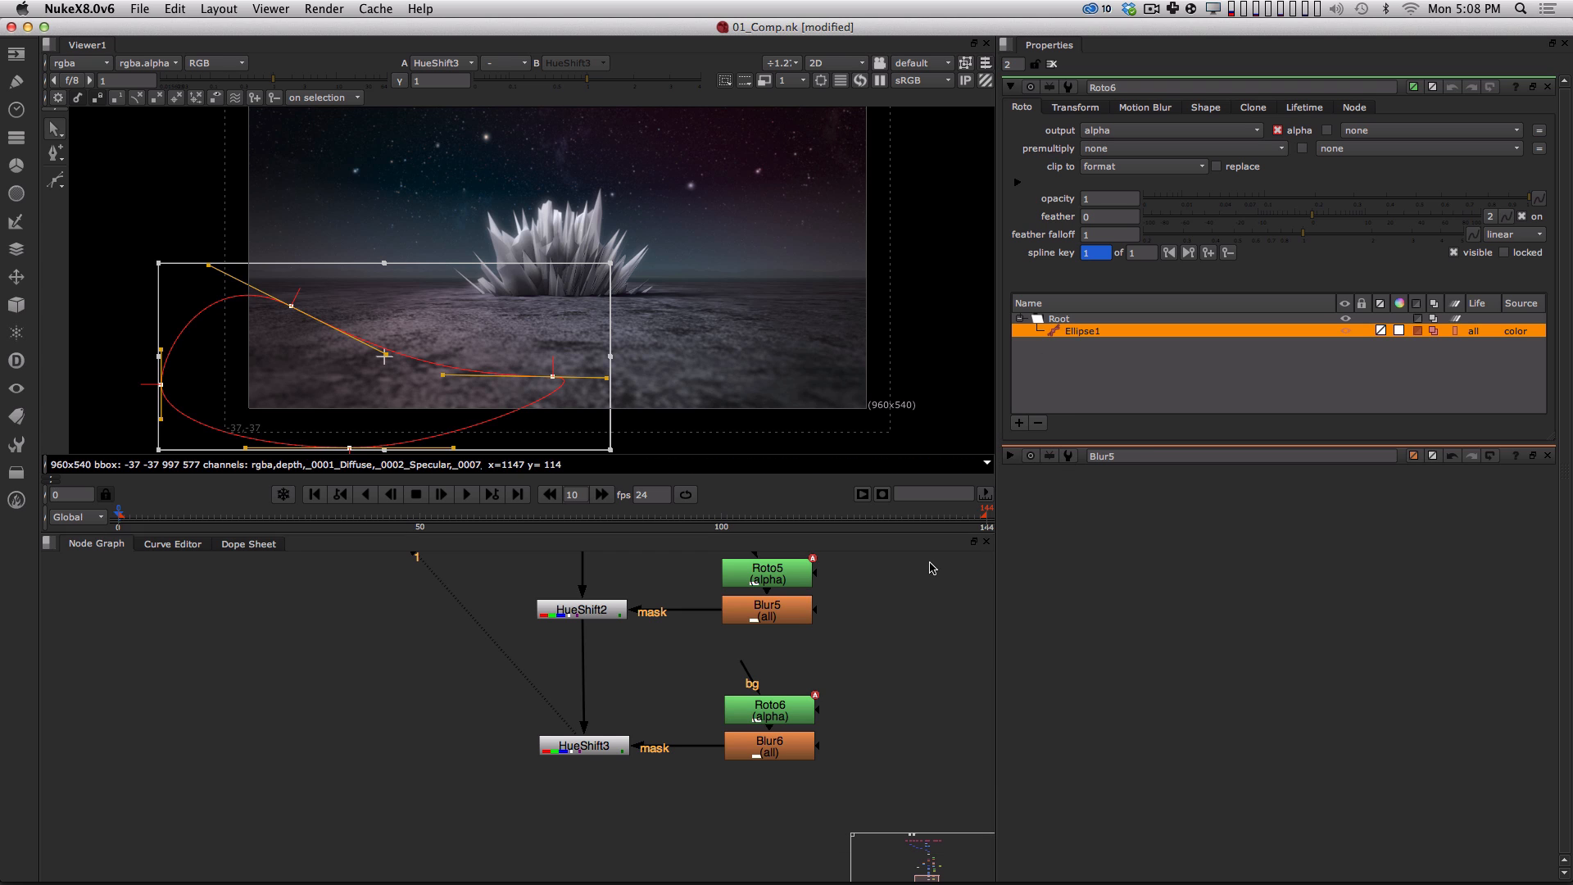
pyautogui.click(1011, 87)
pyautogui.doubleClick(770, 745)
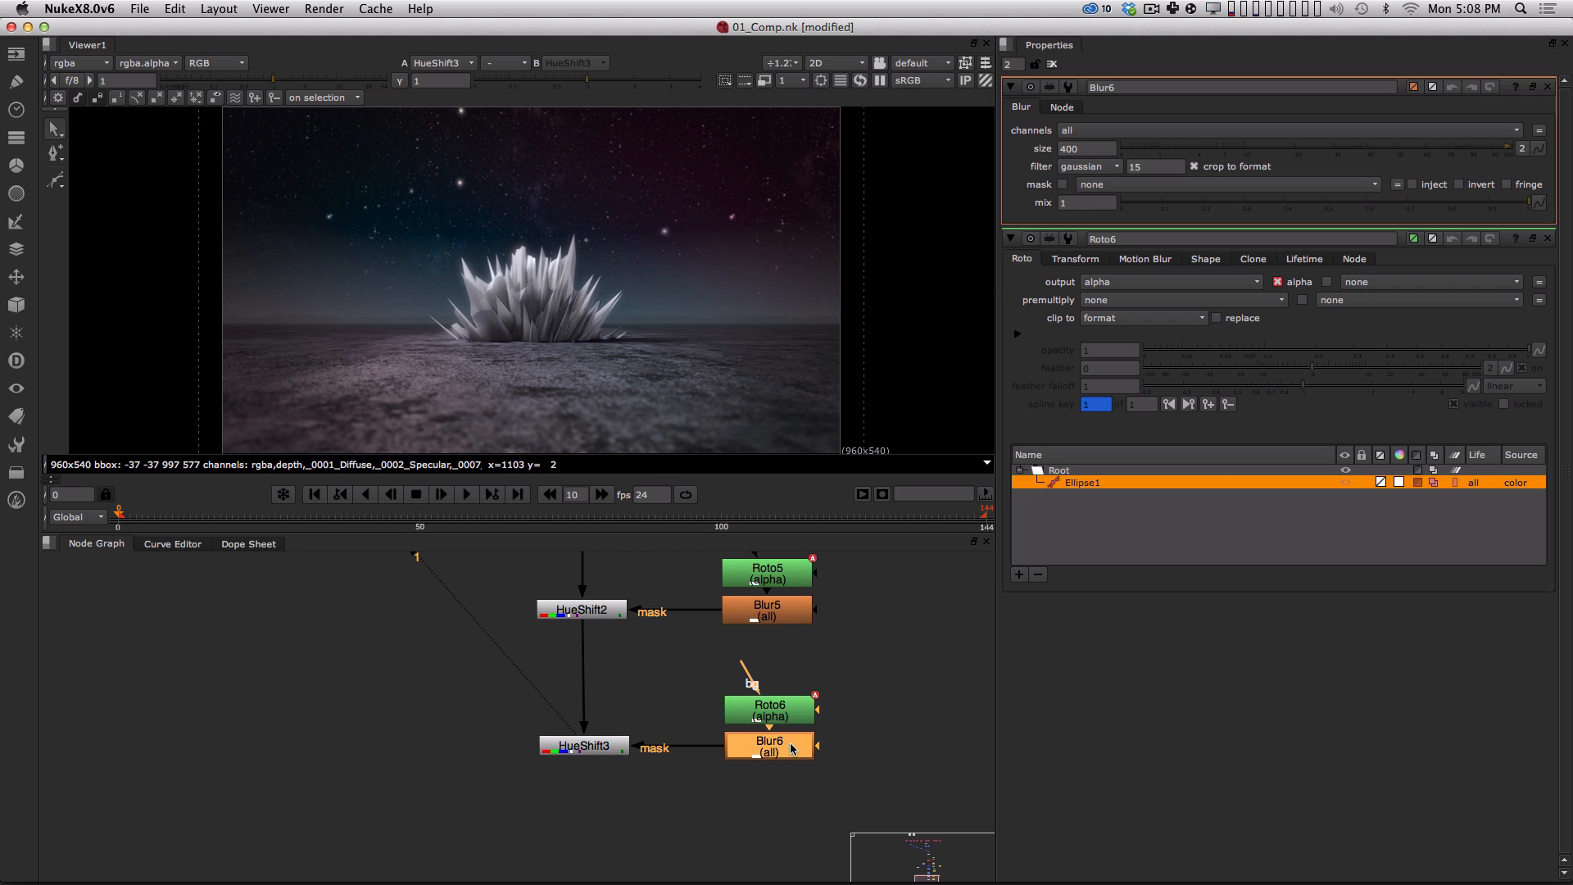
pyautogui.press('Down')
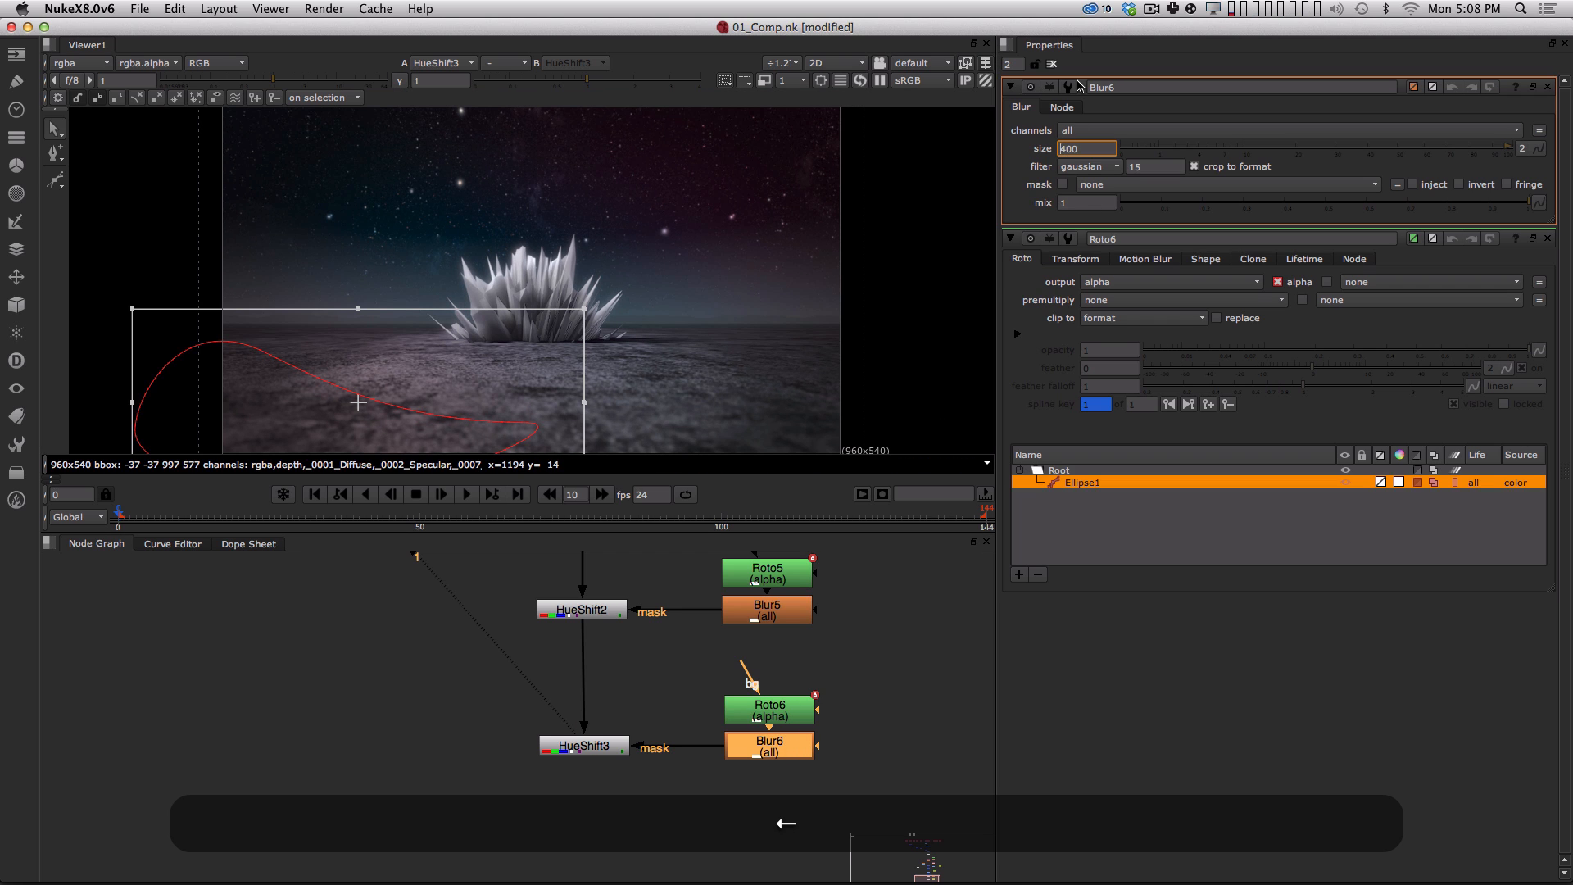
pyautogui.click(402, 849)
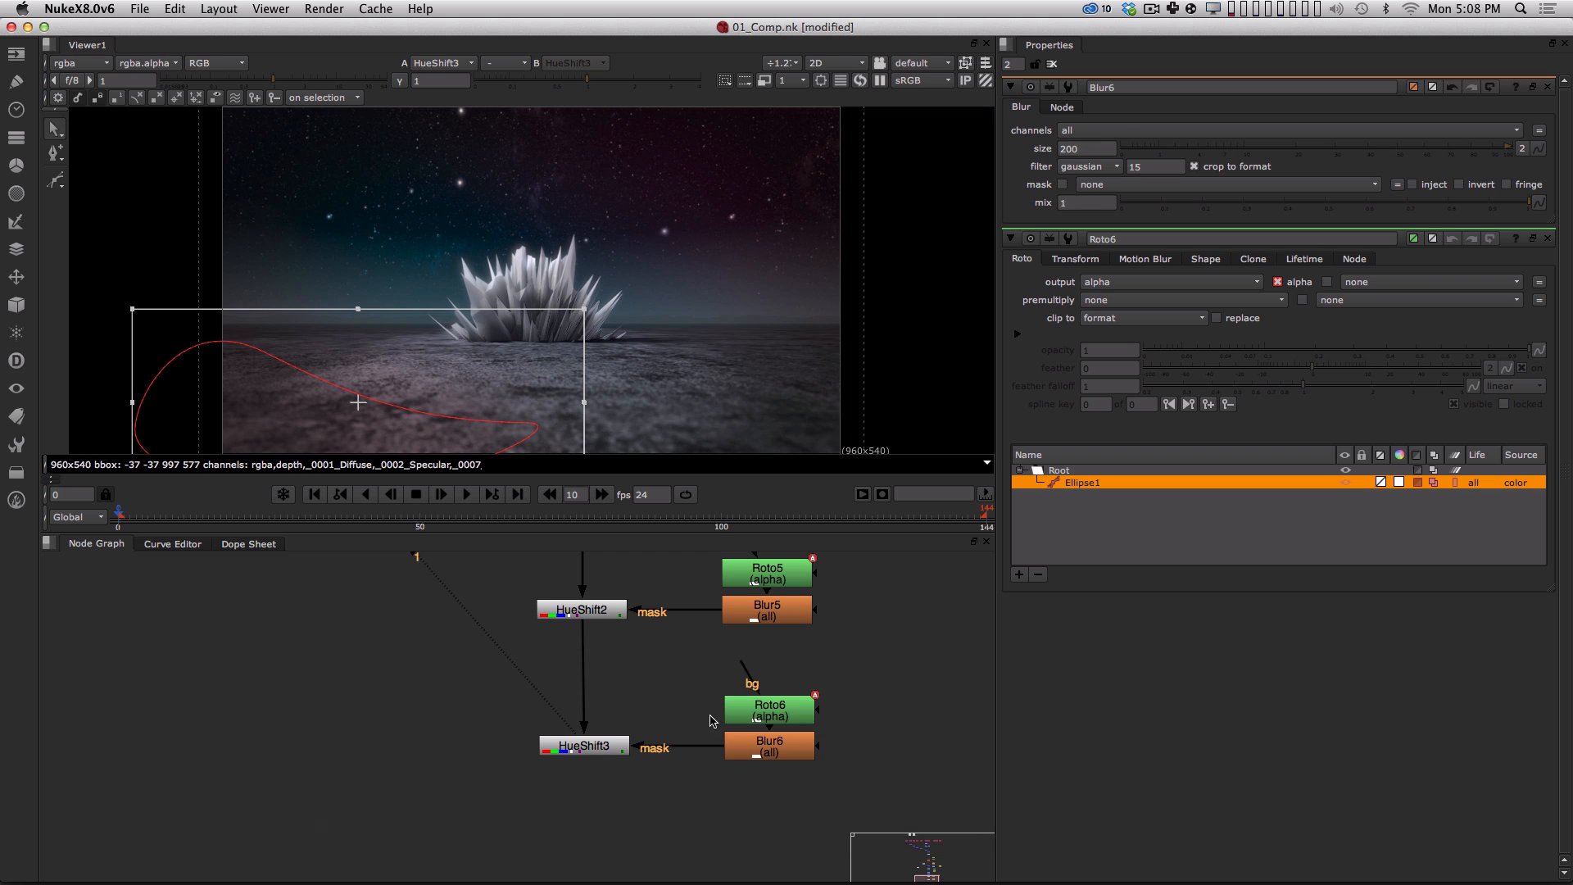
# Set HueShift3's overall saturation to 4, hue rotation to 167 and brightness to 1.54.
pyautogui.doubleClick(582, 745)
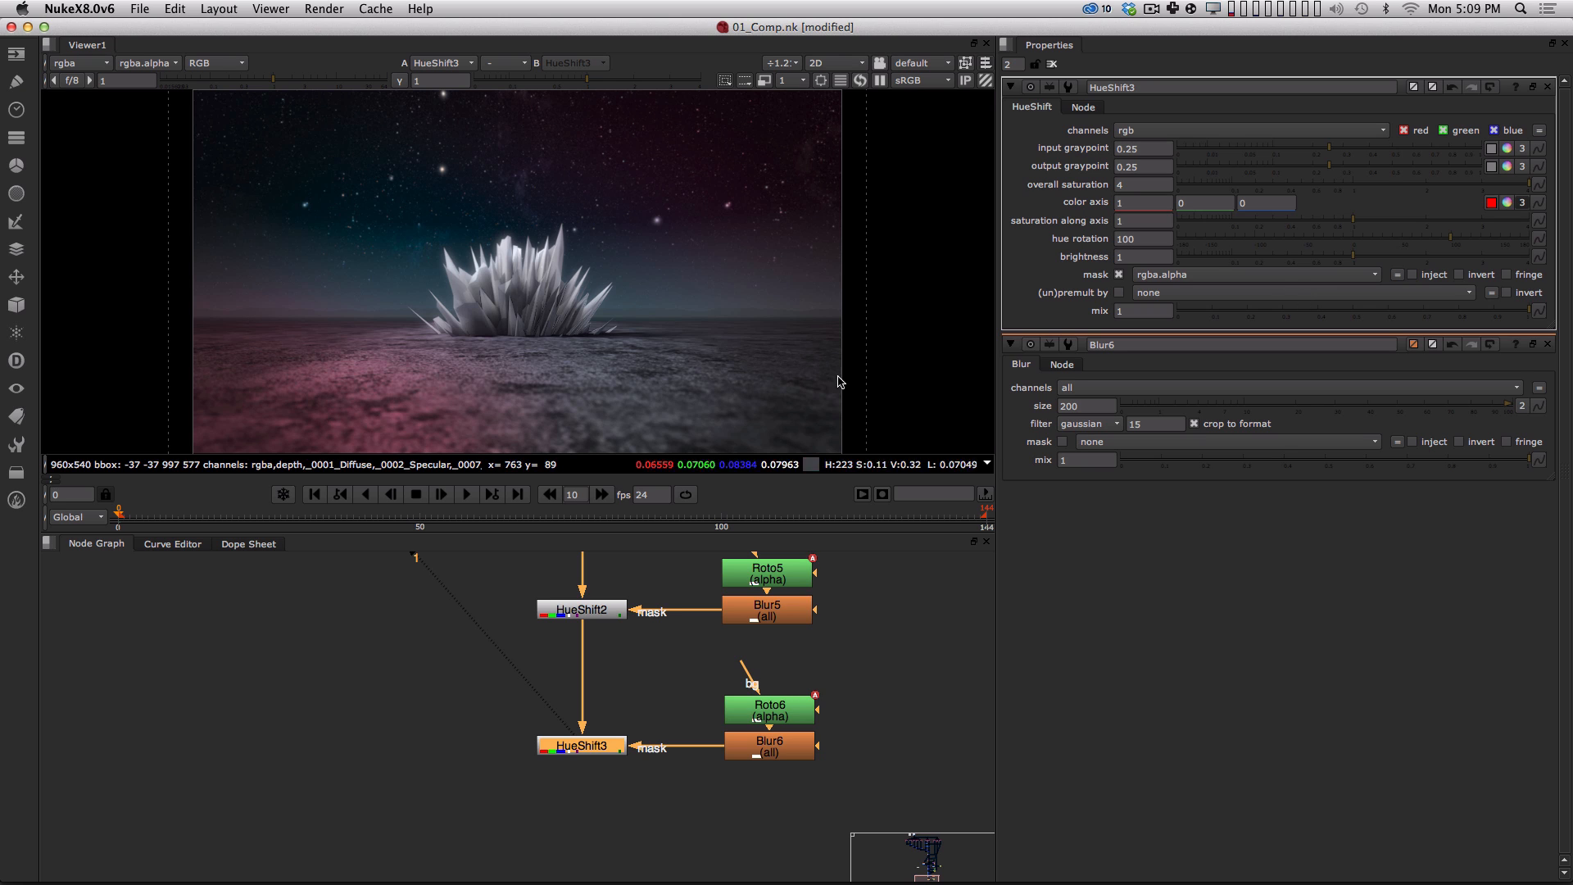
pyautogui.moveTo(1450, 239); pyautogui.dragTo(1486, 239)
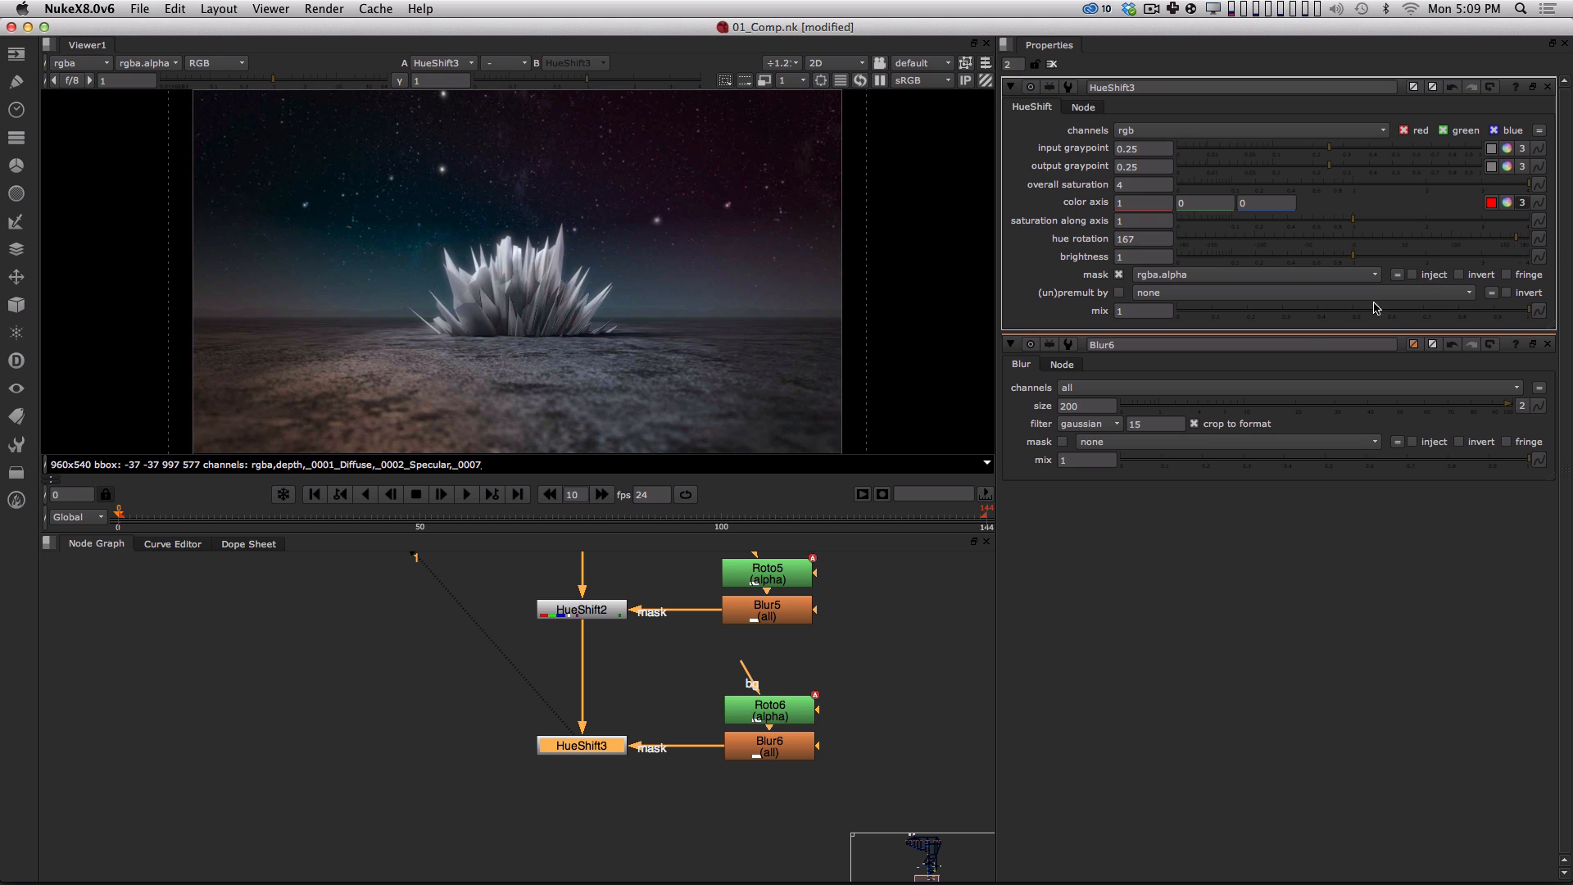
pyautogui.moveTo(1366, 260); pyautogui.dragTo(1433, 273)
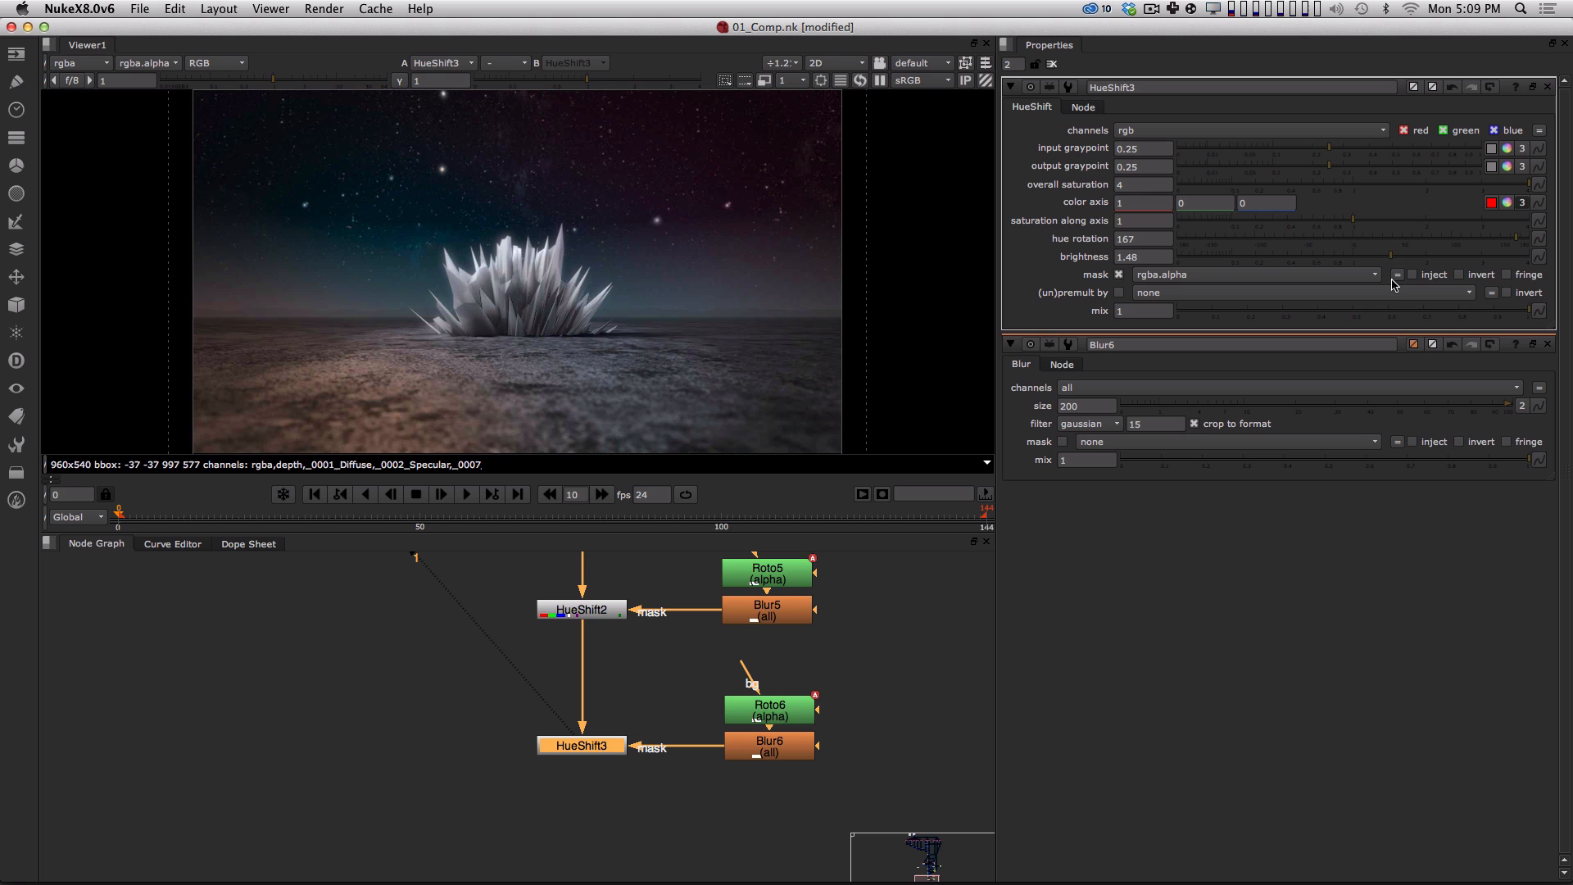
# Set the Blur6 size to 300 to soften the ground hue shift mask further.
pyautogui.keyDown('alt'); pyautogui.moveTo(647, 820); pyautogui.dragTo(622, 791); pyautogui.keyUp('alt')
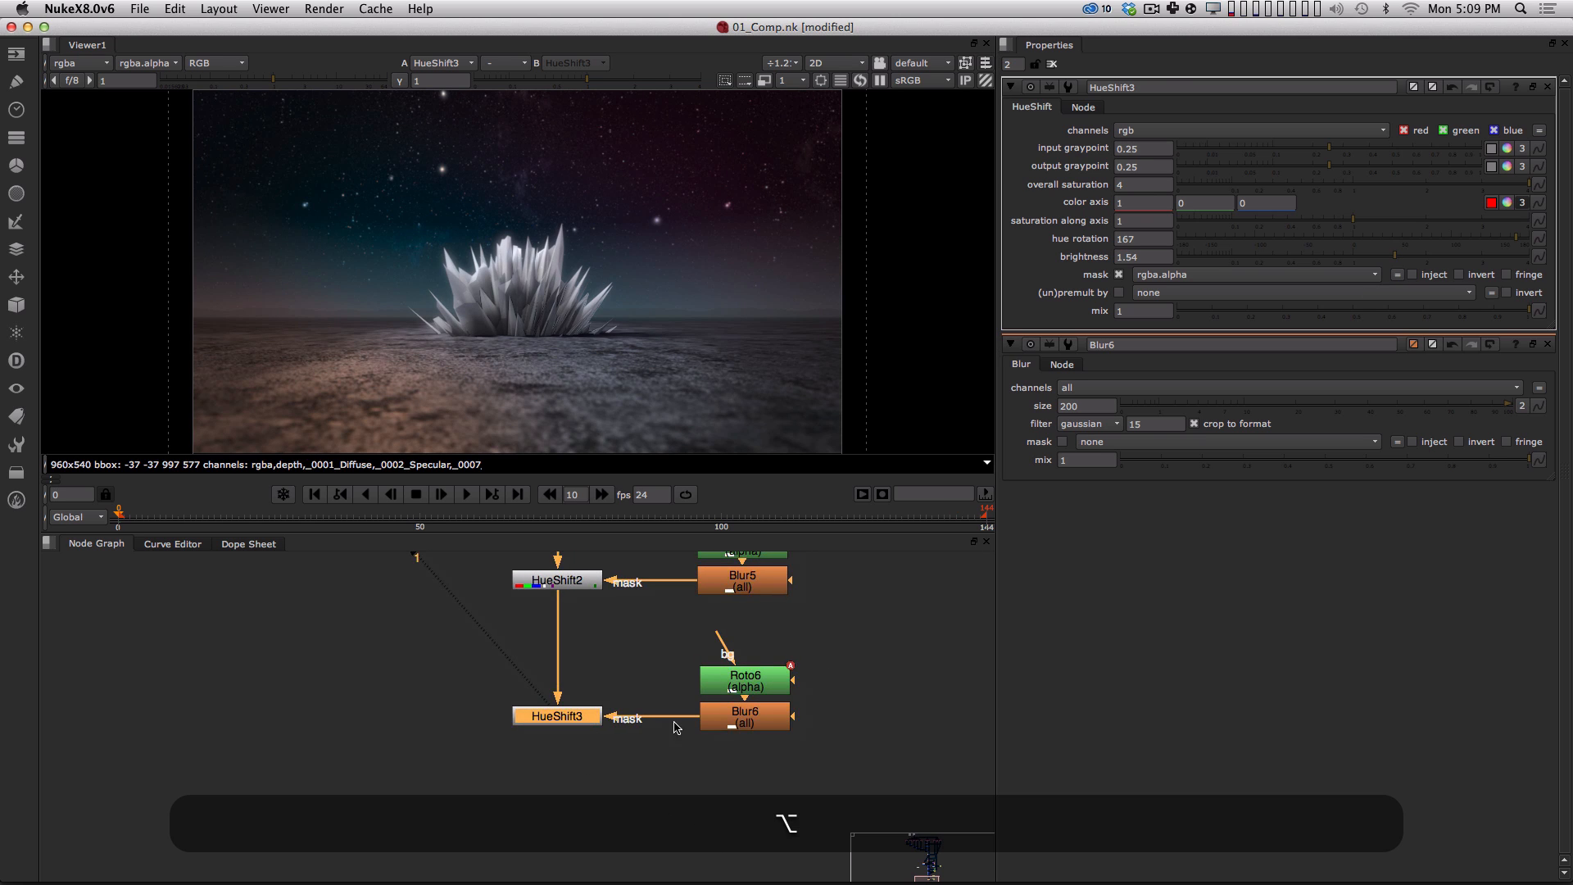
pyautogui.click(745, 719)
pyautogui.press('Up')
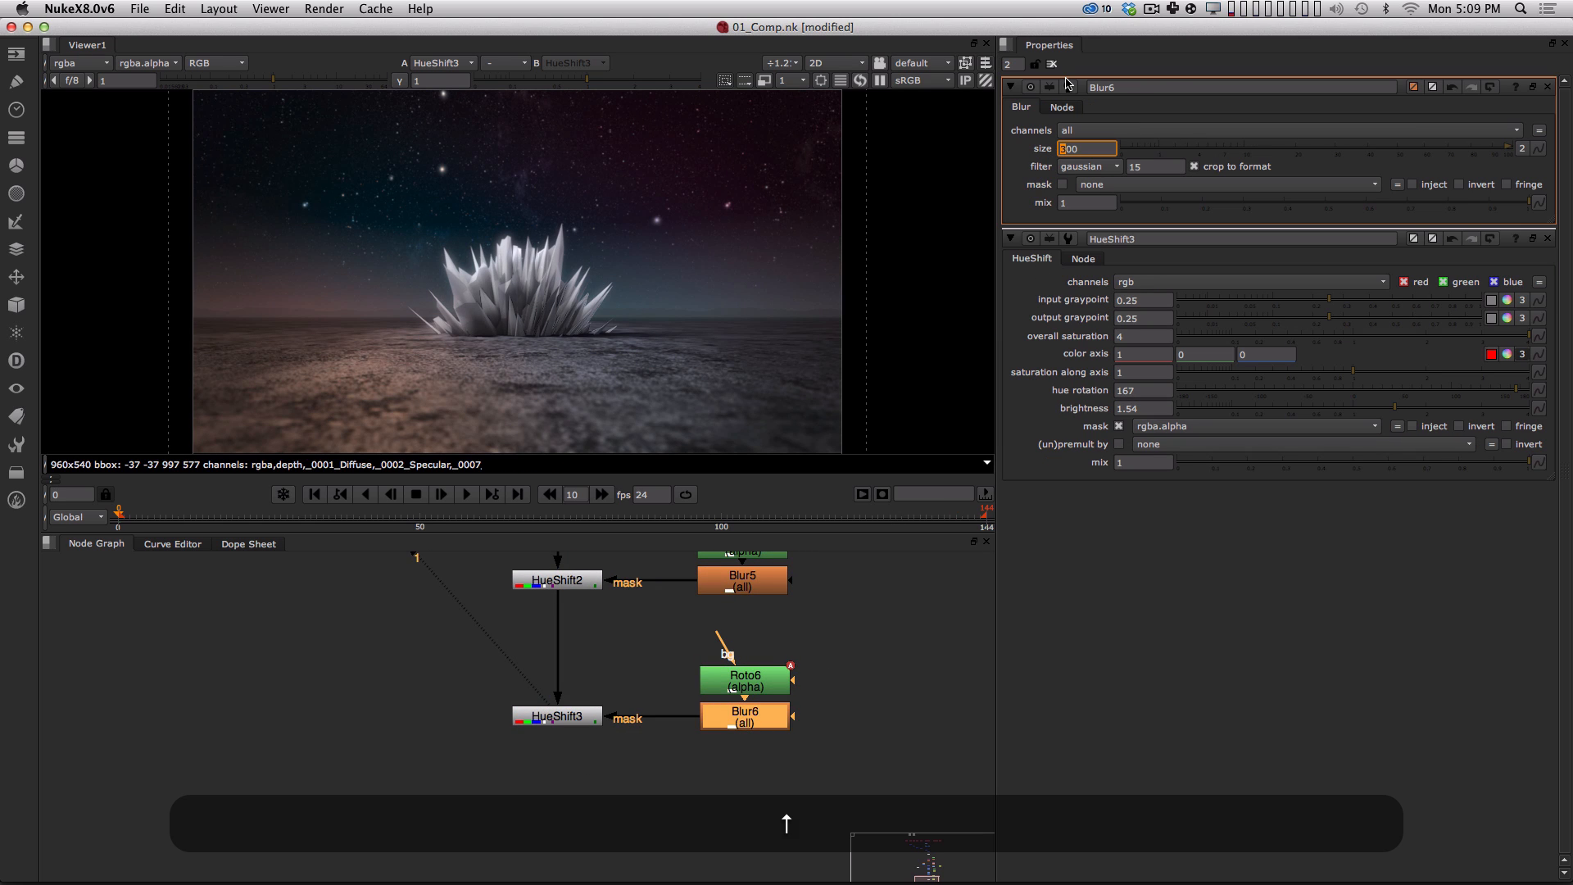
pyautogui.click(839, 732)
# Add a LensDistortion node after HueShift3 and place it slightly lower in the chain.
pyautogui.keyDown('alt'); pyautogui.moveTo(626, 821); pyautogui.dragTo(642, 774); pyautogui.keyUp('alt')
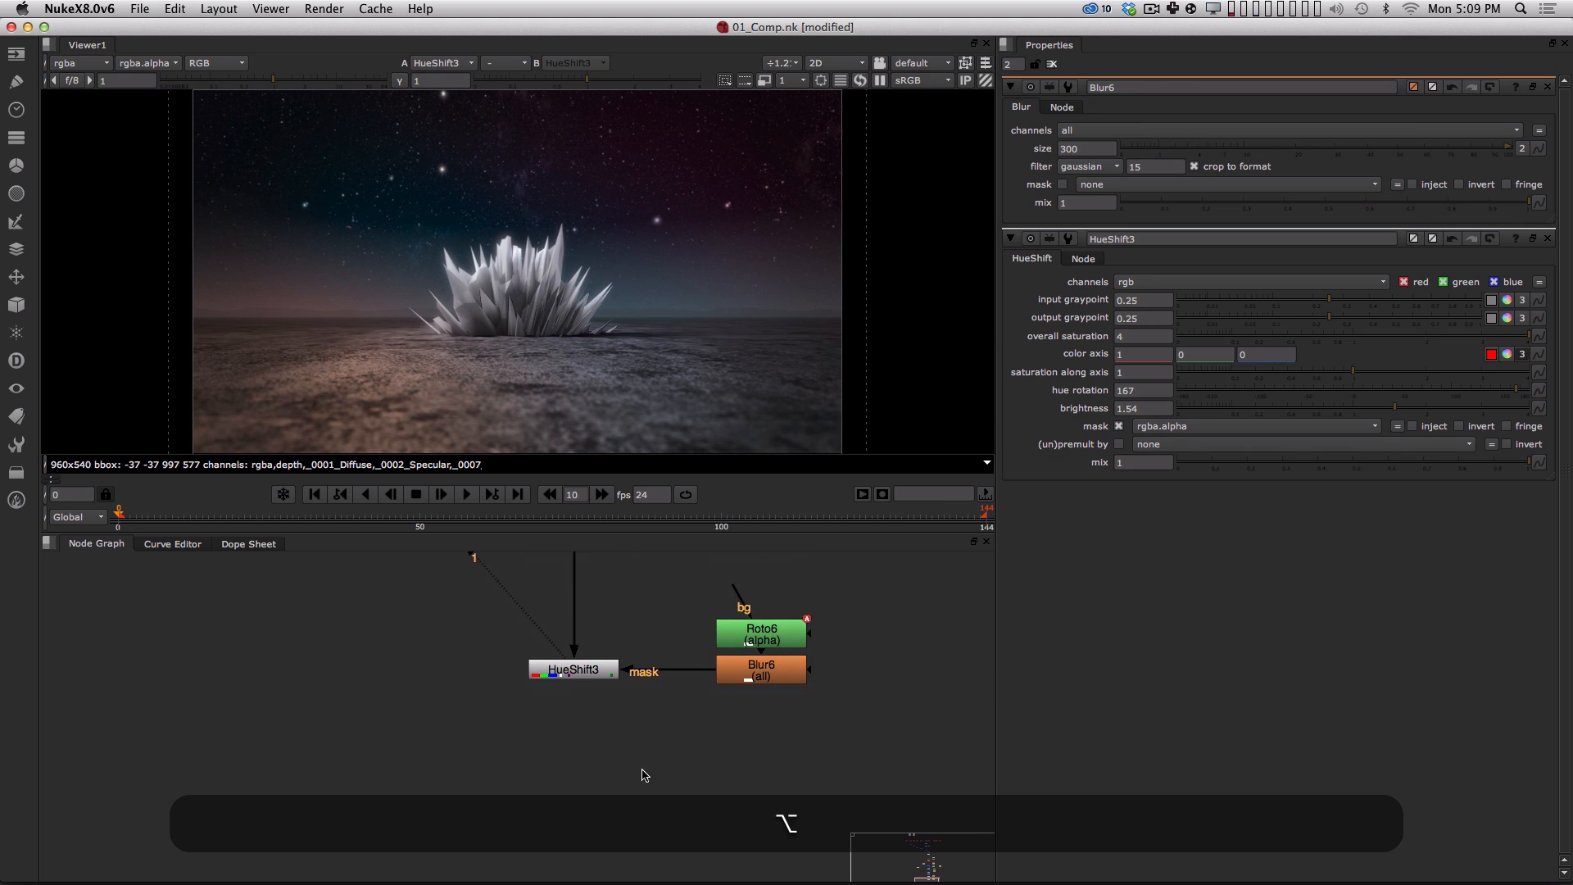
pyautogui.click(588, 669)
pyautogui.press('Tab')
pyautogui.write('lense')
pyautogui.press('Down')
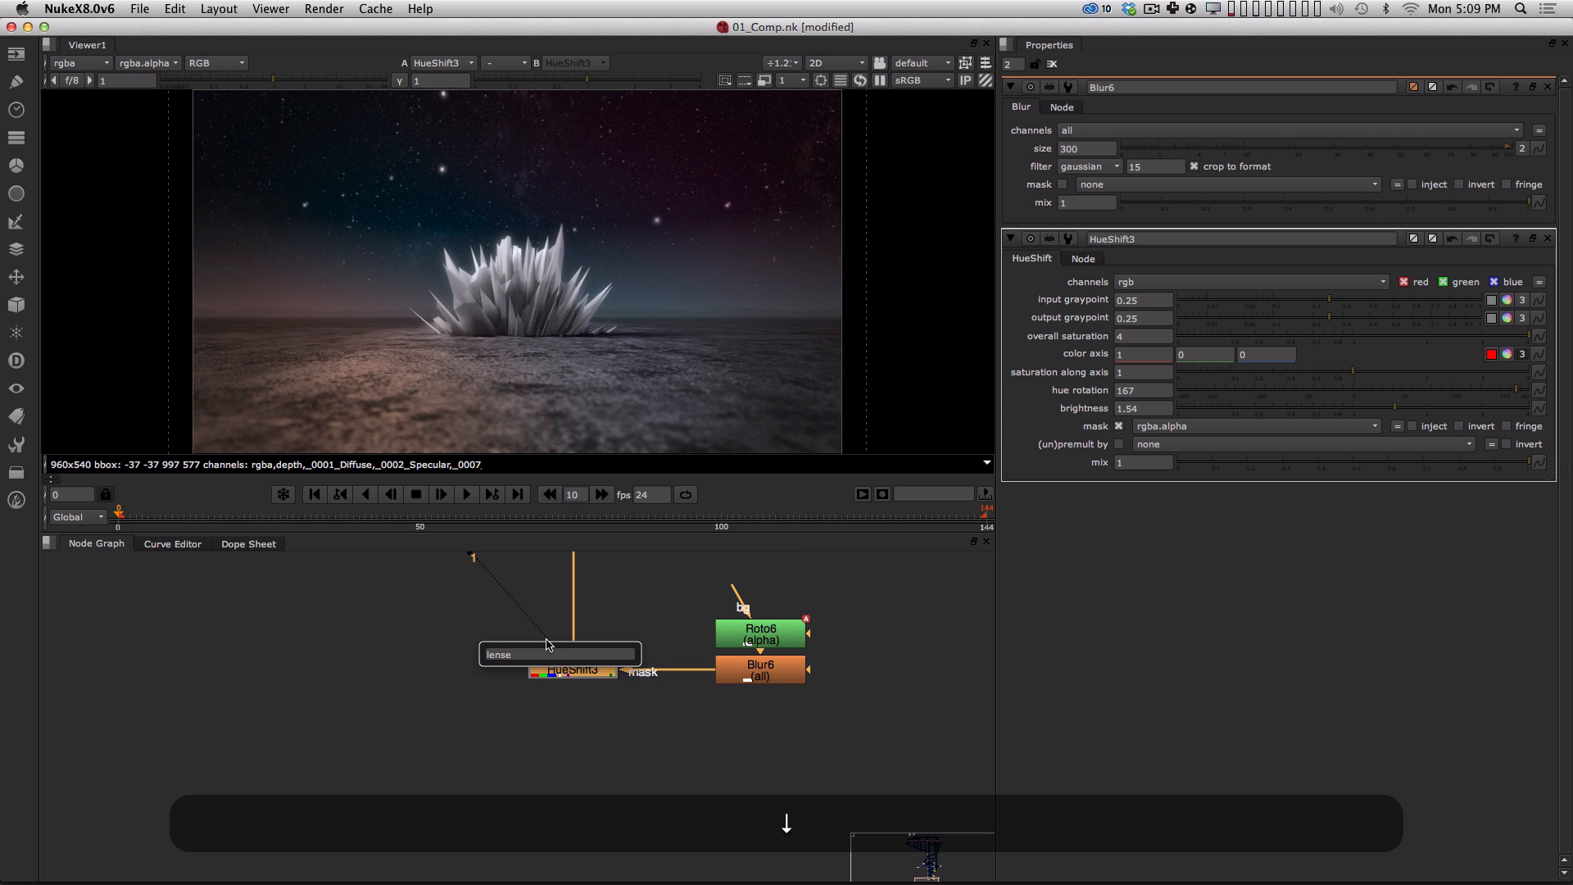
pyautogui.press('BackSpace')
pyautogui.press('Return')
pyautogui.moveTo(601, 700); pyautogui.dragTo(600, 722)
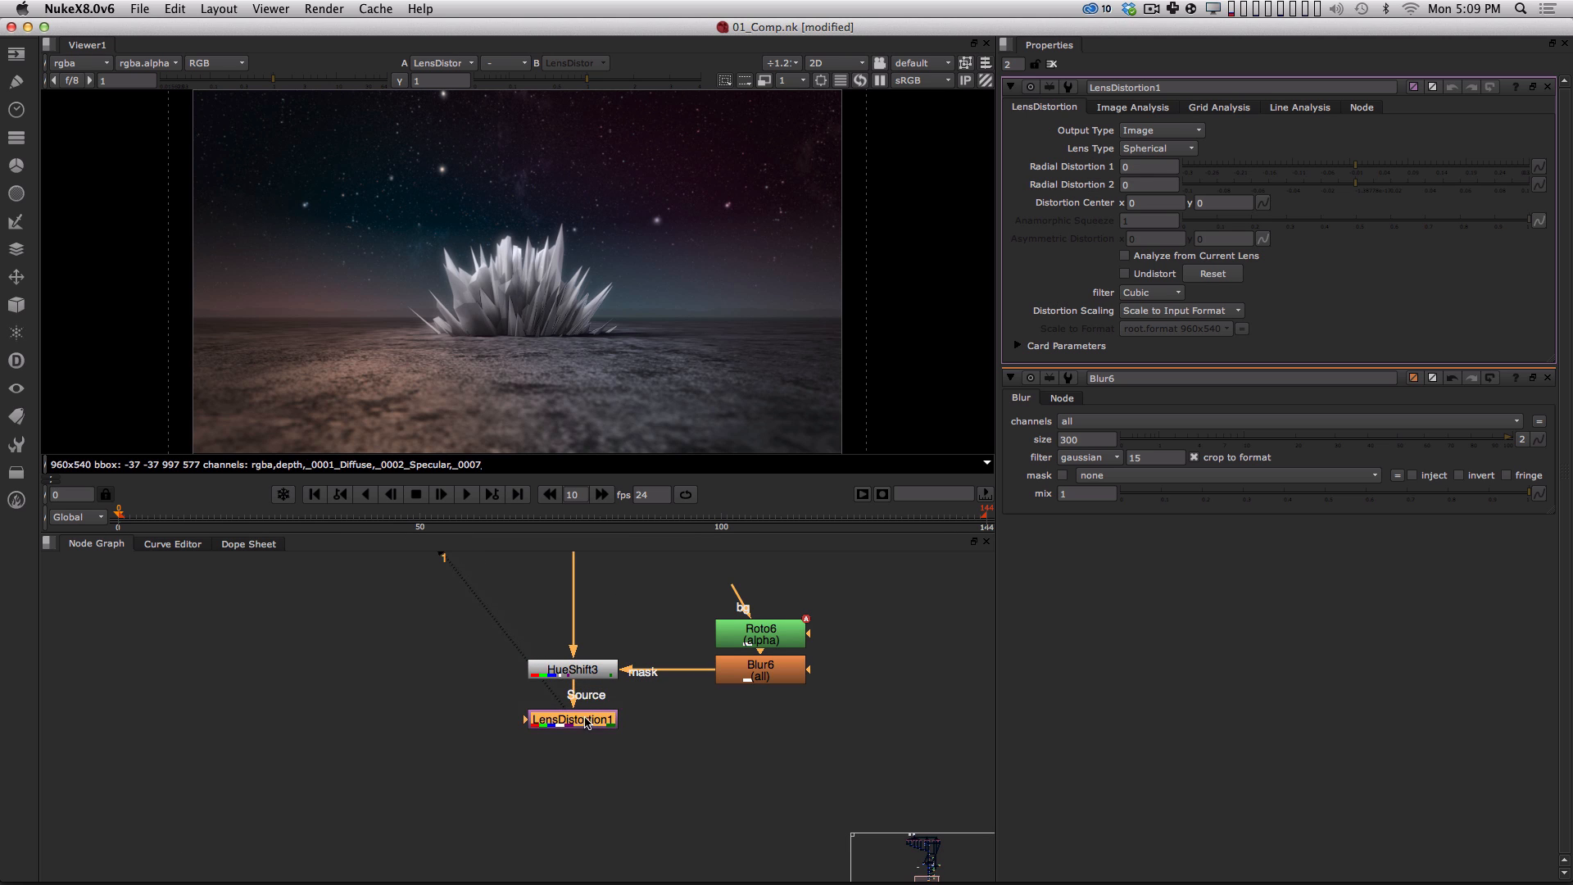
# Set Radial Distortion 1 of the LensDistortion node to 0.064.
pyautogui.click(660, 693)
pyautogui.press('1')
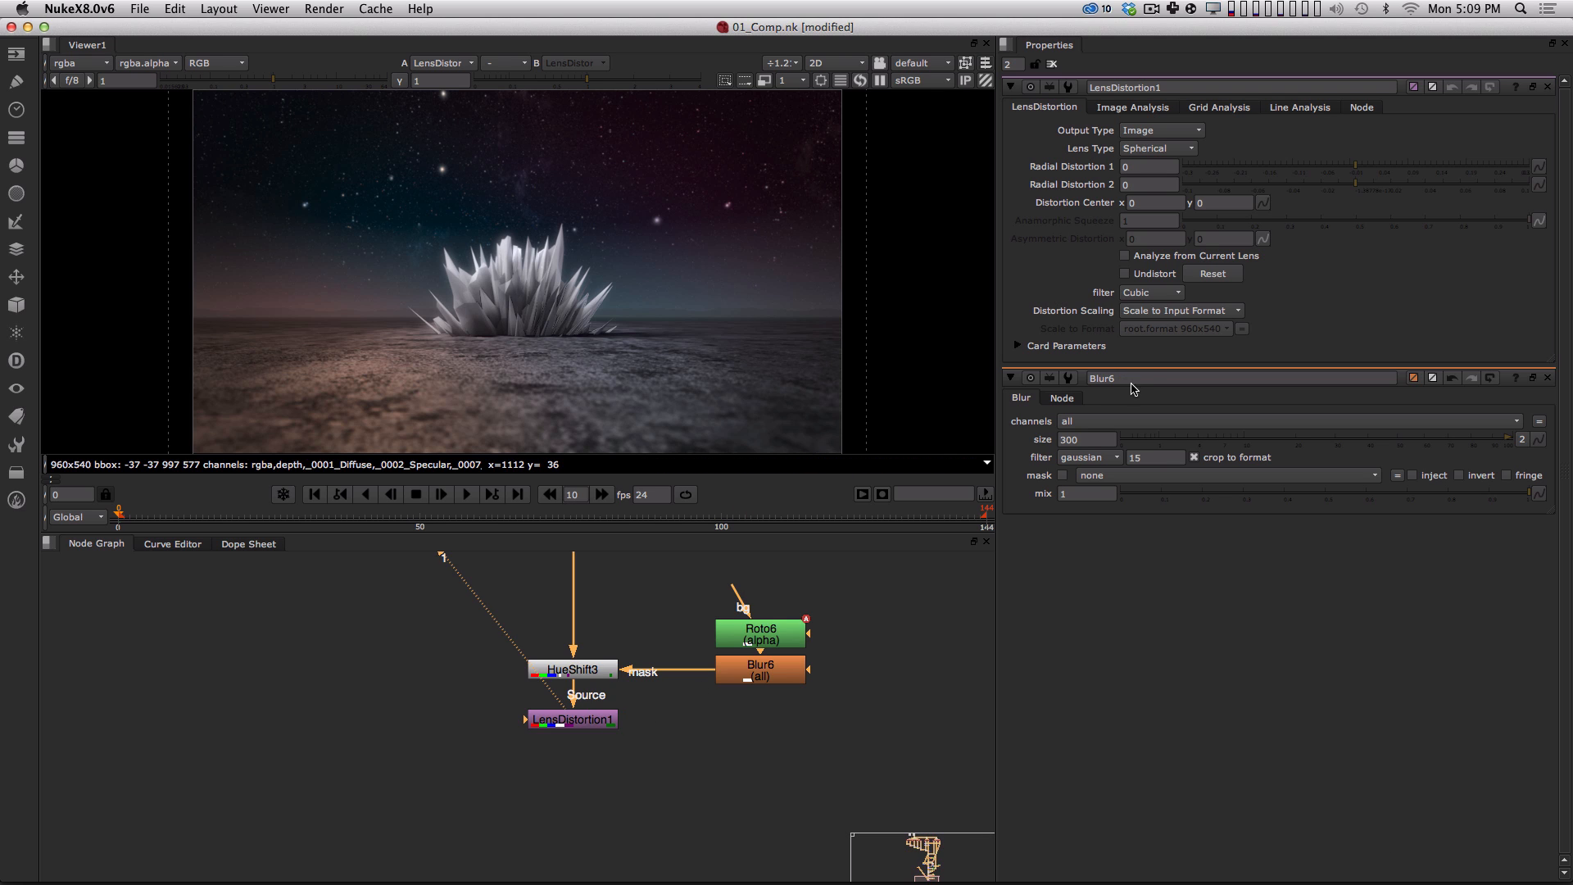
pyautogui.click(1394, 167)
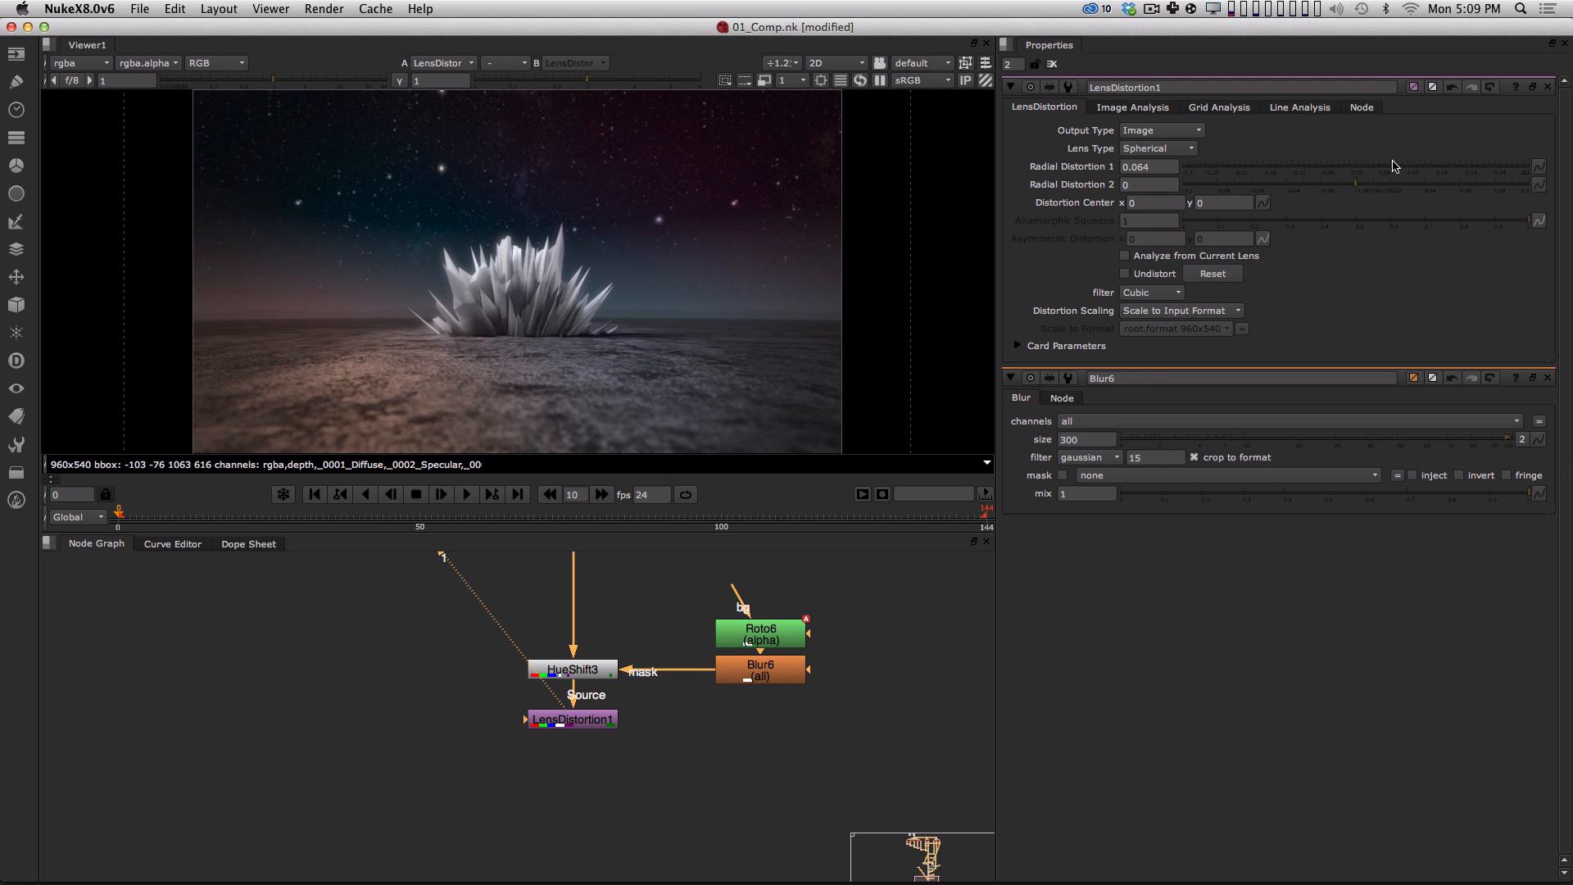
# Add a Grain node after LensDistortion1 and space it out below in the chain.
pyautogui.click(585, 724)
pyautogui.keyDown('alt'); pyautogui.moveTo(585, 724); pyautogui.dragTo(585, 647); pyautogui.keyUp('alt')
pyautogui.hotkey('alt', 'Tab')
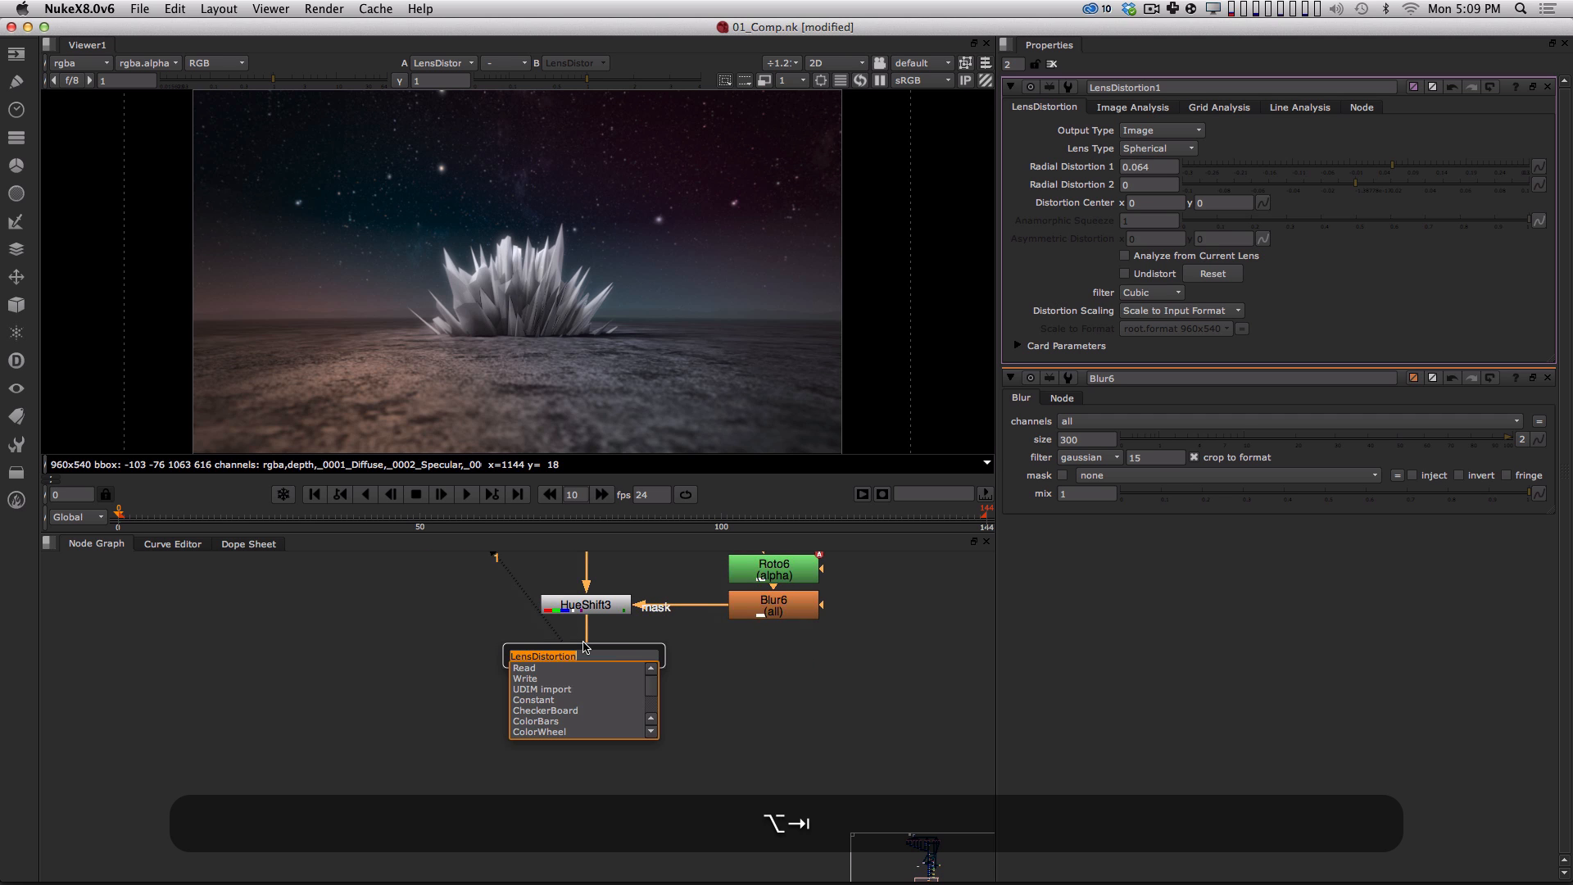
pyautogui.write('grain')
pyautogui.press('Return')
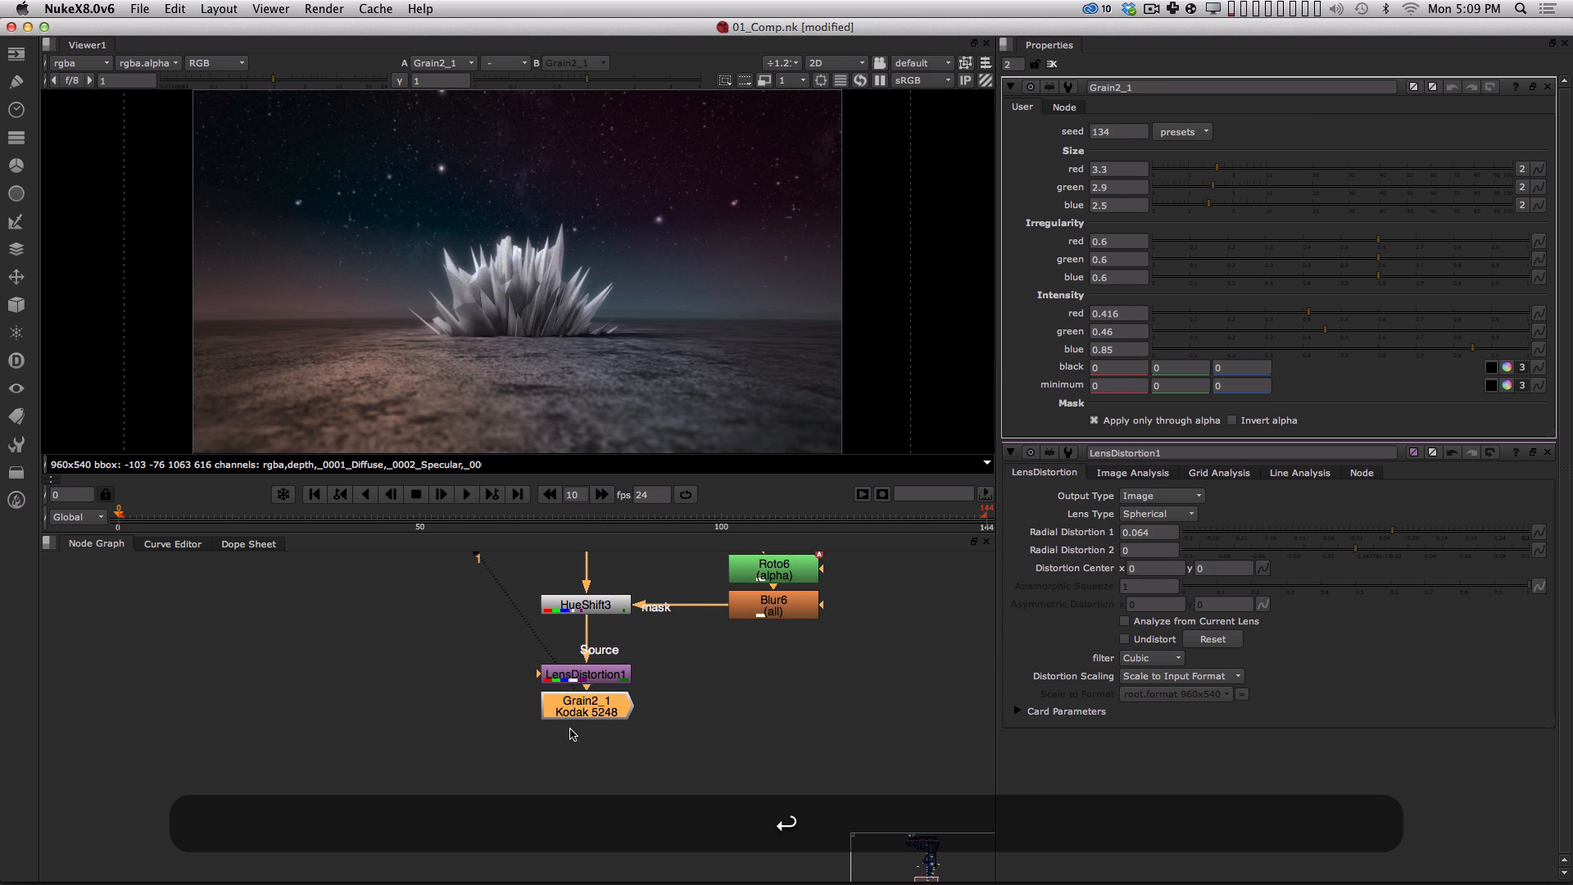
pyautogui.moveTo(598, 713)
pyautogui.mouseDown()
pyautogui.moveTo(610, 743)
pyautogui.moveTo(591, 737)
pyautogui.mouseUp()
pyautogui.press('l')
pyautogui.click(533, 707)
pyautogui.press('l')
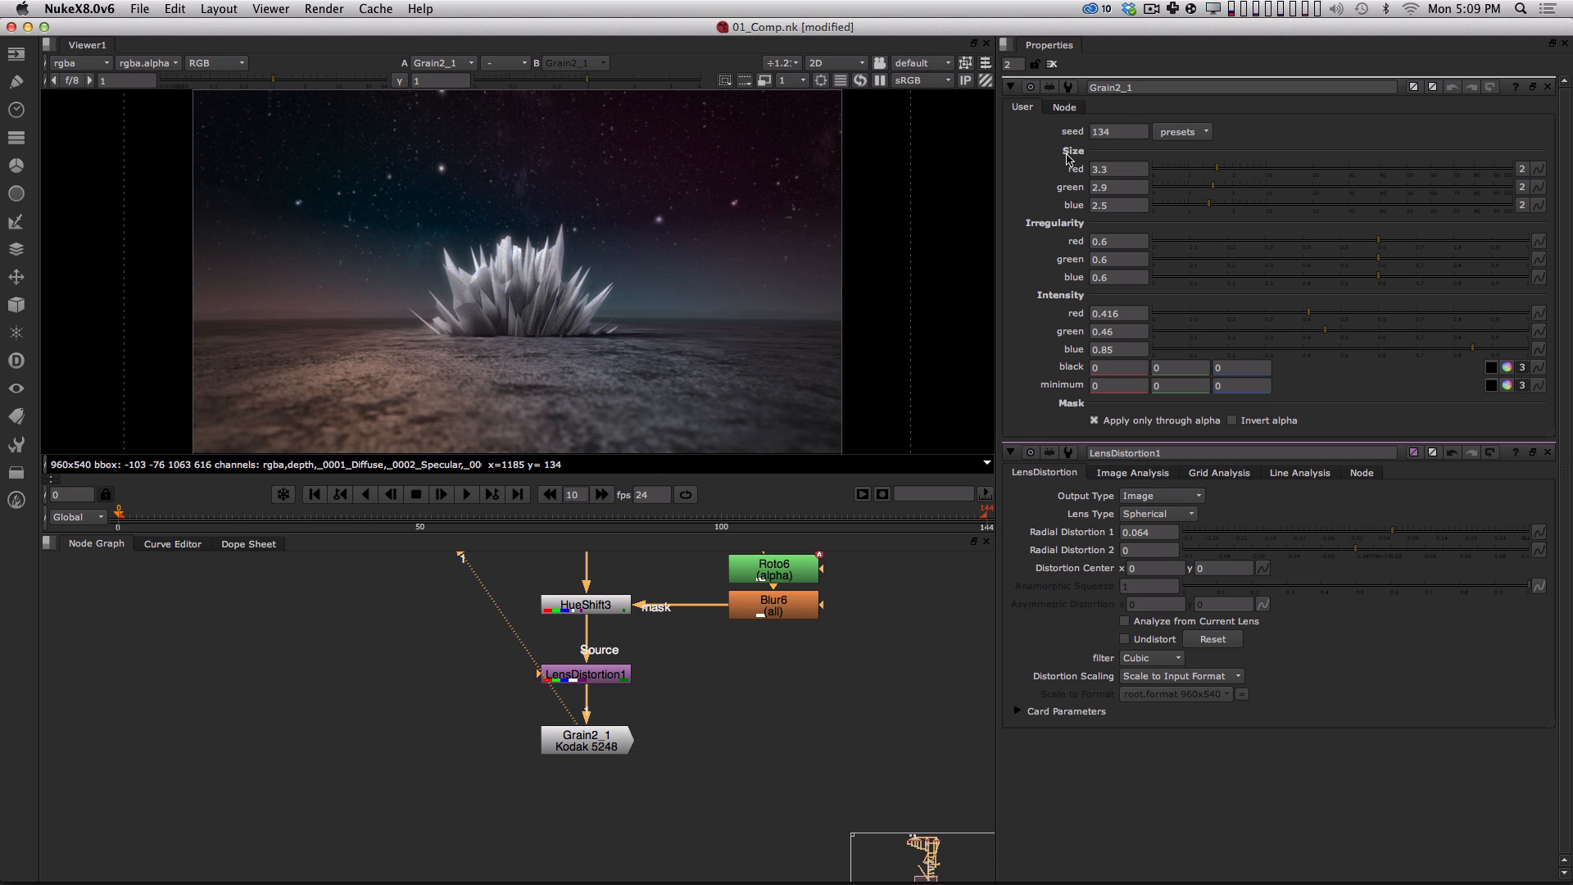
# Turn off applying the grain only through alpha and load the Kodak GT5274 preset.
pyautogui.click(1092, 420)
pyautogui.click(1179, 132)
pyautogui.click(1201, 181)
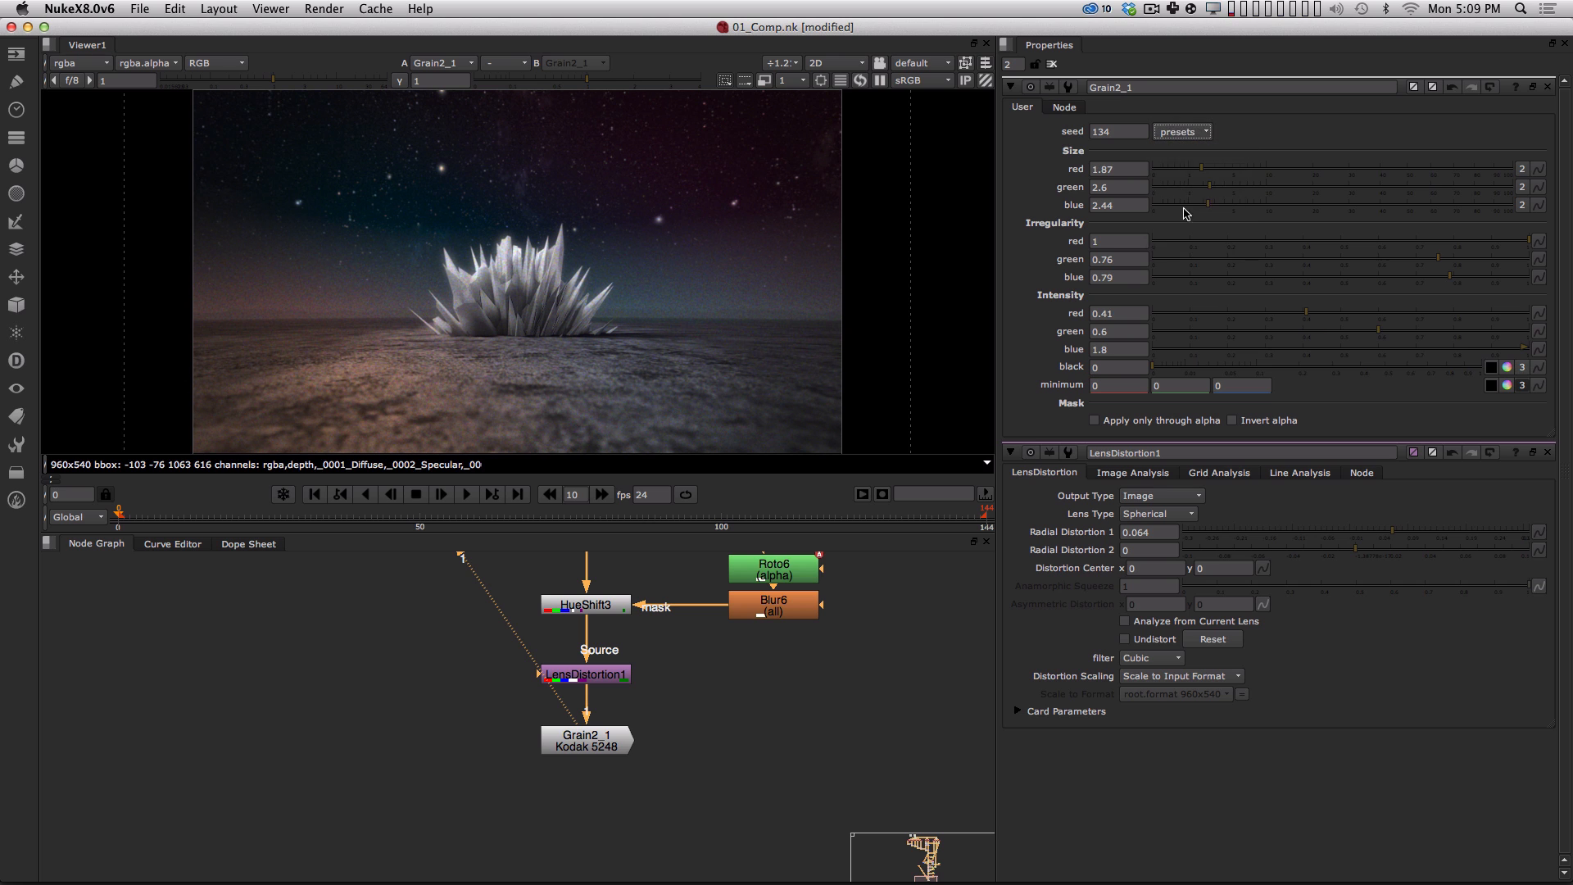
pyautogui.click(1183, 132)
pyautogui.click(1204, 198)
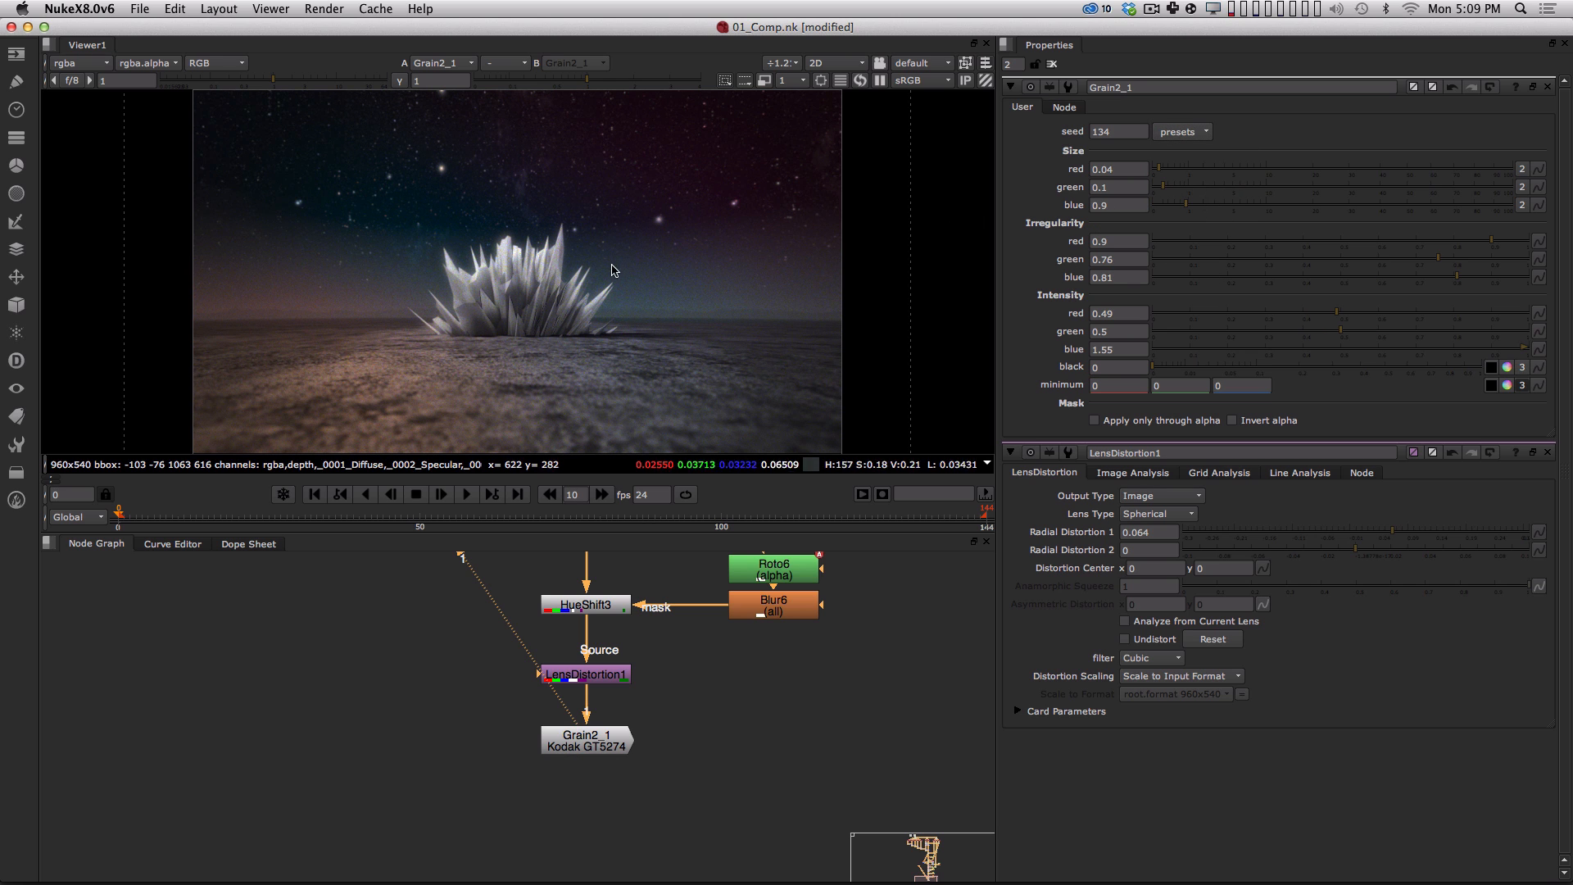
# Set the grain intensity to red 0.26, green 0.22 and blue 0.71, and save the script.
pyautogui.click(1250, 316)
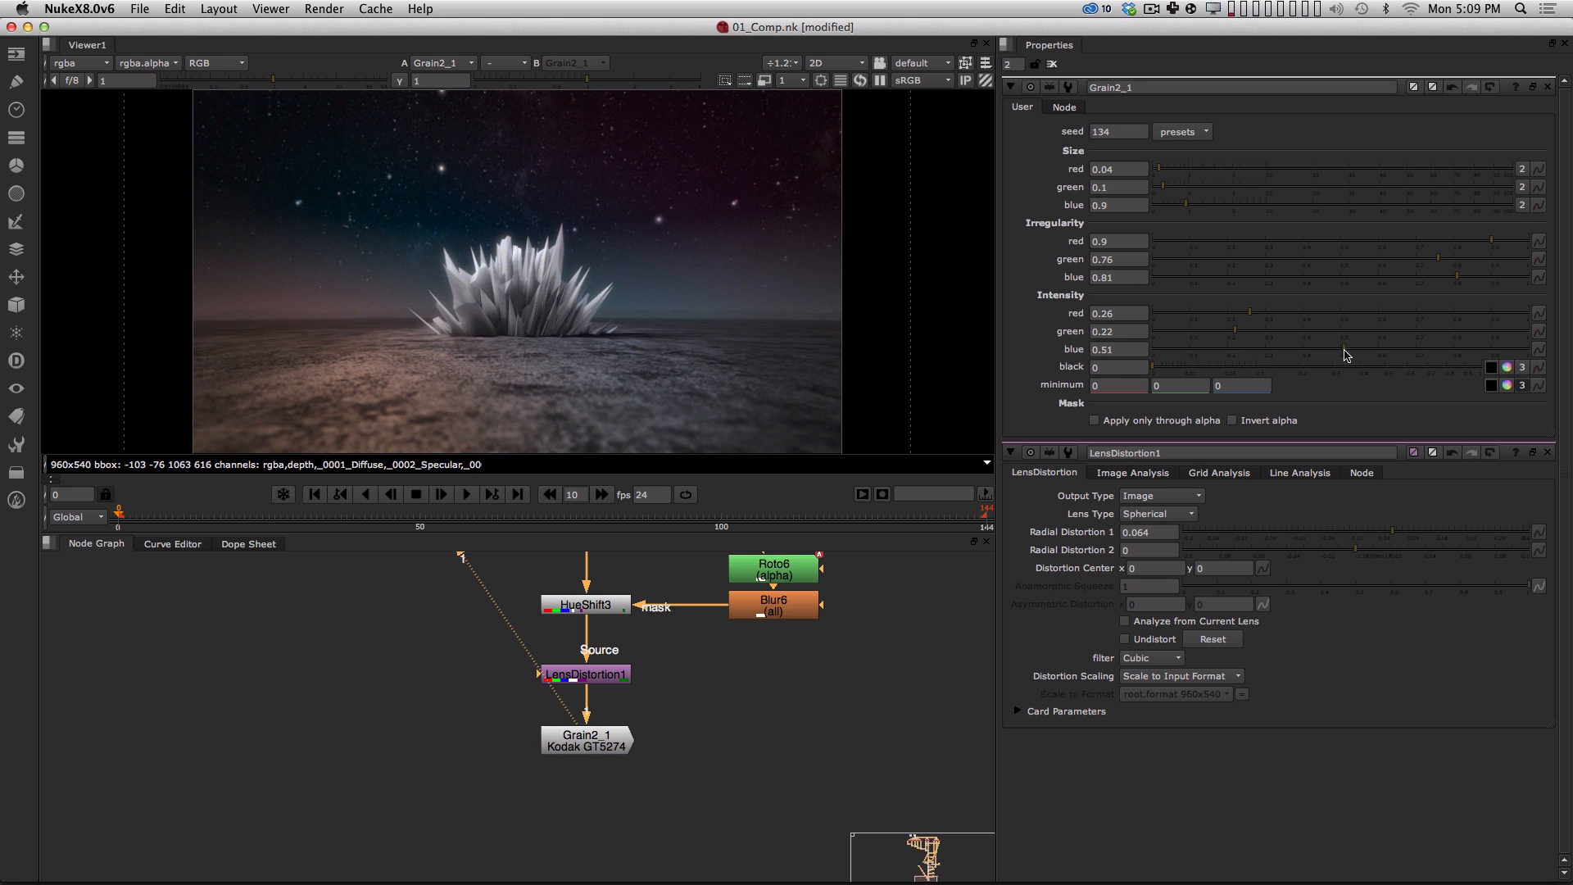
pyautogui.moveTo(1346, 354); pyautogui.dragTo(1405, 352)
pyautogui.click(838, 730)
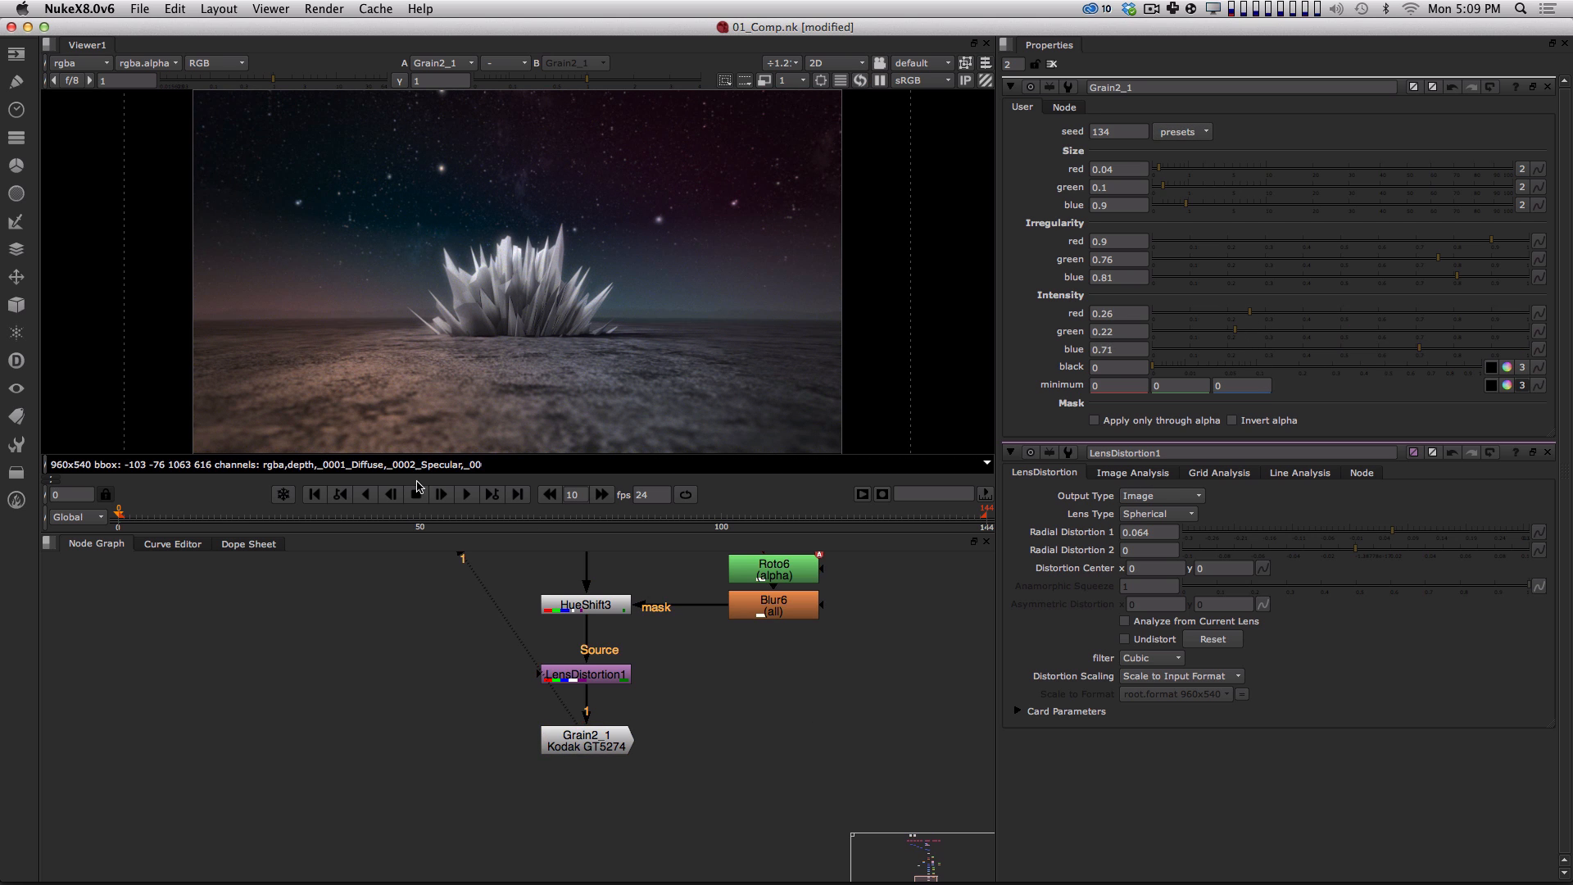
pyautogui.press('super+s')
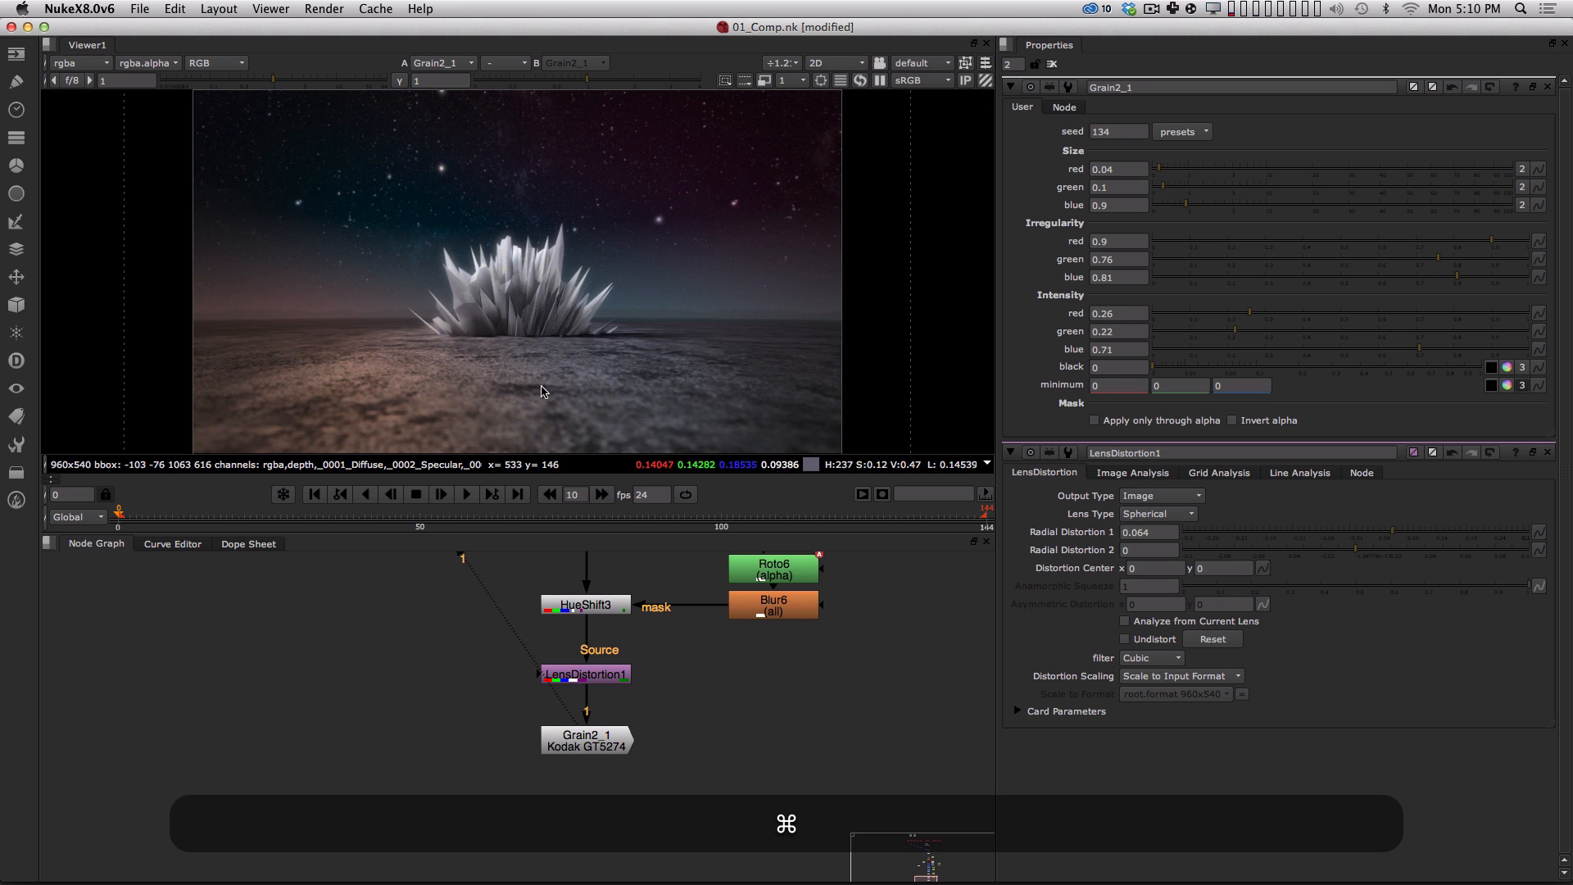
# Play the sequence and review the finished node tree from the grain node up to the render passes.
pyautogui.click(464, 494)
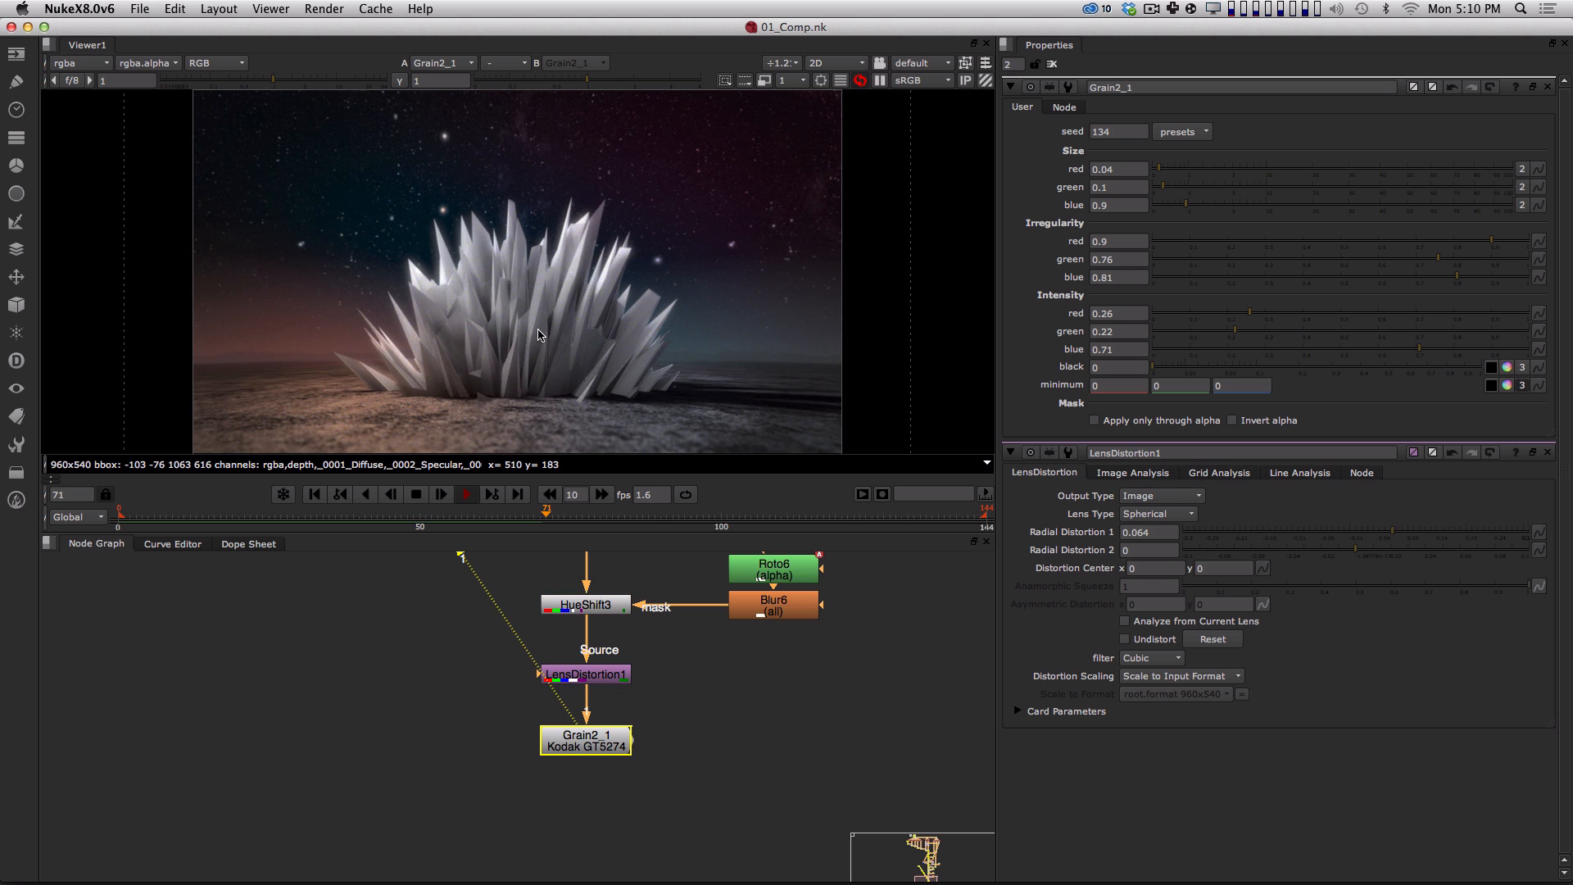
pyautogui.keyDown('alt'); pyautogui.moveTo(684, 684); pyautogui.dragTo(653, 756); pyautogui.keyUp('alt')
pyautogui.keyDown('alt'); pyautogui.moveTo(660, 647); pyautogui.dragTo(620, 708); pyautogui.keyUp('alt')
pyautogui.keyDown('alt'); pyautogui.moveTo(644, 685); pyautogui.dragTo(561, 711, button='middle'); pyautogui.keyUp('alt')
pyautogui.keyDown('alt'); pyautogui.moveTo(697, 593); pyautogui.dragTo(646, 670); pyautogui.keyUp('alt')
pyautogui.keyDown('alt'); pyautogui.moveTo(631, 568); pyautogui.dragTo(614, 852); pyautogui.keyUp('alt')
pyautogui.keyDown('alt'); pyautogui.moveTo(657, 587); pyautogui.dragTo(671, 633); pyautogui.keyUp('alt')
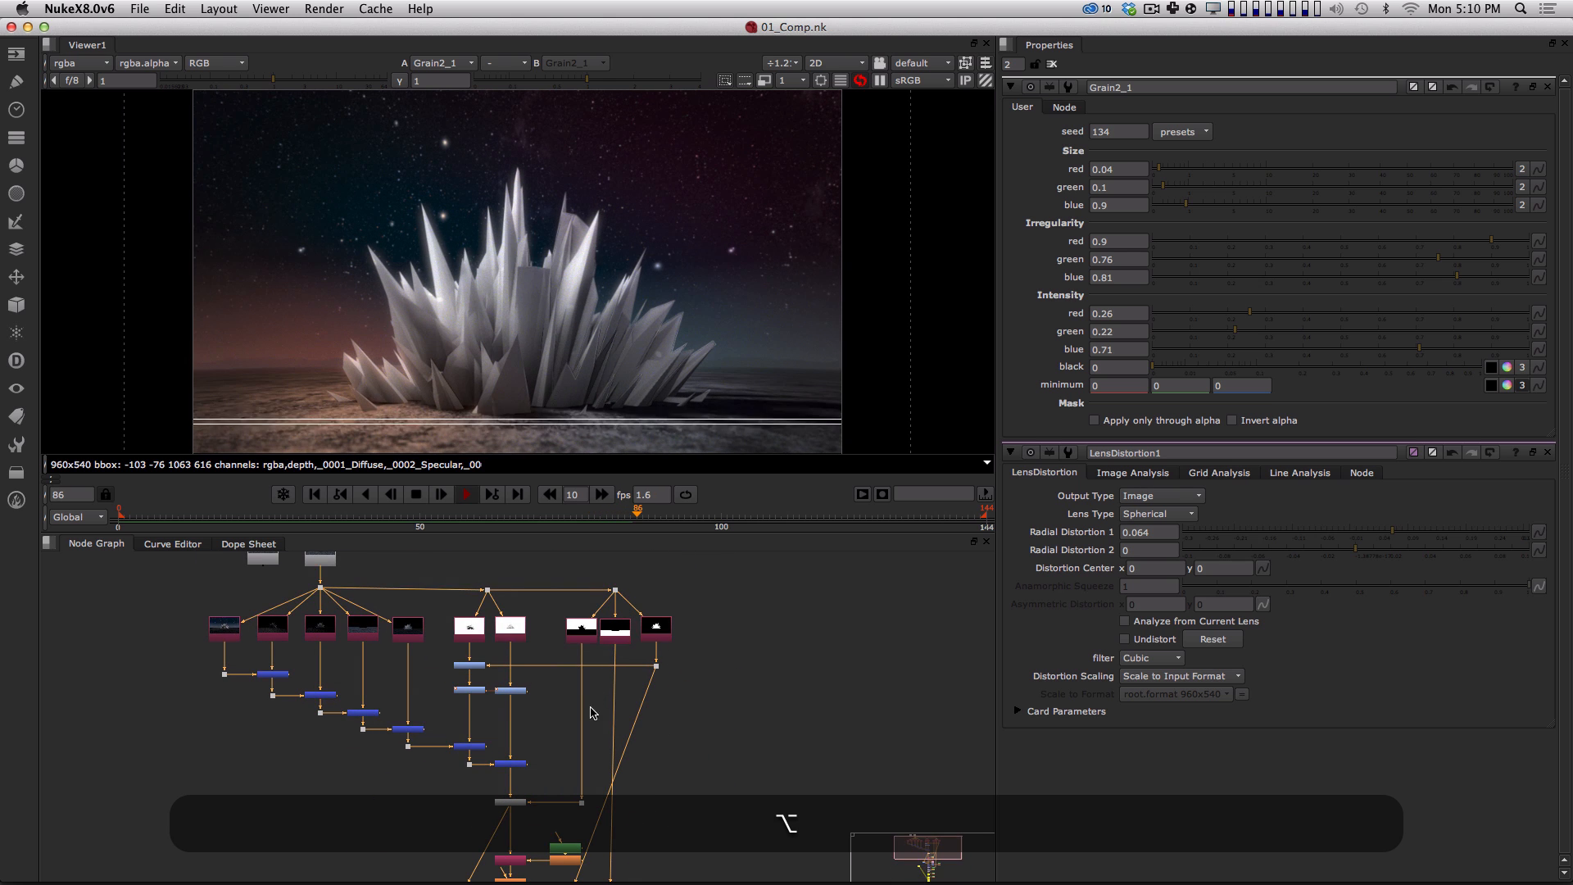